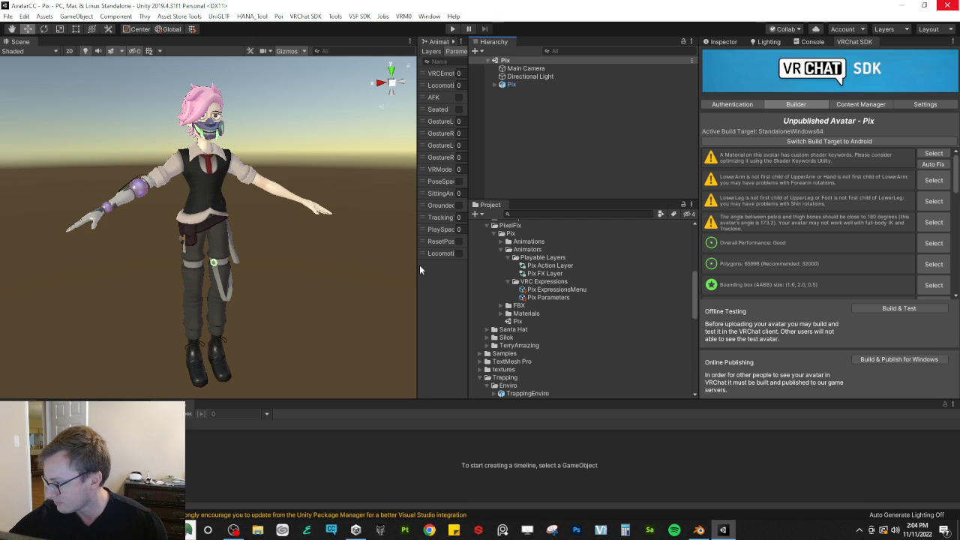
pyautogui.hotkey('alt', 'Tab')
pyautogui.hotkey('alt', 'Tab')
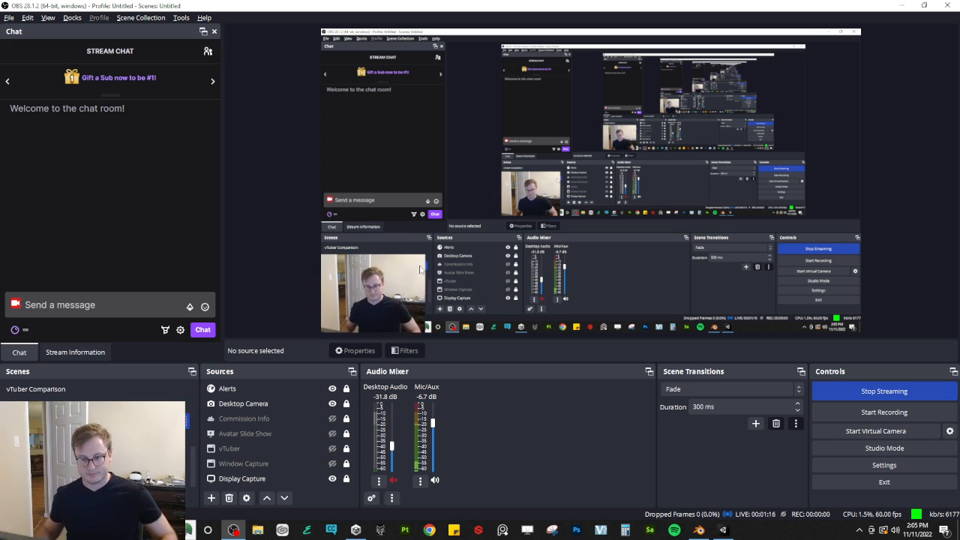
pyautogui.hotkey('alt', 'Tab')
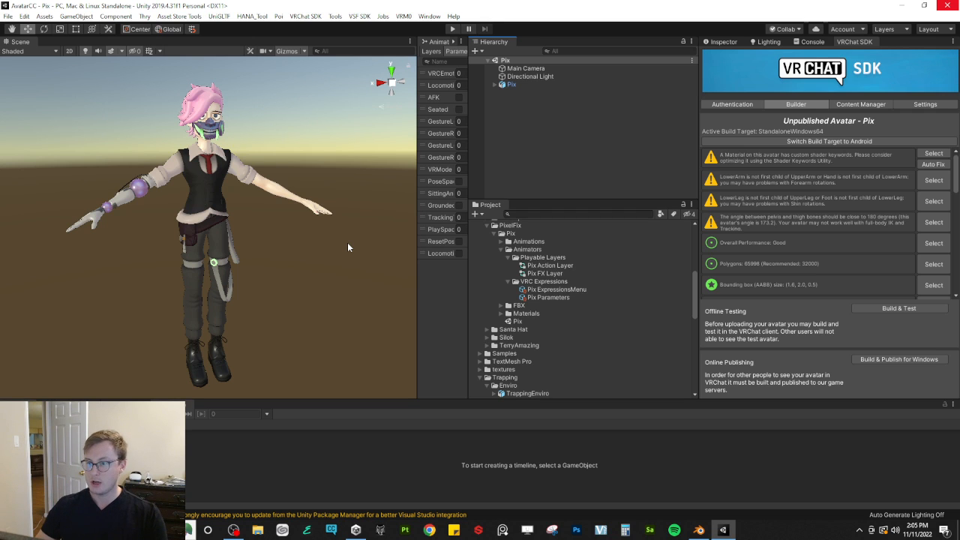
# Step: Switch to Blender and isolate the Pix body mesh in local view
pyautogui.click(699, 529)
pyautogui.scroll(-3, 420, 142)
pyautogui.moveTo(375, 176); pyautogui.dragTo(337, 187, button='middle')
pyautogui.keyDown('shift'); pyautogui.moveTo(337, 187); pyautogui.dragTo(459, 268, button='middle'); pyautogui.keyUp('shift')
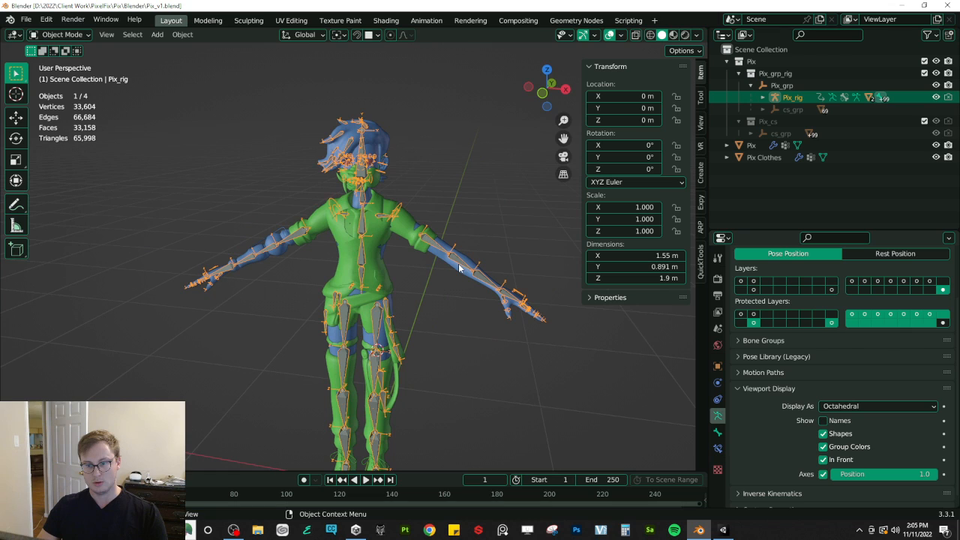
pyautogui.click(452, 268)
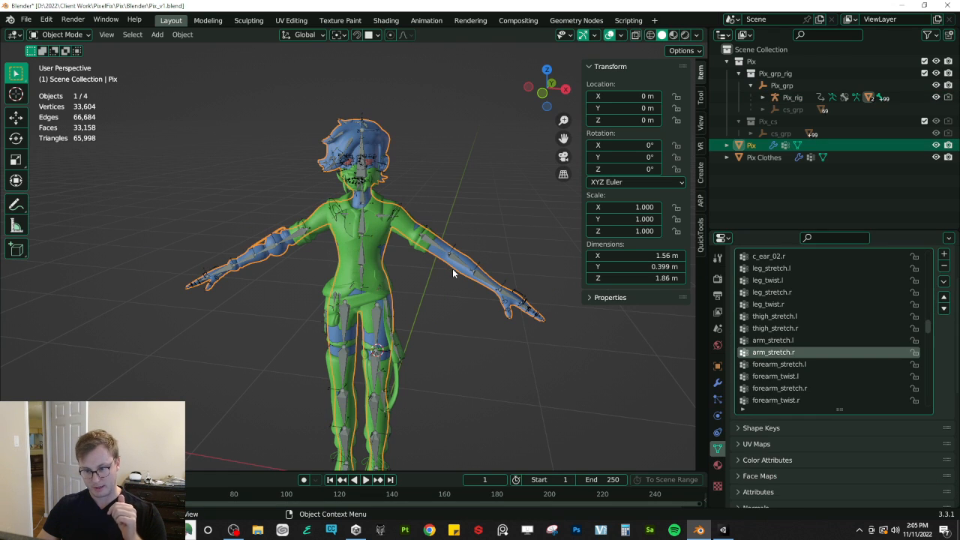
pyautogui.press('KP_Divide')
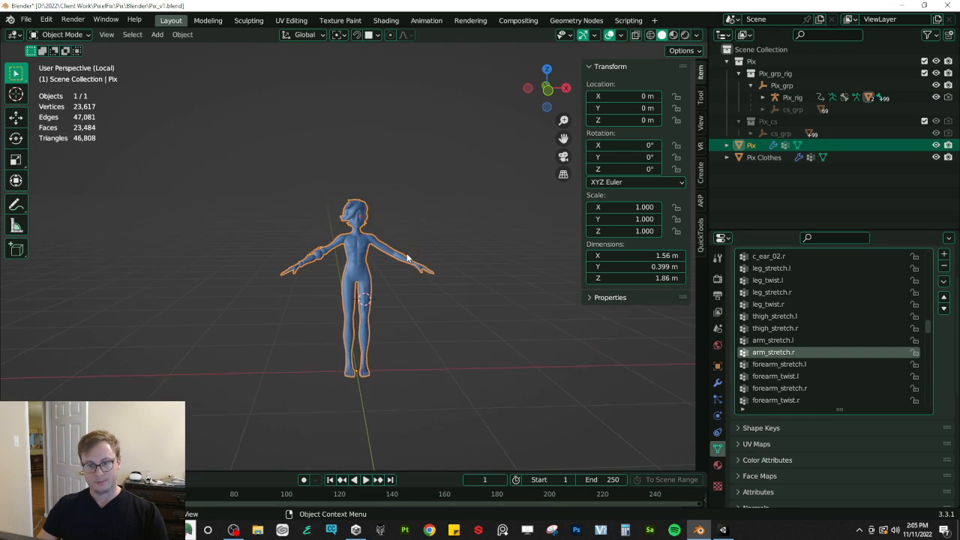
pyautogui.scroll(3, 416, 249)
pyautogui.moveTo(407, 250); pyautogui.dragTo(424, 252, button='middle')
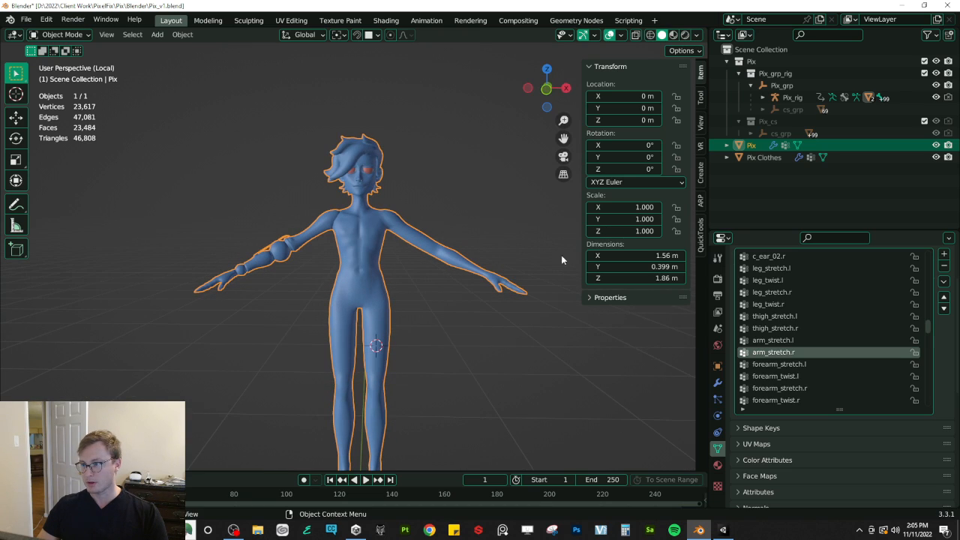
# Step: Collapse the Pix collection hierarchy in the outliner, and show the UV maps of the Pix Clothes mesh
pyautogui.click(738, 74)
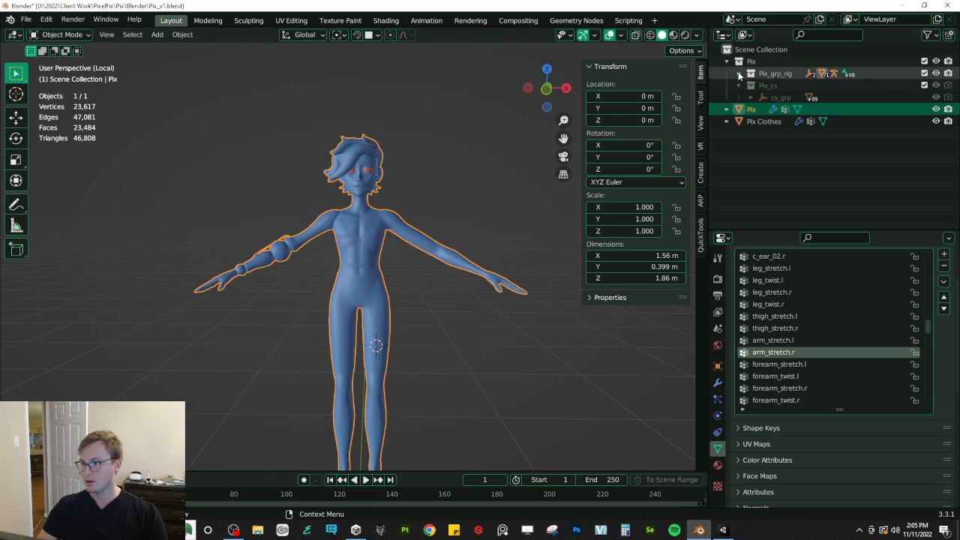
pyautogui.click(739, 62)
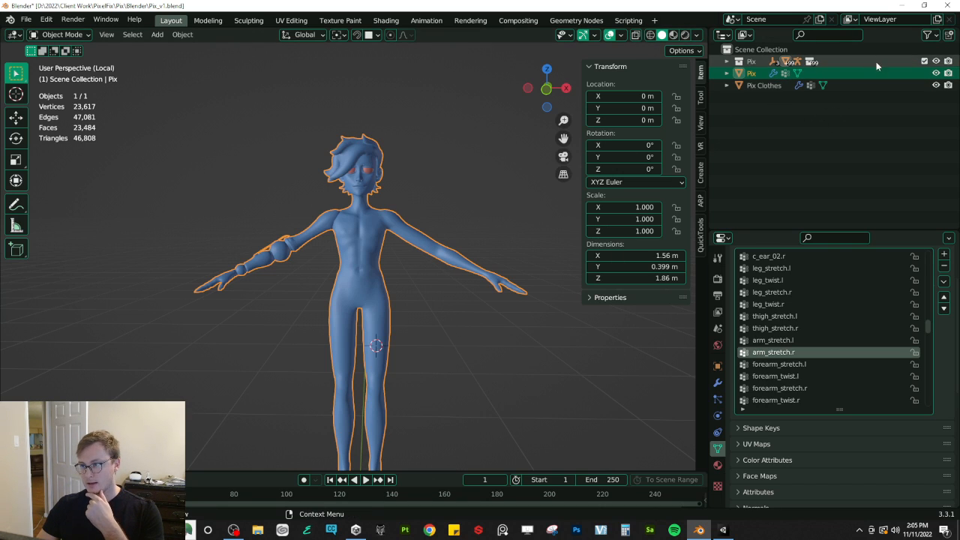
pyautogui.click(863, 86)
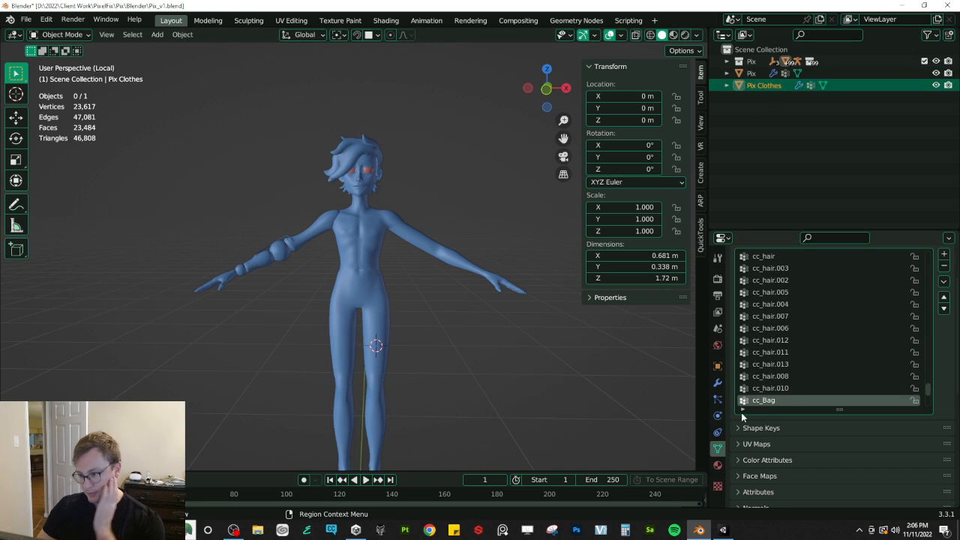
pyautogui.scroll(-1, 821, 360)
pyautogui.scroll(3, 872, 289)
pyautogui.scroll(2, 942, 346)
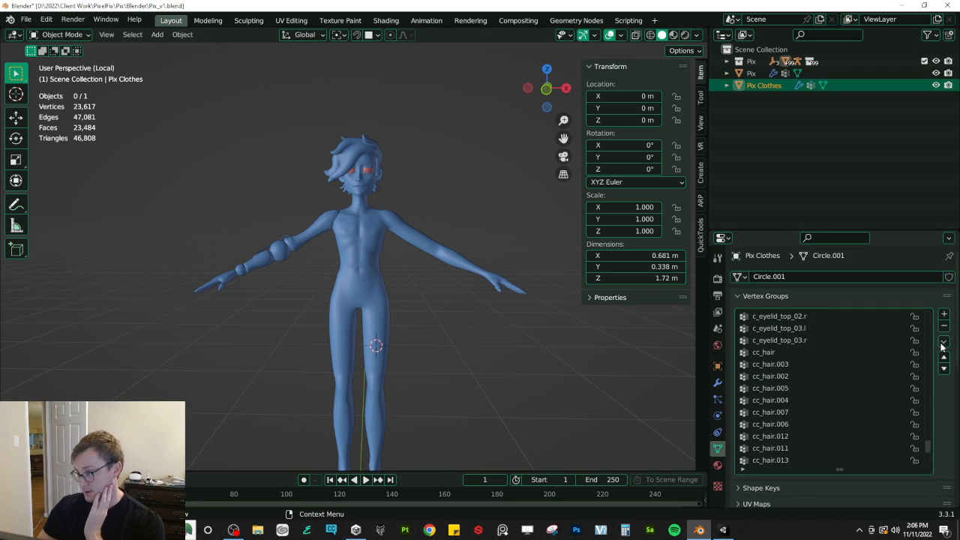
pyautogui.click(778, 296)
pyautogui.click(768, 314)
pyautogui.click(768, 314)
pyautogui.click(773, 327)
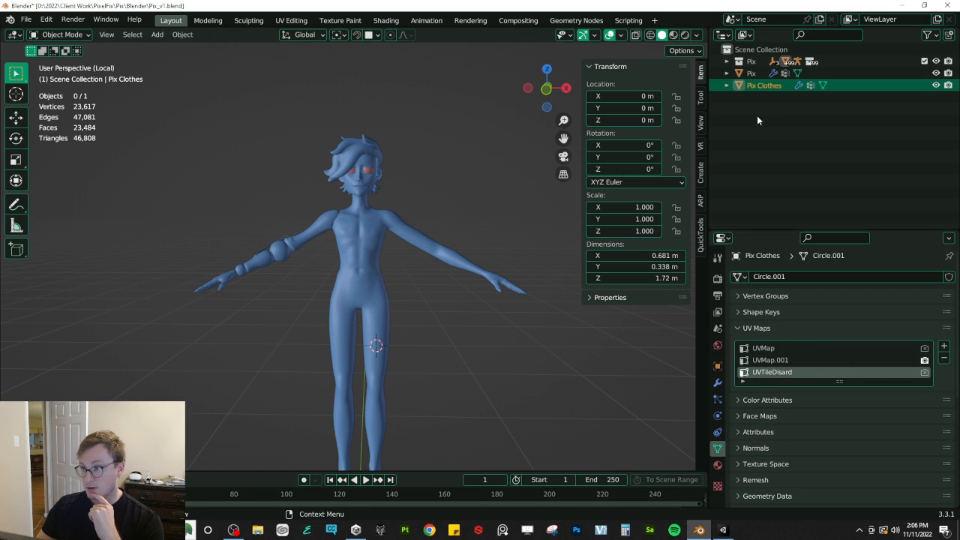
pyautogui.doubleClick(766, 361)
pyautogui.press('Escape')
# Step: Add a third UV map to the Pix body mesh and save the file
pyautogui.click(396, 213)
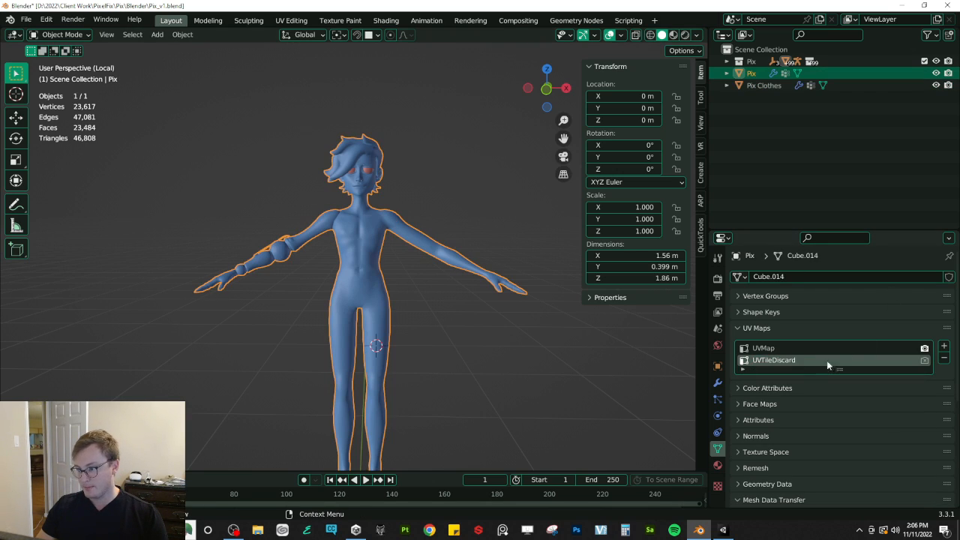
pyautogui.click(787, 348)
pyautogui.click(943, 346)
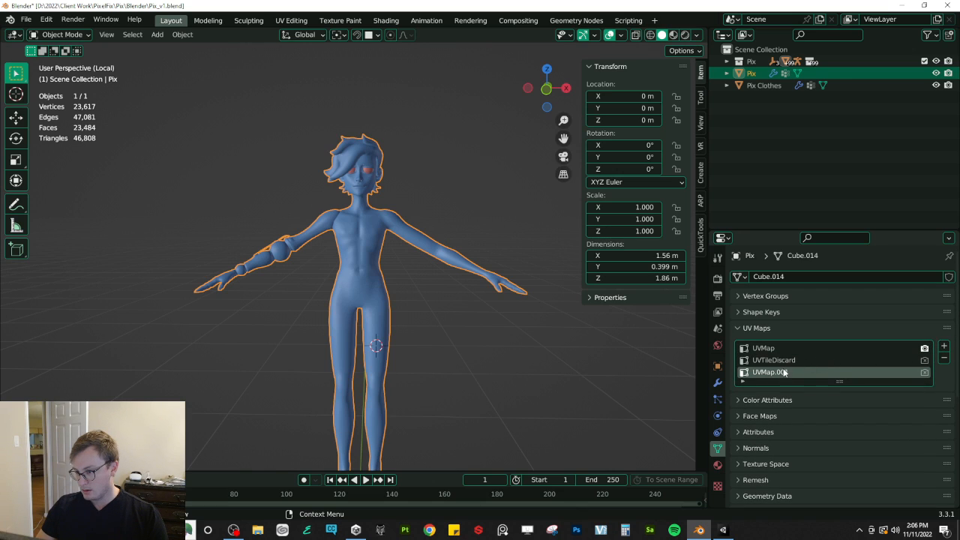
pyautogui.rightClick(808, 372)
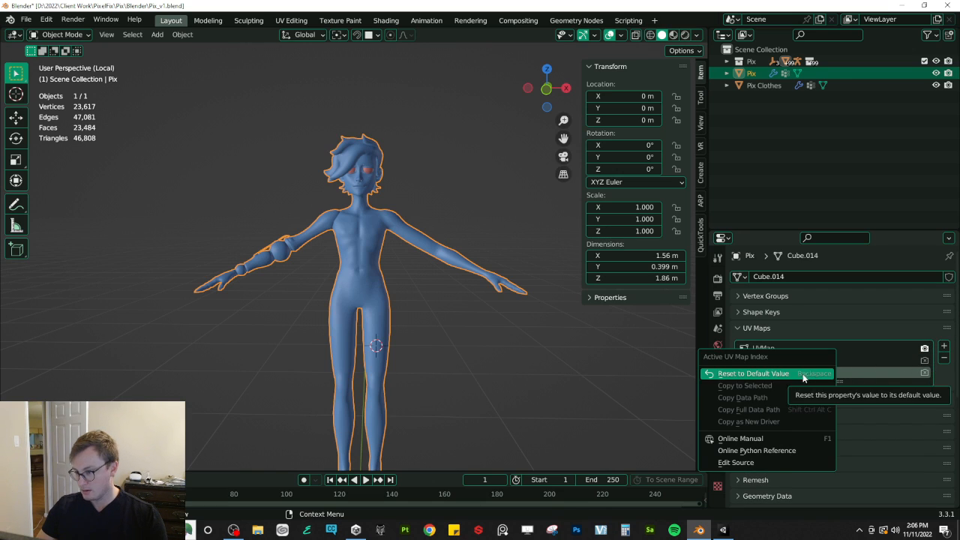
pyautogui.press('Escape')
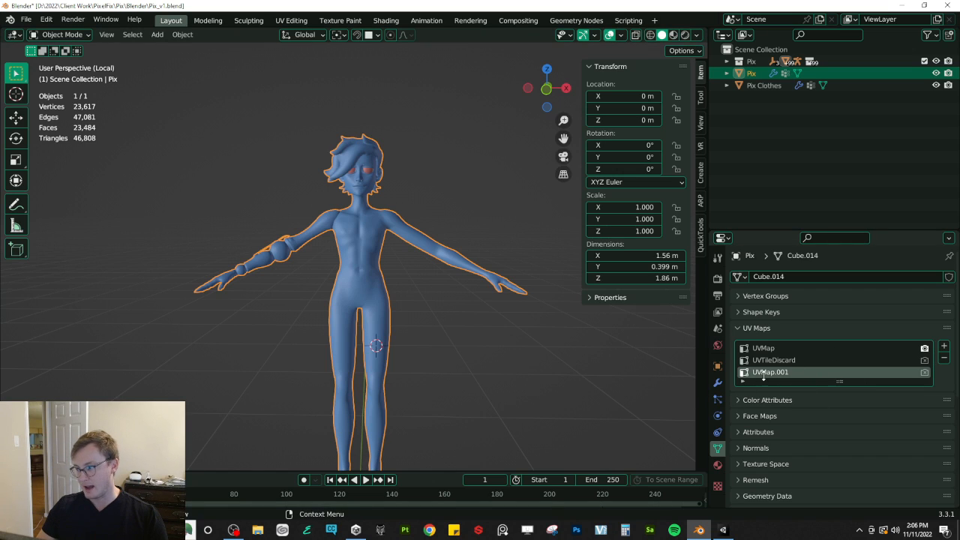
pyautogui.hotkey('ctrl', 's')
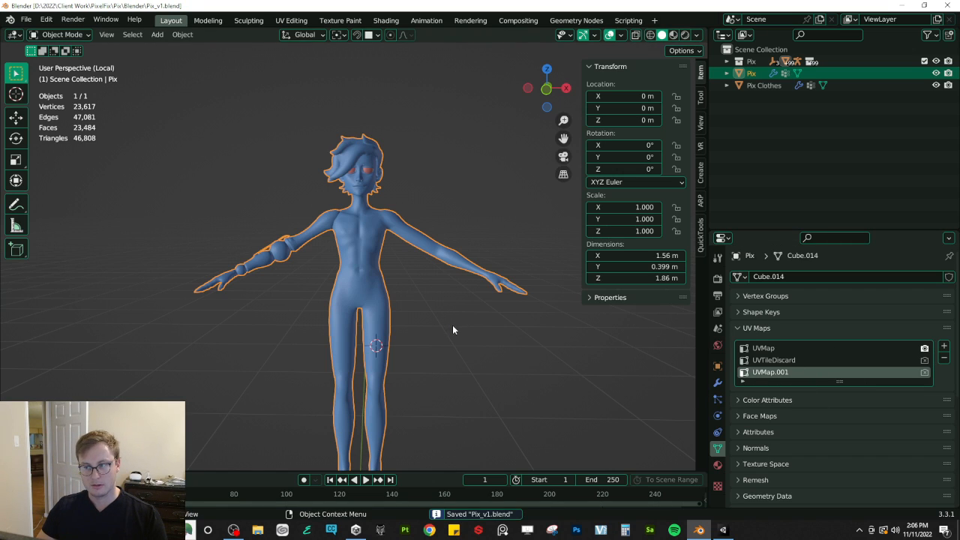
# Step: Compare the UV map lists of Pix Clothes and the Pix body, and save the file again
pyautogui.click(759, 85)
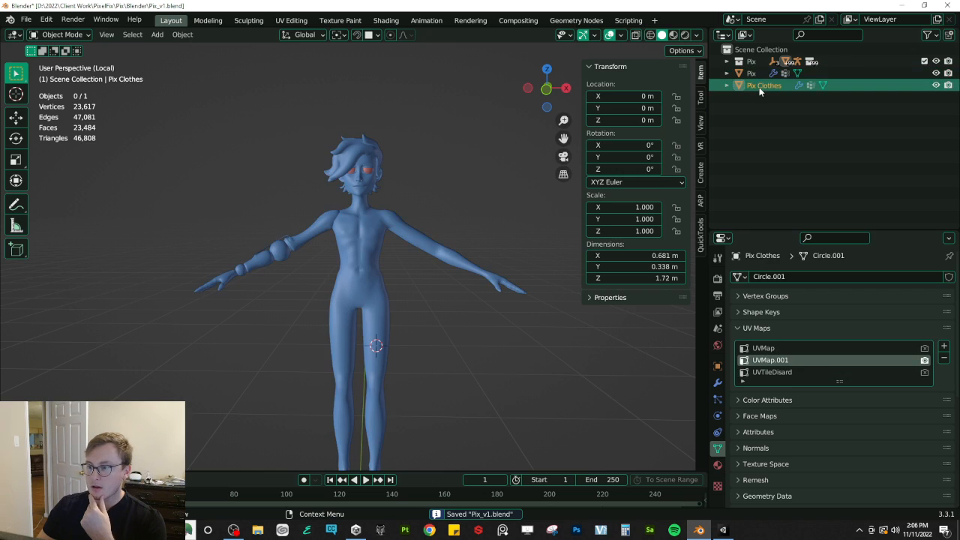
pyautogui.click(752, 72)
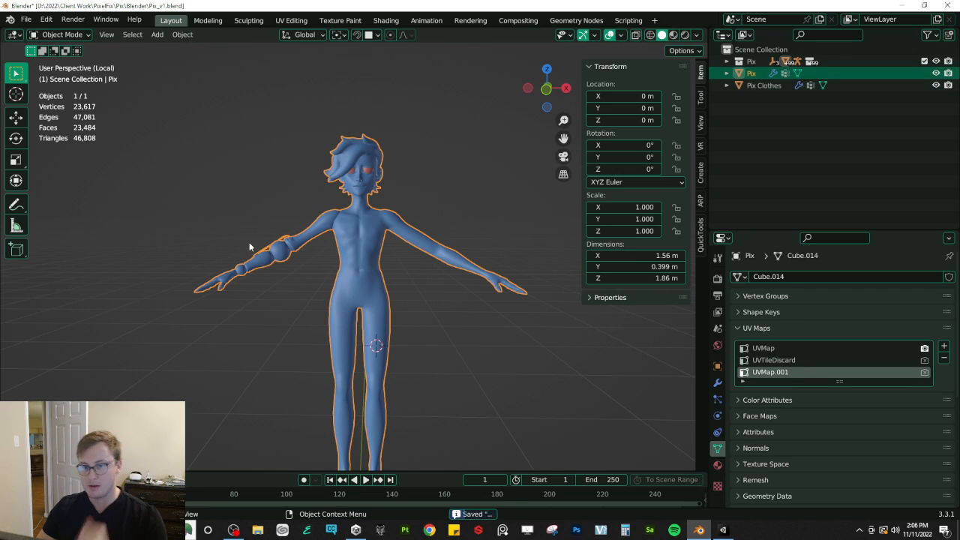
pyautogui.hotkey('ctrl', 's')
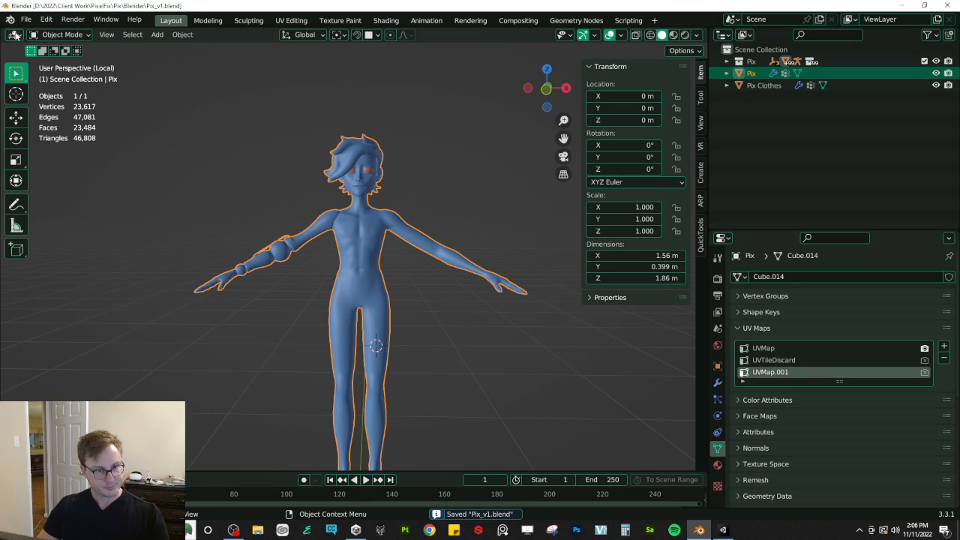
# Step: Save a backup copy of the project as Pix_v1_WIP_12_PreFaceRig.blend
pyautogui.click(25, 19)
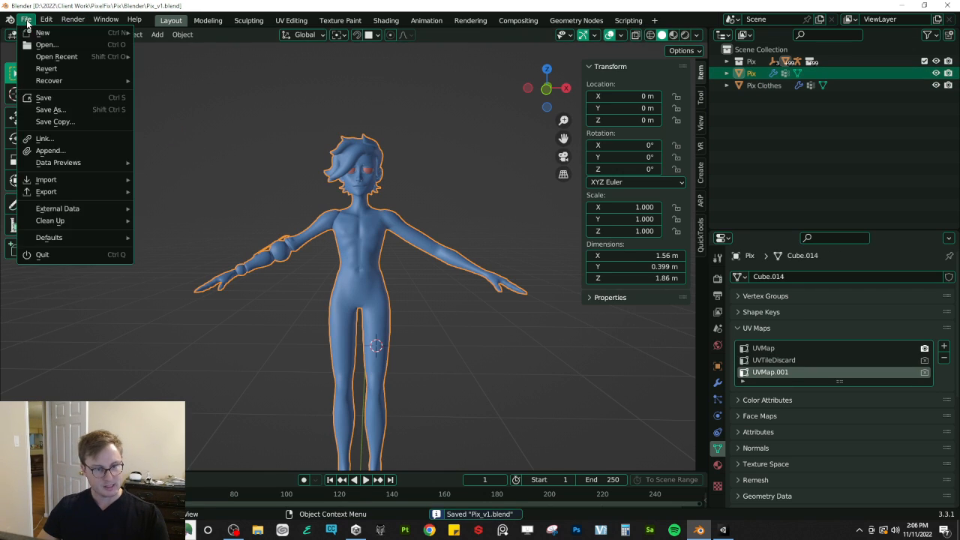
pyautogui.click(49, 122)
pyautogui.click(337, 436)
pyautogui.press('BackSpace')
pyautogui.write('2_PreClothingRig.blend')
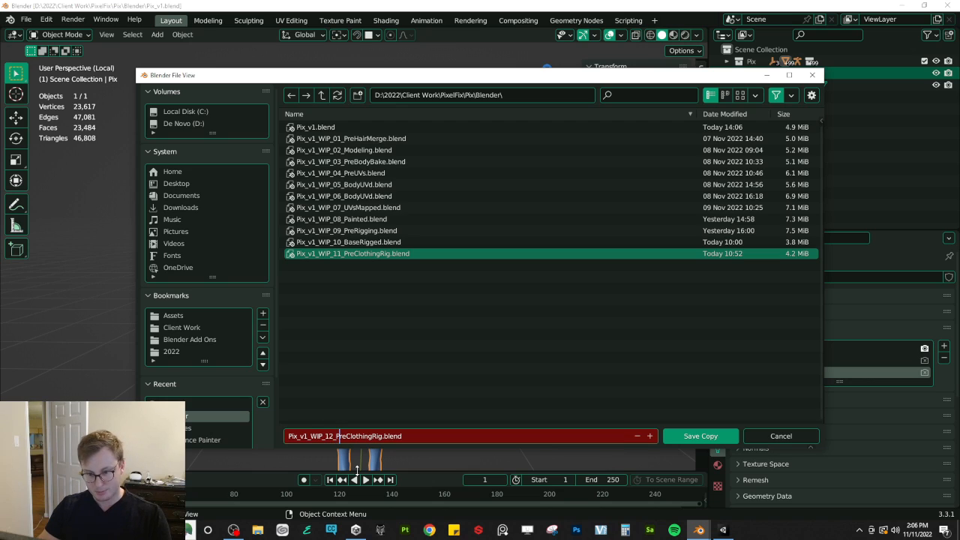
pyautogui.hotkey('shift', 'Right')
pyautogui.hotkey('shift', 'Right')
pyautogui.hotkey('shift', 'Right')
pyautogui.hotkey('shift', 'Right')
pyautogui.hotkey('shift', 'Right')
pyautogui.hotkey('shift', 'Right')
pyautogui.hotkey('shift', 'Right')
pyautogui.hotkey('shift', 'Right')
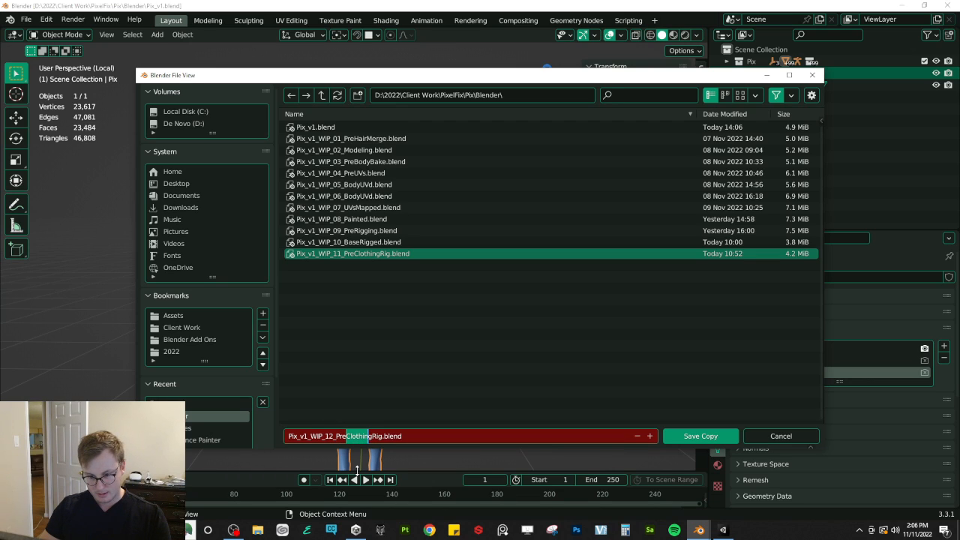
pyautogui.write('Face')
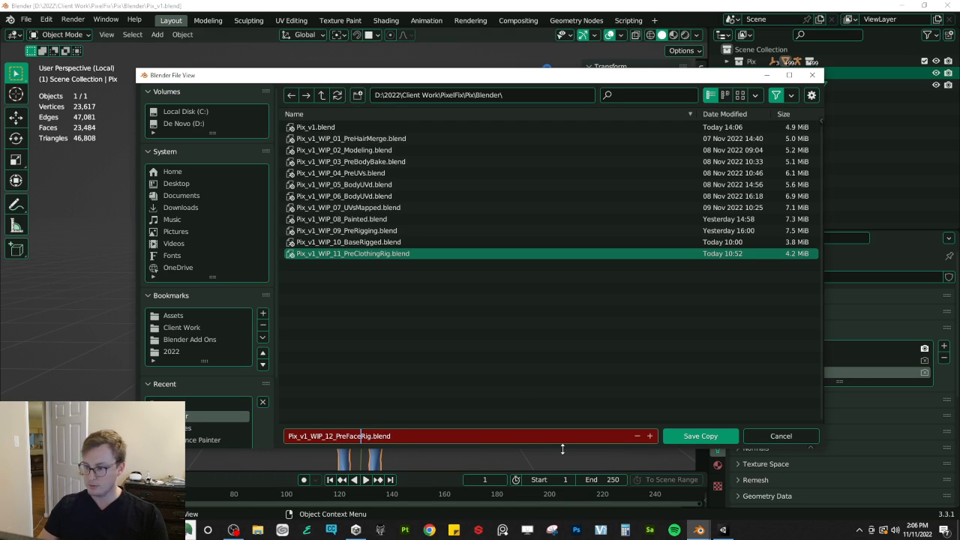
pyautogui.press('Return')
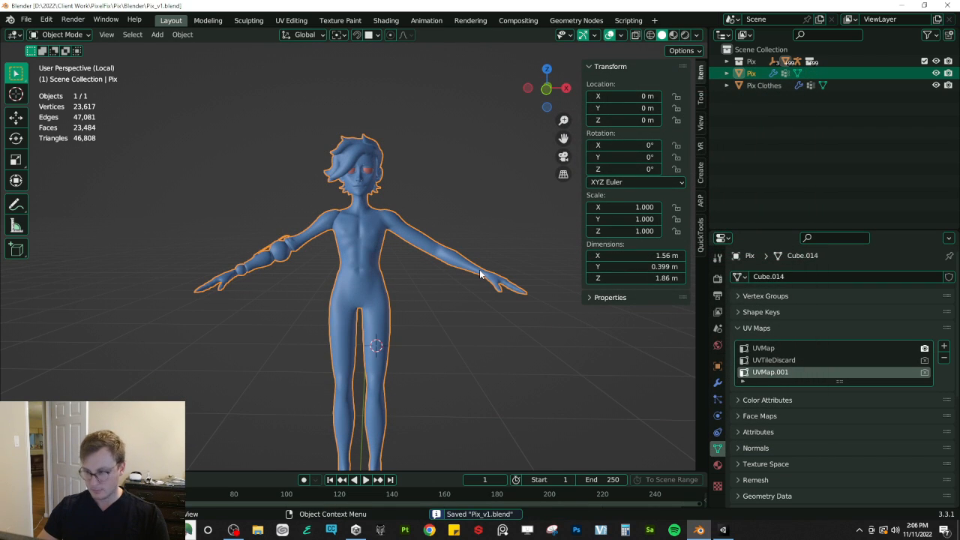
# Step: Leave local view and hide the Pix Clothes object
pyautogui.press('KP_Divide')
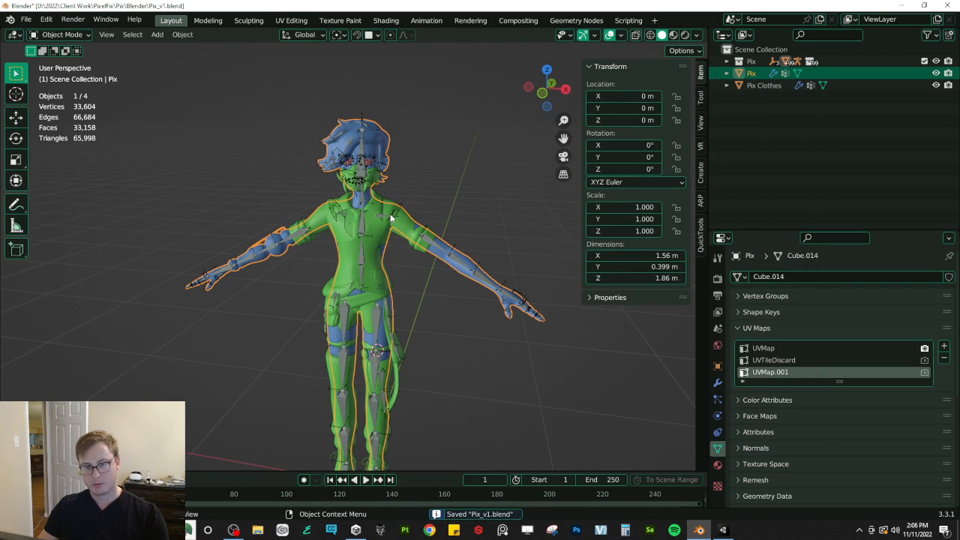
pyautogui.click(935, 85)
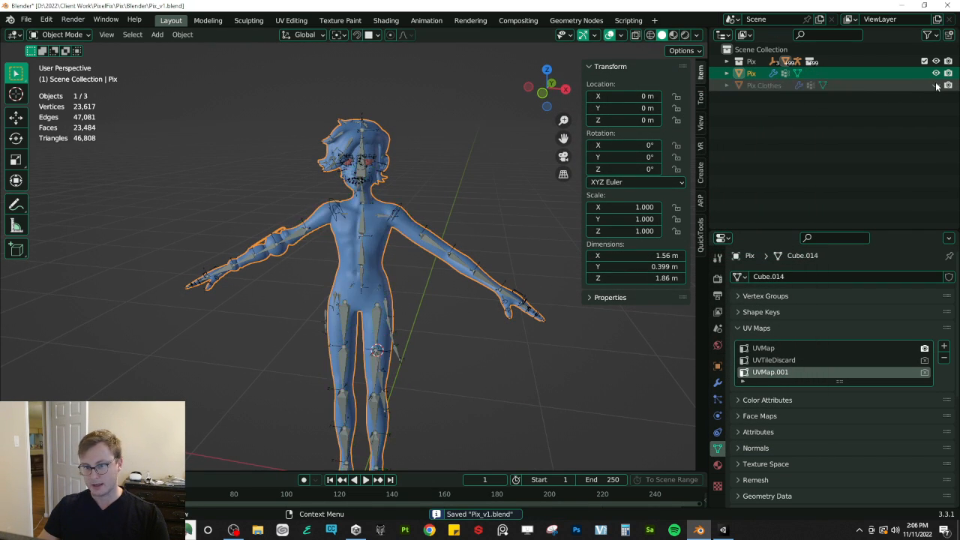
# Step: Show only the first bone layer of Pix_rig, view its face controls from the front, and save the file
pyautogui.click(403, 202)
pyautogui.press('KP_1')
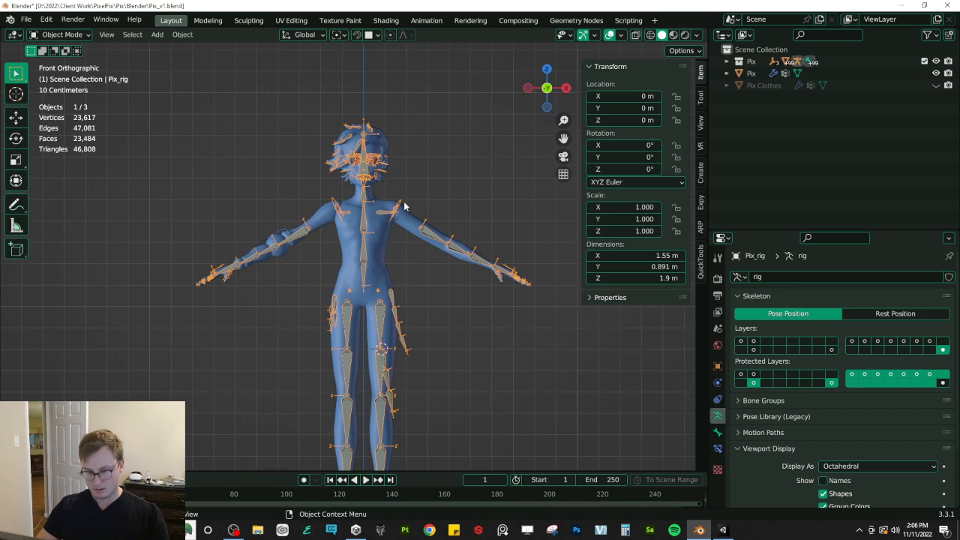
pyautogui.scroll(2, 413, 220)
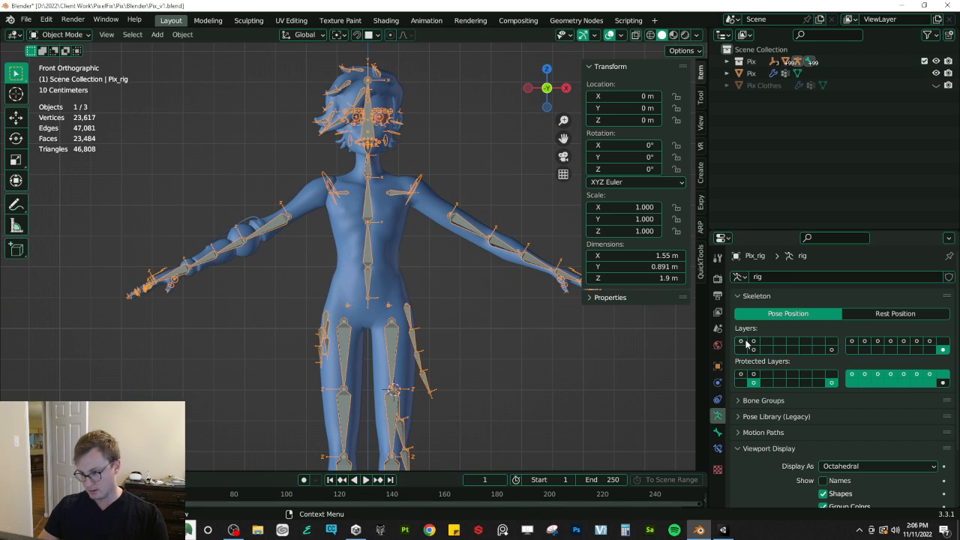
pyautogui.click(740, 342)
pyautogui.scroll(5, 395, 240)
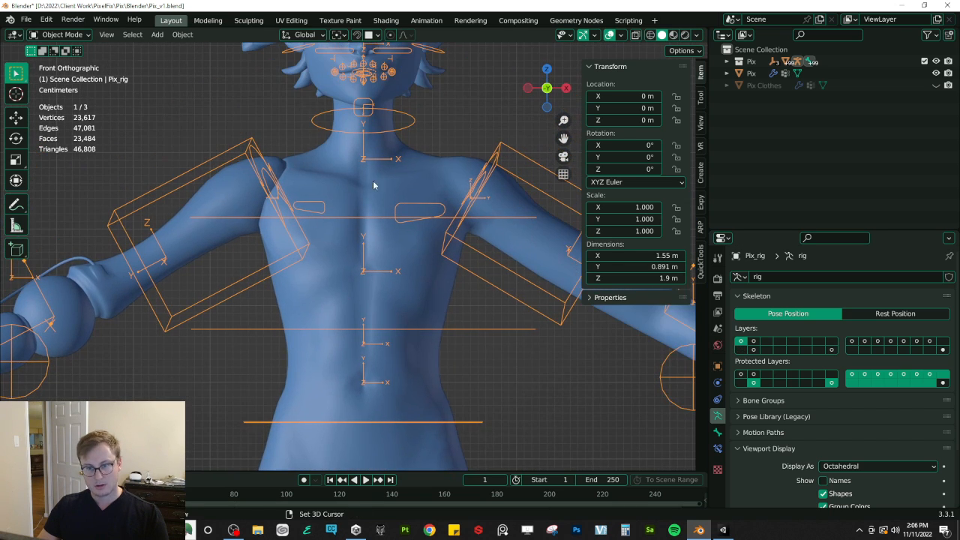
pyautogui.scroll(2, 404, 224)
pyautogui.hotkey('ctrl', 's')
pyautogui.scroll(3, 383, 255)
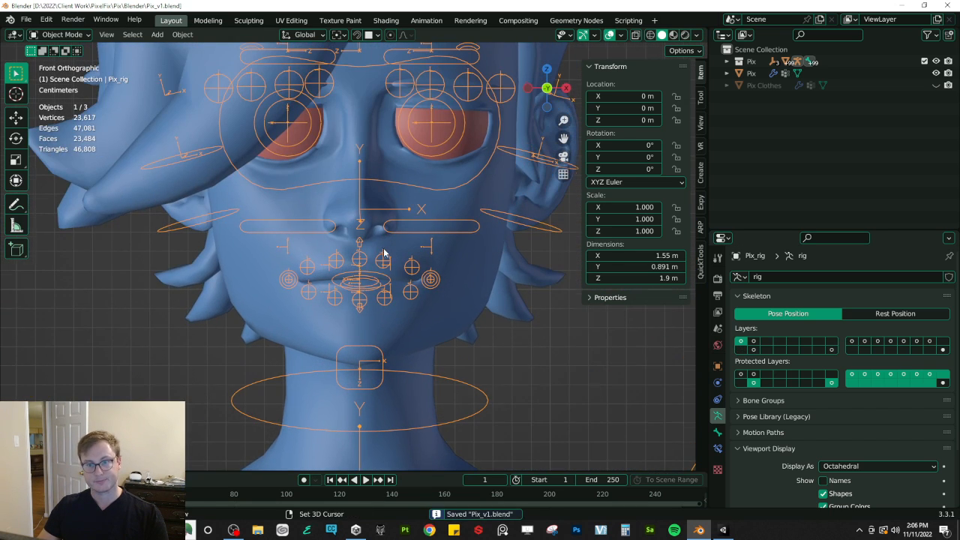
pyautogui.scroll(-2, 390, 276)
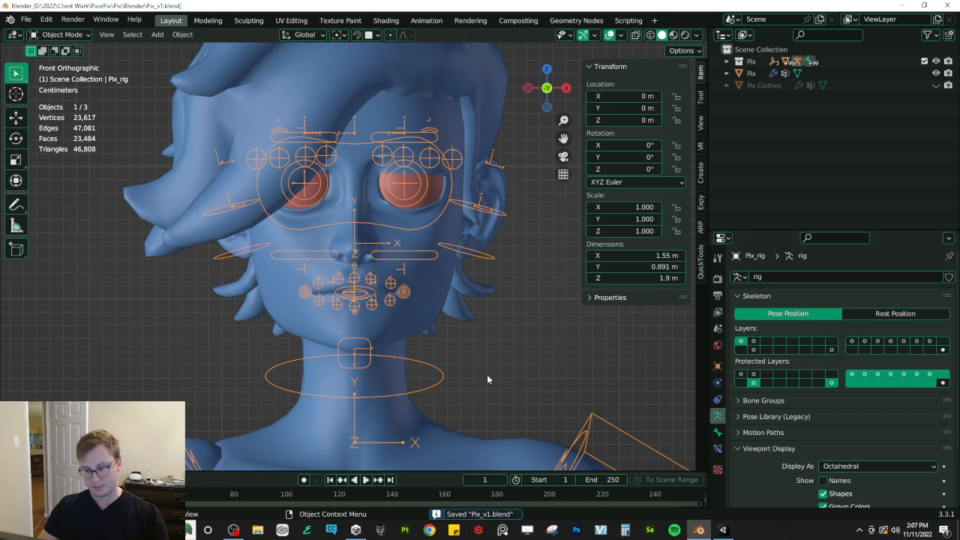
# Step: Switch to Unity, collapse the PixelFix project folder and expand the IndieGryph folder
pyautogui.hotkey('alt', 'Tab')
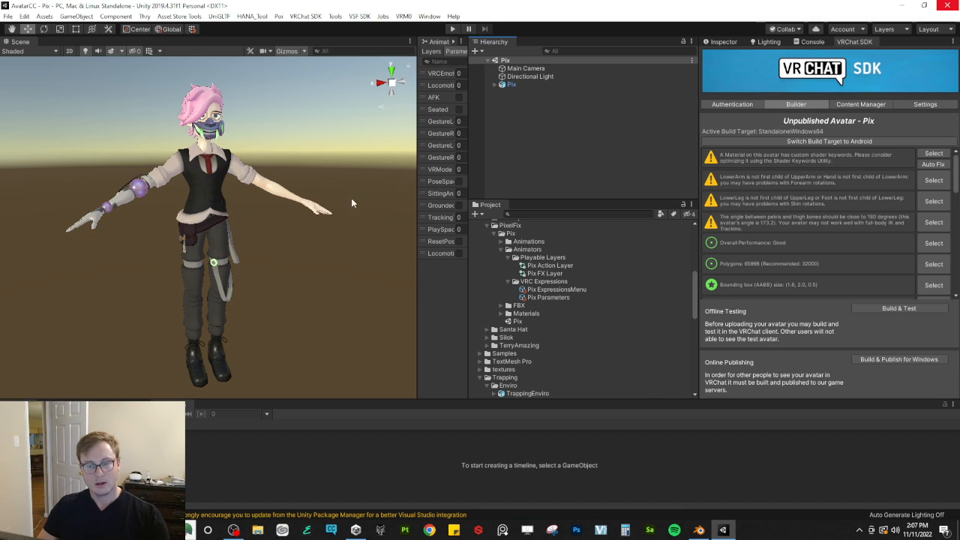
pyautogui.click(487, 225)
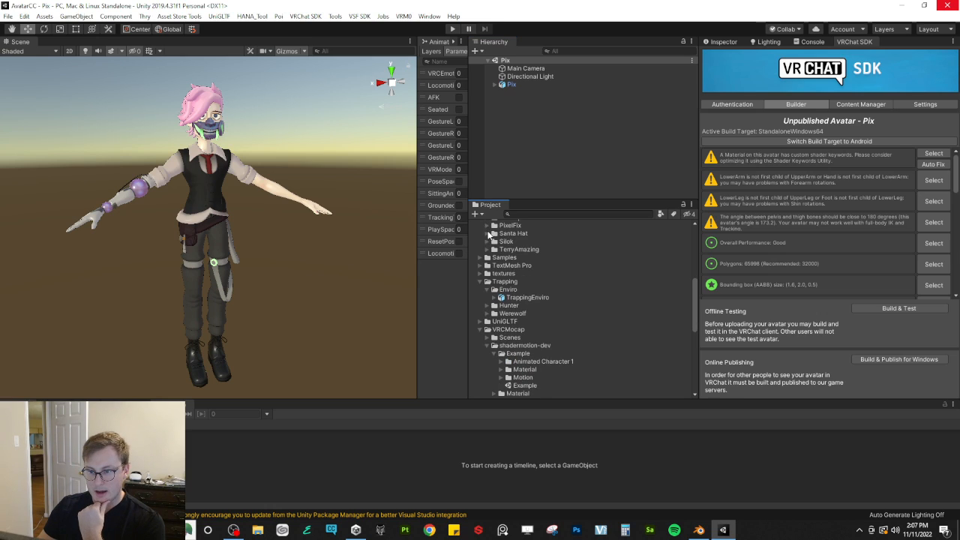
pyautogui.scroll(2, 503, 336)
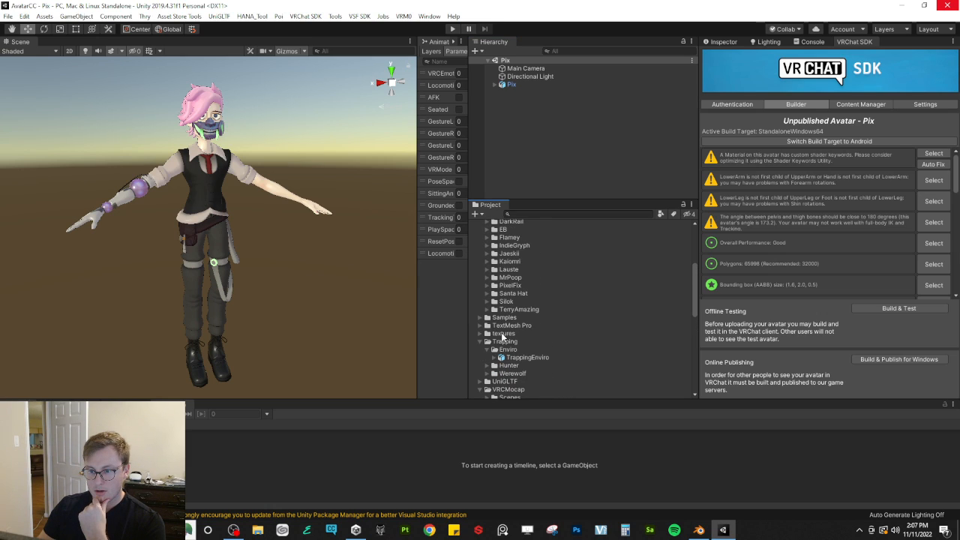
pyautogui.click(486, 246)
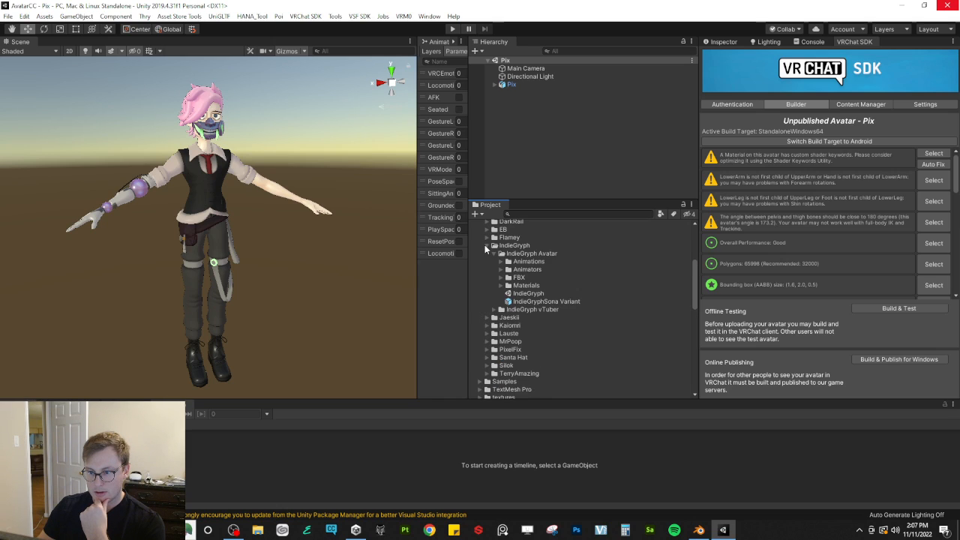
# Step: Open the IndieGryph scene and display the LipSync viseme assignments in the IndieGryphSona Variant's VRC Avatar Descriptor
pyautogui.click(526, 294)
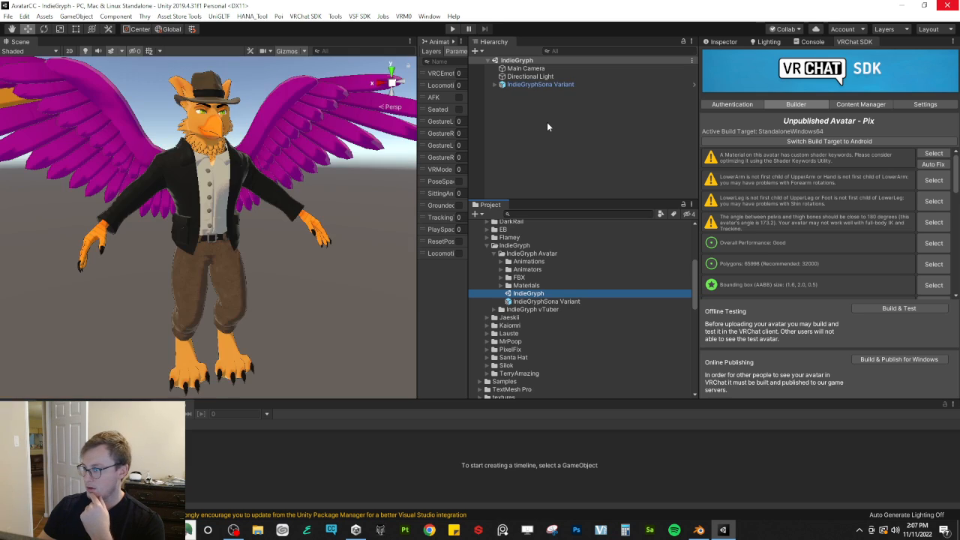
pyautogui.click(525, 85)
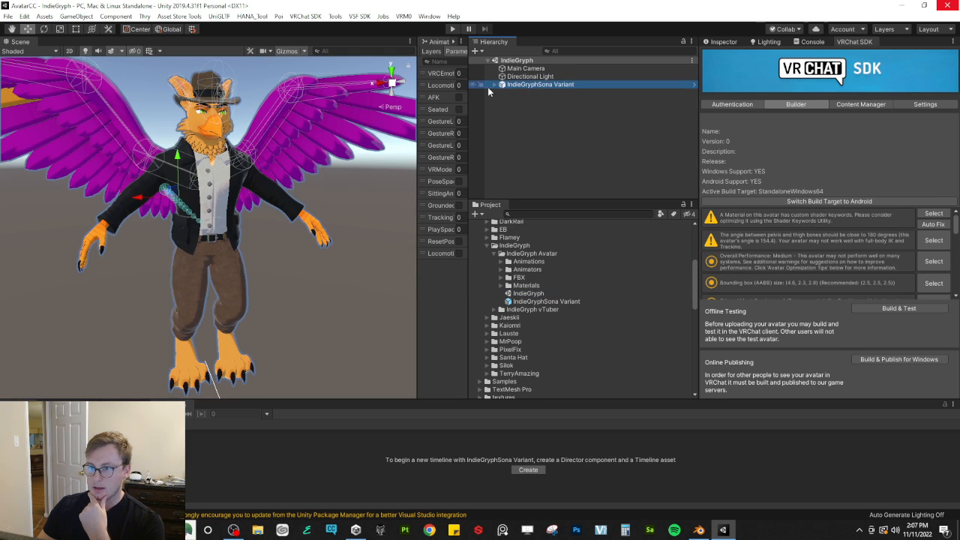
pyautogui.click(740, 43)
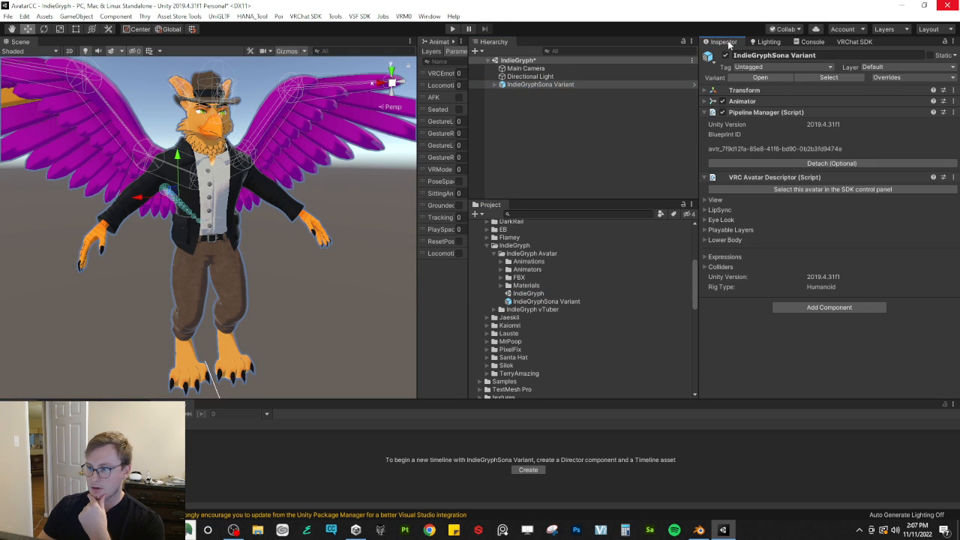
pyautogui.click(707, 210)
pyautogui.scroll(-3, 772, 210)
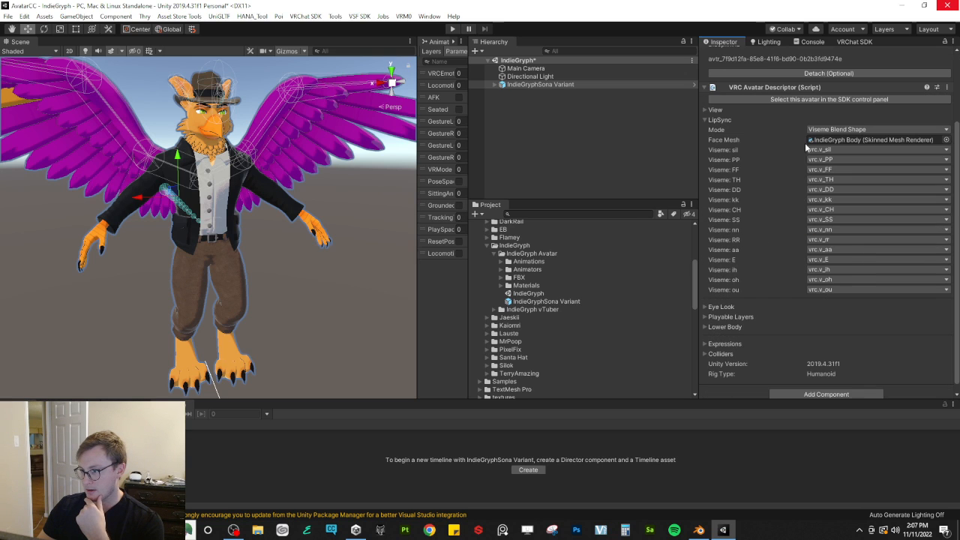
# Step: Switch to Snipping Tool and capture a rectangular snip of the LipSync viseme list
pyautogui.click(552, 530)
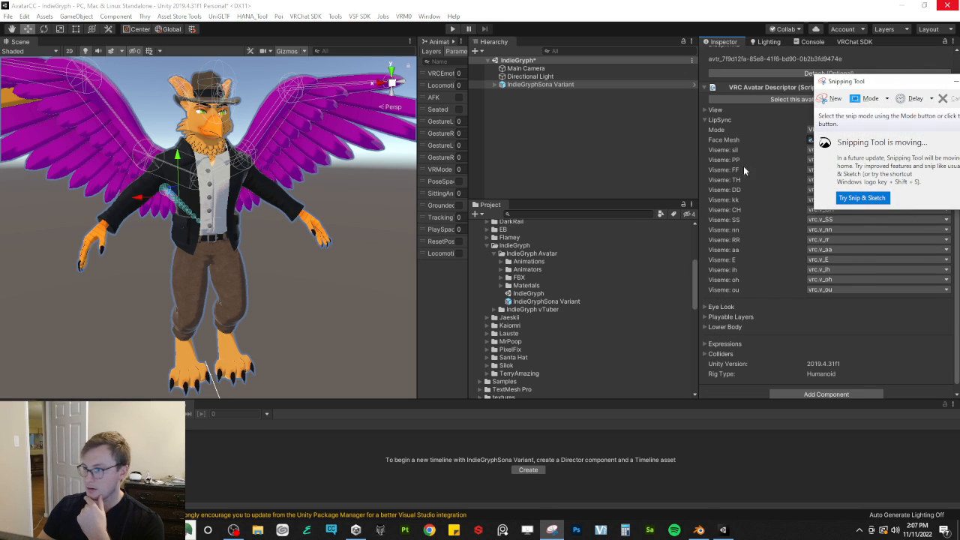
pyautogui.click(825, 99)
pyautogui.moveTo(679, 67); pyautogui.dragTo(954, 319)
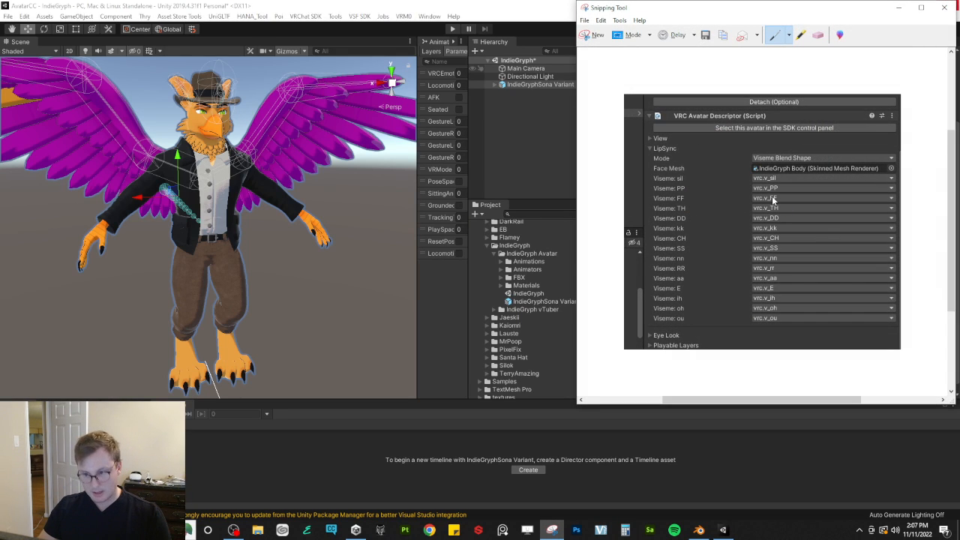
# Step: Save the snip as VisemeNames in PNG format in the Pix Reference folder and close Snipping Tool
pyautogui.hotkey('ctrl', 's')
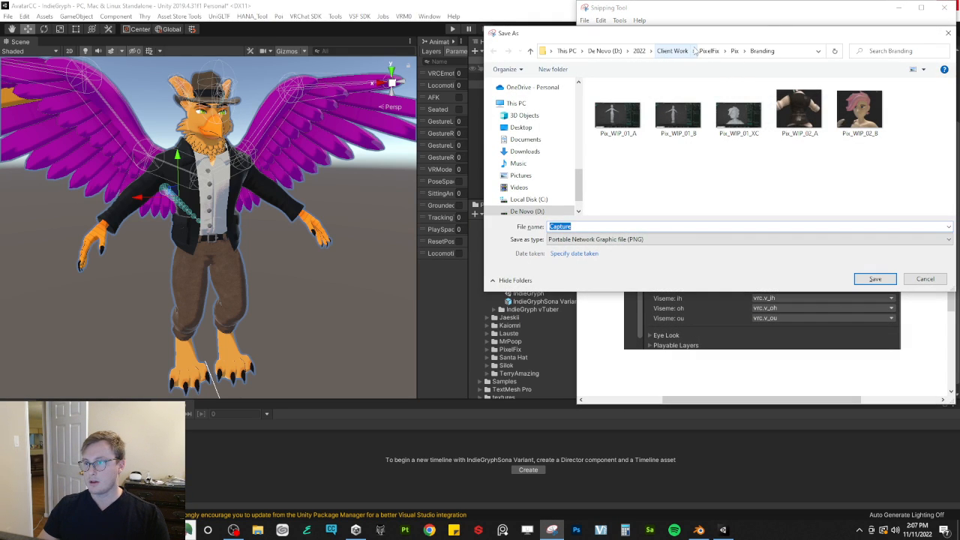
pyautogui.click(734, 51)
pyautogui.click(617, 120)
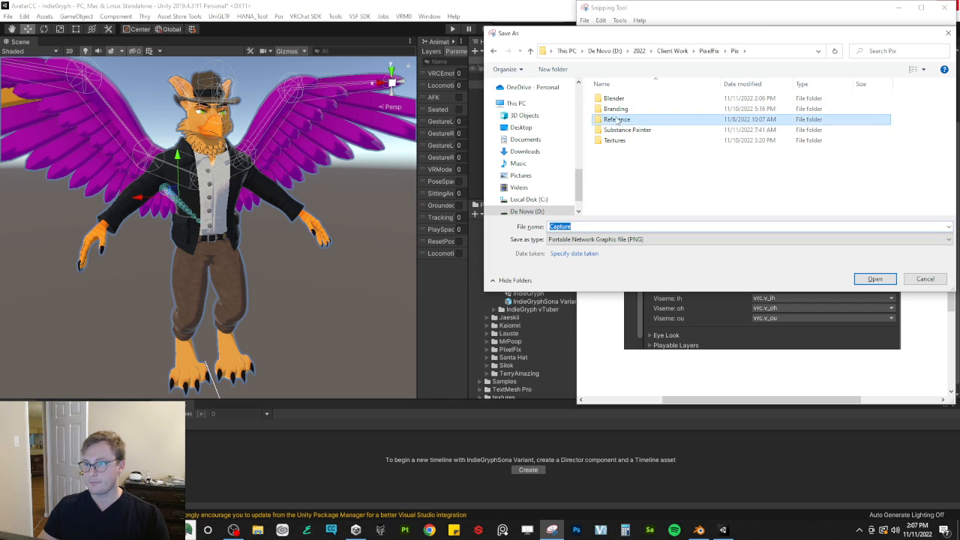
pyautogui.doubleClick(616, 120)
pyautogui.write('VisemeN')
pyautogui.press('Return')
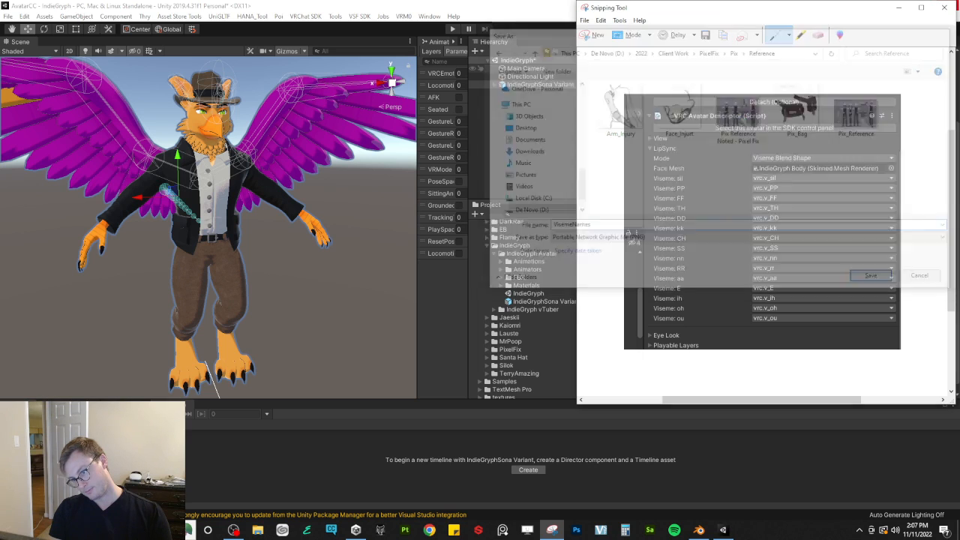
pyautogui.click(944, 8)
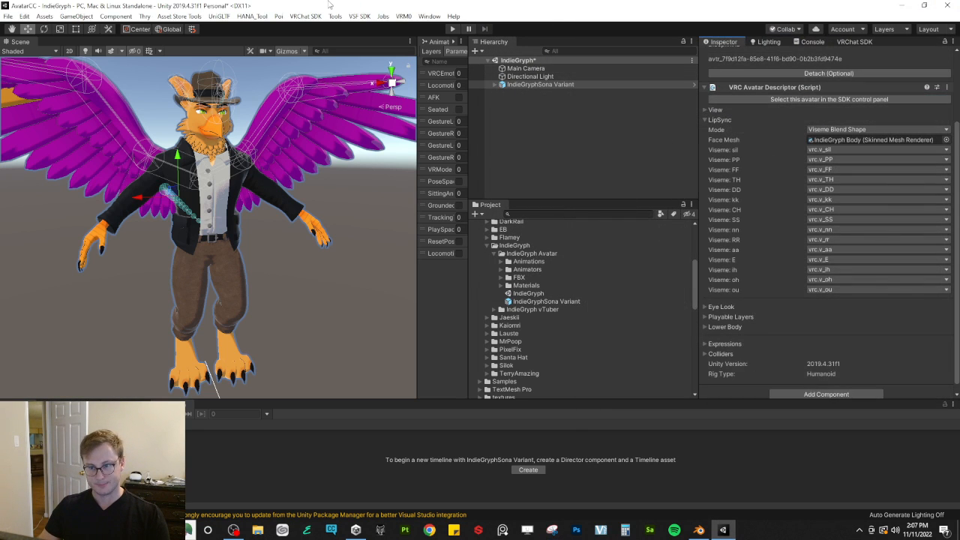
# Step: Switch to Chrome, search for VRChat visemes in a new tab, and view the Oculus Viseme Reference page's reference images
pyautogui.click(434, 529)
pyautogui.click(542, 324)
pyautogui.hotkey('ctrl', 't')
pyautogui.write('vrchat vise')
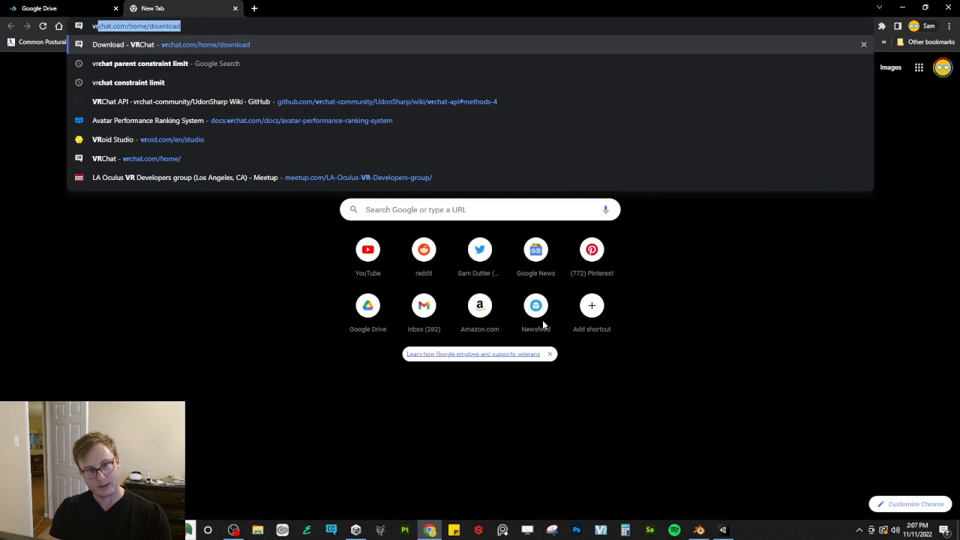
pyautogui.press('Return')
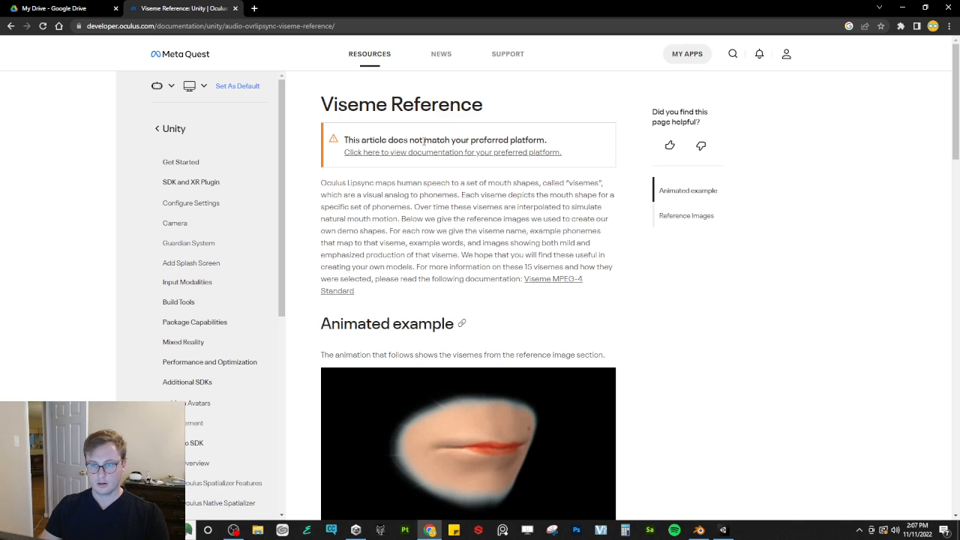
pyautogui.scroll(-8, 424, 141)
pyautogui.scroll(2, 658, 325)
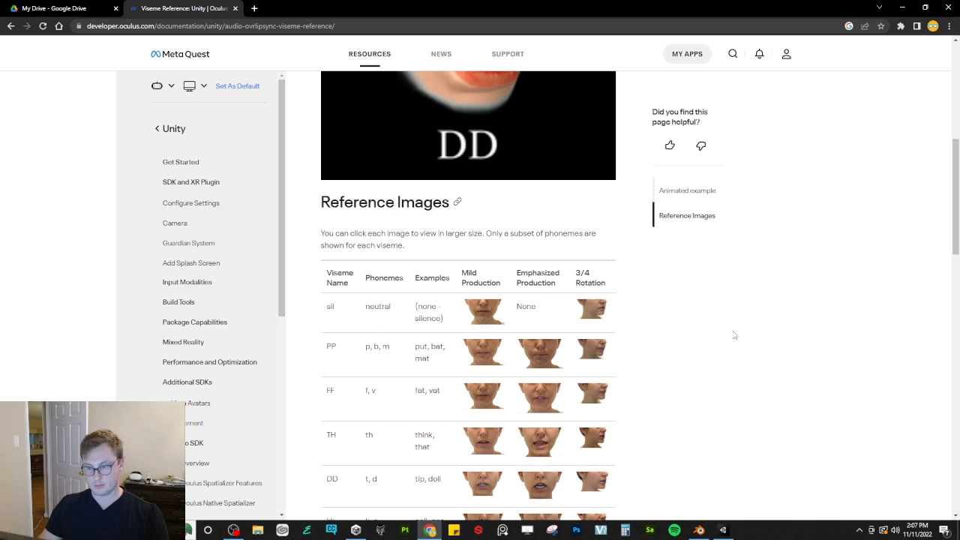
# Step: Open the PP viseme's 3/4 rotation and emphasized production photos at full size and compare the mouth shapes
pyautogui.click(603, 346)
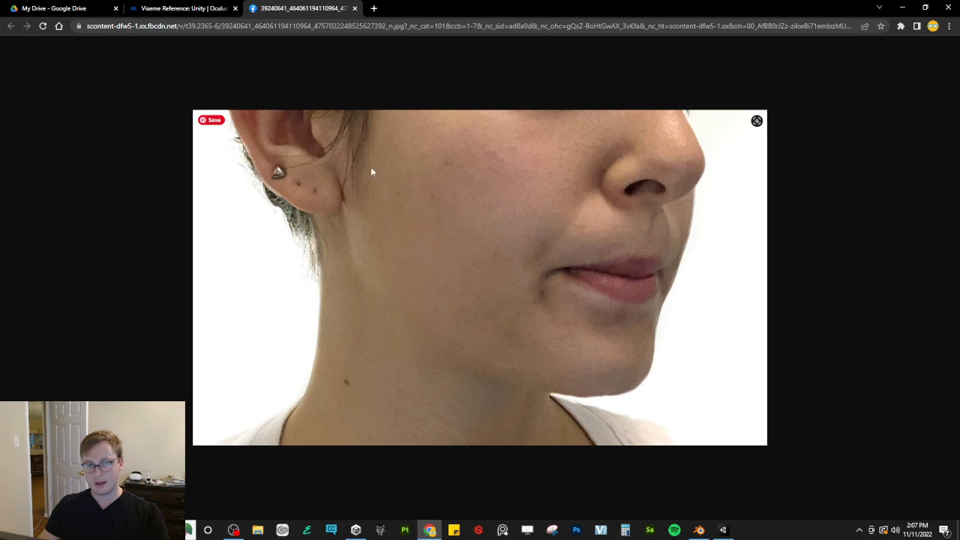
pyautogui.click(184, 8)
pyautogui.click(530, 363)
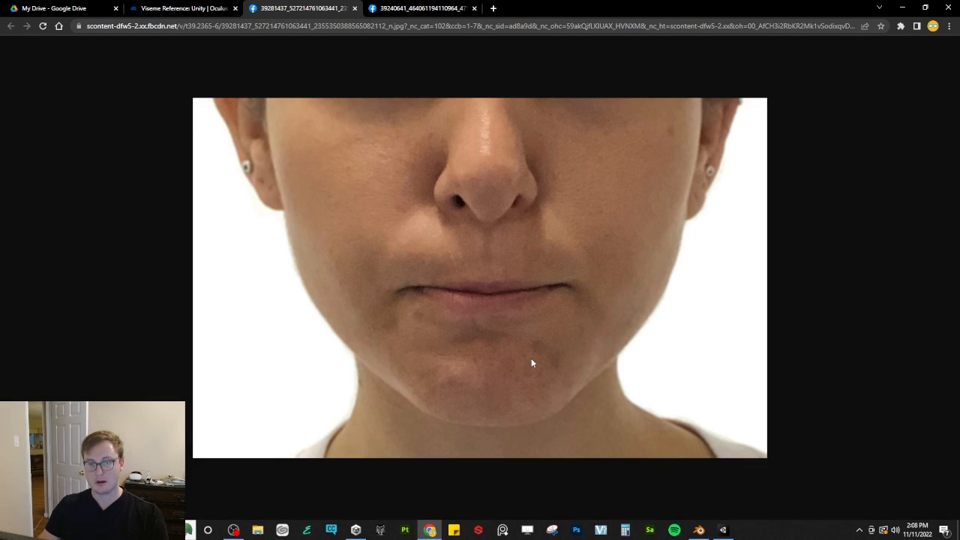
pyautogui.click(418, 7)
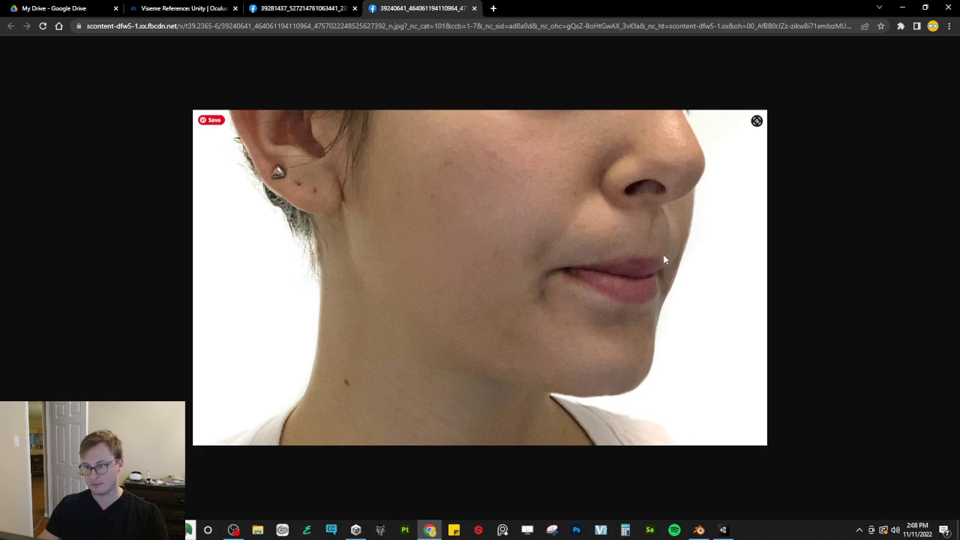
# Step: Switch back to Unity, open the Pix scene from the PixelFix folder without saving the IndieGryph changes, and view the avatar's face
pyautogui.hotkey('alt', 'Tab')
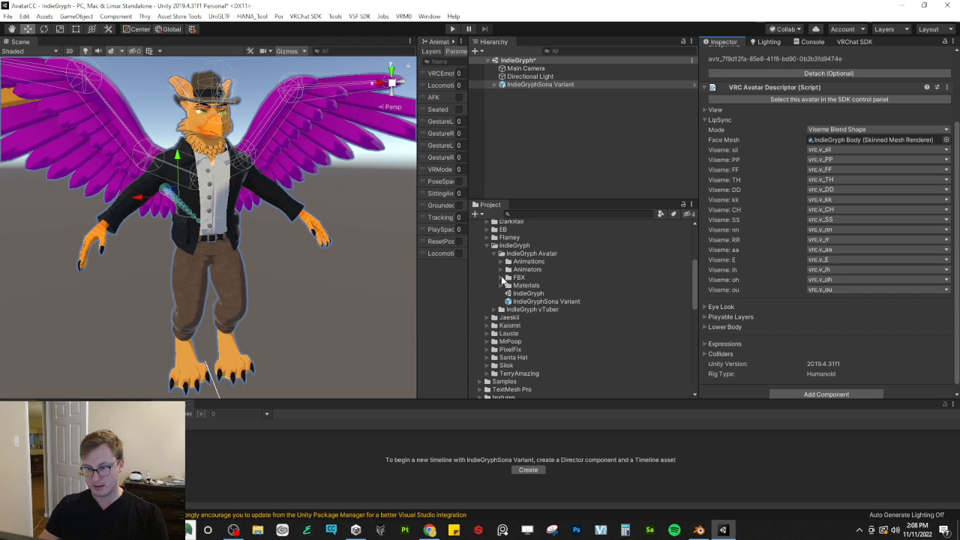
pyautogui.click(486, 245)
pyautogui.click(486, 286)
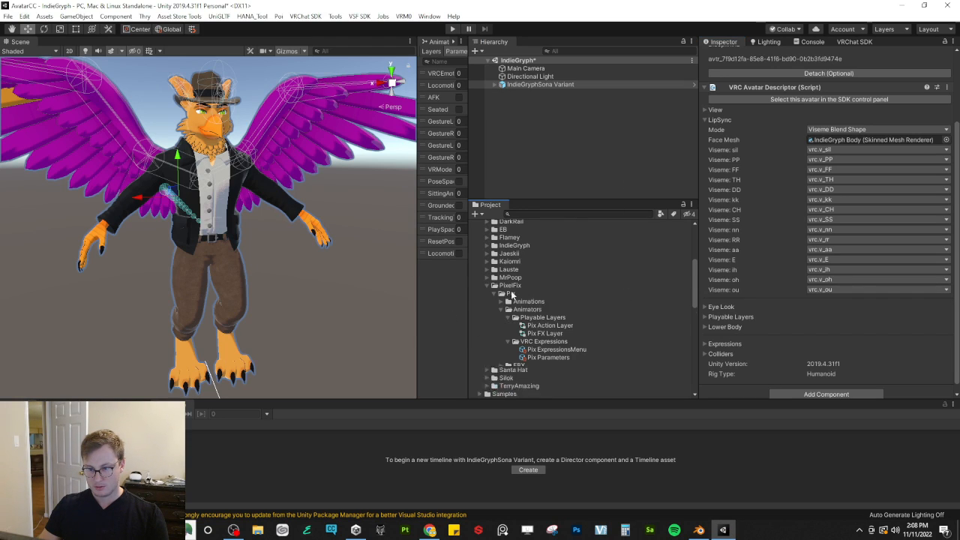
pyautogui.doubleClick(518, 382)
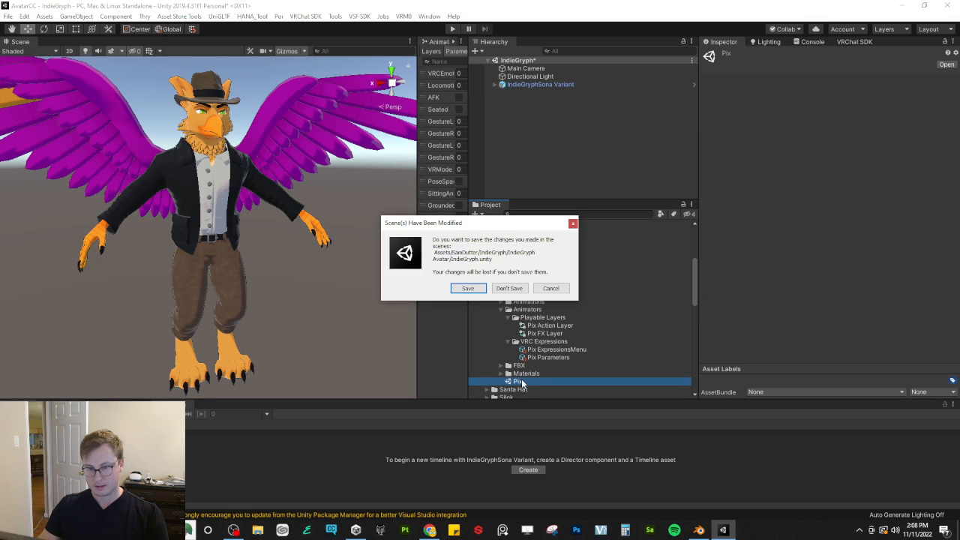
pyautogui.click(512, 291)
pyautogui.scroll(10, 270, 187)
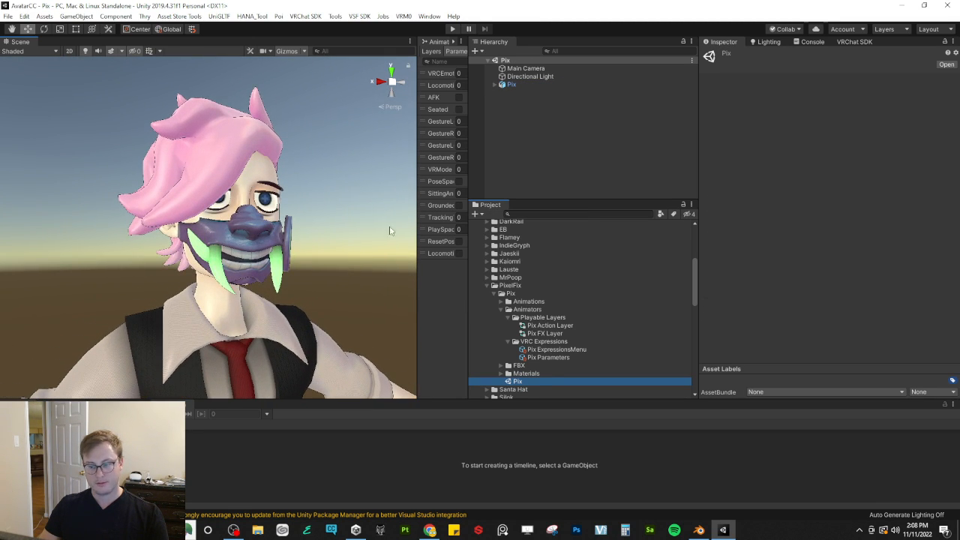
pyautogui.rightClick(390, 231)
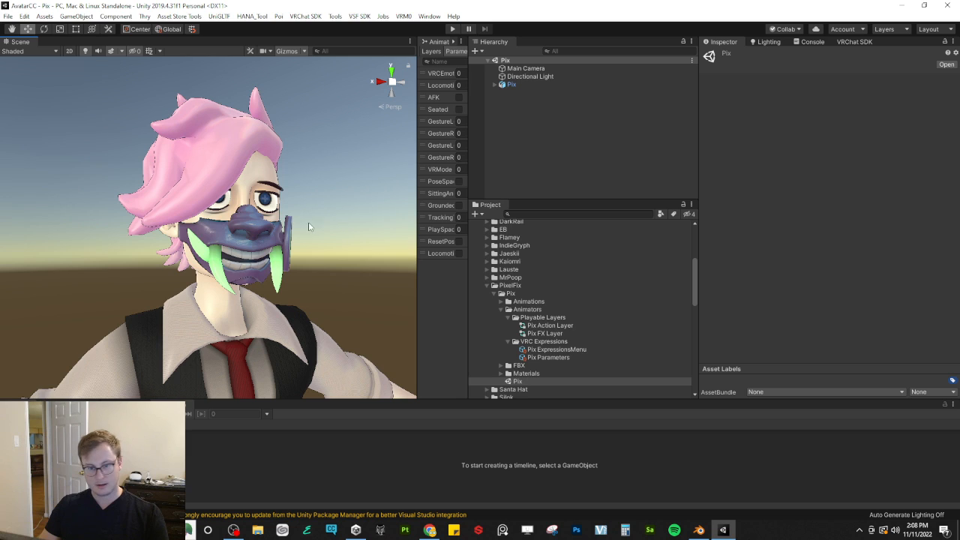
# Step: Switch to Blender, view Pix's mouth controls from an angle, and save the file
pyautogui.click(699, 530)
pyautogui.hotkey('alt', 'Tab')
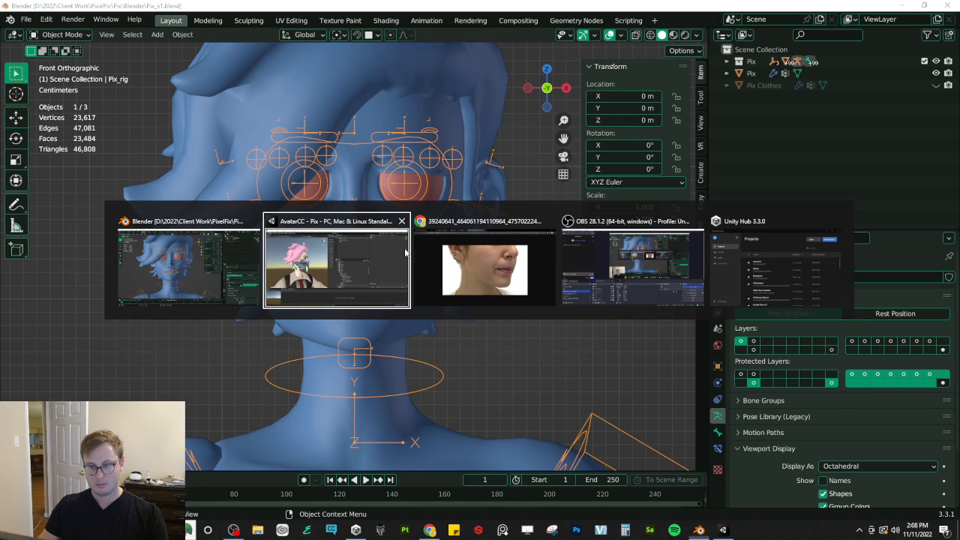
pyautogui.click(483, 273)
pyautogui.hotkey('alt', 'Tab')
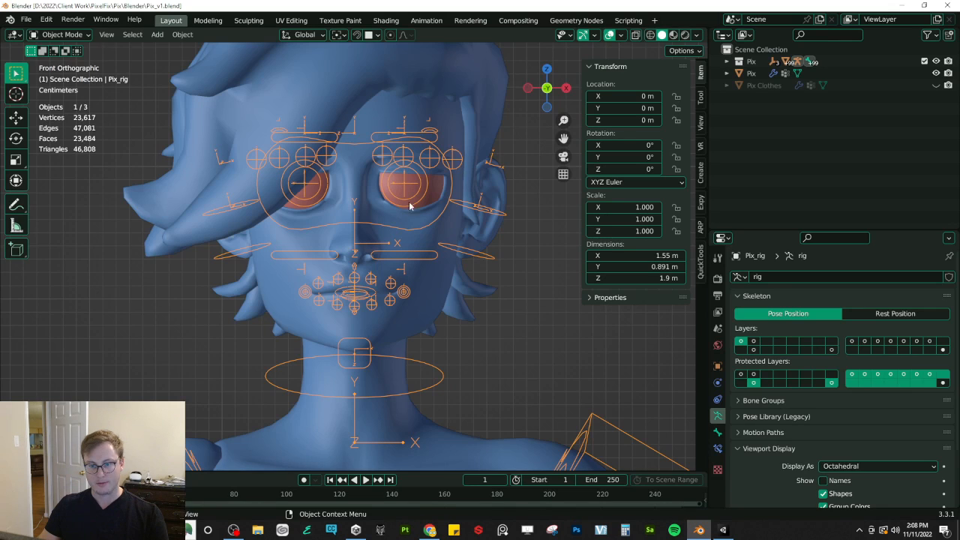
pyautogui.moveTo(388, 226); pyautogui.dragTo(431, 220, button='middle')
pyautogui.scroll(-3, 429, 222)
pyautogui.hotkey('ctrl', 's')
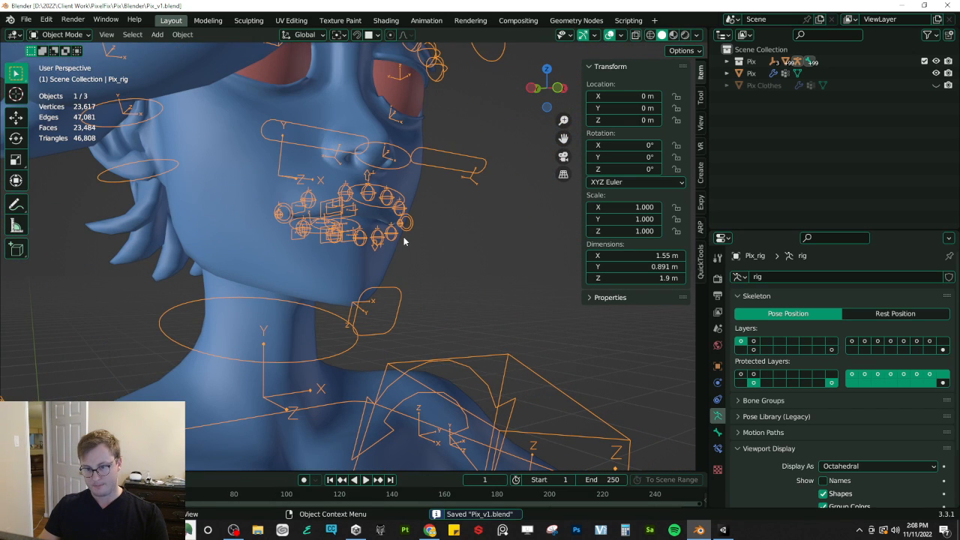
# Step: Select the Pix mesh and examine the shape key options of its Armature modifier
pyautogui.click(329, 277)
pyautogui.click(717, 383)
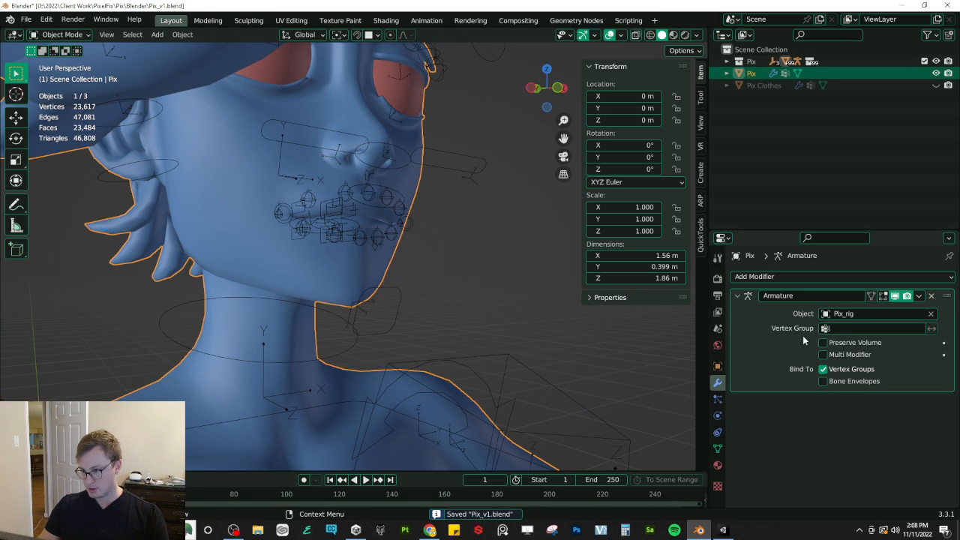
pyautogui.click(744, 298)
pyautogui.moveTo(292, 307); pyautogui.dragTo(306, 300, button='middle')
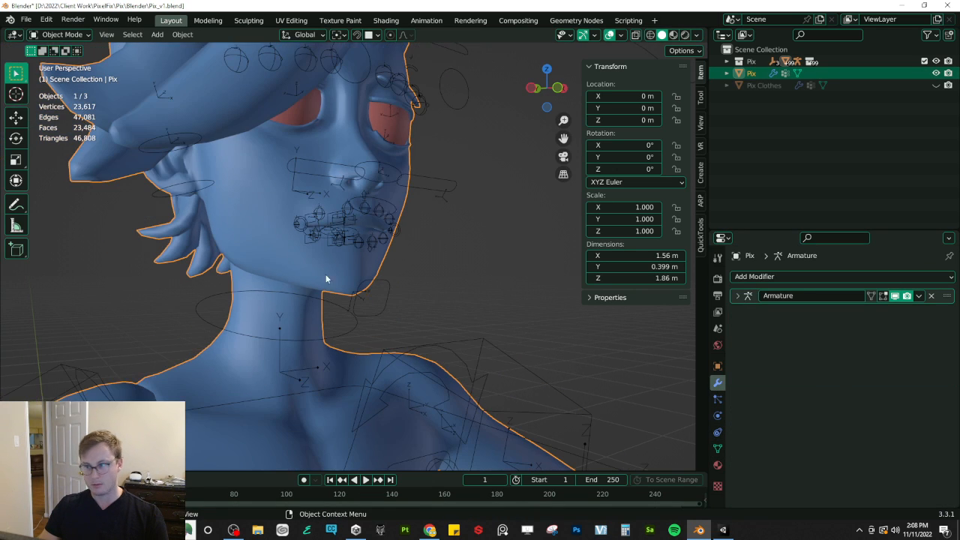
pyautogui.click(905, 87)
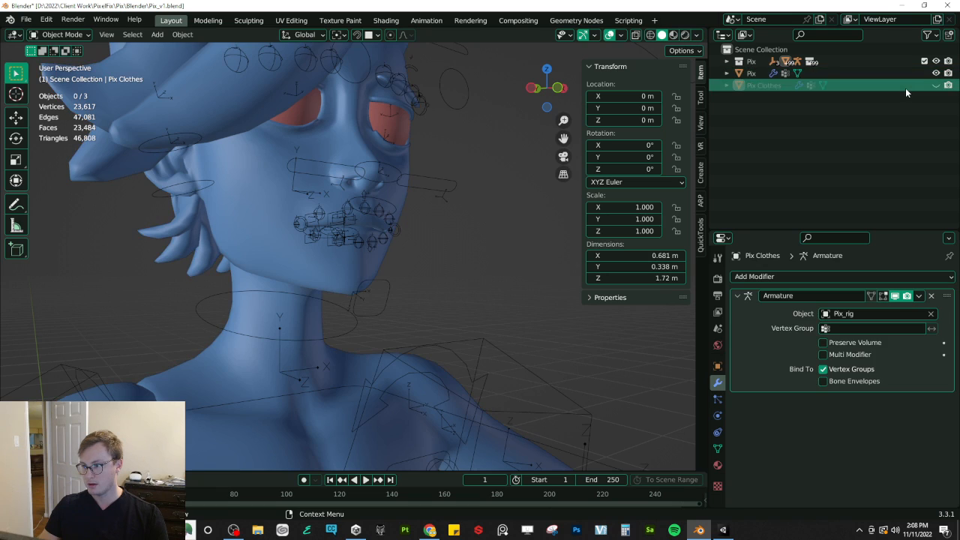
pyautogui.click(749, 72)
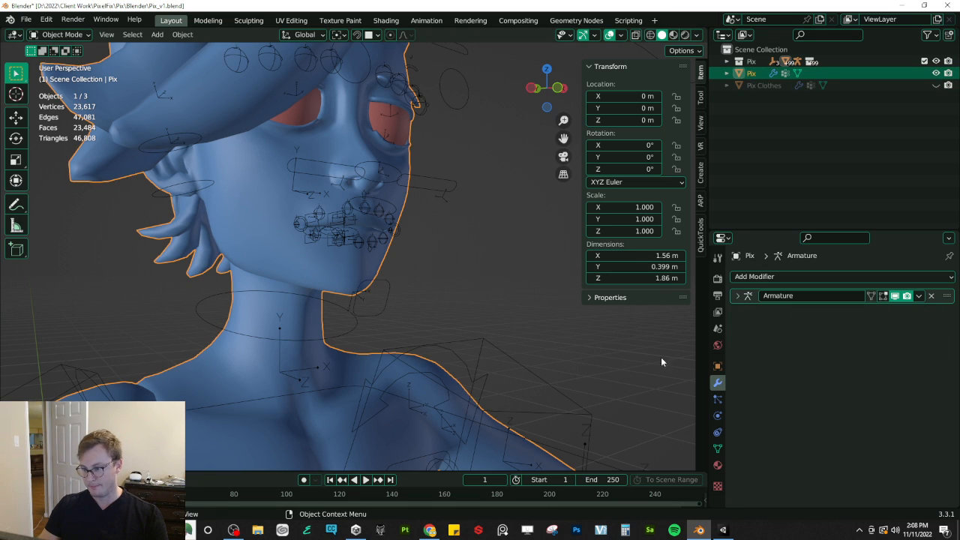
pyautogui.click(738, 297)
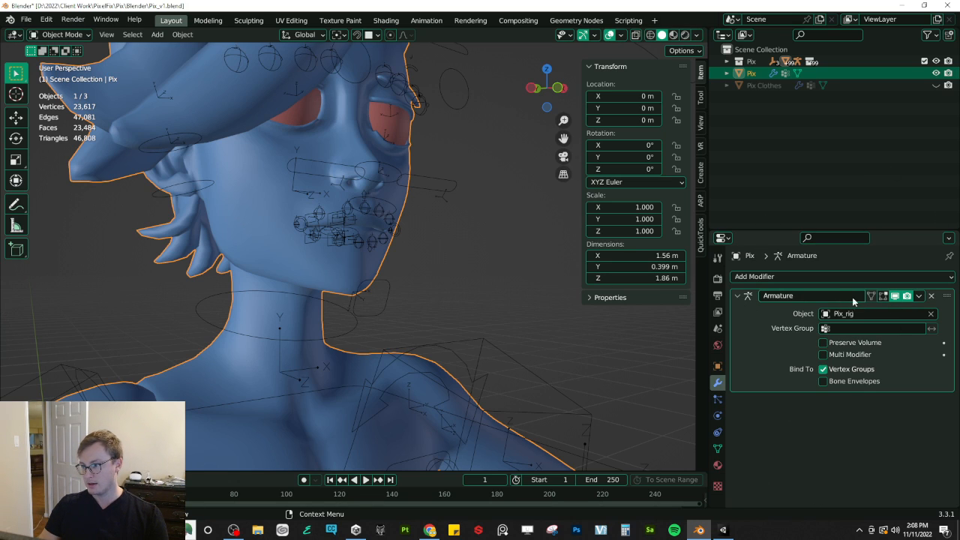
pyautogui.click(919, 298)
pyautogui.click(920, 297)
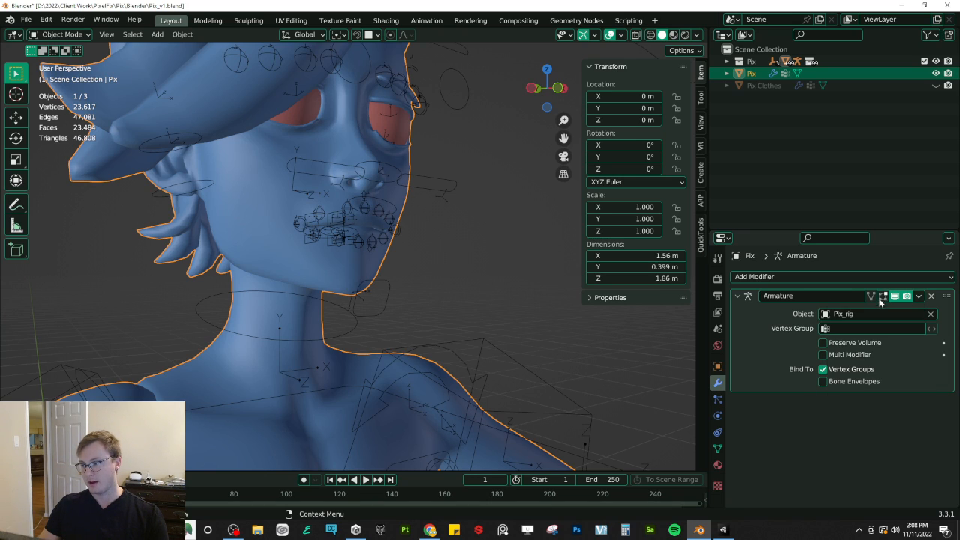
pyautogui.click(919, 298)
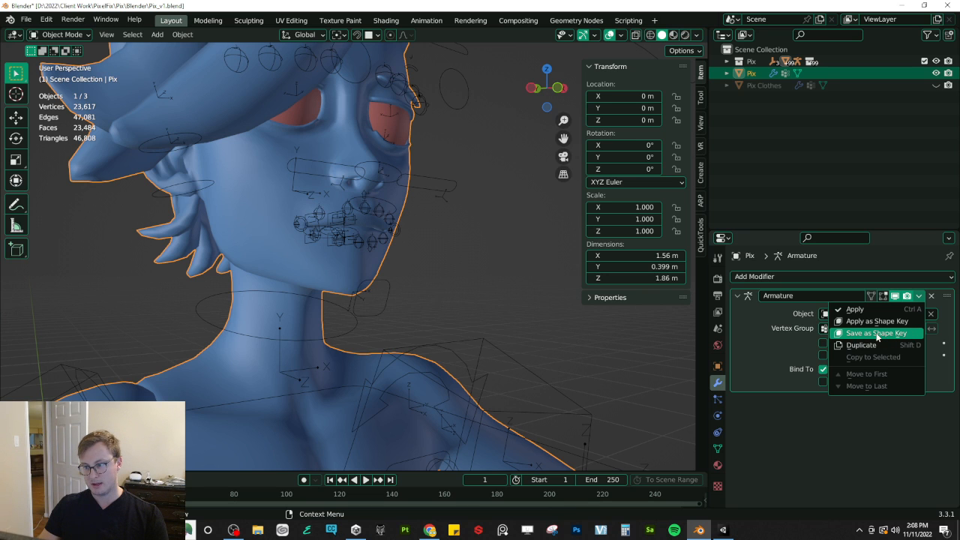
# Step: Put Pix_rig into Pose Mode and bring its mouth controls into a close side view
pyautogui.click(366, 252)
pyautogui.press('KP_1')
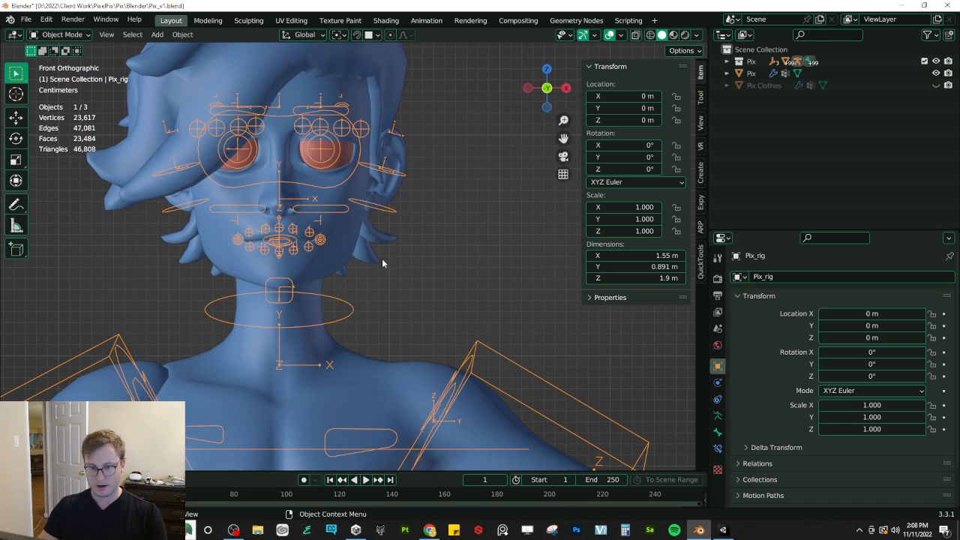
pyautogui.hotkey('ctrl', 'Tab')
pyautogui.scroll(4, 277, 249)
pyautogui.moveTo(285, 249); pyautogui.dragTo(403, 252, button='middle')
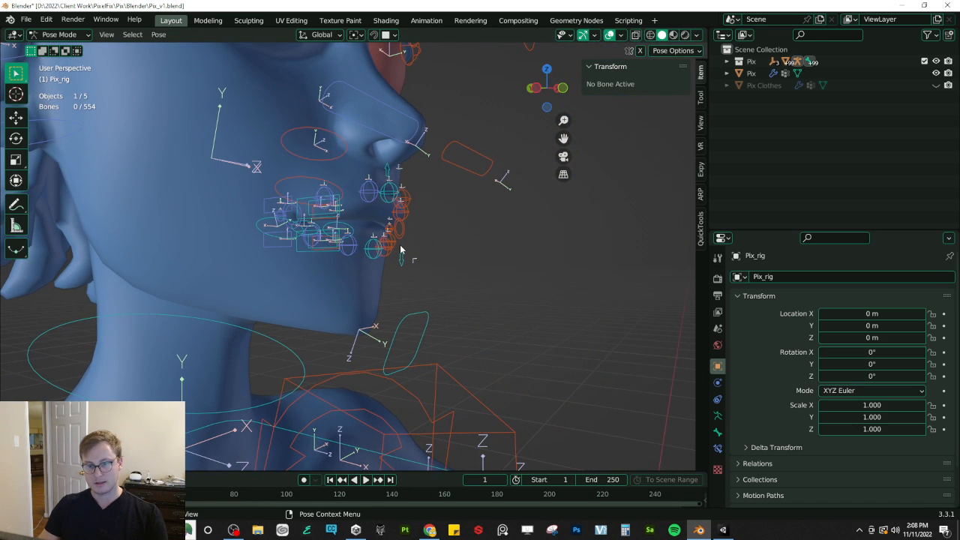
# Step: Turn off the bone axes display for Pix_rig and check the PP viseme side photo in Chrome against the rig's mouth
pyautogui.click(717, 415)
pyautogui.scroll(-3, 840, 461)
pyautogui.moveTo(342, 285); pyautogui.dragTo(392, 268, button='middle')
pyautogui.hotkey('alt', 'Tab')
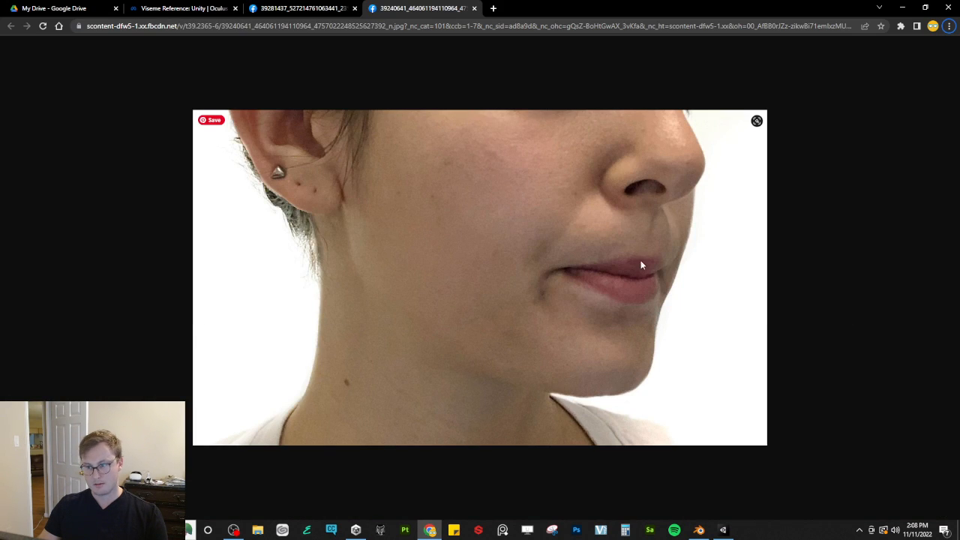
pyautogui.hotkey('alt', 'Tab')
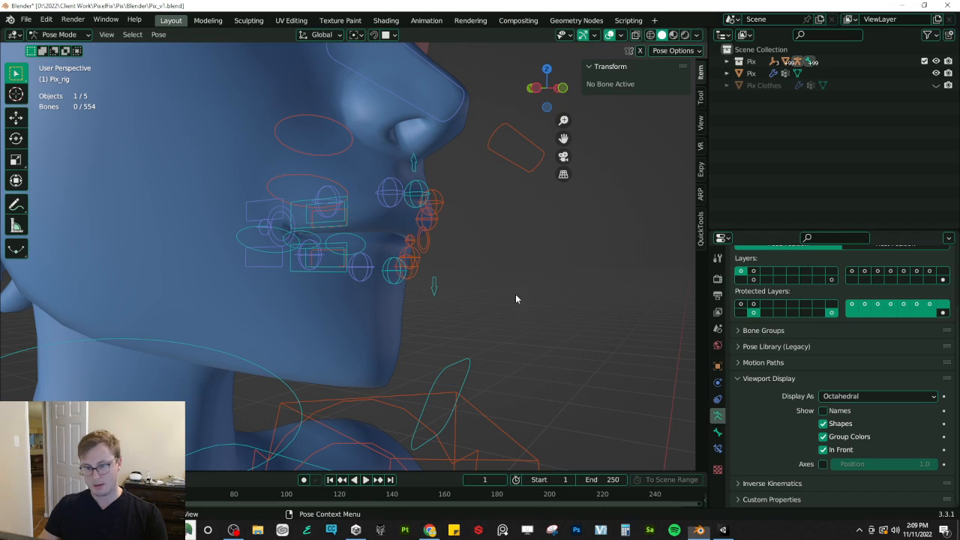
# Step: Enable X-axis mirroring for the pose and move the right lip-smile control upward and back
pyautogui.click(281, 218)
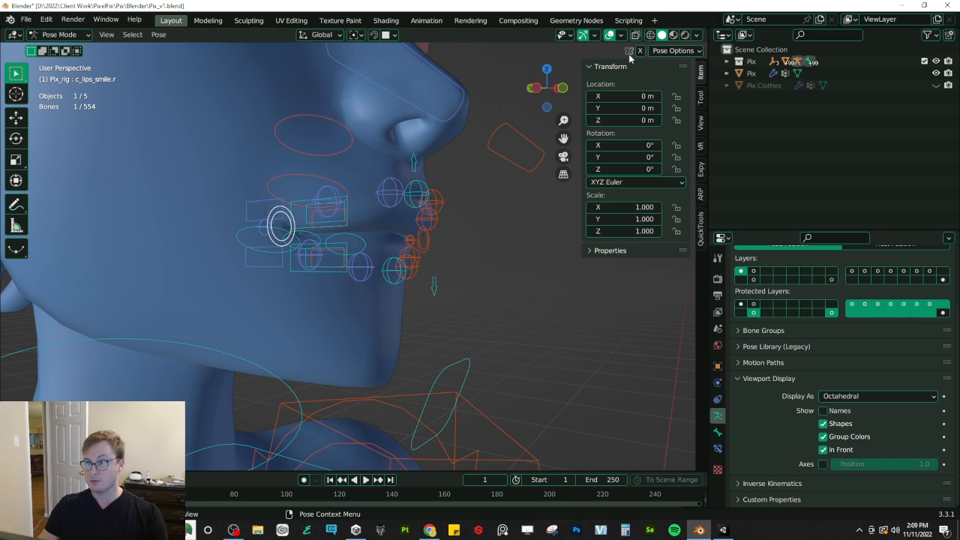
pyautogui.moveTo(353, 248); pyautogui.dragTo(367, 251, button='middle')
pyautogui.press('g')
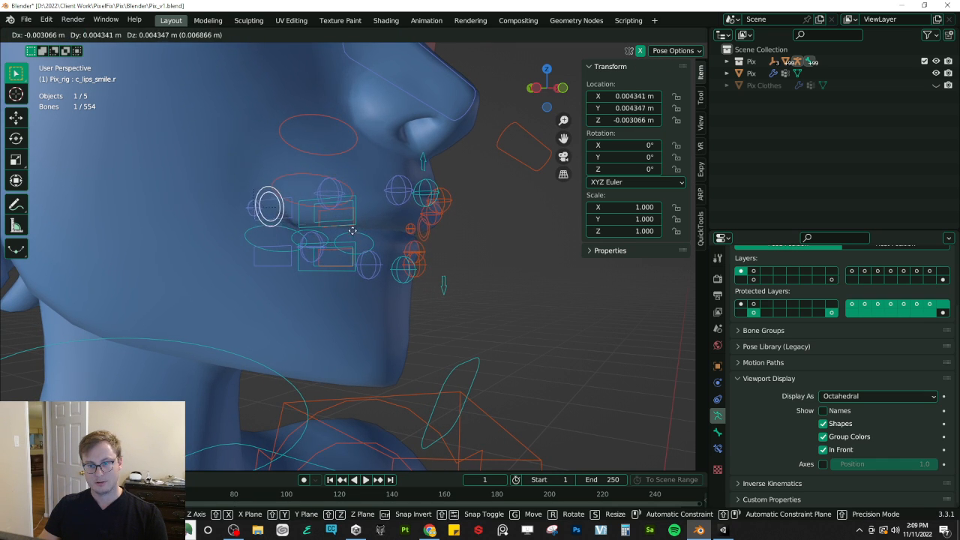
pyautogui.click(348, 216)
# Step: Move the centre and right lower-lip controls forward about 0.0035 m along Y and raise them about 0.002 m
pyautogui.click(403, 269)
pyautogui.press('g')
pyautogui.press('y')
pyautogui.click(414, 286)
pyautogui.keyDown('shift'); pyautogui.click(375, 264); pyautogui.keyUp('shift')
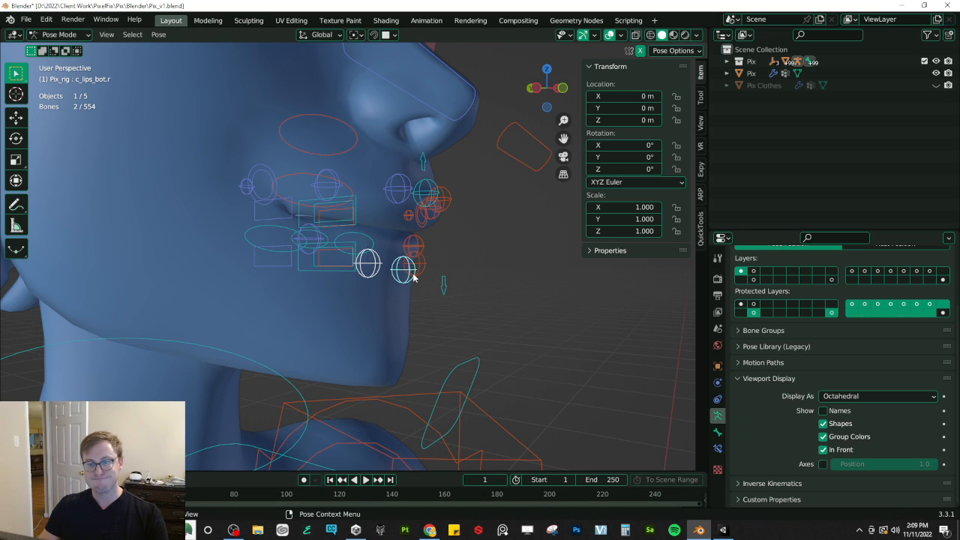
pyautogui.press('g')
pyautogui.press('y')
pyautogui.click(421, 276)
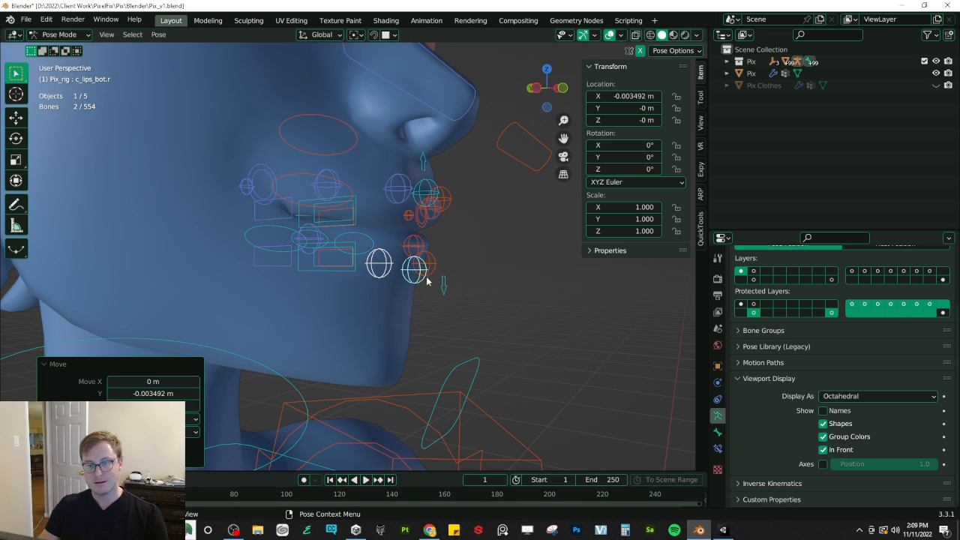
pyautogui.press('g')
pyautogui.press('z')
pyautogui.click(467, 264)
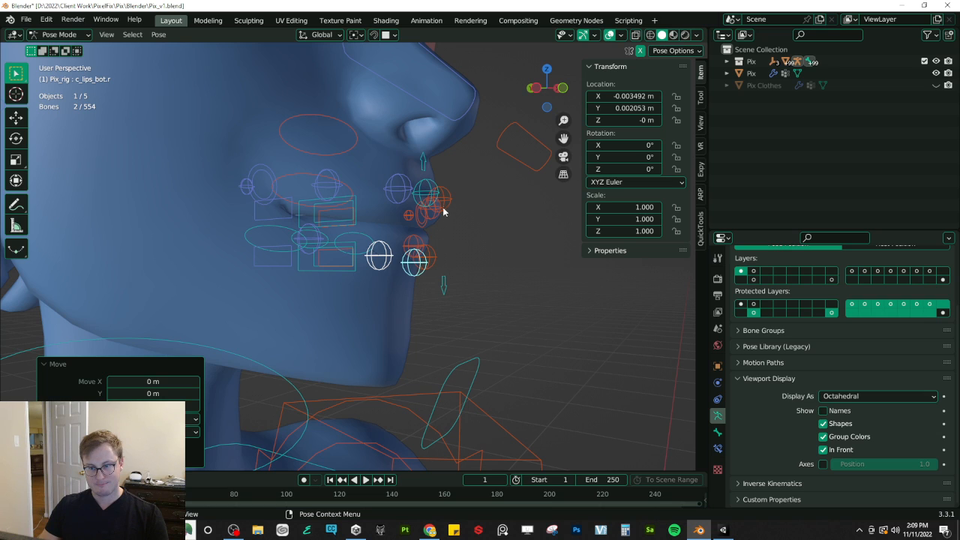
# Step: Lower the centre and adjacent upper-lip controls about 0.0029 m and push them back about 0.0038 m along Y
pyautogui.click(441, 202)
pyautogui.keyDown('shift'); pyautogui.click(423, 191); pyautogui.keyUp('shift')
pyautogui.press('g')
pyautogui.press('z')
pyautogui.click(443, 202)
pyautogui.press('g')
pyautogui.press('y')
pyautogui.click(440, 204)
# Step: Compare the mouth with the PP side photo in Chrome and lower the central upper- and lower-lip controls about 0.002 m in Blender
pyautogui.moveTo(440, 204); pyautogui.dragTo(449, 262, button='middle')
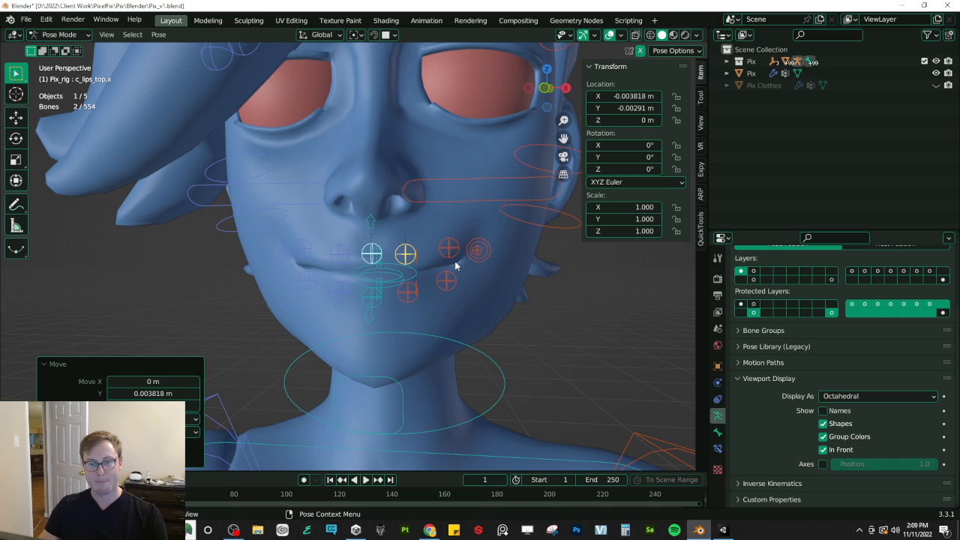
pyautogui.hotkey('alt', 'Tab')
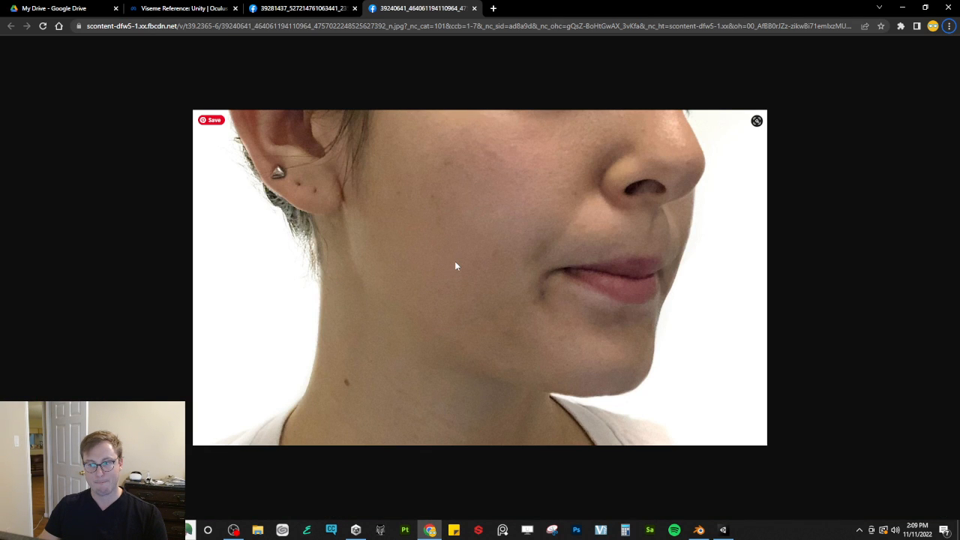
pyautogui.hotkey('alt', 'Tab')
pyautogui.moveTo(386, 282); pyautogui.dragTo(319, 281, button='middle')
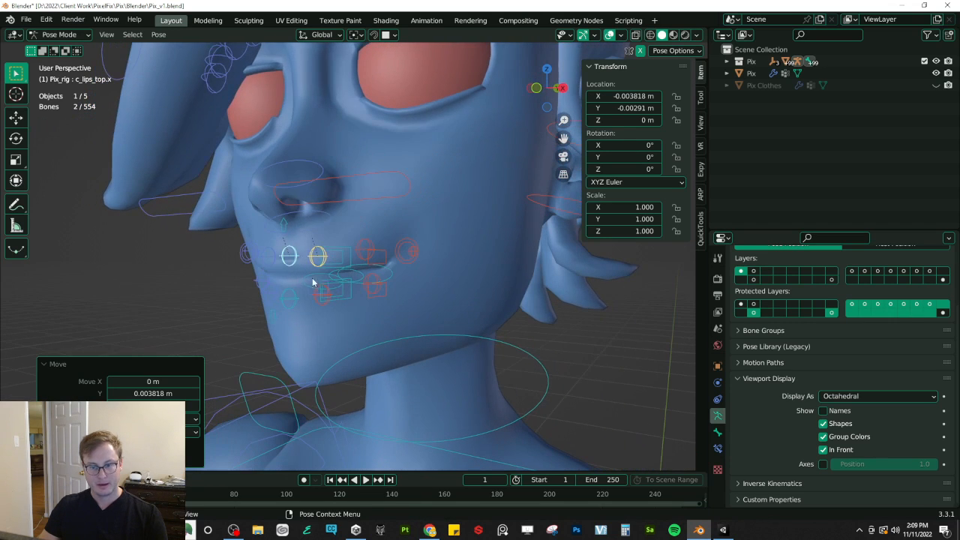
pyautogui.keyDown('shift'); pyautogui.click(288, 299); pyautogui.keyUp('shift')
pyautogui.keyDown('shift'); pyautogui.click(318, 300); pyautogui.keyUp('shift')
pyautogui.press('g')
pyautogui.press('z')
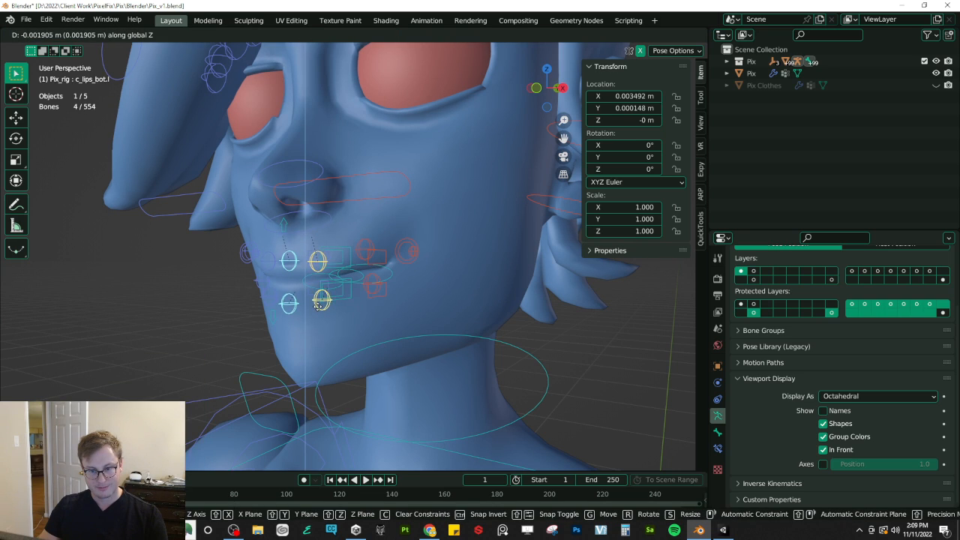
pyautogui.click(397, 271)
# Step: Shift the left outer upper-lip control along the X axis
pyautogui.click(367, 252)
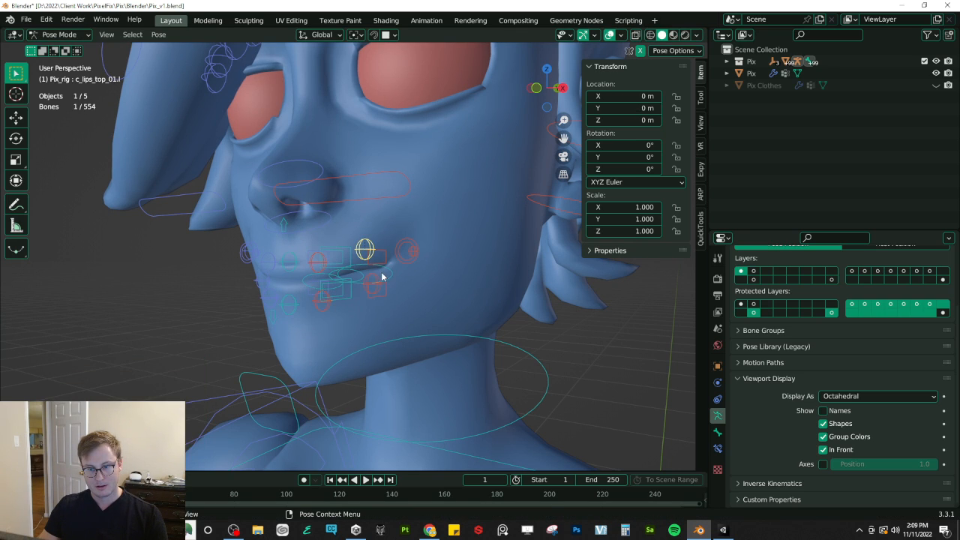
pyautogui.press('g')
pyautogui.press('Escape')
pyautogui.press('g')
pyautogui.press('x')
pyautogui.click(298, 272)
# Step: Reposition the left lower-lip control and adjust the neighbouring lip controls along the Y axis to finish the PP pose
pyautogui.click(329, 306)
pyautogui.moveTo(375, 328); pyautogui.dragTo(472, 278, button='middle')
pyautogui.press('g')
pyautogui.click(485, 310)
pyautogui.click(411, 309)
pyautogui.press('g')
pyautogui.press('y')
pyautogui.click(428, 306)
pyautogui.press('g')
pyautogui.press('y')
pyautogui.click(481, 262)
pyautogui.click(413, 247)
# Step: Return to Object Mode, save the Pix mesh's Armature modifier deformation as a shape key, and save the file
pyautogui.hotkey('ctrl', 'Tab')
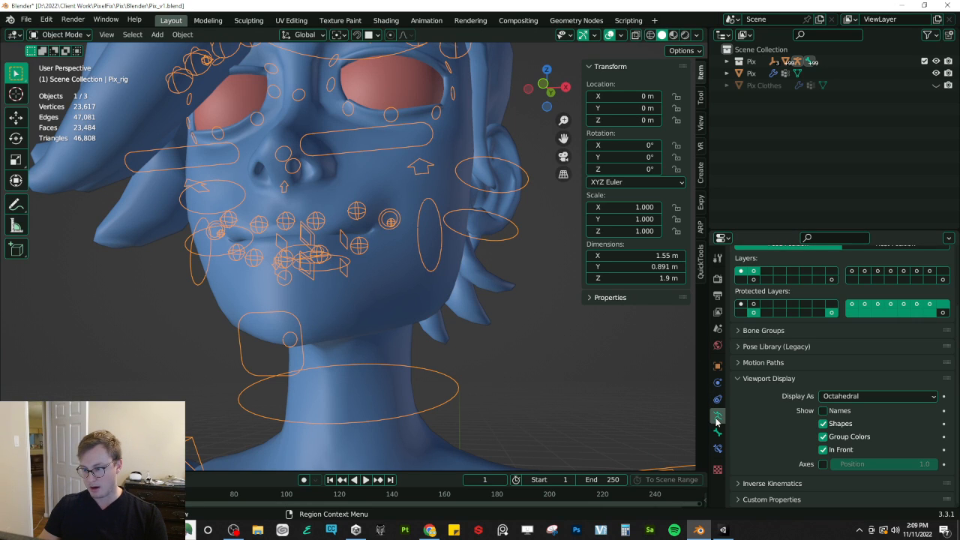
pyautogui.click(421, 291)
pyautogui.click(716, 382)
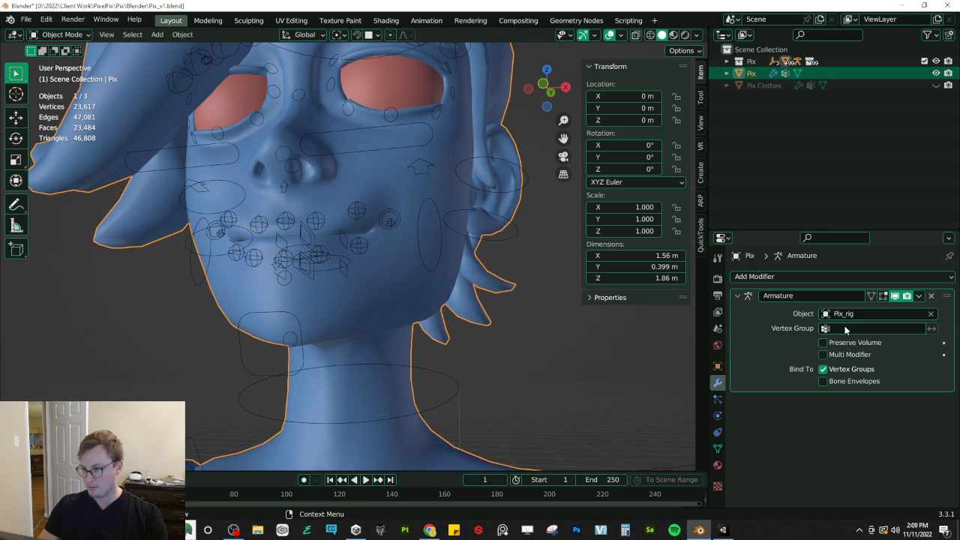
pyautogui.click(919, 295)
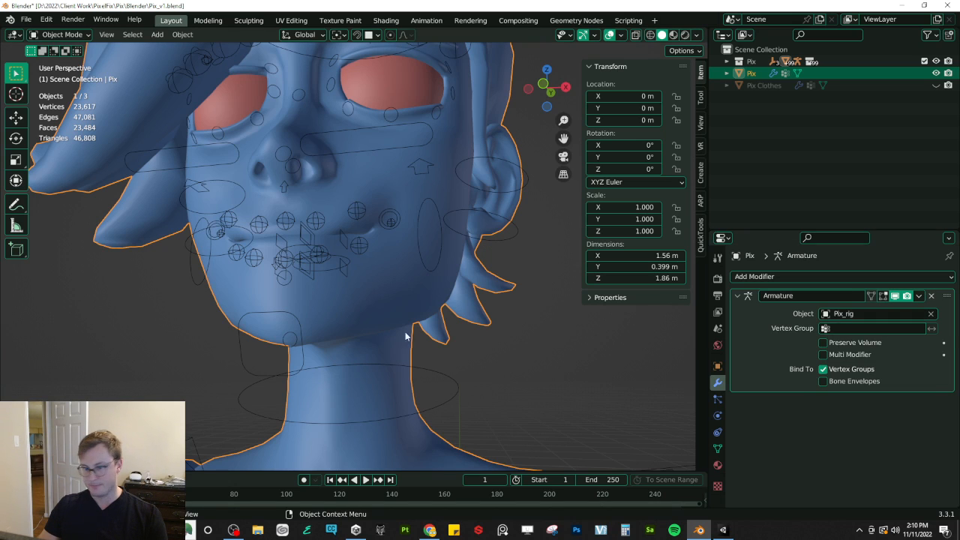
pyautogui.hotkey('ctrl', 's')
# Step: Rename Pix's Armature shape key as vrc.v_PP, taking the name from the VisemeNames image
pyautogui.click(716, 448)
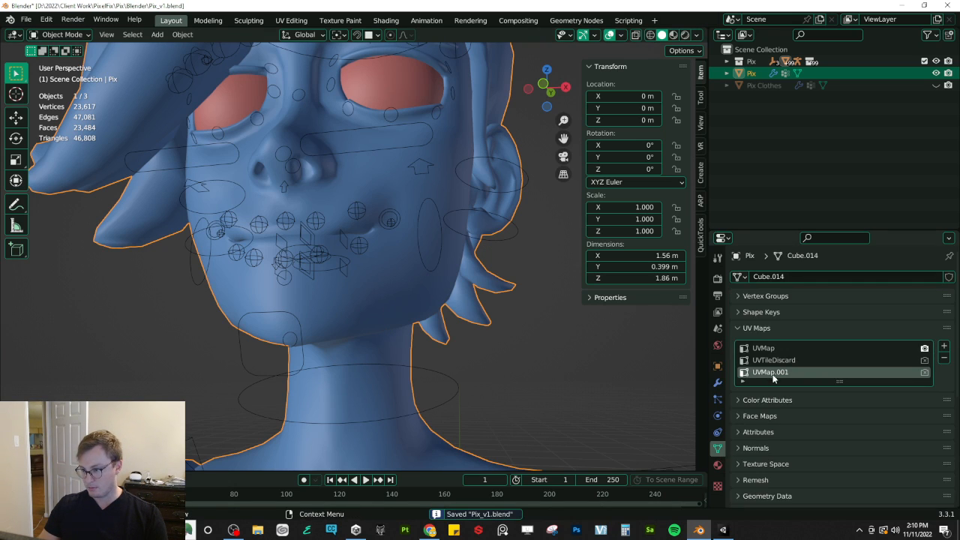
pyautogui.click(757, 327)
pyautogui.click(761, 312)
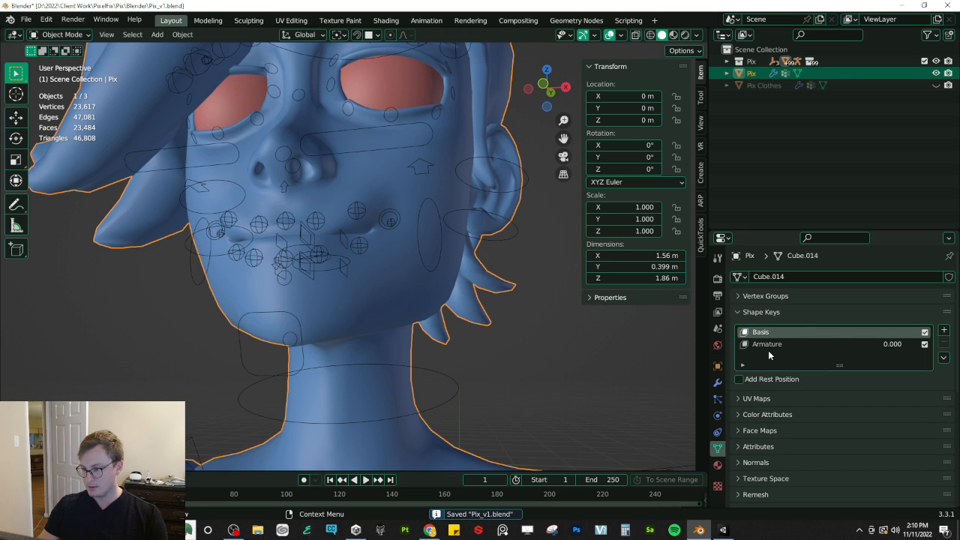
pyautogui.doubleClick(770, 345)
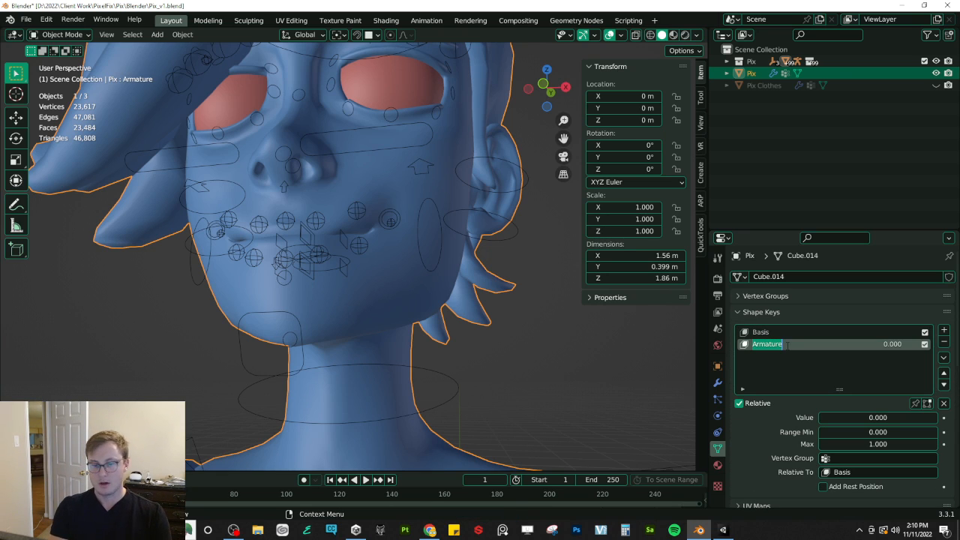
pyautogui.hotkey('alt', 'Tab')
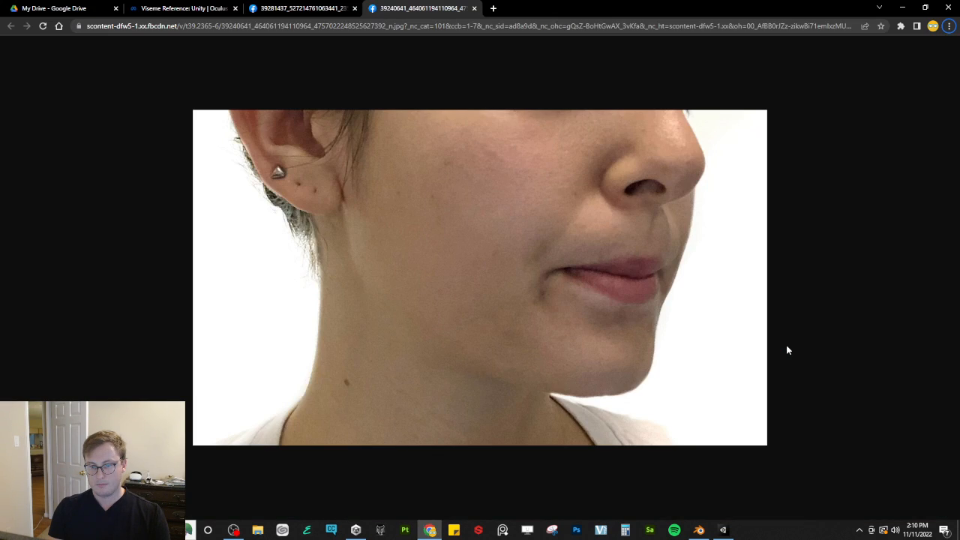
pyautogui.click(259, 529)
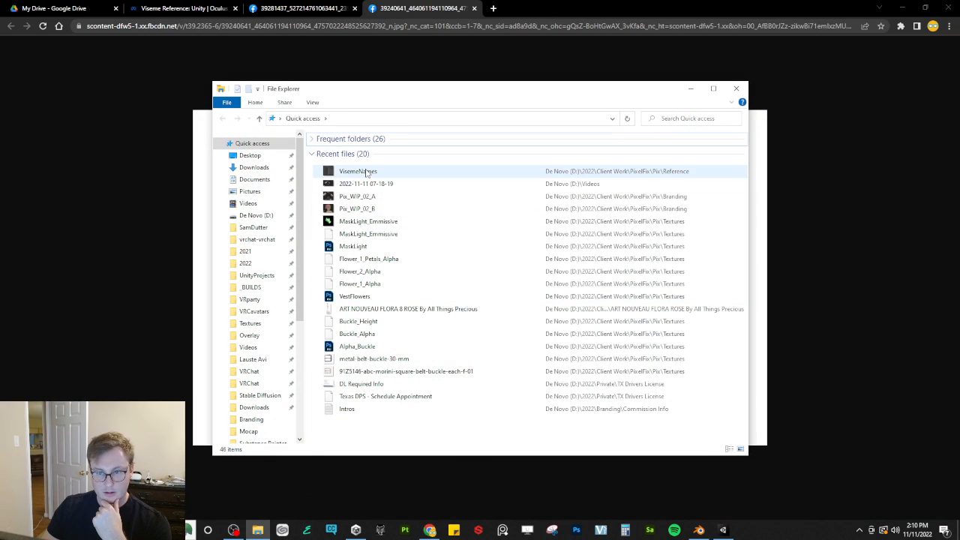
pyautogui.doubleClick(367, 172)
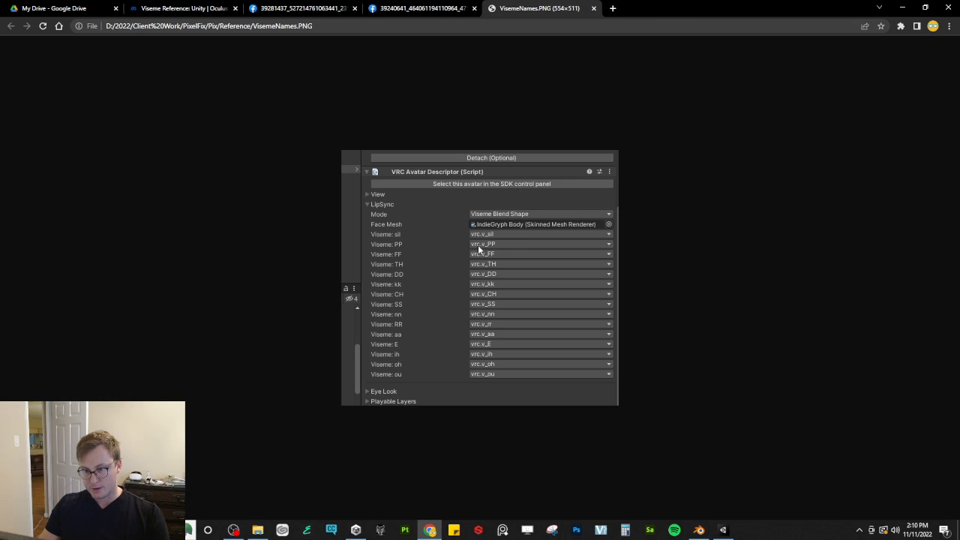
pyautogui.hotkey('alt', 'Tab')
pyautogui.hotkey('alt', 'Tab')
pyautogui.press('Tab')
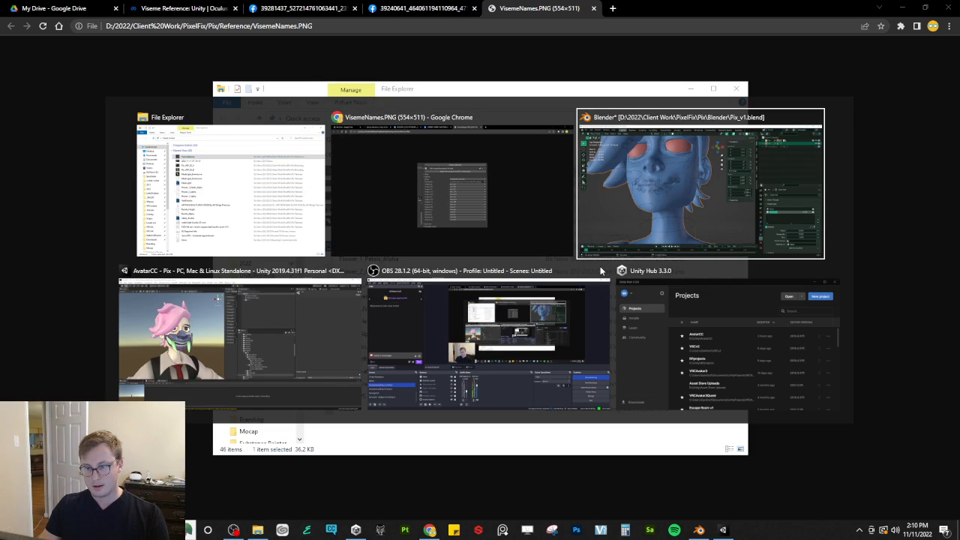
pyautogui.write('V')
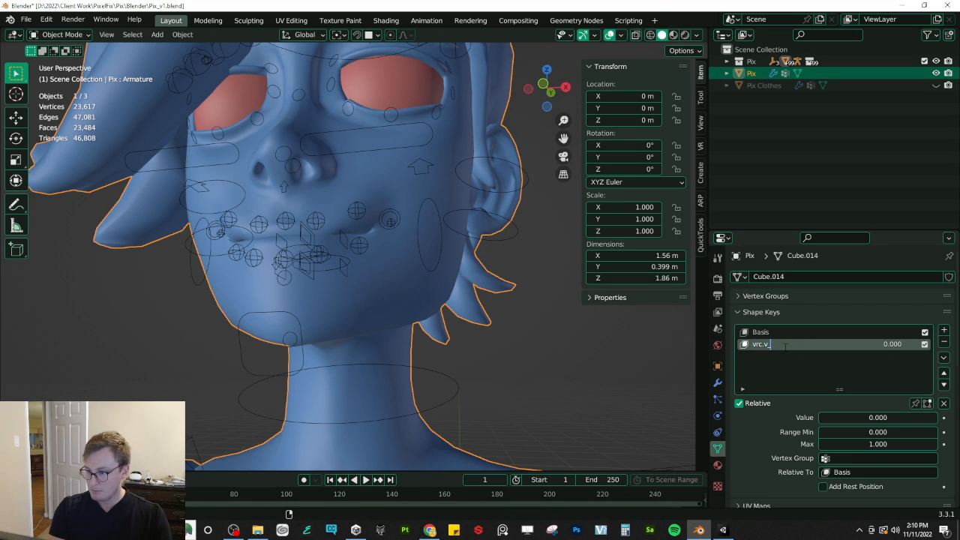
pyautogui.press('Left')
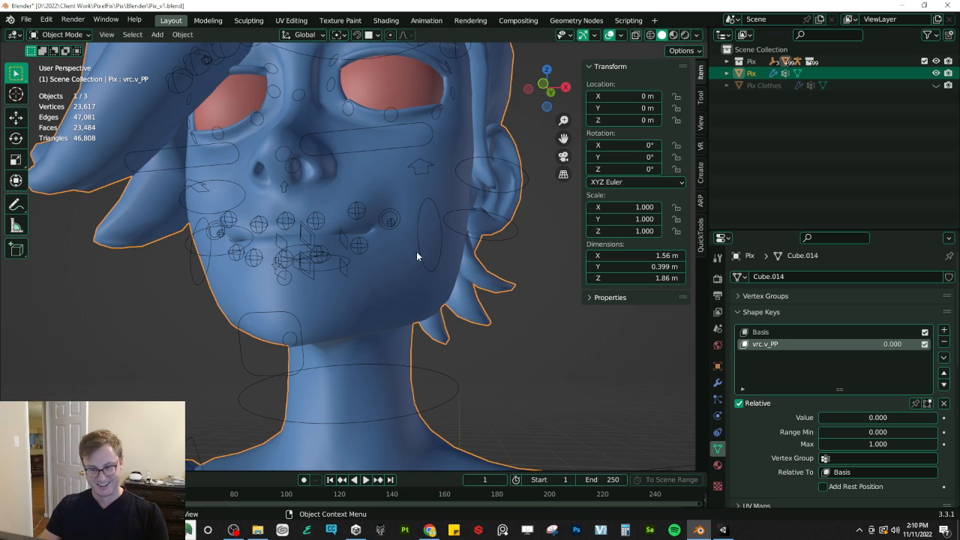
# Step: Clear the location of all Pix_rig pose bones and return to Object Mode
pyautogui.click(426, 270)
pyautogui.hotkey('ctrl', 'Tab')
pyautogui.press('a')
pyautogui.hotkey('alt', 'g')
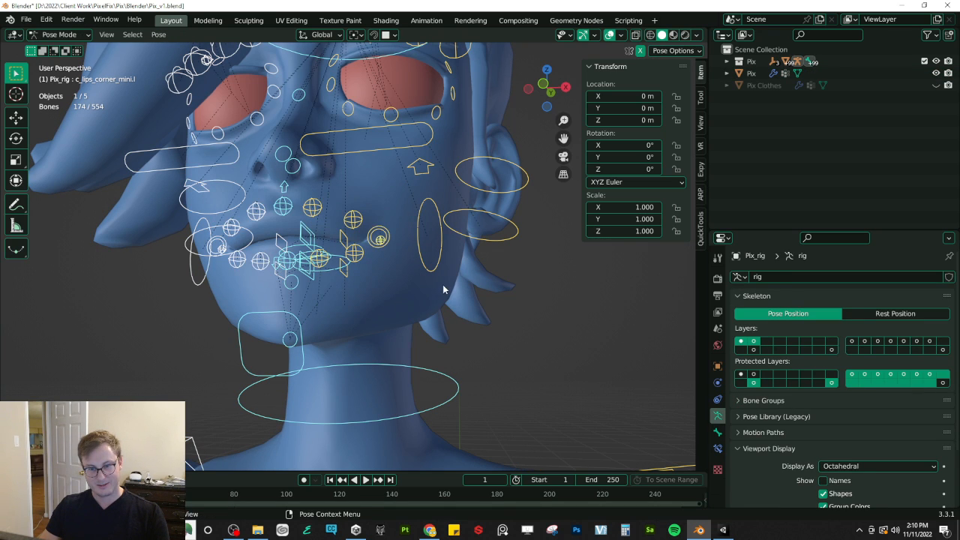
pyautogui.hotkey('ctrl', 'Tab')
# Step: Save the neutral pose of the Pix mesh's Armature modifier as another shape key and display the shape key list
pyautogui.click(419, 274)
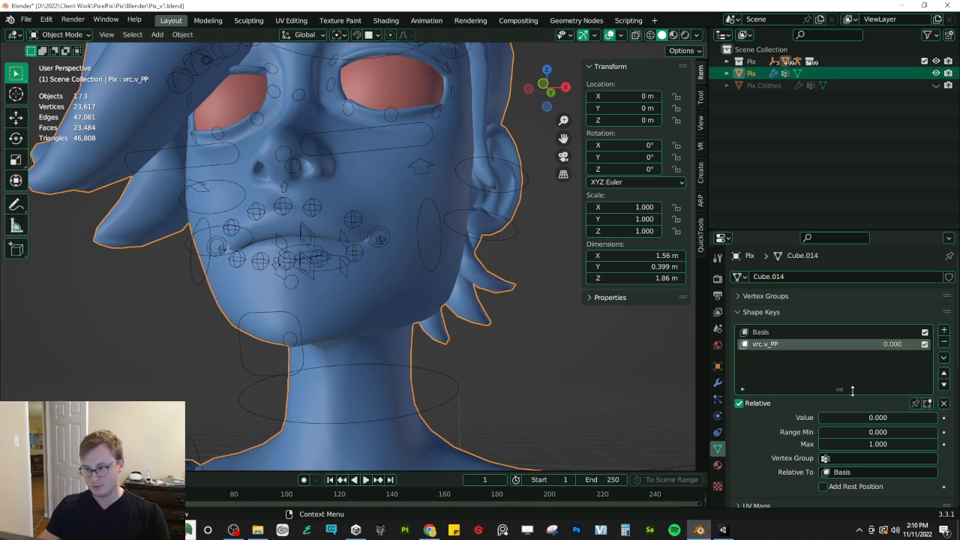
pyautogui.click(716, 382)
pyautogui.click(918, 295)
pyautogui.click(870, 333)
pyautogui.click(717, 448)
# Step: Place the new Armature shape key above vrc.v_PP and rename it as vrc.v_sil
pyautogui.click(810, 357)
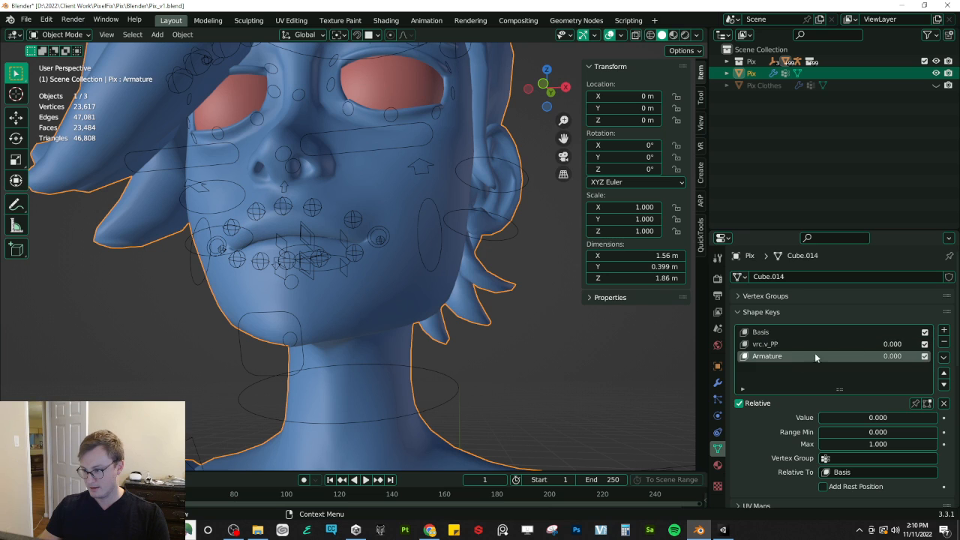
pyautogui.click(944, 371)
pyautogui.write('vrc.v_sil')
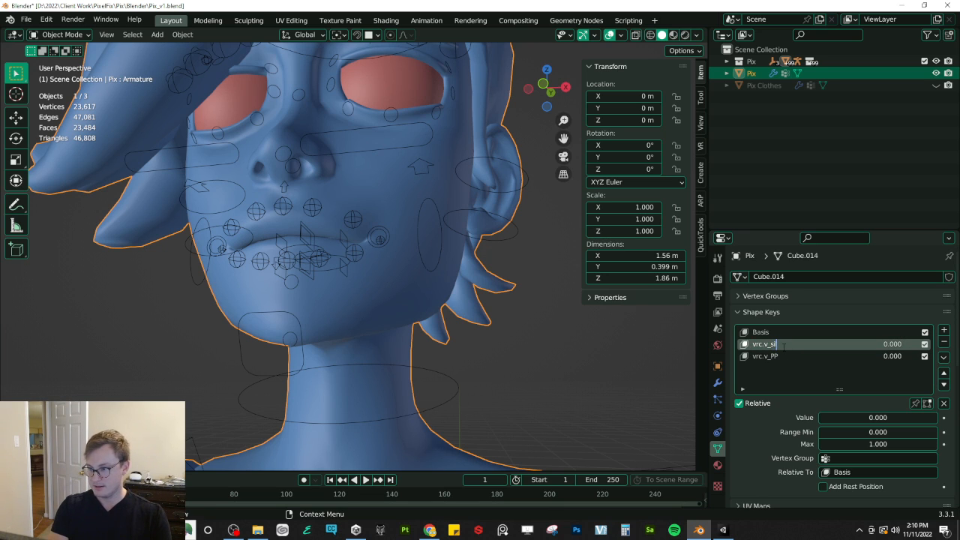
pyautogui.press('Return')
# Step: Check the viseme name list in Chrome, return to Blender for a front view of the face, and save the file
pyautogui.hotkey('alt', 'Tab')
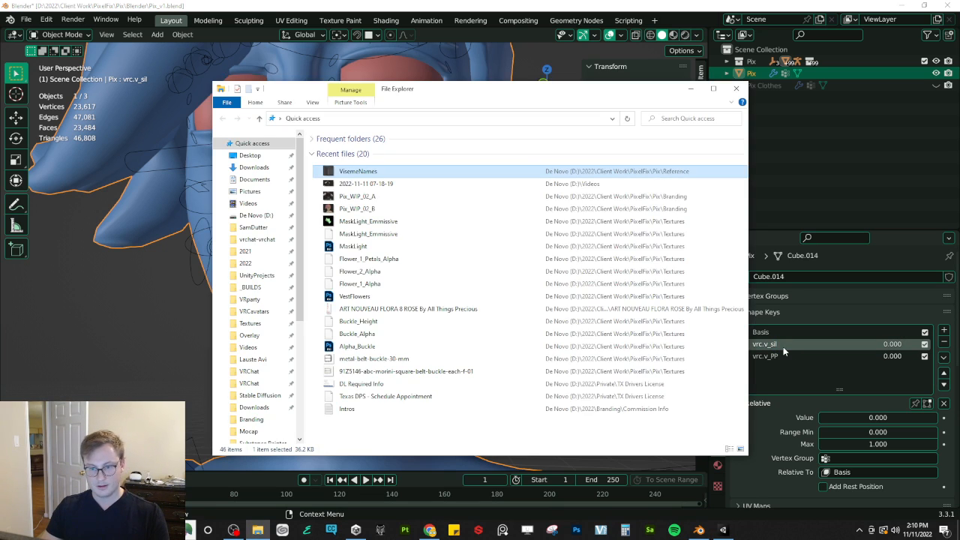
pyautogui.hotkey('alt', 'Tab')
pyautogui.hotkey('alt', 'Tab')
pyautogui.hotkey('alt', 'Tab')
pyautogui.click(552, 235)
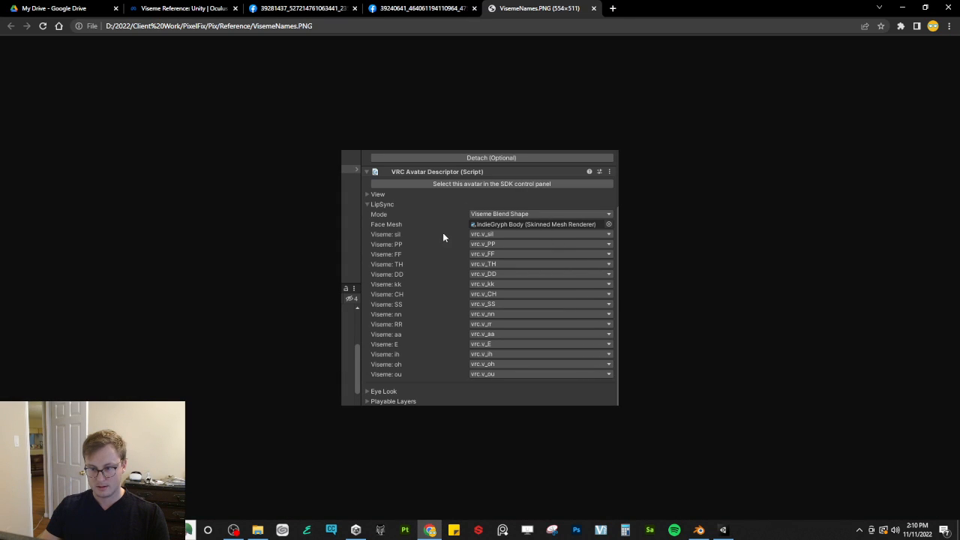
pyautogui.hotkey('alt', 'Tab')
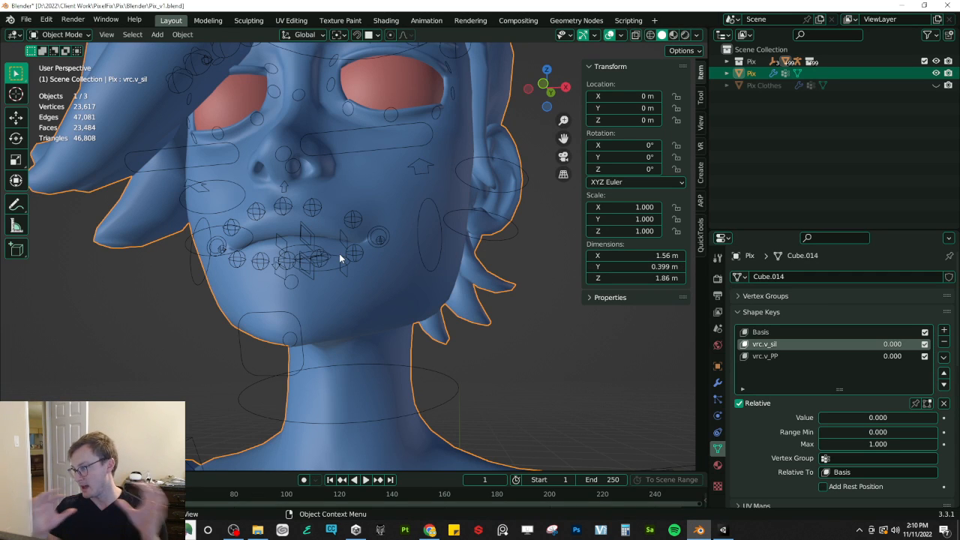
pyautogui.moveTo(338, 253); pyautogui.dragTo(473, 325, button='middle')
pyautogui.hotkey('ctrl', 's')
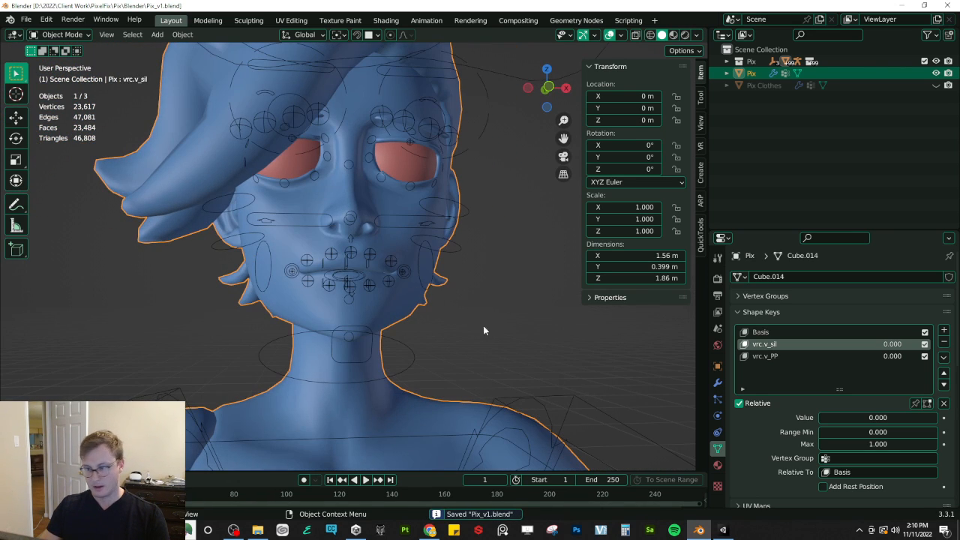
# Step: Select Pix_rig, switch to Chrome, and close the two finished viseme photo tabs
pyautogui.click(372, 256)
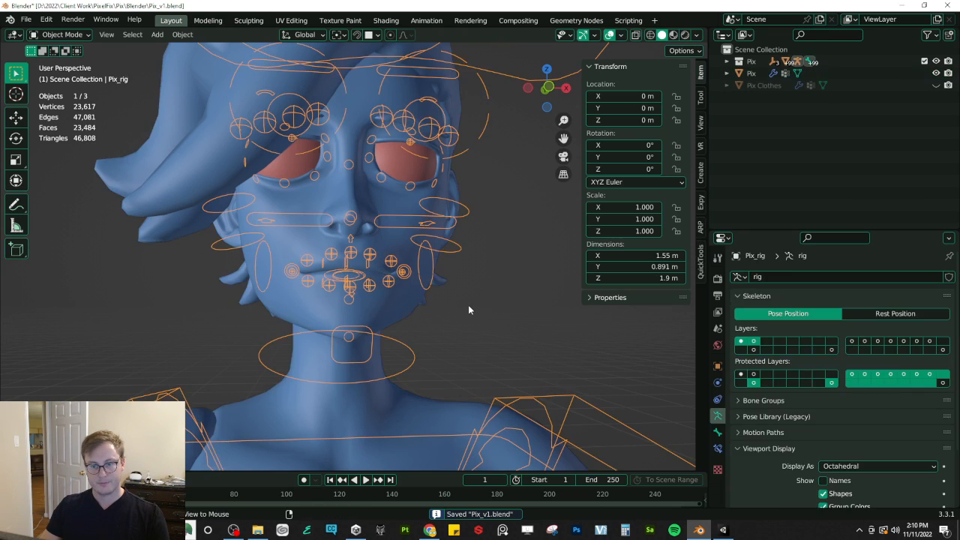
pyautogui.hotkey('alt', 'Tab')
pyautogui.click(459, 6)
pyautogui.click(475, 8)
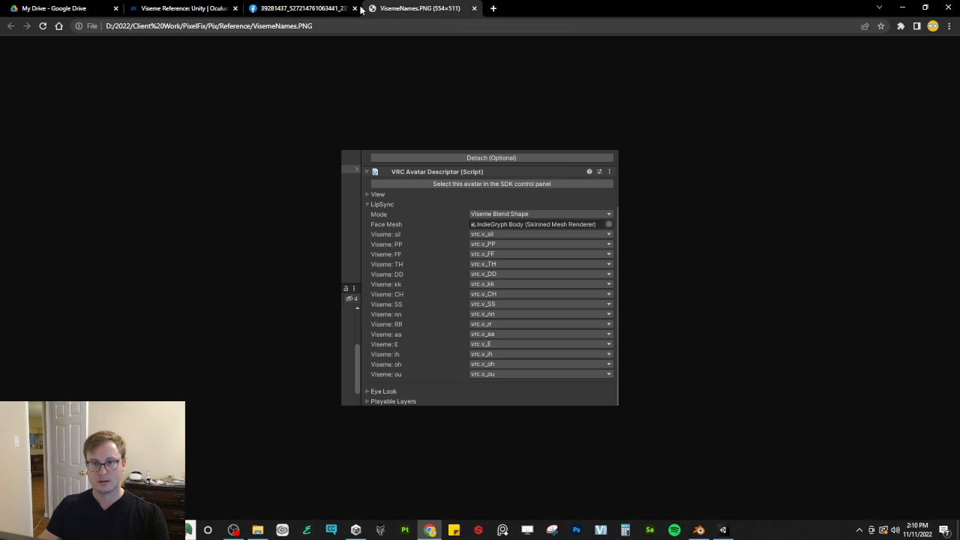
pyautogui.click(354, 8)
# Step: Open the FF viseme's 3/4 rotation photo from the Oculus Viseme Reference page
pyautogui.click(180, 9)
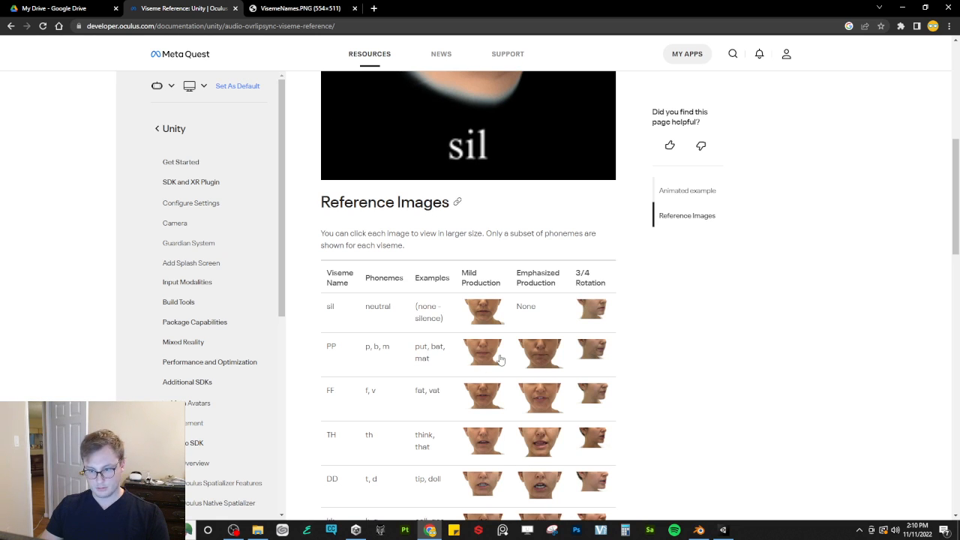
pyautogui.scroll(-3, 437, 312)
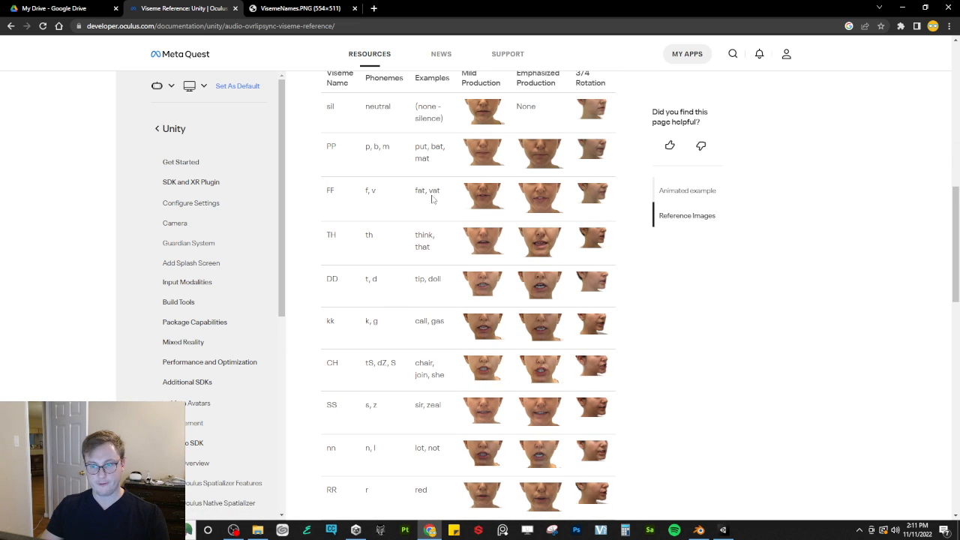
pyautogui.click(600, 199)
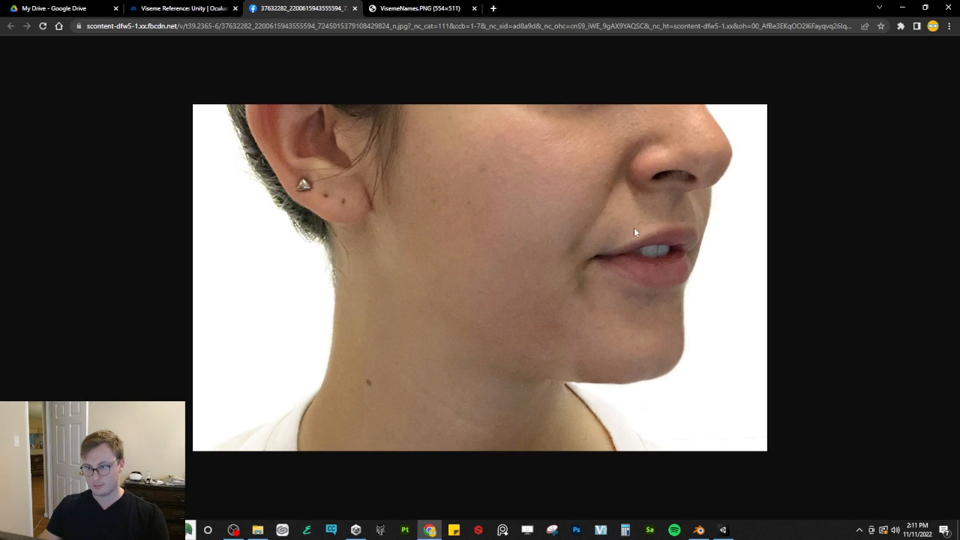
# Step: Switch to Blender, put Pix_rig in Pose Mode, and lower the jawbone control along Z to open the mouth slightly
pyautogui.hotkey('alt', 'Tab')
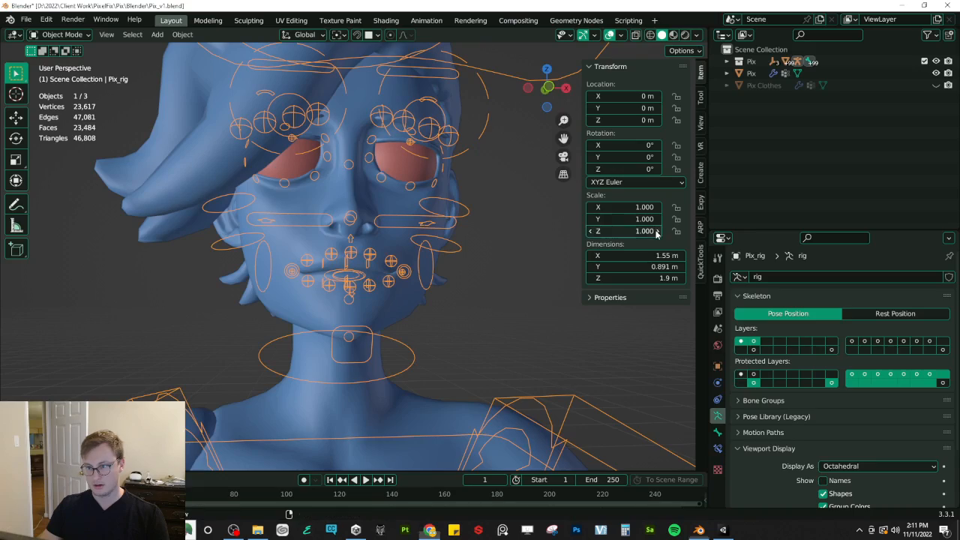
pyautogui.scroll(4, 396, 263)
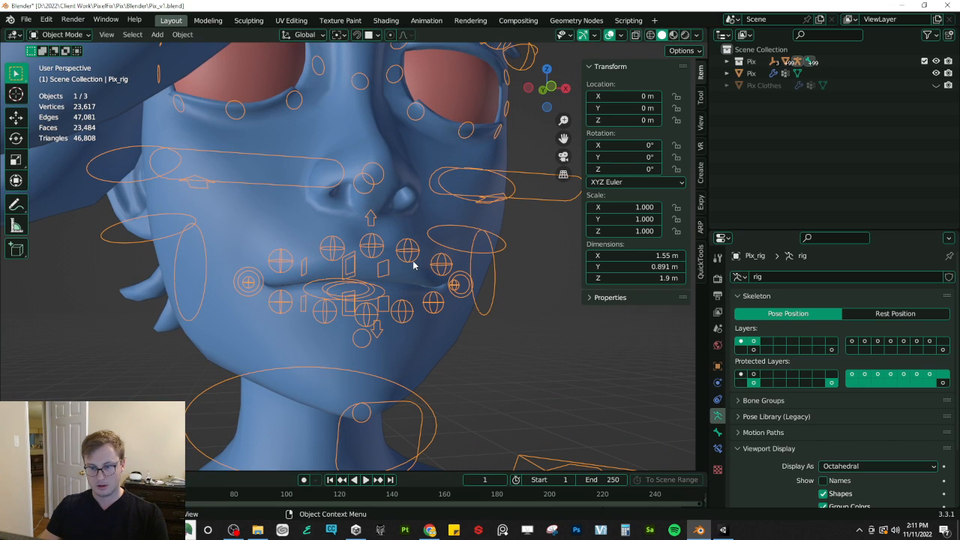
pyautogui.hotkey('ctrl', 'Tab')
pyautogui.click(408, 259)
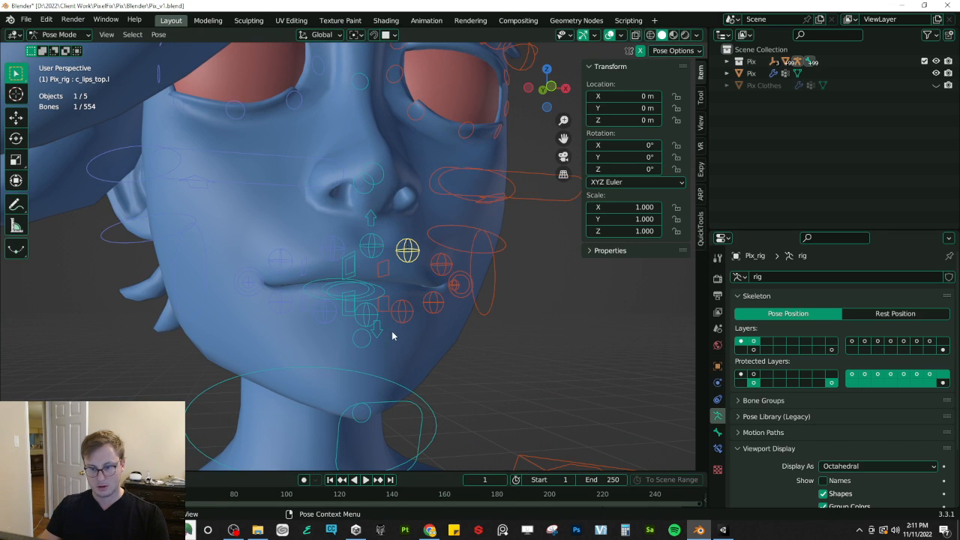
pyautogui.click(420, 431)
pyautogui.press('g')
pyautogui.press('z')
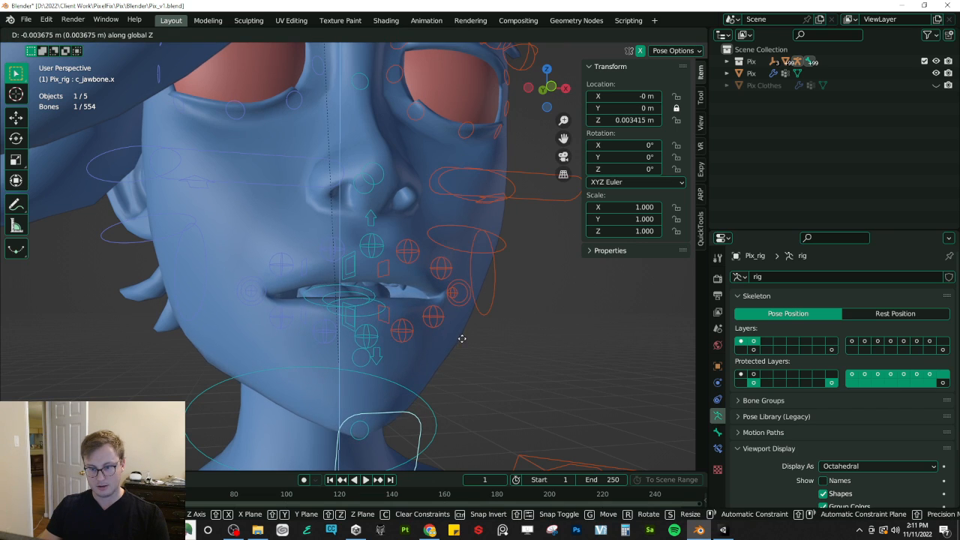
pyautogui.click(464, 333)
pyautogui.press('Tab')
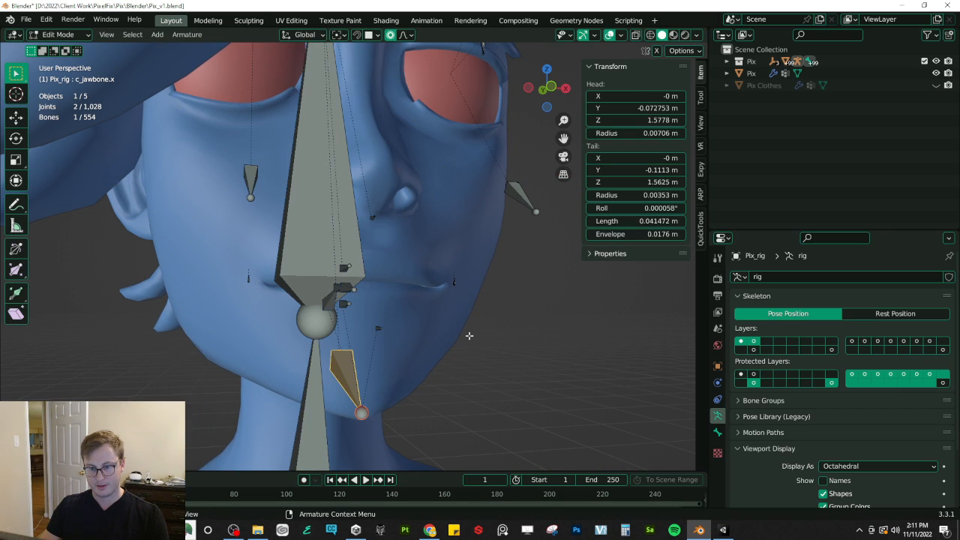
pyautogui.hotkey('alt', 'Tab')
pyautogui.hotkey('alt', 'Tab')
pyautogui.press('Tab')
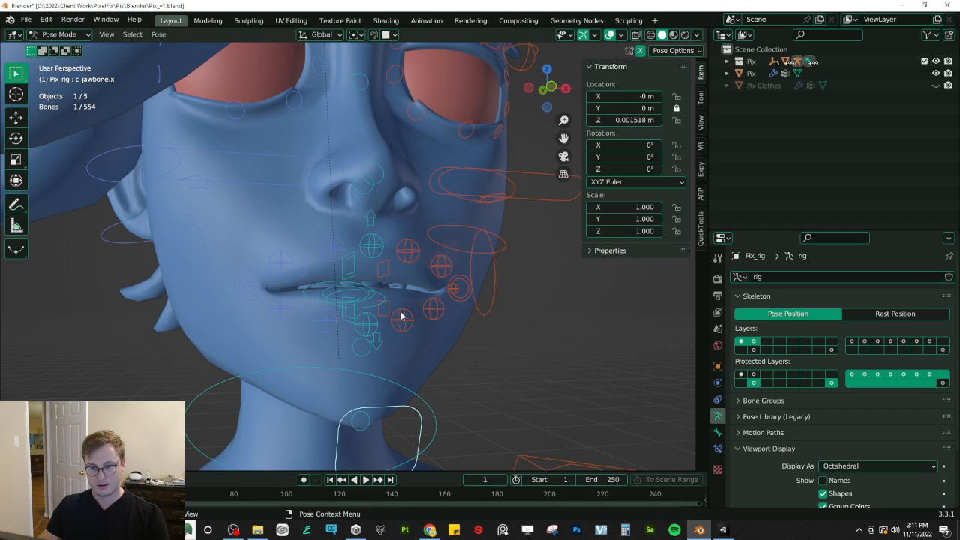
# Step: Move the middle and left inner lower-lip controls back about 0.0034 m along Y
pyautogui.moveTo(432, 315); pyautogui.dragTo(480, 322, button='middle')
pyautogui.click(476, 322)
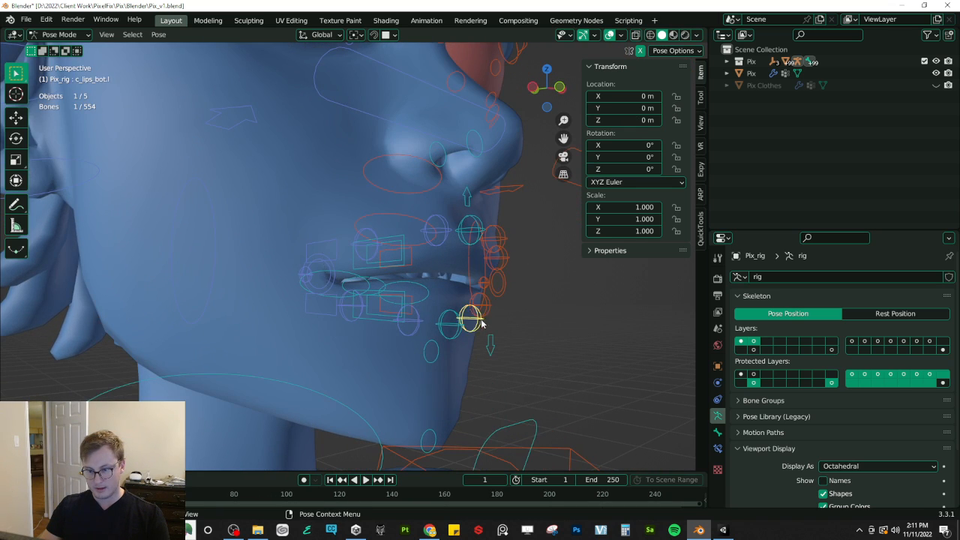
pyautogui.press('g')
pyautogui.rightClick(490, 326)
pyautogui.click(518, 342)
pyautogui.click(486, 341)
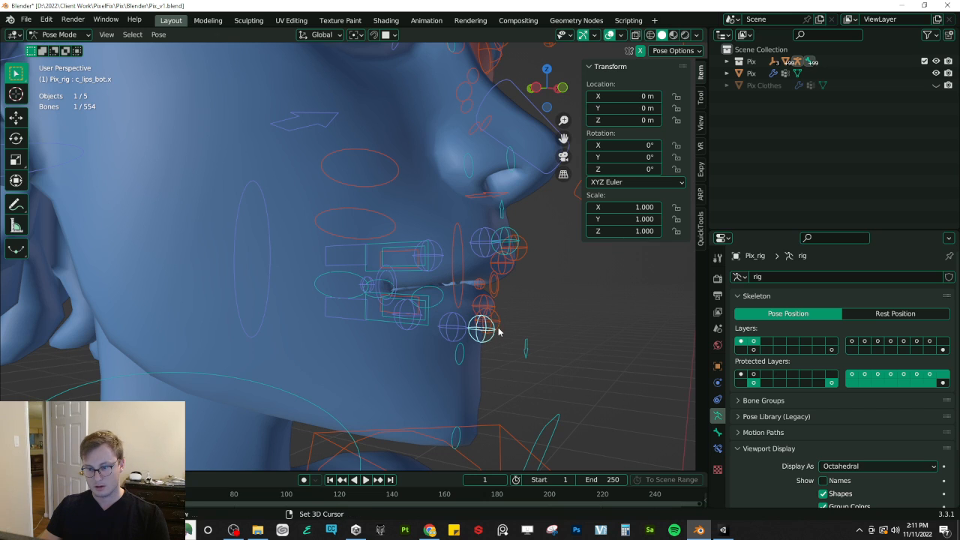
pyautogui.press('g')
pyautogui.rightClick(520, 319)
pyautogui.moveTo(520, 320)
pyautogui.mouseDown(button='middle')
pyautogui.moveTo(505, 334)
pyautogui.moveTo(518, 326)
pyautogui.mouseUp(button='middle')
pyautogui.keyDown('shift'); pyautogui.click(494, 327); pyautogui.keyUp('shift')
pyautogui.press('g')
pyautogui.press('y')
pyautogui.click(542, 321)
# Step: Move the chin control about -0.0067 m along Y and compare the mouth with the FF reference photo
pyautogui.click(472, 356)
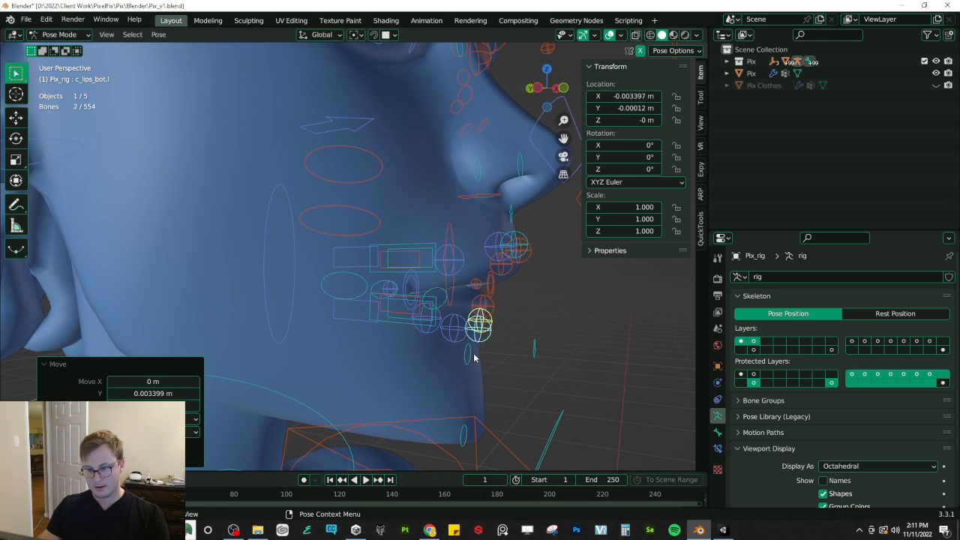
pyautogui.press('g')
pyautogui.press('y')
pyautogui.click(489, 341)
pyautogui.moveTo(489, 341); pyautogui.dragTo(409, 301, button='middle')
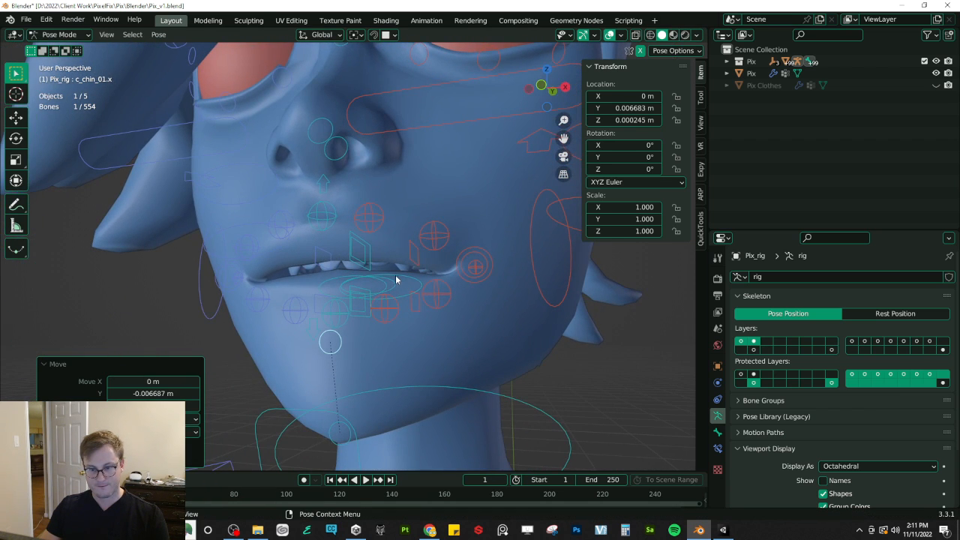
pyautogui.hotkey('alt', 'Tab')
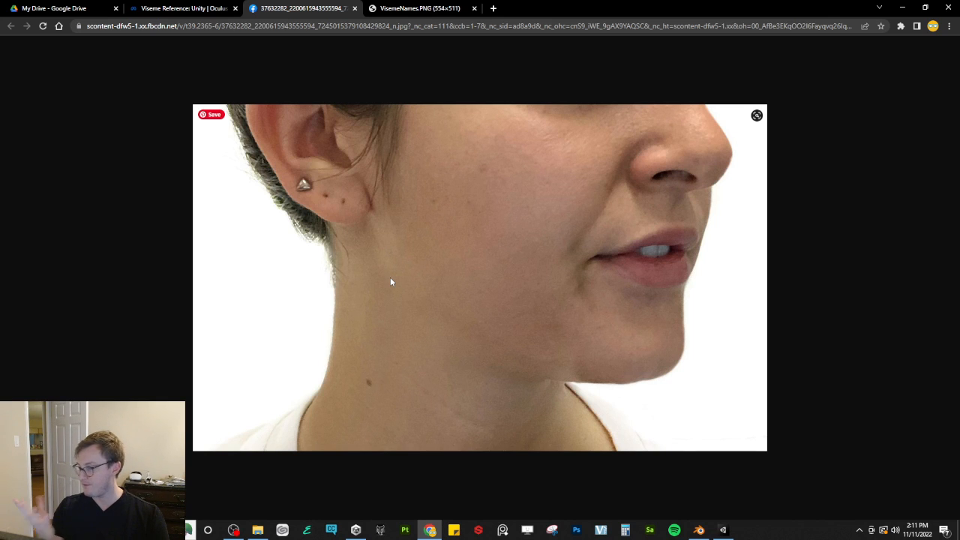
pyautogui.hotkey('alt', 'Tab')
# Step: Raise the middle and left inner upper-lip controls along Z, and shift the left outer upper-lip control inward
pyautogui.click(322, 216)
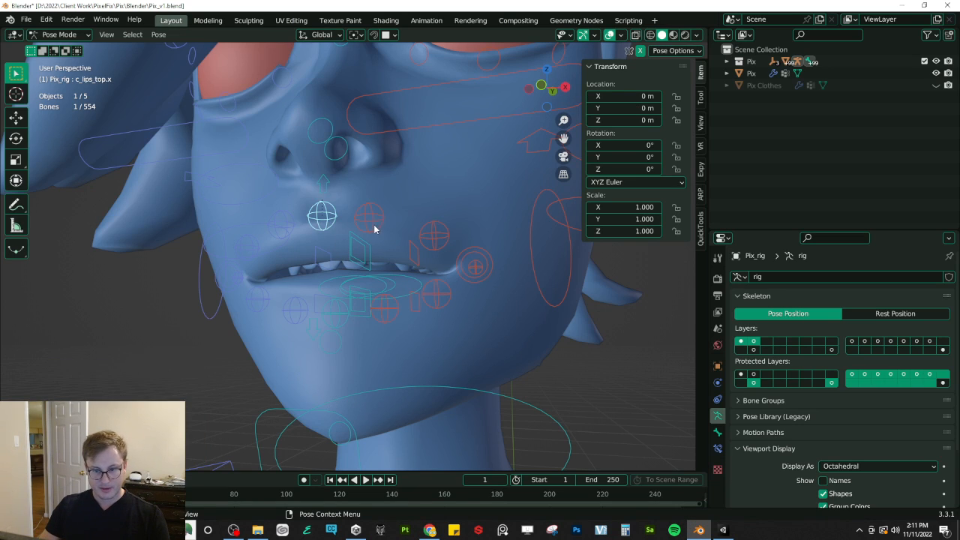
pyautogui.press('g')
pyautogui.press('z')
pyautogui.click(376, 210)
pyautogui.click(370, 229)
pyautogui.press('g')
pyautogui.press('z')
pyautogui.click(372, 218)
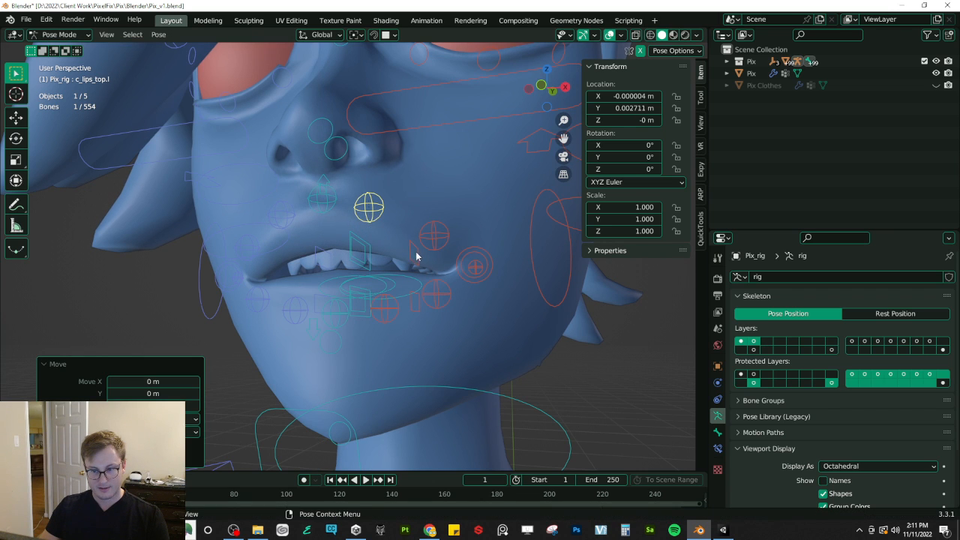
pyautogui.click(432, 242)
pyautogui.press('g')
pyautogui.click(406, 258)
# Step: Adjust the left outer lower-lip and smile controls together along Y and Z, and check them against the FF photo
pyautogui.moveTo(406, 258); pyautogui.dragTo(367, 308, button='middle')
pyautogui.click(358, 320)
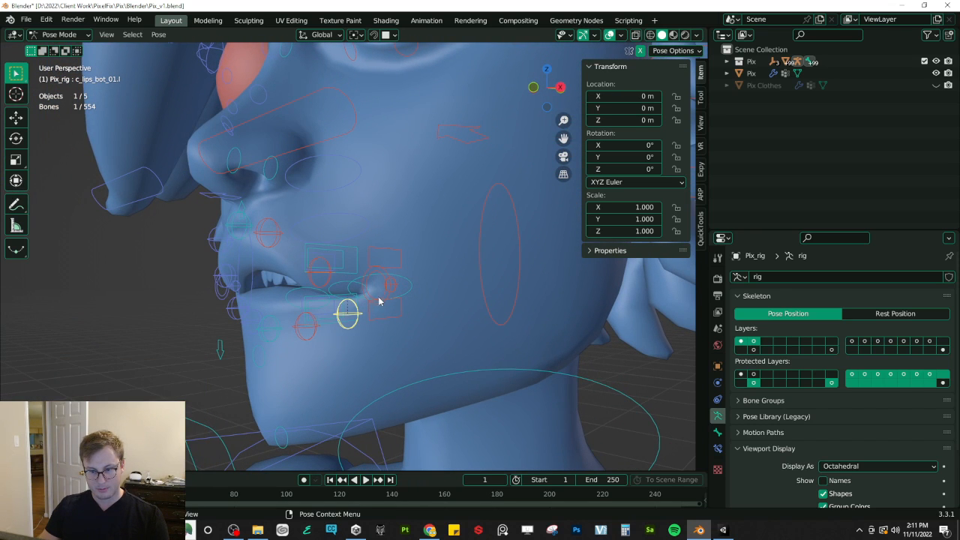
pyautogui.keyDown('shift'); pyautogui.click(385, 302); pyautogui.keyUp('shift')
pyautogui.press('g')
pyautogui.press('y')
pyautogui.click(388, 303)
pyautogui.moveTo(388, 303); pyautogui.dragTo(481, 318, button='middle')
pyautogui.press('g')
pyautogui.press('z')
pyautogui.click(454, 296)
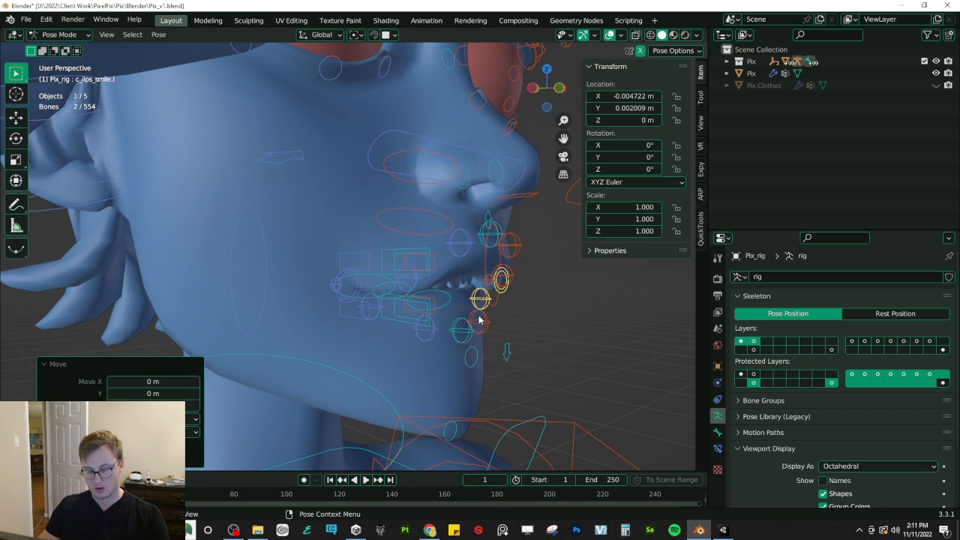
pyautogui.hotkey('alt', 'Tab')
pyautogui.hotkey('alt', 'Tab')
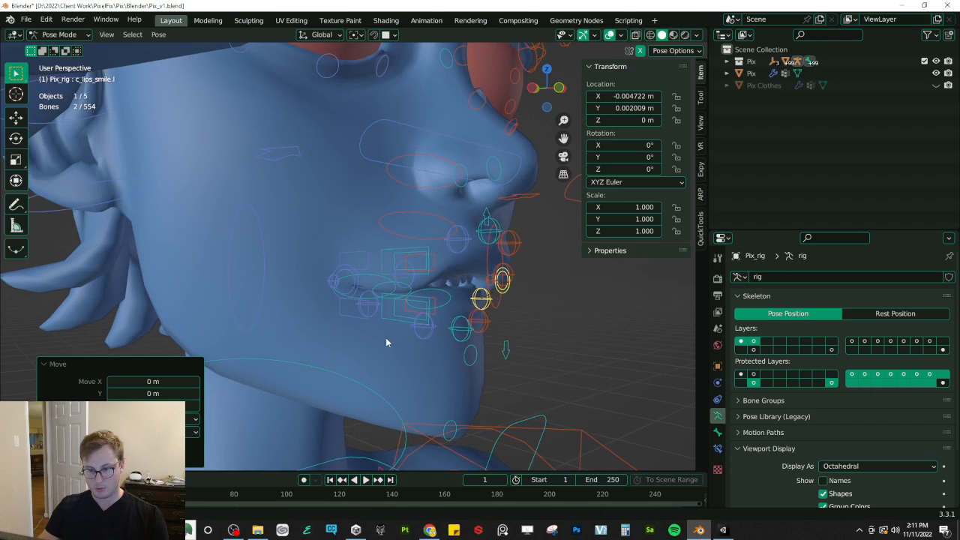
# Step: Lower the middle and left inner lower-lip controls along Z
pyautogui.click(472, 322)
pyautogui.press('g')
pyautogui.press('z')
pyautogui.click(488, 332)
pyautogui.click(482, 322)
pyautogui.press('g')
pyautogui.press('z')
pyautogui.click(481, 324)
# Step: Shift the left outer lower-lip control by about -0.0023 m in X and -0.0056 m in Y
pyautogui.moveTo(481, 324); pyautogui.dragTo(377, 317, button='middle')
pyautogui.click(316, 312)
pyautogui.press('g')
pyautogui.click(302, 302)
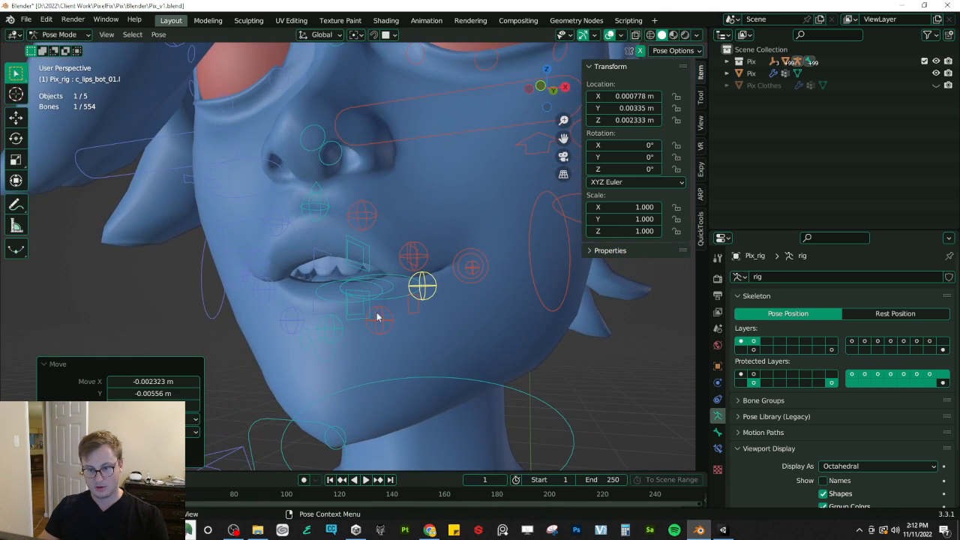
# Step: Raise the jawbone control along Z to narrow the mouth opening
pyautogui.click(296, 443)
pyautogui.press('g')
pyautogui.press('z')
pyautogui.click(361, 373)
# Step: Lower the small right mouth-corner control, using the rig's mirrored posing
pyautogui.moveTo(361, 373); pyautogui.dragTo(275, 285, button='middle')
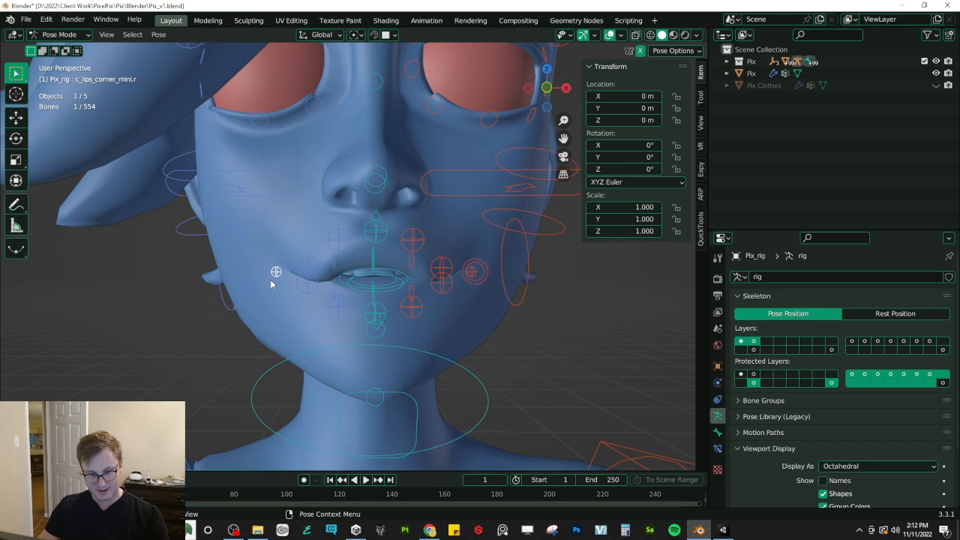
pyautogui.click(275, 279)
pyautogui.press('g')
pyautogui.click(318, 299)
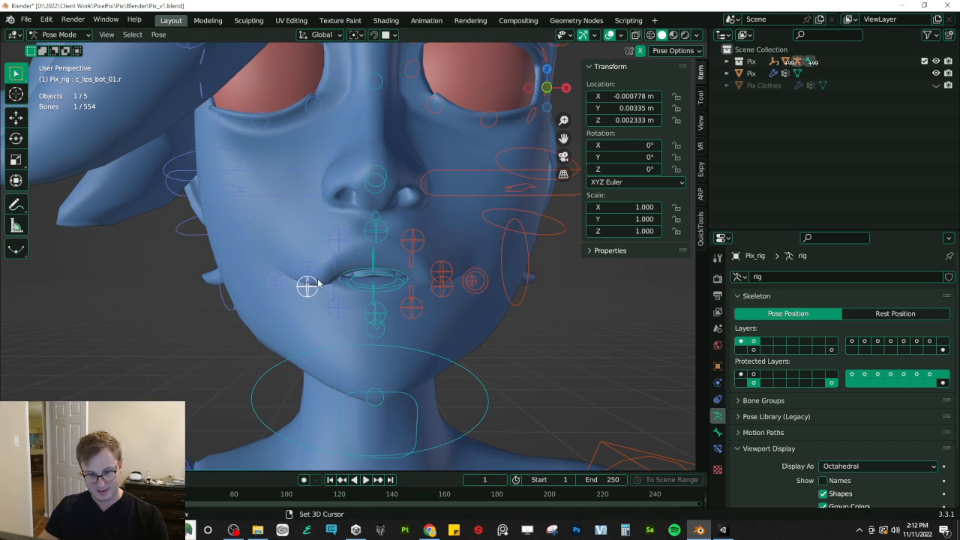
# Step: Adjust the height of the right outer upper- and lower-lip controls along Z and compare the pose with the FF photo
pyautogui.keyDown('shift'); pyautogui.click(307, 268); pyautogui.keyUp('shift')
pyautogui.press('g')
pyautogui.press('z')
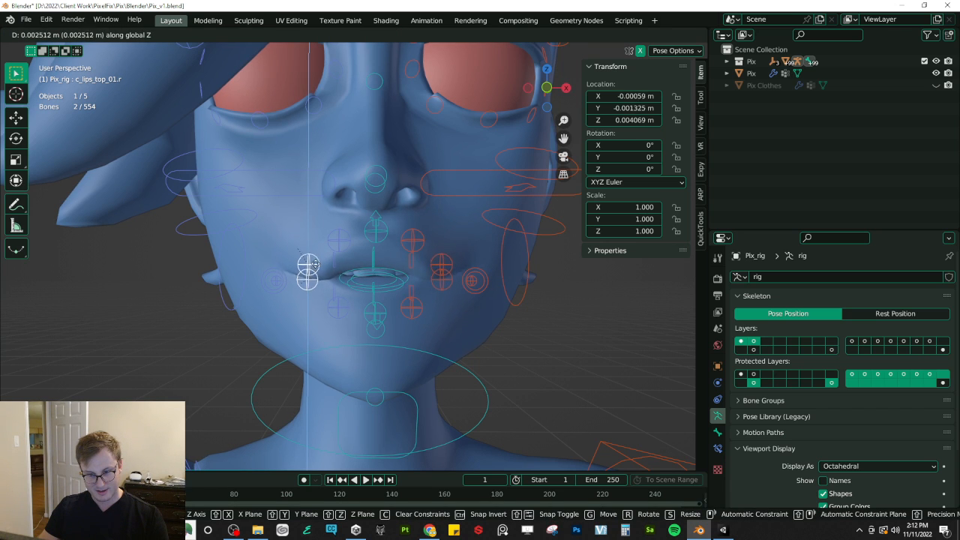
pyautogui.click(310, 259)
pyautogui.moveTo(311, 259); pyautogui.dragTo(352, 281, button='middle')
pyautogui.press('g')
pyautogui.press('z')
pyautogui.click(365, 282)
pyautogui.moveTo(452, 303); pyautogui.dragTo(345, 312, button='middle')
pyautogui.hotkey('alt', 'Tab')
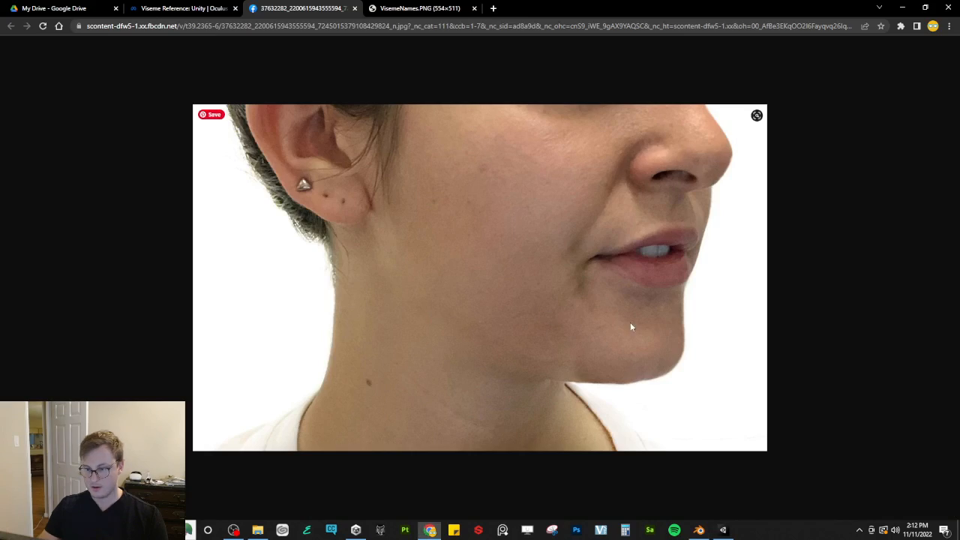
pyautogui.hotkey('alt', 'Tab')
# Step: Fine-tune the inner upper-lip control along Z and return Pix_rig to Object Mode
pyautogui.moveTo(387, 291); pyautogui.dragTo(428, 312, button='middle')
pyautogui.click(337, 248)
pyautogui.press('g')
pyautogui.press('z')
pyautogui.click(343, 271)
pyautogui.hotkey('ctrl', 'Tab')
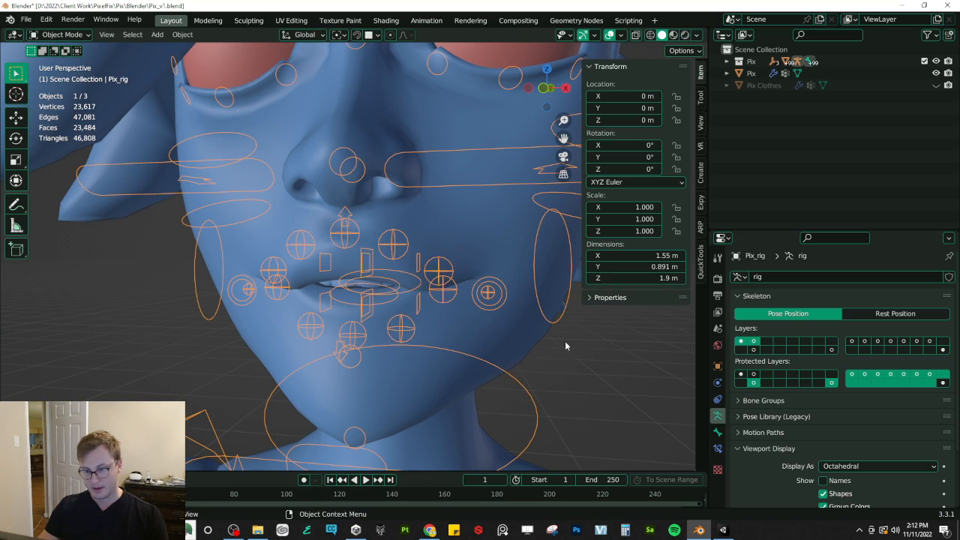
pyautogui.scroll(-2, 571, 342)
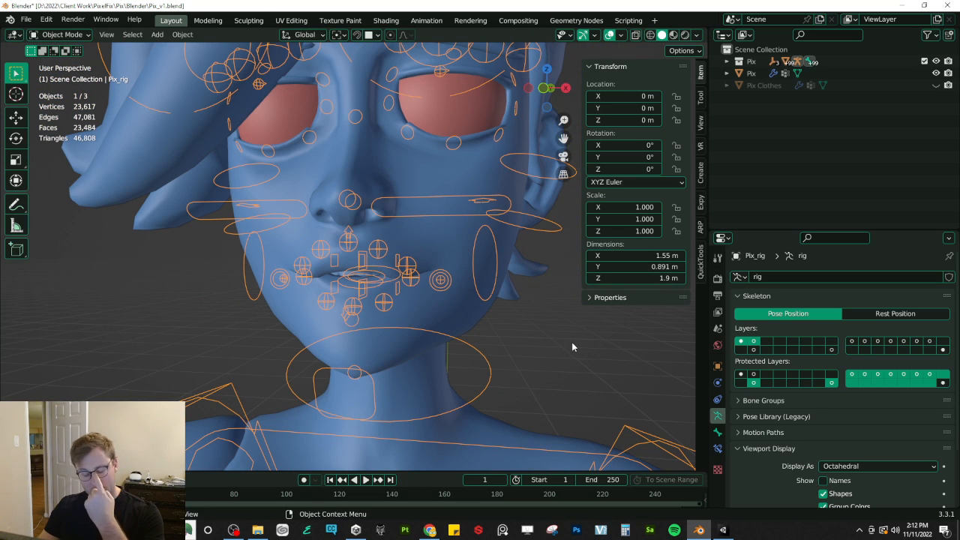
# Step: Save the Pix mesh's Armature modifier deformation as a new shape key, keeping the modifier
pyautogui.click(464, 329)
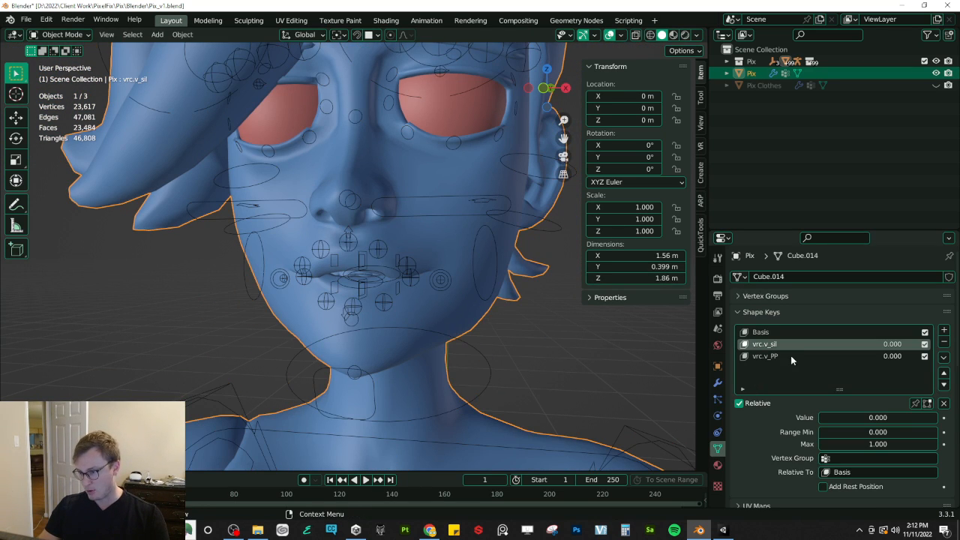
pyautogui.click(718, 384)
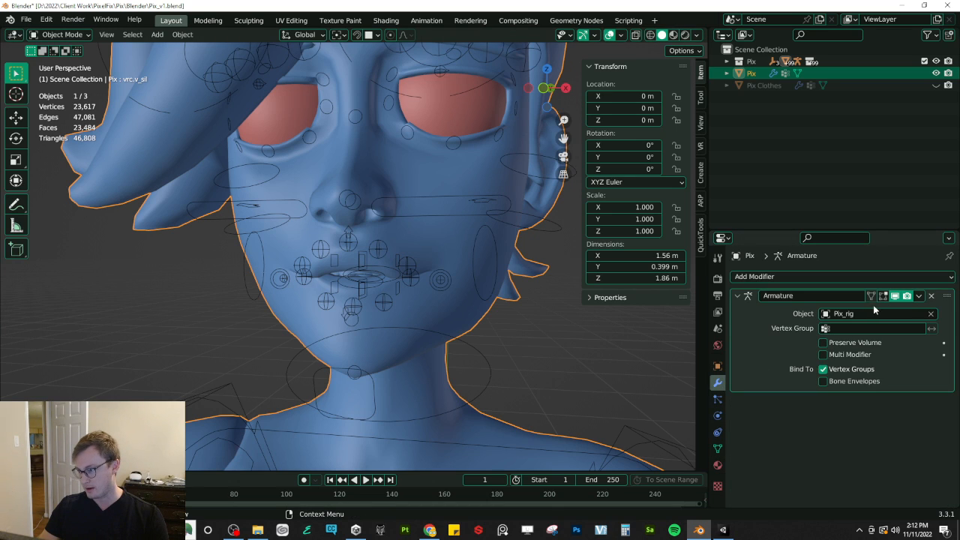
pyautogui.click(916, 297)
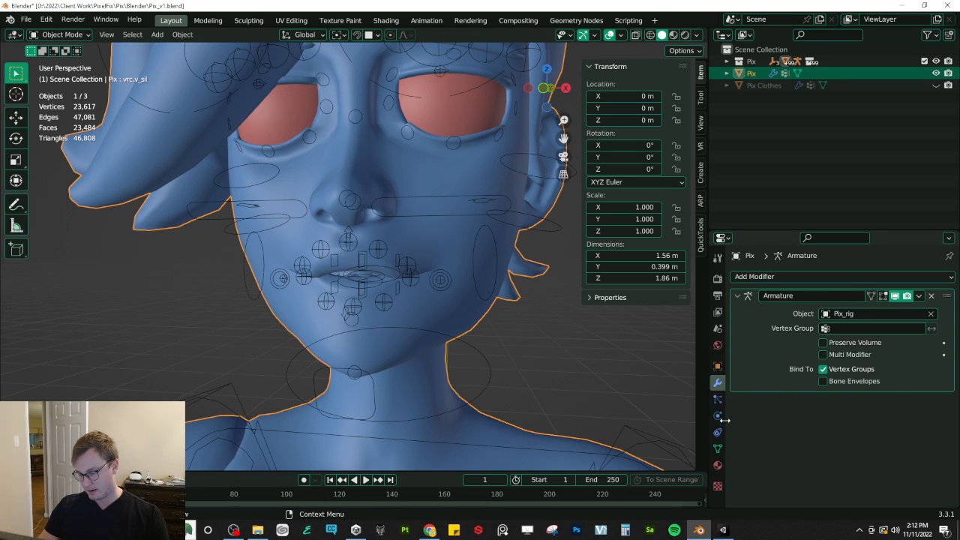
# Step: Rename the new Armature shape key as vrc.v_FF and check it against the VisemeNames.PNG list in Chrome
pyautogui.click(718, 448)
pyautogui.click(779, 368)
pyautogui.doubleClick(772, 368)
pyautogui.write('vrc.v_FF')
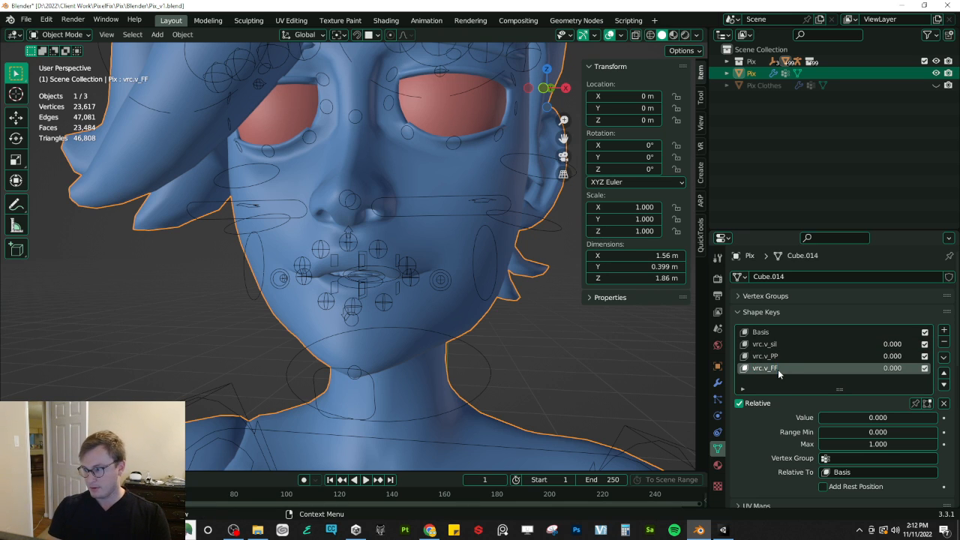
pyautogui.hotkey('alt', 'Tab')
pyautogui.click(427, 6)
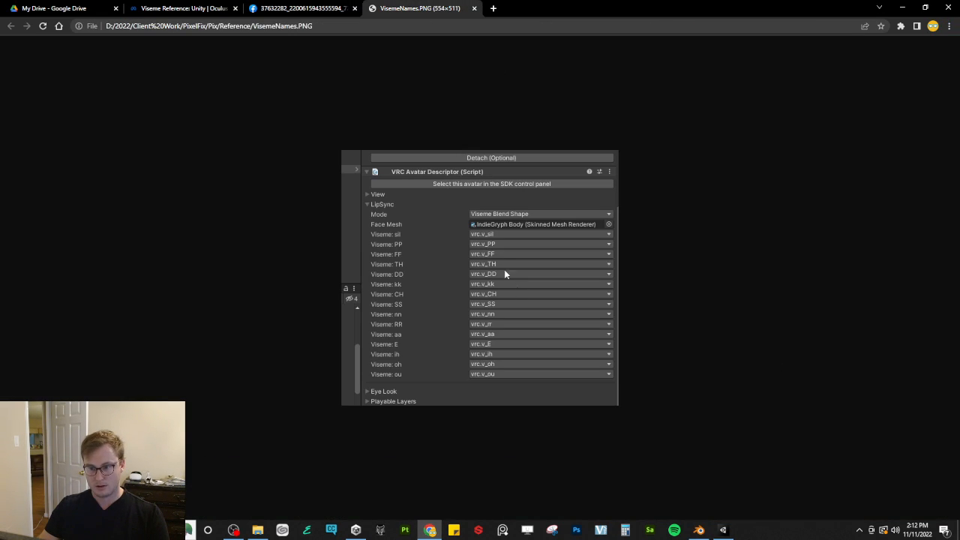
pyautogui.hotkey('alt', 'Tab')
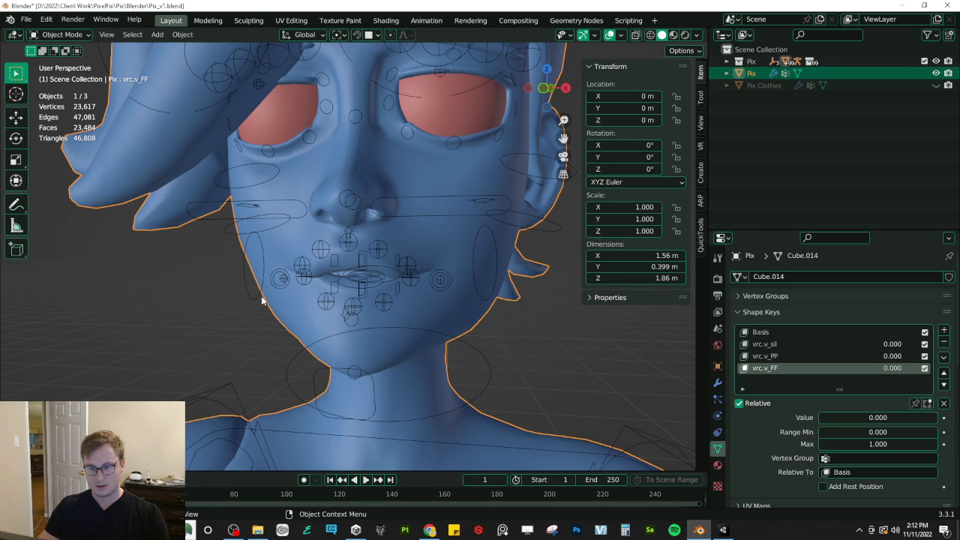
# Step: Reset all of Pix_rig's bones to their rest pose in Pose Mode, return to Object Mode, and save the file
pyautogui.click(480, 367)
pyautogui.hotkey('ctrl', 'Tab')
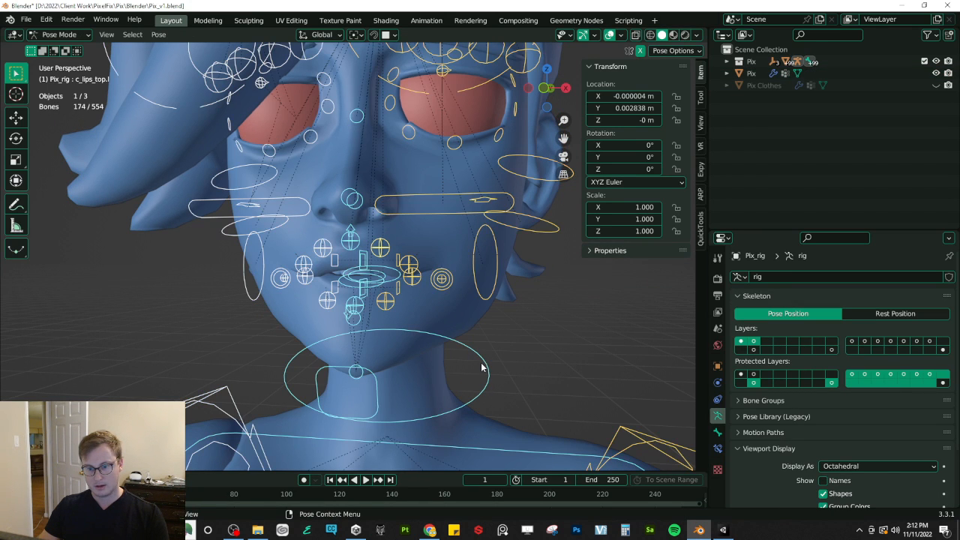
pyautogui.hotkey('ctrl', 'Tab')
pyautogui.click(292, 345)
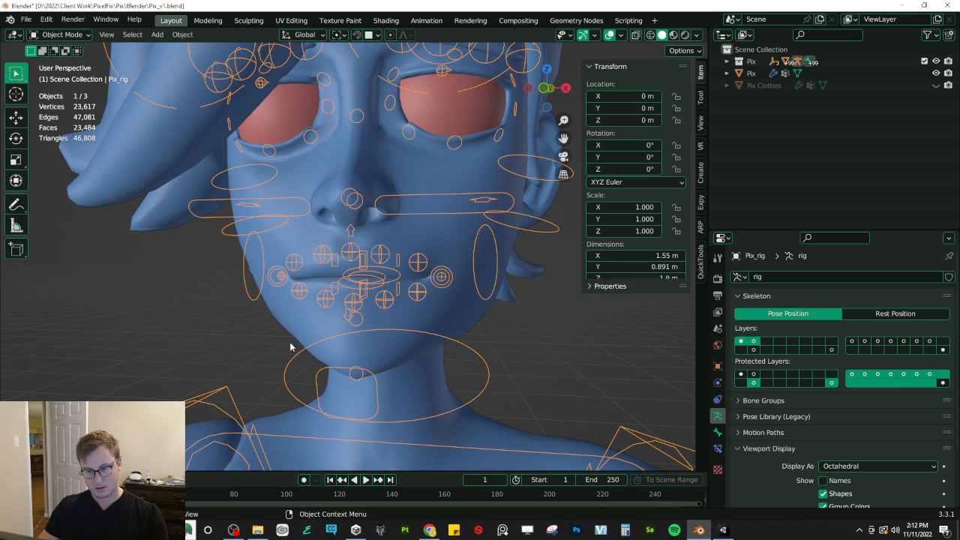
pyautogui.hotkey('ctrl', 's')
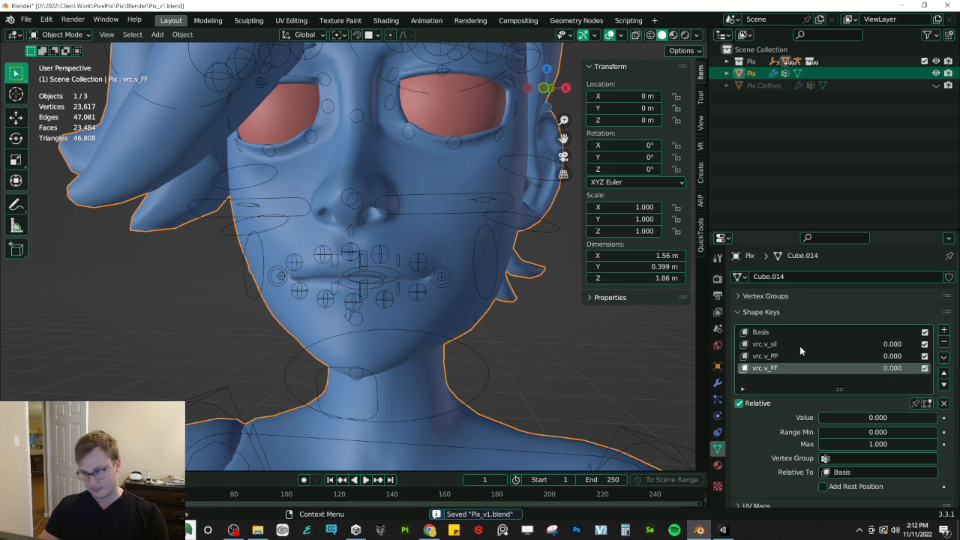
# Step: Pin the Pix mesh's active shape key display and preview the vrc.v_PP, vrc.v_sil and vrc.v_FF shapes in turn
pyautogui.click(915, 404)
pyautogui.click(916, 405)
pyautogui.click(916, 405)
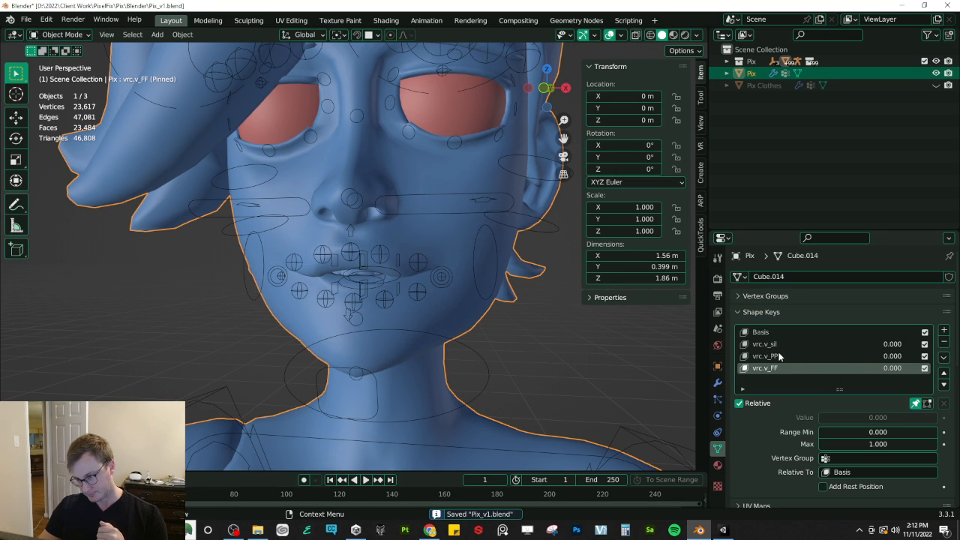
pyautogui.click(780, 356)
pyautogui.press('Up')
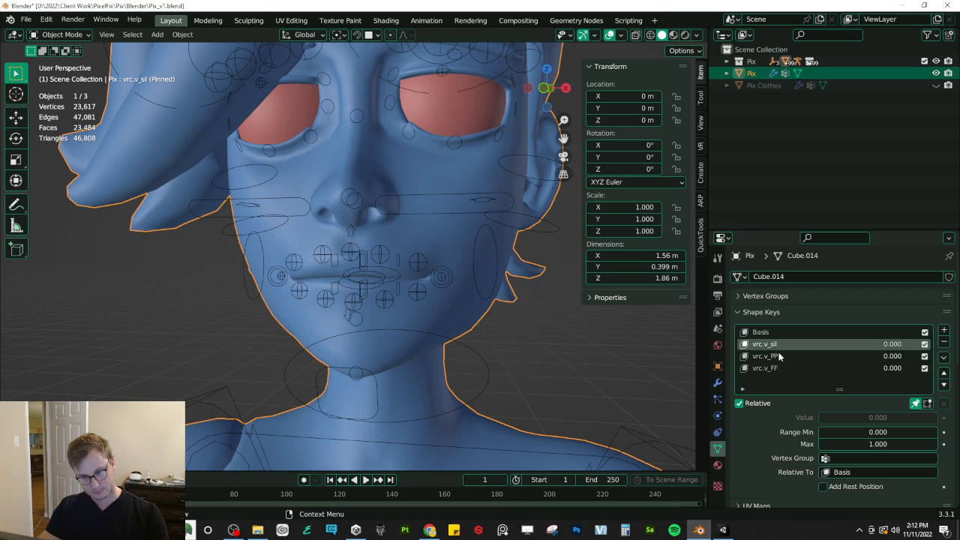
pyautogui.press('Down')
pyautogui.press('Down')
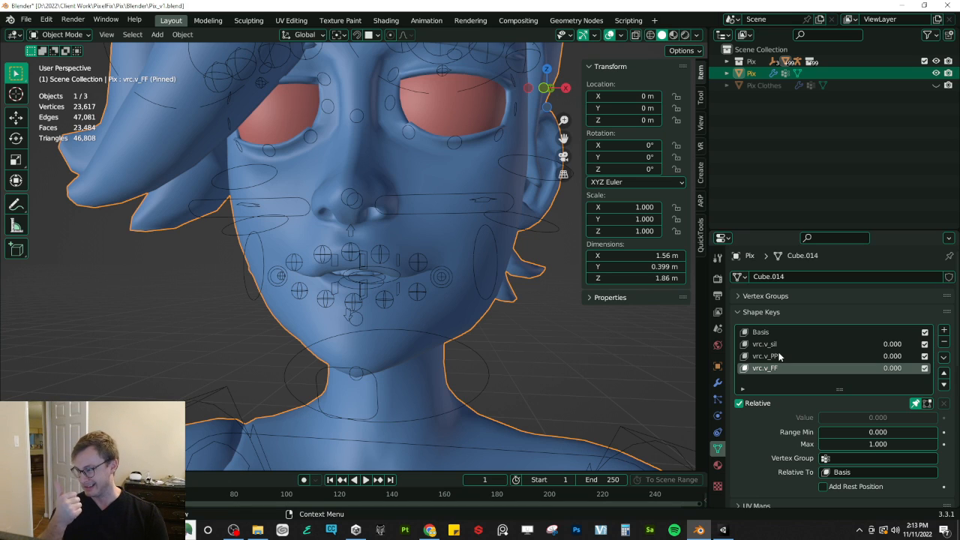
# Step: Unpin the Pix mesh's active shape key display and save the file
pyautogui.click(915, 404)
pyautogui.hotkey('ctrl', 's')
pyautogui.click(383, 309)
# Step: In Chrome, close the FF reference photo and open the TH viseme's 3/4 rotation photo from the Oculus Viseme Reference page
pyautogui.hotkey('alt', 'Tab')
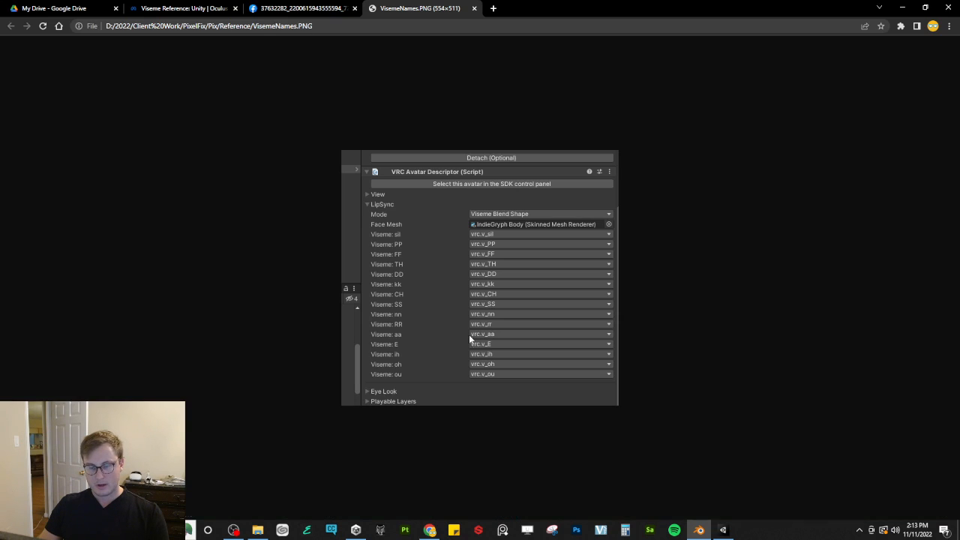
pyautogui.click(352, 13)
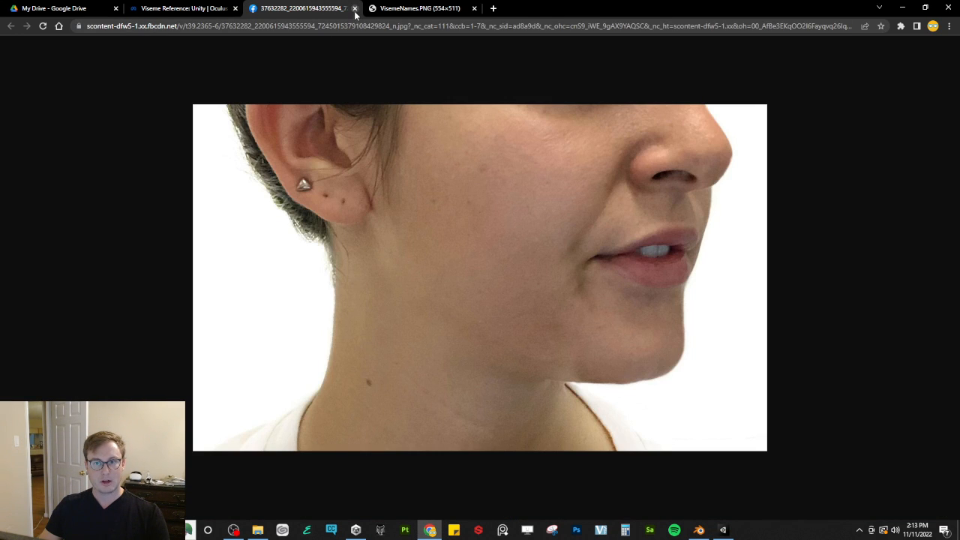
pyautogui.click(354, 9)
pyautogui.click(217, 9)
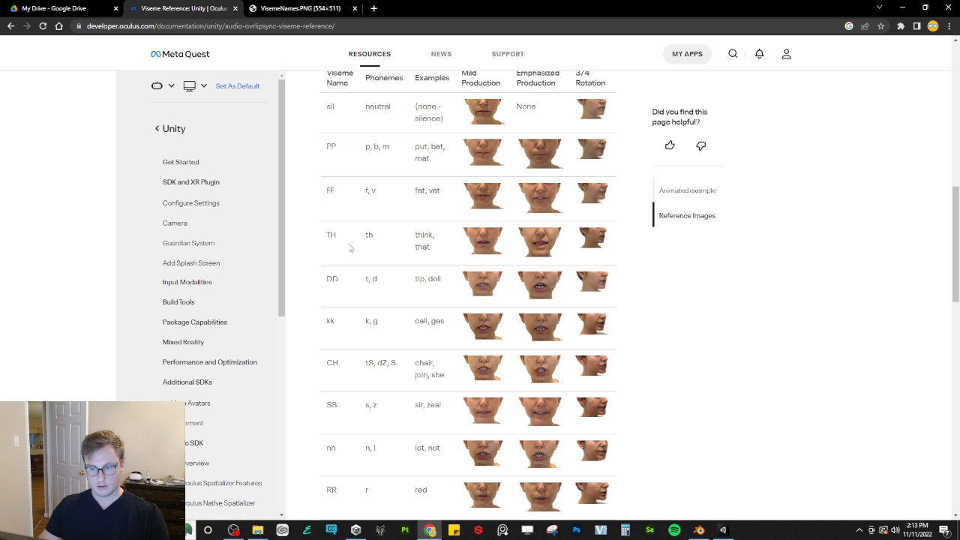
pyautogui.click(582, 240)
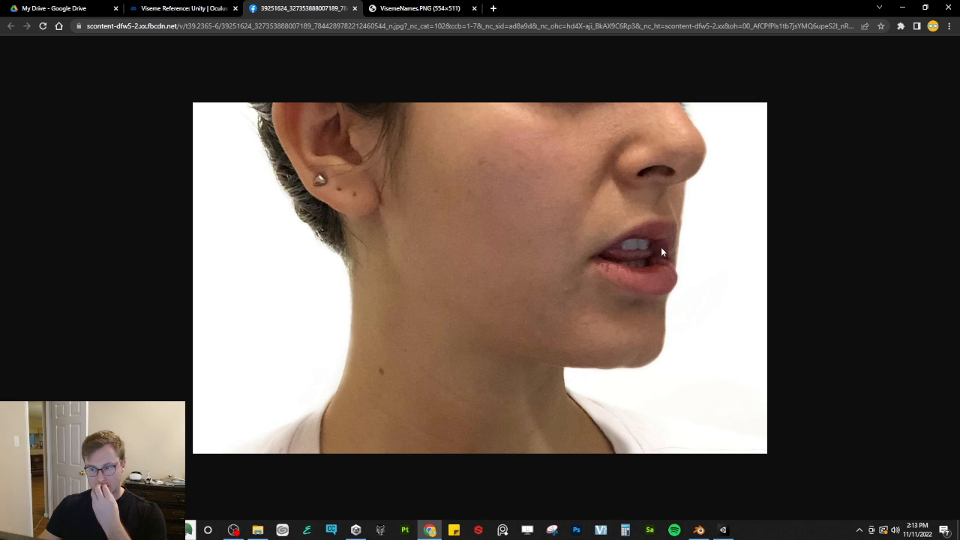
# Step: Switch to Blender, enter Pose Mode on Pix_rig, and lower the jaw control c_jawbone.x along Z to a Z location of about 0.0042 m
pyautogui.hotkey('alt', 'Tab')
pyautogui.moveTo(399, 291); pyautogui.dragTo(471, 358, button='middle')
pyautogui.hotkey('ctrl', 'Tab')
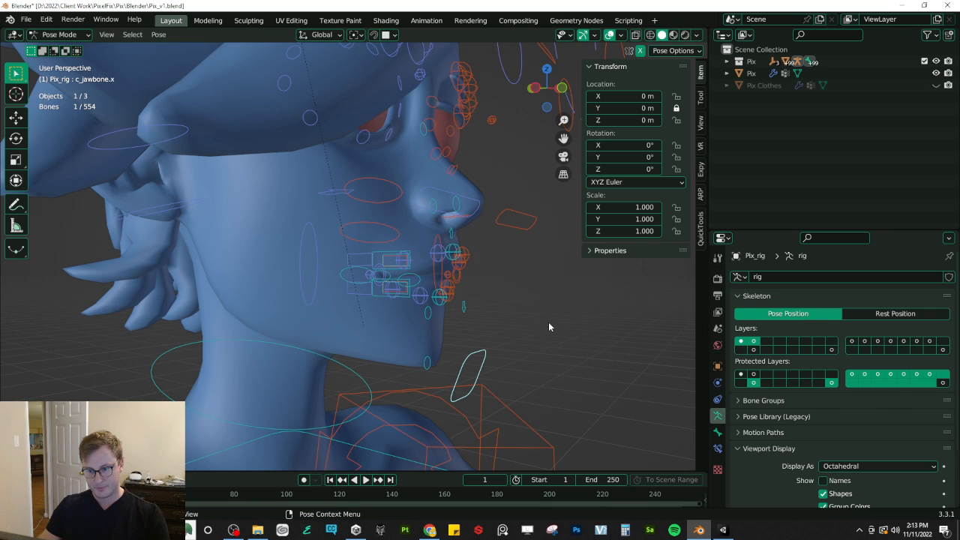
pyautogui.press('g')
pyautogui.press('z')
pyautogui.click(513, 338)
# Step: Move the tongue control forward and up in side view, and fine-tune its height along Z for the TH pose
pyautogui.moveTo(512, 338); pyautogui.dragTo(252, 314, button='middle')
pyautogui.press('KP_3')
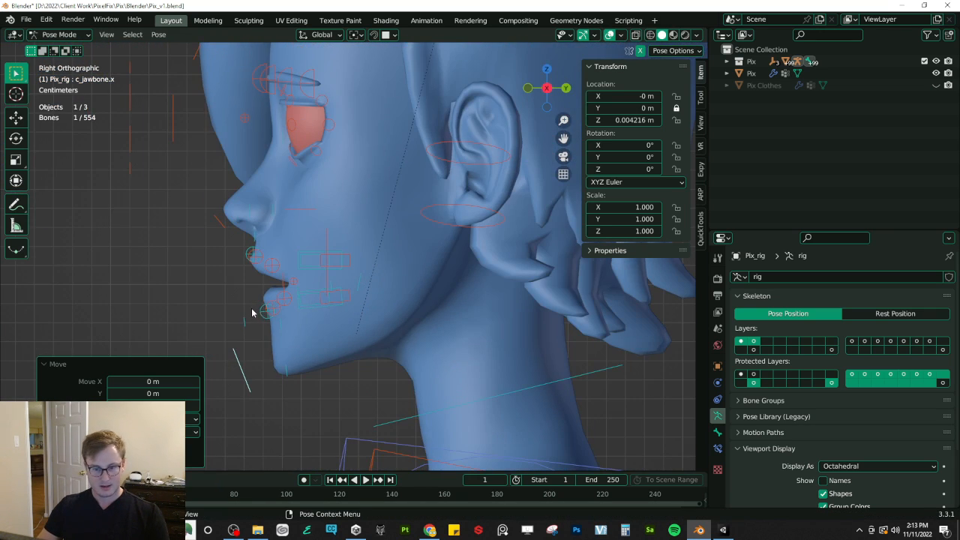
pyautogui.scroll(6, 298, 285)
pyautogui.keyDown('shift'); pyautogui.moveTo(299, 284); pyautogui.dragTo(507, 229, button='middle'); pyautogui.keyUp('shift')
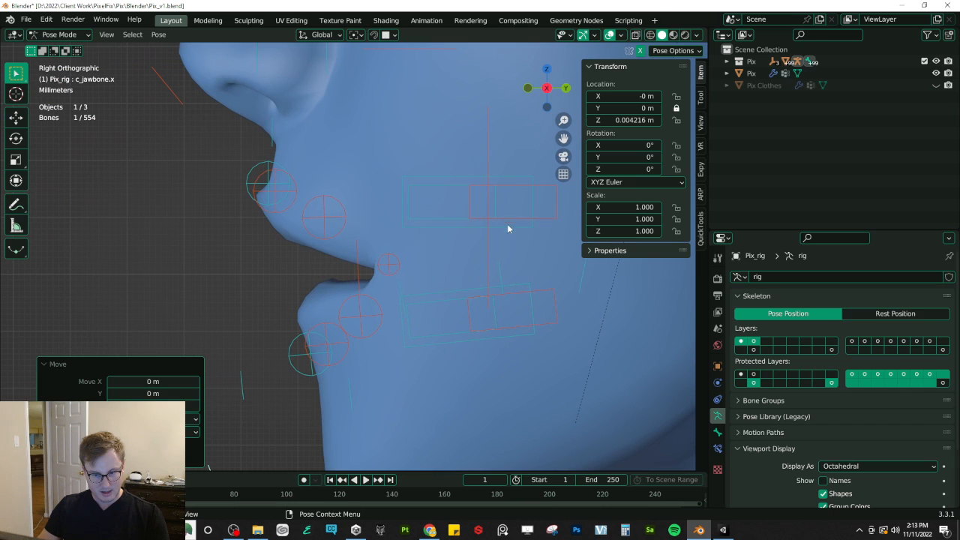
pyautogui.click(405, 304)
pyautogui.press('g')
pyautogui.click(341, 270)
pyautogui.moveTo(341, 270); pyautogui.dragTo(469, 282, button='middle')
pyautogui.press('g')
pyautogui.press('z')
pyautogui.click(479, 265)
# Step: Compare with the TH photo, and lower the central lower-lip control c_lips_bot.x and its left neighbour together along Z
pyautogui.hotkey('alt', 'Tab')
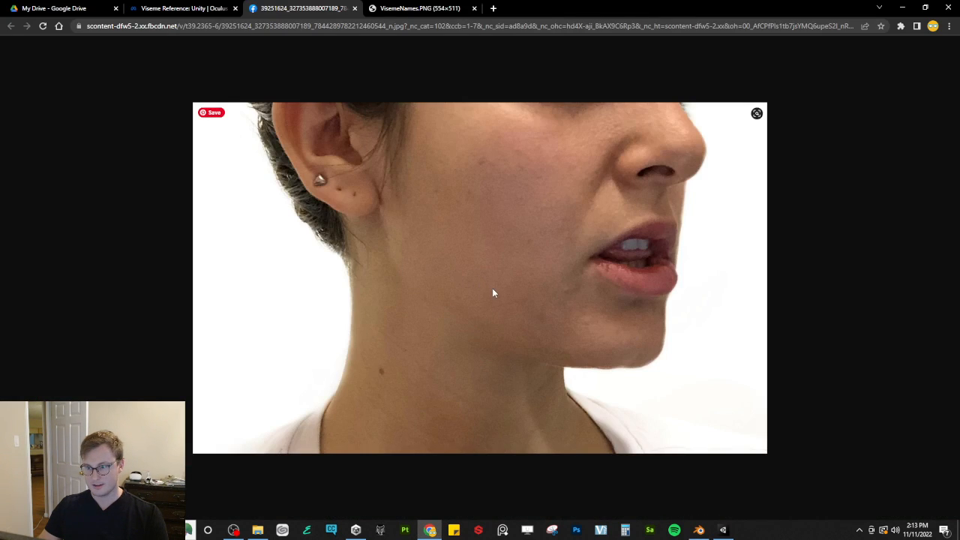
pyautogui.hotkey('alt', 'Tab')
pyautogui.click(487, 348)
pyautogui.keyDown('shift'); pyautogui.click(425, 359); pyautogui.keyUp('shift')
pyautogui.press('g')
pyautogui.press('z')
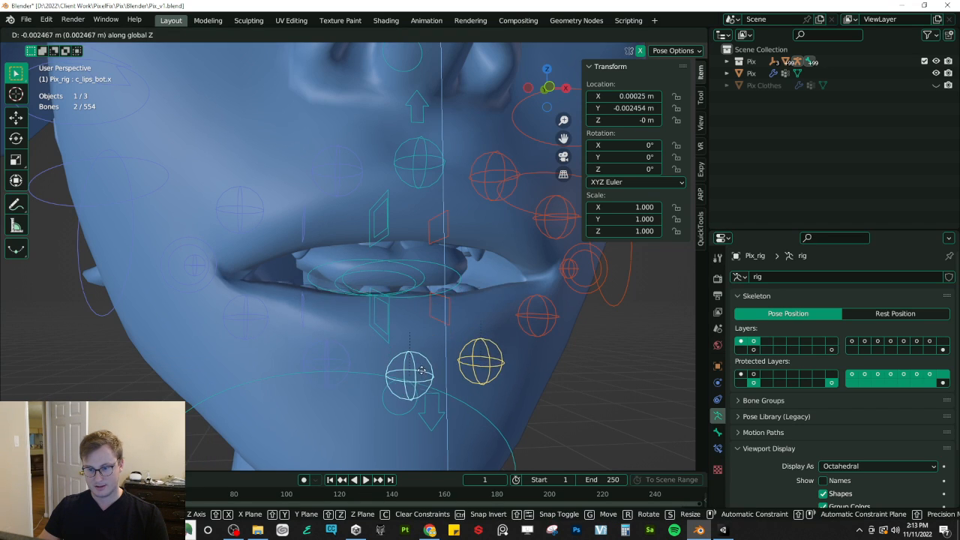
pyautogui.click(422, 380)
# Step: Check the TH photo and reposition the outer left lower-lip control c_lips_bot_01.l slightly
pyautogui.moveTo(450, 364); pyautogui.dragTo(547, 330, button='middle')
pyautogui.click(549, 324)
pyautogui.hotkey('alt', 'Tab')
pyautogui.hotkey('alt', 'Tab')
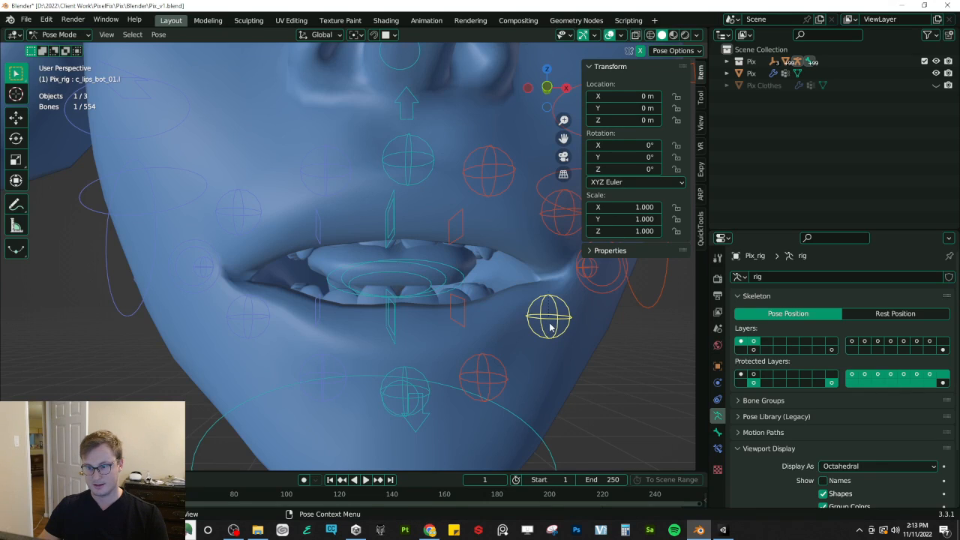
pyautogui.press('g')
pyautogui.click(539, 324)
pyautogui.scroll(-5, 539, 324)
# Step: Move the outer left upper-lip control c_lips_top_01.l inward and down, comparing the mouth shape with the TH photo
pyautogui.hotkey('alt', 'Tab')
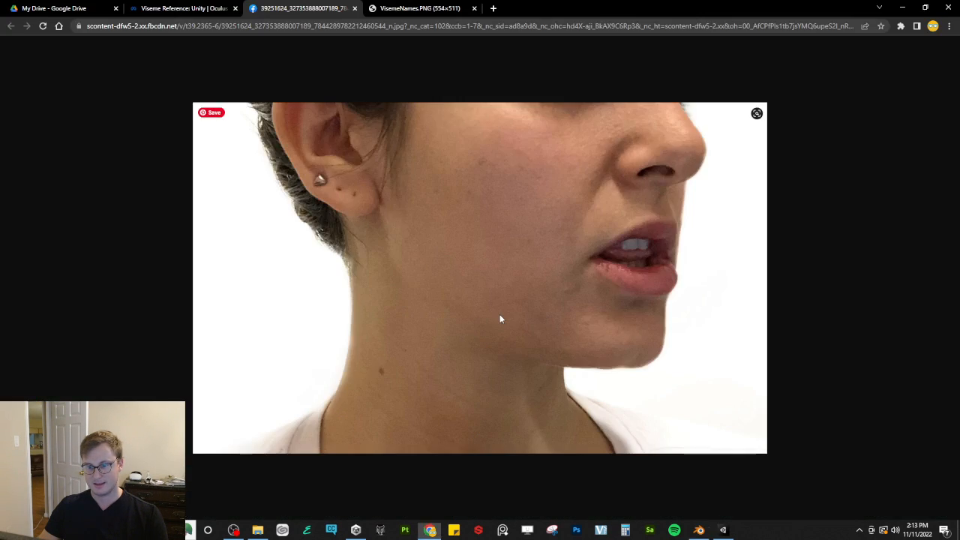
pyautogui.hotkey('alt', 'Tab')
pyautogui.press('g')
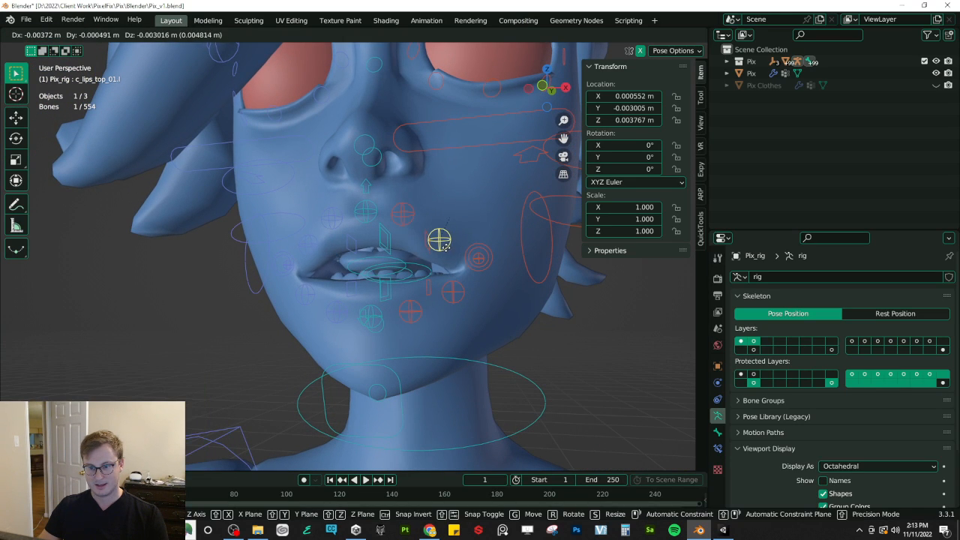
pyautogui.click(446, 242)
pyautogui.moveTo(447, 242); pyautogui.dragTo(467, 265, button='middle')
pyautogui.hotkey('alt', 'Tab')
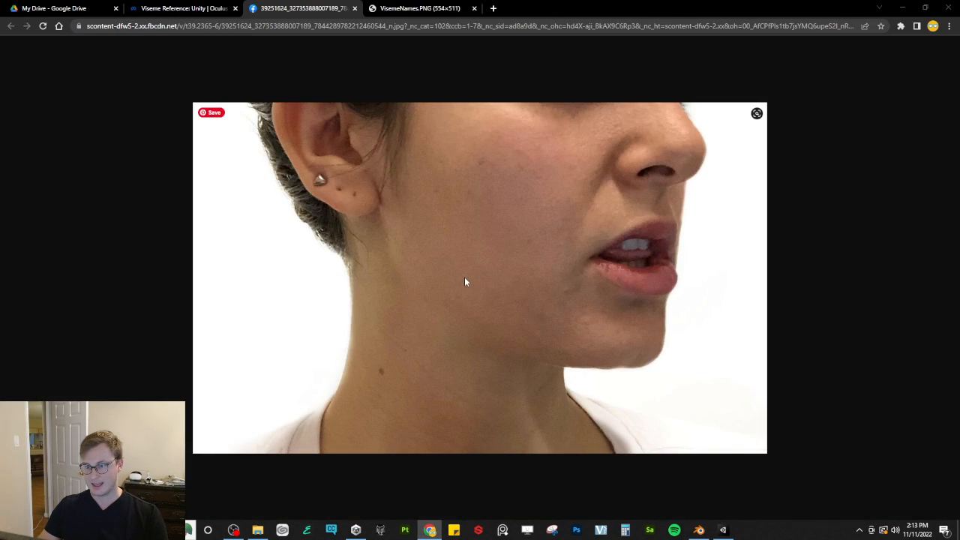
pyautogui.hotkey('alt', 'Tab')
pyautogui.click(470, 263)
pyautogui.press('g')
pyautogui.click(471, 265)
pyautogui.hotkey('ctrl', 'z')
# Step: Nudge the outer left upper-lip control slightly further inward and compare the mouth with the TH photo
pyautogui.click(437, 242)
pyautogui.press('g')
pyautogui.click(433, 244)
pyautogui.moveTo(431, 244); pyautogui.dragTo(412, 281, button='middle')
pyautogui.hotkey('alt', 'Tab')
pyautogui.hotkey('alt', 'Tab')
# Step: Adjust the inner left upper-lip control slightly along Z, and shift it freely to refine the upper lip curve
pyautogui.click(412, 223)
pyautogui.press('g')
pyautogui.press('z')
pyautogui.click(412, 225)
pyautogui.moveTo(412, 246); pyautogui.dragTo(461, 254, button='middle')
pyautogui.click(420, 217)
pyautogui.press('g')
pyautogui.click(429, 222)
# Step: Raise the outer left lower-lip control c_lips_bot_01.l by about 0.0025 m
pyautogui.click(469, 257)
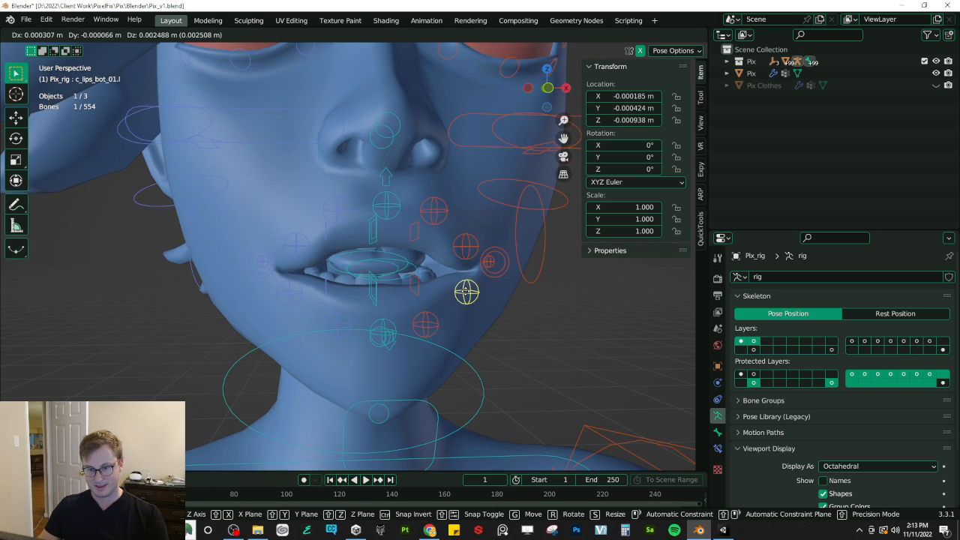
pyautogui.click(465, 293)
pyautogui.moveTo(465, 293); pyautogui.dragTo(495, 263, button='middle')
# Step: Shift the left mouth-corner control c_lips_smile.l along Y and refine its depth for the TH pose
pyautogui.click(473, 251)
pyautogui.press('g')
pyautogui.press('y')
pyautogui.click(510, 270)
pyautogui.press('g')
pyautogui.press('y')
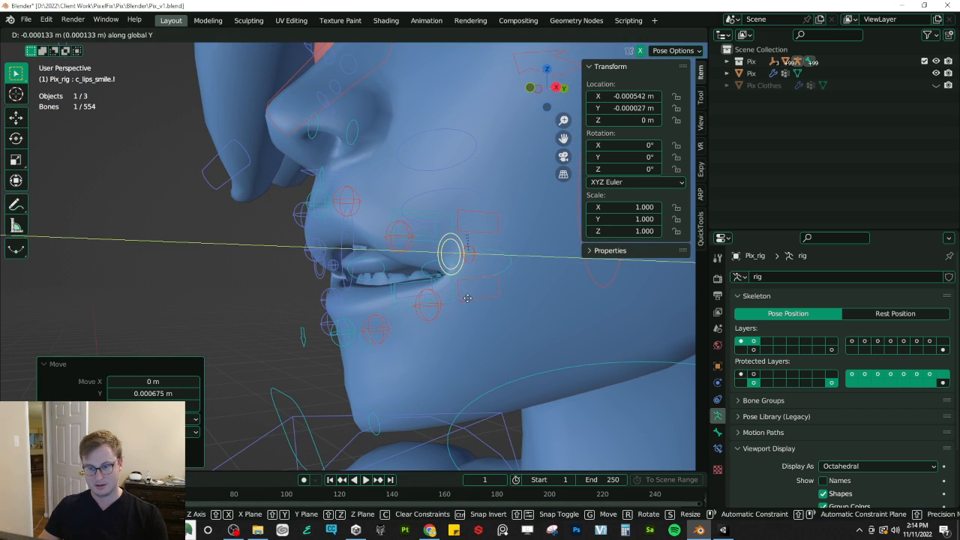
pyautogui.click(469, 298)
# Step: Return to Object Mode and save the Pix mesh's Armature modifier deformation as a shape key, keeping the modifier
pyautogui.moveTo(469, 298); pyautogui.dragTo(323, 304, button='middle')
pyautogui.hotkey('ctrl', 'Tab')
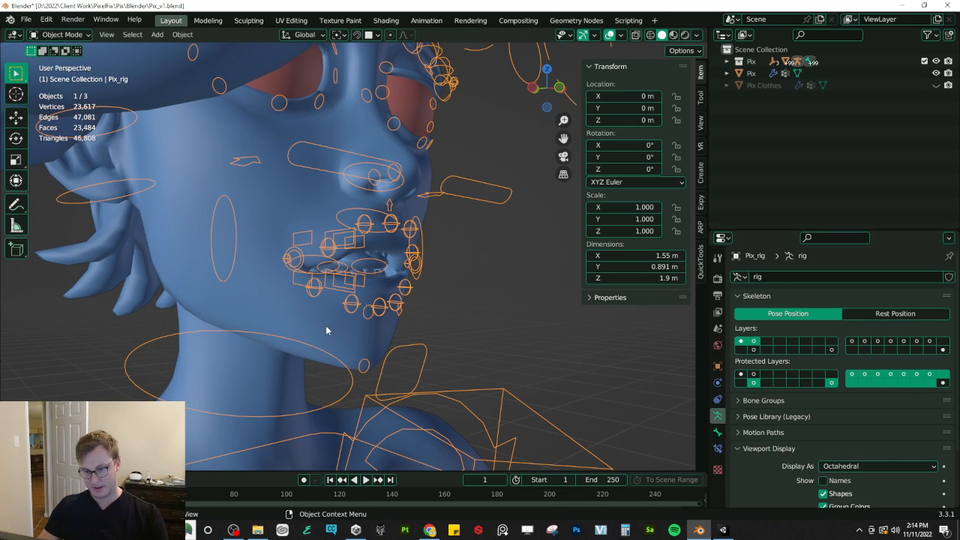
pyautogui.click(326, 330)
pyautogui.click(717, 382)
pyautogui.click(919, 295)
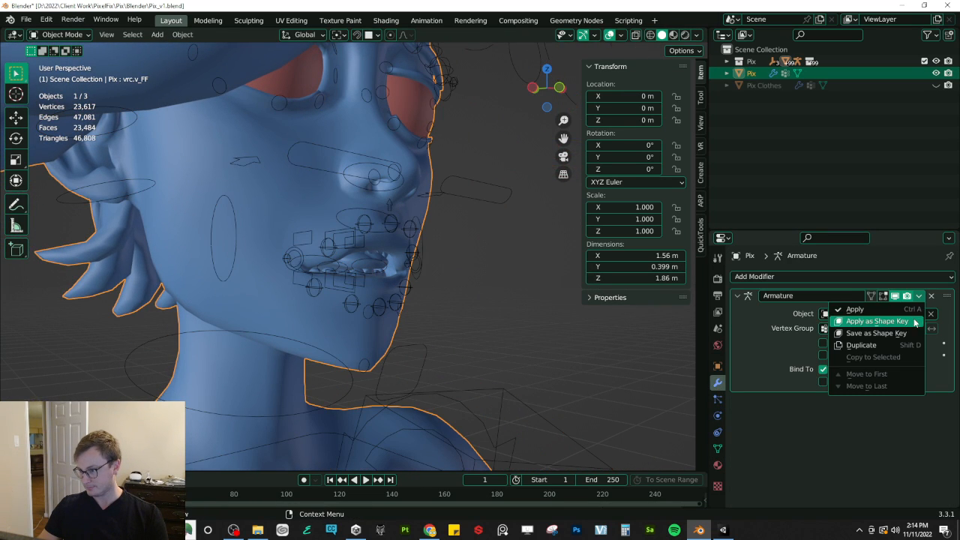
pyautogui.click(909, 333)
# Step: Rename the new Armature shape key as vrc.v_TH and check it against the VisemeNames.PNG list in Chrome
pyautogui.click(717, 448)
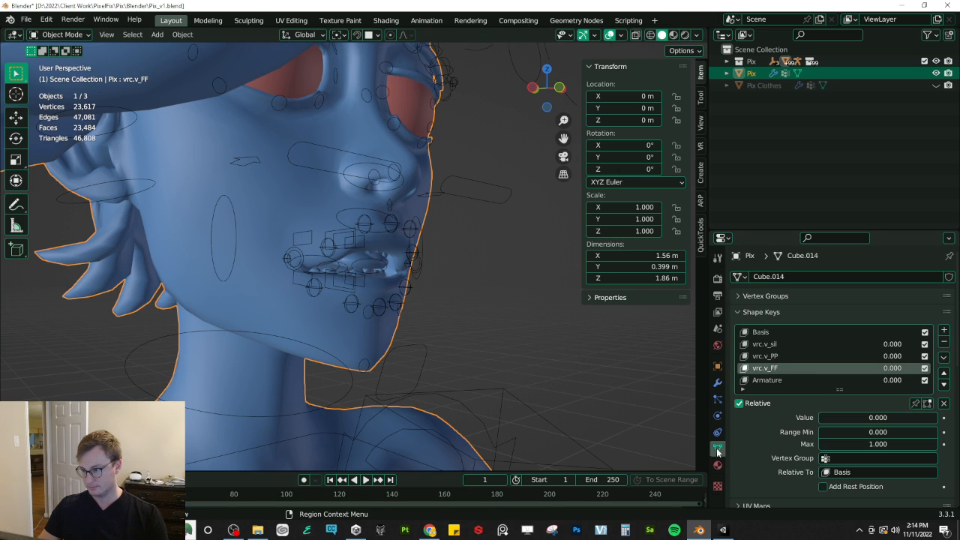
pyautogui.doubleClick(783, 380)
pyautogui.write('vrc.v_')
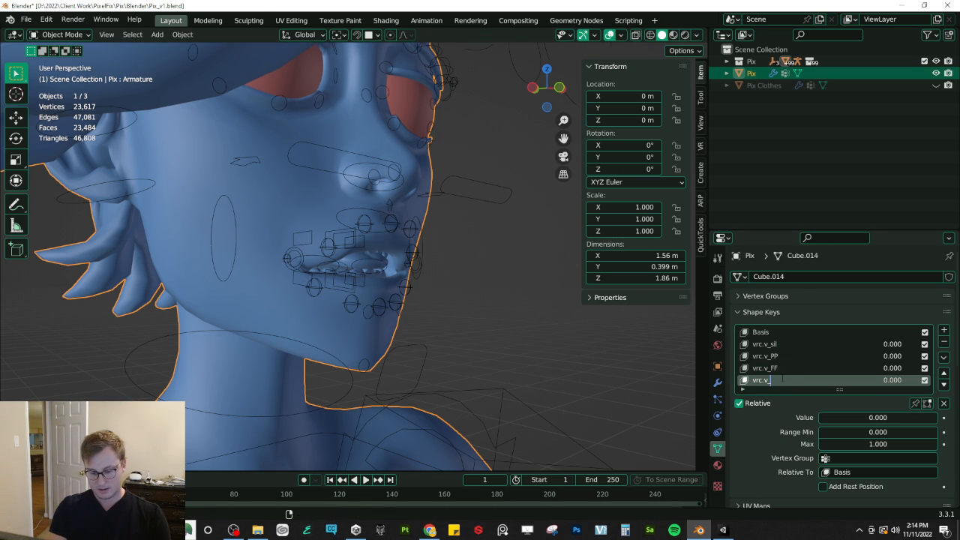
pyautogui.hotkey('alt', 'Tab')
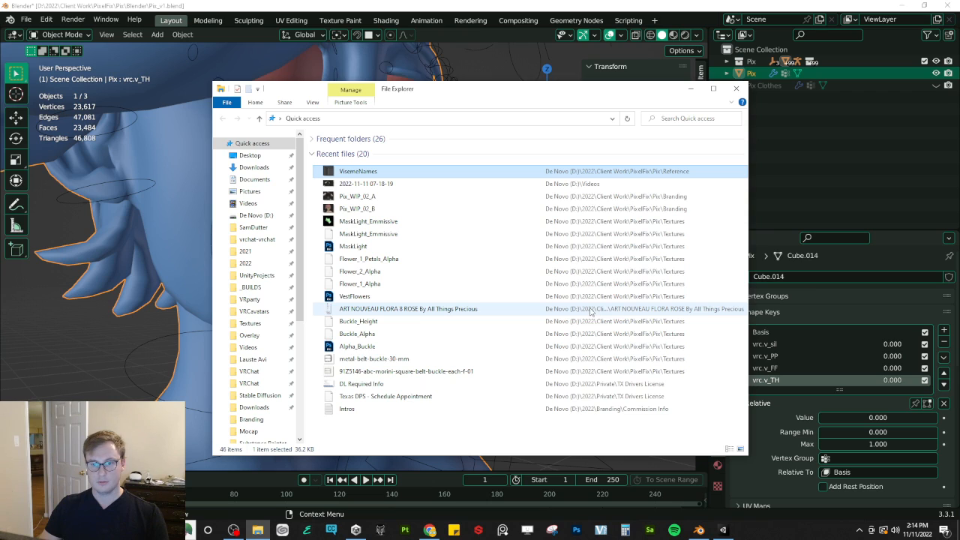
pyautogui.hotkey('alt', 'Tab')
pyautogui.hotkey('alt', 'Tab')
pyautogui.click(685, 164)
pyautogui.click(420, 8)
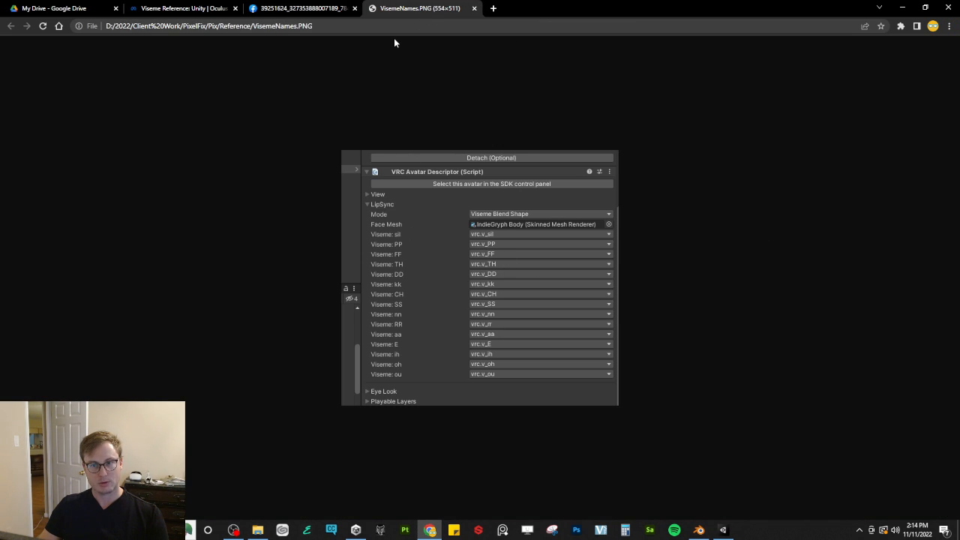
# Step: Close the TH photo and open the DD viseme's 3/4 rotation photo from the Viseme Reference page
pyautogui.click(299, 9)
pyautogui.click(354, 9)
pyautogui.click(183, 9)
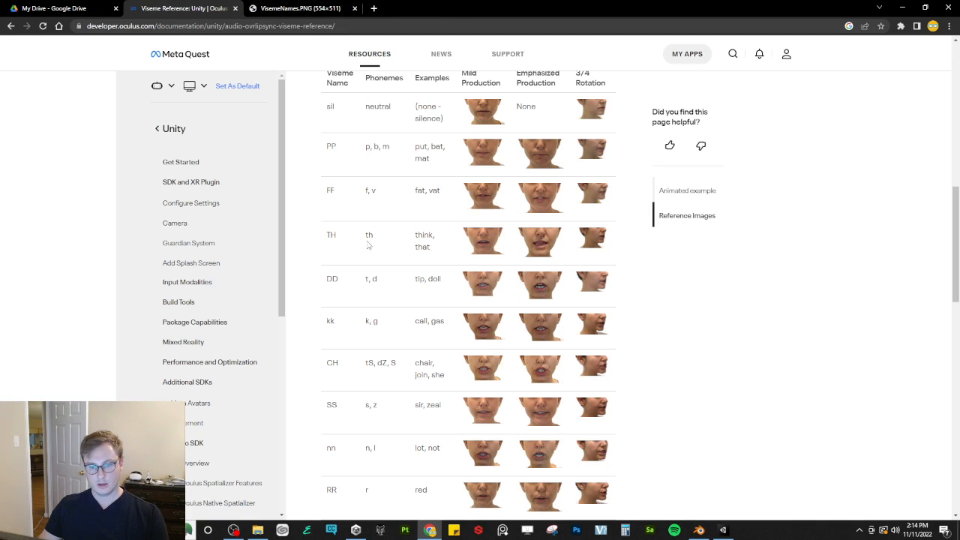
pyautogui.click(594, 289)
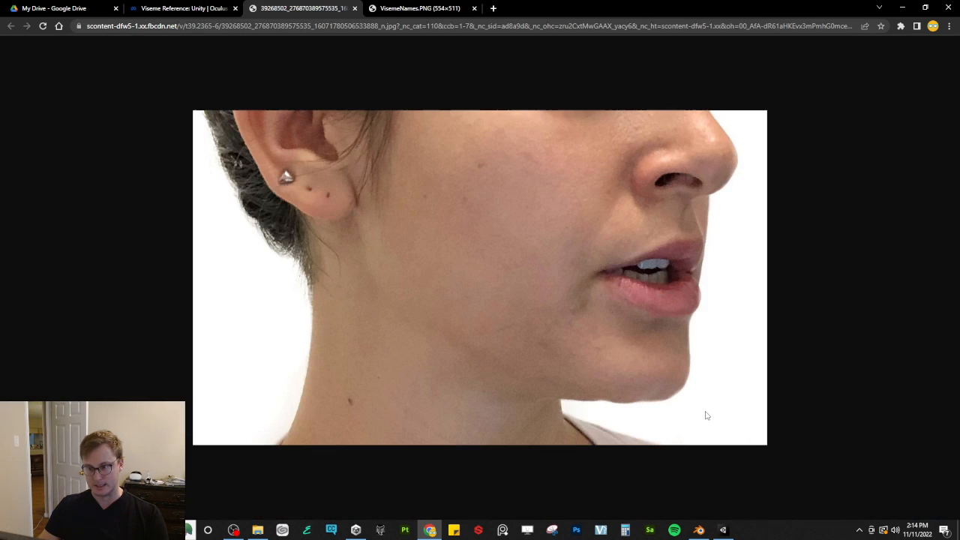
# Step: Switch to Blender, put Pix_rig in Pose Mode, and reset the location of its three tongue controls
pyautogui.hotkey('alt', 'Tab')
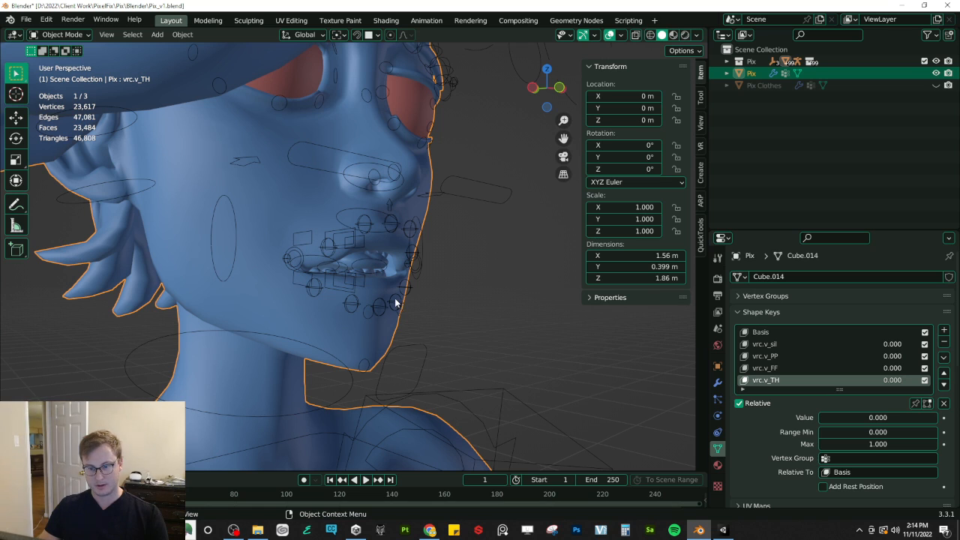
pyautogui.hotkey('ctrl', 'Tab')
pyautogui.scroll(4, 453, 341)
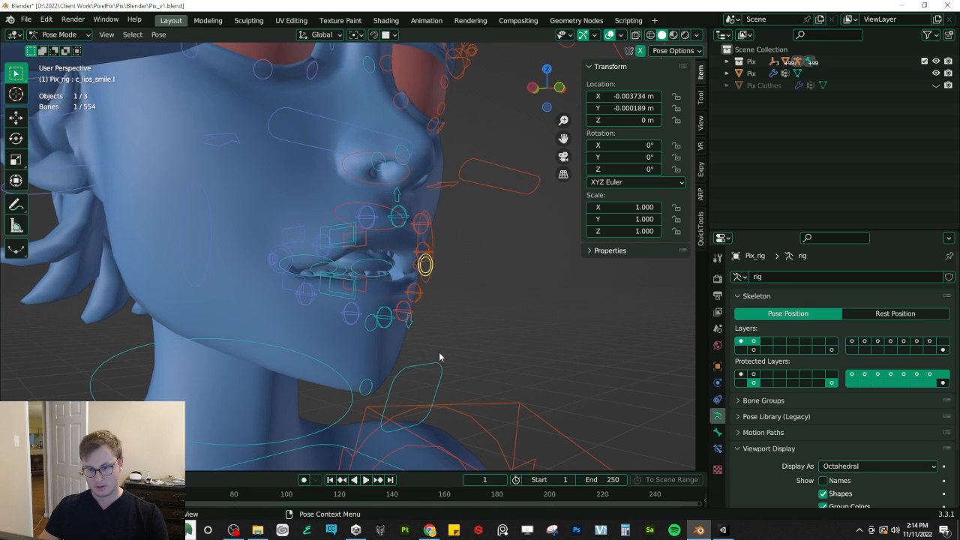
pyautogui.click(395, 278)
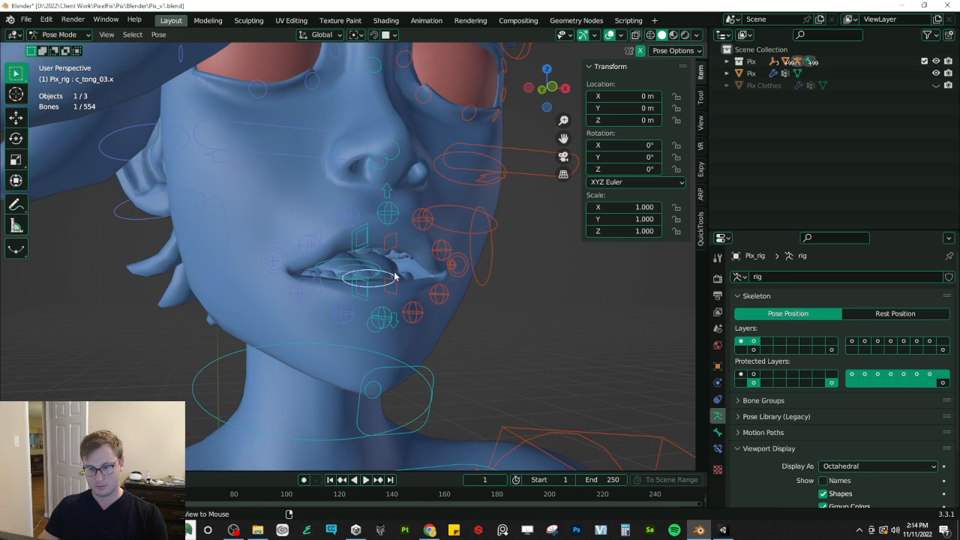
pyautogui.keyDown('shift'); pyautogui.click(352, 266); pyautogui.keyUp('shift')
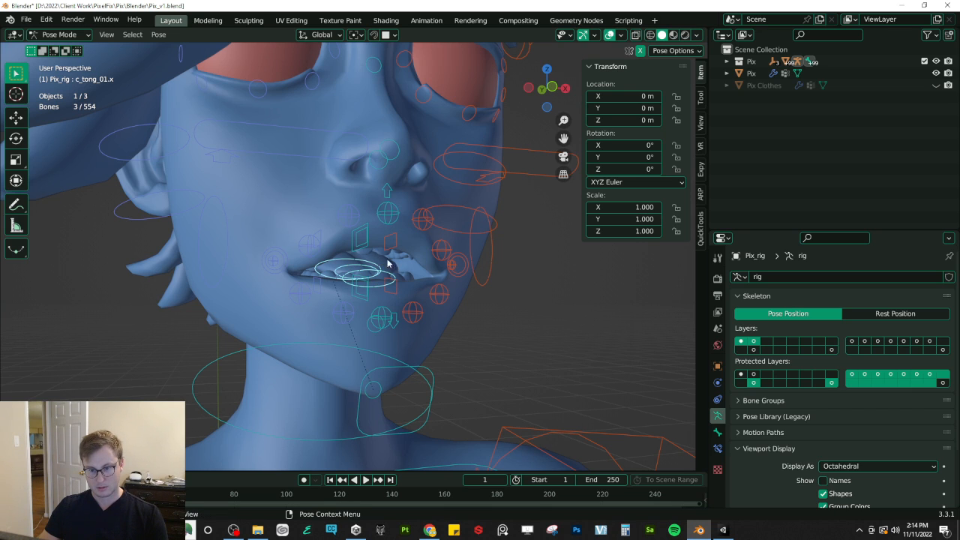
pyautogui.scroll(1, 404, 283)
# Step: Check the DD photo and raise the jaw control c_jawbone.x along Z to a Z location of about 0.0009 m
pyautogui.hotkey('alt', 'Tab')
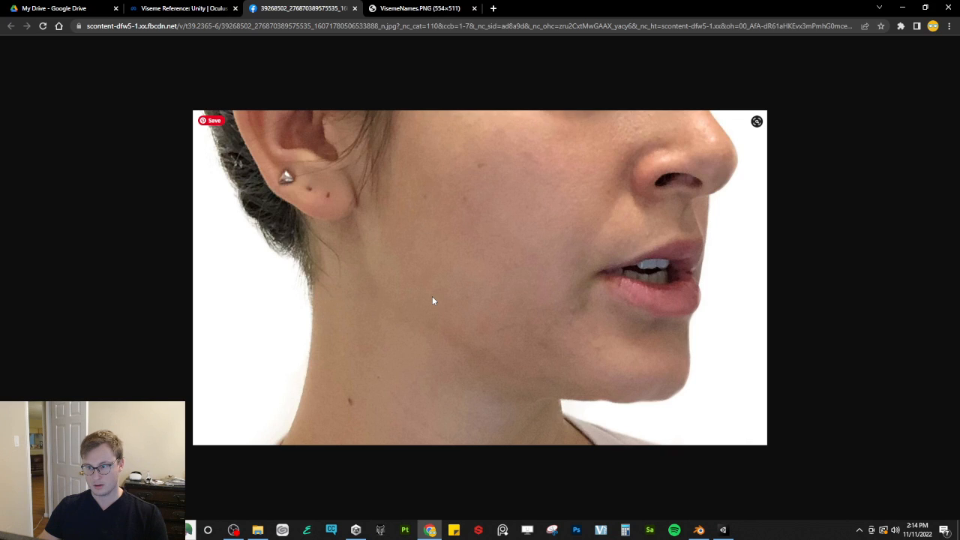
pyautogui.hotkey('alt', 'Tab')
pyautogui.click(439, 400)
pyautogui.press('g')
pyautogui.press('z')
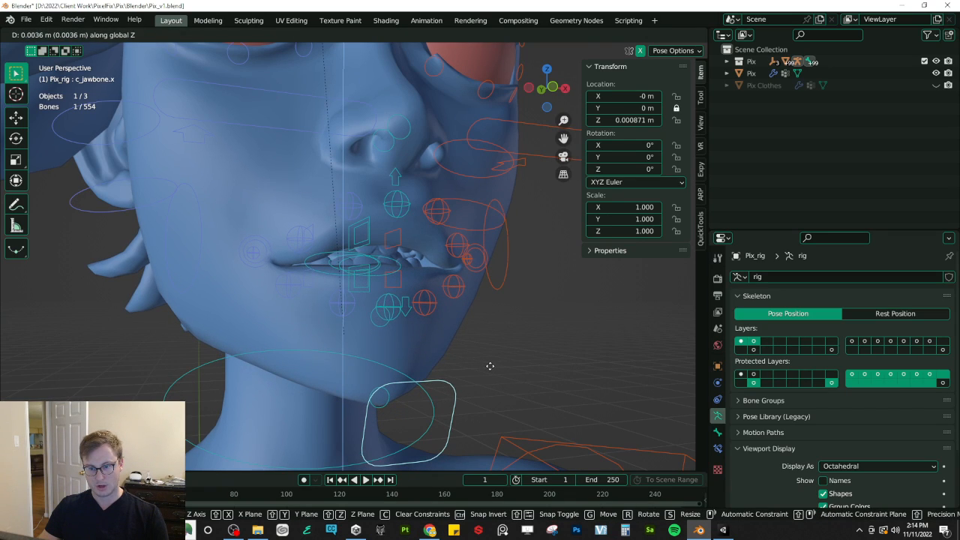
pyautogui.click(506, 354)
# Step: Compare with the DD photo and raise the lip controls beside the left mouth corner slightly along Z
pyautogui.hotkey('alt', 'Tab')
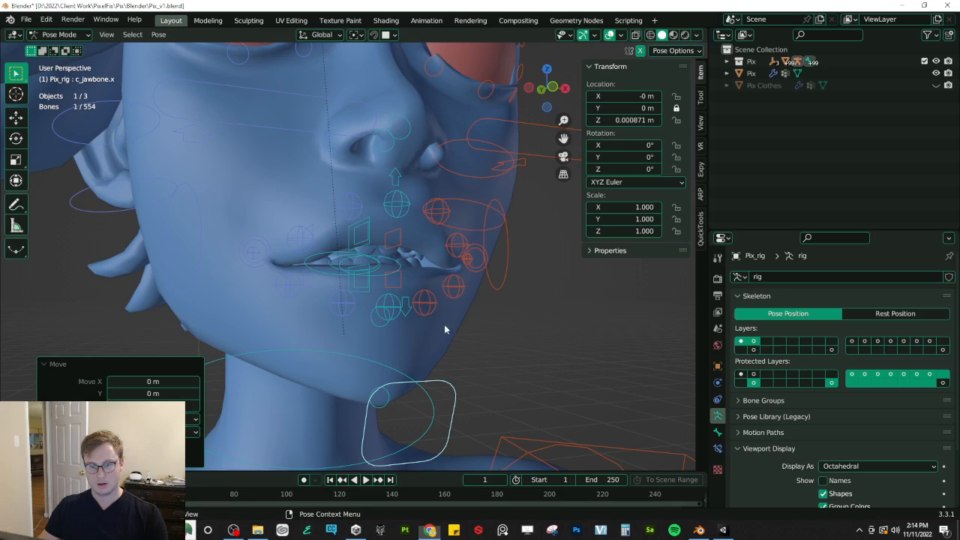
pyautogui.hotkey('alt', 'Tab')
pyautogui.click(455, 249)
pyautogui.moveTo(477, 259); pyautogui.dragTo(456, 278, button='middle')
pyautogui.keyDown('shift'); pyautogui.click(464, 286); pyautogui.keyUp('shift')
pyautogui.press('g')
pyautogui.press('z')
pyautogui.click(467, 279)
# Step: Raise the outer left upper-lip control c_lips_top_01.l along Z
pyautogui.click(466, 234)
pyautogui.press('g')
pyautogui.press('z')
pyautogui.click(467, 225)
pyautogui.moveTo(447, 249); pyautogui.dragTo(523, 260, button='middle')
# Step: Check the DD photo, lower the jaw control along Z to a Z location of about 0.0017 m, and save the file
pyautogui.hotkey('alt', 'Tab')
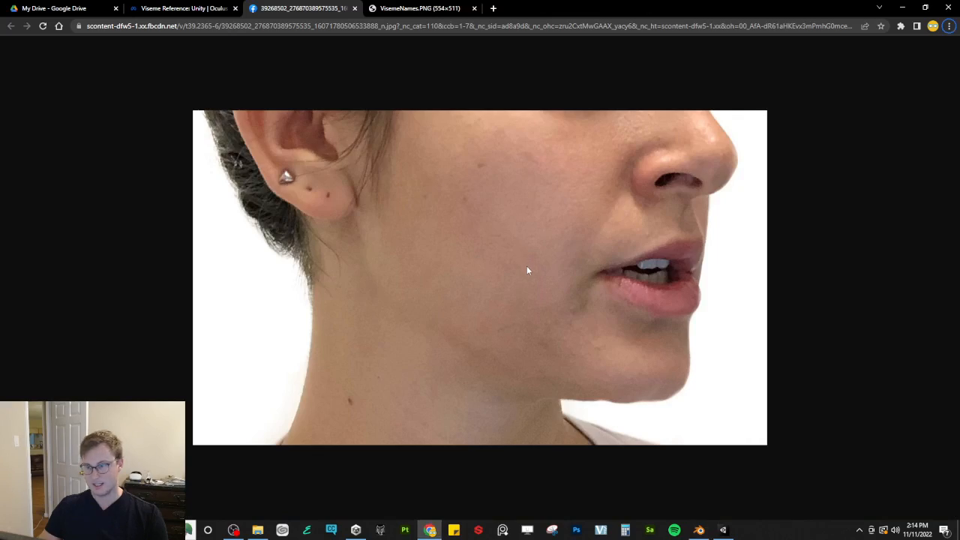
pyautogui.hotkey('alt', 'Tab')
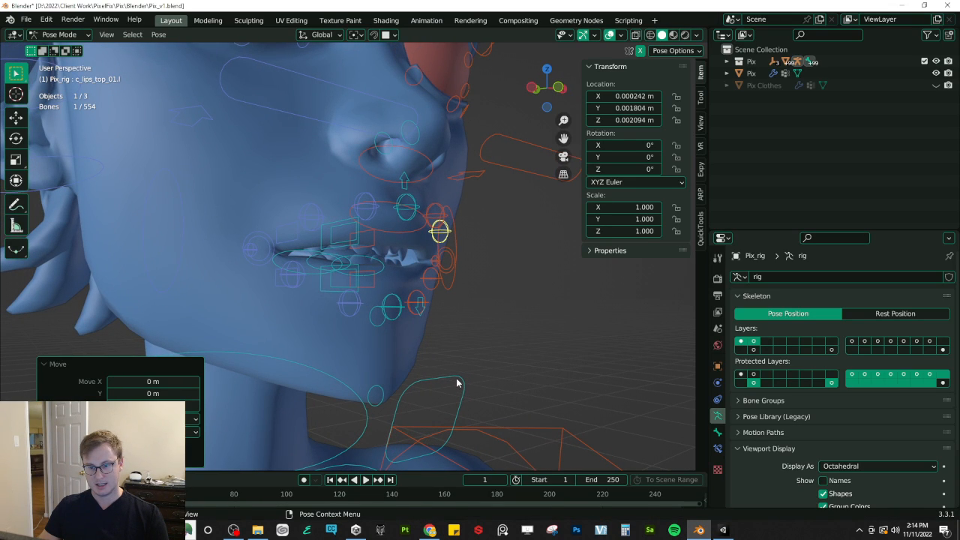
pyautogui.click(458, 382)
pyautogui.press('g')
pyautogui.press('z')
pyautogui.click(451, 379)
pyautogui.moveTo(402, 327); pyautogui.dragTo(304, 316, button='middle')
pyautogui.scroll(-3, 330, 306)
pyautogui.hotkey('ctrl', 's')
pyautogui.moveTo(356, 299); pyautogui.dragTo(374, 319, button='middle')
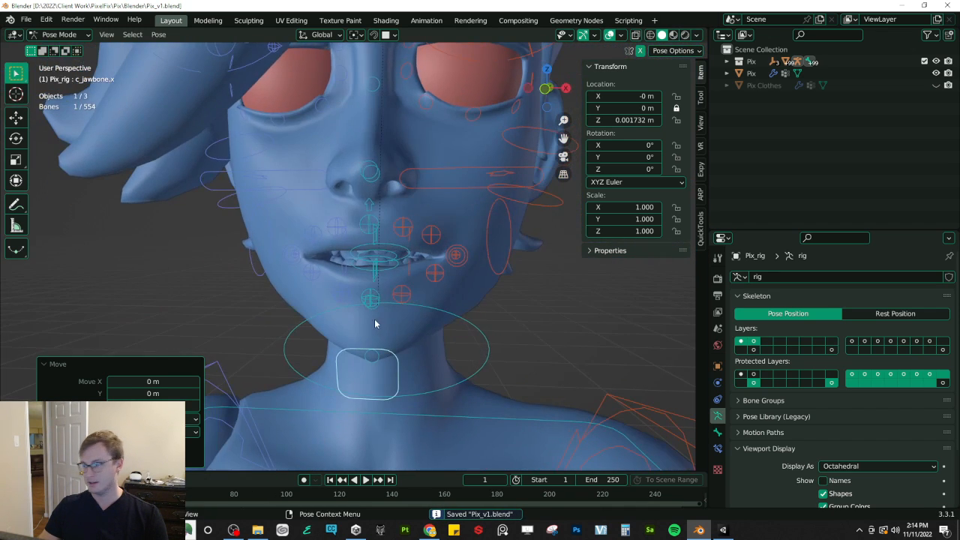
# Step: Compare with the DD photo and move the left mouth-corner control c_lips_smile.l outward along X by about 0.0017 m
pyautogui.hotkey('alt', 'Tab')
pyautogui.hotkey('alt', 'Tab')
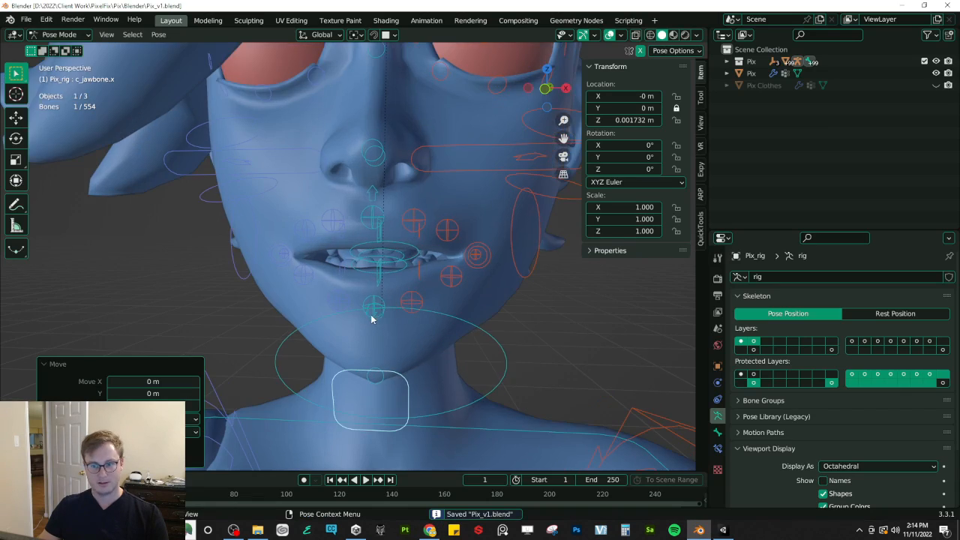
pyautogui.click(475, 256)
pyautogui.press('g')
pyautogui.press('x')
pyautogui.click(479, 257)
pyautogui.moveTo(480, 257); pyautogui.dragTo(462, 293, button='middle')
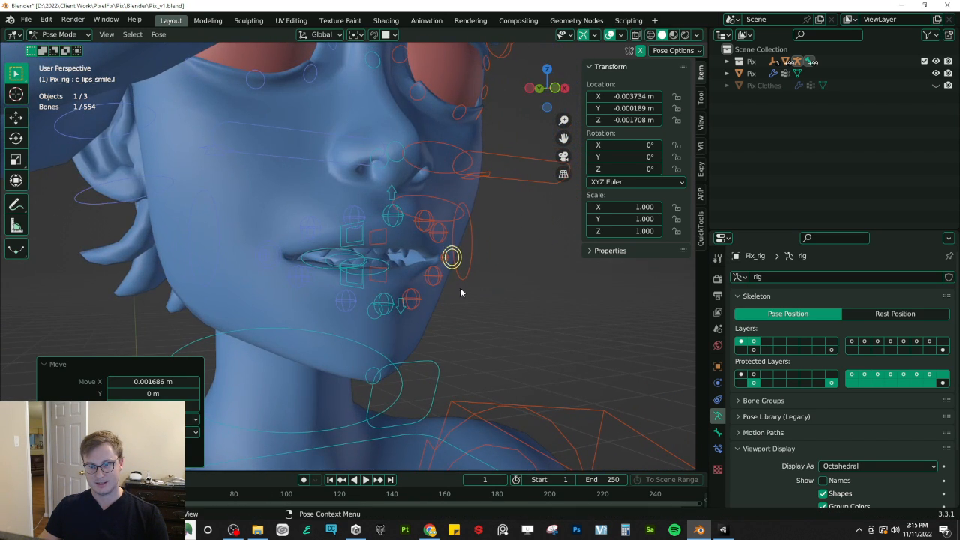
# Step: Try to lower the outer left lower-lip control c_lips_bot_01.l slightly along Z and compare with the DD photo
pyautogui.click(438, 280)
pyautogui.press('g')
pyautogui.press('z')
pyautogui.click(469, 283)
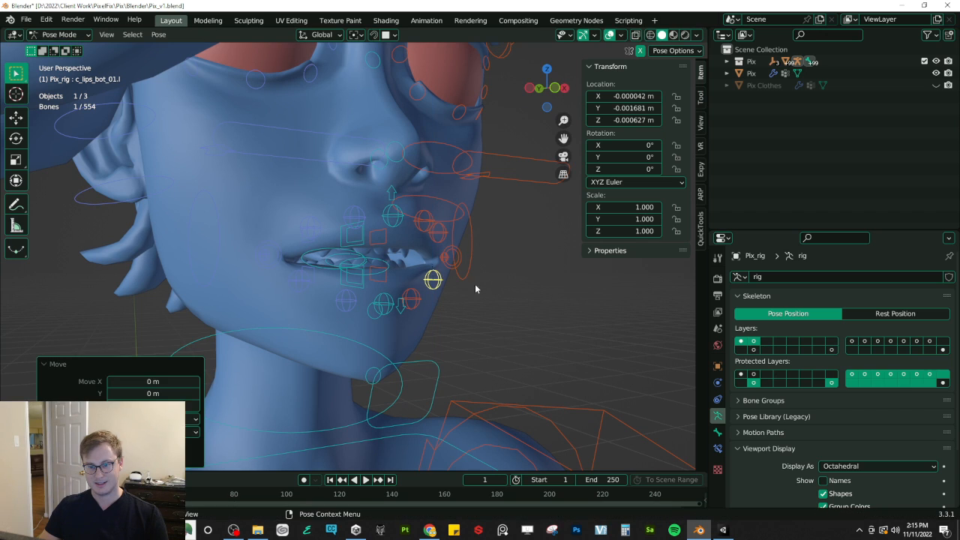
pyautogui.hotkey('alt', 'Tab')
pyautogui.hotkey('alt', 'Tab')
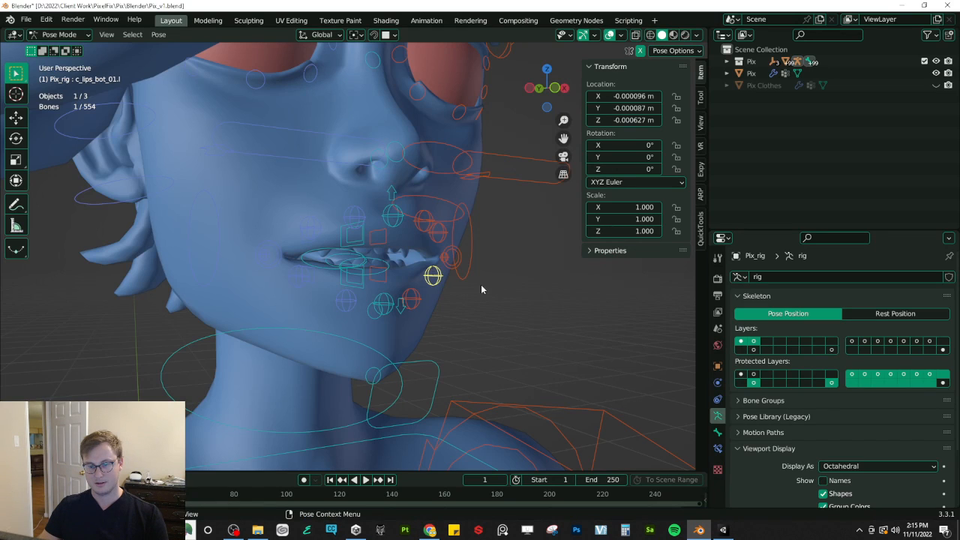
# Step: Adjust the left lower-lip control c_lips_bot.l slightly along Z
pyautogui.moveTo(469, 283); pyautogui.dragTo(510, 293, button='middle')
pyautogui.click(413, 298)
pyautogui.press('g')
pyautogui.press('z')
pyautogui.click(413, 299)
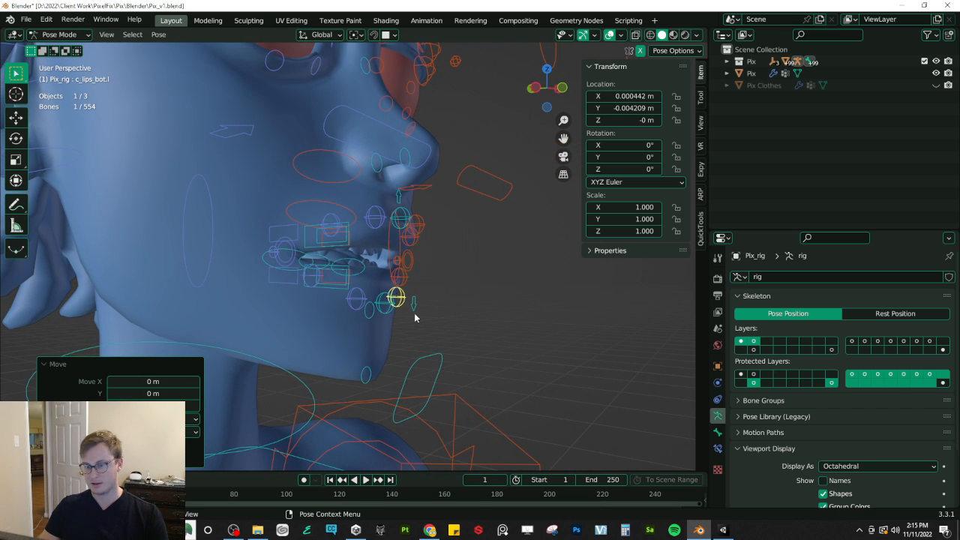
# Step: Inspect the mouth shape without overlays in Material Preview shading and save the file
pyautogui.click(609, 35)
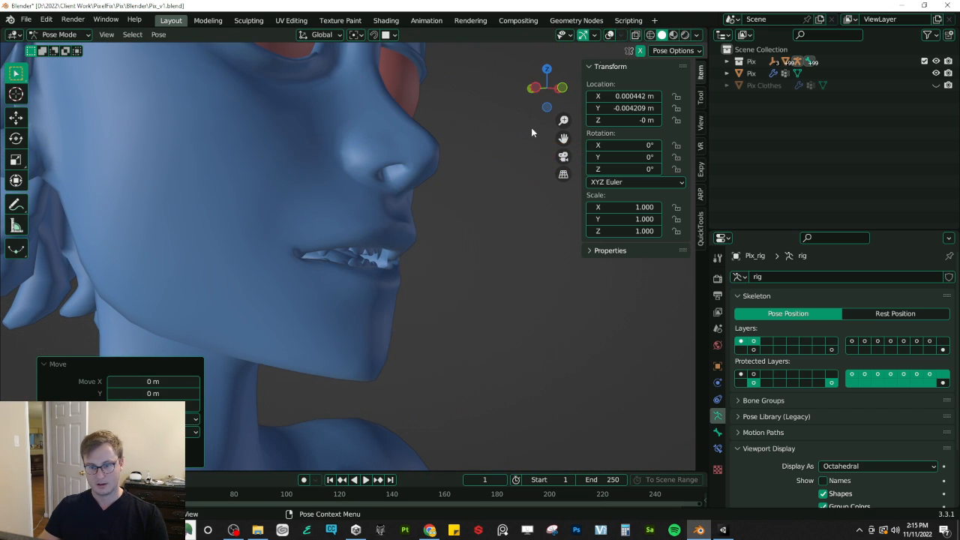
pyautogui.moveTo(415, 256)
pyautogui.mouseDown(button='middle')
pyautogui.moveTo(317, 269)
pyautogui.moveTo(382, 275)
pyautogui.mouseUp(button='middle')
pyautogui.press('z')
pyautogui.moveTo(384, 313)
pyautogui.mouseDown(button='middle')
pyautogui.moveTo(355, 301)
pyautogui.moveTo(401, 294)
pyautogui.mouseUp(button='middle')
pyautogui.hotkey('ctrl', 's')
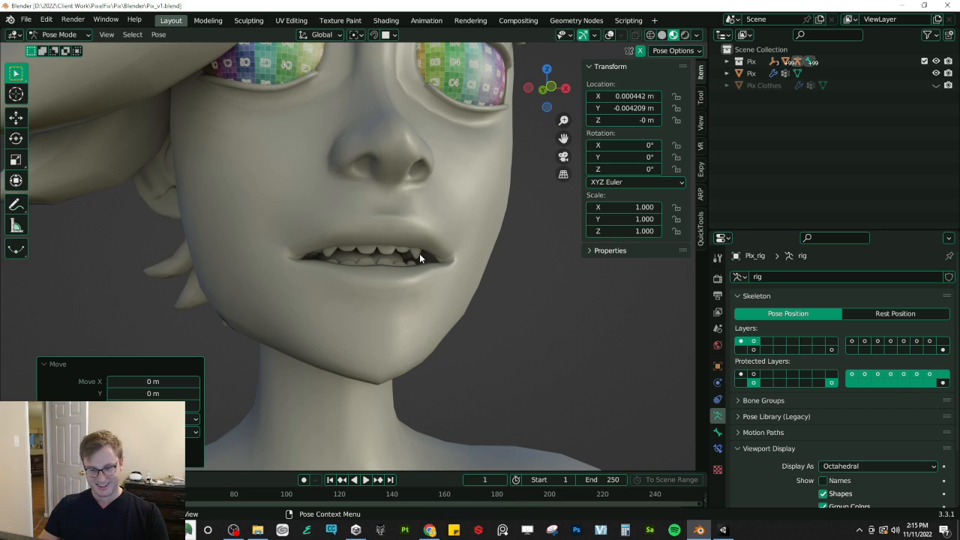
pyautogui.press('z')
pyautogui.moveTo(413, 270)
pyautogui.mouseDown(button='middle')
pyautogui.moveTo(413, 302)
pyautogui.moveTo(405, 303)
pyautogui.mouseUp(button='middle')
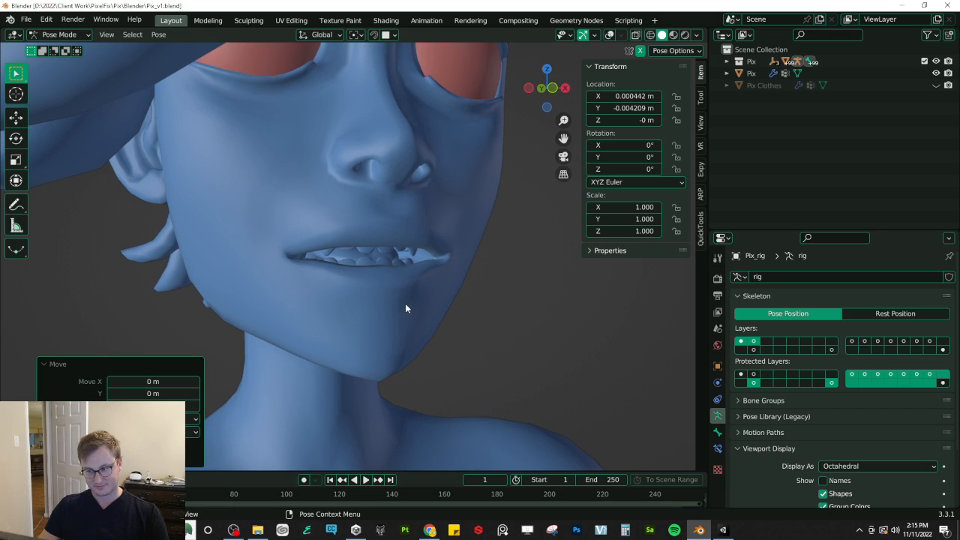
pyautogui.click(609, 34)
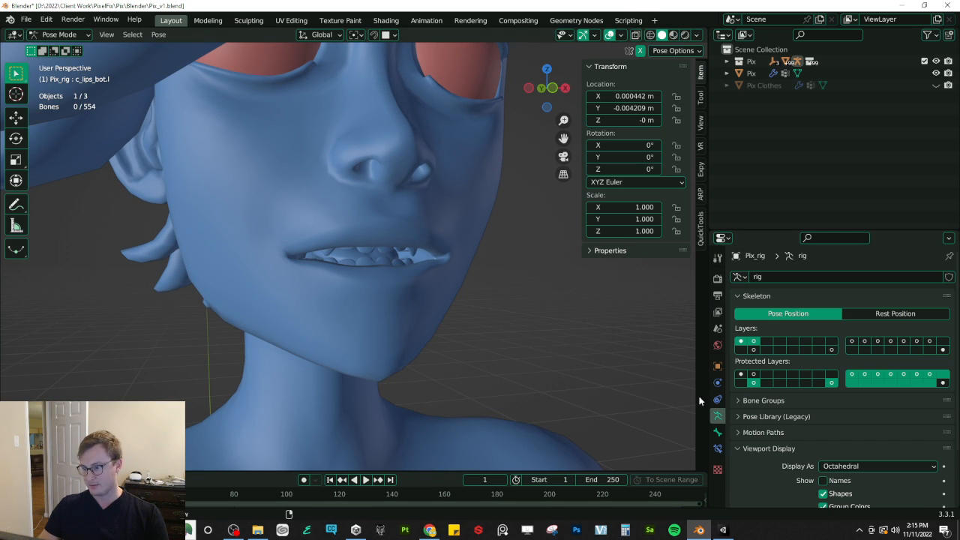
# Step: Leave Pose Mode, select the Pix mesh and save its Armature modifier's pose as a shape key
pyautogui.click(413, 295)
pyautogui.hotkey('ctrl', 'Tab')
pyautogui.click(442, 319)
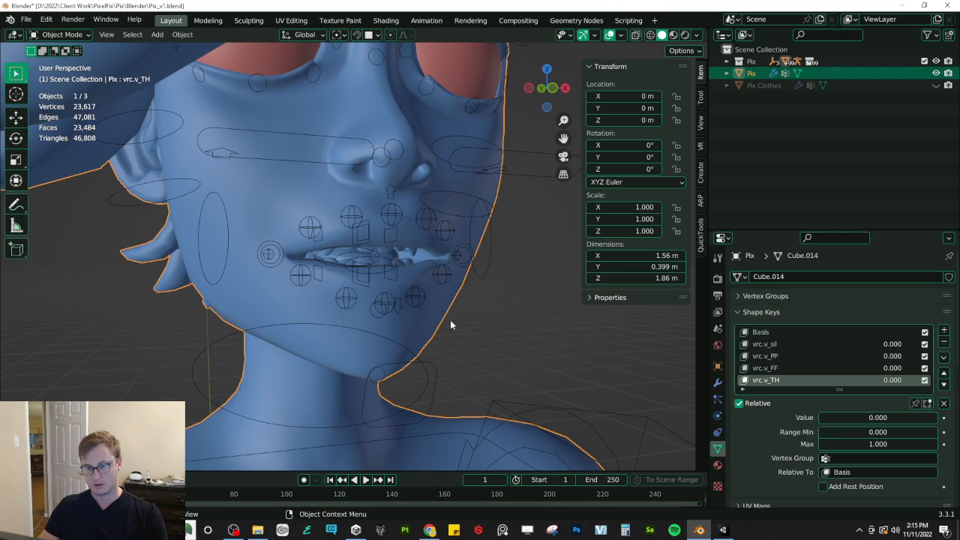
pyautogui.click(717, 382)
pyautogui.click(920, 297)
# Step: Rename the new shape key to vrc.v_DD, checking the spelling in the VisemeNames image
pyautogui.click(716, 448)
pyautogui.click(943, 330)
pyautogui.doubleClick(814, 380)
pyautogui.write('vrc.v_')
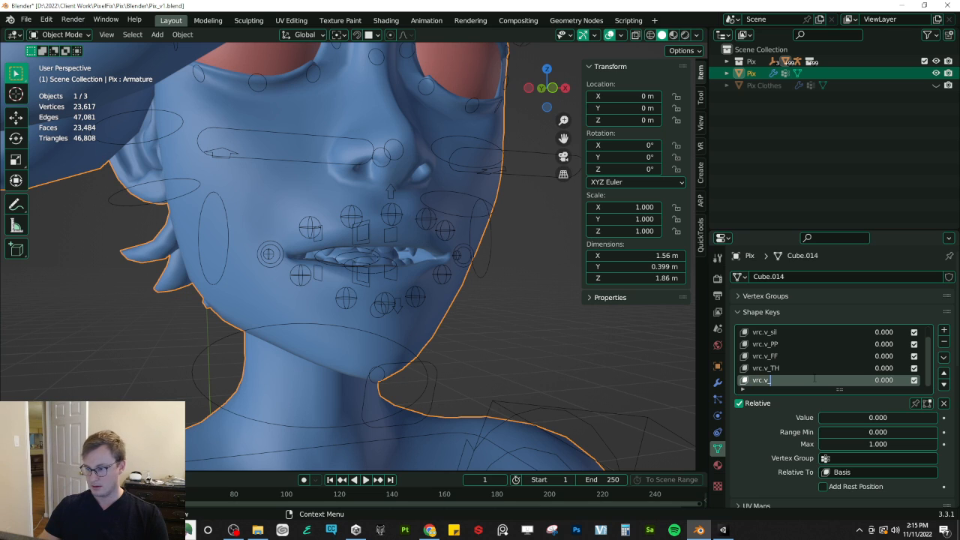
pyautogui.hotkey('alt', 'Tab')
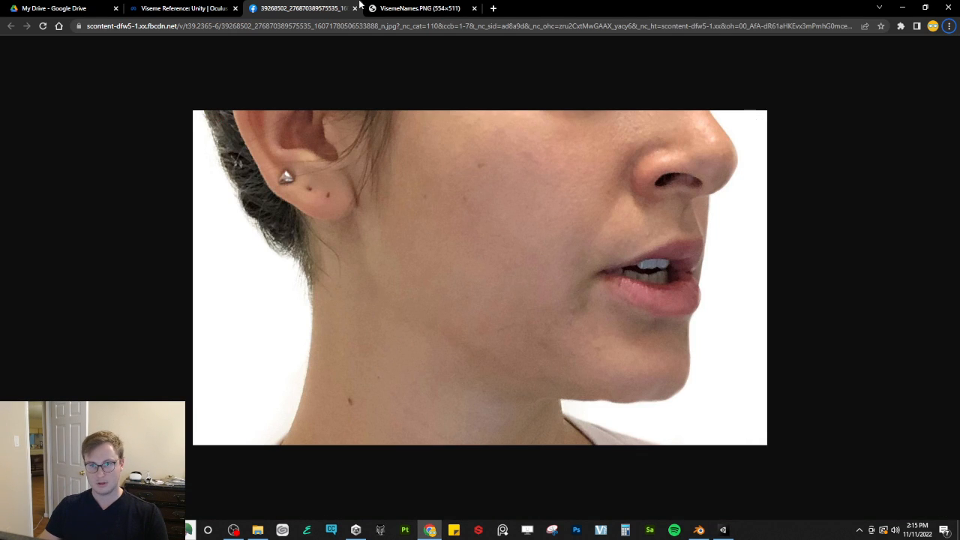
pyautogui.click(416, 8)
pyautogui.hotkey('alt', 'Tab')
pyautogui.hotkey('alt', 'Tab')
# Step: Close the DD photo and open the kk viseme's 3/4 rotation photo from the Oculus reference table
pyautogui.click(330, 9)
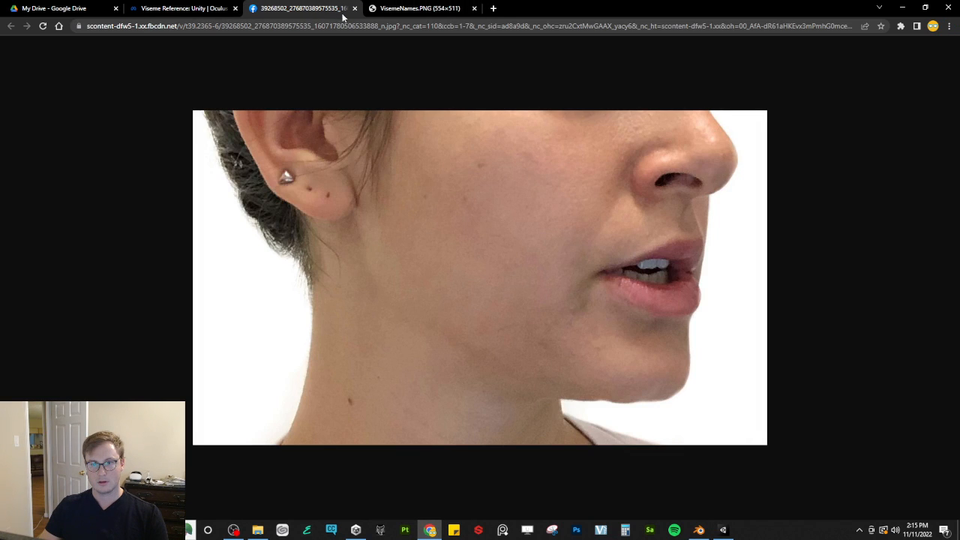
pyautogui.click(354, 9)
pyautogui.click(196, 8)
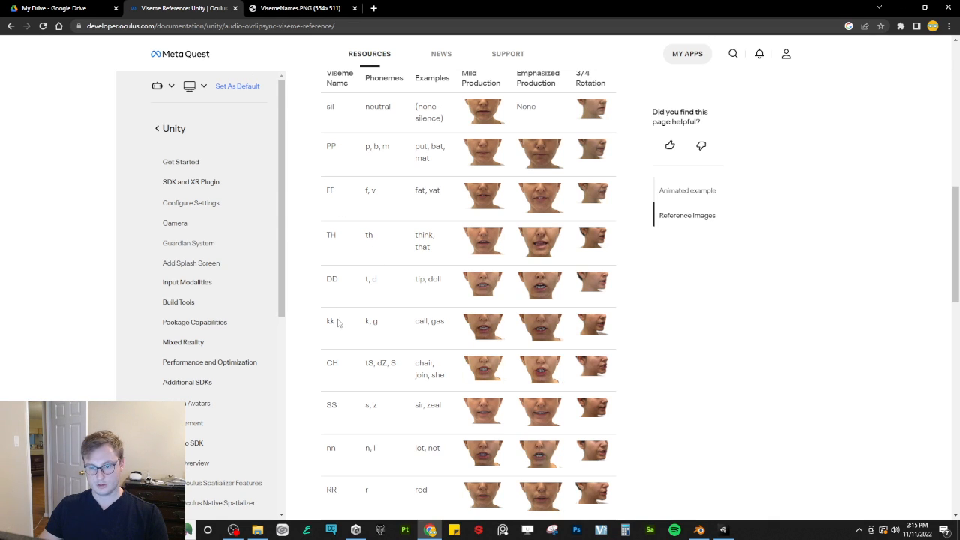
pyautogui.click(582, 333)
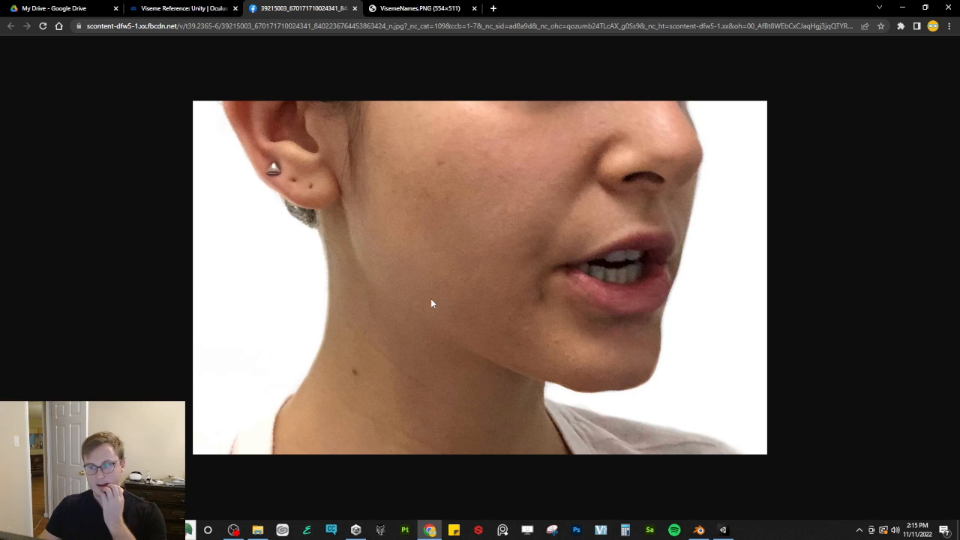
pyautogui.hotkey('alt', 'Tab')
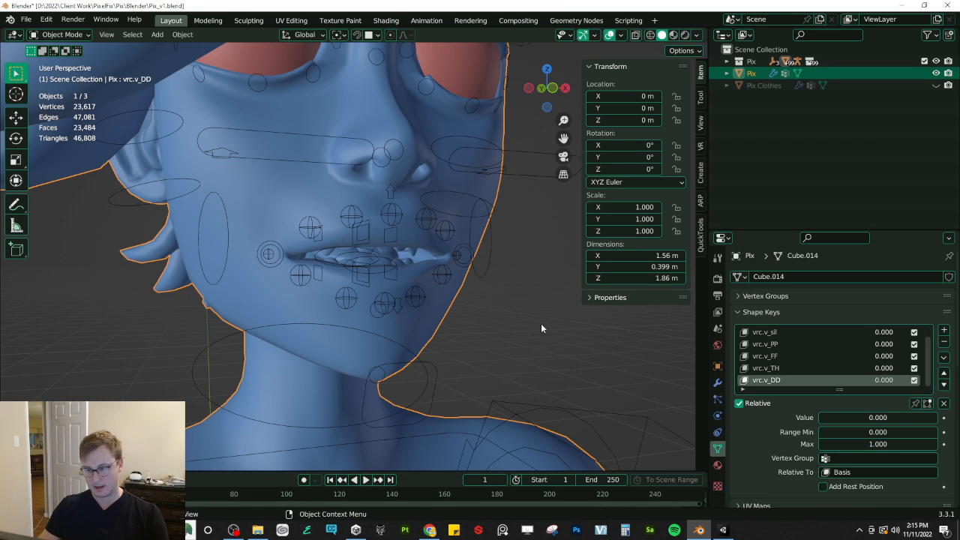
# Step: Return to posing the rig and, comparing with the kk photo, lower c_jawbone.x along Z to a Z location of about 0.0038 m
pyautogui.click(450, 276)
pyautogui.hotkey('ctrl', 'Tab')
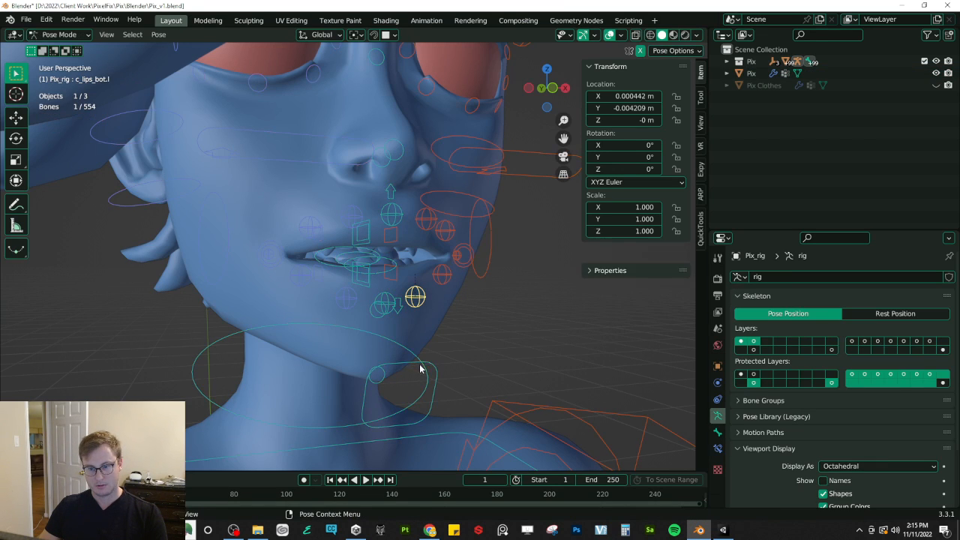
pyautogui.hotkey('alt', 'Tab')
pyautogui.hotkey('alt', 'Tab')
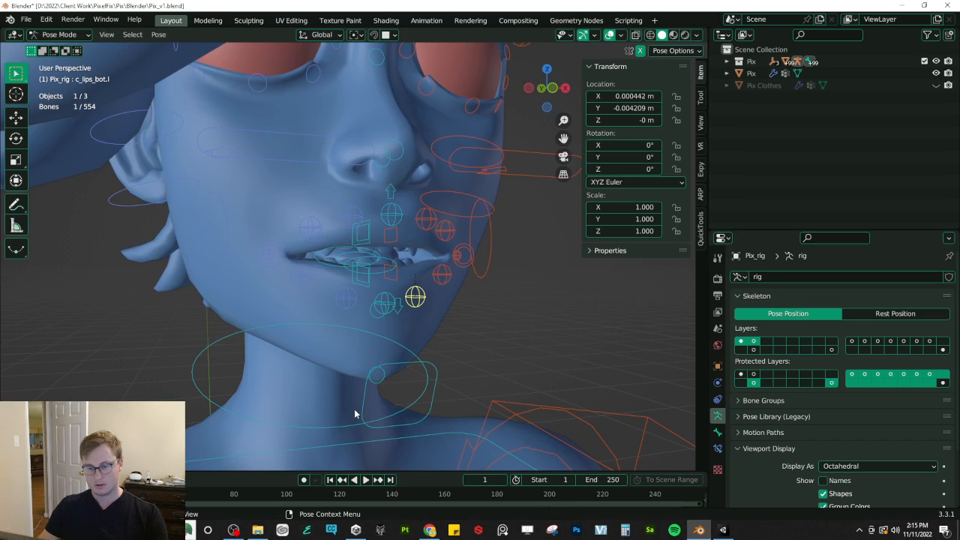
pyautogui.click(432, 370)
pyautogui.press('g')
pyautogui.press('z')
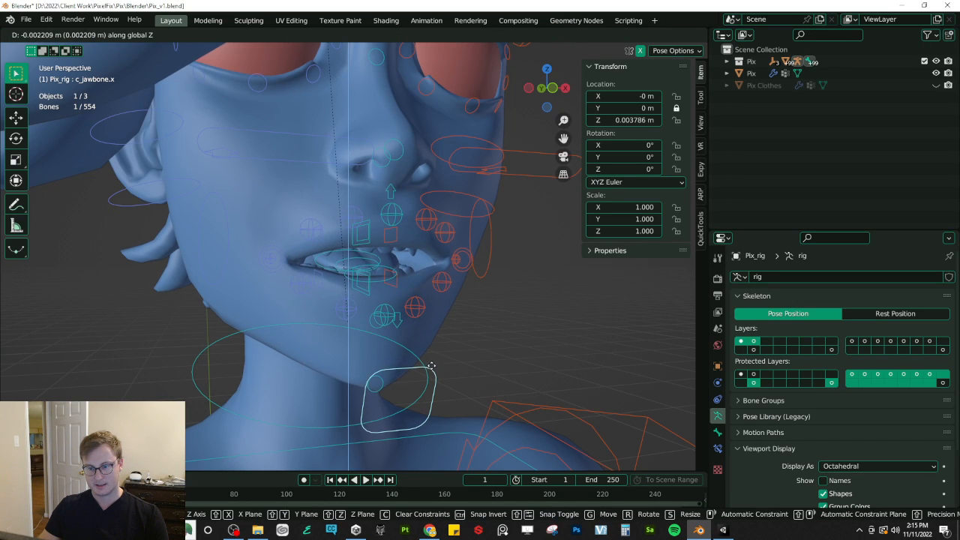
pyautogui.hotkey('alt', 'Tab')
pyautogui.hotkey('alt', 'Tab')
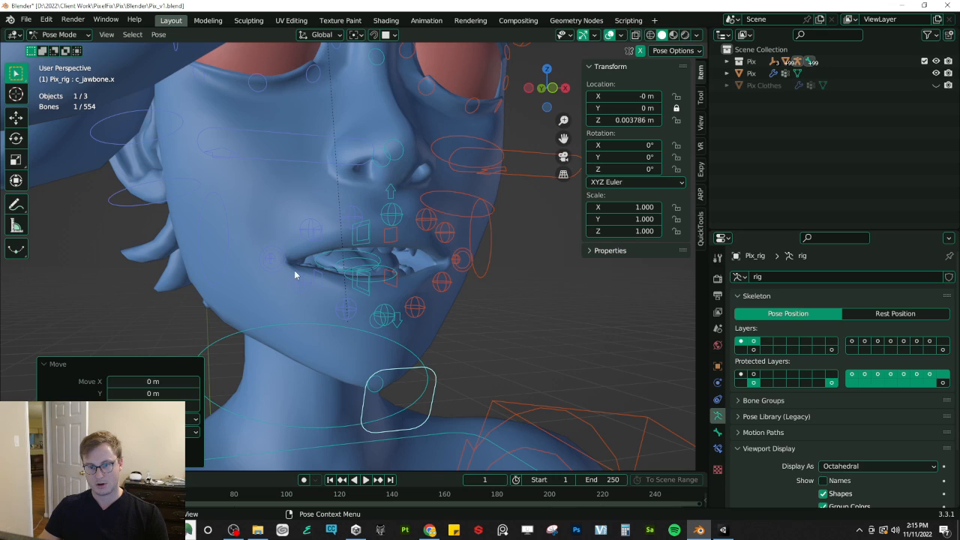
# Step: Lower the outer right upper-lip control c_lips_top_01.r along Z
pyautogui.click(309, 225)
pyautogui.press('g')
pyautogui.press('z')
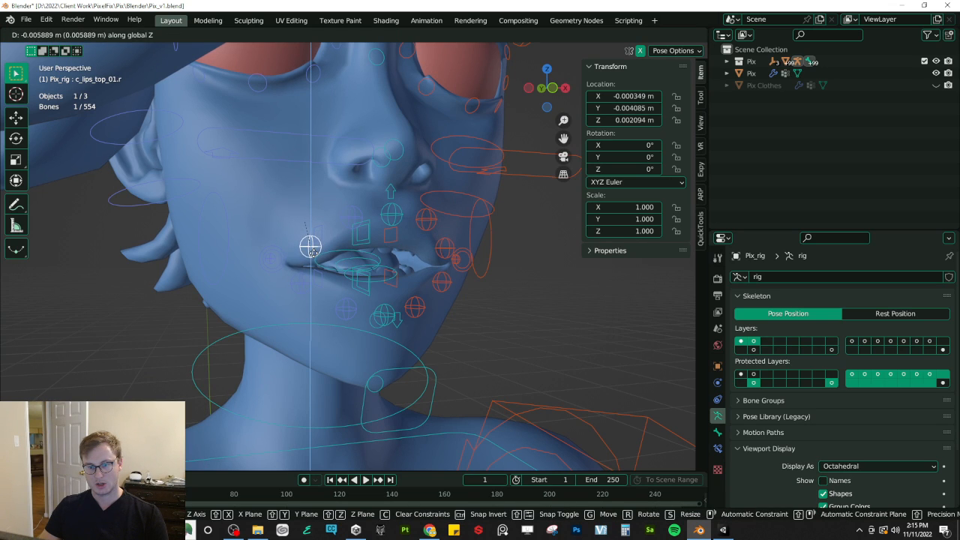
pyautogui.click(309, 260)
# Step: Raise c_lips_top_01.r and the right mouth-corner control c_lips_smile.r together by about 0.0027 m along Z and compare with the kk photo
pyautogui.keyDown('shift'); pyautogui.click(271, 265); pyautogui.keyUp('shift')
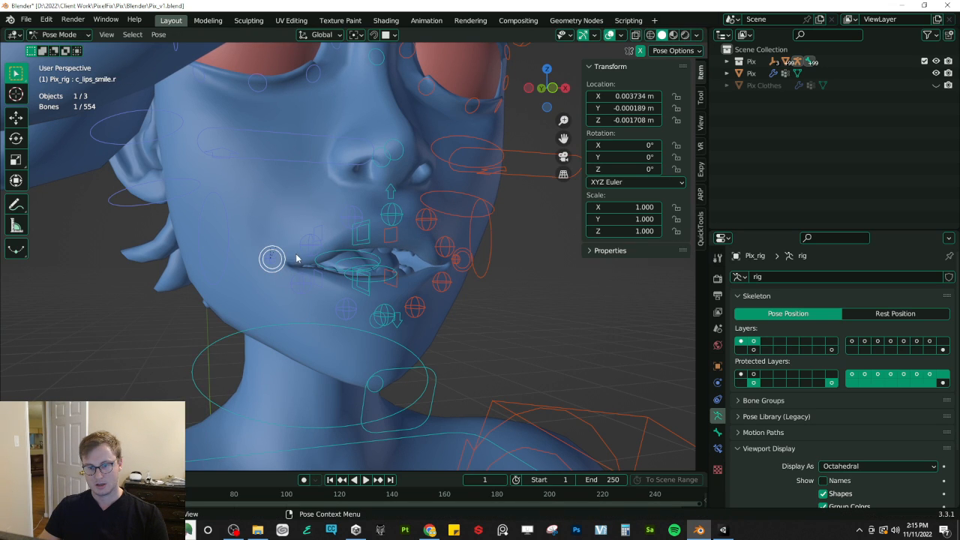
pyautogui.press('g')
pyautogui.press('z')
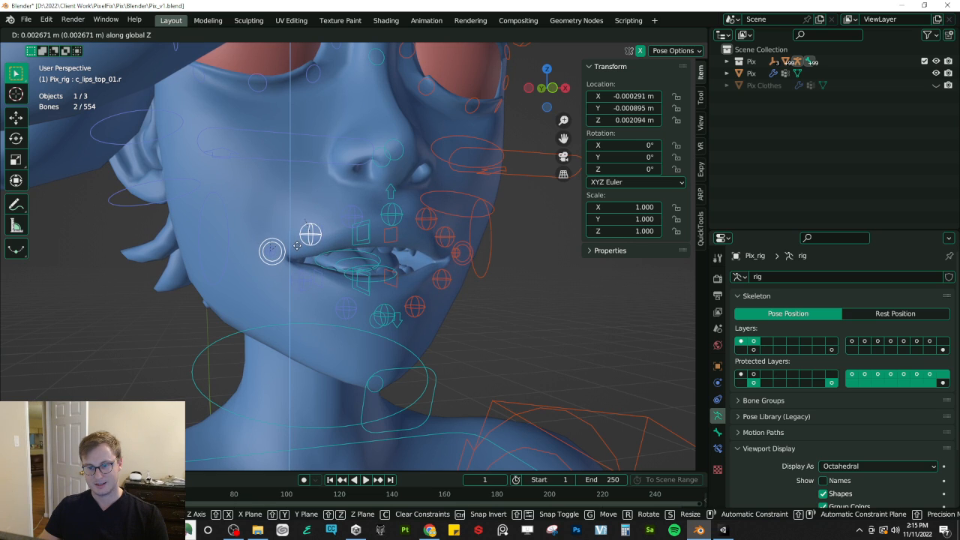
pyautogui.click(304, 243)
pyautogui.hotkey('alt', 'Tab')
pyautogui.hotkey('alt', 'Tab')
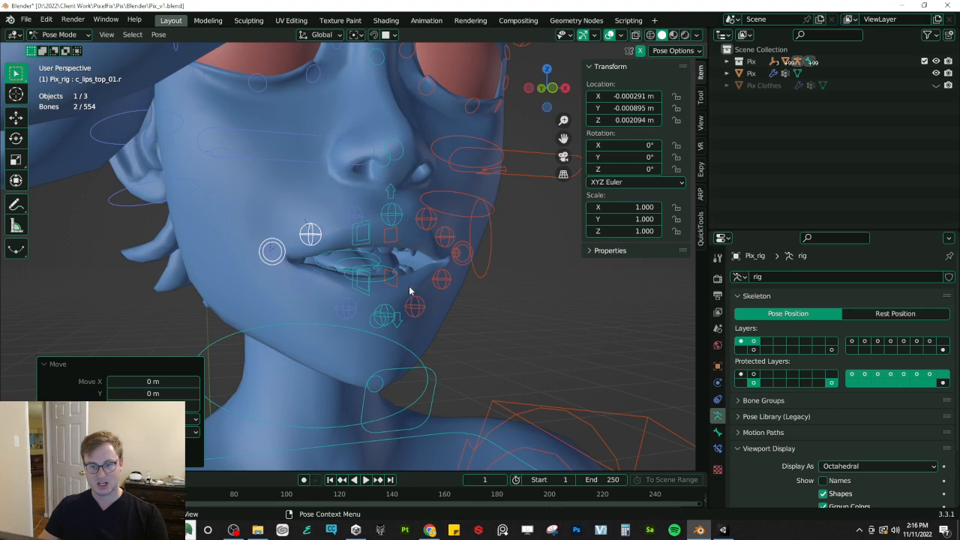
# Step: Move the left lower-lip control c_lips_bot.l along Z for the kk pose
pyautogui.click(417, 307)
pyautogui.moveTo(417, 307); pyautogui.dragTo(444, 294, button='middle')
pyautogui.press('g')
pyautogui.press('z')
pyautogui.click(431, 302)
# Step: Move the central lower-lip control c_lips_bot.x along Z and by about -0.0025 m along Y, comparing with the kk photo
pyautogui.click(392, 311)
pyautogui.moveTo(392, 311); pyautogui.dragTo(219, 314, button='middle')
pyautogui.press('g')
pyautogui.press('z')
pyautogui.click(422, 322)
pyautogui.press('g')
pyautogui.press('y')
pyautogui.click(426, 317)
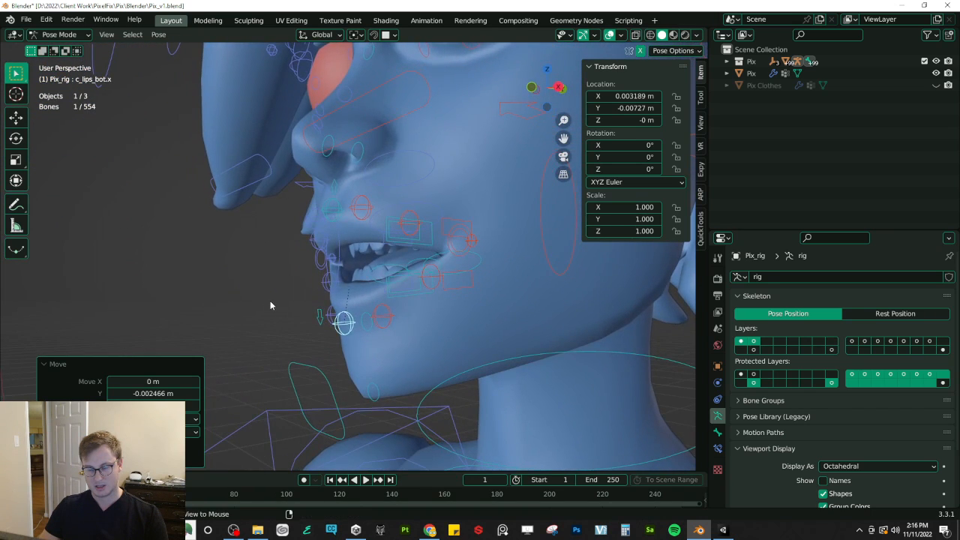
pyautogui.hotkey('alt', 'Tab')
pyautogui.hotkey('alt', 'Tab')
# Step: Try to reposition the outer left upper-lip control c_lips_top_01.l freehand, and undo the move
pyautogui.moveTo(334, 279); pyautogui.dragTo(411, 269, button='middle')
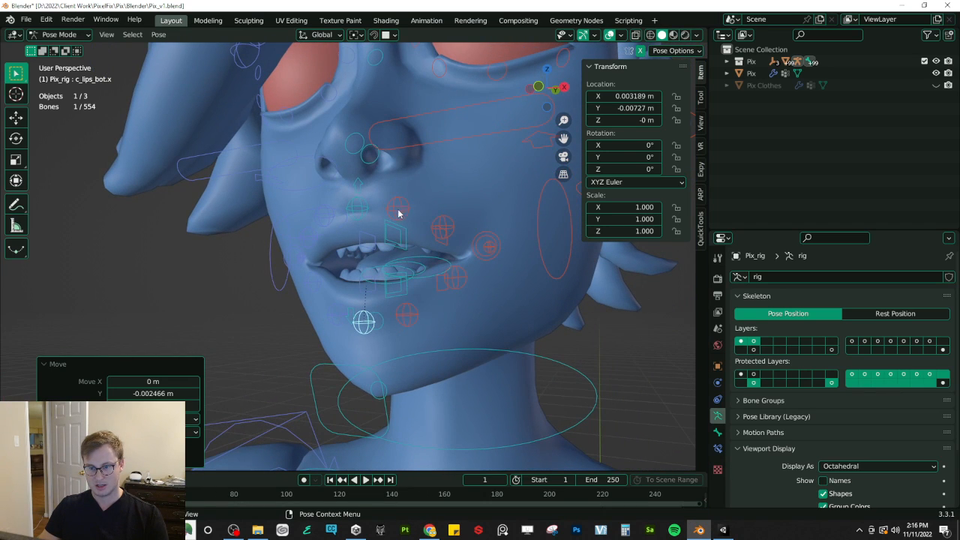
pyautogui.click(398, 211)
pyautogui.click(440, 234)
pyautogui.press('g')
pyautogui.click(439, 244)
pyautogui.moveTo(441, 245); pyautogui.dragTo(579, 253, button='middle')
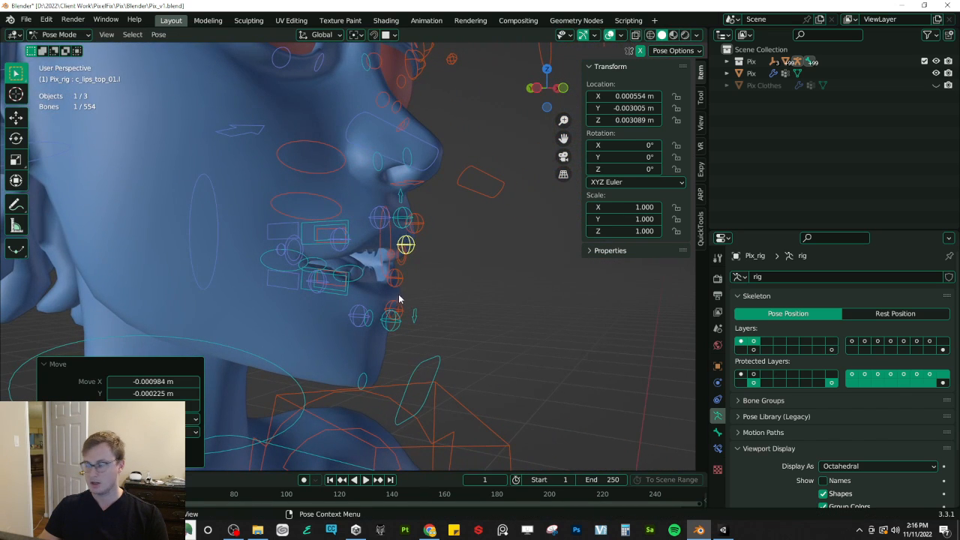
pyautogui.hotkey('ctrl', 'z')
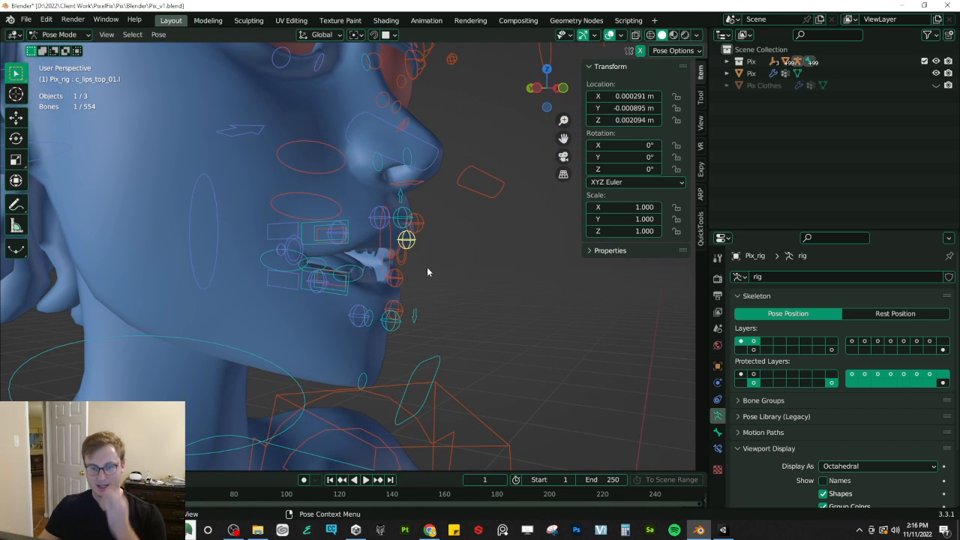
# Step: Compare with the kk photo and reposition the outer left lip controls near the mouth corner freehand
pyautogui.hotkey('alt', 'Tab')
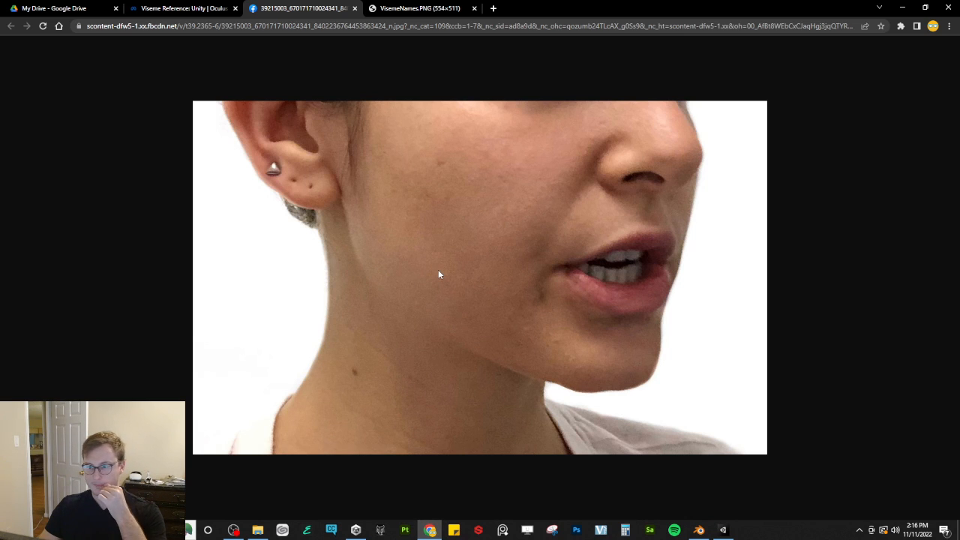
pyautogui.hotkey('alt', 'Tab')
pyautogui.moveTo(377, 270); pyautogui.dragTo(491, 300, button='middle')
pyautogui.press('g')
pyautogui.click(425, 271)
pyautogui.click(440, 276)
pyautogui.press('g')
pyautogui.click(442, 277)
pyautogui.press('g')
pyautogui.click(460, 285)
pyautogui.hotkey('alt', 'Tab')
pyautogui.hotkey('alt', 'Tab')
pyautogui.moveTo(314, 300); pyautogui.dragTo(367, 278, button='middle')
# Step: Switch to Object Mode and save the Pix mesh's kk pose as a shape key from its Armature modifier
pyautogui.hotkey('ctrl', 'Tab')
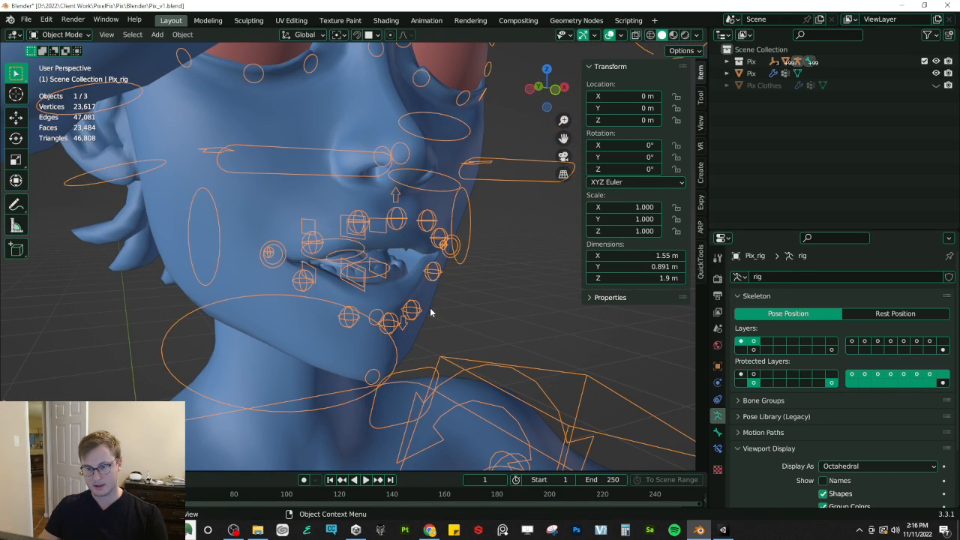
pyautogui.click(431, 311)
pyautogui.click(718, 383)
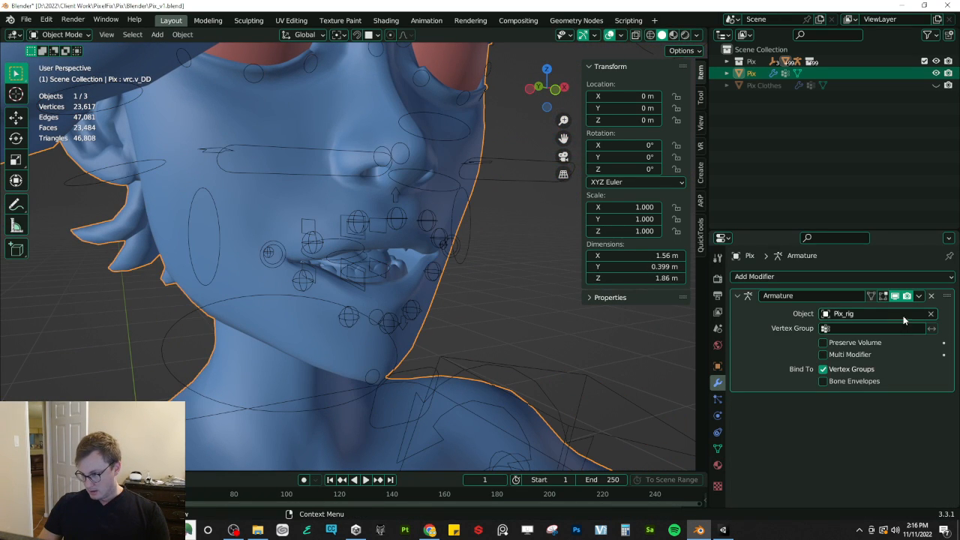
pyautogui.click(919, 296)
pyautogui.click(888, 333)
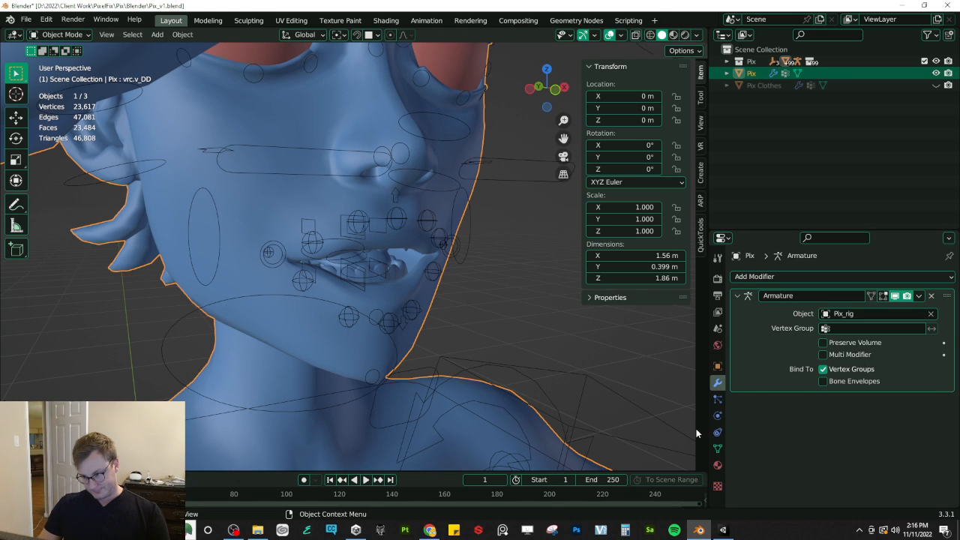
# Step: Rename the newly saved shape key to vrc.v_kk
pyautogui.click(718, 449)
pyautogui.scroll(-1, 816, 366)
pyautogui.doubleClick(781, 379)
pyautogui.write('vrc.v_kk')
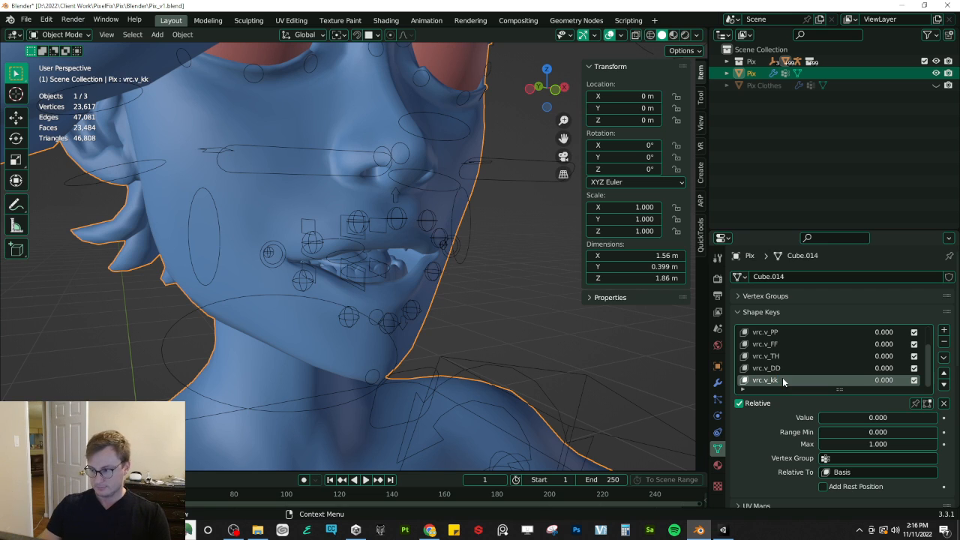
pyautogui.press('Tab')
pyautogui.press('Tab')
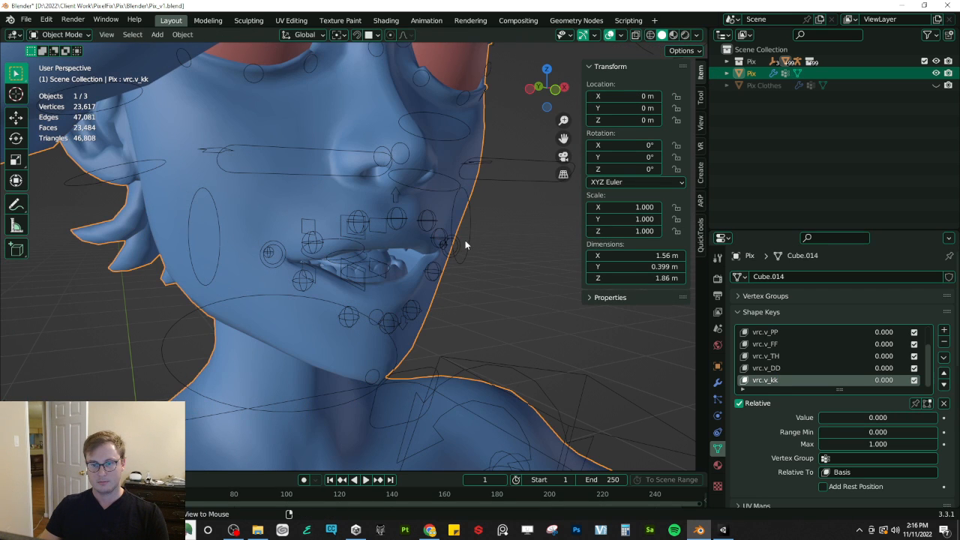
# Step: Close the kk photo and open the CH viseme's 3/4 rotation photo from the Oculus reference table
pyautogui.hotkey('alt', 'Tab')
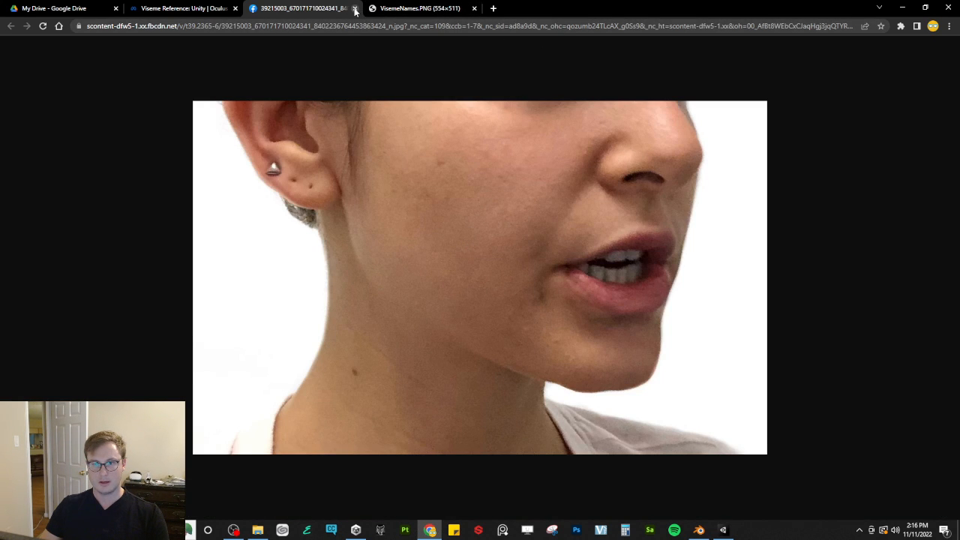
pyautogui.click(354, 8)
pyautogui.scroll(-2, 573, 339)
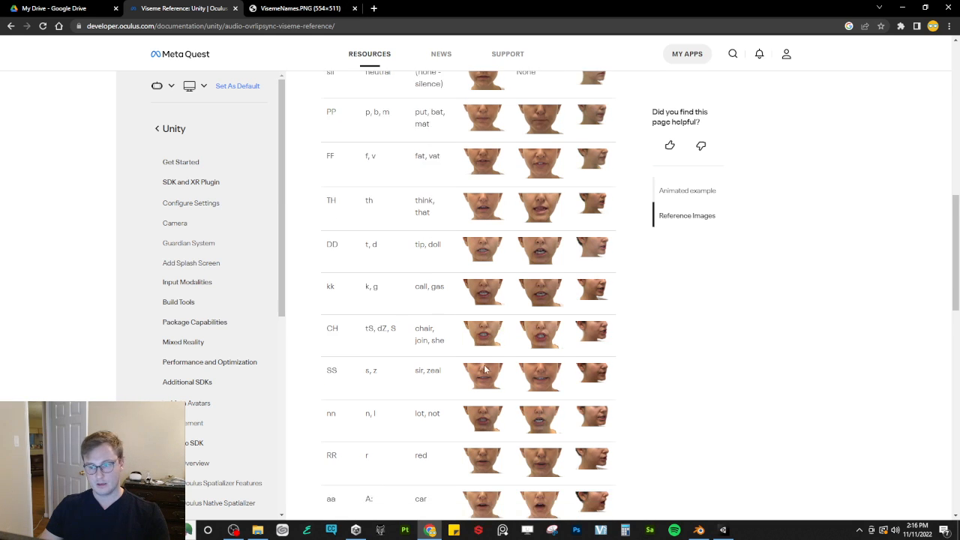
pyautogui.click(587, 266)
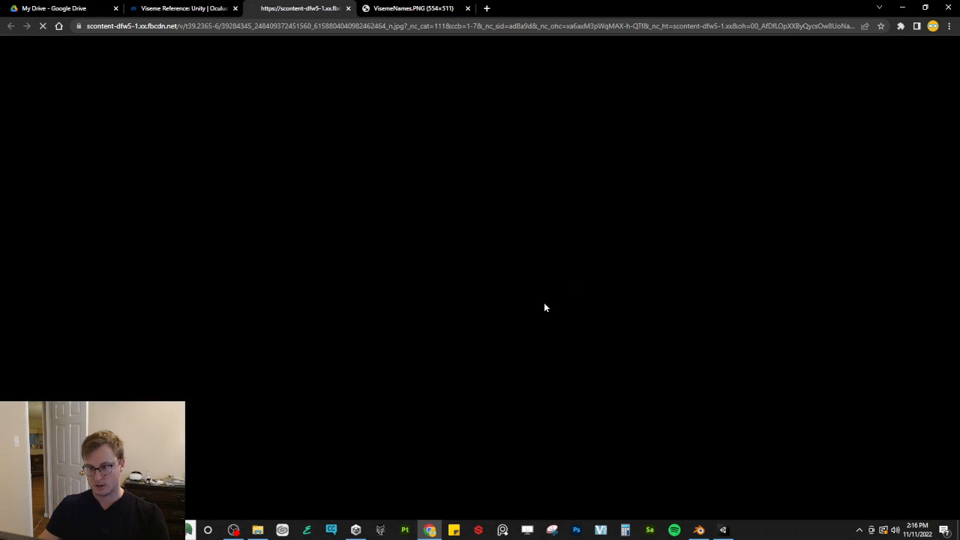
# Step: Check the CH photo, return to Blender, enter Pose Mode on Pix's rig and clear the previous pose from all controls
pyautogui.hotkey('alt', 'Tab')
pyautogui.hotkey('alt', 'Tab')
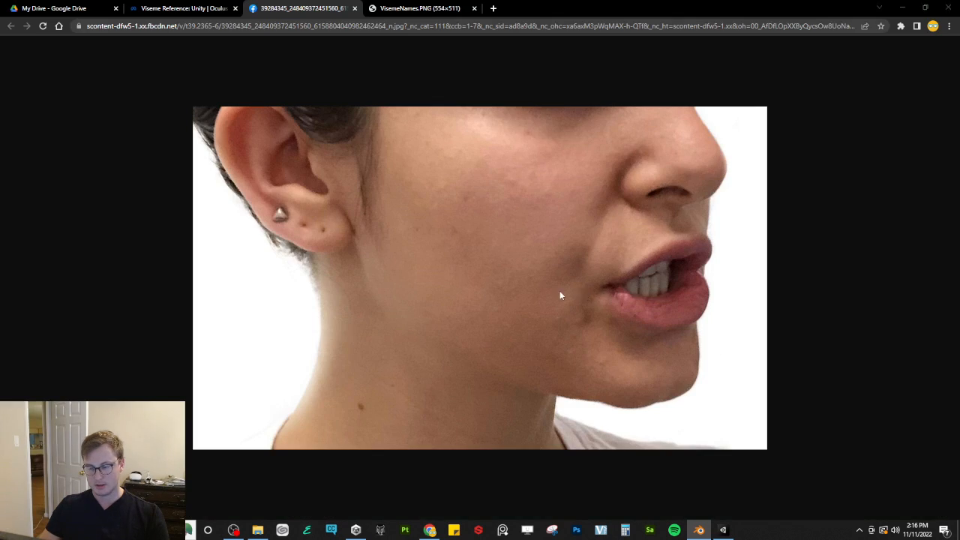
pyautogui.hotkey('alt', 'Tab')
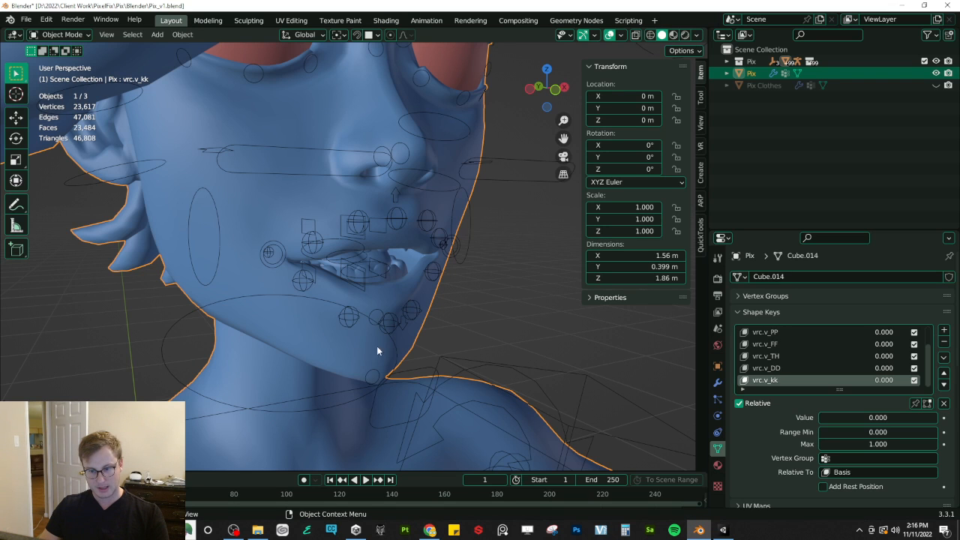
pyautogui.click(422, 371)
pyautogui.hotkey('ctrl', 'Tab')
pyautogui.click(424, 369)
pyautogui.moveTo(433, 304); pyautogui.dragTo(439, 280, button='middle')
pyautogui.press('g')
pyautogui.press('z')
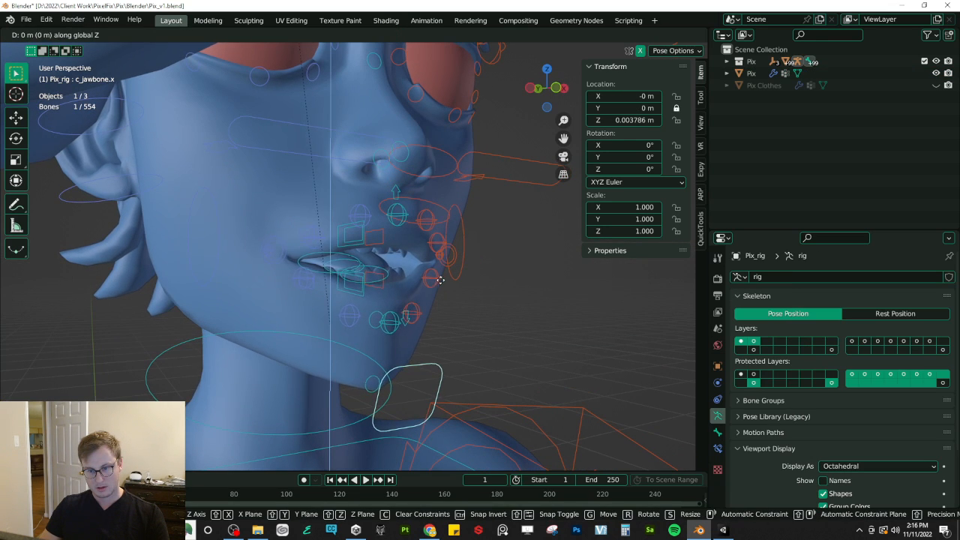
pyautogui.click(442, 274)
pyautogui.press('a')
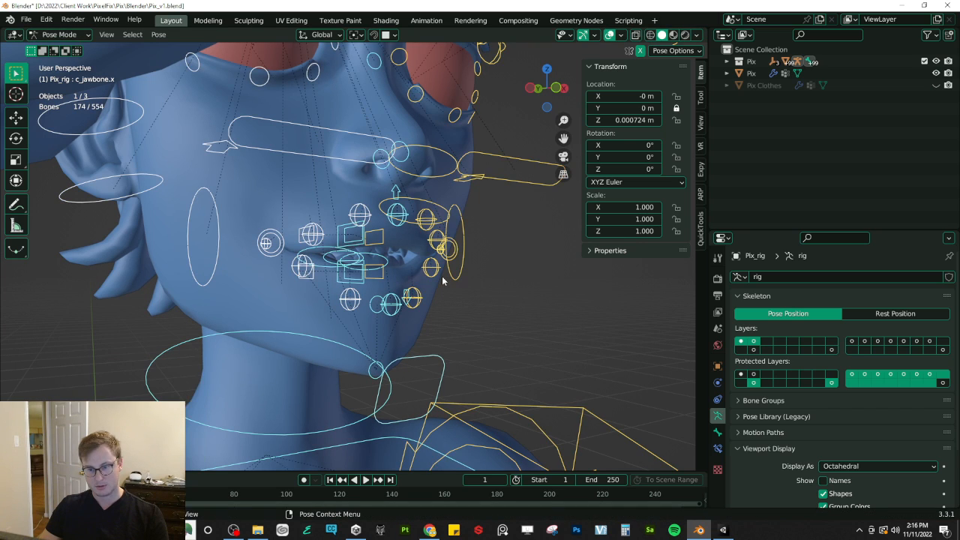
# Step: Move the jaw control to about 0.0016 m along Z and compare the mouth opening with the CH photo
pyautogui.click(443, 369)
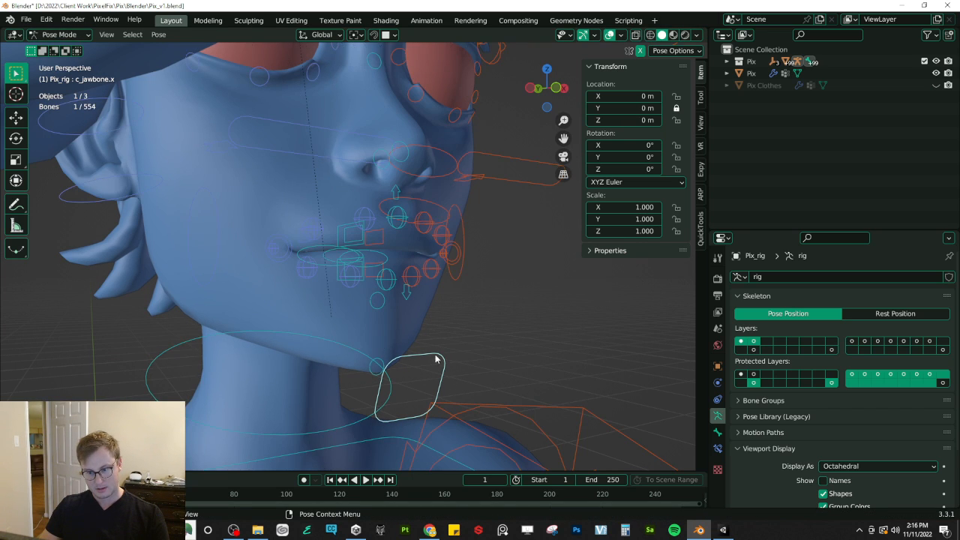
pyautogui.press('g')
pyautogui.press('z')
pyautogui.click(444, 347)
pyautogui.moveTo(444, 347); pyautogui.dragTo(455, 328, button='middle')
pyautogui.hotkey('alt', 'Tab')
pyautogui.hotkey('alt', 'Tab')
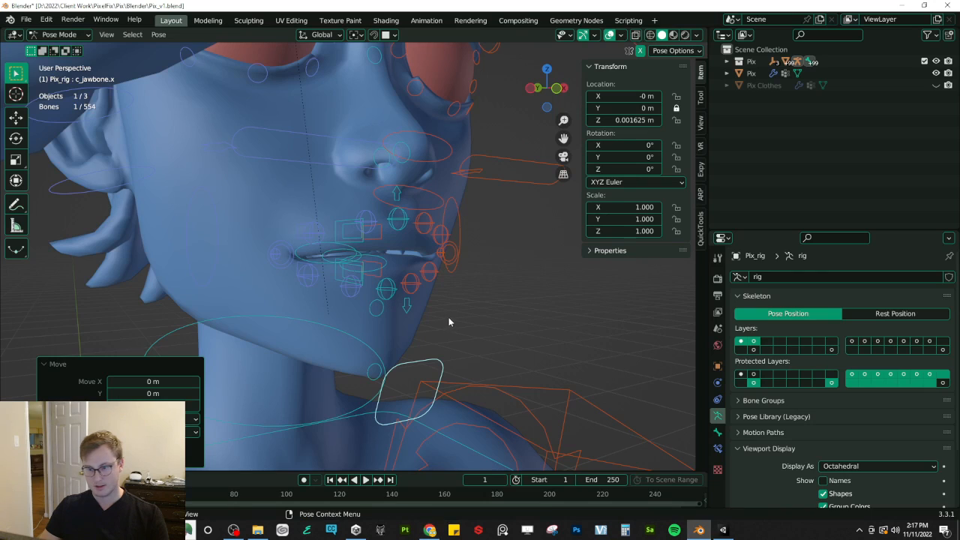
# Step: Select the lower centre lip control and its left neighbour and shift both along Y
pyautogui.click(416, 285)
pyautogui.keyDown('shift'); pyautogui.click(385, 291); pyautogui.keyUp('shift')
pyautogui.press('g')
pyautogui.moveTo(387, 291); pyautogui.dragTo(338, 279, button='middle')
pyautogui.press('y')
pyautogui.click(481, 283)
# Step: Lower the two selected bottom lip controls along Z, adjust their depth along Y and compare with the CH photo
pyautogui.press('g')
pyautogui.press('z')
pyautogui.click(466, 298)
pyautogui.press('g')
pyautogui.press('y')
pyautogui.click(469, 287)
pyautogui.hotkey('alt', 'Tab')
pyautogui.hotkey('alt', 'Tab')
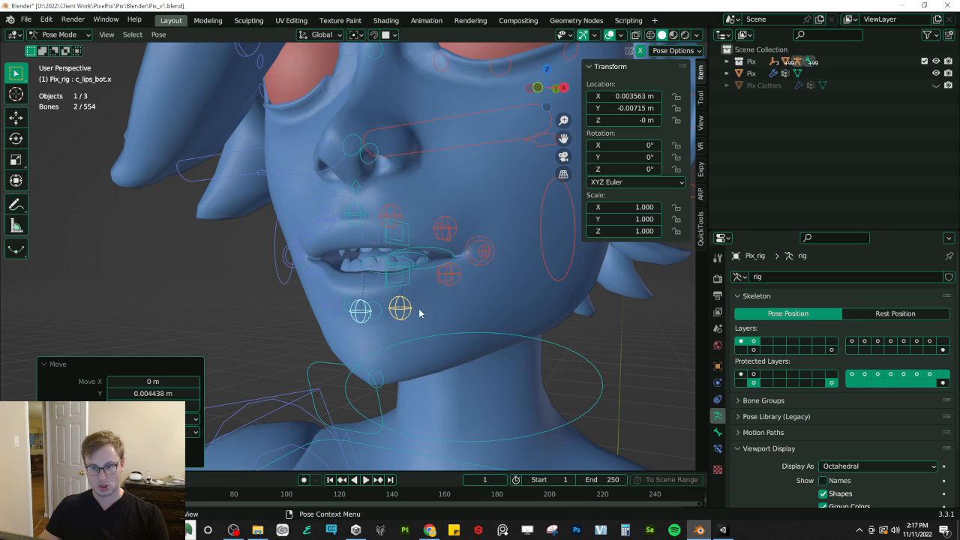
# Step: Shift the inner lower-left lip control sideways along X
pyautogui.click(406, 308)
pyautogui.press('g')
pyautogui.moveTo(405, 309); pyautogui.dragTo(470, 294, button='middle')
pyautogui.press('x')
pyautogui.click(444, 301)
# Step: Adjust the lower-left lip along Z, compare with the CH photo and move the outer lower-left control toward the mouth corner
pyautogui.press('g')
pyautogui.press('z')
pyautogui.click(460, 272)
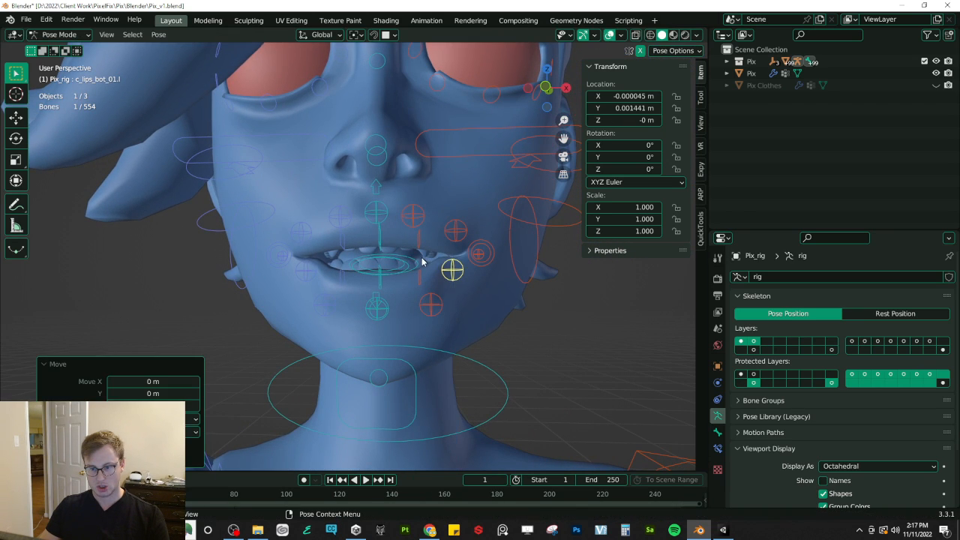
pyautogui.hotkey('alt', 'Tab')
pyautogui.hotkey('alt', 'Tab')
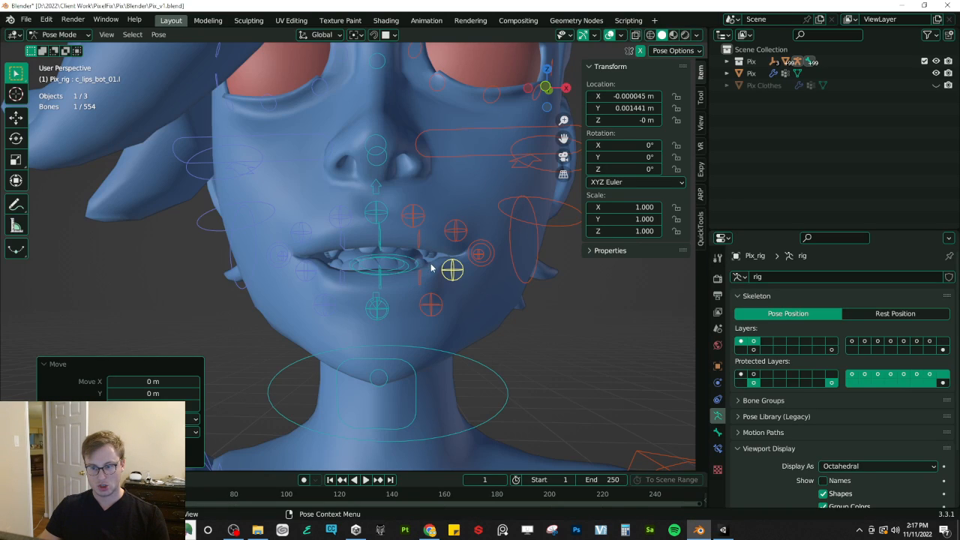
pyautogui.press('g')
pyautogui.click(452, 273)
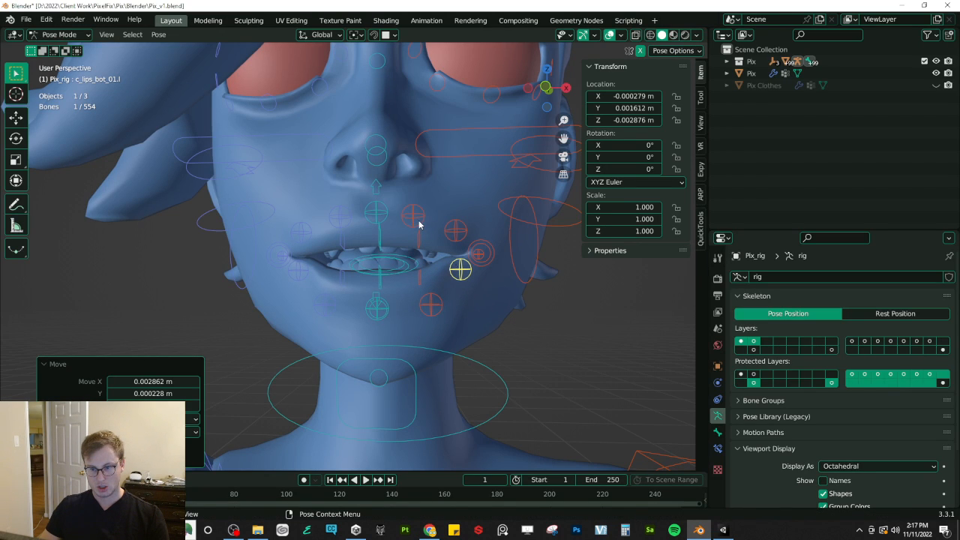
# Step: Reposition the inner upper-left lip control freehand and adjust its height along Z against the CH photo
pyautogui.click(419, 225)
pyautogui.press('g')
pyautogui.click(425, 222)
pyautogui.moveTo(492, 235); pyautogui.dragTo(453, 221, button='middle')
pyautogui.hotkey('alt', 'Tab')
pyautogui.hotkey('alt', 'Tab')
pyautogui.press('g')
pyautogui.press('z')
pyautogui.click(393, 211)
# Step: Raise the upper centre lip control about 0.0008 m along Z
pyautogui.click(389, 218)
pyautogui.press('g')
pyautogui.press('z')
pyautogui.click(390, 215)
# Step: Fine-tune the jaw control's height along Z and compare the pose with the CH photo
pyautogui.click(422, 358)
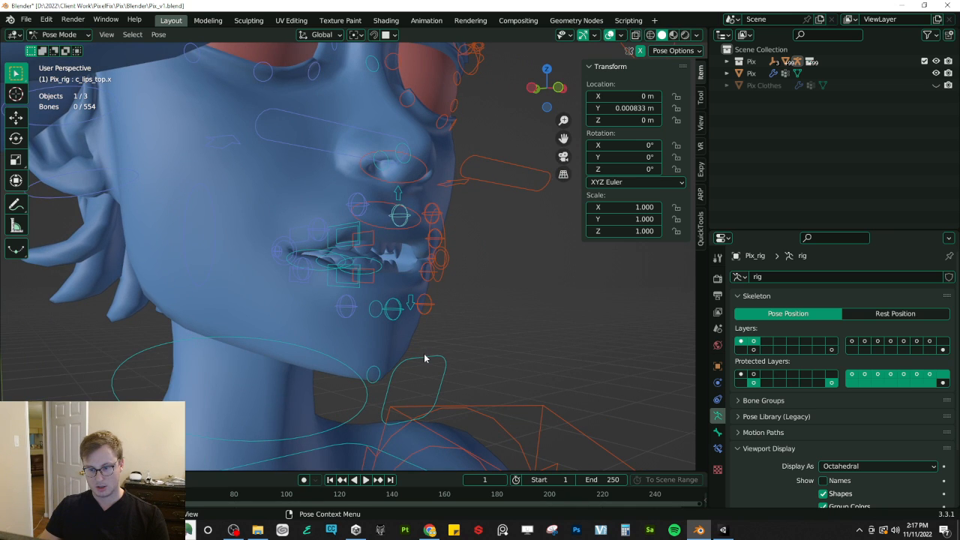
pyautogui.press('g')
pyautogui.press('z')
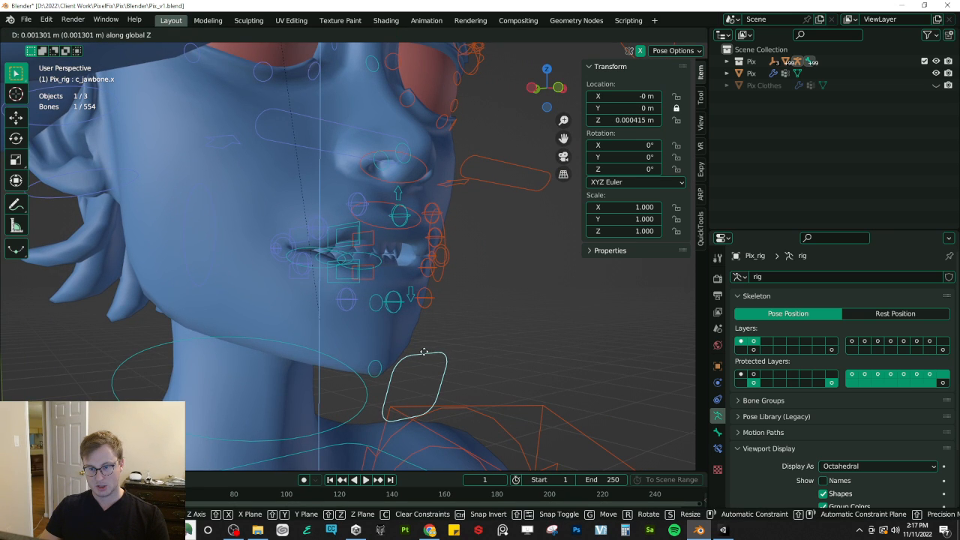
pyautogui.click(425, 355)
pyautogui.moveTo(424, 354); pyautogui.dragTo(339, 335, button='middle')
pyautogui.hotkey('alt', 'Tab')
pyautogui.hotkey('alt', 'Tab')
# Step: Adjust the depth of the lower lip controls along Y, checking the mouth from several angles
pyautogui.click(396, 319)
pyautogui.press('g')
pyautogui.press('y')
pyautogui.click(398, 317)
pyautogui.moveTo(397, 317); pyautogui.dragTo(460, 297, button='middle')
pyautogui.click(532, 286)
pyautogui.moveTo(532, 287); pyautogui.dragTo(433, 268, button='middle')
pyautogui.press('g')
pyautogui.press('y')
pyautogui.click(387, 328)
# Step: Refine the left-side lip shape by shifting its controls along Y and X
pyautogui.click(492, 266)
pyautogui.press('g')
pyautogui.press('y')
pyautogui.click(535, 292)
pyautogui.press('g')
pyautogui.press('x')
pyautogui.click(460, 257)
# Step: Finish the CH mouth shape with further lip control moves along Y and X, and save the file
pyautogui.click(459, 235)
pyautogui.moveTo(459, 237)
pyautogui.mouseDown(button='middle')
pyautogui.moveTo(365, 246)
pyautogui.moveTo(388, 261)
pyautogui.moveTo(472, 243)
pyautogui.moveTo(420, 251)
pyautogui.moveTo(428, 273)
pyautogui.moveTo(443, 271)
pyautogui.moveTo(407, 303)
pyautogui.moveTo(382, 301)
pyautogui.moveTo(416, 317)
pyautogui.moveTo(448, 315)
pyautogui.mouseUp(button='middle')
pyautogui.press('g')
pyautogui.press('y')
pyautogui.click(385, 255)
pyautogui.press('g')
pyautogui.press('x')
pyautogui.click(464, 249)
pyautogui.press('z')
pyautogui.press('z')
pyautogui.hotkey('ctrl', 's')
# Step: Switch to Object Mode and save the Pix mesh's CH pose as a shape key from its Armature modifier
pyautogui.moveTo(321, 312); pyautogui.dragTo(348, 314, button='middle')
pyautogui.hotkey('ctrl', 'Tab')
pyautogui.click(349, 319)
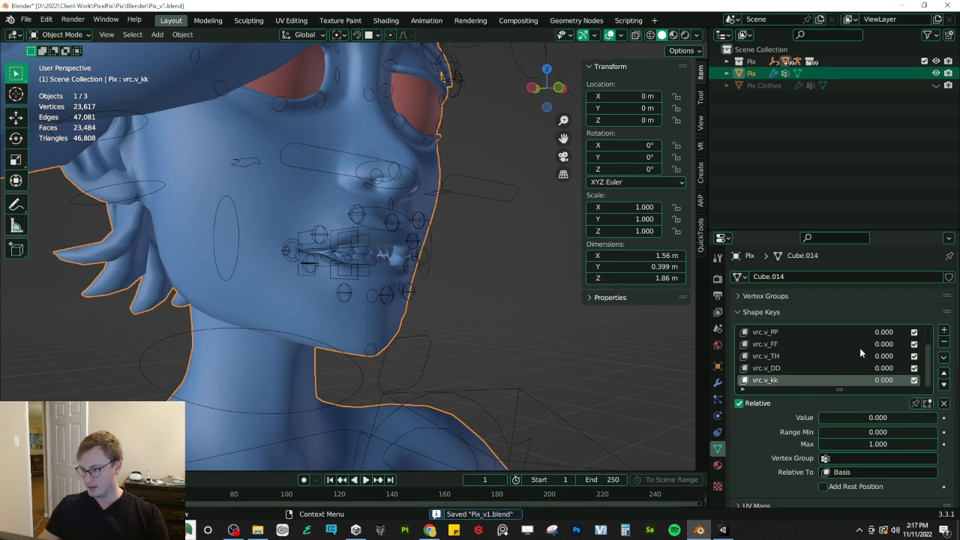
pyautogui.click(717, 383)
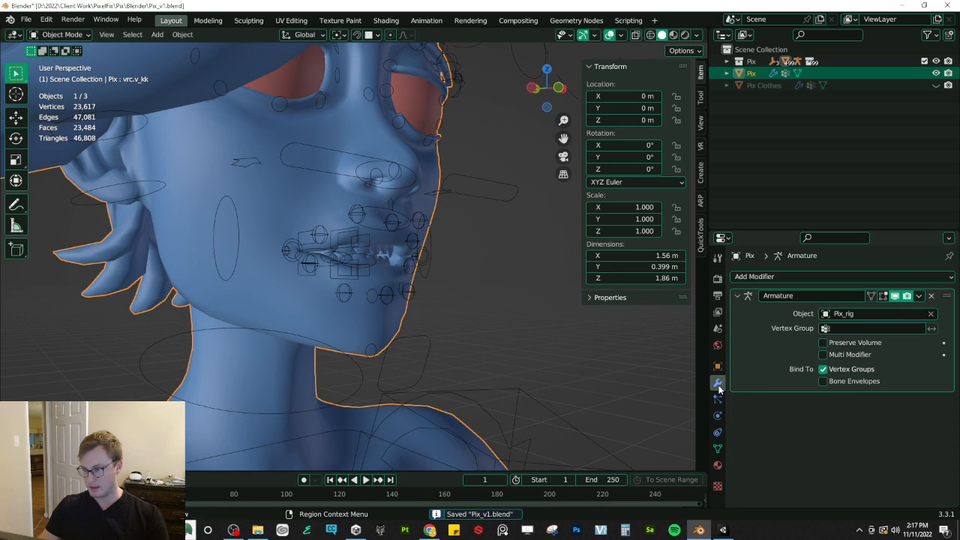
pyautogui.click(918, 295)
pyautogui.click(875, 333)
# Step: Rename the newly saved shape key to vrc.v_CH and save the file
pyautogui.click(717, 448)
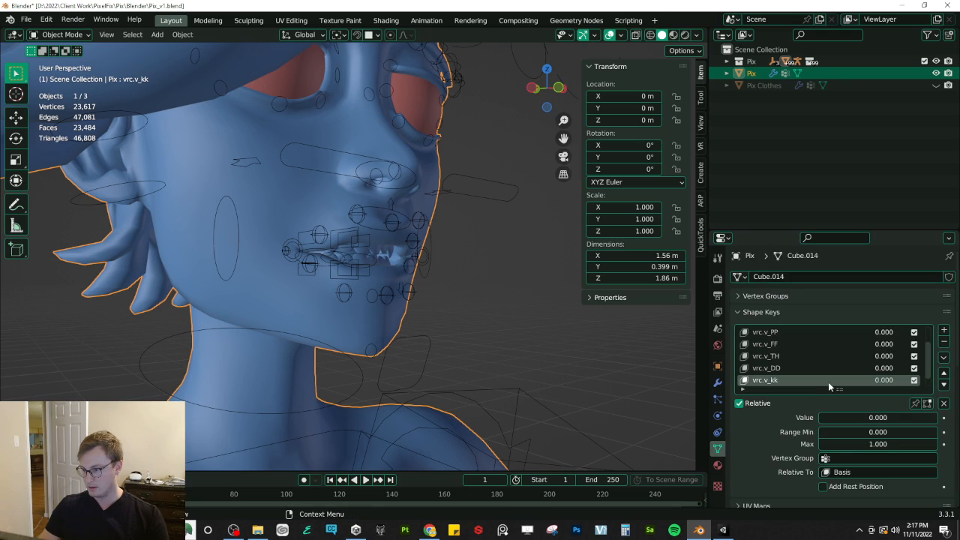
pyautogui.doubleClick(766, 380)
pyautogui.write('vrc.v_CH')
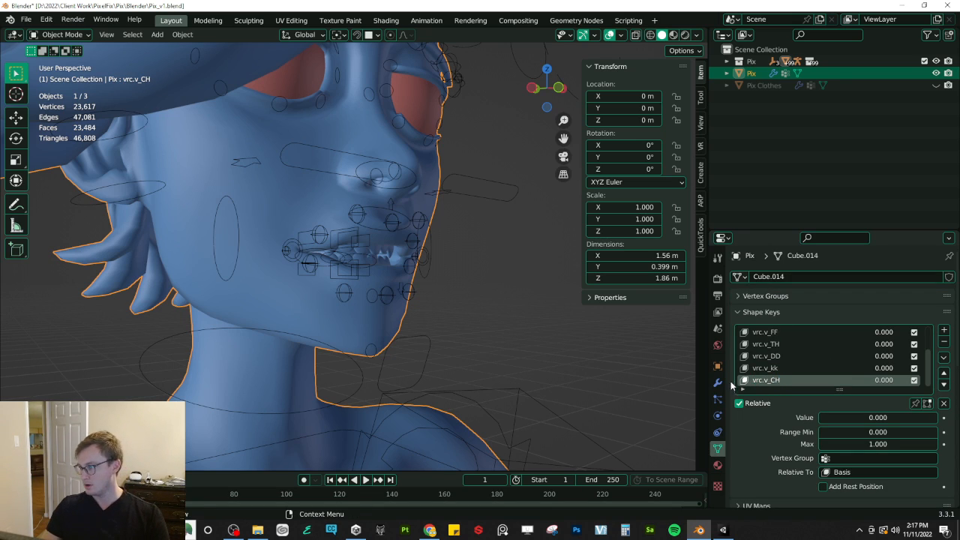
pyautogui.moveTo(473, 315); pyautogui.dragTo(440, 314, button='middle')
pyautogui.hotkey('ctrl', 's')
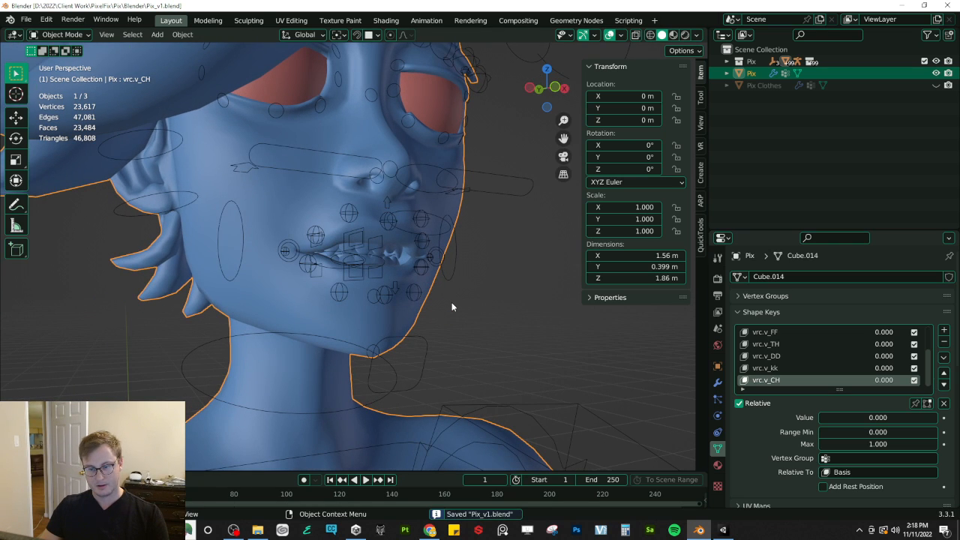
# Step: Close the CH photo, check the viseme name list and open the SS viseme's 3/4 rotation photo
pyautogui.hotkey('alt', 'Tab')
pyautogui.click(353, 9)
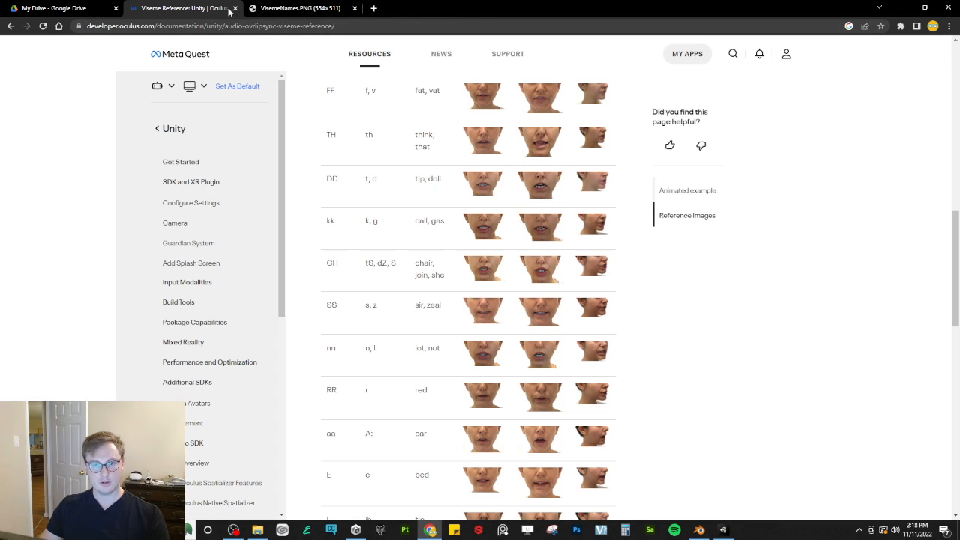
pyautogui.click(299, 8)
pyautogui.hotkey('ctrl', 'shift', 'Tab')
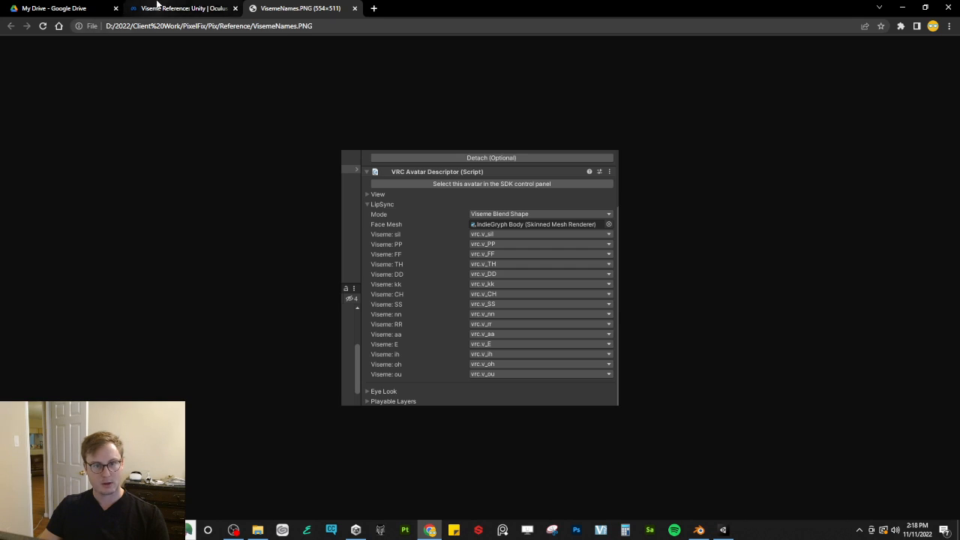
pyautogui.click(590, 309)
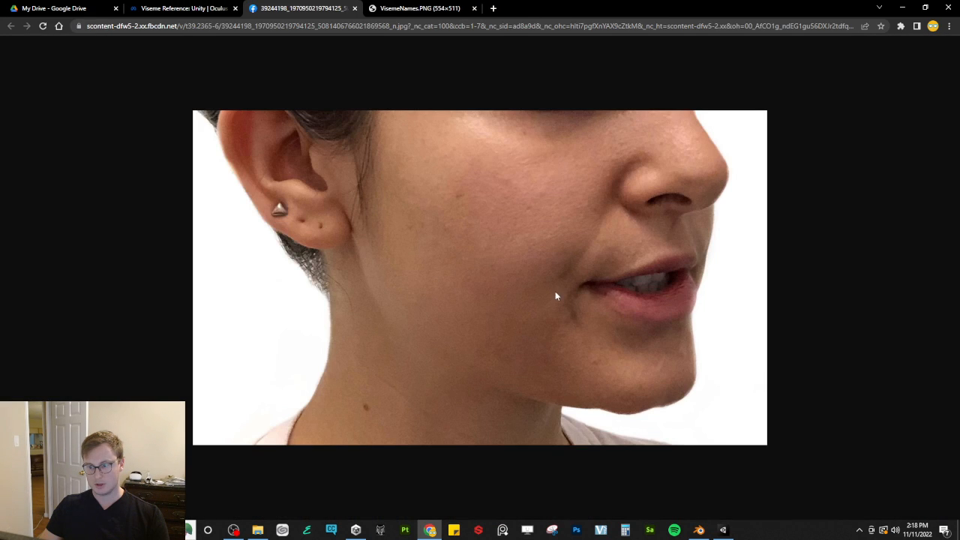
# Step: Return to Blender, enter Pose Mode on Pix's rig and clear the location of all controls
pyautogui.hotkey('alt', 'Tab')
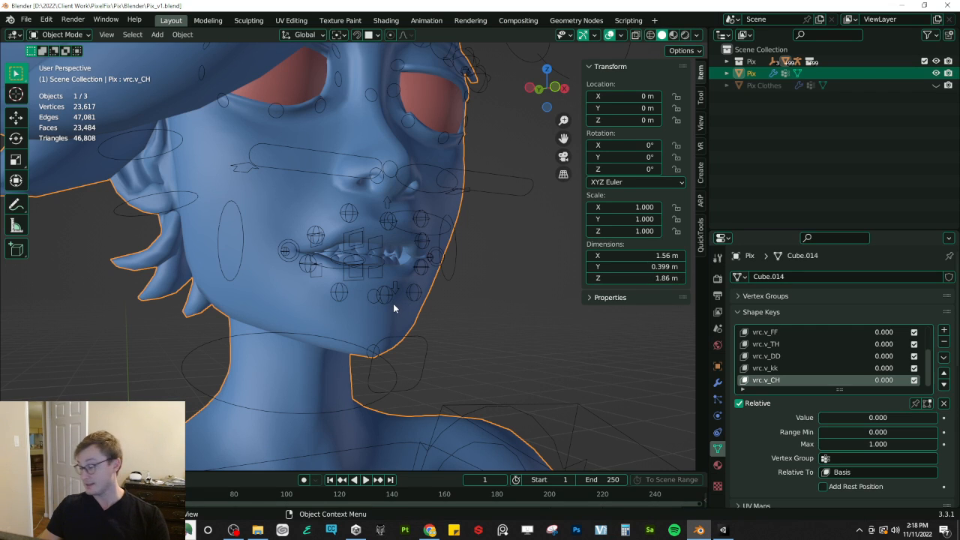
pyautogui.click(424, 343)
pyautogui.hotkey('ctrl', 'Tab')
pyautogui.press('a')
pyautogui.hotkey('alt', 'g')
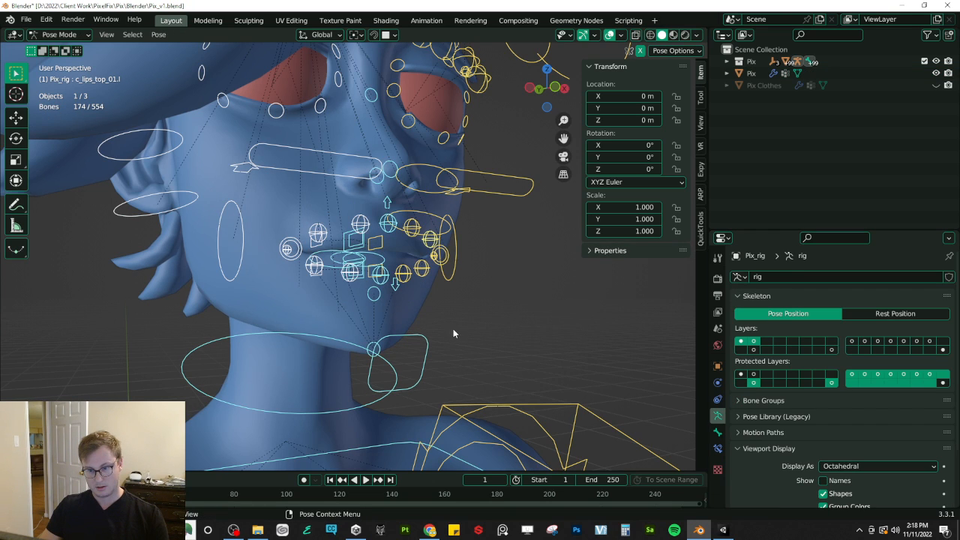
# Step: Move the jaw control to about 0.0014 m along Z and compare the opening with the SS photo
pyautogui.click(425, 344)
pyautogui.press('g')
pyautogui.press('z')
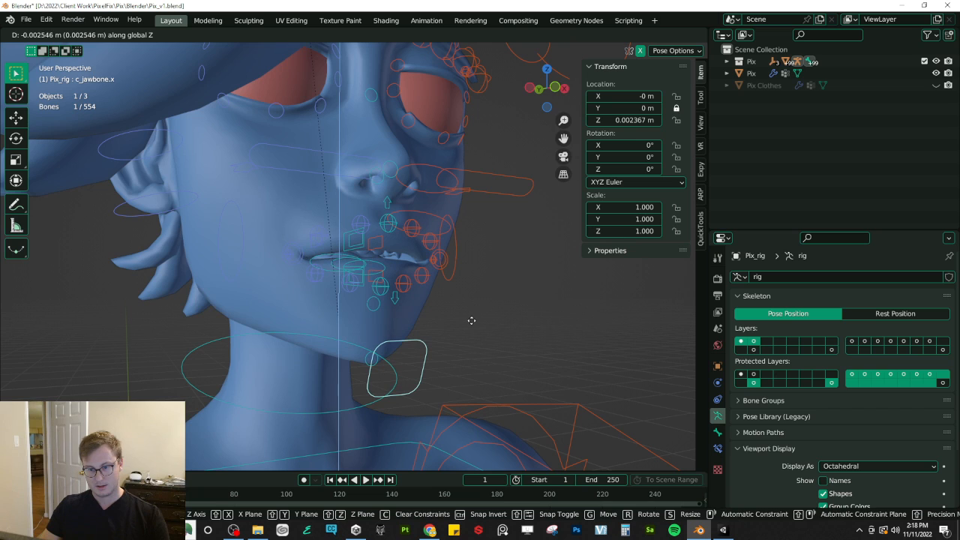
pyautogui.click(471, 320)
pyautogui.moveTo(472, 320); pyautogui.dragTo(365, 301, button='middle')
pyautogui.hotkey('alt', 'Tab')
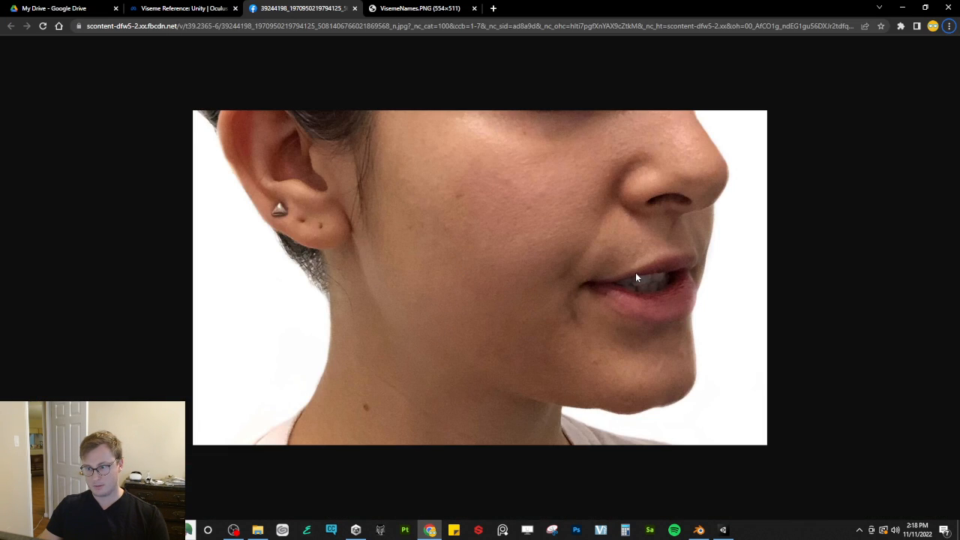
pyautogui.hotkey('alt', 'Tab')
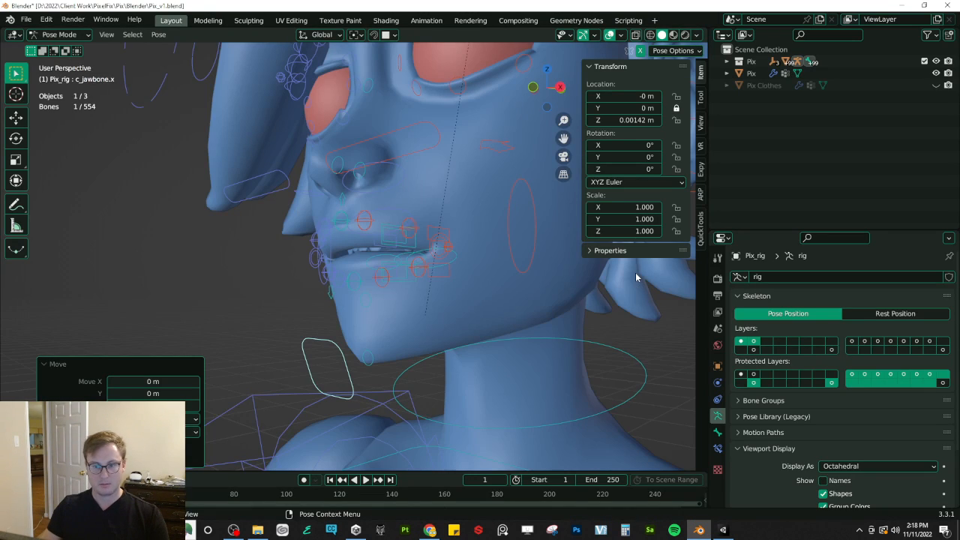
# Step: Lower the bottom centre lip control along Z to expose the teeth
pyautogui.scroll(5, 635, 273)
pyautogui.moveTo(394, 329); pyautogui.dragTo(447, 333, button='middle')
pyautogui.click(371, 305)
pyautogui.press('g')
pyautogui.press('z')
pyautogui.click(377, 351)
# Step: Pull the left mouth-corner control back toward the cheek freehand, checking against the SS photo
pyautogui.click(458, 305)
pyautogui.press('g')
pyautogui.click(482, 326)
pyautogui.moveTo(483, 325); pyautogui.dragTo(455, 304, button='middle')
pyautogui.hotkey('alt', 'Tab')
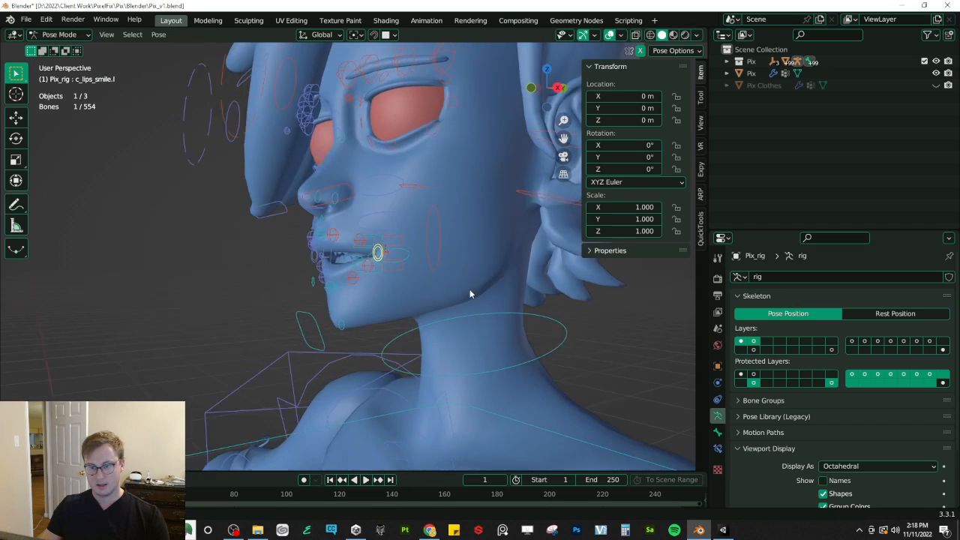
pyautogui.moveTo(469, 288); pyautogui.dragTo(376, 283, button='middle')
pyautogui.press('g')
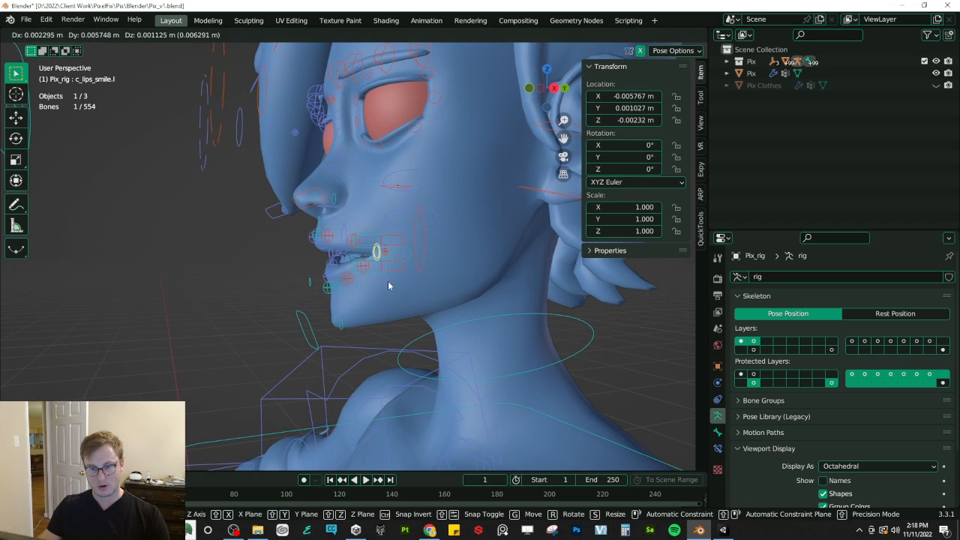
pyautogui.click(386, 279)
# Step: Reposition the outer upper-left lip control freehand and compare the mouth with the SS photo
pyautogui.scroll(5, 376, 232)
pyautogui.click(393, 230)
pyautogui.press('g')
pyautogui.click(396, 251)
pyautogui.moveTo(396, 251); pyautogui.dragTo(514, 266, button='middle')
pyautogui.hotkey('alt', 'Tab')
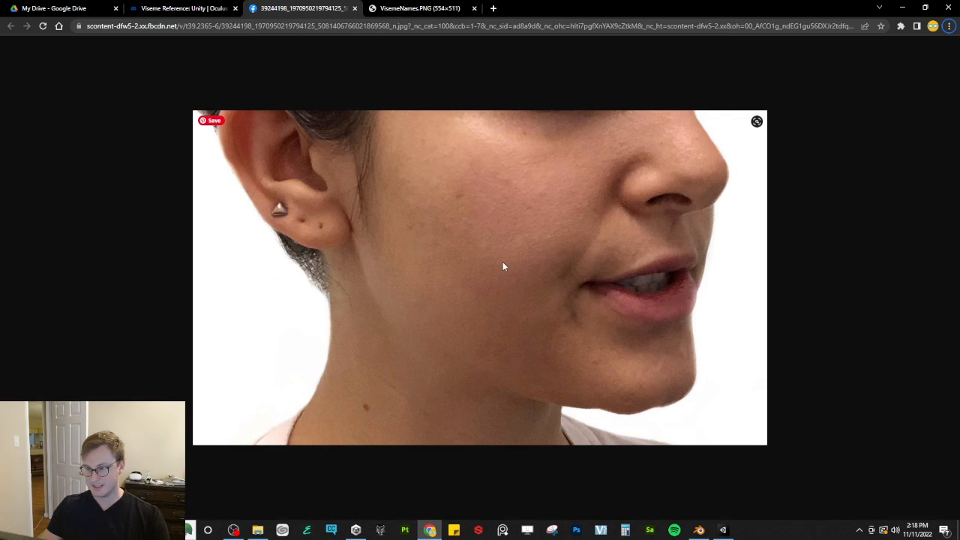
pyautogui.hotkey('alt', 'Tab')
# Step: Move the outer upper-left, outer lower-left and left mouth-corner lip controls together freehand and compare with the SS photo
pyautogui.moveTo(457, 272); pyautogui.dragTo(514, 257, button='middle')
pyautogui.keyDown('shift'); pyautogui.click(391, 282); pyautogui.keyUp('shift')
pyautogui.keyDown('shift'); pyautogui.click(422, 261); pyautogui.keyUp('shift')
pyautogui.press('g')
pyautogui.click(431, 264)
pyautogui.press('g')
pyautogui.press('z')
pyautogui.rightClick(504, 255)
pyautogui.hotkey('alt', 'Tab')
pyautogui.hotkey('alt', 'Tab')
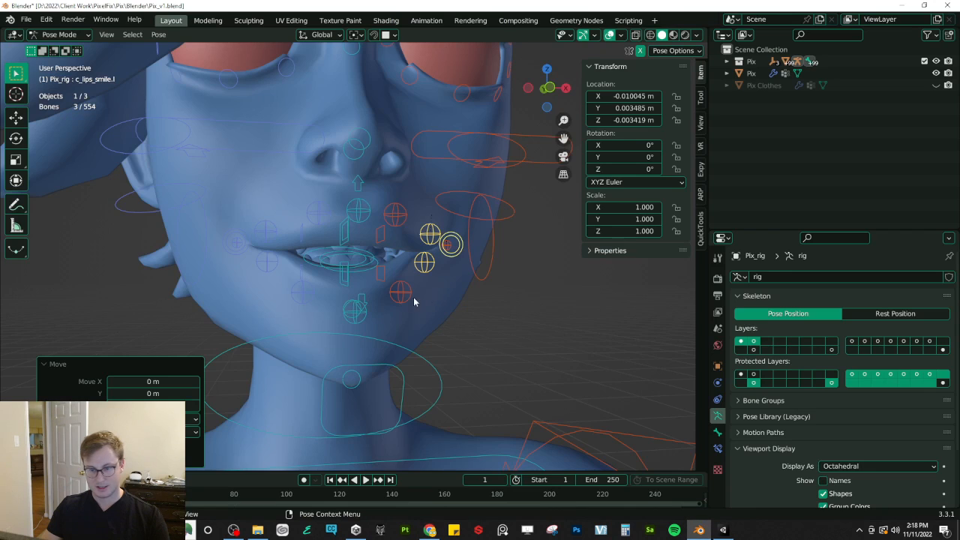
# Step: Reposition the lower-left lip control freehand, moving it slightly outward toward the cheek
pyautogui.scroll(3, 440, 285)
pyautogui.moveTo(439, 285)
pyautogui.mouseDown(button='middle')
pyautogui.moveTo(428, 300)
pyautogui.moveTo(452, 290)
pyautogui.mouseUp(button='middle')
pyautogui.click(432, 303)
pyautogui.press('g')
pyautogui.click(454, 295)
# Step: Adjust the outer lower-left lip control freehand and compare the mouth with the SS photo
pyautogui.click(482, 262)
pyautogui.press('g')
pyautogui.moveTo(503, 273); pyautogui.dragTo(471, 273, button='middle')
pyautogui.click(531, 275)
pyautogui.press('Tab')
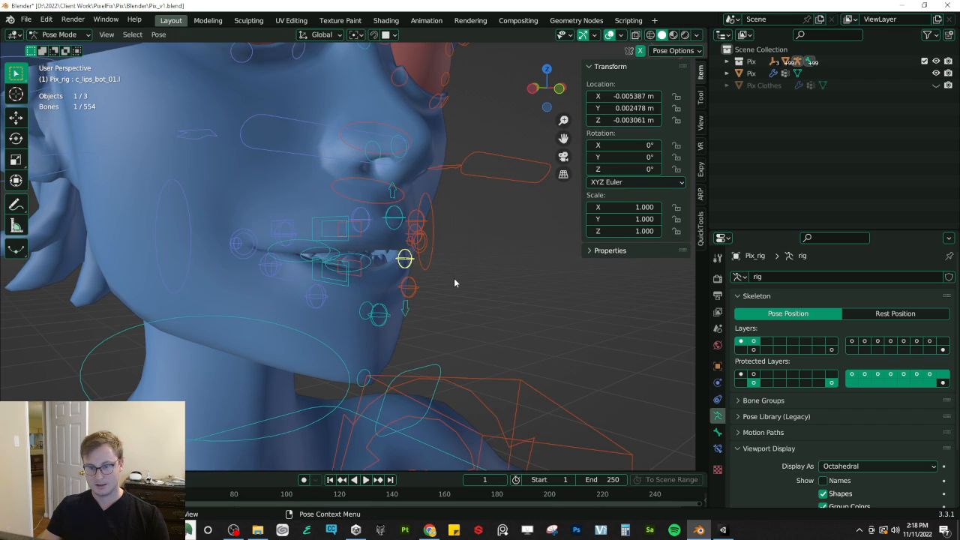
pyautogui.hotkey('alt', 'Tab')
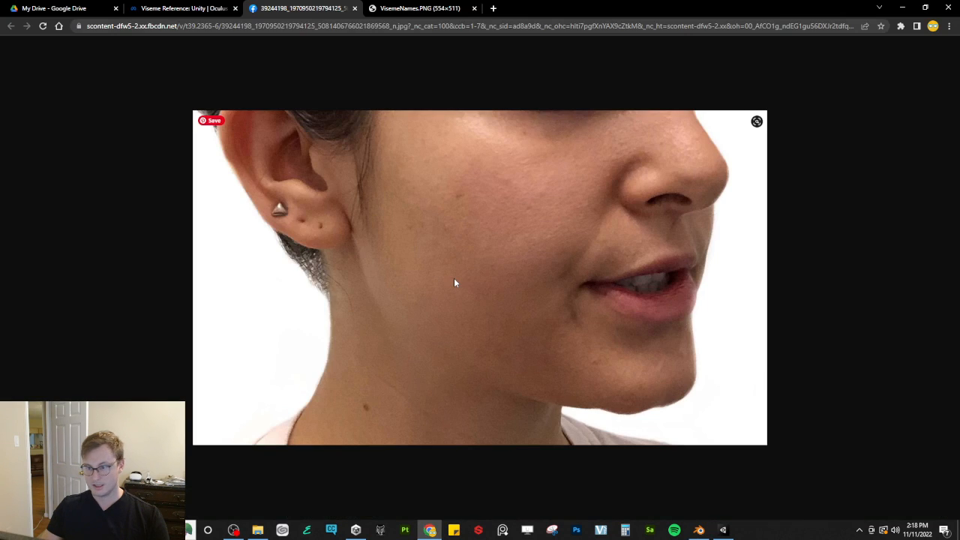
pyautogui.hotkey('alt', 'Tab')
# Step: Raise the top centre and upper-left lip controls together along Z by about 0.0017 m
pyautogui.moveTo(445, 284); pyautogui.dragTo(427, 232, button='middle')
pyautogui.click(432, 217)
pyautogui.keyDown('shift'); pyautogui.click(409, 205); pyautogui.keyUp('shift')
pyautogui.press('g')
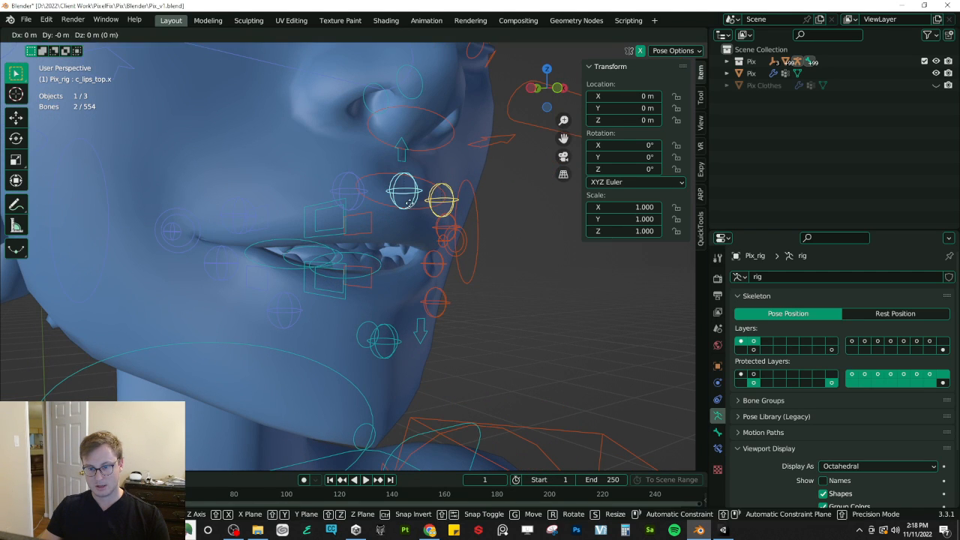
pyautogui.press('z')
pyautogui.click(417, 201)
# Step: Save the Armature deformation of the Pix mesh as a shape key and name it vrc.v_SS
pyautogui.scroll(-4, 417, 203)
pyautogui.moveTo(418, 203); pyautogui.dragTo(469, 277, button='middle')
pyautogui.hotkey('ctrl', 'Tab')
pyautogui.click(310, 318)
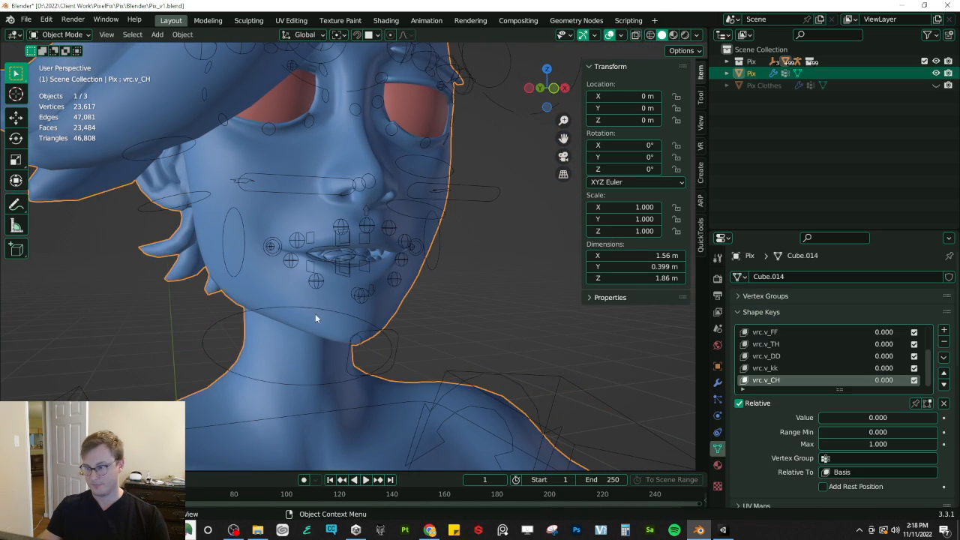
pyautogui.click(717, 383)
pyautogui.click(919, 296)
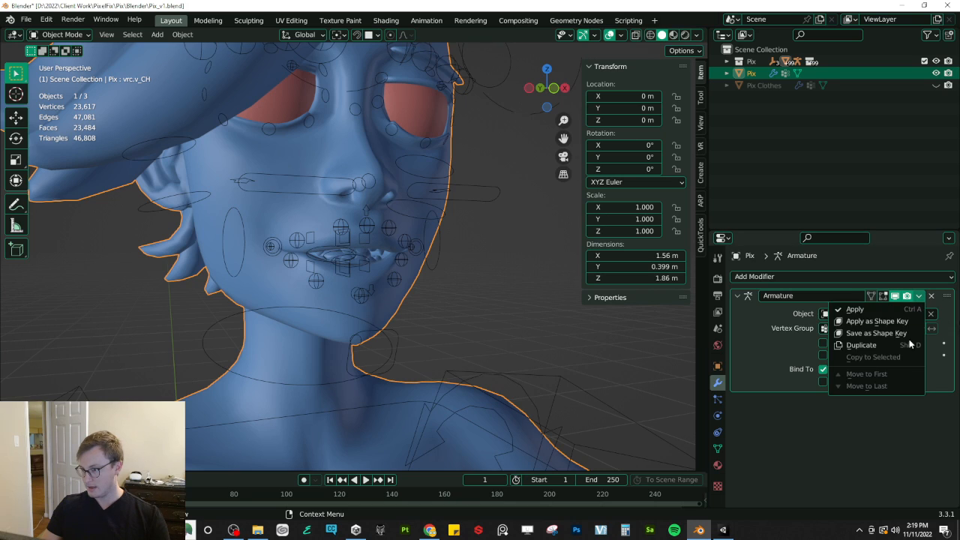
pyautogui.click(718, 447)
pyautogui.scroll(-1, 777, 368)
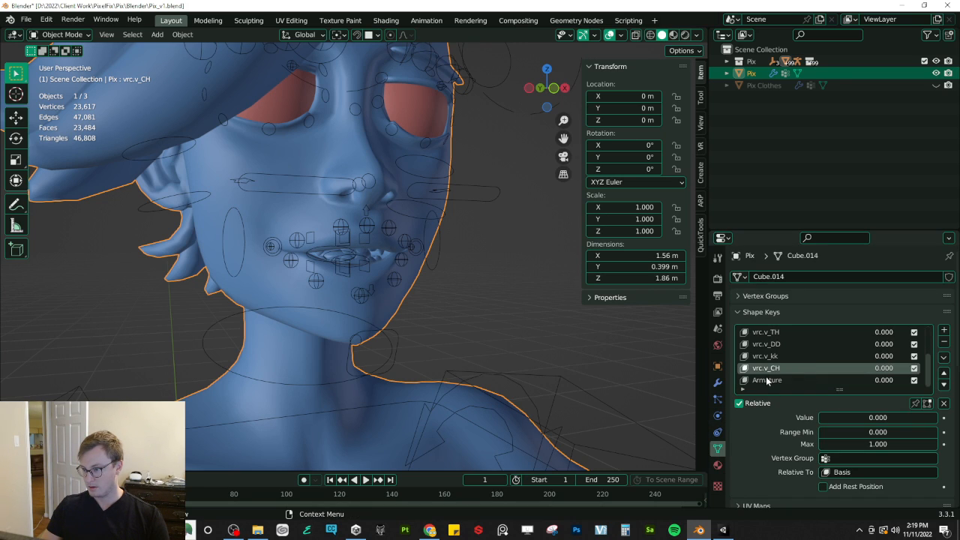
pyautogui.doubleClick(768, 381)
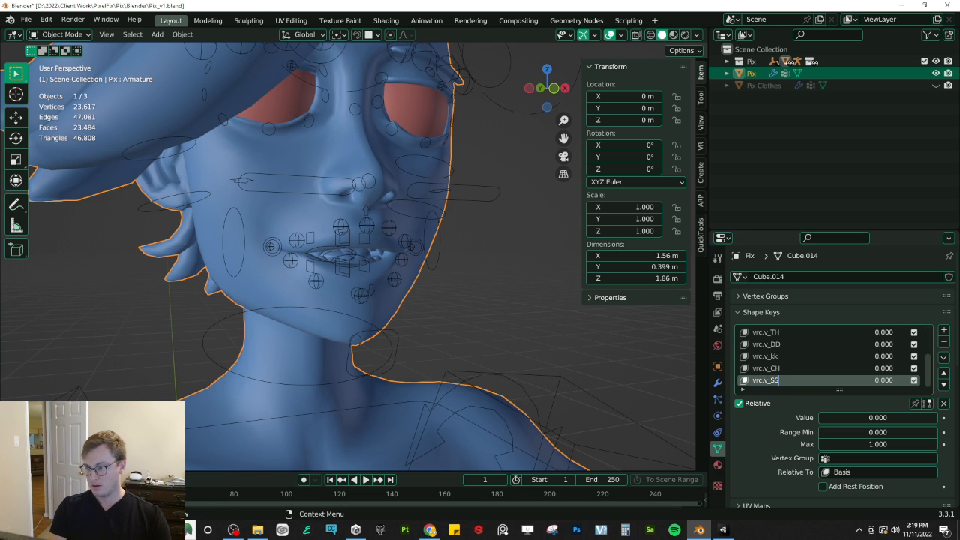
# Step: Switch to the browser and open the nn side-profile photo from the Oculus viseme reference page
pyautogui.click(429, 530)
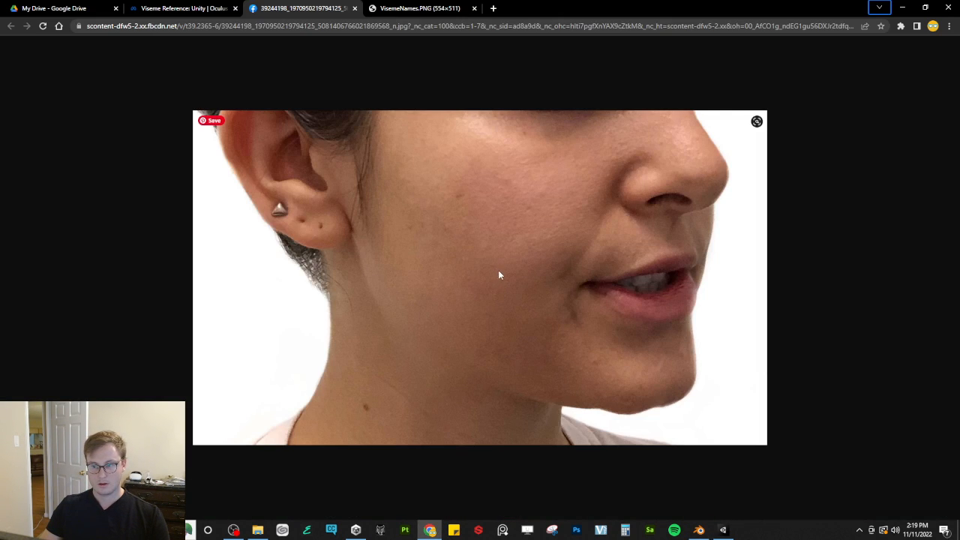
pyautogui.click(149, 8)
pyautogui.scroll(-3, 378, 301)
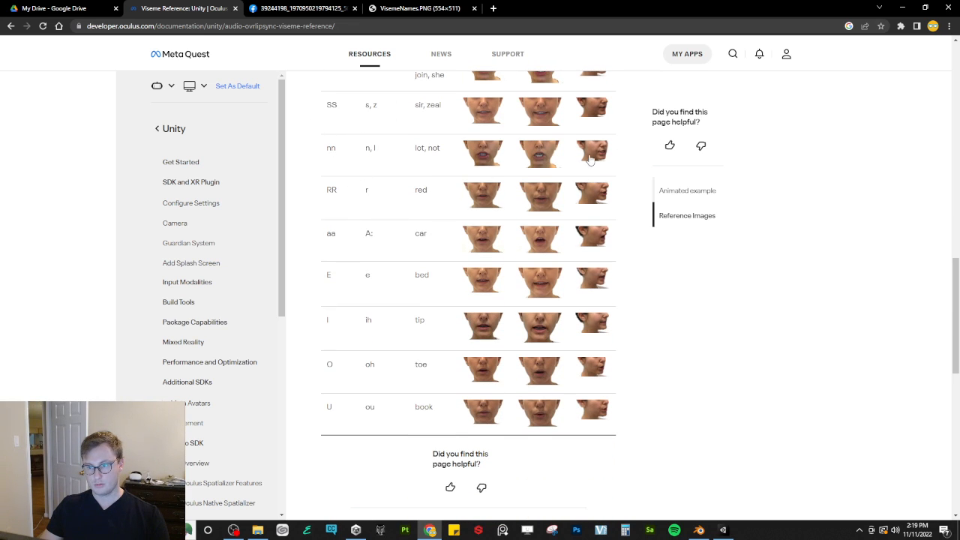
pyautogui.hotkey('ctrl', 'Tab')
# Step: Return to Blender, put the Pix rig in pose mode and reset all of its controls to the rest pose
pyautogui.hotkey('alt', 'Tab')
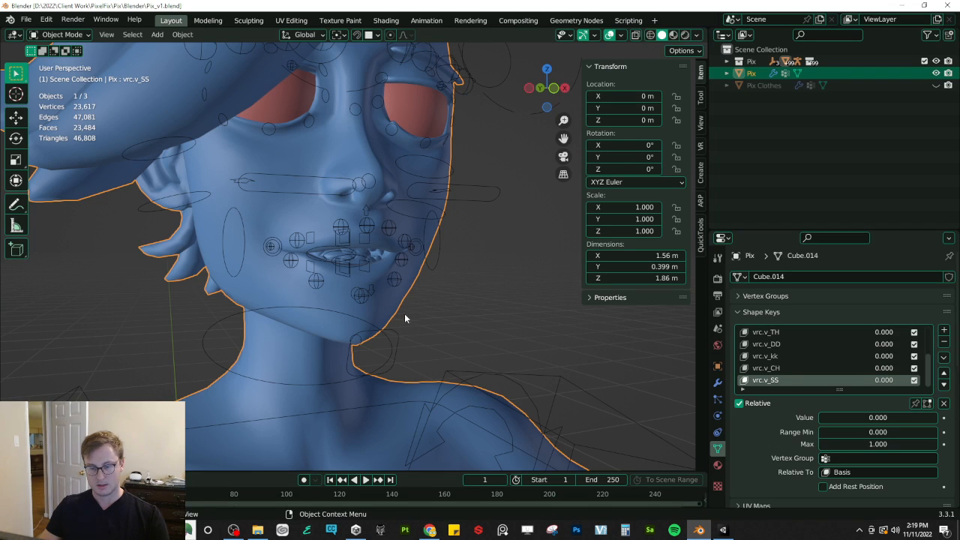
pyautogui.click(397, 278)
pyautogui.hotkey('ctrl', 'Tab')
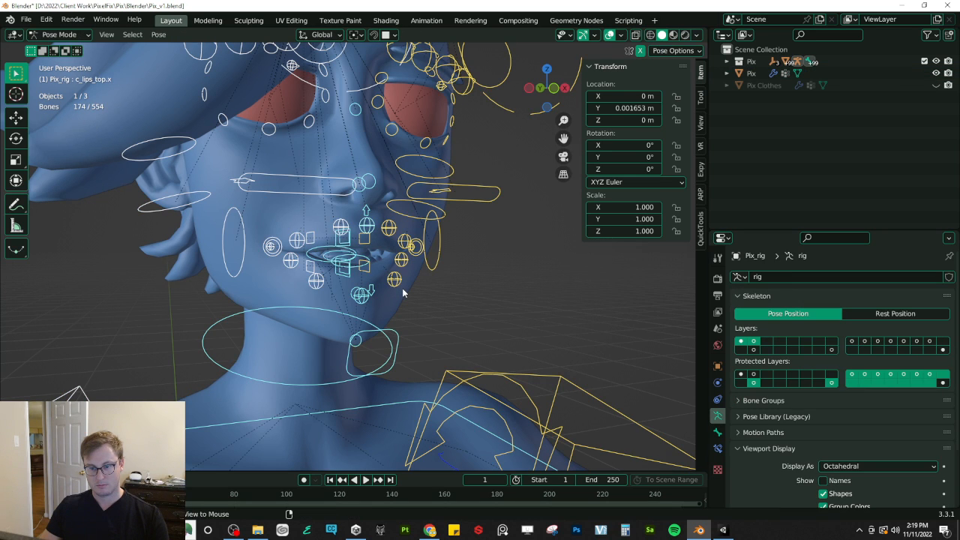
# Step: Try opening the jaw along Z to match the nn photo, and clear the jaw control's location
pyautogui.click(396, 331)
pyautogui.moveTo(397, 330); pyautogui.dragTo(430, 290, button='middle')
pyautogui.press('z')
pyautogui.click(429, 308)
pyautogui.press('g')
pyautogui.press('z')
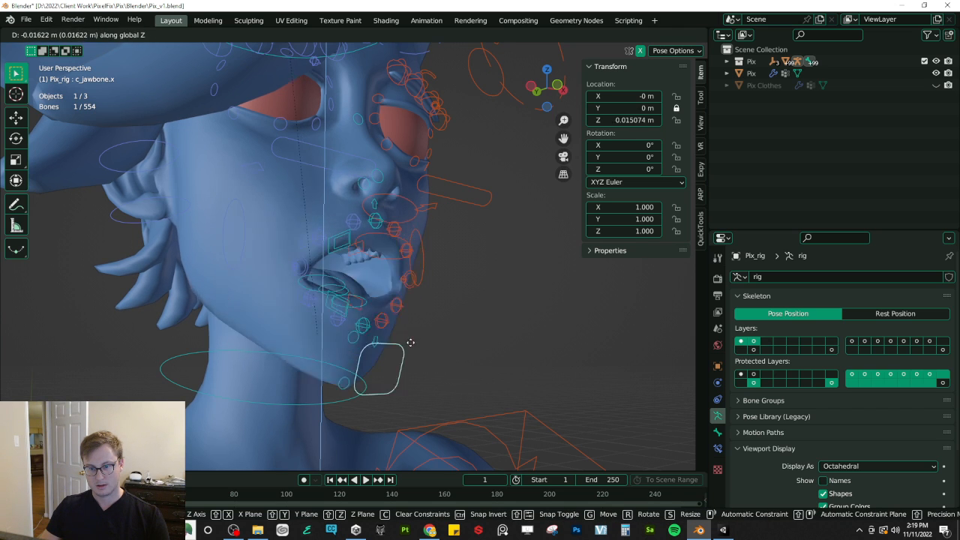
pyautogui.rightClick(427, 297)
pyautogui.moveTo(427, 297); pyautogui.dragTo(379, 299, button='middle')
pyautogui.scroll(1, 412, 307)
pyautogui.press('g')
pyautogui.press('z')
pyautogui.click(379, 311)
pyautogui.hotkey('alt', 'Tab')
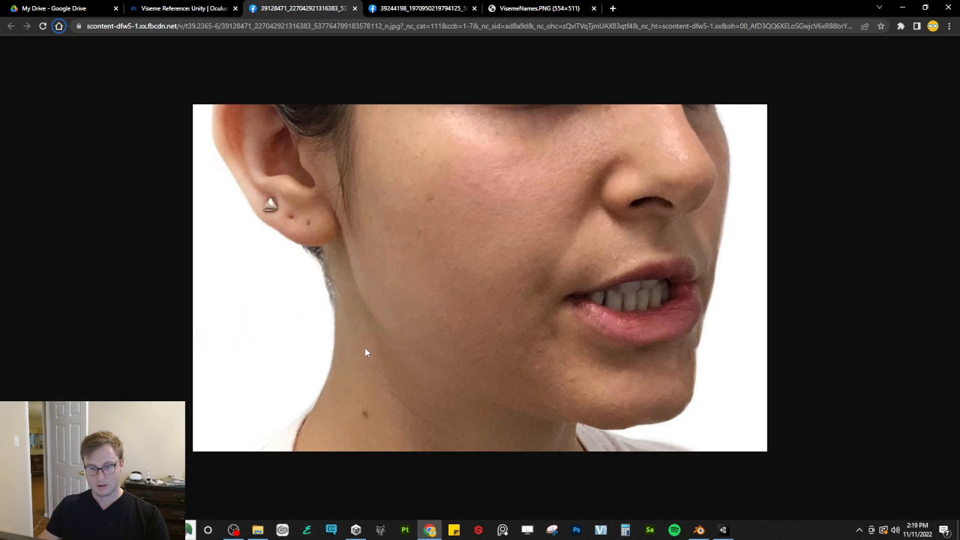
pyautogui.hotkey('alt', 'Tab')
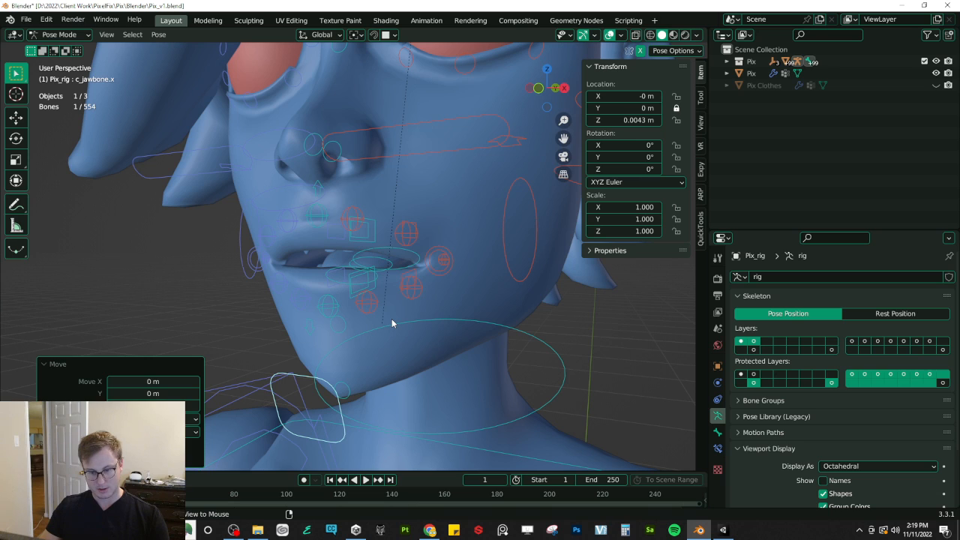
pyautogui.hotkey('alt', 'g')
# Step: Raise the top centre and upper-left lip controls together along Z by about 0.0054 m, following the nn photo
pyautogui.scroll(2, 353, 299)
pyautogui.hotkey('alt', 'Tab')
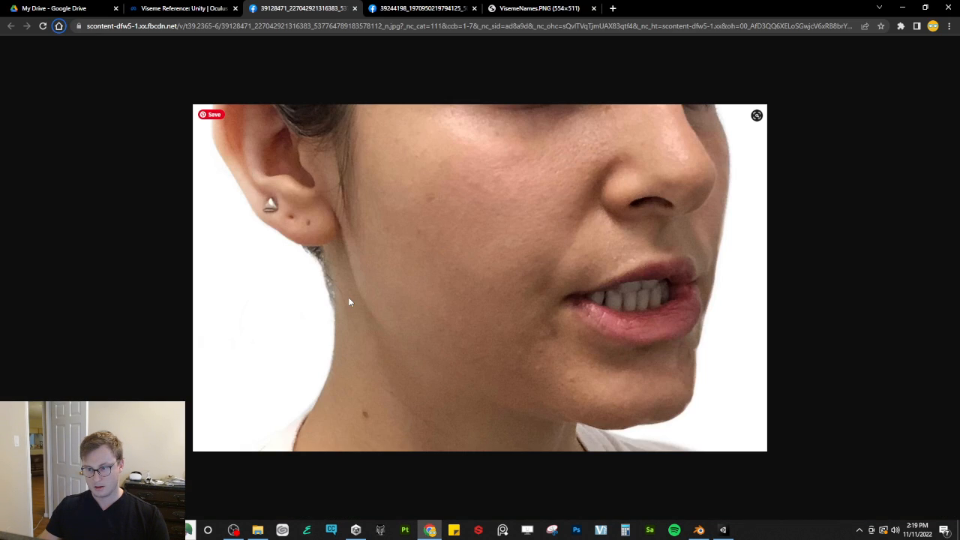
pyautogui.hotkey('alt', 'Tab')
pyautogui.keyDown('shift'); pyautogui.click(298, 199); pyautogui.keyUp('shift')
pyautogui.click(311, 197)
pyautogui.keyDown('shift'); pyautogui.click(350, 186); pyautogui.keyUp('shift')
pyautogui.click(307, 198)
pyautogui.keyDown('shift'); pyautogui.click(348, 193); pyautogui.keyUp('shift')
pyautogui.press('g')
pyautogui.press('z')
pyautogui.click(352, 167)
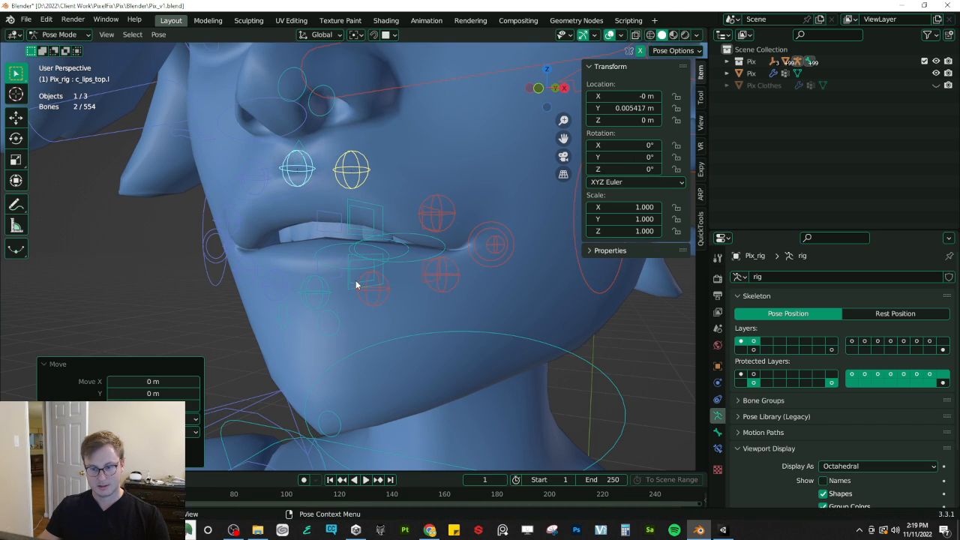
# Step: Lower the bottom centre and lower-left lip controls along Z by about 0.007 m and compare with the nn photo
pyautogui.click(314, 293)
pyautogui.keyDown('shift'); pyautogui.click(363, 297); pyautogui.keyUp('shift')
pyautogui.press('g')
pyautogui.press('z')
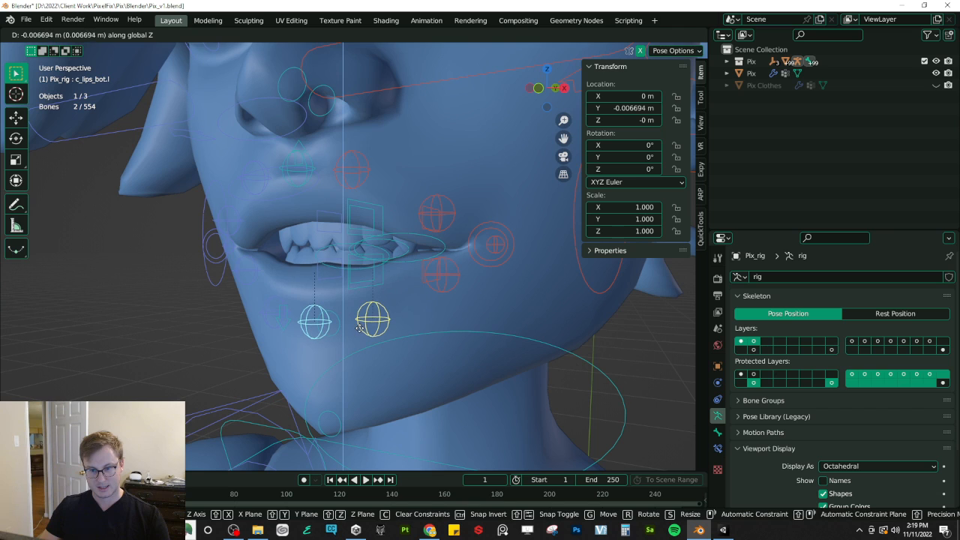
pyautogui.click(360, 334)
pyautogui.hotkey('alt', 'Tab')
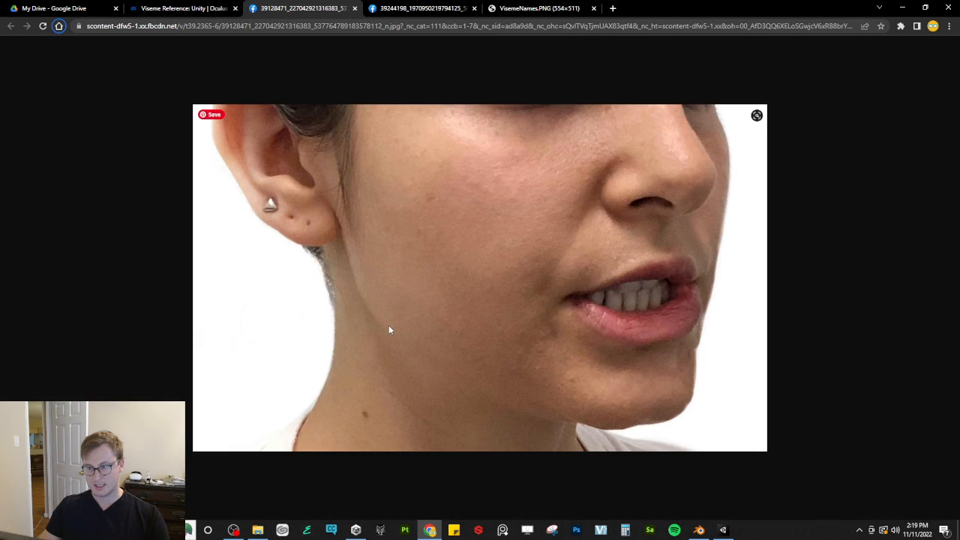
pyautogui.hotkey('alt', 'Tab')
# Step: Try moving the outer lower-left lip control freehand, and clear its location
pyautogui.click(438, 273)
pyautogui.press('g')
pyautogui.click(442, 281)
pyautogui.hotkey('alt', 'g')
# Step: Move the lower-left lip control outward along X by about 0.0057 m and compare the mouth with the nn photo
pyautogui.moveTo(420, 303); pyautogui.dragTo(370, 328, button='middle')
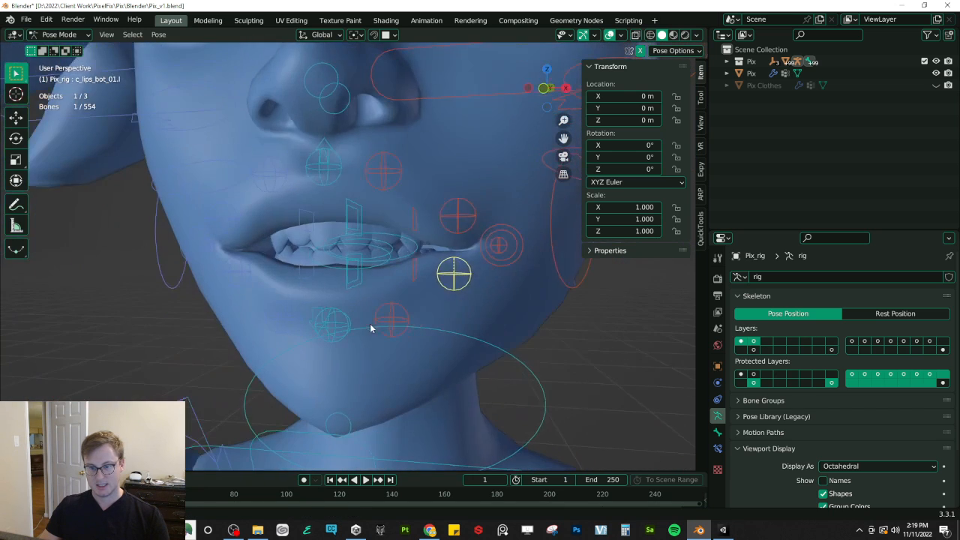
pyautogui.press('Tab')
pyautogui.hotkey('alt', 'Tab')
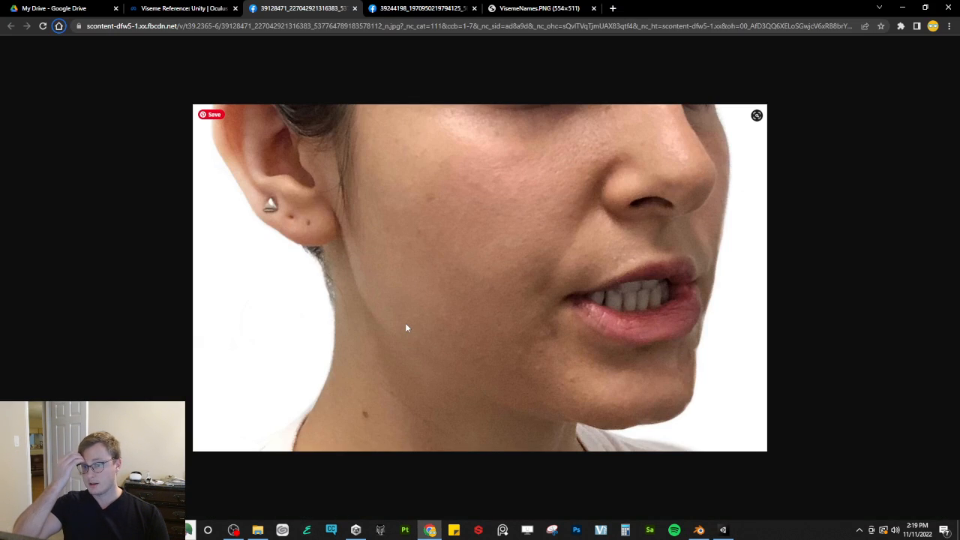
pyautogui.hotkey('alt', 'Tab')
pyautogui.press('Tab')
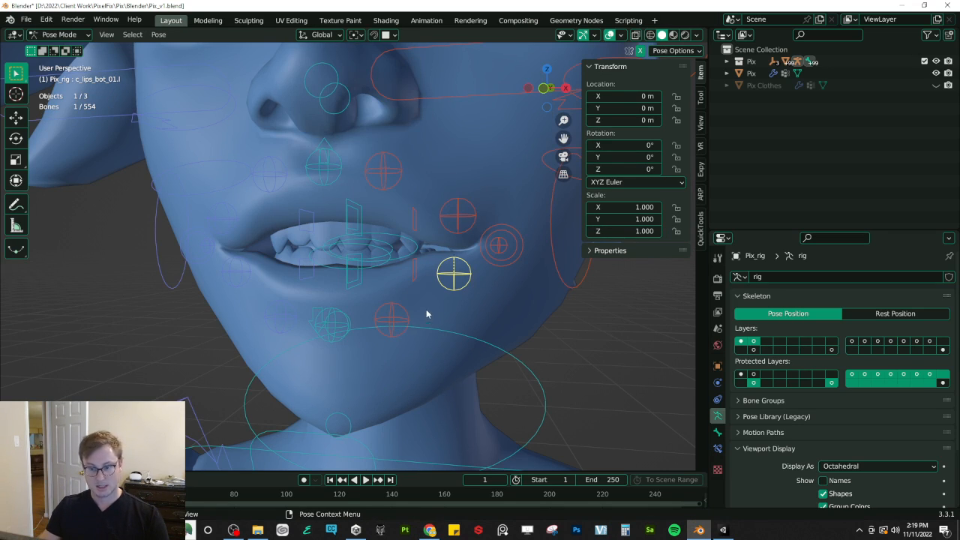
pyautogui.click(407, 319)
pyautogui.press('g')
pyautogui.click(428, 316)
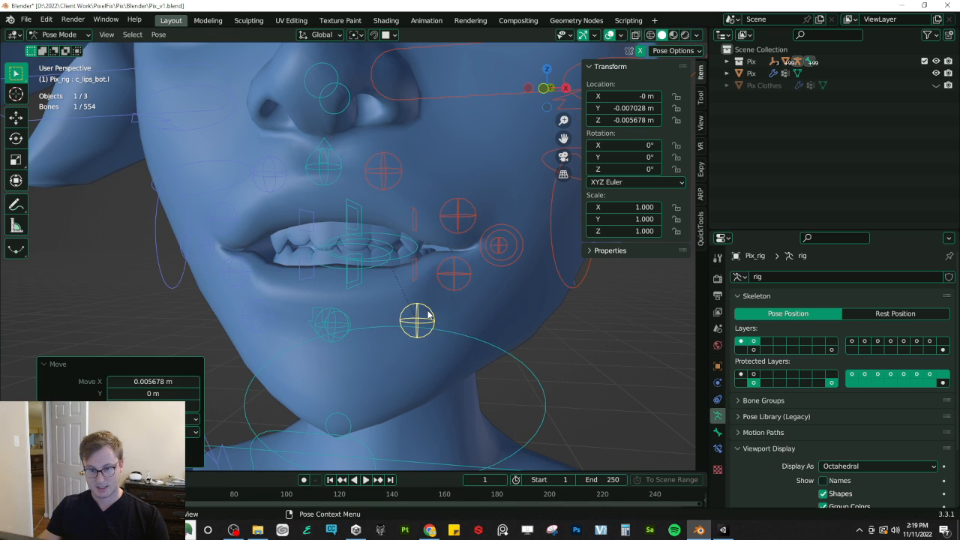
pyautogui.press('Tab')
pyautogui.press('Tab')
pyautogui.hotkey('alt', 'Tab')
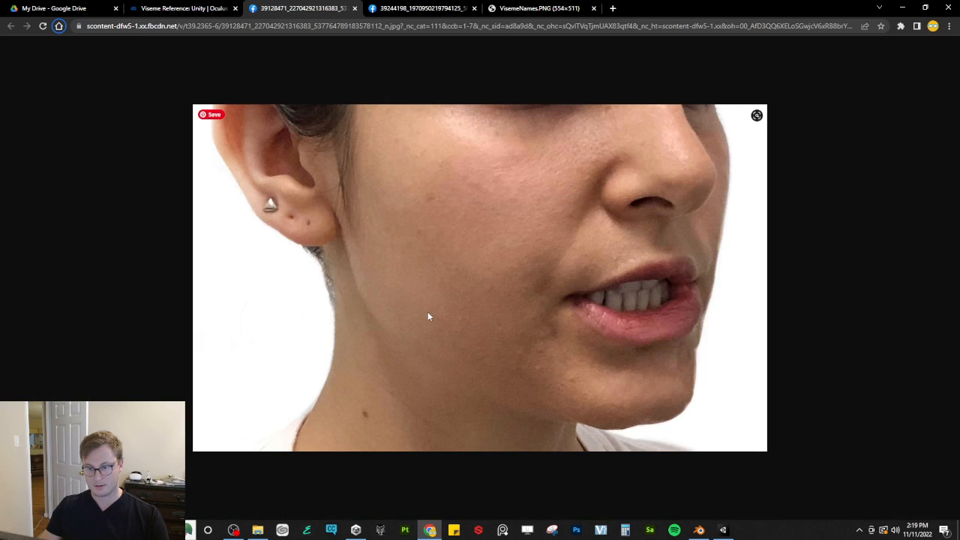
pyautogui.hotkey('alt', 'Tab')
# Step: Try shifting the outer upper-left lip control freehand and check the nn photo again
pyautogui.click(450, 217)
pyautogui.press('g')
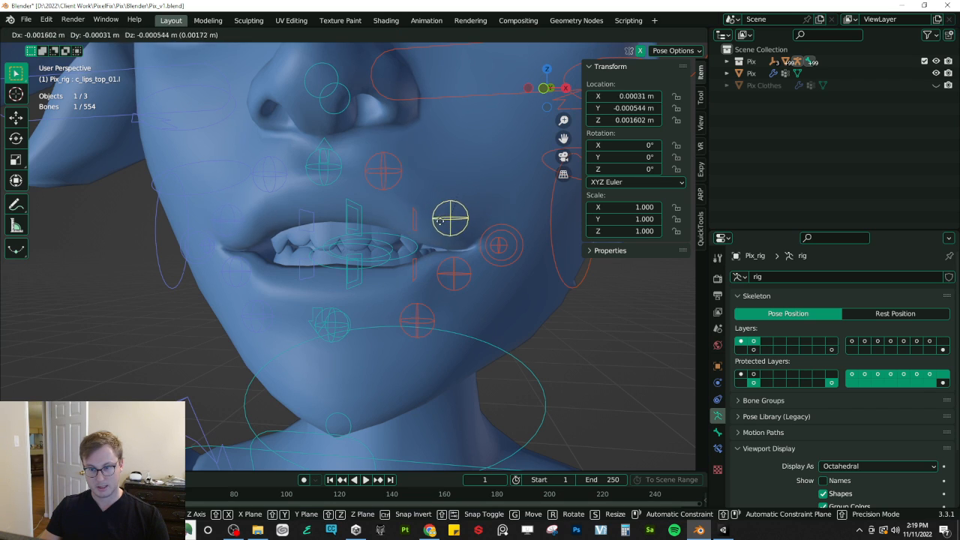
pyautogui.click(449, 216)
pyautogui.hotkey('alt', 'Tab')
pyautogui.hotkey('alt', 'Tab')
# Step: Lower the upper-left lip control along Z by about 0.002 m
pyautogui.click(388, 180)
pyautogui.press('g')
pyautogui.press('z')
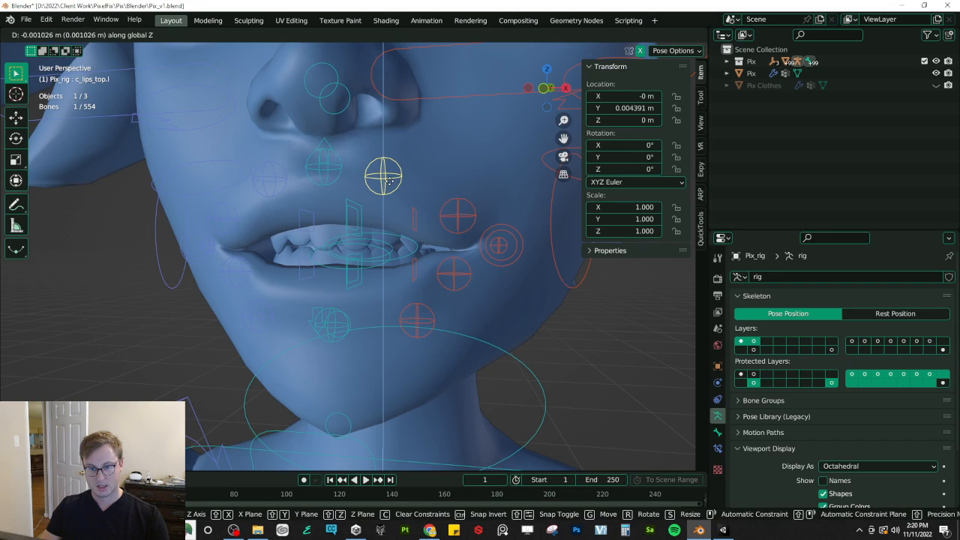
pyautogui.click(389, 186)
pyautogui.moveTo(381, 210); pyautogui.dragTo(494, 261, button='middle')
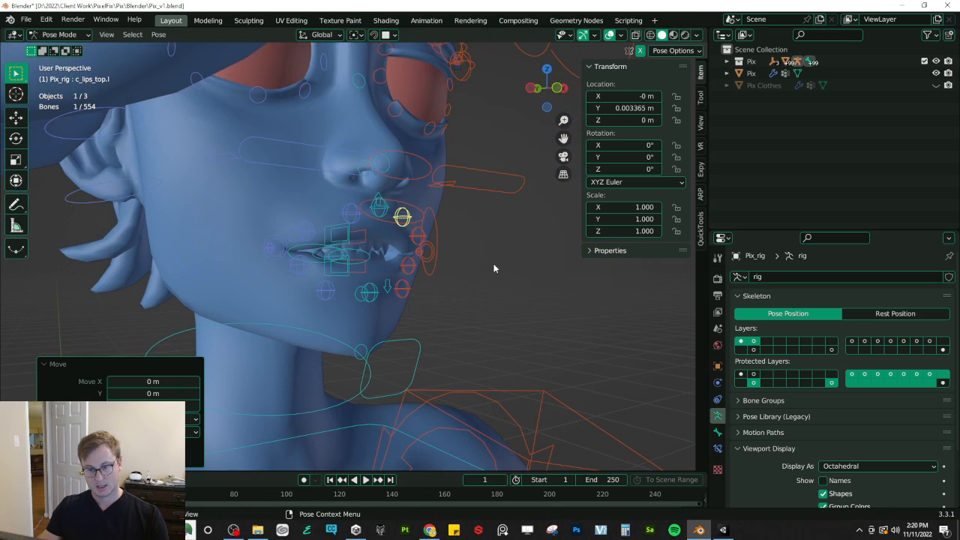
# Step: Select the Pix mesh in object mode and save its Armature deformation as a new shape key
pyautogui.hotkey('ctrl', 'Tab')
pyautogui.click(348, 318)
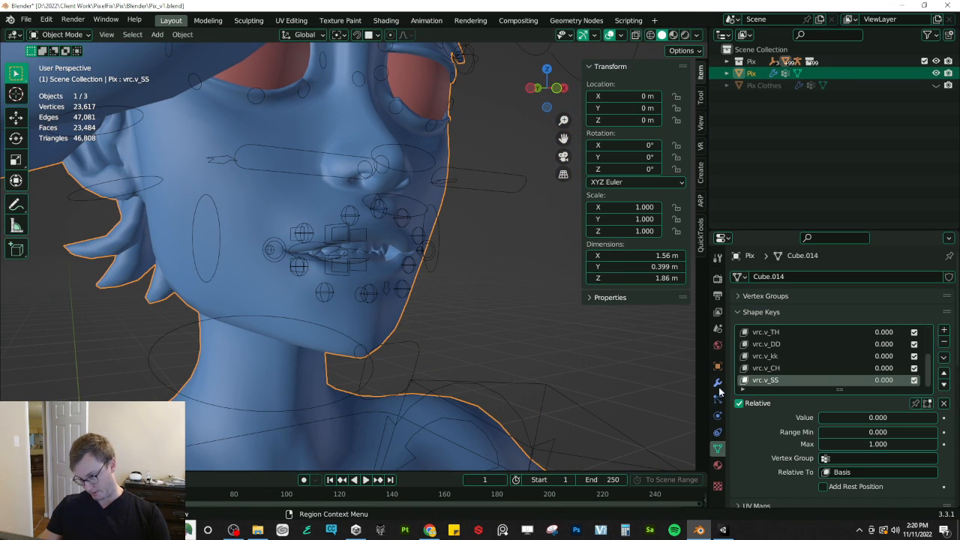
pyautogui.click(718, 383)
pyautogui.click(917, 297)
pyautogui.click(884, 332)
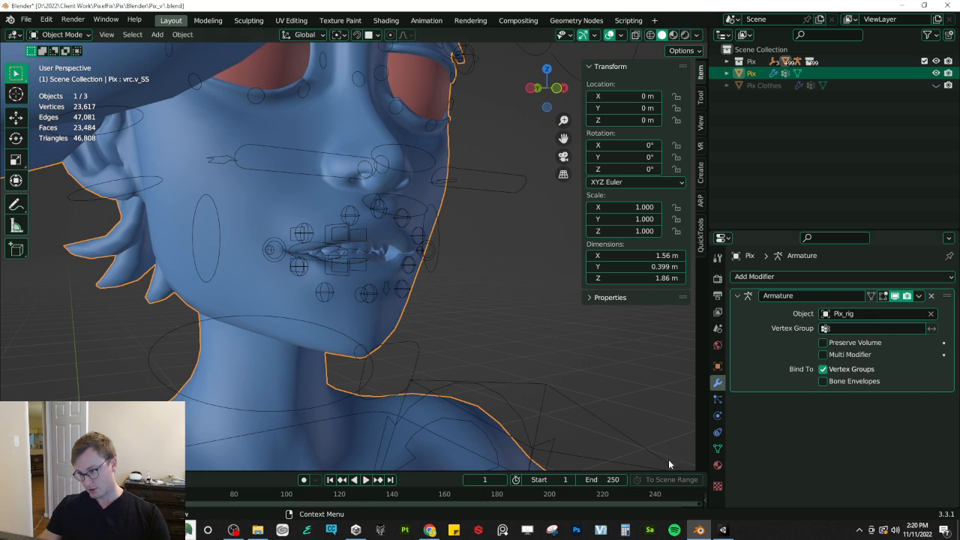
# Step: Rename the newly saved shape key as vrc.v_NN
pyautogui.click(718, 448)
pyautogui.scroll(-3, 825, 360)
pyautogui.doubleClick(765, 380)
pyautogui.write('vrc.v_NN')
pyautogui.press('Return')
# Step: Check the spelling in the viseme name references, rename the newest shape key as vrc.v_nn and save the file
pyautogui.hotkey('alt', 'Tab')
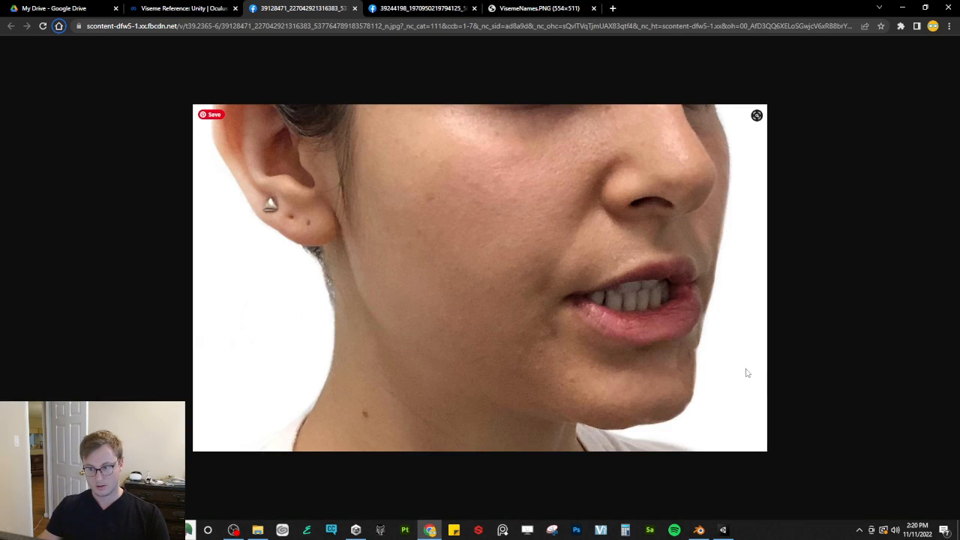
pyautogui.click(184, 9)
pyautogui.click(539, 9)
pyautogui.click(152, 8)
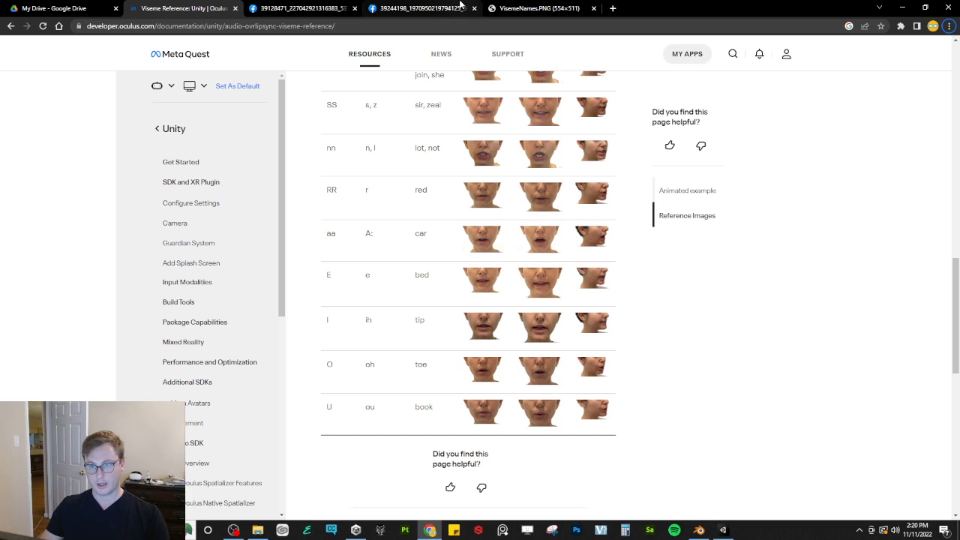
pyautogui.hotkey('alt', 'Tab')
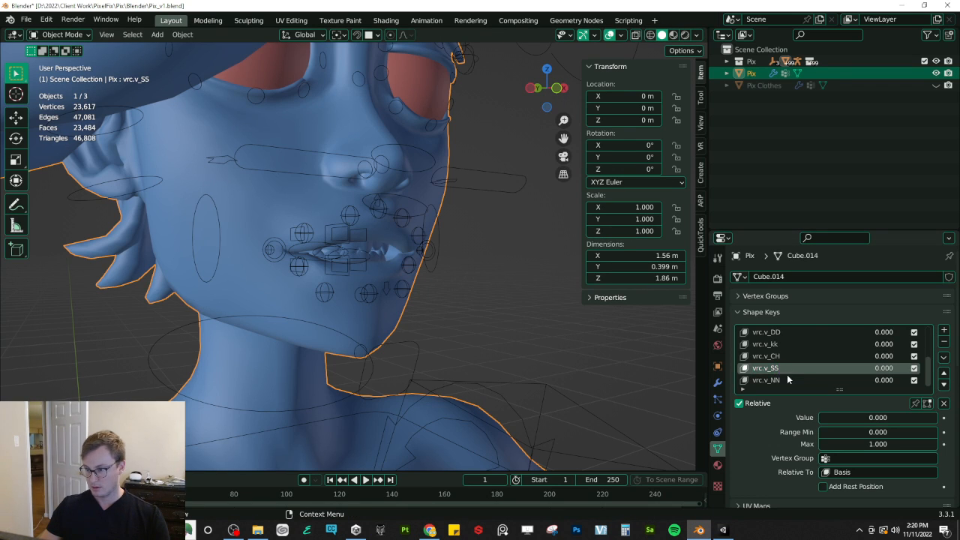
pyautogui.doubleClick(786, 378)
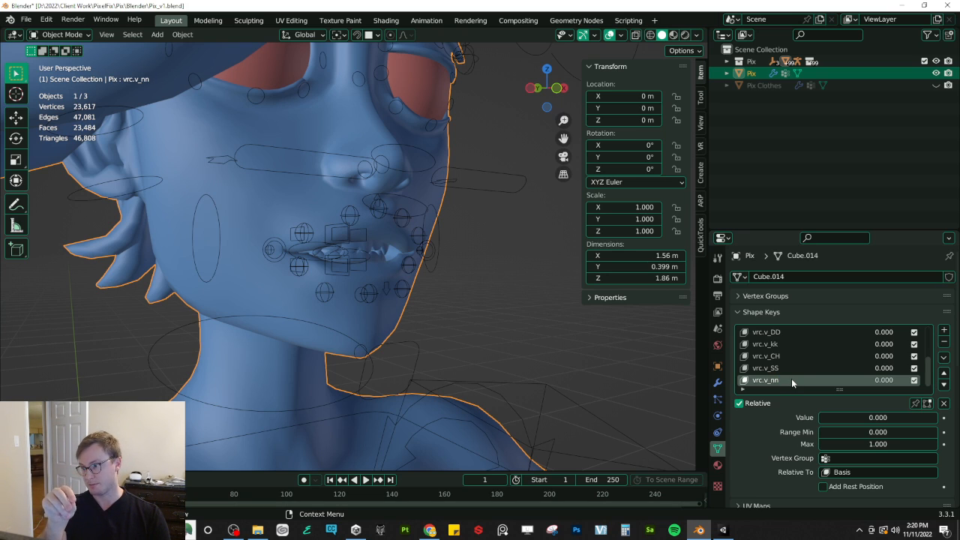
pyautogui.moveTo(457, 257); pyautogui.dragTo(403, 244, button='middle')
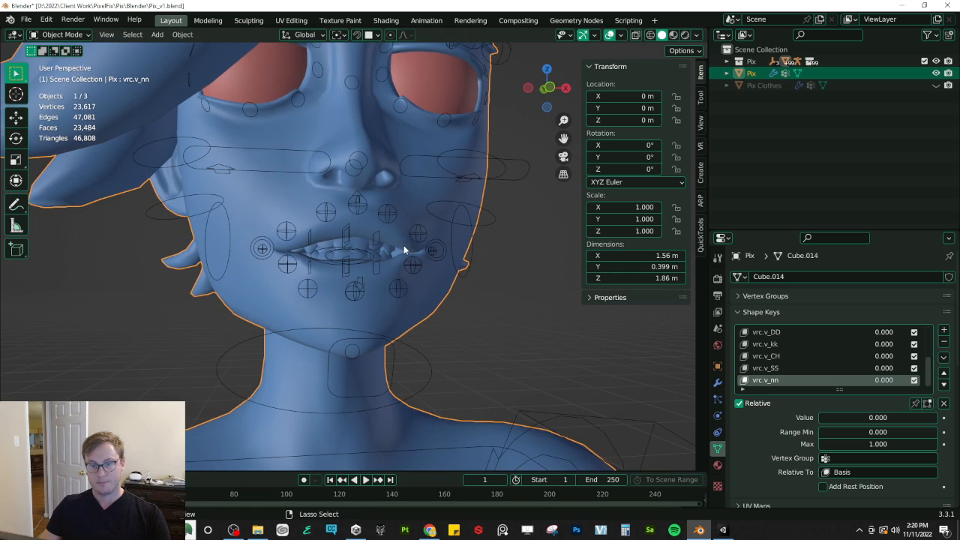
pyautogui.hotkey('ctrl', 's')
# Step: Switch to the browser and close the SS and nn photo tabs, keeping the Oculus viseme reference page open
pyautogui.hotkey('alt', 'Tab')
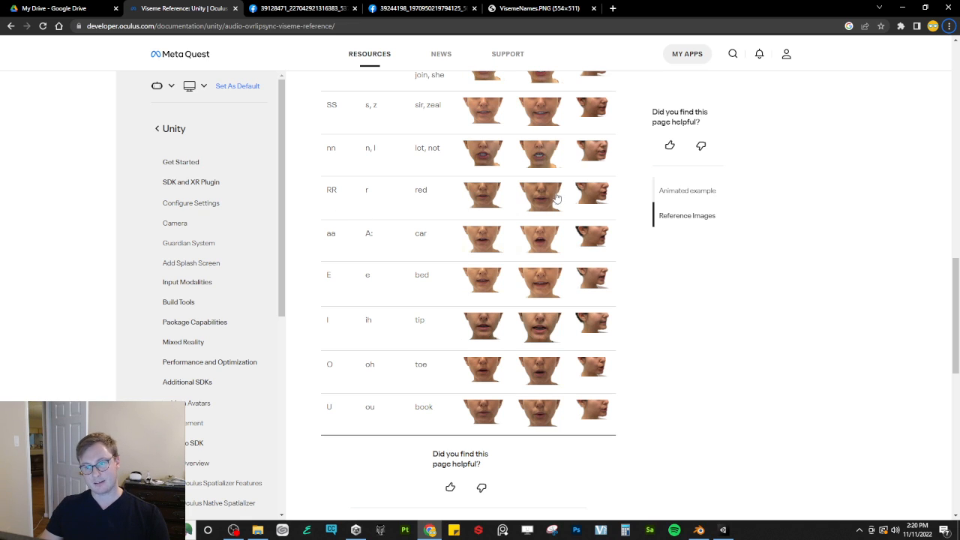
pyautogui.click(353, 9)
pyautogui.click(354, 8)
pyautogui.click(235, 8)
pyautogui.hotkey('ctrl', 'shift', 't')
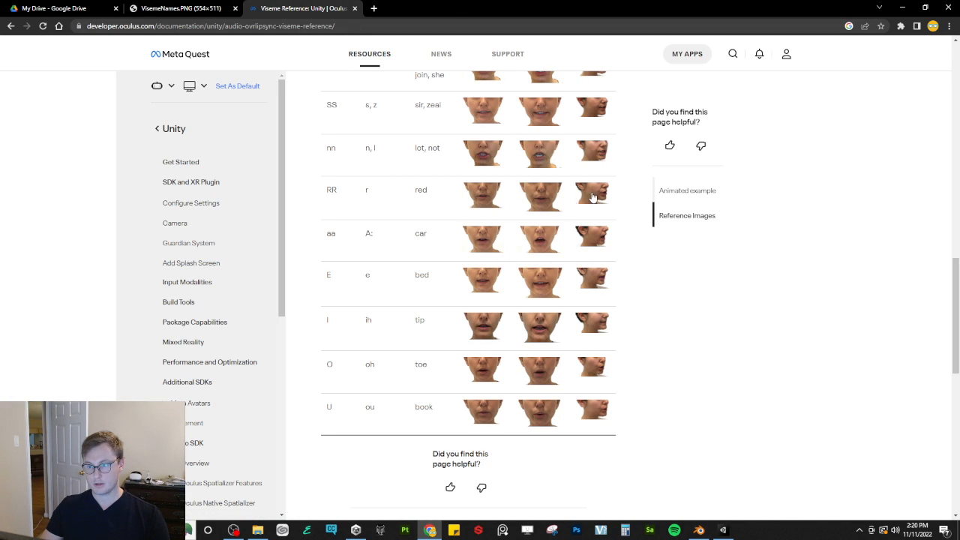
# Step: Open the RR viseme's profile photo, switch back to Blender and put Pix's rig in pose mode
pyautogui.click(592, 196)
pyautogui.hotkey('alt', 'Tab')
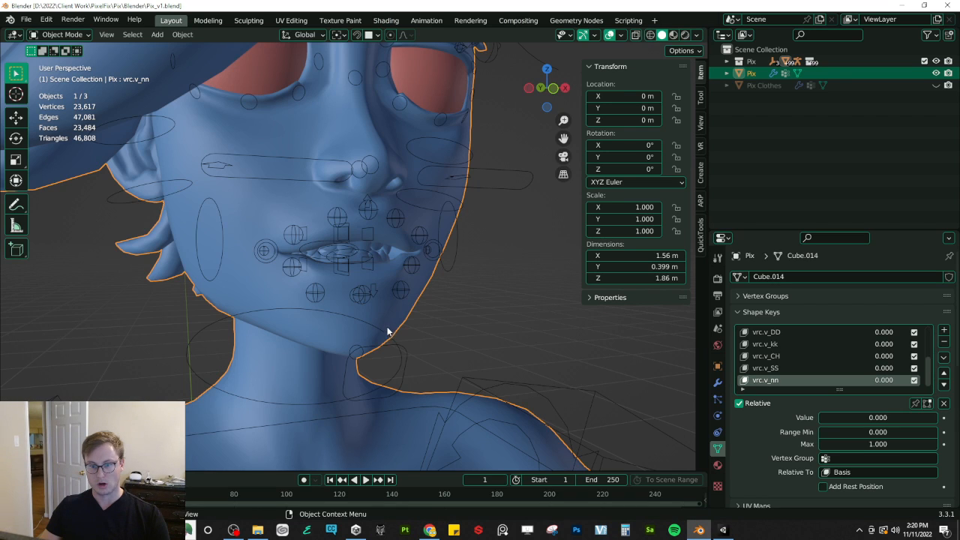
pyautogui.click(353, 300)
pyautogui.hotkey('ctrl', 'Tab')
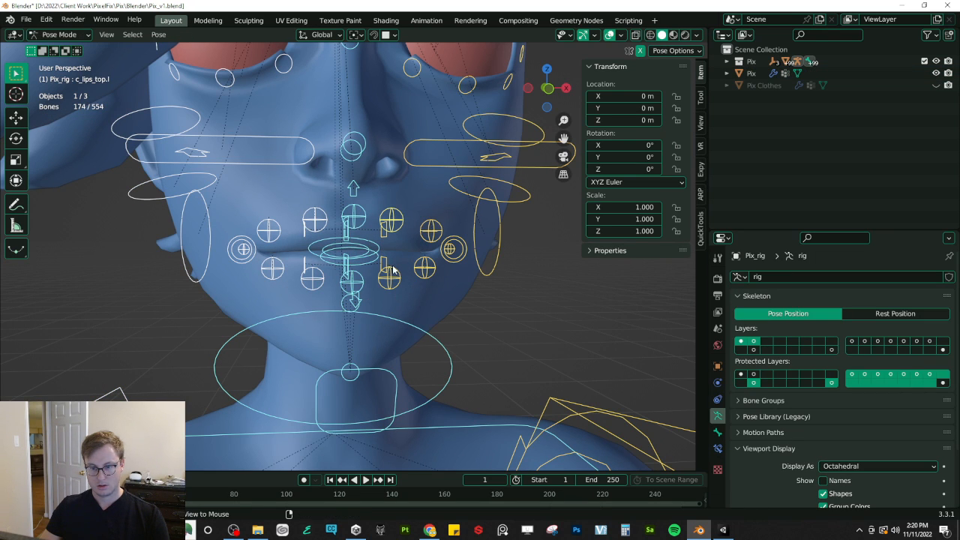
pyautogui.hotkey('alt', 'Tab')
pyautogui.hotkey('alt', 'Tab')
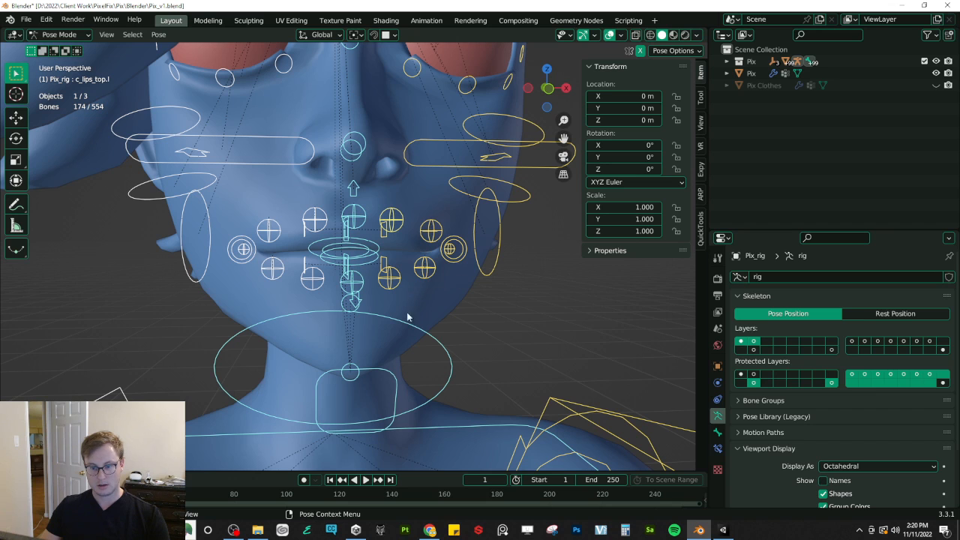
# Step: Open the jaw slightly to match the RR photo, bringing the jawbone control's Z location to about 0.0017 m
pyautogui.click(391, 376)
pyautogui.press('g')
pyautogui.moveTo(410, 347); pyautogui.dragTo(413, 212, button='middle')
pyautogui.press('z')
pyautogui.click(441, 323)
pyautogui.press('g')
pyautogui.press('y')
pyautogui.rightClick(474, 297)
pyautogui.scroll(3, 461, 300)
pyautogui.hotkey('alt', 'Tab')
pyautogui.hotkey('alt', 'Tab')
# Step: Lower the centre and left upper lip controls about 0.002 m along Z
pyautogui.click(410, 205)
pyautogui.keyDown('shift'); pyautogui.click(415, 212); pyautogui.keyUp('shift')
pyautogui.press('g')
pyautogui.press('z')
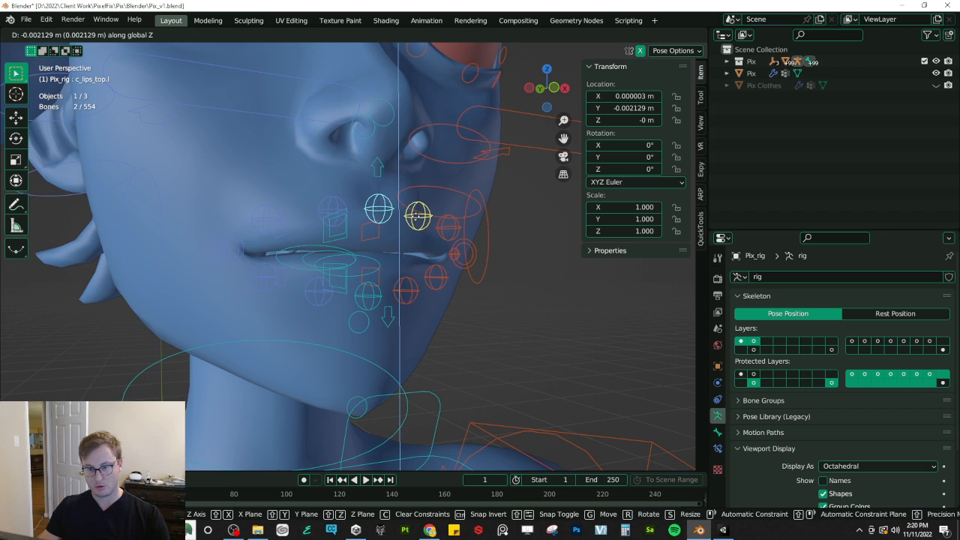
pyautogui.click(418, 216)
# Step: Pull the centre and left lower lip controls down along Z and about 0.003 m forward along Y
pyautogui.click(409, 291)
pyautogui.moveTo(410, 291); pyautogui.dragTo(311, 295, button='middle')
pyautogui.press('g')
pyautogui.press('z')
pyautogui.click(467, 317)
pyautogui.press('g')
pyautogui.press('y')
pyautogui.click(479, 323)
pyautogui.hotkey('alt', 'Tab')
pyautogui.hotkey('alt', 'Tab')
pyautogui.press('g')
pyautogui.press('z')
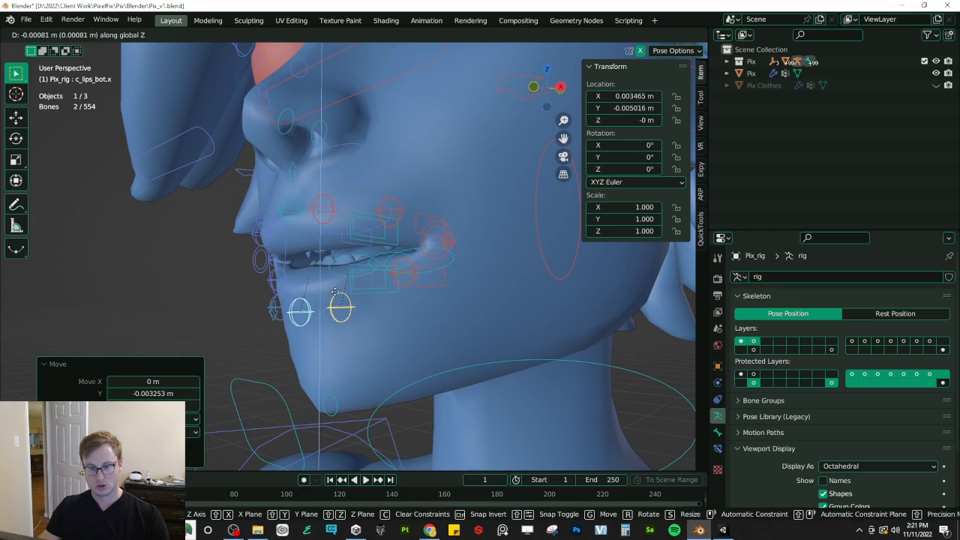
pyautogui.click(336, 301)
# Step: Shift the left lower lip control along X, adjust it freely and compare the lips with the RR photo
pyautogui.click(348, 321)
pyautogui.press('g')
pyautogui.press('x')
pyautogui.click(359, 318)
pyautogui.moveTo(359, 318)
pyautogui.mouseDown(button='middle')
pyautogui.moveTo(479, 318)
pyautogui.moveTo(489, 328)
pyautogui.moveTo(366, 305)
pyautogui.mouseUp(button='middle')
pyautogui.press('g')
pyautogui.click(482, 323)
pyautogui.hotkey('alt', 'Tab')
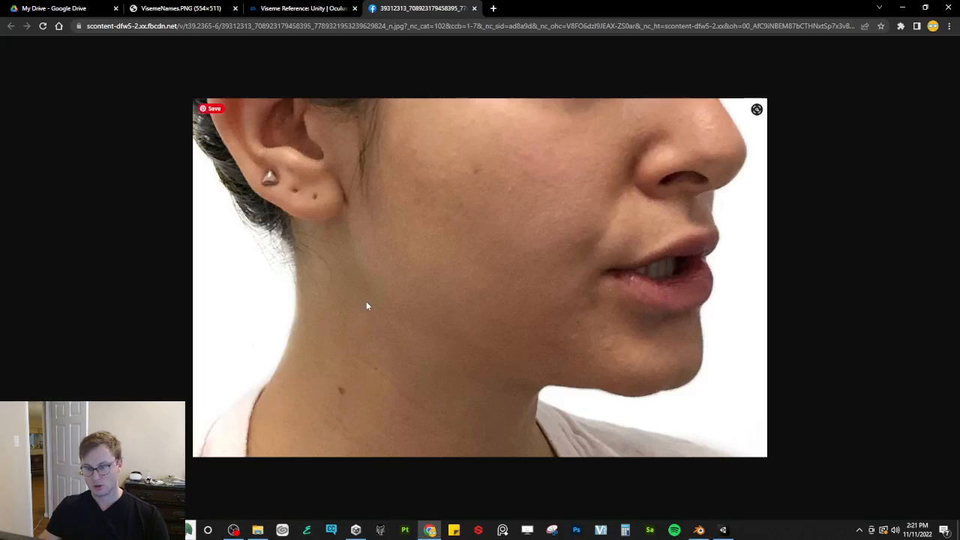
pyautogui.hotkey('alt', 'Tab')
# Step: Reposition the outer left lower lip control c_lips_bot_01.l along Z and freely to shape the lip's outer edge
pyautogui.press('g')
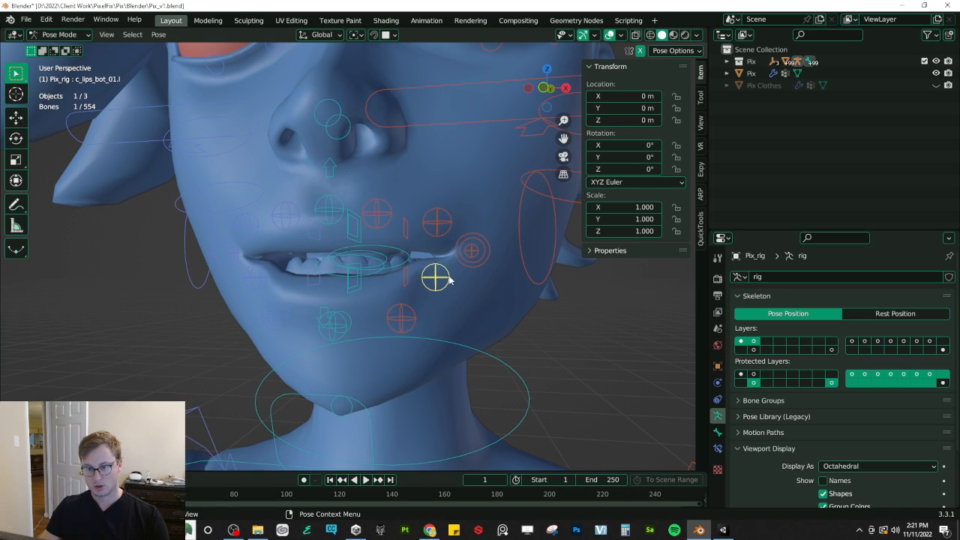
pyautogui.rightClick(457, 287)
pyautogui.moveTo(456, 287)
pyautogui.mouseDown(button='middle')
pyautogui.moveTo(438, 285)
pyautogui.moveTo(550, 282)
pyautogui.moveTo(375, 287)
pyautogui.moveTo(451, 285)
pyautogui.mouseUp(button='middle')
pyautogui.press('g')
pyautogui.press('z')
pyautogui.click(435, 295)
pyautogui.press('g')
pyautogui.click(437, 291)
# Step: Move the left mouth corner control c_lips_smile.l inward and check it against the RR photo
pyautogui.click(410, 265)
pyautogui.press('g')
pyautogui.click(428, 263)
pyautogui.hotkey('alt', 'Tab')
pyautogui.hotkey('alt', 'Tab')
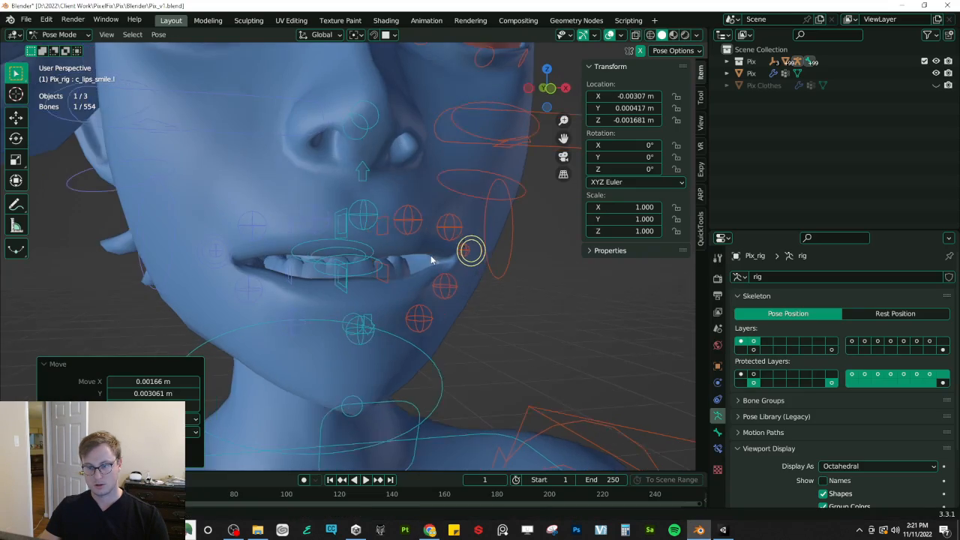
# Step: Move the outer left upper lip control c_lips_top_01.l down toward the mouth corner
pyautogui.click(447, 226)
pyautogui.press('g')
pyautogui.click(443, 248)
pyautogui.moveTo(442, 248); pyautogui.dragTo(488, 263, button='middle')
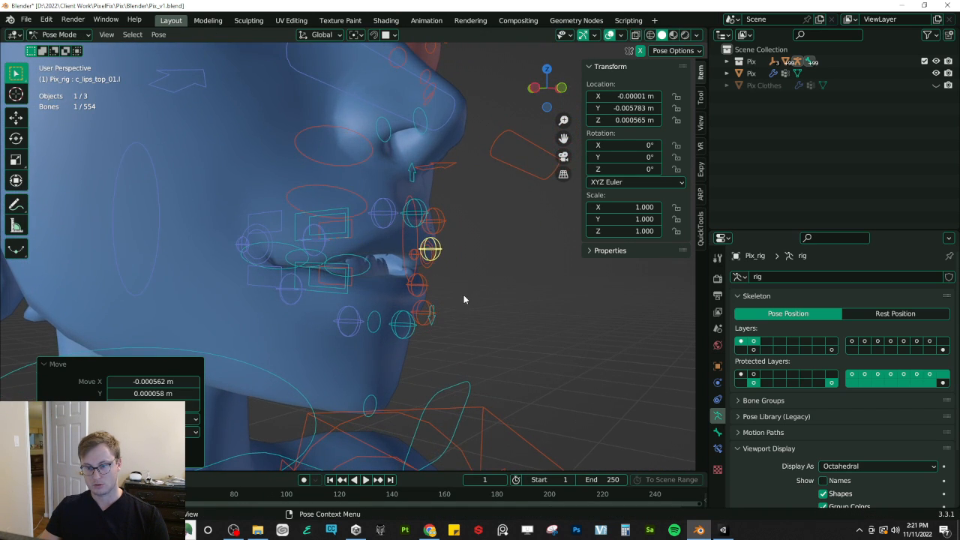
# Step: Push the outer left upper and lower lip controls together about 0.0034 m back along Y
pyautogui.moveTo(463, 294); pyautogui.dragTo(442, 330, button='middle')
pyautogui.keyDown('shift'); pyautogui.click(420, 309); pyautogui.keyUp('shift')
pyautogui.press('g')
pyautogui.click(442, 313)
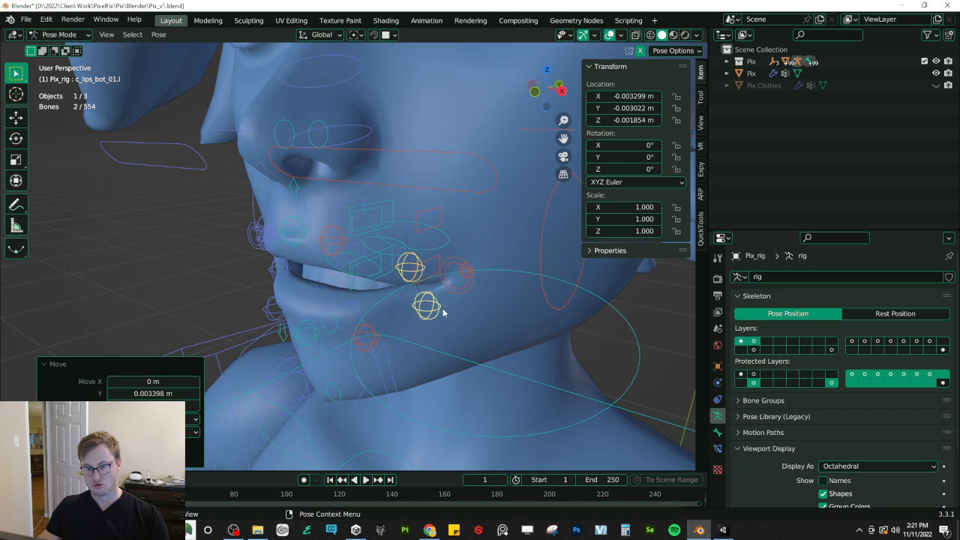
pyautogui.moveTo(384, 312); pyautogui.dragTo(352, 307, button='middle')
# Step: Compare with the RR photo and fine-tune the jawbone control along Z to about 0.0012 m
pyautogui.hotkey('alt', 'Tab')
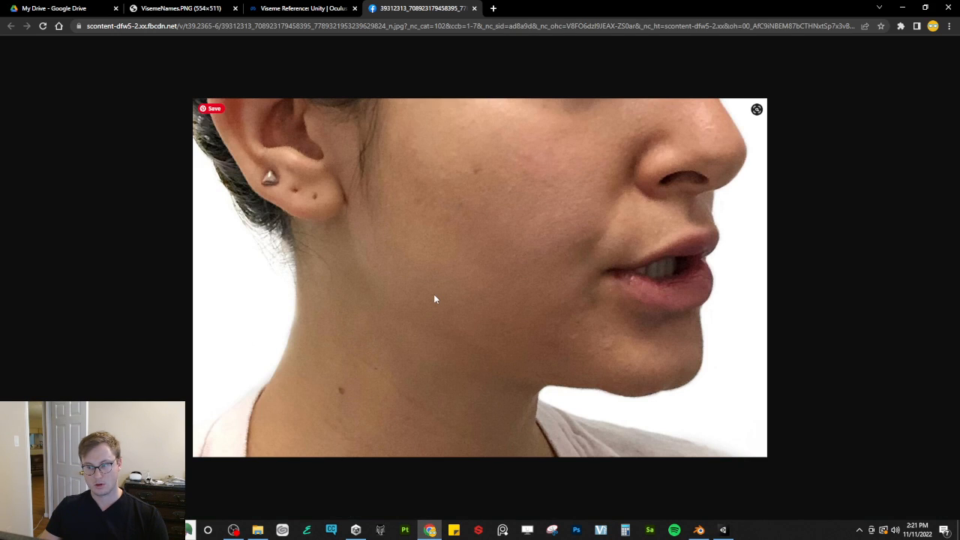
pyautogui.hotkey('alt', 'Tab')
pyautogui.click(452, 391)
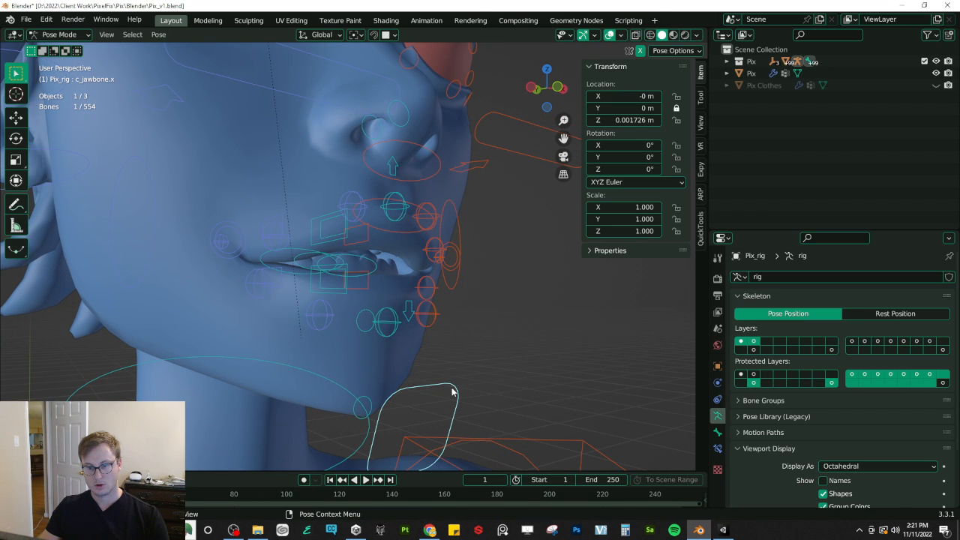
pyautogui.press('g')
pyautogui.press('z')
pyautogui.click(452, 384)
pyautogui.moveTo(443, 334); pyautogui.dragTo(343, 324, button='middle')
pyautogui.press('g')
pyautogui.press('z')
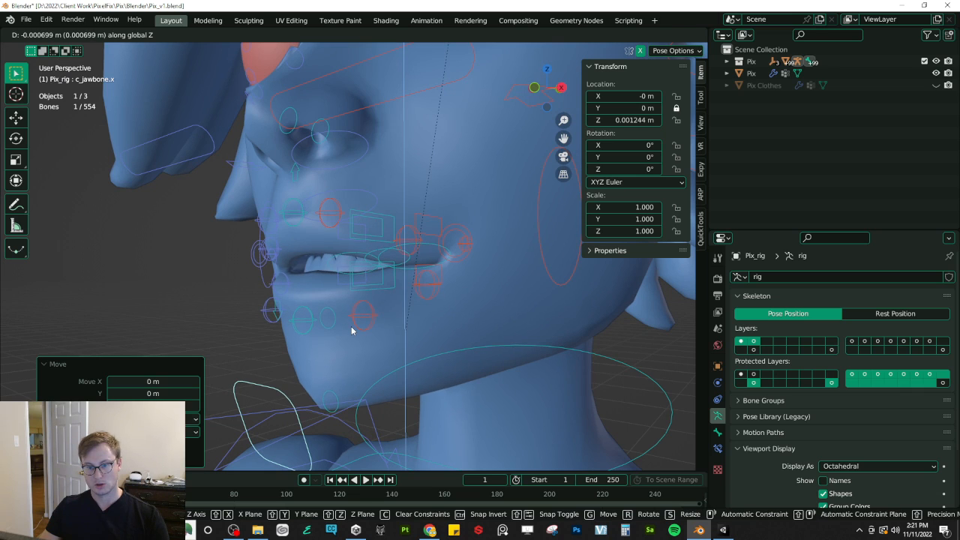
pyautogui.click(351, 328)
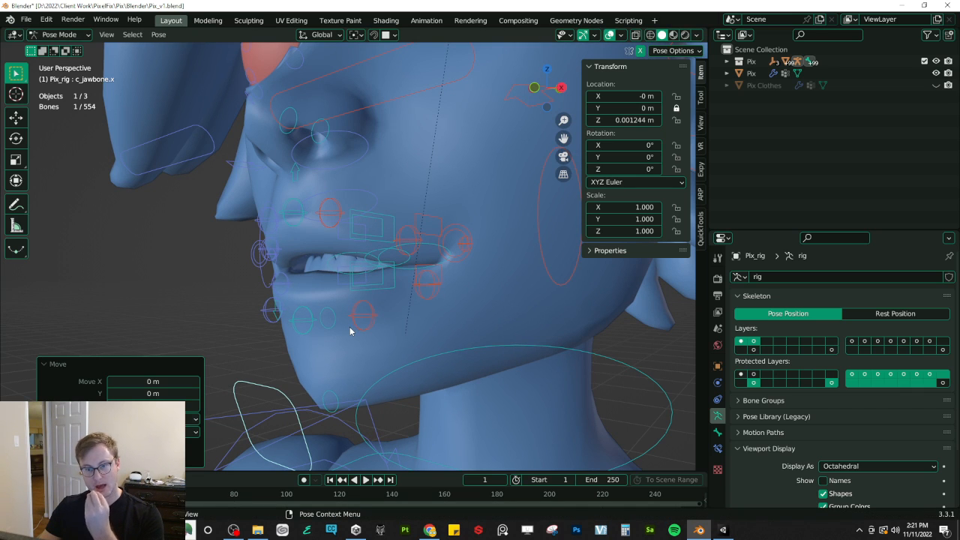
# Step: Check the RR photo, select the Pix mesh in object mode and save its Armature deformation as a shape key
pyautogui.hotkey('alt', 'Tab')
pyautogui.hotkey('alt', 'Tab')
pyautogui.hotkey('ctrl', 'Tab')
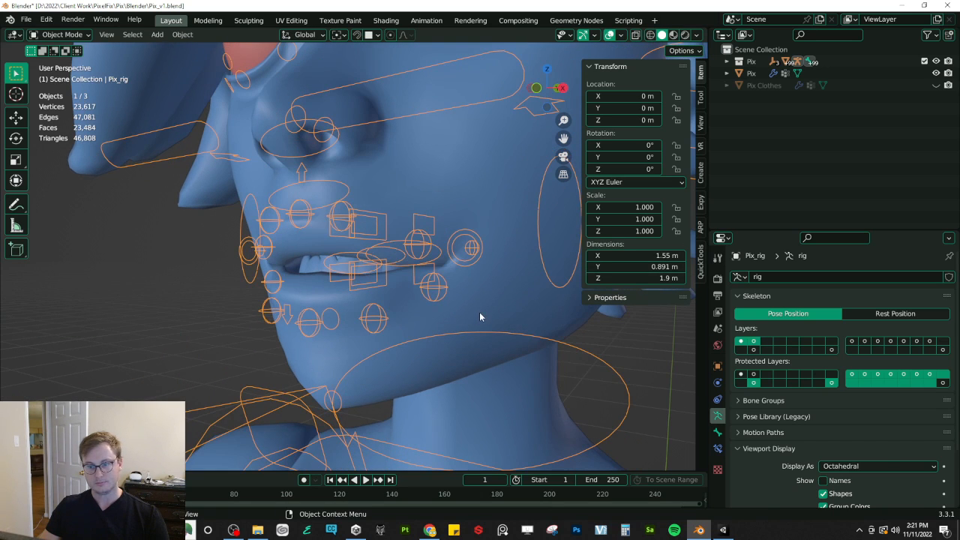
pyautogui.click(480, 317)
pyautogui.click(717, 382)
pyautogui.click(920, 297)
pyautogui.click(906, 332)
pyautogui.click(717, 448)
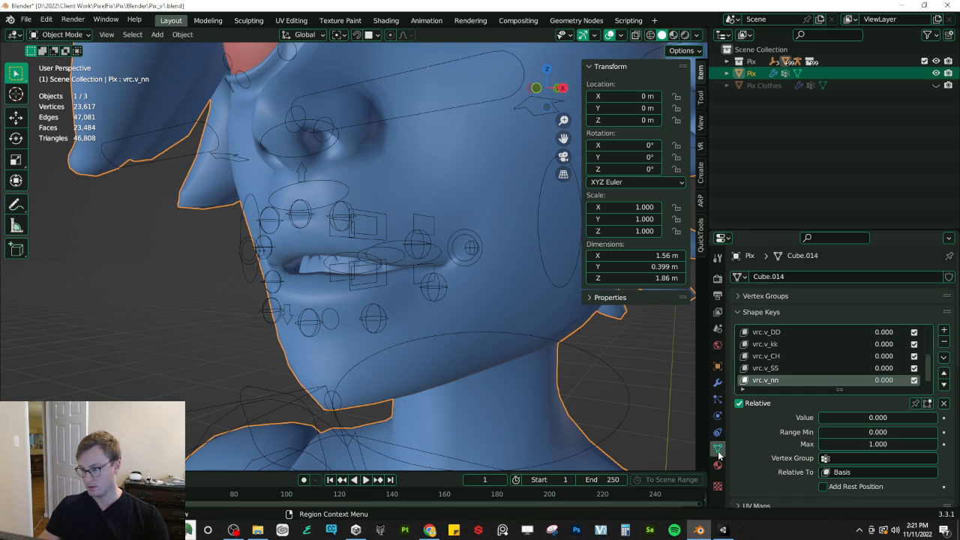
# Step: Check the viseme's spelling in the Oculus reference table and rename the newest shape key as vrc.v_RR
pyautogui.doubleClick(786, 380)
pyautogui.write('vrc.v_rr')
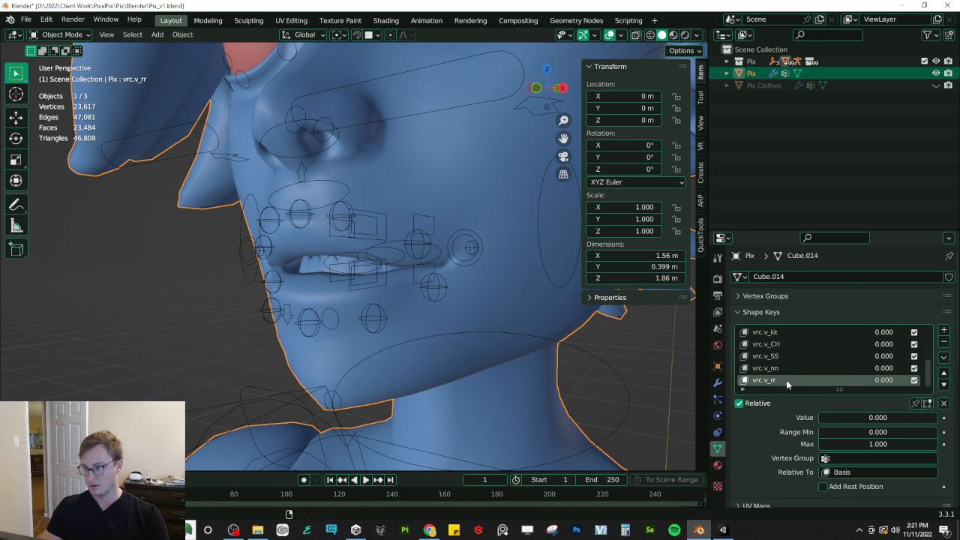
pyautogui.hotkey('alt', 'Tab')
pyautogui.hotkey('ctrl', 'shift', 'Tab')
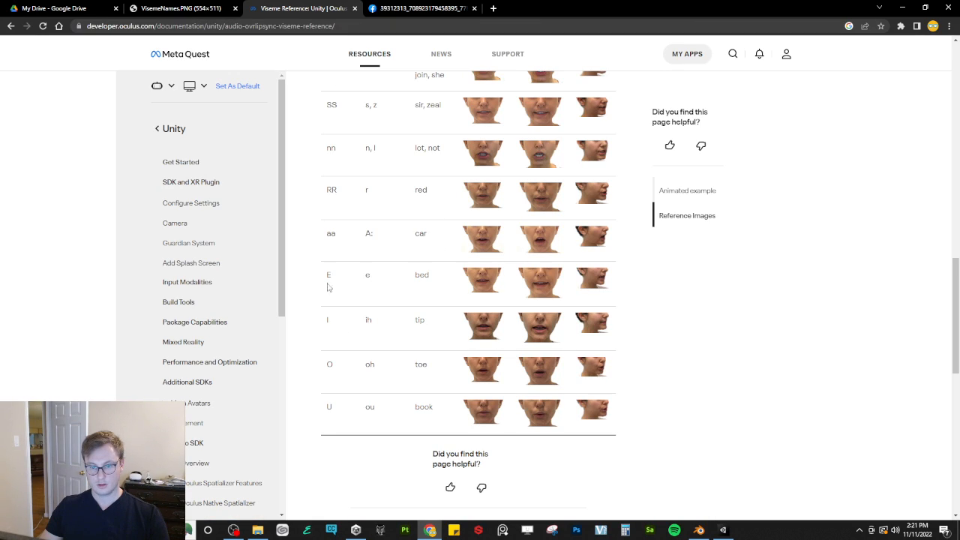
pyautogui.hotkey('alt', 'Tab')
pyautogui.doubleClick(784, 379)
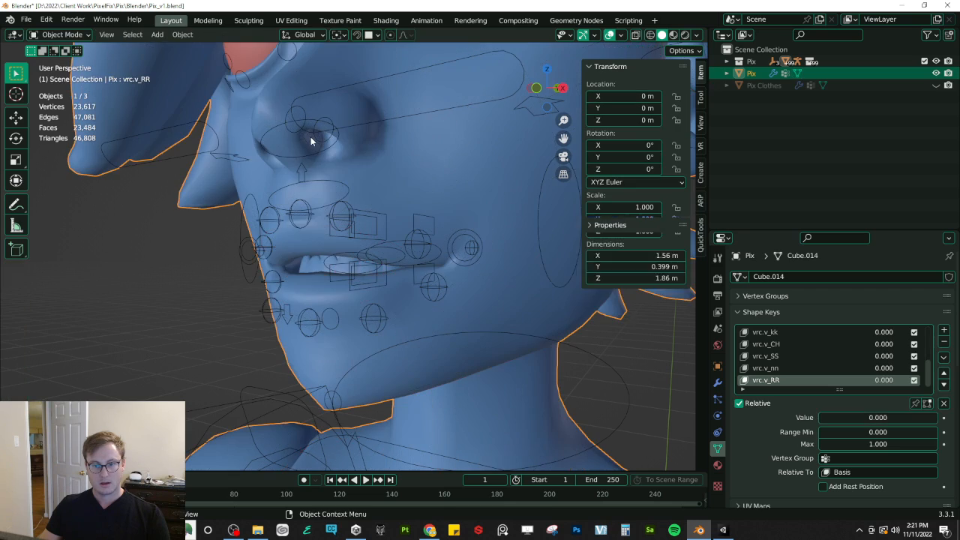
# Step: Open the aa viseme's profile photo and return Pix's rig to pose mode in Blender
pyautogui.hotkey('alt', 'Tab')
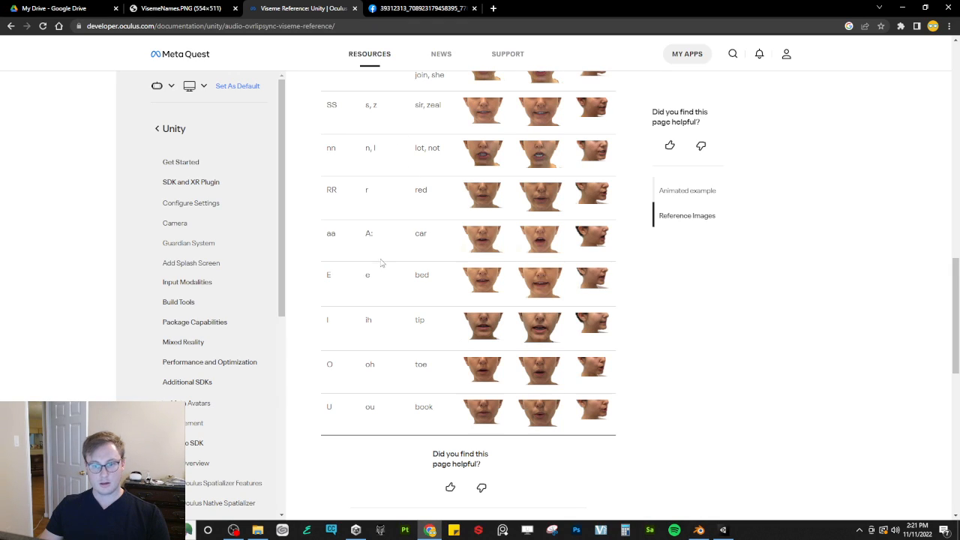
pyautogui.click(591, 237)
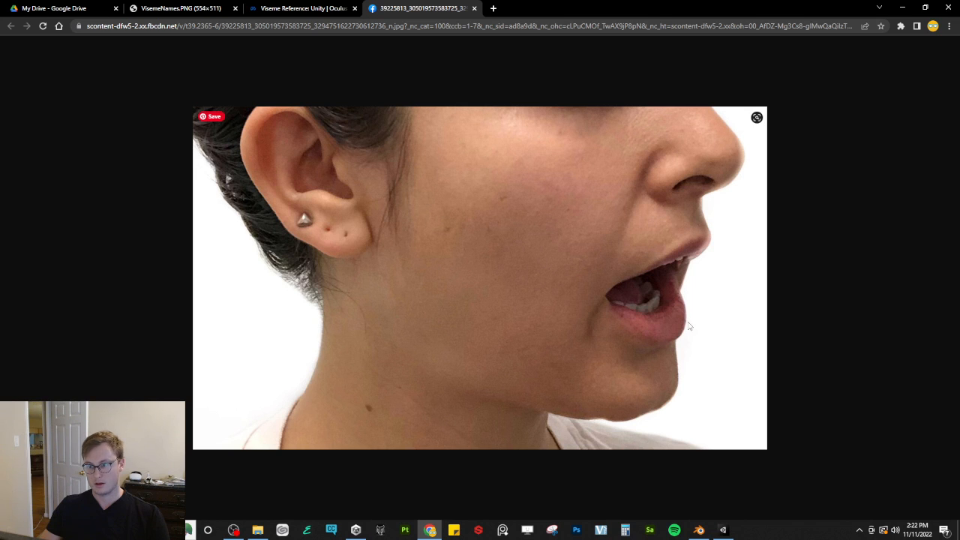
pyautogui.hotkey('alt', 'Tab')
pyautogui.click(324, 309)
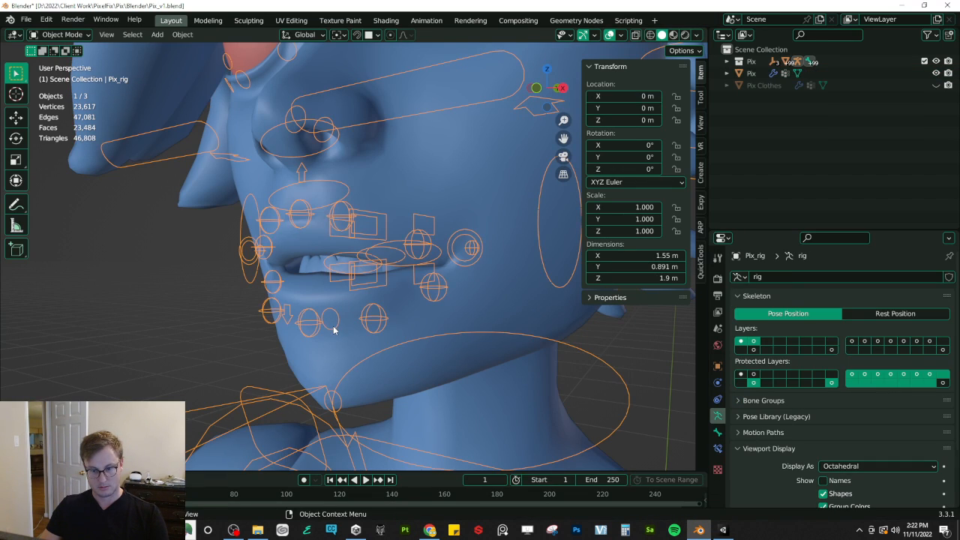
pyautogui.hotkey('ctrl', 'Tab')
# Step: Open the jaw wide for the aa pose, bringing the jawbone control's Z location to about 0.0123 m
pyautogui.moveTo(338, 301); pyautogui.dragTo(293, 343, button='middle')
pyautogui.click(294, 344)
pyautogui.press('g')
pyautogui.press('z')
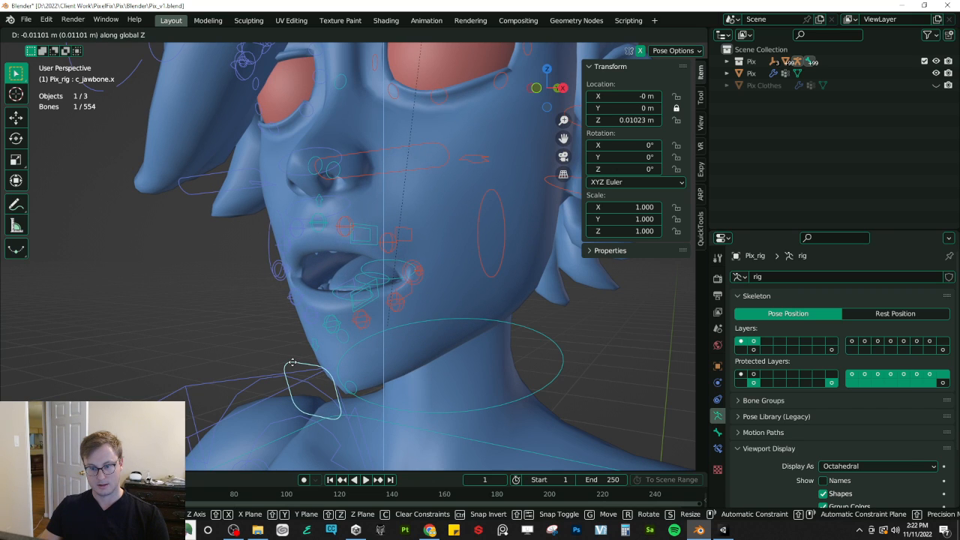
pyautogui.click(293, 367)
pyautogui.moveTo(340, 334); pyautogui.dragTo(350, 332, button='middle')
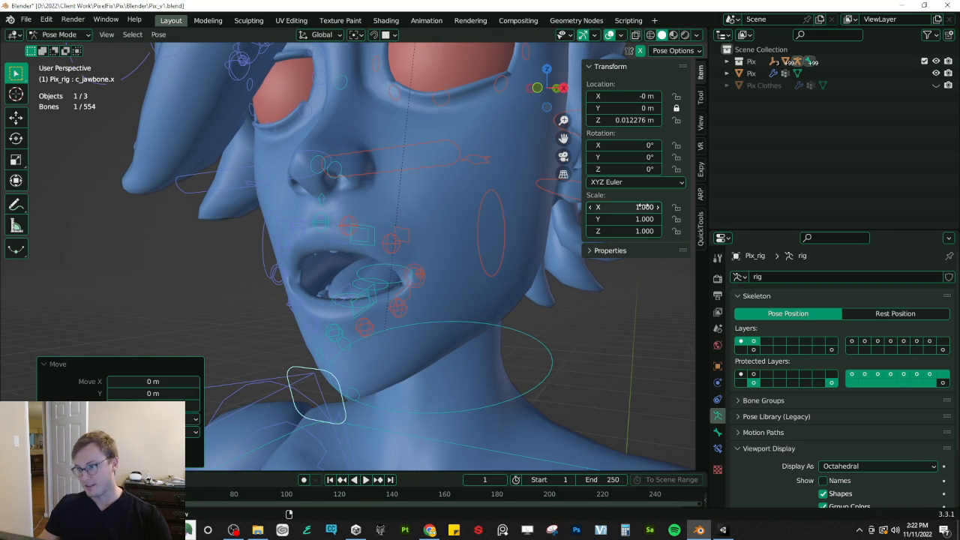
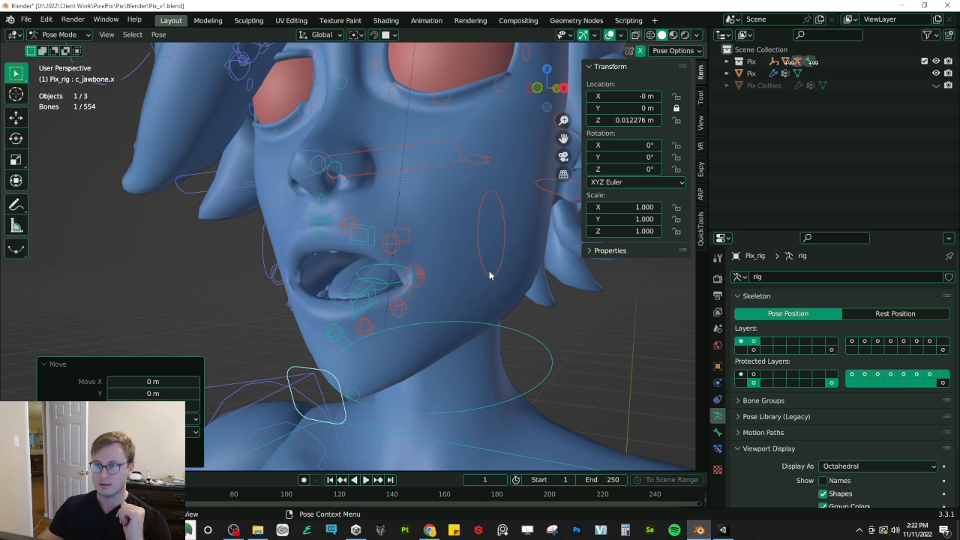
# Step: Try the jawbone control's lips_stretch property at 0.000 and settle on 2.400
pyautogui.click(699, 109)
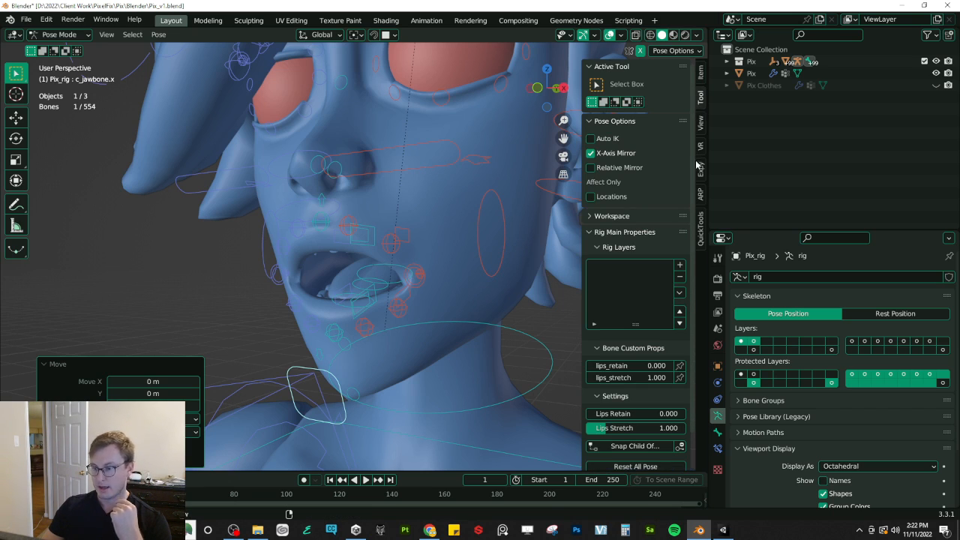
pyautogui.moveTo(637, 377); pyautogui.dragTo(591, 378)
pyautogui.click(623, 375)
pyautogui.moveTo(347, 344); pyautogui.dragTo(368, 305, button='middle')
pyautogui.press('g')
pyautogui.press('Escape')
pyautogui.moveTo(646, 380); pyautogui.dragTo(479, 380)
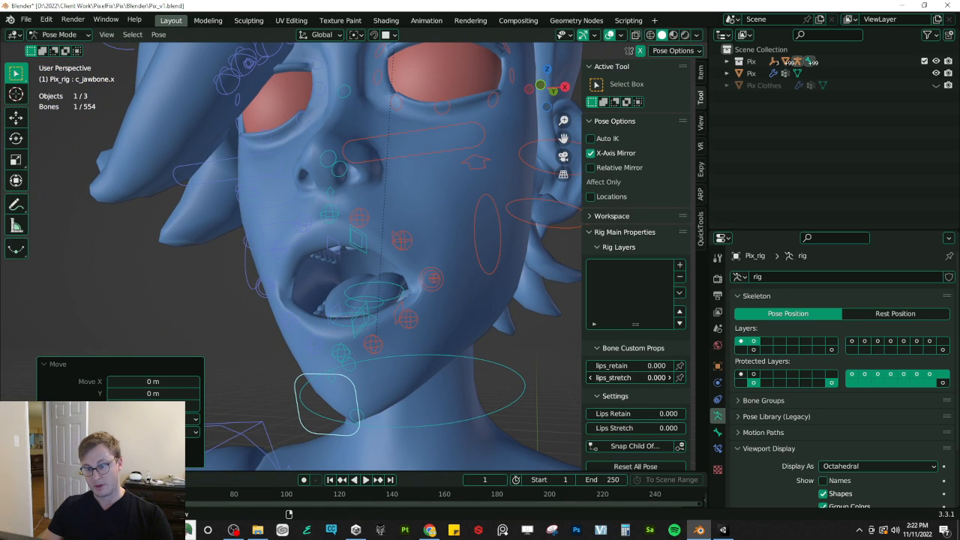
pyautogui.moveTo(480, 379); pyautogui.dragTo(619, 379)
pyautogui.moveTo(414, 303); pyautogui.dragTo(419, 314, button='middle')
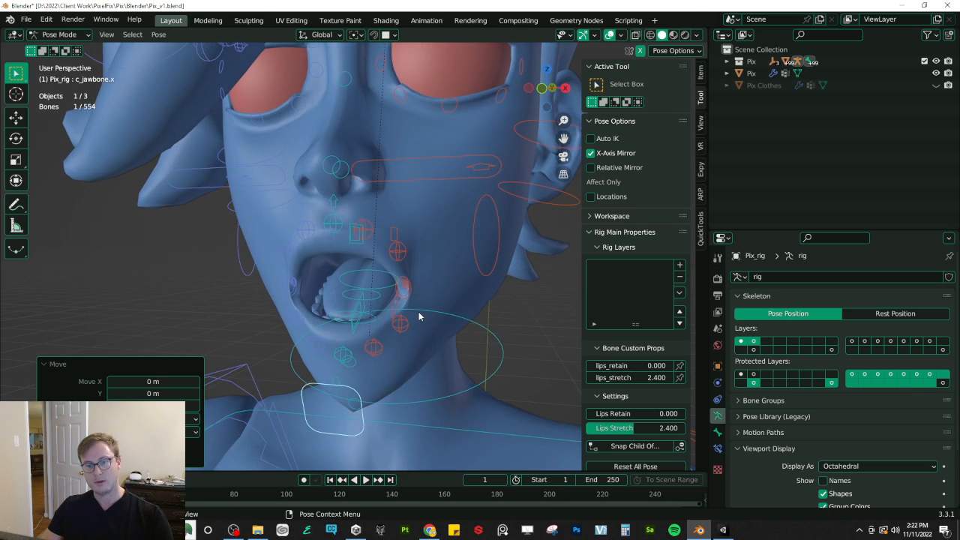
pyautogui.moveTo(623, 366)
pyautogui.mouseDown()
pyautogui.moveTo(634, 365)
pyautogui.moveTo(619, 370)
pyautogui.mouseUp()
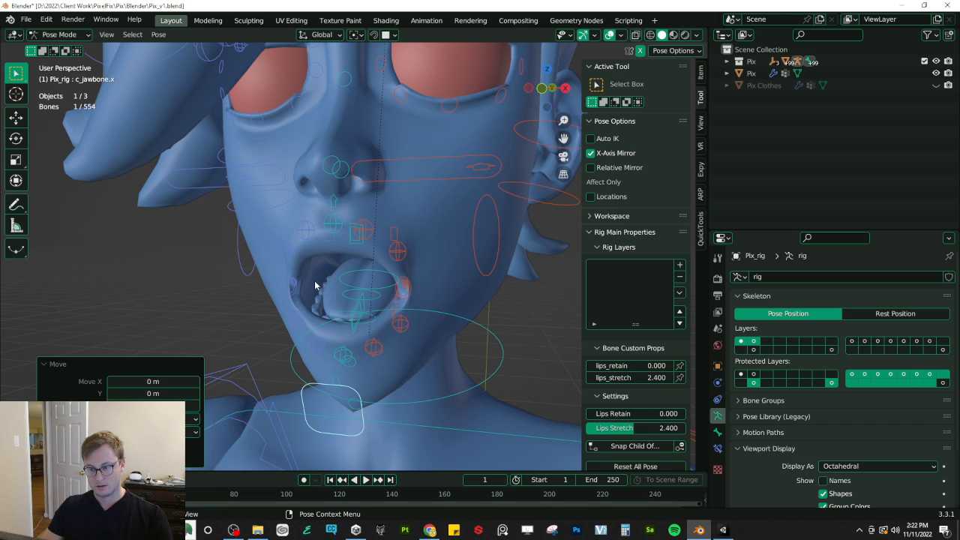
# Step: Examine the open mouth from several angles and compare it with the aa profile photo
pyautogui.moveTo(316, 287); pyautogui.dragTo(543, 373, button='middle')
pyautogui.moveTo(314, 317); pyautogui.dragTo(374, 280, button='middle')
pyautogui.scroll(2, 375, 280)
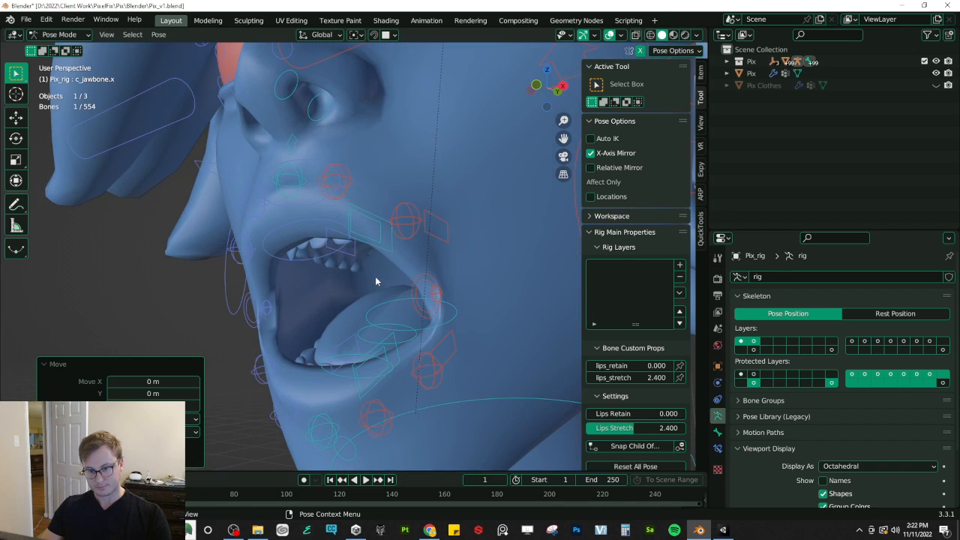
pyautogui.hotkey('ctrl', 'Tab')
pyautogui.moveTo(414, 345); pyautogui.dragTo(452, 315, button='middle')
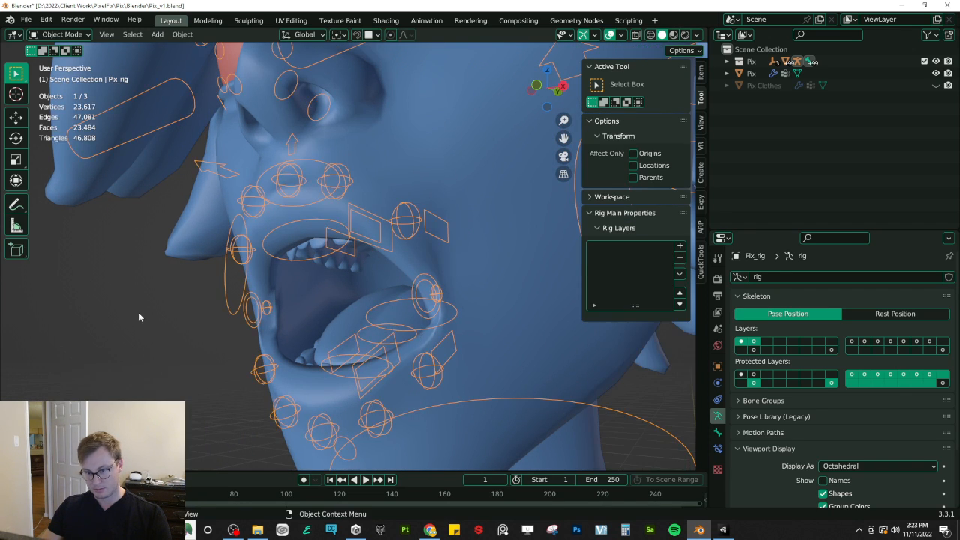
pyautogui.scroll(-5, 481, 299)
pyautogui.hotkey('alt', 'Tab')
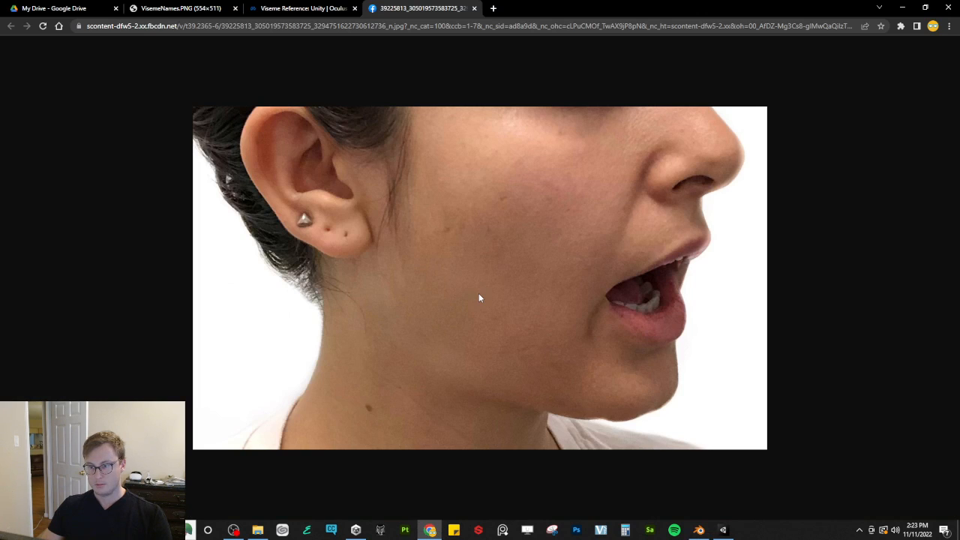
pyautogui.hotkey('alt', 'Tab')
pyautogui.scroll(5, 396, 275)
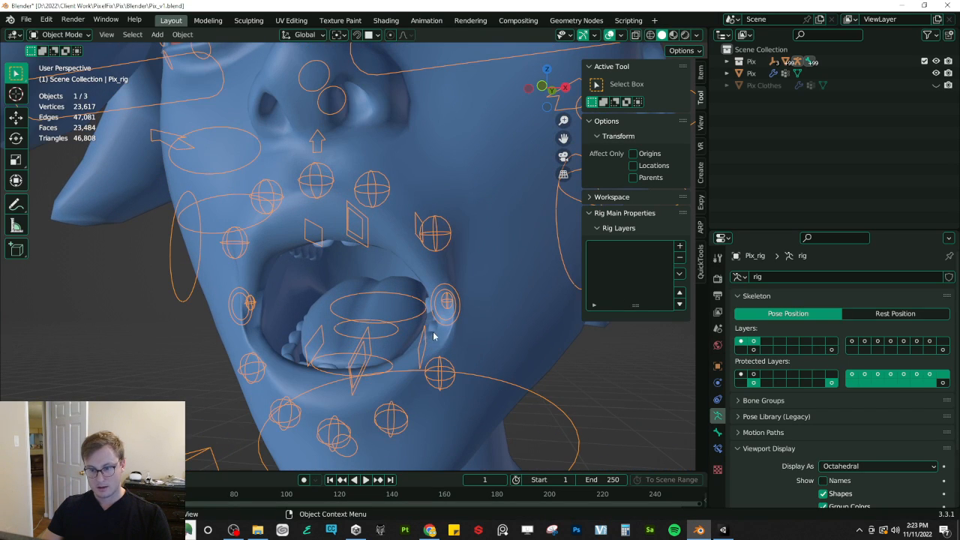
# Step: In pose mode, move the left mouth corner control up and outward and nudge c_lips_bot_01.l to match
pyautogui.hotkey('ctrl', 'Tab')
pyautogui.moveTo(457, 307); pyautogui.dragTo(469, 289)
pyautogui.click(453, 362)
pyautogui.press('g')
pyautogui.click(447, 357)
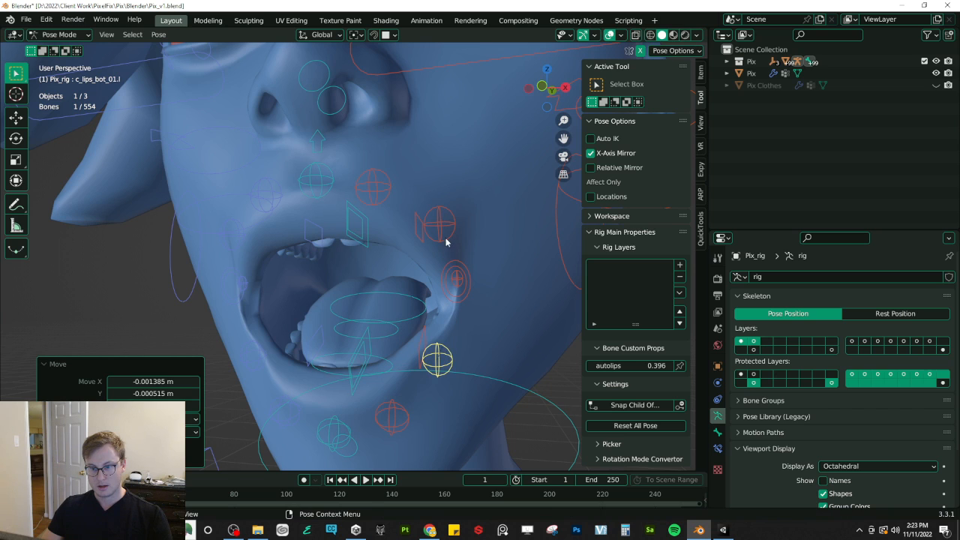
# Step: Nudge the outer left upper lip control c_lips_top_01.l slightly to smooth the open mouth's upper corner
pyautogui.click(449, 231)
pyautogui.press('g')
pyautogui.click(446, 234)
pyautogui.moveTo(439, 253); pyautogui.dragTo(470, 244, button='middle')
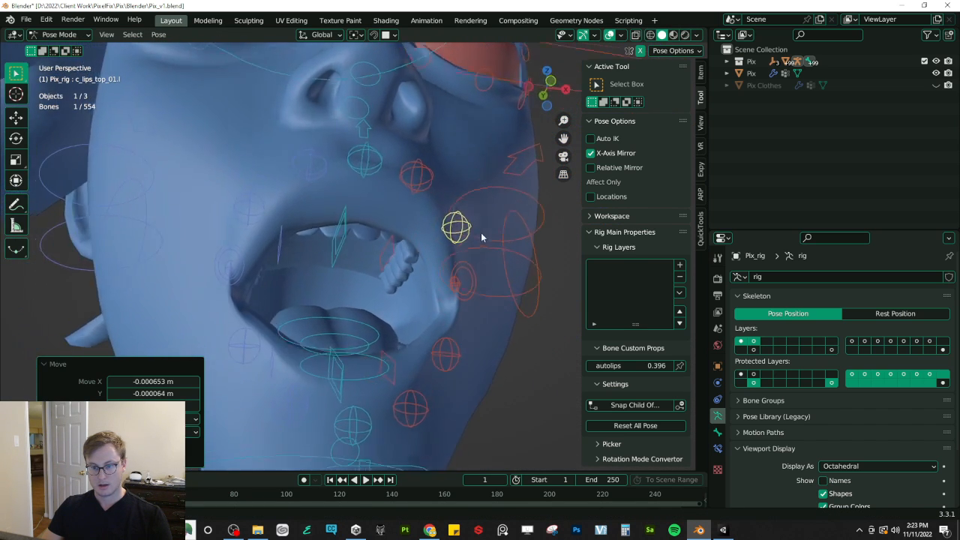
# Step: Compare the open mouth with the aa reference photo and move the chin control c_chin_01.x along Y
pyautogui.hotkey('alt', 'Tab')
pyautogui.hotkey('alt', 'Tab')
pyautogui.moveTo(450, 315); pyautogui.dragTo(378, 421, button='middle')
pyautogui.scroll(1, 363, 428)
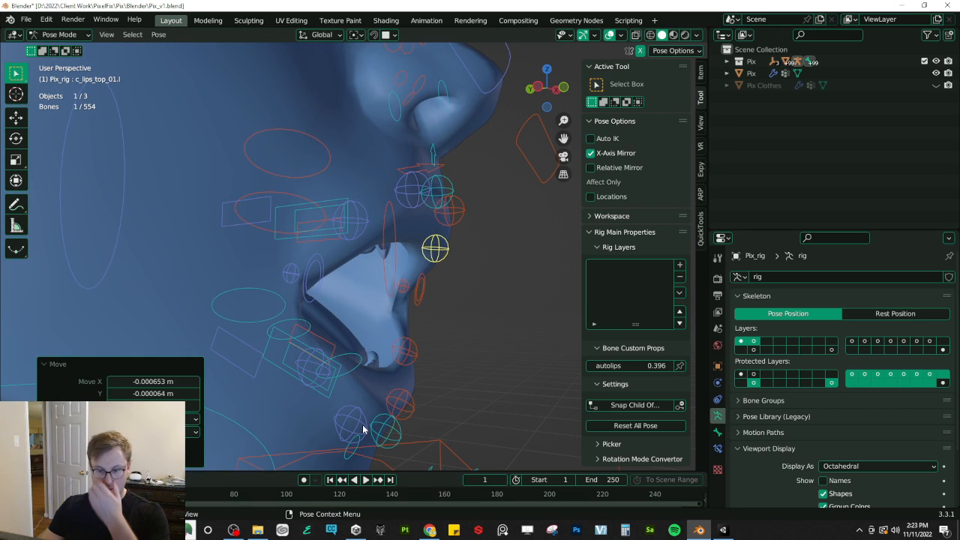
pyautogui.click(347, 449)
pyautogui.keyDown('shift'); pyautogui.moveTo(347, 449); pyautogui.dragTo(426, 366, button='middle'); pyautogui.keyUp('shift')
pyautogui.press('g')
pyautogui.press('y')
pyautogui.click(353, 366)
# Step: In object mode, select the Pix mesh and save its Armature modifier deformation as a shape key, keeping the modifier
pyautogui.scroll(-3, 435, 331)
pyautogui.hotkey('ctrl', 'Tab')
pyautogui.moveTo(405, 322); pyautogui.dragTo(335, 315, button='middle')
pyautogui.scroll(2, 335, 315)
pyautogui.click(264, 277)
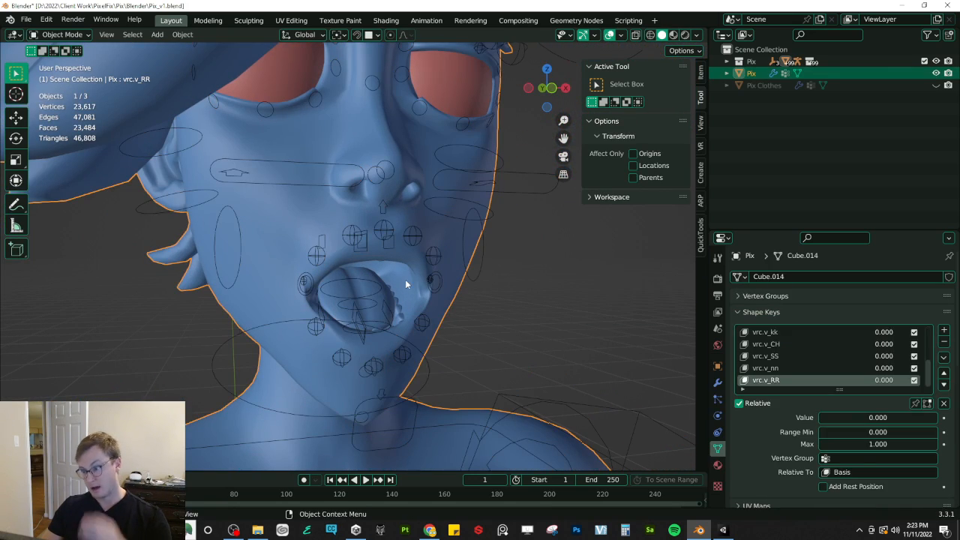
pyautogui.click(717, 383)
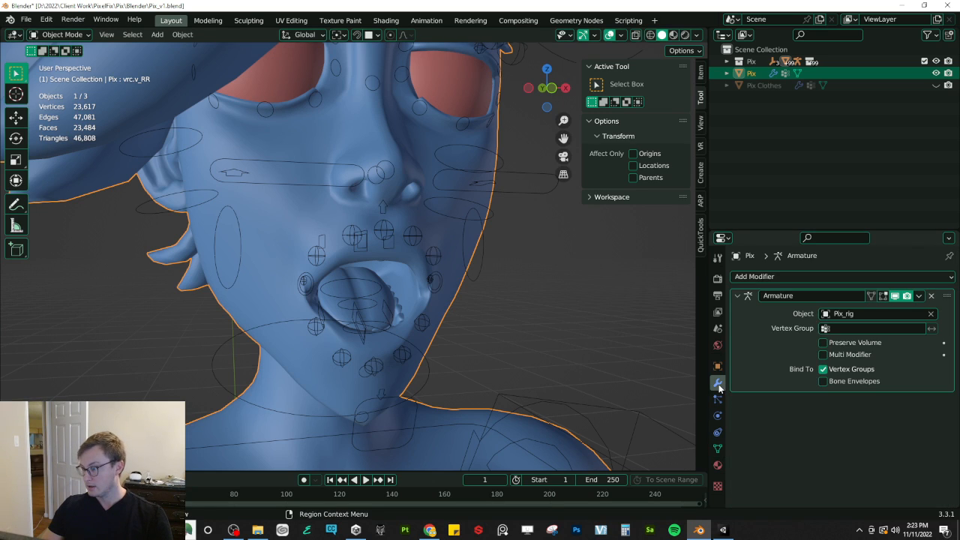
pyautogui.click(919, 296)
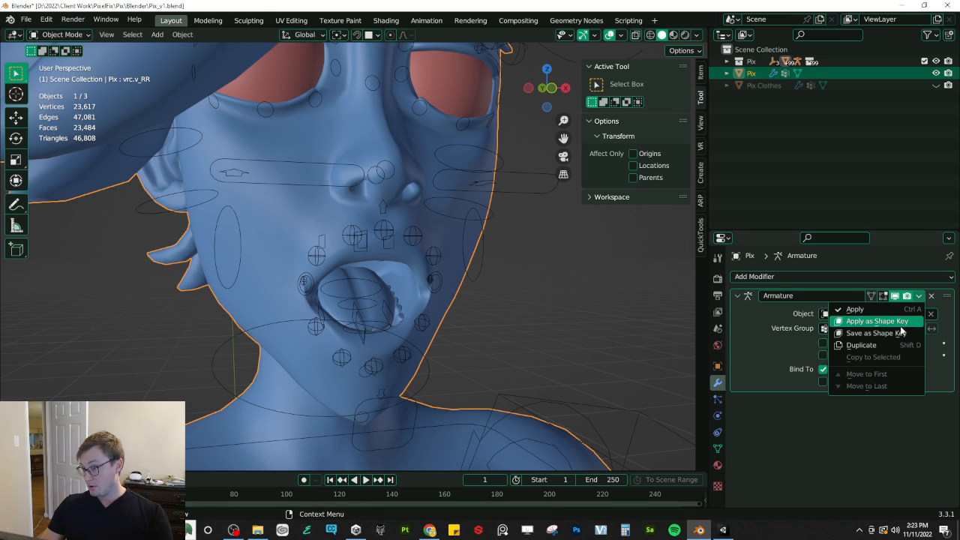
pyautogui.click(898, 334)
# Step: Rename the new Armature shape key as vrc.v_aa
pyautogui.click(717, 447)
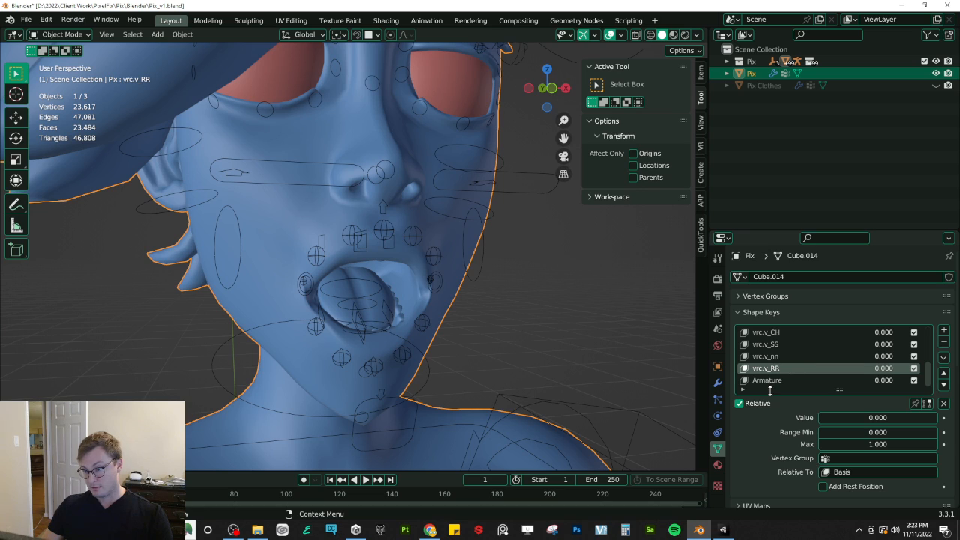
pyautogui.doubleClick(769, 380)
pyautogui.write('vrc.v_aa')
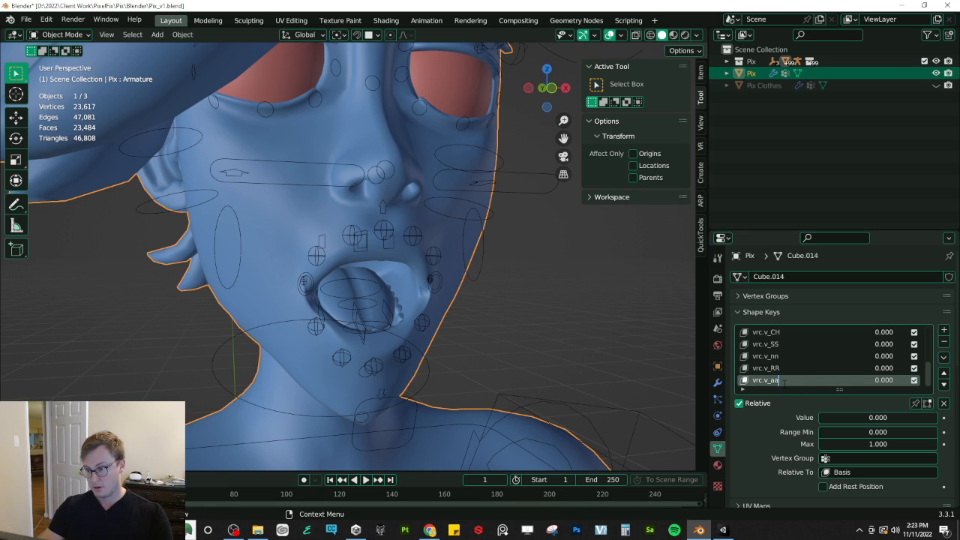
# Step: In the browser, close the aa photo, open the profile reference photo for viseme E, and return to Blender
pyautogui.hotkey('alt', 'Tab')
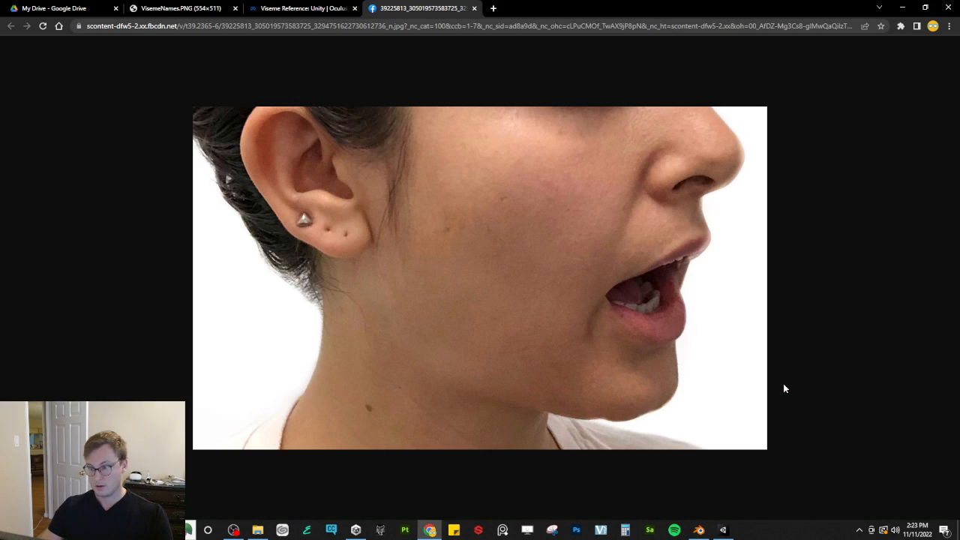
pyautogui.click(474, 8)
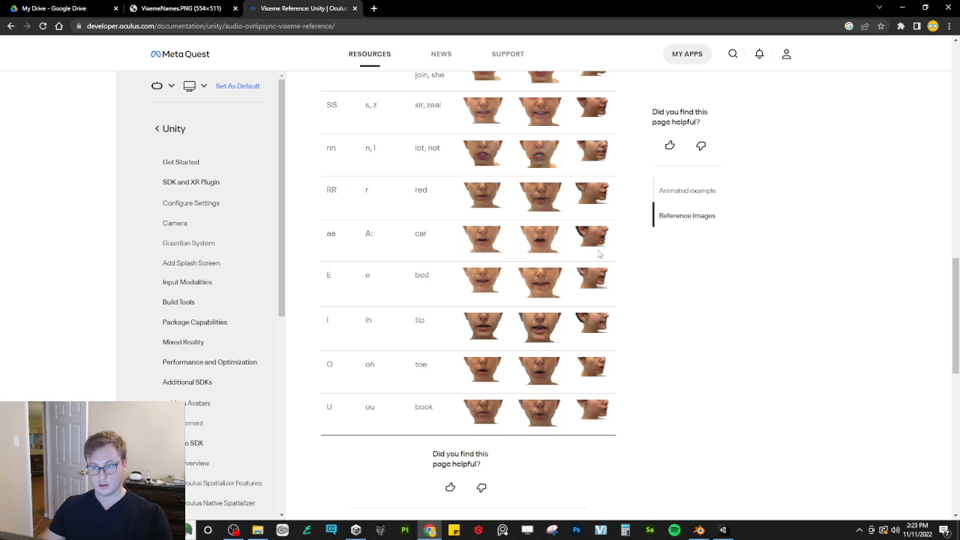
pyautogui.click(592, 278)
pyautogui.hotkey('alt', 'Tab')
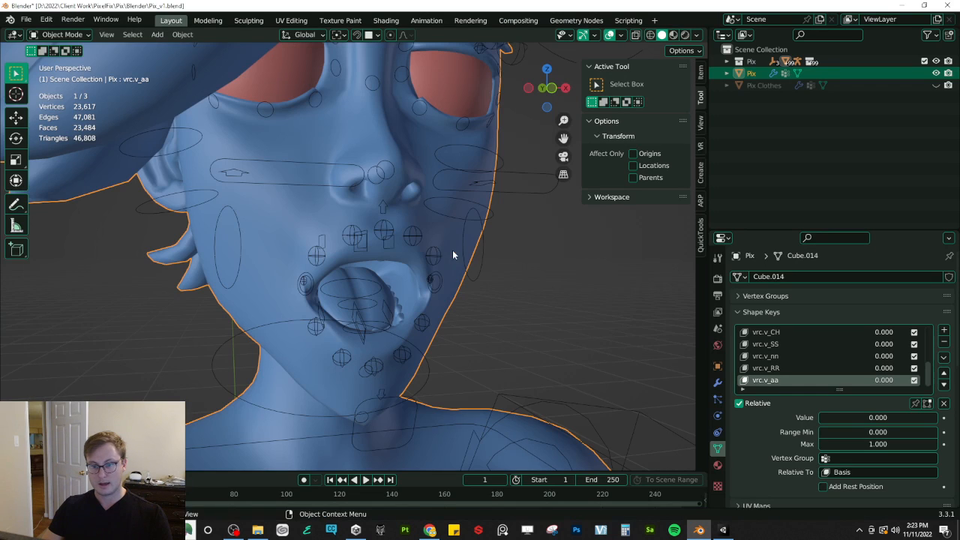
# Step: Select Pix_rig, enter pose mode and clear the location of all controls, checking the E profile photo
pyautogui.click(342, 353)
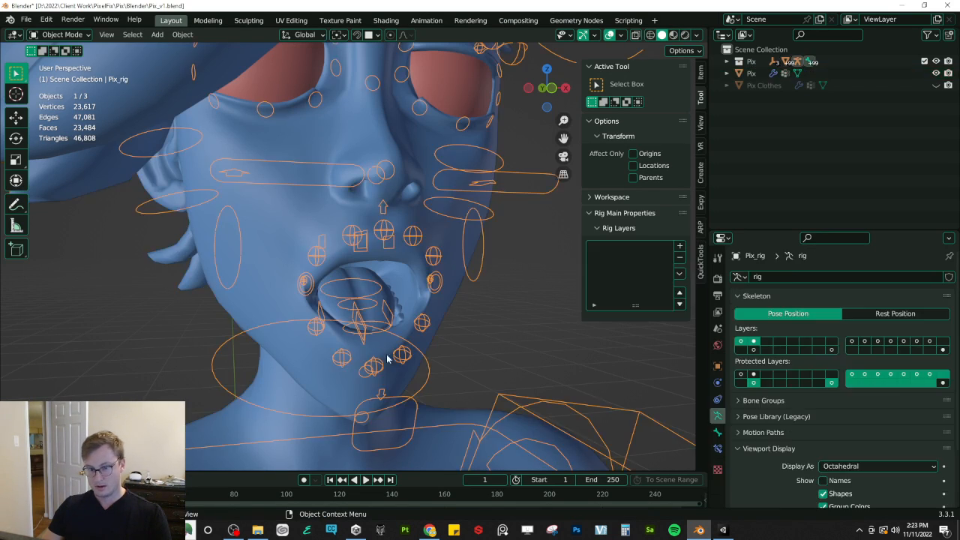
pyautogui.hotkey('ctrl', 'Tab')
pyautogui.hotkey('alt', 'Tab')
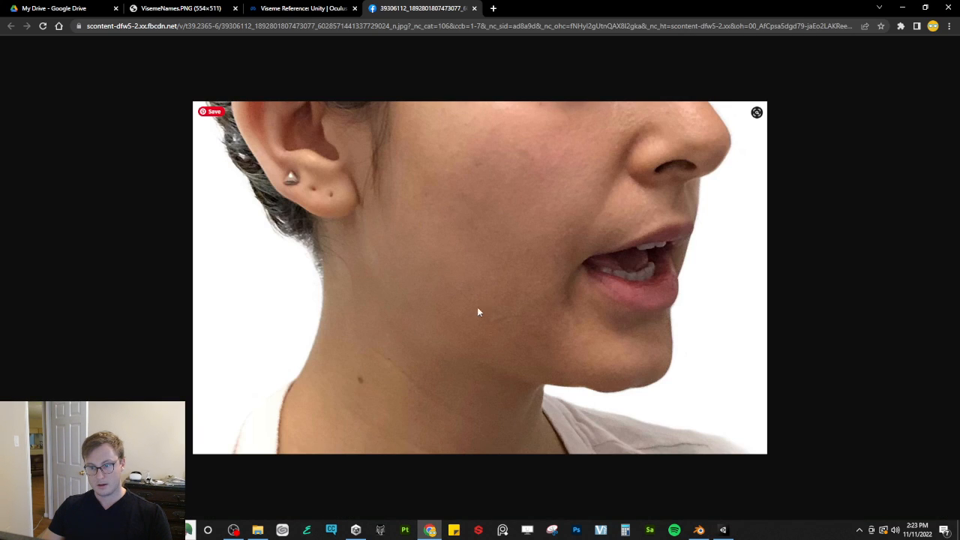
pyautogui.hotkey('alt', 'Tab')
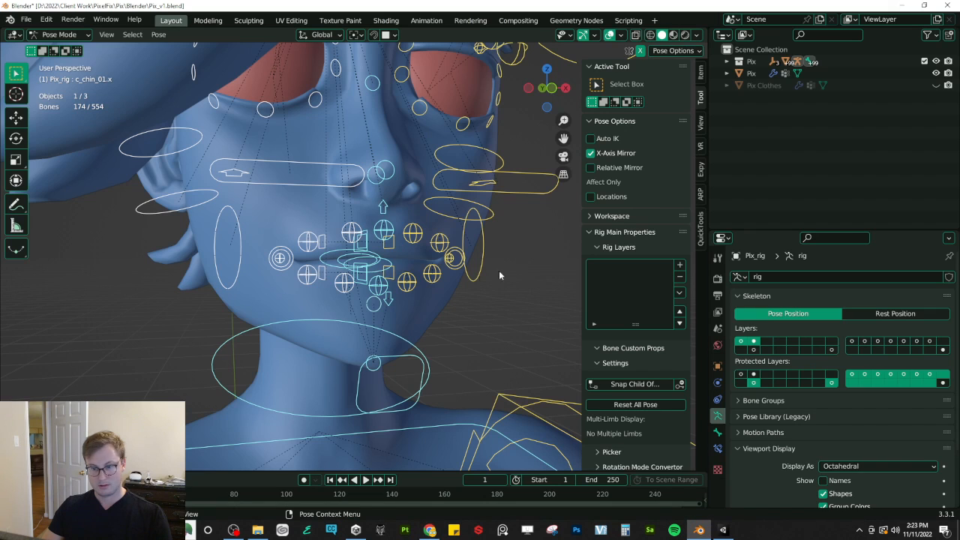
# Step: Lower the jawbone control c_jawbone.x about 0.009 m along Z to open the mouth for the E viseme
pyautogui.click(412, 368)
pyautogui.press('g')
pyautogui.press('z')
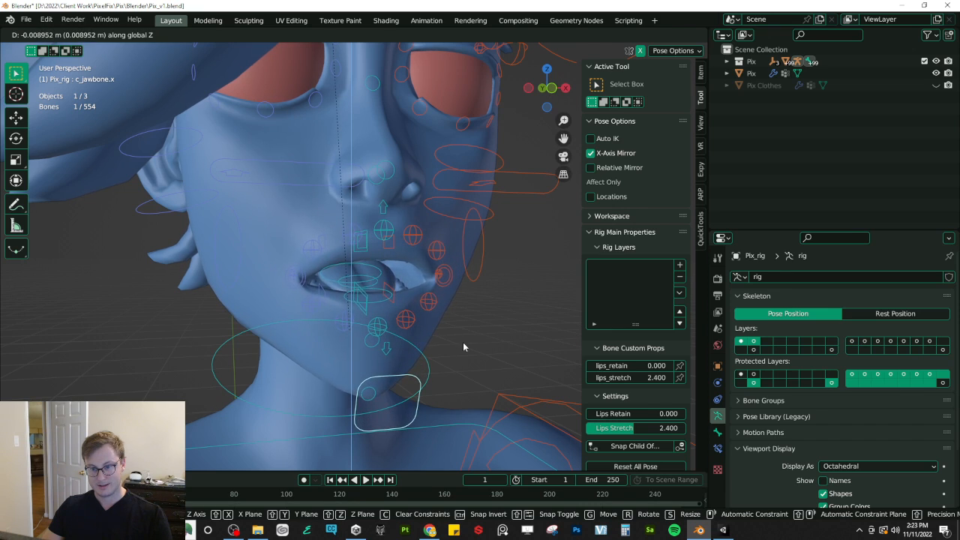
pyautogui.click(463, 342)
pyautogui.hotkey('alt', 'Tab')
pyautogui.hotkey('alt', 'Tab')
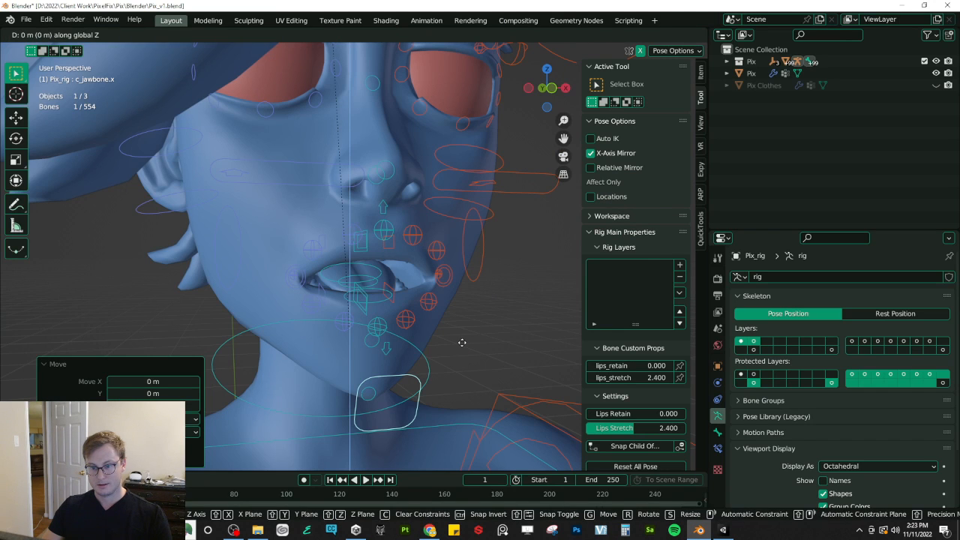
pyautogui.rightClick(462, 342)
# Step: Lower c_lips_bot.x and the adjacent left lower lip control along Z, comparing the mouth with the E photo
pyautogui.click(408, 328)
pyautogui.keyDown('shift'); pyautogui.click(376, 325); pyautogui.keyUp('shift')
pyautogui.scroll(1, 431, 297)
pyautogui.press('g')
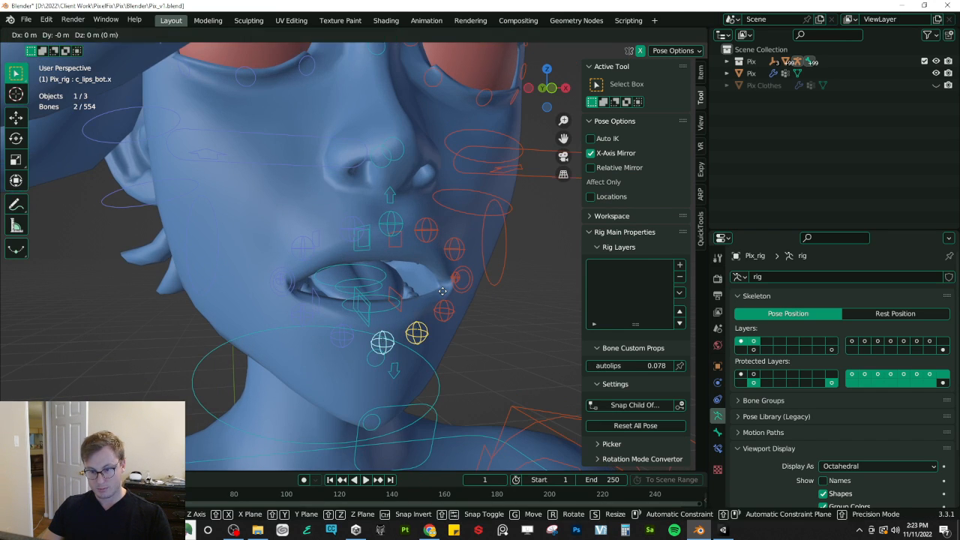
pyautogui.press('z')
pyautogui.click(432, 300)
pyautogui.moveTo(431, 295); pyautogui.dragTo(447, 289, button='middle')
pyautogui.hotkey('alt', 'Tab')
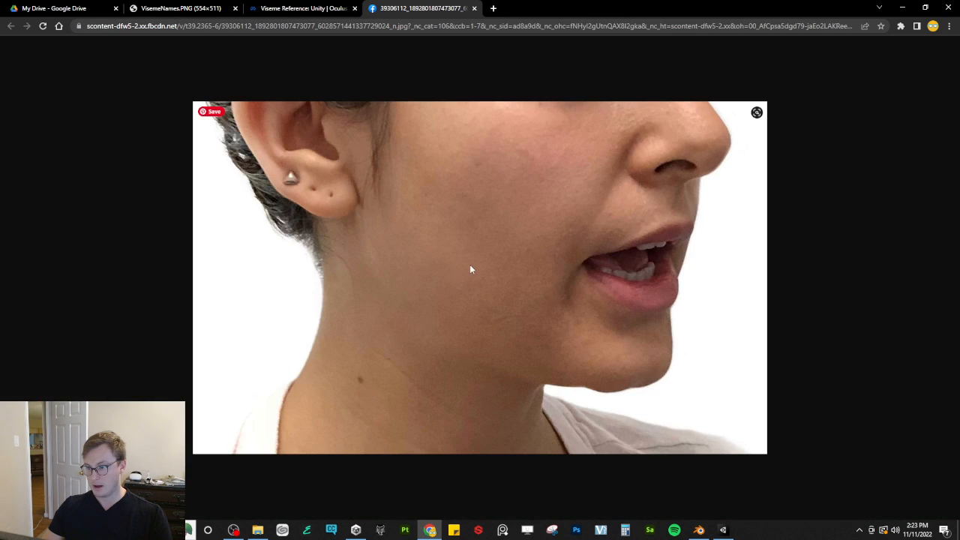
pyautogui.hotkey('alt', 'Tab')
# Step: Move the outer left lower lip control c_lips_bot_01.l slightly back and down, and compare with the E photo
pyautogui.moveTo(398, 261); pyautogui.dragTo(371, 342, button='middle')
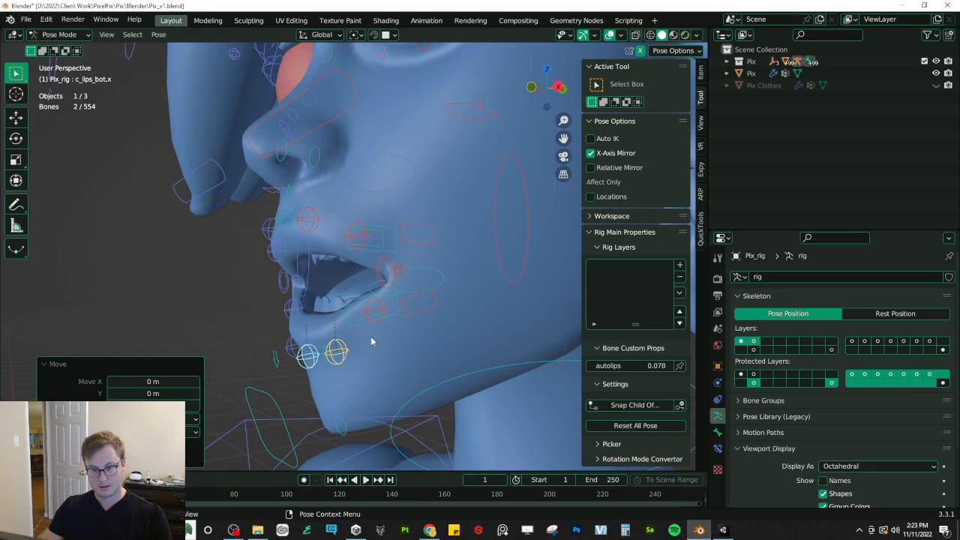
pyautogui.click(373, 309)
pyautogui.press('g')
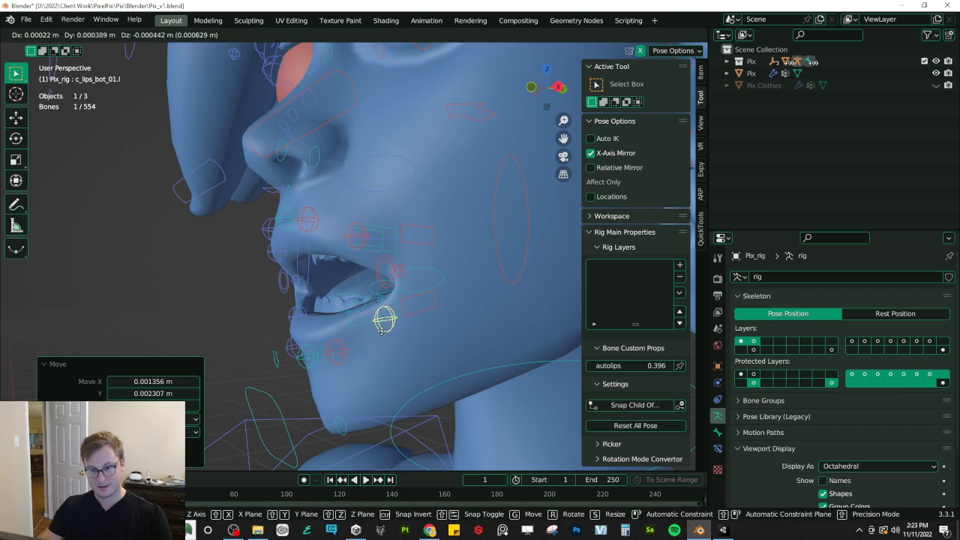
pyautogui.click(382, 335)
pyautogui.moveTo(383, 335); pyautogui.dragTo(434, 323, button='middle')
pyautogui.hotkey('alt', 'Tab')
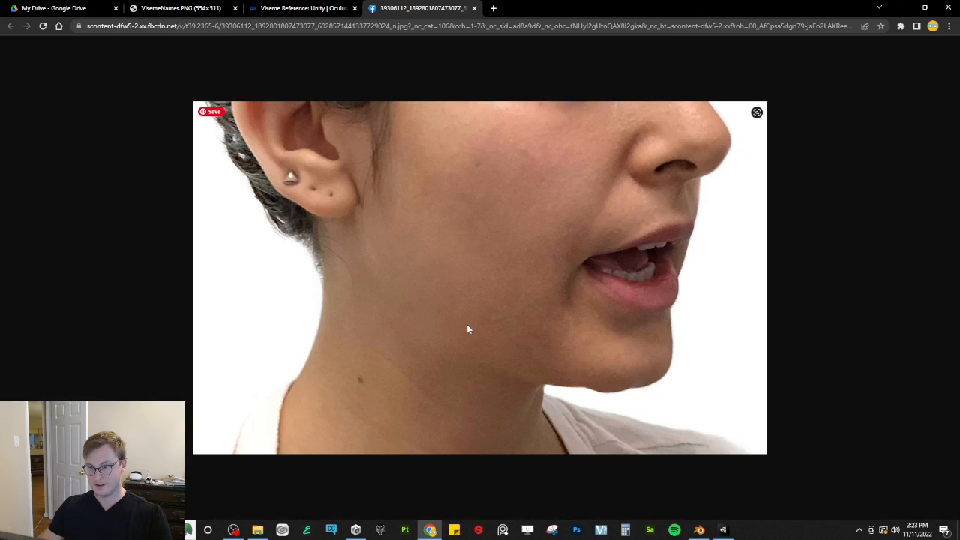
pyautogui.hotkey('alt', 'Tab')
# Step: Move c_lips_top.x and the adjacent left upper lip control up along Z to expose the upper teeth
pyautogui.click(451, 256)
pyautogui.click(452, 255)
pyautogui.click(422, 223)
pyautogui.keyDown('shift'); pyautogui.click(385, 213); pyautogui.keyUp('shift')
pyautogui.press('g')
pyautogui.press('z')
pyautogui.click(393, 213)
pyautogui.moveTo(393, 212); pyautogui.dragTo(452, 327, button='middle')
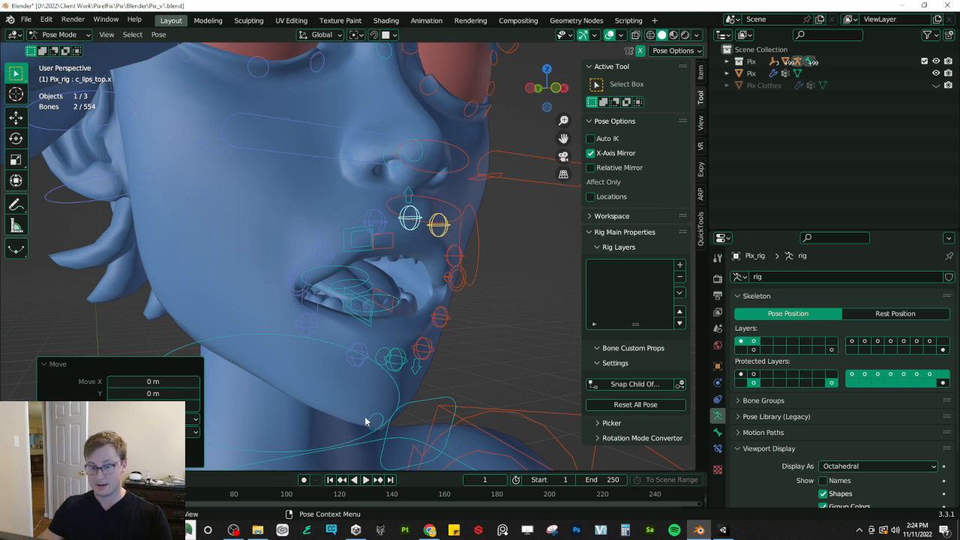
# Step: Set the jawbone control's Lips Stretch to 1.475 and compare the mouth with the E photo
pyautogui.click(420, 417)
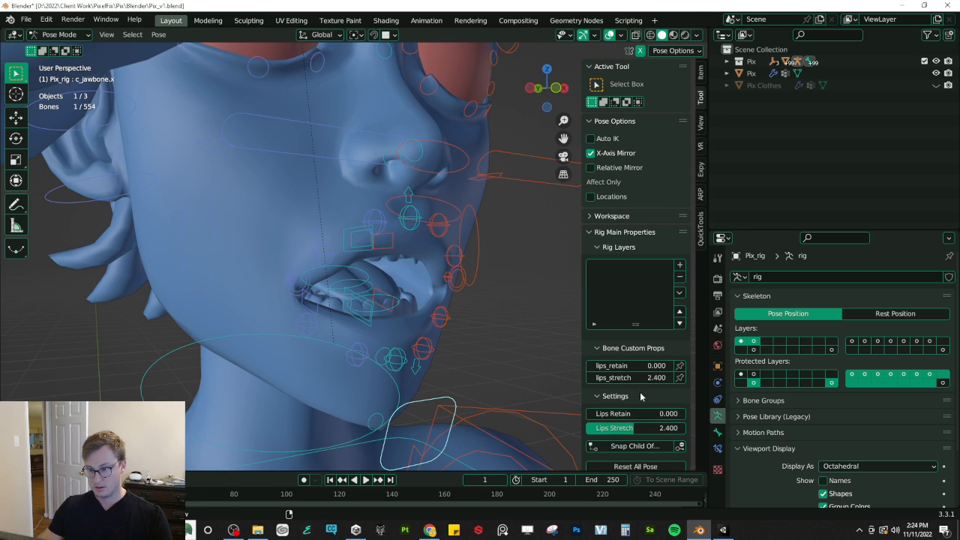
pyautogui.moveTo(622, 432); pyautogui.dragTo(588, 425)
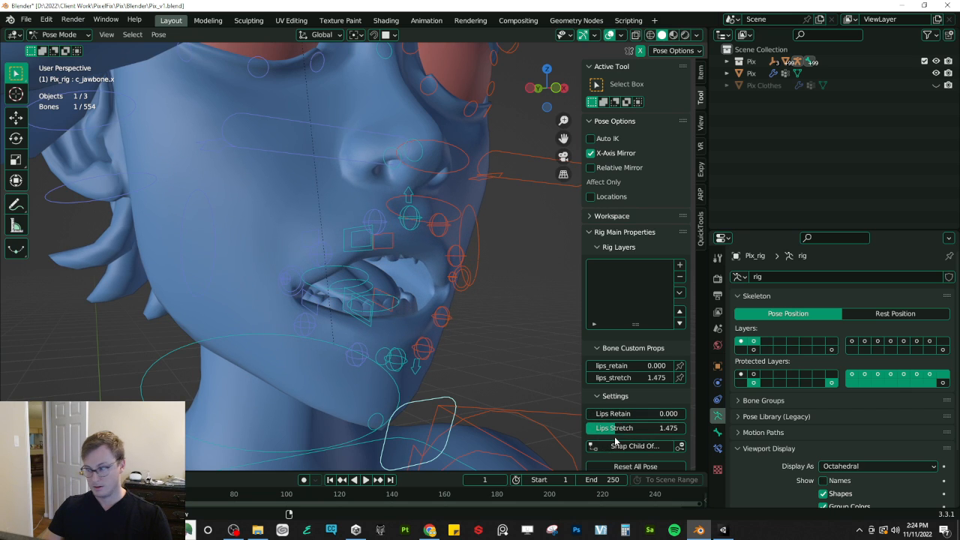
pyautogui.hotkey('alt', 'Tab')
pyautogui.hotkey('alt', 'Tab')
# Step: Switch to object mode, select the Pix mesh and save the E pose as a shape key from its Armature modifier
pyautogui.hotkey('ctrl', 'Tab')
pyautogui.click(225, 269)
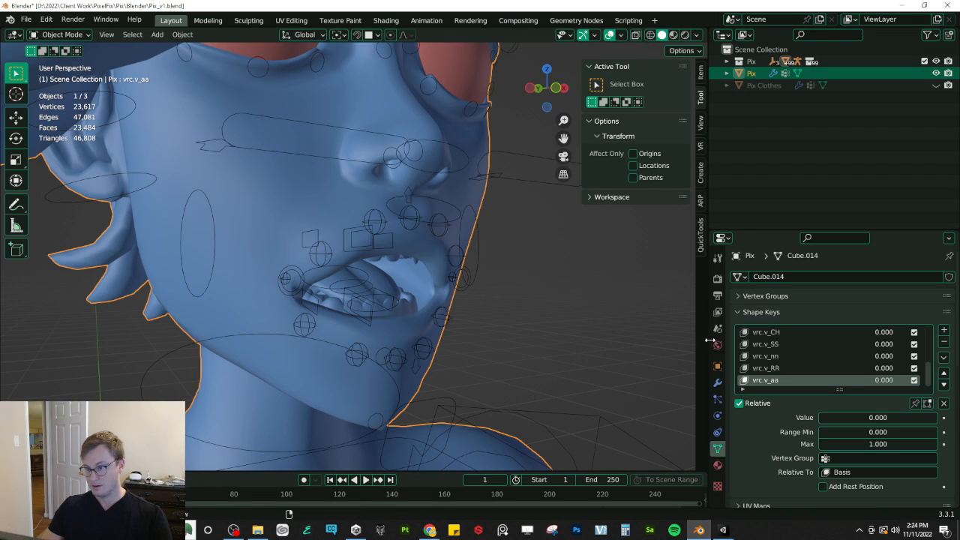
pyautogui.click(718, 383)
pyautogui.click(918, 296)
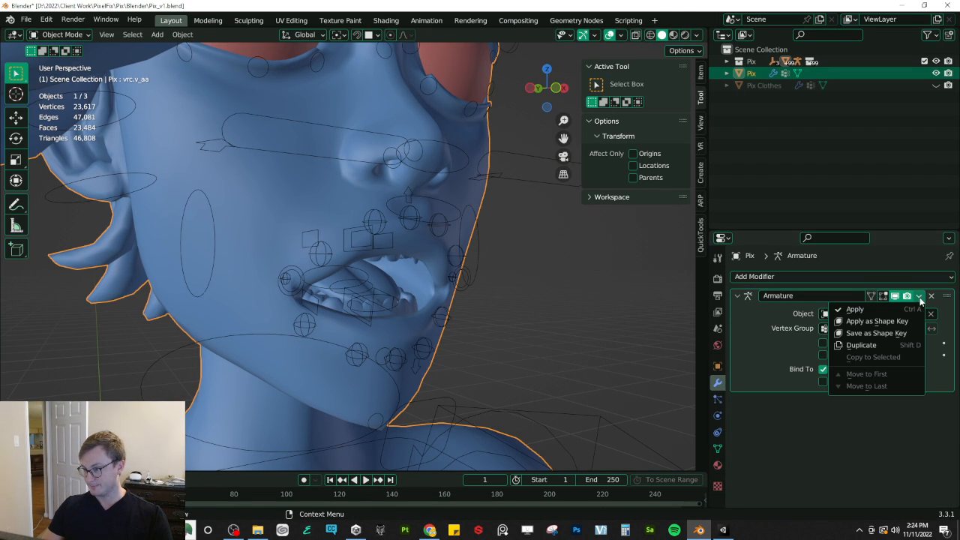
pyautogui.click(874, 336)
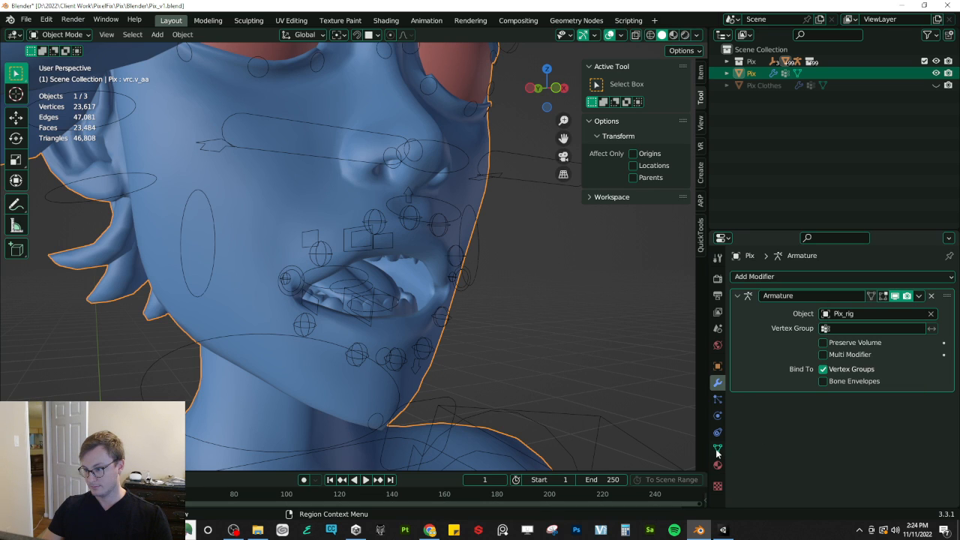
# Step: Close the E reference photo in the browser and rename the new Armature shape key as vrc.v_E
pyautogui.click(718, 448)
pyautogui.scroll(-1, 787, 371)
pyautogui.click(785, 380)
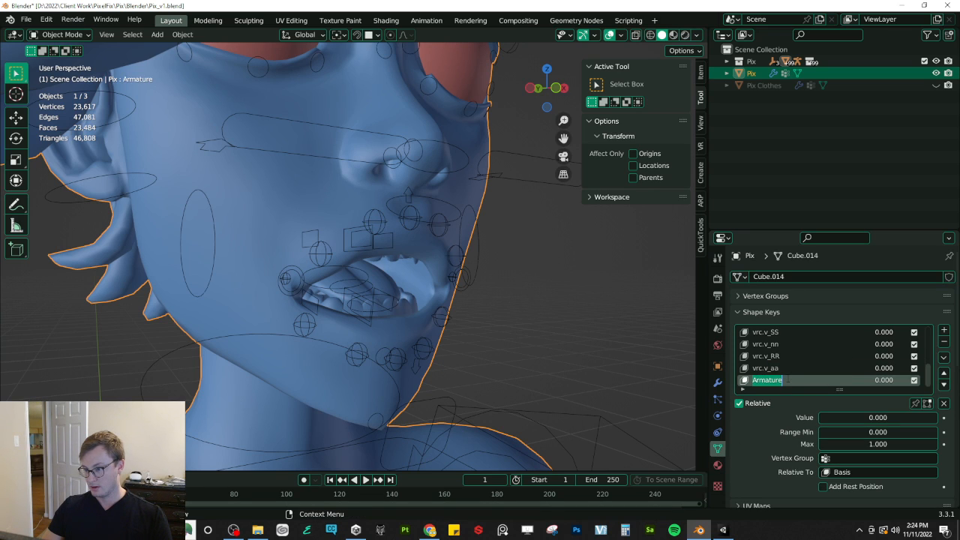
pyautogui.hotkey('alt', 'Tab')
pyautogui.click(475, 8)
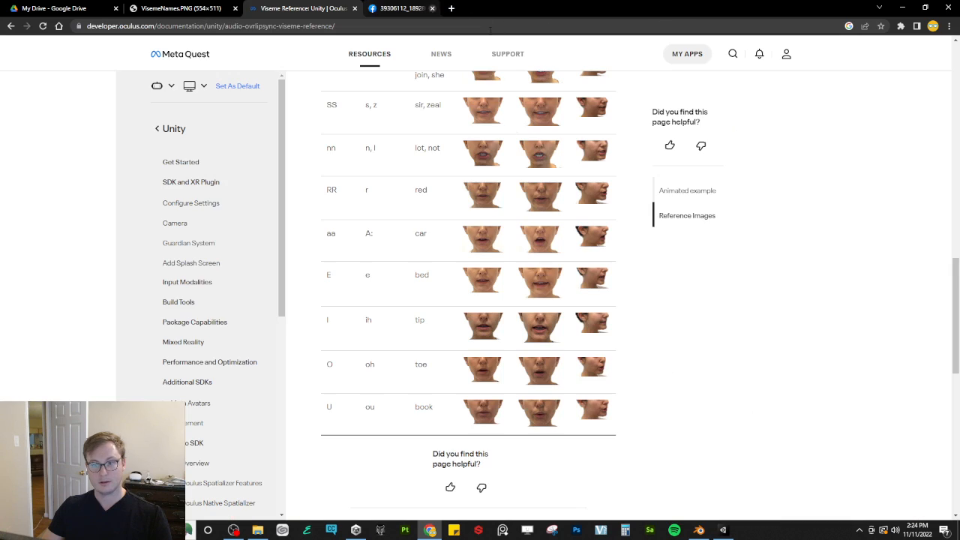
pyautogui.hotkey('alt', 'Tab')
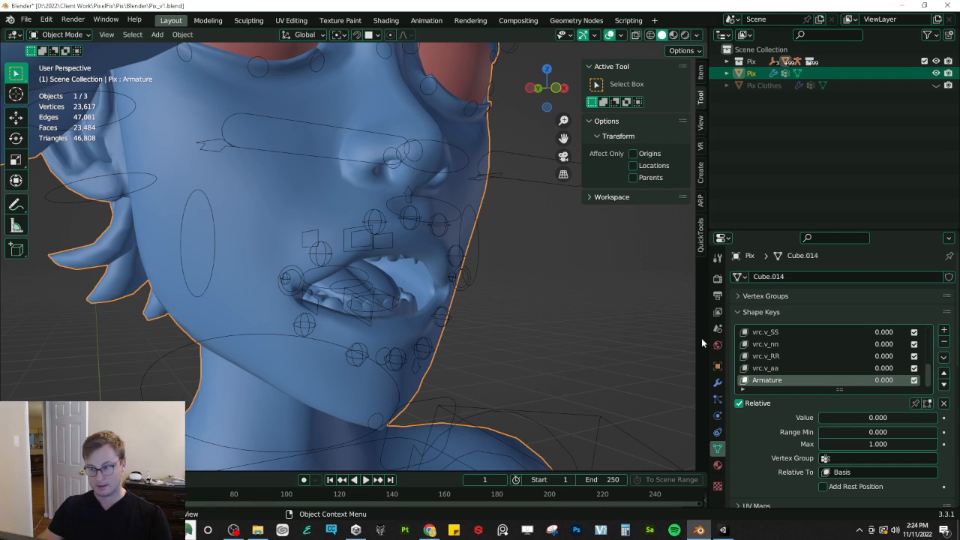
pyautogui.doubleClick(784, 381)
pyautogui.write('vrc.v_E')
pyautogui.press('Return')
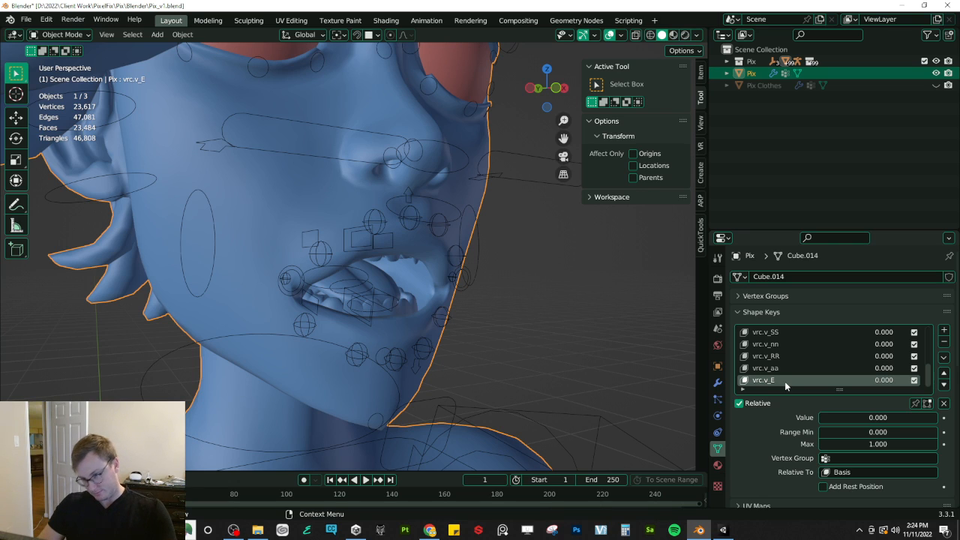
# Step: Open the profile reference photo for viseme I in the browser and return to Blender
pyautogui.hotkey('alt', 'Tab')
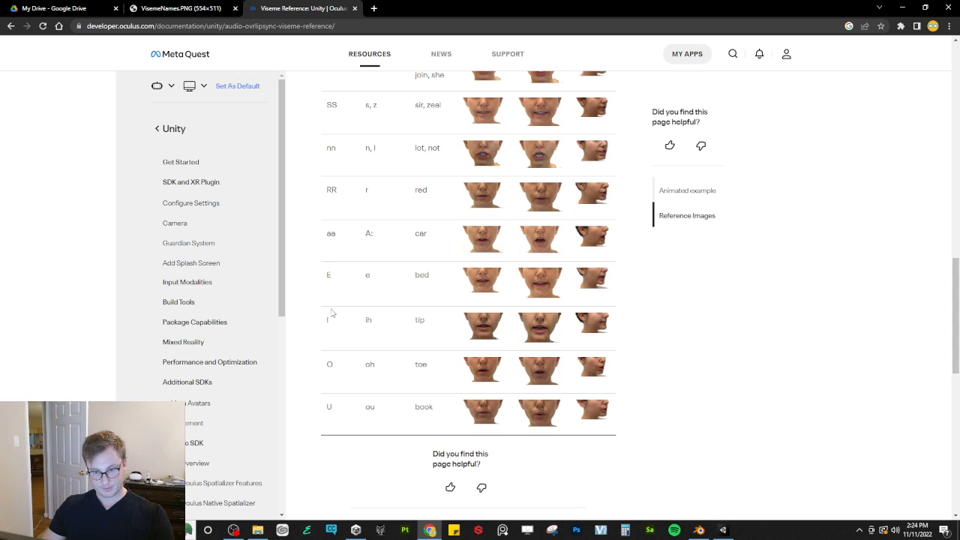
pyautogui.click(591, 324)
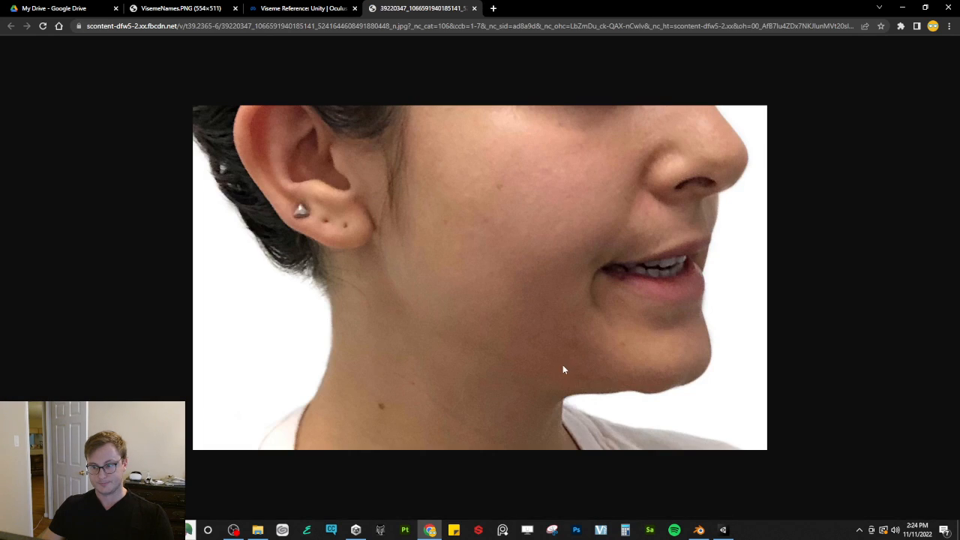
pyautogui.hotkey('alt', 'Tab')
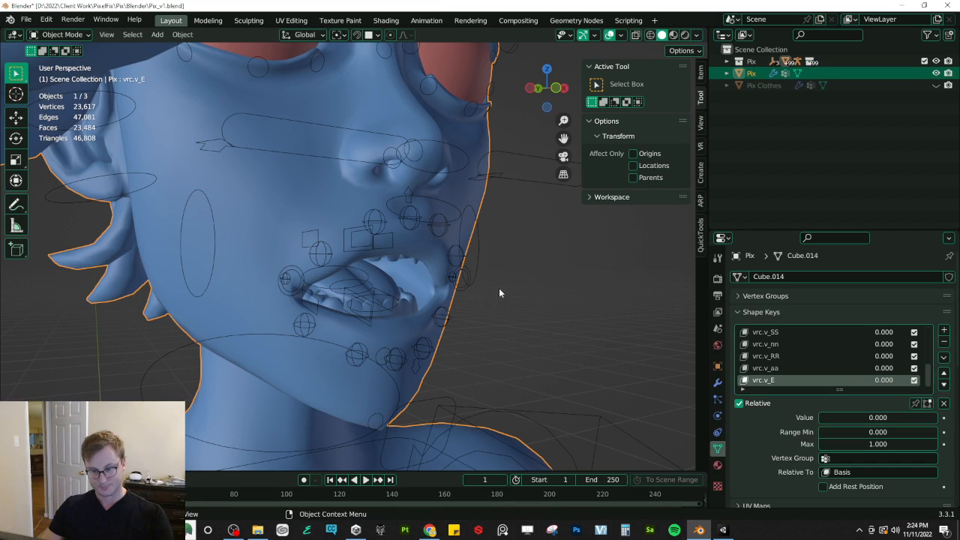
# Step: Select Pix_rig and clear the location of all its controls in pose mode to return the face to neutral
pyautogui.click(397, 351)
pyautogui.hotkey('ctrl', 'Tab')
pyautogui.press('a')
pyautogui.hotkey('alt', 'g')
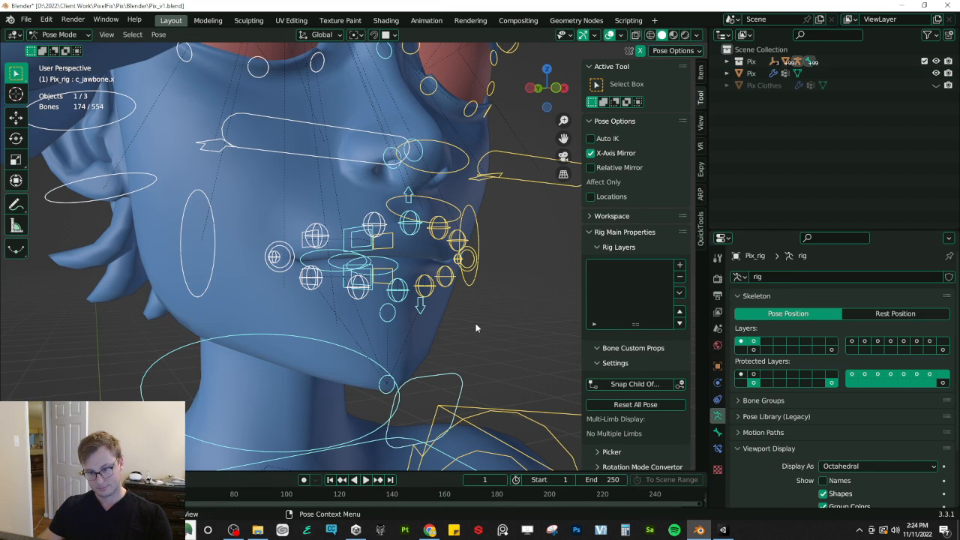
pyautogui.hotkey('ctrl', 'Tab')
pyautogui.click(427, 348)
pyautogui.click(430, 284)
pyautogui.hotkey('ctrl', 'Tab')
# Step: Lower the jawbone control slightly along Z to part the lips, comparing the opening with the I profile photo
pyautogui.click(453, 374)
pyautogui.press('g')
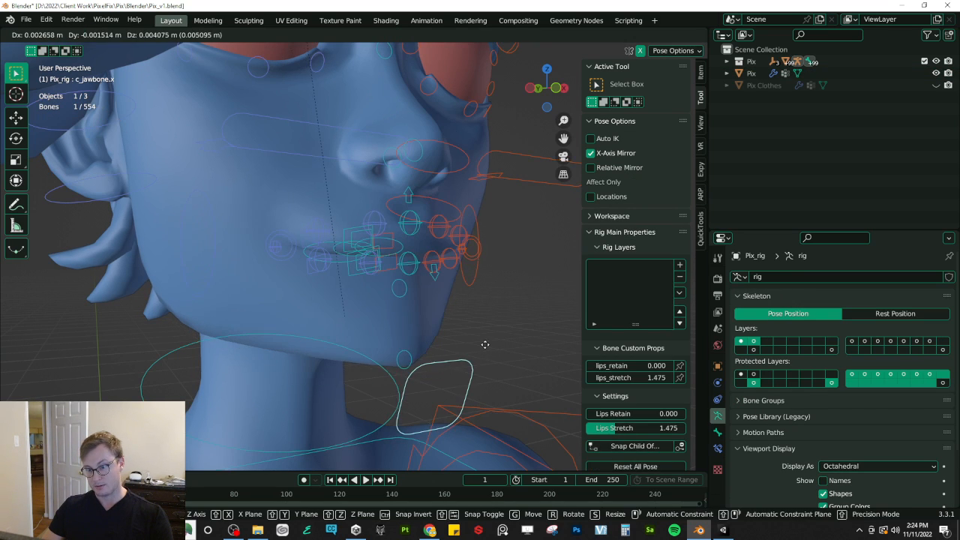
pyautogui.hotkey('alt', 'Tab')
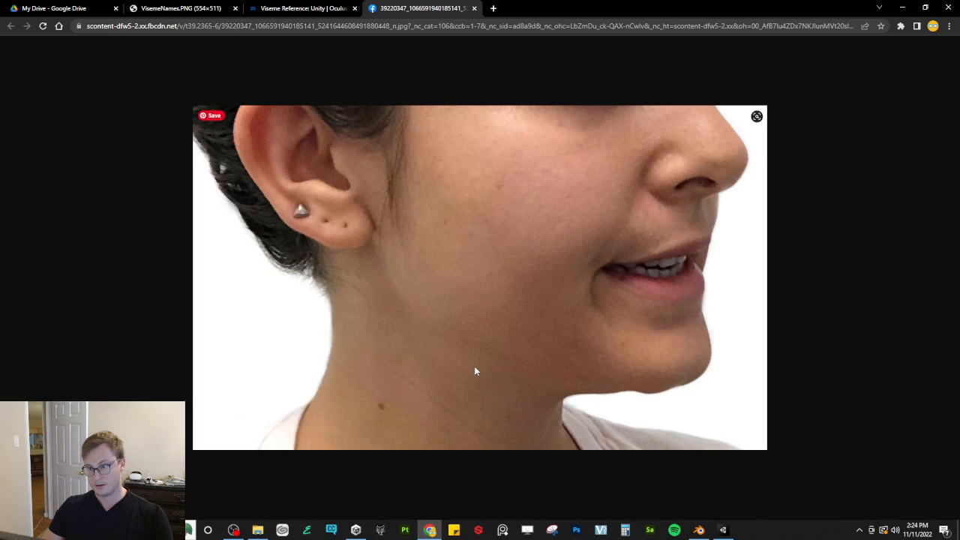
pyautogui.hotkey('alt', 'Tab')
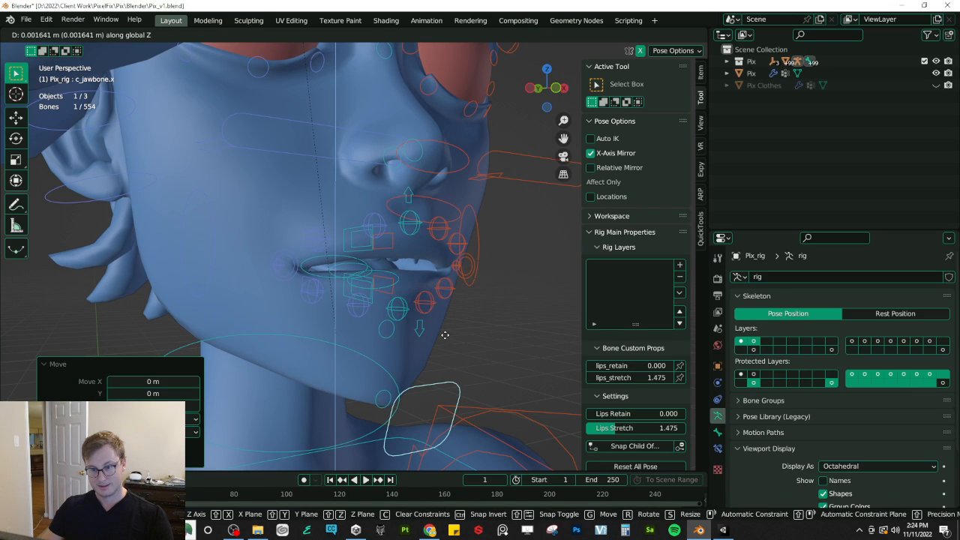
pyautogui.click(445, 335)
pyautogui.hotkey('alt', 'Tab')
pyautogui.hotkey('alt', 'Tab')
pyautogui.moveTo(448, 326); pyautogui.dragTo(404, 316, button='middle')
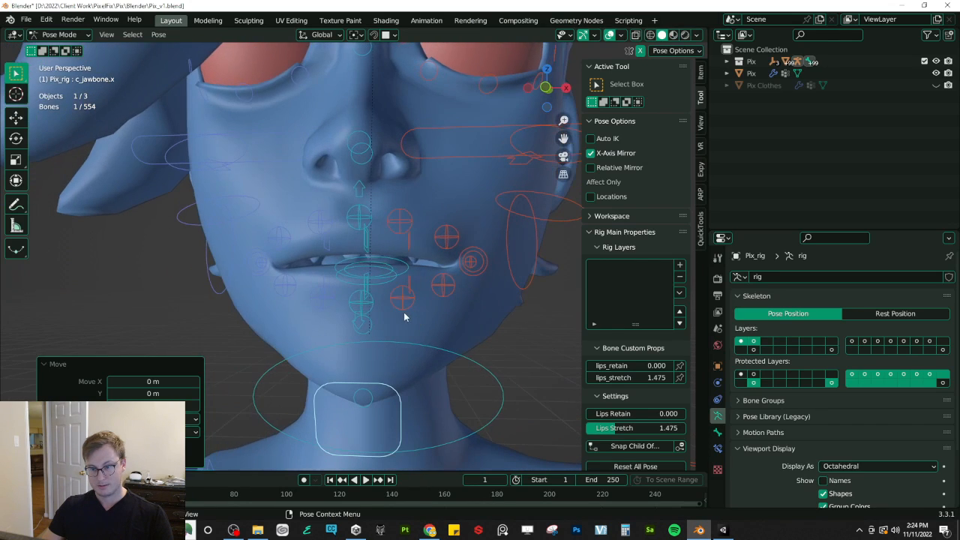
# Step: Raise the left mouth-corner control and refine its position from the side, comparing it with the reference photo in the browser
pyautogui.click(484, 270)
pyautogui.press('g')
pyautogui.click(458, 251)
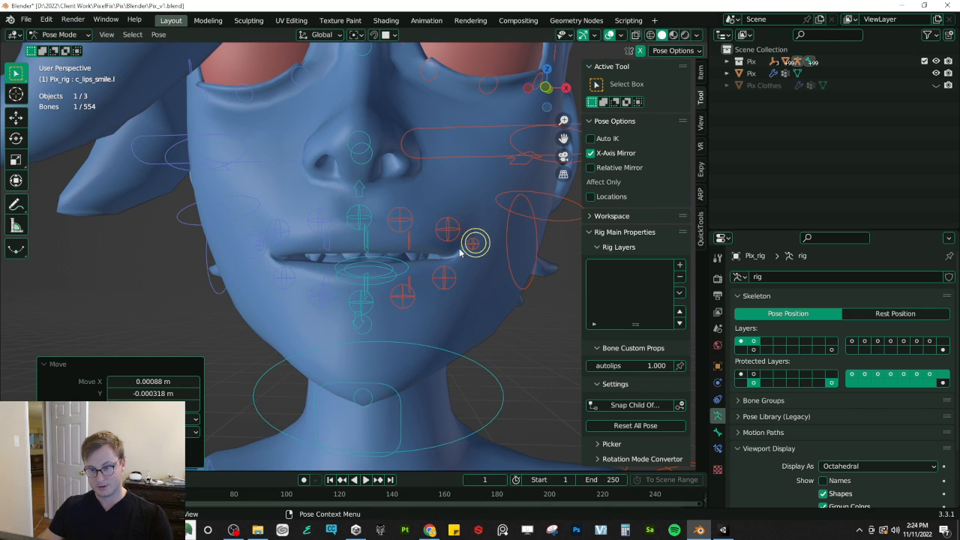
pyautogui.hotkey('alt', 'Tab')
pyautogui.hotkey('alt', 'Tab')
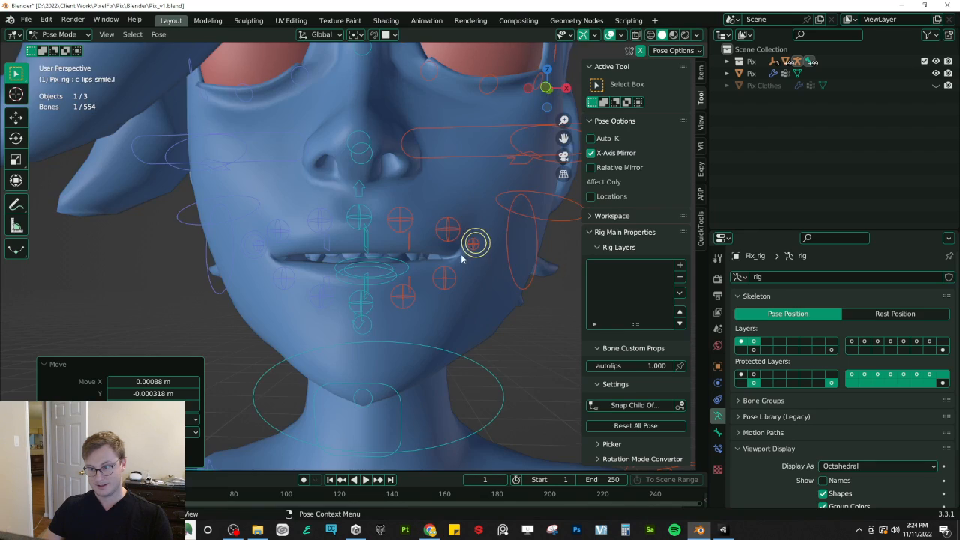
pyautogui.moveTo(461, 248); pyautogui.dragTo(422, 258, button='middle')
pyautogui.press('g')
pyautogui.click(429, 259)
pyautogui.hotkey('alt', 'Tab')
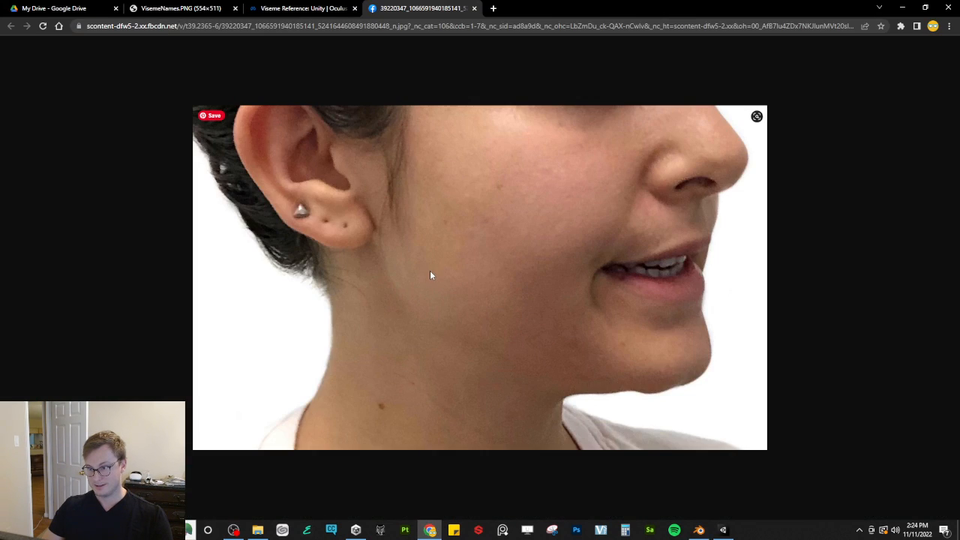
pyautogui.hotkey('alt', 'Tab')
# Step: Move the left outer lower-lip control slightly back from the side view
pyautogui.click(419, 283)
pyautogui.moveTo(419, 282); pyautogui.dragTo(381, 286, button='middle')
pyautogui.press('g')
pyautogui.click(382, 288)
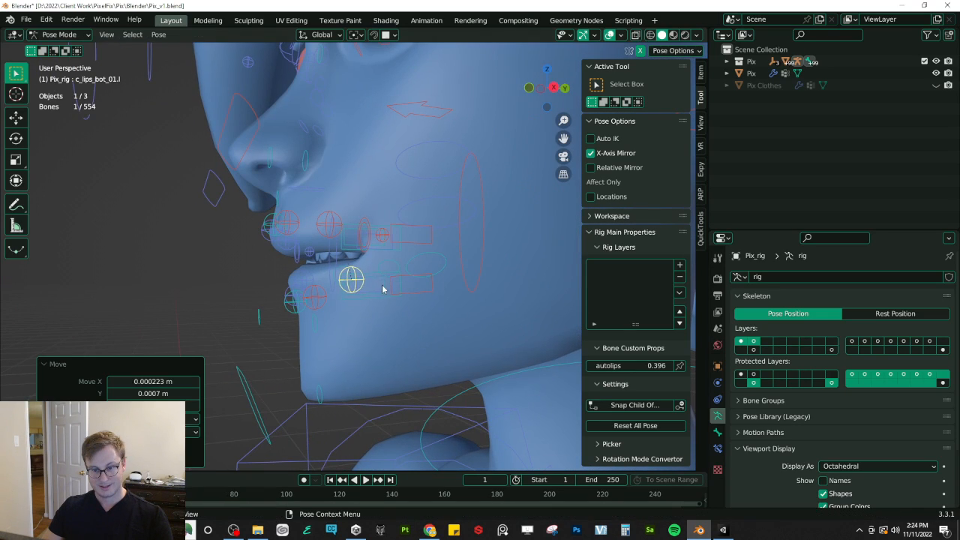
# Step: Lower the left inner and center lower-lip controls together along the Z axis
pyautogui.click(315, 295)
pyautogui.keyDown('shift'); pyautogui.click(286, 312); pyautogui.keyUp('shift')
pyautogui.press('g')
pyautogui.press('z')
pyautogui.click(288, 328)
# Step: Reposition a lip control in several small moves to shape the mouth for the I viseme, checking against the reference photo
pyautogui.moveTo(363, 302); pyautogui.dragTo(402, 264, button='middle')
pyautogui.click(305, 284)
pyautogui.press('g')
pyautogui.click(324, 279)
pyautogui.press('g')
pyautogui.click(442, 292)
pyautogui.press('g')
pyautogui.click(437, 289)
pyautogui.press('g')
pyautogui.click(495, 320)
pyautogui.hotkey('alt', 'Tab')
pyautogui.hotkey('alt', 'Tab')
# Step: Select another mouth control and move it twice to refine the I viseme pose, comparing it with the reference photo
pyautogui.click(434, 227)
pyautogui.hotkey('alt', 'Tab')
pyautogui.hotkey('alt', 'Tab')
pyautogui.moveTo(424, 251); pyautogui.dragTo(514, 263, button='middle')
pyautogui.press('g')
pyautogui.click(382, 252)
pyautogui.press('g')
pyautogui.click(366, 249)
# Step: Save the Pix mesh's Armature deformation as a shape key and name it vrc.v_I
pyautogui.hotkey('ctrl', 'Tab')
pyautogui.click(409, 346)
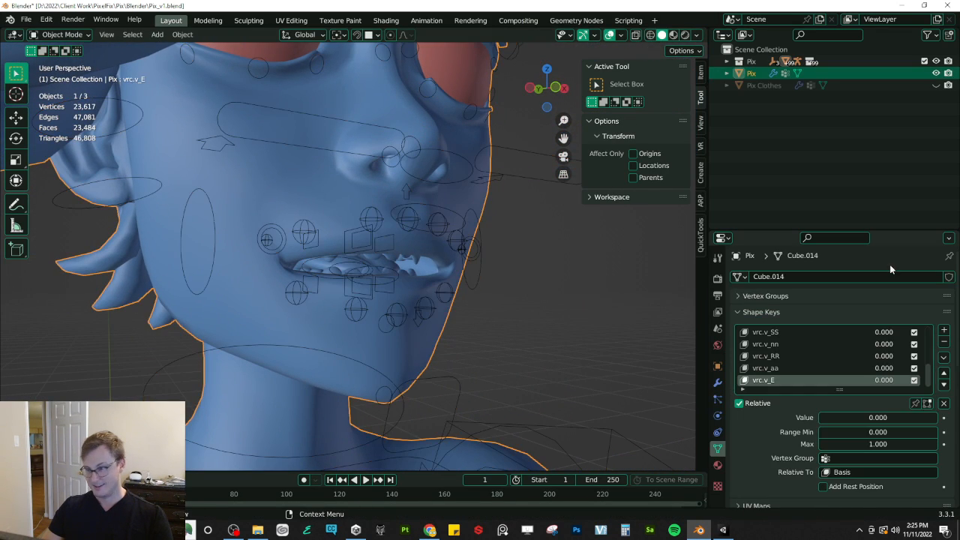
pyautogui.click(718, 383)
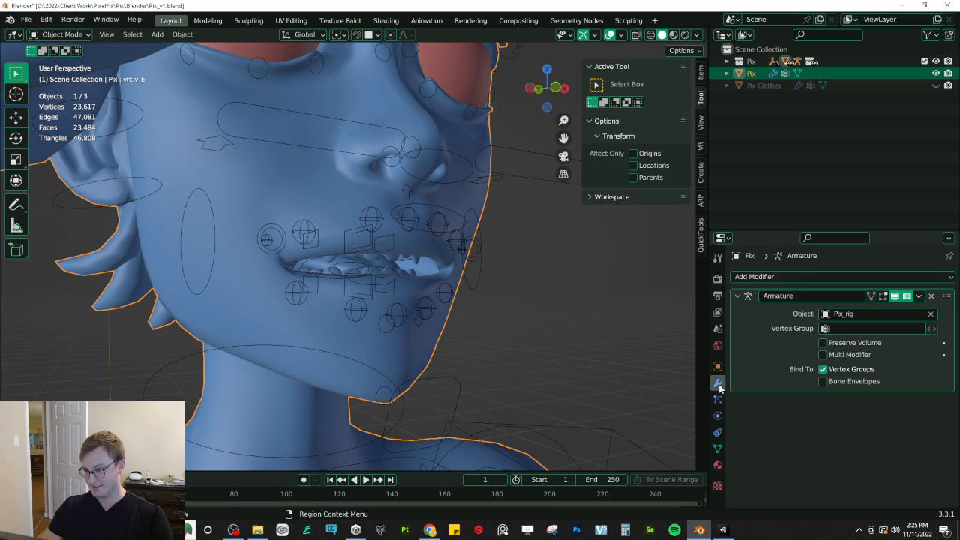
pyautogui.click(920, 296)
pyautogui.click(892, 333)
pyautogui.click(718, 448)
pyautogui.doubleClick(787, 379)
pyautogui.write('vrc.v_I')
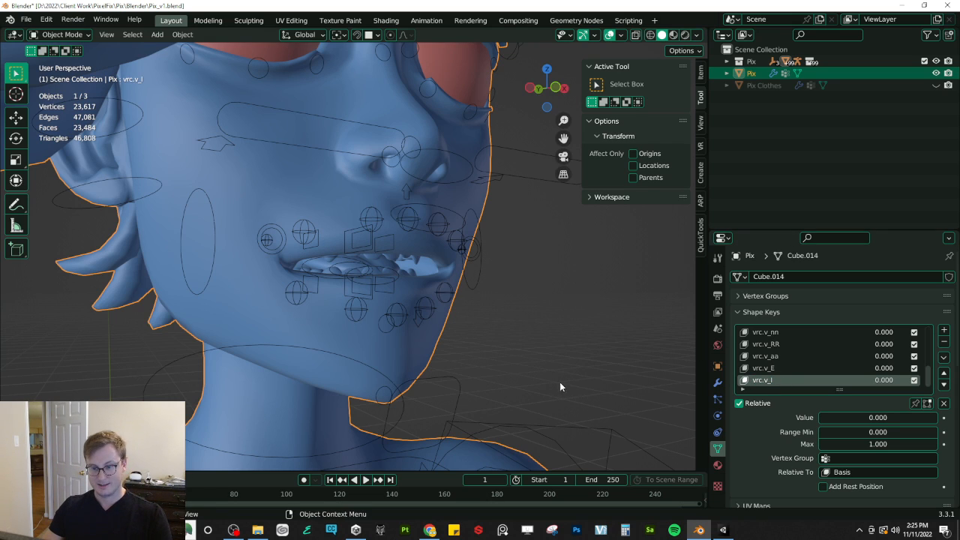
# Step: Reset all the rig's face controls, including the jaw's lips_stretch, to the rest pose
pyautogui.click(420, 316)
pyautogui.hotkey('ctrl', 'Tab')
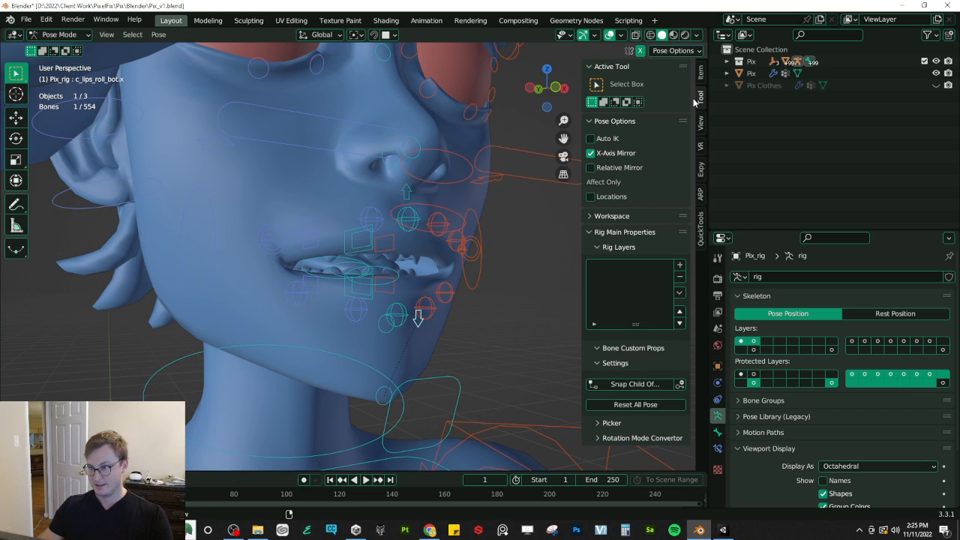
pyautogui.click(434, 386)
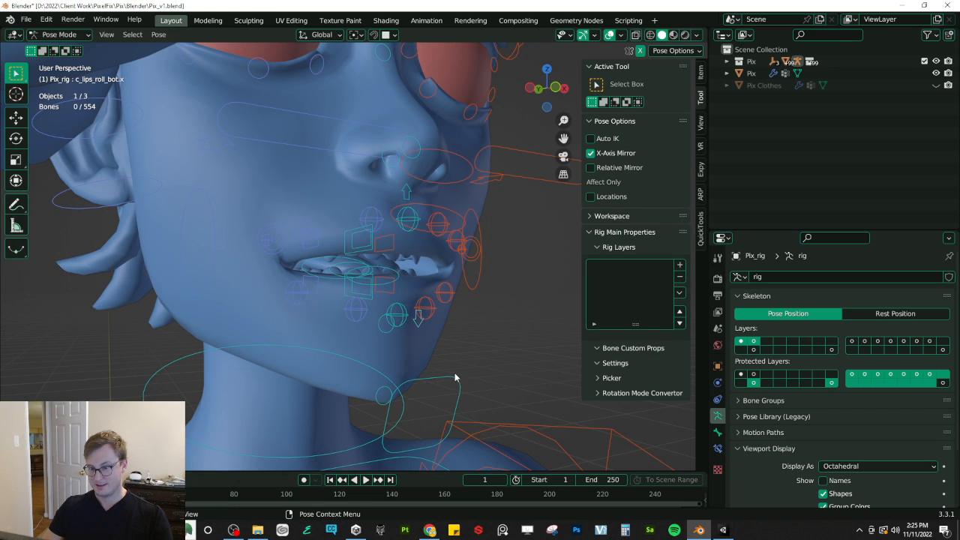
pyautogui.click(455, 380)
pyautogui.moveTo(600, 378); pyautogui.dragTo(397, 340)
pyautogui.hotkey('ctrl', 'Tab')
pyautogui.hotkey('ctrl', 'Tab')
pyautogui.press('a')
pyautogui.hotkey('ctrl', 'Tab')
# Step: Switch to the browser, close the enlarged reference photo, and return to Blender
pyautogui.hotkey('alt', 'Tab')
pyautogui.click(473, 9)
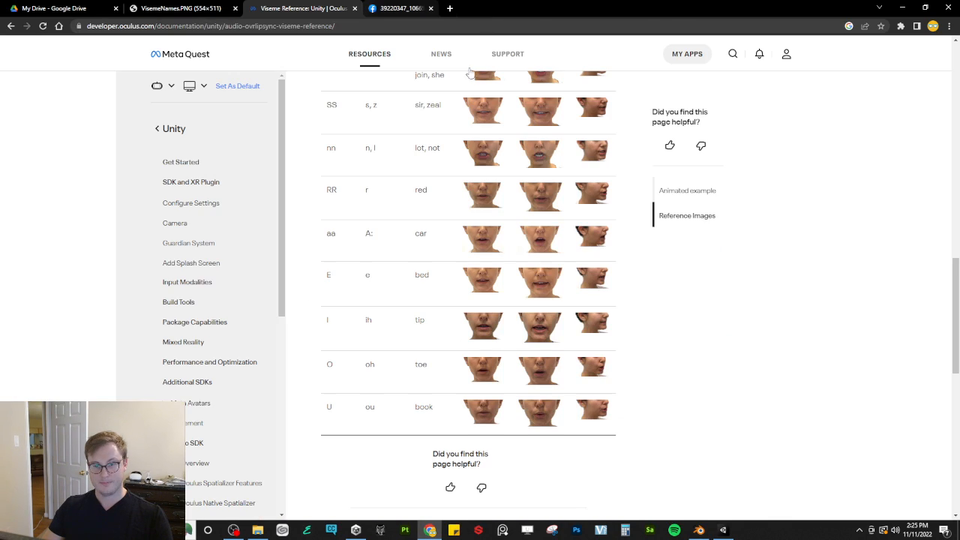
pyautogui.hotkey('alt', 'Tab')
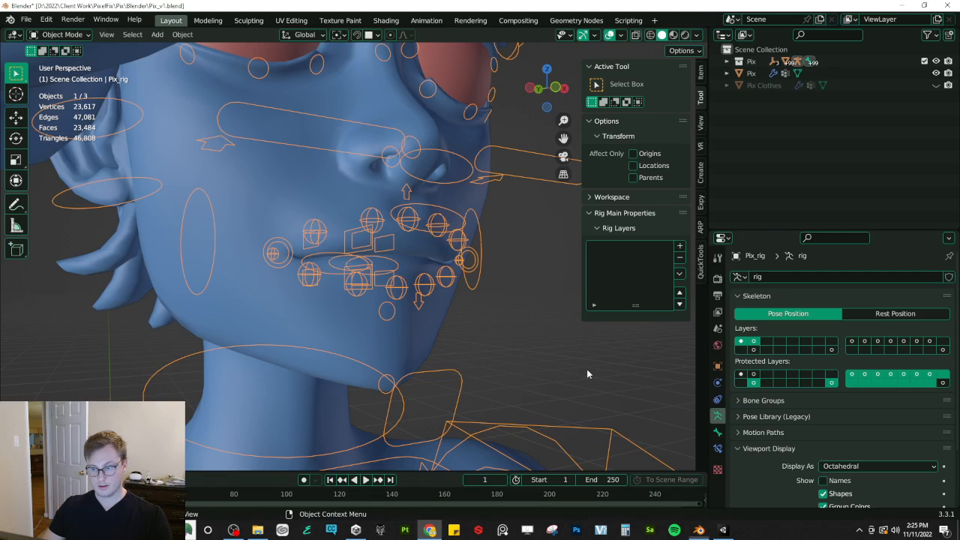
# Step: Lower the jaw bone along Z and set its lips_retain to 0.250 and lips_stretch to 1.660
pyautogui.hotkey('ctrl', 'Tab')
pyautogui.click(448, 373)
pyautogui.press('g')
pyautogui.press('z')
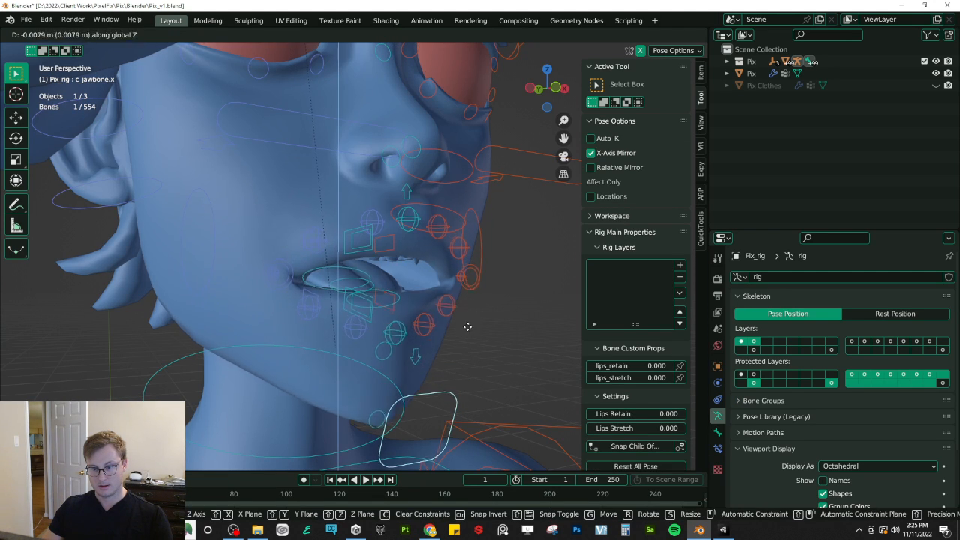
pyautogui.click(468, 356)
pyautogui.moveTo(632, 366); pyautogui.dragTo(667, 377)
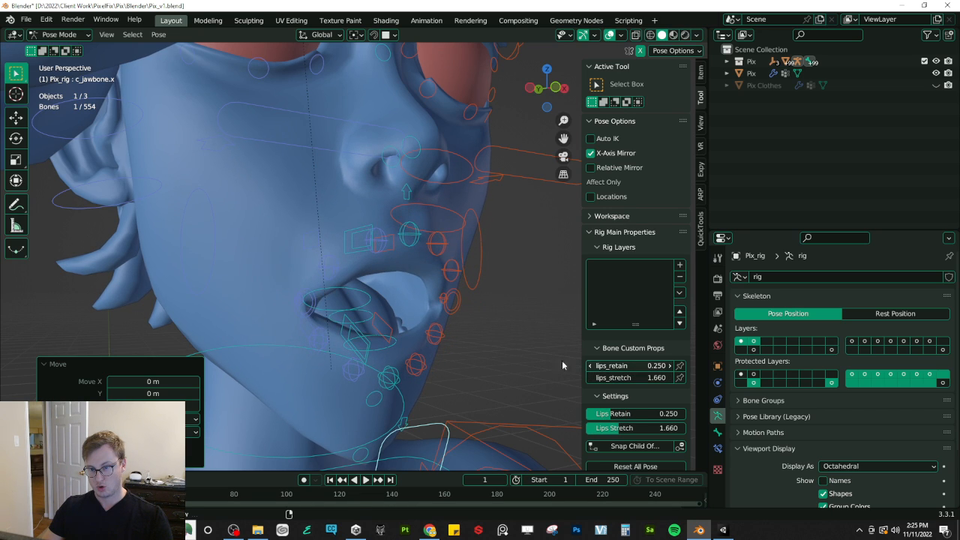
# Step: Open the enlarged side-view photo of the O viseme in the browser and return to Blender
pyautogui.hotkey('alt', 'Tab')
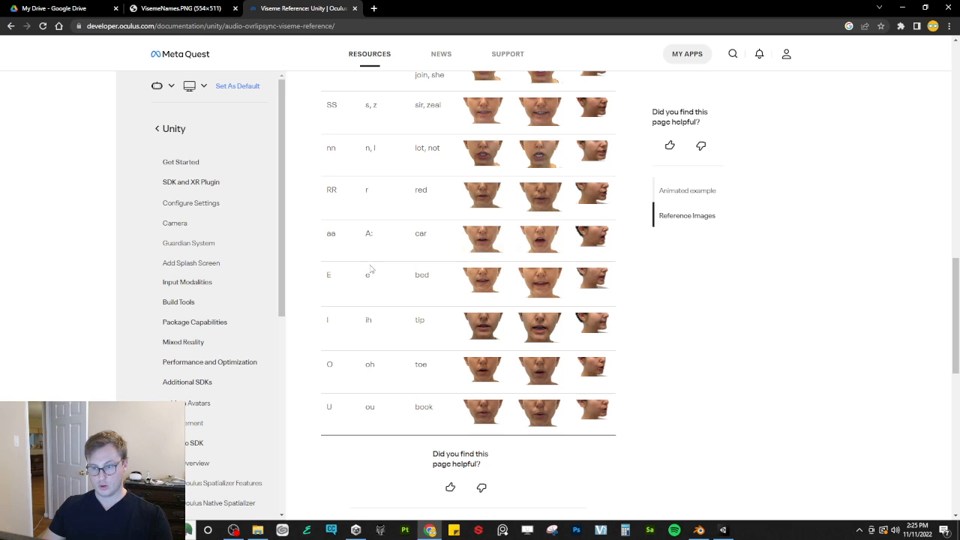
pyautogui.click(592, 373)
pyautogui.hotkey('alt', 'Tab')
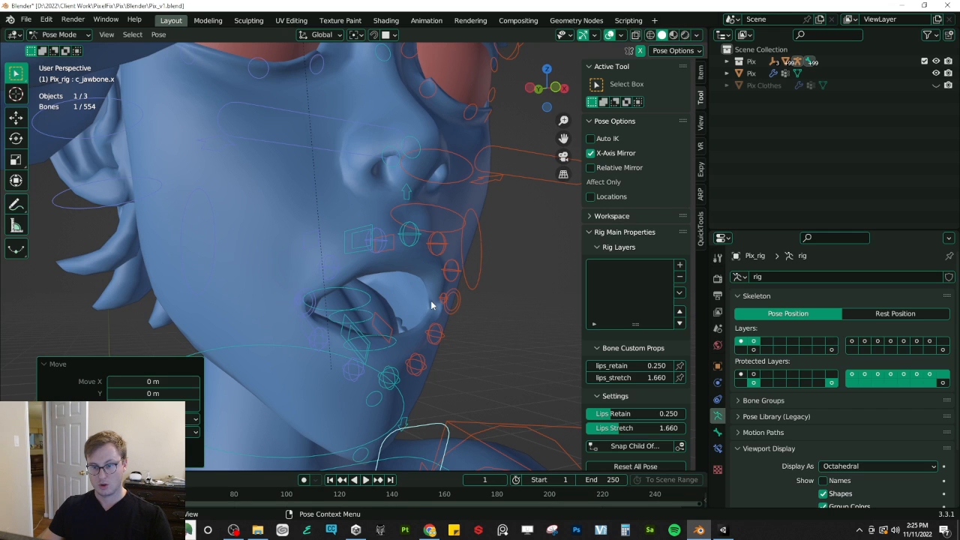
# Step: Raise the jaw bone about 0.005 m along Z and set lips_retain to 0.470, comparing with the O reference photo
pyautogui.press('g')
pyautogui.press('z')
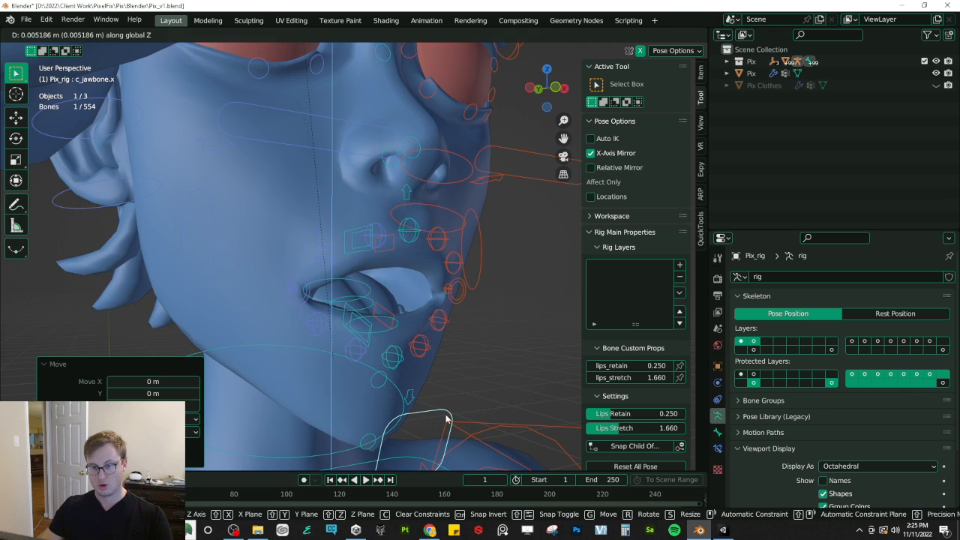
pyautogui.click(699, 452)
pyautogui.moveTo(625, 417); pyautogui.dragTo(647, 417)
pyautogui.hotkey('alt', 'Tab')
pyautogui.hotkey('alt', 'Tab')
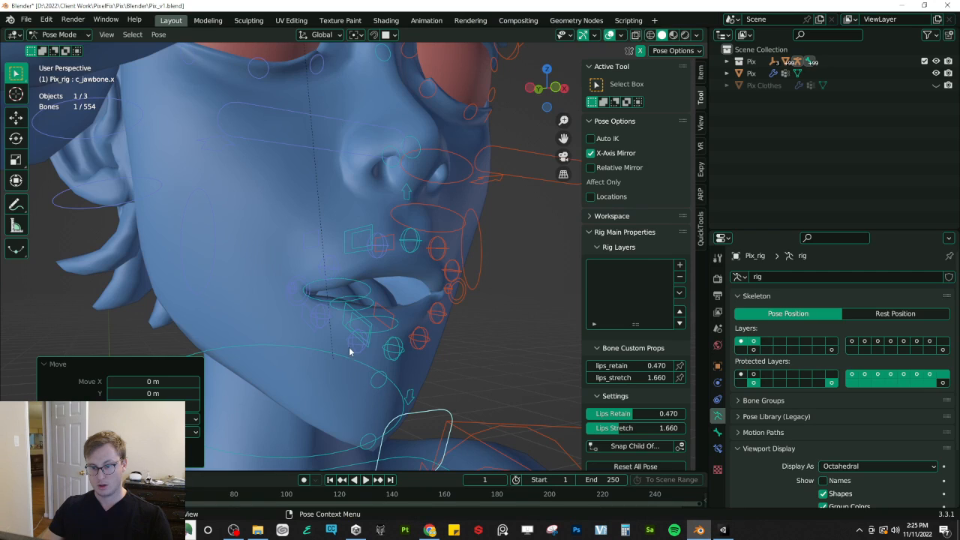
# Step: Lower the left inner and center lower-lip controls along Z, one after the other, and compare with the O reference photo
pyautogui.click(419, 339)
pyautogui.press('g')
pyautogui.press('z')
pyautogui.click(425, 351)
pyautogui.click(397, 349)
pyautogui.press('g')
pyautogui.press('z')
pyautogui.click(399, 357)
pyautogui.hotkey('alt', 'Tab')
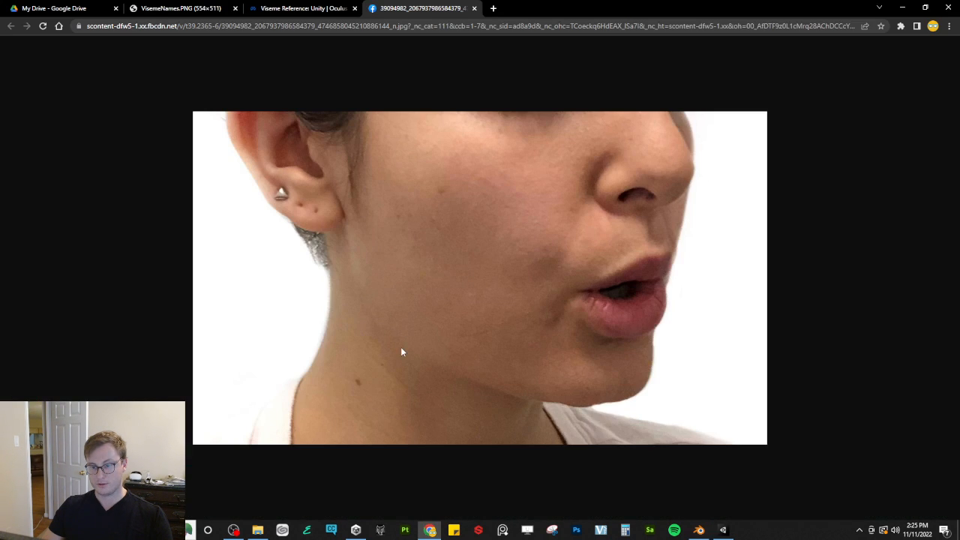
pyautogui.hotkey('alt', 'Tab')
# Step: Move the left outer upper-lip and lower-lip controls together slightly inward along the X axis
pyautogui.moveTo(401, 332); pyautogui.dragTo(450, 275, button='middle')
pyautogui.click(448, 273)
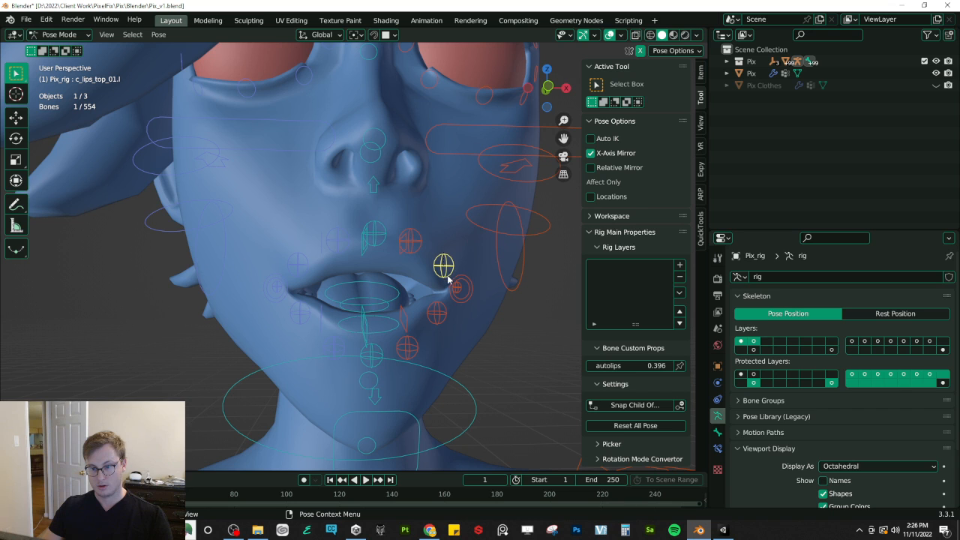
pyautogui.keyDown('shift'); pyautogui.click(441, 310); pyautogui.keyUp('shift')
pyautogui.press('g')
pyautogui.press('x')
pyautogui.click(437, 308)
pyautogui.moveTo(435, 277); pyautogui.dragTo(349, 313, button='middle')
# Step: Save the Pix mesh's Armature deformation as a shape key and name it vrc.v_O
pyautogui.hotkey('ctrl', 'Tab')
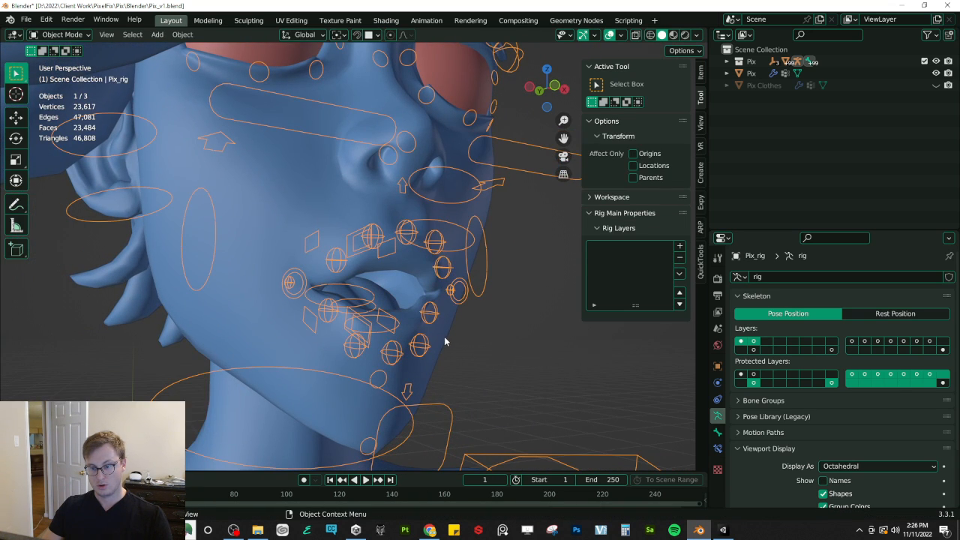
pyautogui.click(446, 341)
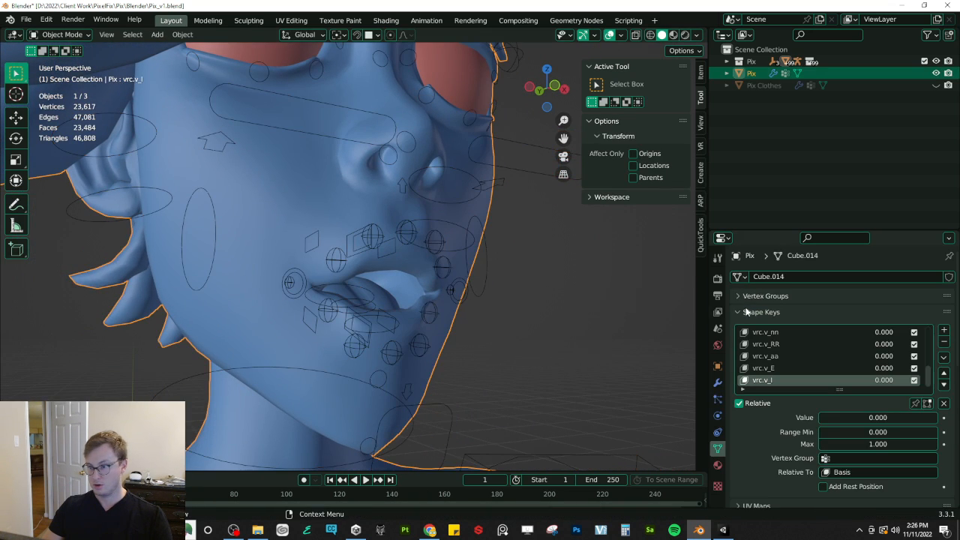
pyautogui.click(718, 382)
pyautogui.click(919, 296)
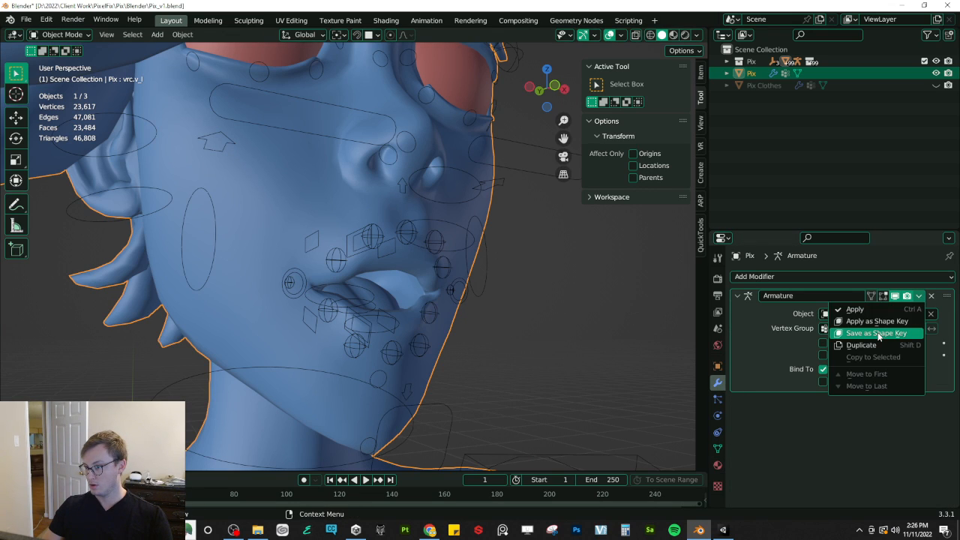
pyautogui.click(717, 432)
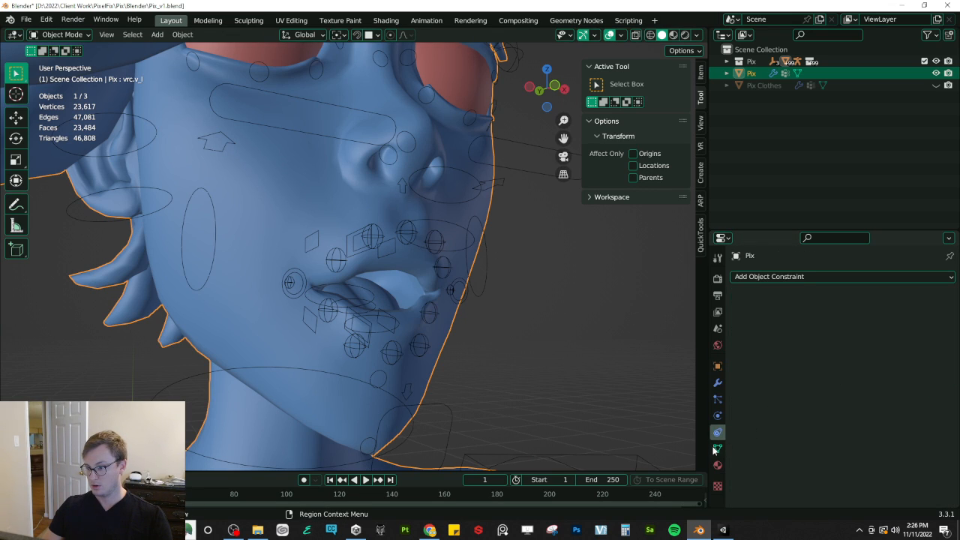
pyautogui.click(717, 449)
pyautogui.doubleClick(780, 381)
pyautogui.write('vrc.v_O')
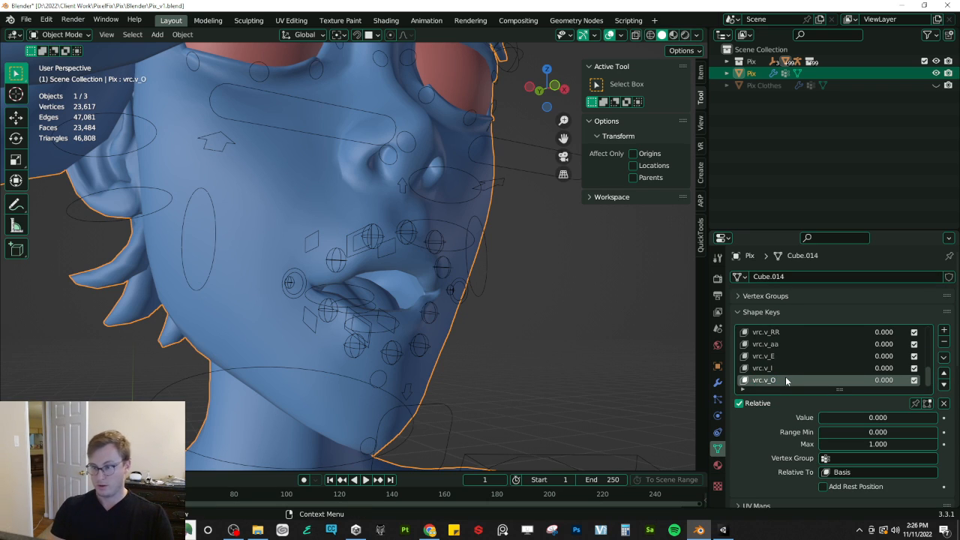
# Step: Open the side-view photo of the U viseme from the viseme reference page, then return to Blender
pyautogui.hotkey('alt', 'Tab')
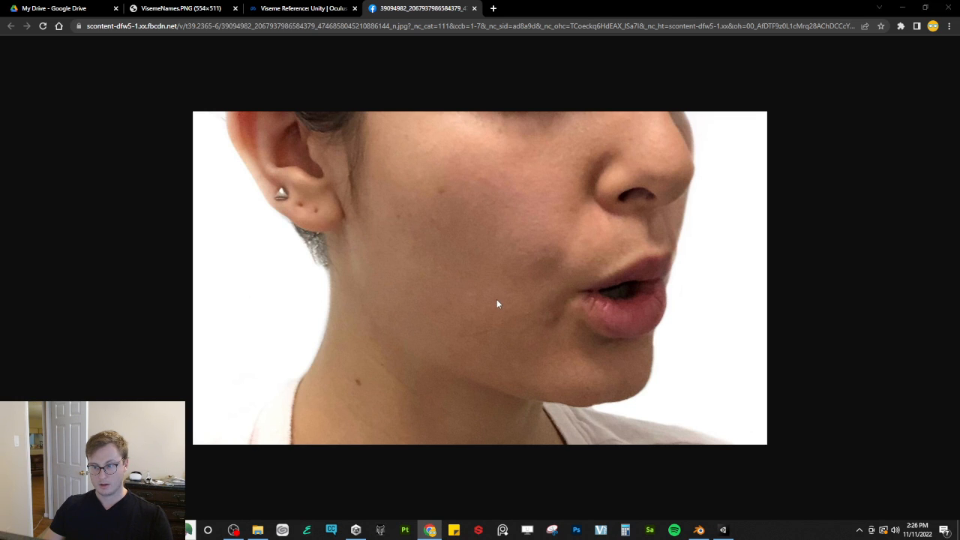
pyautogui.hotkey('alt', 'Tab')
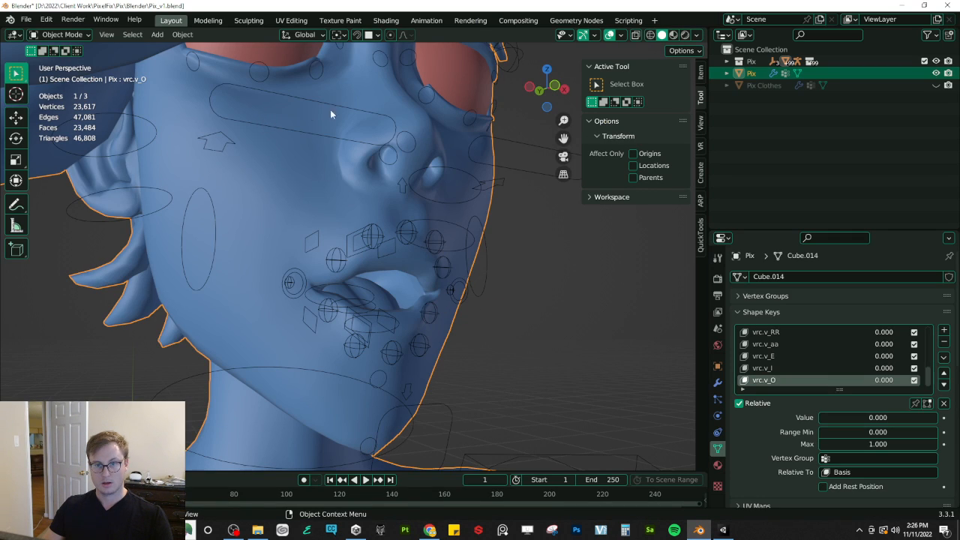
pyautogui.hotkey('alt', 'Tab')
pyautogui.click(302, 11)
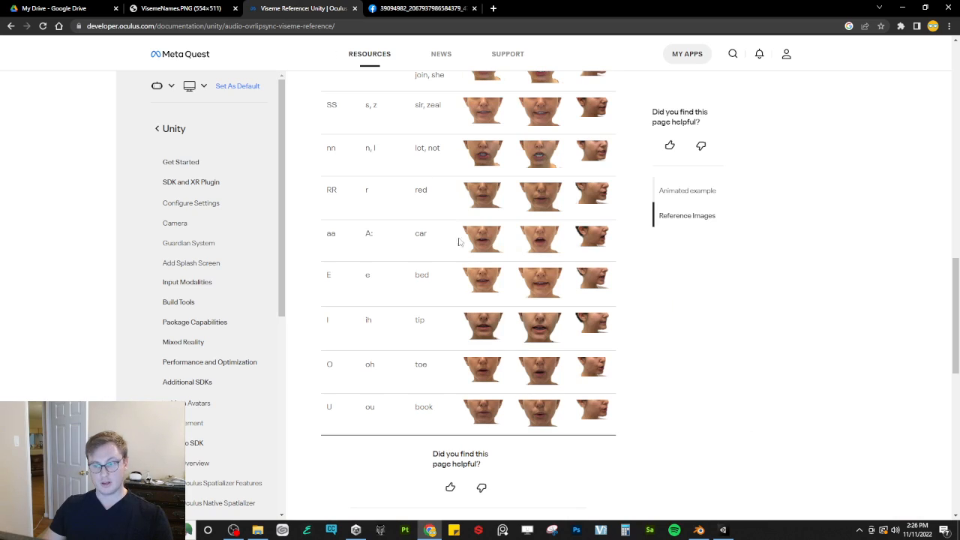
pyautogui.click(587, 408)
pyautogui.hotkey('alt', 'Tab')
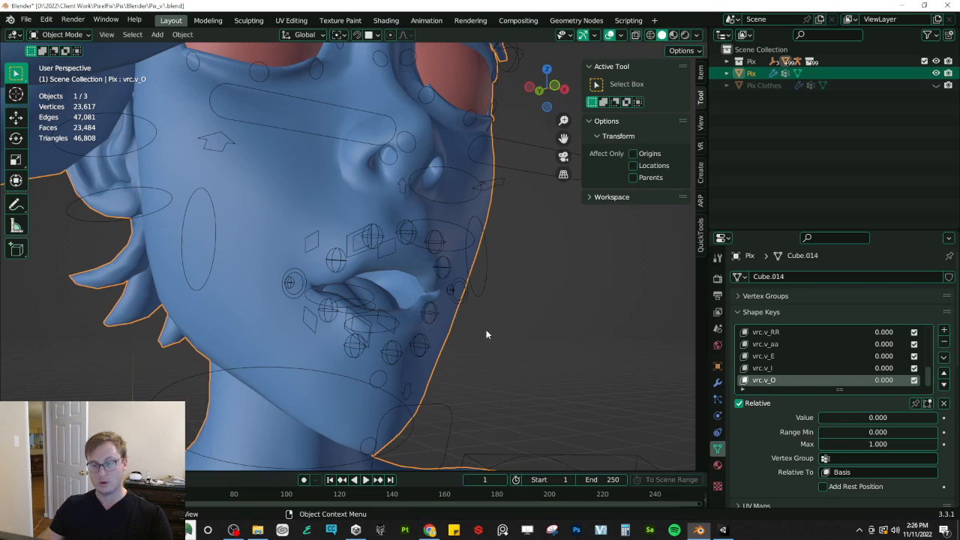
# Step: Raise the rig's jaw bone along Z and set its lips_retain to 0.800
pyautogui.click(449, 407)
pyautogui.hotkey('ctrl', 'Tab')
pyautogui.press('g')
pyautogui.press('z')
pyautogui.click(451, 297)
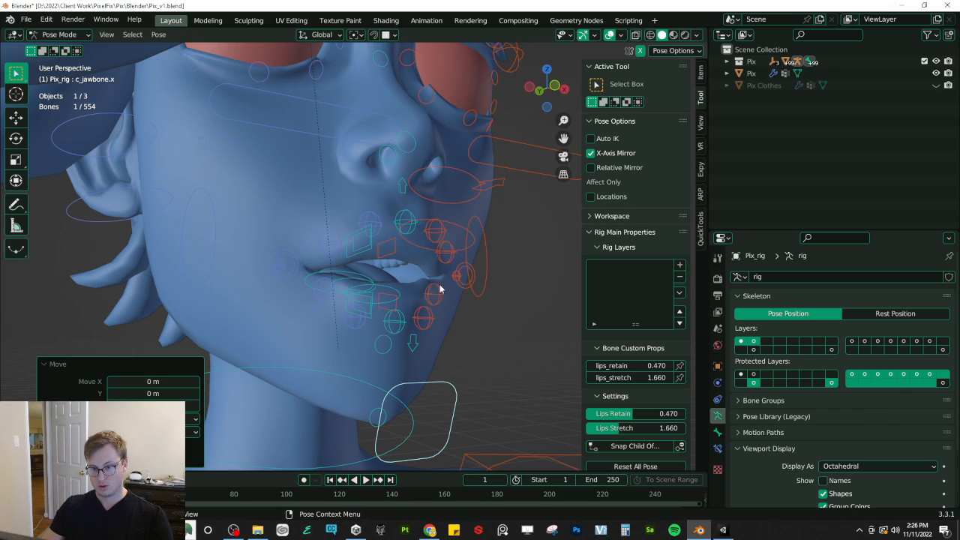
pyautogui.moveTo(636, 366); pyautogui.dragTo(663, 366)
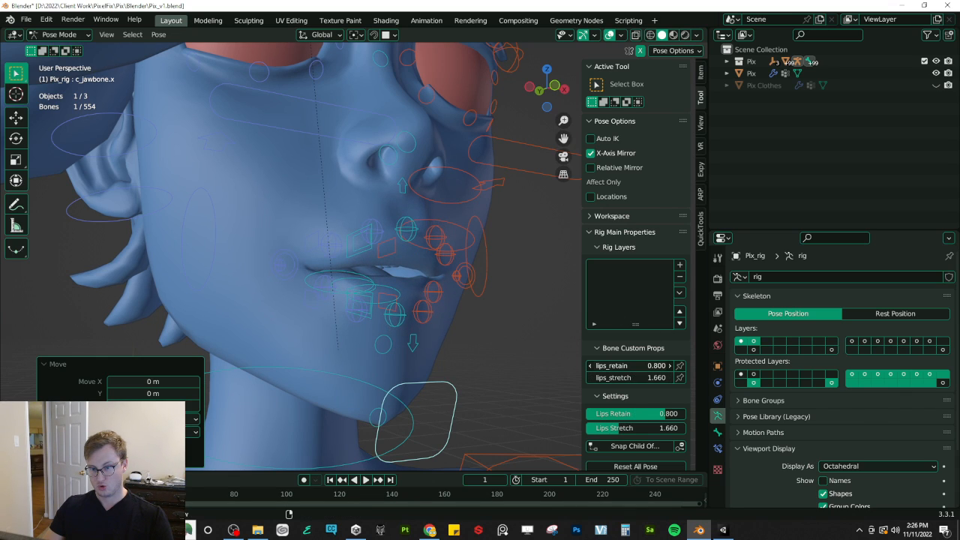
pyautogui.click(399, 315)
pyautogui.press('g')
pyautogui.press('z')
pyautogui.rightClick(396, 332)
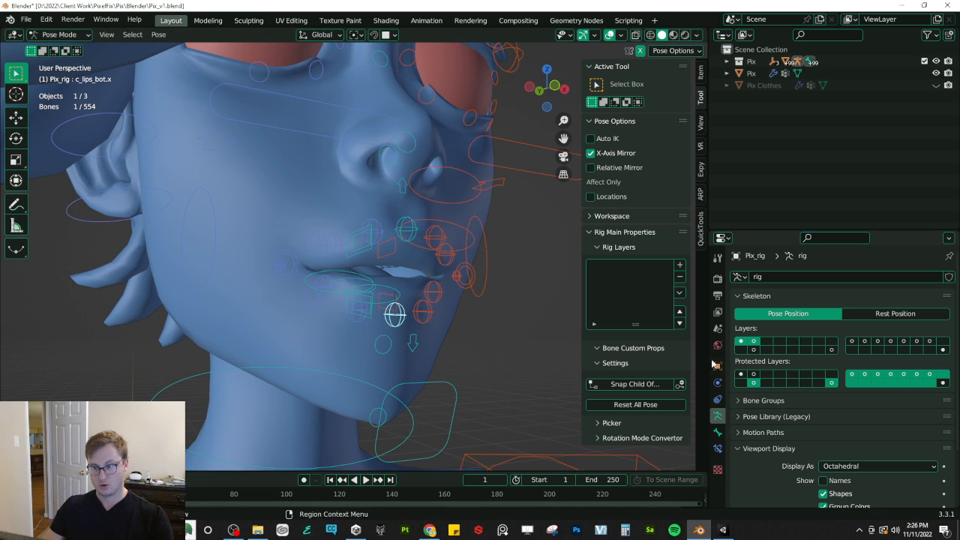
# Step: Try a lips_stretch of 5.000 on the jaw bone and inspect the lower-lip controls up close
pyautogui.click(447, 391)
pyautogui.moveTo(624, 377); pyautogui.dragTo(705, 377)
pyautogui.moveTo(426, 240)
pyautogui.mouseDown(button='middle')
pyautogui.moveTo(403, 253)
pyautogui.moveTo(420, 254)
pyautogui.mouseUp(button='middle')
pyautogui.scroll(2, 416, 285)
pyautogui.click(410, 347)
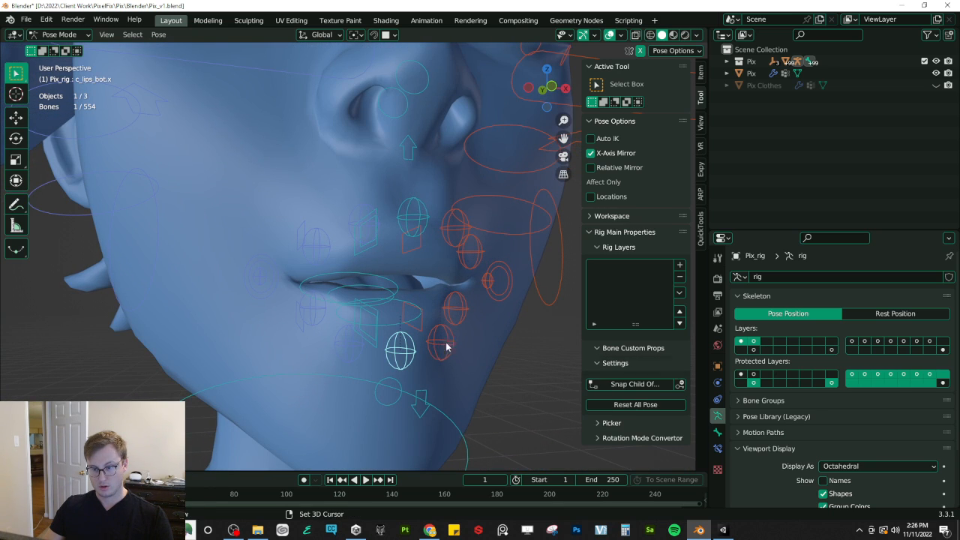
pyautogui.keyDown('shift'); pyautogui.click(443, 346); pyautogui.keyUp('shift')
pyautogui.scroll(-3, 480, 412)
# Step: Set the jaw bone's lips_stretch to 3.020 and raise the center and left inner upper-lip controls along Z
pyautogui.click(429, 400)
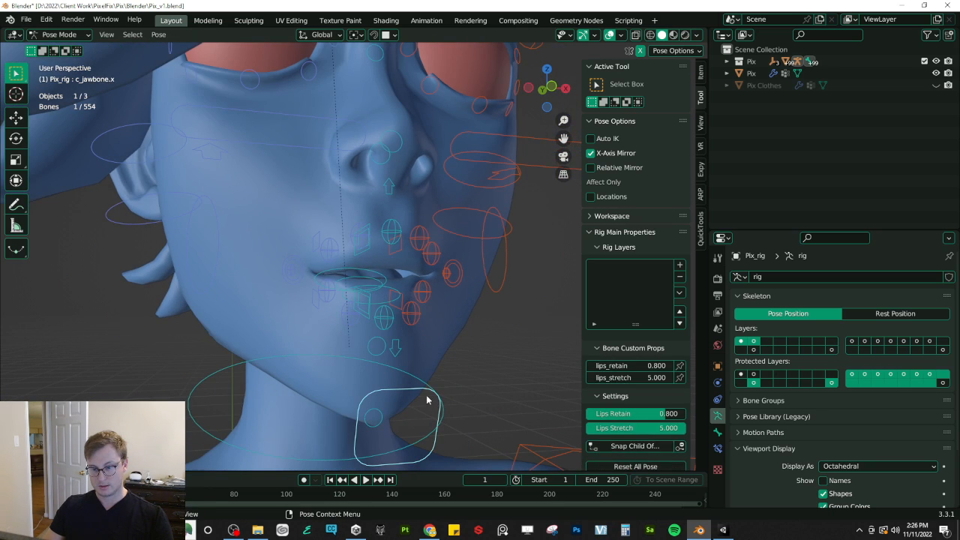
pyautogui.moveTo(631, 378); pyautogui.dragTo(517, 378)
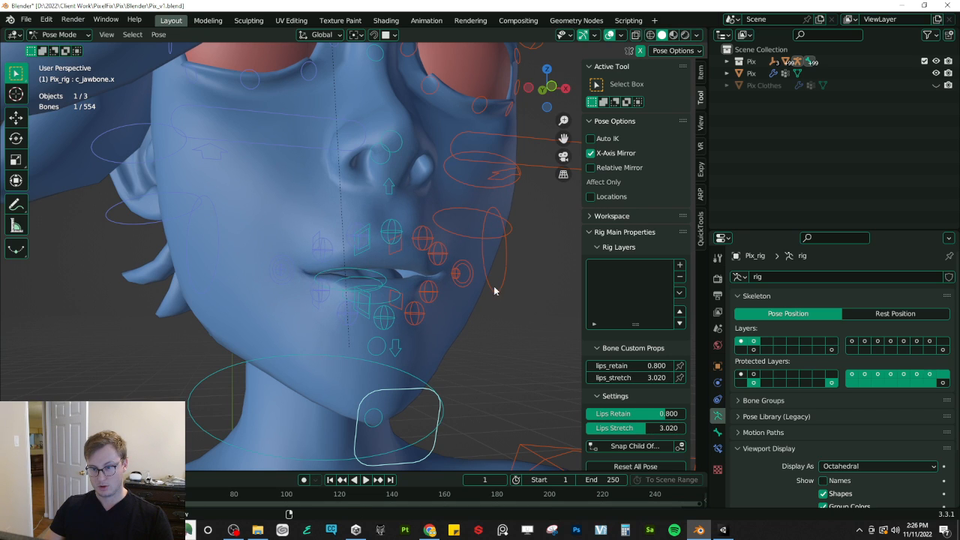
pyautogui.click(394, 230)
pyautogui.keyDown('shift'); pyautogui.click(421, 237); pyautogui.keyUp('shift')
pyautogui.press('g')
pyautogui.press('z')
pyautogui.click(419, 260)
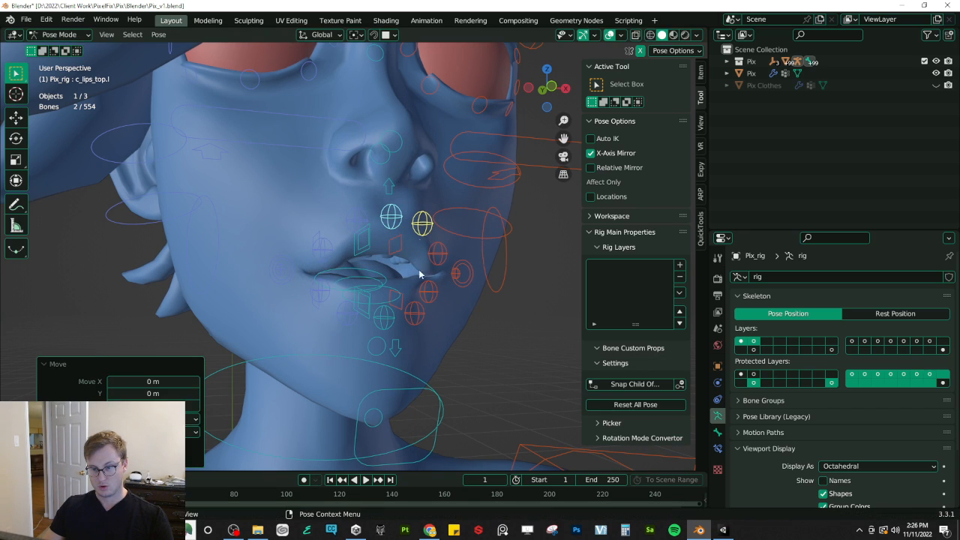
# Step: Lower the center and left inner lower-lip controls along Z
pyautogui.click(419, 315)
pyautogui.keyDown('shift'); pyautogui.click(386, 323); pyautogui.keyUp('shift')
pyautogui.press('g')
pyautogui.press('z')
pyautogui.click(387, 329)
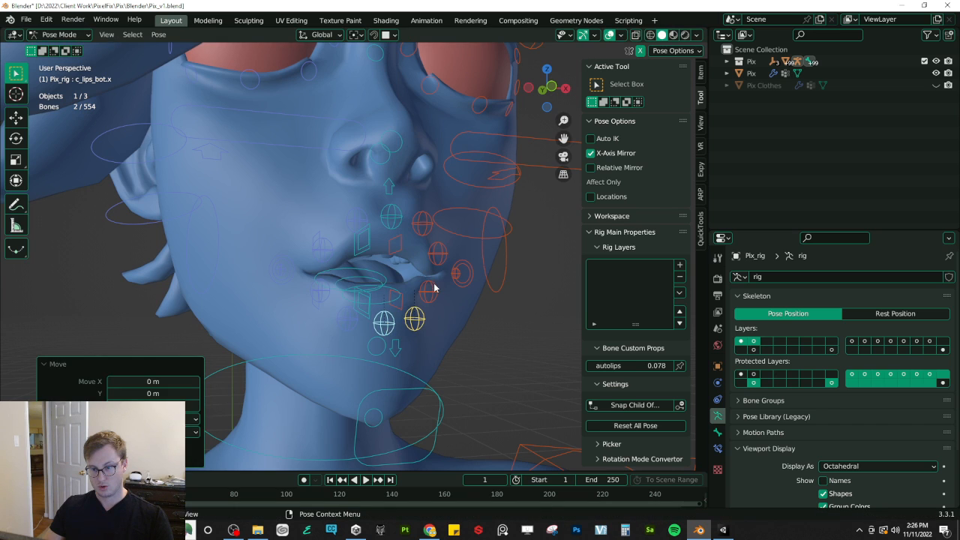
# Step: Move the left outer upper- and lower-lip controls inward along X, then lower the outer upper-lip control along Z
pyautogui.click(434, 284)
pyautogui.keyDown('shift'); pyautogui.click(436, 261); pyautogui.keyUp('shift')
pyautogui.press('g')
pyautogui.press('x')
pyautogui.click(433, 261)
pyautogui.click(440, 258)
pyautogui.press('g')
pyautogui.press('z')
pyautogui.click(438, 264)
pyautogui.moveTo(439, 263); pyautogui.dragTo(399, 281, button='middle')
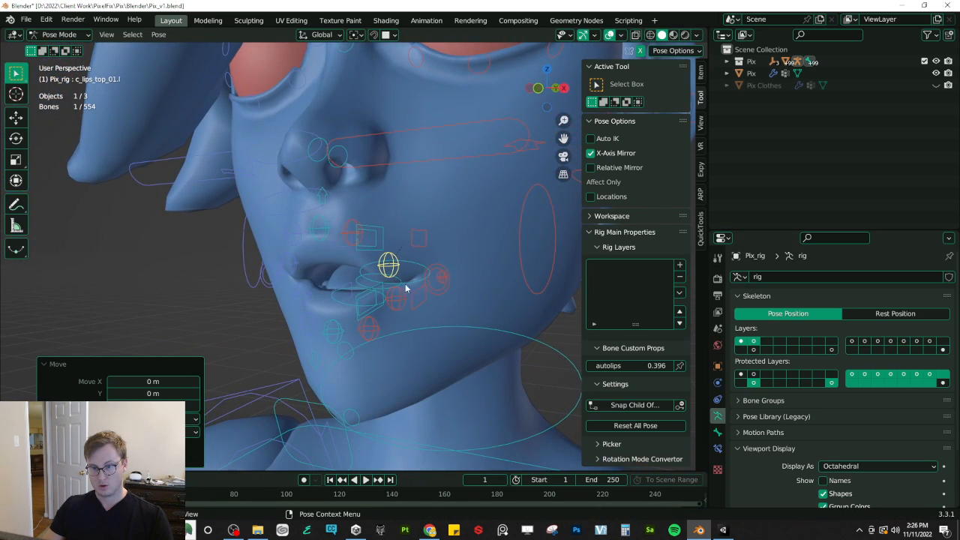
# Step: In Object Mode, save the Pix mesh's Armature modifier as a shape key and return to the shape key list
pyautogui.hotkey('ctrl', 'Tab')
pyautogui.moveTo(261, 283); pyautogui.dragTo(516, 280, button='middle')
pyautogui.click(464, 301)
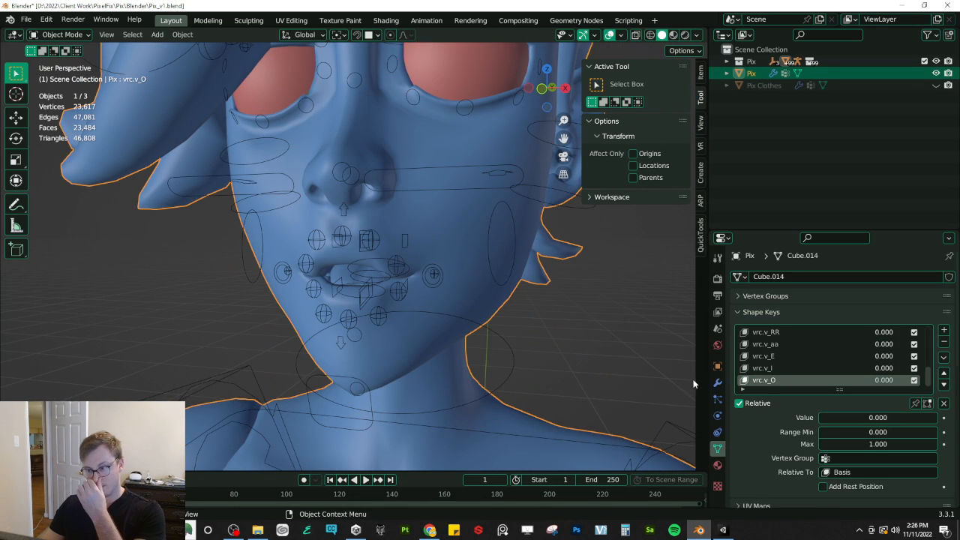
pyautogui.click(717, 383)
pyautogui.click(918, 296)
pyautogui.click(876, 333)
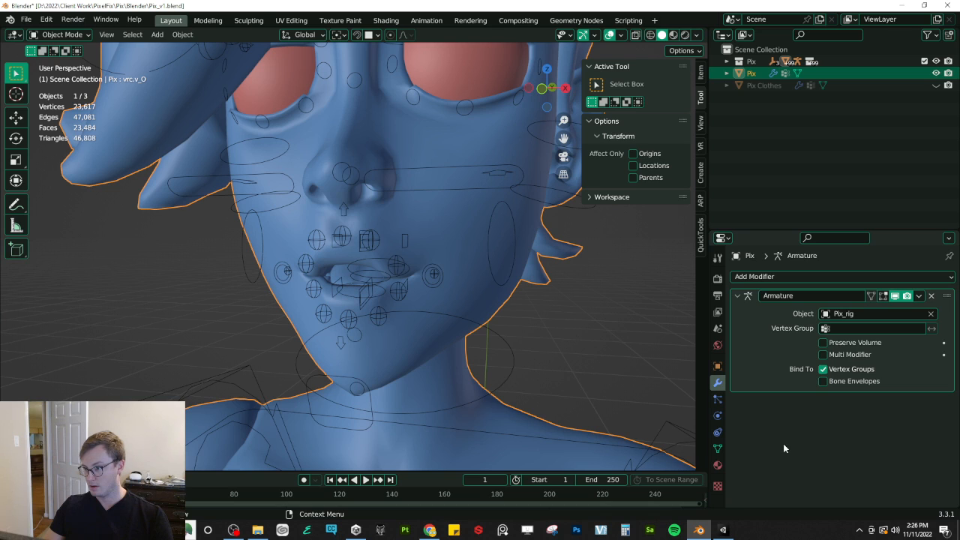
pyautogui.click(717, 448)
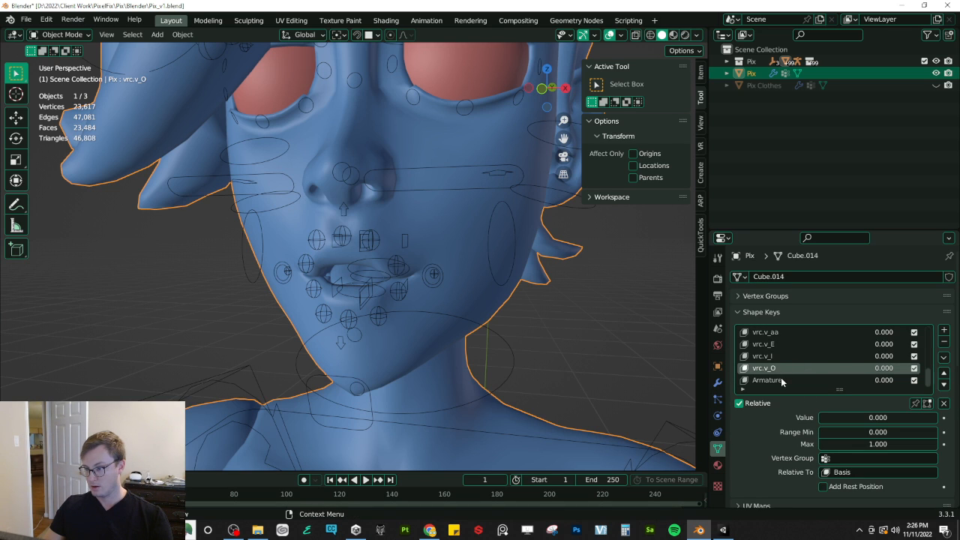
# Step: Check the names in VisemeNames.PNG in the browser, then in Blender rename the Armature key vrc.v_ou and vrc.v_O as vrc.v_oh
pyautogui.hotkey('alt', 'Tab')
pyautogui.click(278, 8)
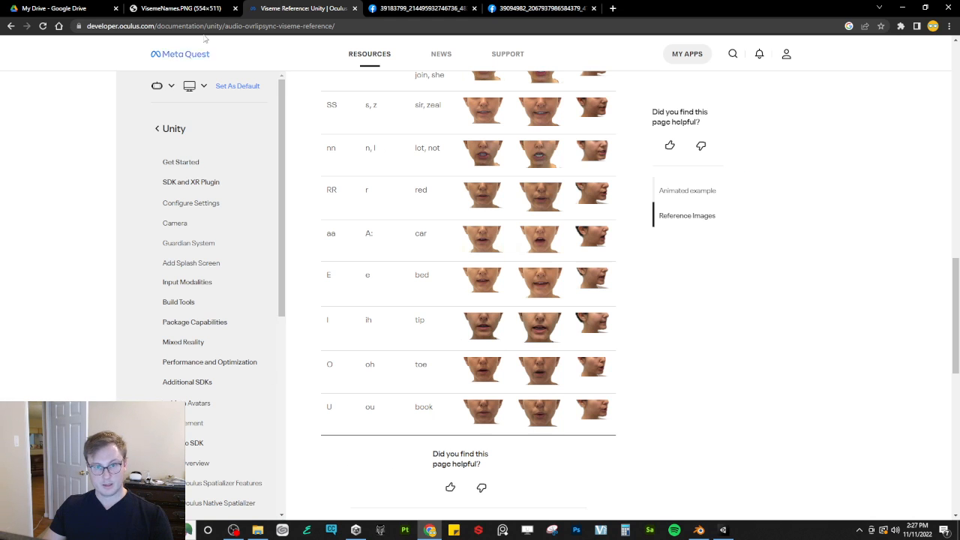
pyautogui.click(203, 7)
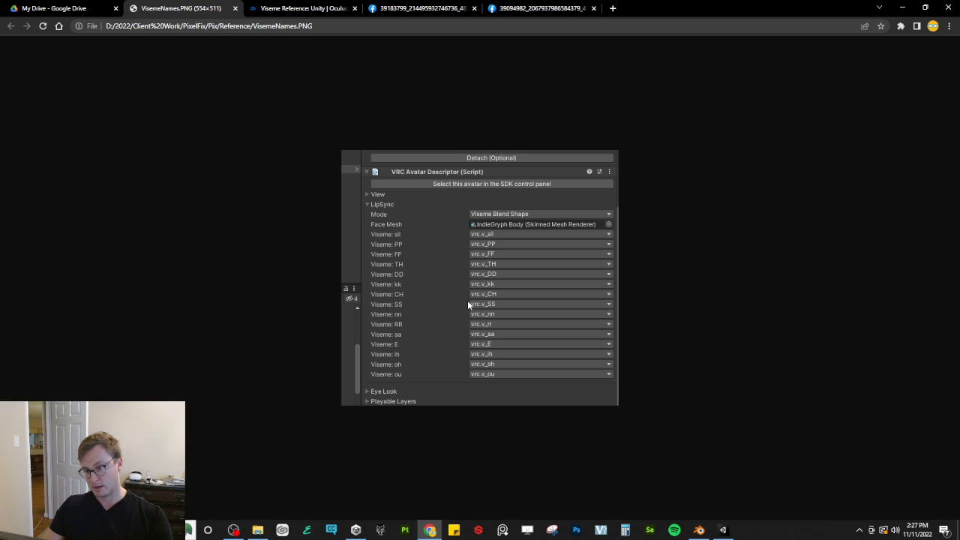
pyautogui.hotkey('alt', 'Tab')
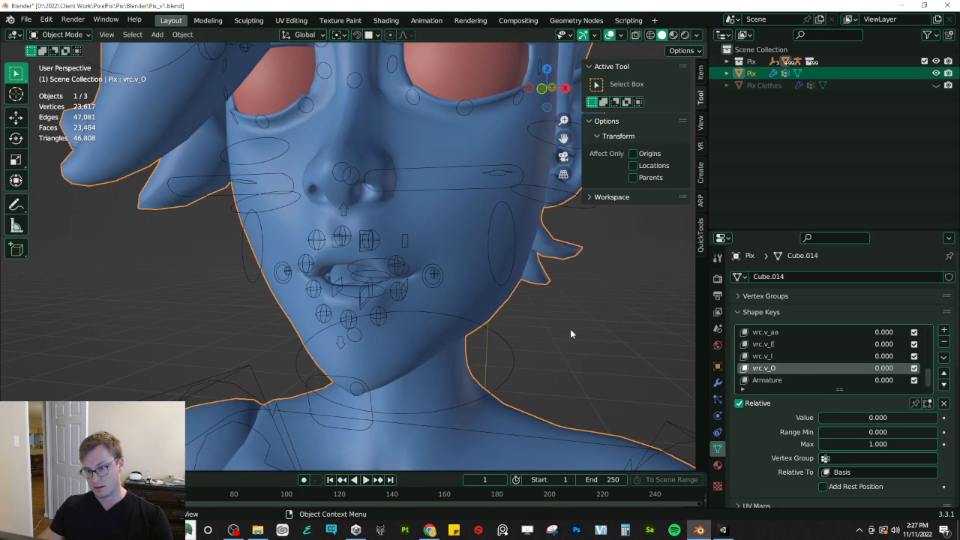
pyautogui.doubleClick(780, 380)
pyautogui.write('vrc.v_ou')
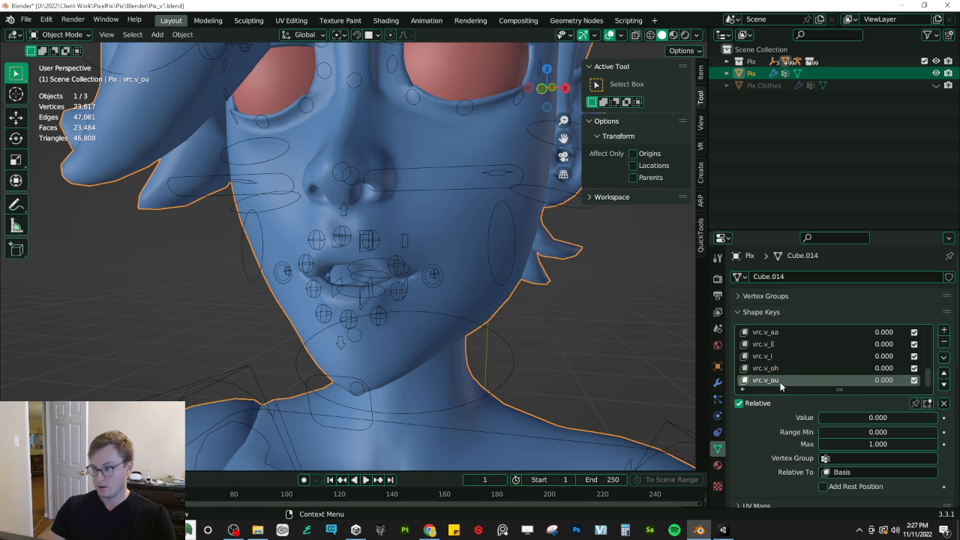
# Step: Rename the vrc.v_I shape key as vrc.v_ih, checking the spelling against the viseme names image
pyautogui.hotkey('alt', 'Tab')
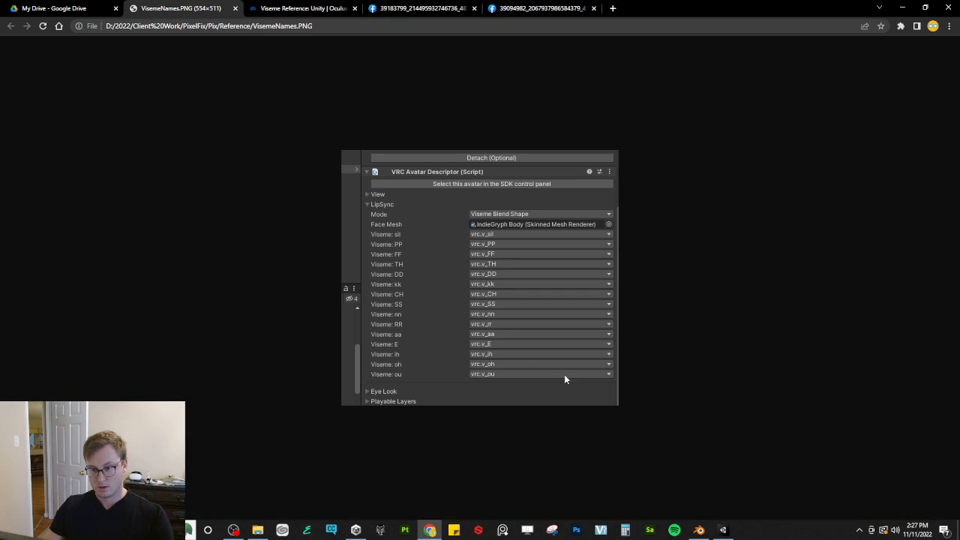
pyautogui.hotkey('alt', 'Tab')
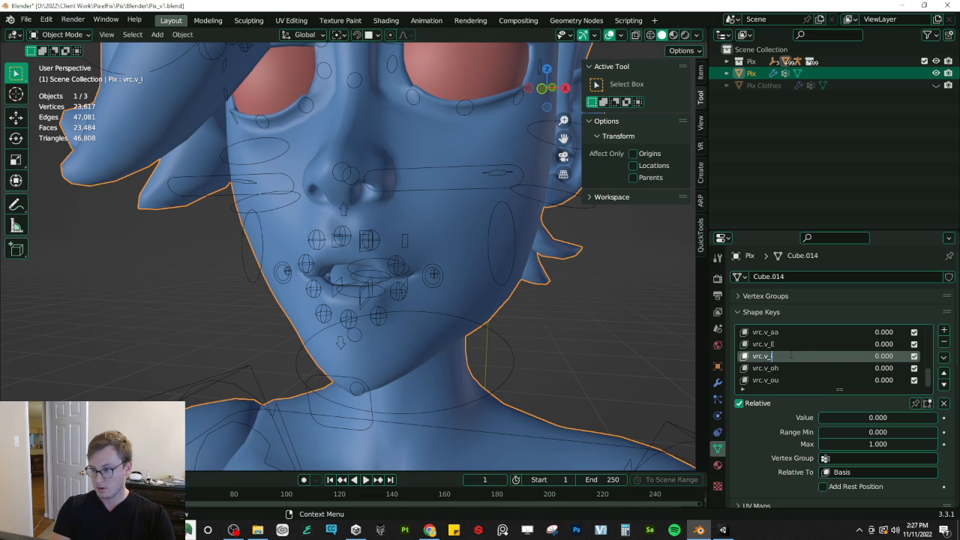
pyautogui.hotkey('alt', 'Tab')
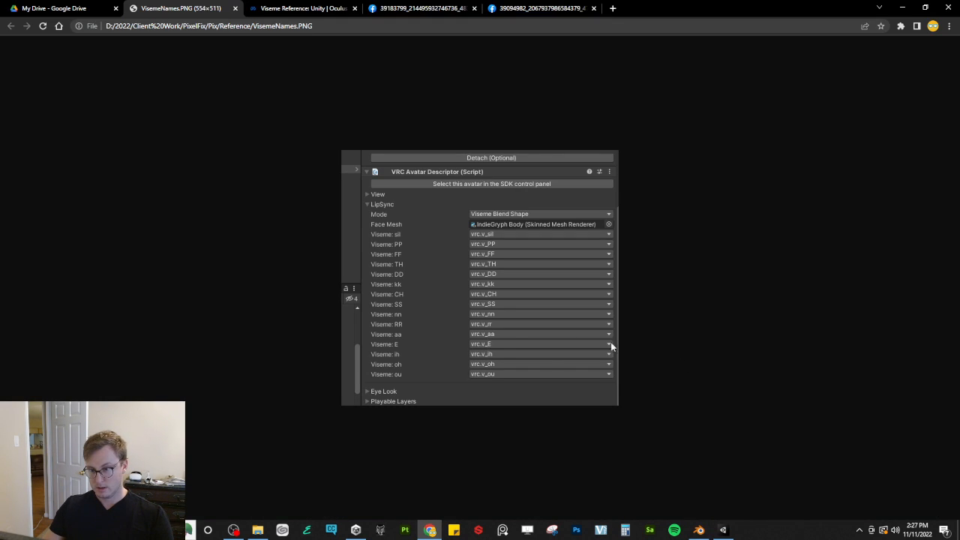
pyautogui.hotkey('alt', 'Tab')
pyautogui.click(807, 363)
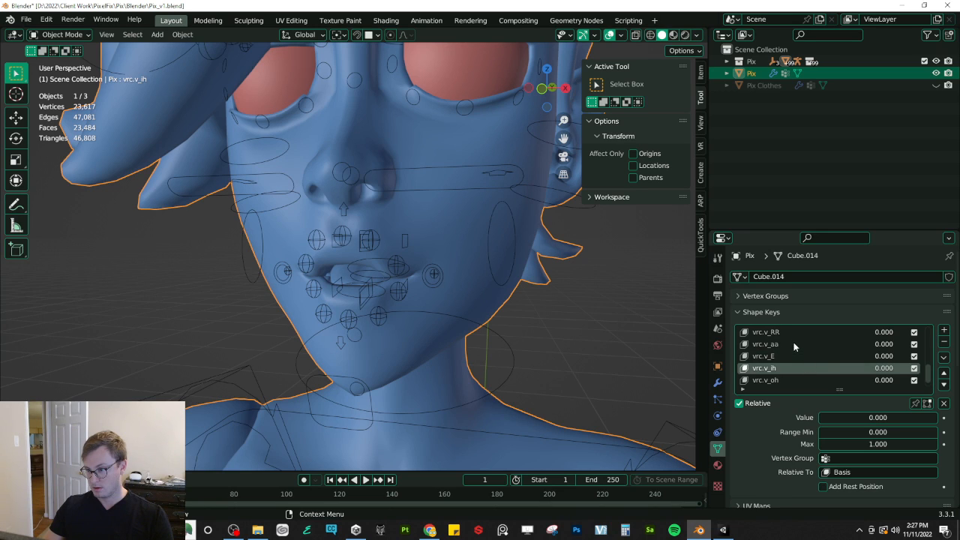
# Step: Rename the vrc.v_RR shape key as vrc.v_rr to match the viseme names image
pyautogui.doubleClick(799, 333)
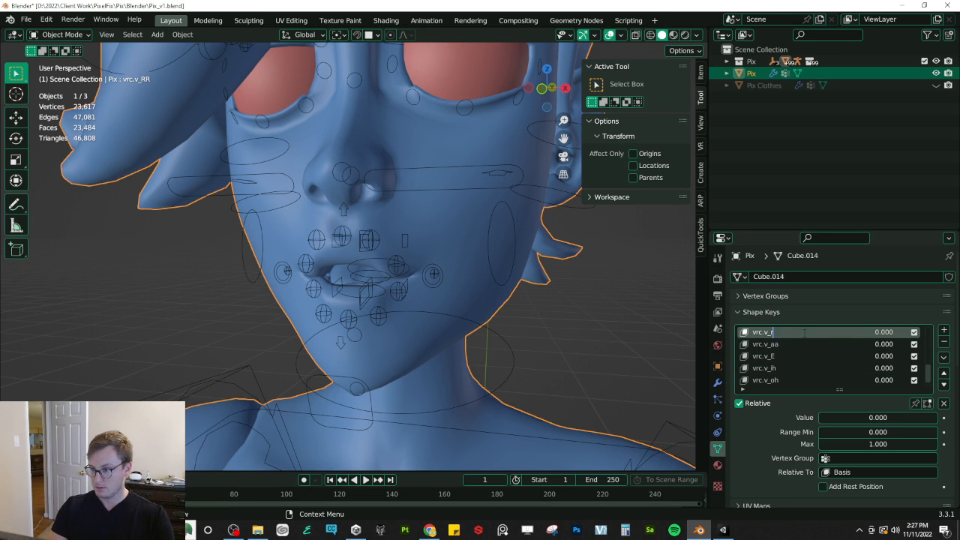
pyautogui.hotkey('alt', 'Tab')
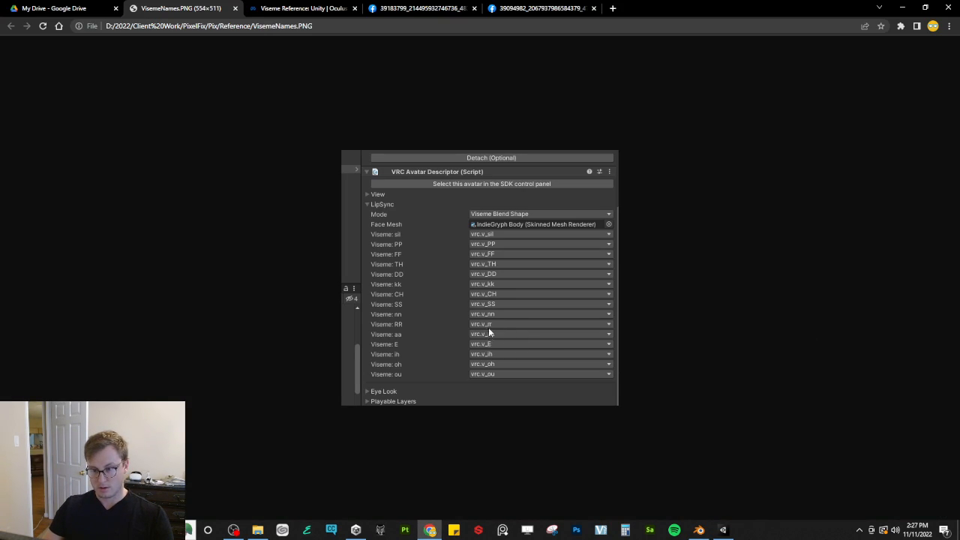
pyautogui.hotkey('alt', 'Tab')
pyautogui.scroll(2, 794, 343)
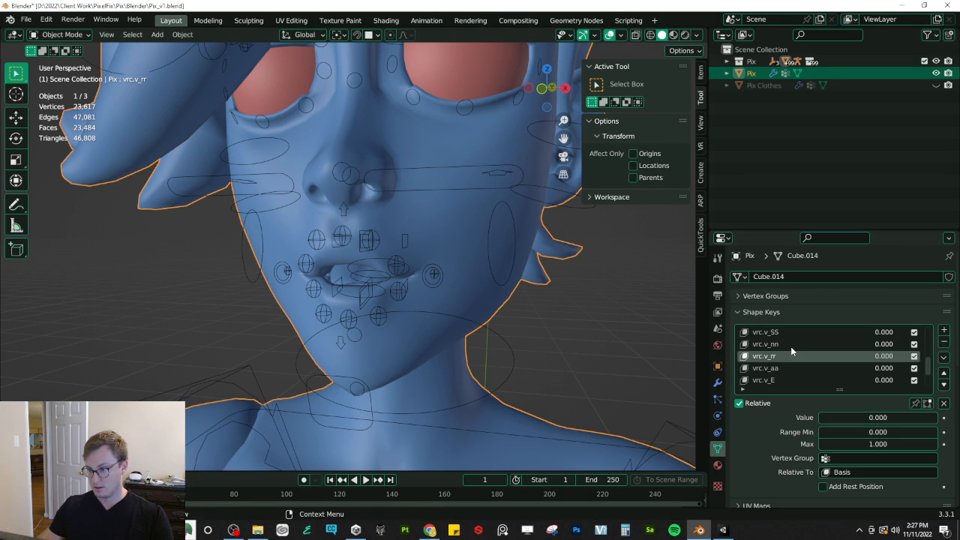
# Step: Compare the remaining viseme shape key names with VisemeNames.PNG, then save the Blender file
pyautogui.hotkey('alt', 'Tab')
pyautogui.hotkey('alt', 'Tab')
pyautogui.scroll(1, 841, 359)
pyautogui.scroll(1, 831, 360)
pyautogui.hotkey('alt', 'Tab')
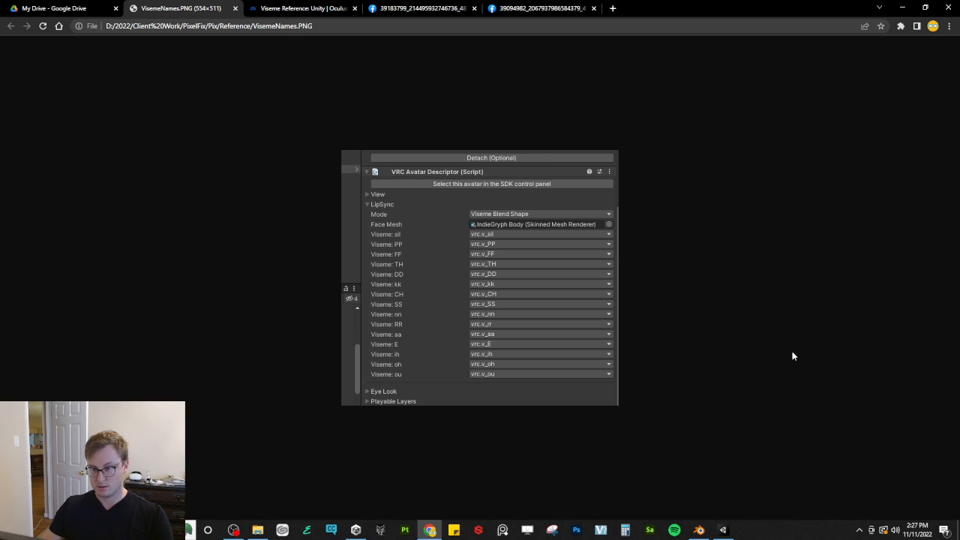
pyautogui.hotkey('alt', 'Tab')
pyautogui.scroll(2, 811, 353)
pyautogui.hotkey('alt', 'Tab')
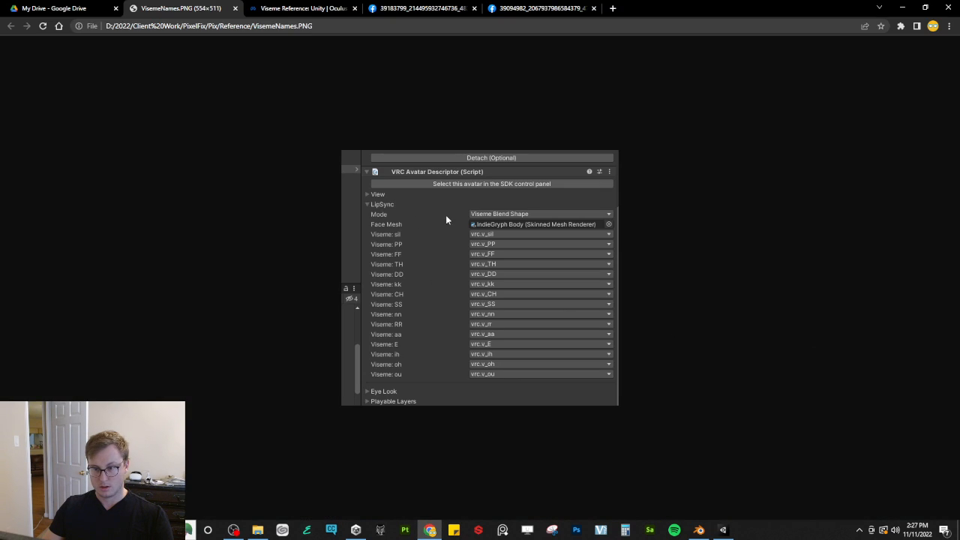
pyautogui.hotkey('alt', 'Tab')
pyautogui.hotkey('alt', 'Tab')
pyautogui.hotkey('alt', 'Tab')
pyautogui.scroll(-2, 796, 358)
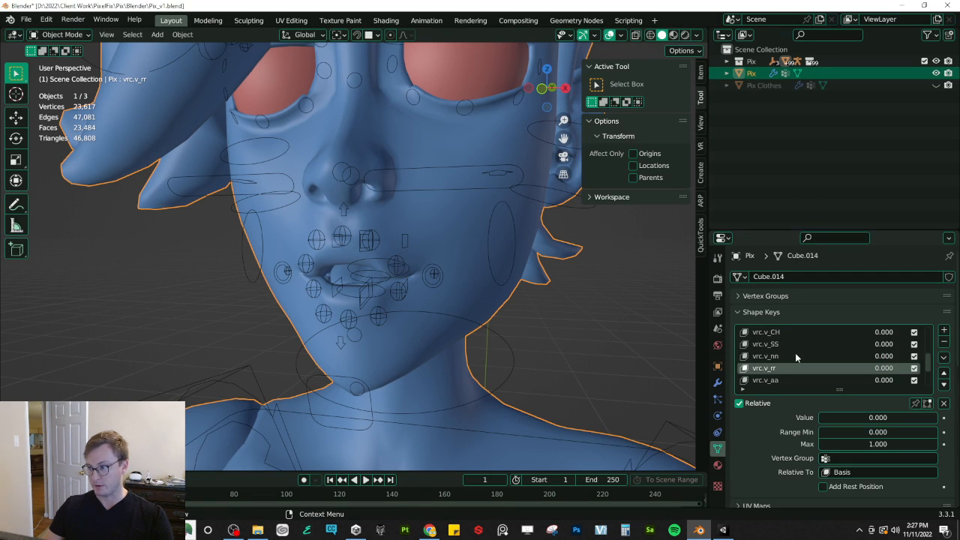
pyautogui.hotkey('ctrl', 's')
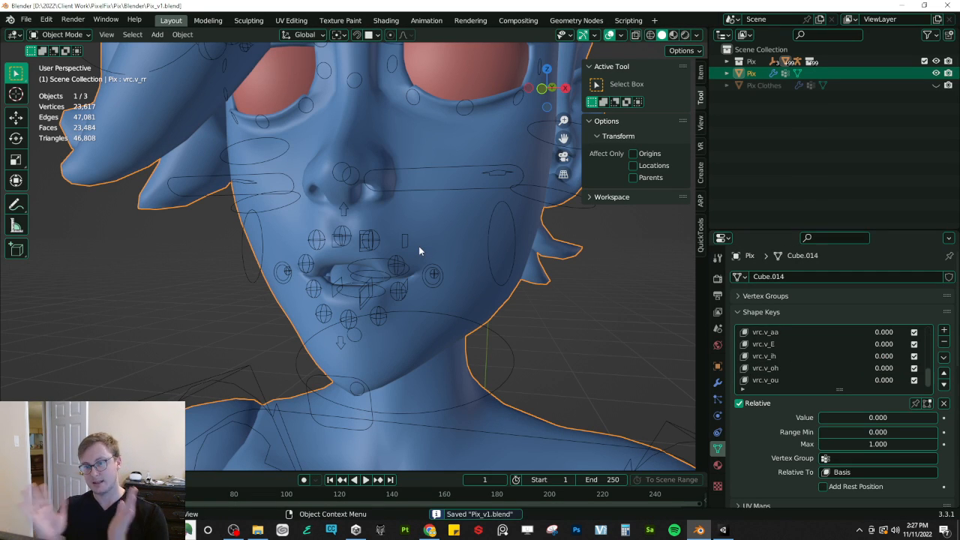
# Step: Reset all of the rig's pose bones and set the jaw bone's lips_retain and lips_stretch to 0.000
pyautogui.click(503, 335)
pyautogui.hotkey('ctrl', 'Tab')
pyautogui.press('a')
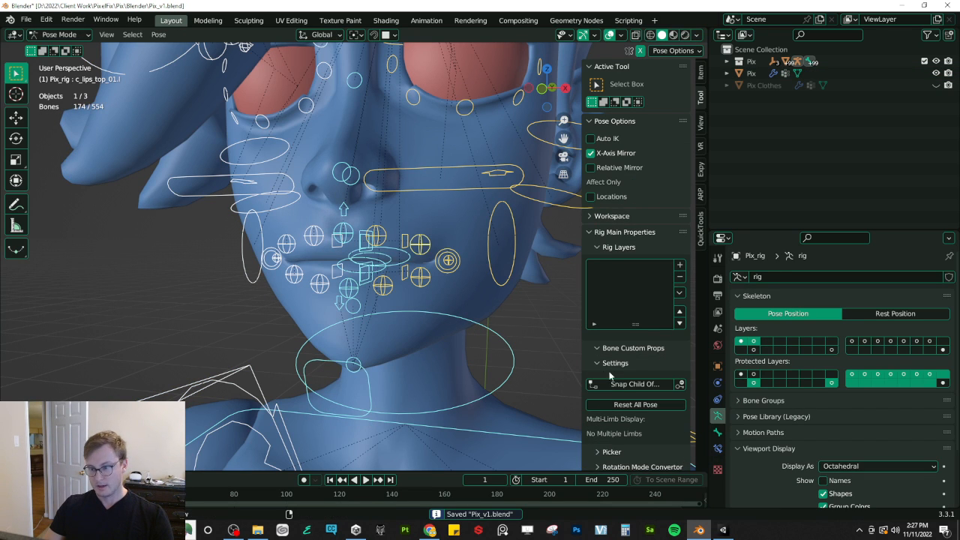
pyautogui.click(367, 383)
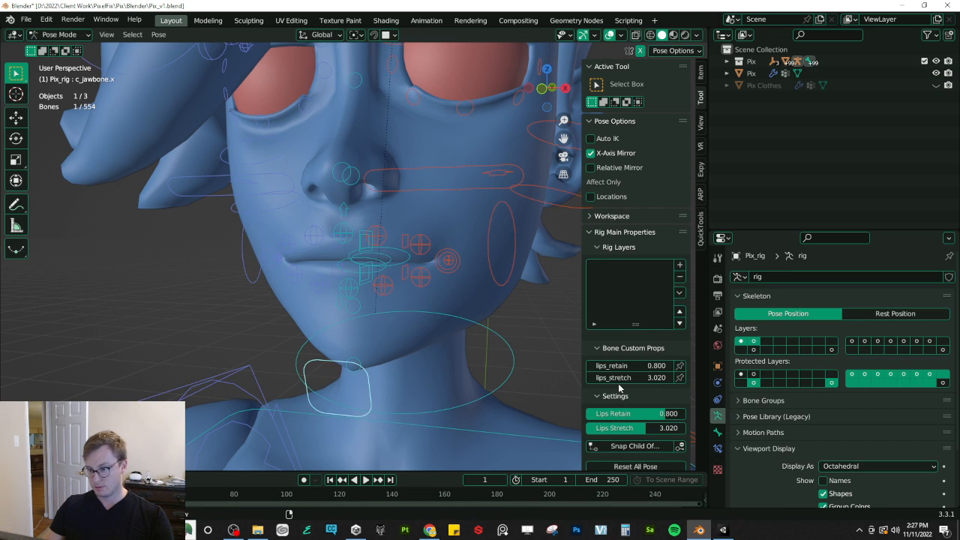
pyautogui.scroll(-5, 319, 253)
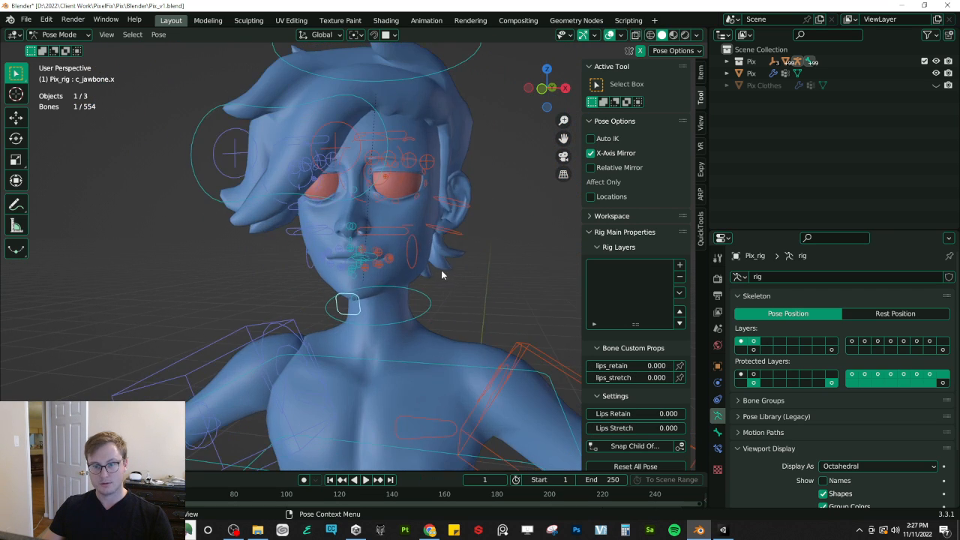
# Step: Return to Object Mode, select the Pix mesh and save the file
pyautogui.hotkey('ctrl', 'Tab')
pyautogui.scroll(-3, 319, 253)
pyautogui.click(360, 263)
pyautogui.hotkey('ctrl', 's')
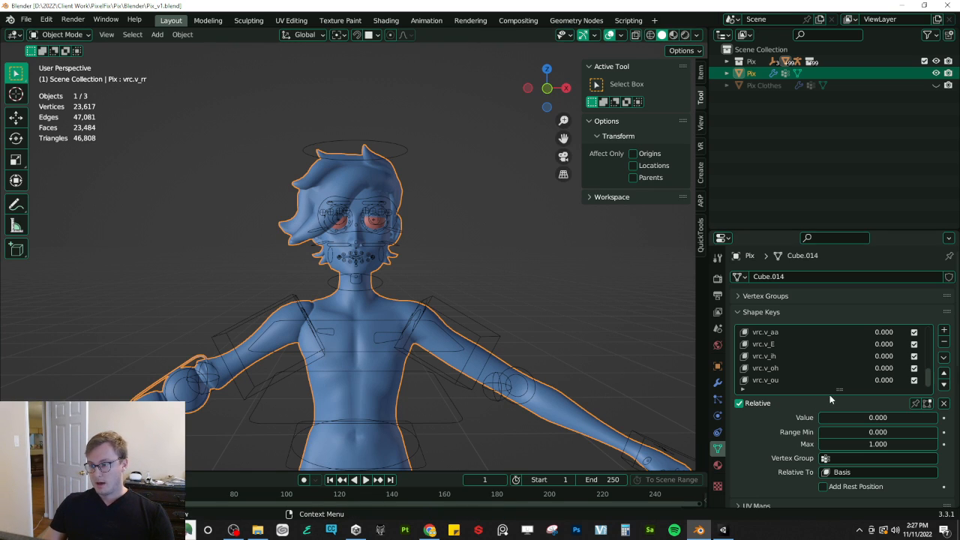
# Step: Enlarge the shape key list to show more entries and view the head from the front
pyautogui.moveTo(838, 389); pyautogui.dragTo(840, 472)
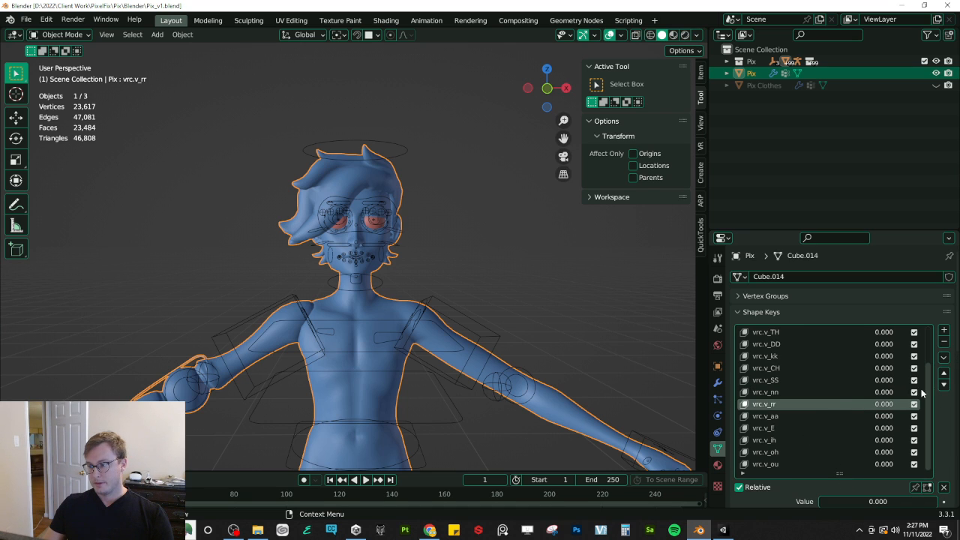
pyautogui.scroll(4, 932, 382)
pyautogui.scroll(5, 469, 272)
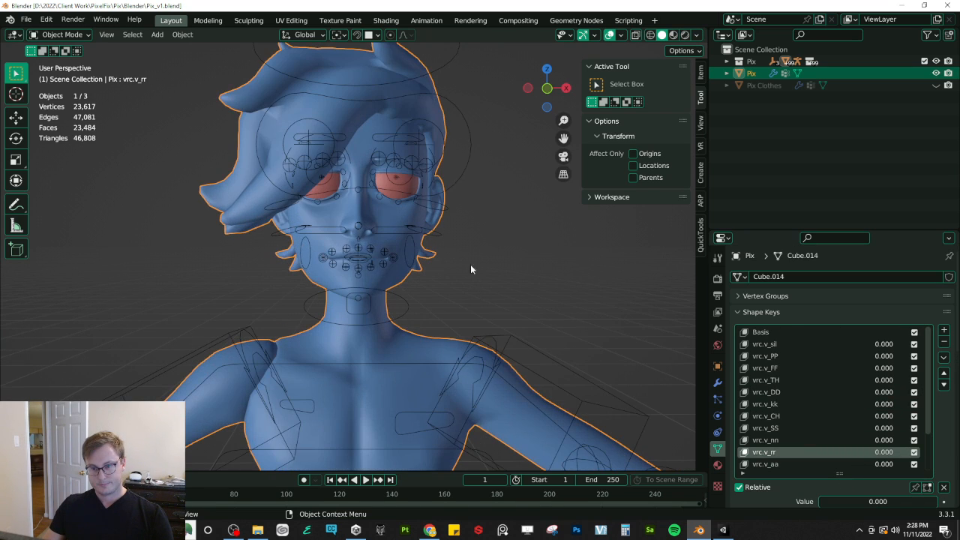
pyautogui.press('KP_1')
pyautogui.scroll(-1, 440, 210)
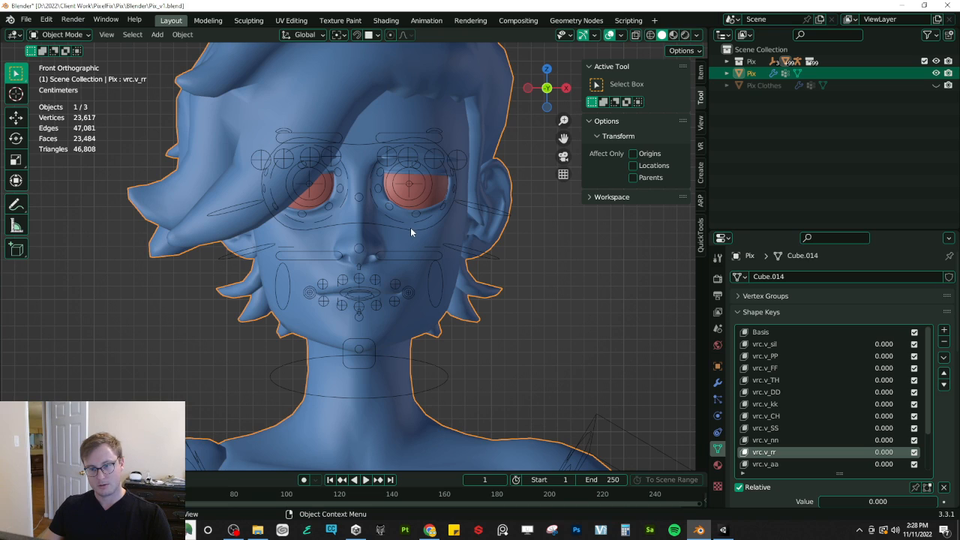
# Step: Add a new shape key to the Pix mesh and place it directly below Basis in the list
pyautogui.click(814, 334)
pyautogui.click(943, 331)
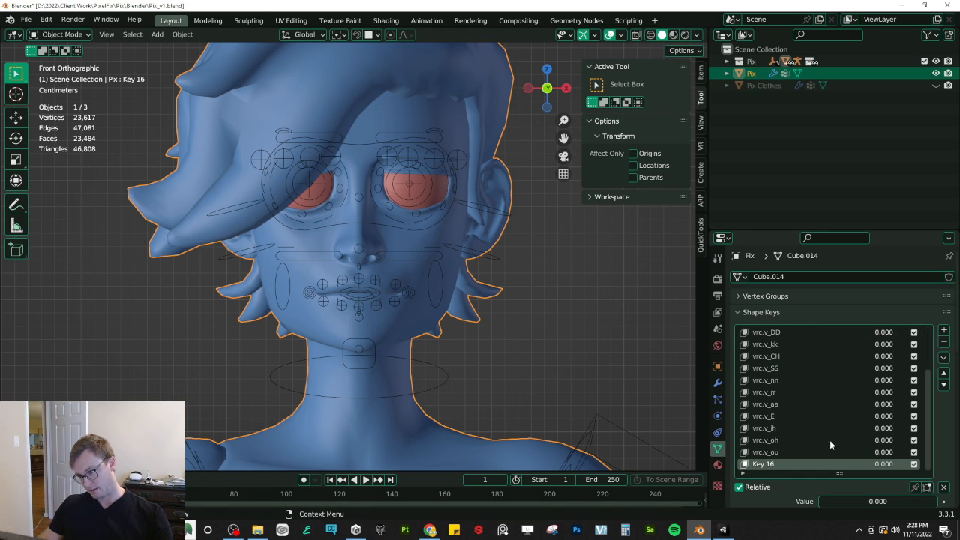
pyautogui.click(943, 357)
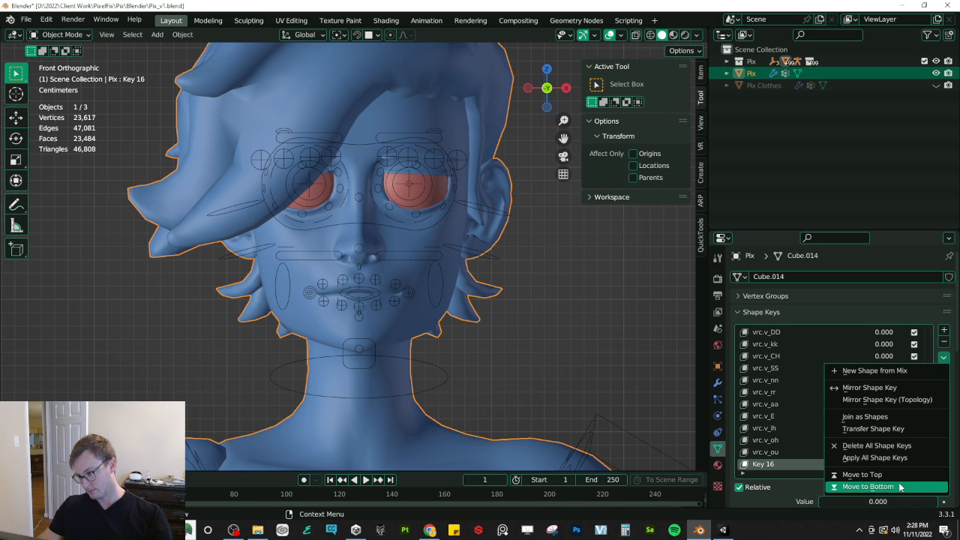
pyautogui.click(862, 474)
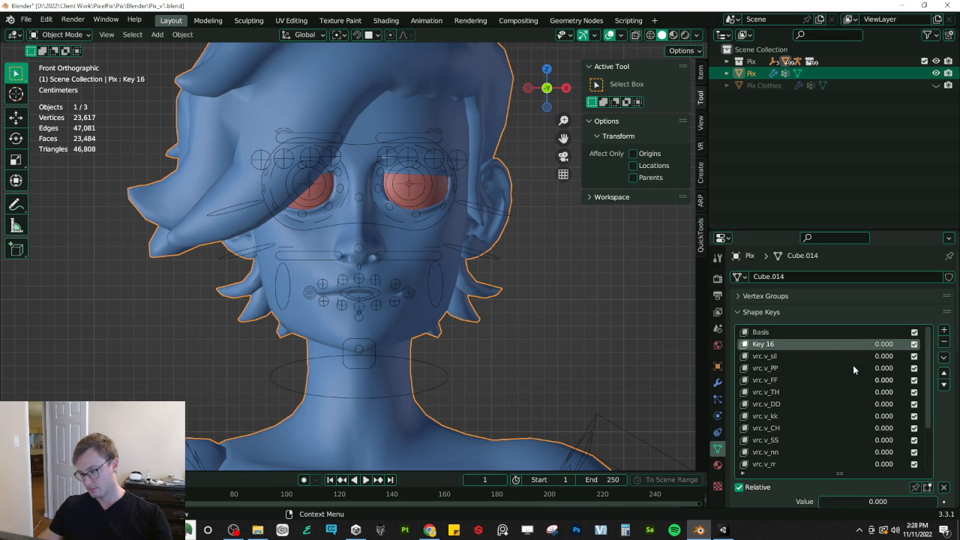
# Step: Rename the new shape key as vrc.v_Blink and save the file
pyautogui.doubleClick(774, 344)
pyautogui.write('vrc.v_Blink')
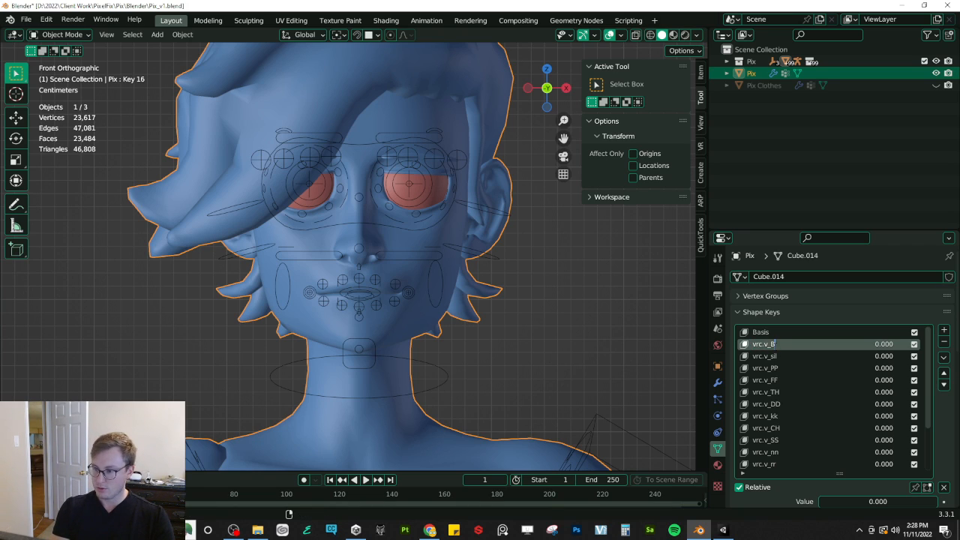
pyautogui.press('Return')
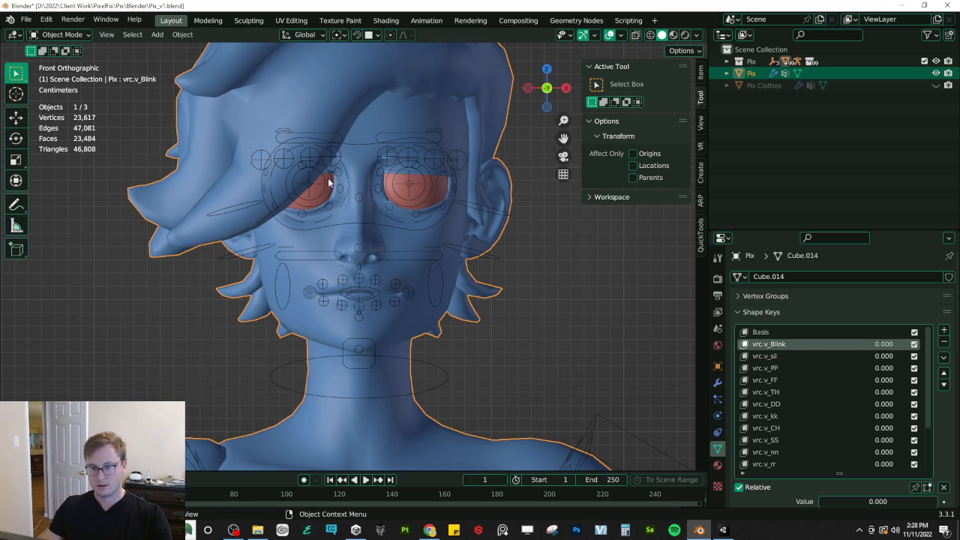
pyautogui.hotkey('ctrl', 's')
# Step: Enter Edit Mode on the vrc.v_Blink key, deselect all geometry and show the eye area in wireframe
pyautogui.press('Tab')
pyautogui.scroll(5, 420, 244)
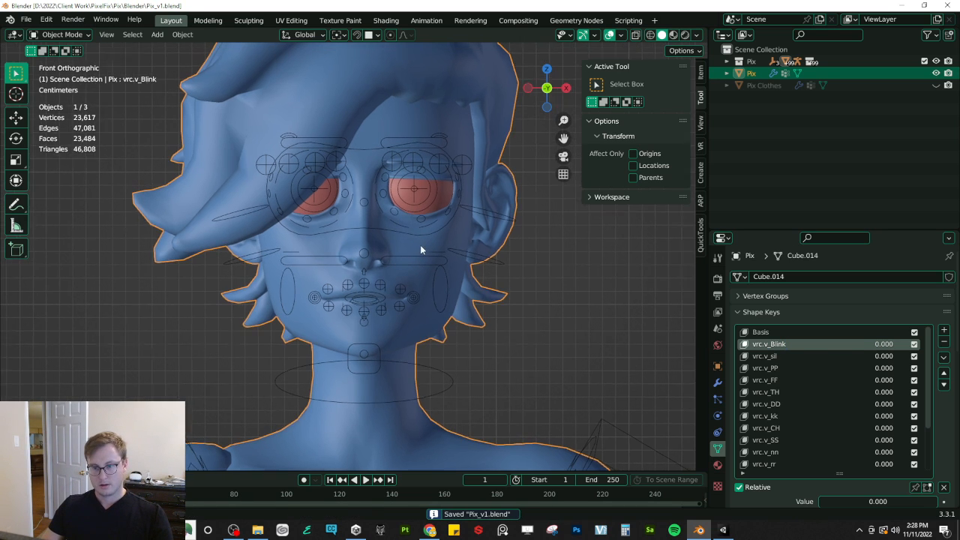
pyautogui.scroll(4, 474, 225)
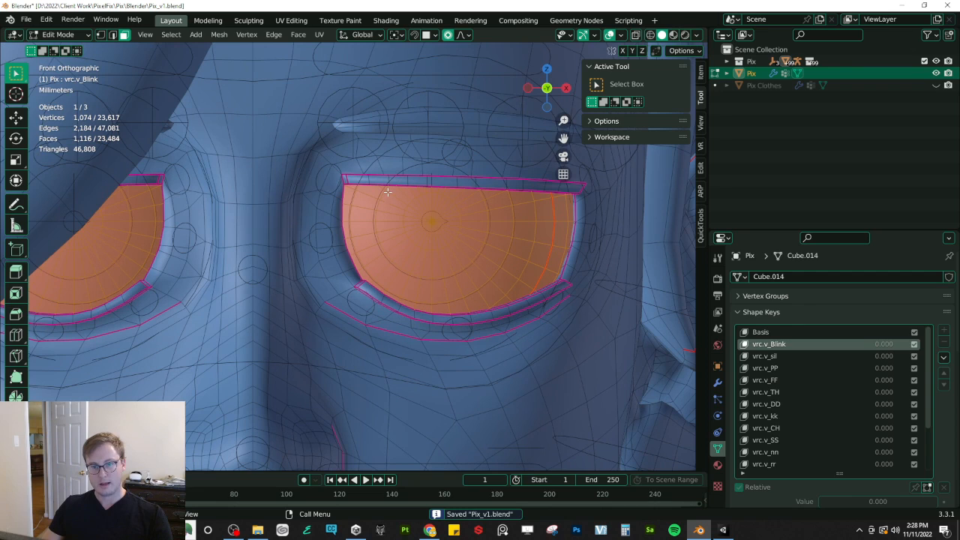
pyautogui.hotkey('alt', 'a')
pyautogui.press('z')
pyautogui.scroll(-2, 281, 193)
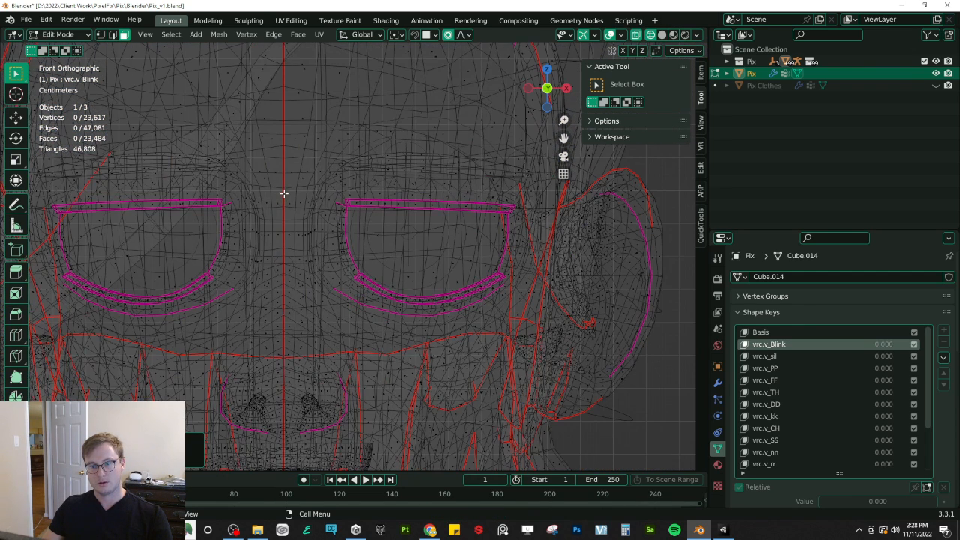
# Step: Select the upper eyelid rim of the character's left eye through the mesh in the front view
pyautogui.press('z')
pyautogui.scroll(2, 516, 208)
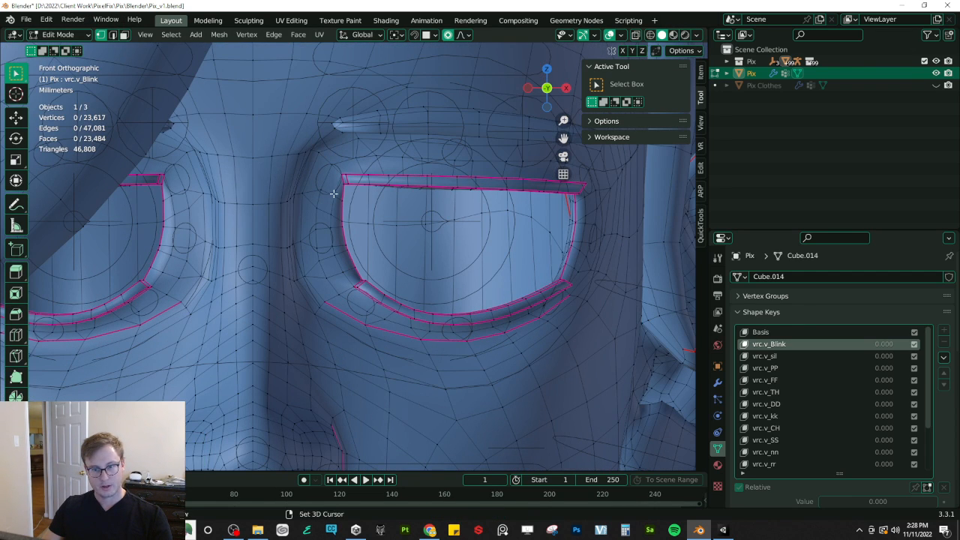
pyautogui.scroll(2, 289, 240)
pyautogui.press('z')
pyautogui.press('z')
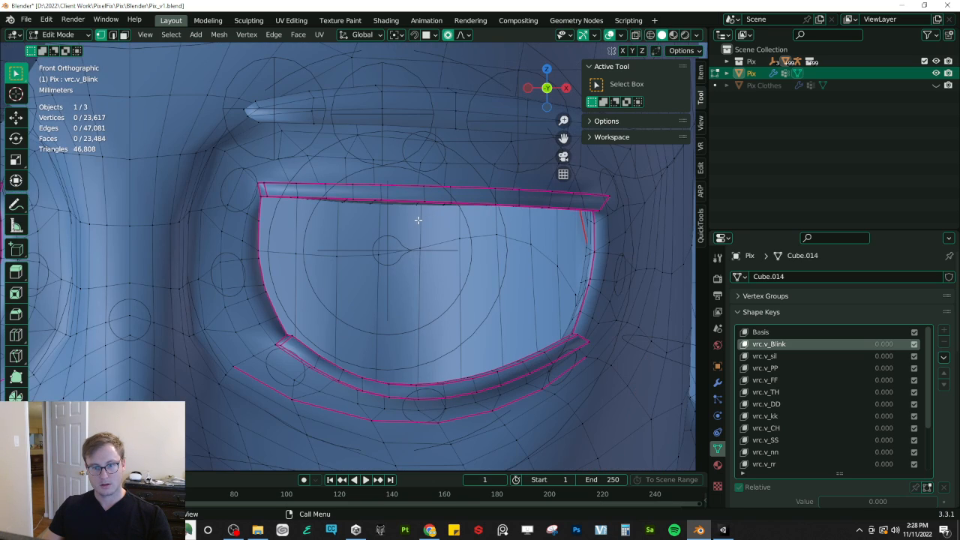
pyautogui.press('z')
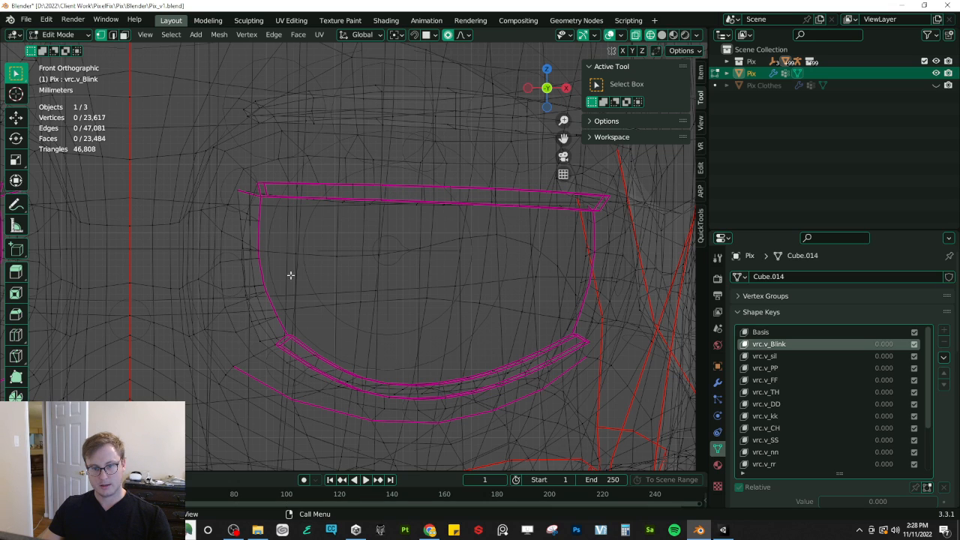
pyautogui.press('b')
pyautogui.moveTo(253, 176); pyautogui.dragTo(612, 225)
# Step: Enable X-axis mirror editing so that edits to one eyelid also apply to the opposite eye
pyautogui.scroll(-2, 574, 221)
pyautogui.press('z')
pyautogui.scroll(-2, 590, 227)
pyautogui.click(621, 51)
pyautogui.press('g')
pyautogui.press('Escape')
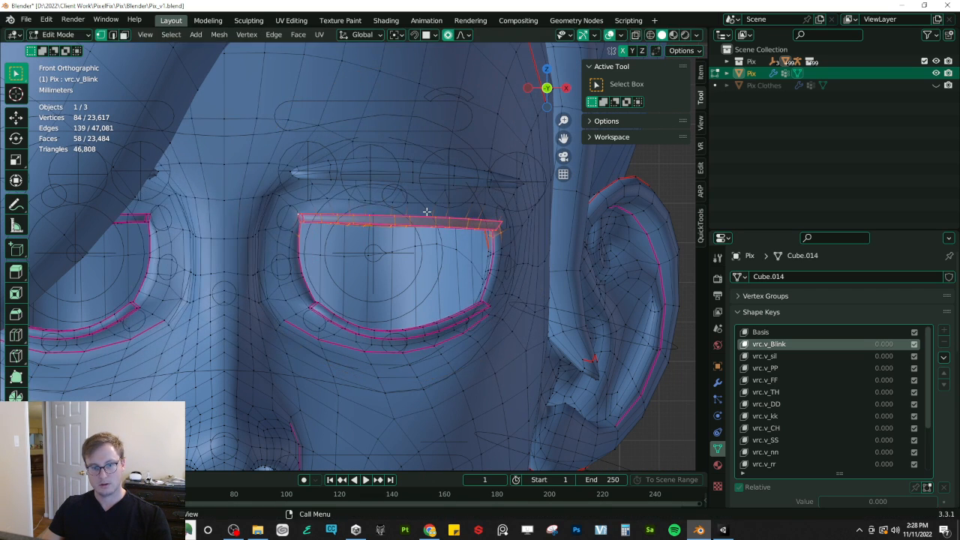
# Step: Deselect the stray vertices behind the upper eyelid in a wireframe side view and focus on the lid
pyautogui.press('KP_3')
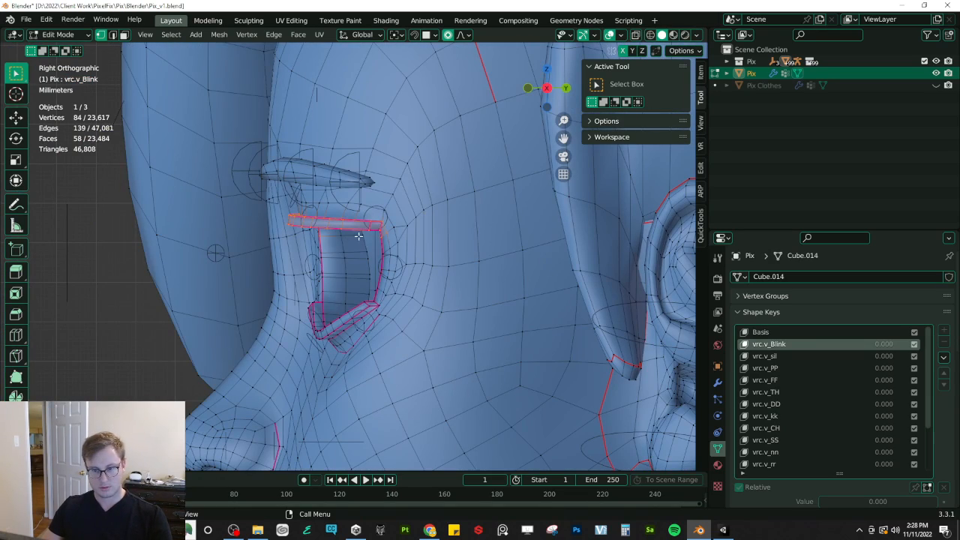
pyautogui.hotkey('shift', 'z')
pyautogui.scroll(-4, 435, 203)
pyautogui.press('KP_Decimal')
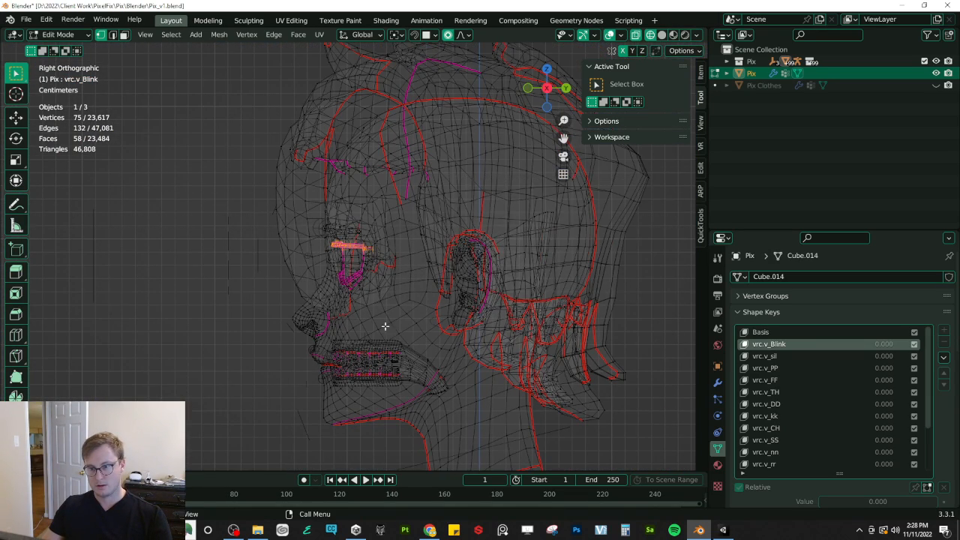
pyautogui.hotkey('shift', 'z')
pyautogui.press('g')
pyautogui.press('Escape')
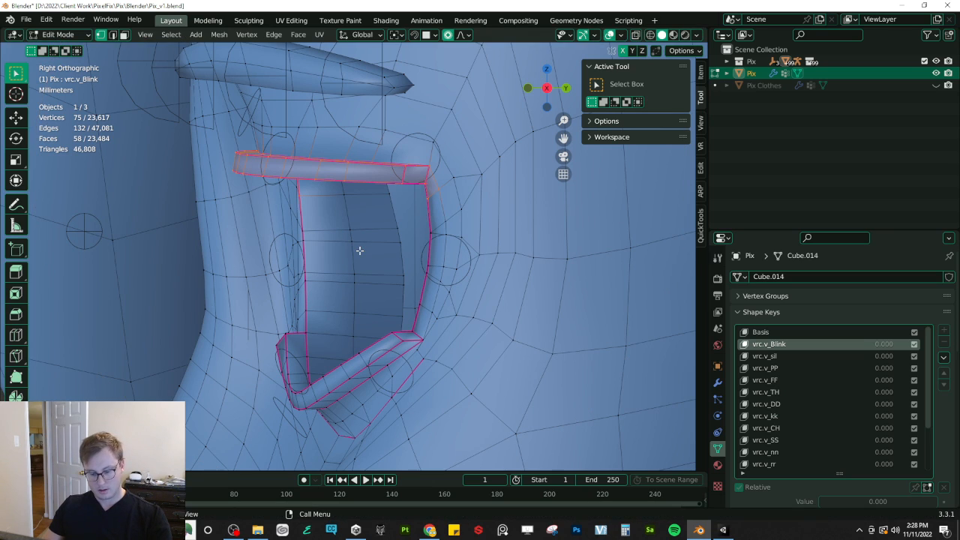
pyautogui.press('g')
pyautogui.press('z')
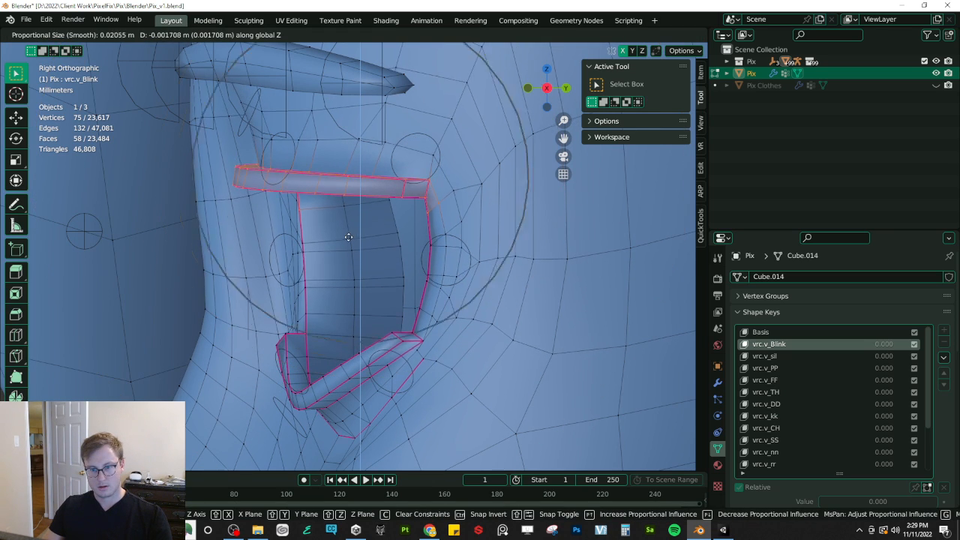
pyautogui.scroll(4, 344, 266)
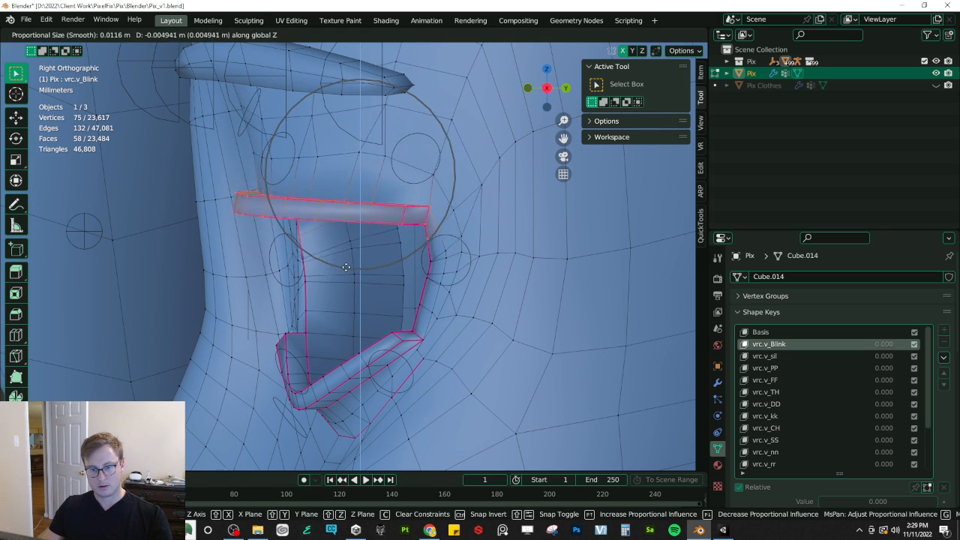
pyautogui.click(362, 231)
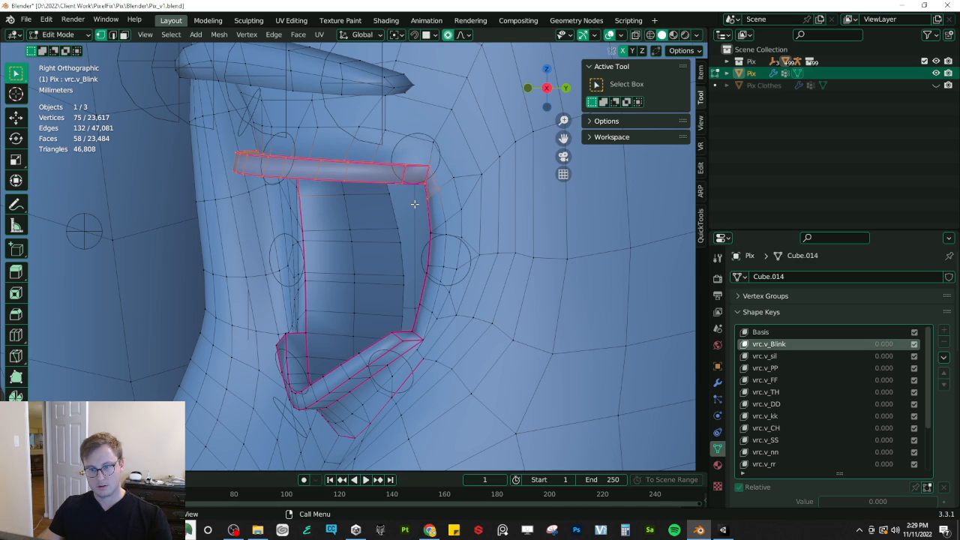
# Step: Remove the stray vertices near the outer eye corner from the upper eyelid selection and include the missed lid vertex
pyautogui.hotkey('shift', 'z')
pyautogui.press('b')
pyautogui.moveTo(395, 193); pyautogui.dragTo(546, 223)
pyautogui.moveTo(546, 223); pyautogui.dragTo(547, 222, button='middle')
pyautogui.moveTo(272, 210); pyautogui.dragTo(251, 184, button='middle')
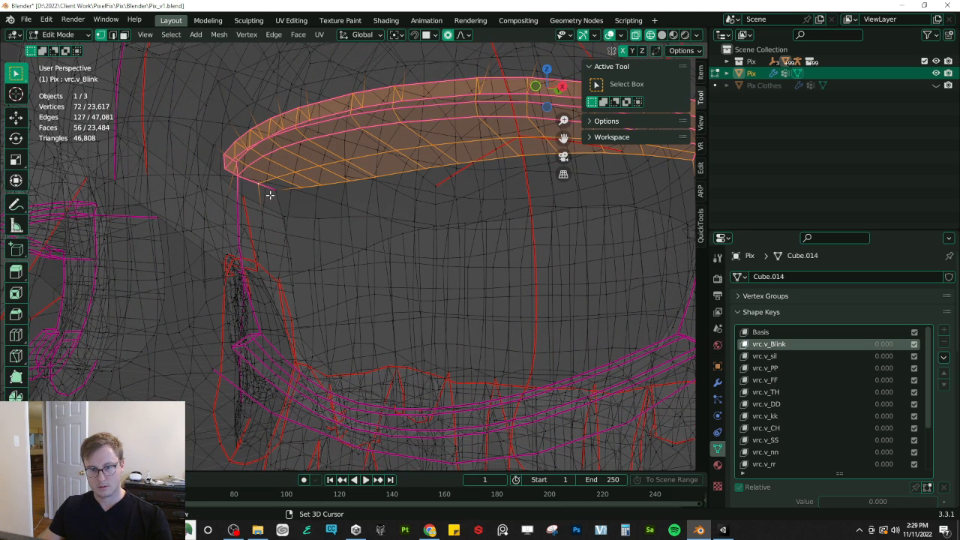
# Step: Move the upper eyelid down along Z by about 0.0074 m with smooth proportional editing
pyautogui.press('KP_3')
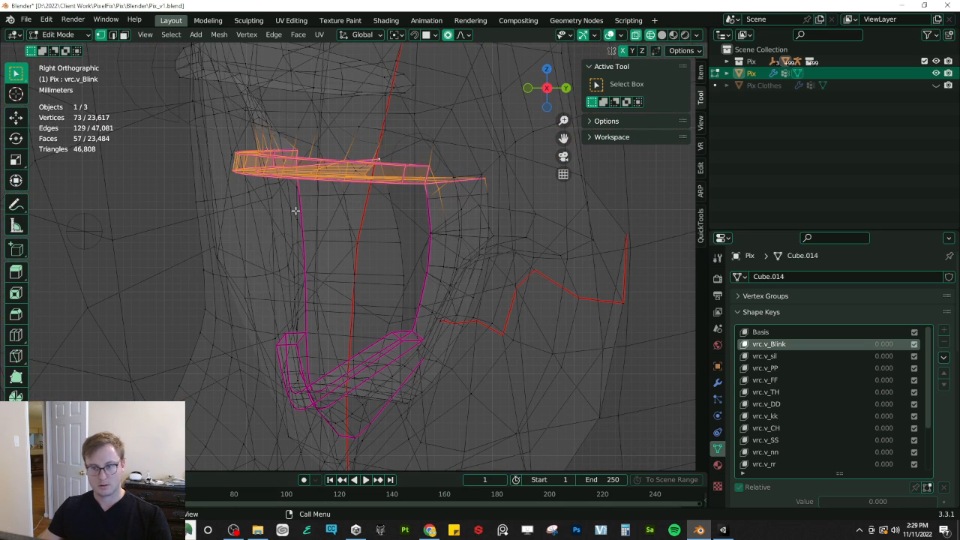
pyautogui.press('g')
pyautogui.press('z')
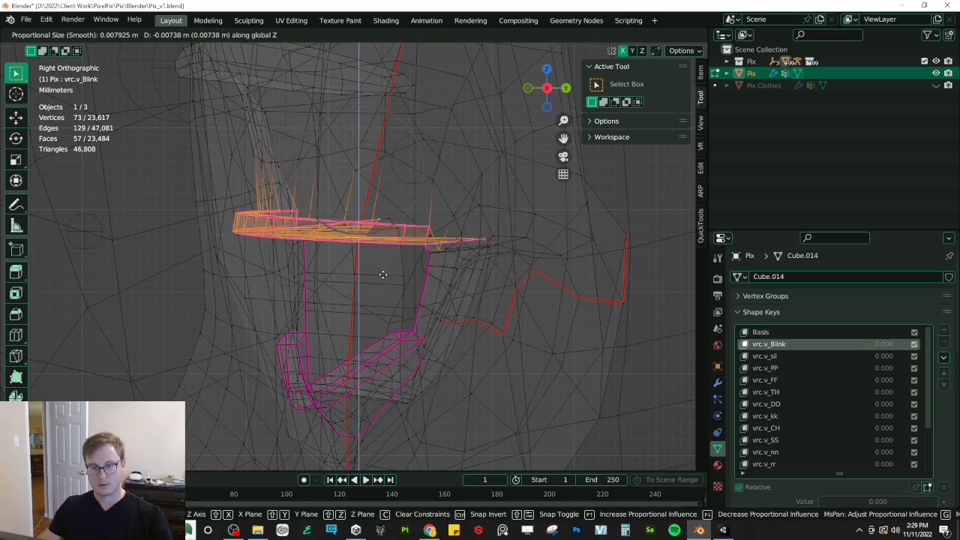
pyautogui.click(383, 272)
# Step: Inspect the lowered upper eyelids on both eyes from several angles in wireframe and solid shading
pyautogui.press('z')
pyautogui.click(395, 281)
pyautogui.moveTo(300, 266)
pyautogui.mouseDown(button='middle')
pyautogui.moveTo(368, 259)
pyautogui.moveTo(445, 198)
pyautogui.moveTo(458, 222)
pyautogui.mouseUp(button='middle')
pyautogui.scroll(-3, 368, 259)
pyautogui.moveTo(217, 276); pyautogui.dragTo(258, 248, button='middle')
pyautogui.press('z')
pyautogui.click(45, 219)
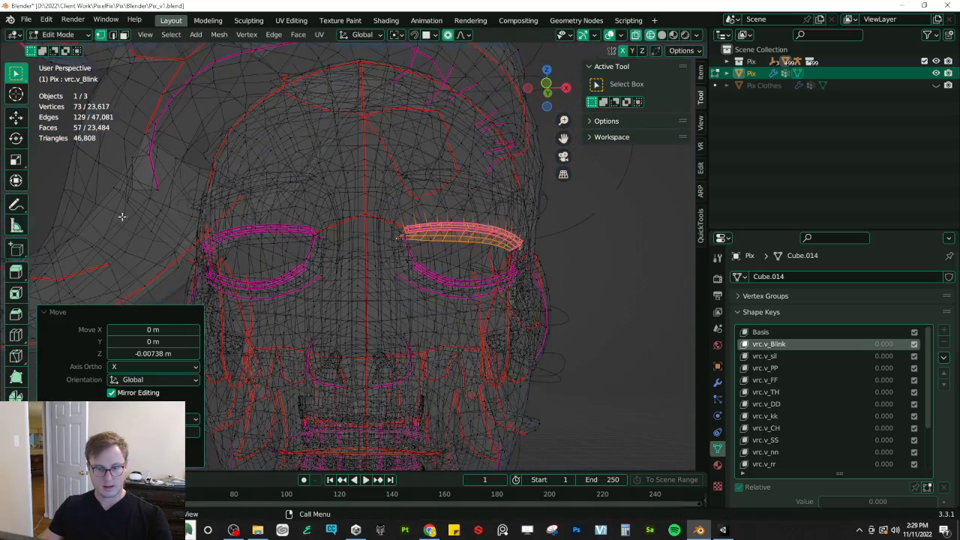
pyautogui.hotkey('shift', 'z')
pyautogui.moveTo(352, 225); pyautogui.dragTo(370, 230, button='middle')
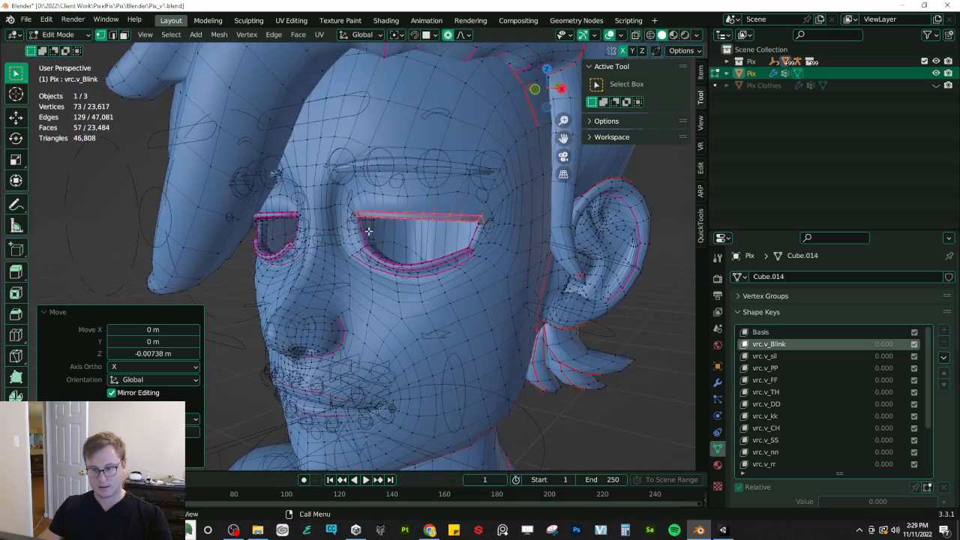
# Step: Select the lower eyelid of the character's left eye through the mesh in the front view
pyautogui.press('KP_1')
pyautogui.scroll(4, 416, 317)
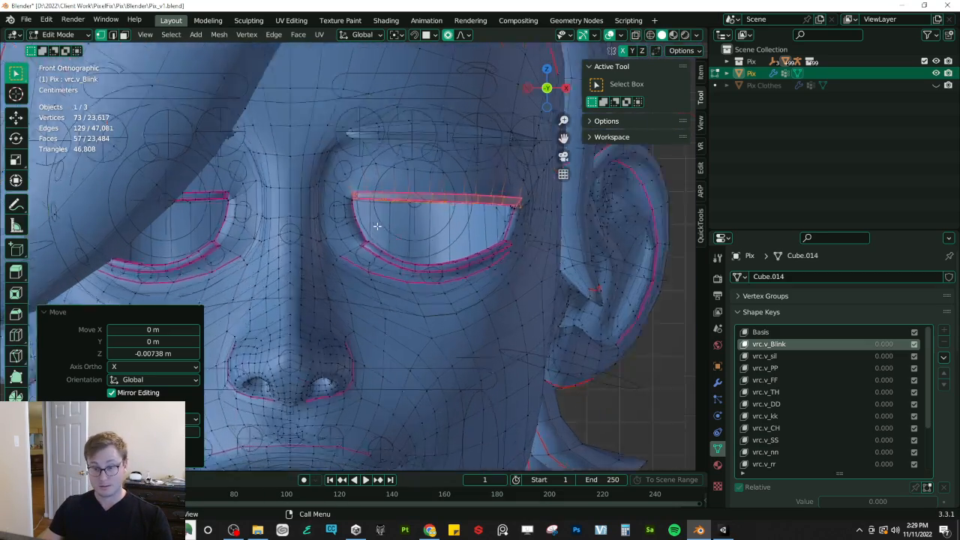
pyautogui.scroll(-1, 407, 287)
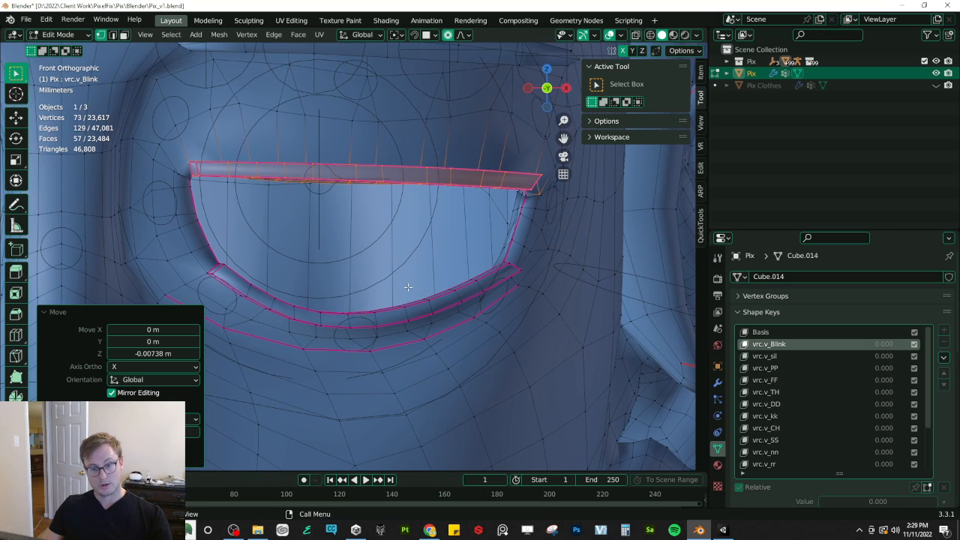
pyautogui.hotkey('shift', 'z')
pyautogui.click(210, 260)
pyautogui.moveTo(208, 256); pyautogui.dragTo(534, 334)
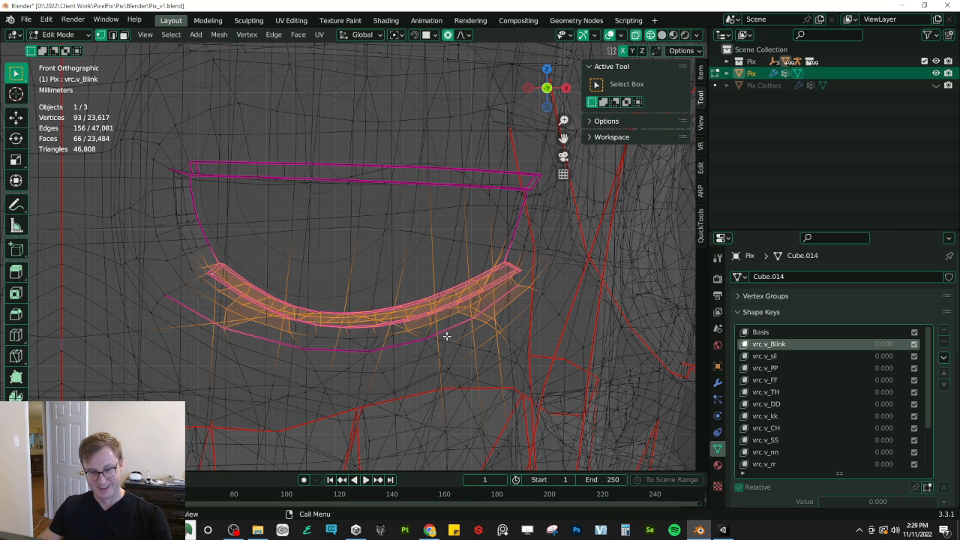
# Step: Deselect the stray vertices at the back of the head in the side view, keeping the lower eyelid selected
pyautogui.press('KP_3')
pyautogui.scroll(-9, 450, 330)
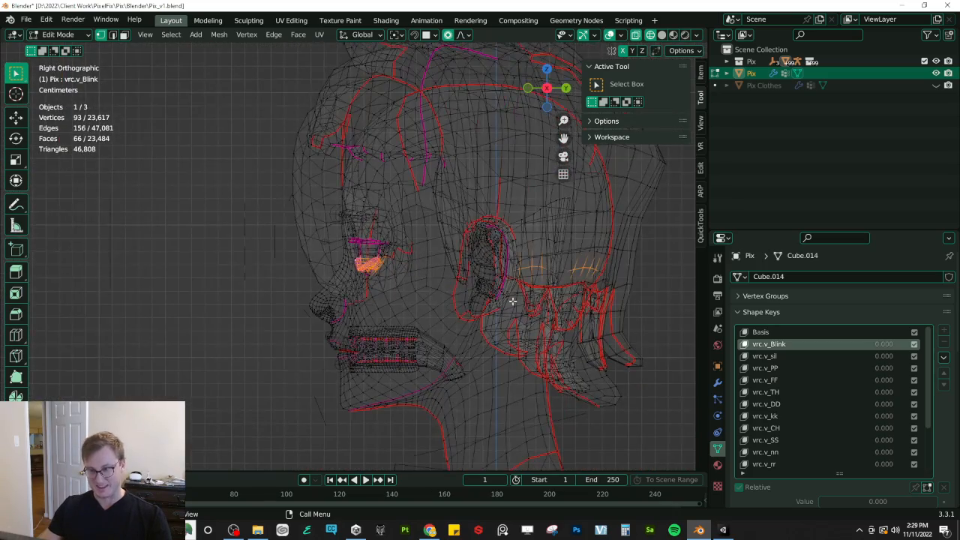
pyautogui.keyDown('shift'); pyautogui.moveTo(513, 290); pyautogui.dragTo(447, 277, button='middle'); pyautogui.keyUp('shift')
pyautogui.press('b')
pyautogui.moveTo(422, 230); pyautogui.dragTo(569, 318, button='middle')
pyautogui.press('b')
pyautogui.moveTo(361, 175); pyautogui.dragTo(573, 385, button='middle')
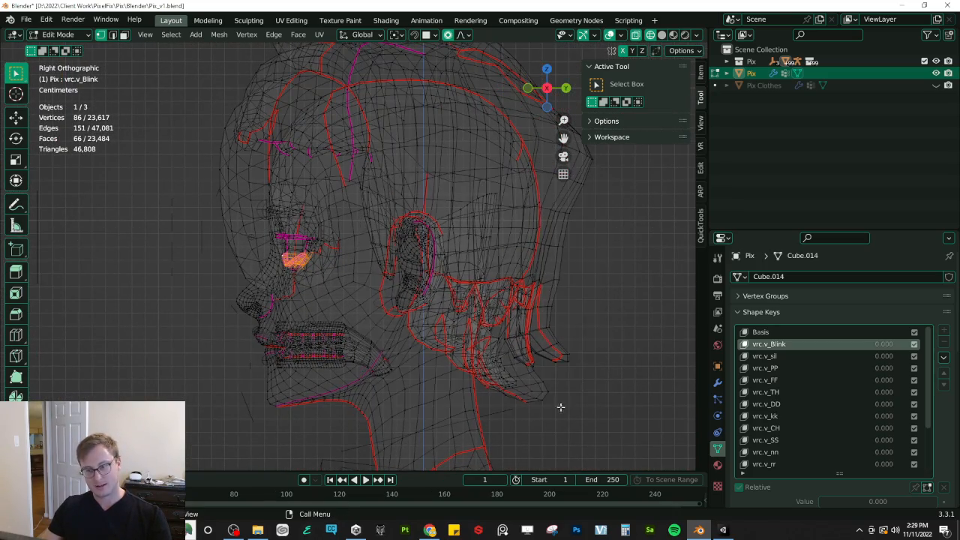
# Step: Zoom in on the lower eyelid in solid view and add the missed lid vertices to the selection
pyautogui.scroll(6, 270, 330)
pyautogui.press('KP_Decimal')
pyautogui.moveTo(416, 325)
pyautogui.mouseDown(button='middle')
pyautogui.moveTo(439, 363)
pyautogui.moveTo(480, 307)
pyautogui.mouseUp(button='middle')
pyautogui.hotkey('alt', 'z')
pyautogui.press('b')
pyautogui.moveTo(313, 302); pyautogui.dragTo(386, 325)
pyautogui.moveTo(381, 326); pyautogui.dragTo(392, 337, button='middle')
# Step: Deselect the skin around the lower eyelid and add the lid's missing edge vertices, including the inner corner
pyautogui.press('b')
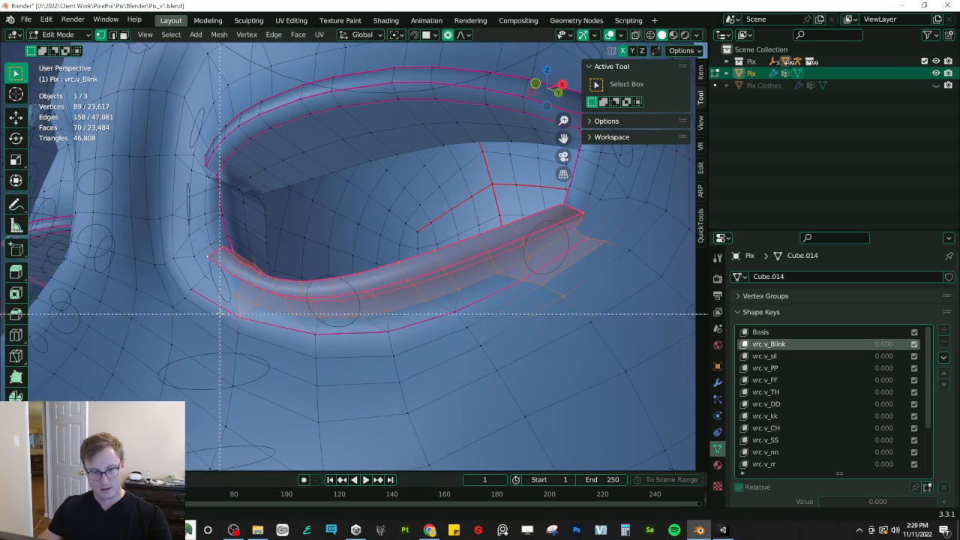
pyautogui.moveTo(501, 277); pyautogui.dragTo(585, 320, button='middle')
pyautogui.press('b')
pyautogui.keyDown('shift'); pyautogui.moveTo(586, 233); pyautogui.dragTo(618, 254); pyautogui.keyUp('shift')
pyautogui.moveTo(198, 319); pyautogui.dragTo(237, 315, button='middle')
pyautogui.keyDown('alt'); pyautogui.keyDown('shift'); pyautogui.click(235, 287); pyautogui.keyUp('shift'); pyautogui.keyUp('alt')
pyautogui.moveTo(330, 318)
pyautogui.mouseDown(button='middle')
pyautogui.moveTo(321, 292)
pyautogui.moveTo(330, 330)
pyautogui.moveTo(329, 318)
pyautogui.mouseUp(button='middle')
pyautogui.keyDown('shift'); pyautogui.click(189, 202); pyautogui.keyUp('shift')
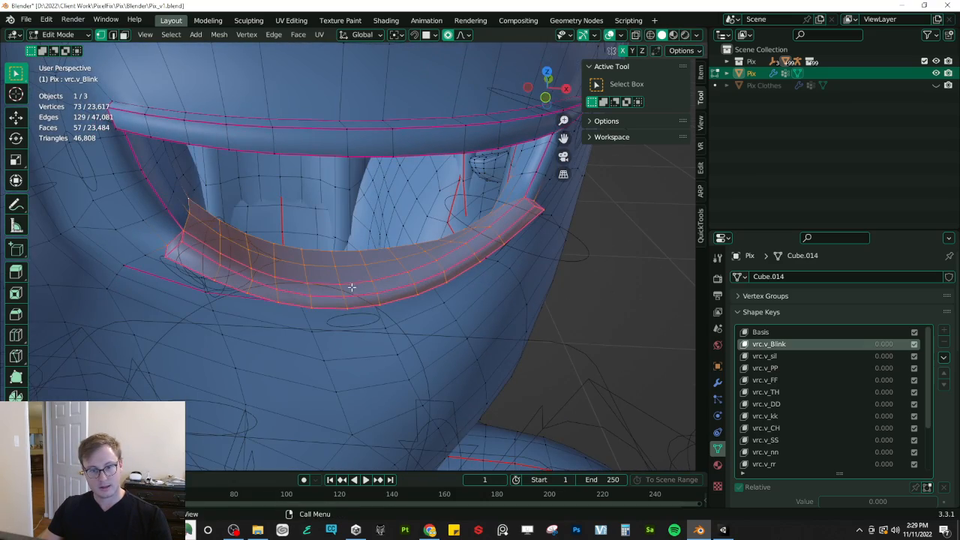
# Step: Remove the remaining stray vertex behind the lower eyelid from the selection
pyautogui.moveTo(350, 287); pyautogui.dragTo(278, 253, button='middle')
pyautogui.moveTo(480, 255)
pyautogui.mouseDown(button='middle')
pyautogui.moveTo(540, 249)
pyautogui.moveTo(490, 202)
pyautogui.mouseUp(button='middle')
pyautogui.hotkey('shift', 'z')
pyautogui.press('b')
pyautogui.moveTo(443, 165); pyautogui.dragTo(464, 182, button='middle')
pyautogui.hotkey('shift', 'z')
pyautogui.moveTo(505, 268); pyautogui.dragTo(484, 249, button='middle')
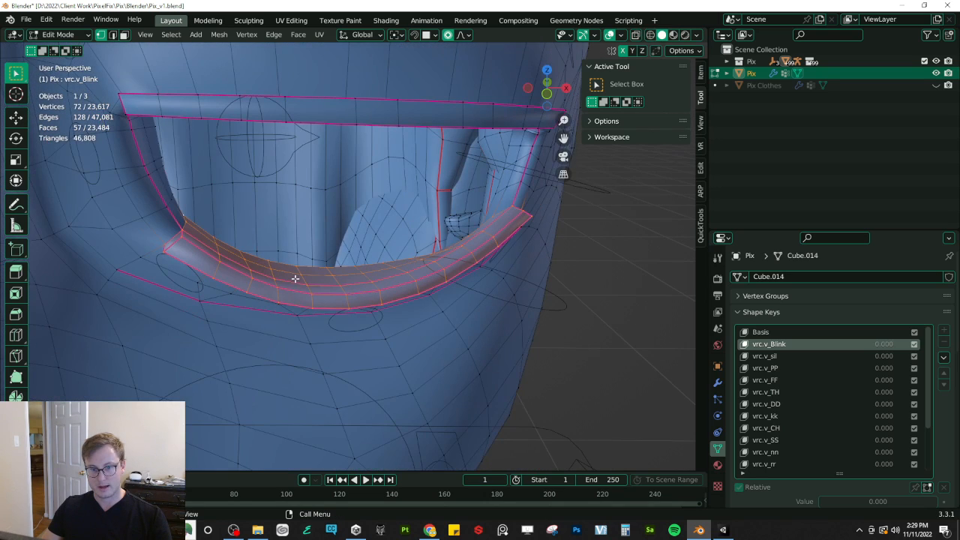
# Step: Move the lower eyelid up along Z by about 0.011 m with a proportional editing size of about 0.0106 m
pyautogui.press('KP_1')
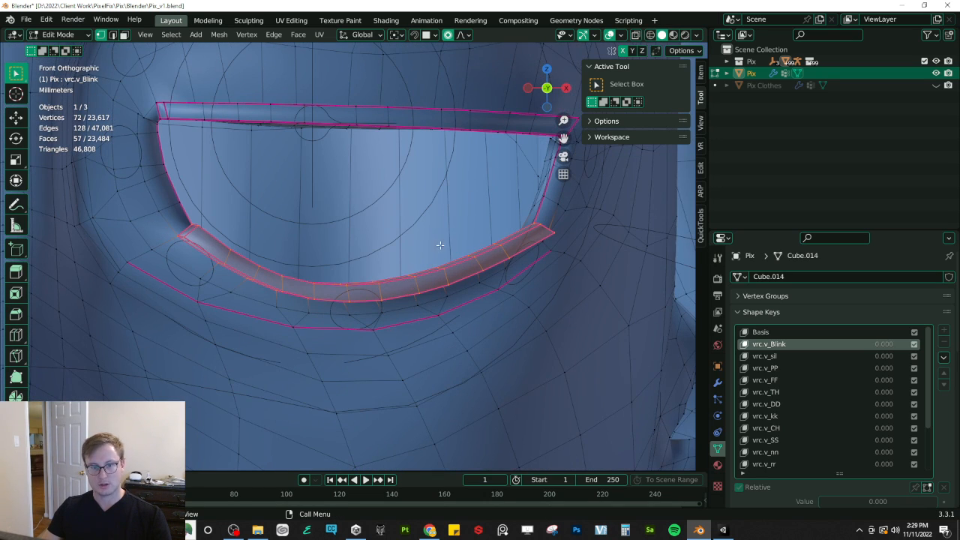
pyautogui.press('g')
pyautogui.press('z')
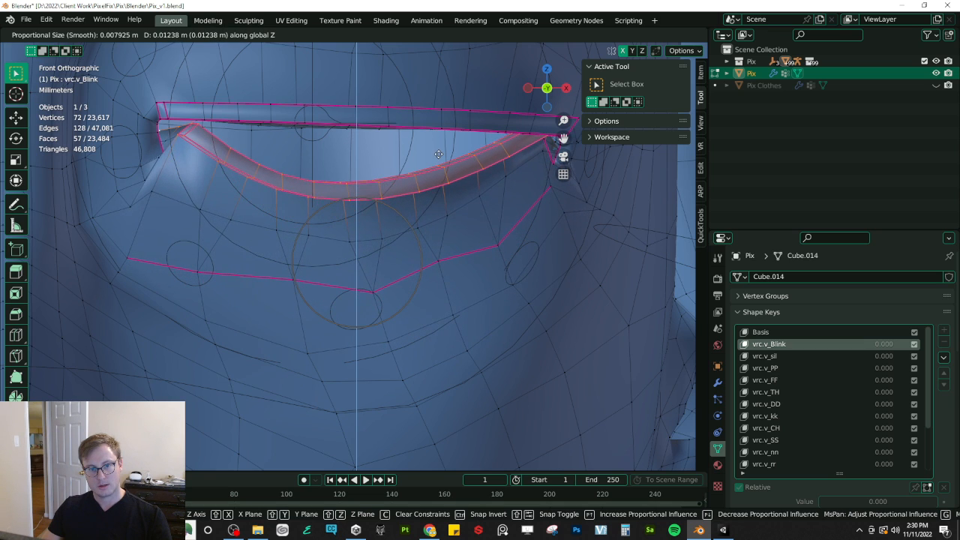
pyautogui.scroll(-2, 440, 207)
pyautogui.scroll(-2, 440, 208)
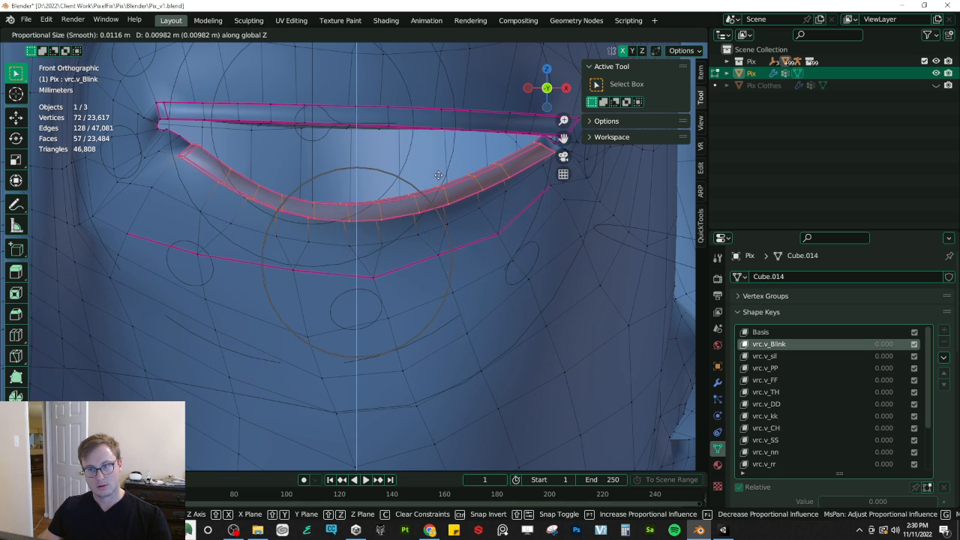
pyautogui.scroll(1, 436, 183)
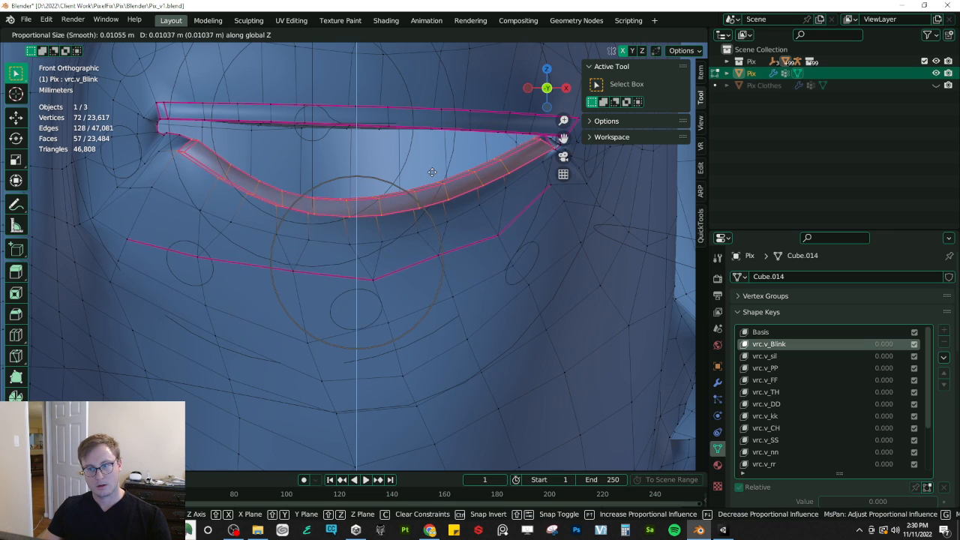
pyautogui.click(431, 168)
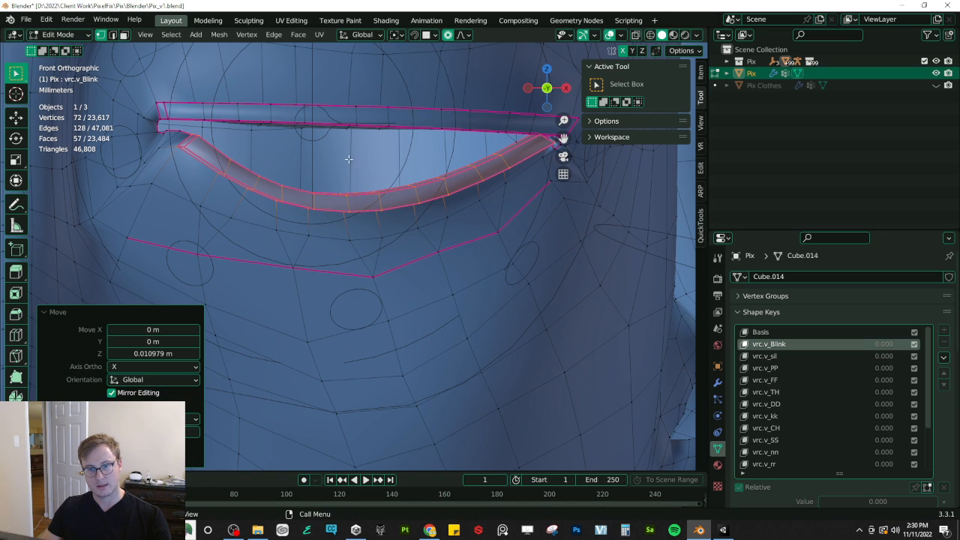
# Step: Examine the inner eye corner and the gap between the upper and lower eyelids from several angles
pyautogui.scroll(6, 360, 180)
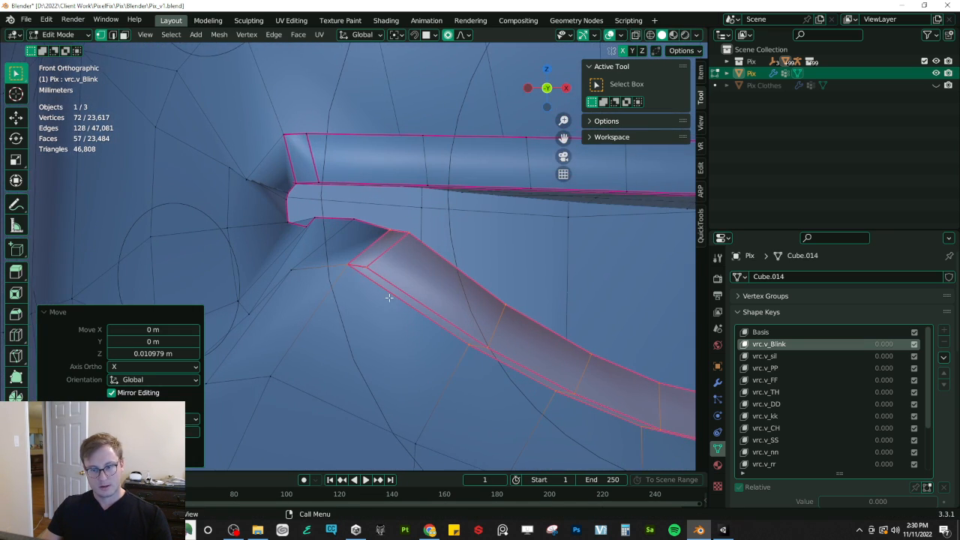
pyautogui.scroll(-1, 386, 298)
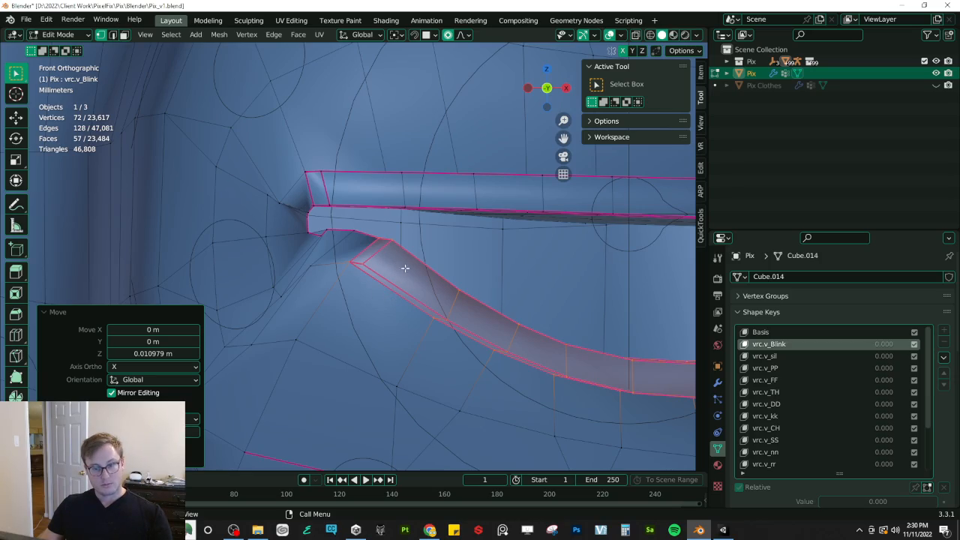
pyautogui.scroll(-6, 399, 264)
pyautogui.press('z')
pyautogui.click(413, 282)
pyautogui.scroll(-6, 435, 281)
pyautogui.moveTo(439, 281); pyautogui.dragTo(377, 291, button='middle')
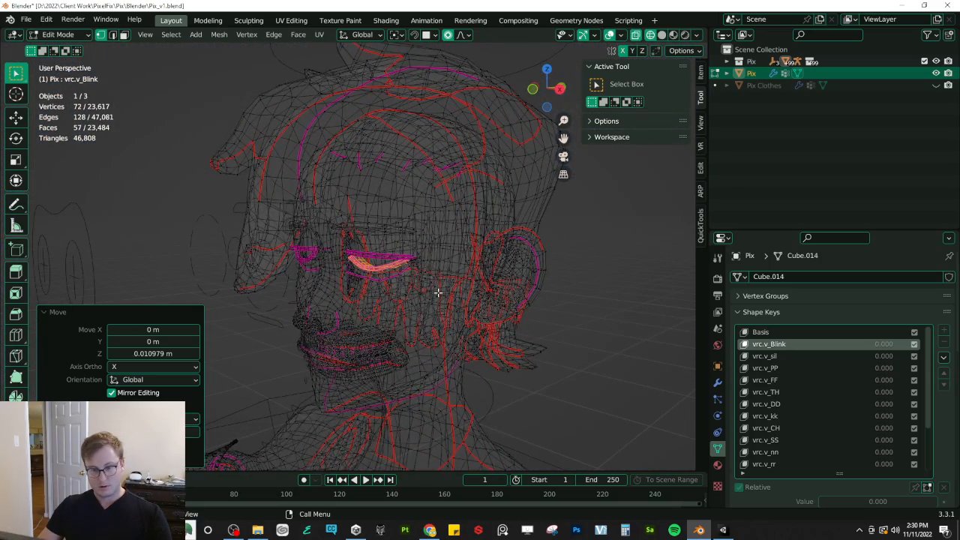
pyautogui.press('KP_1')
pyautogui.scroll(6, 352, 282)
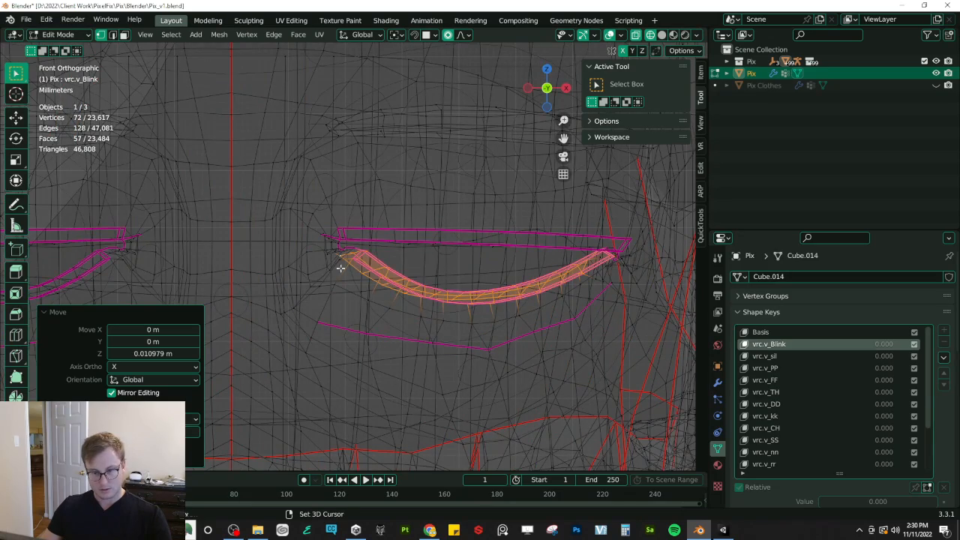
pyautogui.scroll(-4, 392, 268)
pyautogui.hotkey('shift', 'z')
pyautogui.moveTo(393, 285); pyautogui.dragTo(389, 303, button='middle')
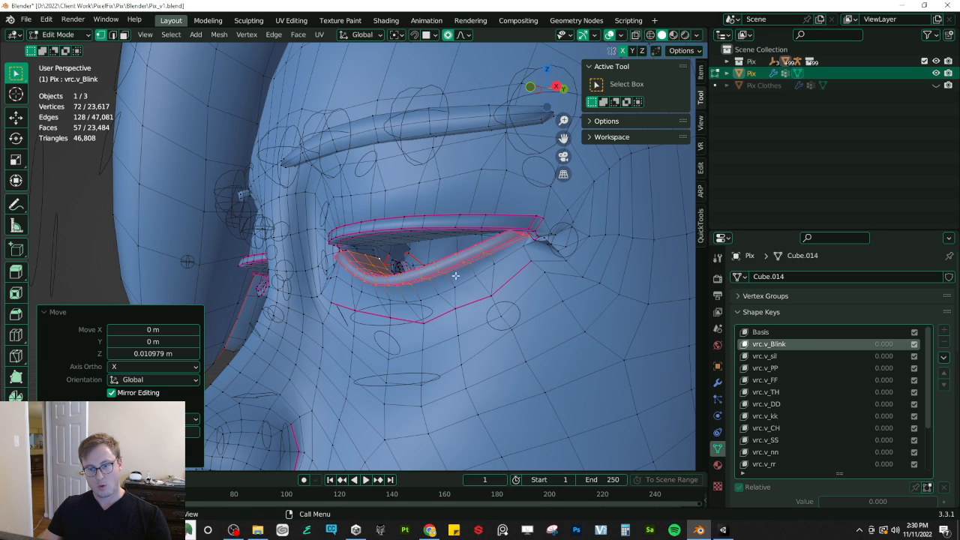
pyautogui.moveTo(351, 236); pyautogui.dragTo(335, 218, button='middle')
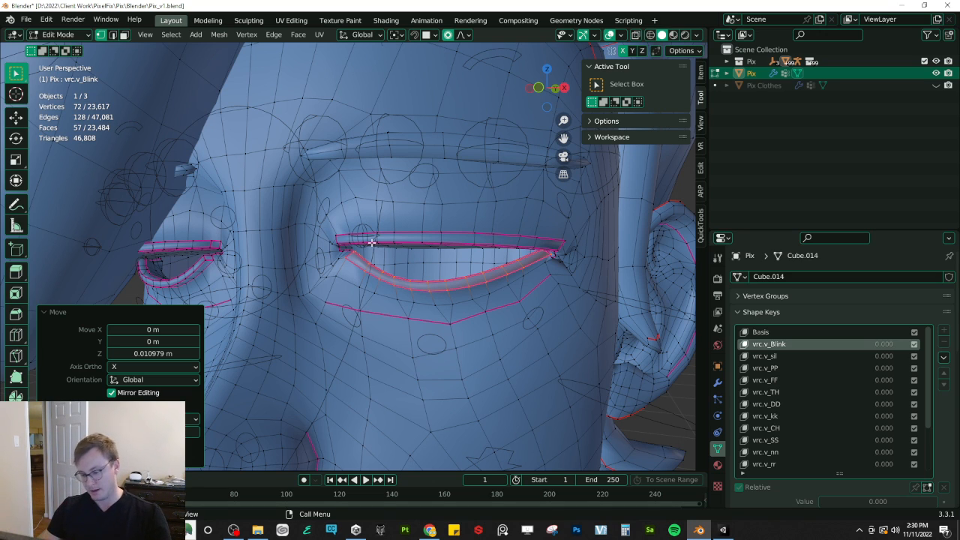
# Step: Deselect the lower eyelid's end vertices beside the inner eye corner in a front wireframe view
pyautogui.press('KP_1')
pyautogui.scroll(4, 369, 242)
pyautogui.hotkey('shift', 'z')
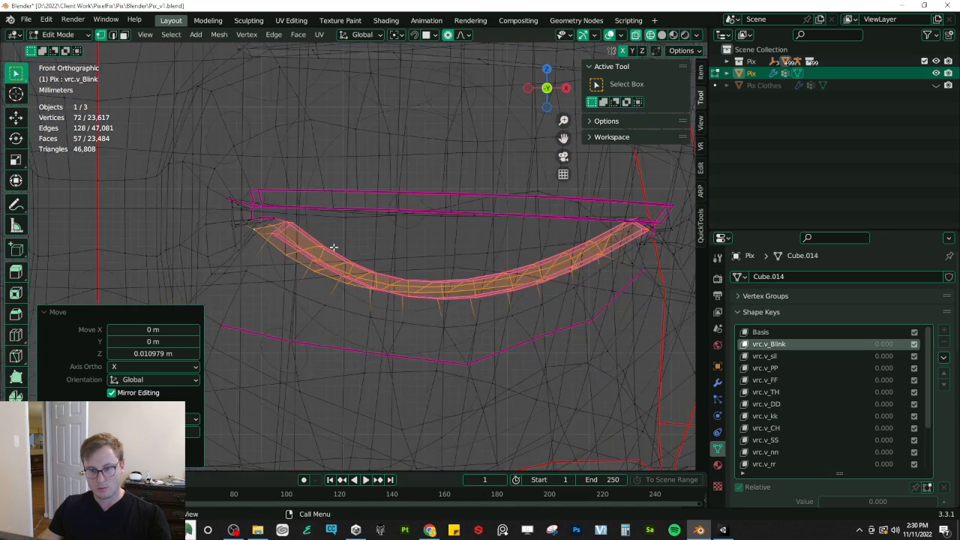
pyautogui.scroll(1, 333, 247)
pyautogui.press('b')
pyautogui.moveTo(284, 230); pyautogui.dragTo(285, 236, button='middle')
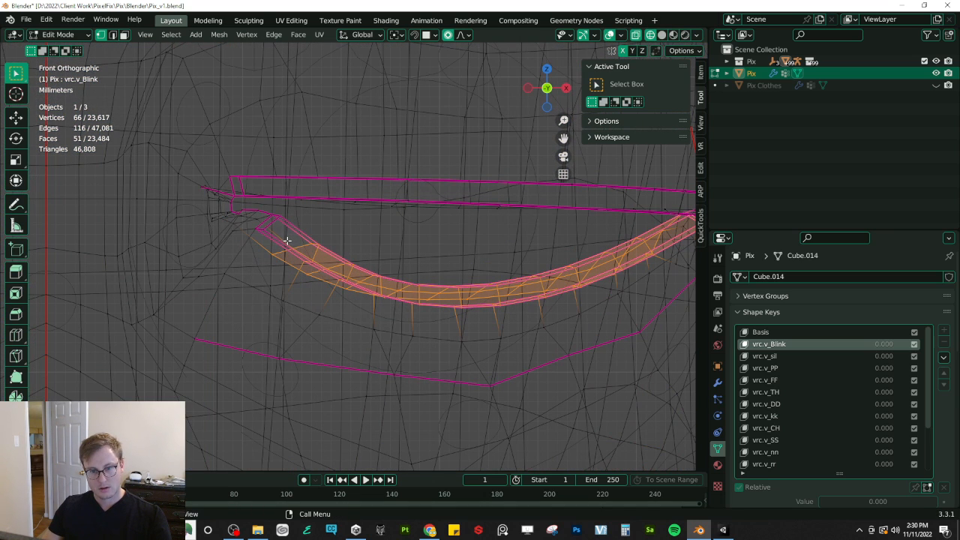
pyautogui.moveTo(284, 243); pyautogui.dragTo(286, 243)
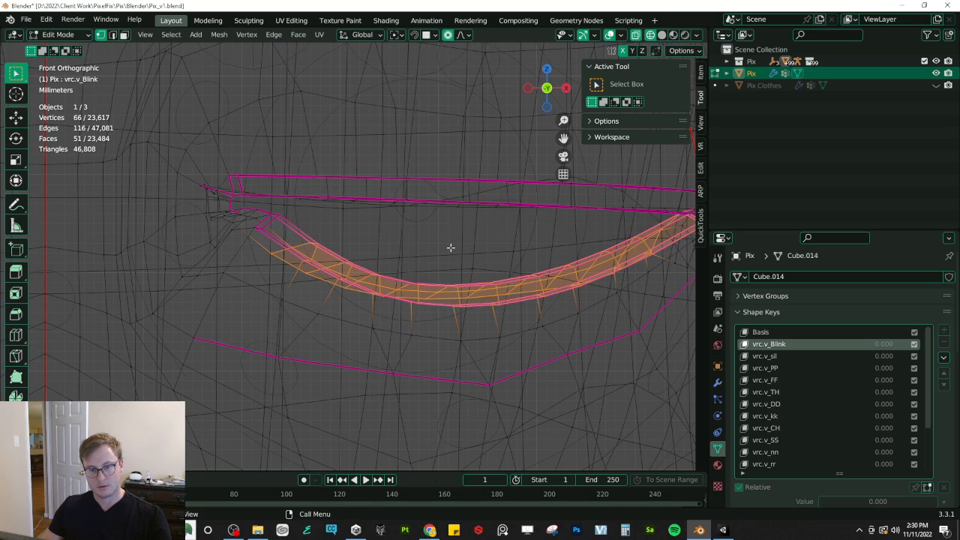
# Step: Deselect the lower eyelid's outer-corner end vertices and the stray vertices behind the lid
pyautogui.keyDown('ctrl'); pyautogui.scroll(-5, 452, 248); pyautogui.keyUp('ctrl')
pyautogui.press('b')
pyautogui.moveTo(420, 214); pyautogui.dragTo(439, 228)
pyautogui.moveTo(445, 234)
pyautogui.mouseDown(button='middle')
pyautogui.moveTo(487, 268)
pyautogui.moveTo(428, 270)
pyautogui.moveTo(510, 282)
pyautogui.mouseUp(button='middle')
pyautogui.hotkey('alt', 'z')
pyautogui.moveTo(446, 238); pyautogui.dragTo(570, 262, button='middle')
pyautogui.press('b')
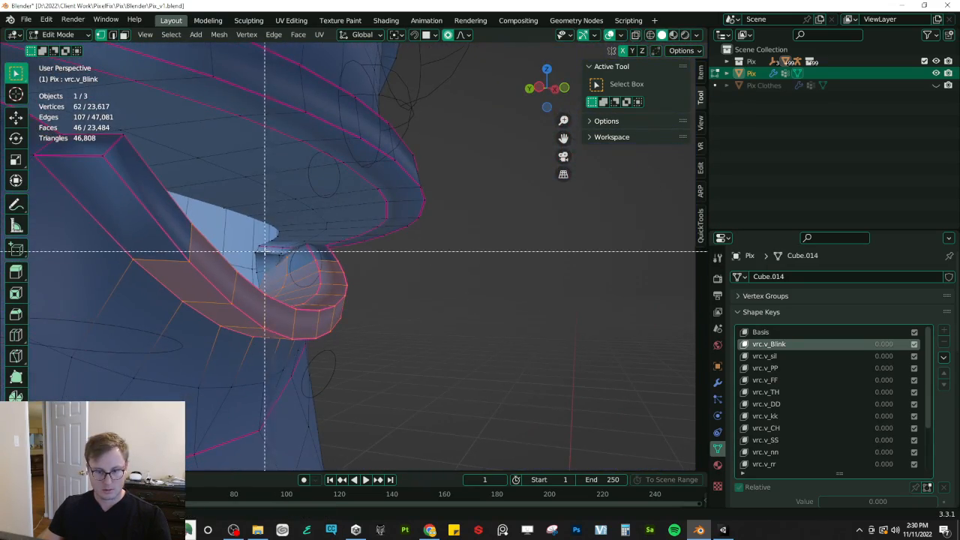
pyautogui.moveTo(264, 245); pyautogui.dragTo(291, 258)
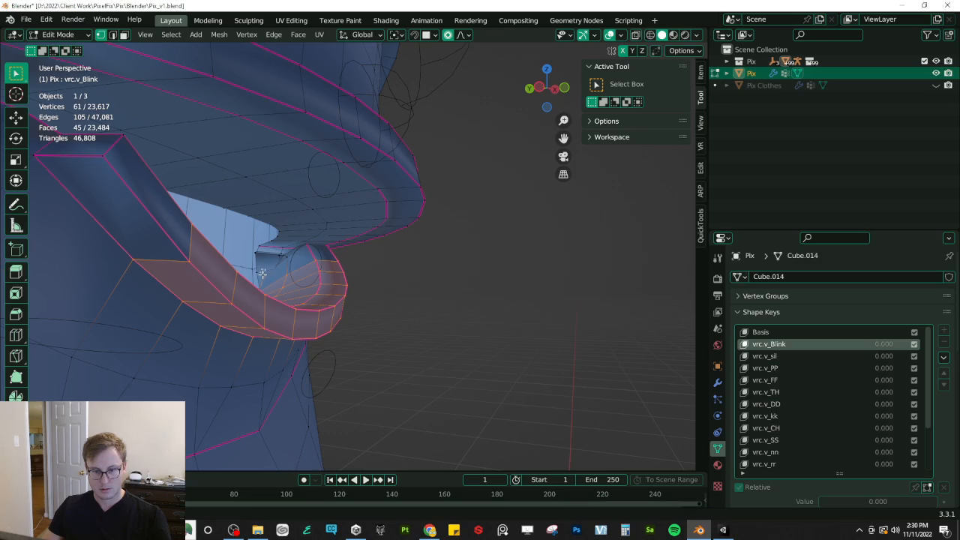
# Step: Move the selected middle section of the lower eyelid up along Z by about 0.0015 m
pyautogui.moveTo(295, 276); pyautogui.dragTo(404, 264, button='middle')
pyautogui.press('g')
pyautogui.press('z')
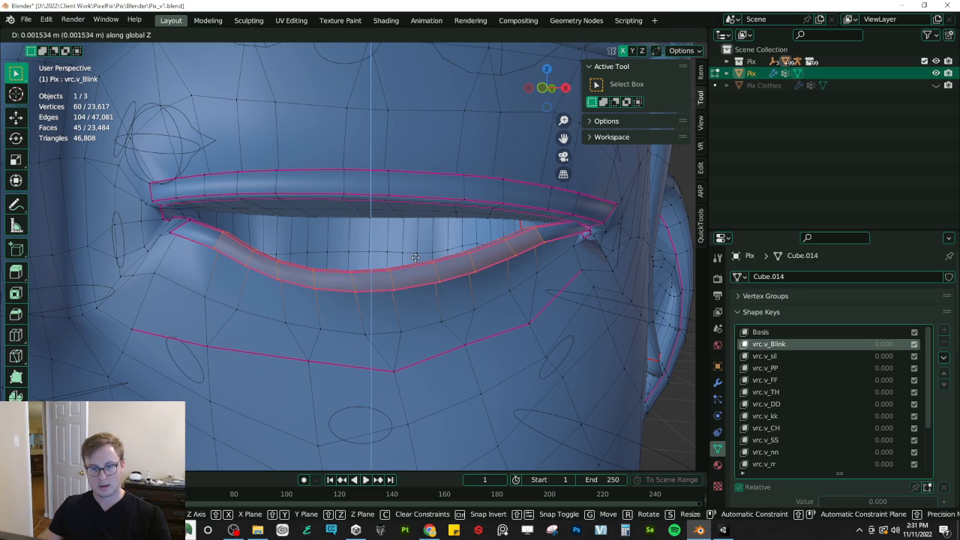
pyautogui.click(414, 257)
# Step: Narrow the lower eyelid selection to its central eight vertex columns and raise them slightly along Z
pyautogui.hotkey('shift', 'z')
pyautogui.keyDown('ctrl'); pyautogui.moveTo(233, 272); pyautogui.dragTo(246, 253); pyautogui.keyUp('ctrl')
pyautogui.moveTo(246, 253); pyautogui.dragTo(388, 257, button='middle')
pyautogui.hotkey('shift', 'z')
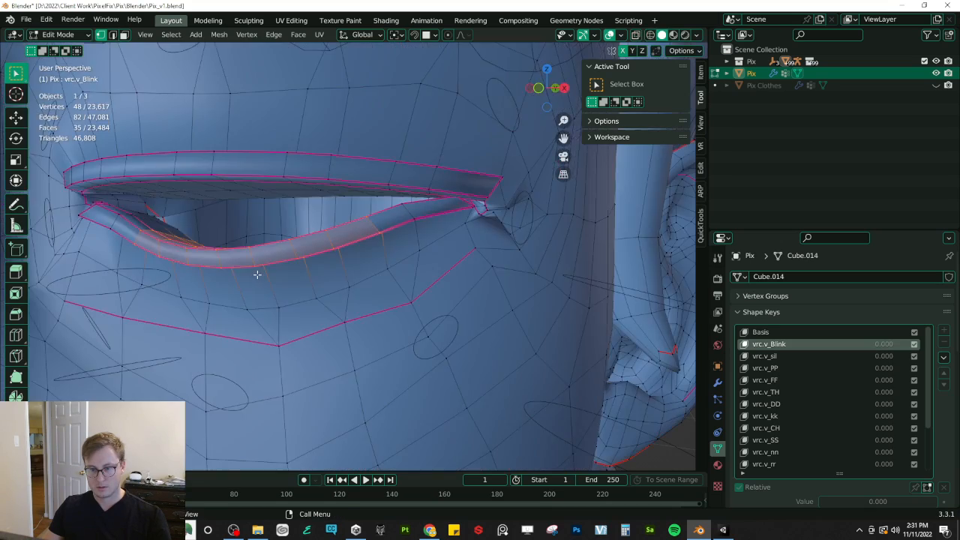
pyautogui.moveTo(257, 273); pyautogui.dragTo(293, 287, button='middle')
pyautogui.press('g')
pyautogui.press('z')
pyautogui.click(291, 279)
# Step: Narrow the lower eyelid selection to its central six vertex columns and raise them about 0.0006 m along Z
pyautogui.moveTo(212, 249)
pyautogui.mouseDown(button='middle')
pyautogui.moveTo(337, 245)
pyautogui.moveTo(223, 243)
pyautogui.mouseUp(button='middle')
pyautogui.hotkey('shift', 'z')
pyautogui.press('b')
pyautogui.moveTo(359, 190); pyautogui.dragTo(407, 259, button='middle')
pyautogui.moveTo(253, 264); pyautogui.dragTo(306, 253, button='middle')
pyautogui.press('b')
pyautogui.moveTo(252, 198)
pyautogui.mouseDown(button='middle')
pyautogui.moveTo(315, 274)
pyautogui.moveTo(345, 285)
pyautogui.mouseUp(button='middle')
pyautogui.hotkey('shift', 'z')
pyautogui.press('g')
pyautogui.press('z')
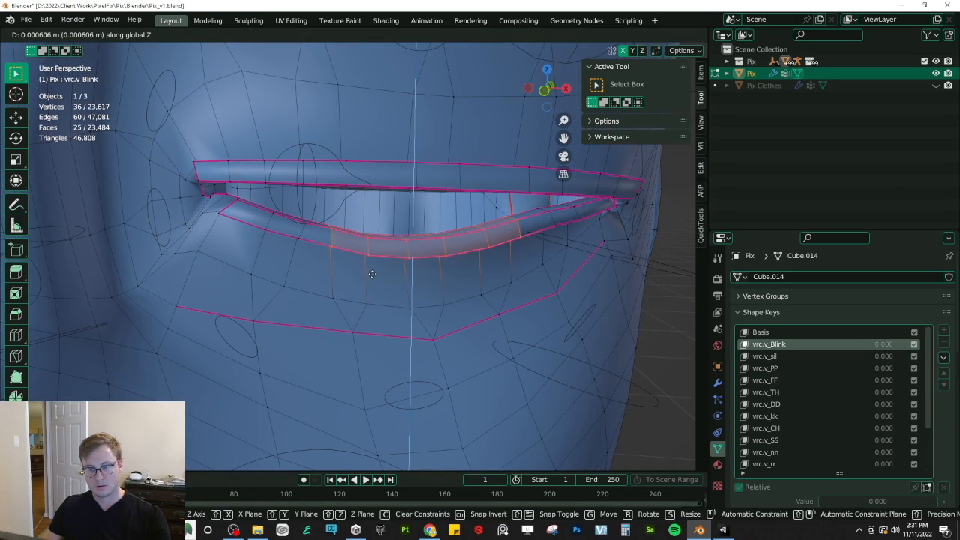
pyautogui.click(372, 272)
# Step: Narrow the lower eyelid selection to its central four vertex columns and raise them slightly along Z
pyautogui.hotkey('shift', 'z')
pyautogui.press('b')
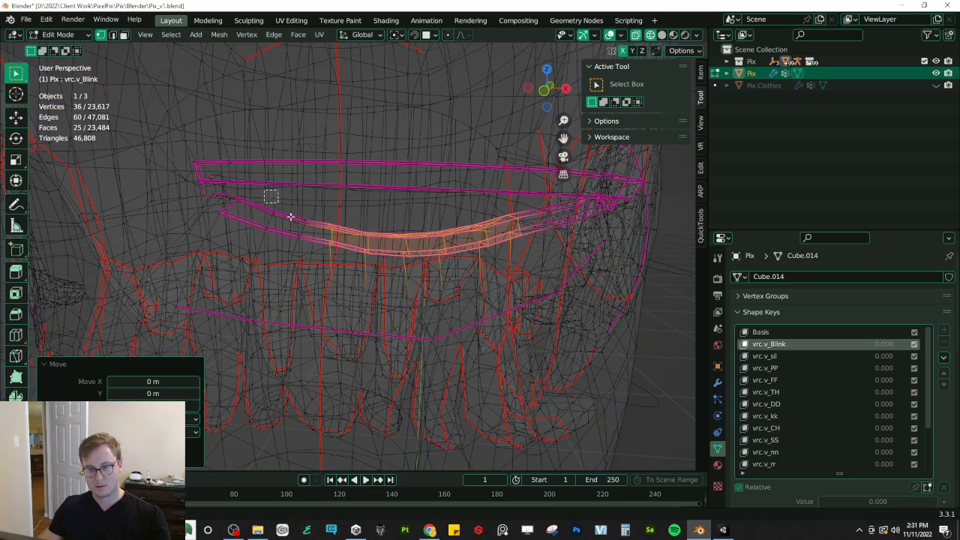
pyautogui.moveTo(266, 191); pyautogui.dragTo(343, 281, button='middle')
pyautogui.moveTo(536, 263); pyautogui.dragTo(457, 253, button='middle')
pyautogui.press('b')
pyautogui.moveTo(424, 203); pyautogui.dragTo(495, 285, button='middle')
pyautogui.hotkey('shift', 'z')
pyautogui.press('g')
pyautogui.press('z')
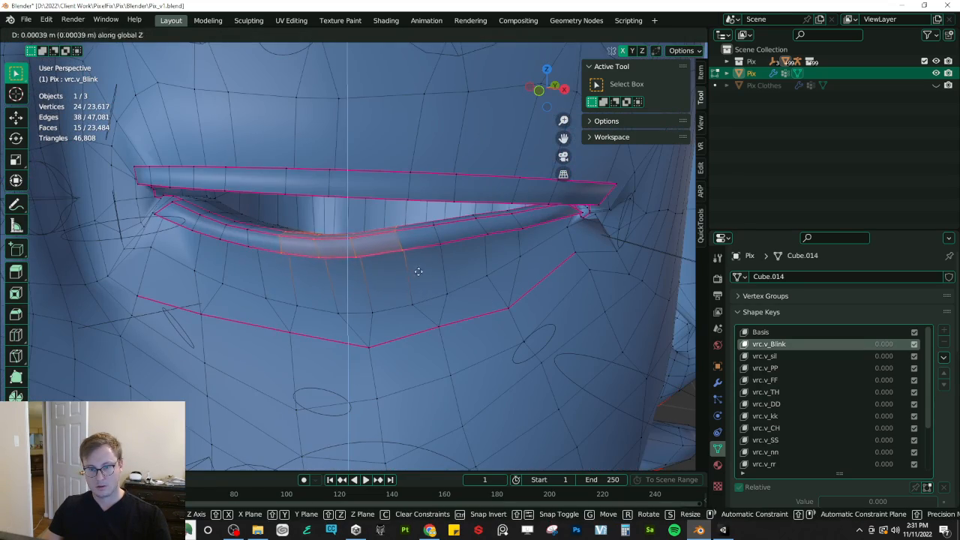
pyautogui.click(418, 258)
# Step: Narrow the lower eyelid selection to its central two vertex columns and raise them about 0.00035 m along Z
pyautogui.hotkey('shift', 'z')
pyautogui.press('b')
pyautogui.moveTo(223, 212); pyautogui.dragTo(312, 313, button='middle')
pyautogui.press('b')
pyautogui.moveTo(388, 214); pyautogui.dragTo(457, 297, button='middle')
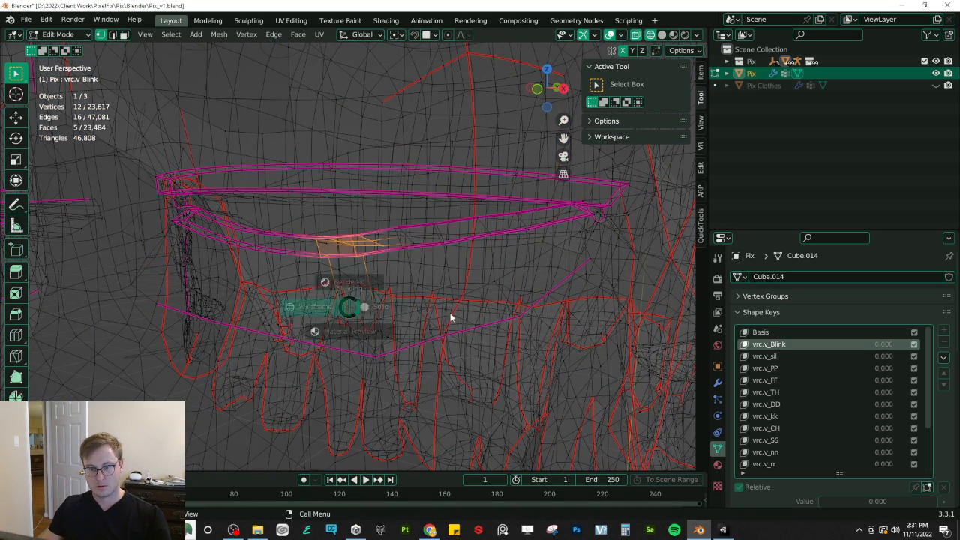
pyautogui.hotkey('shift', 'z')
pyautogui.press('g')
pyautogui.press('z')
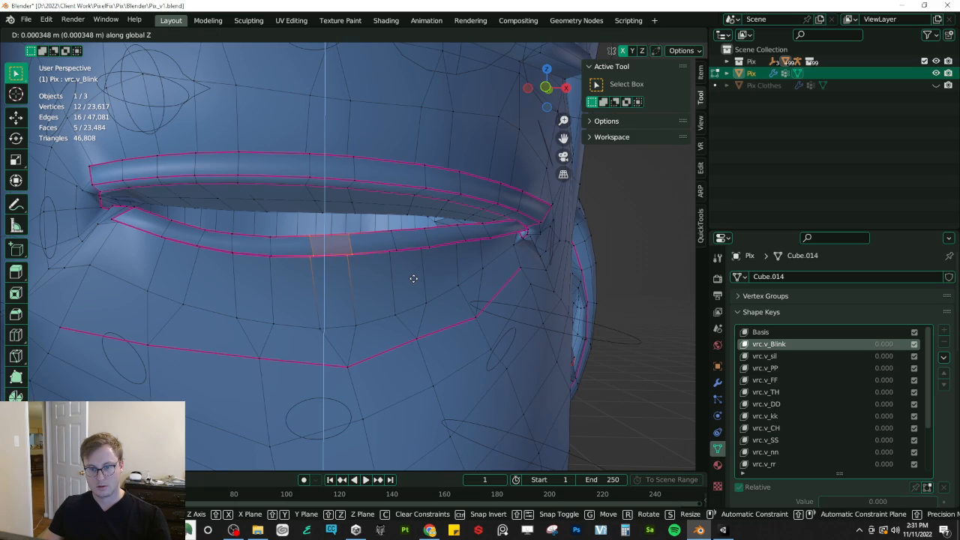
pyautogui.click(413, 279)
# Step: Select the whole upper eyelid in front wireframe view and deselect the extra vertices around its inner corner
pyautogui.scroll(-5, 419, 270)
pyautogui.moveTo(428, 266); pyautogui.dragTo(301, 268, button='middle')
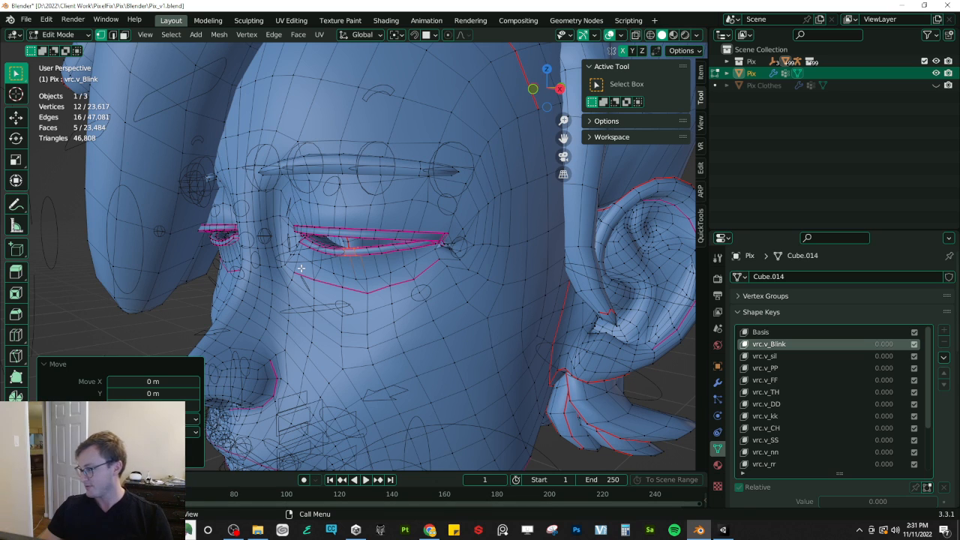
pyautogui.press('KP_1')
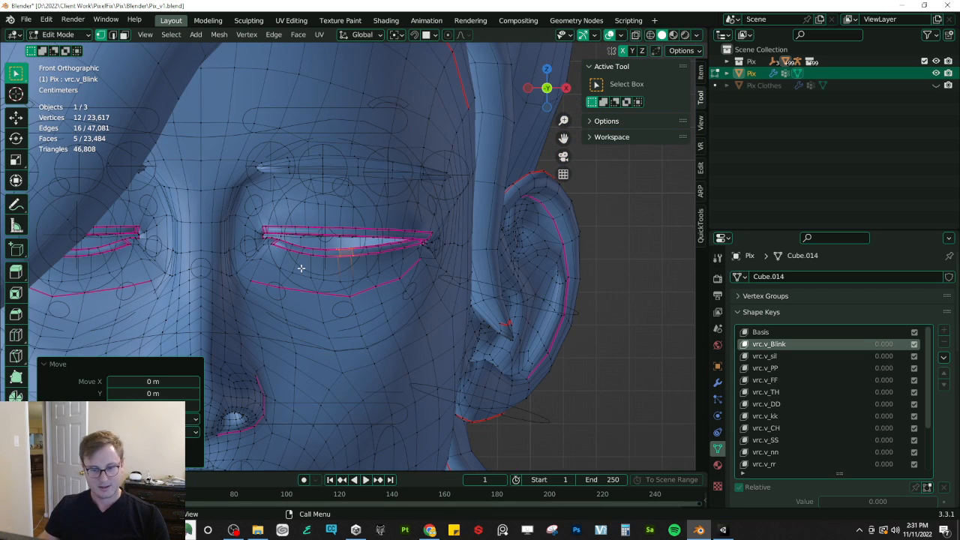
pyautogui.scroll(12, 300, 267)
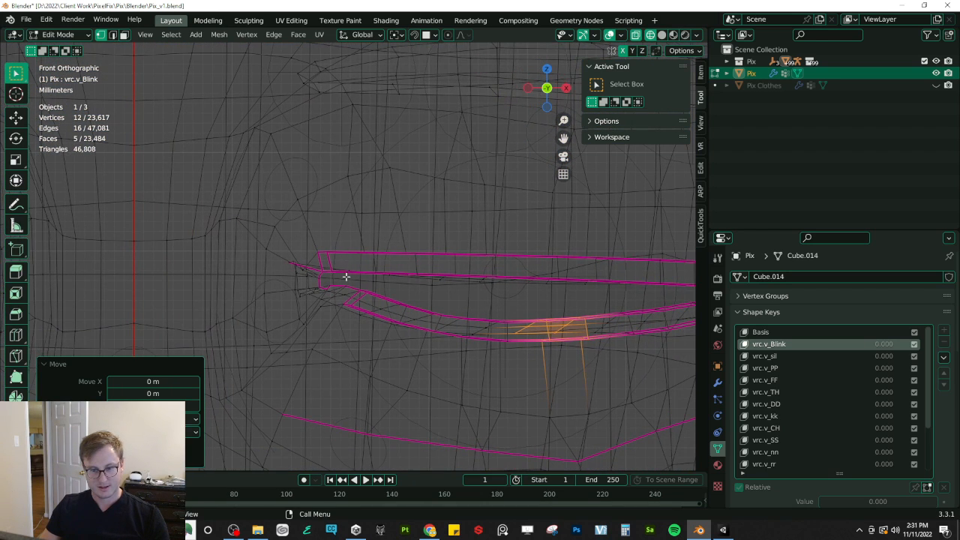
pyautogui.scroll(-4, 346, 276)
pyautogui.click(305, 244)
pyautogui.press('b')
pyautogui.moveTo(299, 238); pyautogui.dragTo(616, 264)
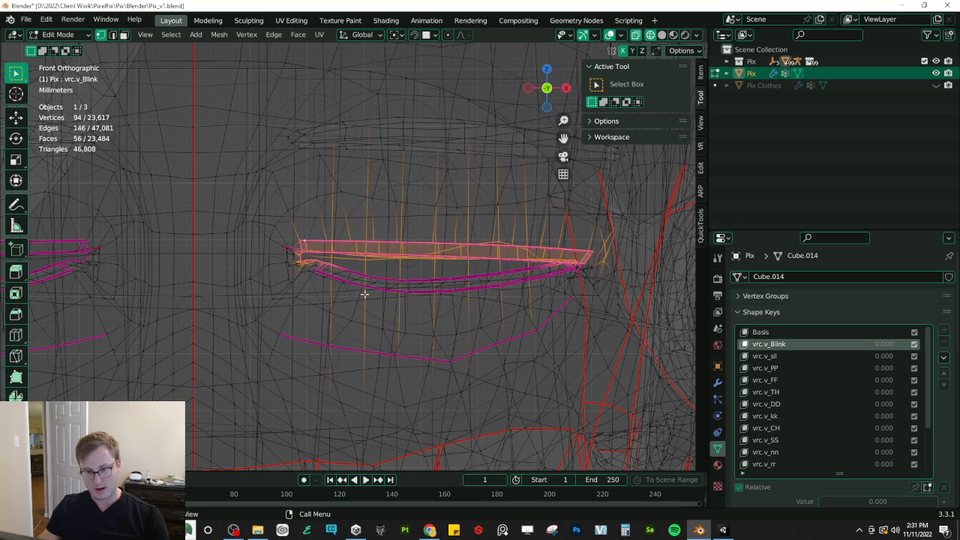
pyautogui.scroll(2, 278, 278)
pyautogui.keyDown('ctrl'); pyautogui.moveTo(263, 257); pyautogui.dragTo(341, 299); pyautogui.keyUp('ctrl')
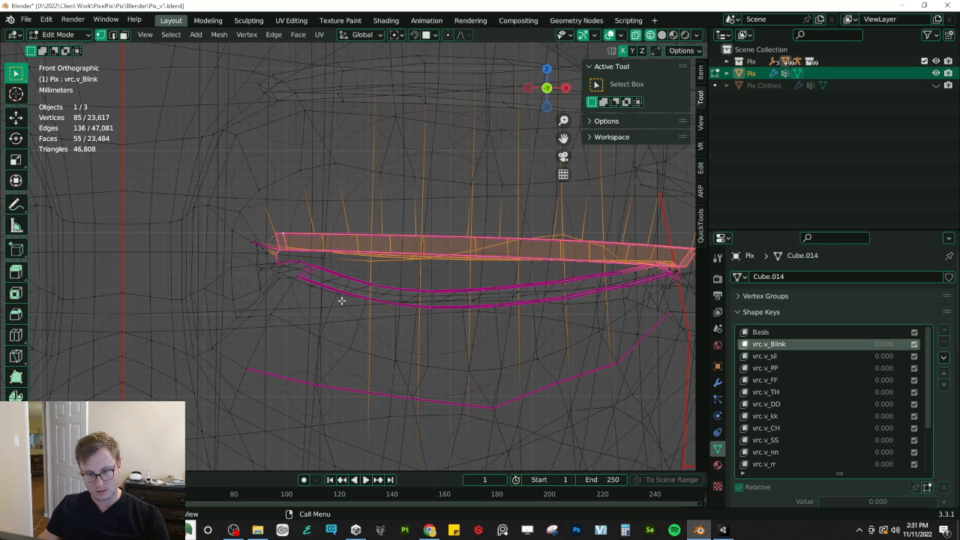
# Step: Deselect the stray vertices behind the upper eyelid from the side view
pyautogui.press('KP_3')
pyautogui.scroll(-7, 341, 301)
pyautogui.keyDown('shift'); pyautogui.moveTo(511, 291); pyautogui.dragTo(341, 261, button='middle'); pyautogui.keyUp('shift')
pyautogui.press('b')
pyautogui.moveTo(366, 125); pyautogui.dragTo(516, 283)
pyautogui.keyDown('shift'); pyautogui.moveTo(345, 298); pyautogui.dragTo(411, 302, button='middle'); pyautogui.keyUp('shift')
pyautogui.scroll(-1, 341, 299)
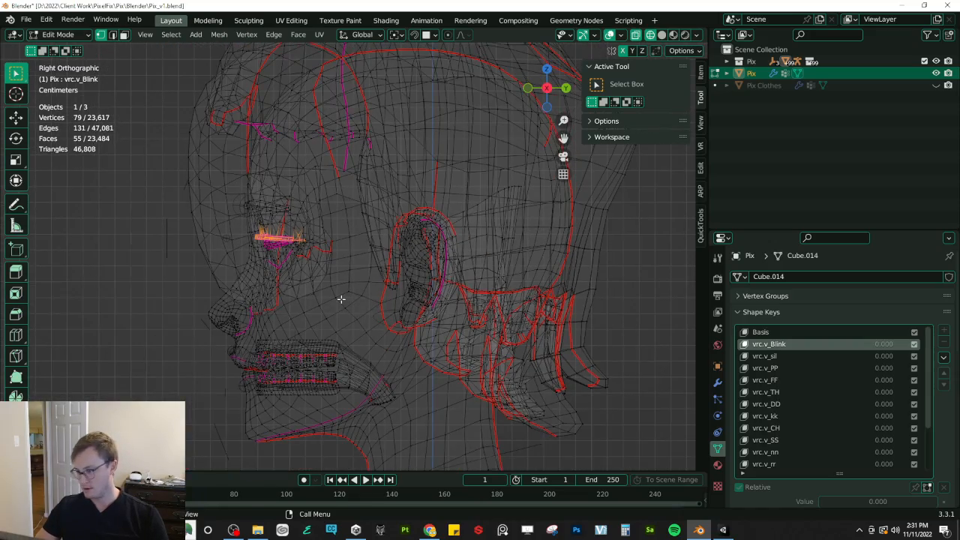
pyautogui.press('KP_1')
pyautogui.scroll(8, 360, 270)
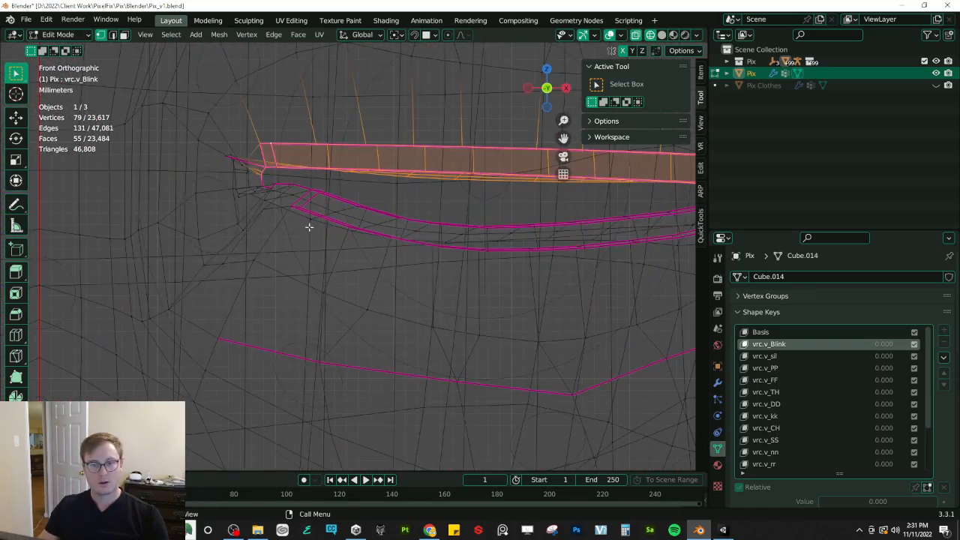
# Step: Deselect the stray inner-corner vertices of the upper eyelid and inspect the lid's underside from behind
pyautogui.moveTo(421, 200)
pyautogui.keyDown('shift'); pyautogui.mouseDown(button='middle')
pyautogui.moveTo(208, 220)
pyautogui.moveTo(240, 235)
pyautogui.mouseUp(button='middle'); pyautogui.keyUp('shift')
pyautogui.scroll(-3, 246, 214)
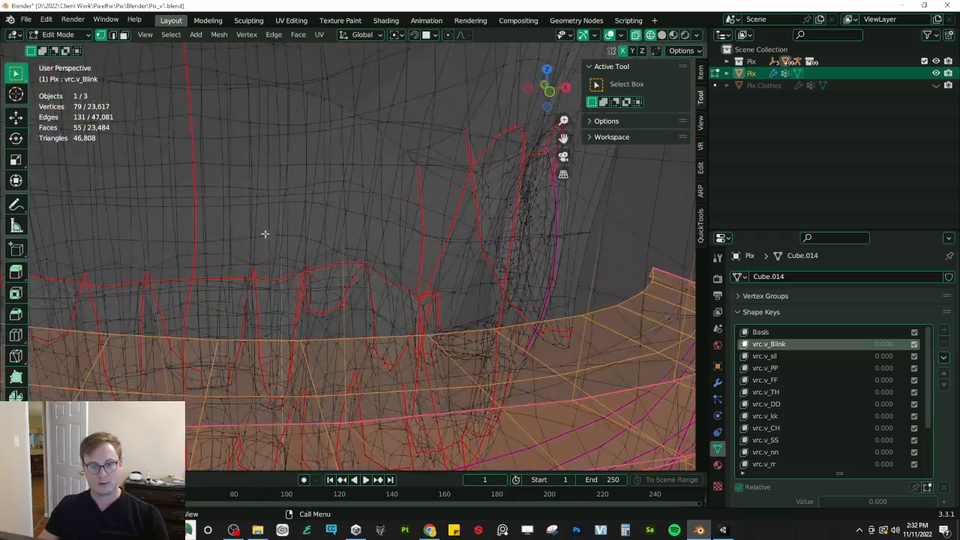
pyautogui.press('z')
pyautogui.scroll(-5, 406, 217)
pyautogui.moveTo(348, 240); pyautogui.dragTo(368, 234, button='middle')
pyautogui.press('z')
pyautogui.scroll(8, 403, 282)
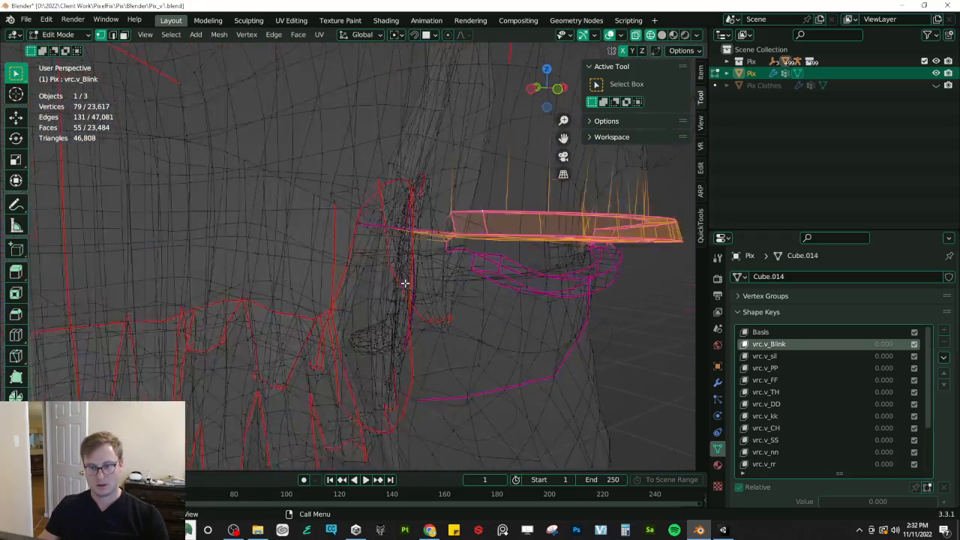
pyautogui.scroll(-5, 426, 259)
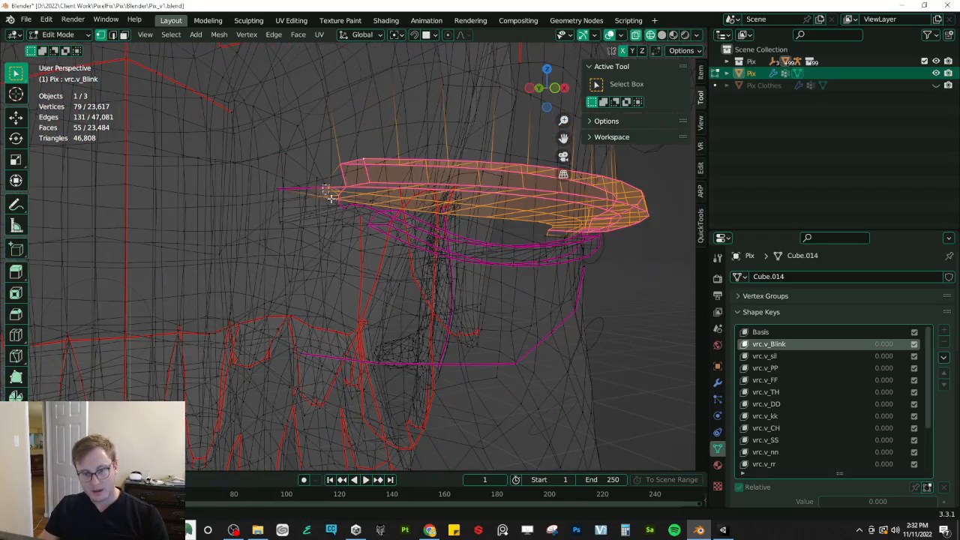
pyautogui.moveTo(341, 208)
pyautogui.mouseDown(button='middle')
pyautogui.moveTo(338, 258)
pyautogui.moveTo(387, 293)
pyautogui.moveTo(445, 274)
pyautogui.moveTo(380, 262)
pyautogui.mouseUp(button='middle')
pyautogui.press('z')
pyautogui.scroll(4, 380, 262)
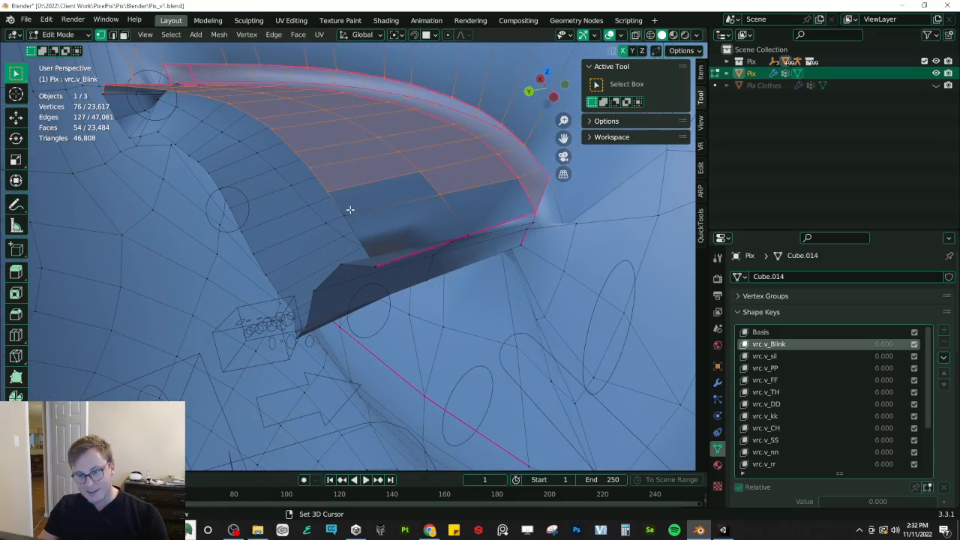
pyautogui.moveTo(452, 228); pyautogui.dragTo(479, 227, button='middle')
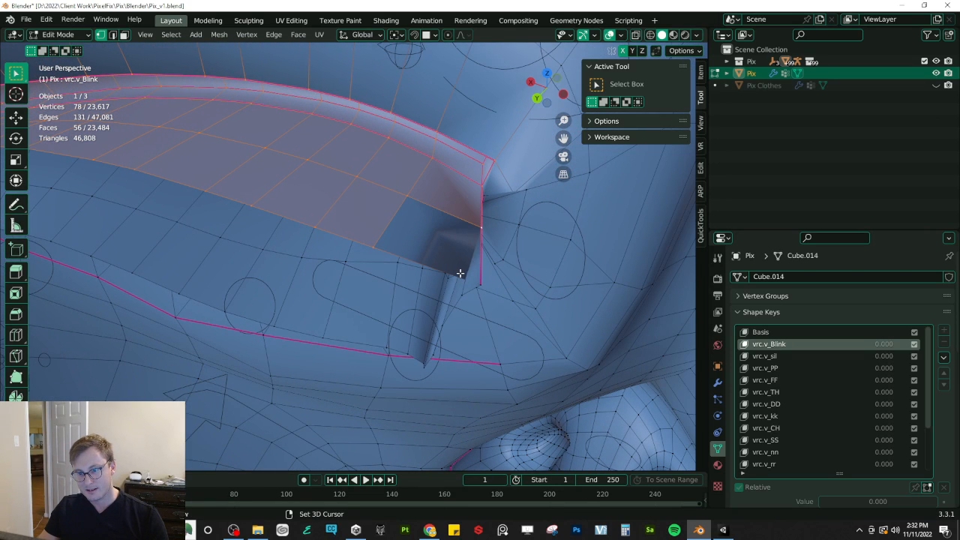
# Step: Undo the last selection change and deselect the vertices at both ends of the upper eyelid
pyautogui.hotkey('ctrl', 'z')
pyautogui.hotkey('shift', 'z')
pyautogui.moveTo(246, 276); pyautogui.dragTo(160, 245, button='middle')
pyautogui.moveTo(124, 140); pyautogui.dragTo(259, 315)
pyautogui.press('z')
pyautogui.press('z')
pyautogui.keyDown('ctrl'); pyautogui.moveTo(196, 189); pyautogui.dragTo(231, 231); pyautogui.keyUp('ctrl')
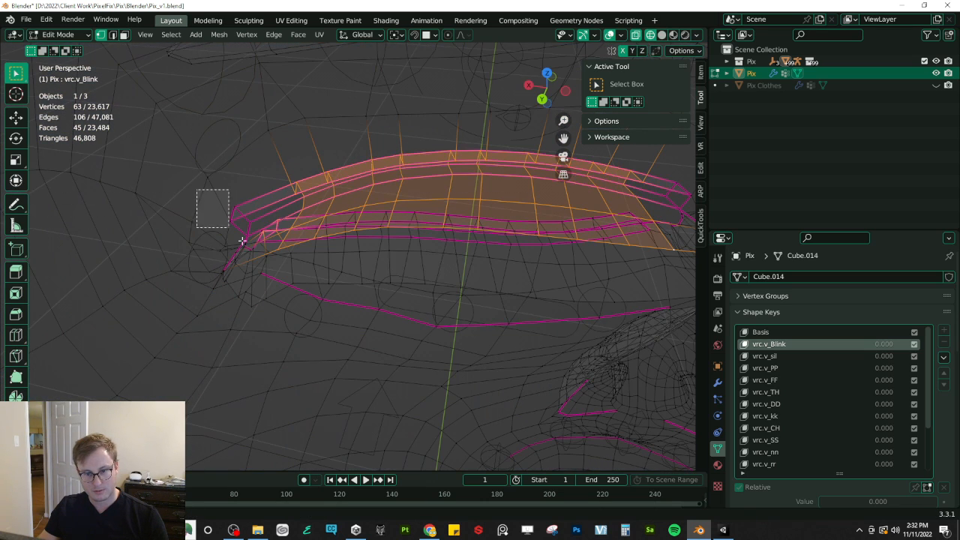
# Step: Move the selected middle section of the upper eyelid down along Z in front view
pyautogui.press('z')
pyautogui.moveTo(232, 307)
pyautogui.mouseDown(button='middle')
pyautogui.moveTo(385, 240)
pyautogui.moveTo(300, 255)
pyautogui.mouseUp(button='middle')
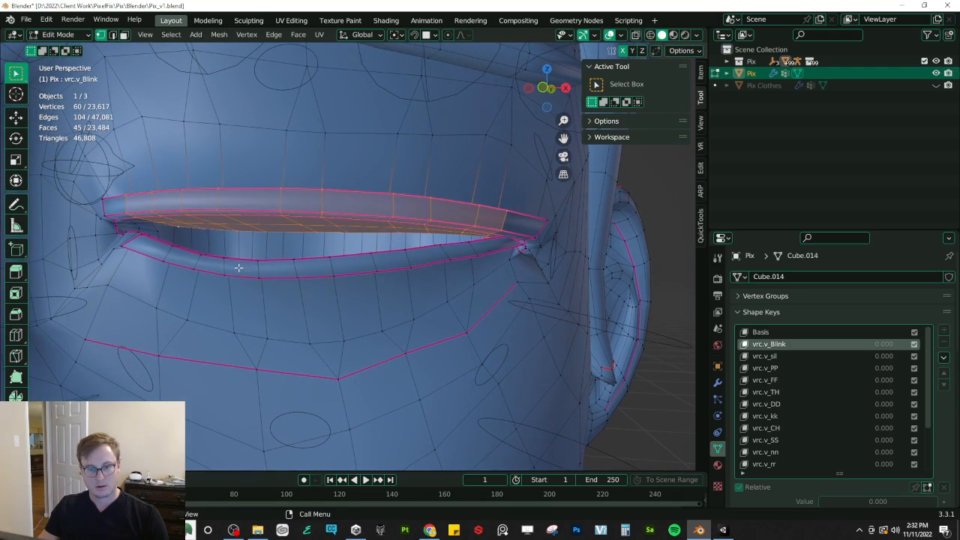
pyautogui.press('KP_1')
pyautogui.press('g')
pyautogui.press('z')
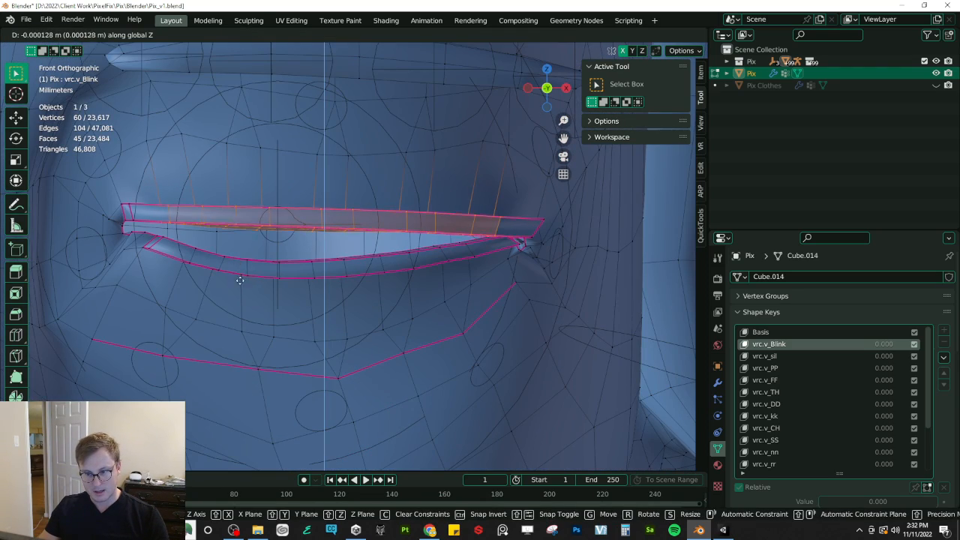
pyautogui.click(243, 315)
# Step: Narrow the upper eyelid selection to its central eight vertex columns and lower them along Z
pyautogui.keyDown('shift'); pyautogui.moveTo(244, 245); pyautogui.dragTo(308, 247, button='middle'); pyautogui.keyUp('shift')
pyautogui.press('z')
pyautogui.press('b')
pyautogui.moveTo(120, 173)
pyautogui.mouseDown(button='middle')
pyautogui.moveTo(226, 242)
pyautogui.moveTo(268, 255)
pyautogui.moveTo(516, 231)
pyautogui.moveTo(445, 220)
pyautogui.moveTo(431, 234)
pyautogui.moveTo(407, 199)
pyautogui.mouseUp(button='middle')
pyautogui.press('b')
pyautogui.press('z')
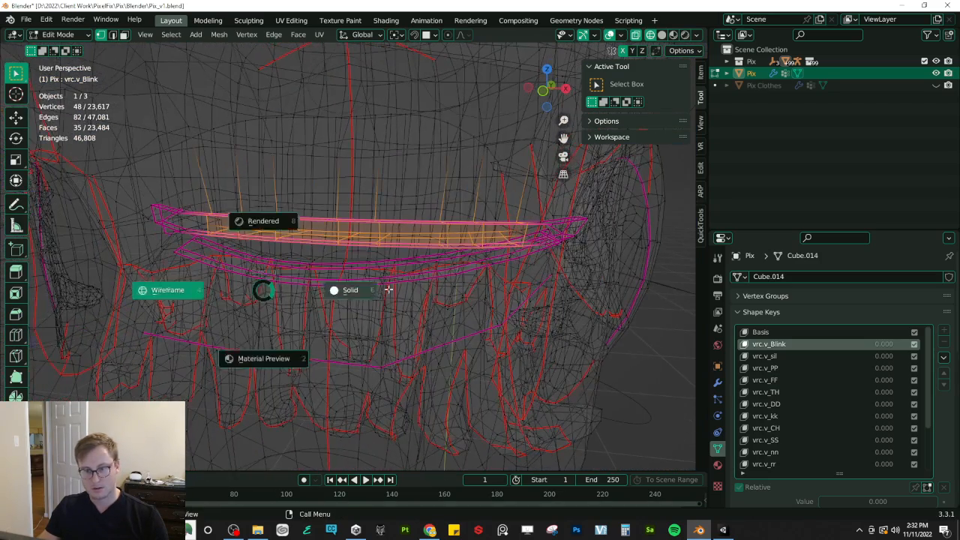
pyautogui.click(341, 288)
pyautogui.press('g')
pyautogui.press('z')
pyautogui.click(338, 327)
# Step: Narrow the upper eyelid selection to its central six vertex columns and lower them along Z
pyautogui.moveTo(379, 288)
pyautogui.mouseDown(button='middle')
pyautogui.moveTo(313, 272)
pyautogui.moveTo(281, 241)
pyautogui.moveTo(186, 191)
pyautogui.mouseUp(button='middle')
pyautogui.press('z')
pyautogui.click(251, 255)
pyautogui.press('b')
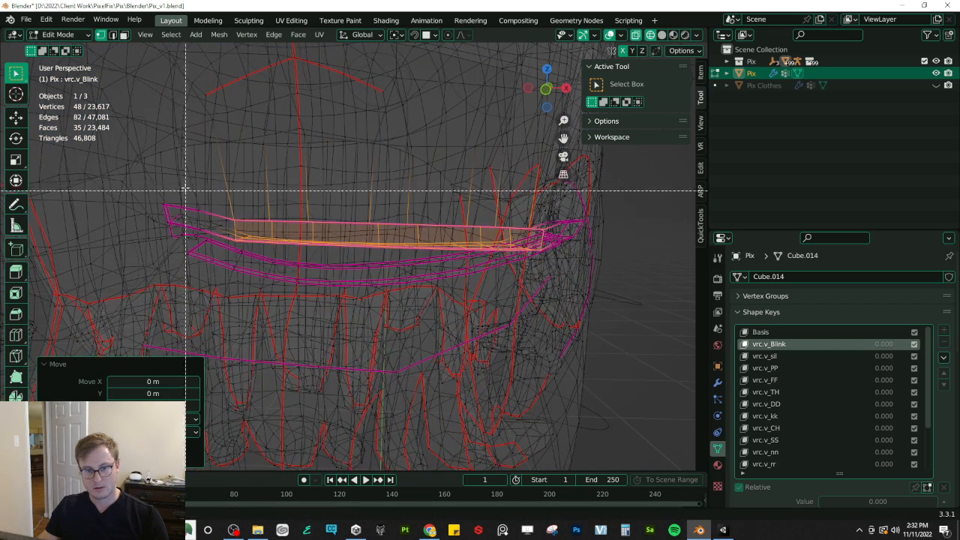
pyautogui.moveTo(263, 275); pyautogui.dragTo(257, 278)
pyautogui.moveTo(257, 279); pyautogui.dragTo(442, 268, button='middle')
pyautogui.press('b')
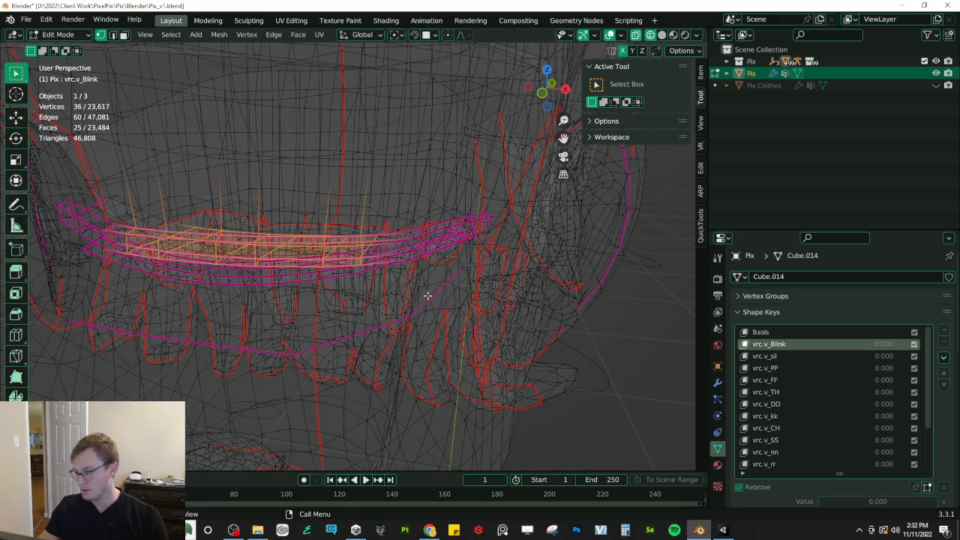
pyautogui.press('z')
pyautogui.click(371, 293)
pyautogui.moveTo(375, 294); pyautogui.dragTo(400, 261, button='middle')
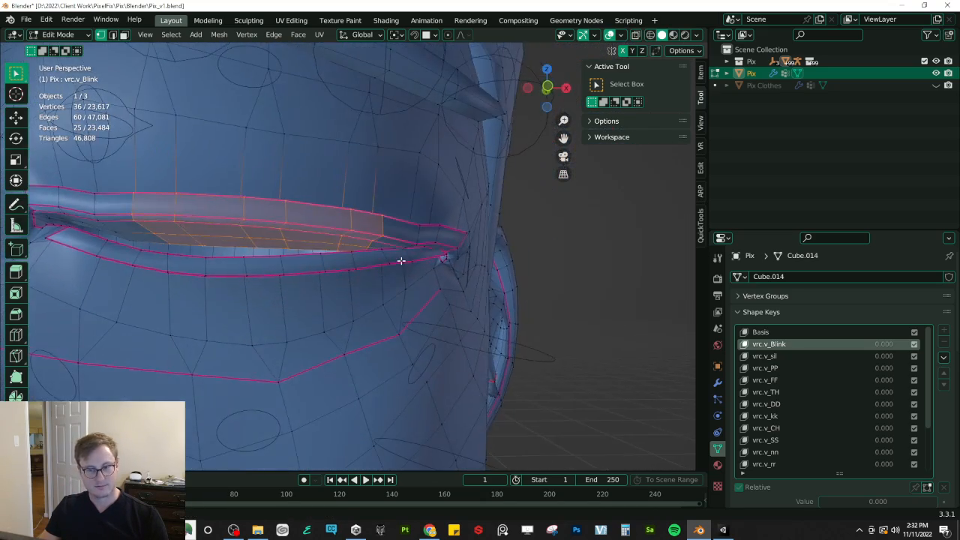
pyautogui.press('g')
pyautogui.press('z')
pyautogui.click(402, 304)
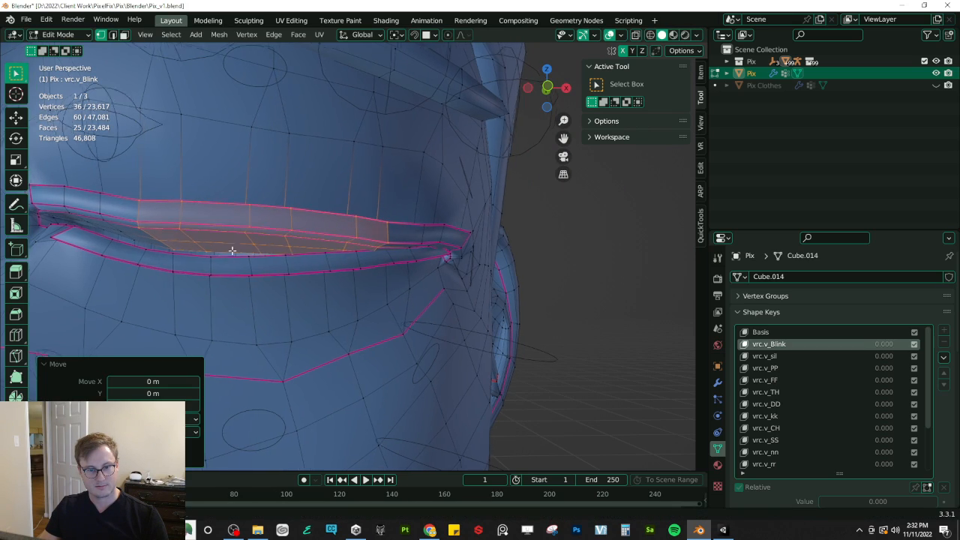
# Step: Narrow the upper eyelid selection to its central four vertex columns and lower them about 0.0005 m along Z
pyautogui.moveTo(225, 251); pyautogui.dragTo(324, 285, button='middle')
pyautogui.press('z')
pyautogui.click(258, 272)
pyautogui.press('b')
pyautogui.moveTo(166, 196); pyautogui.dragTo(222, 279)
pyautogui.moveTo(222, 279); pyautogui.dragTo(226, 288, button='middle')
pyautogui.moveTo(304, 281); pyautogui.dragTo(443, 267, button='middle')
pyautogui.press('b')
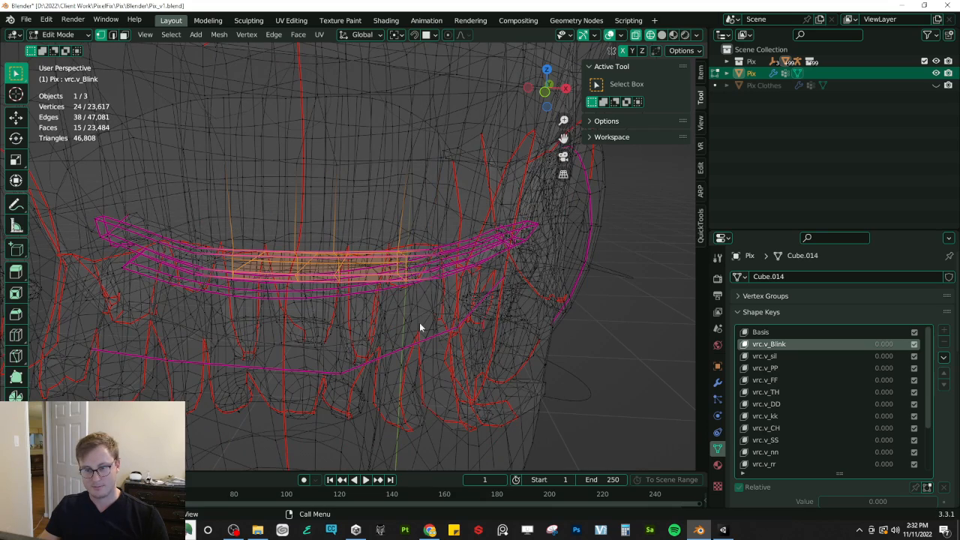
pyautogui.press('z')
pyautogui.press('g')
pyautogui.press('z')
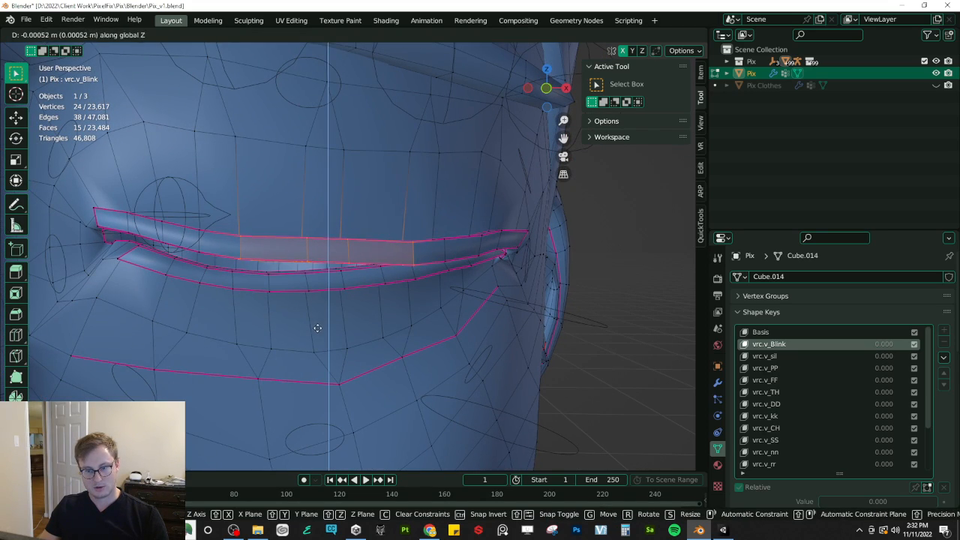
pyautogui.click(317, 327)
# Step: Narrow the upper eyelid selection to its central three vertex columns and lower them about 0.0002 m along Z
pyautogui.moveTo(319, 339)
pyautogui.mouseDown(button='middle')
pyautogui.moveTo(351, 285)
pyautogui.moveTo(201, 263)
pyautogui.mouseUp(button='middle')
pyautogui.press('z')
pyautogui.press('b')
pyautogui.moveTo(197, 193); pyautogui.dragTo(275, 283, button='middle')
pyautogui.press('z')
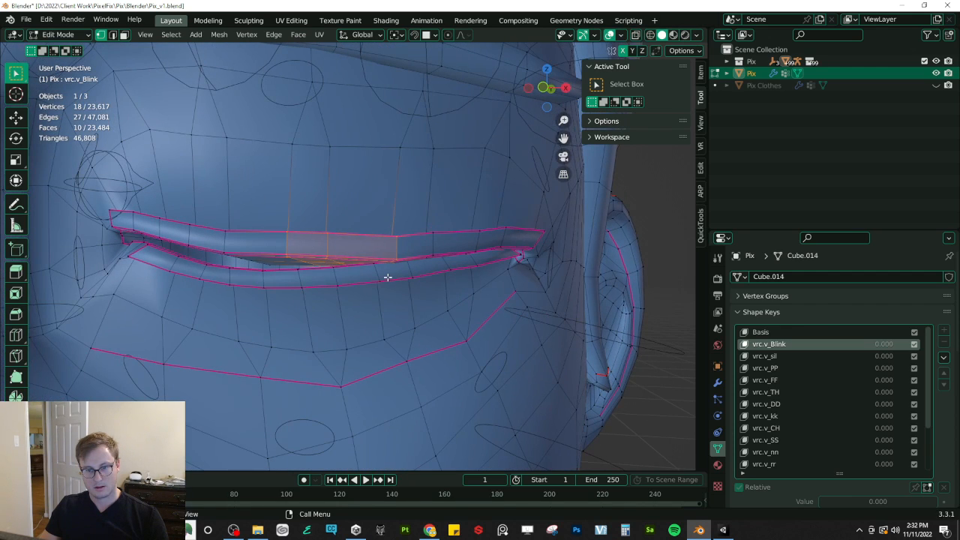
pyautogui.press('g')
pyautogui.press('z')
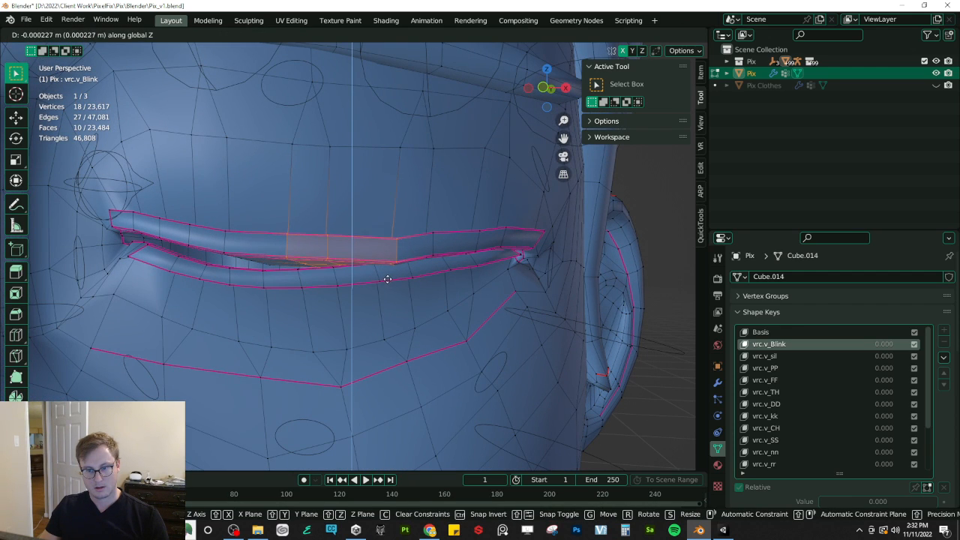
pyautogui.click(366, 269)
# Step: Refine the height of the three selected upper eyelid columns with two further moves along Z
pyautogui.moveTo(364, 268); pyautogui.dragTo(343, 251, button='middle')
pyautogui.press('g')
pyautogui.press('z')
pyautogui.click(370, 292)
pyautogui.press('g')
pyautogui.press('z')
pyautogui.click(315, 268)
# Step: Narrow the upper eyelid selection to two vertex columns and lower them along Z to meet the lower lid
pyautogui.press('z')
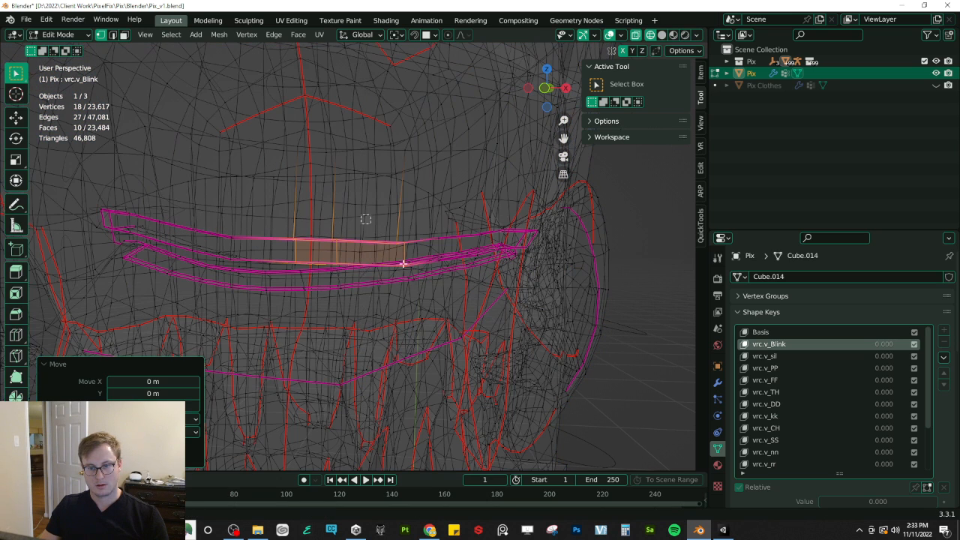
pyautogui.keyDown('ctrl'); pyautogui.moveTo(376, 230); pyautogui.dragTo(450, 315); pyautogui.keyUp('ctrl')
pyautogui.press('z')
pyautogui.press('g')
pyautogui.press('z')
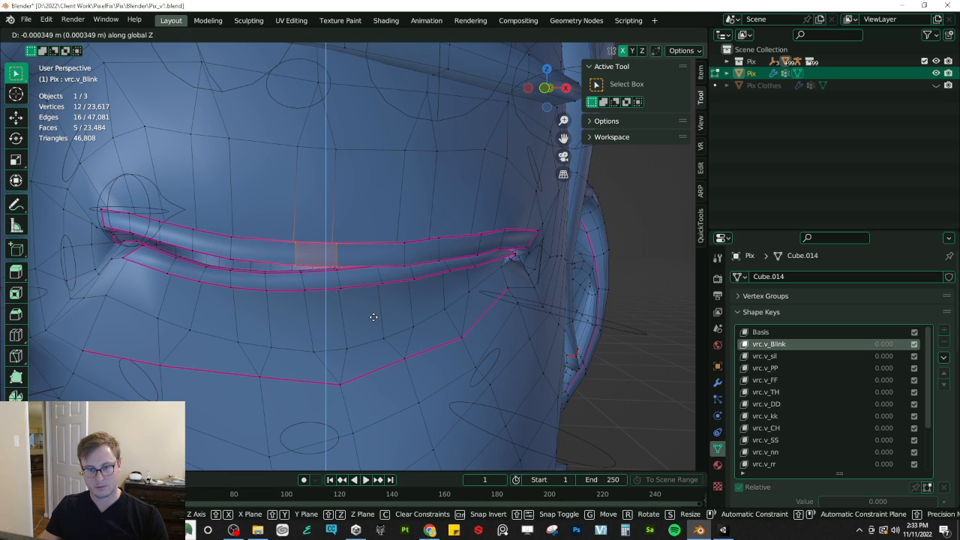
pyautogui.click(373, 327)
# Step: Preview the vrc.v_Blink shape key in Object Mode, then return to editing the mesh
pyautogui.scroll(-4, 363, 275)
pyautogui.press('Tab')
pyautogui.moveTo(363, 275); pyautogui.dragTo(327, 267, button='middle')
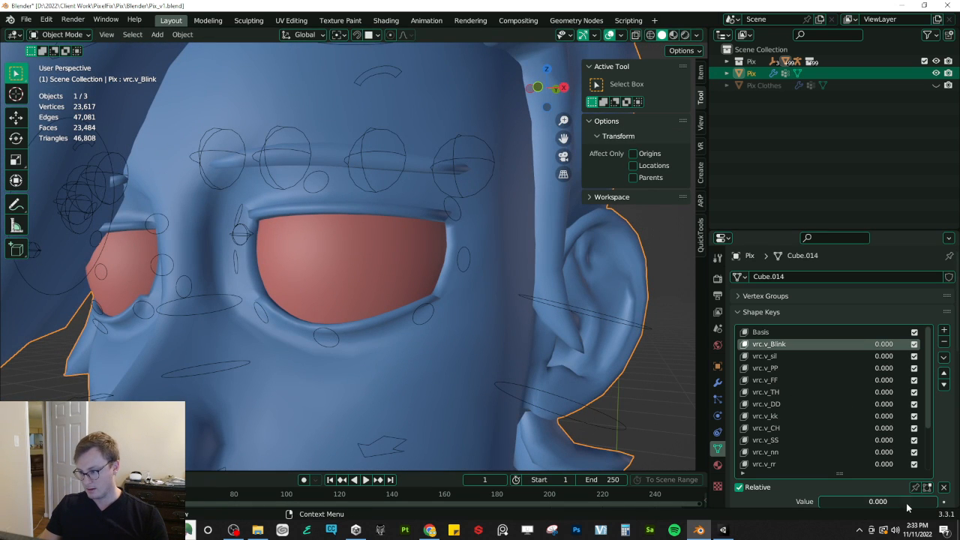
pyautogui.moveTo(883, 347)
pyautogui.mouseDown()
pyautogui.moveTo(922, 347)
pyautogui.moveTo(883, 343)
pyautogui.mouseUp()
pyautogui.press('Tab')
pyautogui.scroll(6, 303, 347)
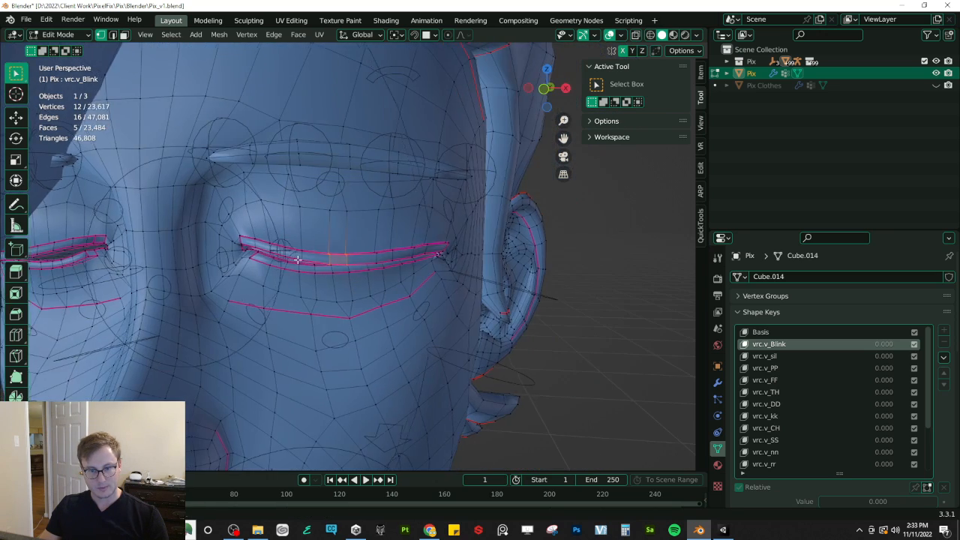
# Step: In front view, select the two vertices joined by an edge at the inner eye corner and move them downward
pyautogui.press('KP_1')
pyautogui.scroll(4, 337, 293)
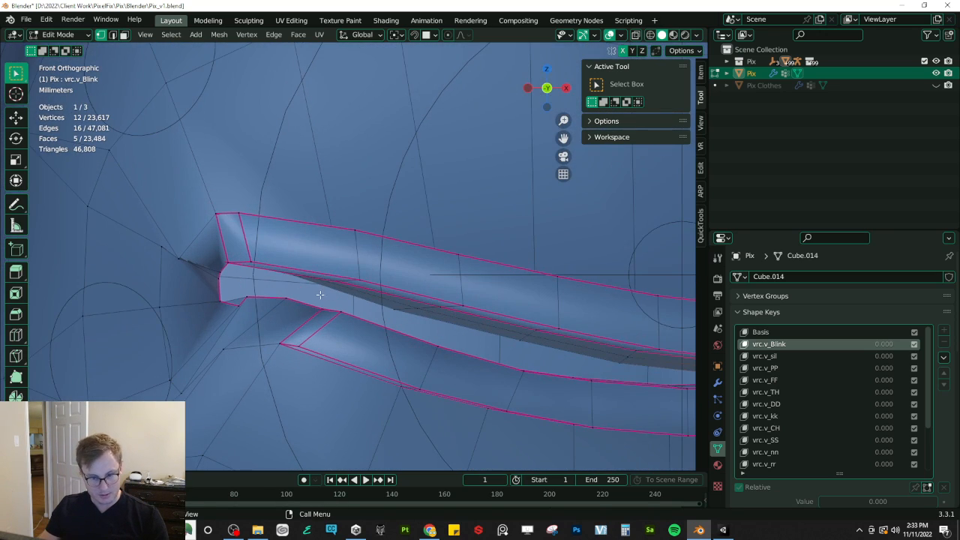
pyautogui.hotkey('shift', 'z')
pyautogui.keyDown('shift'); pyautogui.moveTo(217, 215); pyautogui.dragTo(275, 232, button='middle'); pyautogui.keyUp('shift')
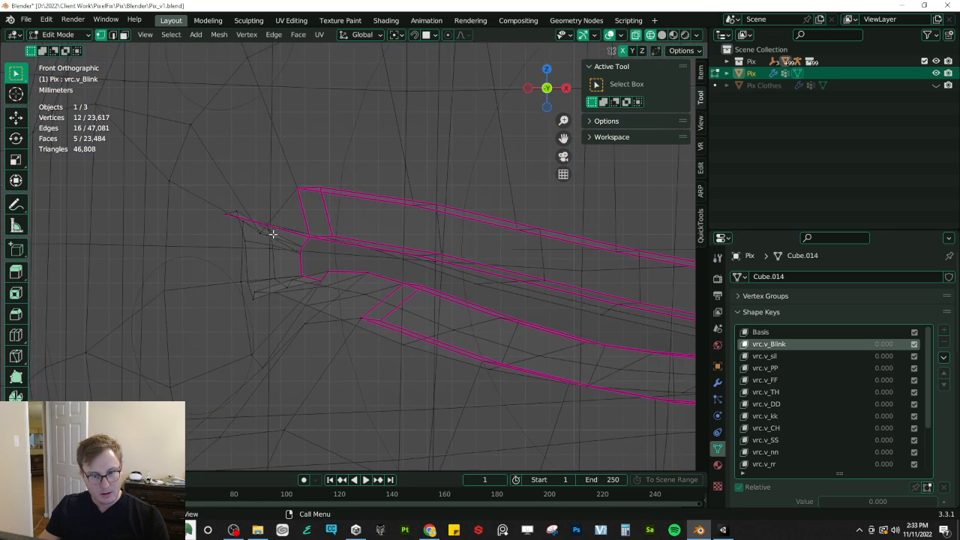
pyautogui.scroll(2, 274, 231)
pyautogui.hotkey('shift', 'z')
pyautogui.keyDown('shift'); pyautogui.moveTo(193, 213); pyautogui.dragTo(238, 215, button='middle'); pyautogui.keyUp('shift')
pyautogui.keyDown('shift'); pyautogui.click(303, 256); pyautogui.keyUp('shift')
pyautogui.press('g')
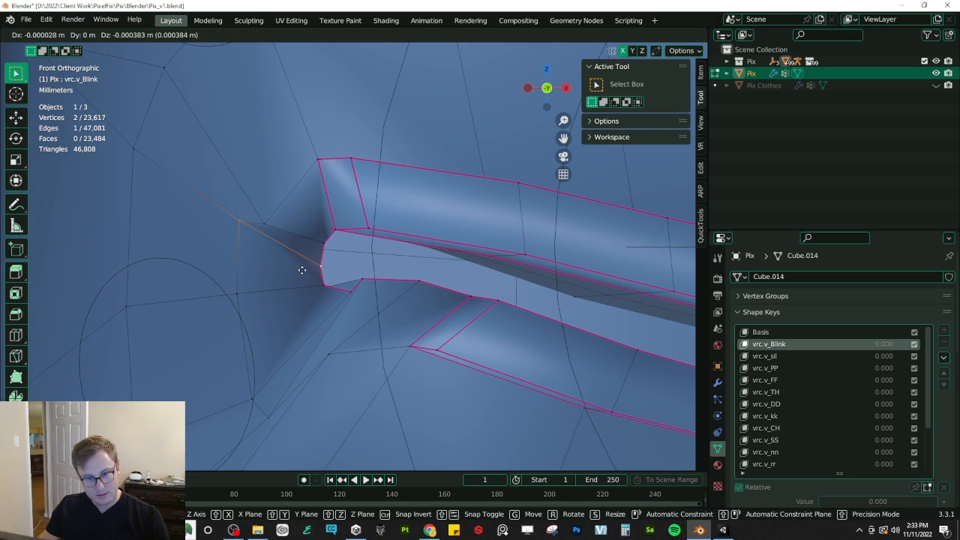
pyautogui.click(301, 278)
# Step: Move the single vertex beside the inner eye corner downward and about 0.00024 m along X toward the corner
pyautogui.click(231, 233)
pyautogui.press('g')
pyautogui.click(242, 257)
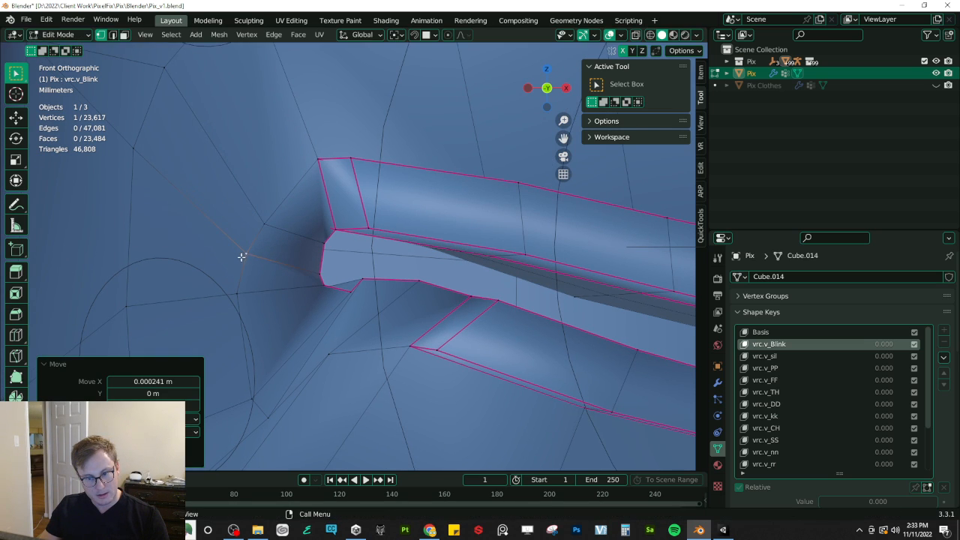
pyautogui.keyDown('shift'); pyautogui.moveTo(370, 243); pyautogui.dragTo(340, 243, button='middle'); pyautogui.keyUp('shift')
pyautogui.hotkey('shift', 'z')
pyautogui.hotkey('shift', 'z')
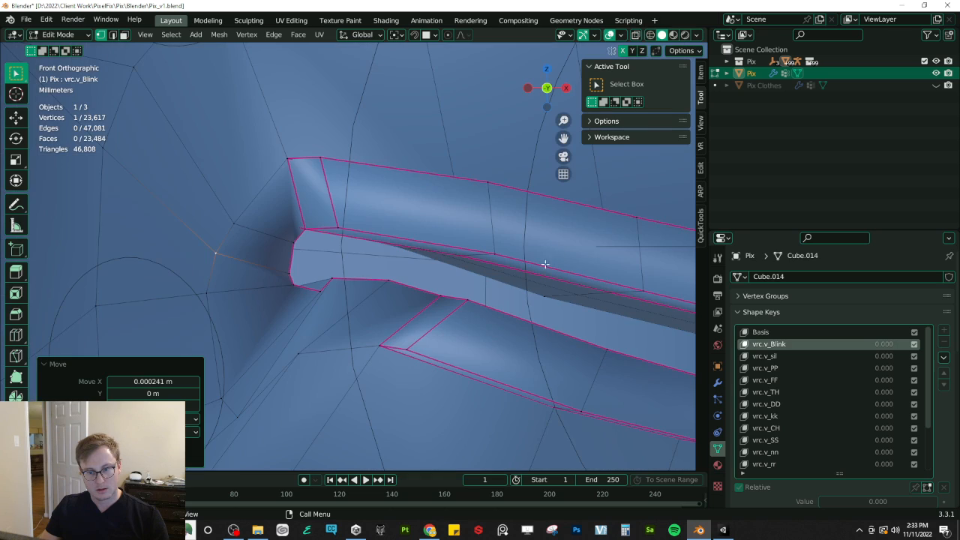
# Step: Select the group of vertices forming the lower part of the inner eye corner, including those hidden behind the surface
pyautogui.hotkey('shift', 'z')
pyautogui.click(297, 282)
pyautogui.press('b')
pyautogui.moveTo(225, 294); pyautogui.dragTo(293, 337)
pyautogui.press('b')
pyautogui.moveTo(264, 287); pyautogui.dragTo(326, 319)
pyautogui.press('b')
pyautogui.moveTo(310, 268)
pyautogui.mouseDown()
pyautogui.moveTo(339, 306)
pyautogui.moveTo(335, 348)
pyautogui.mouseUp()
pyautogui.press('b')
pyautogui.hotkey('shift', 'z')
# Step: Turn on smooth proportional editing and adjust the lower inner corner along Z with an influence size of about 0.0034 m
pyautogui.moveTo(435, 335); pyautogui.dragTo(381, 325, button='middle')
pyautogui.scroll(-5, 383, 325)
pyautogui.hotkey('shift', 'z')
pyautogui.scroll(-7, 278, 283)
pyautogui.hotkey('shift', 'z')
pyautogui.scroll(8, 291, 287)
pyautogui.moveTo(291, 287); pyautogui.dragTo(426, 295, button='middle')
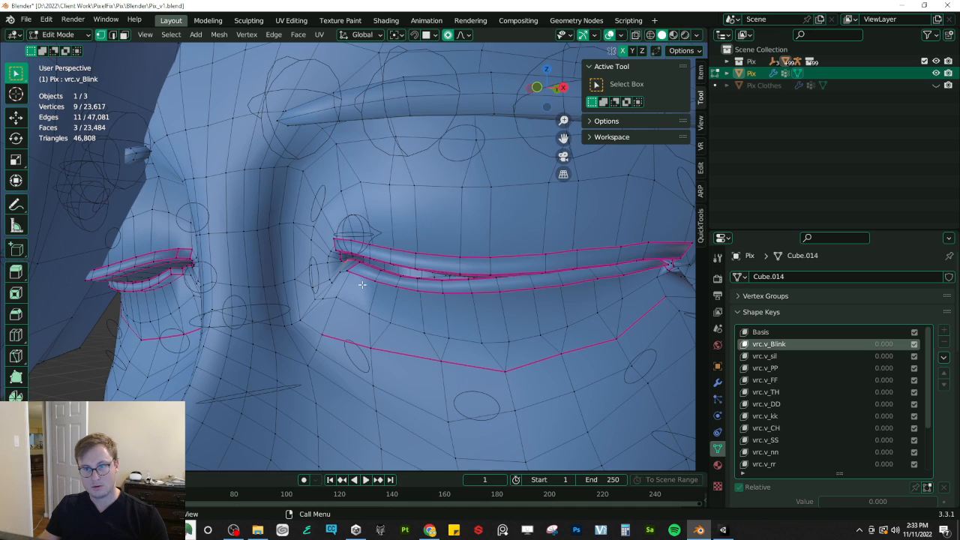
pyautogui.scroll(3, 362, 284)
pyautogui.press('g')
pyautogui.press('z')
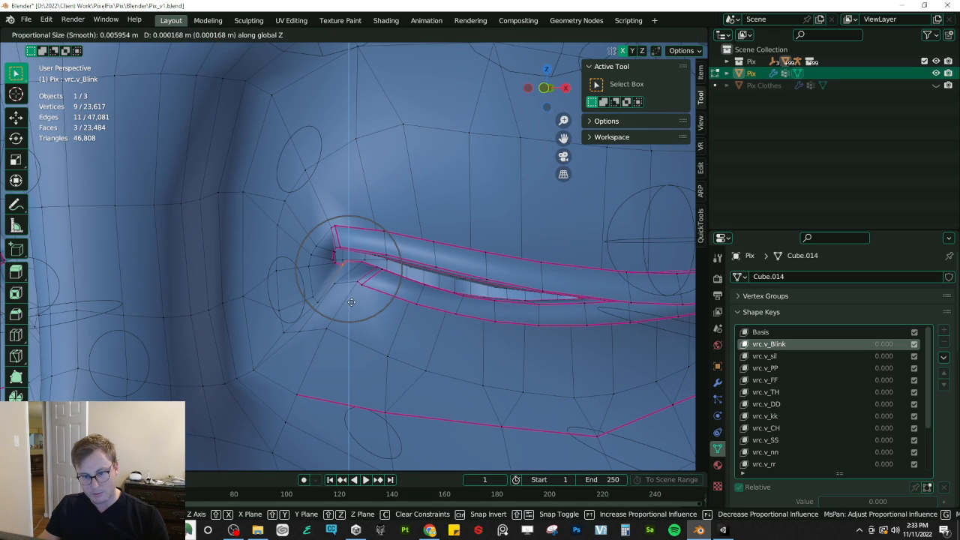
pyautogui.scroll(3, 353, 297)
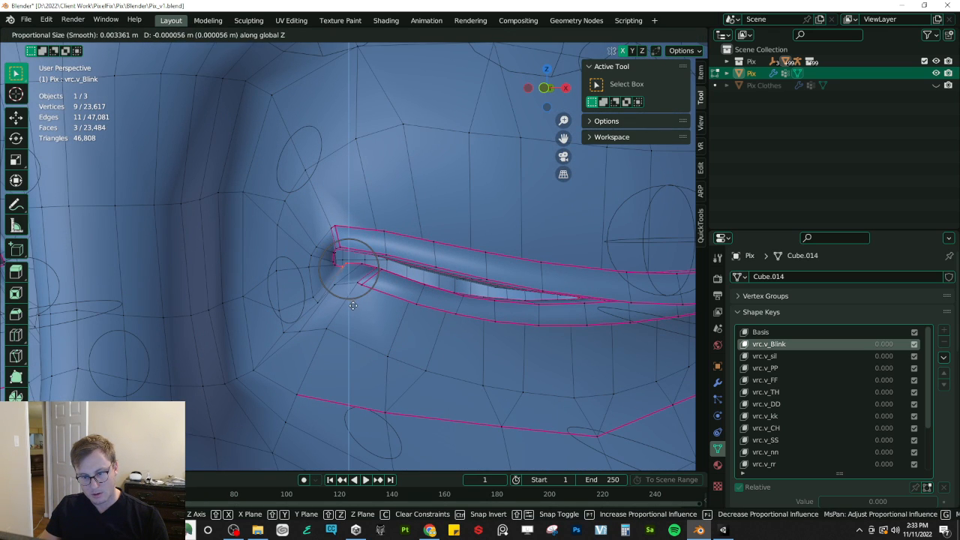
pyautogui.click(362, 302)
# Step: Raise the selected lower inner corner about 0.0014 m along Z to close the gap below the upper lid
pyautogui.scroll(3, 395, 290)
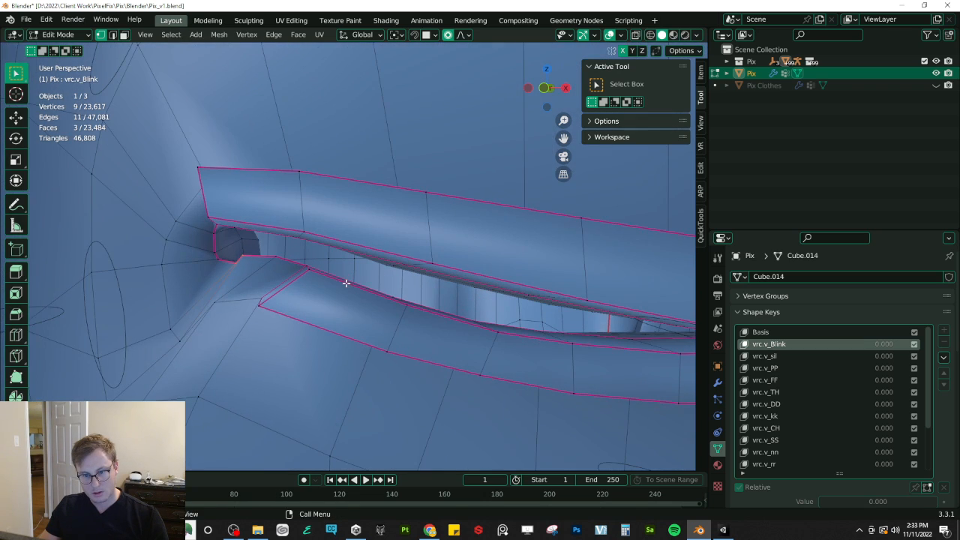
pyautogui.press('g')
pyautogui.press('z')
pyautogui.click(352, 272)
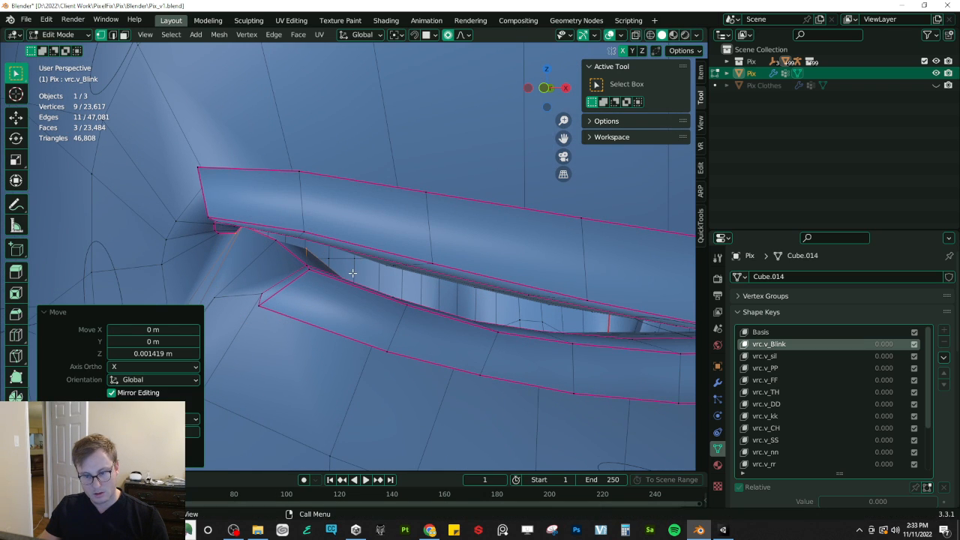
# Step: In front view, select the four vertices at the inner end of the lower eyelid and raise them about 0.0009 m along Z
pyautogui.press('KP_1')
pyautogui.hotkey('shift', 'z')
pyautogui.moveTo(275, 261); pyautogui.dragTo(330, 290)
pyautogui.press('g')
pyautogui.press('z')
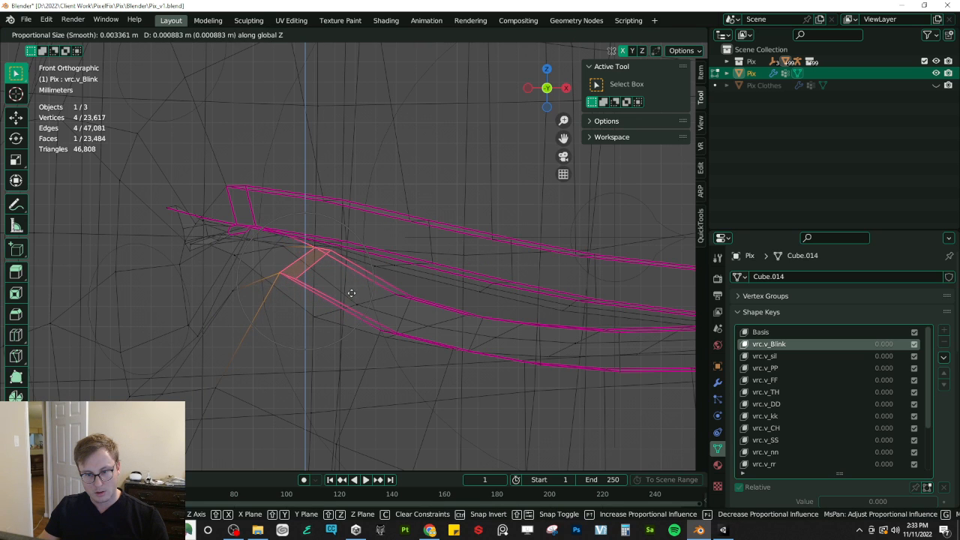
pyautogui.click(352, 288)
# Step: Select the neighbouring eight-vertex section of the lower eyelid and raise it about 0.0012 m along Z
pyautogui.keyDown('shift'); pyautogui.moveTo(406, 316); pyautogui.dragTo(353, 308, button='middle'); pyautogui.keyUp('shift')
pyautogui.click(318, 299)
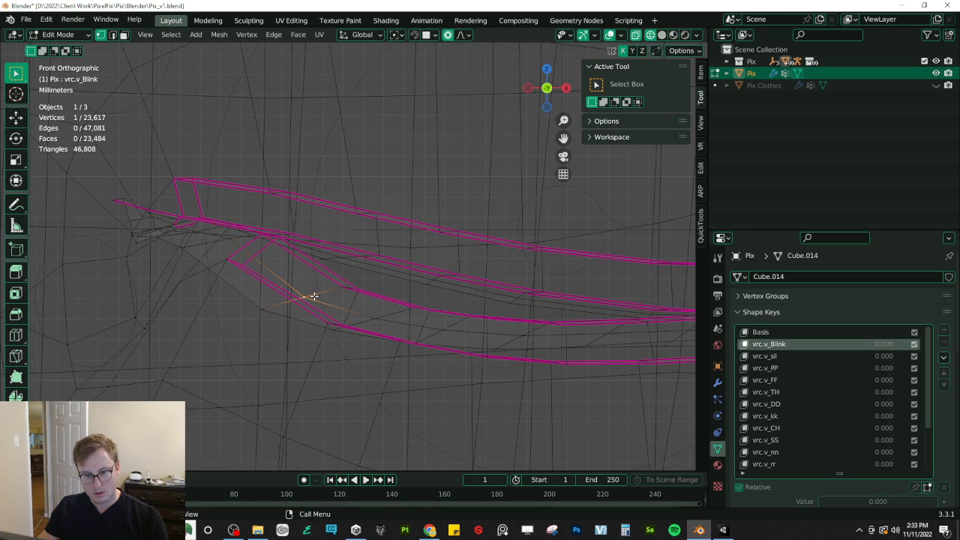
pyautogui.press('b')
pyautogui.moveTo(256, 301); pyautogui.dragTo(292, 332)
pyautogui.scroll(-2, 364, 347)
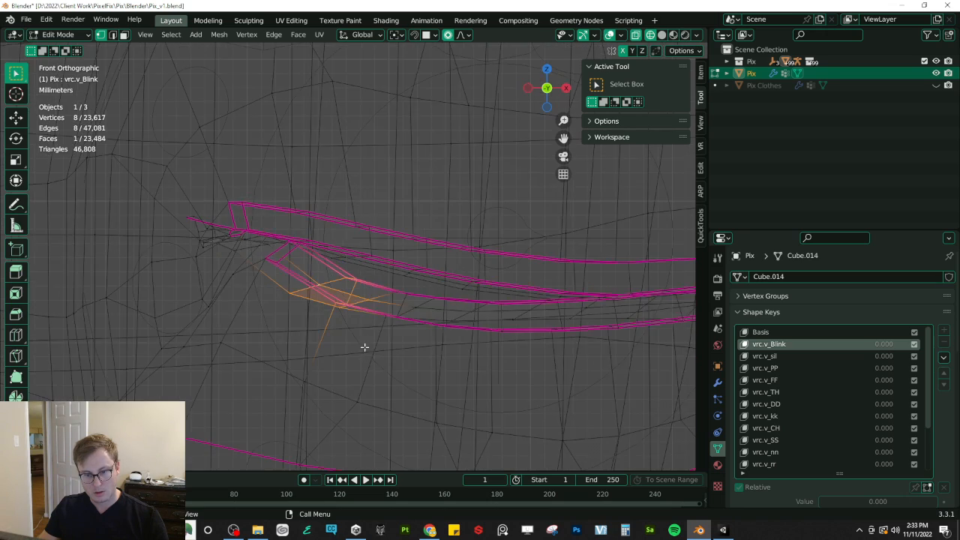
pyautogui.moveTo(365, 347); pyautogui.dragTo(345, 348, button='middle')
pyautogui.press('KP_1')
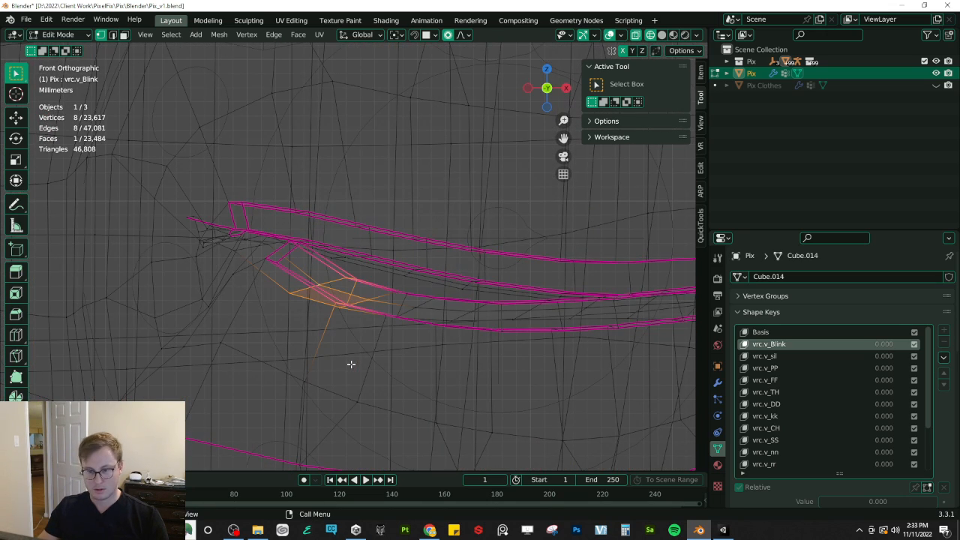
pyautogui.press('g')
pyautogui.press('z')
pyautogui.click(385, 286)
# Step: Select the next part of the lower eyelid toward its middle and raise it along Z
pyautogui.keyDown('shift'); pyautogui.moveTo(449, 329); pyautogui.dragTo(385, 316, button='middle'); pyautogui.keyUp('shift')
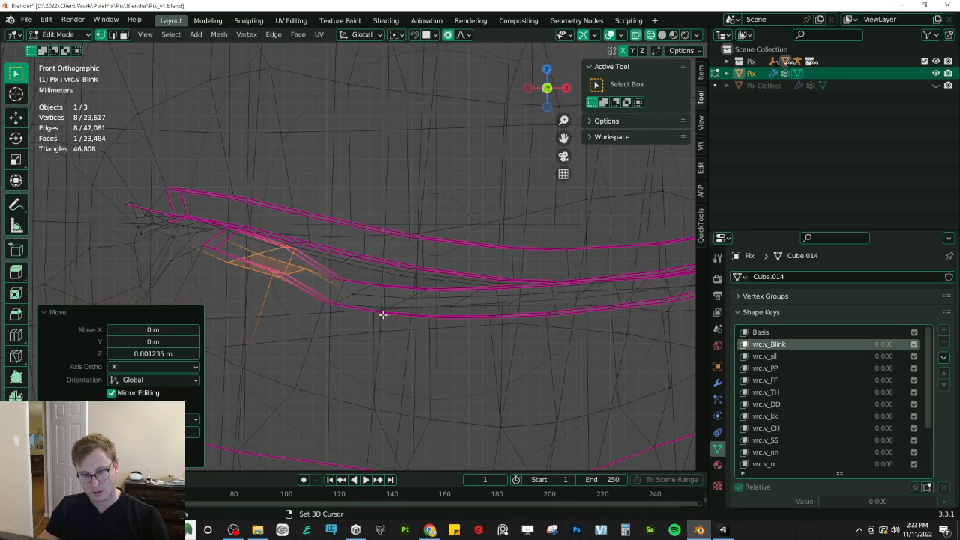
pyautogui.click(324, 300)
pyautogui.press('g')
pyautogui.press('z')
pyautogui.click(378, 287)
# Step: Select the following six lower eyelid vertices and raise them about 0.0013 m along Z in solid shading
pyautogui.moveTo(367, 277); pyautogui.dragTo(409, 308)
pyautogui.moveTo(460, 336); pyautogui.dragTo(480, 298, button='middle')
pyautogui.press('z')
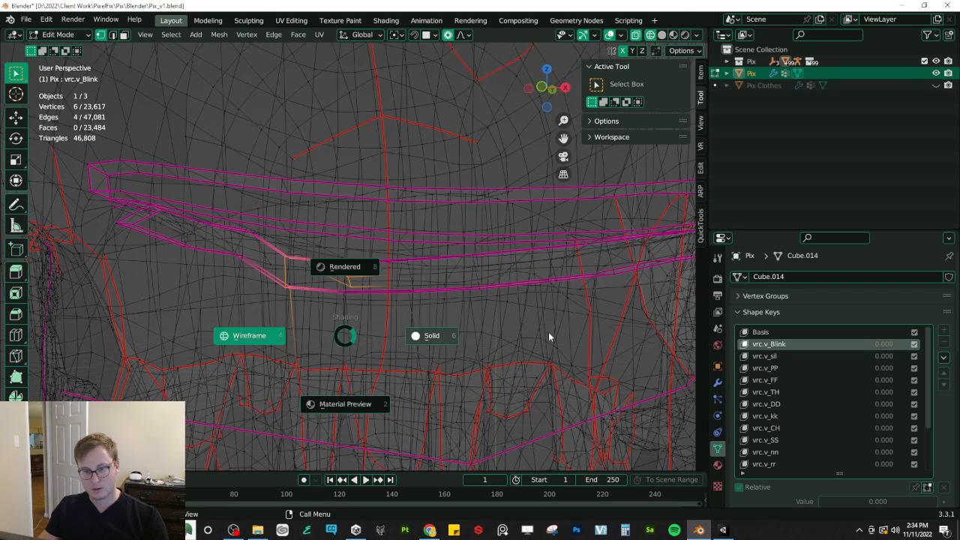
pyautogui.click(546, 336)
pyautogui.press('g')
pyautogui.press('z')
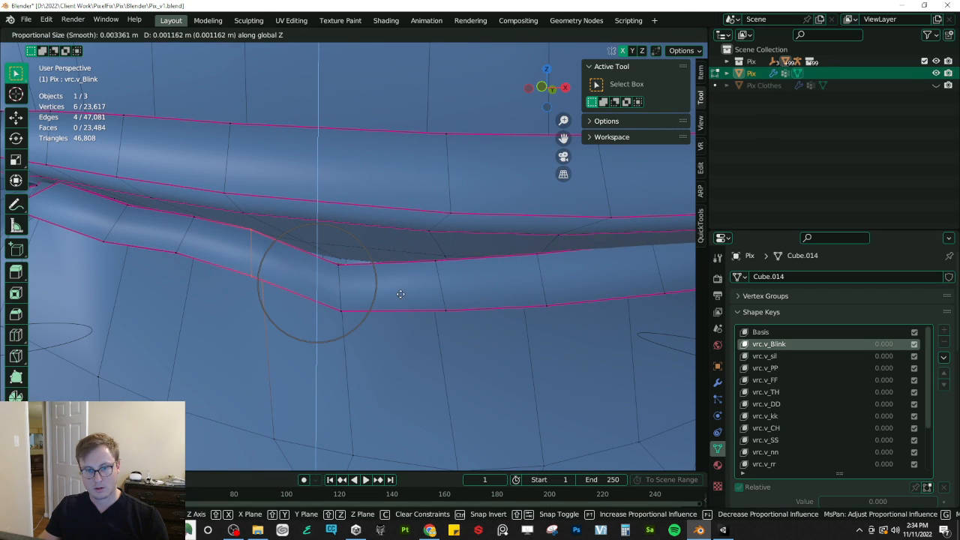
pyautogui.click(400, 292)
# Step: Isolate the four-vertex column at the kink in the middle of the lower eyelid as the selection
pyautogui.moveTo(392, 306); pyautogui.dragTo(400, 317, button='middle')
pyautogui.press('z')
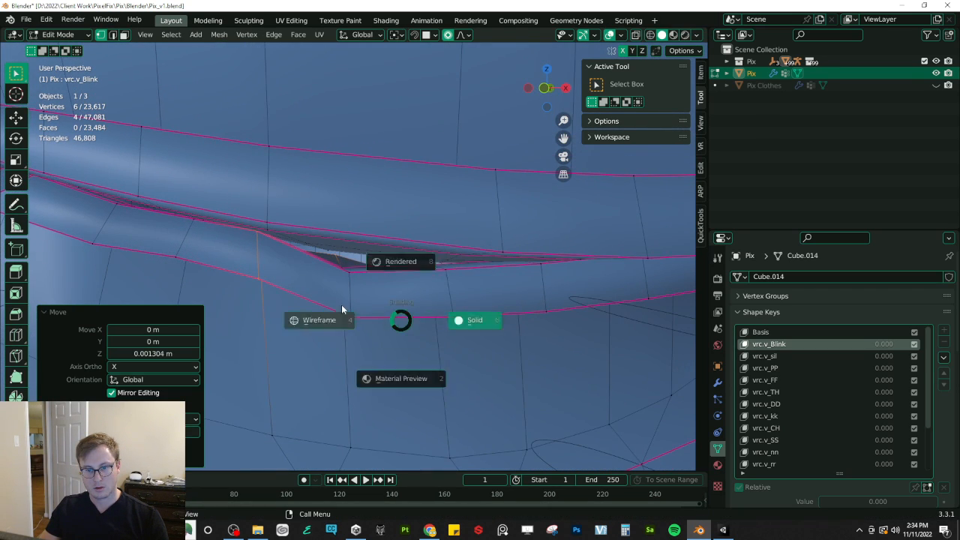
pyautogui.click(343, 272)
pyautogui.moveTo(325, 260); pyautogui.dragTo(372, 332)
pyautogui.moveTo(377, 334); pyautogui.dragTo(242, 309, button='middle')
pyautogui.scroll(-6, 242, 308)
pyautogui.press('b')
pyautogui.moveTo(14, 206); pyautogui.dragTo(186, 359, button='middle')
pyautogui.scroll(4, 307, 303)
pyautogui.press('z')
pyautogui.click(477, 312)
pyautogui.press('z')
pyautogui.click(350, 292)
pyautogui.scroll(4, 350, 292)
pyautogui.press('b')
pyautogui.moveTo(242, 245); pyautogui.dragTo(278, 288, button='middle')
pyautogui.press('z')
pyautogui.click(434, 313)
# Step: Raise the selected lower eyelid column about 0.0009 m along Z with a proportional size of about 0.0054 m
pyautogui.scroll(5, 460, 313)
pyautogui.scroll(-6, 479, 311)
pyautogui.moveTo(534, 310); pyautogui.dragTo(469, 302, button='middle')
pyautogui.scroll(-2, 469, 303)
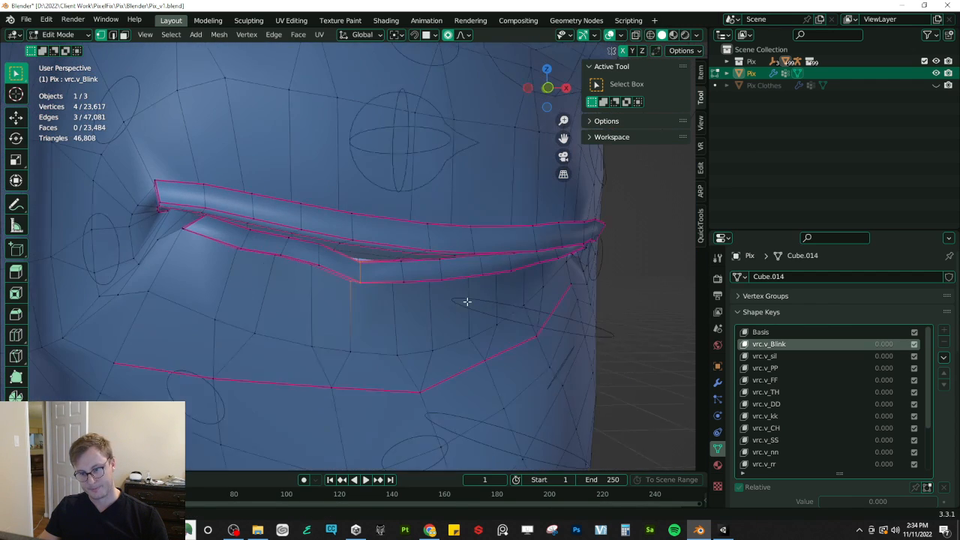
pyautogui.press('g')
pyautogui.press('z')
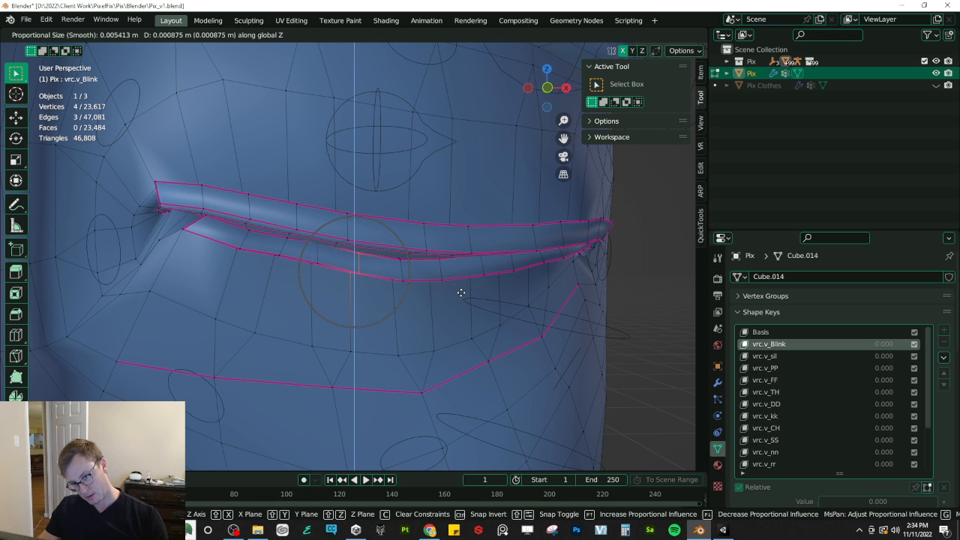
pyautogui.click(461, 293)
# Step: Move a mid-eyelid vertex slightly down along Z with the proportional influence widened to about 0.053 m
pyautogui.scroll(-3, 420, 277)
pyautogui.click(403, 257)
pyautogui.moveTo(403, 258); pyautogui.dragTo(440, 271, button='middle')
pyautogui.press('g')
pyautogui.press('z')
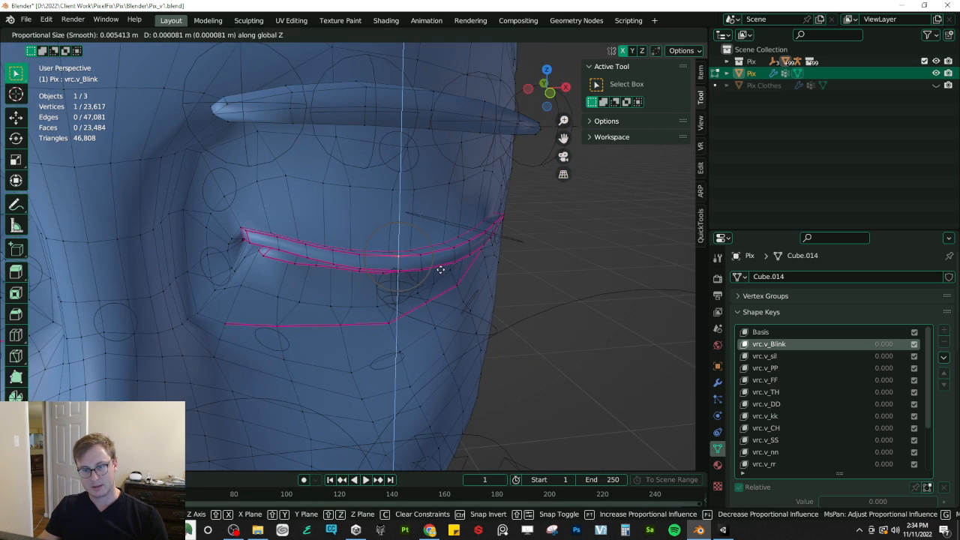
pyautogui.scroll(-15, 440, 270)
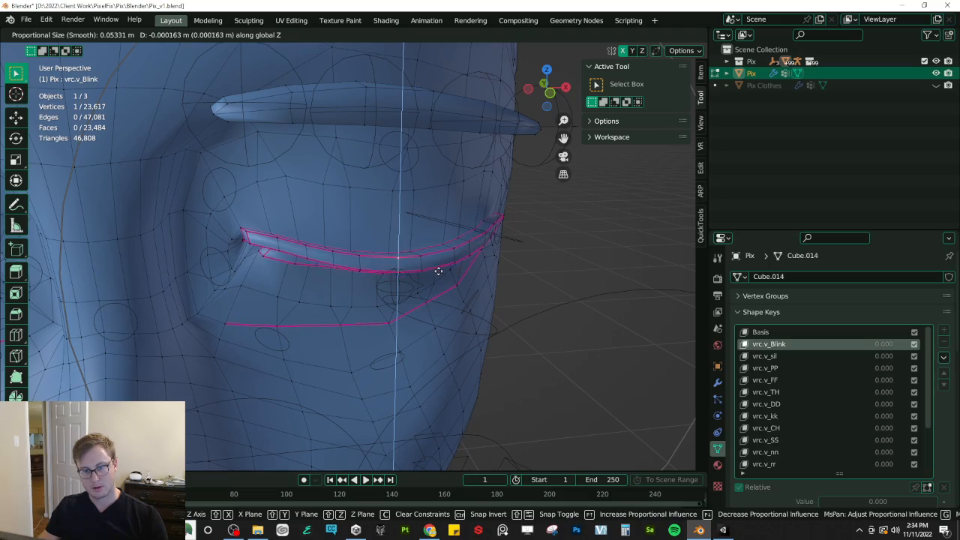
pyautogui.click(437, 271)
# Step: Pull the closed eyelid forward along Y from a single lid vertex, using the wide proportional influence
pyautogui.moveTo(388, 285); pyautogui.dragTo(422, 285, button='middle')
pyautogui.press('g')
pyautogui.press('y')
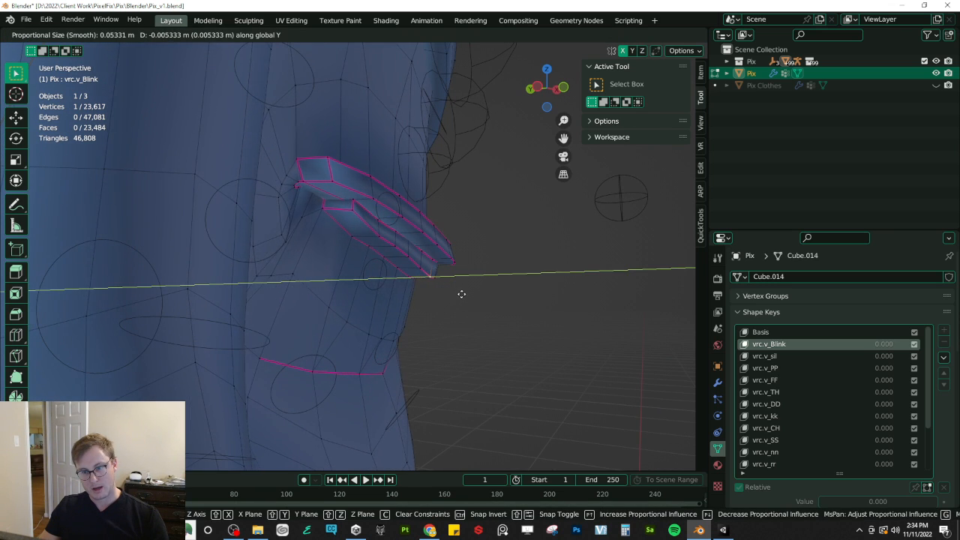
pyautogui.click(510, 292)
pyautogui.moveTo(509, 292); pyautogui.dragTo(372, 280, button='middle')
pyautogui.scroll(3, 358, 249)
pyautogui.scroll(-3, 406, 236)
pyautogui.moveTo(445, 238); pyautogui.dragTo(395, 280, button='middle')
pyautogui.scroll(-6, 435, 248)
# Step: Set the vrc.v_Blink value to 1.000 in Object Mode to check the lid against the eyeball, then resume mesh editing
pyautogui.press('Tab')
pyautogui.press('Tab')
pyautogui.scroll(6, 392, 278)
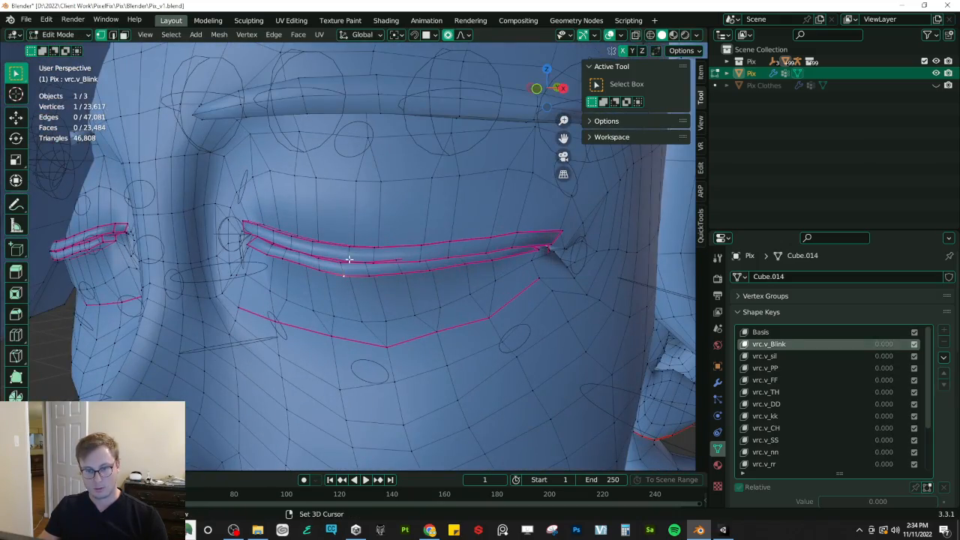
pyautogui.press('Tab')
pyautogui.moveTo(870, 345); pyautogui.dragTo(919, 345)
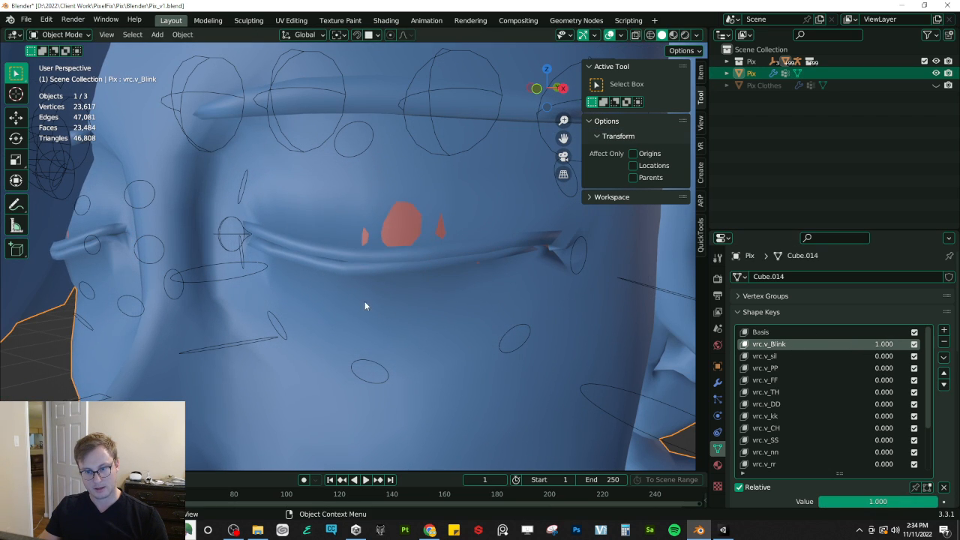
pyautogui.moveTo(365, 307); pyautogui.dragTo(327, 305, button='middle')
pyautogui.press('Tab')
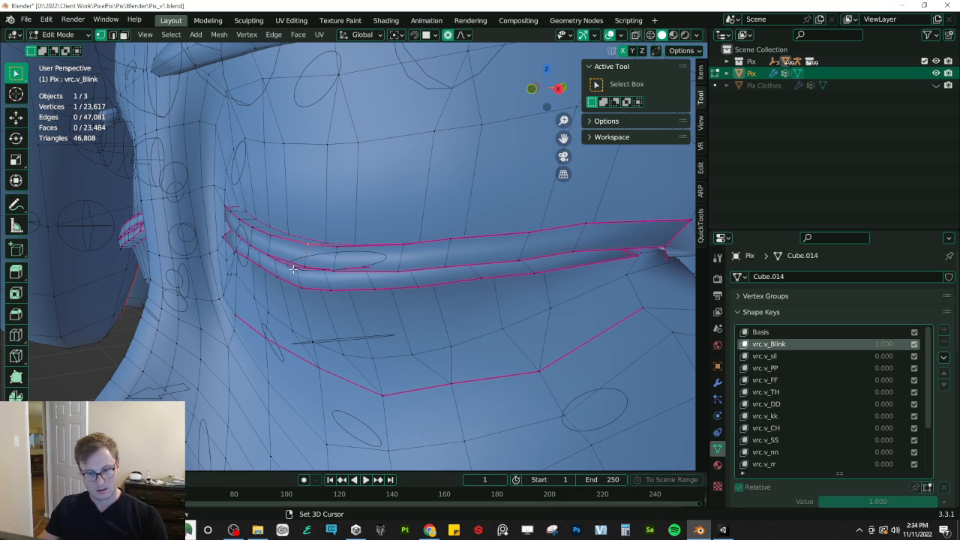
# Step: Select four eyelid vertices and pull them forward along Y with wide proportional influence to cover the eyeball
pyautogui.moveTo(344, 274); pyautogui.dragTo(356, 270, button='middle')
pyautogui.press('g')
pyautogui.press('y')
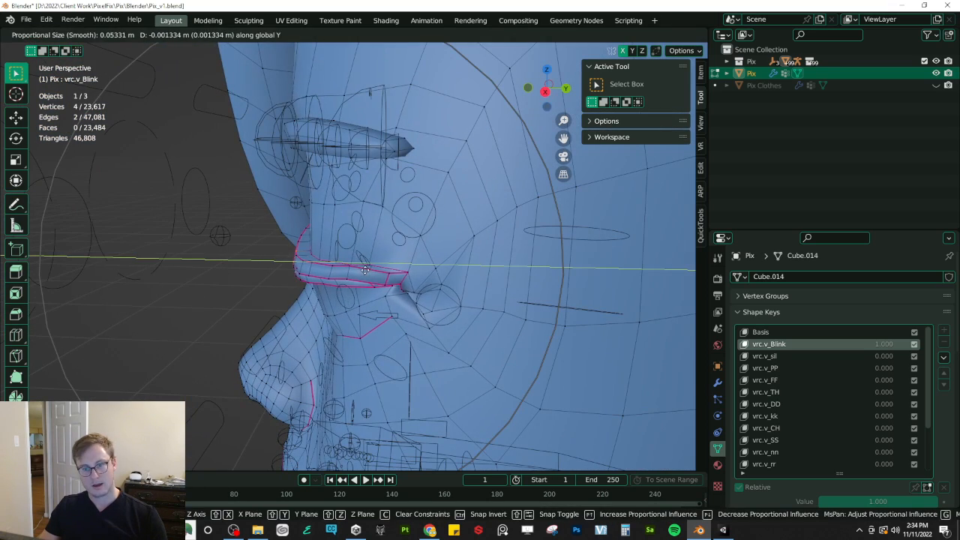
pyautogui.click(353, 270)
pyautogui.moveTo(284, 287); pyautogui.dragTo(420, 284, button='middle')
# Step: Check the closed-eye pose in Object Mode from the front with vrc.v_Blink at 1.000
pyautogui.press('Tab')
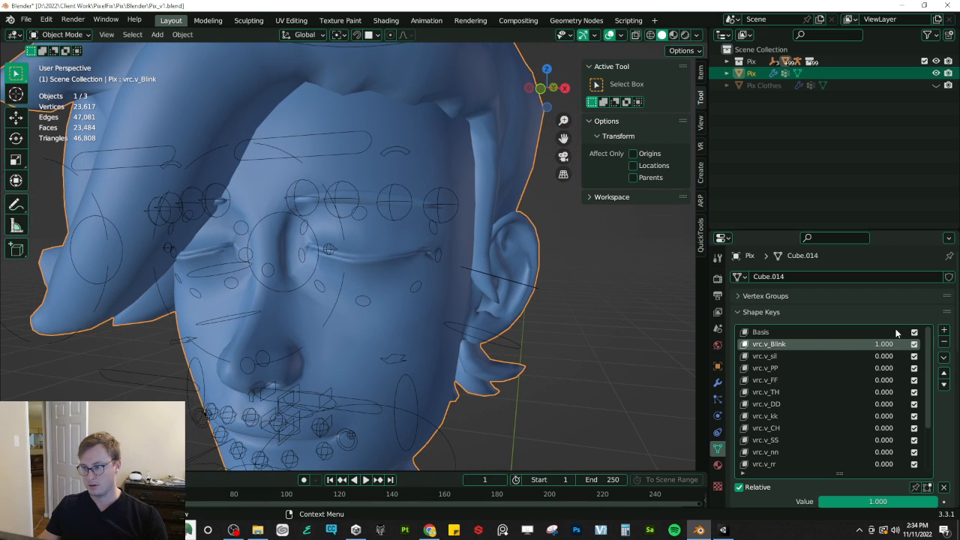
pyautogui.moveTo(929, 502)
pyautogui.mouseDown()
pyautogui.moveTo(818, 501)
pyautogui.moveTo(937, 501)
pyautogui.mouseUp()
pyautogui.press('KP_1')
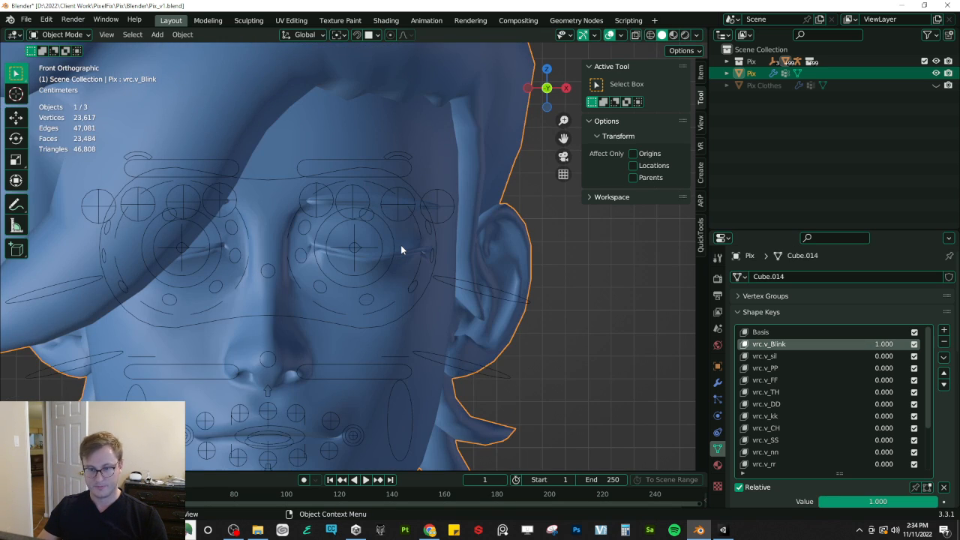
# Step: Turn off proportional editing and move the lower vertex pair at the eye's inner corner up toward the lid in Edit Mode
pyautogui.scroll(4, 401, 245)
pyautogui.press('Tab')
pyautogui.keyDown('shift'); pyautogui.moveTo(261, 230); pyautogui.dragTo(363, 261, button='middle'); pyautogui.keyUp('shift')
pyautogui.scroll(5, 397, 322)
pyautogui.keyDown('shift'); pyautogui.moveTo(341, 326); pyautogui.dragTo(409, 287, button='middle'); pyautogui.keyUp('shift')
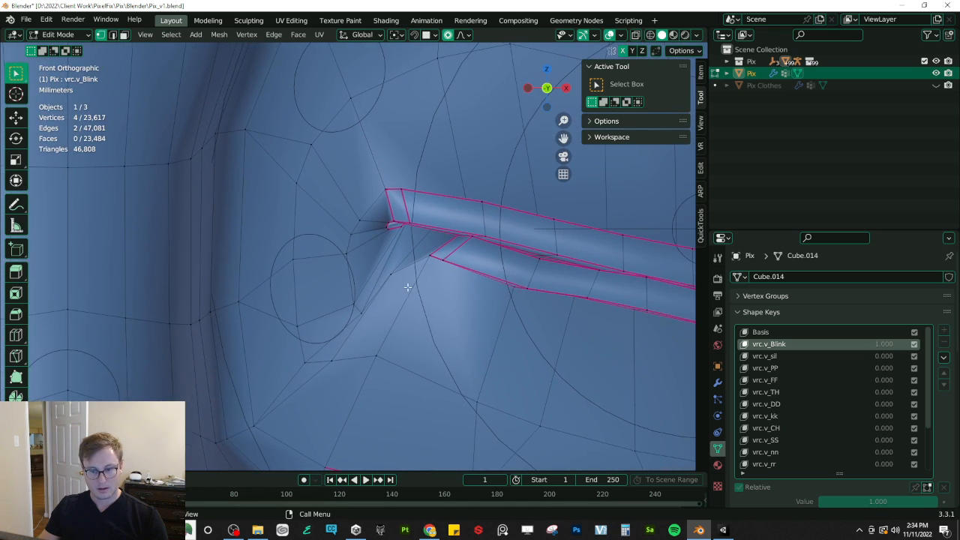
pyautogui.scroll(1, 405, 292)
pyautogui.press('o')
pyautogui.scroll(1, 367, 330)
pyautogui.scroll(2, 367, 330)
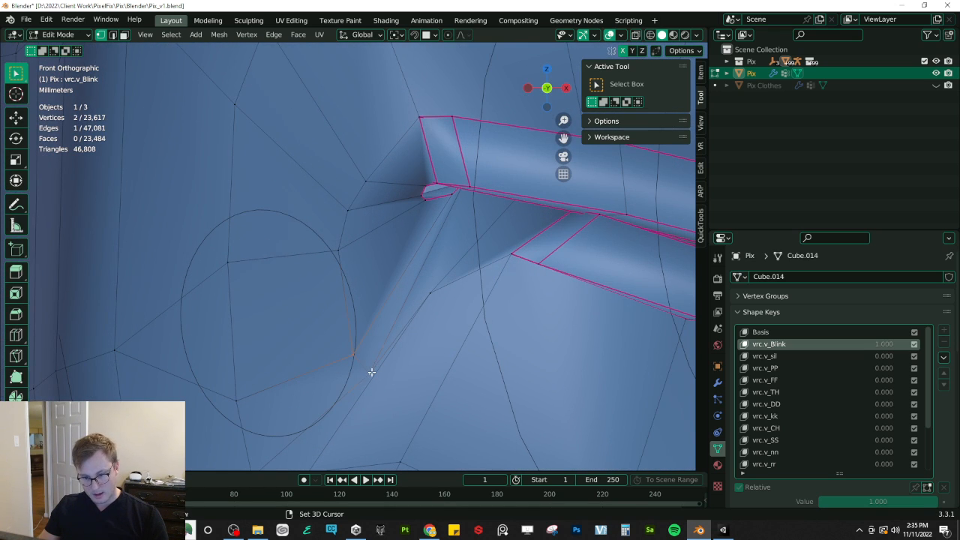
pyautogui.press('g')
pyautogui.click(383, 291)
# Step: Reposition individual vertices beside and below the inner eye corner to even out the stretched faces of the closed lid
pyautogui.click(335, 250)
pyautogui.press('g')
pyautogui.click(349, 234)
pyautogui.click(371, 296)
pyautogui.press('g')
pyautogui.click(372, 295)
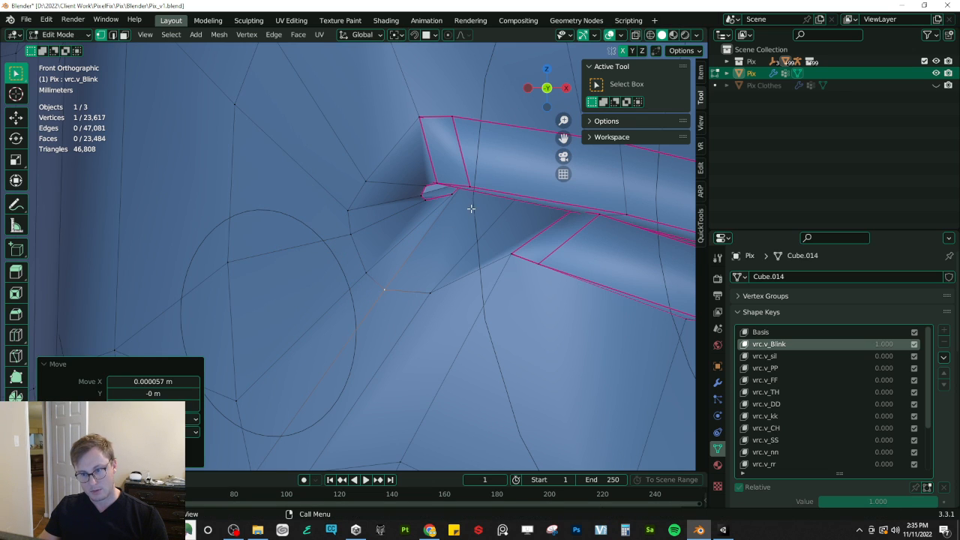
pyautogui.keyDown('shift'); pyautogui.moveTo(312, 225); pyautogui.dragTo(264, 240, button='middle'); pyautogui.keyUp('shift')
pyautogui.click(392, 301)
pyautogui.press('g')
pyautogui.click(402, 299)
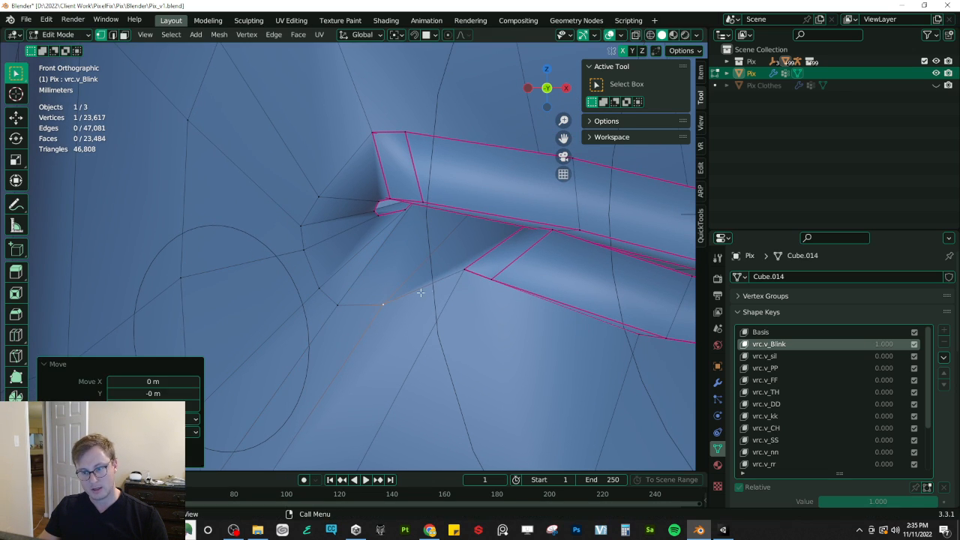
# Step: Nudge the vertices on the nose side of the inner eye corner, checking the surface in Object Mode between moves
pyautogui.press('Tab')
pyautogui.scroll(-4, 461, 277)
pyautogui.scroll(3, 356, 275)
pyautogui.press('Tab')
pyautogui.press('g')
pyautogui.click(320, 204)
pyautogui.press('g')
pyautogui.click(325, 205)
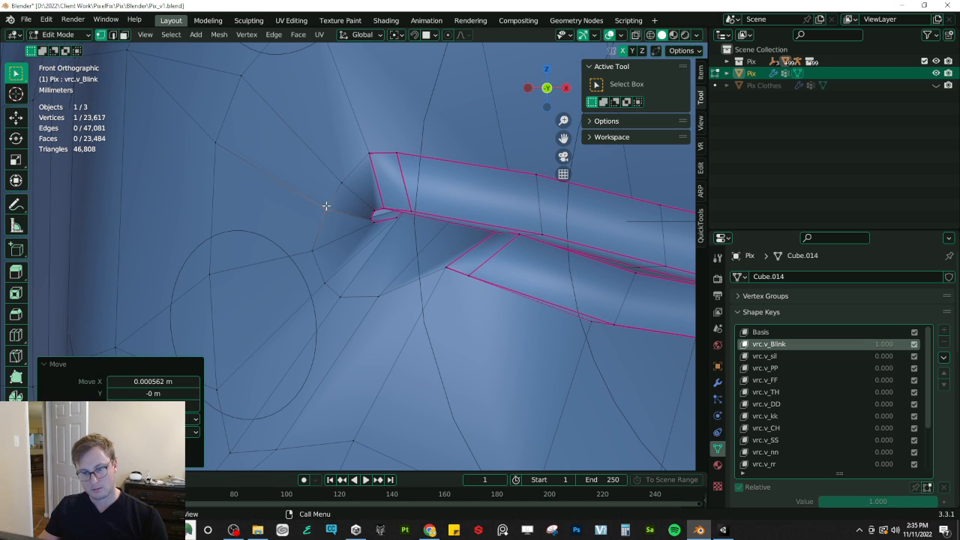
pyautogui.press('Tab')
pyautogui.press('Tab')
pyautogui.press('g')
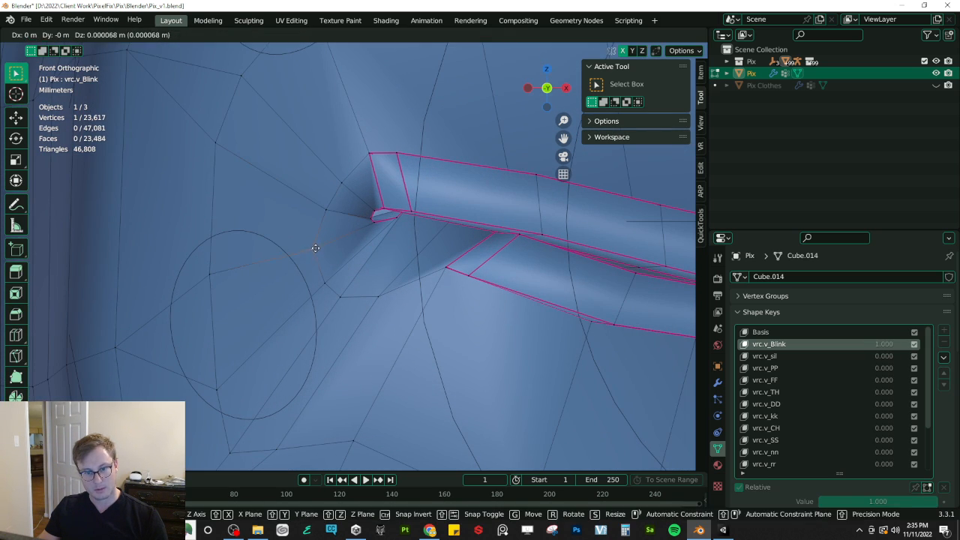
pyautogui.click(366, 260)
# Step: Move two vertices below the eye's outer corner upward to pull the skin toward the closed lid
pyautogui.scroll(-6, 366, 261)
pyautogui.keyDown('shift'); pyautogui.moveTo(570, 276); pyautogui.dragTo(394, 270, button='middle'); pyautogui.keyUp('shift')
pyautogui.keyDown('shift'); pyautogui.moveTo(660, 232); pyautogui.dragTo(323, 297, button='middle'); pyautogui.keyUp('shift')
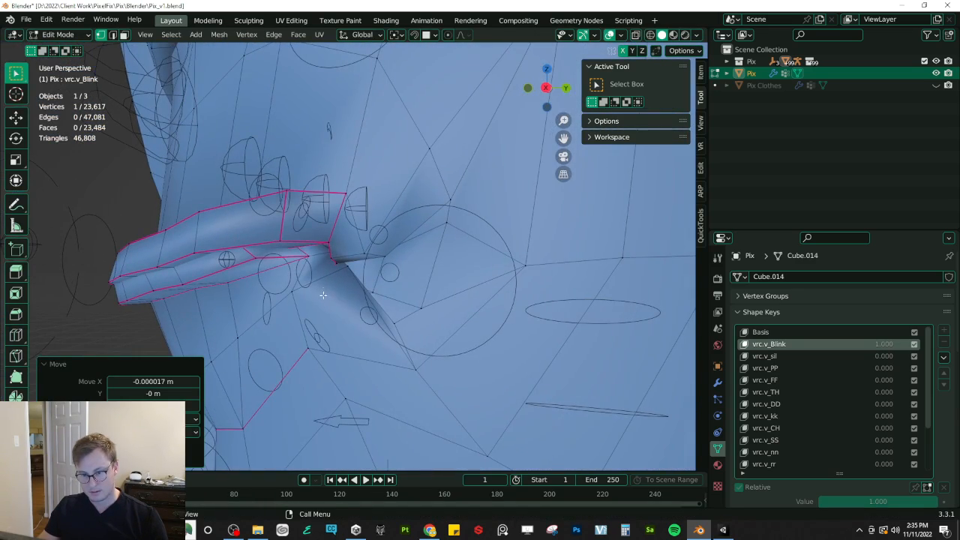
pyautogui.click(374, 275)
pyautogui.scroll(2, 374, 276)
pyautogui.moveTo(375, 274); pyautogui.dragTo(324, 257, button='middle')
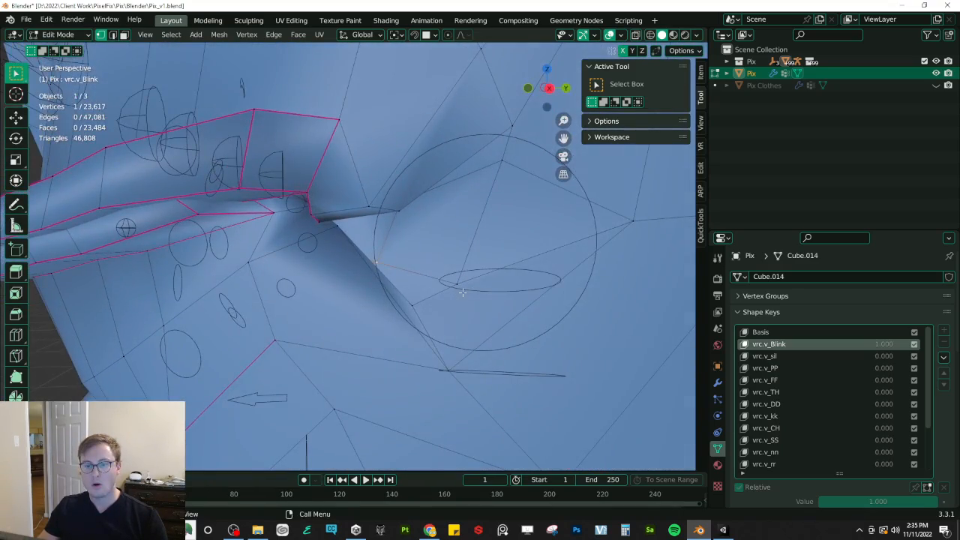
pyautogui.click(377, 261)
pyautogui.press('g')
pyautogui.click(385, 214)
pyautogui.click(461, 284)
pyautogui.press('g')
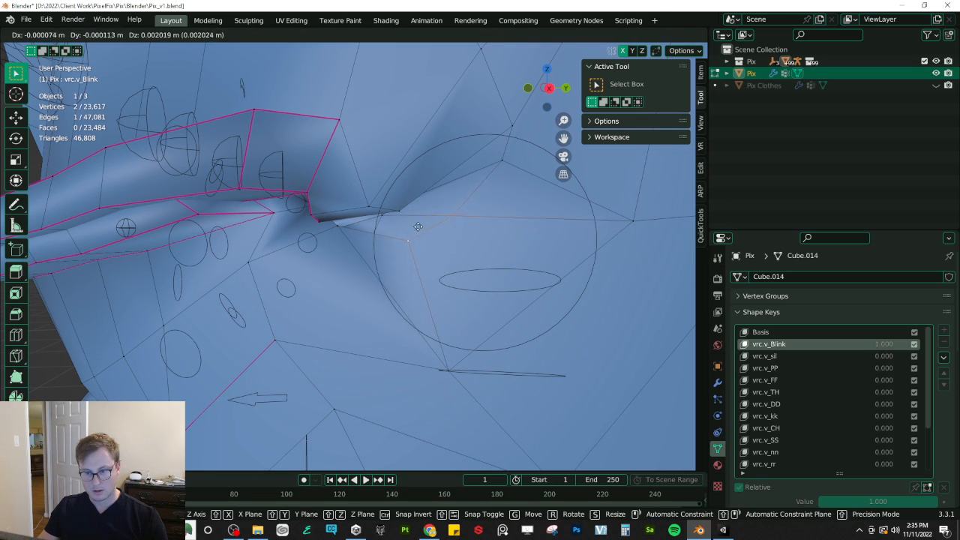
pyautogui.click(398, 212)
pyautogui.moveTo(398, 214)
pyautogui.mouseDown(button='middle')
pyautogui.moveTo(398, 230)
pyautogui.moveTo(434, 237)
pyautogui.moveTo(305, 270)
pyautogui.moveTo(359, 254)
pyautogui.moveTo(405, 259)
pyautogui.moveTo(414, 278)
pyautogui.moveTo(394, 292)
pyautogui.moveTo(364, 240)
pyautogui.moveTo(261, 259)
pyautogui.moveTo(428, 267)
pyautogui.mouseUp(button='middle')
pyautogui.click(343, 240)
pyautogui.keyDown('shift'); pyautogui.click(344, 246); pyautogui.keyUp('shift')
pyautogui.press('g')
pyautogui.rightClick(390, 263)
# Step: Inspect the closed lid and its outer corner in Sculpt Mode
pyautogui.hotkey('ctrl', 'Tab')
pyautogui.click(428, 339)
pyautogui.scroll(-5, 423, 298)
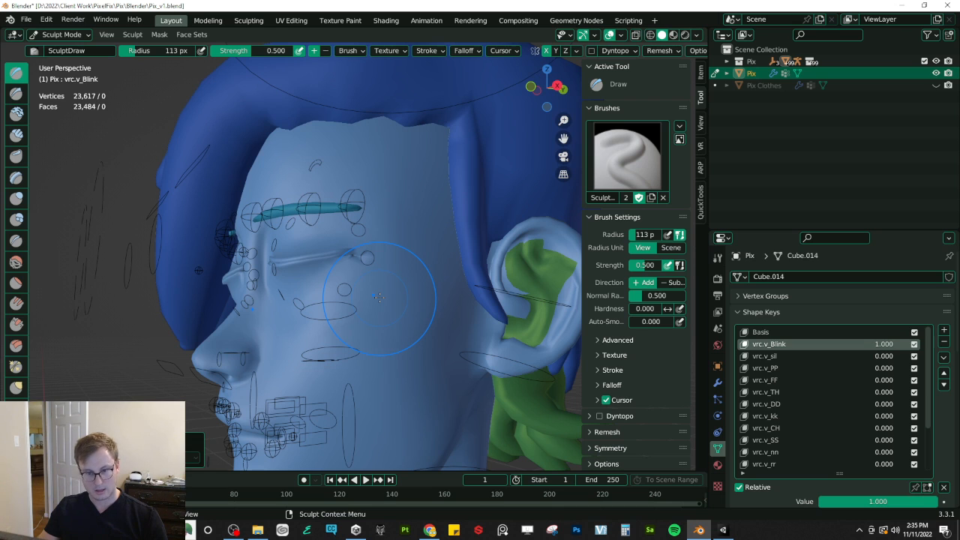
pyautogui.press('h')
pyautogui.moveTo(373, 323)
pyautogui.mouseDown(button='middle')
pyautogui.moveTo(469, 341)
pyautogui.moveTo(397, 304)
pyautogui.moveTo(387, 251)
pyautogui.moveTo(396, 280)
pyautogui.moveTo(318, 300)
pyautogui.moveTo(377, 291)
pyautogui.mouseUp(button='middle')
pyautogui.scroll(6, 396, 304)
pyautogui.scroll(-4, 362, 290)
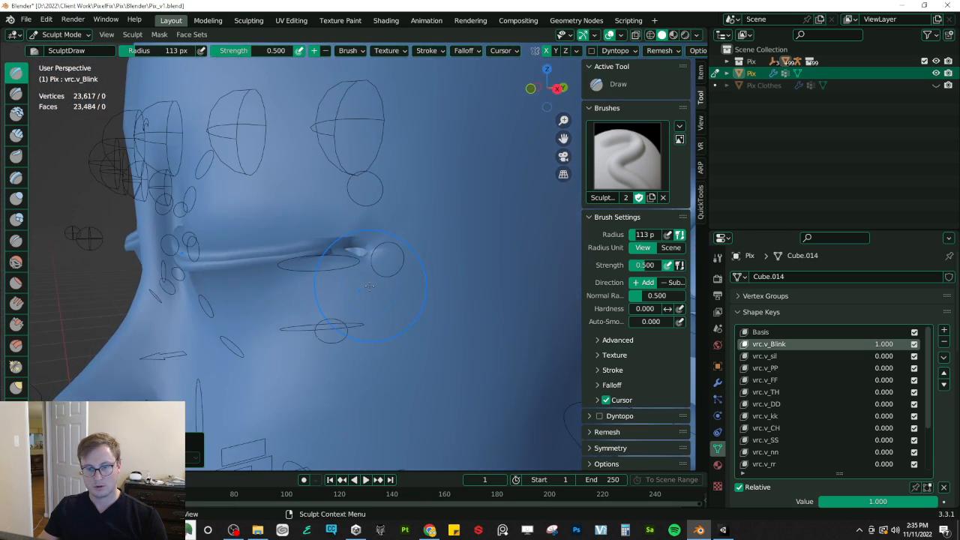
# Step: Return to Edit Mode and raise the lower vertex of the outer-corner gap along Z
pyautogui.press('Tab')
pyautogui.scroll(8, 377, 290)
pyautogui.click(397, 262)
pyautogui.press('g')
pyautogui.press('z')
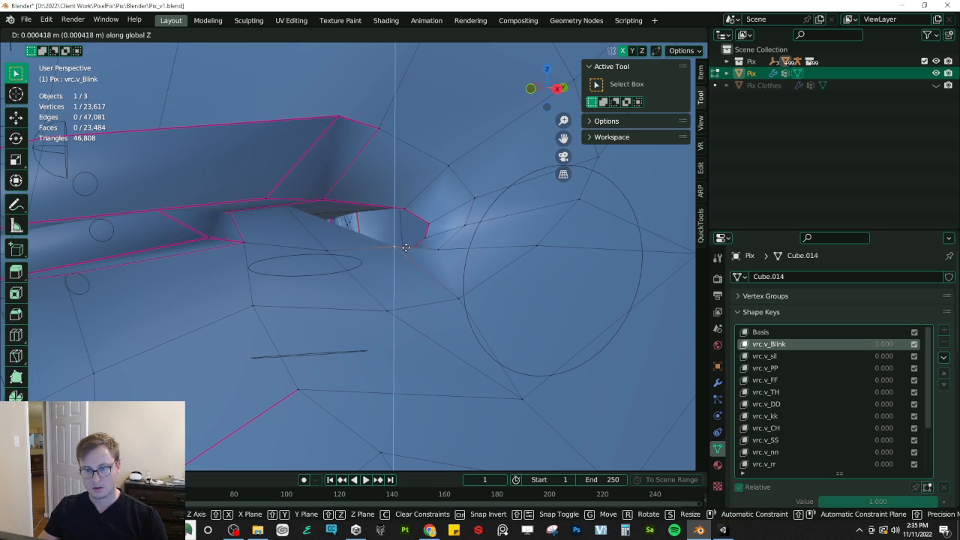
pyautogui.click(403, 252)
# Step: Turn on proportional editing, change the transform pivot point, and select the opposing outer-corner gap vertices for scaling together
pyautogui.press('o')
pyautogui.moveTo(403, 254)
pyautogui.mouseDown(button='middle')
pyautogui.moveTo(403, 272)
pyautogui.moveTo(404, 246)
pyautogui.mouseUp(button='middle')
pyautogui.keyDown('shift'); pyautogui.click(412, 188); pyautogui.keyUp('shift')
pyautogui.moveTo(417, 188); pyautogui.dragTo(495, 272, button='middle')
pyautogui.press('s')
pyautogui.rightClick(491, 283)
pyautogui.press('.')
pyautogui.click(487, 292)
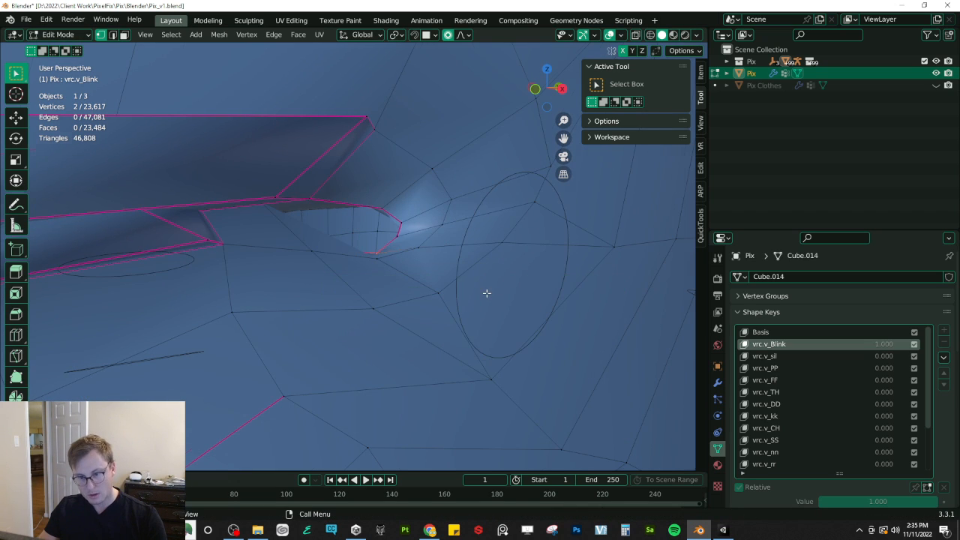
pyautogui.scroll(-3, 483, 303)
pyautogui.press('s')
pyautogui.click(367, 218)
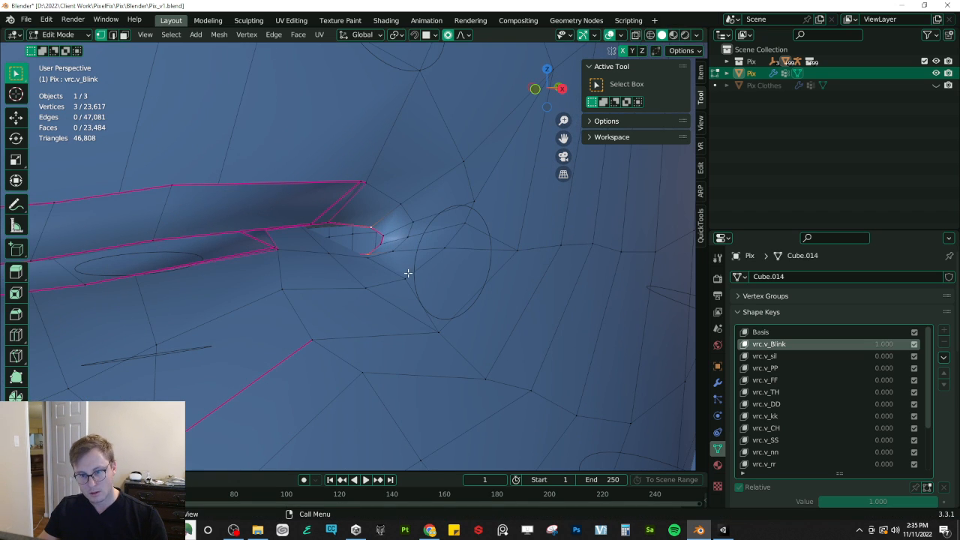
# Step: Box-deselect stray vertices in wireframe display, keeping the outer-corner gap vertices selected, and try a move along Z
pyautogui.hotkey('shift', 'z')
pyautogui.scroll(-5, 237, 270)
pyautogui.press('b')
pyautogui.moveTo(178, 263); pyautogui.dragTo(263, 368, button='middle')
pyautogui.hotkey('shift', 'z')
pyautogui.scroll(4, 423, 340)
pyautogui.press('g')
pyautogui.press('z')
pyautogui.rightClick(418, 330)
# Step: Scale the outer-corner gap vertices together and shift them along Z with proportional editing
pyautogui.press('s')
pyautogui.scroll(-5, 418, 319)
pyautogui.click(388, 284)
pyautogui.press('g')
pyautogui.press('z')
pyautogui.click(400, 303)
pyautogui.press('s')
pyautogui.click(395, 303)
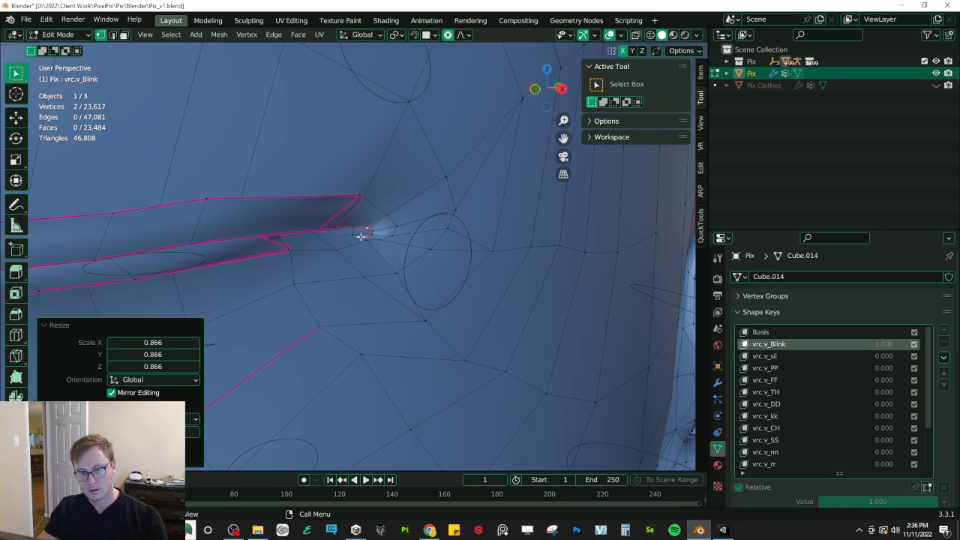
pyautogui.hotkey('ctrl', 'z')
# Step: Raise two lower-lid vertices near the outer corner along Z, one after the other, with proportional editing
pyautogui.moveTo(400, 302); pyautogui.dragTo(300, 252, button='middle')
pyautogui.press('g')
pyautogui.press('z')
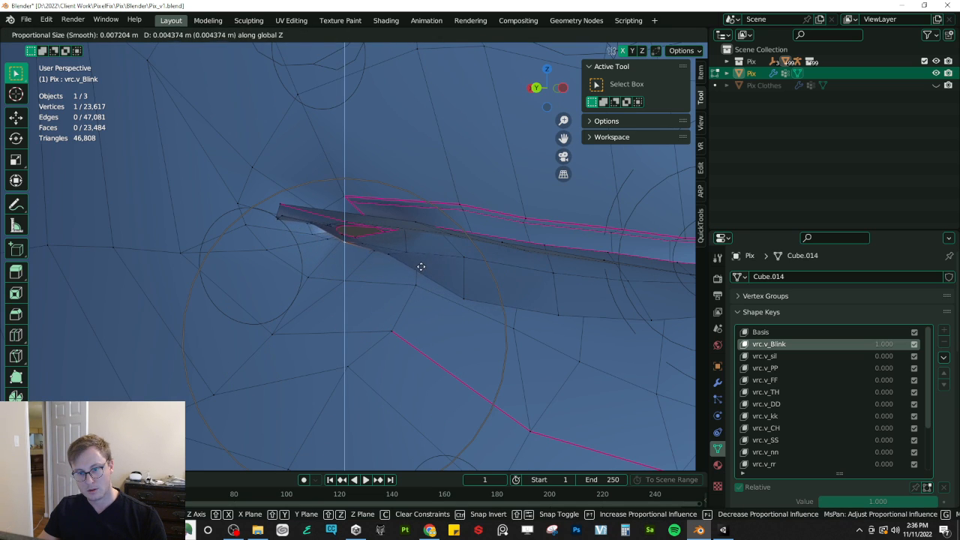
pyautogui.click(425, 240)
pyautogui.click(463, 291)
pyautogui.press('g')
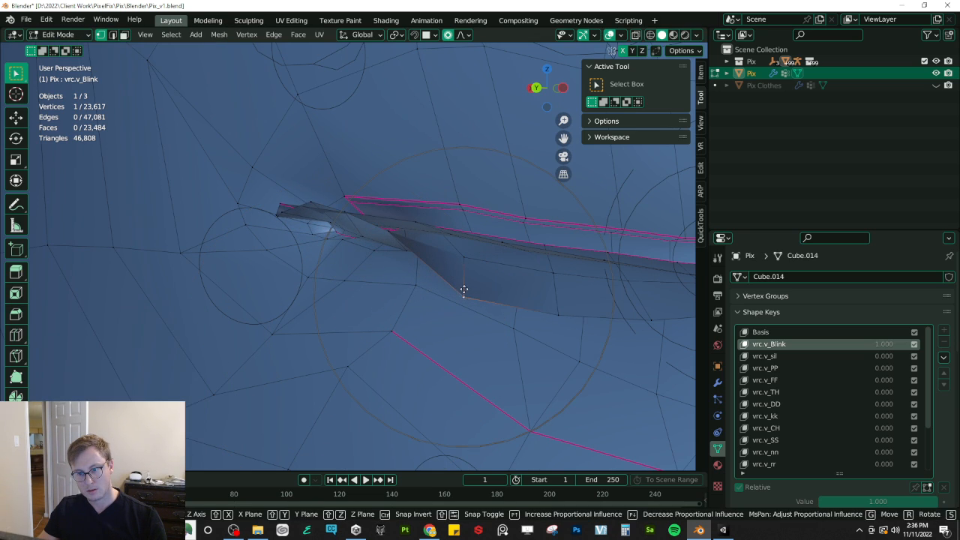
pyautogui.press('z')
pyautogui.click(469, 259)
# Step: Turn off proportional editing and raise the edge beneath the outer-corner gap along Z
pyautogui.moveTo(236, 284); pyautogui.dragTo(437, 290, button='middle')
pyautogui.press('o')
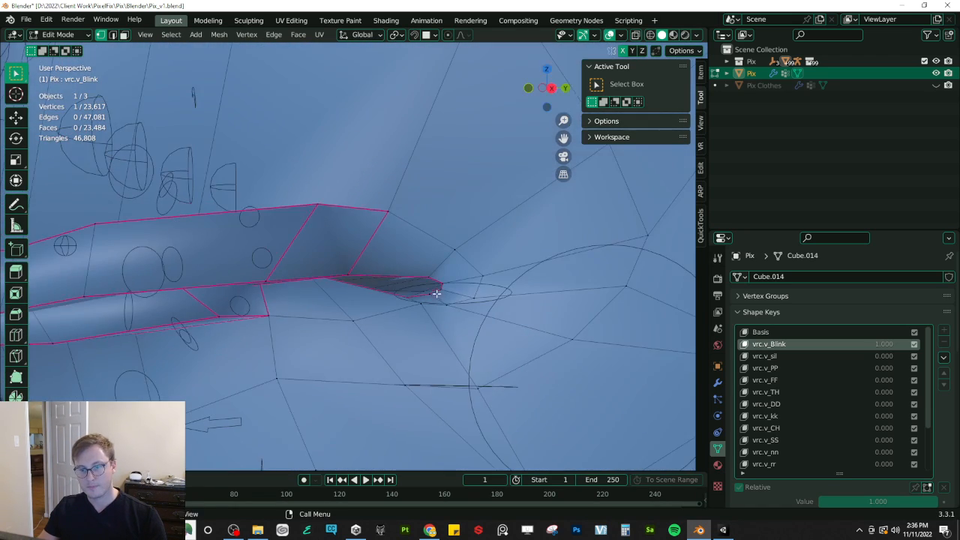
pyautogui.scroll(2, 438, 291)
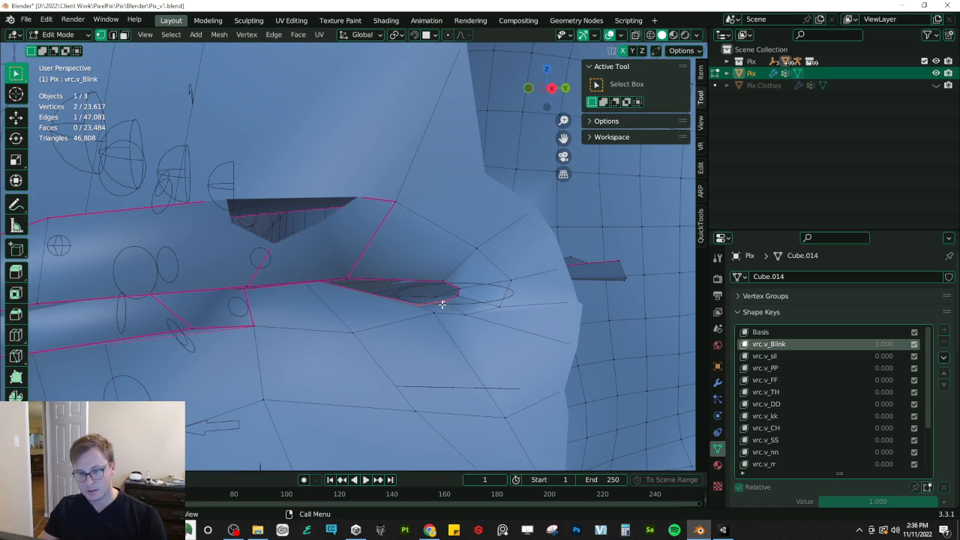
pyautogui.press('g')
pyautogui.press('z')
pyautogui.click(445, 278)
# Step: Inspect the outer corner of the closed eye in Sculpt Mode from several angles, and resume mesh editing
pyautogui.moveTo(445, 279); pyautogui.dragTo(438, 291, button='middle')
pyautogui.hotkey('ctrl', 'Tab')
pyautogui.moveTo(259, 287); pyautogui.dragTo(302, 284, button='middle')
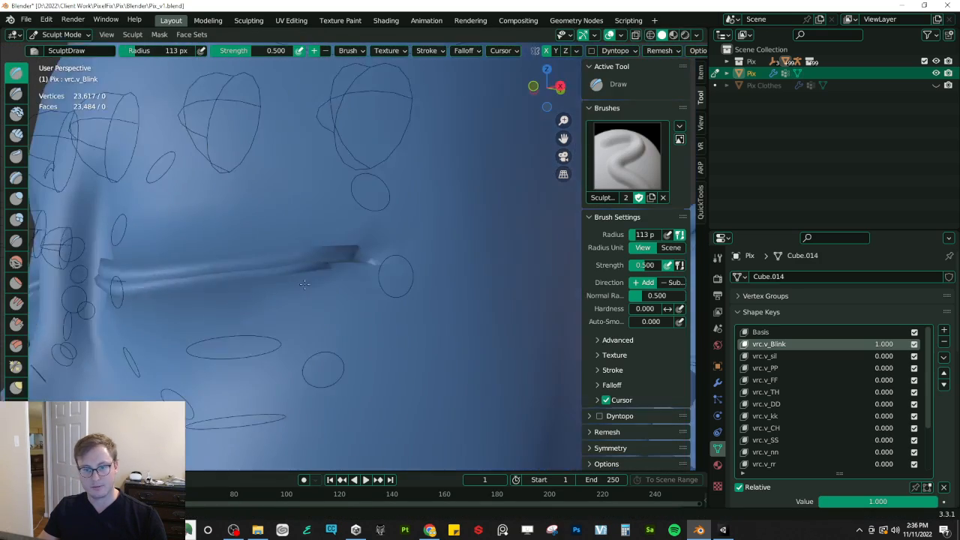
pyautogui.scroll(-5, 302, 284)
pyautogui.moveTo(180, 287); pyautogui.dragTo(311, 285, button='middle')
pyautogui.hotkey('ctrl', 'Tab')
pyautogui.scroll(-4, 155, 332)
pyautogui.scroll(-1, 154, 333)
pyautogui.moveTo(154, 333)
pyautogui.mouseDown(button='middle')
pyautogui.moveTo(163, 300)
pyautogui.moveTo(238, 320)
pyautogui.moveTo(274, 351)
pyautogui.mouseUp(button='middle')
pyautogui.press('Tab')
pyautogui.scroll(5, 240, 319)
pyautogui.scroll(3, 274, 352)
pyautogui.moveTo(318, 315); pyautogui.dragTo(348, 284, button='middle')
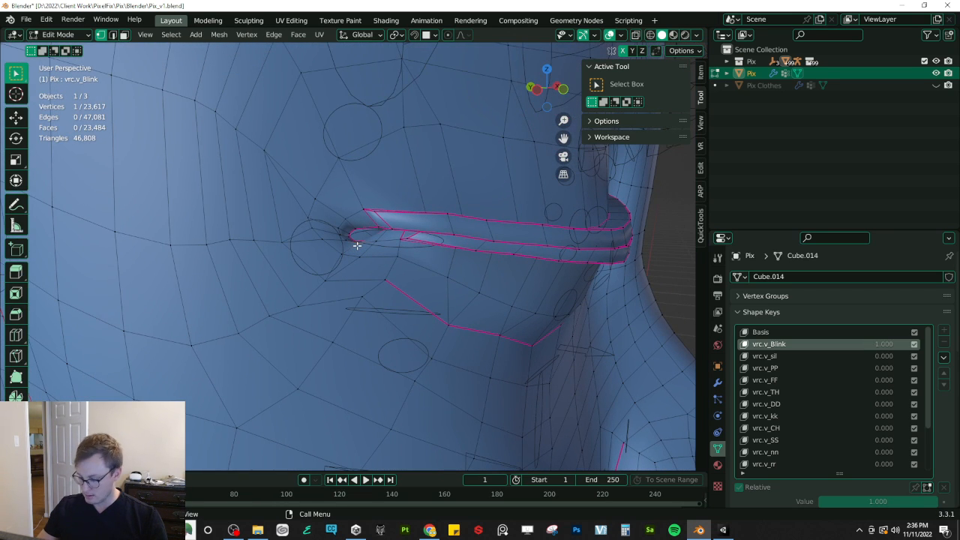
pyautogui.scroll(4, 357, 245)
pyautogui.scroll(-1, 356, 245)
pyautogui.moveTo(356, 245); pyautogui.dragTo(363, 295, button='middle')
pyautogui.press('g')
pyautogui.press('z')
pyautogui.click(366, 228)
pyautogui.hotkey('ctrl', 'z')
pyautogui.scroll(2, 339, 251)
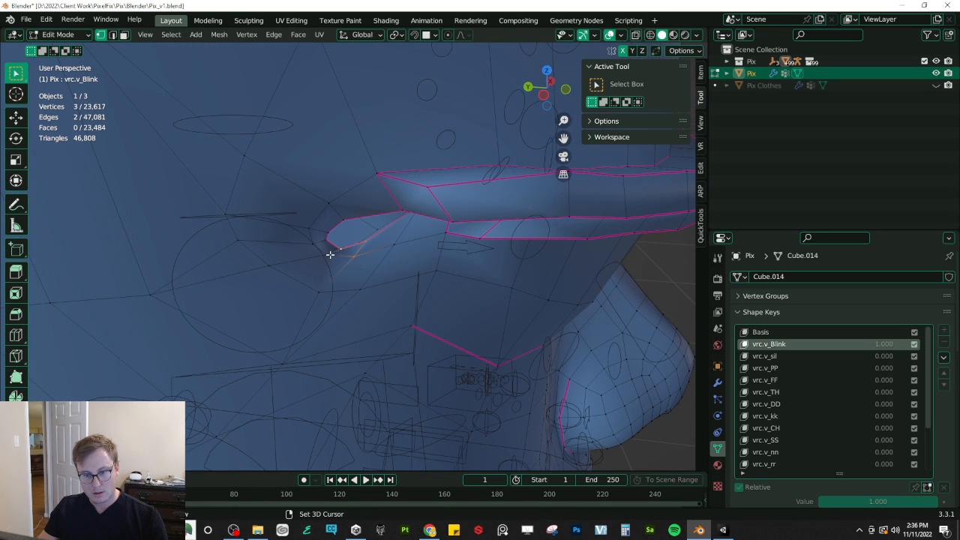
pyautogui.keyDown('shift'); pyautogui.click(309, 229); pyautogui.keyUp('shift')
pyautogui.moveTo(390, 271); pyautogui.dragTo(396, 243, button='middle')
pyautogui.press('g')
pyautogui.press('z')
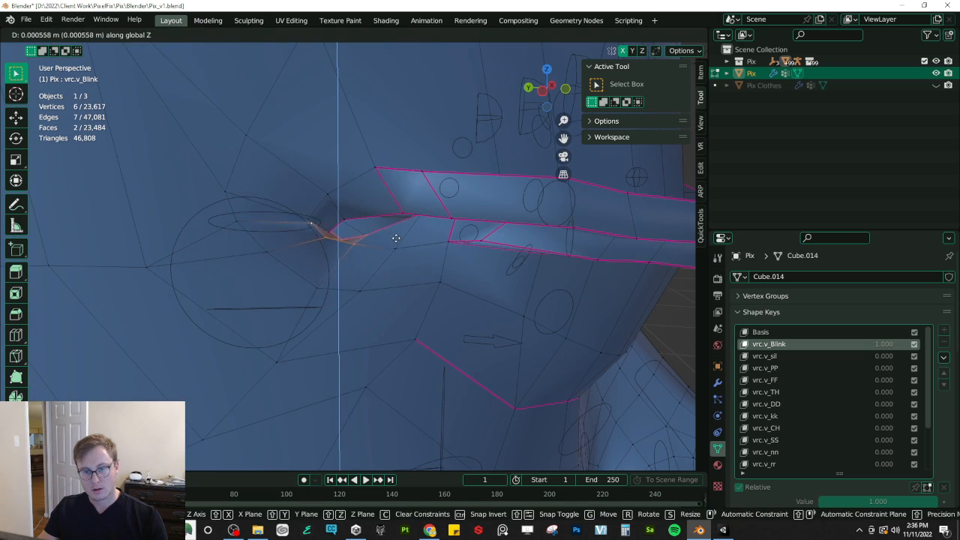
pyautogui.rightClick(396, 256)
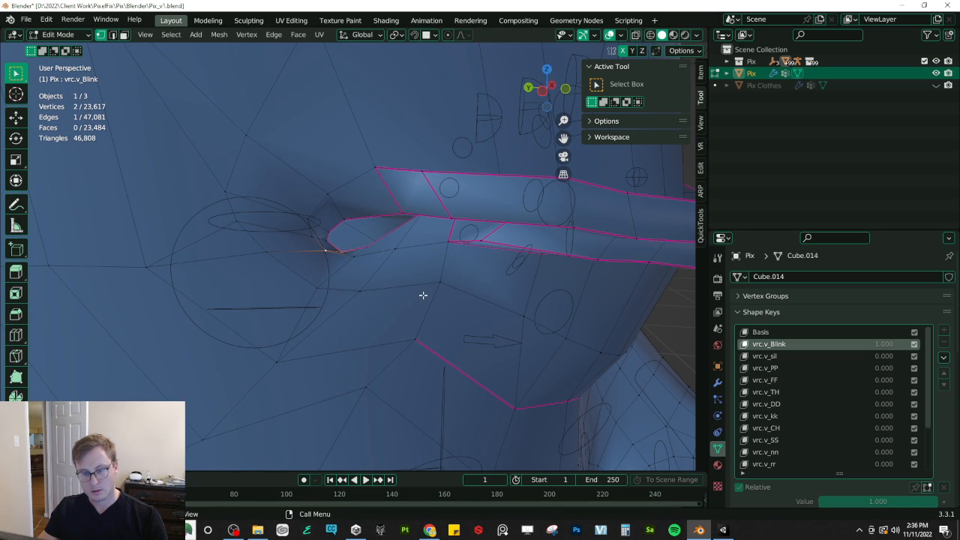
# Step: Raise the vertices beneath the outer-corner gap along Z with a small proportional influence to close the opening
pyautogui.press('g')
pyautogui.press('z')
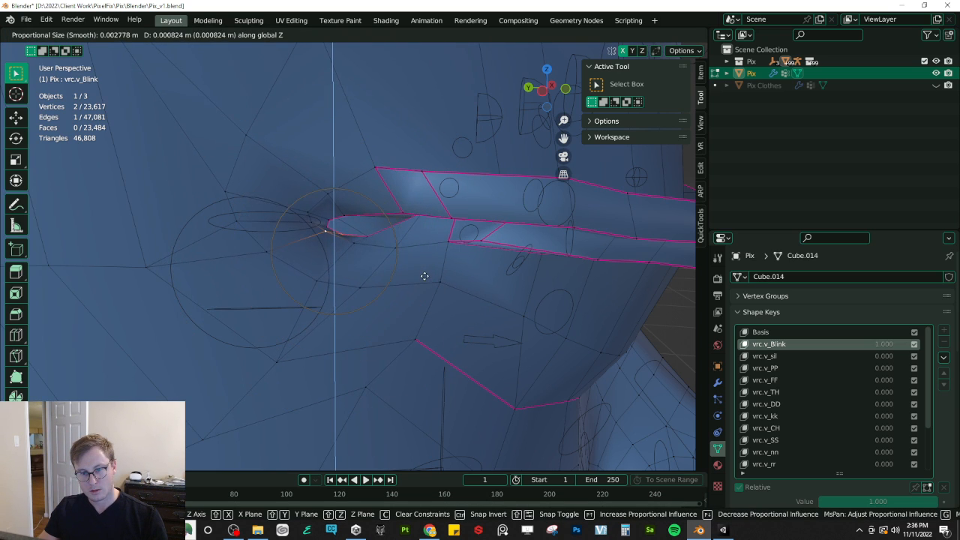
pyautogui.click(424, 280)
pyautogui.moveTo(424, 280); pyautogui.dragTo(392, 283, button='middle')
pyautogui.keyDown('shift'); pyautogui.click(366, 242); pyautogui.keyUp('shift')
pyautogui.moveTo(366, 242); pyautogui.dragTo(279, 170, button='middle')
pyautogui.press('g')
pyautogui.press('z')
pyautogui.click(397, 213)
# Step: Turn off proportional editing and adjust the individual vertices just beyond the outer eye corner
pyautogui.press('o')
pyautogui.press('g')
pyautogui.click(324, 240)
pyautogui.press('g')
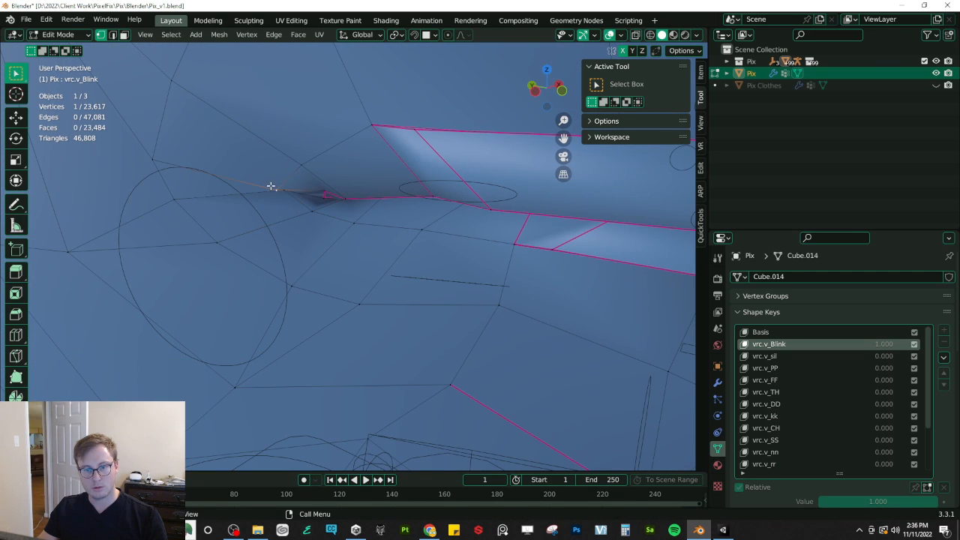
pyautogui.click(279, 177)
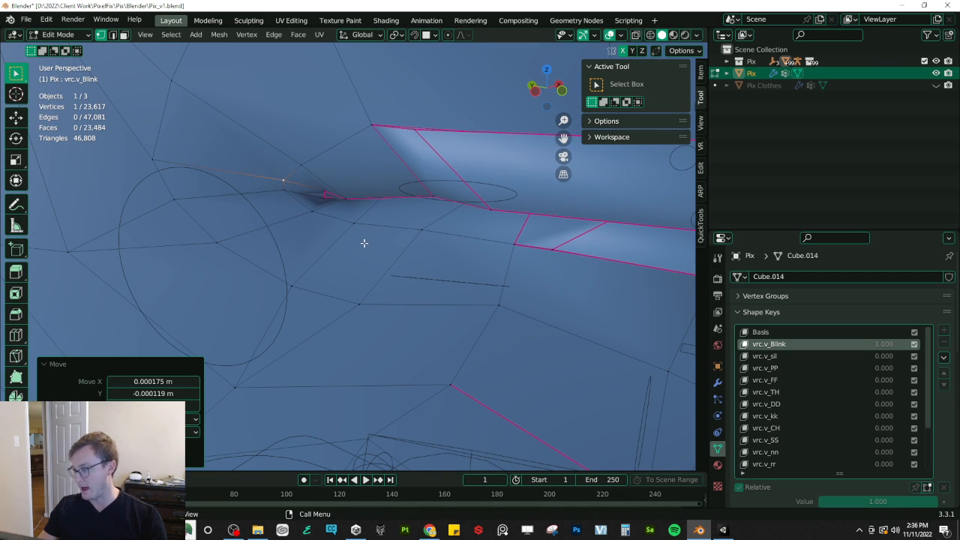
# Step: Check the closed eyes on the whole face in Object Mode and save the file
pyautogui.press('Tab')
pyautogui.scroll(-8, 477, 295)
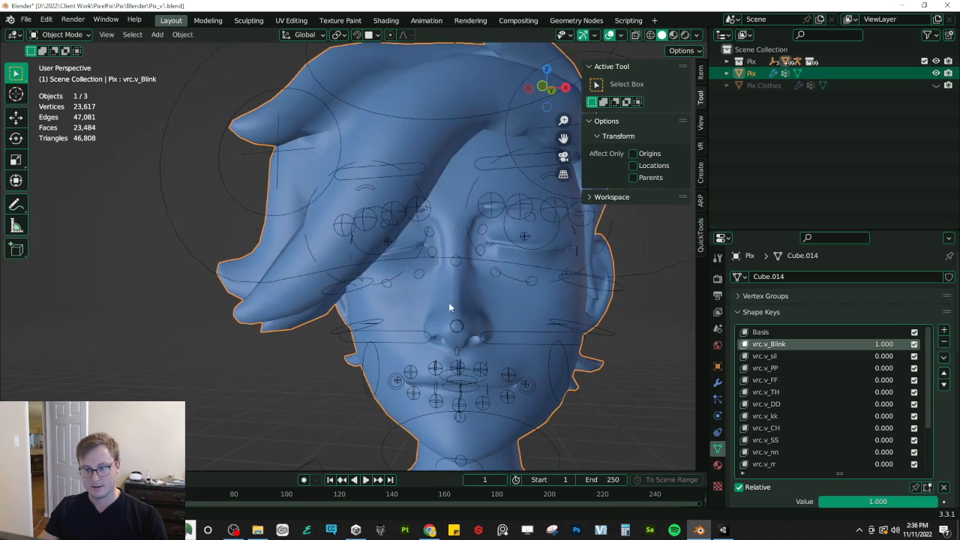
pyautogui.hotkey('ctrl', 's')
pyautogui.moveTo(461, 335); pyautogui.dragTo(414, 314, button='middle')
# Step: Reset the vrc.v_Blink value to 0.000 and save Pix_v1.blend with the face seen from the front
pyautogui.moveTo(883, 344); pyautogui.dragTo(904, 345)
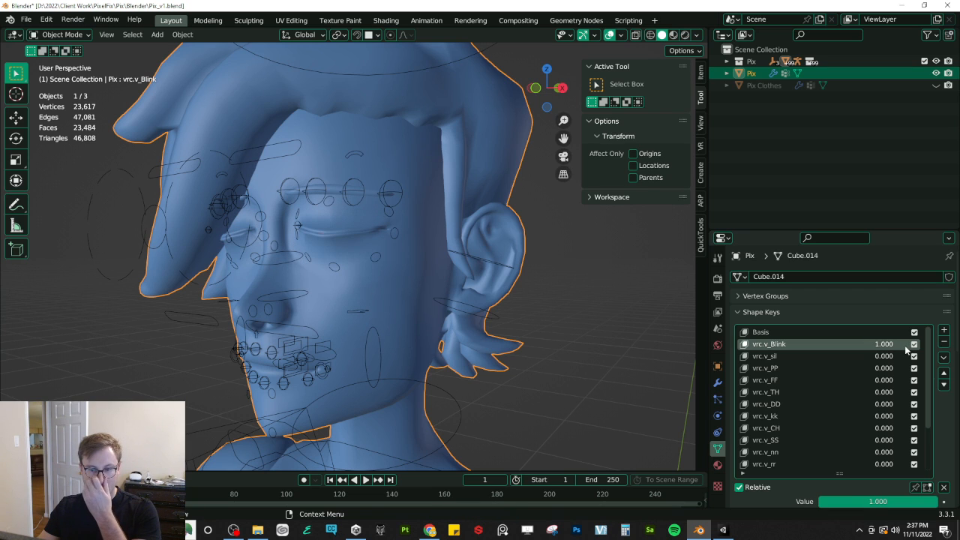
pyautogui.press('BackSpace')
pyautogui.moveTo(574, 337); pyautogui.dragTo(432, 321, button='middle')
pyautogui.hotkey('ctrl', 's')
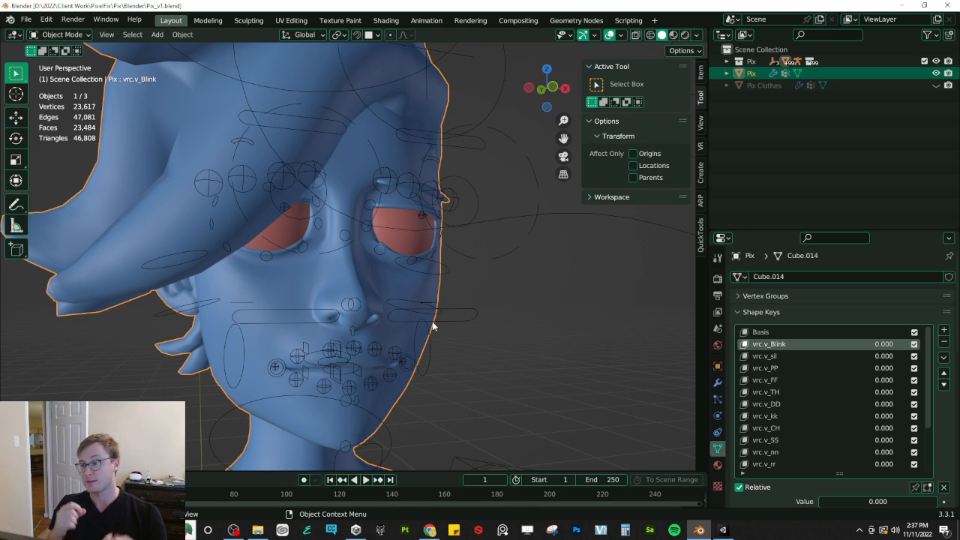
pyautogui.press('KP_1')
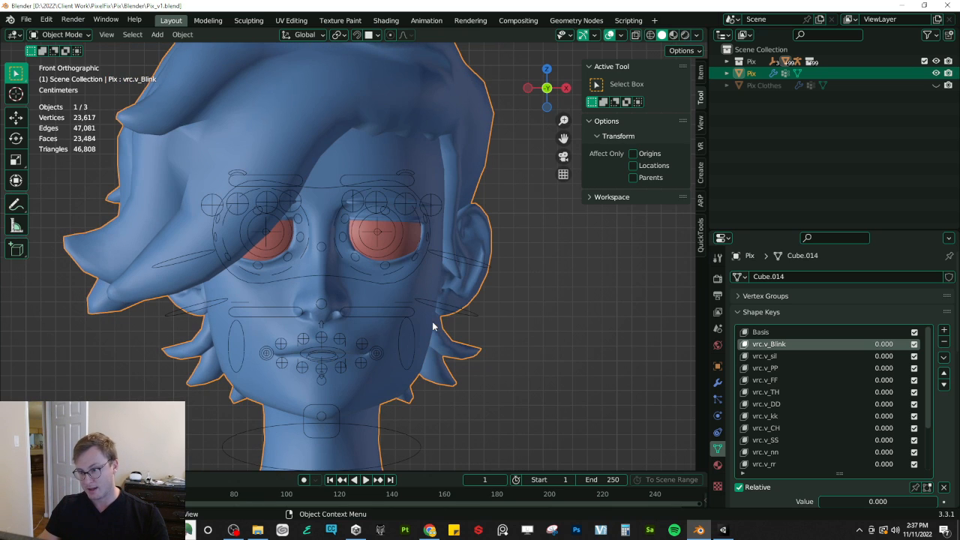
pyautogui.hotkey('ctrl', 's')
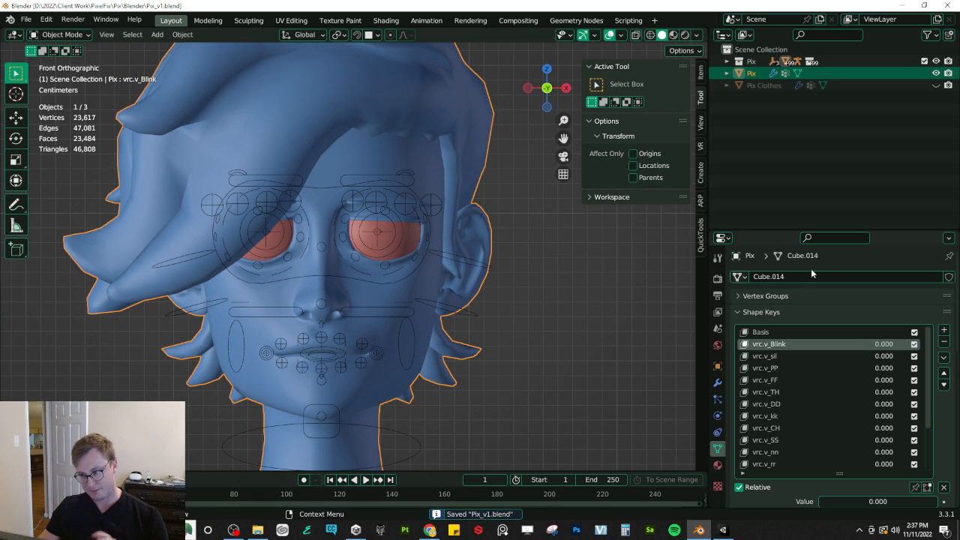
# Step: Look over the additional shape key operations without choosing one, and save Pix_v1.blend again
pyautogui.click(942, 358)
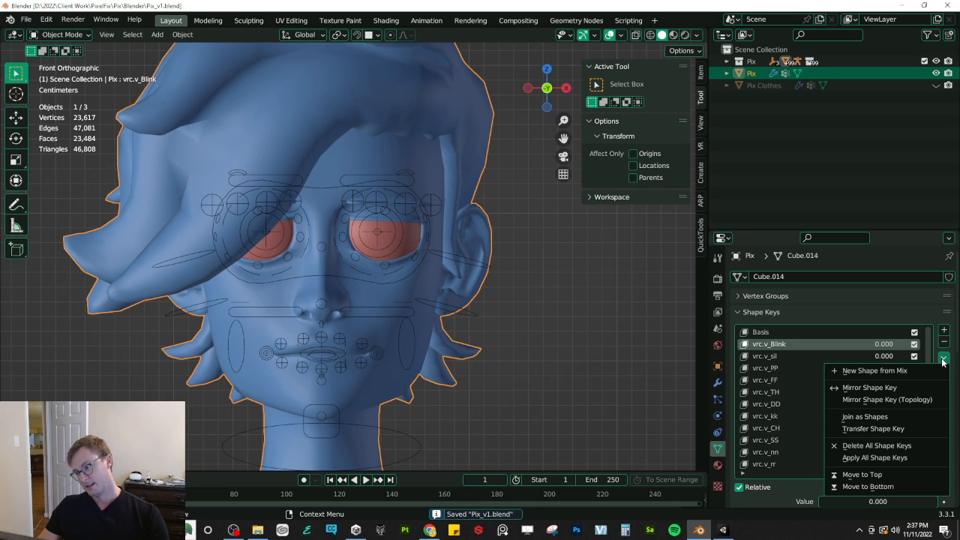
pyautogui.click(939, 362)
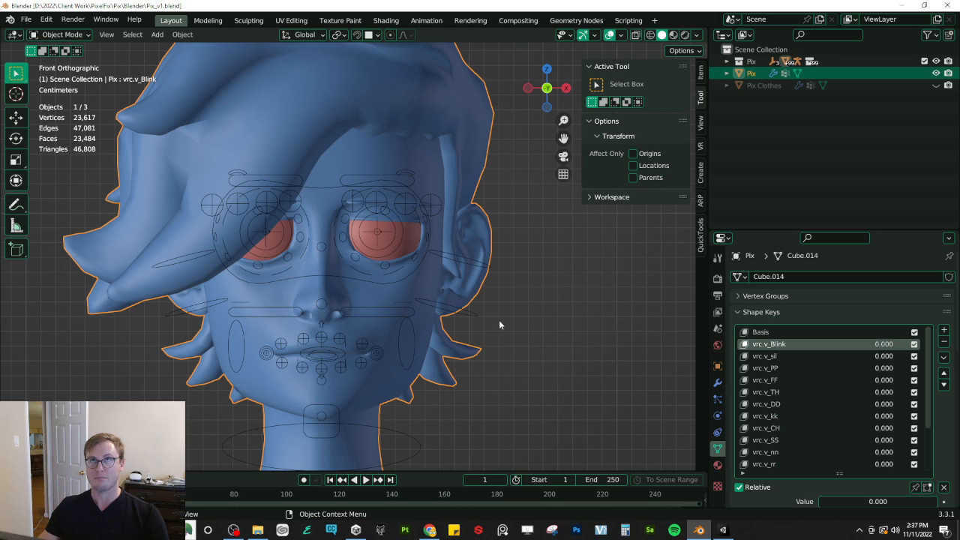
pyautogui.scroll(3, 465, 319)
pyautogui.hotkey('ctrl', 's')
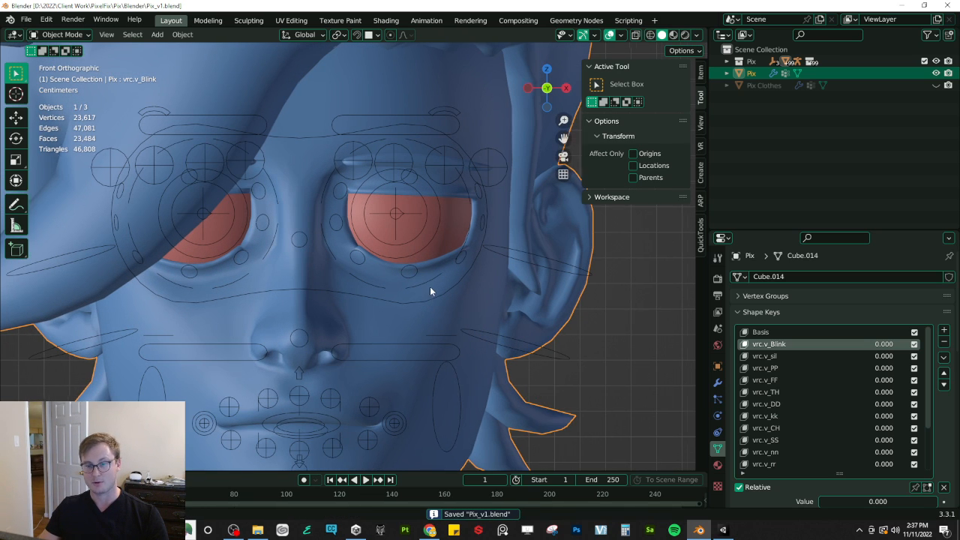
# Step: Set the vrc.v_Blink value to 1.000 and create a new shape key from the current mix
pyautogui.keyDown('shift'); pyautogui.moveTo(378, 180); pyautogui.dragTo(400, 190, button='middle'); pyautogui.keyUp('shift')
pyautogui.scroll(-2, 526, 345)
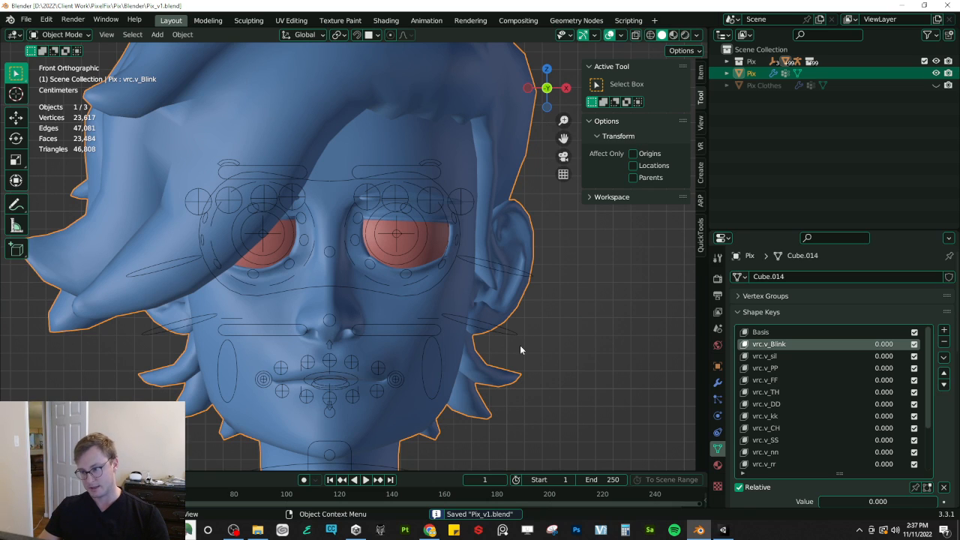
pyautogui.moveTo(879, 347); pyautogui.dragTo(910, 347)
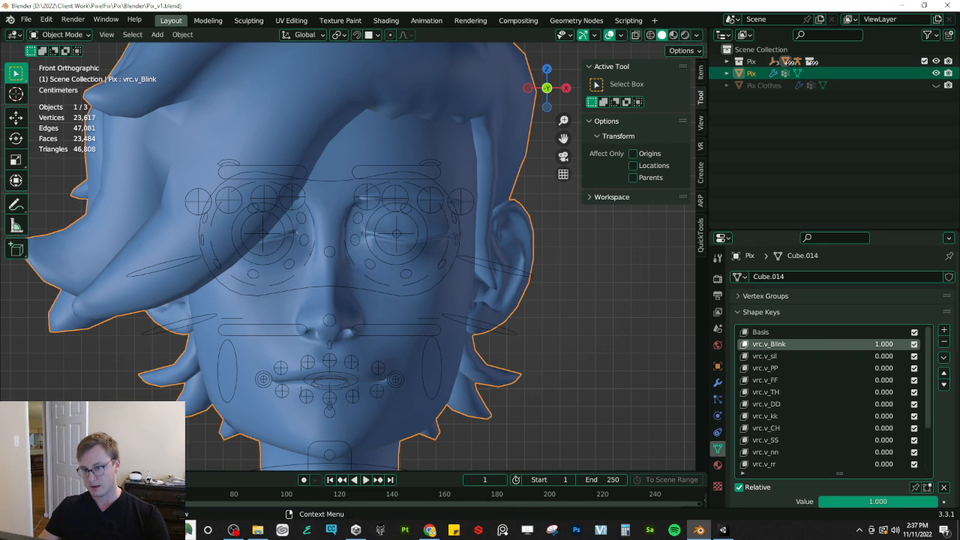
pyautogui.click(944, 357)
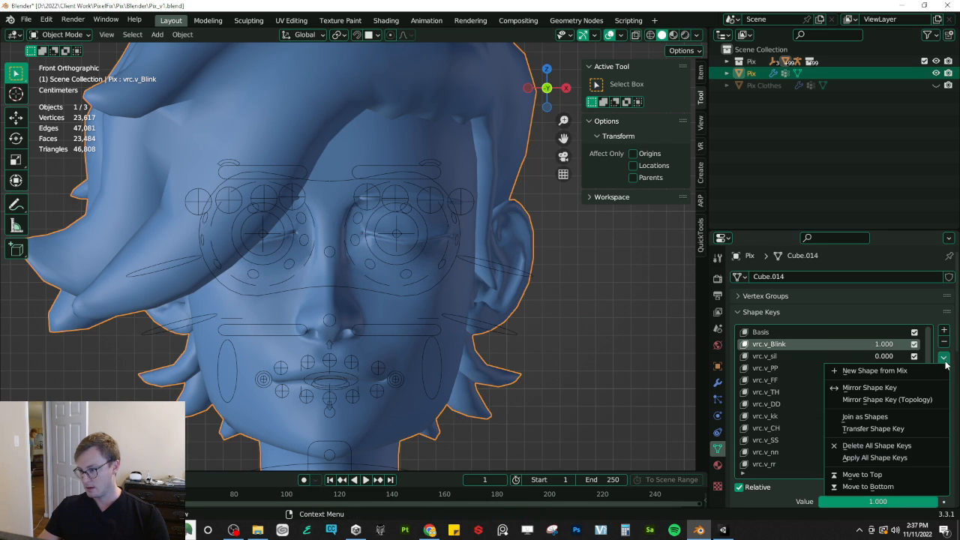
pyautogui.click(892, 372)
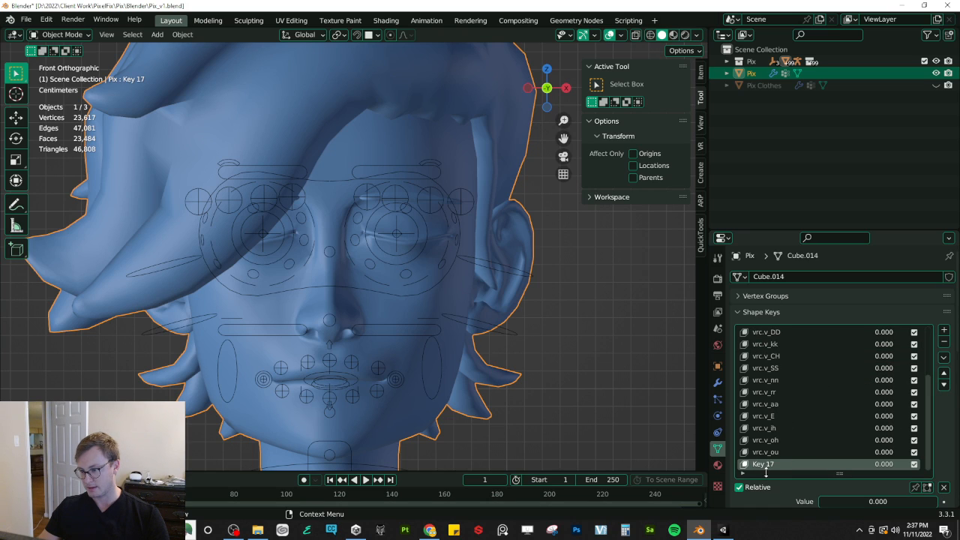
# Step: Rename the new shape key as vrc.v_Blink_L, reusing the vrc.v_Blink name
pyautogui.scroll(6, 797, 410)
pyautogui.click(770, 346)
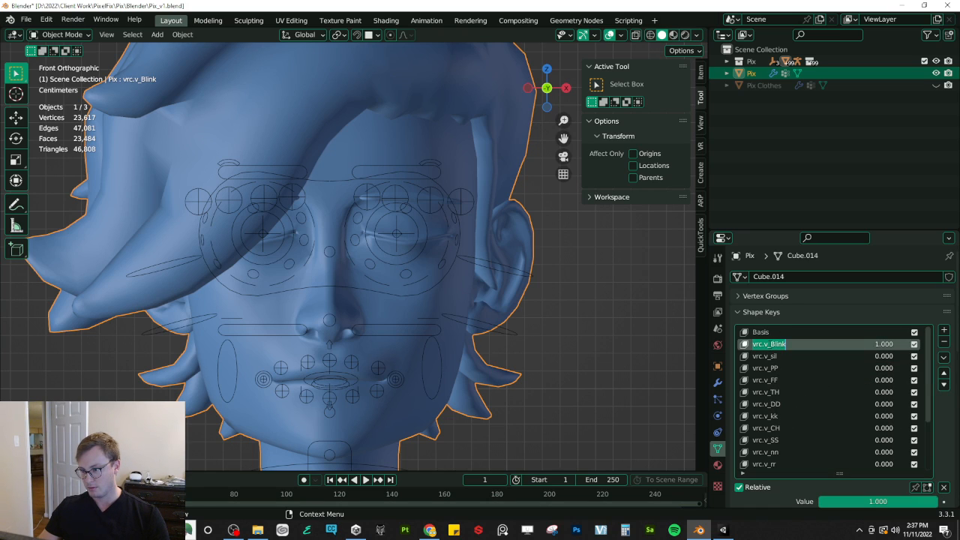
pyautogui.scroll(-6, 776, 408)
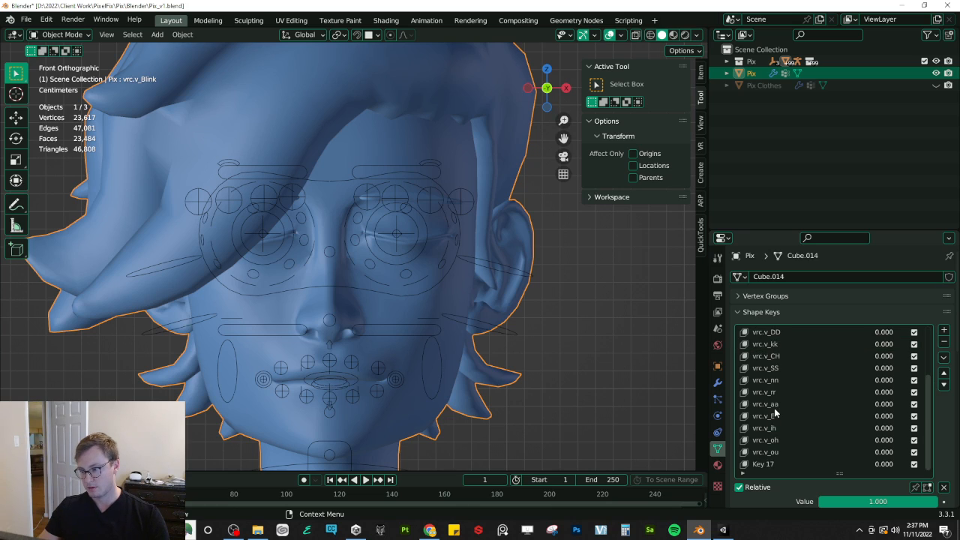
pyautogui.doubleClick(764, 465)
pyautogui.write('vrc.v_Blink')
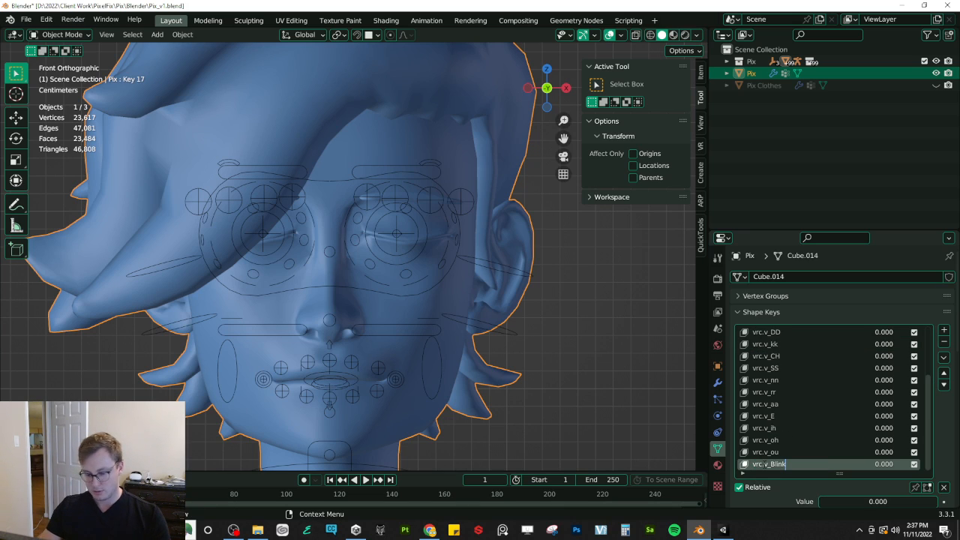
pyautogui.write('_L')
pyautogui.press('Return')
# Step: Reset vrc.v_Blink to 0.000 and set vrc.v_Blink_L to 1.000
pyautogui.scroll(5, 825, 443)
pyautogui.moveTo(890, 342); pyautogui.dragTo(859, 357)
pyautogui.scroll(-5, 856, 377)
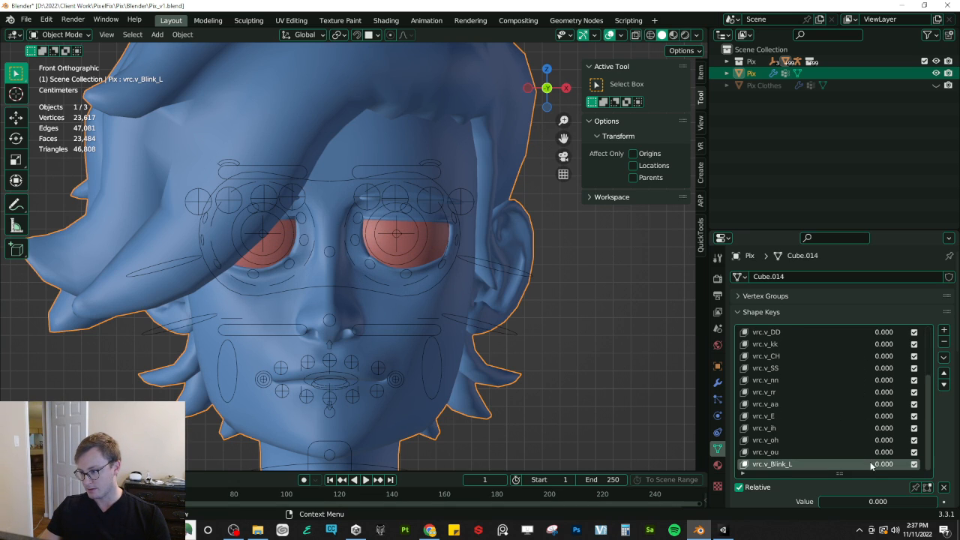
pyautogui.moveTo(872, 466); pyautogui.dragTo(900, 465)
# Step: In Edit Mode, select the character's right half of the mesh using Side of Active, face selection and an inverted selection
pyautogui.press('Tab')
pyautogui.scroll(5, 325, 251)
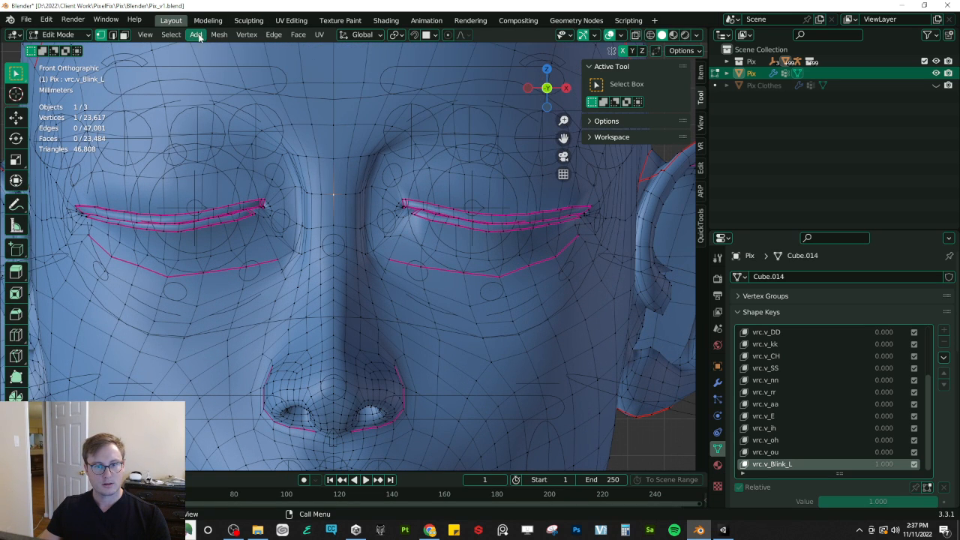
pyautogui.click(170, 35)
pyautogui.moveTo(217, 244)
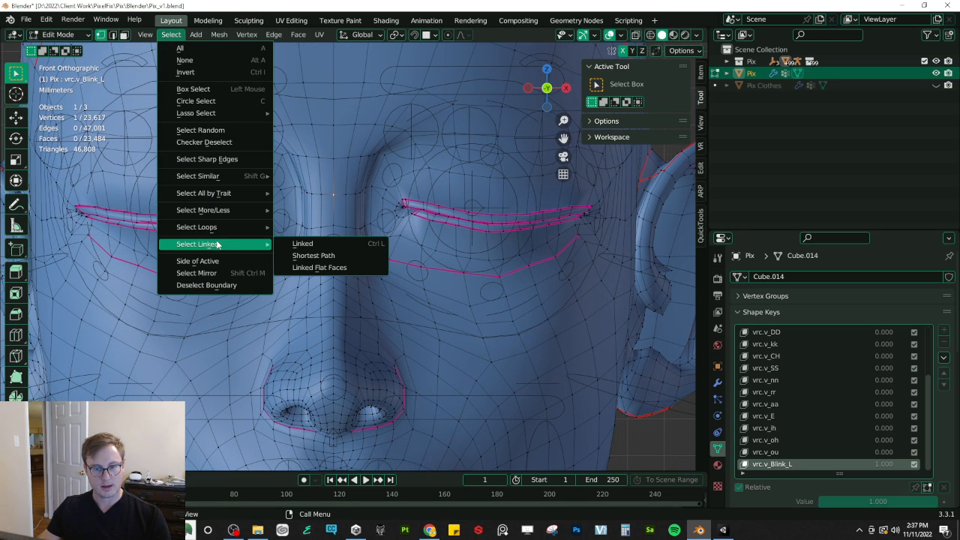
pyautogui.click(219, 262)
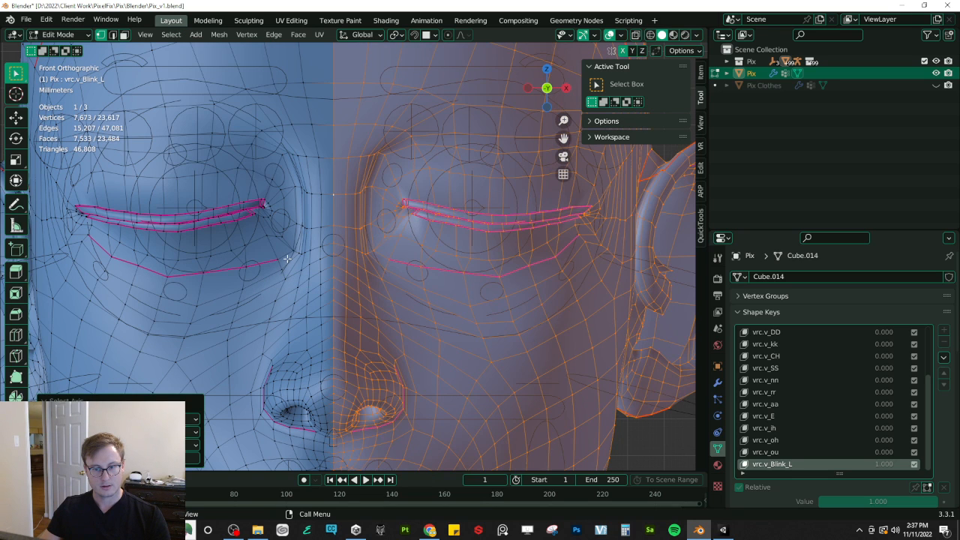
pyautogui.click(124, 35)
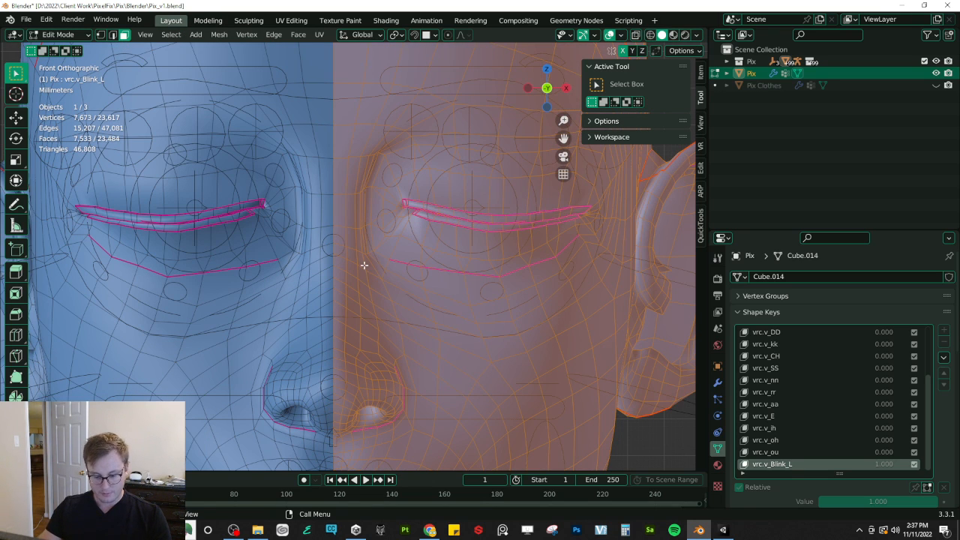
pyautogui.hotkey('ctrl', 'i')
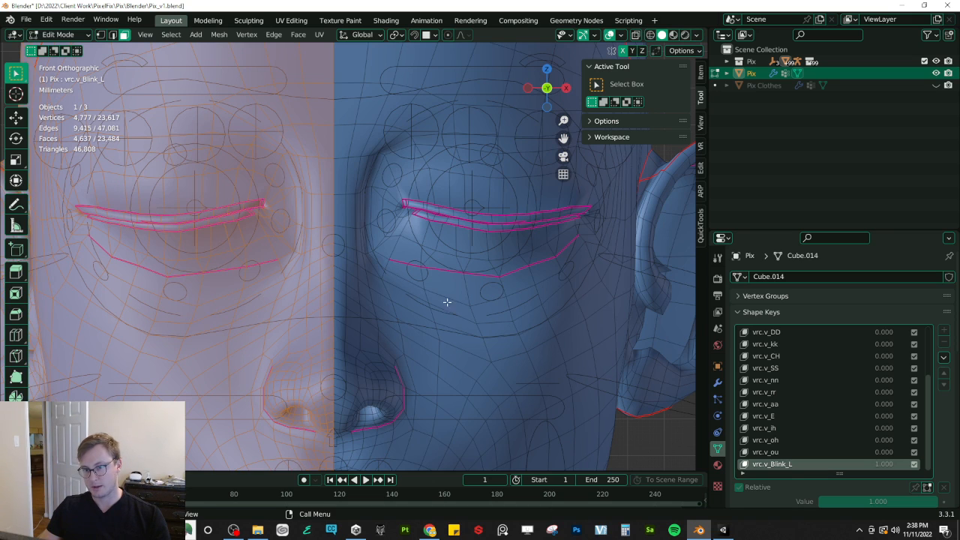
pyautogui.press('Home')
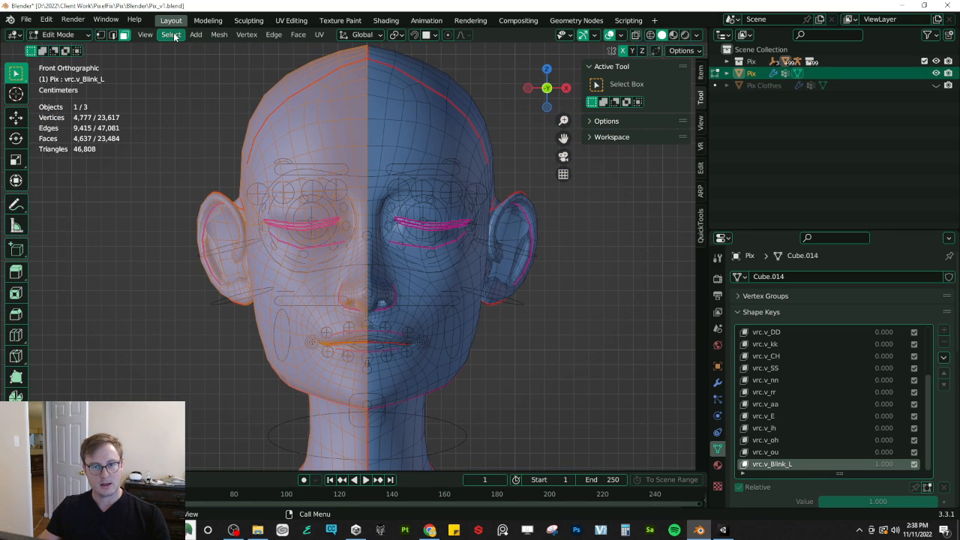
# Step: Use Blend from Shape on the selected half to replace its blink with the open eye, and return to Object Mode
pyautogui.click(247, 35)
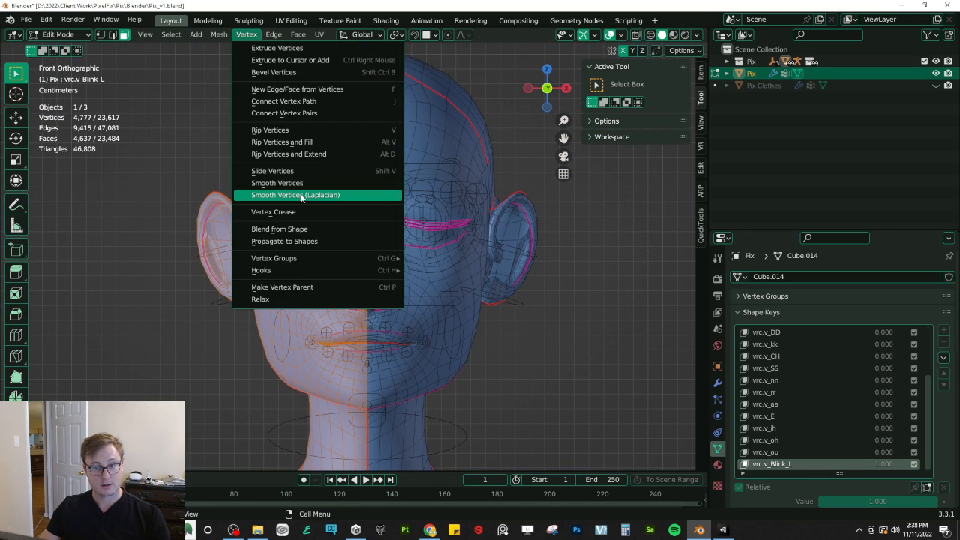
pyautogui.click(284, 229)
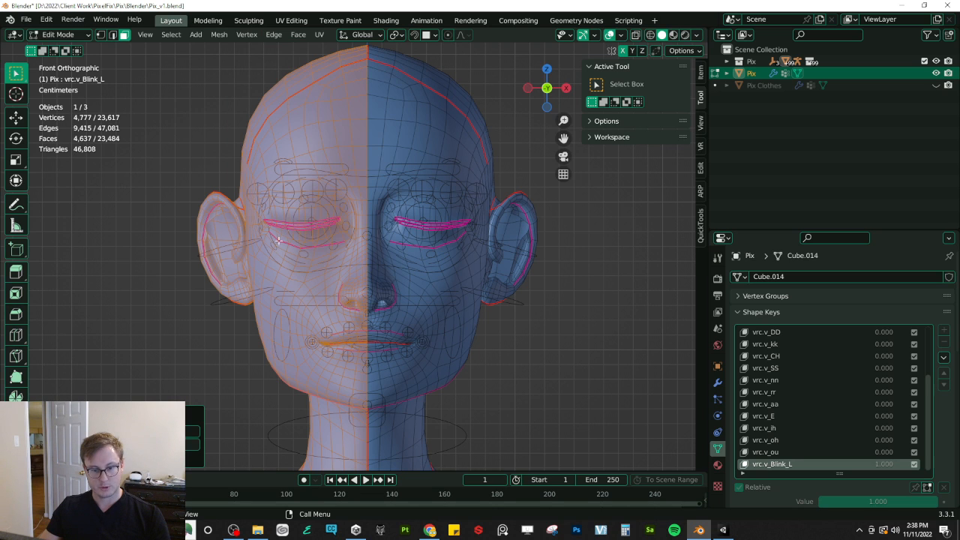
pyautogui.click(111, 457)
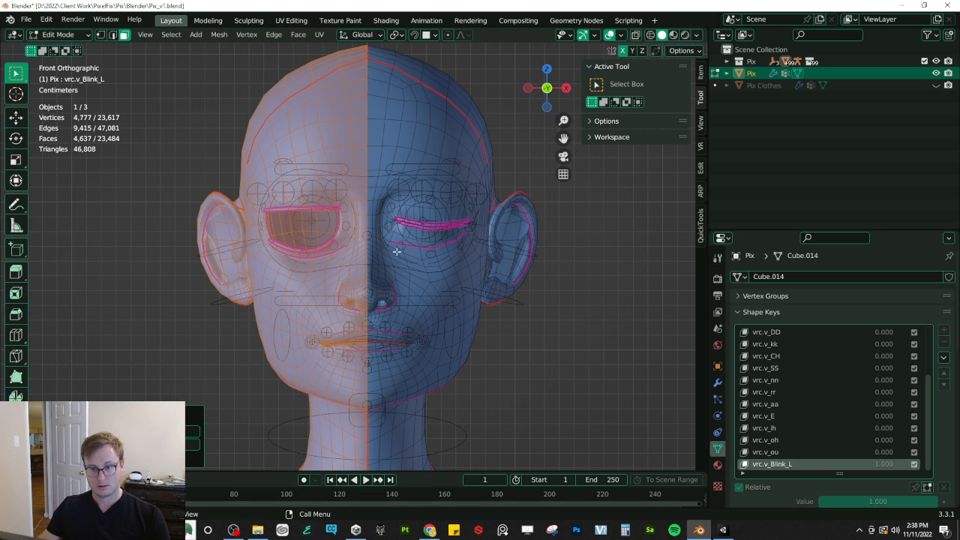
pyautogui.press('Tab')
pyautogui.moveTo(398, 249); pyautogui.dragTo(419, 273, button='middle')
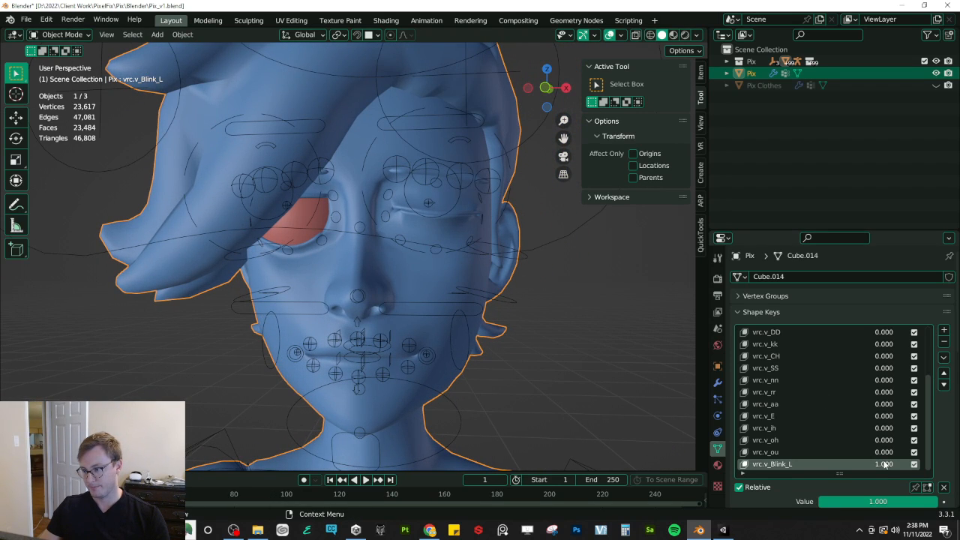
# Step: Create another shape key from the current mix and name it vrc.v_Blink_R
pyautogui.click(943, 358)
pyautogui.click(874, 371)
pyautogui.doubleClick(791, 463)
pyautogui.write('vrc.v_Blink_R')
pyautogui.press('Return')
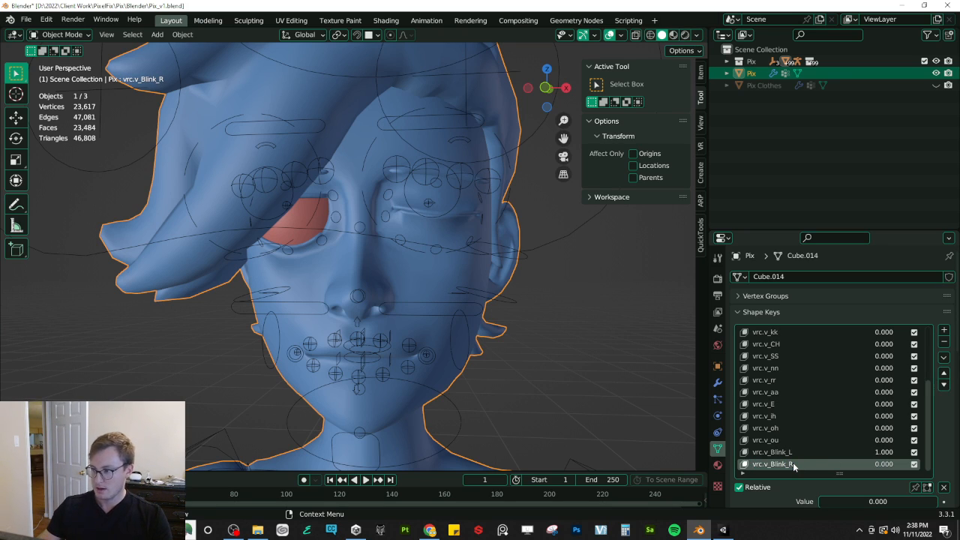
# Step: Mirror the vrc.v_Blink_R shape key to the opposite eye, with vrc.v_Blink_L set to 0.000 and vrc.v_Blink_R to 1.000
pyautogui.click(944, 358)
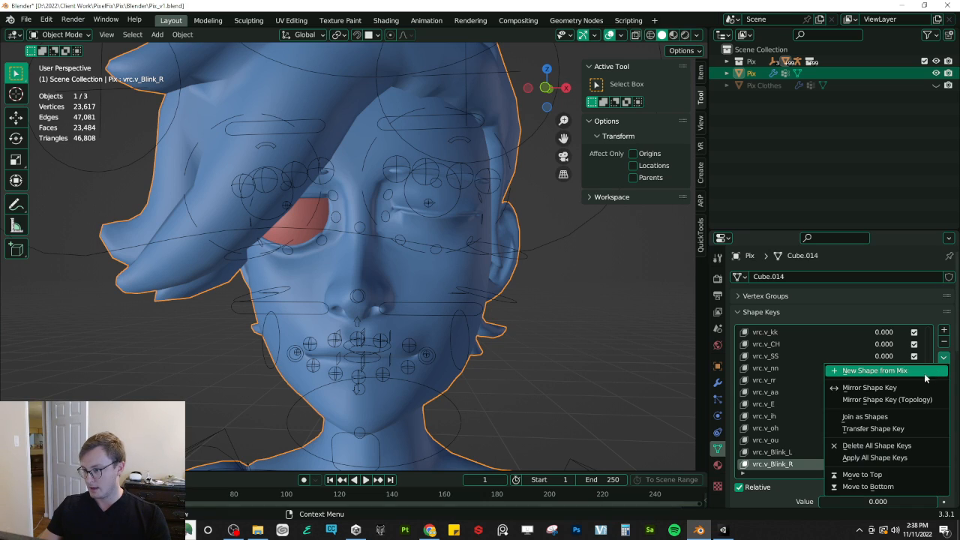
pyautogui.click(888, 389)
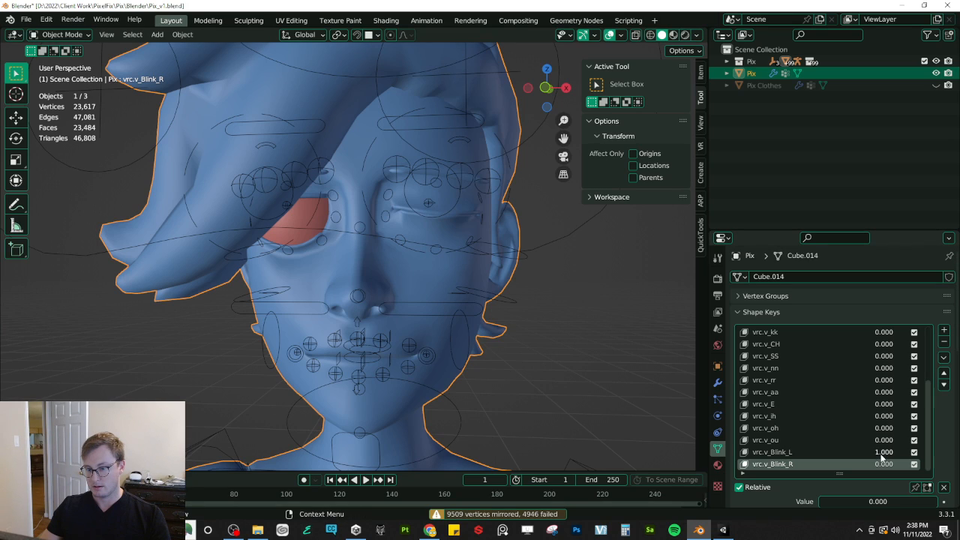
pyautogui.moveTo(881, 454); pyautogui.dragTo(909, 463)
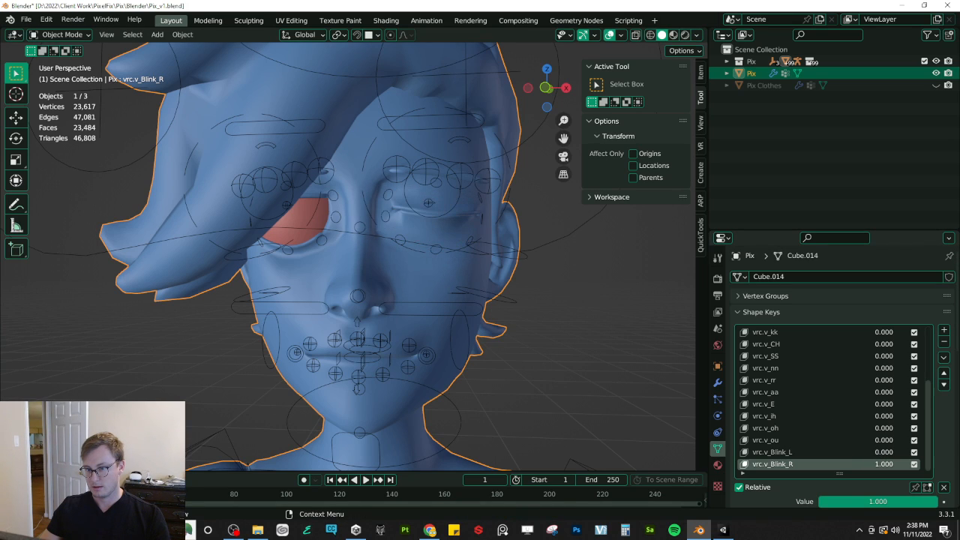
pyautogui.click(943, 357)
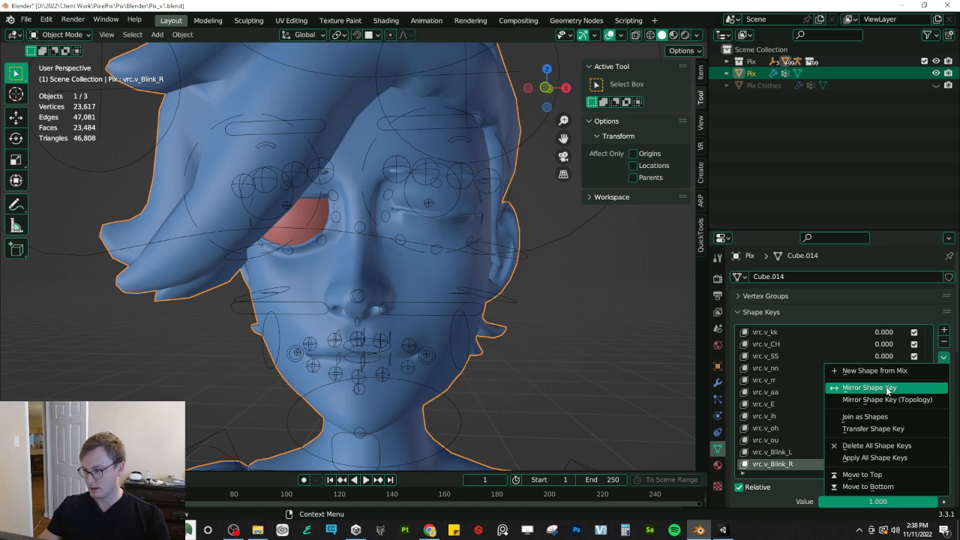
pyautogui.click(887, 388)
# Step: Try rendered viewport shading to inspect the mirrored blink on the face
pyautogui.moveTo(498, 351)
pyautogui.mouseDown(button='middle')
pyautogui.moveTo(372, 232)
pyautogui.moveTo(413, 186)
pyautogui.moveTo(462, 200)
pyautogui.mouseUp(button='middle')
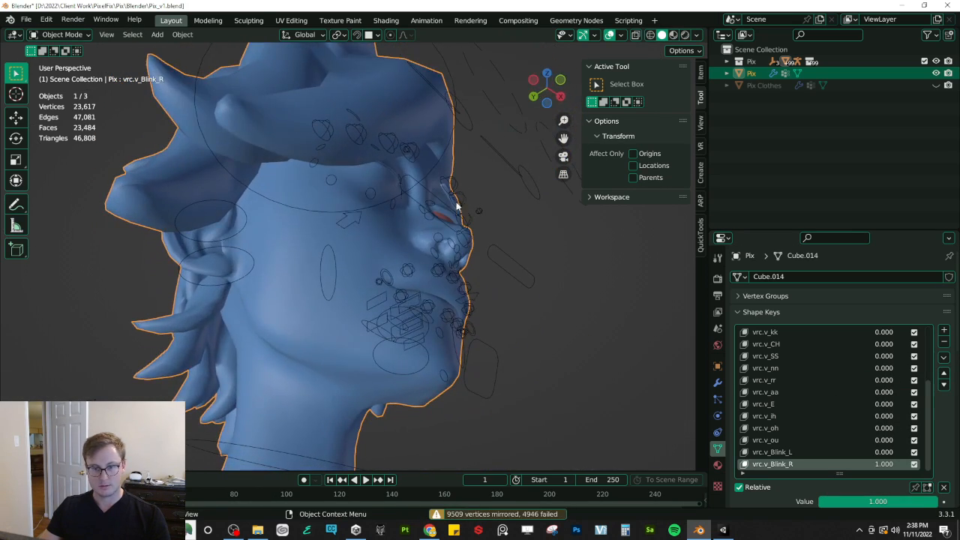
pyautogui.press('z')
pyautogui.click(266, 153)
pyautogui.scroll(4, 342, 247)
pyautogui.moveTo(340, 252)
pyautogui.mouseDown(button='middle')
pyautogui.moveTo(233, 257)
pyautogui.moveTo(350, 243)
pyautogui.mouseUp(button='middle')
pyautogui.scroll(-5, 247, 252)
pyautogui.scroll(-6, 350, 243)
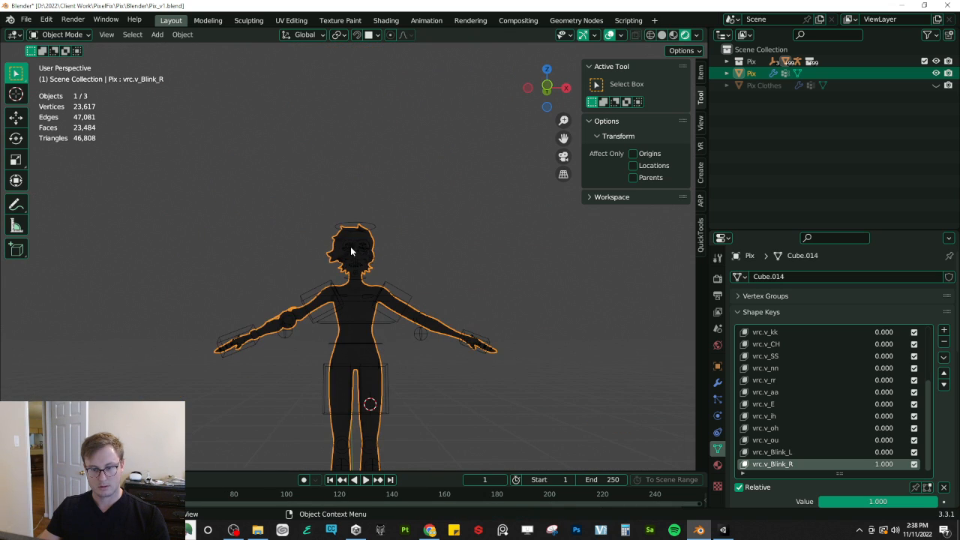
# Step: Switch the viewport shading to Material Preview and inspect the mirrored blink from the front of the face
pyautogui.press('z')
pyautogui.click(515, 250)
pyautogui.scroll(6, 379, 291)
pyautogui.scroll(3, 381, 289)
pyautogui.press('z')
pyautogui.click(395, 351)
pyautogui.moveTo(417, 361)
pyautogui.mouseDown(button='middle')
pyautogui.moveTo(398, 361)
pyautogui.moveTo(360, 331)
pyautogui.moveTo(405, 338)
pyautogui.mouseUp(button='middle')
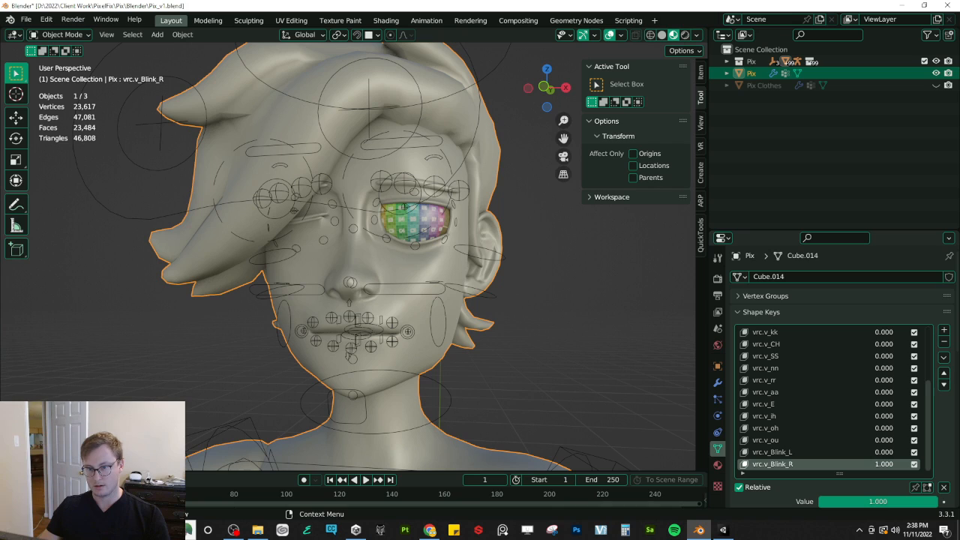
# Step: Test the vrc.v_Blink_R slider, then leave both vrc.v_Blink_R and vrc.v_Blink at 0.000
pyautogui.moveTo(883, 464); pyautogui.dragTo(817, 464)
pyautogui.moveTo(875, 464)
pyautogui.mouseDown()
pyautogui.moveTo(941, 464)
pyautogui.moveTo(876, 463)
pyautogui.mouseUp()
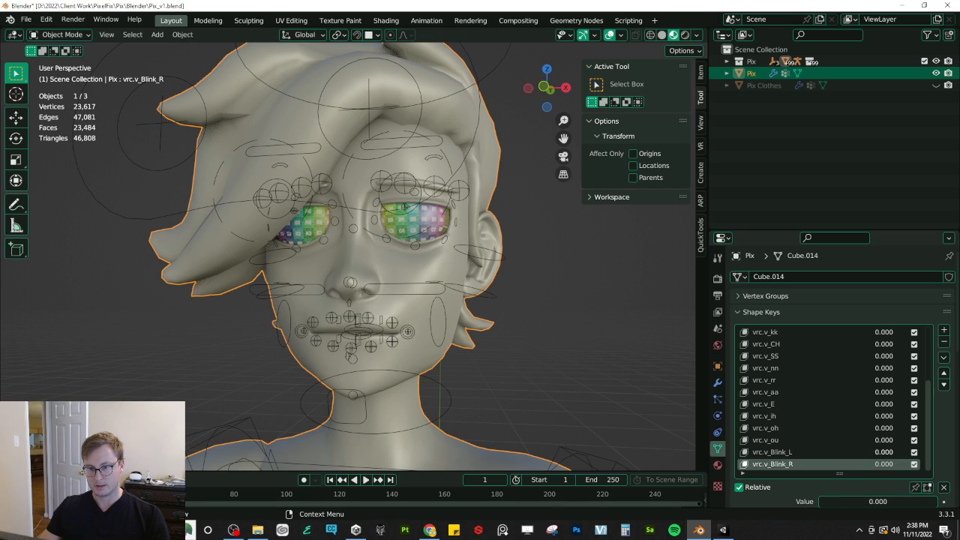
pyautogui.scroll(7, 878, 389)
pyautogui.moveTo(892, 344); pyautogui.dragTo(860, 350)
pyautogui.scroll(-5, 832, 368)
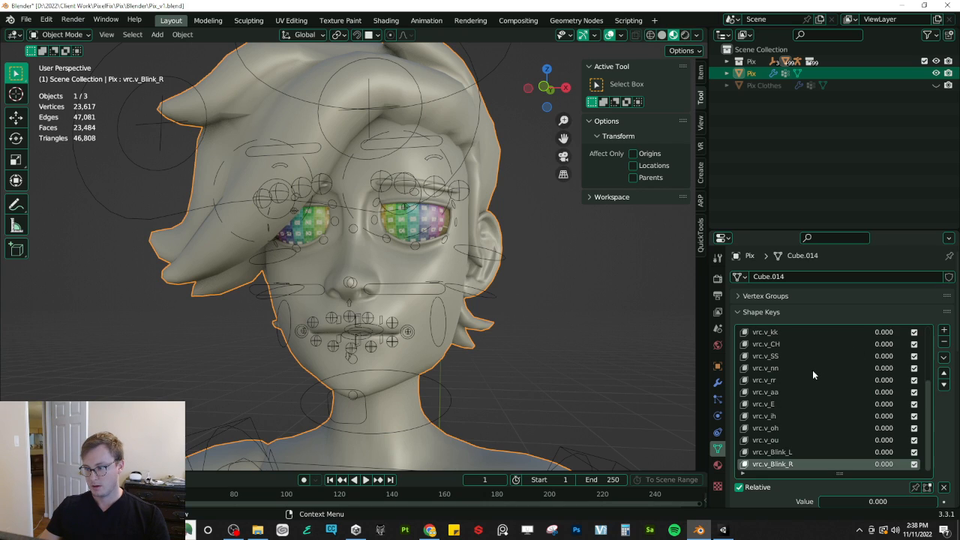
# Step: Move the vrc.v_Blink_L and vrc.v_Blink_R shape keys to the top of the shape key list
pyautogui.click(783, 453)
pyautogui.click(943, 357)
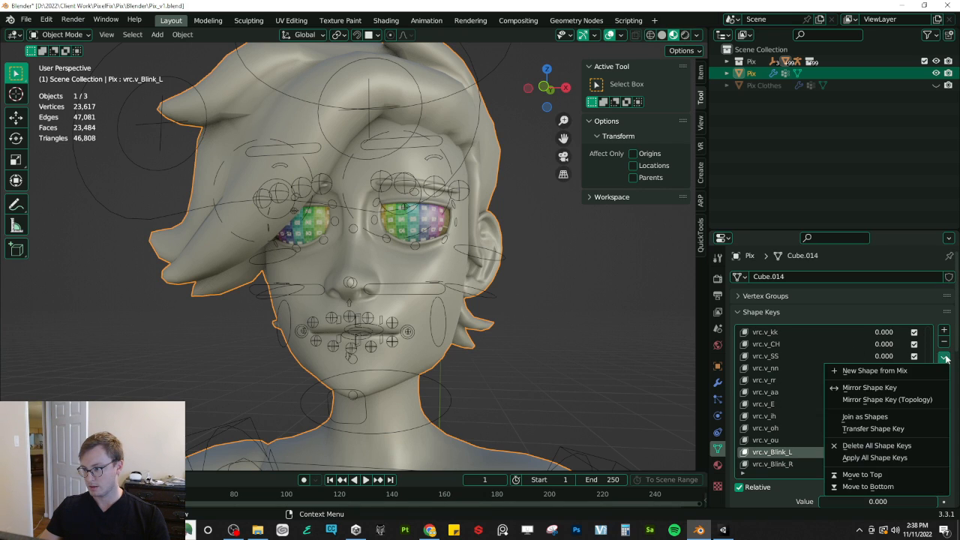
pyautogui.click(906, 473)
pyautogui.scroll(-6, 861, 405)
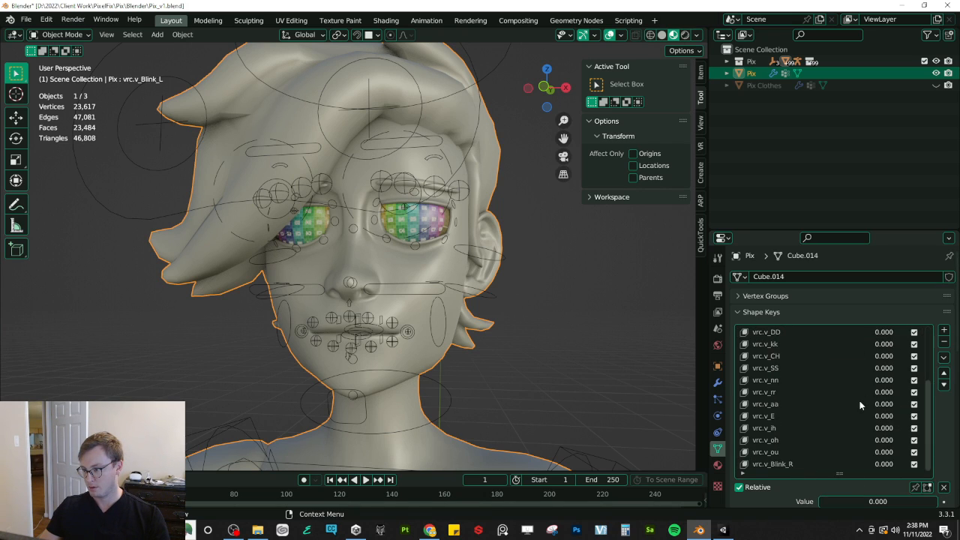
pyautogui.click(807, 464)
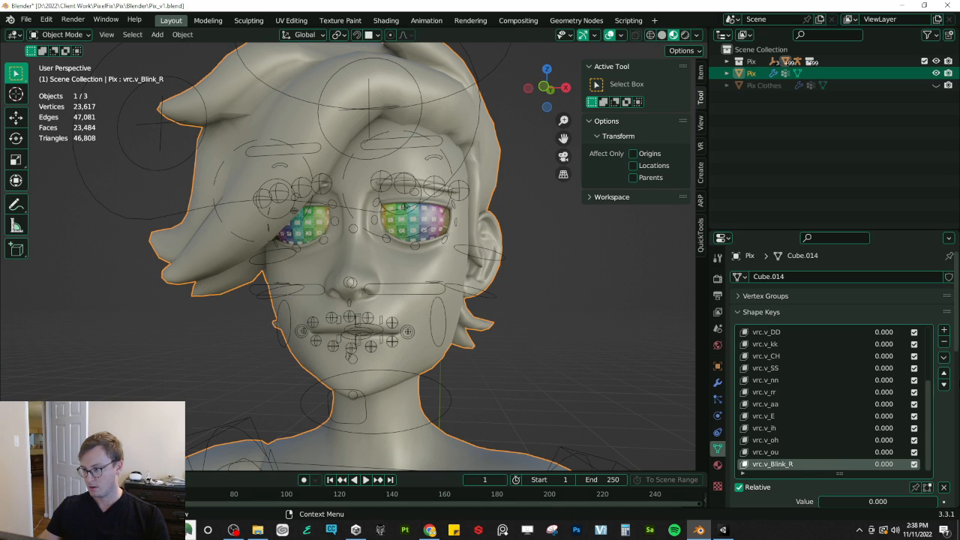
pyautogui.click(944, 358)
pyautogui.click(872, 475)
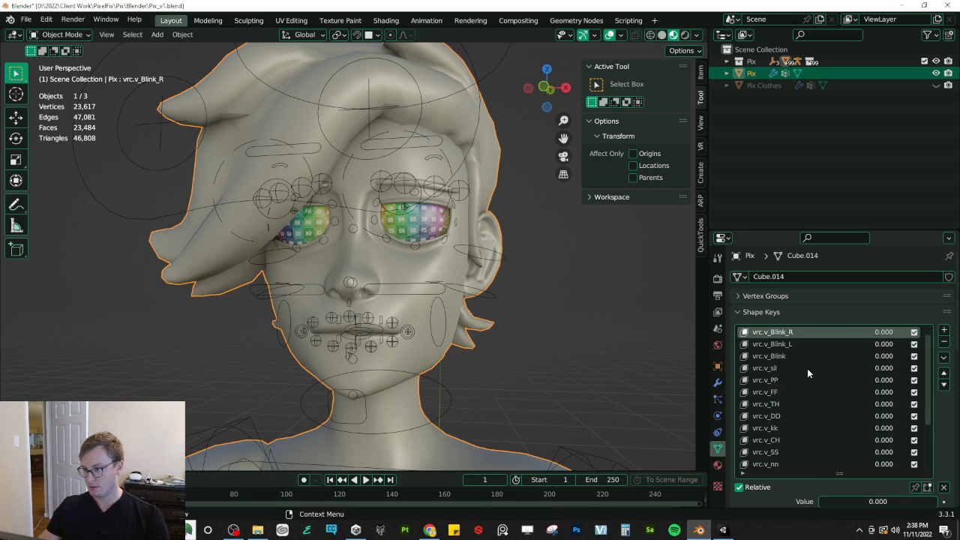
# Step: Reorder the blink shape keys below Basis as vrc.v_Blink, vrc.v_Blink_L, vrc.v_Blink_R, and save Pix_v1.blend
pyautogui.scroll(1, 805, 375)
pyautogui.click(791, 357)
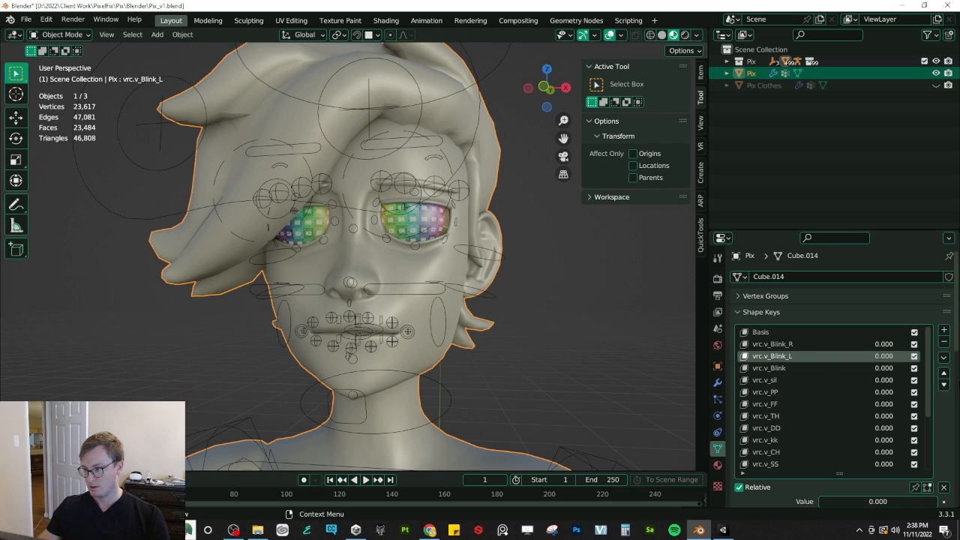
pyautogui.click(944, 372)
pyautogui.click(862, 367)
pyautogui.doubleClick(944, 373)
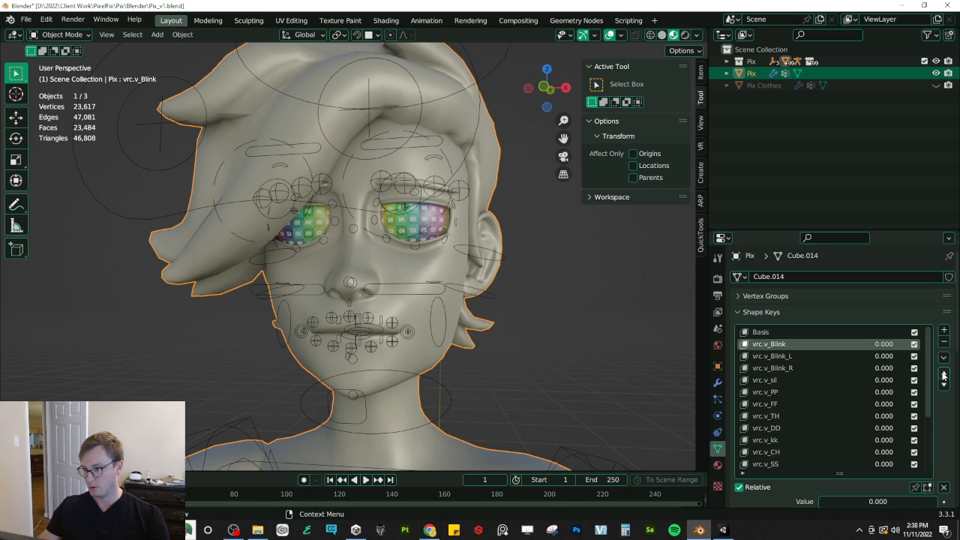
pyautogui.hotkey('ctrl', 's')
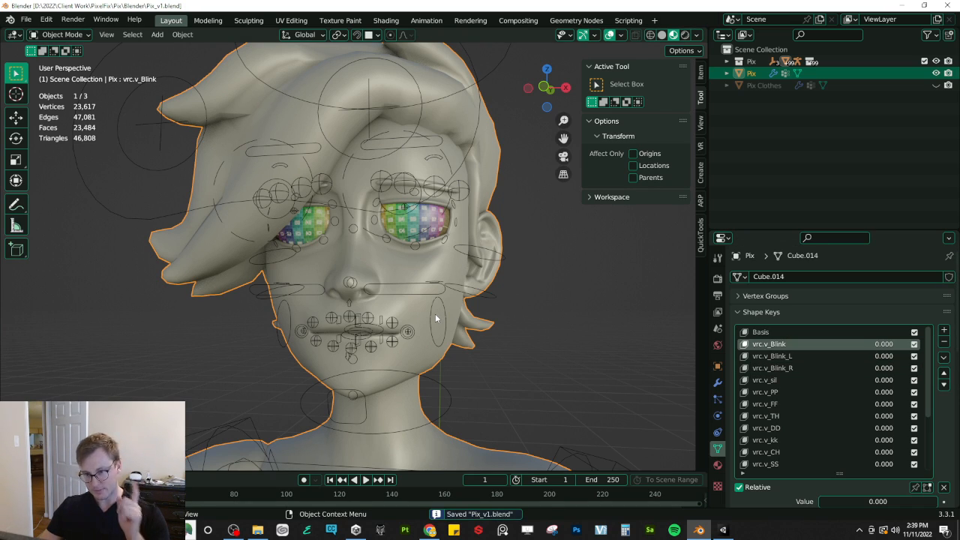
# Step: Put Pix's rig into Pose Mode and test how the eyes follow the eye target bone when it is lowered along Z
pyautogui.scroll(-3, 413, 255)
pyautogui.moveTo(412, 255); pyautogui.dragTo(260, 257, button='middle')
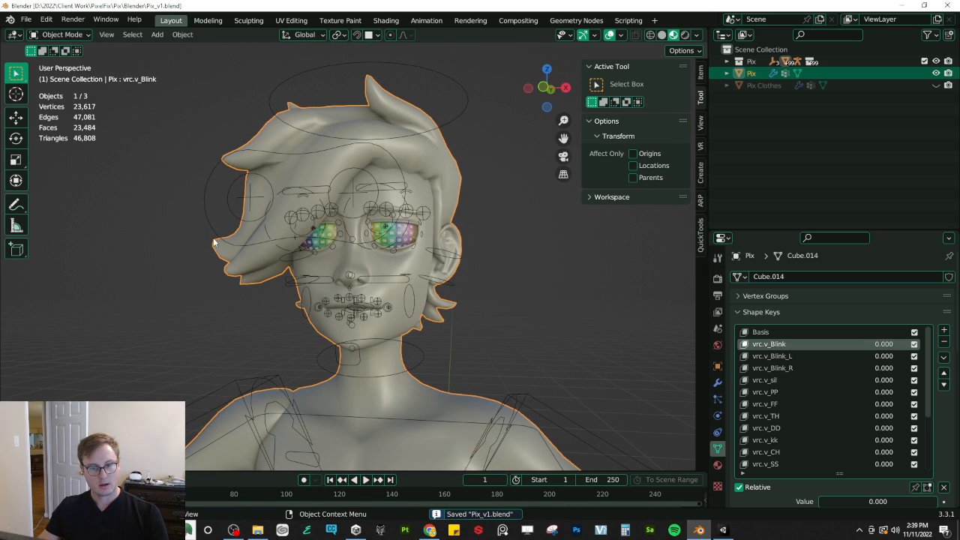
pyautogui.click(203, 215)
pyautogui.hotkey('ctrl', 'Tab')
pyautogui.click(206, 217)
pyautogui.moveTo(341, 316); pyautogui.dragTo(276, 317, button='middle')
pyautogui.press('g')
pyautogui.press('z')
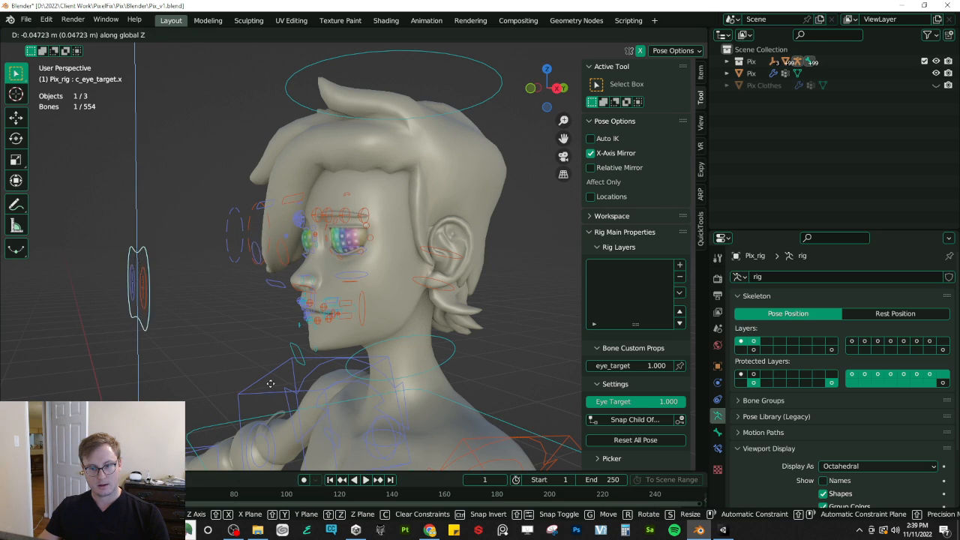
pyautogui.rightClick(268, 298)
# Step: Test the eye target's vertical movement from the side of the face, cancelling each move
pyautogui.scroll(6, 308, 257)
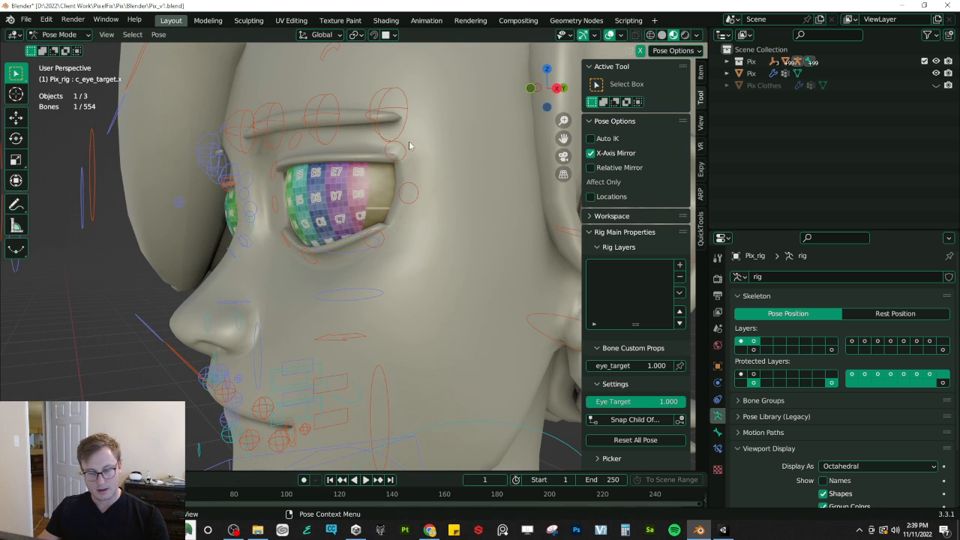
pyautogui.scroll(-5, 411, 197)
pyautogui.press('g')
pyautogui.press('z')
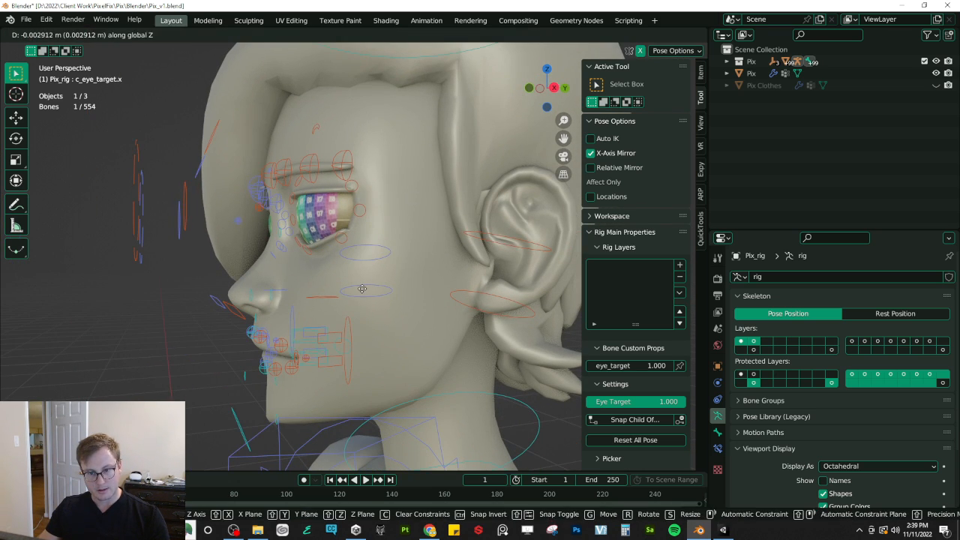
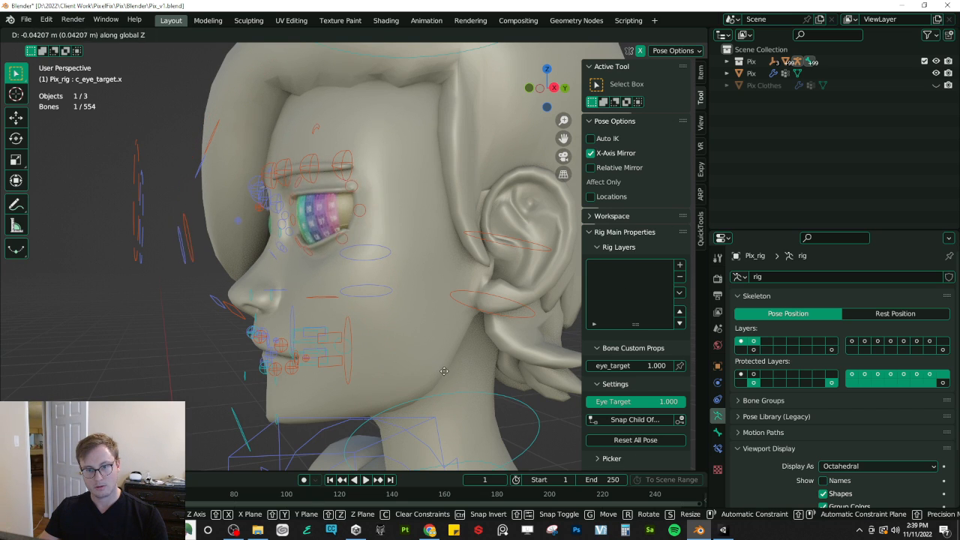
pyautogui.rightClick(344, 223)
pyautogui.scroll(-5, 339, 295)
pyautogui.press('g')
pyautogui.press('z')
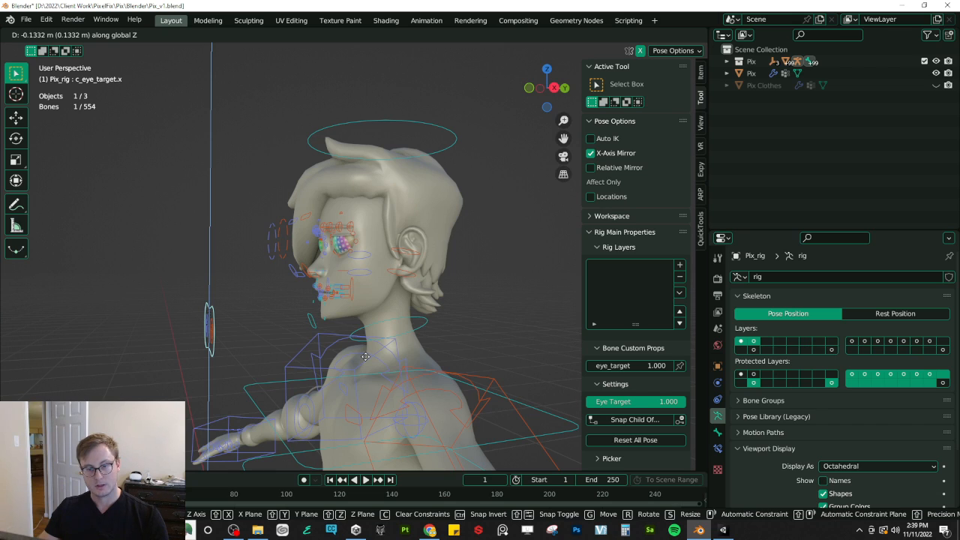
pyautogui.press('Escape')
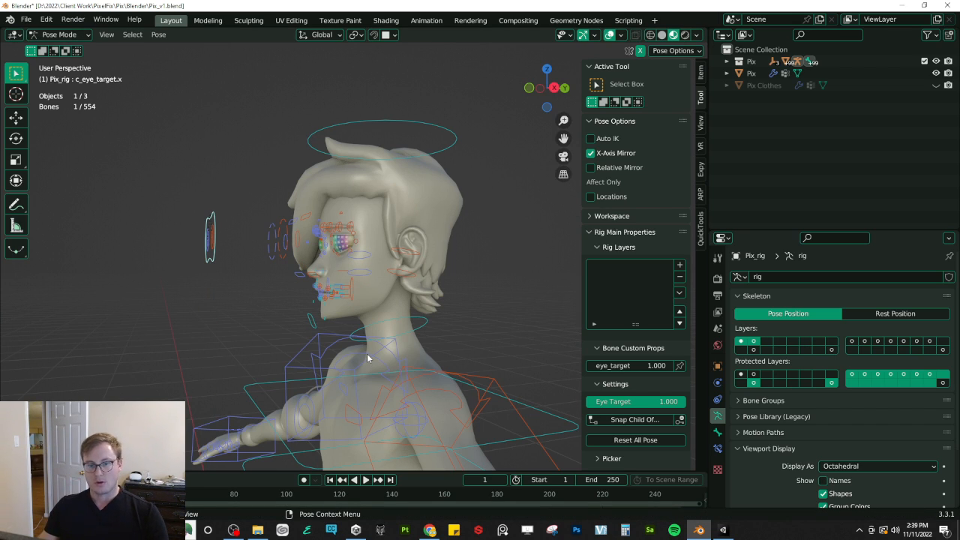
# Step: Leave Pose Mode, open the Pix mesh in Edit Mode and inspect the closed eyelid of vrc.v_Blink
pyautogui.hotkey('ctrl', 'Tab')
pyautogui.scroll(5, 269, 216)
pyautogui.moveTo(269, 216); pyautogui.dragTo(301, 215, button='middle')
pyautogui.click(418, 263)
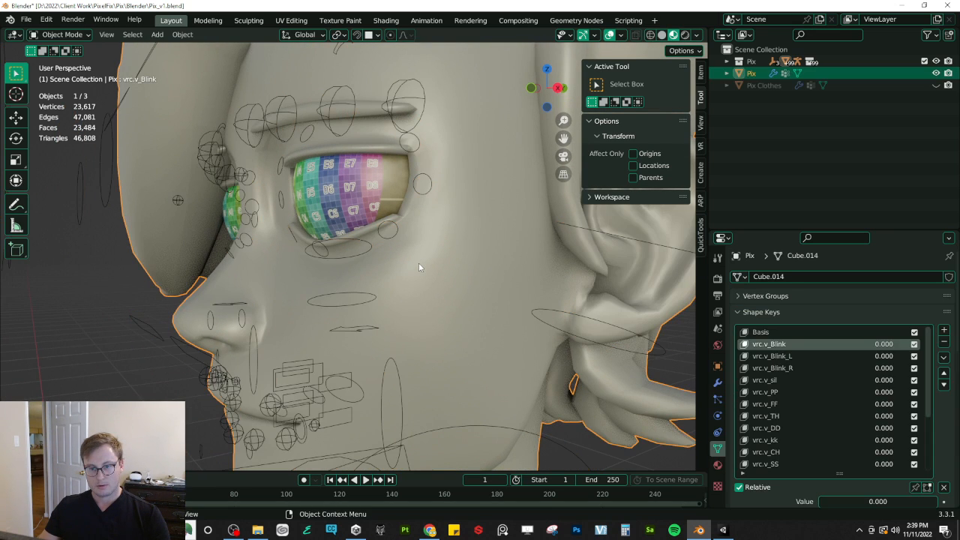
pyautogui.press('Tab')
pyautogui.moveTo(382, 240); pyautogui.dragTo(440, 219, button='middle')
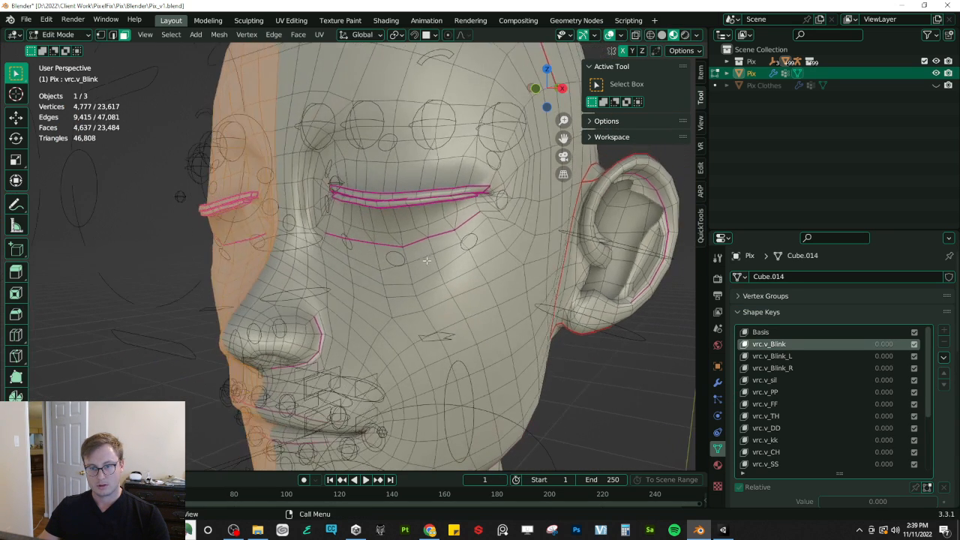
pyautogui.press('Tab')
pyautogui.press('Tab')
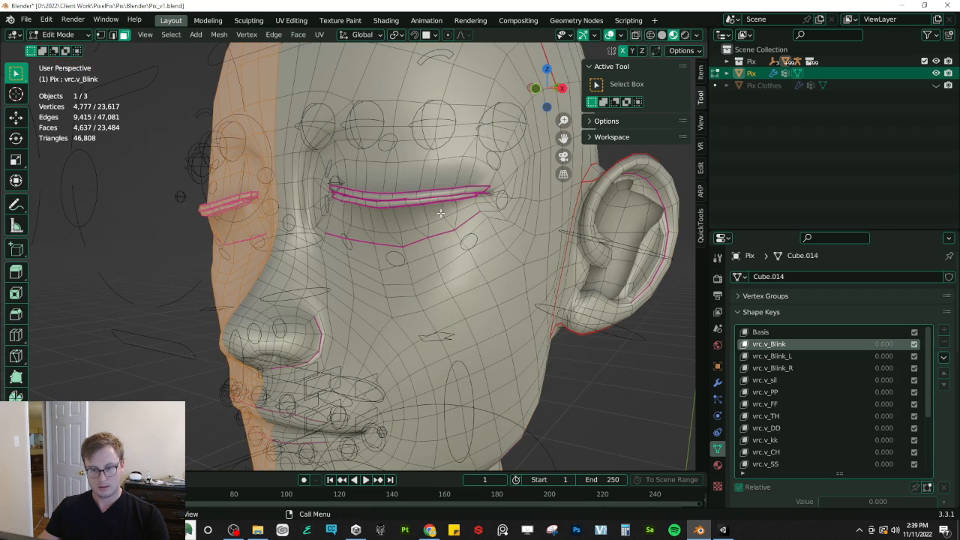
# Step: Reveal the hidden geometry, select the whole left eyeball in wireframe and snap the 3D cursor to its centre
pyautogui.hotkey('alt', 'h')
pyautogui.press('z')
pyautogui.click(360, 226)
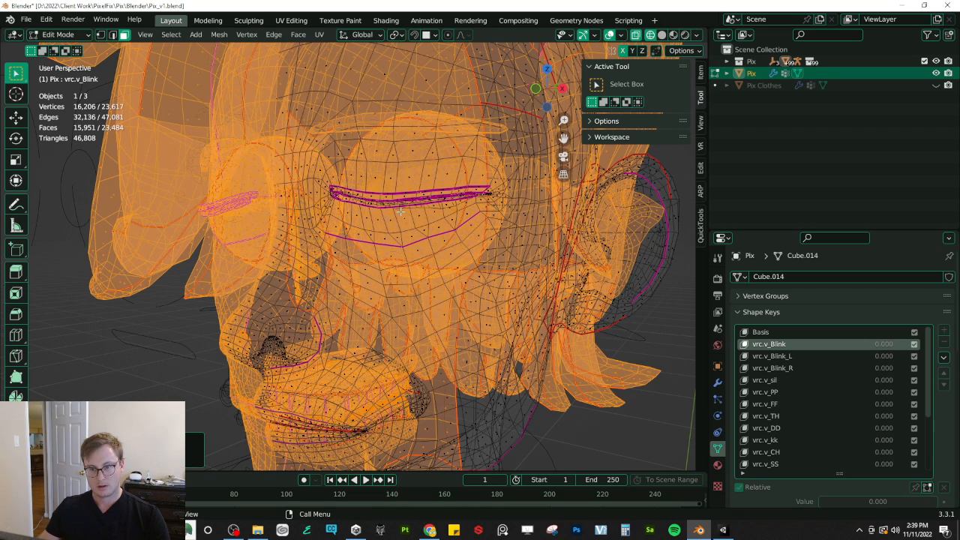
pyautogui.click(432, 228)
pyautogui.press('l')
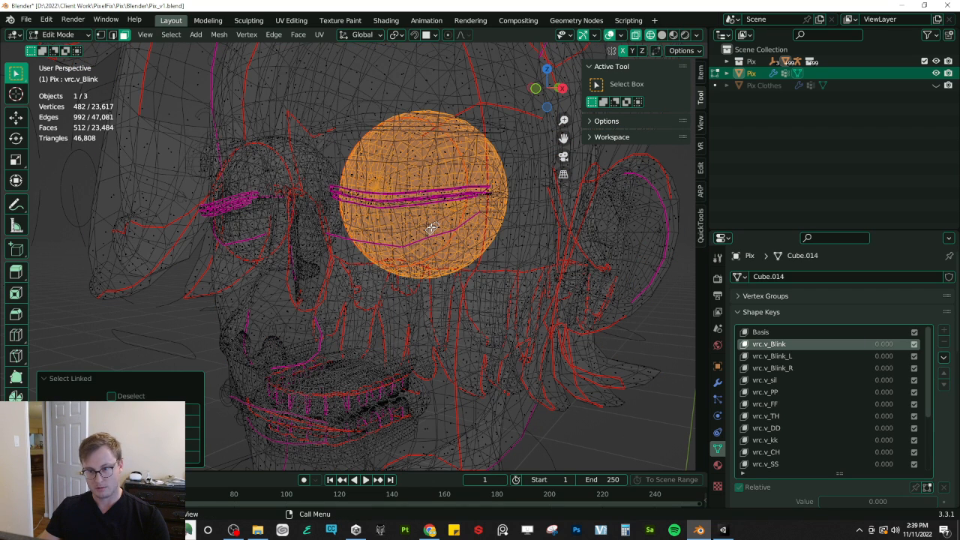
pyautogui.hotkey('shift', 's')
pyautogui.click(442, 315)
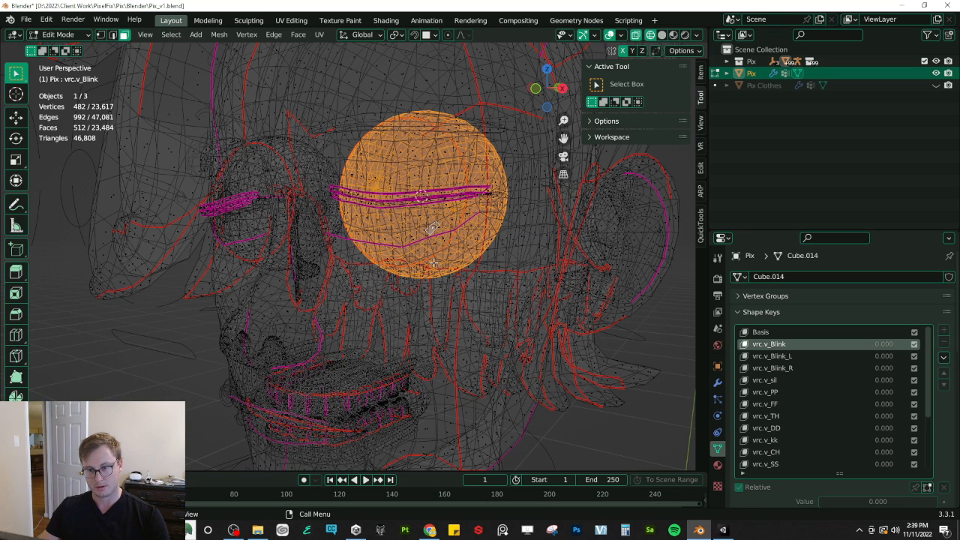
# Step: Return to Object Mode with solid shading and add a new shape key with Basis selected
pyautogui.press('Tab')
pyautogui.hotkey('shift', 'z')
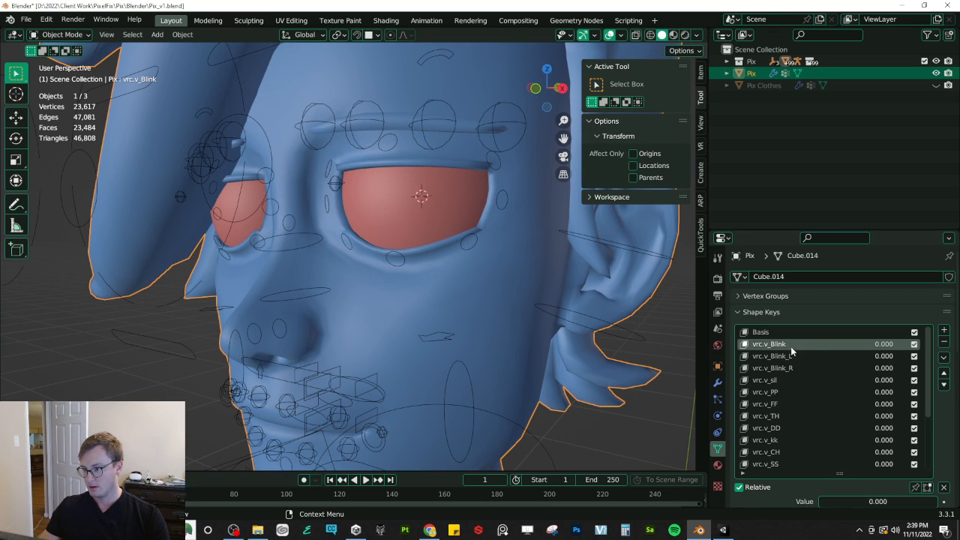
pyautogui.click(782, 333)
pyautogui.click(943, 330)
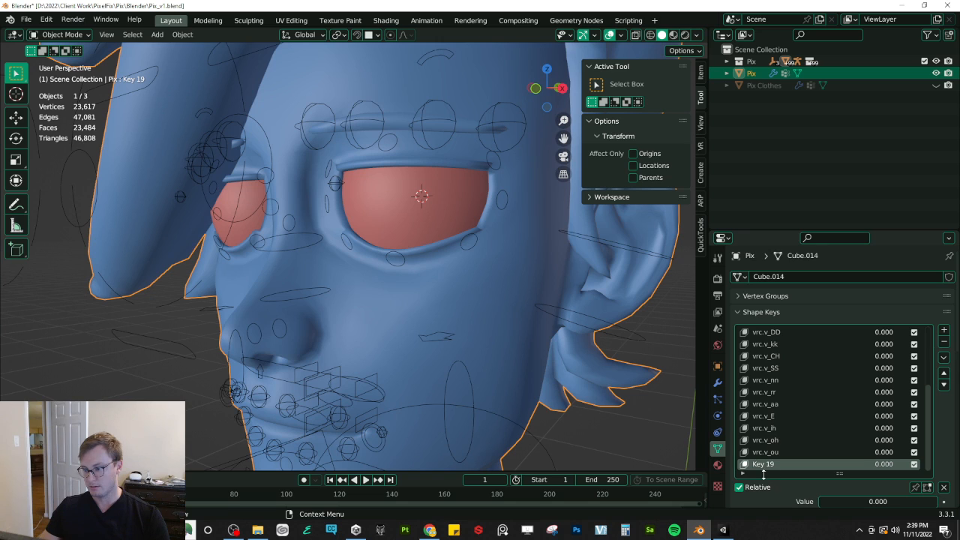
# Step: Select both eyeballs in Edit Mode on the new shape key and hide them
pyautogui.press('Tab')
pyautogui.press('z')
pyautogui.click(179, 264)
pyautogui.scroll(-6, 322, 280)
pyautogui.press('z')
pyautogui.click(416, 252)
pyautogui.scroll(3, 415, 253)
pyautogui.moveTo(415, 253); pyautogui.dragTo(338, 240, button='middle')
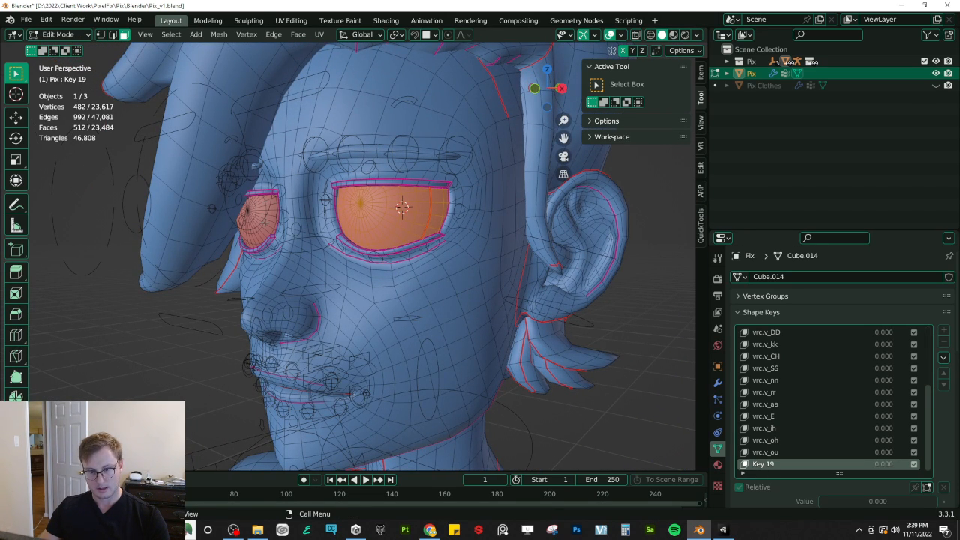
pyautogui.press('l')
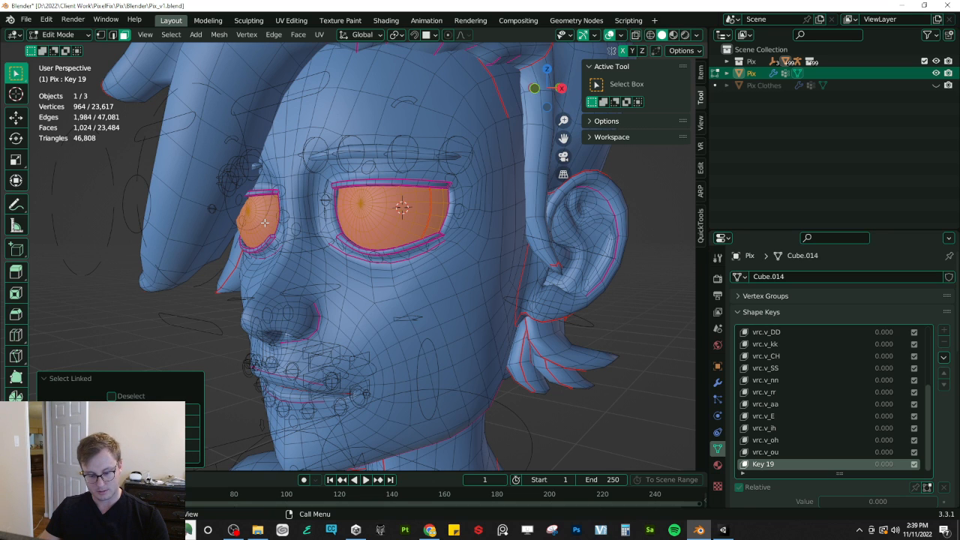
pyautogui.press('h')
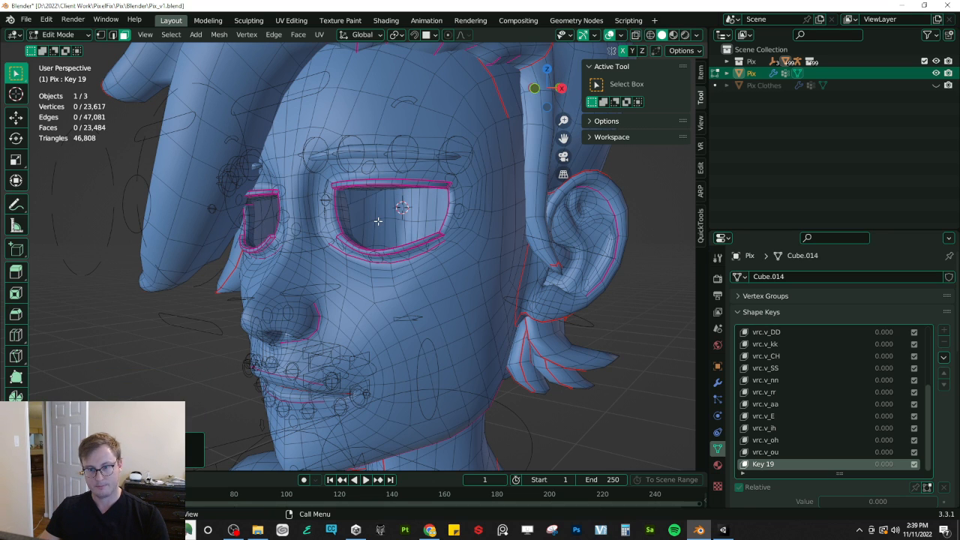
# Step: Select the left eye's inner lid faces, set the pivot to the 3D cursor and enable proportional editing
pyautogui.moveTo(378, 221); pyautogui.dragTo(365, 224, button='middle')
pyautogui.scroll(3, 325, 253)
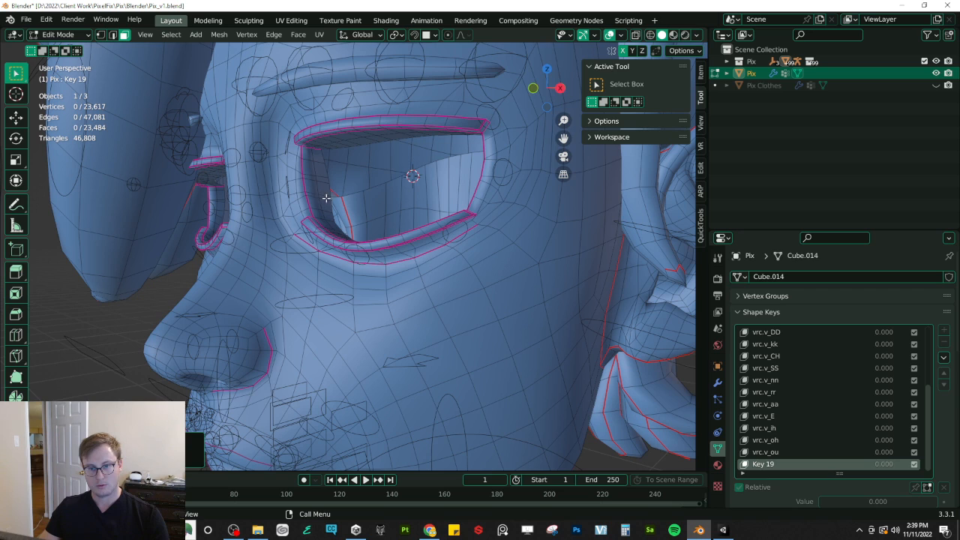
pyautogui.click(325, 197)
pyautogui.press('l')
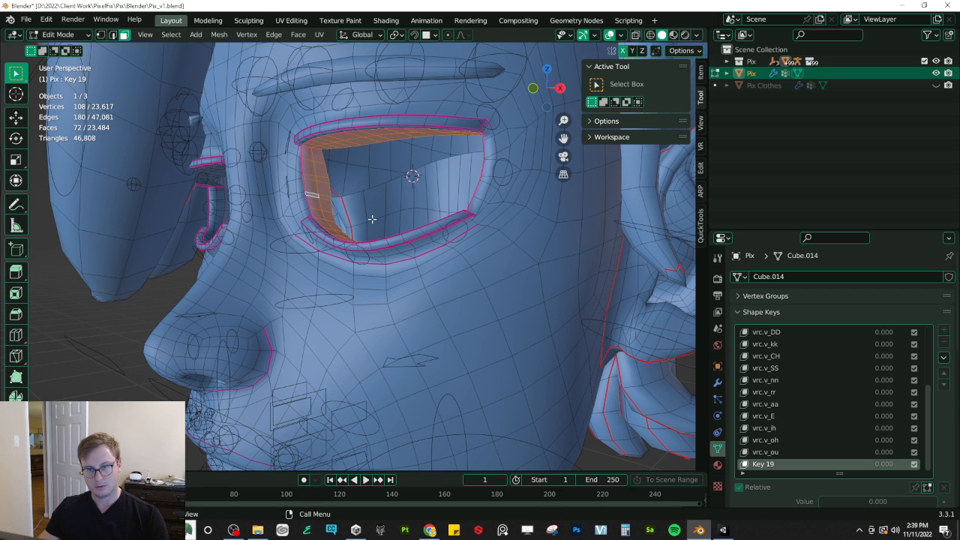
pyautogui.press('KP_3')
pyautogui.press('.')
pyautogui.press('KP_6')
pyautogui.moveTo(396, 242)
pyautogui.keyDown('shift'); pyautogui.mouseDown(button='middle')
pyautogui.moveTo(416, 267)
pyautogui.moveTo(409, 257)
pyautogui.mouseUp(button='middle'); pyautogui.keyUp('shift')
pyautogui.press('o')
pyautogui.scroll(1, 411, 258)
pyautogui.keyDown('shift'); pyautogui.moveTo(336, 253); pyautogui.dragTo(401, 296, button='middle'); pyautogui.keyUp('shift')
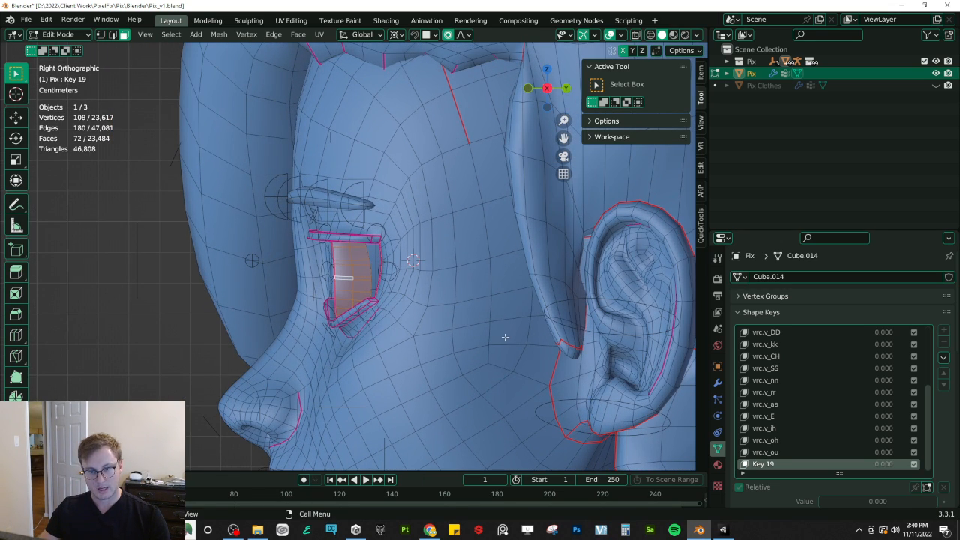
# Step: Rotate the eyelid area upward by -11.6° about global X with a smooth proportional size of 0.02
pyautogui.press('r')
pyautogui.scroll(-3, 497, 345)
pyautogui.scroll(-10, 495, 347)
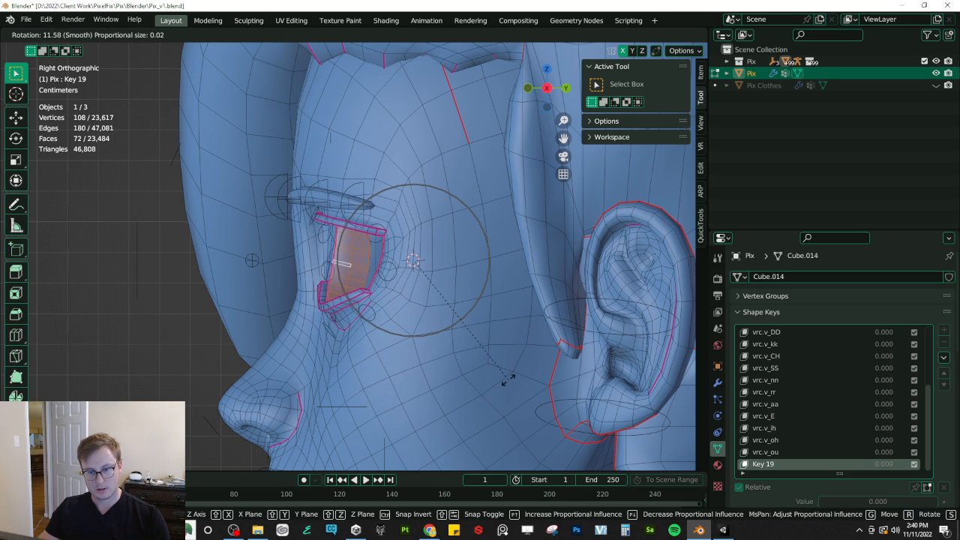
pyautogui.scroll(3, 518, 380)
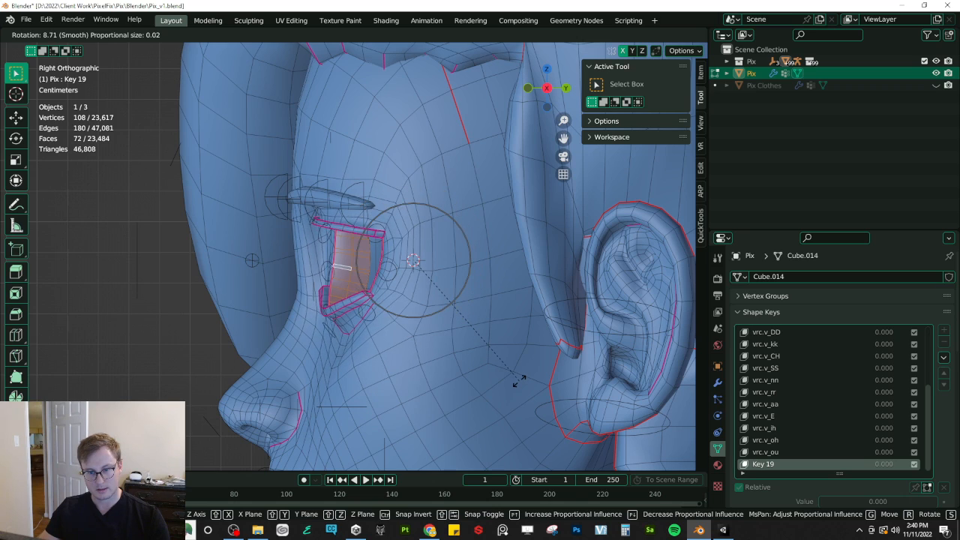
pyautogui.click(512, 391)
pyautogui.moveTo(512, 391); pyautogui.dragTo(516, 360, button='middle')
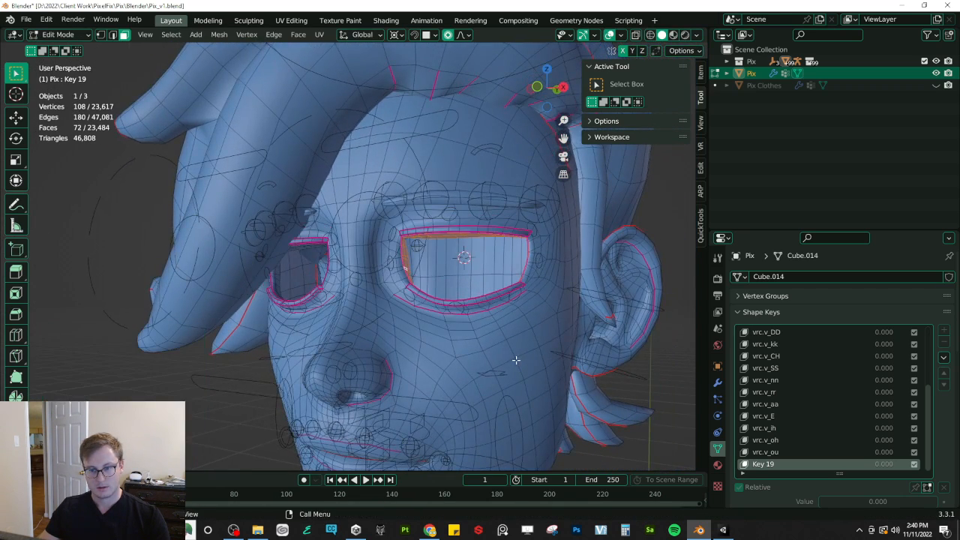
pyautogui.press('r')
pyautogui.press('x')
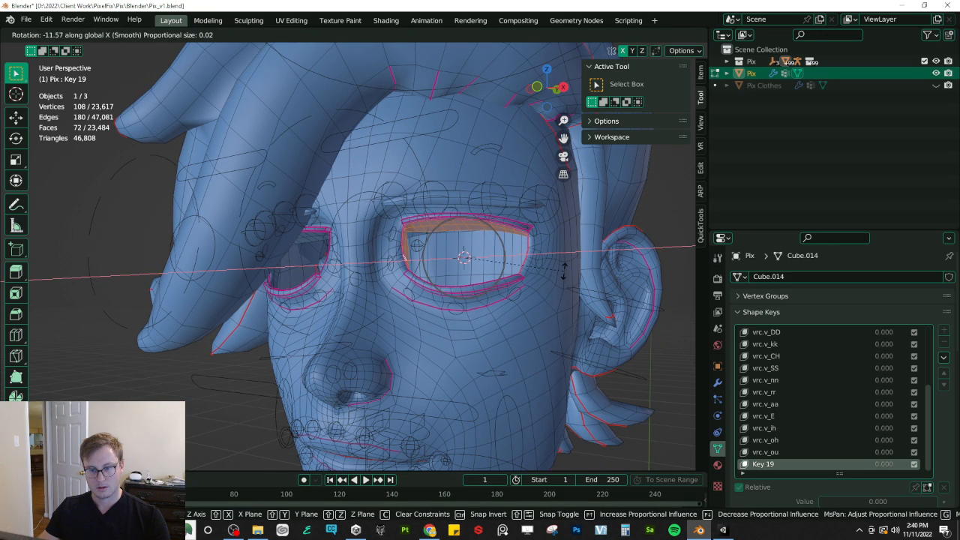
pyautogui.click(564, 270)
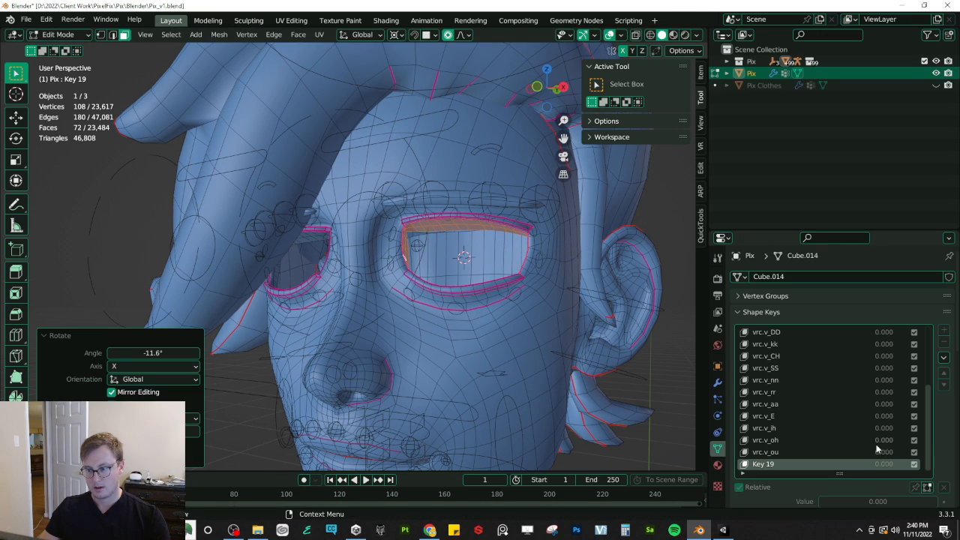
# Step: Rename the new shape key as vrc.v_LookUp
pyautogui.doubleClick(780, 464)
pyautogui.write('vrc.v_B')
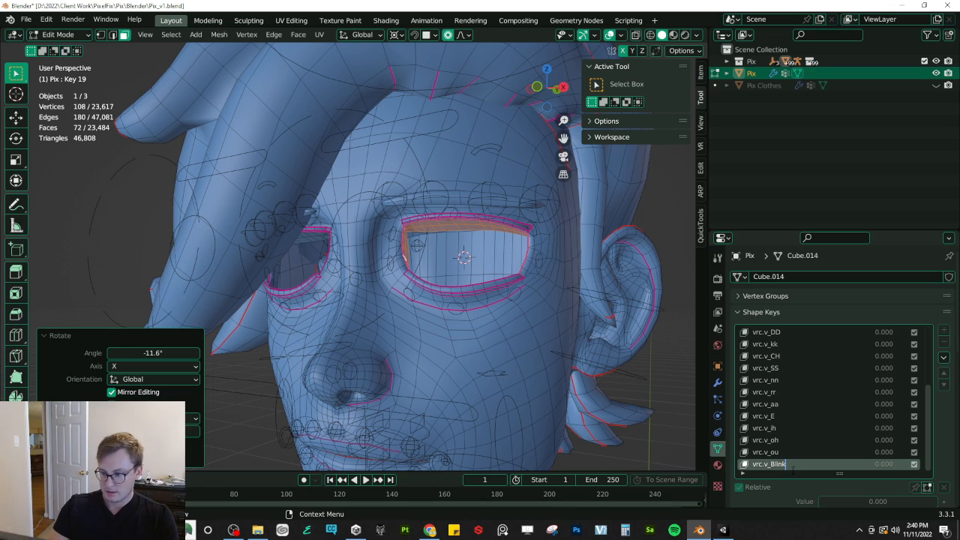
pyautogui.press('BackSpace')
pyautogui.write('Lo')
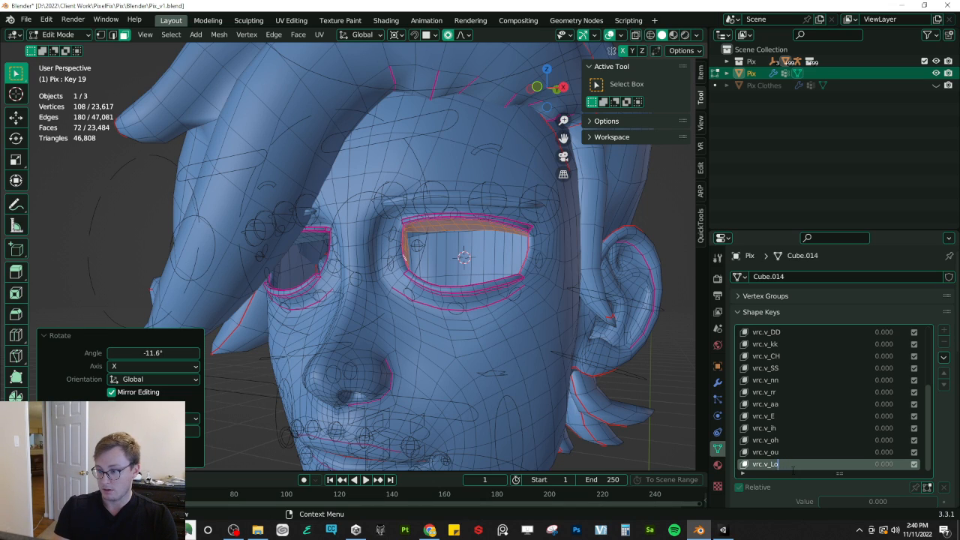
pyautogui.write('okUp')
pyautogui.press('Return')
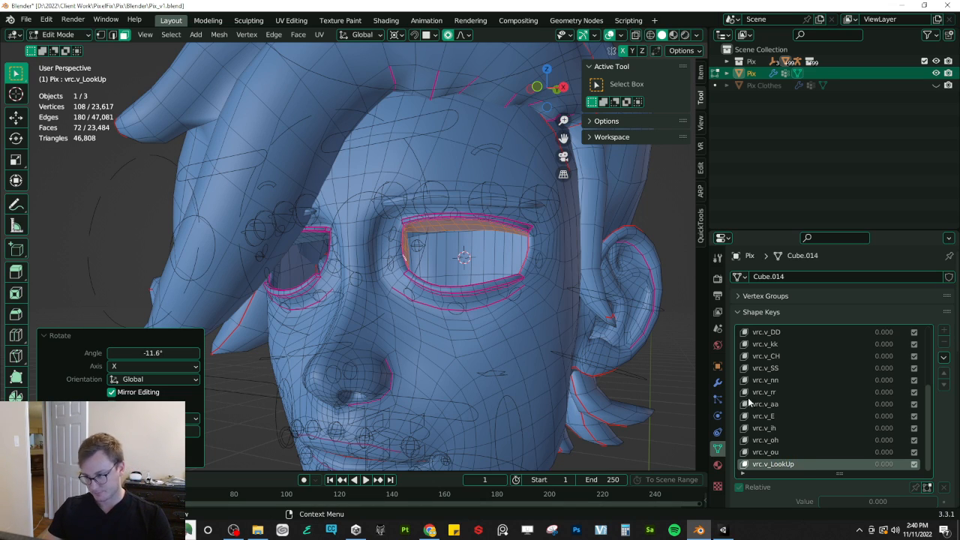
# Step: Add another shape key and rotate the eyelid area downward about 13° about global X
pyautogui.press('Tab')
pyautogui.click(943, 330)
pyautogui.press('Tab')
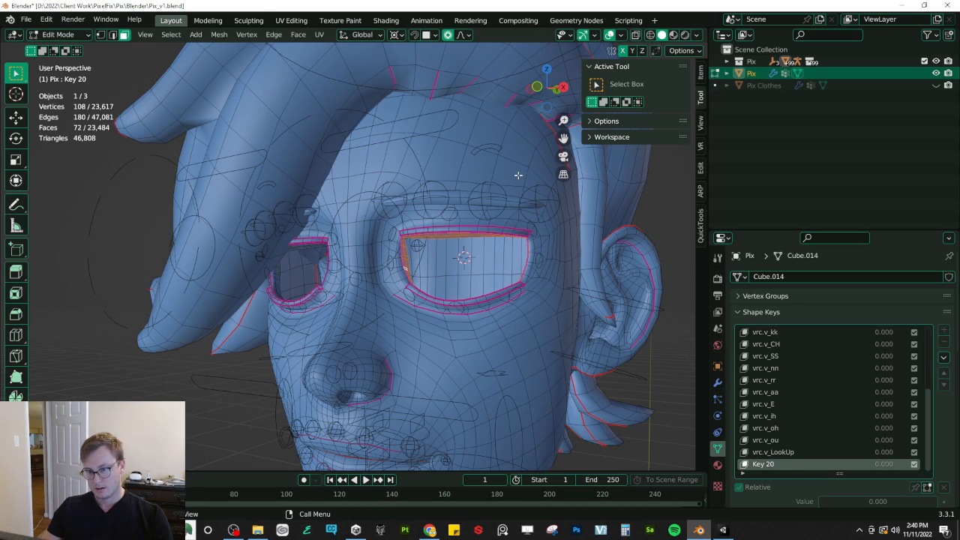
pyautogui.press('r')
pyautogui.press('x')
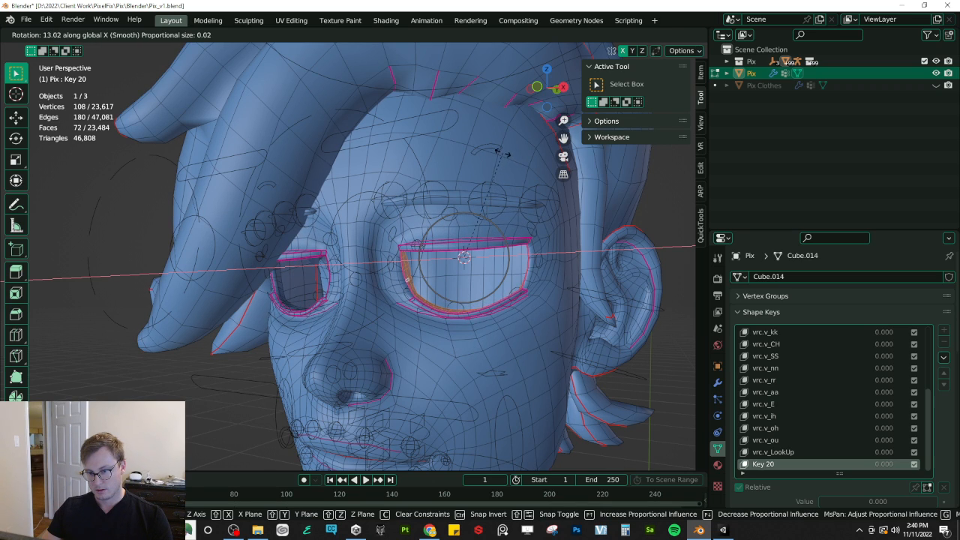
pyautogui.click(499, 152)
pyautogui.press('Tab')
# Step: Rename the downward eyelid shape key as vrc.v_LookDown and save Pix_v1.blend
pyautogui.doubleClick(764, 464)
pyautogui.write('vrc.v_Blink')
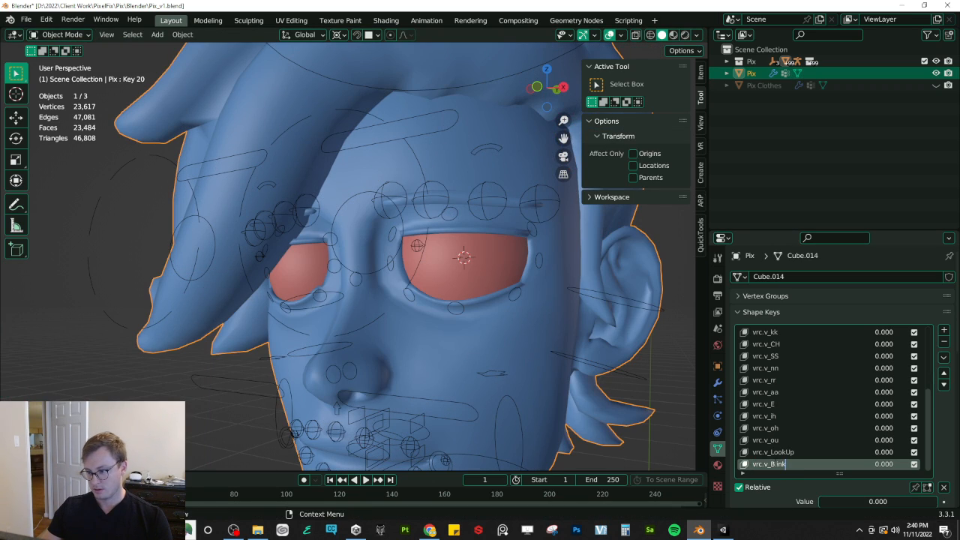
pyautogui.write('LookDown')
pyautogui.press('Return')
pyautogui.hotkey('ctrl', 's')
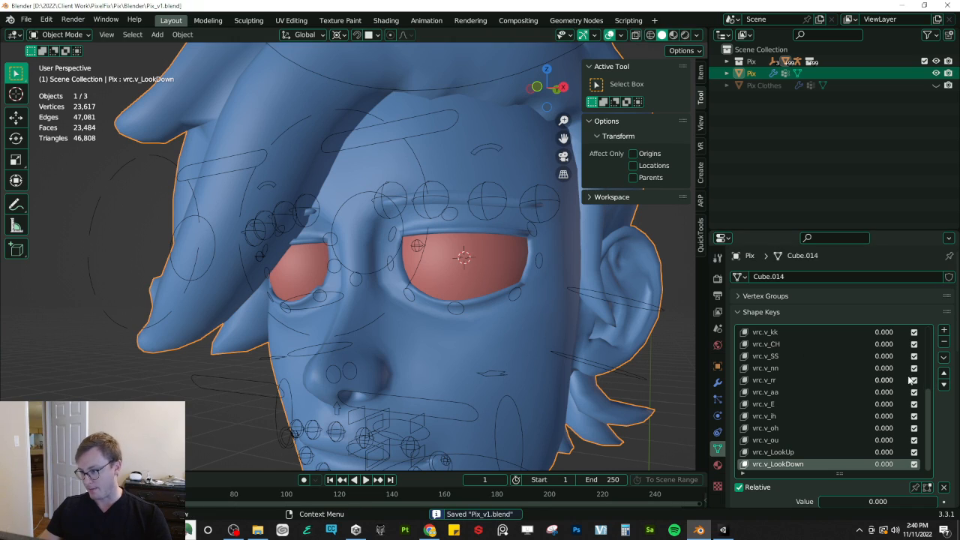
# Step: Move the vrc.v_LookDown and vrc.v_LookUp shape keys to the top of the shape key list, beneath Basis
pyautogui.click(943, 356)
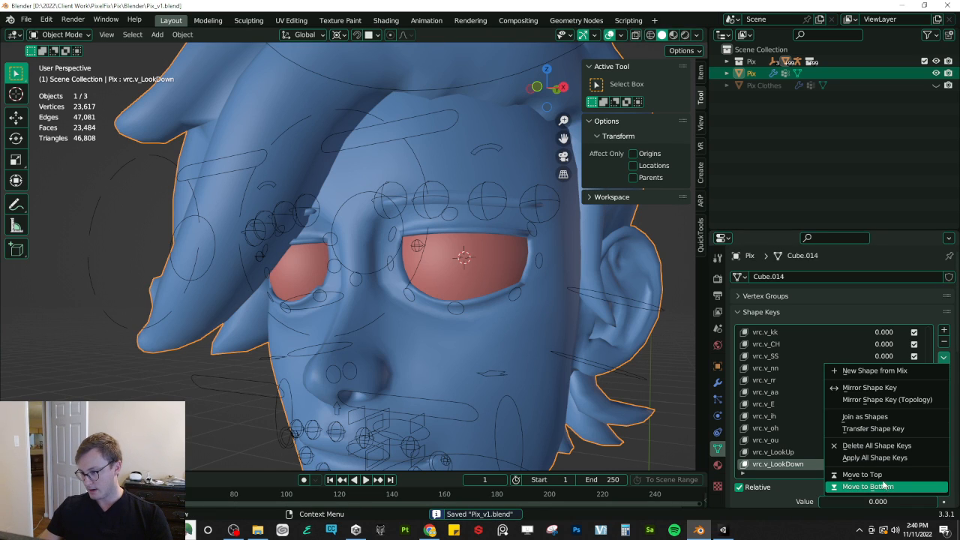
pyautogui.click(869, 474)
pyautogui.scroll(-5, 825, 454)
pyautogui.click(809, 460)
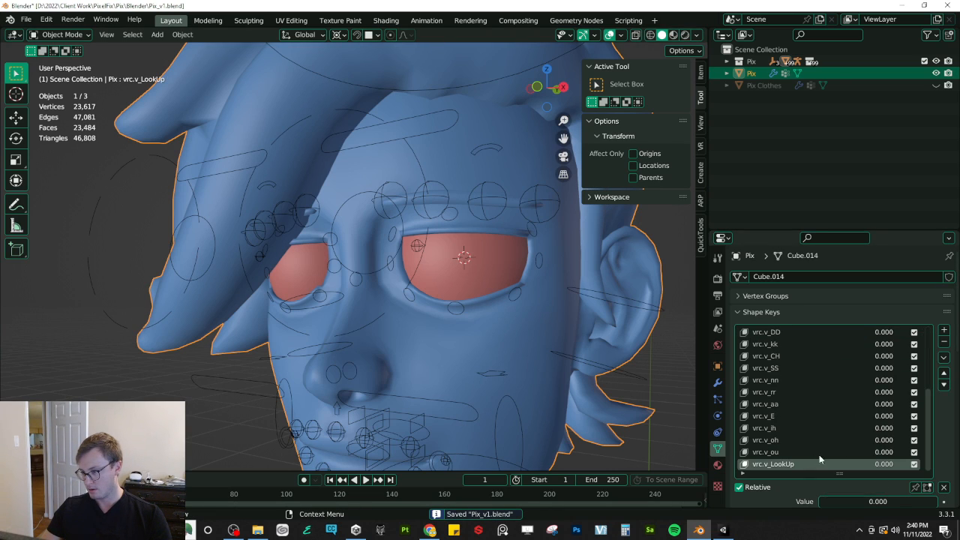
pyautogui.click(943, 357)
pyautogui.click(839, 474)
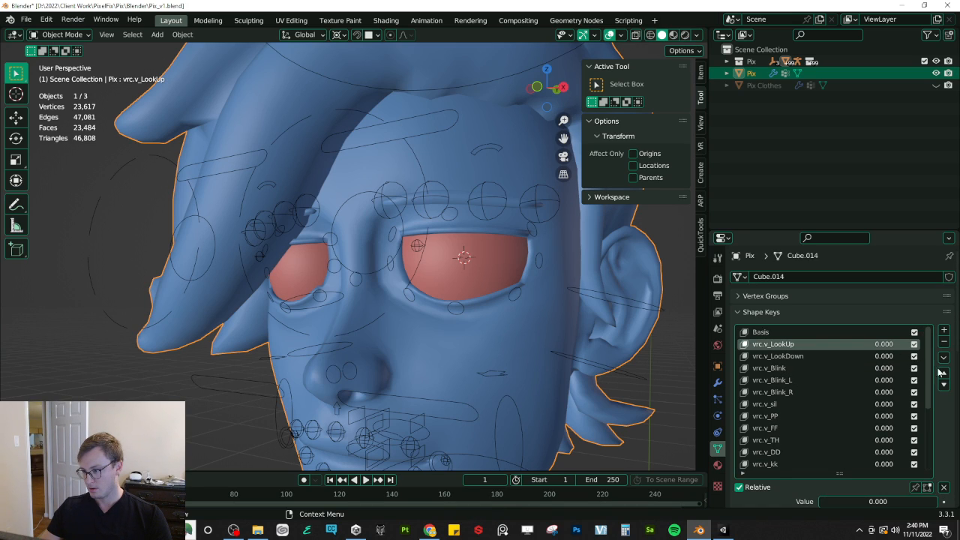
# Step: Move the vrc.v_Blink shape key to the top of the list, beneath Basis, and save Pix_v1.blend
pyautogui.click(781, 372)
pyautogui.click(943, 360)
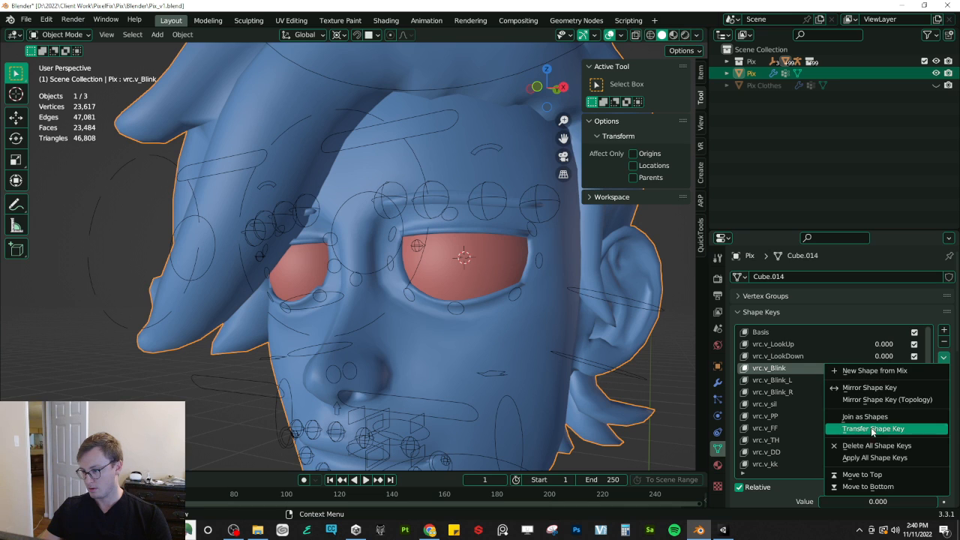
pyautogui.click(868, 472)
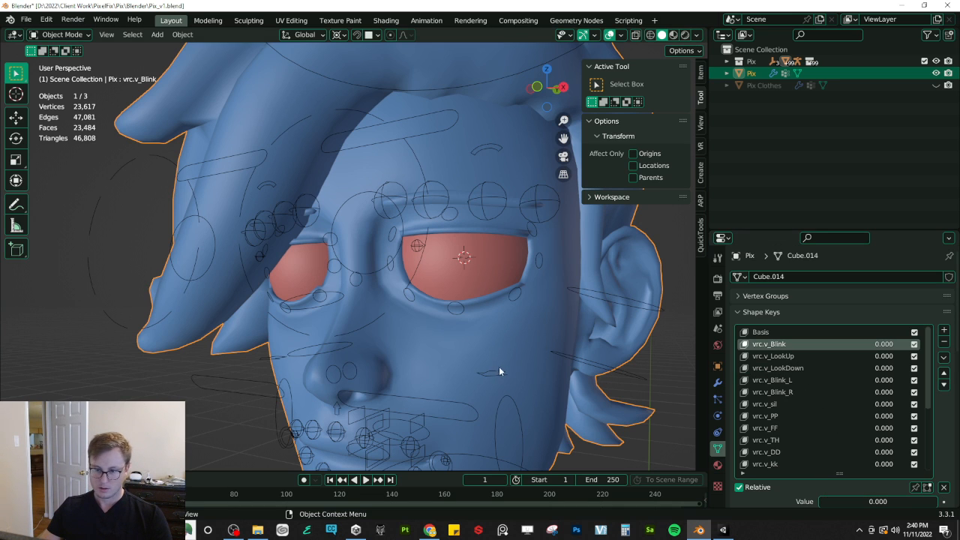
pyautogui.scroll(-5, 510, 368)
pyautogui.moveTo(510, 367)
pyautogui.mouseDown(button='middle')
pyautogui.moveTo(449, 367)
pyautogui.moveTo(511, 368)
pyautogui.mouseUp(button='middle')
pyautogui.hotkey('ctrl', 's')
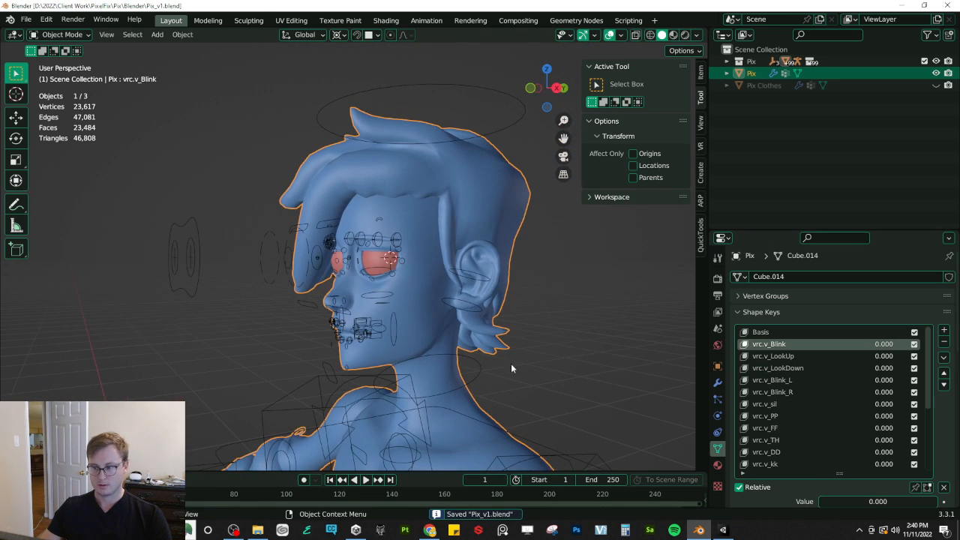
# Step: Pin the shape key display and step through the Pix shape keys to examine each shape, finishing on Basis
pyautogui.click(914, 487)
pyautogui.press('Down')
pyautogui.press('Down')
pyautogui.press('Down')
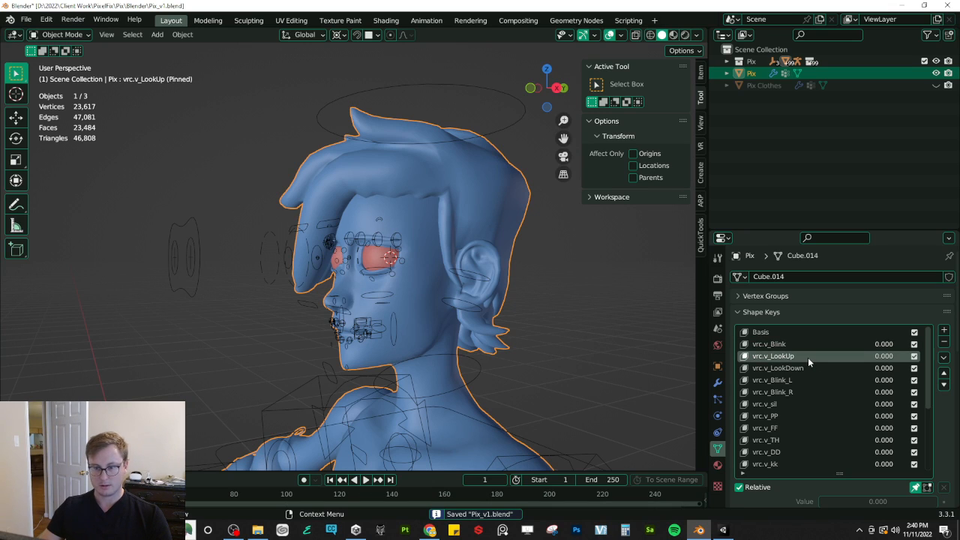
pyautogui.press('Down')
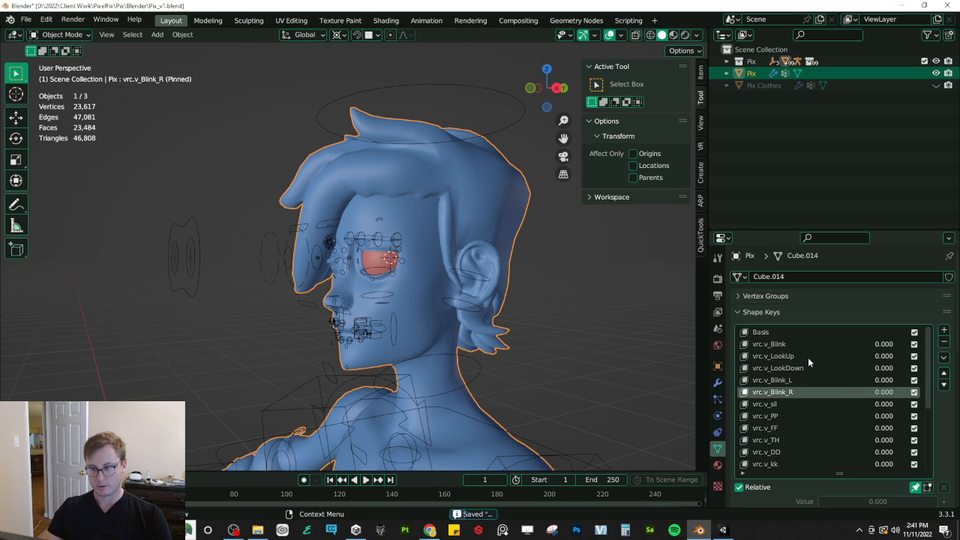
pyautogui.press('Down')
pyautogui.press('Down')
pyautogui.press('Down')
pyautogui.press('Down')
pyautogui.press('Down')
pyautogui.press('Down')
pyautogui.press('Down')
pyautogui.press('Down')
pyautogui.press('Down')
pyautogui.press('Down')
pyautogui.press('Down')
pyautogui.press('Down')
pyautogui.press('Down')
pyautogui.press('Down')
pyautogui.press('Down')
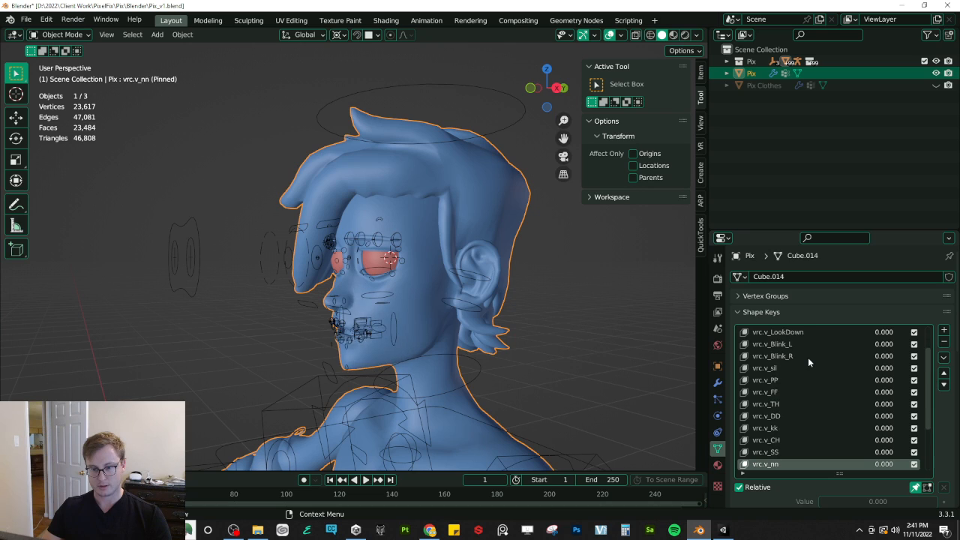
pyautogui.press('Up')
pyautogui.press('Up')
pyautogui.press('Up')
pyautogui.press('Up')
pyautogui.press('Up')
pyautogui.press('Up')
pyautogui.press('Up')
pyautogui.press('Up')
pyautogui.press('Up')
pyautogui.press('Up')
pyautogui.press('Up')
pyautogui.press('Up')
pyautogui.press('Up')
pyautogui.press('Up')
pyautogui.press('Up')
pyautogui.press('Up')
pyautogui.press('Up')
pyautogui.press('Up')
pyautogui.press('Up')
pyautogui.press('Up')
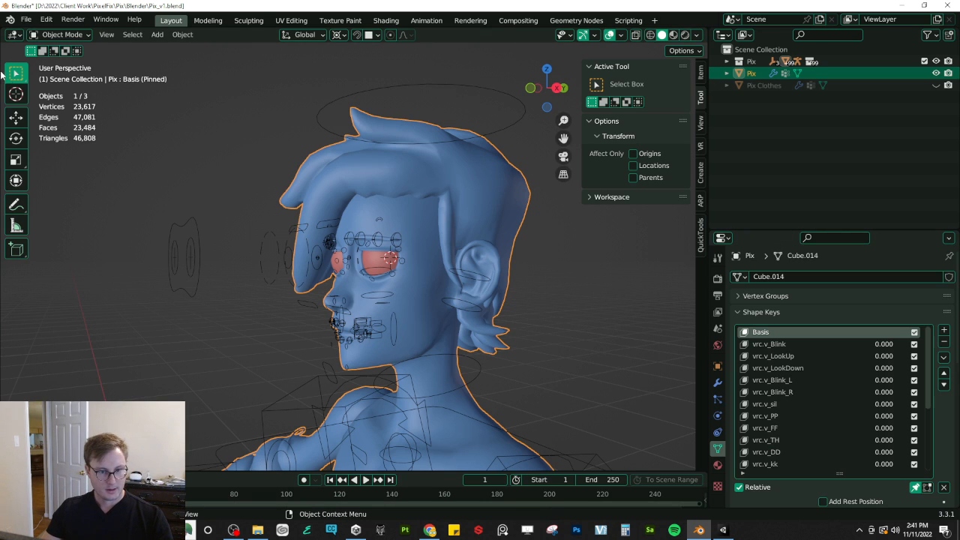
# Step: Save Pix_v1.blend and unhide the Pix Clothes object
pyautogui.click(62, 35)
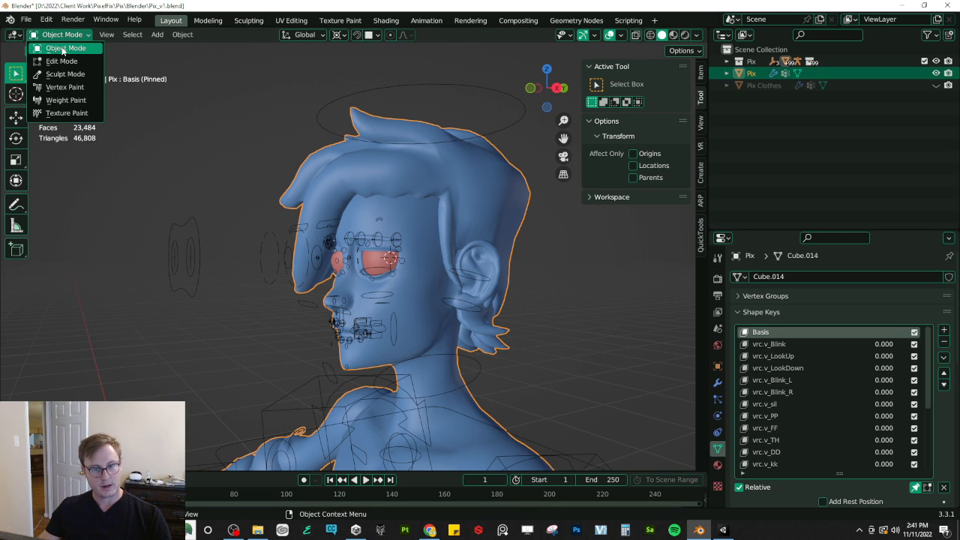
pyautogui.hotkey('ctrl', 's')
pyautogui.moveTo(409, 292); pyautogui.dragTo(483, 304, button='middle')
pyautogui.scroll(-7, 476, 304)
pyautogui.moveTo(384, 273)
pyautogui.keyDown('shift'); pyautogui.mouseDown(button='middle')
pyautogui.moveTo(375, 218)
pyautogui.moveTo(364, 274)
pyautogui.moveTo(386, 281)
pyautogui.mouseUp(button='middle'); pyautogui.keyUp('shift')
pyautogui.scroll(-3, 375, 219)
pyautogui.scroll(3, 386, 281)
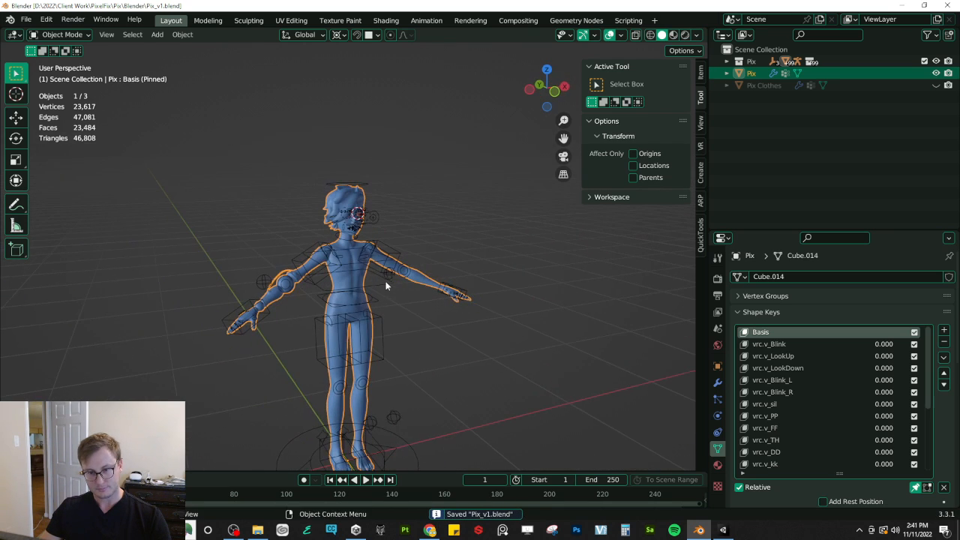
pyautogui.click(936, 85)
pyautogui.scroll(5, 316, 257)
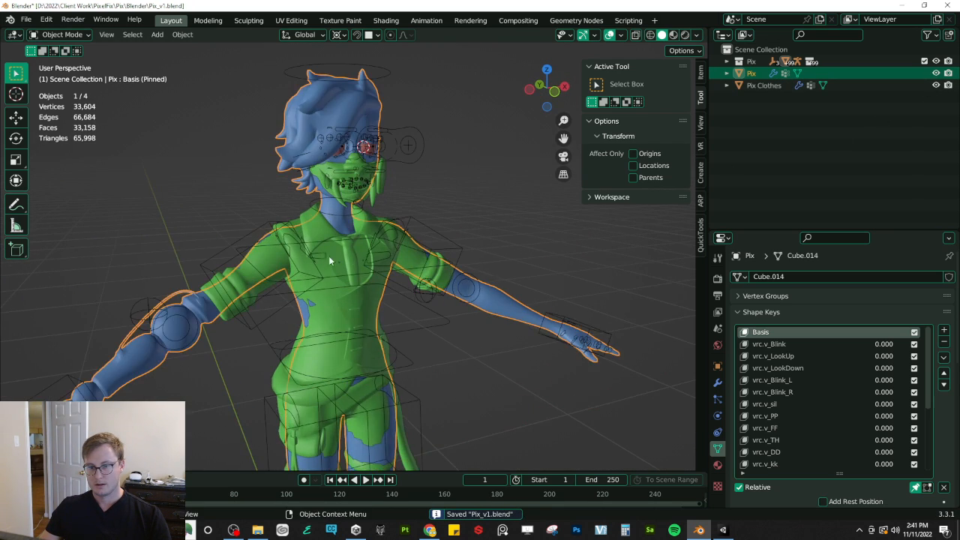
# Step: Select the Pix Clothes mesh, collapse its shape key section and display its UV maps
pyautogui.click(420, 228)
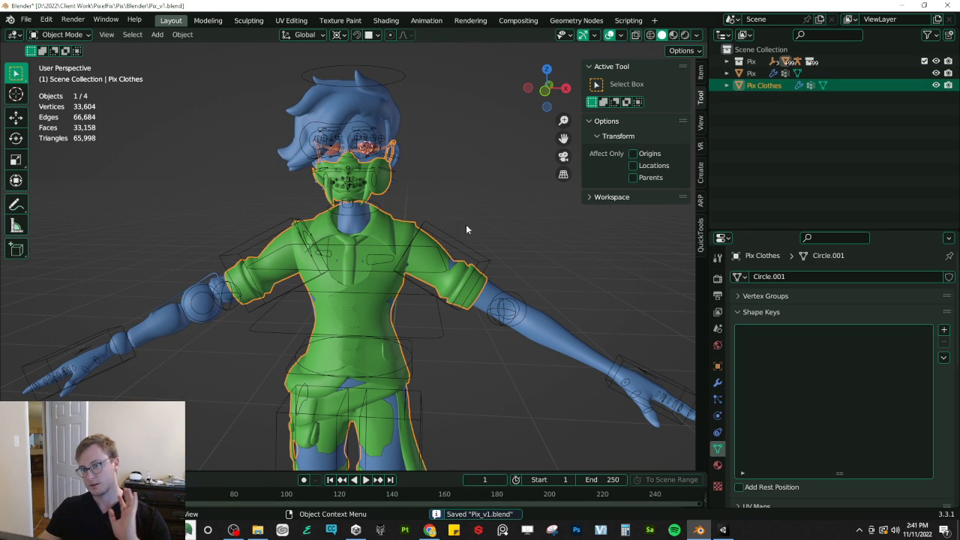
pyautogui.click(755, 312)
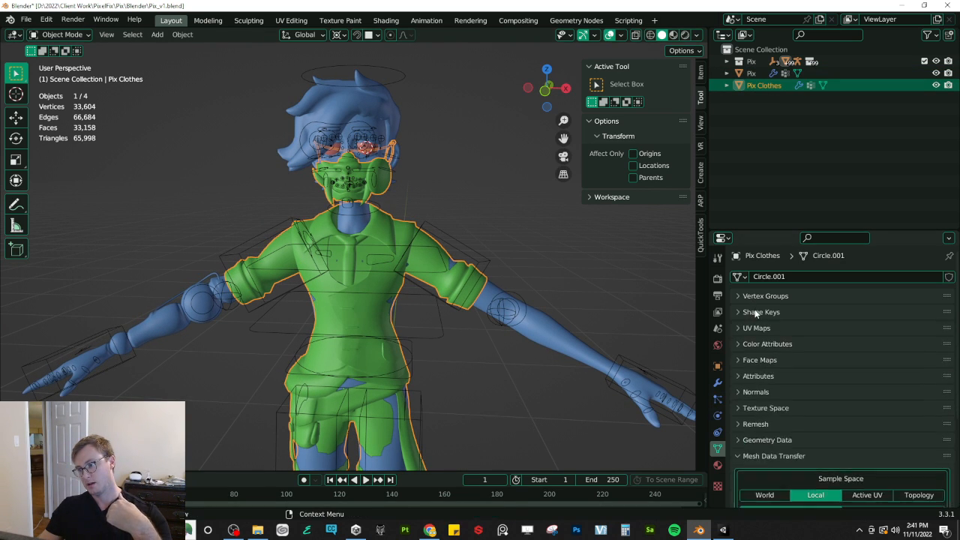
pyautogui.click(754, 328)
pyautogui.moveTo(370, 282); pyautogui.dragTo(313, 255, button='middle')
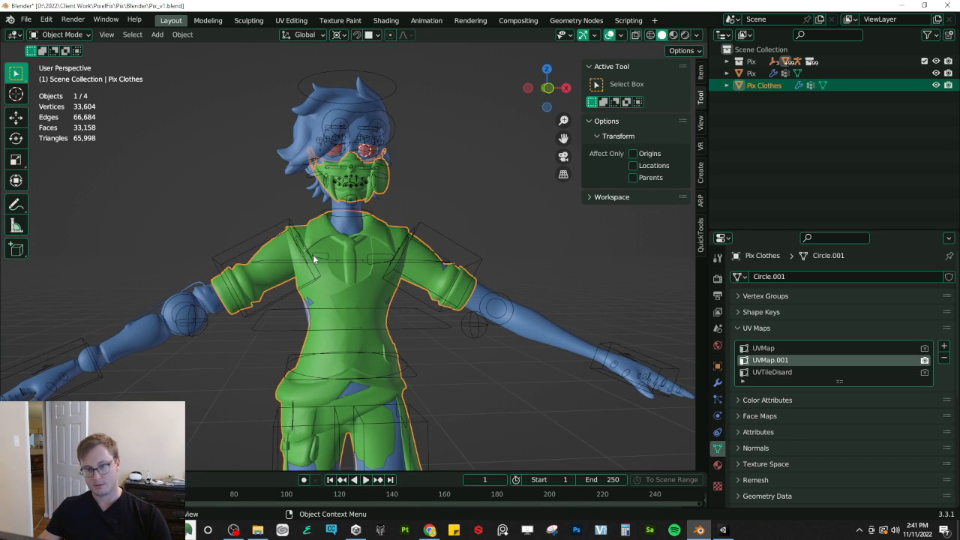
# Step: Save Pix_v1.blend and save a backup copy named Pix_v1_WIP_13_FaceRigged.blend in the same folder
pyautogui.hotkey('ctrl', 's')
pyautogui.click(25, 20)
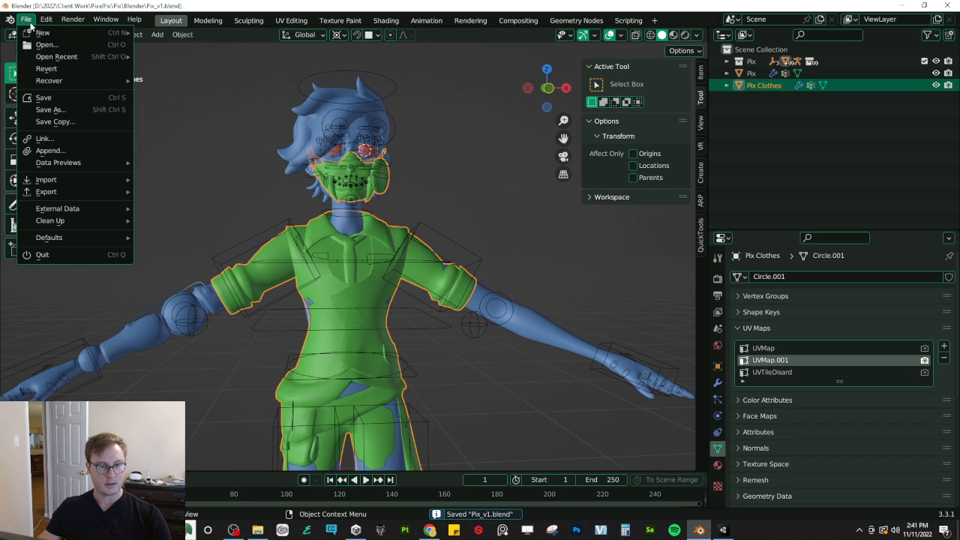
pyautogui.click(50, 122)
pyautogui.click(345, 265)
pyautogui.click(337, 436)
pyautogui.click(329, 436)
pyautogui.press('Delete')
pyautogui.write('3')
pyautogui.press('BackSpace')
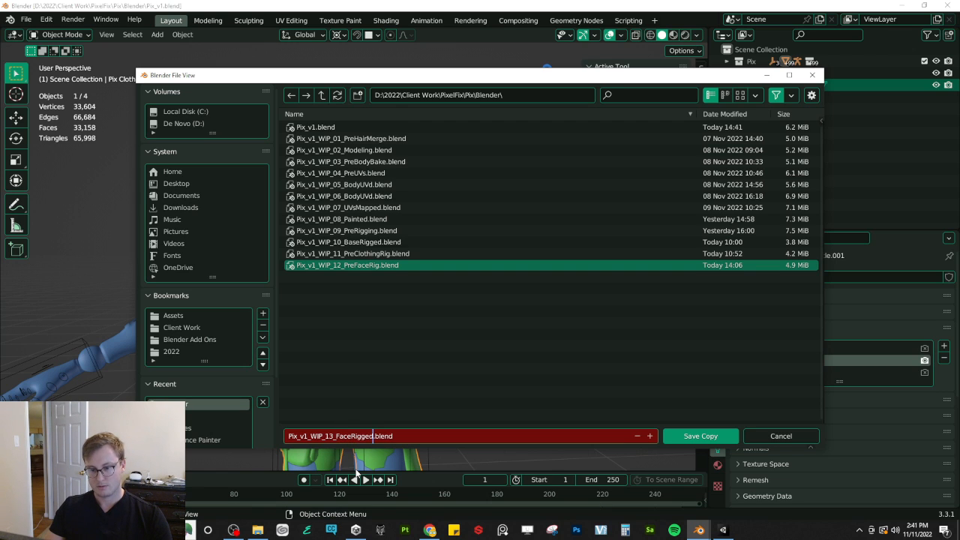
pyautogui.click(700, 436)
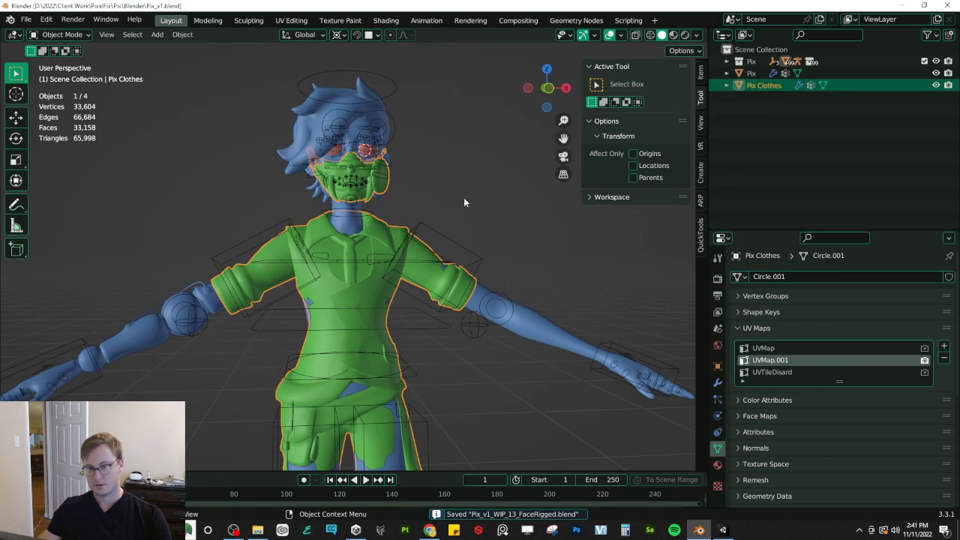
# Step: Join the Pix Clothes mesh into the Pix body mesh and save Pix_v1.blend
pyautogui.hotkey('ctrl', 's')
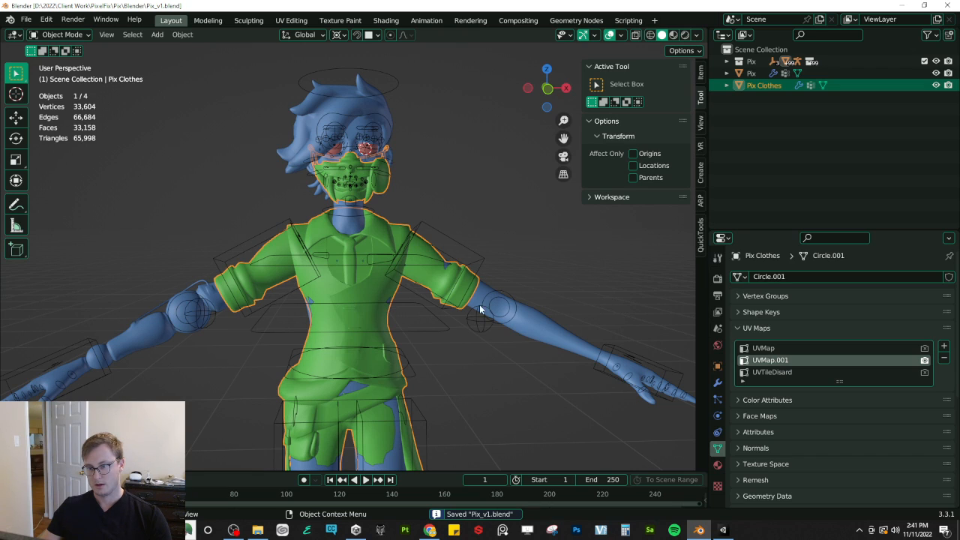
pyautogui.click(542, 325)
pyautogui.click(402, 227)
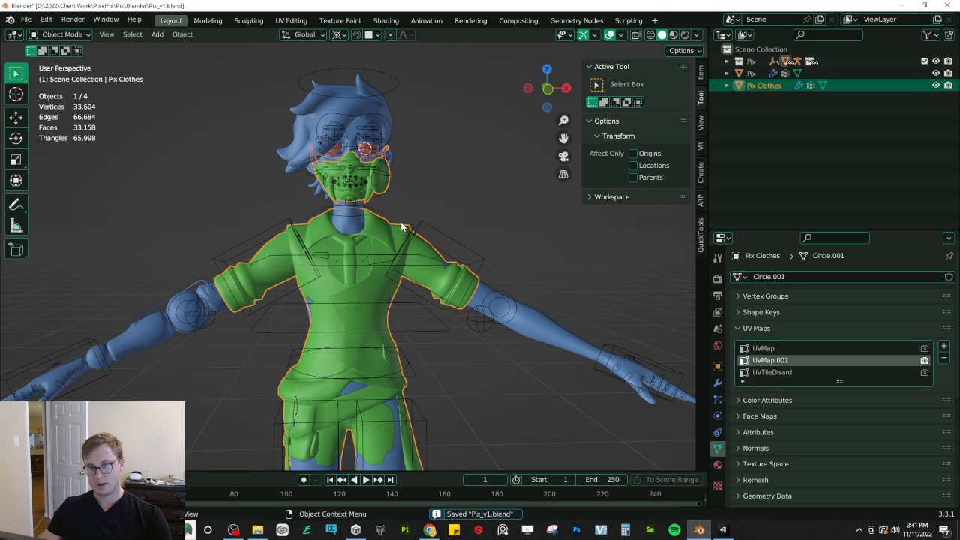
pyautogui.keyDown('shift'); pyautogui.click(542, 334); pyautogui.keyUp('shift')
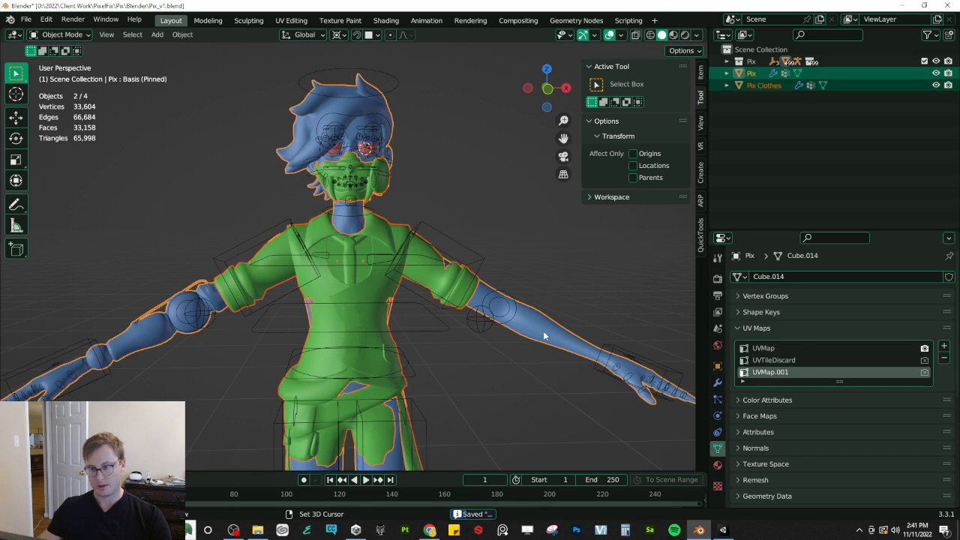
pyautogui.hotkey('ctrl', 'j')
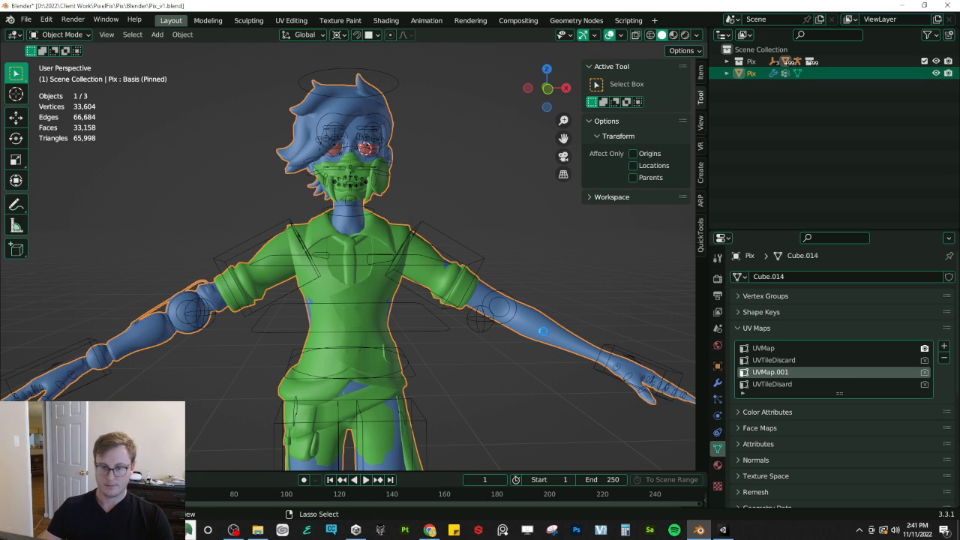
pyautogui.hotkey('ctrl', 's')
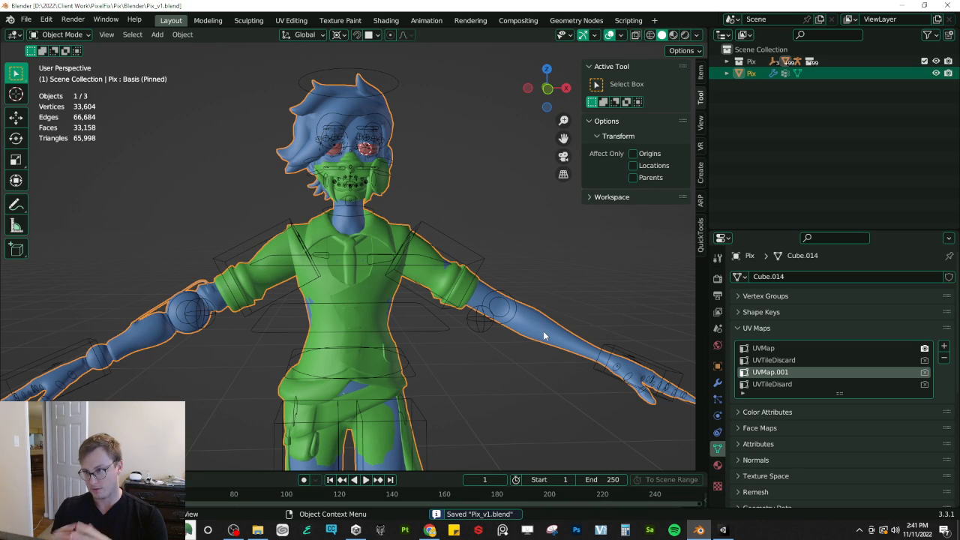
# Step: Move the joined Pix mesh from the Scene Collection into the Pix collection
pyautogui.click(727, 61)
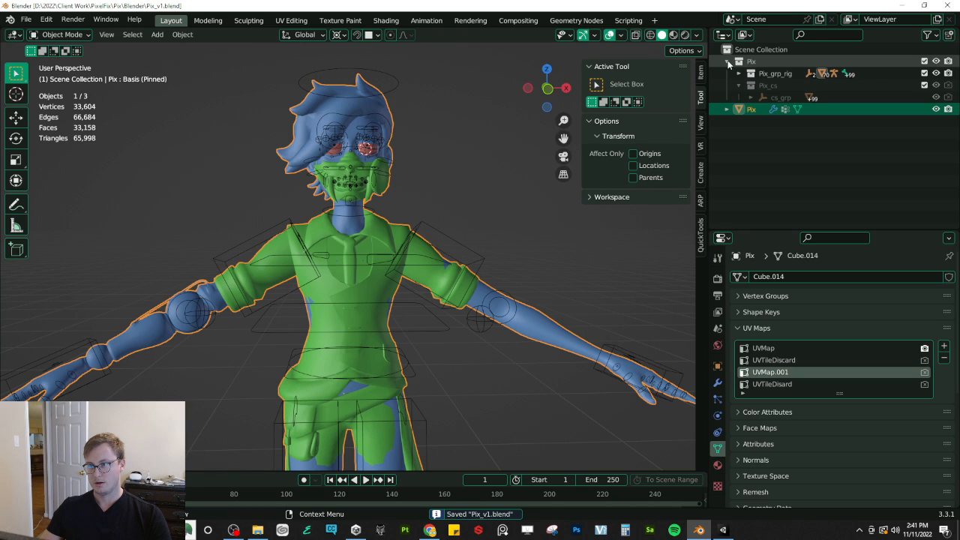
pyautogui.click(726, 62)
pyautogui.click(727, 62)
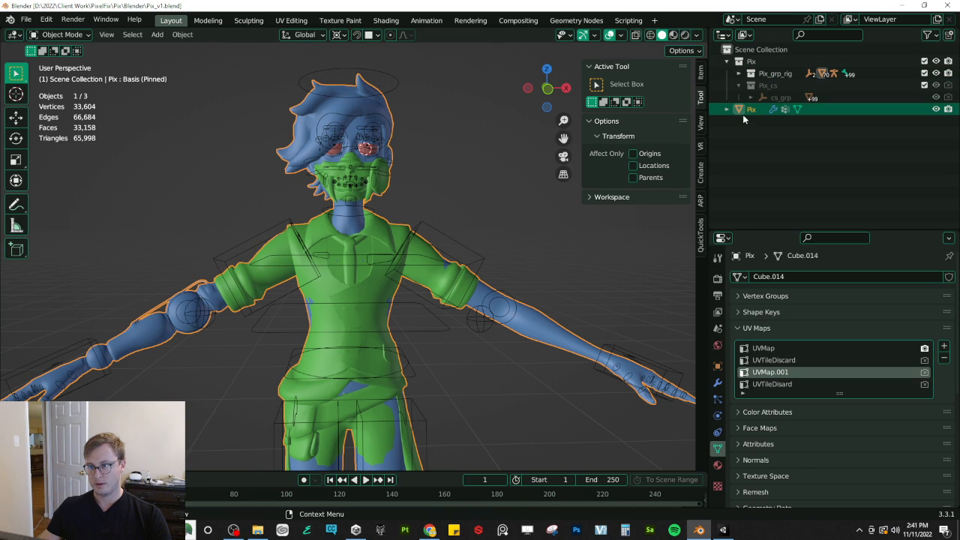
pyautogui.press('m')
pyautogui.moveTo(288, 332)
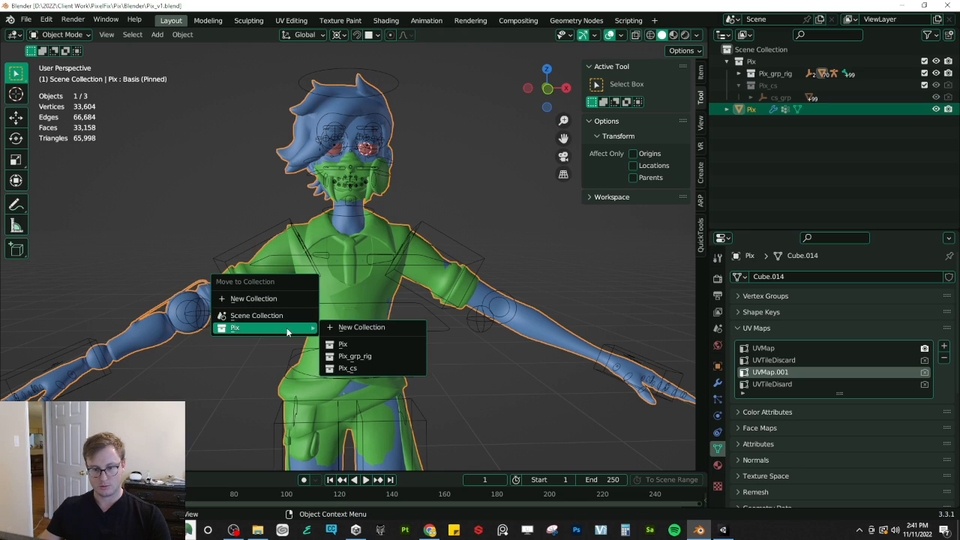
pyautogui.click(345, 344)
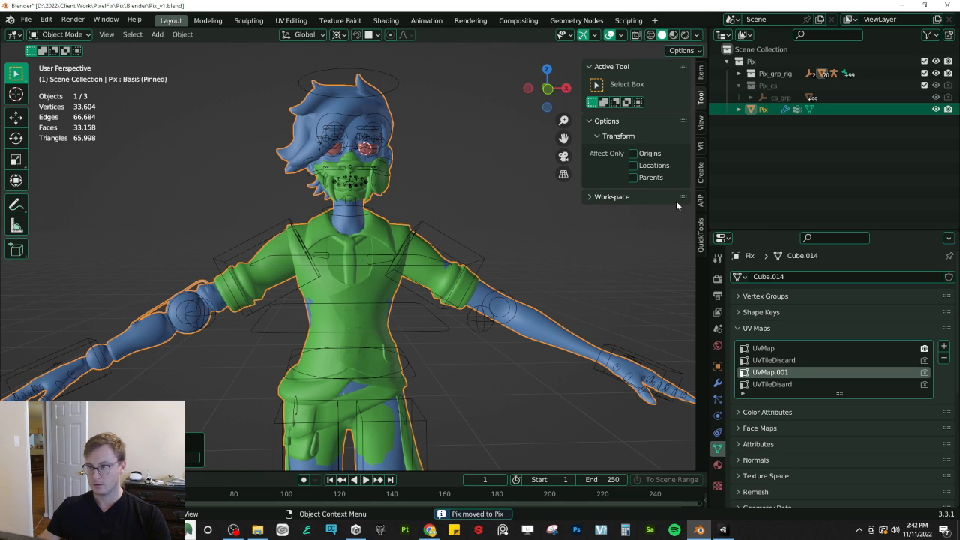
# Step: Check the Pix collection's contents, leave it collapsed and save Pix_v1.blend
pyautogui.click(726, 61)
pyautogui.click(772, 63)
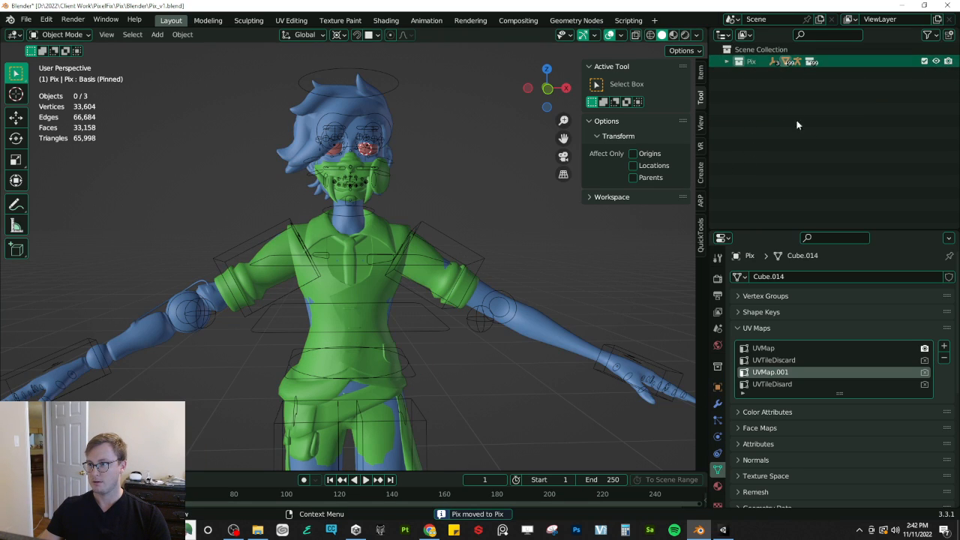
pyautogui.click(726, 62)
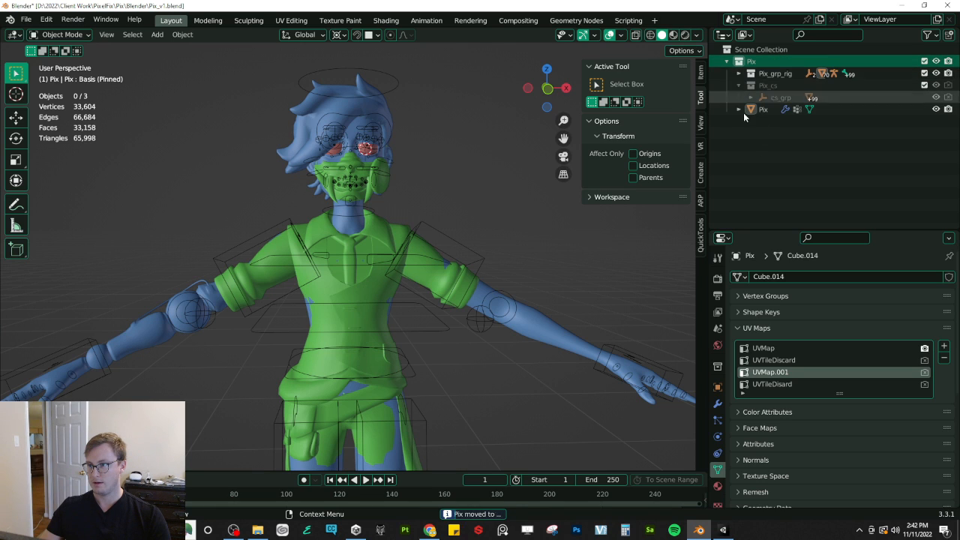
pyautogui.click(727, 62)
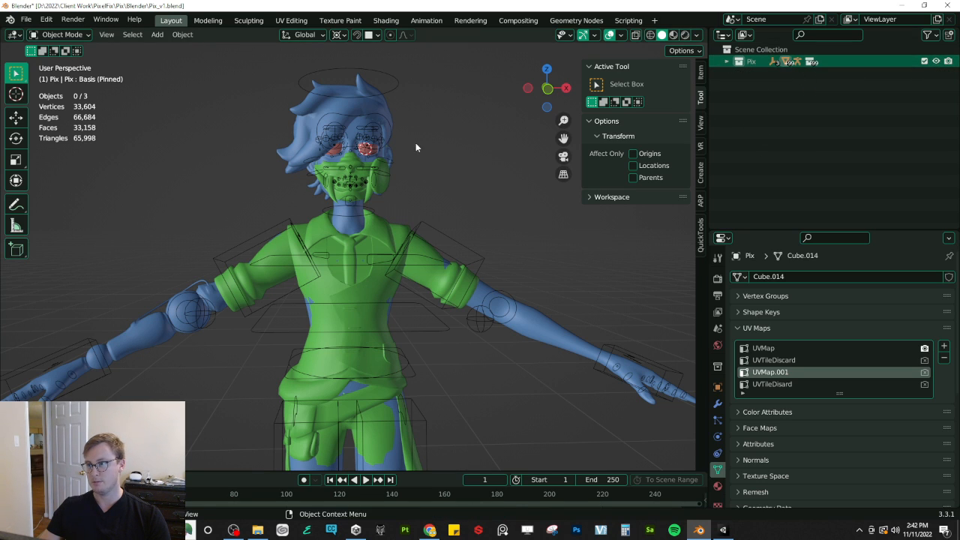
pyautogui.scroll(-4, 309, 267)
pyautogui.moveTo(310, 267); pyautogui.dragTo(379, 287, button='middle')
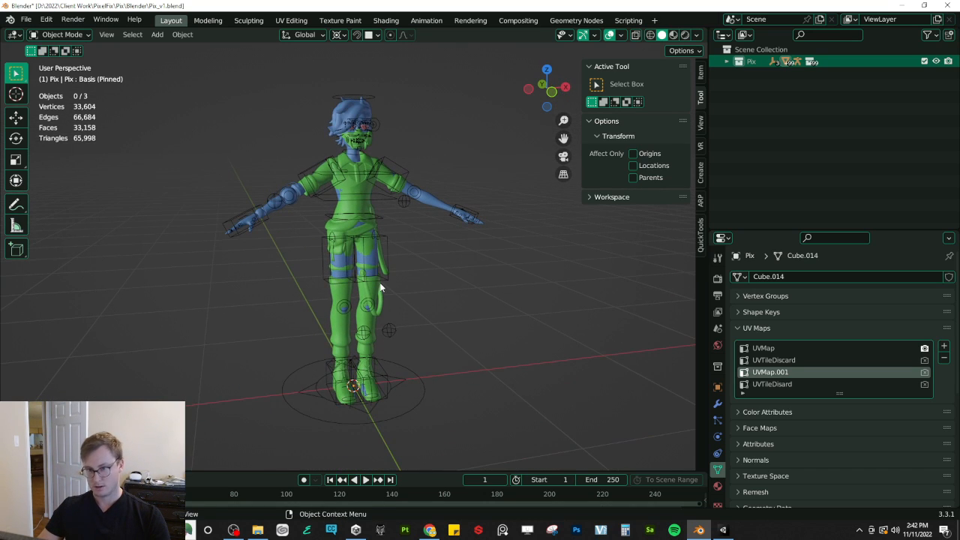
pyautogui.hotkey('ctrl', 's')
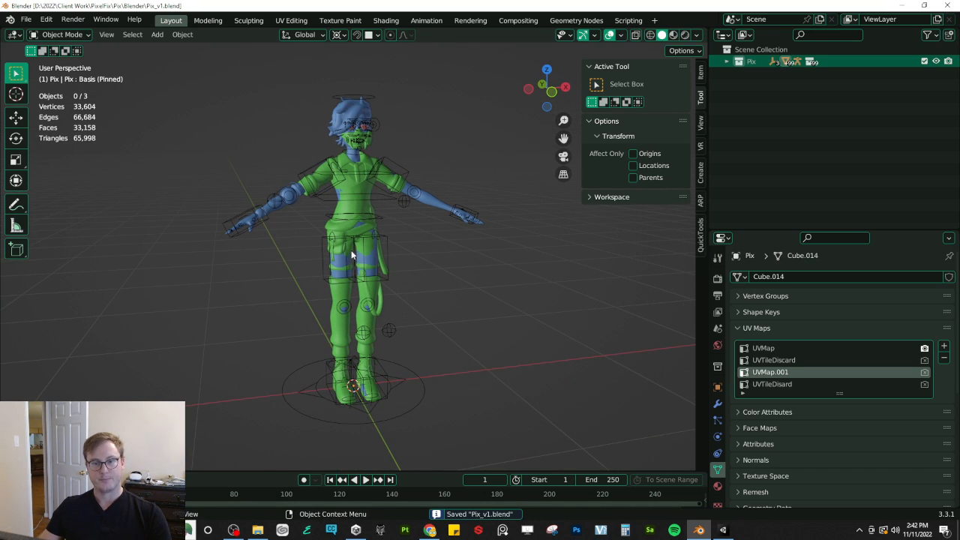
# Step: Export the rig and joined mesh with the Auto-Rig Pro FBX exporter, overwriting Pix.fbx in the Unity project's Pix FBX folder
pyautogui.press('a')
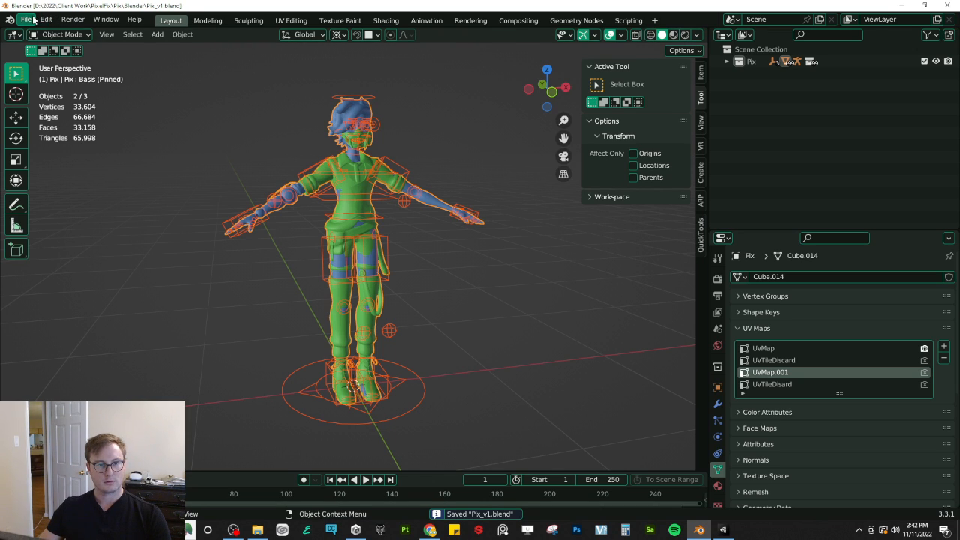
pyautogui.click(25, 19)
pyautogui.moveTo(63, 196)
pyautogui.click(174, 345)
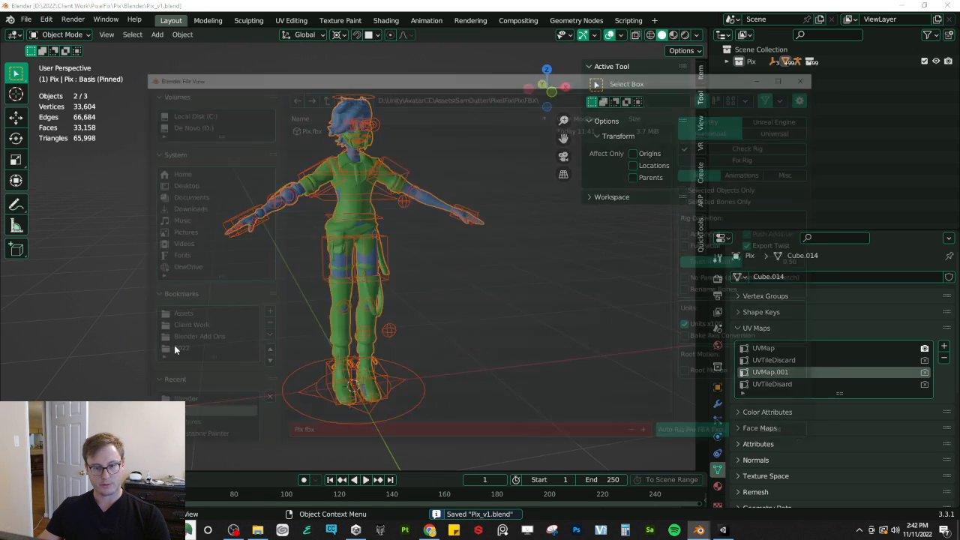
pyautogui.click(311, 129)
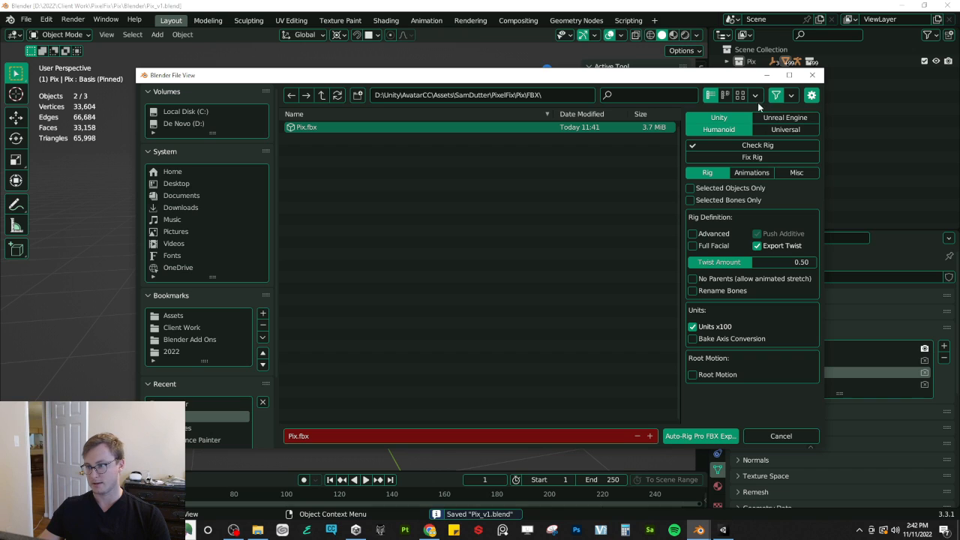
pyautogui.click(692, 436)
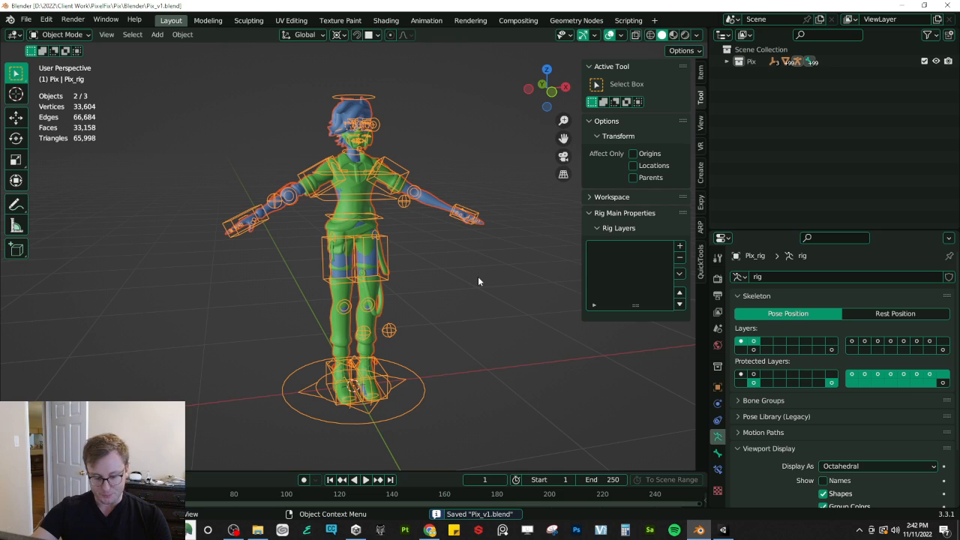
# Step: Switch to the AvatarCC project in Unity, widen the Scene view and bring most of the Pix avatar into view
pyautogui.hotkey('alt', 'Tab')
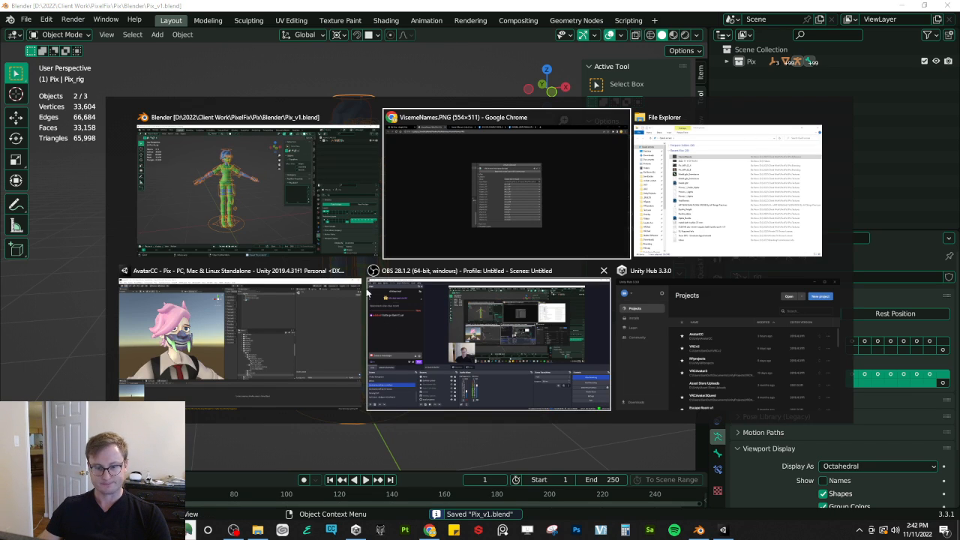
pyautogui.click(191, 381)
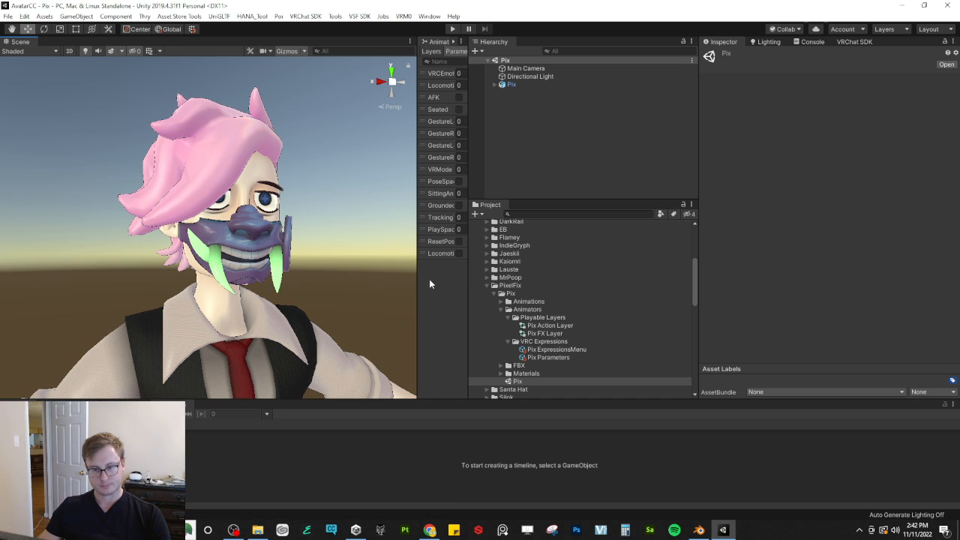
pyautogui.moveTo(415, 289); pyautogui.dragTo(650, 284)
pyautogui.scroll(-8, 426, 215)
pyautogui.moveTo(425, 215); pyautogui.dragTo(408, 257, button='right')
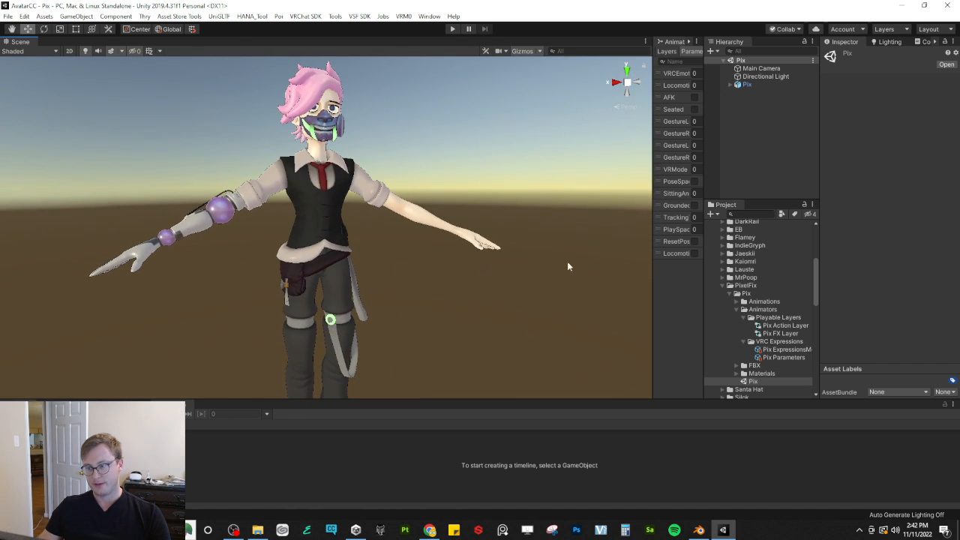
# Step: Collapse the Animators folder under Pix and the shadermotion-dev folder with its subfolders in the project assets
pyautogui.click(736, 309)
pyautogui.click(729, 294)
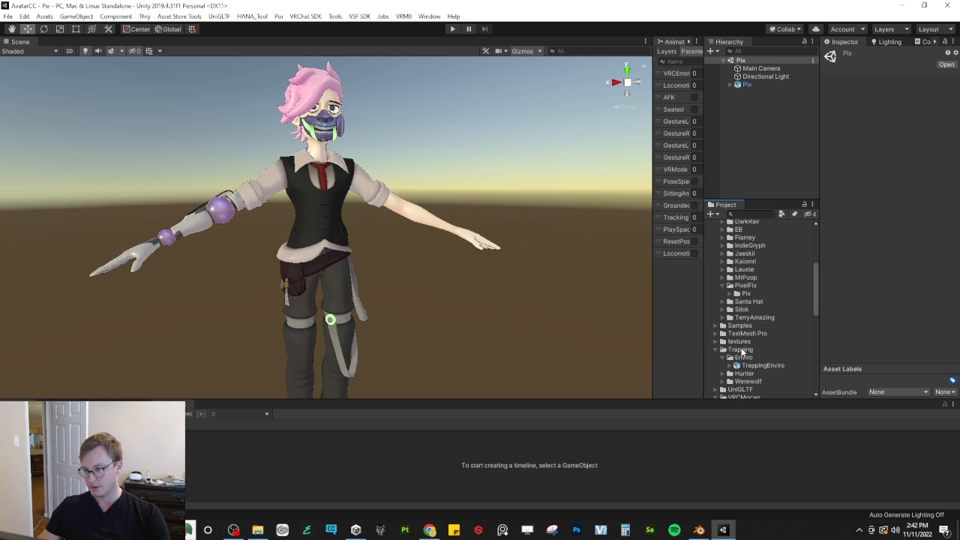
pyautogui.scroll(-4, 742, 353)
pyautogui.scroll(-3, 744, 359)
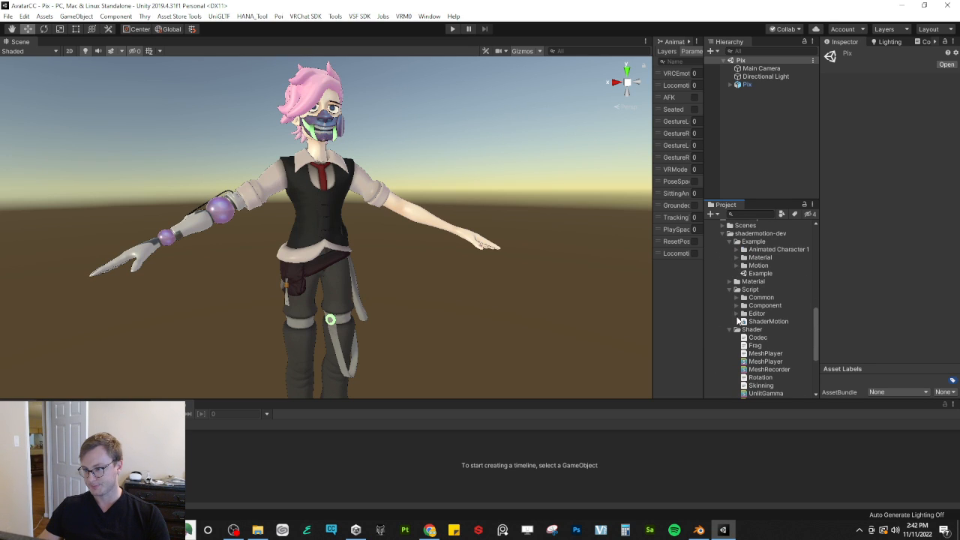
pyautogui.click(728, 289)
pyautogui.click(731, 298)
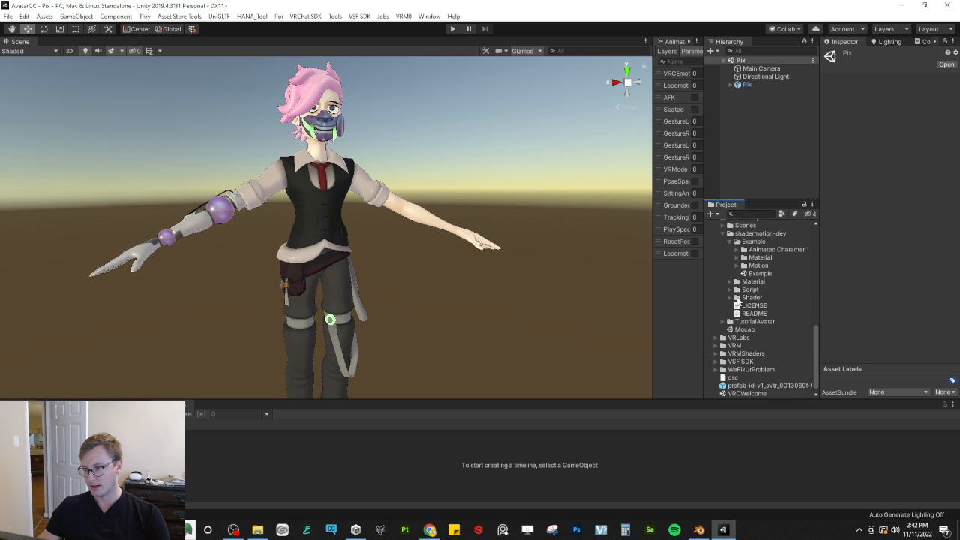
pyautogui.click(724, 234)
pyautogui.scroll(5, 728, 307)
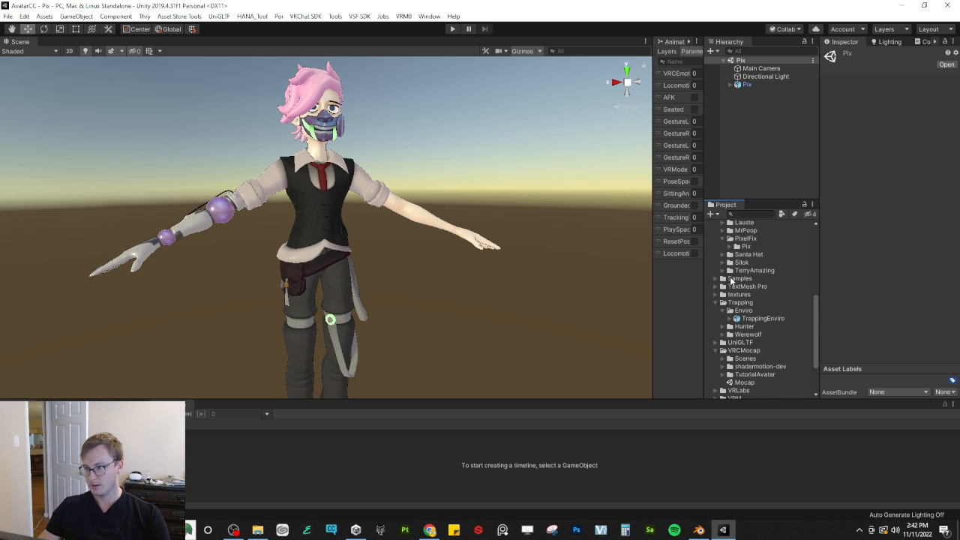
# Step: Open the Pix Clothes material from Pix's Materials folder and display its UV Tile Discard settings
pyautogui.click(734, 246)
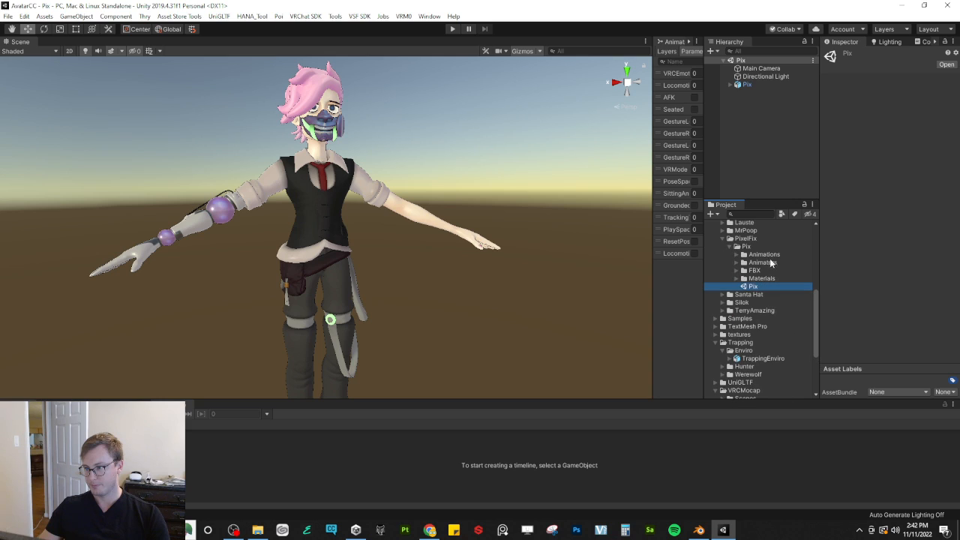
pyautogui.click(736, 278)
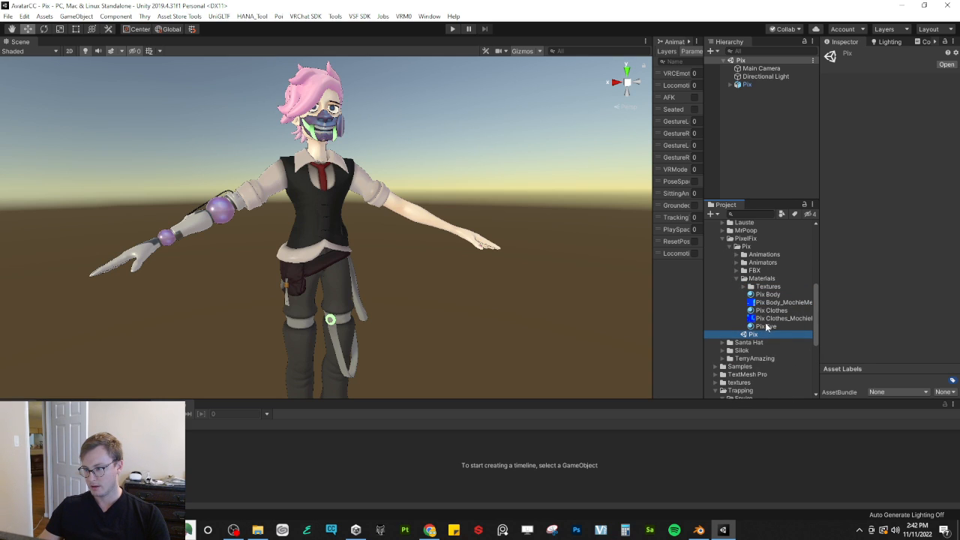
pyautogui.click(768, 310)
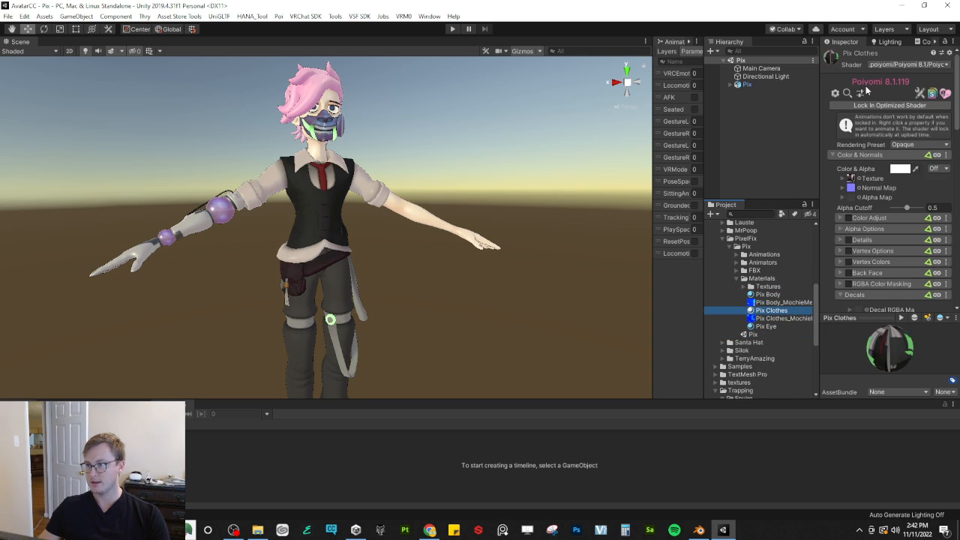
pyautogui.moveTo(827, 315); pyautogui.dragTo(837, 365)
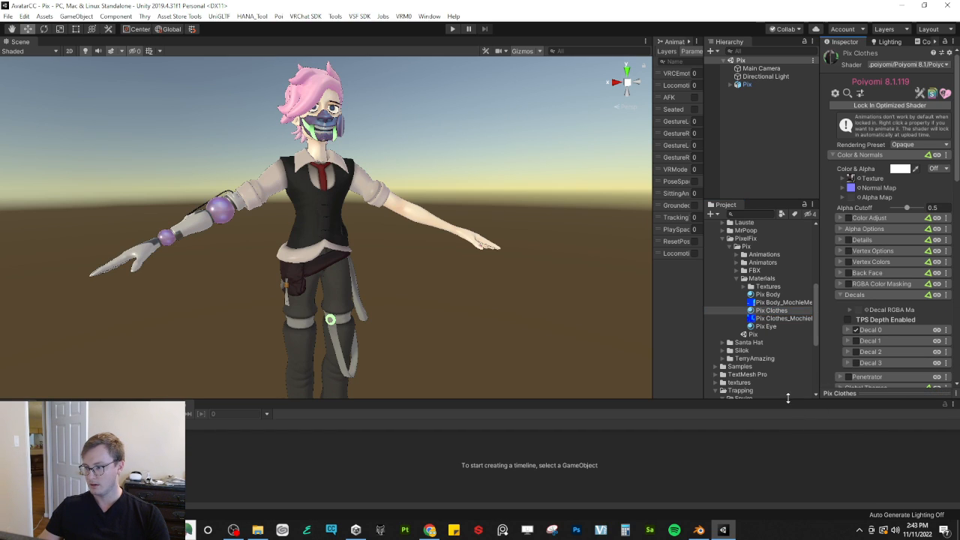
pyautogui.scroll(-3, 877, 312)
pyautogui.scroll(-5, 866, 238)
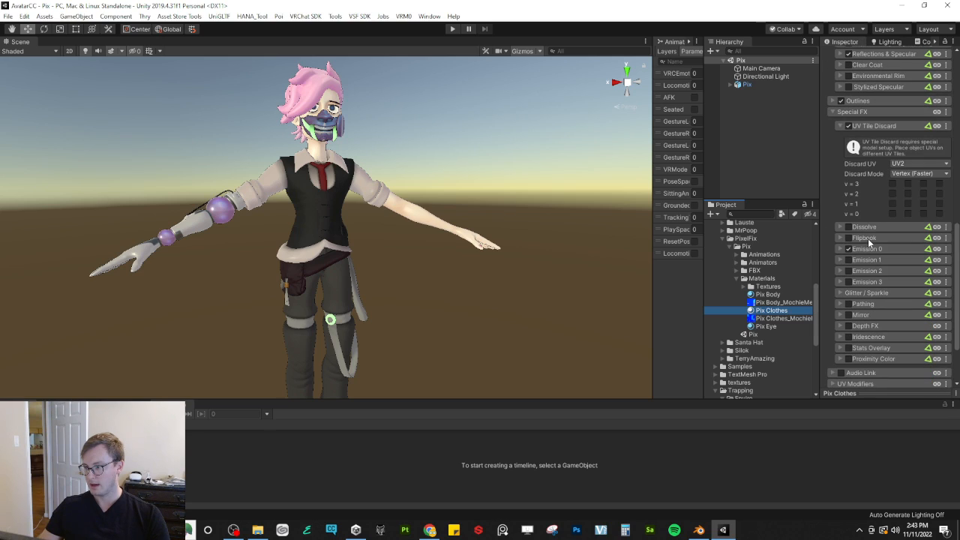
# Step: Set the Pix Clothes material's Discard UV to UV3, trying first-column discard tiles with the other UV channels along the way
pyautogui.click(887, 203)
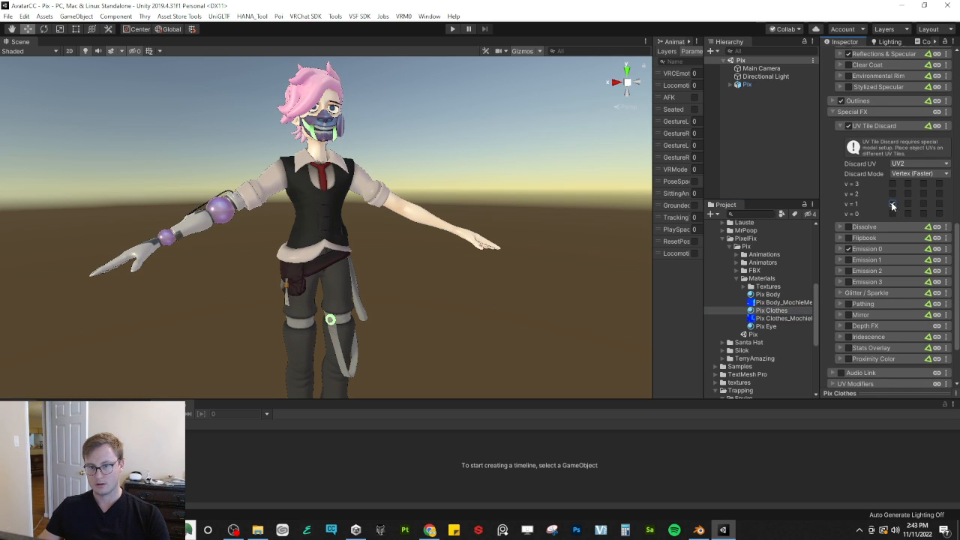
pyautogui.click(900, 163)
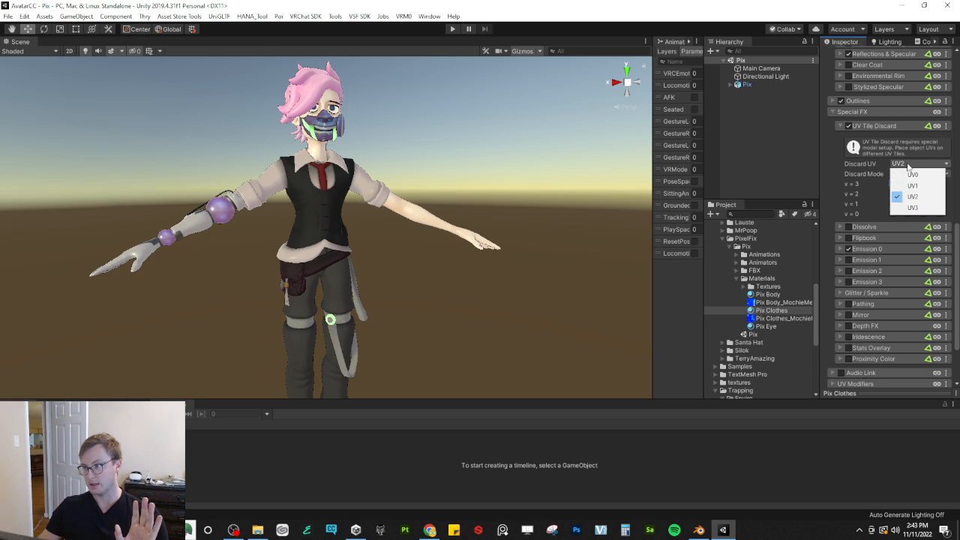
pyautogui.click(911, 185)
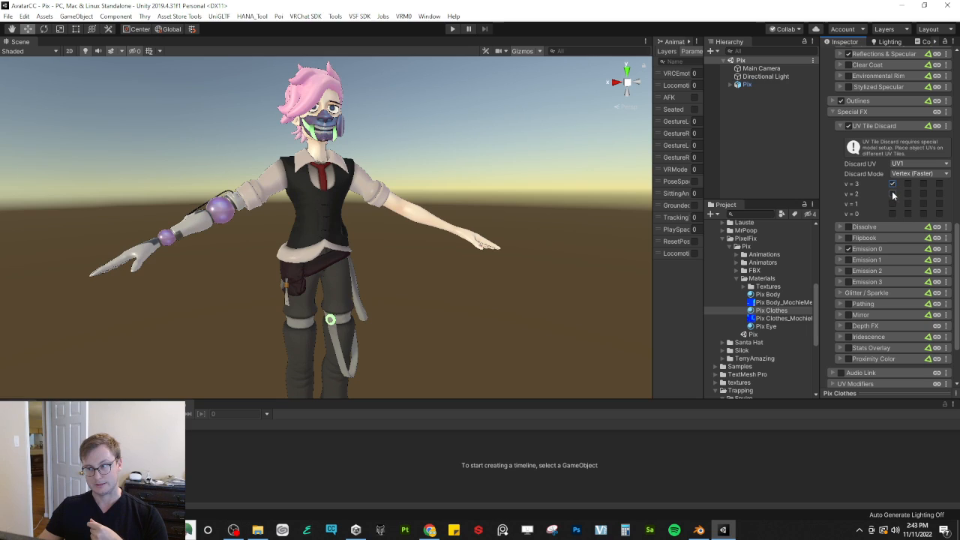
pyautogui.click(904, 163)
pyautogui.click(900, 176)
pyautogui.click(893, 184)
pyautogui.click(901, 164)
pyautogui.click(903, 204)
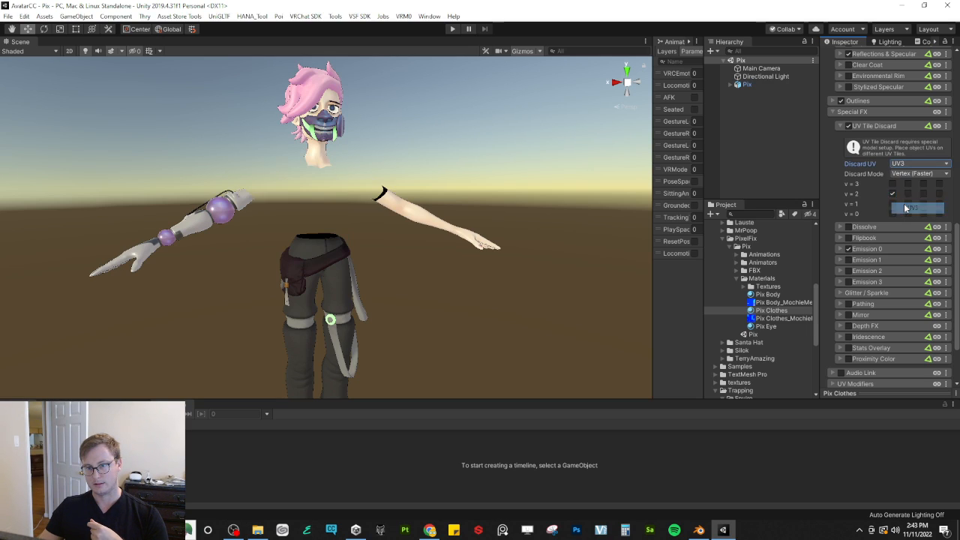
# Step: Test the first-column discard tiles on the v = 0 to v = 3 rows, leave them all off and collapse UV Tile Discard
pyautogui.click(892, 193)
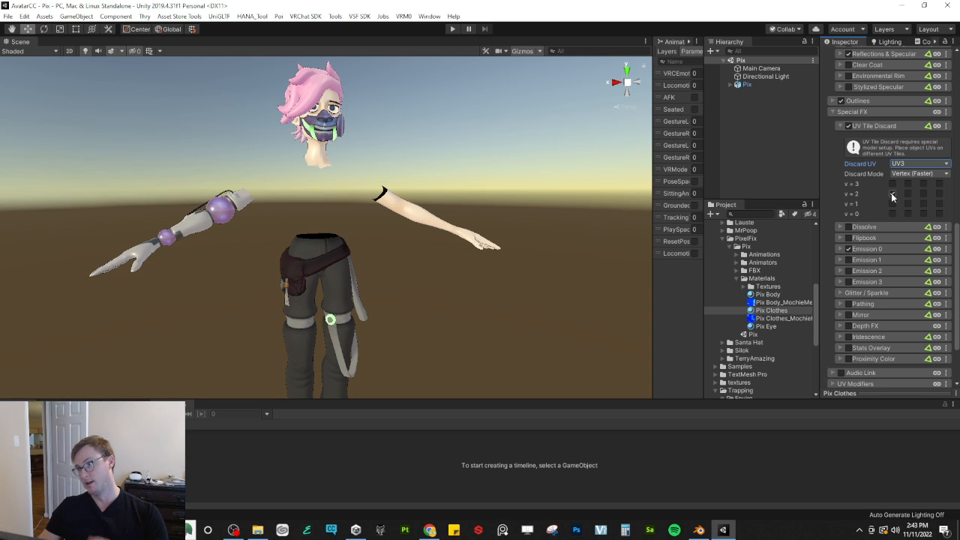
pyautogui.click(892, 194)
pyautogui.click(892, 184)
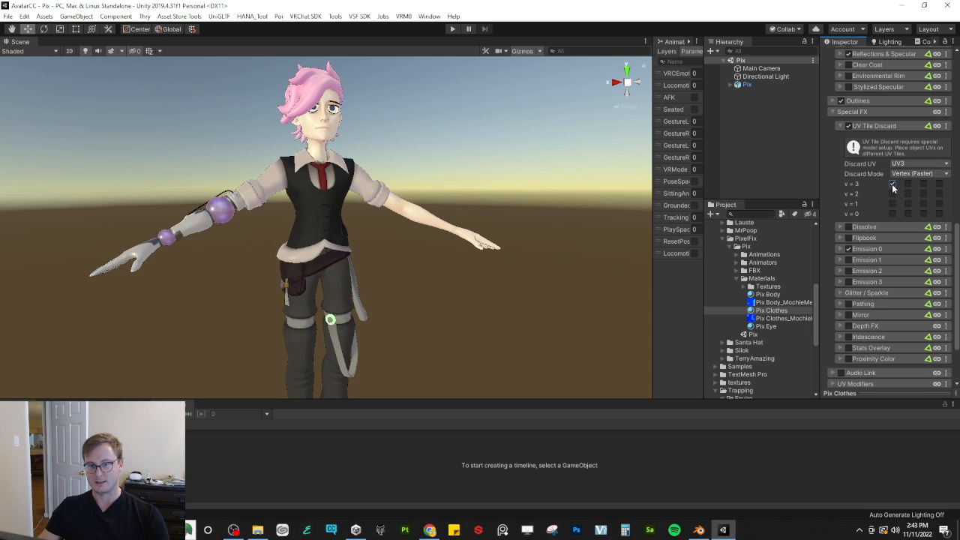
pyautogui.click(892, 194)
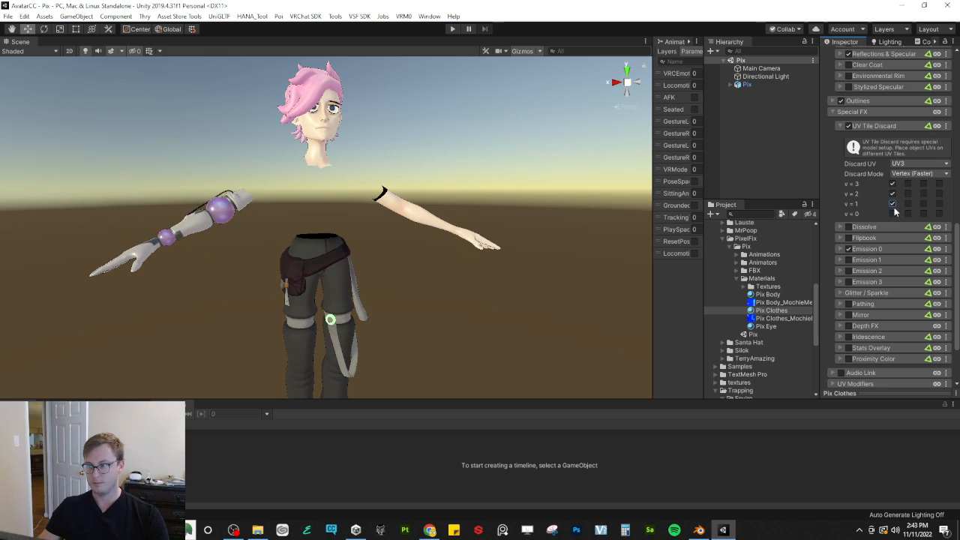
pyautogui.click(892, 193)
pyautogui.click(892, 184)
pyautogui.click(892, 194)
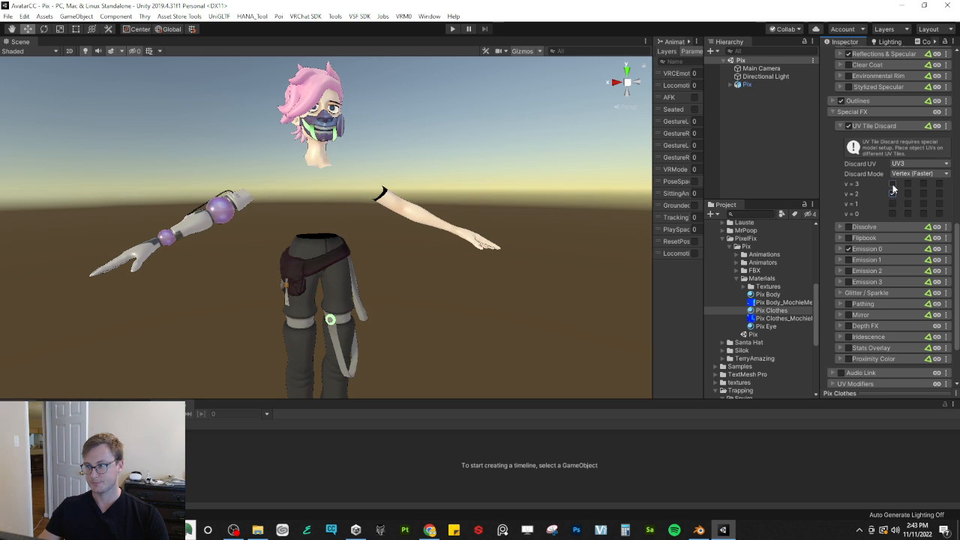
pyautogui.click(892, 184)
pyautogui.click(893, 215)
pyautogui.click(892, 214)
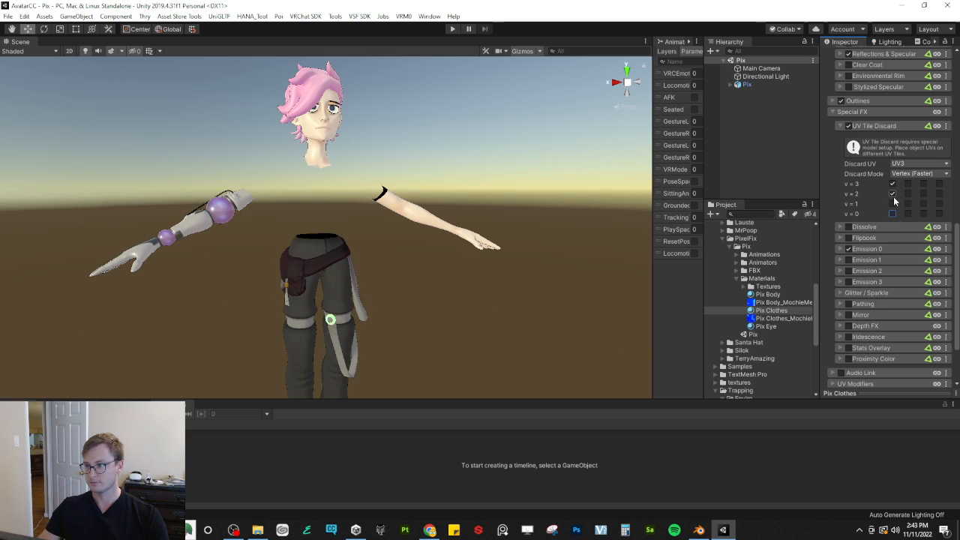
pyautogui.click(892, 193)
pyautogui.click(893, 184)
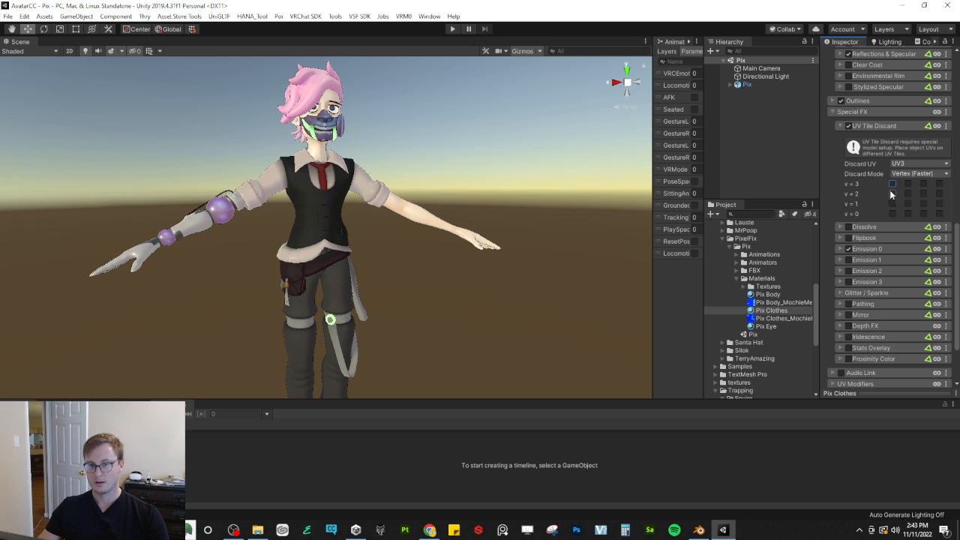
pyautogui.keyDown('alt'); pyautogui.moveTo(267, 225); pyautogui.dragTo(295, 233); pyautogui.keyUp('alt')
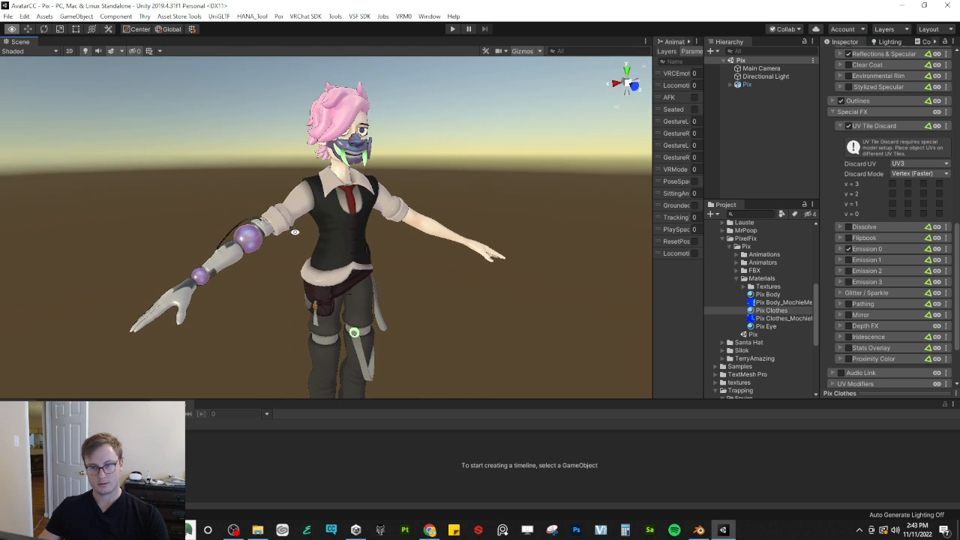
pyautogui.click(891, 127)
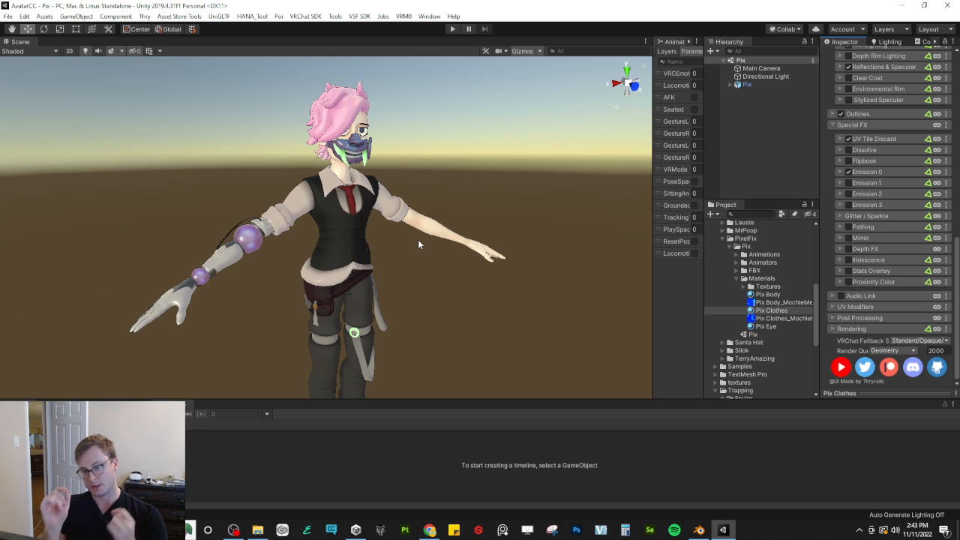
# Step: Inspect the avatar's hips, legs, face and upper body from several angles in the Scene view
pyautogui.moveTo(348, 259); pyautogui.dragTo(484, 232, button='right')
pyautogui.press('w')
pyautogui.press('a')
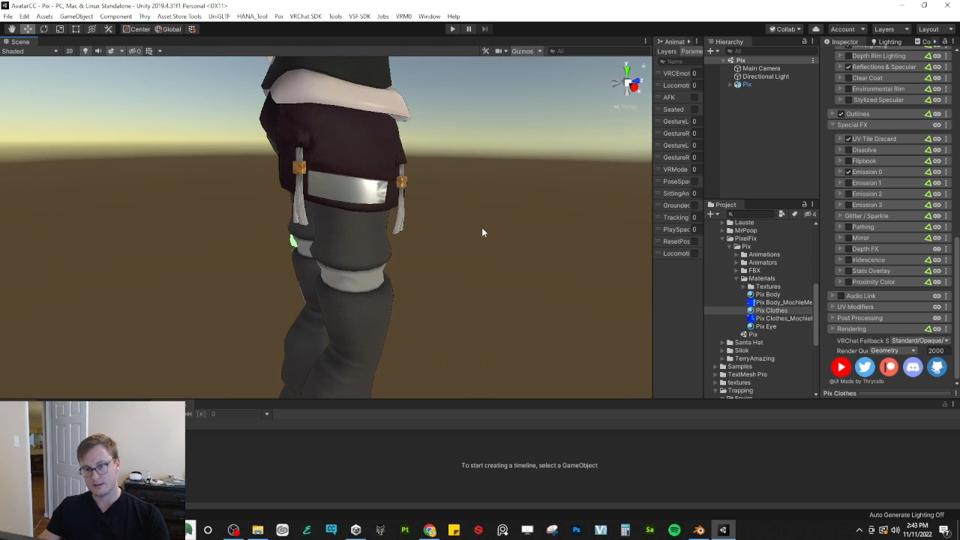
pyautogui.moveTo(399, 193); pyautogui.dragTo(145, 165, button='right')
pyautogui.press('w')
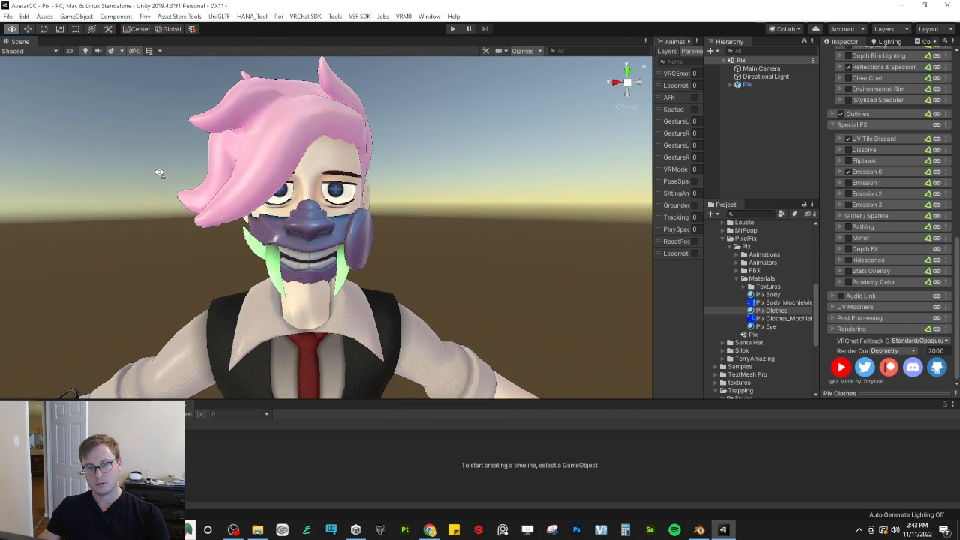
pyautogui.moveTo(159, 173); pyautogui.dragTo(12, 168, button='right')
pyautogui.press('f')
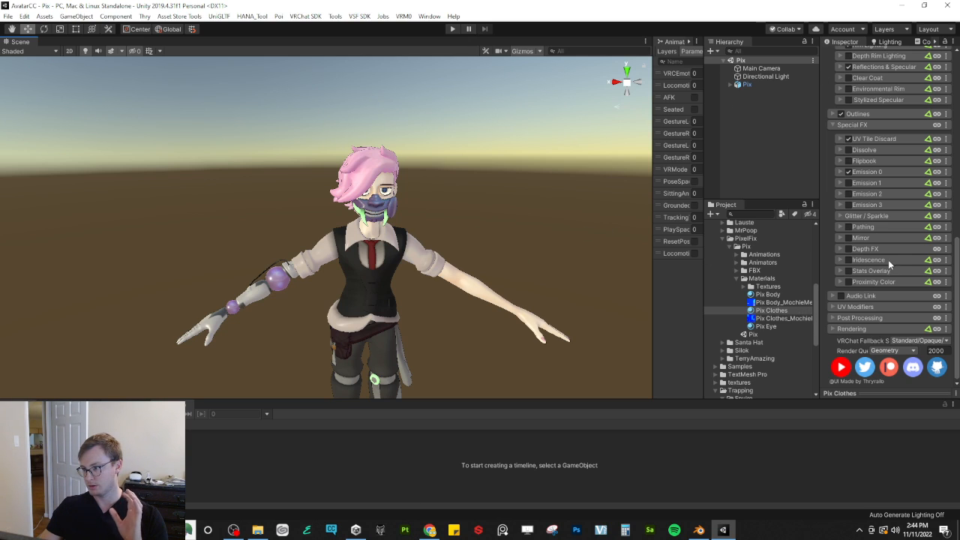
# Step: Hide the face mask by enabling the first v = 3 tile in the Pix Clothes material's UV Tile Discard settings
pyautogui.click(879, 139)
pyautogui.click(892, 197)
pyautogui.moveTo(248, 223)
pyautogui.mouseDown(button='right')
pyautogui.moveTo(257, 197)
pyautogui.moveTo(261, 230)
pyautogui.mouseUp(button='right')
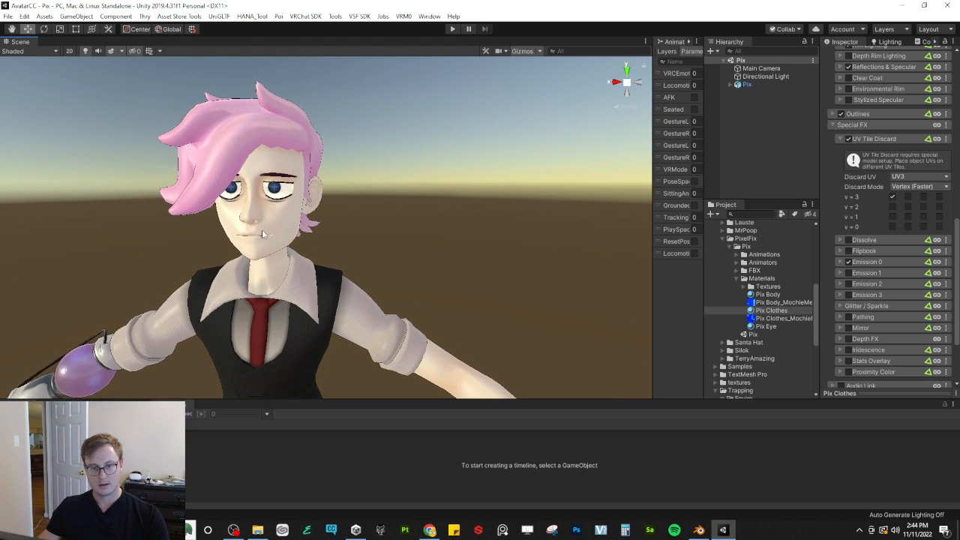
# Step: Select the Pix mesh inside the Pix avatar and show its Skinned Mesh Renderer blend shapes
pyautogui.click(746, 84)
pyautogui.click(732, 85)
pyautogui.click(754, 93)
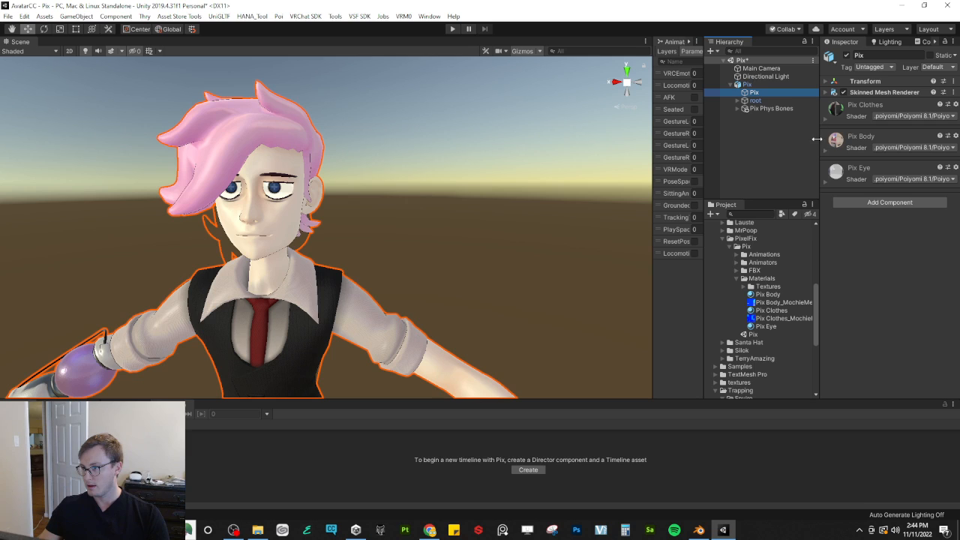
pyautogui.click(826, 92)
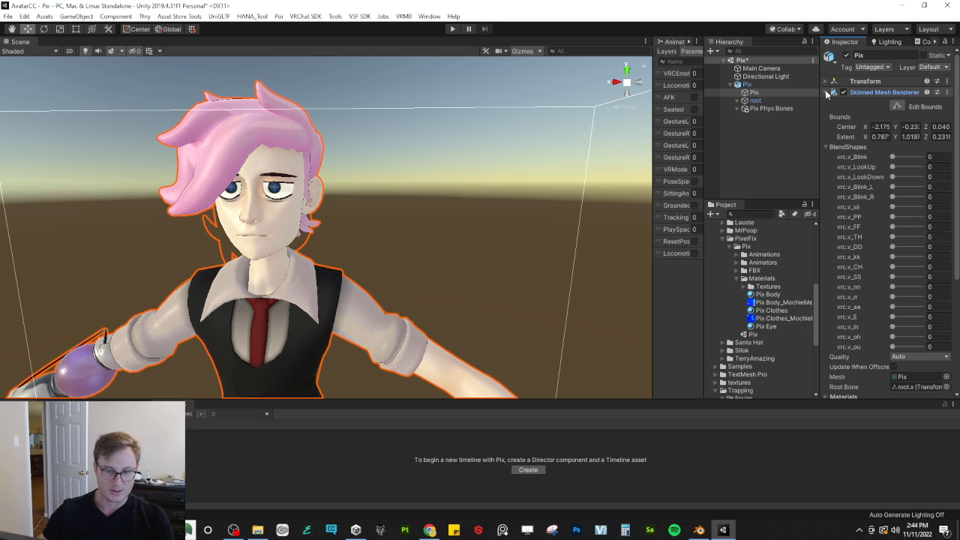
# Step: Test the vrc.v_Blink, vrc.v_LookUp, vrc.v_Blink_L and vrc.v_Blink_R blend shapes on the face, returning each to 0
pyautogui.moveTo(360, 232); pyautogui.dragTo(462, 229, button='middle')
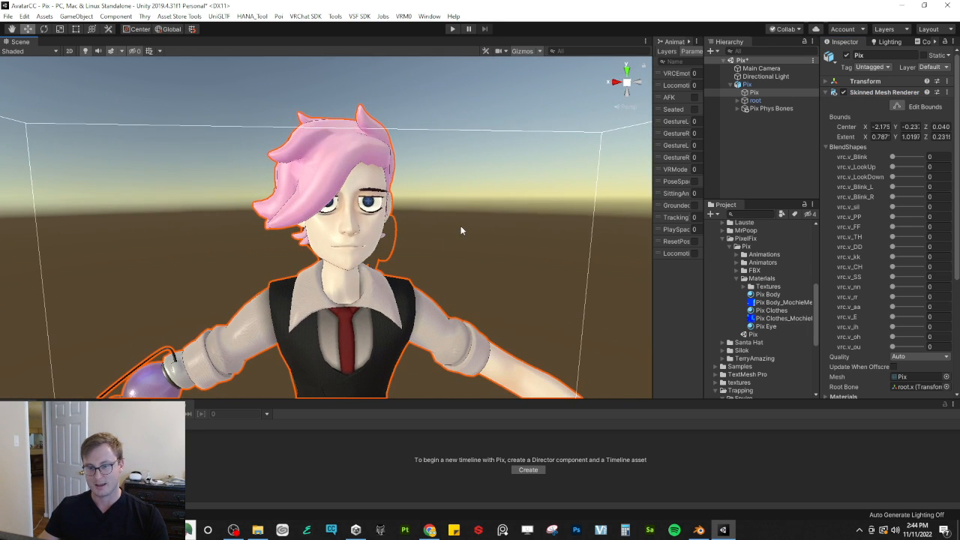
pyautogui.scroll(7, 462, 230)
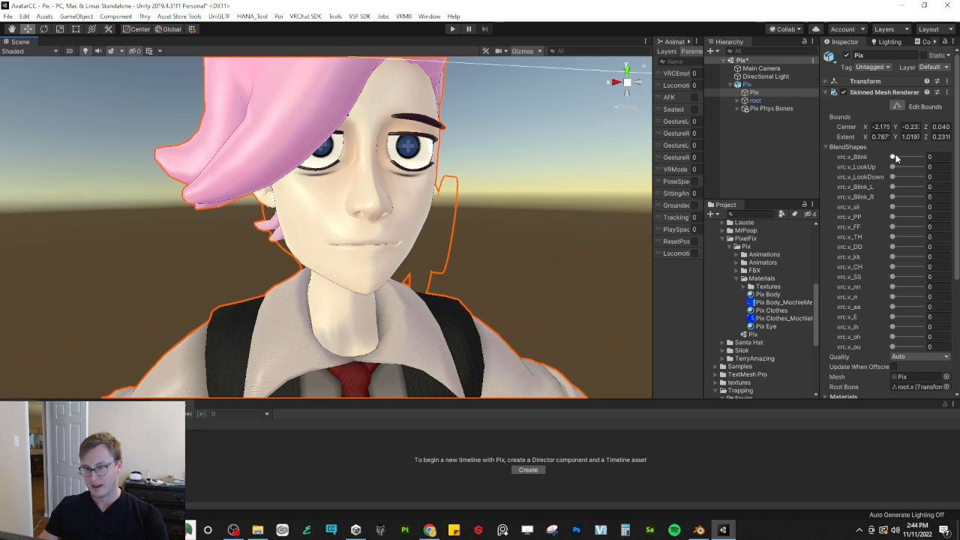
pyautogui.moveTo(895, 156); pyautogui.dragTo(802, 202)
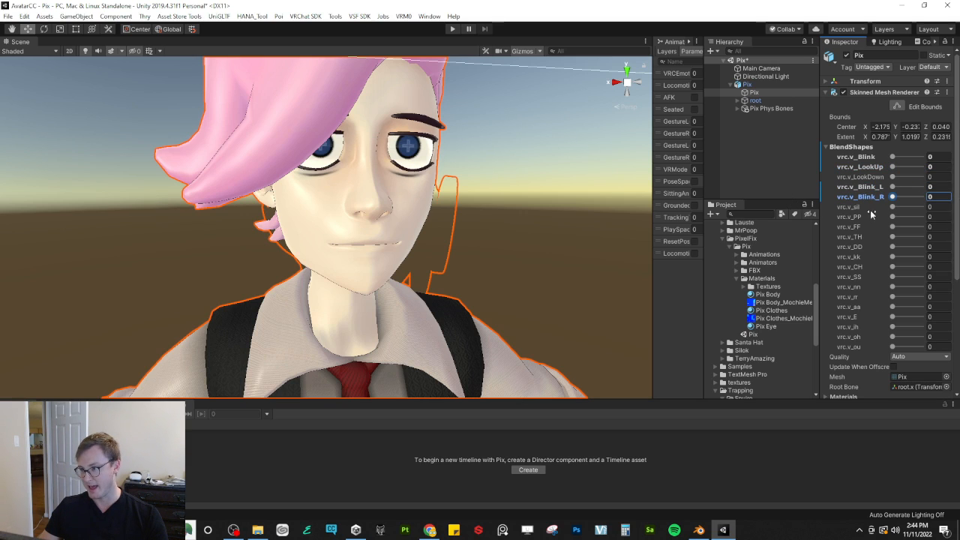
# Step: Test the vrc.v_sil and vrc.v_PP blend shapes, and set vrc.v_aa to 100 to inspect the open mouth up close
pyautogui.moveTo(893, 208); pyautogui.dragTo(800, 227)
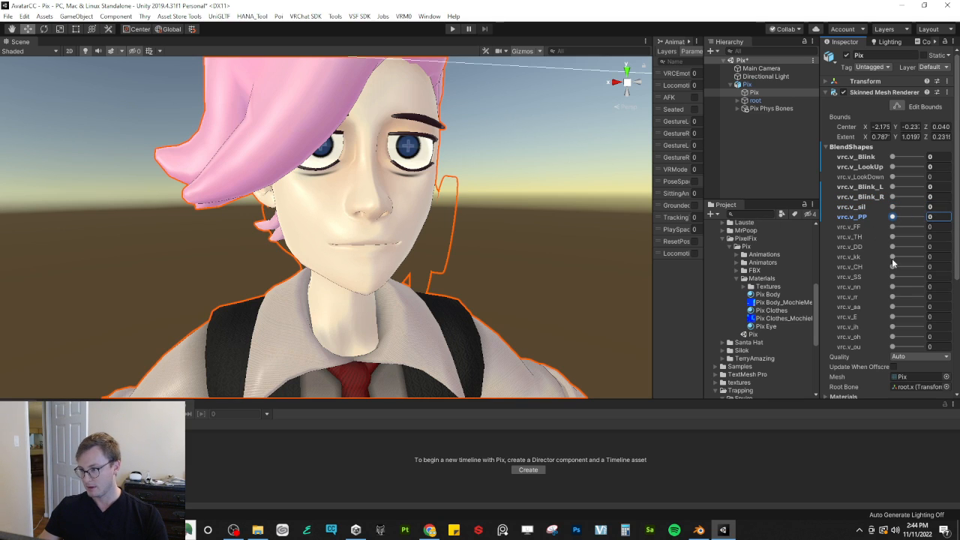
pyautogui.moveTo(892, 308); pyautogui.dragTo(937, 307)
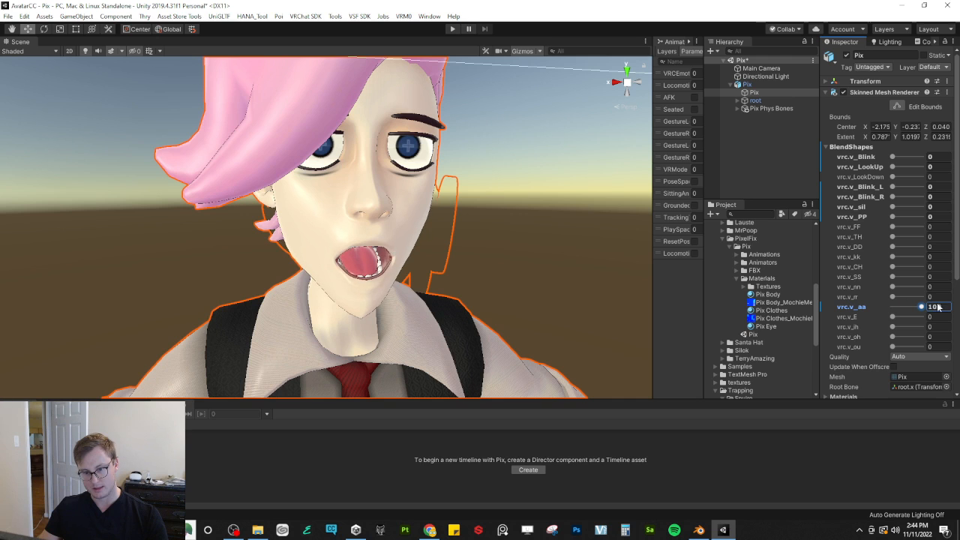
pyautogui.press('w')
pyautogui.moveTo(475, 294); pyautogui.dragTo(299, 237, button='right')
pyautogui.press('d')
pyautogui.press('a')
pyautogui.press('a')
pyautogui.press('w')
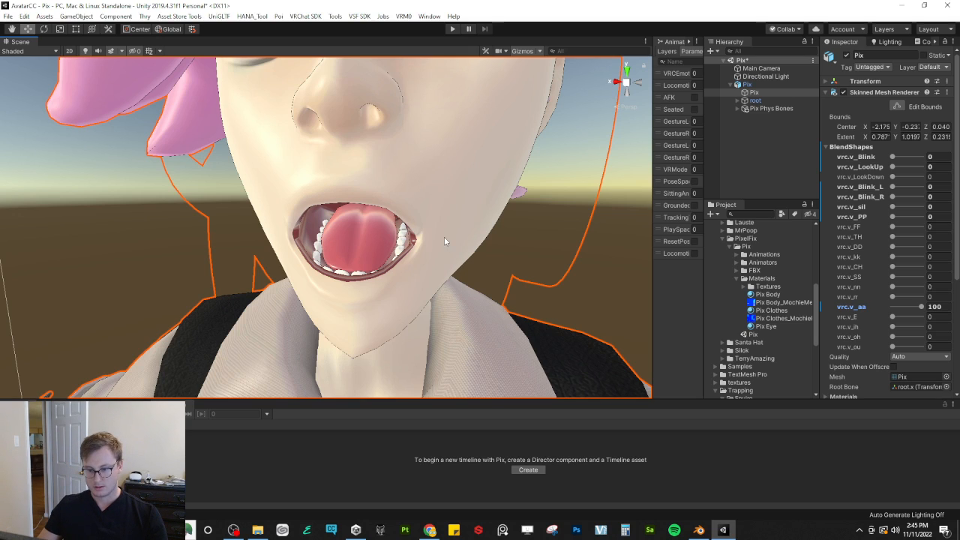
# Step: Switch to Substance 3D Painter and open the recent project Pix_v1.spp
pyautogui.click(405, 530)
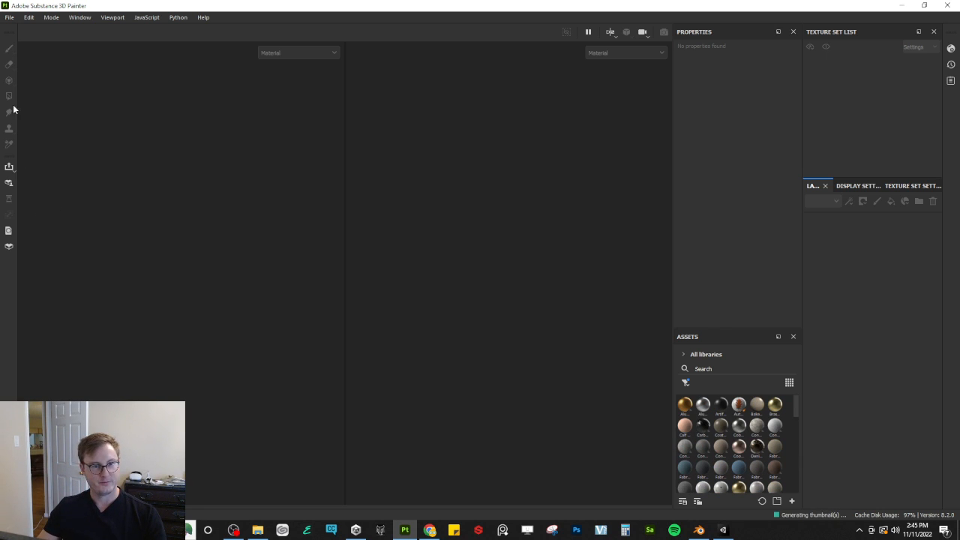
pyautogui.click(9, 17)
pyautogui.moveTo(67, 49)
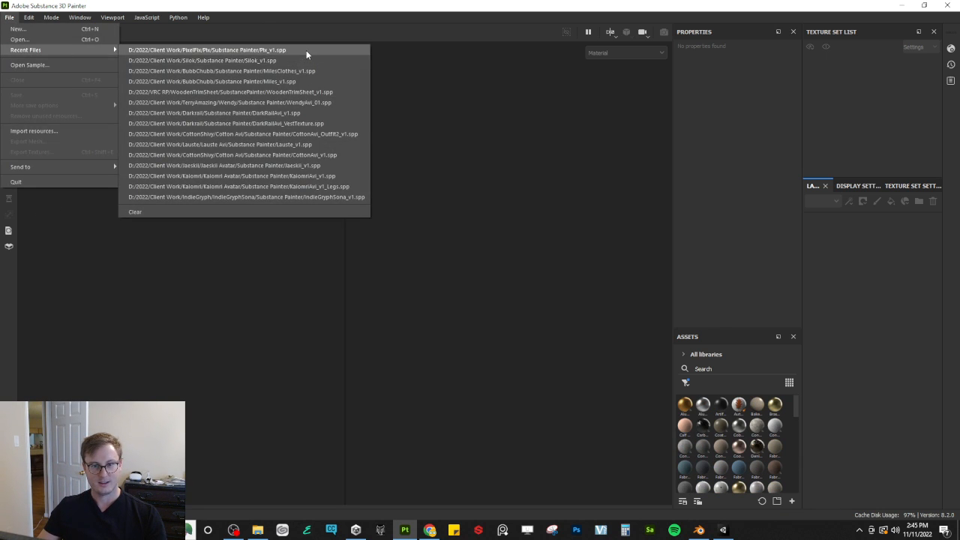
pyautogui.click(277, 50)
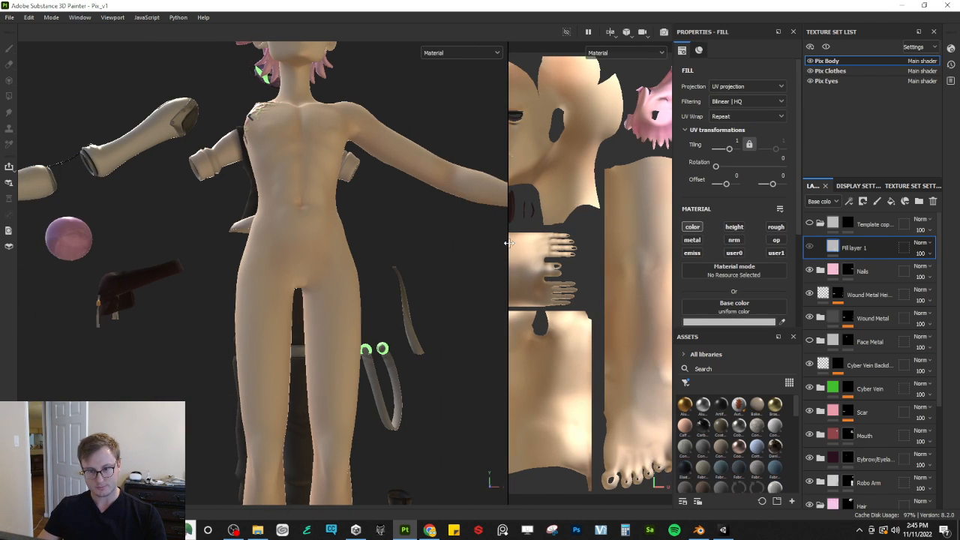
# Step: Hide the Pix Clothes and Pix Eyes texture sets so only Pix Body is shown
pyautogui.keyDown('alt'); pyautogui.moveTo(350, 237); pyautogui.dragTo(358, 274); pyautogui.keyUp('alt')
pyautogui.keyDown('alt'); pyautogui.moveTo(358, 273); pyautogui.dragTo(358, 491, button='middle'); pyautogui.keyUp('alt')
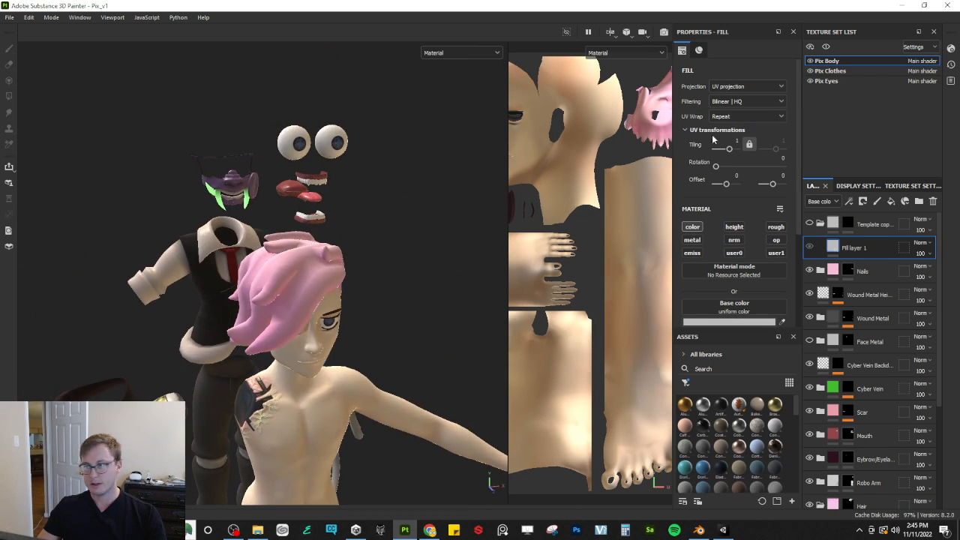
pyautogui.click(811, 71)
pyautogui.click(809, 81)
pyautogui.rightClick(412, 357)
pyautogui.keyDown('alt'); pyautogui.moveTo(413, 358); pyautogui.dragTo(305, 278); pyautogui.keyUp('alt')
pyautogui.scroll(4, 304, 278)
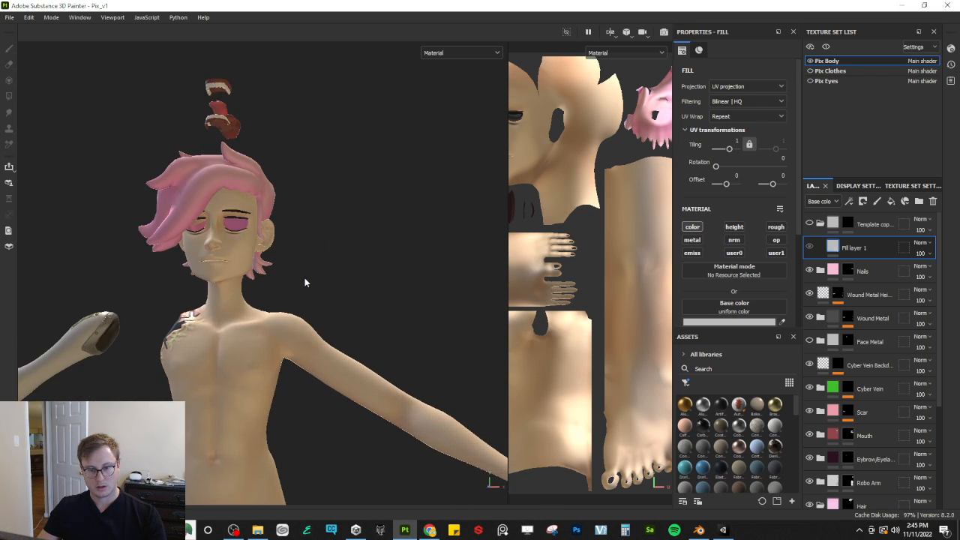
# Step: Remove the lower edge strip of the mouth interior UV island from the Mouth folder's mask with Polygon Fill at colour 0, and save the project
pyautogui.moveTo(507, 180); pyautogui.dragTo(304, 188)
pyautogui.scroll(-3, 845, 315)
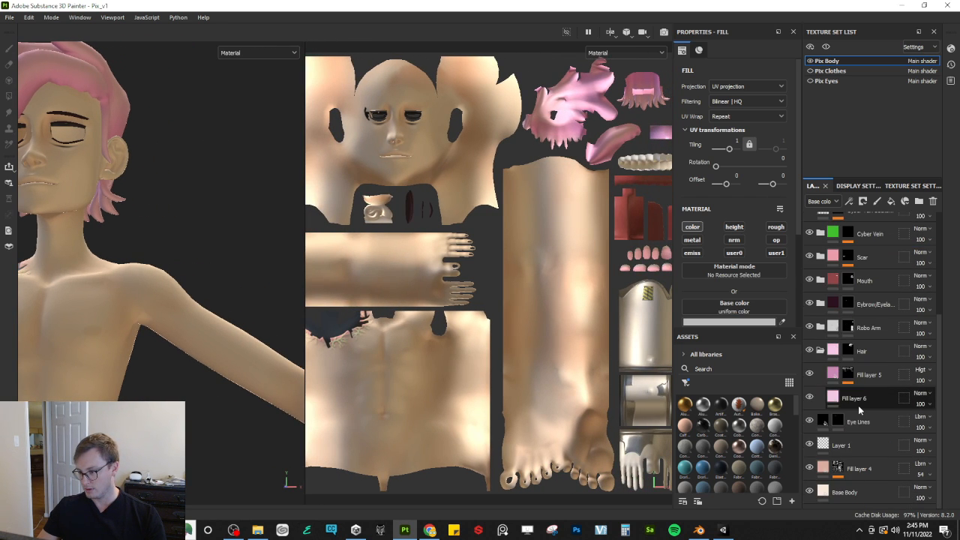
pyautogui.click(846, 280)
pyautogui.scroll(2, 488, 272)
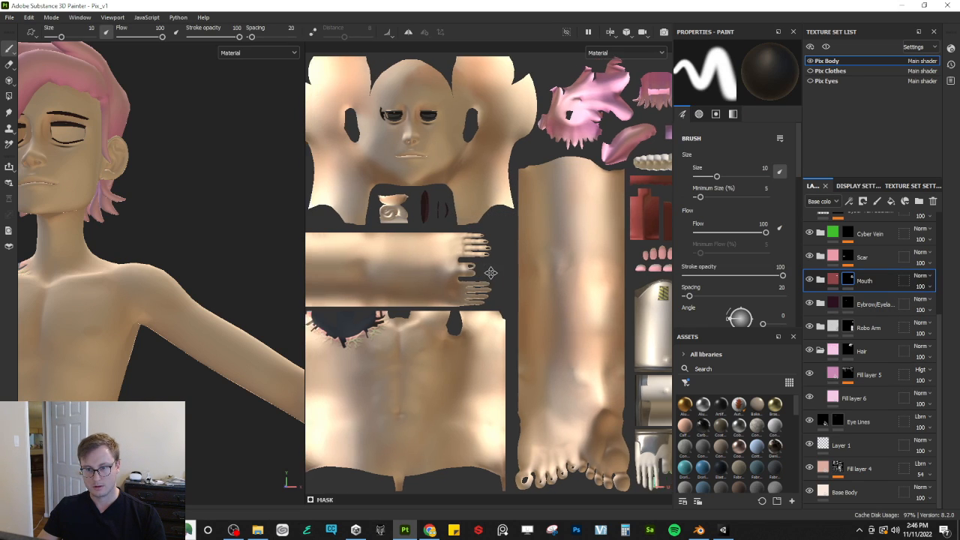
pyautogui.keyDown('alt'); pyautogui.moveTo(516, 271); pyautogui.dragTo(445, 279, button='middle'); pyautogui.keyUp('alt')
pyautogui.keyDown('alt'); pyautogui.moveTo(518, 251); pyautogui.dragTo(450, 263, button='middle'); pyautogui.keyUp('alt')
pyautogui.scroll(6, 480, 255)
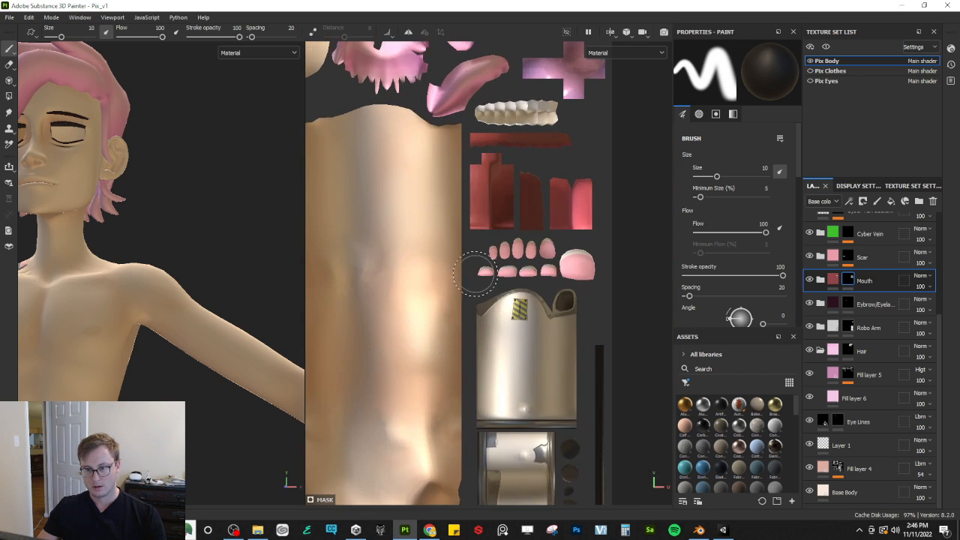
pyautogui.scroll(5, 487, 240)
pyautogui.keyDown('alt'); pyautogui.moveTo(488, 199); pyautogui.dragTo(467, 253, button='middle'); pyautogui.keyUp('alt')
pyautogui.scroll(-3, 512, 278)
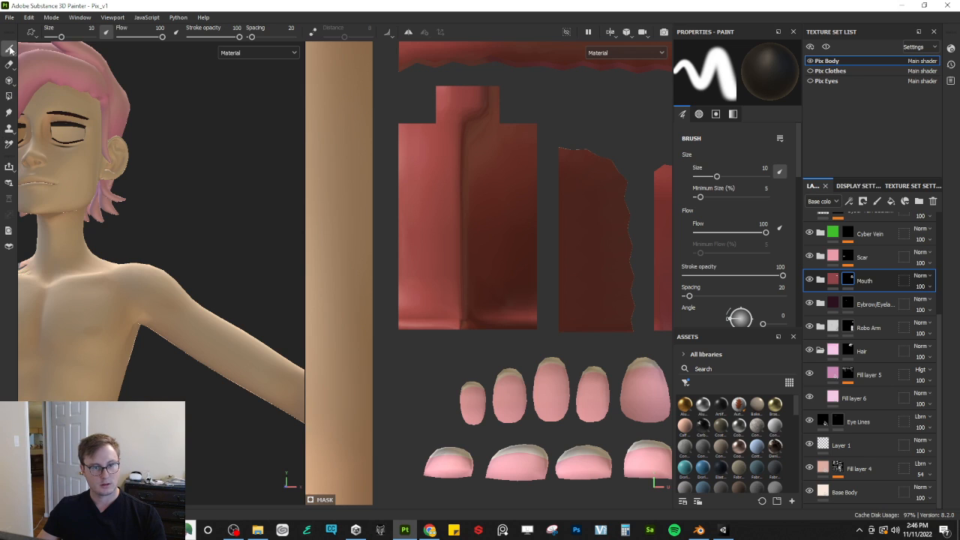
pyautogui.click(8, 96)
pyautogui.scroll(2, 553, 363)
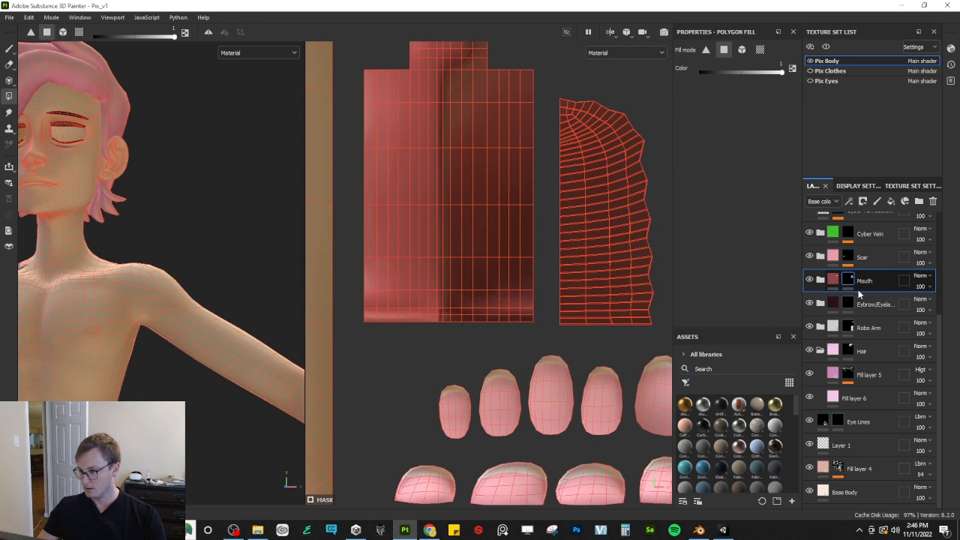
pyautogui.moveTo(399, 328); pyautogui.dragTo(536, 332)
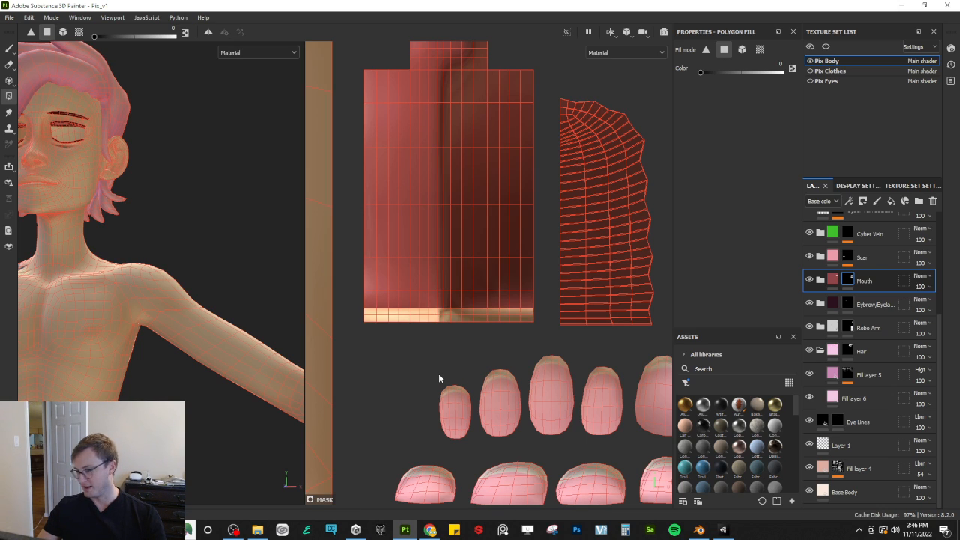
pyautogui.moveTo(459, 318); pyautogui.dragTo(478, 342, button='middle')
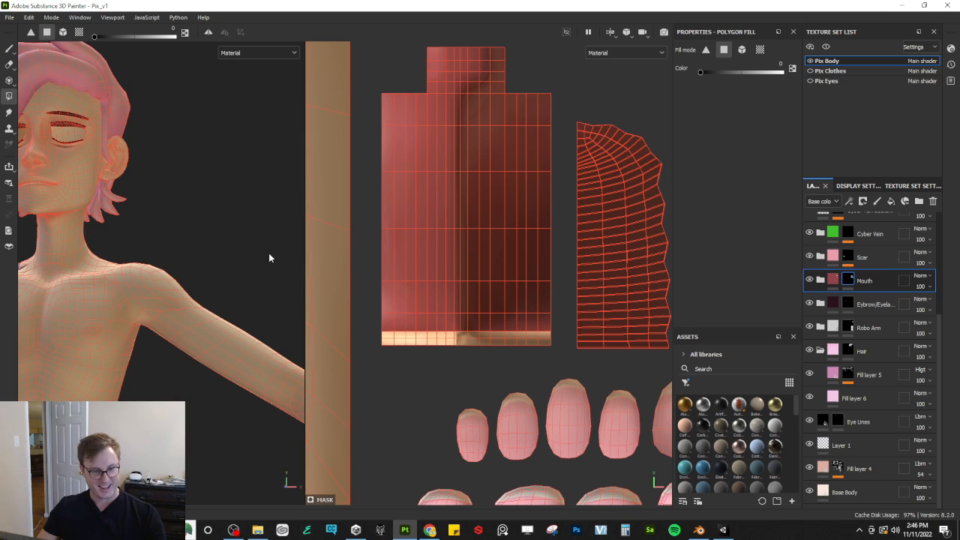
pyautogui.hotkey('ctrl', 's')
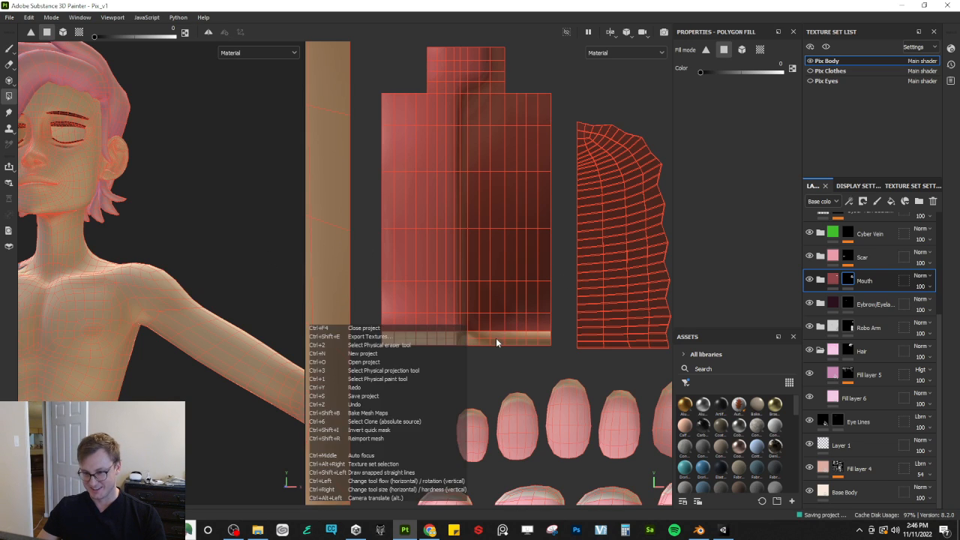
# Step: Check the size options in the Pix Body texture set settings
pyautogui.click(907, 186)
pyautogui.click(867, 285)
pyautogui.click(566, 317)
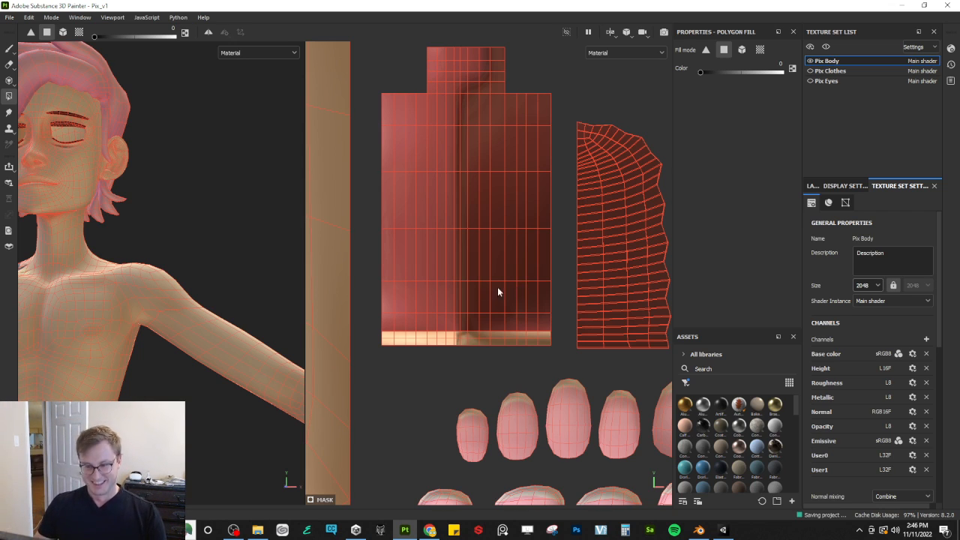
# Step: Export only the Pix Body textures, excluding Pix Clothes and Pix Eyes, and save the export settings and the project
pyautogui.click(10, 18)
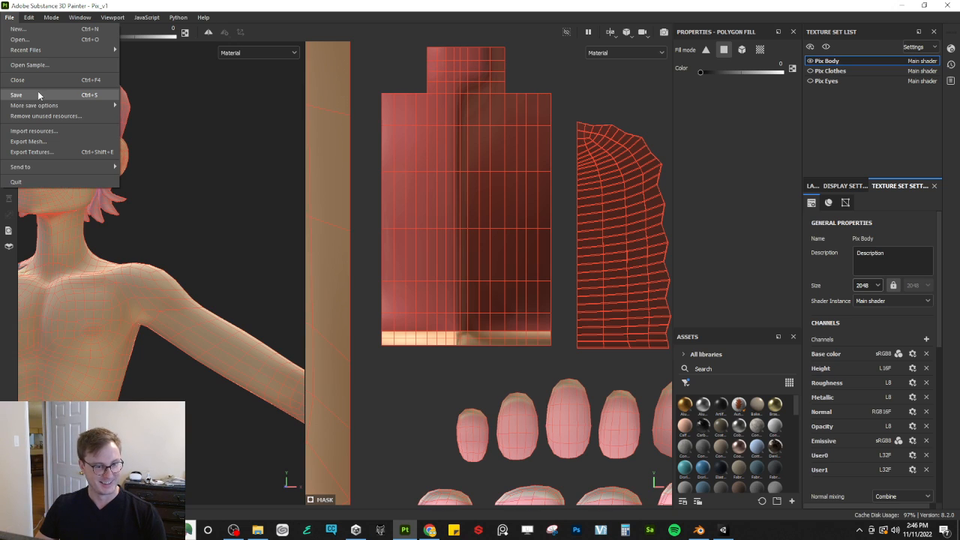
pyautogui.click(48, 151)
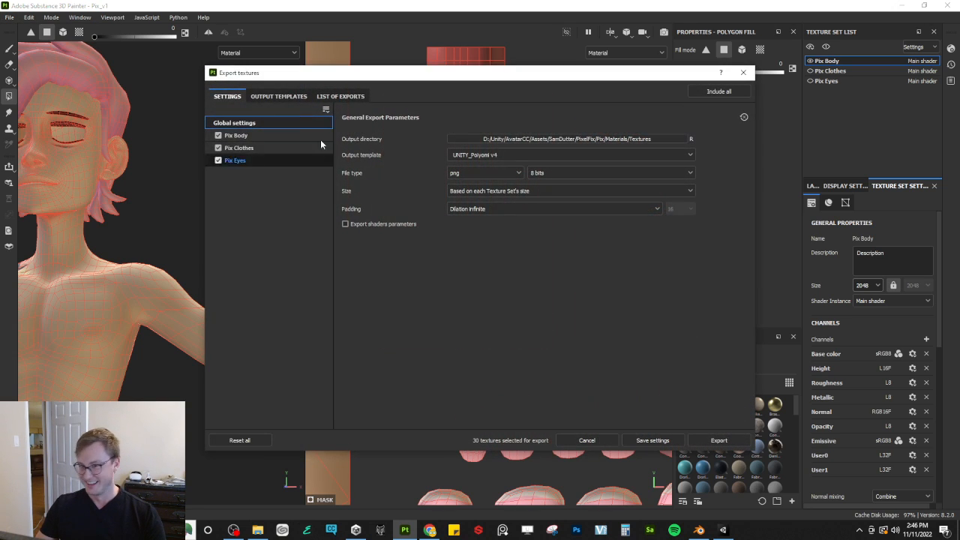
pyautogui.click(218, 149)
pyautogui.click(218, 161)
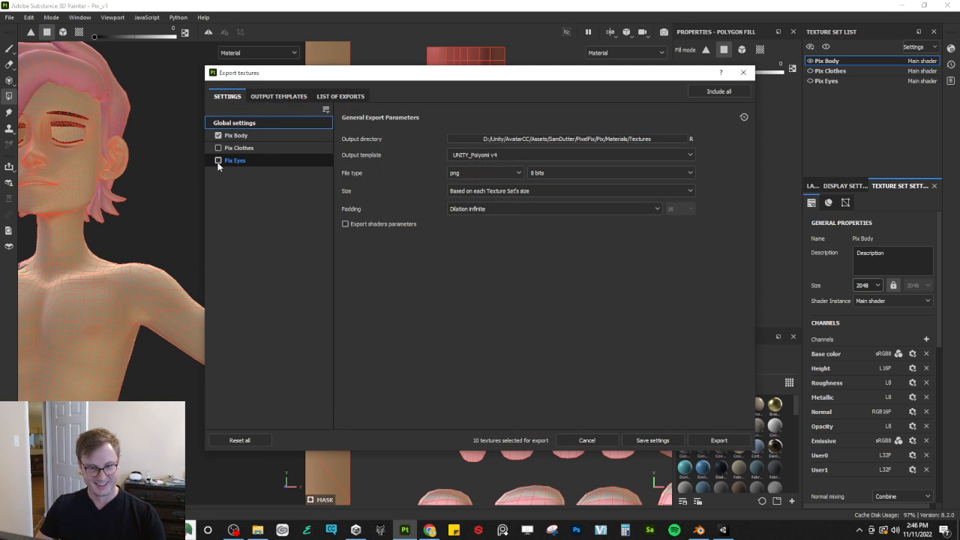
pyautogui.click(705, 443)
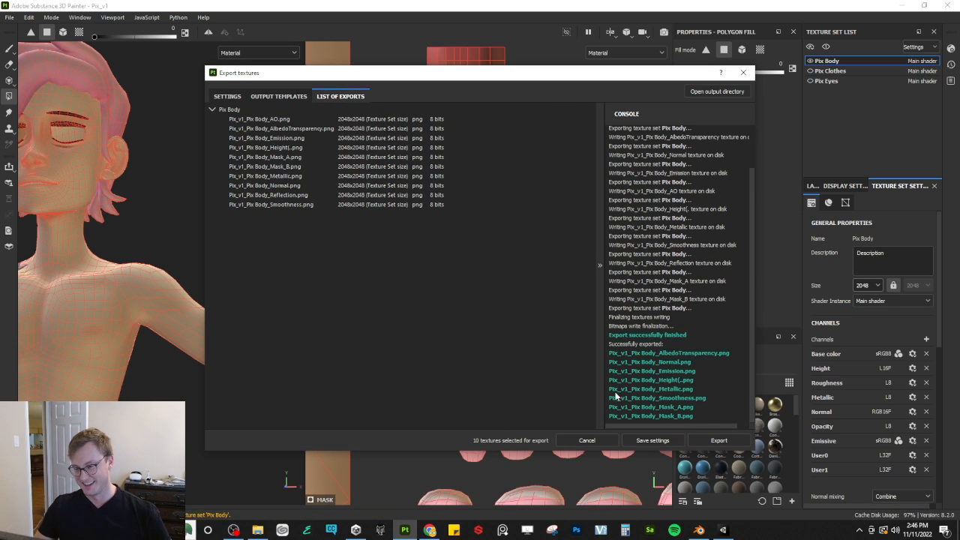
pyautogui.click(668, 442)
pyautogui.hotkey('ctrl', 's')
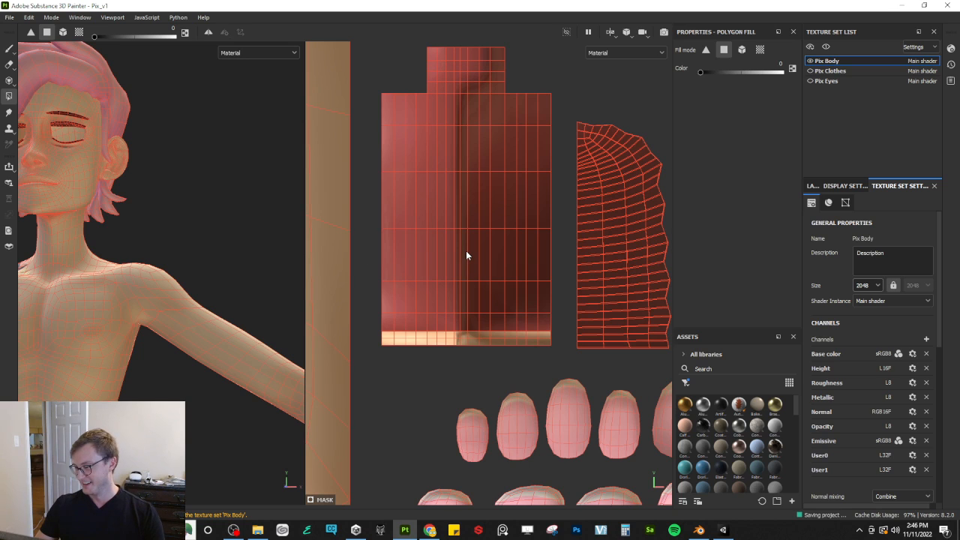
# Step: Switch to Unity and examine the updated texture inside the avatar's open mouth from the front and side
pyautogui.hotkey('alt', 'Tab')
pyautogui.click(450, 230)
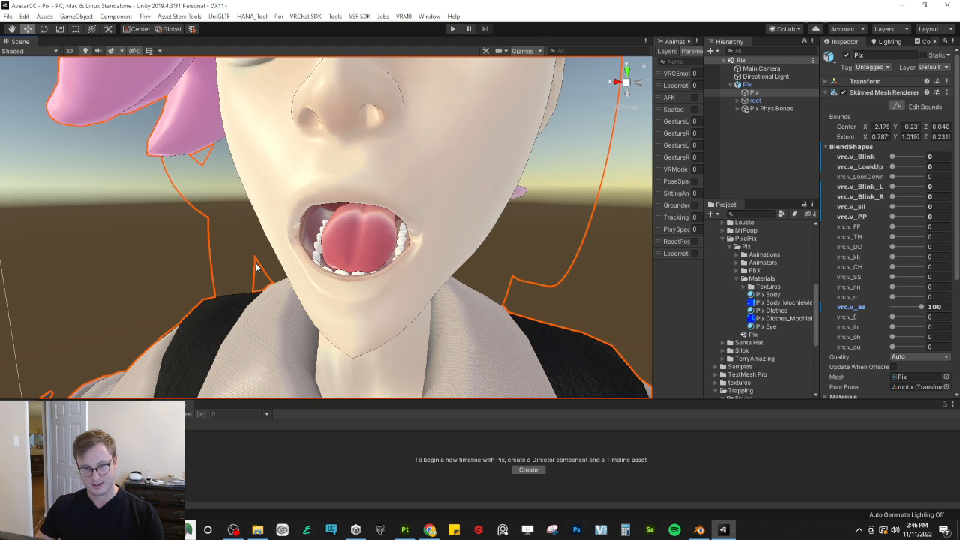
pyautogui.keyDown('alt'); pyautogui.moveTo(255, 266); pyautogui.dragTo(520, 252); pyautogui.keyUp('alt')
pyautogui.keyDown('alt'); pyautogui.moveTo(456, 230); pyautogui.dragTo(458, 229); pyautogui.keyUp('alt')
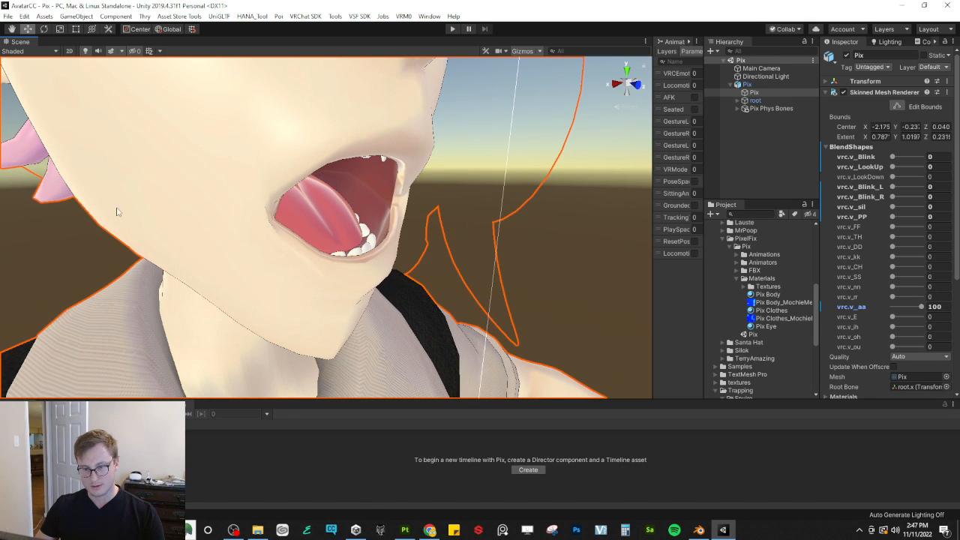
pyautogui.keyDown('alt'); pyautogui.moveTo(400, 237); pyautogui.dragTo(399, 212); pyautogui.keyUp('alt')
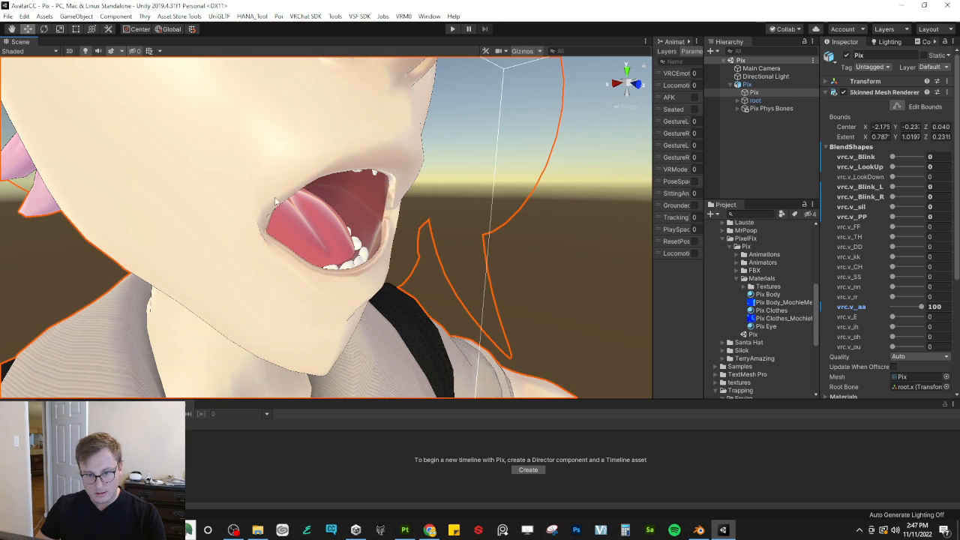
# Step: Return to Substance 3D Painter, show the layer stack, and examine the mouth islands in the Roughness channel
pyautogui.hotkey('alt', 'Tab')
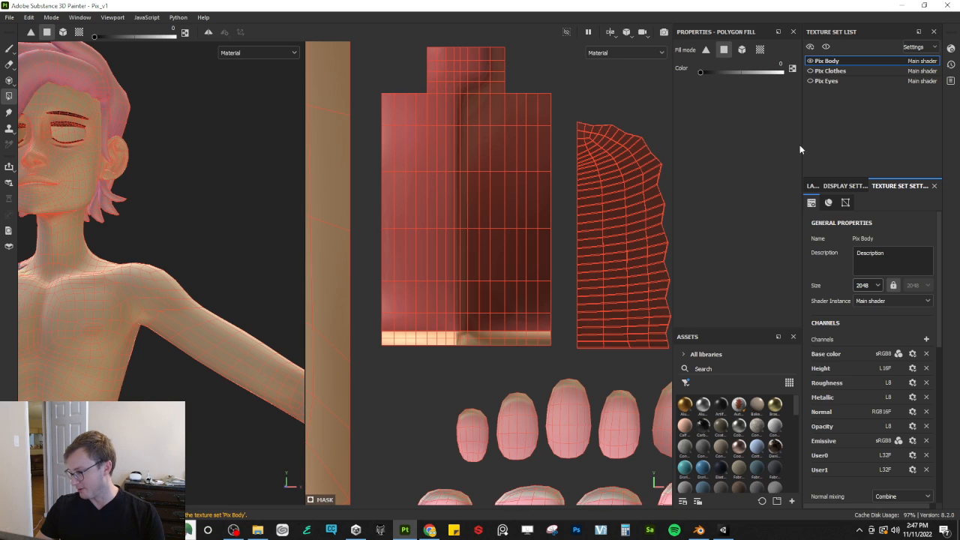
pyautogui.click(812, 187)
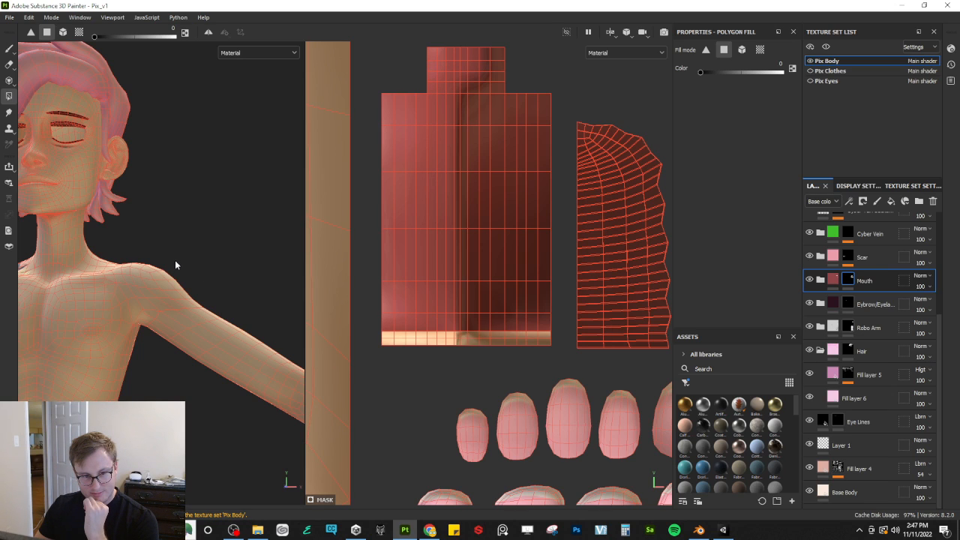
pyautogui.click(641, 52)
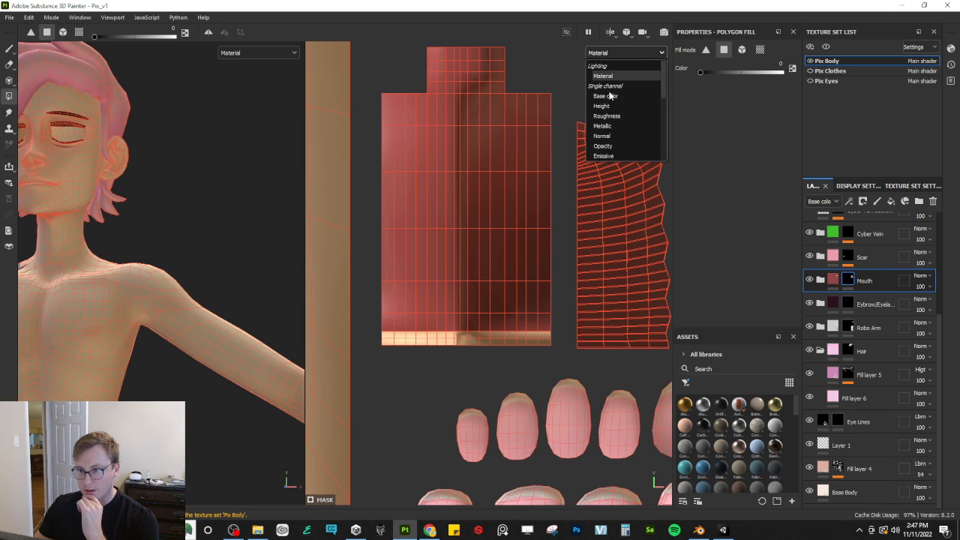
pyautogui.click(607, 116)
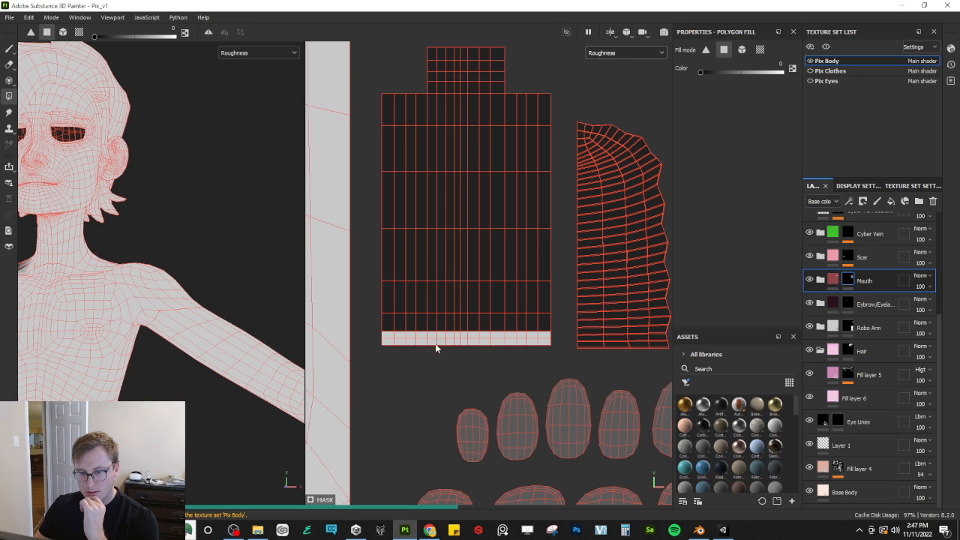
pyautogui.scroll(-3, 434, 349)
pyautogui.scroll(3, 431, 339)
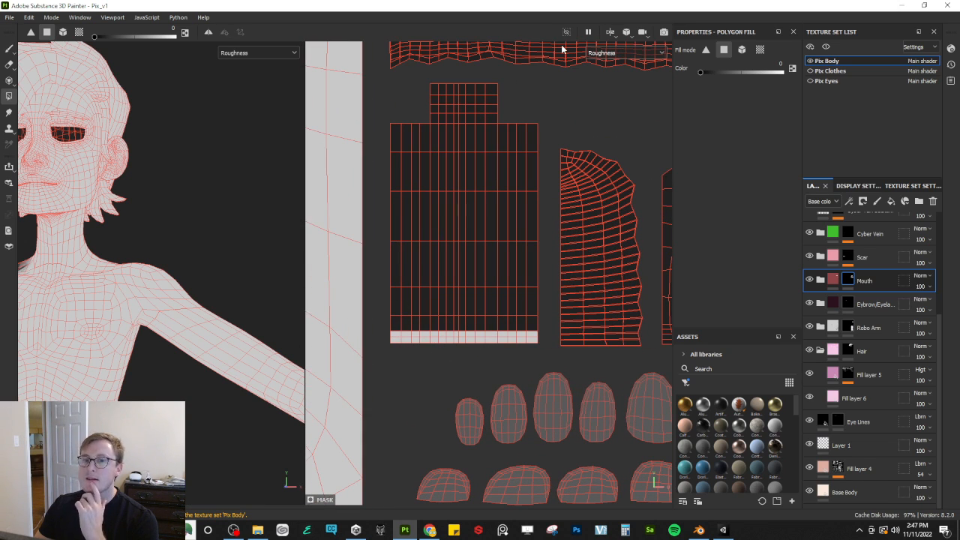
# Step: Examine the mouth islands in the Metallic, Height and Base color channels in turn
pyautogui.click(247, 53)
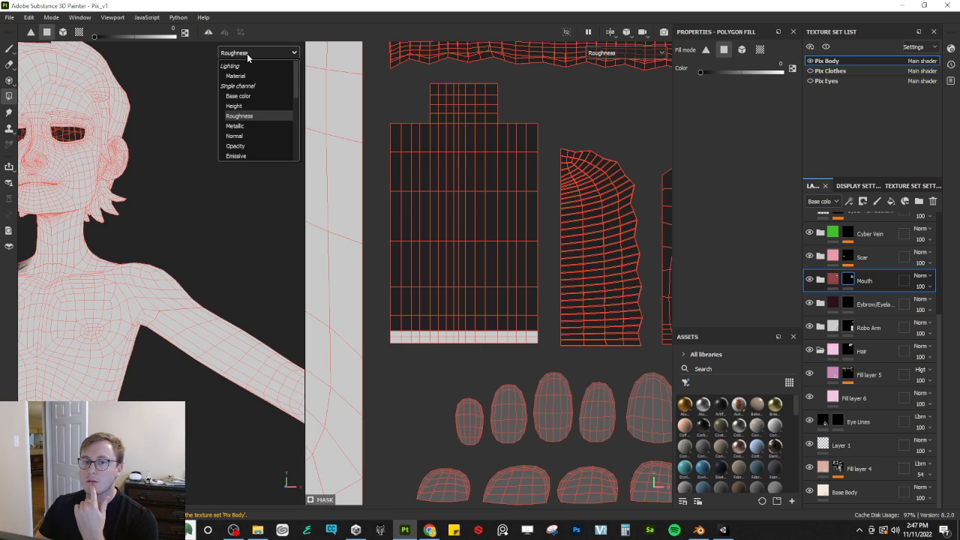
pyautogui.click(237, 126)
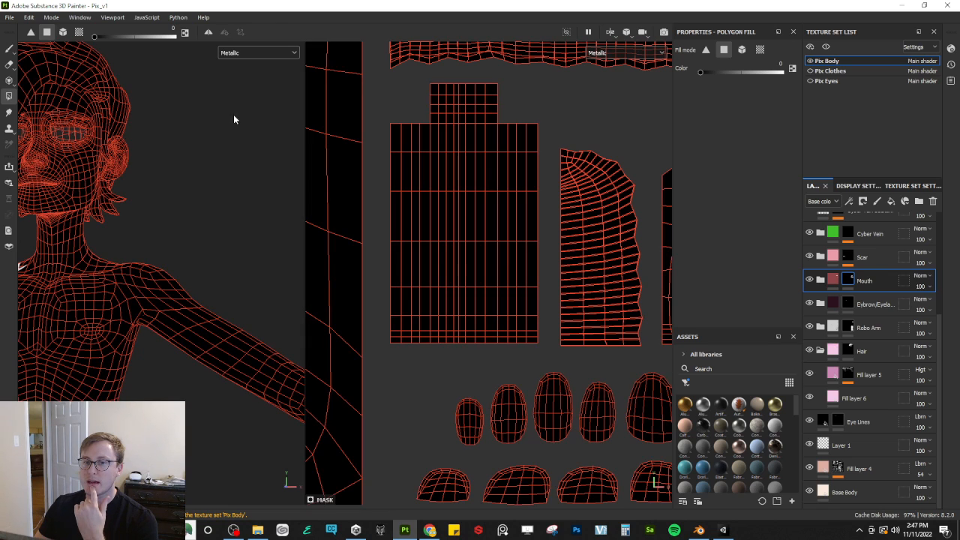
pyautogui.click(243, 54)
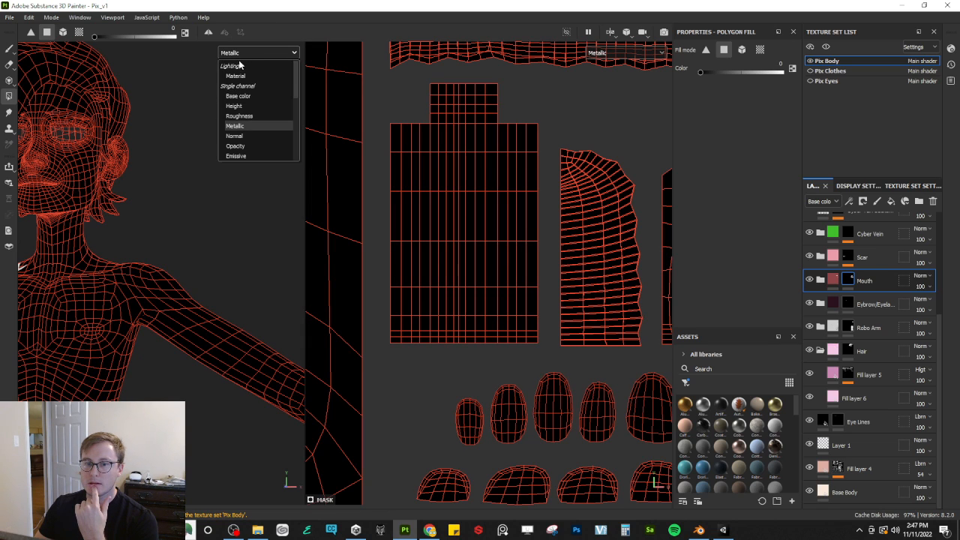
pyautogui.click(239, 105)
pyautogui.click(251, 52)
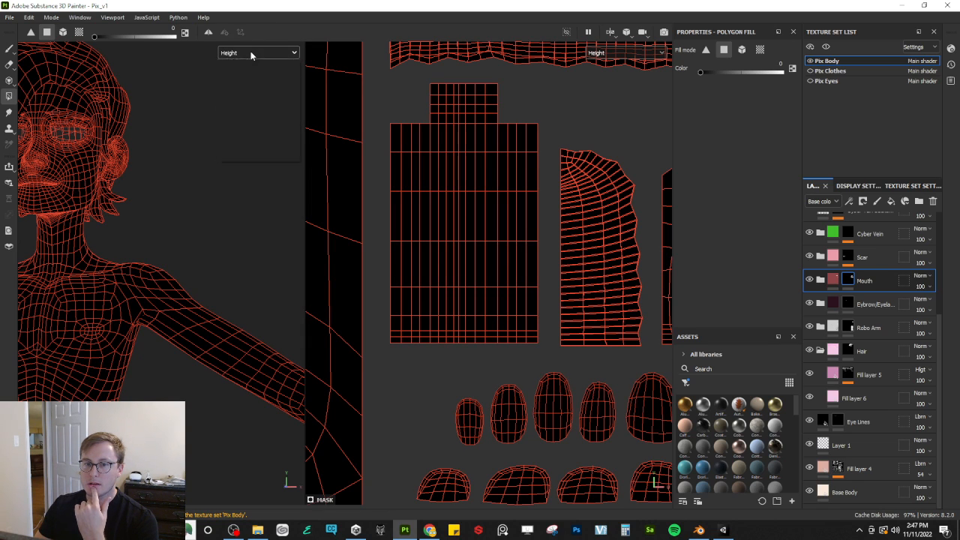
pyautogui.click(236, 96)
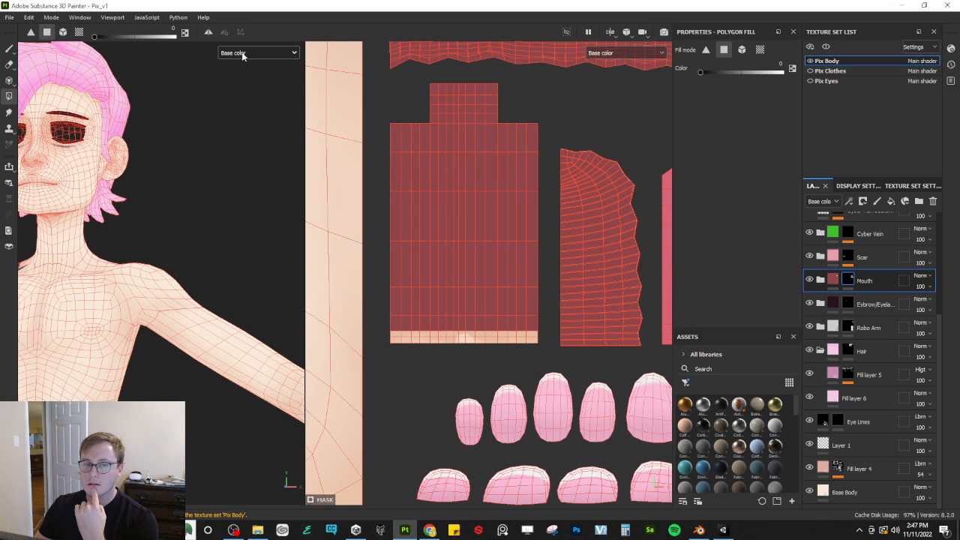
# Step: Show the full Material in the viewports and compare the mouth island with the avatar's open mouth in Unity
pyautogui.click(241, 57)
pyautogui.click(239, 73)
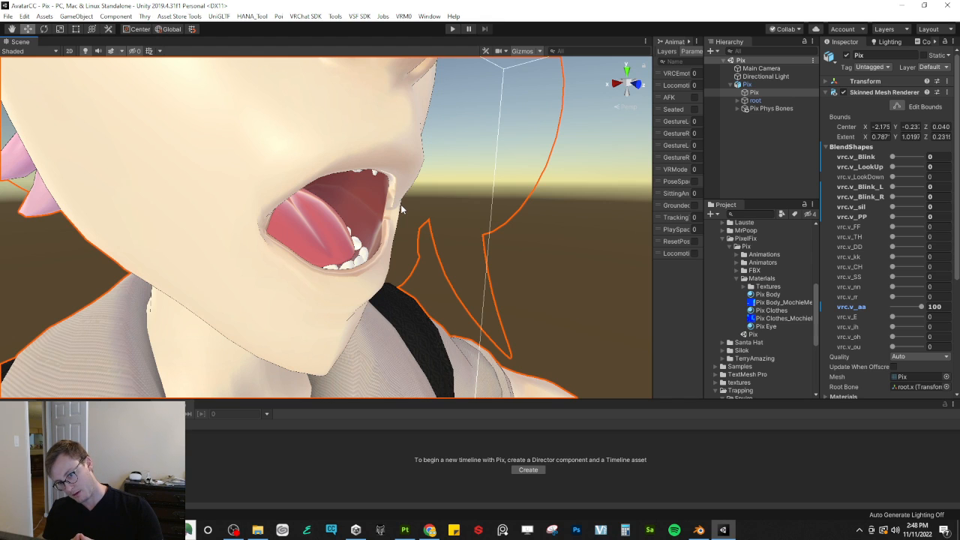
pyautogui.moveTo(403, 206)
pyautogui.mouseDown(button='right')
pyautogui.moveTo(386, 208)
pyautogui.moveTo(418, 208)
pyautogui.moveTo(408, 211)
pyautogui.mouseUp(button='right')
pyautogui.hotkey('alt', 'Tab')
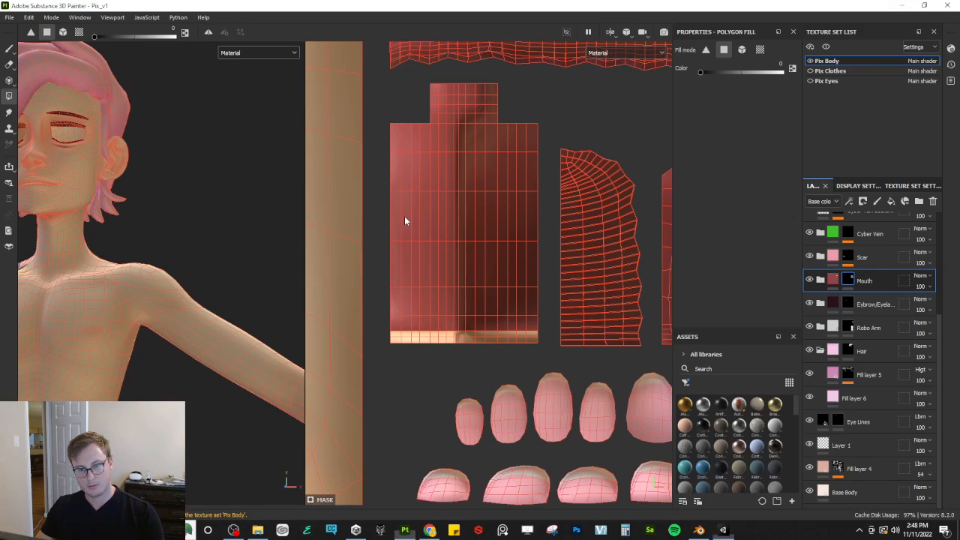
pyautogui.hotkey('alt', 'Tab')
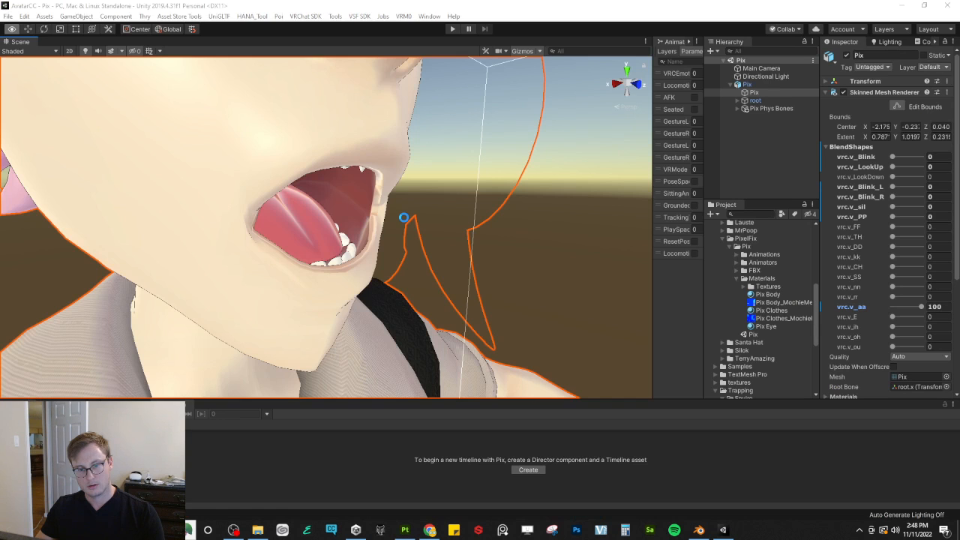
pyautogui.hotkey('alt', 'Tab')
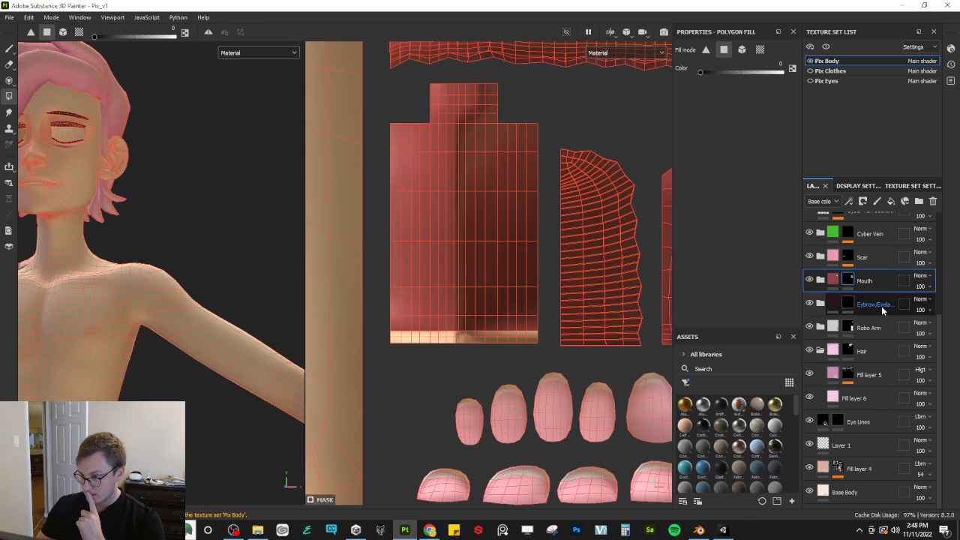
# Step: Collapse the template folder and add a fill layer above the Nails folder with only the roughness channel active
pyautogui.scroll(4, 880, 306)
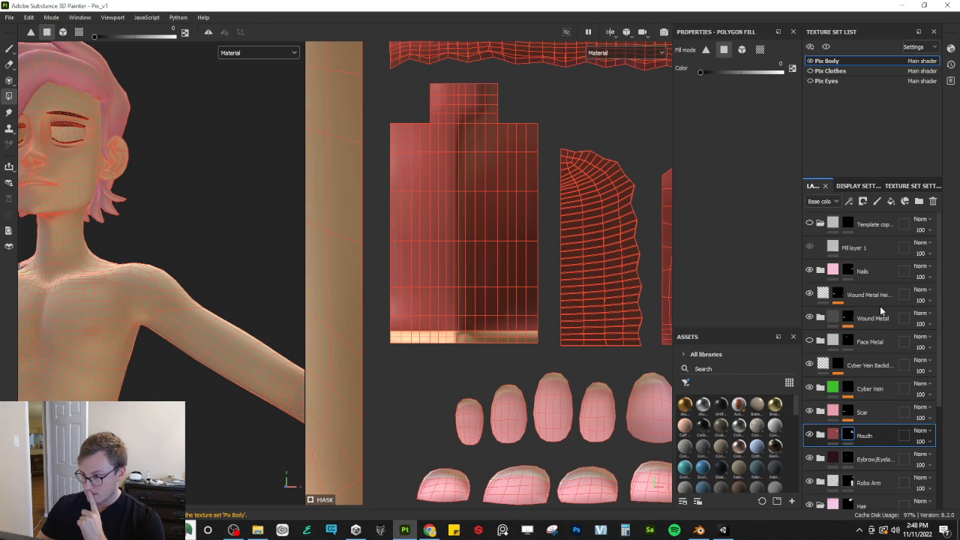
pyautogui.click(821, 223)
pyautogui.click(876, 251)
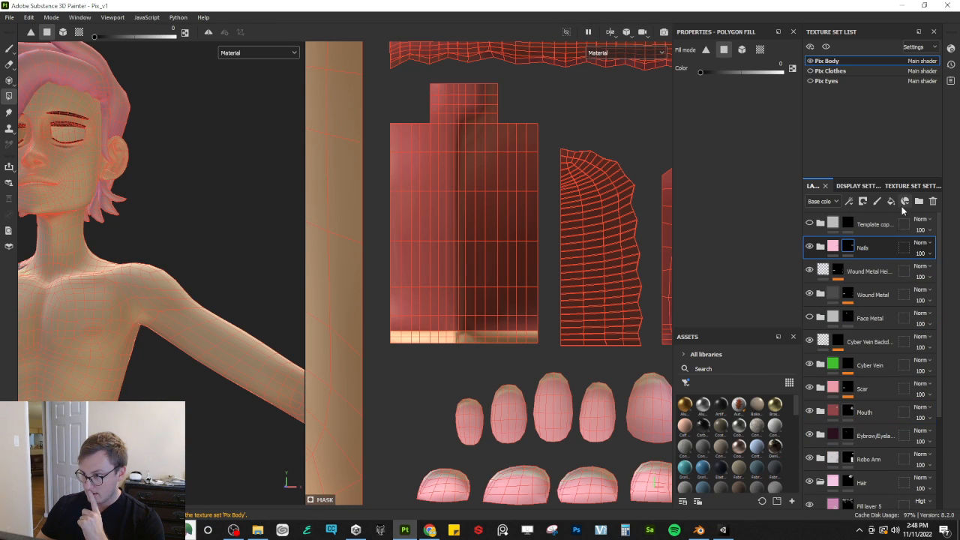
pyautogui.click(890, 201)
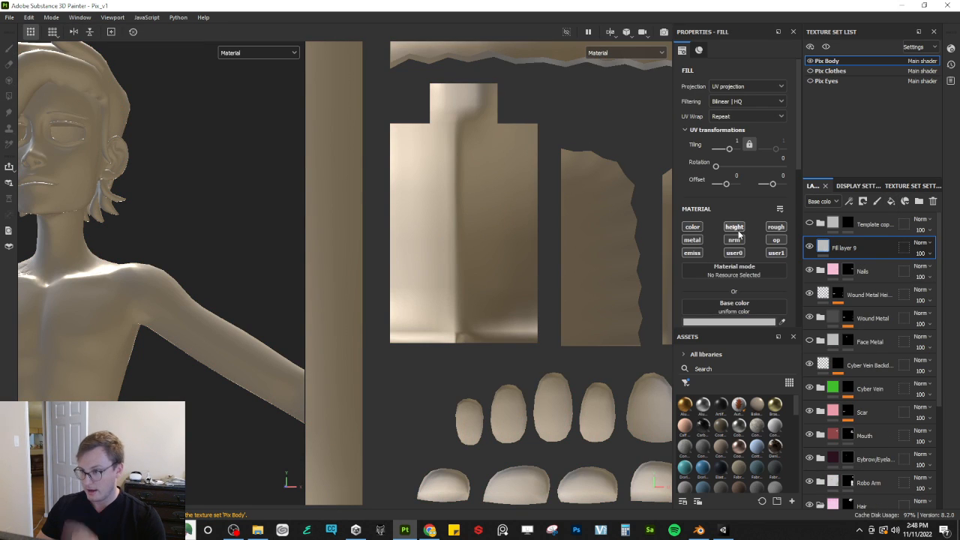
pyautogui.click(770, 229)
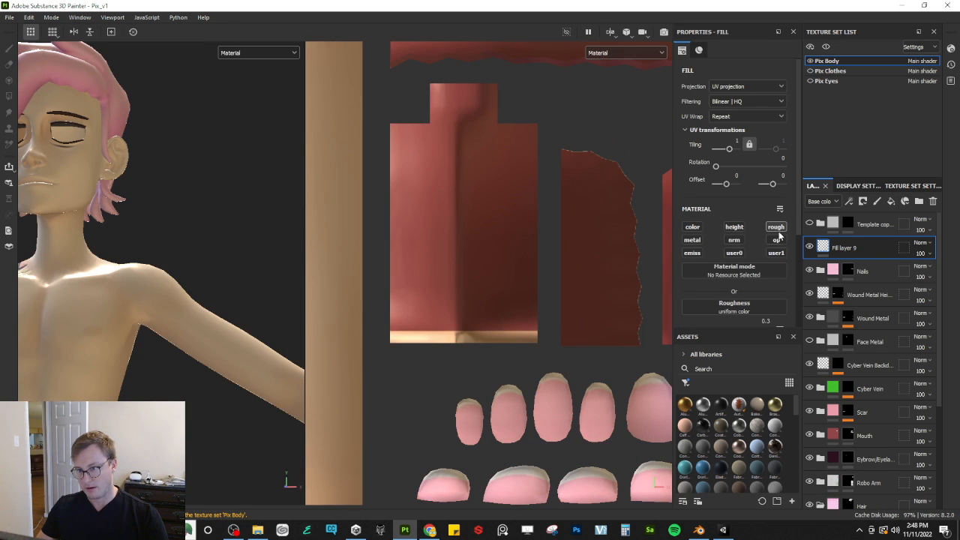
# Step: Add a black mask to the new fill layer and fill the skin-coloured strip along the mouth island's lower edge in white
pyautogui.click(635, 50)
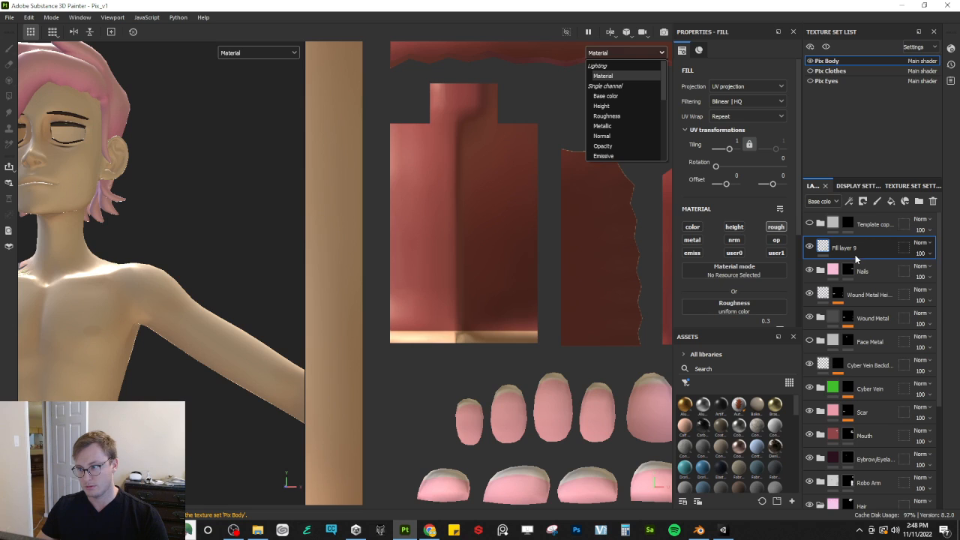
pyautogui.rightClick(855, 255)
pyautogui.click(857, 24)
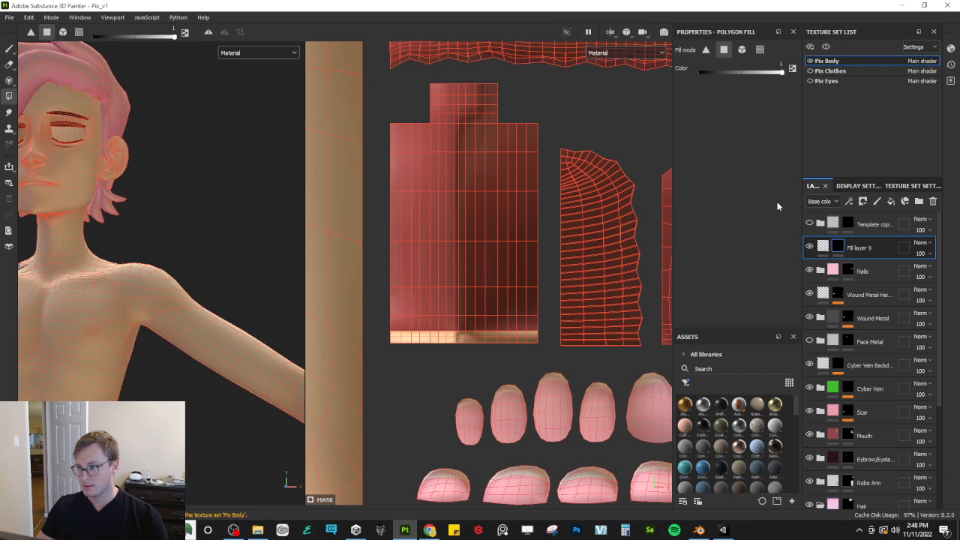
pyautogui.click(633, 54)
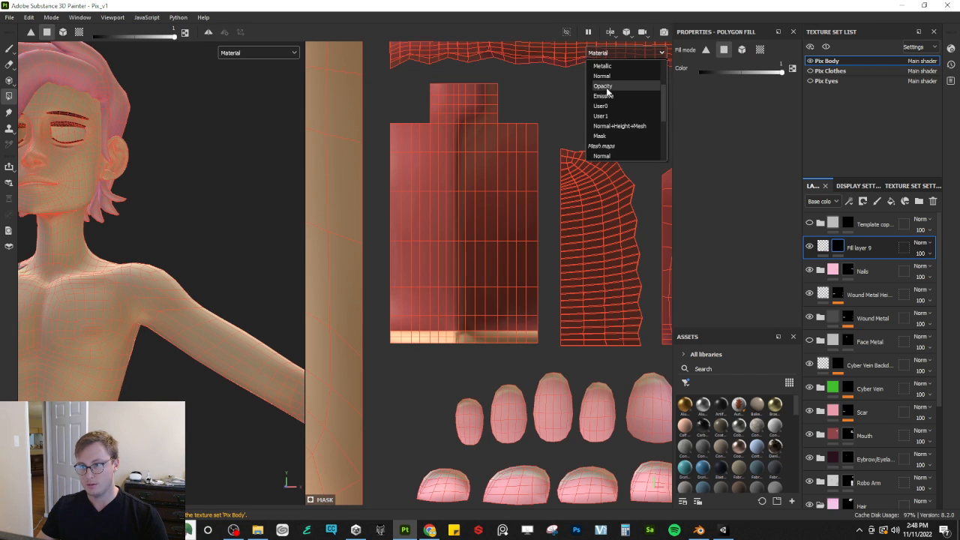
pyautogui.click(605, 144)
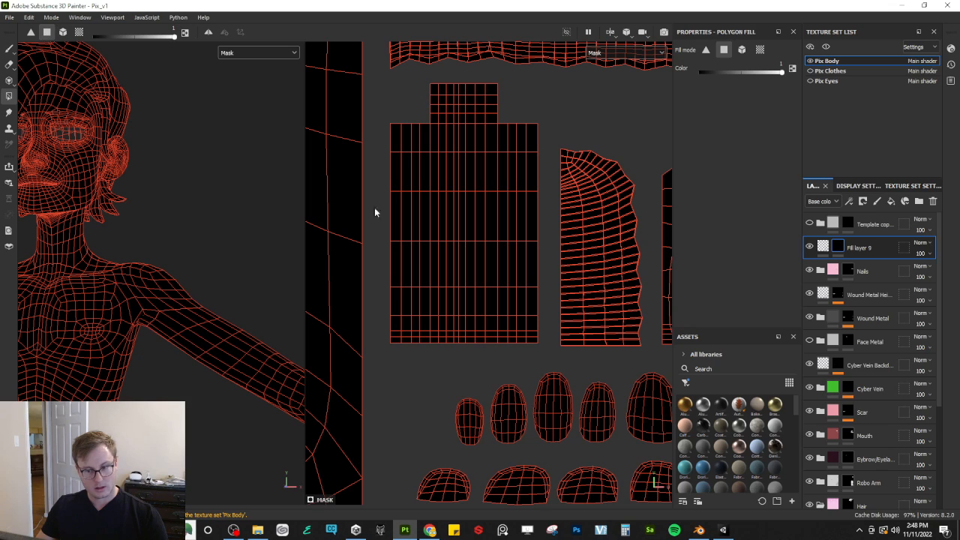
pyautogui.moveTo(375, 336); pyautogui.dragTo(535, 350)
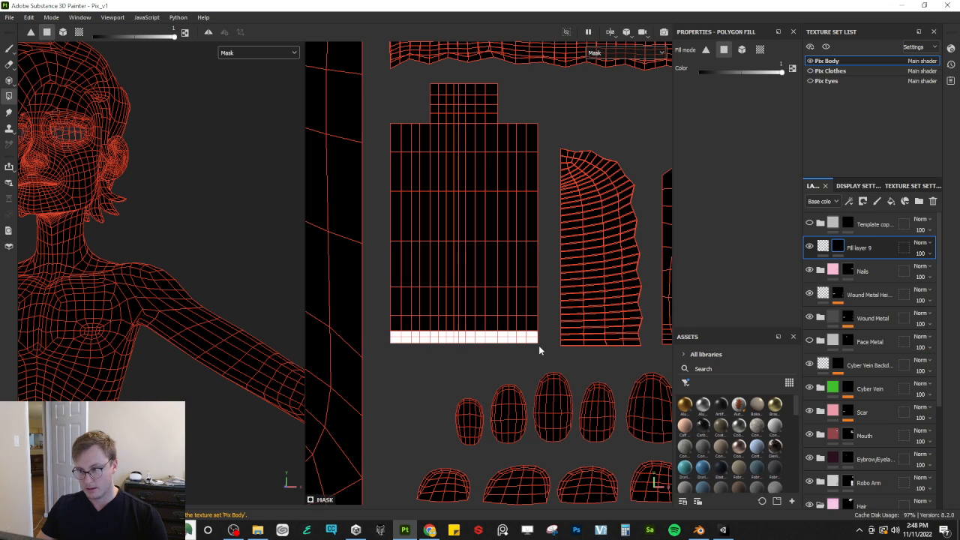
# Step: Set the masked fill layer's roughness to 1
pyautogui.click(841, 249)
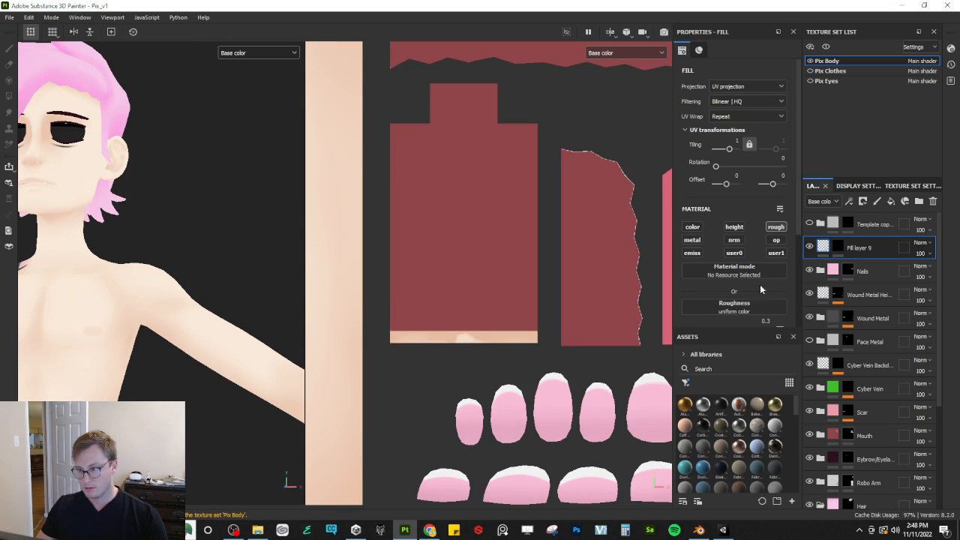
pyautogui.click(841, 250)
pyautogui.click(822, 249)
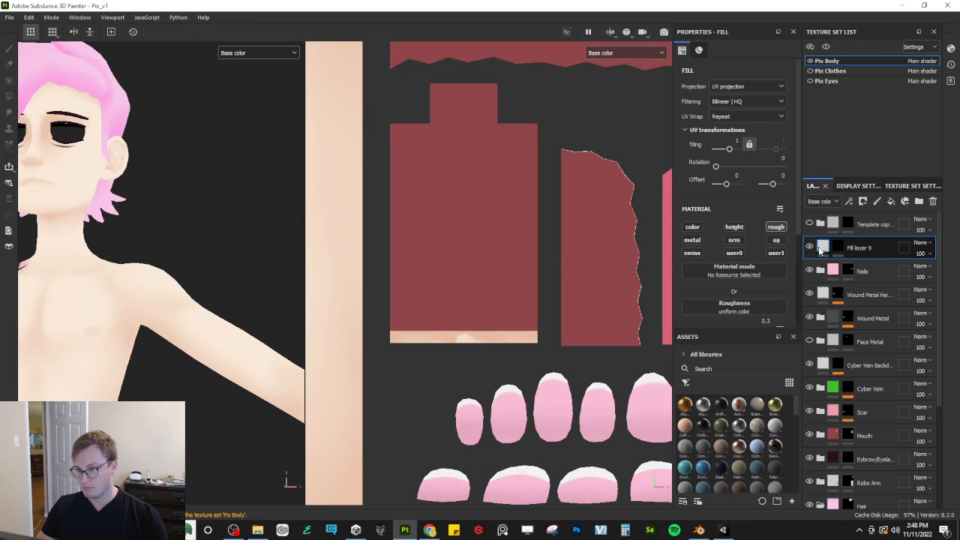
pyautogui.scroll(-3, 743, 262)
pyautogui.moveTo(729, 193); pyautogui.dragTo(774, 192)
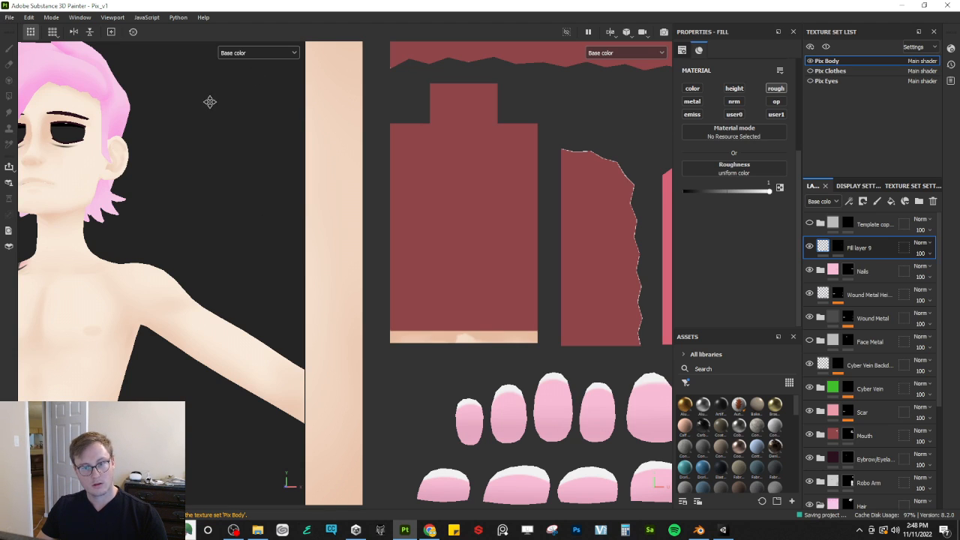
# Step: Export the Pix Body textures again as 8-bit PNG with the UNITY_Poiyomi v4 template and save the export settings
pyautogui.click(9, 17)
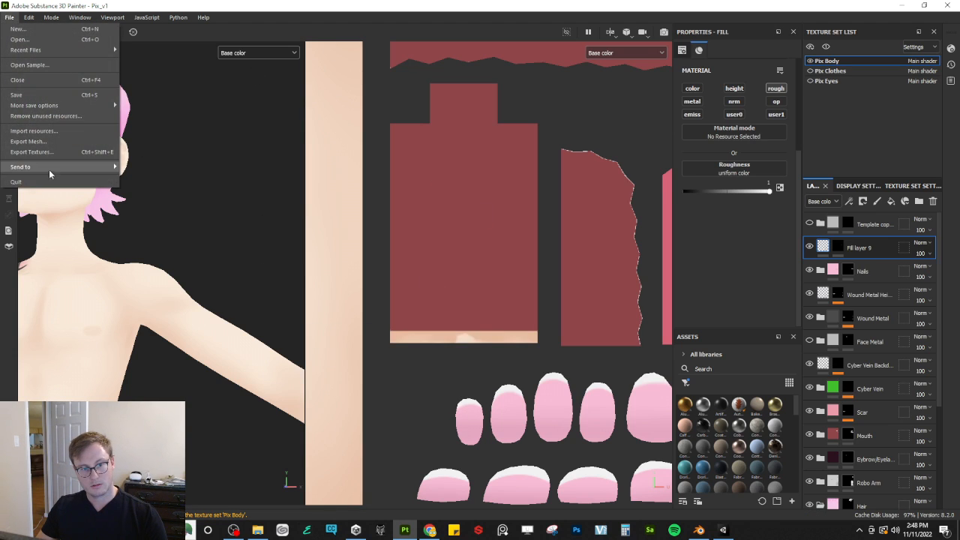
pyautogui.click(44, 154)
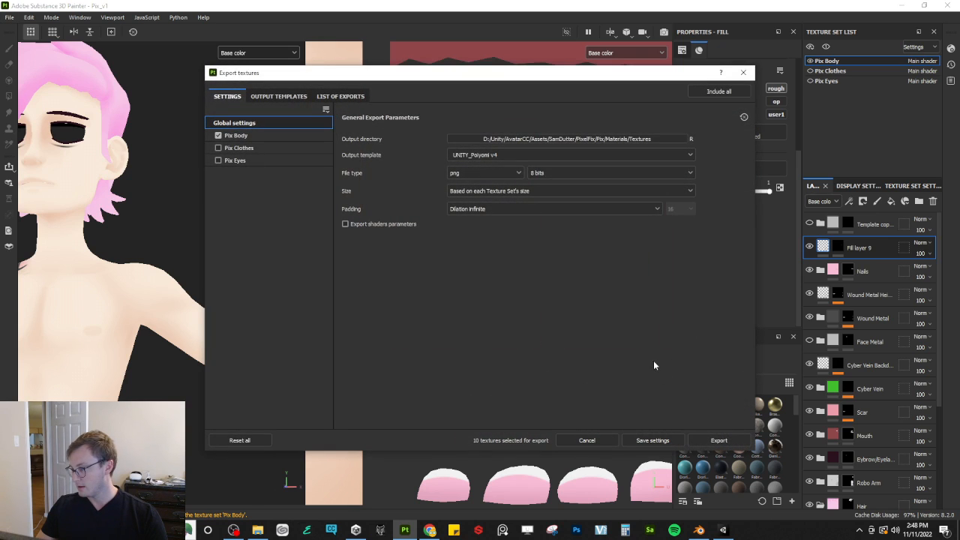
pyautogui.click(712, 440)
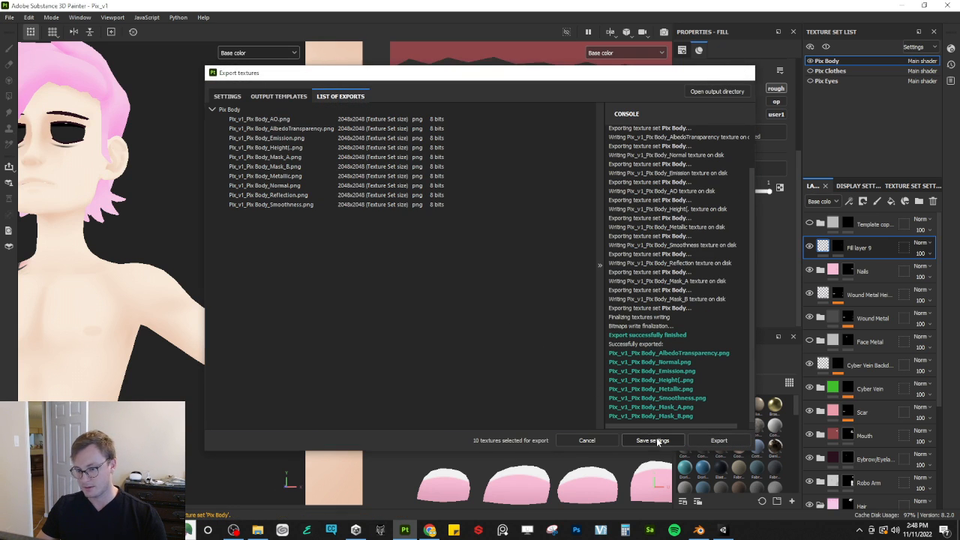
pyautogui.click(652, 440)
# Step: Switch to Unity to load the exported textures and compare the mouth edge with the islands in Substance 3D Painter
pyautogui.hotkey('alt', 'Tab')
pyautogui.click(442, 254)
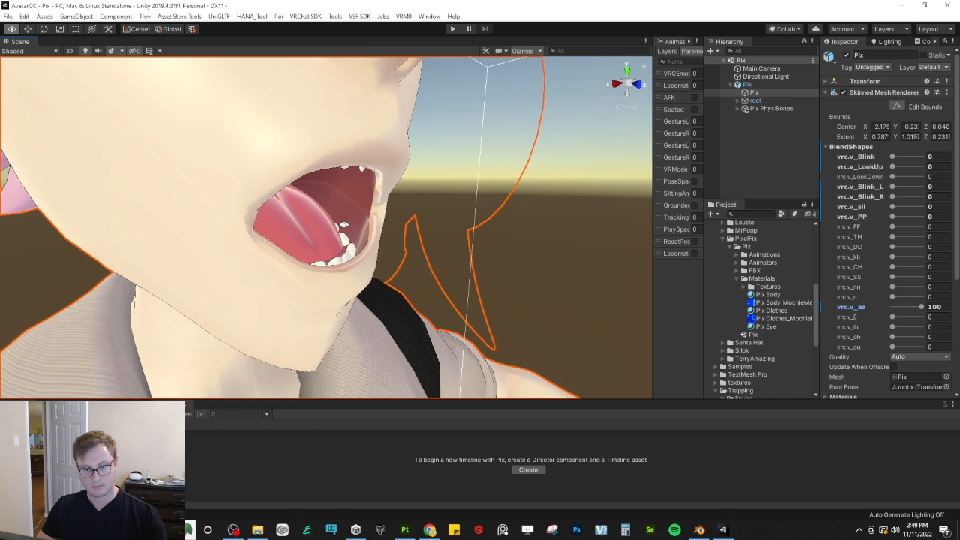
pyautogui.hotkey('alt', 'Tab')
pyautogui.hotkey('alt', 'Tab')
pyautogui.hotkey('alt', 'Tab')
pyautogui.hotkey('alt', 'Tab')
pyautogui.hotkey('alt', 'Tab')
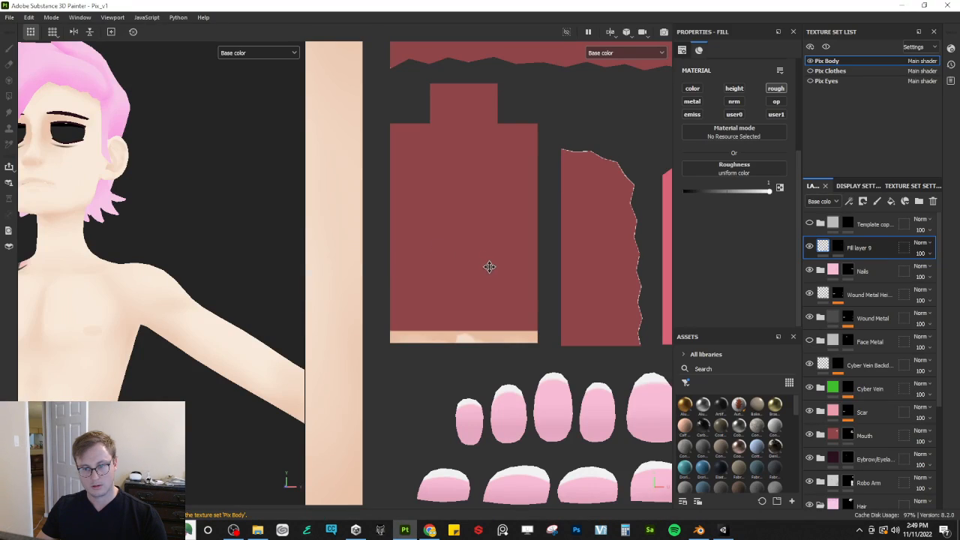
pyautogui.hotkey('alt', 'Tab')
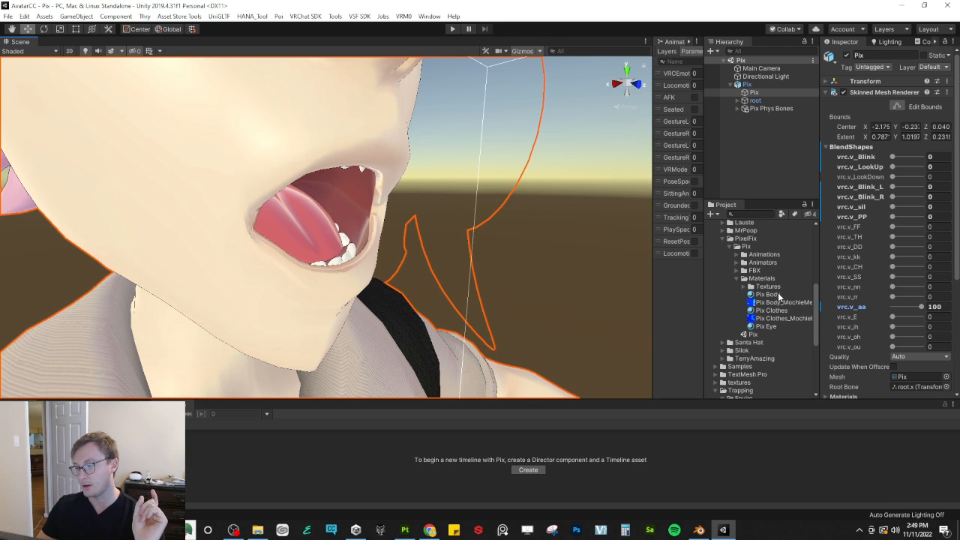
# Step: Open the Pix Body material and examine the maps of its Reflections & Specular section
pyautogui.click(780, 296)
pyautogui.click(878, 264)
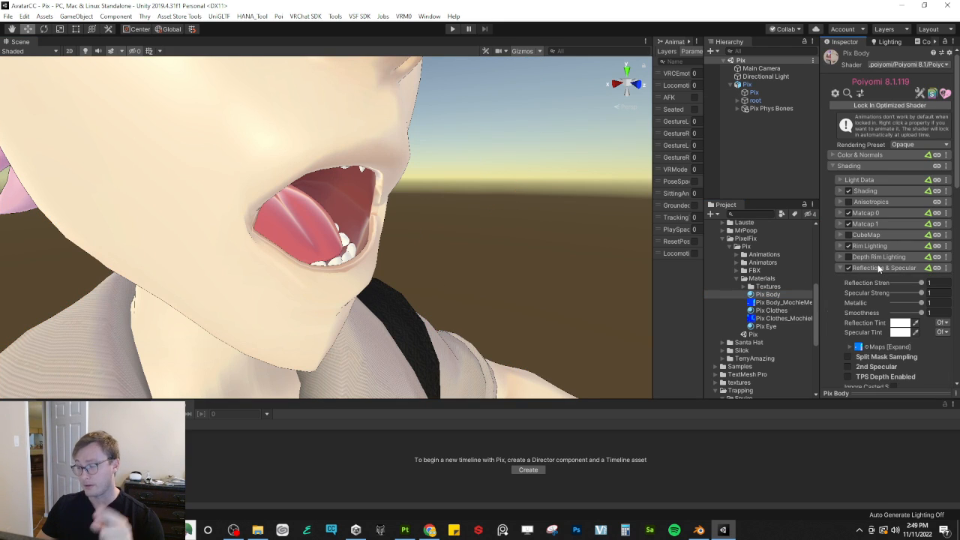
pyautogui.scroll(-3, 862, 265)
pyautogui.click(849, 256)
pyautogui.click(881, 306)
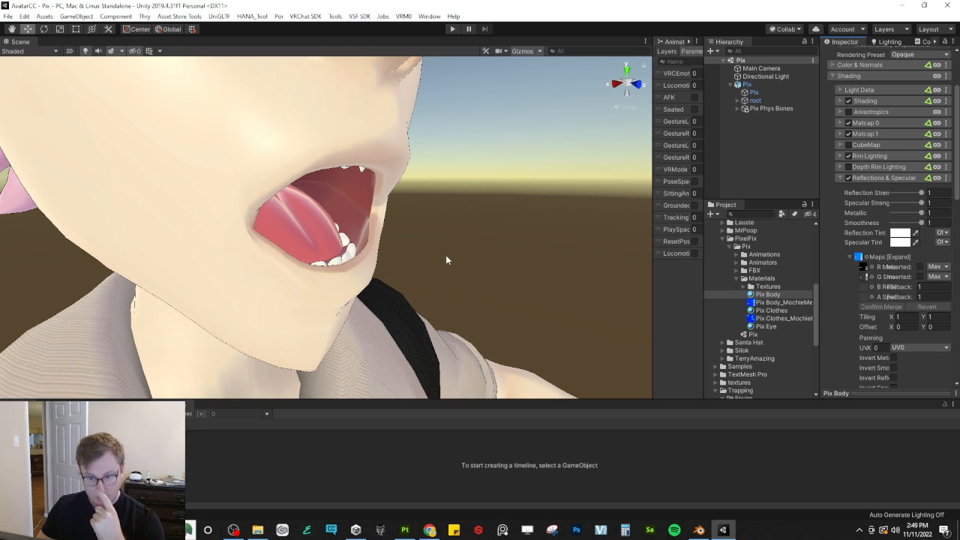
# Step: Inspect the open mouth in the Validate Albedo and Validate Metal Specular draw modes, and return the scene view to Shaded
pyautogui.moveTo(412, 223); pyautogui.dragTo(311, 297, button='right')
pyautogui.click(30, 51)
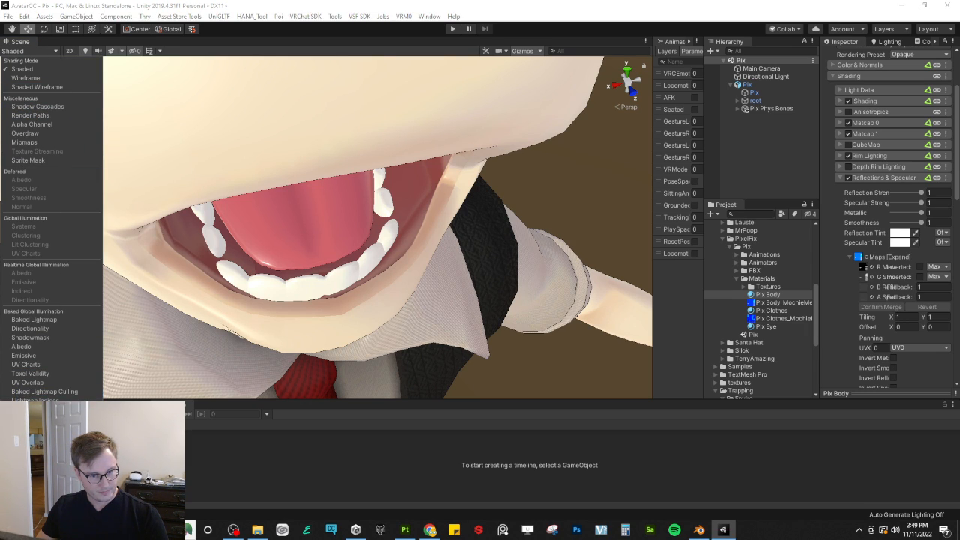
pyautogui.click(62, 396)
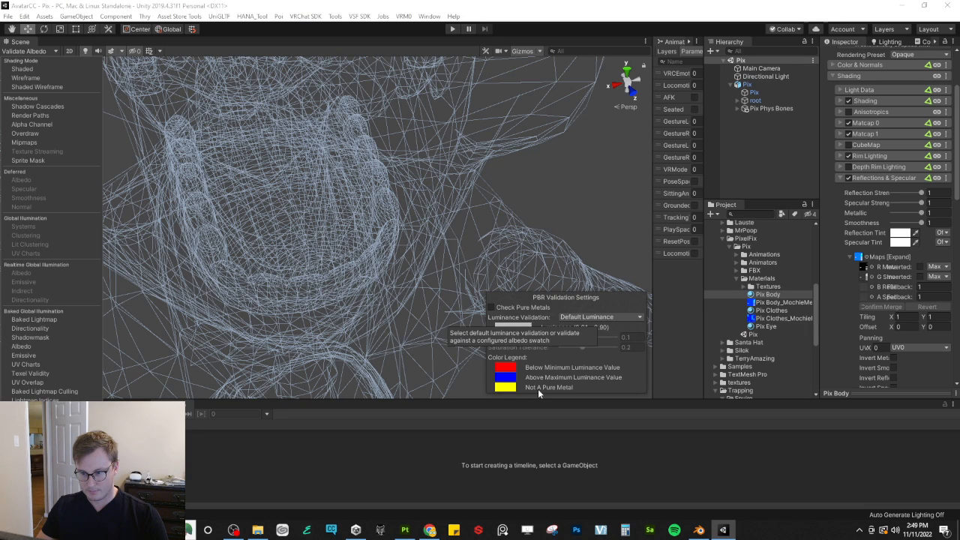
pyautogui.click(62, 404)
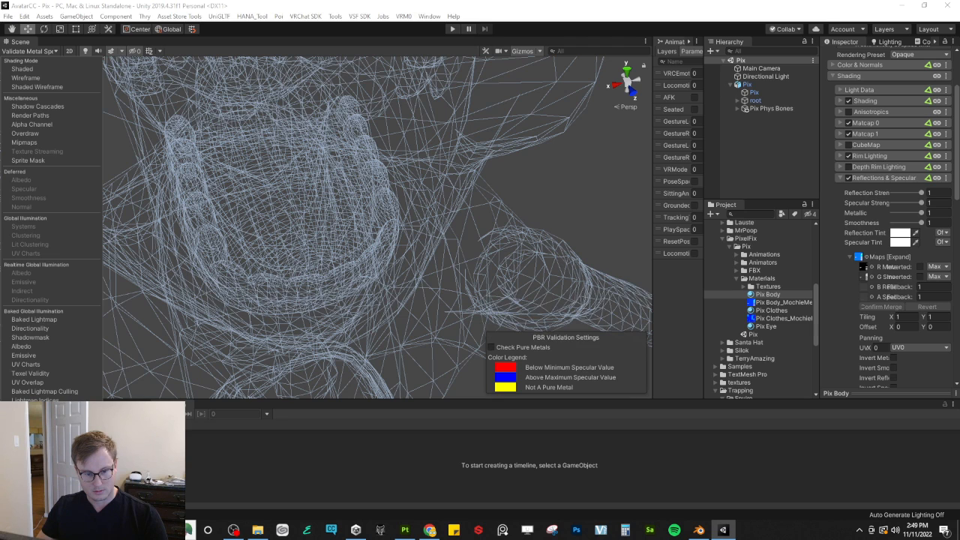
pyautogui.click(36, 429)
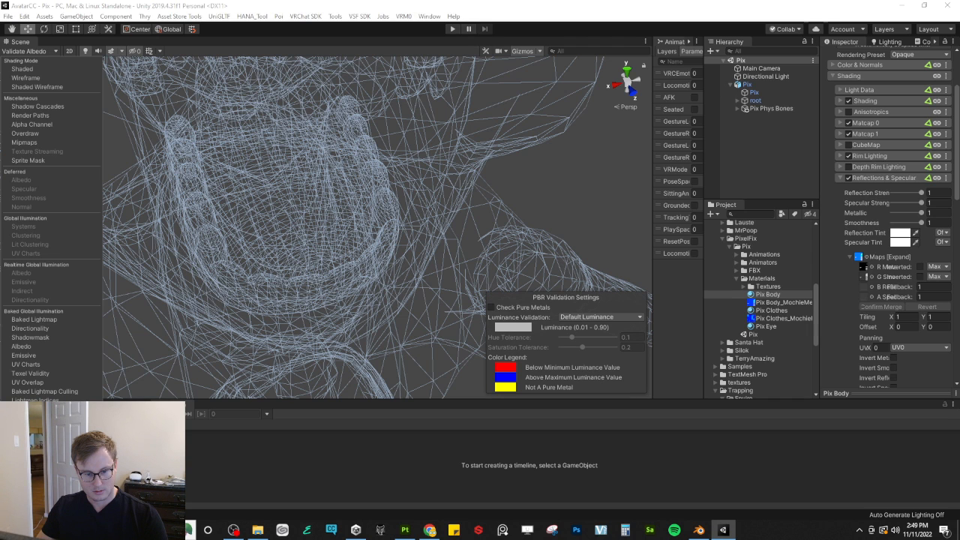
pyautogui.click(27, 69)
# Step: Examine the avatar's open mouth in the scene view from the front and from the side
pyautogui.press('s')
pyautogui.moveTo(471, 234); pyautogui.dragTo(393, 185, button='right')
pyautogui.press('w')
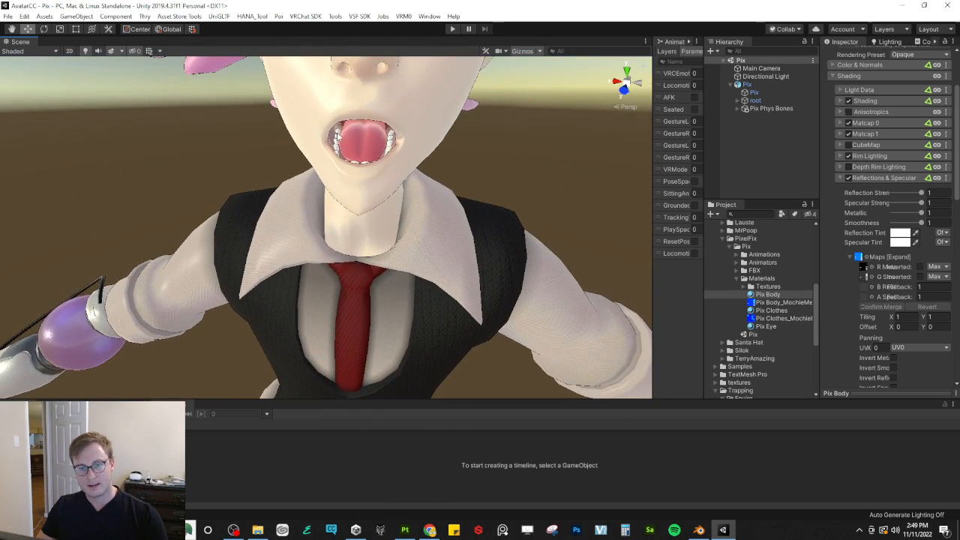
pyautogui.keyDown('alt'); pyautogui.moveTo(335, 164); pyautogui.dragTo(517, 122); pyautogui.keyUp('alt')
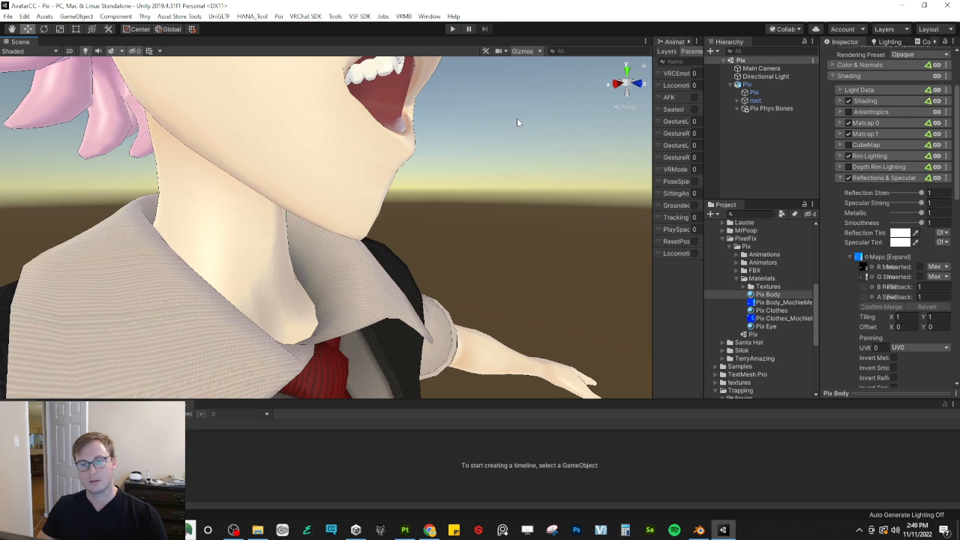
# Step: Switch to Substance 3D Painter and activate the Paint tool on the Mouth layer's mask
pyautogui.hotkey('alt', 'Tab')
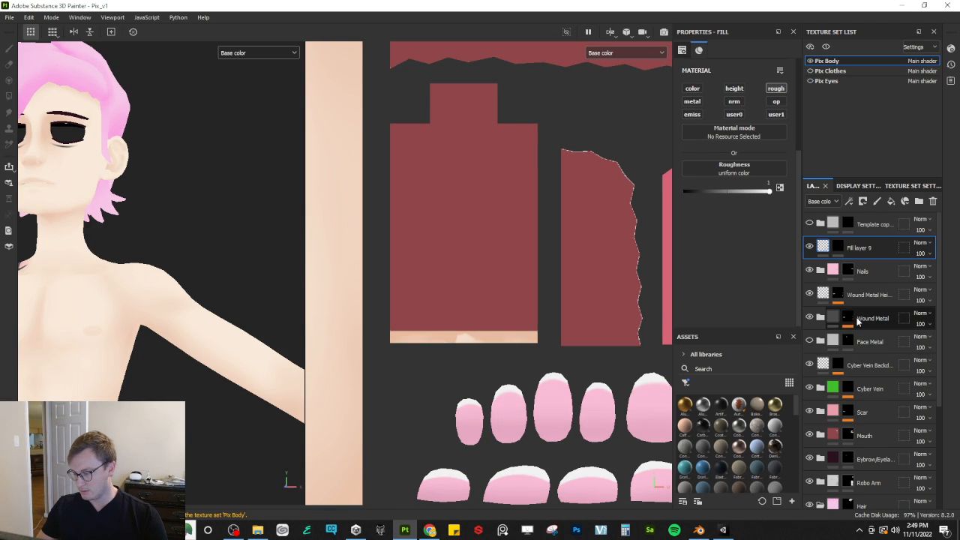
pyautogui.scroll(-3, 851, 310)
pyautogui.click(852, 372)
pyautogui.press('4')
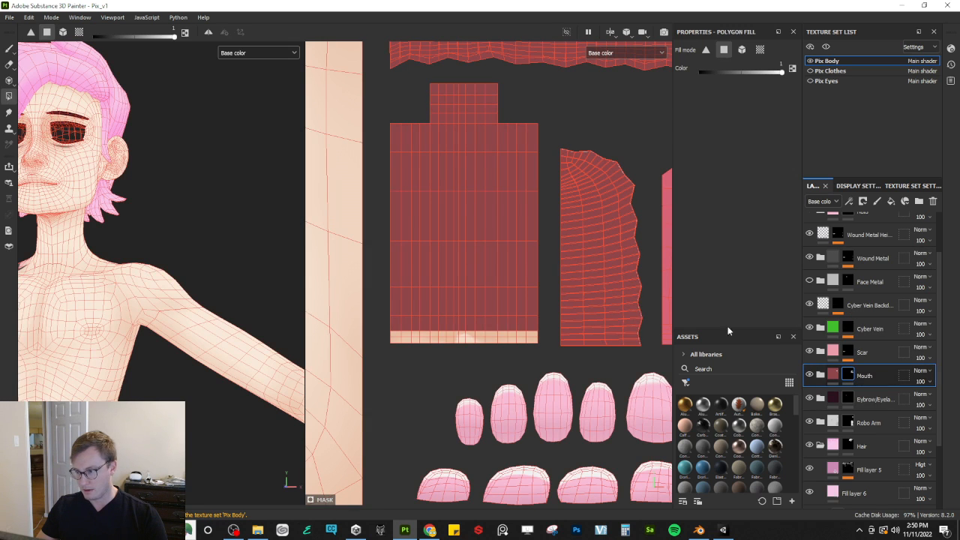
pyautogui.click(9, 48)
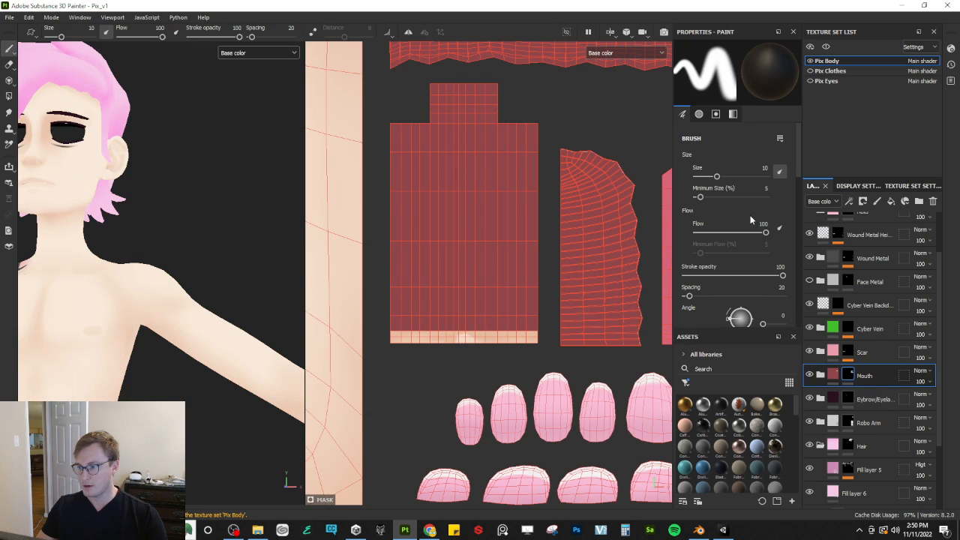
# Step: Reduce the paint brush size to 0.93 and set its alignment to UV
pyautogui.scroll(-3, 751, 220)
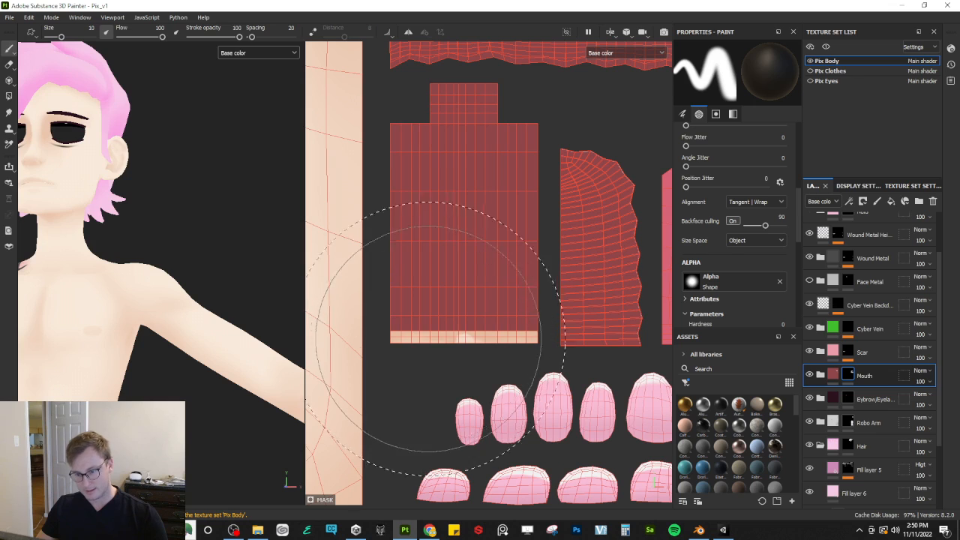
pyautogui.press('[')
pyautogui.press('[')
pyautogui.press('[')
pyautogui.press('[')
pyautogui.press('[')
pyautogui.press('[')
pyautogui.press('[')
pyautogui.press('[')
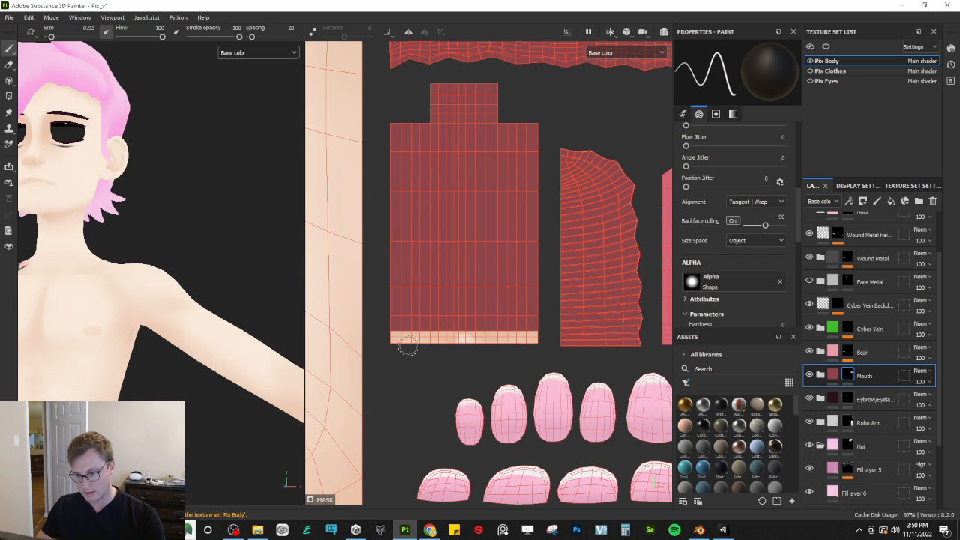
pyautogui.click(757, 201)
pyautogui.click(742, 237)
pyautogui.click(737, 241)
pyautogui.click(737, 245)
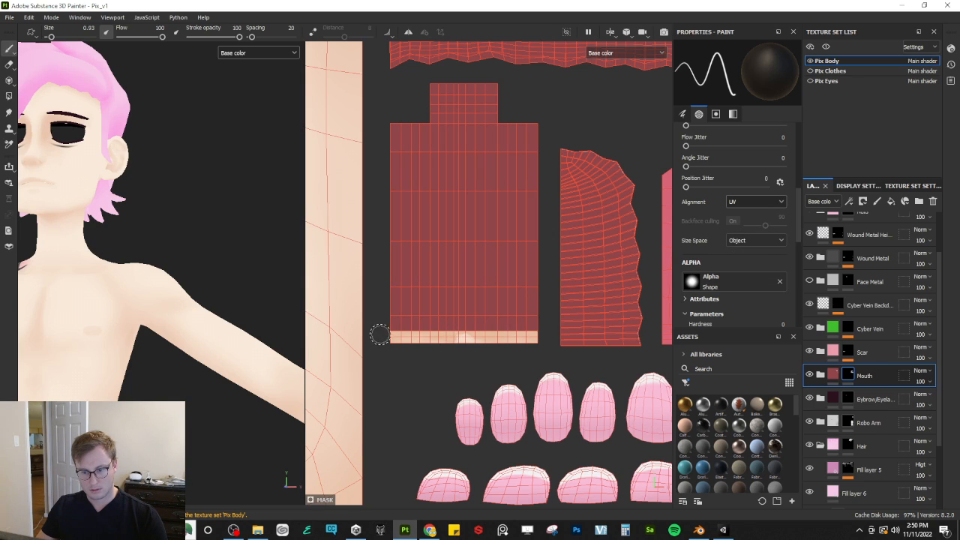
# Step: Try brush strokes on the Mouth mask along the lower edge of the large mouth island
pyautogui.moveTo(385, 333)
pyautogui.mouseDown()
pyautogui.moveTo(377, 333)
pyautogui.moveTo(561, 332)
pyautogui.moveTo(539, 332)
pyautogui.mouseUp()
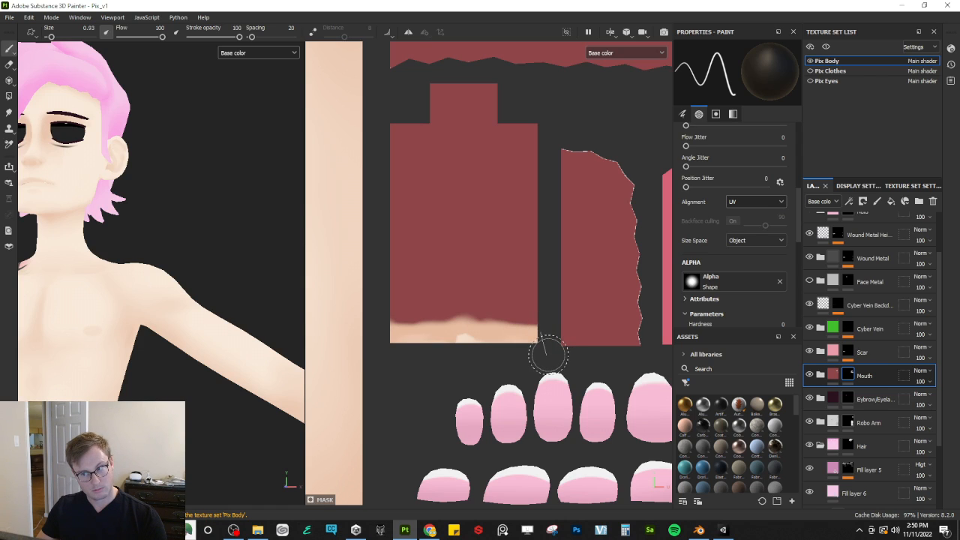
pyautogui.moveTo(537, 333); pyautogui.dragTo(392, 334)
# Step: Set the brush's size space to Texture and its alpha to Shape Thorn
pyautogui.click(754, 240)
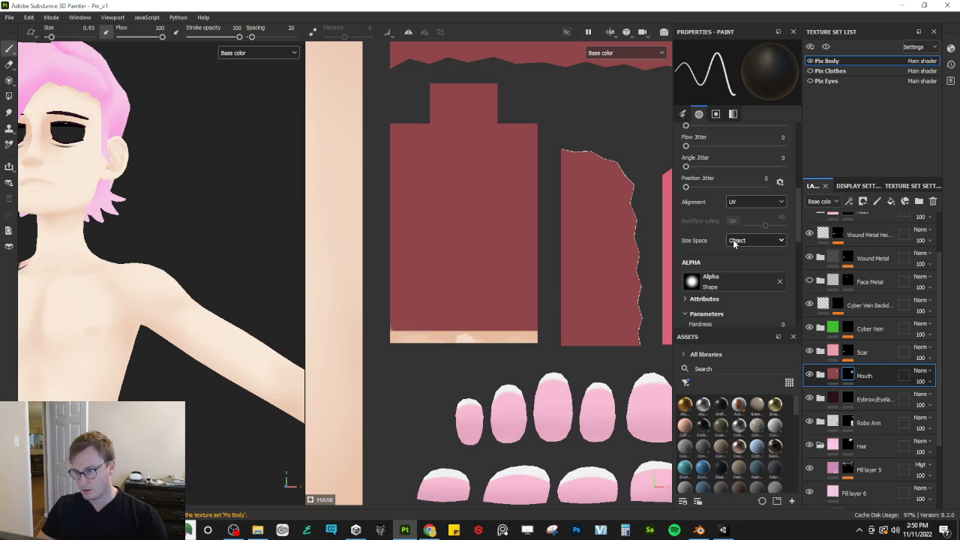
pyautogui.click(749, 261)
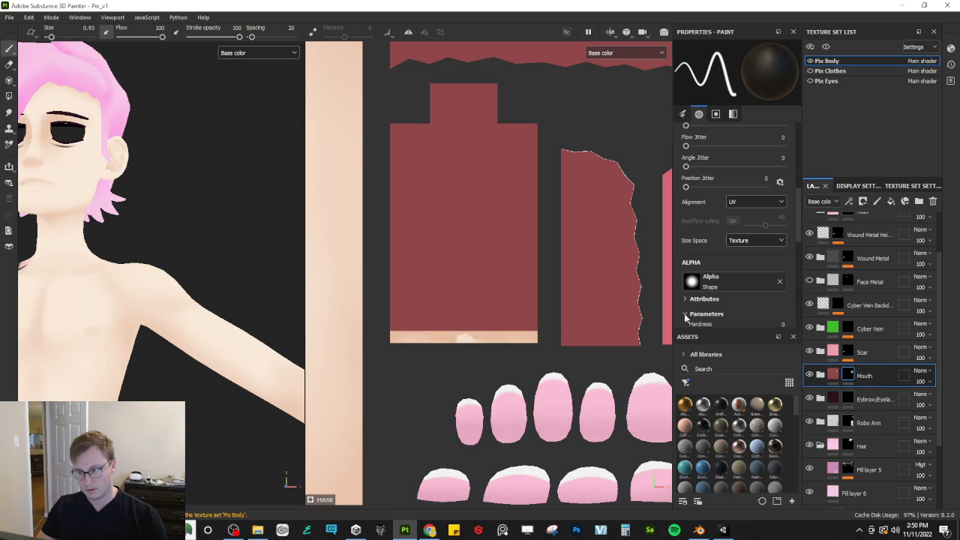
pyautogui.click(733, 284)
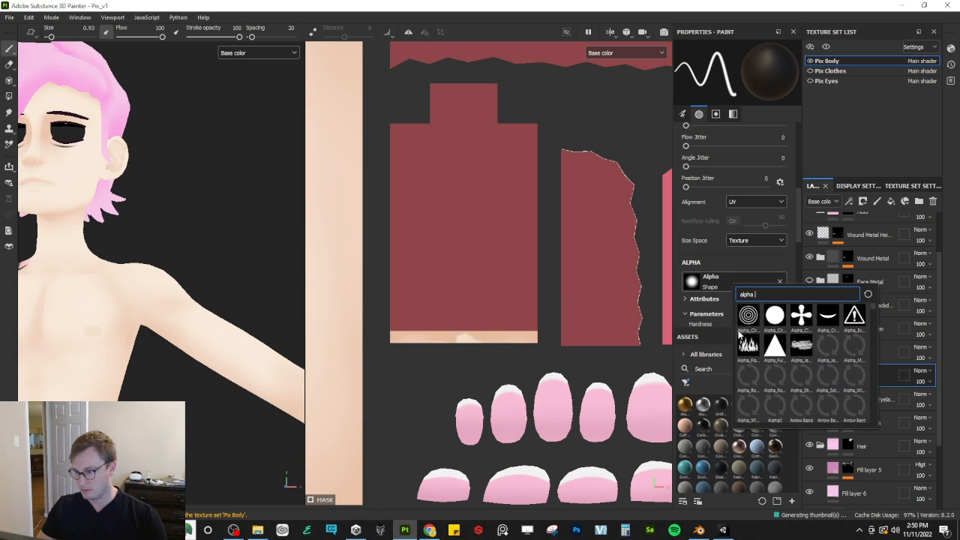
pyautogui.write('thron')
pyautogui.press('BackSpace')
pyautogui.press('BackSpace')
pyautogui.press('BackSpace')
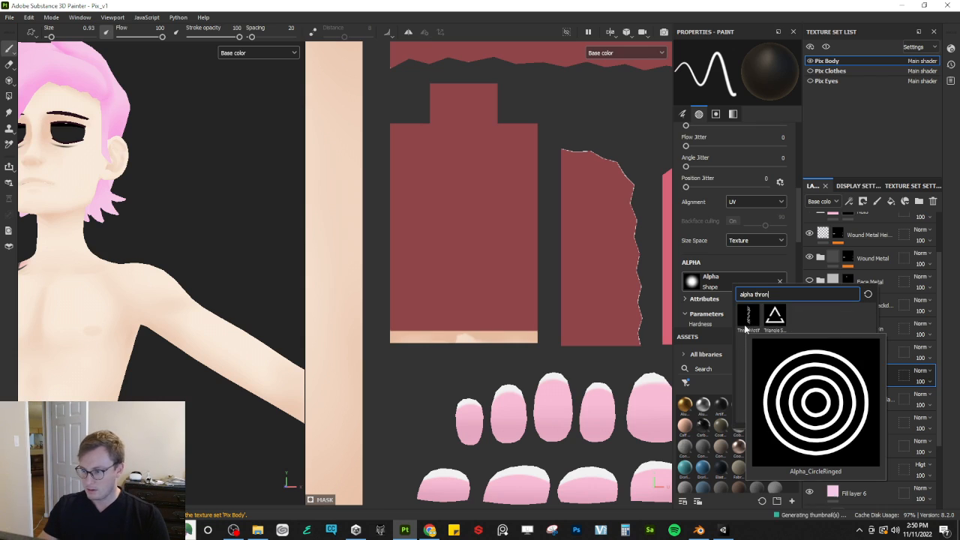
pyautogui.write('orn')
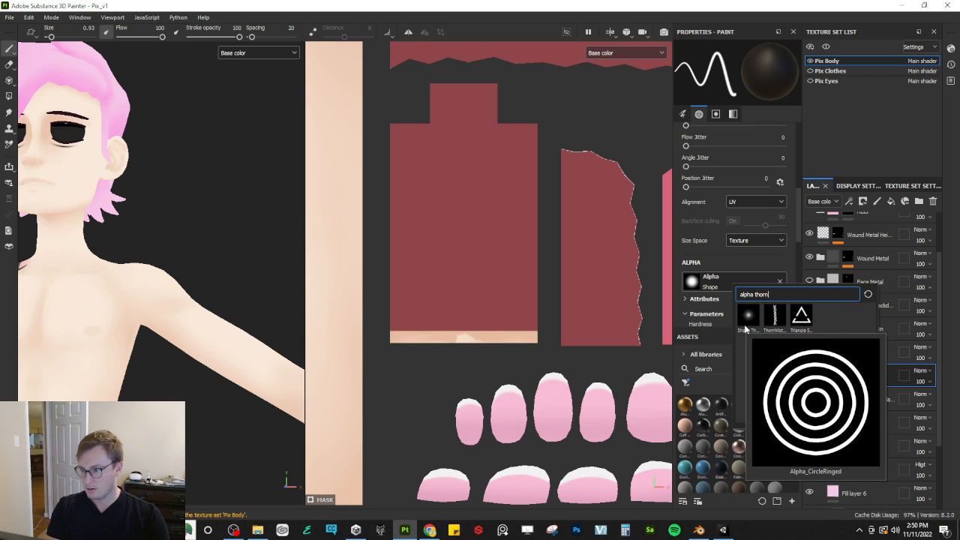
pyautogui.click(746, 317)
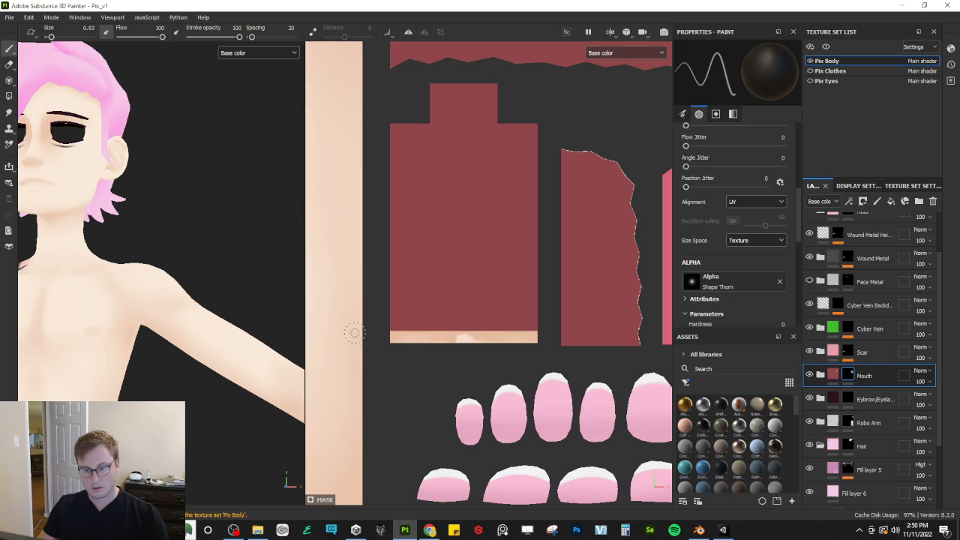
# Step: Set the brush size to 1.87 and spacing to 5, and paint a soft transition across the large mouth island's lower edge
pyautogui.press(']')
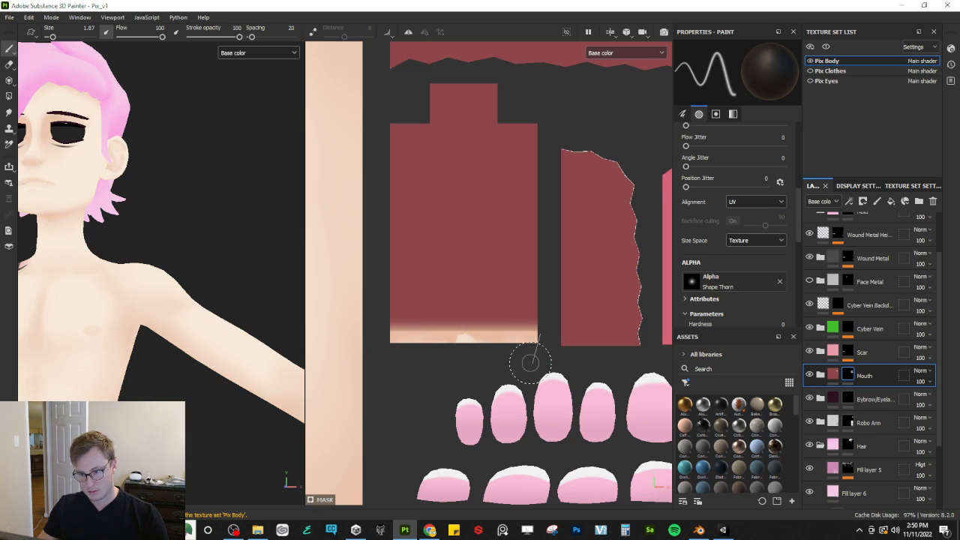
pyautogui.hotkey('ctrl', 'z')
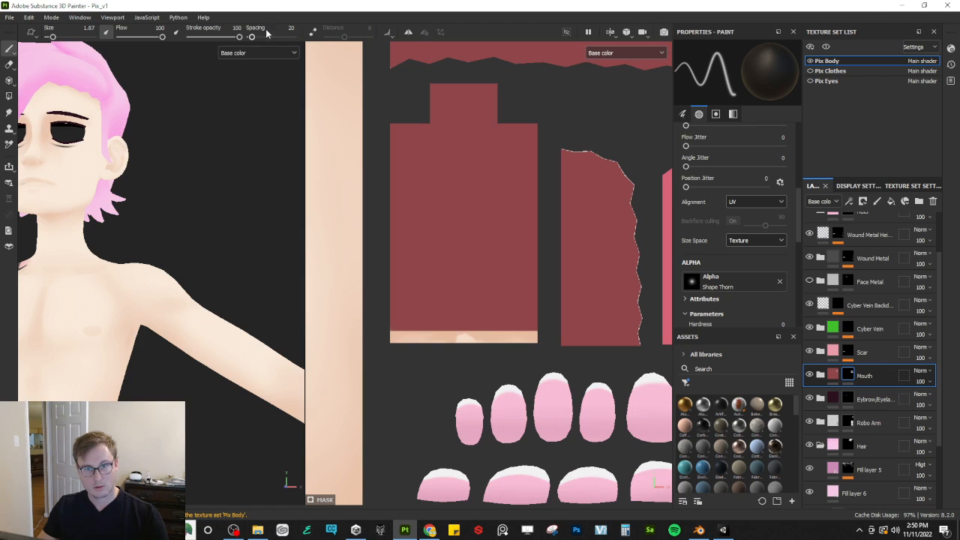
pyautogui.click(291, 28)
pyautogui.write('5')
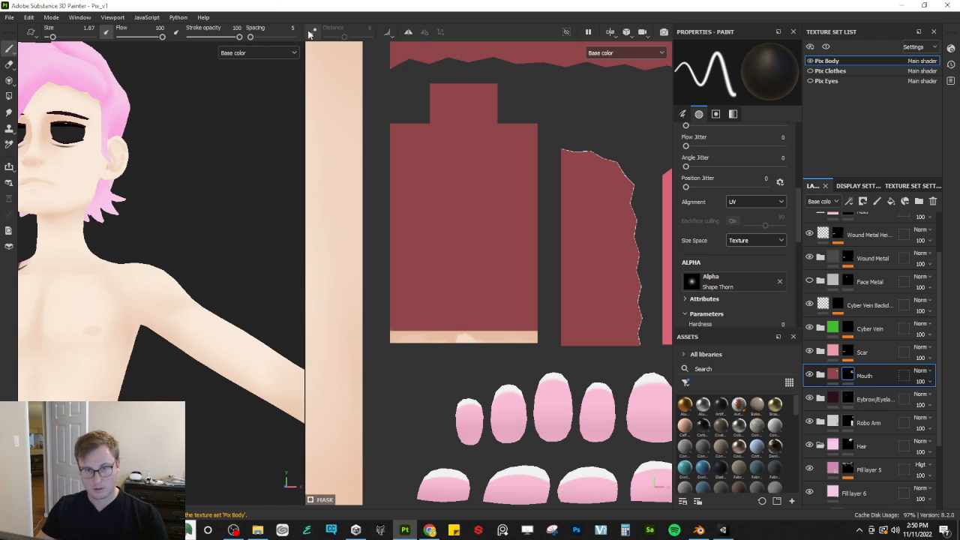
pyautogui.moveTo(379, 333); pyautogui.dragTo(531, 328)
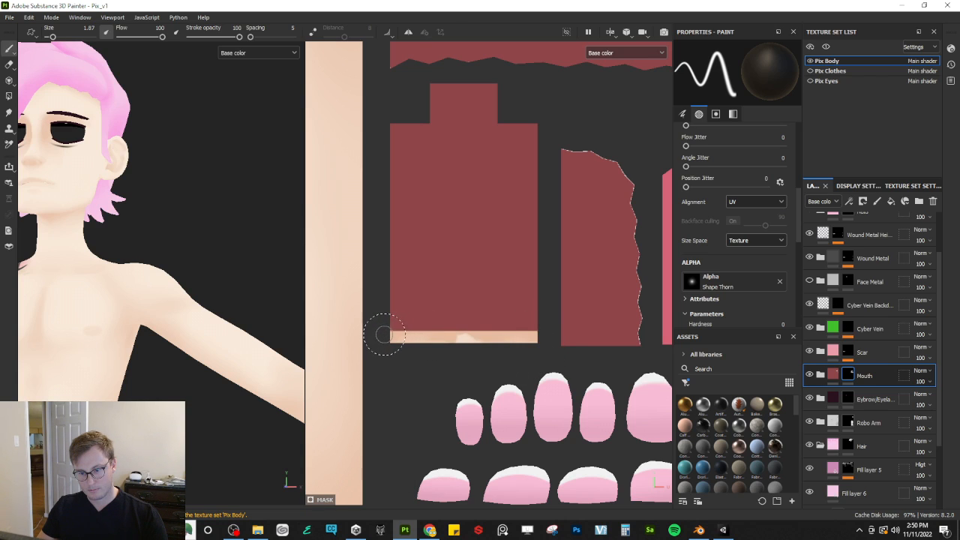
pyautogui.moveTo(384, 334); pyautogui.dragTo(559, 333)
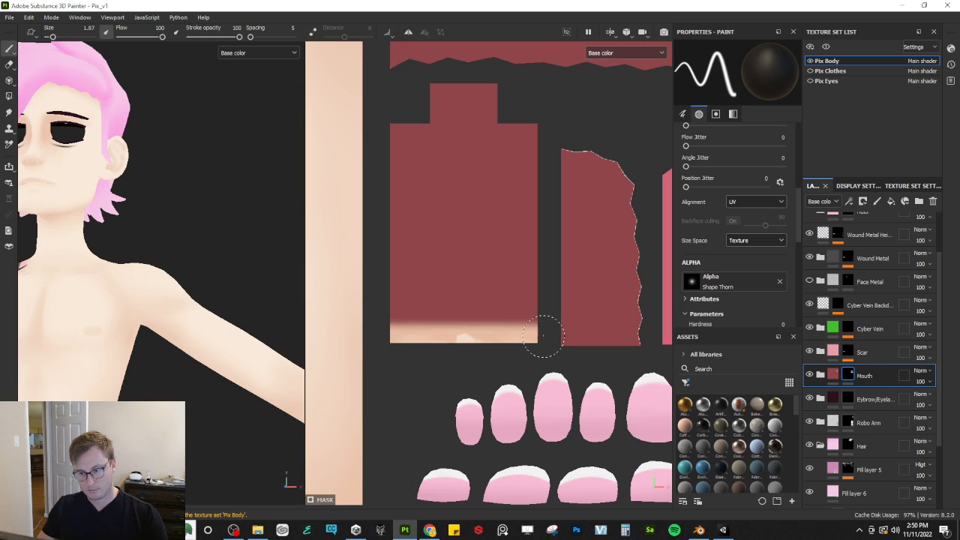
# Step: Save the project and export the Pix Body textures, keeping the export settings
pyautogui.hotkey('ctrl', 's')
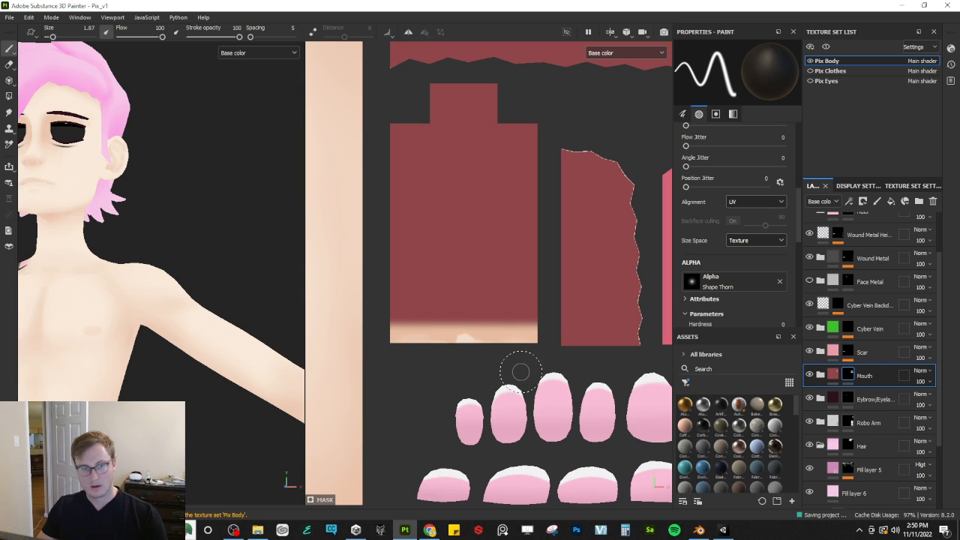
pyautogui.click(10, 16)
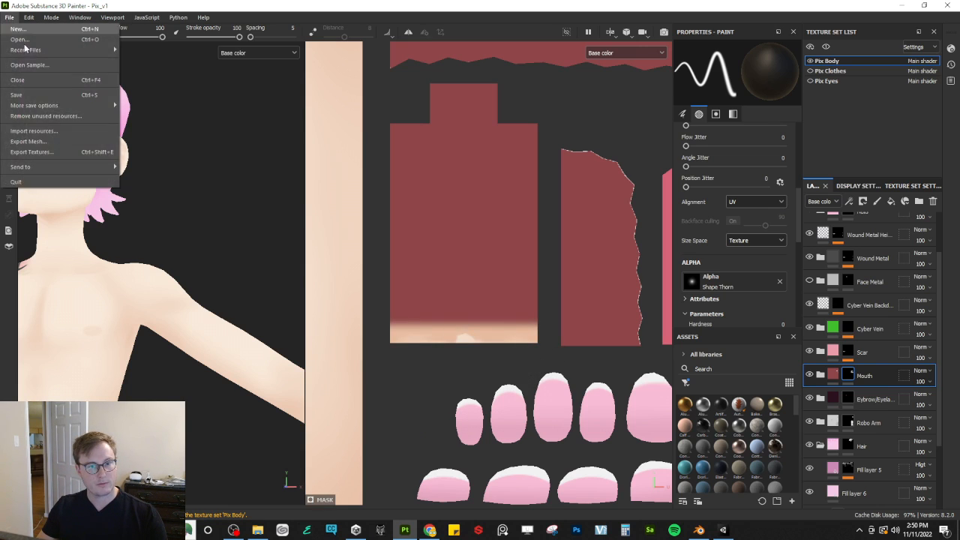
pyautogui.click(30, 151)
pyautogui.click(716, 440)
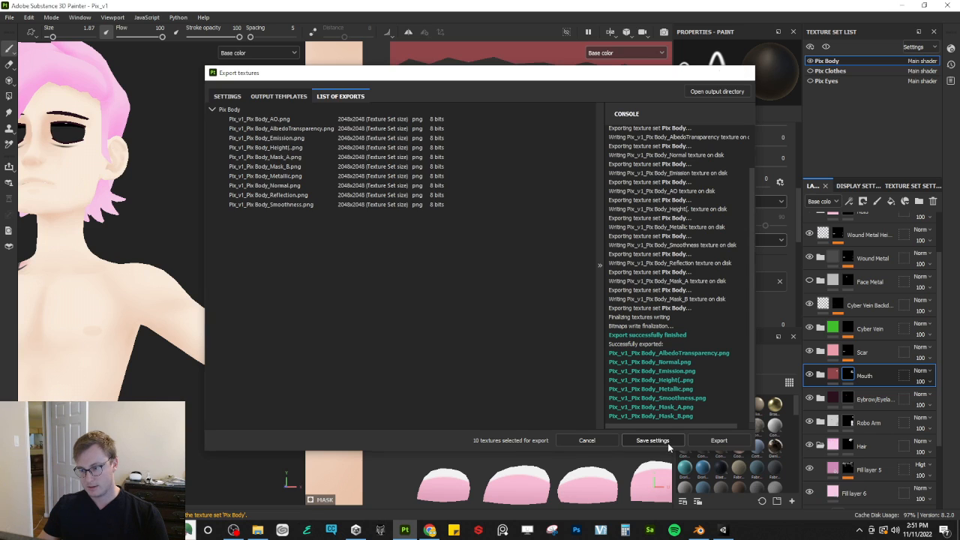
pyautogui.click(665, 442)
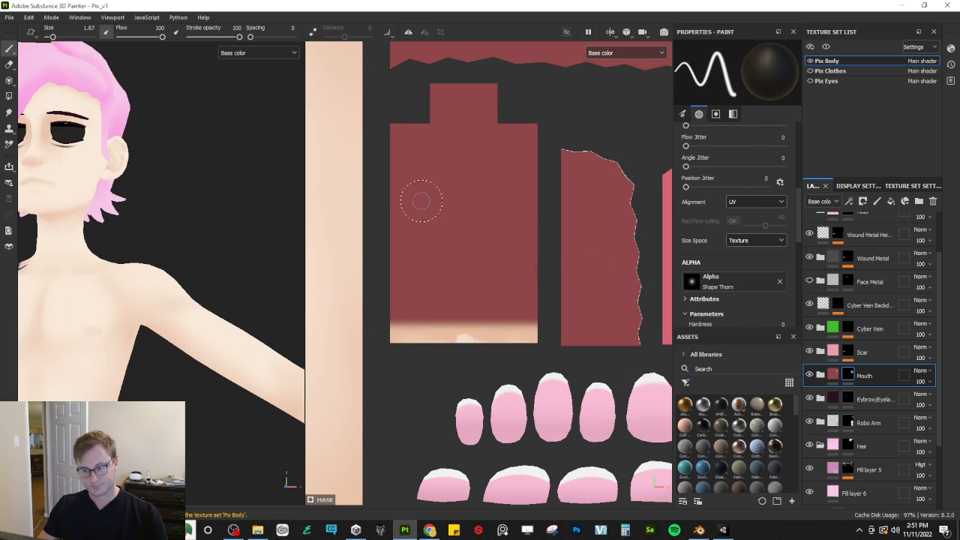
# Step: Check the mouth in Unity, return to Substance 3D Painter and set Fill layer 9's roughness to 1
pyautogui.hotkey('alt', 'Tab')
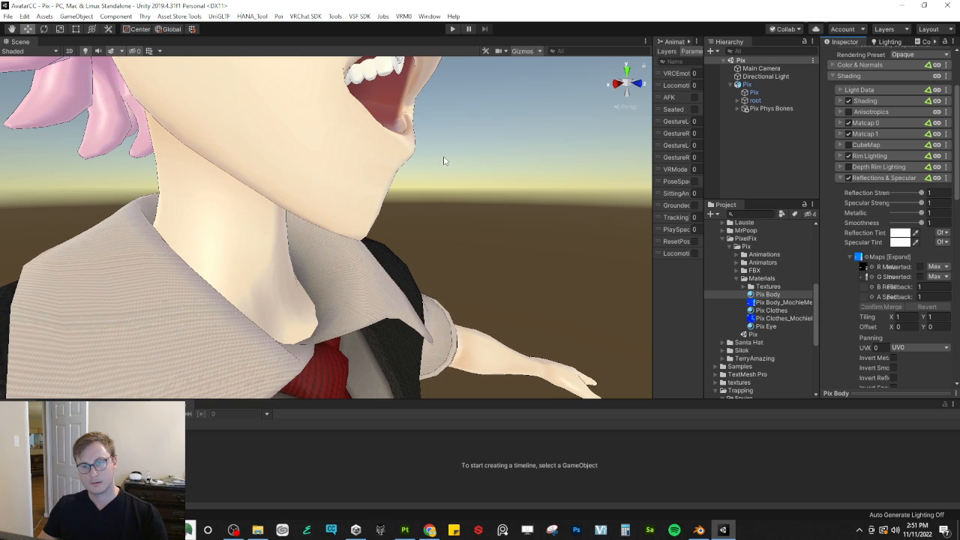
pyautogui.hotkey('alt', 'Tab')
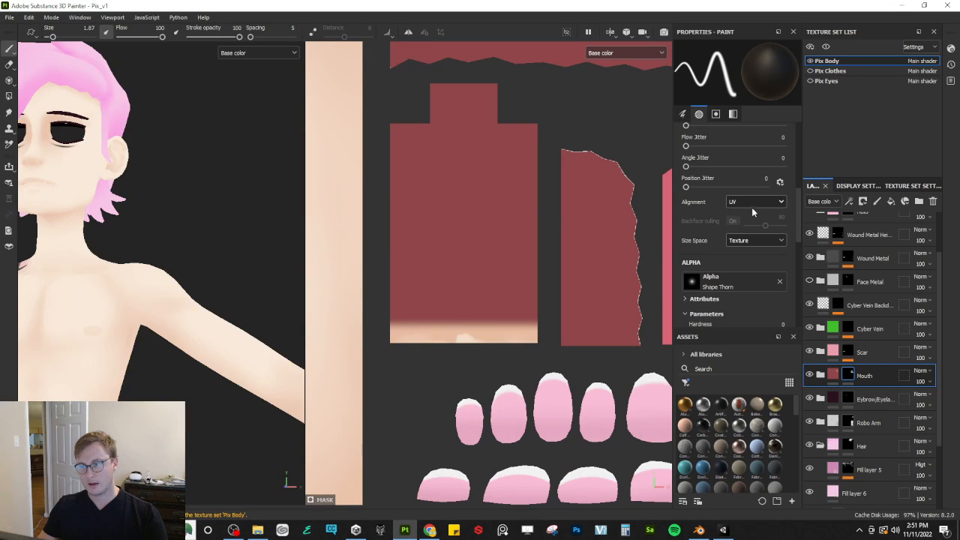
pyautogui.scroll(3, 830, 283)
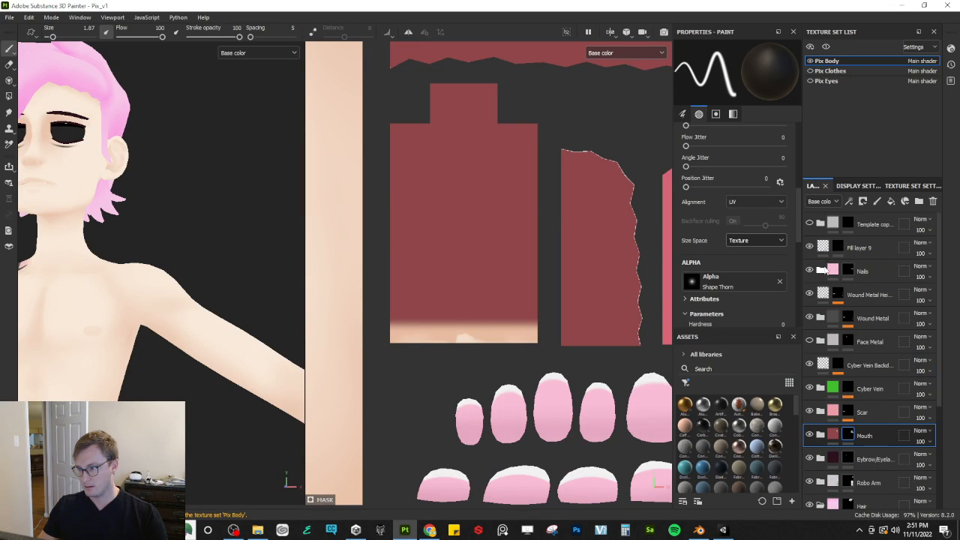
pyautogui.click(824, 247)
pyautogui.moveTo(722, 193); pyautogui.dragTo(782, 198)
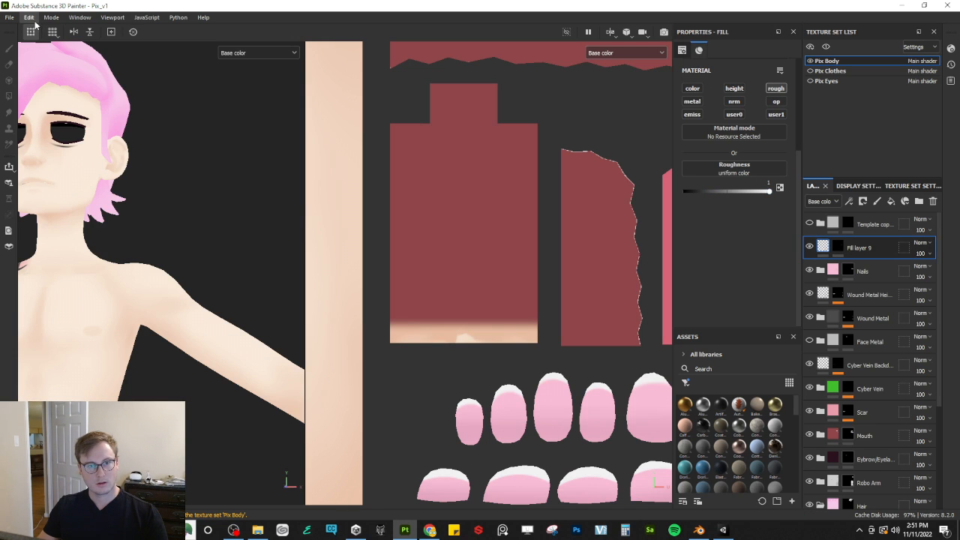
# Step: Export the Pix Body textures again and save the export settings
pyautogui.click(9, 17)
pyautogui.click(36, 151)
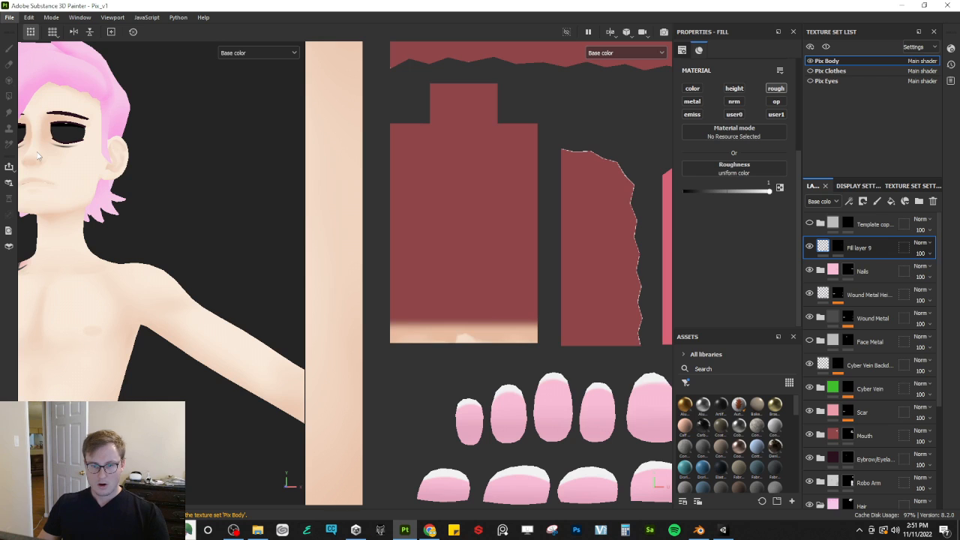
pyautogui.click(717, 442)
pyautogui.click(677, 441)
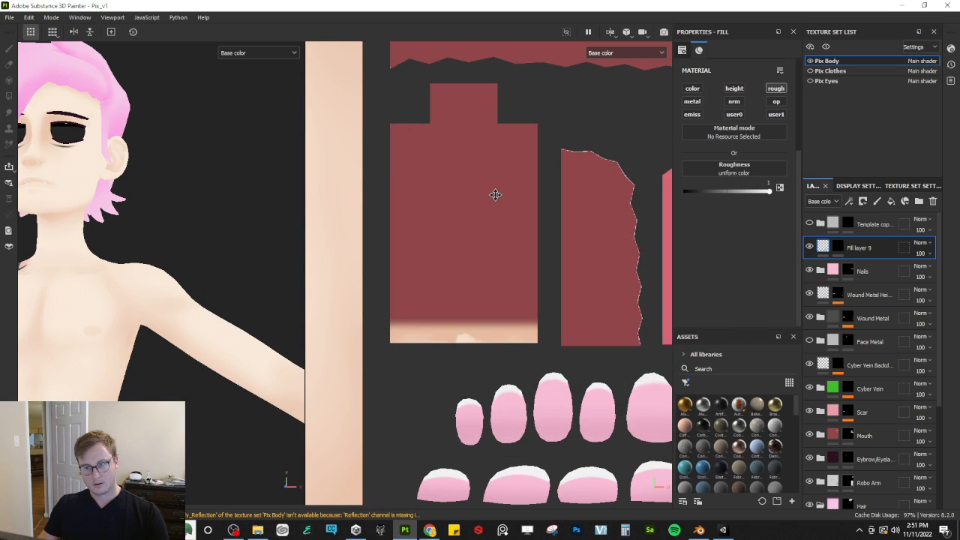
# Step: Switch to Unity, confirm the merge of the Pix Body material's reflection maps, and examine the open mouth from the front
pyautogui.hotkey('alt', 'Tab')
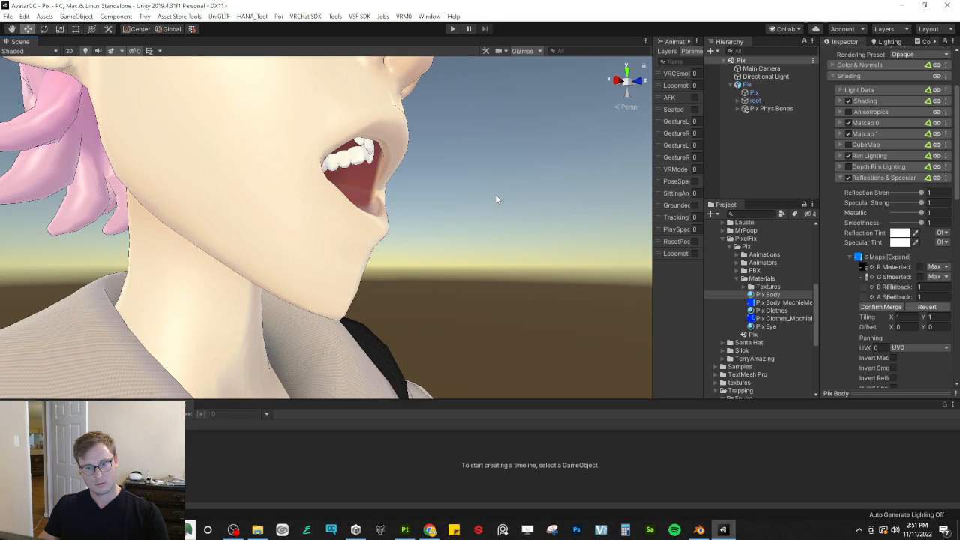
pyautogui.click(881, 306)
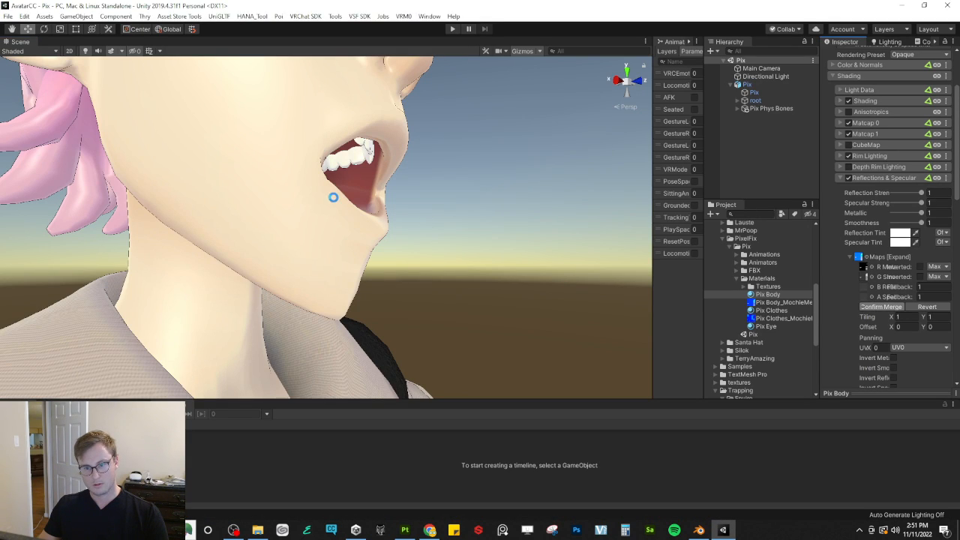
pyautogui.keyDown('alt'); pyautogui.moveTo(416, 170); pyautogui.dragTo(288, 201); pyautogui.keyUp('alt')
pyautogui.scroll(6, 158, 175)
pyautogui.scroll(-8, 336, 195)
pyautogui.scroll(6, 287, 201)
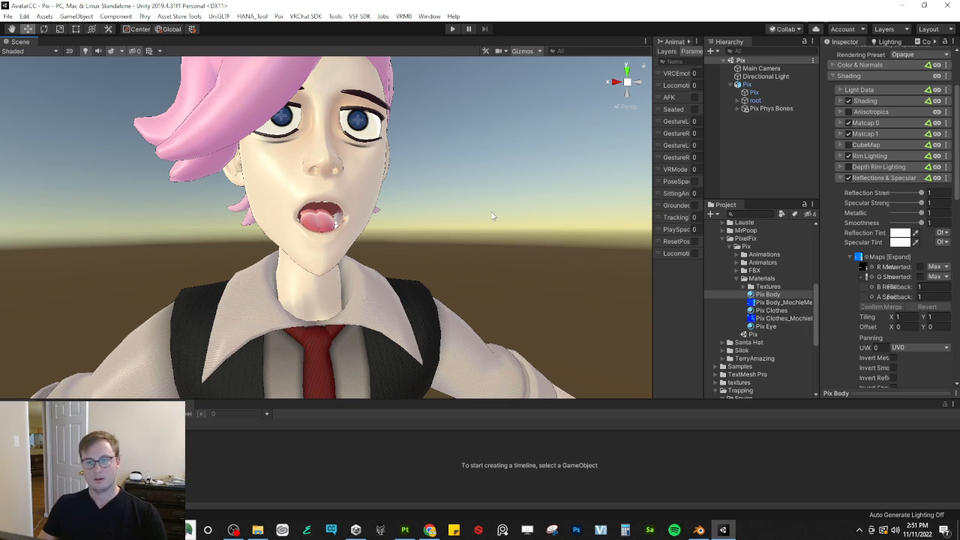
# Step: Set the Pix mesh's vrc.v_aa blend shape to 0 and its vrc.v_Blink blend shape to 100
pyautogui.click(751, 85)
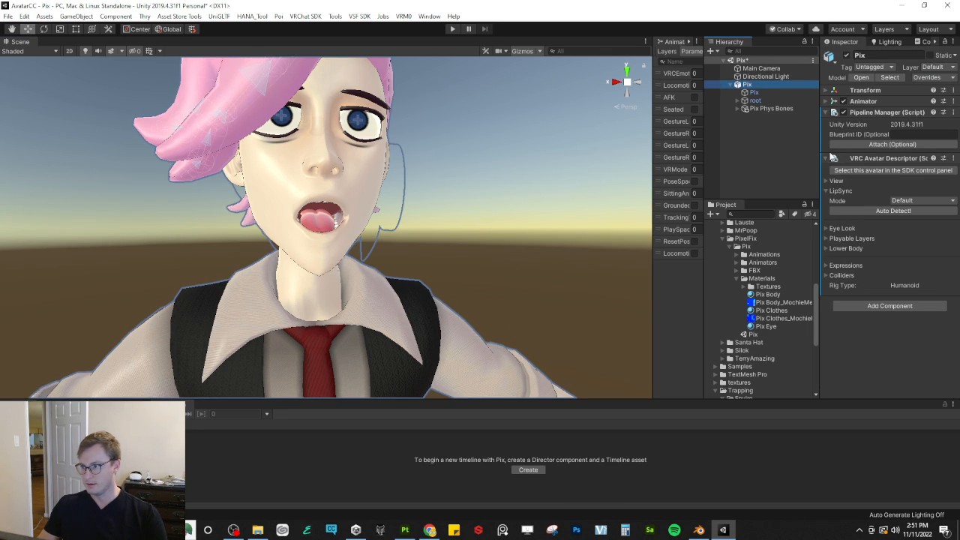
pyautogui.click(757, 92)
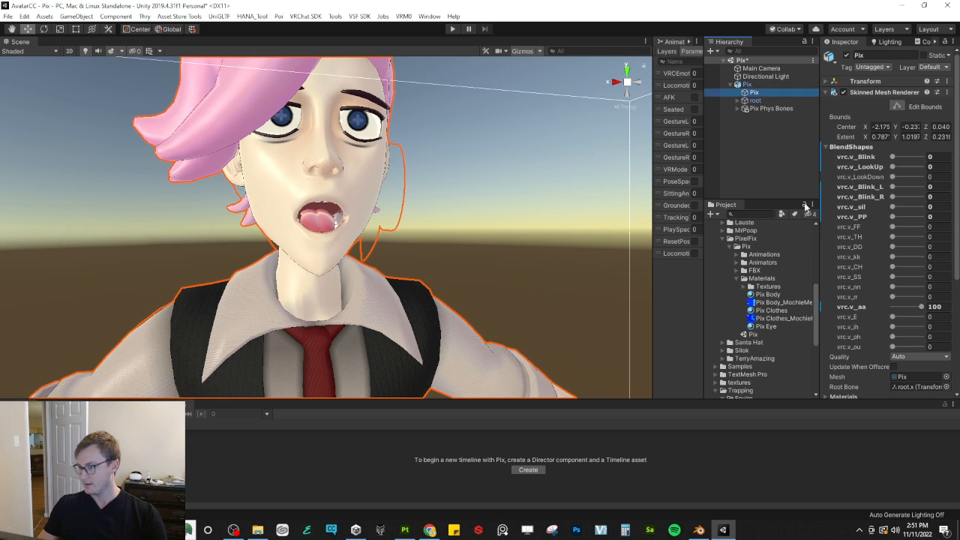
pyautogui.moveTo(921, 307); pyautogui.dragTo(769, 346)
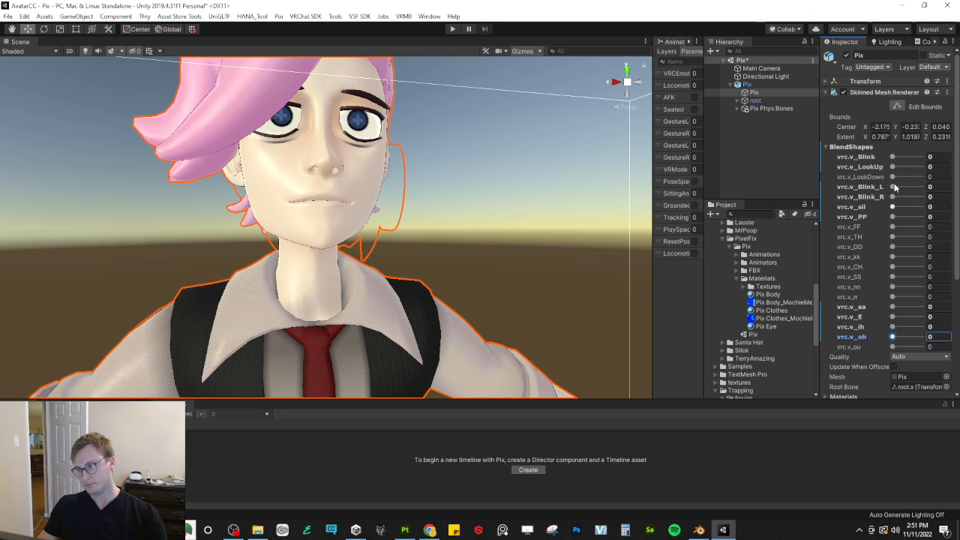
pyautogui.moveTo(892, 157); pyautogui.dragTo(929, 168)
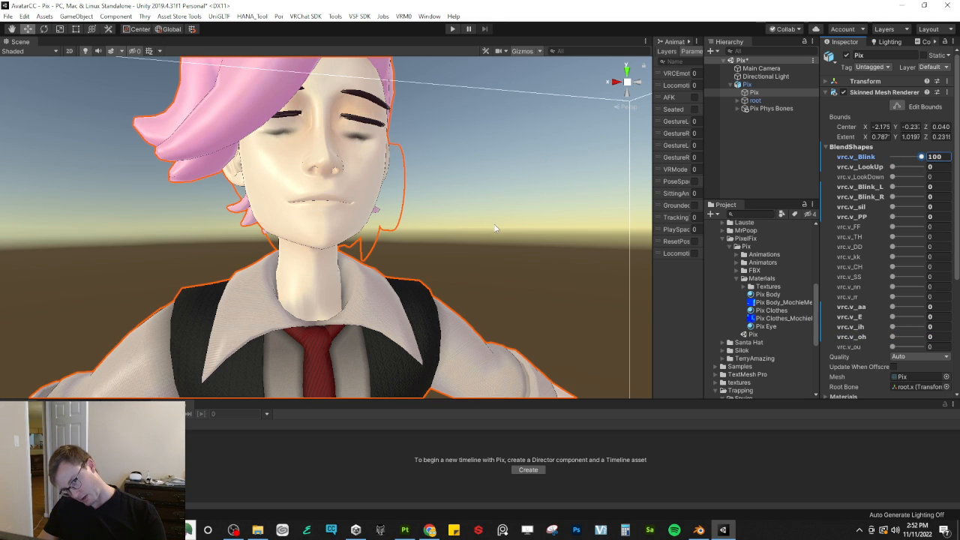
# Step: Switch to Blender and enter Edit Mode on the Pix mesh, framing the face
pyautogui.hotkey('alt', 'Tab')
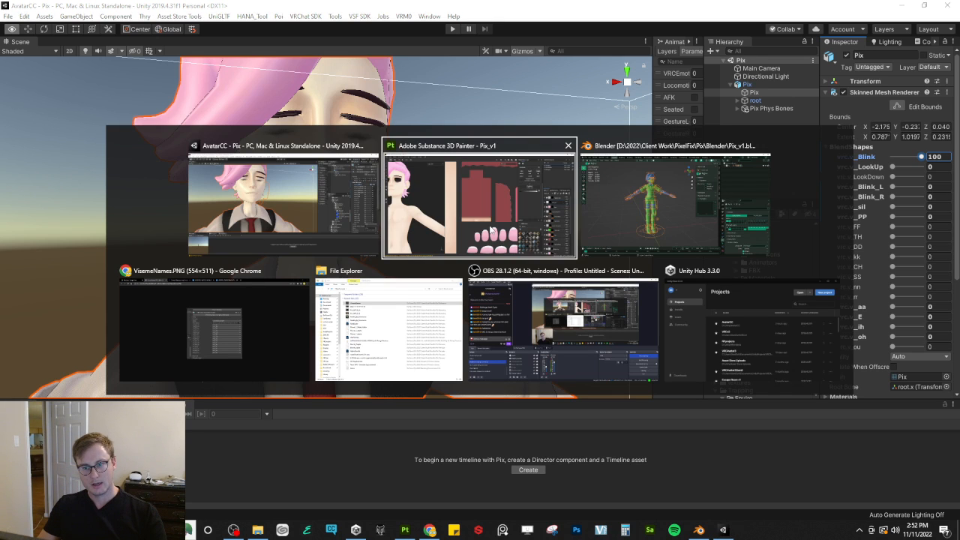
pyautogui.hotkey('alt', 'Tab')
pyautogui.scroll(2, 428, 274)
pyautogui.keyDown('shift'); pyautogui.moveTo(416, 170); pyautogui.dragTo(418, 282, button='middle'); pyautogui.keyUp('shift')
pyautogui.click(518, 272)
pyautogui.scroll(3, 417, 282)
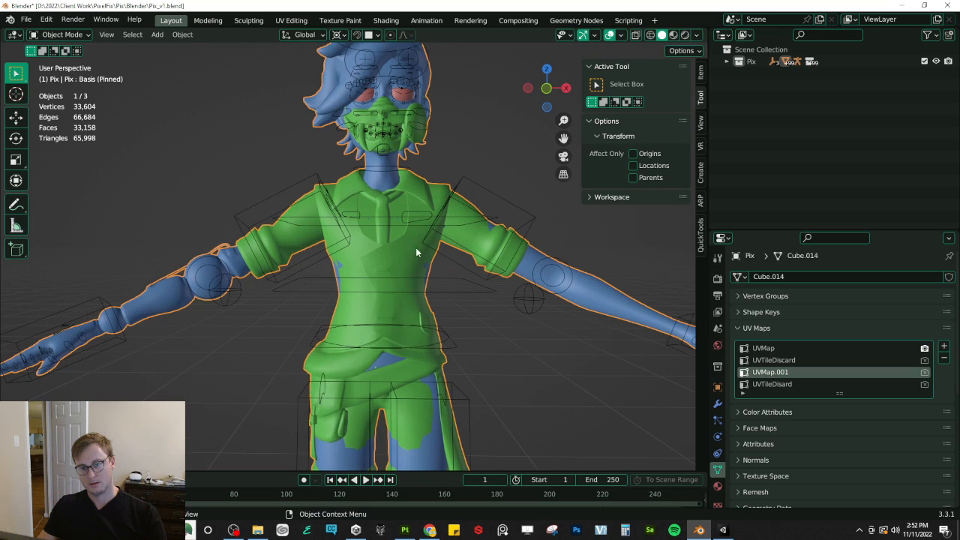
pyautogui.press('Tab')
pyautogui.scroll(3, 393, 227)
pyautogui.keyDown('shift'); pyautogui.moveTo(399, 157); pyautogui.dragTo(401, 255, button='middle'); pyautogui.keyUp('shift')
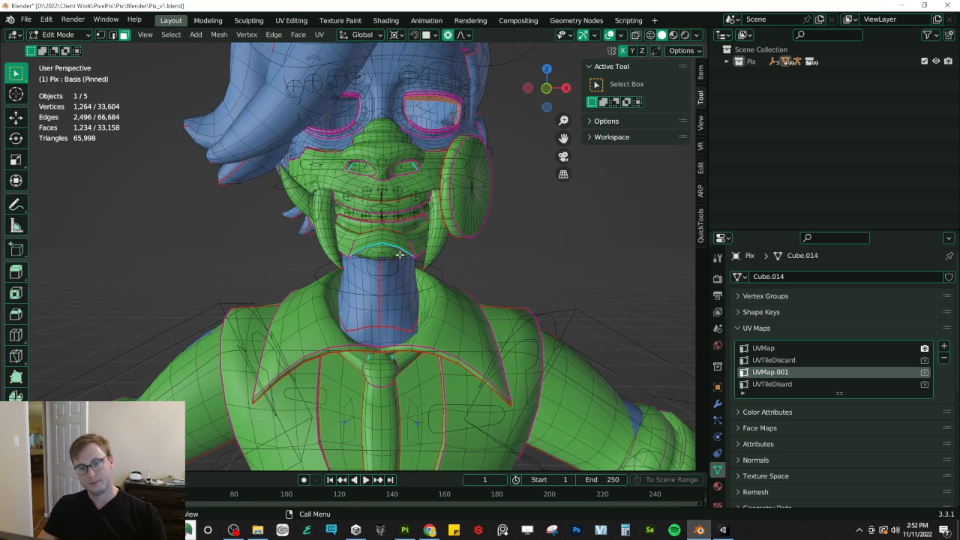
# Step: Select the linked body geometry from the neck and hide all other parts of the mesh
pyautogui.click(398, 280)
pyautogui.press('l')
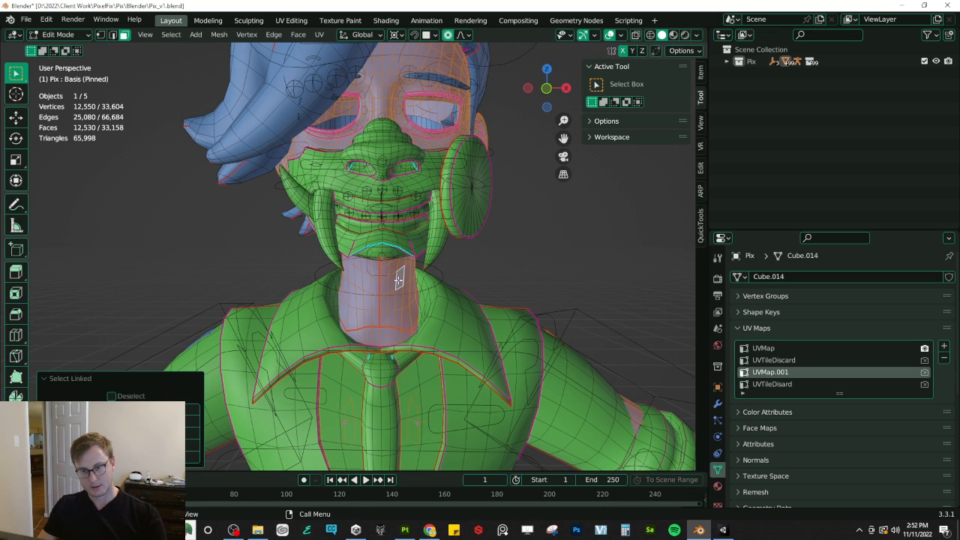
pyautogui.hotkey('ctrl', 'i')
pyautogui.press('h')
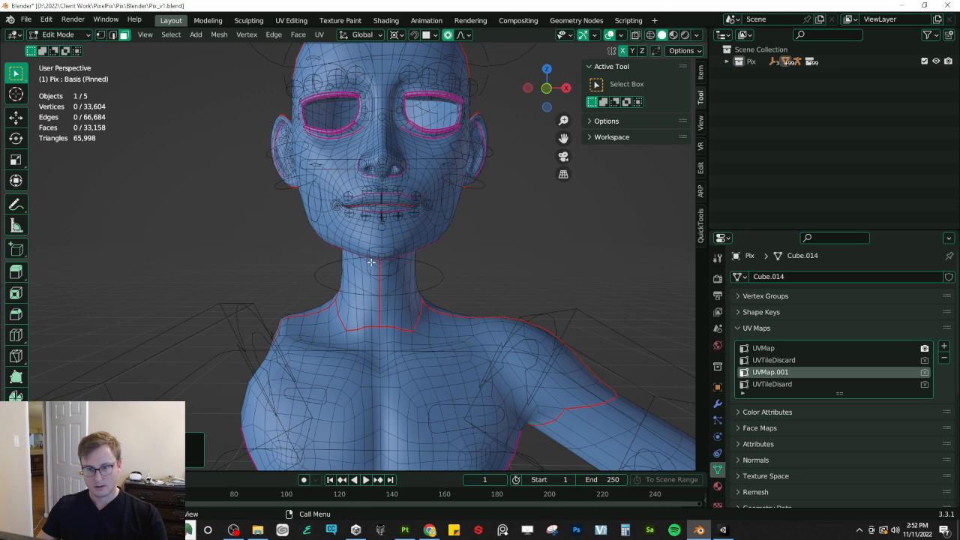
pyautogui.scroll(1, 384, 252)
pyautogui.keyDown('shift'); pyautogui.moveTo(385, 250); pyautogui.dragTo(390, 283, button='middle'); pyautogui.keyUp('shift')
# Step: Activate the vrc.v_Blink shape key and view the closed eyes from the front in face selection mode
pyautogui.click(755, 328)
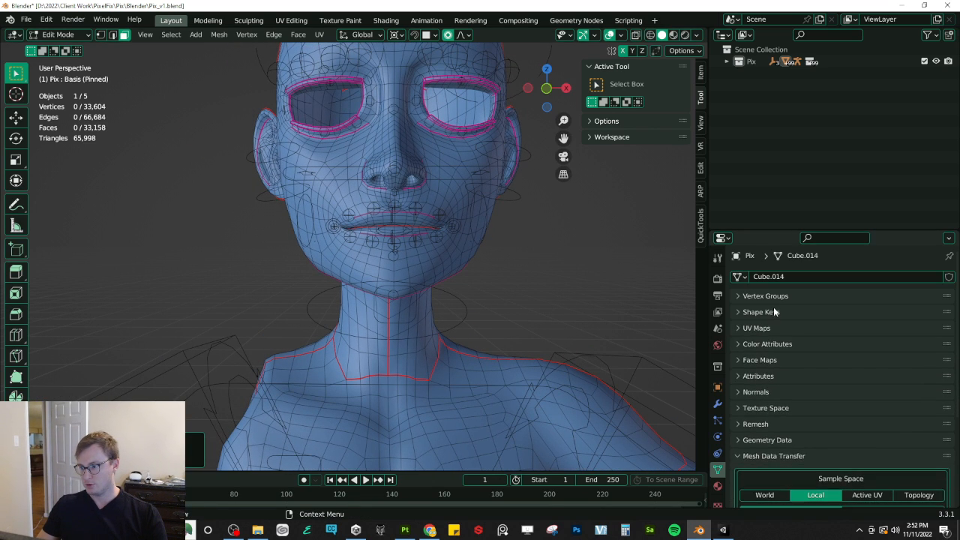
pyautogui.click(773, 310)
pyautogui.click(763, 345)
pyautogui.keyDown('shift'); pyautogui.moveTo(452, 237); pyautogui.dragTo(441, 288, button='middle'); pyautogui.keyUp('shift')
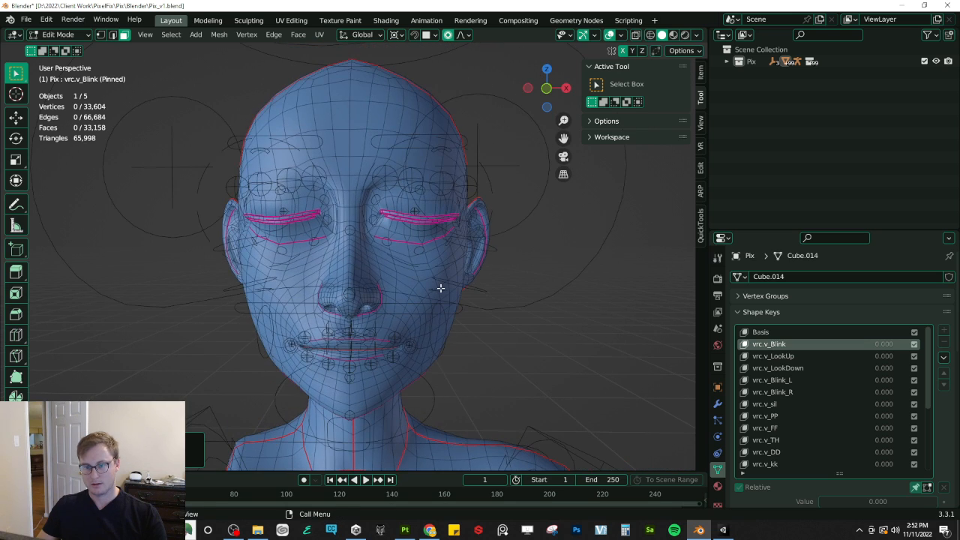
pyautogui.press('KP_1')
pyautogui.scroll(4, 429, 290)
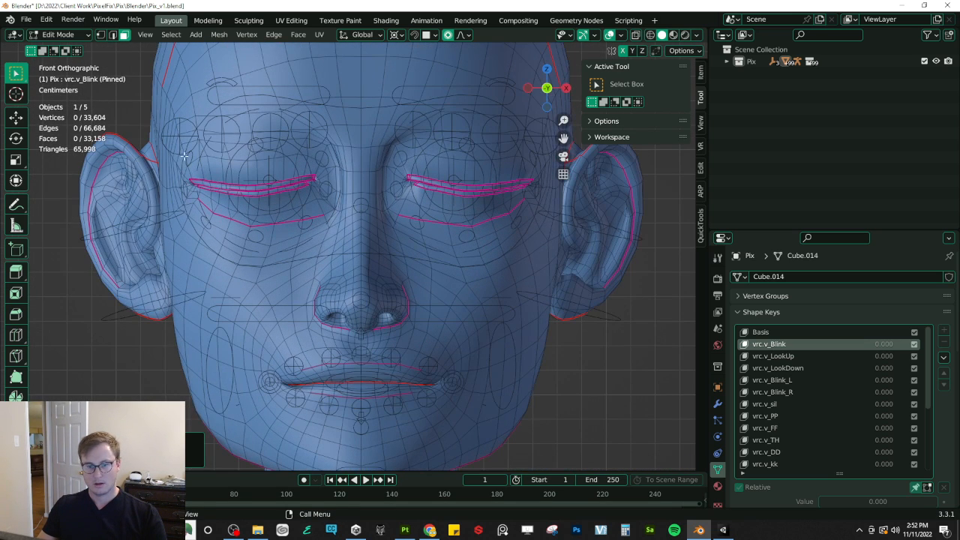
pyautogui.click(112, 36)
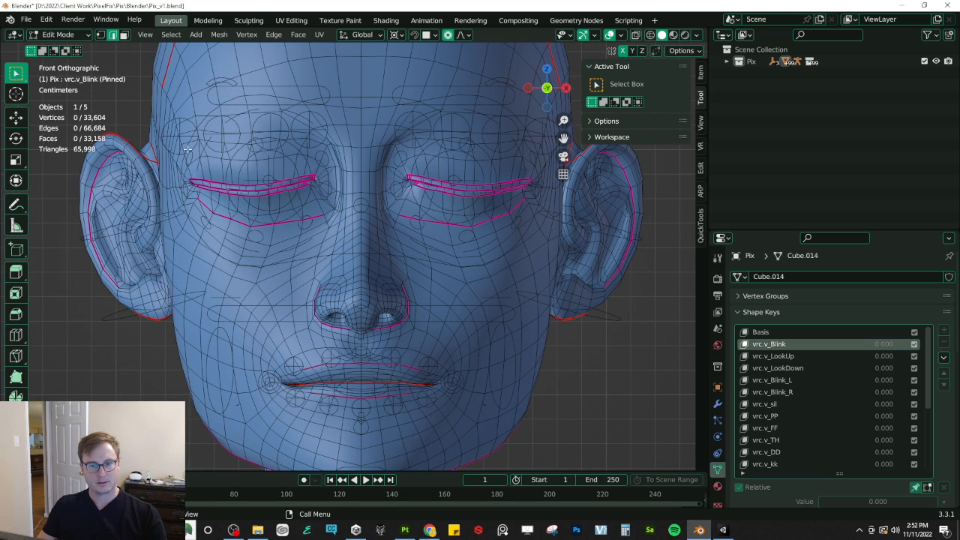
pyautogui.click(124, 36)
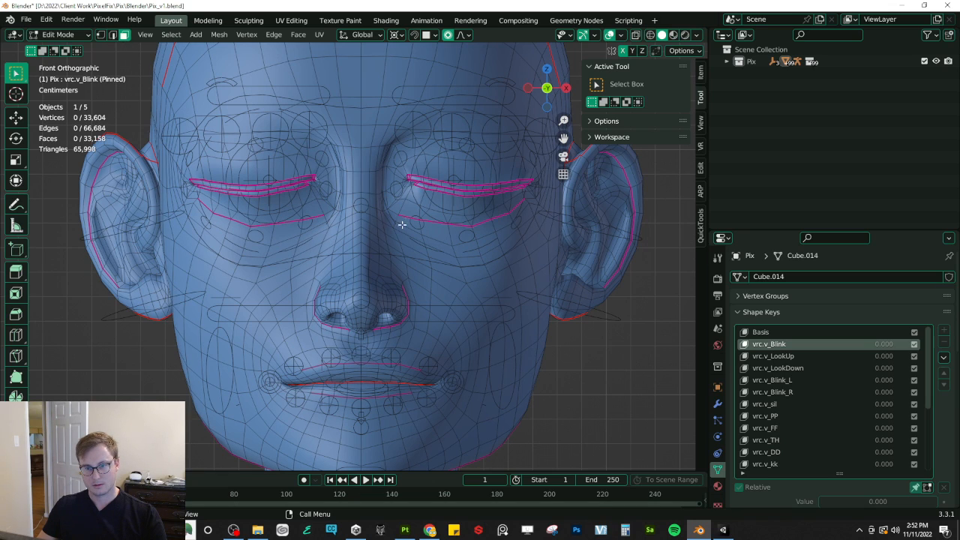
# Step: Box-select the band of faces directly below the character's left eye
pyautogui.click(396, 212)
pyautogui.press('b')
pyautogui.moveTo(395, 212); pyautogui.dragTo(515, 215)
pyautogui.press('b')
pyautogui.press('b')
pyautogui.press('b')
pyautogui.press('b')
pyautogui.press('b')
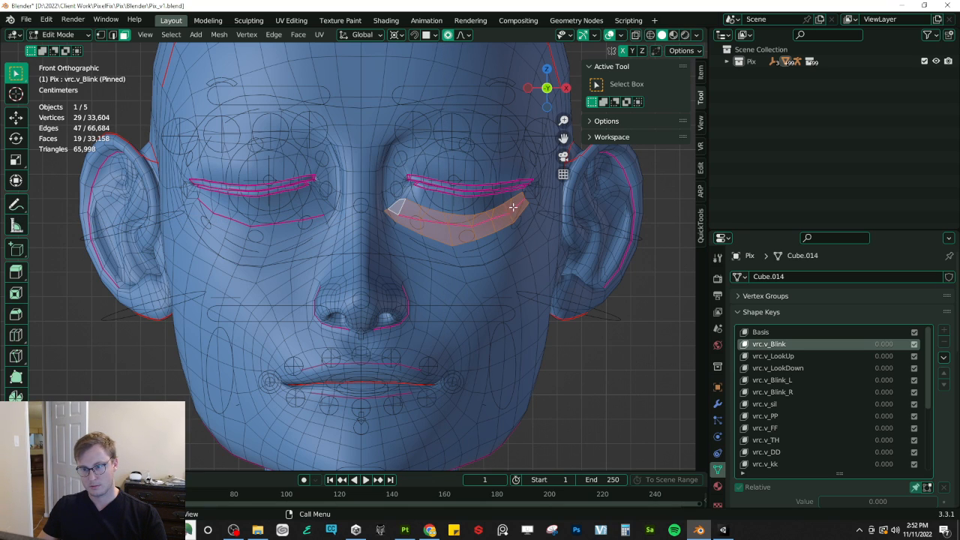
# Step: Add the matching band of faces below the character's right eye to the selection
pyautogui.moveTo(316, 214); pyautogui.dragTo(306, 228)
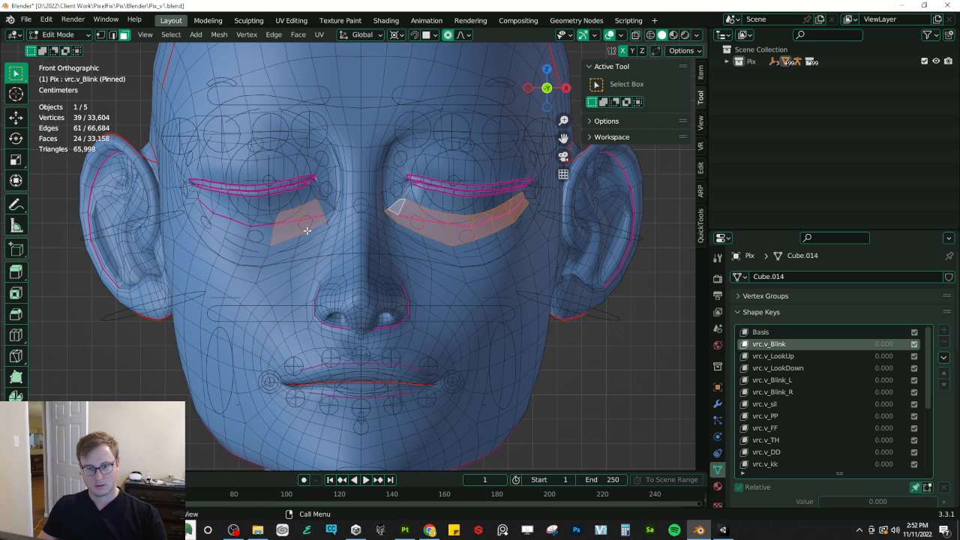
pyautogui.press('b')
pyautogui.moveTo(227, 215); pyautogui.dragTo(286, 234)
pyautogui.press('b')
pyautogui.moveTo(207, 207); pyautogui.dragTo(239, 225)
pyautogui.press('b')
pyautogui.press('b')
pyautogui.moveTo(224, 197); pyautogui.dragTo(227, 202, button='middle')
pyautogui.press('b')
pyautogui.moveTo(214, 234); pyautogui.dragTo(221, 239, button='middle')
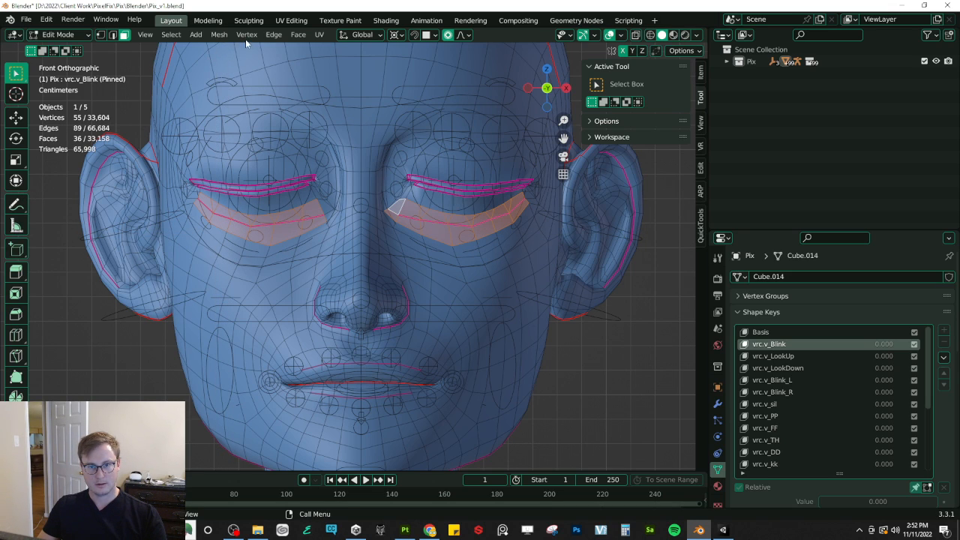
# Step: Try Blend from Shape on the selected under-eye faces of the vrc.v_Blink shape key
pyautogui.click(246, 35)
pyautogui.click(270, 230)
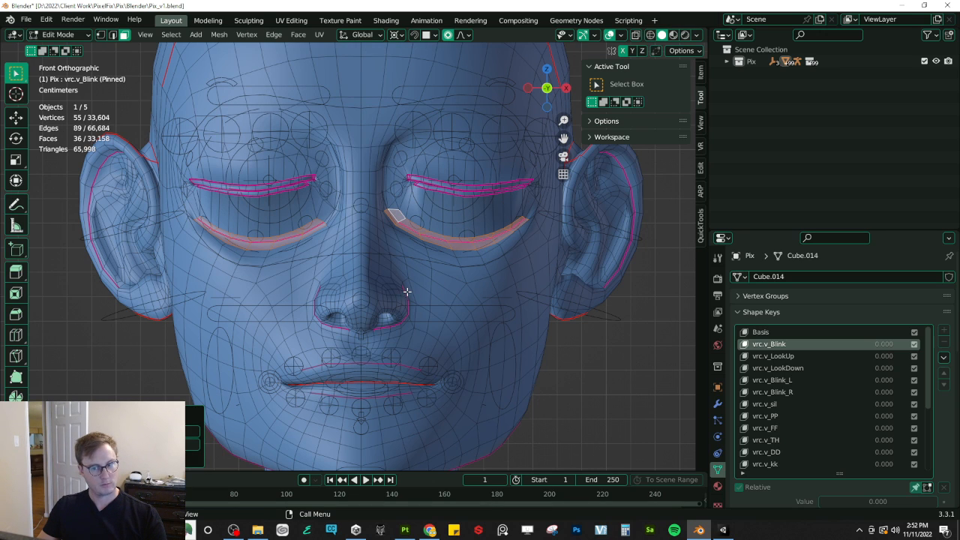
pyautogui.press('Tab')
pyautogui.press('Tab')
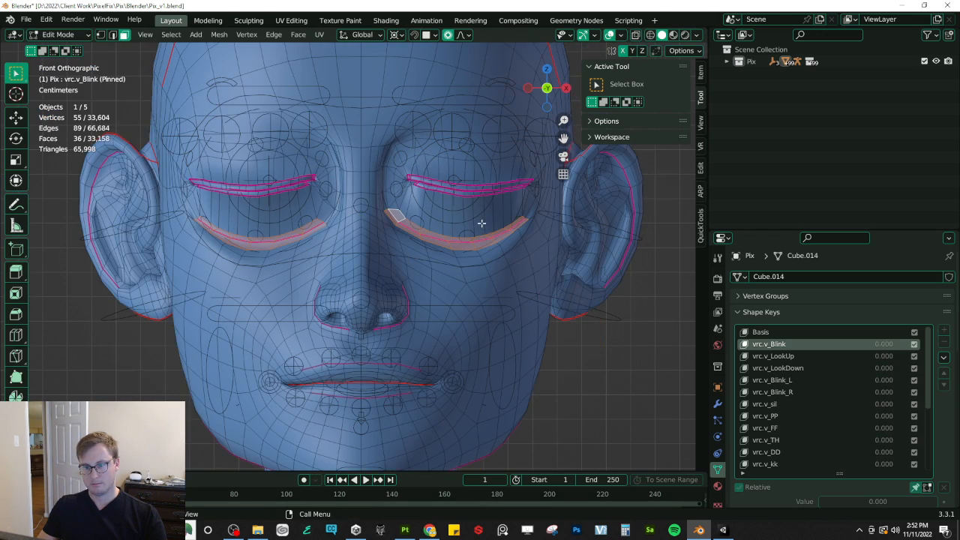
pyautogui.moveTo(453, 232); pyautogui.dragTo(454, 232, button='middle')
pyautogui.scroll(-5, 454, 232)
pyautogui.scroll(1, 454, 232)
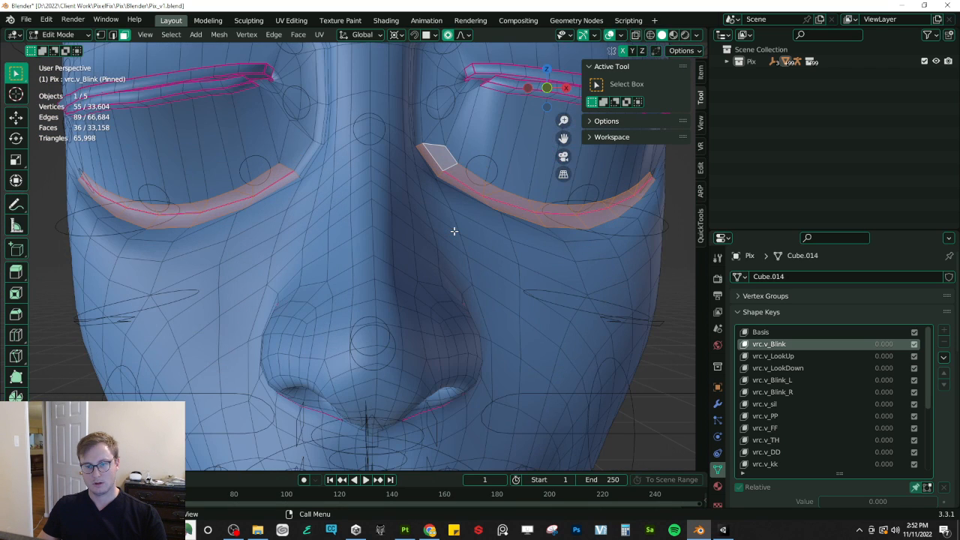
pyautogui.scroll(-2, 454, 232)
pyautogui.press('Tab')
pyautogui.press('Tab')
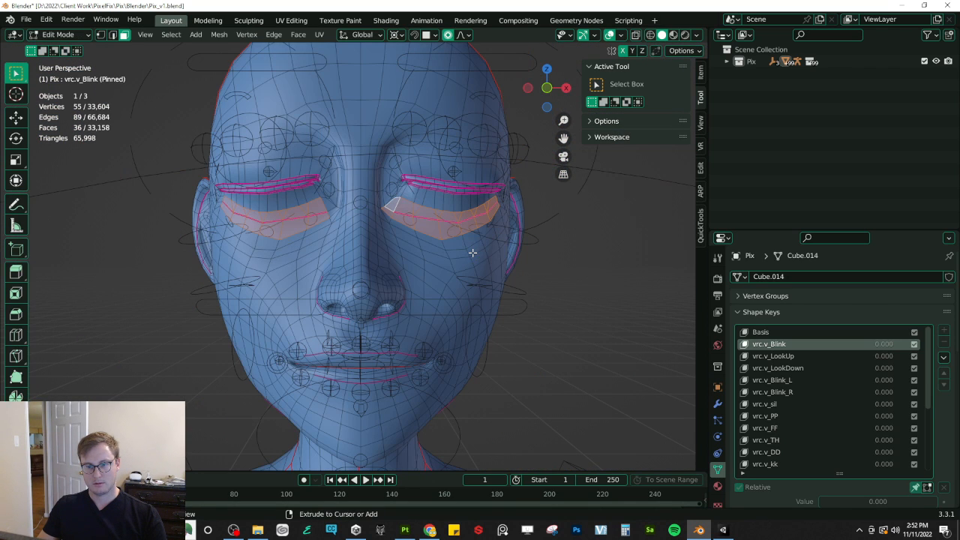
# Step: Switch to vertex selection and deselect the upper edge loop of the under-eye selection on both eyes
pyautogui.click(249, 36)
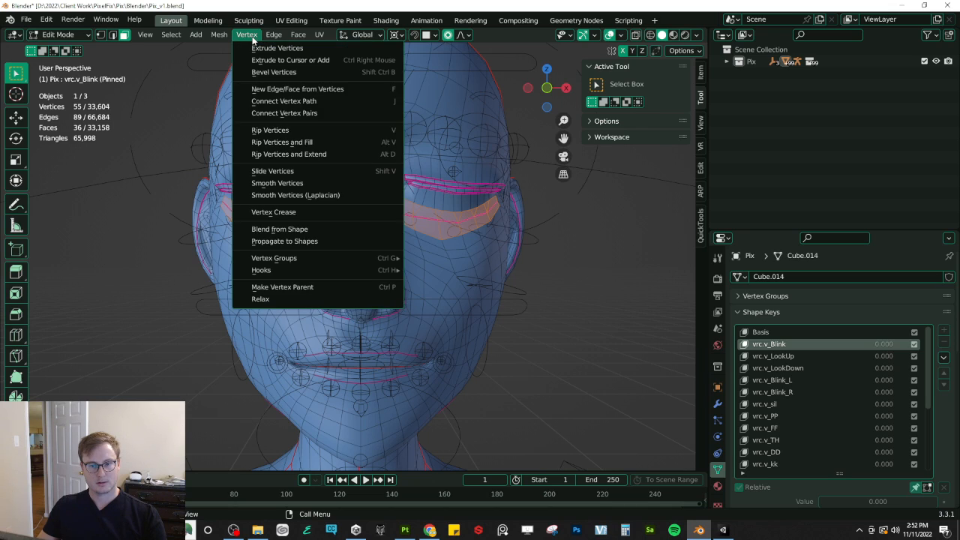
pyautogui.click(253, 38)
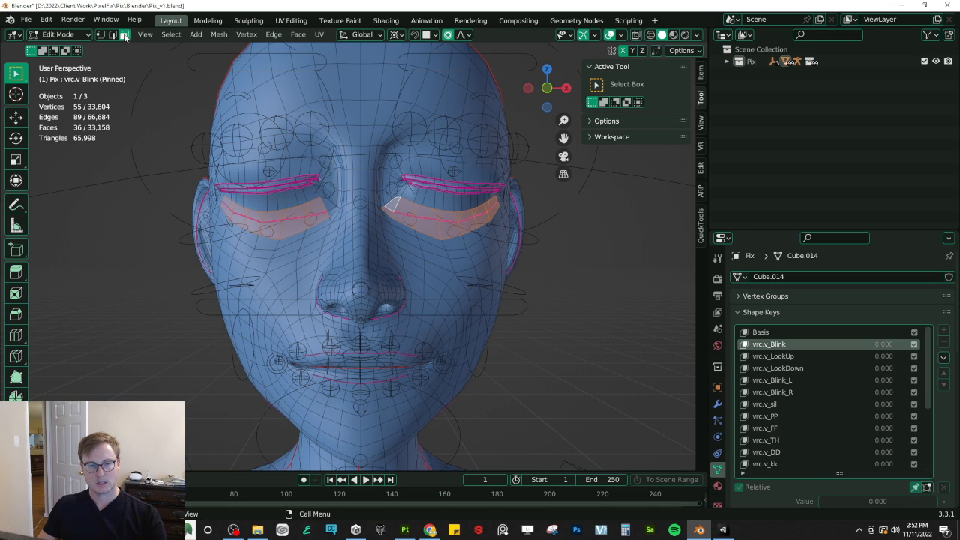
pyautogui.click(100, 34)
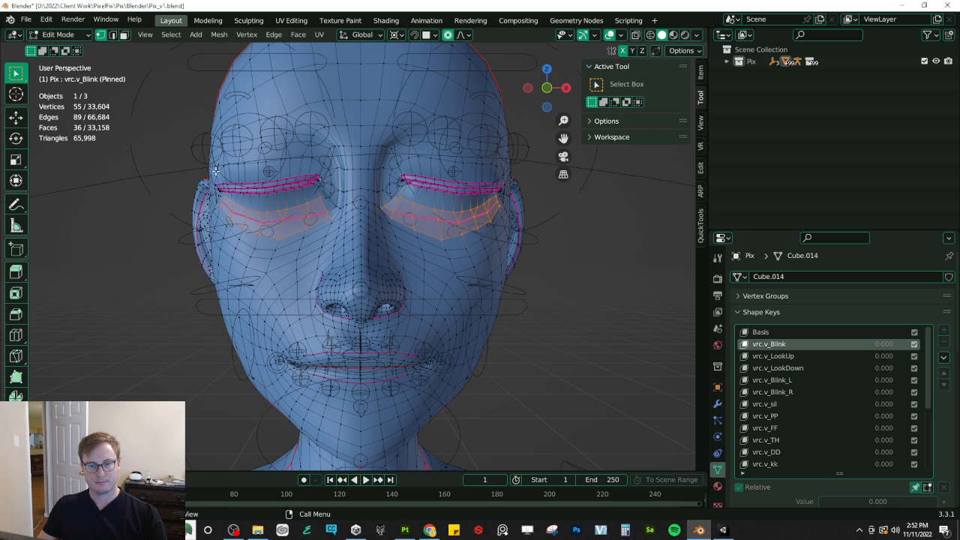
pyautogui.keyDown('alt'); pyautogui.keyDown('shift'); pyautogui.click(272, 212); pyautogui.keyUp('shift'); pyautogui.keyUp('alt')
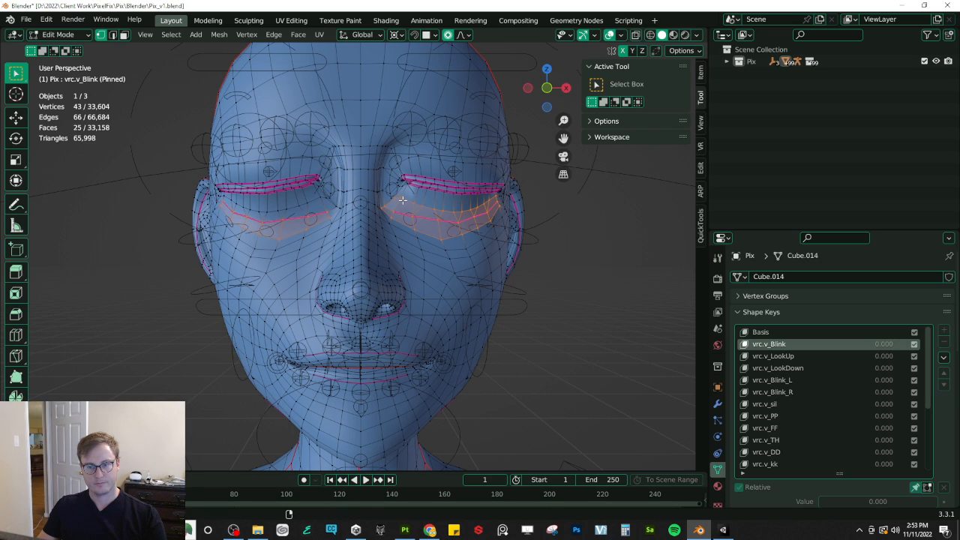
pyautogui.keyDown('alt'); pyautogui.keyDown('shift'); pyautogui.click(405, 204); pyautogui.keyUp('shift'); pyautogui.keyUp('alt')
# Step: Apply Blend from Shape to the remaining under-eye vertices of vrc.v_Blink and return to Object Mode
pyautogui.click(247, 35)
pyautogui.press('Escape')
pyautogui.click(246, 34)
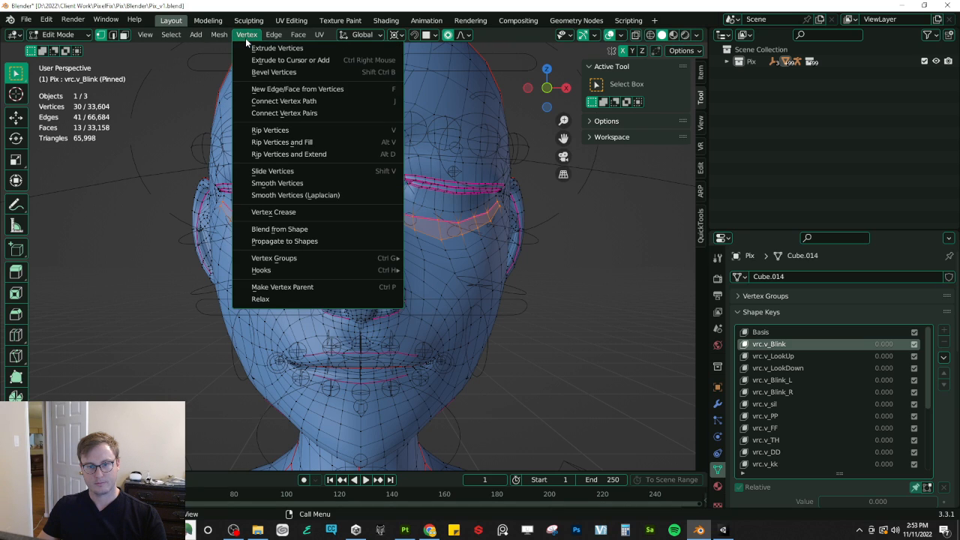
pyautogui.click(275, 230)
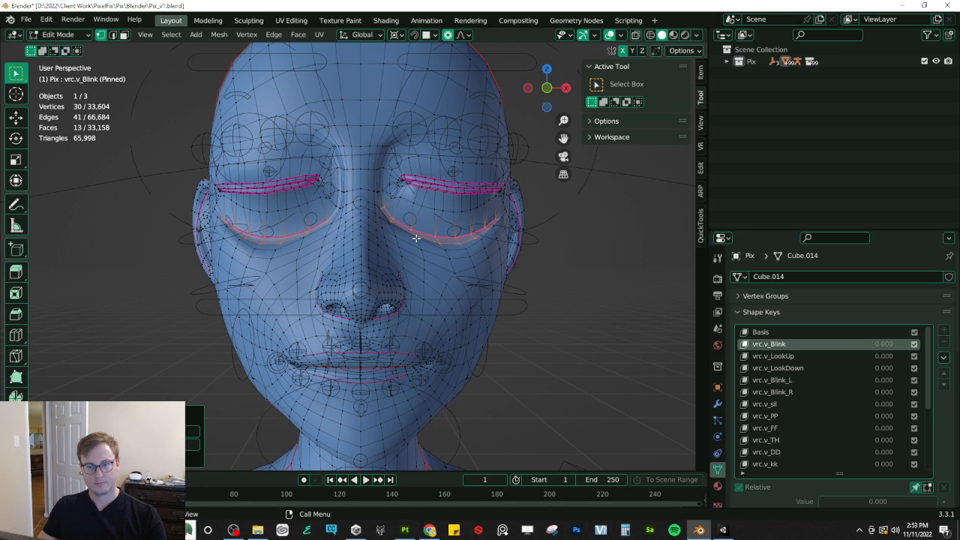
pyautogui.press('Tab')
# Step: Save Pix_v1.blend, add the rig to the selection and export the avatar as Auto-Rig Pro FBX
pyautogui.hotkey('ctrl', 's')
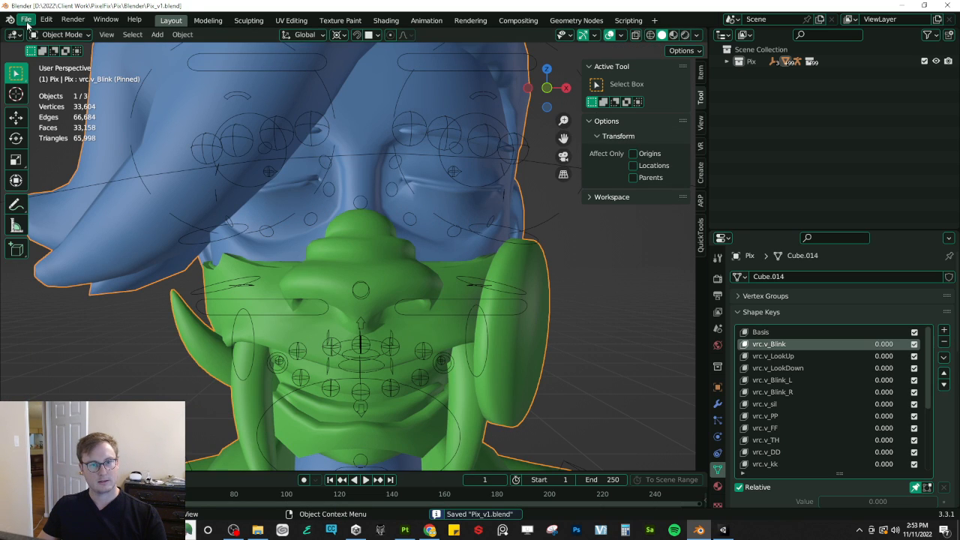
pyautogui.click(26, 19)
pyautogui.moveTo(70, 195)
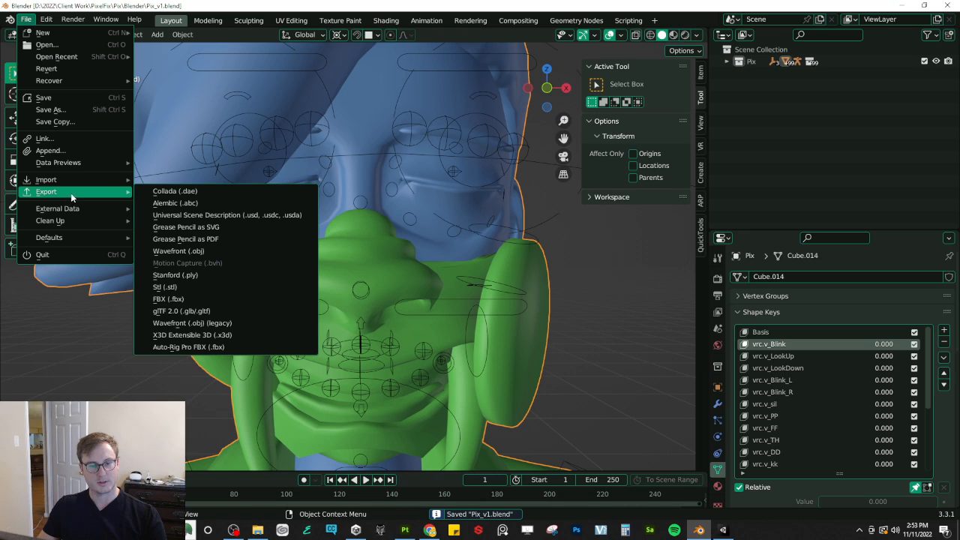
pyautogui.click(187, 346)
pyautogui.keyDown('shift'); pyautogui.click(439, 224); pyautogui.keyUp('shift')
pyautogui.hotkey('ctrl', 's')
pyautogui.click(39, 20)
pyautogui.moveTo(27, 20)
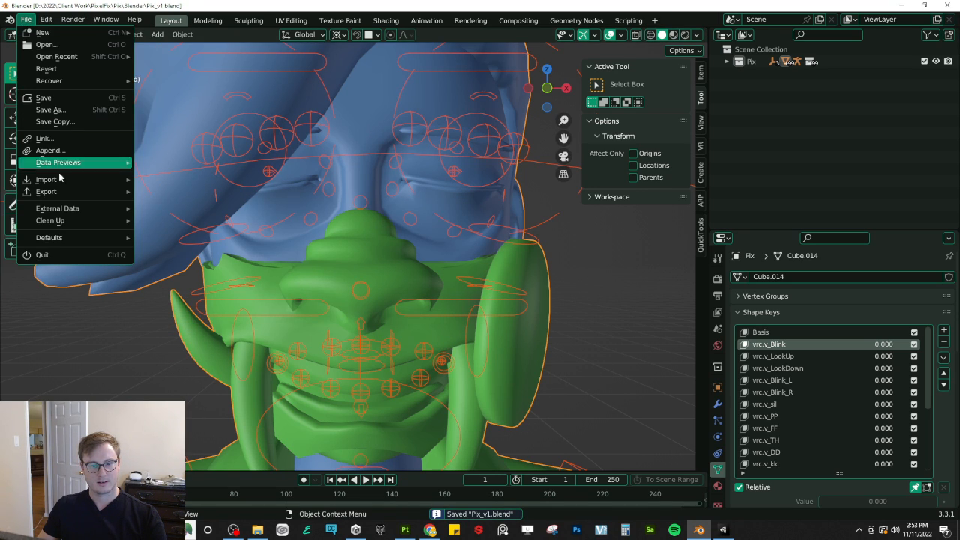
pyautogui.moveTo(71, 192)
pyautogui.click(187, 347)
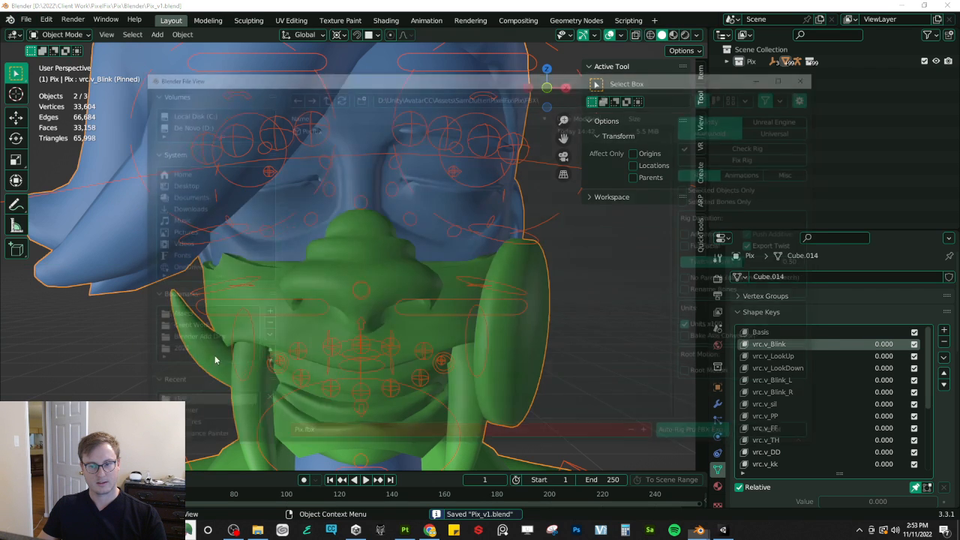
pyautogui.click(673, 435)
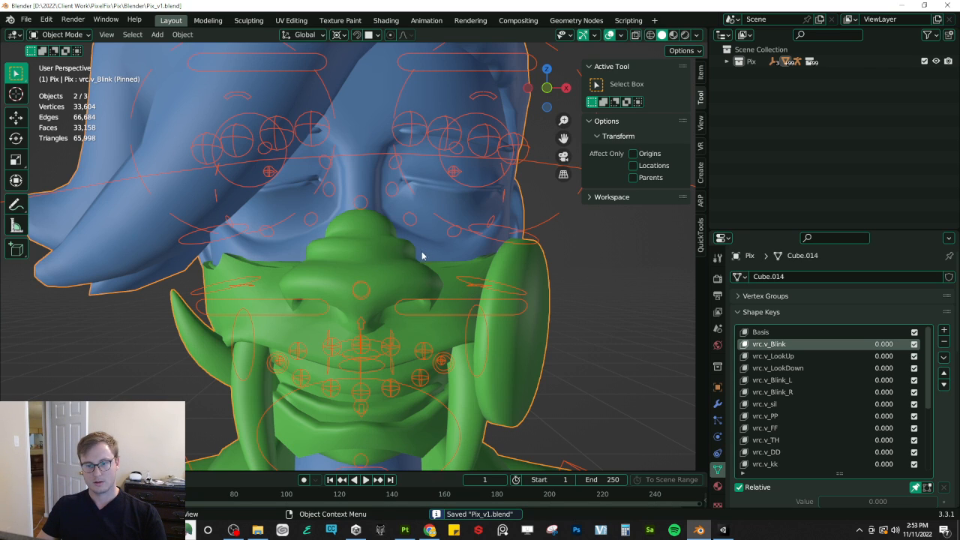
pyautogui.keyDown('shift'); pyautogui.click(331, 309); pyautogui.keyUp('shift')
# Step: Check the closed eyes in Unity, return to Blender and enter Edit Mode on the Pix mesh
pyautogui.hotkey('alt', 'Tab')
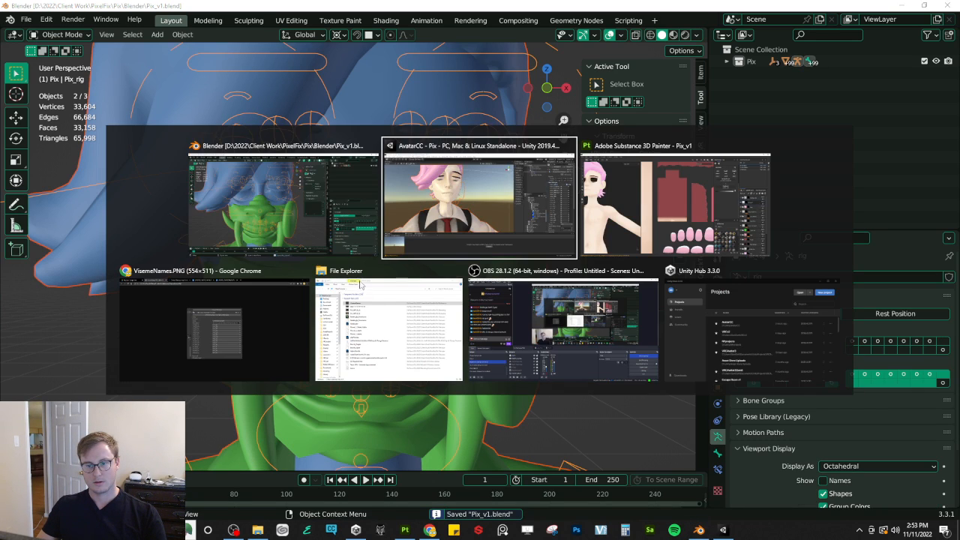
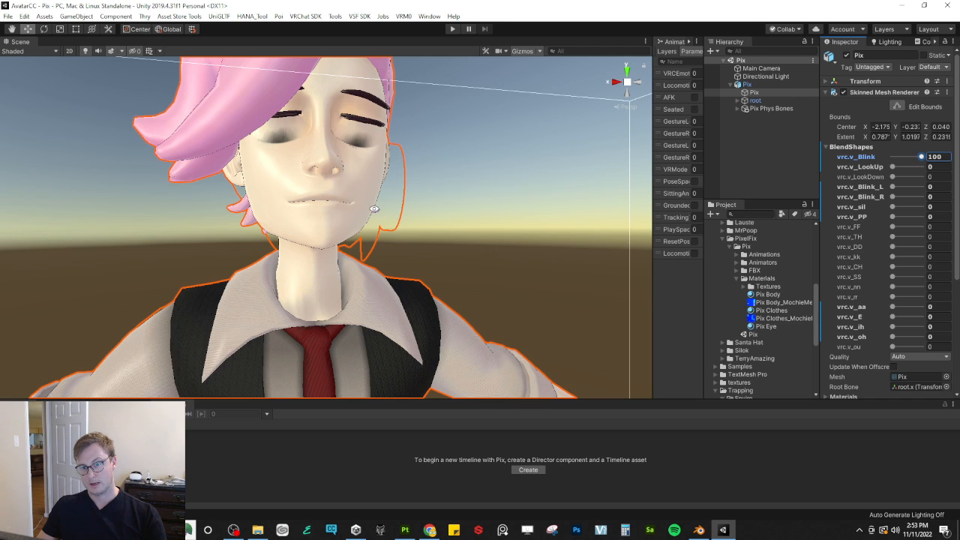
pyautogui.hotkey('alt', 'Tab')
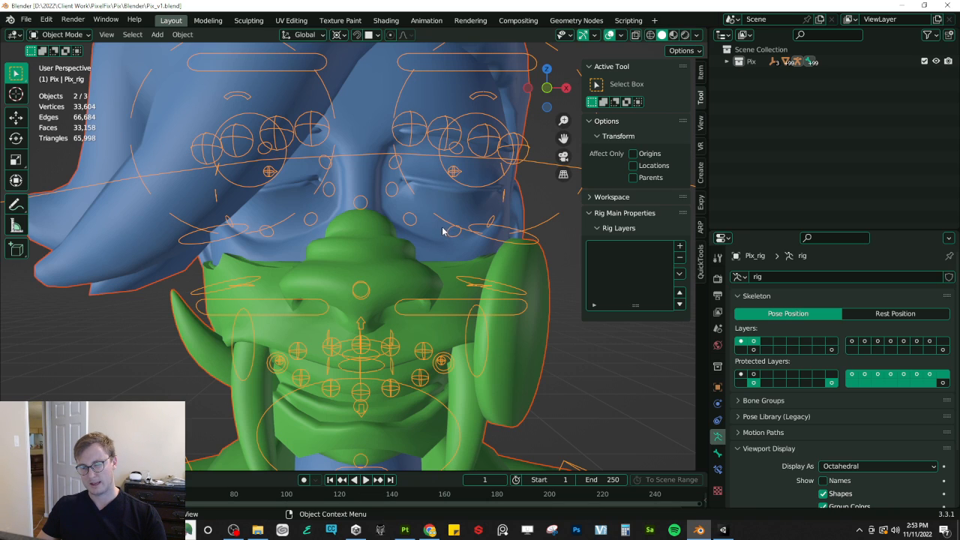
pyautogui.press('Tab')
pyautogui.press('Tab')
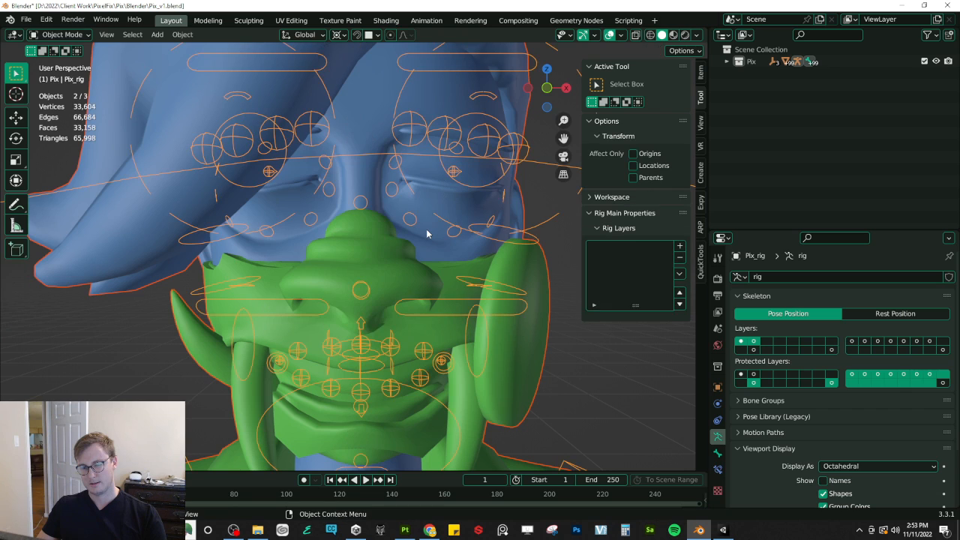
pyautogui.click(426, 234)
pyautogui.press('Tab')
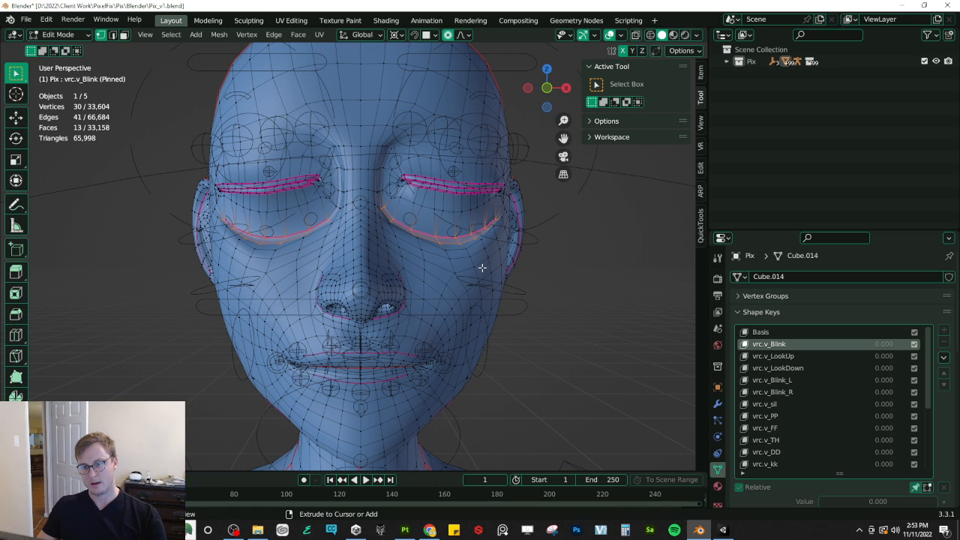
# Step: Step back through the edit history to the full under-eye selection, before the edge-loop deselection and Blend from Shape
pyautogui.hotkey('ctrl', 'z')
pyautogui.hotkey('ctrl', 'z')
pyautogui.hotkey('ctrl', 'z')
pyautogui.hotkey('ctrl', 'z')
pyautogui.hotkey('ctrl', 'z')
pyautogui.hotkey('ctrl', 'shift', 'z')
pyautogui.hotkey('ctrl', 'shift', 'z')
pyautogui.hotkey('ctrl', 'shift', 'z')
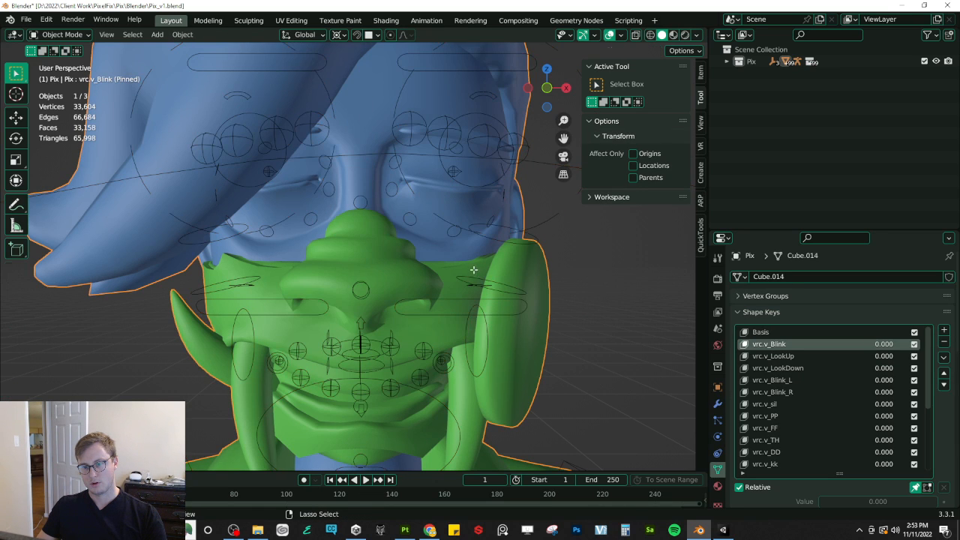
pyautogui.hotkey('ctrl', 'shift', 'z')
pyautogui.hotkey('ctrl', 'shift', 'z')
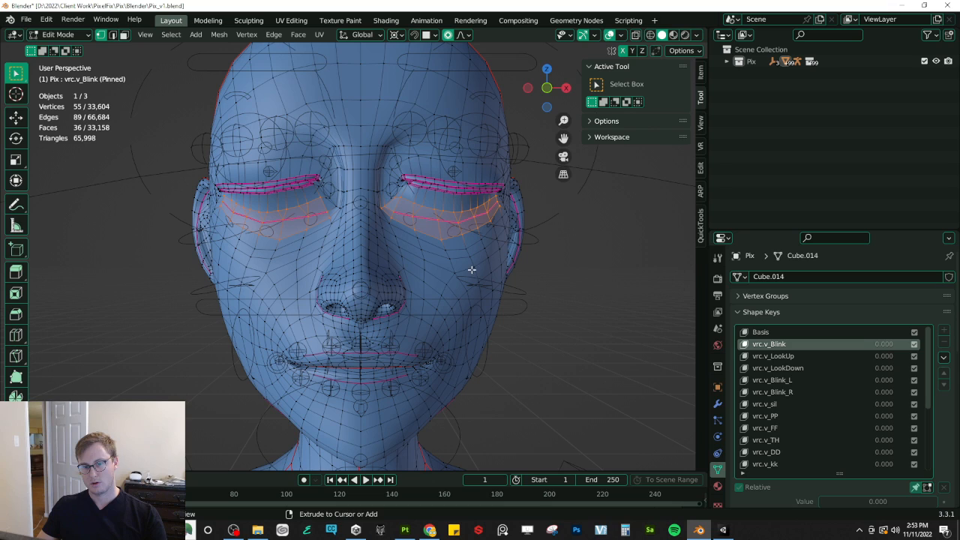
# Step: Apply Blend from Shape to the full under-eye selection of vrc.v_Blink and reduce the blend amount
pyautogui.click(247, 35)
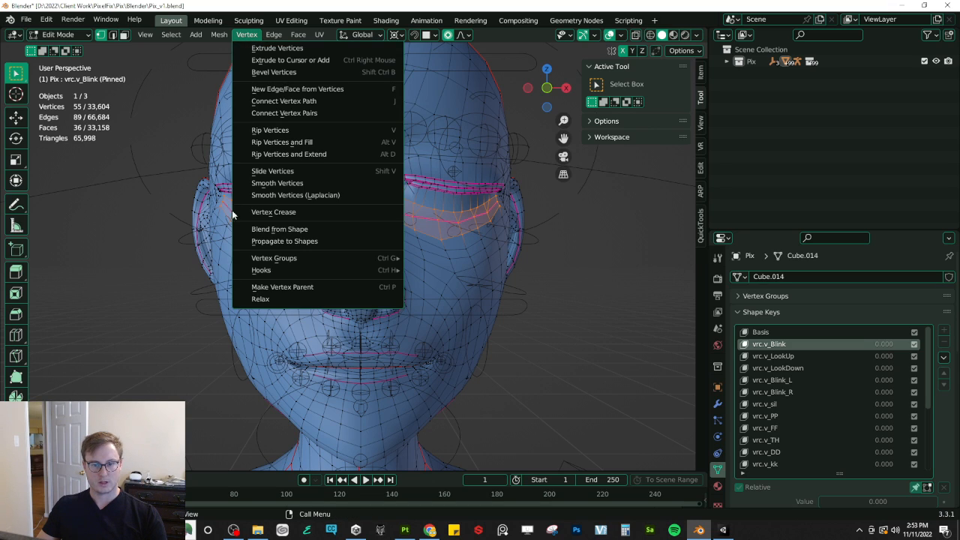
pyautogui.click(295, 227)
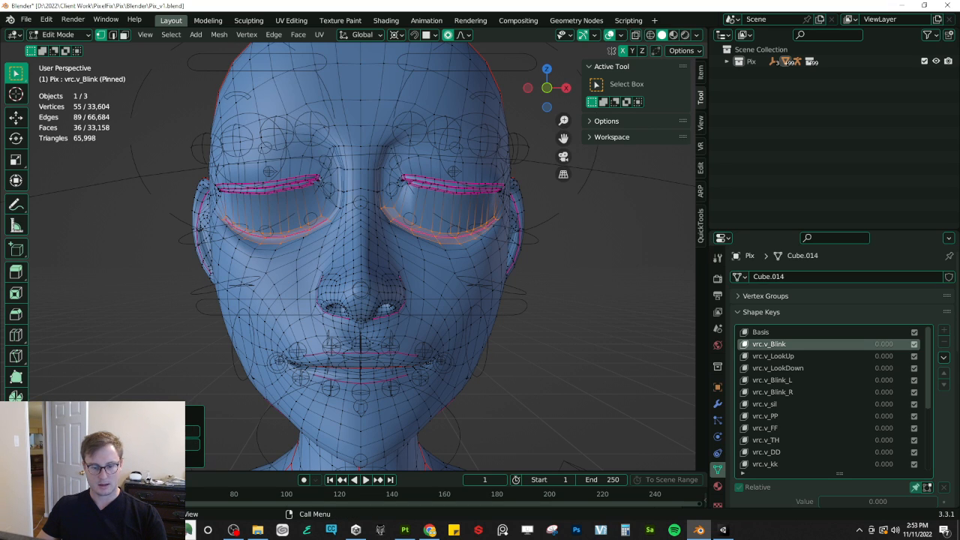
pyautogui.press('Return')
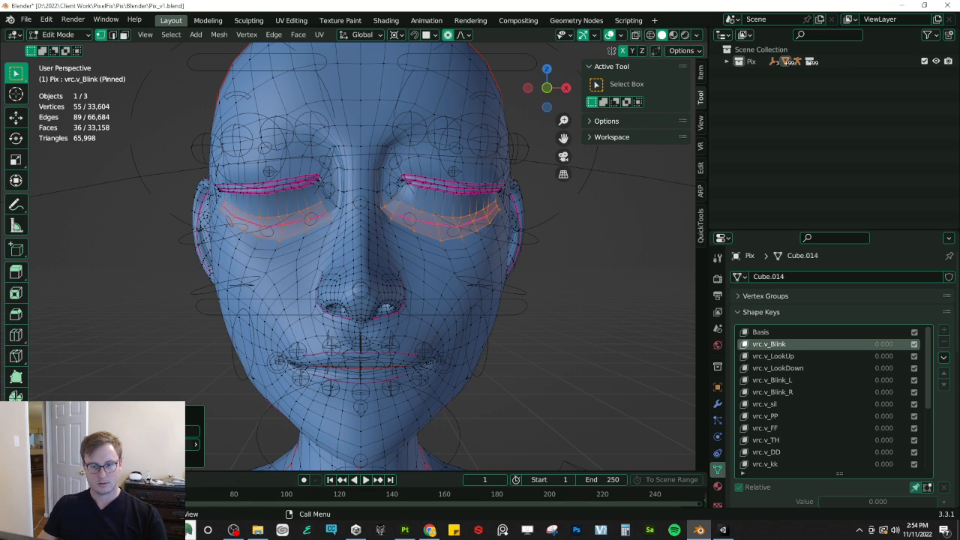
pyautogui.moveTo(233, 437); pyautogui.dragTo(236, 436)
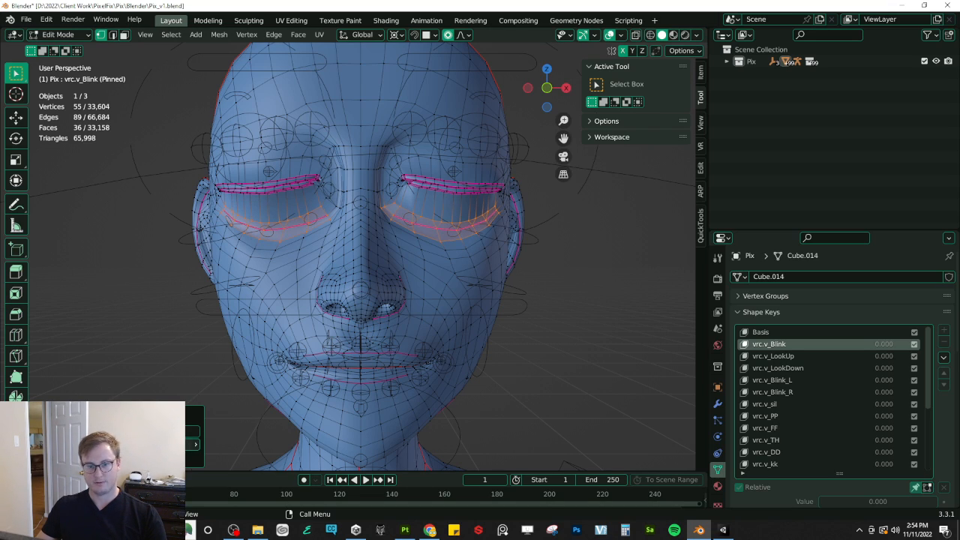
pyautogui.moveTo(496, 205); pyautogui.dragTo(461, 263, button='middle')
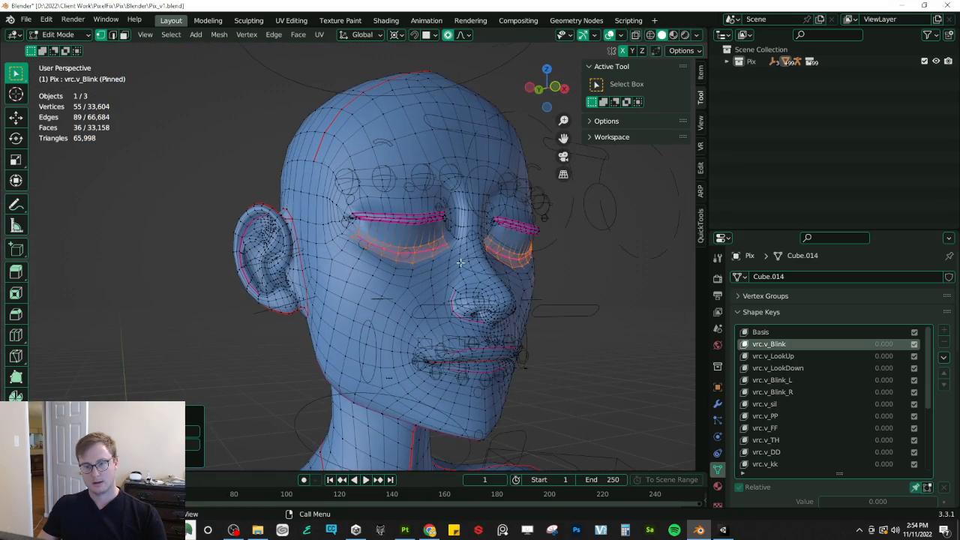
# Step: Return to Object Mode, save Pix_v1.blend and export the avatar as Pix_v1.fbx
pyautogui.press('Tab')
pyautogui.hotkey('ctrl', 's')
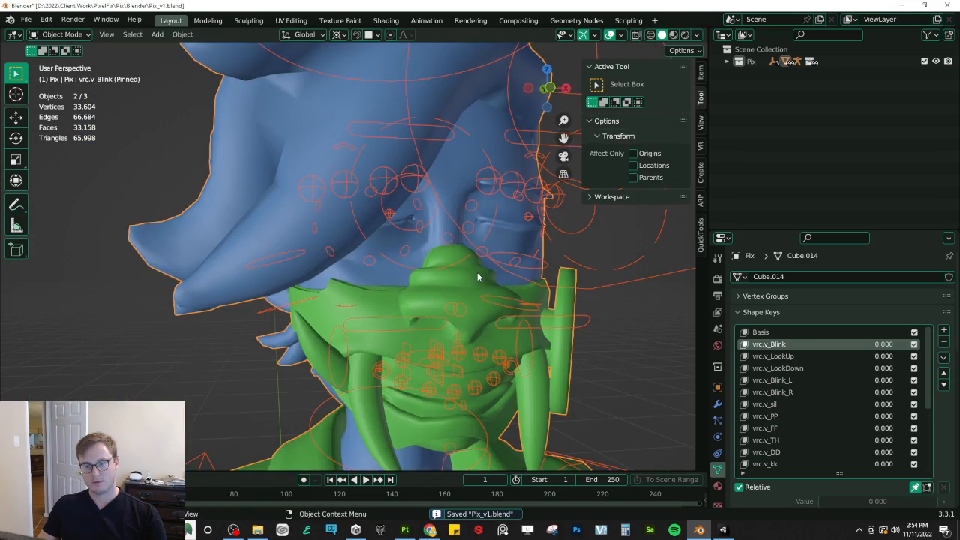
pyautogui.click(26, 18)
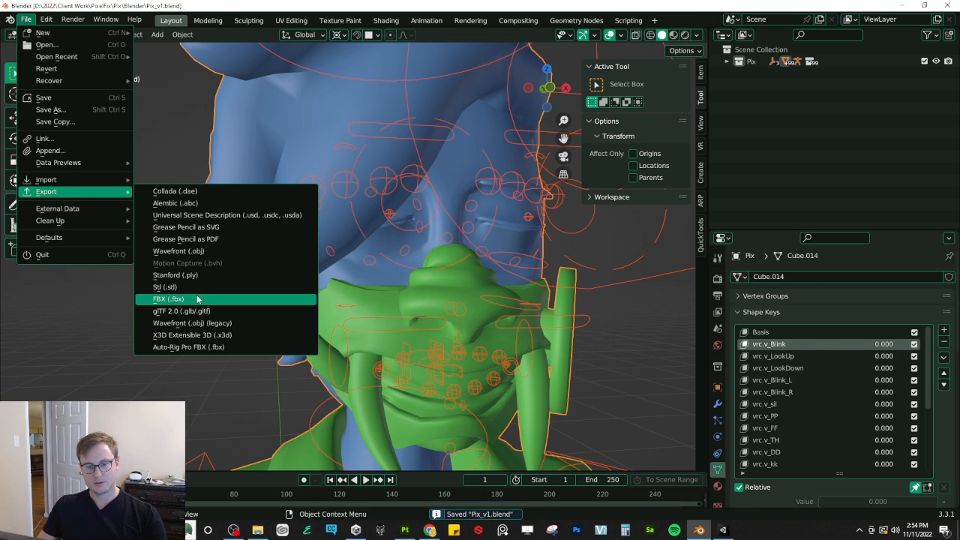
pyautogui.click(171, 298)
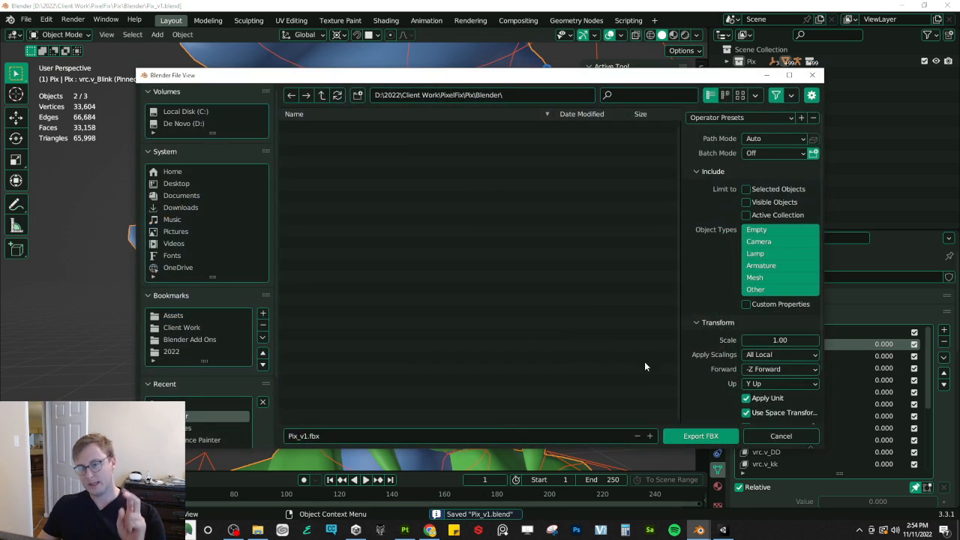
pyautogui.click(690, 438)
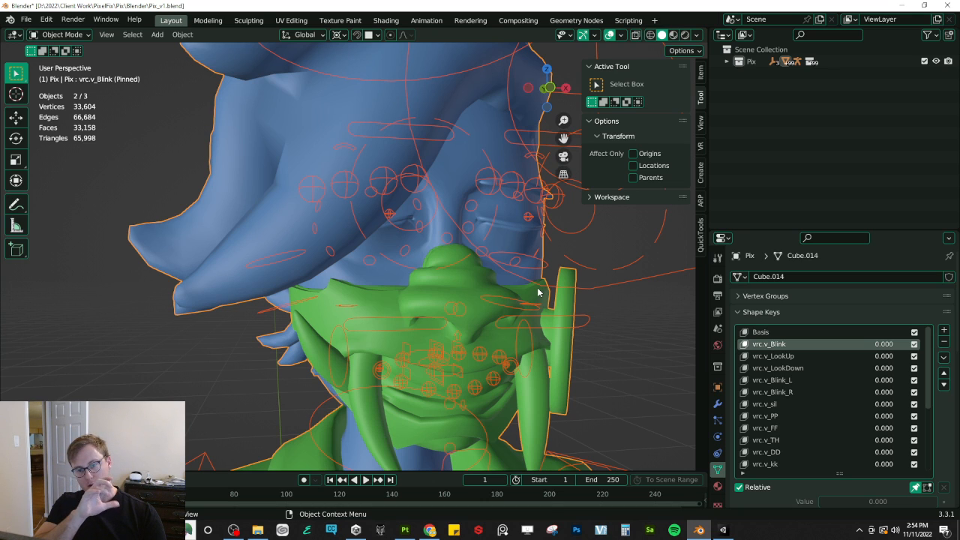
pyautogui.hotkey('ctrl', 's')
# Step: Switch to Unity, inspect the closed eyes up close and set the vrc.v_Blink blend shape to 0
pyautogui.hotkey('alt', 'Tab')
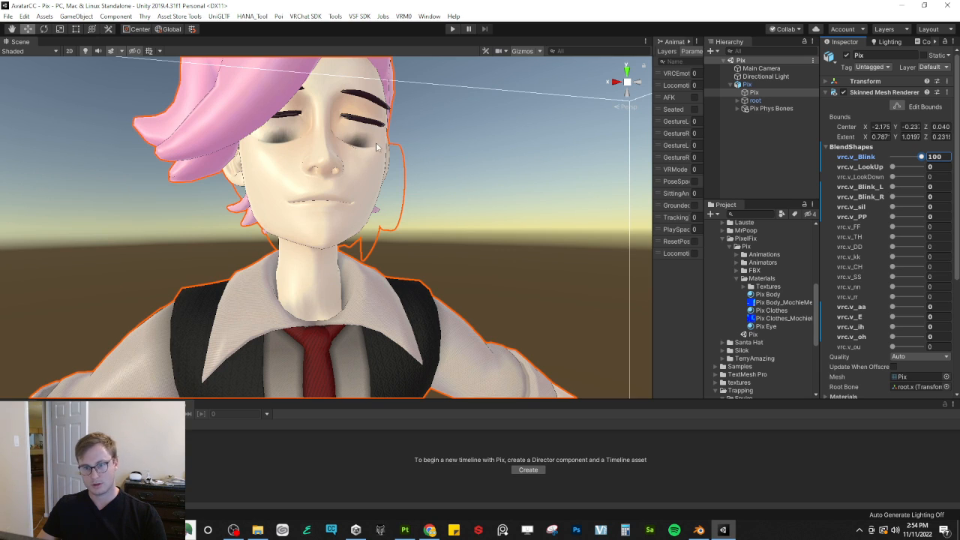
pyautogui.hotkey('alt', 'Tab')
pyautogui.hotkey('alt', 'Tab')
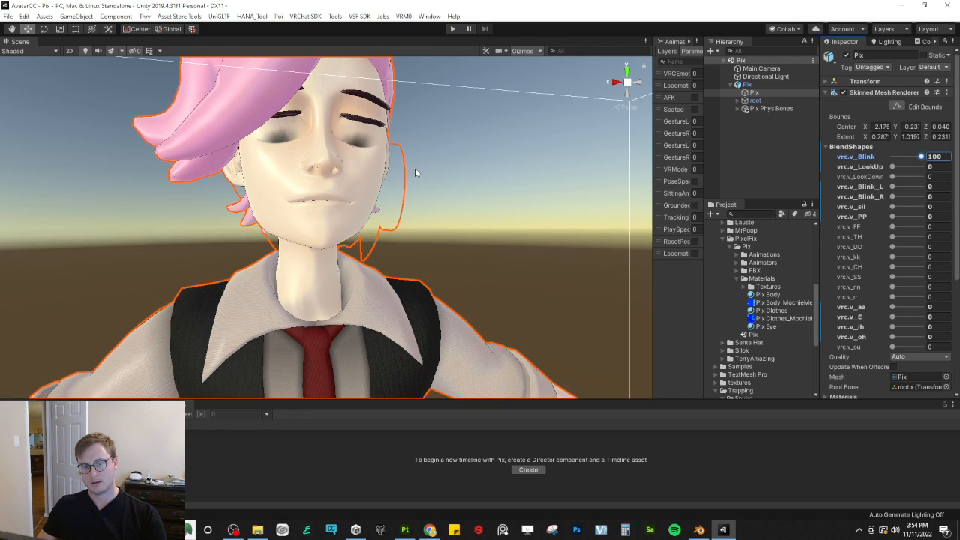
pyautogui.moveTo(416, 173); pyautogui.dragTo(409, 259, button='middle')
pyautogui.scroll(5, 408, 244)
pyautogui.keyDown('alt'); pyautogui.moveTo(417, 176); pyautogui.dragTo(384, 167); pyautogui.keyUp('alt')
pyautogui.scroll(6, 184, 152)
pyautogui.scroll(-6, 184, 153)
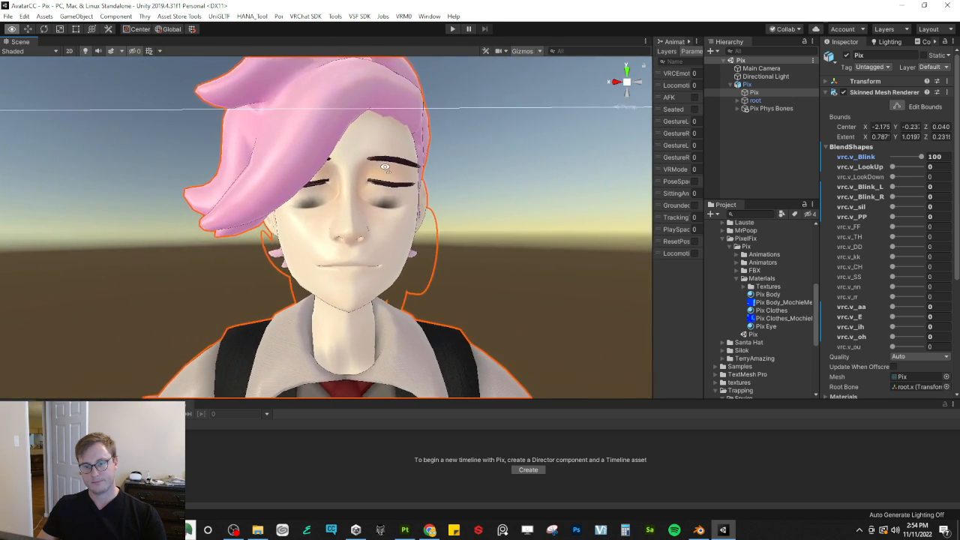
pyautogui.scroll(2, 384, 167)
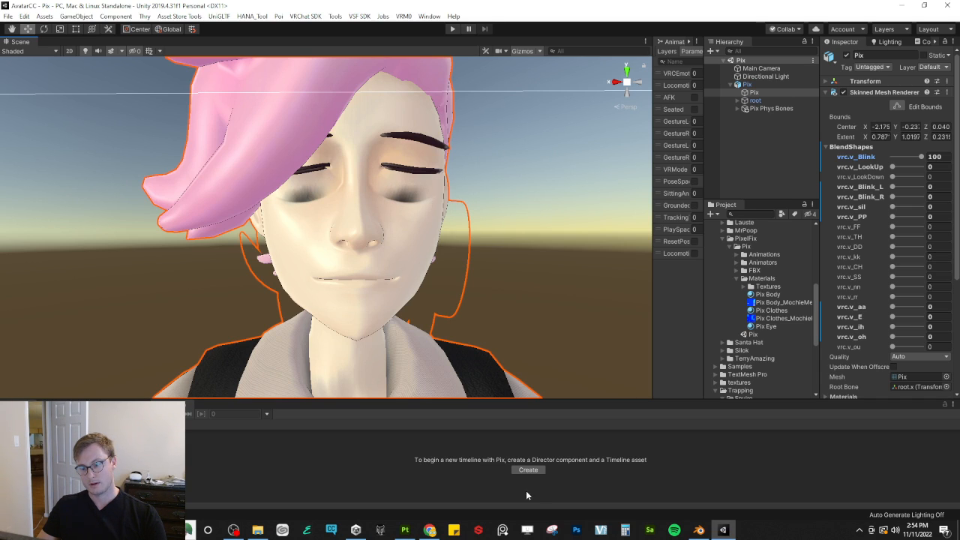
pyautogui.moveTo(921, 157); pyautogui.dragTo(838, 171)
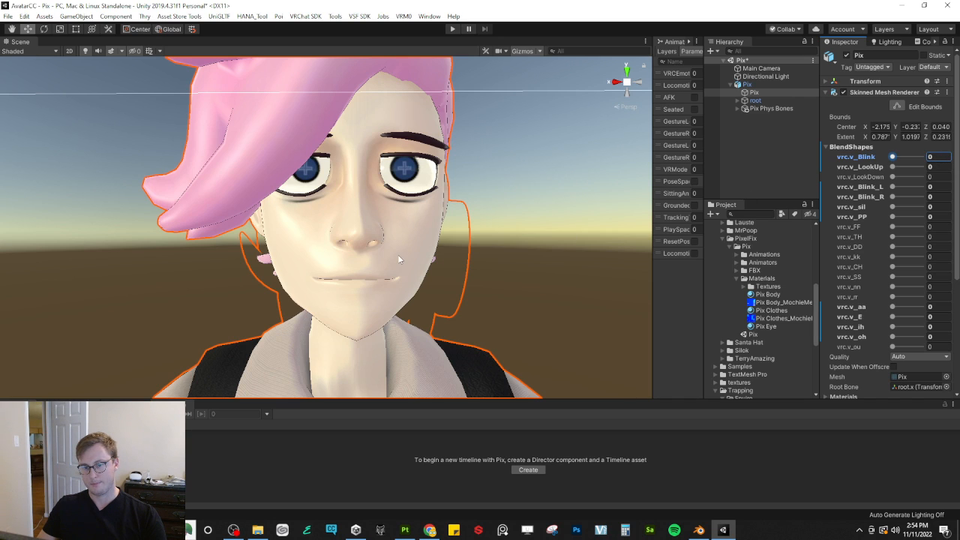
# Step: Switch to Substance 3D Painter, toggle the Eye Lines layer off and on to check it, and select its mask
pyautogui.click(405, 530)
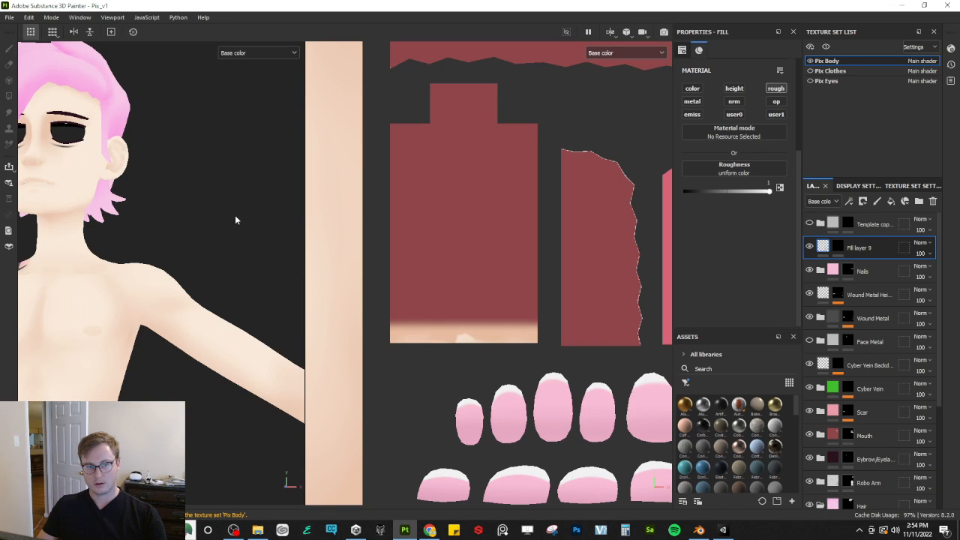
pyautogui.keyDown('alt'); pyautogui.moveTo(160, 194); pyautogui.dragTo(169, 194); pyautogui.keyUp('alt')
pyautogui.keyDown('alt'); pyautogui.moveTo(169, 193); pyautogui.dragTo(212, 226, button='middle'); pyautogui.keyUp('alt')
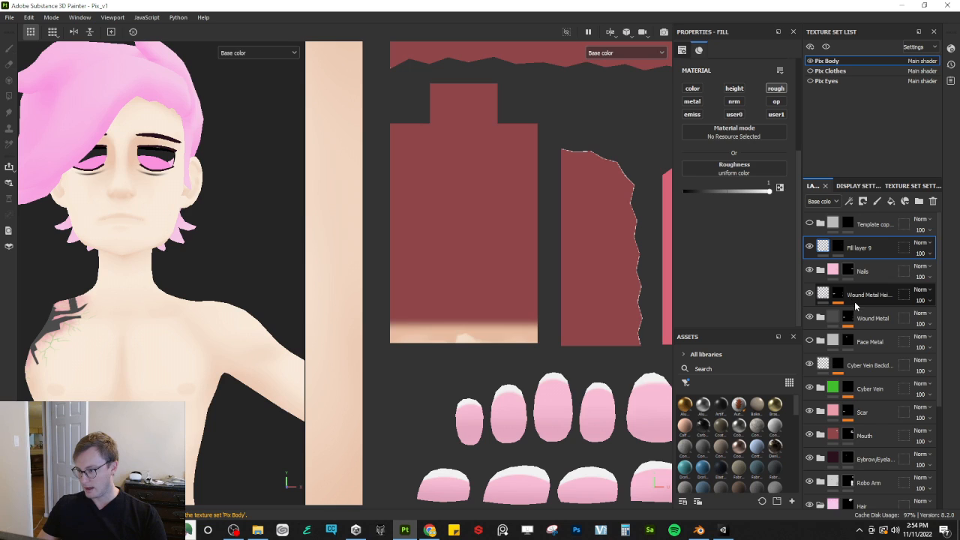
pyautogui.scroll(-5, 855, 306)
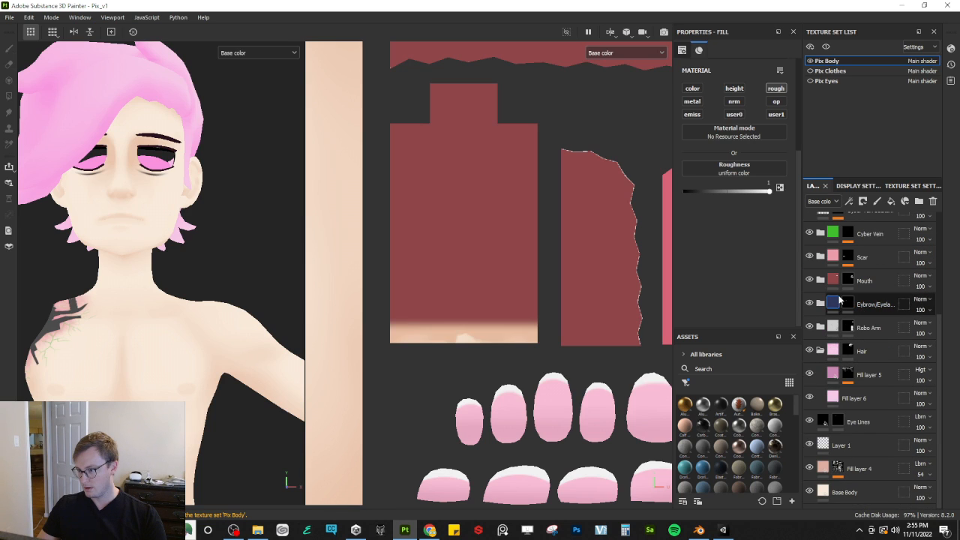
pyautogui.click(822, 351)
pyautogui.click(809, 421)
pyautogui.click(809, 421)
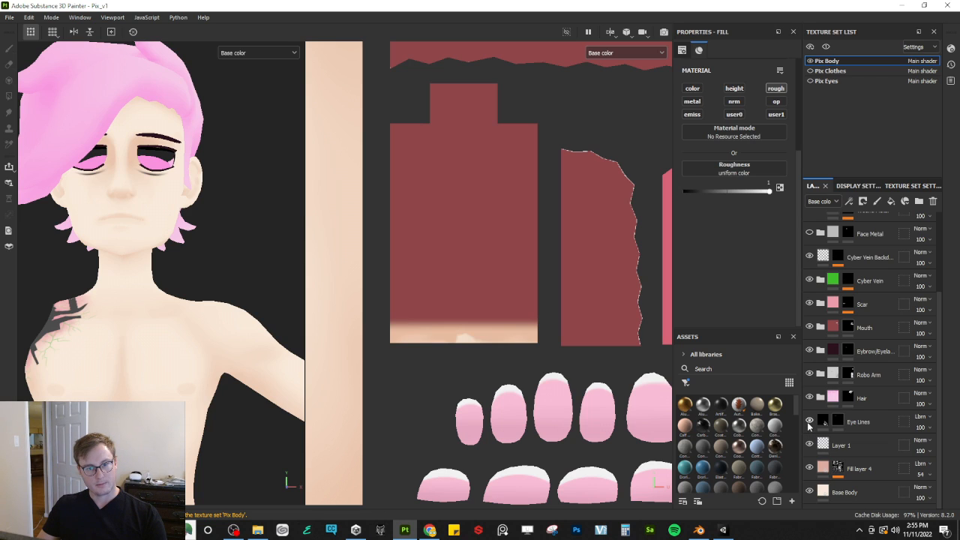
pyautogui.keyDown('alt'); pyautogui.moveTo(223, 241); pyautogui.dragTo(217, 220); pyautogui.keyUp('alt')
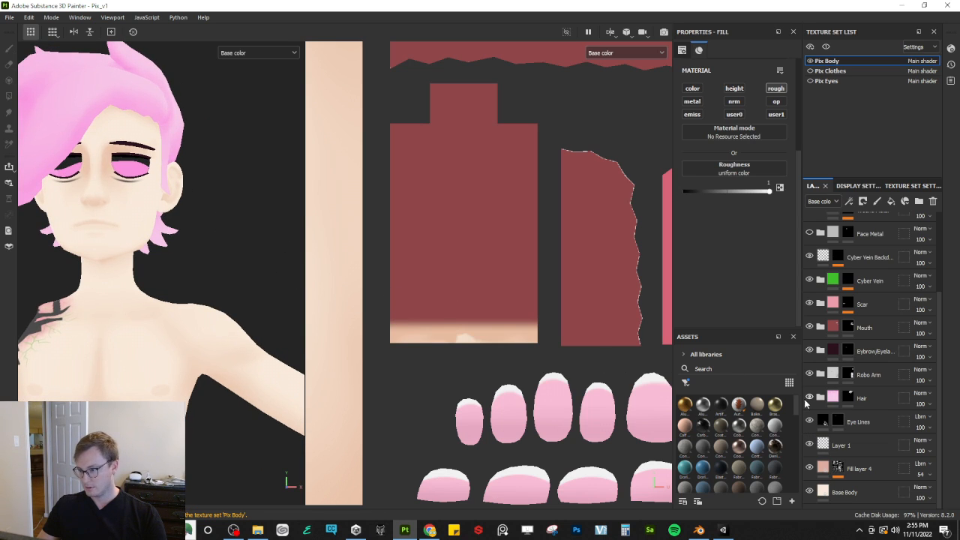
pyautogui.click(826, 420)
pyautogui.click(837, 423)
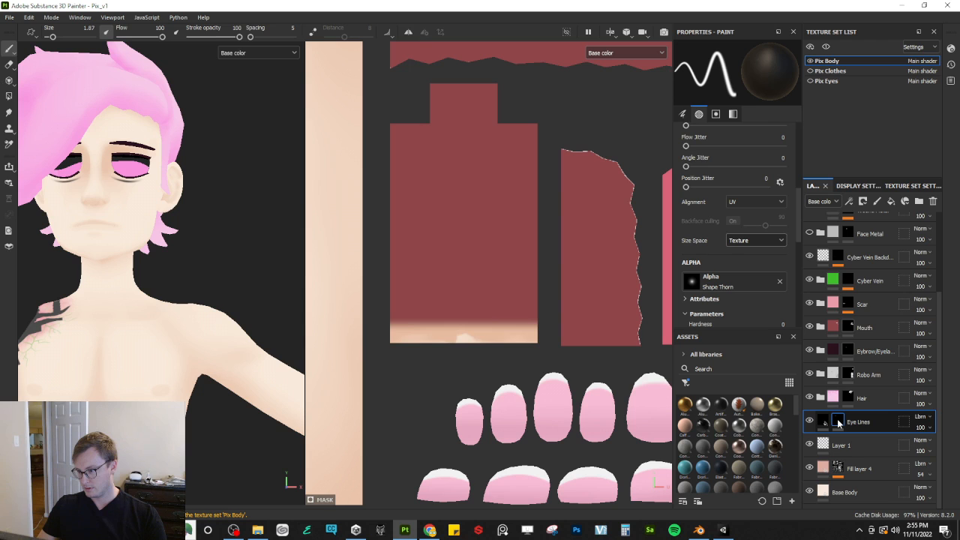
# Step: Clear the painted under-eye lines from the Eye Lines mask using Polygon Fill with the color set to 0
pyautogui.keyDown('alt'); pyautogui.moveTo(133, 205); pyautogui.dragTo(135, 203); pyautogui.keyUp('alt')
pyautogui.keyDown('alt'); pyautogui.moveTo(135, 203); pyautogui.dragTo(186, 238, button='middle'); pyautogui.keyUp('alt')
pyautogui.scroll(6, 180, 240)
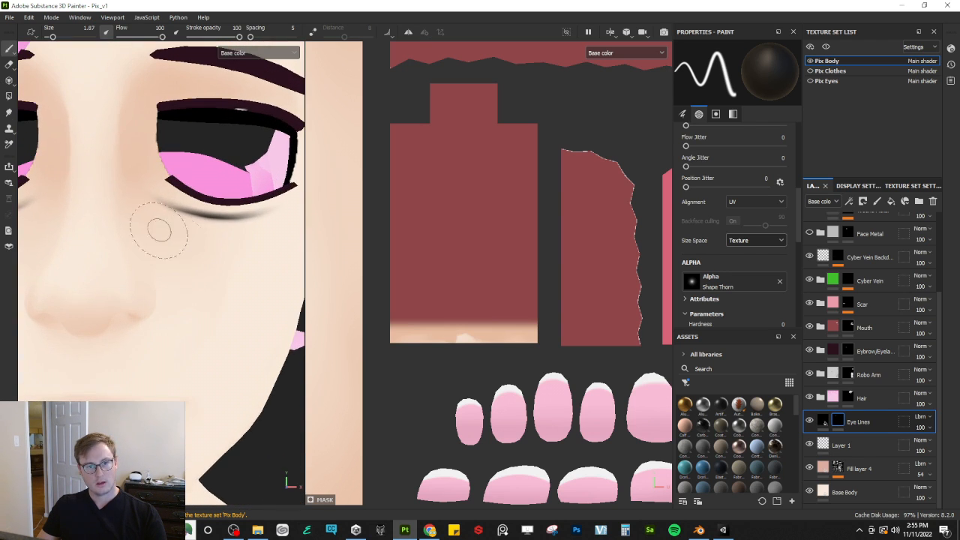
pyautogui.press('4')
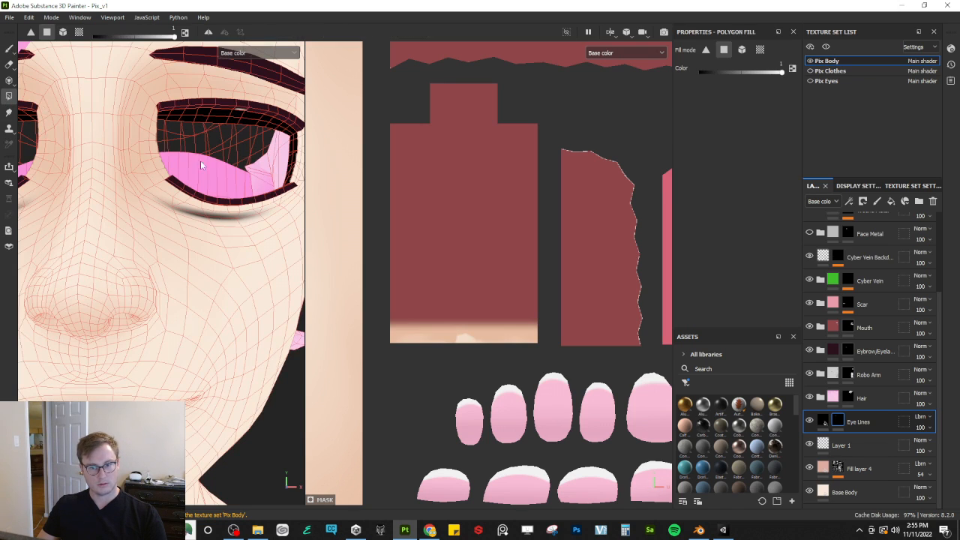
pyautogui.scroll(-3, 431, 239)
pyautogui.keyDown('alt'); pyautogui.moveTo(420, 229); pyautogui.dragTo(579, 335, button='middle'); pyautogui.keyUp('alt')
pyautogui.scroll(4, 548, 303)
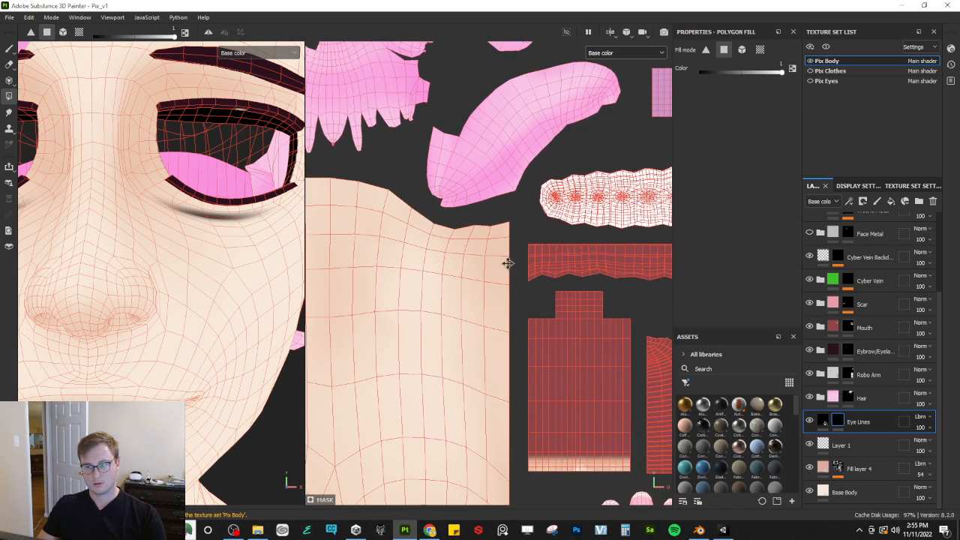
pyautogui.scroll(-5, 540, 300)
pyautogui.keyDown('alt'); pyautogui.moveTo(360, 300); pyautogui.dragTo(585, 288, button='middle'); pyautogui.keyUp('alt')
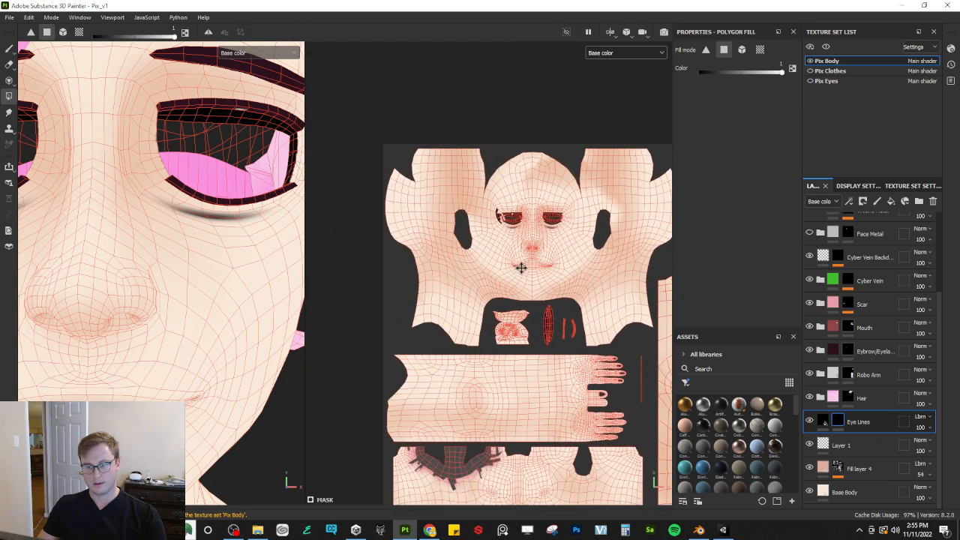
pyautogui.scroll(3, 496, 303)
pyautogui.scroll(5, 495, 302)
pyautogui.keyDown('alt'); pyautogui.moveTo(493, 234); pyautogui.dragTo(502, 254, button='middle'); pyautogui.keyUp('alt')
pyautogui.scroll(2, 556, 230)
pyautogui.keyDown('alt'); pyautogui.moveTo(556, 230); pyautogui.dragTo(492, 299, button='middle'); pyautogui.keyUp('alt')
pyautogui.press('x')
pyautogui.moveTo(539, 218)
pyautogui.mouseDown()
pyautogui.moveTo(542, 230)
pyautogui.moveTo(663, 219)
pyautogui.mouseUp()
pyautogui.scroll(-2, 650, 233)
pyautogui.keyDown('alt'); pyautogui.moveTo(636, 232); pyautogui.dragTo(581, 246, button='middle'); pyautogui.keyUp('alt')
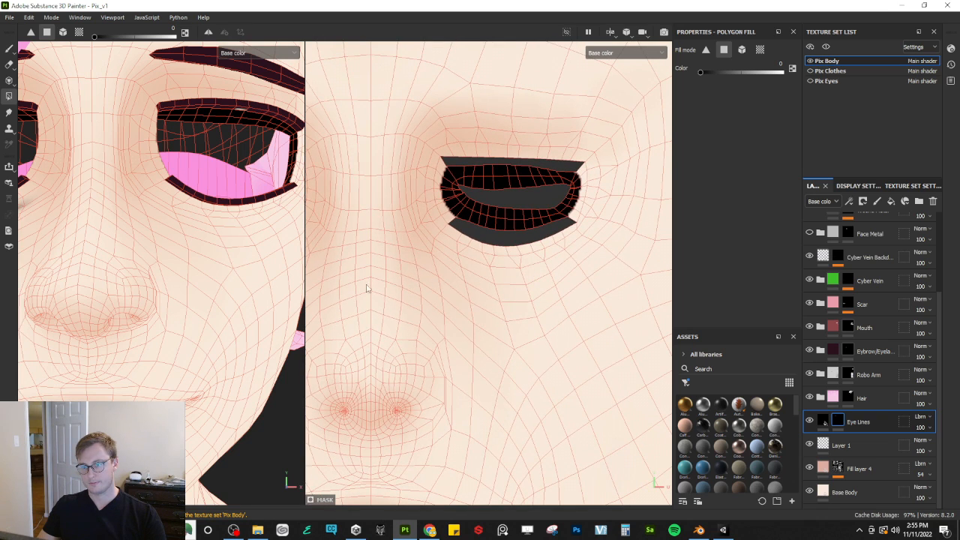
# Step: Clear the stray filled polygons beside the outer corner of the other eye from the Eye Lines mask
pyautogui.keyDown('alt'); pyautogui.moveTo(366, 287); pyautogui.dragTo(503, 274, button='middle'); pyautogui.keyUp('alt')
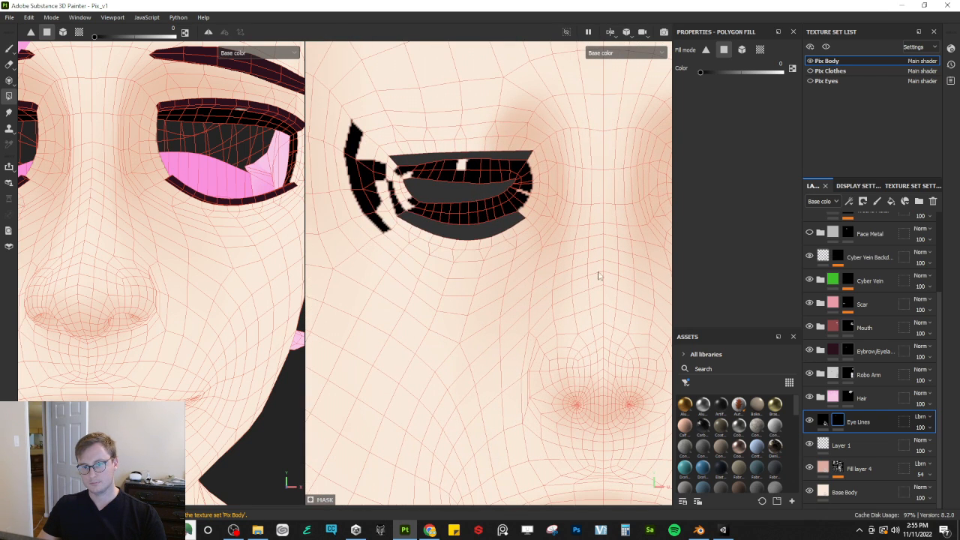
pyautogui.keyDown('alt'); pyautogui.moveTo(605, 271); pyautogui.dragTo(421, 290, button='middle'); pyautogui.keyUp('alt')
pyautogui.keyDown('alt'); pyautogui.moveTo(535, 282); pyautogui.dragTo(667, 279, button='middle'); pyautogui.keyUp('alt')
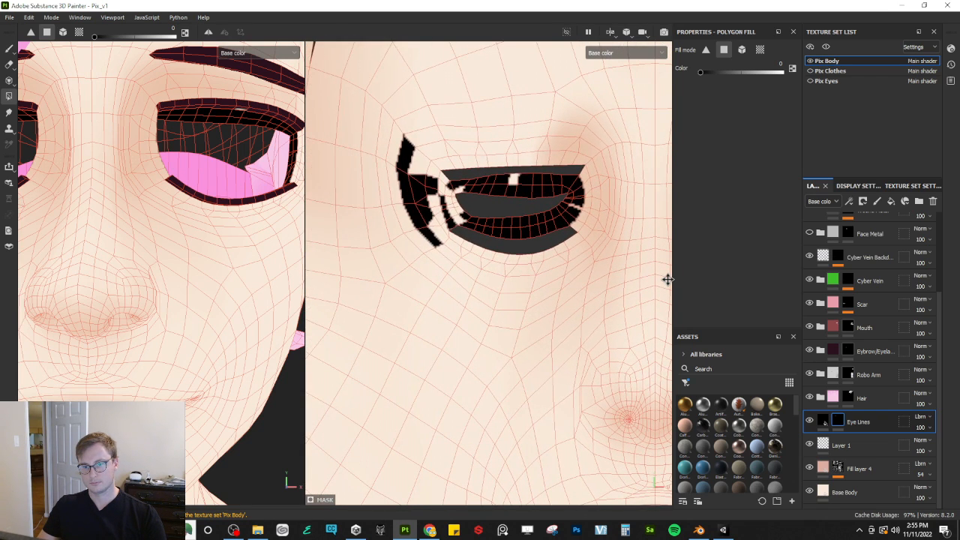
pyautogui.scroll(-5, 151, 214)
pyautogui.keyDown('alt'); pyautogui.moveTo(190, 211); pyautogui.dragTo(149, 166); pyautogui.keyUp('alt')
pyautogui.hotkey('ctrl', 'z')
pyautogui.hotkey('ctrl', 'z')
pyautogui.hotkey('ctrl', 'z')
pyautogui.hotkey('ctrl', 'z')
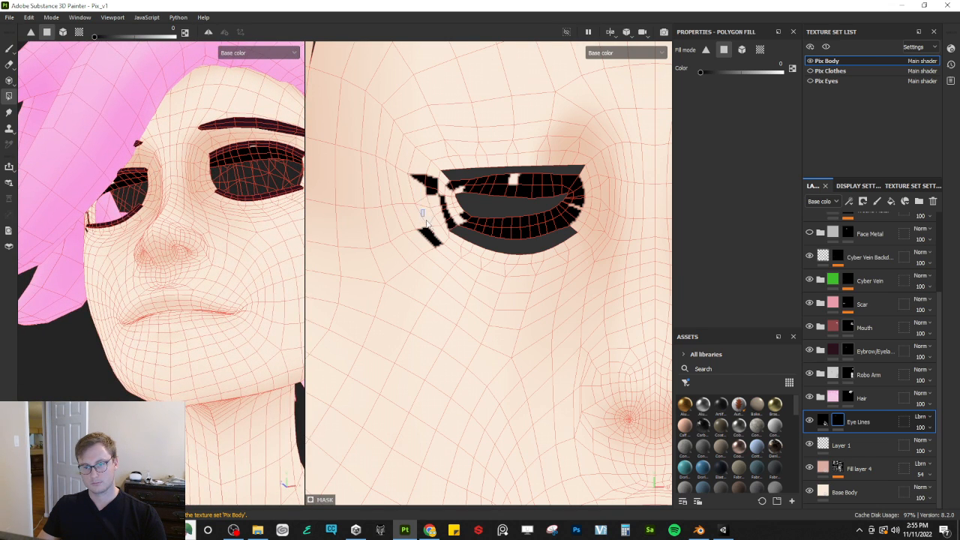
pyautogui.click(417, 182)
pyautogui.click(431, 188)
pyautogui.click(442, 202)
pyautogui.keyDown('alt'); pyautogui.moveTo(528, 219); pyautogui.dragTo(405, 256, button='middle'); pyautogui.keyUp('alt')
pyautogui.click(350, 236)
pyautogui.moveTo(345, 236); pyautogui.dragTo(349, 248)
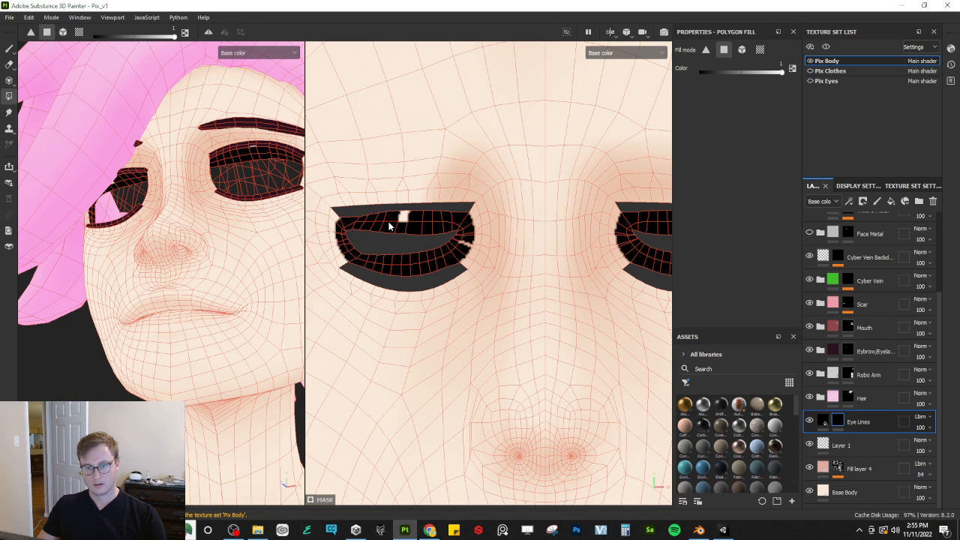
# Step: Add a paint effect named Eye Shadow to the Eye Lines mask and activate the Paint tool for it
pyautogui.scroll(-4, 515, 262)
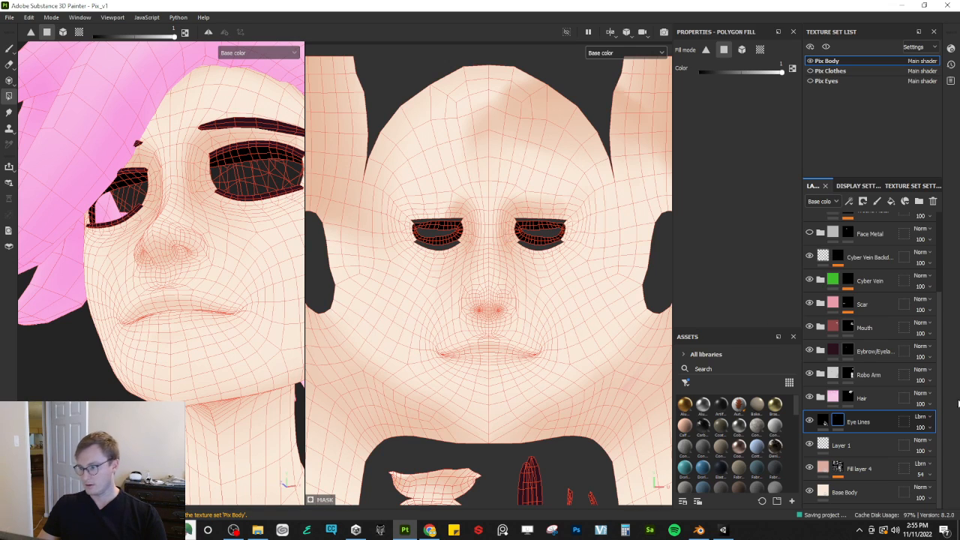
pyautogui.rightClick(842, 424)
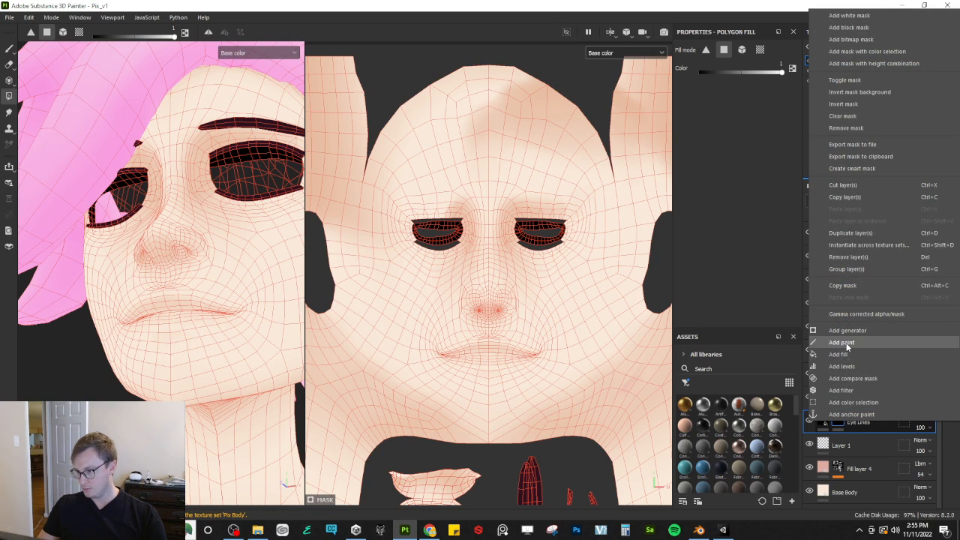
pyautogui.click(842, 343)
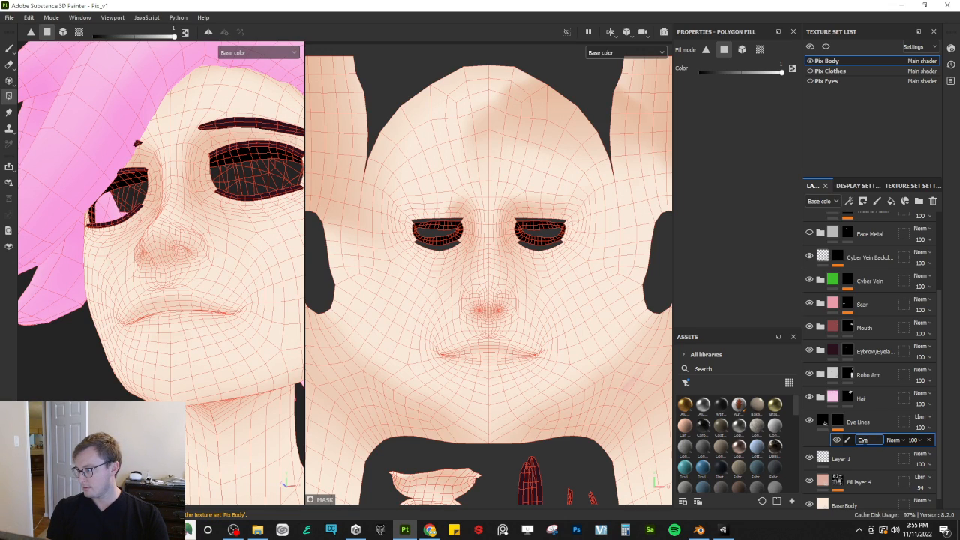
pyautogui.write('Eye Shadow')
pyautogui.press('Return')
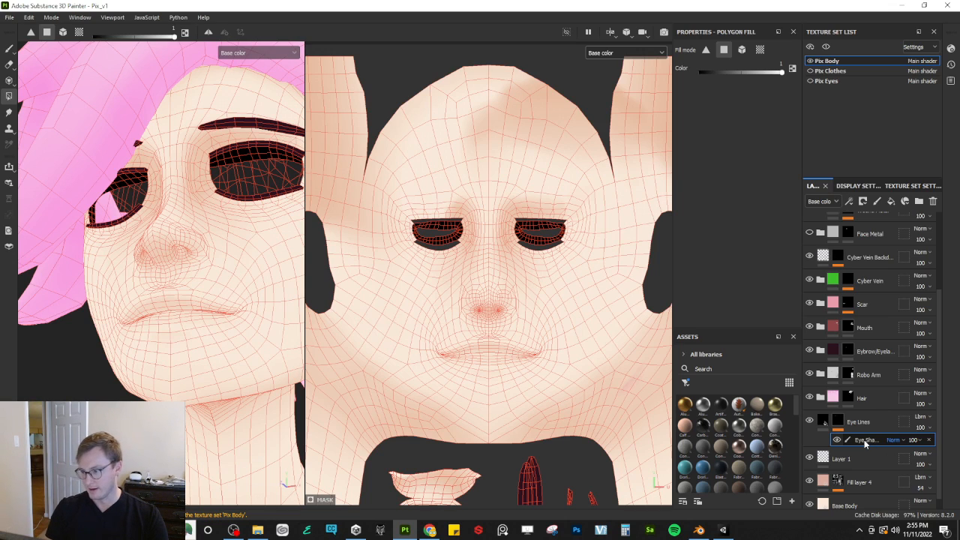
pyautogui.click(9, 48)
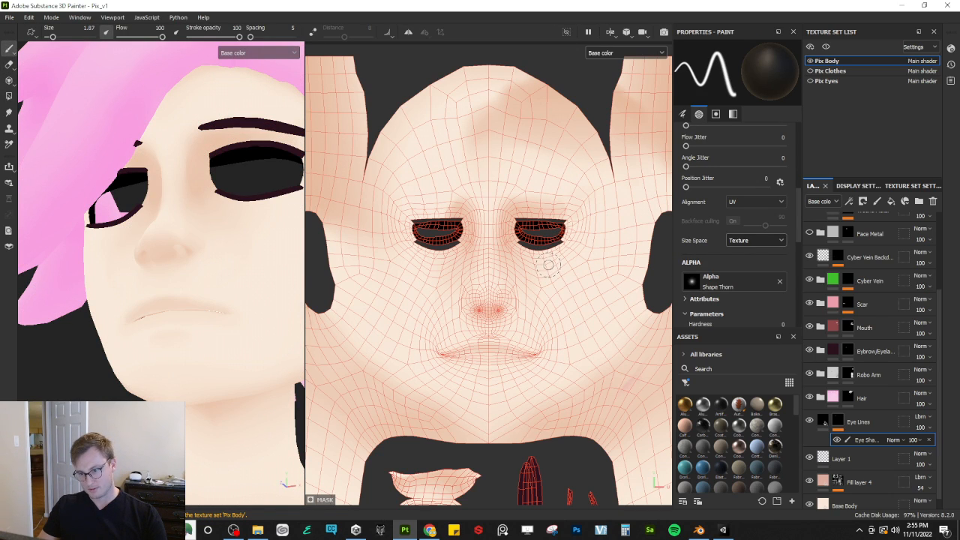
pyautogui.scroll(5, 555, 256)
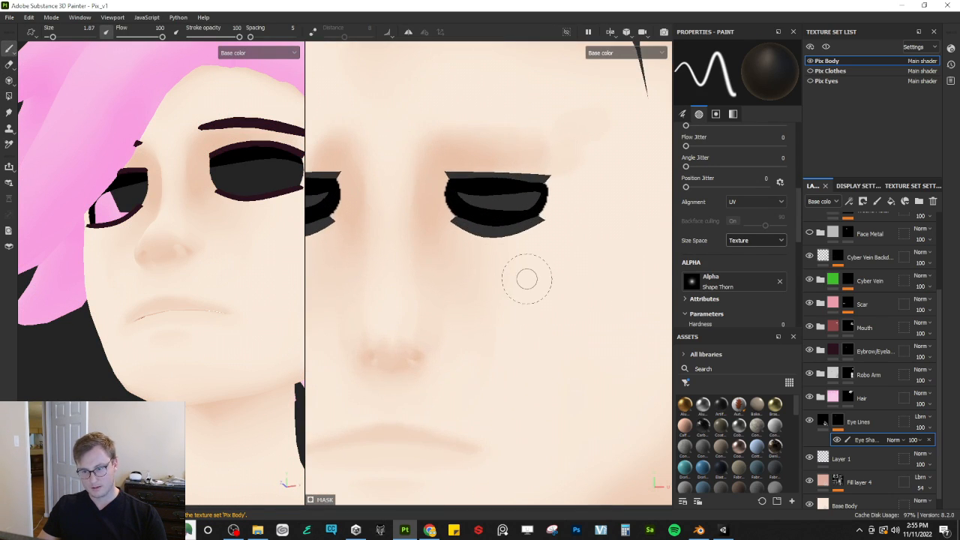
# Step: Set the paint brush's alpha hardness to 1, swap the paint color to white, and enlarge the brush to about 5.62
pyautogui.click(9, 96)
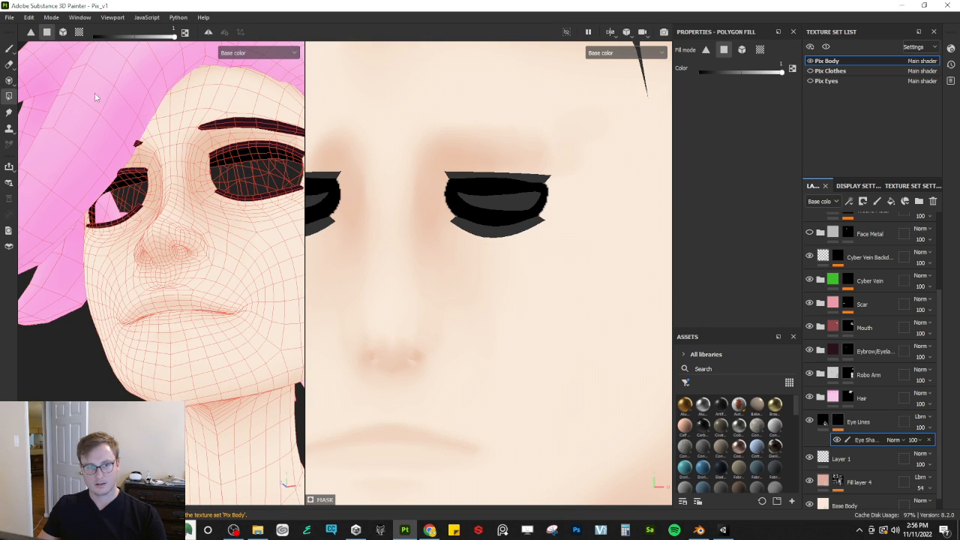
pyautogui.click(9, 48)
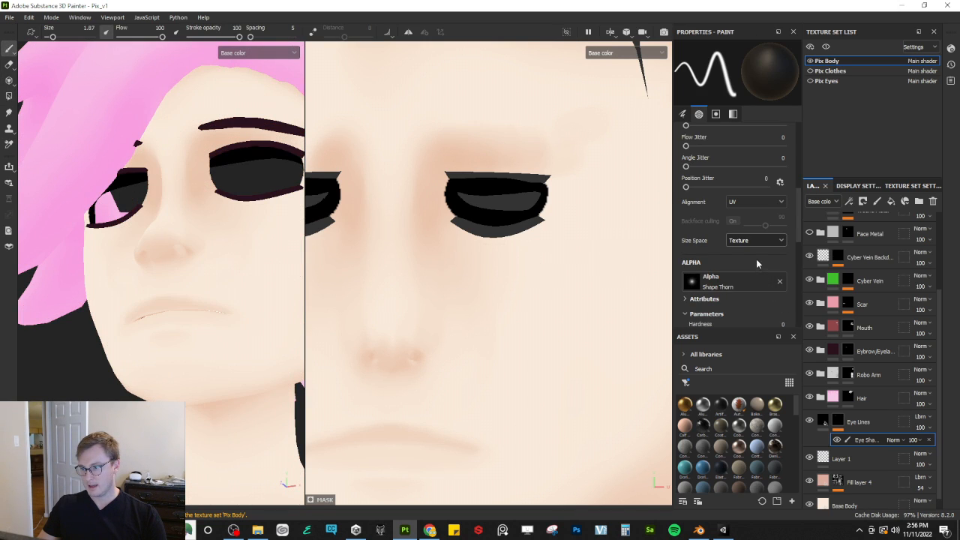
pyautogui.scroll(-2, 742, 277)
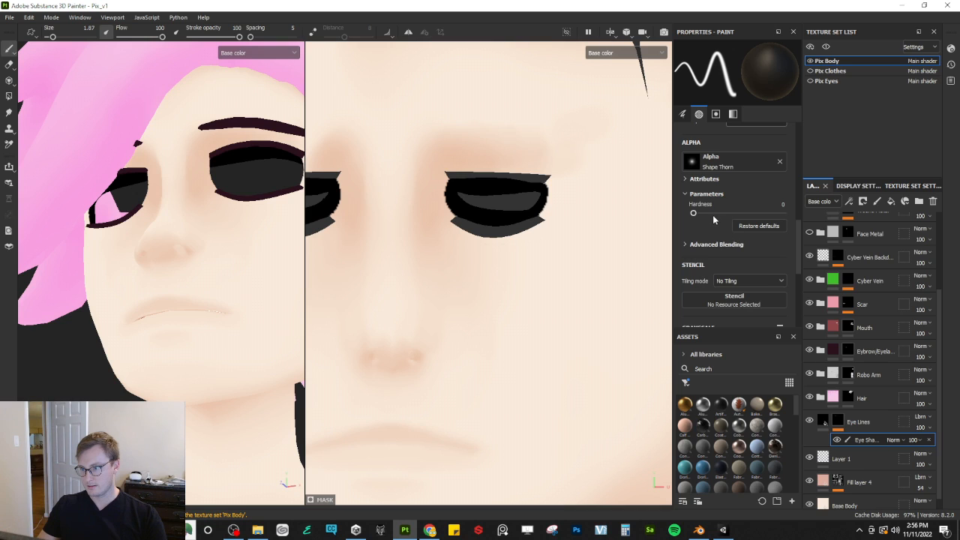
pyautogui.moveTo(713, 214); pyautogui.dragTo(784, 213)
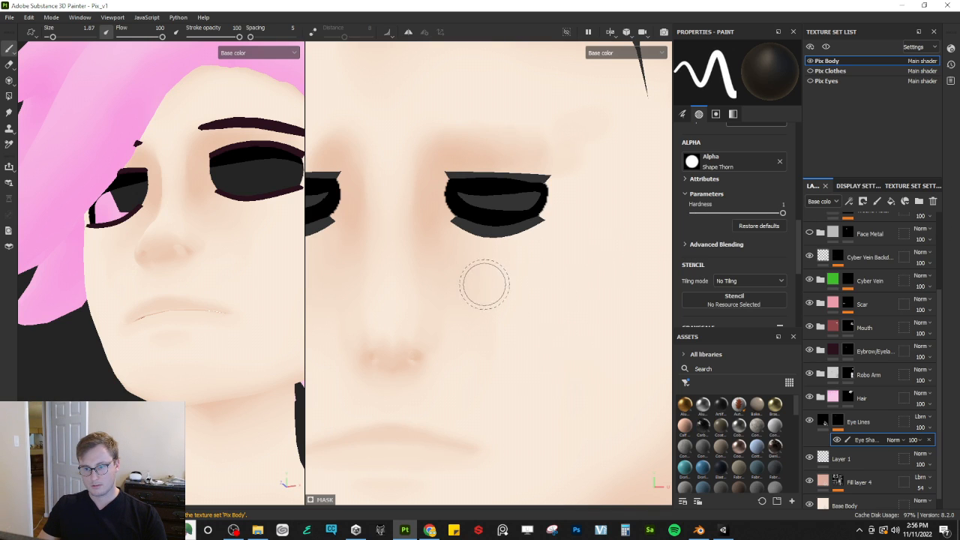
pyautogui.press('x')
pyautogui.click(488, 256)
pyautogui.hotkey('ctrl', 'z')
pyautogui.keyDown('ctrl'); pyautogui.moveTo(513, 304); pyautogui.dragTo(503, 278, button='right'); pyautogui.keyUp('ctrl')
# Step: Show the mesh wireframe in both views, enable symmetry painting, and enlarge the brush to about 7.68
pyautogui.click(864, 189)
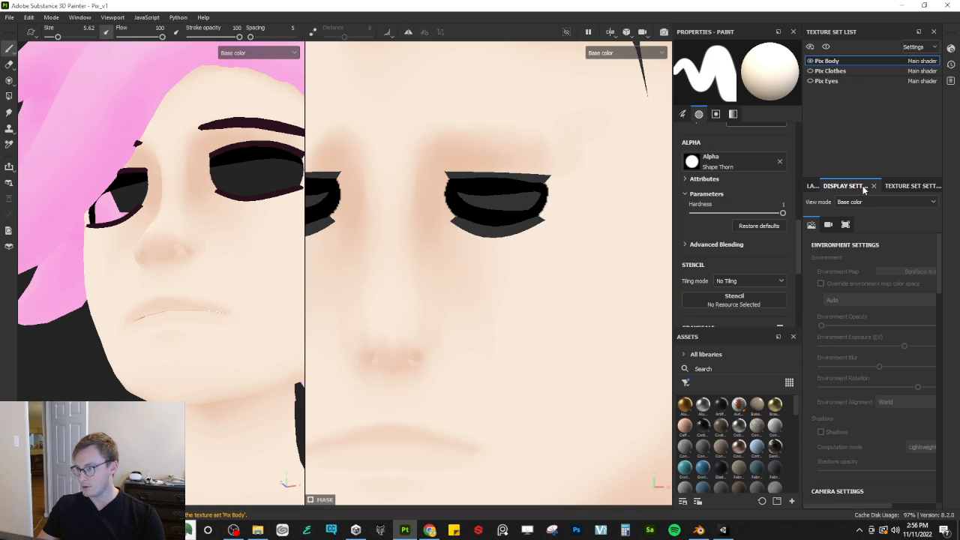
pyautogui.scroll(-10, 885, 360)
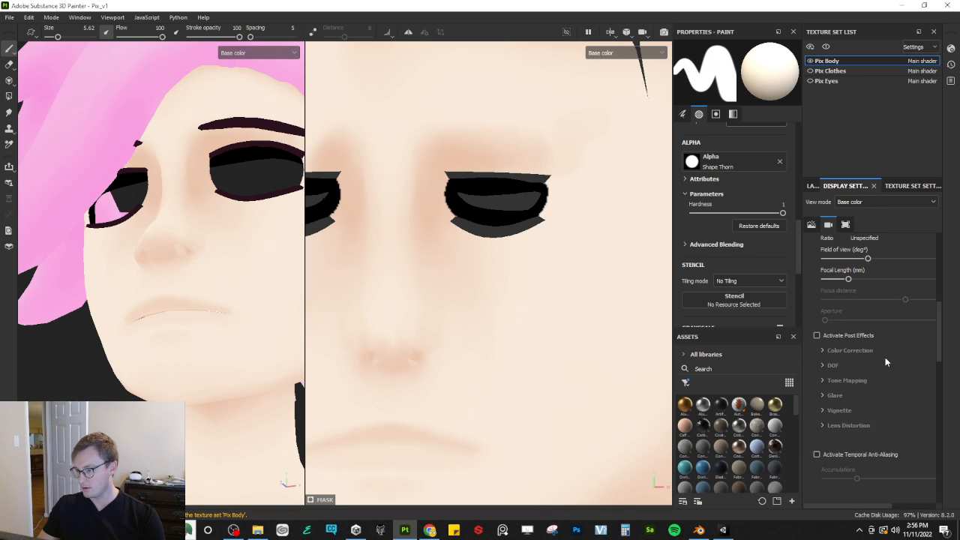
pyautogui.scroll(-8, 887, 357)
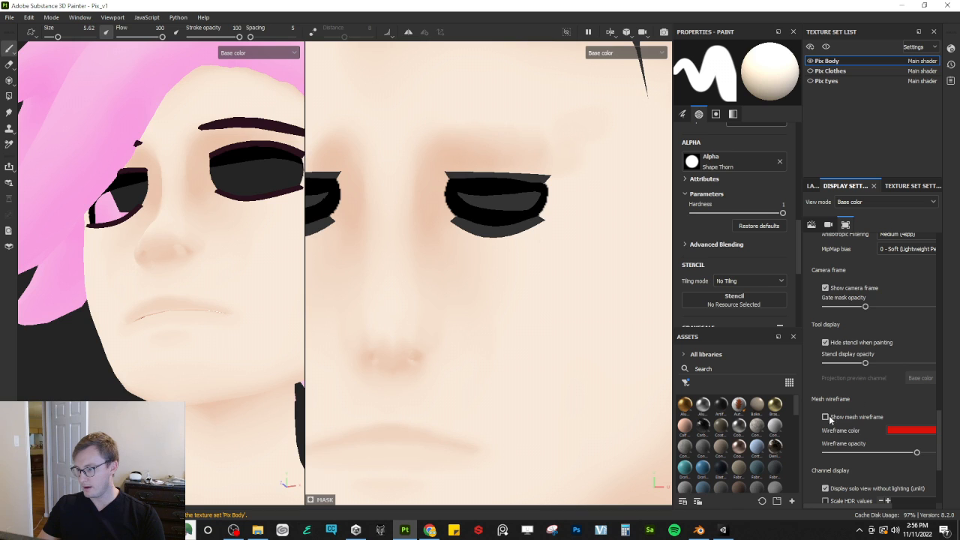
pyautogui.click(825, 417)
pyautogui.click(408, 32)
pyautogui.keyDown('ctrl'); pyautogui.moveTo(494, 192); pyautogui.dragTo(516, 192, button='right'); pyautogui.keyUp('ctrl')
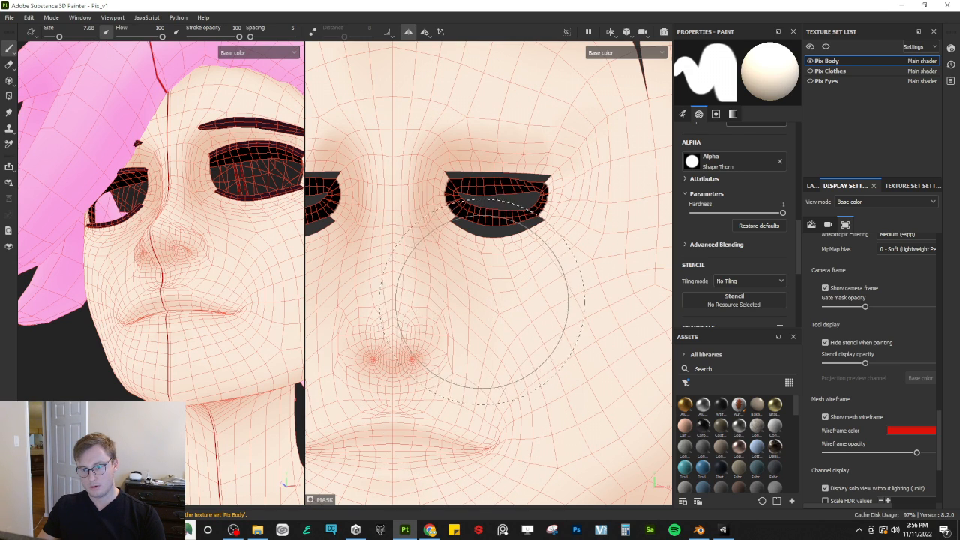
# Step: Switch to Unity, show the scene in Shaded Wireframe, examine the mesh beneath the avatar's eyes, and return to Substance 3D Painter
pyautogui.hotkey('alt', 'Tab')
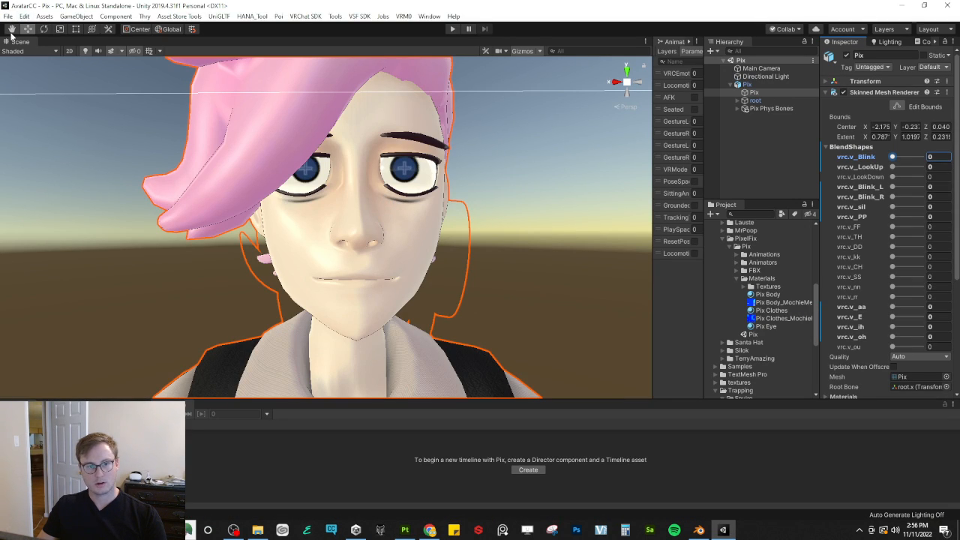
pyautogui.click(30, 50)
pyautogui.click(34, 80)
pyautogui.moveTo(456, 245)
pyautogui.keyDown('alt'); pyautogui.mouseDown()
pyautogui.moveTo(474, 218)
pyautogui.moveTo(497, 210)
pyautogui.moveTo(460, 242)
pyautogui.moveTo(458, 277)
pyautogui.mouseUp(); pyautogui.keyUp('alt')
pyautogui.scroll(6, 458, 277)
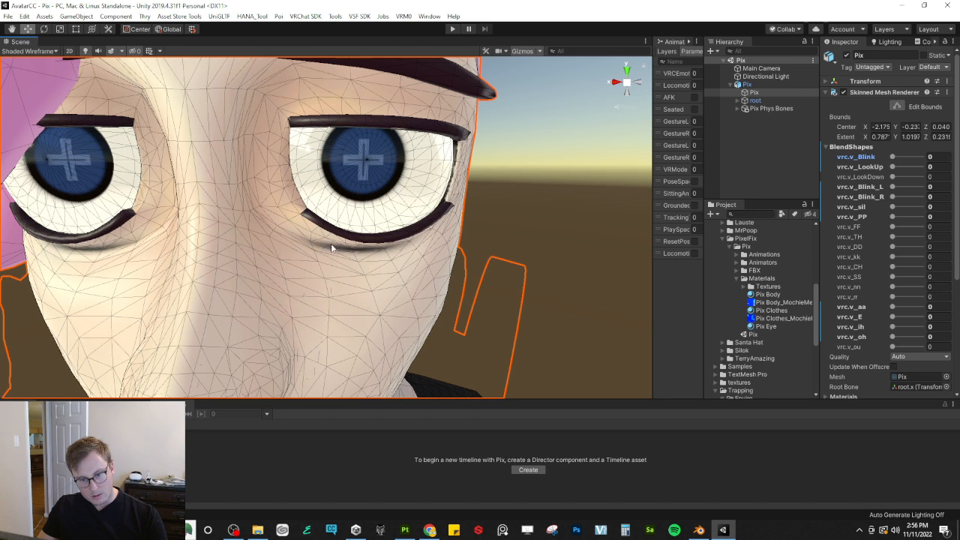
pyautogui.hotkey('alt', 'Tab')
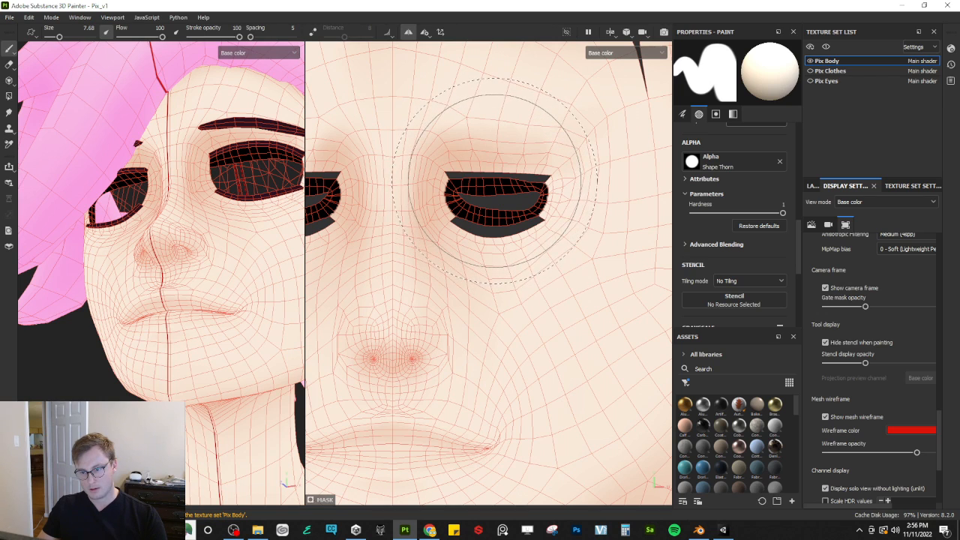
# Step: Try stamping the round brush over the eyes at size 7.68, undoing each stamp
pyautogui.click(495, 177)
pyautogui.hotkey('ctrl', 'z')
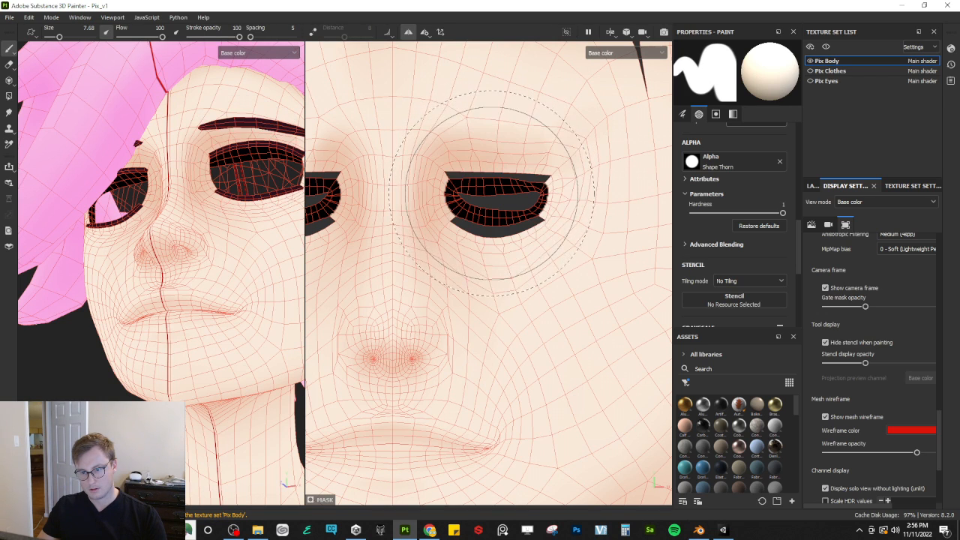
pyautogui.click(491, 196)
pyautogui.hotkey('ctrl', 'z')
pyautogui.click(496, 196)
pyautogui.hotkey('ctrl', 'z')
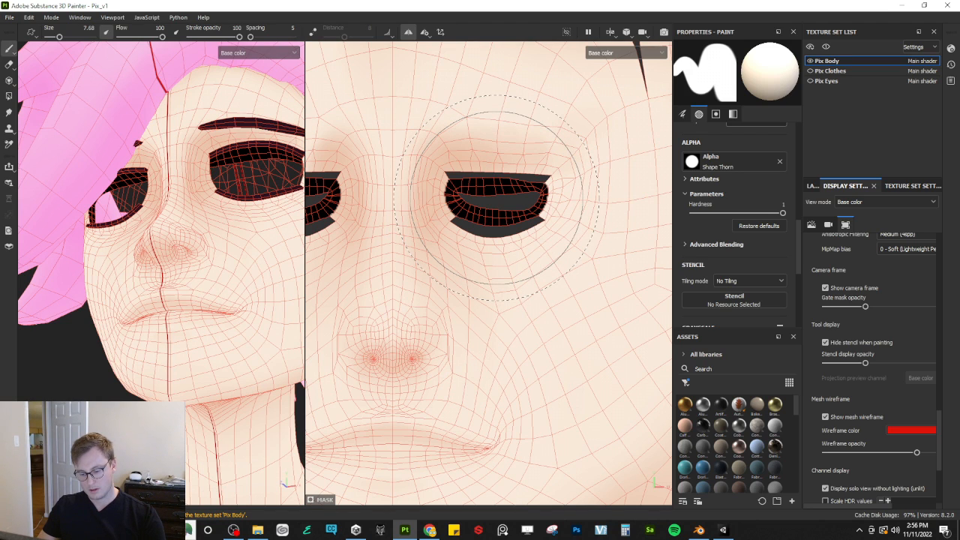
# Step: Try larger circular stamps over the eyes with the brush size at 8.83, undoing each stamp
pyautogui.press(']')
pyautogui.press(']')
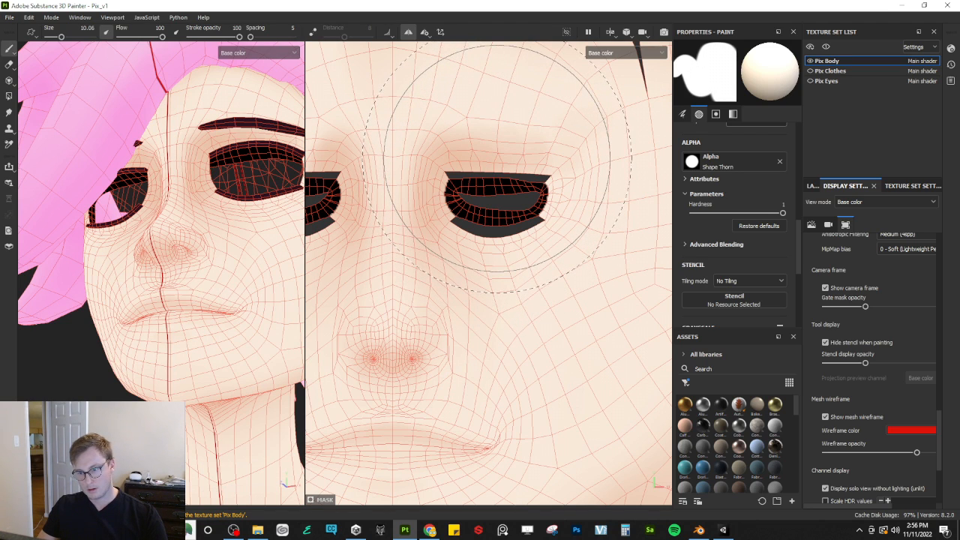
pyautogui.press('[')
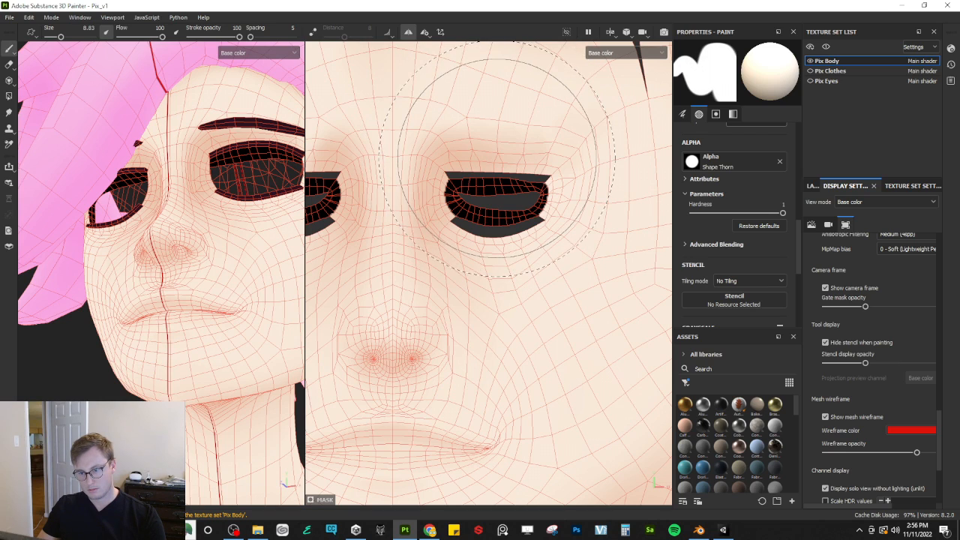
pyautogui.click(500, 165)
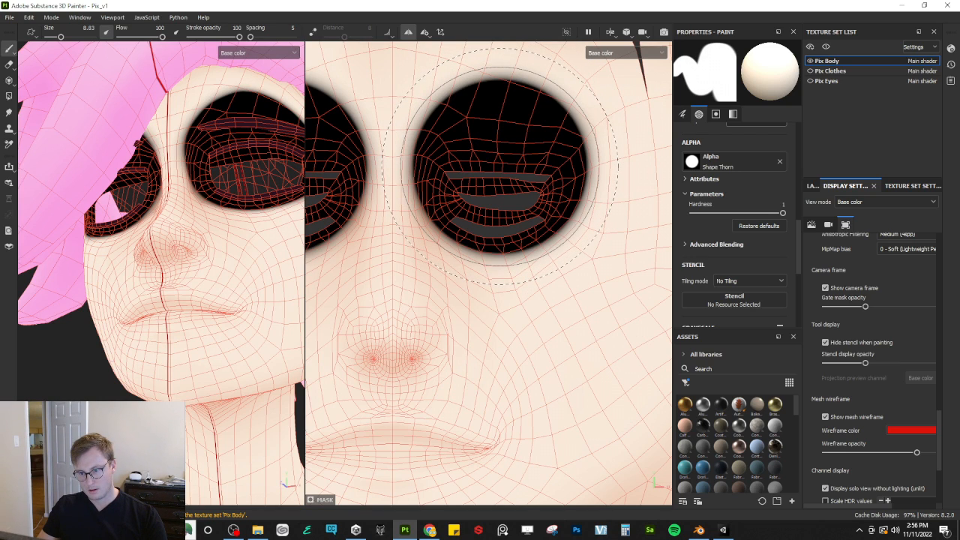
pyautogui.hotkey('ctrl', 'z')
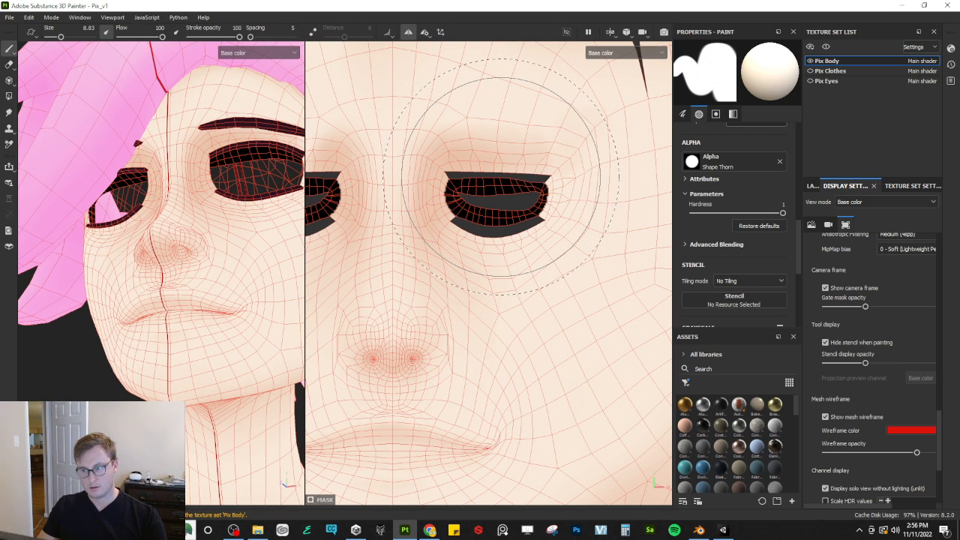
pyautogui.scroll(2, 710, 186)
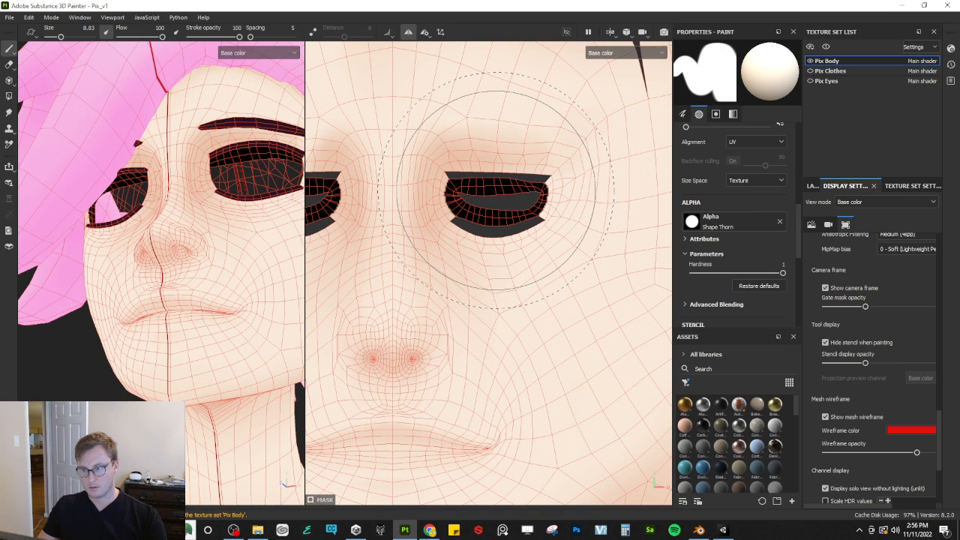
pyautogui.click(496, 191)
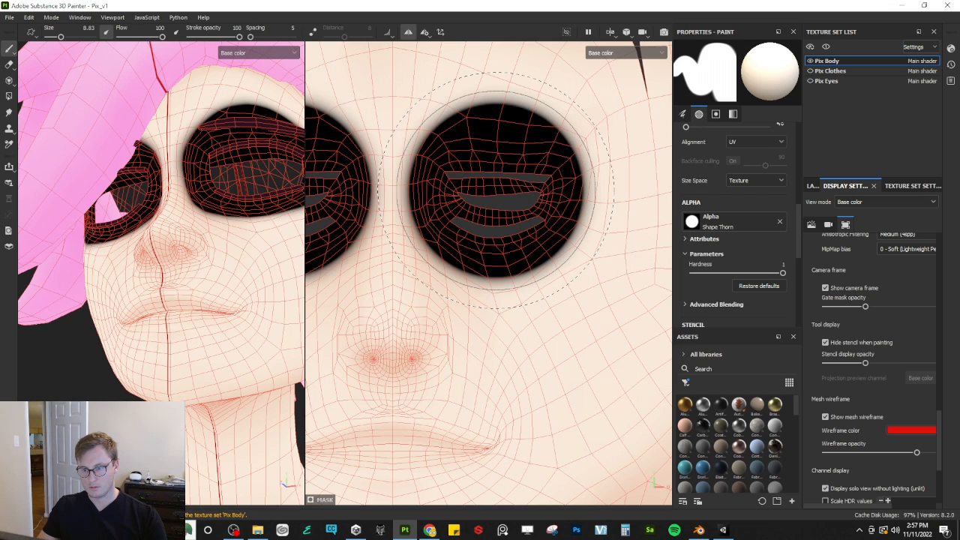
pyautogui.hotkey('ctrl', 'z')
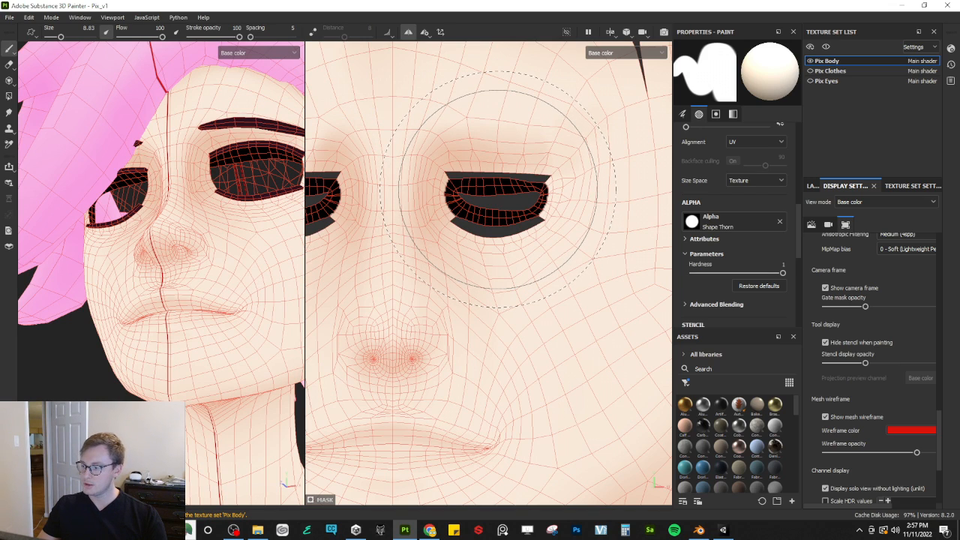
# Step: Replace the Eye Shadow paint effect on the Eye Lines mask with a fill effect
pyautogui.click(815, 186)
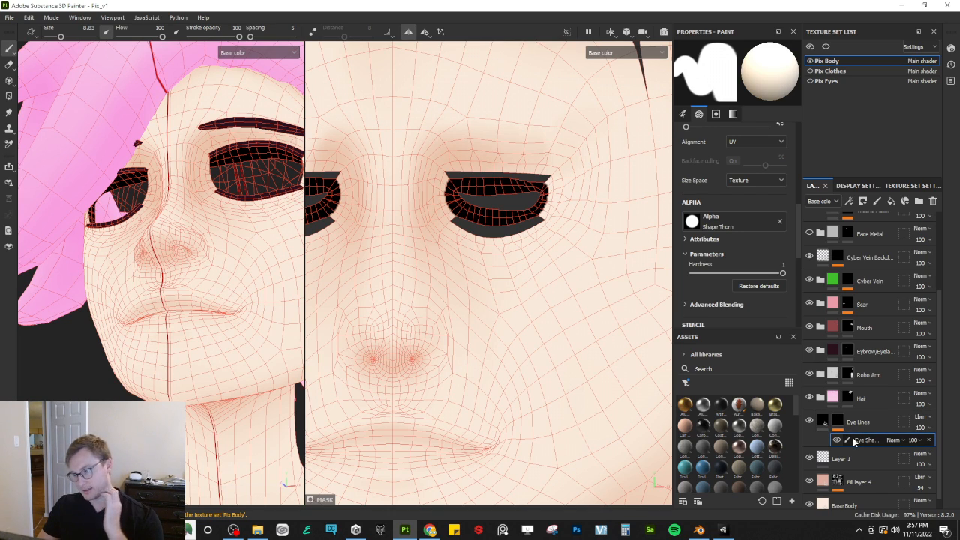
pyautogui.click(840, 424)
pyautogui.rightClick(843, 427)
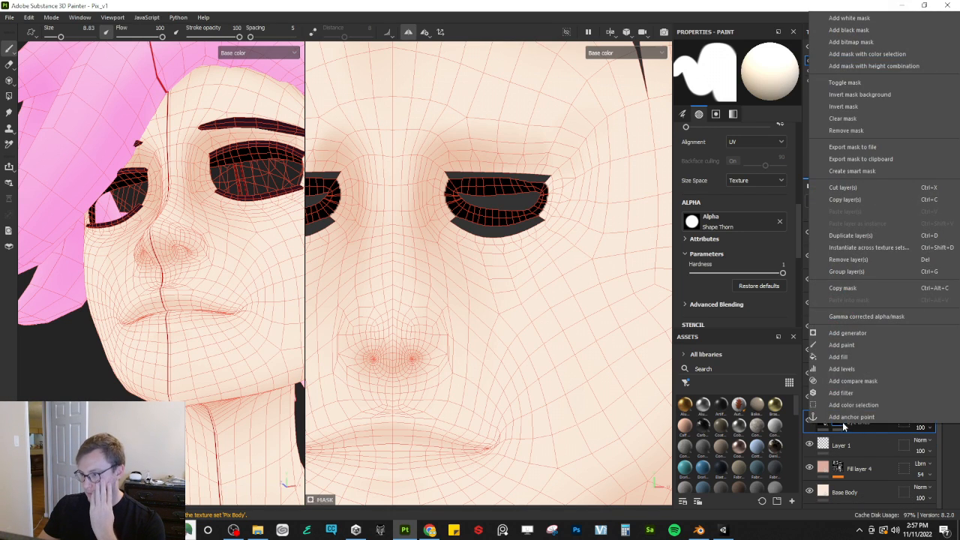
pyautogui.click(847, 366)
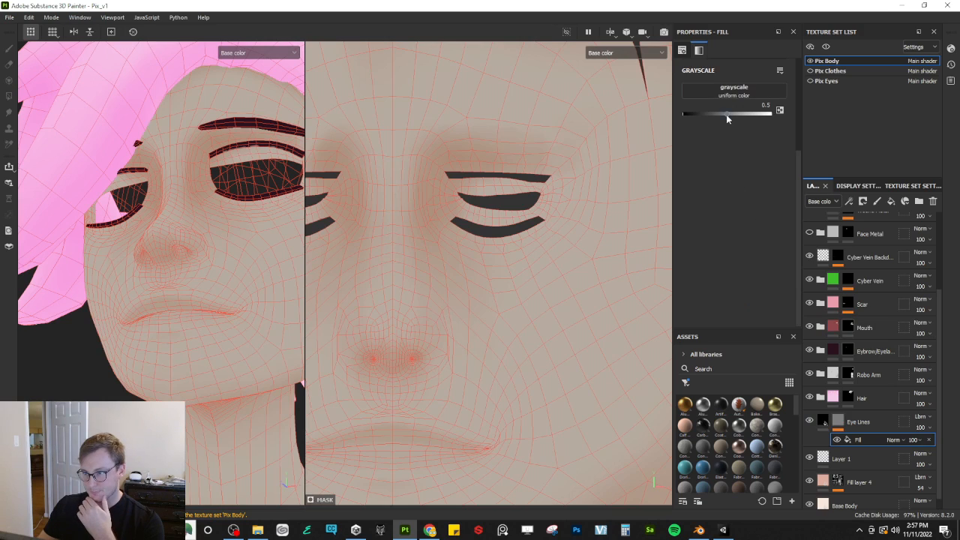
# Step: Assign the round Shape alpha to the fill's grayscale, with hardness 1 and UV Wrap set to None
pyautogui.click(731, 87)
pyautogui.write('alpha shape')
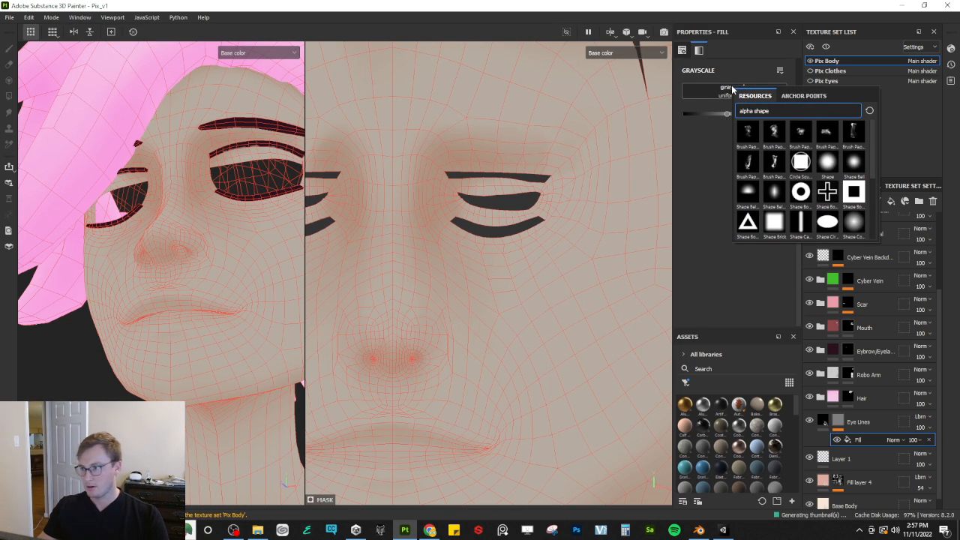
pyautogui.click(825, 163)
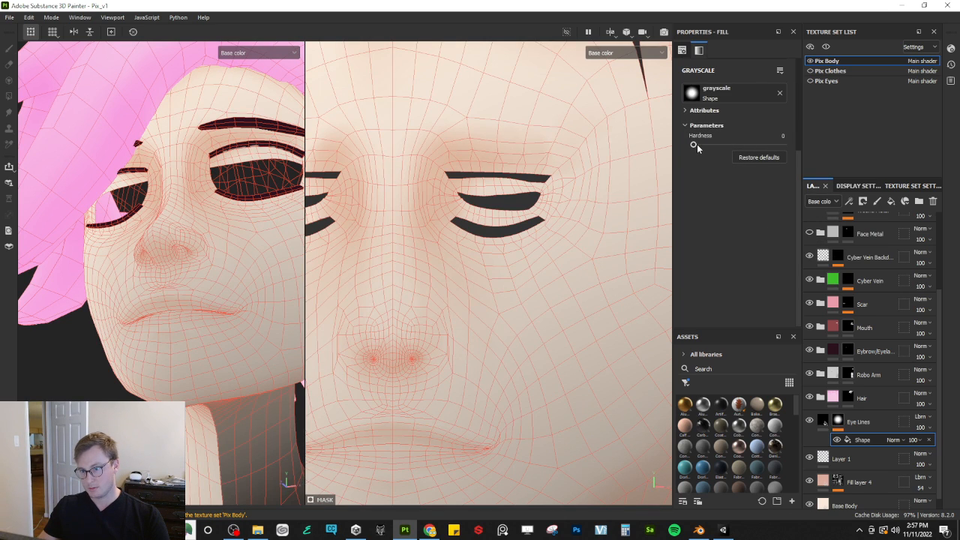
pyautogui.moveTo(695, 146); pyautogui.dragTo(782, 144)
pyautogui.scroll(3, 684, 201)
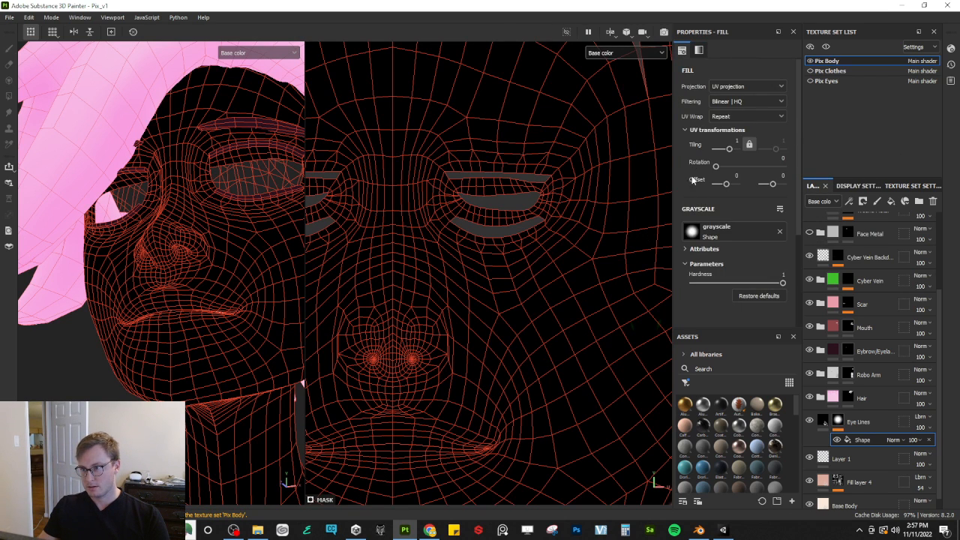
pyautogui.scroll(-2, 542, 258)
# Step: Scale the circular fill down to slightly wider than one eye and position it over the character's left eye in the UV view
pyautogui.scroll(-4, 542, 259)
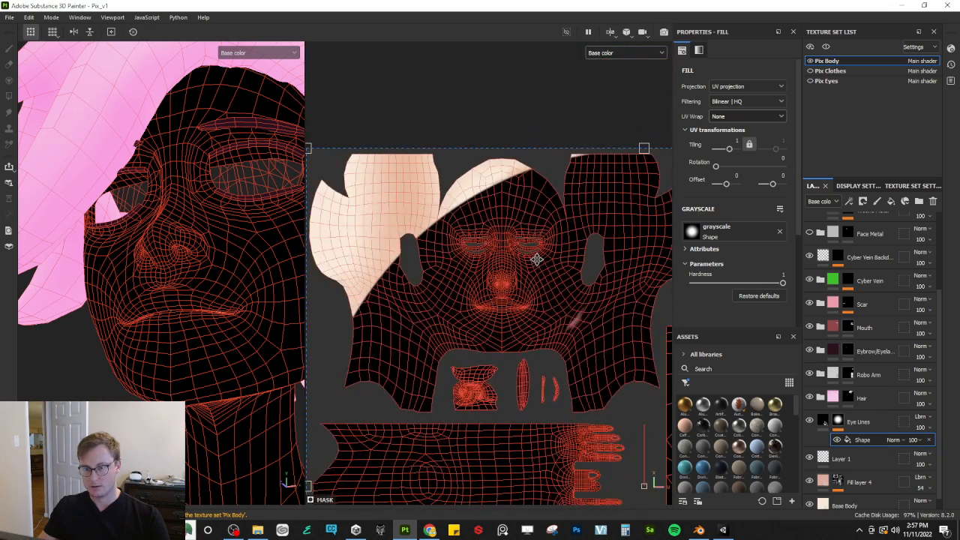
pyautogui.scroll(-3, 424, 213)
pyautogui.moveTo(403, 192); pyautogui.dragTo(572, 359)
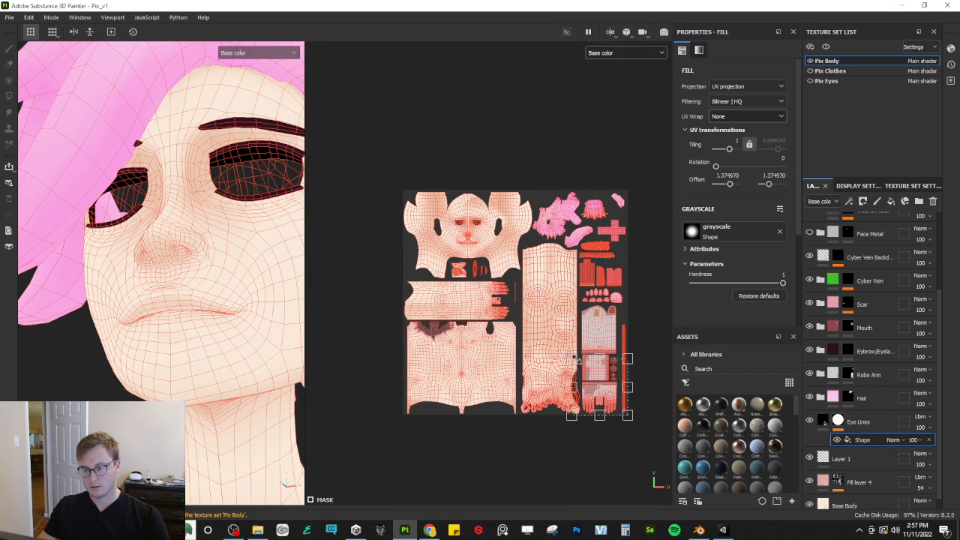
pyautogui.moveTo(607, 396); pyautogui.dragTo(484, 236)
pyautogui.scroll(6, 483, 236)
pyautogui.scroll(-1, 450, 206)
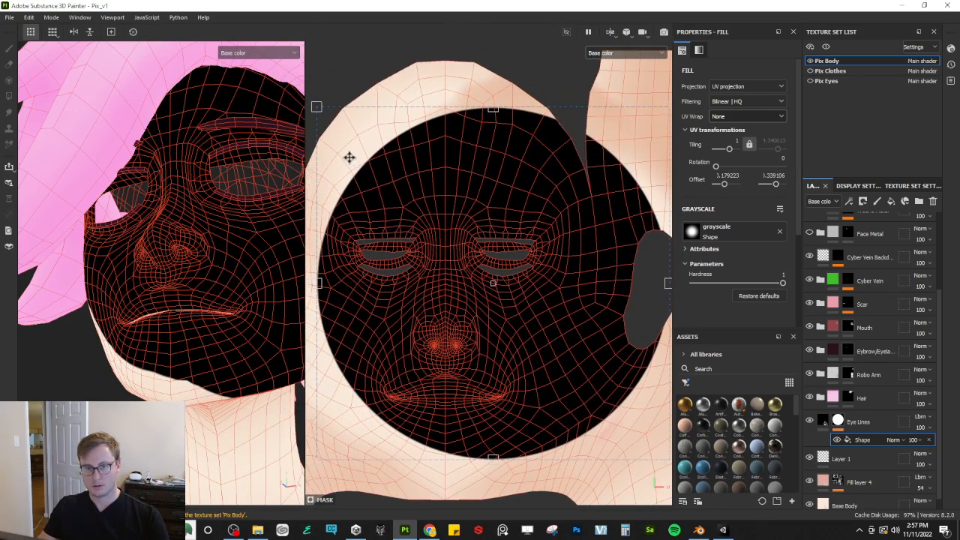
pyautogui.moveTo(316, 107); pyautogui.dragTo(515, 300)
pyautogui.moveTo(606, 396); pyautogui.dragTo(517, 249)
pyautogui.scroll(2, 516, 249)
pyautogui.moveTo(390, 108); pyautogui.dragTo(448, 168)
pyautogui.moveTo(547, 275); pyautogui.dragTo(524, 258)
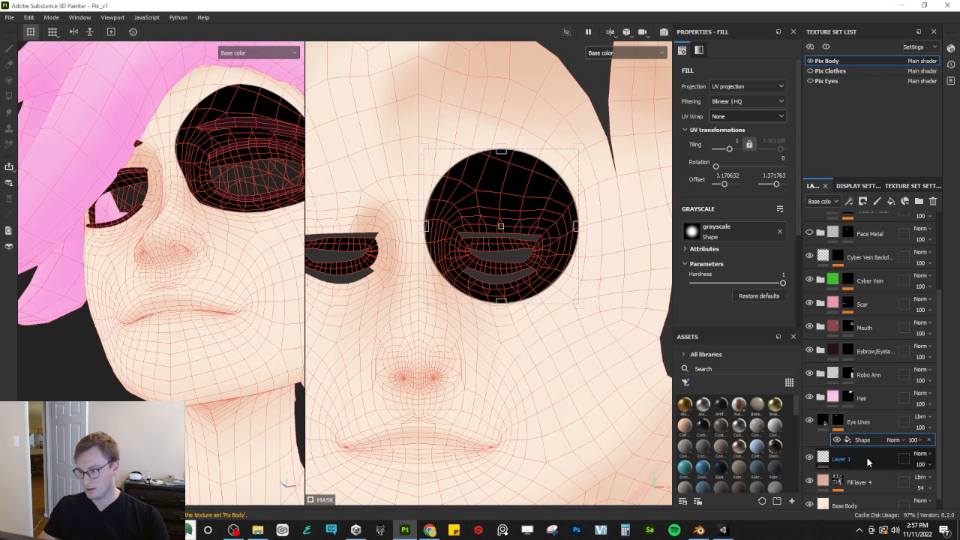
# Step: Duplicate the Shape fill effect on the Eye Lines mask and set the copy's blend mode to Subtract
pyautogui.hotkey('ctrl', 'd')
pyautogui.click(892, 440)
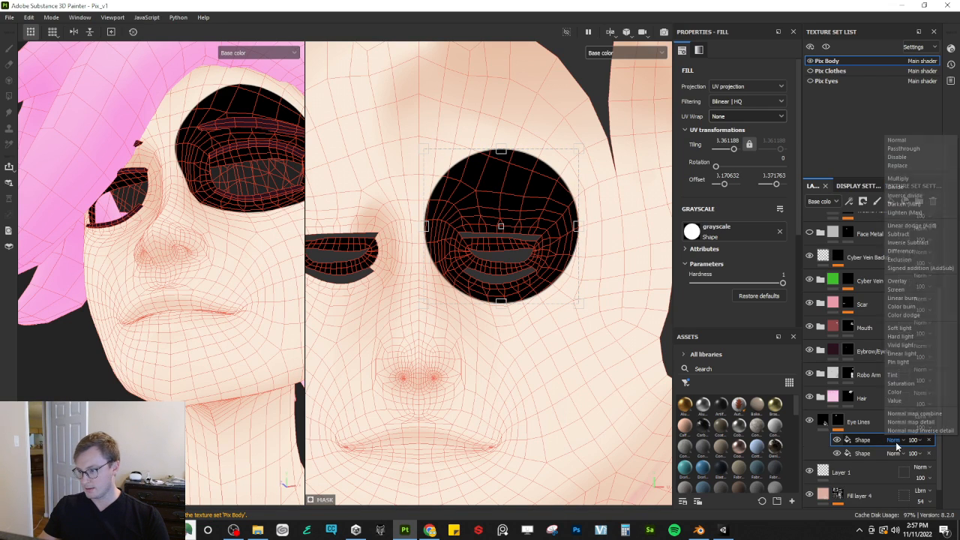
pyautogui.click(898, 234)
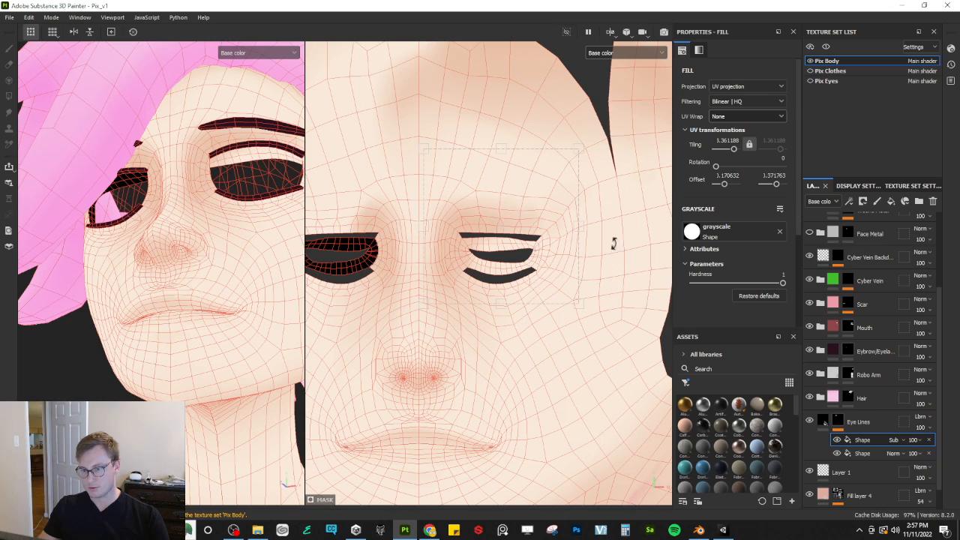
# Step: Shift the subtracting circle upward, widen it, and rotate it about 1 degree to leave a thin crescent under the eye
pyautogui.moveTo(547, 277); pyautogui.dragTo(534, 269)
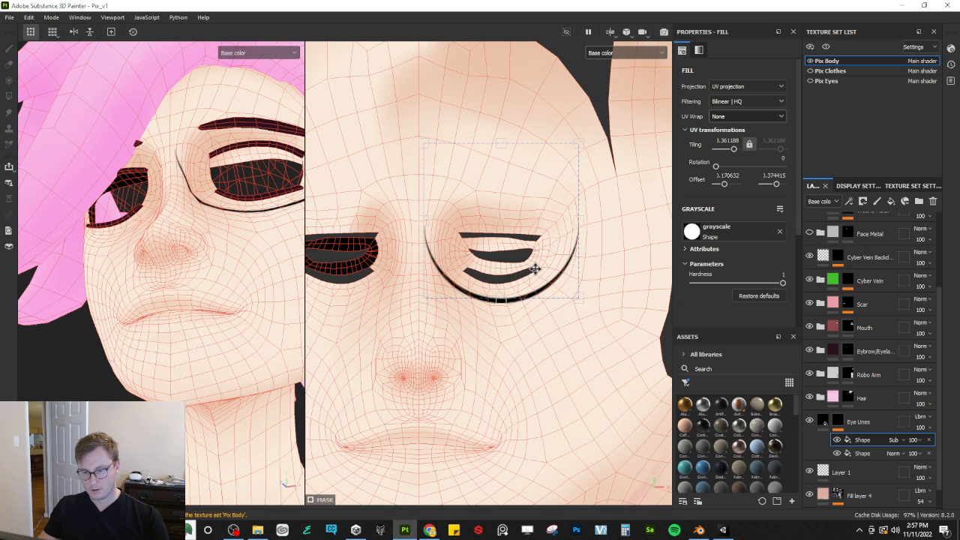
pyautogui.moveTo(579, 221); pyautogui.dragTo(596, 221)
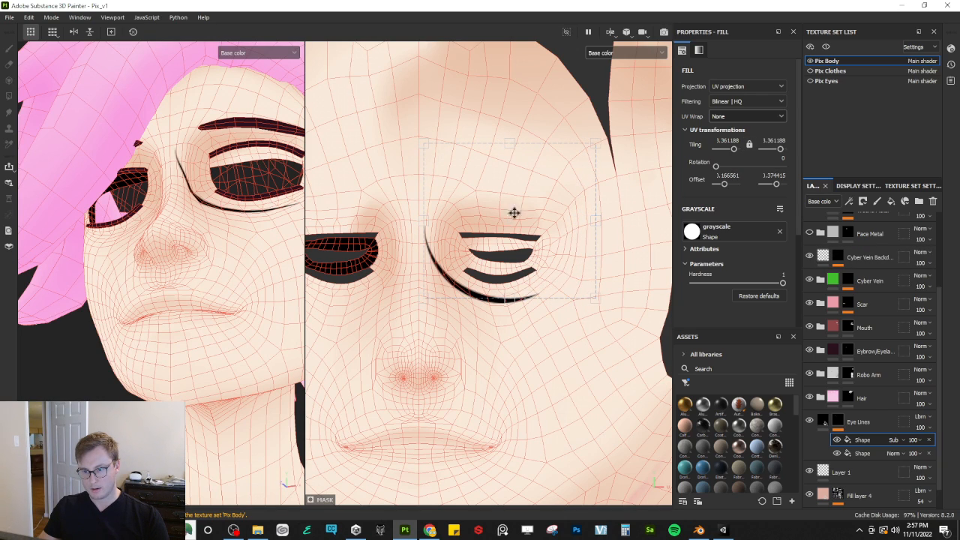
pyautogui.moveTo(424, 206); pyautogui.dragTo(413, 218)
pyautogui.keyDown('alt'); pyautogui.moveTo(297, 244); pyautogui.dragTo(231, 259); pyautogui.keyUp('alt')
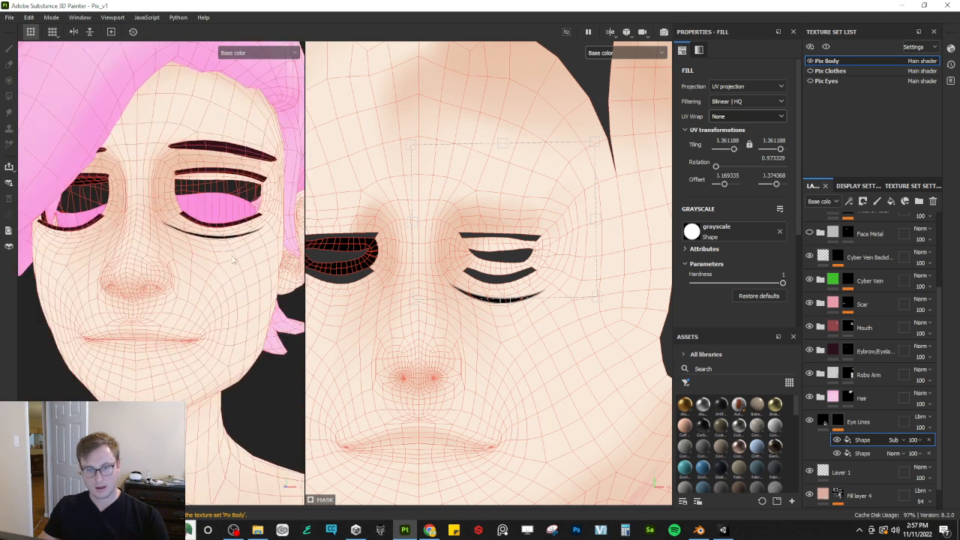
# Step: Narrow the base Shape fill from both sides so the crescent under the character's left eye becomes shorter
pyautogui.click(863, 453)
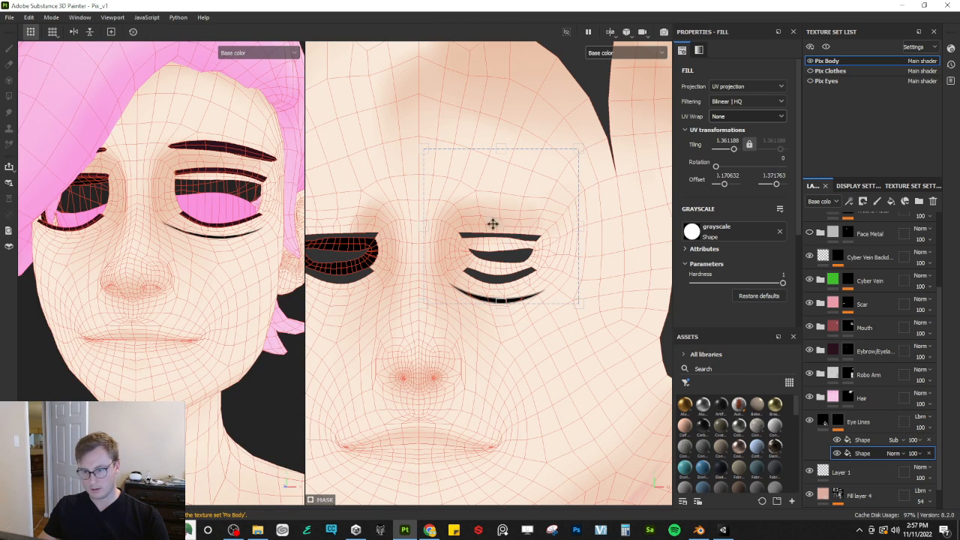
pyautogui.moveTo(421, 223); pyautogui.dragTo(425, 225)
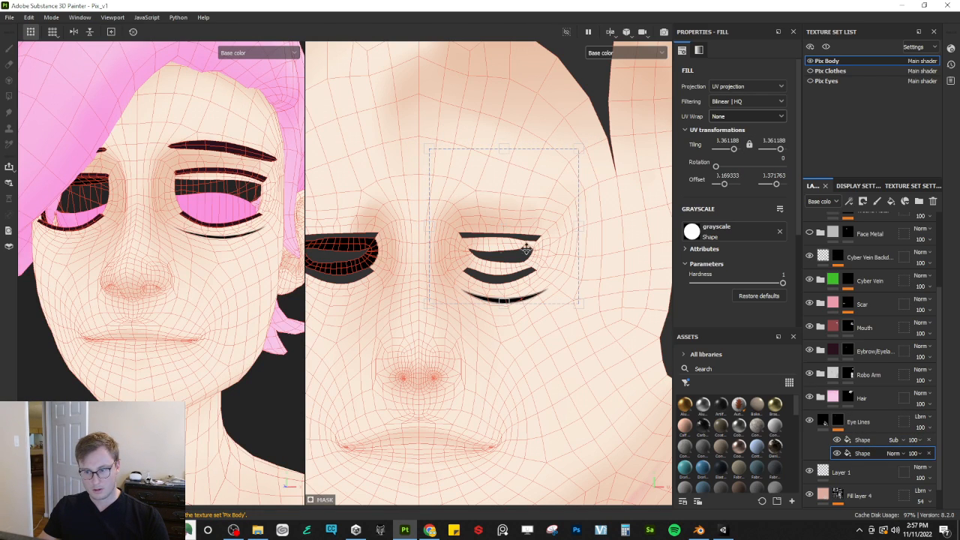
pyautogui.moveTo(578, 226); pyautogui.dragTo(576, 227)
pyautogui.keyDown('alt'); pyautogui.moveTo(90, 253); pyautogui.dragTo(196, 253); pyautogui.keyUp('alt')
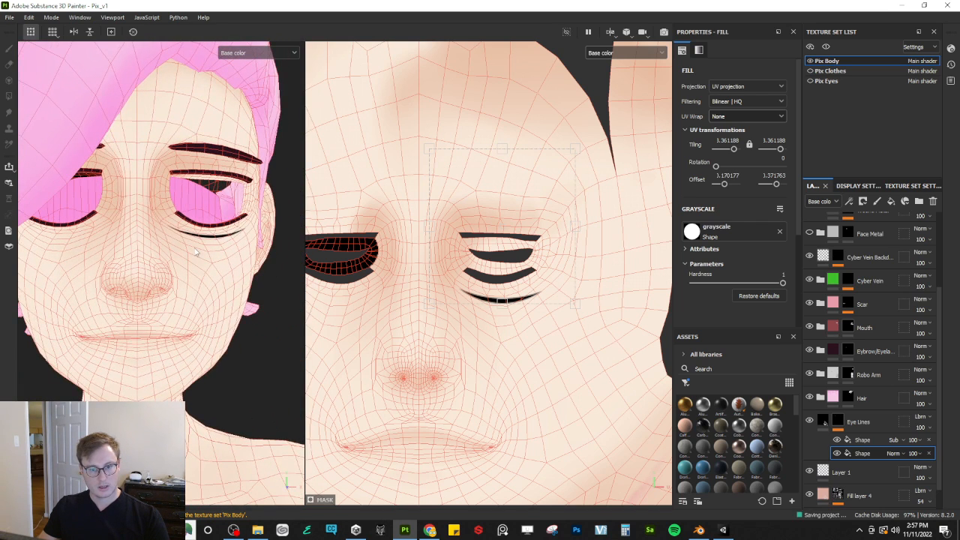
# Step: Export the Pix Body texture set as 8-bit PNG files with the UNITY_Poiyomi v4 template and save the export settings
pyautogui.click(7, 19)
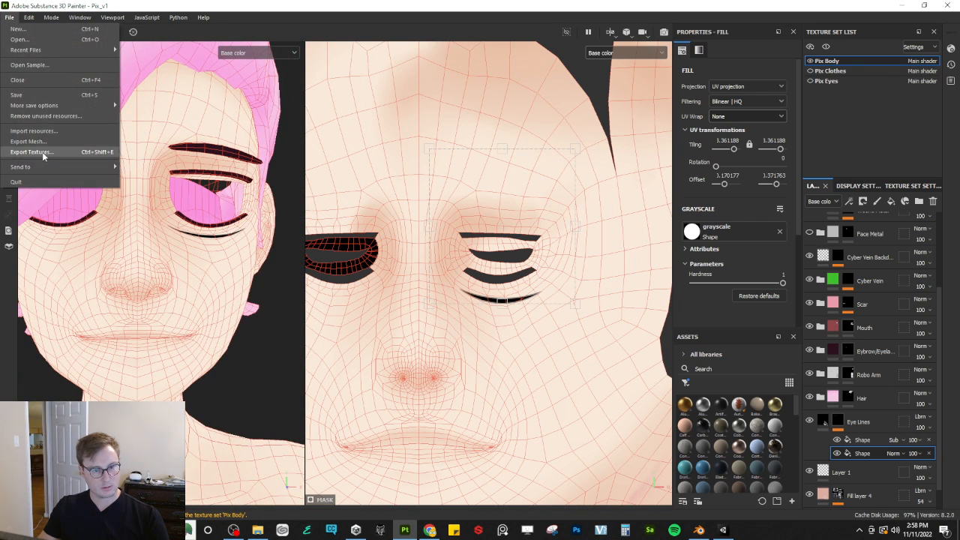
pyautogui.click(48, 151)
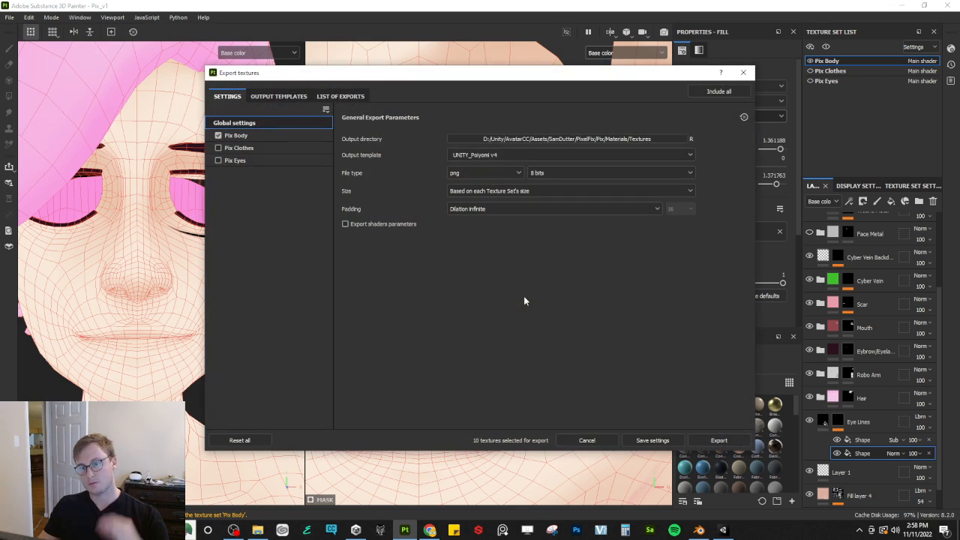
pyautogui.click(713, 440)
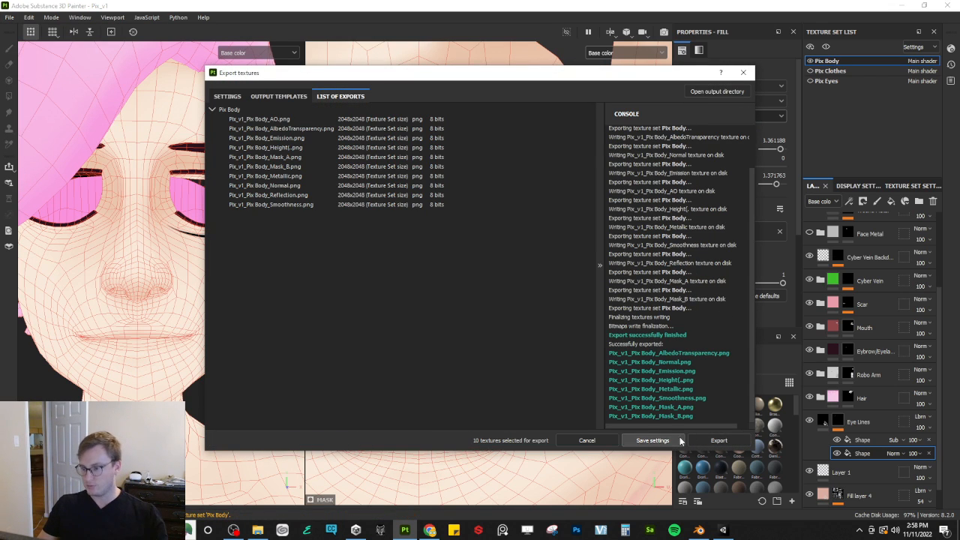
pyautogui.click(652, 440)
# Step: Switch to Unity, set the vrc.v_Blink blend shape to 0, inspect the avatar's under-eye line, and return to Substance 3D Painter
pyautogui.hotkey('alt', 'Tab')
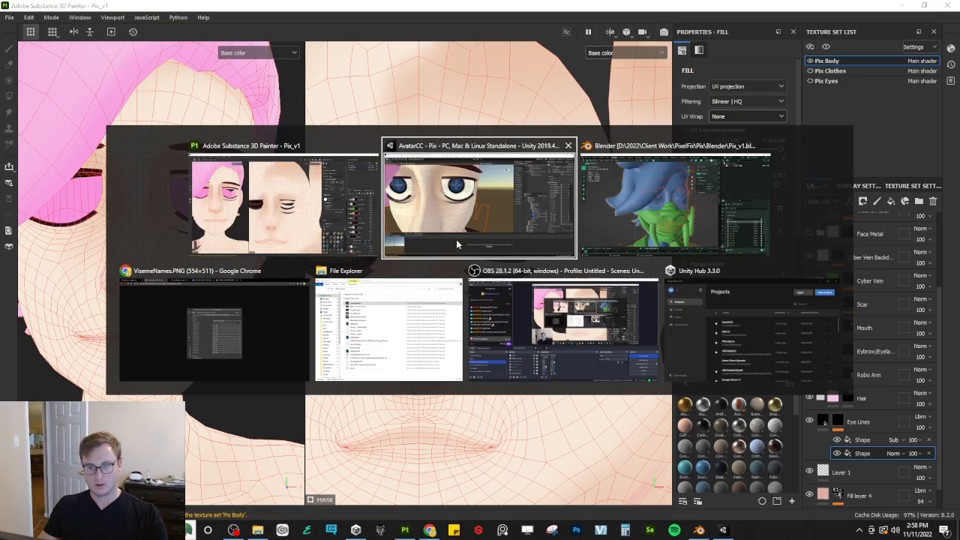
pyautogui.moveTo(397, 256); pyautogui.dragTo(419, 254, button='right')
pyautogui.moveTo(897, 156); pyautogui.dragTo(851, 175)
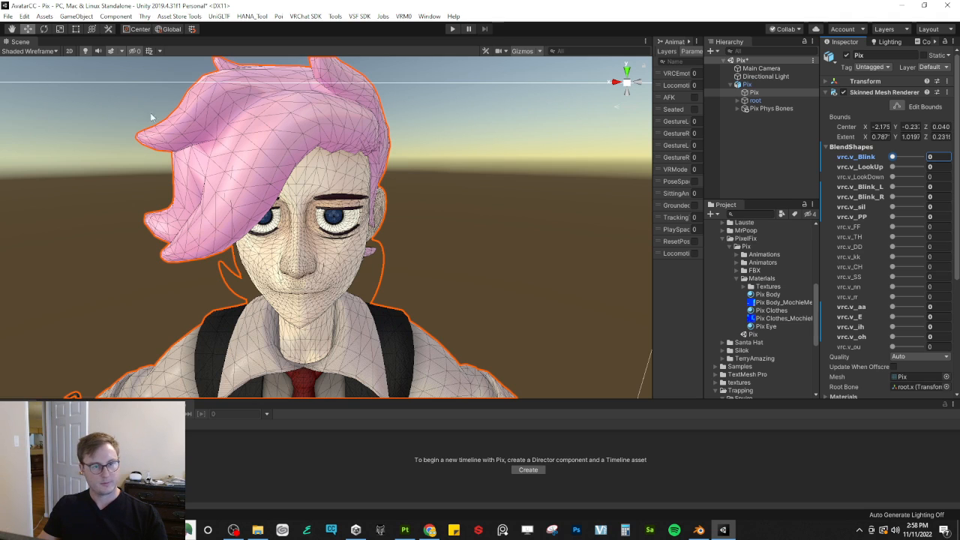
pyautogui.hotkey('alt', 'Tab')
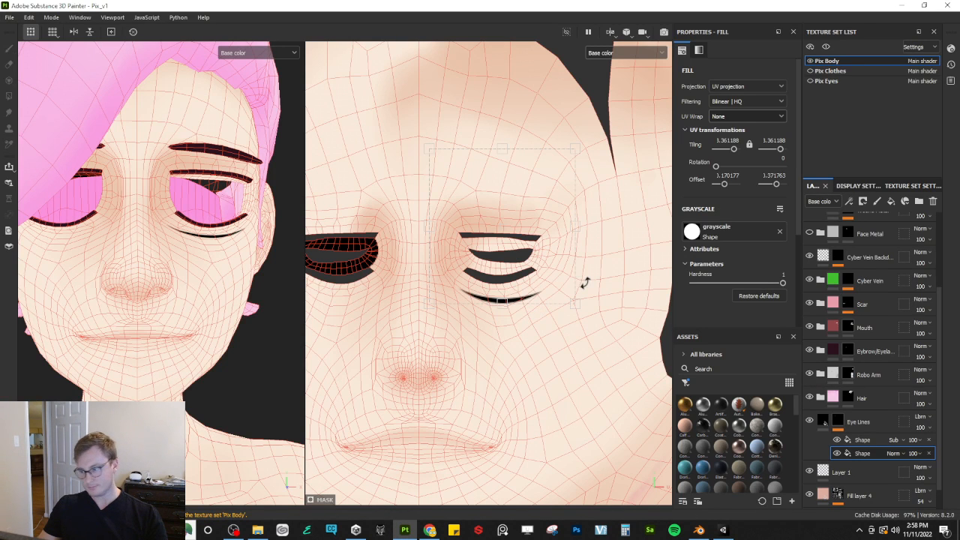
# Step: Duplicate both Shape fills on the Eye Lines mask and move the copies under the character's right eye
pyautogui.keyDown('shift'); pyautogui.click(865, 439); pyautogui.keyUp('shift')
pyautogui.hotkey('ctrl', 'd')
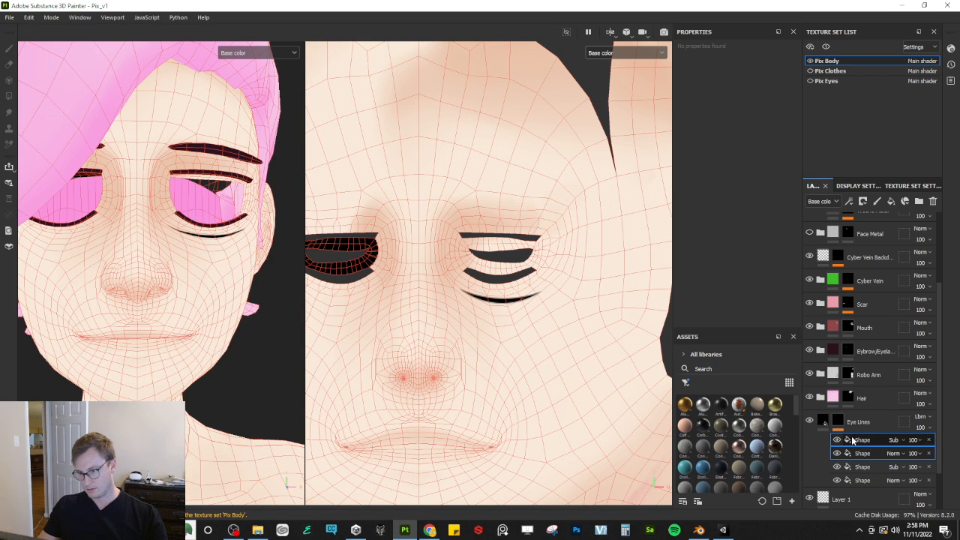
pyautogui.click(865, 453)
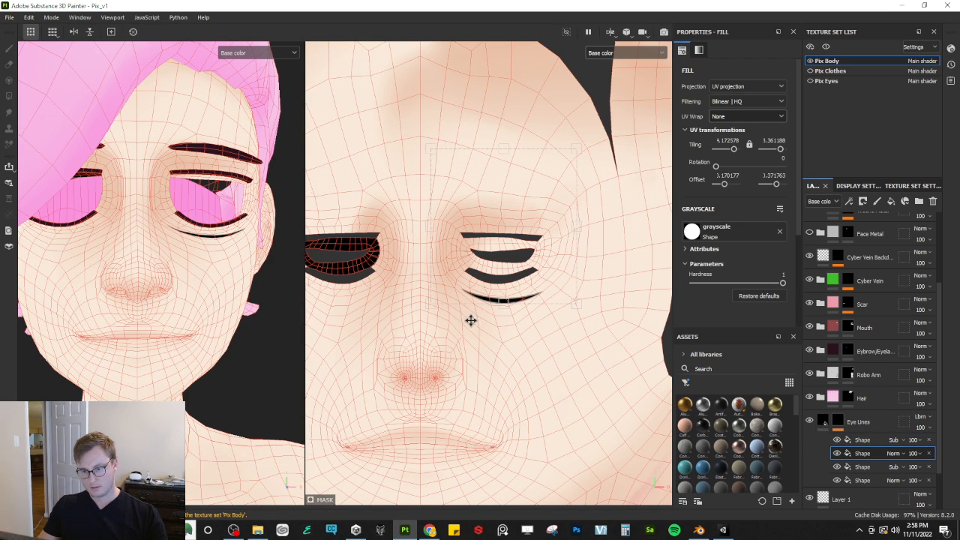
pyautogui.keyDown('alt'); pyautogui.moveTo(470, 319); pyautogui.dragTo(532, 323, button='middle'); pyautogui.keyUp('alt')
pyautogui.moveTo(577, 257); pyautogui.dragTo(411, 271)
pyautogui.click(866, 439)
pyautogui.moveTo(532, 250); pyautogui.dragTo(386, 249)
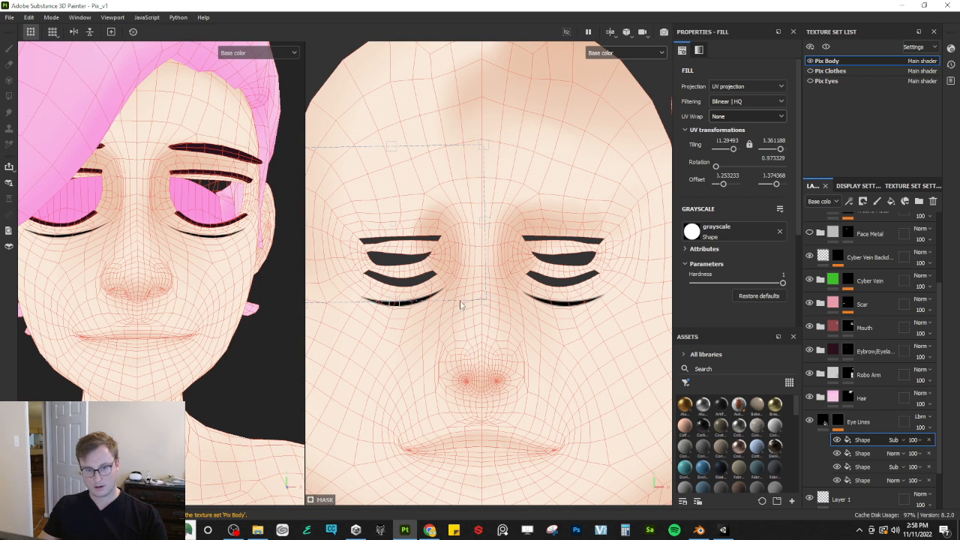
pyautogui.moveTo(180, 298)
pyautogui.keyDown('alt'); pyautogui.mouseDown()
pyautogui.moveTo(139, 250)
pyautogui.moveTo(120, 255)
pyautogui.moveTo(171, 291)
pyautogui.mouseUp(); pyautogui.keyUp('alt')
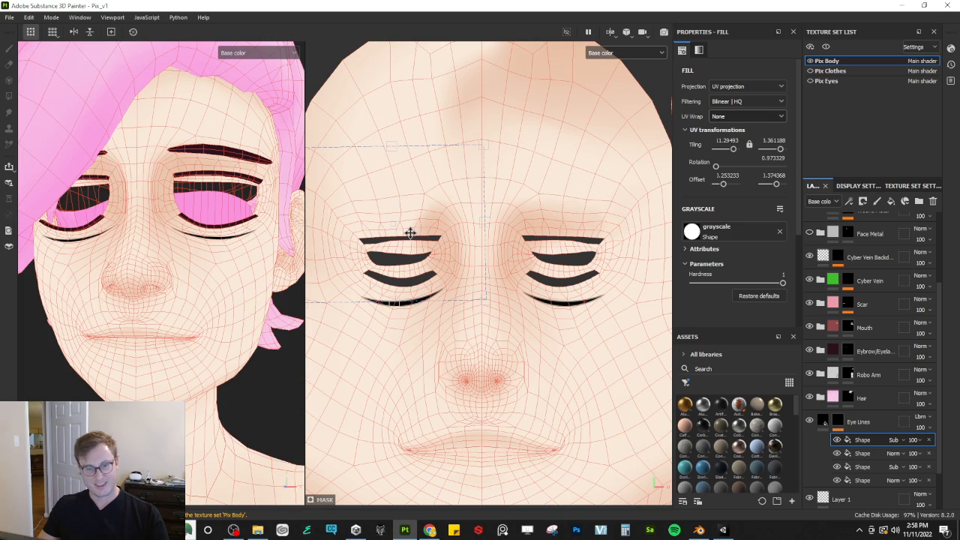
pyautogui.keyDown('alt'); pyautogui.moveTo(505, 294); pyautogui.dragTo(556, 291); pyautogui.keyUp('alt')
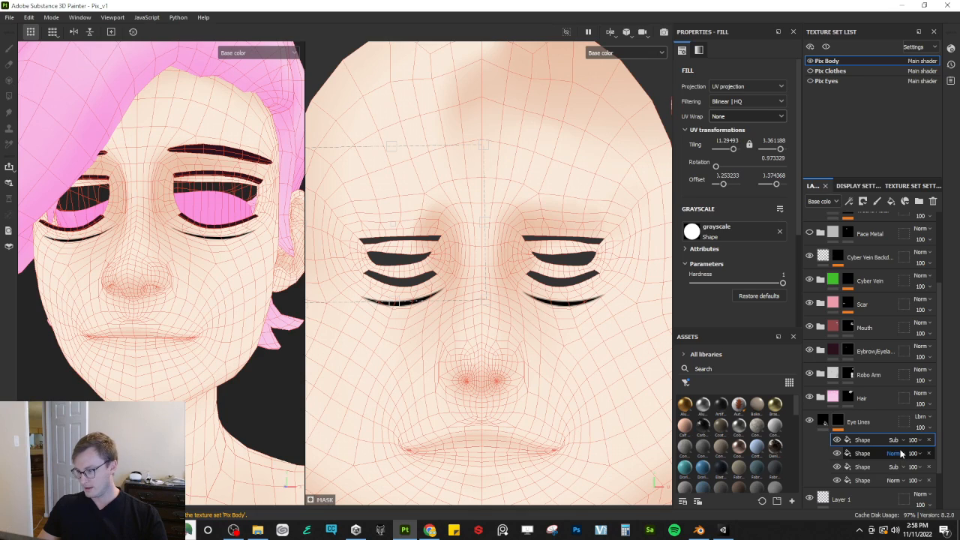
pyautogui.click(897, 480)
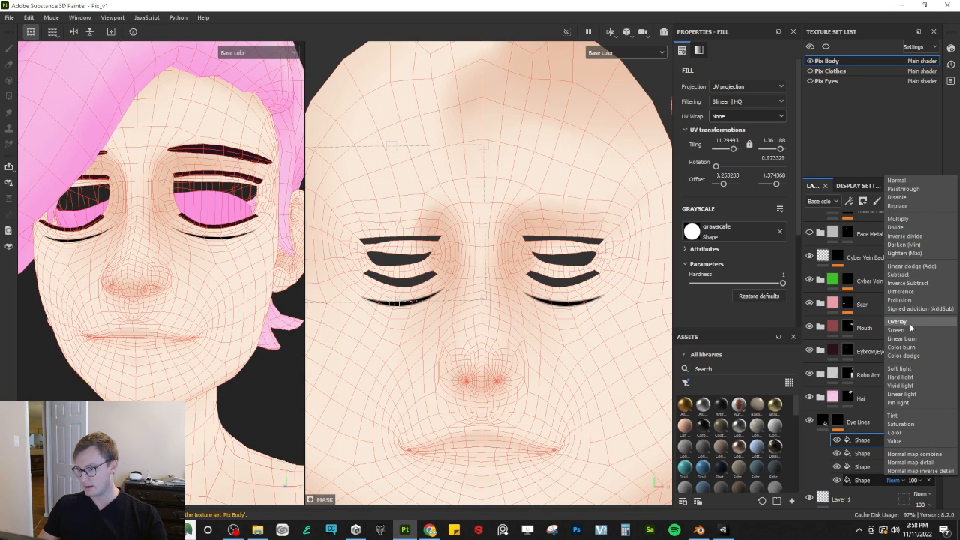
pyautogui.press('Escape')
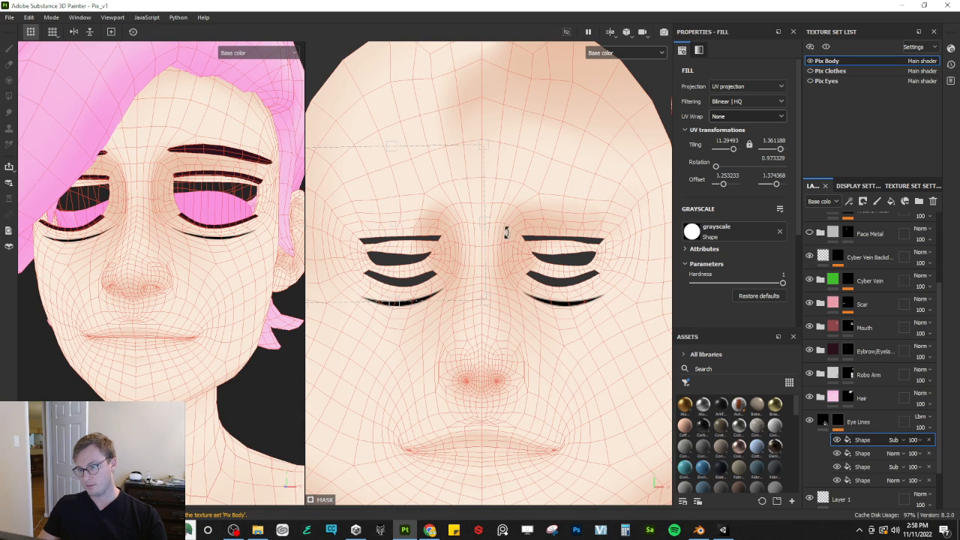
pyautogui.keyDown('alt'); pyautogui.moveTo(217, 198); pyautogui.dragTo(232, 219); pyautogui.keyUp('alt')
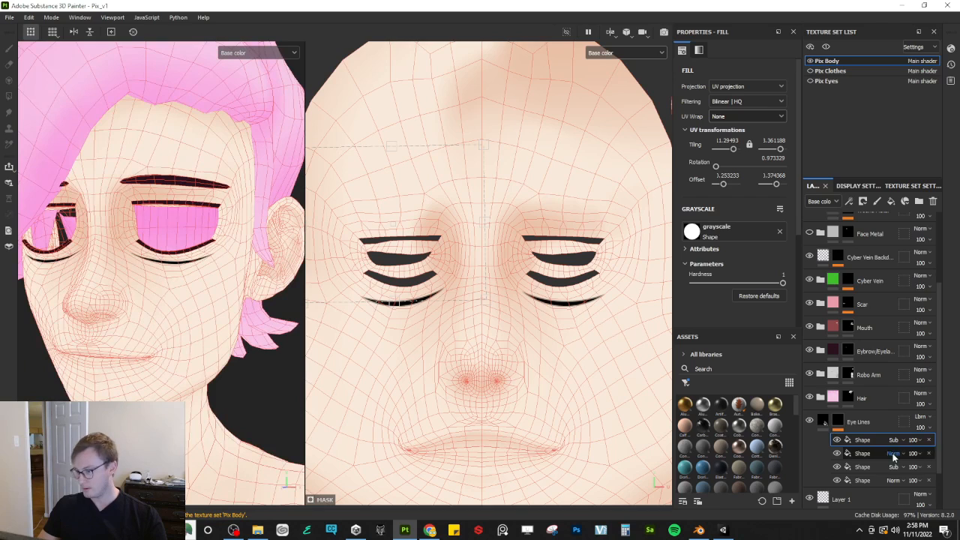
# Step: Add a Blur filter to the Eye Lines mask and set its blur intensity to 0.15
pyautogui.rightClick(838, 425)
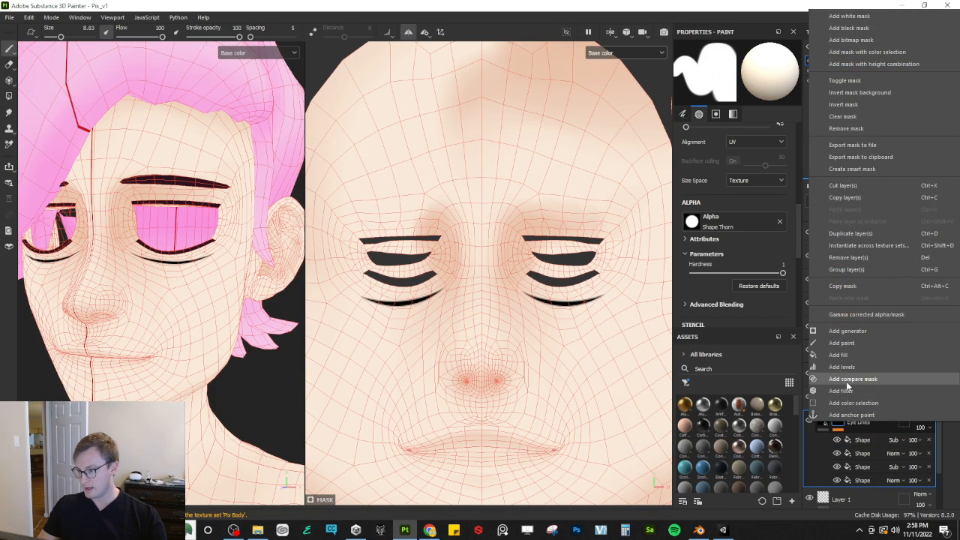
pyautogui.click(847, 394)
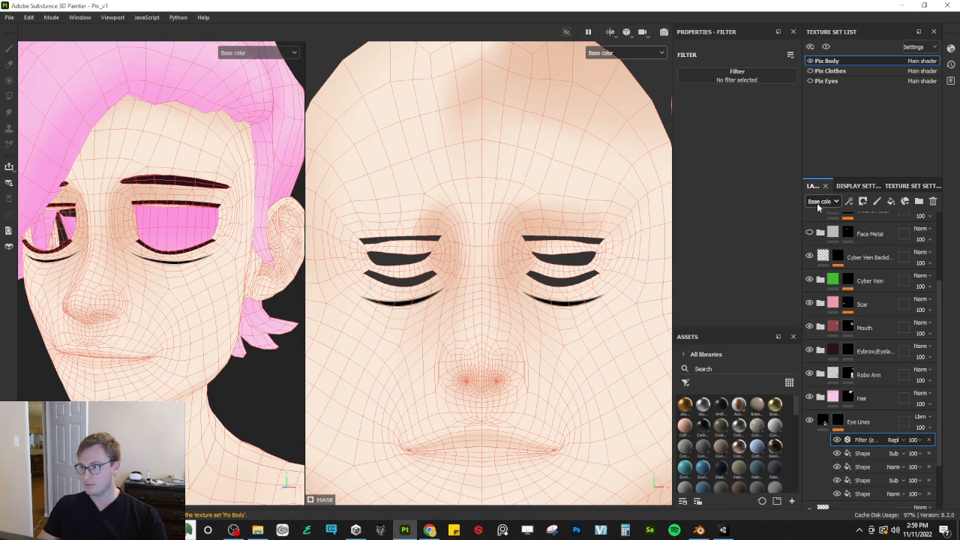
pyautogui.click(822, 201)
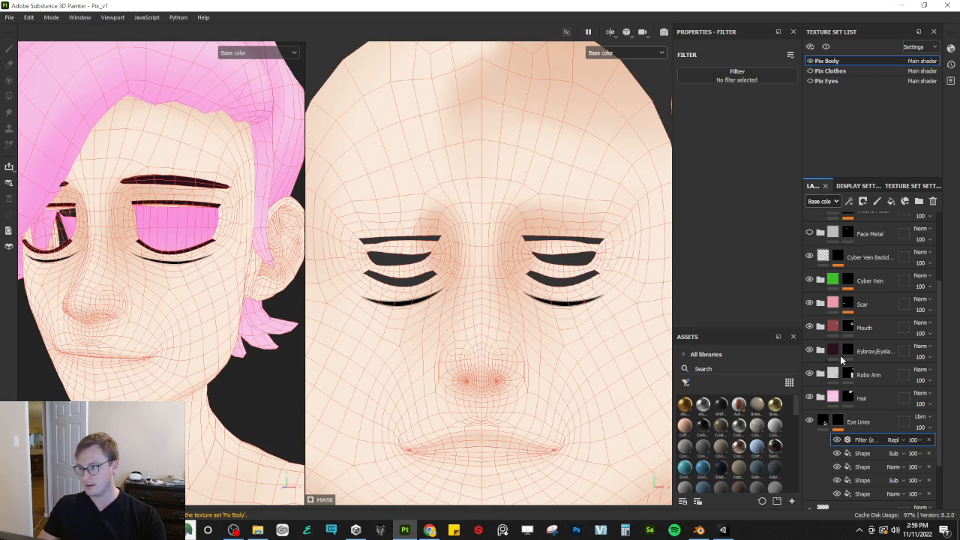
pyautogui.click(737, 75)
pyautogui.click(832, 111)
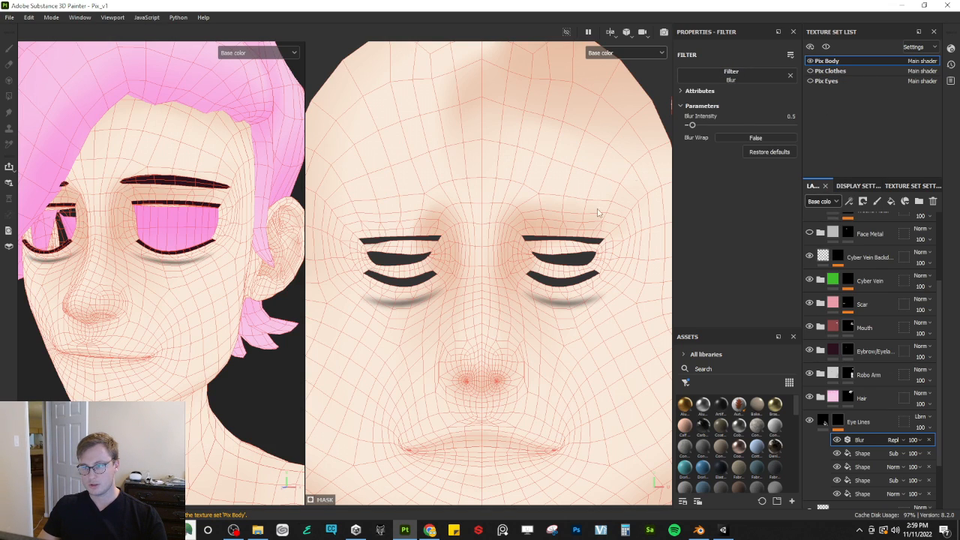
pyautogui.moveTo(696, 126); pyautogui.dragTo(691, 129)
pyautogui.keyDown('alt'); pyautogui.moveTo(544, 335); pyautogui.dragTo(536, 304); pyautogui.keyUp('alt')
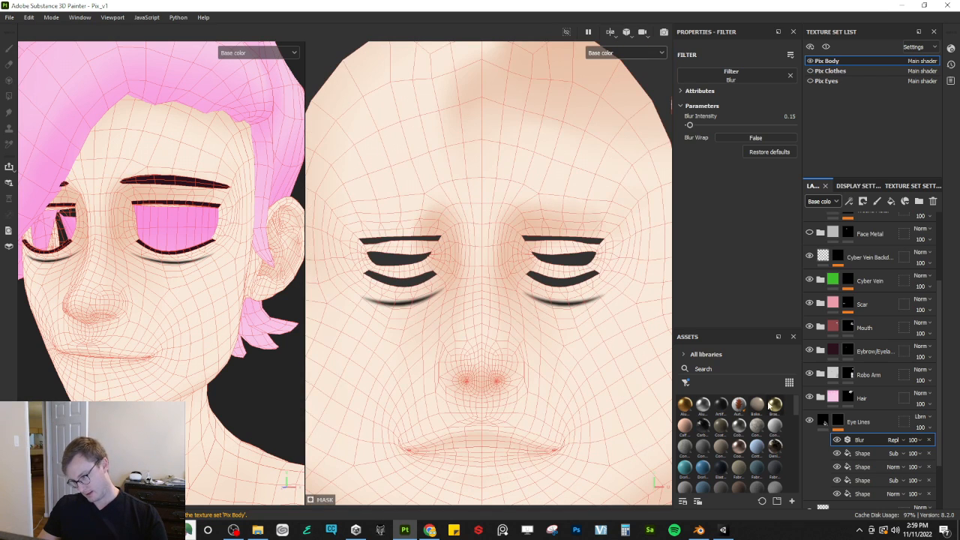
pyautogui.rightClick(832, 421)
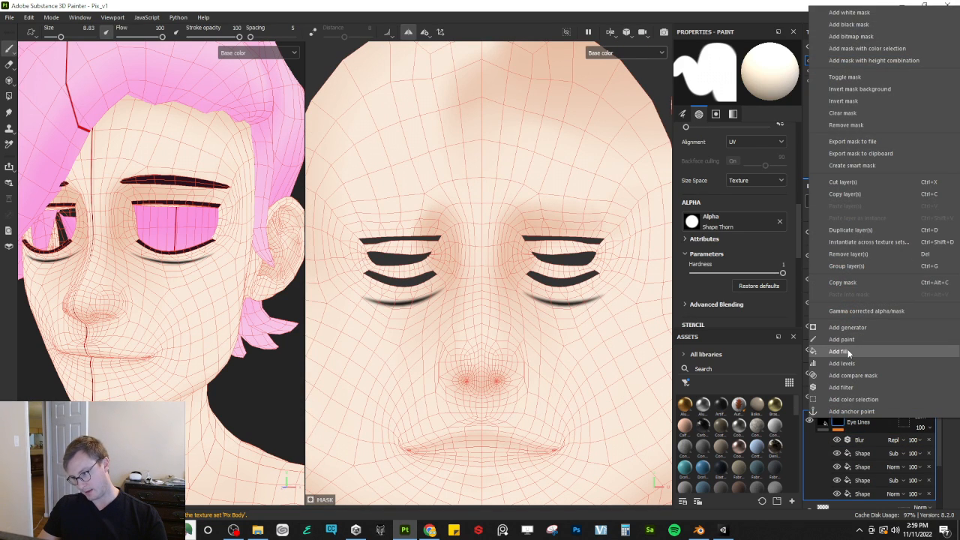
pyautogui.click(848, 352)
pyautogui.hotkey('ctrl', 'z')
# Step: Add a paint effect to the Eye Lines mask and polygon-fill the quads ringing the character's left eye opening with color 1
pyautogui.rightClick(837, 420)
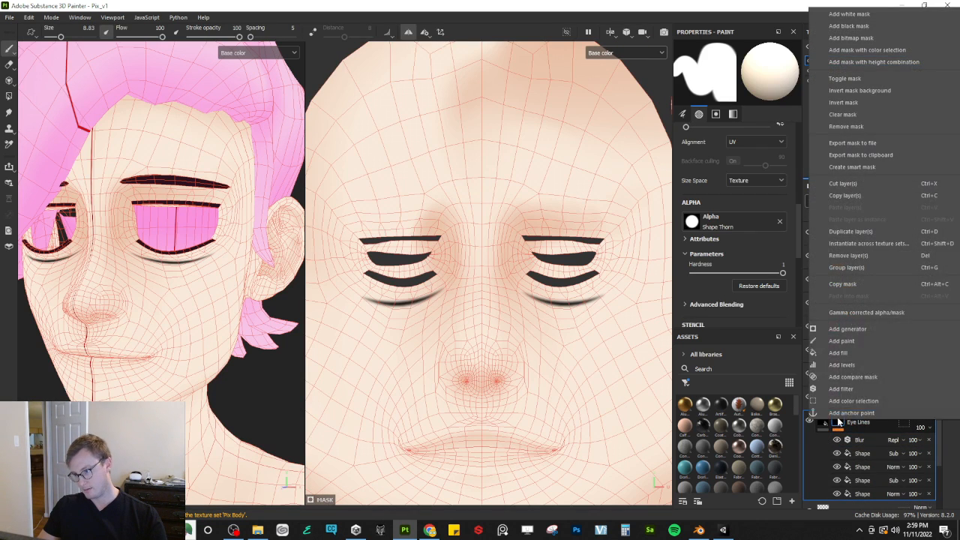
pyautogui.click(842, 343)
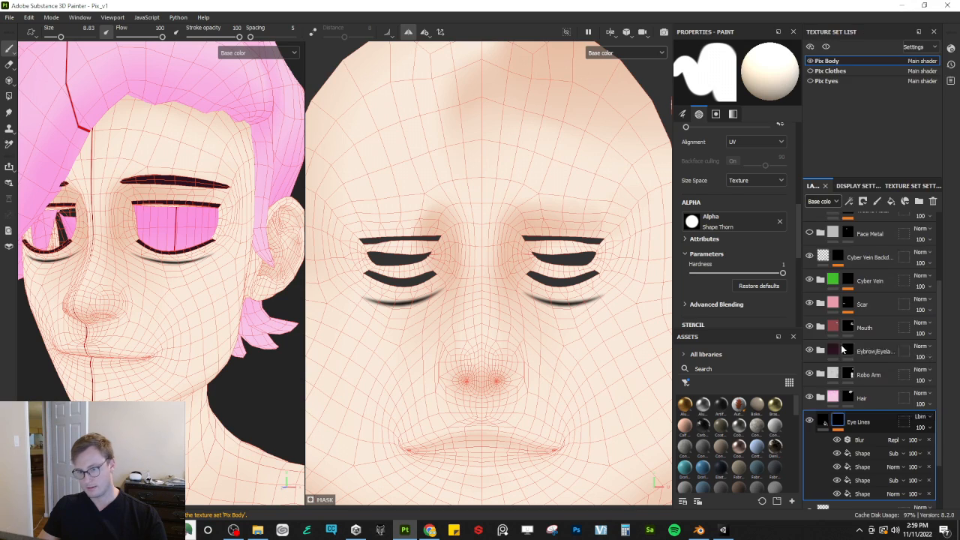
pyautogui.click(8, 97)
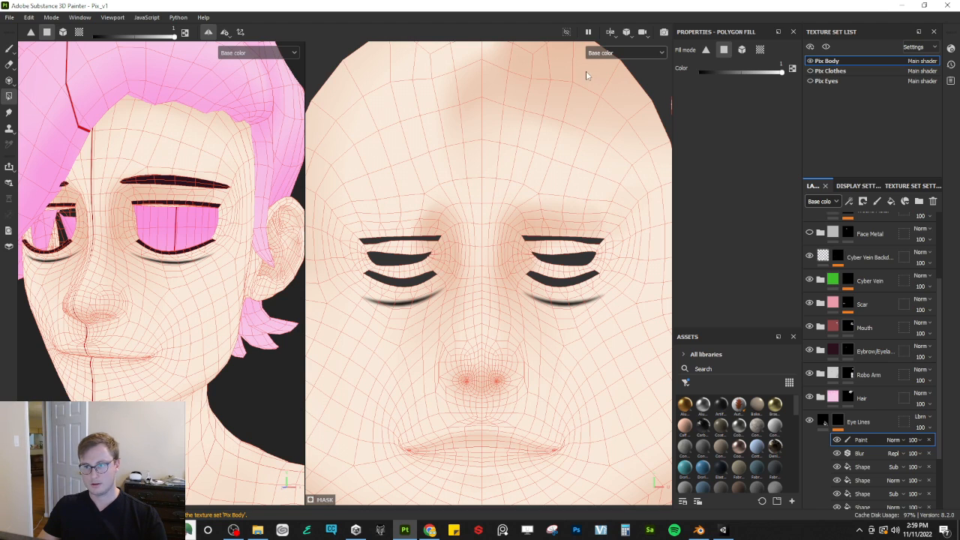
pyautogui.scroll(3, 543, 257)
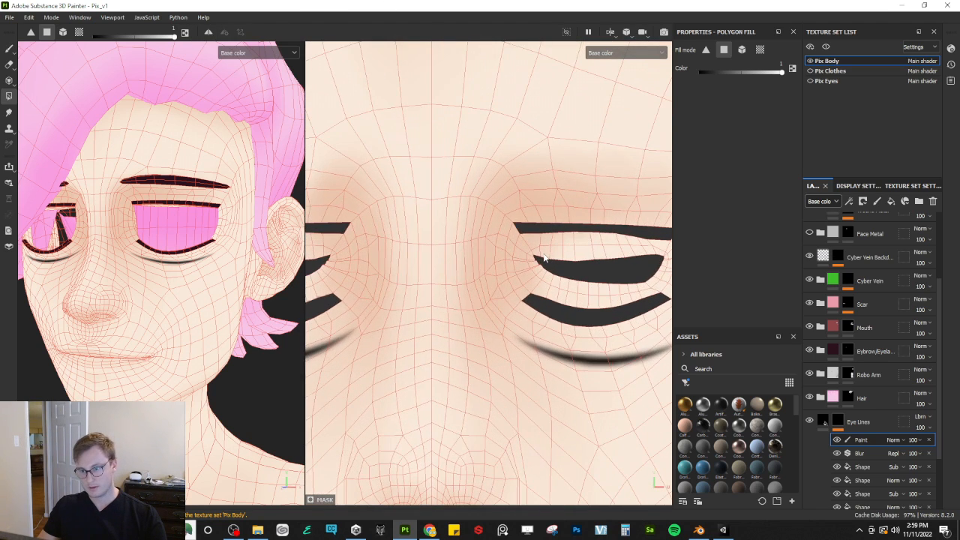
pyautogui.moveTo(529, 255)
pyautogui.mouseDown()
pyautogui.moveTo(562, 283)
pyautogui.moveTo(586, 277)
pyautogui.mouseUp()
pyautogui.keyDown('alt'); pyautogui.moveTo(586, 278); pyautogui.dragTo(534, 278, button='middle'); pyautogui.keyUp('alt')
pyautogui.moveTo(501, 239); pyautogui.dragTo(545, 289)
pyautogui.moveTo(498, 247)
pyautogui.mouseDown()
pyautogui.moveTo(578, 273)
pyautogui.moveTo(615, 254)
pyautogui.moveTo(613, 271)
pyautogui.mouseUp()
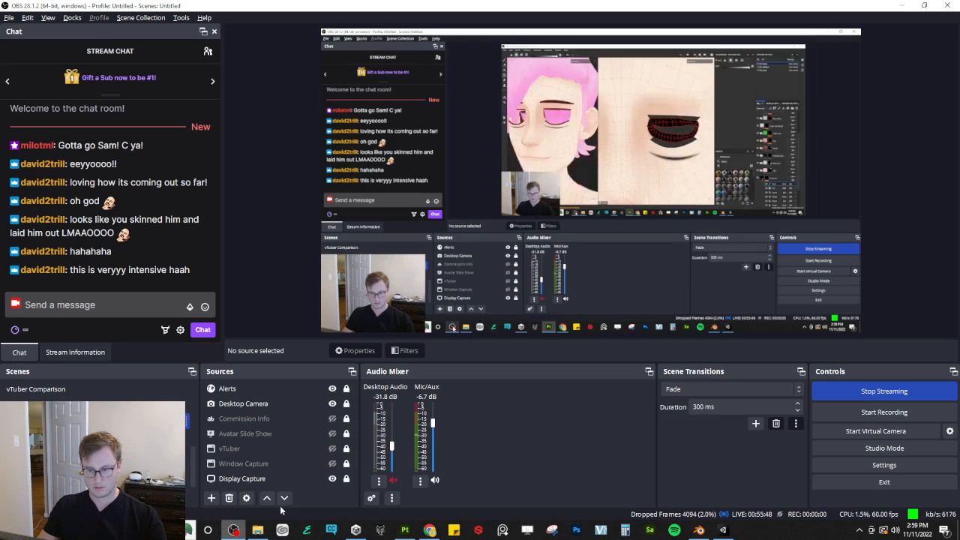
# Step: Switch to OBS to check the stream's audio mixer, and return to Substance 3D Painter
pyautogui.click(233, 530)
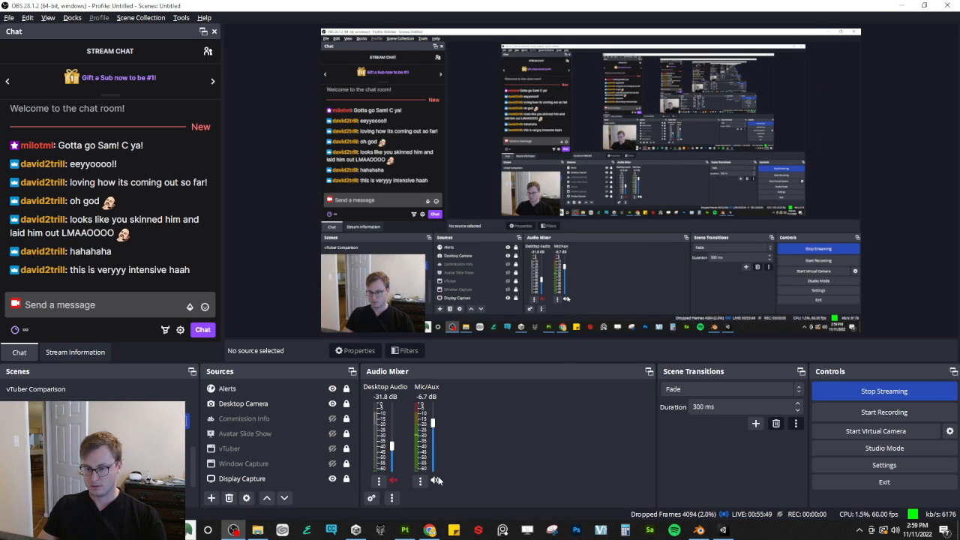
pyautogui.hotkey('alt', 'Tab')
# Step: Polygon-fill the remaining quads ringing the character's right eye opening and inspect the eyes on the 3D head
pyautogui.keyDown('alt'); pyautogui.moveTo(420, 294); pyautogui.dragTo(577, 290, button='middle'); pyautogui.keyUp('alt')
pyautogui.moveTo(417, 254)
pyautogui.mouseDown()
pyautogui.moveTo(449, 276)
pyautogui.moveTo(447, 248)
pyautogui.mouseUp()
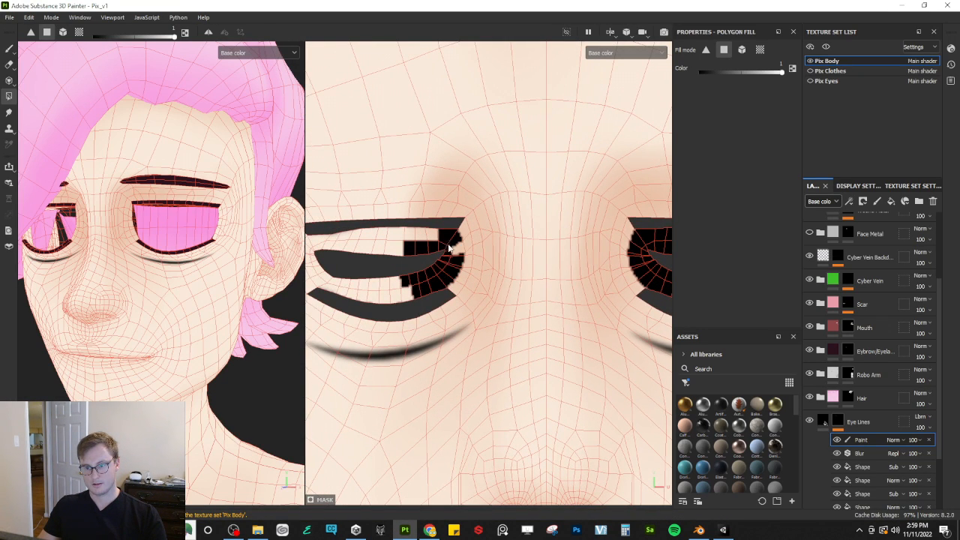
pyautogui.keyDown('alt'); pyautogui.moveTo(346, 243); pyautogui.dragTo(406, 241, button='middle'); pyautogui.keyUp('alt')
pyautogui.moveTo(383, 237); pyautogui.dragTo(493, 237)
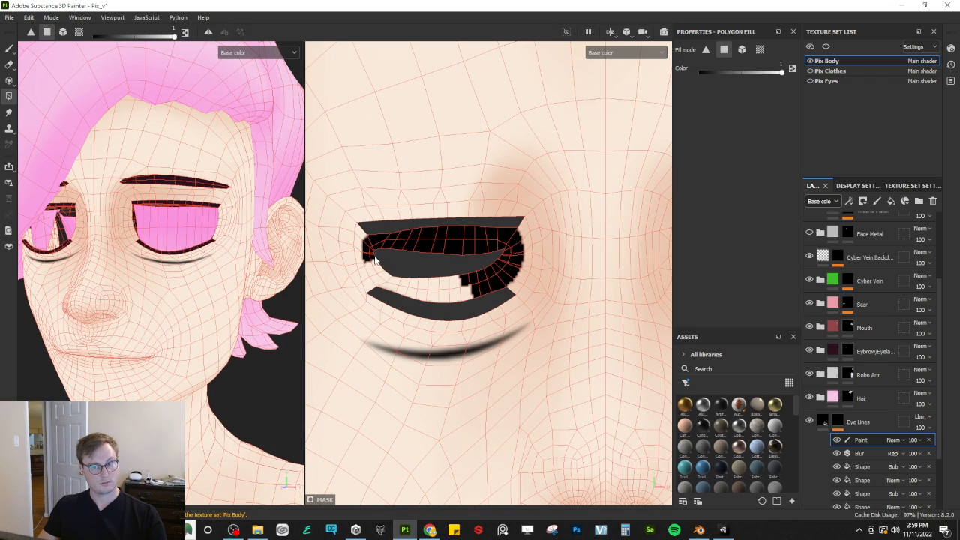
pyautogui.moveTo(389, 283); pyautogui.dragTo(480, 300)
pyautogui.keyDown('alt'); pyautogui.moveTo(396, 297); pyautogui.dragTo(340, 308, button='middle'); pyautogui.keyUp('alt')
pyautogui.keyDown('alt'); pyautogui.moveTo(200, 304); pyautogui.dragTo(168, 303); pyautogui.keyUp('alt')
pyautogui.keyDown('alt'); pyautogui.moveTo(240, 274); pyautogui.dragTo(321, 270); pyautogui.keyUp('alt')
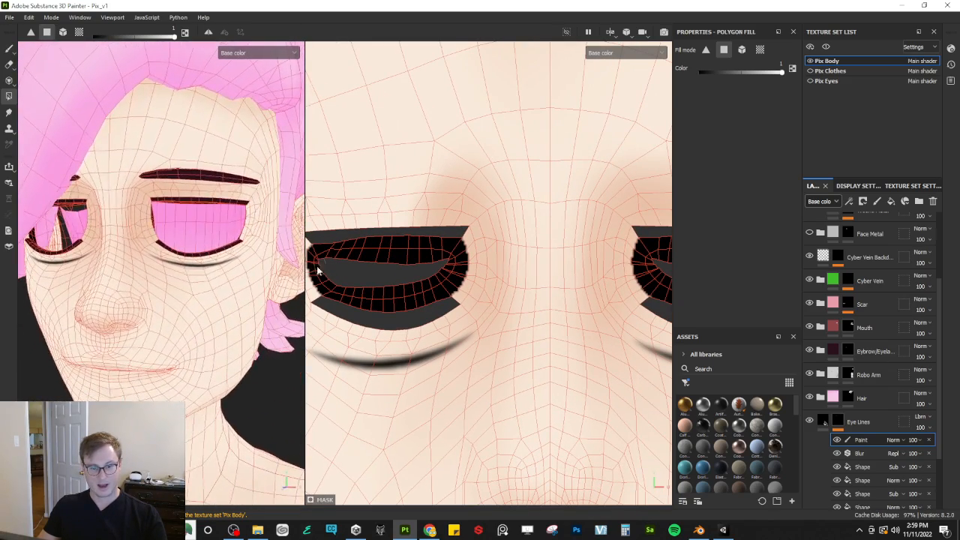
pyautogui.scroll(-3, 203, 302)
pyautogui.keyDown('alt'); pyautogui.moveTo(204, 302); pyautogui.dragTo(193, 283); pyautogui.keyUp('alt')
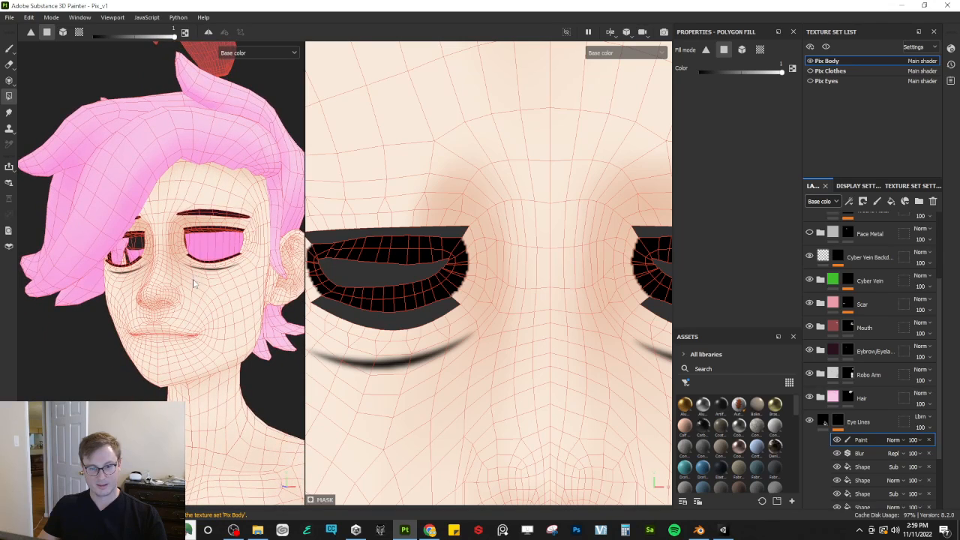
# Step: Export the Pix Body texture set with the current export settings
pyautogui.click(11, 18)
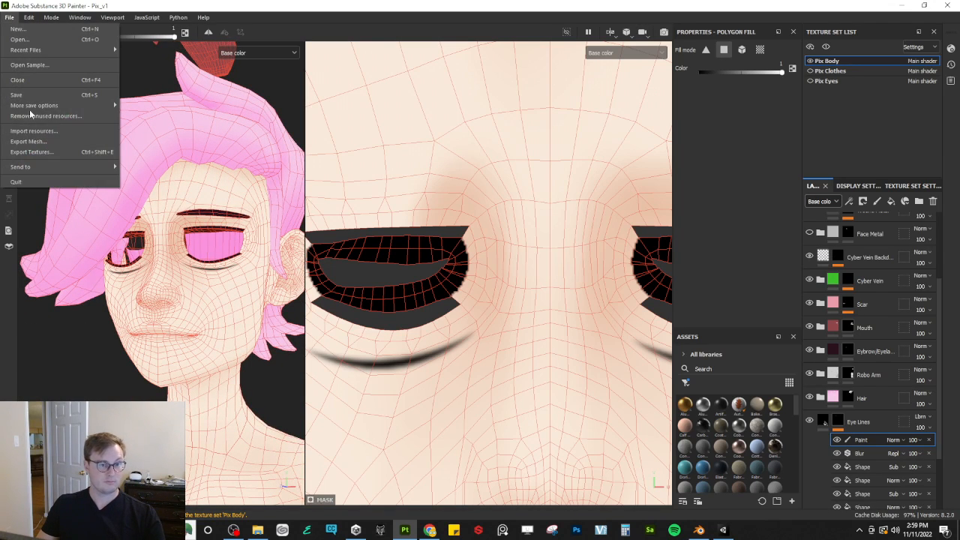
pyautogui.click(38, 152)
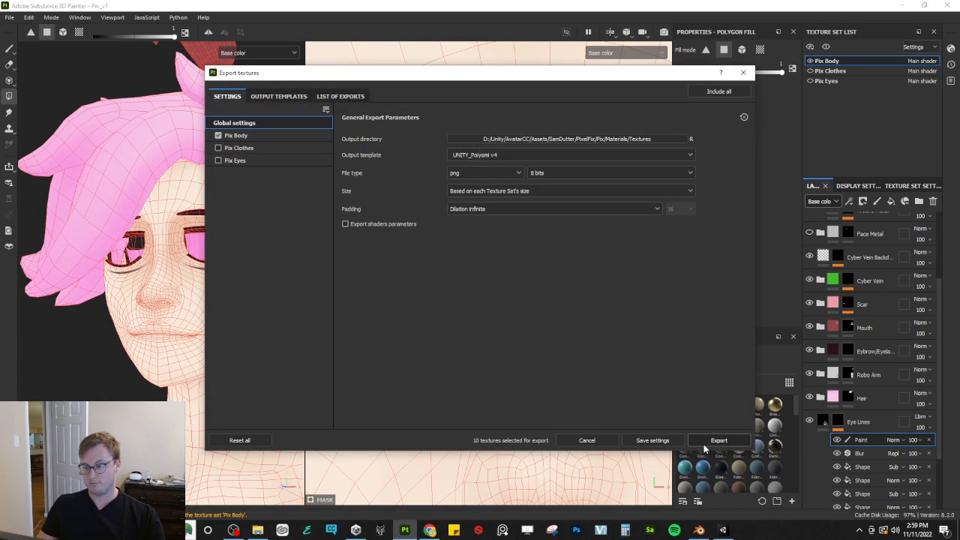
pyautogui.click(708, 443)
pyautogui.click(587, 440)
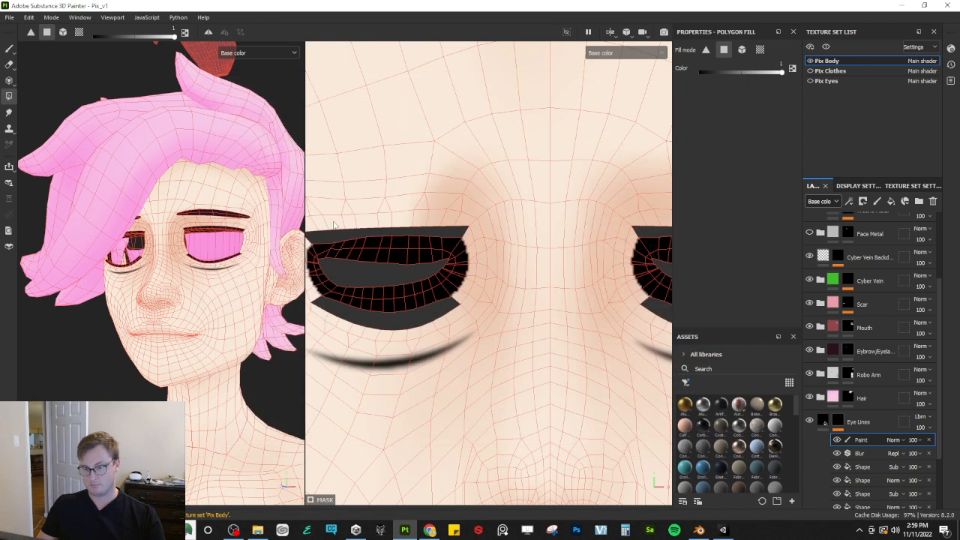
# Step: Switch to Unity, set the scene view to Shaded, and examine the avatar's under-eye lines up close
pyautogui.hotkey('alt', 'Tab')
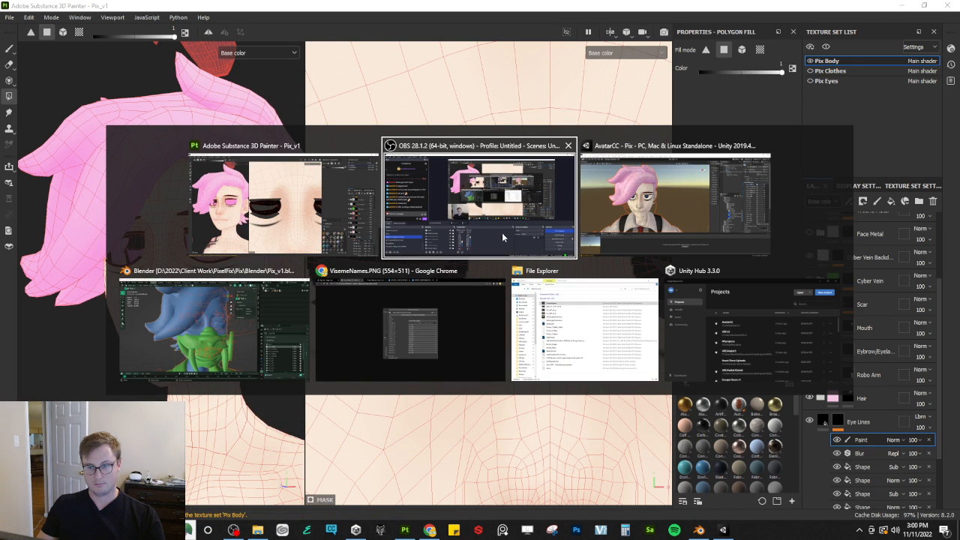
pyautogui.click(626, 216)
pyautogui.press('f')
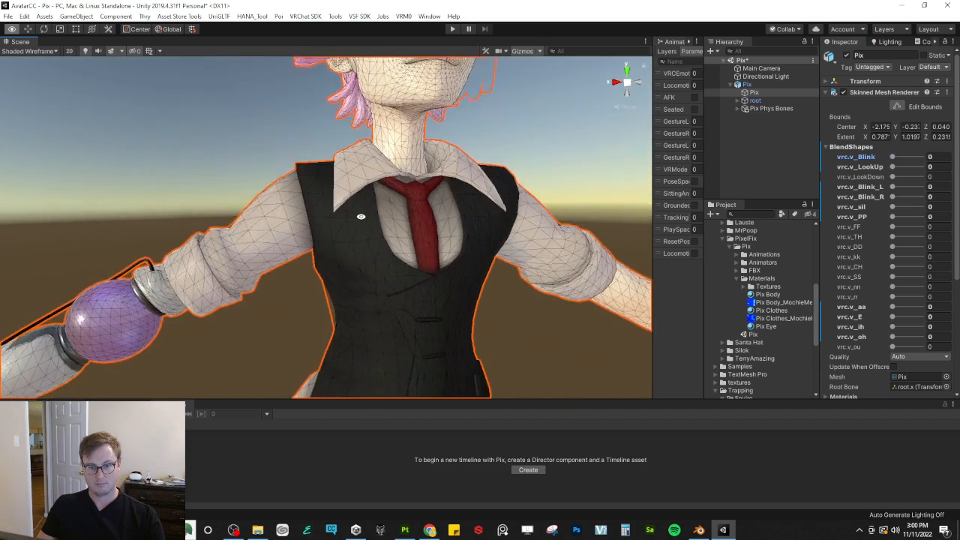
pyautogui.moveTo(349, 228); pyautogui.dragTo(391, 187, button='right')
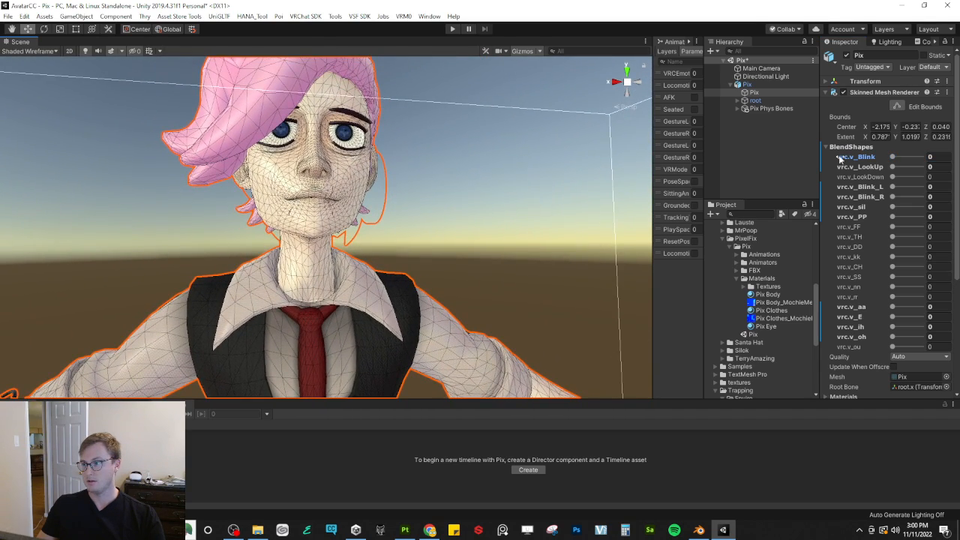
pyautogui.click(39, 51)
pyautogui.click(28, 69)
pyautogui.moveTo(356, 152); pyautogui.dragTo(360, 165, button='right')
pyautogui.press('w')
pyautogui.press('e')
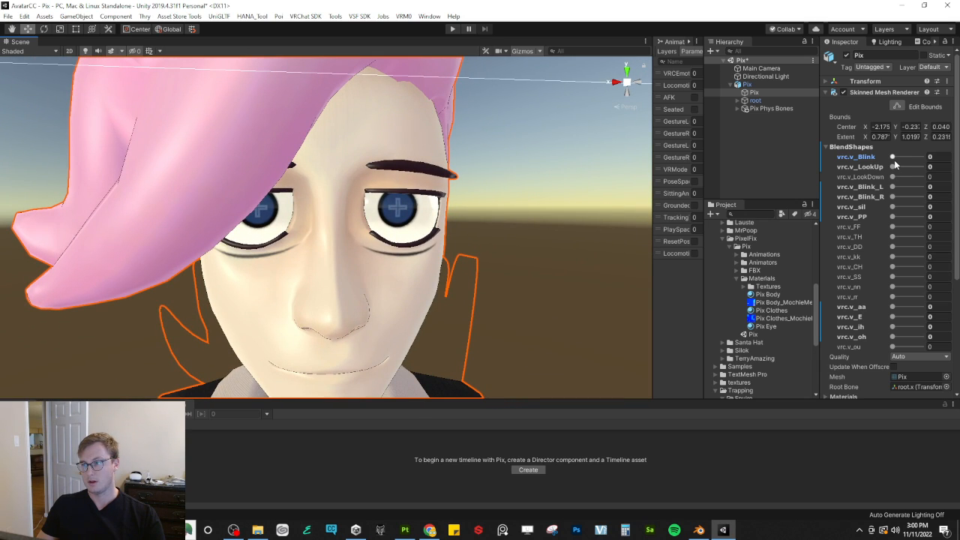
pyautogui.moveTo(892, 157)
pyautogui.mouseDown()
pyautogui.moveTo(920, 157)
pyautogui.moveTo(892, 157)
pyautogui.mouseUp()
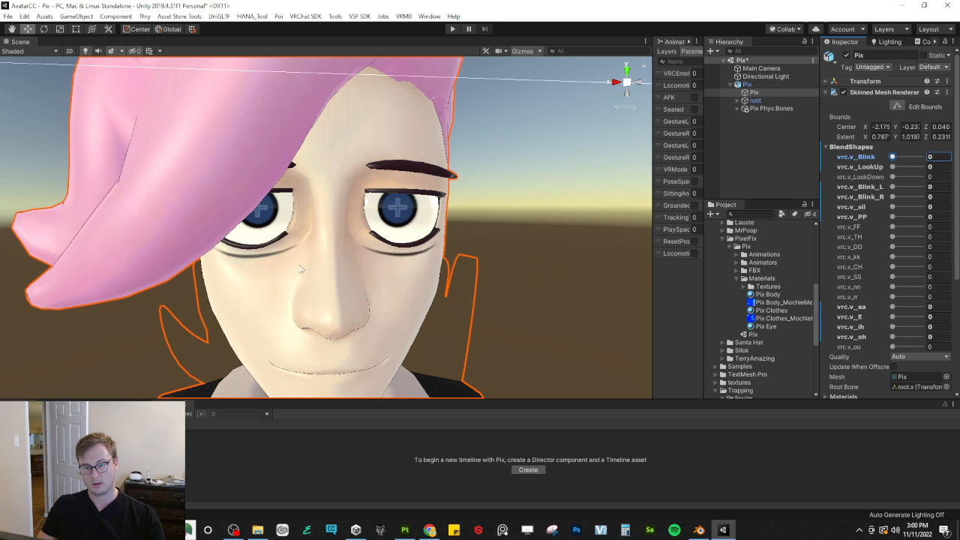
# Step: Return to Substance 3D Painter and delete one under-eye line's pair of Shape effects from the Eye Lines mask
pyautogui.hotkey('alt', 'Tab')
pyautogui.keyDown('alt'); pyautogui.moveTo(648, 327); pyautogui.dragTo(565, 288); pyautogui.keyUp('alt')
pyautogui.scroll(-2, 522, 278)
pyautogui.keyDown('alt'); pyautogui.moveTo(568, 321); pyautogui.dragTo(484, 236, button='middle'); pyautogui.keyUp('alt')
pyautogui.scroll(-3, 892, 450)
pyautogui.click(890, 401)
pyautogui.click(874, 386)
pyautogui.click(874, 387)
pyautogui.click(874, 400)
pyautogui.keyDown('ctrl'); pyautogui.click(873, 385); pyautogui.keyUp('ctrl')
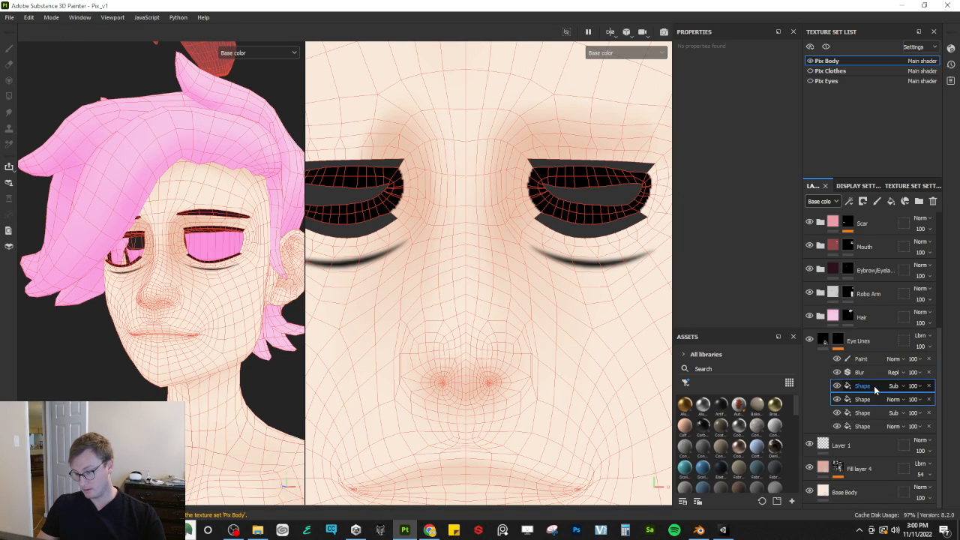
pyautogui.press('Delete')
# Step: Narrow the remaining base Shape of the Eye Lines mask from both sides to shorten the under-eye line
pyautogui.click(874, 426)
pyautogui.keyDown('alt'); pyautogui.moveTo(555, 256); pyautogui.dragTo(474, 283, button='middle'); pyautogui.keyUp('alt')
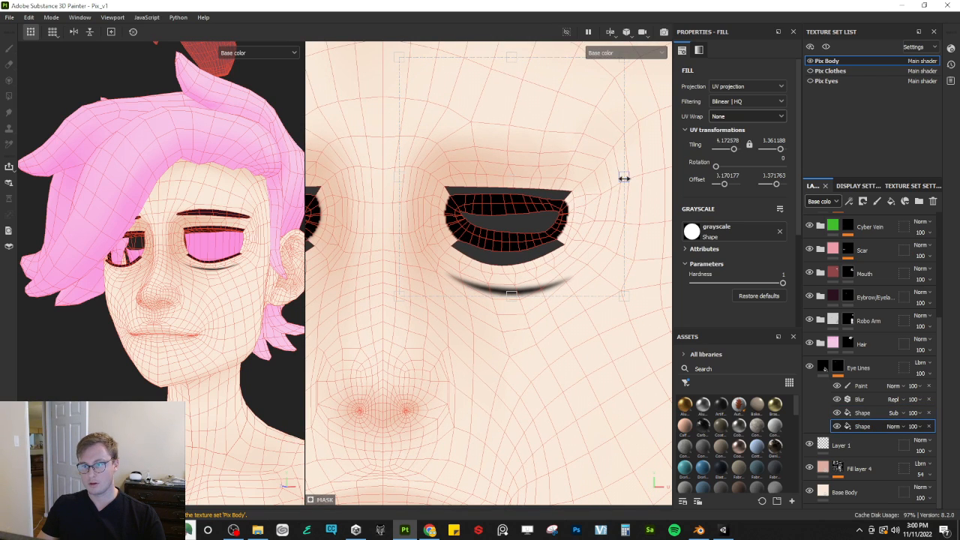
pyautogui.moveTo(392, 177)
pyautogui.mouseDown()
pyautogui.moveTo(403, 188)
pyautogui.moveTo(398, 178)
pyautogui.moveTo(408, 180)
pyautogui.mouseUp()
pyautogui.moveTo(623, 172); pyautogui.dragTo(615, 177)
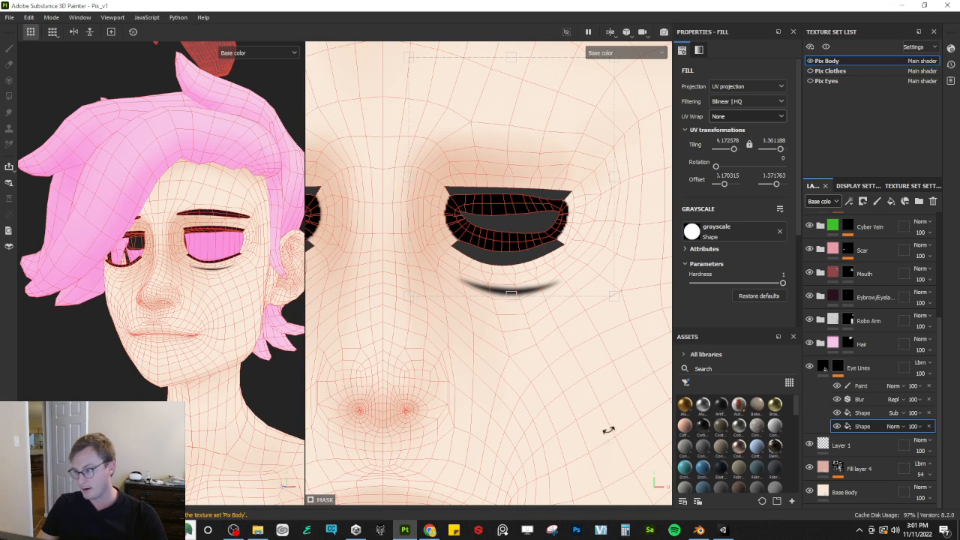
# Step: Duplicate the remaining pair of Shape effects and move the copied Normal shape across to the opposite eye
pyautogui.keyDown('ctrl'); pyautogui.click(875, 417); pyautogui.keyUp('ctrl')
pyautogui.hotkey('ctrl', 'd')
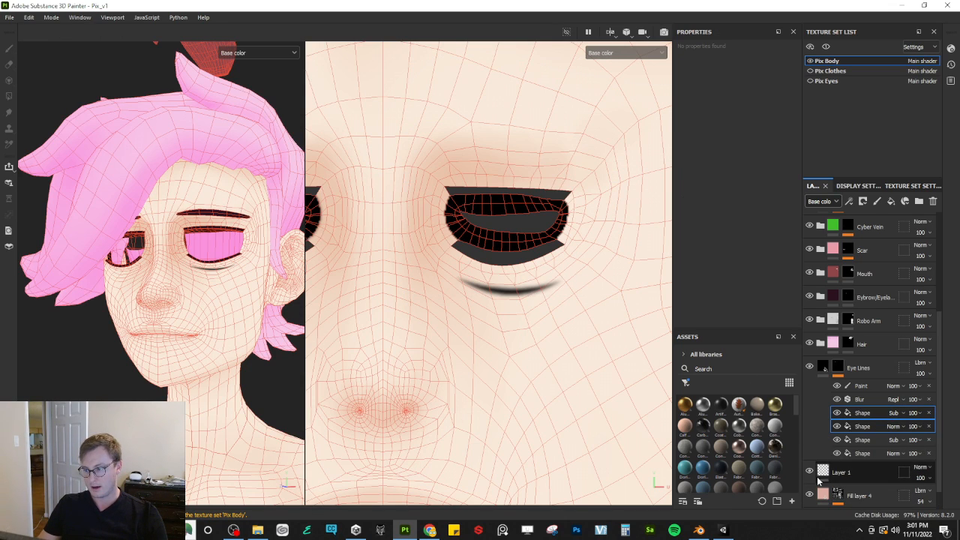
pyautogui.click(864, 425)
pyautogui.keyDown('alt'); pyautogui.moveTo(430, 327); pyautogui.dragTo(501, 347, button='middle'); pyautogui.keyUp('alt')
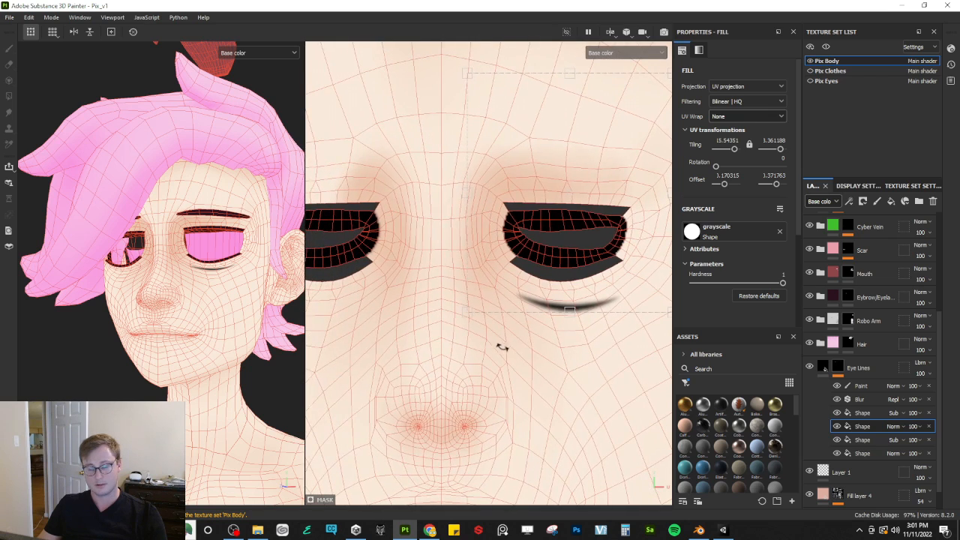
pyautogui.scroll(-2, 502, 347)
pyautogui.keyDown('shift'); pyautogui.moveTo(578, 272); pyautogui.dragTo(384, 283); pyautogui.keyUp('shift')
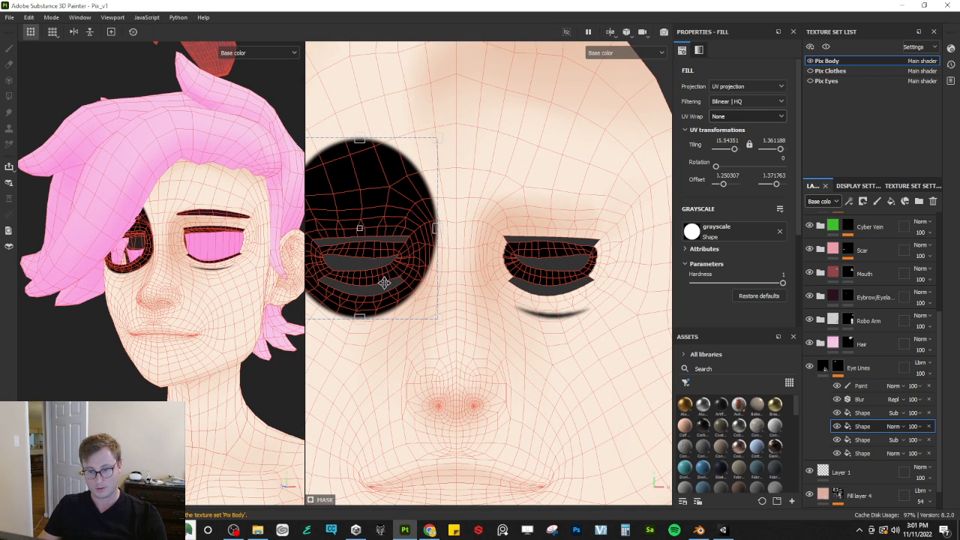
# Step: Move the copied Subtract shape across to the opposite eye to carve a matching thin under-eye line
pyautogui.click(862, 412)
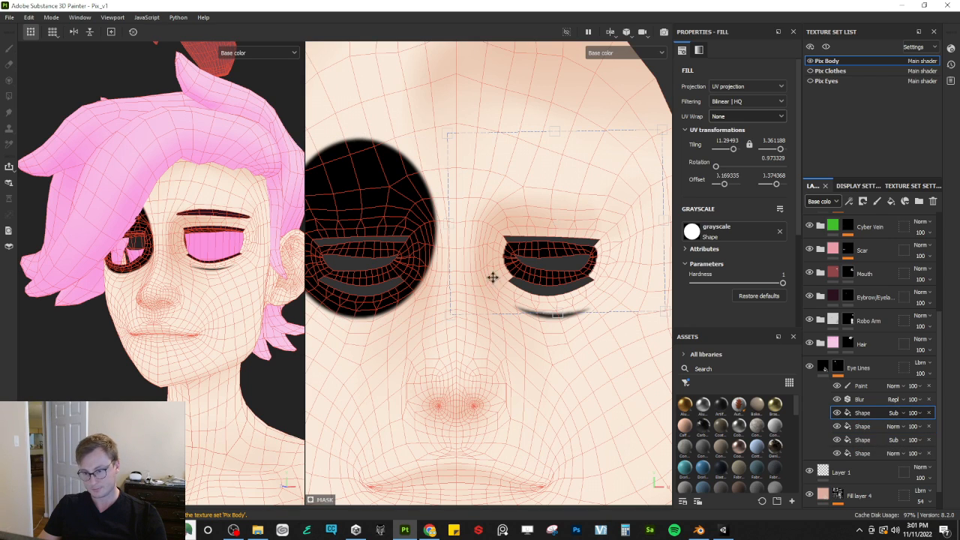
pyautogui.keyDown('shift'); pyautogui.moveTo(534, 256); pyautogui.dragTo(347, 263); pyautogui.keyUp('shift')
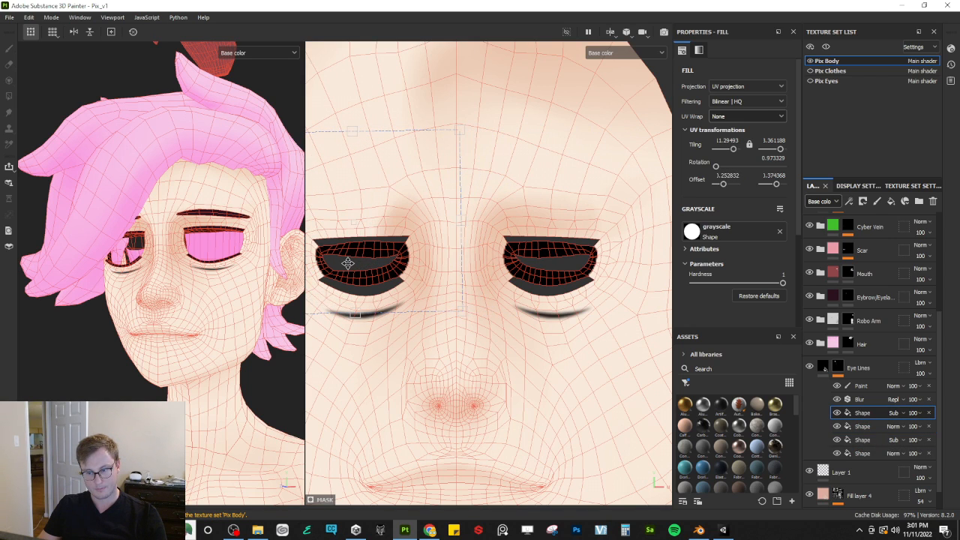
pyautogui.keyDown('alt'); pyautogui.moveTo(186, 305); pyautogui.dragTo(211, 282); pyautogui.keyUp('alt')
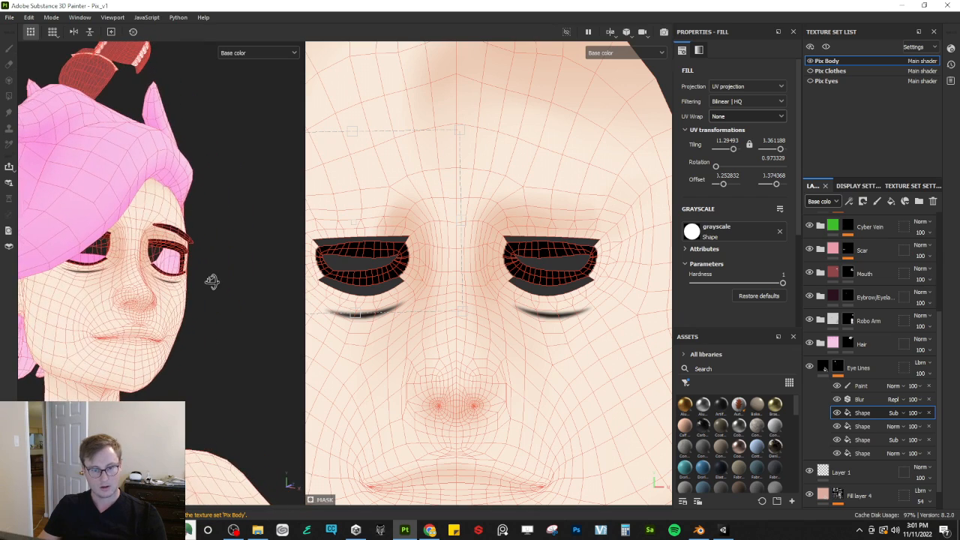
pyautogui.click(863, 426)
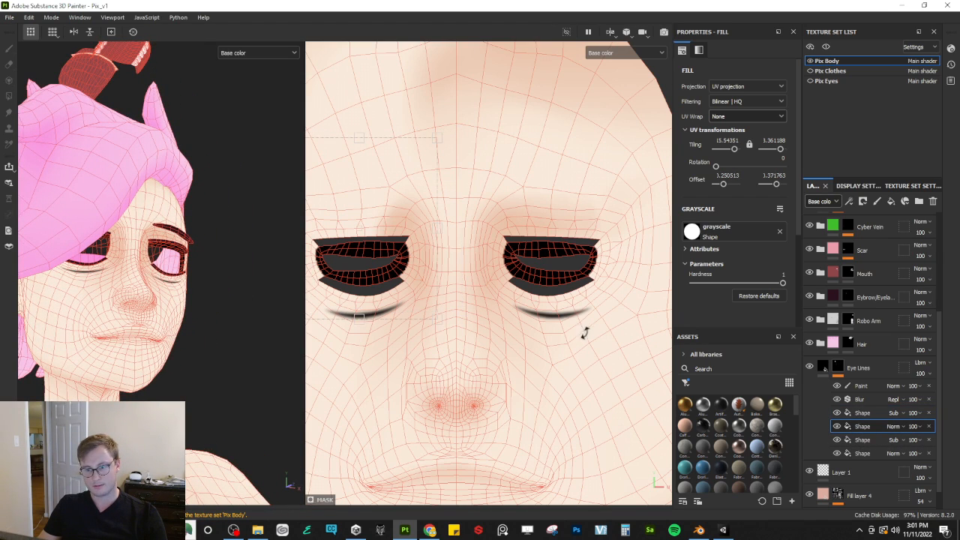
pyautogui.keyDown('shift'); pyautogui.moveTo(377, 284); pyautogui.dragTo(380, 288); pyautogui.keyUp('shift')
pyautogui.hotkey('ctrl', 'z')
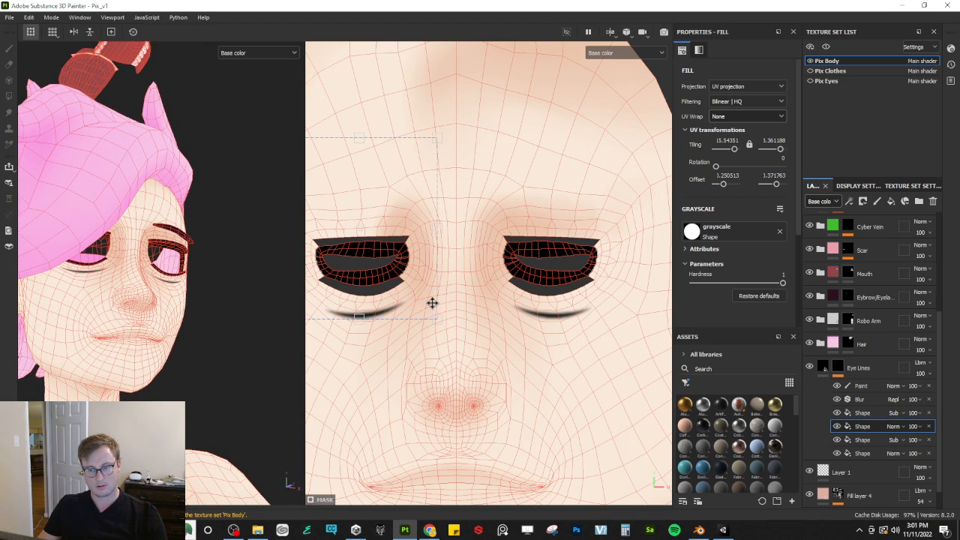
# Step: Re-export the Pix Body textures with the shortened under-eye lines to the Unity project
pyautogui.click(10, 18)
pyautogui.click(33, 154)
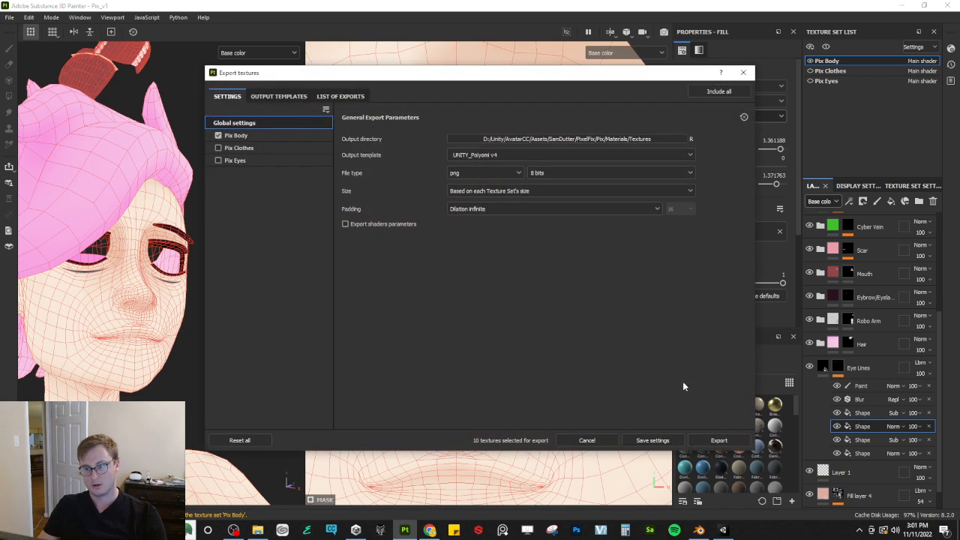
pyautogui.click(717, 440)
pyautogui.click(649, 441)
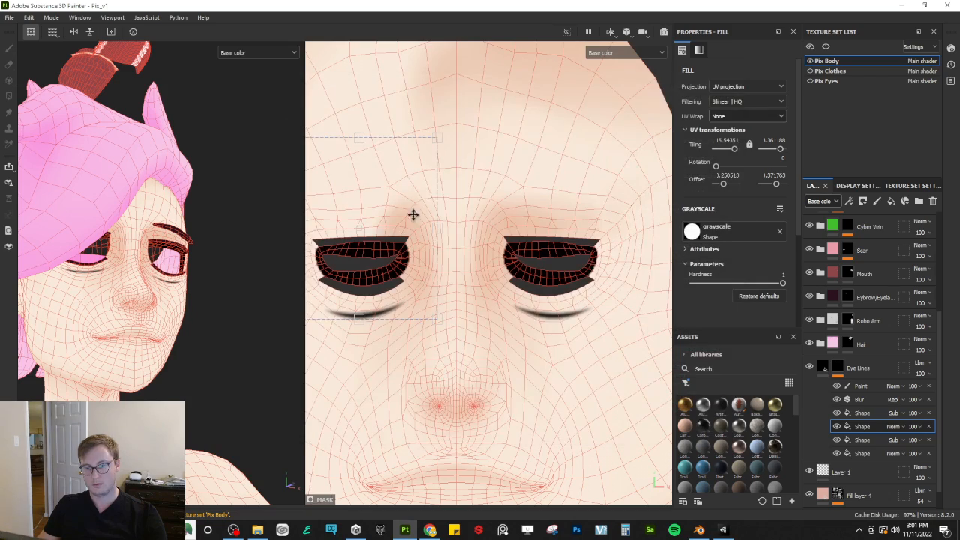
# Step: Switch to Unity, inspect the updated eye lines on the avatar's face, and save the scene
pyautogui.hotkey('alt', 'Tab')
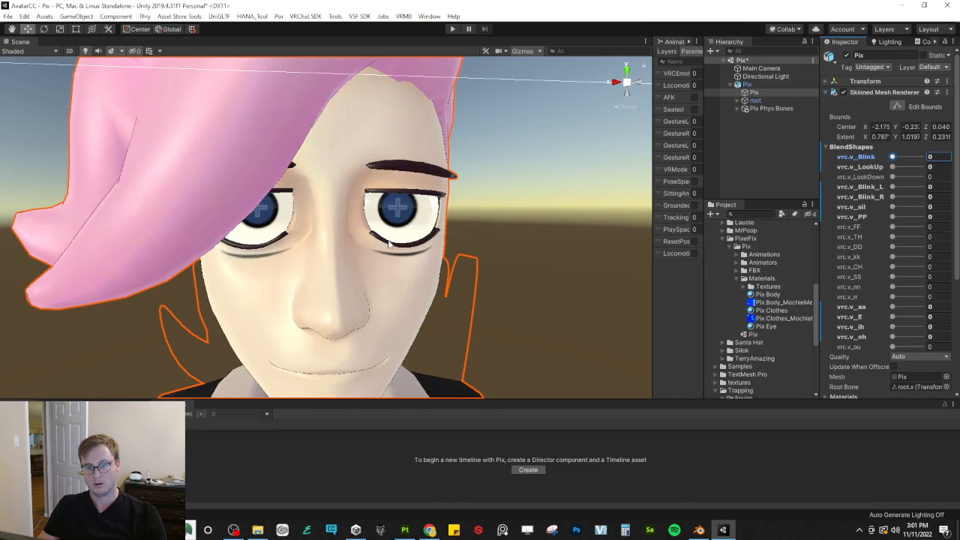
pyautogui.moveTo(407, 241); pyautogui.dragTo(274, 285, button='right')
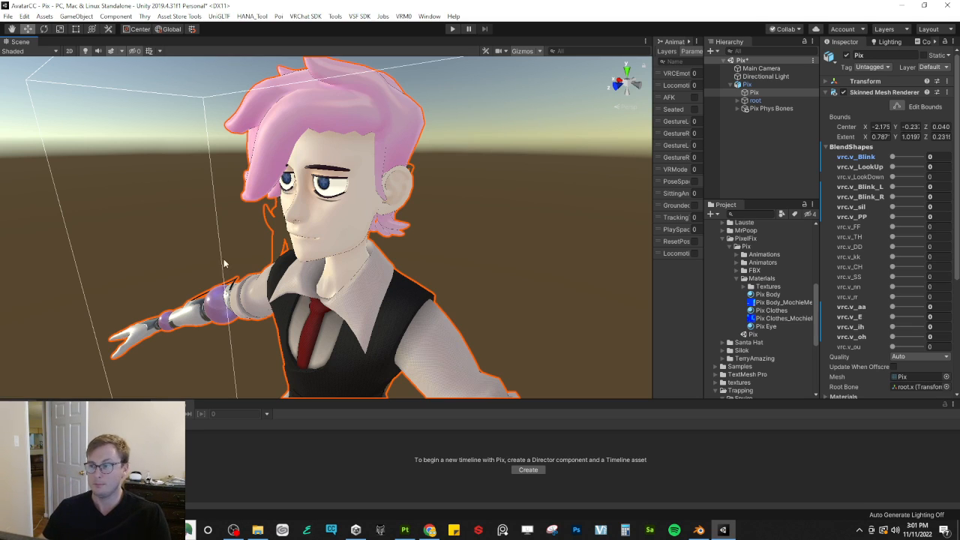
pyautogui.click(561, 191)
pyautogui.moveTo(256, 210)
pyautogui.mouseDown(button='right')
pyautogui.moveTo(315, 223)
pyautogui.moveTo(445, 220)
pyautogui.moveTo(444, 207)
pyautogui.moveTo(402, 200)
pyautogui.mouseUp(button='right')
pyautogui.press('s')
pyautogui.hotkey('ctrl', 's')
# Step: Return to Substance 3D Painter and save the project
pyautogui.hotkey('alt', 'Tab')
pyautogui.keyDown('alt'); pyautogui.moveTo(274, 291); pyautogui.dragTo(164, 297); pyautogui.keyUp('alt')
pyautogui.keyDown('alt'); pyautogui.moveTo(165, 297); pyautogui.dragTo(122, 304, button='middle'); pyautogui.keyUp('alt')
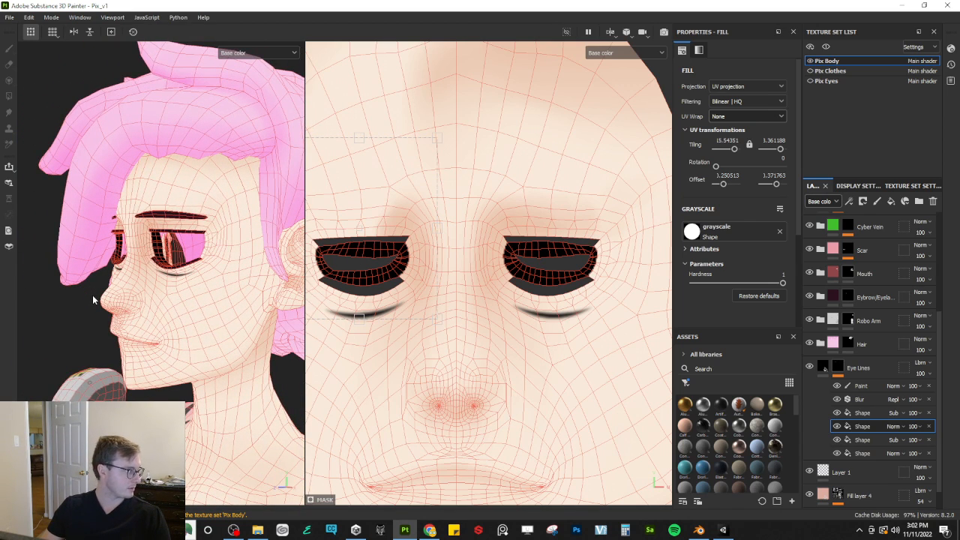
pyautogui.keyDown('alt'); pyautogui.moveTo(92, 295); pyautogui.dragTo(207, 285); pyautogui.keyUp('alt')
pyautogui.hotkey('ctrl', 's')
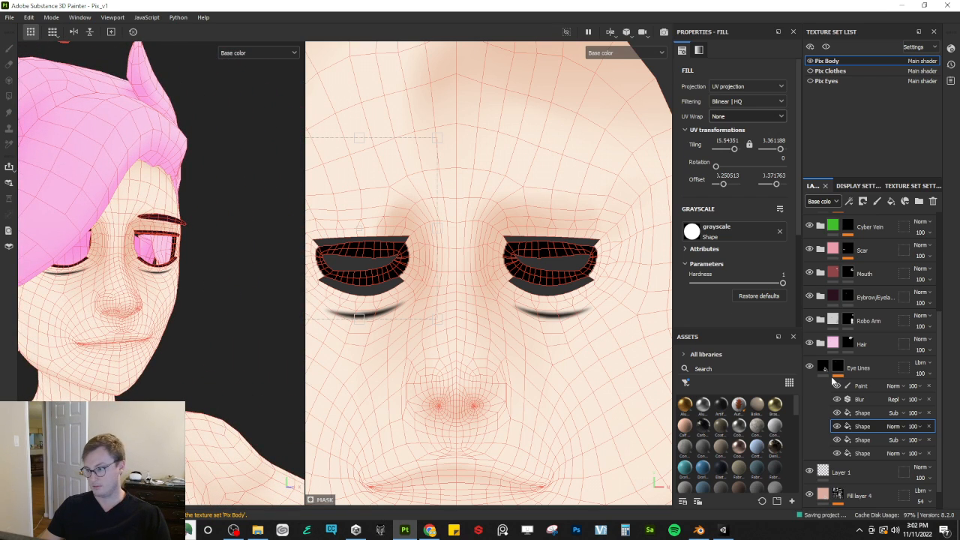
# Step: Move the Paint effect below the Blur filter in the Eye Lines mask so the eye rims are blurred too
pyautogui.click(859, 387)
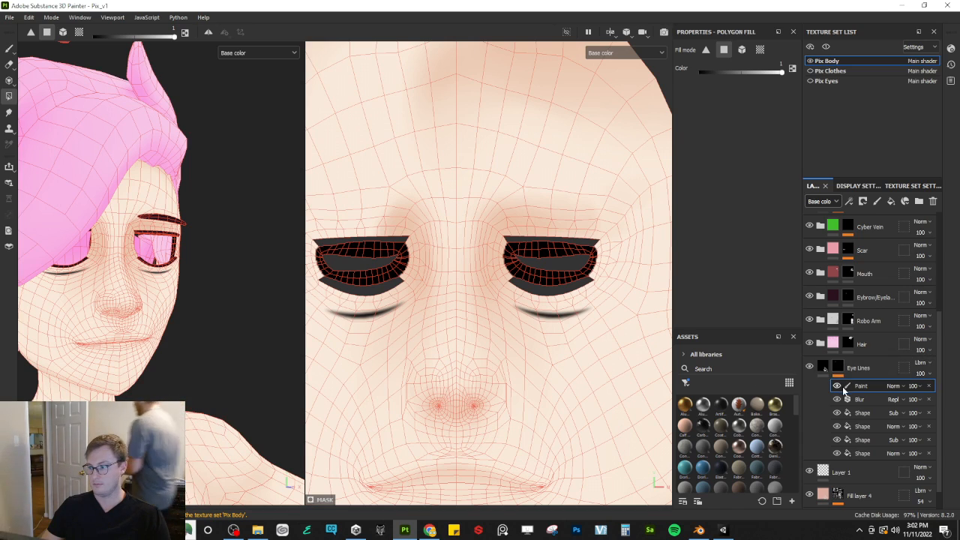
pyautogui.moveTo(866, 391); pyautogui.dragTo(867, 399)
# Step: Check the UV padding options in the Pix Body texture set settings, leaving UV Space Neighbor selected
pyautogui.click(916, 188)
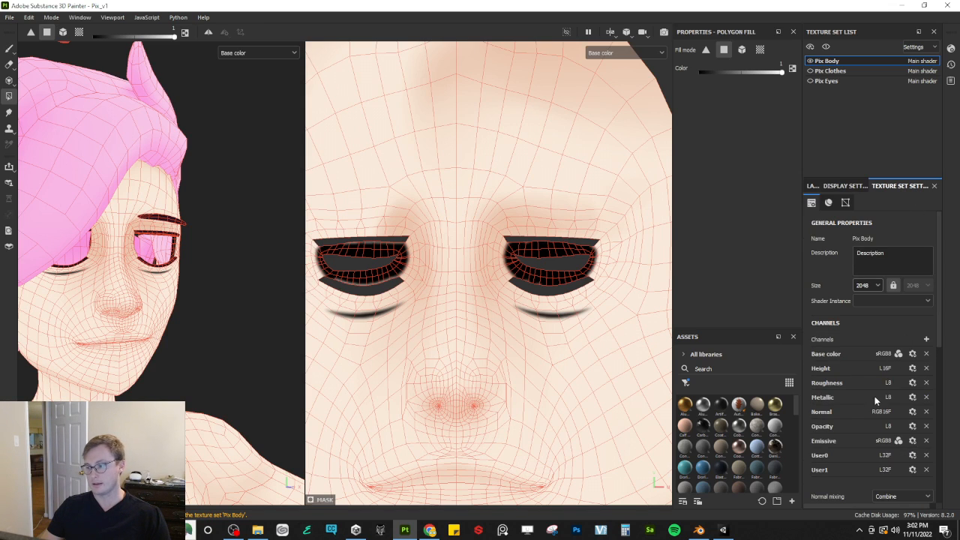
pyautogui.scroll(-6, 874, 394)
pyautogui.click(888, 311)
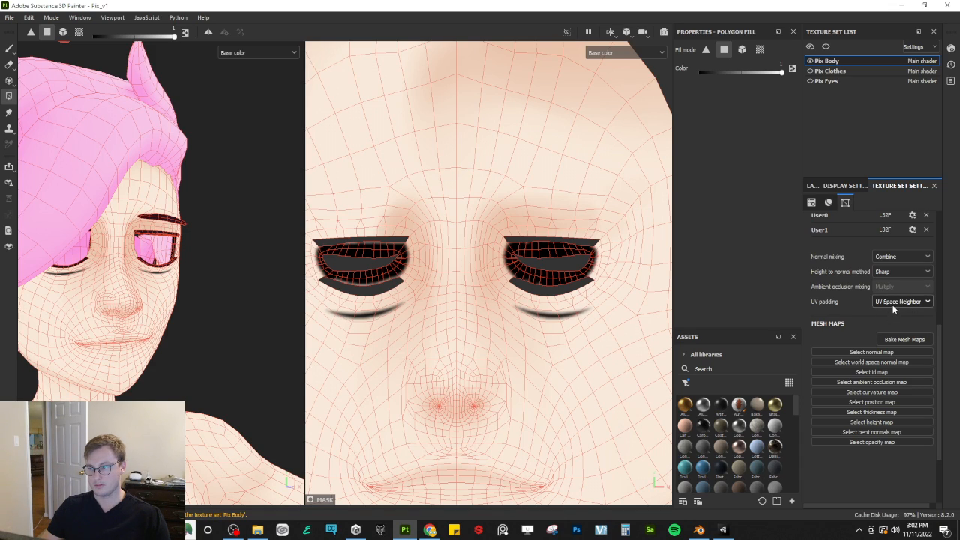
pyautogui.click(892, 303)
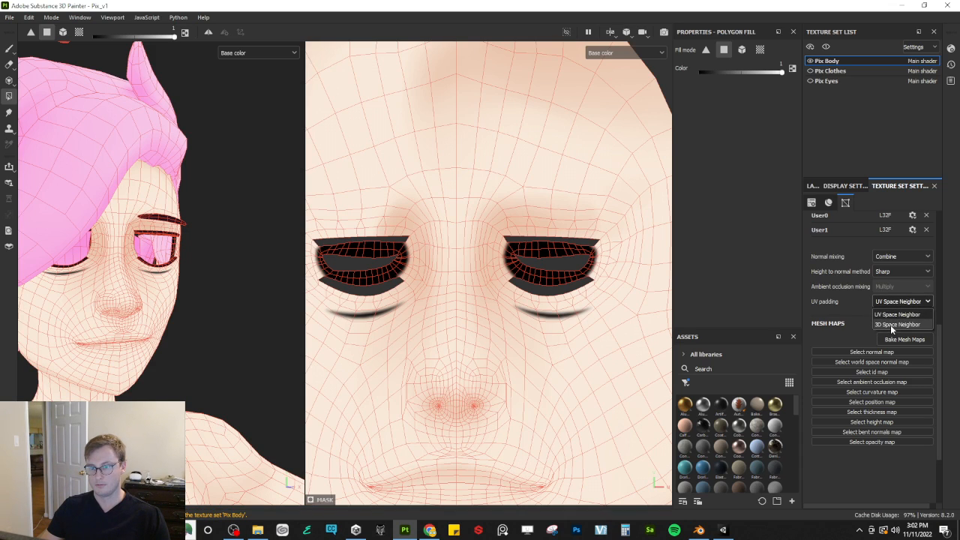
pyautogui.click(852, 333)
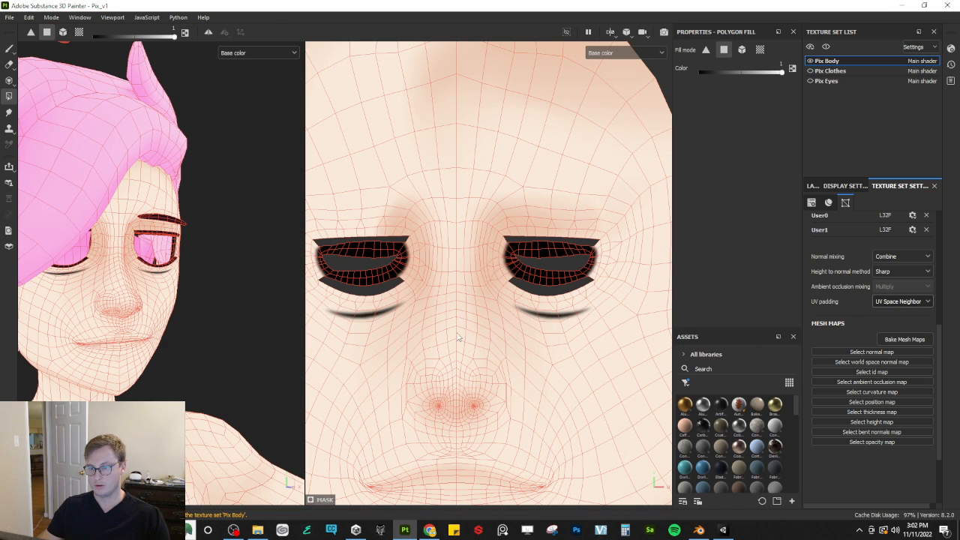
pyautogui.keyDown('alt'); pyautogui.moveTo(214, 304); pyautogui.dragTo(159, 314); pyautogui.keyUp('alt')
pyautogui.keyDown('alt'); pyautogui.moveTo(160, 315); pyautogui.dragTo(183, 265, button='middle'); pyautogui.keyUp('alt')
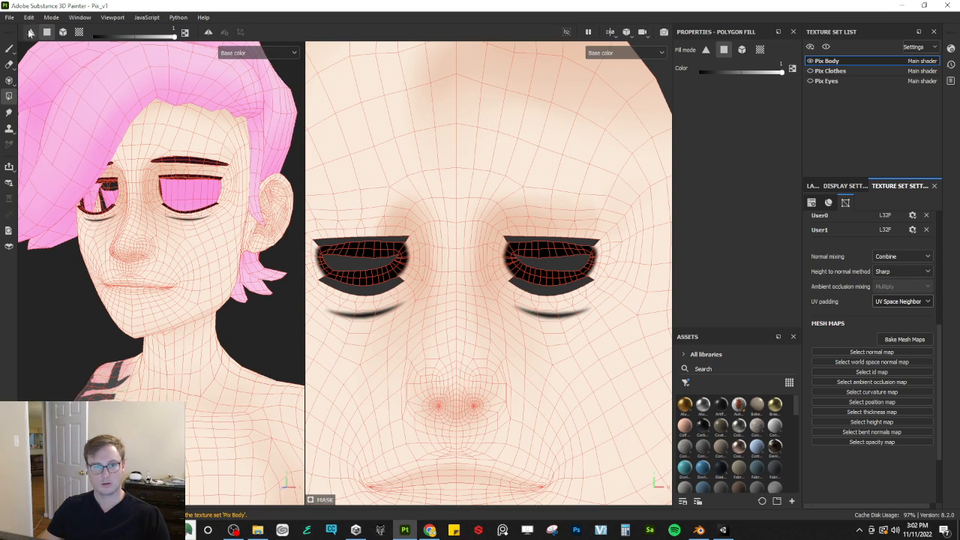
# Step: Switch to OBS to check the stream chat and audio mixer, and return to Substance 3D Painter
pyautogui.hotkey('alt', 'Tab')
pyautogui.press('Tab')
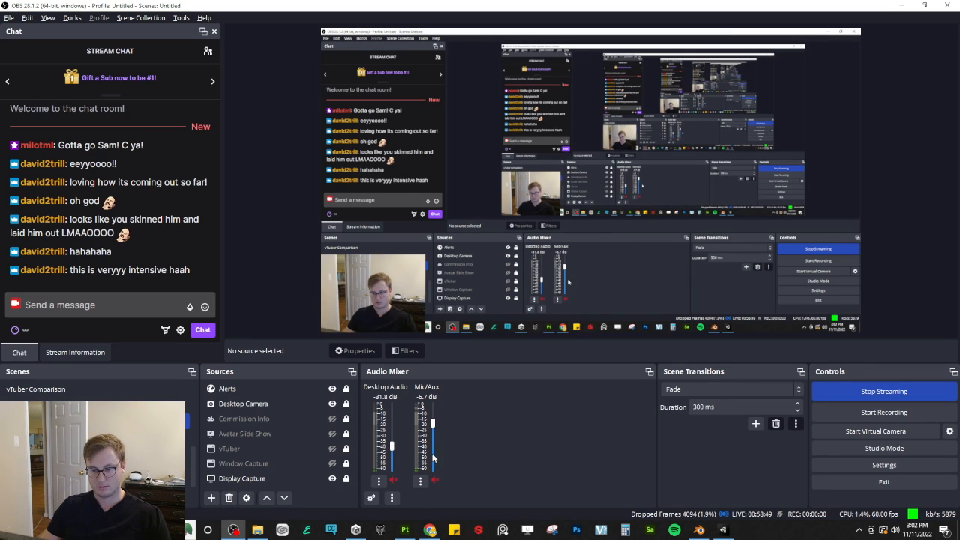
pyautogui.hotkey('alt', 'Tab')
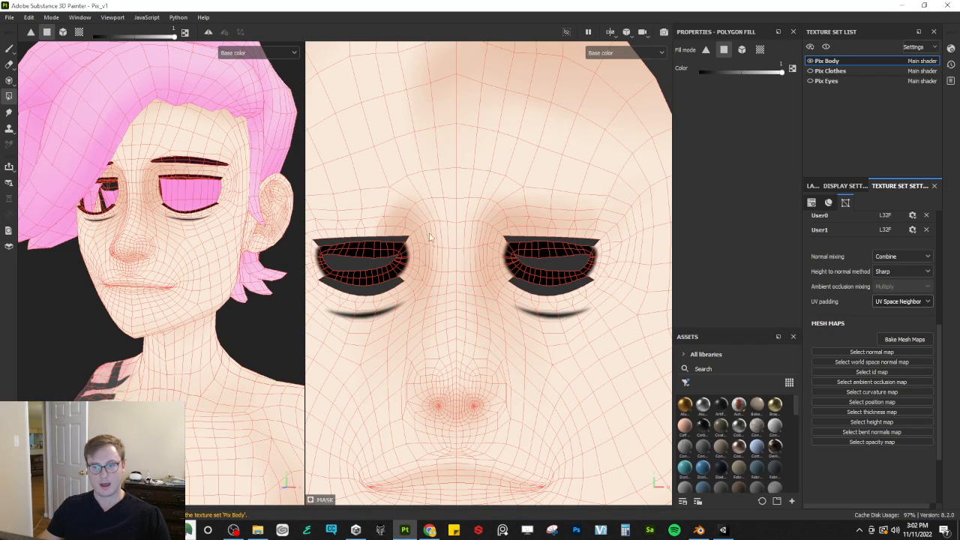
# Step: Export the Pix Body textures as 8-bit PNG files with the UNITY_Poiyomi v4 template to the Unity project's Textures folder
pyautogui.keyDown('alt'); pyautogui.moveTo(124, 163); pyautogui.dragTo(64, 219); pyautogui.keyUp('alt')
pyautogui.keyDown('alt'); pyautogui.moveTo(65, 221); pyautogui.dragTo(75, 323, button='middle'); pyautogui.keyUp('alt')
pyautogui.moveTo(75, 323)
pyautogui.keyDown('alt'); pyautogui.mouseDown()
pyautogui.moveTo(154, 320)
pyautogui.moveTo(143, 325)
pyautogui.moveTo(129, 310)
pyautogui.moveTo(71, 330)
pyautogui.mouseUp(); pyautogui.keyUp('alt')
pyautogui.rightClick(143, 325)
pyautogui.keyDown('alt'); pyautogui.moveTo(108, 333); pyautogui.dragTo(192, 322, button='middle'); pyautogui.keyUp('alt')
pyautogui.scroll(7, 185, 329)
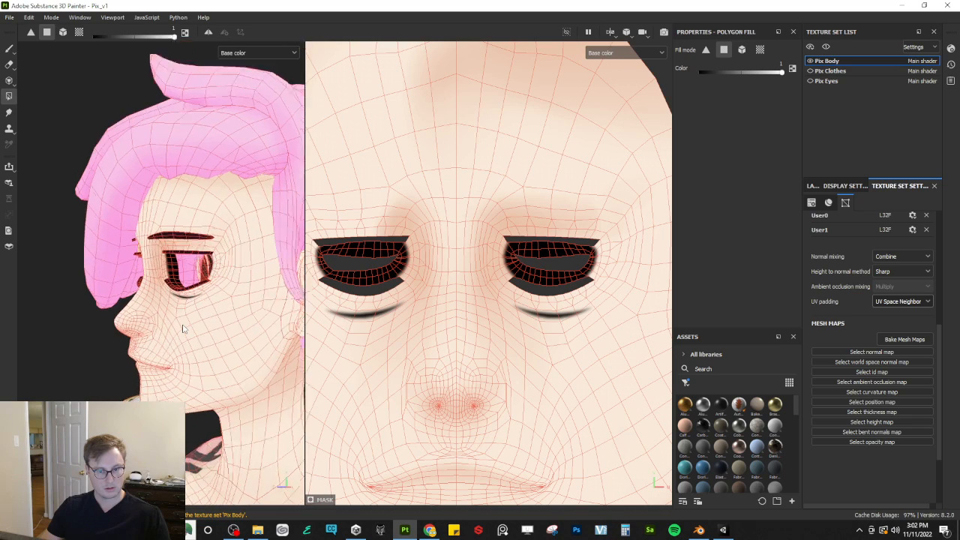
pyautogui.keyDown('alt'); pyautogui.moveTo(180, 322); pyautogui.dragTo(202, 280); pyautogui.keyUp('alt')
pyautogui.click(10, 17)
pyautogui.click(42, 143)
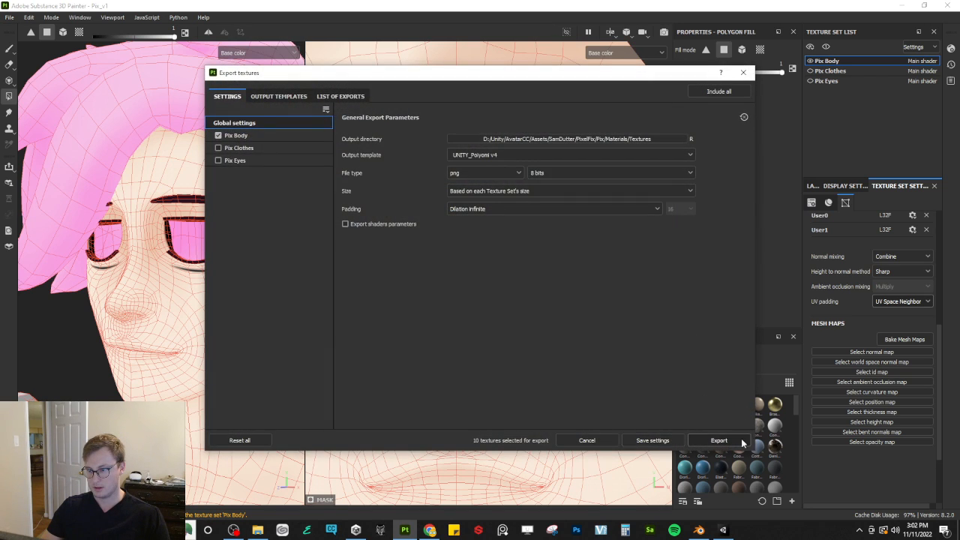
pyautogui.click(720, 440)
pyautogui.press('Escape')
# Step: Switch to Unity and test the vrc.v_Blink and vrc.v_Blink_L blend shapes on the Pix mesh while viewing the face
pyautogui.hotkey('alt', 'Tab')
pyautogui.press('Tab')
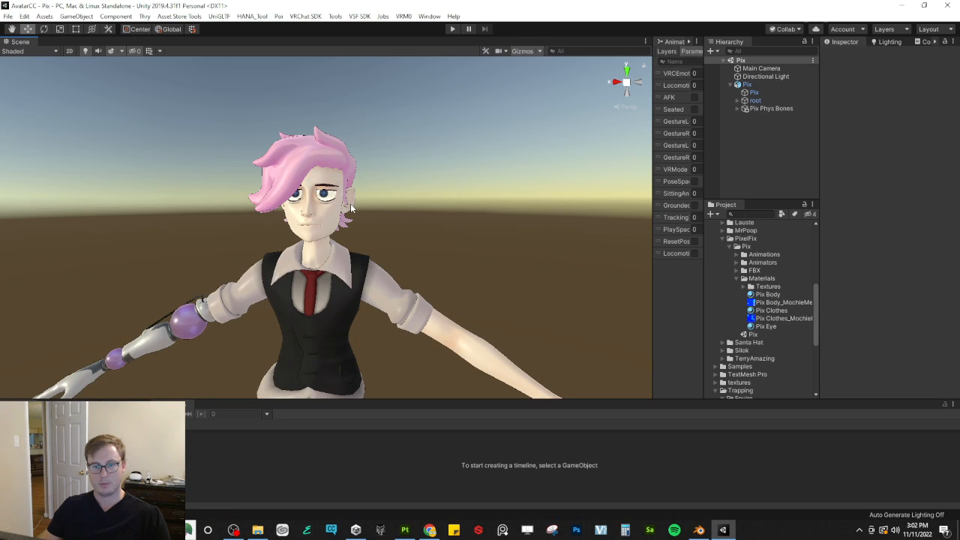
pyautogui.press('w')
pyautogui.moveTo(350, 209)
pyautogui.mouseDown(button='right')
pyautogui.moveTo(360, 185)
pyautogui.moveTo(363, 198)
pyautogui.moveTo(330, 200)
pyautogui.moveTo(367, 203)
pyautogui.moveTo(375, 188)
pyautogui.moveTo(333, 215)
pyautogui.mouseUp(button='right')
pyautogui.click(297, 251)
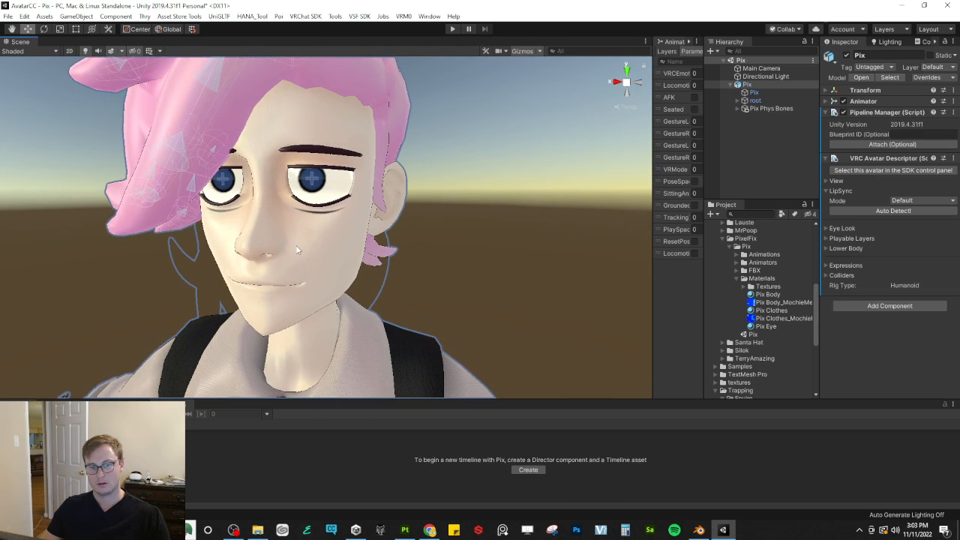
pyautogui.click(305, 241)
pyautogui.moveTo(893, 157); pyautogui.dragTo(784, 189)
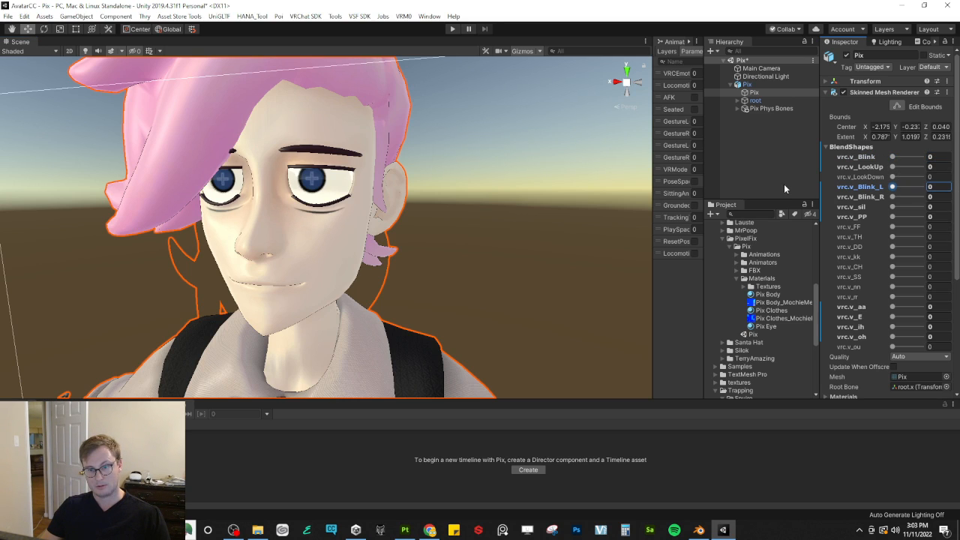
pyautogui.moveTo(891, 157); pyautogui.dragTo(566, 177)
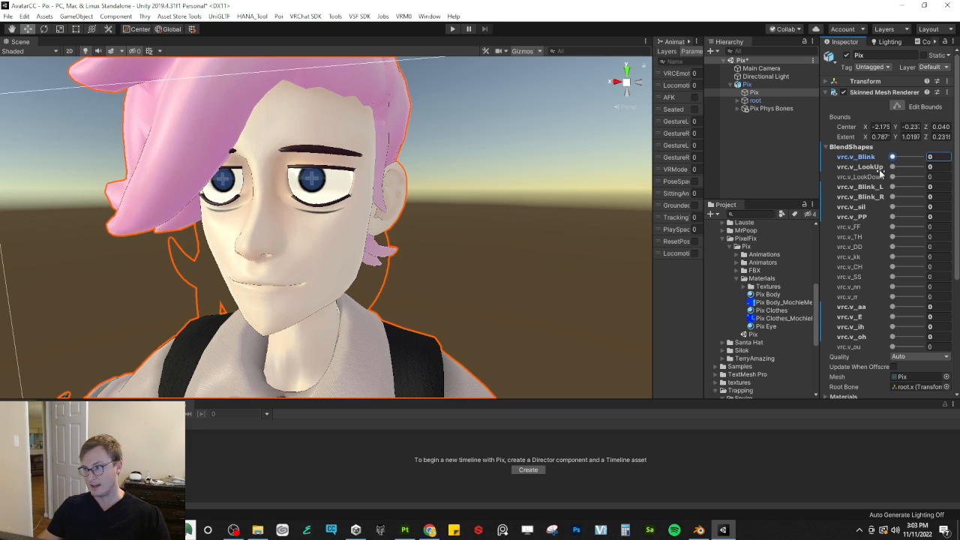
pyautogui.moveTo(892, 188); pyautogui.dragTo(822, 204)
# Step: Return to Substance 3D Painter and close it, saving the project changes
pyautogui.hotkey('alt', 'Tab')
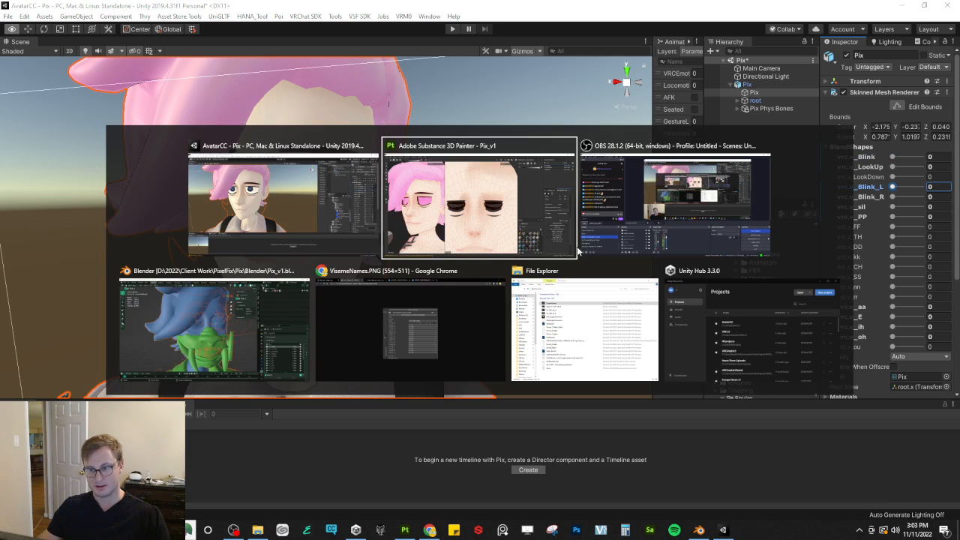
pyautogui.hotkey('alt', 'Tab')
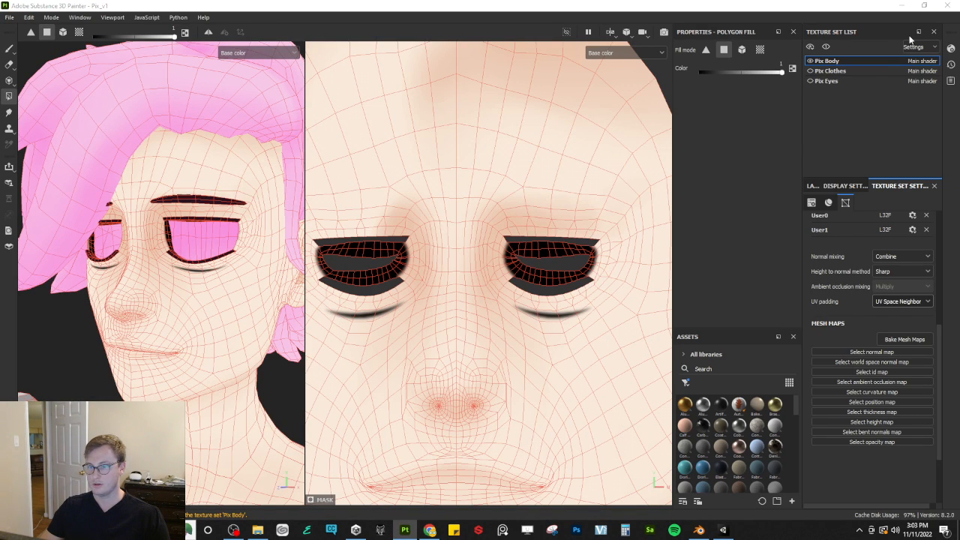
pyautogui.click(948, 5)
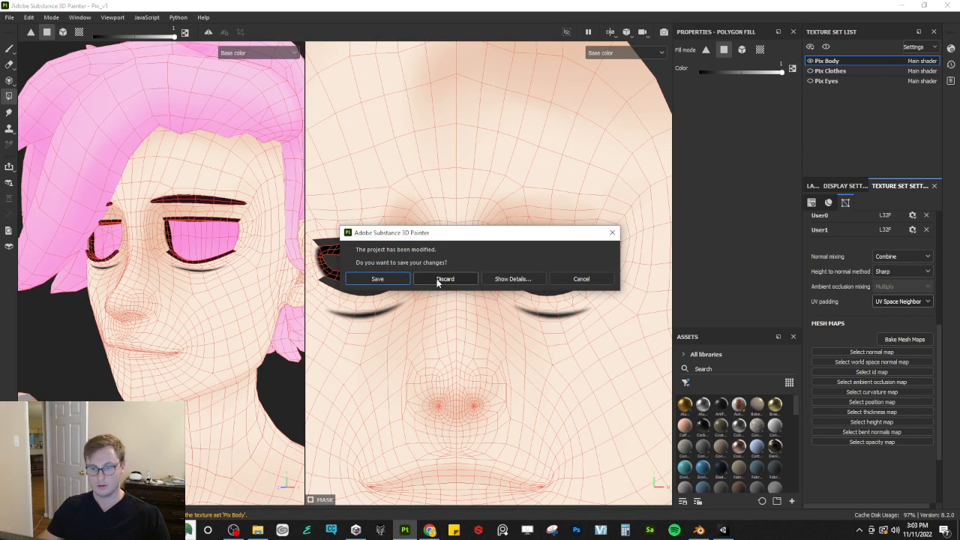
pyautogui.click(375, 279)
# Step: Switch to Blender and apply Blend from Shape to the selected under-eye vertices in the vrc.v_Blink_L and vrc.v_Blink_R shape keys
pyautogui.click(705, 531)
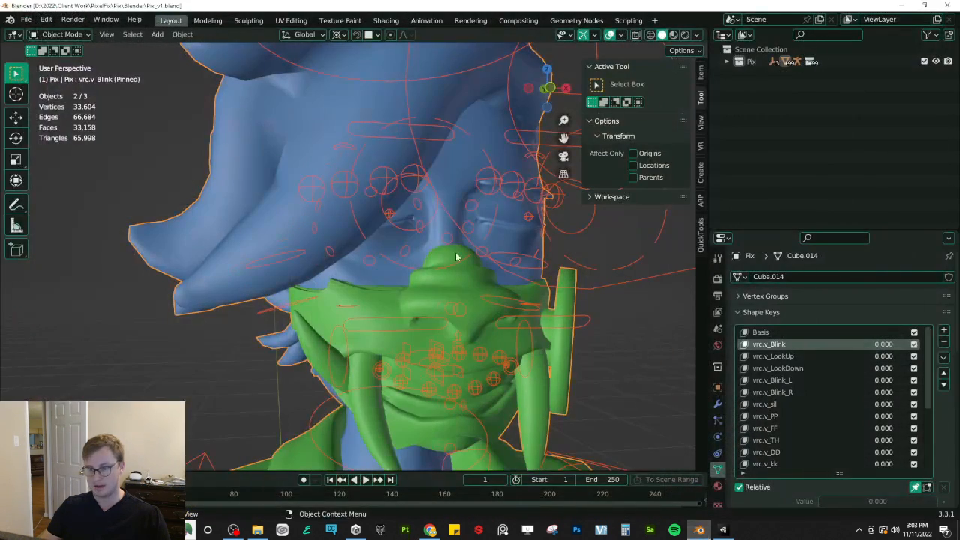
pyautogui.press('KP_1')
pyautogui.press('Tab')
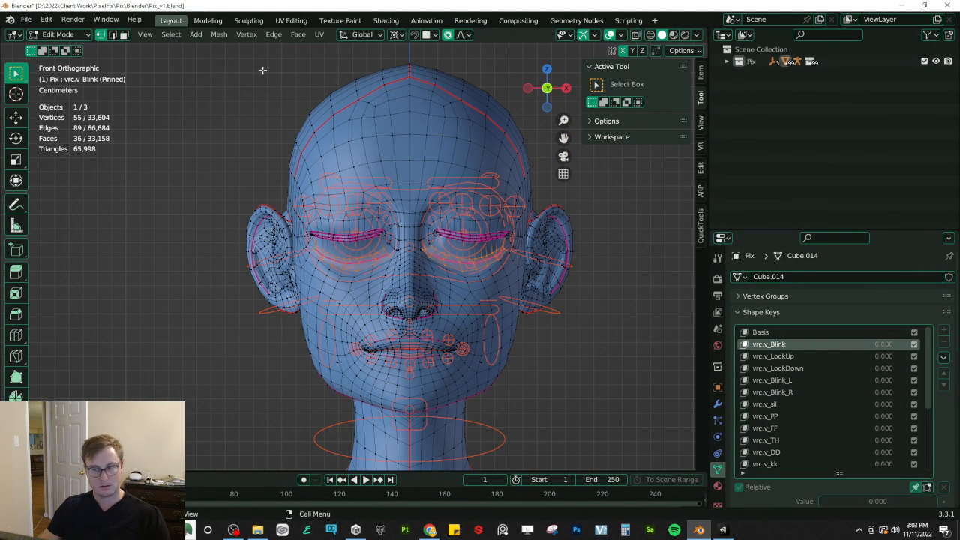
pyautogui.click(788, 383)
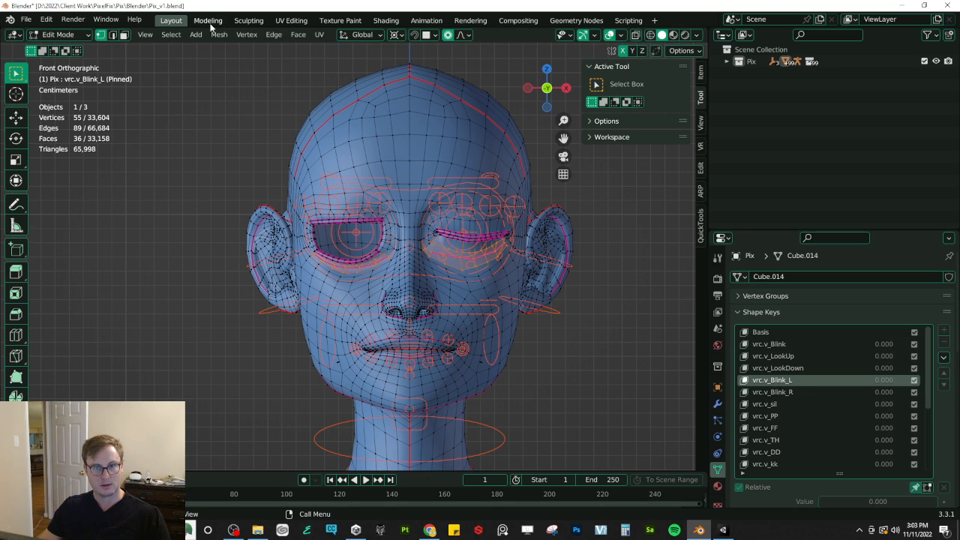
pyautogui.click(245, 35)
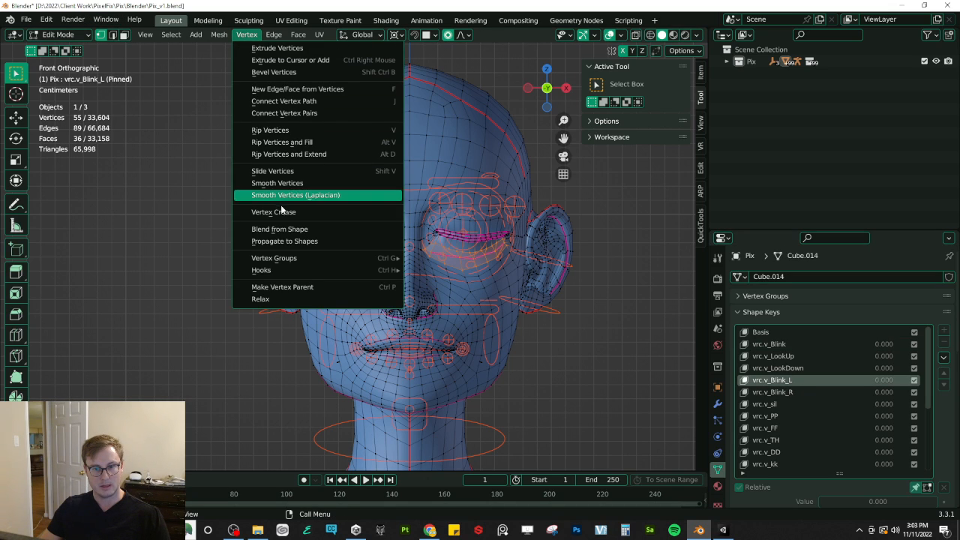
pyautogui.click(281, 230)
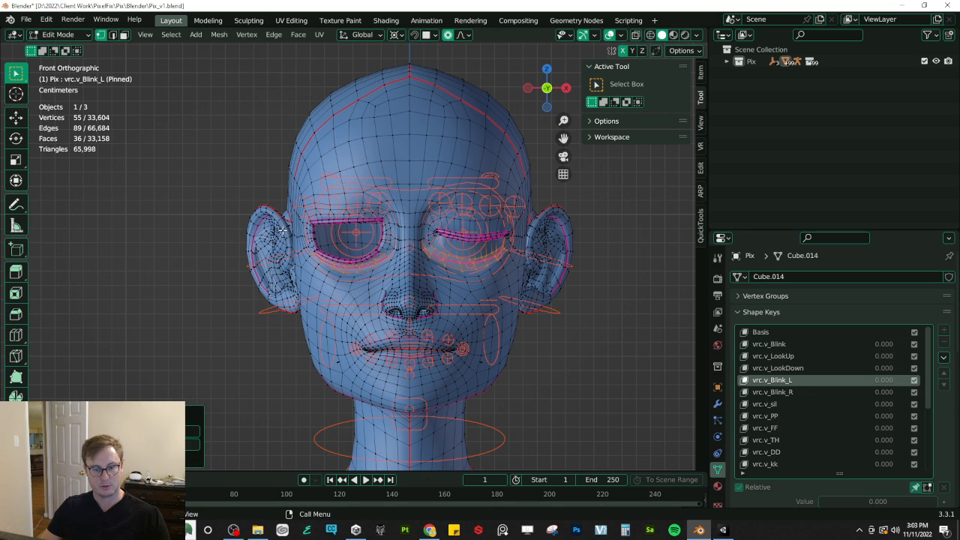
pyautogui.click(821, 393)
pyautogui.click(245, 35)
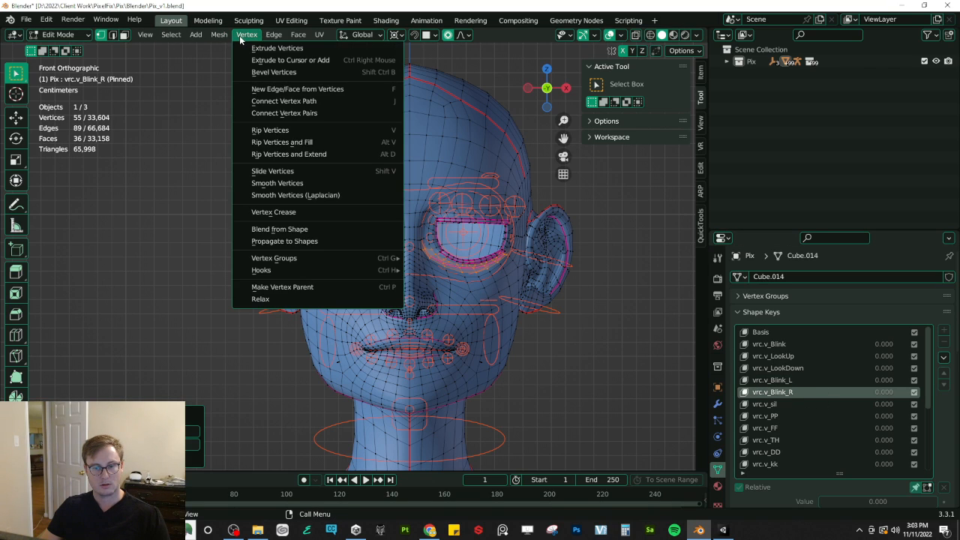
pyautogui.click(275, 231)
# Step: Leave mesh editing, save the Blender file and export the avatar as an Auto-Rig Pro FBX
pyautogui.press('Tab')
pyautogui.hotkey('ctrl', 's')
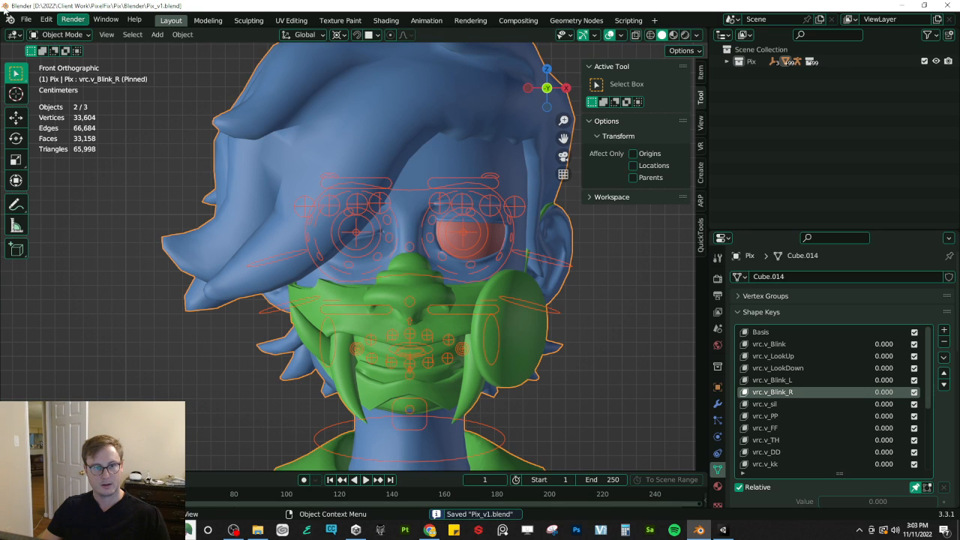
pyautogui.click(25, 19)
pyautogui.moveTo(60, 194)
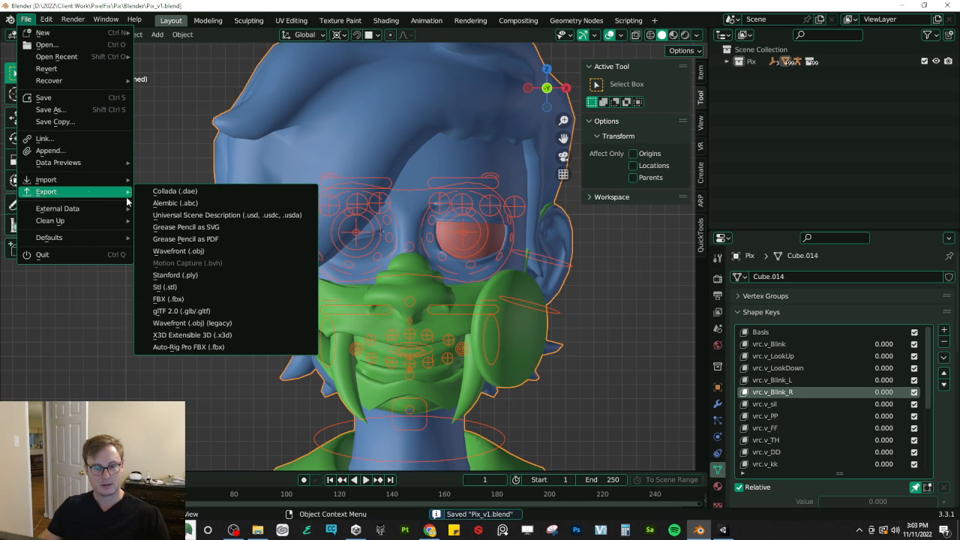
pyautogui.click(208, 347)
pyautogui.click(670, 437)
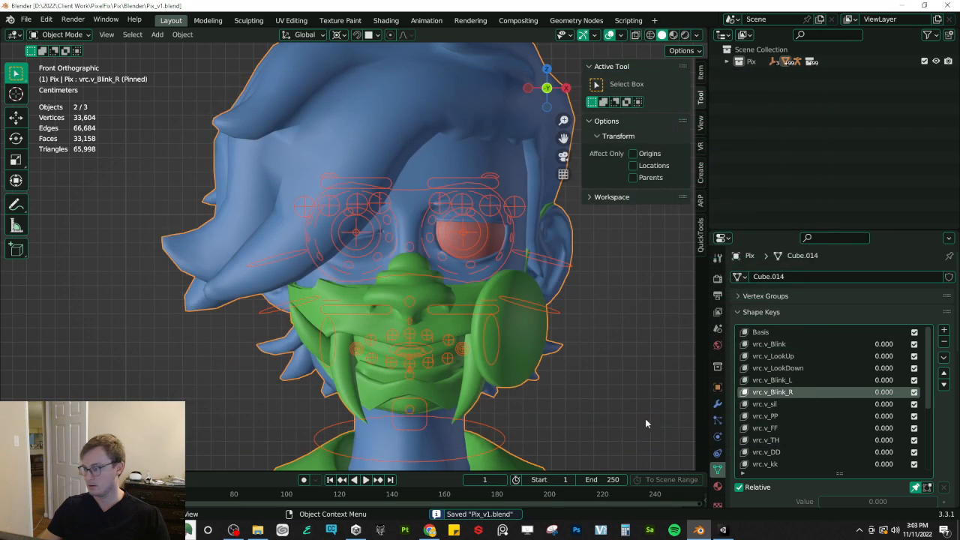
# Step: Switch to Unity and test the vrc.v_Blink_L and vrc.v_Blink blend shapes on the Pix mesh, resetting both to 0
pyautogui.hotkey('alt', 'Tab')
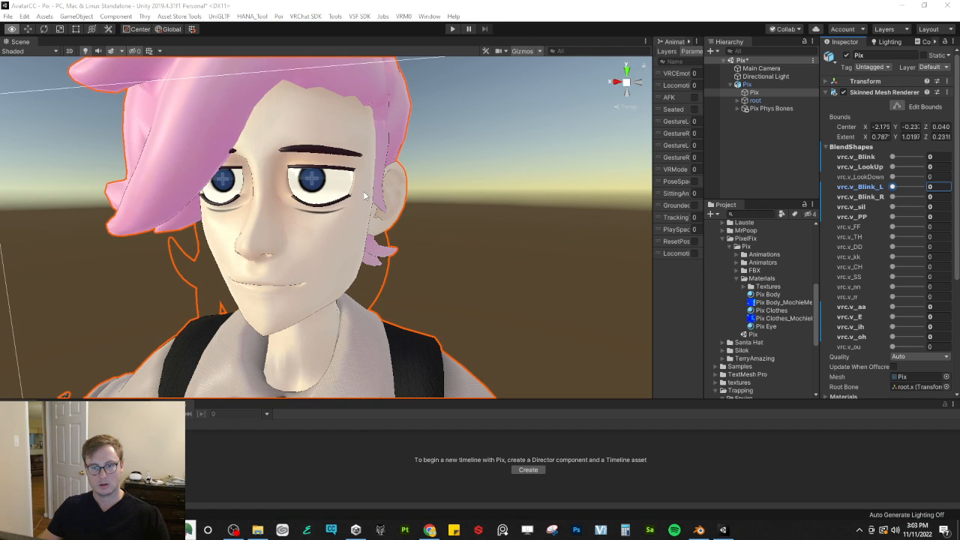
pyautogui.hotkey('alt', 'Tab')
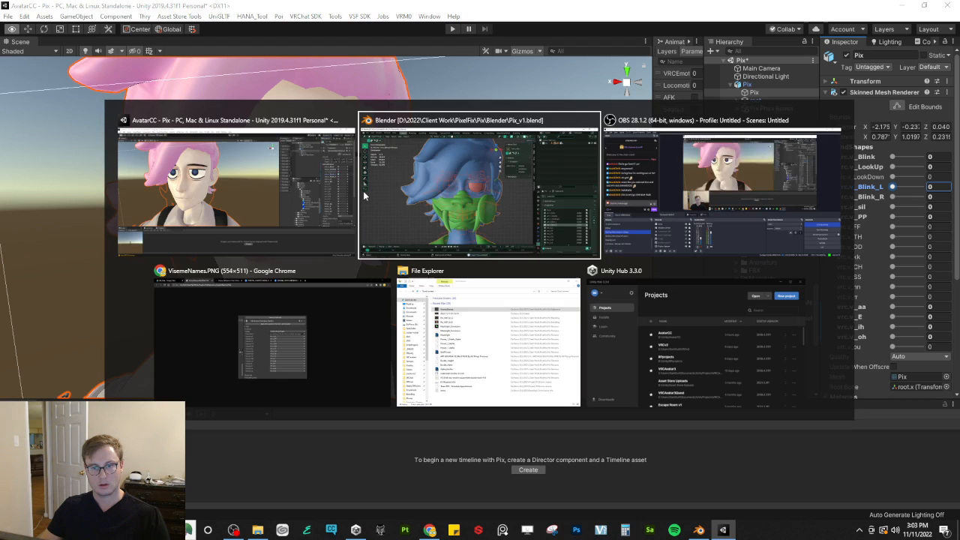
pyautogui.click(324, 204)
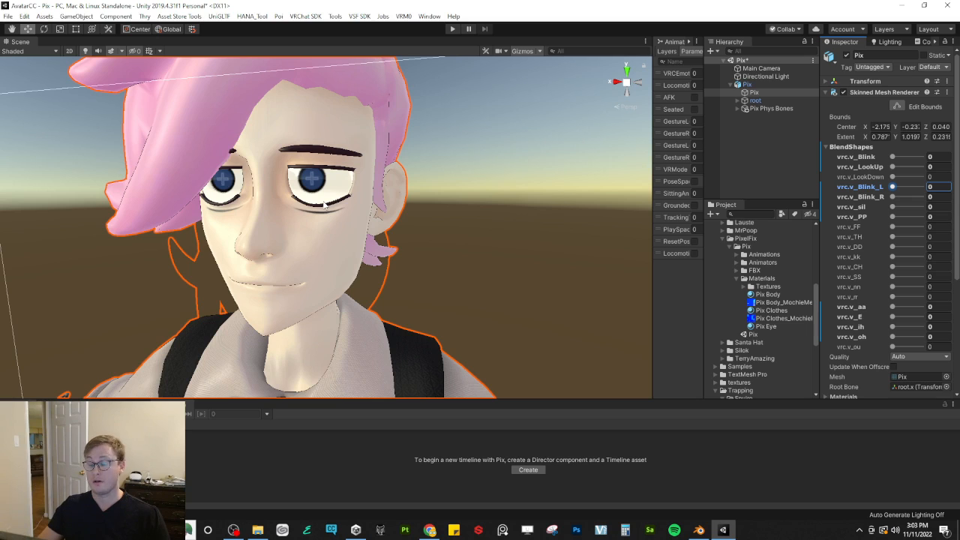
pyautogui.moveTo(893, 190); pyautogui.dragTo(797, 193)
pyautogui.moveTo(893, 188); pyautogui.dragTo(801, 194)
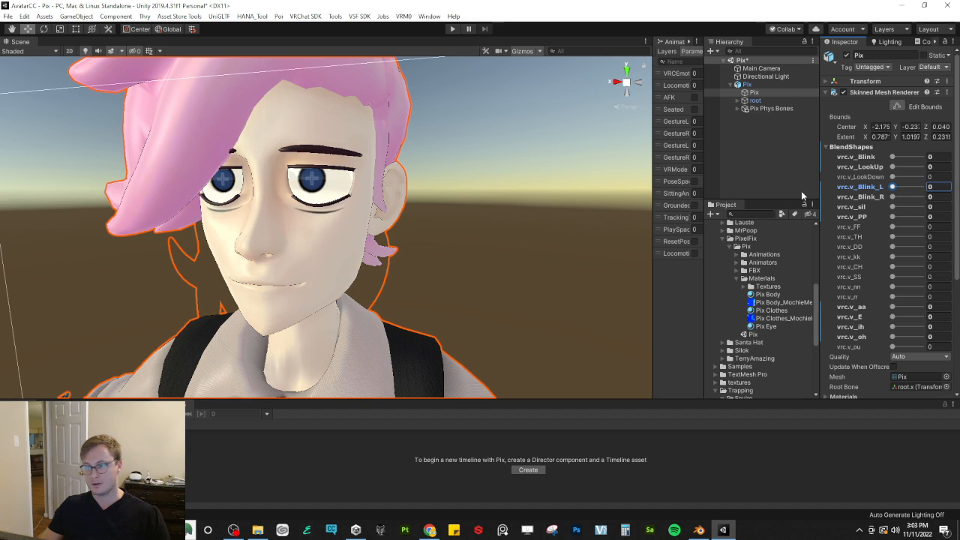
pyautogui.moveTo(892, 157); pyautogui.dragTo(957, 154)
pyautogui.moveTo(891, 157); pyautogui.dragTo(946, 157)
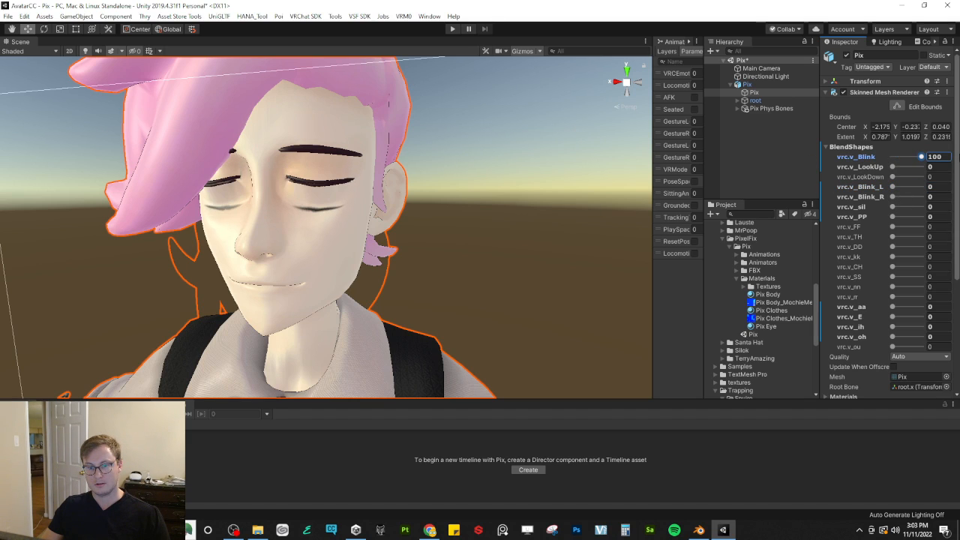
pyautogui.click(901, 157)
pyautogui.moveTo(807, 165); pyautogui.dragTo(861, 184)
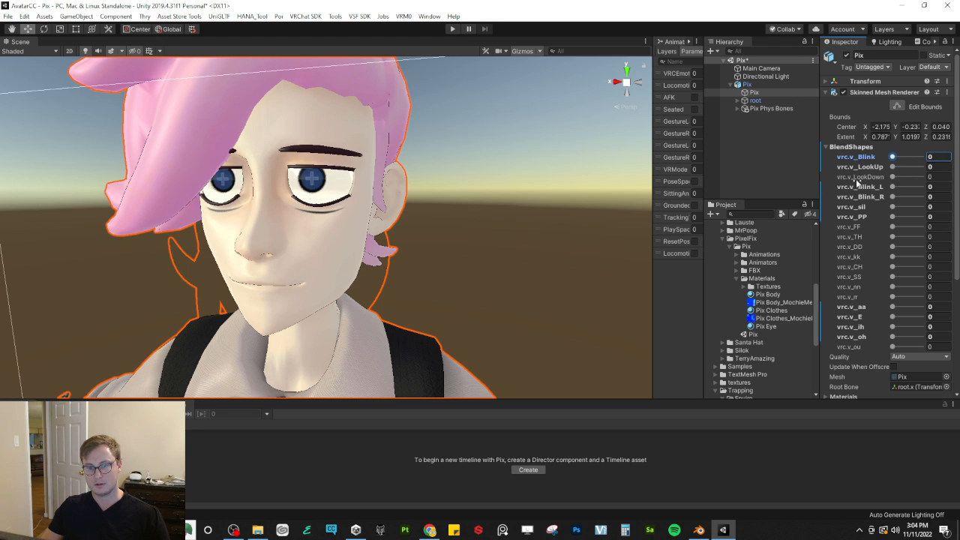
# Step: Return to Blender and apply Blend from Shape to the under-eye vertices in the vrc.v_Blink shape key, adjusting the blend settings
pyautogui.hotkey('alt', 'Tab')
pyautogui.press('Tab')
pyautogui.press('Tab')
pyautogui.click(514, 179)
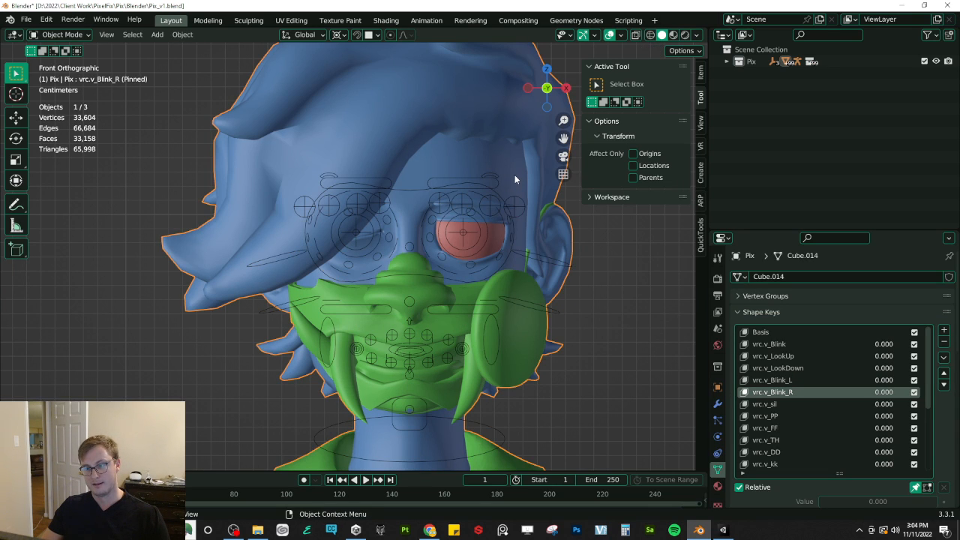
pyautogui.press('Tab')
pyautogui.click(773, 344)
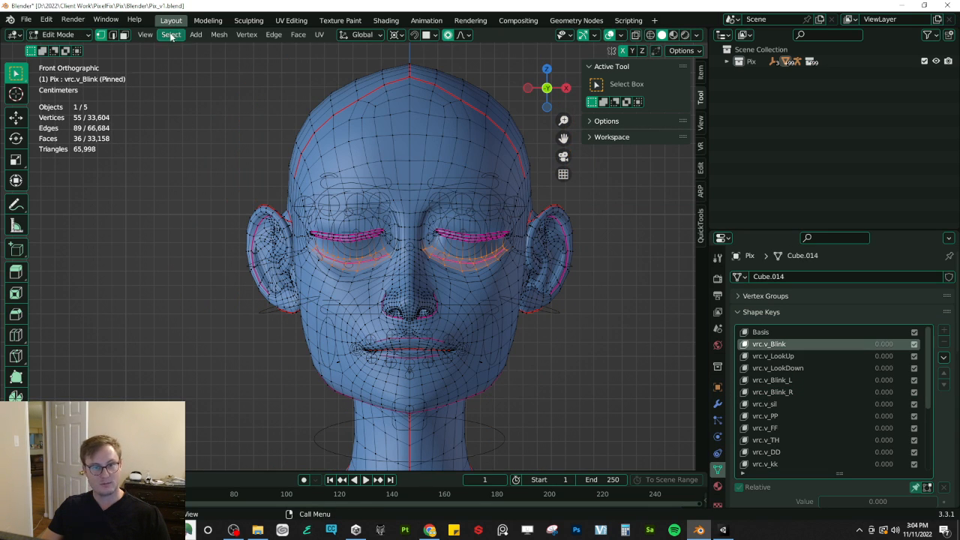
pyautogui.click(247, 34)
pyautogui.click(271, 234)
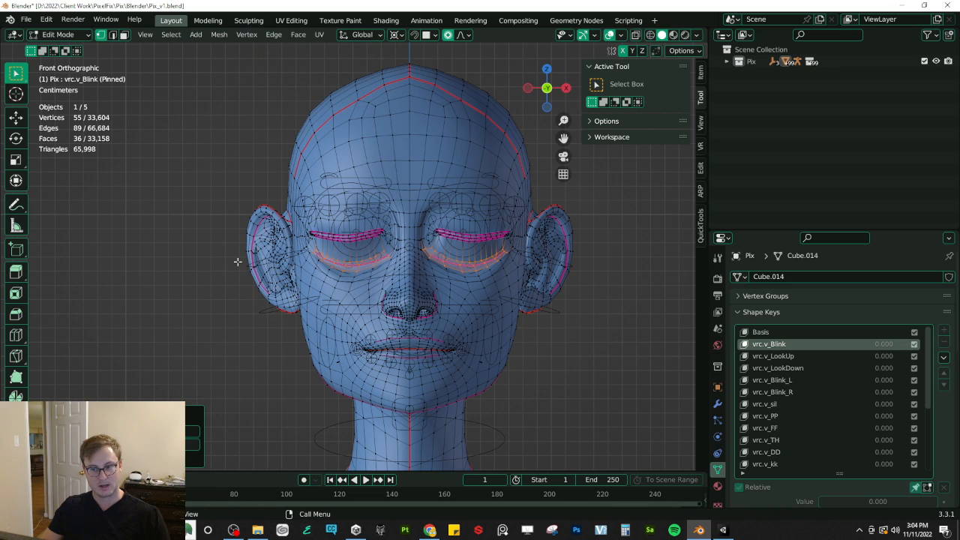
pyautogui.click(109, 457)
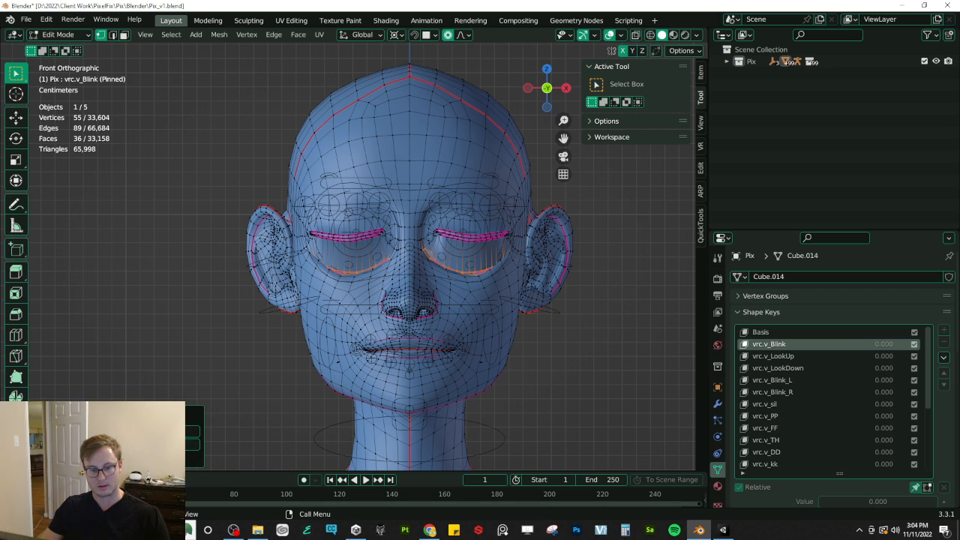
pyautogui.moveTo(124, 445); pyautogui.dragTo(109, 444)
# Step: Save the Blender file and inspect the closed eyelids from the side, with and without the wireframe of mesh editing
pyautogui.moveTo(256, 343); pyautogui.dragTo(347, 322, button='middle')
pyautogui.press('Tab')
pyautogui.hotkey('ctrl', 's')
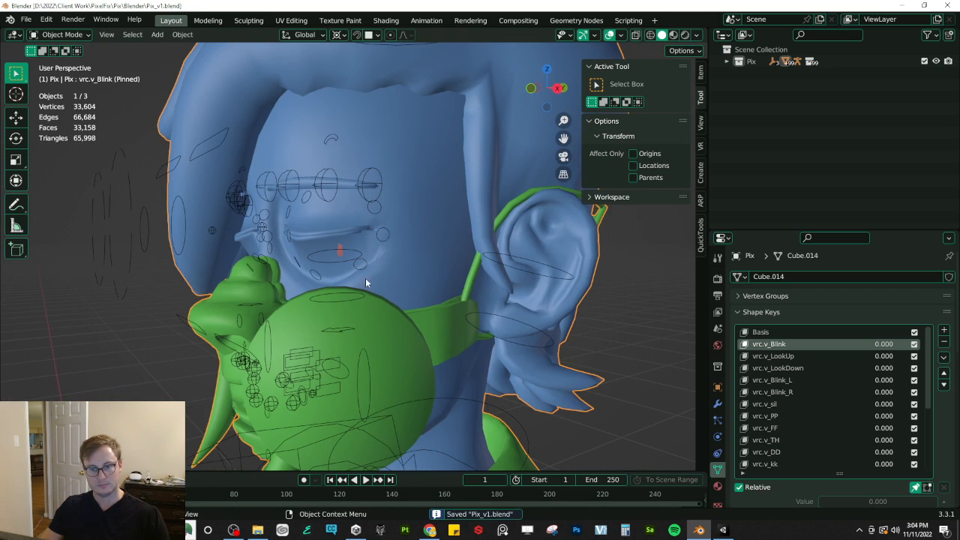
pyautogui.moveTo(357, 265); pyautogui.dragTo(394, 270, button='middle')
pyautogui.keyDown('ctrl'); pyautogui.moveTo(394, 270); pyautogui.dragTo(405, 279, button='middle'); pyautogui.keyUp('ctrl')
pyautogui.press('Tab')
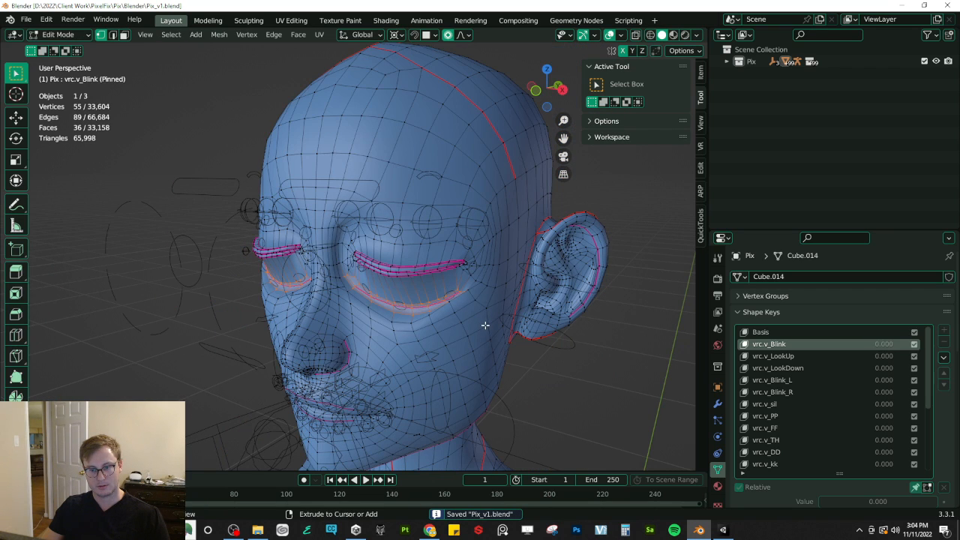
pyautogui.press('Tab')
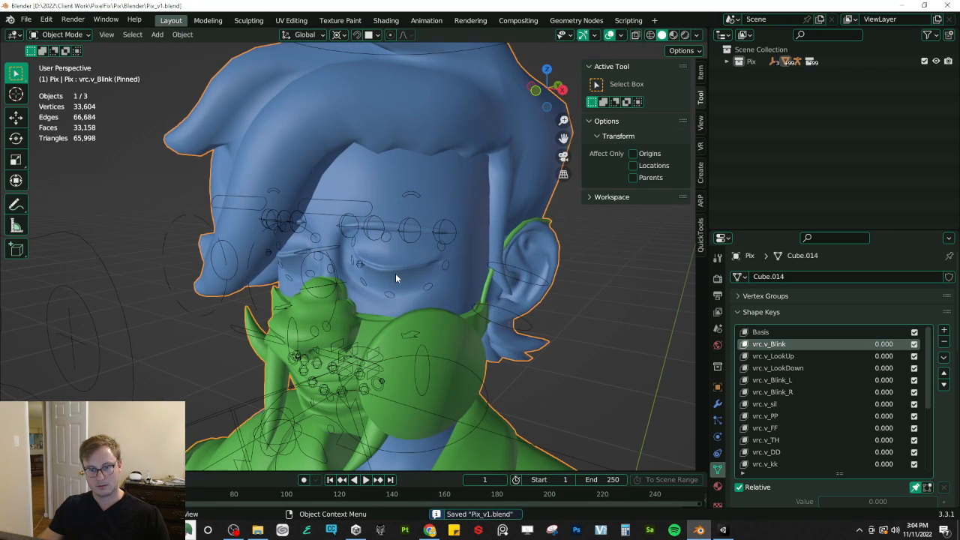
# Step: Switch to Unity, test the vrc.v_Blink blend shape once more and inspect the avatar from farther away
pyautogui.hotkey('alt', 'Tab')
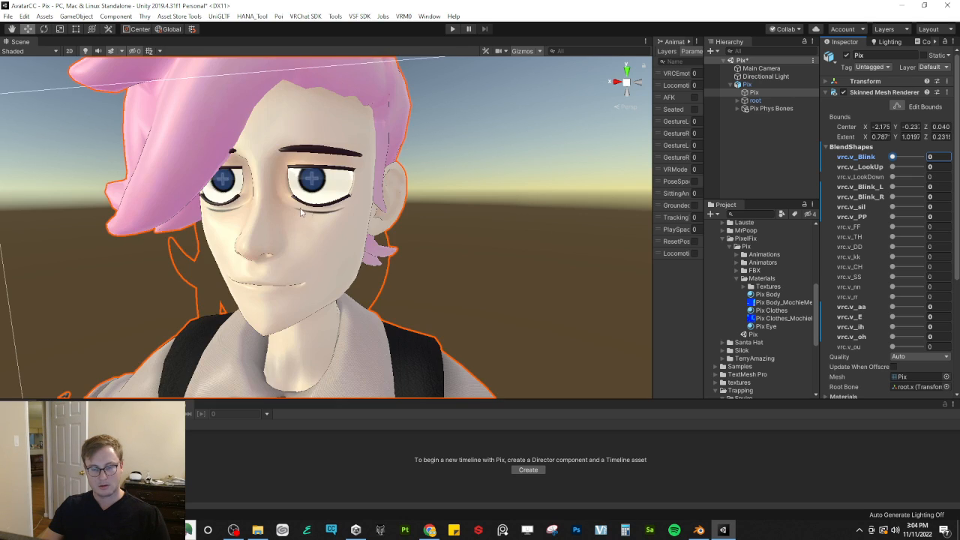
pyautogui.moveTo(893, 156); pyautogui.dragTo(760, 170)
pyautogui.keyDown('alt'); pyautogui.moveTo(278, 229); pyautogui.dragTo(364, 297); pyautogui.keyUp('alt')
pyautogui.scroll(-10, 338, 242)
# Step: Save the Unity scene and collapse the BlendShapes list of the Pix Skinned Mesh Renderer
pyautogui.hotkey('ctrl', 's')
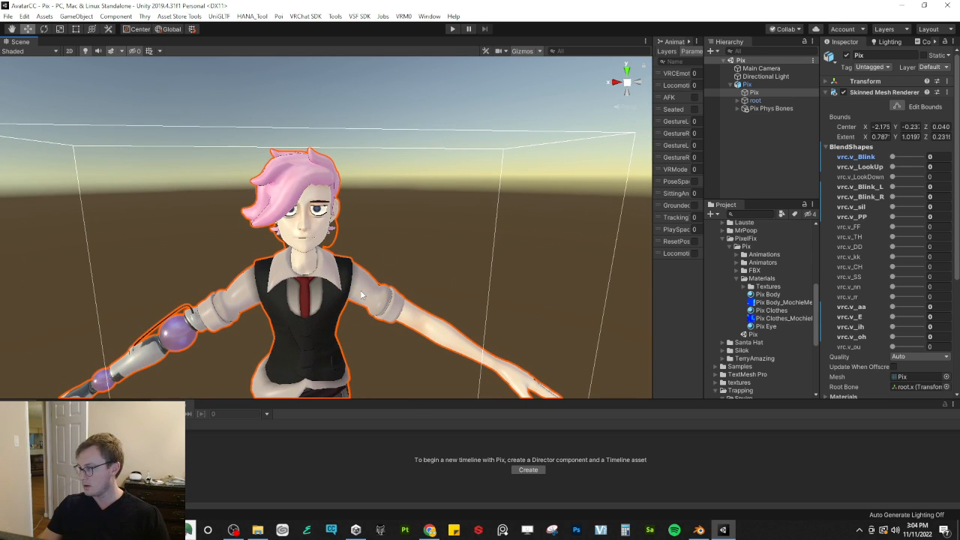
pyautogui.scroll(-5, 399, 262)
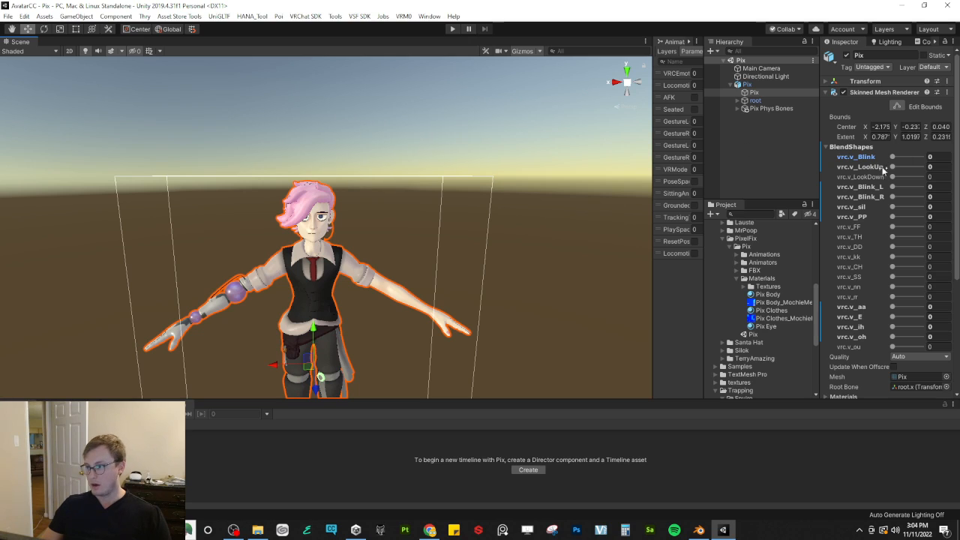
pyautogui.click(830, 147)
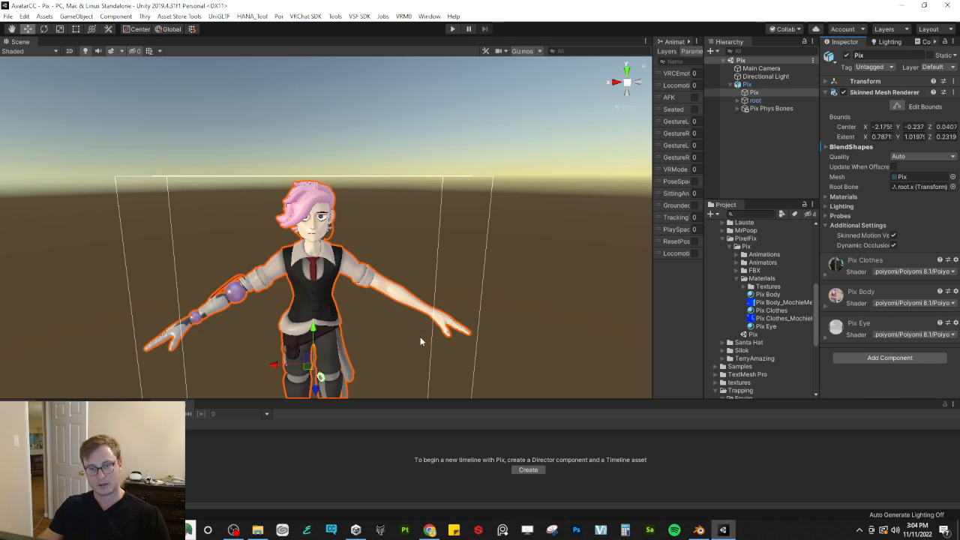
# Step: Auto-detect the lip sync visemes in the Pix avatar's VRC Avatar Descriptor and collapse the LipSync section
pyautogui.keyDown('alt'); pyautogui.moveTo(298, 285); pyautogui.dragTo(397, 283); pyautogui.keyUp('alt')
pyautogui.click(747, 84)
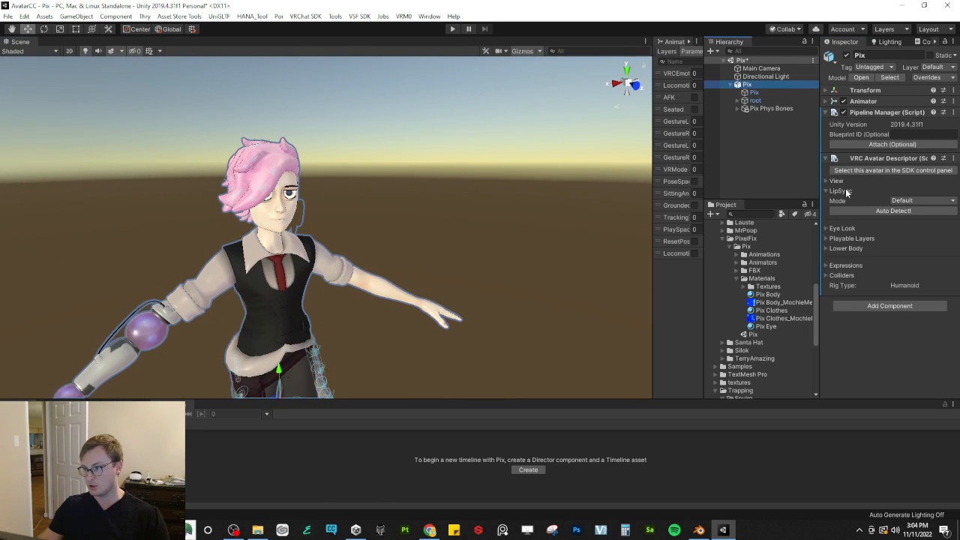
pyautogui.click(889, 209)
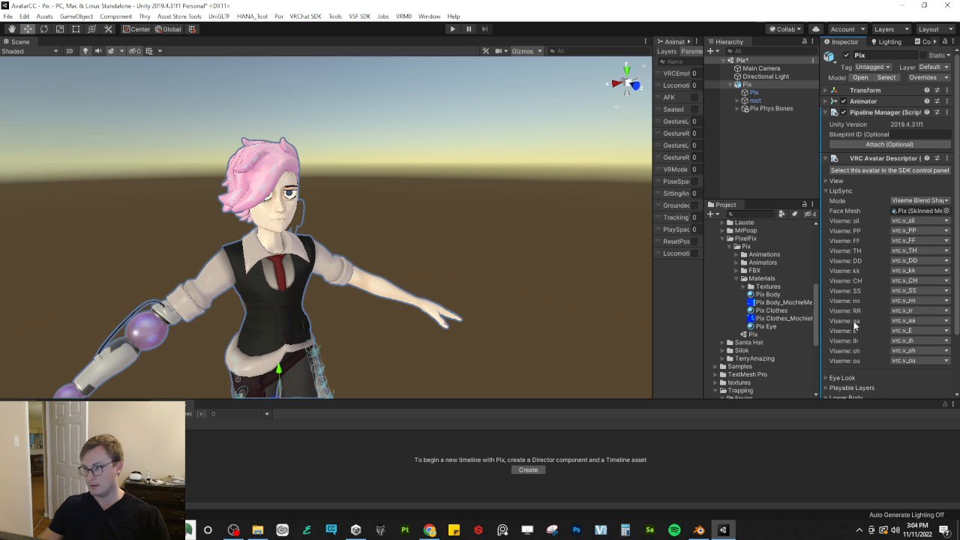
pyautogui.click(825, 192)
# Step: In the Eye Look settings, set Eyelid Type to Blendshapes and assign the Pix mesh as Eyelids Mesh
pyautogui.click(825, 201)
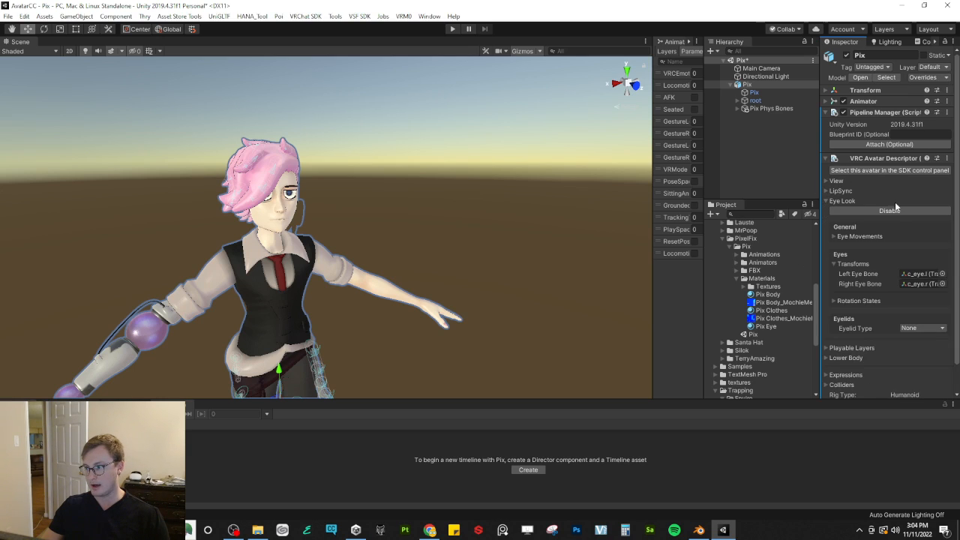
pyautogui.click(916, 328)
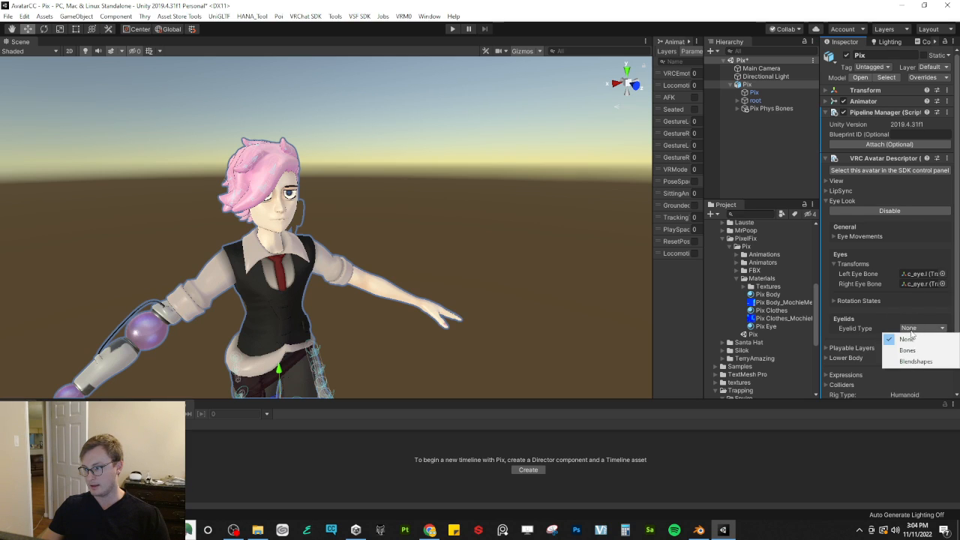
pyautogui.click(911, 361)
pyautogui.moveTo(755, 93); pyautogui.dragTo(927, 348)
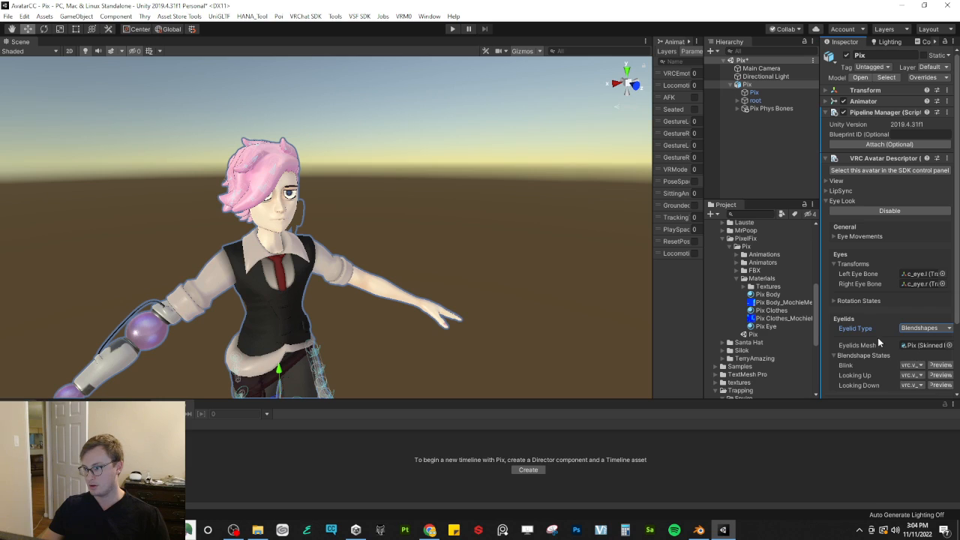
# Step: Assign the matching vrc.v_ blend shapes to the Blink, Looking Up and Looking Down eyelid states
pyautogui.scroll(-3, 878, 334)
pyautogui.click(910, 279)
pyautogui.click(905, 304)
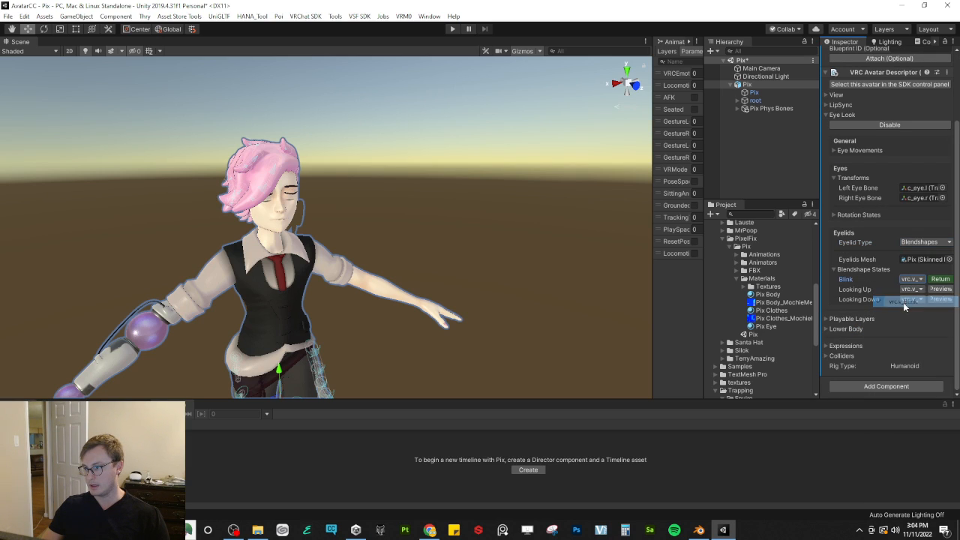
pyautogui.click(911, 289)
pyautogui.click(906, 95)
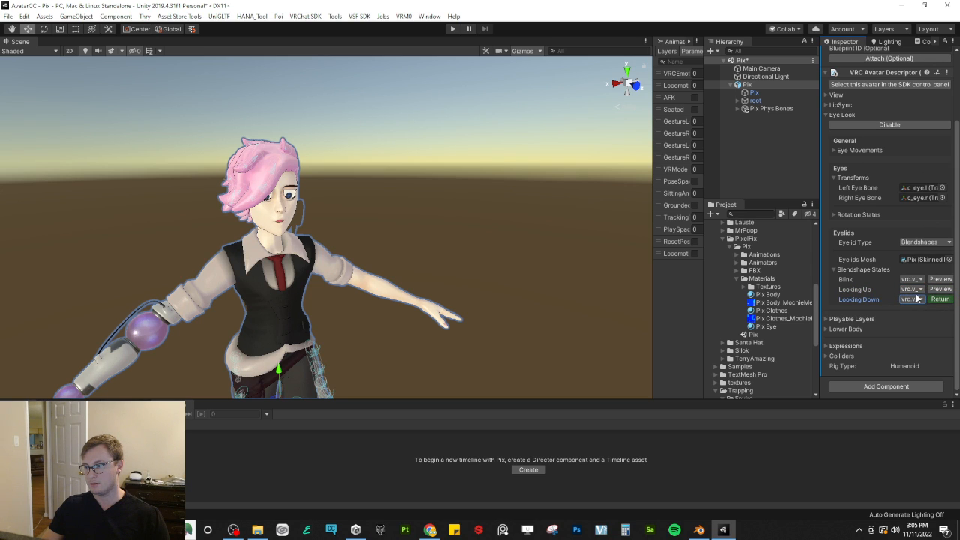
pyautogui.click(910, 298)
pyautogui.click(913, 111)
# Step: Examine the avatar's face up close with the Looking Down eyelid state previewed and collapse Blendshape States
pyautogui.moveTo(427, 193); pyautogui.dragTo(292, 189, button='right')
pyautogui.press('d')
pyautogui.press('w')
pyautogui.press('w')
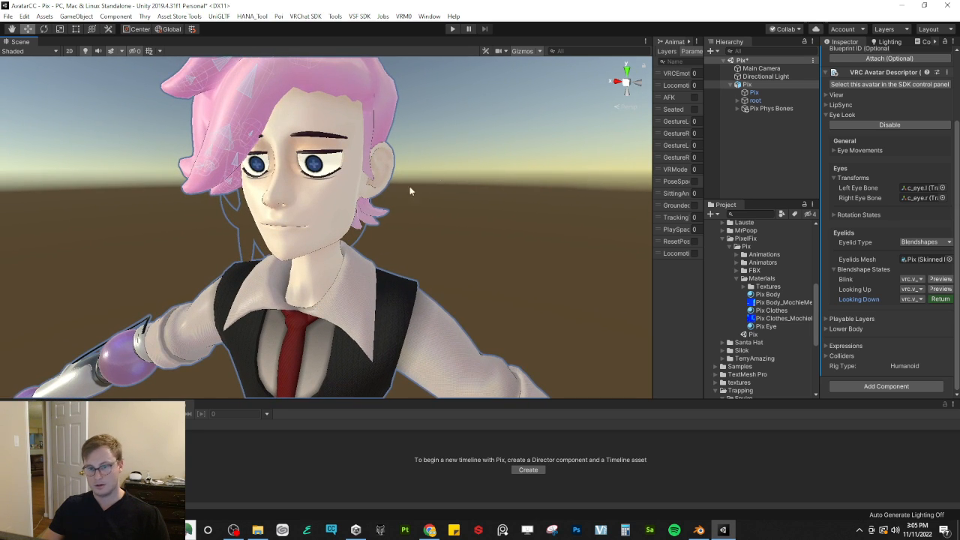
pyautogui.click(832, 270)
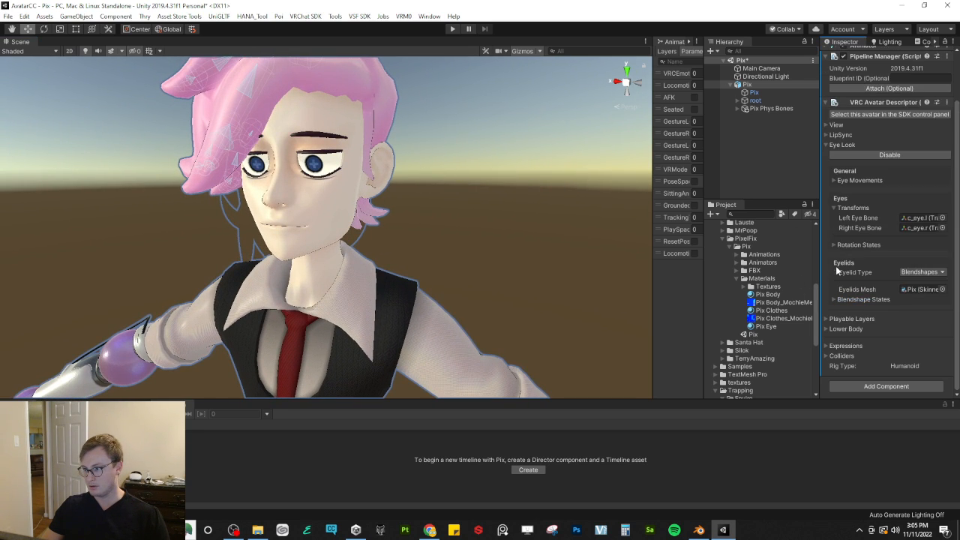
# Step: Expand the eye Rotation States and preview the straight, up, down, left and right looking directions on the avatar's eyes
pyautogui.click(835, 246)
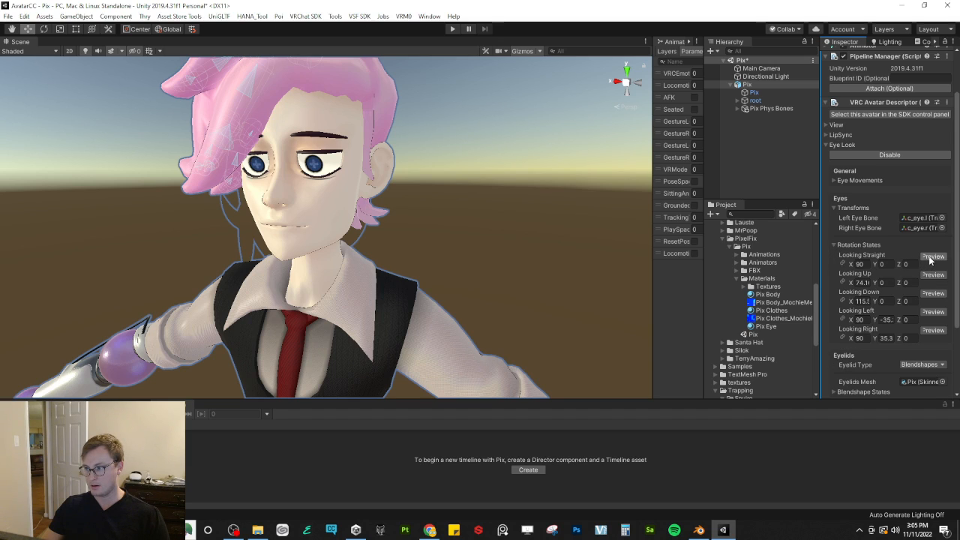
pyautogui.click(933, 256)
pyautogui.click(933, 275)
pyautogui.click(933, 293)
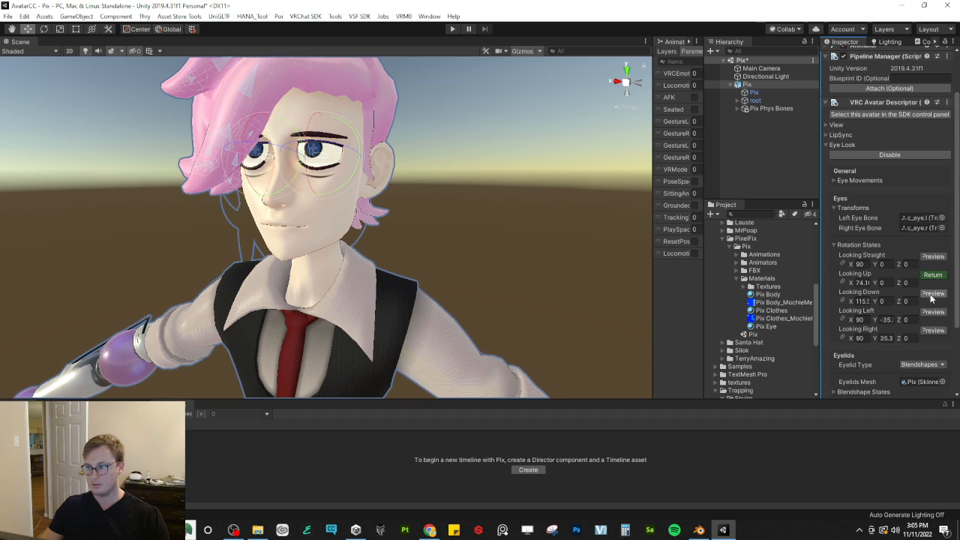
pyautogui.click(932, 311)
pyautogui.click(932, 330)
pyautogui.click(933, 275)
pyautogui.click(933, 259)
pyautogui.click(932, 276)
pyautogui.click(933, 293)
pyautogui.click(933, 312)
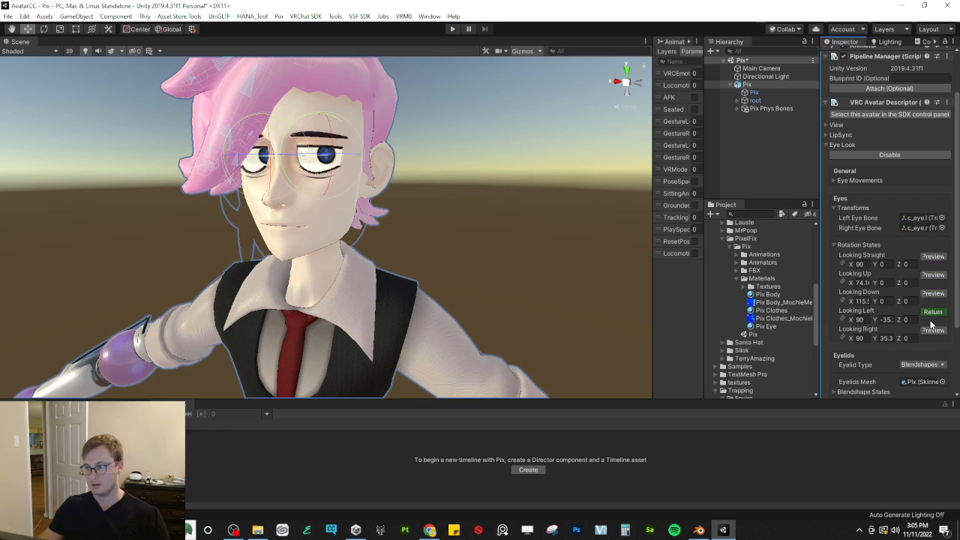
pyautogui.click(933, 330)
pyautogui.click(933, 256)
pyautogui.click(932, 257)
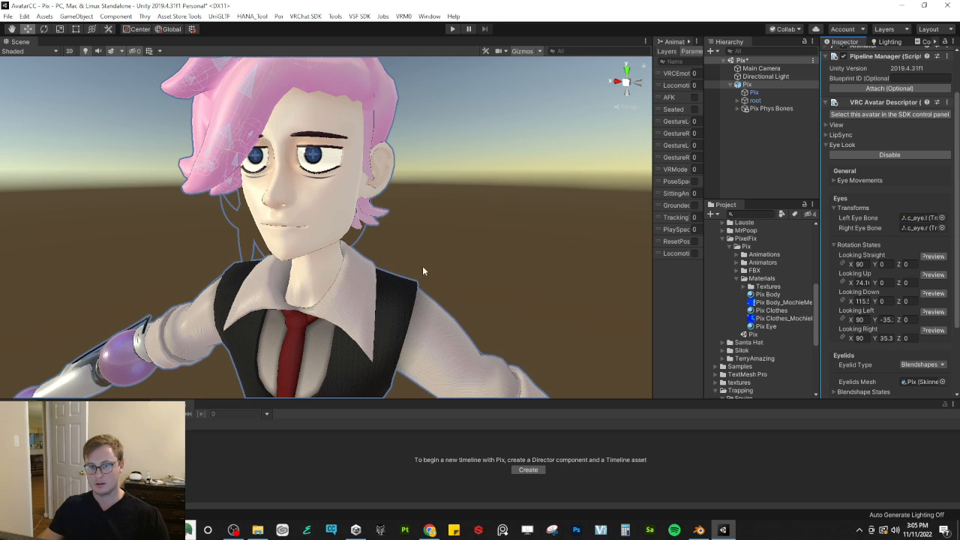
# Step: Collapse the Eye Look section and review the avatar descriptor's Playable Layers and Expressions settings
pyautogui.click(836, 209)
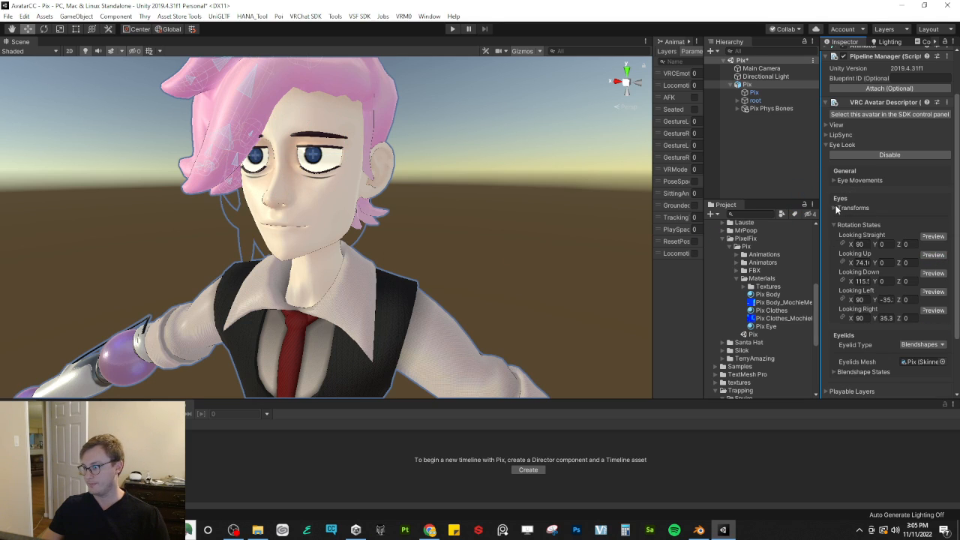
pyautogui.click(823, 147)
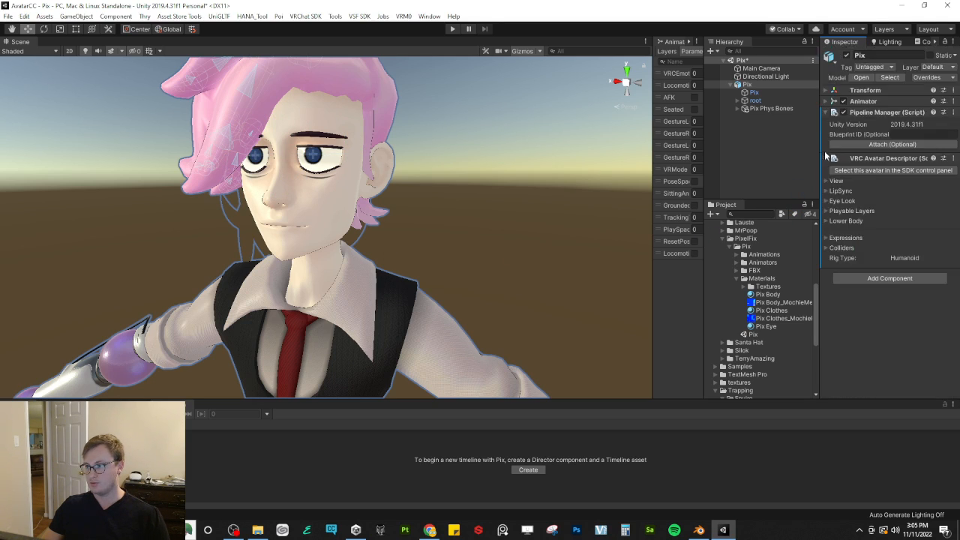
pyautogui.click(828, 212)
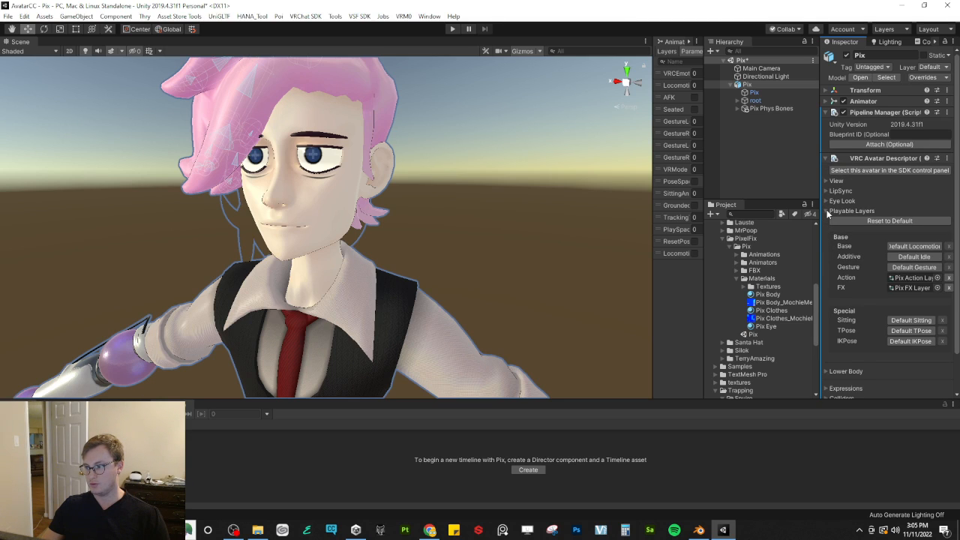
pyautogui.click(828, 212)
pyautogui.click(827, 239)
pyautogui.click(827, 238)
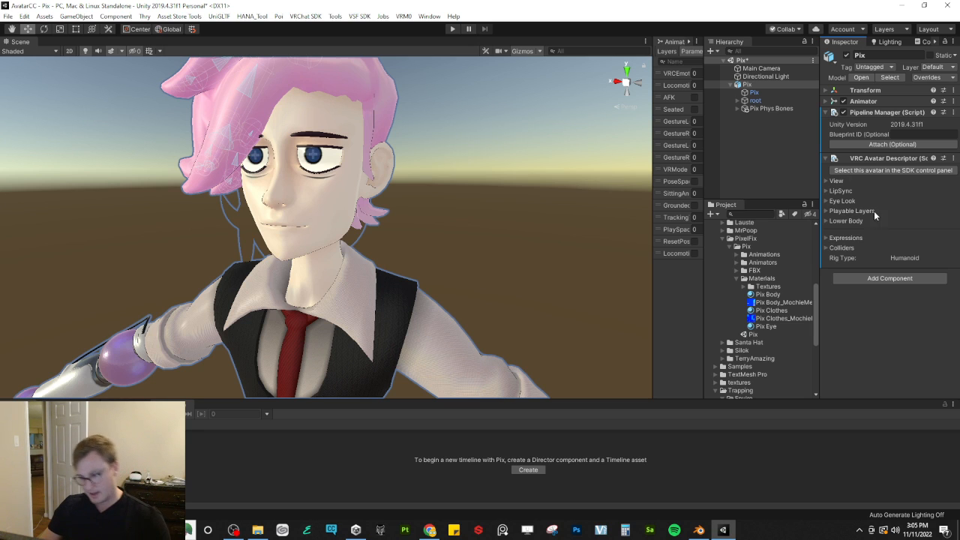
# Step: Switch to Blender and reveal the hidden clothing and hair geometry of the Pix mesh in Edit Mode
pyautogui.click(698, 530)
pyautogui.scroll(-5, 464, 360)
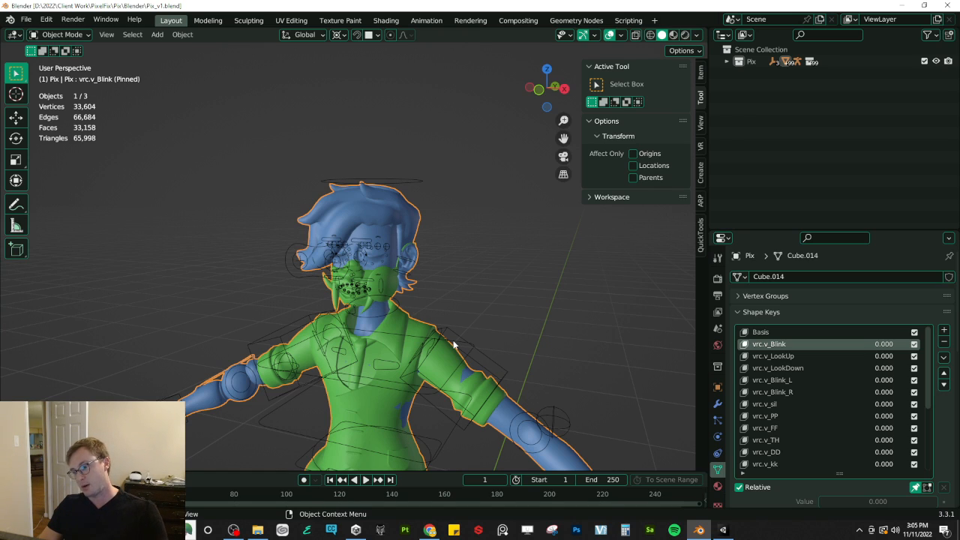
pyautogui.scroll(-5, 442, 338)
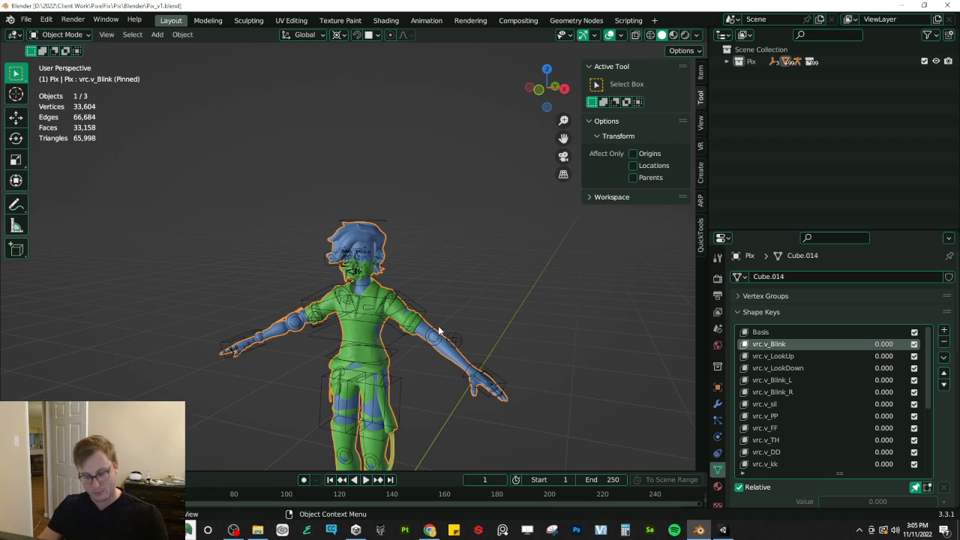
pyautogui.press('KP_1')
pyautogui.scroll(5, 438, 328)
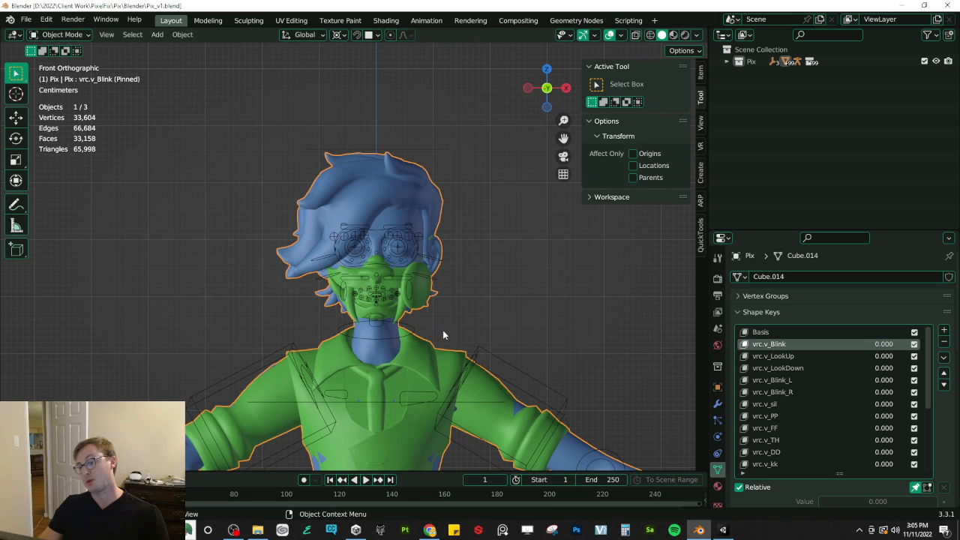
pyautogui.keyDown('shift'); pyautogui.moveTo(426, 373); pyautogui.dragTo(408, 256, button='middle'); pyautogui.keyUp('shift')
pyautogui.scroll(1, 408, 235)
pyautogui.click(421, 228)
pyautogui.press('Tab')
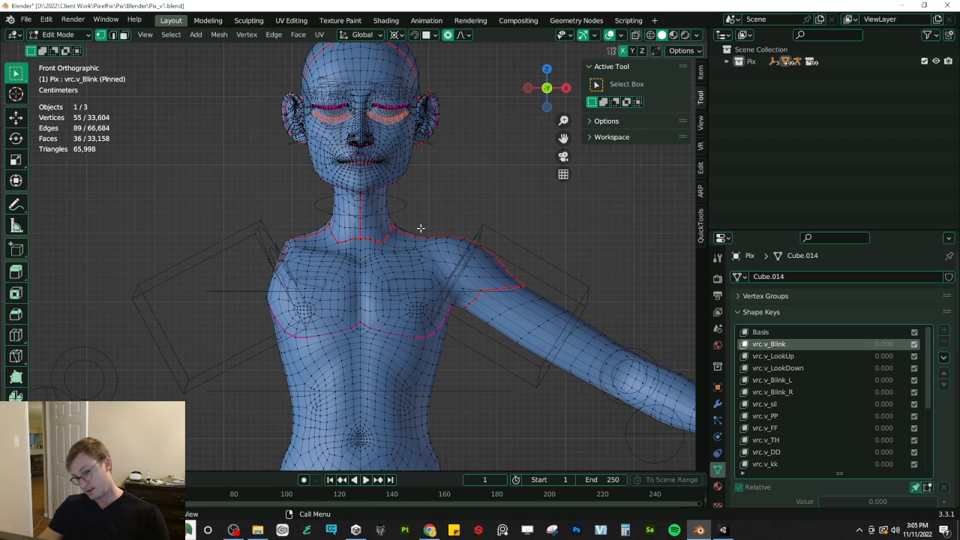
pyautogui.press('Tab')
pyautogui.press('Tab')
pyautogui.press('Tab')
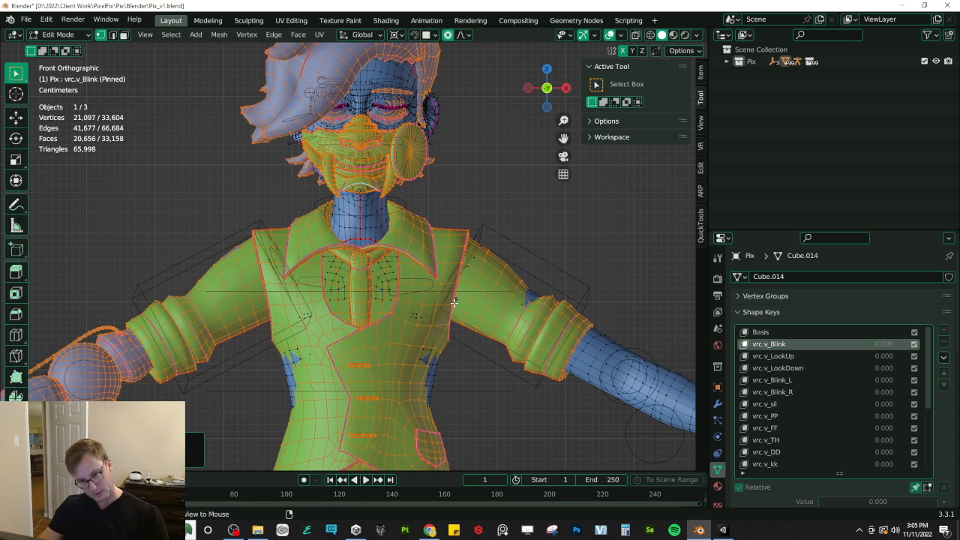
pyautogui.press('Tab')
# Step: Select the linked geometry of the shirt from a collar vertex and return to Object Mode
pyautogui.click(414, 253)
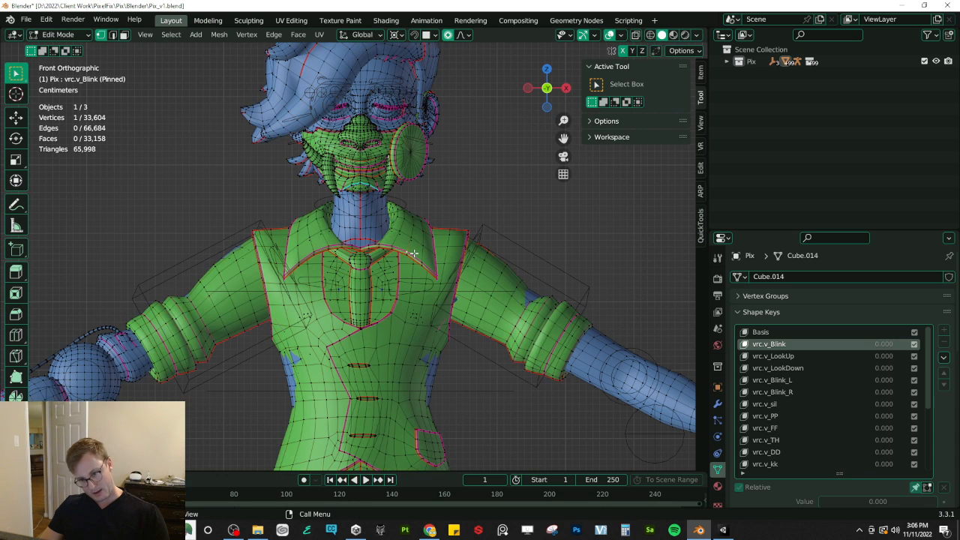
pyautogui.press('l')
pyautogui.press('Tab')
pyautogui.scroll(-3, 414, 258)
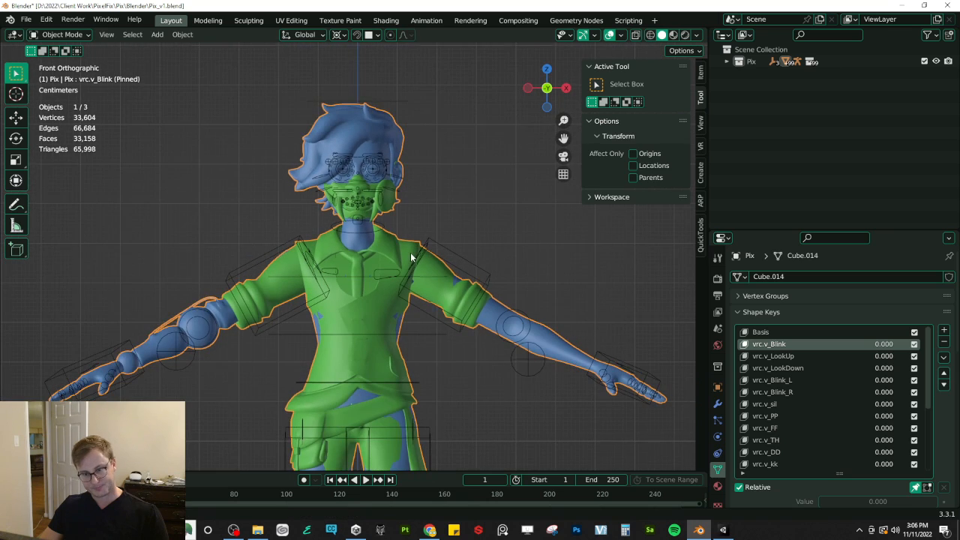
# Step: Show only the deform bone layer of Pix_rig and put the Pix mesh in Weight Paint mode with the rig selected
pyautogui.click(426, 244)
pyautogui.click(942, 350)
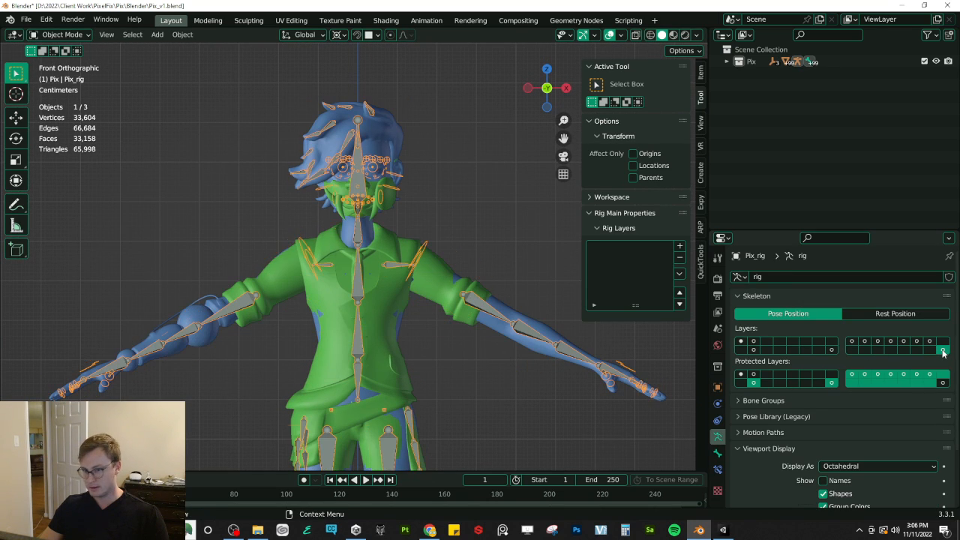
pyautogui.scroll(2, 392, 276)
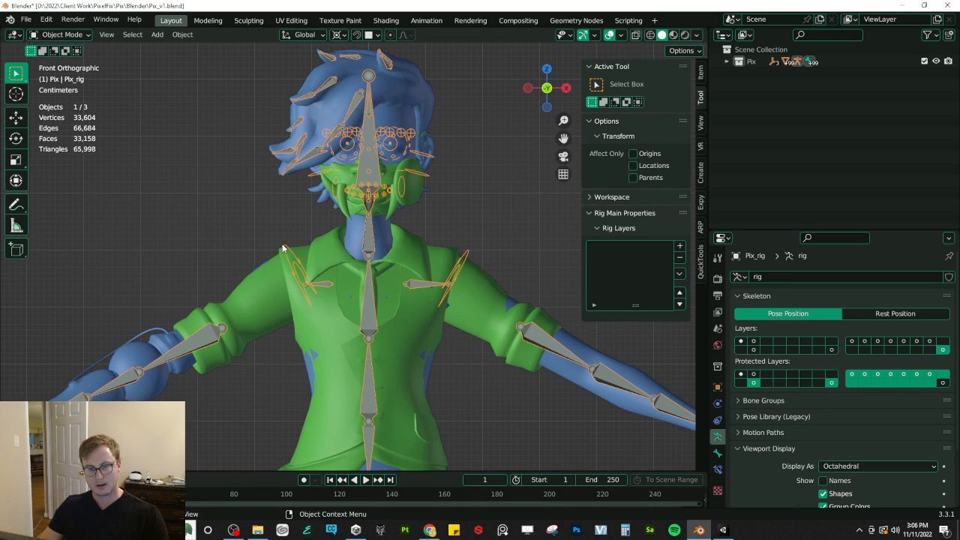
pyautogui.keyDown('shift'); pyautogui.click(422, 307); pyautogui.keyUp('shift')
pyautogui.hotkey('ctrl', 'Tab')
pyautogui.click(378, 288)
# Step: Display the weights of the shoulder.l bone on the Pix mesh
pyautogui.scroll(2, 418, 277)
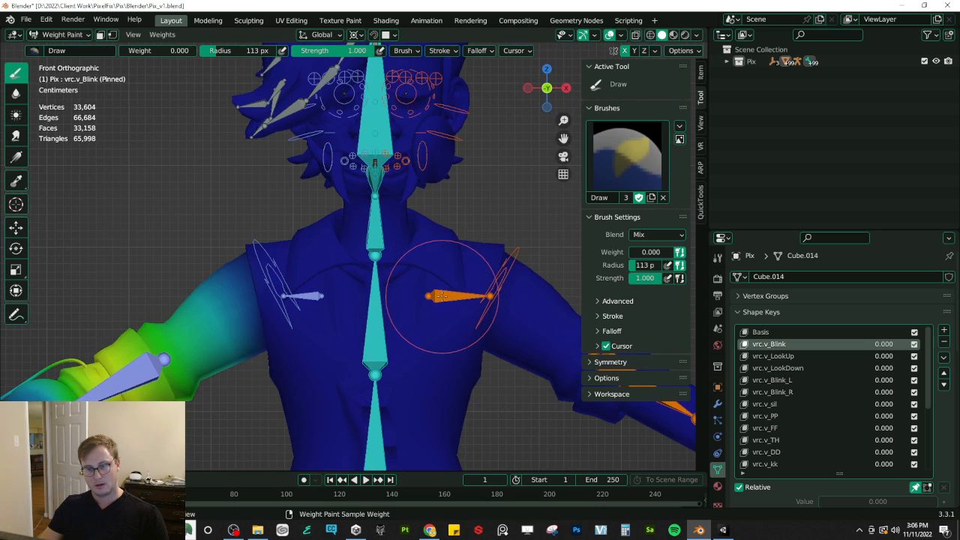
pyautogui.keyDown('ctrl'); pyautogui.click(444, 297); pyautogui.keyUp('ctrl')
pyautogui.moveTo(450, 300); pyautogui.dragTo(467, 277, button='middle')
# Step: In Edit Mode, restrict the Select Linked operation so that only the shirt collar is selected
pyautogui.press('Tab')
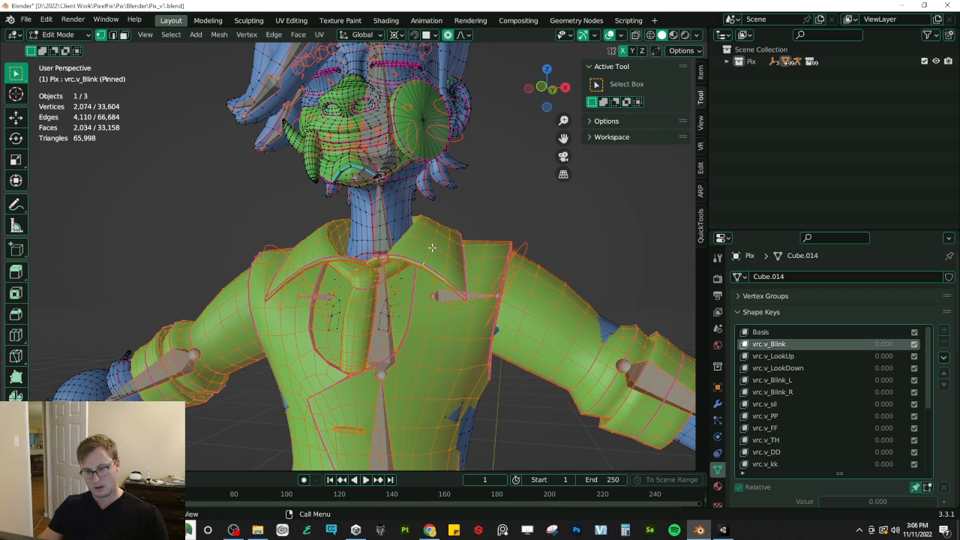
pyautogui.press('l')
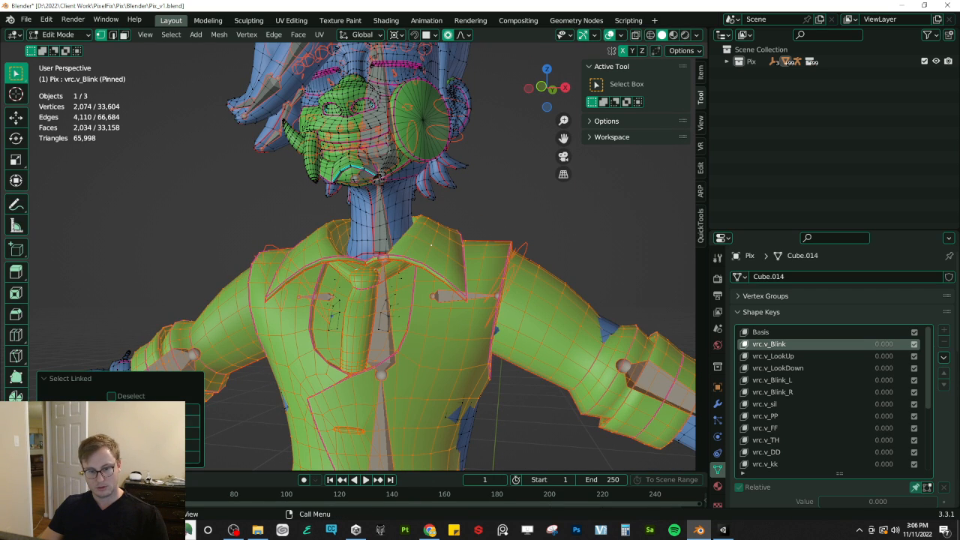
pyautogui.click(150, 432)
pyautogui.moveTo(404, 296)
pyautogui.mouseDown(button='middle')
pyautogui.moveTo(420, 243)
pyautogui.moveTo(445, 309)
pyautogui.moveTo(406, 317)
pyautogui.moveTo(412, 325)
pyautogui.mouseUp(button='middle')
pyautogui.press('l')
# Step: Return to Weight Paint mode and limit painting to the selected collar with Paint Mask
pyautogui.press('Tab')
pyautogui.press('q')
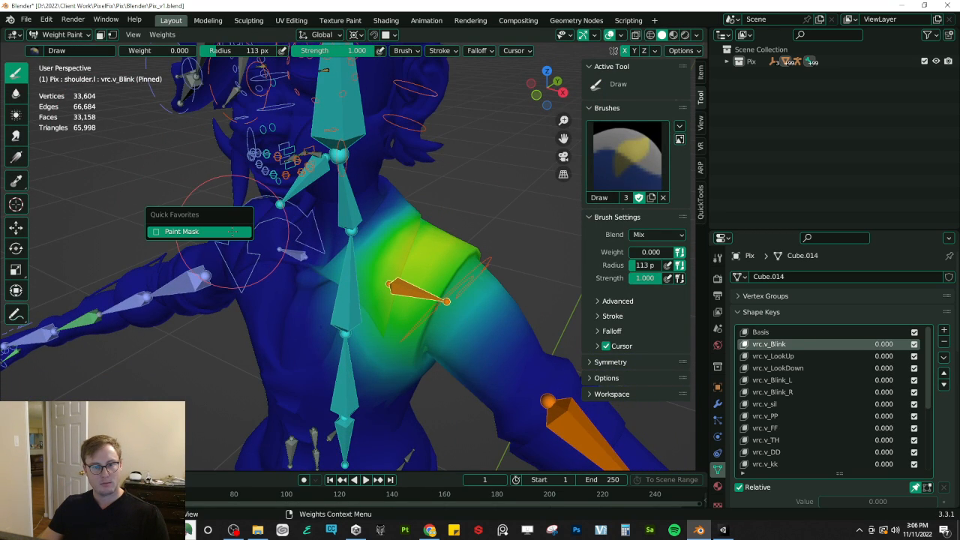
pyautogui.click(232, 231)
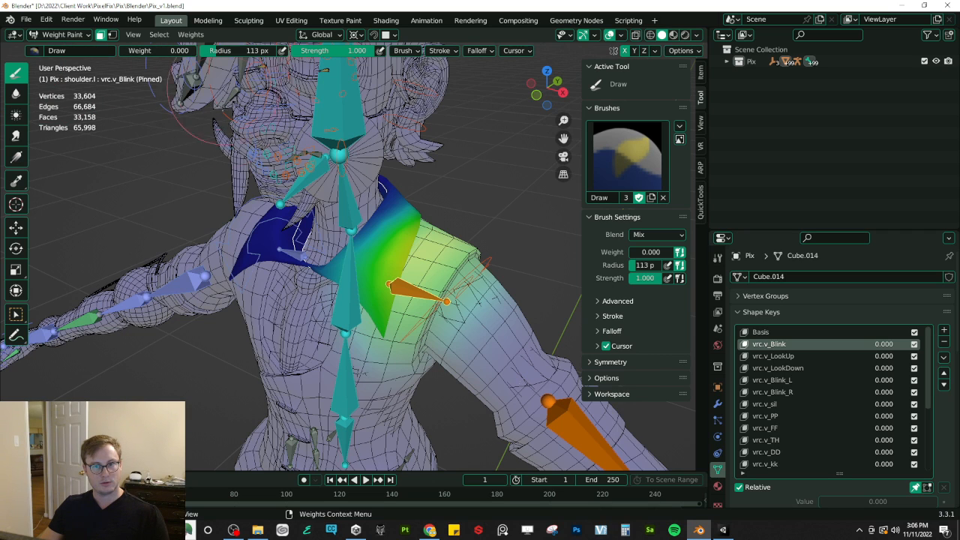
# Step: Set the brush strength to 0.5 and reduce the shoulder.l weights across the collar using weight 0
pyautogui.moveTo(270, 169); pyautogui.dragTo(284, 167, button='middle')
pyautogui.click(360, 50)
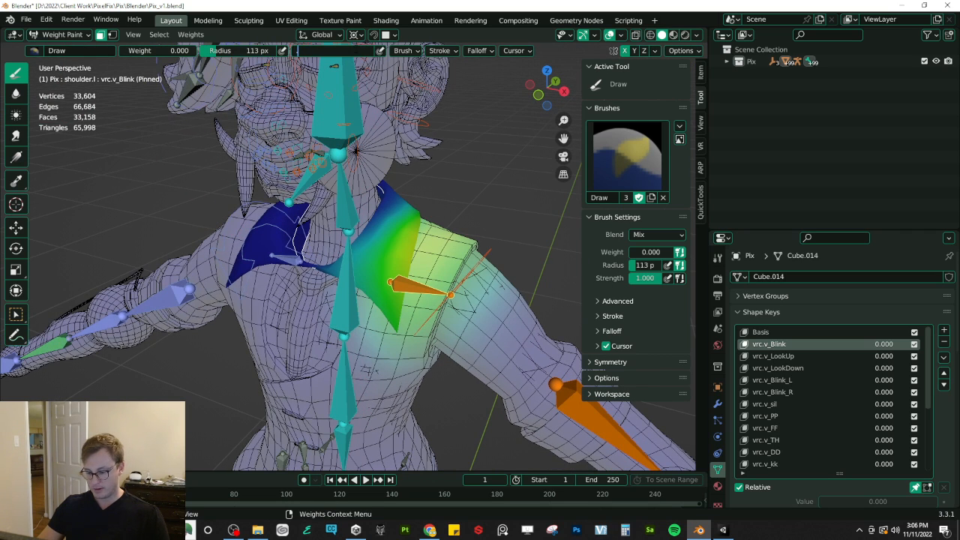
pyautogui.write('.5')
pyautogui.press('Return')
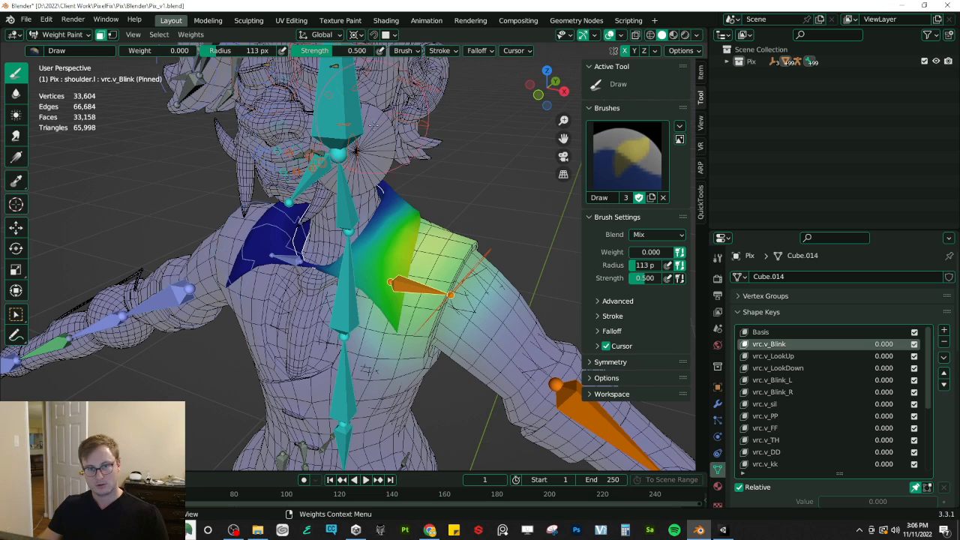
pyautogui.moveTo(409, 203); pyautogui.dragTo(310, 243)
pyautogui.moveTo(311, 244); pyautogui.dragTo(341, 271, button='middle')
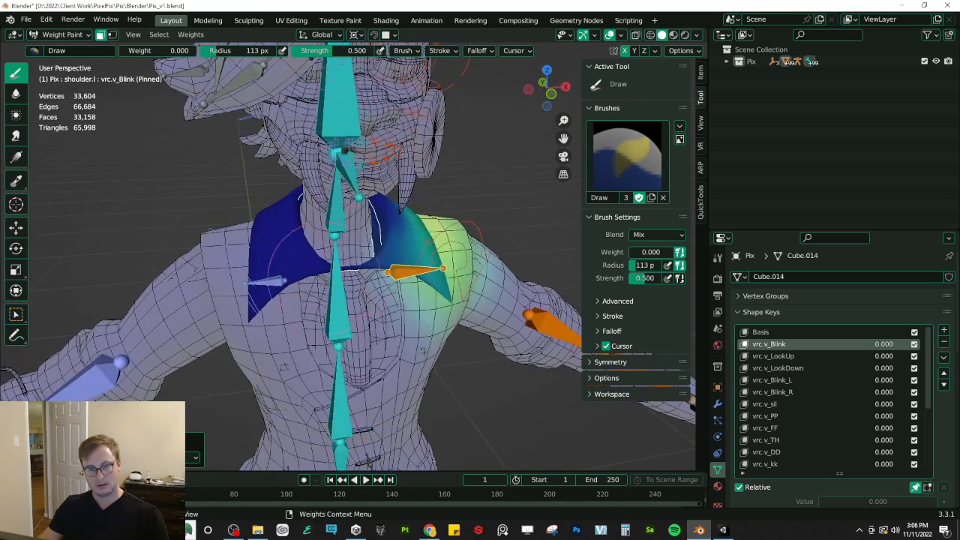
# Step: Turn off Paint Mask to pick the shoulder.r bone, re-enable the mask and reduce that bone's weights across the collar
pyautogui.press('q')
pyautogui.click(341, 267)
pyautogui.keyDown('ctrl'); pyautogui.click(266, 281); pyautogui.keyUp('ctrl')
pyautogui.press('q')
pyautogui.click(290, 270)
pyautogui.keyDown('alt'); pyautogui.moveTo(210, 231); pyautogui.dragTo(424, 114); pyautogui.keyUp('alt')
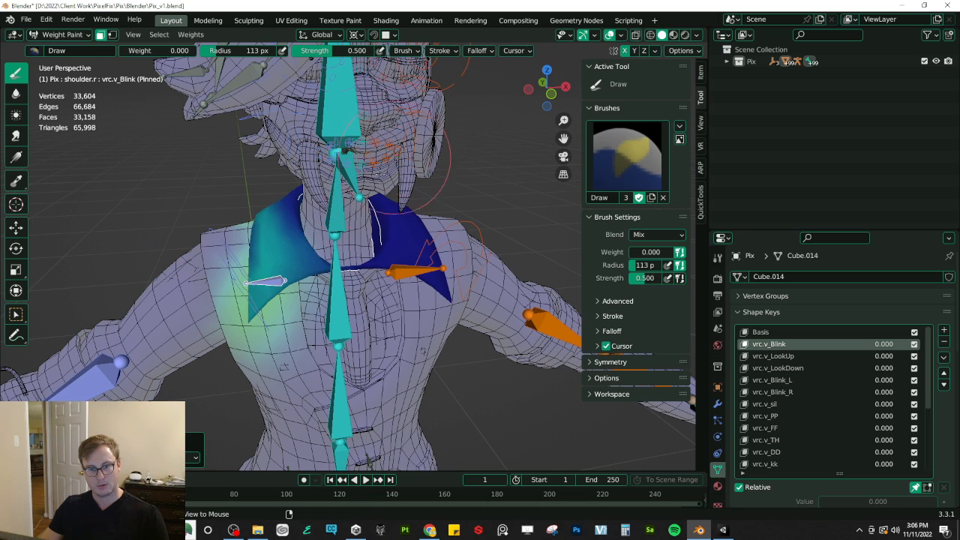
# Step: Return the Pix mesh to Object Mode and save the Blender file
pyautogui.hotkey('ctrl', 'Tab')
pyautogui.moveTo(330, 258)
pyautogui.mouseDown(button='middle')
pyautogui.moveTo(286, 235)
pyautogui.moveTo(308, 226)
pyautogui.moveTo(310, 256)
pyautogui.moveTo(295, 257)
pyautogui.mouseUp(button='middle')
pyautogui.click(180, 236)
pyautogui.scroll(-5, 277, 212)
pyautogui.hotkey('ctrl', 's')
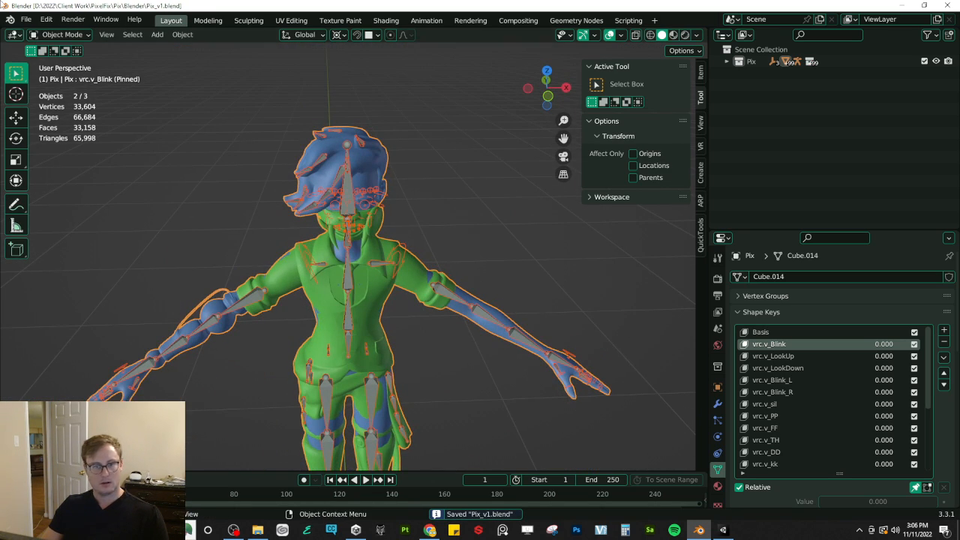
# Step: Export the avatar with Auto-Rig Pro FBX as Pix.fbx into the Unity project's FBX folder and switch to Unity
pyautogui.click(25, 19)
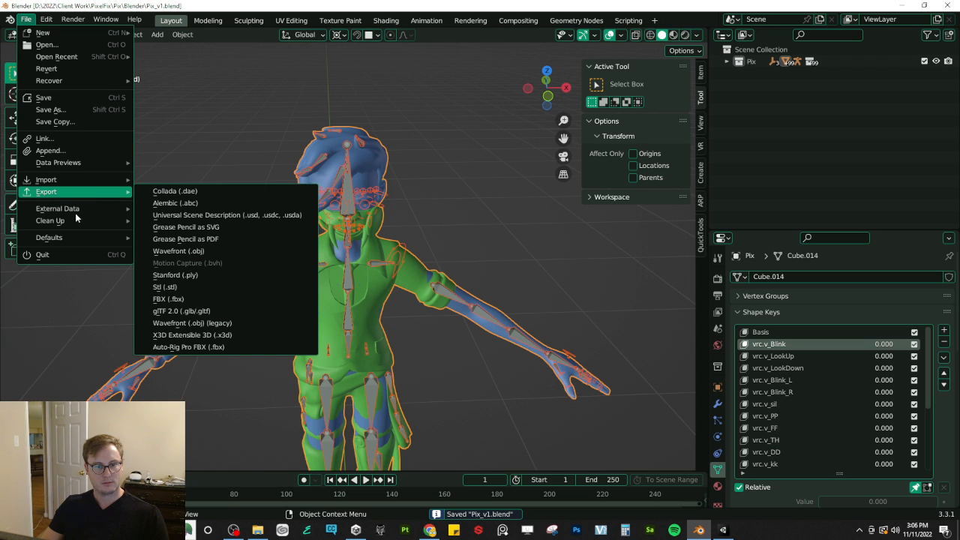
pyautogui.moveTo(82, 192)
pyautogui.click(188, 346)
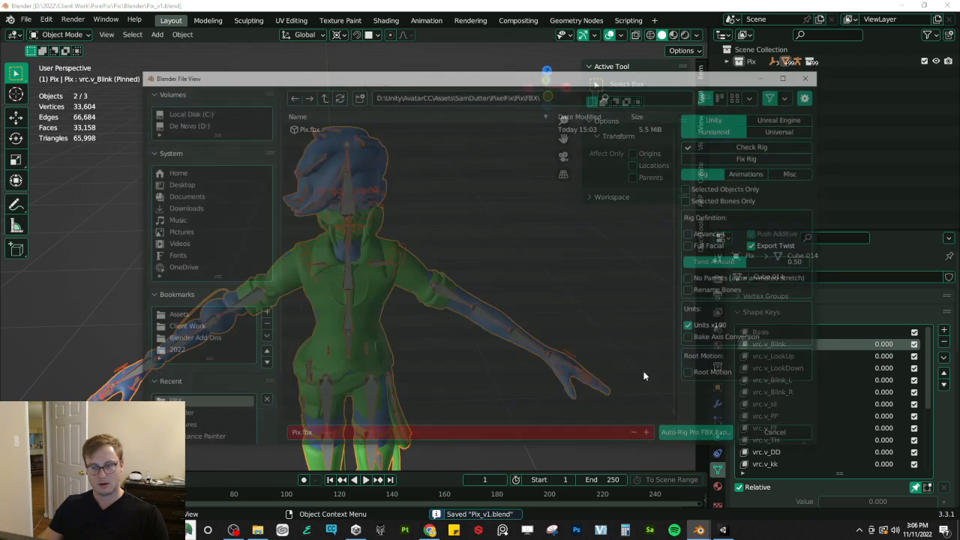
pyautogui.click(698, 434)
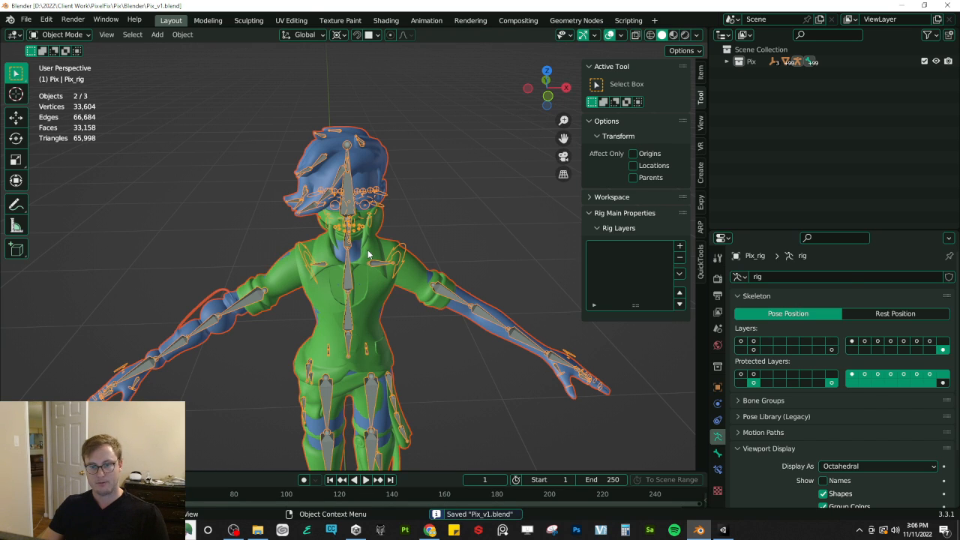
pyautogui.hotkey('alt', 'Tab')
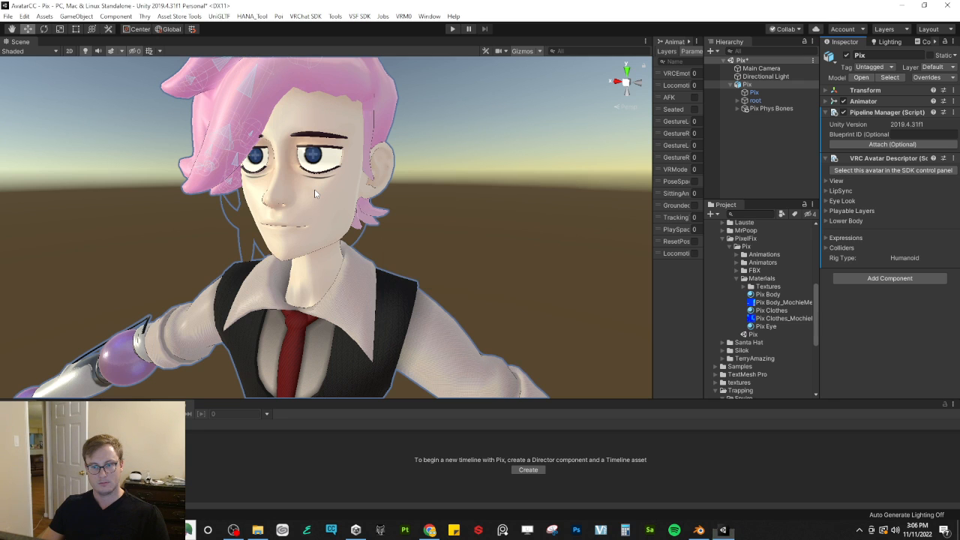
# Step: Deselect the Pix avatar and save the Pix scene
pyautogui.keyDown('alt'); pyautogui.moveTo(317, 197); pyautogui.dragTo(330, 213); pyautogui.keyUp('alt')
pyautogui.press('s')
pyautogui.moveTo(329, 213); pyautogui.dragTo(313, 257, button='right')
pyautogui.click(256, 295)
pyautogui.press('a')
pyautogui.moveTo(256, 296); pyautogui.dragTo(168, 244, button='right')
pyautogui.hotkey('ctrl', 's')
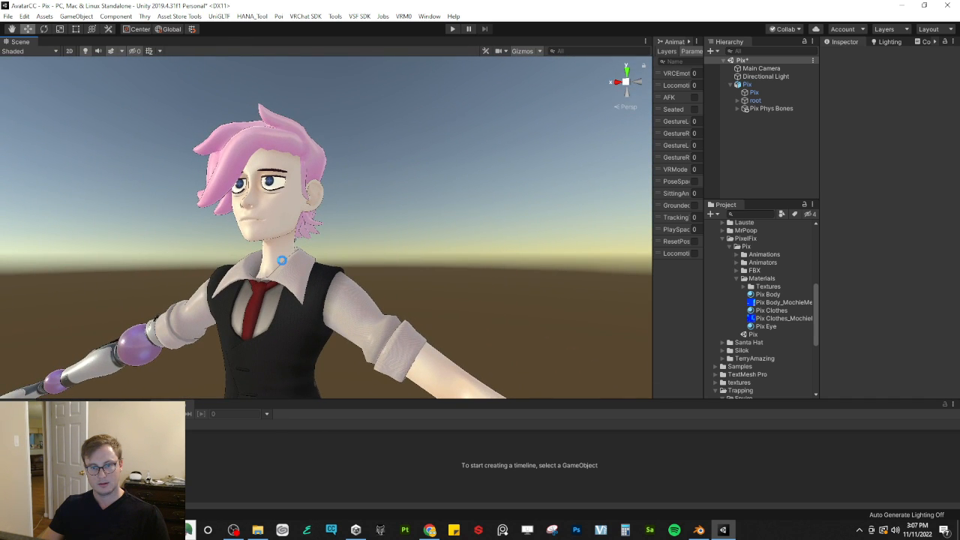
# Step: Examine the avatar's full body from the front, from the hair down to the boots
pyautogui.moveTo(293, 246); pyautogui.dragTo(361, 254, button='right')
pyautogui.press('s')
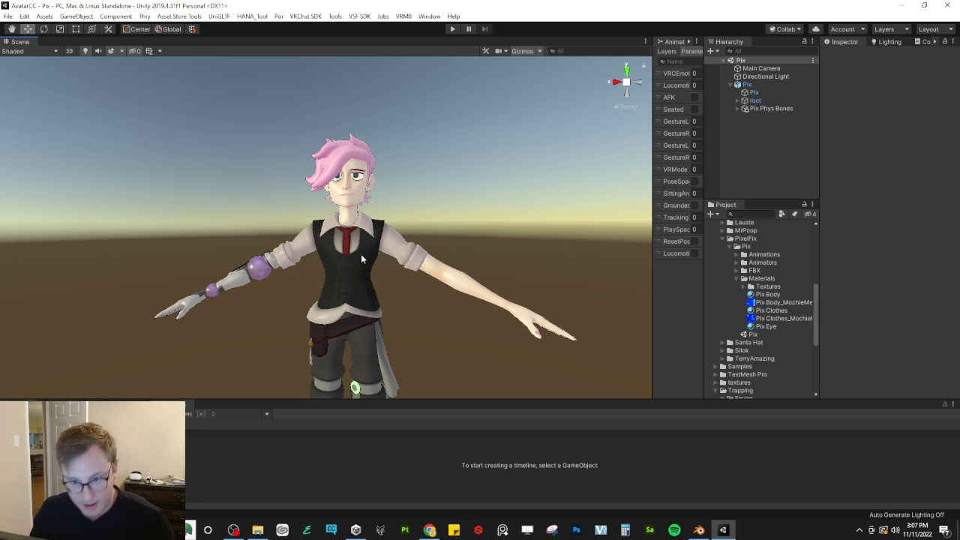
pyautogui.moveTo(338, 168); pyautogui.dragTo(344, 221, button='right')
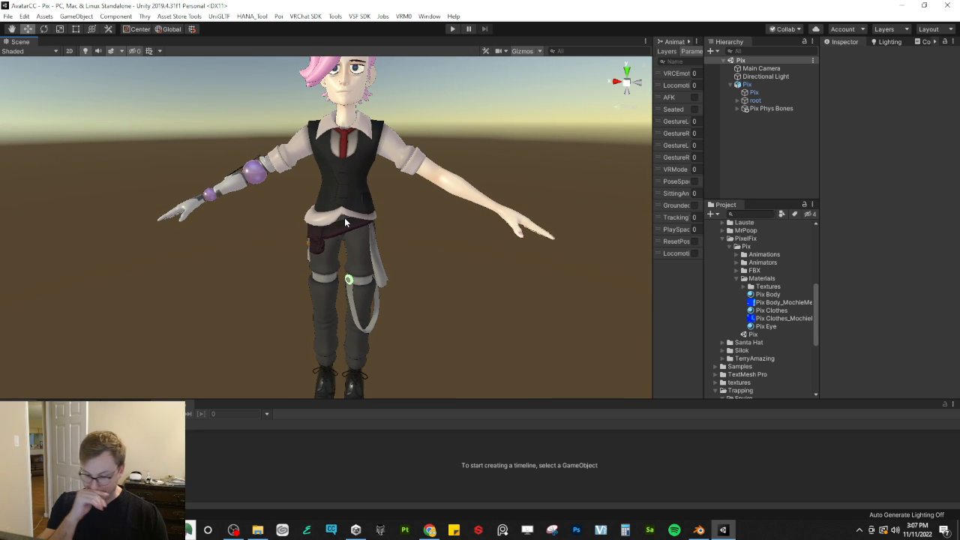
pyautogui.moveTo(344, 218); pyautogui.dragTo(341, 105, button='right')
pyautogui.press('w')
pyautogui.moveTo(362, 201); pyautogui.dragTo(346, 309, button='right')
pyautogui.press('q')
pyautogui.press('s')
pyautogui.press('s')
pyautogui.moveTo(346, 277); pyautogui.dragTo(616, 215, button='right')
pyautogui.press('a')
pyautogui.press('d')
# Step: Select the Pix model in the PixelFix project's FBX folder to show its import settings
pyautogui.click(736, 245)
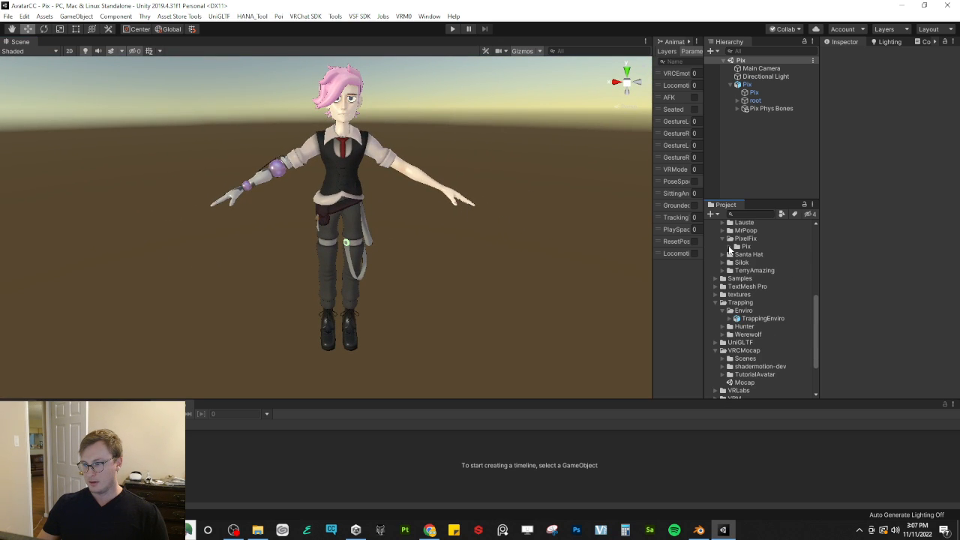
pyautogui.click(765, 108)
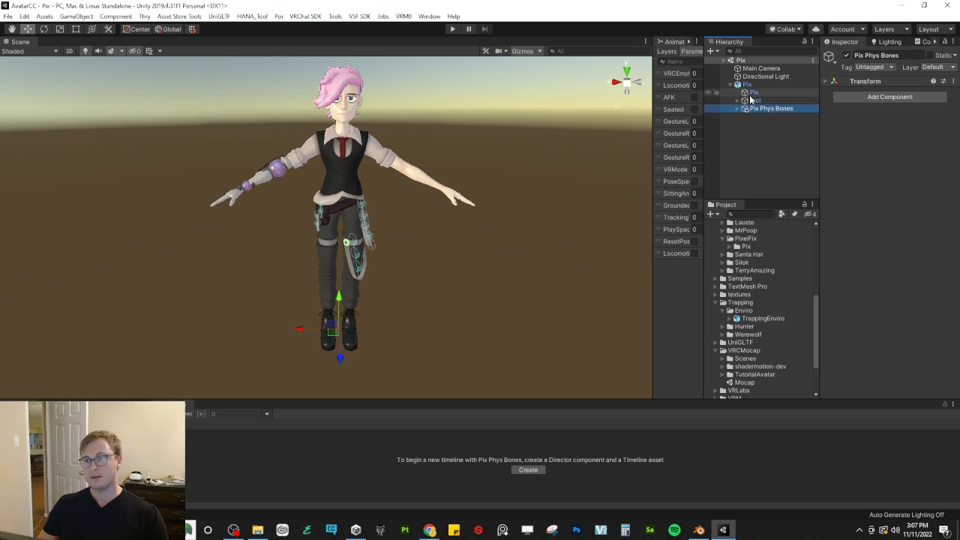
pyautogui.click(747, 85)
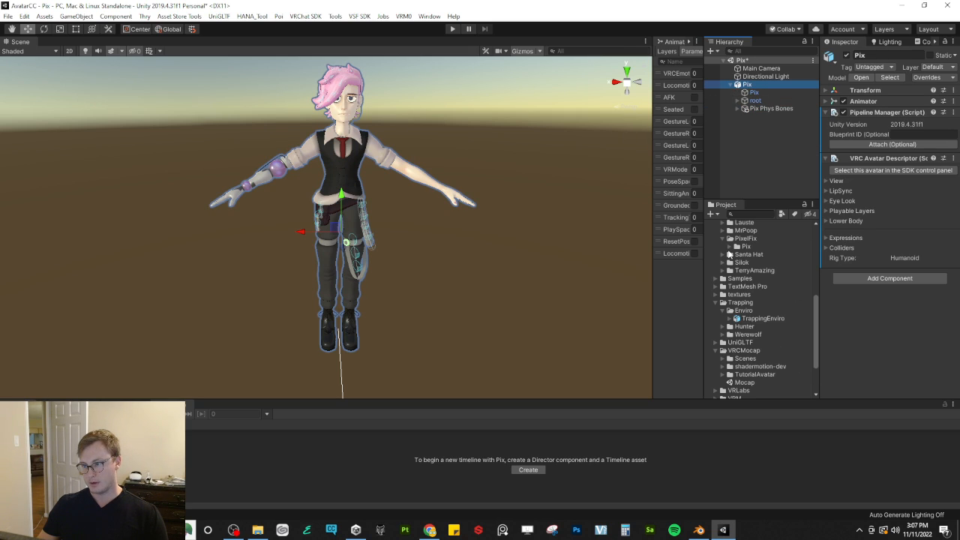
pyautogui.click(729, 247)
pyautogui.click(737, 278)
pyautogui.click(736, 269)
pyautogui.click(744, 278)
pyautogui.click(754, 281)
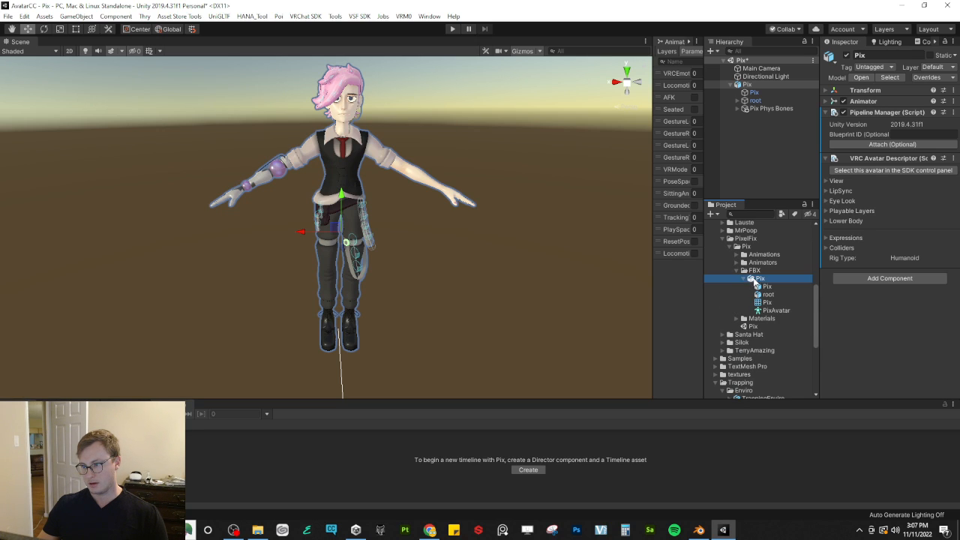
pyautogui.click(743, 278)
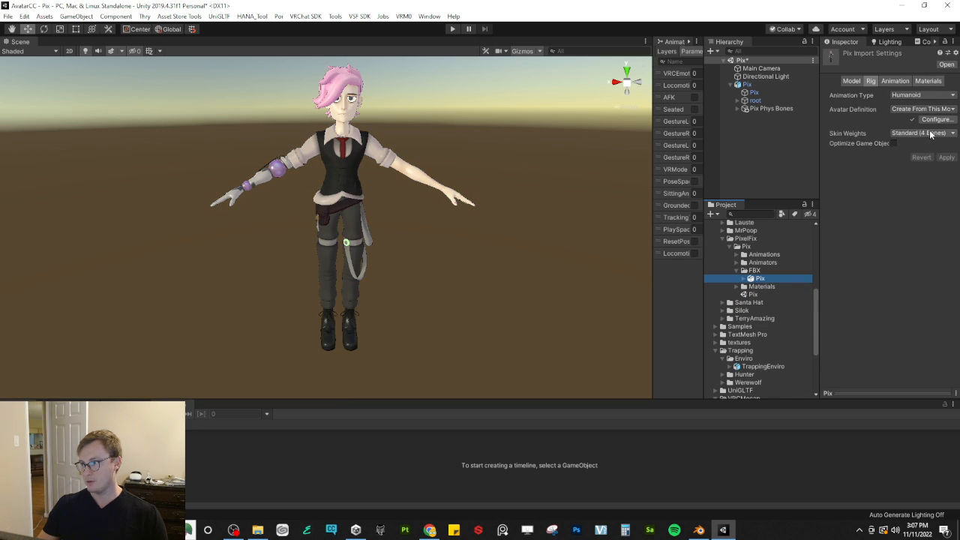
# Step: Configure the model's humanoid avatar and preview its deformation with the muscle group sliders
pyautogui.click(936, 120)
pyautogui.click(468, 285)
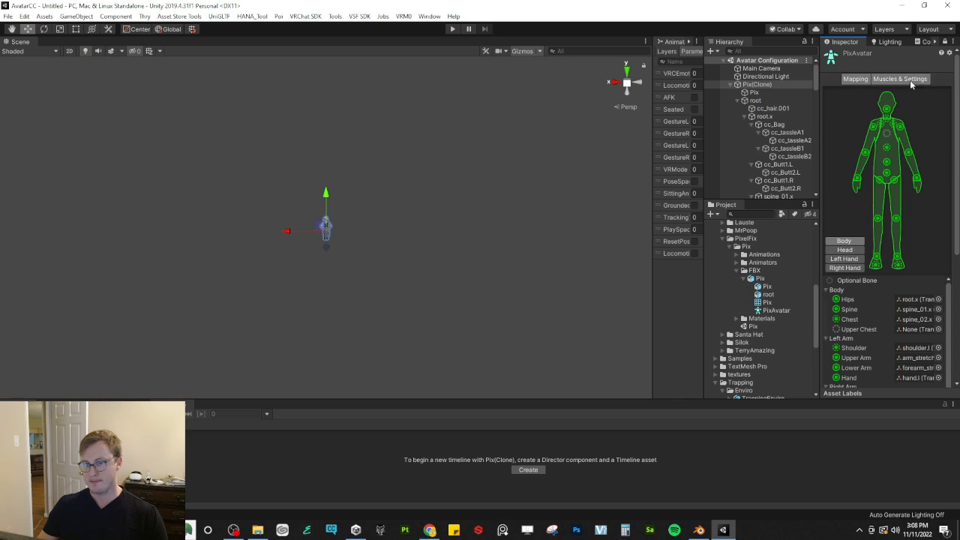
pyautogui.click(900, 79)
pyautogui.scroll(10, 368, 234)
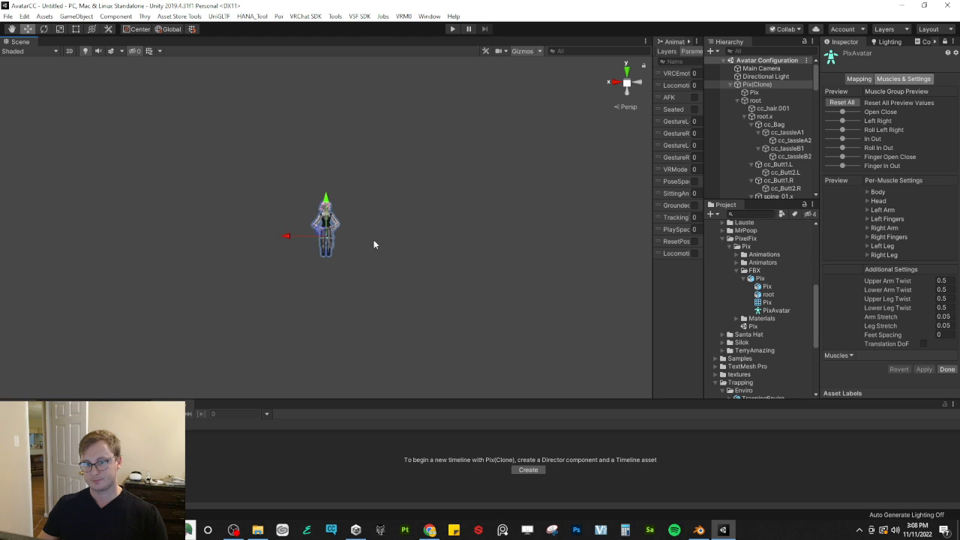
pyautogui.keyDown('alt'); pyautogui.moveTo(372, 240); pyautogui.dragTo(464, 224); pyautogui.keyUp('alt')
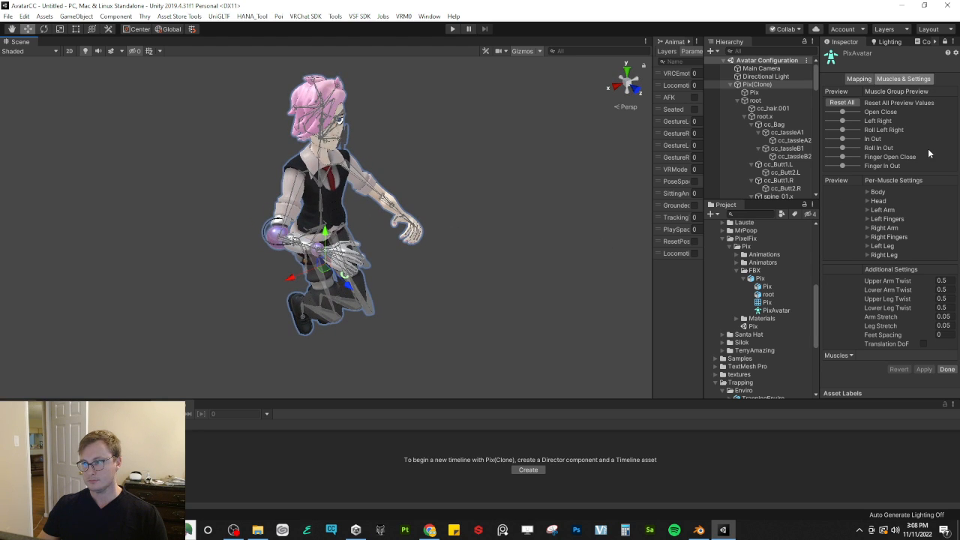
pyautogui.moveTo(854, 114); pyautogui.dragTo(843, 158)
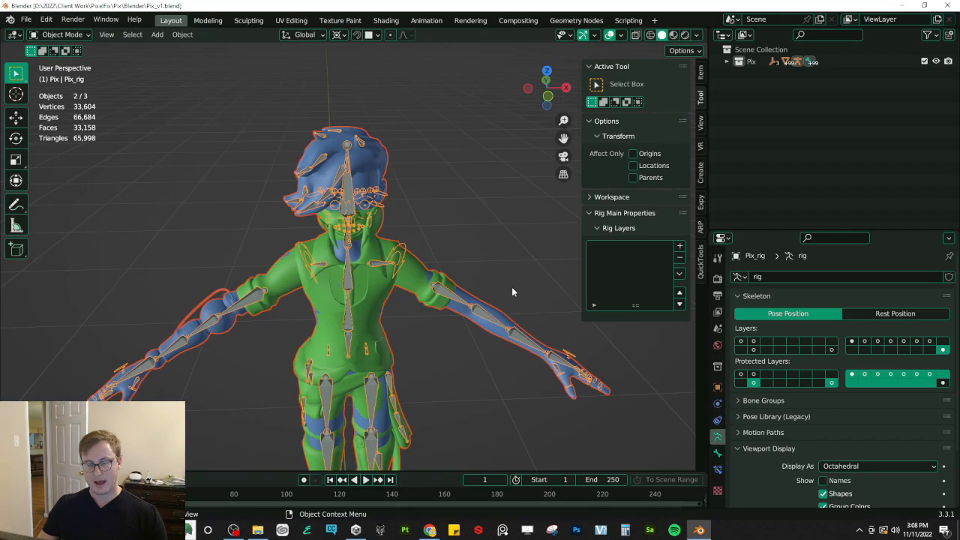
# Step: Put the Pix mesh and its rig into Weight Paint mode in Blender and select the right arm twist bone
pyautogui.hotkey('ctrl', 'Tab')
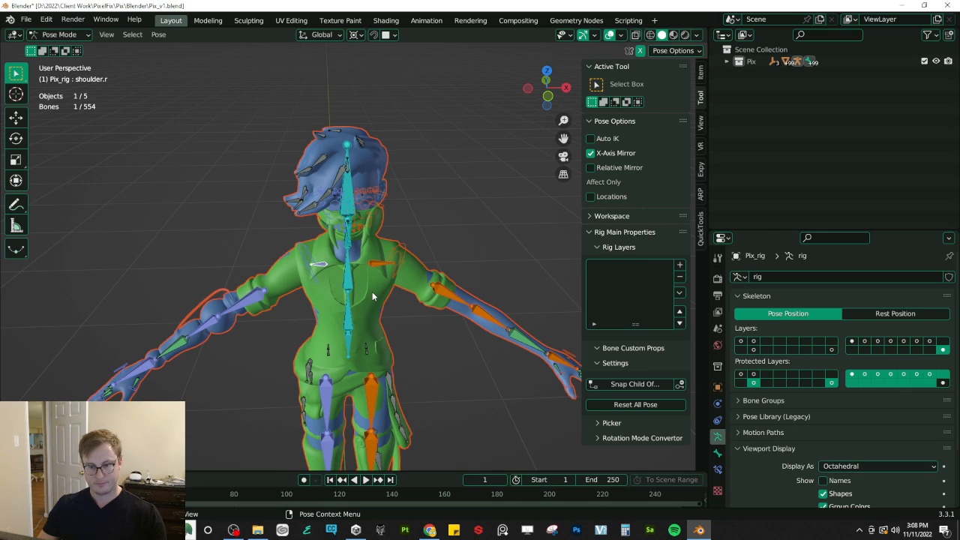
pyautogui.hotkey('ctrl', 'Tab')
pyautogui.keyDown('shift'); pyautogui.click(386, 303); pyautogui.keyUp('shift')
pyautogui.hotkey('ctrl', 'Tab')
pyautogui.click(305, 261)
pyautogui.scroll(3, 347, 266)
pyautogui.press('q')
pyautogui.click(336, 271)
pyautogui.moveTo(254, 272); pyautogui.dragTo(315, 256, button='middle')
pyautogui.keyDown('ctrl'); pyautogui.click(271, 259); pyautogui.keyUp('ctrl')
# Step: With the Basis shape key active, remove the selected shirt collar vertices from the c_arm_twist_offset.r vertex group
pyautogui.press('Tab')
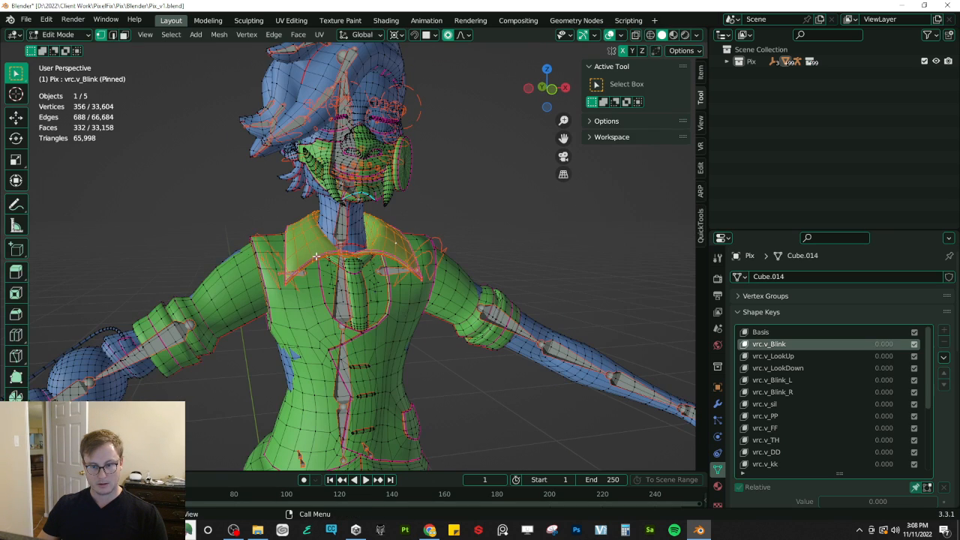
pyautogui.click(777, 312)
pyautogui.click(766, 312)
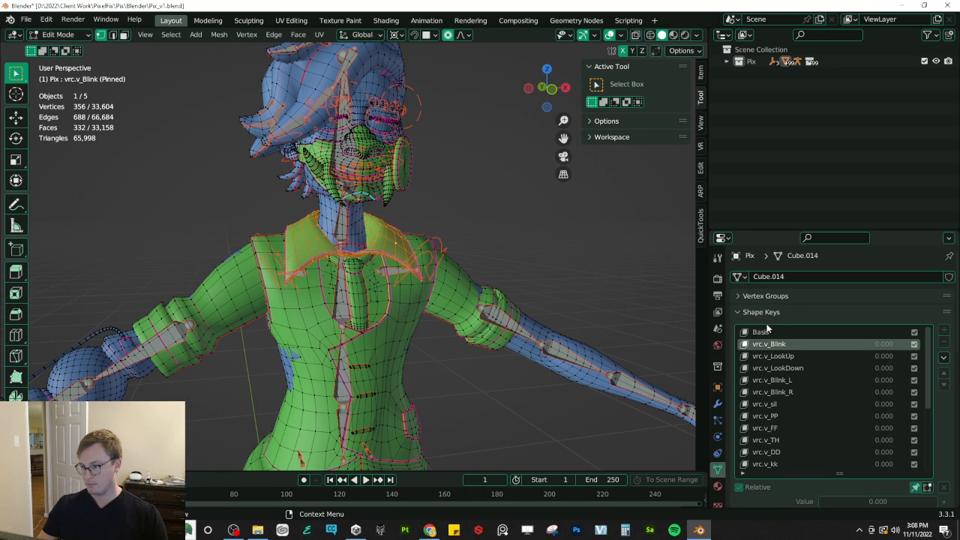
pyautogui.click(764, 330)
pyautogui.click(770, 296)
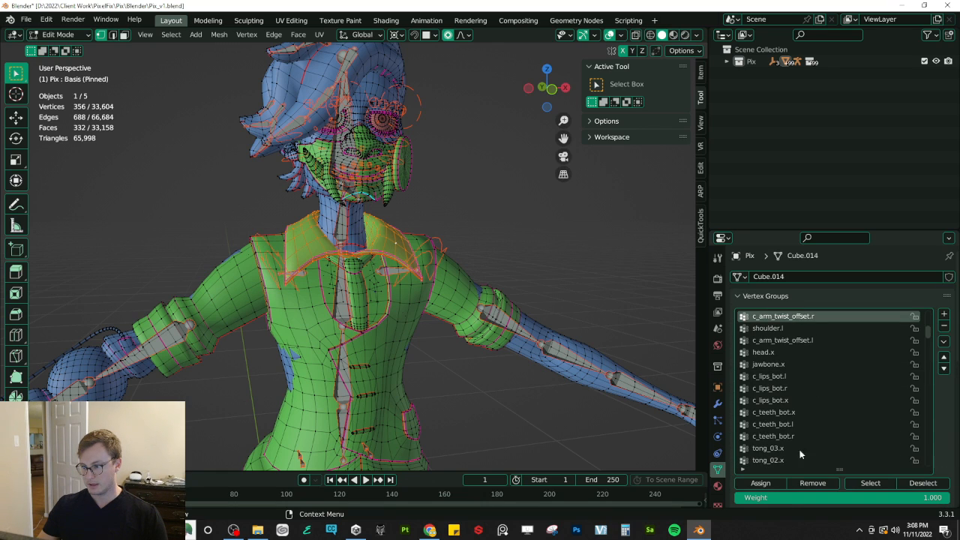
pyautogui.click(817, 480)
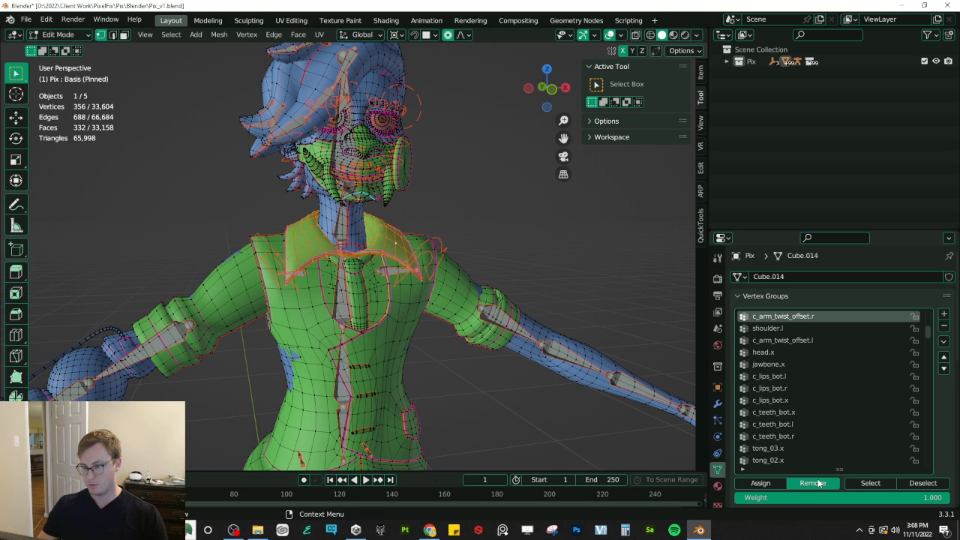
pyautogui.press('Tab')
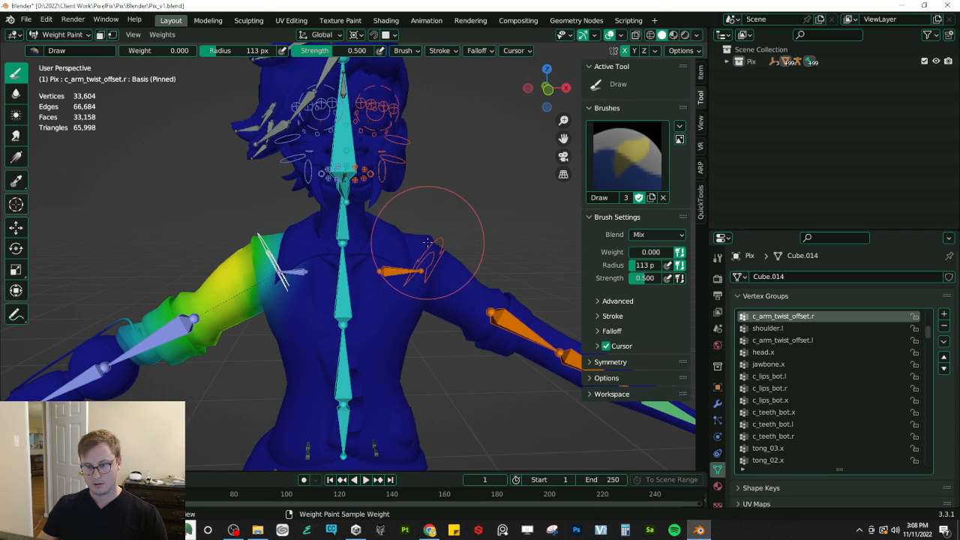
# Step: Remove the selected collar vertices from the c_arm_twist_offset.l vertex group
pyautogui.click(782, 340)
pyautogui.press('Tab')
pyautogui.click(809, 484)
pyautogui.press('Tab')
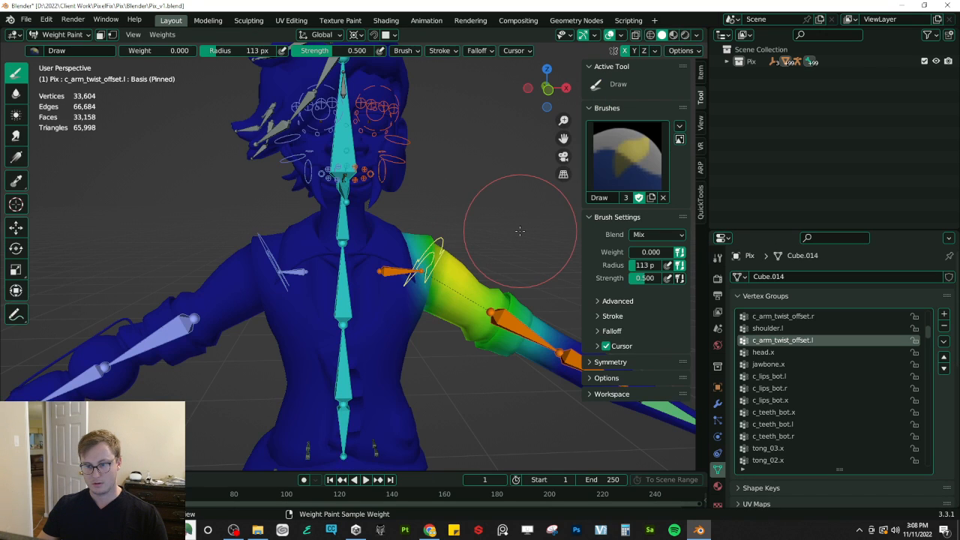
# Step: Save the Blender file and return to Object Mode with the mesh and rig selected
pyautogui.hotkey('ctrl', 's')
pyautogui.hotkey('ctrl', 'Tab')
pyautogui.click(455, 242)
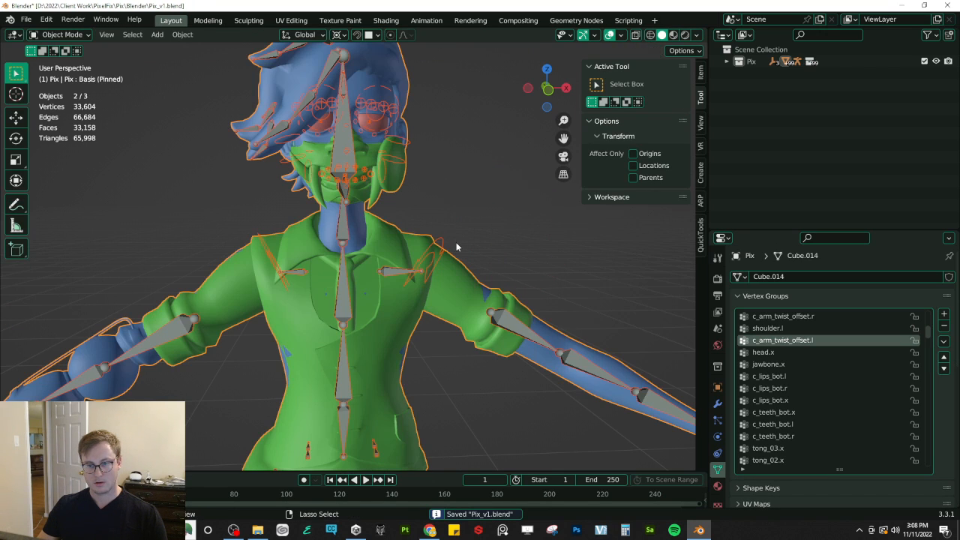
# Step: Export the character as an Auto-Rig Pro FBX
pyautogui.click(27, 19)
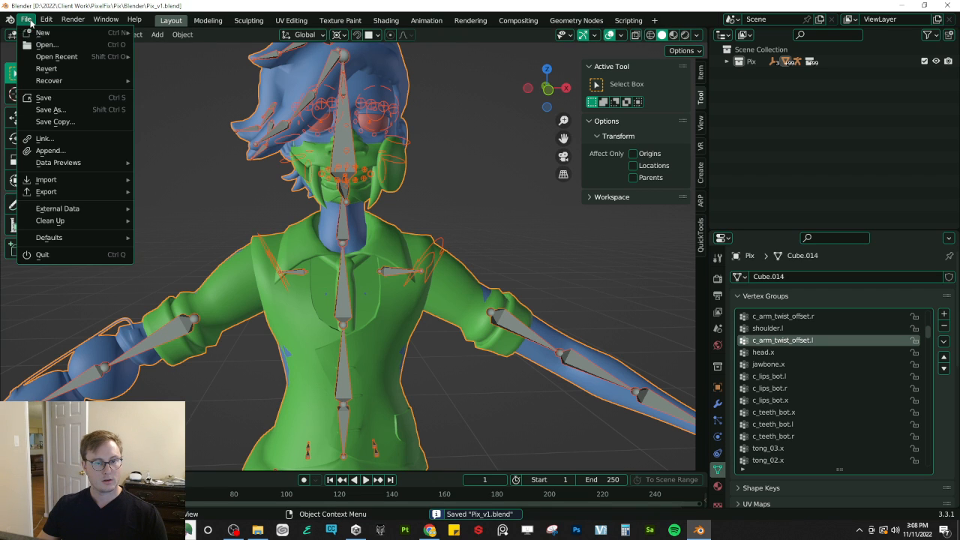
pyautogui.moveTo(49, 192)
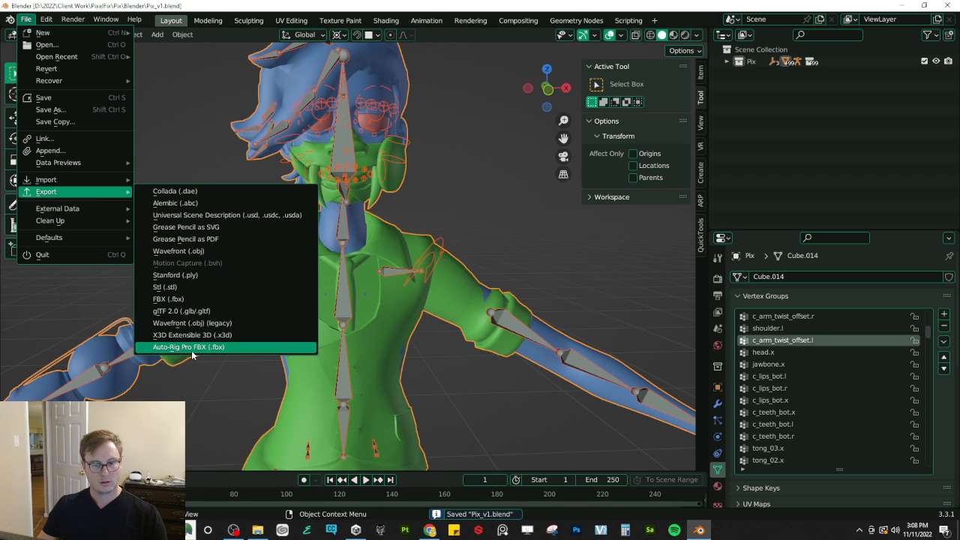
pyautogui.click(191, 347)
pyautogui.click(705, 436)
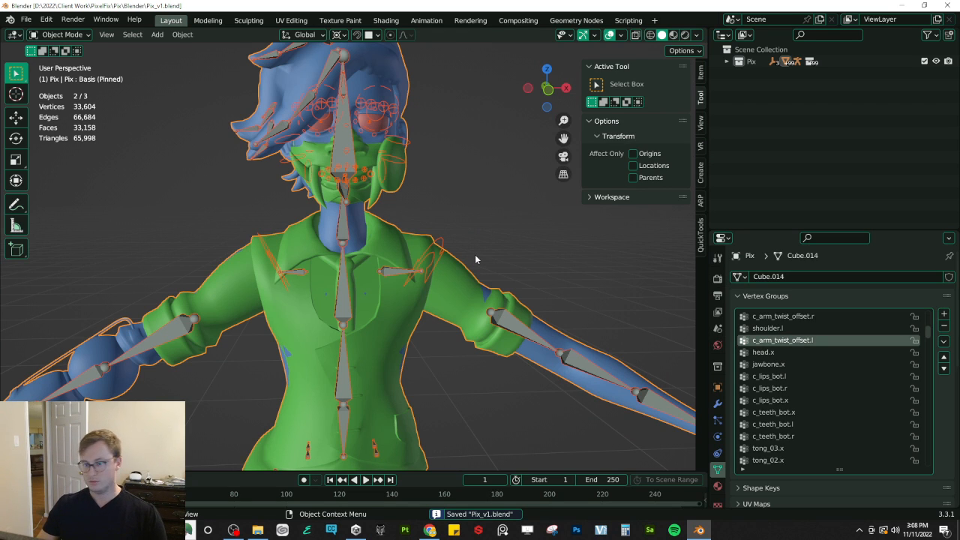
# Step: Switch to Unity Hub and open the AvatarCC project
pyautogui.hotkey('alt', 'Tab')
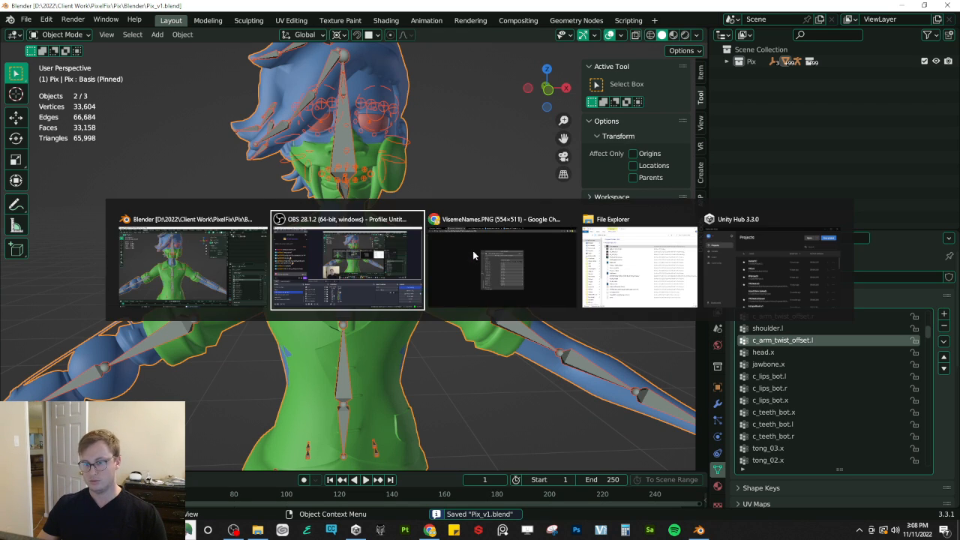
pyautogui.hotkey('alt', 'Tab')
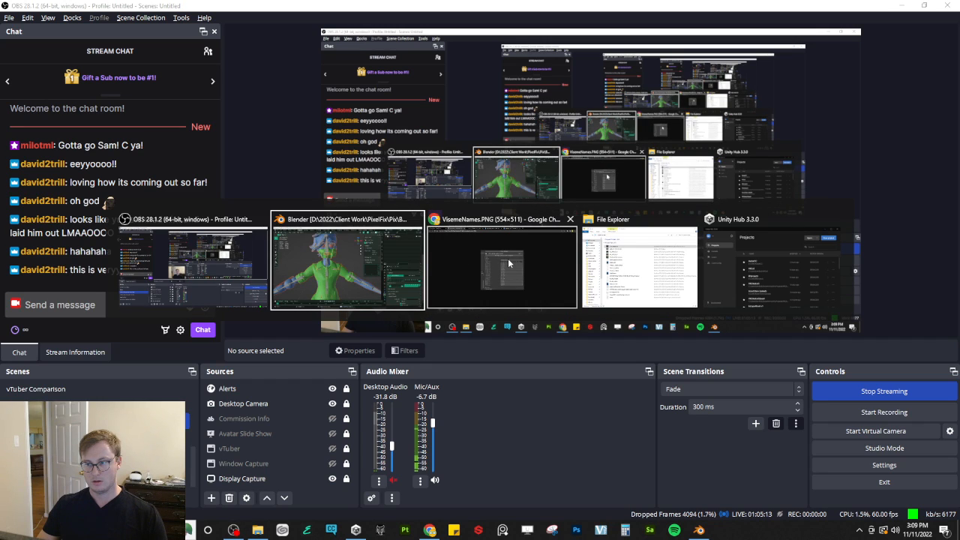
pyautogui.click(737, 272)
pyautogui.click(409, 260)
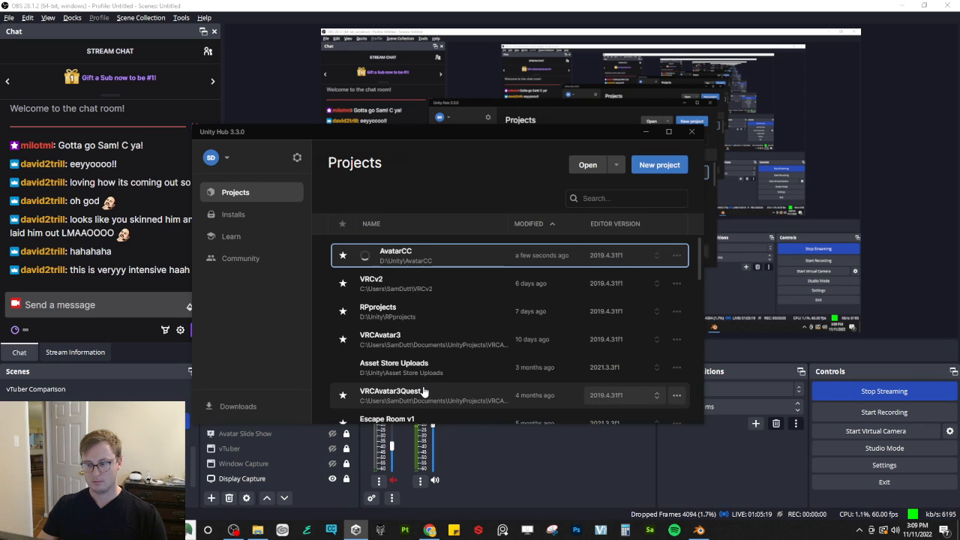
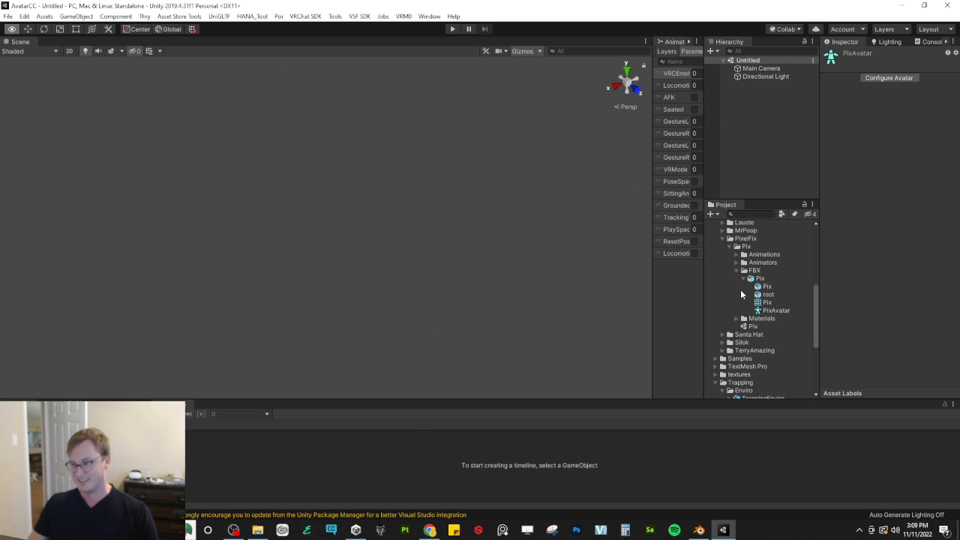
# Step: Open the Pix scene from the PixelFix project folder
pyautogui.click(760, 319)
pyautogui.doubleClick(752, 326)
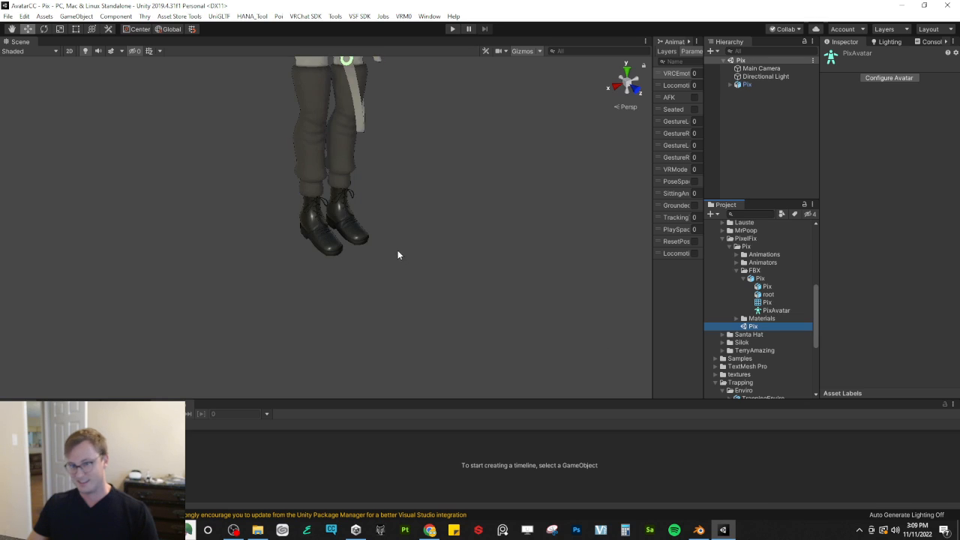
pyautogui.moveTo(394, 148); pyautogui.dragTo(405, 177, button='right')
# Step: Select the Pix model in the FBX folder and open the avatar configuration for PixAvatar
pyautogui.click(760, 279)
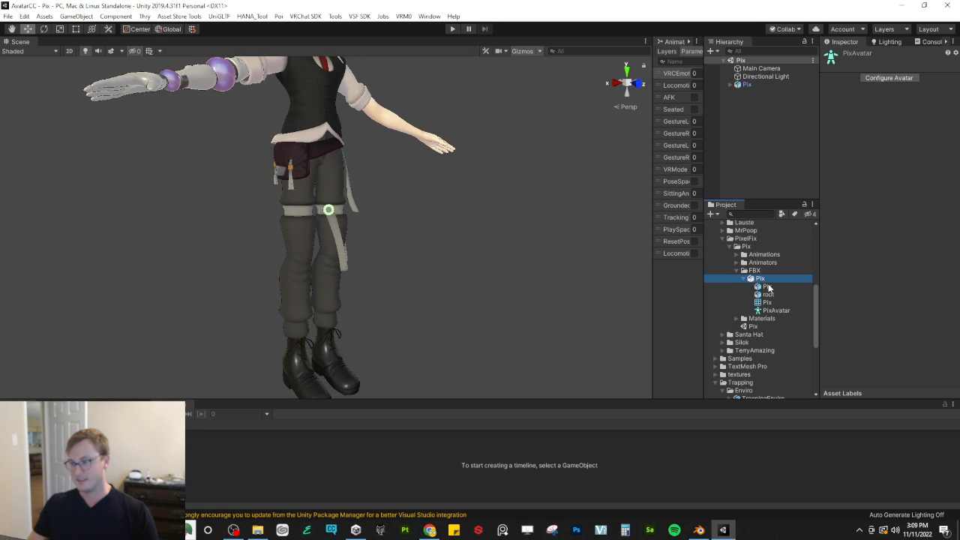
pyautogui.click(745, 279)
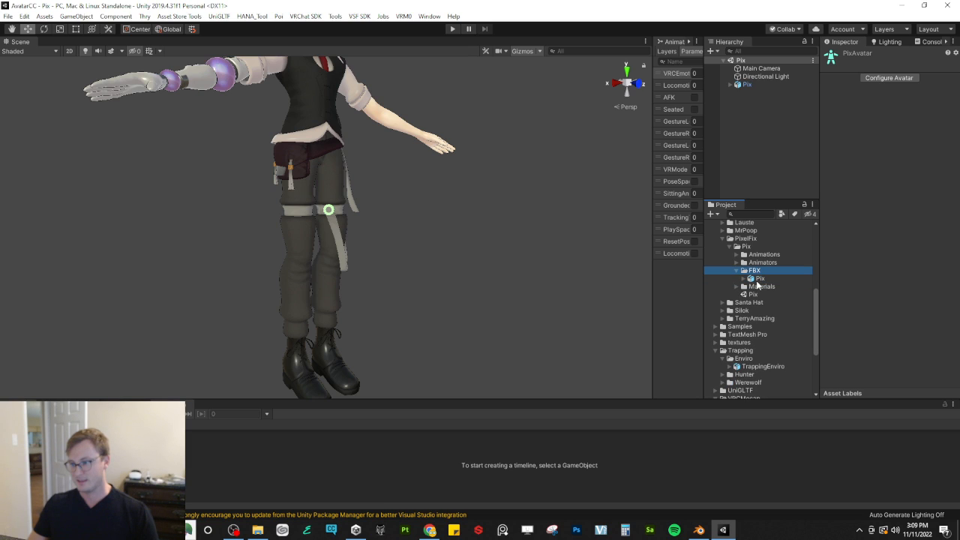
pyautogui.click(888, 42)
pyautogui.click(857, 42)
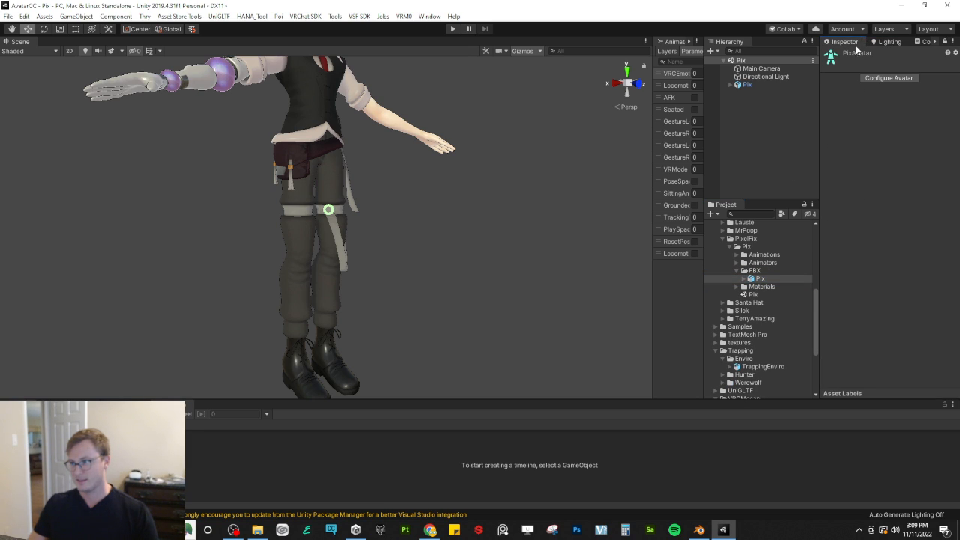
pyautogui.click(878, 78)
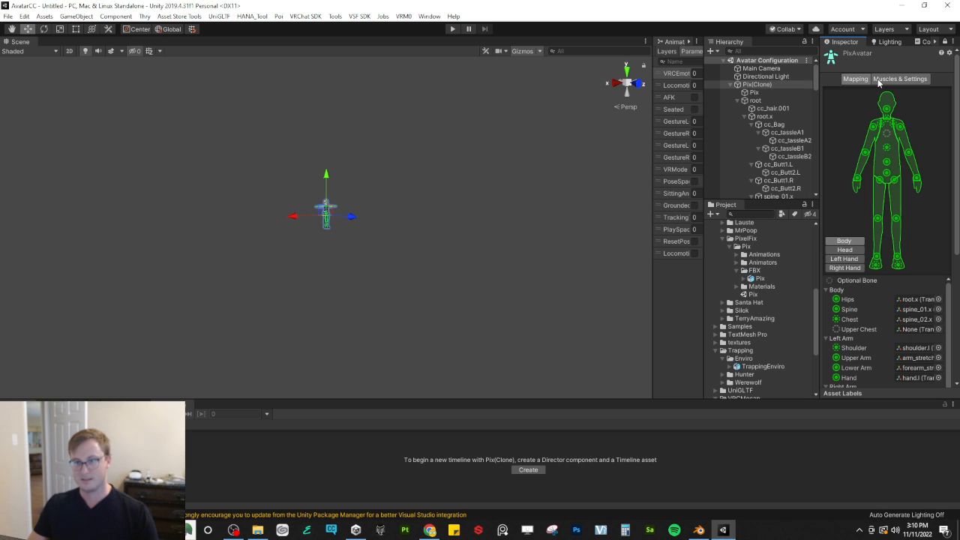
# Step: Preview the avatar's deformation in the muscle settings by raising the In Out muscle group value
pyautogui.click(892, 79)
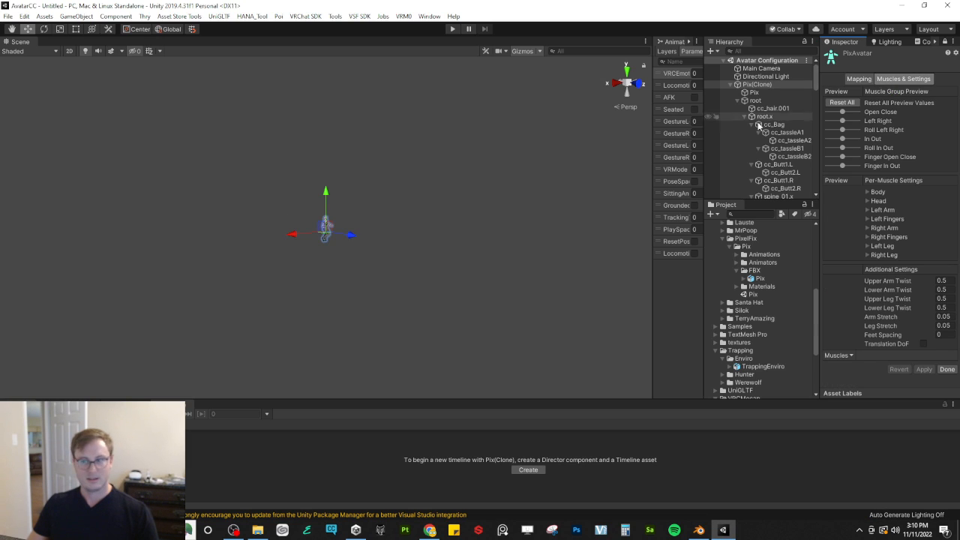
pyautogui.scroll(10, 397, 225)
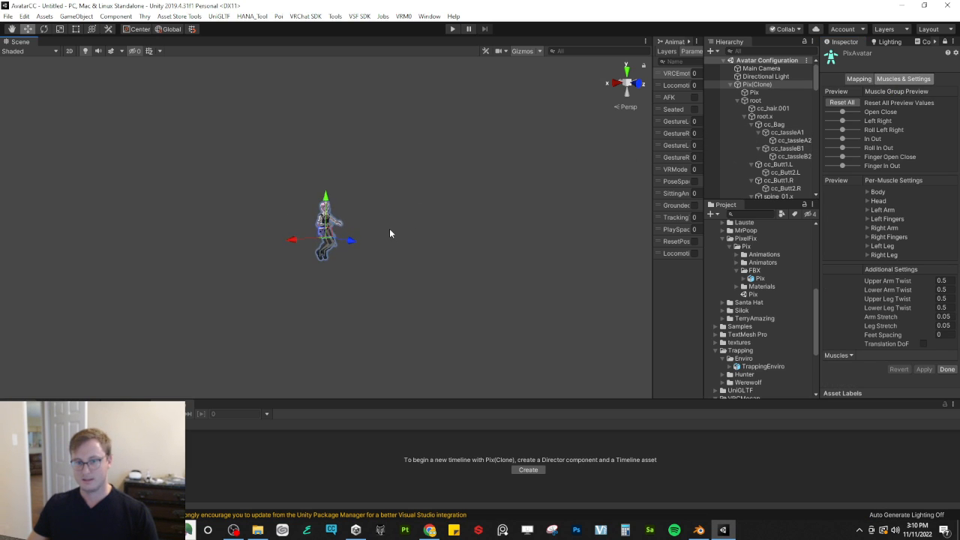
pyautogui.moveTo(843, 139)
pyautogui.mouseDown()
pyautogui.moveTo(862, 140)
pyautogui.moveTo(817, 148)
pyautogui.moveTo(853, 141)
pyautogui.mouseUp()
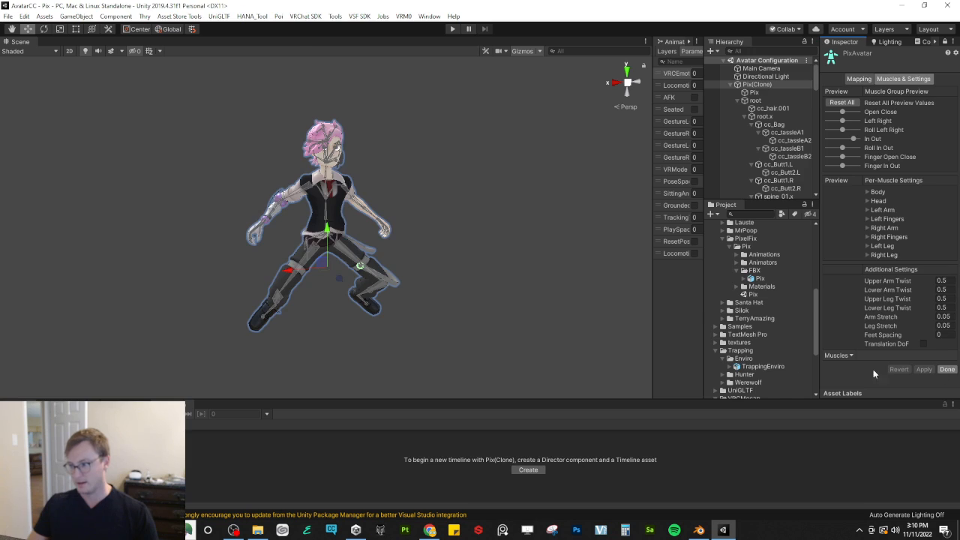
# Step: Close the avatar configuration, expand Pix in the scene hierarchy and frame the full model in the scene
pyautogui.click(945, 369)
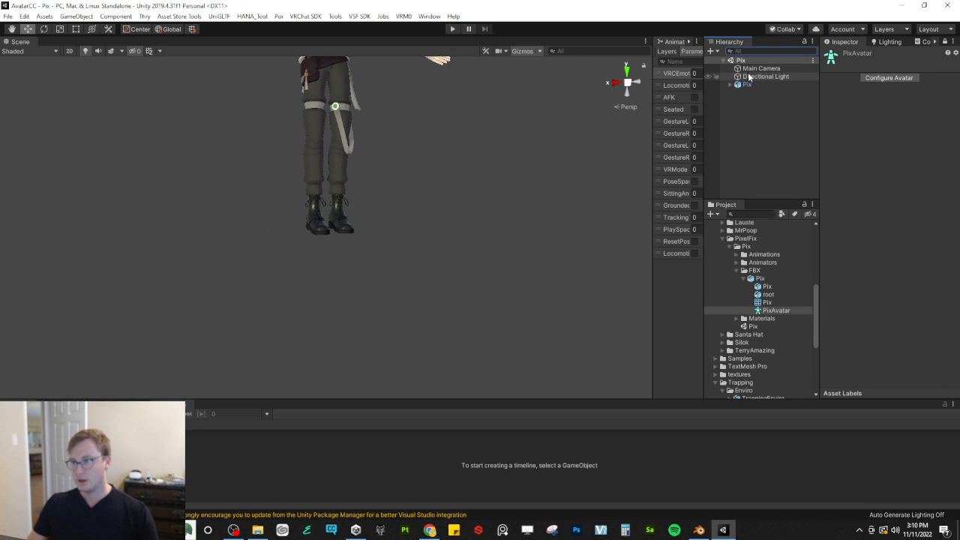
pyautogui.click(730, 84)
pyautogui.doubleClick(747, 86)
pyautogui.keyDown('alt'); pyautogui.moveTo(299, 171); pyautogui.dragTo(255, 175); pyautogui.keyUp('alt')
pyautogui.keyDown('alt'); pyautogui.moveTo(241, 253); pyautogui.dragTo(316, 221); pyautogui.keyUp('alt')
pyautogui.click(439, 270)
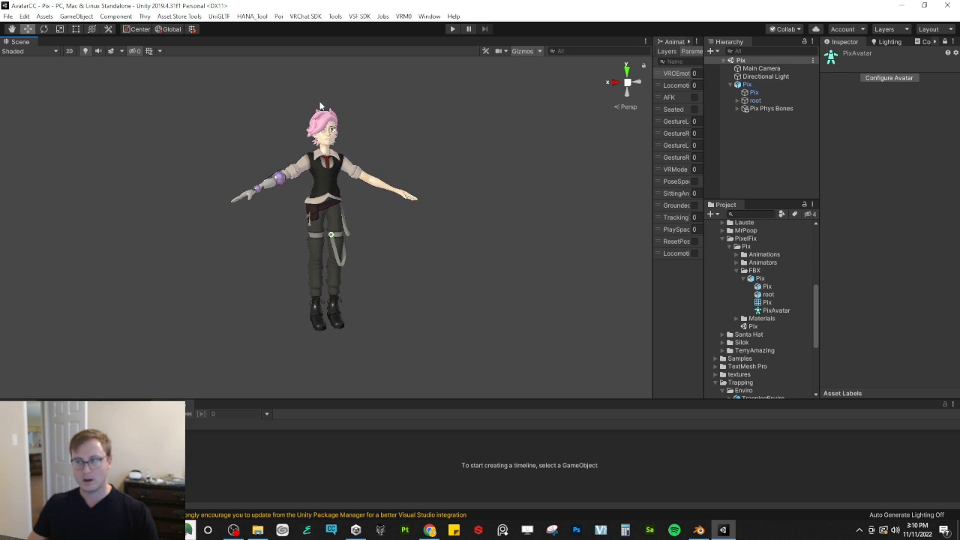
# Step: Show the scene lighting settings, open the Santa Hat scene and switch back to the Pix scene
pyautogui.click(889, 42)
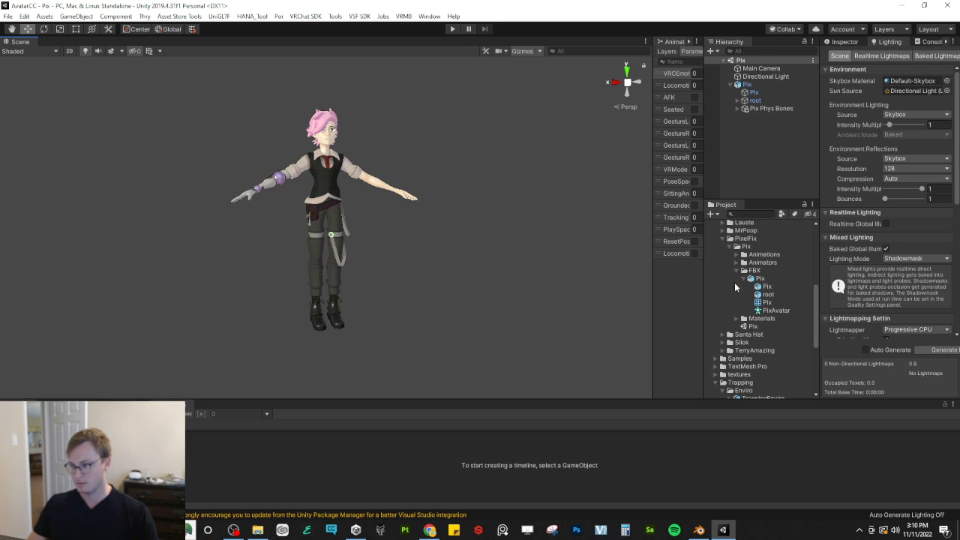
pyautogui.click(748, 327)
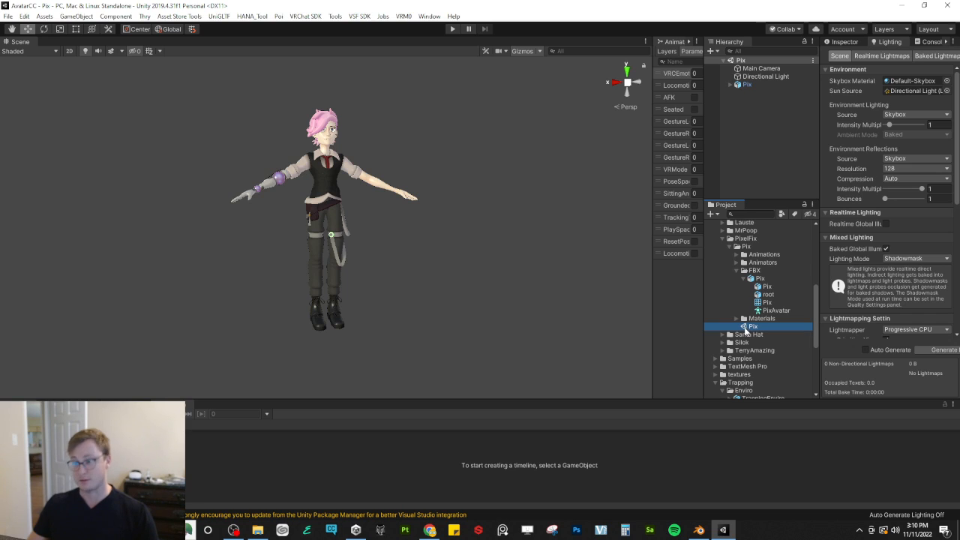
pyautogui.scroll(-2, 746, 330)
pyautogui.click(721, 304)
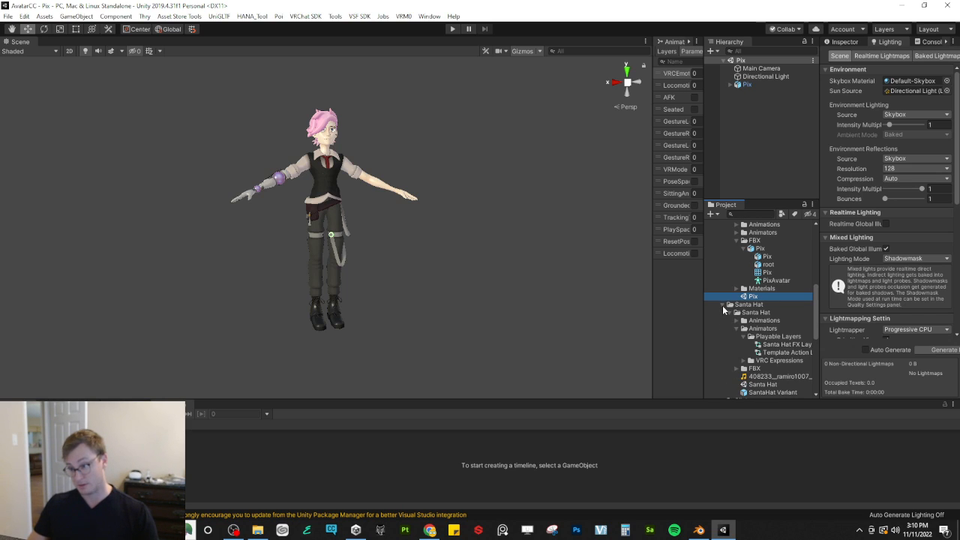
pyautogui.scroll(-4, 757, 320)
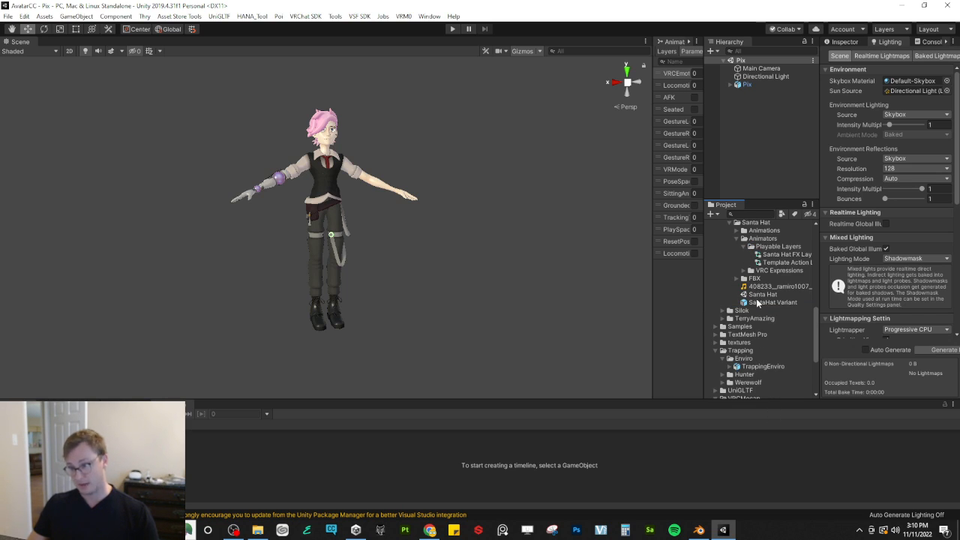
pyautogui.doubleClick(759, 295)
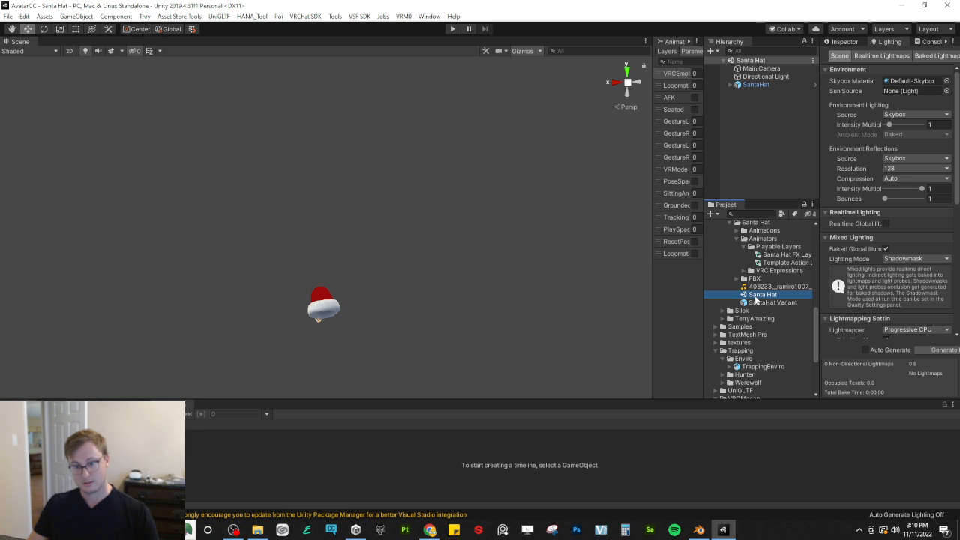
pyautogui.scroll(4, 767, 275)
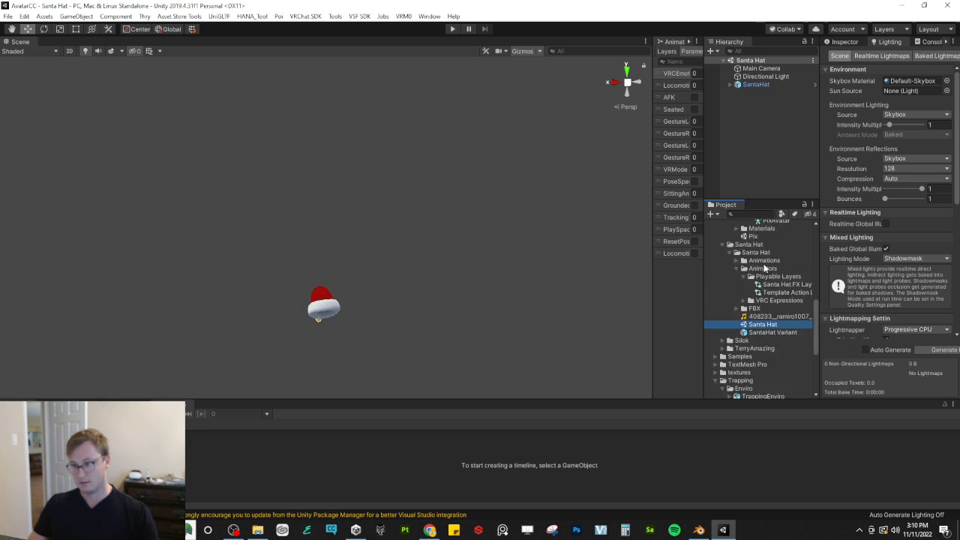
pyautogui.doubleClick(752, 296)
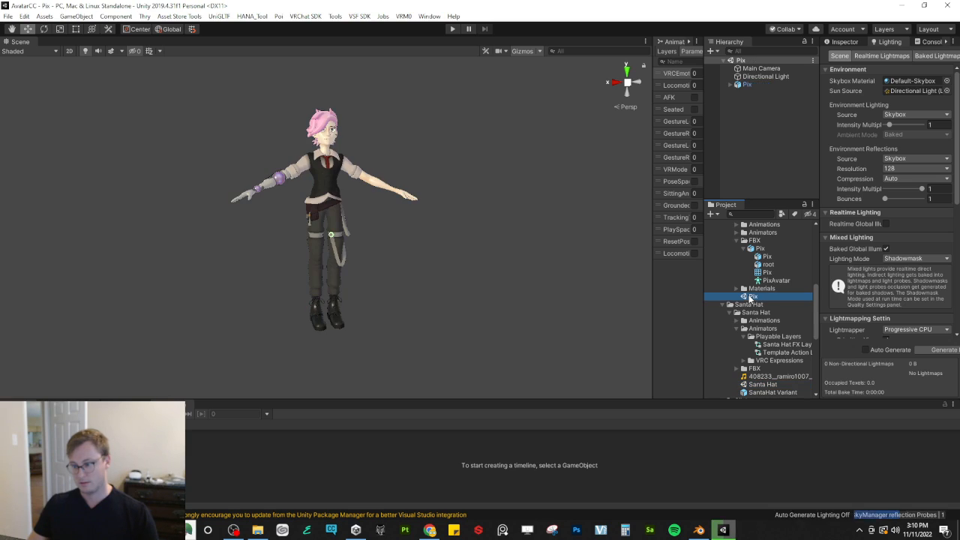
pyautogui.click(390, 252)
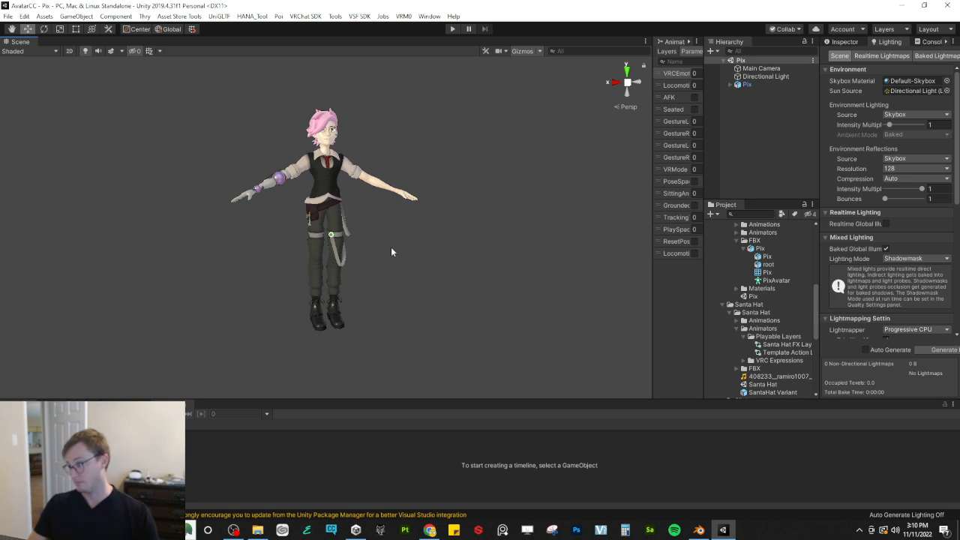
# Step: Switch to Blender with the Pix_v1.blend file and open the UV Editing workspace
pyautogui.click(699, 530)
pyautogui.moveTo(442, 223); pyautogui.dragTo(470, 202, button='middle')
pyautogui.scroll(2, 356, 217)
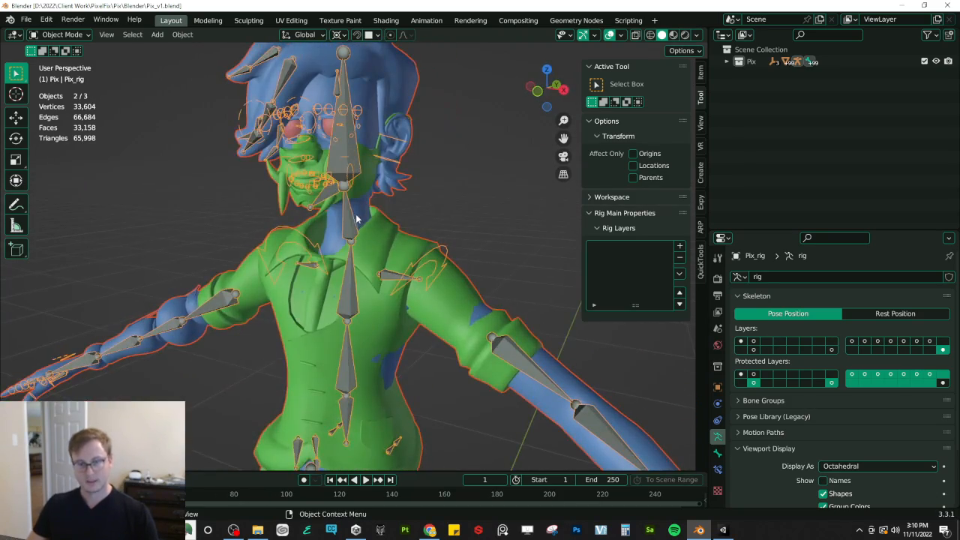
pyautogui.scroll(-3, 348, 217)
pyautogui.scroll(4, 341, 215)
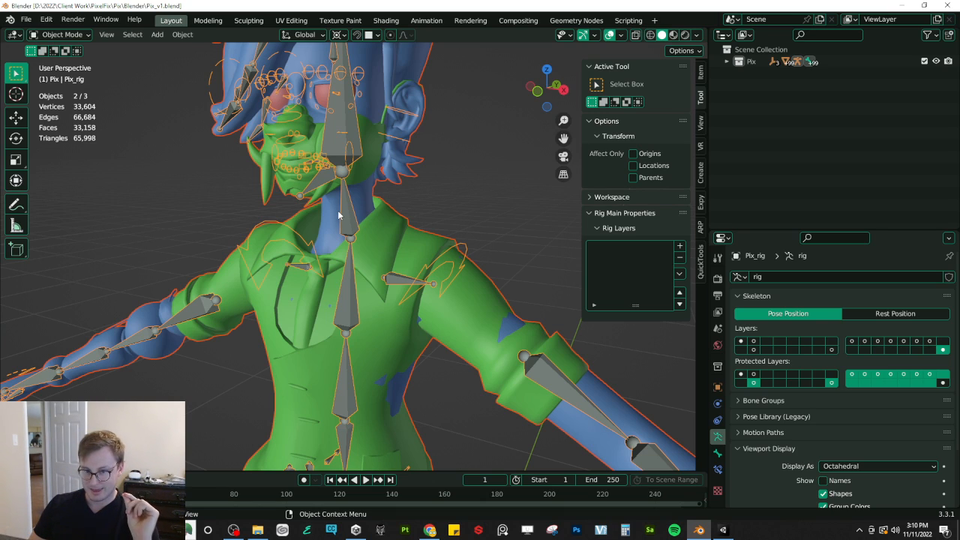
pyautogui.click(293, 21)
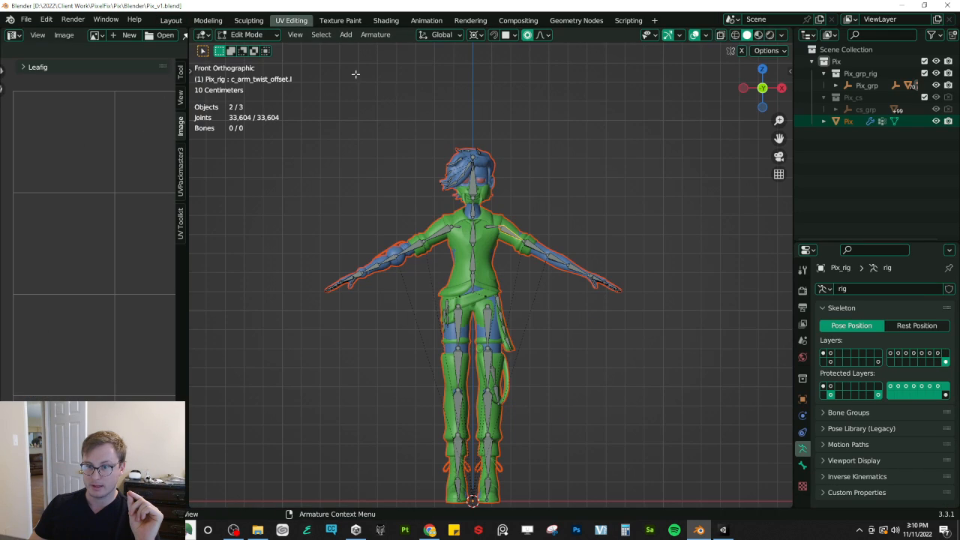
# Step: Return the Pix rig and mesh to Object Mode and save the file
pyautogui.moveTo(566, 263)
pyautogui.mouseDown(button='middle')
pyautogui.moveTo(542, 246)
pyautogui.moveTo(562, 253)
pyautogui.mouseUp(button='middle')
pyautogui.press('Tab')
pyautogui.press('Tab')
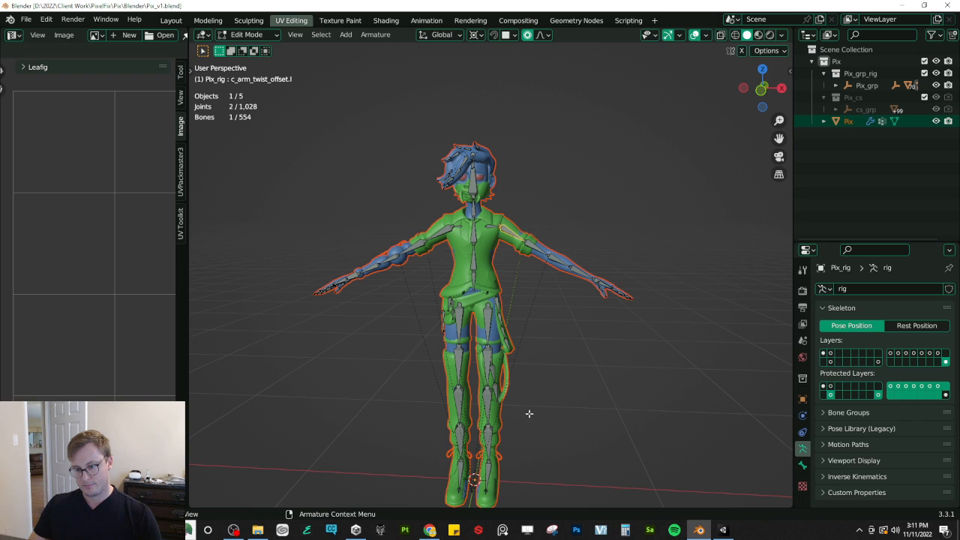
pyautogui.press('Tab')
pyautogui.moveTo(566, 279); pyautogui.dragTo(539, 260, button='middle')
pyautogui.hotkey('ctrl', 's')
# Step: Examine the fit of the avatar's neck, collar and shoulders from the right side and the front
pyautogui.scroll(5, 537, 246)
pyautogui.scroll(2, 514, 266)
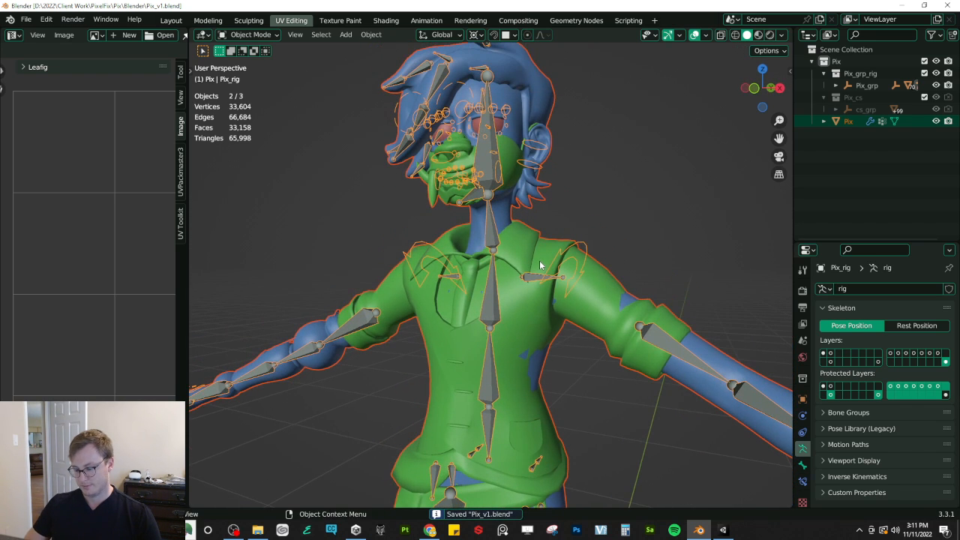
pyautogui.press('KP_3')
pyautogui.scroll(5, 545, 270)
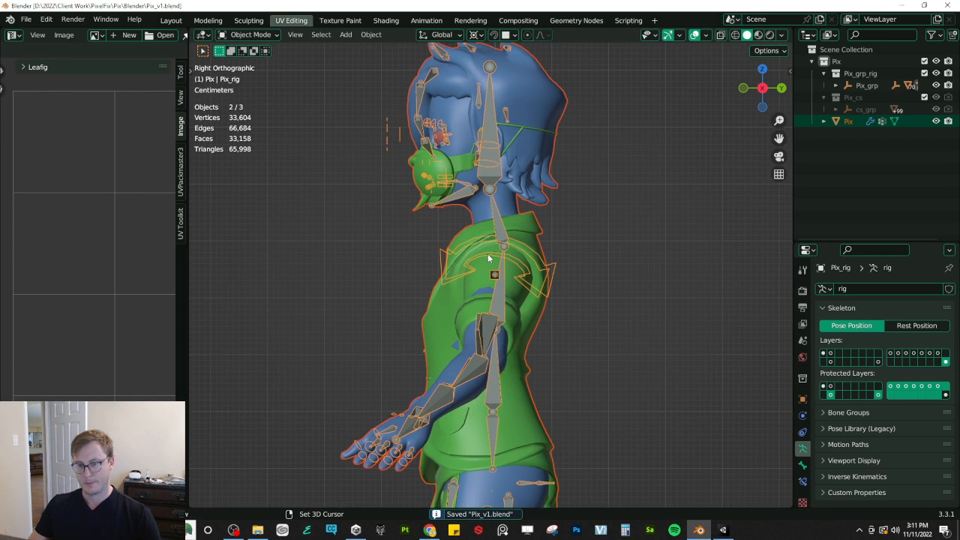
pyautogui.press('Tab')
pyautogui.click(497, 279)
pyautogui.keyDown('shift'); pyautogui.moveTo(525, 280); pyautogui.dragTo(602, 283, button='middle'); pyautogui.keyUp('shift')
pyautogui.press('Tab')
pyautogui.scroll(-4, 497, 215)
# Step: Isolate the Pix body mesh in local view and enter Edit Mode
pyautogui.click(498, 216)
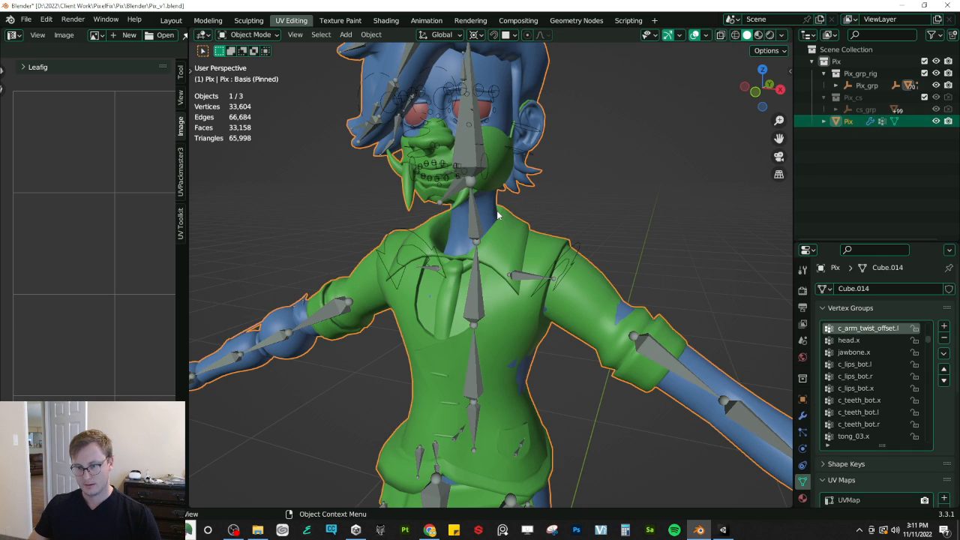
pyautogui.press('KP_Divide')
pyautogui.press('Tab')
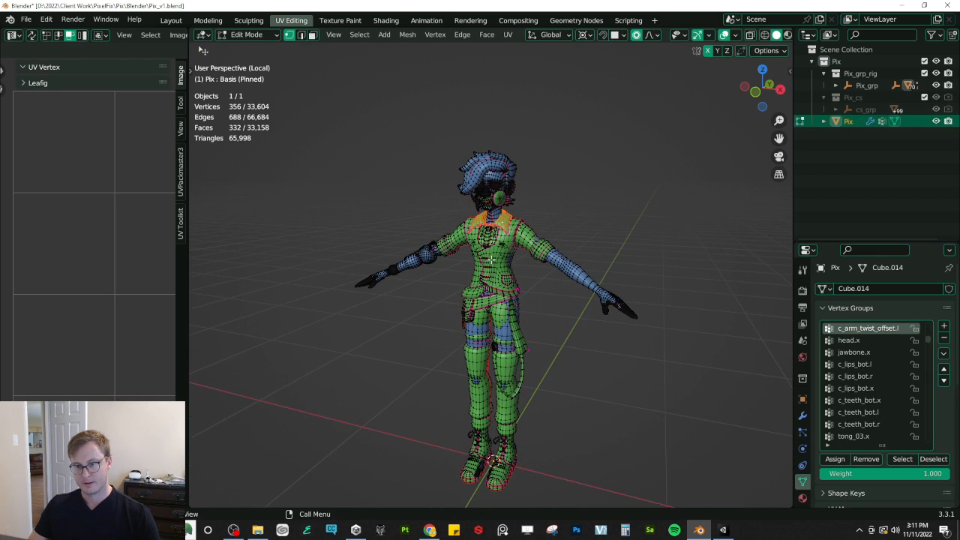
# Step: Select the linked vest, collar and sleeve geometry without seam delimiting and hide it
pyautogui.press('l')
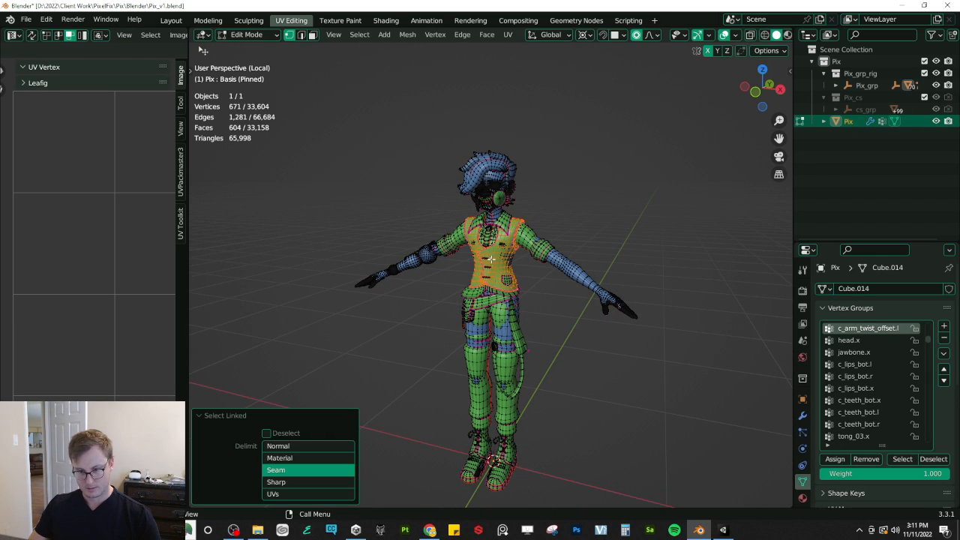
pyautogui.click(307, 473)
pyautogui.press('j')
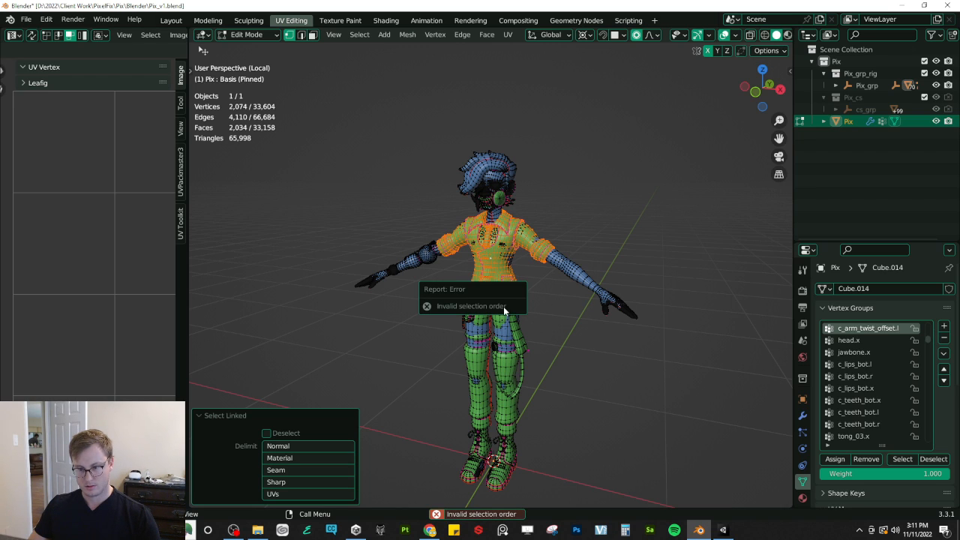
pyautogui.press('h')
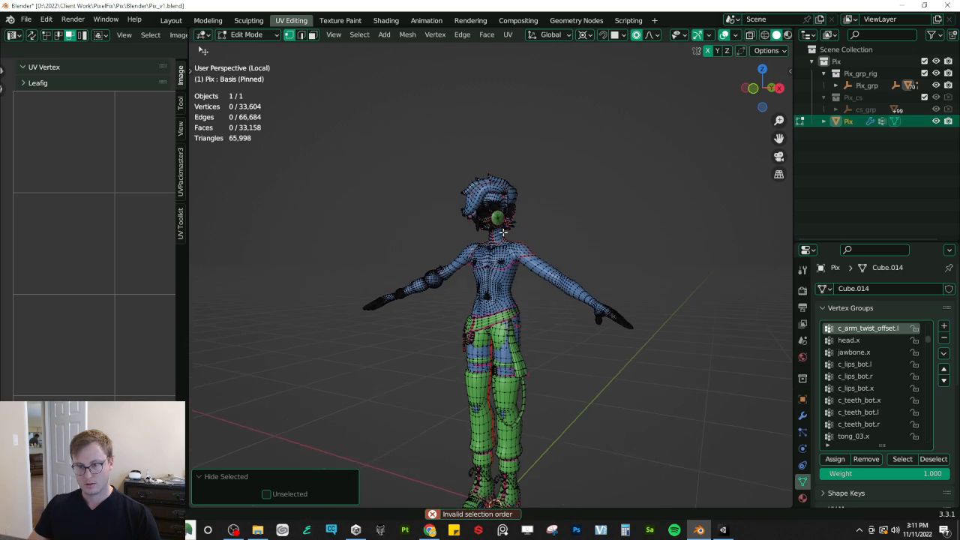
# Step: Select the linked geometry of the face mask, including its tusks and round side filter
pyautogui.scroll(6, 488, 285)
pyautogui.moveTo(488, 285); pyautogui.dragTo(550, 296, button='middle')
pyautogui.press('Tab')
pyautogui.press('Tab')
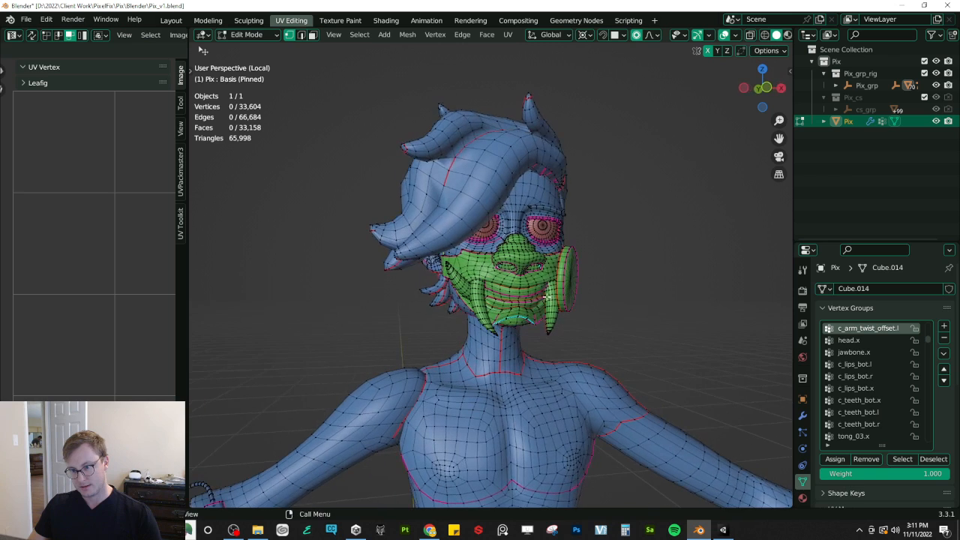
pyautogui.press('l')
pyautogui.press('l')
pyautogui.press('l')
pyautogui.press('l')
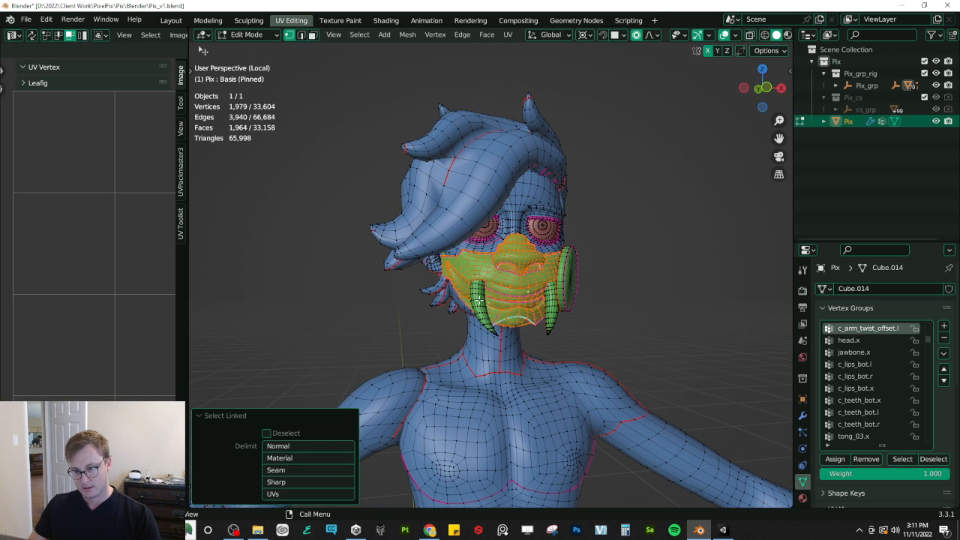
pyautogui.press('l')
# Step: Add the mask's thin straps around the ears and the back of the head to the selection
pyautogui.moveTo(572, 280); pyautogui.dragTo(390, 292, button='middle')
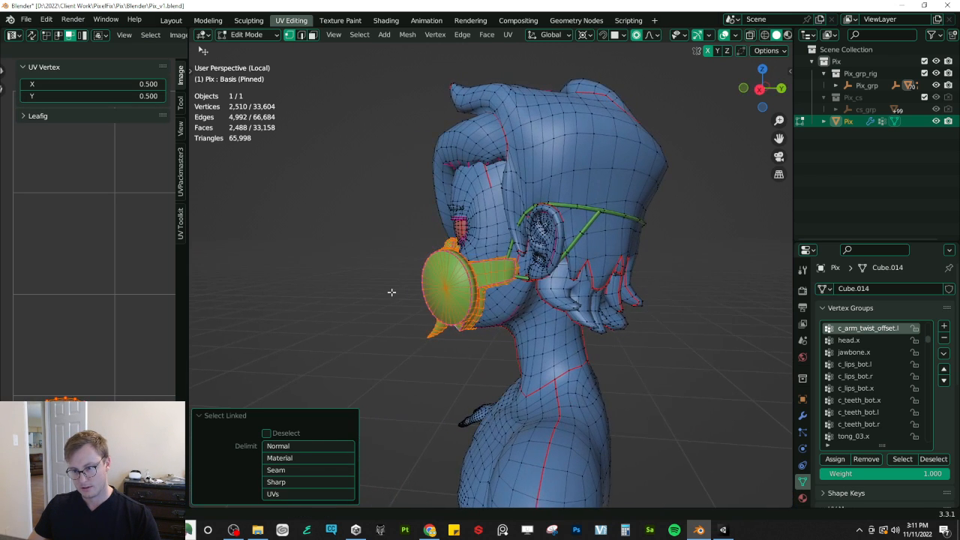
pyautogui.press('l')
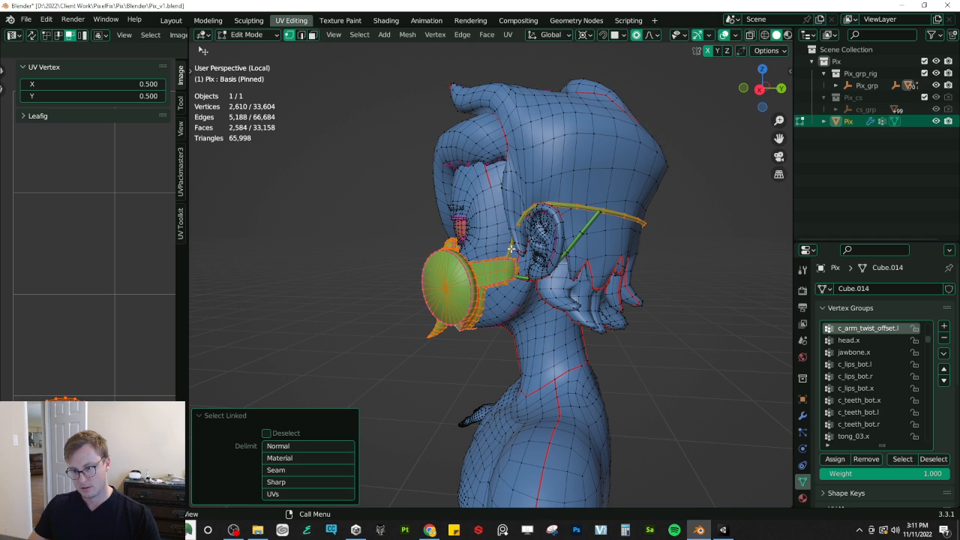
pyautogui.press('l')
pyautogui.moveTo(478, 264); pyautogui.dragTo(411, 224, button='middle')
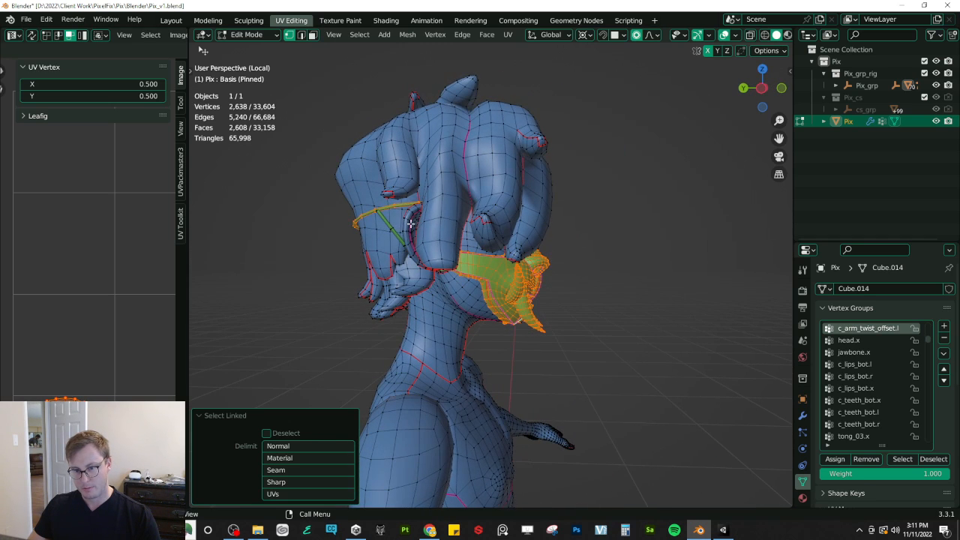
pyautogui.press('l')
# Step: Separate the selected mask geometry into its own object and select that object in Object Mode
pyautogui.press('p')
pyautogui.click(522, 280)
pyautogui.press('Tab')
pyautogui.moveTo(638, 283); pyautogui.dragTo(527, 278, button='middle')
pyautogui.click(527, 279)
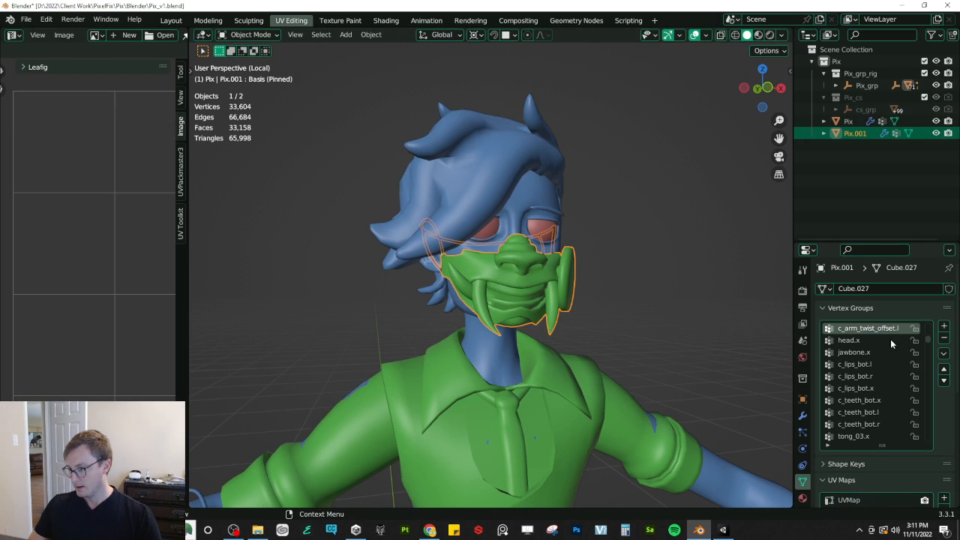
# Step: Delete all shape keys from the separated mask object and save the file
pyautogui.click(870, 309)
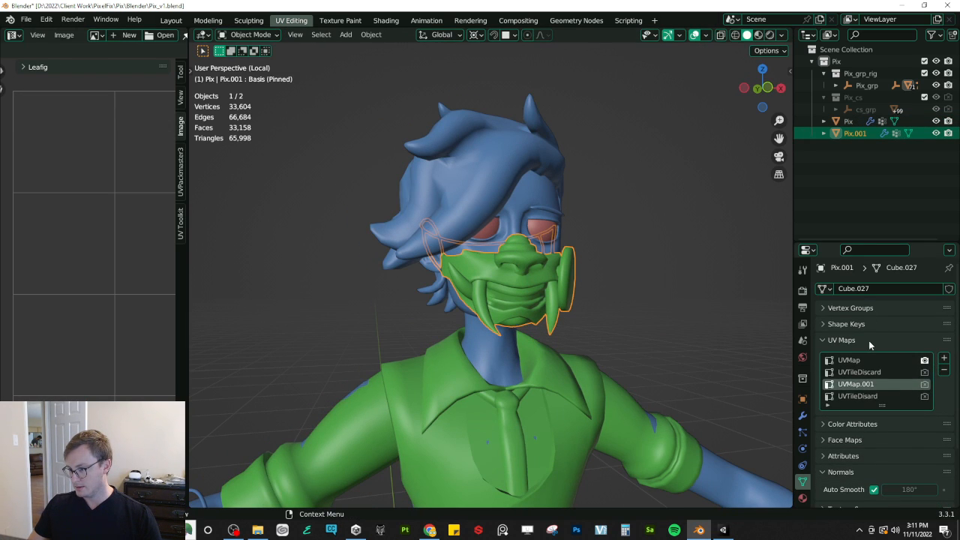
pyautogui.click(868, 340)
pyautogui.click(866, 324)
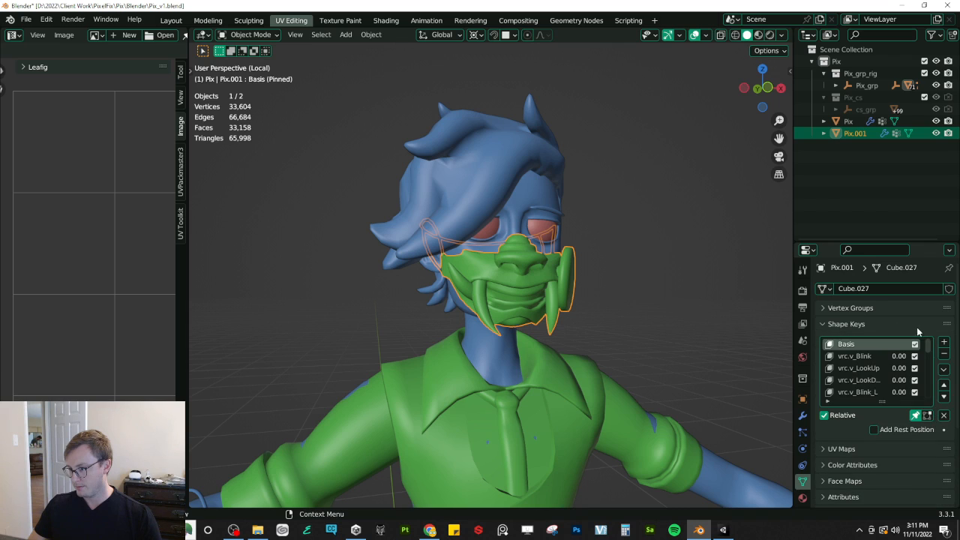
pyautogui.click(944, 369)
pyautogui.click(877, 458)
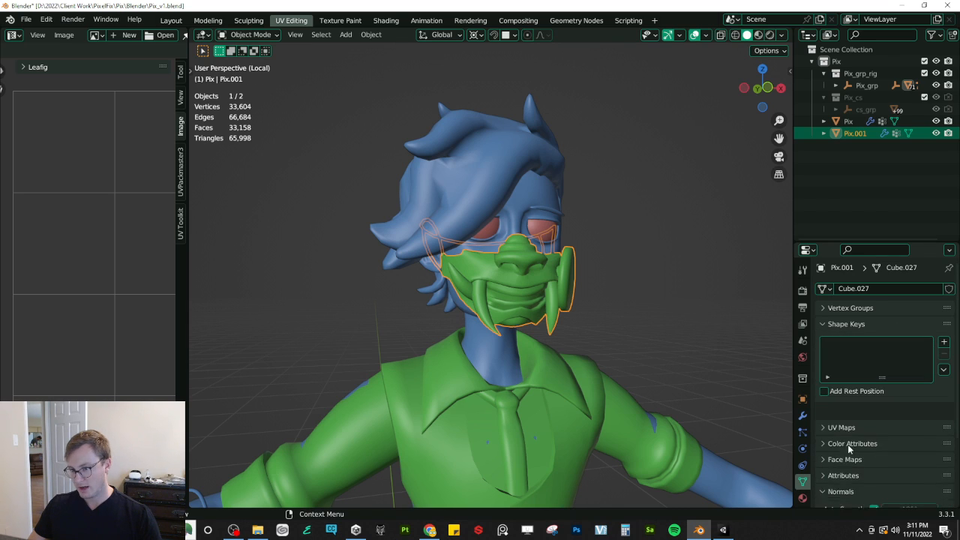
pyautogui.hotkey('ctrl', 's')
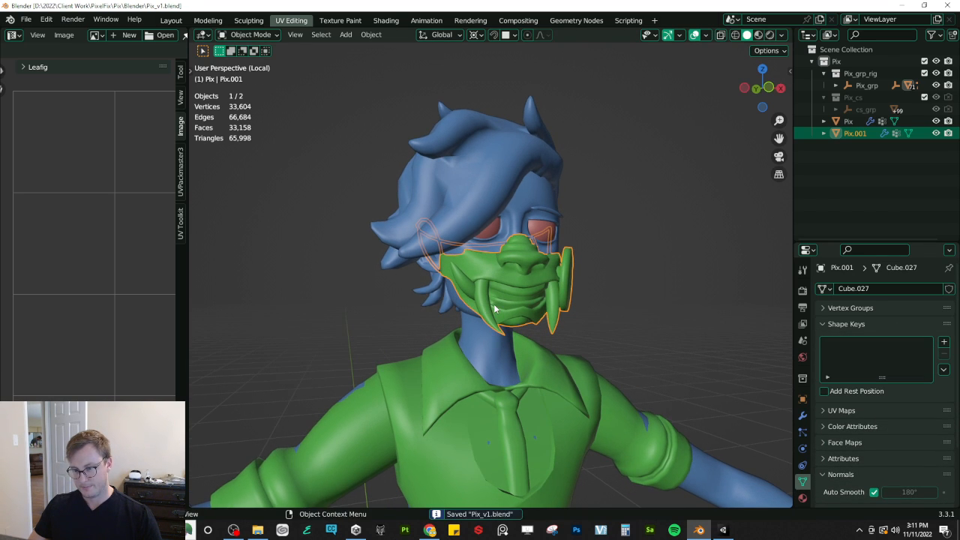
# Step: Set the Pix body mesh as the Mesh Data Transfer source for the mask object in place of Pix Rig Backup
pyautogui.click(851, 323)
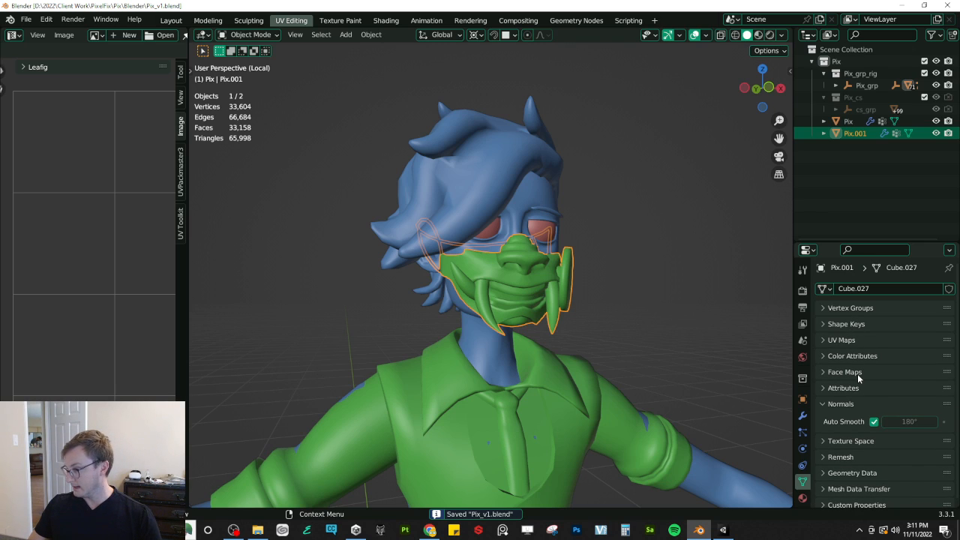
pyautogui.scroll(-1, 857, 373)
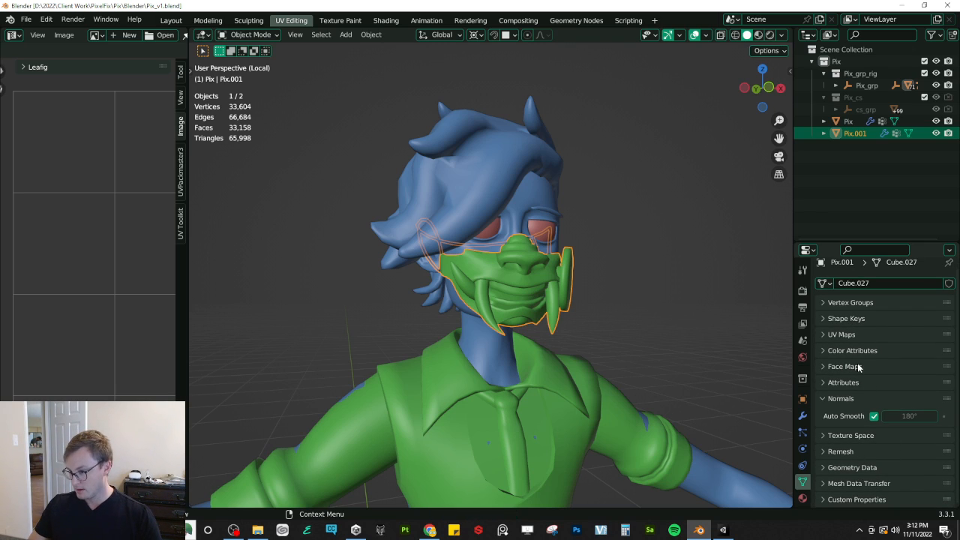
pyautogui.click(857, 481)
pyautogui.scroll(-5, 856, 453)
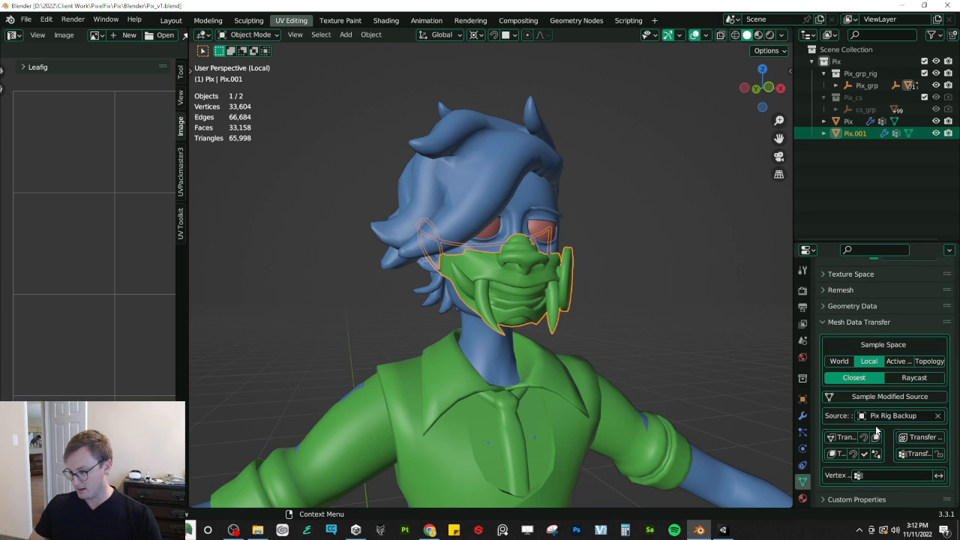
pyautogui.click(939, 416)
pyautogui.click(937, 417)
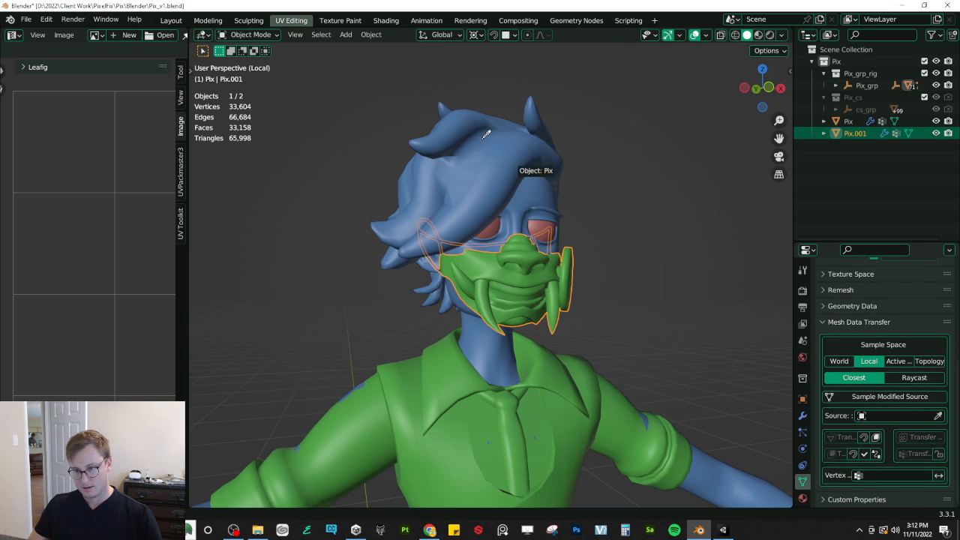
pyautogui.click(543, 188)
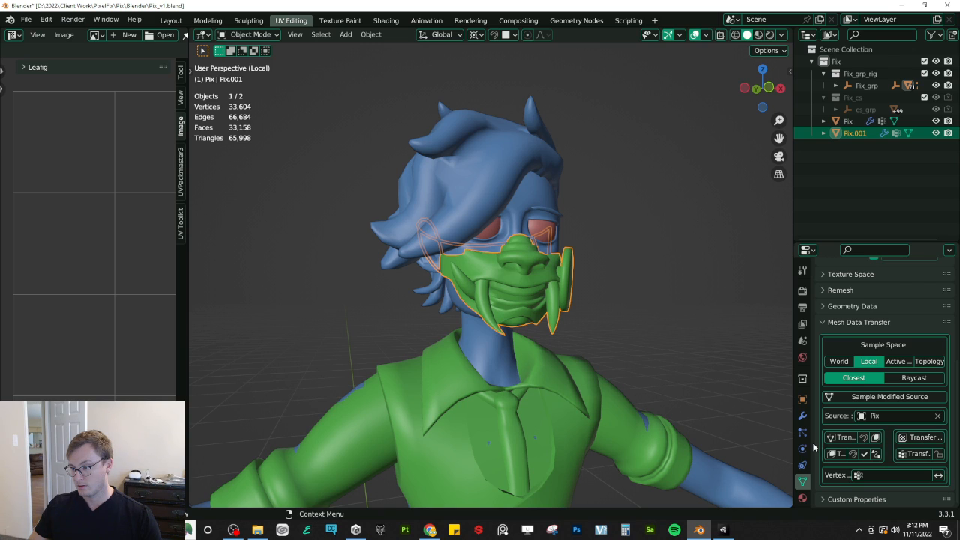
# Step: Transfer the shape keys from the Pix body mesh to the mask object and save the file
pyautogui.click(835, 456)
pyautogui.moveTo(612, 398); pyautogui.dragTo(463, 253, button='middle')
pyautogui.hotkey('ctrl', 's')
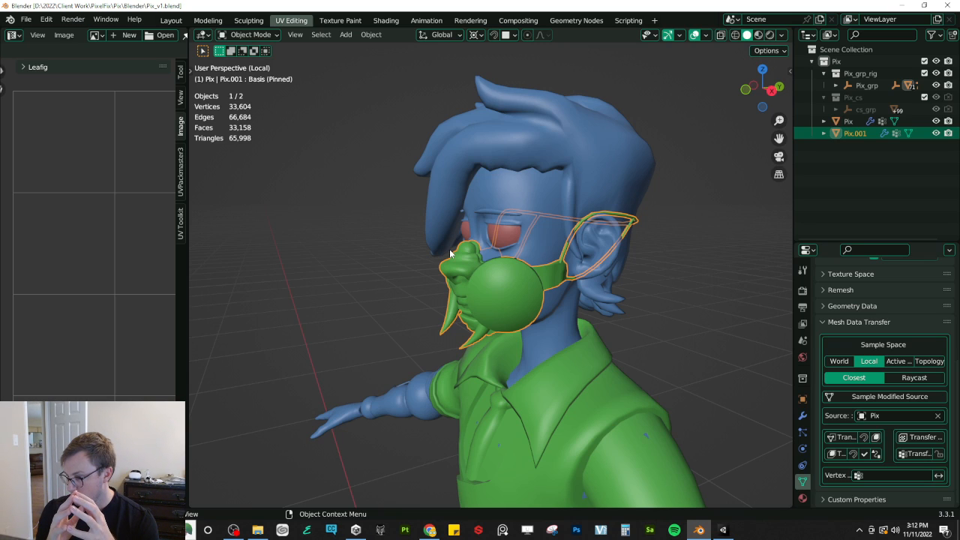
# Step: Go through the mask's shape keys from vrc.v_Blink to vrc.v_ou and check how each deforms the mask
pyautogui.scroll(4, 830, 282)
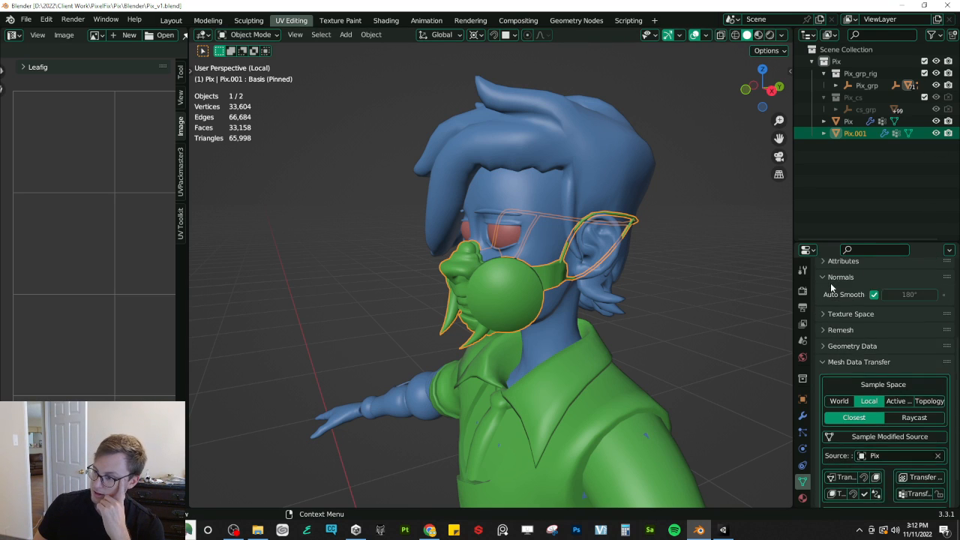
pyautogui.scroll(3, 857, 310)
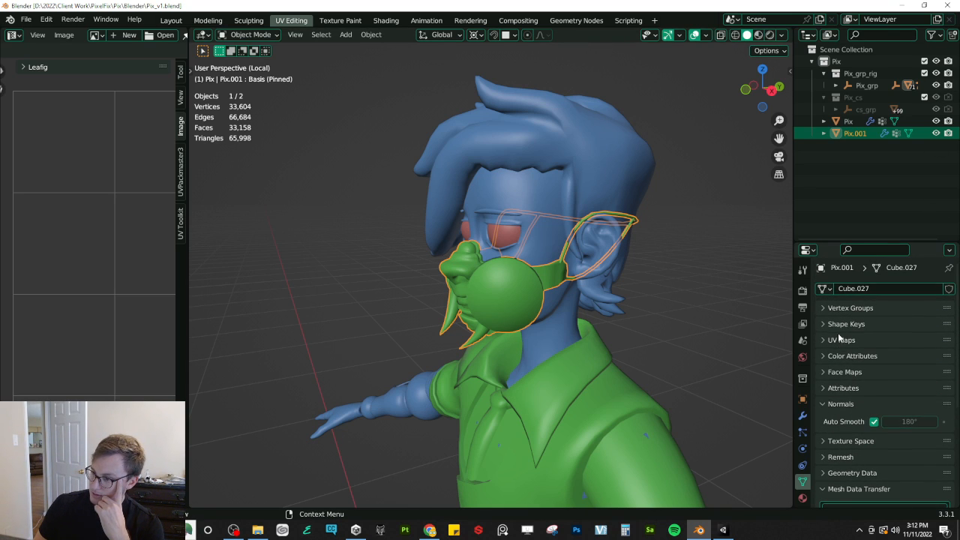
pyautogui.click(838, 323)
pyautogui.moveTo(579, 330); pyautogui.dragTo(697, 368, button='middle')
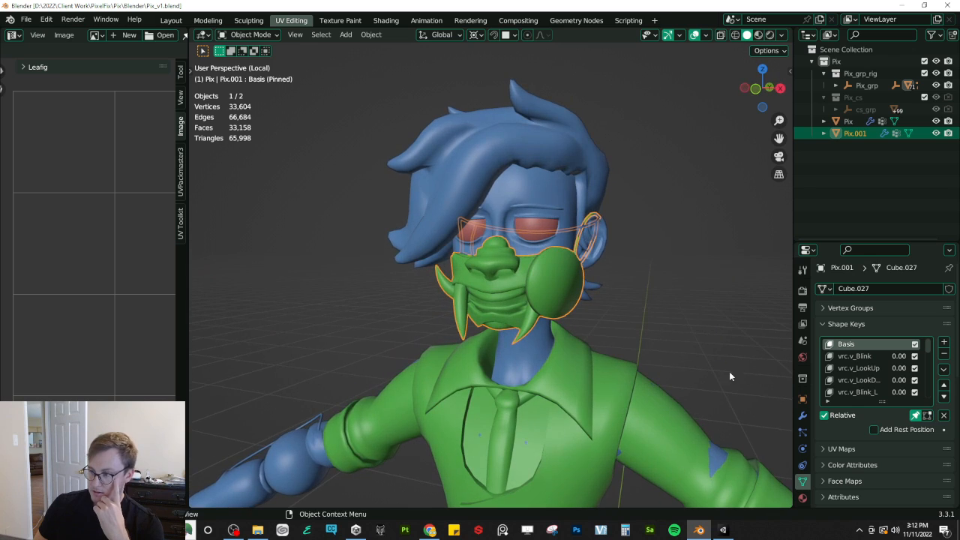
pyautogui.click(862, 355)
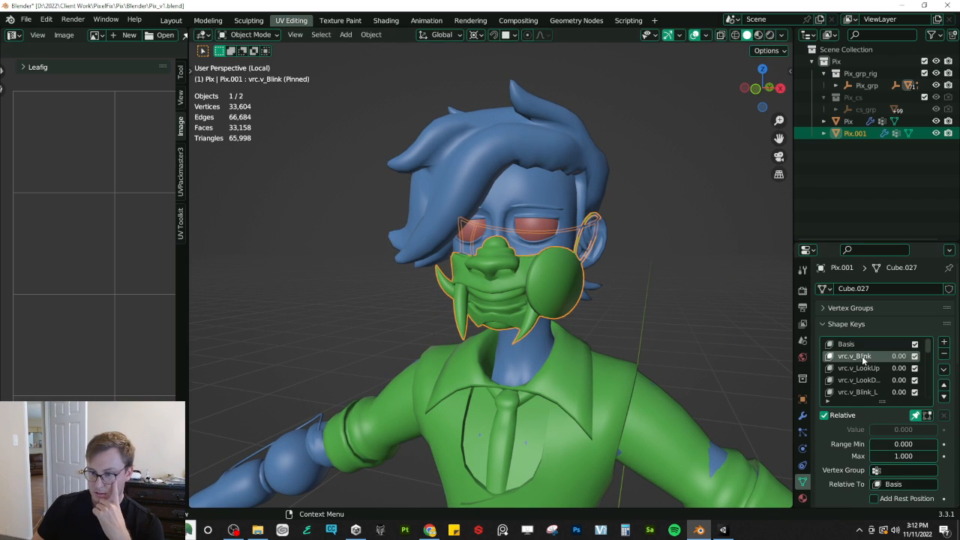
pyautogui.press('Down')
pyautogui.press('Down')
pyautogui.press('Down')
pyautogui.press('Down')
pyautogui.press('Down')
pyautogui.press('Down')
pyautogui.press('Down')
pyautogui.press('Down')
pyautogui.press('Down')
pyautogui.press('Down')
pyautogui.press('Down')
pyautogui.press('Down')
pyautogui.press('Down')
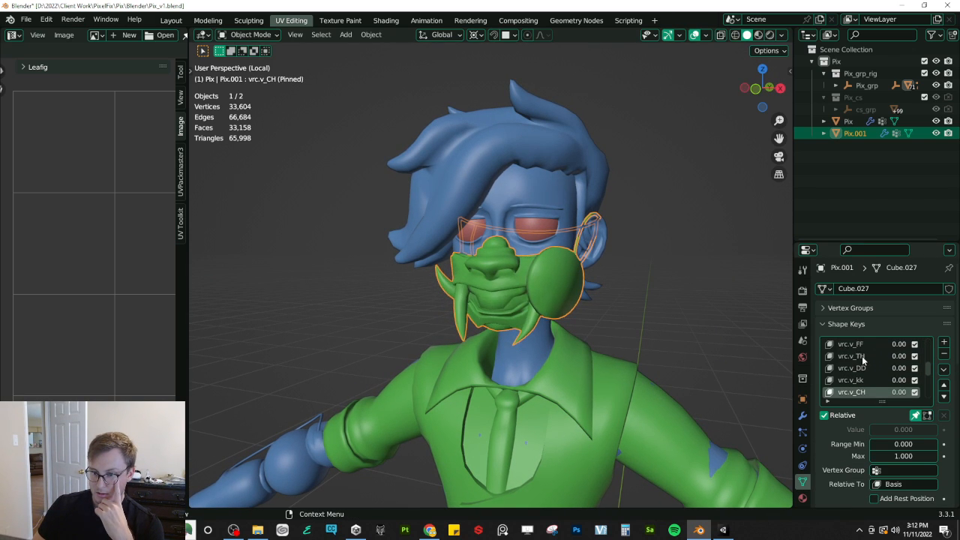
pyautogui.press('Down')
pyautogui.press('Down')
pyautogui.press('Down')
pyautogui.press('Down')
pyautogui.press('Down')
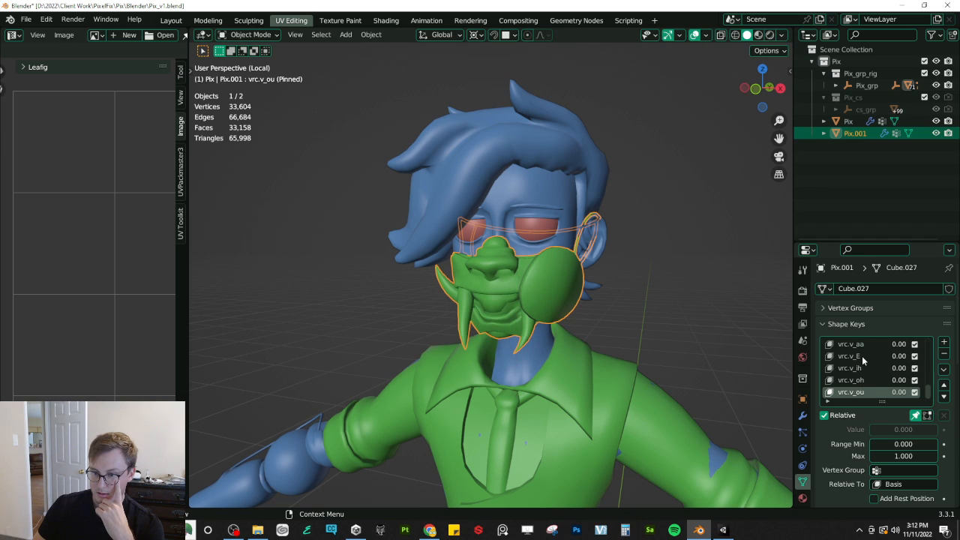
pyautogui.press('Down')
pyautogui.press('Down')
pyautogui.press('Down')
pyautogui.press('Down')
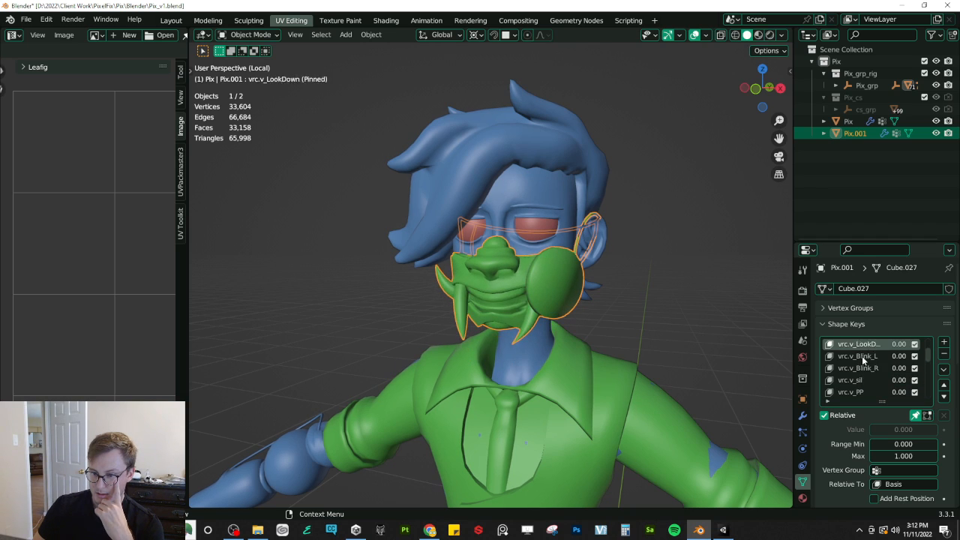
pyautogui.press('Down')
pyautogui.press('Down')
pyautogui.press('Down')
pyautogui.press('Down')
pyautogui.press('Down')
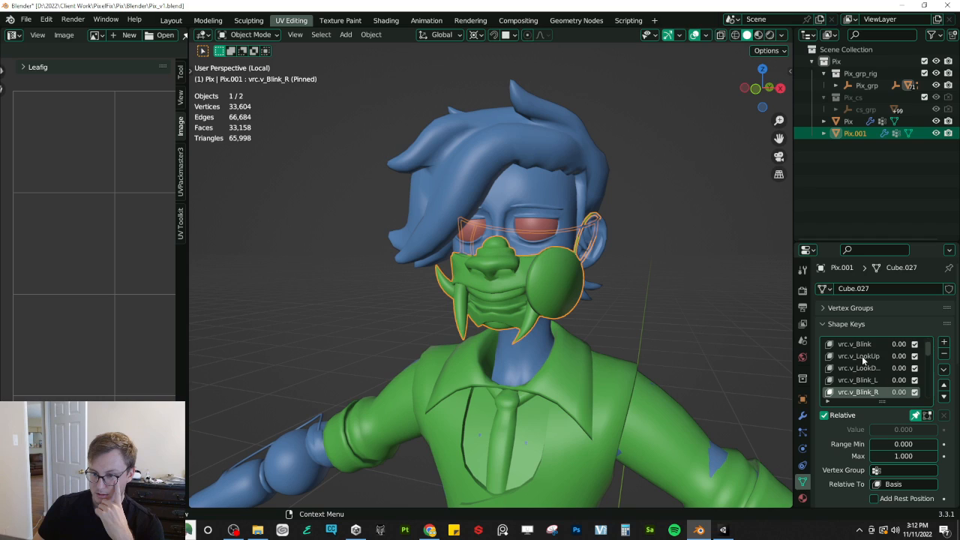
pyautogui.press('Down')
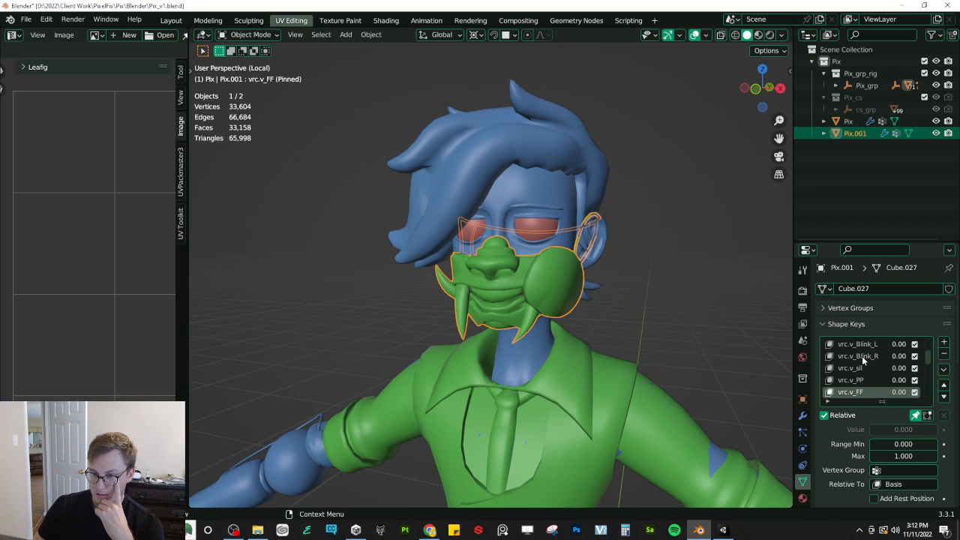
pyautogui.press('Down')
pyautogui.press('Down')
pyautogui.press('Down')
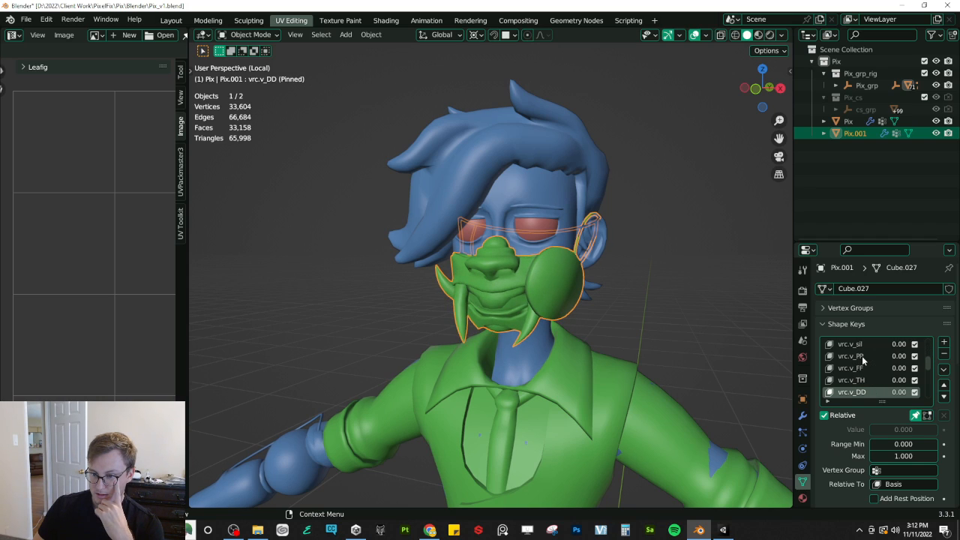
pyautogui.press('Down')
pyautogui.press('Down')
pyautogui.press('Down')
pyautogui.press('Down')
pyautogui.press('Down')
pyautogui.press('Down')
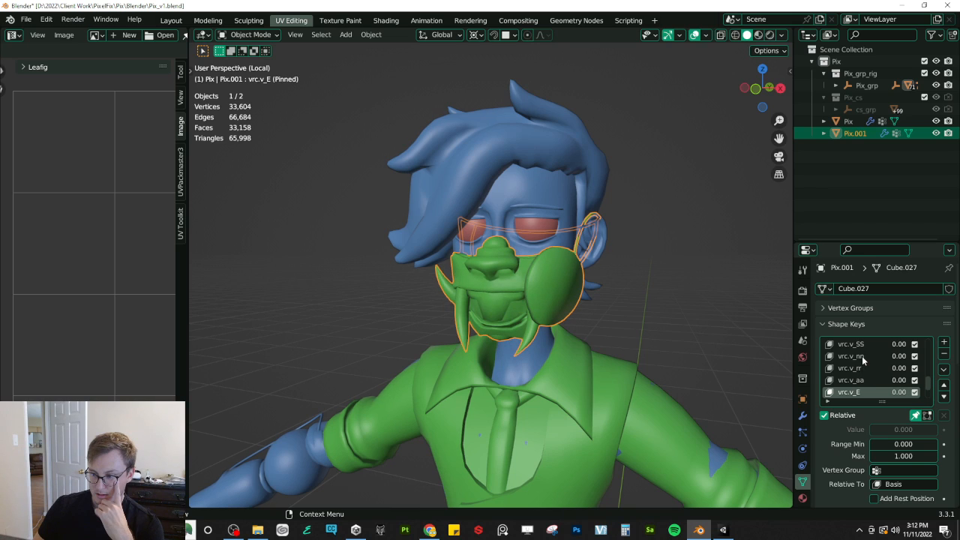
pyautogui.press('Down')
pyautogui.press('Down')
pyautogui.press('Down')
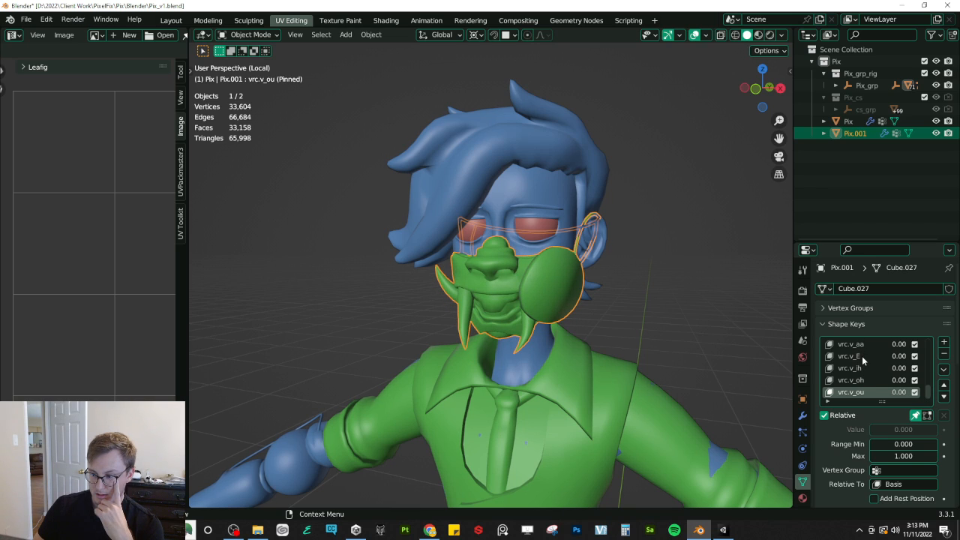
pyautogui.press('Up')
pyautogui.press('Up')
pyautogui.press('Up')
pyautogui.press('Up')
pyautogui.press('Up')
pyautogui.press('Up')
pyautogui.press('Up')
pyautogui.press('Up')
pyautogui.press('Up')
pyautogui.press('Up')
pyautogui.press('Up')
pyautogui.press('Up')
pyautogui.press('Up')
pyautogui.press('Up')
pyautogui.press('Up')
pyautogui.press('Up')
pyautogui.press('Up')
pyautogui.press('Up')
pyautogui.press('Up')
pyautogui.press('Up')
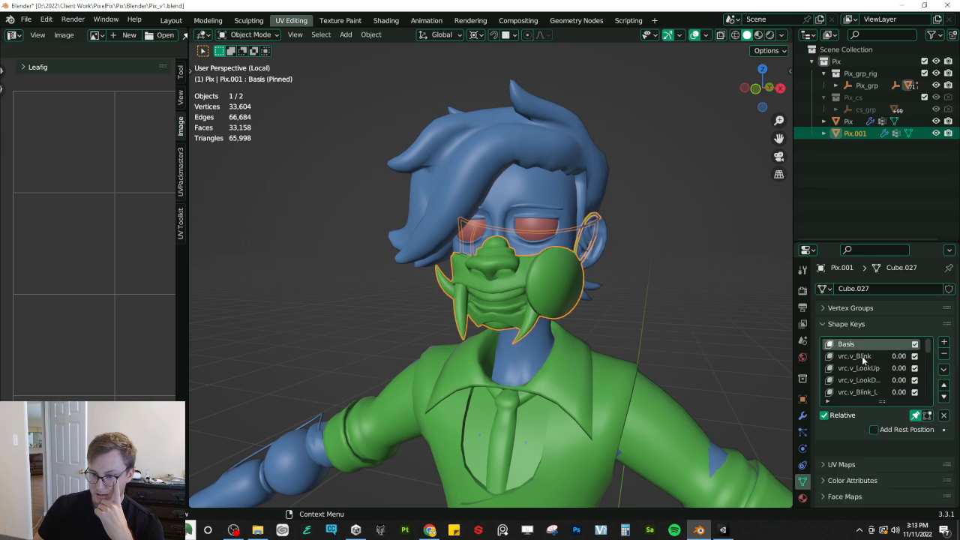
pyautogui.press('Down')
pyautogui.press('Down')
pyautogui.press('Down')
pyautogui.press('Down')
pyautogui.press('Down')
pyautogui.press('Down')
pyautogui.press('Down')
pyautogui.press('Down')
pyautogui.press('Down')
pyautogui.press('Down')
pyautogui.press('Down')
pyautogui.press('Down')
pyautogui.press('Down')
pyautogui.press('Down')
pyautogui.press('Down')
pyautogui.press('Down')
pyautogui.press('Down')
pyautogui.press('Down')
pyautogui.press('Down')
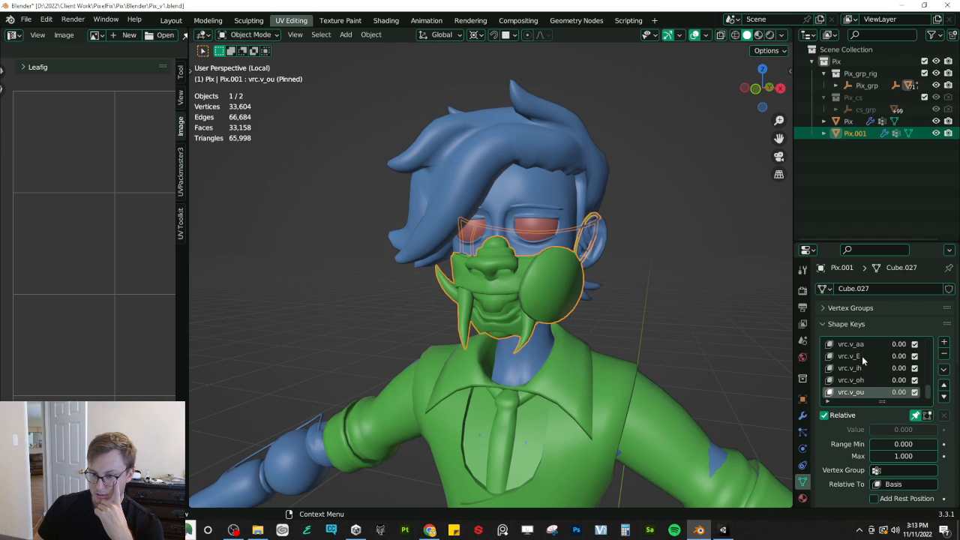
pyautogui.press('Up')
pyautogui.press('Up')
pyautogui.press('Up')
pyautogui.press('Up')
pyautogui.press('Up')
pyautogui.press('Up')
pyautogui.press('Up')
pyautogui.press('Up')
pyautogui.press('Up')
pyautogui.press('Up')
pyautogui.press('Up')
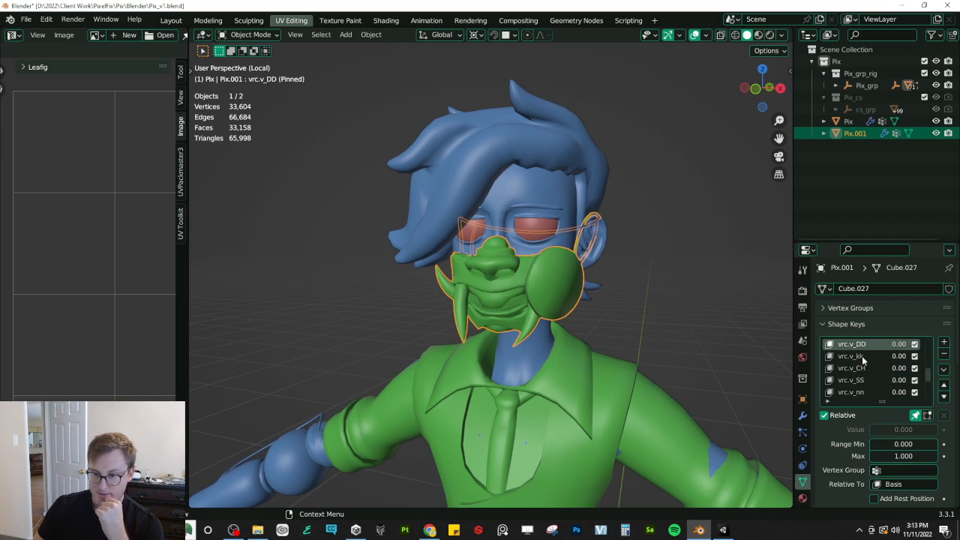
pyautogui.press('Up')
pyautogui.press('Up')
pyautogui.press('Up')
pyautogui.press('Up')
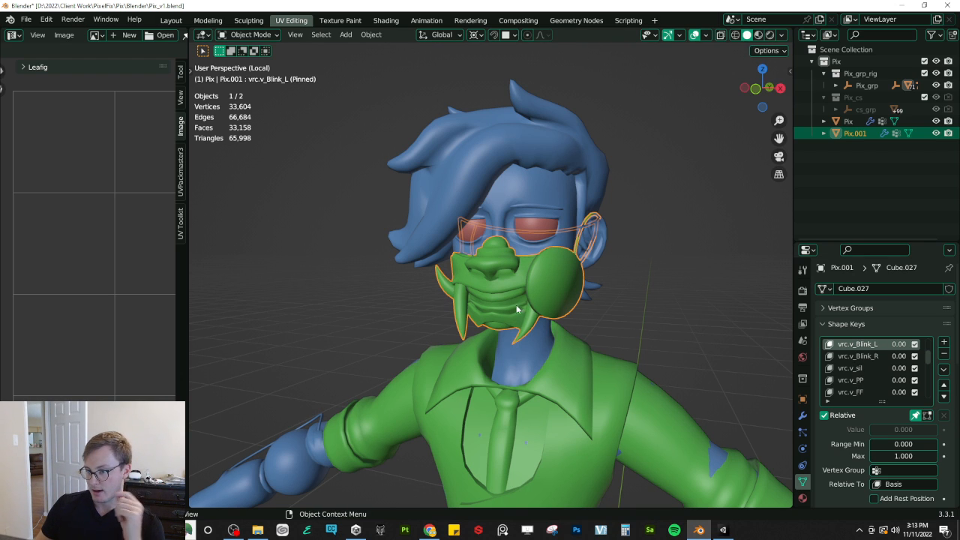
# Step: Make Basis the mask's active shape key, inspect the mask's underside at the jaw, and turn off shape key pinning on the body mesh
pyautogui.scroll(2, 517, 305)
pyautogui.moveTo(523, 294); pyautogui.dragTo(494, 353, button='middle')
pyautogui.scroll(4, 863, 363)
pyautogui.click(847, 344)
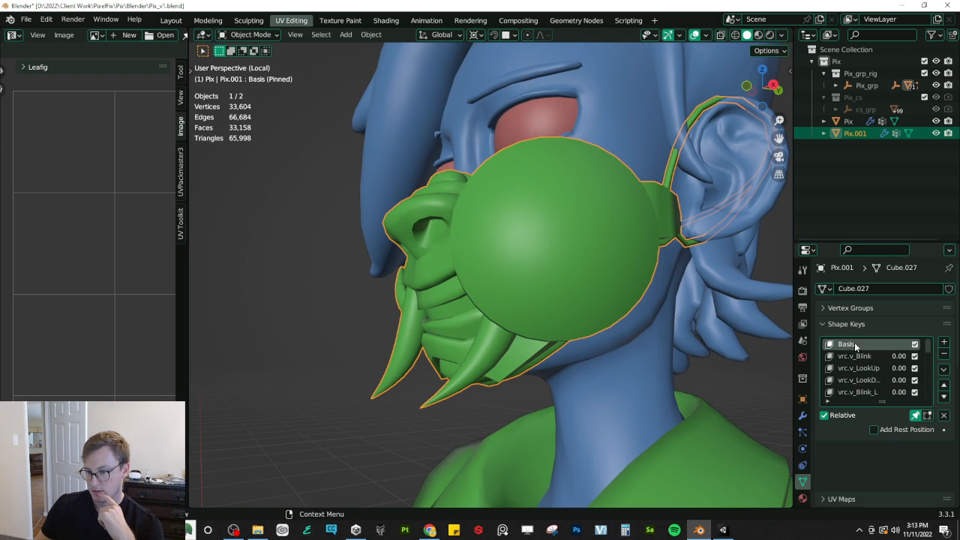
pyautogui.moveTo(559, 263); pyautogui.dragTo(570, 337, button='middle')
pyautogui.moveTo(450, 307); pyautogui.dragTo(431, 342, button='middle')
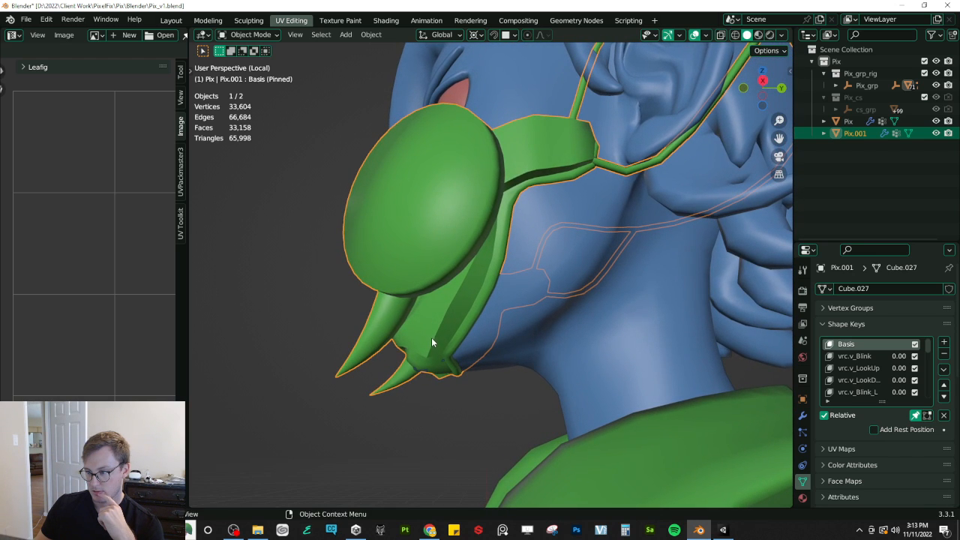
pyautogui.click(503, 359)
pyautogui.click(915, 415)
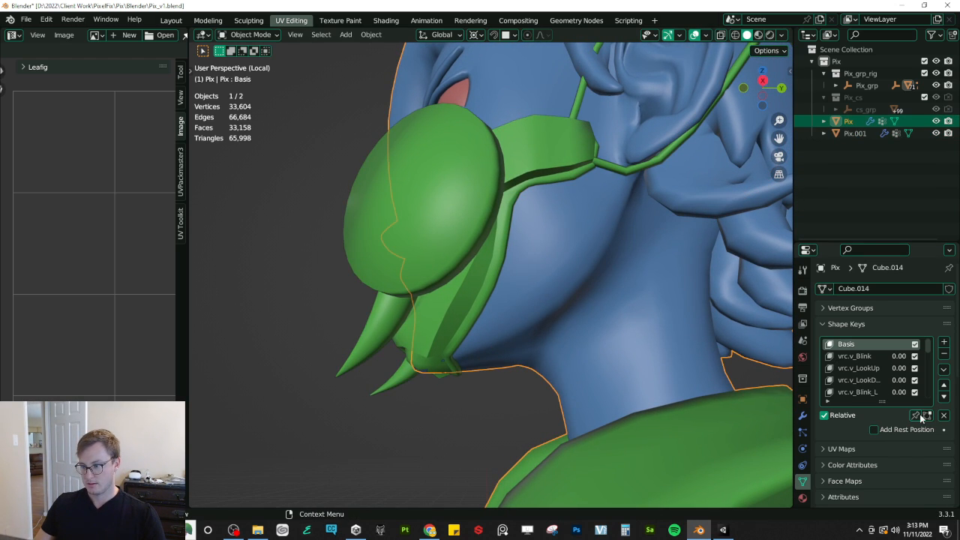
# Step: Move the mask's lowest chin vertex down along Z with smooth proportional editing in the Basis shape, working in right-side wireframe view
pyautogui.click(447, 327)
pyautogui.press('Tab')
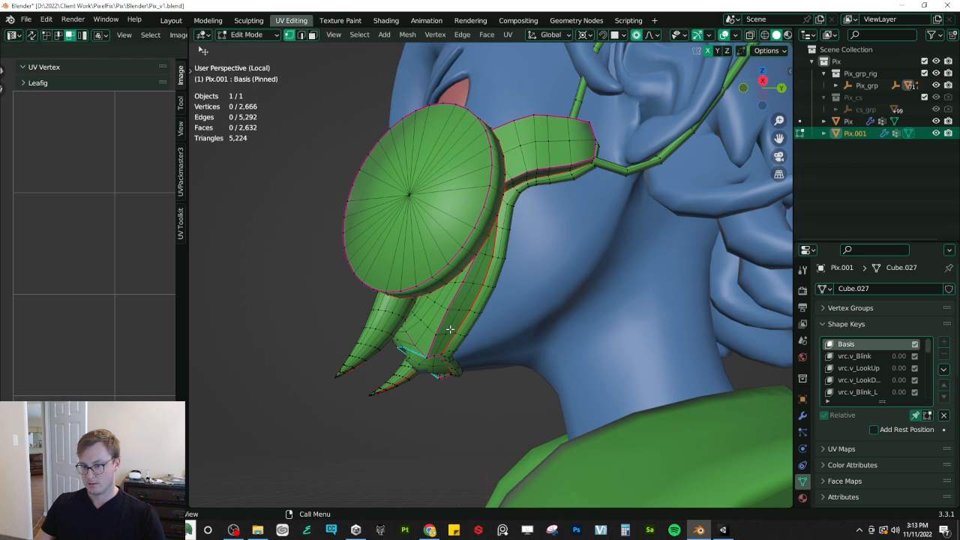
pyautogui.press('KP_3')
pyautogui.scroll(5, 478, 330)
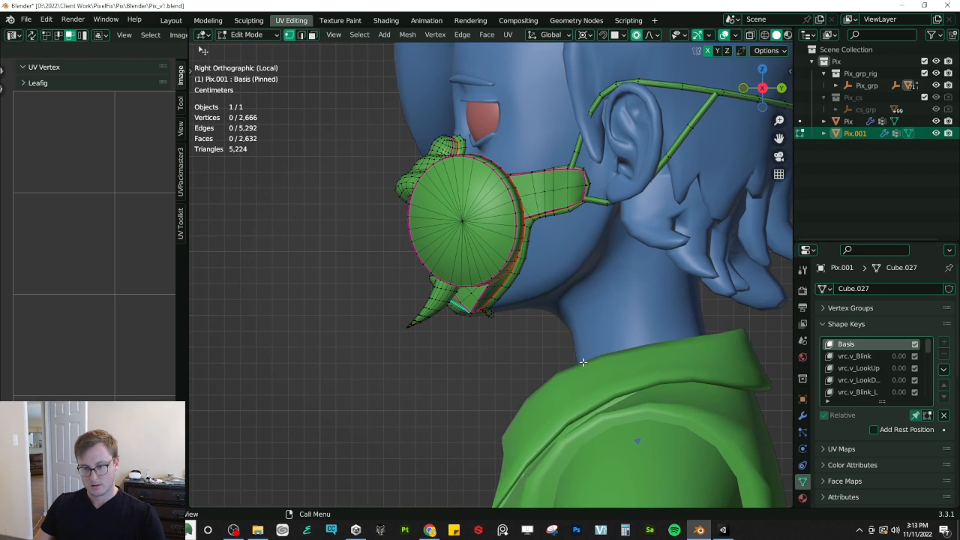
pyautogui.hotkey('shift', 'z')
pyautogui.click(404, 377)
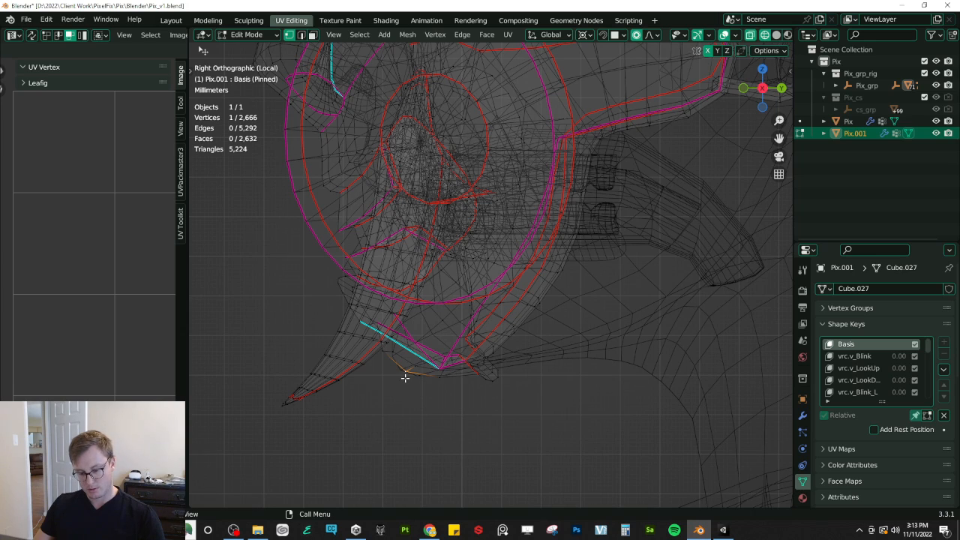
pyautogui.press('g')
pyautogui.rightClick(463, 366)
pyautogui.press('g')
pyautogui.press('z')
pyautogui.click(464, 367)
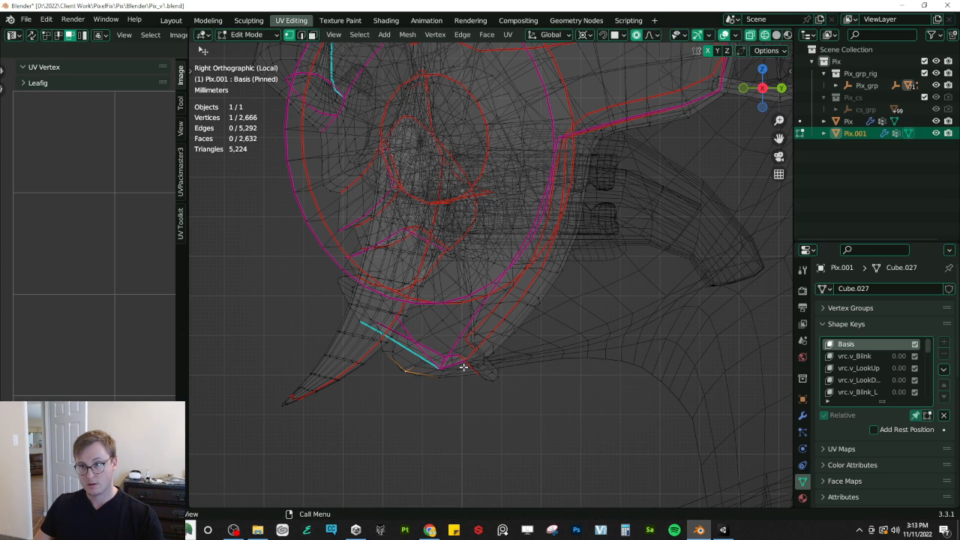
pyautogui.press('g')
pyautogui.press('z')
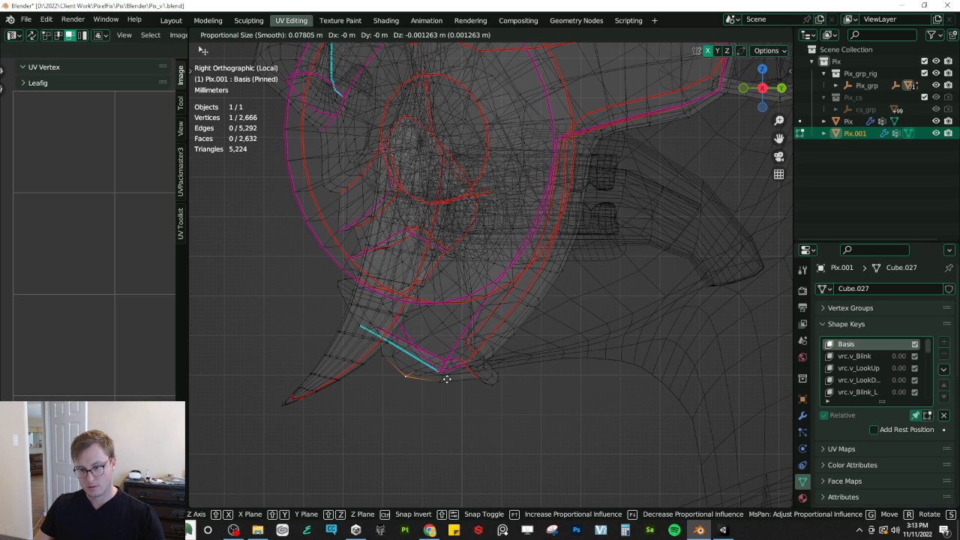
pyautogui.scroll(5, 437, 389)
pyautogui.click(439, 390)
pyautogui.press('Tab')
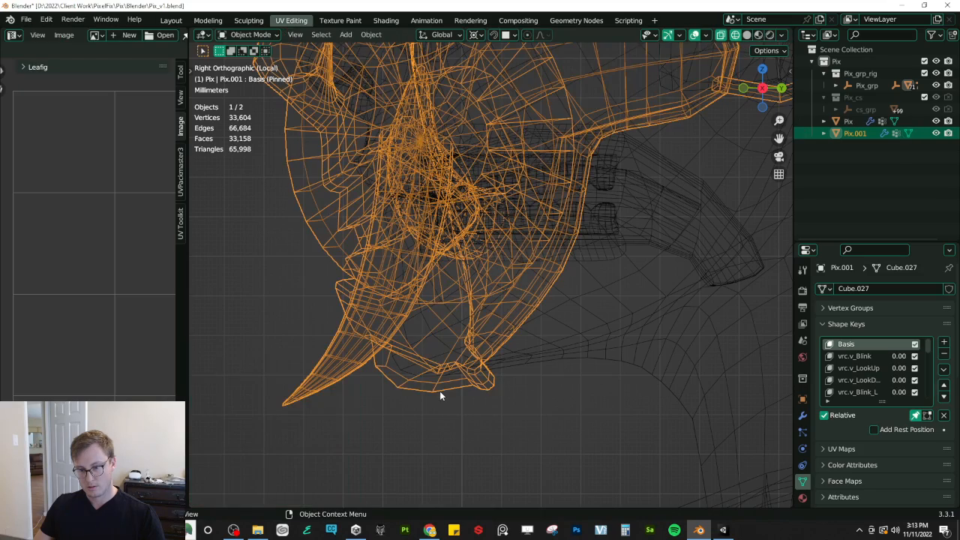
# Step: Return to solid shading and save the file with the adjusted mask
pyautogui.hotkey('shift', 'z')
pyautogui.moveTo(442, 417)
pyautogui.mouseDown(button='middle')
pyautogui.moveTo(561, 388)
pyautogui.moveTo(554, 342)
pyautogui.moveTo(411, 349)
pyautogui.moveTo(508, 386)
pyautogui.moveTo(578, 372)
pyautogui.moveTo(550, 358)
pyautogui.moveTo(572, 370)
pyautogui.mouseUp(button='middle')
pyautogui.hotkey('ctrl', 's')
pyautogui.scroll(-10, 579, 372)
pyautogui.scroll(2, 560, 365)
pyautogui.press('z')
pyautogui.moveTo(574, 322)
pyautogui.keyDown('shift'); pyautogui.mouseDown(button='middle')
pyautogui.moveTo(558, 327)
pyautogui.moveTo(420, 280)
pyautogui.moveTo(332, 300)
pyautogui.moveTo(559, 297)
pyautogui.mouseUp(button='middle'); pyautogui.keyUp('shift')
pyautogui.scroll(4, 567, 294)
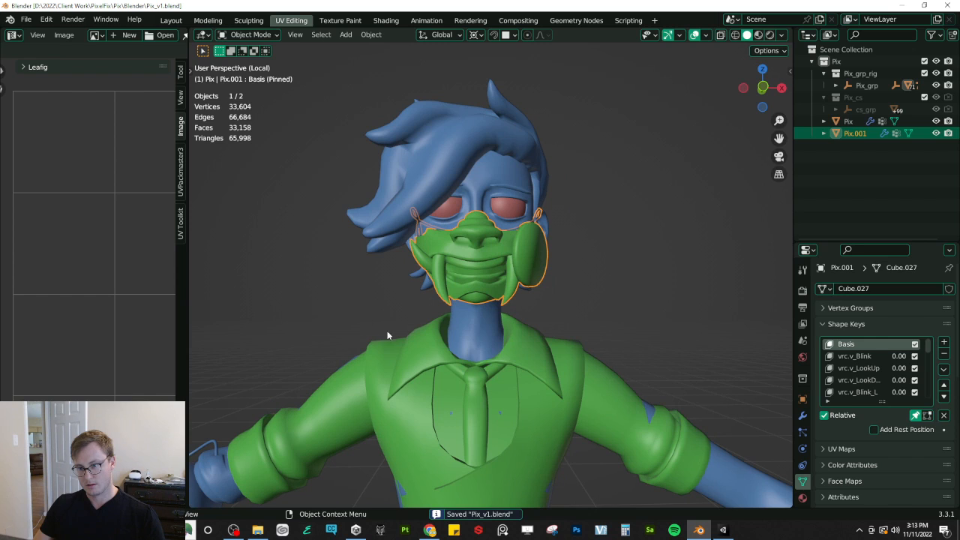
# Step: Recheck the adjusted mask against the face through its shape keys, from vrc.v_LookUp to vrc.v_TH, from the side and front
pyautogui.moveTo(477, 281); pyautogui.dragTo(566, 321, button='middle')
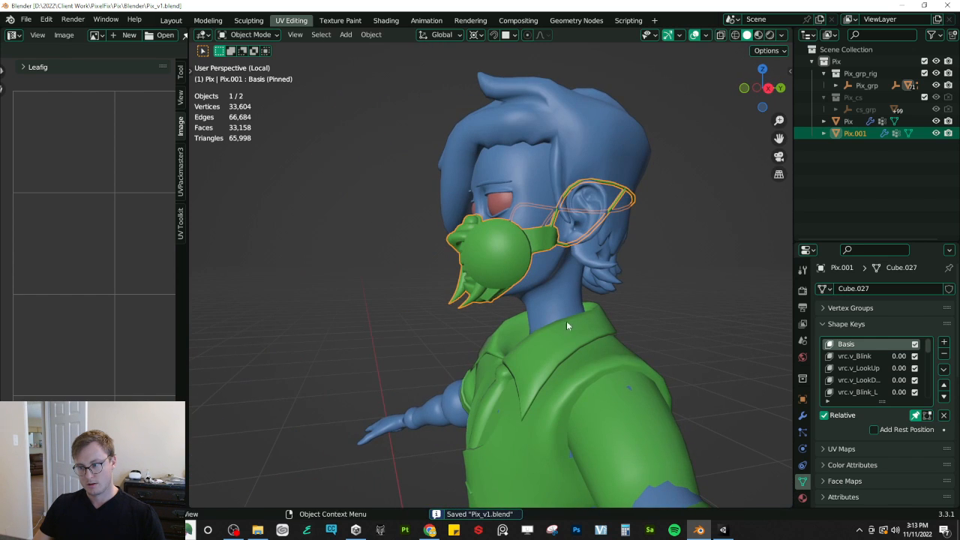
pyautogui.click(871, 370)
pyautogui.press('Down')
pyautogui.press('Down')
pyautogui.press('Down')
pyautogui.press('Down')
pyautogui.press('Down')
pyautogui.press('Down')
pyautogui.press('Down')
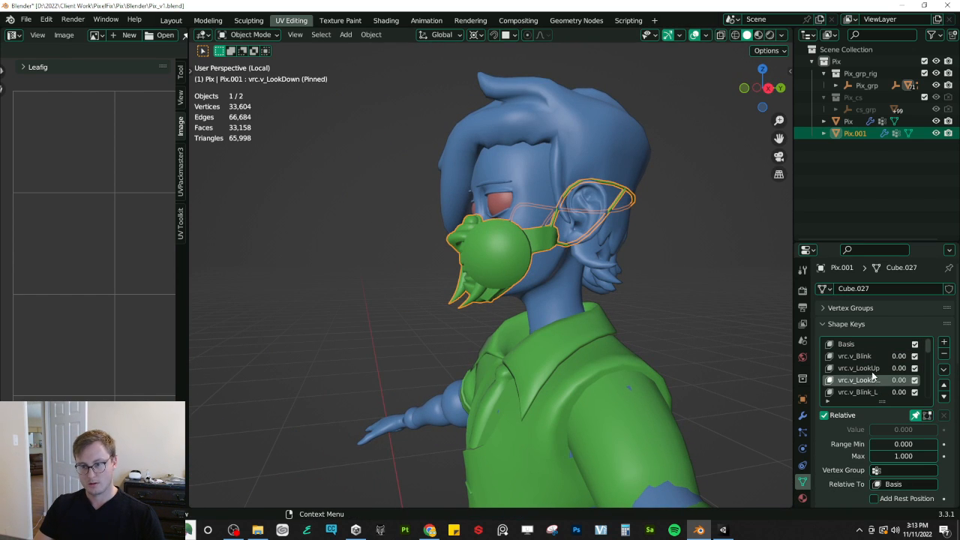
pyautogui.moveTo(590, 300)
pyautogui.mouseDown(button='middle')
pyautogui.moveTo(620, 304)
pyautogui.moveTo(602, 298)
pyautogui.mouseUp(button='middle')
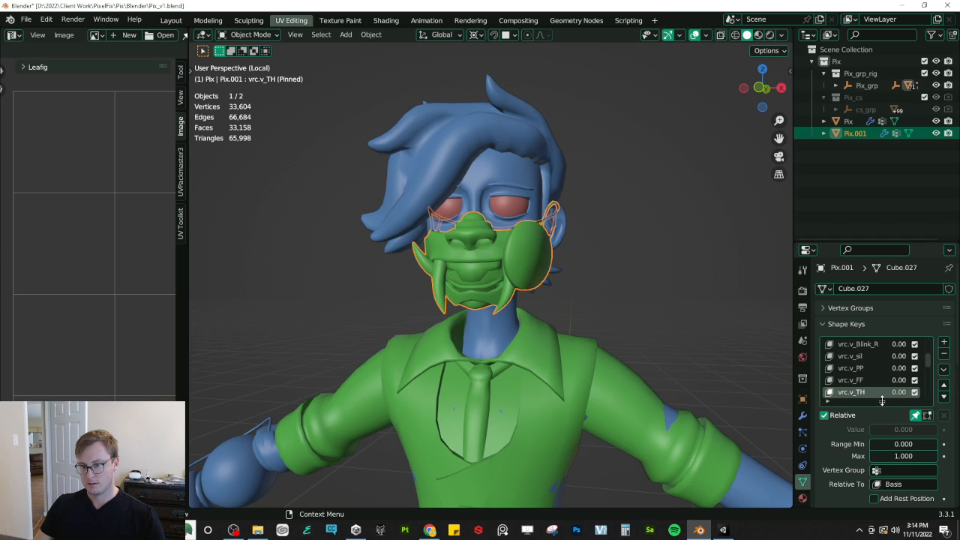
# Step: Delete all shape keys from the separated mask and save the file
pyautogui.moveTo(882, 401)
pyautogui.mouseDown()
pyautogui.moveTo(882, 512)
pyautogui.moveTo(877, 387)
pyautogui.mouseUp()
pyautogui.click(826, 324)
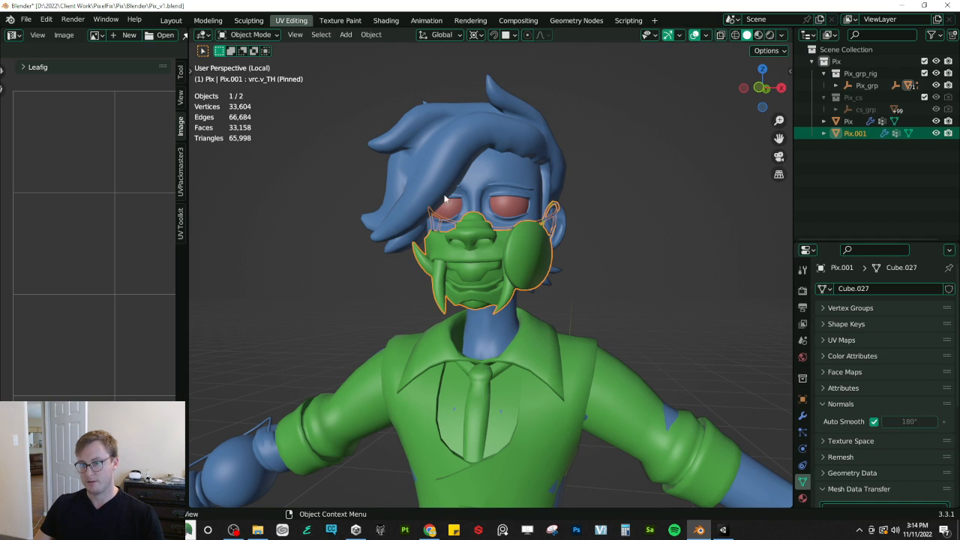
pyautogui.click(855, 323)
pyautogui.click(943, 368)
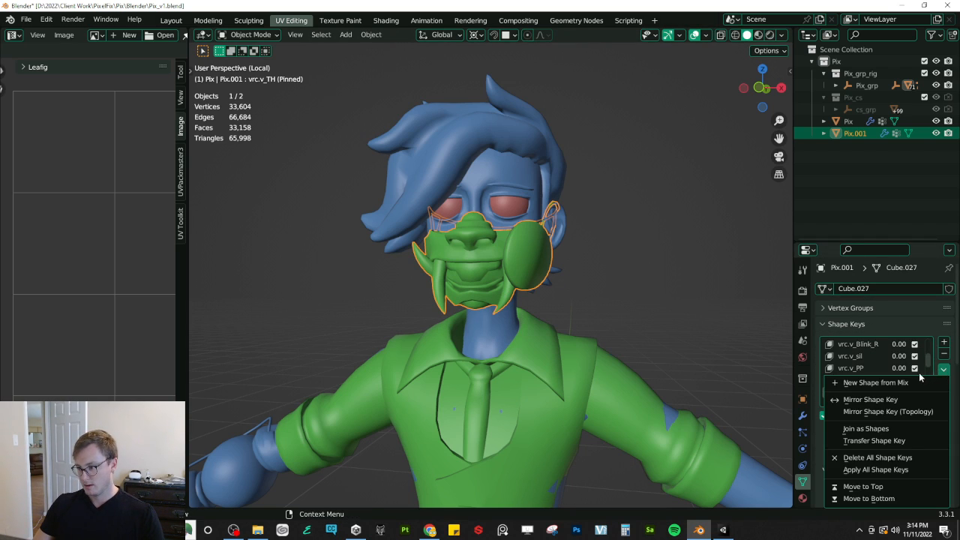
pyautogui.click(907, 457)
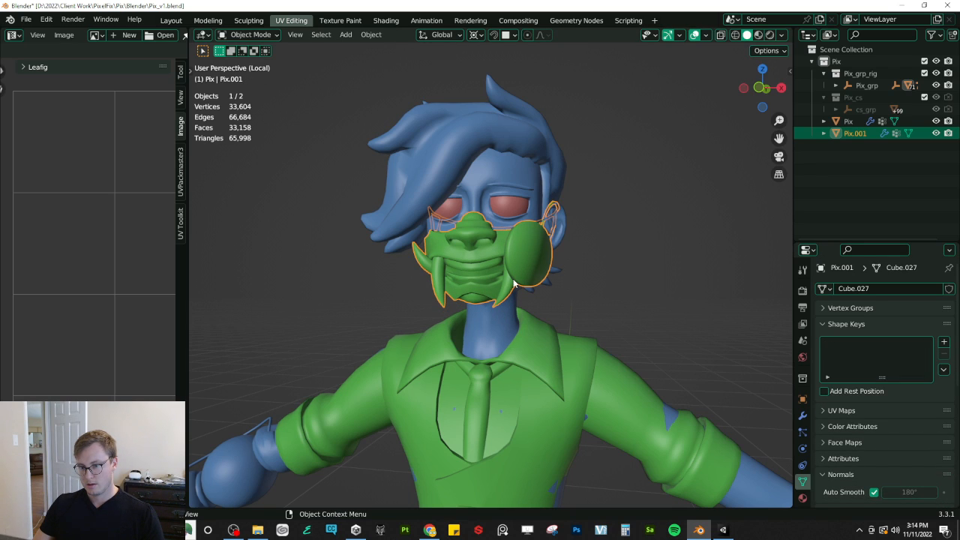
pyautogui.hotkey('ctrl', 's')
# Step: Transfer the shape keys from Pix to the mask in World sample space with Closest sampling and Sample Modified Source enabled
pyautogui.scroll(-5, 878, 427)
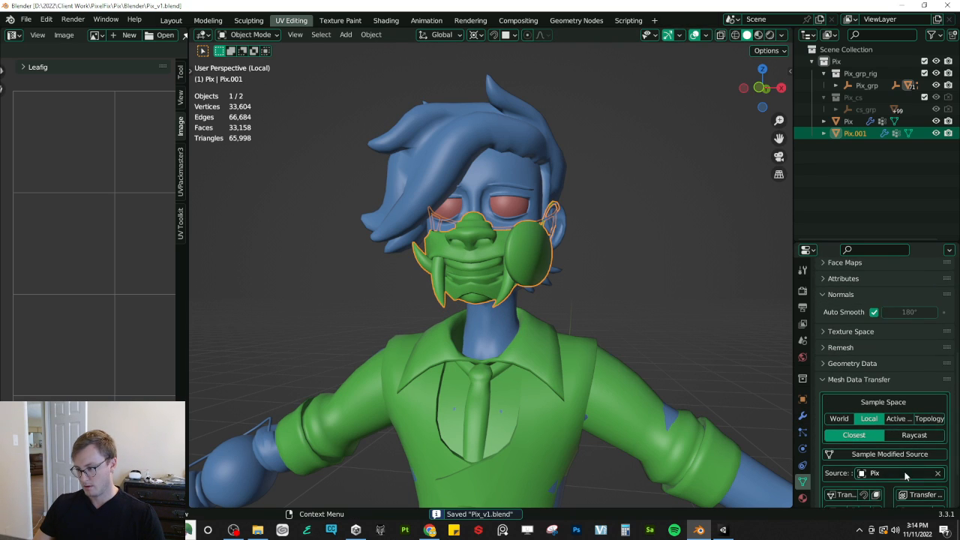
pyautogui.scroll(-2, 909, 419)
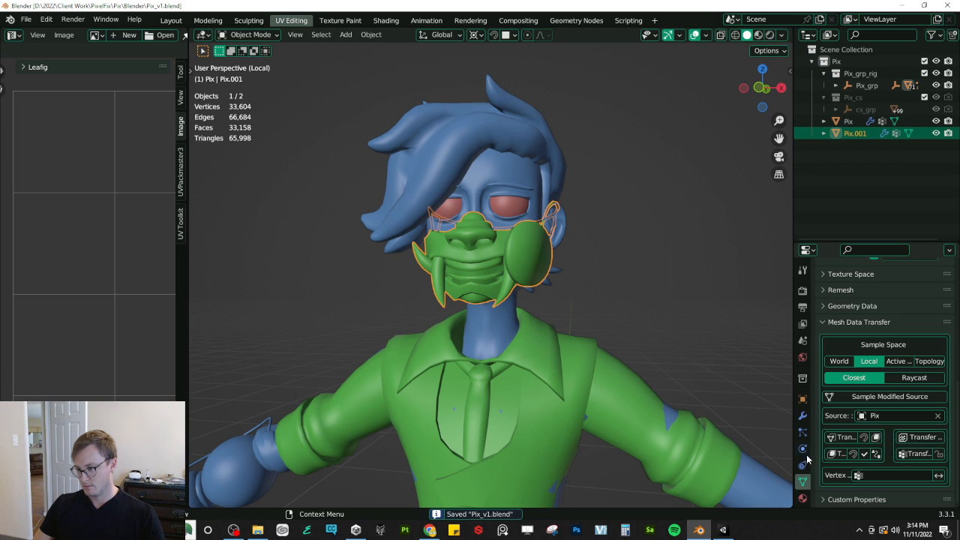
pyautogui.moveTo(793, 457); pyautogui.dragTo(664, 456)
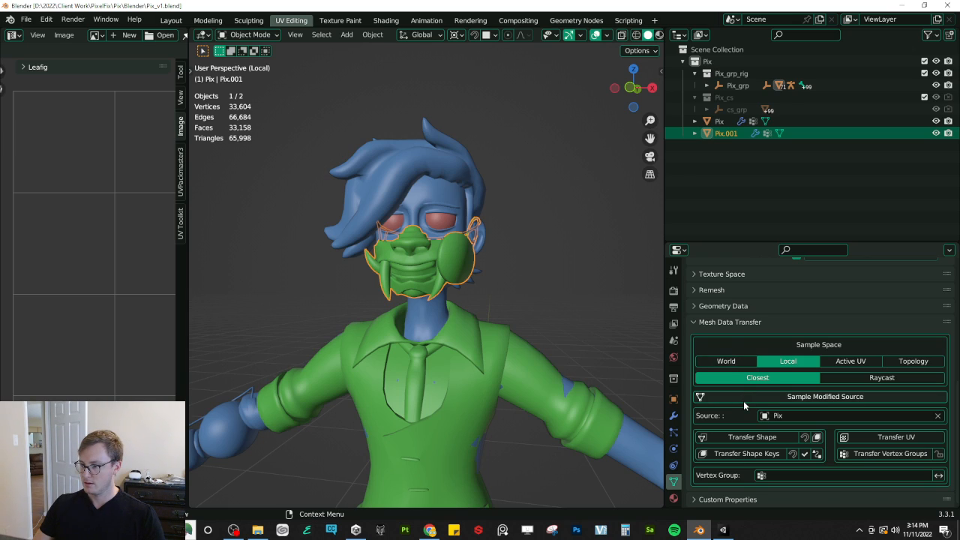
pyautogui.click(733, 361)
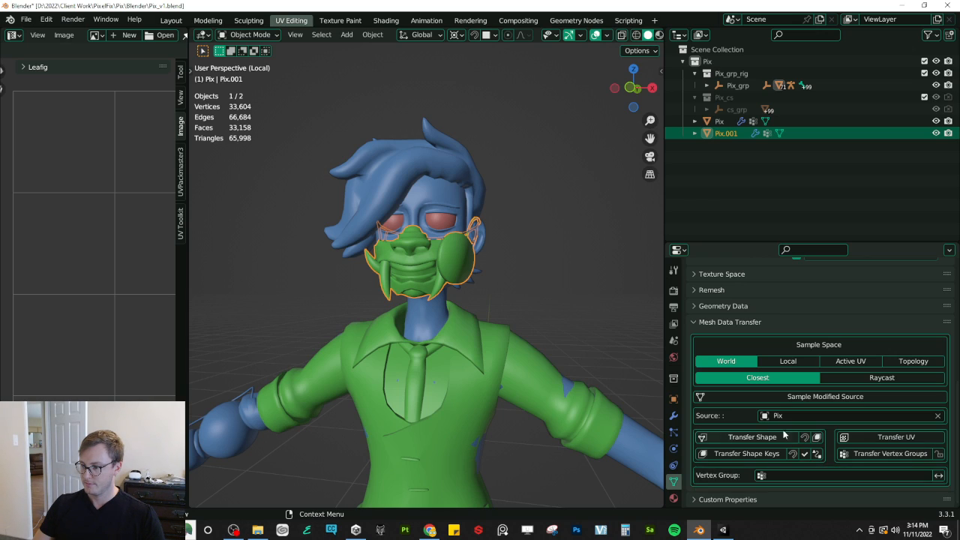
pyautogui.click(829, 401)
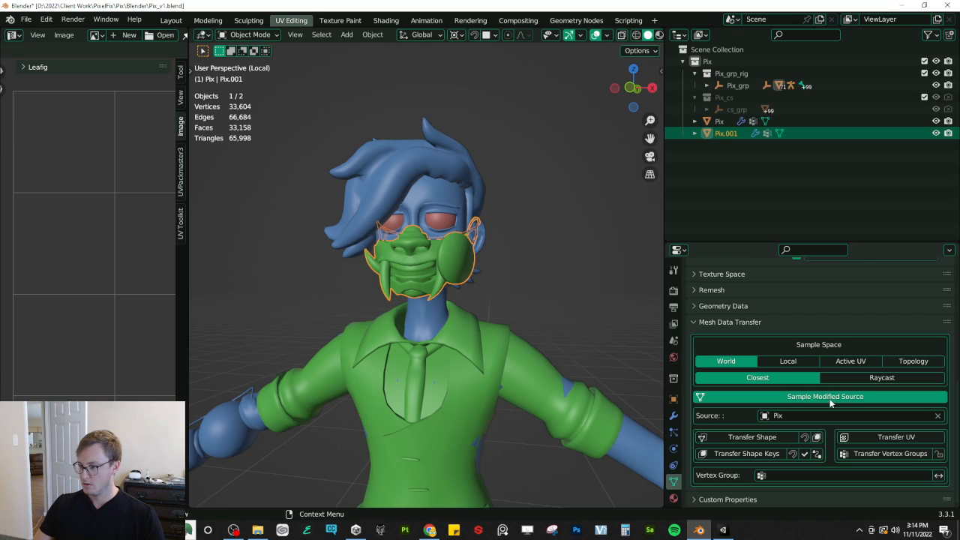
pyautogui.click(748, 455)
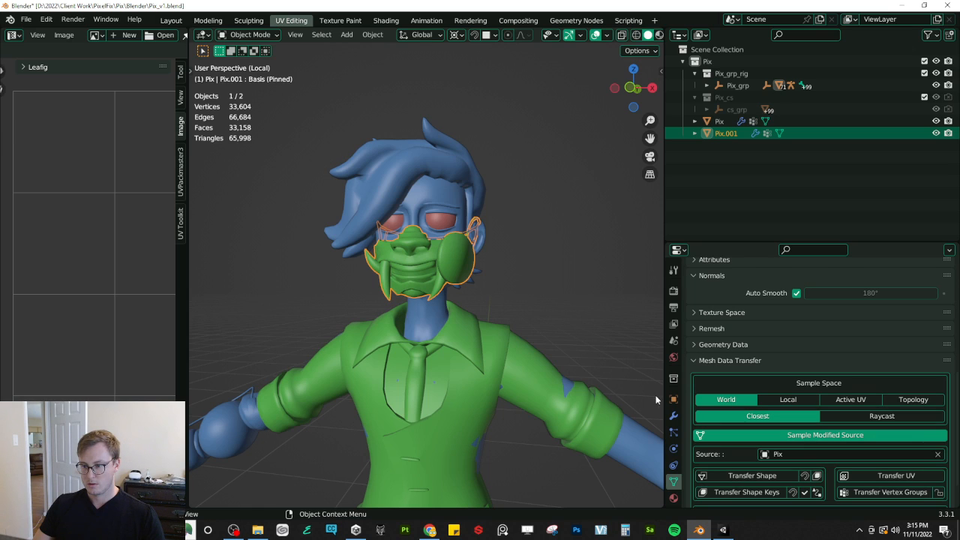
# Step: Review how the mask deforms through its transferred viseme shape keys, from vrc.v_sil to vrc.v_oh, ending on Basis
pyautogui.scroll(5, 767, 311)
pyautogui.scroll(-3, 767, 308)
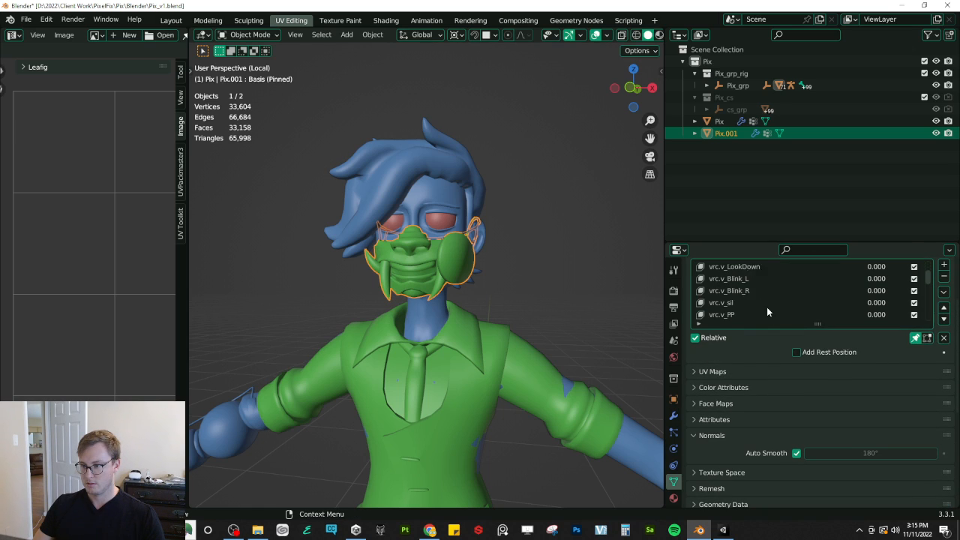
pyautogui.click(763, 307)
pyautogui.keyDown('ctrl'); pyautogui.scroll(-6, 764, 307); pyautogui.keyUp('ctrl')
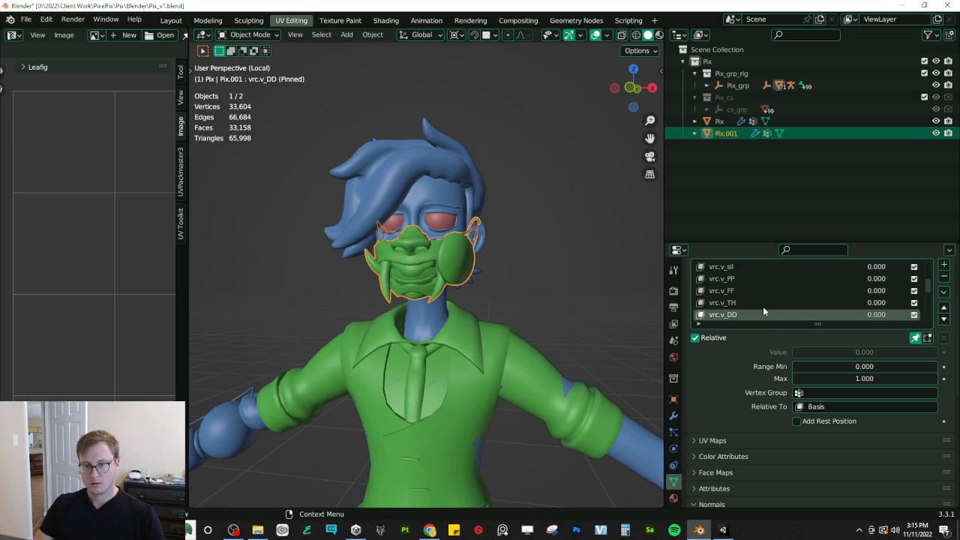
pyautogui.keyDown('ctrl'); pyautogui.scroll(-1, 763, 306); pyautogui.keyUp('ctrl')
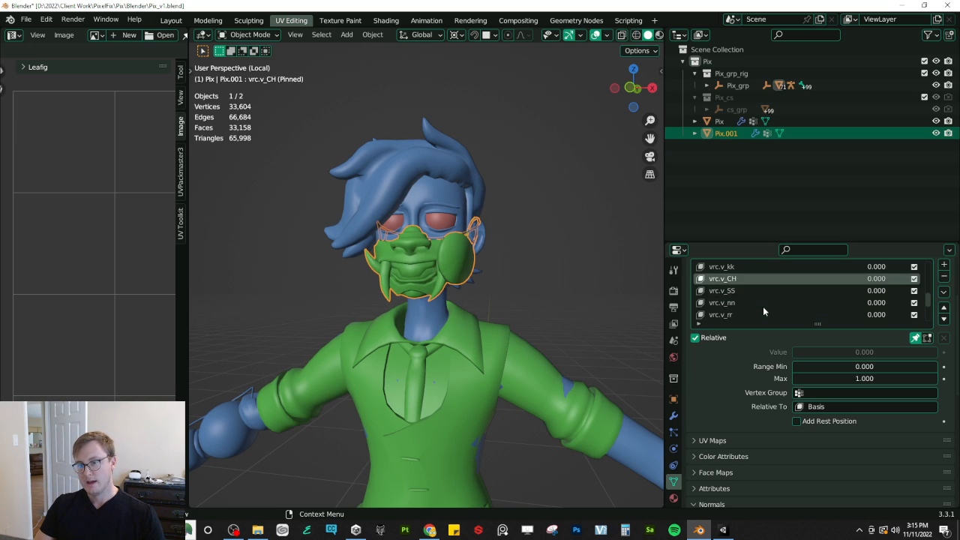
pyautogui.keyDown('ctrl'); pyautogui.scroll(-6, 763, 306); pyautogui.keyUp('ctrl')
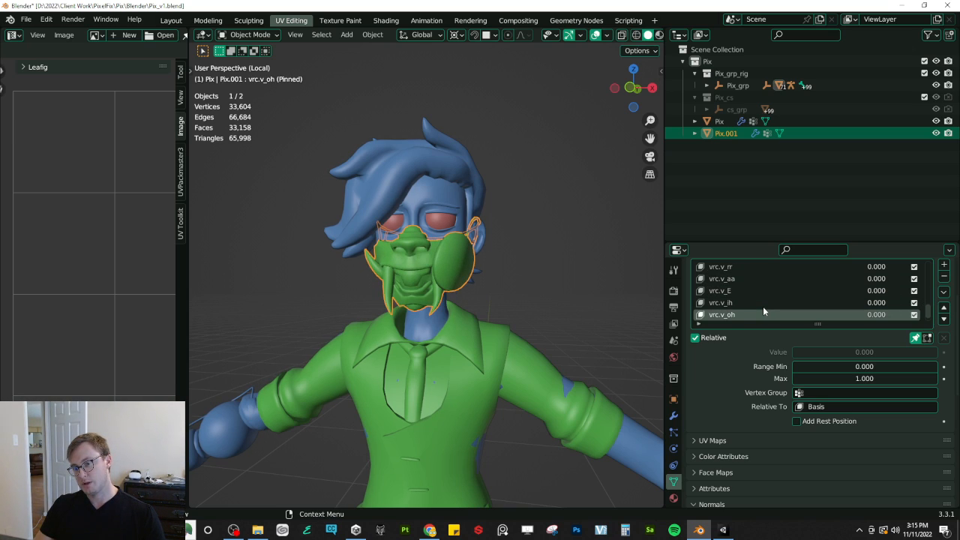
pyautogui.keyDown('ctrl'); pyautogui.scroll(-2, 762, 306); pyautogui.keyUp('ctrl')
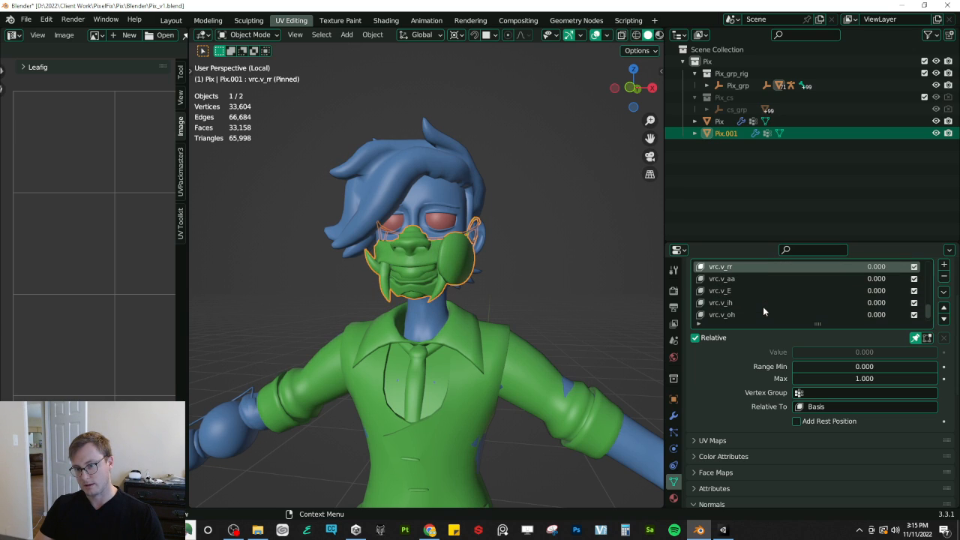
pyautogui.keyDown('ctrl'); pyautogui.scroll(2, 763, 306); pyautogui.keyUp('ctrl')
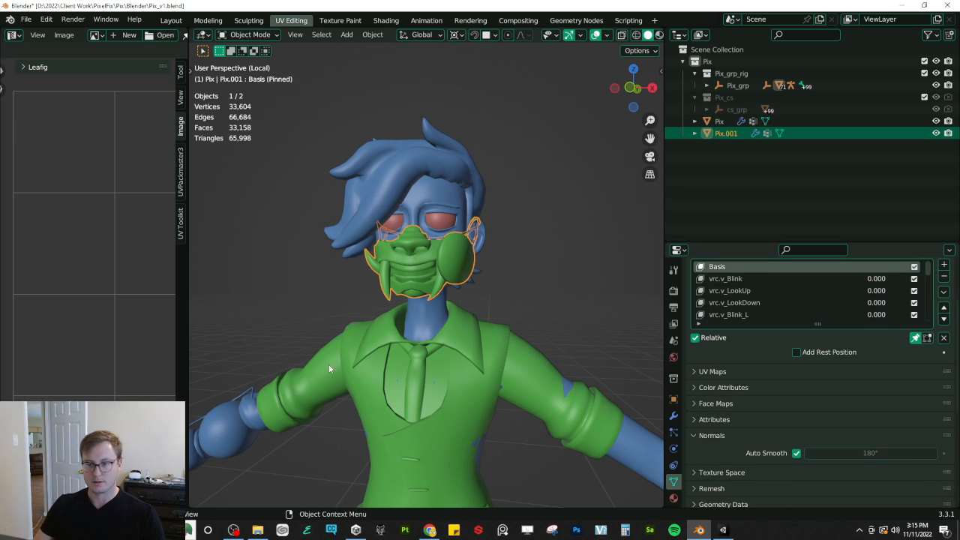
# Step: Save the file, hide the mask, and select the body mesh to inspect the bare mouth and jaw from the front and side
pyautogui.hotkey('ctrl', 's')
pyautogui.press('h')
pyautogui.click(441, 261)
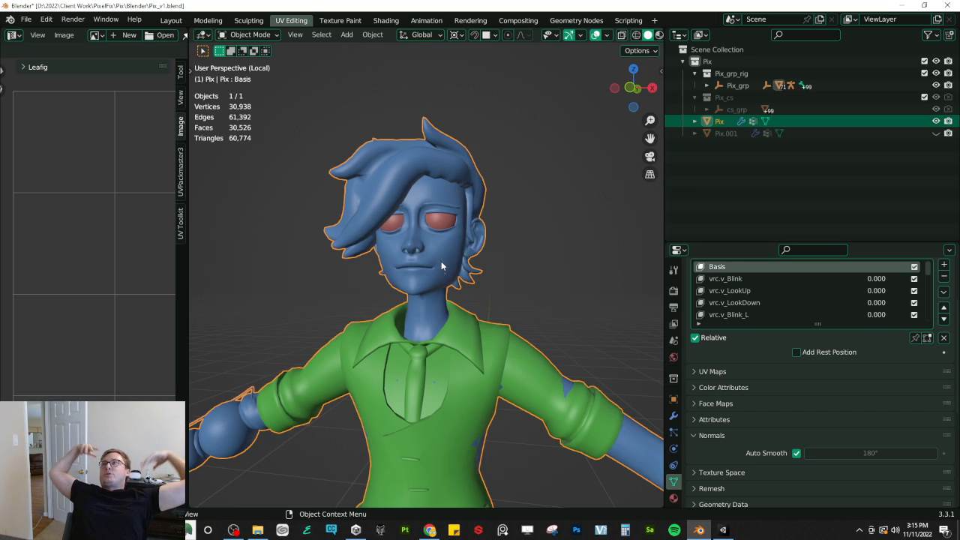
pyautogui.press('KP_1')
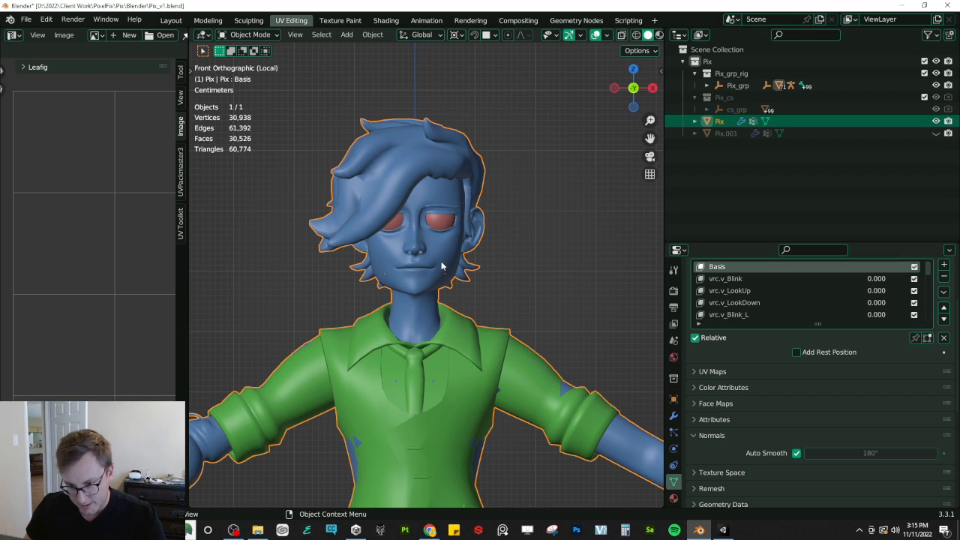
pyautogui.scroll(5, 433, 273)
pyautogui.hotkey('ctrl', 's')
pyautogui.moveTo(448, 278); pyautogui.dragTo(396, 274, button='middle')
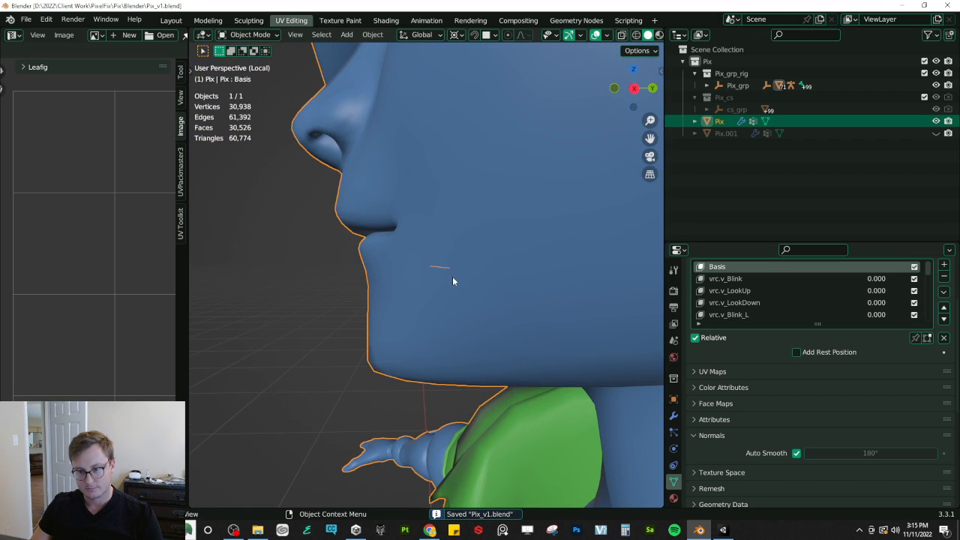
# Step: Undo the edits back to before the mask was separated from the body mesh, and save the file in that state
pyautogui.hotkey('ctrl', 'z')
pyautogui.hotkey('ctrl', 'z')
pyautogui.hotkey('ctrl', 'z')
pyautogui.hotkey('ctrl', 'z')
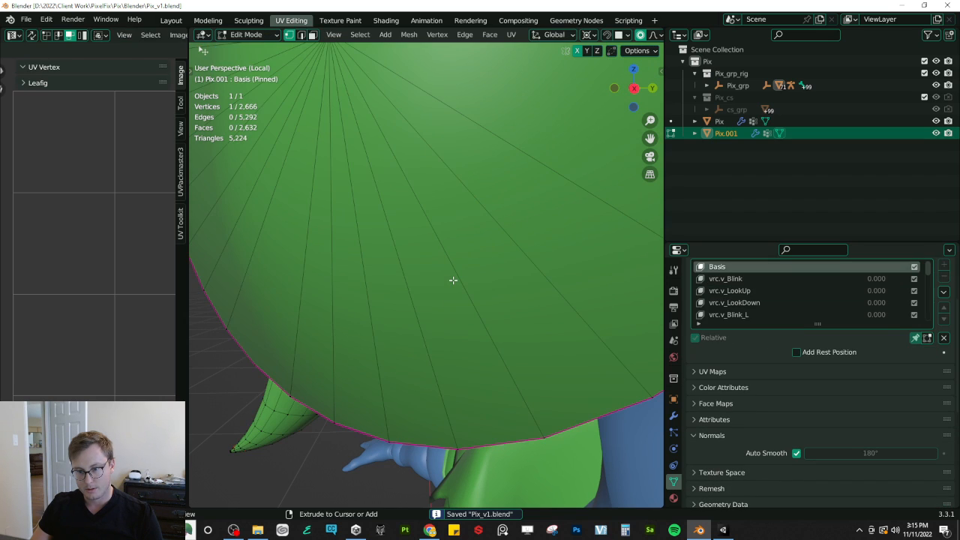
pyautogui.hotkey('ctrl', 'shift', 'z')
pyautogui.hotkey('ctrl', 'shift', 'z')
pyautogui.hotkey('ctrl', 'shift', 'z')
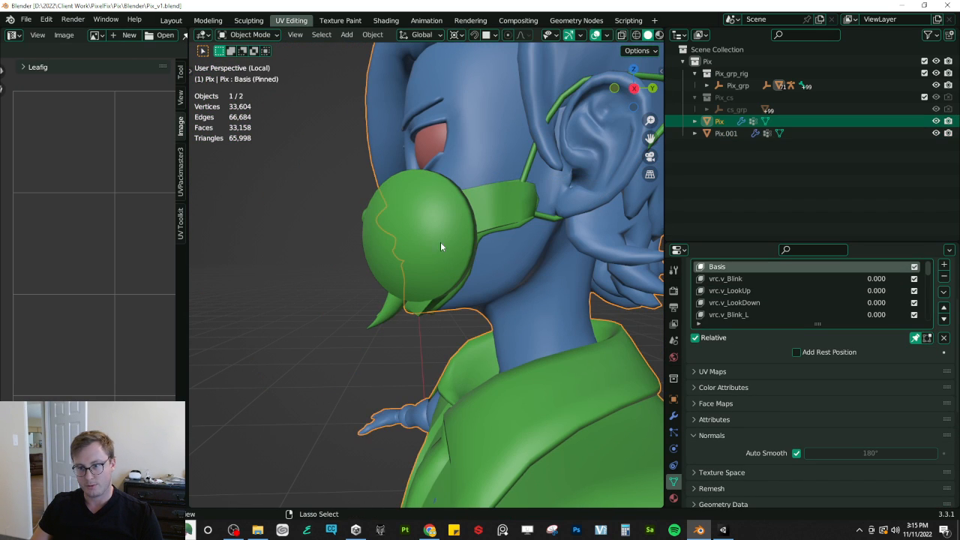
pyautogui.click(431, 236)
pyautogui.hotkey('ctrl', 'z')
pyautogui.hotkey('ctrl', 'z')
pyautogui.hotkey('ctrl', 'z')
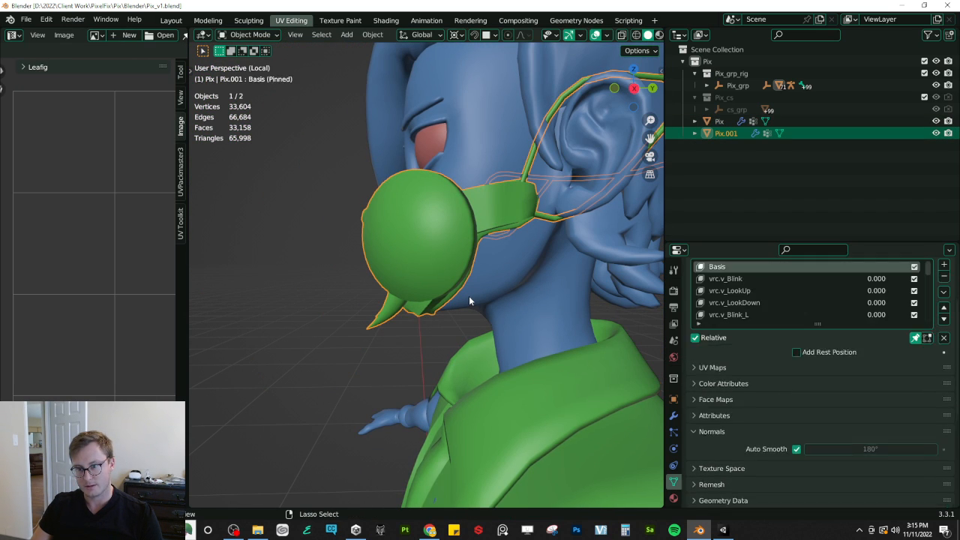
pyautogui.moveTo(377, 308); pyautogui.dragTo(469, 316, button='middle')
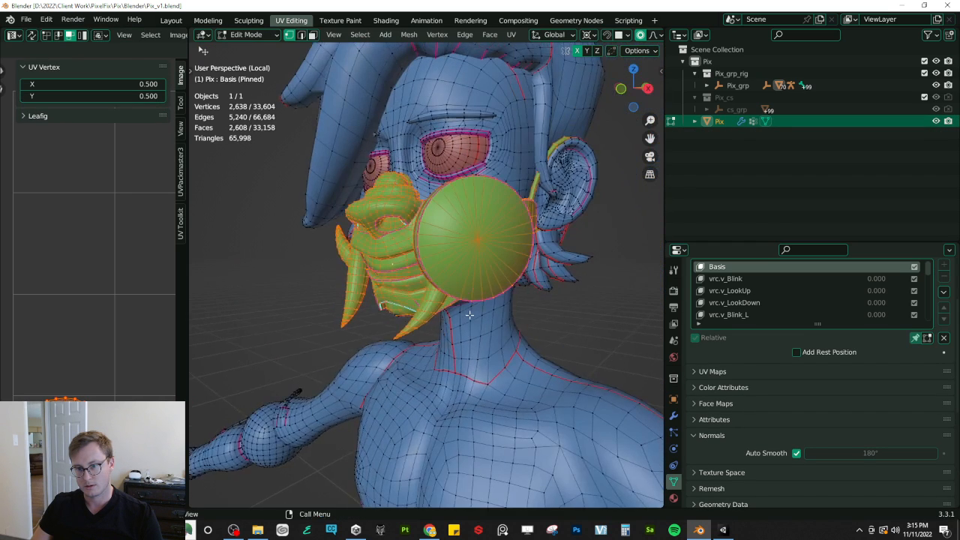
pyautogui.press('Tab')
pyautogui.hotkey('ctrl', 's')
pyautogui.moveTo(522, 301); pyautogui.dragTo(484, 299, button='middle')
pyautogui.press('Tab')
pyautogui.press('Tab')
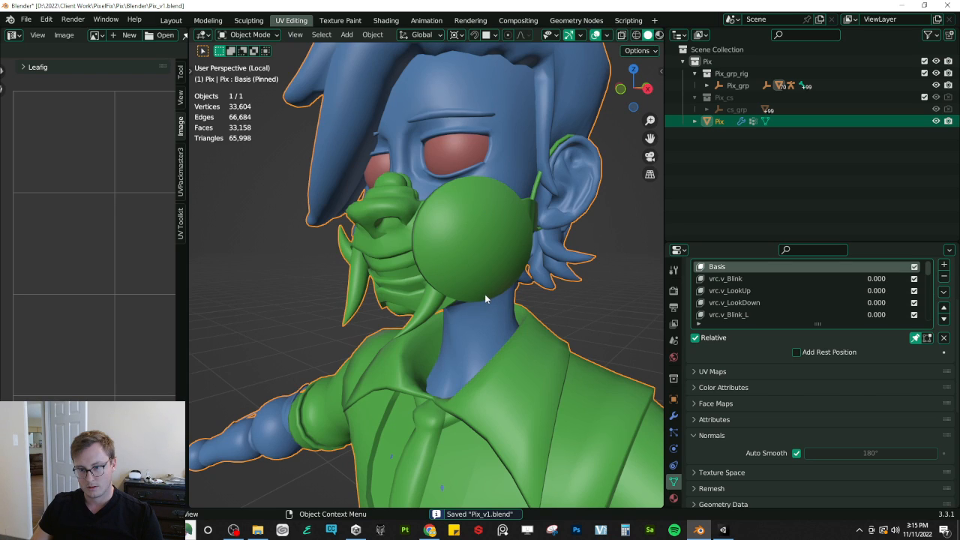
# Step: In Edit Mode, select the linked body and head geometry, switch to wireframe, and add the linked pieces around the eyes
pyautogui.press('Tab')
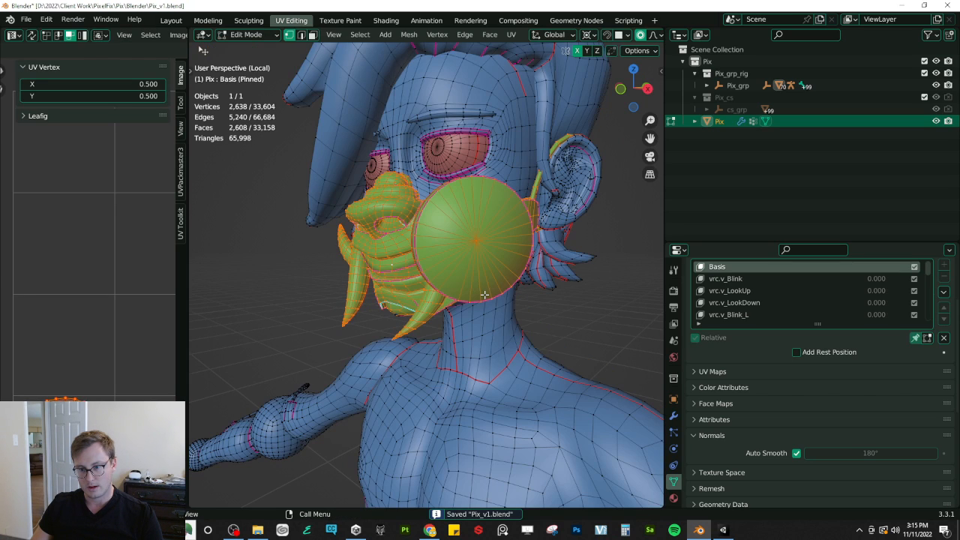
pyautogui.click(493, 342)
pyautogui.press('l')
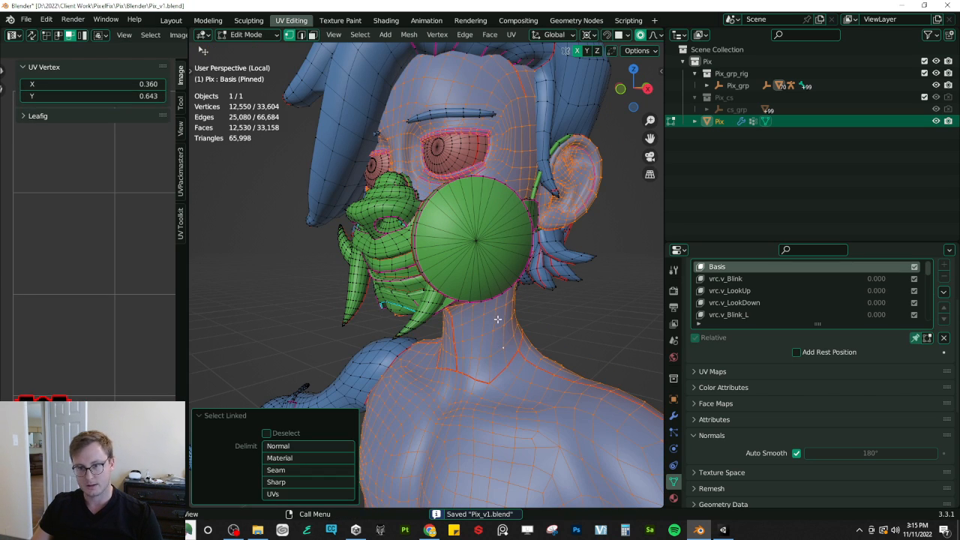
pyautogui.moveTo(497, 318); pyautogui.dragTo(428, 314, button='middle')
pyautogui.hotkey('shift', 'z')
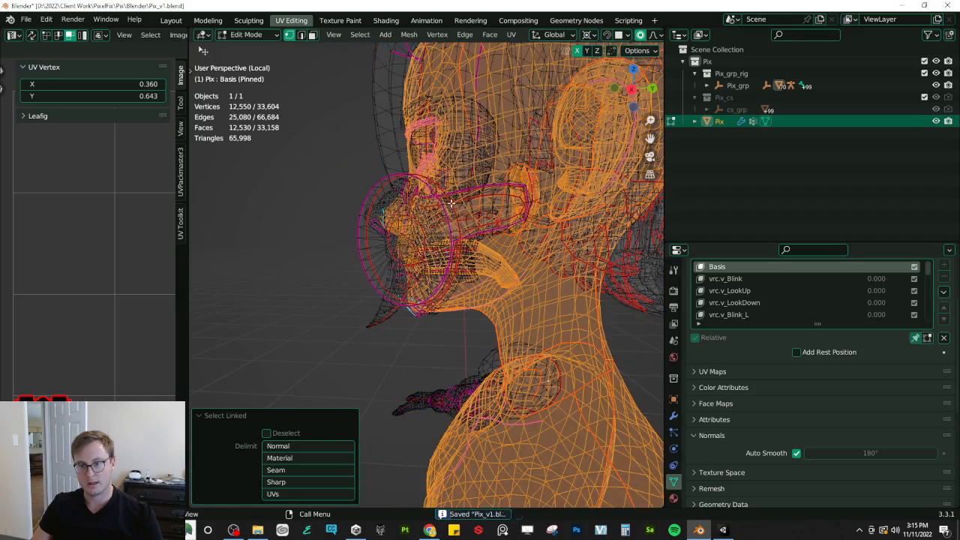
pyautogui.moveTo(451, 204); pyautogui.dragTo(474, 216, button='middle')
pyautogui.moveTo(462, 179); pyautogui.dragTo(486, 136, button='middle')
pyautogui.press('l')
pyautogui.press('l')
pyautogui.press('l')
# Step: Add the linked pieces inside the mouth to the body selection, correcting any wrongly picked parts
pyautogui.moveTo(385, 130); pyautogui.dragTo(307, 250, button='middle')
pyautogui.scroll(5, 478, 197)
pyautogui.moveTo(434, 308); pyautogui.dragTo(500, 428, button='middle')
pyautogui.press('l')
pyautogui.press('l')
pyautogui.press('l')
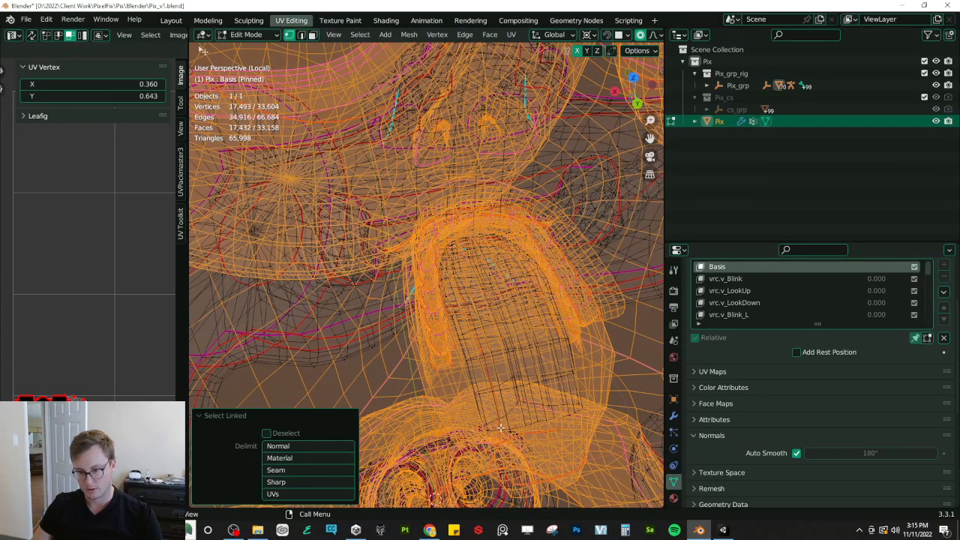
pyautogui.hotkey('shift', 'l')
pyautogui.press('l')
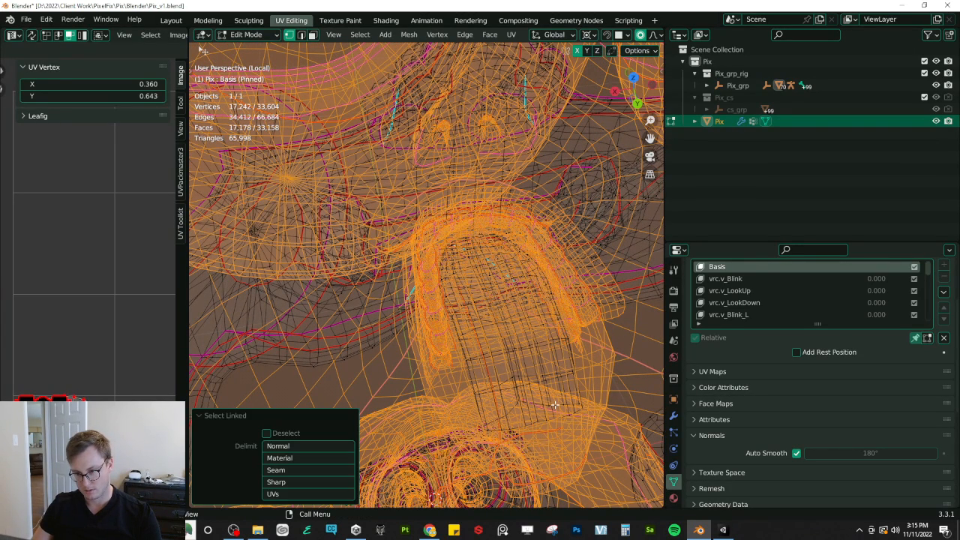
pyautogui.hotkey('ctrl', 'z')
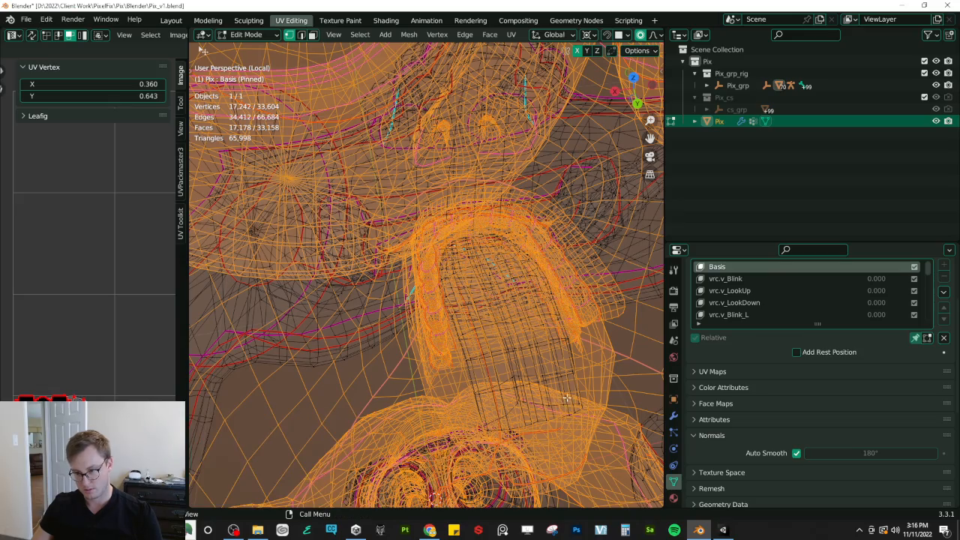
pyautogui.press('l')
pyautogui.moveTo(499, 377); pyautogui.dragTo(575, 318, button='middle')
pyautogui.scroll(-5, 517, 311)
pyautogui.moveTo(506, 300); pyautogui.dragTo(563, 285, button='middle')
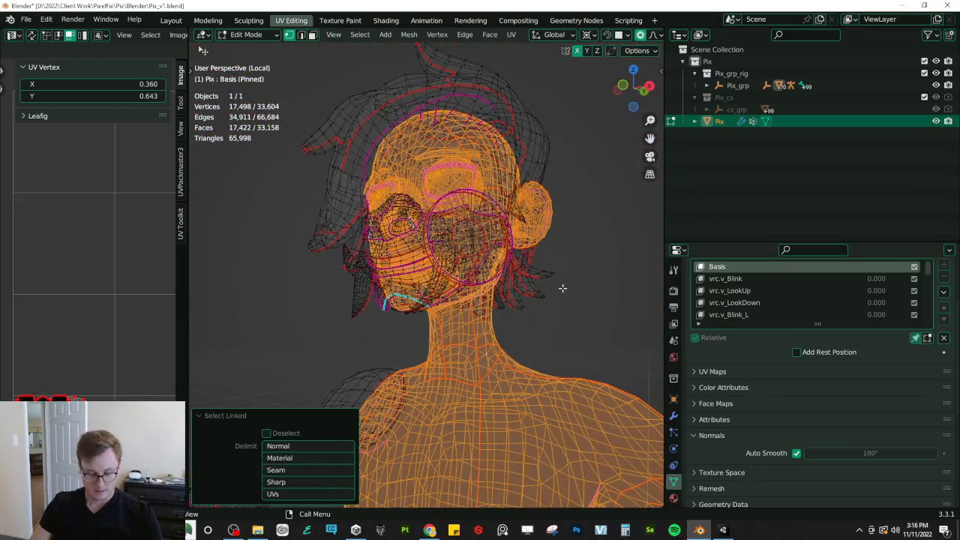
# Step: Invert the selection to the hair, mask, clothing and other non-body parts, separate it into its own object, and save the file
pyautogui.hotkey('ctrl', 'z')
pyautogui.hotkey('alt', 'h')
pyautogui.scroll(-3, 559, 283)
pyautogui.press('p')
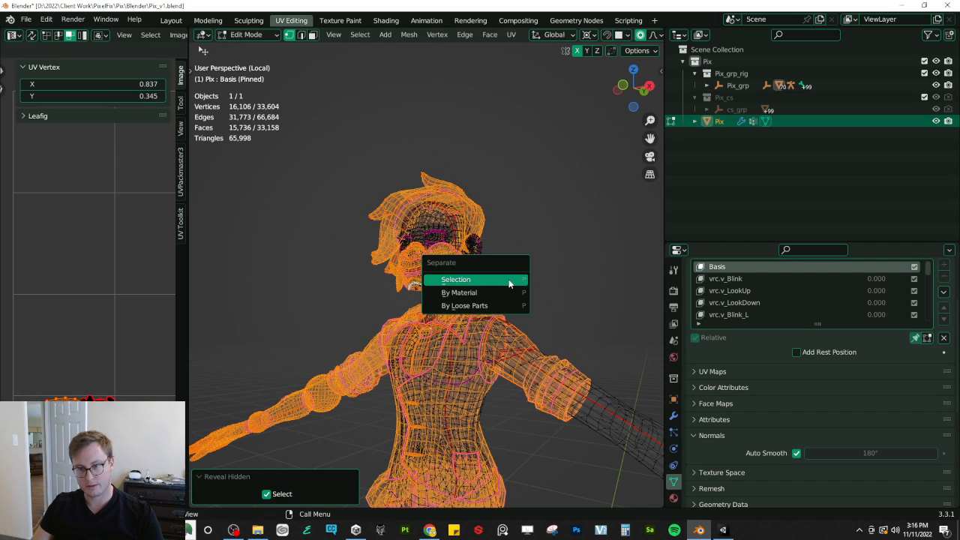
pyautogui.click(509, 280)
pyautogui.press('Tab')
pyautogui.hotkey('ctrl', 's')
# Step: Hide the separated hair, mask and clothing object, return to solid shading, select the bare body, and leave local view
pyautogui.click(478, 283)
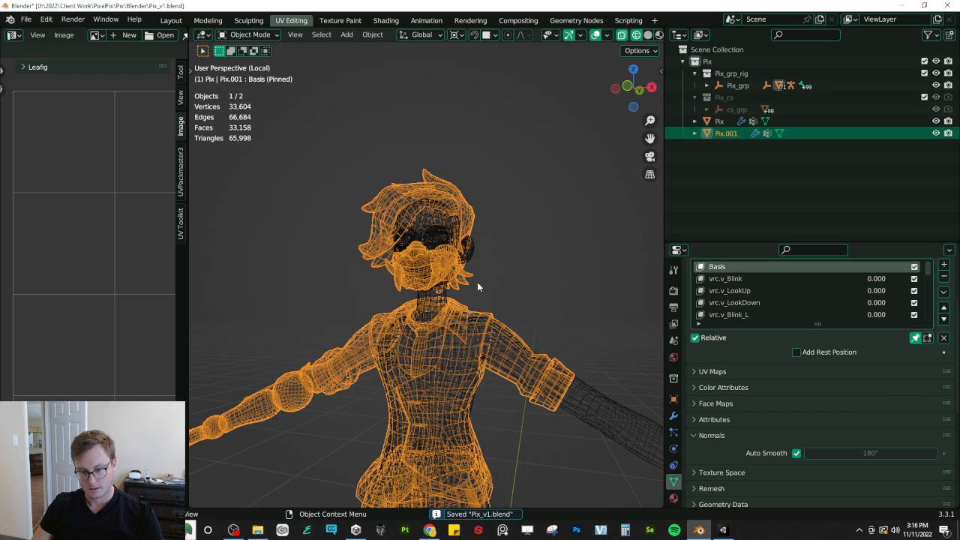
pyautogui.press('h')
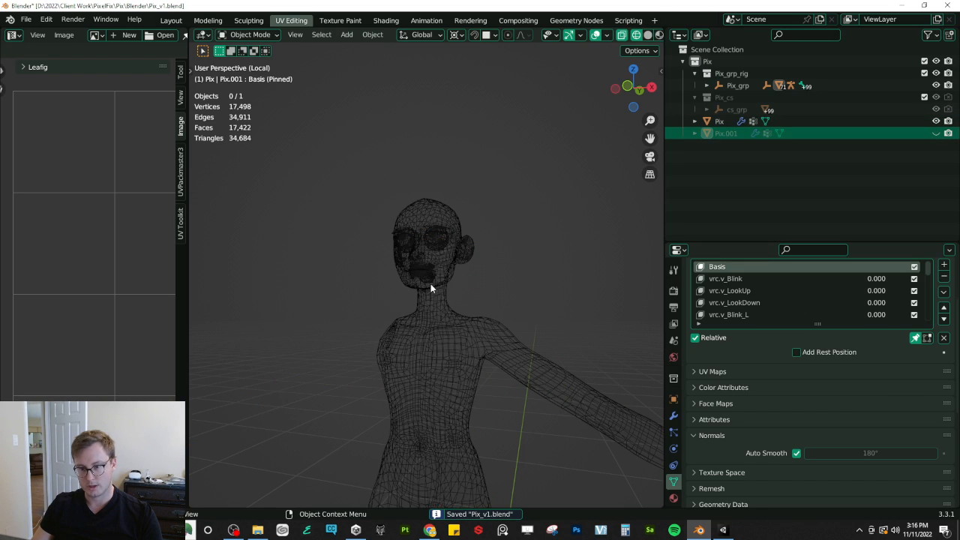
pyautogui.hotkey('shift', 'z')
pyautogui.click(465, 321)
pyautogui.press('KP_1')
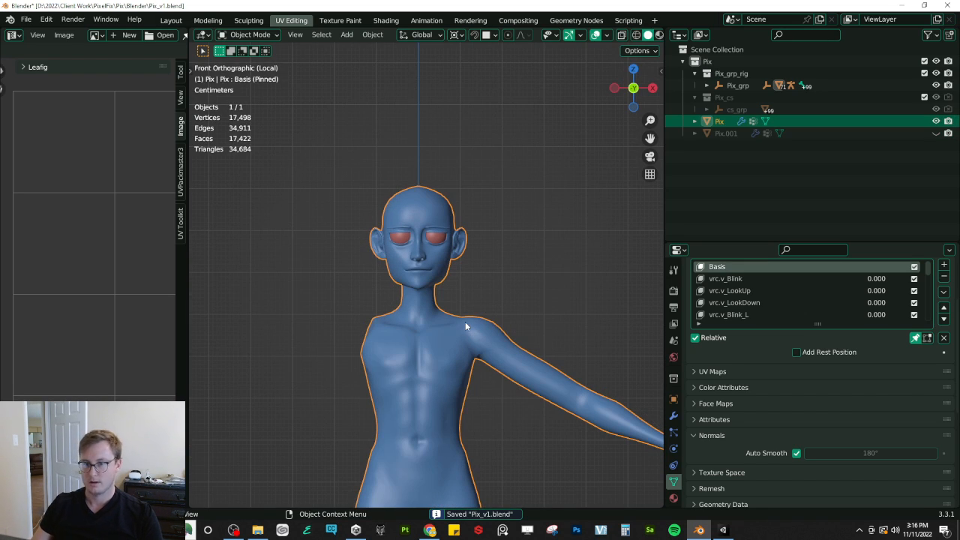
pyautogui.press('KP_Divide')
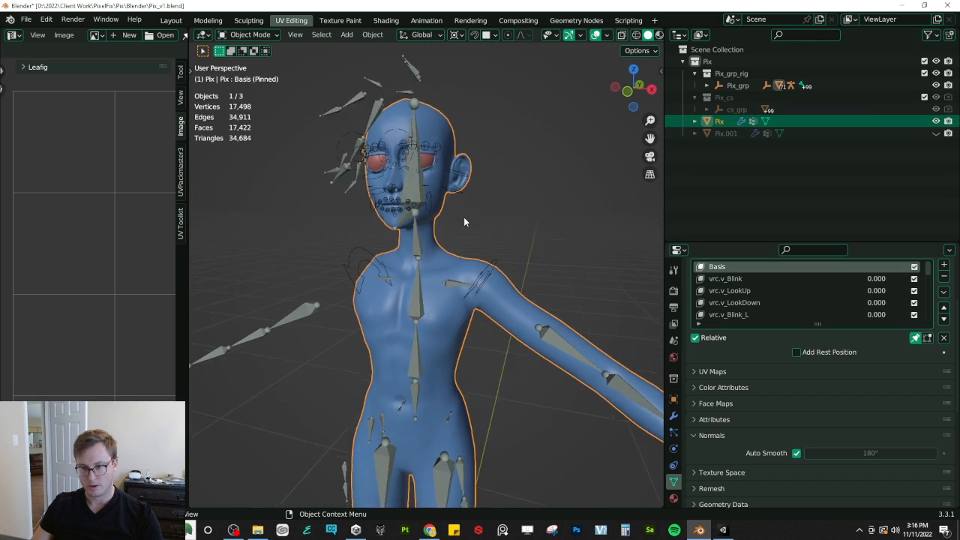
# Step: Select the Pix_rig armature, display only its face and body control layer, and save the file
pyautogui.press('KP_1')
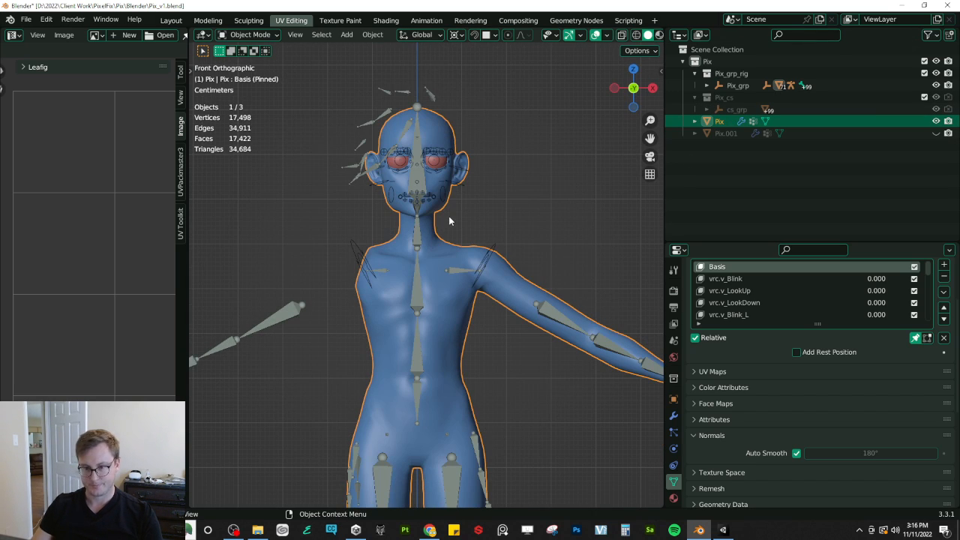
pyautogui.click(411, 96)
pyautogui.click(698, 353)
pyautogui.scroll(4, 534, 275)
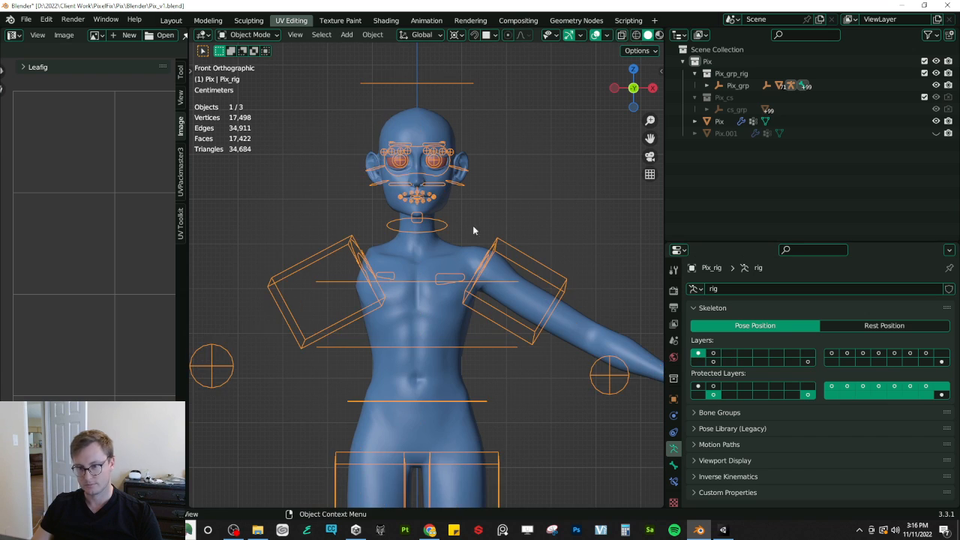
pyautogui.keyDown('shift'); pyautogui.moveTo(422, 139); pyautogui.dragTo(439, 300, button='middle'); pyautogui.keyUp('shift')
pyautogui.hotkey('ctrl', 's')
pyautogui.click(448, 270)
pyautogui.click(455, 275)
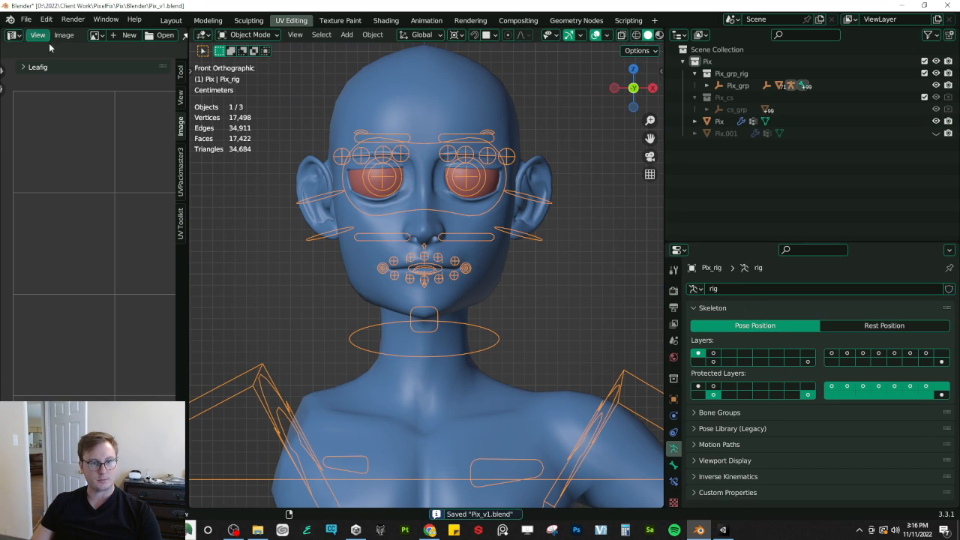
# Step: Save a backup copy of the project as Pix_v1_WIP_14_PreExpressions.blend
pyautogui.click(28, 20)
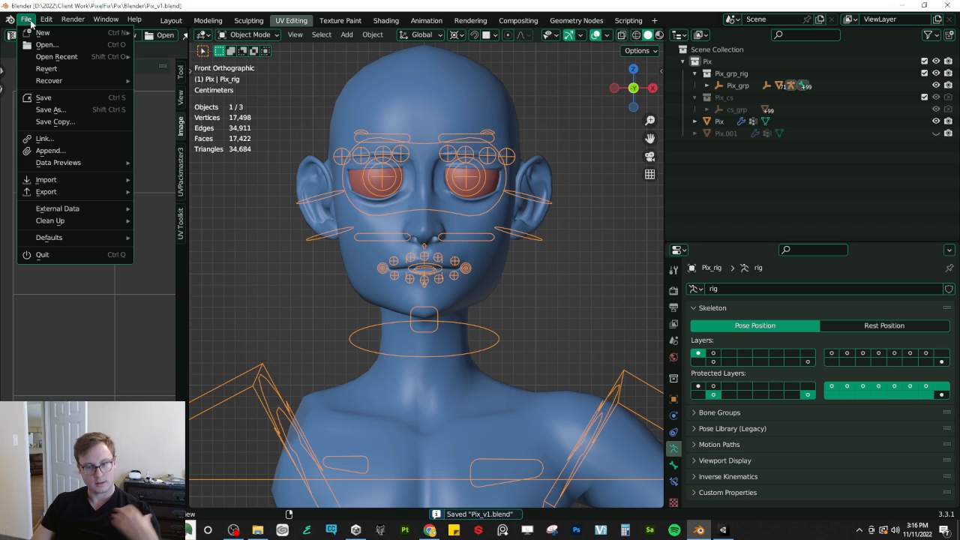
pyautogui.click(51, 121)
pyautogui.click(365, 277)
pyautogui.click(335, 436)
pyautogui.click(334, 435)
pyautogui.press('BackSpace')
pyautogui.write('4_')
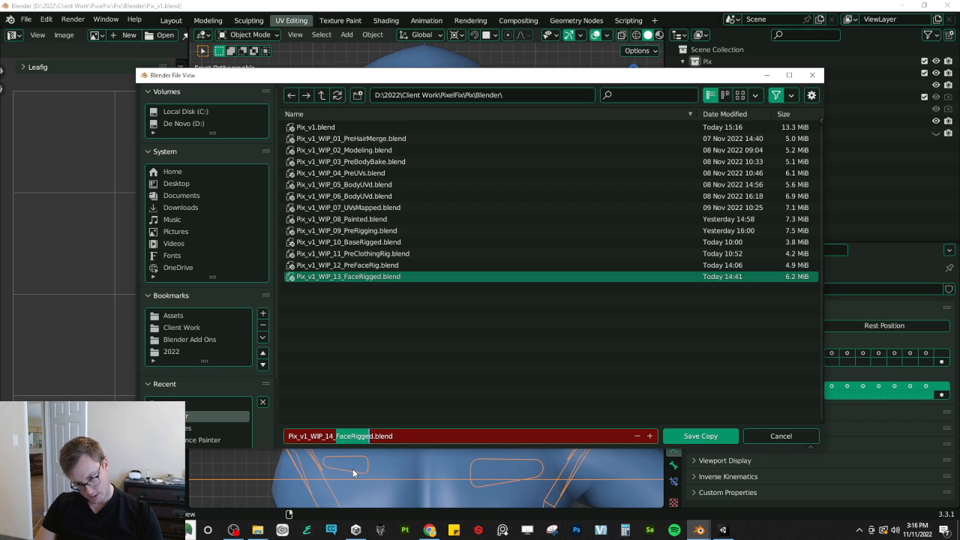
pyautogui.write('PreExpressions')
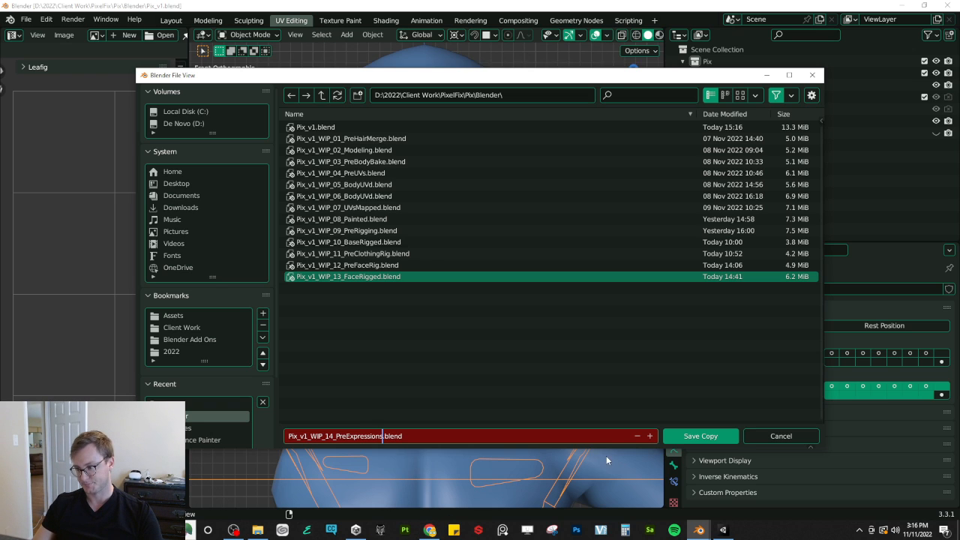
pyautogui.click(694, 435)
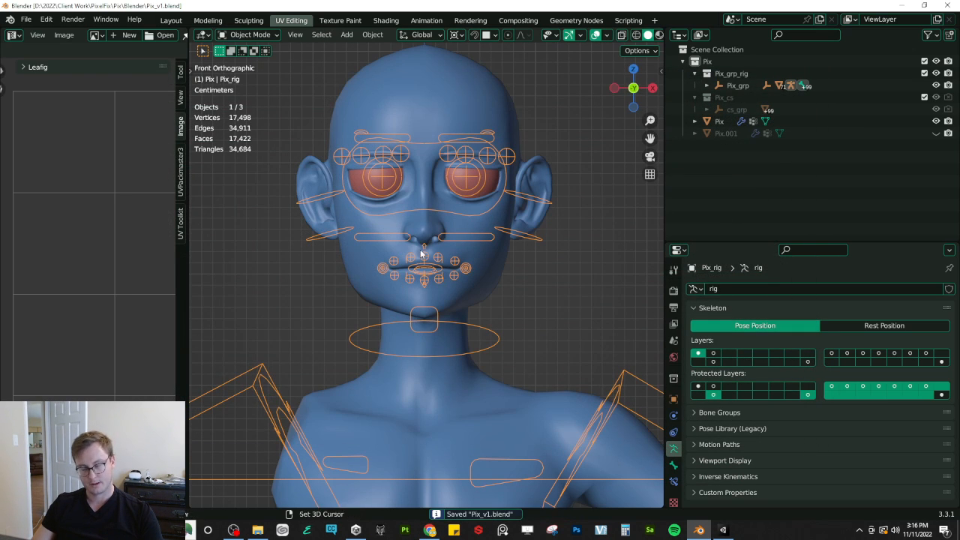
# Step: Switch to Unity and examine the expression animations in the Lauste Avi project folder for reference
pyautogui.hotkey('ctrl', 'Tab')
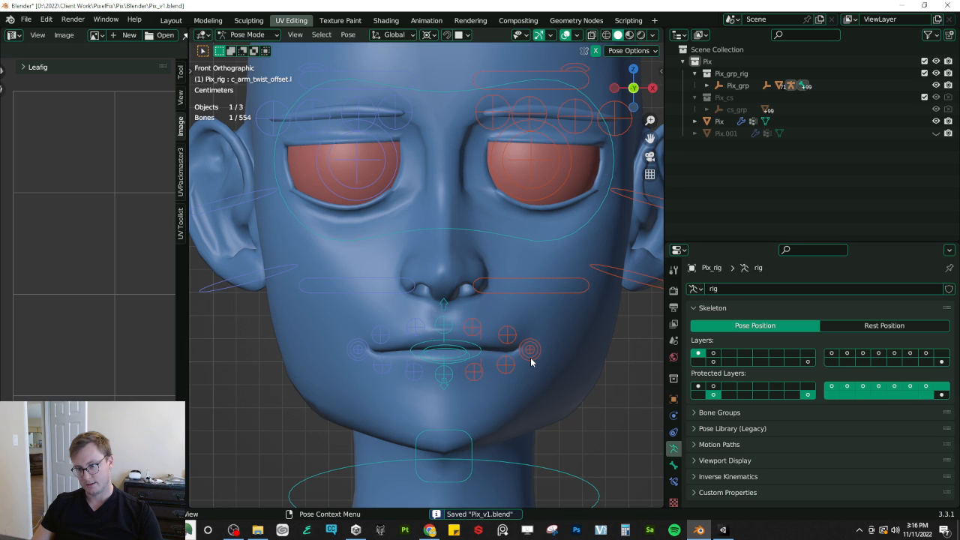
pyautogui.hotkey('ctrl', 'Tab')
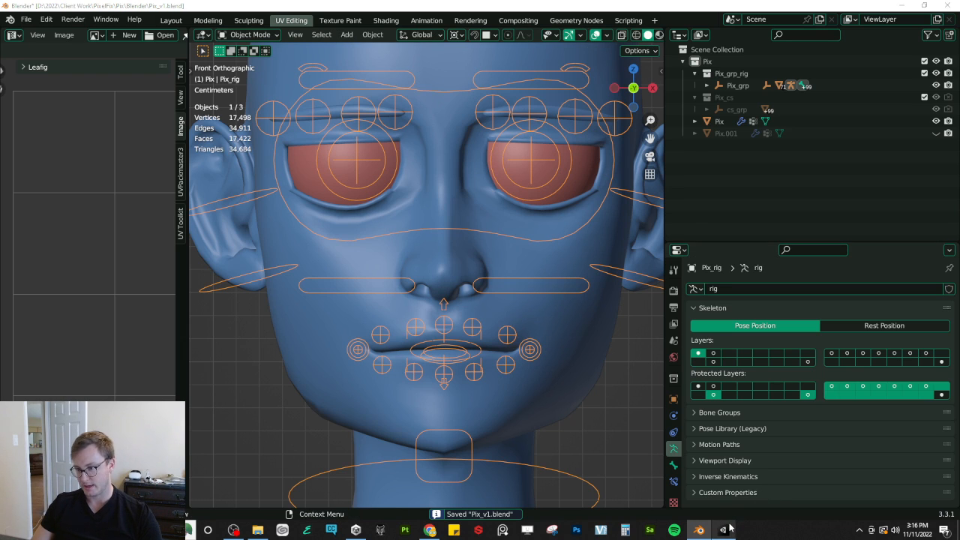
pyautogui.click(726, 529)
pyautogui.click(738, 241)
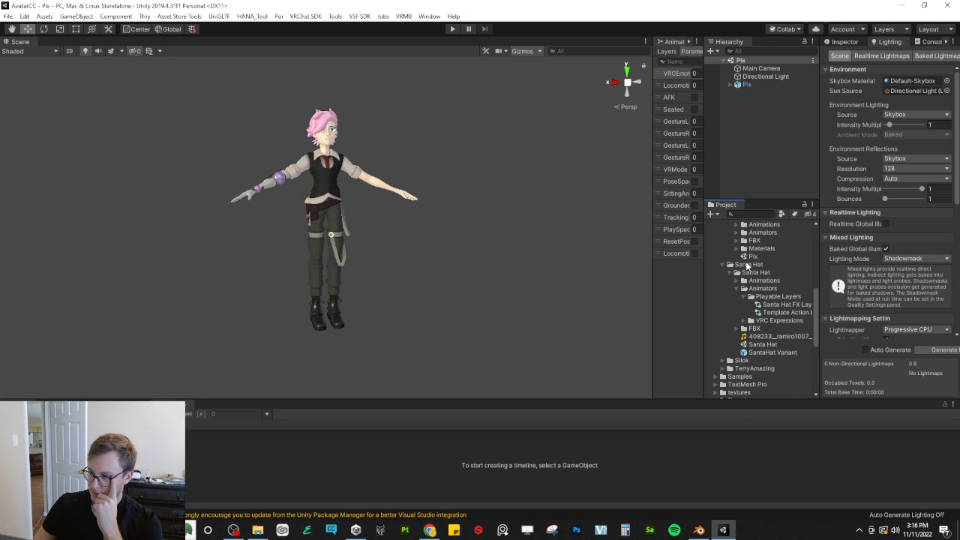
pyautogui.scroll(2, 742, 275)
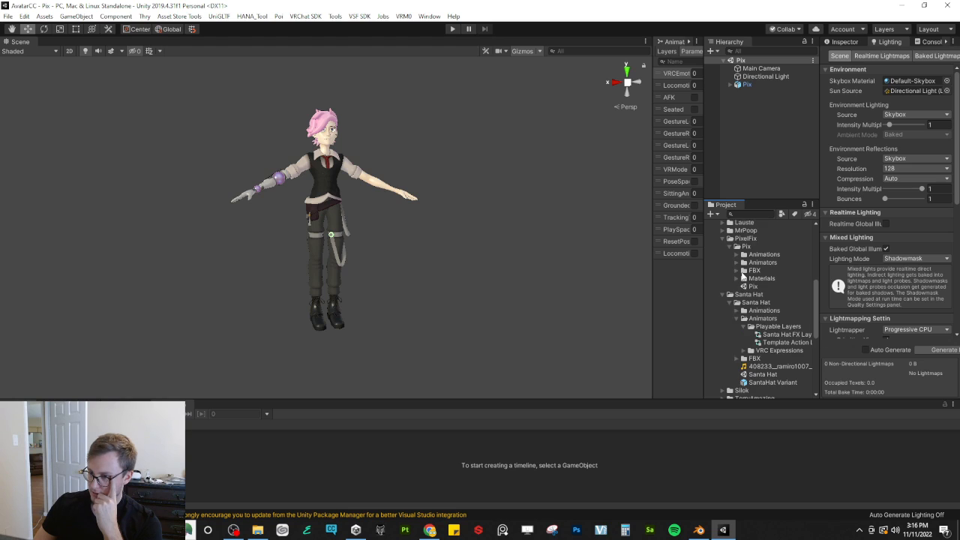
pyautogui.scroll(2, 741, 271)
pyautogui.click(718, 261)
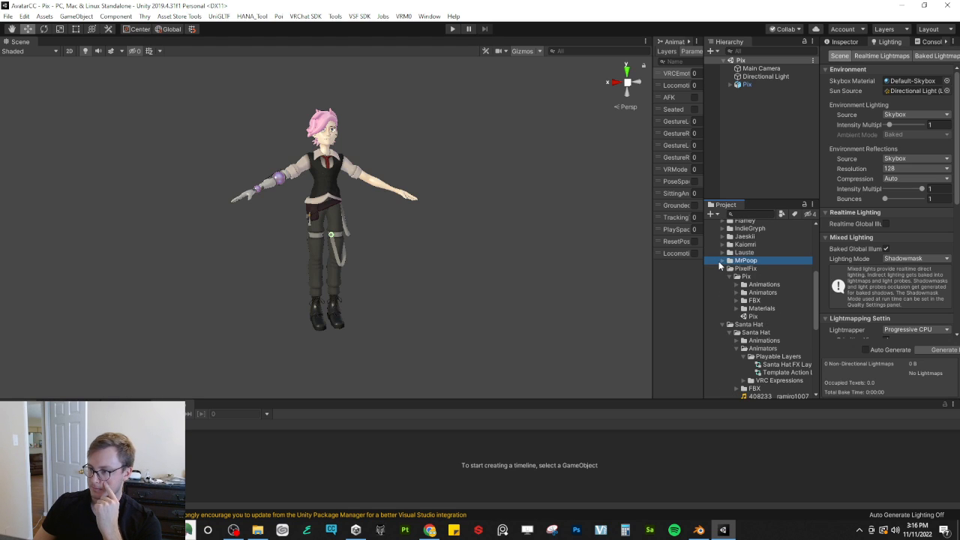
pyautogui.click(720, 252)
pyautogui.click(735, 260)
pyautogui.click(737, 275)
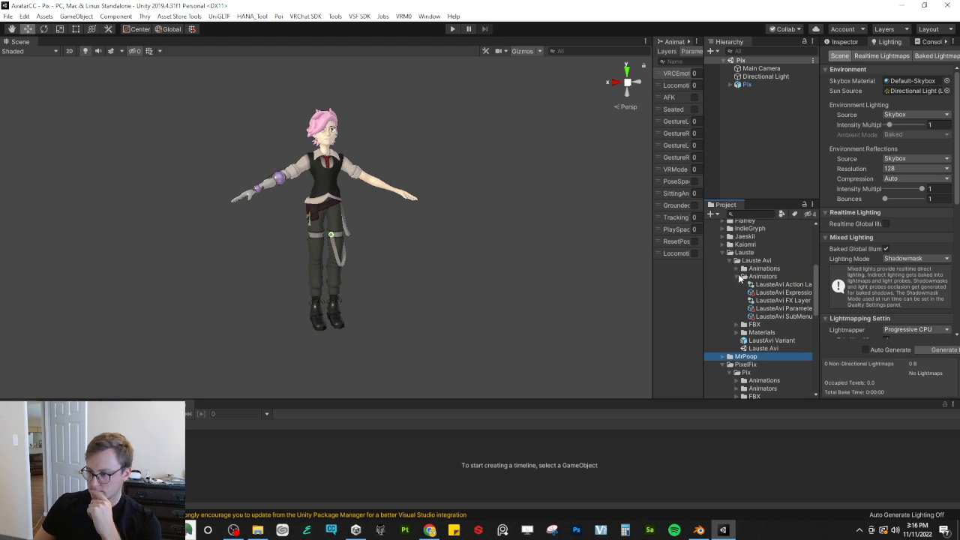
pyautogui.click(735, 277)
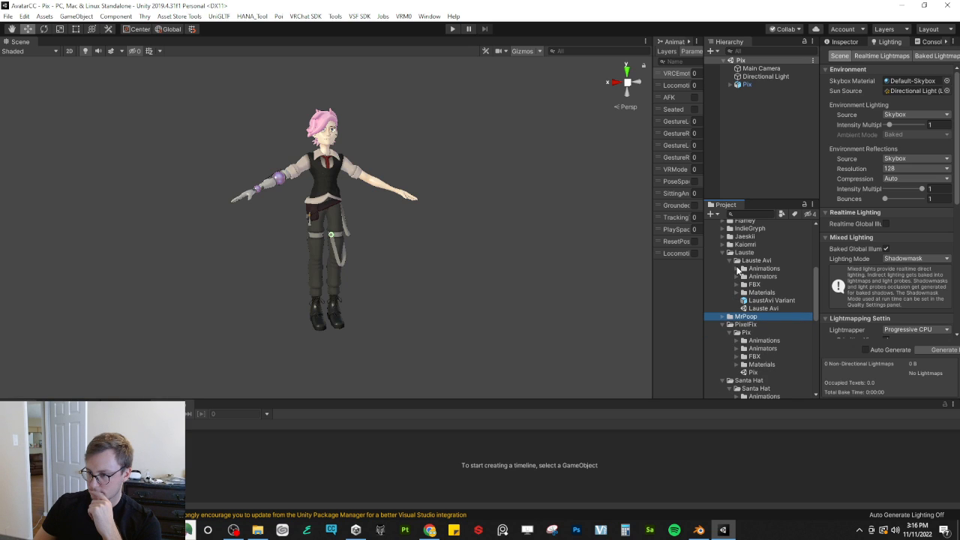
pyautogui.click(739, 268)
pyautogui.click(747, 285)
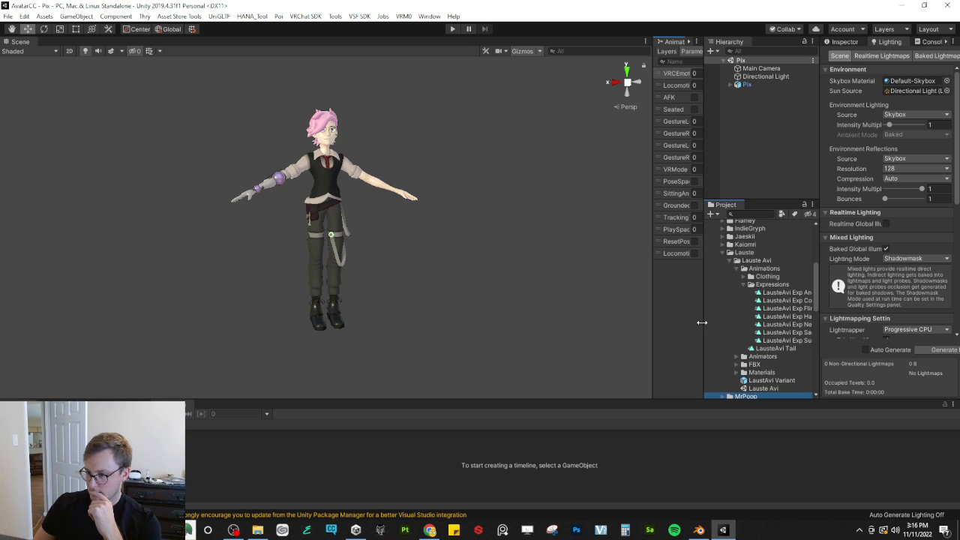
pyautogui.moveTo(701, 322); pyautogui.dragTo(629, 314)
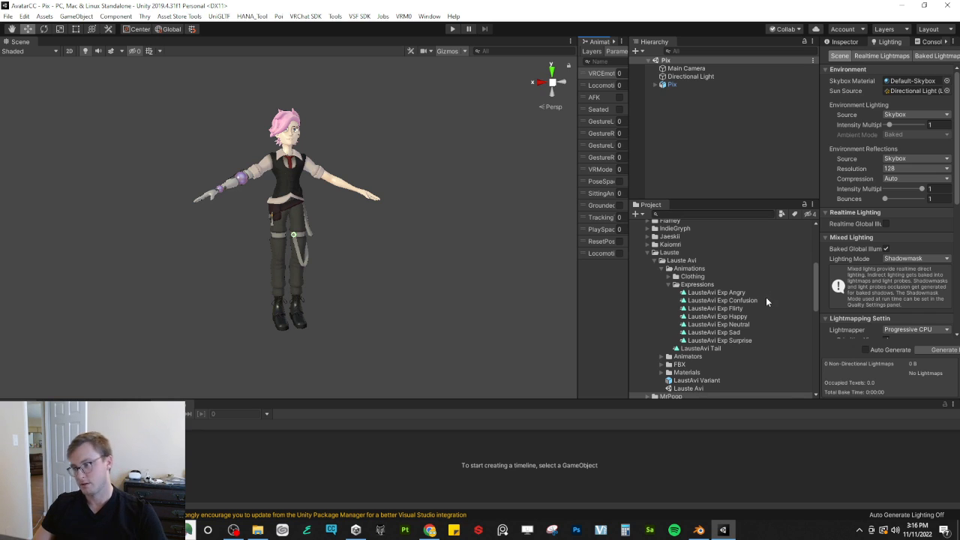
# Step: Return to Blender and, in Pose Mode, try the left inner eyebrow control and slightly lower the upper eyelid control with X mirroring
pyautogui.hotkey('alt', 'Tab')
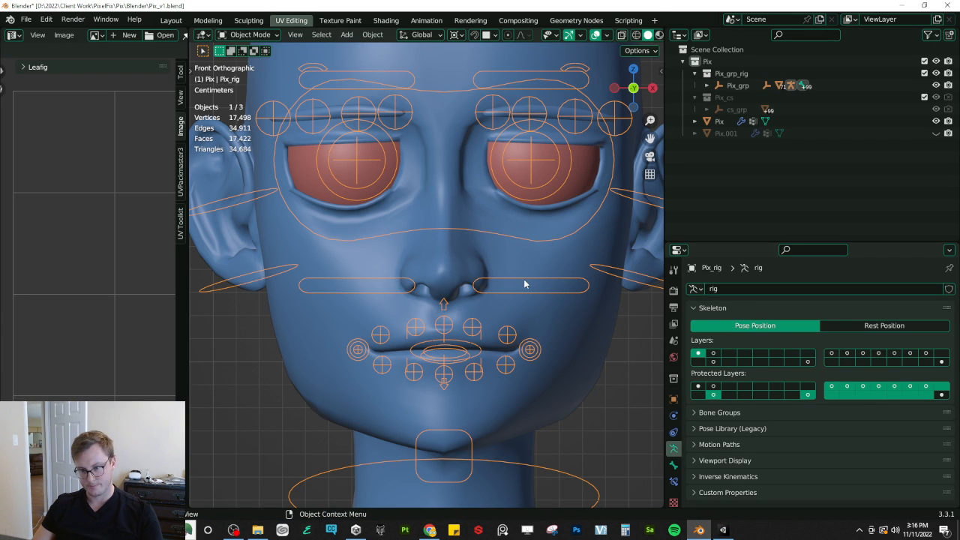
pyautogui.hotkey('ctrl', 'Tab')
pyautogui.keyDown('shift'); pyautogui.moveTo(497, 184); pyautogui.dragTo(503, 231, button='middle'); pyautogui.keyUp('shift')
pyautogui.click(493, 162)
pyautogui.press('g')
pyautogui.press('Escape')
pyautogui.press('g')
pyautogui.press('Escape')
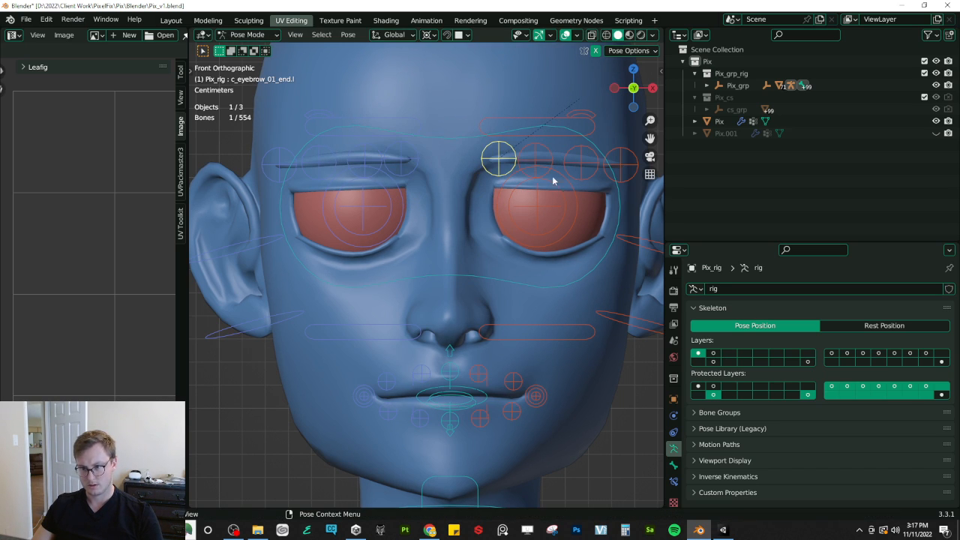
pyautogui.click(557, 132)
pyautogui.press('g')
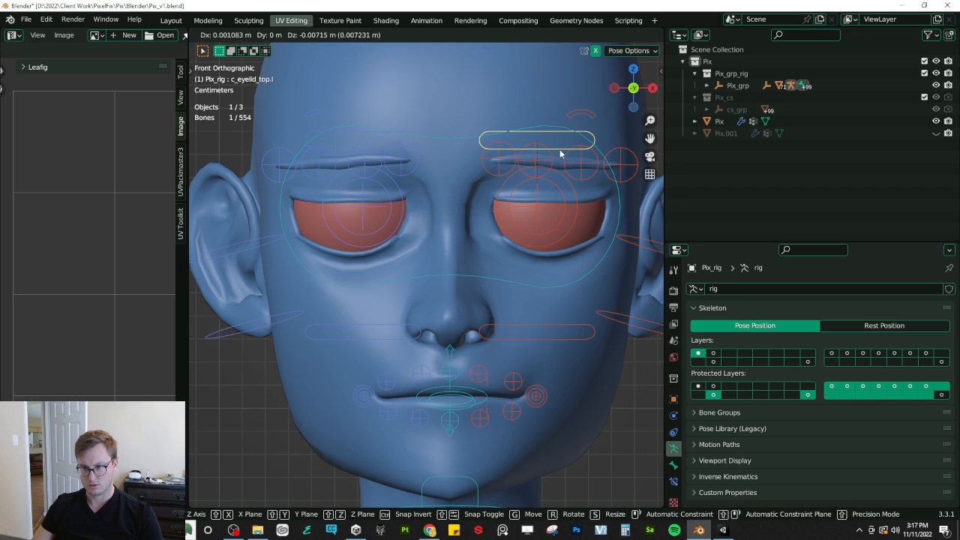
pyautogui.click(549, 180)
# Step: Raise the two outer left eyebrow controls, c_eyebrow_02.l and c_eyebrow_03.l, together by about 0.01 m with mirroring
pyautogui.click(594, 172)
pyautogui.keyDown('shift'); pyautogui.click(618, 177); pyautogui.keyUp('shift')
pyautogui.press('g')
pyautogui.rightClick(628, 167)
pyautogui.click(622, 163)
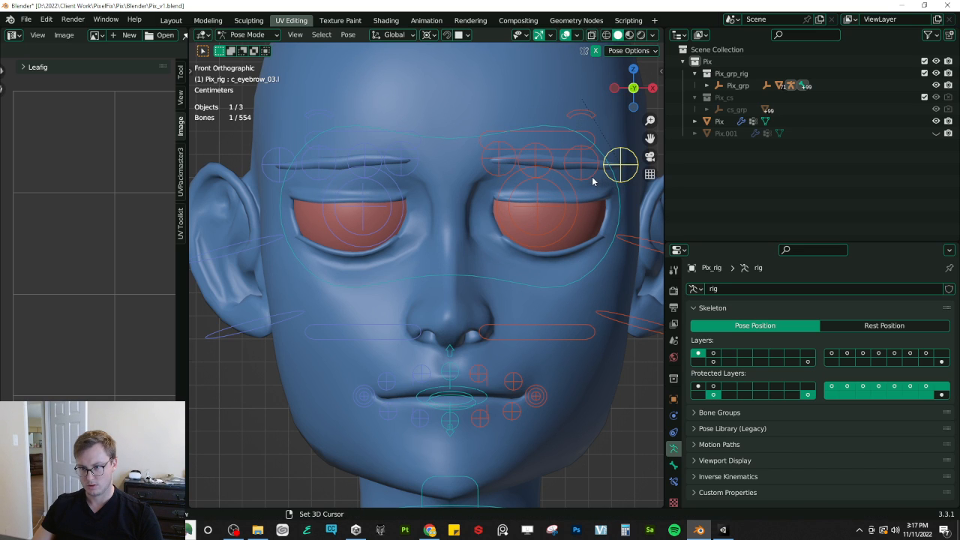
pyautogui.keyDown('shift'); pyautogui.click(593, 178); pyautogui.keyUp('shift')
pyautogui.press('g')
pyautogui.click(589, 156)
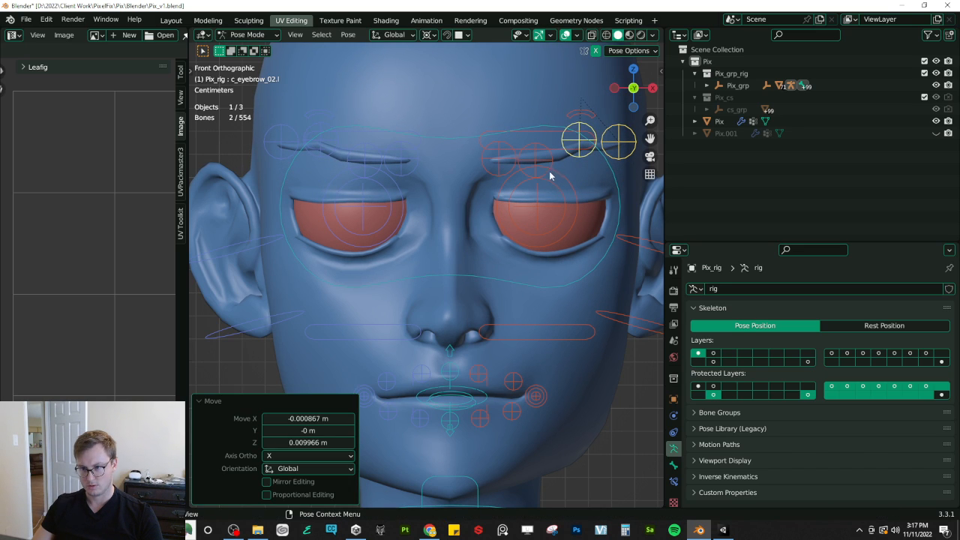
# Step: Adjust the left eyebrow controls one by one to form an angry brow, with the inner end lowered and the outer end raised
pyautogui.click(549, 167)
pyautogui.click(533, 156)
pyautogui.press('g')
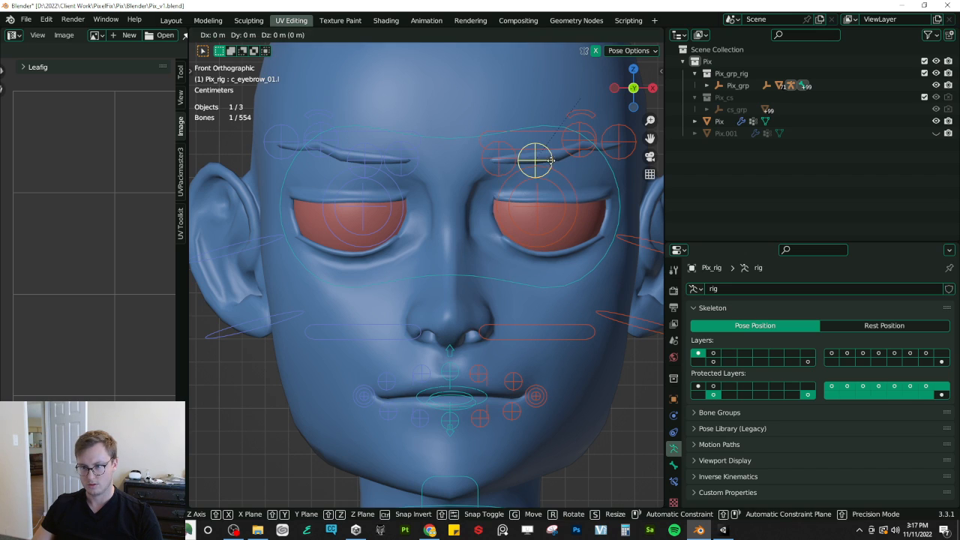
pyautogui.click(602, 150)
pyautogui.moveTo(581, 154)
pyautogui.mouseDown()
pyautogui.moveTo(575, 147)
pyautogui.moveTo(579, 162)
pyautogui.mouseUp()
pyautogui.moveTo(501, 175); pyautogui.dragTo(499, 186)
pyautogui.moveTo(528, 156); pyautogui.dragTo(529, 166)
pyautogui.moveTo(614, 156); pyautogui.dragTo(615, 150)
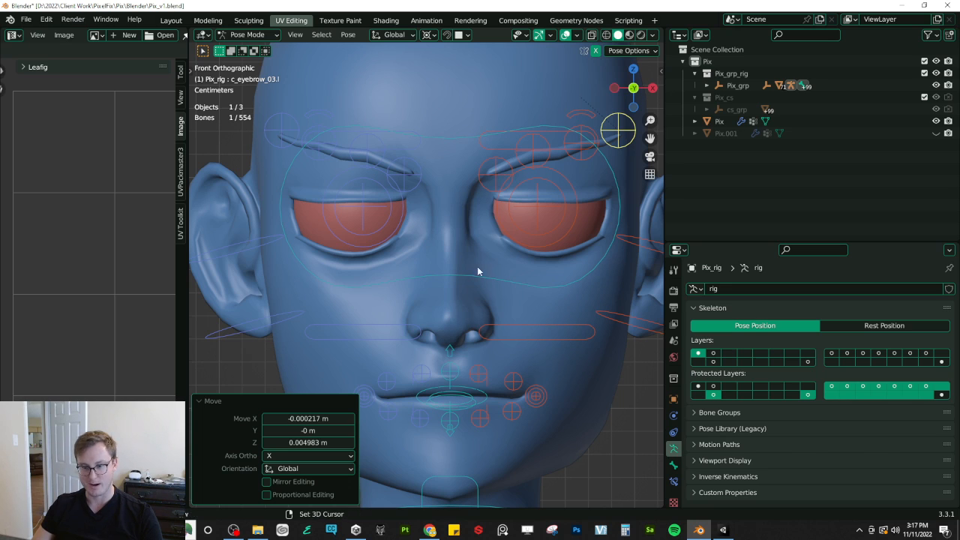
# Step: Raise the lower eyelid control about 0.0054 m and pull the left mouth-corner smile control down about 0.0037 m
pyautogui.keyDown('shift'); pyautogui.moveTo(478, 268); pyautogui.dragTo(452, 257, button='middle'); pyautogui.keyUp('shift')
pyautogui.moveTo(537, 321); pyautogui.dragTo(539, 304)
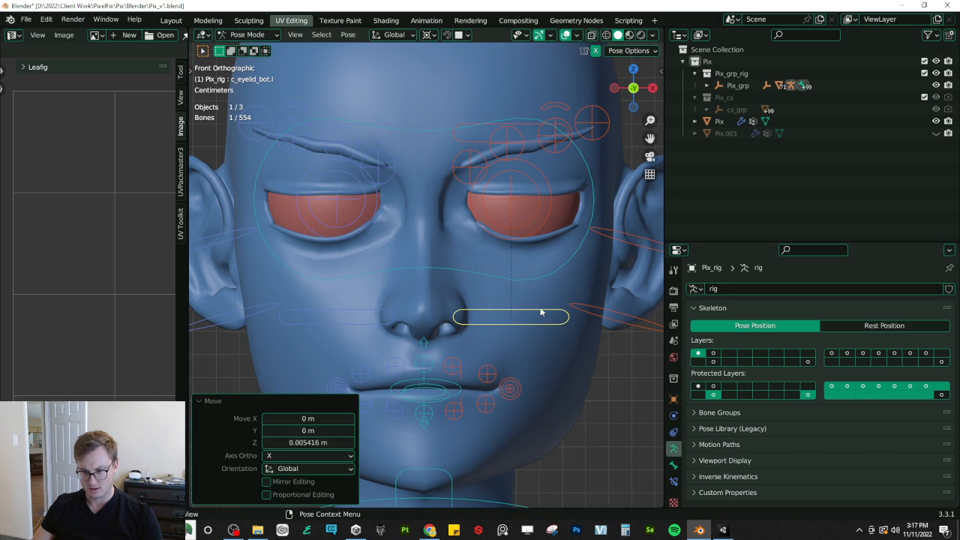
pyautogui.keyDown('shift'); pyautogui.moveTo(523, 389); pyautogui.dragTo(532, 320, button='middle'); pyautogui.keyUp('shift')
pyautogui.moveTo(523, 330)
pyautogui.mouseDown()
pyautogui.moveTo(518, 319)
pyautogui.moveTo(532, 332)
pyautogui.moveTo(520, 322)
pyautogui.moveTo(523, 329)
pyautogui.mouseUp()
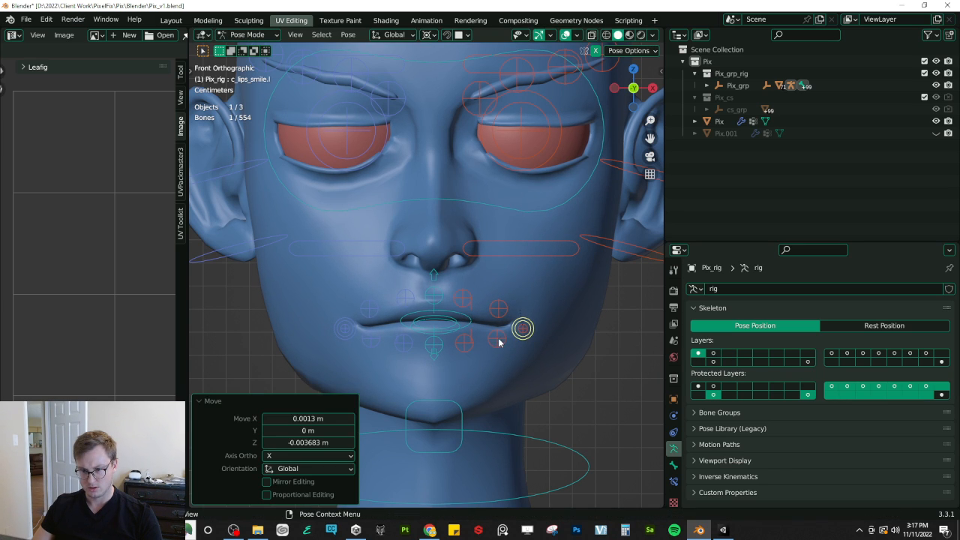
# Step: Raise the outer upper and lower lip controls about 0.0037 m along Z, and reposition them together with the mouth-corner control
pyautogui.click(497, 340)
pyautogui.keyDown('shift'); pyautogui.click(498, 307); pyautogui.keyUp('shift')
pyautogui.press('g')
pyautogui.press('z')
pyautogui.click(508, 316)
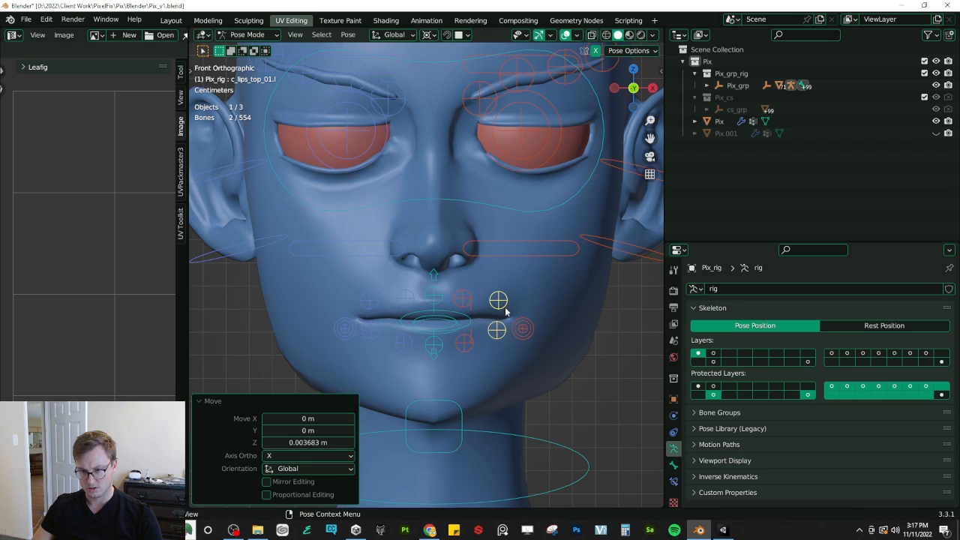
pyautogui.keyDown('shift'); pyautogui.click(523, 333); pyautogui.keyUp('shift')
pyautogui.press('g')
pyautogui.click(528, 339)
# Step: Move the two inner left eyebrow controls along Z to test how the forehead deforms
pyautogui.moveTo(529, 338); pyautogui.dragTo(460, 278, button='middle')
pyautogui.scroll(2, 485, 294)
pyautogui.click(445, 200)
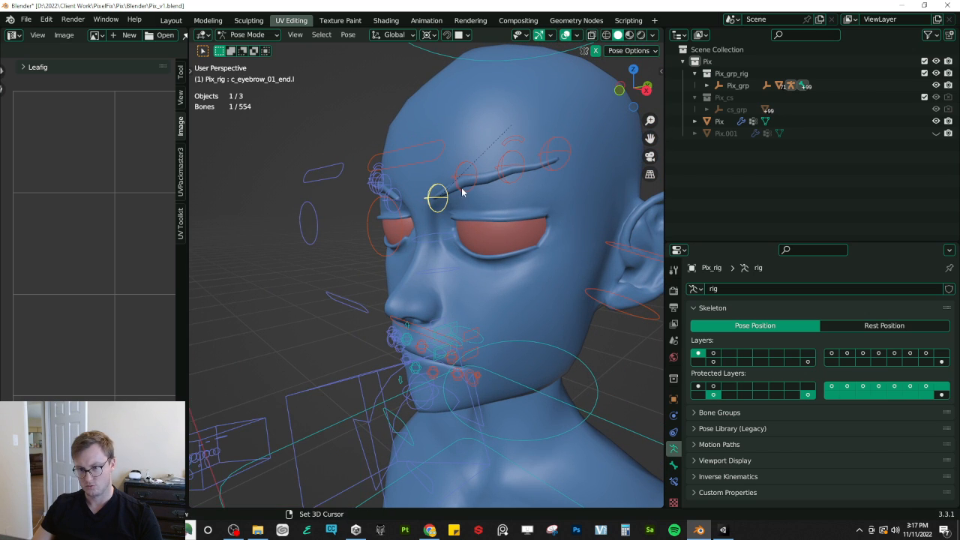
pyautogui.keyDown('shift'); pyautogui.click(462, 188); pyautogui.keyUp('shift')
pyautogui.press('g')
pyautogui.press('z')
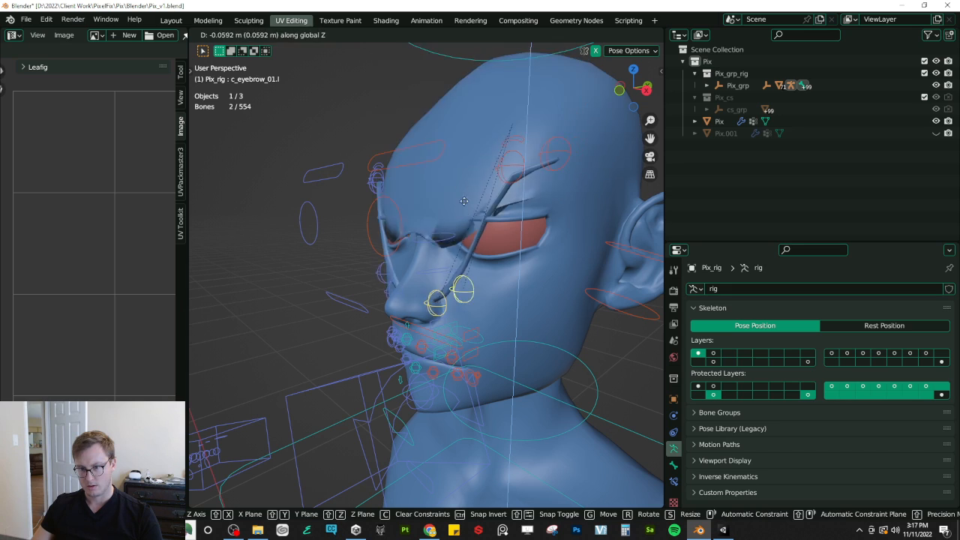
pyautogui.click(486, 189)
pyautogui.moveTo(495, 191); pyautogui.dragTo(514, 204, button='middle')
# Step: Display the rig's deform bone layer, put the body mesh into Weight Paint mode with the rig selected, and pick the c_eyebrow_01_end.l bone
pyautogui.hotkey('ctrl', 'Tab')
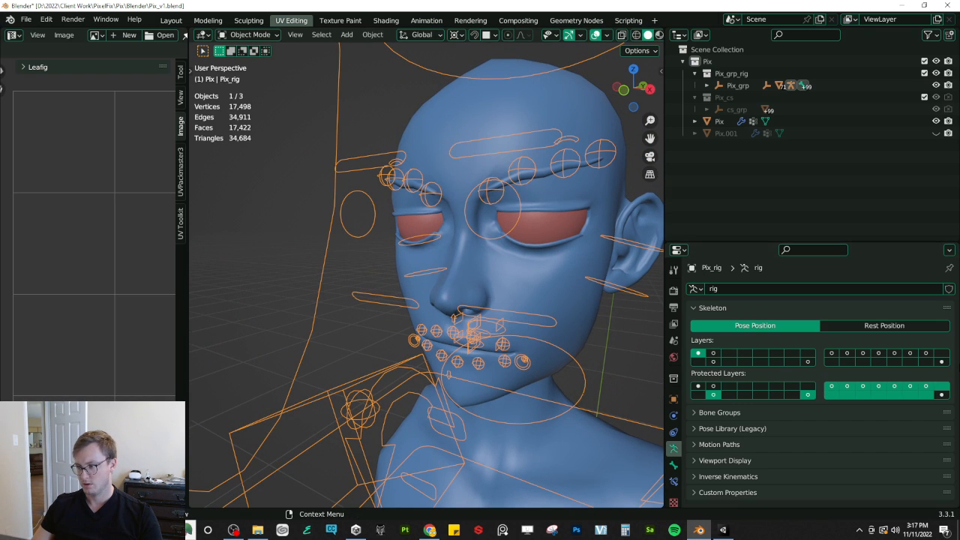
pyautogui.click(941, 362)
pyautogui.moveTo(581, 251); pyautogui.dragTo(537, 248, button='middle')
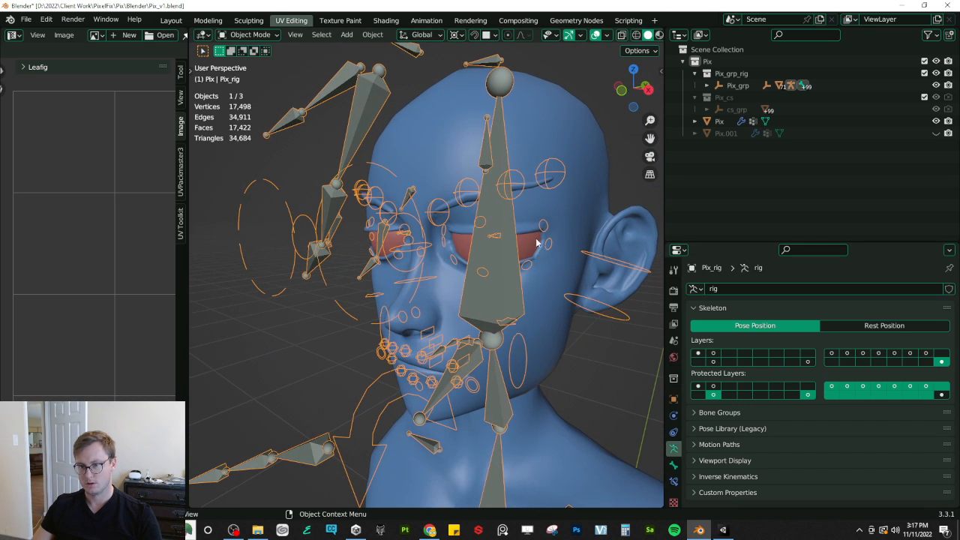
pyautogui.keyDown('shift'); pyautogui.click(551, 133); pyautogui.keyUp('shift')
pyautogui.hotkey('ctrl', 'Tab')
pyautogui.click(517, 110)
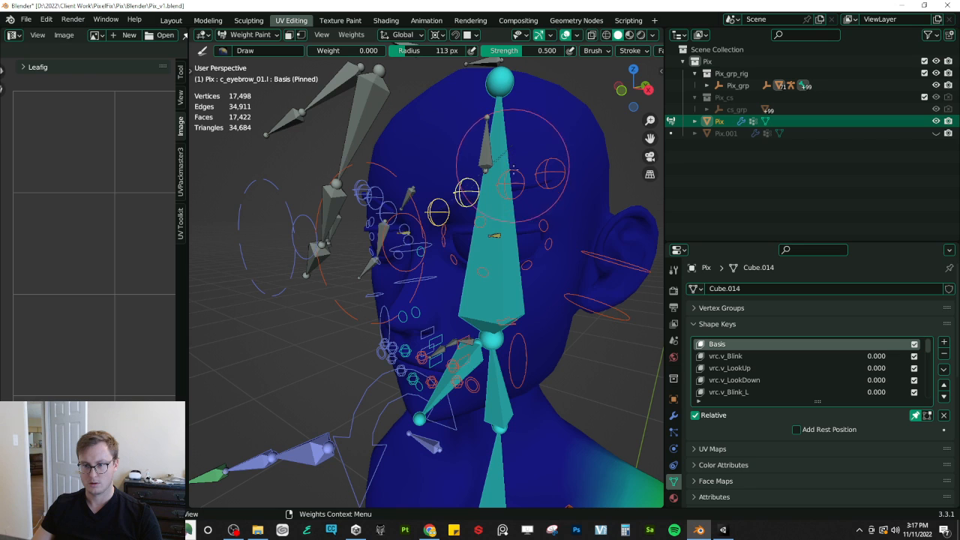
pyautogui.keyDown('ctrl'); pyautogui.click(452, 198); pyautogui.keyUp('ctrl')
# Step: Clear the inner eyebrow bone's weights from the upper forehead with zero-weight linear gradients over the wireframe, and pick the c_eye_offset.l bone
pyautogui.keyDown('shift'); pyautogui.moveTo(446, 212); pyautogui.dragTo(482, 196, button='middle'); pyautogui.keyUp('shift')
pyautogui.press('KP_1')
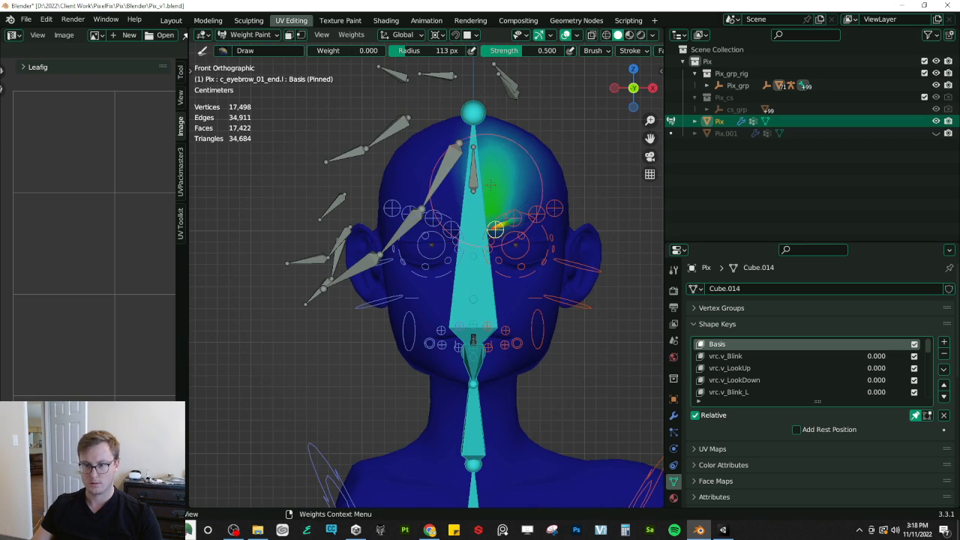
pyautogui.scroll(3, 486, 190)
pyautogui.moveTo(463, 234)
pyautogui.mouseDown()
pyautogui.moveTo(485, 230)
pyautogui.moveTo(494, 252)
pyautogui.mouseUp()
pyautogui.hotkey('shift', 'z')
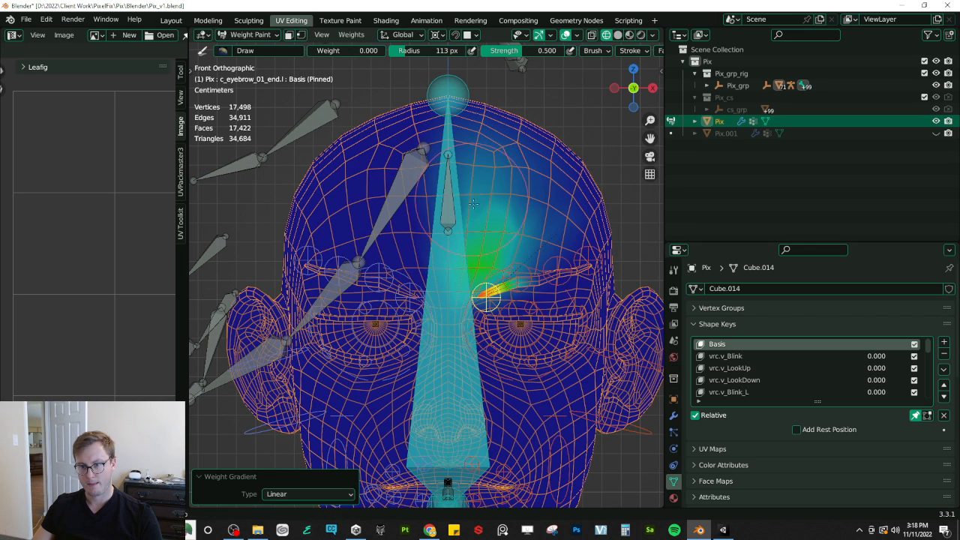
pyautogui.keyDown('alt'); pyautogui.moveTo(496, 180); pyautogui.dragTo(494, 208); pyautogui.keyUp('alt')
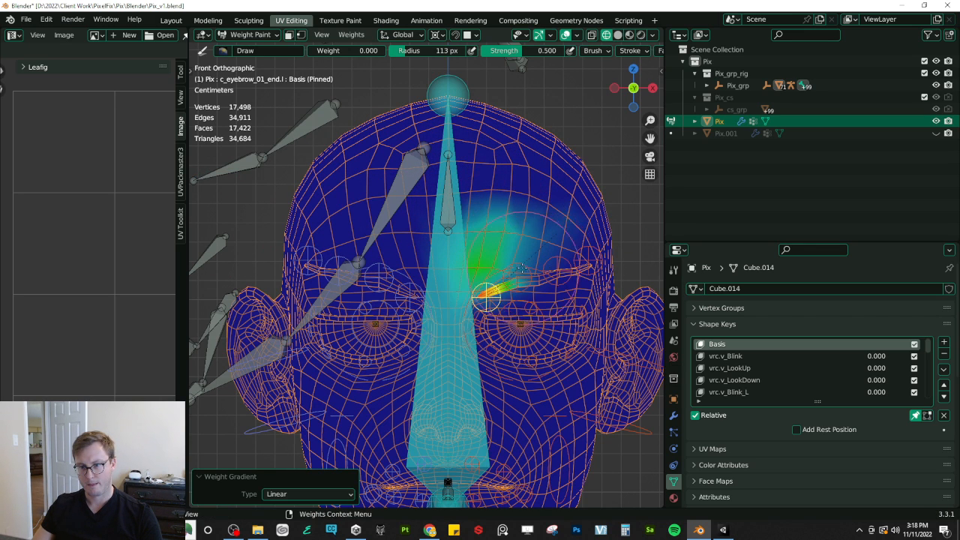
pyautogui.keyDown('ctrl'); pyautogui.click(553, 276); pyautogui.keyUp('ctrl')
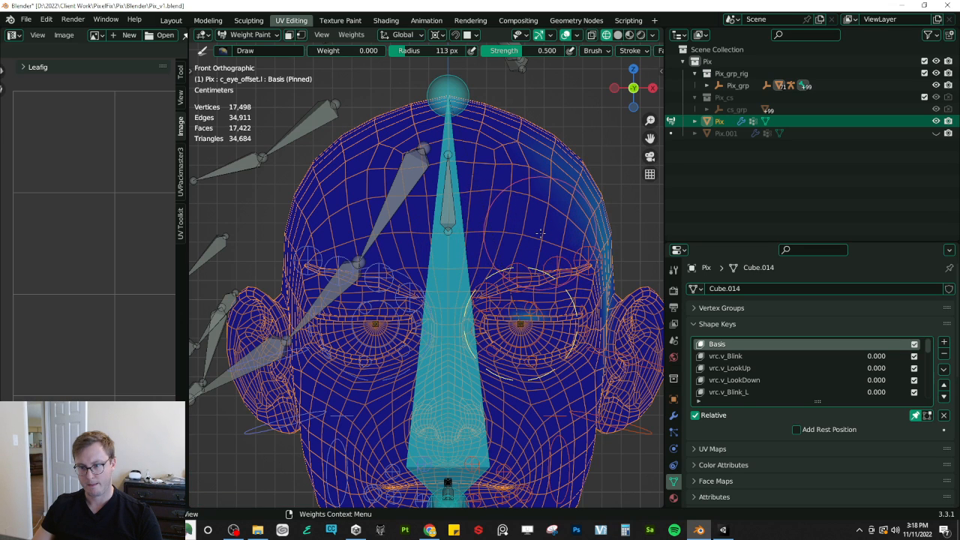
# Step: Clear the upper forehead weights of the c_eyebrow_01.l, c_eyebrow_01_end.r and c_eyebrow_01.r bones with zero-weight linear gradients
pyautogui.keyDown('ctrl'); pyautogui.click(514, 275); pyautogui.keyUp('ctrl')
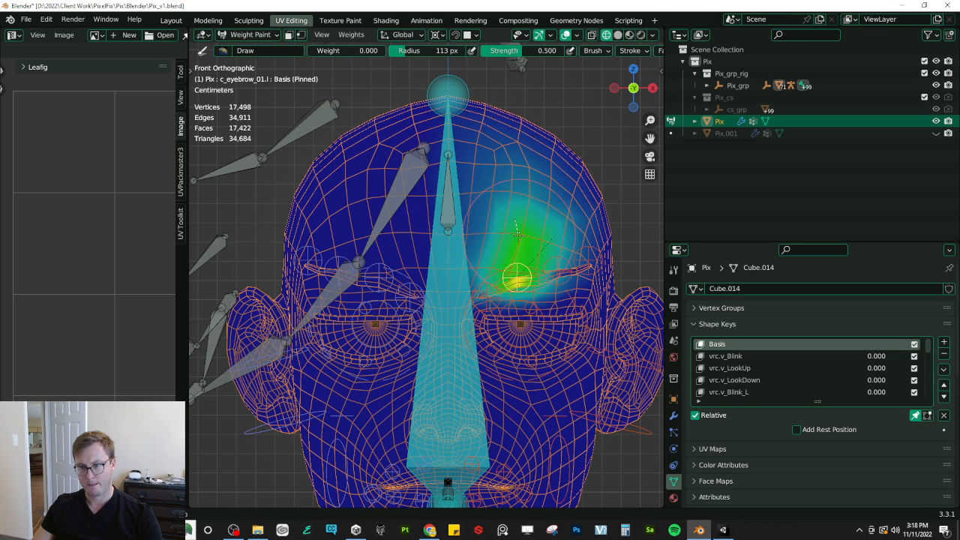
pyautogui.keyDown('alt'); pyautogui.moveTo(519, 245); pyautogui.dragTo(521, 250); pyautogui.keyUp('alt')
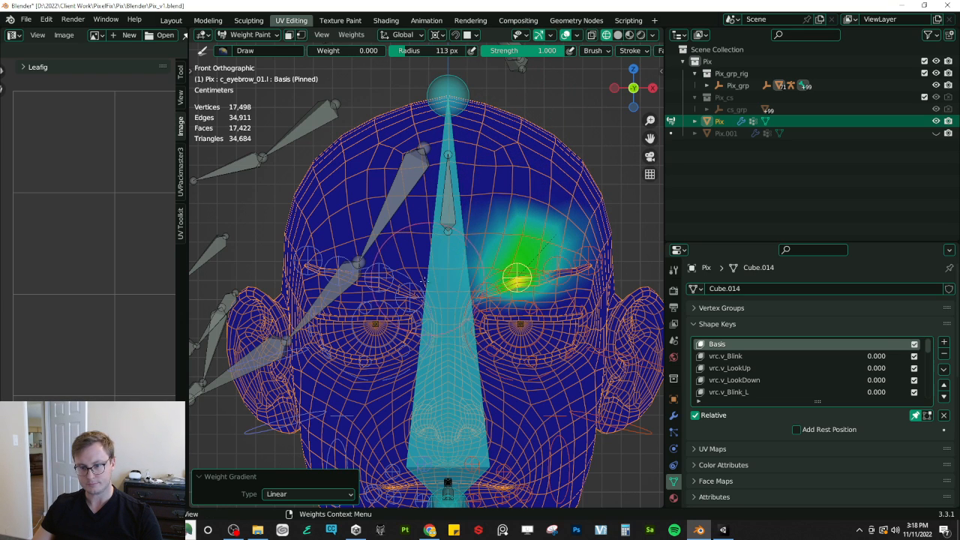
pyautogui.keyDown('ctrl'); pyautogui.click(409, 298); pyautogui.keyUp('ctrl')
pyautogui.moveTo(414, 251)
pyautogui.mouseDown()
pyautogui.moveTo(411, 224)
pyautogui.moveTo(410, 232)
pyautogui.mouseUp()
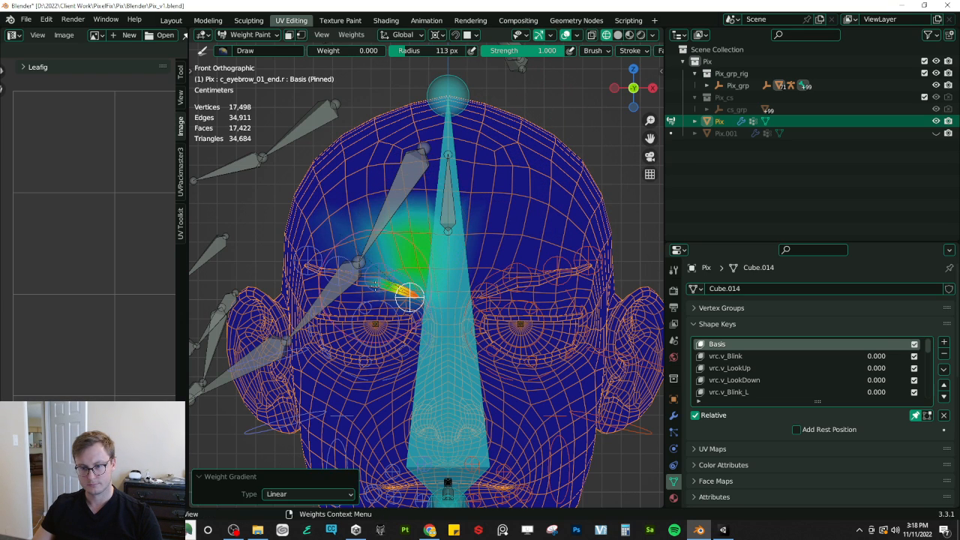
pyautogui.keyDown('ctrl'); pyautogui.click(381, 268); pyautogui.keyUp('ctrl')
pyautogui.keyDown('ctrl'); pyautogui.click(379, 275); pyautogui.keyUp('ctrl')
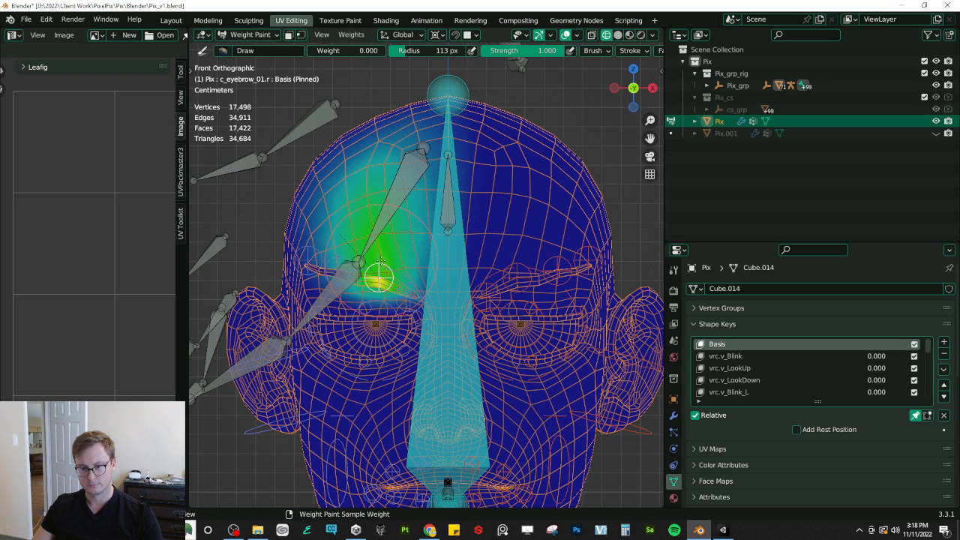
pyautogui.moveTo(397, 203)
pyautogui.keyDown('alt'); pyautogui.mouseDown()
pyautogui.moveTo(397, 235)
pyautogui.moveTo(365, 234)
pyautogui.mouseUp(); pyautogui.keyUp('alt')
# Step: Fade the forehead weights of the c_eyebrow_02.r and c_eyebrow_03.r bones with zero-weight linear gradients, redoing the c_eyebrow_02.r gradient higher up
pyautogui.keyDown('ctrl'); pyautogui.click(337, 267); pyautogui.keyUp('ctrl')
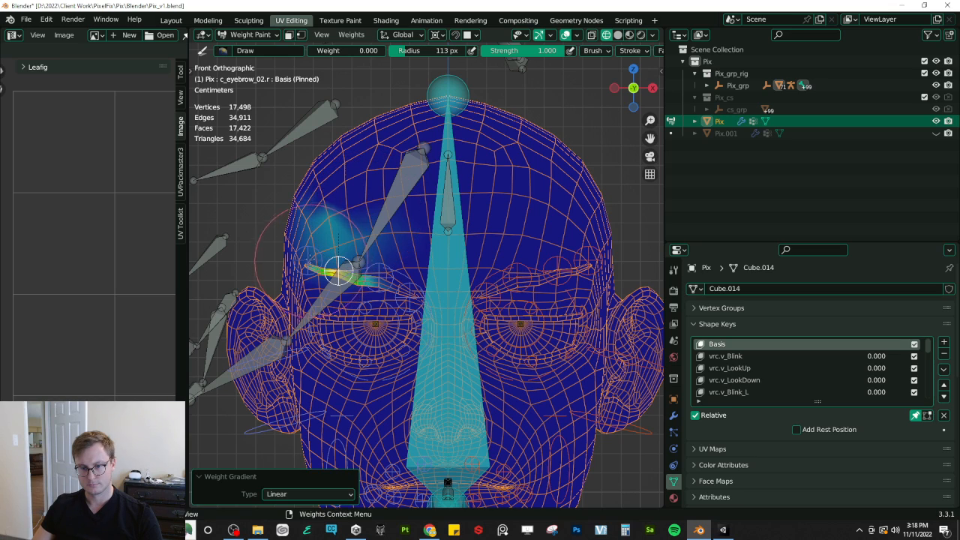
pyautogui.hotkey('ctrl', 'z')
pyautogui.keyDown('alt'); pyautogui.moveTo(351, 178); pyautogui.dragTo(350, 211); pyautogui.keyUp('alt')
pyautogui.hotkey('ctrl', 'z')
pyautogui.keyDown('alt'); pyautogui.moveTo(339, 148); pyautogui.dragTo(345, 215); pyautogui.keyUp('alt')
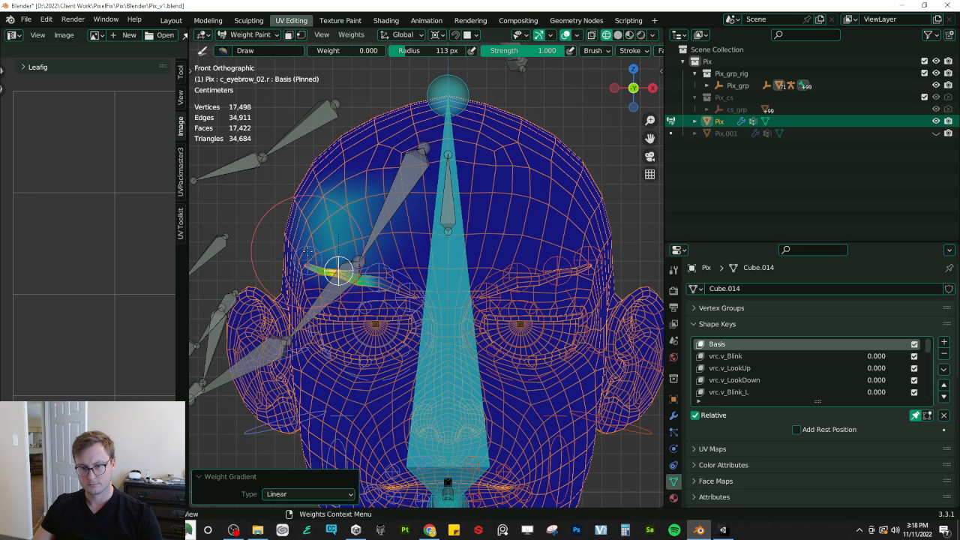
pyautogui.keyDown('ctrl'); pyautogui.click(307, 257); pyautogui.keyUp('ctrl')
pyautogui.keyDown('alt'); pyautogui.moveTo(329, 156); pyautogui.dragTo(331, 216); pyautogui.keyUp('alt')
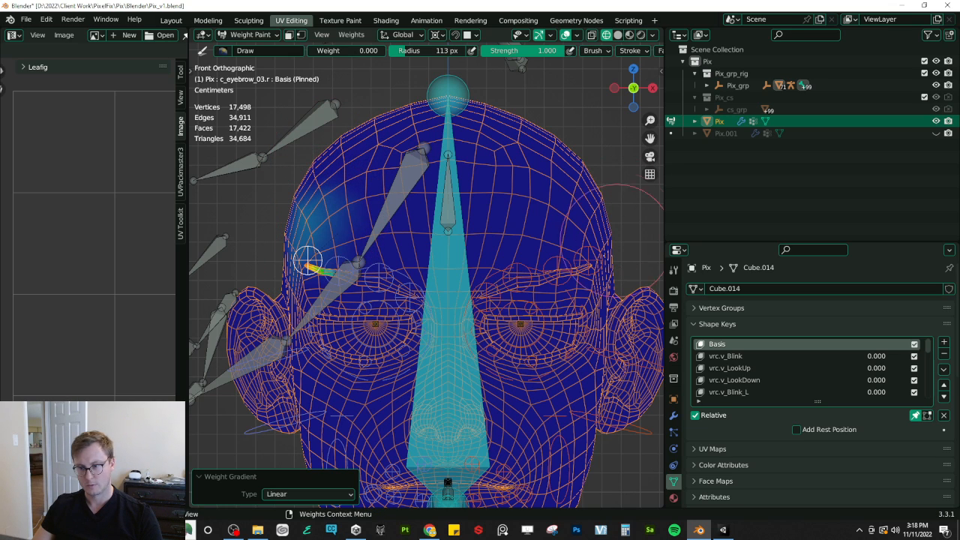
# Step: Fade the upper forehead weights of the c_eyebrow_03.l and c_eyebrow_02.l bones with zero-weight linear gradients
pyautogui.keyDown('ctrl'); pyautogui.click(587, 260); pyautogui.keyUp('ctrl')
pyautogui.keyDown('alt'); pyautogui.moveTo(579, 176); pyautogui.dragTo(579, 242); pyautogui.keyUp('alt')
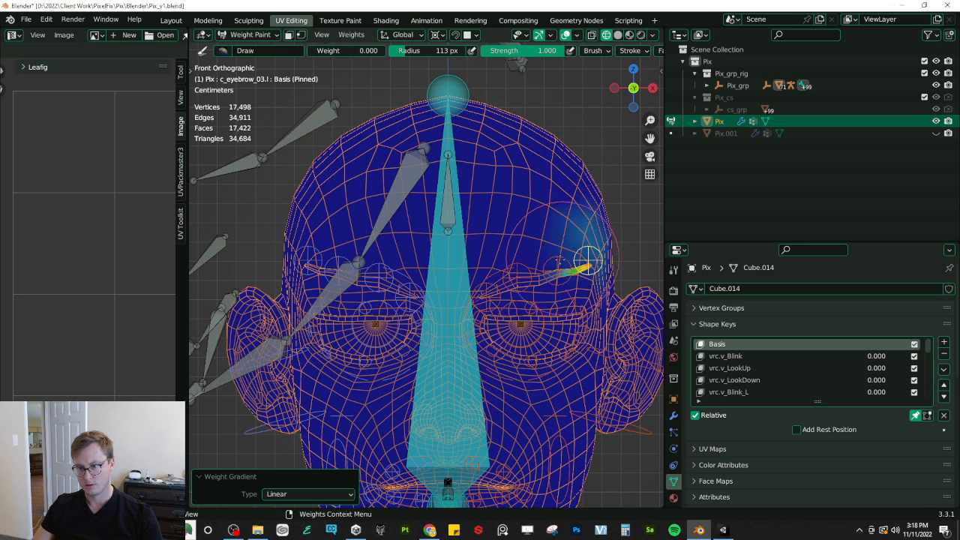
pyautogui.keyDown('ctrl'); pyautogui.click(556, 271); pyautogui.keyUp('ctrl')
pyautogui.keyDown('alt'); pyautogui.moveTo(551, 169); pyautogui.dragTo(555, 227); pyautogui.keyUp('alt')
pyautogui.moveTo(555, 226); pyautogui.dragTo(488, 220, button='middle')
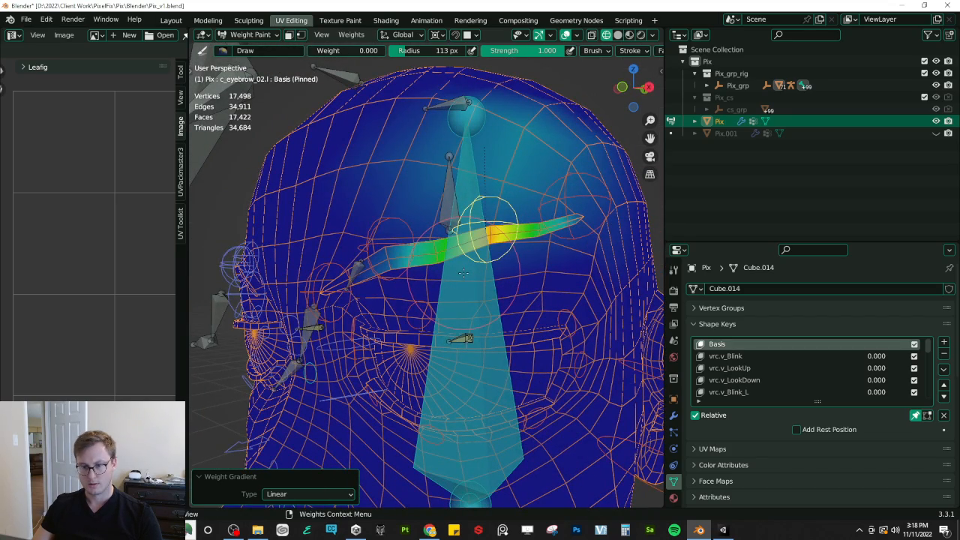
# Step: Select the linked eyebrow geometry in Edit Mode with solid shading, and return to Weight Paint mode
pyautogui.press('Tab')
pyautogui.hotkey('shift', 'z')
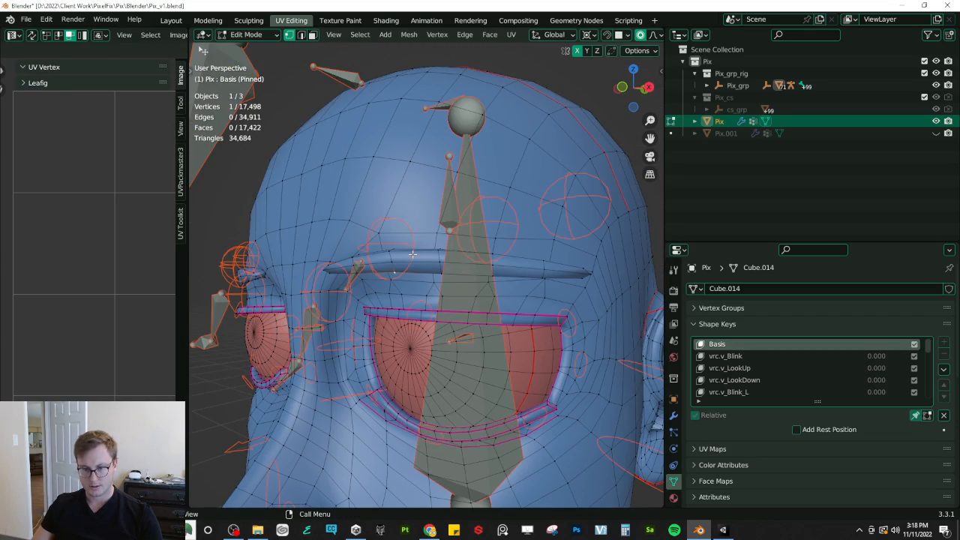
pyautogui.press('l')
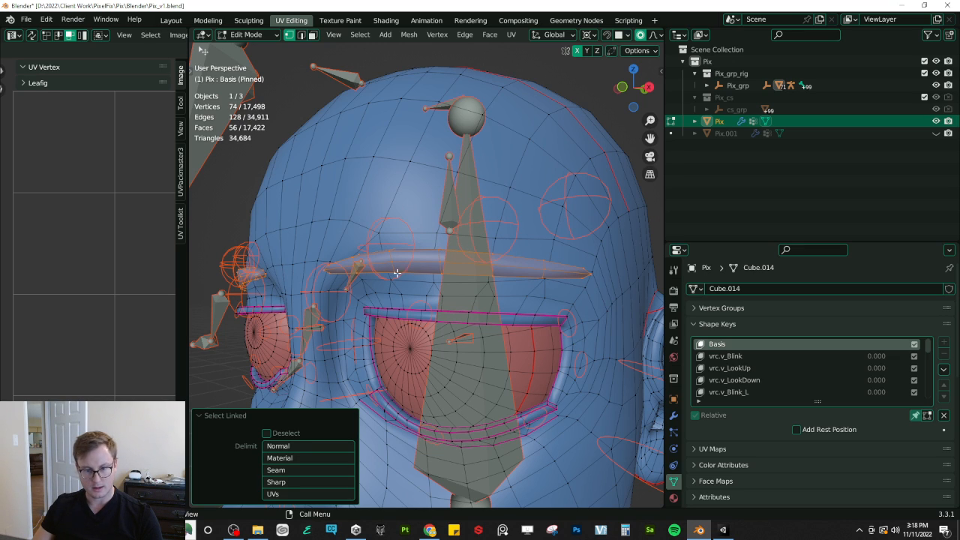
pyautogui.press('Tab')
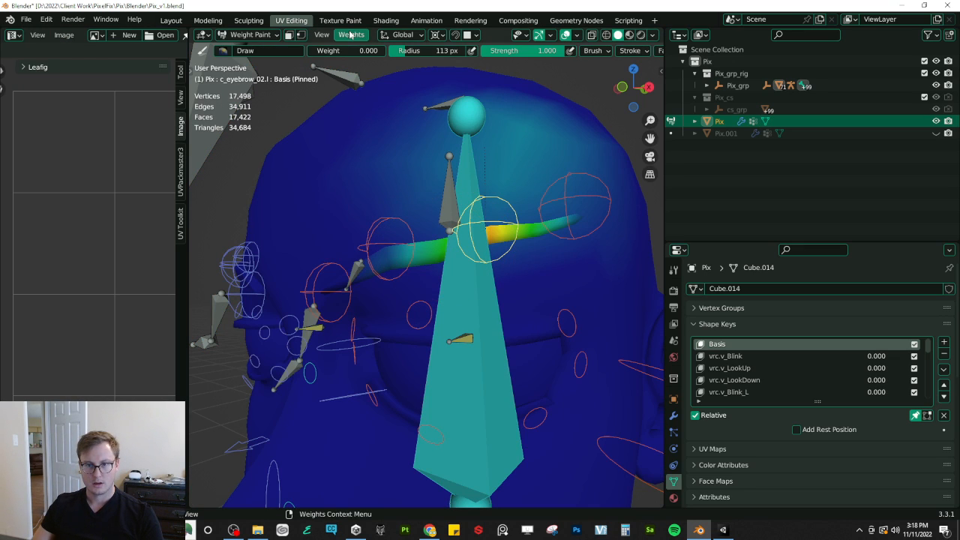
# Step: Try to smooth the weights of all groups on the masked eyebrow vertices
pyautogui.press('q')
pyautogui.click(354, 157)
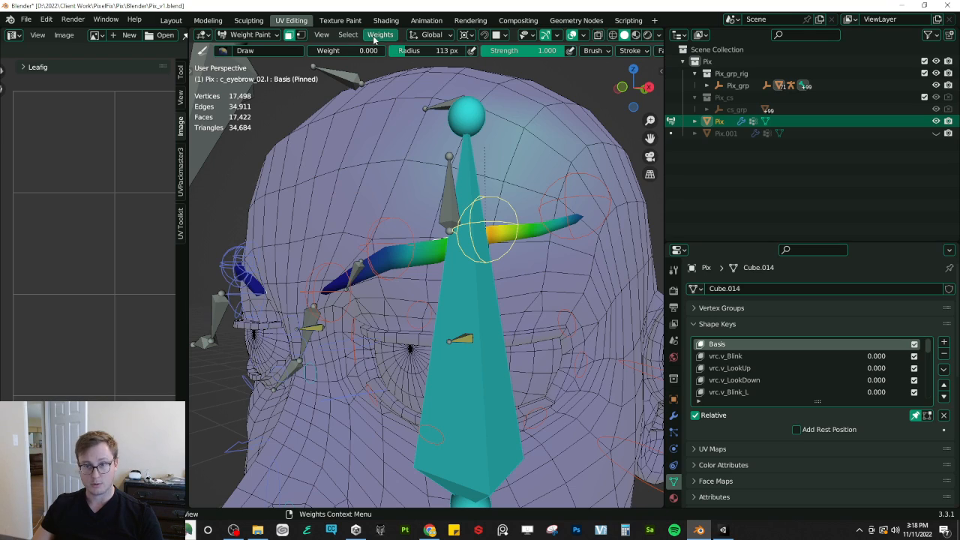
pyautogui.click(374, 39)
pyautogui.click(398, 170)
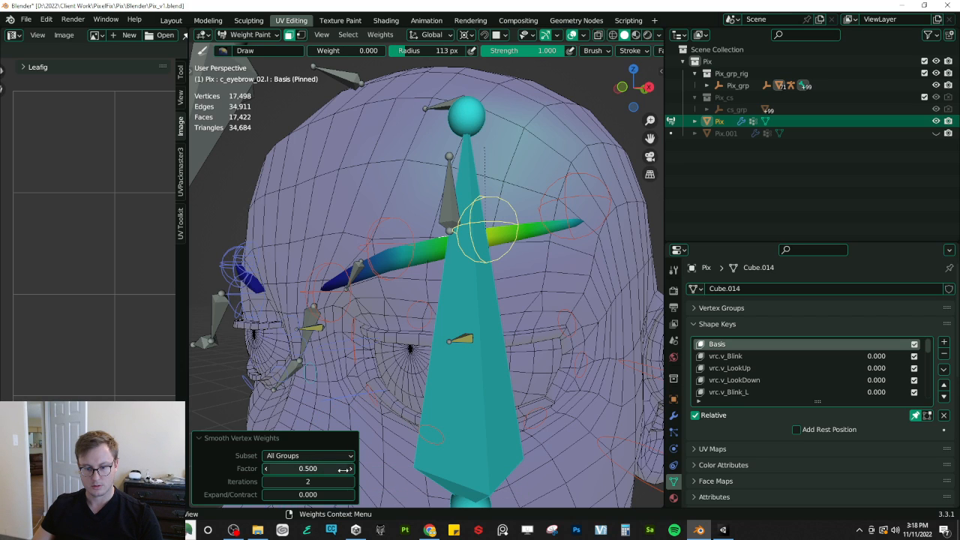
pyautogui.press('m')
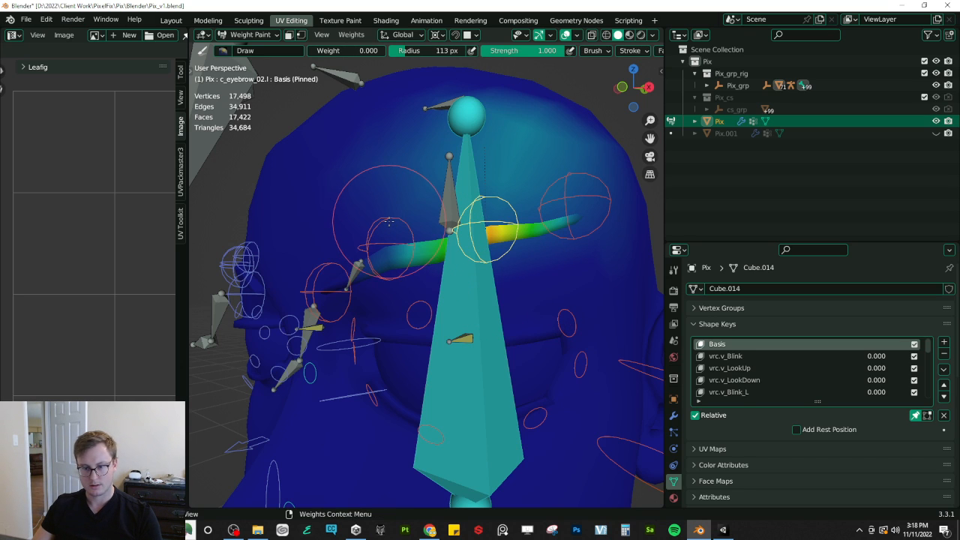
pyautogui.press('Tab')
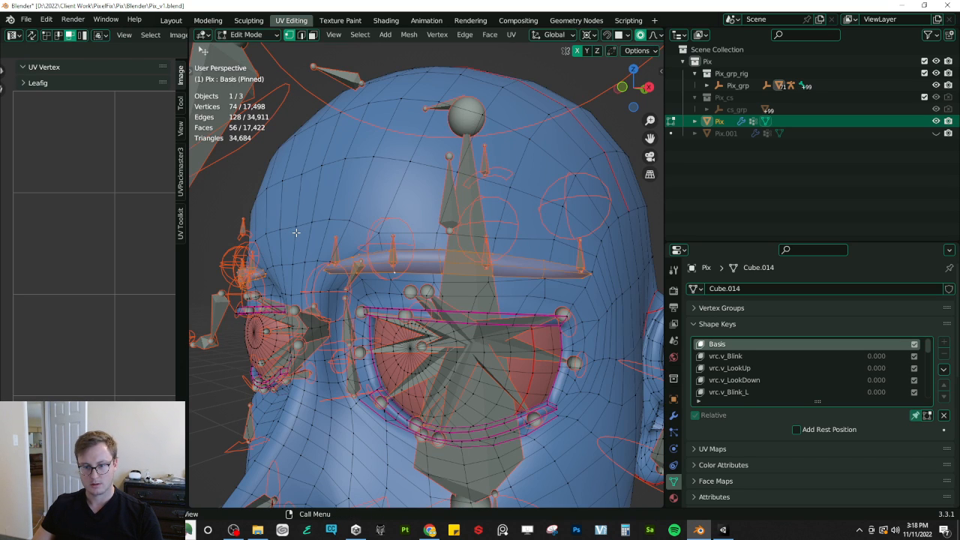
pyautogui.press('Tab')
pyautogui.press('Tab')
pyautogui.press('Tab')
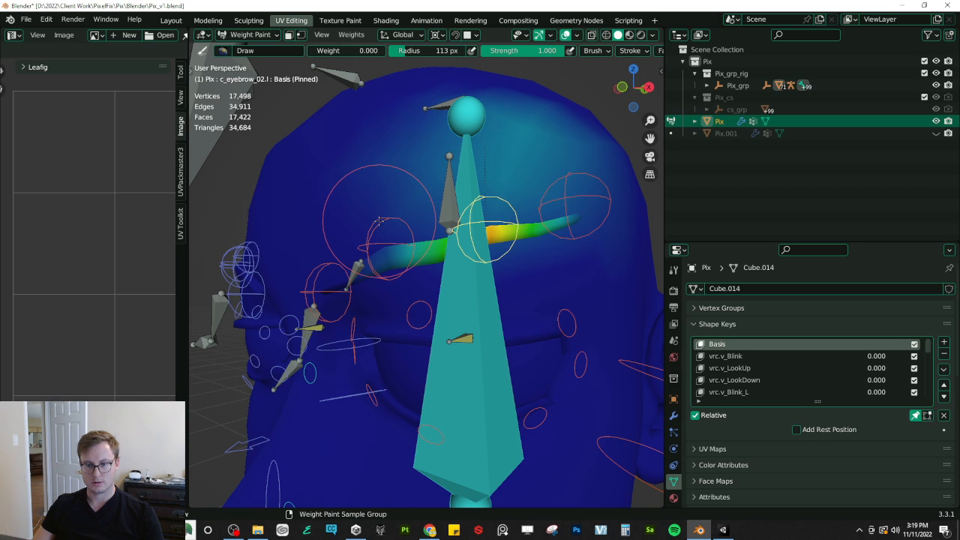
# Step: Select the eyebrow control bones on both sides of the face together in Weight Paint mode
pyautogui.keyDown('ctrl'); pyautogui.click(380, 221); pyautogui.keyUp('ctrl')
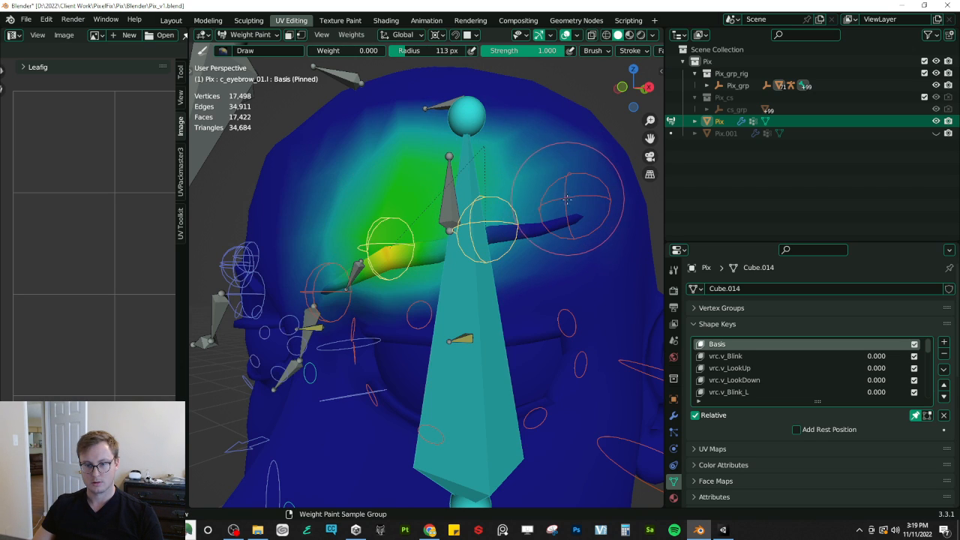
pyautogui.keyDown('shift'); pyautogui.click(568, 199); pyautogui.keyUp('shift')
pyautogui.keyDown('shift'); pyautogui.click(342, 265); pyautogui.keyUp('shift')
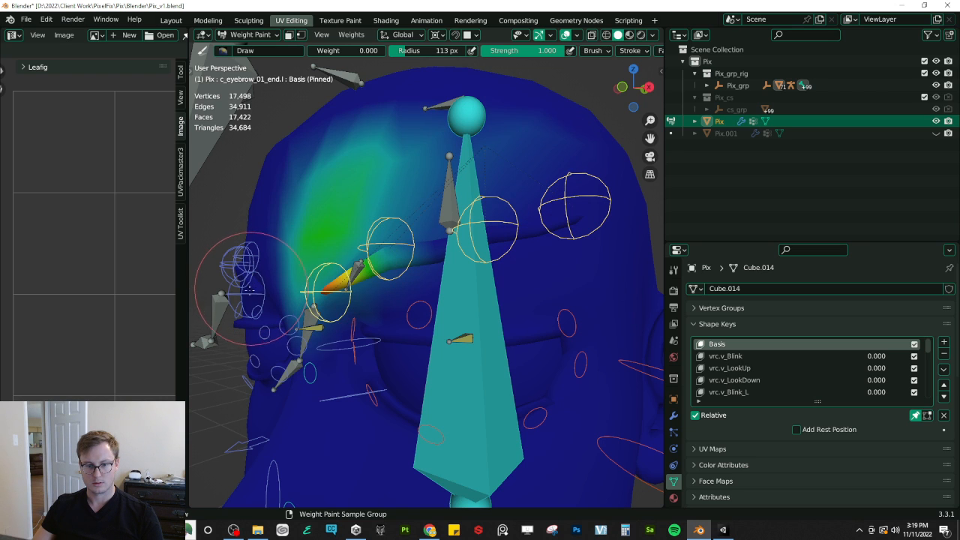
pyautogui.keyDown('shift'); pyautogui.click(239, 294); pyautogui.keyUp('shift')
pyautogui.keyDown('shift'); pyautogui.click(236, 256); pyautogui.keyUp('shift')
pyautogui.moveTo(238, 249); pyautogui.dragTo(339, 233, button='middle')
pyautogui.keyDown('ctrl'); pyautogui.click(322, 236); pyautogui.keyUp('ctrl')
pyautogui.keyDown('ctrl'); pyautogui.click(322, 236); pyautogui.keyUp('ctrl')
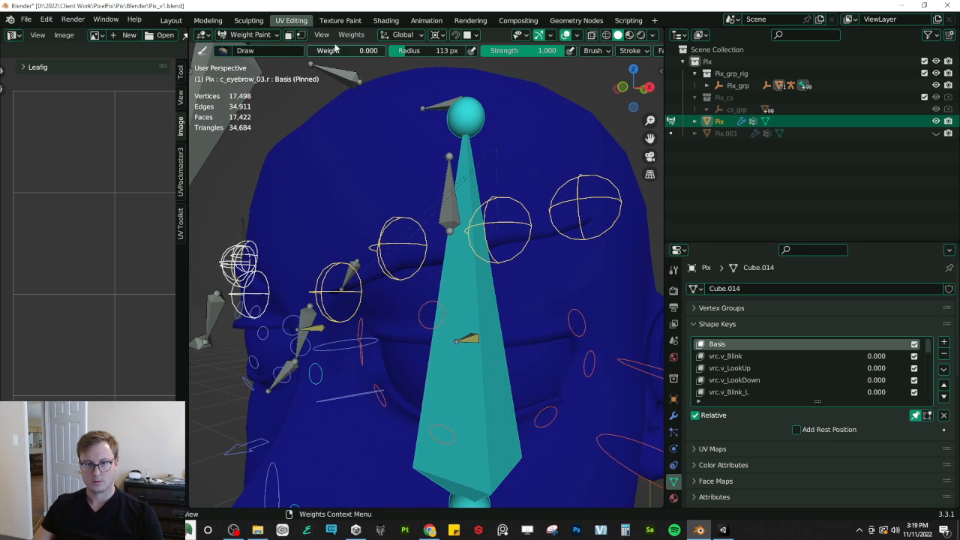
# Step: Mask the mesh to the selected eyebrow vertices and smooth their weights for Selected Pose Bones with 4 iterations
pyautogui.press('q')
pyautogui.click(374, 233)
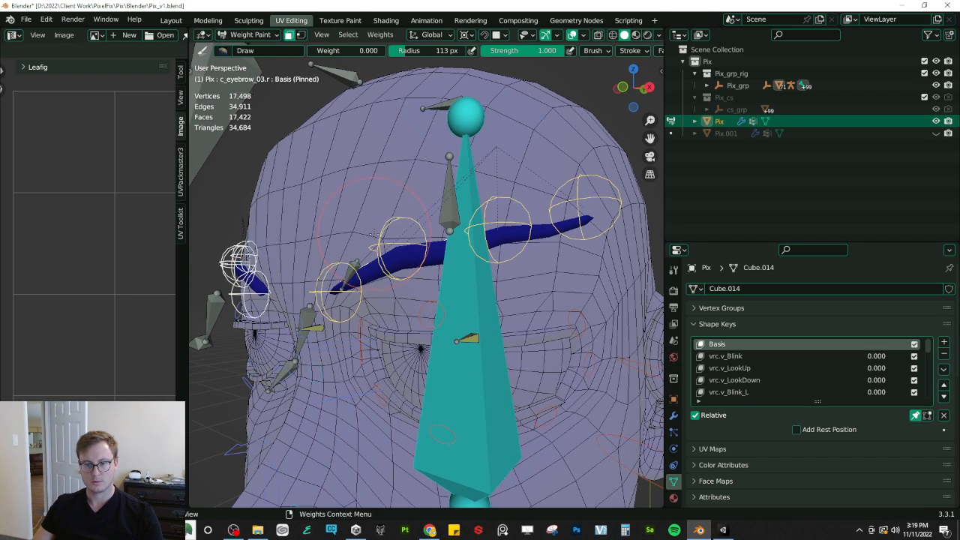
pyautogui.click(379, 34)
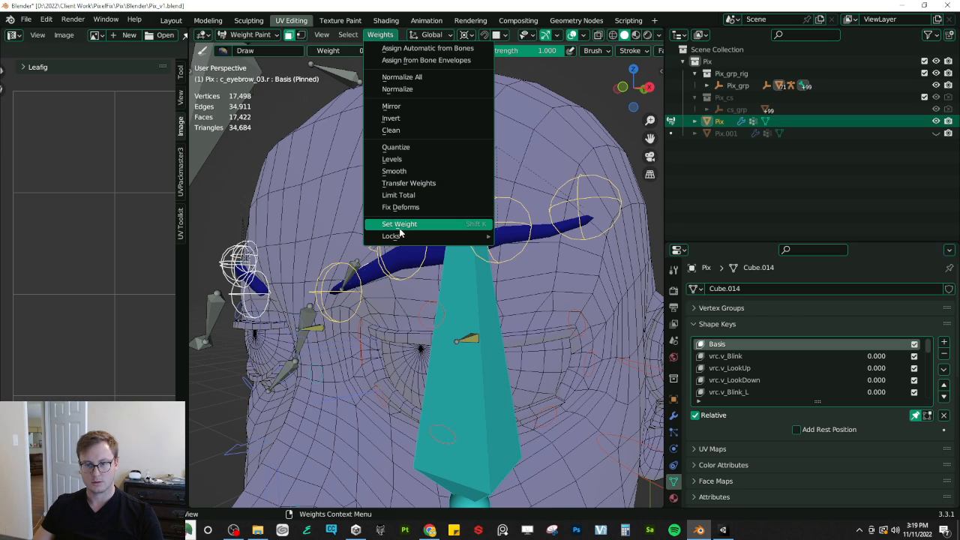
pyautogui.click(394, 171)
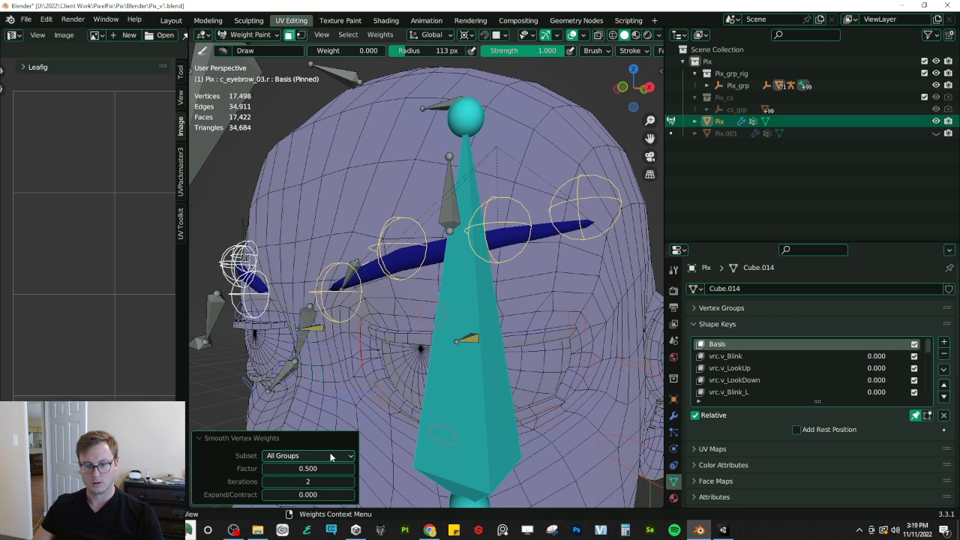
pyautogui.click(329, 456)
pyautogui.click(304, 427)
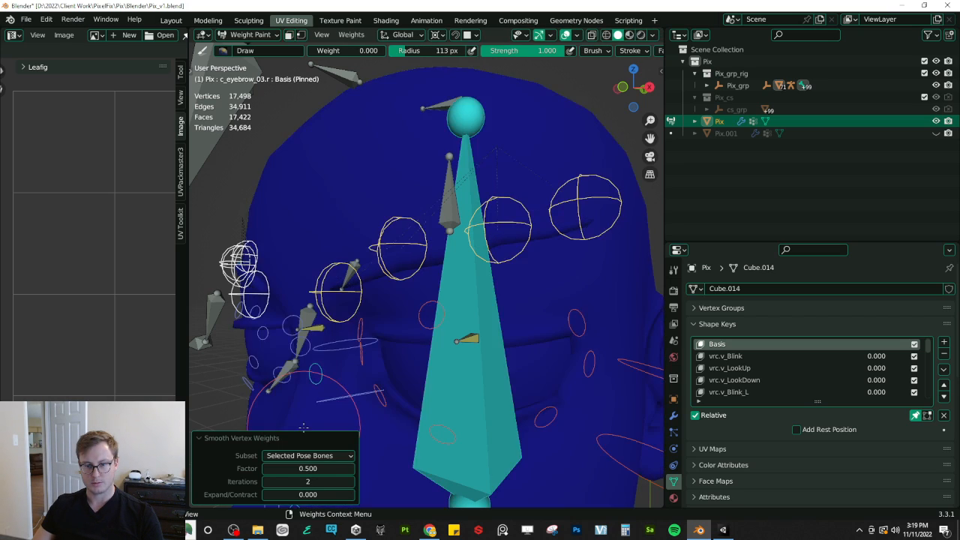
pyautogui.click(354, 486)
pyautogui.click(354, 485)
pyautogui.scroll(-4, 442, 330)
pyautogui.moveTo(473, 317)
pyautogui.mouseDown(button='middle')
pyautogui.moveTo(520, 313)
pyautogui.moveTo(504, 304)
pyautogui.moveTo(457, 319)
pyautogui.moveTo(465, 334)
pyautogui.mouseUp(button='middle')
pyautogui.scroll(3, 456, 320)
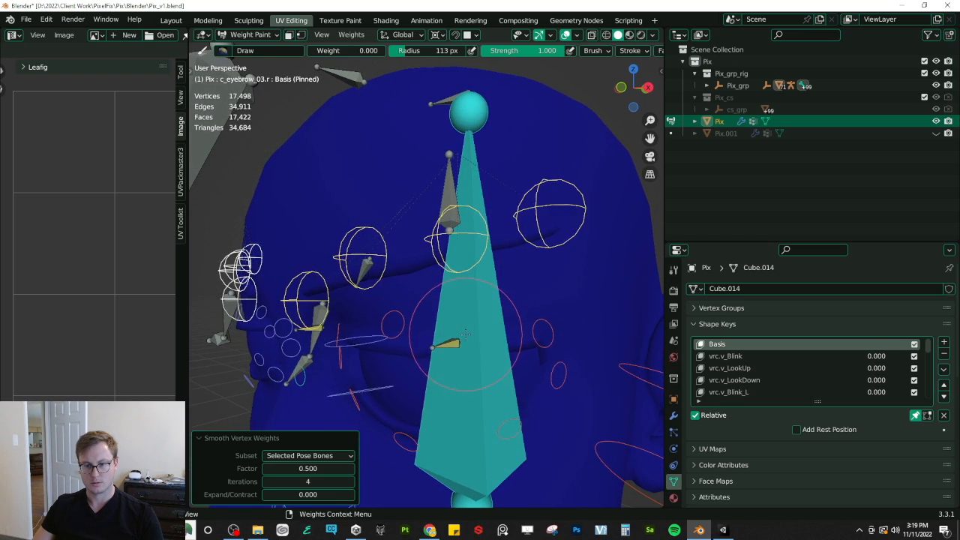
# Step: Show the weight-painted head in wireframe and examine the weights of the c_eyebrow_01.l bone across the eyebrow and forehead
pyautogui.press('Tab')
pyautogui.press('q')
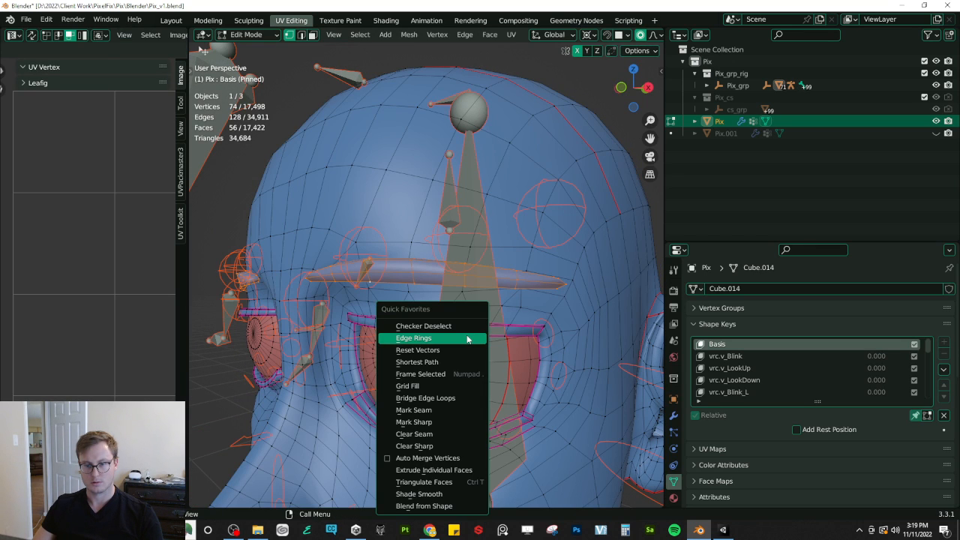
pyautogui.click(467, 338)
pyautogui.press('Tab')
pyautogui.hotkey('ctrl', 'Tab')
pyautogui.click(437, 300)
pyautogui.press('z')
pyautogui.click(408, 296)
pyautogui.moveTo(400, 293); pyautogui.dragTo(407, 289, button='middle')
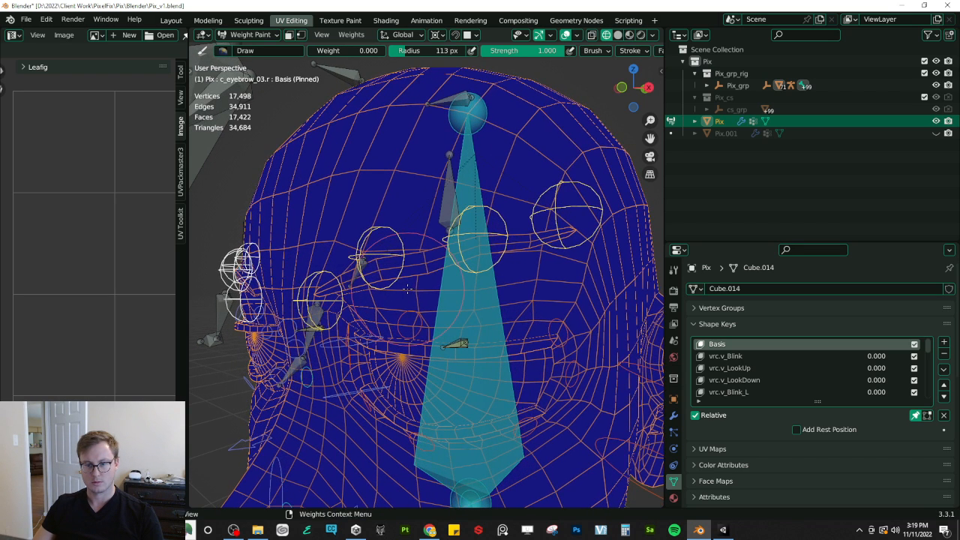
pyautogui.press('1')
pyautogui.press('m')
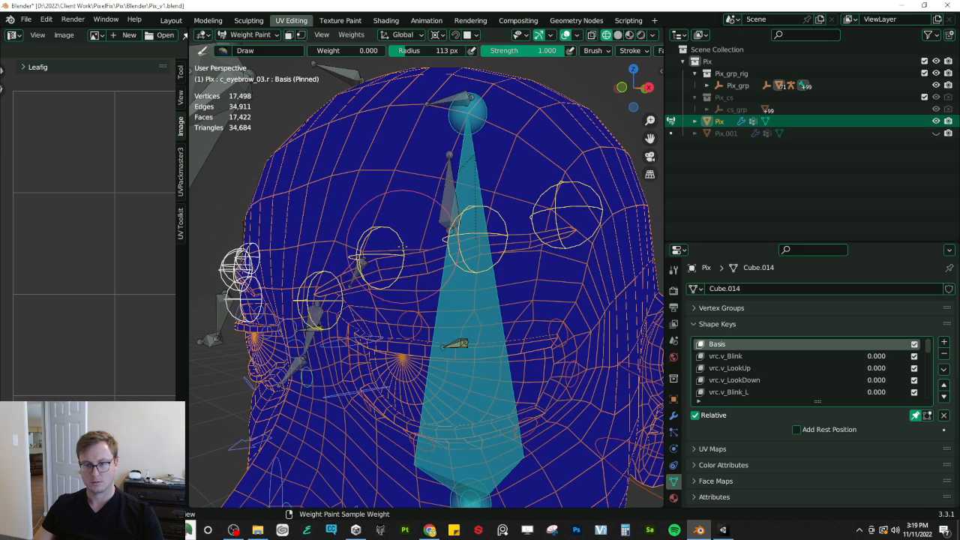
pyautogui.keyDown('ctrl'); pyautogui.click(404, 248); pyautogui.keyUp('ctrl')
pyautogui.moveTo(499, 285); pyautogui.dragTo(467, 298, button='middle')
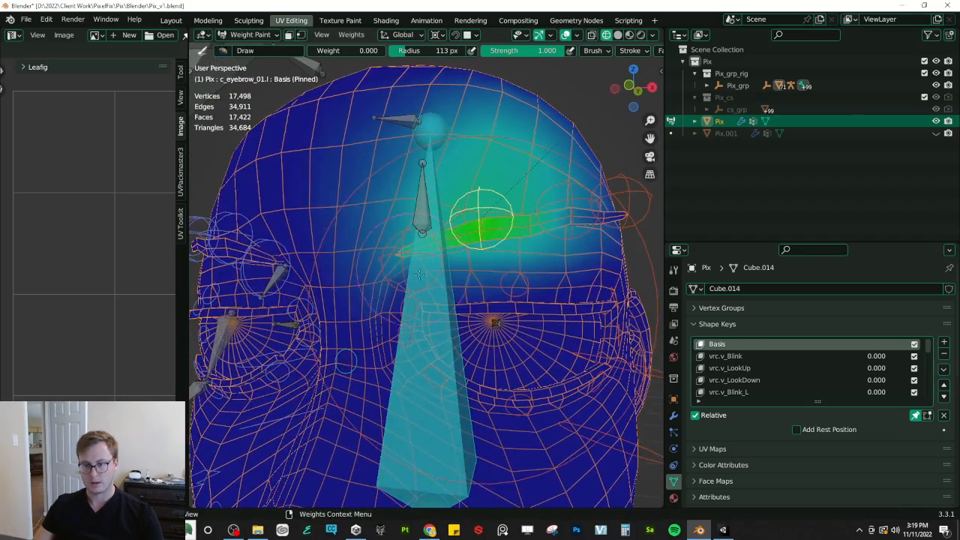
# Step: Return the body mesh to Object Mode and save the file
pyautogui.scroll(-5, 481, 218)
pyautogui.hotkey('ctrl', 'Tab')
pyautogui.click(389, 285)
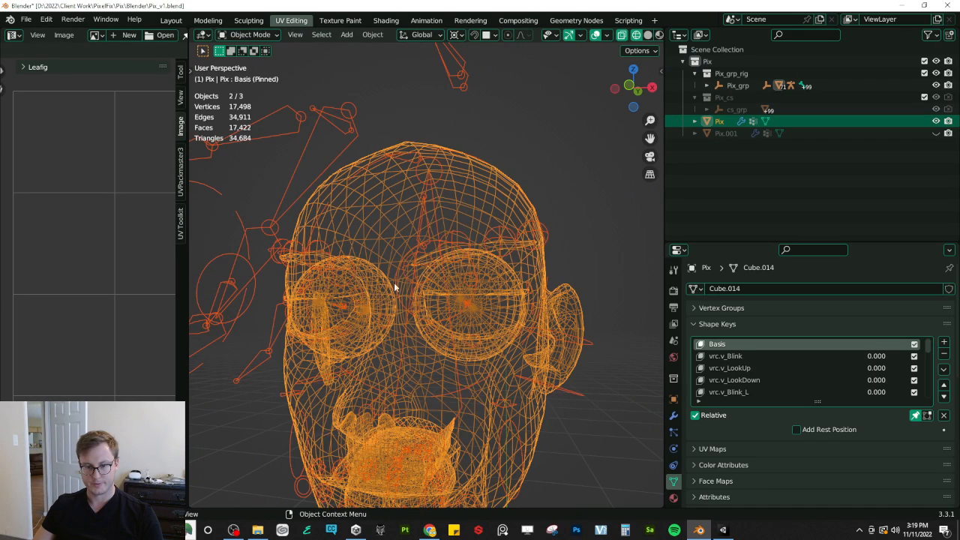
pyautogui.moveTo(389, 286); pyautogui.dragTo(399, 284, button='middle')
pyautogui.hotkey('ctrl', 's')
pyautogui.press('KP_1')
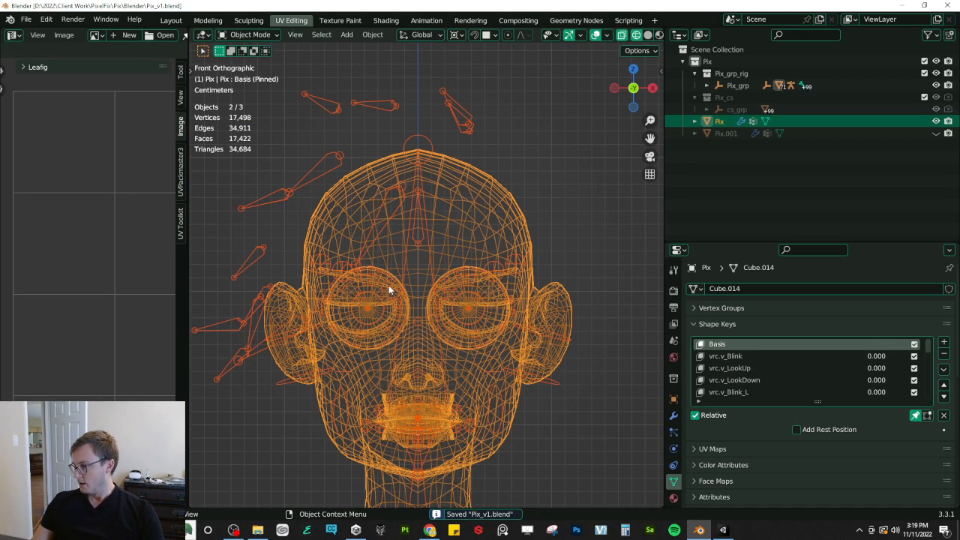
# Step: Select the rig in solid shading, display only its first bone layer, and save the file
pyautogui.hotkey('shift', 'z')
pyautogui.scroll(4, 484, 304)
pyautogui.moveTo(485, 312); pyautogui.dragTo(461, 308, button='middle')
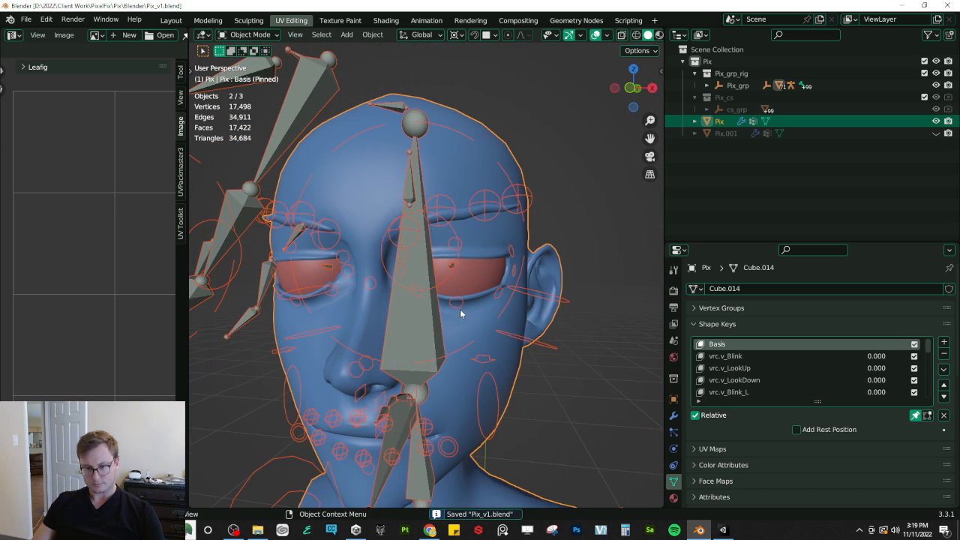
pyautogui.click(432, 341)
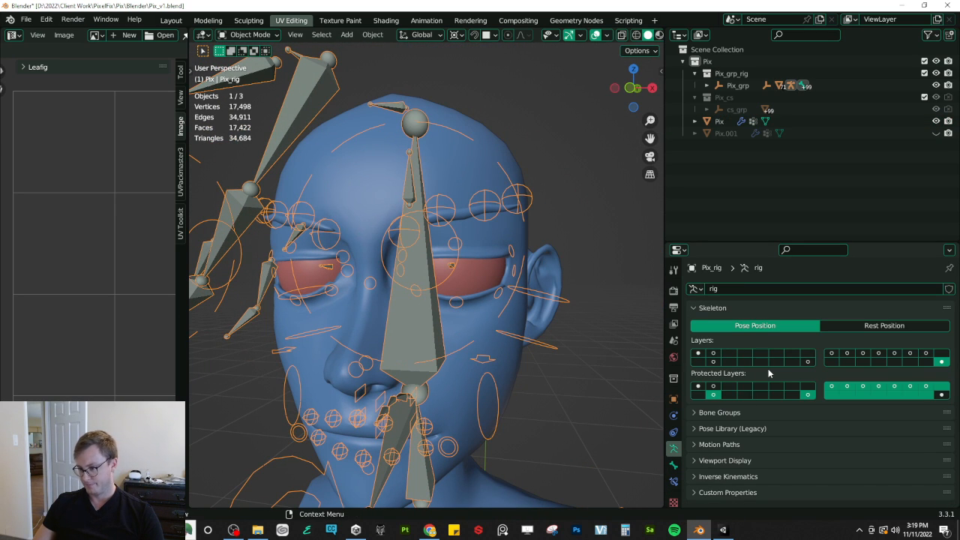
pyautogui.click(700, 354)
pyautogui.scroll(-3, 325, 317)
pyautogui.moveTo(325, 317); pyautogui.dragTo(378, 175, button='middle')
pyautogui.hotkey('ctrl', 's')
# Step: Put the rig into Pose Mode and try moving the c_eyelid_top.r control
pyautogui.press('KP_1')
pyautogui.scroll(5, 393, 300)
pyautogui.scroll(-3, 409, 231)
pyautogui.hotkey('ctrl', 'Tab')
pyautogui.click(299, 263)
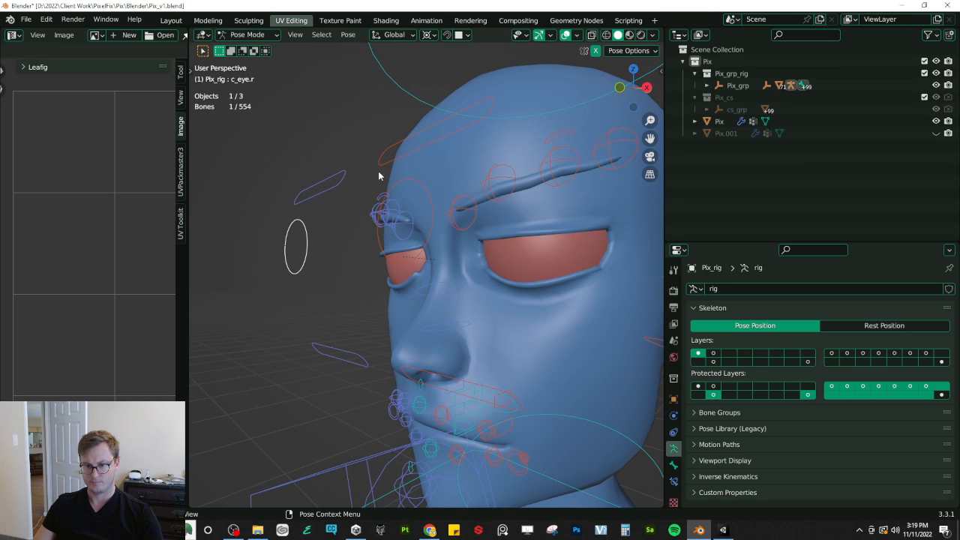
pyautogui.click(329, 182)
pyautogui.press('g')
pyautogui.press('Escape')
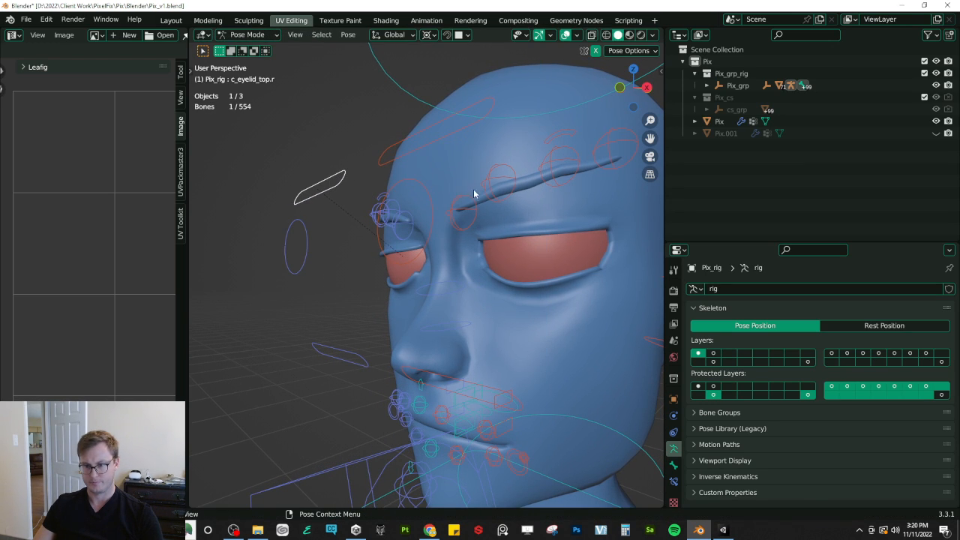
# Step: Pose an angry expression by moving the upper eyelid and left eyebrow controls along Z, lowering the inner brow end about 0.0057 m, and save
pyautogui.press('g')
pyautogui.press('z')
pyautogui.click(500, 200)
pyautogui.click(477, 210)
pyautogui.press('g')
pyautogui.press('z')
pyautogui.click(481, 216)
pyautogui.moveTo(480, 216); pyautogui.dragTo(471, 258, button='middle')
pyautogui.press('g')
pyautogui.press('z')
pyautogui.click(488, 227)
pyautogui.hotkey('ctrl', 's')
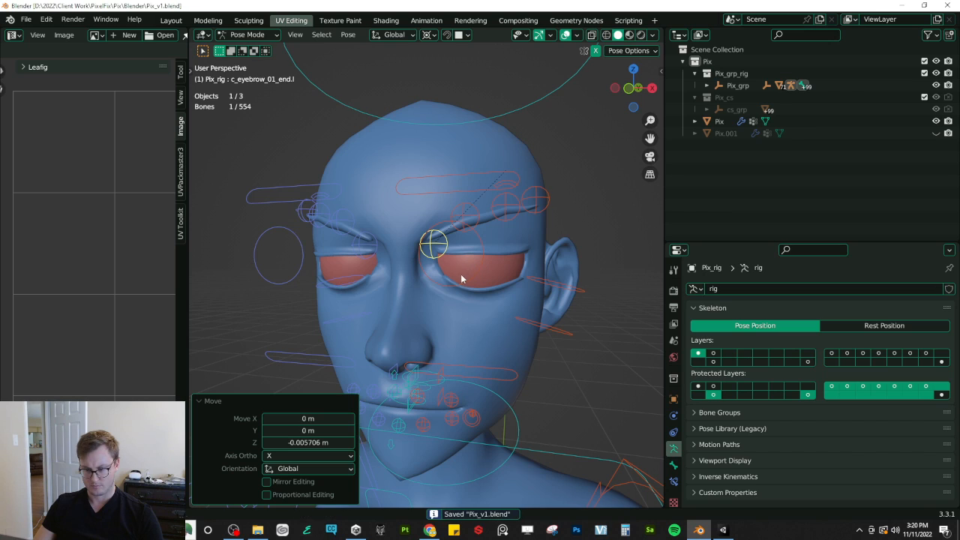
# Step: Return to Object Mode and save the Pix mesh's Armature modifier deformation as a shape key
pyautogui.press('KP_1')
pyautogui.hotkey('ctrl', 'Tab')
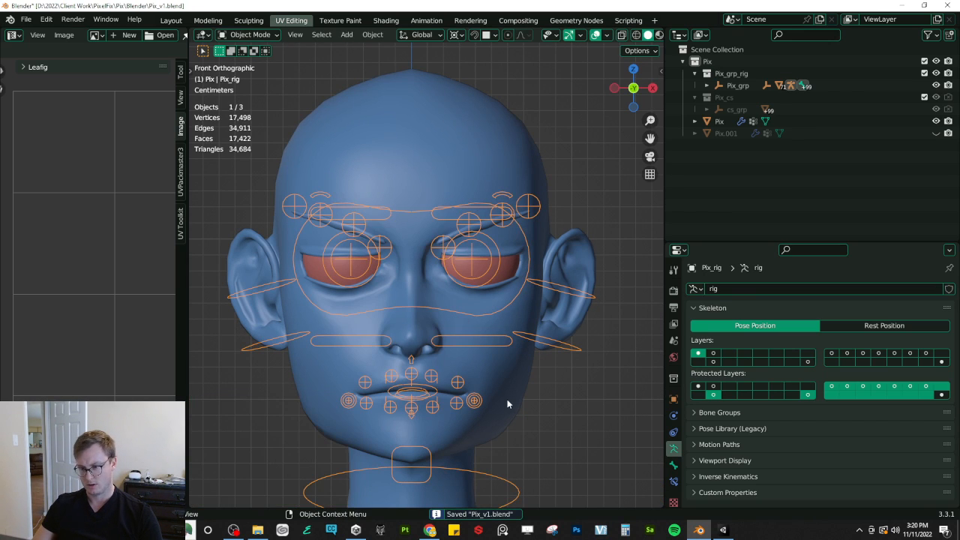
pyautogui.click(507, 404)
pyautogui.click(673, 416)
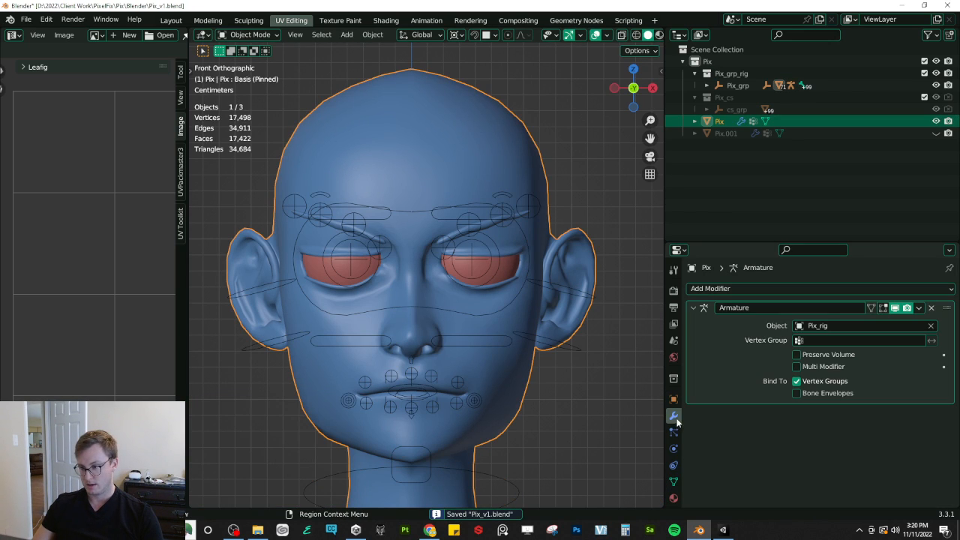
pyautogui.click(918, 308)
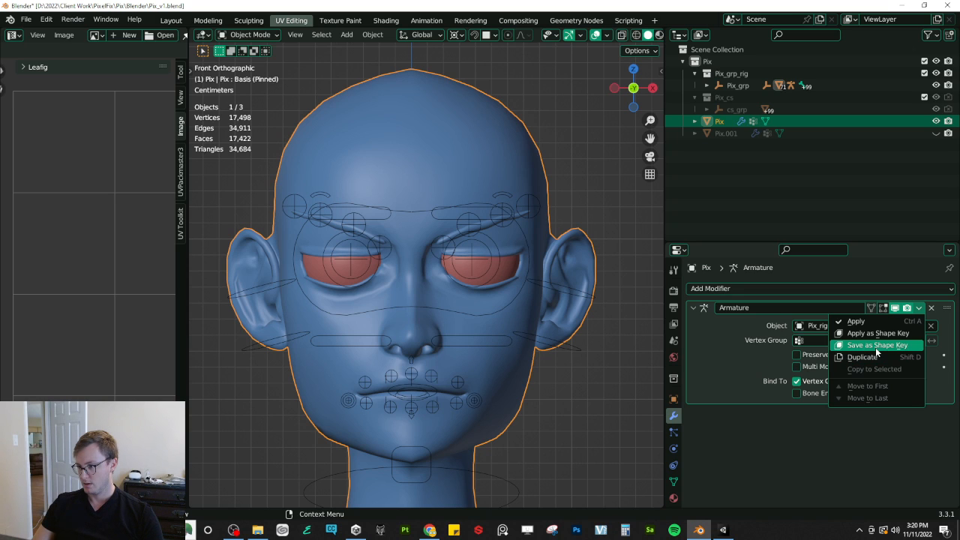
pyautogui.click(875, 346)
# Step: Rename the newly saved shape key vrc.v_Angry, turn off shape key pinning, and save the file
pyautogui.click(673, 481)
pyautogui.scroll(-5, 835, 385)
pyautogui.doubleClick(725, 392)
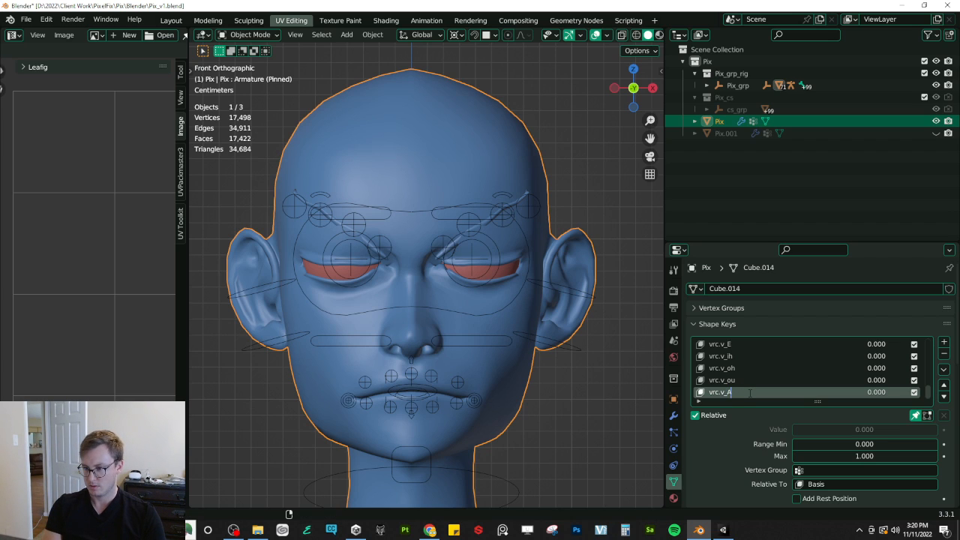
pyautogui.click(914, 415)
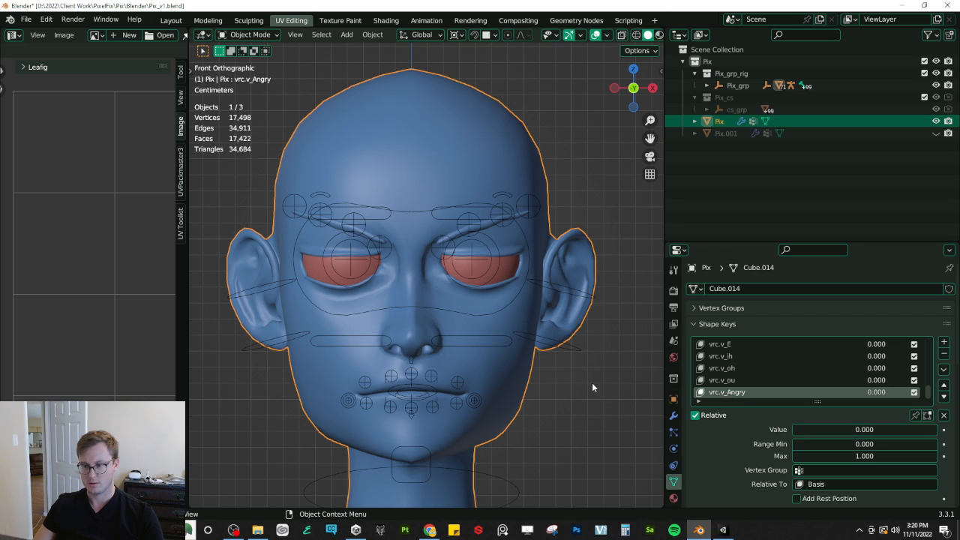
pyautogui.hotkey('ctrl', 's')
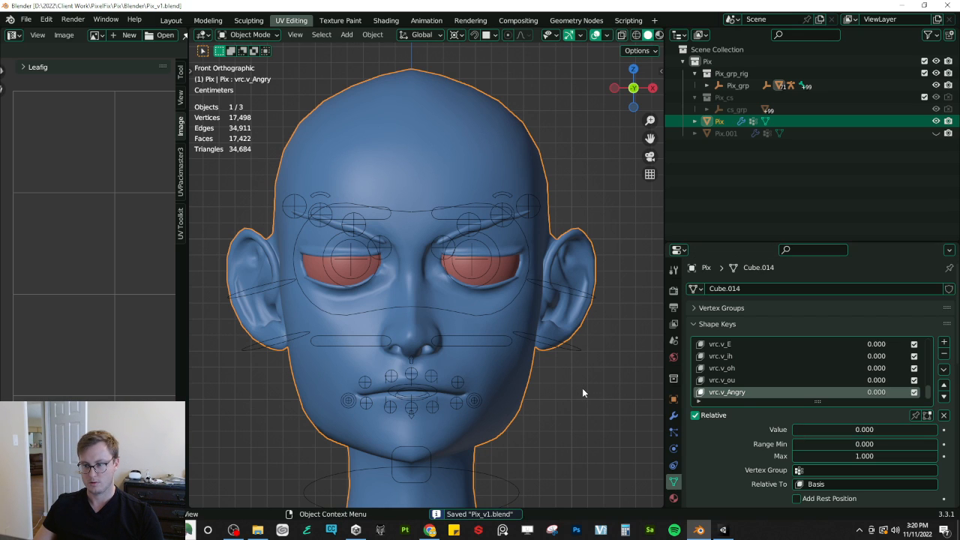
# Step: Clear the location of all visible rig bones in Pose Mode and return to Object Mode
pyautogui.click(532, 217)
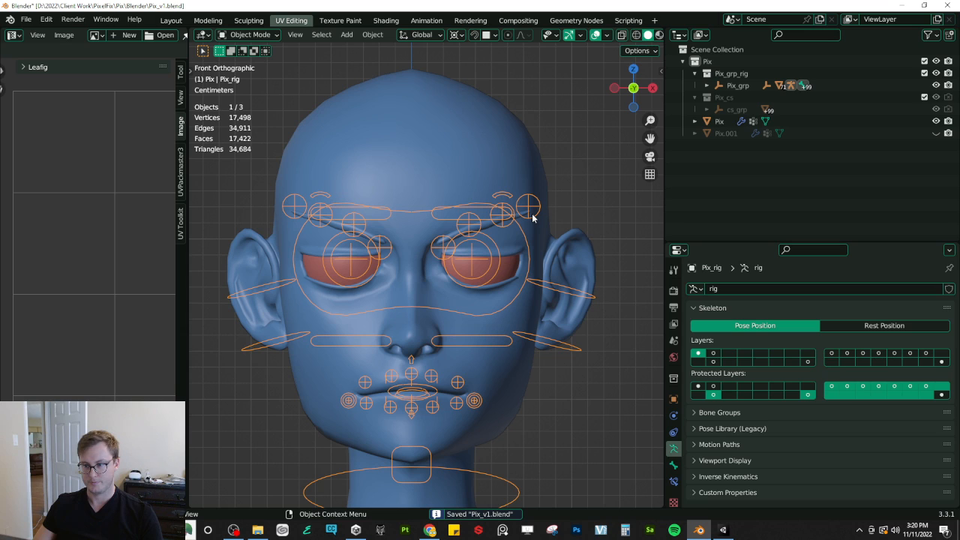
pyautogui.hotkey('ctrl', 'Tab')
pyautogui.press('a')
pyautogui.hotkey('alt', 'g')
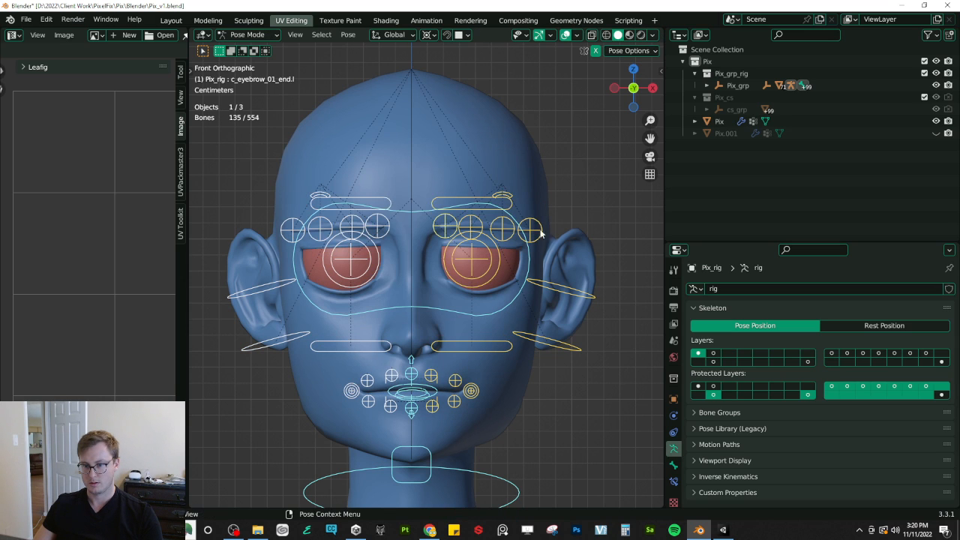
pyautogui.hotkey('ctrl', 'Tab')
# Step: Check the list of expression animations in Unity, then switch back to Blender and put the rig into Pose Mode
pyautogui.hotkey('alt', 'Tab')
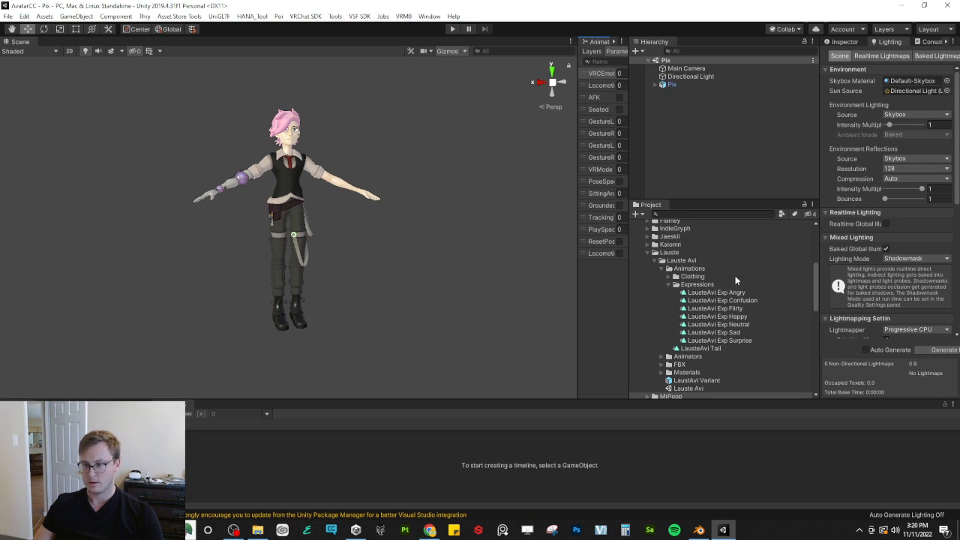
pyautogui.hotkey('alt', 'Tab')
pyautogui.hotkey('ctrl', 'Tab')
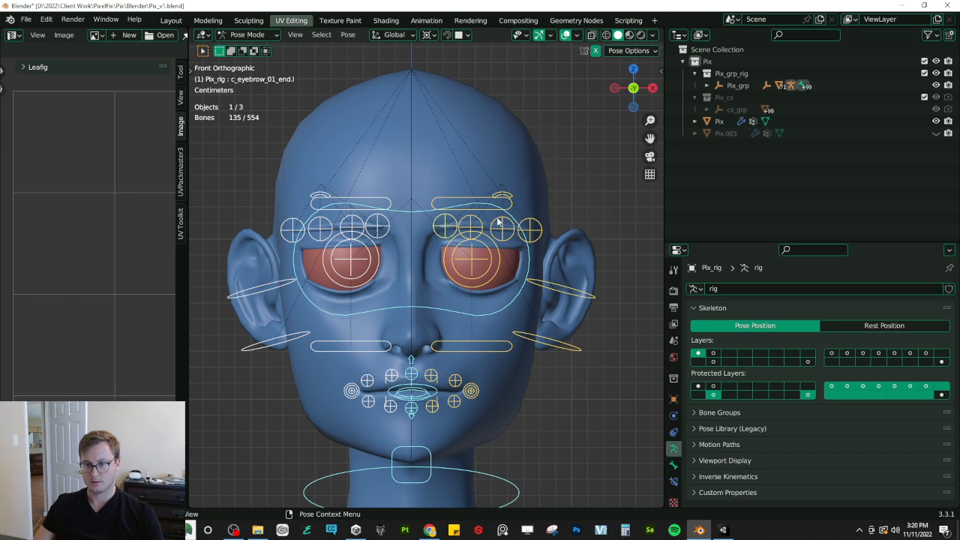
# Step: Raise all four left eyebrow controls about 0.018 m along Z with X-axis mirroring off
pyautogui.click(472, 226)
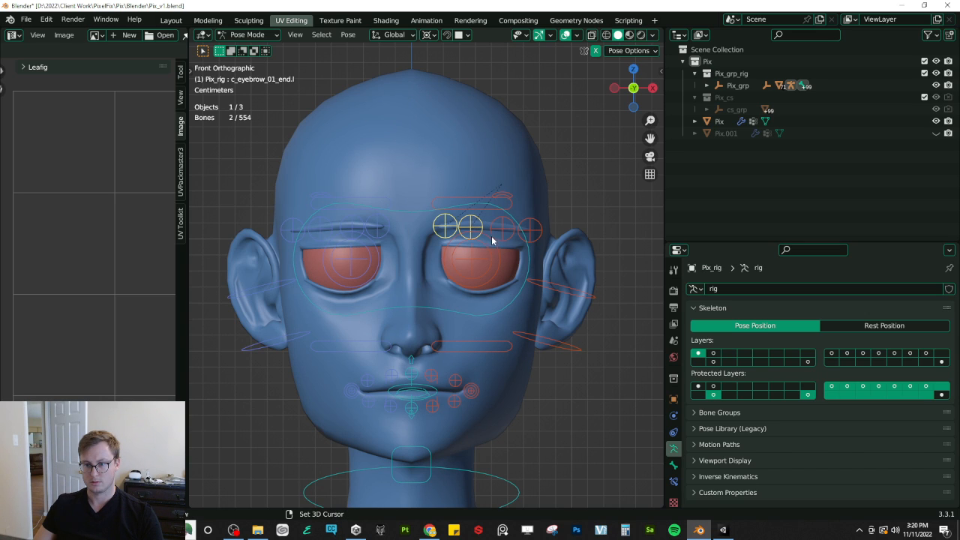
pyautogui.keyDown('shift'); pyautogui.click(529, 228); pyautogui.keyUp('shift')
pyautogui.press('g')
pyautogui.press('z')
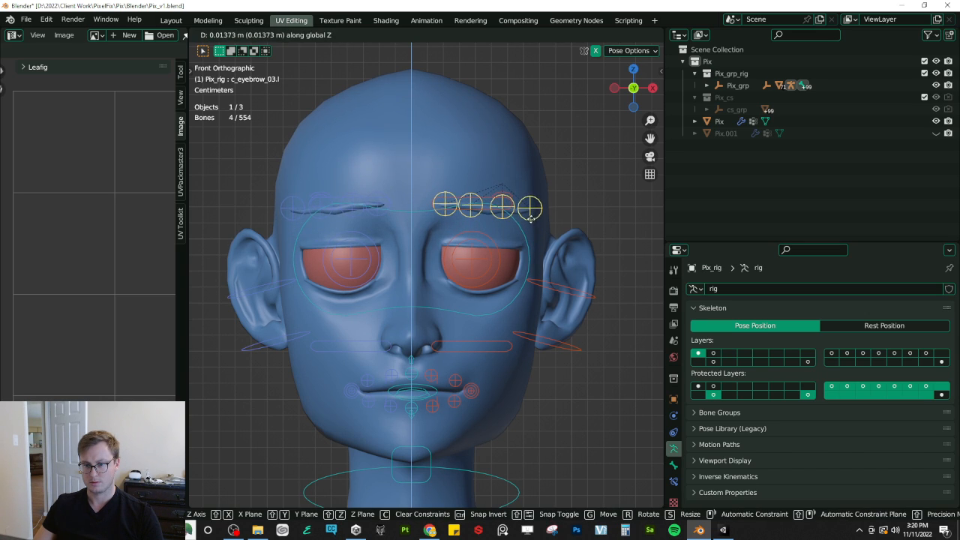
pyautogui.press('Escape')
pyautogui.press('g')
pyautogui.press('z')
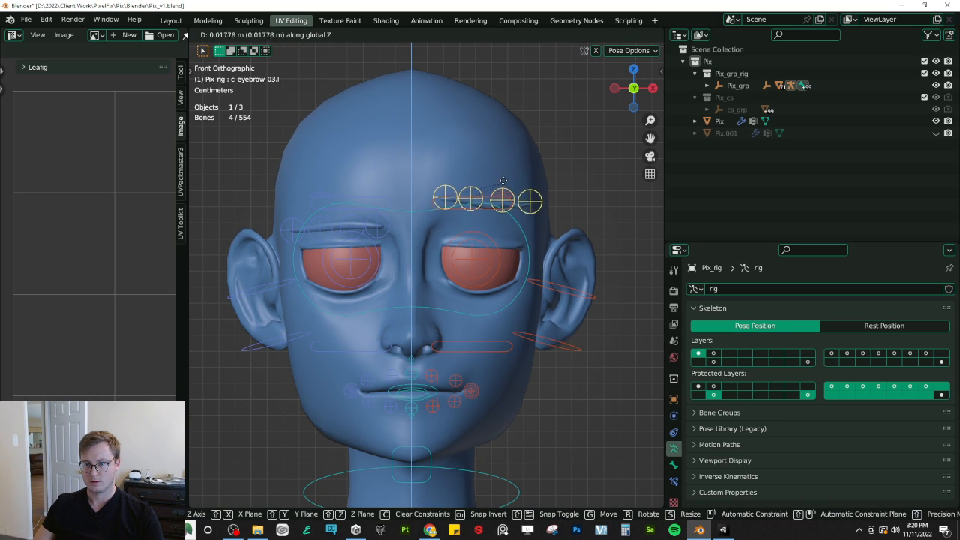
pyautogui.click(503, 218)
# Step: Arch the left eyebrow by raising c_eyebrow_02.l along Z and moving c_eyebrow_01.l up about 0.0053 m
pyautogui.click(502, 202)
pyautogui.press('g')
pyautogui.press('z')
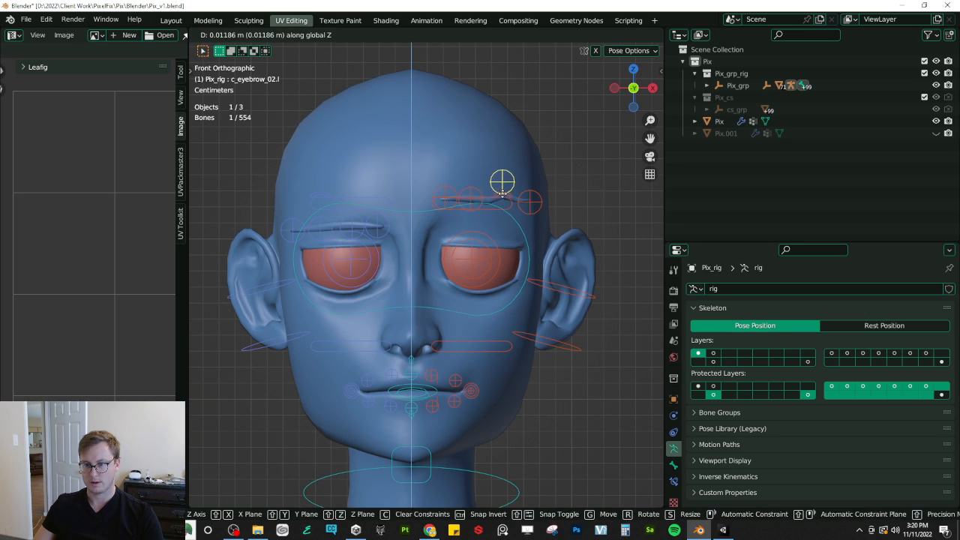
pyautogui.click(492, 201)
pyautogui.click(476, 199)
pyautogui.press('g')
pyautogui.click(471, 186)
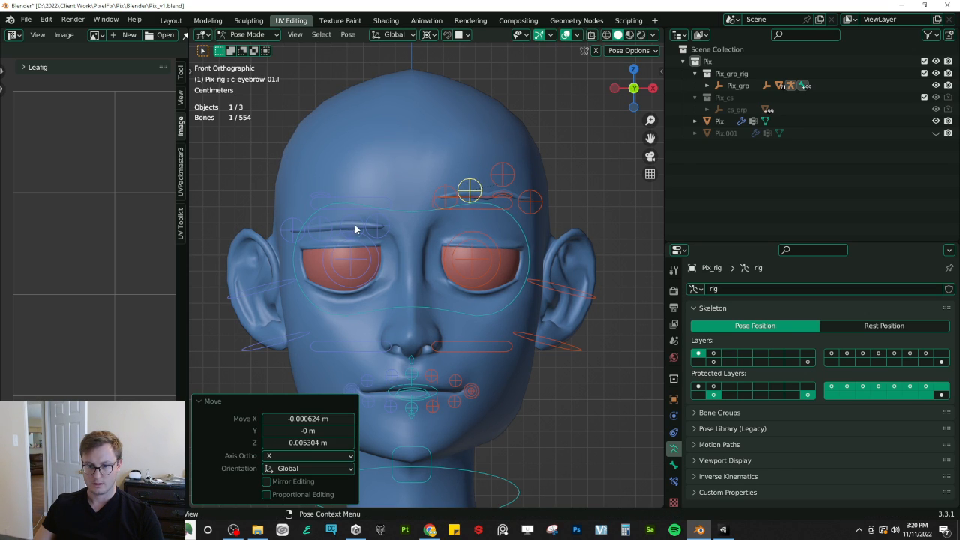
# Step: Raise c_eyebrow_02.r and c_eyebrow_03.r about 0.0106 m and c_eyebrow_01_end.r about 0.01 m along Z
pyautogui.click(318, 232)
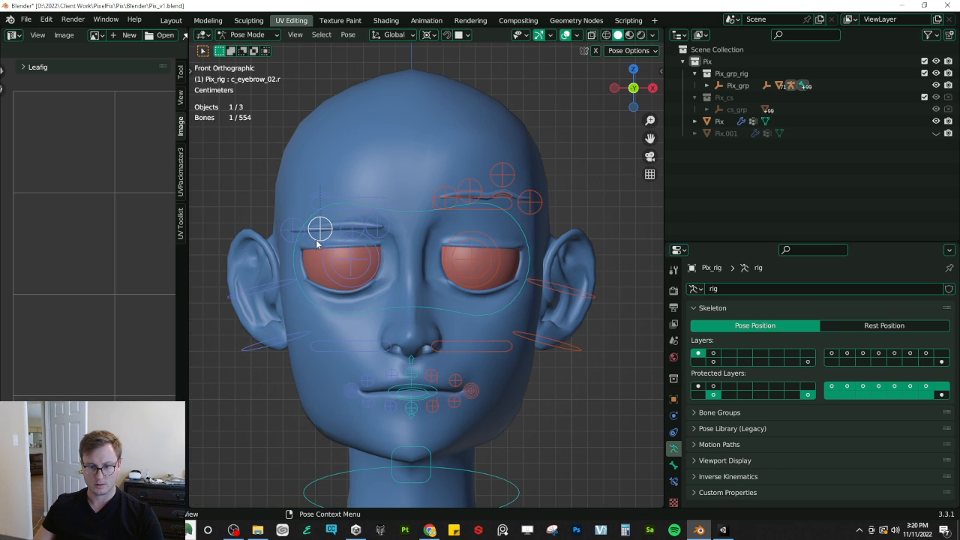
pyautogui.keyDown('shift'); pyautogui.click(292, 222); pyautogui.keyUp('shift')
pyautogui.press('g')
pyautogui.press('z')
pyautogui.click(341, 222)
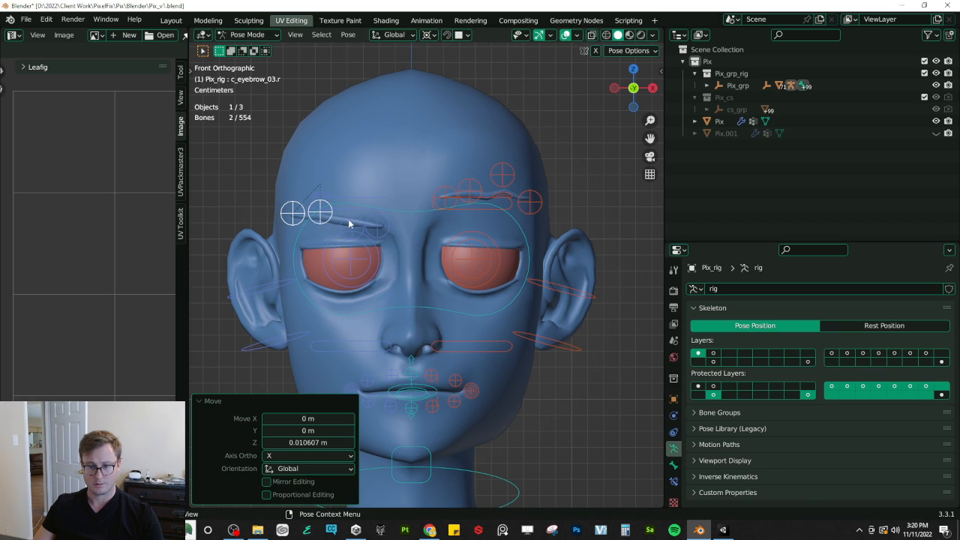
pyautogui.click(383, 225)
pyautogui.press('g')
pyautogui.press('z')
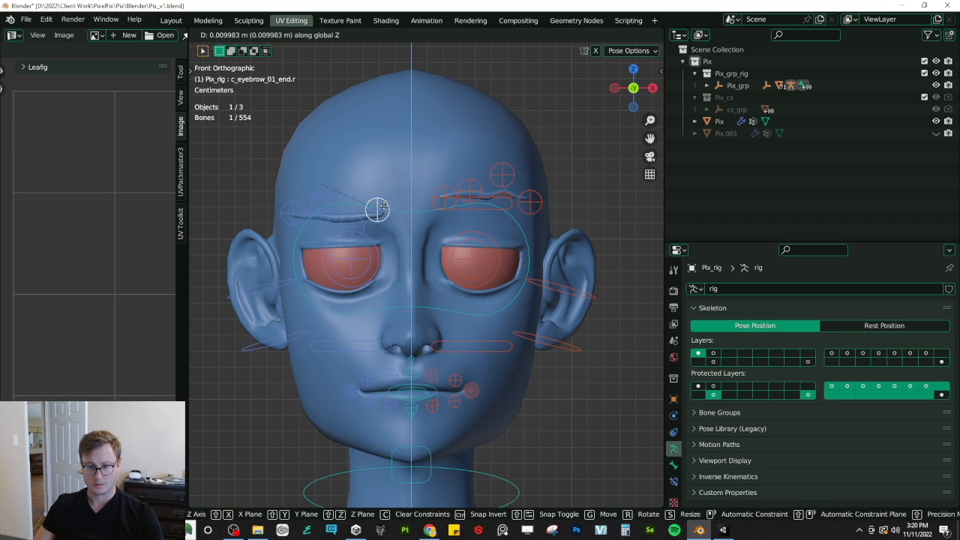
pyautogui.click(383, 207)
# Step: Lower the left eyebrow's inner end control along Z and its outer control c_eyebrow_03.l about 0.0084 m
pyautogui.click(438, 197)
pyautogui.press('g')
pyautogui.press('z')
pyautogui.click(507, 212)
pyautogui.click(528, 203)
pyautogui.press('g')
pyautogui.press('z')
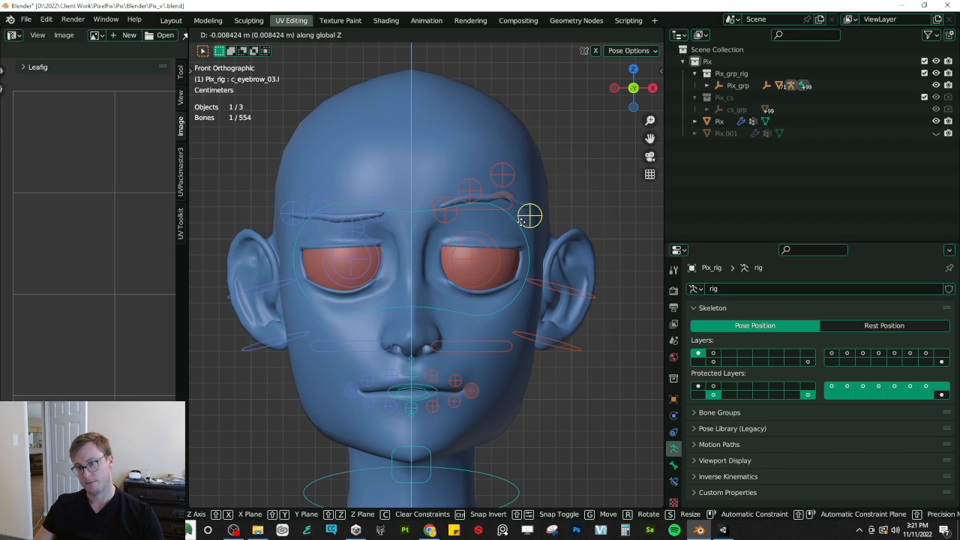
pyautogui.click(524, 227)
# Step: Open the mouth slightly by lowering c_jawbone.x about 0.0034 m along Z
pyautogui.keyDown('shift'); pyautogui.moveTo(451, 320); pyautogui.dragTo(471, 281, button='middle'); pyautogui.keyUp('shift')
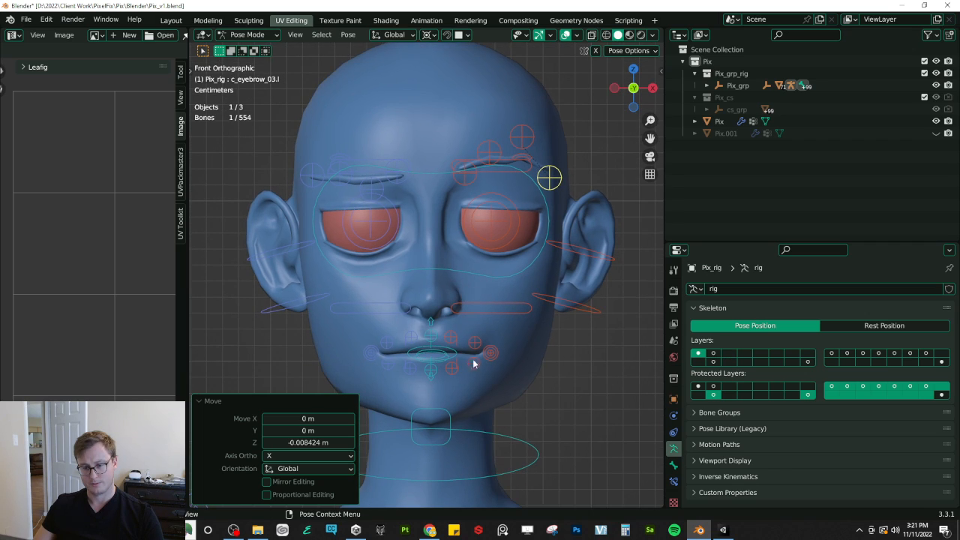
pyautogui.click(447, 417)
pyautogui.press('g')
pyautogui.press('z')
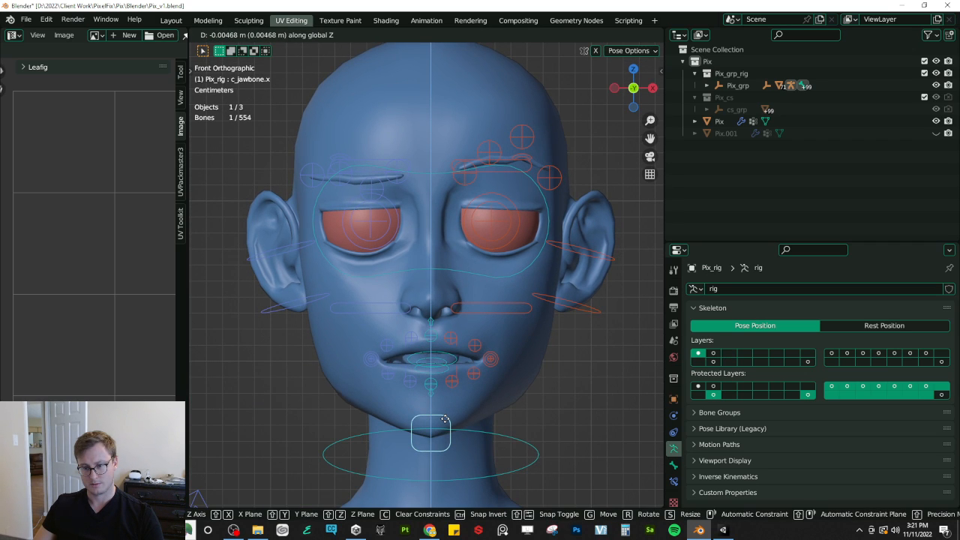
pyautogui.click(450, 408)
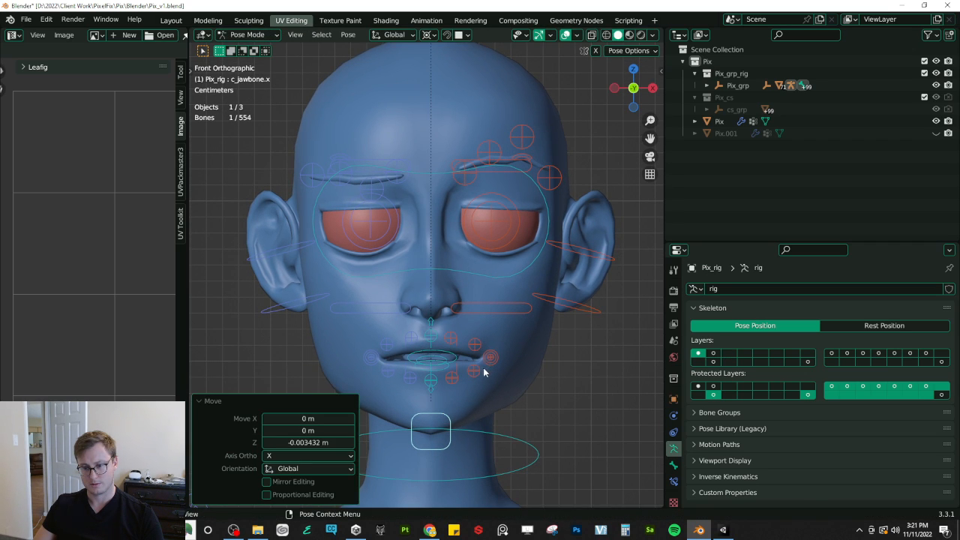
# Step: Move the lower eyelid control c_eyelid_bot.l along Z with X-axis mirroring on to adjust both lower lids
pyautogui.click(505, 306)
pyautogui.press('g')
pyautogui.press('Escape')
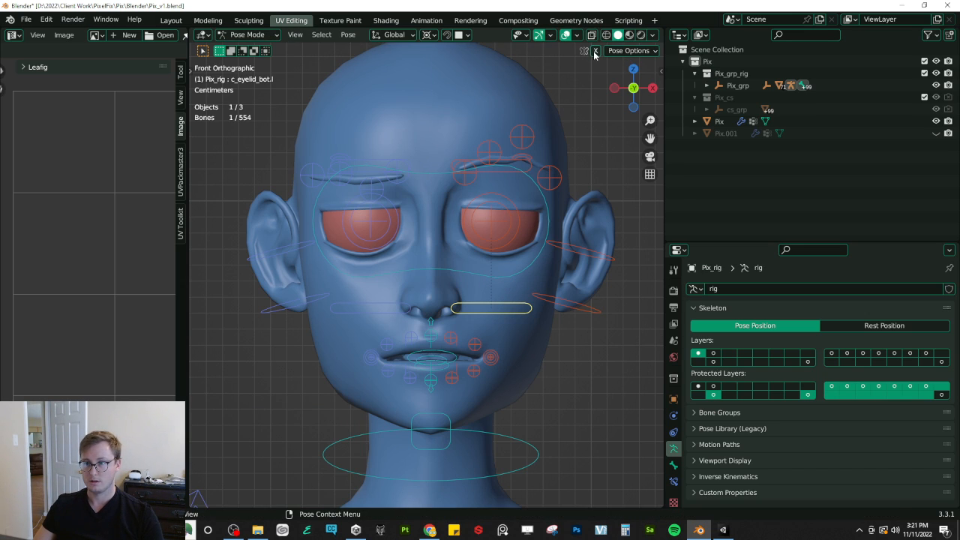
pyautogui.press('g')
pyautogui.press('z')
pyautogui.click(531, 207)
pyautogui.moveTo(531, 208); pyautogui.dragTo(551, 242, button='middle')
pyautogui.scroll(-4, 463, 210)
# Step: Return to Object Mode and save the body mesh's current Armature deformation as another shape key
pyautogui.hotkey('ctrl', 'Tab')
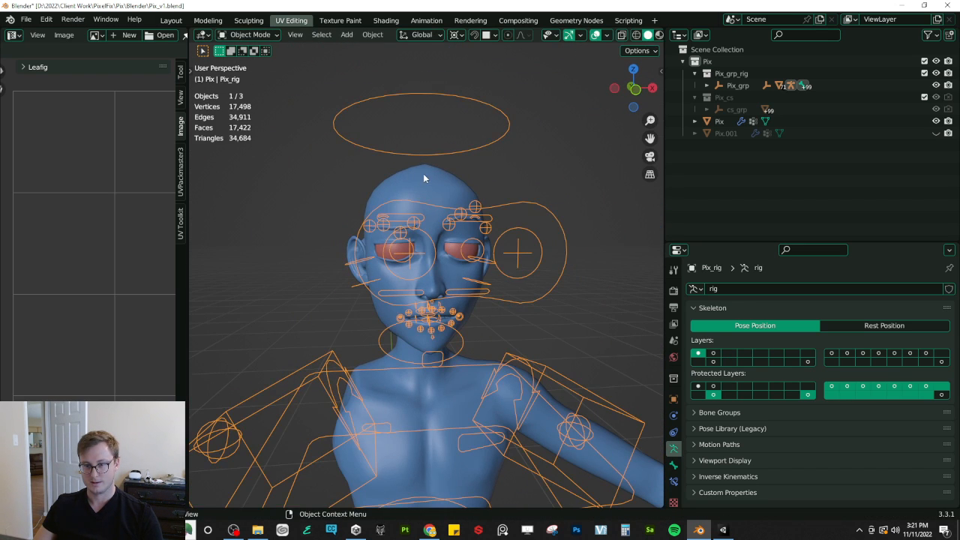
pyautogui.click(422, 173)
pyautogui.click(673, 416)
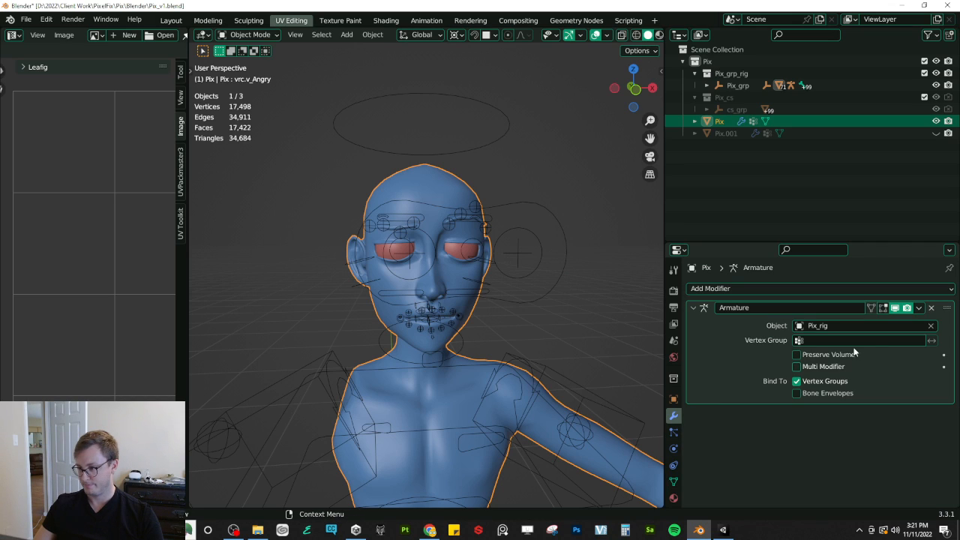
pyautogui.click(919, 308)
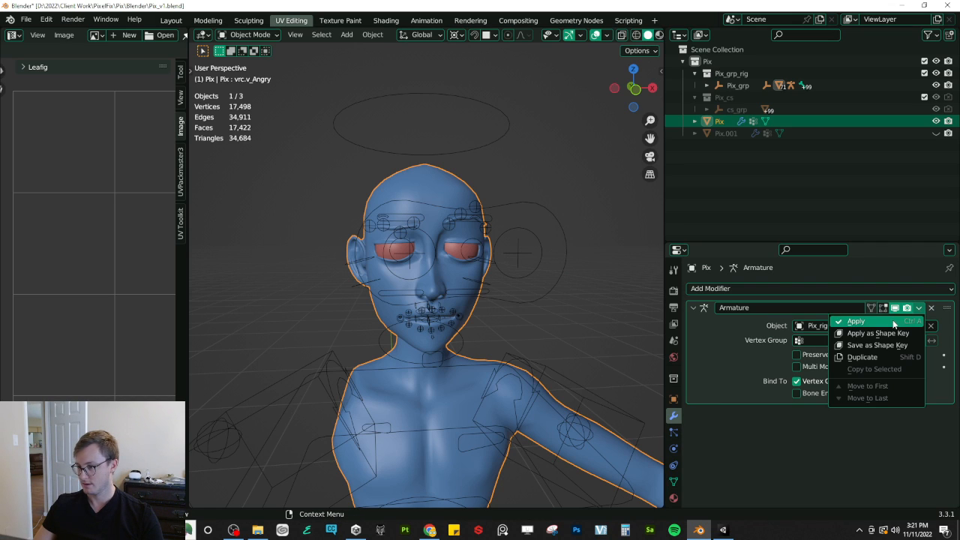
pyautogui.click(876, 344)
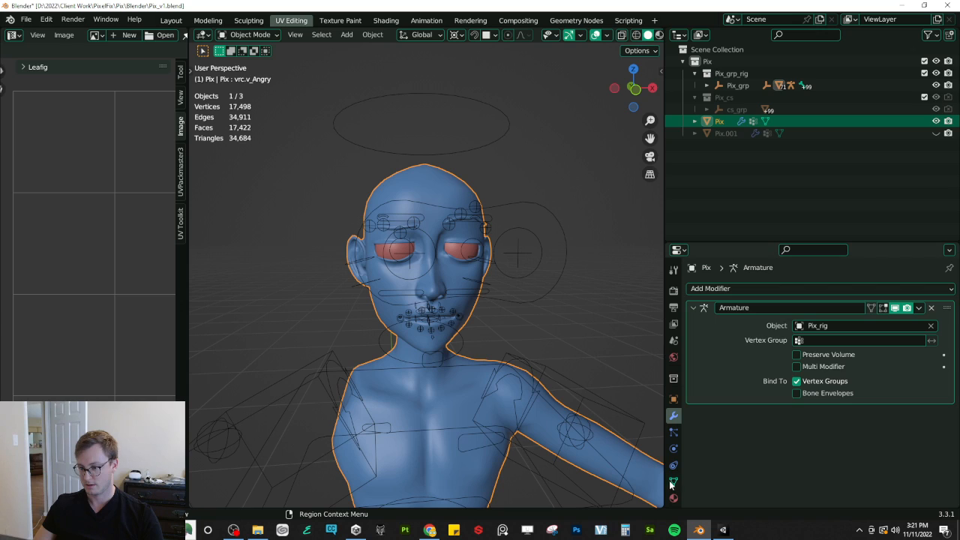
# Step: Rename the new shape key vrc.v_Confusion and leave shape key pinning off
pyautogui.click(674, 482)
pyautogui.scroll(-1, 750, 392)
pyautogui.click(734, 392)
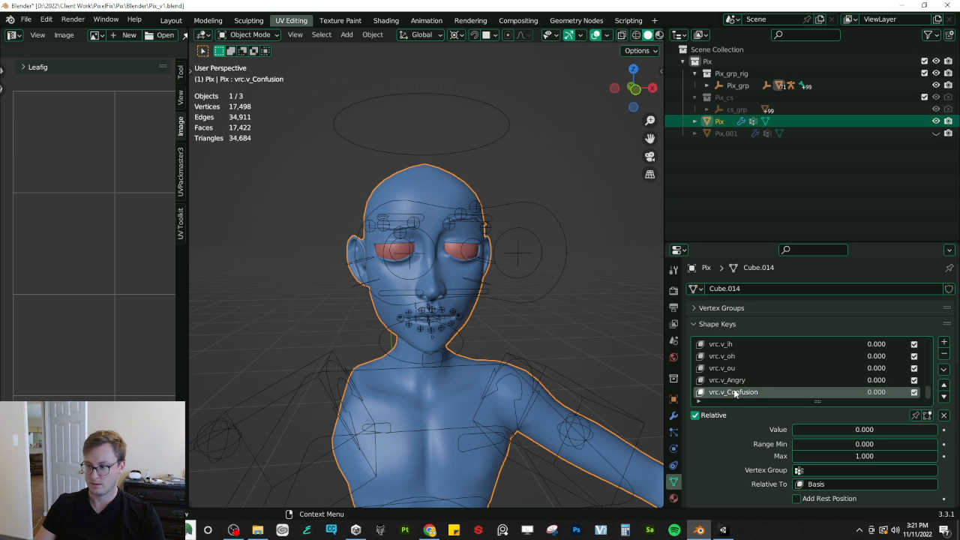
pyautogui.click(914, 417)
pyautogui.click(915, 418)
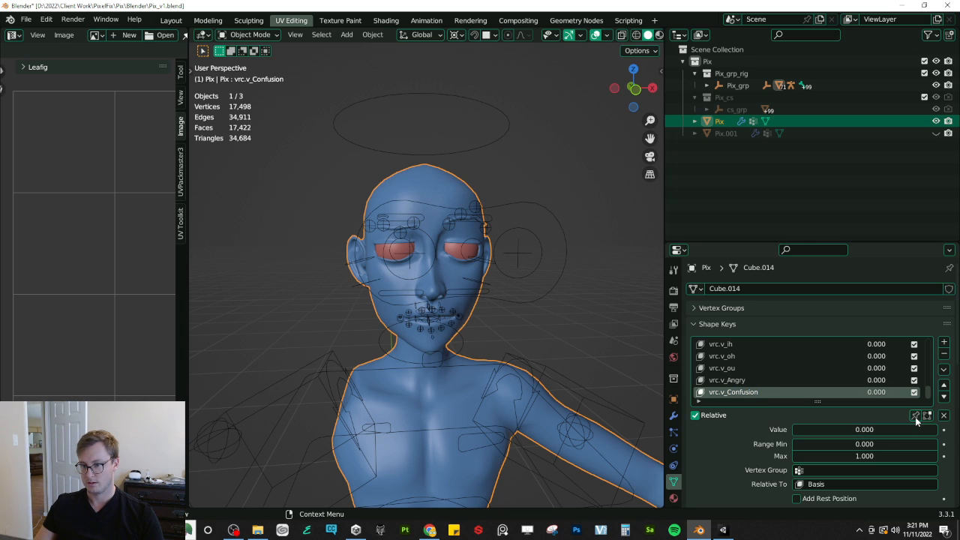
# Step: Reset the location of all rig bones in Pose Mode, return to Object Mode, and save the file
pyautogui.click(514, 303)
pyautogui.hotkey('ctrl', 'Tab')
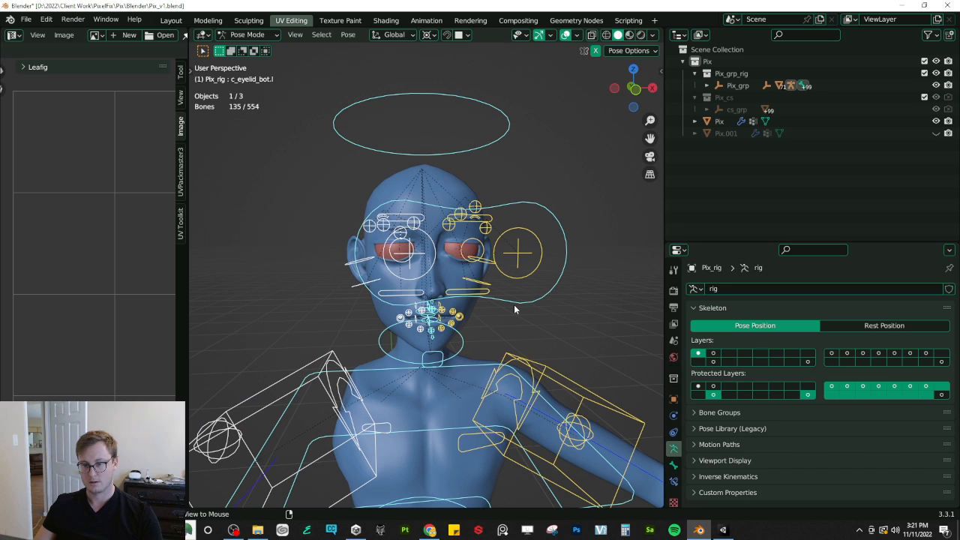
pyautogui.hotkey('ctrl', 'Tab')
pyautogui.hotkey('ctrl', 's')
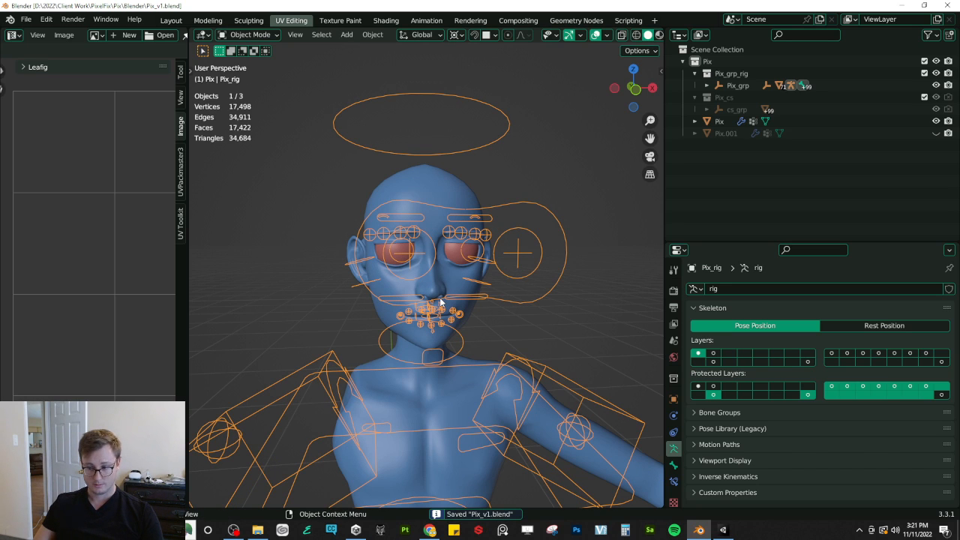
# Step: Review the remaining expression animation names in the Unity project and switch back to Blender
pyautogui.hotkey('alt', 'Tab')
pyautogui.hotkey('alt', 'Tab')
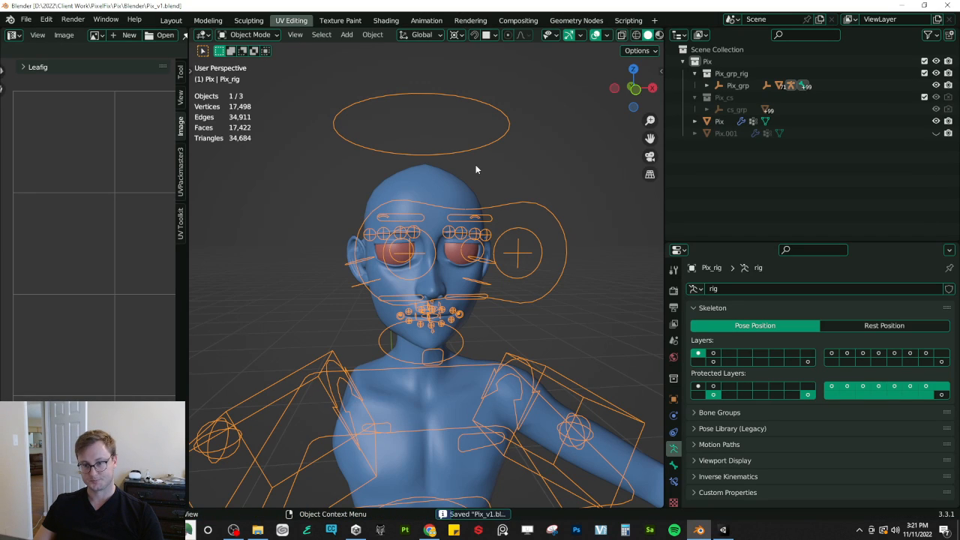
pyautogui.hotkey('alt', 'Tab')
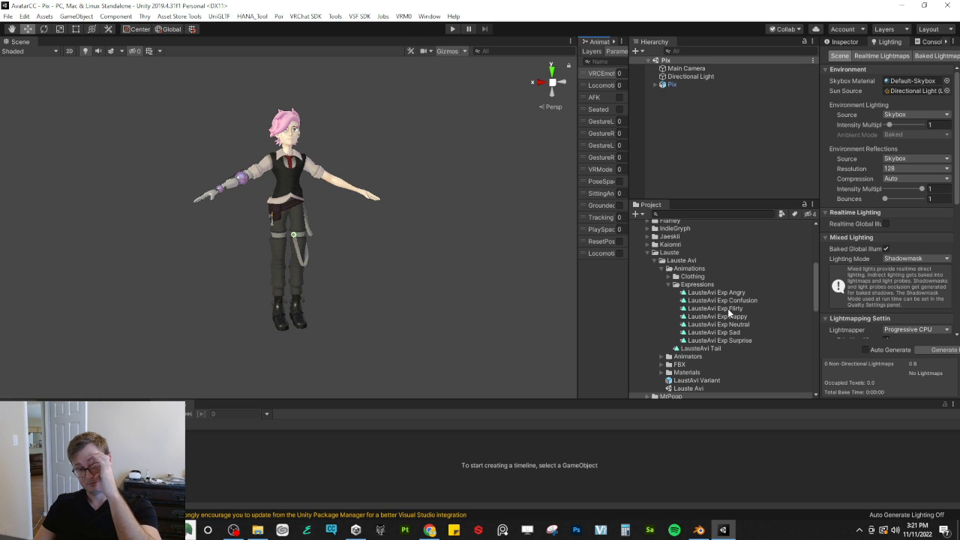
pyautogui.hotkey('alt', 'Tab')
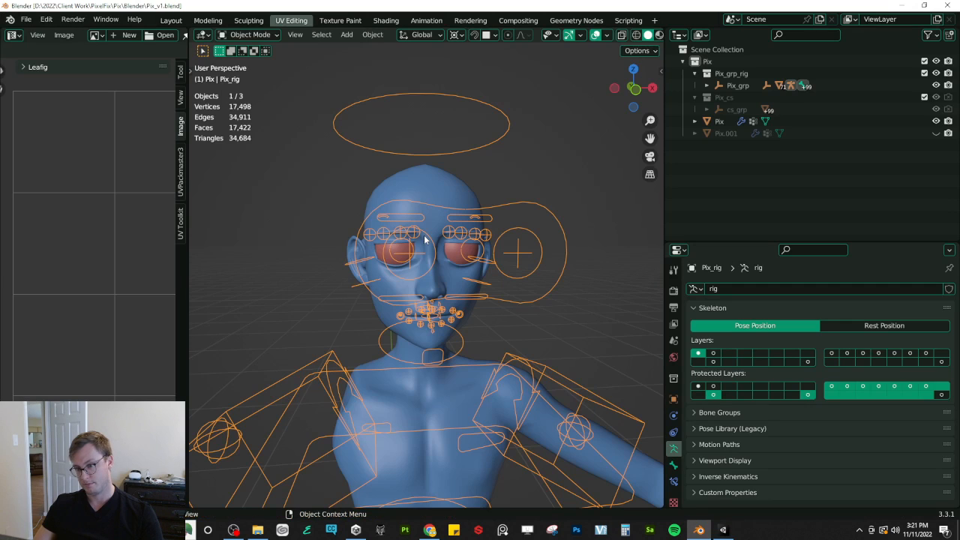
# Step: Enter Pose Mode and move the left mouth corner control outward about 0.0067 m and up about 0.0143 m
pyautogui.press('KP_1')
pyautogui.scroll(2, 424, 240)
pyautogui.hotkey('ctrl', 'Tab')
pyautogui.click(491, 347)
pyautogui.scroll(4, 488, 364)
pyautogui.scroll(-2, 506, 331)
pyautogui.scroll(2, 508, 341)
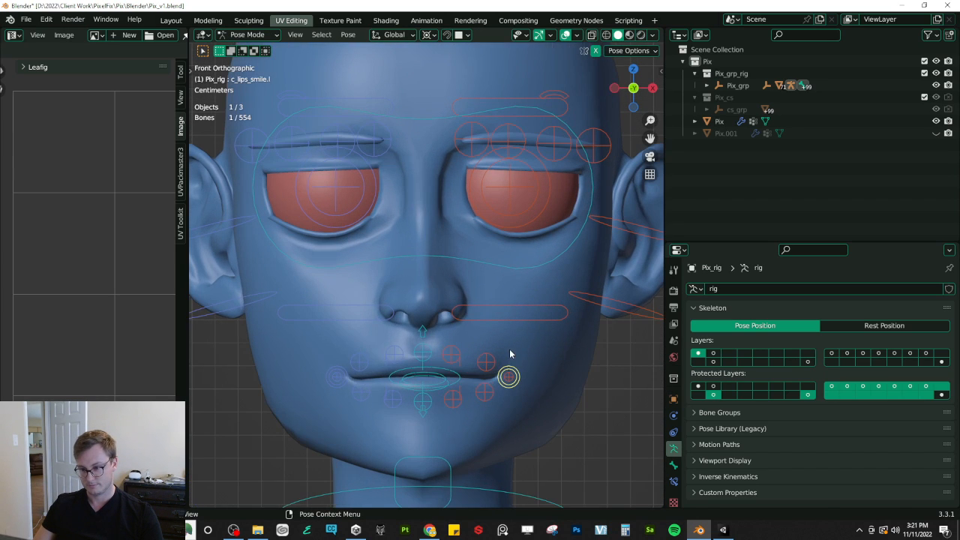
pyautogui.press('g')
pyautogui.click(487, 370)
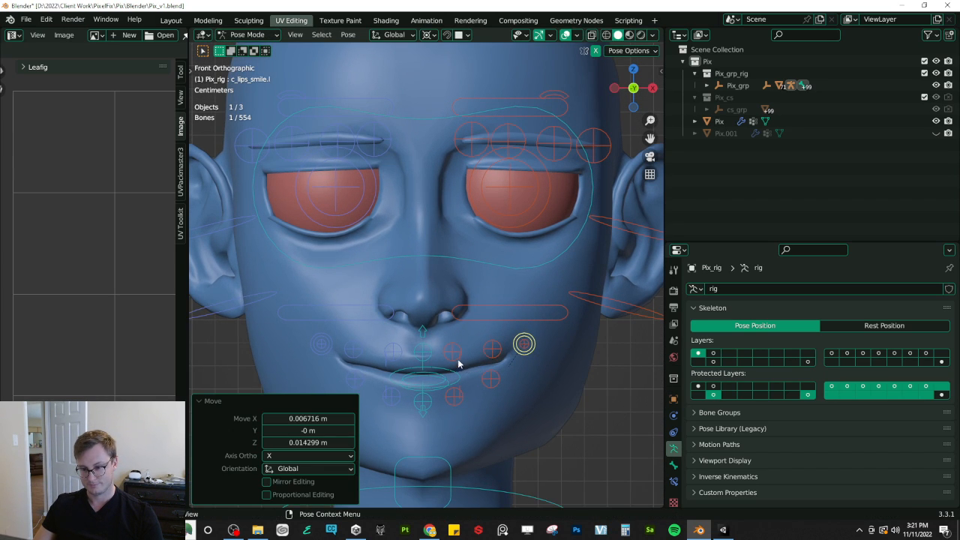
# Step: Move the left inner and outer pairs of upper and lower lip controls outward and down by about 0.002 m each
pyautogui.click(455, 356)
pyautogui.keyDown('shift'); pyautogui.click(454, 400); pyautogui.keyUp('shift')
pyautogui.press('g')
pyautogui.click(458, 402)
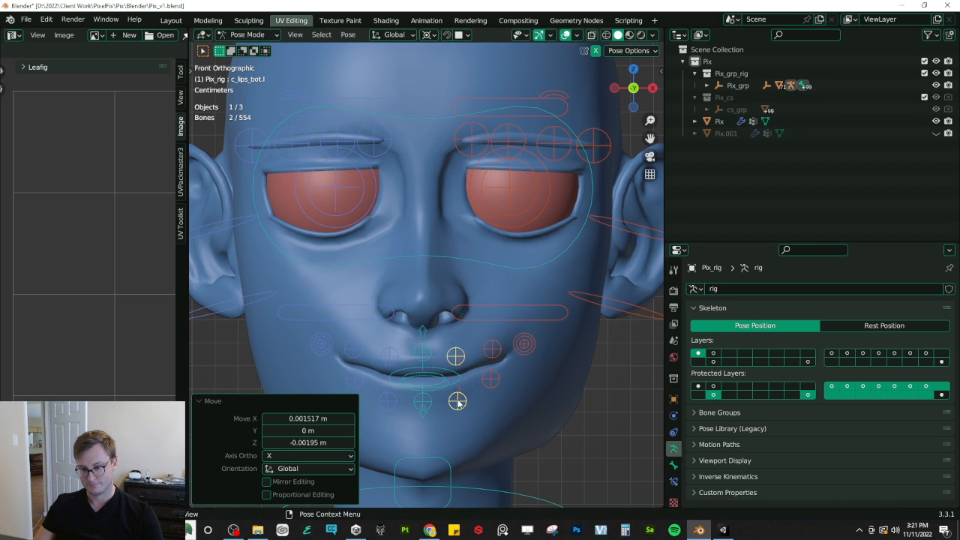
pyautogui.click(492, 348)
pyautogui.keyDown('shift'); pyautogui.click(492, 380); pyautogui.keyUp('shift')
pyautogui.press('g')
pyautogui.click(495, 384)
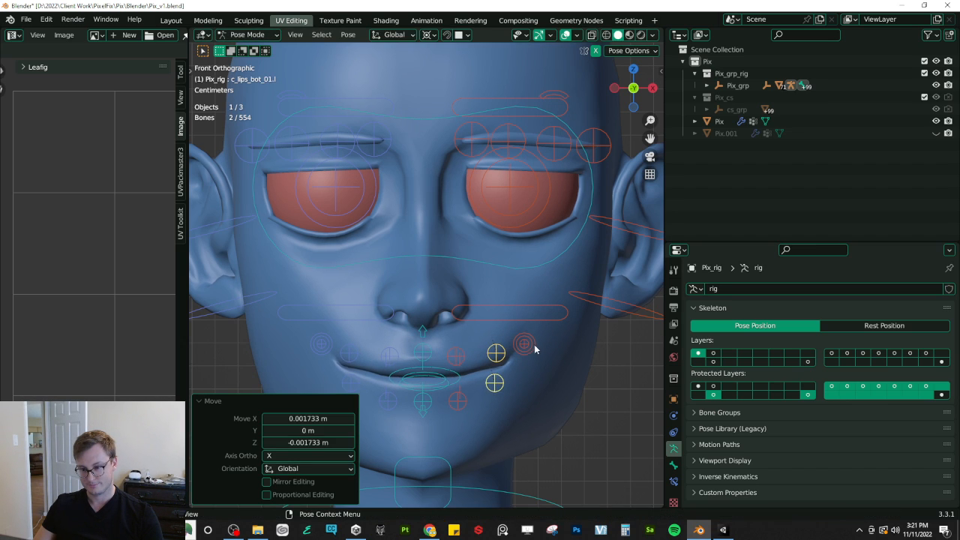
# Step: Move the left mouth corner control slightly farther up and outward to widen the smile
pyautogui.click(534, 347)
pyautogui.press('g')
pyautogui.click(534, 333)
pyautogui.moveTo(534, 333); pyautogui.dragTo(544, 297, button='middle')
pyautogui.press('a')
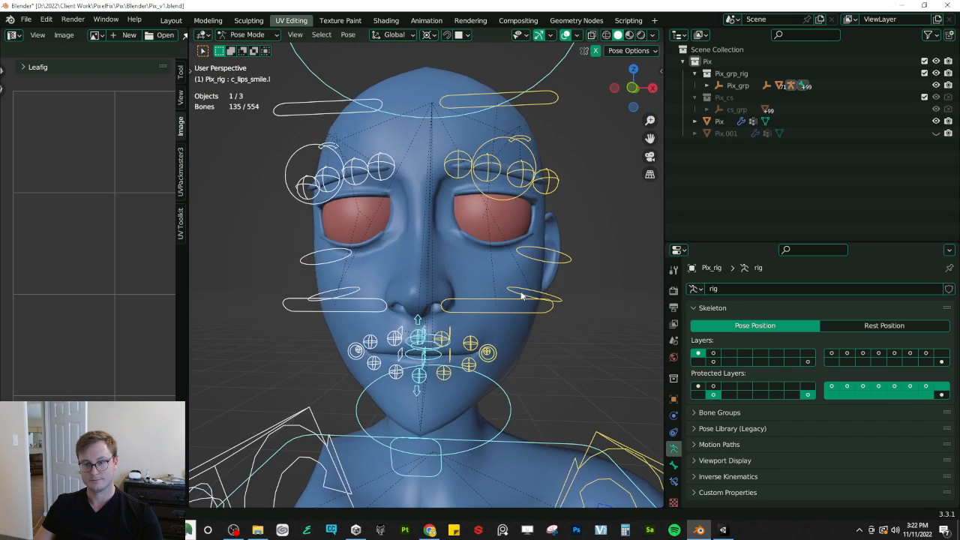
pyautogui.press('KP_1')
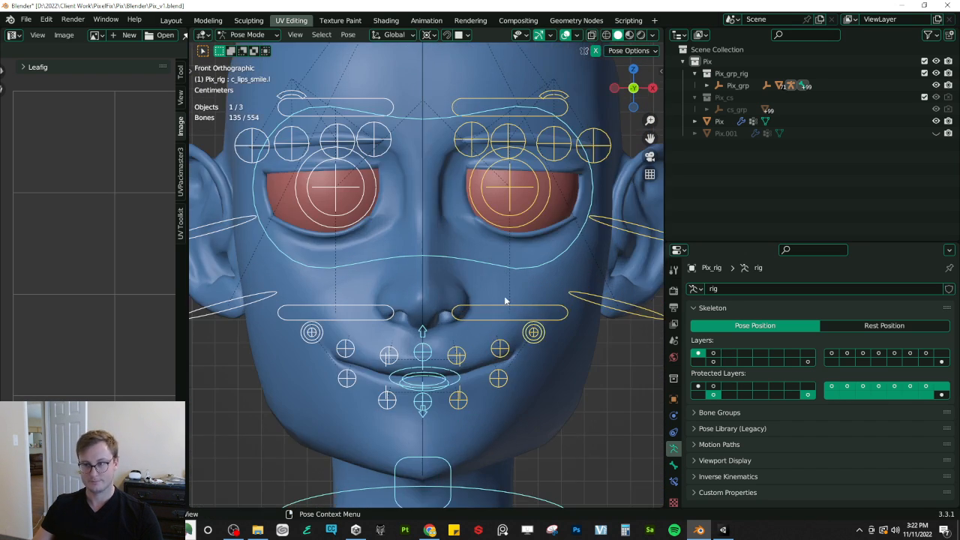
# Step: Raise the two middle left eyebrow controls together by about 0.0145 m along Z
pyautogui.keyDown('shift'); pyautogui.moveTo(523, 213); pyautogui.dragTo(504, 256, button='middle'); pyautogui.keyUp('shift')
pyautogui.click(456, 197)
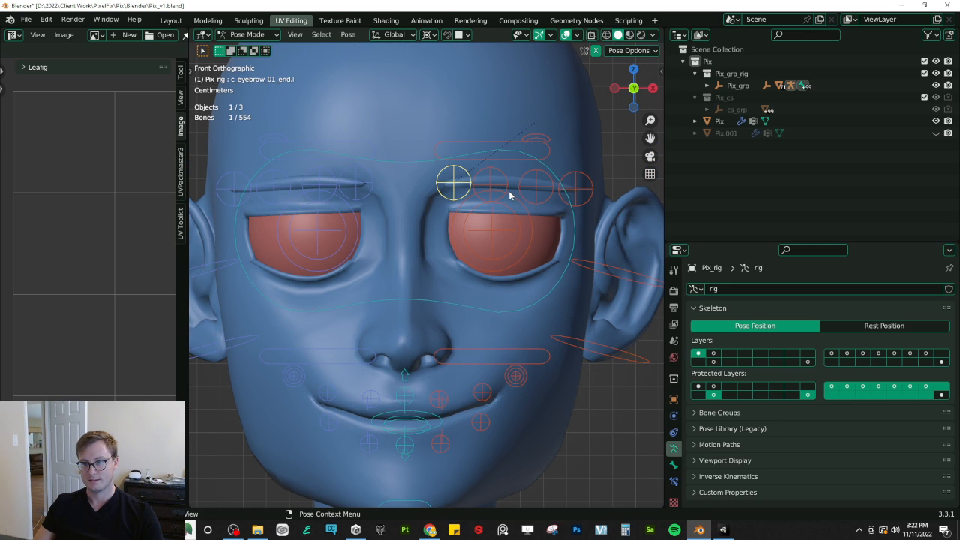
pyautogui.click(505, 191)
pyautogui.keyDown('shift'); pyautogui.click(530, 200); pyautogui.keyUp('shift')
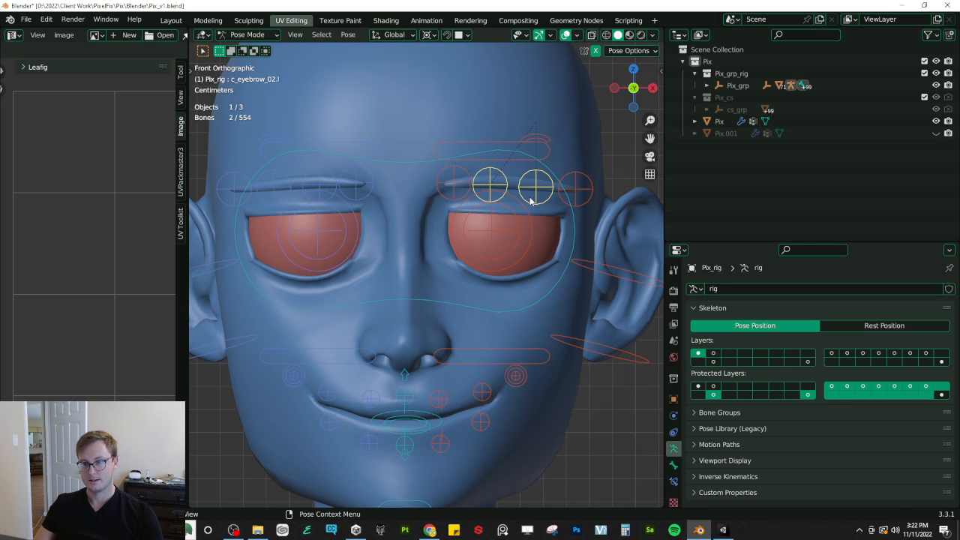
pyautogui.press('g')
pyautogui.press('z')
pyautogui.click(531, 159)
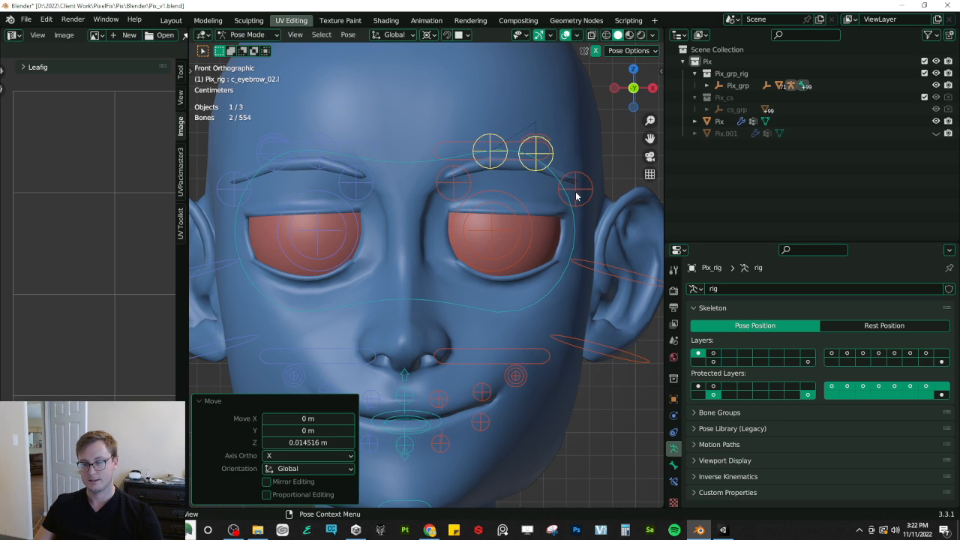
# Step: Raise the outermost left eyebrow control about 0.0033 m and the innermost one about 0.0028 m
pyautogui.click(576, 205)
pyautogui.press('g')
pyautogui.click(577, 198)
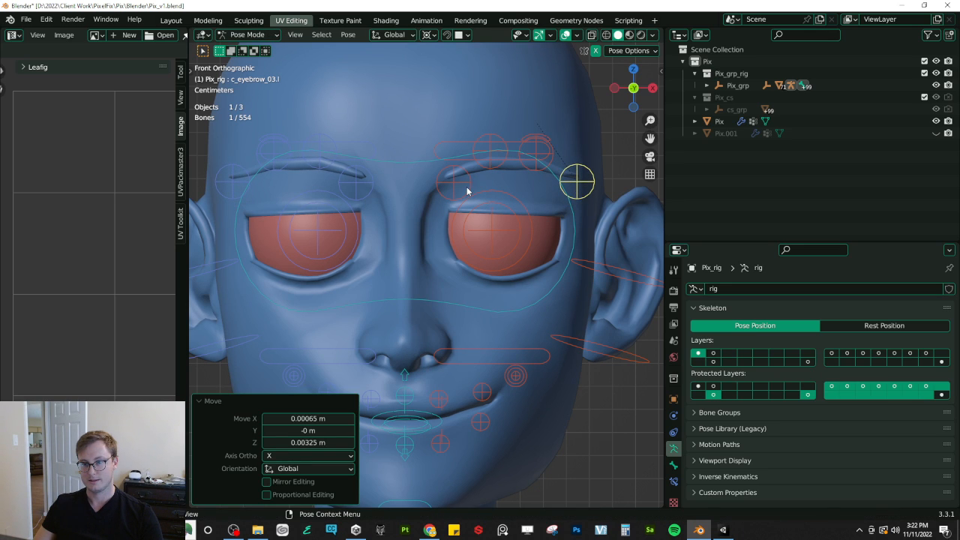
pyautogui.click(466, 186)
pyautogui.press('g')
pyautogui.click(464, 179)
pyautogui.press('g')
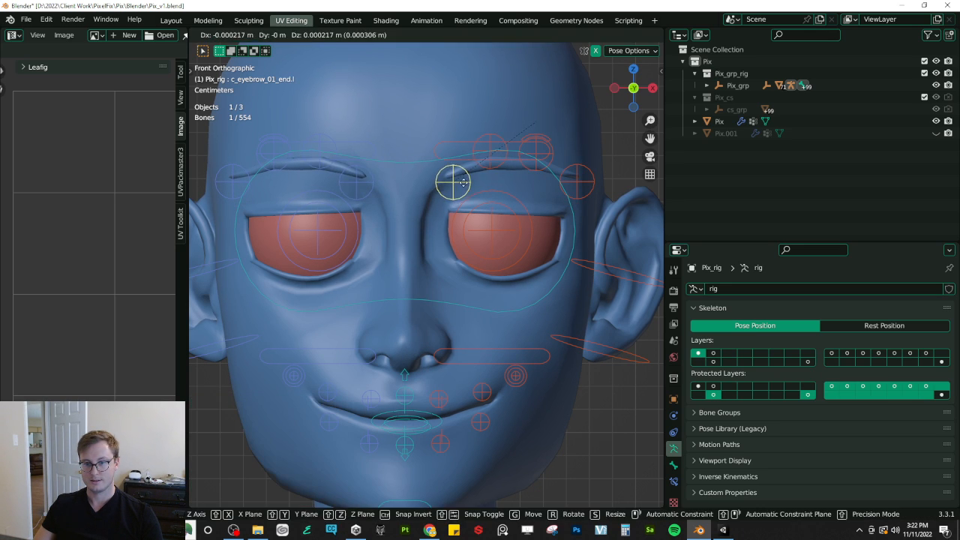
pyautogui.click(465, 178)
# Step: Try to raise the lower eyelid control along Z to strengthen the smile
pyautogui.moveTo(495, 230); pyautogui.dragTo(404, 271, button='middle')
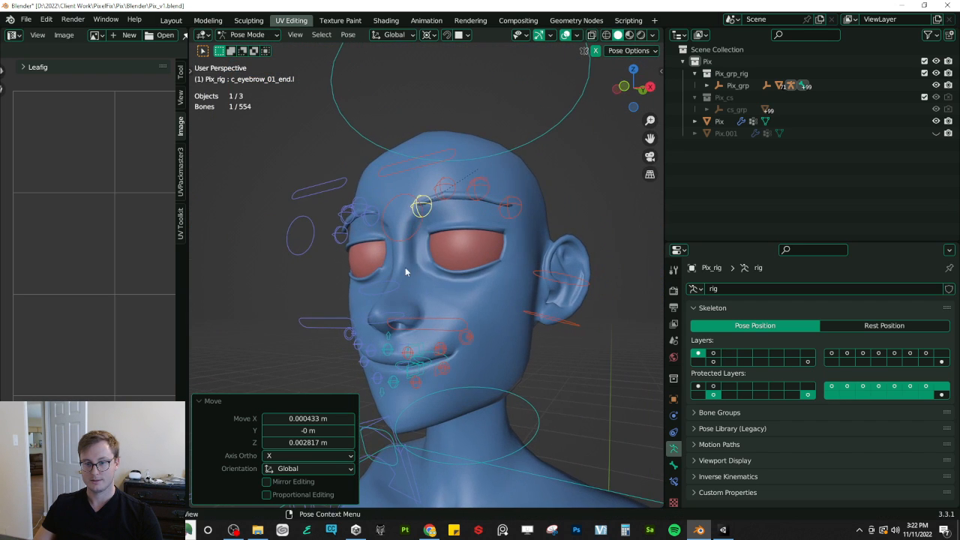
pyautogui.click(329, 321)
pyautogui.press('g')
pyautogui.press('z')
pyautogui.click(328, 299)
pyautogui.moveTo(327, 299); pyautogui.dragTo(546, 300, button='middle')
pyautogui.click(437, 299)
pyautogui.press('g')
pyautogui.rightClick(472, 272)
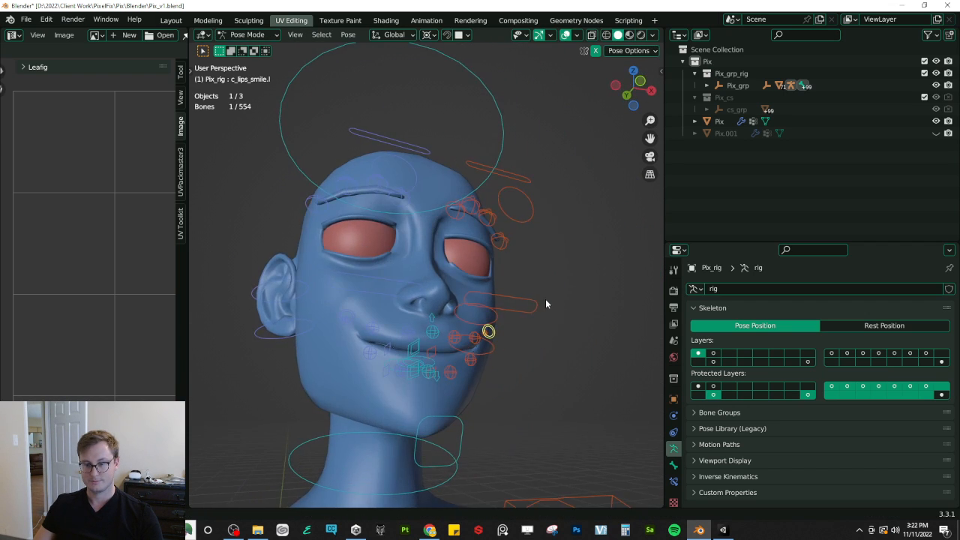
pyautogui.scroll(5, 458, 289)
pyautogui.scroll(1, 459, 290)
pyautogui.click(482, 342)
pyautogui.moveTo(483, 342); pyautogui.dragTo(452, 325, button='middle')
pyautogui.press('g')
pyautogui.rightClick(464, 309)
pyautogui.press('g')
pyautogui.press('z')
pyautogui.rightClick(445, 318)
# Step: Set the transform pivot to Median Point and fine-tune the outer upper lip control along Z and Y
pyautogui.press('.')
pyautogui.click(446, 248)
pyautogui.press('g')
pyautogui.press('z')
pyautogui.click(433, 317)
pyautogui.press('g')
pyautogui.press('y')
pyautogui.click(408, 318)
# Step: Return to Object Mode, save the file, and save the body mesh's Armature deformation as a new shape key
pyautogui.hotkey('ctrl', 'Tab')
pyautogui.hotkey('ctrl', 's')
pyautogui.press('KP_1')
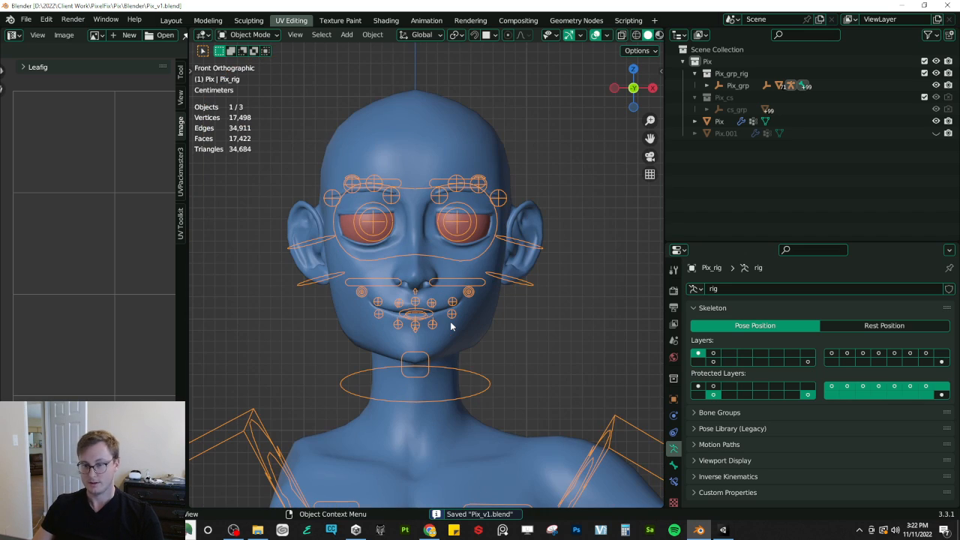
pyautogui.click(481, 323)
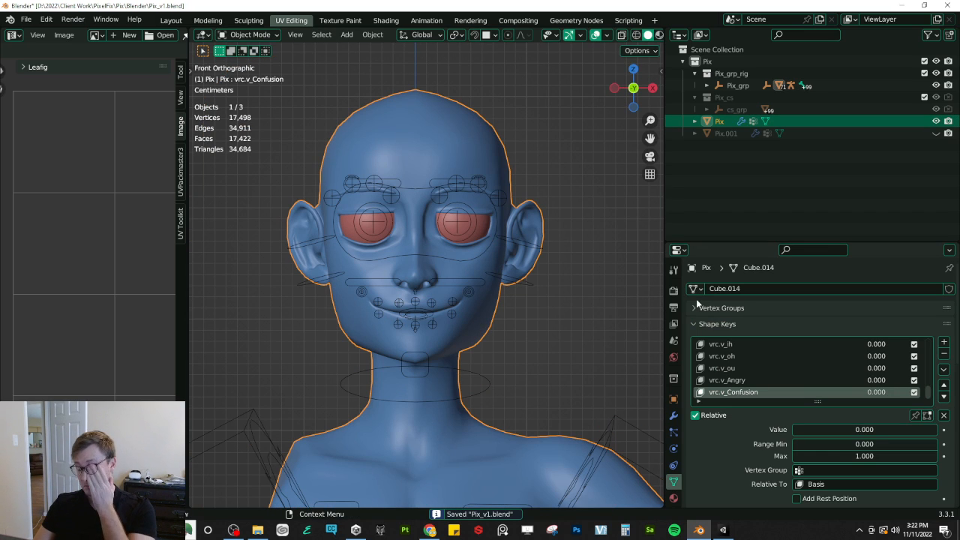
pyautogui.click(673, 416)
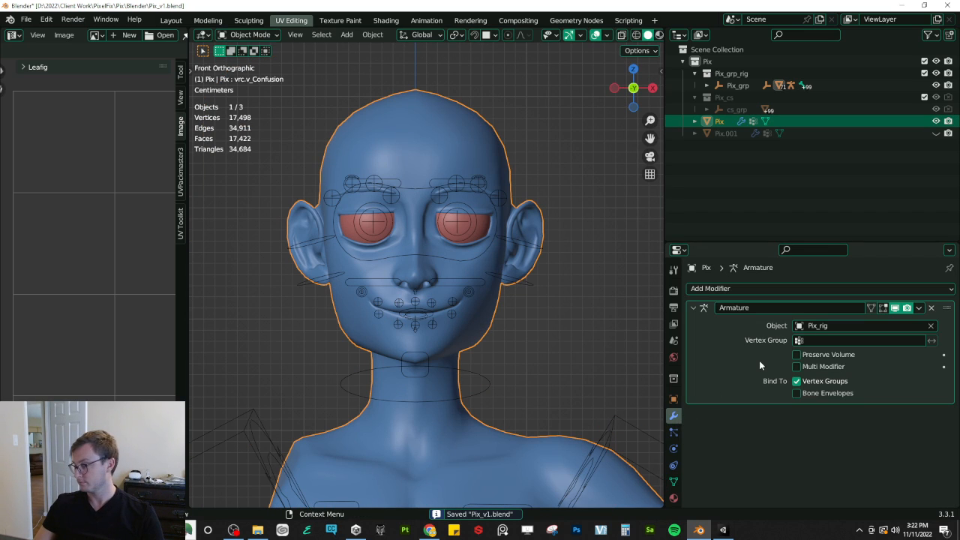
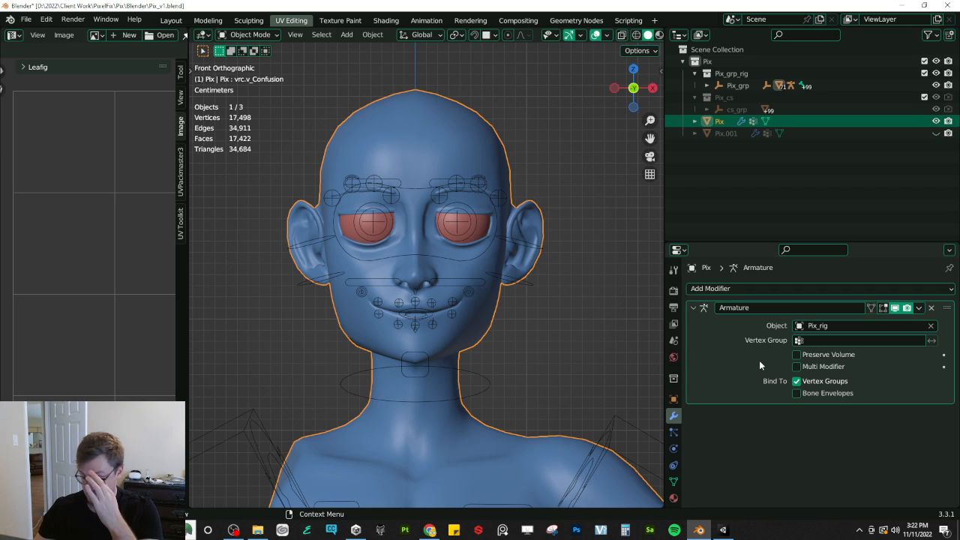
pyautogui.click(918, 310)
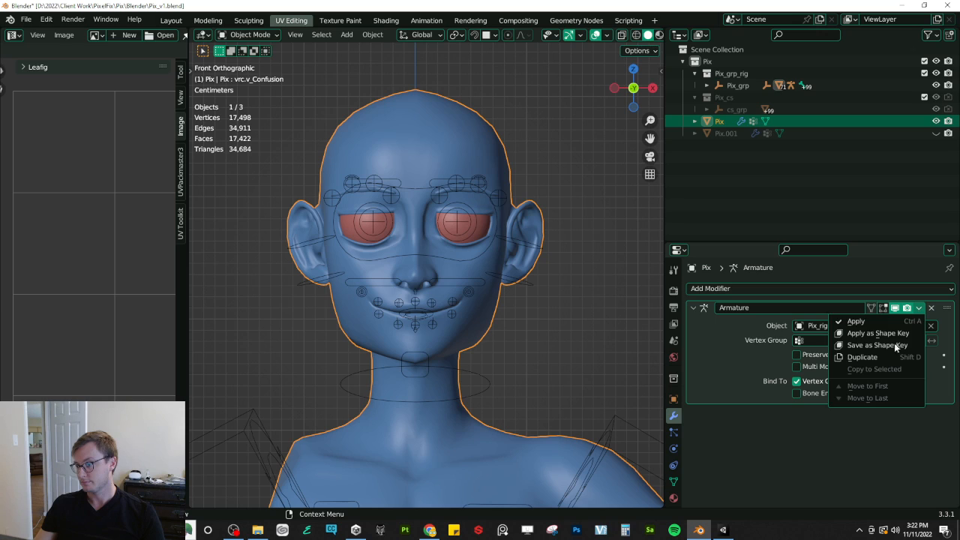
pyautogui.click(890, 346)
# Step: Rename the new shape key vrc.v_Happy and save the file
pyautogui.click(673, 481)
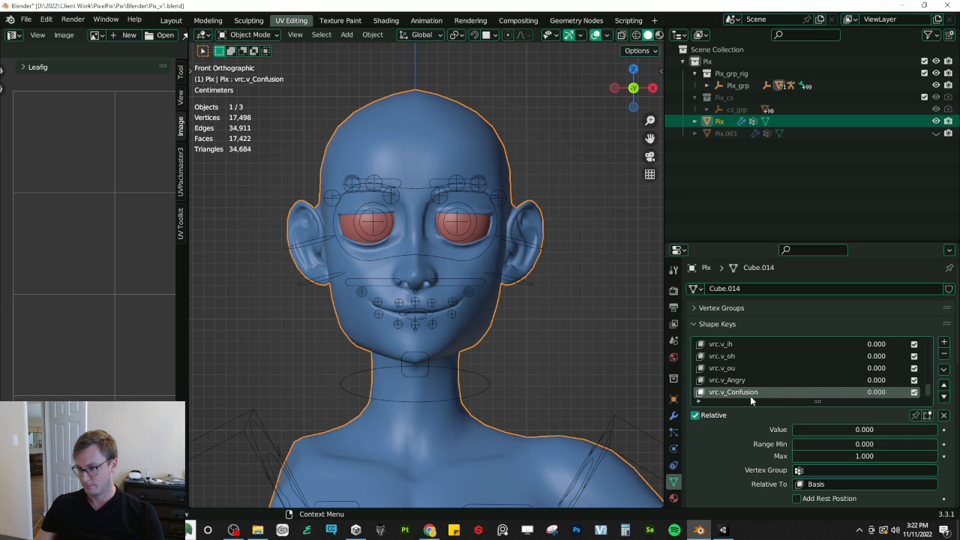
pyautogui.scroll(-1, 719, 386)
pyautogui.doubleClick(736, 394)
pyautogui.write('vrc.v_Blink')
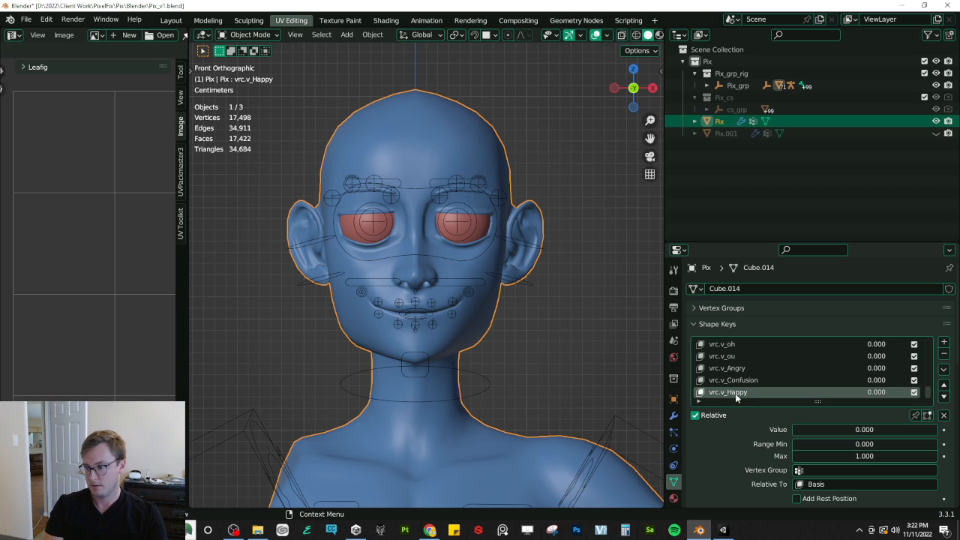
pyautogui.hotkey('ctrl', 's')
# Step: Check the next expression name in the Unity project, then reset the location of all rig bones in Blender's Pose Mode
pyautogui.hotkey('alt', 'Tab')
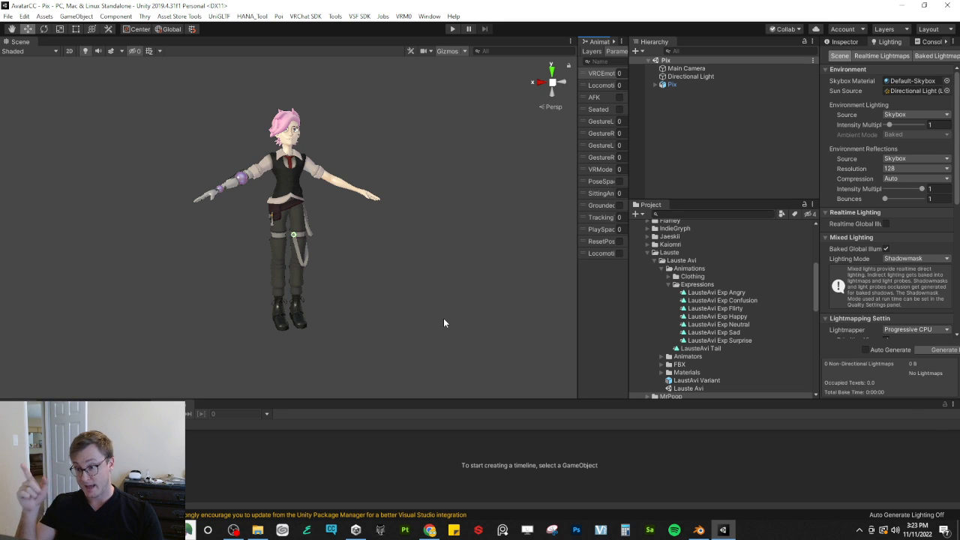
pyautogui.hotkey('alt', 'Tab')
pyautogui.keyDown('shift'); pyautogui.moveTo(429, 336); pyautogui.dragTo(455, 360, button='middle'); pyautogui.keyUp('shift')
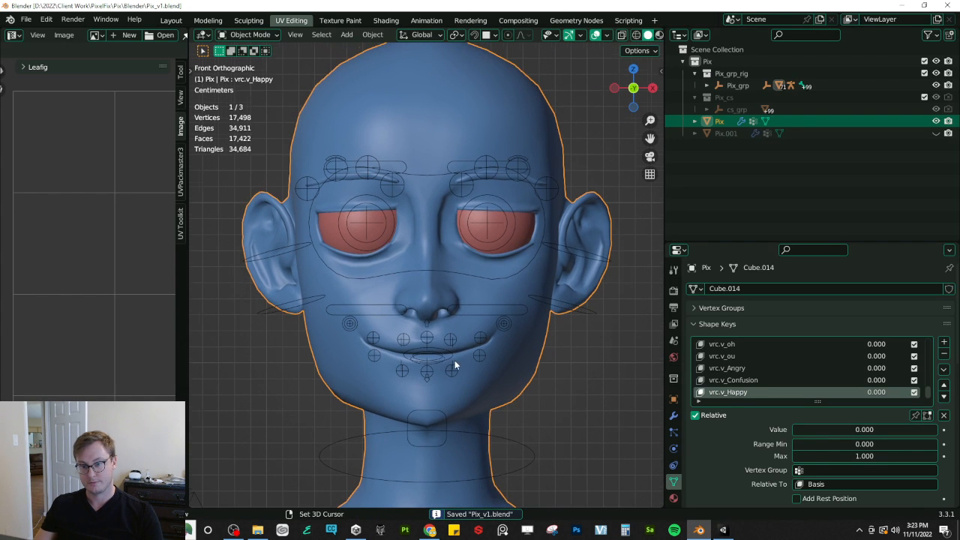
pyautogui.click(529, 446)
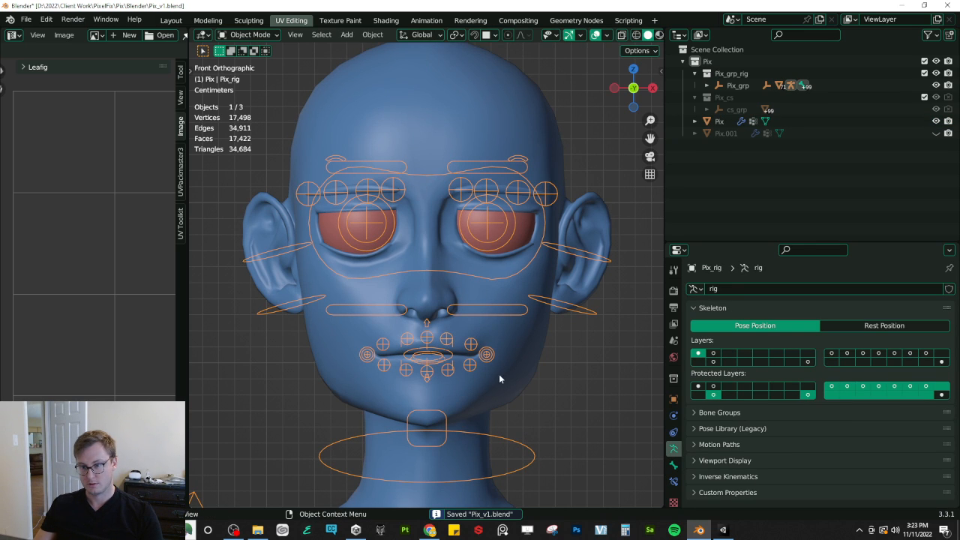
pyautogui.hotkey('ctrl', 'Tab')
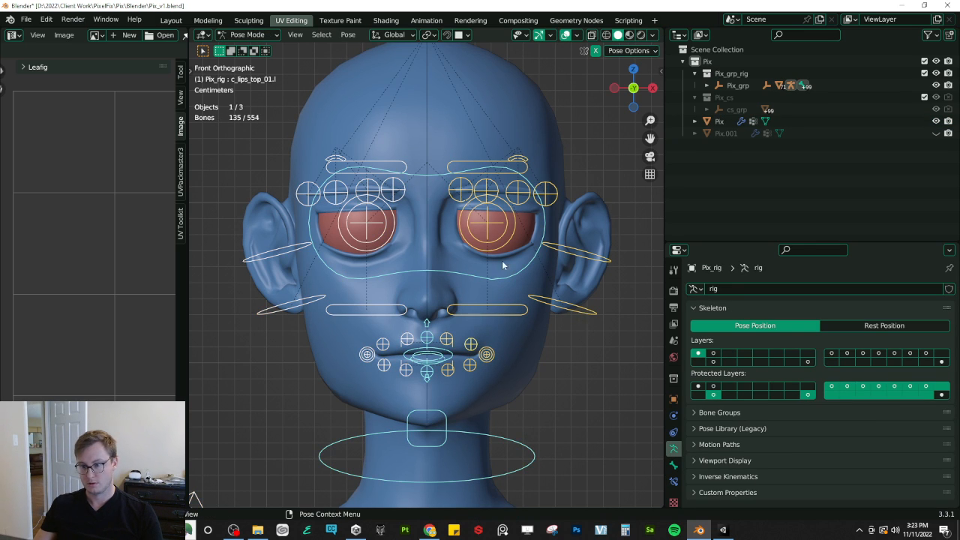
# Step: Raise the innermost left eyebrow control about 0.02 m along Z, then raise it slightly more together with its neighbor
pyautogui.click(460, 192)
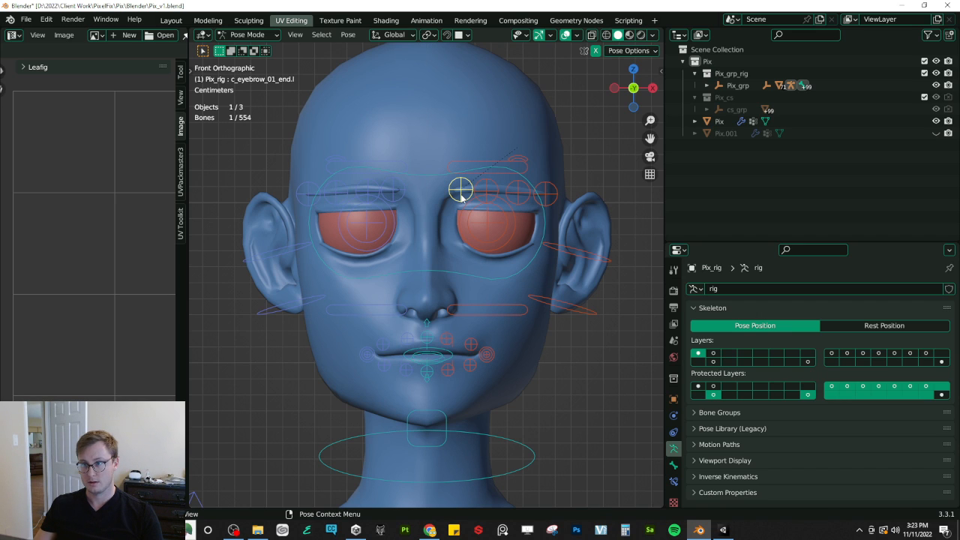
pyautogui.press('g')
pyautogui.press('z')
pyautogui.click(464, 165)
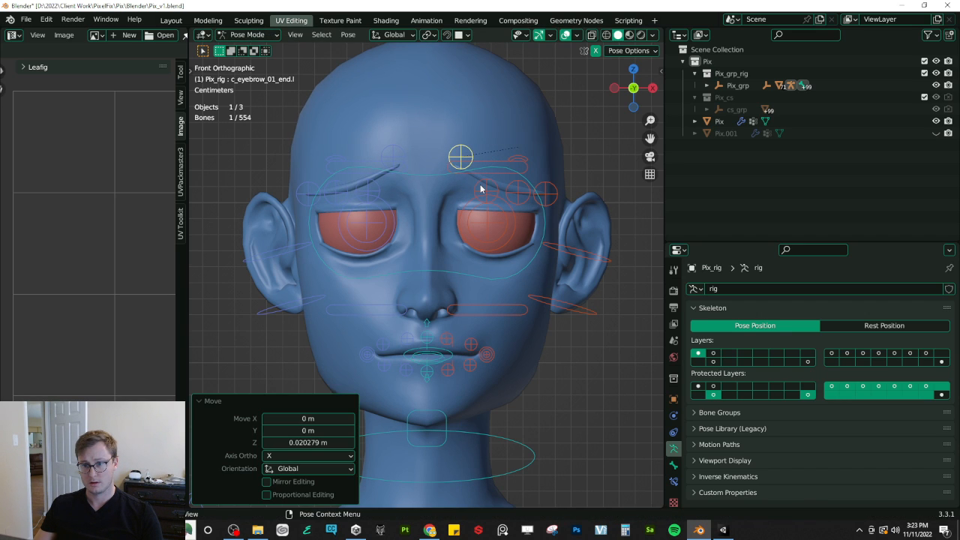
pyautogui.keyDown('shift'); pyautogui.click(482, 189); pyautogui.keyUp('shift')
pyautogui.press('g')
pyautogui.press('z')
pyautogui.click(485, 180)
# Step: Raise the third left eyebrow control from the nose by about 0.0025 m along Z
pyautogui.click(512, 193)
pyautogui.press('g')
pyautogui.press('z')
pyautogui.click(515, 192)
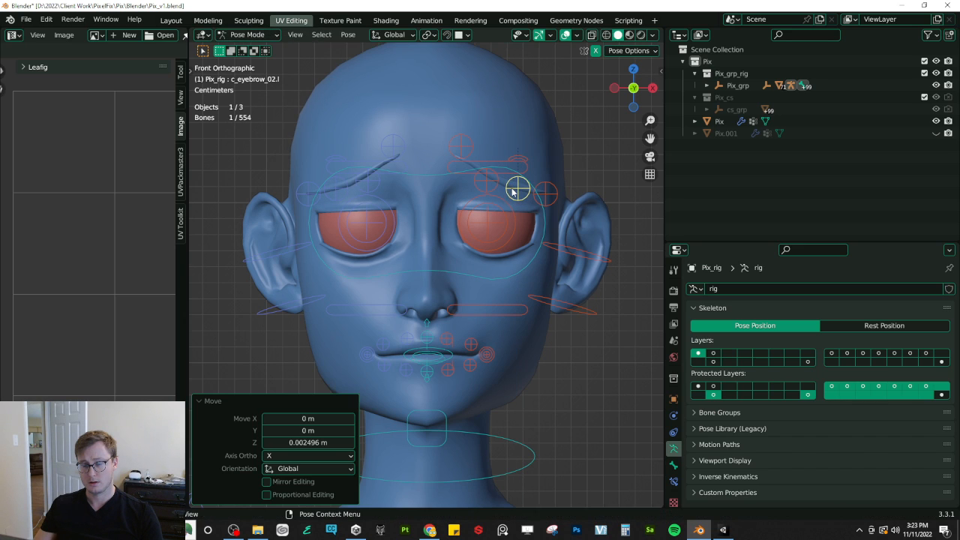
# Step: Lower the left mouth corner control about 0.0072 m along Z
pyautogui.click(486, 357)
pyautogui.press('g')
pyautogui.press('z')
pyautogui.click(480, 370)
pyautogui.keyDown('shift'); pyautogui.moveTo(463, 351); pyautogui.dragTo(466, 312, button='middle'); pyautogui.keyUp('shift')
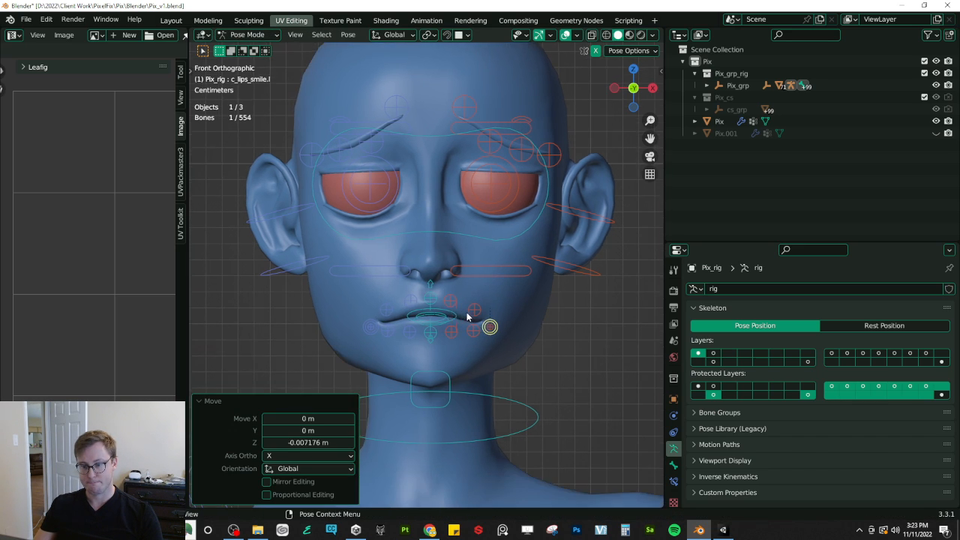
# Step: Raise the outer upper and lower lip controls on the left side slightly along Z
pyautogui.scroll(2, 487, 352)
pyautogui.keyDown('shift'); pyautogui.click(495, 334); pyautogui.keyUp('shift')
pyautogui.press('g')
pyautogui.press('z')
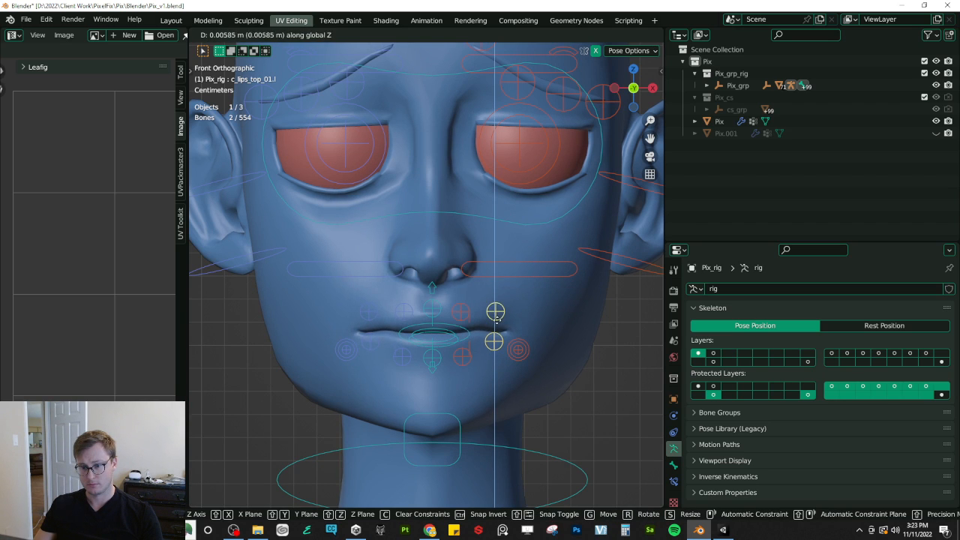
pyautogui.click(499, 323)
# Step: Pull the left mouth corner control farther down and shift it about 0.0022 m in Y for depth
pyautogui.click(521, 361)
pyautogui.press('g')
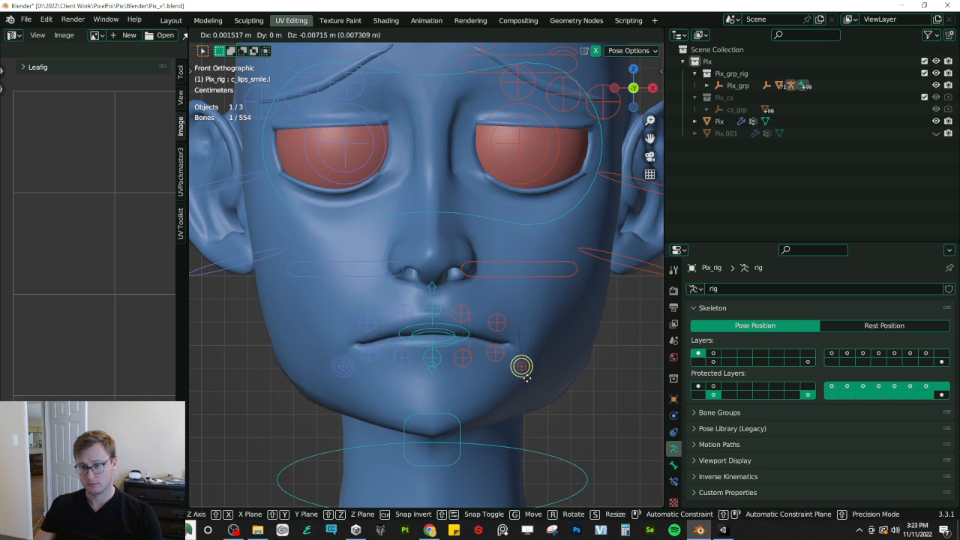
pyautogui.click(524, 377)
pyautogui.moveTo(523, 369); pyautogui.dragTo(533, 336, button='middle')
pyautogui.press('g')
pyautogui.click(463, 330)
pyautogui.scroll(-3, 505, 321)
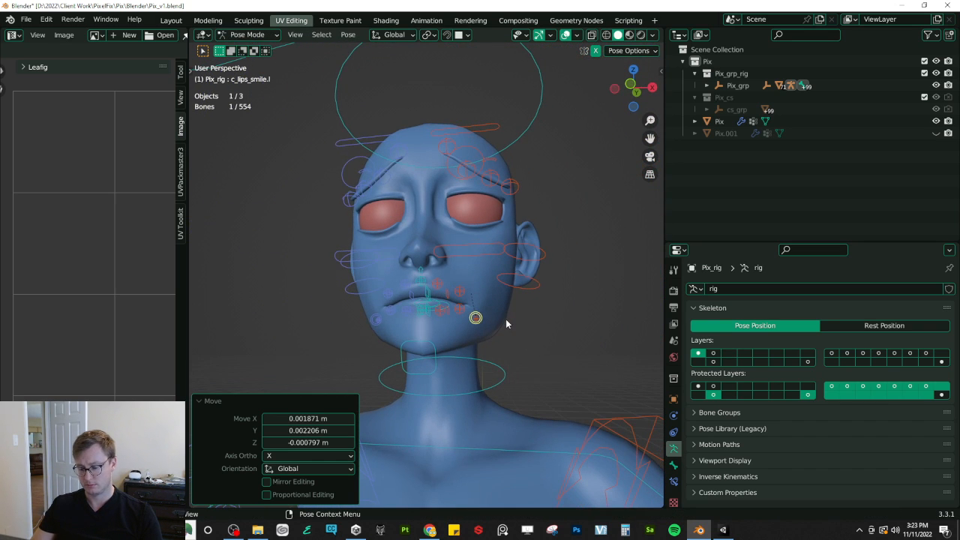
# Step: Fine-tune the left mouth corner control's height along Z in front view, finishing with a raise of about 0.0029 m
pyautogui.press('KP_1')
pyautogui.scroll(5, 506, 319)
pyautogui.press('g')
pyautogui.press('z')
pyautogui.click(537, 368)
pyautogui.press('g')
pyautogui.press('z')
pyautogui.click(537, 380)
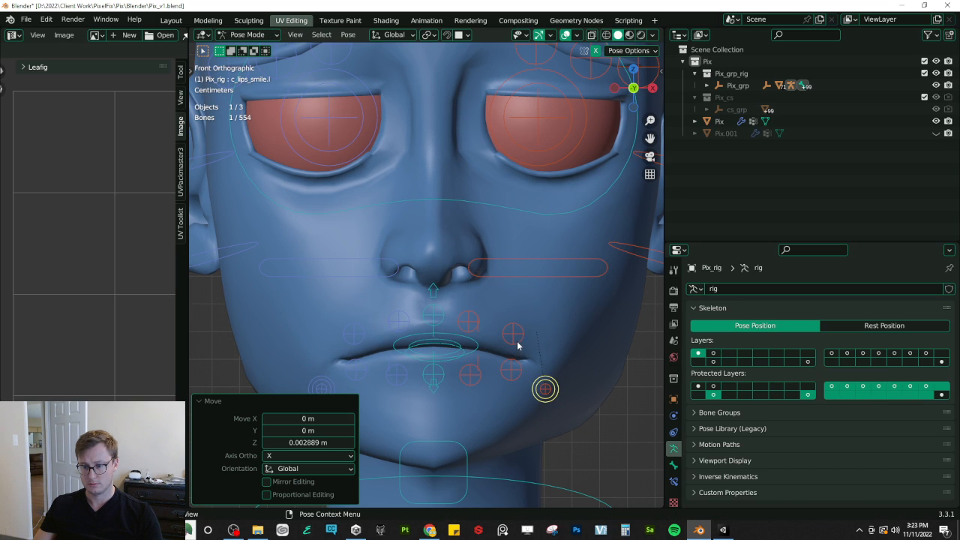
# Step: Nudge the outer left pair of lip controls, then raise the inner left pair slightly along Z
pyautogui.click(516, 341)
pyautogui.keyDown('shift'); pyautogui.click(511, 369); pyautogui.keyUp('shift')
pyautogui.press('g')
pyautogui.click(512, 365)
pyautogui.click(470, 371)
pyautogui.keyDown('shift'); pyautogui.click(473, 326); pyautogui.keyUp('shift')
pyautogui.press('g')
pyautogui.press('z')
pyautogui.click(474, 323)
# Step: Save the file with the drooping-mouth pose and stay in Pose Mode
pyautogui.scroll(-4, 483, 317)
pyautogui.moveTo(482, 318); pyautogui.dragTo(505, 303, button='middle')
pyautogui.hotkey('ctrl', 's')
pyautogui.hotkey('ctrl', 'Tab')
pyautogui.hotkey('ctrl', 'Tab')
# Step: Move the second left eyebrow control from the nose slightly inward in a three-quarter view
pyautogui.moveTo(438, 189); pyautogui.dragTo(439, 266, button='middle')
pyautogui.moveTo(443, 228); pyautogui.dragTo(459, 216, button='middle')
pyautogui.click(459, 216)
pyautogui.press('g')
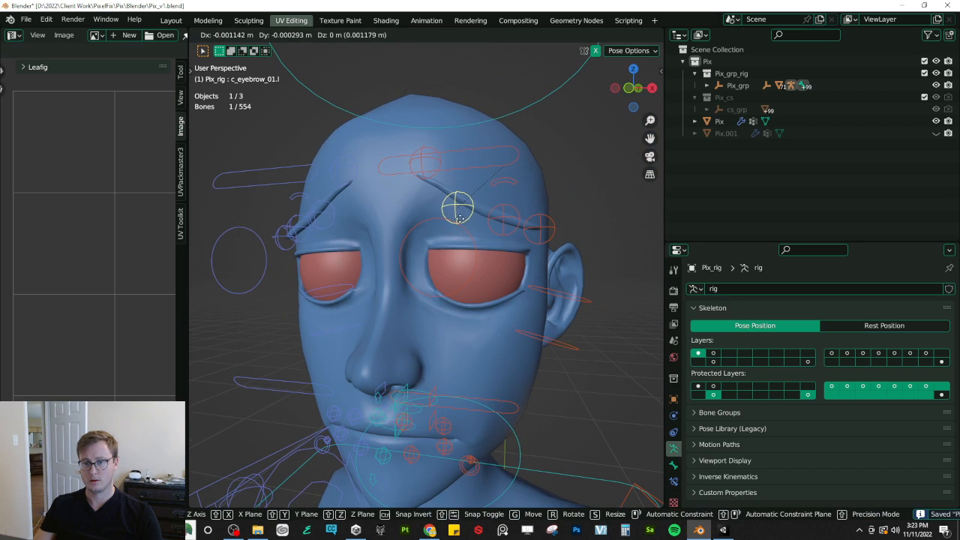
pyautogui.click(443, 222)
pyautogui.click(420, 172)
pyautogui.press('g')
pyautogui.rightClick(421, 172)
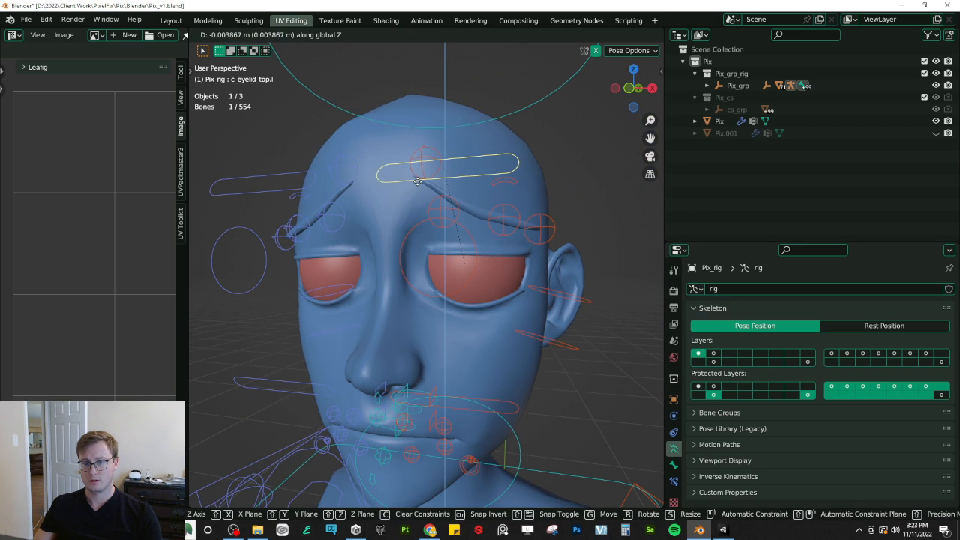
# Step: Lower the innermost left eyebrow control by about 0.005 m along Z
pyautogui.click(423, 171)
pyautogui.press('g')
pyautogui.press('z')
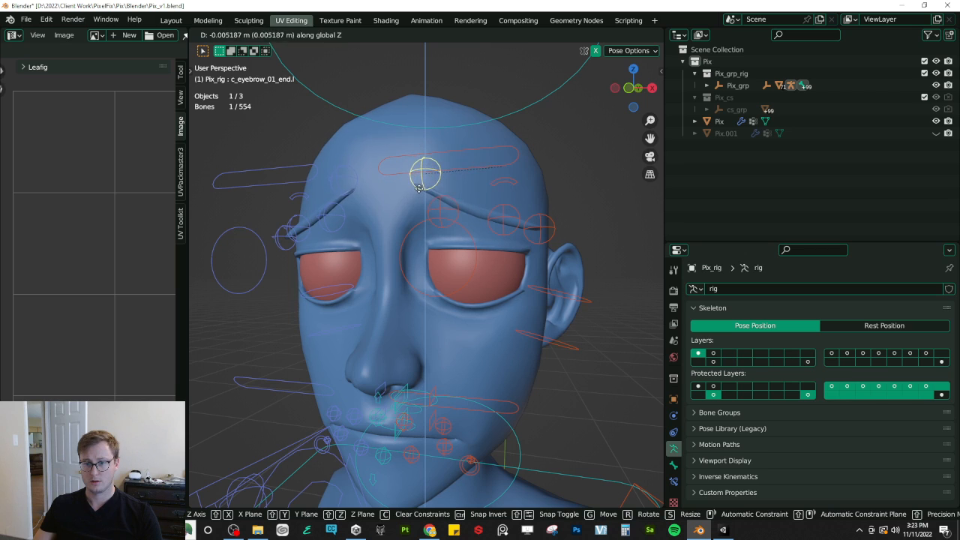
pyautogui.click(422, 210)
pyautogui.moveTo(422, 210); pyautogui.dragTo(429, 282, button='middle')
# Step: Return to Object Mode and save the Pix mesh's Armature modifier as a shape key, keeping the modifier
pyautogui.hotkey('ctrl', 'Tab')
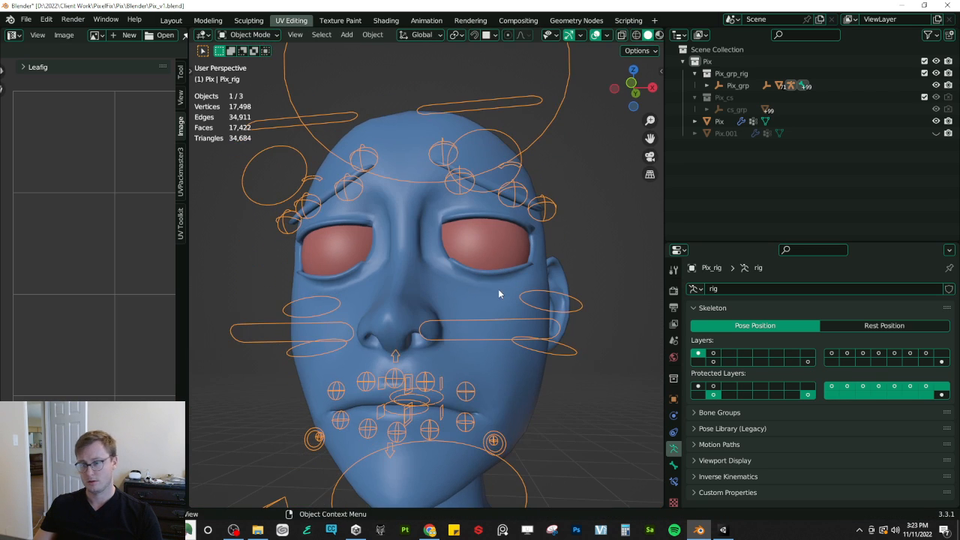
pyautogui.click(480, 305)
pyautogui.click(673, 417)
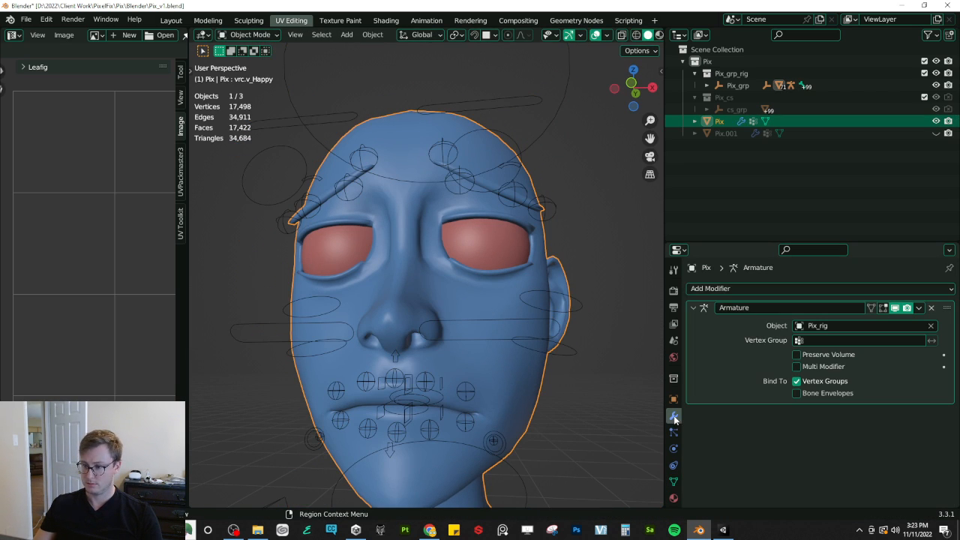
pyautogui.click(918, 310)
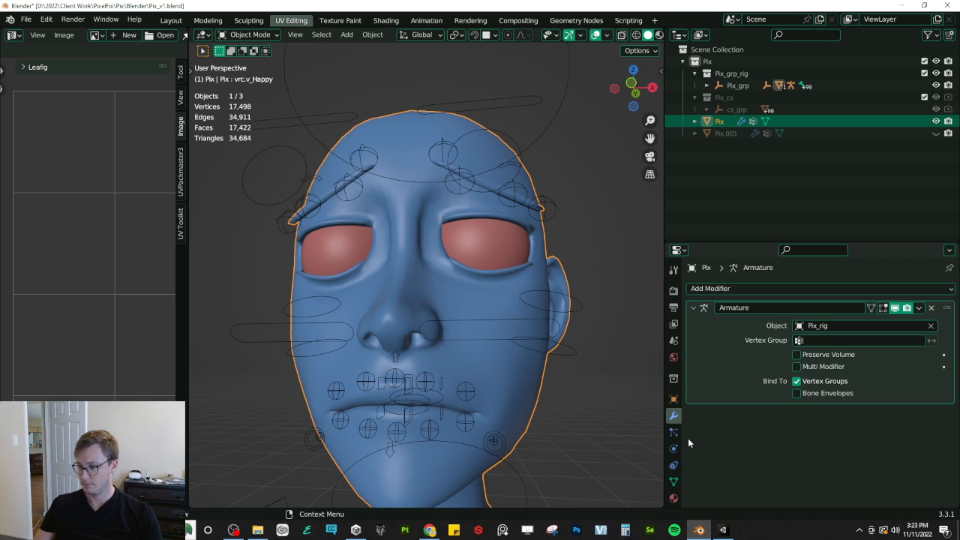
# Step: Rename the new shape key vrc.v_Sad and save the file
pyautogui.click(673, 482)
pyautogui.scroll(-2, 787, 375)
pyautogui.doubleClick(725, 392)
pyautogui.write('vrc.v_Blink')
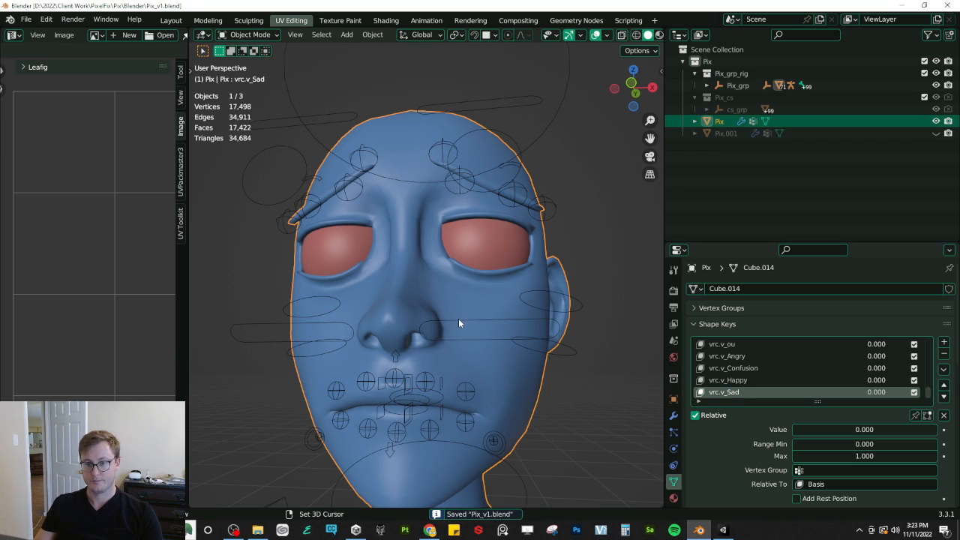
# Step: Clear the location of all rig controls in Pose Mode and switch to front view
pyautogui.click(466, 335)
pyautogui.hotkey('ctrl', 'Tab')
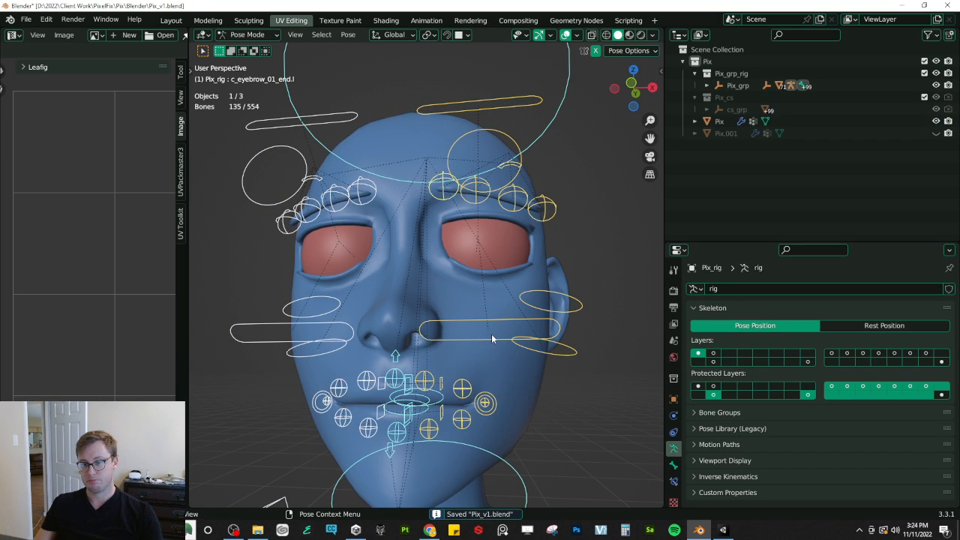
pyautogui.hotkey('ctrl', 'Tab')
pyautogui.press('KP_1')
pyautogui.hotkey('ctrl', 'Tab')
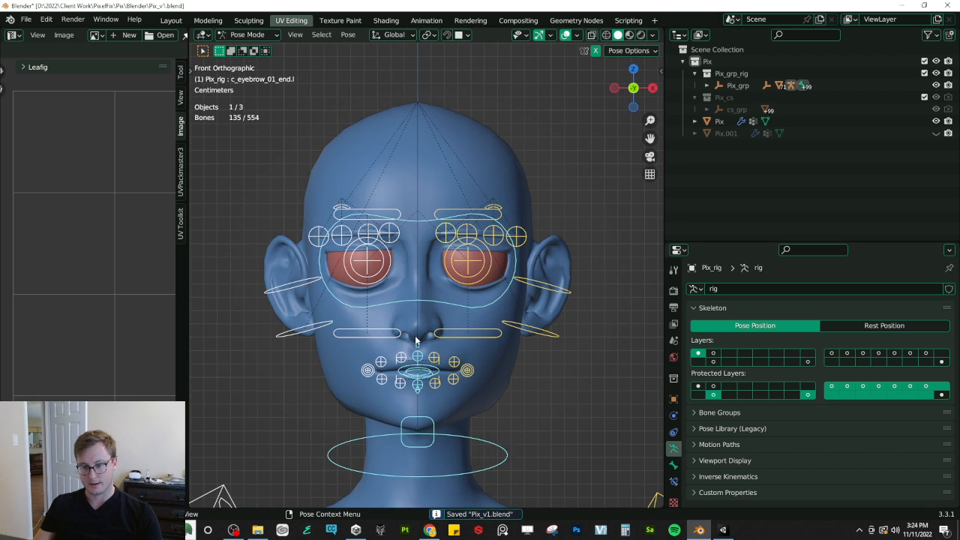
# Step: Open the mouth by lowering the jaw control about 0.0105 m along Z
pyautogui.click(435, 390)
pyautogui.press('g')
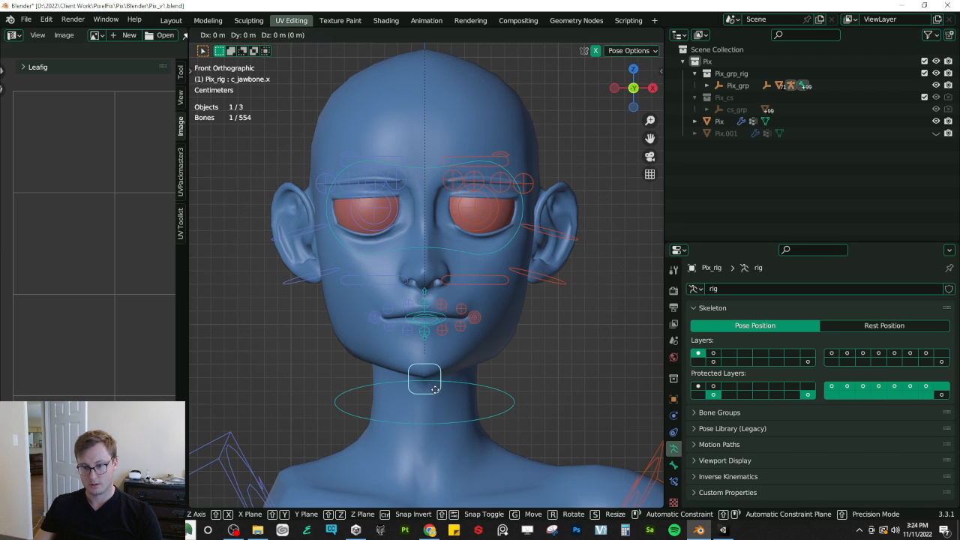
pyautogui.press('z')
pyautogui.click(436, 401)
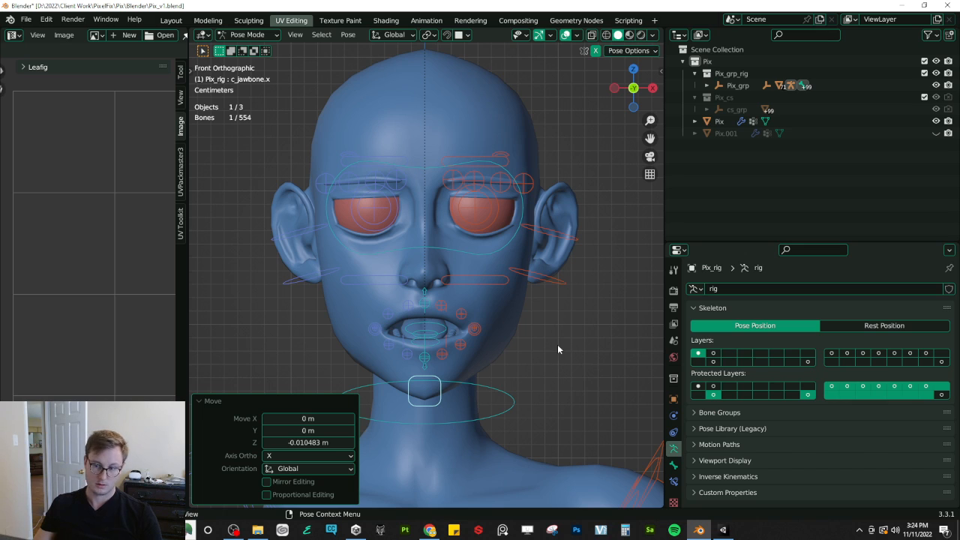
# Step: Switch to the Layout workspace and, in Pose Mode, set the jaw control's Lips Stretch to 2.450
pyautogui.press('n')
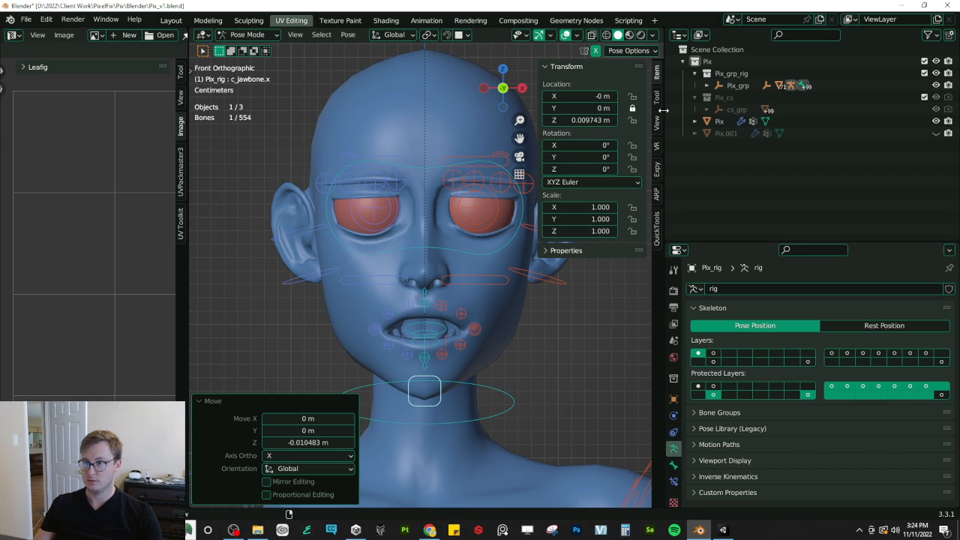
pyautogui.click(160, 21)
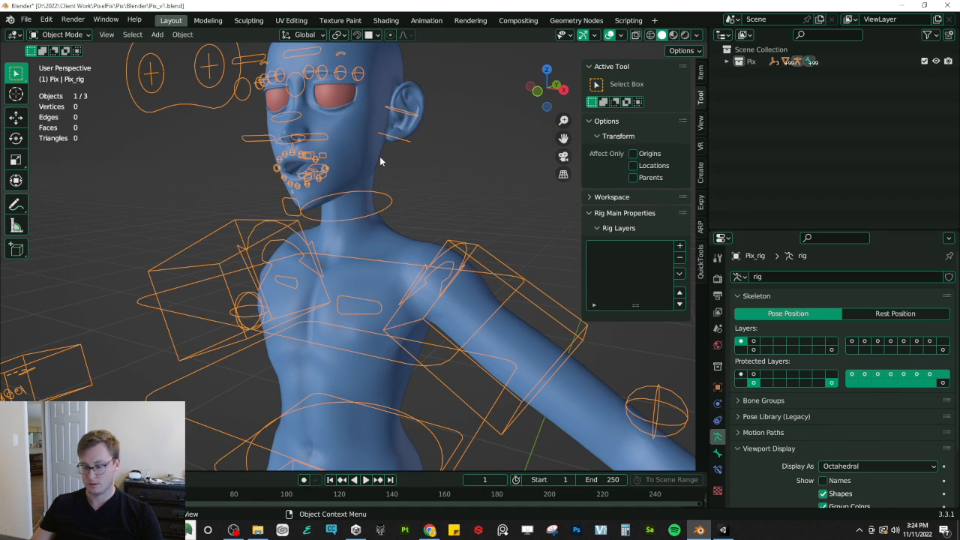
pyautogui.press('KP_1')
pyautogui.hotkey('ctrl', 'Tab')
pyautogui.scroll(6, 380, 160)
pyautogui.keyDown('shift'); pyautogui.moveTo(376, 155); pyautogui.dragTo(333, 339, button='middle'); pyautogui.keyUp('shift')
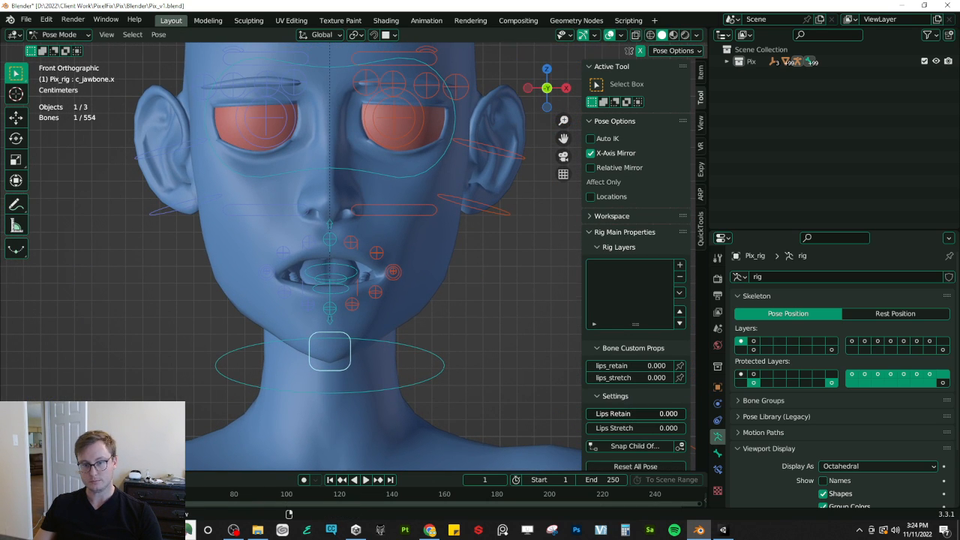
pyautogui.moveTo(604, 427); pyautogui.dragTo(629, 427)
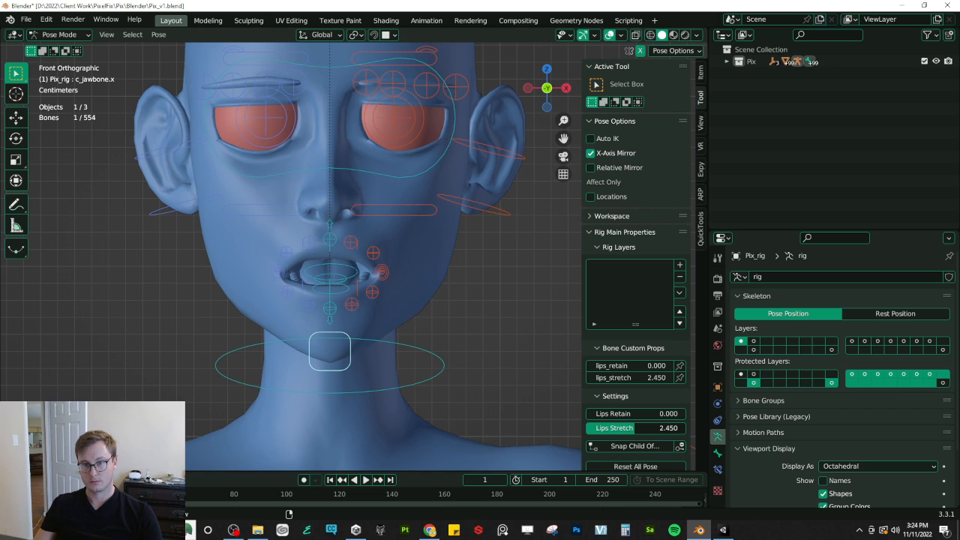
# Step: Nudge the jaw control slightly along Z to refine the mouth opening
pyautogui.press('g')
pyautogui.keyDown('shift'); pyautogui.moveTo(350, 317); pyautogui.dragTo(374, 308, button='middle'); pyautogui.keyUp('shift')
pyautogui.press('z')
pyautogui.click(358, 317)
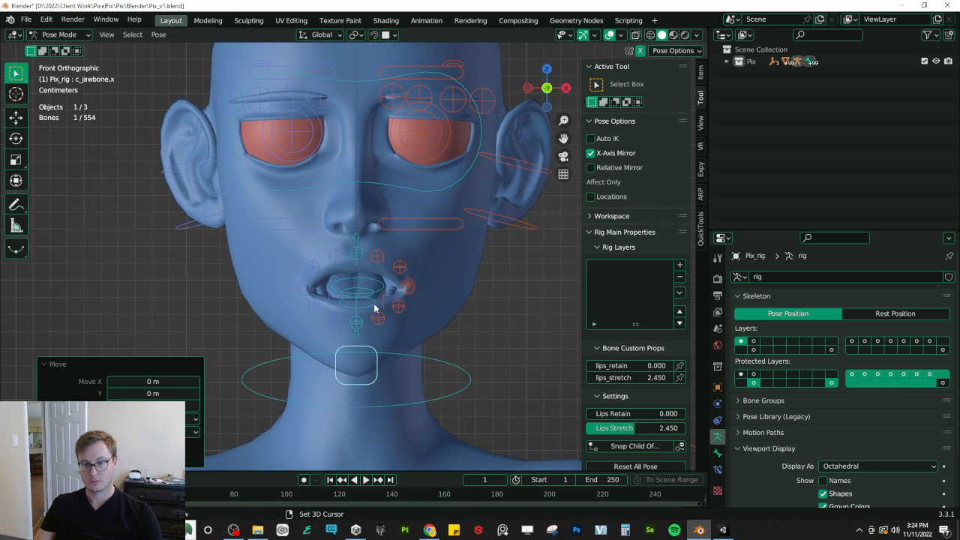
# Step: Raise the left upper eyelid control by about 0.0065 m along Z
pyautogui.scroll(2, 374, 311)
pyautogui.keyDown('shift'); pyautogui.moveTo(376, 198); pyautogui.dragTo(361, 304, button='middle'); pyautogui.keyUp('shift')
pyautogui.scroll(-2, 405, 251)
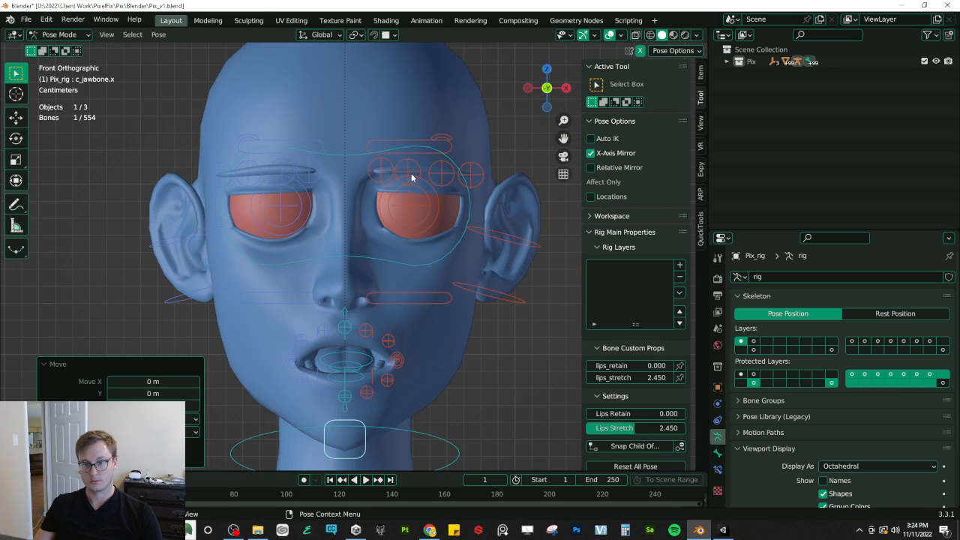
pyautogui.click(416, 145)
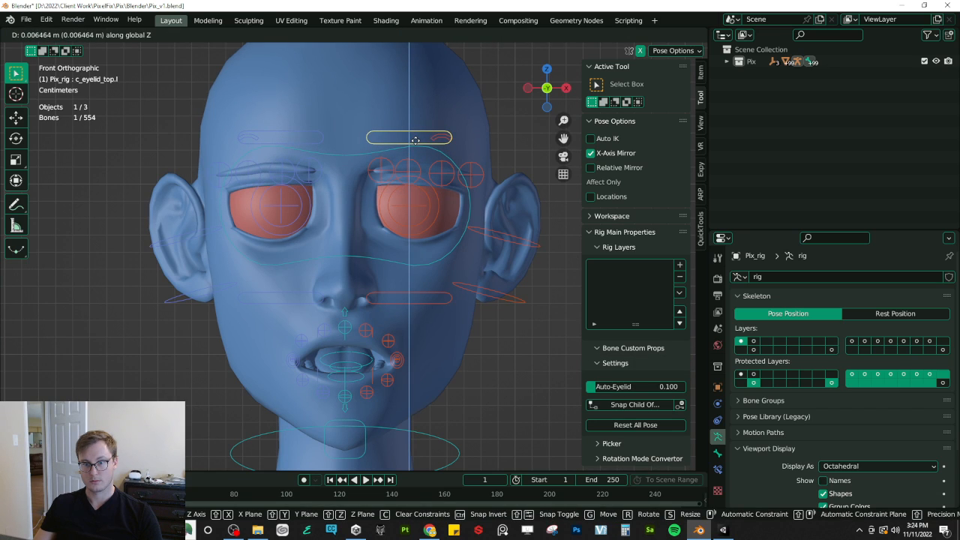
# Step: Raise all four left eyebrow controls together by about 0.009 m along Z
pyautogui.click(379, 175)
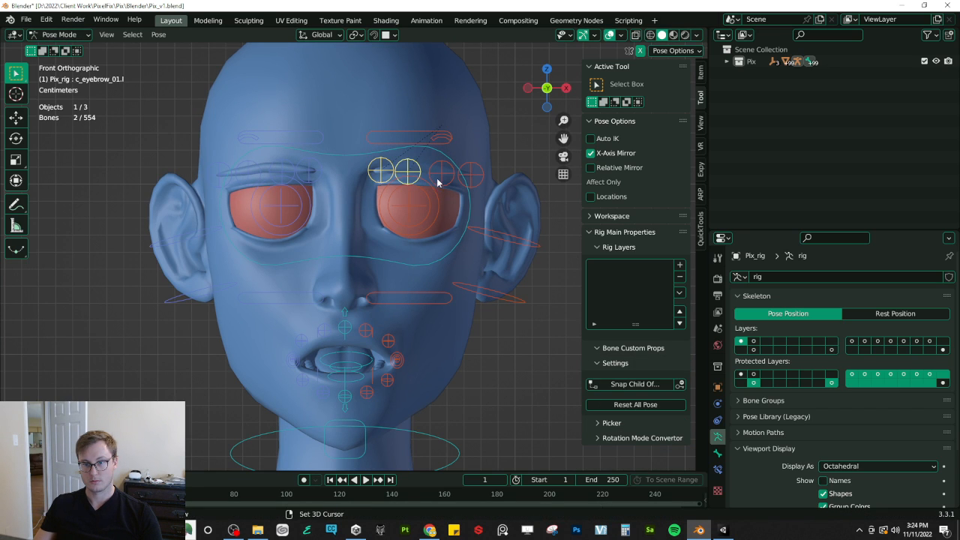
pyautogui.keyDown('shift'); pyautogui.click(469, 183); pyautogui.keyUp('shift')
pyautogui.press('g')
pyautogui.press('z')
pyautogui.rightClick(473, 173)
pyautogui.hotkey('ctrl', 'z')
pyautogui.press('g')
pyautogui.press('z')
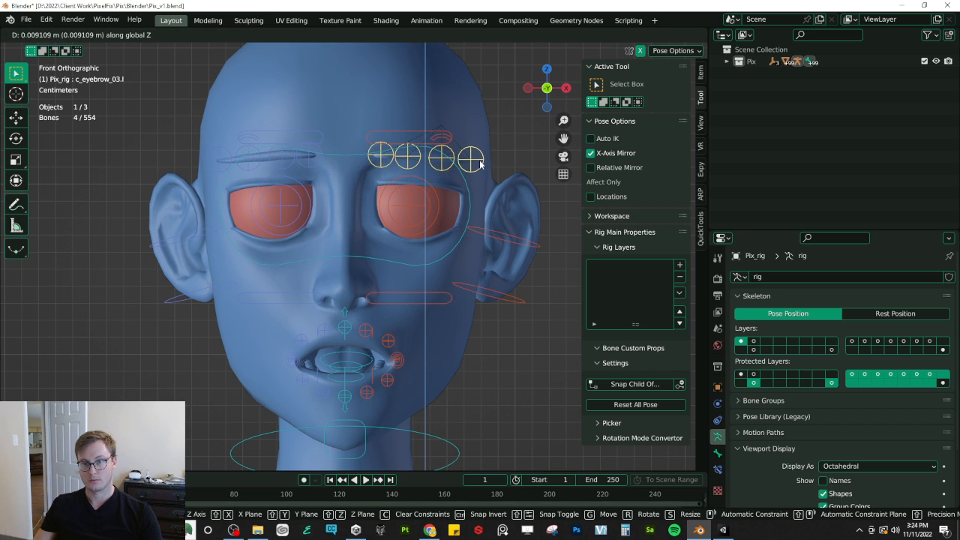
pyautogui.click(482, 163)
# Step: Raise the two middle left eyebrow controls a further 0.005 m or so along Z to arch the brow
pyautogui.click(410, 165)
pyautogui.keyDown('shift'); pyautogui.click(441, 158); pyautogui.keyUp('shift')
pyautogui.press('g')
pyautogui.press('z')
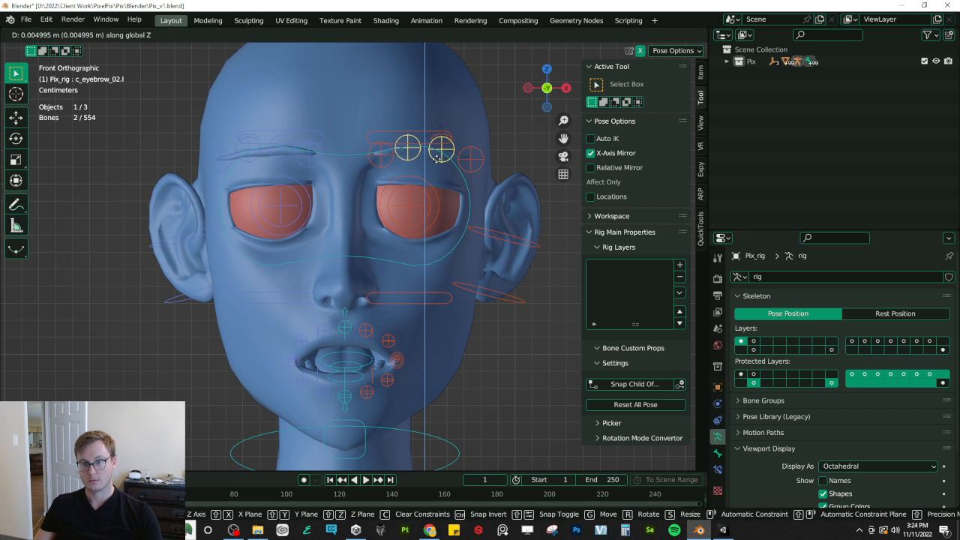
pyautogui.click(438, 152)
# Step: Leave Pose Mode and save the surprised pose from the Pix mesh's Armature modifier as a shape key
pyautogui.moveTo(438, 152); pyautogui.dragTo(358, 196, button='middle')
pyautogui.hotkey('ctrl', 'Tab')
pyautogui.click(354, 278)
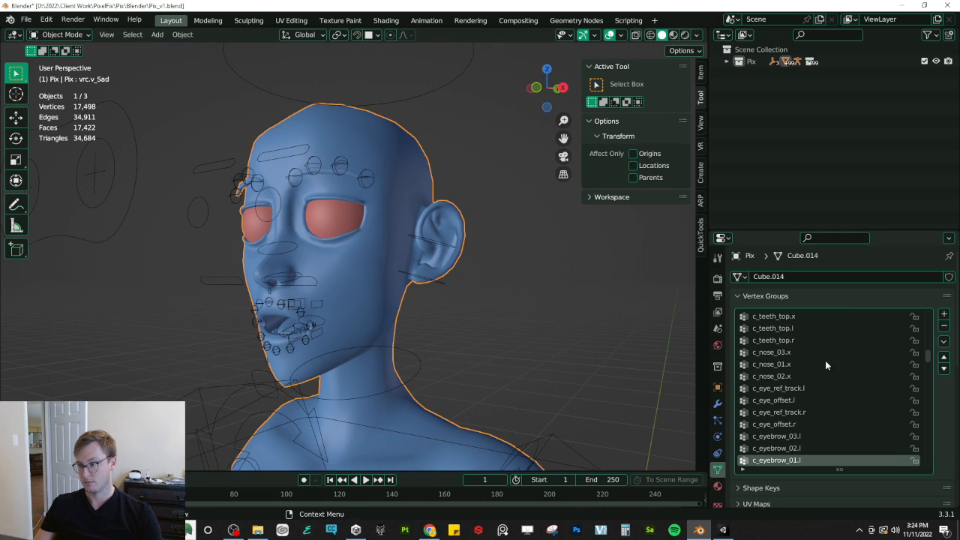
pyautogui.click(718, 403)
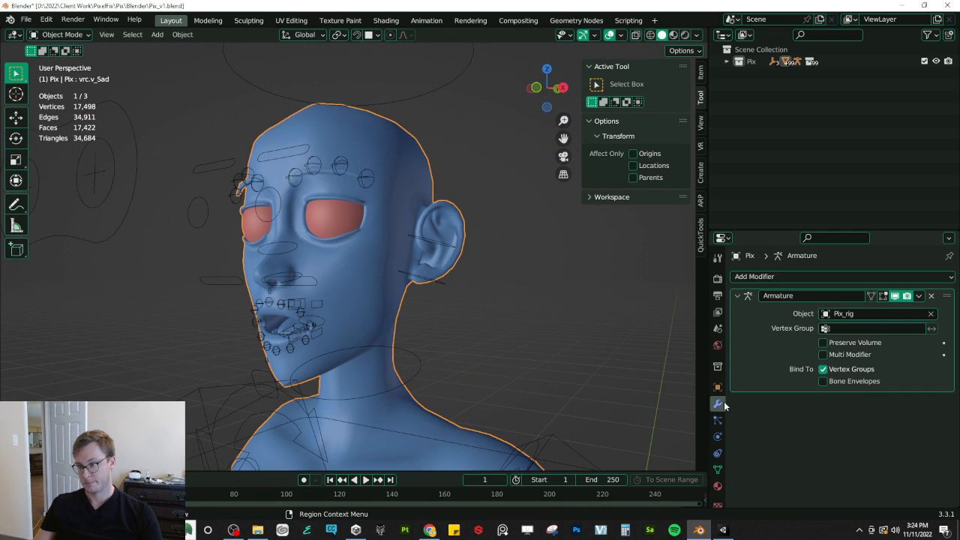
pyautogui.click(919, 297)
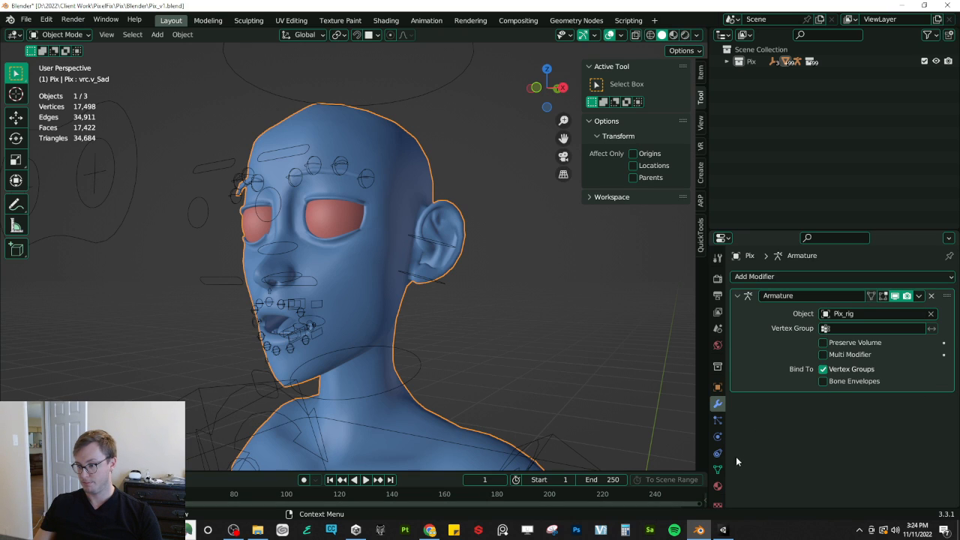
# Step: Rename the newest shape key vrc.v_Surprise and save the file
pyautogui.click(717, 469)
pyautogui.scroll(-3, 845, 415)
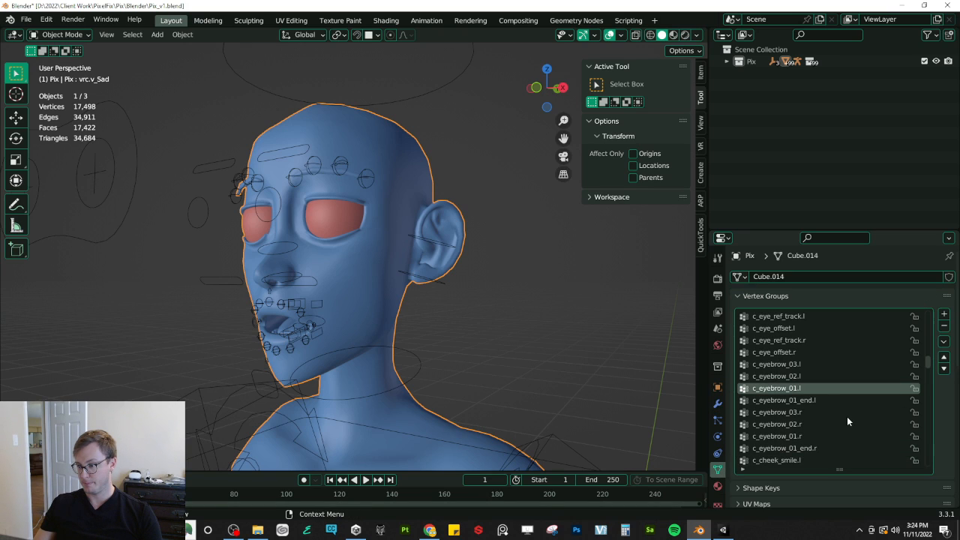
pyautogui.click(761, 296)
pyautogui.click(761, 312)
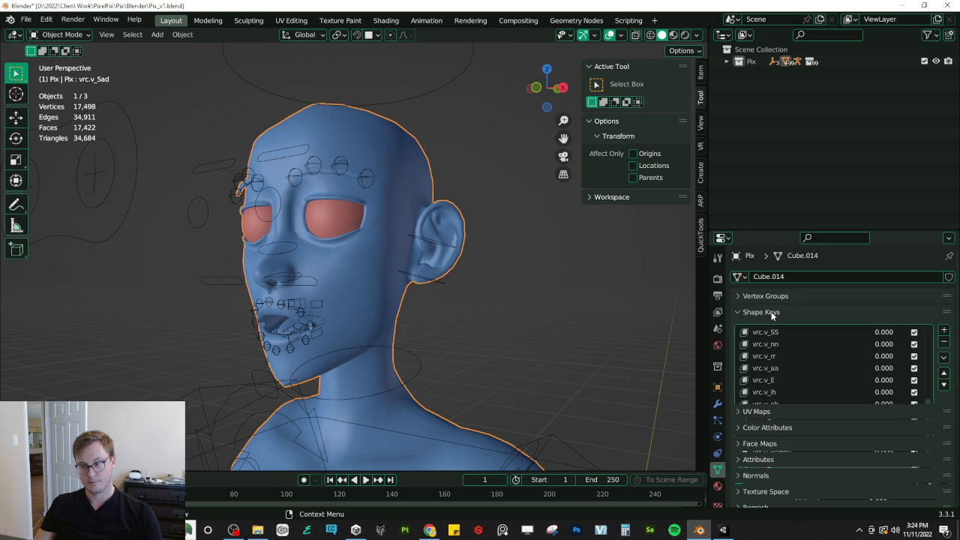
pyautogui.doubleClick(788, 463)
pyautogui.write('vrc.v_Blink')
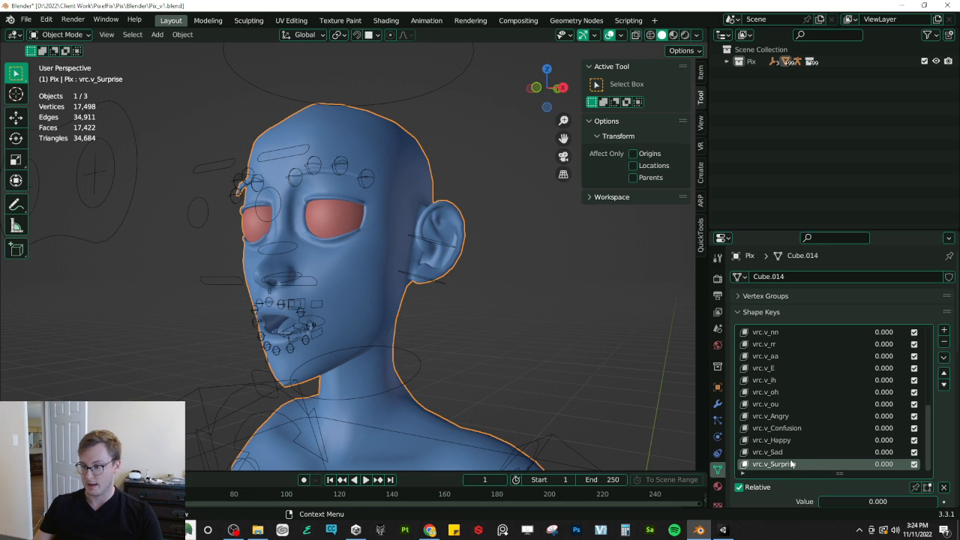
pyautogui.hotkey('ctrl', 's')
# Step: Clear the location of every rig control in Pose Mode and return to Object Mode
pyautogui.click(414, 364)
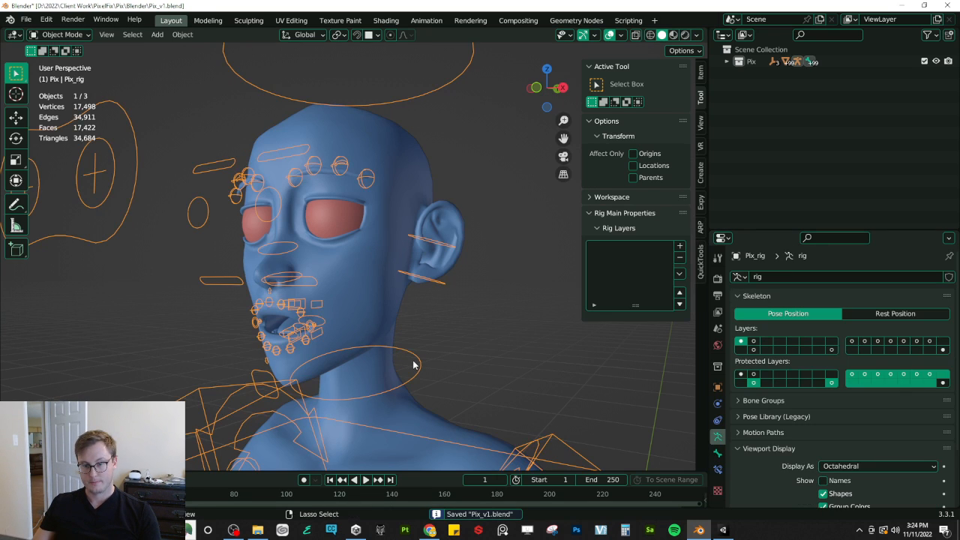
pyautogui.hotkey('ctrl', 'Tab')
pyautogui.press('a')
pyautogui.hotkey('alt', 'g')
pyautogui.hotkey('ctrl', 'Tab')
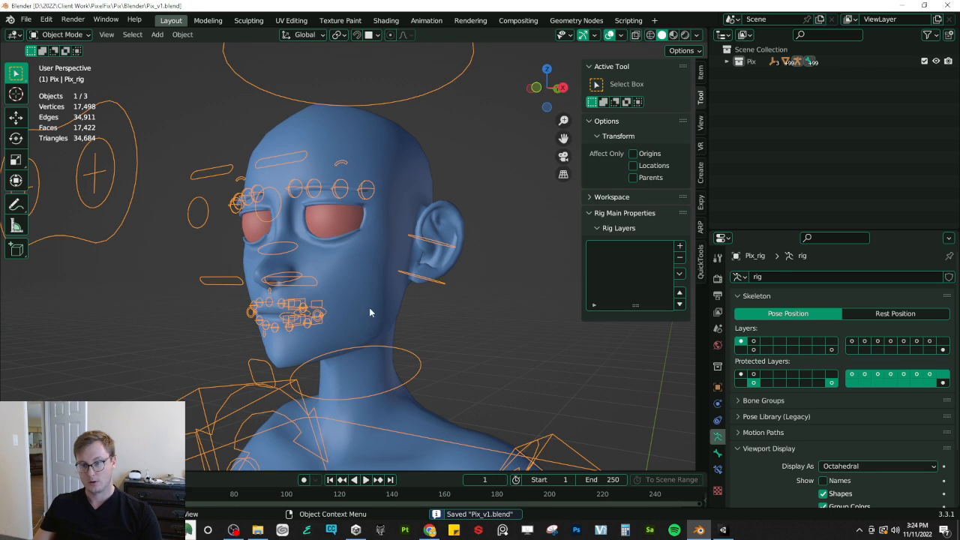
# Step: Pin the shape key display on the Pix mesh and review the expression keys, ending with vrc.v_Angry selected
pyautogui.click(369, 307)
pyautogui.click(914, 487)
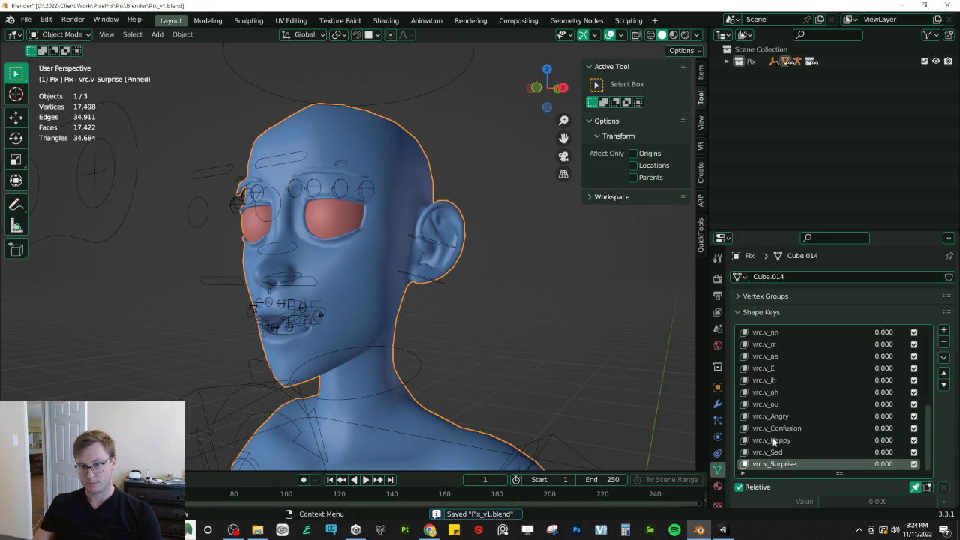
pyautogui.press('Up')
pyautogui.press('Up')
pyautogui.press('Up')
pyautogui.press('Up')
pyautogui.press('Up')
pyautogui.press('Up')
pyautogui.press('Down')
pyautogui.press('Down')
pyautogui.press('Down')
pyautogui.press('Down')
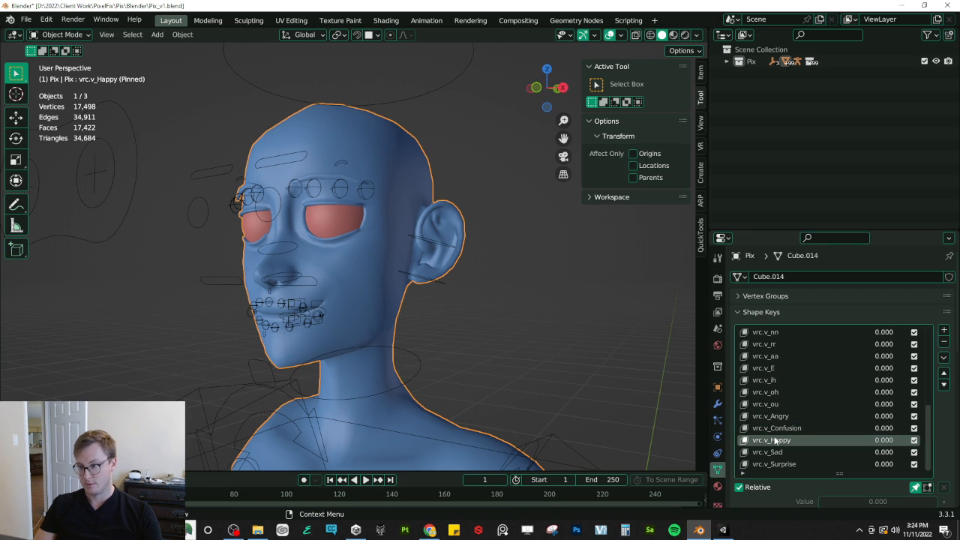
pyautogui.press('Up')
pyautogui.press('Up')
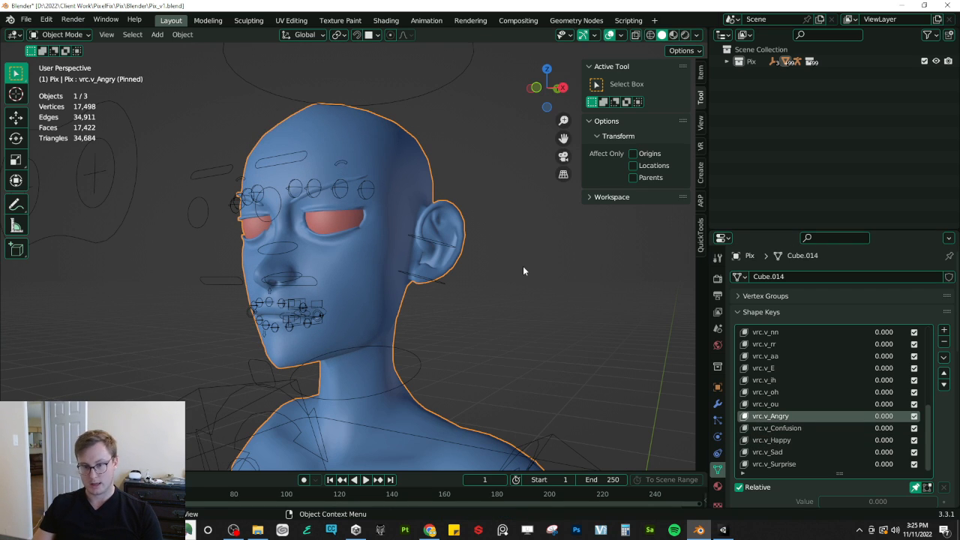
# Step: Isolate the Pix mesh in local front view and enter Edit Mode on the vrc.v_Angry shape key
pyautogui.press('KP_1')
pyautogui.press('KP_Divide')
pyautogui.press('KP_Divide')
pyautogui.press('KP_Divide')
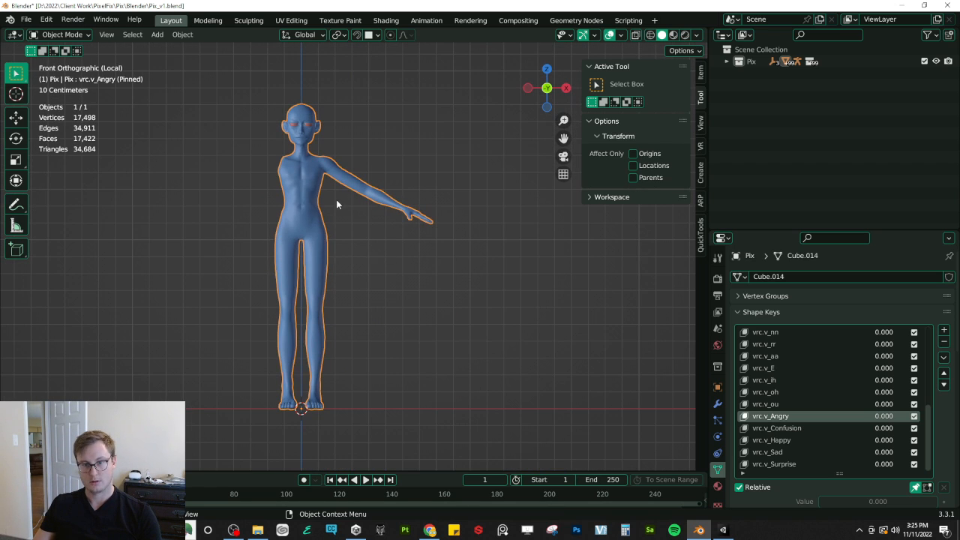
pyautogui.press('Tab')
pyautogui.scroll(15, 308, 126)
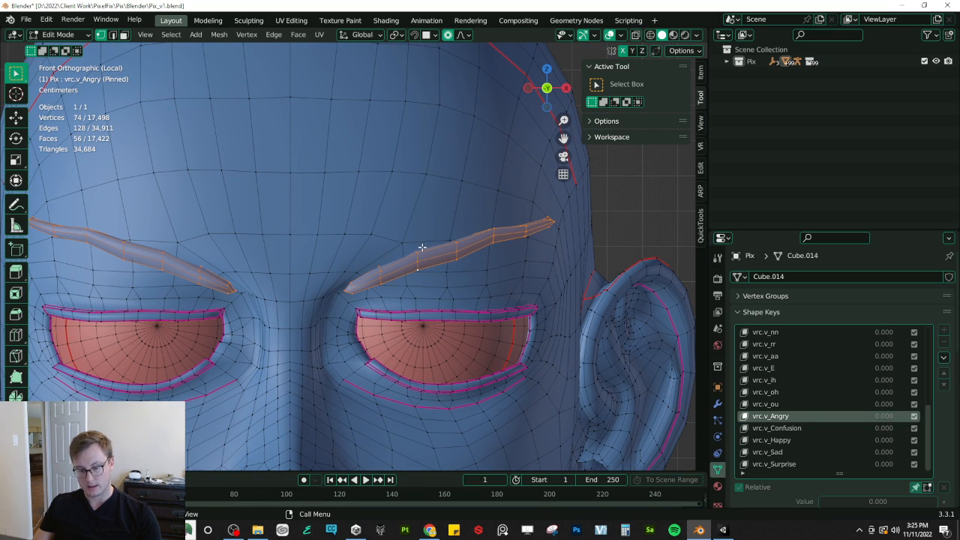
# Step: Select the vertical edge loop midway along the character's left eyebrow on vrc.v_Angry and raise it slightly along Z
pyautogui.hotkey('shift', 'z')
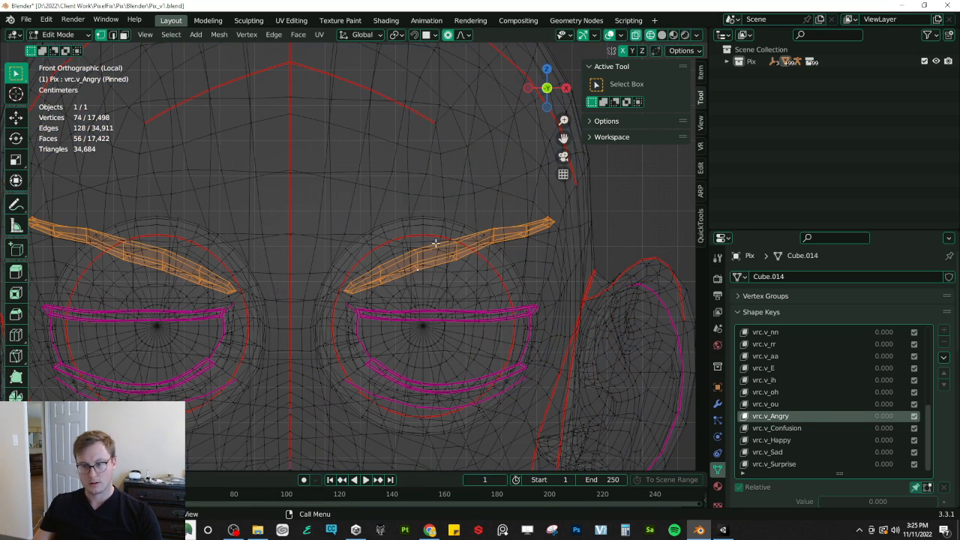
pyautogui.press('b')
pyautogui.moveTo(328, 219); pyautogui.dragTo(455, 344, button='middle')
pyautogui.press('b')
pyautogui.moveTo(476, 185); pyautogui.dragTo(574, 284, button='middle')
pyautogui.scroll(-3, 168, 271)
pyautogui.press('b')
pyautogui.moveTo(140, 207); pyautogui.dragTo(315, 311, button='middle')
pyautogui.hotkey('shift', 'z')
pyautogui.scroll(3, 523, 302)
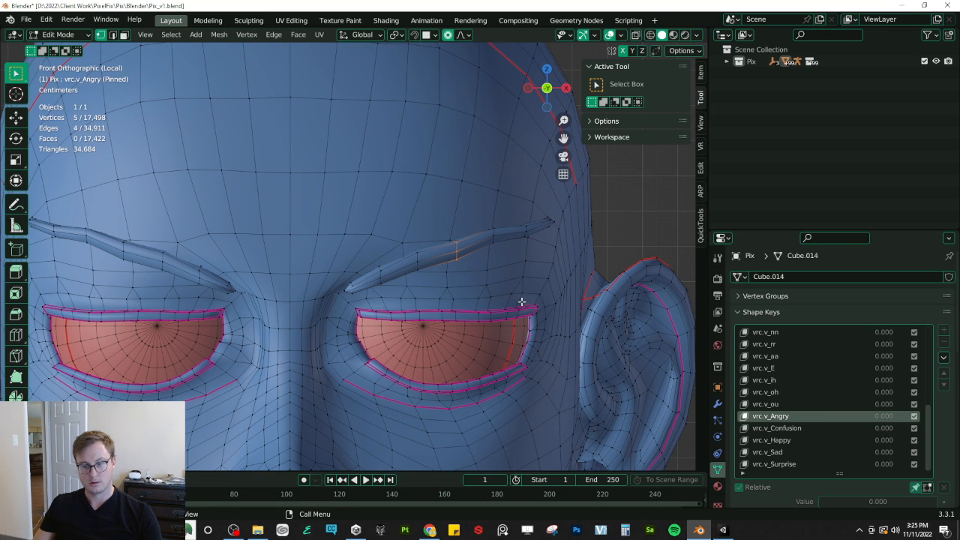
pyautogui.press('g')
pyautogui.press('z')
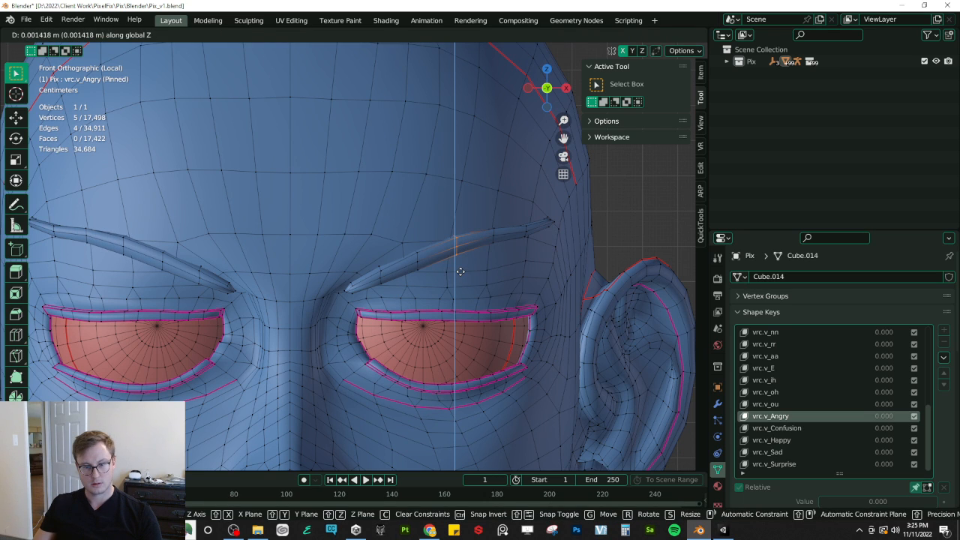
pyautogui.click(460, 271)
pyautogui.keyDown('shift'); pyautogui.moveTo(515, 253); pyautogui.dragTo(449, 259, button='middle'); pyautogui.keyUp('shift')
# Step: Select only the outer tip of the character's left eyebrow and lower it along Z to smooth the brow's end
pyautogui.hotkey('shift', 'z')
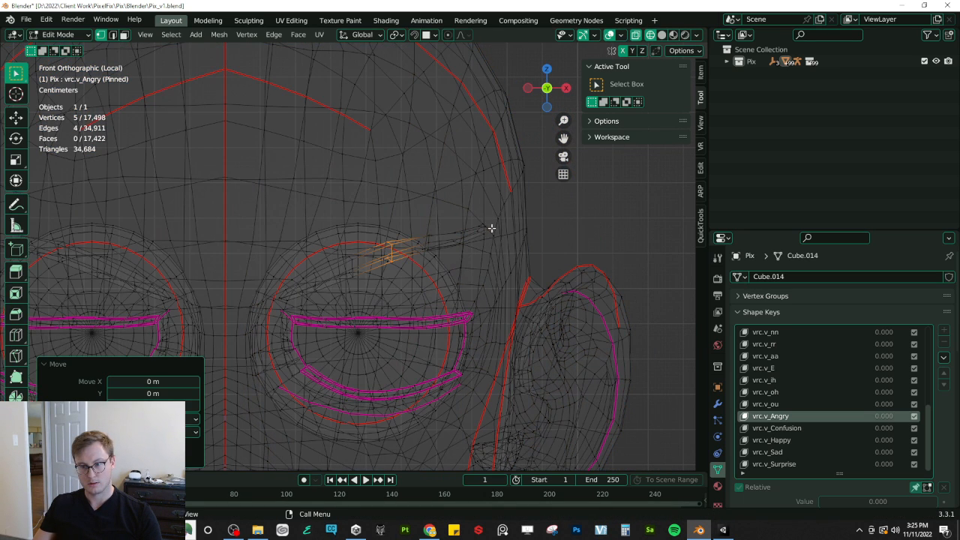
pyautogui.press('b')
pyautogui.moveTo(474, 220); pyautogui.dragTo(495, 244)
pyautogui.moveTo(495, 244); pyautogui.dragTo(464, 251, button='middle')
pyautogui.press('b')
pyautogui.moveTo(467, 232); pyautogui.dragTo(473, 237)
pyautogui.press('b')
pyautogui.moveTo(570, 211); pyautogui.dragTo(608, 280, button='middle')
pyautogui.press('KP_1')
pyautogui.hotkey('shift', 'z')
pyautogui.scroll(3, 523, 276)
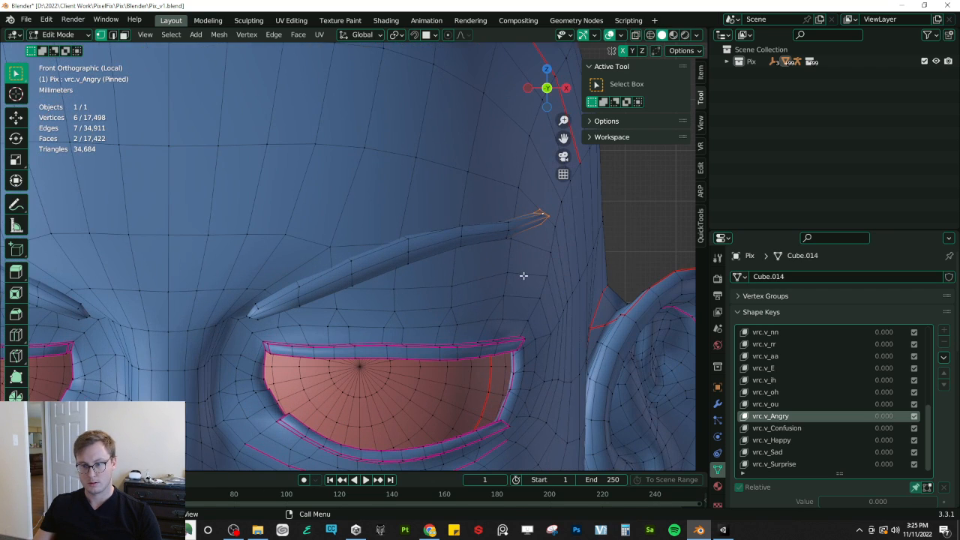
pyautogui.press('g')
pyautogui.press('z')
pyautogui.click(523, 284)
pyautogui.scroll(-5, 392, 274)
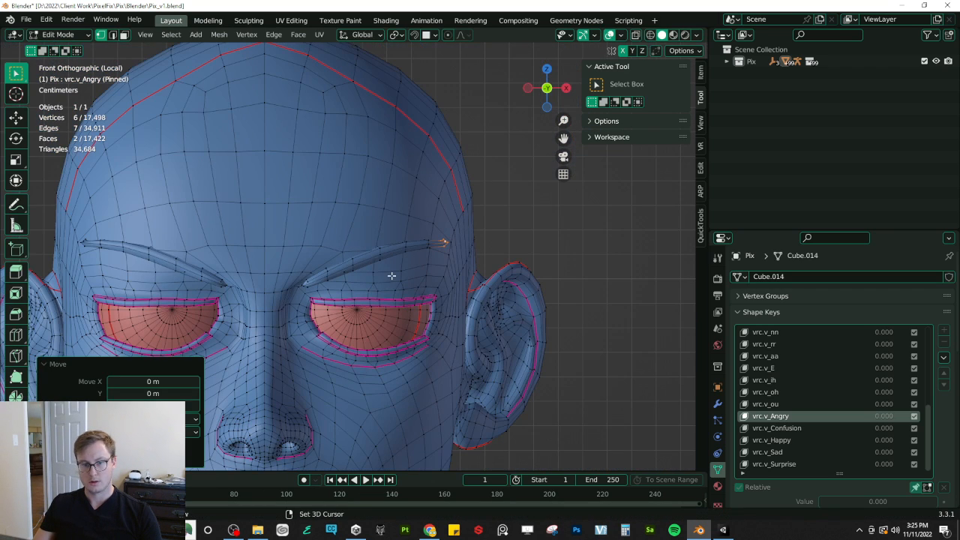
# Step: Lower the outermost vertex of the left eyebrow's tip about 1 mm along Z
pyautogui.press('Tab')
pyautogui.moveTo(474, 241); pyautogui.dragTo(355, 182, button='middle')
pyautogui.press('Tab')
pyautogui.scroll(1, 404, 235)
pyautogui.click(403, 235)
pyautogui.press('KP_Decimal')
pyautogui.press('g')
pyautogui.press('z')
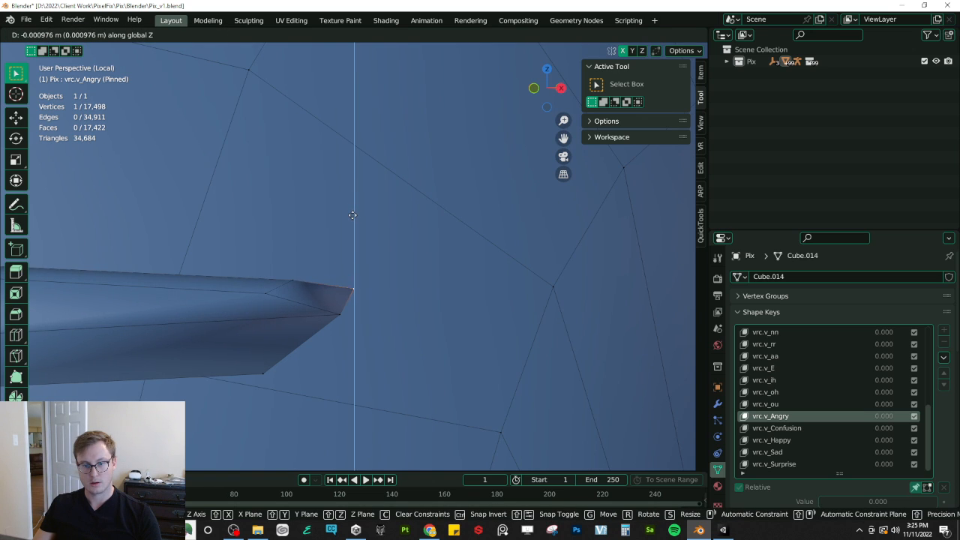
pyautogui.click(352, 218)
# Step: Slide the eyebrow-tip vertex along its edge, then return to Object Mode and save the file
pyautogui.scroll(-3, 343, 220)
pyautogui.moveTo(343, 220); pyautogui.dragTo(360, 322, button='middle')
pyautogui.press('g')
pyautogui.press('g')
pyautogui.click(358, 323)
pyautogui.scroll(-5, 356, 322)
pyautogui.moveTo(231, 277); pyautogui.dragTo(353, 246, button='middle')
pyautogui.press('Tab')
pyautogui.hotkey('ctrl', 's')
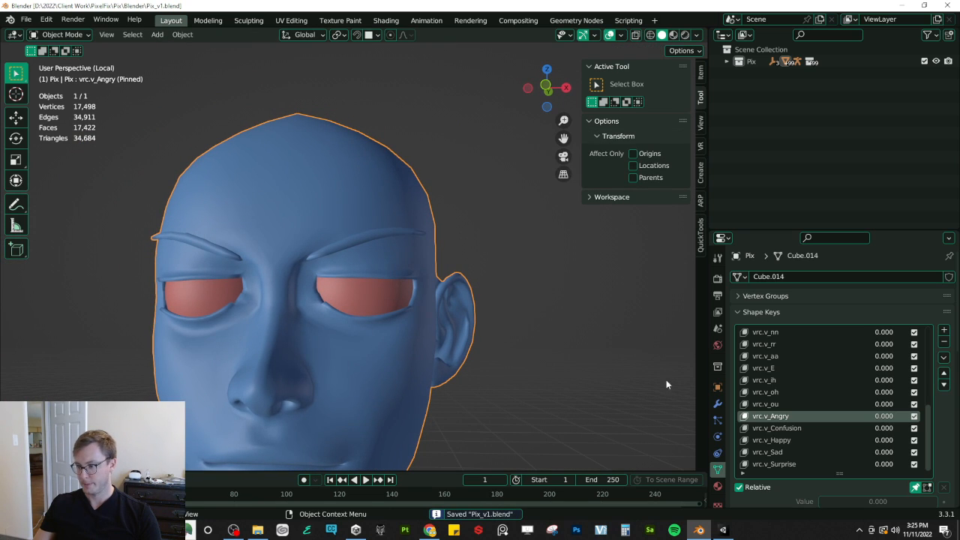
# Step: Enter Edit Mode on the vrc.v_Confusion shape key in front view with wireframe display
pyautogui.click(772, 427)
pyautogui.press('Tab')
pyautogui.press('KP_1')
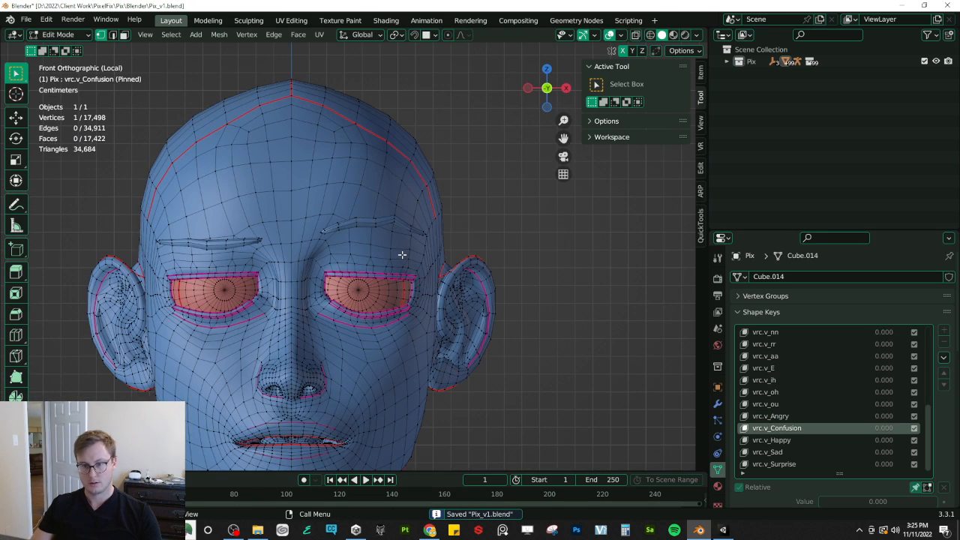
pyautogui.scroll(6, 431, 232)
pyautogui.press('z')
pyautogui.click(413, 219)
# Step: Select the sagging edge loop in the outer half of the raised left eyebrow and move it up along Z in solid display
pyautogui.click(396, 198)
pyautogui.moveTo(389, 188); pyautogui.dragTo(414, 225)
pyautogui.scroll(-4, 418, 229)
pyautogui.moveTo(418, 230); pyautogui.dragTo(588, 80, button='middle')
pyautogui.moveTo(341, 210); pyautogui.dragTo(336, 233, button='middle')
pyautogui.scroll(4, 404, 224)
pyautogui.press('b')
pyautogui.moveTo(405, 219); pyautogui.dragTo(412, 228)
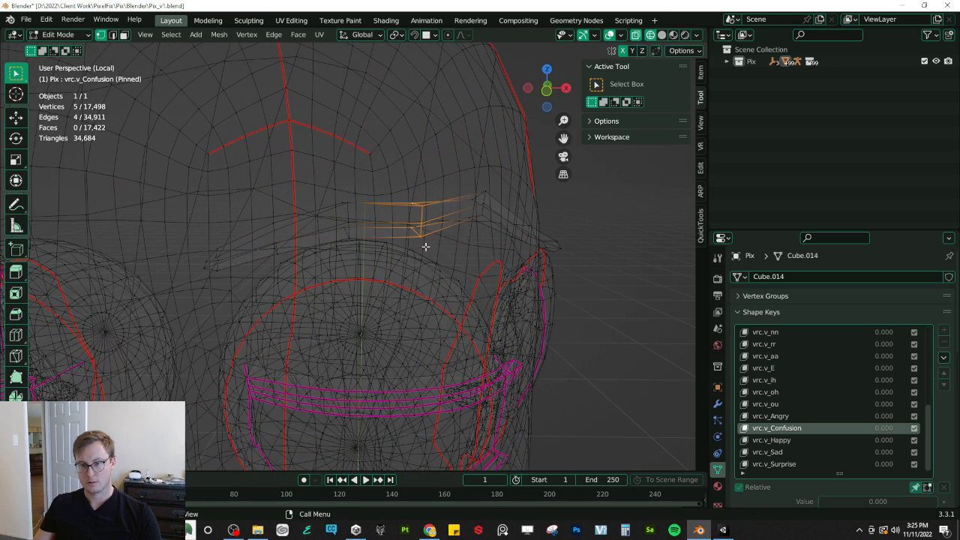
pyautogui.moveTo(426, 249); pyautogui.dragTo(445, 263, button='middle')
pyautogui.click(662, 35)
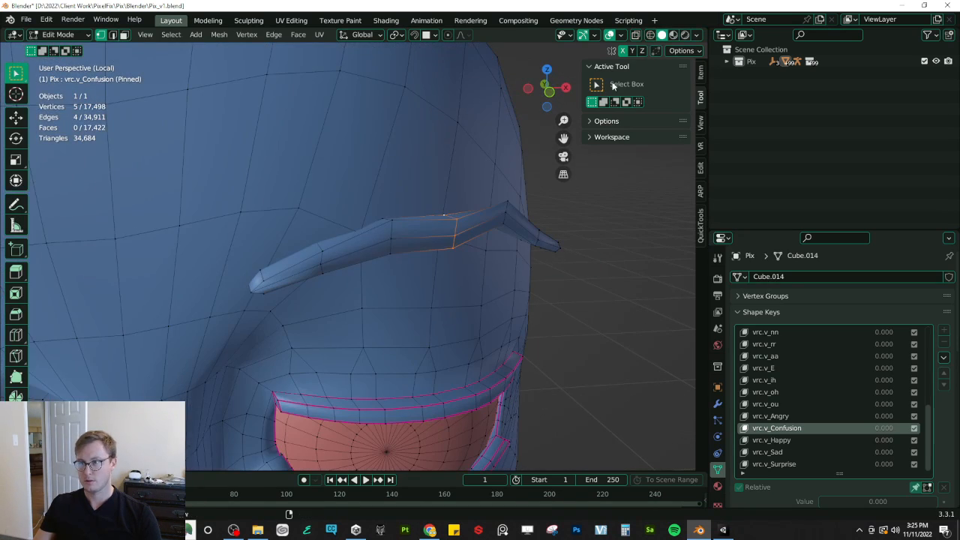
pyautogui.moveTo(431, 147); pyautogui.dragTo(439, 150, button='middle')
pyautogui.press('g')
pyautogui.press('z')
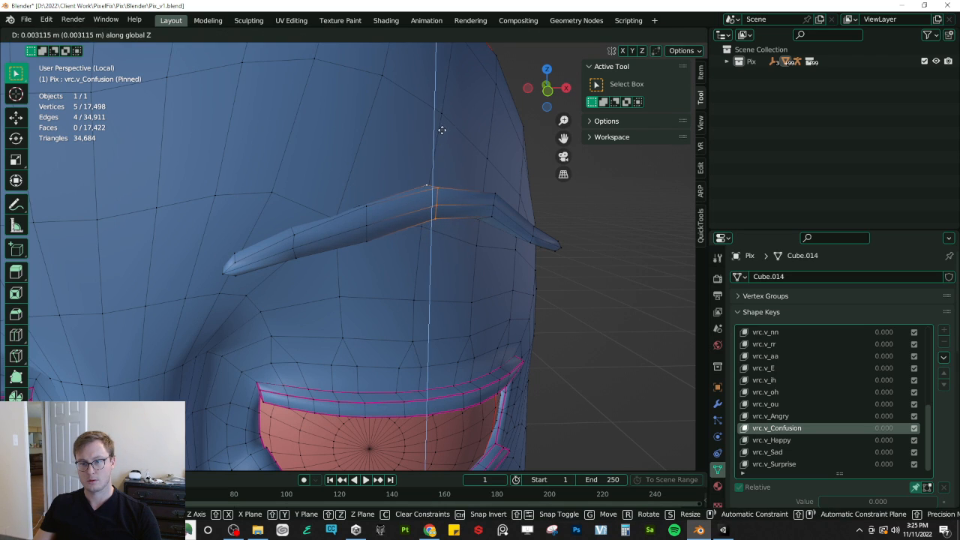
pyautogui.click(442, 159)
pyautogui.hotkey('ctrl', 'z')
pyautogui.press('g')
pyautogui.press('z')
pyautogui.click(450, 155)
# Step: Select another edge loop on the raised left eyebrow and adjust its height along Z
pyautogui.moveTo(450, 154); pyautogui.dragTo(307, 197, button='middle')
pyautogui.click(378, 203)
pyautogui.keyDown('alt'); pyautogui.click(381, 194); pyautogui.keyUp('alt')
pyautogui.press('g')
pyautogui.press('z')
pyautogui.click(437, 153)
pyautogui.press('r')
pyautogui.click(296, 167)
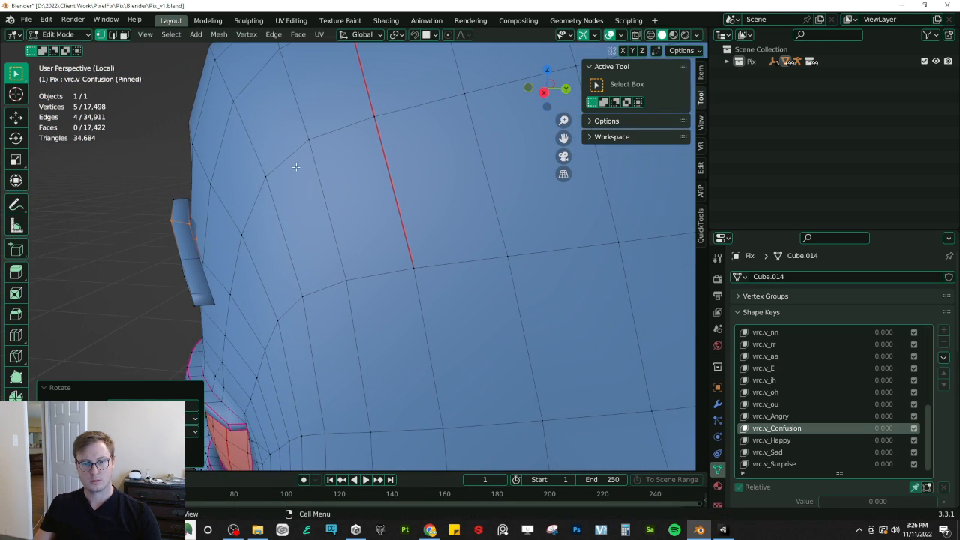
pyautogui.hotkey('ctrl', 'z')
# Step: Move a single vertex of the raised left eyebrow upward along Z to even out its edge
pyautogui.click(187, 224)
pyautogui.press('g')
pyautogui.press('z')
pyautogui.click(187, 216)
pyautogui.moveTo(188, 215); pyautogui.dragTo(320, 191, button='middle')
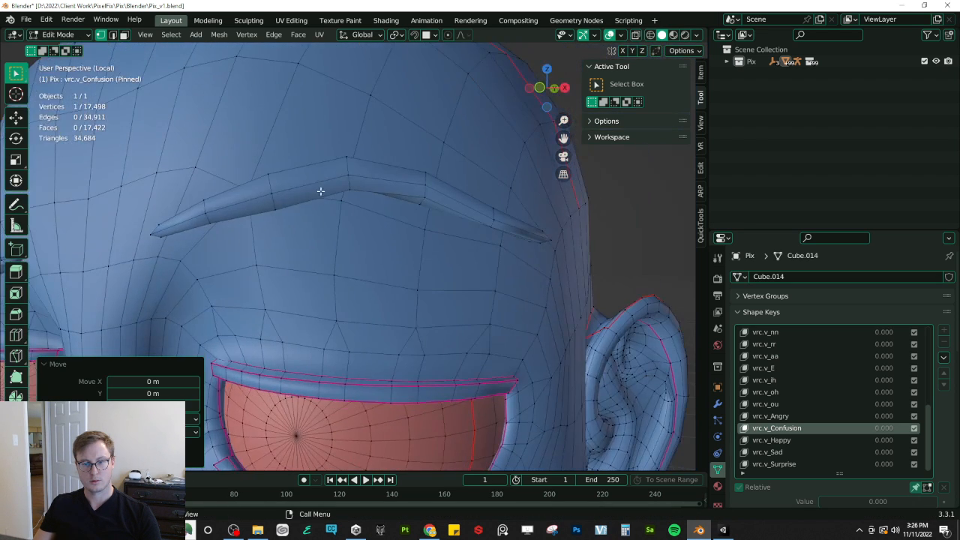
# Step: Lower the edge loop in the outer half of the character's right eyebrow about 1.3 mm along Z, leave Edit Mode and save
pyautogui.scroll(-4, 320, 192)
pyautogui.press('Tab')
pyautogui.moveTo(179, 225); pyautogui.dragTo(411, 221, button='middle')
pyautogui.press('Tab')
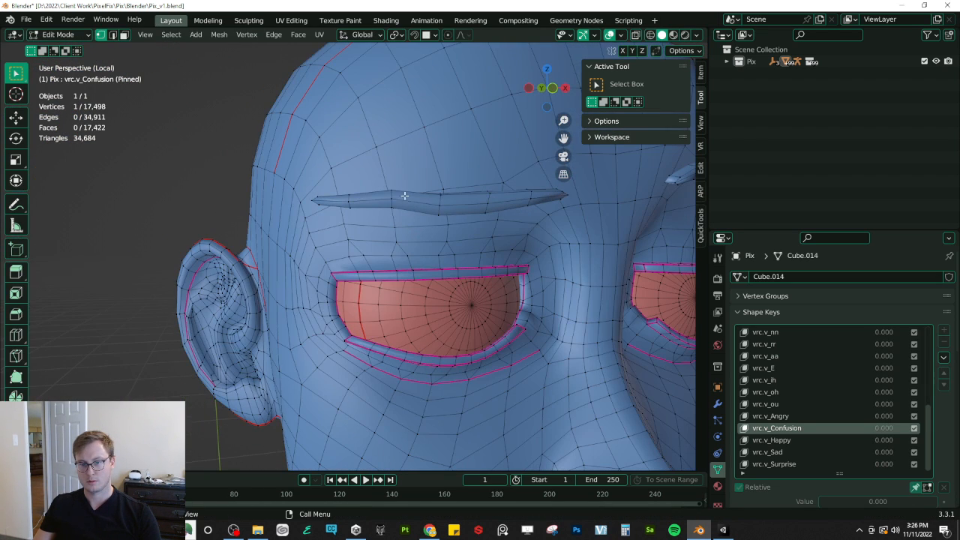
pyautogui.press('g')
pyautogui.press('z')
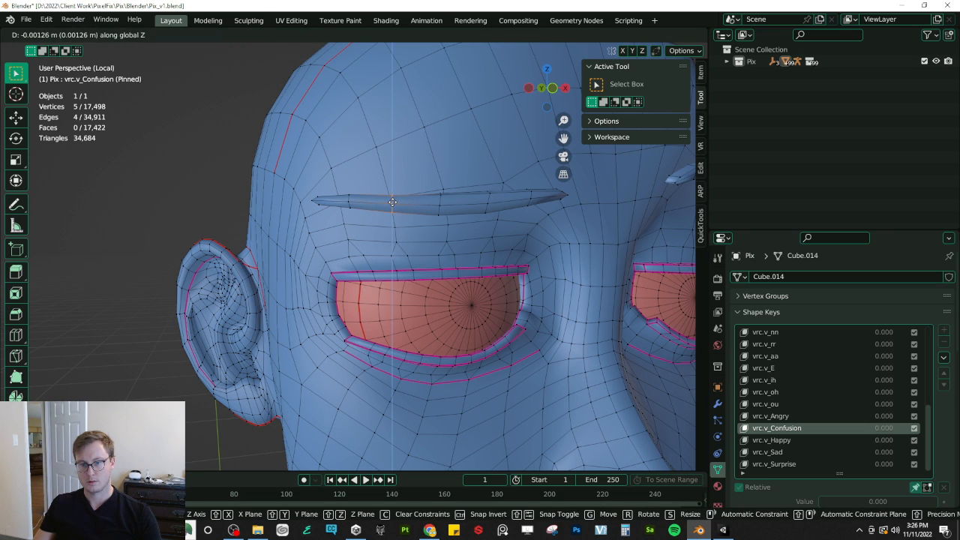
pyautogui.click(392, 203)
pyautogui.scroll(-5, 446, 205)
pyautogui.press('Tab')
pyautogui.moveTo(446, 209); pyautogui.dragTo(450, 248, button='middle')
pyautogui.hotkey('ctrl', 's')
# Step: Review the vrc.v_Happy, vrc.v_Sad and vrc.v_Surprise shape keys on the face
pyautogui.click(764, 440)
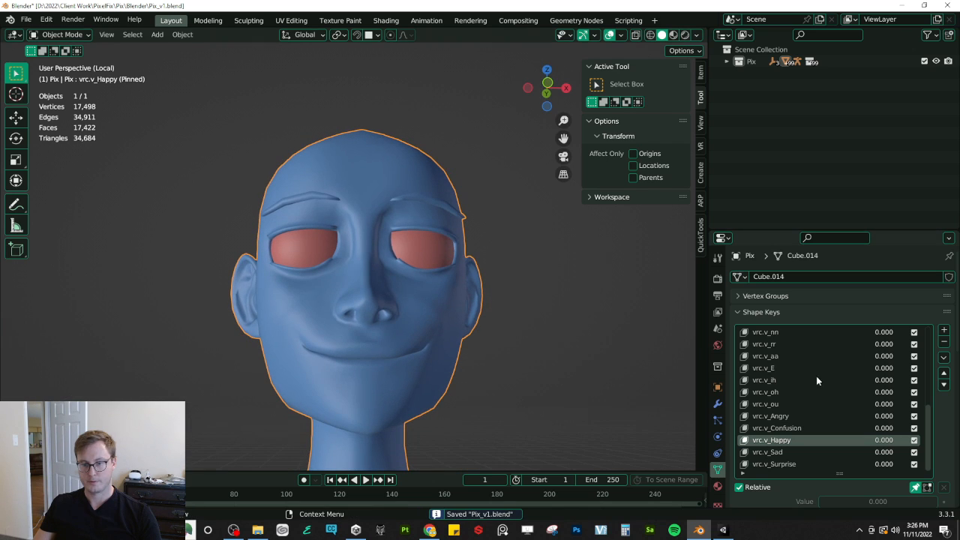
pyautogui.click(768, 451)
pyautogui.moveTo(405, 315)
pyautogui.mouseDown(button='middle')
pyautogui.moveTo(327, 320)
pyautogui.moveTo(396, 320)
pyautogui.mouseUp(button='middle')
pyautogui.click(773, 464)
pyautogui.moveTo(367, 264); pyautogui.dragTo(495, 266, button='middle')
pyautogui.scroll(5, 843, 405)
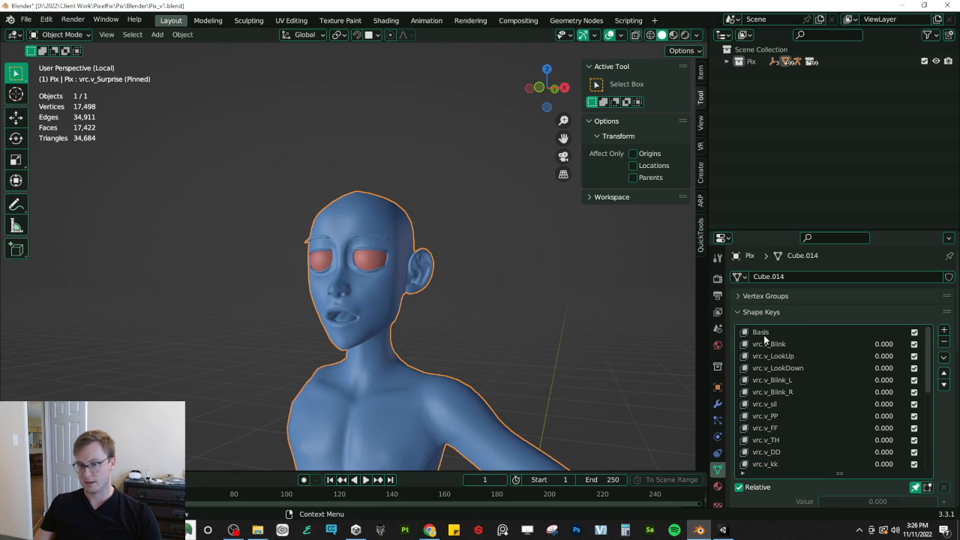
# Step: Make Basis the active shape key, save the file, leave local view and reveal the hidden clothing and hair mesh
pyautogui.click(763, 332)
pyautogui.hotkey('ctrl', 's')
pyautogui.scroll(-6, 304, 283)
pyautogui.press('KP_Divide')
pyautogui.scroll(-7, 378, 284)
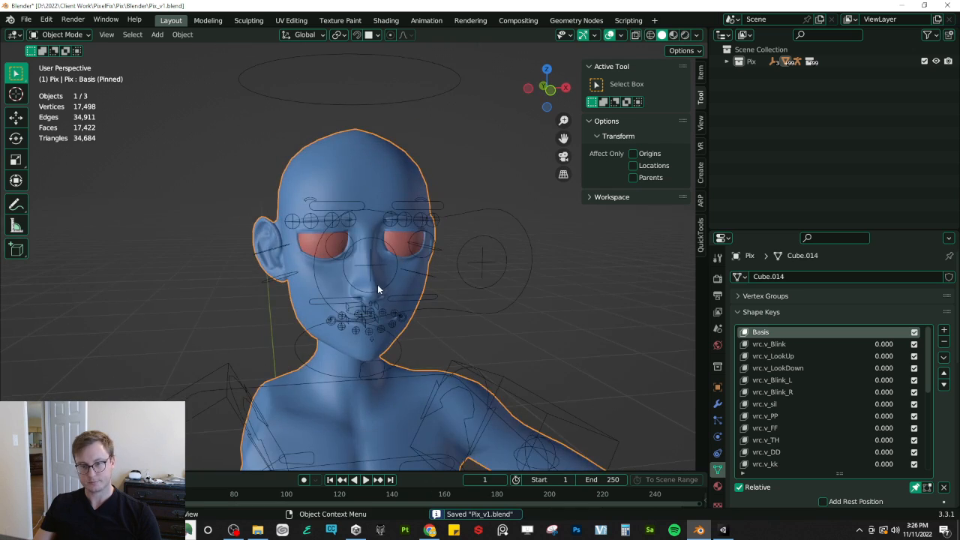
pyautogui.hotkey('alt', 'h')
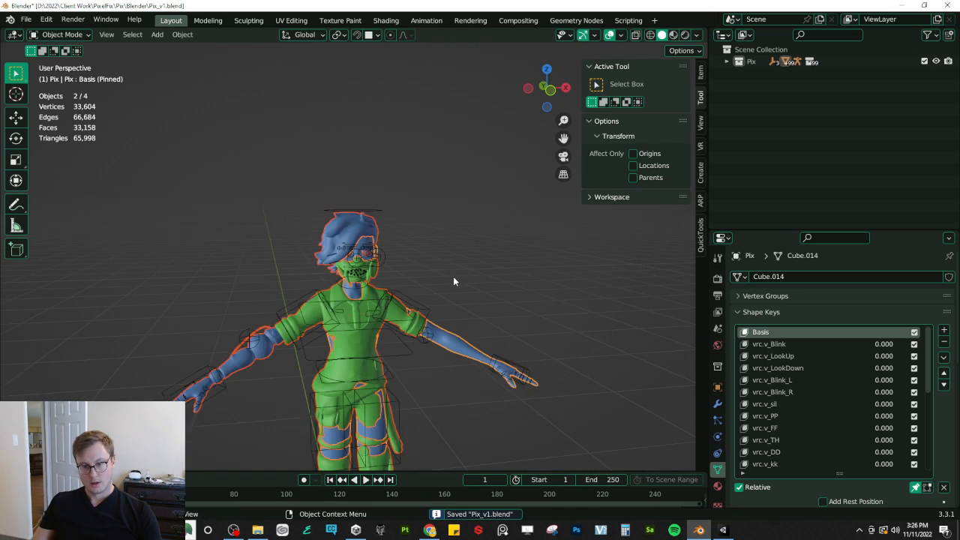
pyautogui.scroll(3, 365, 303)
pyautogui.click(358, 295)
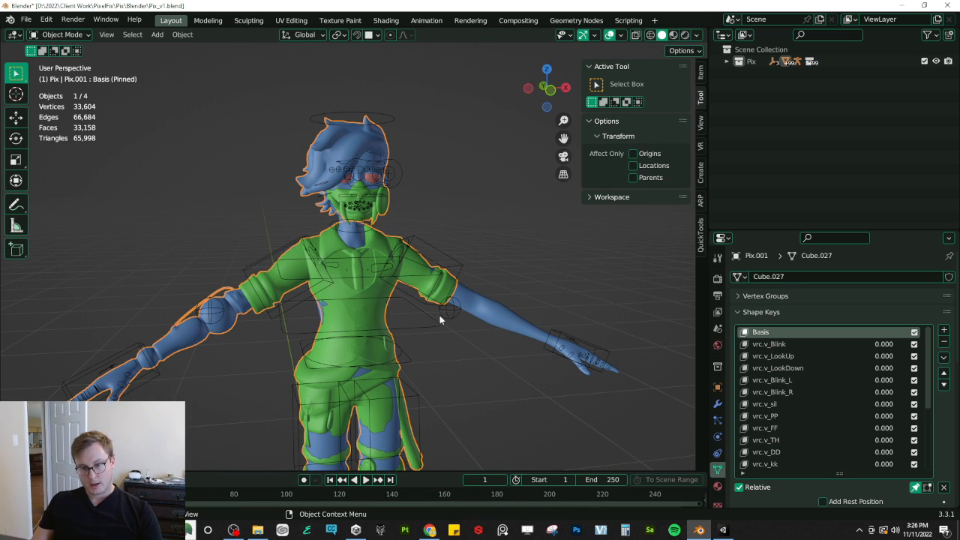
pyautogui.click(493, 317)
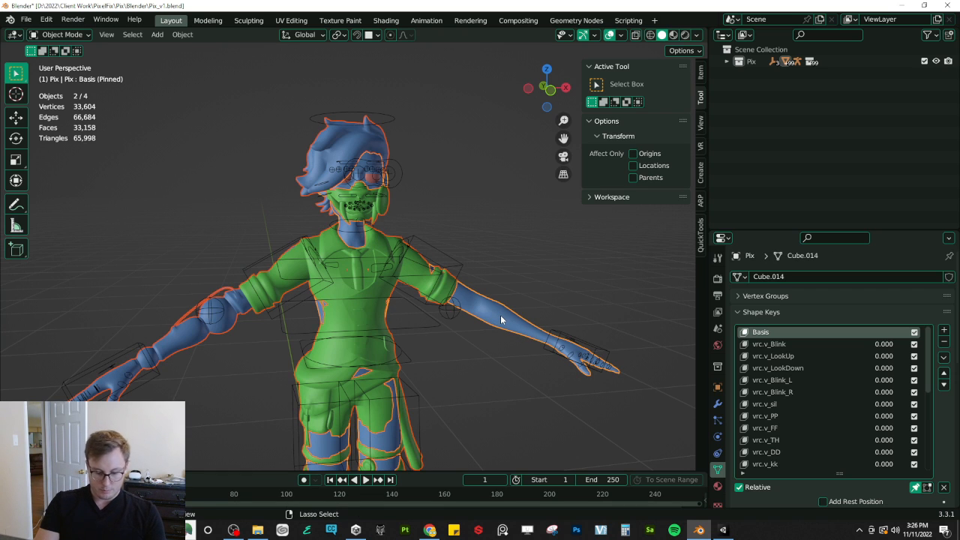
pyautogui.hotkey('alt', 'h')
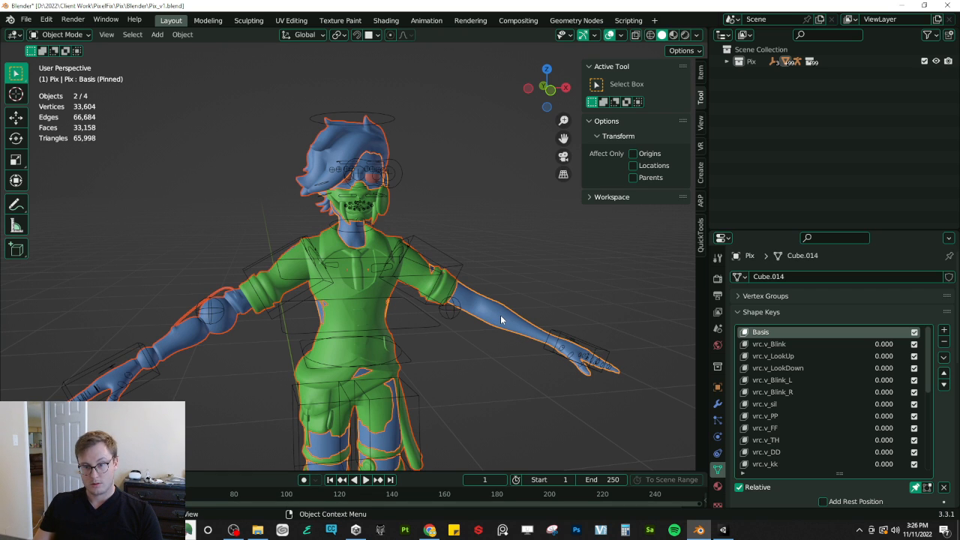
pyautogui.press('g')
pyautogui.rightClick(466, 282)
pyautogui.click(419, 264)
pyautogui.press('g')
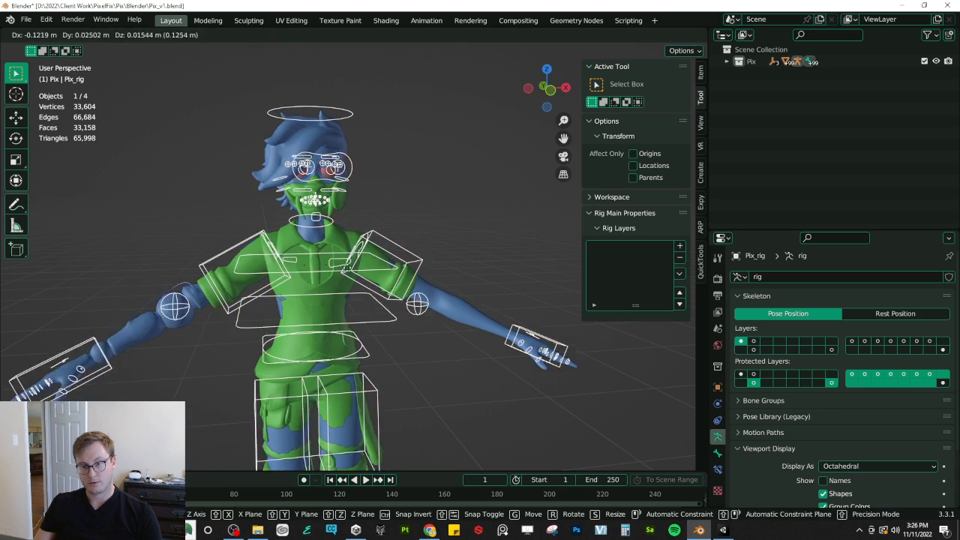
pyautogui.rightClick(377, 298)
# Step: Save the file, then enter Edit Mode on the Pix.001 clothing mesh and select all linked geometry of the face mask
pyautogui.click(379, 312)
pyautogui.press('g')
pyautogui.rightClick(404, 317)
pyautogui.hotkey('ctrl', 's')
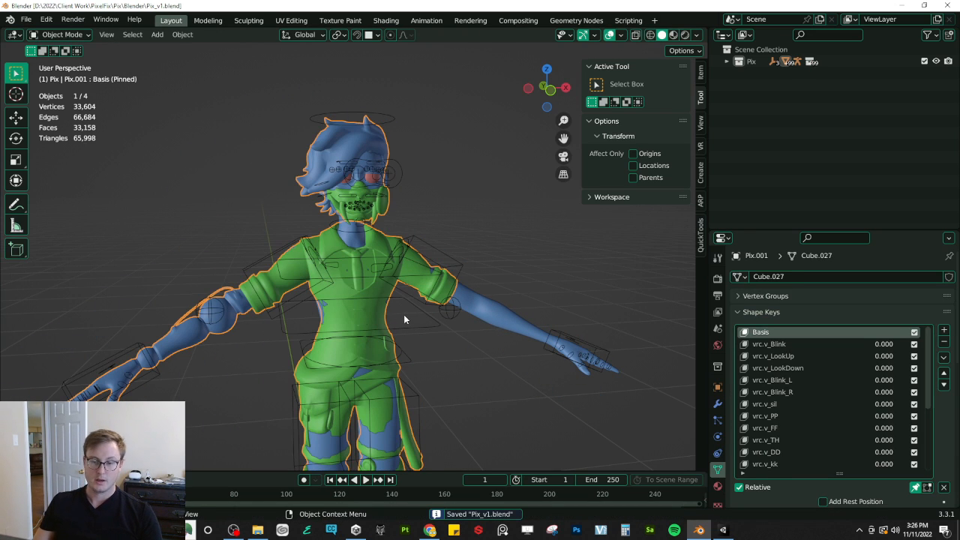
pyautogui.press('Tab')
pyautogui.scroll(4, 412, 253)
pyautogui.keyDown('shift'); pyautogui.moveTo(409, 225); pyautogui.dragTo(411, 281, button='middle'); pyautogui.keyUp('shift')
pyautogui.moveTo(330, 233); pyautogui.dragTo(427, 225, button='middle')
pyautogui.hotkey('shift', 'z')
pyautogui.moveTo(398, 197); pyautogui.dragTo(408, 195, button='middle')
pyautogui.moveTo(398, 184); pyautogui.dragTo(476, 225)
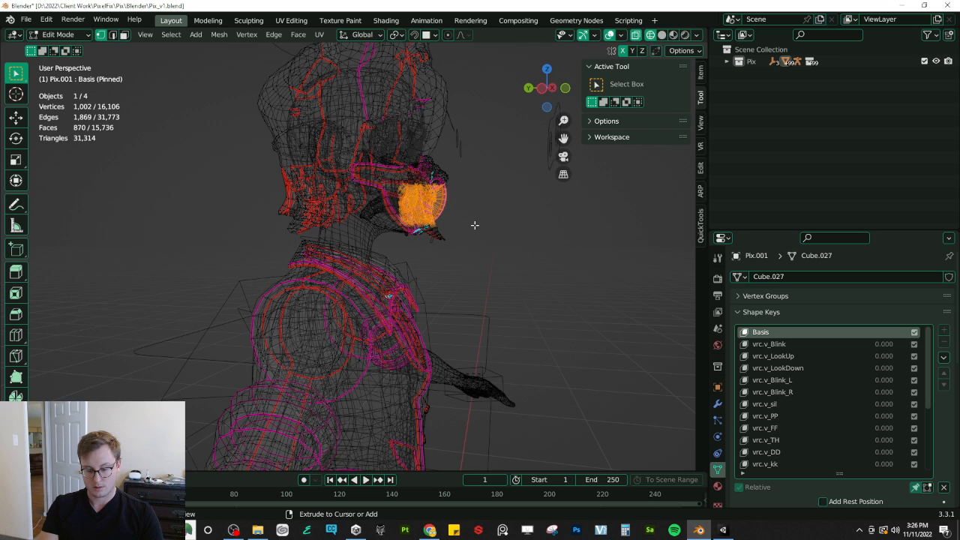
pyautogui.hotkey('ctrl', 'l')
pyautogui.hotkey('shift', 'z')
pyautogui.moveTo(352, 217); pyautogui.dragTo(372, 288, button='middle')
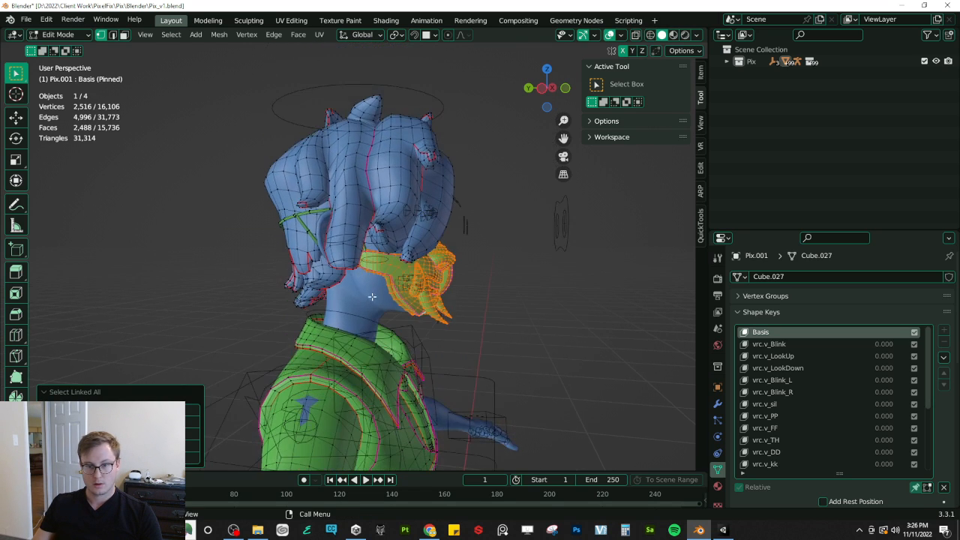
pyautogui.scroll(3, 372, 288)
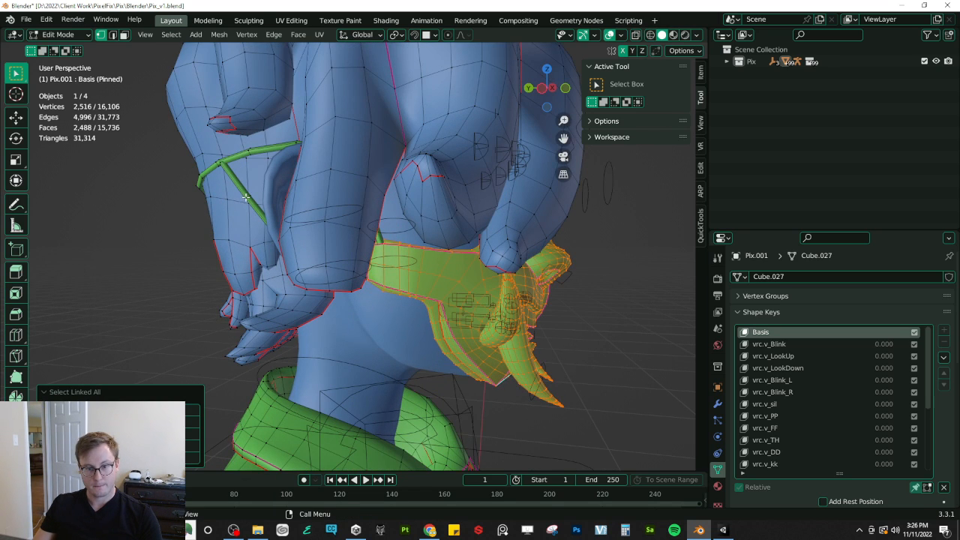
# Step: Add the mask's ear straps to the selection, separate it all into its own object and save in Object Mode
pyautogui.press('l')
pyautogui.moveTo(219, 162); pyautogui.dragTo(273, 134, button='middle')
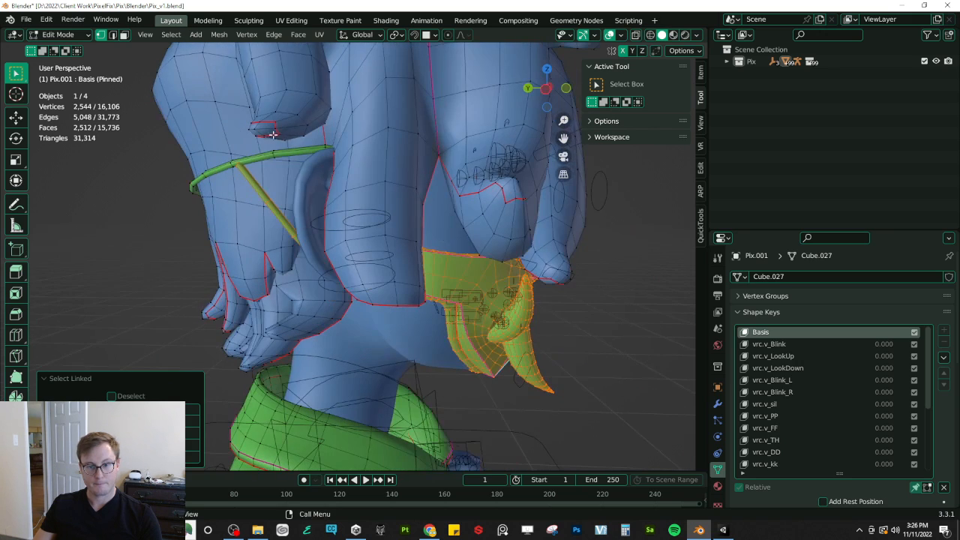
pyautogui.press('l')
pyautogui.moveTo(600, 183); pyautogui.dragTo(406, 196, button='middle')
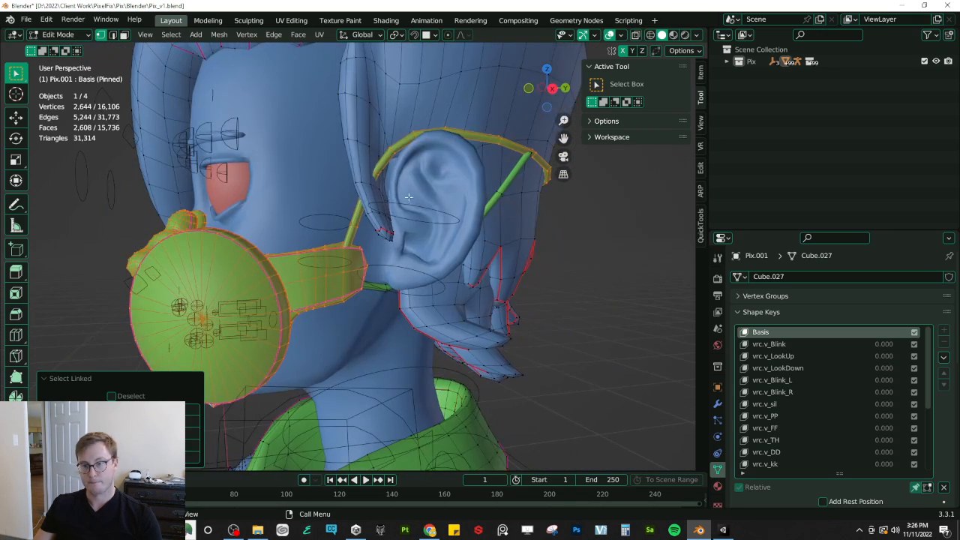
pyautogui.press('l')
pyautogui.press('p')
pyautogui.click(410, 299)
pyautogui.scroll(-5, 409, 299)
pyautogui.press('Tab')
pyautogui.moveTo(303, 291); pyautogui.dragTo(399, 295, button='middle')
pyautogui.hotkey('ctrl', 's')
pyautogui.scroll(-1, 390, 290)
# Step: Hide the Pix.001 clothing mesh and delete all shape keys from the separated mask
pyautogui.click(429, 336)
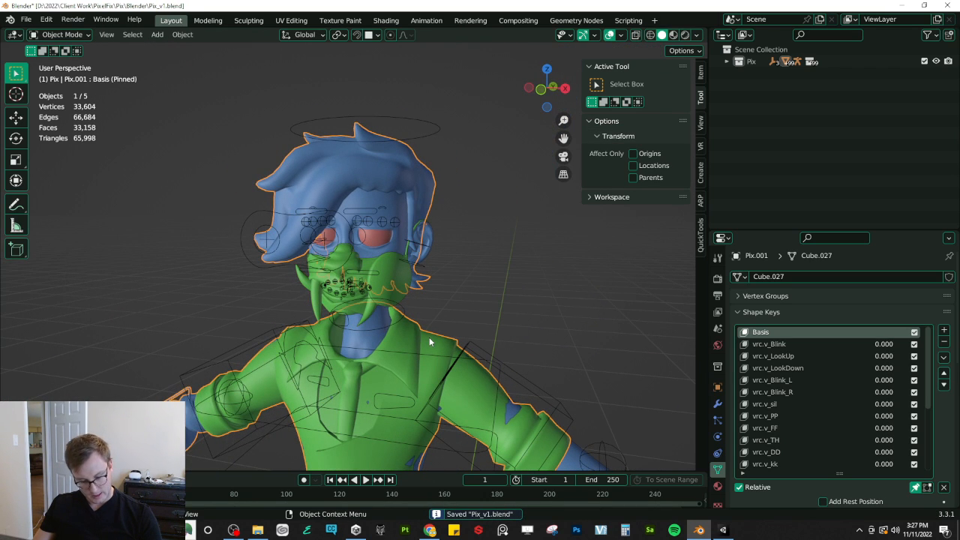
pyautogui.press('h')
pyautogui.click(424, 284)
pyautogui.press('g')
pyautogui.press('Escape')
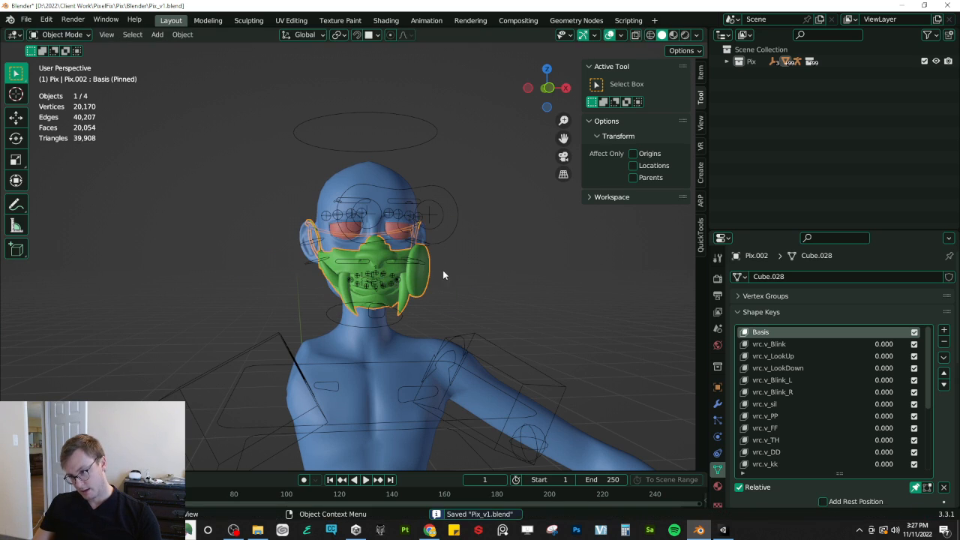
pyautogui.click(944, 357)
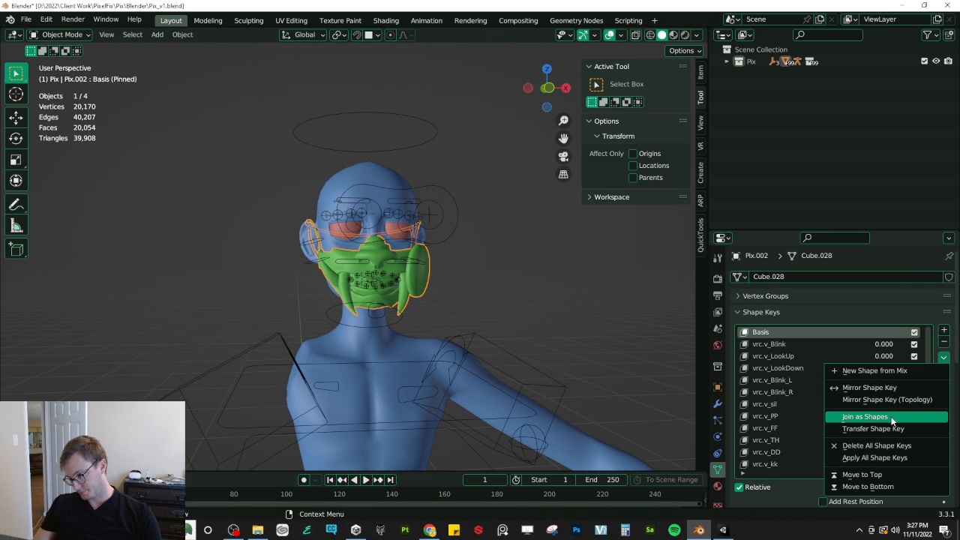
pyautogui.click(877, 445)
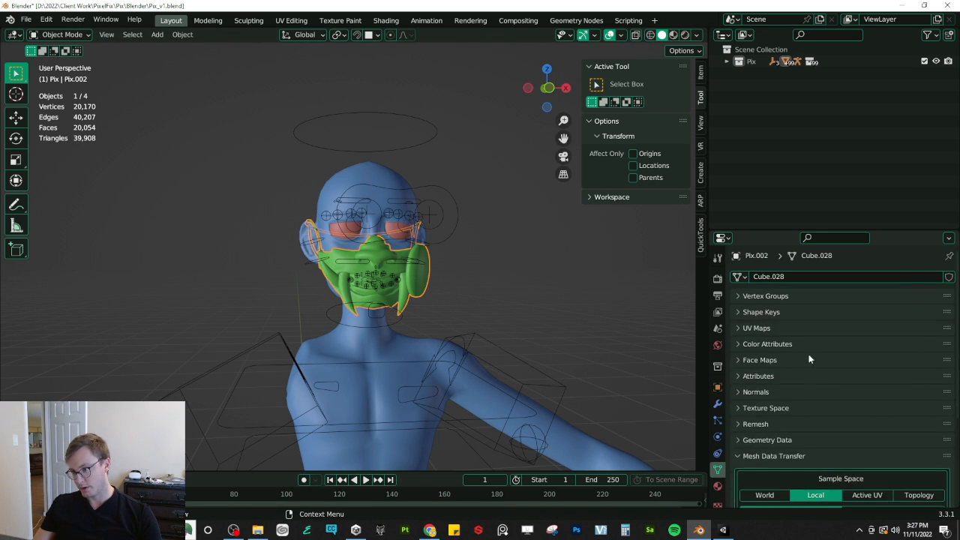
# Step: Set Pix as the Mesh Data Transfer source, transfer its shape keys to the mask and save the file
pyautogui.scroll(-5, 881, 419)
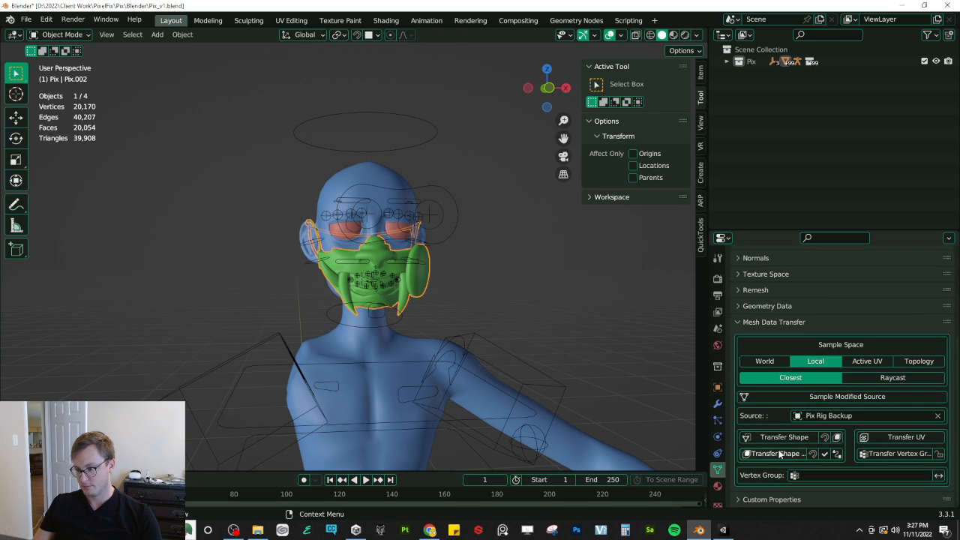
pyautogui.click(780, 454)
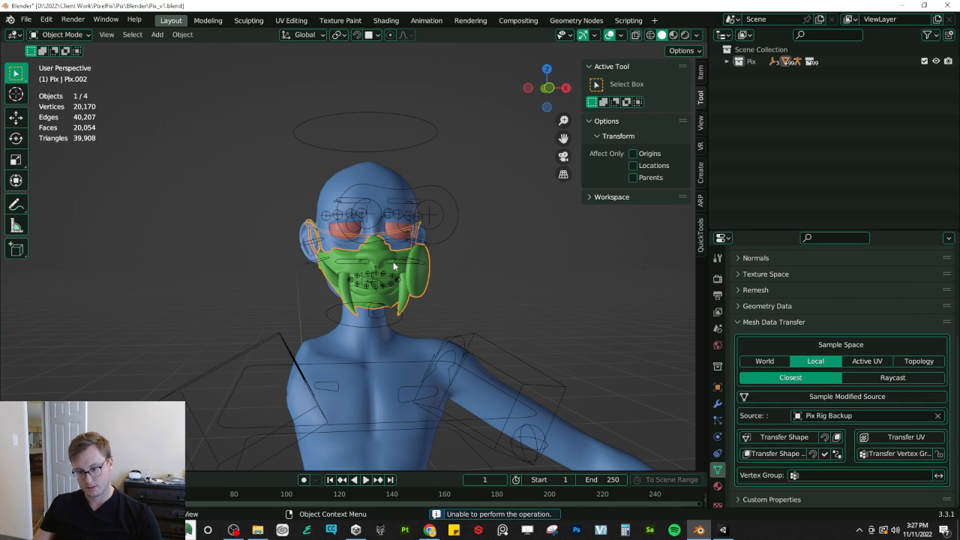
pyautogui.click(937, 416)
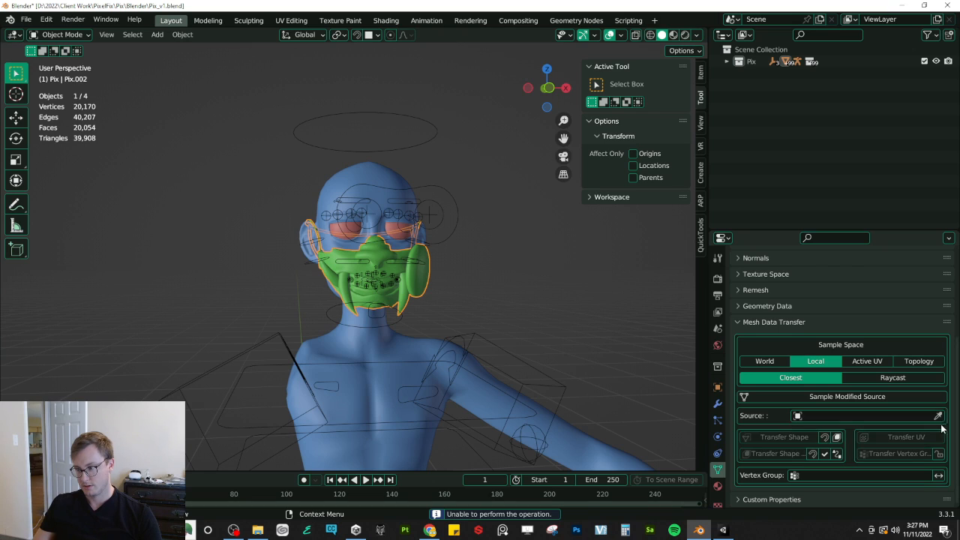
pyautogui.click(937, 415)
pyautogui.click(380, 172)
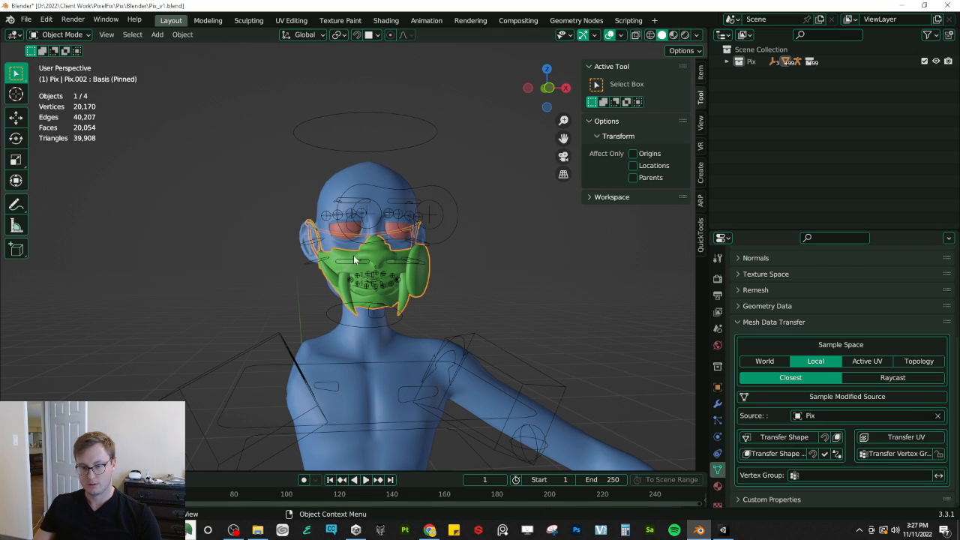
pyautogui.moveTo(353, 259); pyautogui.dragTo(375, 254, button='middle')
pyautogui.hotkey('ctrl', 's')
pyautogui.scroll(5, 803, 308)
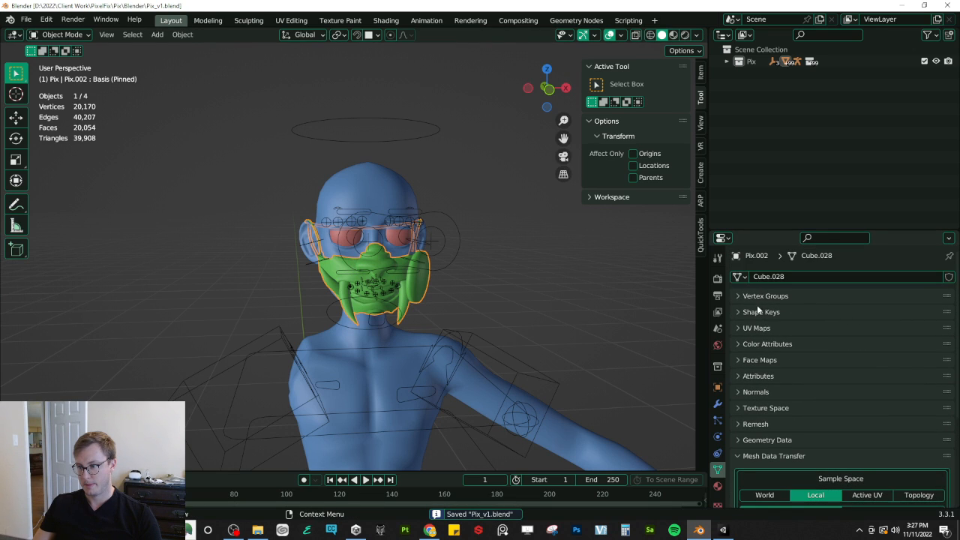
# Step: Expand the mask's shape keys and preview them one after another from Basis through vrc.v_SS
pyautogui.click(759, 311)
pyautogui.scroll(4, 435, 329)
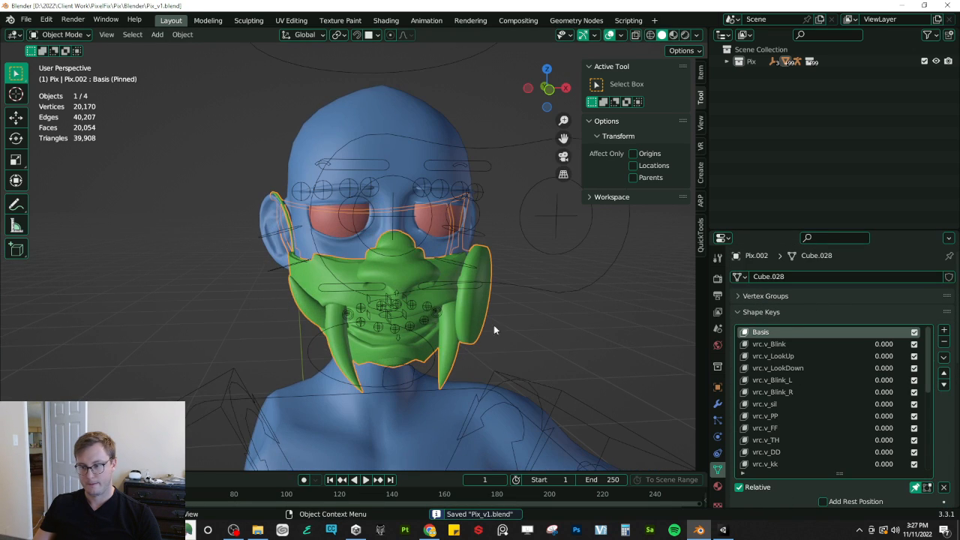
pyautogui.press('Down')
pyautogui.press('Down')
pyautogui.press('Down')
pyautogui.press('Down')
pyautogui.press('Down')
pyautogui.press('Down')
pyautogui.press('Down')
pyautogui.press('Down')
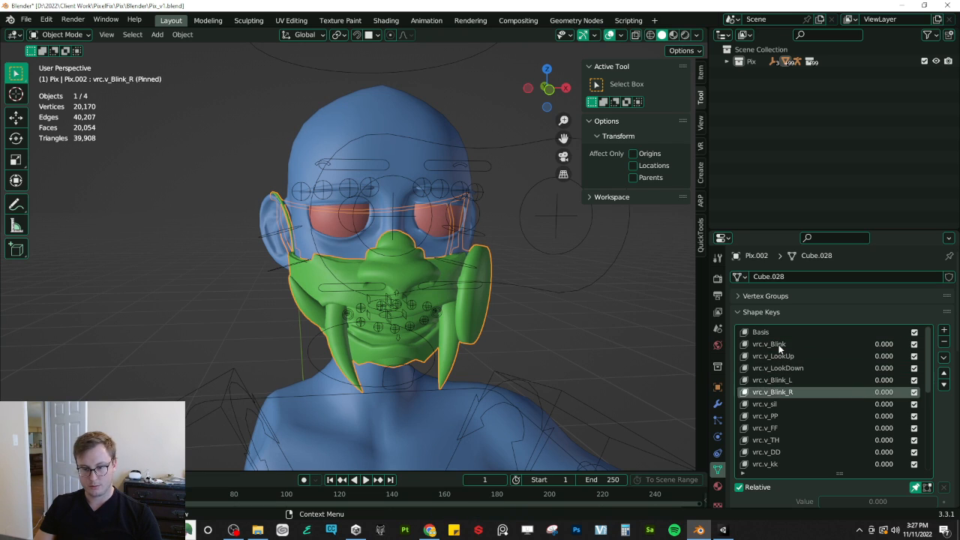
pyautogui.press('Down')
pyautogui.press('Down')
pyautogui.press('Down')
pyautogui.press('Down')
pyautogui.press('Down')
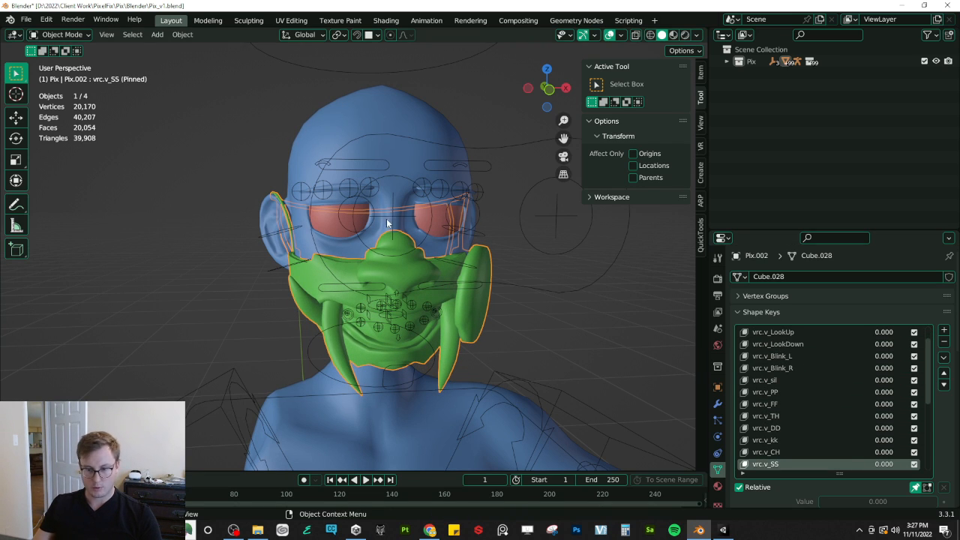
# Step: Isolate the mask in front view and make vrc.v_PP its active shape key after reviewing the neighbouring mouth shapes
pyautogui.press('KP_Divide')
pyautogui.press('KP_1')
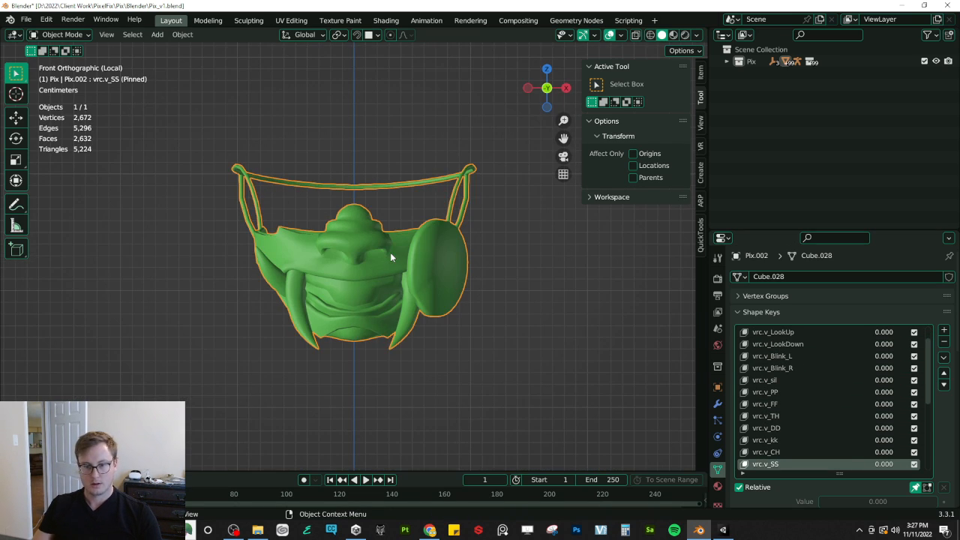
pyautogui.scroll(5, 388, 256)
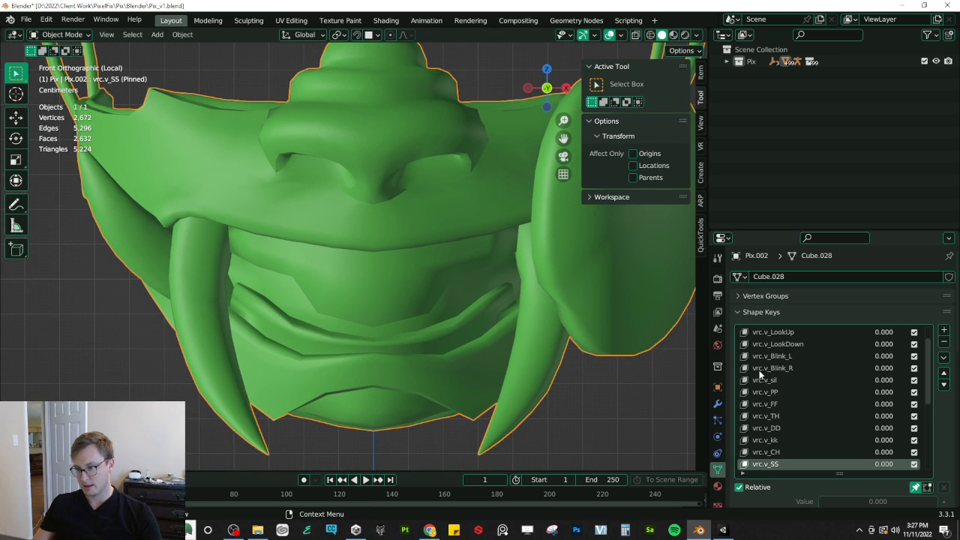
pyautogui.click(787, 370)
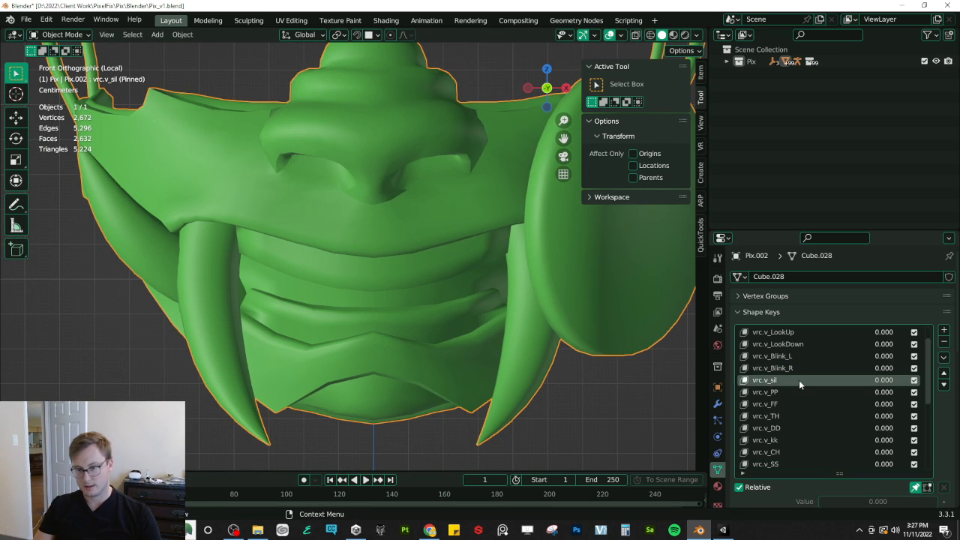
pyautogui.press('Down')
pyautogui.press('Down')
pyautogui.press('Down')
pyautogui.press('Up')
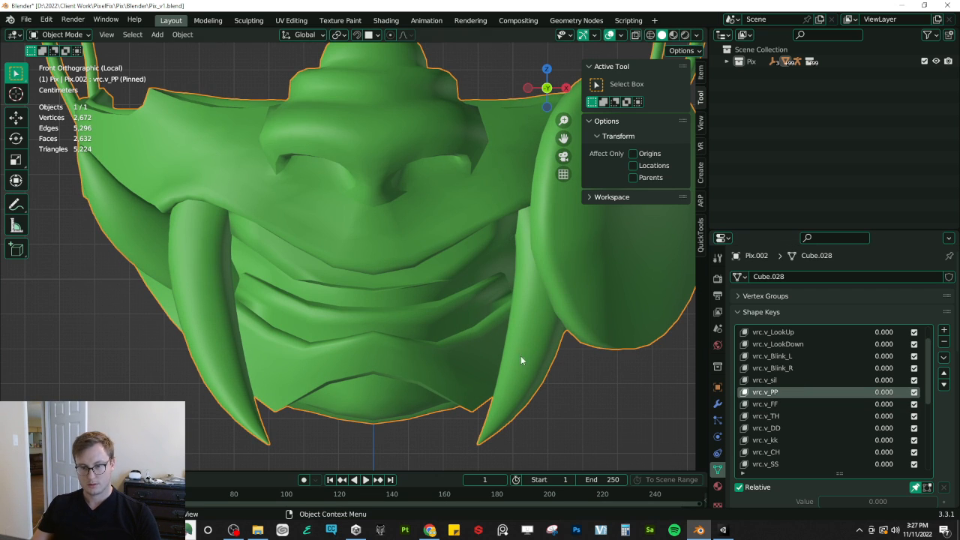
# Step: Enter Edit Mode on the mask and compare its vrc.v_FF and vrc.v_PP shapes from the side
pyautogui.press('Tab')
pyautogui.scroll(4, 401, 317)
pyautogui.moveTo(437, 316); pyautogui.dragTo(439, 310, button='middle')
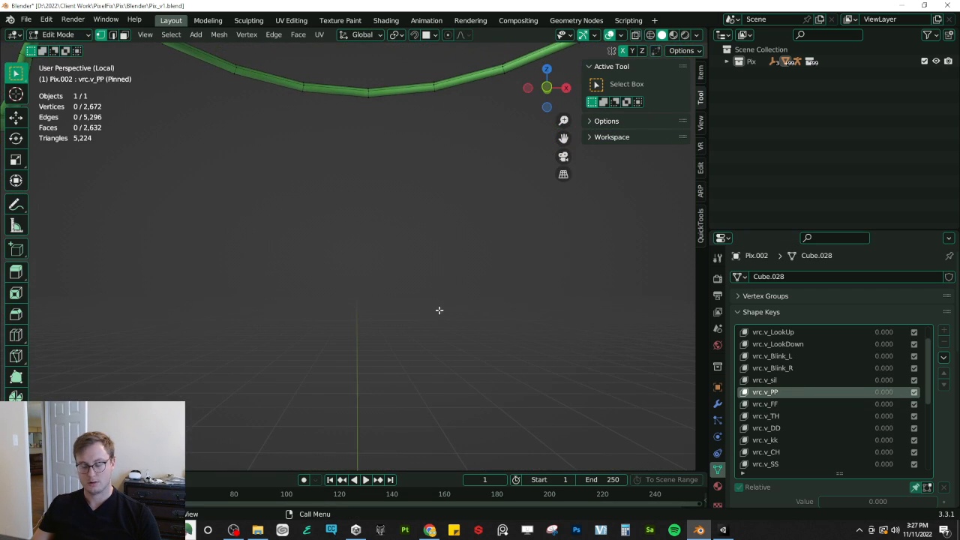
pyautogui.scroll(-3, 439, 310)
pyautogui.moveTo(407, 265)
pyautogui.mouseDown(button='middle')
pyautogui.moveTo(344, 301)
pyautogui.moveTo(461, 292)
pyautogui.moveTo(472, 303)
pyautogui.moveTo(386, 323)
pyautogui.moveTo(339, 315)
pyautogui.moveTo(283, 282)
pyautogui.moveTo(499, 269)
pyautogui.moveTo(334, 254)
pyautogui.moveTo(399, 256)
pyautogui.mouseUp(button='middle')
pyautogui.scroll(4, 405, 299)
pyautogui.scroll(-6, 284, 282)
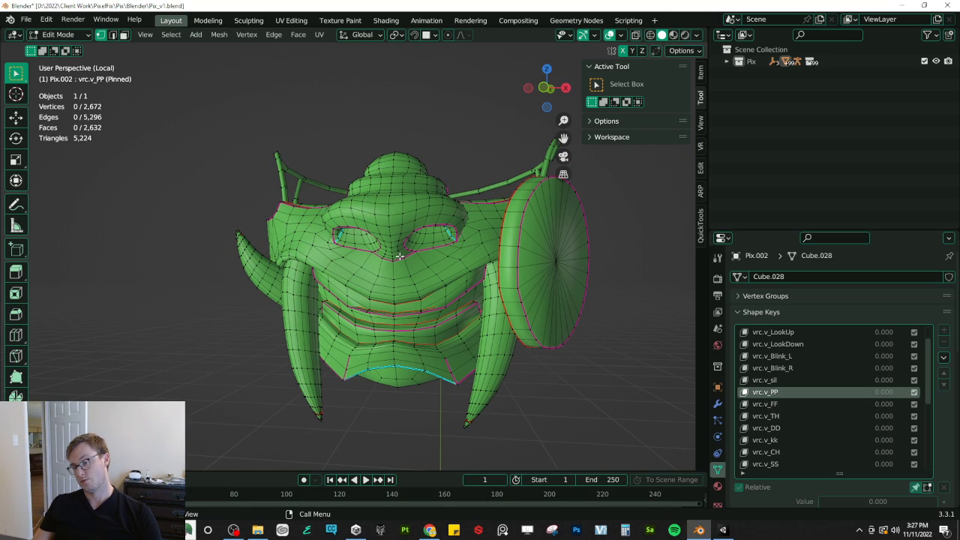
pyautogui.click(765, 404)
pyautogui.moveTo(435, 300); pyautogui.dragTo(361, 304, button='middle')
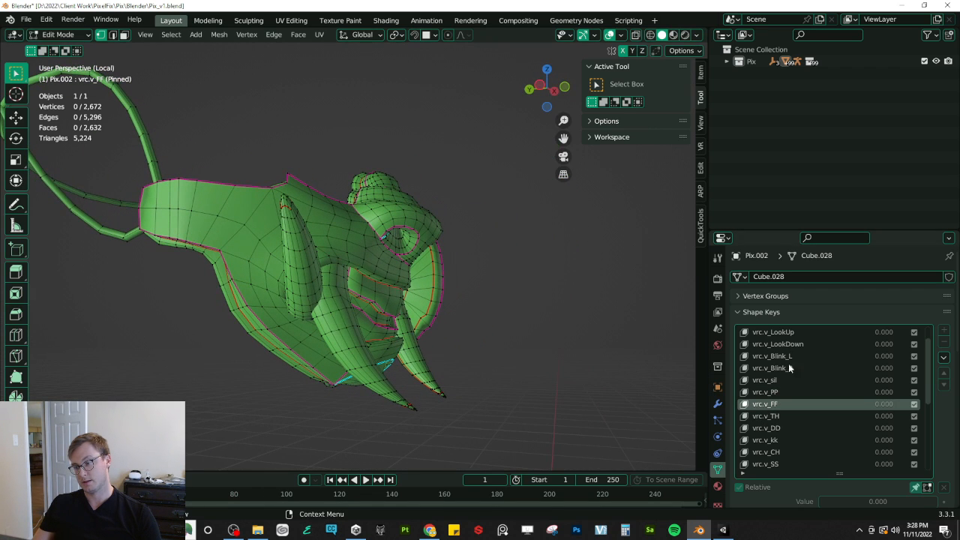
pyautogui.click(772, 392)
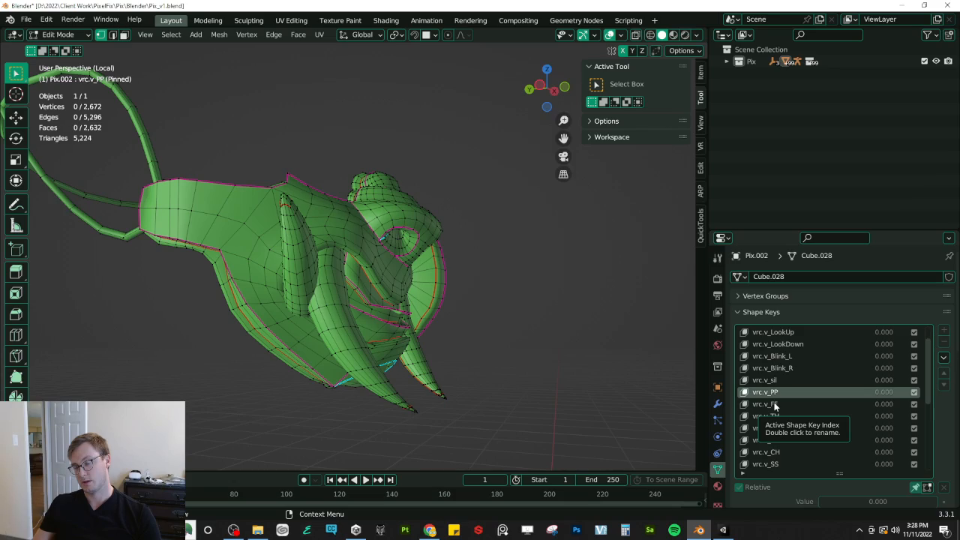
# Step: Inspect the mouth corner's geometry in wireframe and return the viewport to solid shading
pyautogui.scroll(5, 361, 367)
pyautogui.moveTo(386, 348)
pyautogui.mouseDown(button='middle')
pyautogui.moveTo(284, 347)
pyautogui.moveTo(422, 347)
pyautogui.moveTo(107, 332)
pyautogui.moveTo(130, 354)
pyautogui.moveTo(319, 326)
pyautogui.moveTo(450, 322)
pyautogui.moveTo(451, 236)
pyautogui.moveTo(486, 265)
pyautogui.moveTo(512, 259)
pyautogui.moveTo(453, 269)
pyautogui.mouseUp(button='middle')
pyautogui.scroll(-5, 283, 347)
pyautogui.scroll(5, 451, 236)
pyautogui.press('z')
pyautogui.click(391, 266)
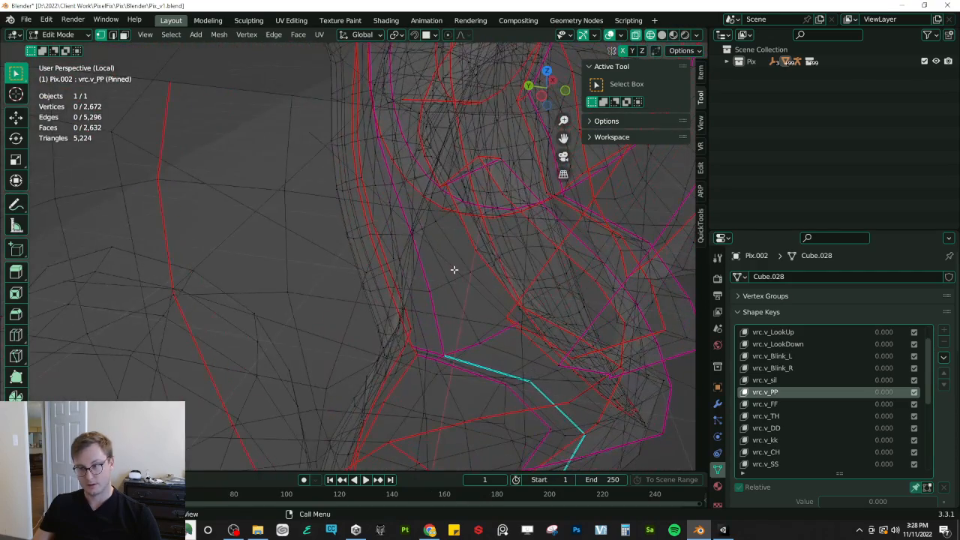
pyautogui.press('z')
pyautogui.click(525, 272)
# Step: Select vertices at the mouth fold's corner and move them along Y in the vrc.v_PP shape
pyautogui.moveTo(557, 274)
pyautogui.mouseDown(button='middle')
pyautogui.moveTo(358, 219)
pyautogui.moveTo(430, 186)
pyautogui.moveTo(442, 204)
pyautogui.mouseUp(button='middle')
pyautogui.keyDown('shift'); pyautogui.click(438, 180); pyautogui.keyUp('shift')
pyautogui.press('g')
pyautogui.press('y')
pyautogui.click(463, 208)
# Step: Adjust the height of the selected mouth-fold vertices by moving them along Z
pyautogui.moveTo(474, 169); pyautogui.dragTo(484, 148, button='middle')
pyautogui.press('g')
pyautogui.press('y')
pyautogui.press('6')
pyautogui.press('Escape')
pyautogui.press('g')
pyautogui.press('z')
pyautogui.click(498, 154)
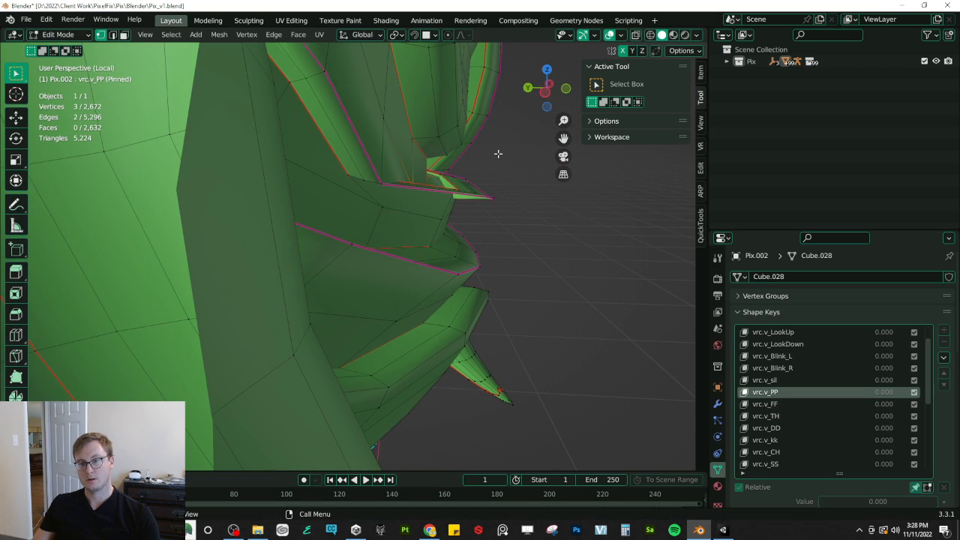
# Step: Select the face loops running along the mouth fold's rim near the tusk and hide them
pyautogui.moveTo(492, 157); pyautogui.dragTo(454, 234, button='middle')
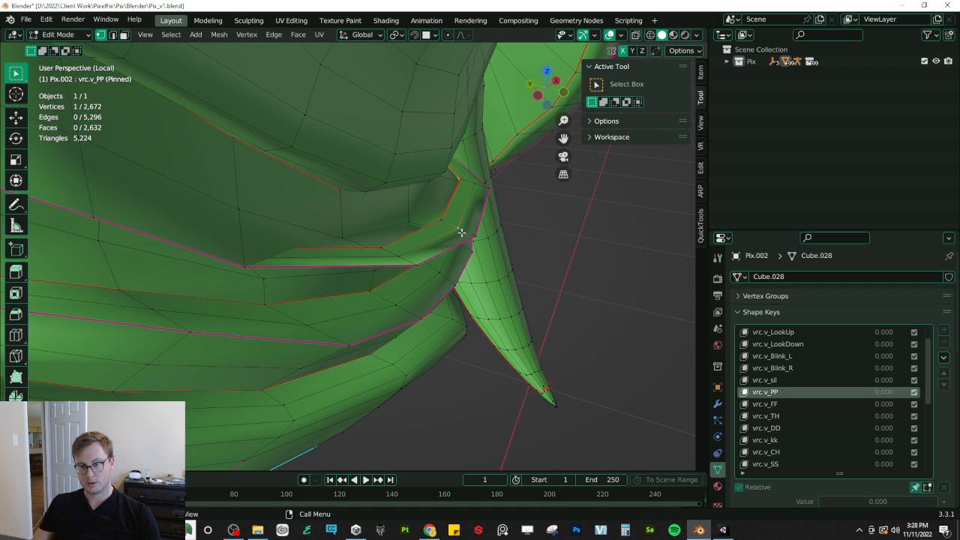
pyautogui.click(471, 233)
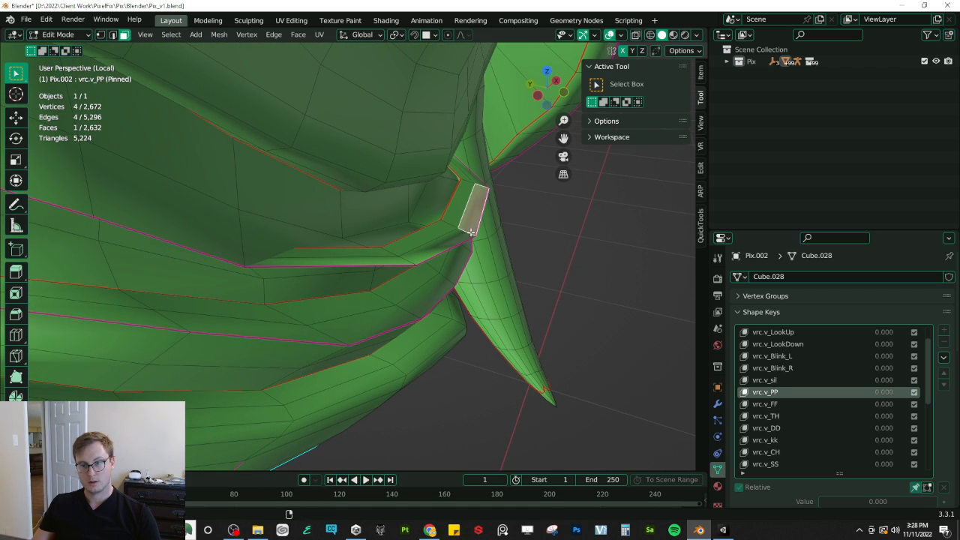
pyautogui.keyDown('alt'); pyautogui.click(471, 233); pyautogui.keyUp('alt')
pyautogui.keyDown('alt'); pyautogui.keyDown('shift'); pyautogui.click(445, 222); pyautogui.keyUp('shift'); pyautogui.keyUp('alt')
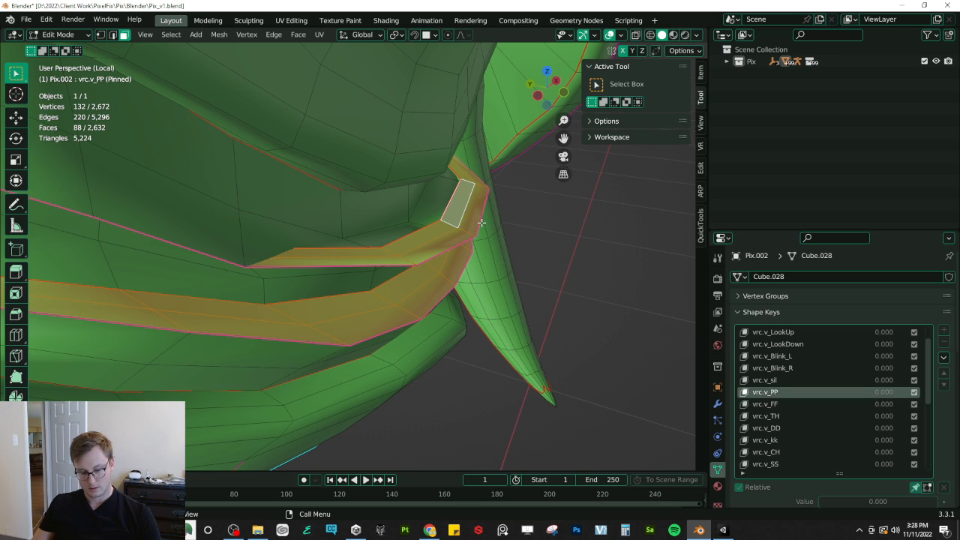
pyautogui.press('h')
# Step: Select two faces on the exposed mouth fold and raise them about 0.0028 m along Z with proportional editing
pyautogui.moveTo(478, 221); pyautogui.dragTo(475, 188, button='middle')
pyautogui.click(390, 186)
pyautogui.keyDown('shift'); pyautogui.click(371, 193); pyautogui.keyUp('shift')
pyautogui.press('g')
pyautogui.press('y')
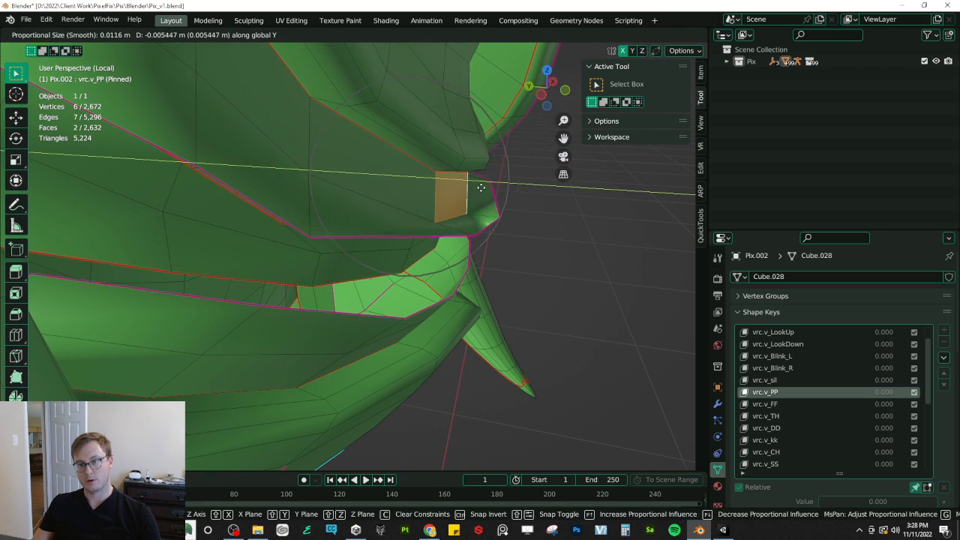
pyautogui.scroll(-4, 518, 190)
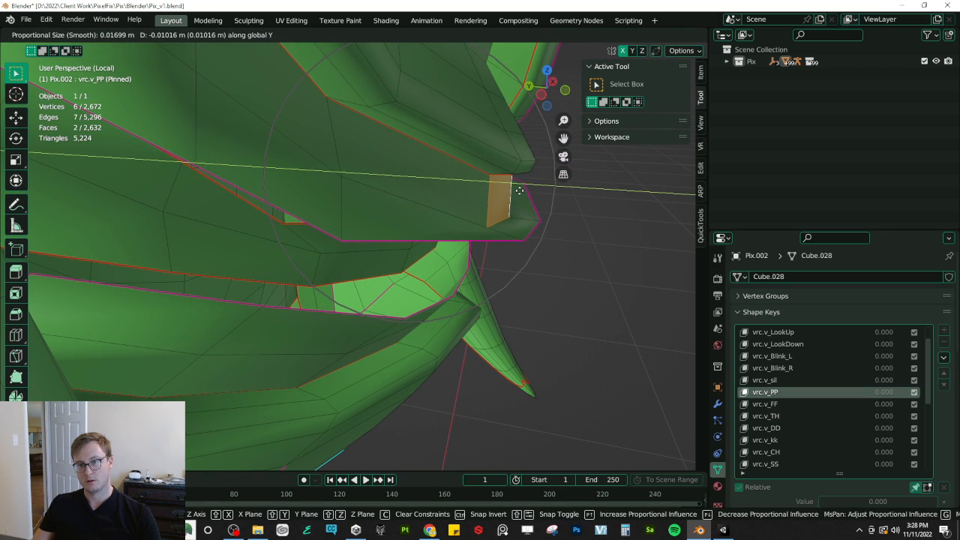
pyautogui.press('z')
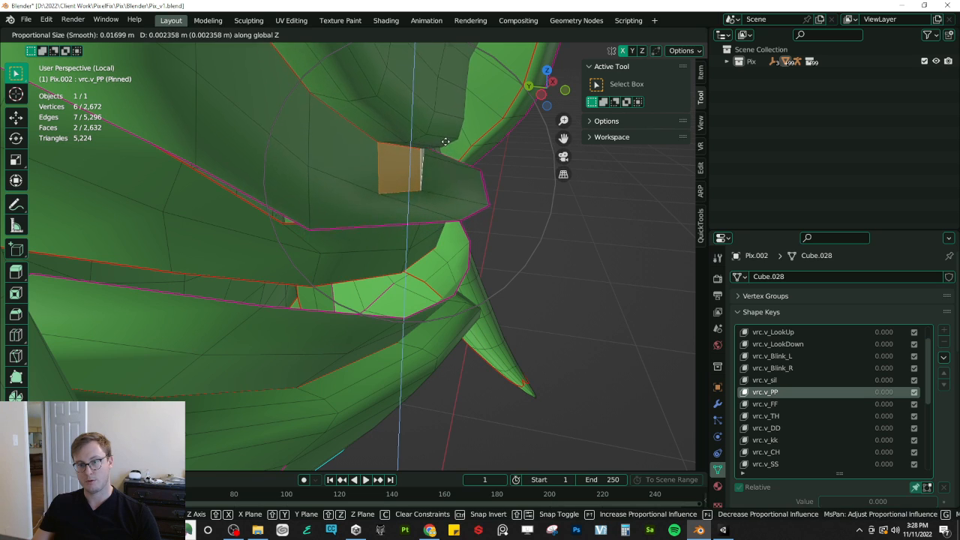
pyautogui.press('g')
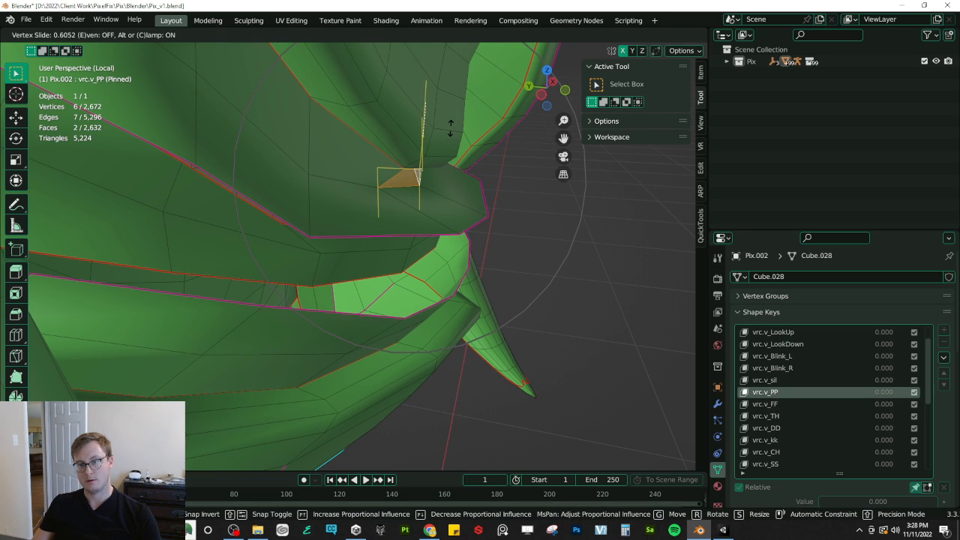
pyautogui.press('Escape')
pyautogui.press('g')
pyautogui.press('z')
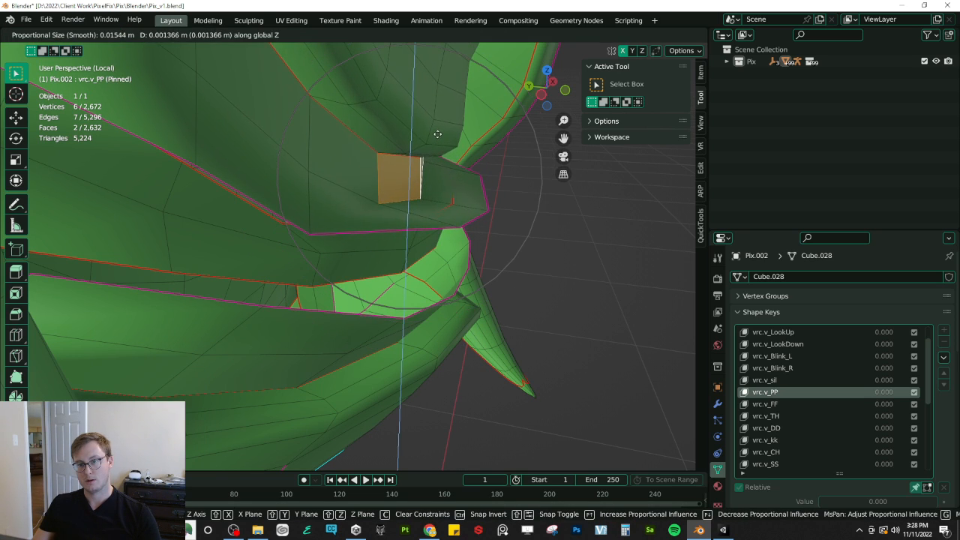
pyautogui.click(439, 132)
# Step: Move the two selected faces -0.01155 m along Y using a proportional size of about 0.025 m
pyautogui.press('g')
pyautogui.press('y')
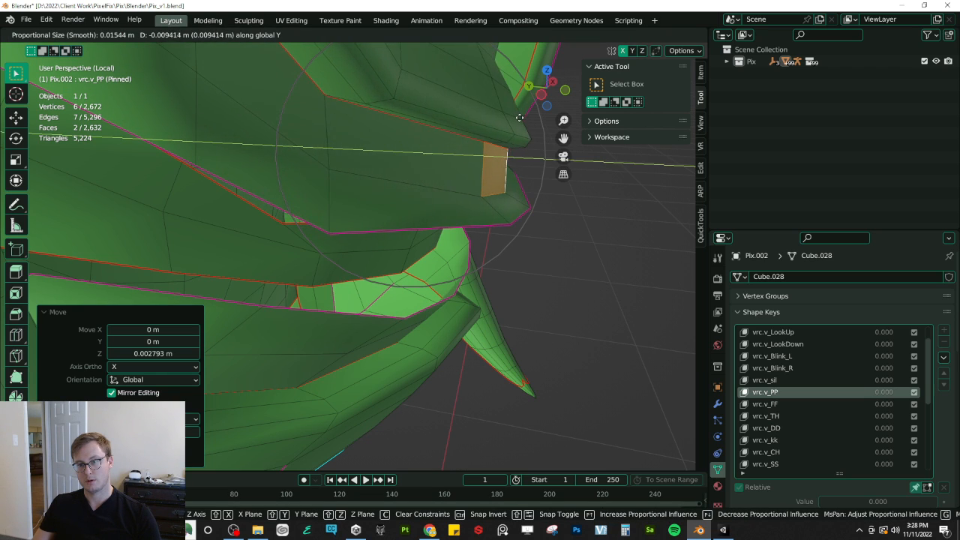
pyautogui.scroll(-5, 499, 118)
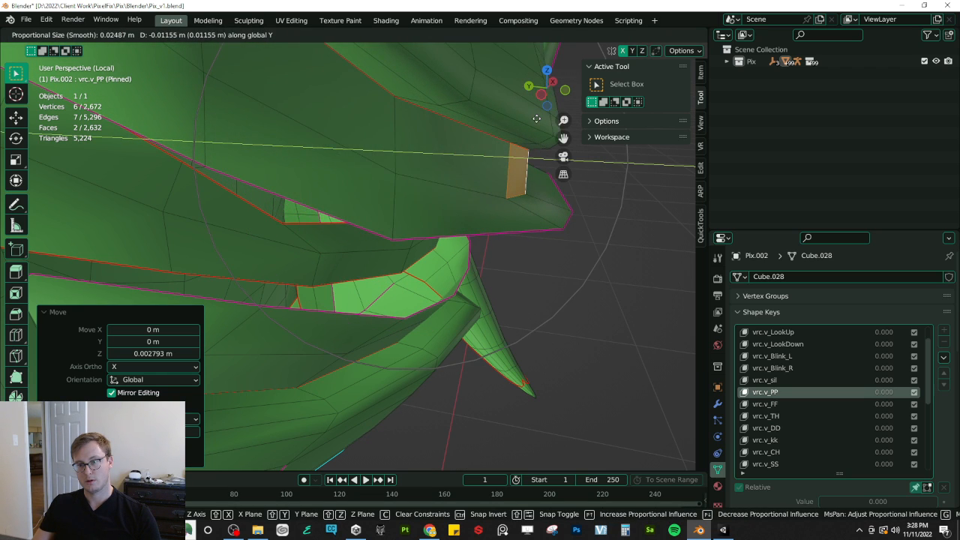
pyautogui.click(536, 118)
pyautogui.press('space')
pyautogui.press('space')
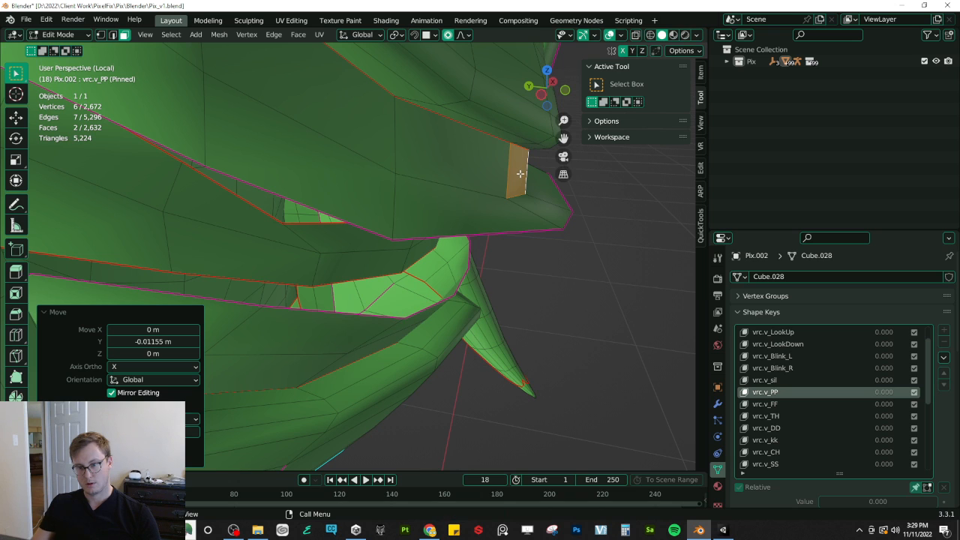
pyautogui.hotkey('shift', 'Left')
# Step: Reveal the mask's hidden faces and switch to vertex selection
pyautogui.hotkey('alt', 'j')
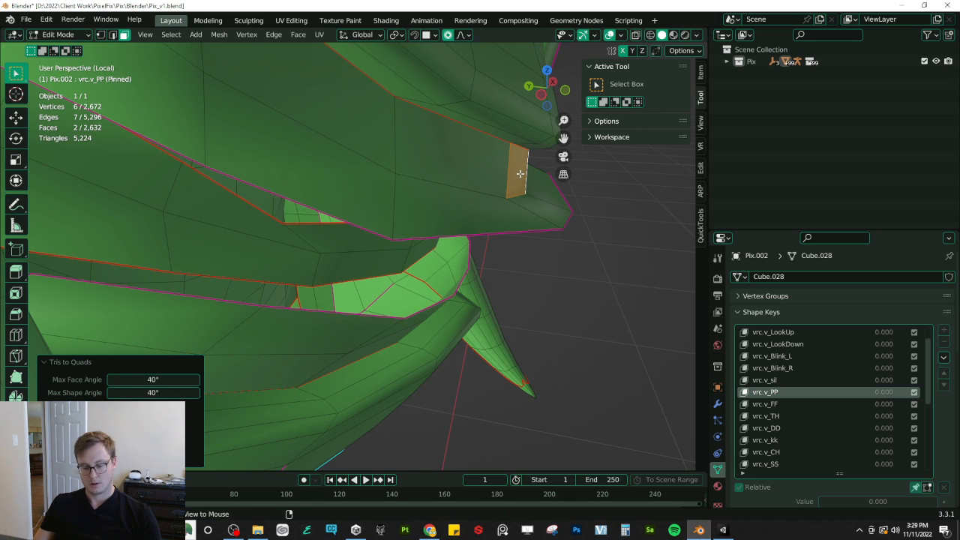
pyautogui.hotkey('alt', 'h')
pyautogui.moveTo(529, 220); pyautogui.dragTo(389, 195, button='middle')
pyautogui.click(100, 34)
# Step: Select the vertices along the upper mouth fold's lower edge and slide them with Edge Slide, without proportional editing
pyautogui.click(255, 153)
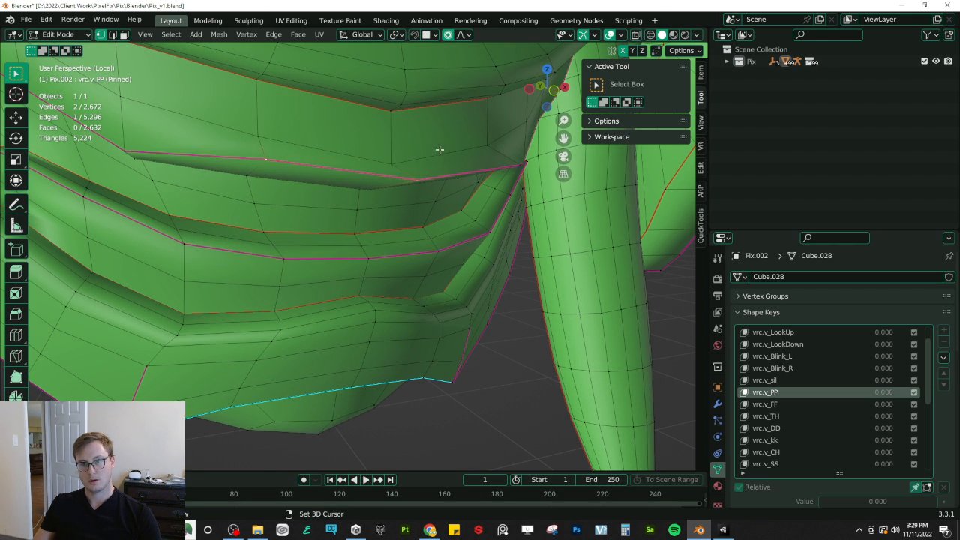
pyautogui.keyDown('shift'); pyautogui.click(521, 162); pyautogui.keyUp('shift')
pyautogui.moveTo(520, 162); pyautogui.dragTo(459, 155, button='middle')
pyautogui.press('g')
pyautogui.press('g')
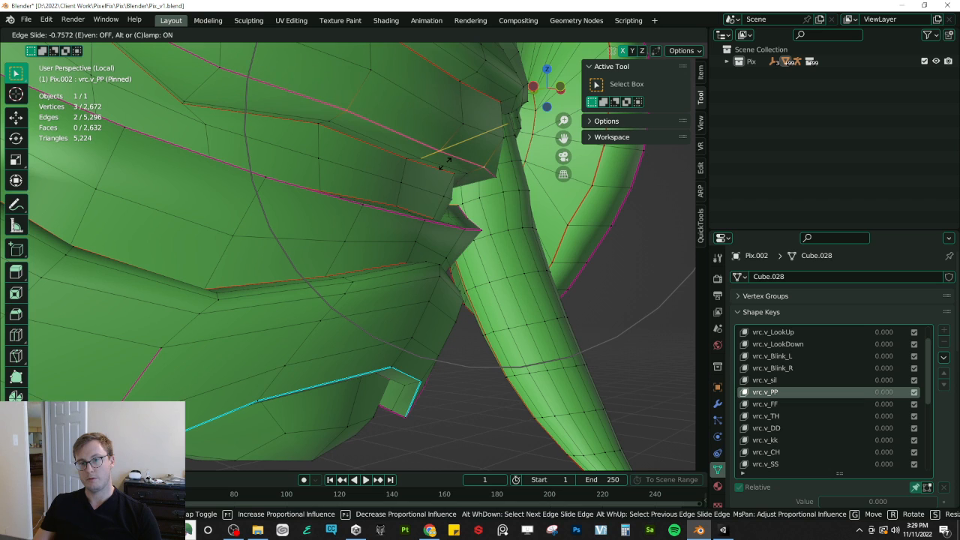
pyautogui.rightClick(447, 163)
pyautogui.press('g')
pyautogui.press('g')
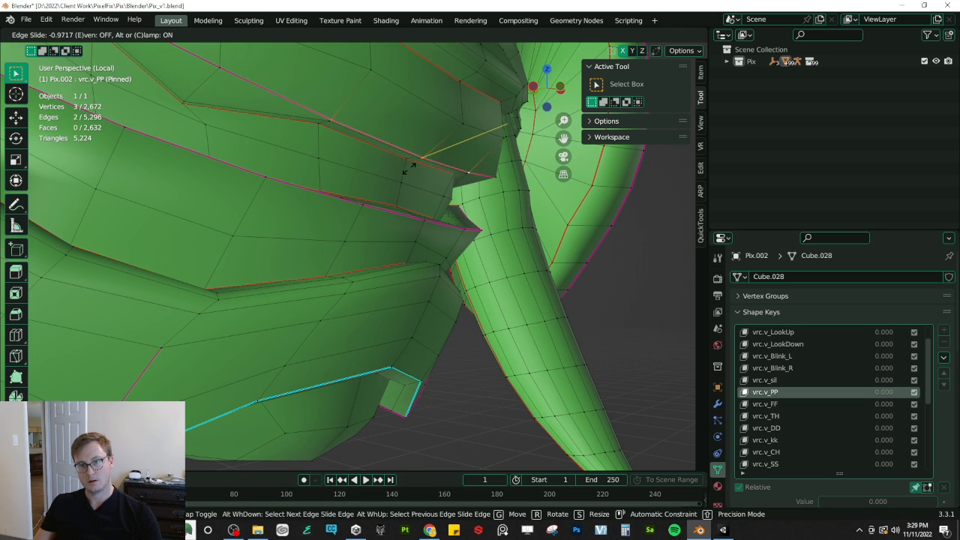
pyautogui.click(421, 168)
# Step: Check the fold in Object Mode, then raise the mouth-fold edge's vertices about 0.001 m along Z in Edit Mode
pyautogui.moveTo(421, 168); pyautogui.dragTo(348, 200, button='middle')
pyautogui.scroll(-3, 338, 179)
pyautogui.press('Tab')
pyautogui.scroll(-1, 345, 182)
pyautogui.press('Tab')
pyautogui.scroll(2, 348, 199)
pyautogui.scroll(1, 415, 165)
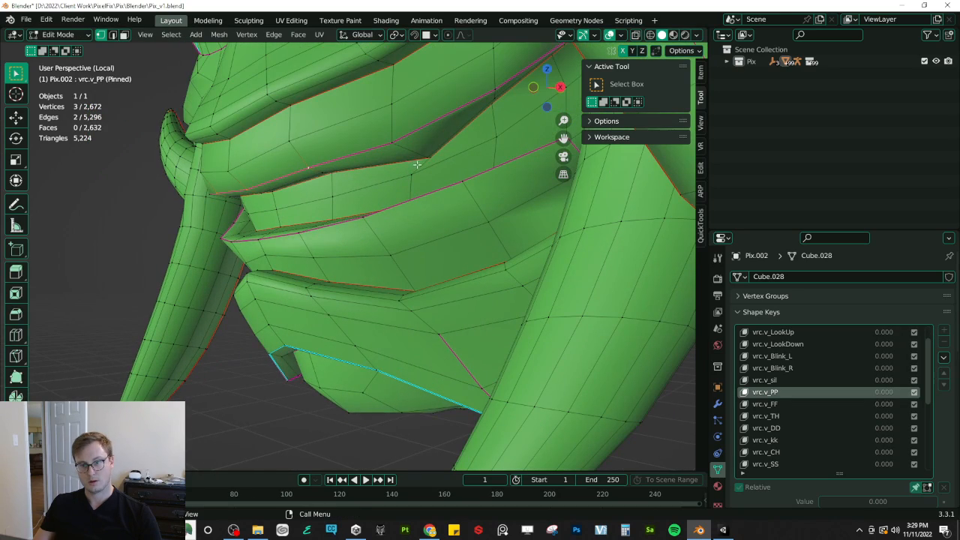
pyautogui.moveTo(428, 160); pyautogui.dragTo(482, 143, button='middle')
pyautogui.press('g')
pyautogui.press('z')
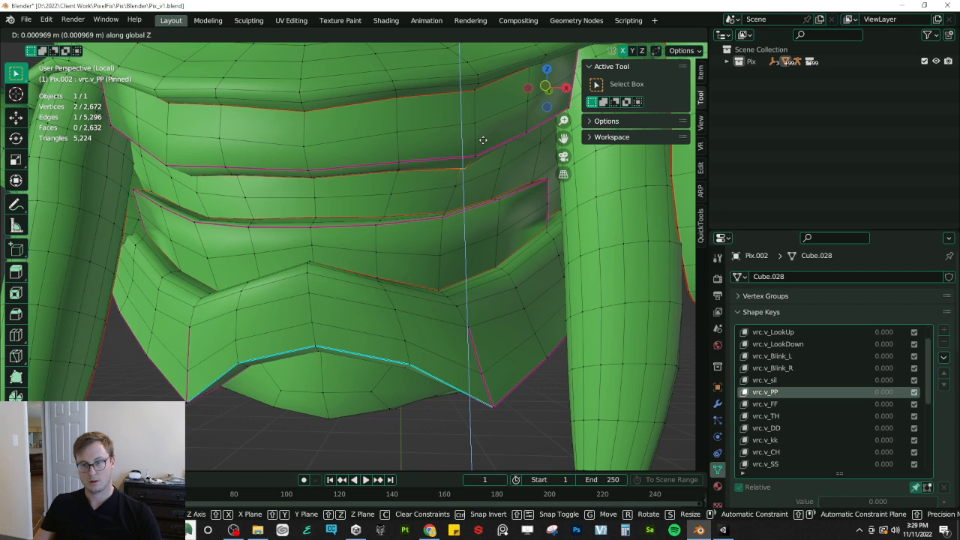
pyautogui.click(482, 135)
# Step: Return to Object Mode, view the reshaped mouth from an angle and save the file
pyautogui.press('Tab')
pyautogui.scroll(-3, 450, 161)
pyautogui.moveTo(393, 186); pyautogui.dragTo(490, 231, button='middle')
pyautogui.hotkey('ctrl', 's')
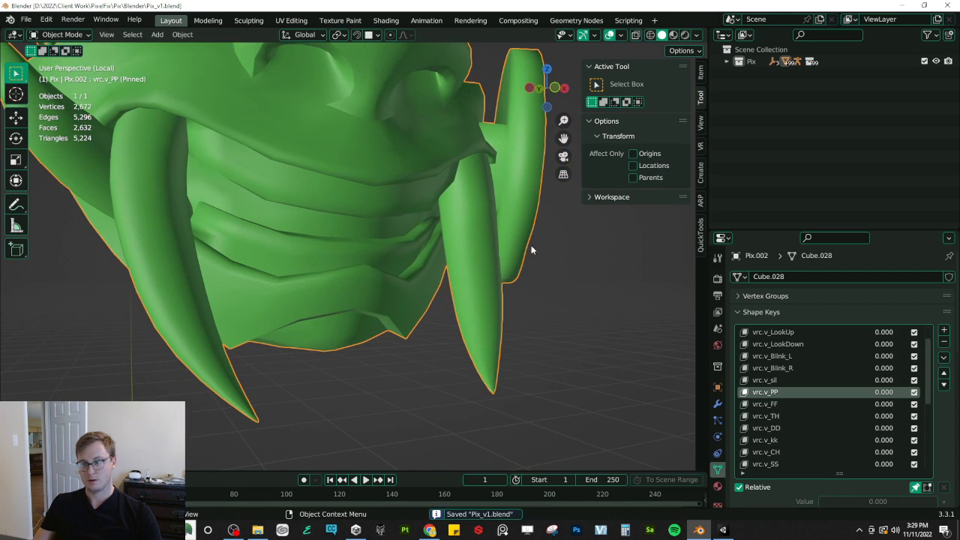
# Step: Make vrc.v_FF the active shape key and open the mask in Edit Mode from the front view
pyautogui.click(778, 380)
pyautogui.click(777, 392)
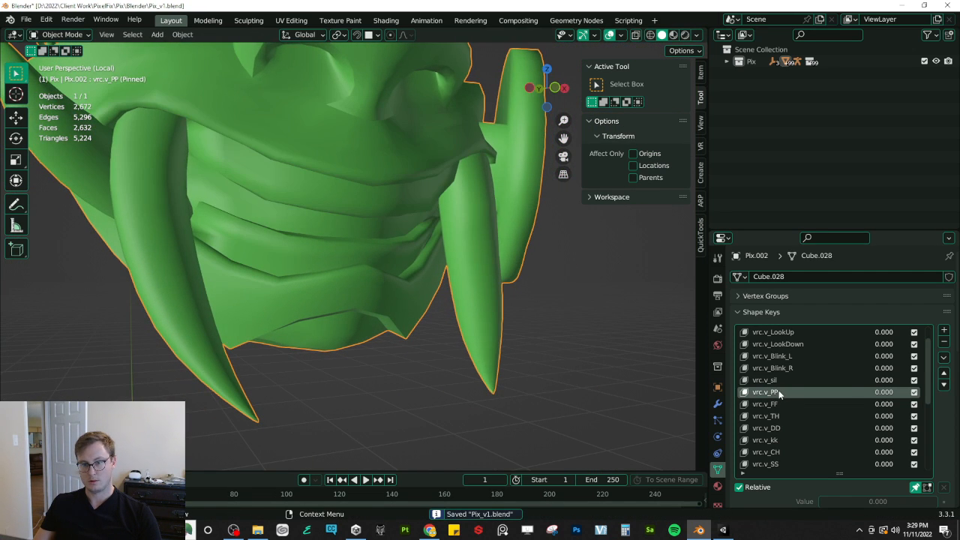
pyautogui.click(779, 404)
pyautogui.moveTo(502, 335); pyautogui.dragTo(408, 275, button='middle')
pyautogui.press('KP_1')
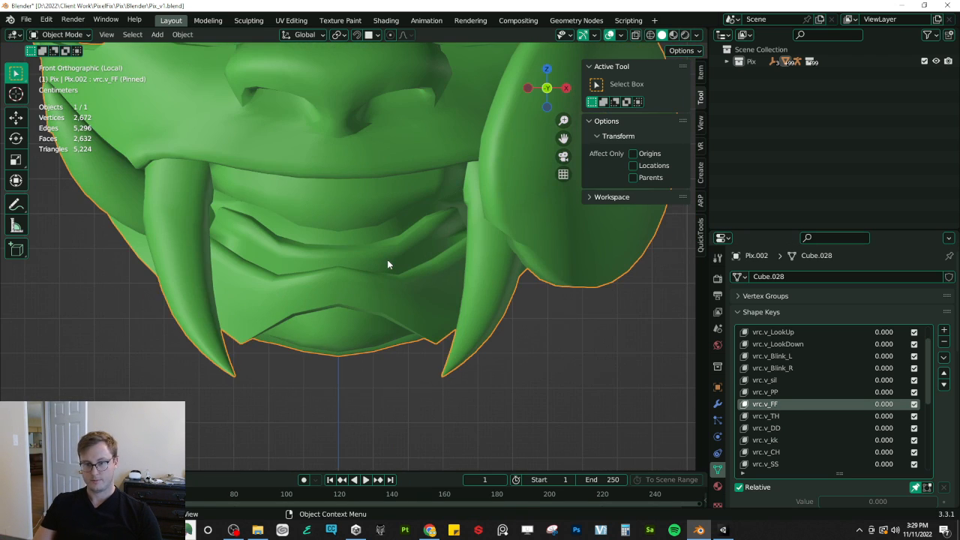
pyautogui.press('Tab')
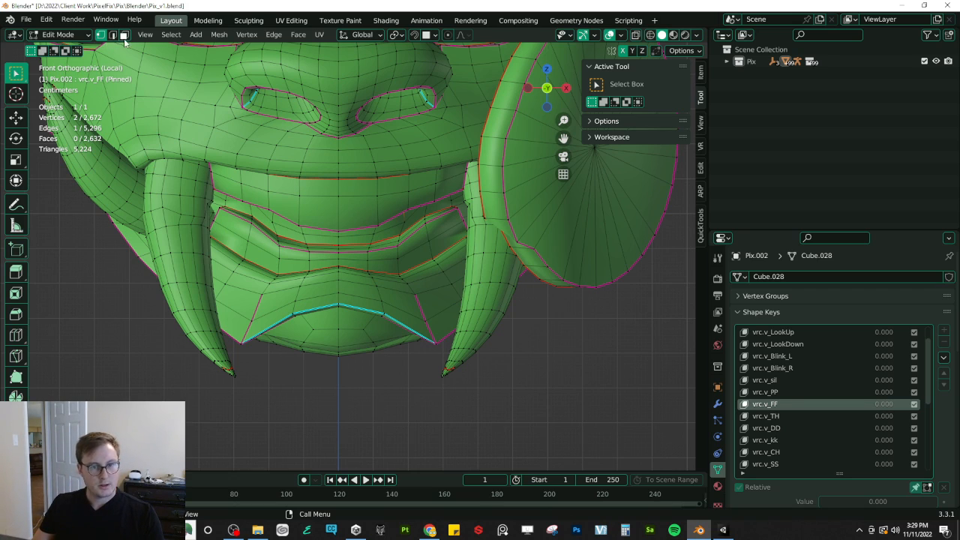
# Step: Select the lower and upper mouth-fold face strips with Select Linked, delimited at their marked boundary edges
pyautogui.click(263, 239)
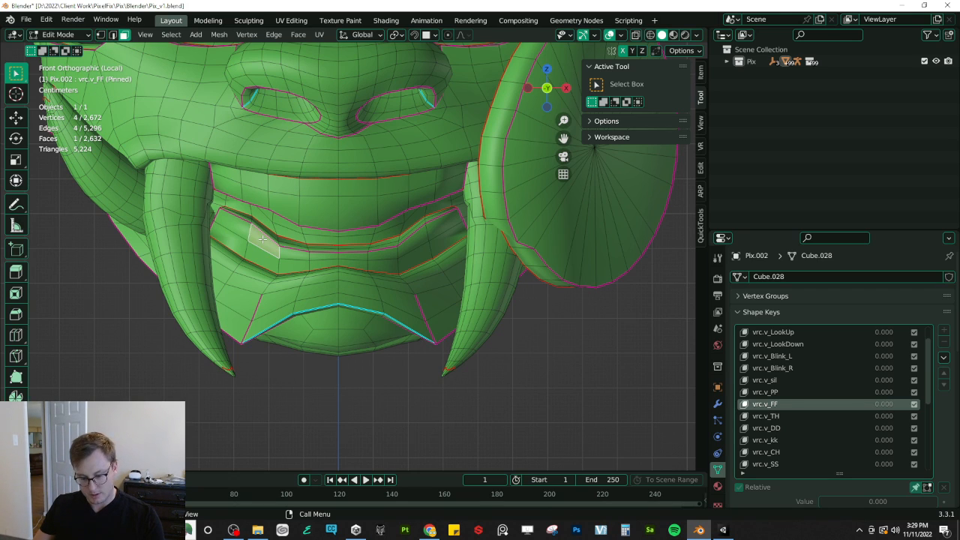
pyautogui.press('l')
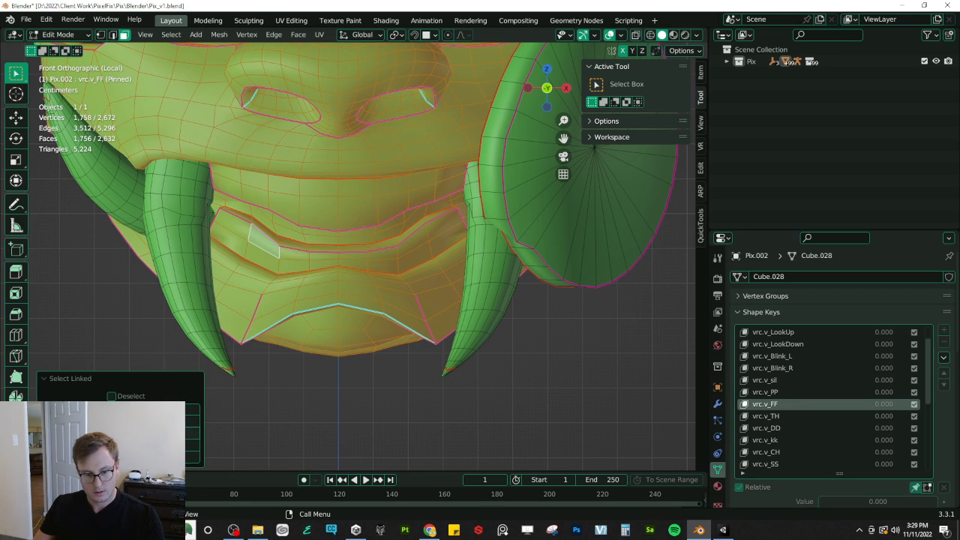
pyautogui.click(138, 432)
pyautogui.keyDown('shift'); pyautogui.click(333, 205); pyautogui.keyUp('shift')
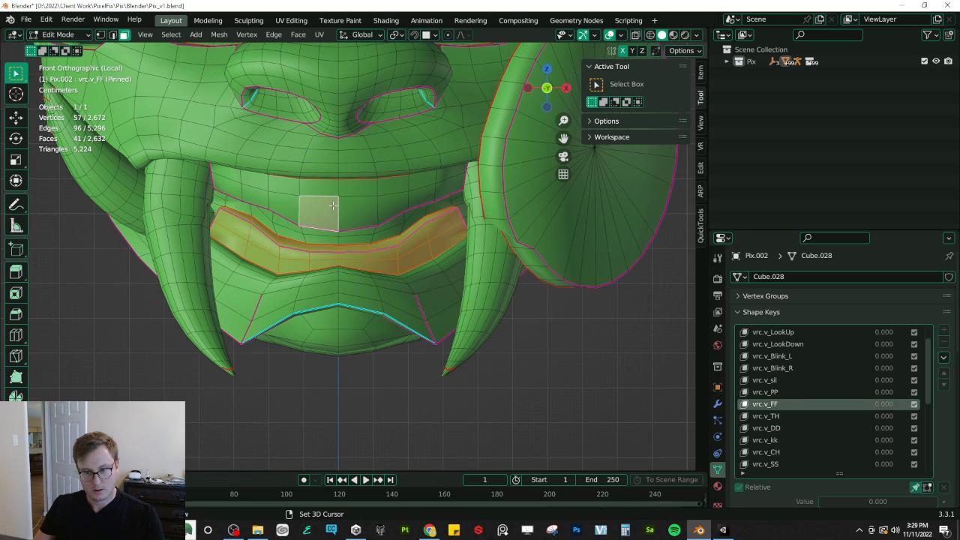
pyautogui.press('l')
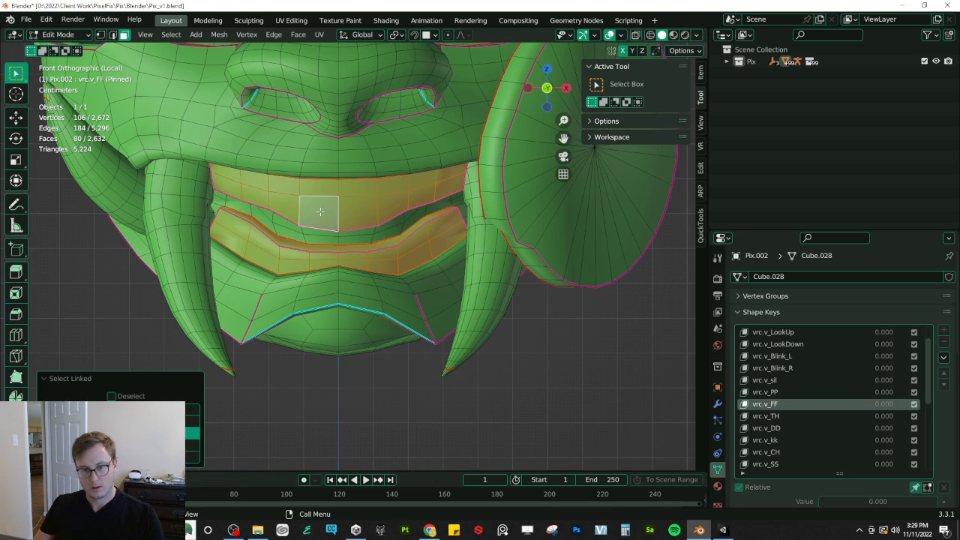
# Step: Apply Blend from Shape to the selected fold strips in vrc.v_FF, adjust the blend amount and inspect them in Object Mode
pyautogui.click(254, 38)
pyautogui.click(300, 227)
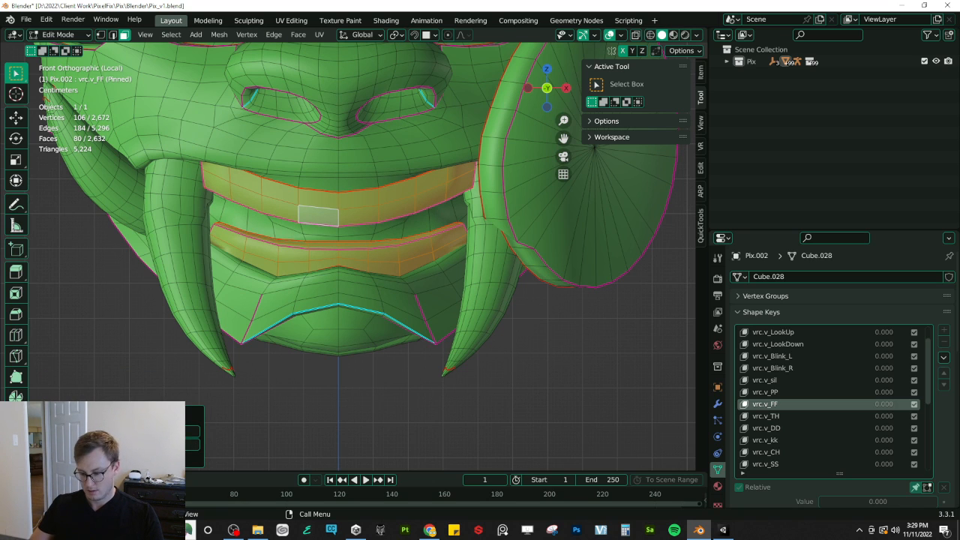
pyautogui.moveTo(154, 445); pyautogui.dragTo(138, 444)
pyautogui.press('Tab')
pyautogui.moveTo(388, 240); pyautogui.dragTo(486, 248, button='middle')
# Step: Activate vrc.v_TH and apply Blend from Shape to the same mouth-fold strips in Edit Mode
pyautogui.click(794, 414)
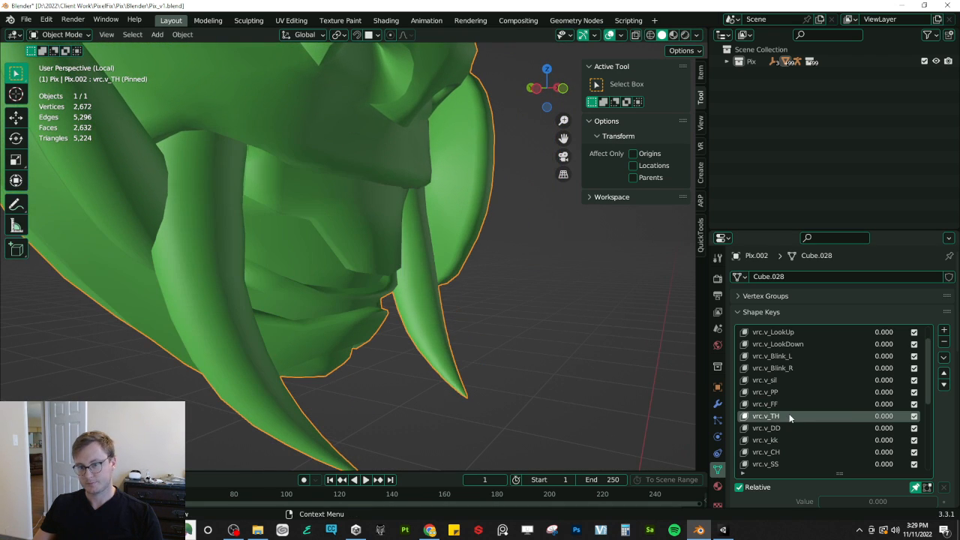
pyautogui.press('Tab')
pyautogui.click(247, 34)
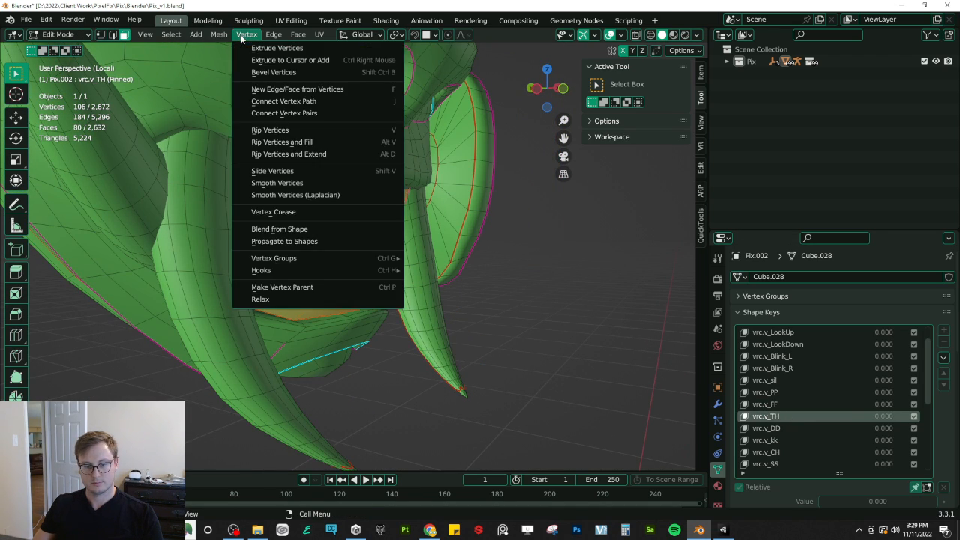
pyautogui.click(284, 216)
pyautogui.click(374, 241)
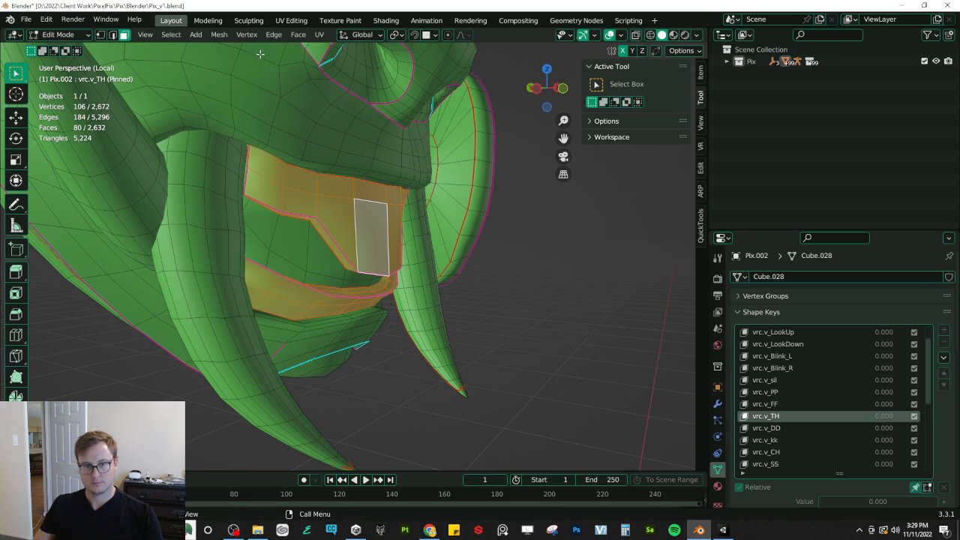
pyautogui.click(247, 35)
pyautogui.click(285, 230)
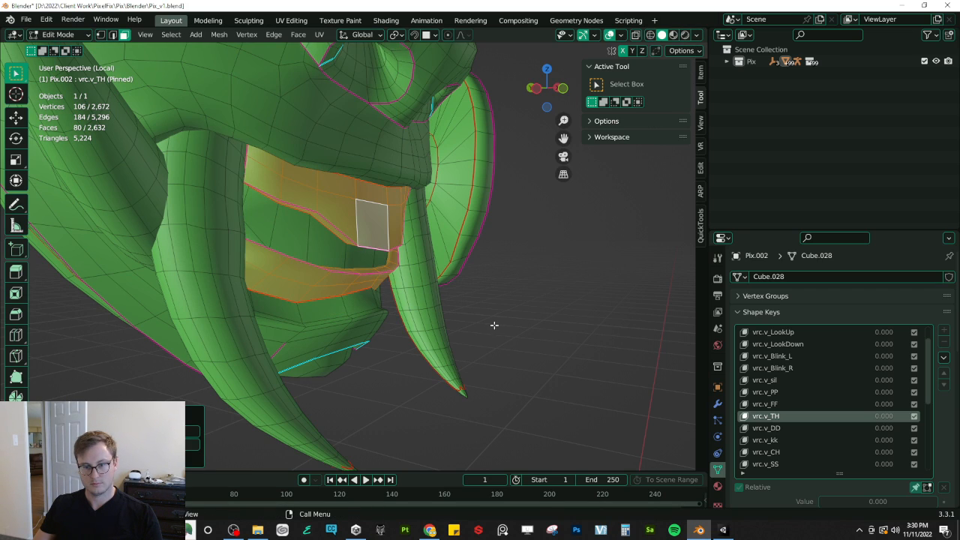
# Step: Select the narrow faces under the upper mouth fold's lower edge in vrc.v_TH and move them along Z
pyautogui.moveTo(446, 281); pyautogui.dragTo(196, 180, button='middle')
pyautogui.scroll(2, 409, 254)
pyautogui.click(317, 214)
pyautogui.moveTo(360, 212); pyautogui.dragTo(432, 195, button='middle')
pyautogui.moveTo(365, 213); pyautogui.dragTo(351, 193, button='middle')
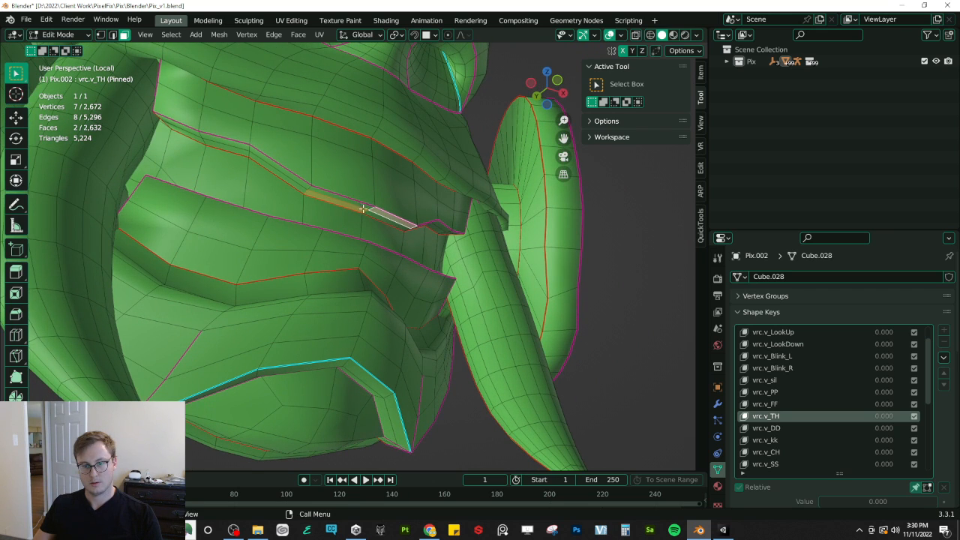
pyautogui.click(355, 203)
pyautogui.keyDown('ctrl'); pyautogui.keyDown('shift'); pyautogui.click(395, 220); pyautogui.keyUp('shift'); pyautogui.keyUp('ctrl')
pyautogui.moveTo(409, 201); pyautogui.dragTo(378, 230, button='middle')
pyautogui.press('g')
pyautogui.press('z')
pyautogui.click(457, 227)
pyautogui.press('Tab')
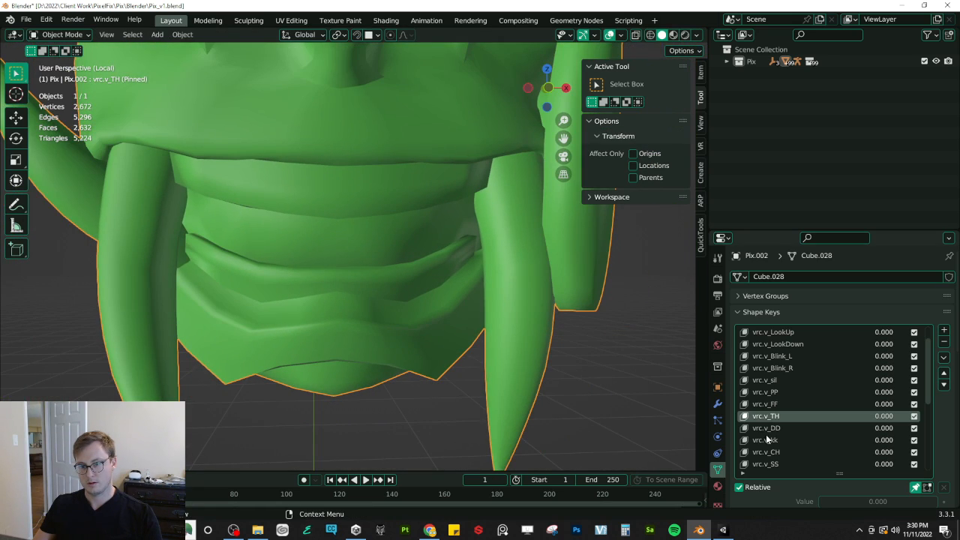
# Step: Switch to vrc.v_DD and move the same narrow faces under the upper mouth fold
pyautogui.click(766, 428)
pyautogui.press('Tab')
pyautogui.moveTo(340, 255); pyautogui.dragTo(338, 217, button='middle')
pyautogui.press('g')
pyautogui.click(359, 225)
pyautogui.press('Tab')
# Step: Switch to vrc.v_kk and reposition the selected faces under the upper mouth fold along Z and Y
pyautogui.click(765, 440)
pyautogui.press('Tab')
pyautogui.press('g')
pyautogui.press('z')
pyautogui.click(335, 182)
pyautogui.moveTo(335, 182); pyautogui.dragTo(407, 229, button='middle')
pyautogui.press('g')
pyautogui.press('y')
pyautogui.click(406, 229)
pyautogui.press('g')
pyautogui.press('z')
pyautogui.click(406, 229)
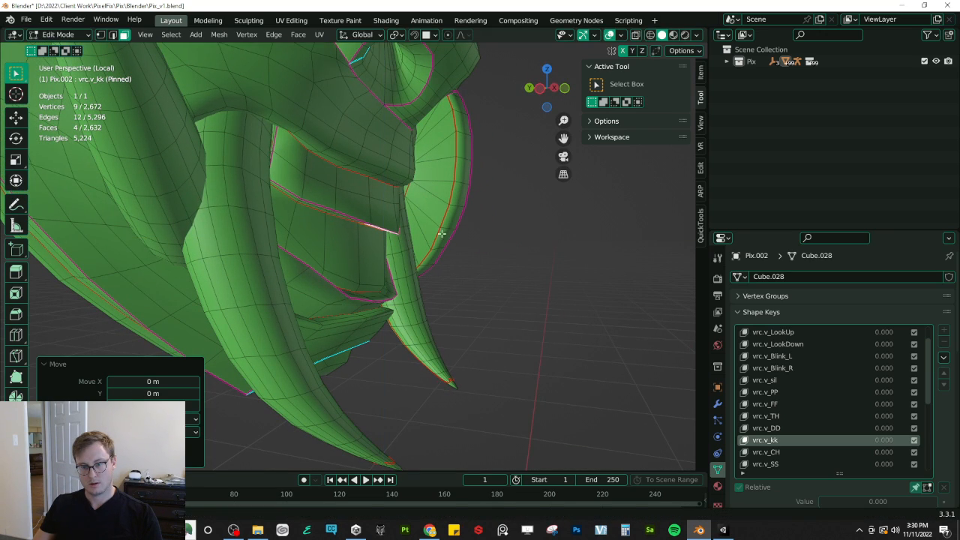
# Step: Scale the selected fold faces along Z in vrc.v_kk and inspect the mouth in Object Mode
pyautogui.press('s')
pyautogui.press('z')
pyautogui.click(406, 229)
pyautogui.moveTo(406, 229); pyautogui.dragTo(347, 268, button='middle')
pyautogui.press('Tab')
# Step: Try to slide the central edge just above the lower mouth fold in vrc.v_kk with Edge Slide
pyautogui.press('Tab')
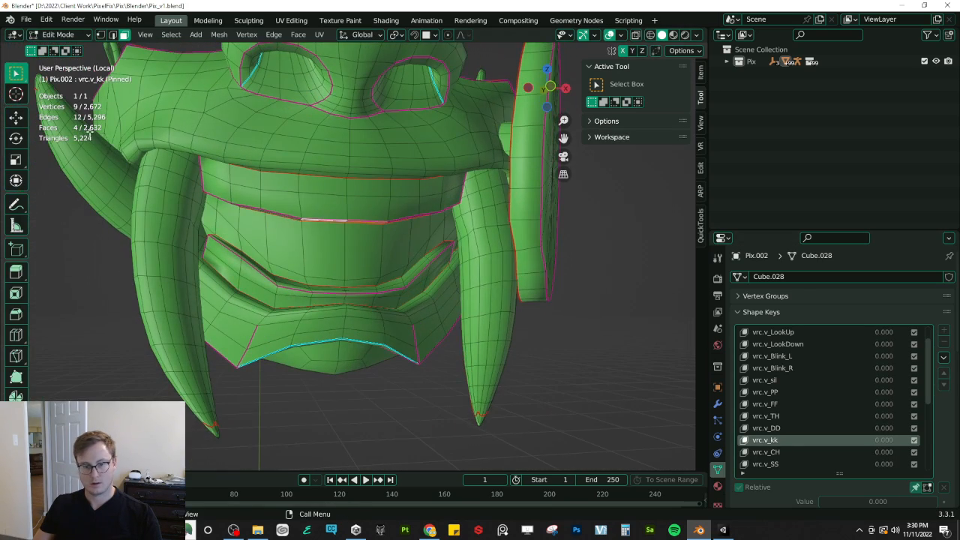
pyautogui.click(113, 35)
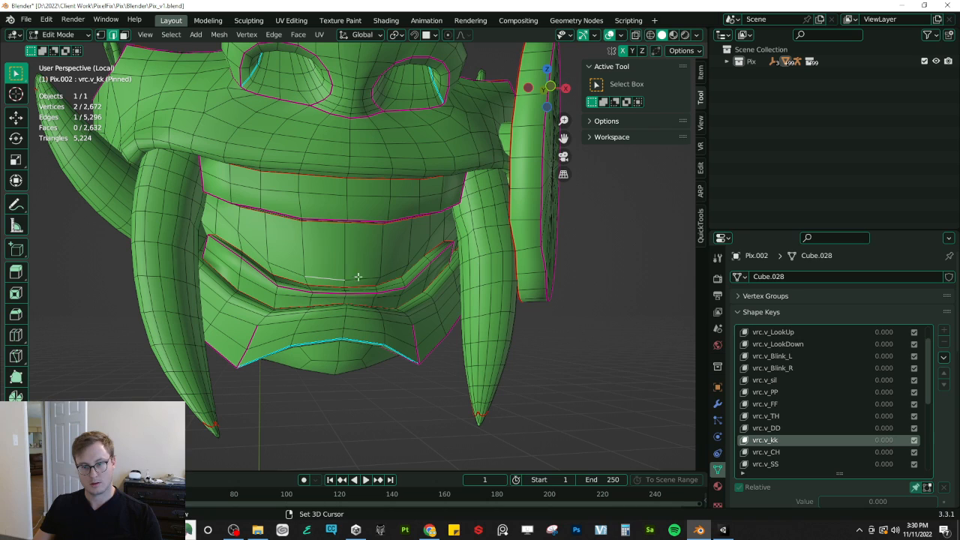
pyautogui.press('g')
pyautogui.press('g')
pyautogui.click(393, 255)
pyautogui.hotkey('ctrl', 'z')
# Step: Reposition the vertex above the lower mouth fold's side in vrc.v_kk with Vertex Slide and save the file
pyautogui.click(100, 34)
pyautogui.click(408, 268)
pyautogui.press('g')
pyautogui.press('g')
pyautogui.click(408, 268)
pyautogui.hotkey('ctrl', 'z')
pyautogui.press('g')
pyautogui.press('g')
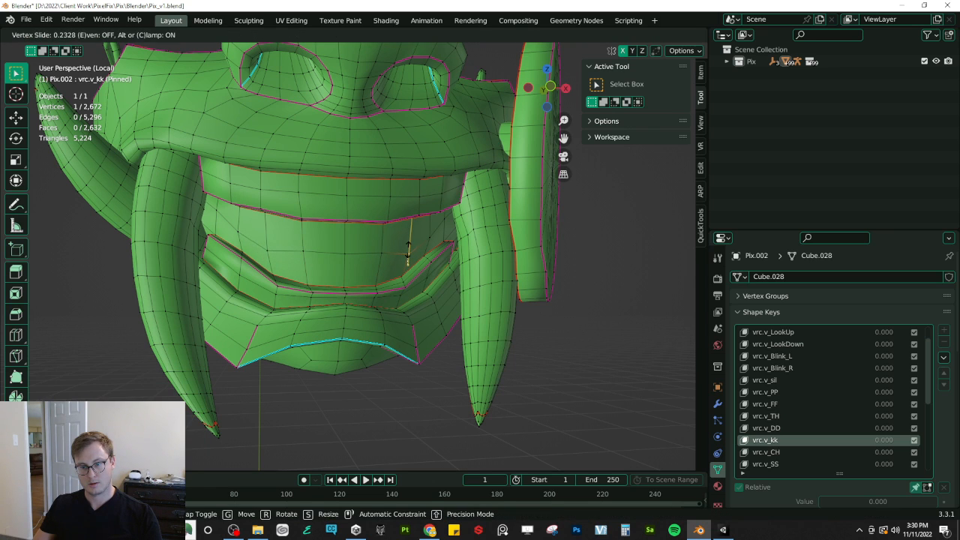
pyautogui.click(408, 251)
pyautogui.press('Tab')
pyautogui.hotkey('ctrl', 's')
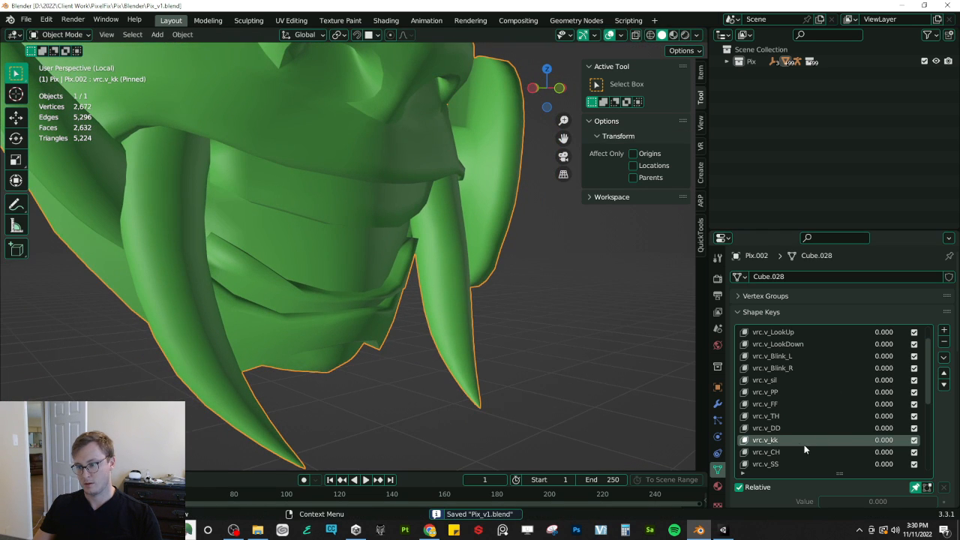
# Step: Activate vrc.v_DD and slide the central vertices between the upper and lower mouth folds along their edges
pyautogui.click(784, 429)
pyautogui.press('Tab')
pyautogui.moveTo(407, 295); pyautogui.dragTo(336, 268, button='middle')
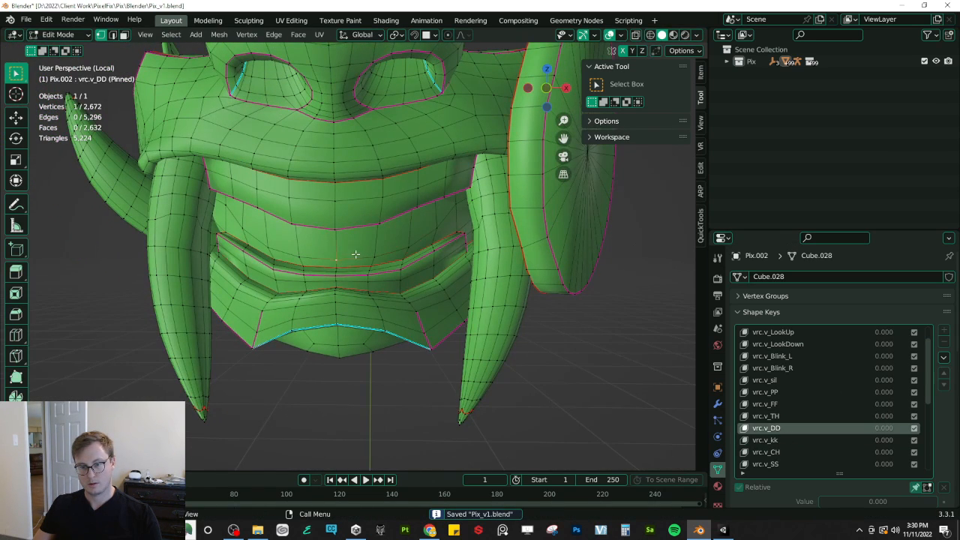
pyautogui.press('g')
pyautogui.press('g')
pyautogui.click(359, 254)
pyautogui.hotkey('ctrl', 'z')
pyautogui.press('g')
pyautogui.press('g')
pyautogui.click(396, 244)
# Step: Slide the vertex nearer the mouth corner in vrc.v_DD, check the mouth in Object Mode and save the file
pyautogui.press('g')
pyautogui.press('g')
pyautogui.click(438, 228)
pyautogui.press('Tab')
pyautogui.moveTo(360, 274); pyautogui.dragTo(419, 295, button='middle')
pyautogui.hotkey('ctrl', 's')
# Step: Step through the viseme shape keys around vrc.v_TH, vrc.v_kk and vrc.v_CH and compare the mouth-fold deformation
pyautogui.click(784, 415)
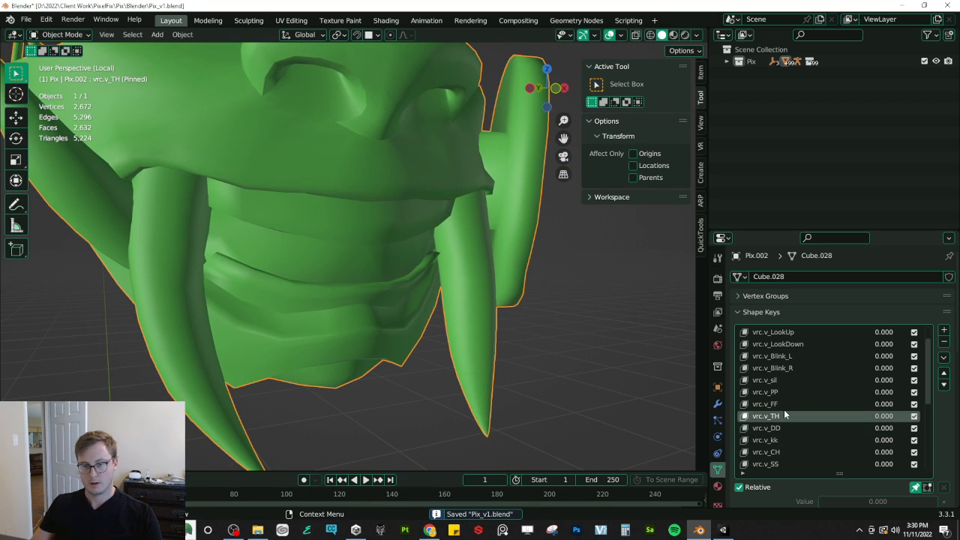
pyautogui.press('Up')
pyautogui.press('Up')
pyautogui.press('Up')
pyautogui.press('Down')
pyautogui.press('Down')
pyautogui.press('Down')
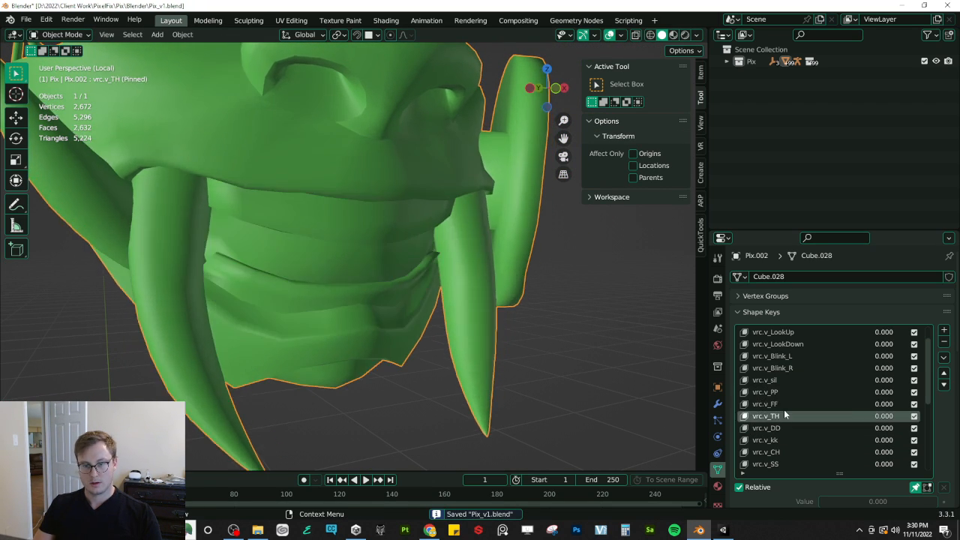
pyautogui.press('Down')
pyautogui.press('Down')
pyautogui.press('Down')
pyautogui.press('Down')
pyautogui.press('Down')
pyautogui.press('Up')
pyautogui.press('Up')
pyautogui.press('Up')
pyautogui.press('Up')
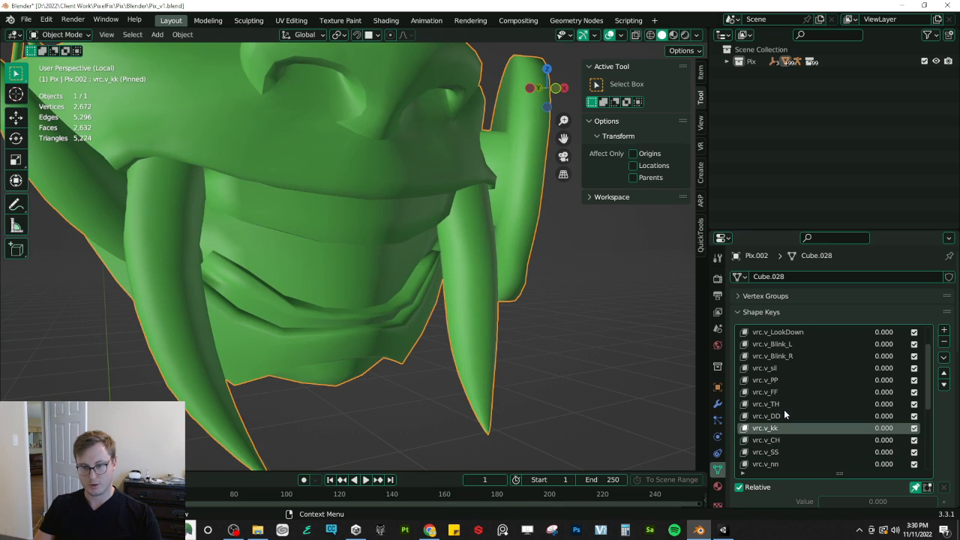
pyautogui.press('Down')
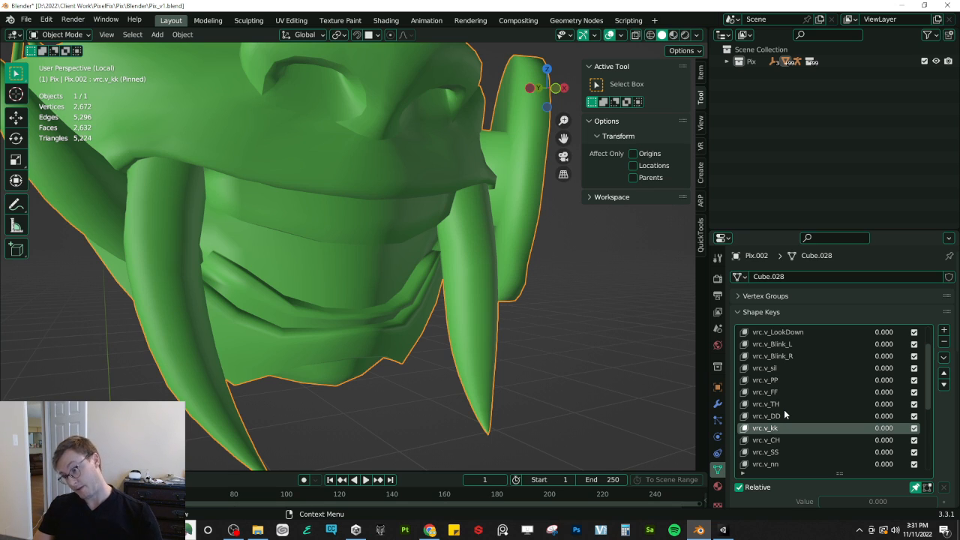
pyautogui.press('Down')
# Step: Open vrc.v_CH in Edit Mode and select the central vertices along the upper mouth fold's lower edge
pyautogui.press('Tab')
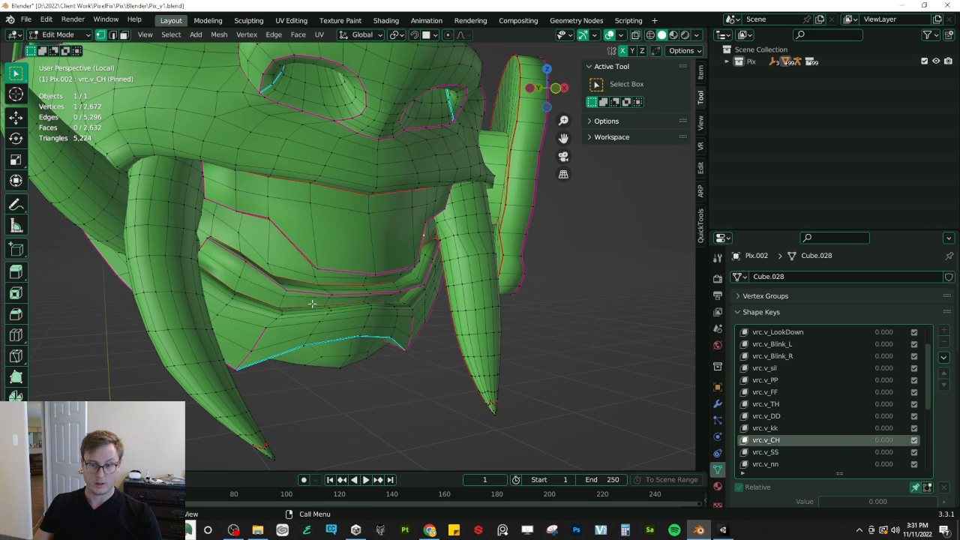
pyautogui.moveTo(342, 316); pyautogui.dragTo(315, 255, button='middle')
pyautogui.scroll(3, 294, 221)
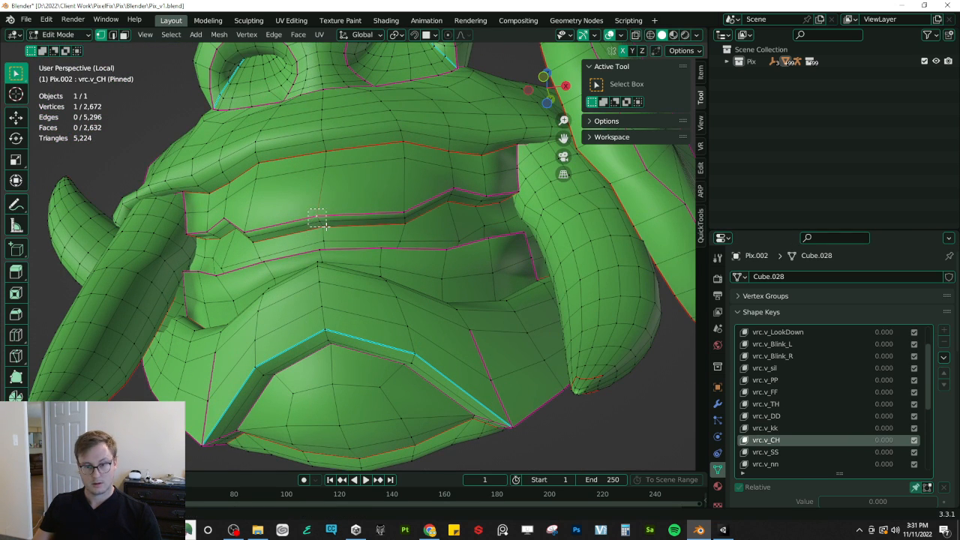
pyautogui.moveTo(405, 220); pyautogui.dragTo(334, 254, button='middle')
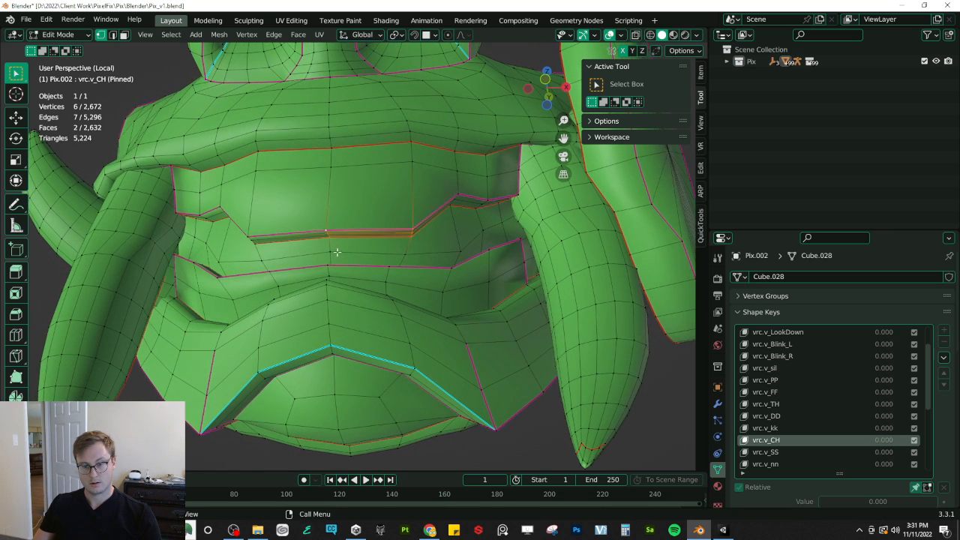
pyautogui.moveTo(412, 215); pyautogui.dragTo(397, 196, button='middle')
pyautogui.press('g')
pyautogui.press('z')
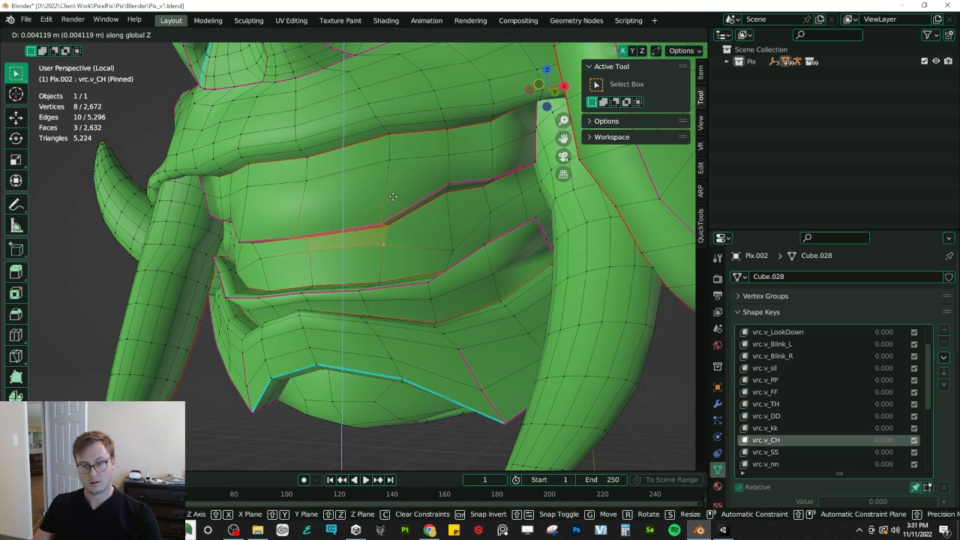
pyautogui.rightClick(393, 190)
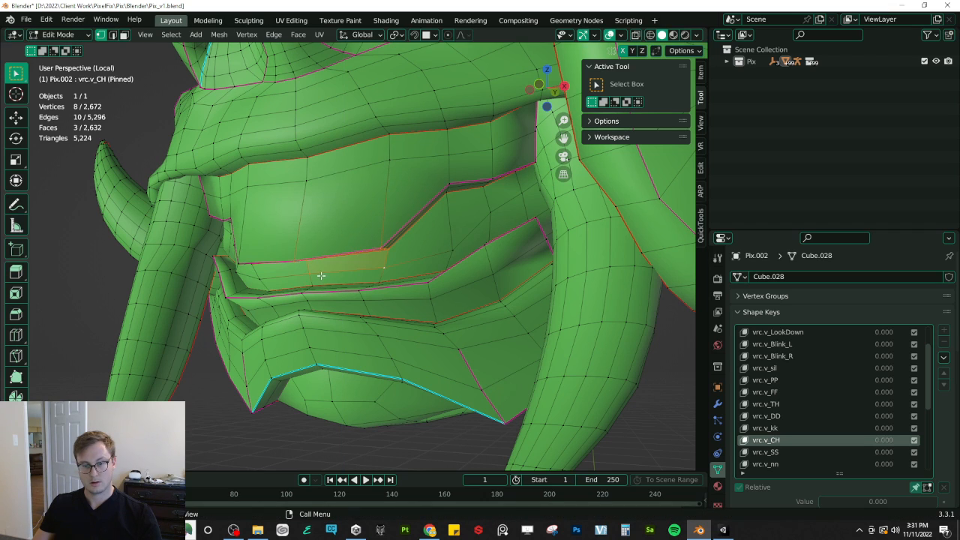
# Step: Raise the upper mouth fold's six central lower-edge vertices along Z in vrc.v_CH
pyautogui.moveTo(371, 264); pyautogui.dragTo(403, 272, button='middle')
pyautogui.press('g')
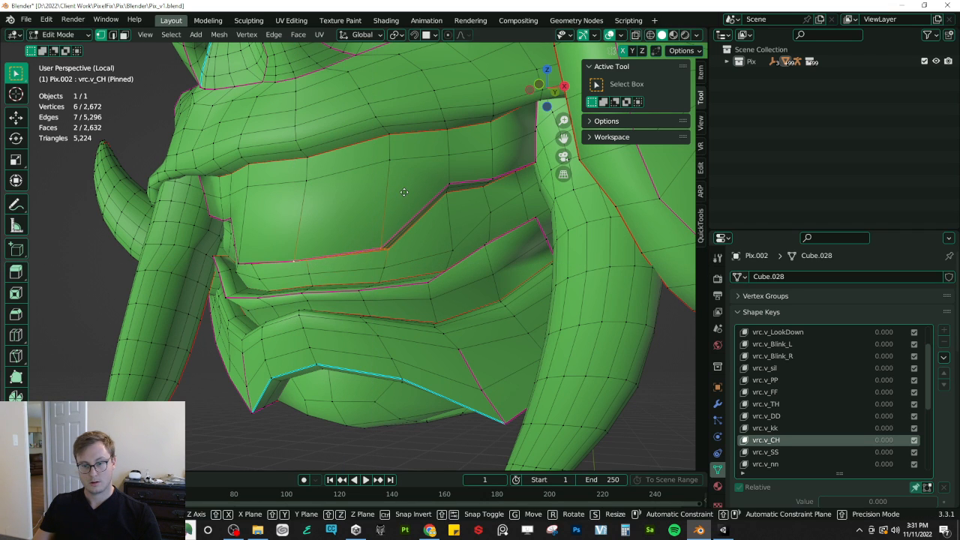
pyautogui.press('z')
pyautogui.click(410, 154)
# Step: Select two vertices on the upper mouth fold in vrc.v_CH and move them along Y
pyautogui.moveTo(410, 154); pyautogui.dragTo(344, 276, button='middle')
pyautogui.click(318, 177)
pyautogui.keyDown('shift'); pyautogui.click(291, 191); pyautogui.keyUp('shift')
pyautogui.press('g')
pyautogui.press('y')
pyautogui.click(284, 192)
# Step: Slide the central edge above the lower fold upward, along with the neighbouring vertex toward the mouth corner
pyautogui.press('g')
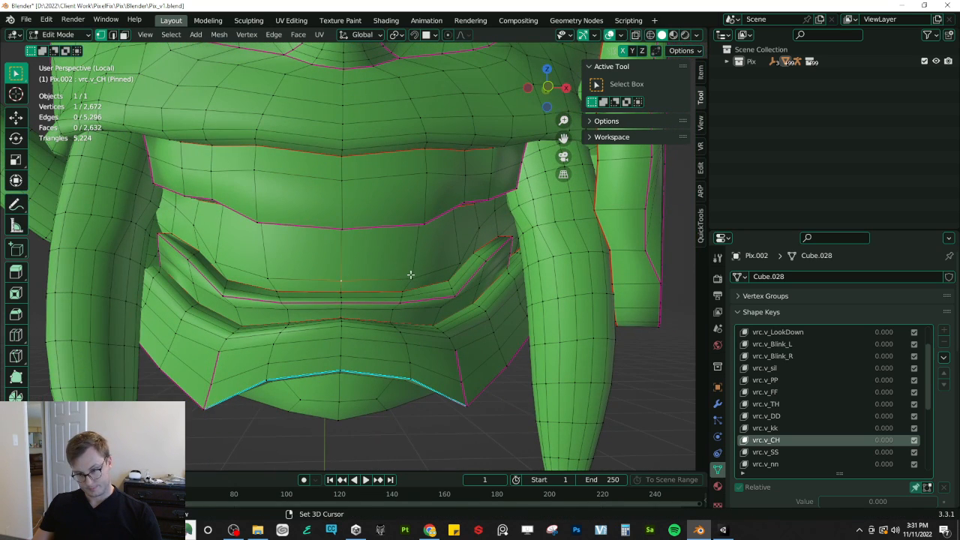
pyautogui.press('z')
pyautogui.press('g')
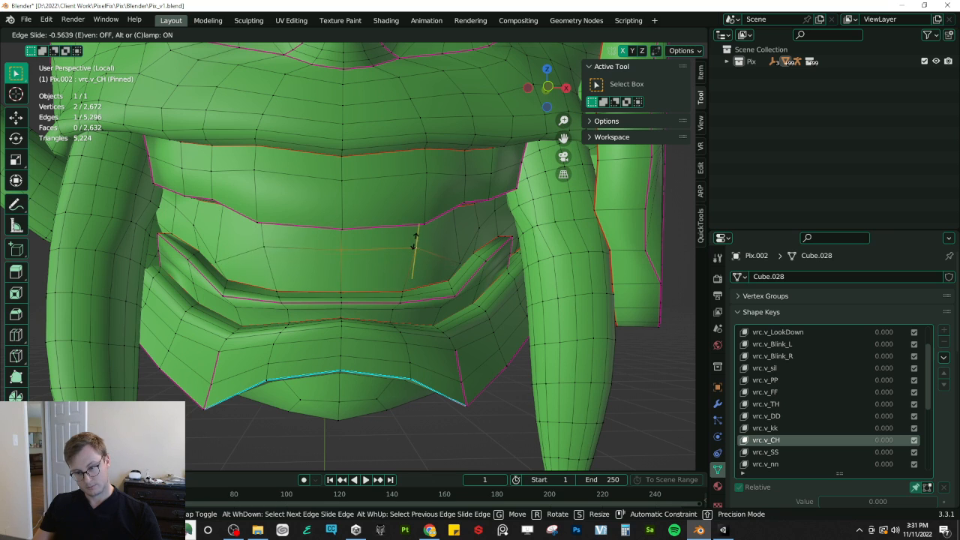
pyautogui.click(415, 250)
pyautogui.click(455, 255)
pyautogui.press('g')
pyautogui.press('g')
pyautogui.click(455, 239)
# Step: Return to Object Mode, view the whole mask and save the file
pyautogui.moveTo(455, 241); pyautogui.dragTo(326, 311, button='middle')
pyautogui.press('Tab')
pyautogui.scroll(-4, 437, 259)
pyautogui.hotkey('ctrl', 's')
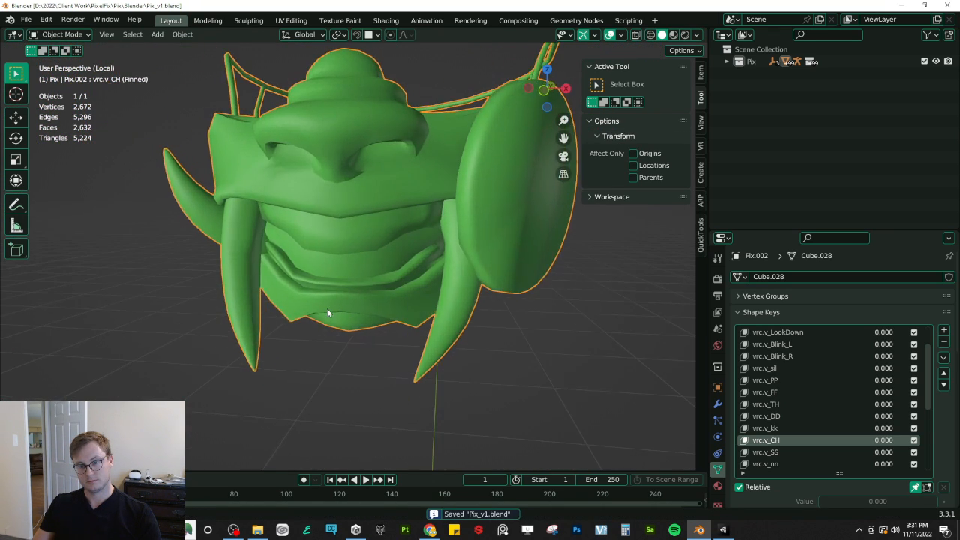
# Step: Box-select vertices along the upper mouth fold's lower edge in vrc.v_CH and move them along Z
pyautogui.scroll(3, 330, 308)
pyautogui.press('Tab')
pyautogui.moveTo(424, 275); pyautogui.dragTo(383, 222, button='middle')
pyautogui.click(356, 204)
pyautogui.press('b')
pyautogui.moveTo(288, 211); pyautogui.dragTo(317, 229)
pyautogui.moveTo(383, 213); pyautogui.dragTo(423, 204, button='middle')
pyautogui.press('g')
pyautogui.press('z')
pyautogui.click(430, 239)
# Step: Select the three vertices on the upper fold's lower edge near the mouth corner and move them along Z
pyautogui.moveTo(423, 200); pyautogui.dragTo(437, 209)
pyautogui.moveTo(437, 209); pyautogui.dragTo(407, 259, button='middle')
pyautogui.press('g')
pyautogui.press('z')
pyautogui.click(458, 183)
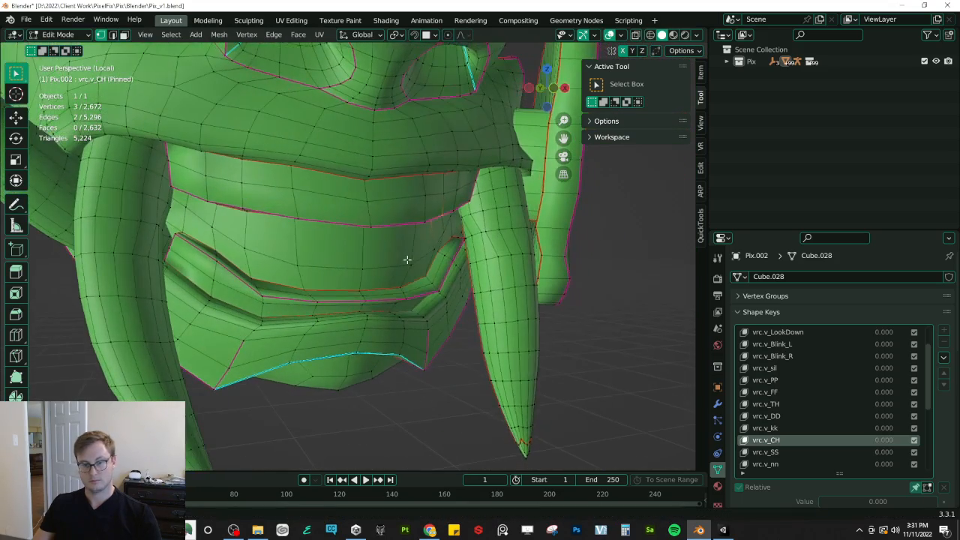
# Step: Move the vertex at the side of the lower mouth fold in vrc.v_CH, return to Object Mode and save the file
pyautogui.moveTo(360, 345); pyautogui.dragTo(372, 321, button='middle')
pyautogui.click(424, 302)
pyautogui.press('g')
pyautogui.click(463, 303)
pyautogui.press('Tab')
pyautogui.hotkey('ctrl', 's')
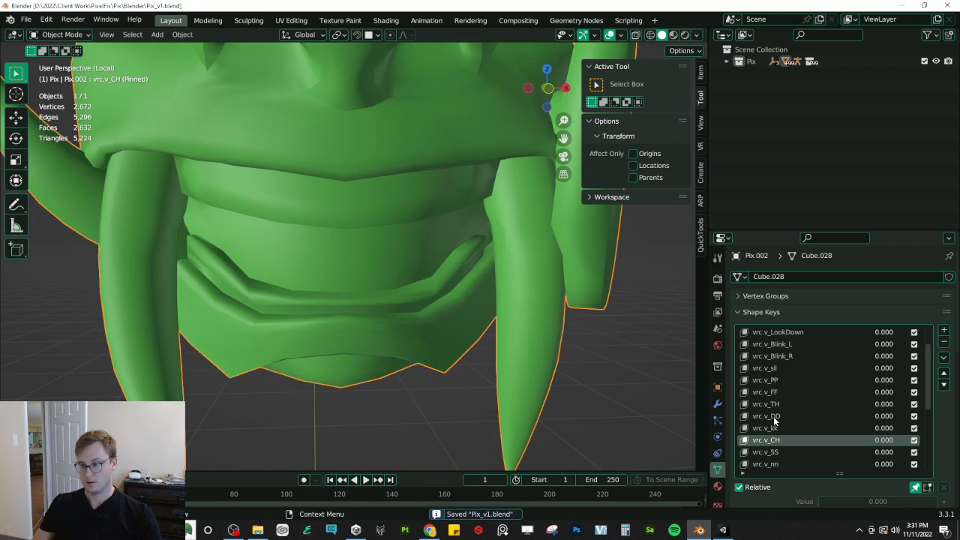
# Step: In the vrc.v_SS shape key, select the six middle vertices on the upper mouth fold's lower edge and raise them along Z
pyautogui.click(776, 427)
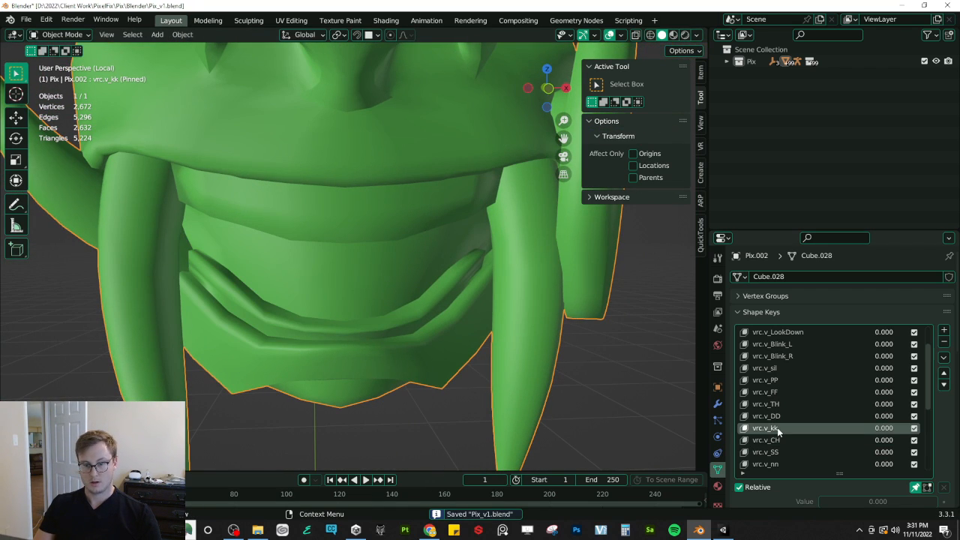
pyautogui.press('Down')
pyautogui.press('Down')
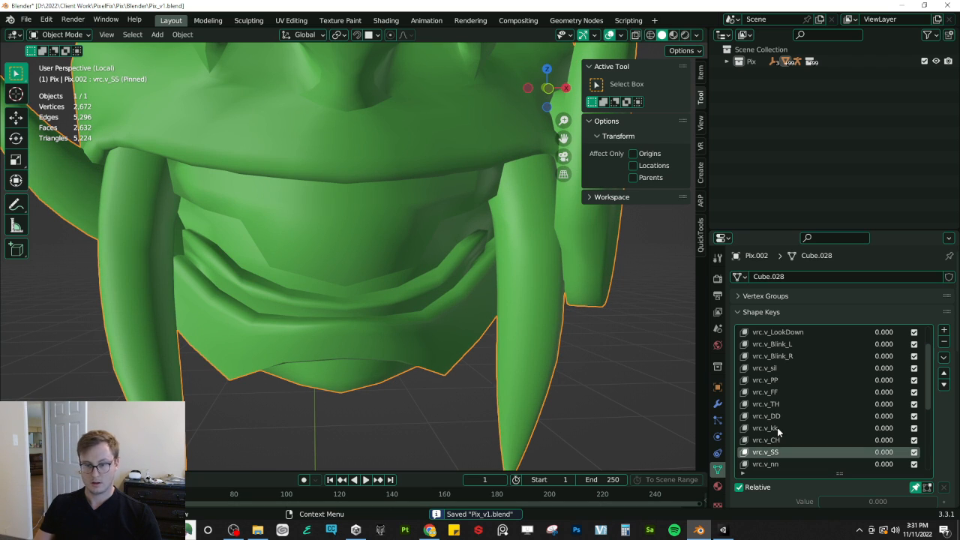
pyautogui.press('Tab')
pyautogui.moveTo(337, 245); pyautogui.dragTo(329, 171, button='middle')
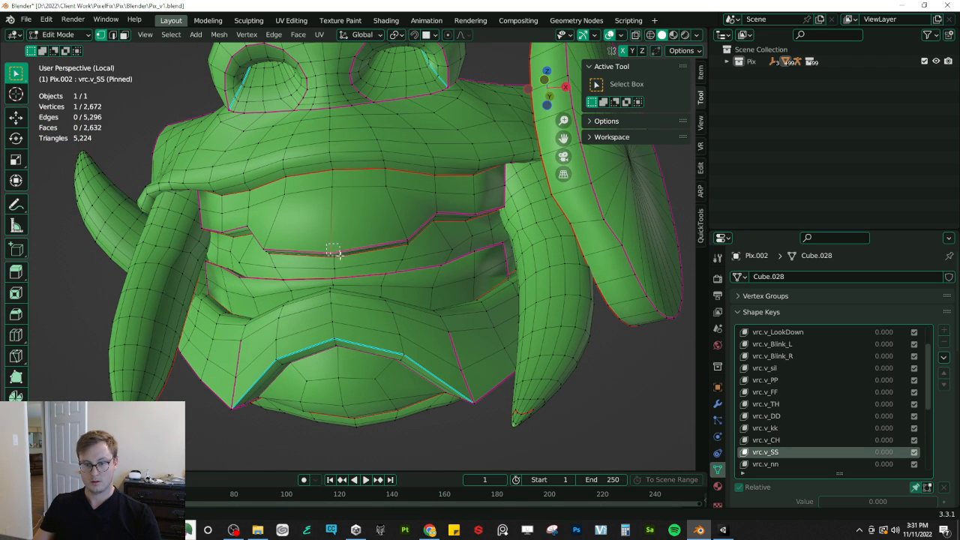
pyautogui.keyDown('shift'); pyautogui.moveTo(416, 244); pyautogui.dragTo(416, 245); pyautogui.keyUp('shift')
pyautogui.press('g')
pyautogui.press('z')
pyautogui.click(418, 213)
pyautogui.moveTo(406, 209); pyautogui.dragTo(380, 215, button='middle')
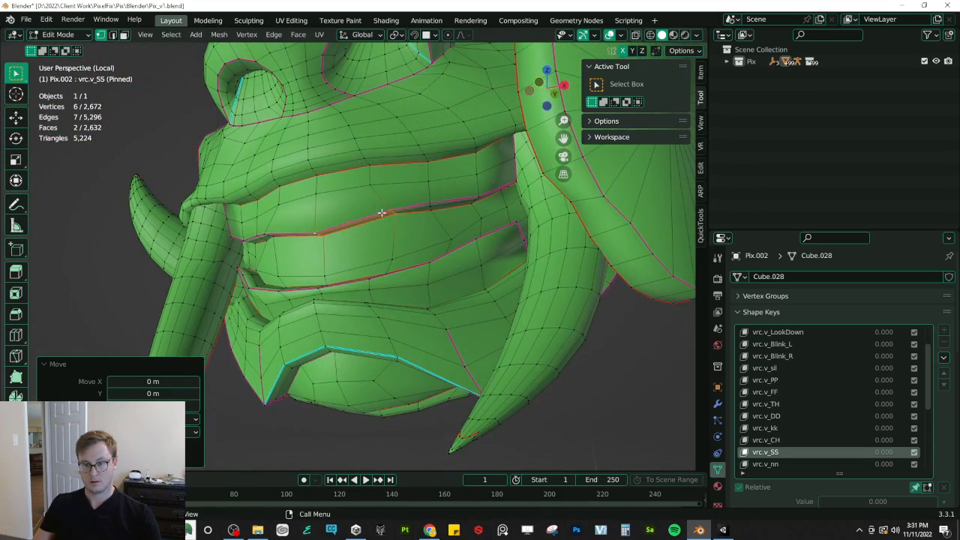
# Step: Box-select the vertices beside the centre on the upper fold's lower edge in vrc.v_SS and slide them along their edges
pyautogui.click(389, 208)
pyautogui.press('b')
pyautogui.moveTo(385, 204); pyautogui.dragTo(399, 220)
pyautogui.moveTo(404, 216); pyautogui.dragTo(400, 257, button='middle')
pyautogui.press('g')
pyautogui.press('g')
pyautogui.click(393, 205)
# Step: Edge-slide the two middle vertices of the row between the folds upward by a factor of about -0.4
pyautogui.click(399, 259)
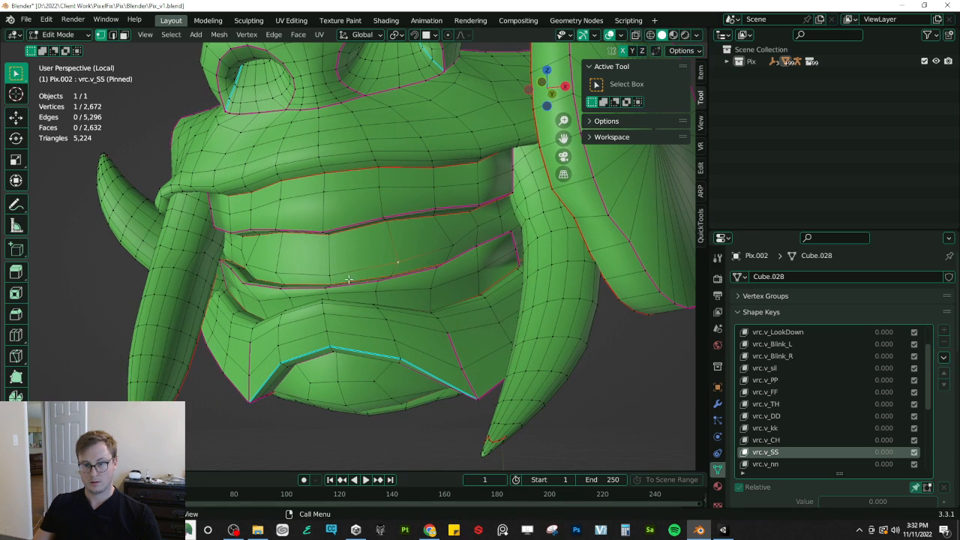
pyautogui.press('g')
pyautogui.press('g')
pyautogui.click(337, 263)
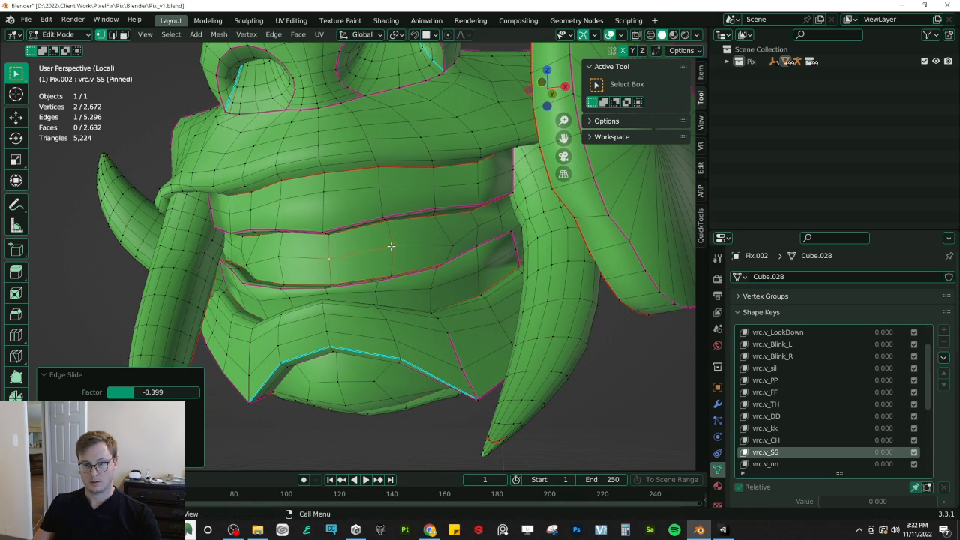
# Step: Slide the outer vertices of the row between the folds, toward the mouth corner, to even out their spacing
pyautogui.click(457, 241)
pyautogui.press('g')
pyautogui.press('g')
pyautogui.click(452, 233)
pyautogui.press('g')
pyautogui.press('g')
pyautogui.click(443, 235)
# Step: Vertex-slide the vertex beside the centre by about 0.05 and the one near the mouth corner by about 0.11
pyautogui.click(386, 246)
pyautogui.press('g')
pyautogui.press('g')
pyautogui.click(383, 246)
pyautogui.moveTo(326, 246); pyautogui.dragTo(441, 232, button='middle')
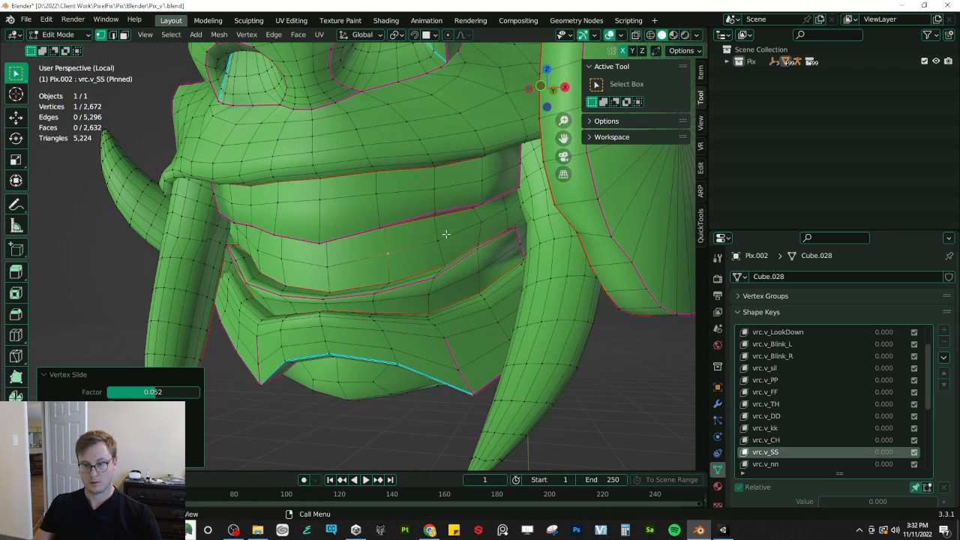
pyautogui.click(471, 222)
pyautogui.press('g')
pyautogui.press('g')
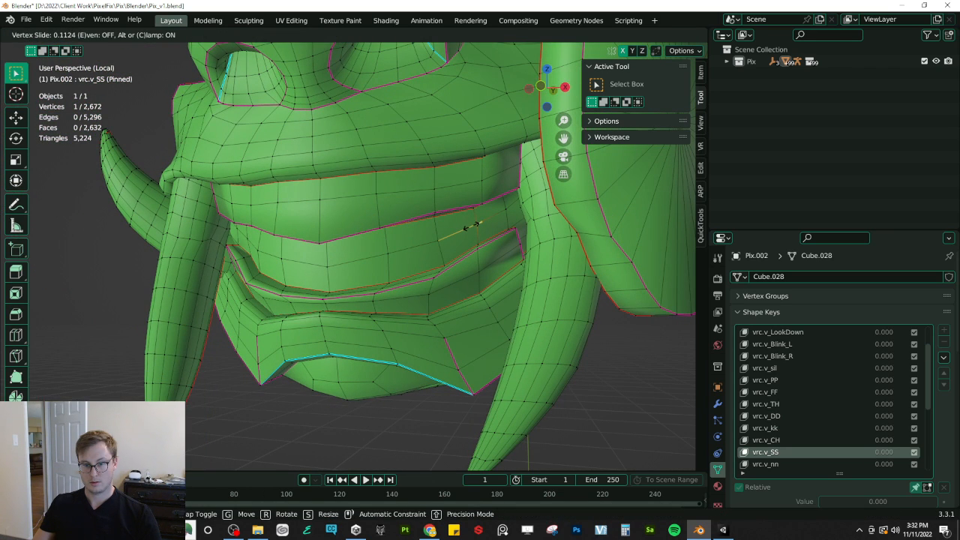
pyautogui.click(472, 226)
pyautogui.moveTo(473, 225); pyautogui.dragTo(551, 227, button='middle')
# Step: Switch to the vrc.v_nn shape key and raise the six middle vertices of the upper fold's lower edge about 0.0076 m along Z
pyautogui.click(763, 463)
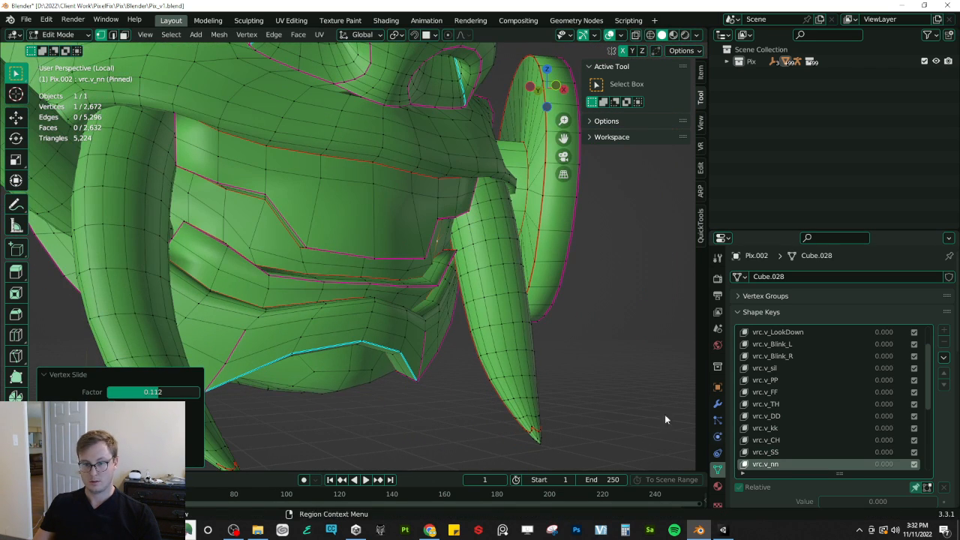
pyautogui.moveTo(405, 225); pyautogui.dragTo(342, 221, button='middle')
pyautogui.click(395, 231)
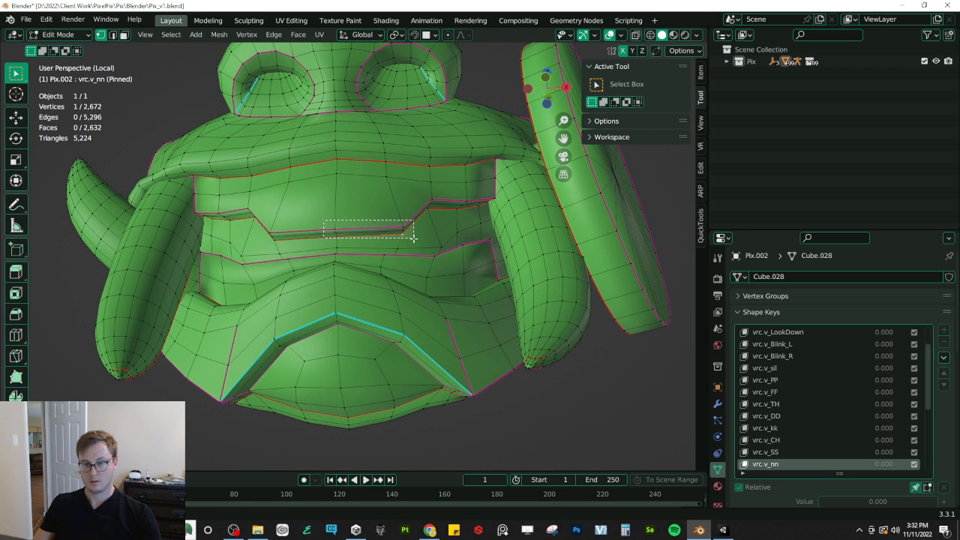
pyautogui.press('g')
pyautogui.press('z')
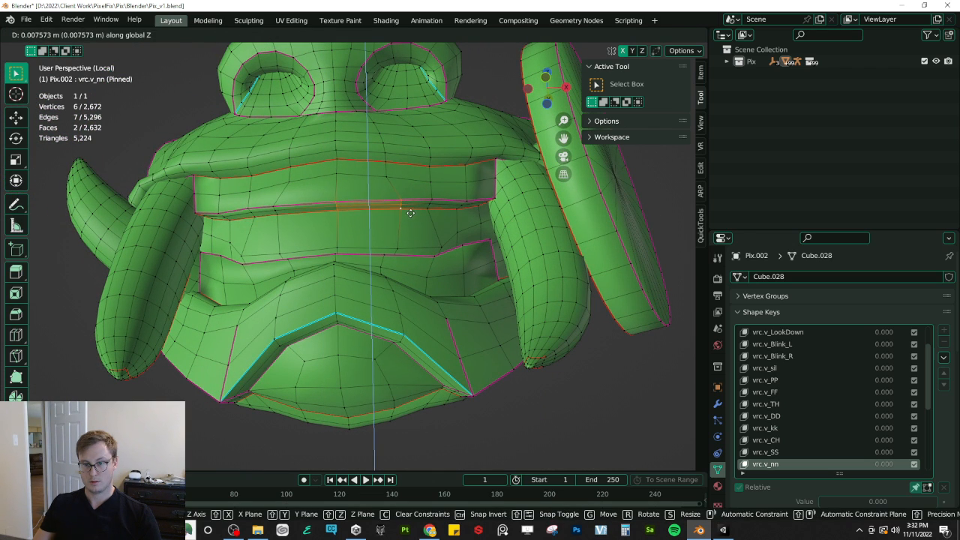
pyautogui.click(411, 213)
pyautogui.moveTo(410, 212); pyautogui.dragTo(407, 220, button='middle')
# Step: Edge-slide the three vertices beside the centre of the upper fold by 0.23, and slide the middle vertices in the row below
pyautogui.click(393, 203)
pyautogui.press('g')
pyautogui.press('g')
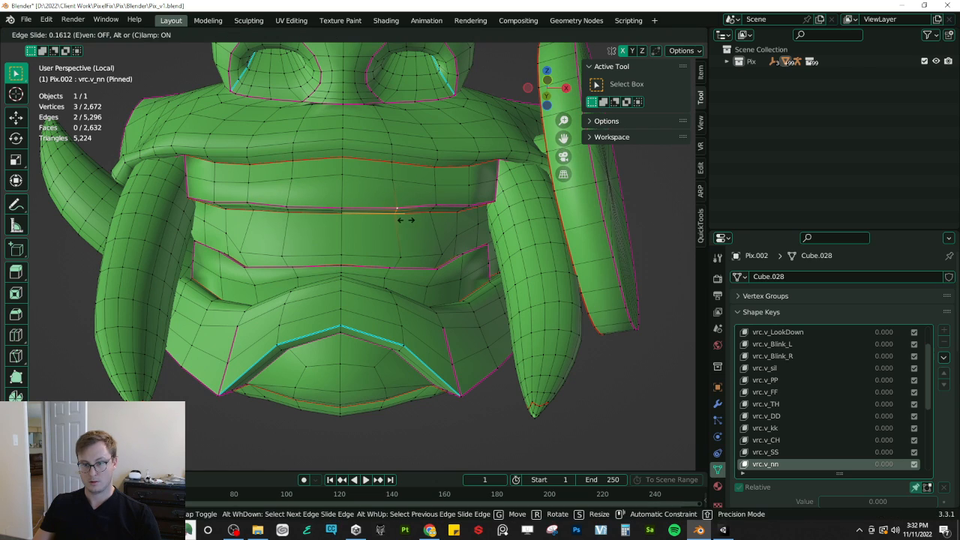
pyautogui.click(402, 257)
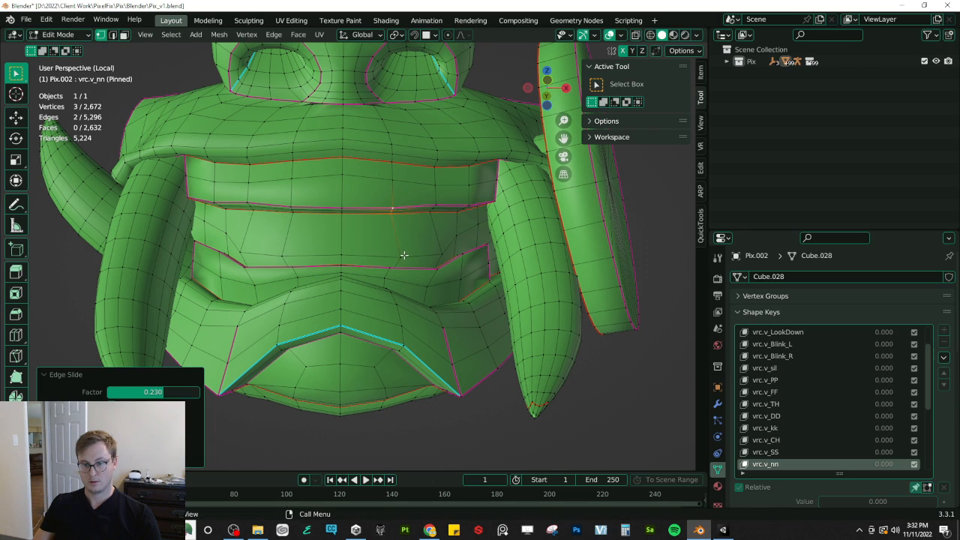
pyautogui.press('g')
pyautogui.press('g')
pyautogui.click(352, 242)
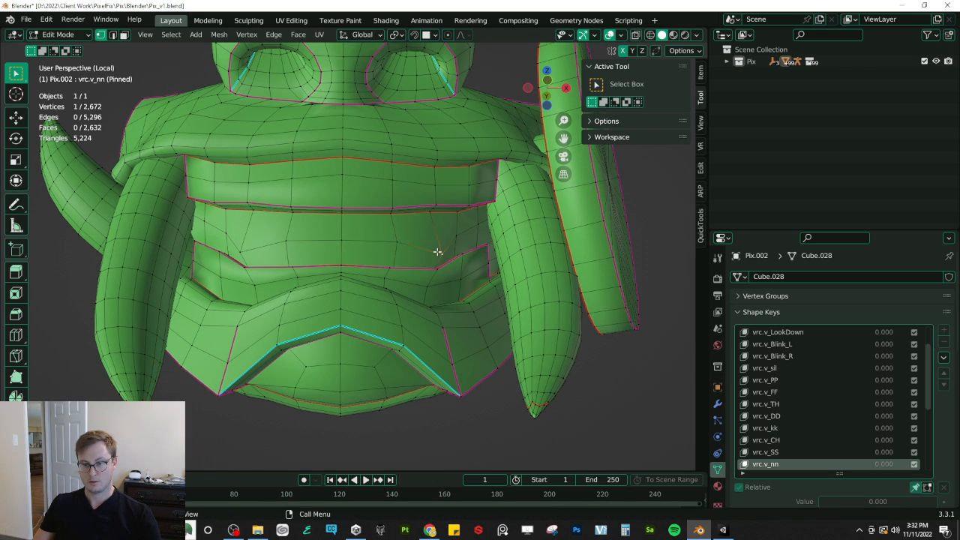
# Step: Slide the side vertex and the vertex beside the centre in the row between the folds of vrc.v_nn
pyautogui.click(439, 252)
pyautogui.press('g')
pyautogui.press('g')
pyautogui.click(433, 241)
pyautogui.click(396, 242)
pyautogui.moveTo(396, 242); pyautogui.dragTo(393, 291, button='middle')
pyautogui.press('g')
pyautogui.press('g')
pyautogui.click(393, 291)
# Step: Readjust the side vertex between the folds in vrc.v_nn with another vertex slide
pyautogui.click(433, 246)
pyautogui.press('g')
pyautogui.press('g')
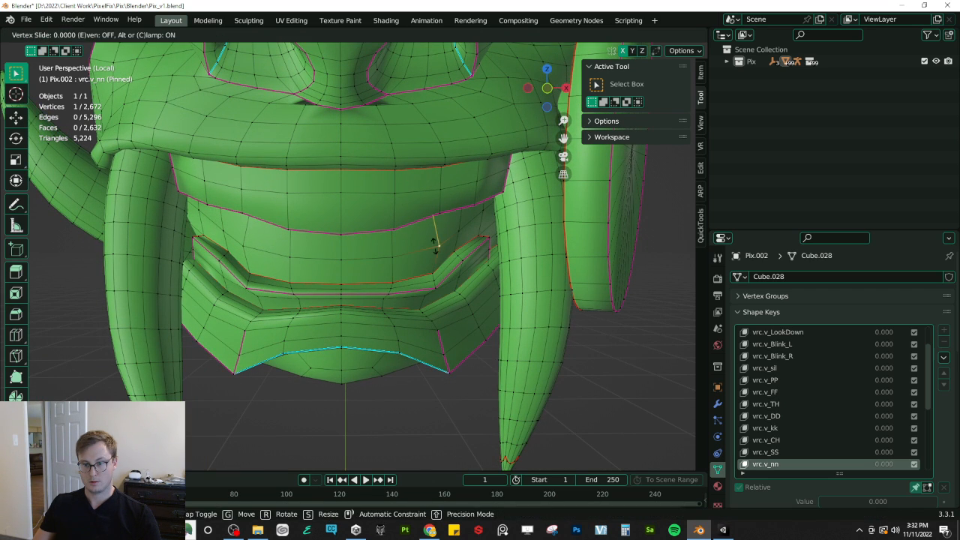
pyautogui.click(430, 248)
pyautogui.moveTo(394, 270); pyautogui.dragTo(417, 259, button='middle')
# Step: Switch to the vrc.v_rr shape key, select the six middle vertices of the upper fold's lower edge and move them along Z
pyautogui.scroll(-5, 777, 465)
pyautogui.click(773, 416)
pyautogui.moveTo(419, 309); pyautogui.dragTo(380, 267, button='middle')
pyautogui.click(328, 224)
pyautogui.keyDown('shift'); pyautogui.moveTo(406, 230); pyautogui.dragTo(409, 231); pyautogui.keyUp('shift')
pyautogui.moveTo(417, 230)
pyautogui.mouseDown(button='middle')
pyautogui.moveTo(428, 250)
pyautogui.moveTo(322, 229)
pyautogui.moveTo(435, 233)
pyautogui.mouseUp(button='middle')
pyautogui.press('g')
pyautogui.press('g')
pyautogui.click(439, 235)
pyautogui.press('g')
pyautogui.press('z')
pyautogui.click(387, 227)
# Step: Move the same six upper-fold vertices about 0.0023 m along Y
pyautogui.press('g')
pyautogui.press('y')
pyautogui.click(323, 228)
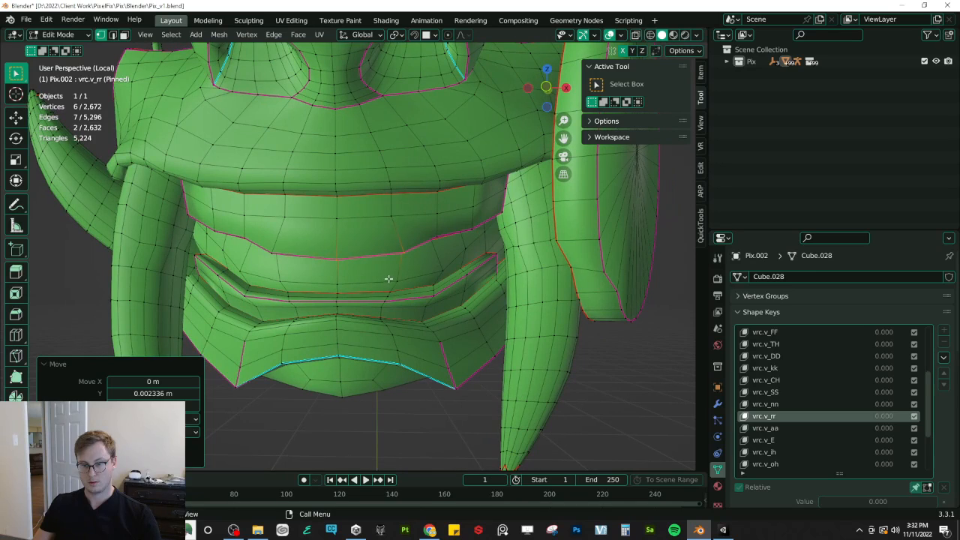
# Step: Slide the centre vertex and the side vertex of the row between the folds in vrc.v_rr
pyautogui.click(344, 276)
pyautogui.press('g')
pyautogui.press('g')
pyautogui.click(349, 274)
pyautogui.click(441, 271)
pyautogui.press('g')
pyautogui.press('g')
pyautogui.click(439, 261)
# Step: Slide the vertex beside the centre on the upper fold's edge, and vertex-slide the one below it by about 0.08
pyautogui.moveTo(438, 260); pyautogui.dragTo(387, 234, button='middle')
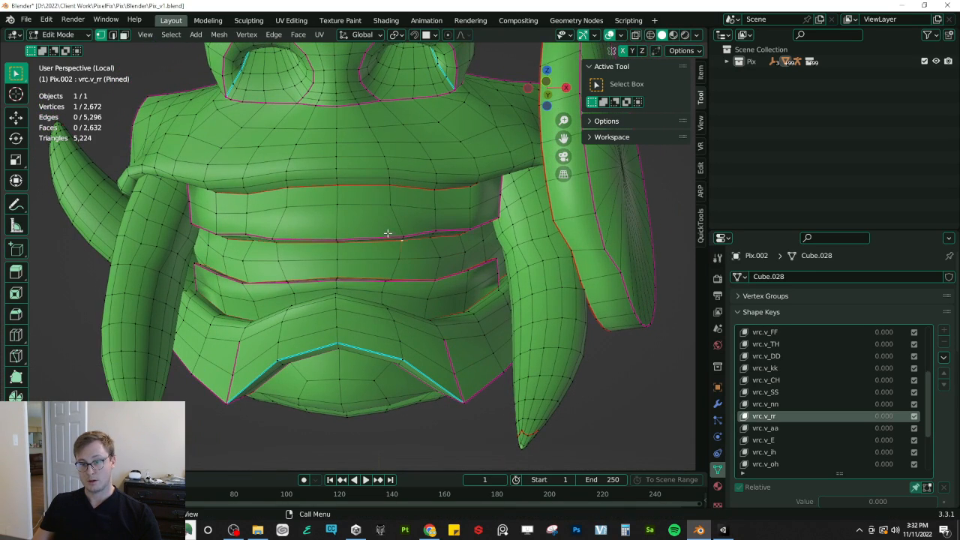
pyautogui.press('g')
pyautogui.press('g')
pyautogui.click(405, 248)
pyautogui.click(401, 258)
pyautogui.press('g')
pyautogui.press('g')
pyautogui.click(398, 255)
pyautogui.moveTo(398, 255); pyautogui.dragTo(418, 261, button='middle')
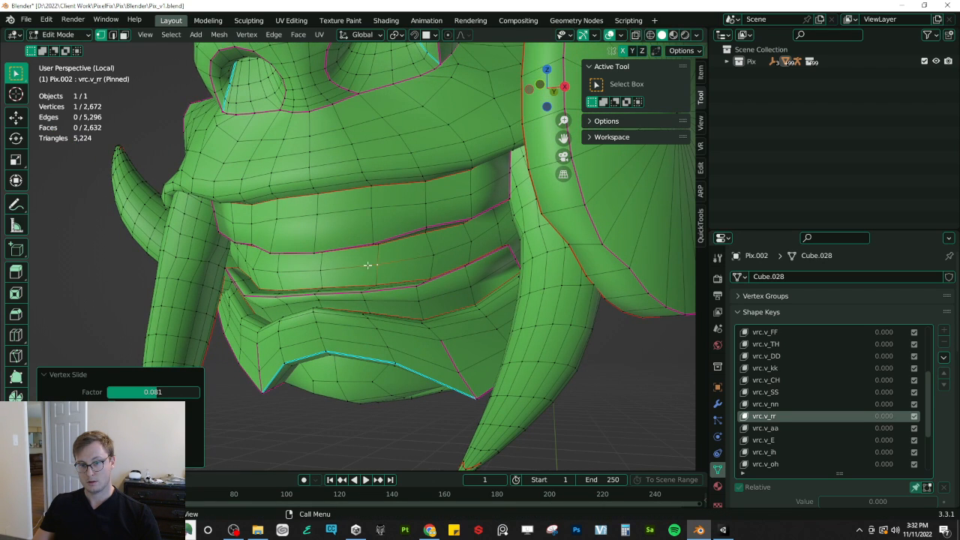
# Step: Return to Object Mode, view the whole mask with vrc.v_rr and save the file
pyautogui.press('Tab')
pyautogui.scroll(-5, 408, 276)
pyautogui.hotkey('ctrl', 's')
pyautogui.scroll(1, 360, 291)
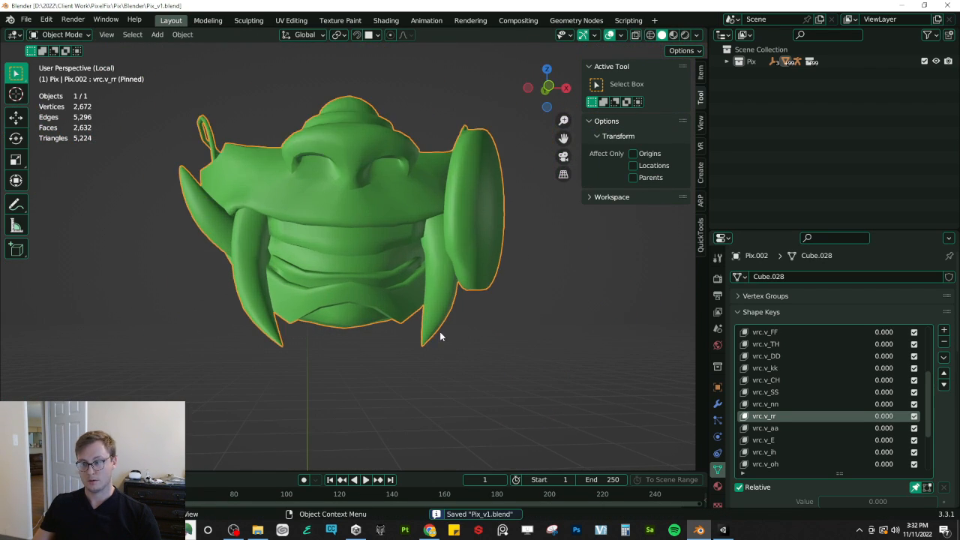
# Step: Switch to the vrc.v_aa shape key, box-select the six middle vertices of the upper fold's lower edge and raise them along Z
pyautogui.click(772, 427)
pyautogui.scroll(3, 352, 300)
pyautogui.moveTo(352, 300); pyautogui.dragTo(371, 324, button='middle')
pyautogui.press('Tab')
pyautogui.scroll(3, 372, 323)
pyautogui.moveTo(316, 332); pyautogui.dragTo(384, 367)
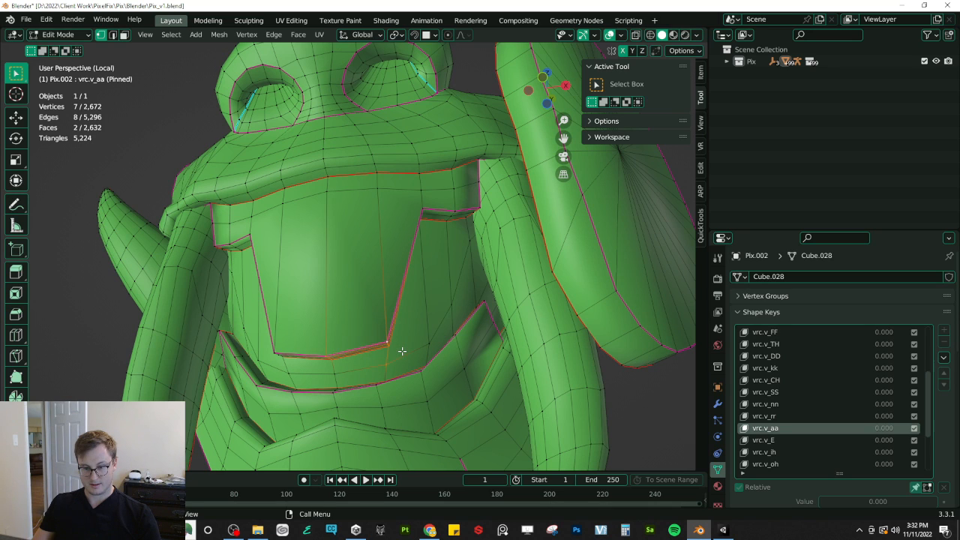
pyautogui.moveTo(406, 308); pyautogui.dragTo(397, 285, button='middle')
pyautogui.press('g')
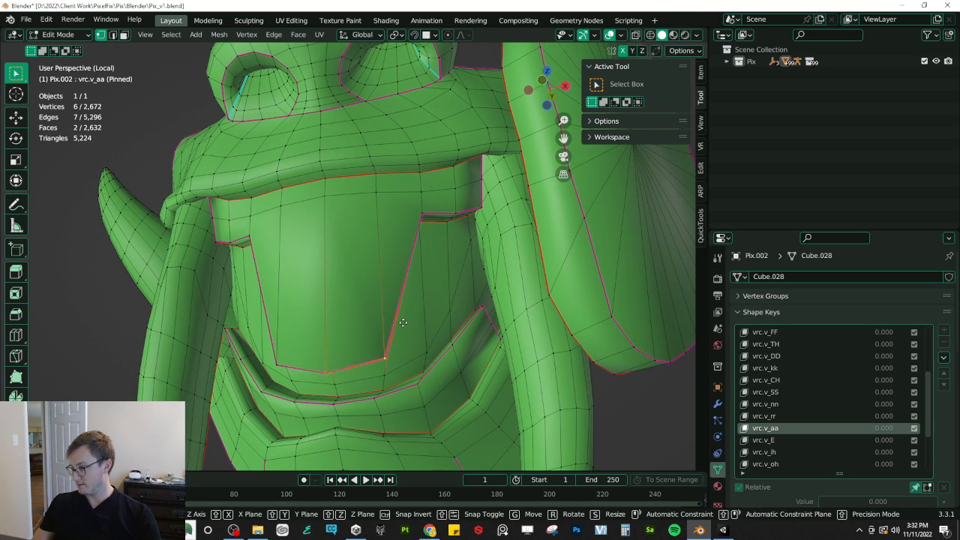
pyautogui.press('z')
pyautogui.click(389, 183)
# Step: Fine-tune the six raised vertices along Z, and box-select the three beside the centre to adjust their height separately
pyautogui.moveTo(389, 184); pyautogui.dragTo(368, 251, button='middle')
pyautogui.press('g')
pyautogui.press('z')
pyautogui.click(388, 267)
pyautogui.moveTo(402, 210); pyautogui.dragTo(418, 234)
pyautogui.press('g')
pyautogui.press('z')
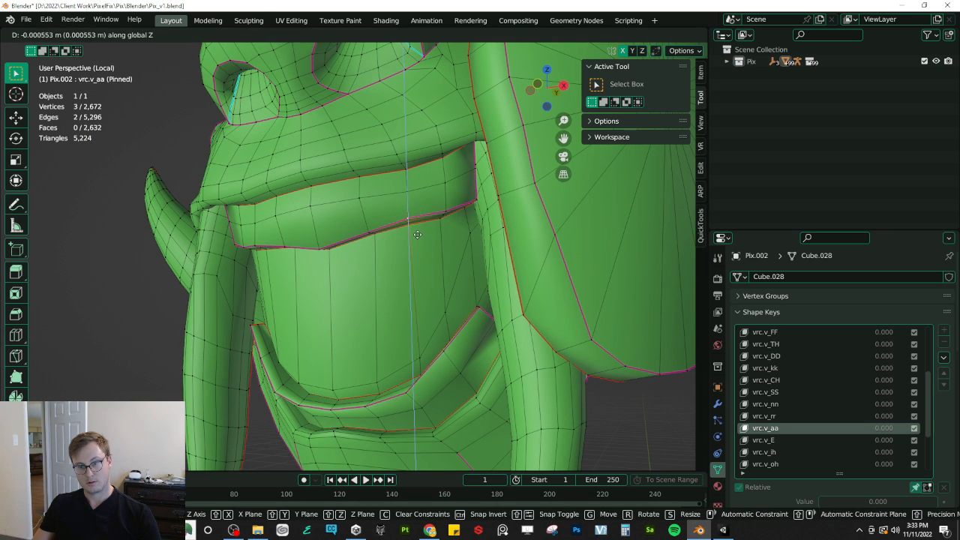
pyautogui.click(404, 270)
# Step: Box-select the three centre vertices on the upper fold's lower edge in vrc.v_aa and move them up slightly along Z
pyautogui.press('b')
pyautogui.moveTo(313, 242); pyautogui.dragTo(337, 268)
pyautogui.press('g')
pyautogui.press('z')
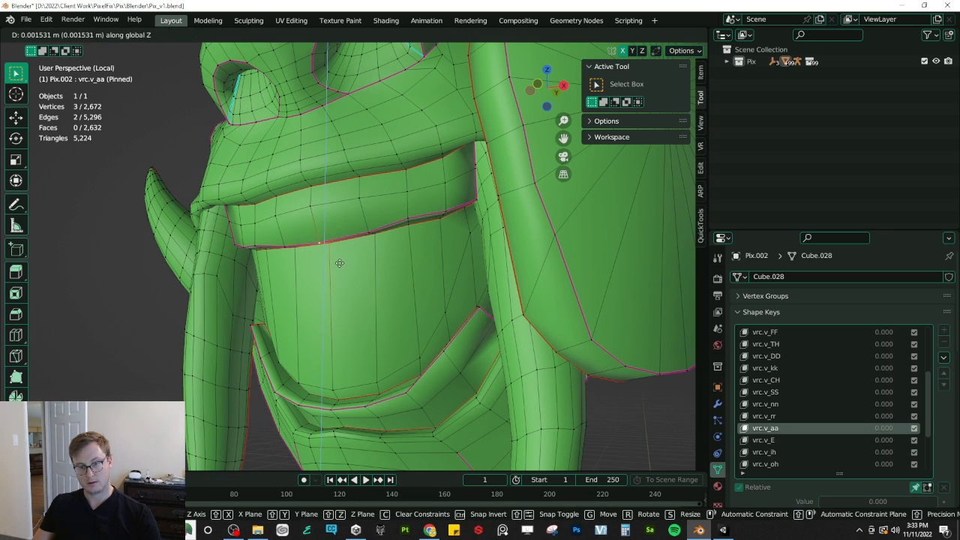
pyautogui.click(341, 267)
pyautogui.moveTo(357, 277); pyautogui.dragTo(393, 285, button='middle')
# Step: Edge-slide the two middle vertices just above the lower fold upward in vrc.v_aa
pyautogui.click(381, 379)
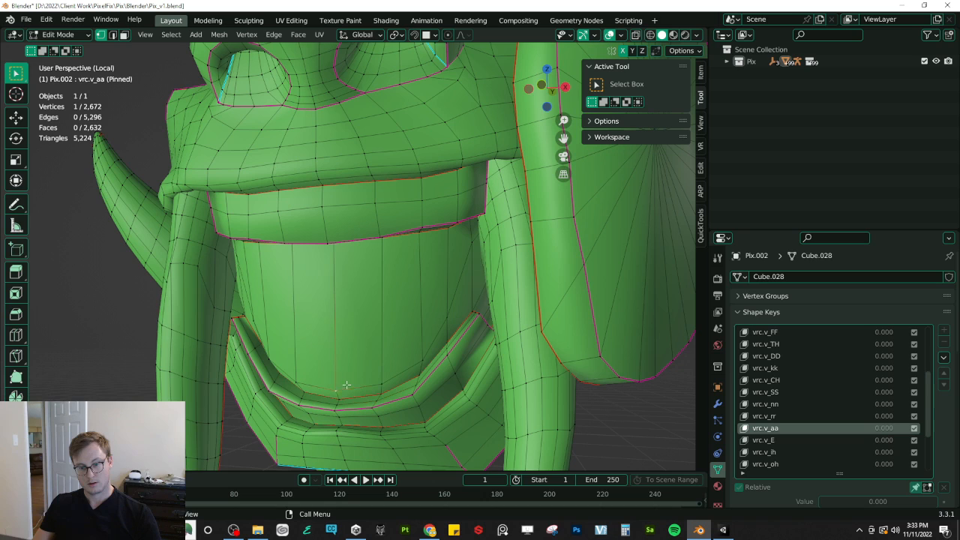
pyautogui.press('g')
pyautogui.press('g')
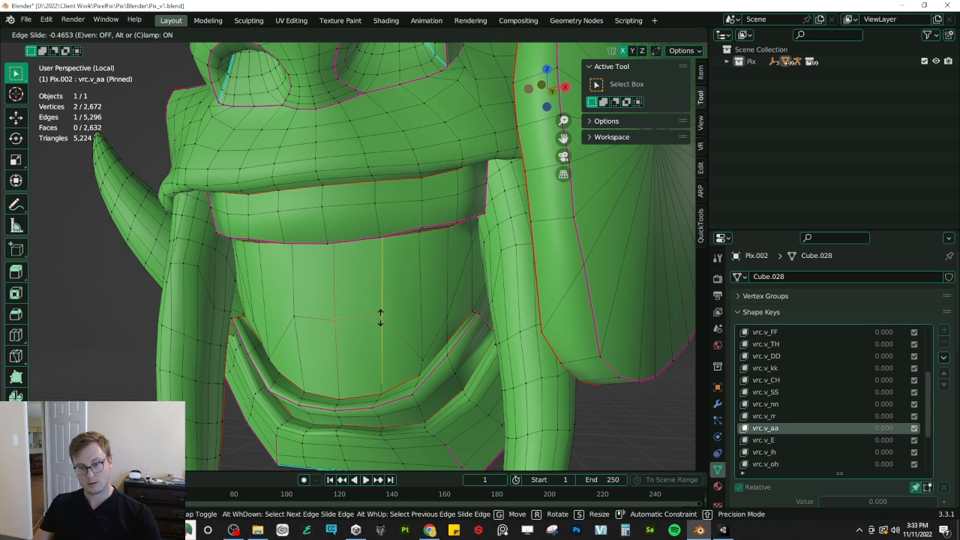
pyautogui.click(388, 328)
# Step: Slide the two outer vertices of the same row upward, and edge-slide both together by a factor of -0.113
pyautogui.click(418, 351)
pyautogui.press('g')
pyautogui.press('g')
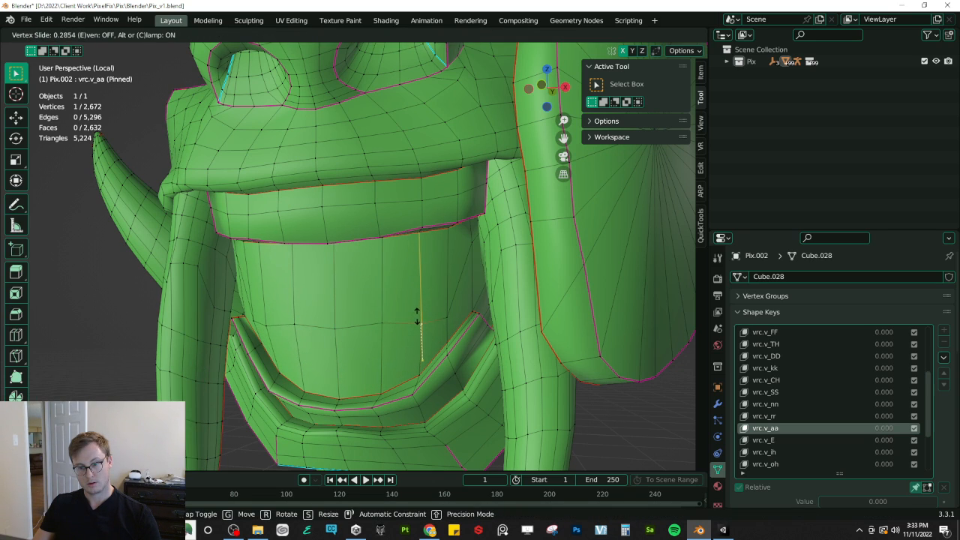
pyautogui.click(418, 315)
pyautogui.press('g')
pyautogui.press('g')
pyautogui.click(435, 302)
pyautogui.keyDown('shift'); pyautogui.click(422, 318); pyautogui.keyUp('shift')
pyautogui.press('g')
pyautogui.press('g')
pyautogui.click(395, 318)
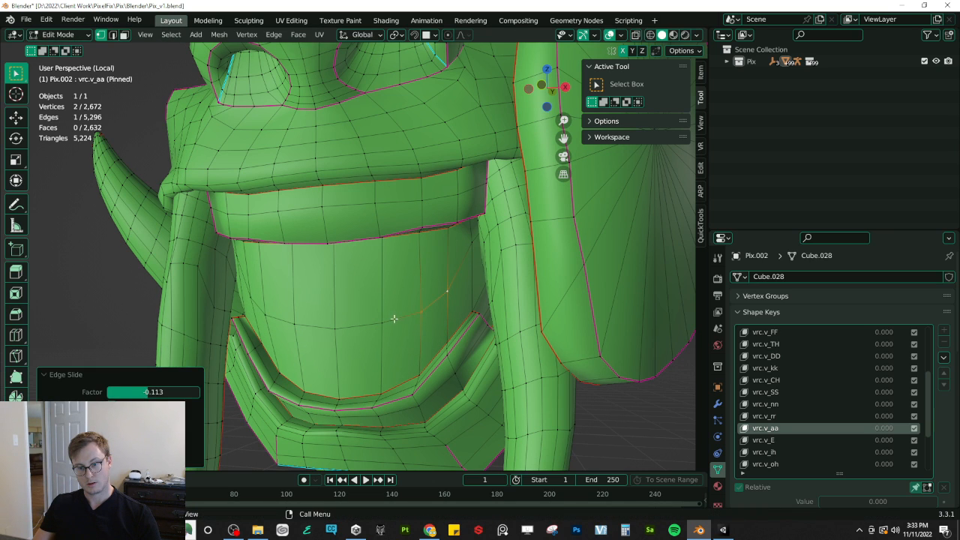
# Step: Leave Edit Mode, inspect the whole mask with vrc.v_aa and save the file
pyautogui.press('Tab')
pyautogui.scroll(-5, 348, 321)
pyautogui.moveTo(348, 321); pyautogui.dragTo(512, 368, button='middle')
pyautogui.hotkey('ctrl', 's')
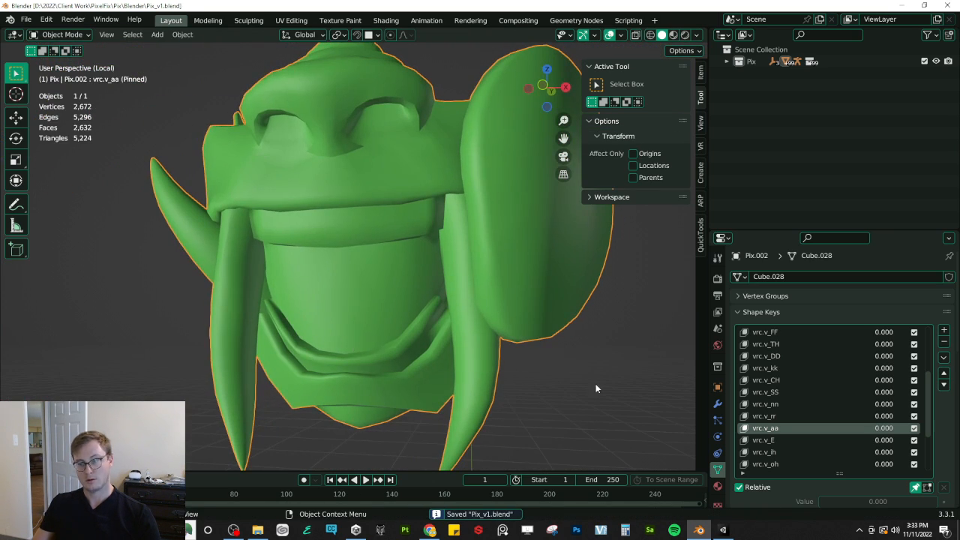
# Step: Switch to the vrc.v_E shape key and raise the six middle vertices of the upper fold's lower edge along Z
pyautogui.scroll(-2, 833, 432)
pyautogui.click(770, 417)
pyautogui.press('Tab')
pyautogui.scroll(5, 348, 302)
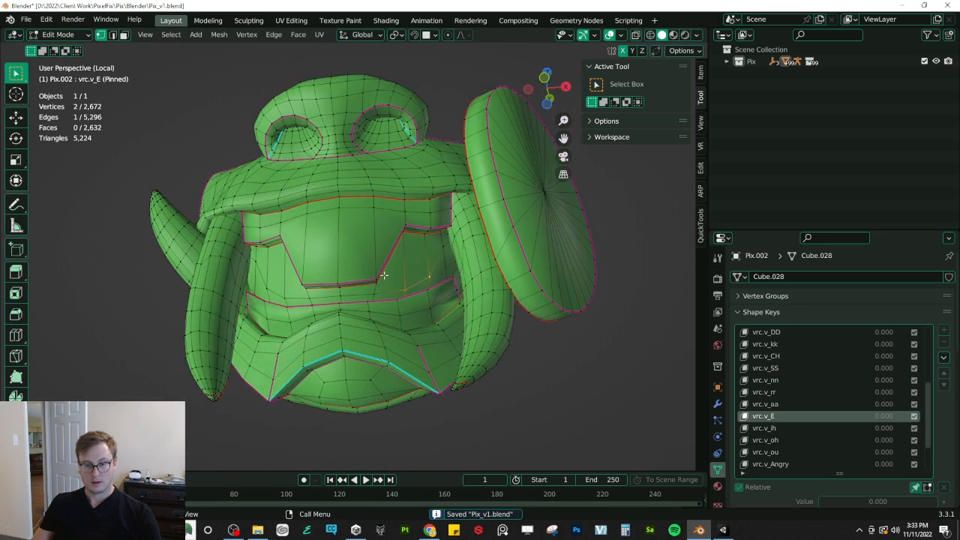
pyautogui.moveTo(422, 305); pyautogui.dragTo(422, 305)
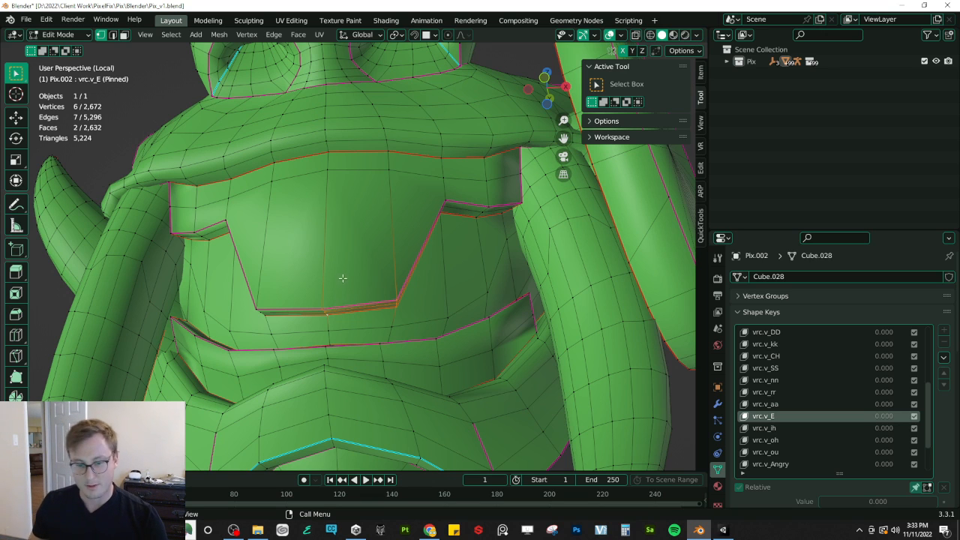
pyautogui.press('g')
pyautogui.press('z')
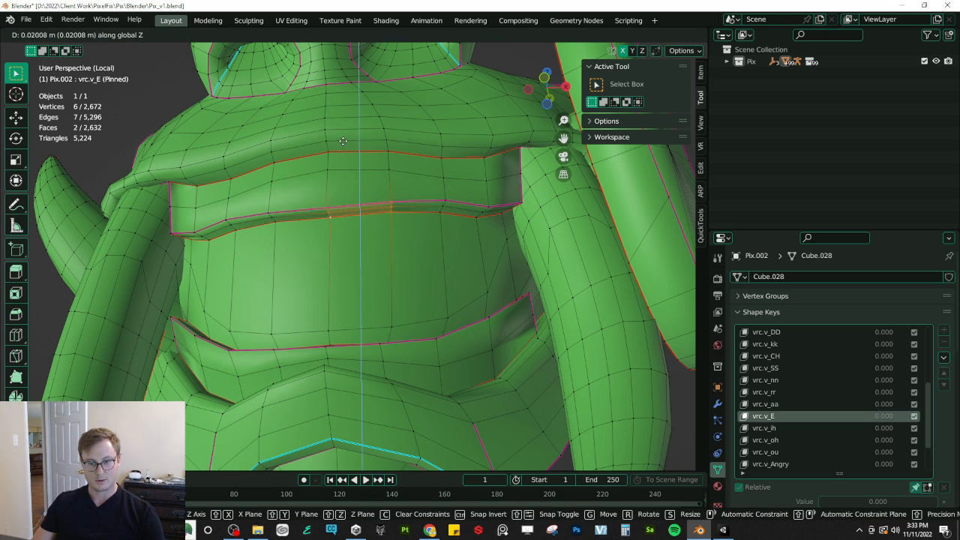
pyautogui.click(359, 164)
# Step: Select the three vertices beside the middle of the upper fold's lower edge in vrc.v_E and adjust them along Z
pyautogui.moveTo(360, 165); pyautogui.dragTo(425, 208, button='middle')
pyautogui.click(425, 207)
pyautogui.press('b')
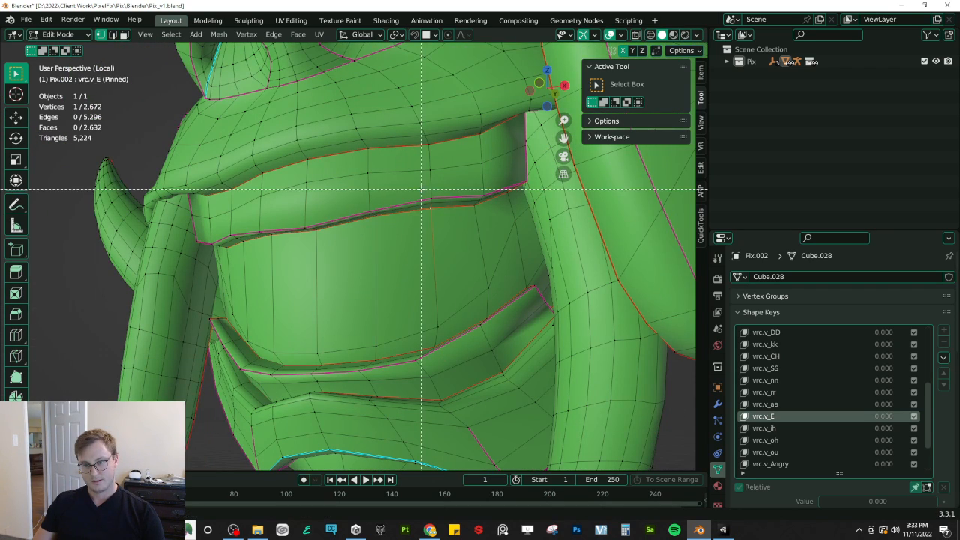
pyautogui.moveTo(420, 189); pyautogui.dragTo(446, 213)
pyautogui.press('g')
pyautogui.press('z')
pyautogui.click(440, 216)
pyautogui.moveTo(360, 215); pyautogui.dragTo(373, 219, button='middle')
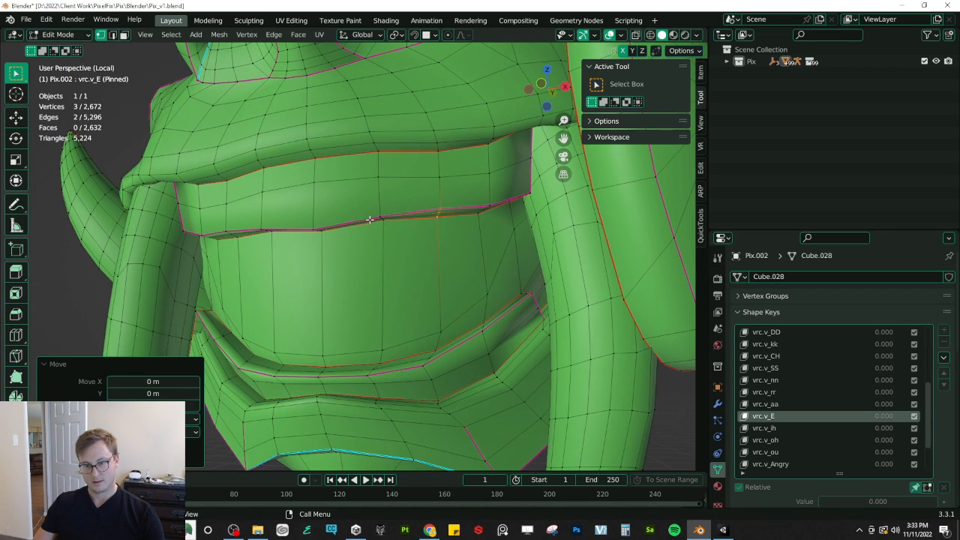
# Step: Edge-slide the two middle vertices just above the lower fold upward in vrc.v_E
pyautogui.click(380, 215)
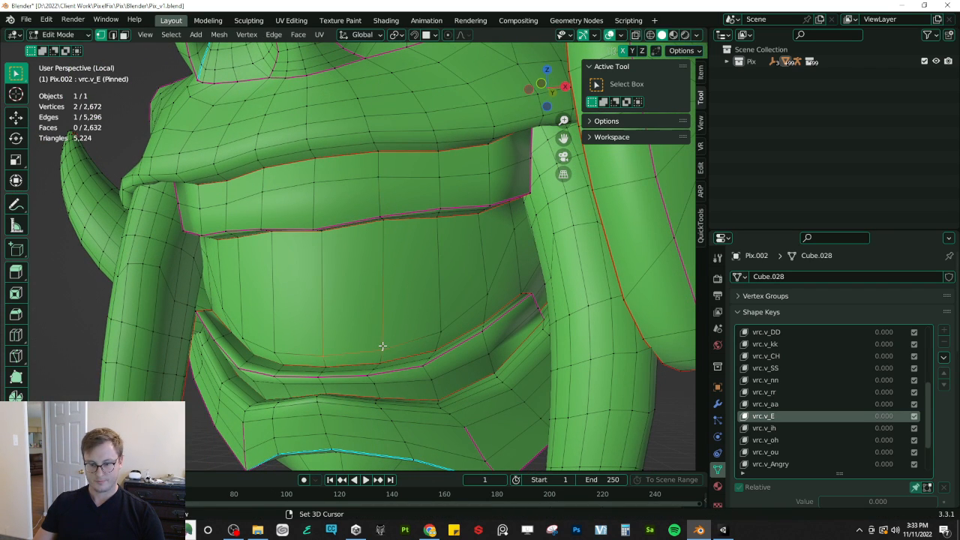
pyautogui.press('g')
pyautogui.press('g')
pyautogui.click(388, 313)
# Step: Slide the two outer vertices of the row above the lower fold upward in vrc.v_E, one at a time
pyautogui.click(441, 298)
pyautogui.press('g')
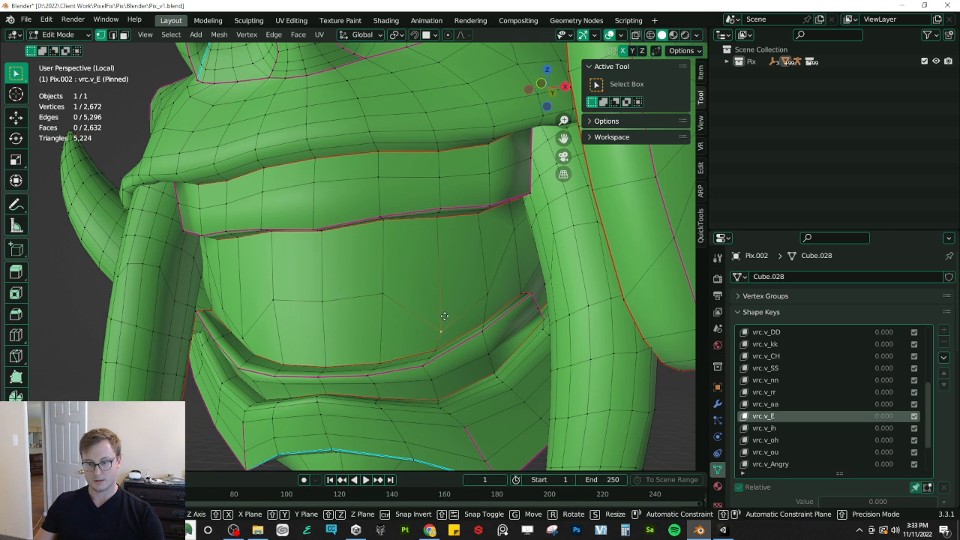
pyautogui.press('g')
pyautogui.click(453, 276)
pyautogui.press('g')
pyautogui.press('g')
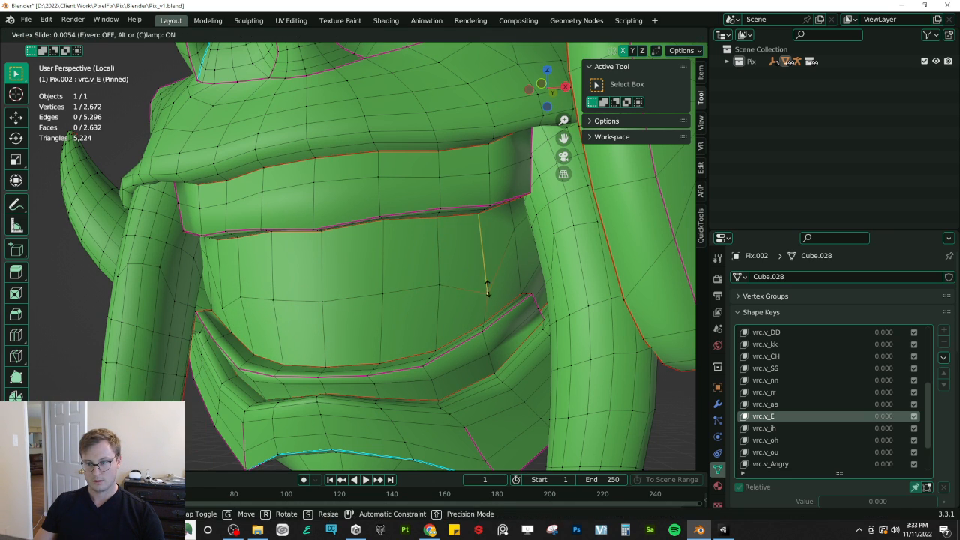
pyautogui.click(480, 266)
pyautogui.moveTo(460, 278); pyautogui.dragTo(312, 248, button='middle')
# Step: Switch to the vrc.v_ih shape key and raise the middle vertices of the upper fold's lower edge along Z
pyautogui.click(770, 429)
pyautogui.press('b')
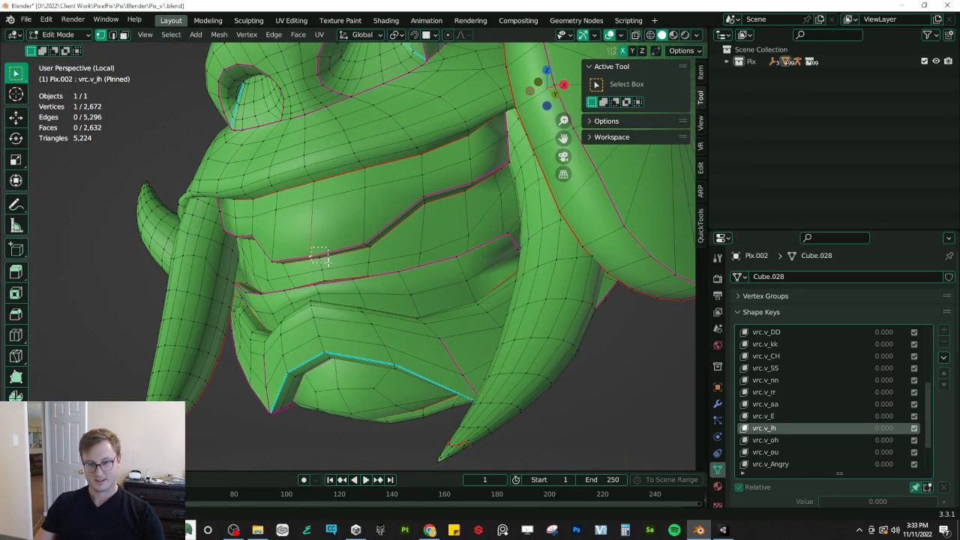
pyautogui.moveTo(382, 253); pyautogui.dragTo(382, 253)
pyautogui.keyDown('shift'); pyautogui.moveTo(365, 238); pyautogui.dragTo(396, 271, button='middle'); pyautogui.keyUp('shift')
pyautogui.scroll(2, 396, 271)
pyautogui.press('g')
pyautogui.press('z')
pyautogui.click(396, 240)
pyautogui.moveTo(439, 305); pyautogui.dragTo(442, 305, button='middle')
# Step: Slide the middle vertices just above the lower fold upward in vrc.v_ih
pyautogui.click(425, 323)
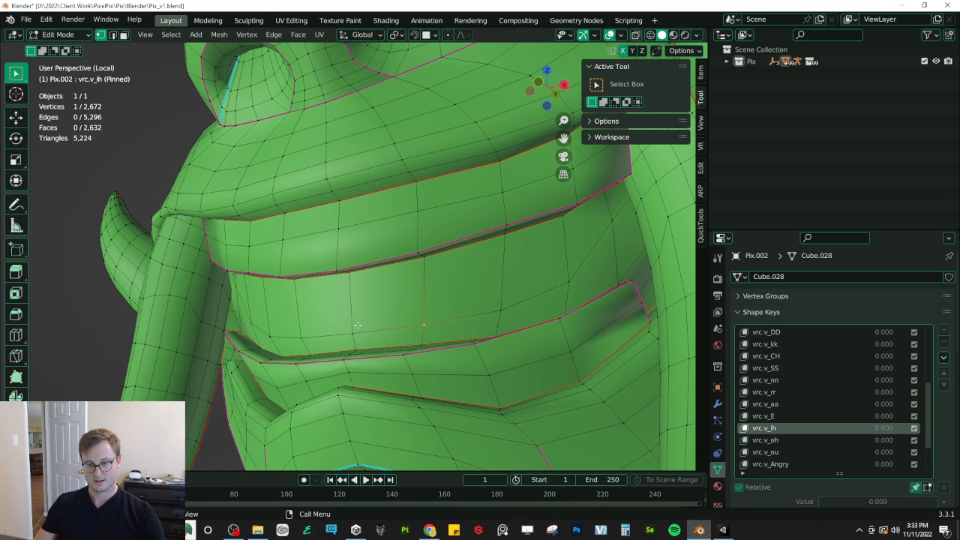
pyautogui.press('g')
pyautogui.press('g')
pyautogui.click(359, 310)
# Step: Slide the two outer vertices of the same row upward in vrc.v_ih, the last one by a factor of 0.293
pyautogui.click(526, 303)
pyautogui.press('g')
pyautogui.press('g')
pyautogui.click(516, 281)
pyautogui.click(555, 278)
pyautogui.press('g')
pyautogui.press('g')
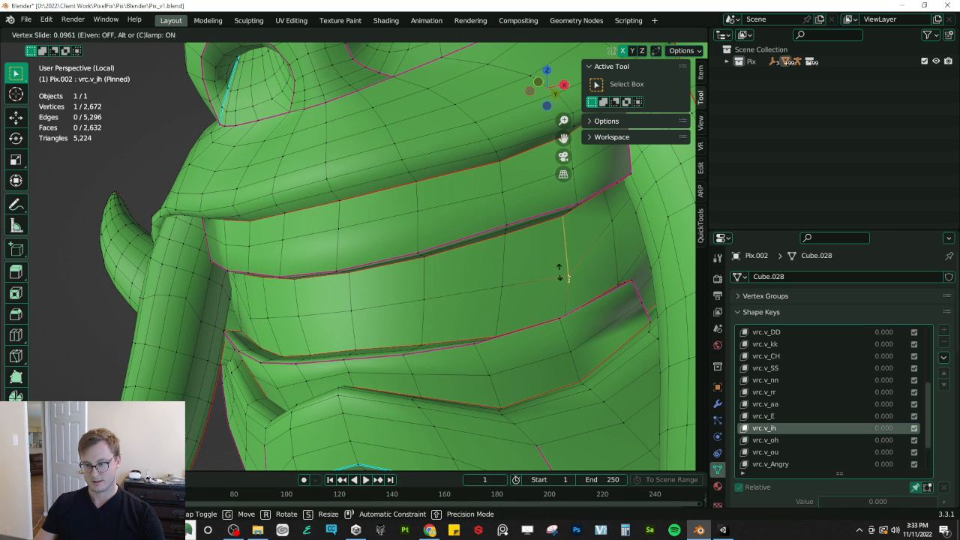
pyautogui.click(558, 260)
pyautogui.scroll(-3, 407, 298)
pyautogui.moveTo(486, 315); pyautogui.dragTo(465, 316, button='middle')
# Step: Flip back and forth through the viseme shape keys around vrc.v_CH, vrc.v_nn and vrc.v_E to compare the mouth folds
pyautogui.click(814, 413)
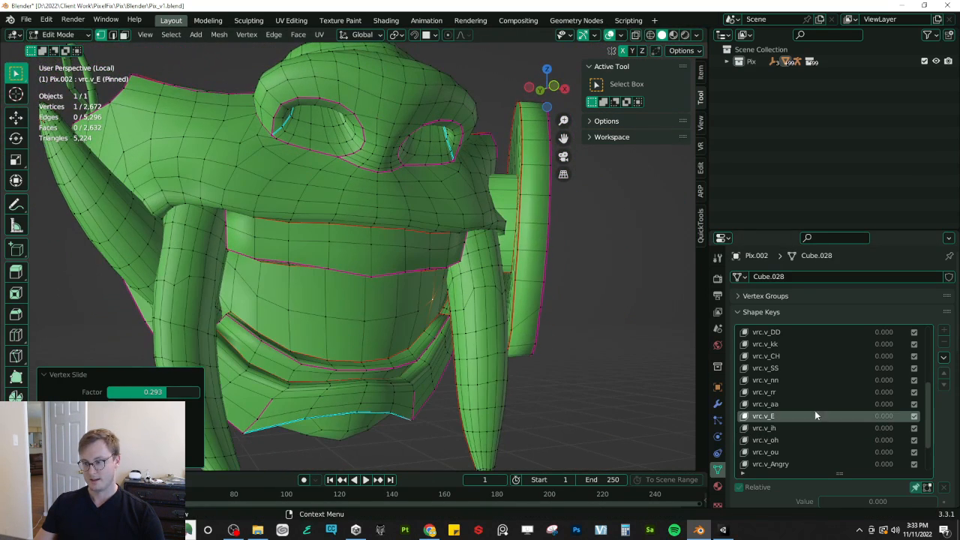
pyautogui.keyDown('ctrl'); pyautogui.scroll(5, 830, 409); pyautogui.keyUp('ctrl')
pyautogui.keyDown('ctrl'); pyautogui.scroll(1, 829, 408); pyautogui.keyUp('ctrl')
pyautogui.keyDown('ctrl'); pyautogui.scroll(-6, 829, 408); pyautogui.keyUp('ctrl')
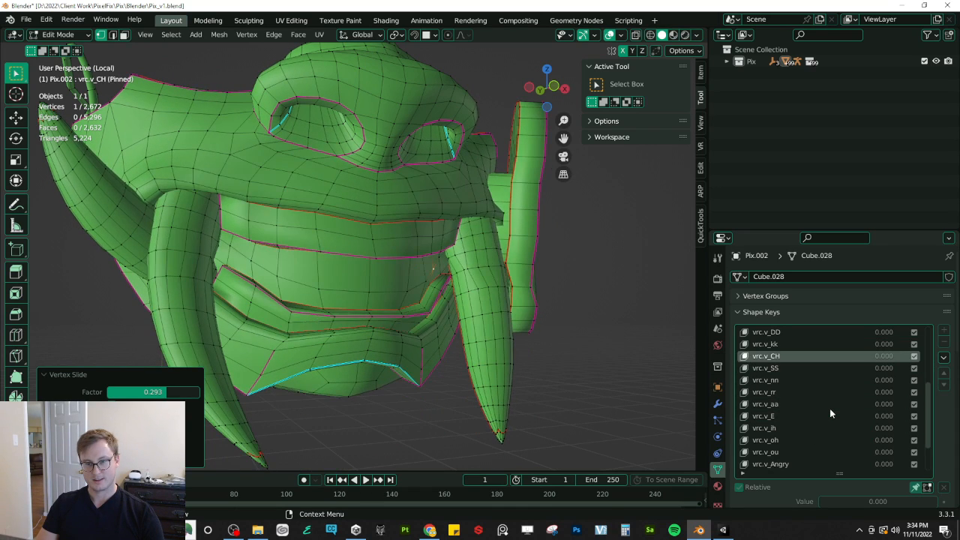
pyautogui.keyDown('ctrl'); pyautogui.scroll(2, 829, 408); pyautogui.keyUp('ctrl')
pyautogui.keyDown('ctrl'); pyautogui.scroll(-2, 829, 408); pyautogui.keyUp('ctrl')
pyautogui.keyDown('ctrl'); pyautogui.scroll(1, 829, 408); pyautogui.keyUp('ctrl')
pyautogui.keyDown('ctrl'); pyautogui.scroll(2, 829, 408); pyautogui.keyUp('ctrl')
pyautogui.keyDown('ctrl'); pyautogui.scroll(-2, 829, 408); pyautogui.keyUp('ctrl')
pyautogui.keyDown('ctrl'); pyautogui.scroll(-2, 829, 408); pyautogui.keyUp('ctrl')
pyautogui.keyDown('ctrl'); pyautogui.scroll(3, 829, 408); pyautogui.keyUp('ctrl')
pyautogui.keyDown('ctrl'); pyautogui.scroll(2, 829, 408); pyautogui.keyUp('ctrl')
pyautogui.keyDown('ctrl'); pyautogui.scroll(-1, 830, 408); pyautogui.keyUp('ctrl')
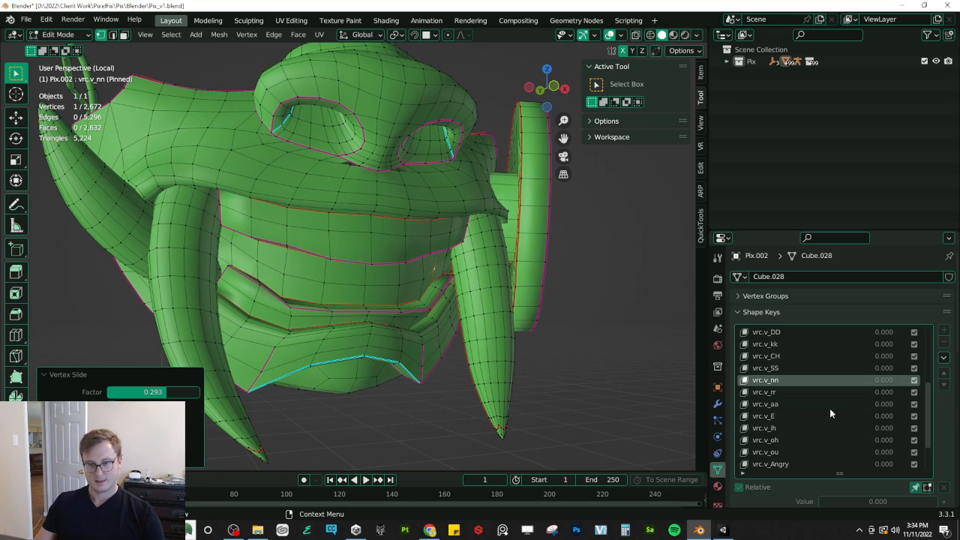
# Step: Vertex-slide the selected vertex beside the mouth folds in vrc.v_nn and leave Edit Mode
pyautogui.moveTo(343, 206); pyautogui.dragTo(503, 319, button='middle')
pyautogui.scroll(5, 375, 178)
pyautogui.hotkey('shift', 'v')
pyautogui.click(292, 306)
pyautogui.scroll(-4, 347, 257)
pyautogui.scroll(-3, 377, 304)
pyautogui.press('Tab')
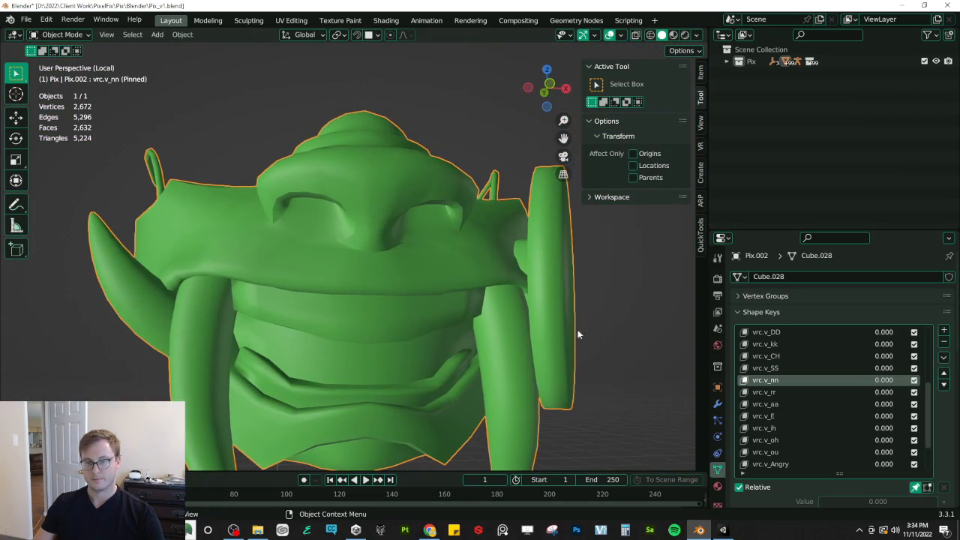
# Step: Step through the shape keys from vrc.v_nn to vrc.v_oh in Object Mode and examine the mouth folds for uneven deformation
pyautogui.click(798, 392)
pyautogui.press('Up')
pyautogui.press('Up')
pyautogui.press('Up')
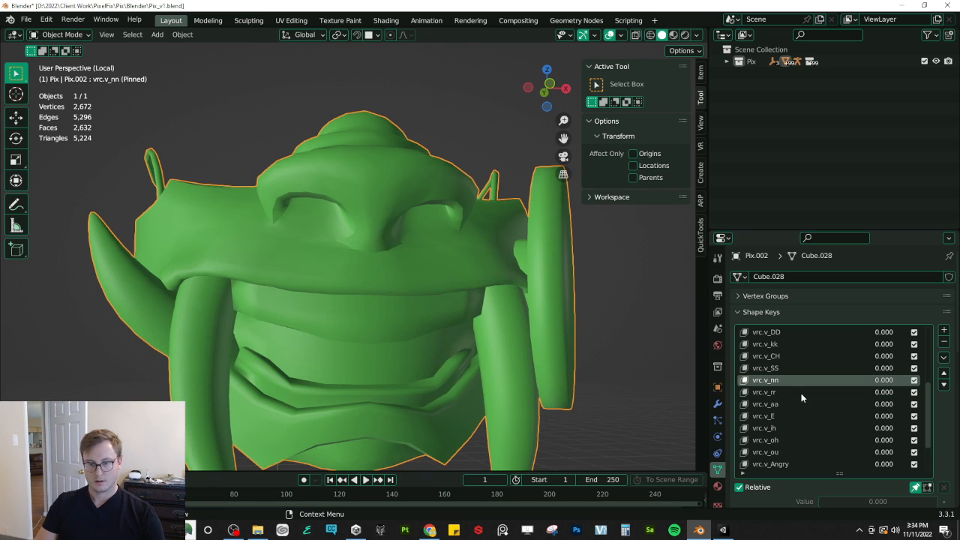
pyautogui.press('Down')
pyautogui.press('Down')
pyautogui.press('Down')
pyautogui.press('Down')
pyautogui.press('Down')
pyautogui.press('Down')
pyautogui.press('Down')
pyautogui.press('Up')
pyautogui.press('Down')
# Step: Enter Edit Mode on vrc.v_oh and raise the six middle vertices of the upper fold's lower edge along Z
pyautogui.moveTo(431, 281); pyautogui.dragTo(435, 335, button='middle')
pyautogui.press('Tab')
pyautogui.scroll(1, 434, 334)
pyautogui.click(385, 296)
pyautogui.press('b')
pyautogui.moveTo(387, 276); pyautogui.dragTo(460, 304)
pyautogui.moveTo(447, 302); pyautogui.dragTo(430, 332, button='middle')
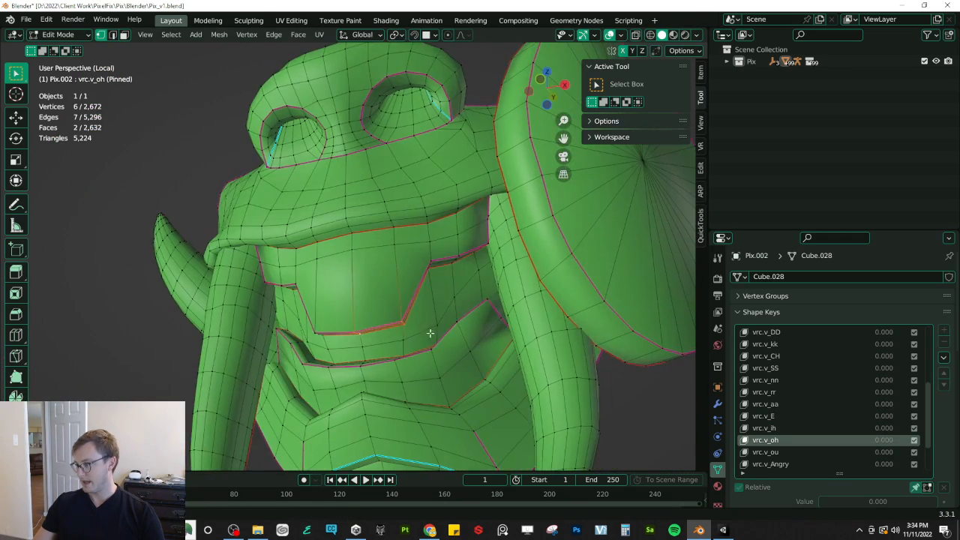
pyautogui.scroll(3, 478, 296)
pyautogui.press('g')
pyautogui.press('z')
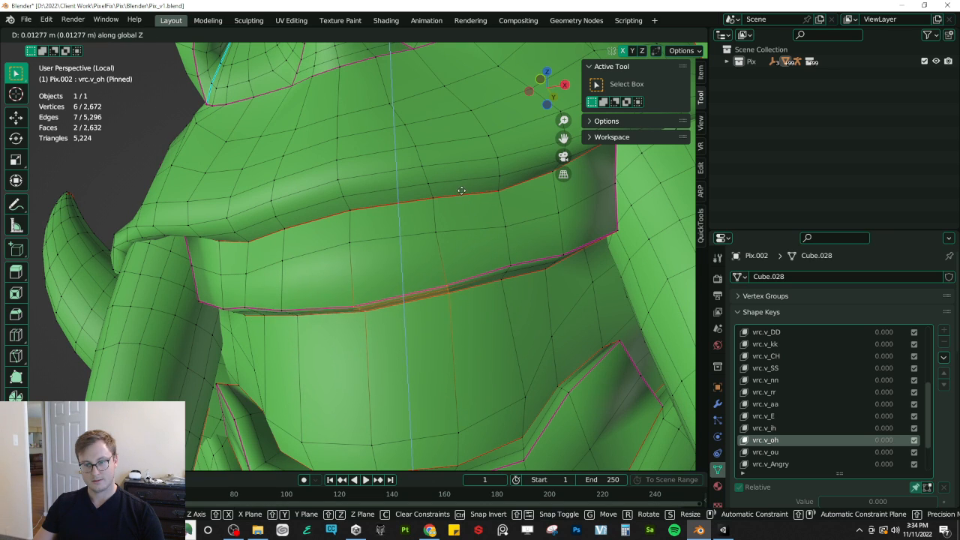
pyautogui.click(460, 186)
pyautogui.keyDown('shift'); pyautogui.moveTo(461, 187); pyautogui.dragTo(469, 105, button='middle'); pyautogui.keyUp('shift')
# Step: Edge-slide the two middle vertices just above the lower fold upward in vrc.v_oh
pyautogui.click(381, 349)
pyautogui.keyDown('shift'); pyautogui.click(468, 339); pyautogui.keyUp('shift')
pyautogui.press('g')
pyautogui.press('g')
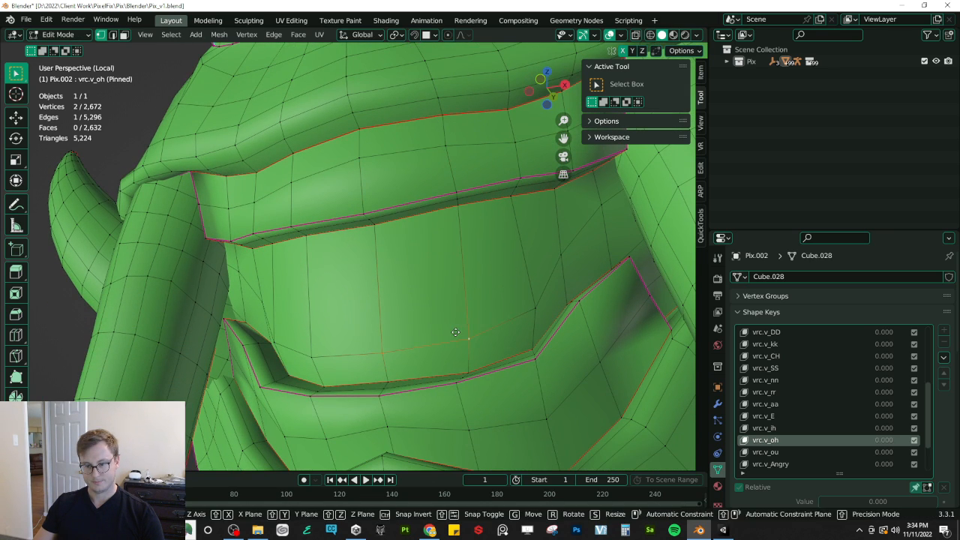
pyautogui.click(445, 298)
# Step: Slide the outer vertex of the row above the lower fold upward in vrc.v_oh and check the whole mask
pyautogui.click(530, 298)
pyautogui.press('g')
pyautogui.press('g')
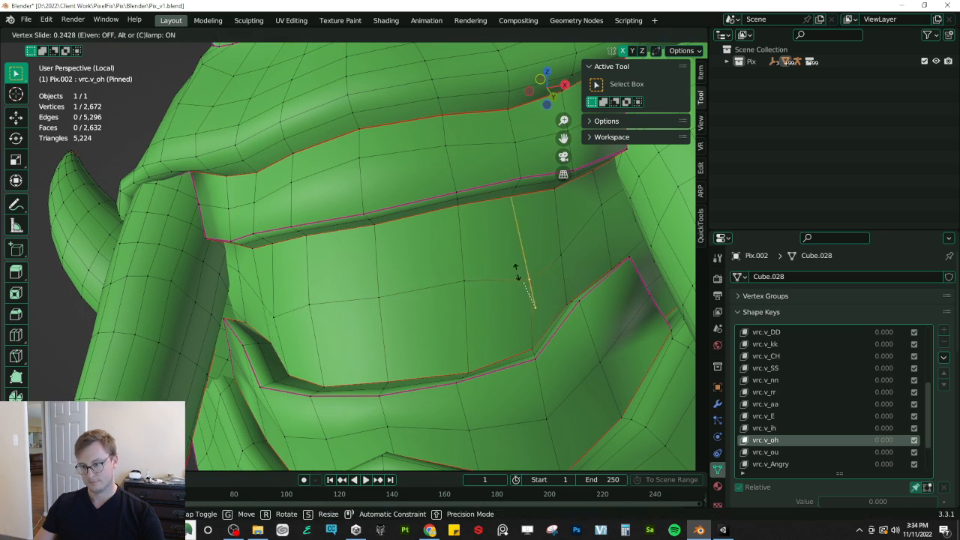
pyautogui.click(515, 267)
pyautogui.moveTo(515, 267); pyautogui.dragTo(463, 338, button='middle')
pyautogui.scroll(-5, 469, 318)
pyautogui.scroll(-3, 805, 409)
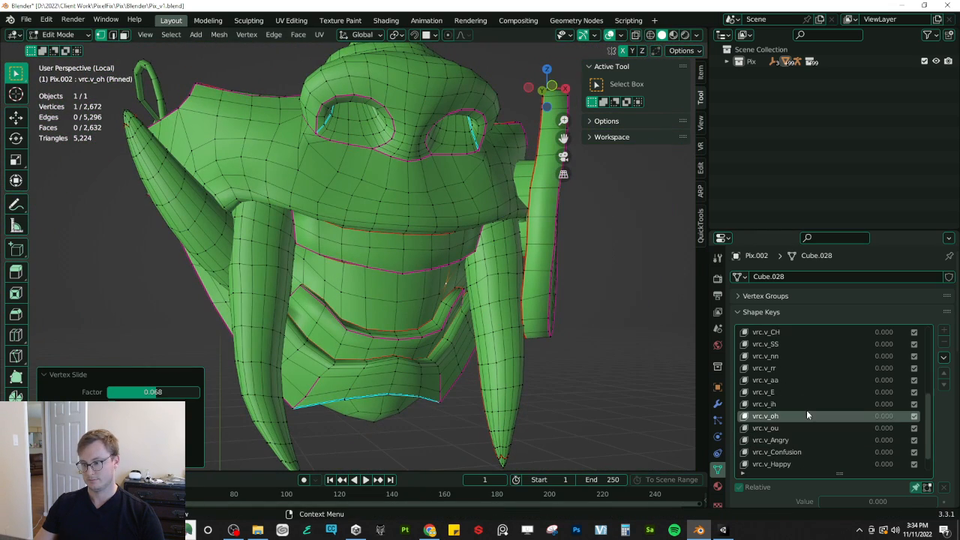
# Step: Switch to the vrc.v_ou shape key and raise the six middle vertices of the upper fold's lower edge along Z
pyautogui.click(777, 417)
pyautogui.scroll(6, 384, 226)
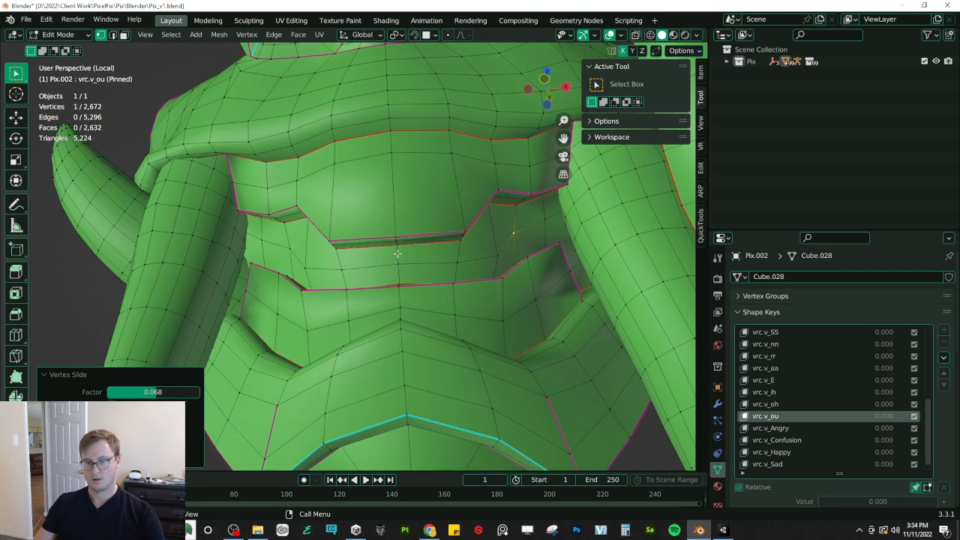
pyautogui.moveTo(384, 225); pyautogui.dragTo(477, 243)
pyautogui.press('g')
pyautogui.press('z')
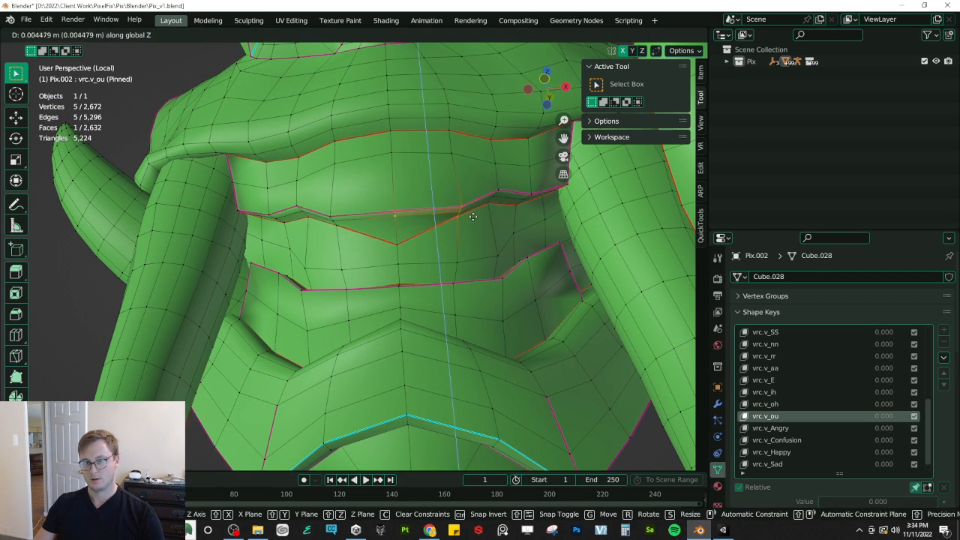
pyautogui.click(380, 241)
pyautogui.moveTo(416, 249); pyautogui.dragTo(459, 246)
pyautogui.press('g')
pyautogui.press('z')
pyautogui.click(440, 224)
pyautogui.moveTo(441, 224); pyautogui.dragTo(419, 257, button='middle')
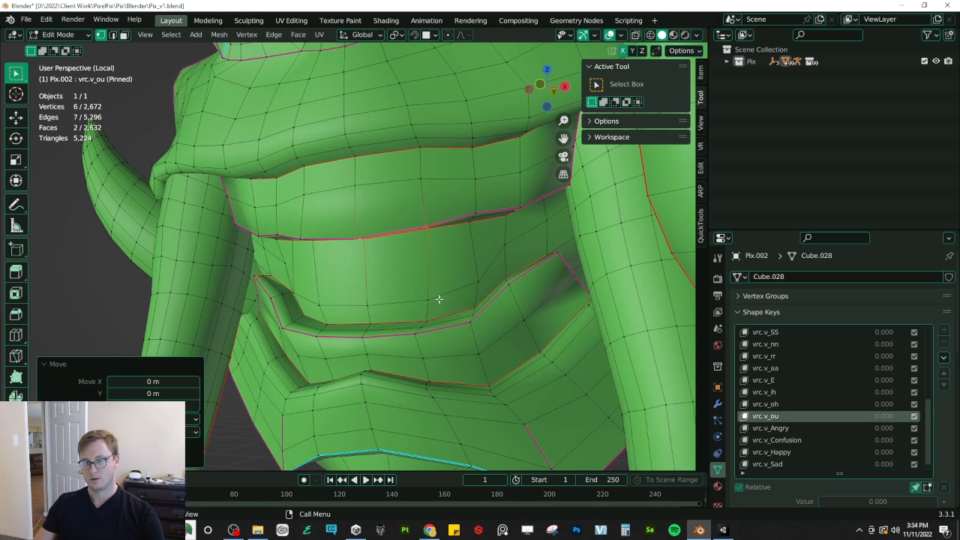
# Step: Edge-slide the two middle vertices just above the lower fold upward in vrc.v_ou
pyautogui.click(436, 299)
pyautogui.keyDown('shift'); pyautogui.click(367, 305); pyautogui.keyUp('shift')
pyautogui.press('g')
pyautogui.press('g')
pyautogui.click(366, 287)
# Step: Slide the outer vertex of the same row upward in vrc.v_ou by a factor of 0.319
pyautogui.click(468, 277)
pyautogui.press('g')
pyautogui.press('g')
pyautogui.click(465, 258)
pyautogui.moveTo(465, 258); pyautogui.dragTo(488, 319, button='middle')
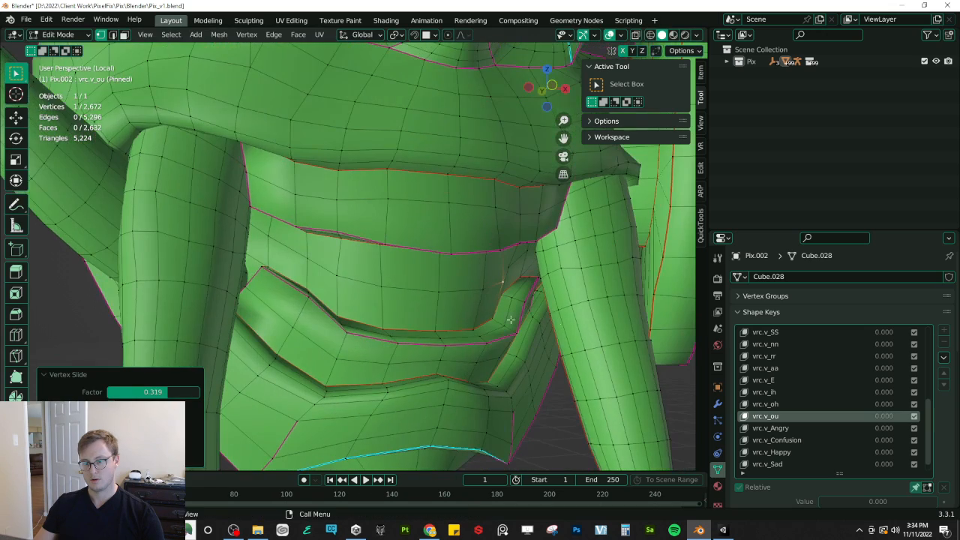
# Step: Switch to the vrc.v_Angry shape key, inspect its mouth folds and save the file
pyautogui.click(773, 428)
pyautogui.scroll(-6, 418, 271)
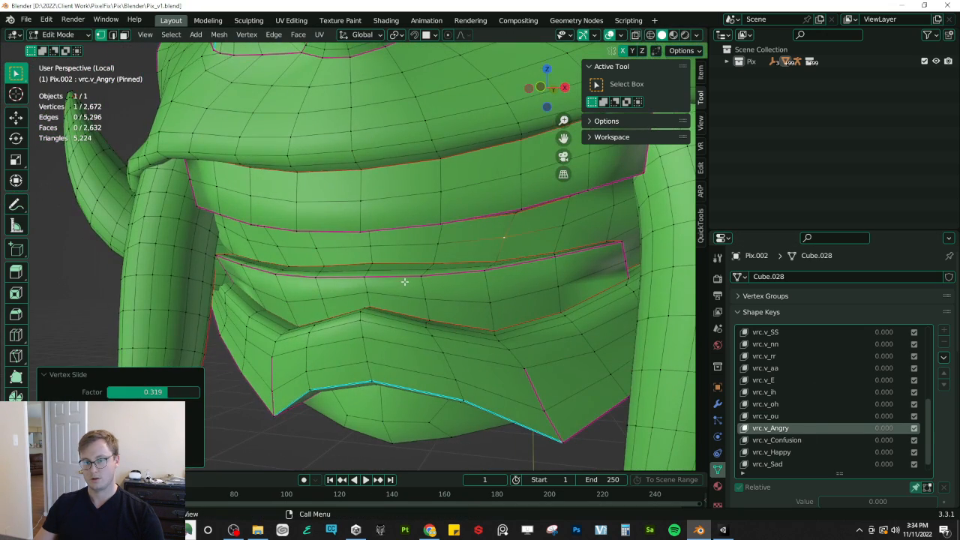
pyautogui.hotkey('ctrl', 's')
pyautogui.moveTo(417, 272)
pyautogui.mouseDown(button='middle')
pyautogui.moveTo(389, 270)
pyautogui.moveTo(416, 289)
pyautogui.mouseUp(button='middle')
# Step: Switch to the vrc.v_Confusion shape key and raise the six middle vertices of the upper fold's lower edge along Z
pyautogui.click(799, 441)
pyautogui.scroll(5, 413, 284)
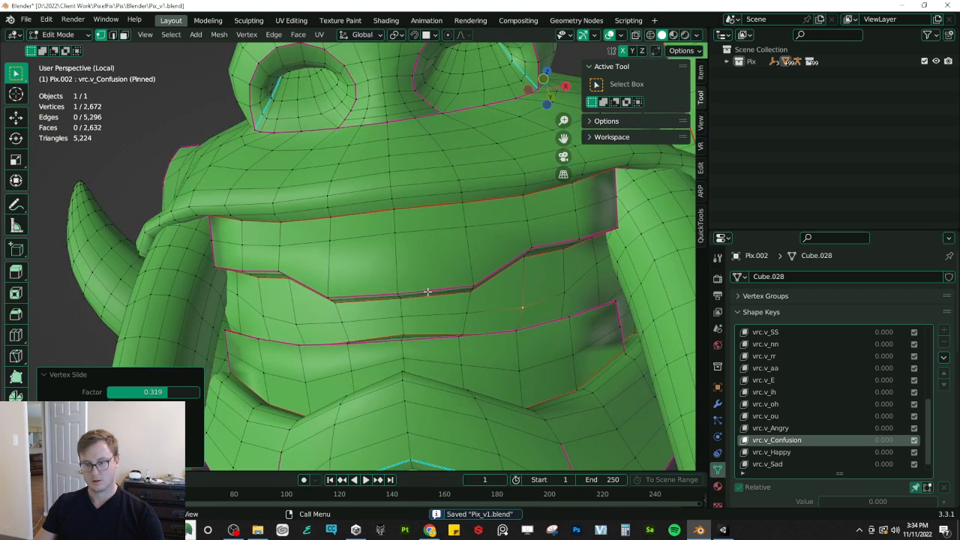
pyautogui.hotkey('alt', 'a')
pyautogui.press('b')
pyautogui.moveTo(389, 277); pyautogui.dragTo(487, 300)
pyautogui.press('g')
pyautogui.press('z')
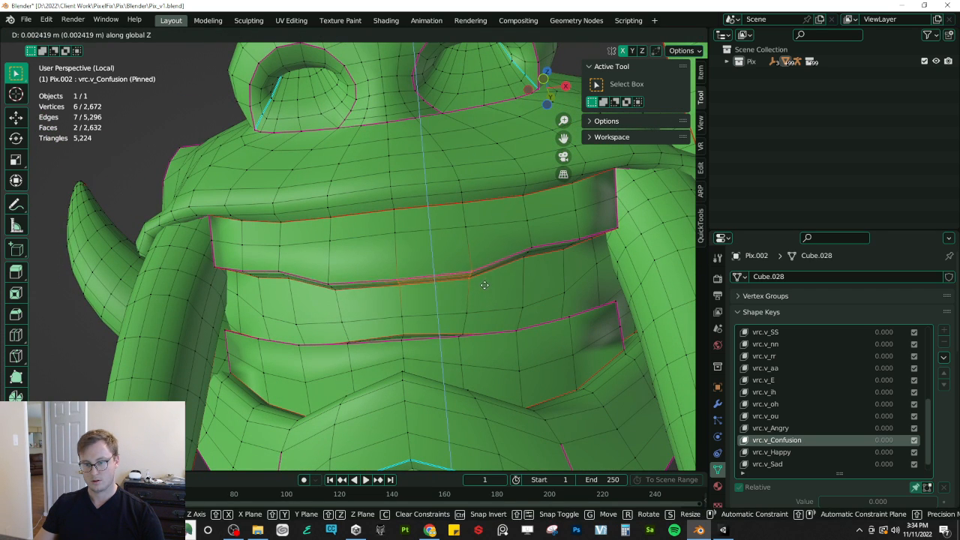
pyautogui.click(485, 276)
pyautogui.moveTo(407, 311); pyautogui.dragTo(422, 327, button='middle')
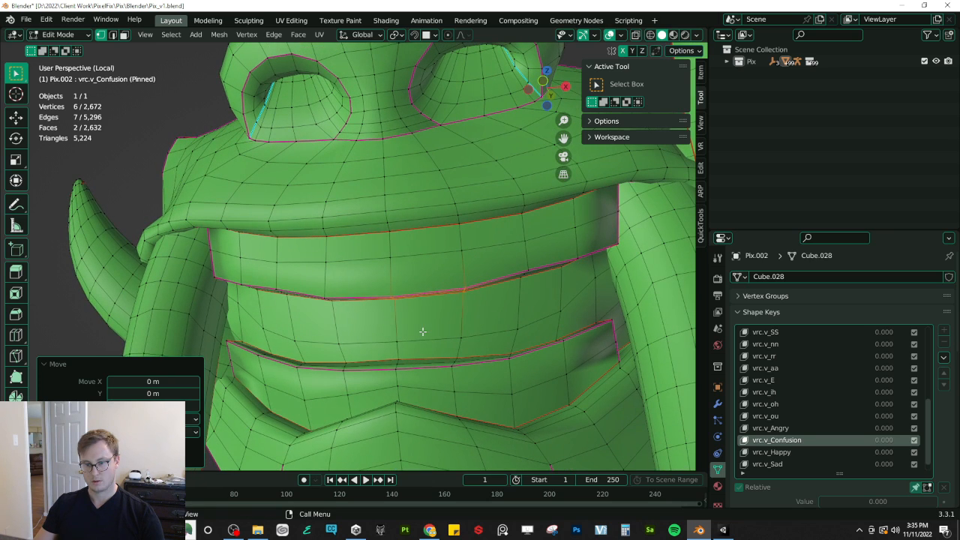
# Step: Slide the middle vertices just above the lower fold slightly upward in vrc.v_Confusion
pyautogui.click(424, 330)
pyautogui.click(458, 334)
pyautogui.press('g')
pyautogui.press('g')
pyautogui.click(458, 325)
# Step: Slide the two outer vertices of the same row upward in vrc.v_Confusion, the last one by a factor of 0.145
pyautogui.click(515, 325)
pyautogui.press('g')
pyautogui.press('g')
pyautogui.click(563, 308)
pyautogui.press('g')
pyautogui.press('g')
pyautogui.click(564, 303)
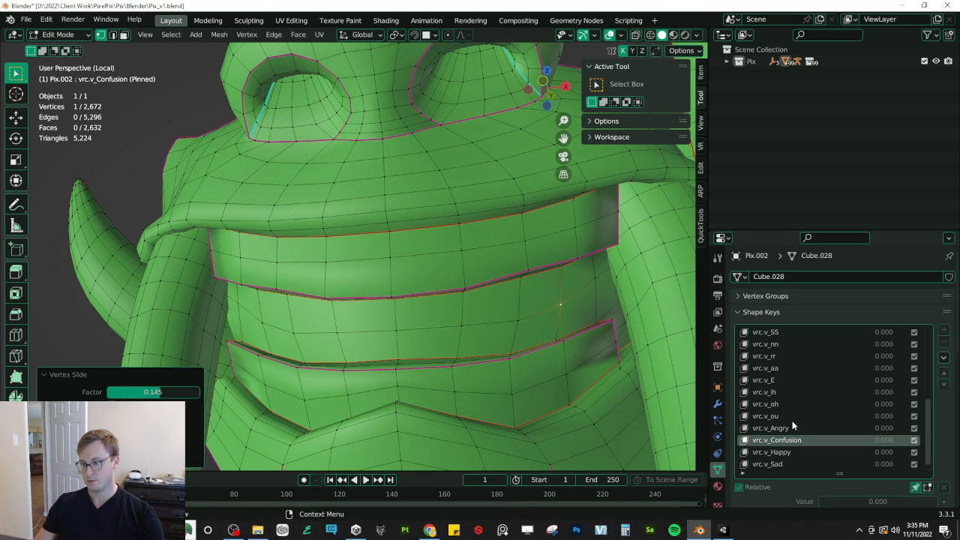
# Step: Examine the mouth folds in the vrc.v_Happy and vrc.v_Sad shape keys for intersections
pyautogui.click(772, 451)
pyautogui.scroll(-6, 535, 350)
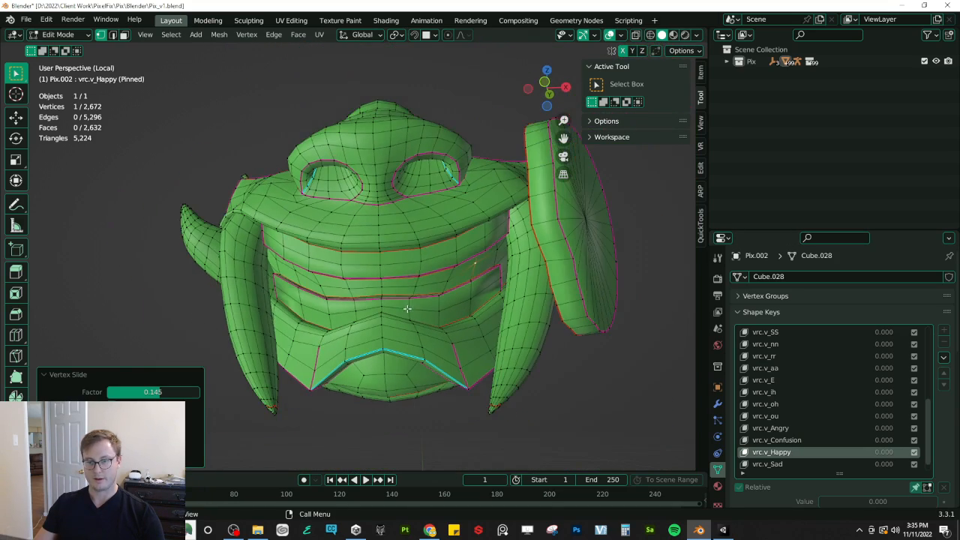
pyautogui.click(774, 464)
pyautogui.moveTo(438, 358)
pyautogui.mouseDown(button='middle')
pyautogui.moveTo(375, 354)
pyautogui.moveTo(470, 359)
pyautogui.moveTo(448, 366)
pyautogui.mouseUp(button='middle')
pyautogui.scroll(-1, 784, 453)
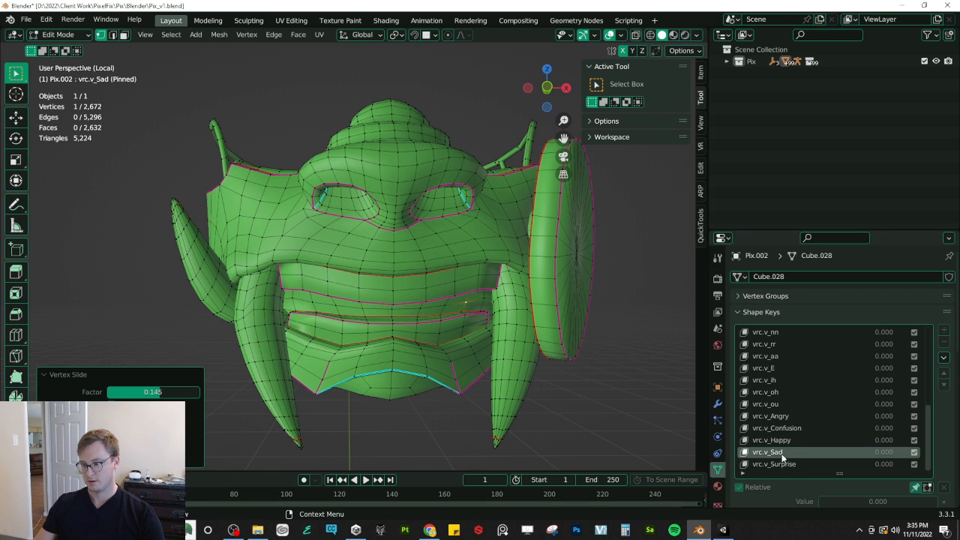
# Step: Switch to the vrc.v_Surprise shape key and raise the six middle vertices of the upper fold's lower edge along Z
pyautogui.click(786, 465)
pyautogui.moveTo(384, 304); pyautogui.dragTo(397, 259, button='middle')
pyautogui.scroll(4, 398, 276)
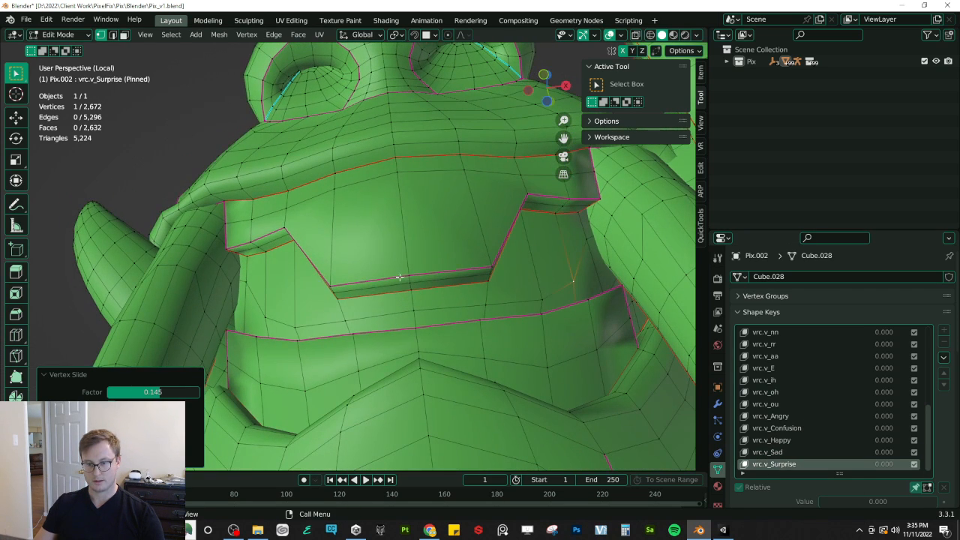
pyautogui.click(408, 269)
pyautogui.moveTo(377, 245); pyautogui.dragTo(516, 290)
pyautogui.moveTo(516, 289); pyautogui.dragTo(454, 221, button='middle')
pyautogui.press('g')
pyautogui.press('z')
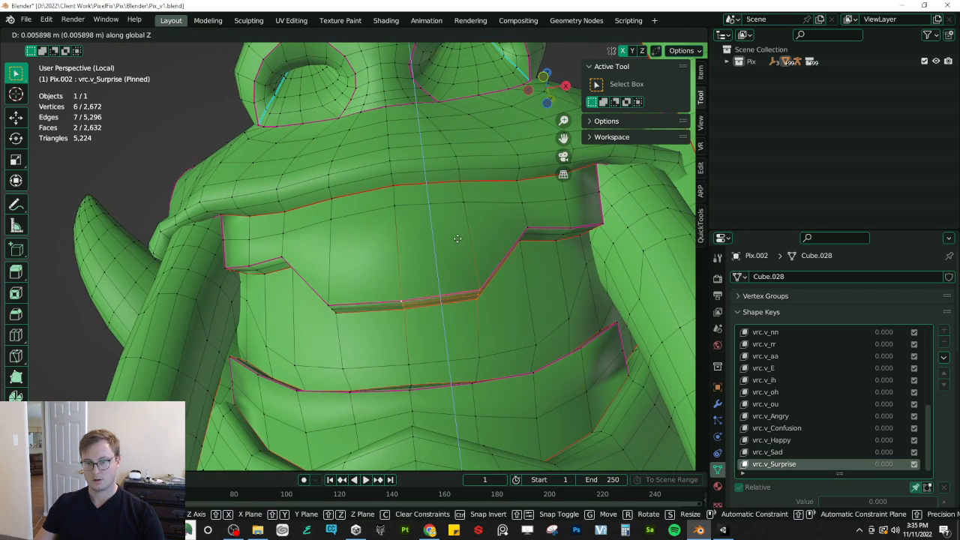
pyautogui.click(447, 198)
# Step: Slide the two middle vertices just above the lower fold upward in vrc.v_Surprise
pyautogui.click(473, 352)
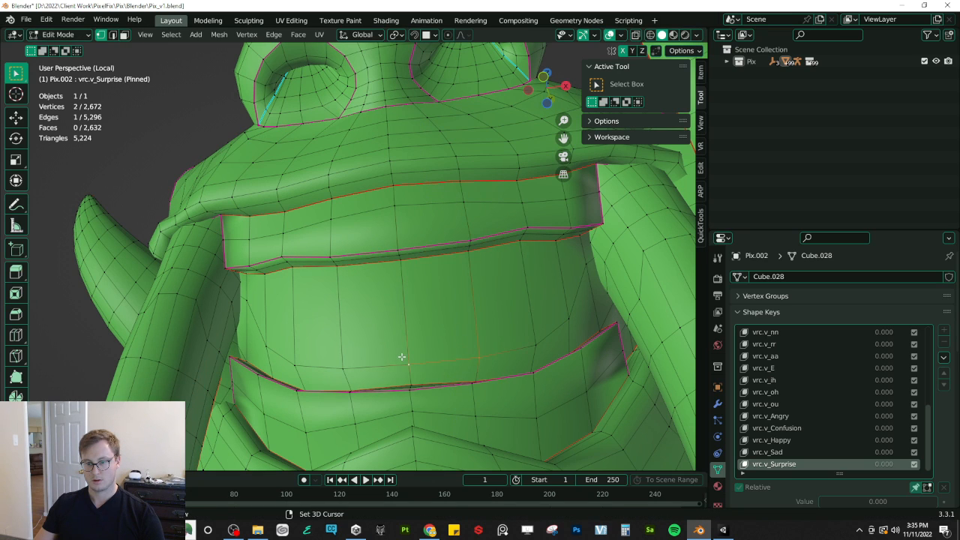
pyautogui.keyDown('shift'); pyautogui.click(402, 360); pyautogui.keyUp('shift')
pyautogui.press('g')
pyautogui.press('g')
pyautogui.click(396, 330)
# Step: Slide the next two outer vertices of the same row upward, one at a time, to even out the row in vrc.v_Surprise
pyautogui.click(529, 336)
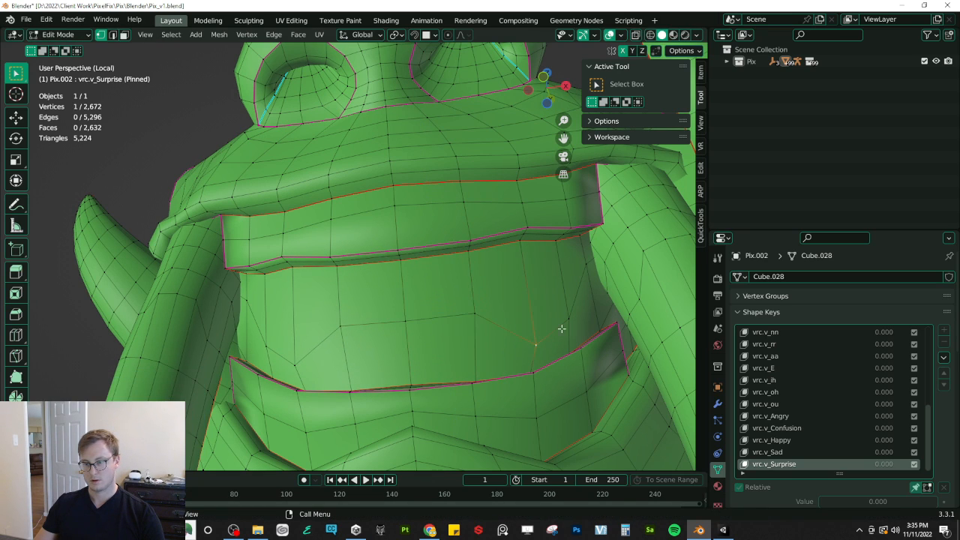
pyautogui.press('g')
pyautogui.press('g')
pyautogui.click(533, 312)
pyautogui.press('g')
pyautogui.press('g')
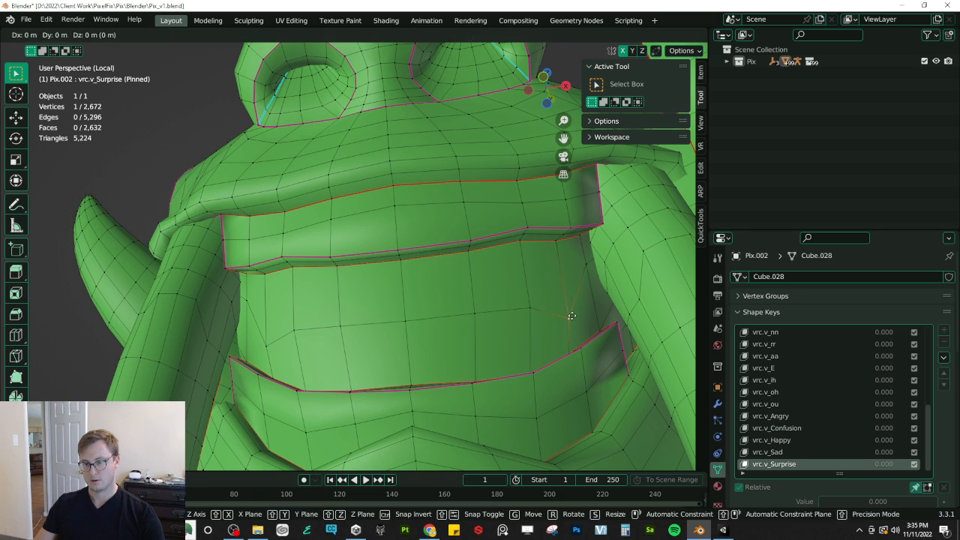
pyautogui.click(567, 294)
# Step: Return the mask to Object Mode and save the file
pyautogui.scroll(-8, 568, 294)
pyautogui.press('Tab')
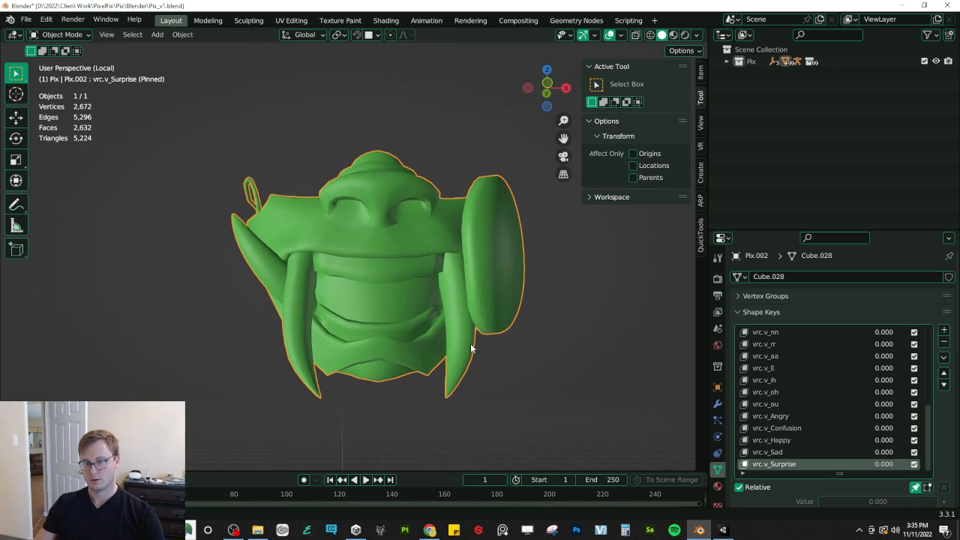
pyautogui.hotkey('ctrl', 's')
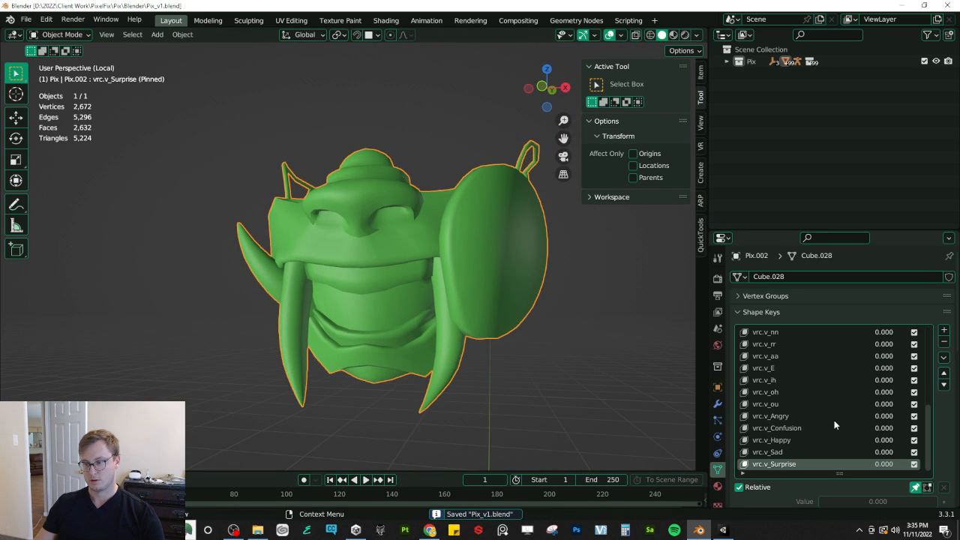
# Step: Step back and forth through the shape keys in Object Mode to check how the mask and its side disc deform, ending on Basis
pyautogui.press('Up')
pyautogui.press('Up')
pyautogui.press('Up')
pyautogui.press('Up')
pyautogui.press('Up')
pyautogui.press('Up')
pyautogui.press('Up')
pyautogui.press('Up')
pyautogui.press('Up')
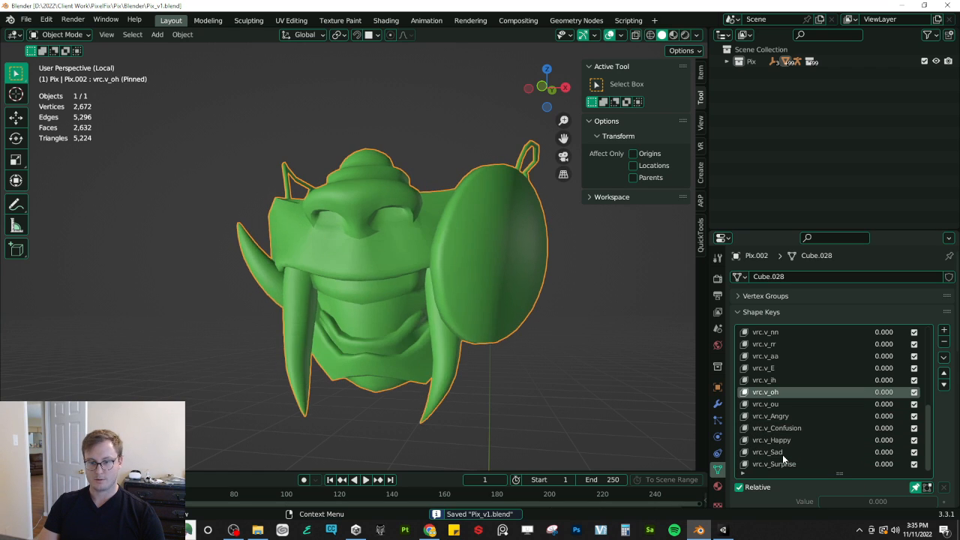
pyautogui.press('Up')
pyautogui.press('Up')
pyautogui.press('Up')
pyautogui.press('Up')
pyautogui.press('Up')
pyautogui.press('Down')
pyautogui.press('Down')
pyautogui.press('Down')
pyautogui.press('Down')
pyautogui.press('Down')
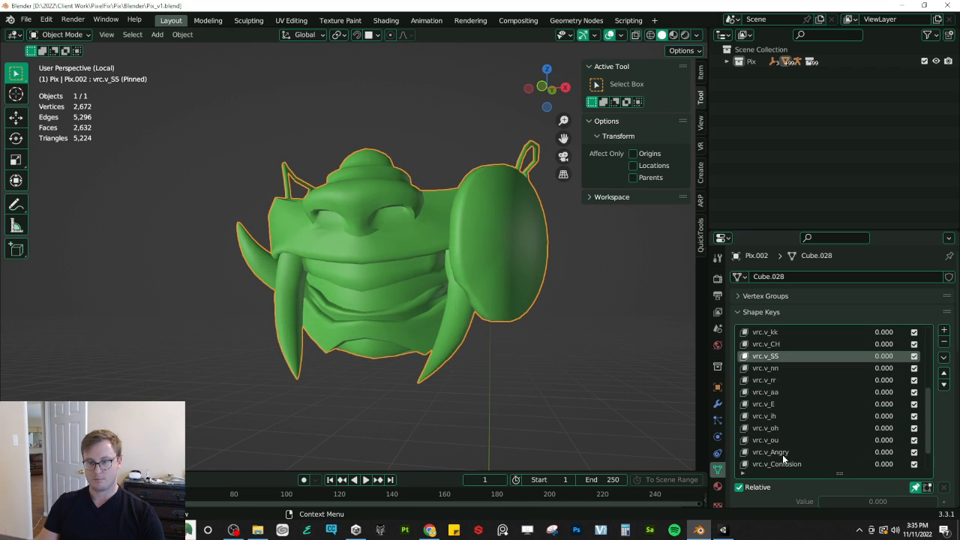
pyautogui.press('Down')
pyautogui.press('Down')
pyautogui.press('Down')
pyautogui.press('Down')
pyautogui.press('Down')
pyautogui.press('Down')
pyautogui.press('Down')
pyautogui.press('Down')
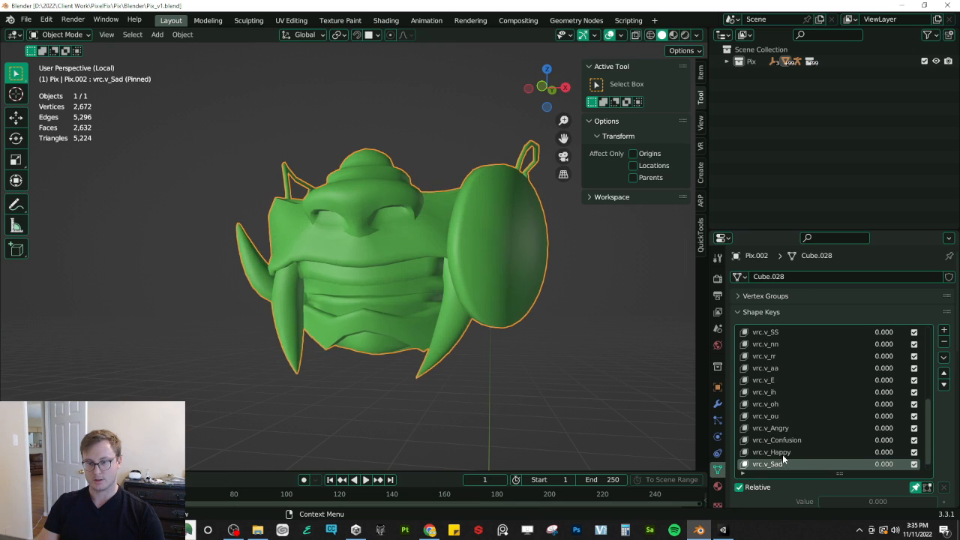
pyautogui.press('Up')
pyautogui.press('Up')
pyautogui.press('Up')
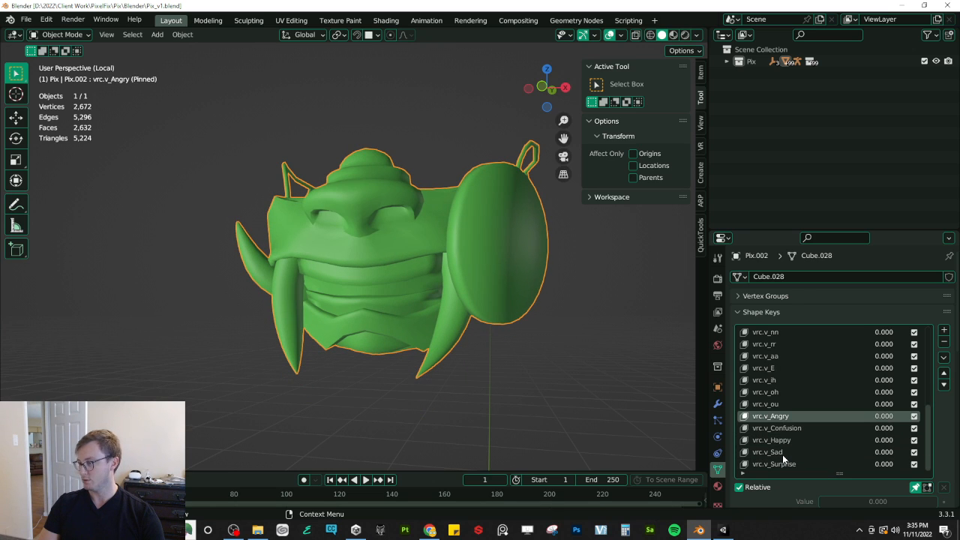
pyautogui.press('Down')
pyautogui.press('Down')
pyautogui.press('Down')
pyautogui.press('Down')
pyautogui.press('Up')
pyautogui.press('Up')
pyautogui.press('Up')
pyautogui.press('Up')
pyautogui.press('Up')
pyautogui.press('Up')
pyautogui.press('Up')
pyautogui.press('Up')
pyautogui.press('Up')
pyautogui.press('Up')
pyautogui.press('Up')
pyautogui.press('Up')
pyautogui.press('Up')
pyautogui.press('Up')
pyautogui.press('Up')
pyautogui.press('Up')
pyautogui.press('Up')
pyautogui.press('Up')
pyautogui.press('Up')
pyautogui.press('Up')
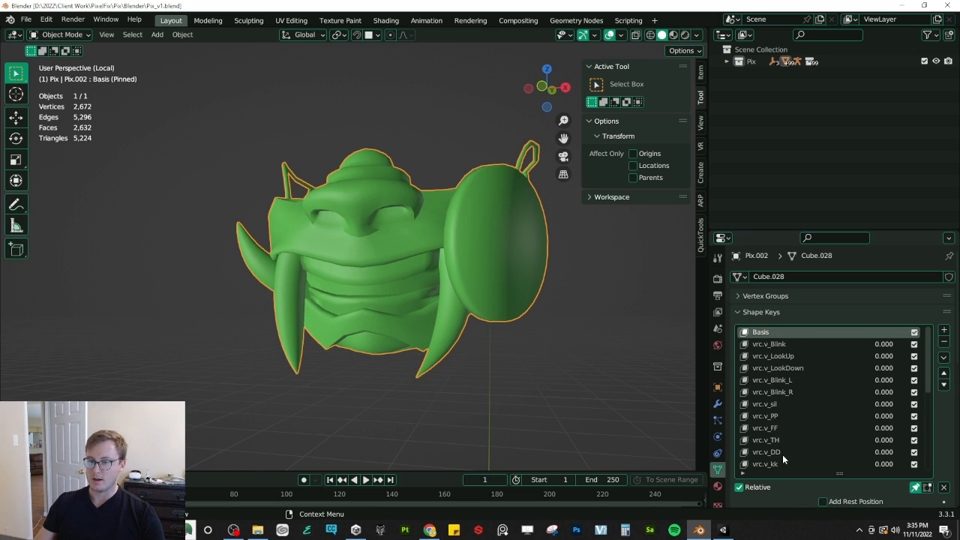
# Step: In Edit Mode on Basis, select all linked geometry of the round side disc and check the selection in wireframe
pyautogui.moveTo(367, 265); pyautogui.dragTo(461, 246, button='middle')
pyautogui.press('Tab')
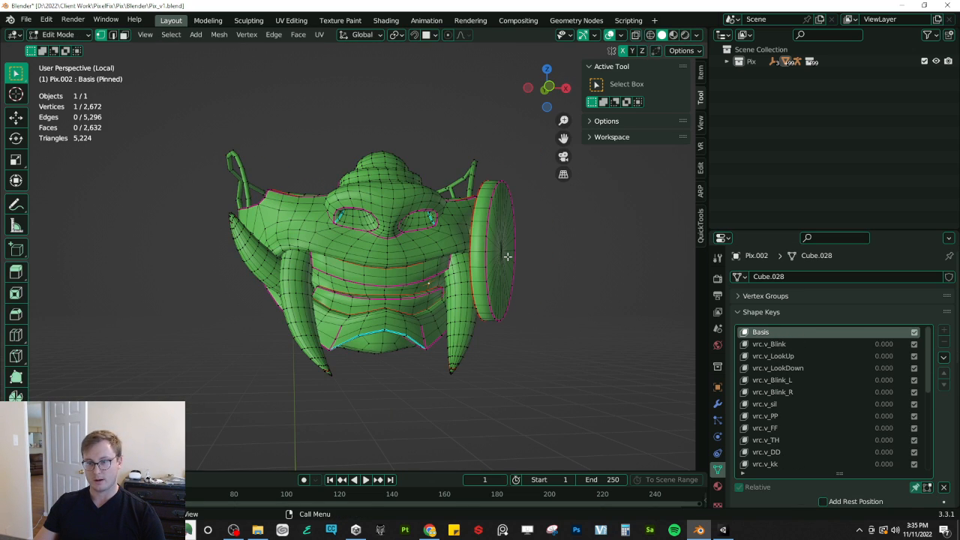
pyautogui.press('l')
pyautogui.moveTo(437, 291); pyautogui.dragTo(500, 313, button='middle')
pyautogui.press('z')
pyautogui.keyDown('shift'); pyautogui.moveTo(477, 268); pyautogui.dragTo(450, 293, button='middle'); pyautogui.keyUp('shift')
pyautogui.press('z')
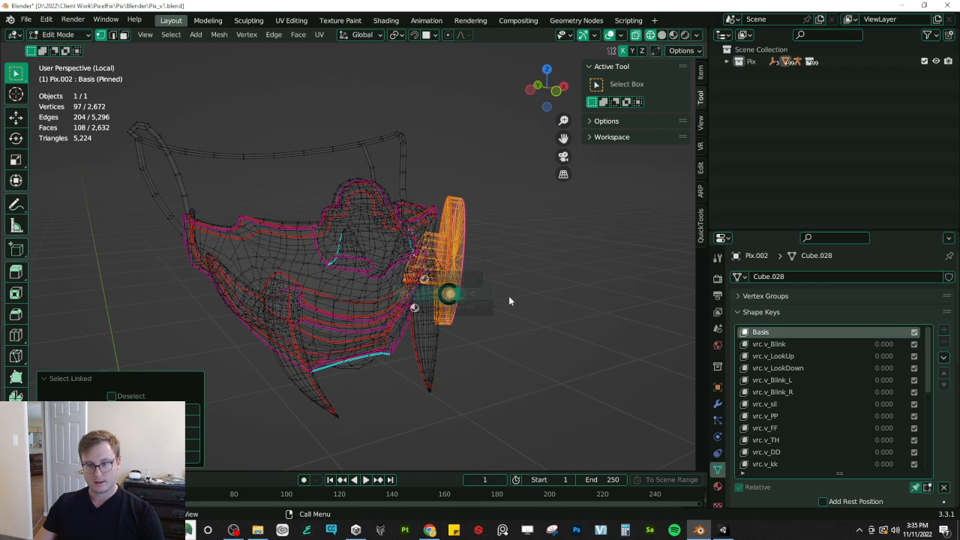
pyautogui.moveTo(511, 301); pyautogui.dragTo(549, 310, button='middle')
# Step: Switch to the vrc.v_Blink shape key and apply Blend from Shape to the selected side disc
pyautogui.click(817, 345)
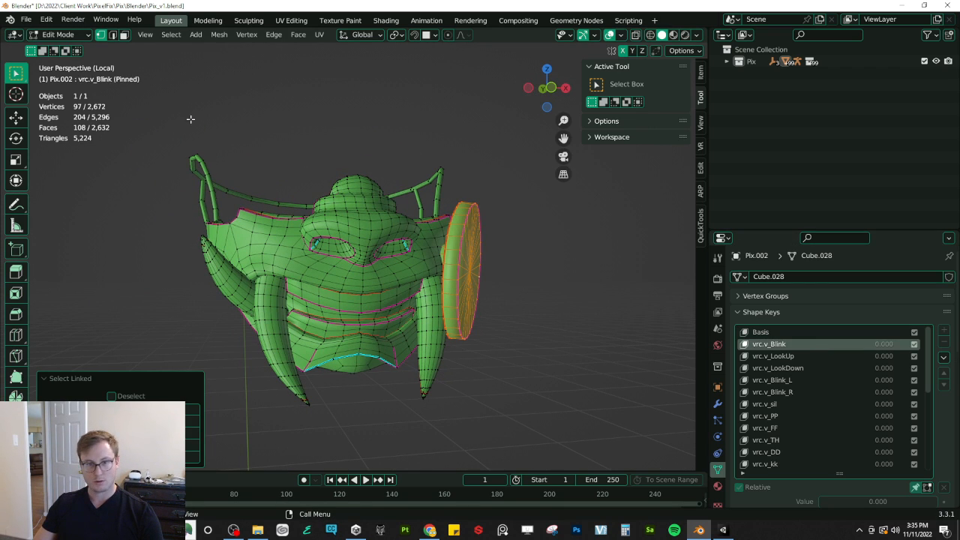
pyautogui.click(255, 36)
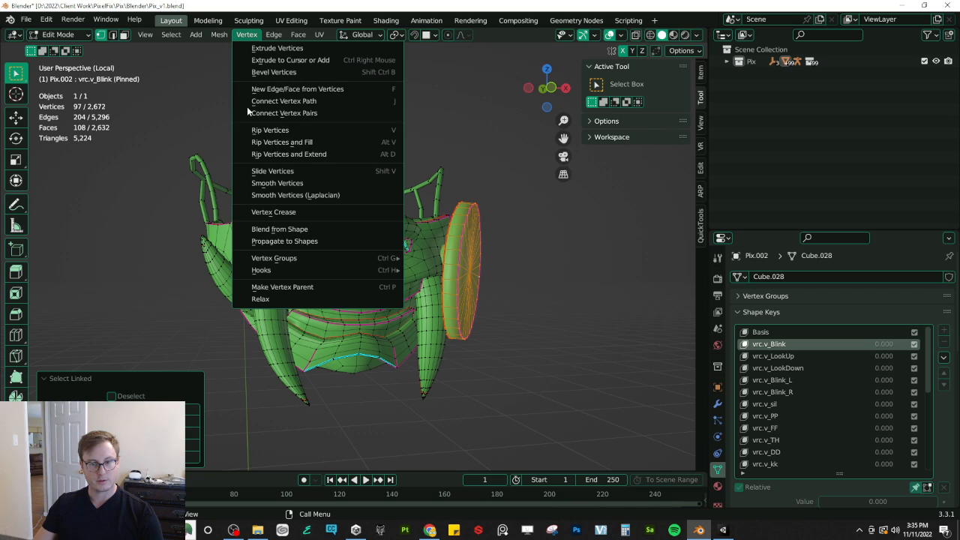
pyautogui.click(273, 229)
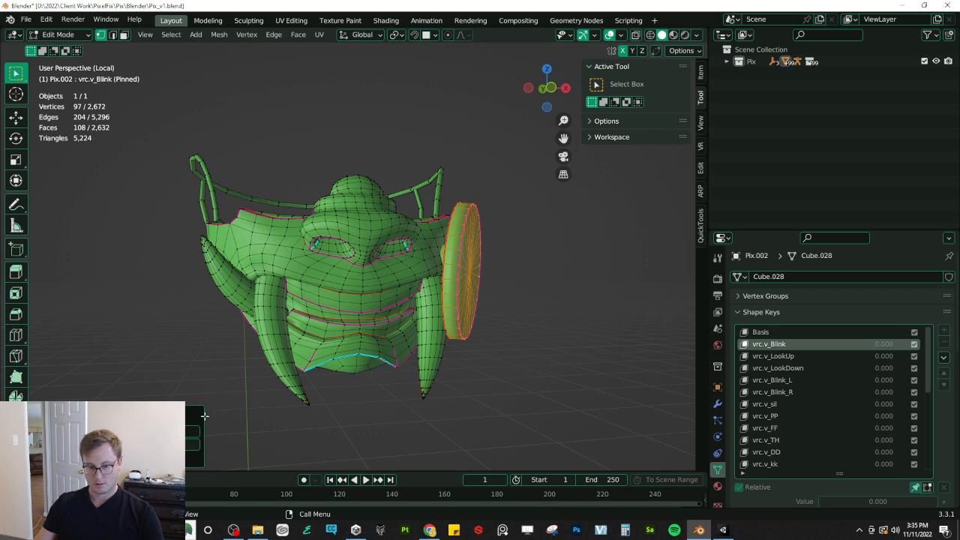
pyautogui.moveTo(541, 309); pyautogui.dragTo(510, 322, button='middle')
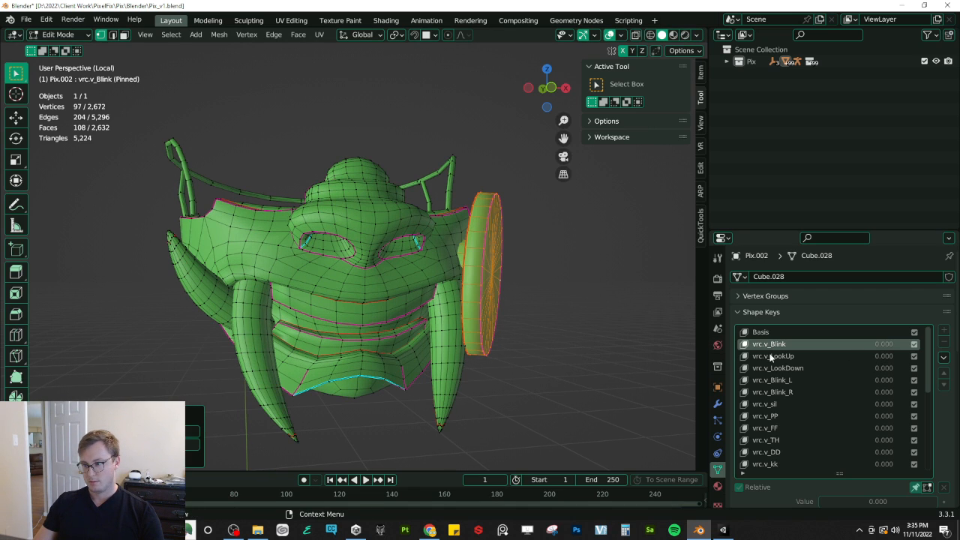
# Step: Repeat Blend from Shape on the side disc for the shape keys from vrc.v_LookUp through vrc.v_TH
pyautogui.click(773, 355)
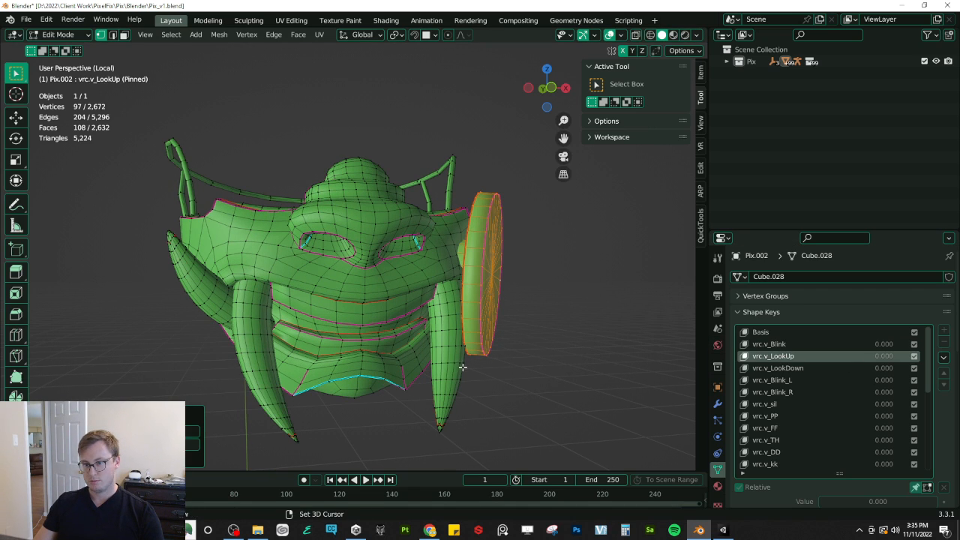
pyautogui.click(788, 368)
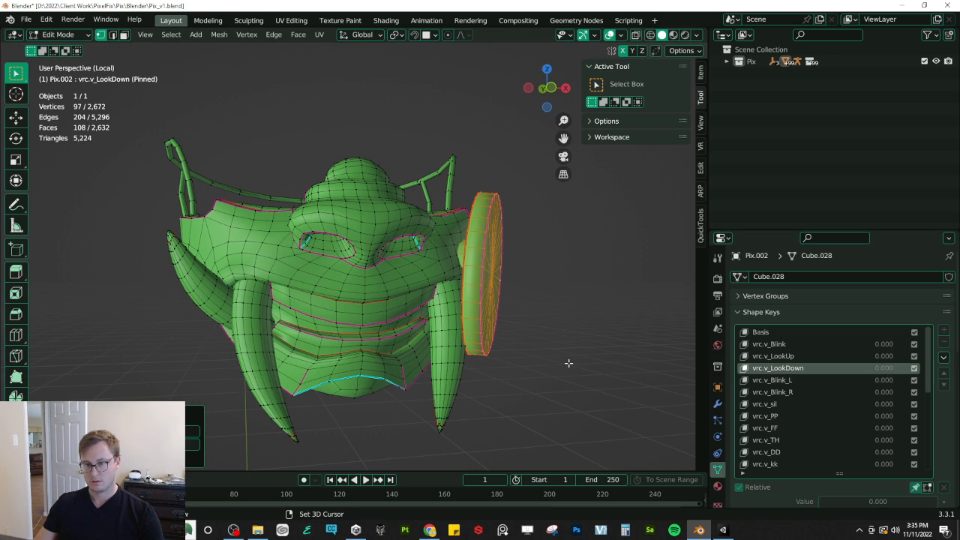
pyautogui.click(785, 381)
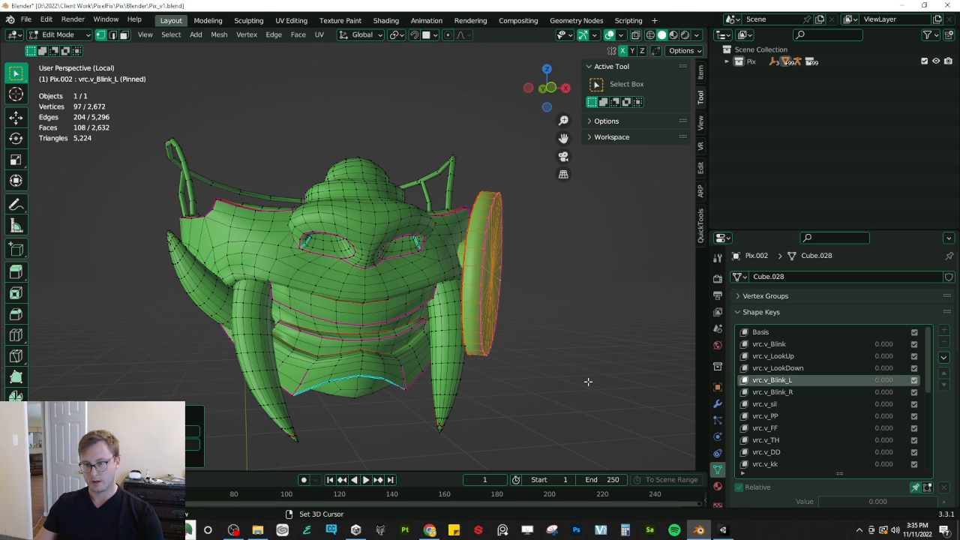
pyautogui.click(789, 395)
pyautogui.click(772, 405)
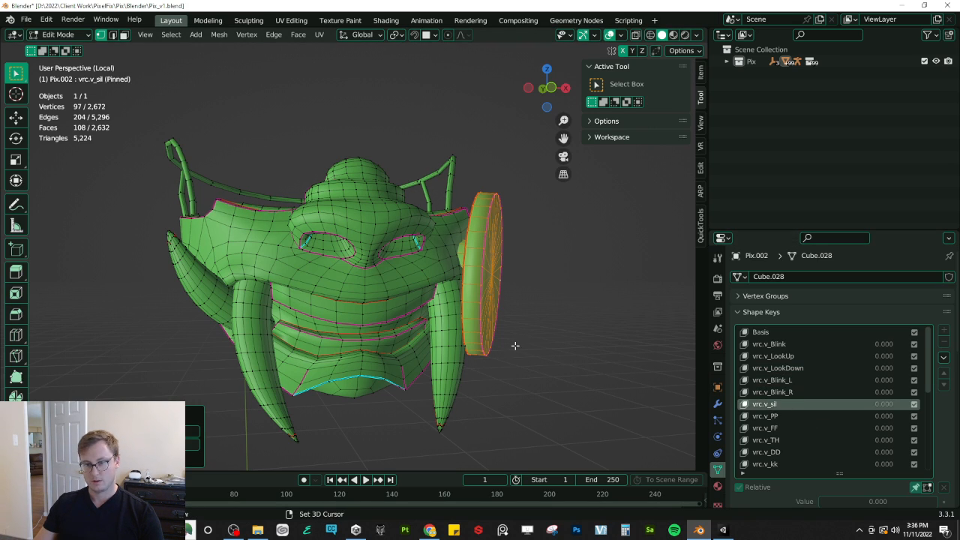
pyautogui.click(768, 417)
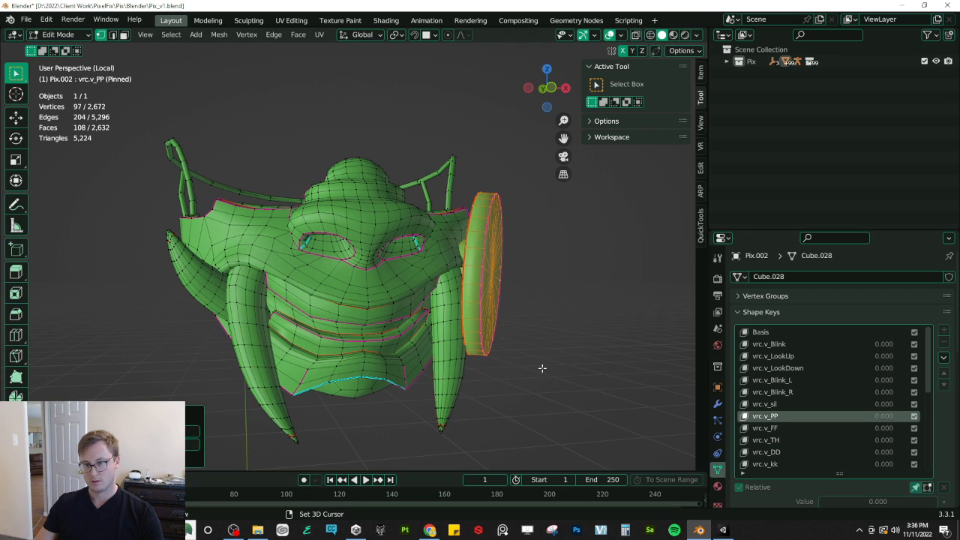
pyautogui.click(773, 428)
pyautogui.click(774, 439)
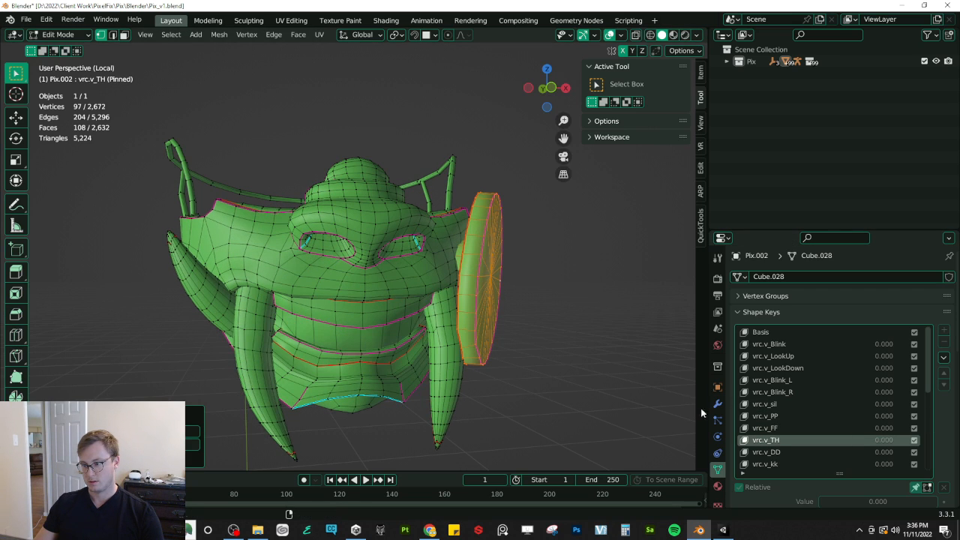
# Step: Repeat Blend from Shape on the side disc for the shape keys from vrc.v_DD through vrc.v_ih
pyautogui.press('Down')
pyautogui.press('Down')
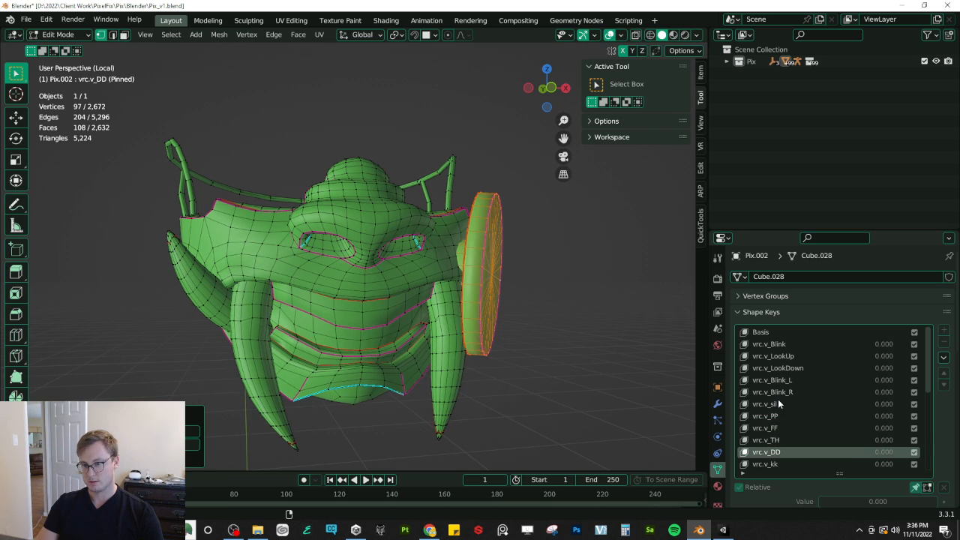
pyautogui.press('Down')
pyautogui.press('Down')
pyautogui.press('Down')
pyautogui.press('Down')
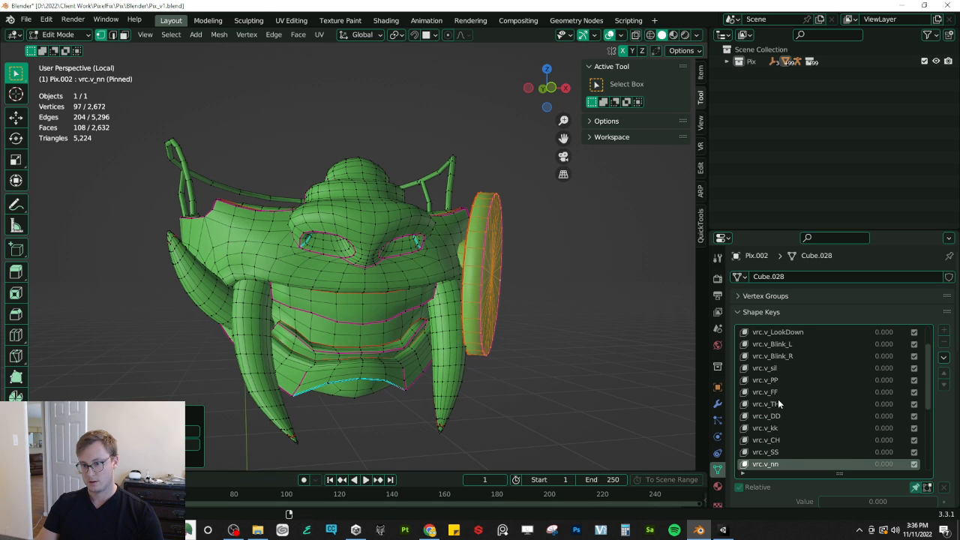
pyautogui.press('Down')
pyautogui.press('Down')
pyautogui.press('Down')
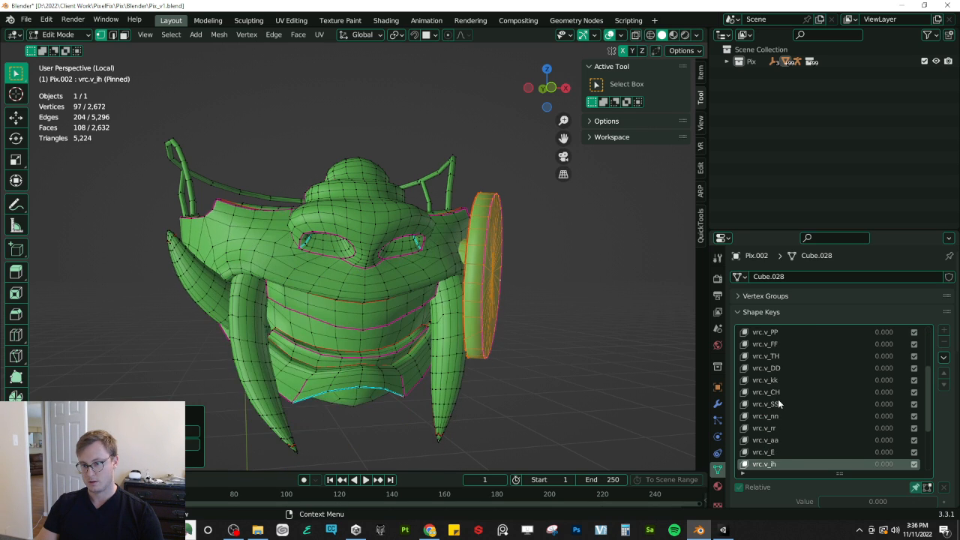
# Step: Repeat Blend from Shape on the side disc for the shape keys from vrc.v_oh through vrc.v_Surprise
pyautogui.press('Down')
pyautogui.press('Down')
pyautogui.press('Down')
pyautogui.press('Down')
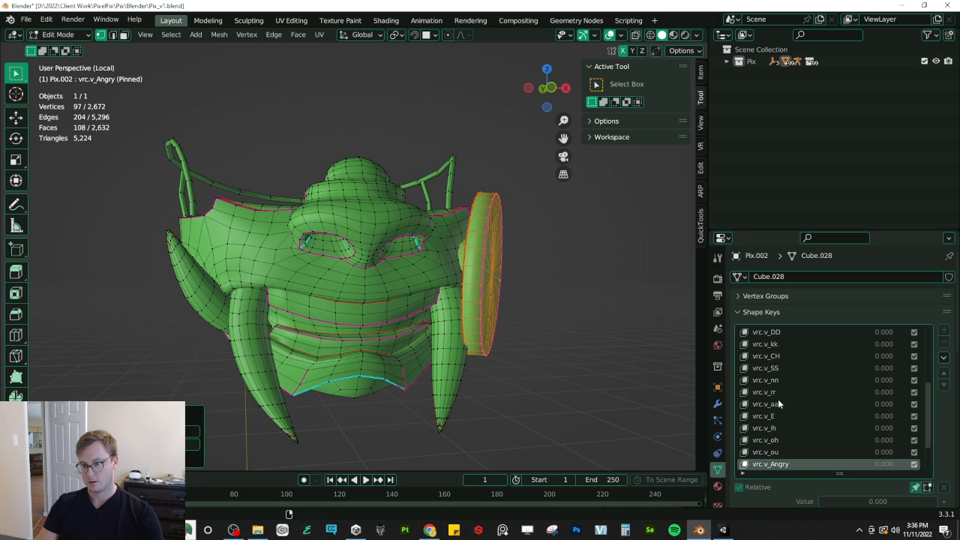
pyautogui.press('Down')
pyautogui.press('Down')
pyautogui.press('Down')
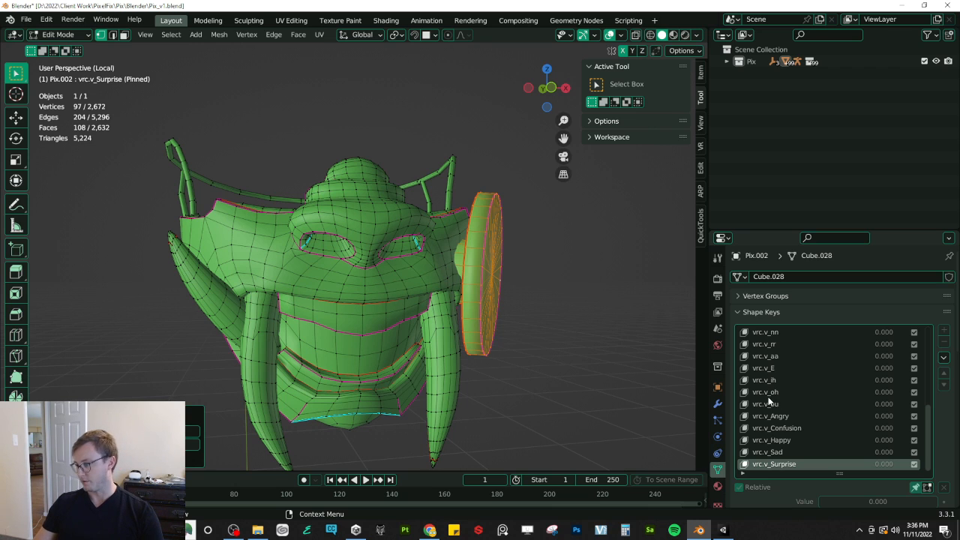
# Step: Step back up through all the shape keys to Basis and check whether the side disc still moves
pyautogui.press('Up')
pyautogui.press('Up')
pyautogui.press('Up')
pyautogui.press('Up')
pyautogui.press('Up')
pyautogui.press('Up')
pyautogui.press('Up')
pyautogui.press('Up')
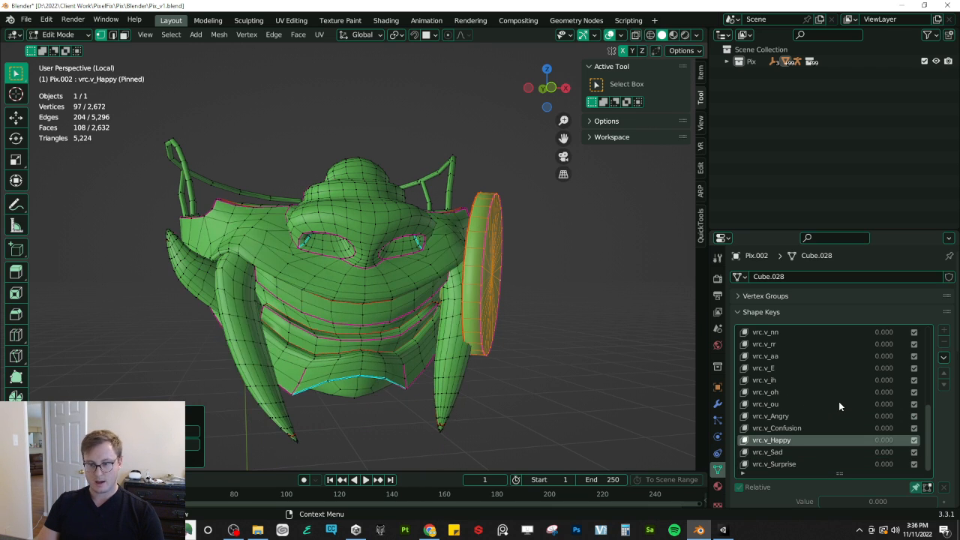
pyautogui.press('Up')
pyautogui.press('Up')
pyautogui.press('Up')
pyautogui.press('Up')
pyautogui.press('Up')
pyautogui.press('Up')
pyautogui.press('Up')
pyautogui.press('Up')
pyautogui.press('Up')
pyautogui.press('Up')
pyautogui.press('Up')
pyautogui.press('Up')
pyautogui.press('Up')
pyautogui.press('Up')
pyautogui.press('Up')
pyautogui.press('Up')
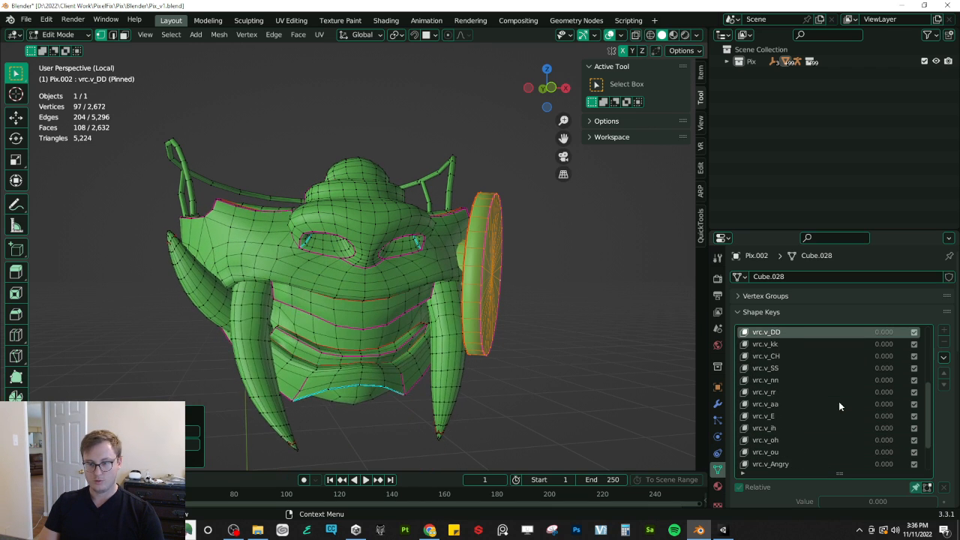
pyautogui.press('Up')
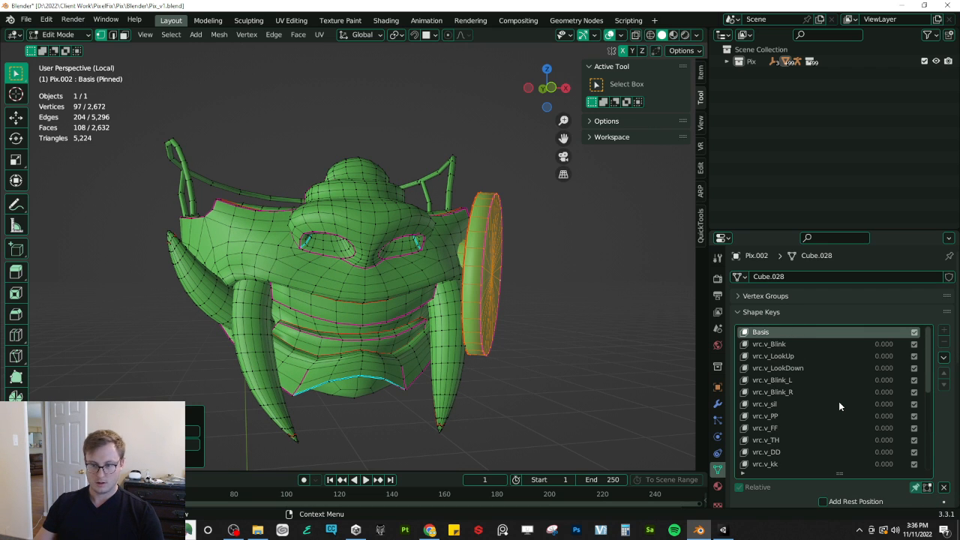
# Step: Return the mask to Object Mode, save the file, and exit local view to see the full character
pyautogui.moveTo(443, 324); pyautogui.dragTo(385, 322, button='middle')
pyautogui.hotkey('ctrl', 'Tab')
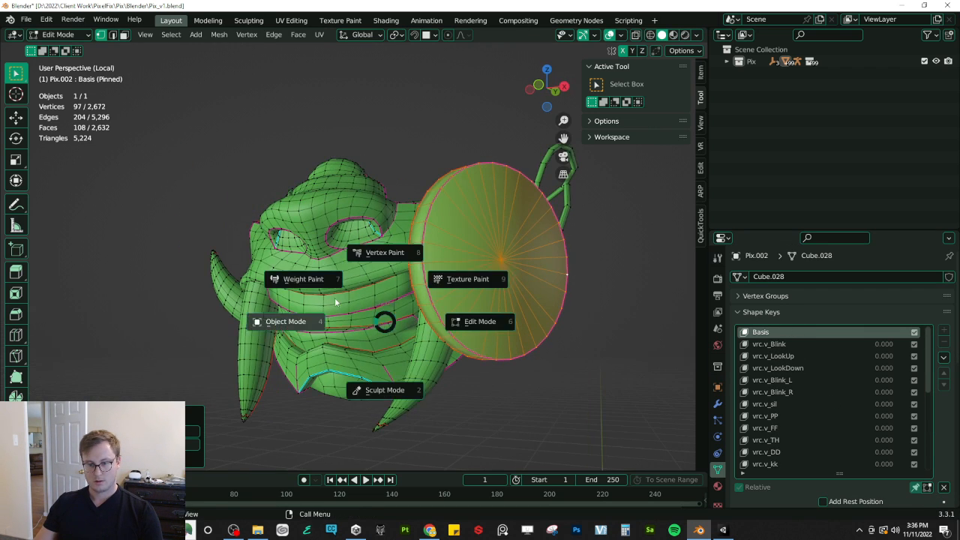
pyautogui.click(335, 302)
pyautogui.scroll(-4, 354, 293)
pyautogui.hotkey('ctrl', 's')
pyautogui.press('/')
pyautogui.scroll(-2, 354, 293)
pyautogui.moveTo(354, 293); pyautogui.dragTo(361, 275, button='middle')
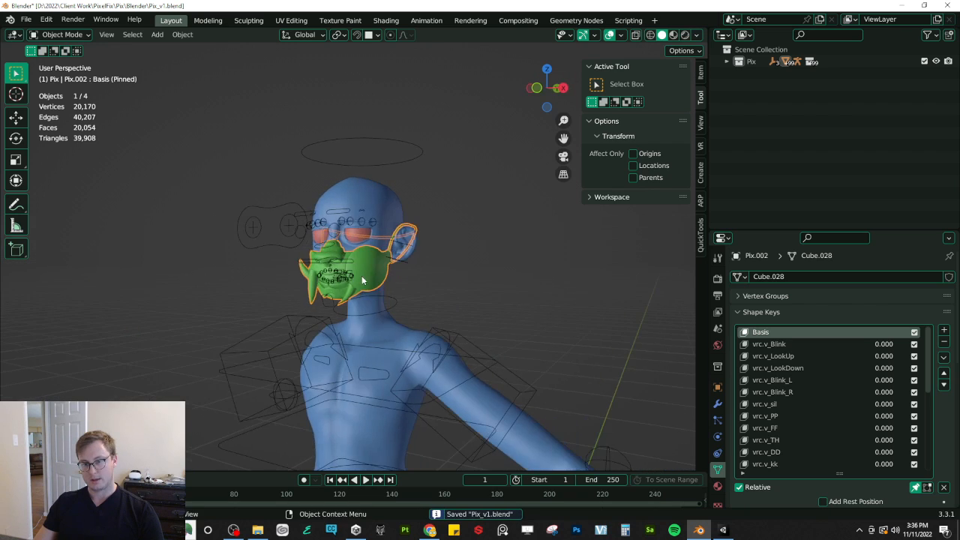
pyautogui.scroll(4, 386, 284)
pyautogui.moveTo(386, 318); pyautogui.dragTo(3, 135, button='middle')
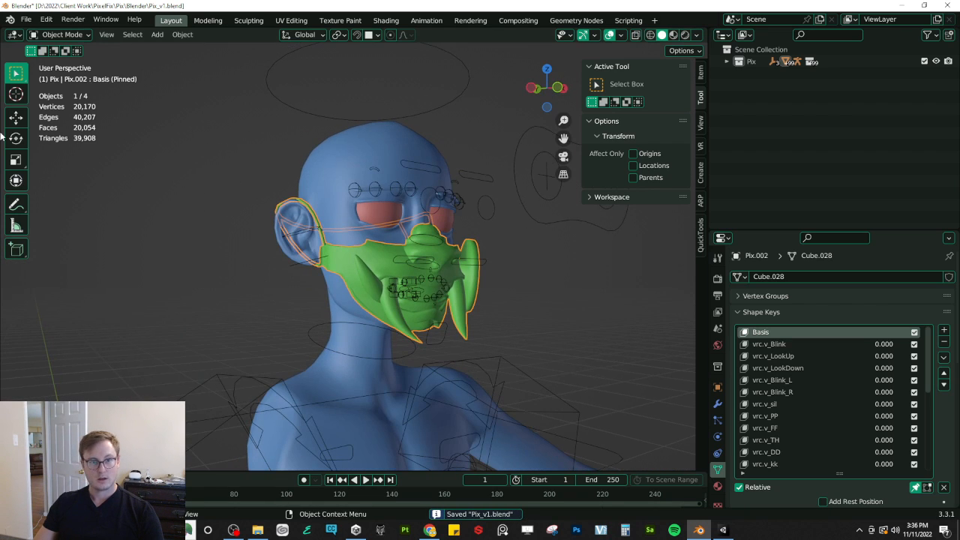
# Step: Save a copy of the file named Pix_v1_WIP_15_MaskExps.blend in the same folder
pyautogui.click(25, 19)
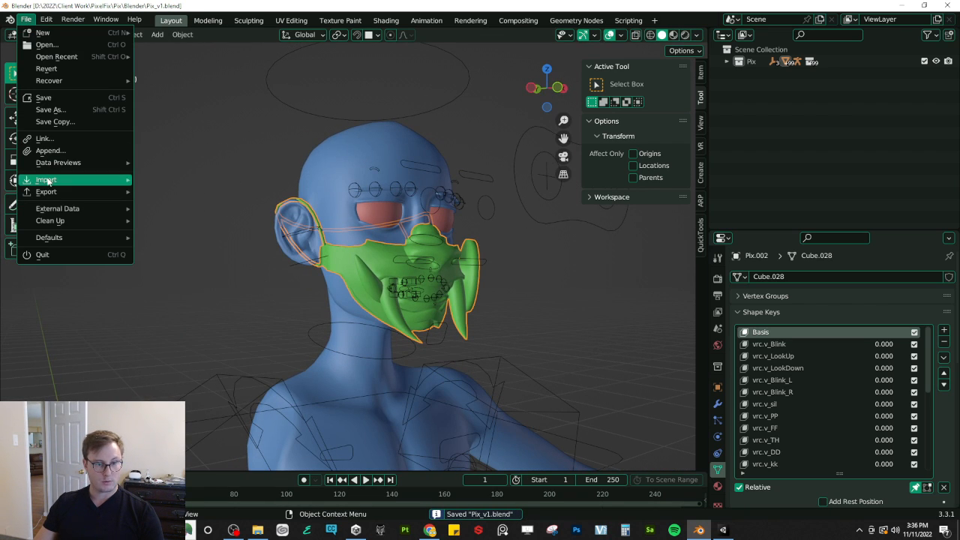
pyautogui.click(45, 121)
pyautogui.click(328, 290)
pyautogui.click(333, 435)
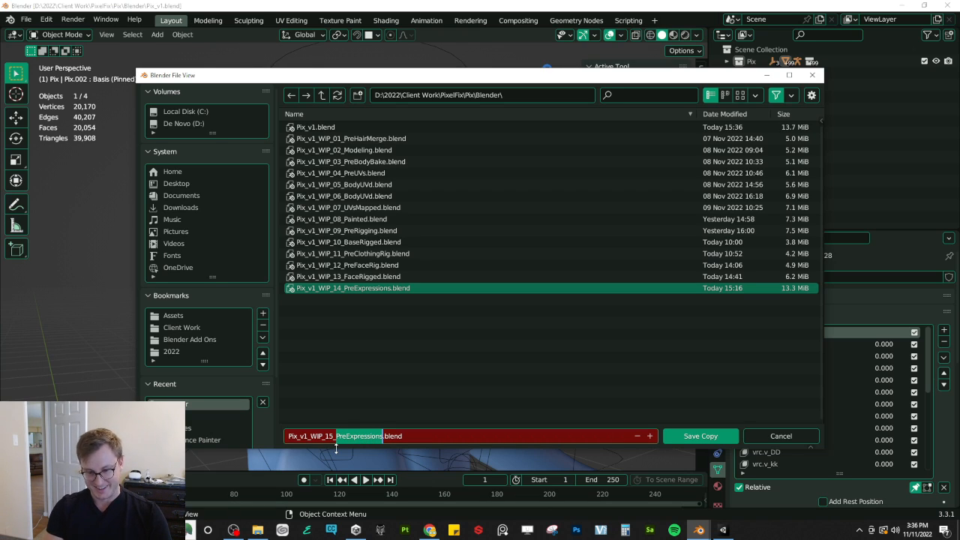
pyautogui.write('ma')
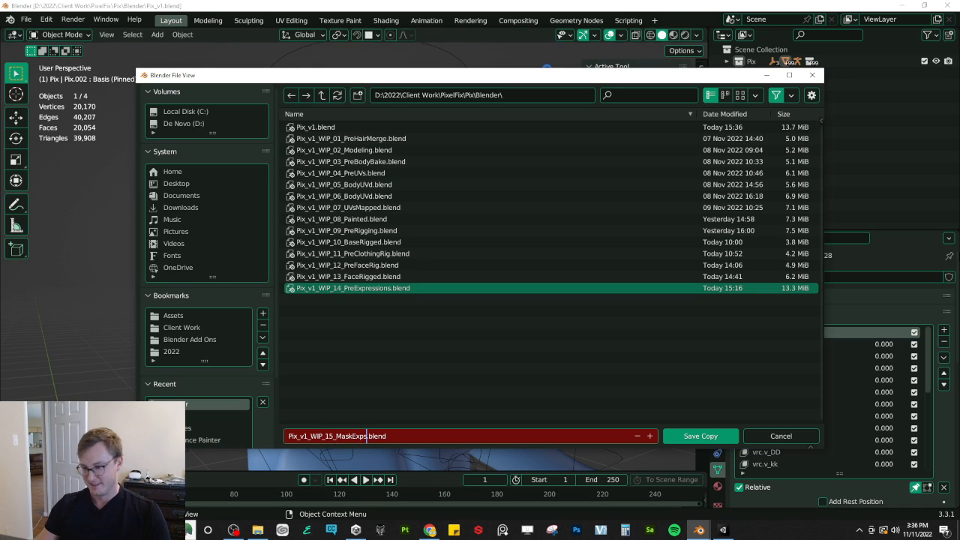
pyautogui.click(712, 436)
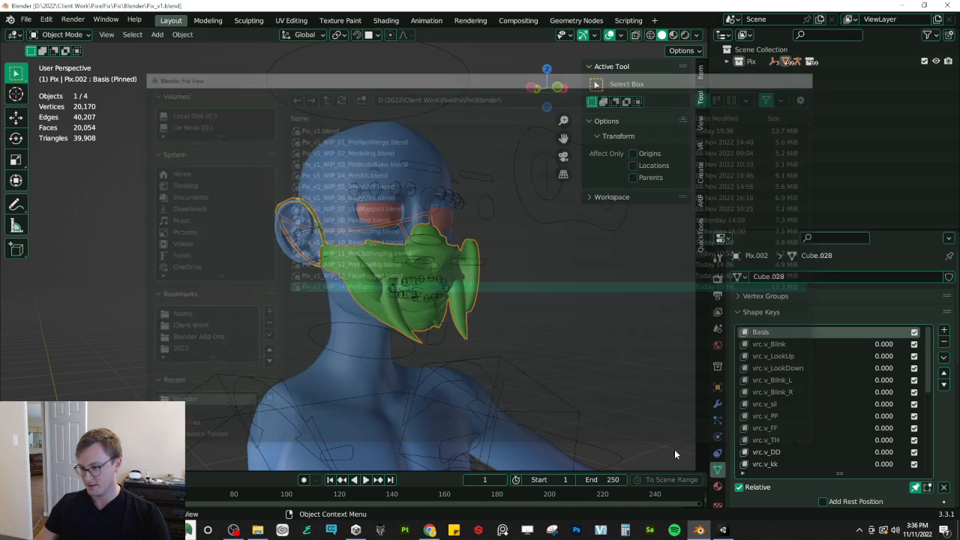
pyautogui.scroll(-1, 486, 324)
pyautogui.press('KP_Divide')
pyautogui.press('KP_Divide')
pyautogui.press('super')
pyautogui.press('super')
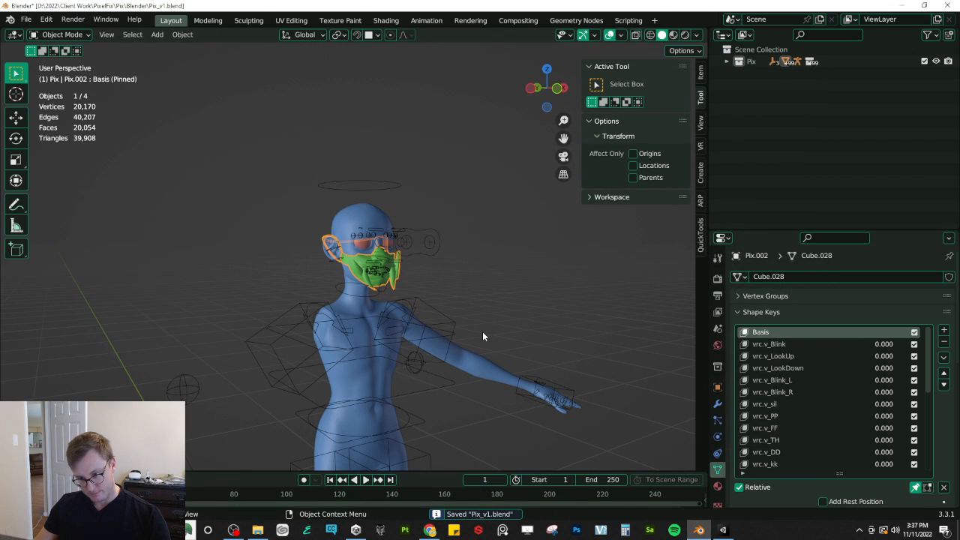
# Step: Unhide all objects and hide the character's rig so only the meshes remain visible
pyautogui.hotkey('alt', 'a')
pyautogui.hotkey('alt', 'h')
pyautogui.moveTo(505, 326); pyautogui.dragTo(419, 355, button='middle')
pyautogui.scroll(2, 458, 339)
pyautogui.click(405, 335)
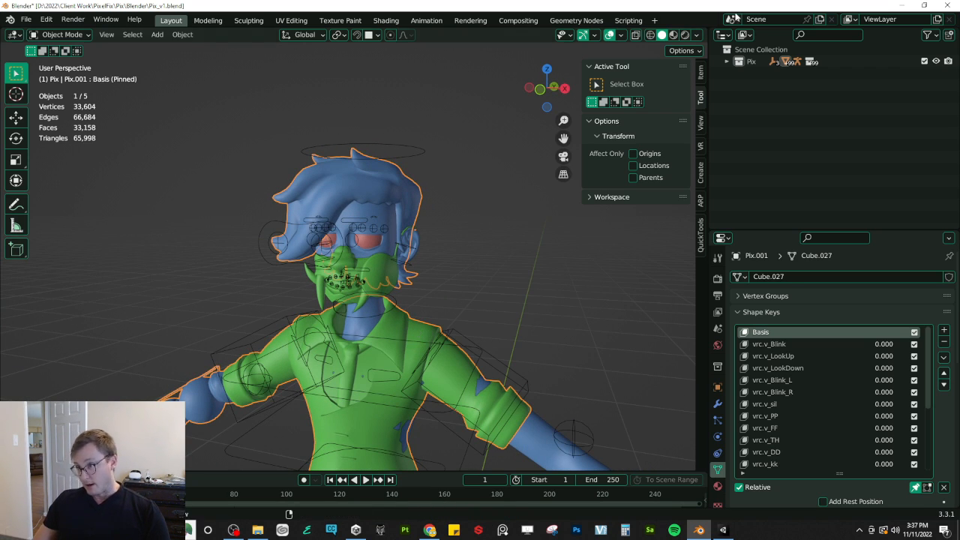
pyautogui.click(453, 332)
pyautogui.press('h')
# Step: Join all visible meshes into the body mesh, Pix, and save the file
pyautogui.click(397, 331)
pyautogui.moveTo(416, 317); pyautogui.dragTo(423, 318, button='middle')
pyautogui.press('a')
pyautogui.keyDown('shift'); pyautogui.click(562, 422); pyautogui.keyUp('shift')
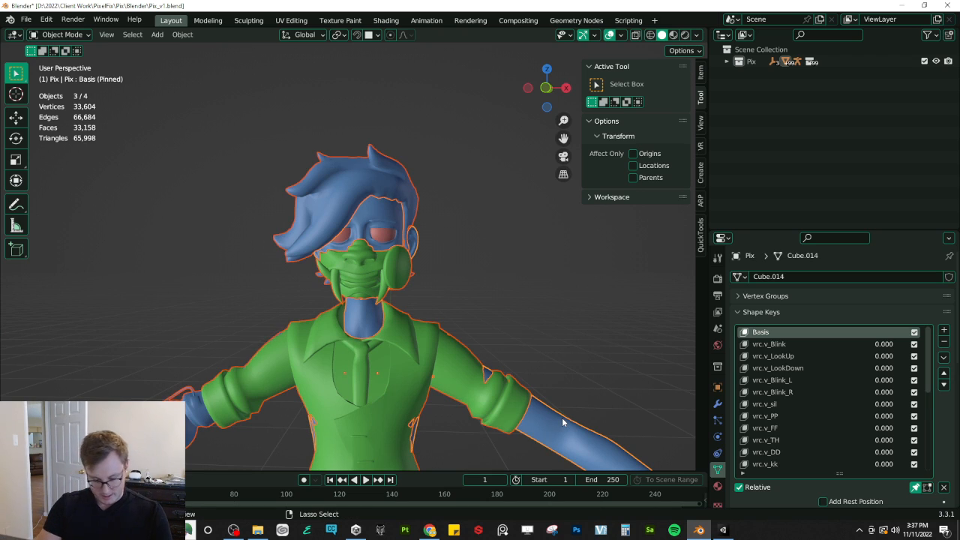
pyautogui.hotkey('ctrl', 'j')
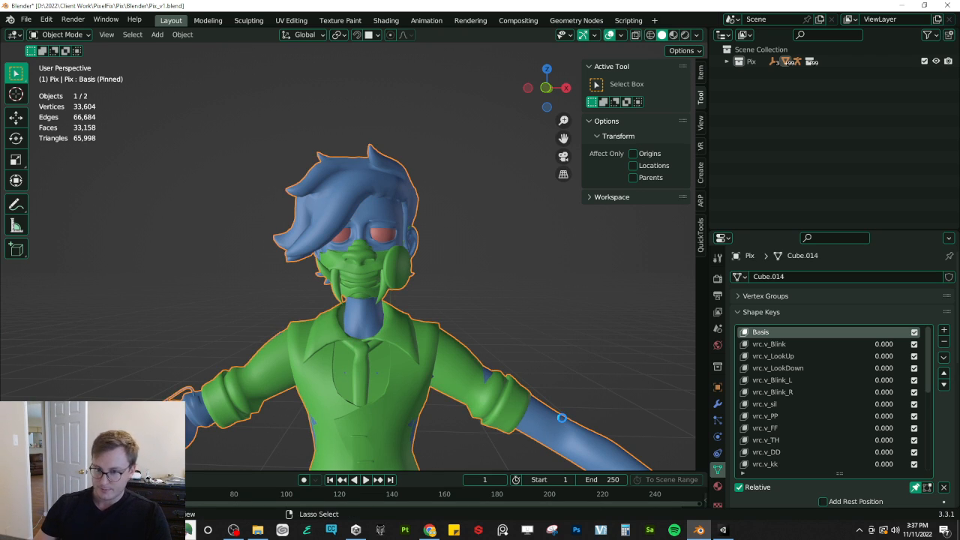
pyautogui.hotkey('ctrl', 's')
# Step: Unhide the rig and export the character with Auto-Rig Pro FBX, overwriting Pix.fbx in the Unity project's FBX folder
pyautogui.hotkey('alt', 'h')
pyautogui.scroll(-5, 486, 352)
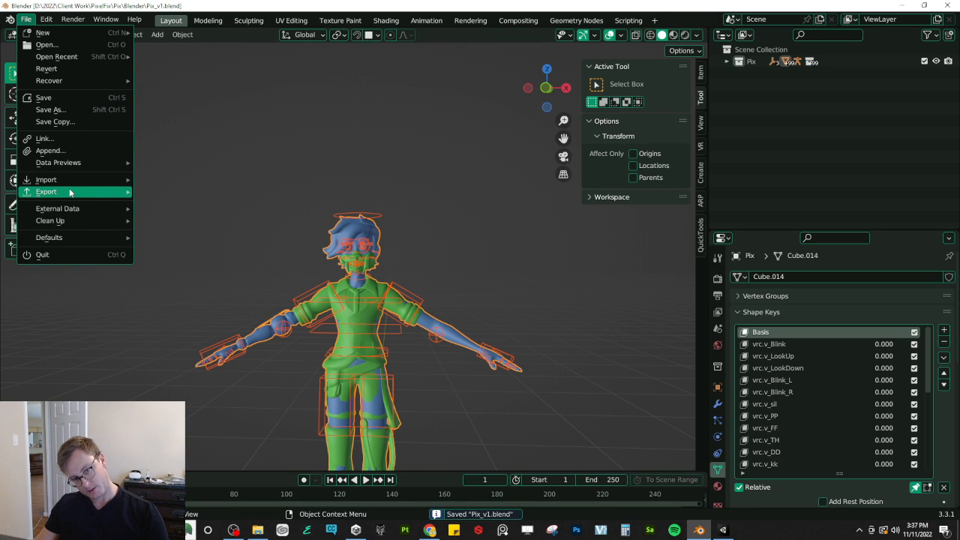
pyautogui.moveTo(82, 192)
pyautogui.click(161, 347)
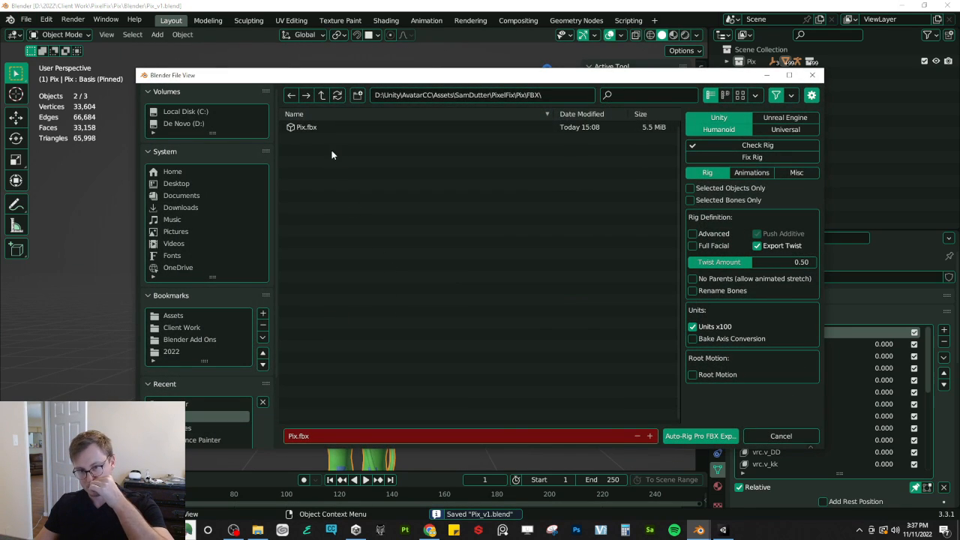
pyautogui.click(698, 436)
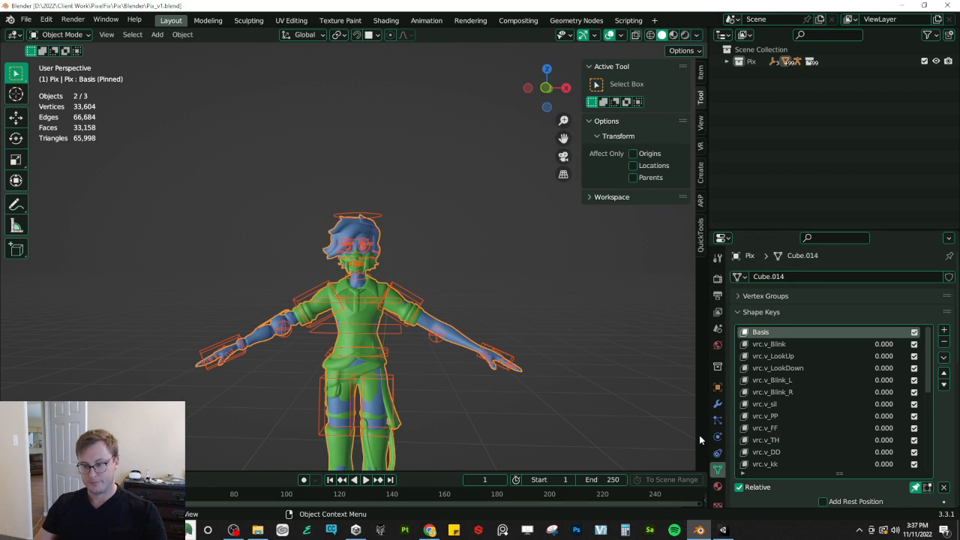
# Step: Switch to the AvatarCC project in Unity and collapse the Lauste Avi Animations folder
pyautogui.hotkey('alt', 'Tab')
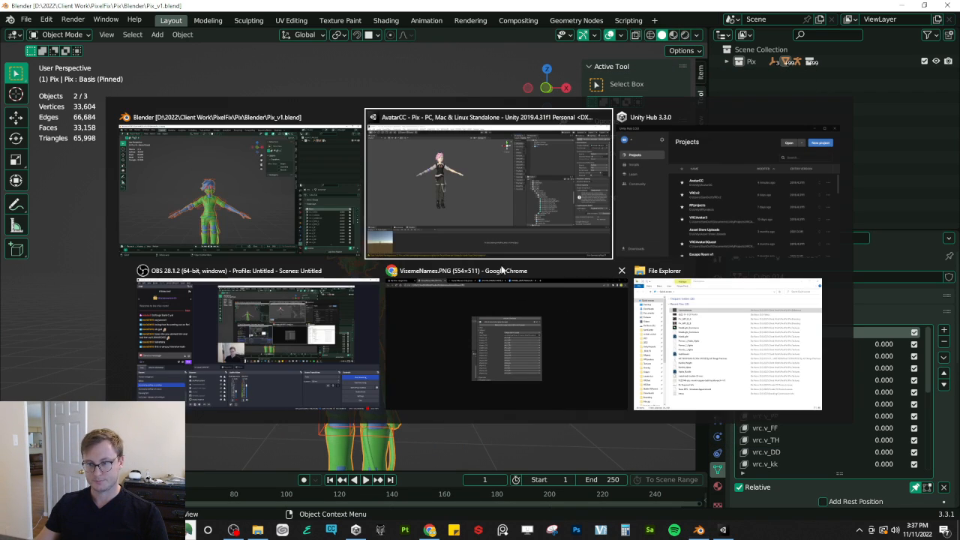
pyautogui.hotkey('alt', 'Tab')
pyautogui.hotkey('alt', 'Tab')
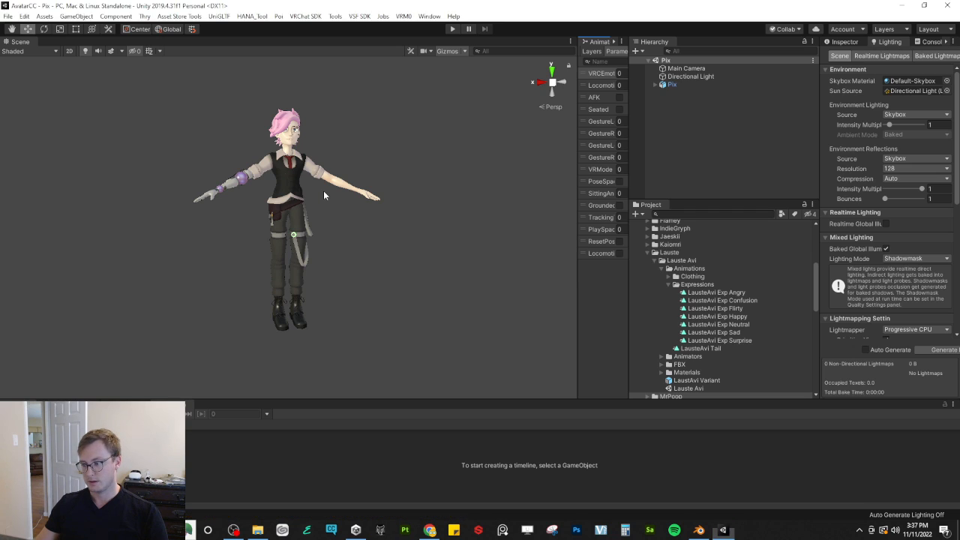
pyautogui.moveTo(338, 171); pyautogui.dragTo(290, 183, button='right')
pyautogui.press('w')
pyautogui.click(665, 283)
pyautogui.click(659, 269)
# Step: Select the Pix mesh inside the Pix avatar, show the Inspector, and make it wider
pyautogui.click(657, 86)
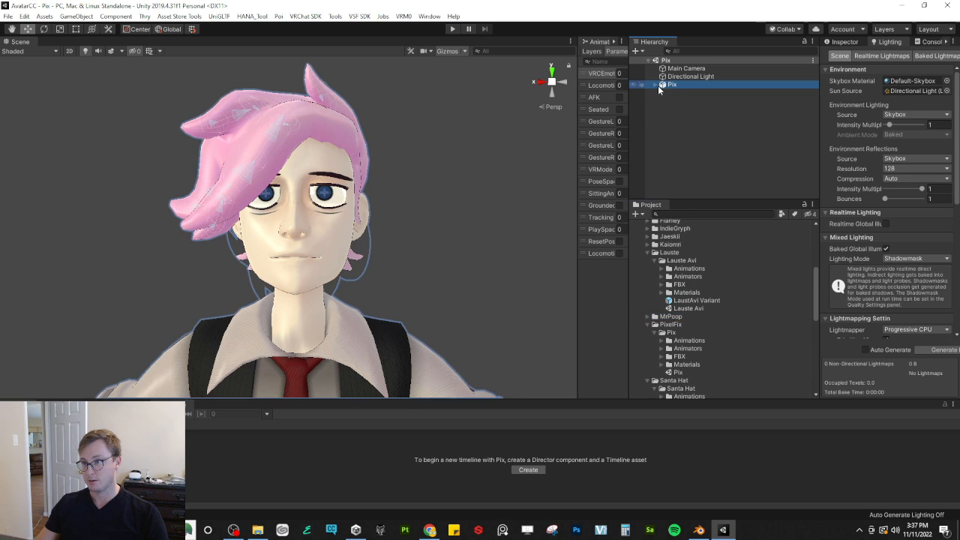
pyautogui.click(657, 86)
pyautogui.click(676, 92)
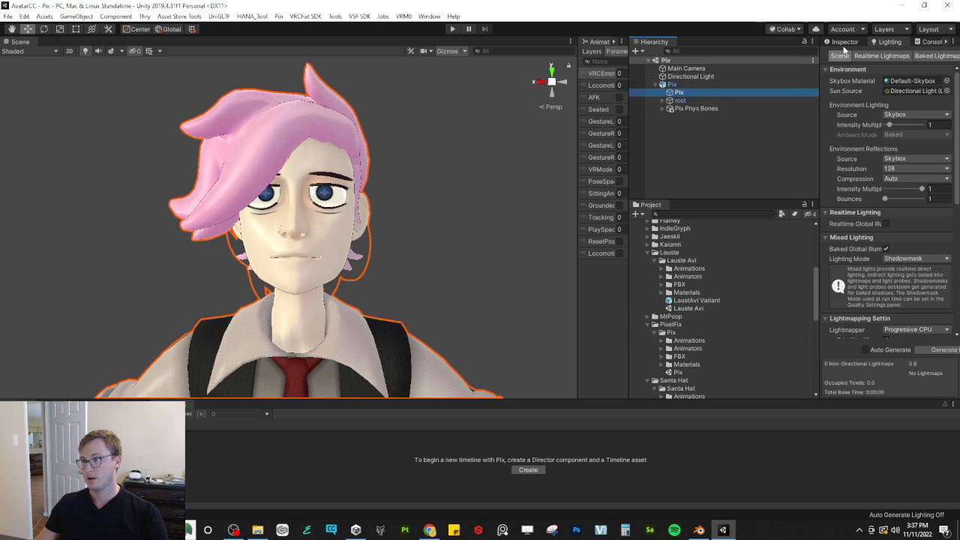
pyautogui.click(844, 42)
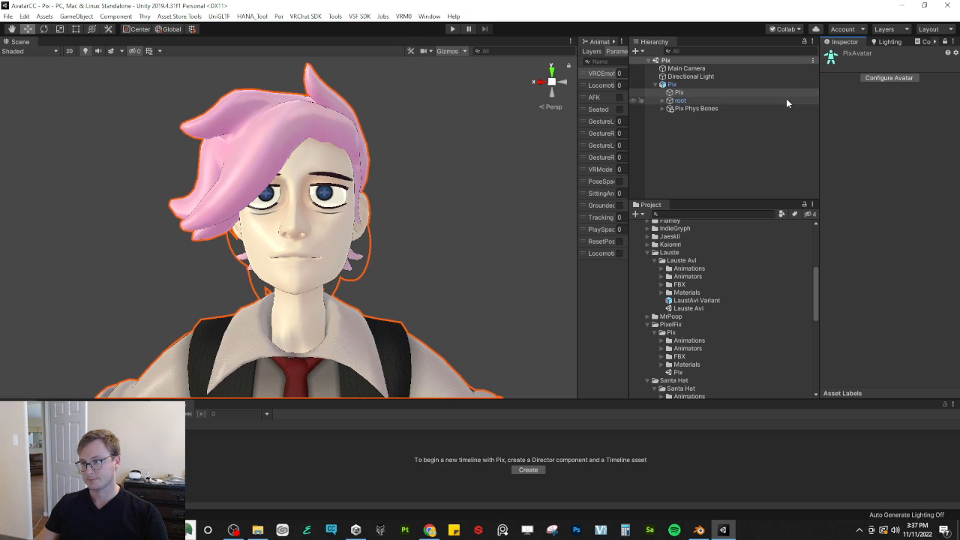
pyautogui.moveTo(818, 117); pyautogui.dragTo(726, 138)
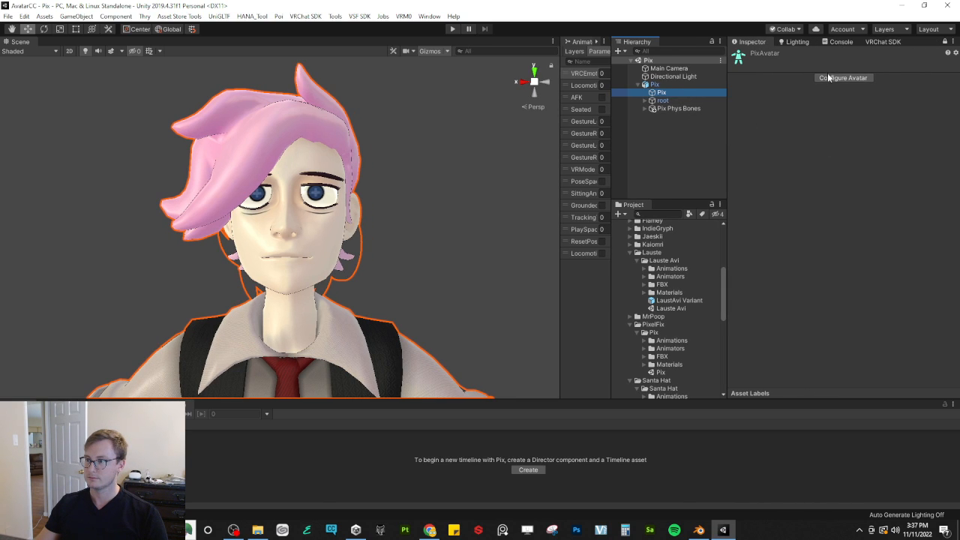
# Step: Open the Console and clear all of its messages
pyautogui.click(797, 42)
pyautogui.click(840, 42)
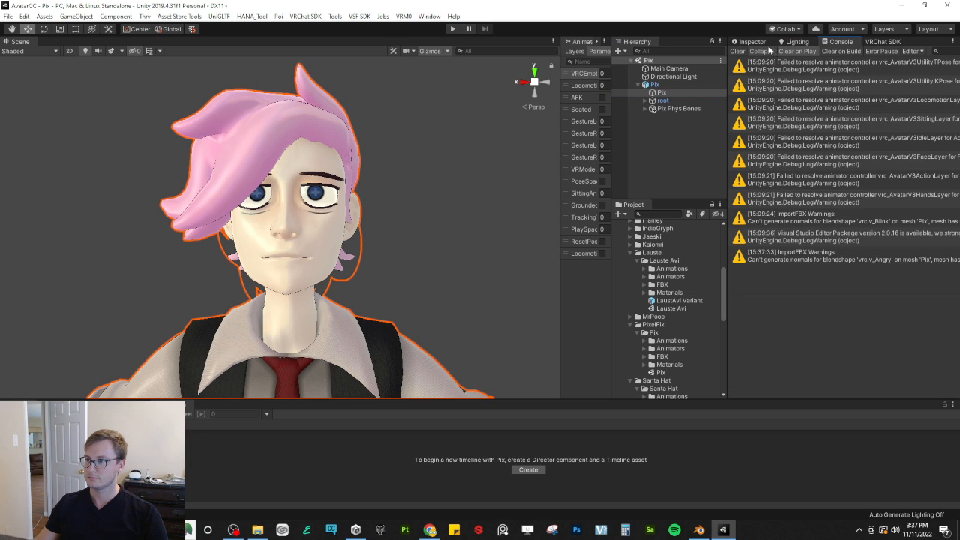
pyautogui.click(738, 51)
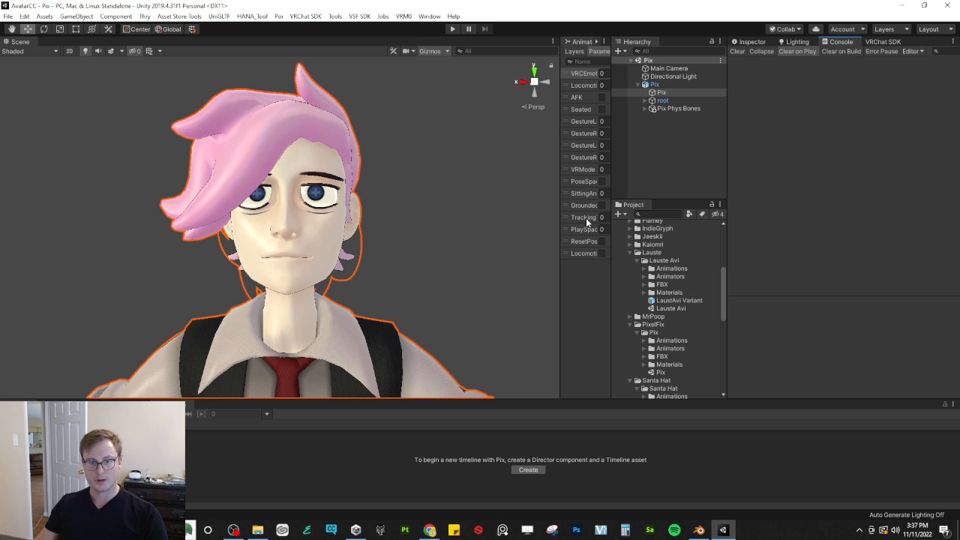
# Step: Restart Unity by closing the editor and reopening the AvatarCC project from Unity Hub
pyautogui.click(946, 6)
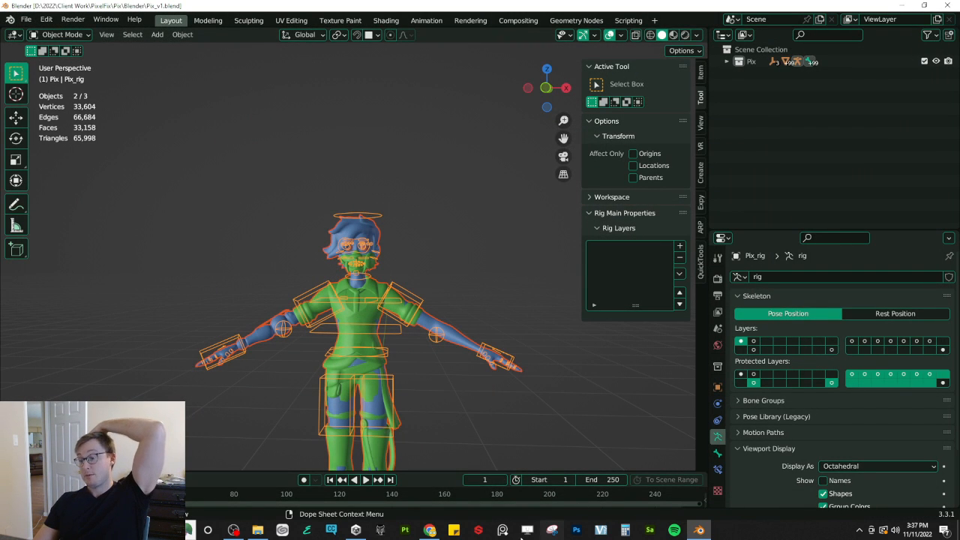
pyautogui.click(357, 530)
pyautogui.click(439, 253)
pyautogui.moveTo(429, 530)
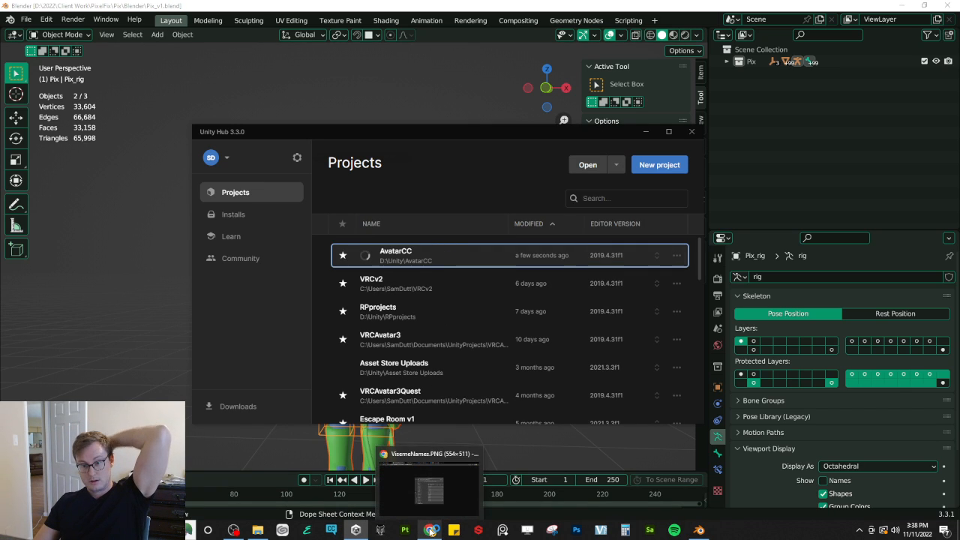
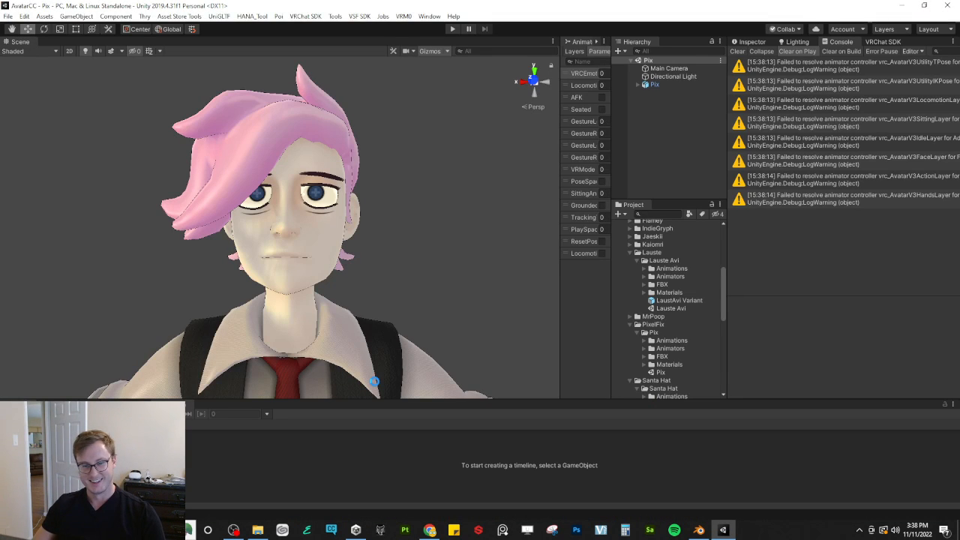
# Step: Clear the Console, return to the Inspector, and refresh the project assets from the Pix scene file
pyautogui.click(737, 52)
pyautogui.click(750, 42)
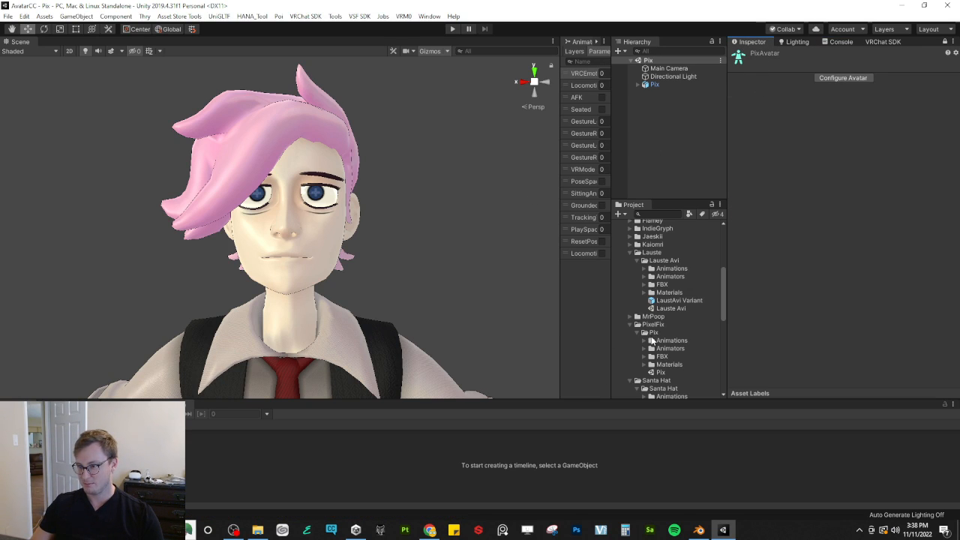
pyautogui.click(659, 373)
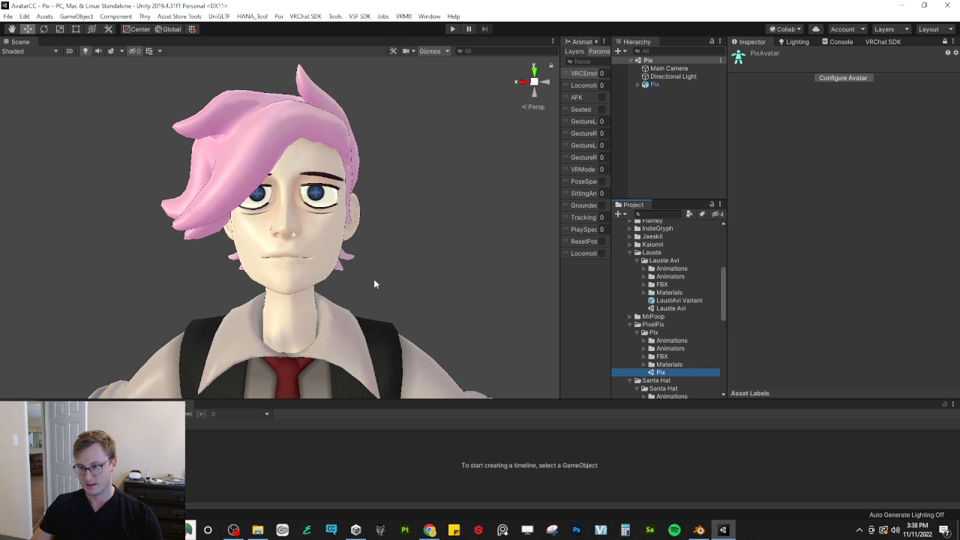
pyautogui.rightClick(675, 375)
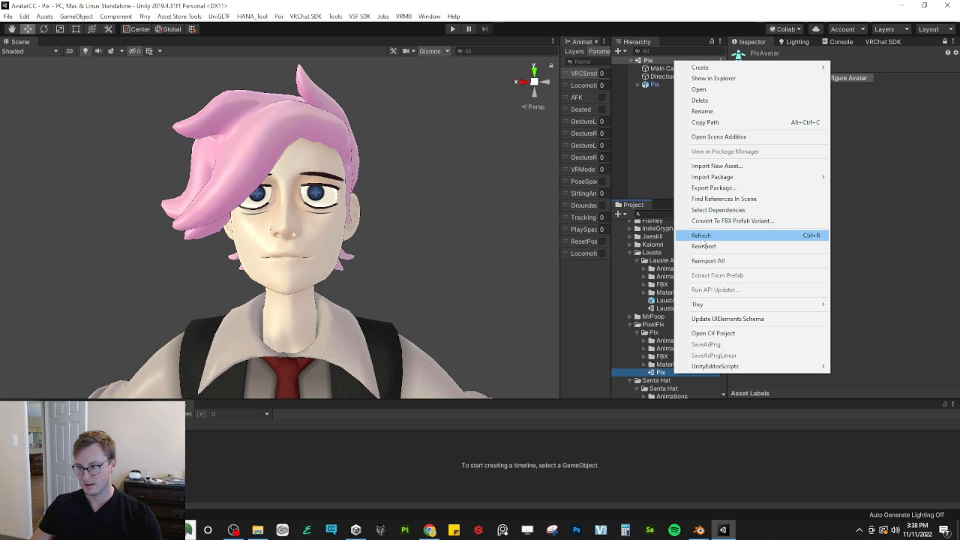
pyautogui.click(701, 237)
# Step: Select the Pix avatar root and unlock the Inspector so it follows the selection
pyautogui.moveTo(380, 246); pyautogui.dragTo(178, 66, button='right')
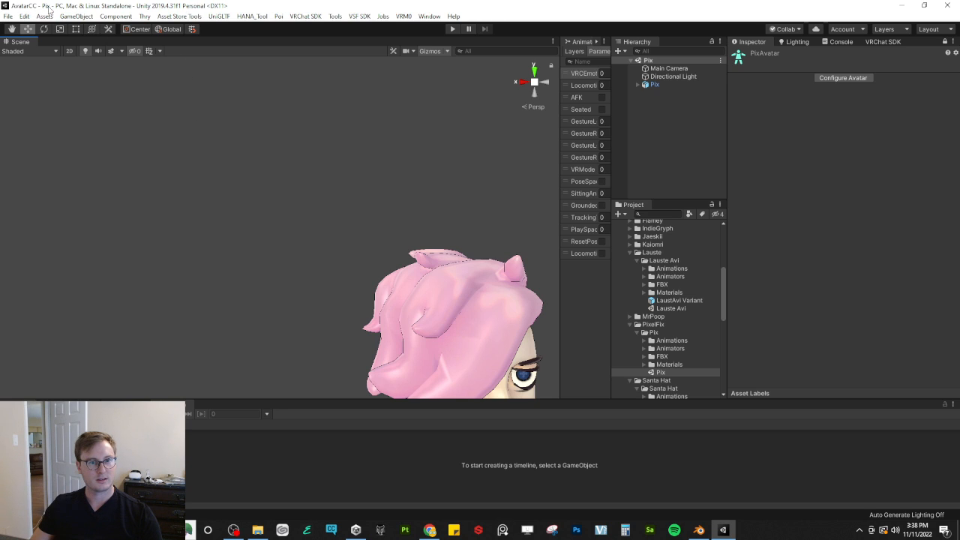
pyautogui.press('s')
pyautogui.moveTo(354, 153); pyautogui.dragTo(360, 147, button='right')
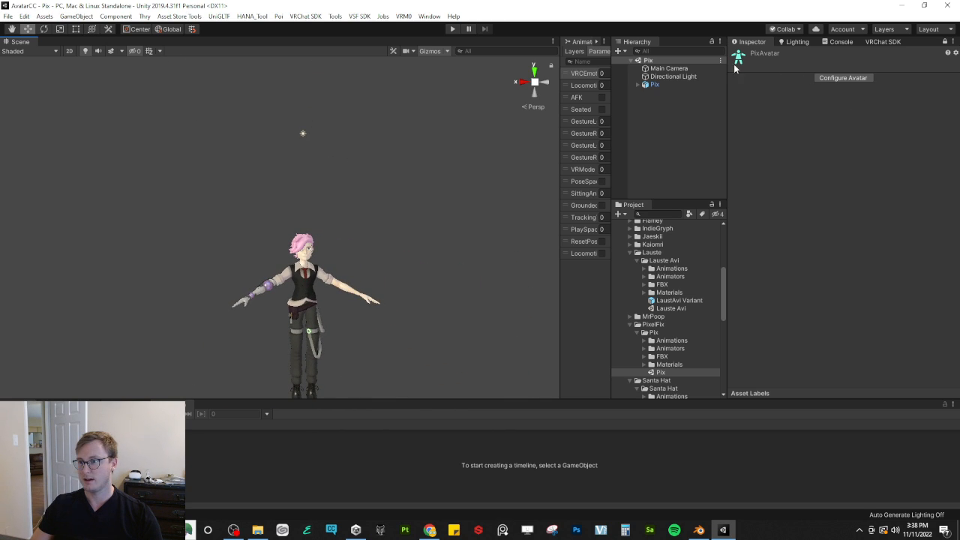
pyautogui.click(654, 87)
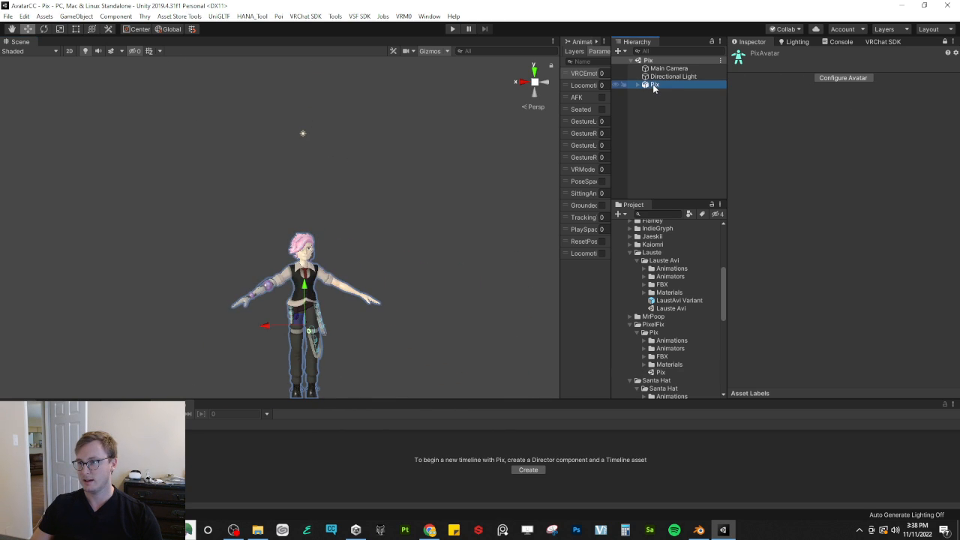
pyautogui.rightClick(760, 45)
pyautogui.click(783, 103)
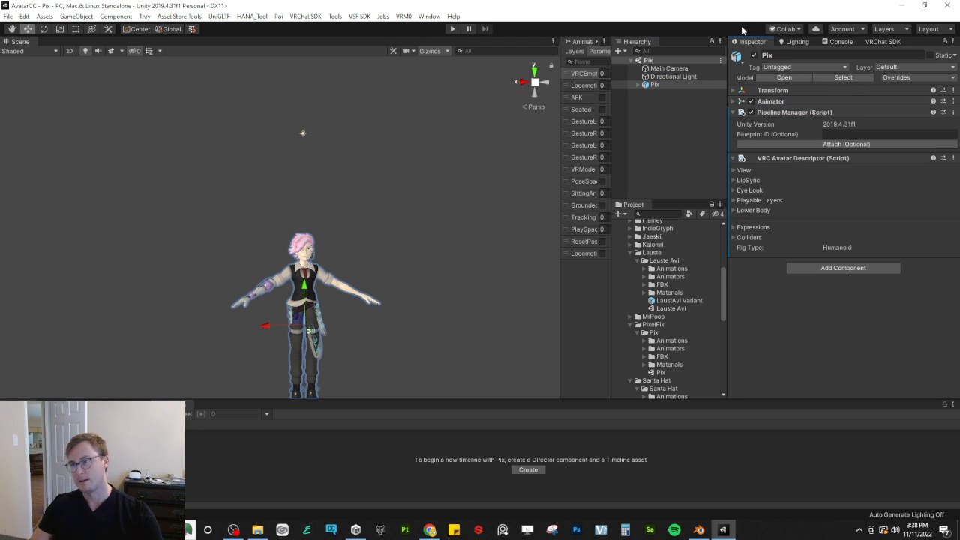
# Step: Expand the Pix avatar and select its Pix mesh to show the Skinned Mesh Renderer settings
pyautogui.scroll(3, 519, 105)
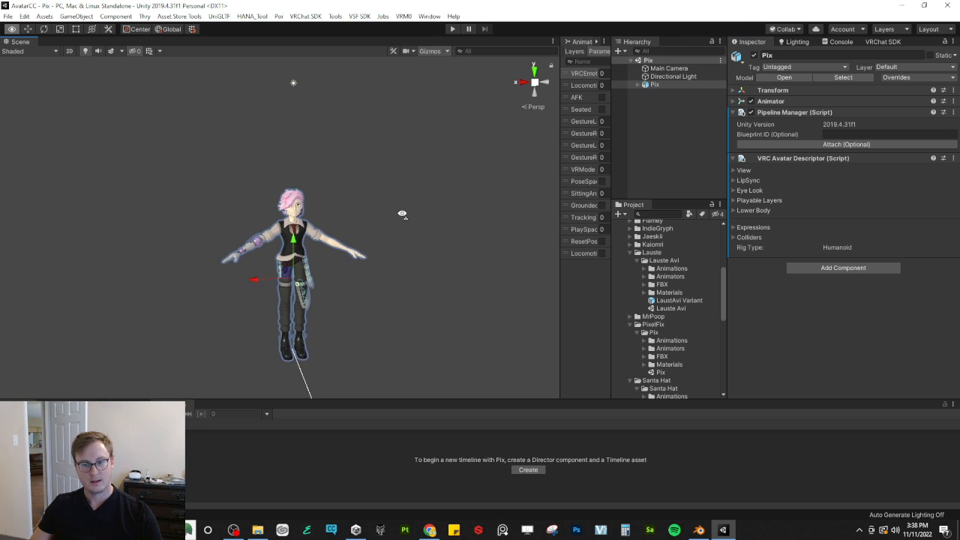
pyautogui.click(638, 85)
pyautogui.click(661, 92)
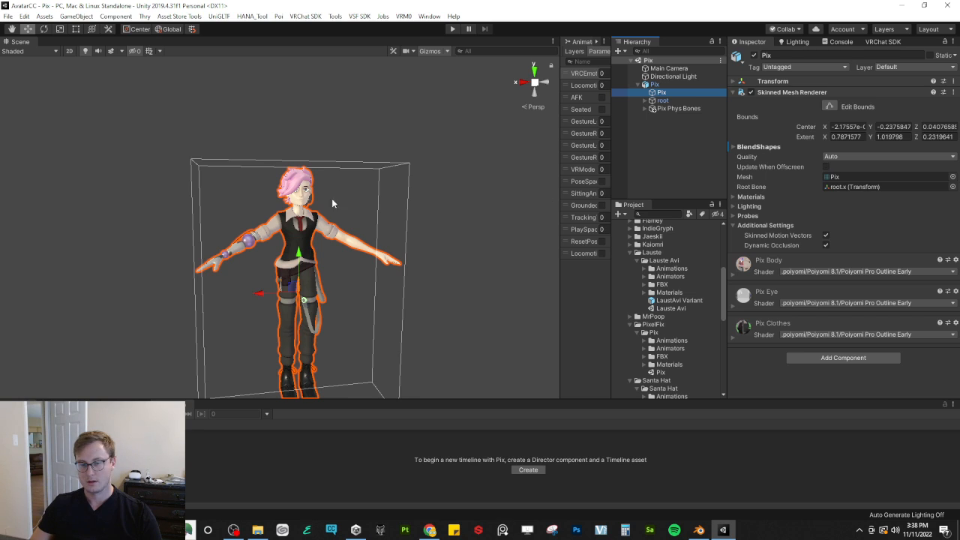
pyautogui.scroll(5, 332, 198)
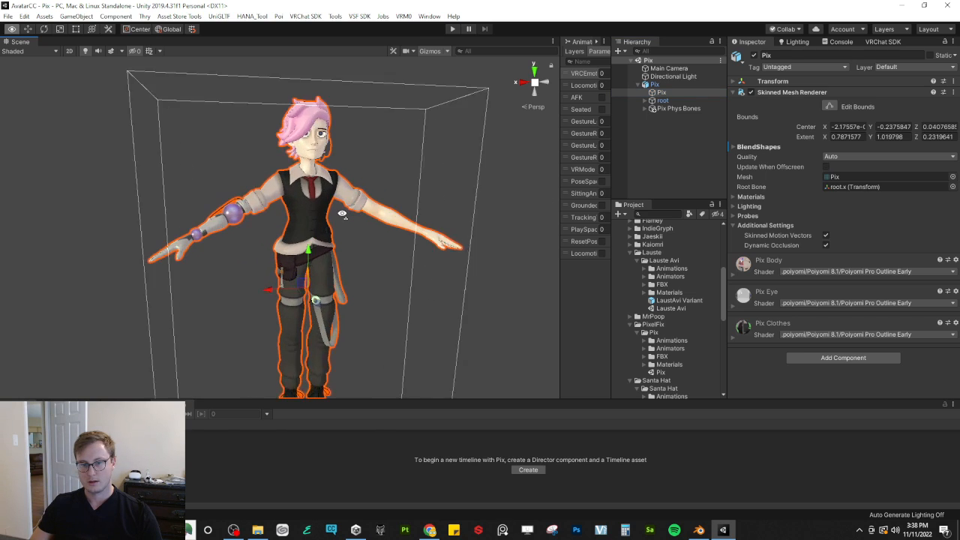
# Step: Expand the Pix mesh's BlendShapes and preview the vrc.v_aa mouth shape, returning it to 0
pyautogui.click(733, 147)
pyautogui.scroll(-3, 820, 251)
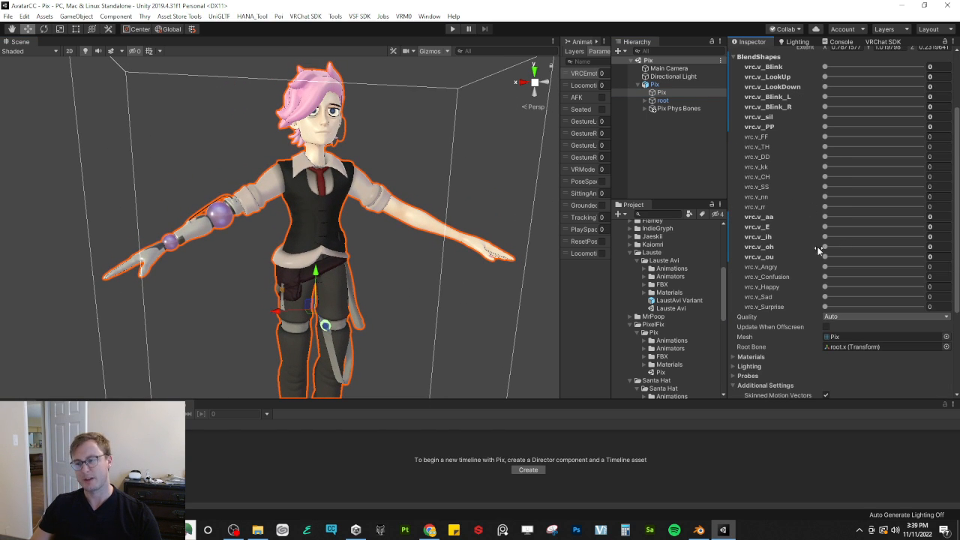
pyautogui.moveTo(825, 217); pyautogui.dragTo(930, 217)
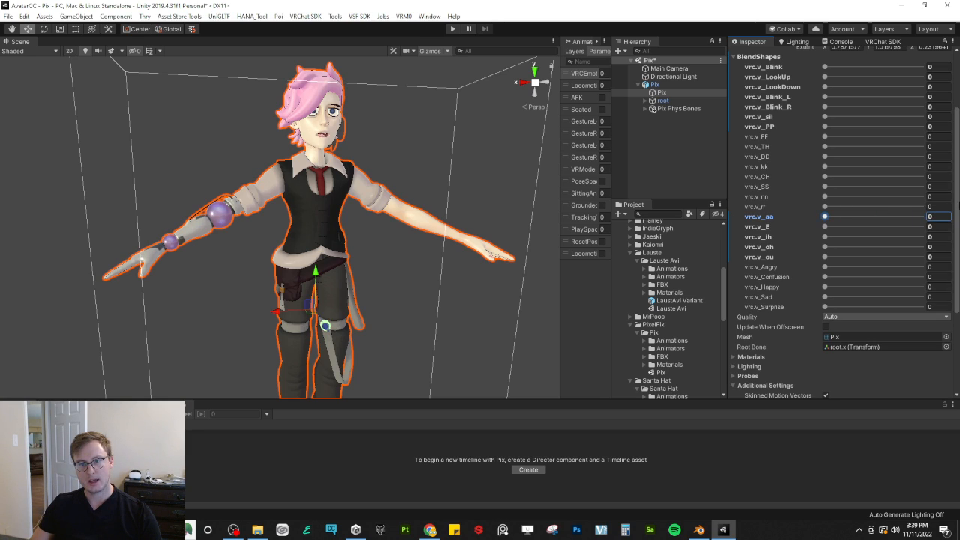
pyautogui.moveTo(592, 233); pyautogui.dragTo(658, 215)
pyautogui.moveTo(830, 211); pyautogui.dragTo(398, 255)
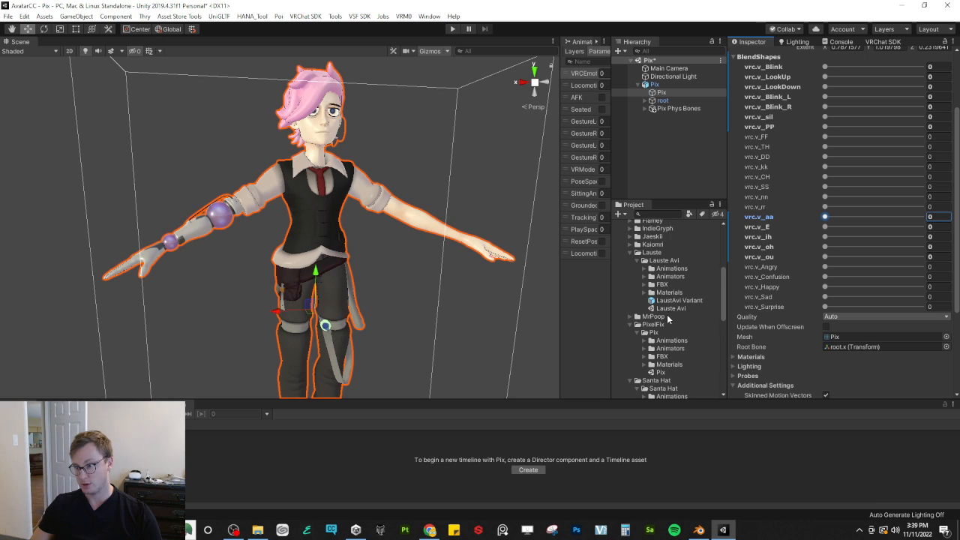
# Step: In the Pix Clothes material, turn off the first v = 3 tile under UV Tile Discard to show the mask
pyautogui.scroll(-2, 652, 319)
pyautogui.click(651, 334)
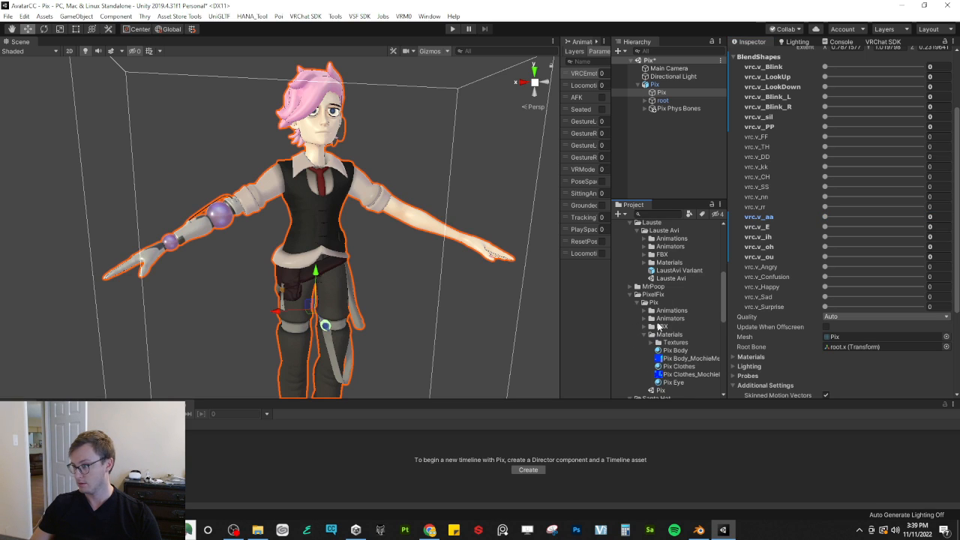
pyautogui.scroll(-5, 669, 324)
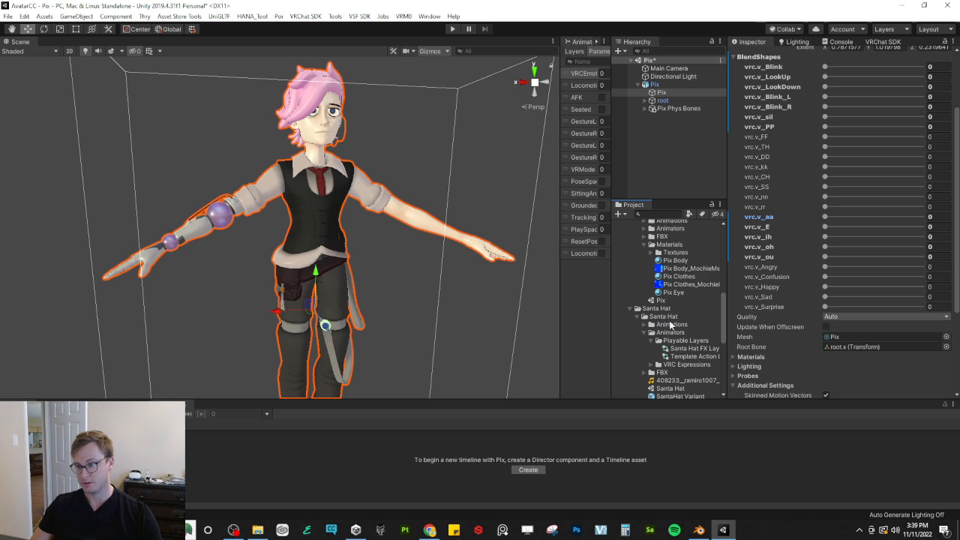
pyautogui.click(679, 276)
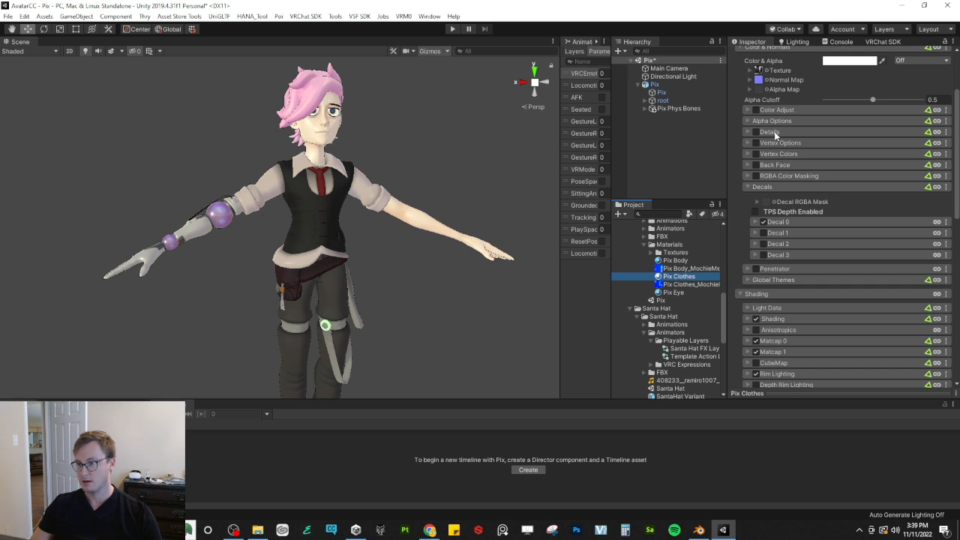
pyautogui.scroll(-8, 806, 233)
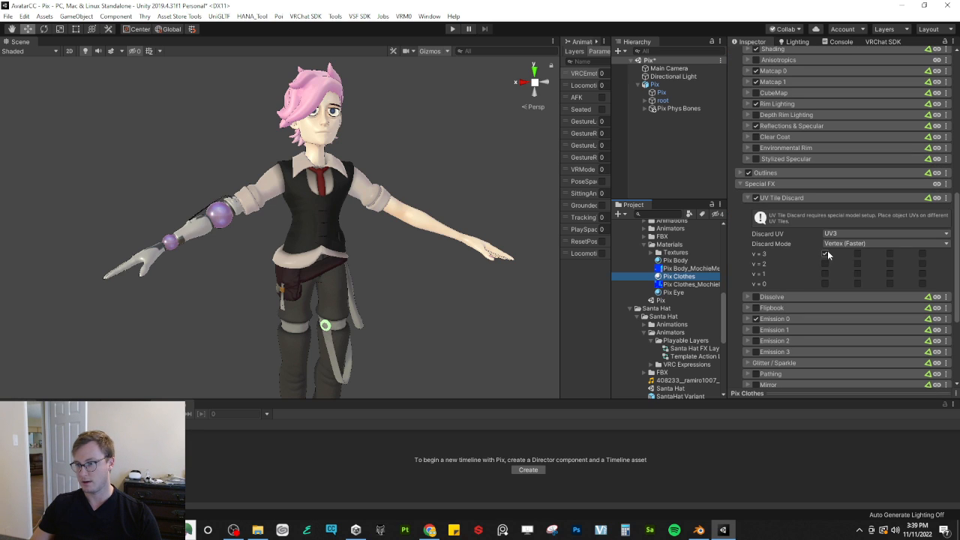
pyautogui.click(825, 255)
pyautogui.scroll(10, 418, 162)
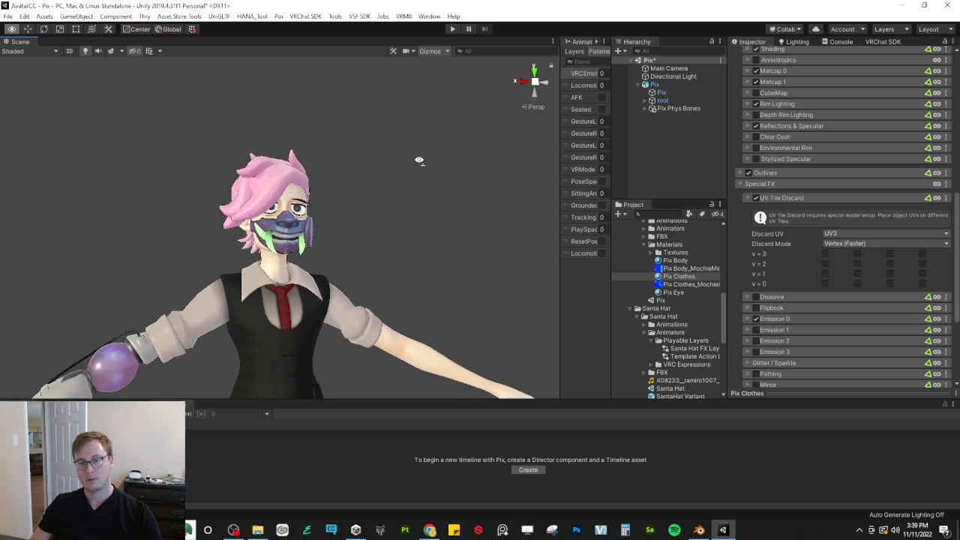
# Step: Reselect the Pix mesh and preview the vrc.v_aa, nn, SS, CH, kk, DD, TH and FF visemes on the mask, resetting each to 0
pyautogui.click(667, 92)
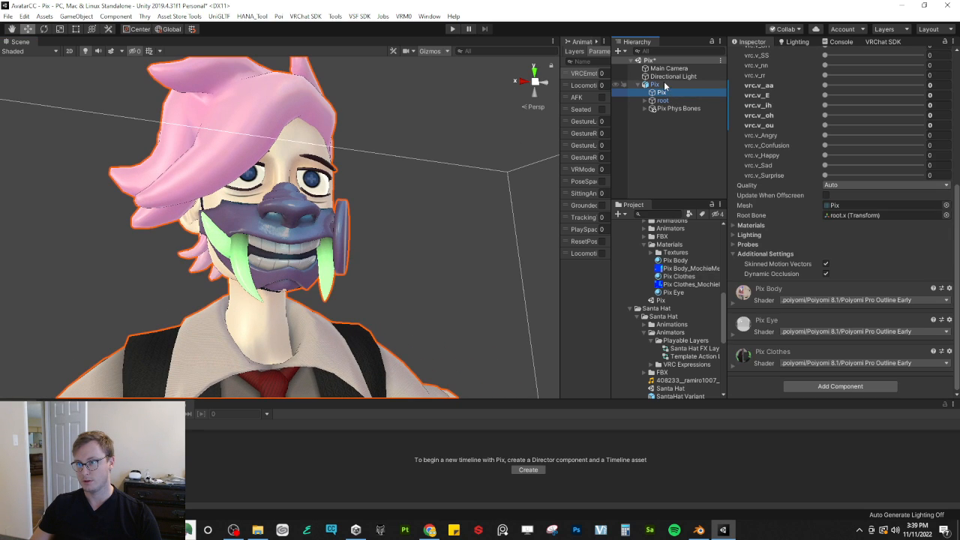
pyautogui.click(664, 85)
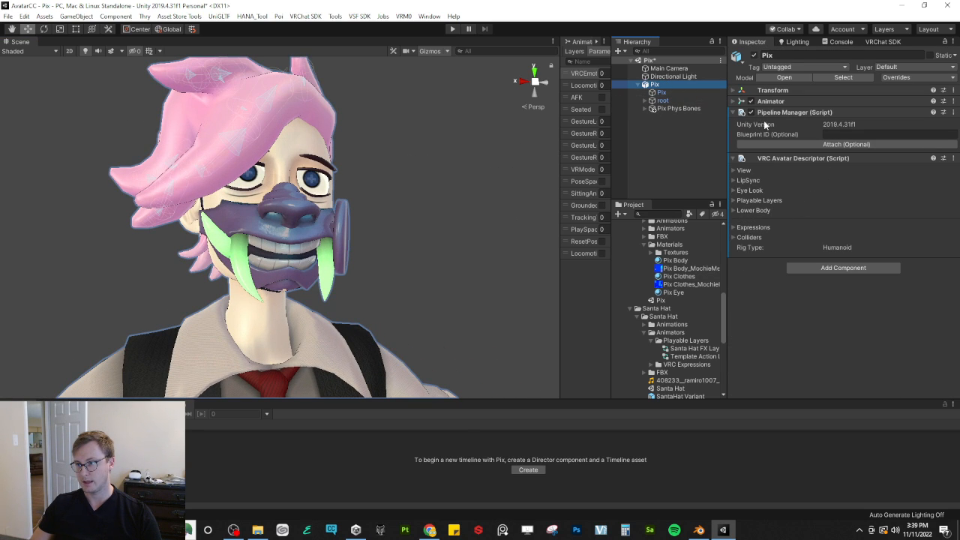
pyautogui.click(680, 92)
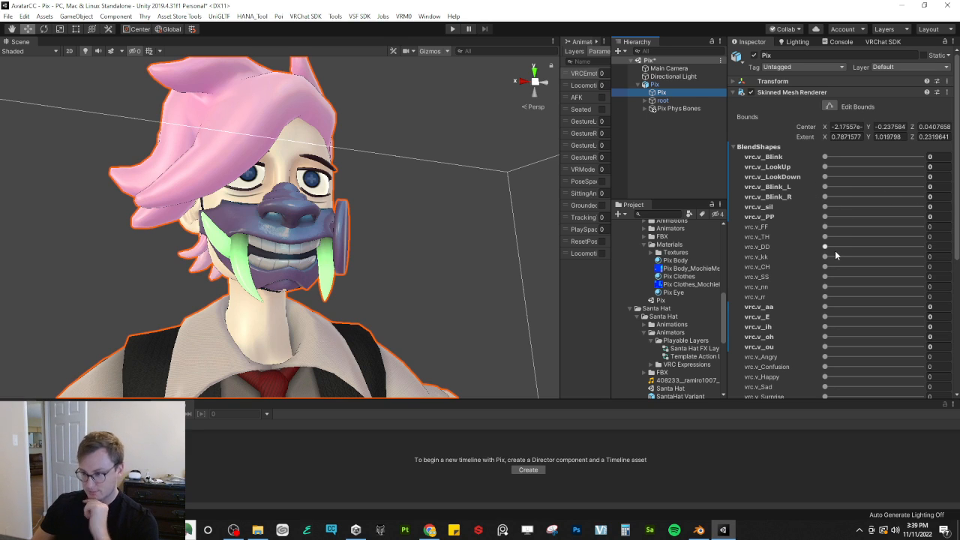
pyautogui.moveTo(825, 307); pyautogui.dragTo(703, 319)
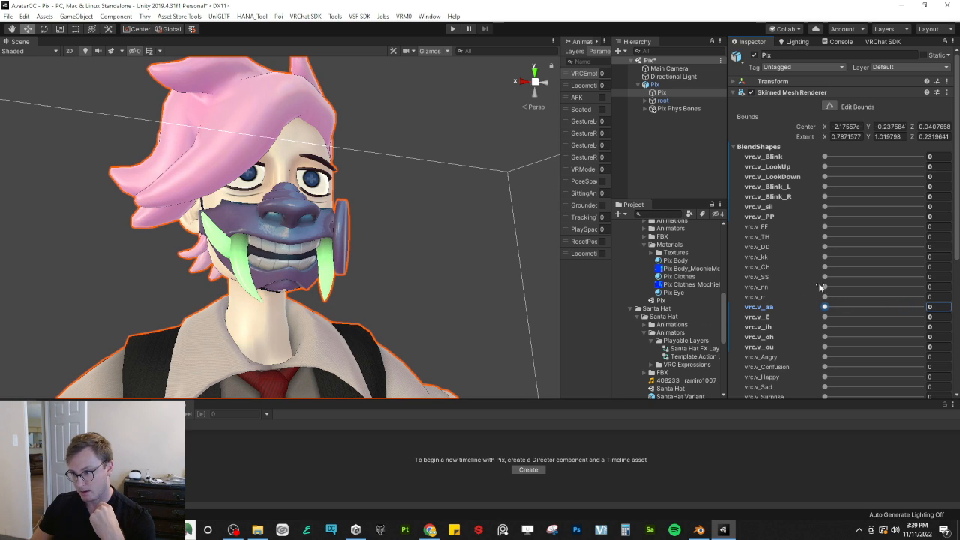
pyautogui.moveTo(826, 287); pyautogui.dragTo(750, 298)
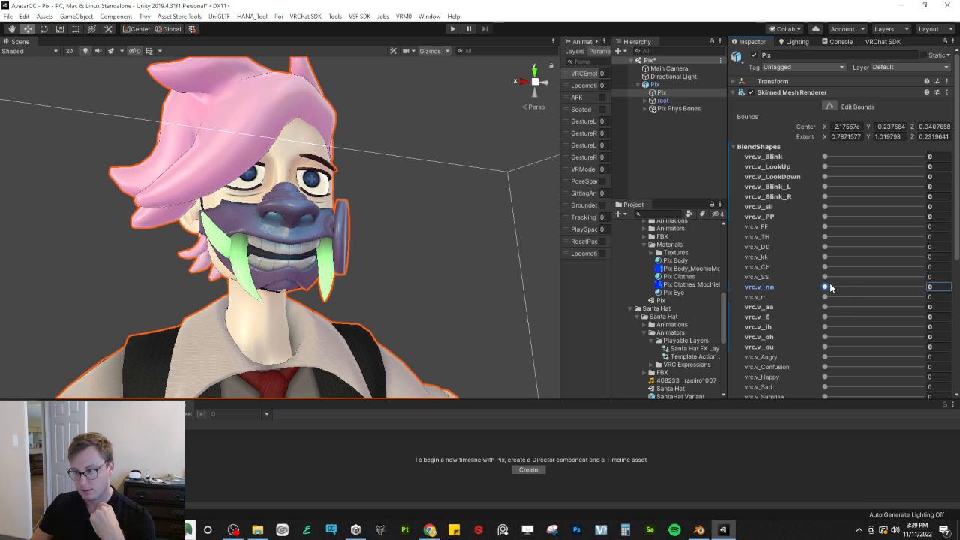
pyautogui.moveTo(825, 279); pyautogui.dragTo(764, 280)
pyautogui.moveTo(823, 268); pyautogui.dragTo(803, 257)
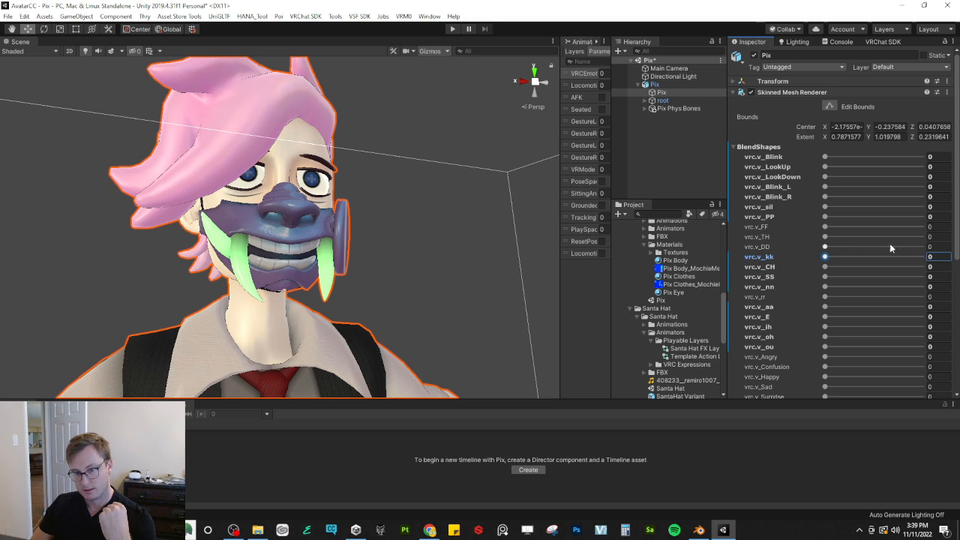
pyautogui.moveTo(841, 248); pyautogui.dragTo(776, 250)
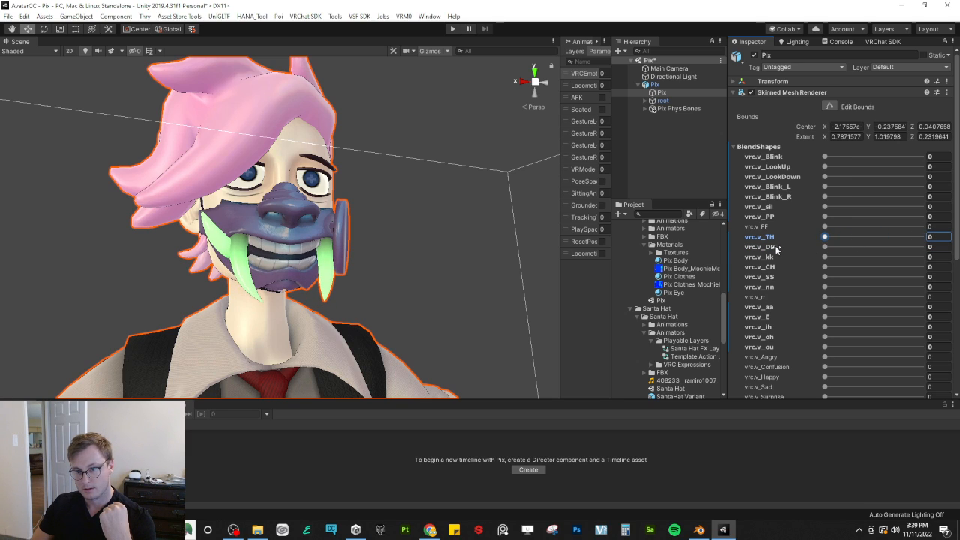
pyautogui.moveTo(825, 227); pyautogui.dragTo(788, 240)
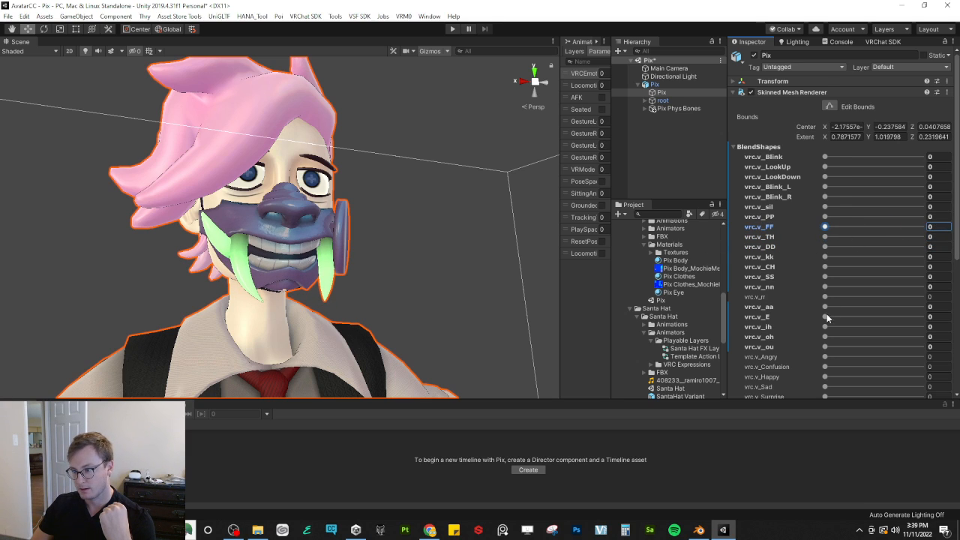
# Step: Preview the vrc.v_oh and vrc.v_ou visemes and the Angry, Confusion, Happy, Sad and Surprise expressions, resetting each to 0
pyautogui.scroll(-5, 828, 316)
pyautogui.moveTo(824, 157); pyautogui.dragTo(650, 180)
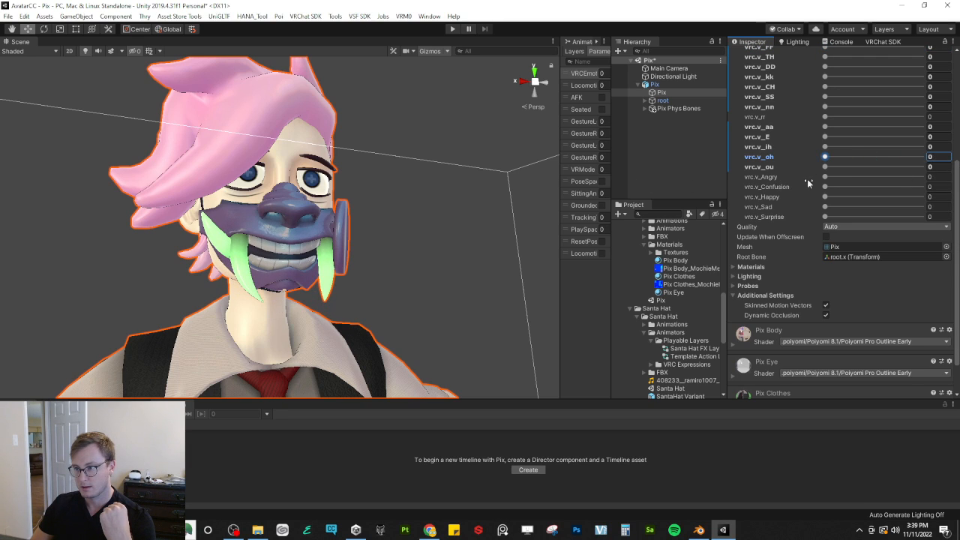
pyautogui.moveTo(825, 167); pyautogui.dragTo(922, 187)
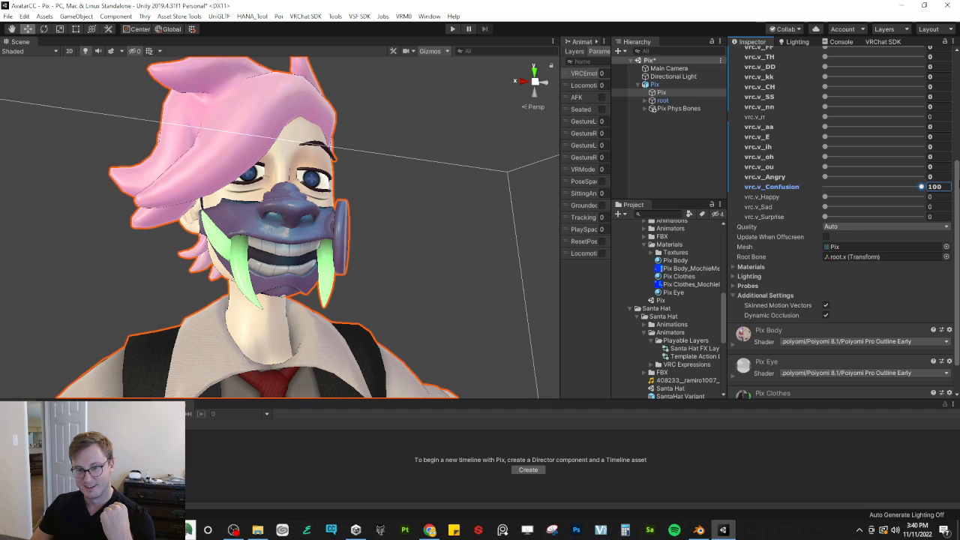
pyautogui.moveTo(922, 187); pyautogui.dragTo(757, 196)
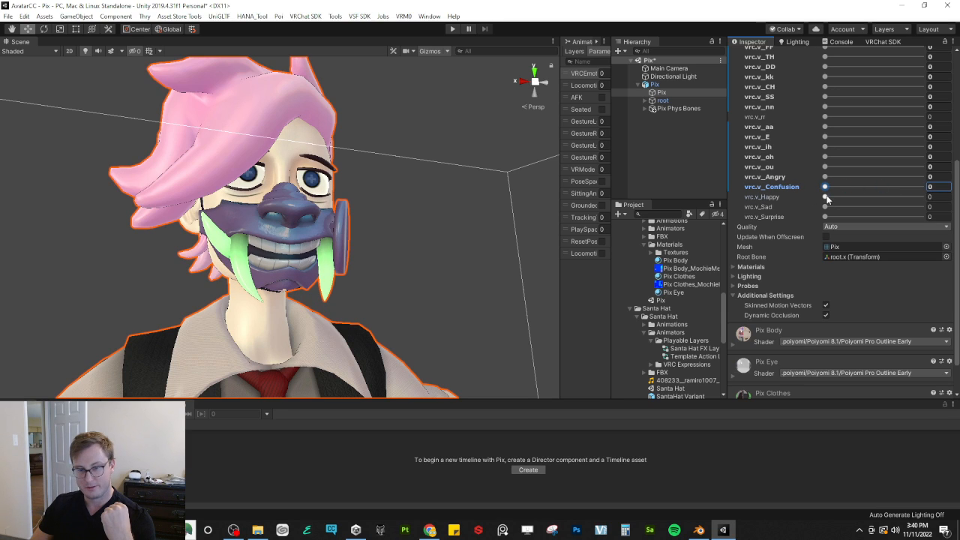
pyautogui.click(826, 196)
pyautogui.moveTo(825, 207); pyautogui.dragTo(707, 215)
# Step: Inspect the masked avatar's head from the side and save the Pix scene
pyautogui.scroll(-5, 360, 222)
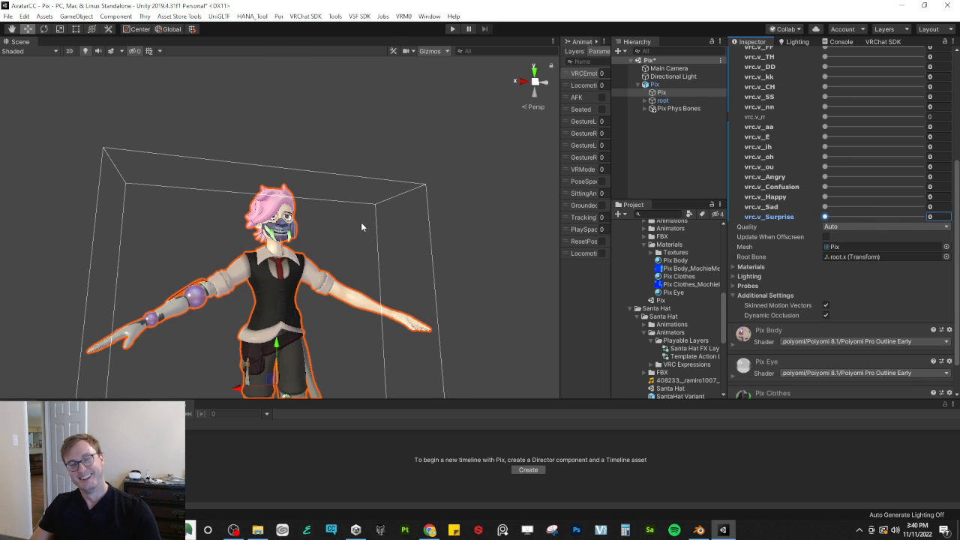
pyautogui.keyDown('alt'); pyautogui.moveTo(361, 222); pyautogui.dragTo(238, 245); pyautogui.keyUp('alt')
pyautogui.scroll(5, 238, 244)
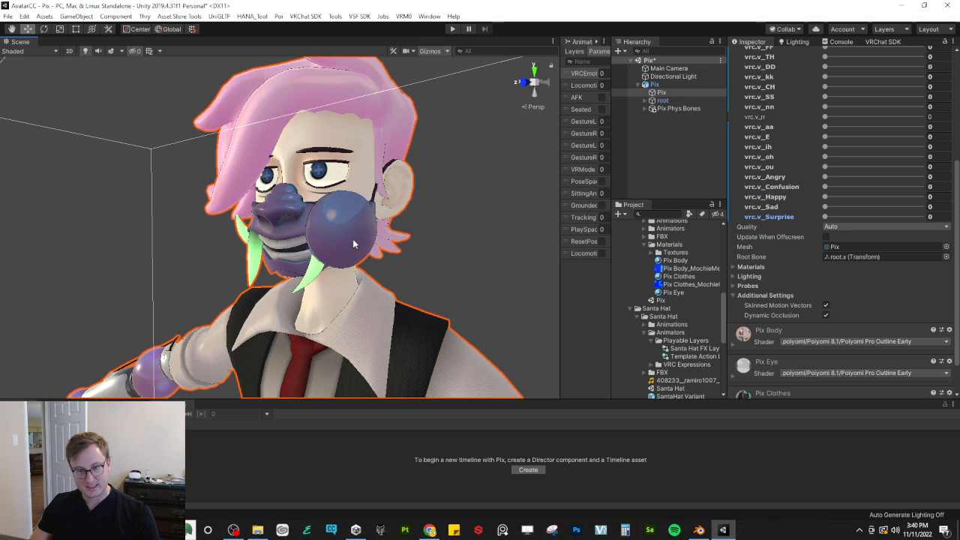
pyautogui.hotkey('ctrl', 's')
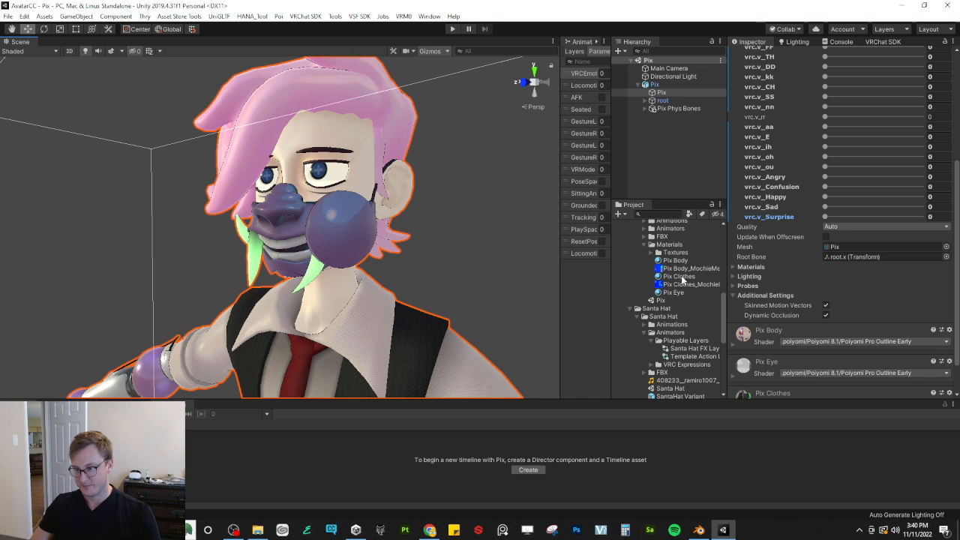
# Step: Set the Decal 0 texture of the Pix Clothes material to use UV2
pyautogui.click(681, 275)
pyautogui.click(784, 132)
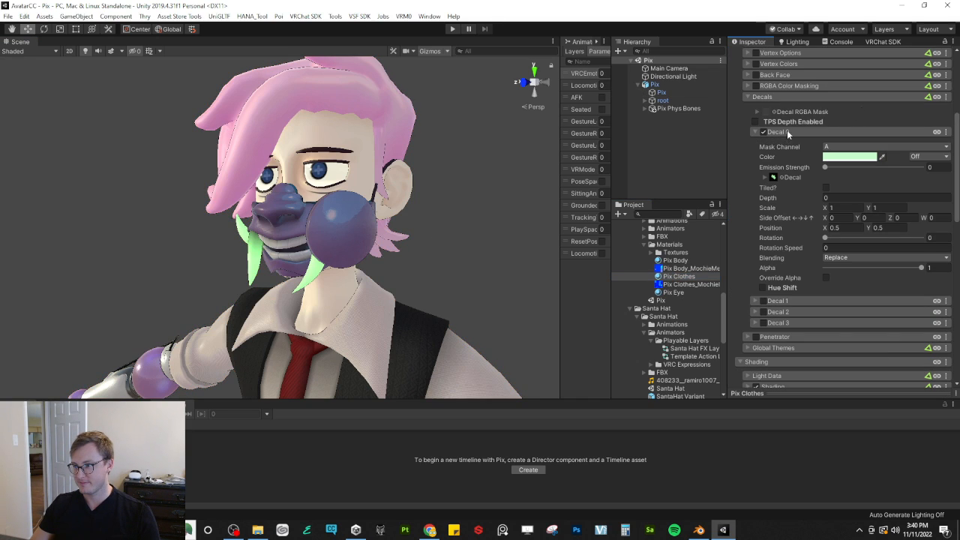
pyautogui.click(766, 177)
pyautogui.click(855, 220)
pyautogui.click(834, 252)
pyautogui.moveTo(181, 217); pyautogui.dragTo(277, 221, button='right')
pyautogui.press('s')
pyautogui.moveTo(332, 209)
pyautogui.mouseDown(button='right')
pyautogui.moveTo(331, 273)
pyautogui.moveTo(392, 307)
pyautogui.moveTo(359, 226)
pyautogui.moveTo(335, 221)
pyautogui.mouseUp(button='right')
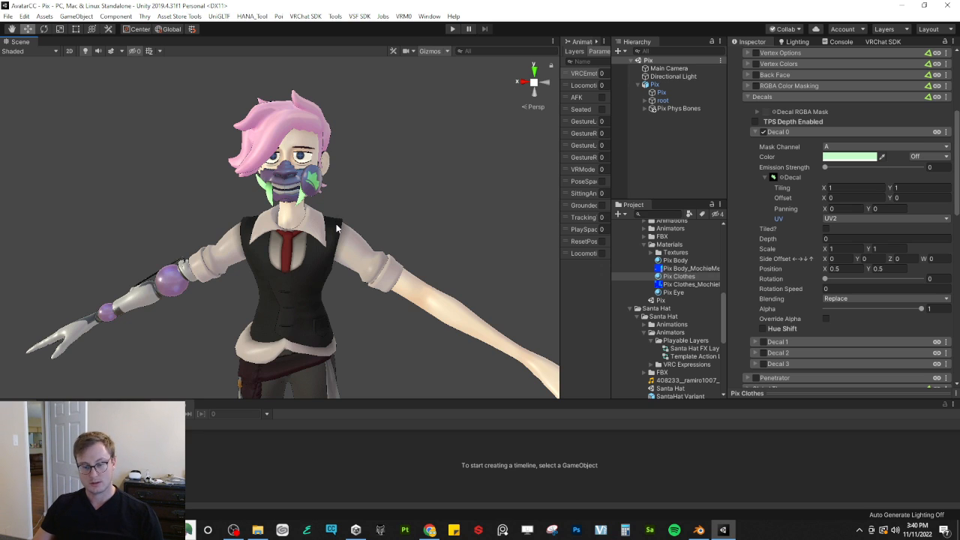
# Step: Switch to OBS to mute the Mic/Aux source, unmute it again, and return to Unity
pyautogui.click(233, 529)
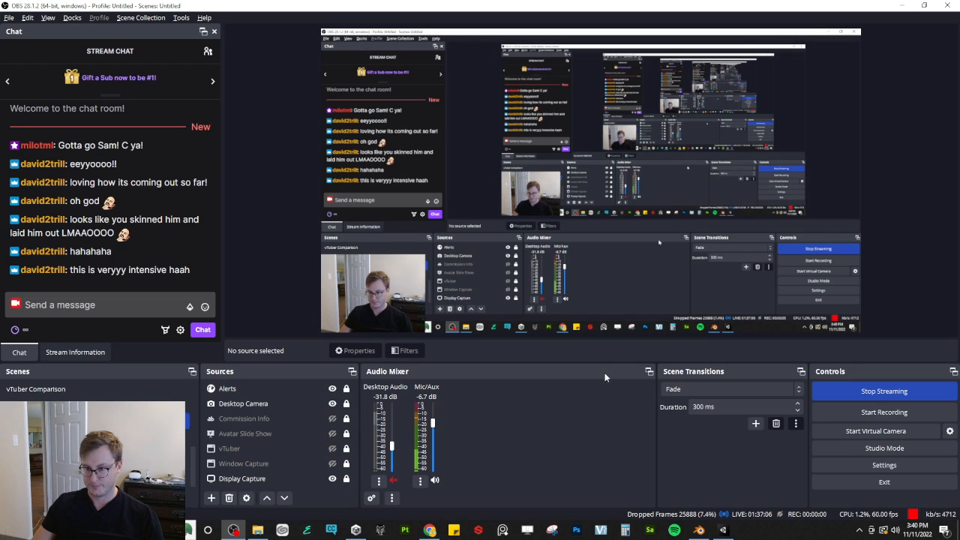
pyautogui.click(434, 480)
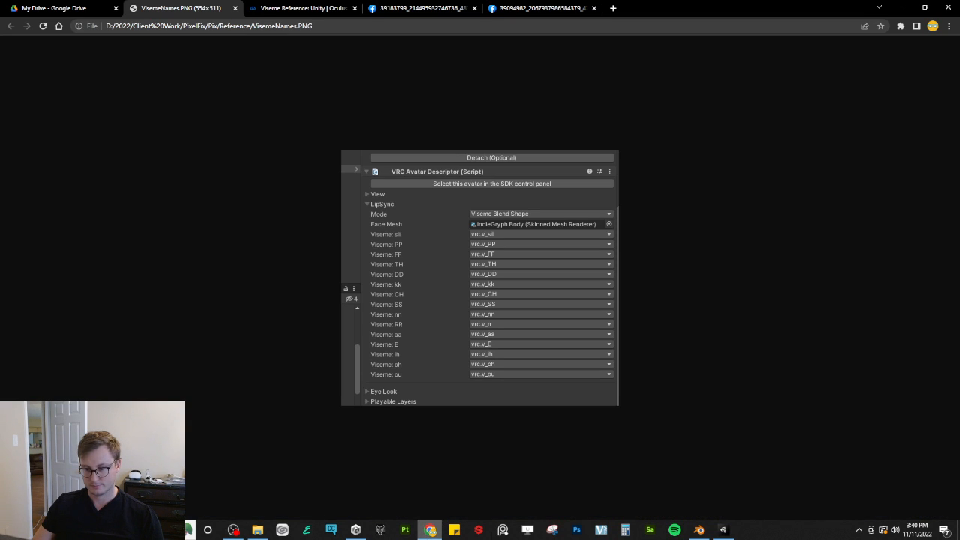
pyautogui.click(723, 530)
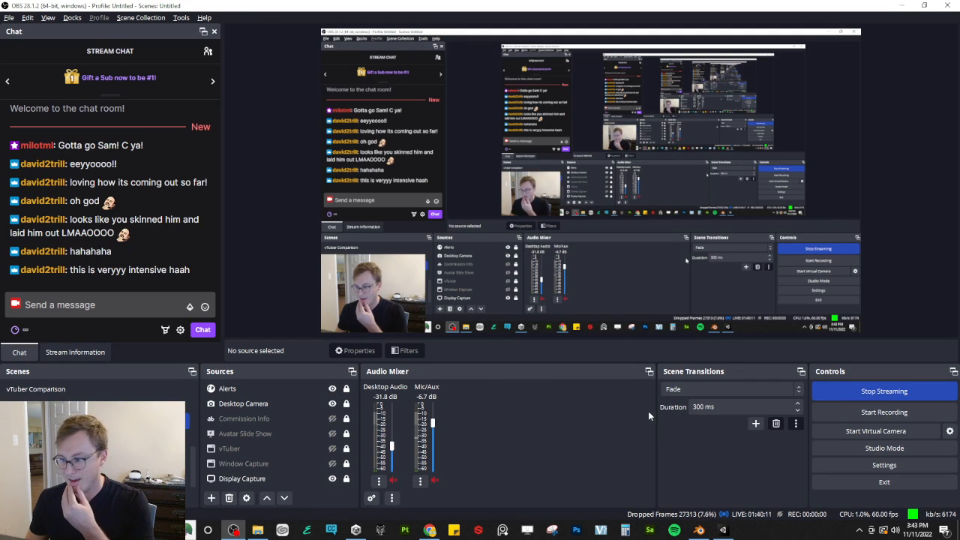
pyautogui.click(435, 480)
pyautogui.hotkey('alt', 'Tab')
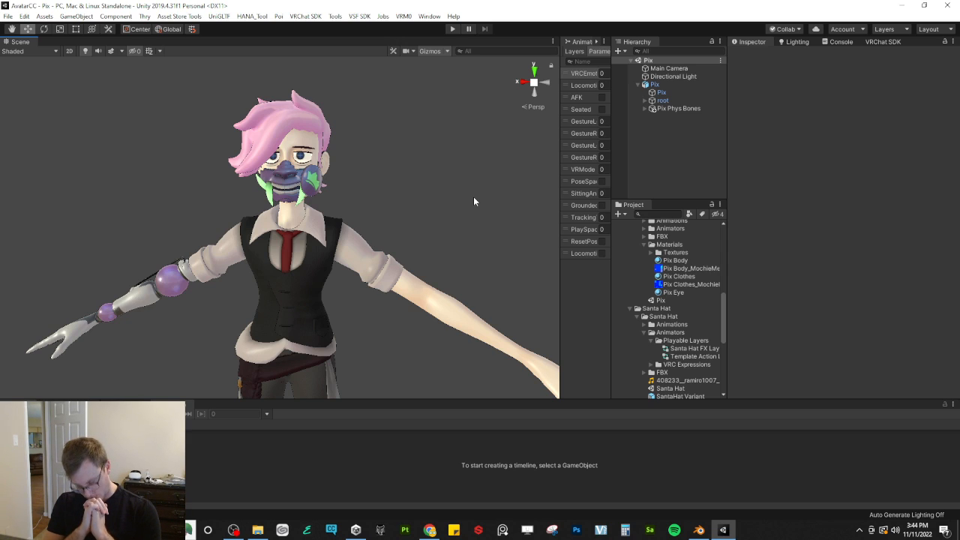
# Step: Switch to Blender, select the Pix character mesh, and isolate it in local view from the front
pyautogui.click(700, 529)
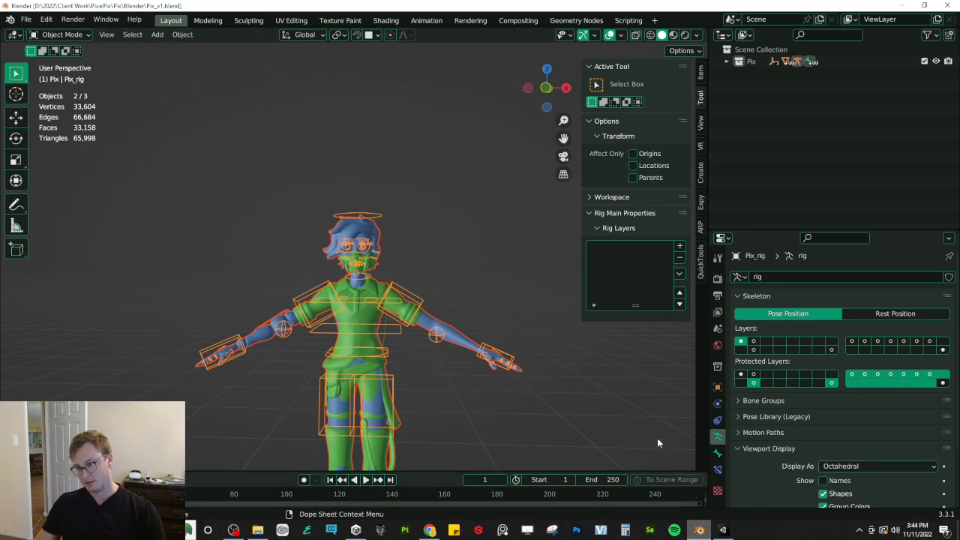
pyautogui.scroll(-3, 412, 279)
pyautogui.scroll(5, 386, 280)
pyautogui.click(380, 287)
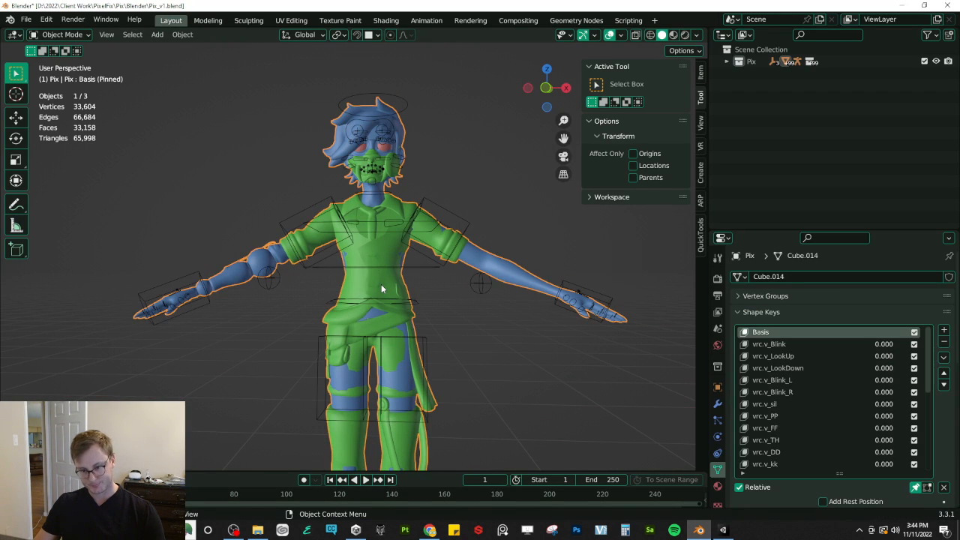
pyautogui.press('KP_Divide')
pyautogui.scroll(2, 381, 288)
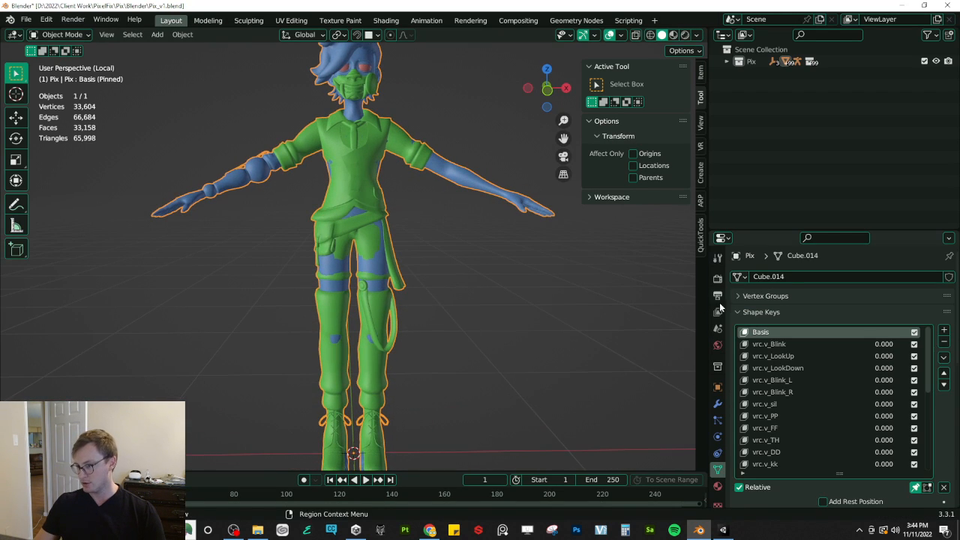
pyautogui.click(752, 312)
pyautogui.press('KP_1')
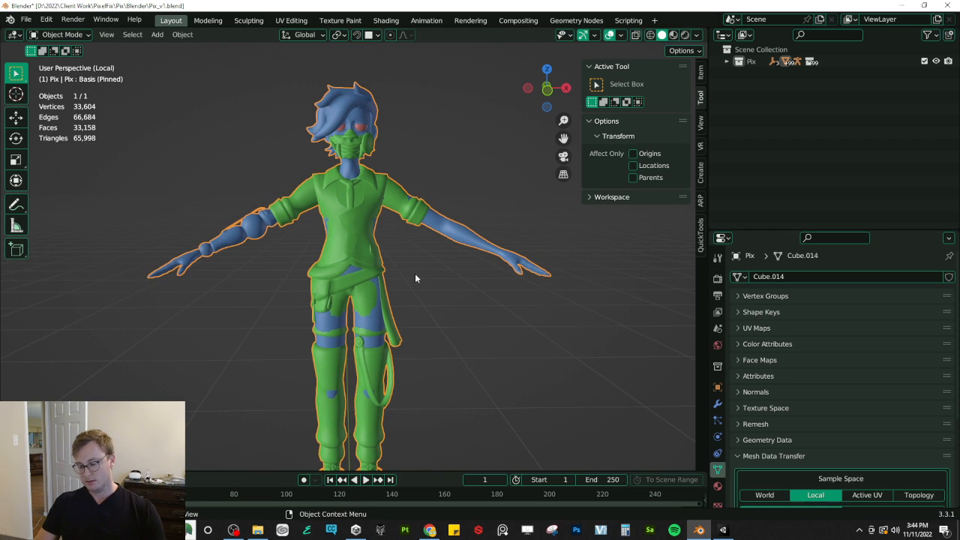
pyautogui.scroll(6, 414, 277)
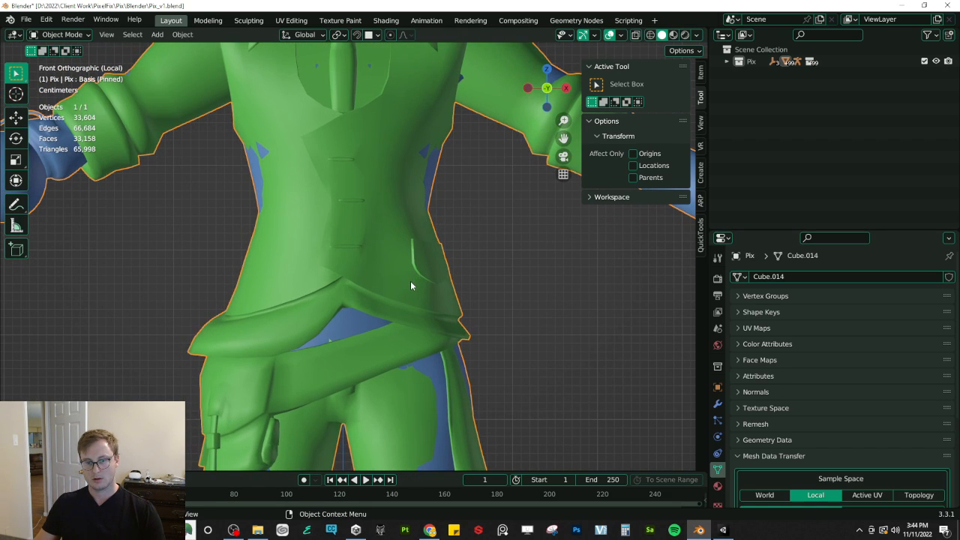
# Step: Add a shape key named shape_pants to the Pix mesh and save the file
pyautogui.click(772, 312)
pyautogui.scroll(-5, 873, 350)
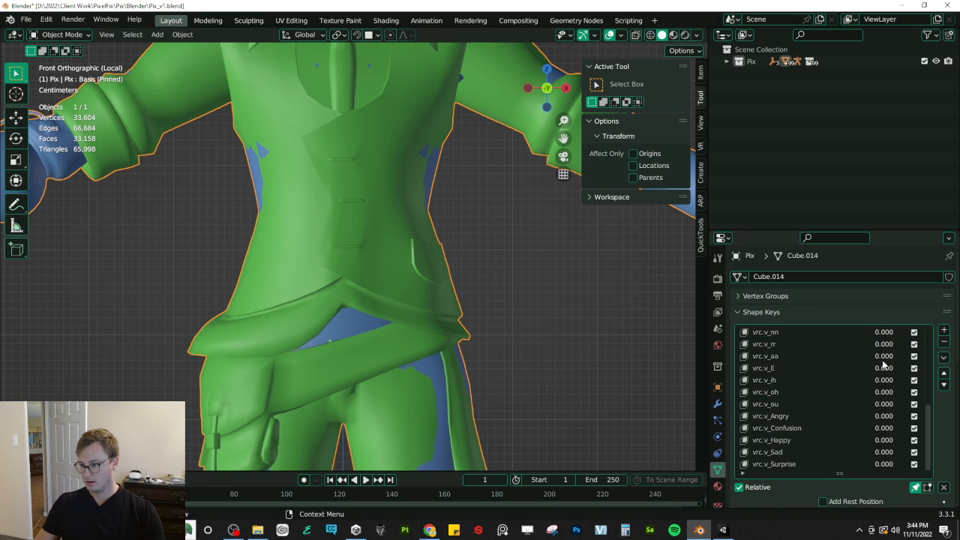
pyautogui.click(943, 329)
pyautogui.doubleClick(763, 464)
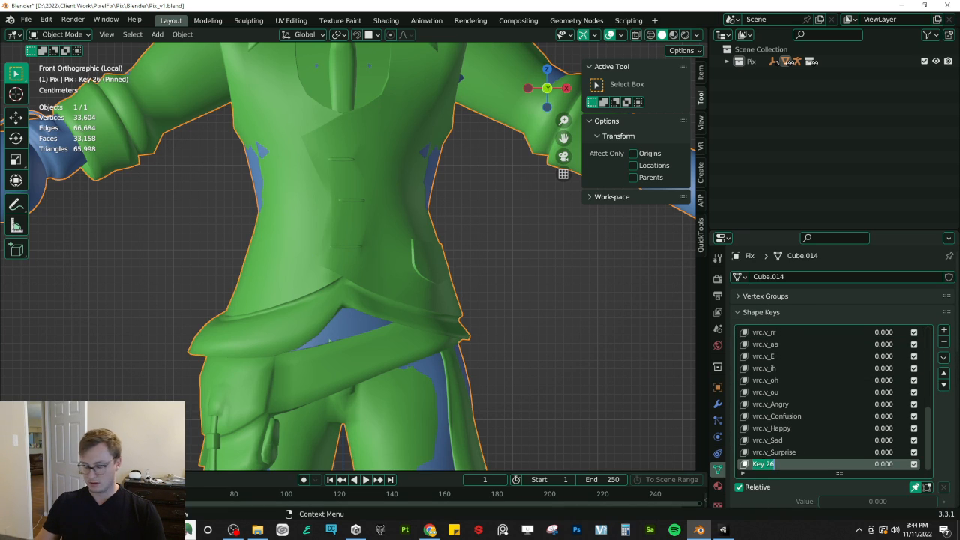
pyautogui.write('sh')
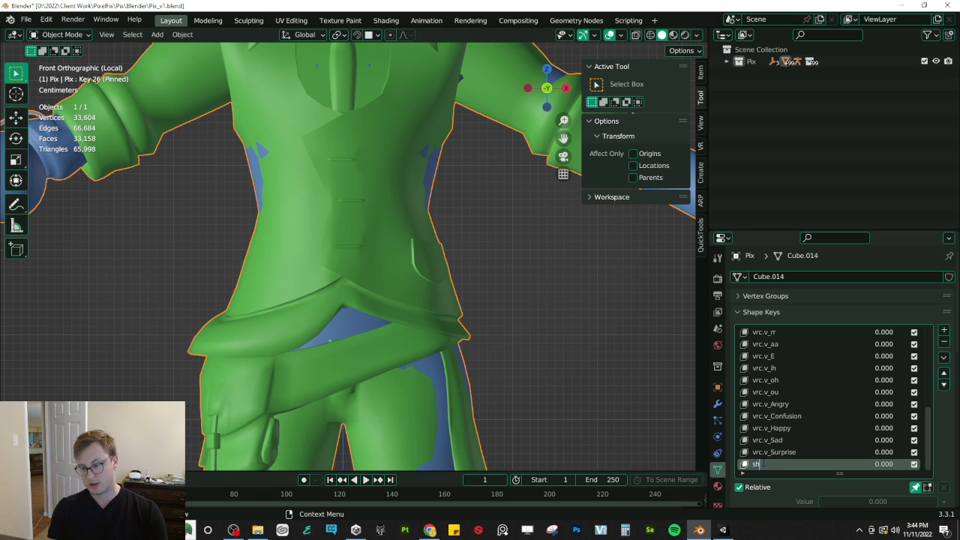
pyautogui.write('ape+')
pyautogui.write('_')
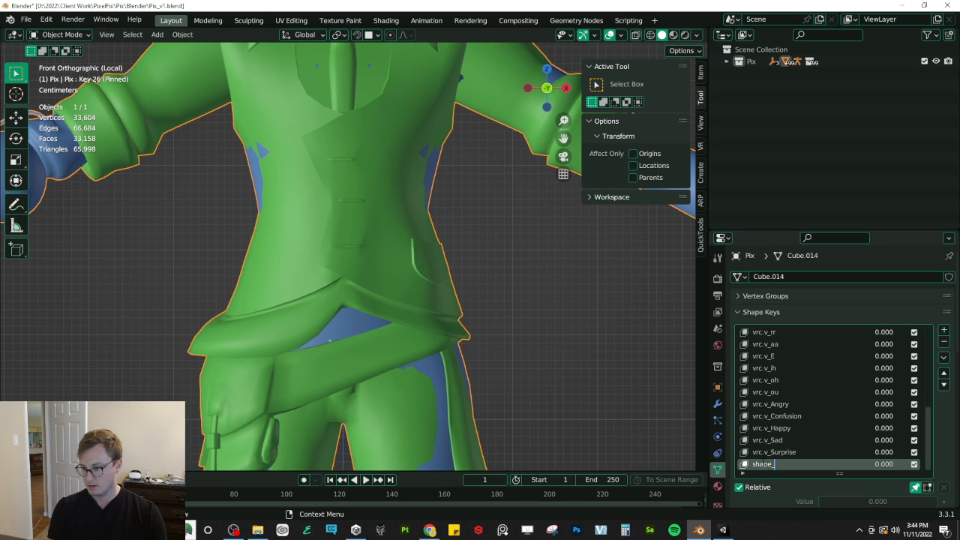
pyautogui.write('pants')
pyautogui.press('Return')
pyautogui.hotkey('ctrl', 's')
# Step: Enter edit mode, select all the linked geometry of the vest, and hide it
pyautogui.keyDown('shift'); pyautogui.moveTo(381, 316); pyautogui.dragTo(383, 294, button='middle'); pyautogui.keyUp('shift')
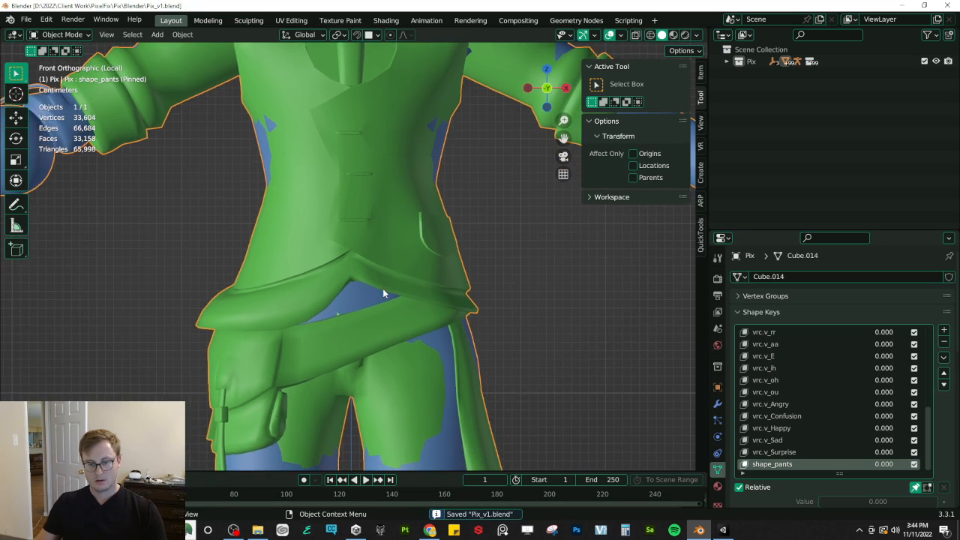
pyautogui.press('Tab')
pyautogui.press('z')
pyautogui.click(329, 318)
pyautogui.keyDown('shift'); pyautogui.moveTo(262, 290); pyautogui.dragTo(274, 293, button='middle'); pyautogui.keyUp('shift')
pyautogui.scroll(2, 274, 292)
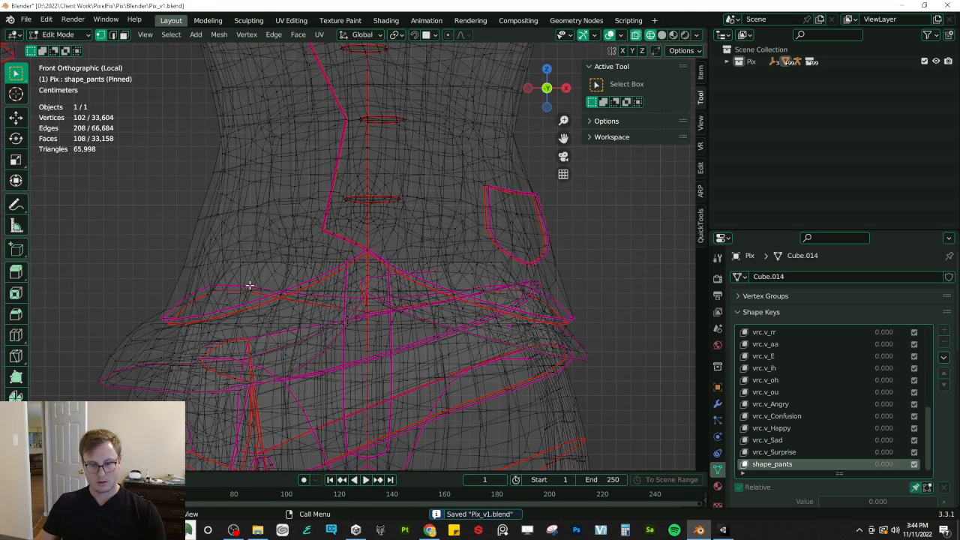
pyautogui.hotkey('alt', 'a')
pyautogui.scroll(3, 275, 295)
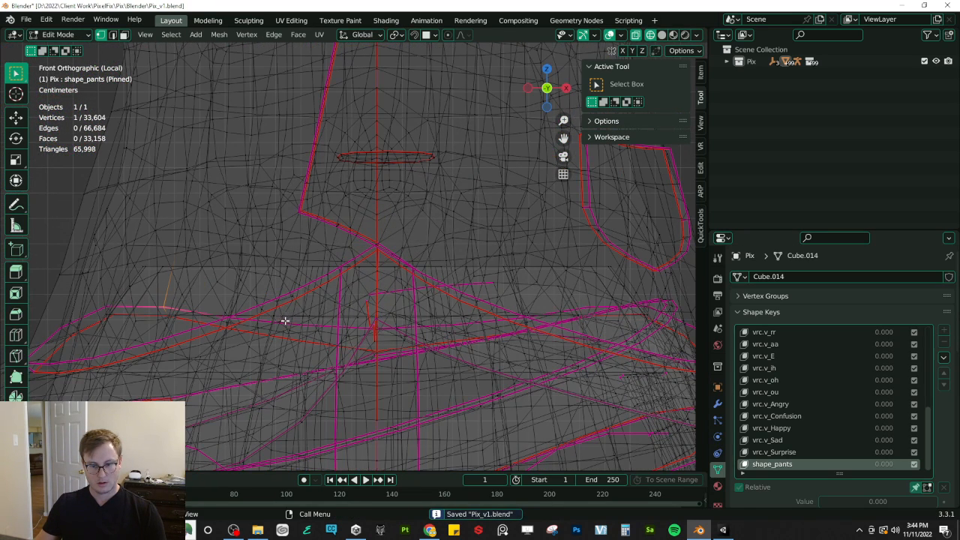
pyautogui.hotkey('shift', 'z')
pyautogui.hotkey('ctrl', 'l')
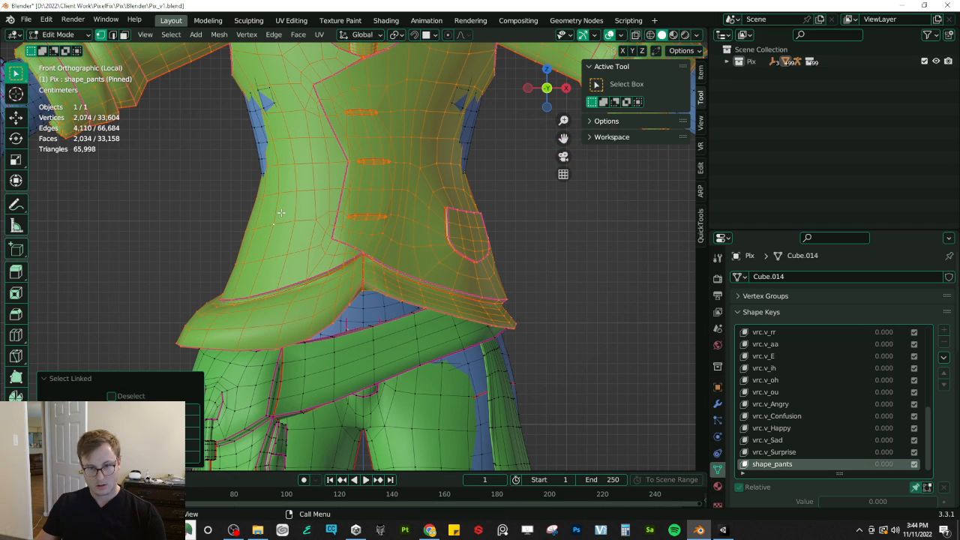
pyautogui.press('h')
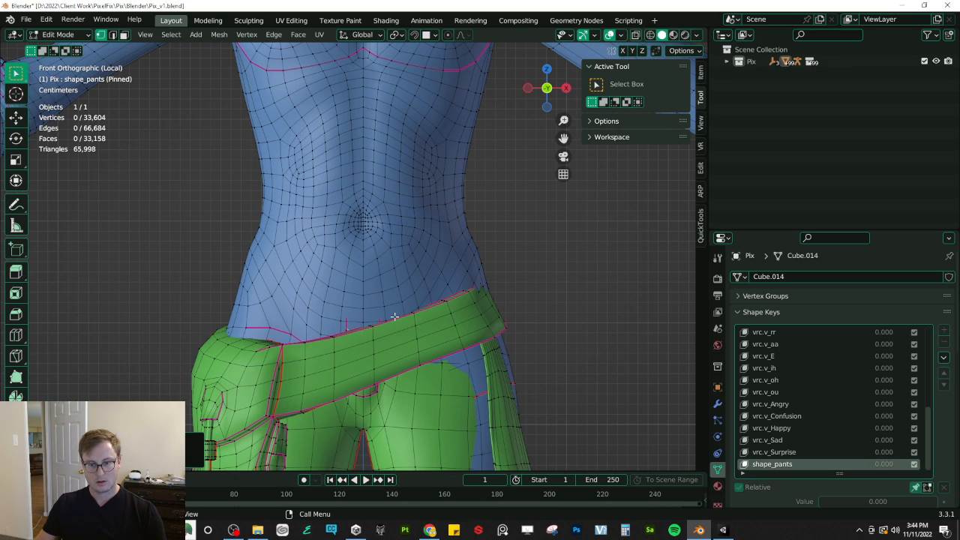
# Step: Select the linked body geometry in wireframe and hide it, leaving the pants' waist exposed
pyautogui.press('z')
pyautogui.click(289, 278)
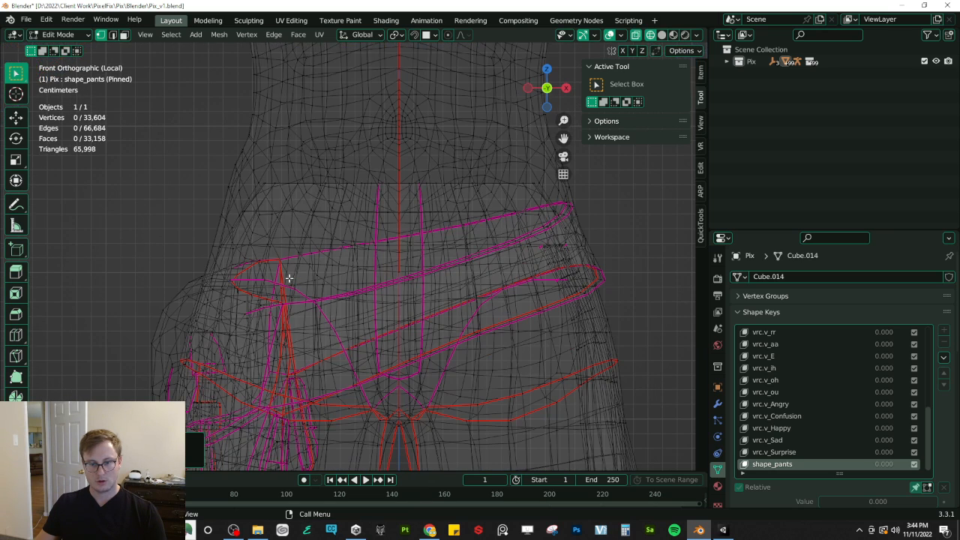
pyautogui.keyDown('alt'); pyautogui.click(287, 186); pyautogui.keyUp('alt')
pyautogui.scroll(5, 310, 261)
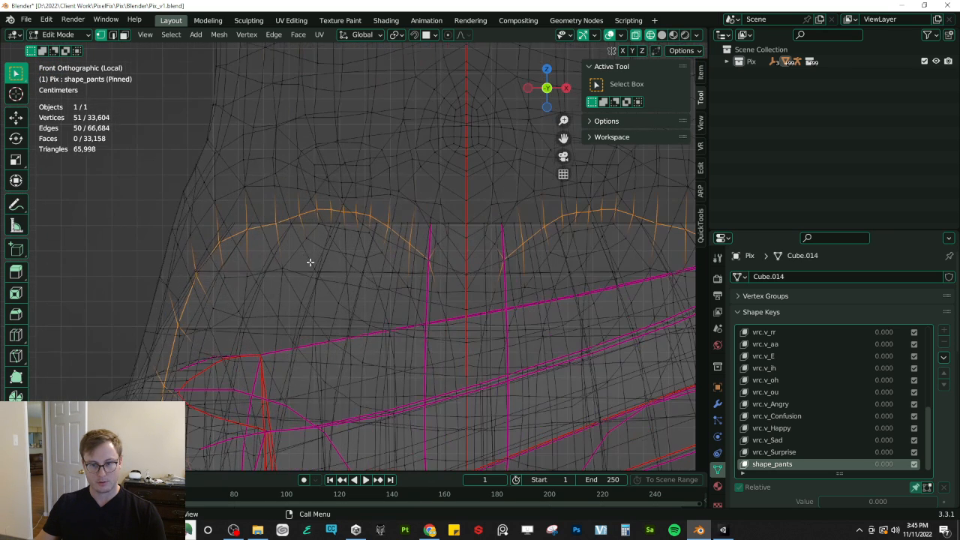
pyautogui.hotkey('alt', 'a')
pyautogui.keyDown('alt'); pyautogui.click(240, 222); pyautogui.keyUp('alt')
pyautogui.scroll(-4, 241, 225)
pyautogui.click(382, 209)
pyautogui.press('l')
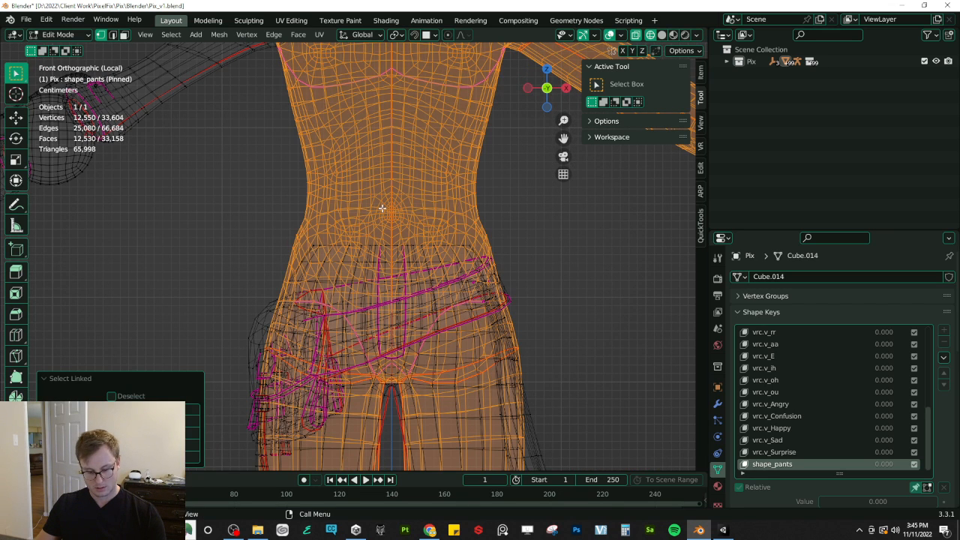
pyautogui.press('h')
# Step: Select the pants' top waist edge loop and widen it along X with proportional editing enabled
pyautogui.keyDown('alt'); pyautogui.click(414, 238); pyautogui.keyUp('alt')
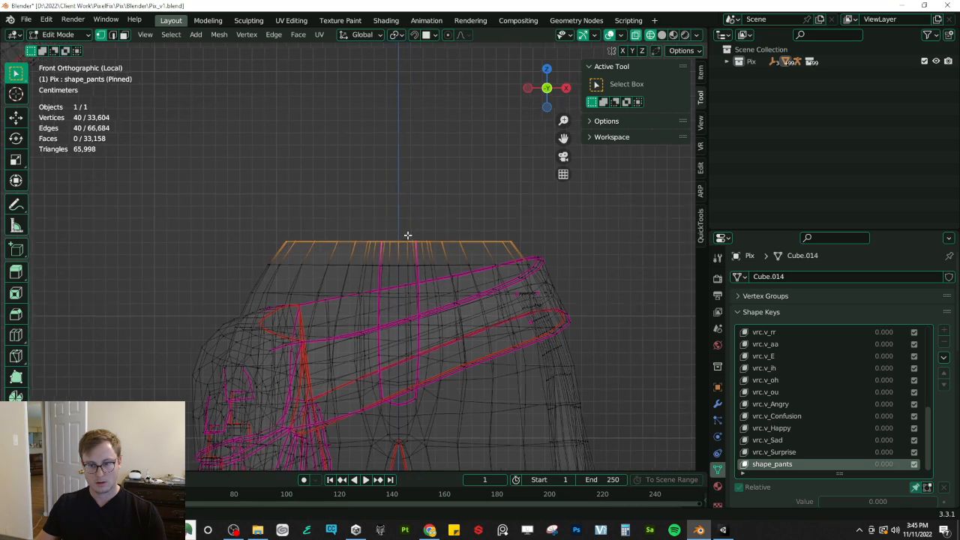
pyautogui.scroll(-6, 414, 234)
pyautogui.press('z')
pyautogui.press('o')
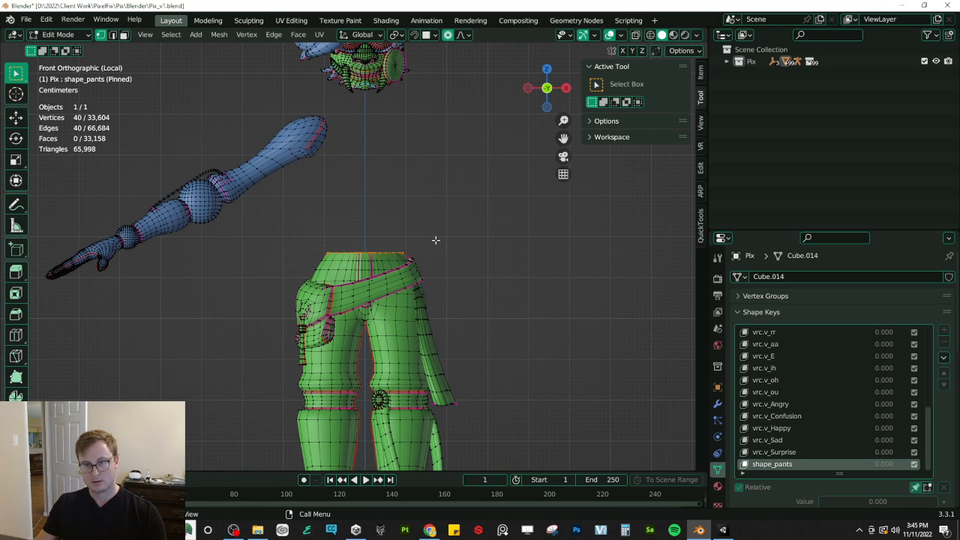
pyautogui.scroll(2, 435, 238)
pyautogui.press('s')
pyautogui.press('x')
pyautogui.scroll(-5, 450, 237)
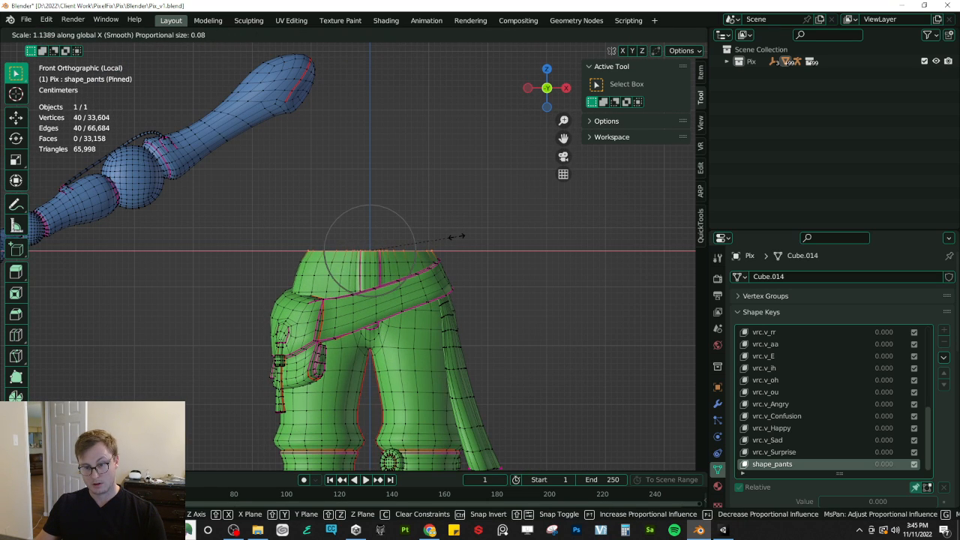
pyautogui.click(452, 237)
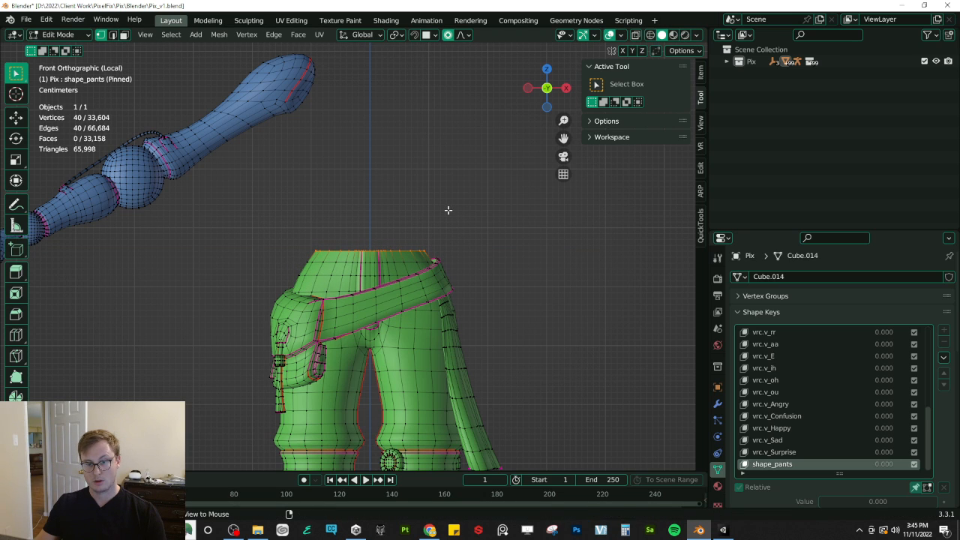
pyautogui.press('s')
pyautogui.press('x')
pyautogui.press('Escape')
pyautogui.press('s')
pyautogui.press('x')
pyautogui.scroll(3, 428, 209)
pyautogui.press('Escape')
# Step: Set the proportional editing falloff to Sharp and enlarge the pants' waist loop evenly on all axes
pyautogui.click(459, 35)
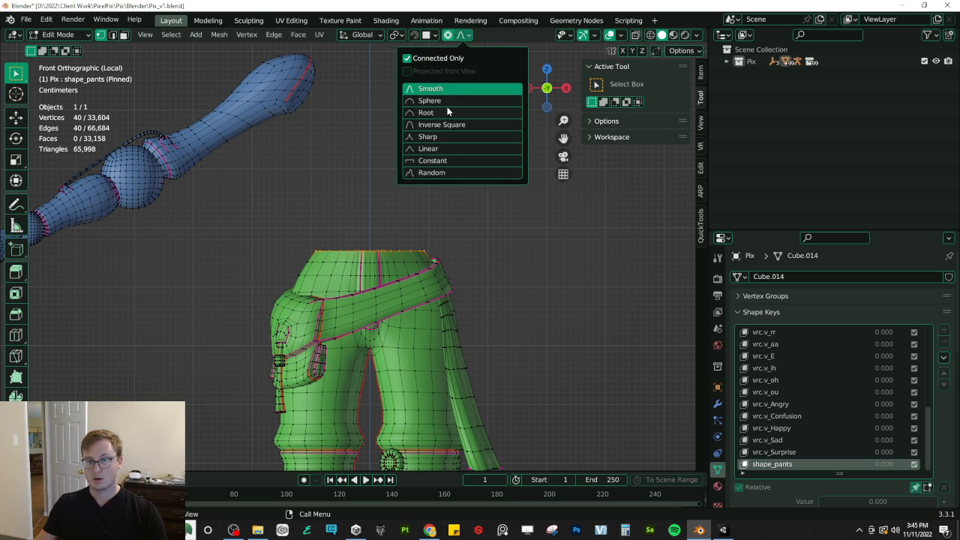
pyautogui.click(442, 137)
pyautogui.press('s')
pyautogui.scroll(-3, 456, 208)
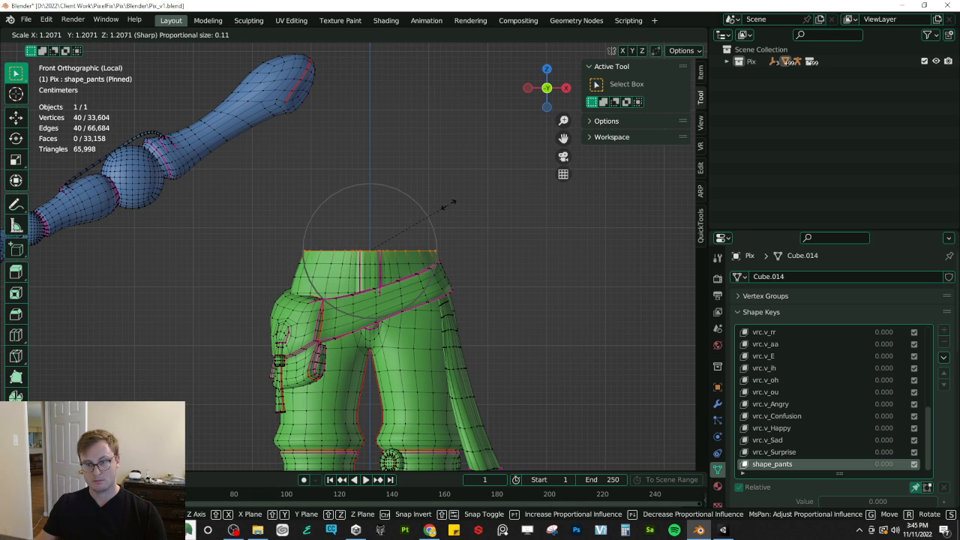
pyautogui.rightClick(447, 203)
pyautogui.click(462, 35)
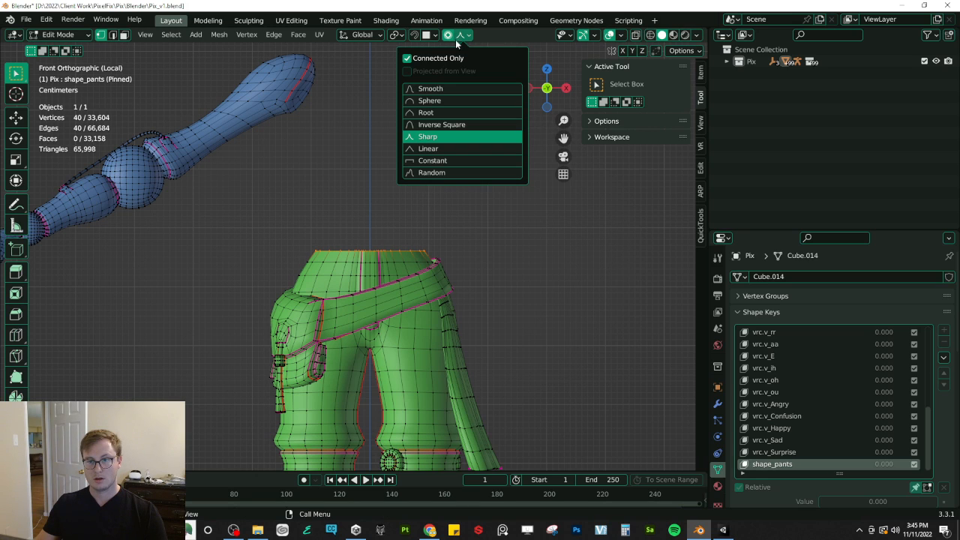
pyautogui.press('s')
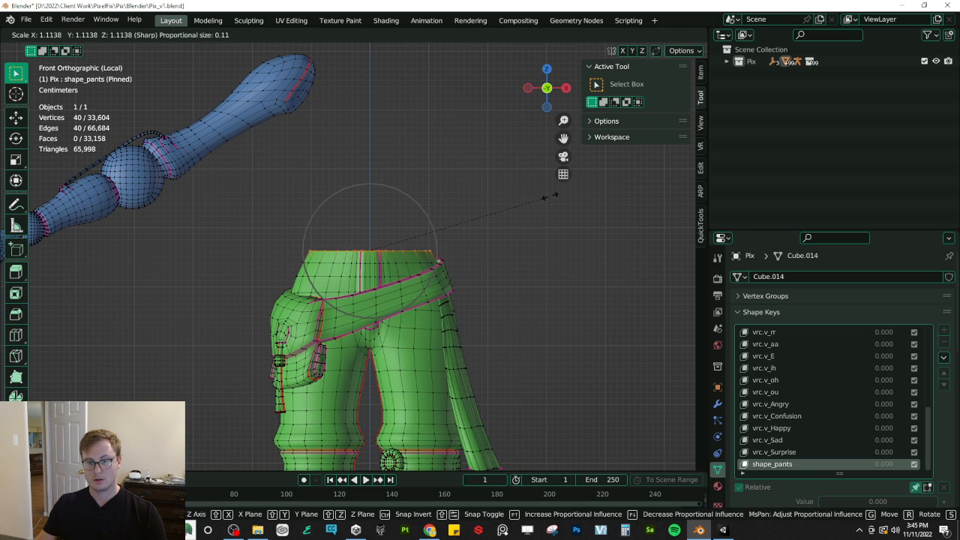
pyautogui.scroll(2, 551, 197)
pyautogui.scroll(-1, 553, 194)
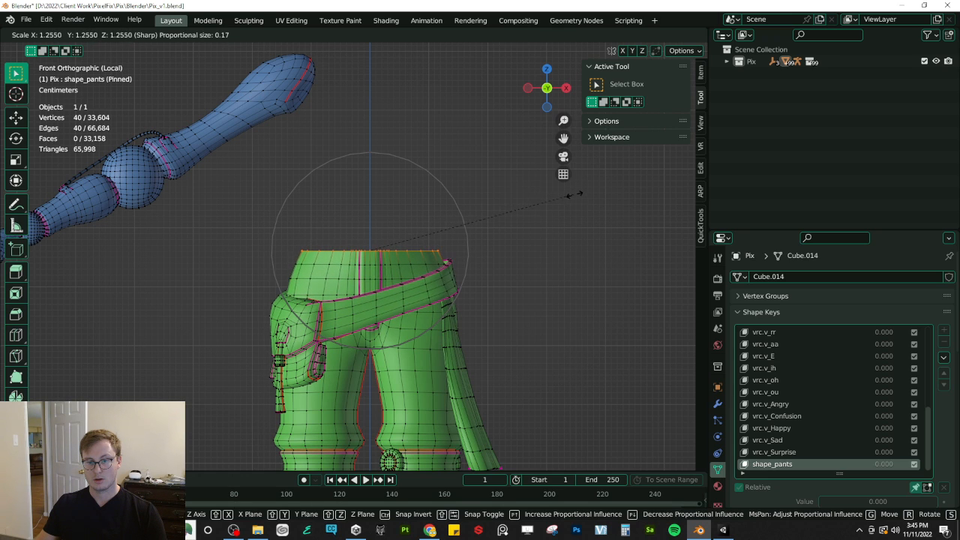
pyautogui.click(561, 209)
# Step: Return to object mode with solid shading and set the shape_pants shape key's value to 1.000
pyautogui.press('Tab')
pyautogui.hotkey('shift', 'z')
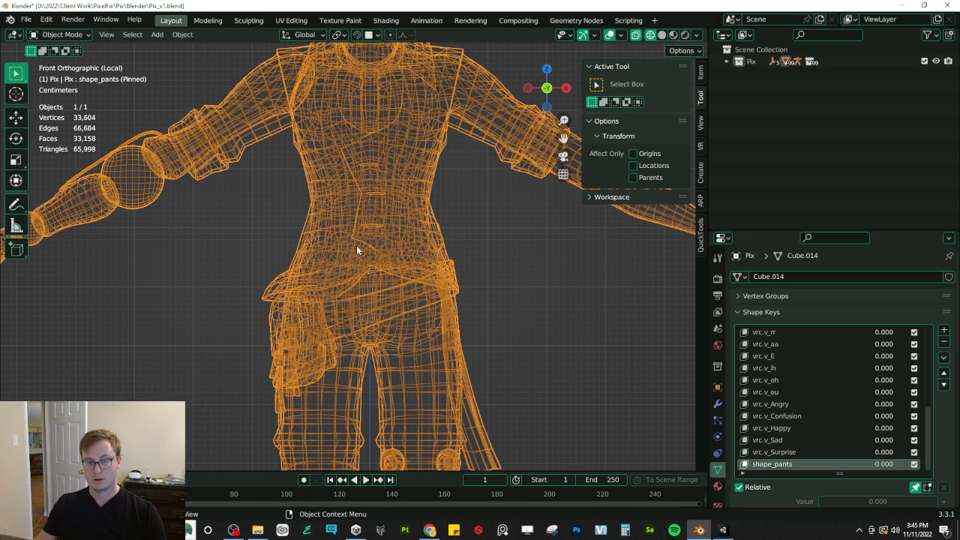
pyautogui.hotkey('shift', 'z')
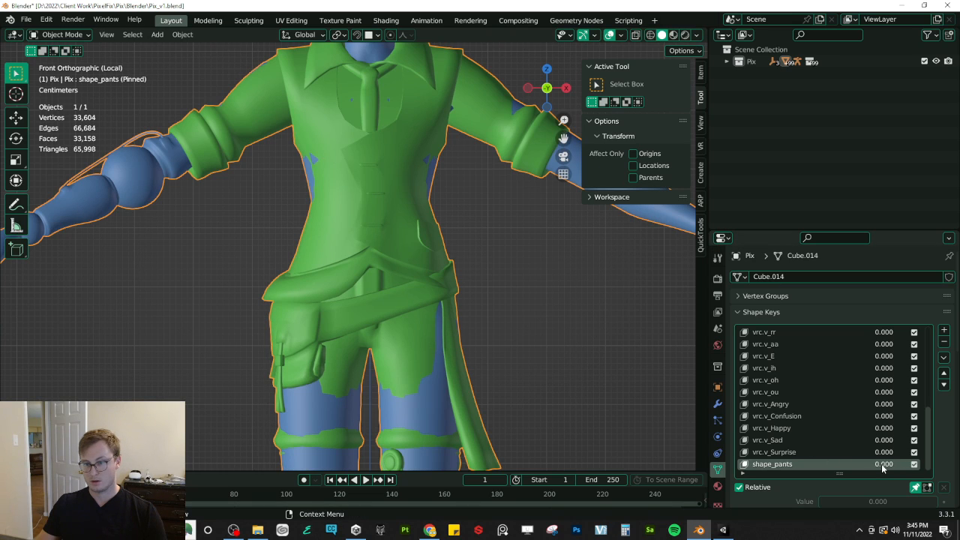
pyautogui.moveTo(882, 468); pyautogui.dragTo(934, 468)
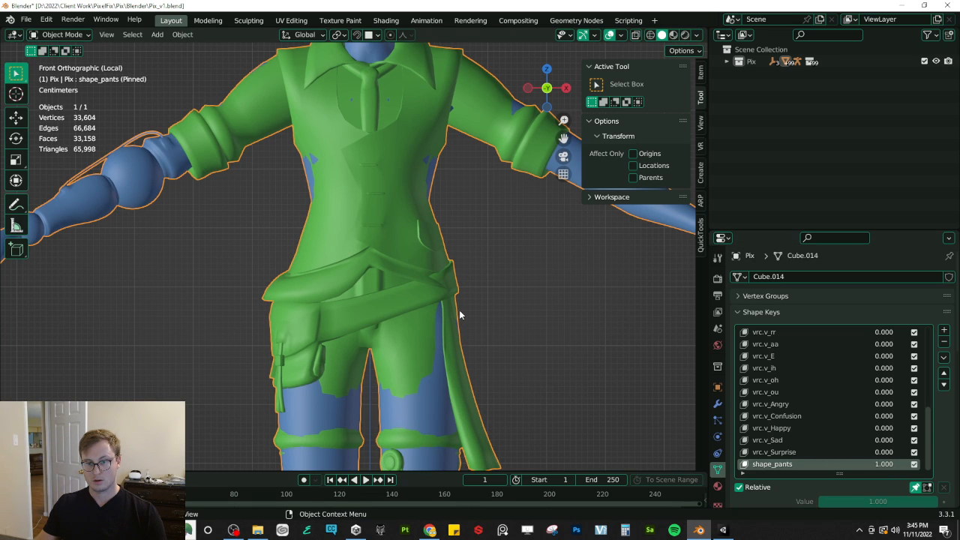
pyautogui.press('Tab')
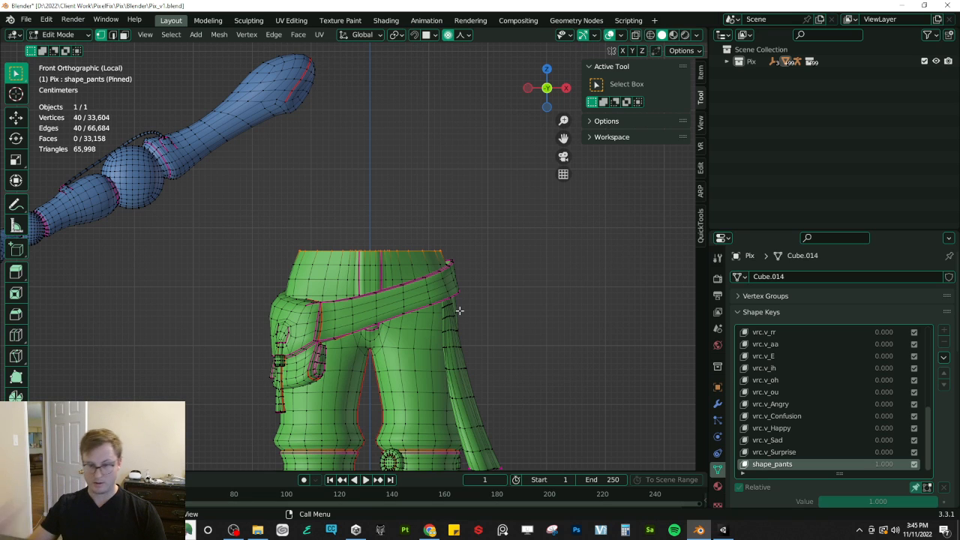
pyautogui.press('Tab')
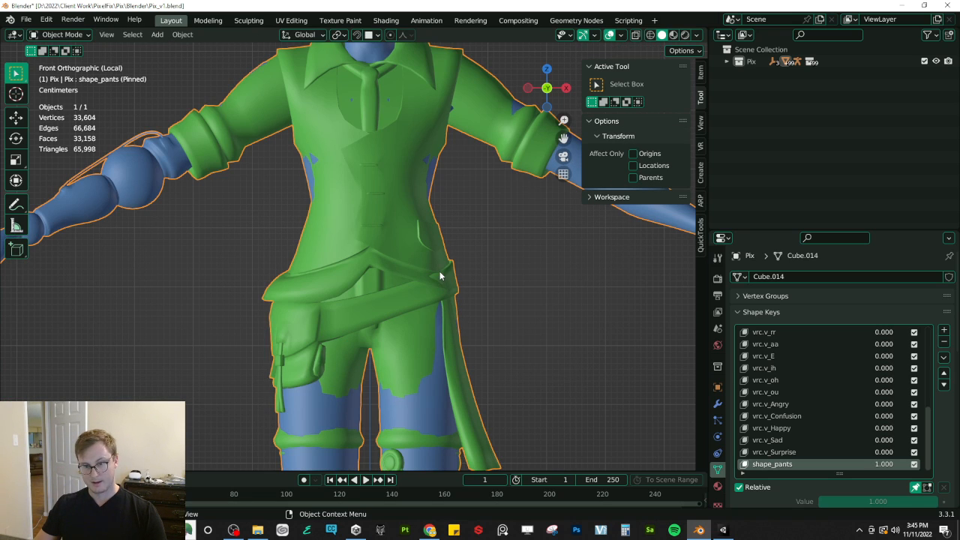
# Step: Reveal all hidden geometry in edit mode, select the linked vest geometry, and separate it into its own object
pyautogui.press('Tab')
pyautogui.hotkey('alt', 'h')
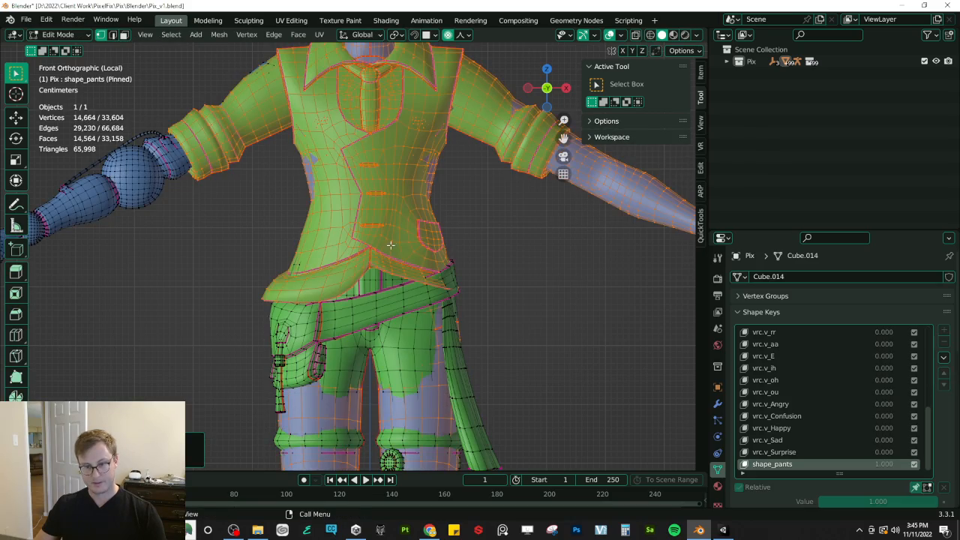
pyautogui.hotkey('alt', 'z')
pyautogui.scroll(5, 328, 247)
pyautogui.scroll(-4, 332, 259)
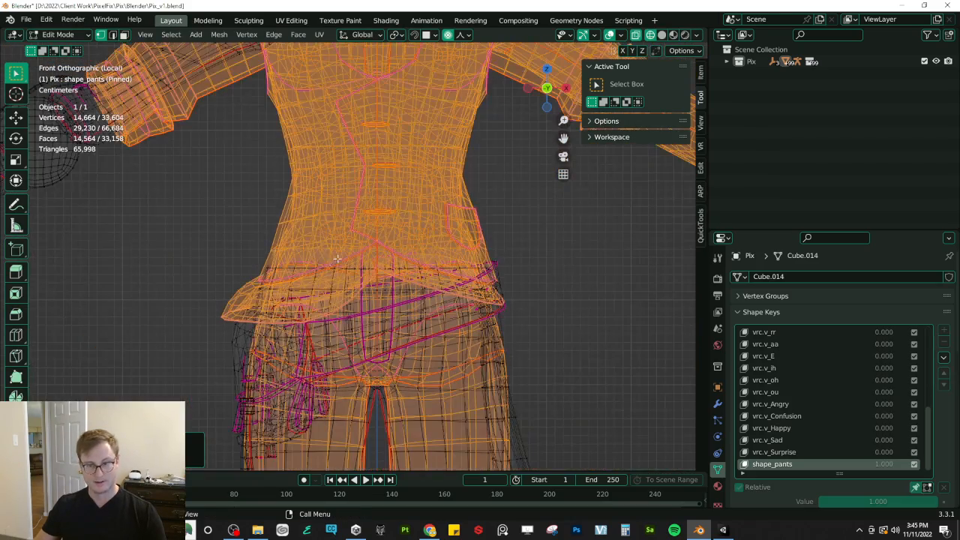
pyautogui.scroll(3, 345, 267)
pyautogui.click(421, 193)
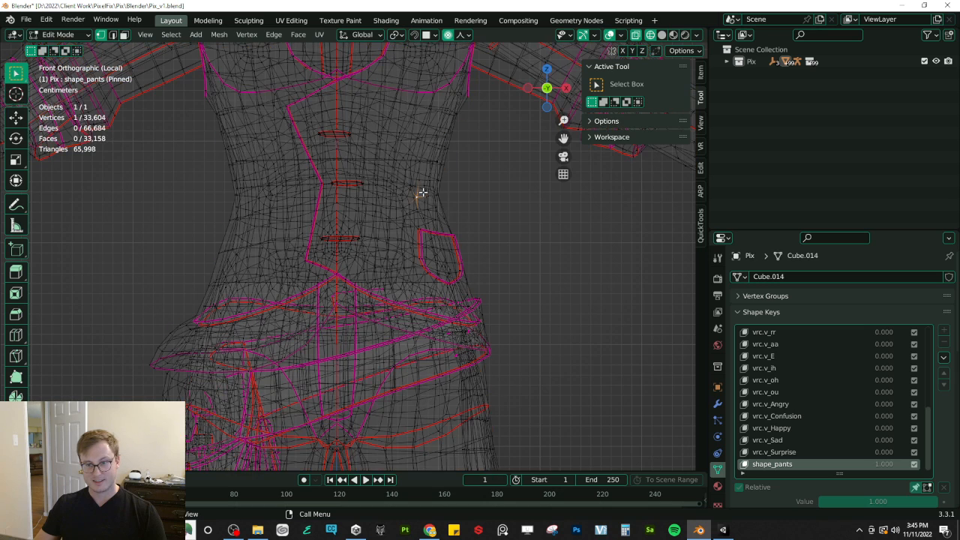
pyautogui.press('l')
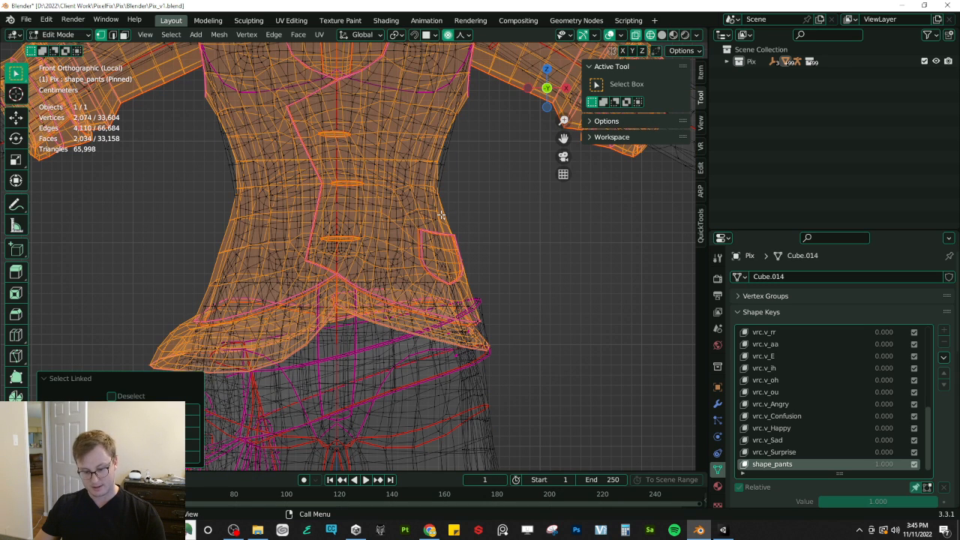
pyautogui.press('p')
pyautogui.click(442, 216)
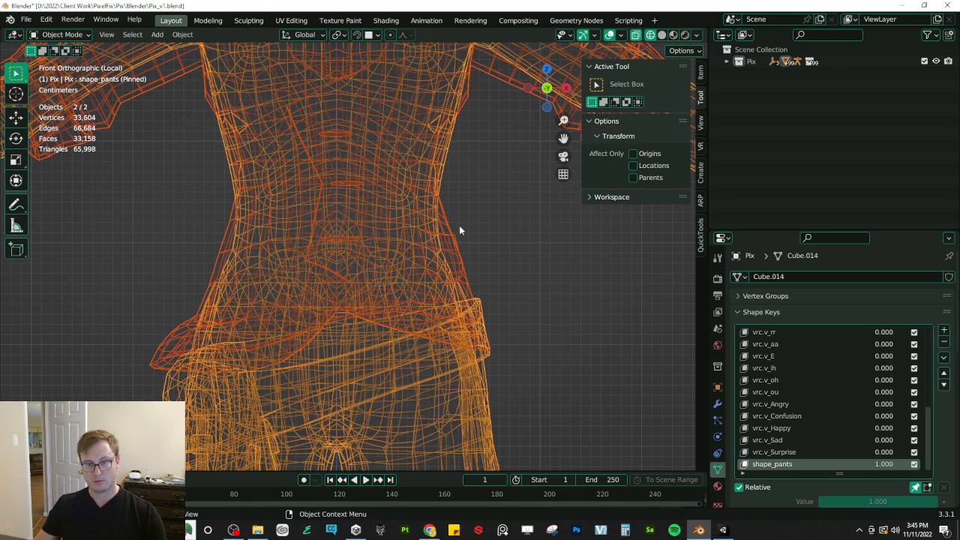
# Step: Hide the separated vest object in solid shading, and hide the body geometry within the Pix mesh
pyautogui.press('Tab')
pyautogui.press('h')
pyautogui.press('z')
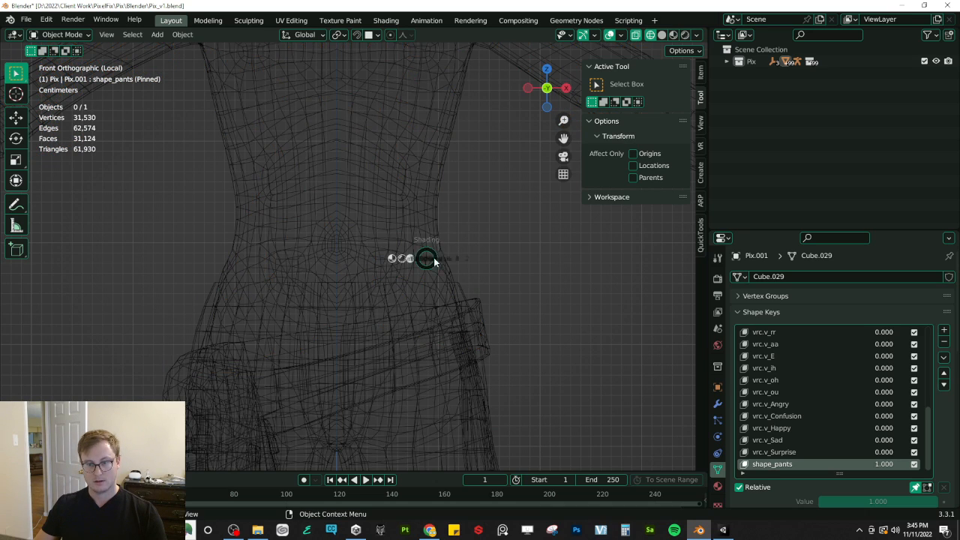
pyautogui.click(450, 258)
pyautogui.click(421, 291)
pyautogui.press('Tab')
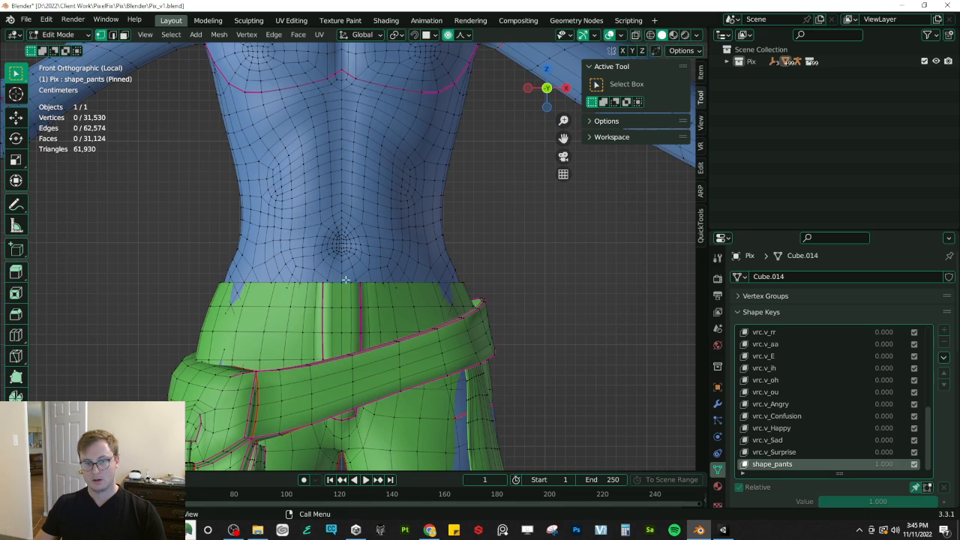
pyautogui.press('l')
pyautogui.press('h')
# Step: Try to scale the pants' waist edge loop along Y with proportional editing
pyautogui.keyDown('shift'); pyautogui.moveTo(347, 238); pyautogui.dragTo(362, 247, button='middle'); pyautogui.keyUp('shift')
pyautogui.click(398, 284)
pyautogui.keyDown('alt'); pyautogui.click(398, 288); pyautogui.keyUp('alt')
pyautogui.moveTo(420, 219); pyautogui.dragTo(396, 258, button='middle')
pyautogui.press('s')
pyautogui.press('y')
pyautogui.scroll(6, 479, 229)
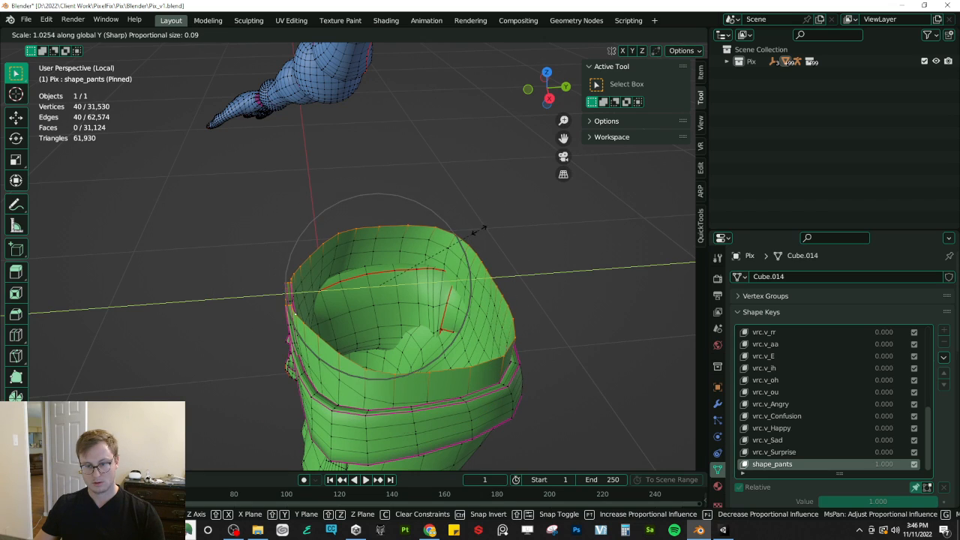
pyautogui.rightClick(479, 229)
# Step: Select a single vertex on the pants' waist edge and enable X-axis mirror editing for the mesh
pyautogui.click(320, 240)
pyautogui.press('g')
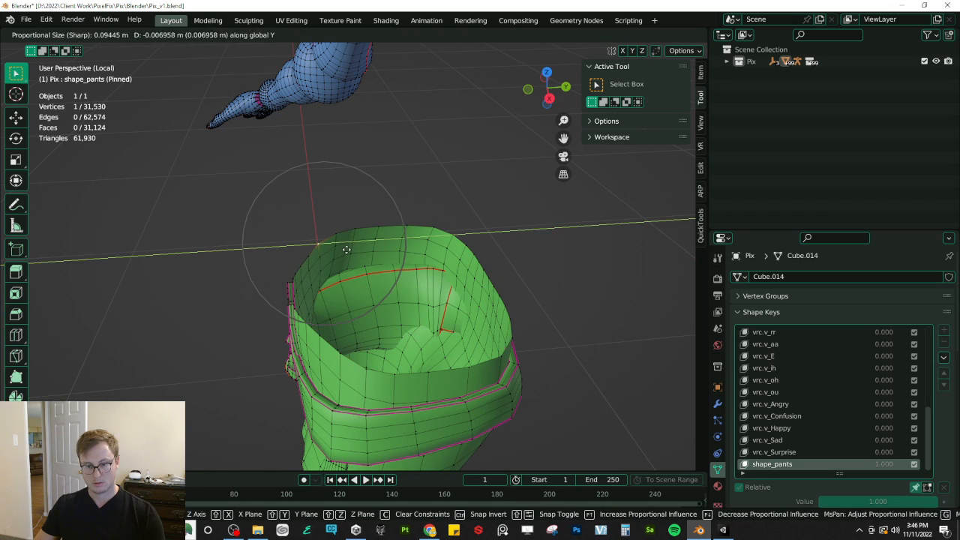
pyautogui.press('Escape')
pyautogui.click(623, 51)
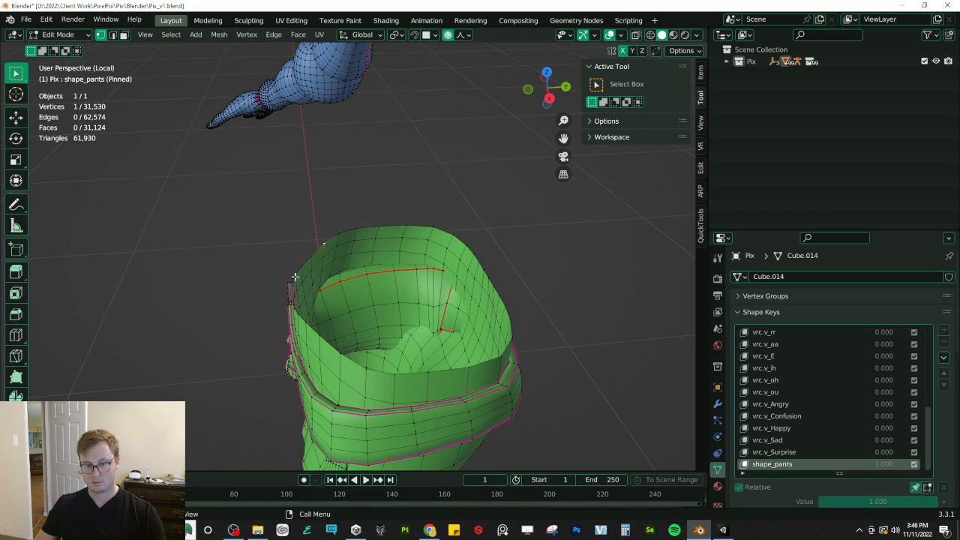
pyautogui.press('g')
pyautogui.press('Escape')
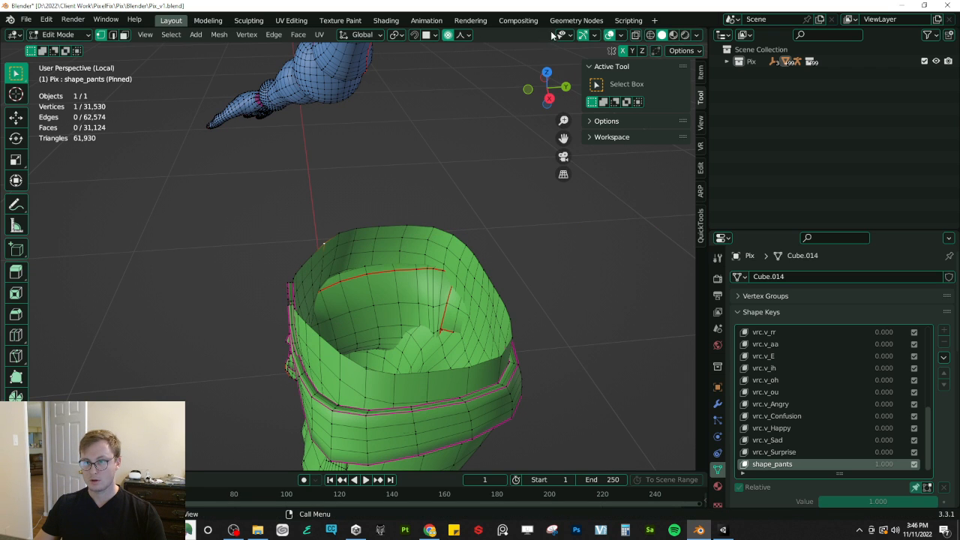
# Step: Change the proportional editing falloff and move the selected waist vertex about -0.01 m along global Y
pyautogui.click(462, 37)
pyautogui.click(436, 89)
pyautogui.moveTo(209, 317); pyautogui.dragTo(362, 304, button='middle')
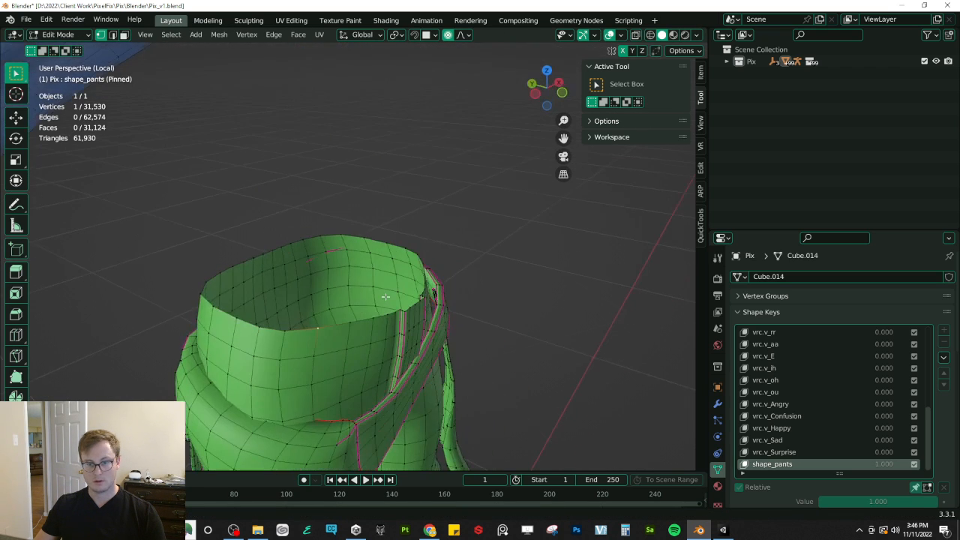
pyautogui.press('g')
pyautogui.press('y')
pyautogui.click(410, 282)
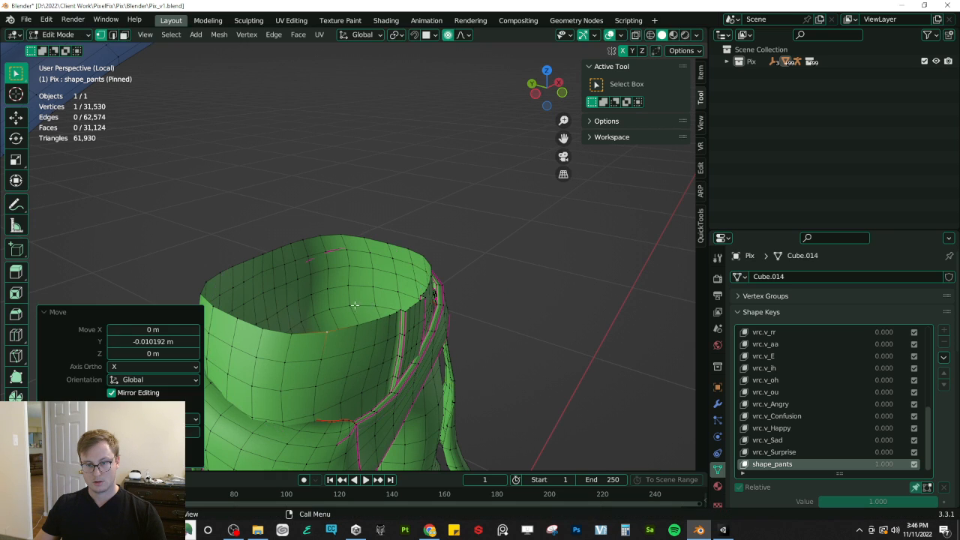
# Step: Check the pants against the body in object mode and turn off the shape key lock, keeping shape_pants at 1.000
pyautogui.press('Tab')
pyautogui.moveTo(410, 278); pyautogui.dragTo(480, 319, button='middle')
pyautogui.moveTo(271, 366); pyautogui.dragTo(336, 321, button='middle')
pyautogui.press('Tab')
pyautogui.press('Tab')
pyautogui.moveTo(883, 464); pyautogui.dragTo(825, 464)
pyautogui.hotkey('ctrl', 'z')
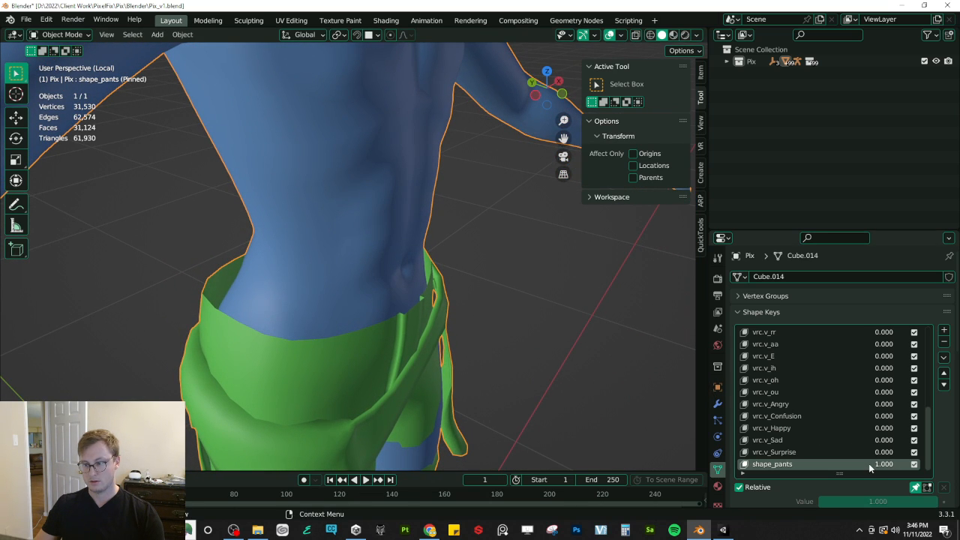
pyautogui.click(915, 487)
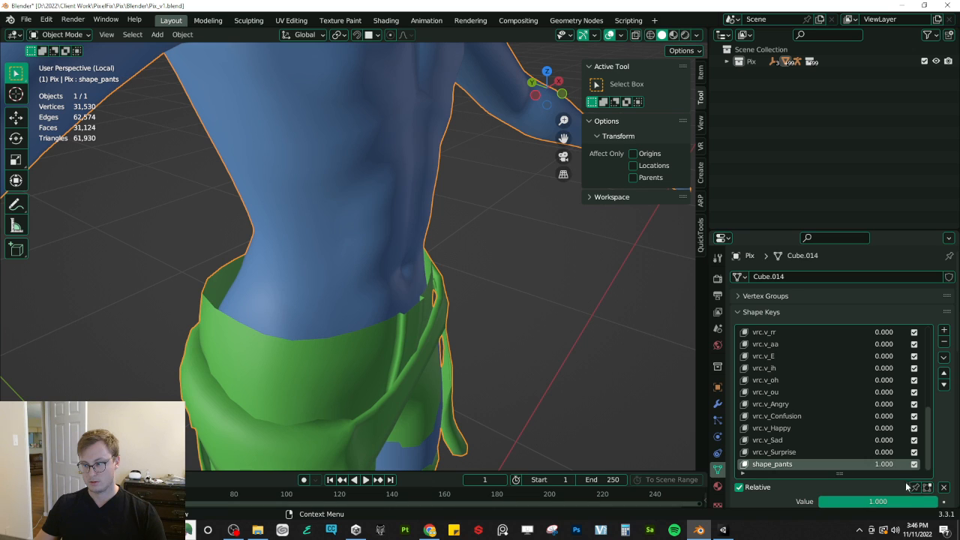
pyautogui.moveTo(883, 463)
pyautogui.mouseDown()
pyautogui.moveTo(832, 463)
pyautogui.moveTo(883, 463)
pyautogui.mouseUp()
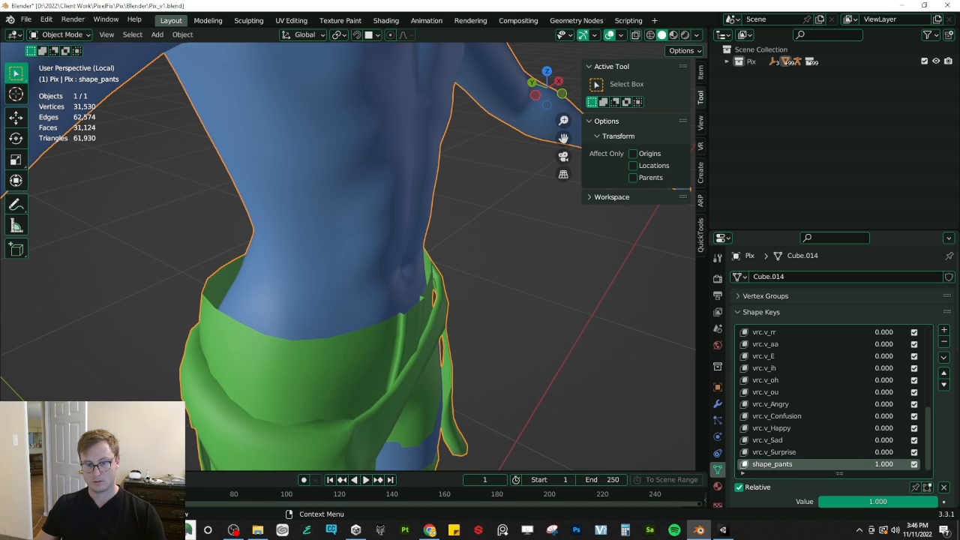
# Step: Scale the pants' waist edge loop to about 0.83 along global Y using the Sharp proportional falloff
pyautogui.press('Tab')
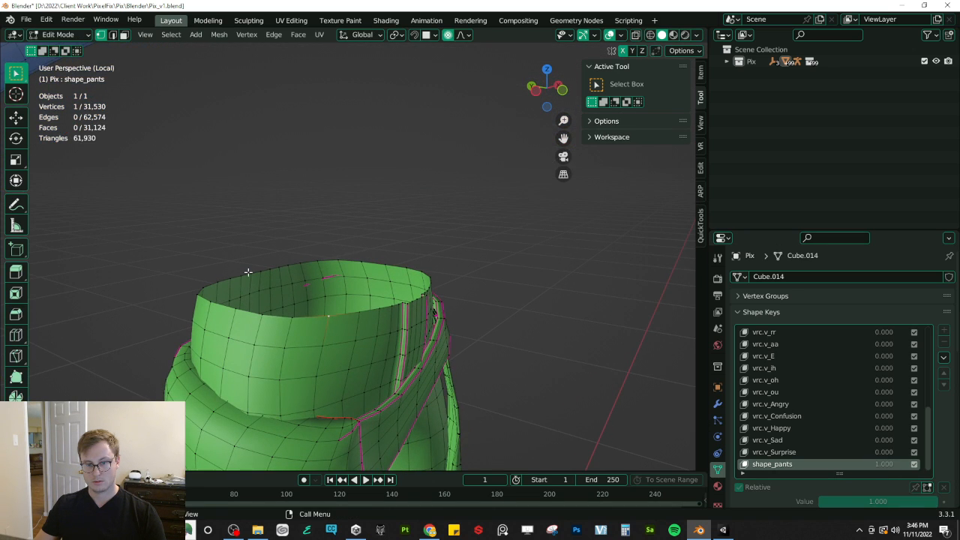
pyautogui.keyDown('alt'); pyautogui.click(248, 272); pyautogui.keyUp('alt')
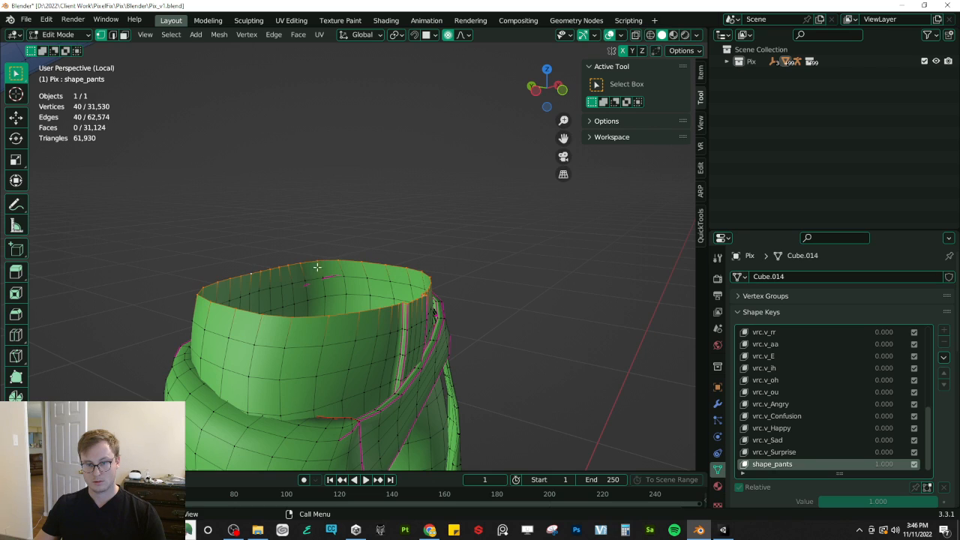
pyautogui.click(466, 37)
pyautogui.click(457, 133)
pyautogui.press('s')
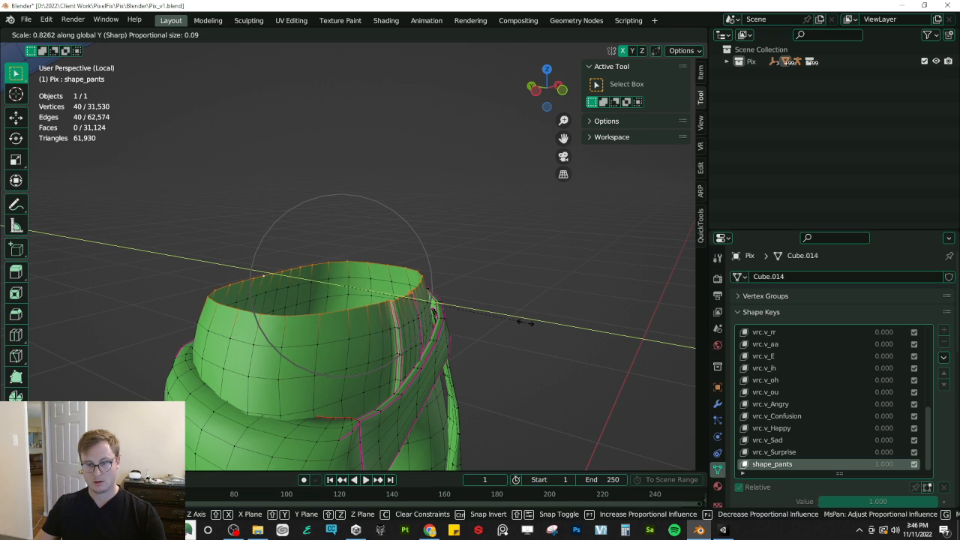
pyautogui.click(523, 320)
pyautogui.press('Tab')
pyautogui.moveTo(397, 321); pyautogui.dragTo(434, 346, button='middle')
# Step: Move the waist edge loop along Y to fit it around the body and check it in object mode
pyautogui.press('Tab')
pyautogui.press('g')
pyautogui.press('y')
pyautogui.click(465, 300)
pyautogui.press('Tab')
pyautogui.press('Tab')
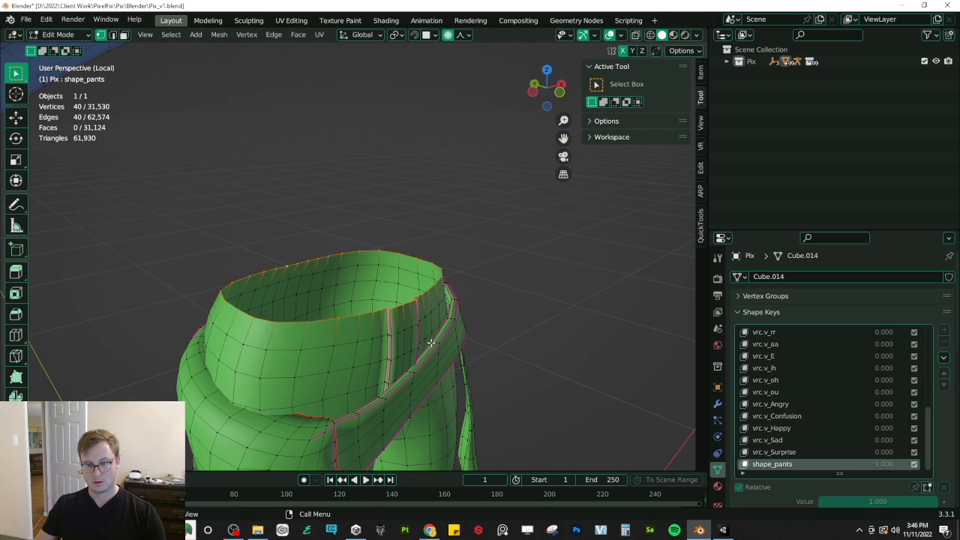
# Step: Scale the waist edge loop slightly along Y, return to object mode, and save the file
pyautogui.press('g')
pyautogui.press('y')
pyautogui.rightClick(434, 346)
pyautogui.press('s')
pyautogui.press('y')
pyautogui.click(441, 347)
pyautogui.press('Tab')
pyautogui.moveTo(442, 347); pyautogui.dragTo(398, 349, button='middle')
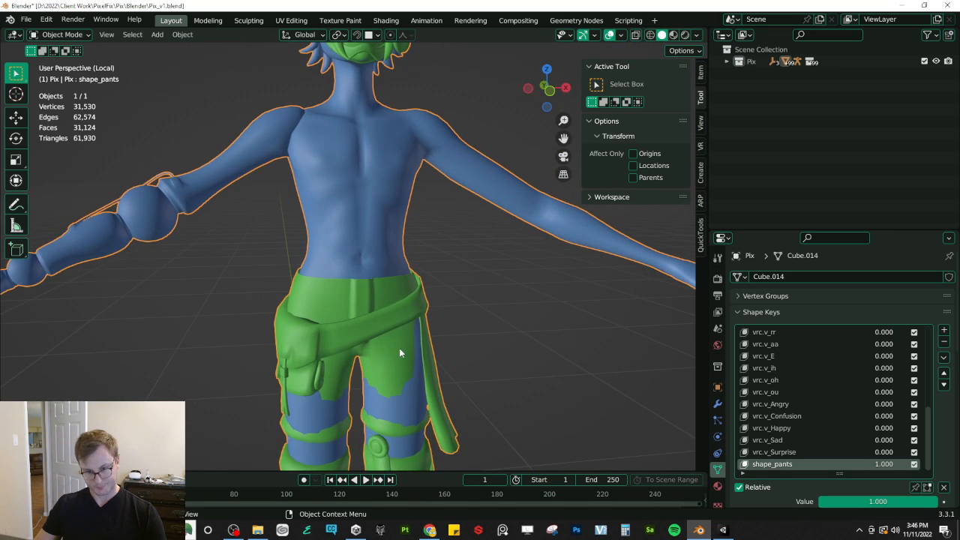
pyautogui.hotkey('ctrl', 's')
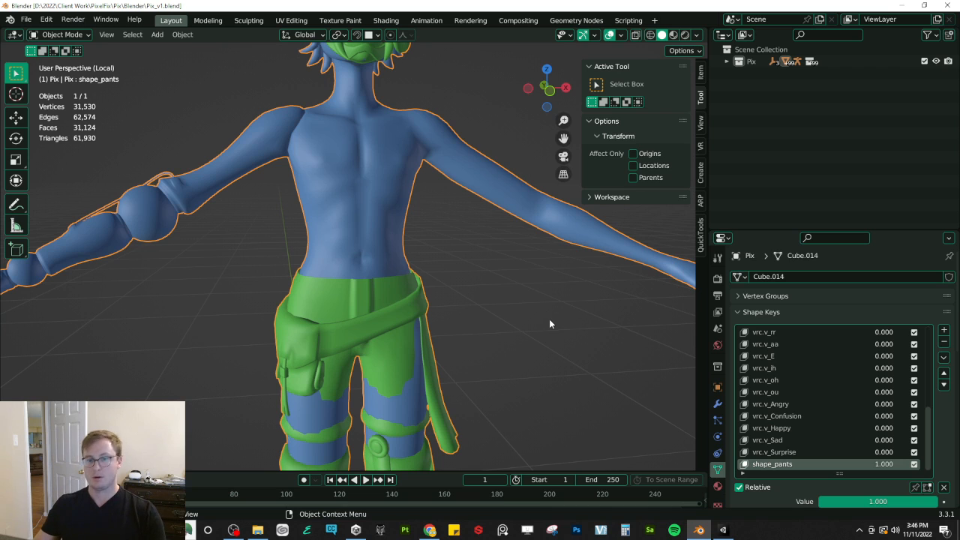
# Step: Leave local view, reveal the separated vest object and join it back into the Pix mesh, and save the file
pyautogui.press('KP_Divide')
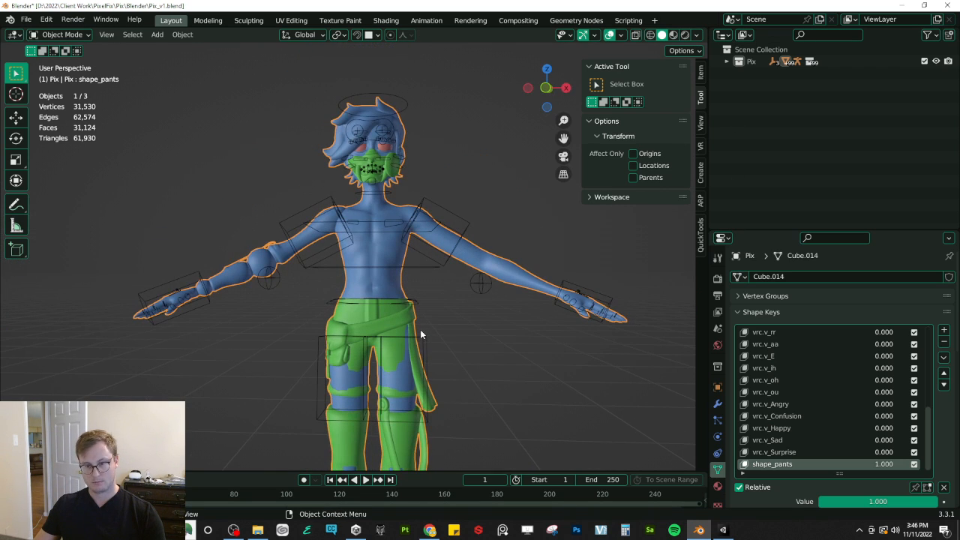
pyautogui.scroll(3, 406, 284)
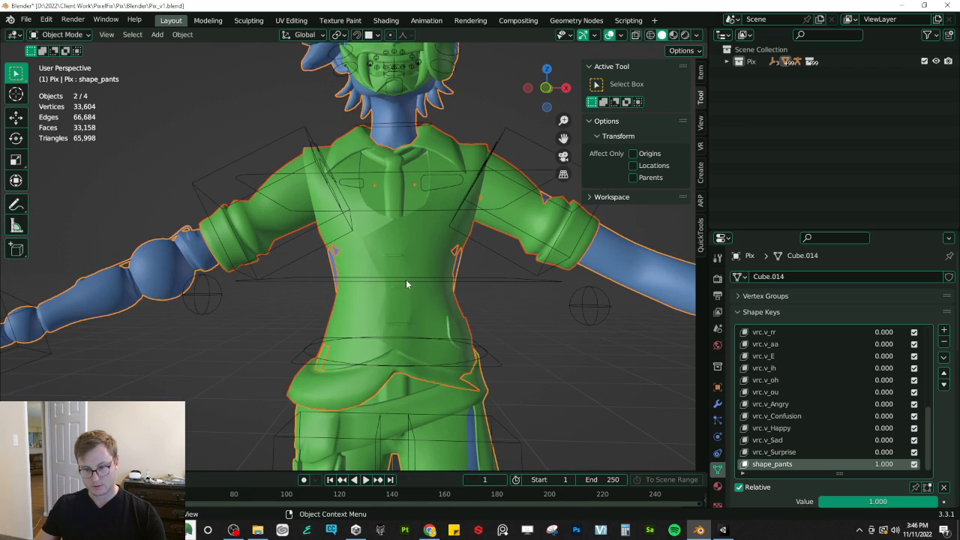
pyautogui.click(336, 336)
pyautogui.scroll(-1, 348, 311)
pyautogui.click(281, 247)
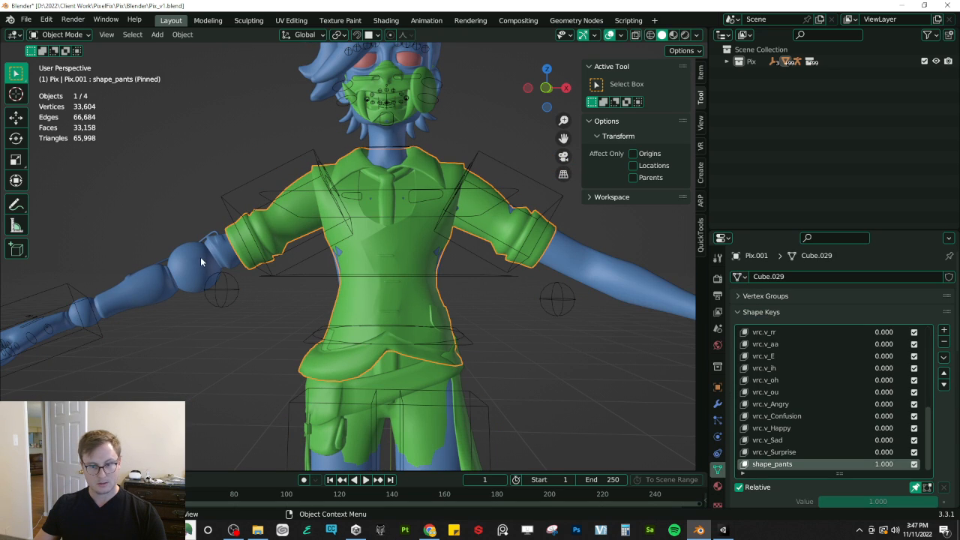
pyautogui.click(183, 260)
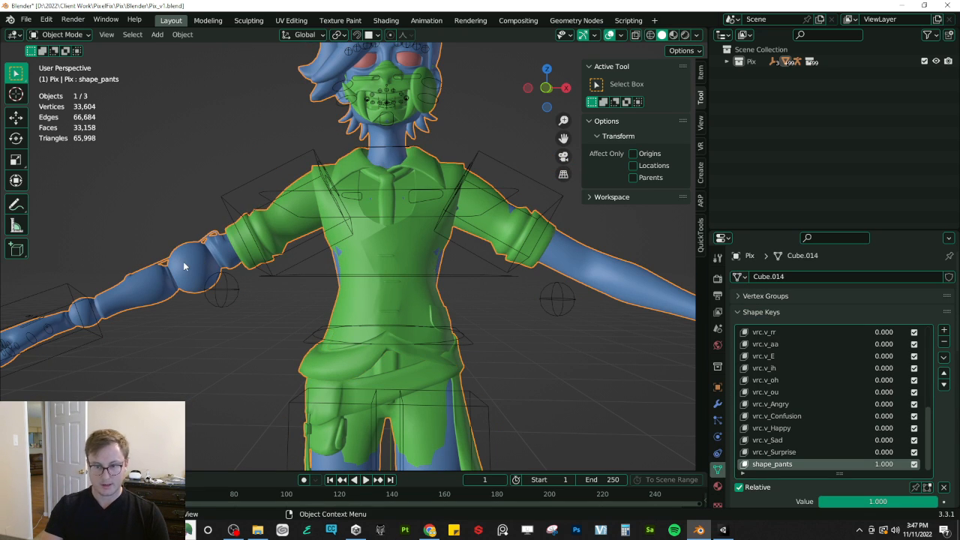
pyautogui.hotkey('ctrl', 's')
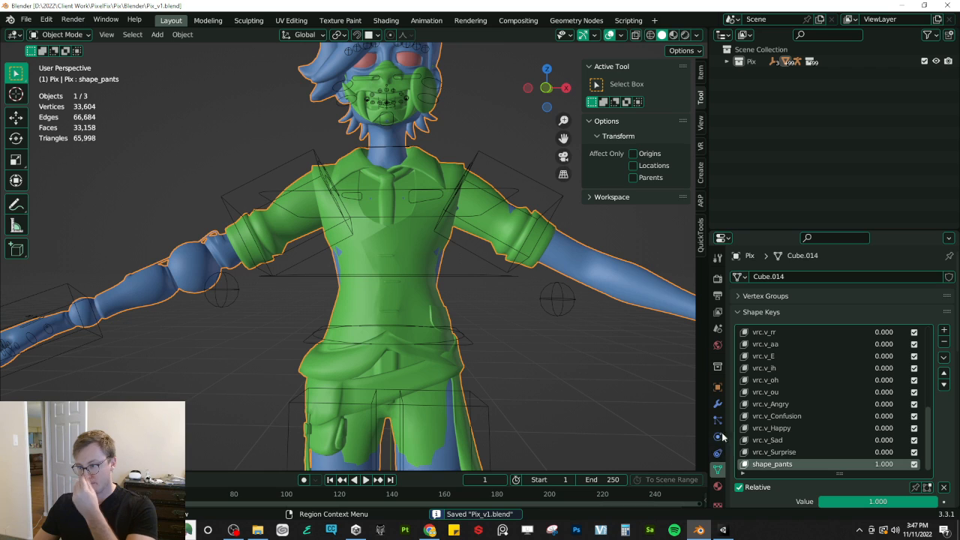
# Step: Set the shape_pants shape key's value to 0.000 and save the file
pyautogui.click(717, 387)
pyautogui.scroll(-3, 450, 276)
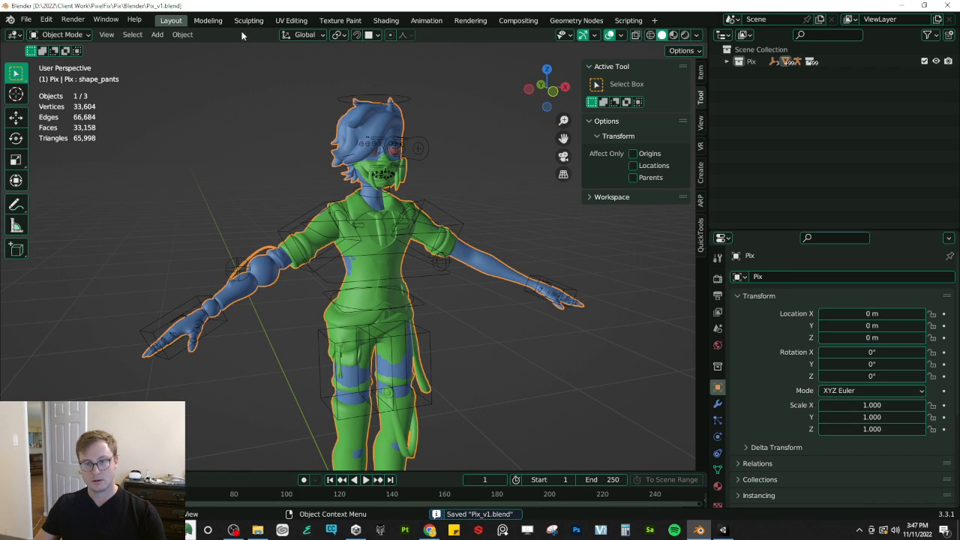
pyautogui.click(364, 279)
pyautogui.click(364, 264)
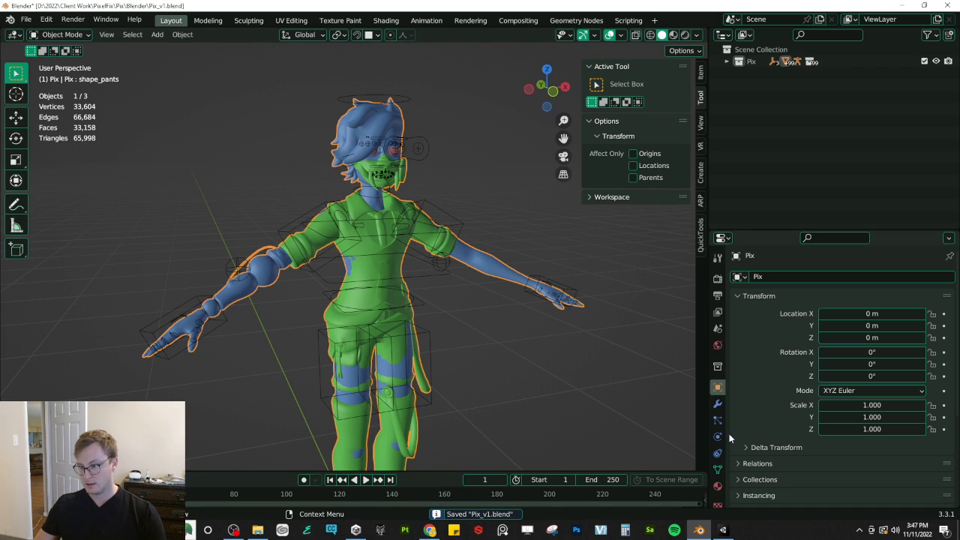
pyautogui.click(718, 468)
pyautogui.moveTo(888, 464); pyautogui.dragTo(832, 464)
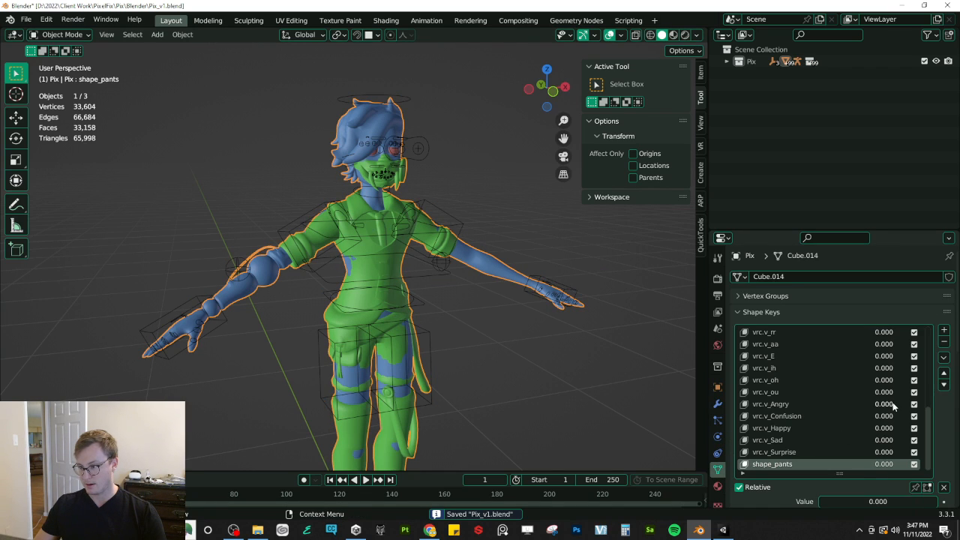
pyautogui.scroll(10, 832, 401)
pyautogui.scroll(5, 823, 398)
pyautogui.hotkey('ctrl', 's')
# Step: Select all visible objects, save the file, and export the character
pyautogui.press('a')
pyautogui.hotkey('ctrl', 's')
pyautogui.click(25, 19)
pyautogui.moveTo(67, 190)
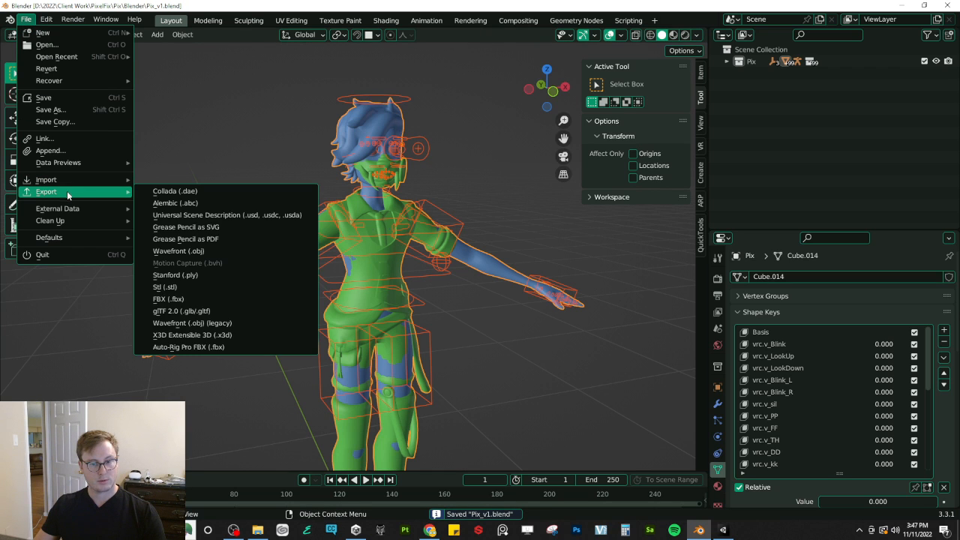
pyautogui.click(705, 436)
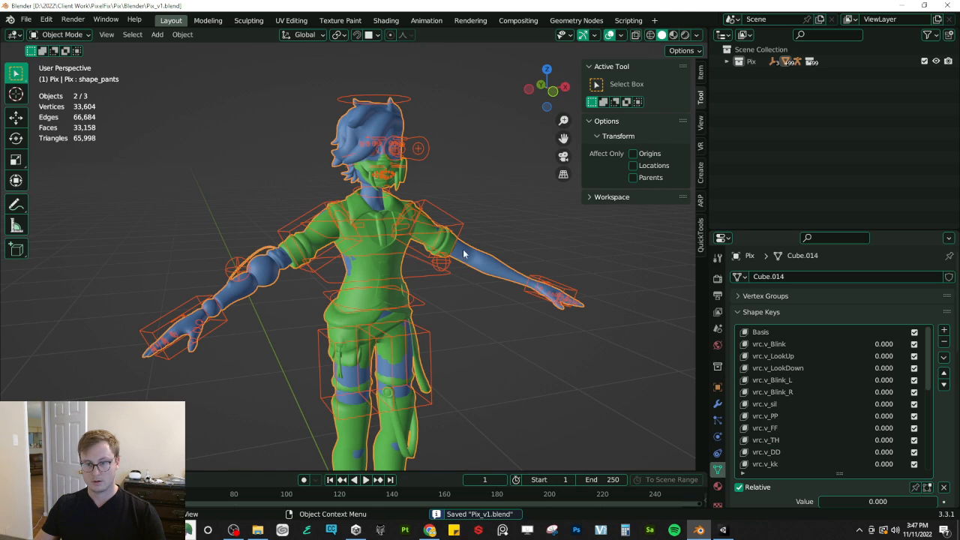
# Step: Switch to Unity and enable the first v = 2 tile in the Pix Clothes material's UV Tile Discard to hide the vest
pyautogui.hotkey('alt', 'Tab')
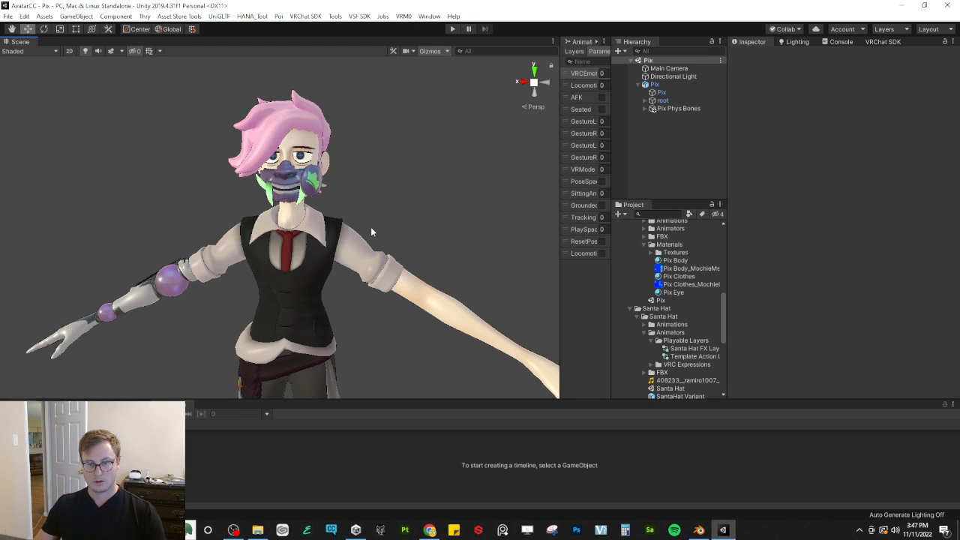
pyautogui.scroll(5, 325, 255)
pyautogui.moveTo(325, 254); pyautogui.dragTo(320, 247, button='middle')
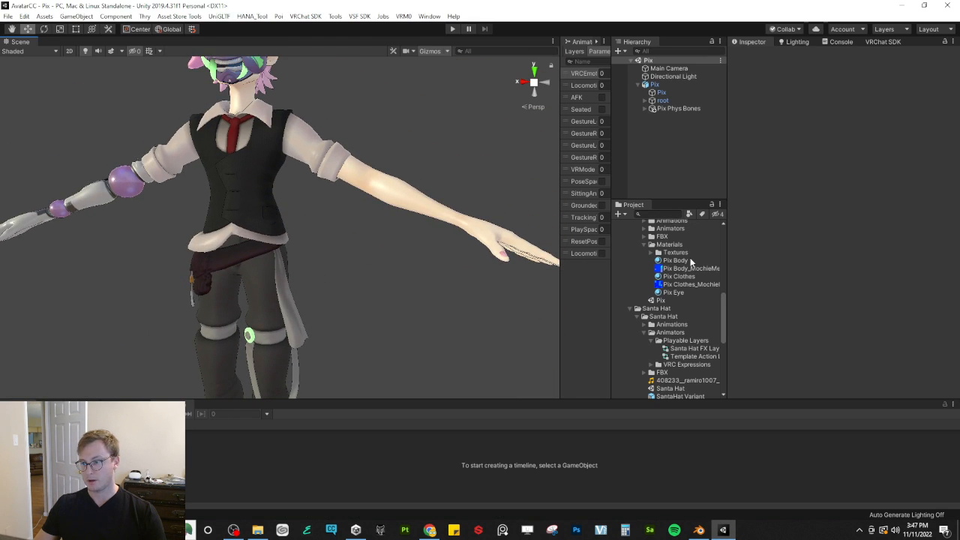
pyautogui.click(682, 276)
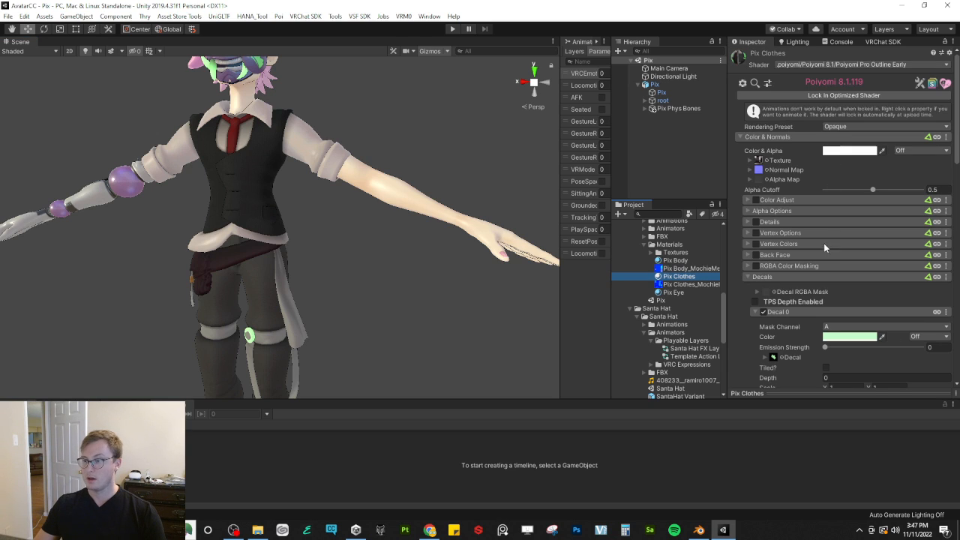
pyautogui.scroll(-5, 825, 238)
pyautogui.click(762, 99)
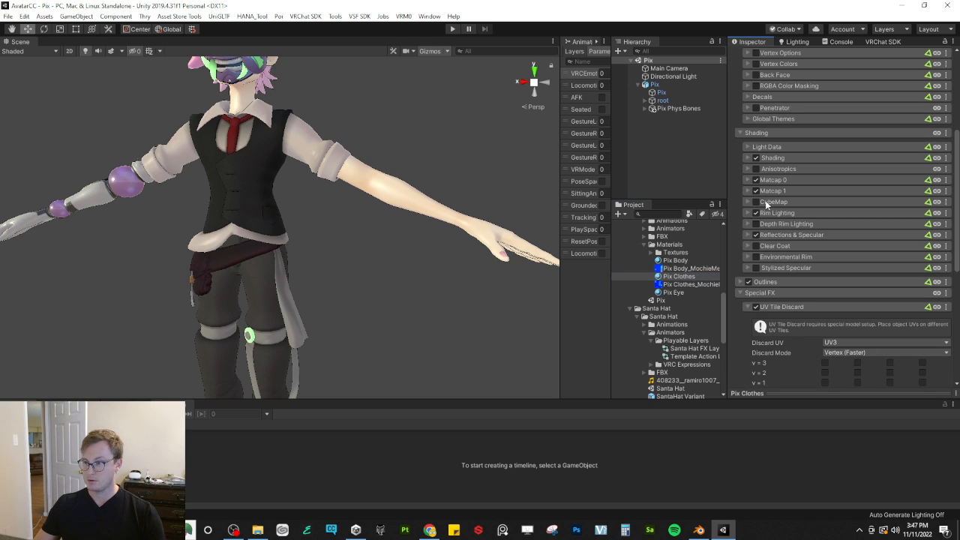
pyautogui.click(825, 373)
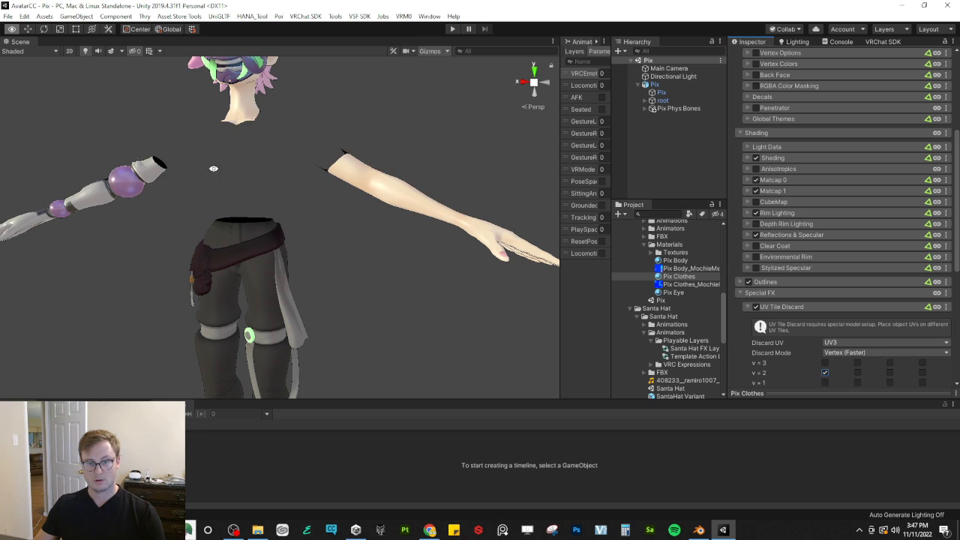
# Step: Disable the first v = 2 tile in the Pix Body material's UV Tile Discard to show the torso
pyautogui.keyDown('alt'); pyautogui.moveTo(301, 200); pyautogui.dragTo(531, 266); pyautogui.keyUp('alt')
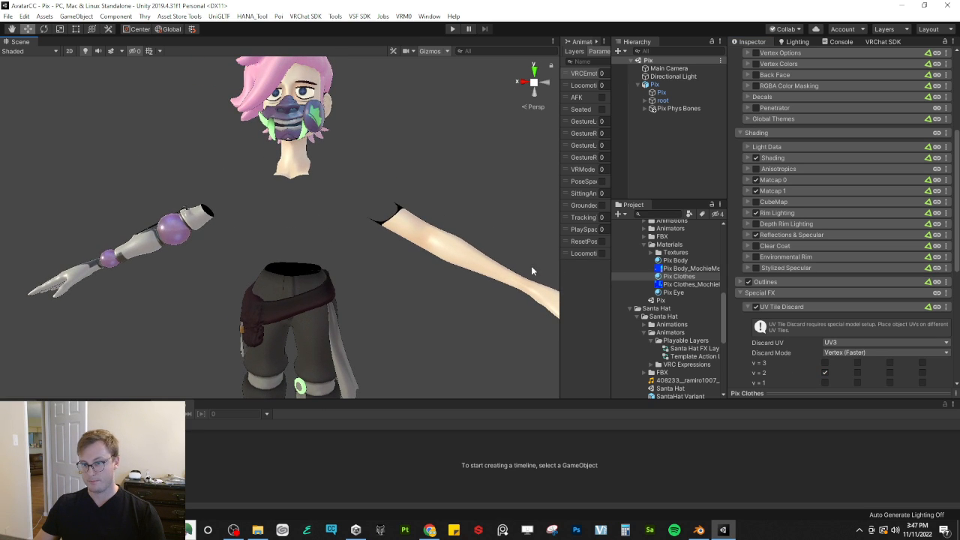
pyautogui.click(677, 260)
pyautogui.scroll(-5, 809, 324)
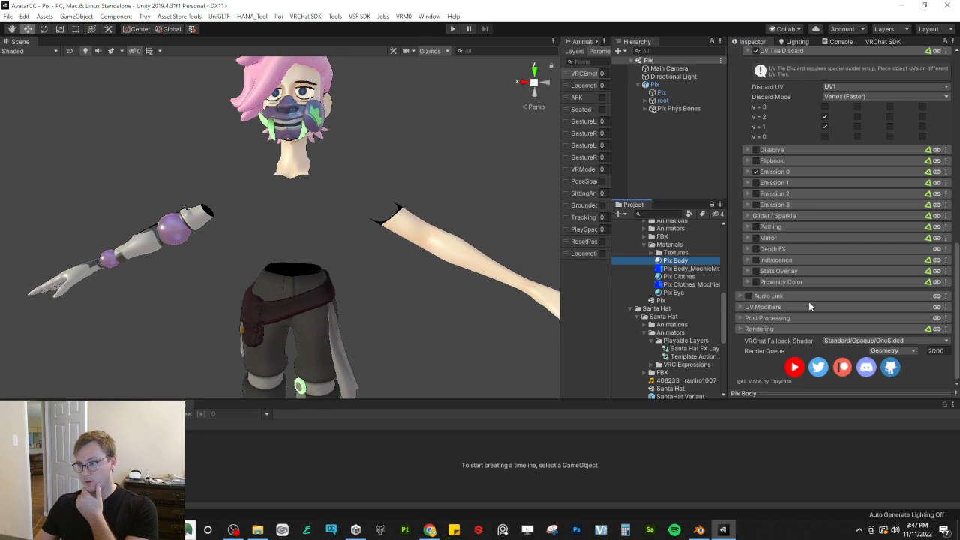
pyautogui.click(825, 118)
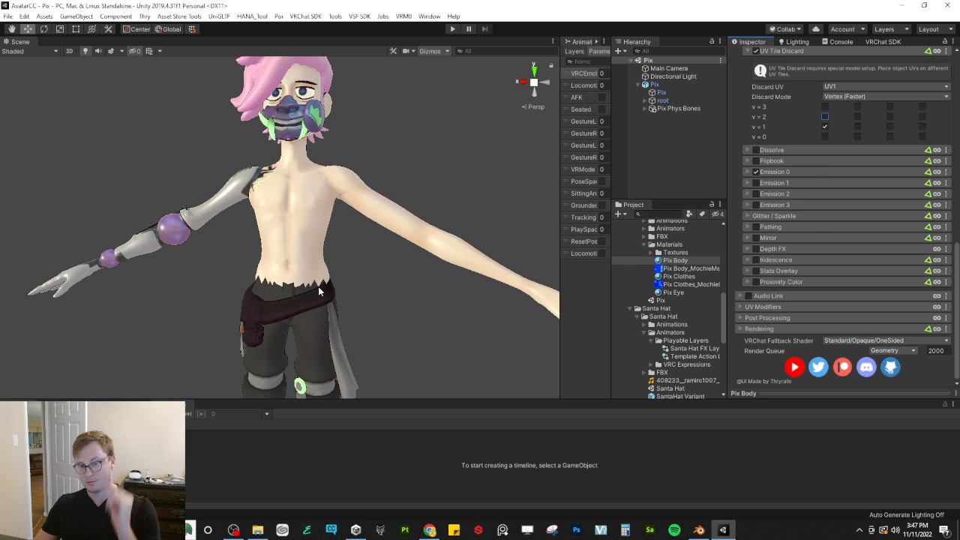
pyautogui.moveTo(290, 337); pyautogui.dragTo(307, 287, button='middle')
pyautogui.scroll(5, 307, 287)
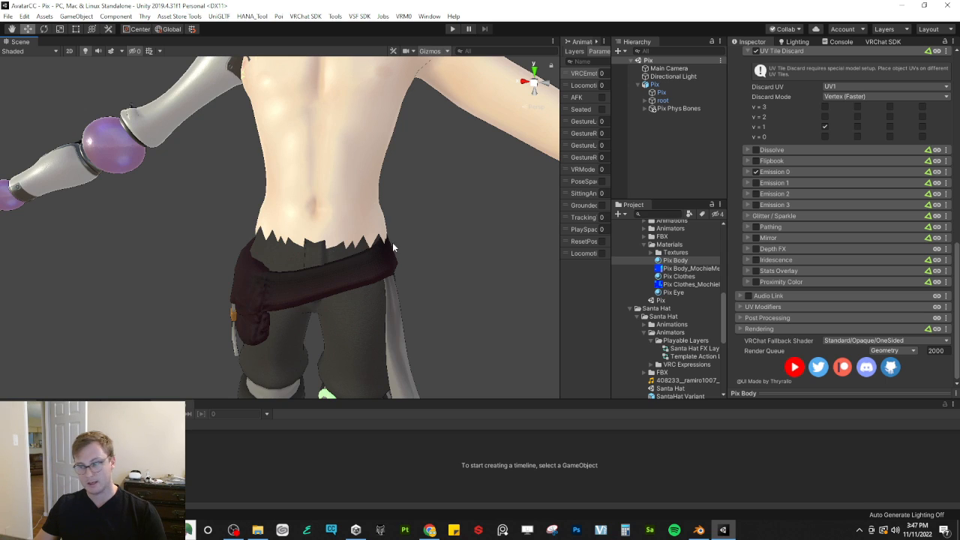
# Step: Select the Pix mesh under the avatar root and check its blend shape list for shape_pants
pyautogui.click(351, 319)
pyautogui.click(359, 141)
pyautogui.click(355, 139)
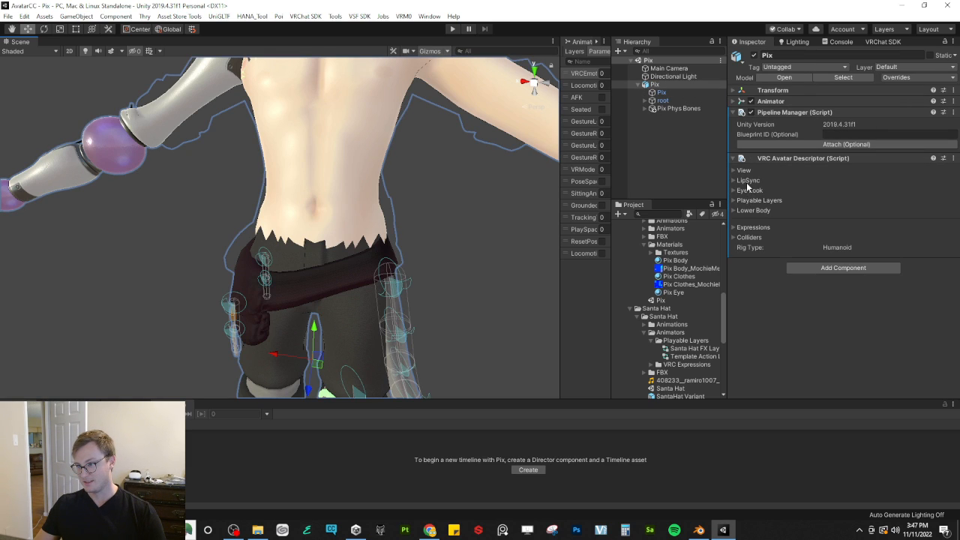
pyautogui.click(661, 92)
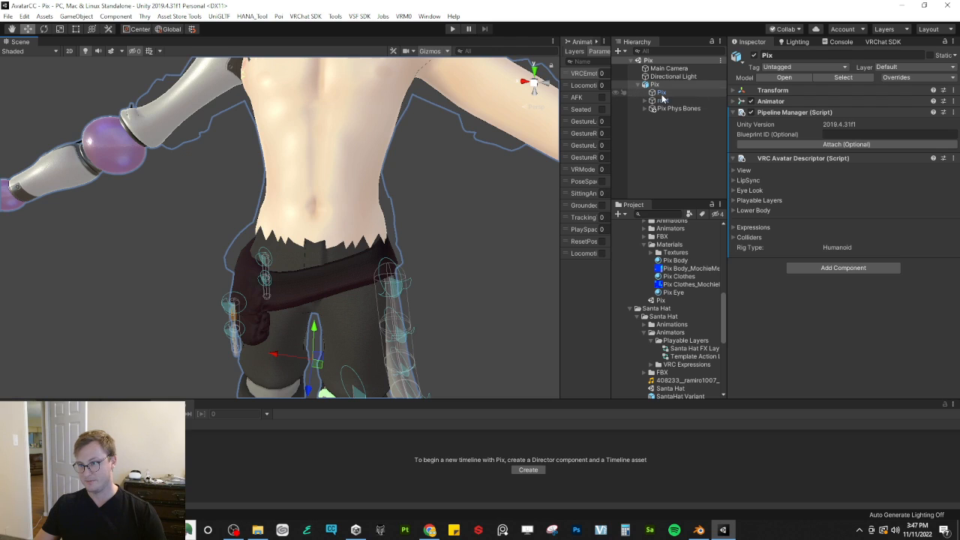
pyautogui.scroll(-5, 779, 276)
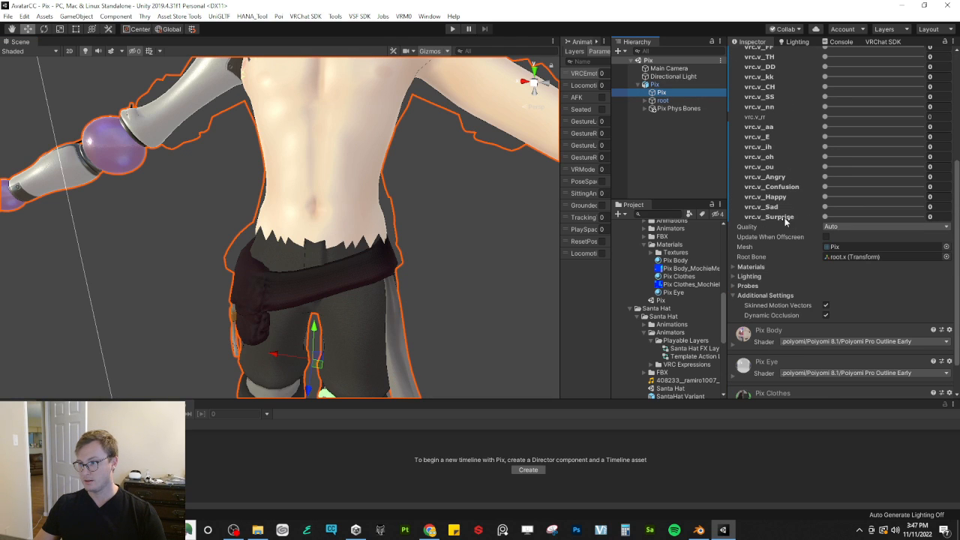
pyautogui.scroll(6, 785, 221)
pyautogui.scroll(-8, 785, 221)
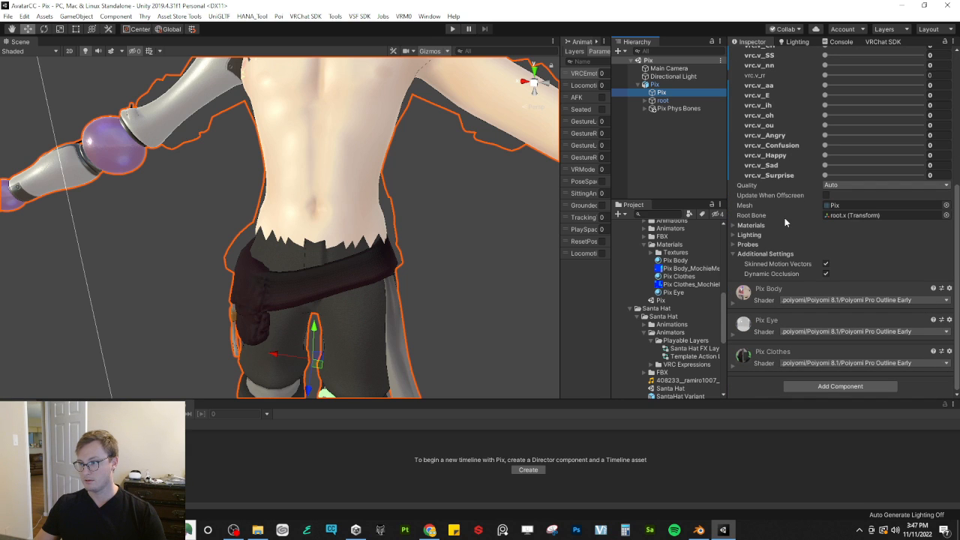
# Step: Switch to Blender, save the file, and check the Pix mesh's shape key list for shape_pants
pyautogui.hotkey('alt', 'Tab')
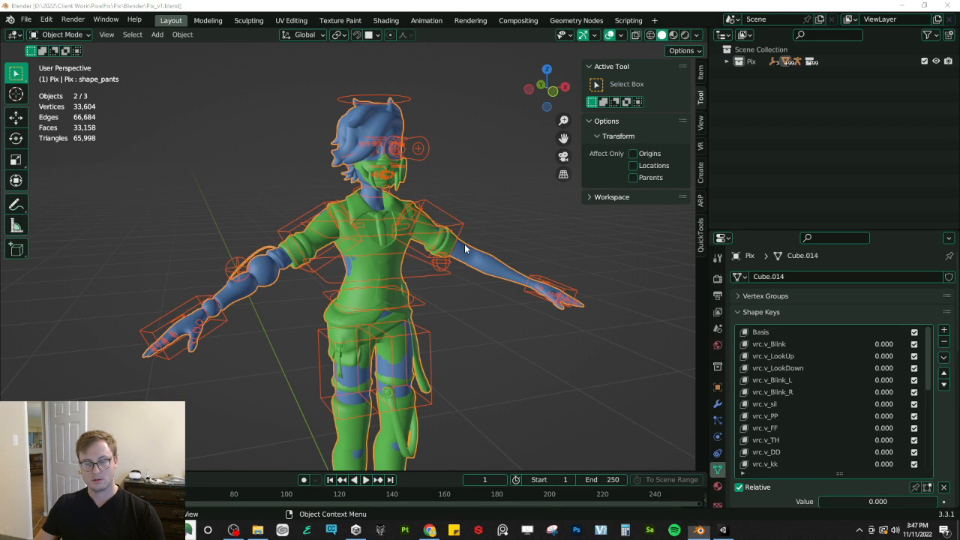
pyautogui.hotkey('alt', 'Tab')
pyautogui.hotkey('alt', 'Tab')
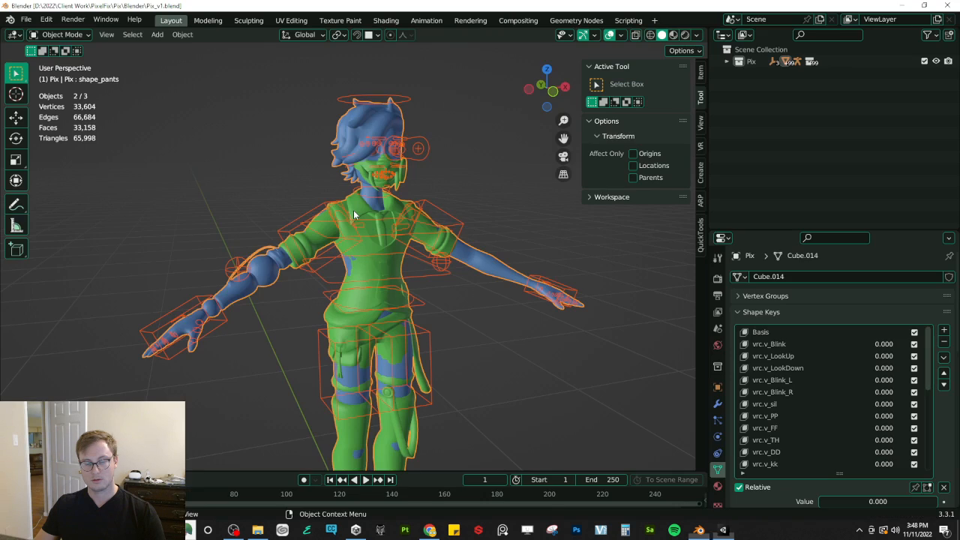
pyautogui.hotkey('ctrl', 's')
pyautogui.scroll(-5, 786, 386)
pyautogui.scroll(-10, 784, 404)
pyautogui.hotkey('alt', 'Tab')
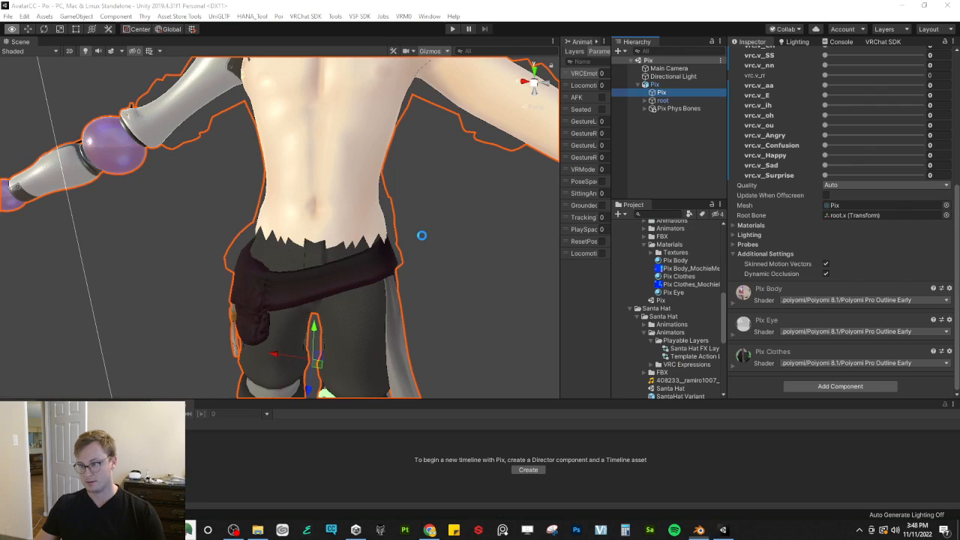
pyautogui.hotkey('alt', 'Tab')
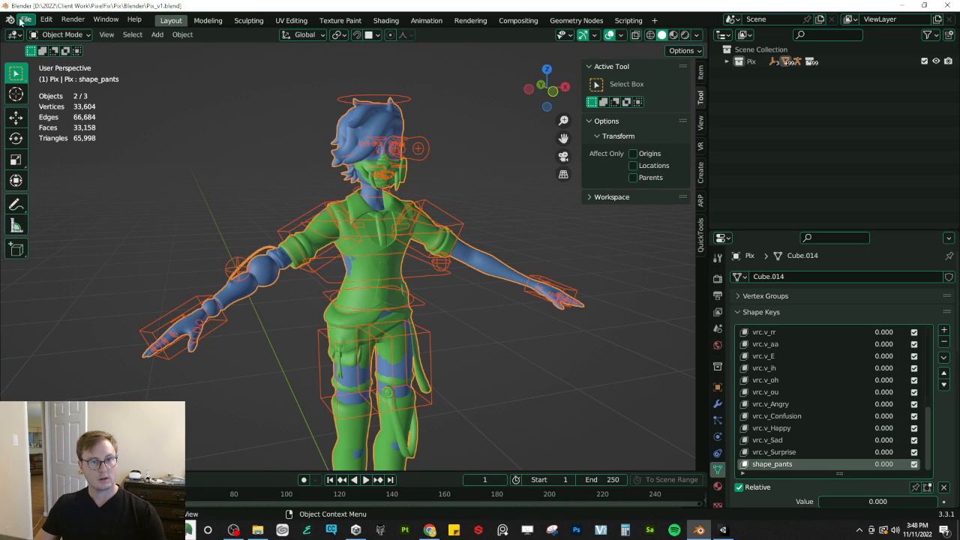
# Step: Export the character again as an Auto-Rig Pro FBX over Pix.fbx in the Unity project's Pix FBX folder, and save the file
pyautogui.click(25, 19)
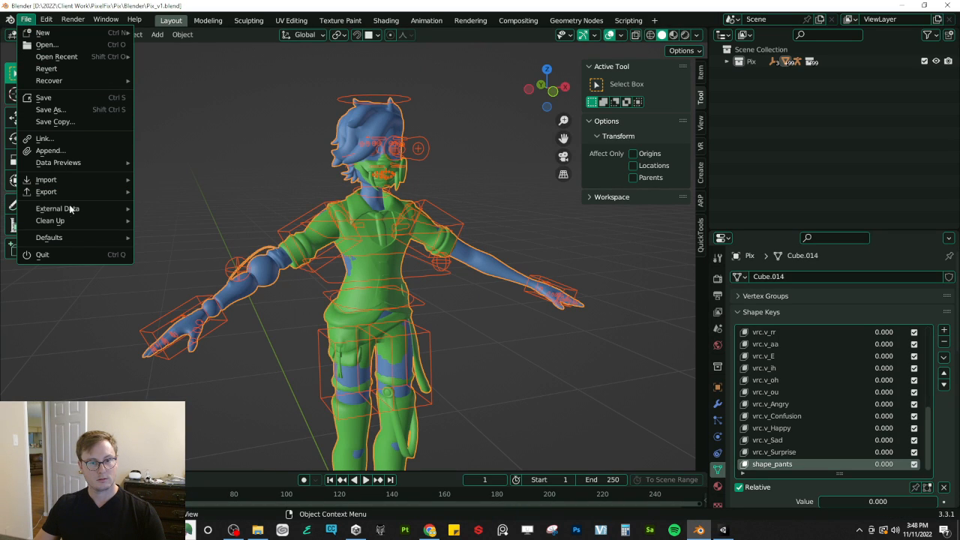
pyautogui.moveTo(68, 196)
pyautogui.click(174, 348)
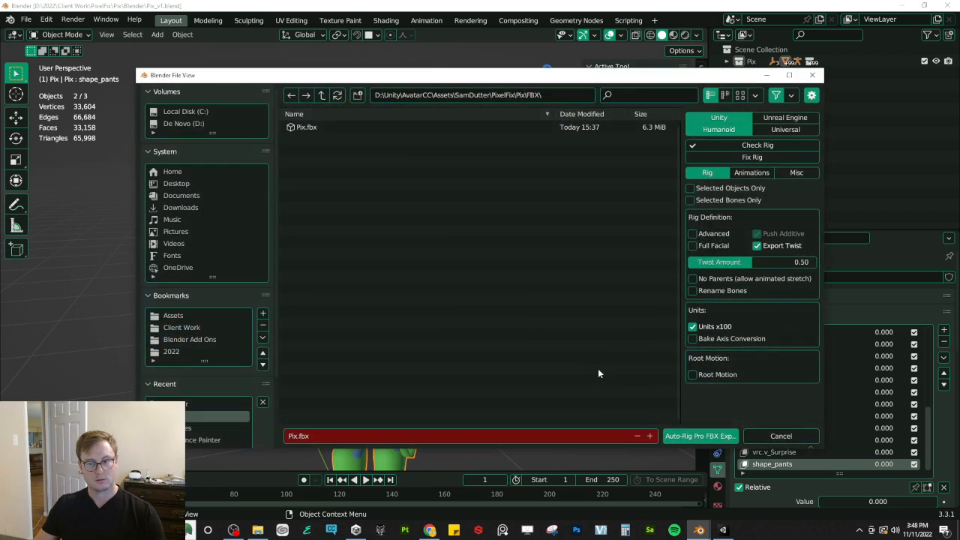
pyautogui.click(684, 436)
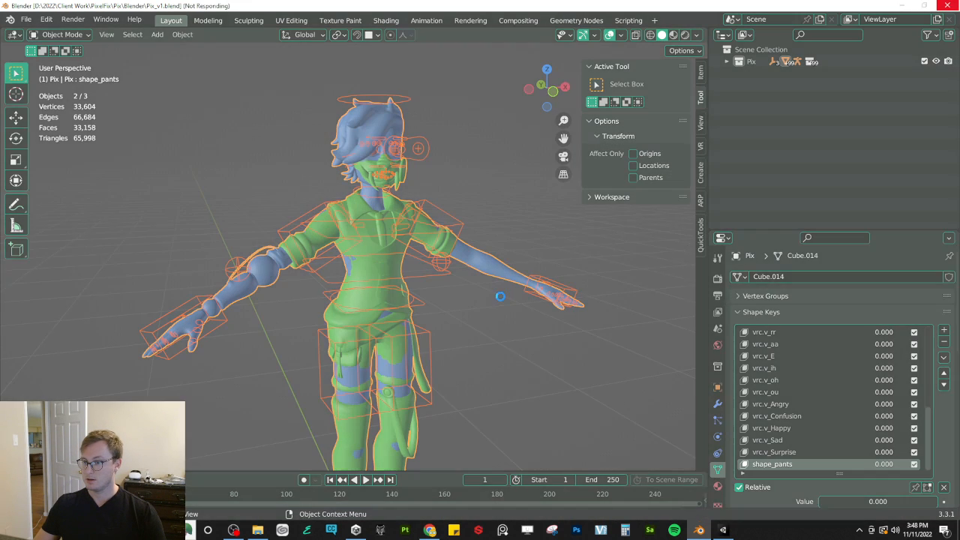
pyautogui.keyDown('shift'); pyautogui.click(500, 295); pyautogui.keyUp('shift')
pyautogui.hotkey('ctrl', 's')
# Step: Switch to Unity and raise the Pix mesh's shape_pants blend shape to its maximum
pyautogui.hotkey('alt', 'Tab')
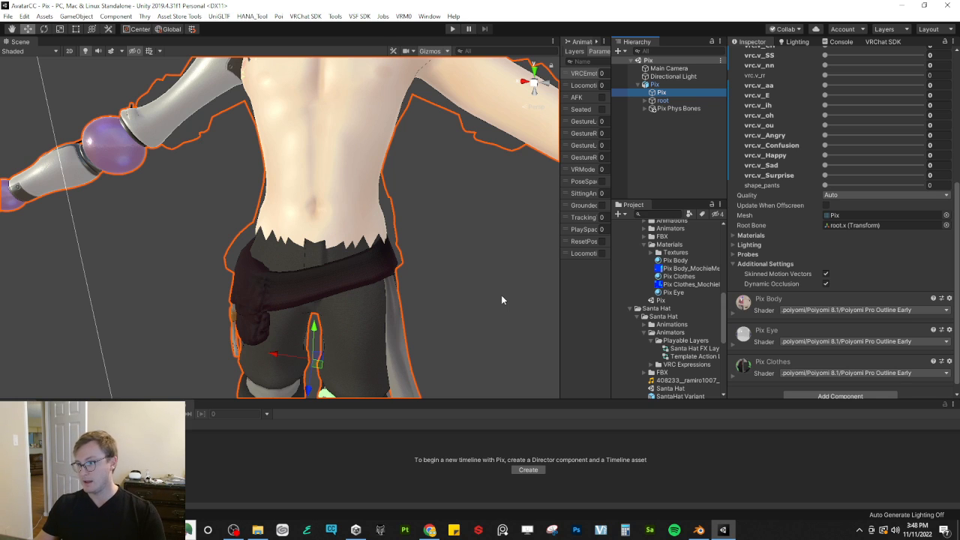
pyautogui.moveTo(824, 185); pyautogui.dragTo(938, 186)
pyautogui.moveTo(360, 180); pyautogui.dragTo(304, 272, button='right')
# Step: Examine the avatar's waist, chest and mechanical shoulder up close in the scene
pyautogui.click(168, 272)
pyautogui.press('w')
pyautogui.moveTo(168, 272); pyautogui.dragTo(254, 323, button='right')
pyautogui.press('w')
pyautogui.press('s')
pyautogui.press('d')
pyautogui.press('w')
pyautogui.press('s')
pyautogui.press('w')
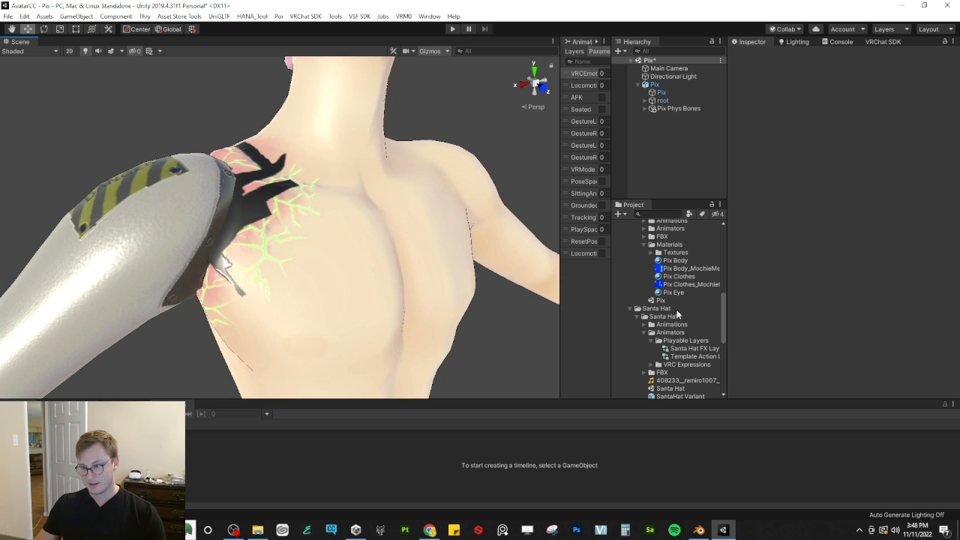
# Step: Select all textures in the Pix Materials Textures folder, set their Max Size to 4096, and apply the import settings
pyautogui.click(650, 253)
pyautogui.click(679, 261)
pyautogui.scroll(-5, 687, 293)
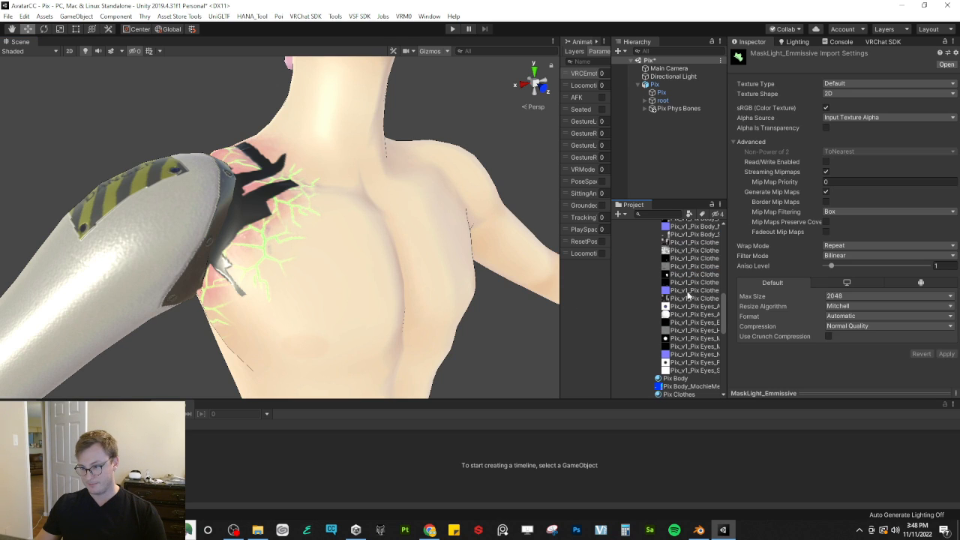
pyautogui.keyDown('shift'); pyautogui.click(691, 371); pyautogui.keyUp('shift')
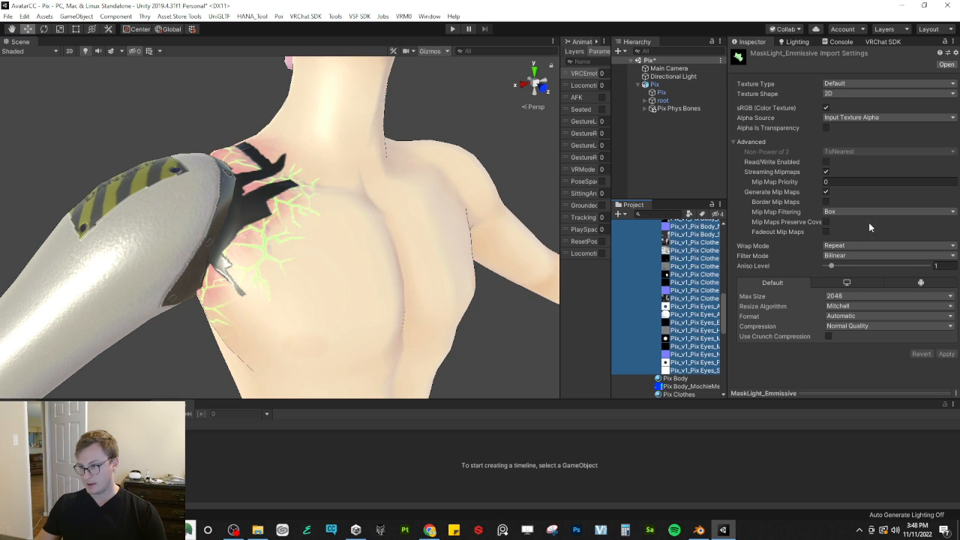
pyautogui.click(840, 268)
pyautogui.click(851, 354)
pyautogui.click(947, 331)
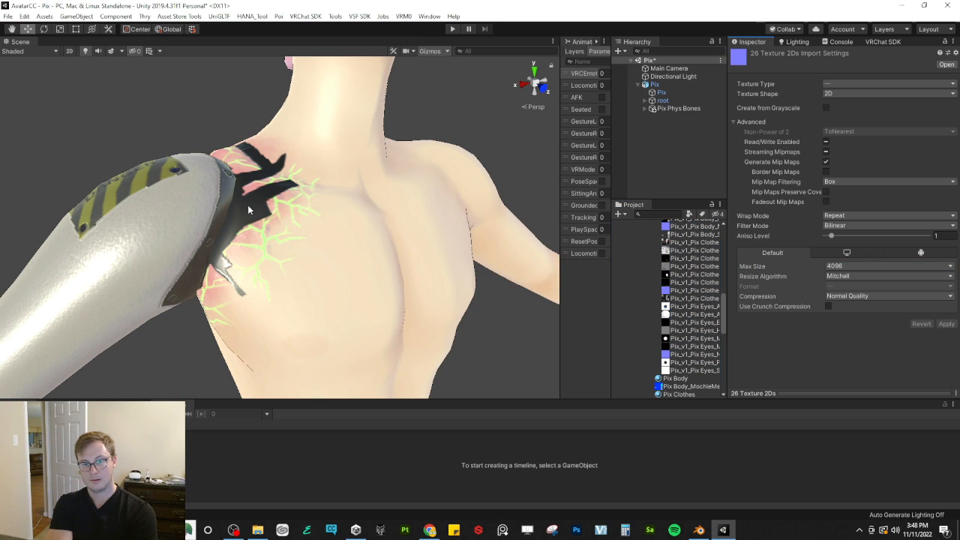
# Step: Examine the shoulder texture and the whole upper body in the scene, and save the scene
pyautogui.moveTo(252, 223); pyautogui.dragTo(265, 242, button='right')
pyautogui.press('s')
pyautogui.click(390, 272)
pyautogui.moveTo(390, 272); pyautogui.dragTo(339, 303, button='right')
pyautogui.press('w')
pyautogui.press('s')
pyautogui.hotkey('ctrl', 's')
pyautogui.press('w')
pyautogui.press('a')
pyautogui.press('d')
pyautogui.press('a')
pyautogui.press('s')
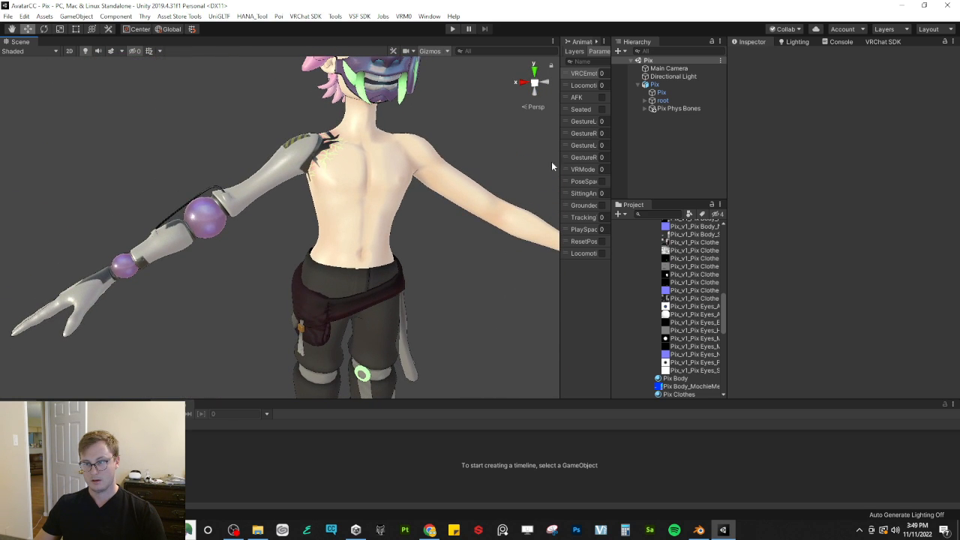
# Step: Collapse the Textures folder, open the Pix Body material, and collapse its Reflections & Specular section
pyautogui.click(657, 84)
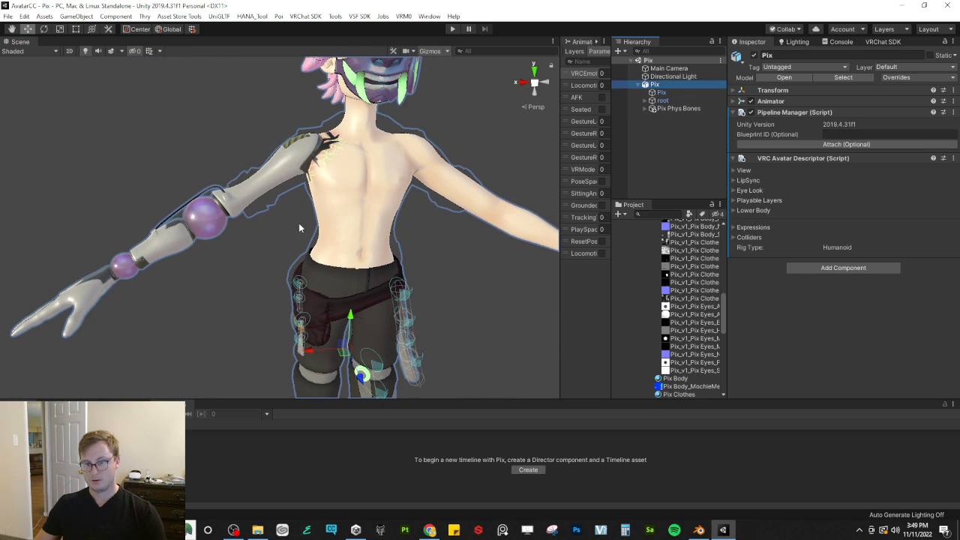
pyautogui.scroll(5, 647, 296)
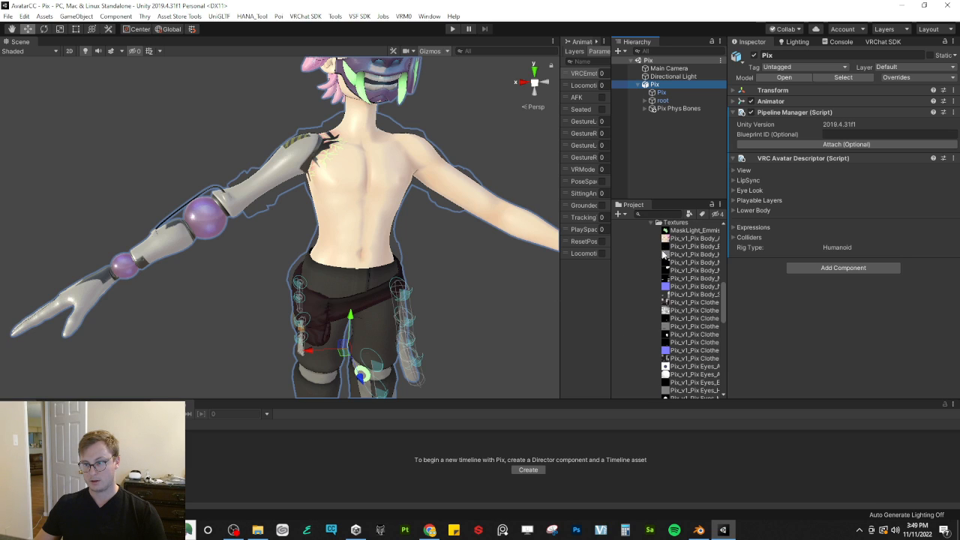
pyautogui.click(651, 250)
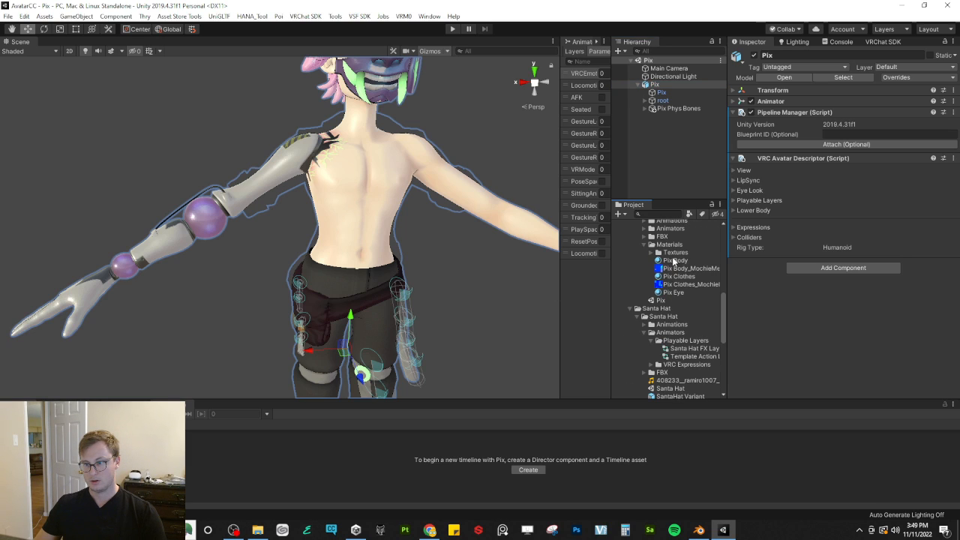
pyautogui.click(674, 260)
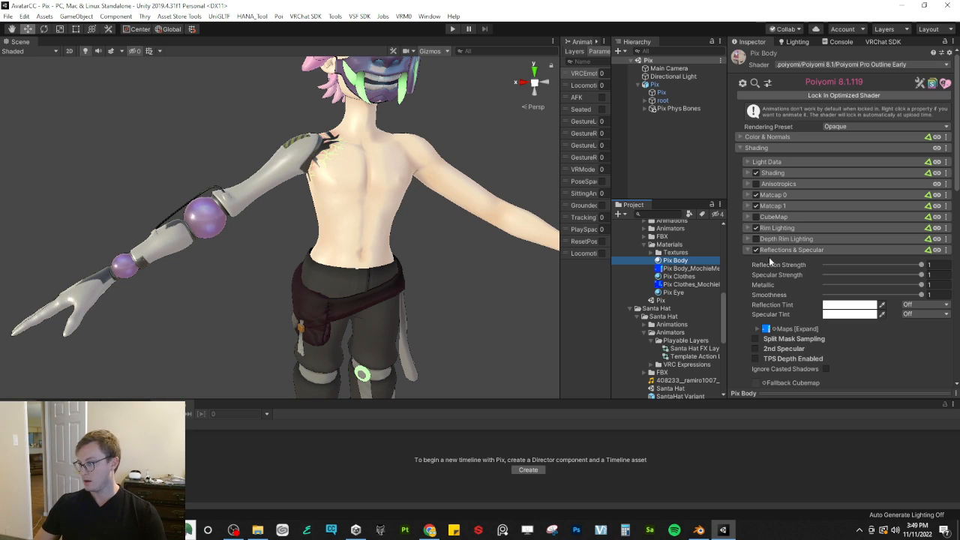
pyautogui.click(775, 250)
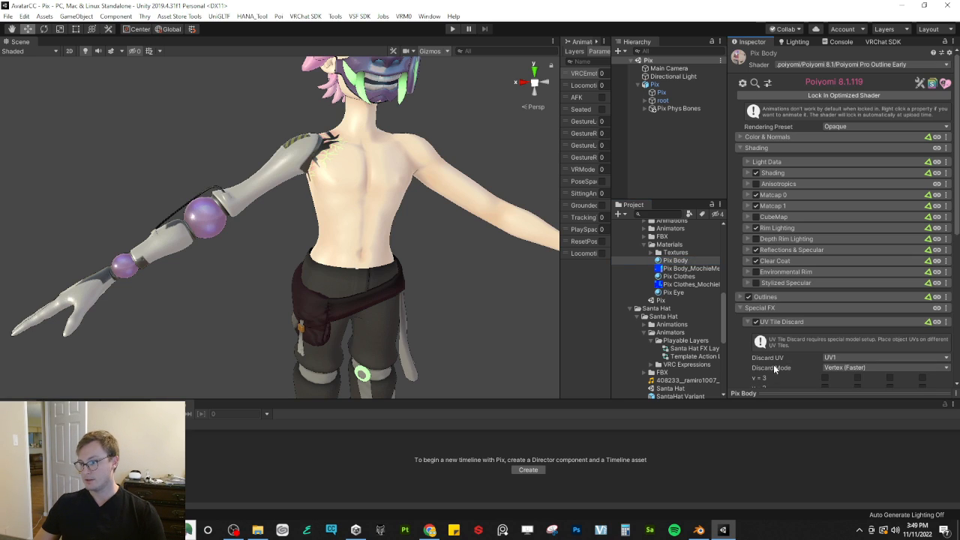
# Step: Mark UV Tile Discard rows v = 3 through v = 0 of Pix Body as Renamed (when locked), and collapse the section
pyautogui.scroll(-4, 778, 321)
pyautogui.rightClick(750, 200)
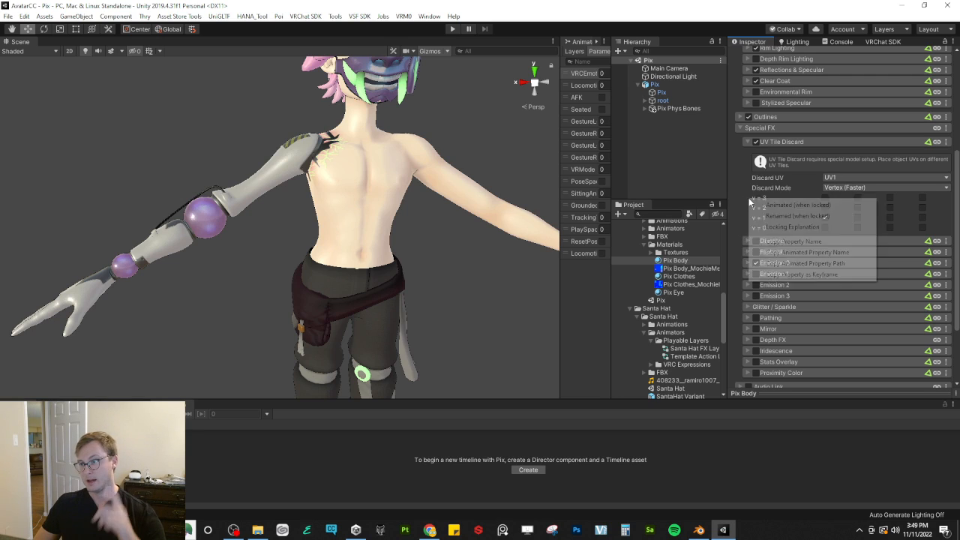
pyautogui.click(770, 217)
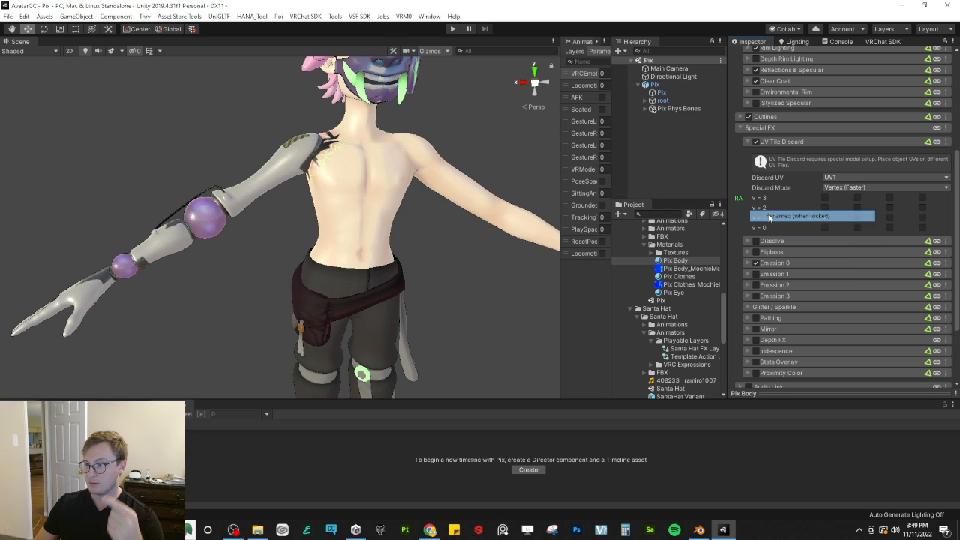
pyautogui.rightClick(743, 209)
pyautogui.click(761, 226)
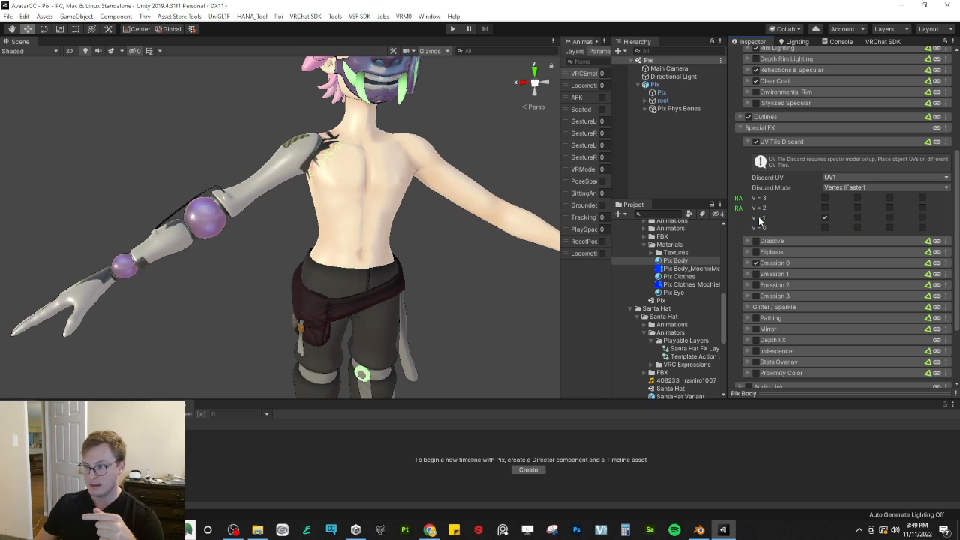
pyautogui.rightClick(745, 218)
pyautogui.click(765, 234)
pyautogui.rightClick(744, 227)
pyautogui.click(772, 243)
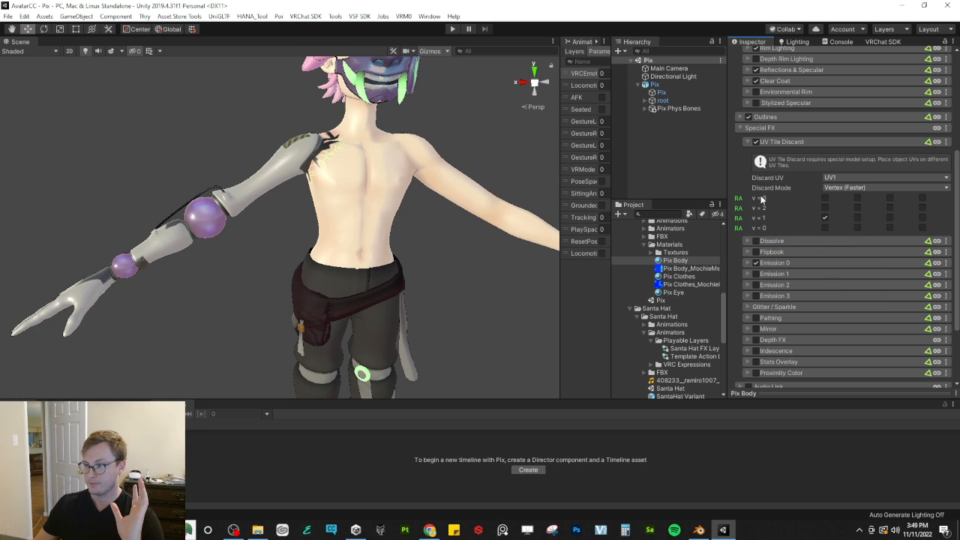
pyautogui.click(747, 143)
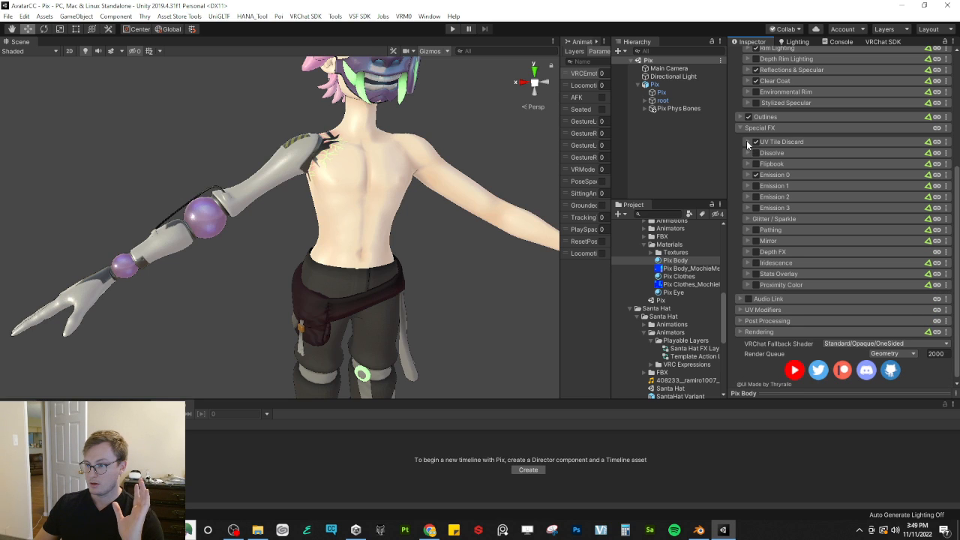
# Step: Mark UV Tile Discard rows v = 3 through v = 0 of the Pix Clothes material as Renamed (when locked)
pyautogui.click(675, 276)
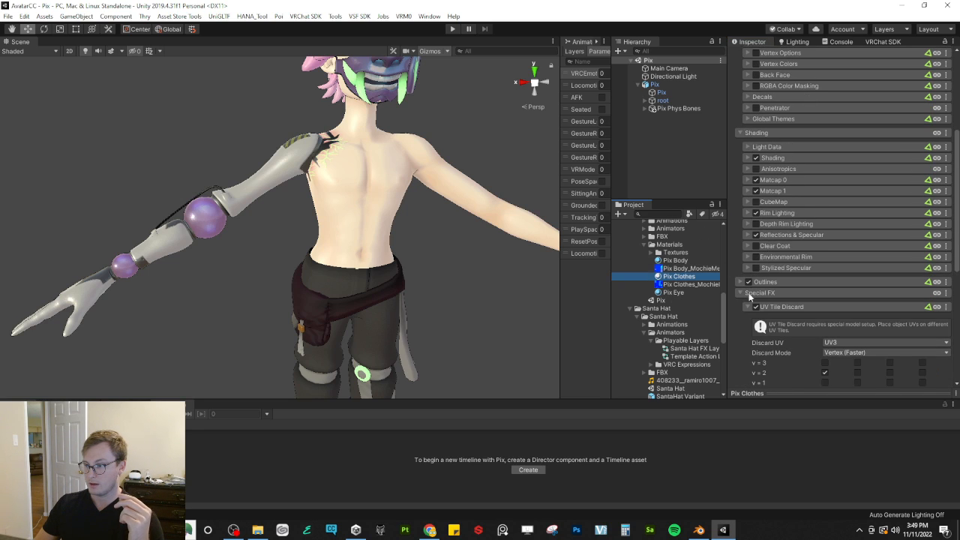
pyautogui.rightClick(743, 193)
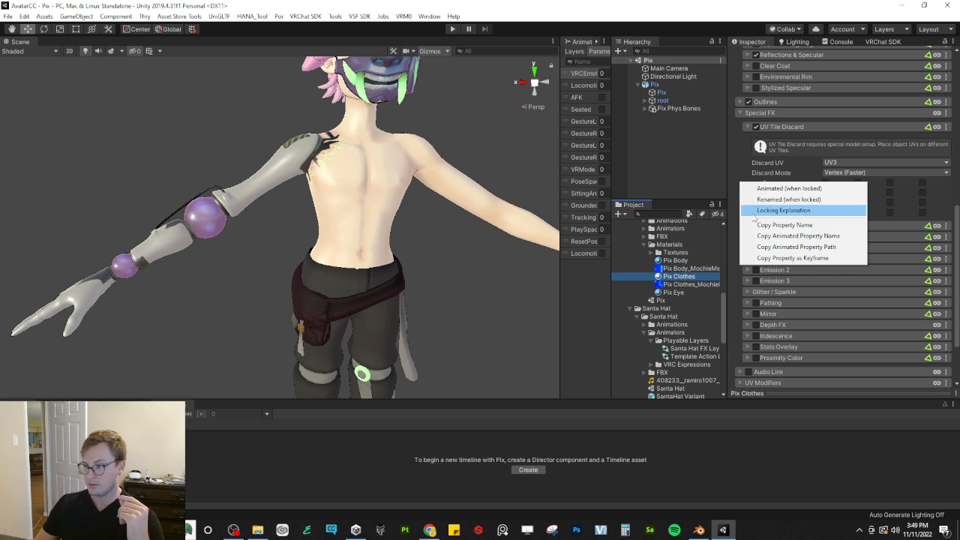
pyautogui.click(761, 199)
pyautogui.rightClick(748, 192)
pyautogui.click(763, 210)
pyautogui.rightClick(747, 202)
pyautogui.click(761, 221)
pyautogui.rightClick(739, 216)
pyautogui.click(751, 231)
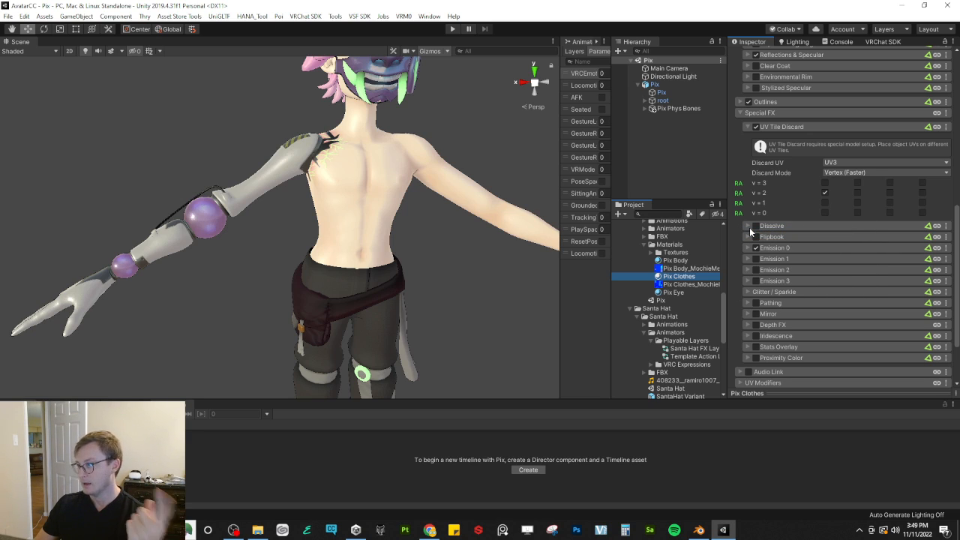
# Step: Open the Pix Eye material, collapse its Parallax Heightmapping section, and review its settings
pyautogui.click(673, 294)
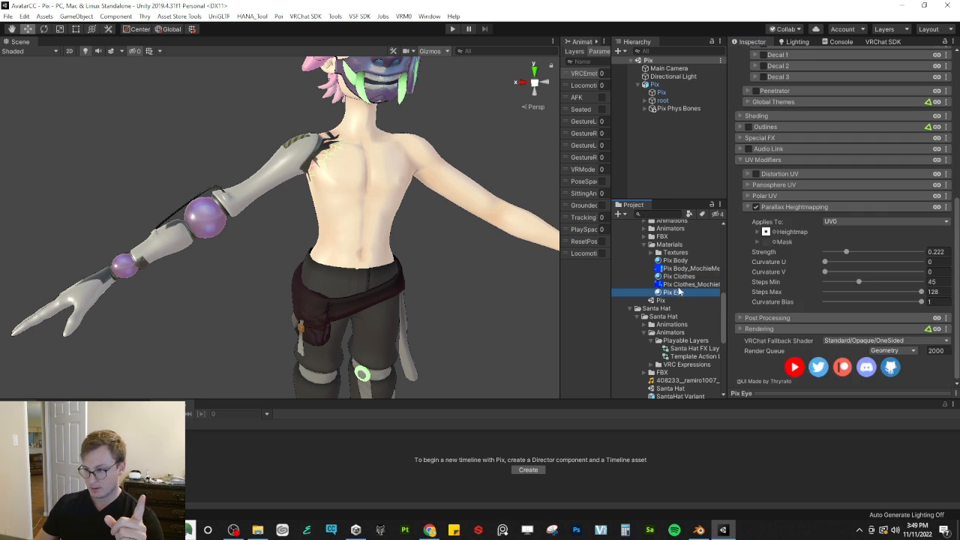
pyautogui.click(747, 207)
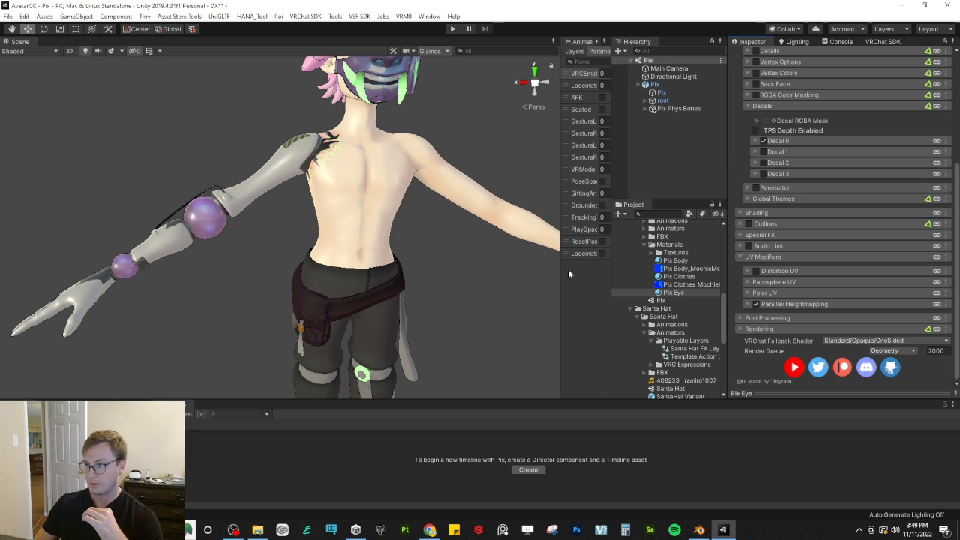
pyautogui.scroll(5, 746, 108)
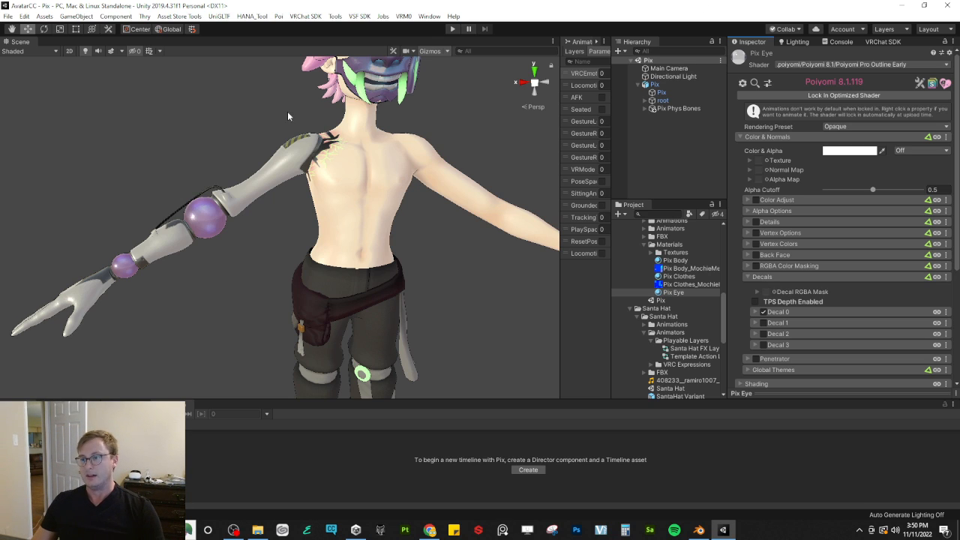
pyautogui.scroll(-4, 225, 207)
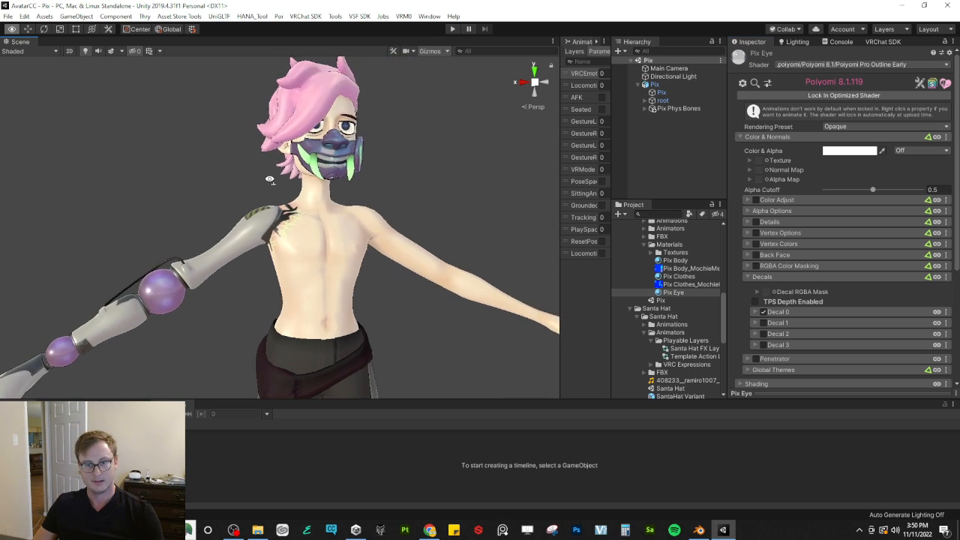
pyautogui.moveTo(273, 181); pyautogui.dragTo(274, 187, button='right')
pyautogui.press('s')
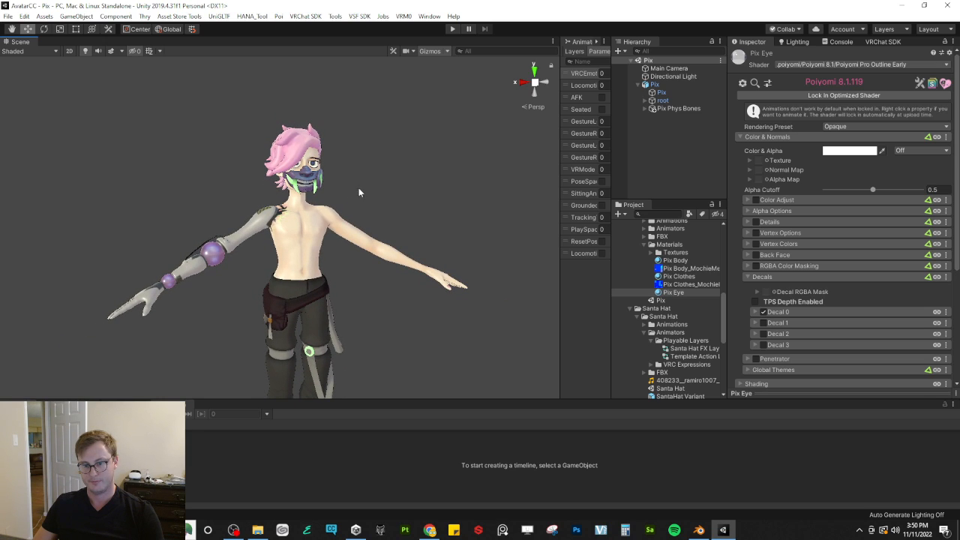
# Step: Expand UV Tile Discard on the Pix Body material and disable discarding of the first tile in row v = 1
pyautogui.click(677, 282)
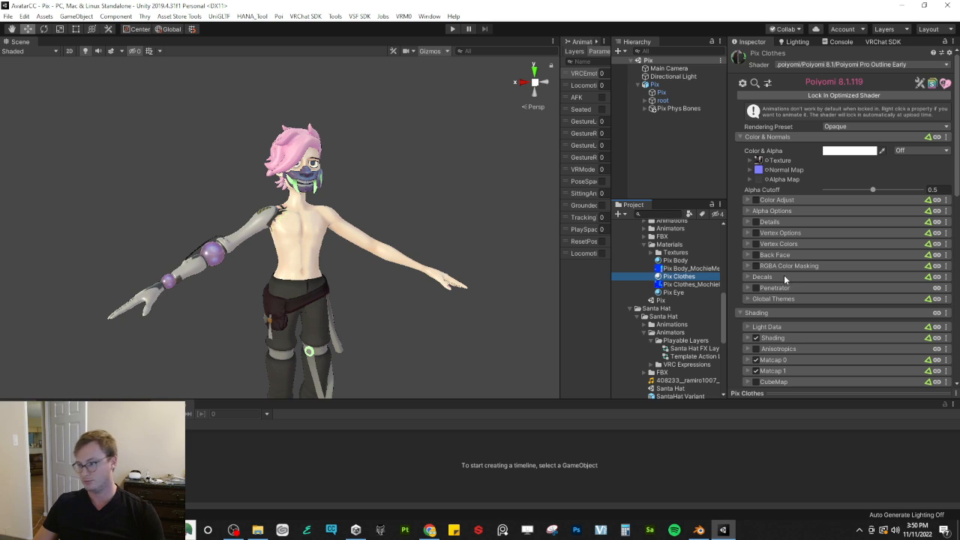
pyautogui.scroll(-4, 806, 278)
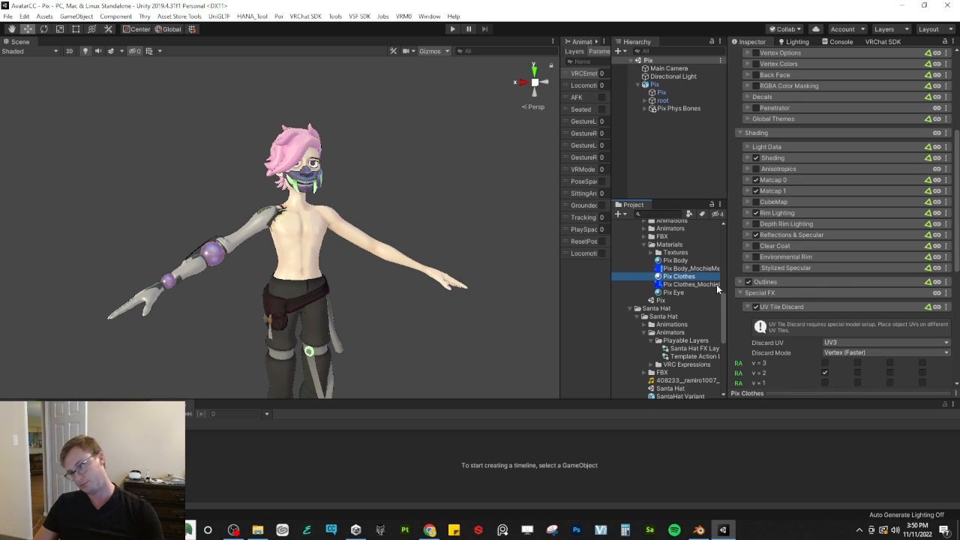
pyautogui.click(678, 261)
pyautogui.scroll(-4, 818, 243)
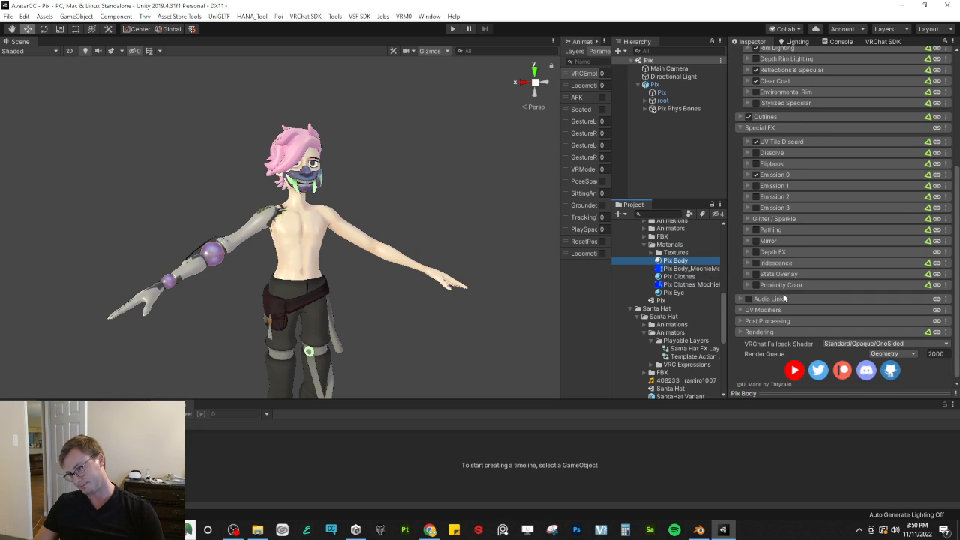
pyautogui.click(774, 141)
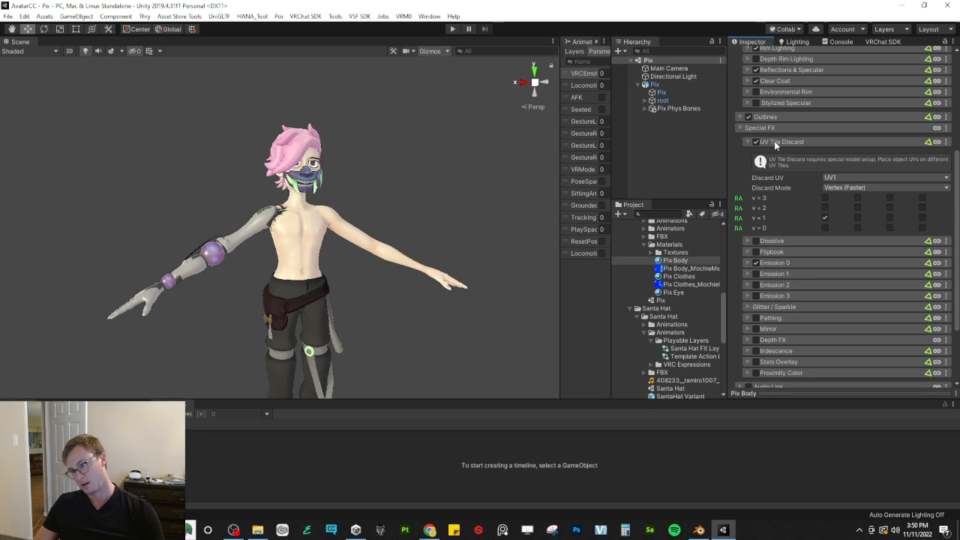
pyautogui.click(825, 218)
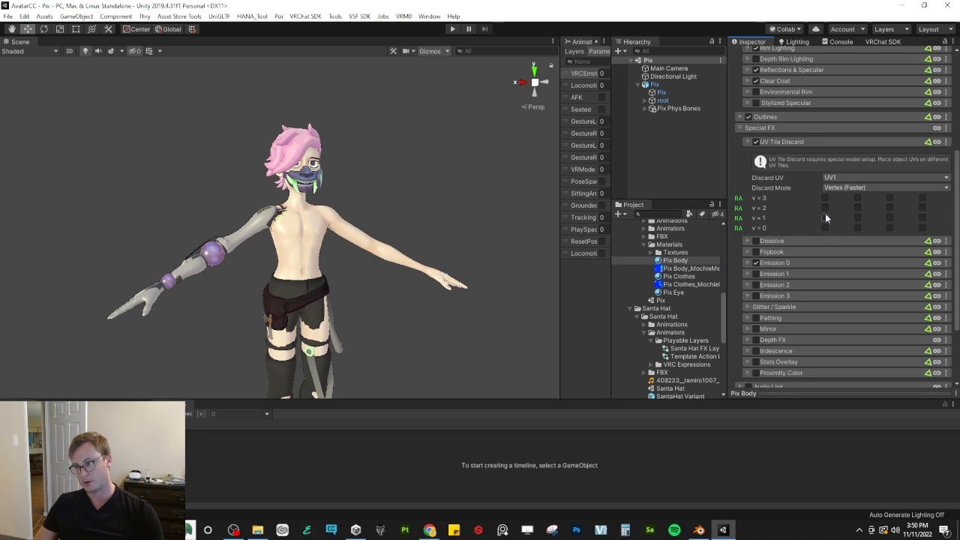
# Step: Disable discarding of the first tile in row v = 2 of the Pix Clothes material's UV Tile Discard
pyautogui.click(677, 276)
pyautogui.scroll(-3, 840, 371)
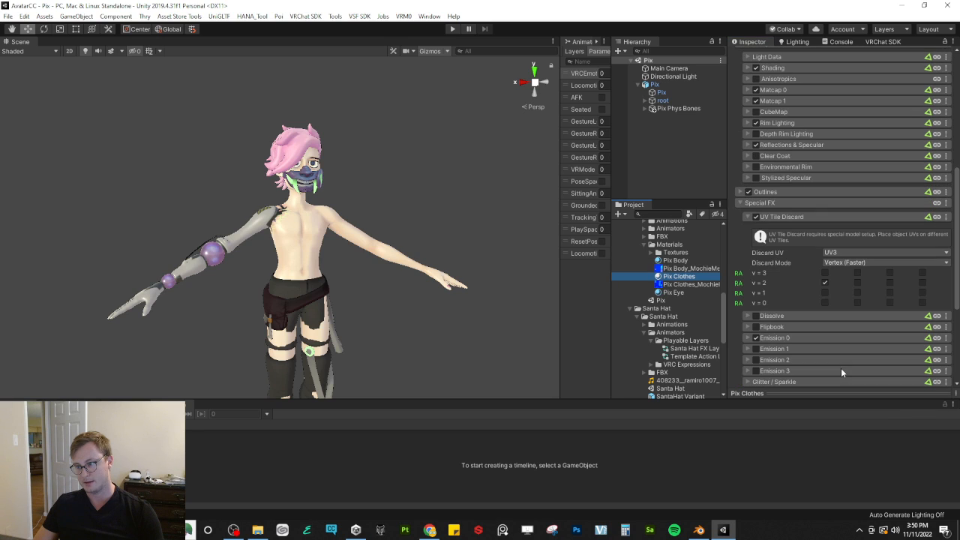
pyautogui.click(826, 283)
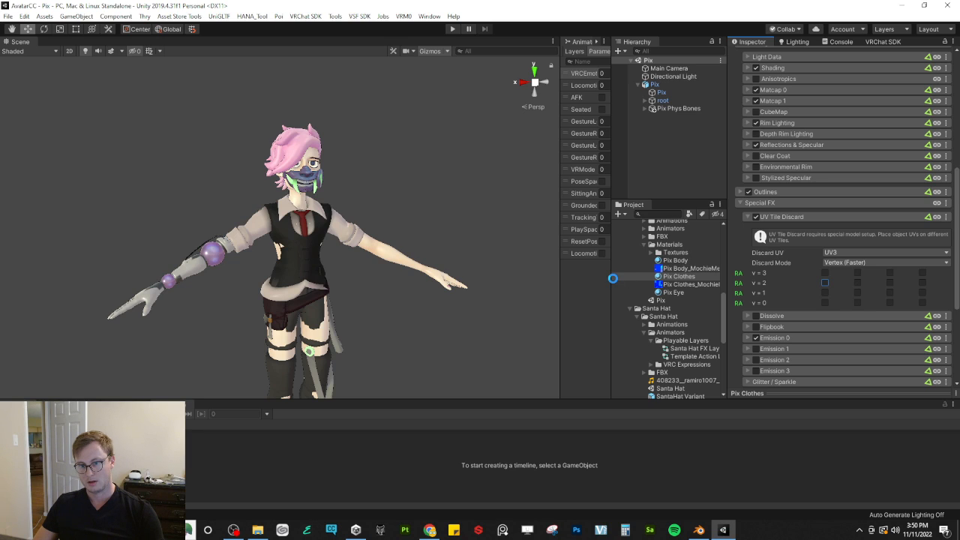
# Step: Lock the Pix Eye material into its optimized shader
pyautogui.click(672, 294)
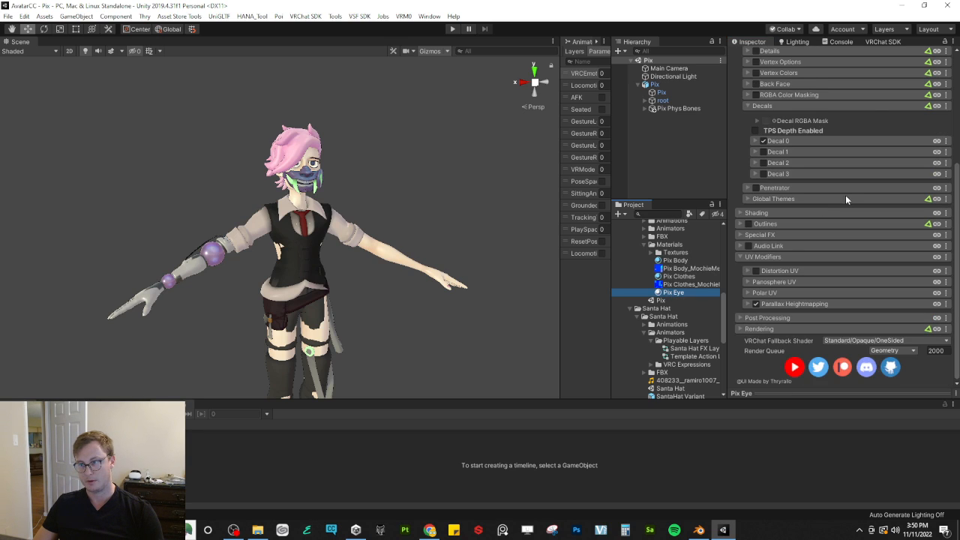
pyautogui.scroll(10, 842, 197)
pyautogui.click(824, 96)
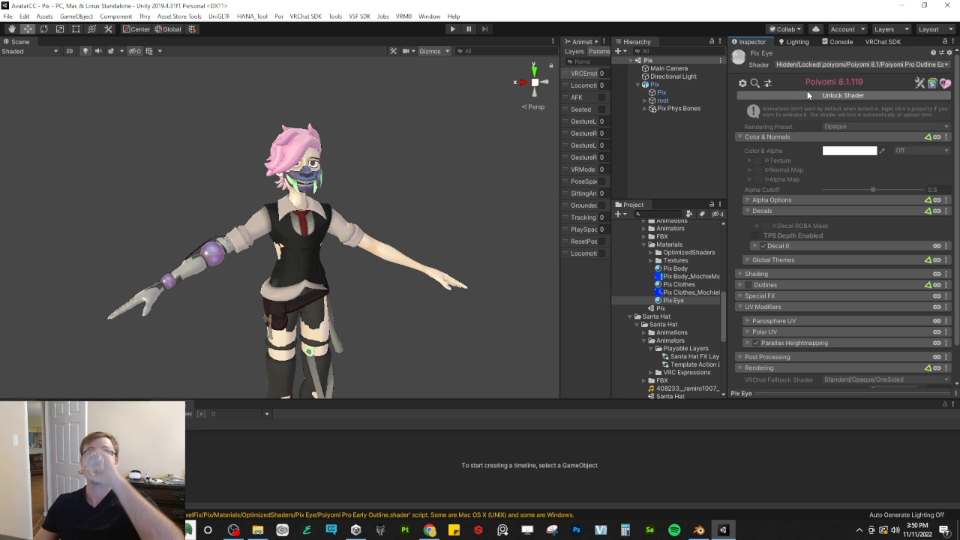
# Step: Lock the Pix Clothes and Pix Body materials into their optimized shaders
pyautogui.click(678, 284)
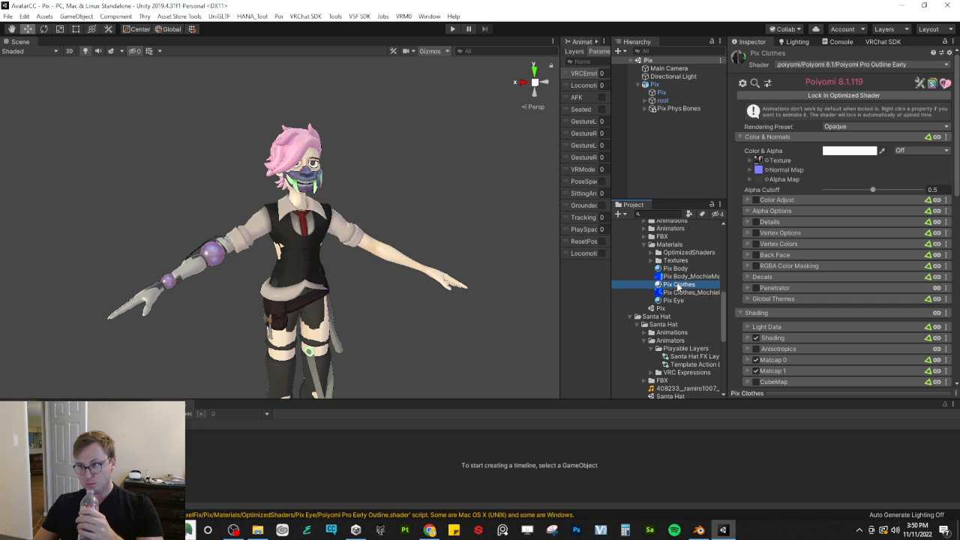
pyautogui.click(834, 96)
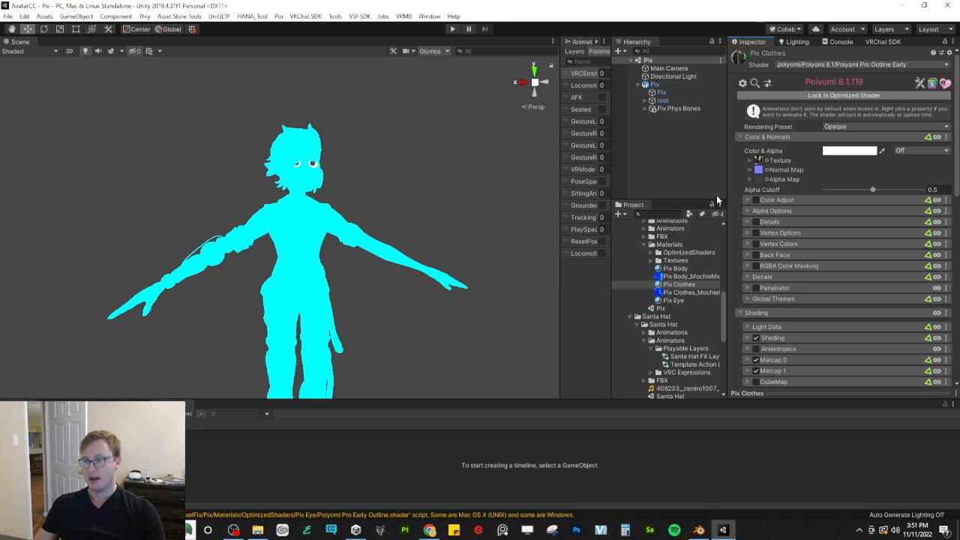
pyautogui.click(674, 268)
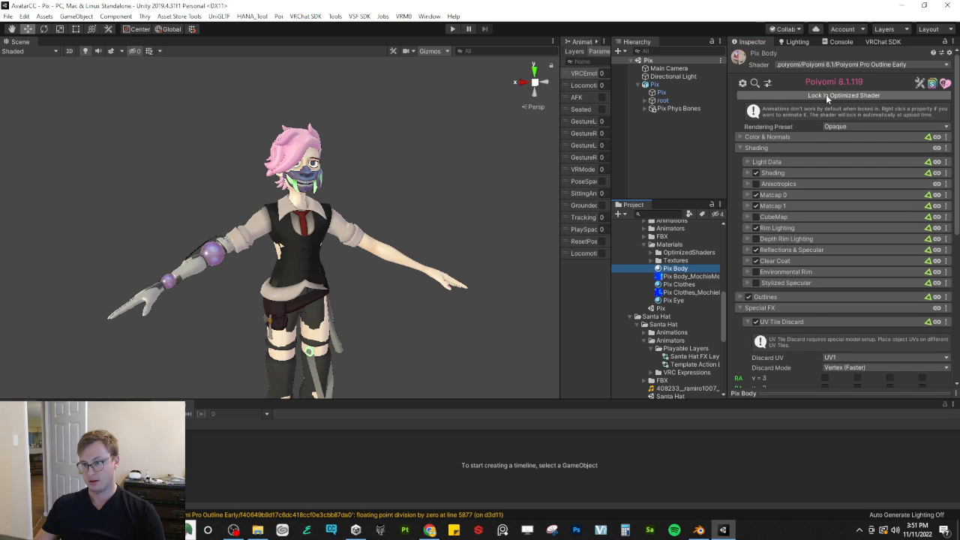
pyautogui.click(825, 95)
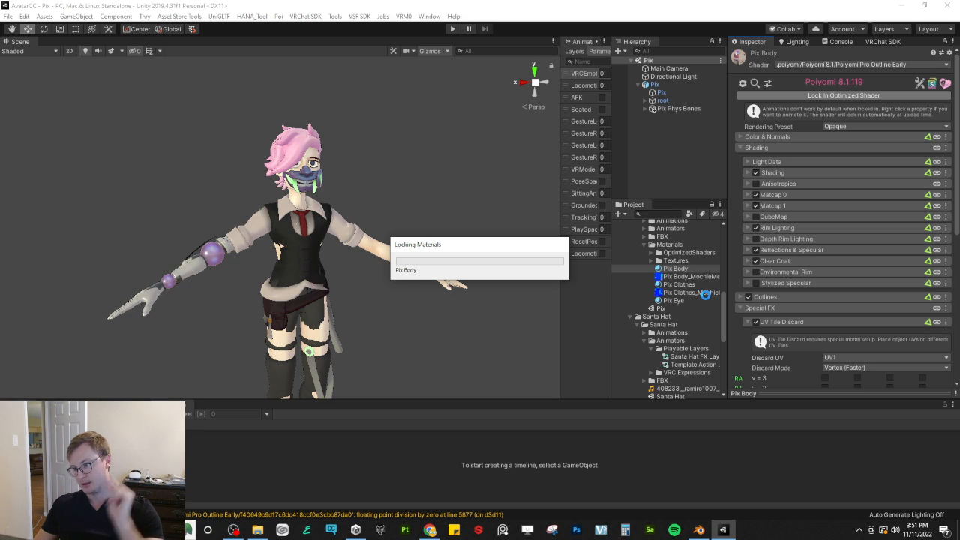
# Step: Unlock the Pix Clothes shader and mark the Emission Strength of Decal 0 as Renamed (when locked)
pyautogui.click(682, 286)
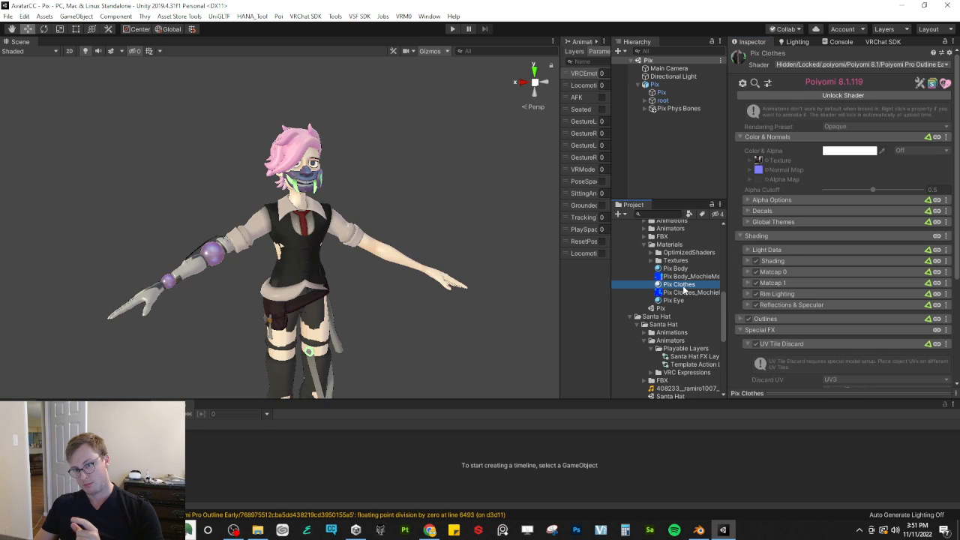
pyautogui.click(781, 97)
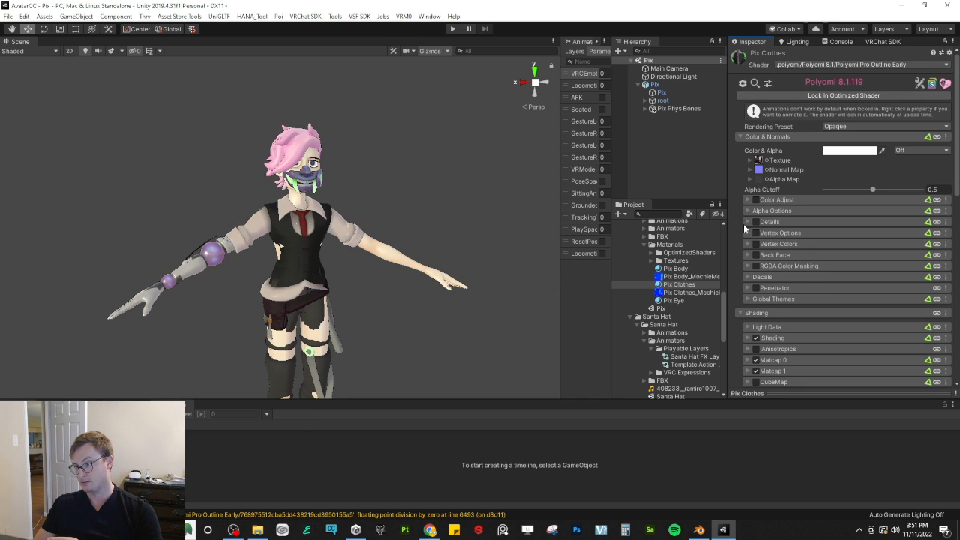
pyautogui.click(746, 276)
pyautogui.scroll(-3, 777, 322)
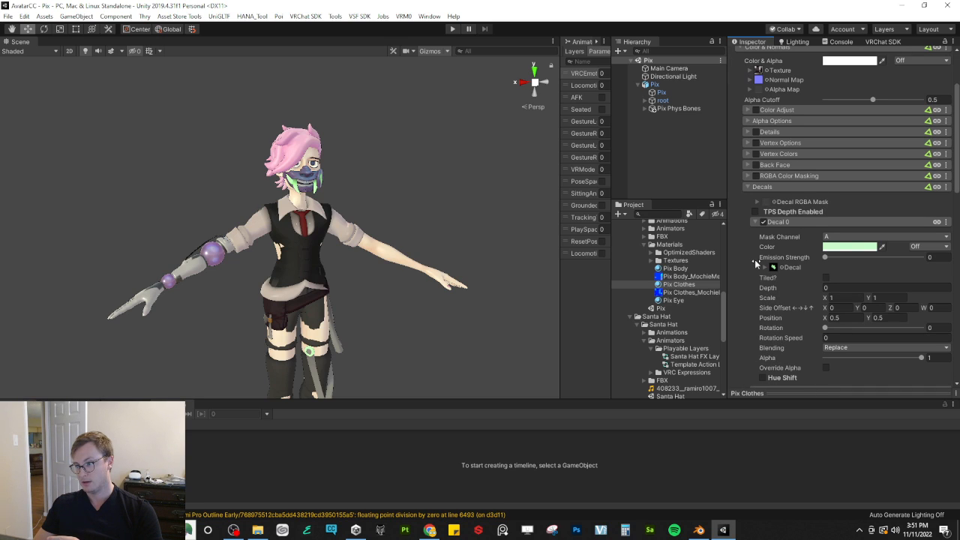
pyautogui.rightClick(754, 257)
pyautogui.click(780, 274)
# Step: Lock the Pix Clothes material into its optimized shader again
pyautogui.scroll(2, 714, 221)
pyautogui.scroll(3, 850, 82)
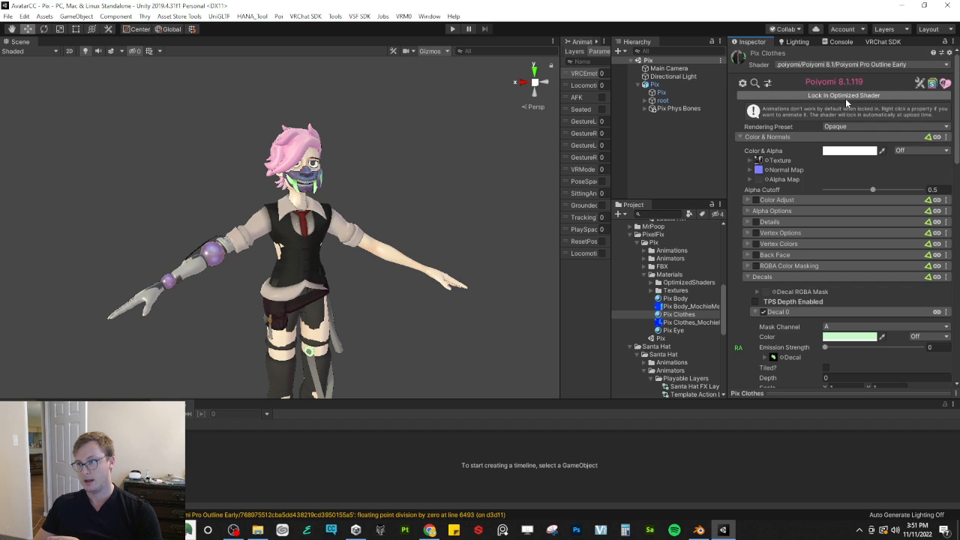
pyautogui.click(827, 97)
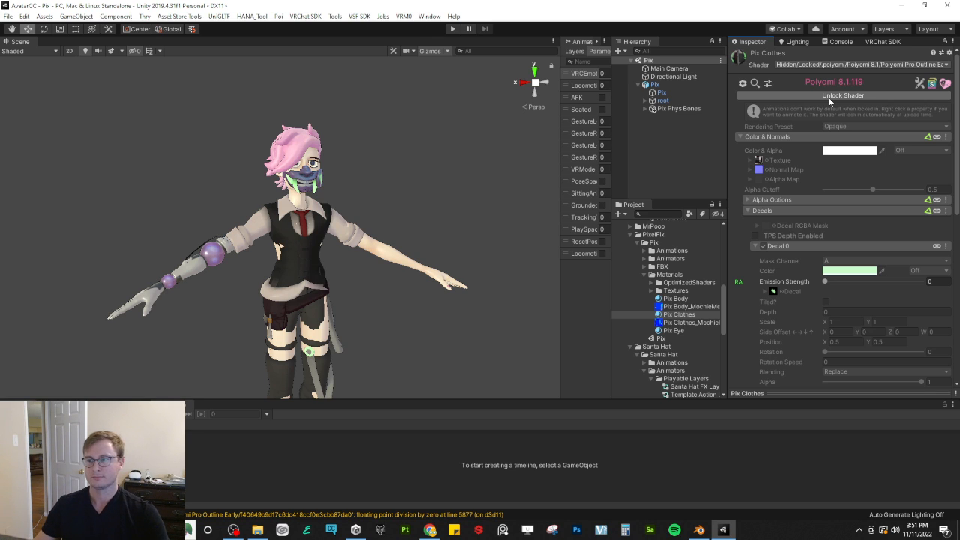
# Step: Assign Pix FX Layer as the controller of the Pix avatar's Animator component
pyautogui.click(374, 310)
pyautogui.keyDown('alt'); pyautogui.moveTo(375, 310); pyautogui.dragTo(319, 306); pyautogui.keyUp('alt')
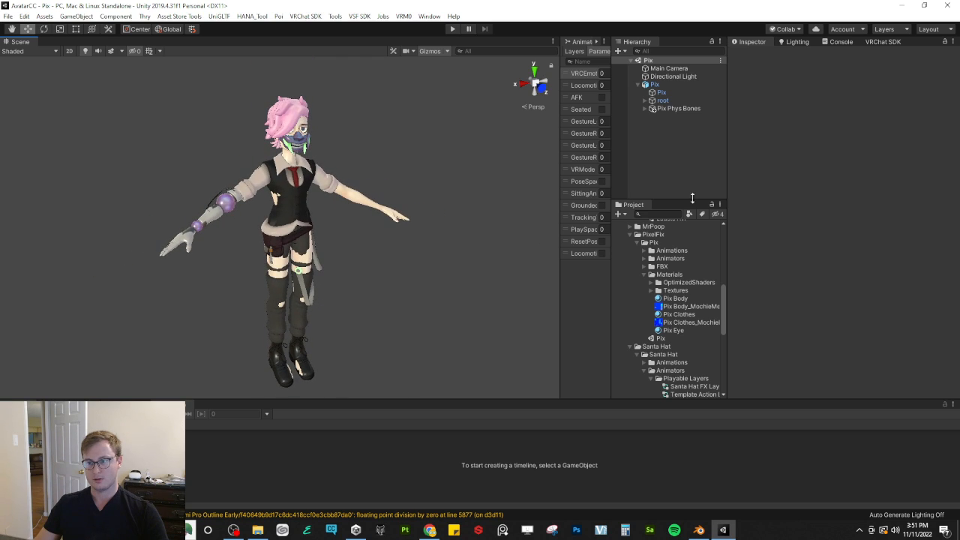
pyautogui.click(666, 84)
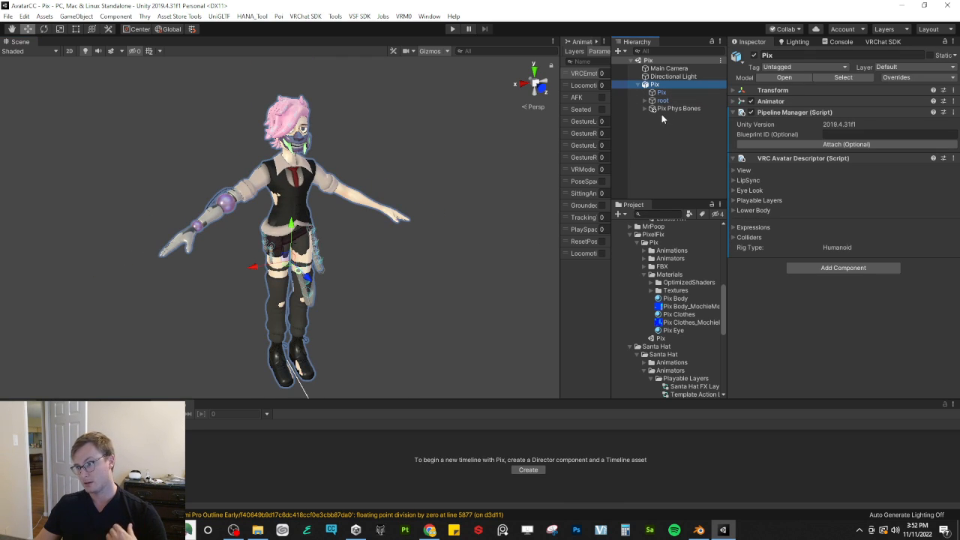
pyautogui.click(777, 112)
pyautogui.click(778, 101)
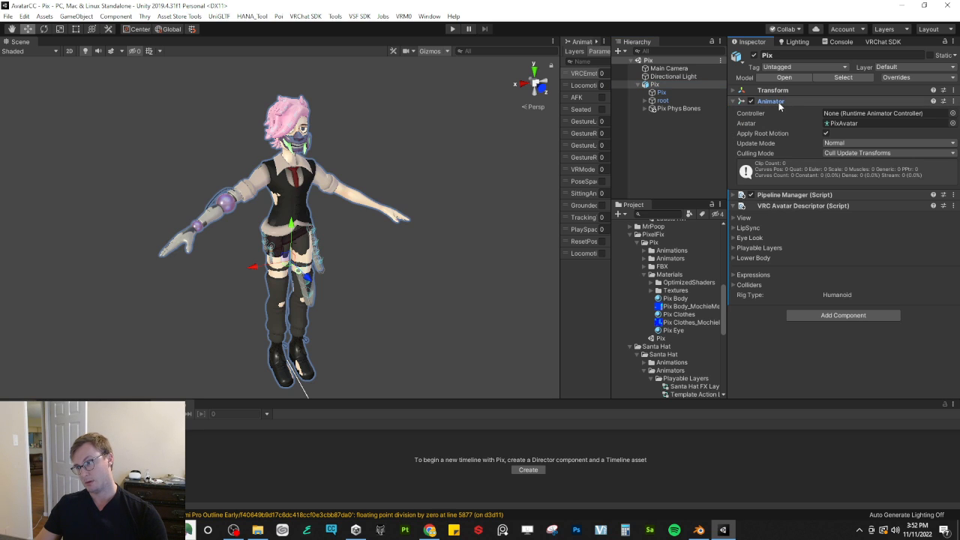
pyautogui.click(644, 274)
pyautogui.click(650, 258)
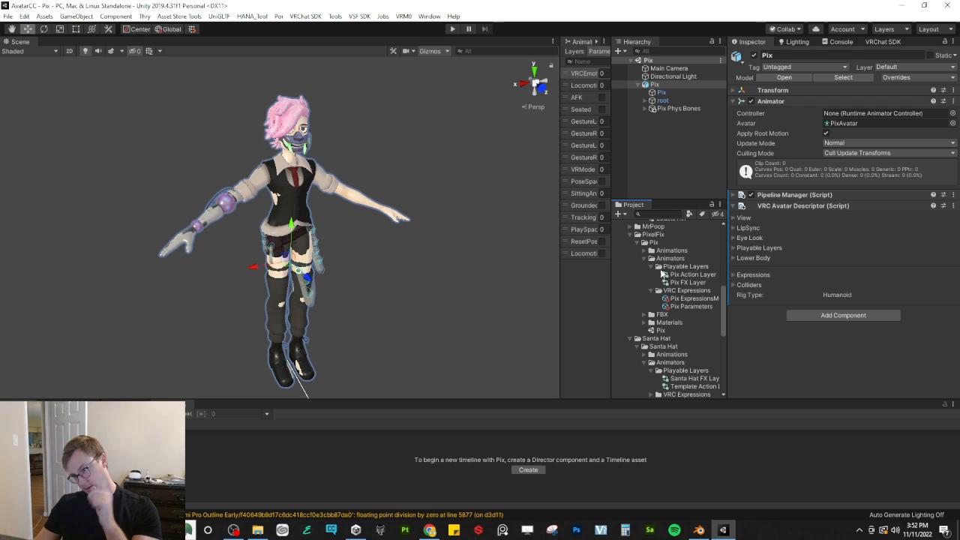
pyautogui.moveTo(677, 286); pyautogui.dragTo(863, 122)
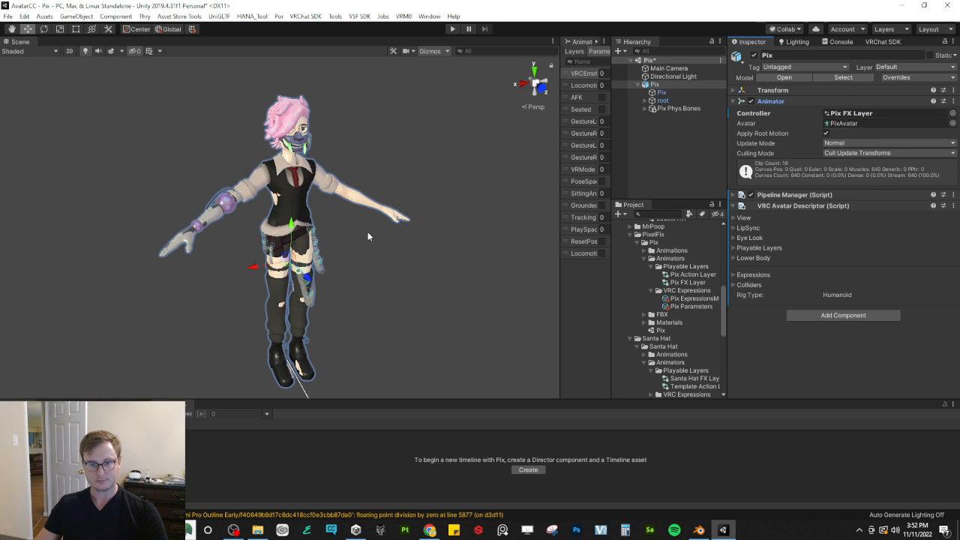
# Step: Widen the Animator window, narrow its layer list and show the Expressions layer's state graph
pyautogui.click(641, 85)
pyautogui.moveTo(559, 271); pyautogui.dragTo(419, 266)
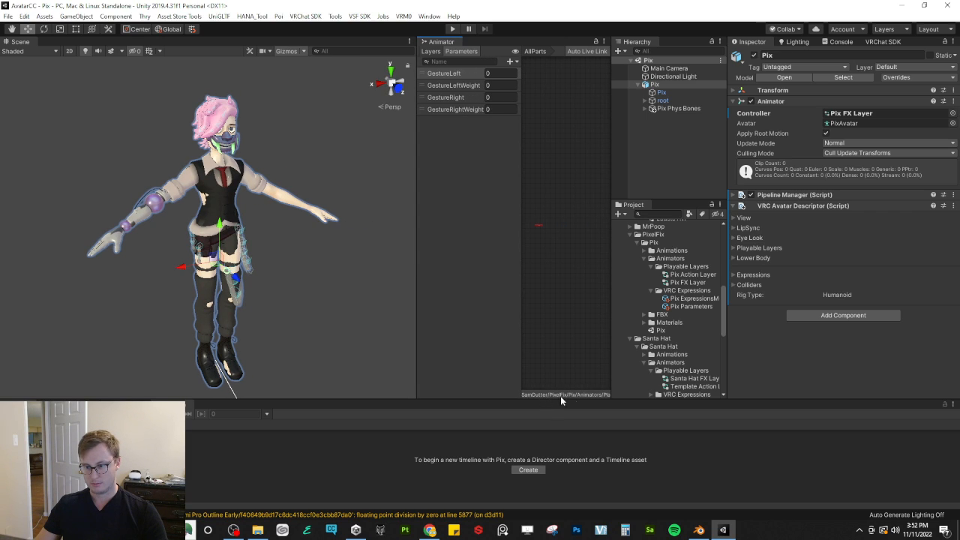
pyautogui.click(431, 51)
pyautogui.moveTo(520, 190); pyautogui.dragTo(492, 196)
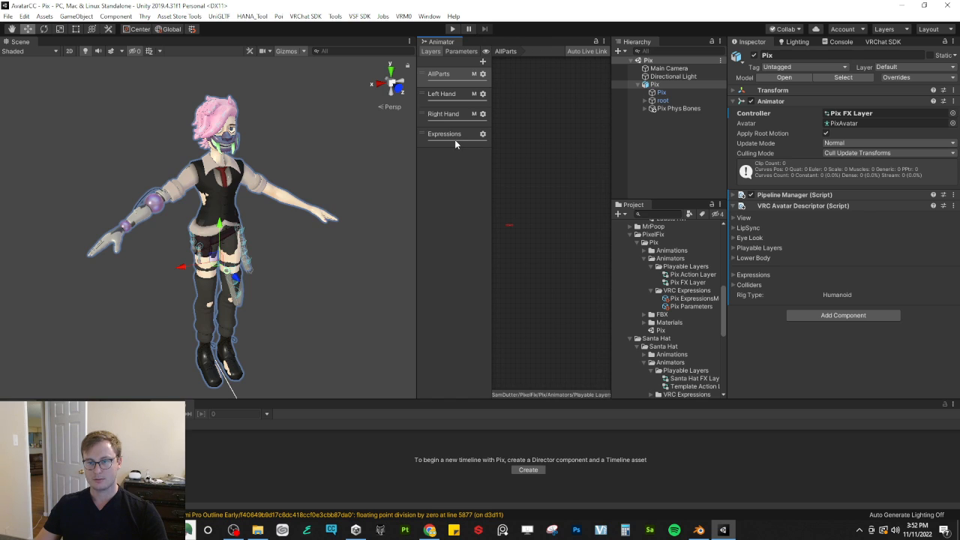
pyautogui.click(450, 135)
pyautogui.moveTo(508, 225); pyautogui.dragTo(498, 257, button='middle')
pyautogui.scroll(5, 553, 235)
pyautogui.scroll(2, 499, 257)
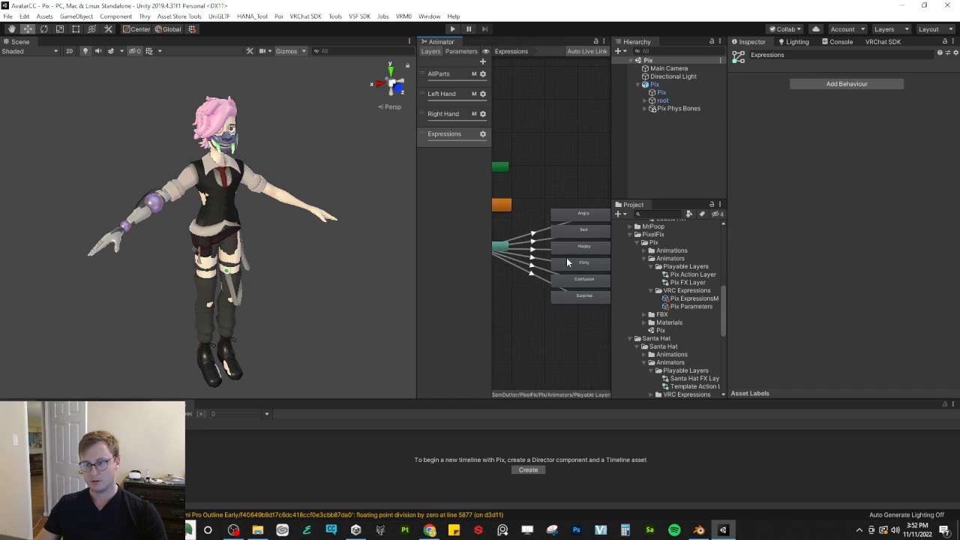
# Step: Delete the Angry state from the Expressions layer's graph
pyautogui.click(566, 261)
pyautogui.press('Delete')
pyautogui.moveTo(566, 201); pyautogui.dragTo(578, 266)
pyautogui.click(566, 219)
pyautogui.moveTo(569, 222); pyautogui.dragTo(575, 204, button='middle')
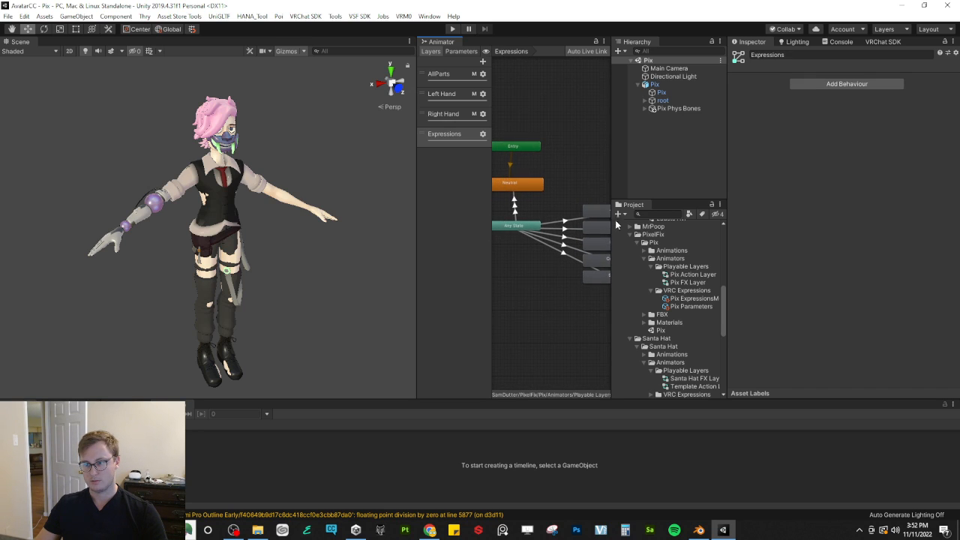
# Step: Duplicate the Template Anim clip into Pix's Expressions animation folder and name the copy Pix EXP Neutral
pyautogui.click(641, 252)
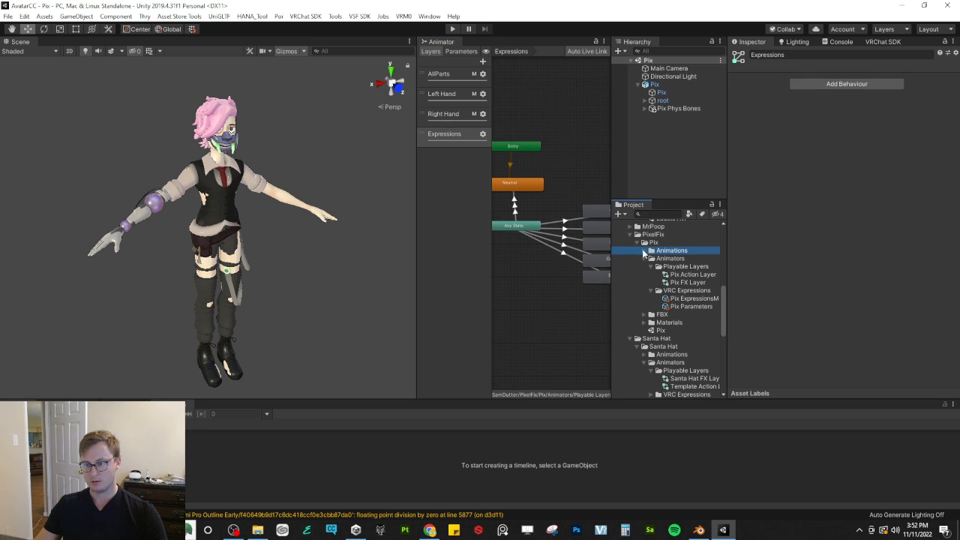
pyautogui.click(643, 252)
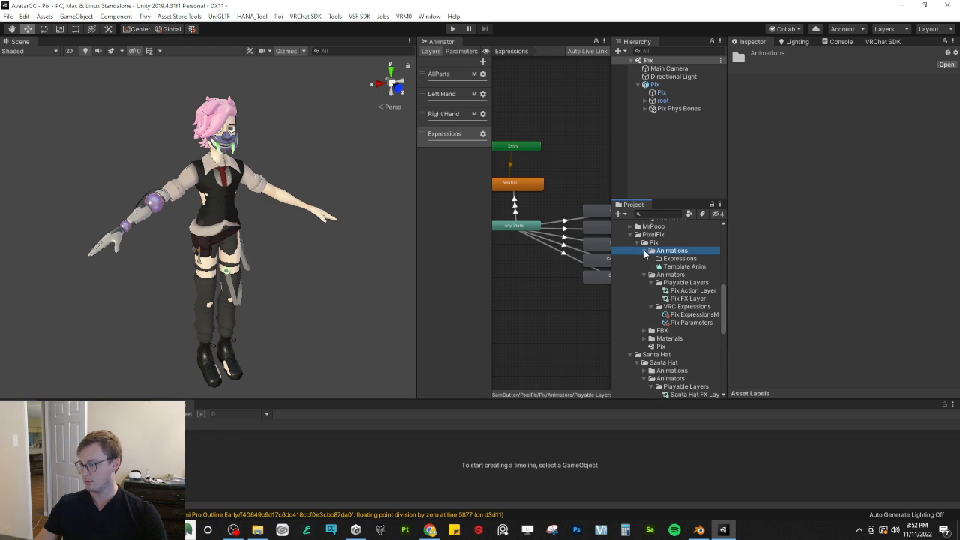
pyautogui.click(694, 266)
pyautogui.hotkey('ctrl', 'd')
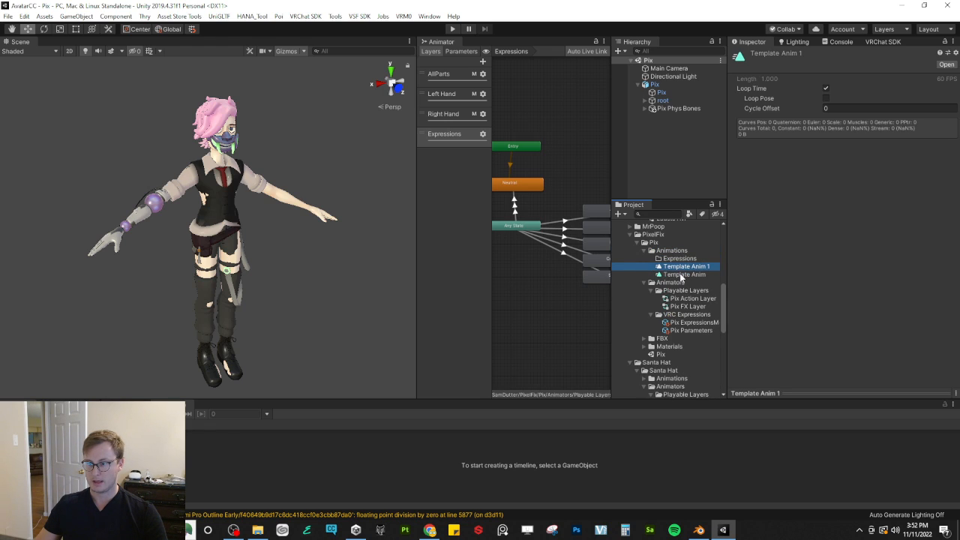
pyautogui.moveTo(680, 268); pyautogui.dragTo(674, 258)
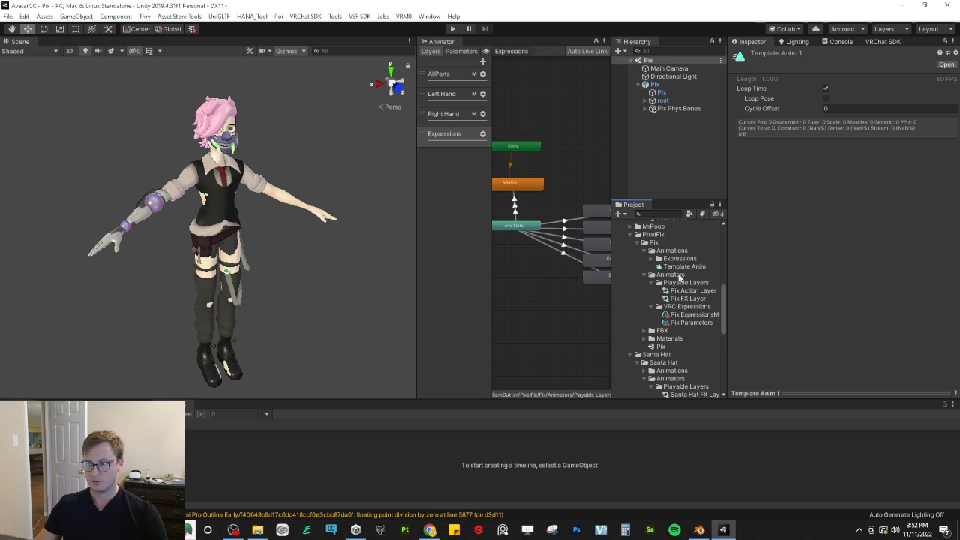
pyautogui.click(651, 258)
pyautogui.click(680, 266)
pyautogui.write('Pix EXP Neutral')
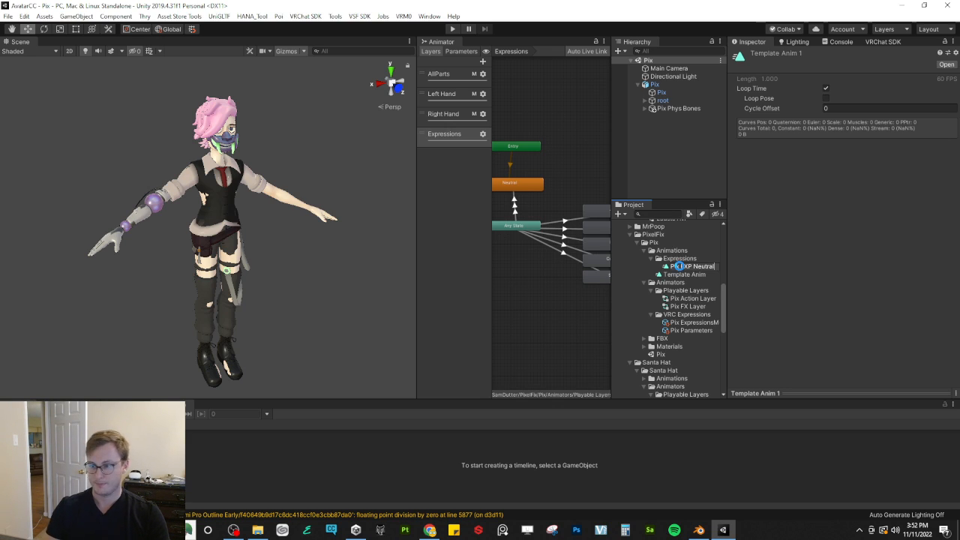
pyautogui.press('Return')
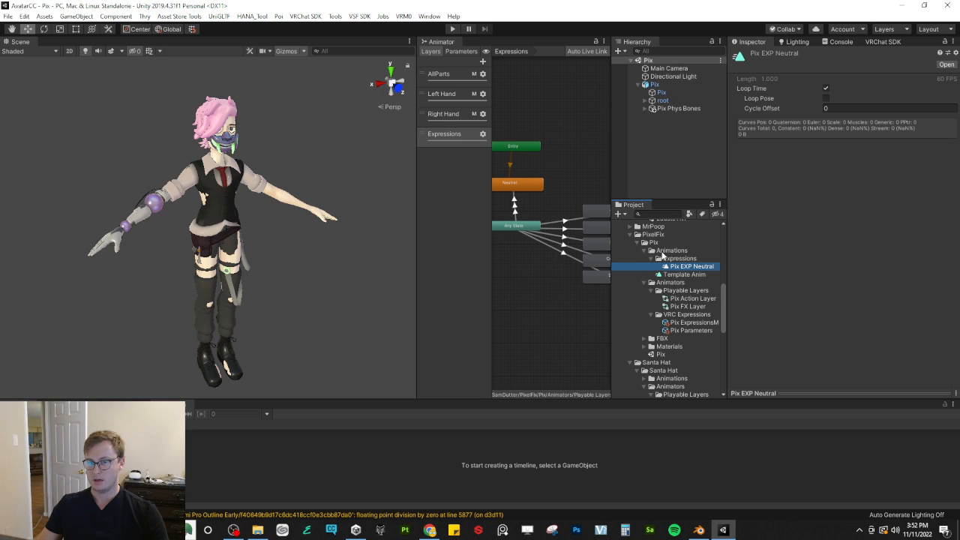
# Step: Create a folder named Clothing inside Pix's Animations folder
pyautogui.rightClick(663, 252)
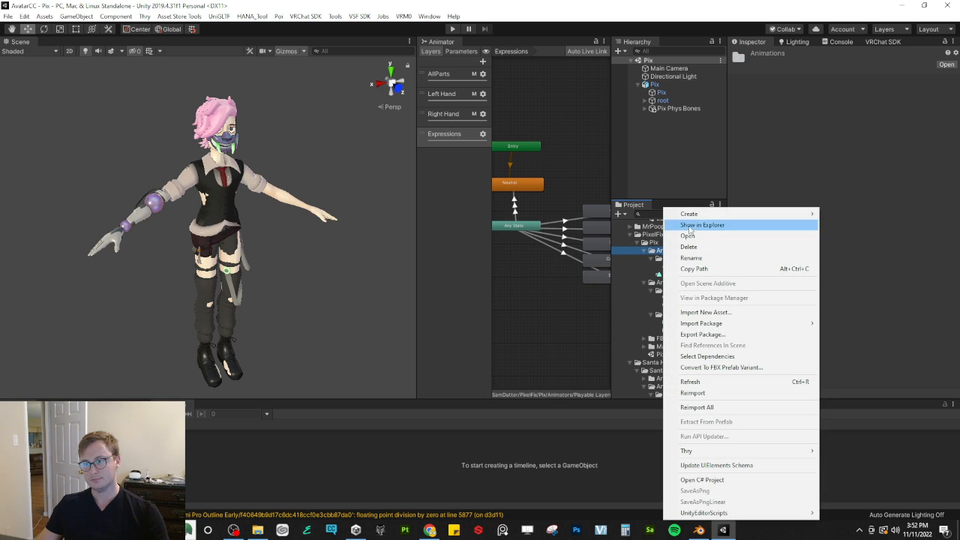
pyautogui.moveTo(688, 213)
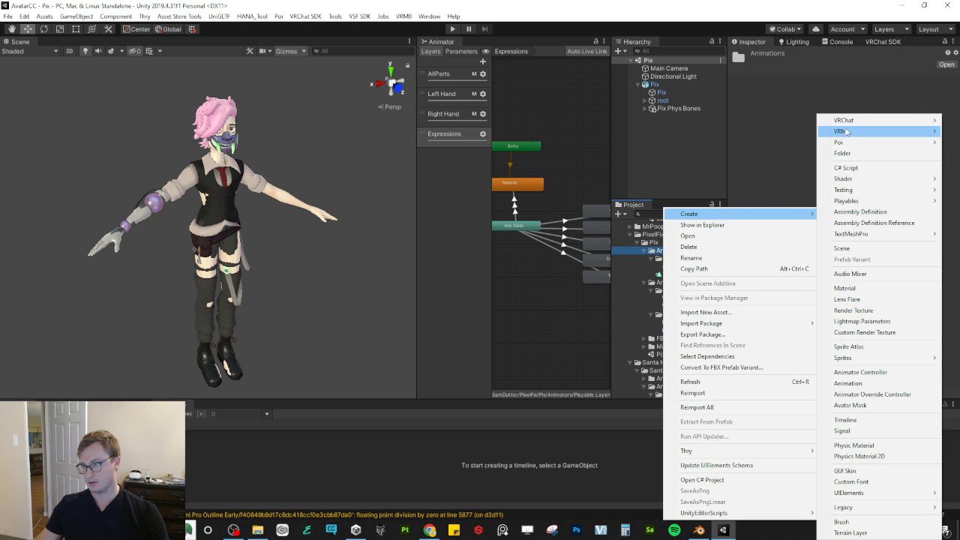
pyautogui.click(843, 153)
pyautogui.write('Clothing')
pyautogui.press('Return')
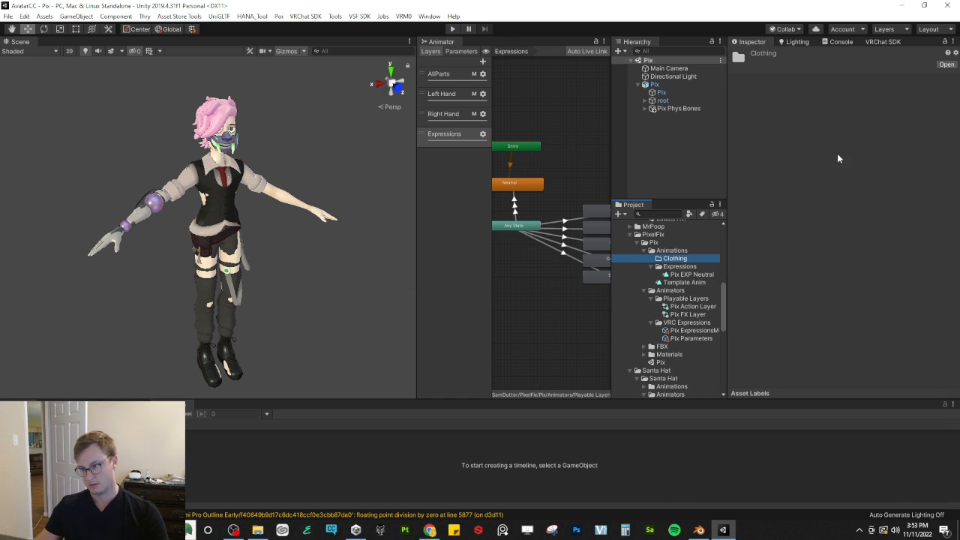
# Step: Rename the Template Anim clip as Pix Clothing Jacket ON
pyautogui.click(705, 282)
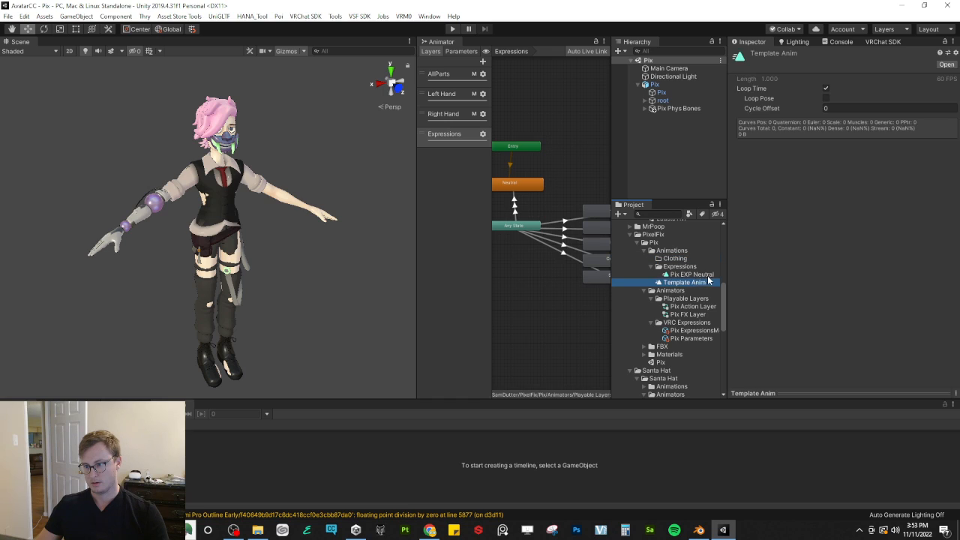
pyautogui.click(694, 284)
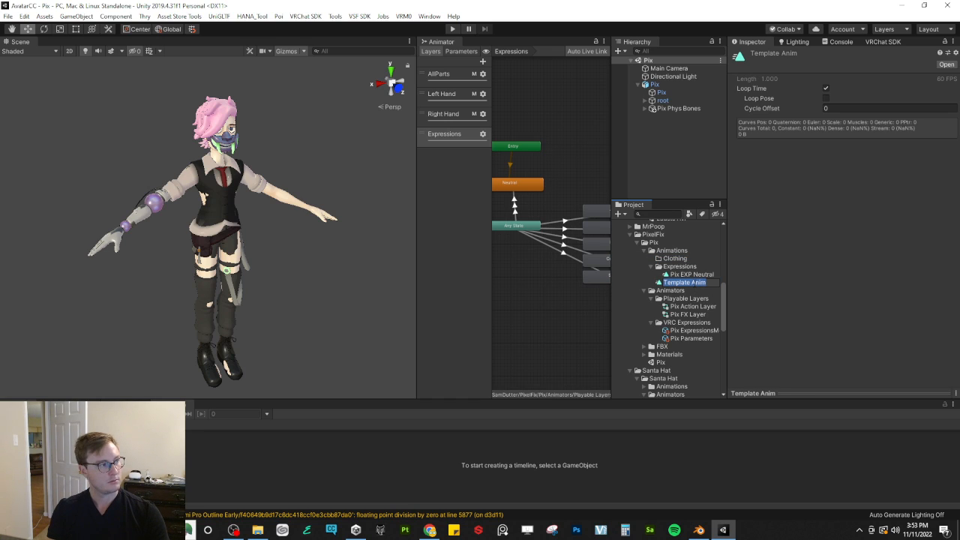
pyautogui.write('Pix Clothing')
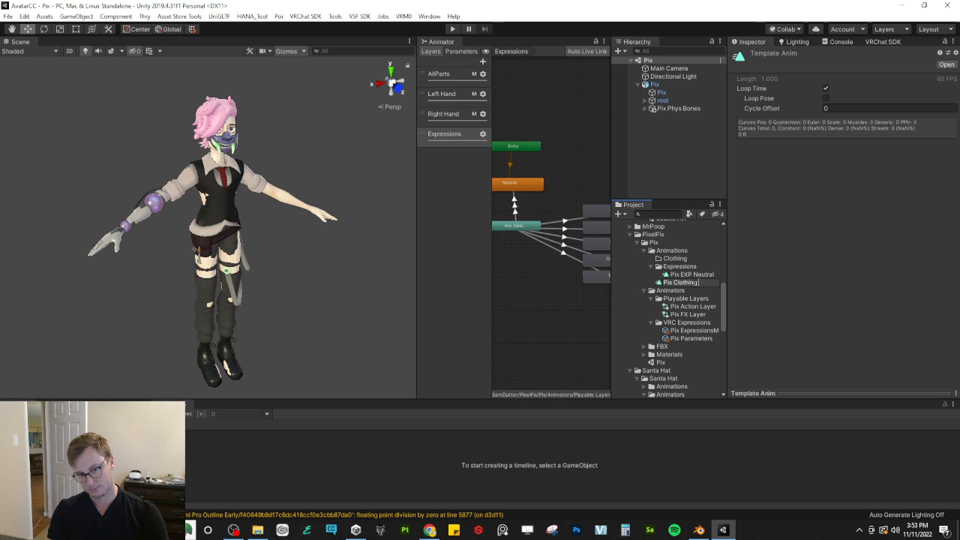
pyautogui.write('Jacket ON')
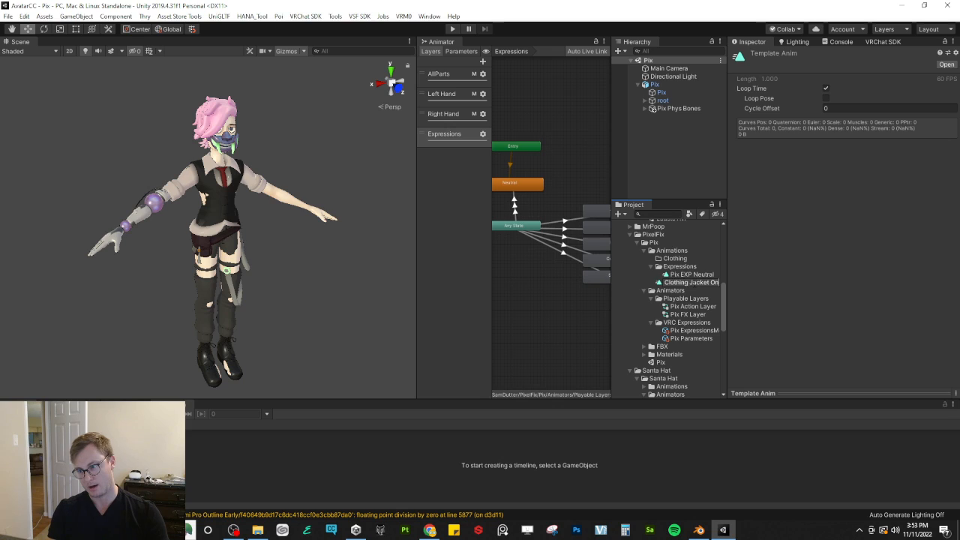
pyautogui.press('Return')
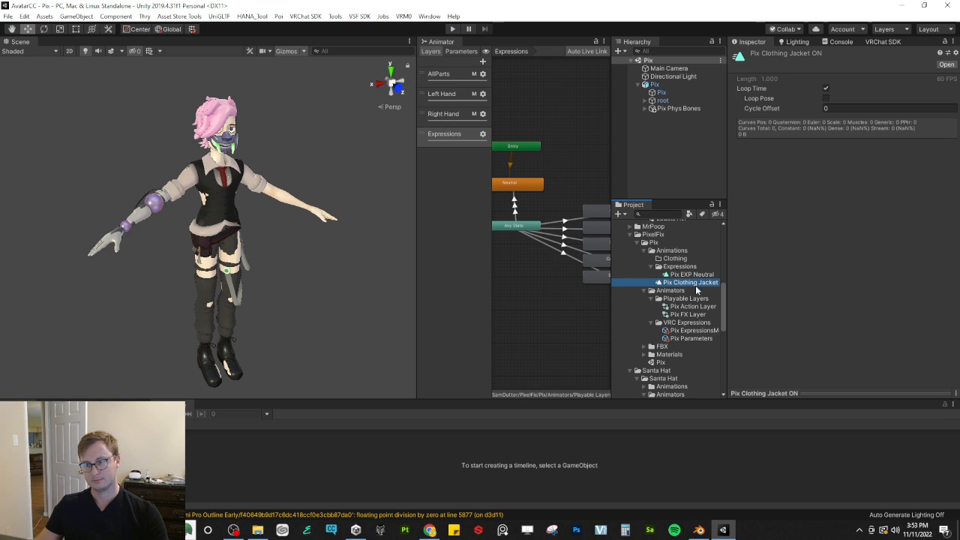
# Step: Widen the Project window and shorten the jacket clip's name to Pix Jacket ON
pyautogui.moveTo(724, 307); pyautogui.dragTo(793, 307)
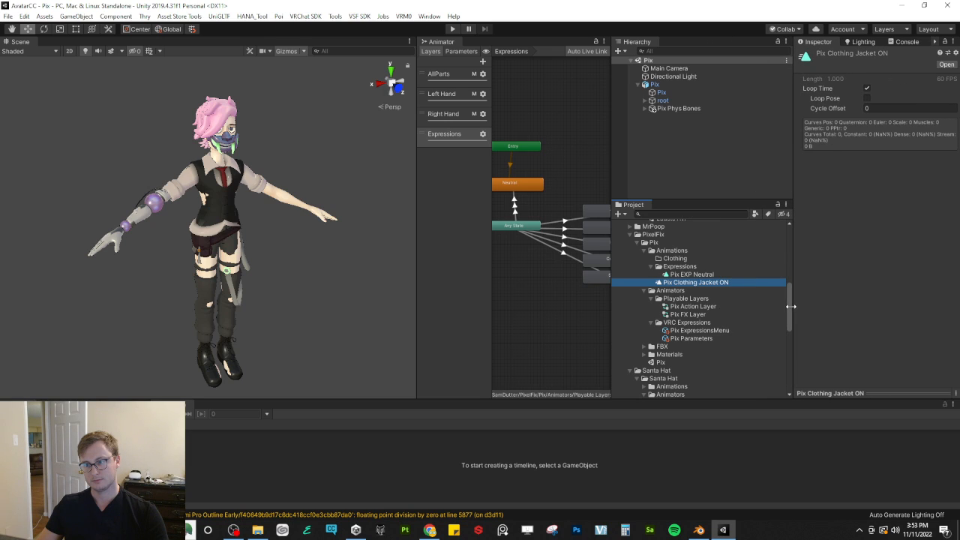
pyautogui.click(688, 286)
pyautogui.press('Right')
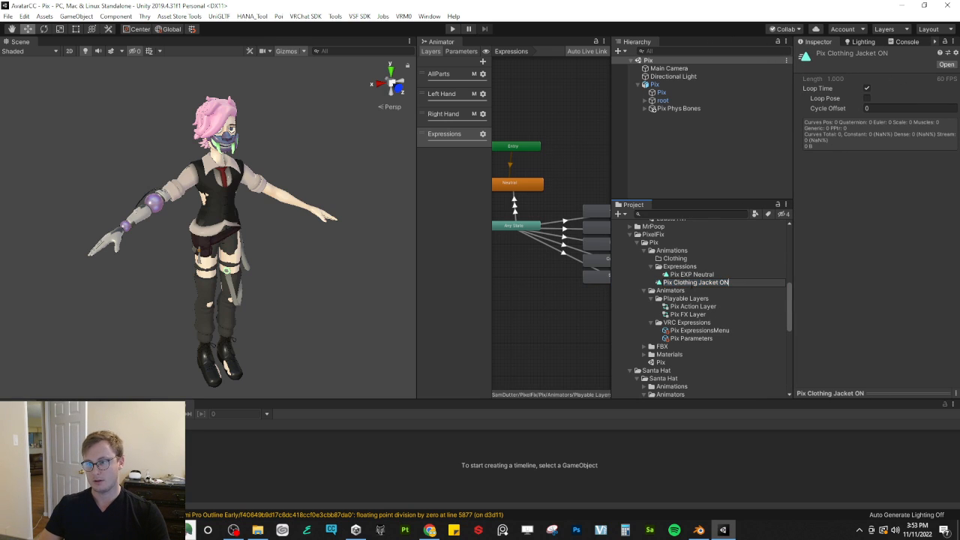
pyautogui.press('BackSpace')
pyautogui.press('BackSpace')
pyautogui.press('BackSpace')
pyautogui.press('BackSpace')
pyautogui.press('BackSpace')
pyautogui.press('BackSpace')
pyautogui.press('BackSpace')
pyautogui.press('BackSpace')
pyautogui.press('BackSpace')
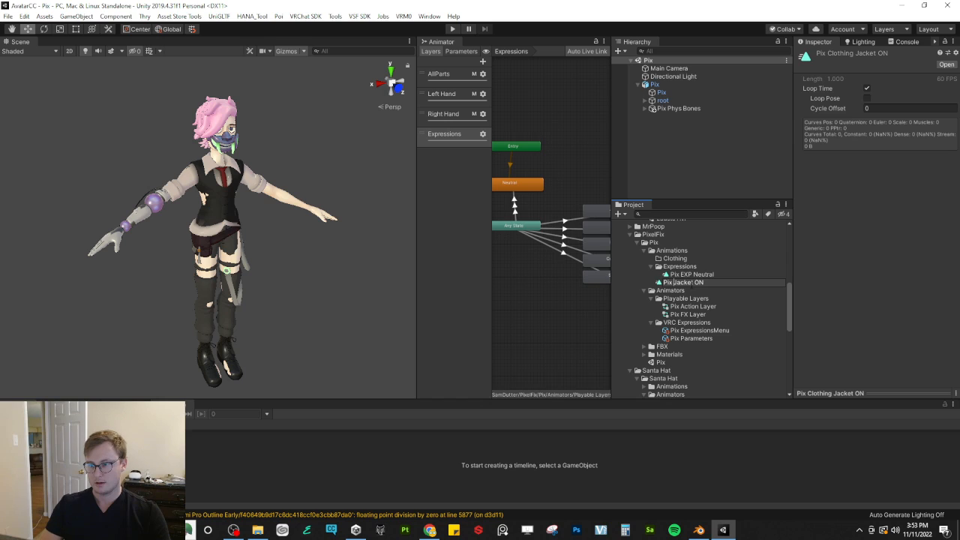
pyautogui.press('Return')
# Step: Duplicate the Pix Jacket ON clip as Pix Mask ON and move both clips into the Clothing folder
pyautogui.hotkey('ctrl', 'd')
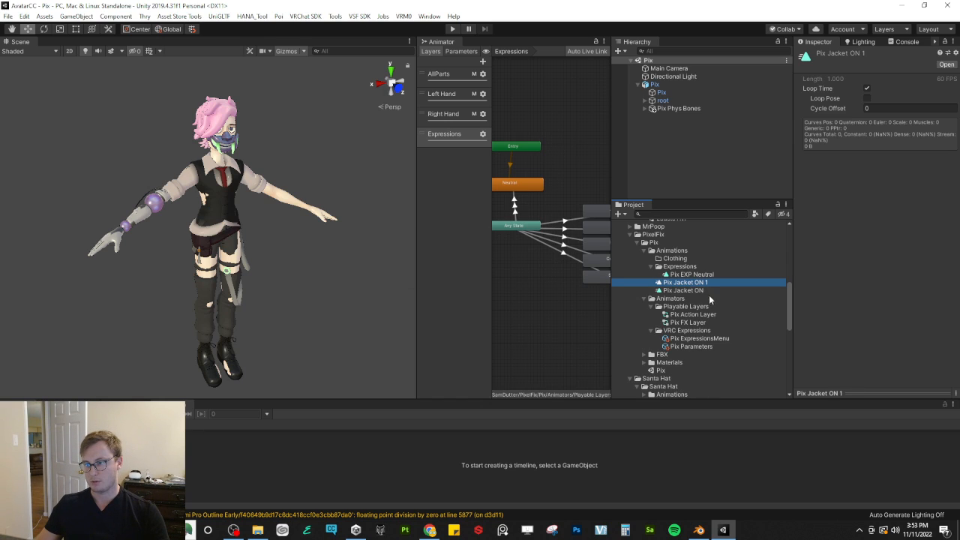
pyautogui.click(702, 285)
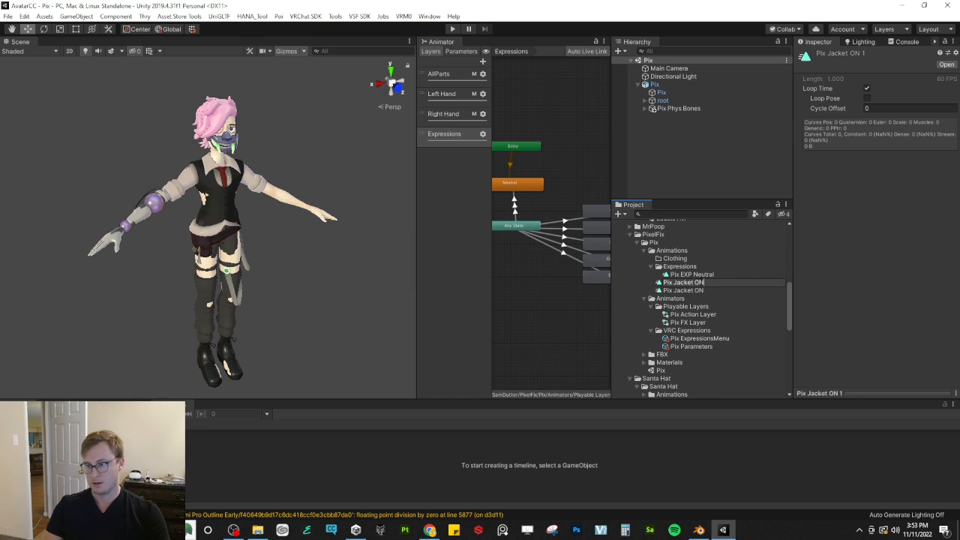
pyautogui.press('BackSpace')
pyautogui.press('BackSpace')
pyautogui.press('BackSpace')
pyautogui.press('BackSpace')
pyautogui.press('BackSpace')
pyautogui.press('BackSpace')
pyautogui.write('Mask')
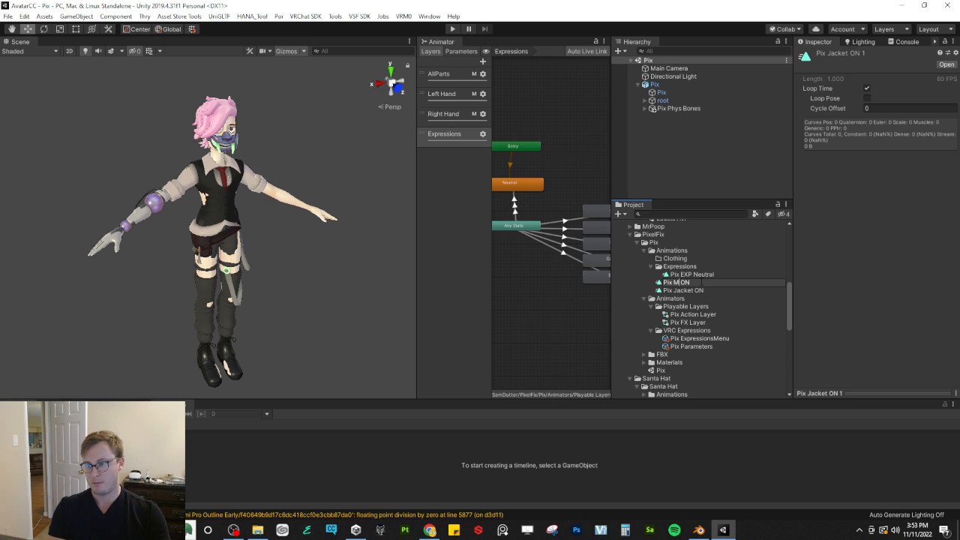
pyautogui.press('Return')
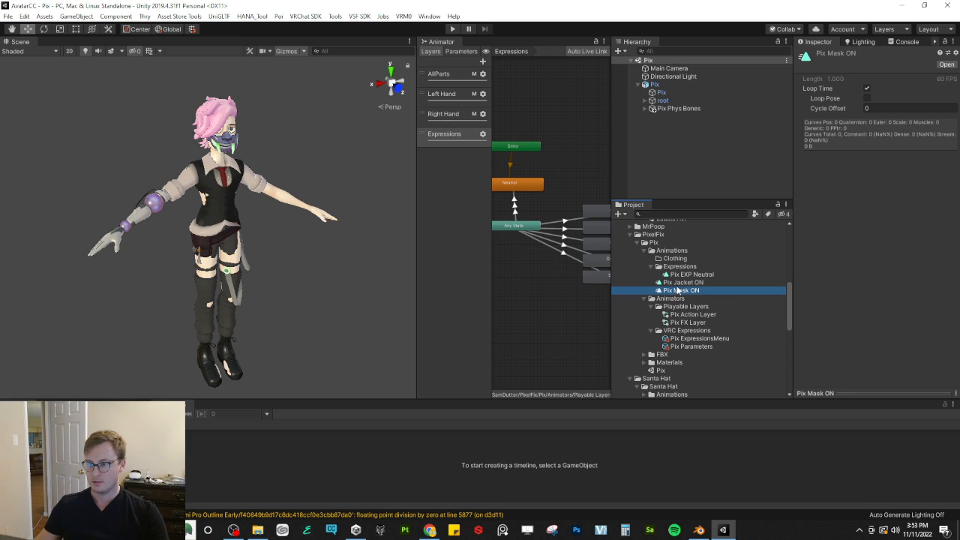
pyautogui.keyDown('ctrl'); pyautogui.click(679, 282); pyautogui.keyUp('ctrl')
pyautogui.moveTo(695, 292); pyautogui.dragTo(675, 258)
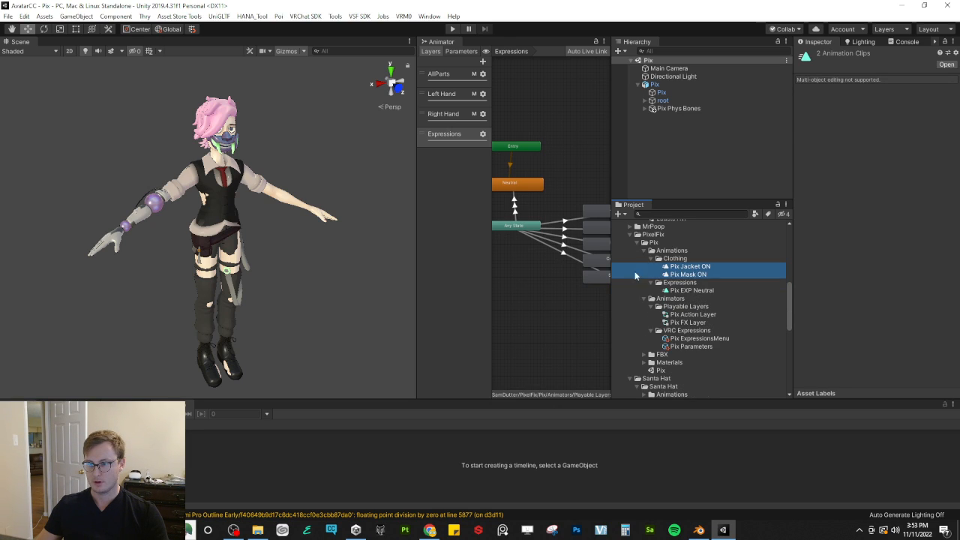
# Step: Add a layer named Pix Mask to the FX animator and set its weight to 1
pyautogui.click(482, 62)
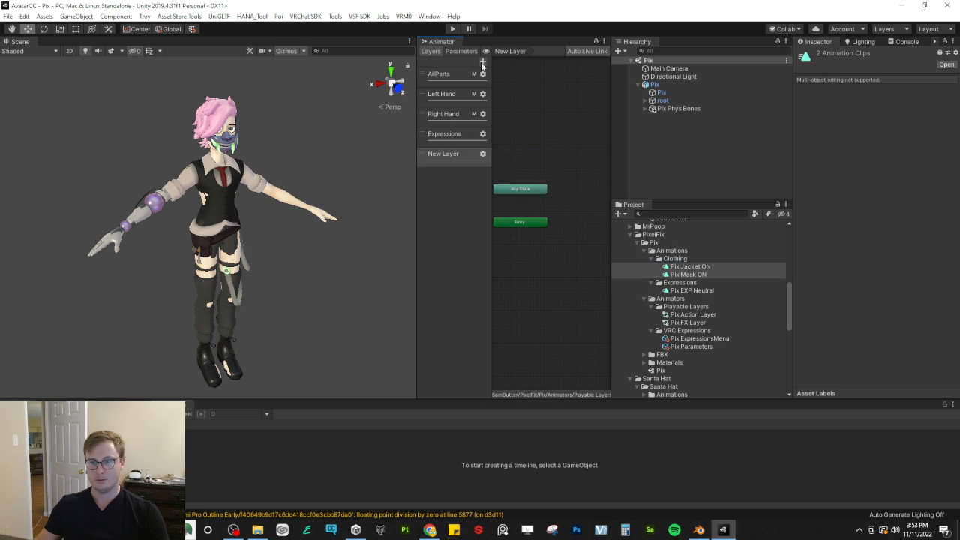
pyautogui.write('P')
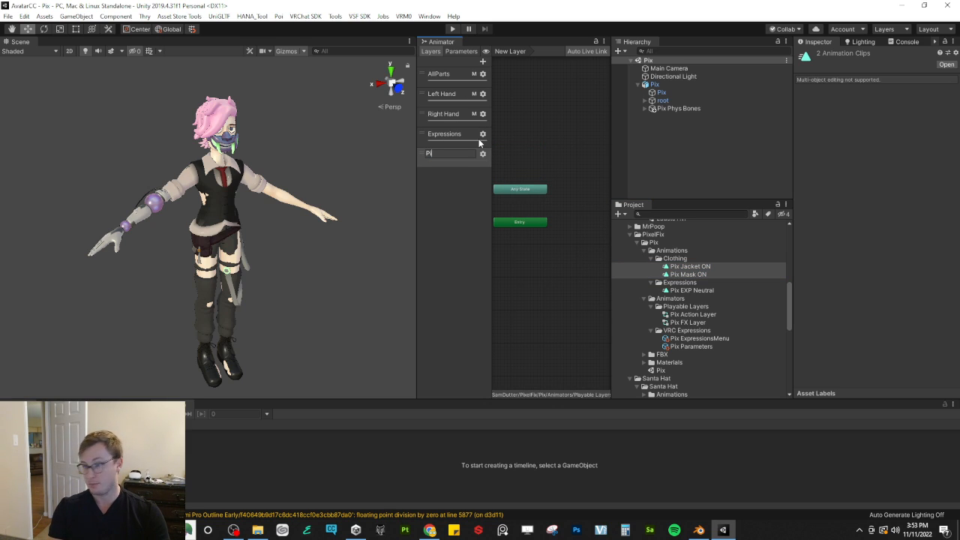
pyautogui.write('ix Mask')
pyautogui.press('Return')
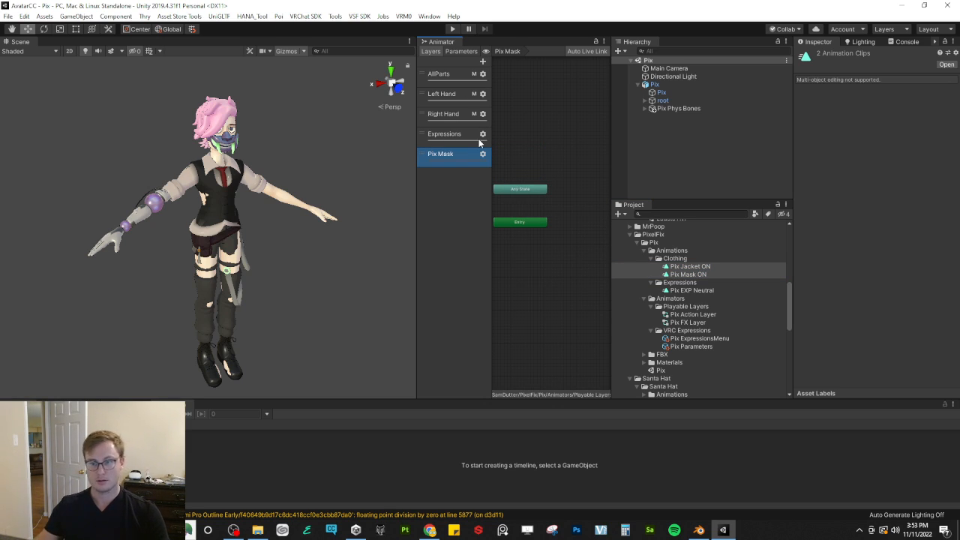
pyautogui.click(483, 154)
pyautogui.moveTo(548, 155); pyautogui.dragTo(600, 155)
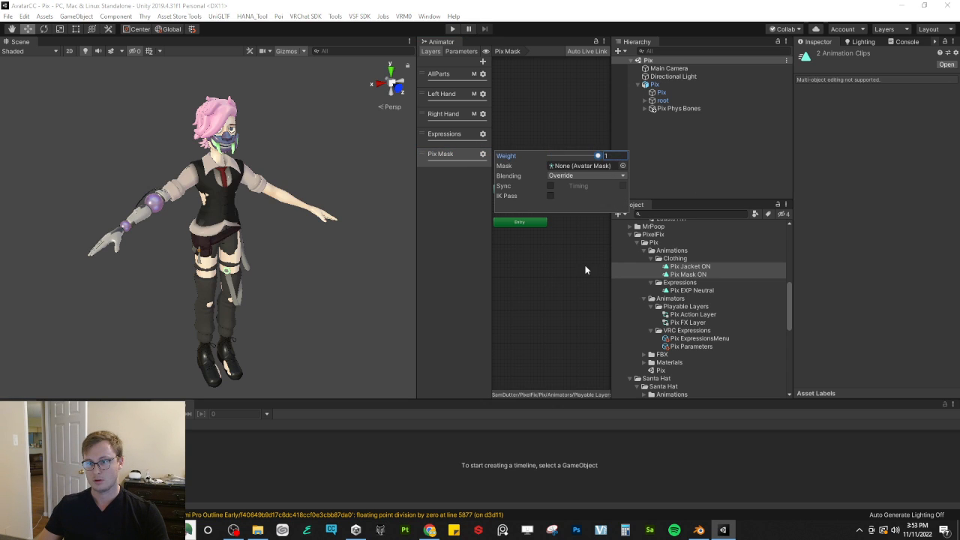
# Step: Place the Pix Mask ON clip as a state in the Pix Mask layer
pyautogui.click(585, 272)
pyautogui.moveTo(678, 274); pyautogui.dragTo(534, 269)
# Step: Add a layer named Pix Jacket with weight 1 and place the Pix Jacket ON clip in it as a state
pyautogui.click(482, 61)
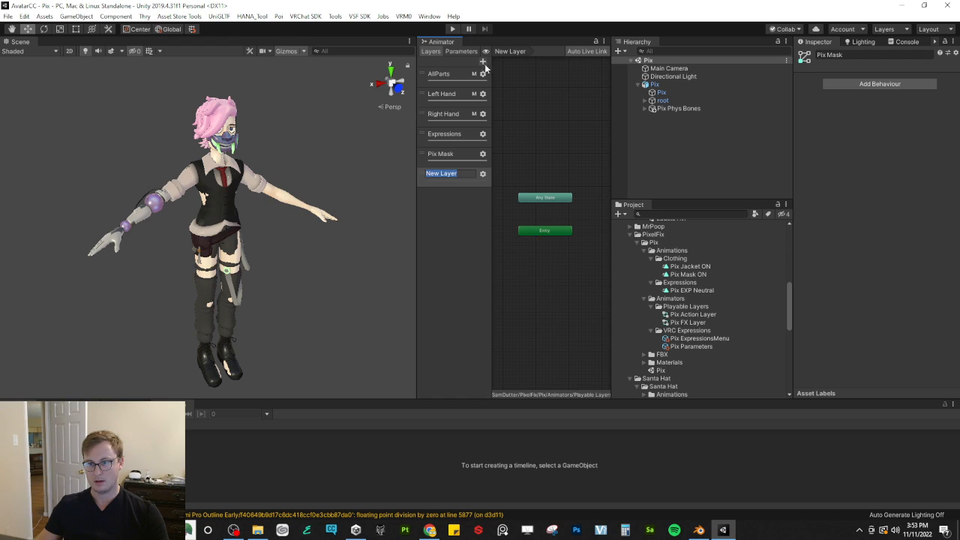
pyautogui.write('Pix')
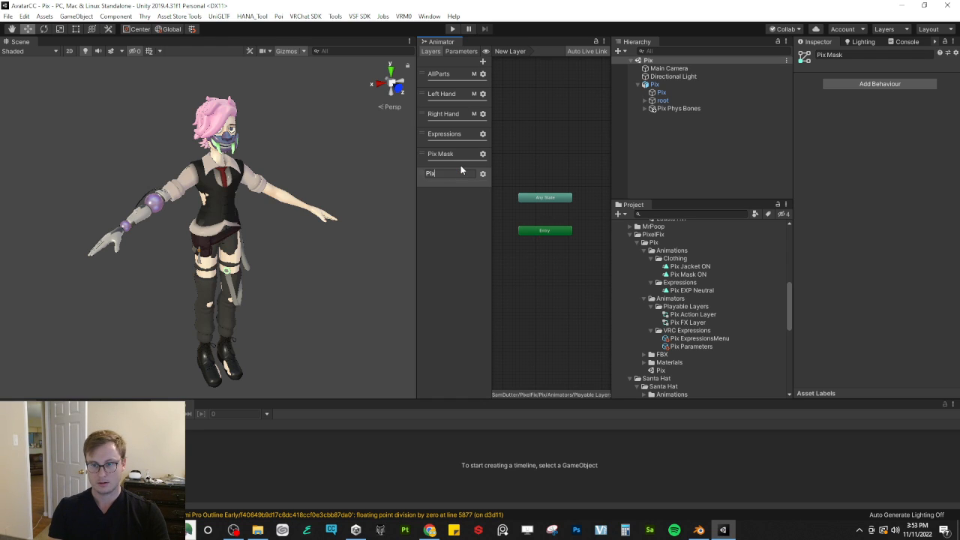
pyautogui.write(' Jacket')
pyautogui.press('Return')
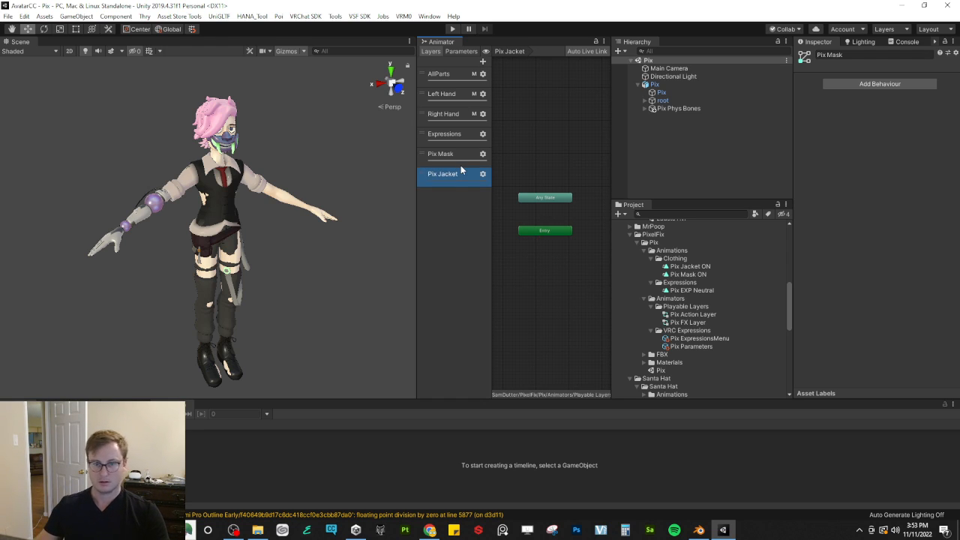
pyautogui.click(482, 174)
pyautogui.moveTo(552, 176); pyautogui.dragTo(753, 198)
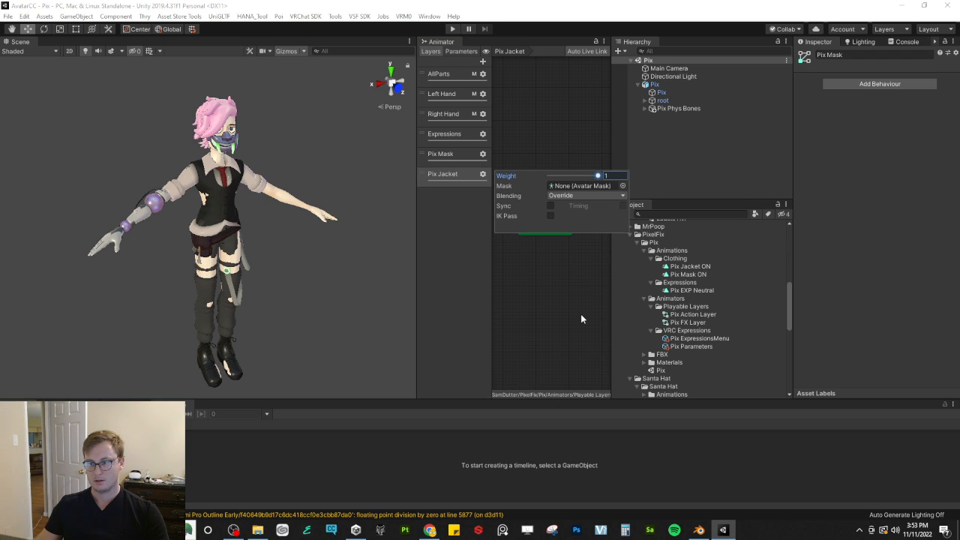
pyautogui.click(514, 285)
pyautogui.moveTo(699, 268); pyautogui.dragTo(514, 256)
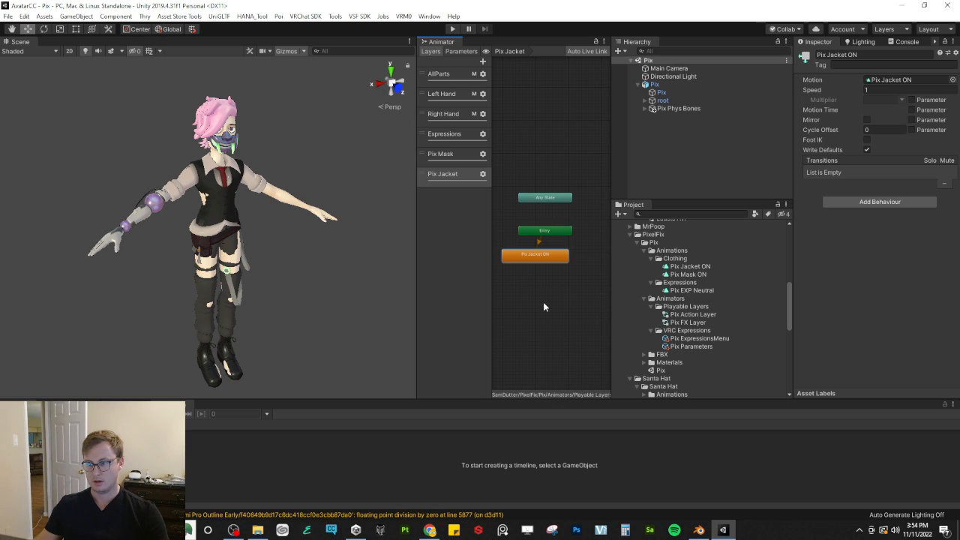
# Step: Assign the Pix EXP Neutral clip as the motion of the Neutral state in the Expressions layer
pyautogui.click(453, 135)
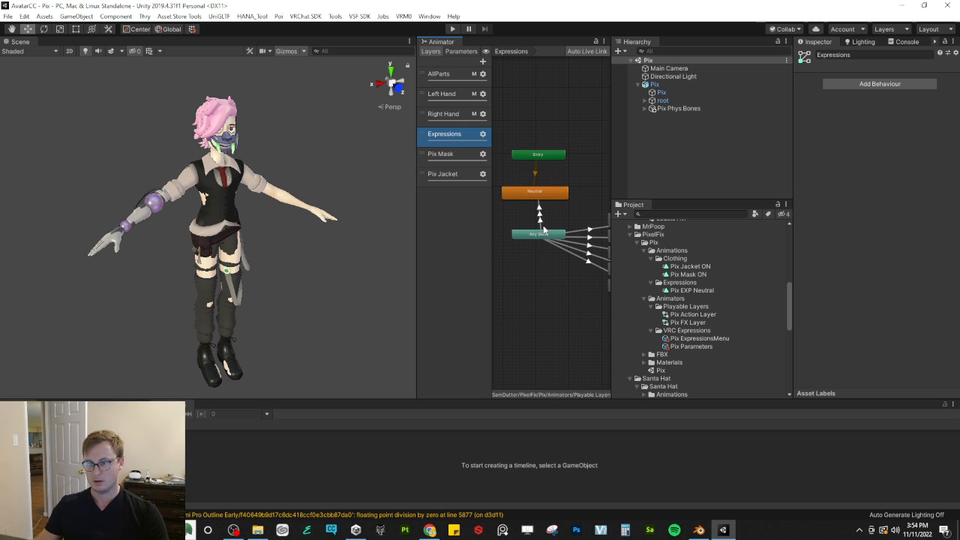
pyautogui.click(537, 193)
pyautogui.moveTo(689, 291); pyautogui.dragTo(899, 81)
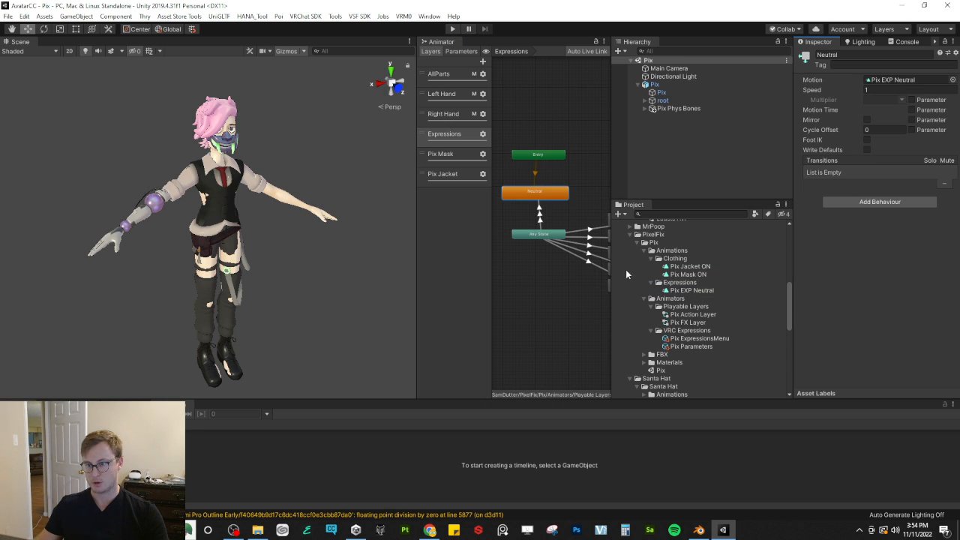
pyautogui.click(583, 283)
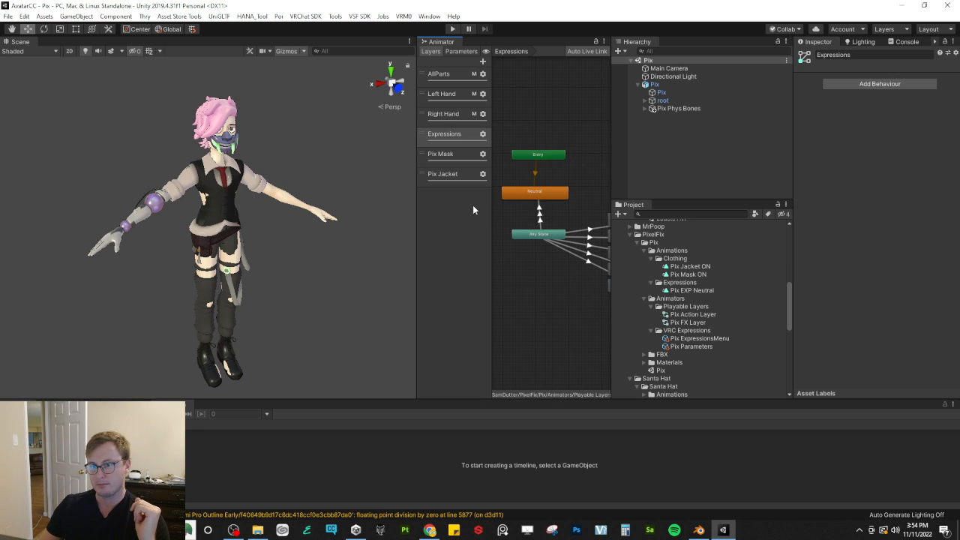
# Step: Add a layer named Pix Voice Light to the FX animator and set its weight to 1
pyautogui.click(482, 61)
pyautogui.press('BackSpace')
pyautogui.write('Pix')
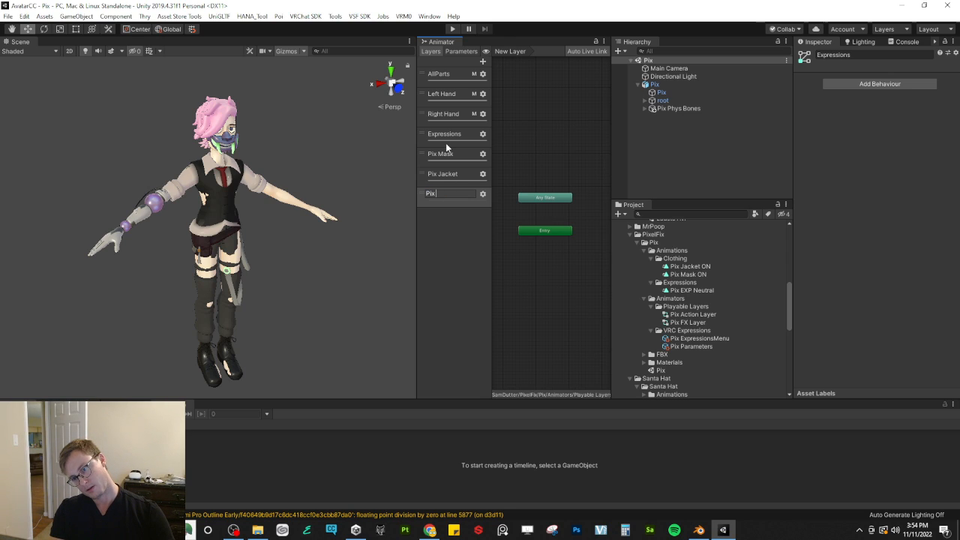
pyautogui.write(' Voice')
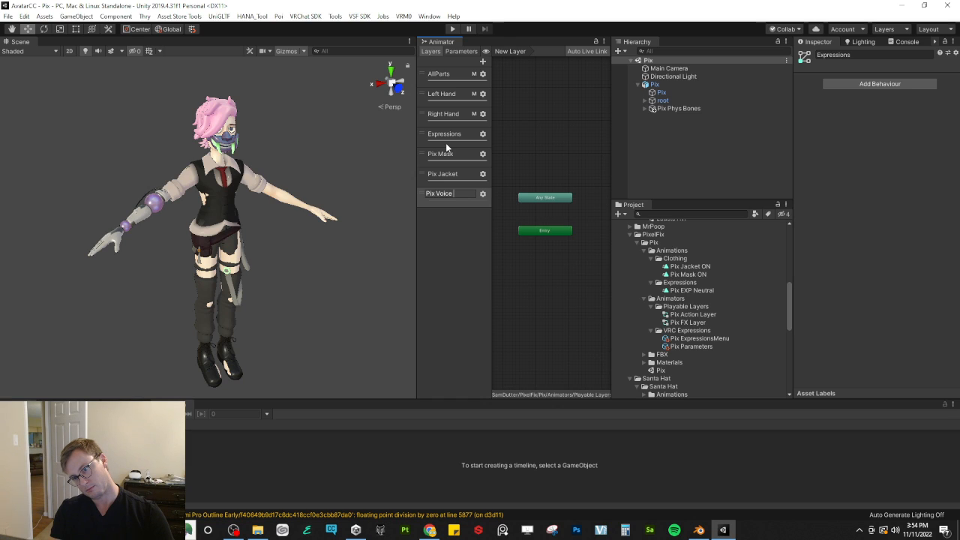
pyautogui.write(' E')
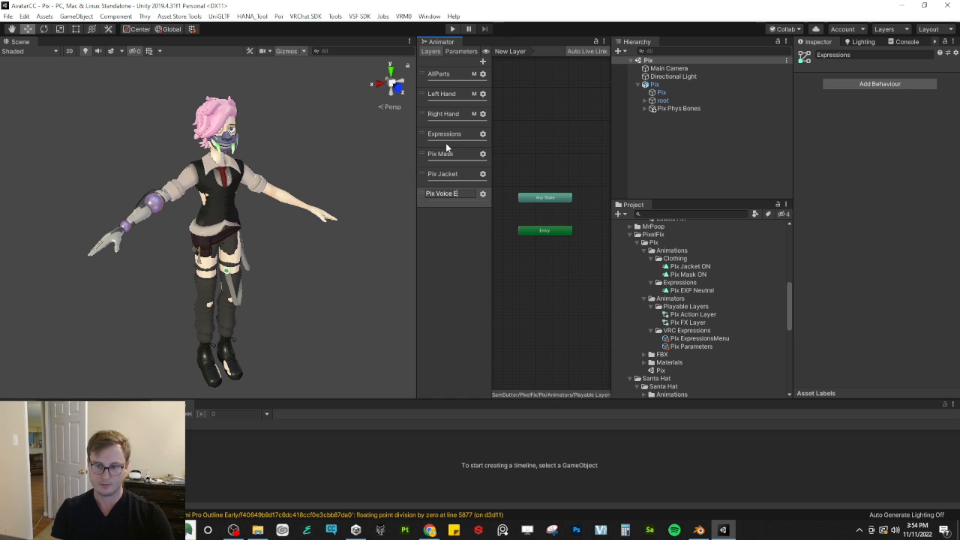
pyautogui.press('BackSpace')
pyautogui.write('Light')
pyautogui.press('Return')
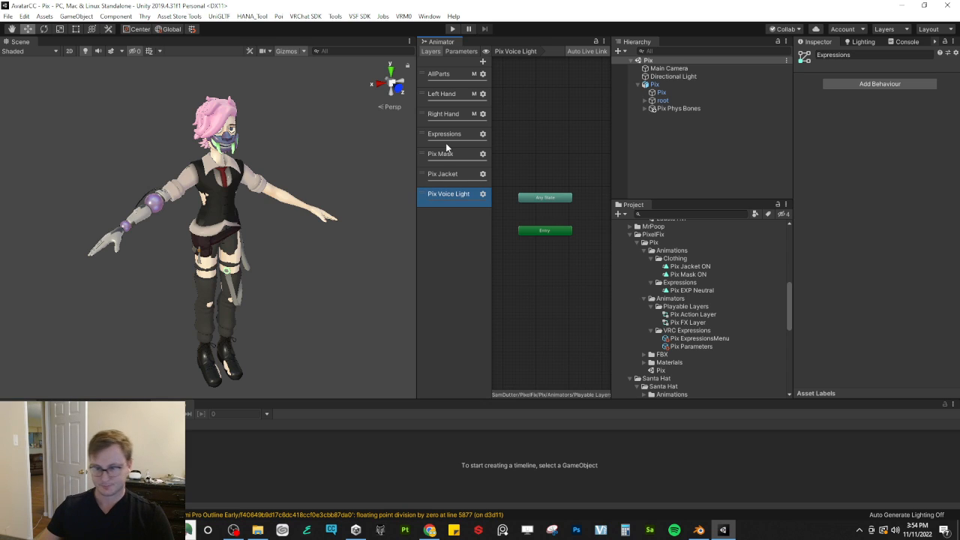
pyautogui.click(482, 194)
pyautogui.moveTo(547, 195); pyautogui.dragTo(599, 195)
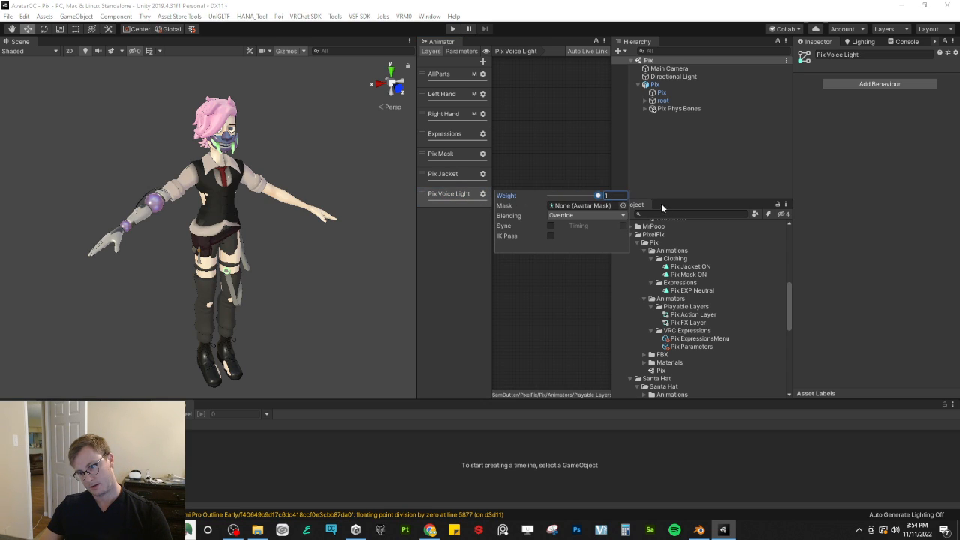
pyautogui.click(569, 306)
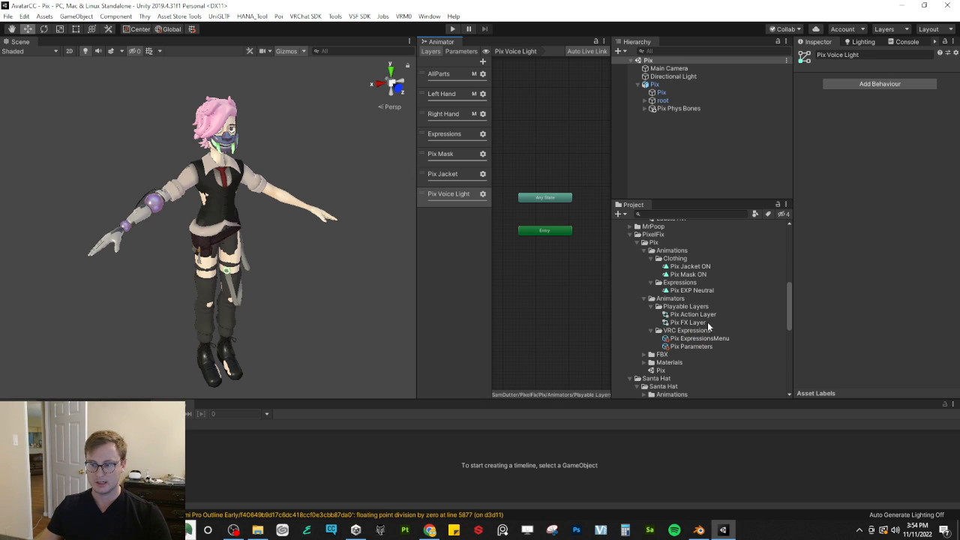
# Step: Create a state from a new blend tree in the Pix Voice Light layer and open the blend tree for editing
pyautogui.scroll(-5, 716, 316)
pyautogui.scroll(-4, 710, 321)
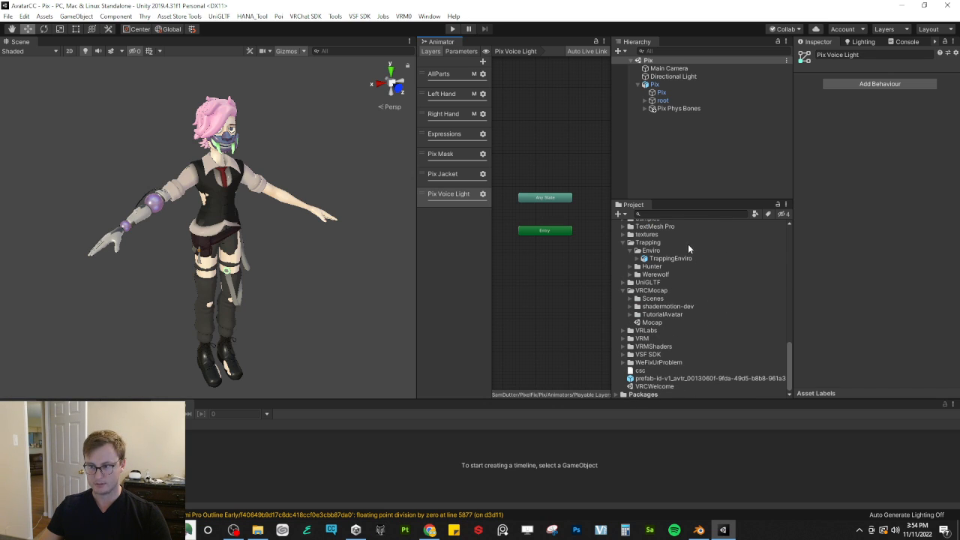
pyautogui.rightClick(524, 278)
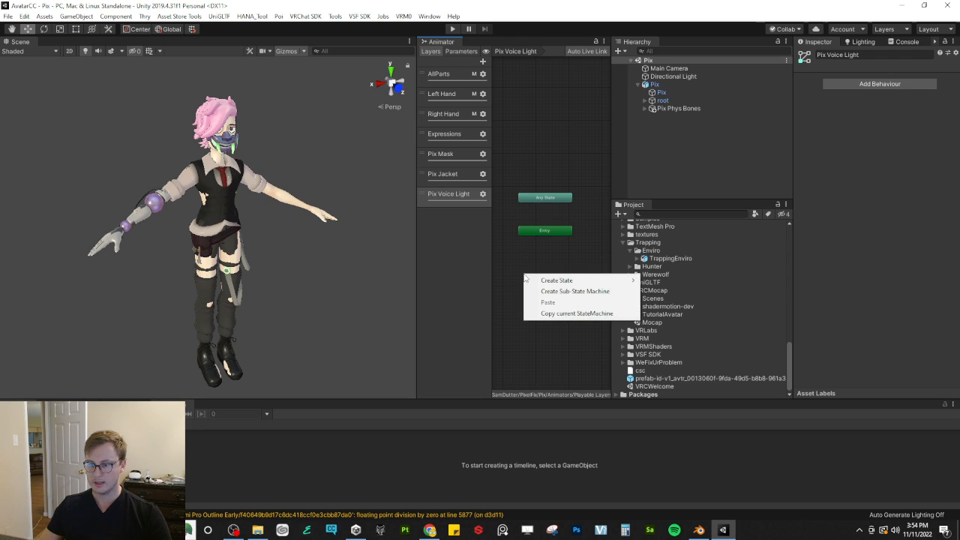
pyautogui.moveTo(546, 282)
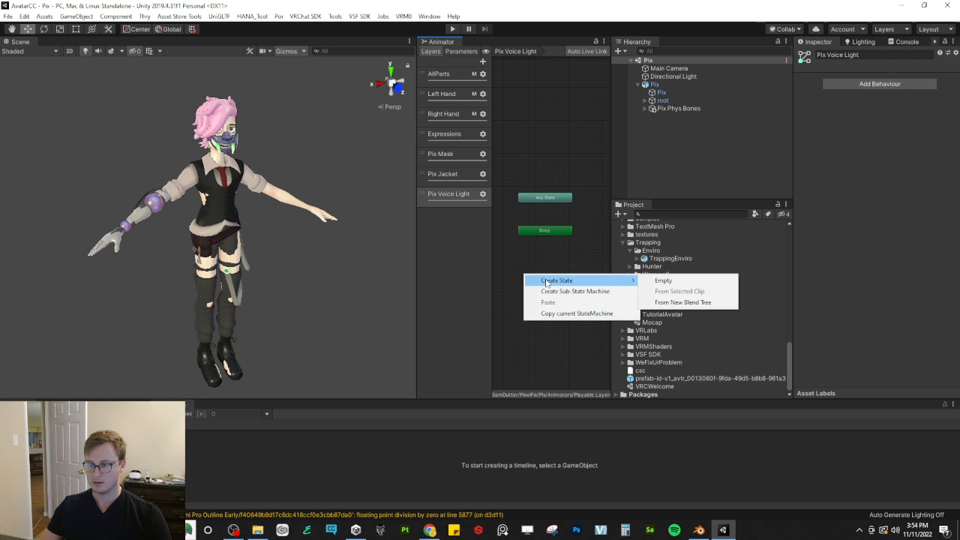
pyautogui.click(677, 302)
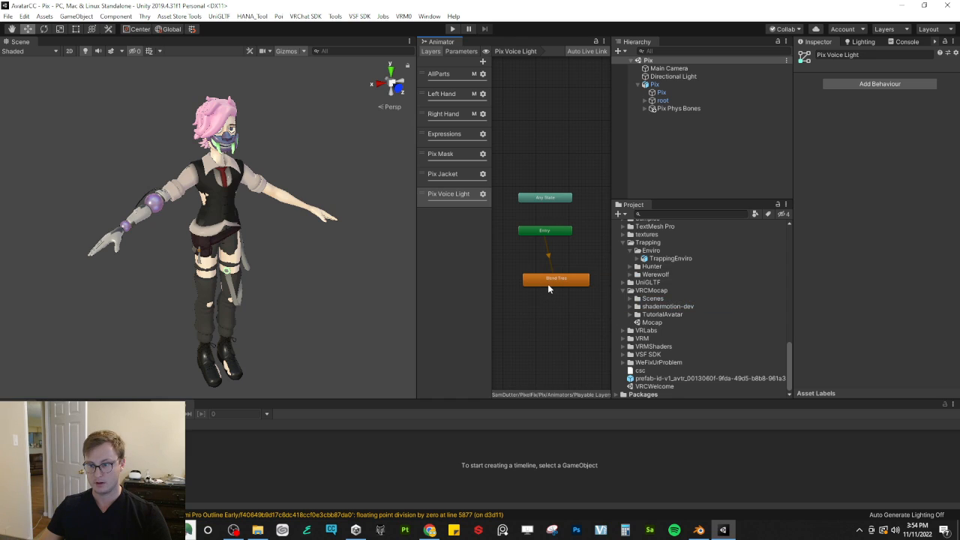
pyautogui.click(547, 285)
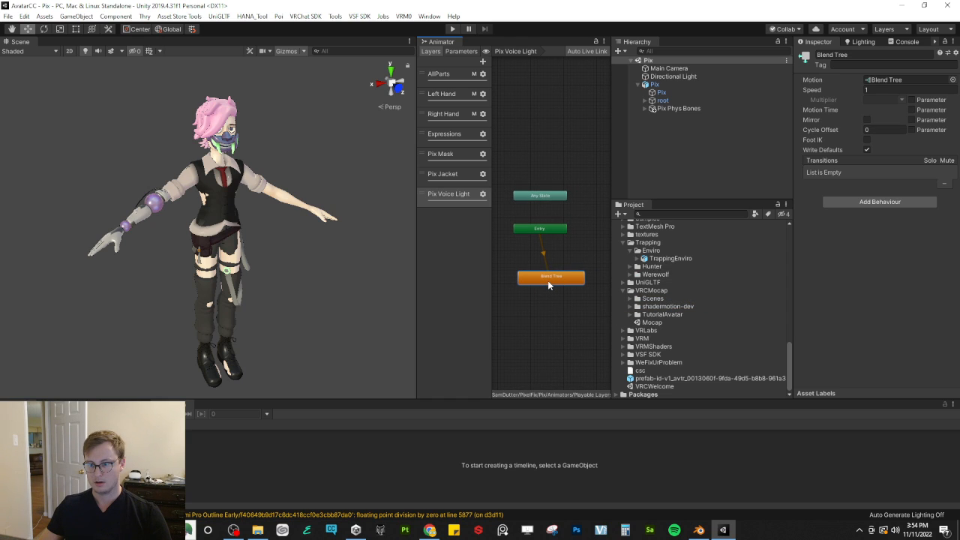
pyautogui.doubleClick(549, 280)
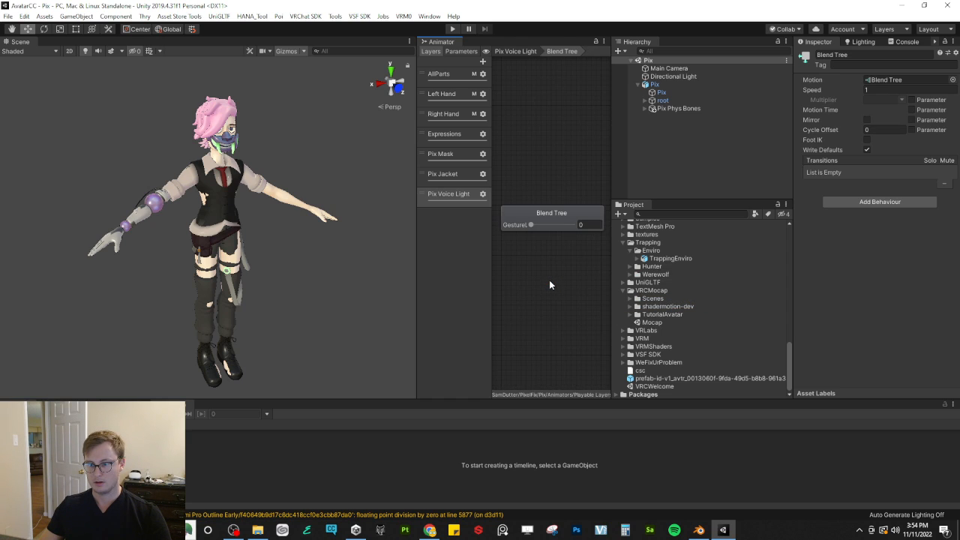
pyautogui.click(564, 214)
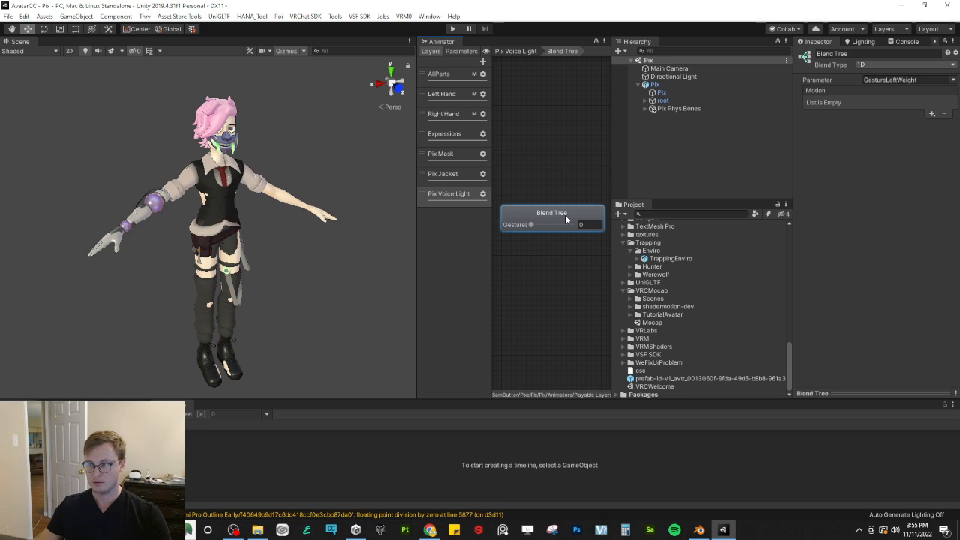
# Step: Add a float parameter named voice to the FX animator
pyautogui.click(460, 51)
pyautogui.click(481, 62)
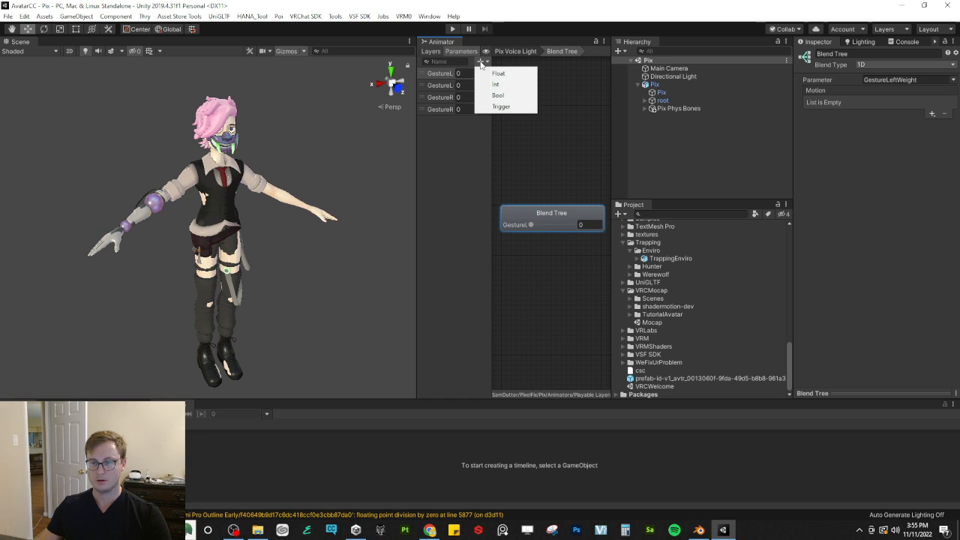
pyautogui.click(497, 72)
pyautogui.write('voice')
pyautogui.press('Return')
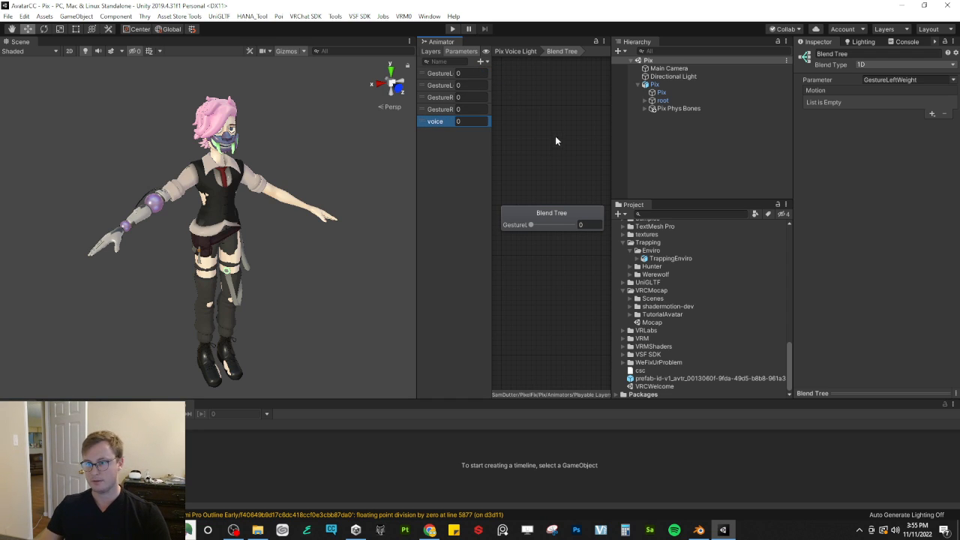
# Step: Set the blend tree's parameter to voice and widen the Animator window
pyautogui.click(561, 217)
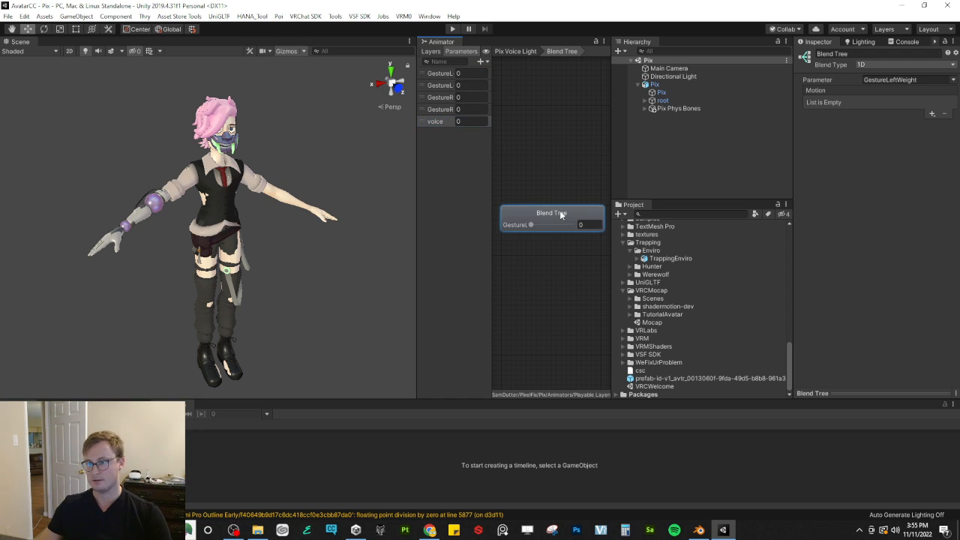
pyautogui.click(953, 80)
pyautogui.click(899, 114)
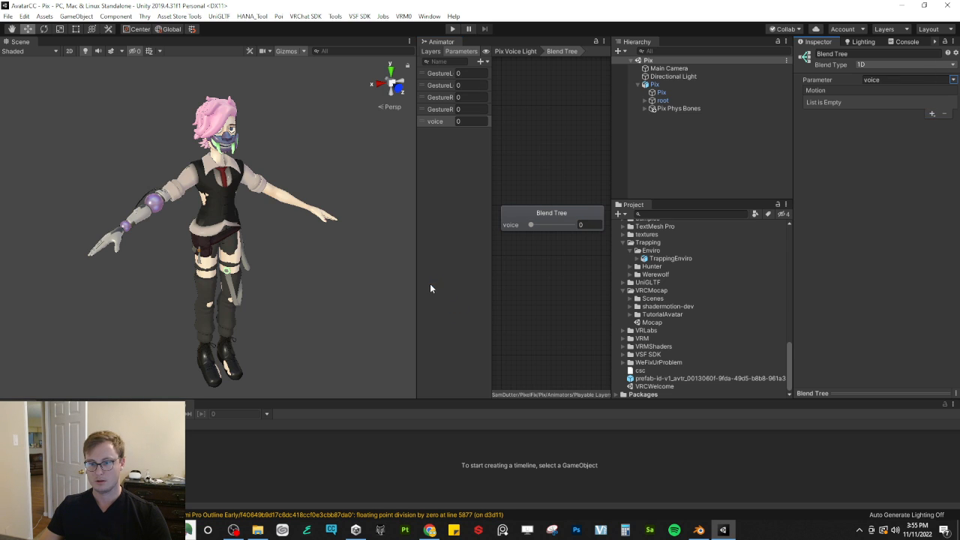
pyautogui.moveTo(417, 270); pyautogui.dragTo(283, 281)
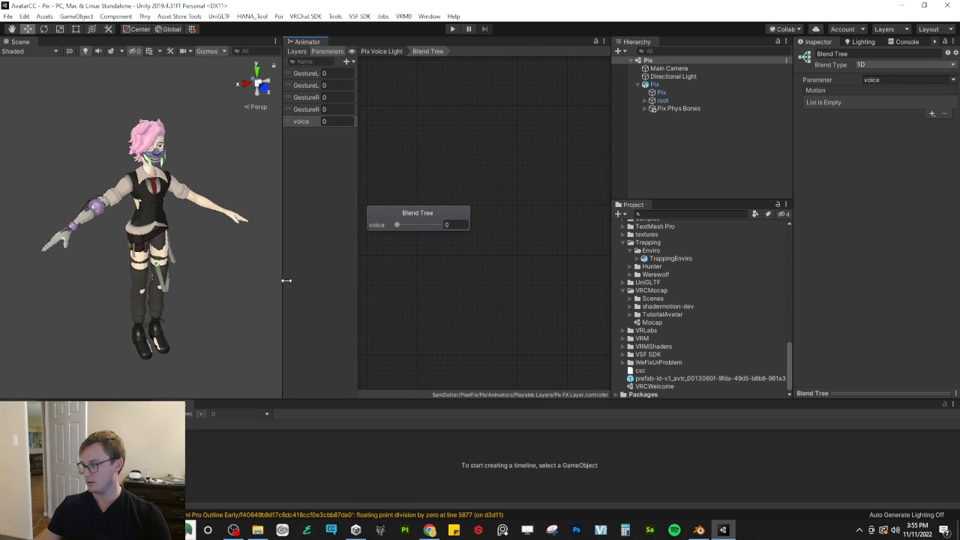
pyautogui.moveTo(410, 291); pyautogui.dragTo(450, 314, button='middle')
pyautogui.scroll(1, 456, 308)
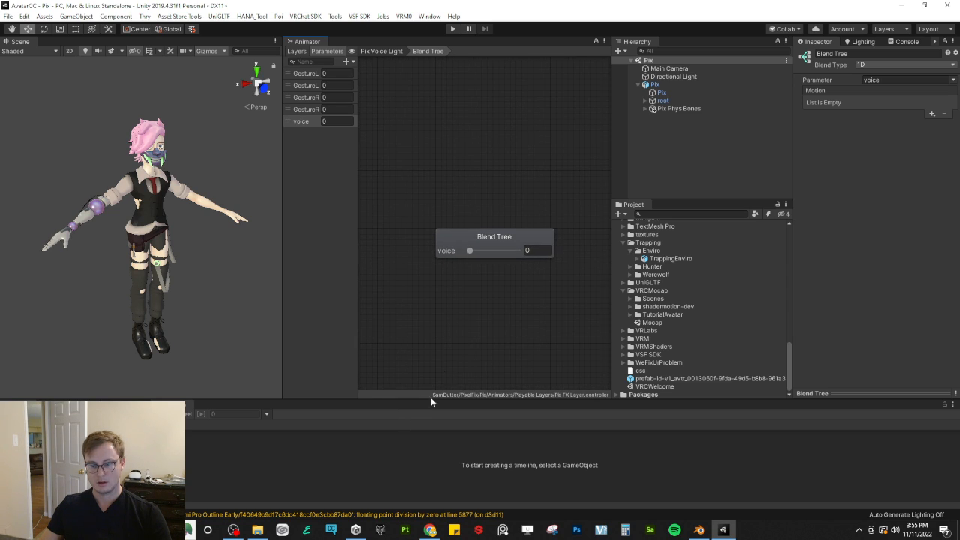
# Step: Switch to Chrome, search for vrchat parameters and check the parameter names in the VRChat Animator Parameters documentation
pyautogui.click(428, 530)
pyautogui.hotkey('ctrl', 't')
pyautogui.write('vrchat param')
pyautogui.press('Return')
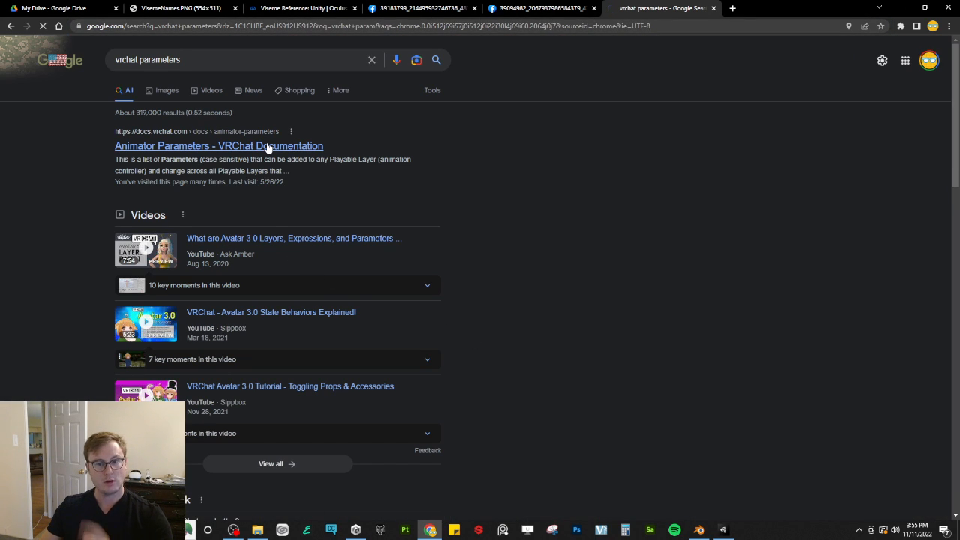
pyautogui.click(268, 147)
pyautogui.scroll(-3, 293, 255)
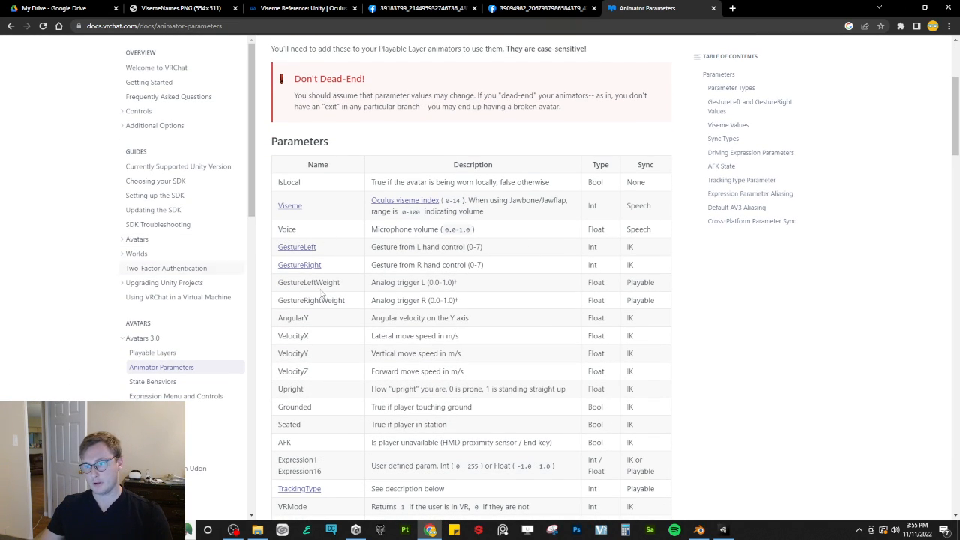
# Step: Return to Unity and rename the voice parameter as Voice
pyautogui.hotkey('alt', 'Tab')
pyautogui.click(303, 122)
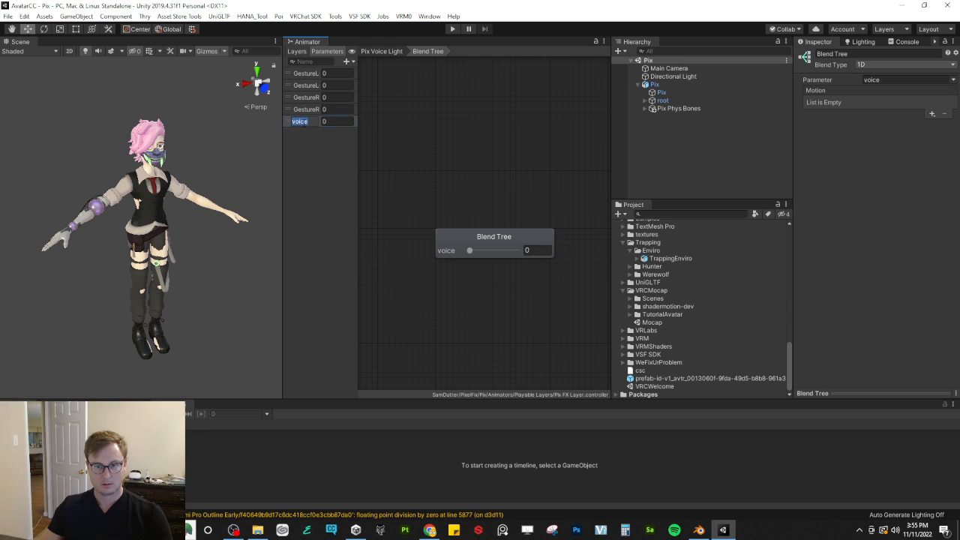
pyautogui.write('Voice')
pyautogui.press('Return')
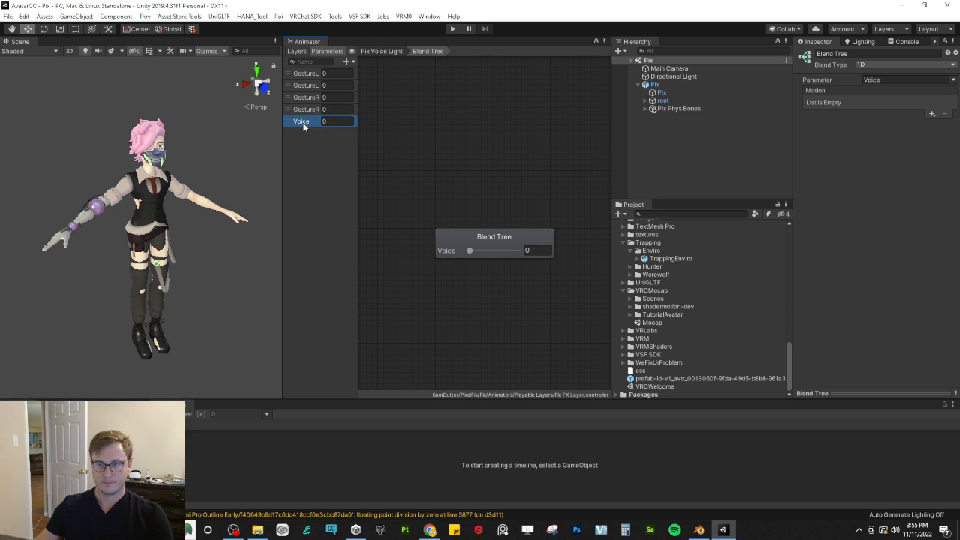
# Step: Add two empty motion fields to the Pix Voice Light blend tree
pyautogui.click(504, 232)
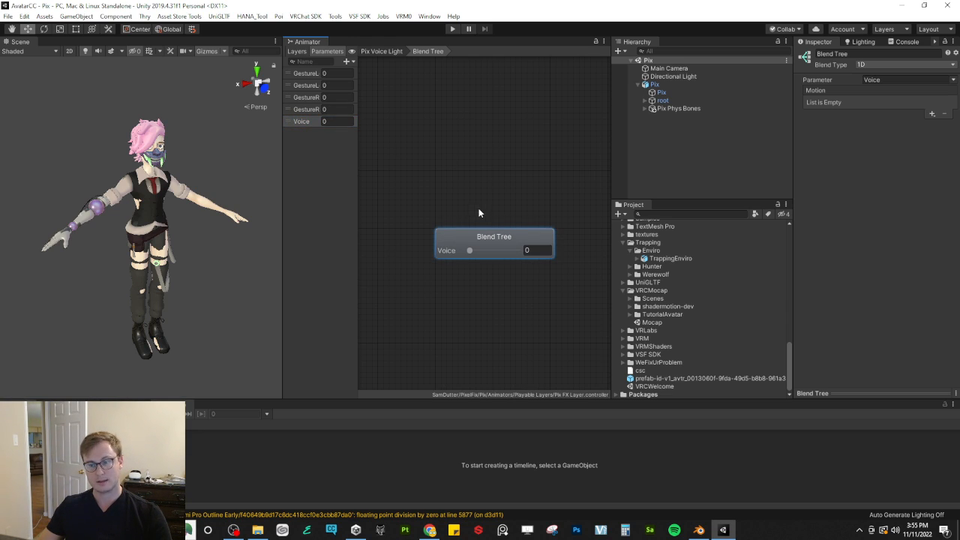
pyautogui.moveTo(475, 220); pyautogui.dragTo(466, 222, button='middle')
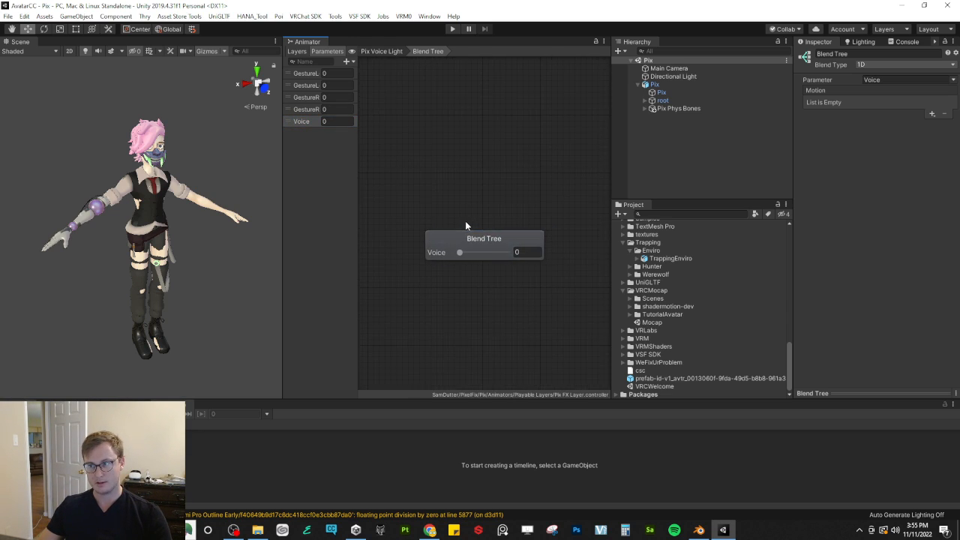
pyautogui.click(931, 113)
pyautogui.click(927, 124)
pyautogui.click(932, 121)
pyautogui.click(909, 127)
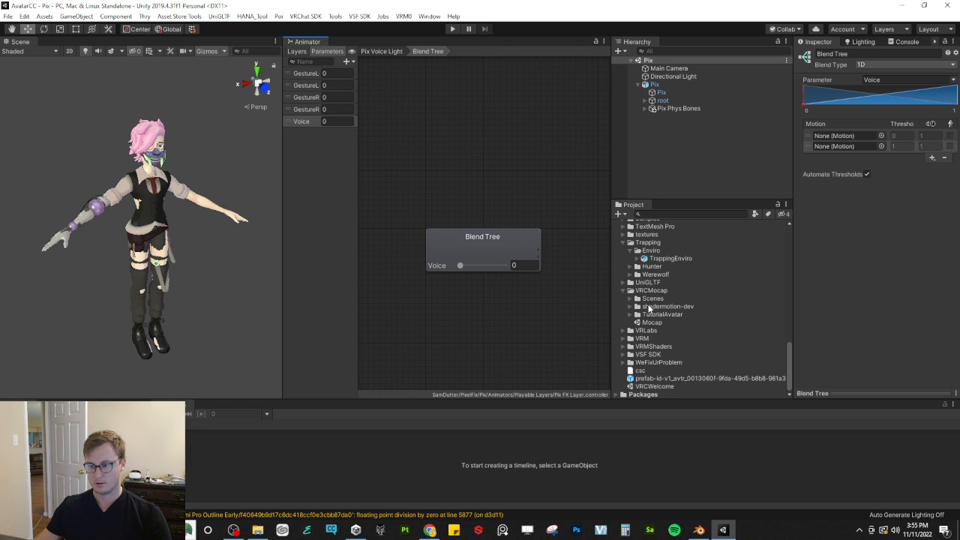
pyautogui.scroll(2, 649, 306)
pyautogui.scroll(8, 649, 305)
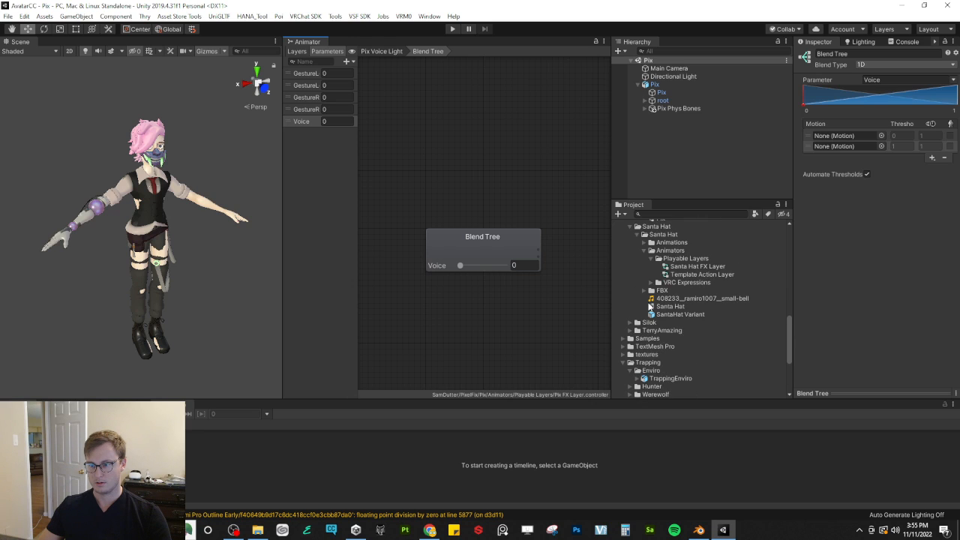
# Step: Create a folder named Voice Light inside the Pix avatar's Animations folder
pyautogui.click(644, 274)
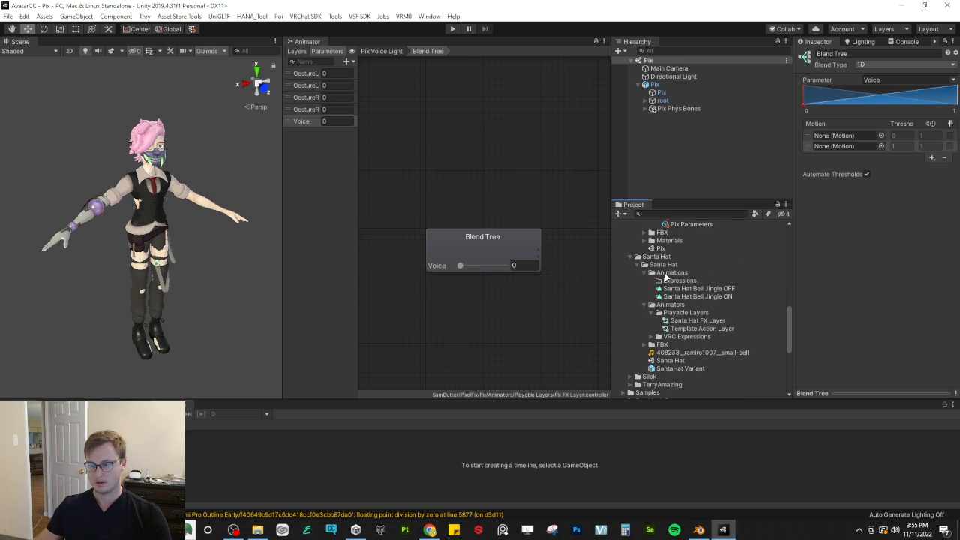
pyautogui.click(631, 257)
pyautogui.scroll(8, 675, 285)
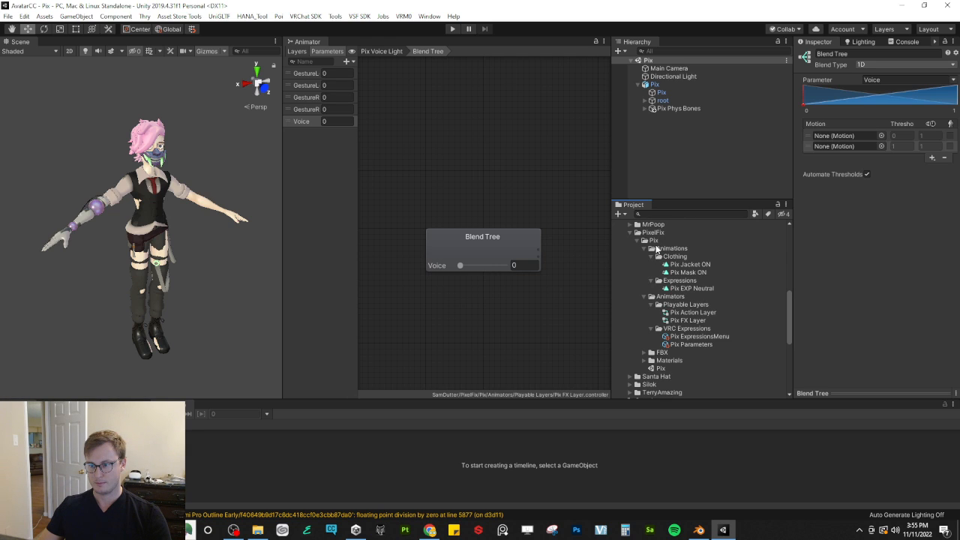
pyautogui.click(657, 249)
pyautogui.rightClick(671, 249)
pyautogui.moveTo(749, 213)
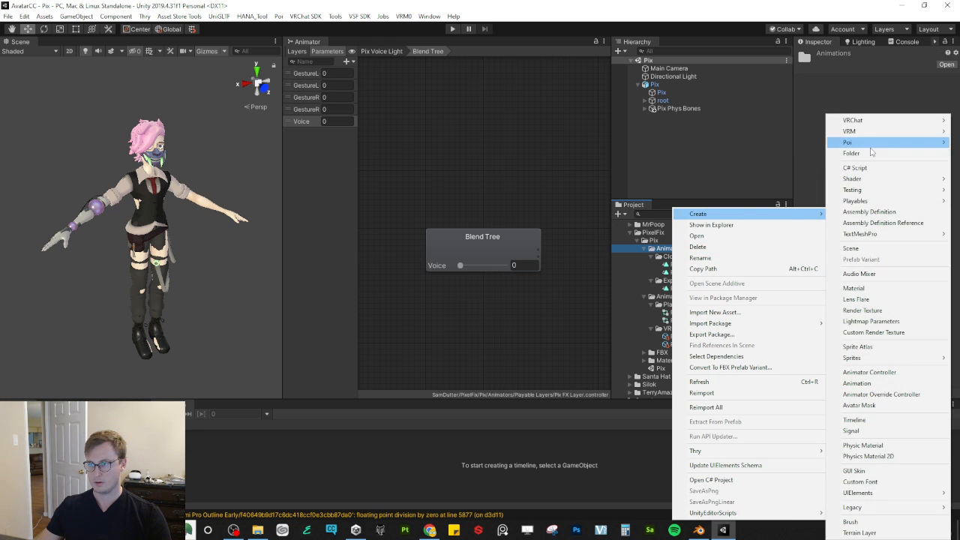
pyautogui.click(866, 154)
pyautogui.write('Voice')
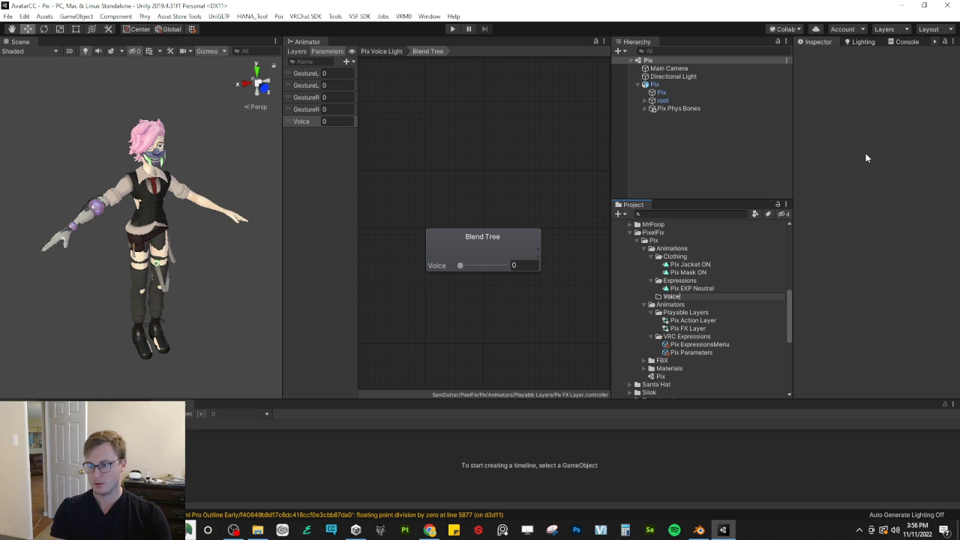
pyautogui.write(' Light')
pyautogui.press('Return')
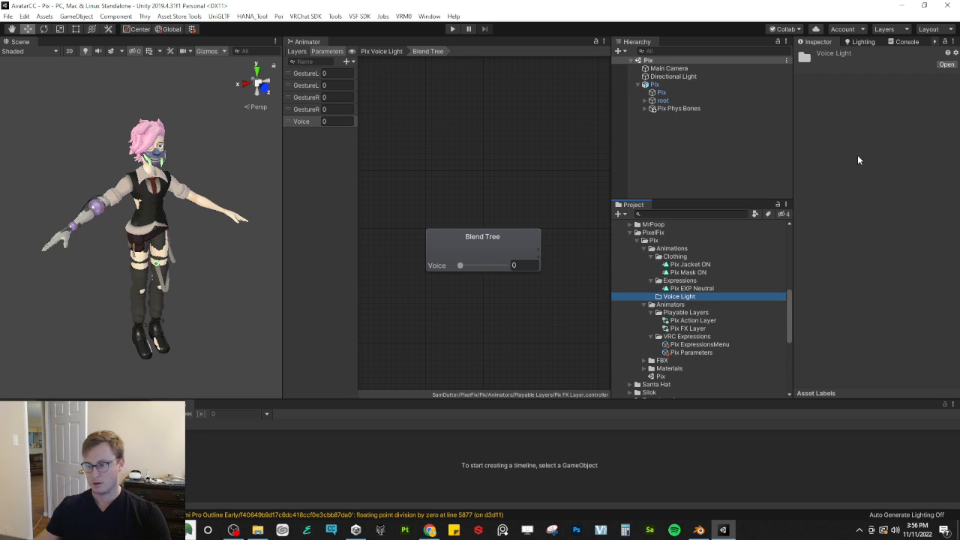
# Step: Create an animation clip named Pix VoiceLight OFF in the Voice Light folder and enable its Loop Time
pyautogui.rightClick(716, 294)
pyautogui.moveTo(744, 219)
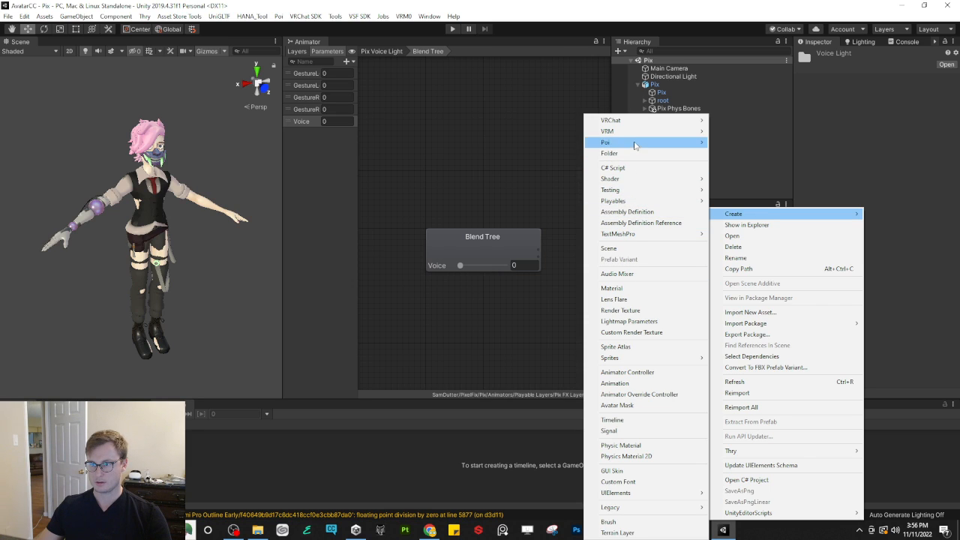
pyautogui.click(625, 383)
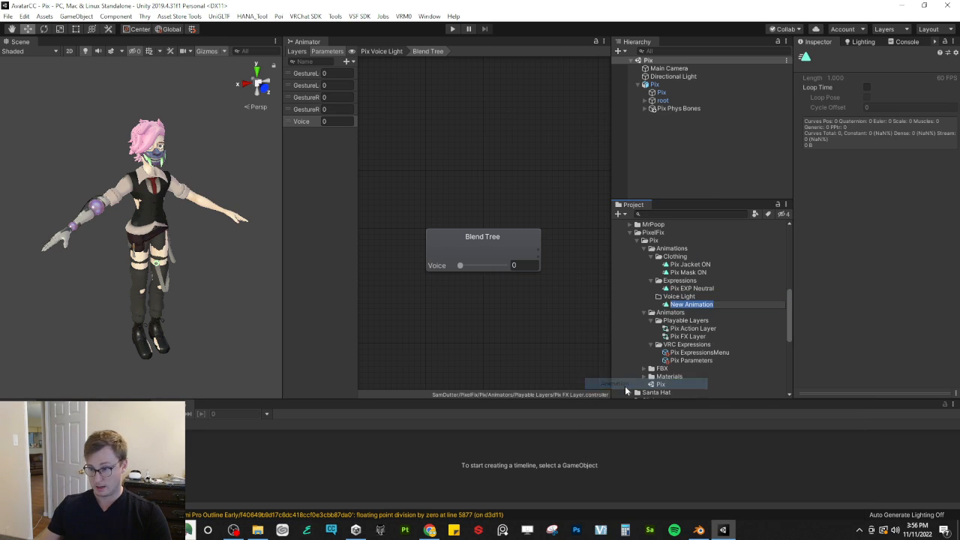
pyautogui.write('Pix A')
pyautogui.press('BackSpace')
pyautogui.write('VoiceLight')
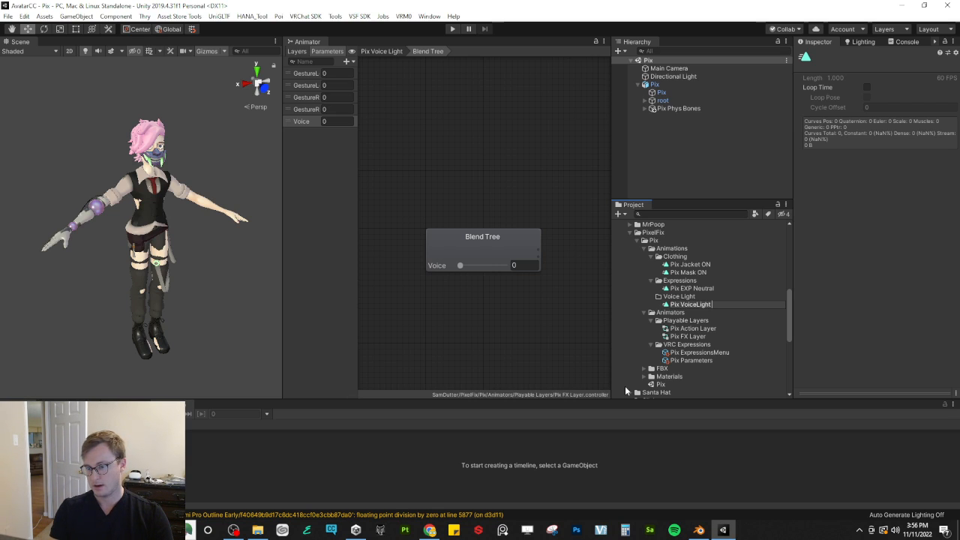
pyautogui.write(' OFF')
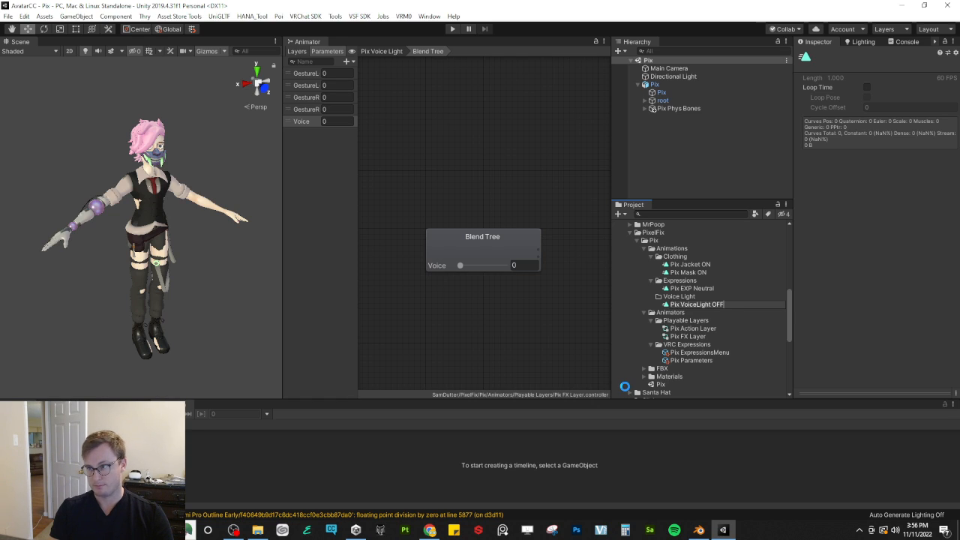
pyautogui.press('Return')
pyautogui.click(867, 88)
# Step: Assign the Pix VoiceLight OFF clip to the blend tree's first motion field
pyautogui.click(692, 289)
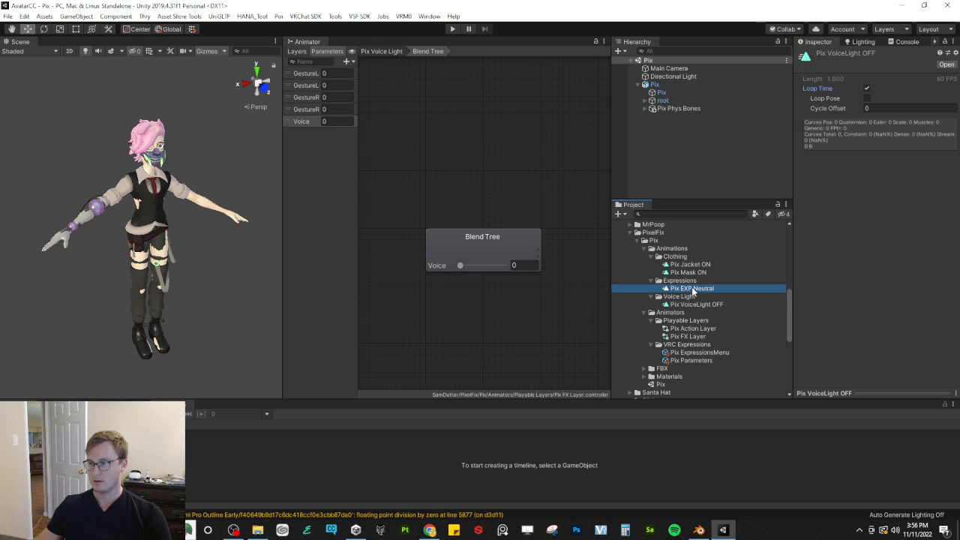
pyautogui.click(498, 265)
pyautogui.moveTo(842, 130); pyautogui.dragTo(838, 137)
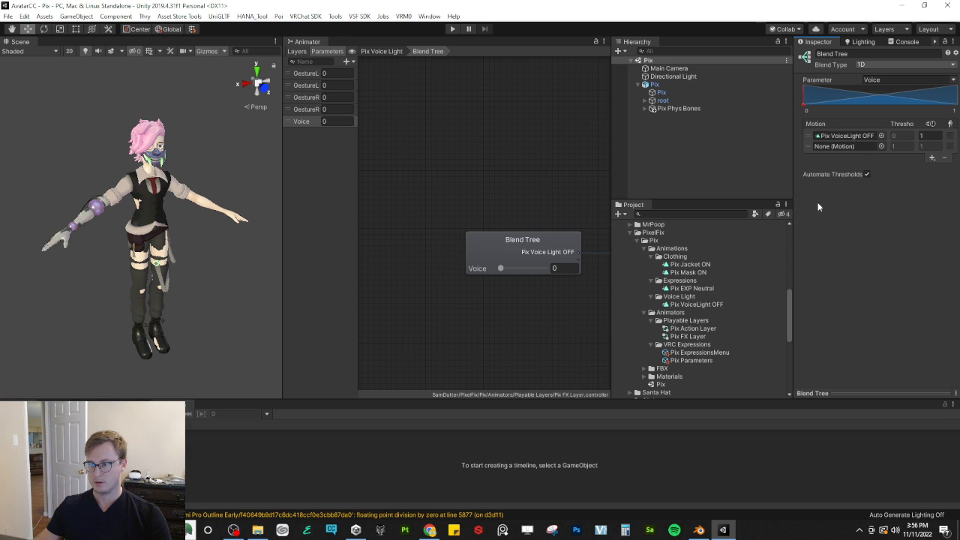
# Step: Duplicate the Pix VoiceLight OFF clip and rename the copy Pix VoiceLight ON
pyautogui.click(695, 304)
pyautogui.hotkey('ctrl', 'd')
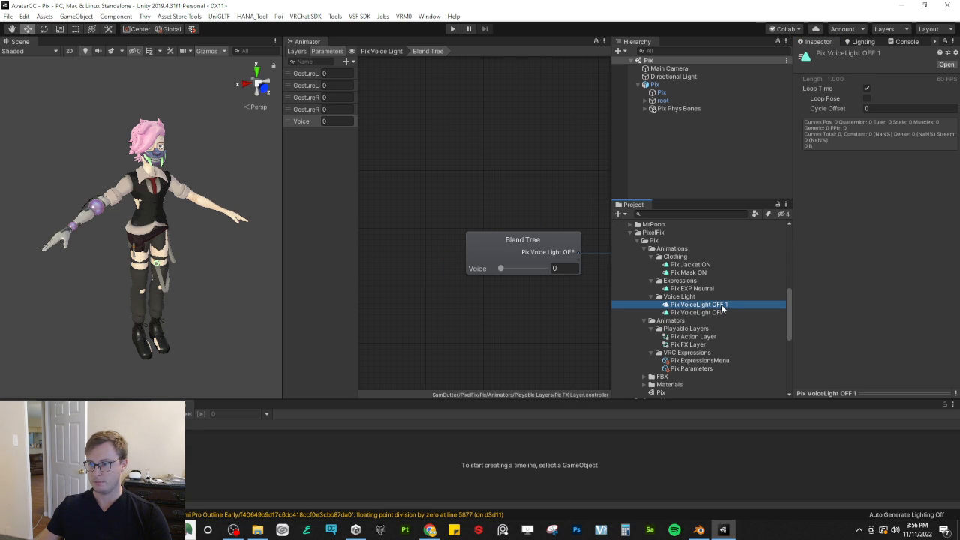
pyautogui.click(720, 304)
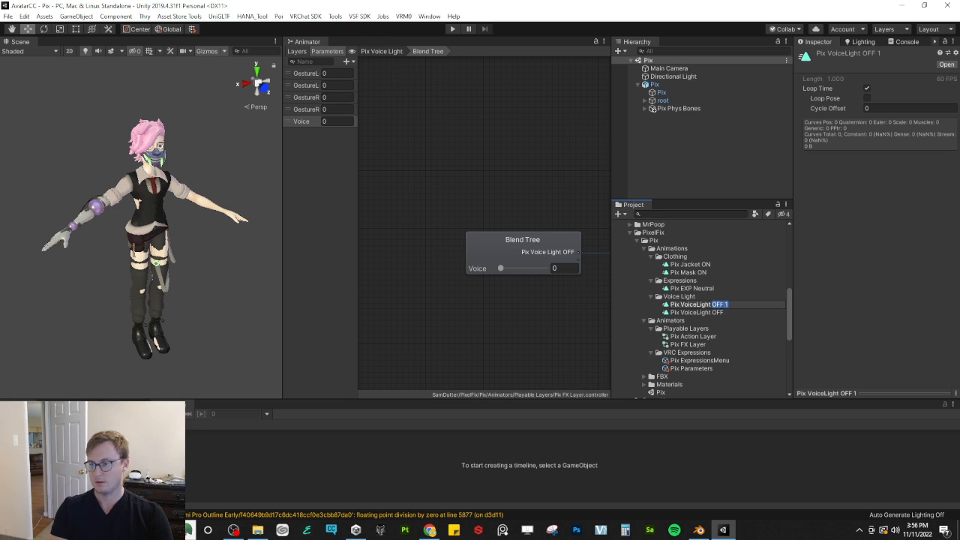
pyautogui.write('Pix VoiceLight ON')
pyautogui.press('Return')
# Step: Assign the Pix VoiceLight ON clip to the blend tree's second motion field
pyautogui.click(544, 243)
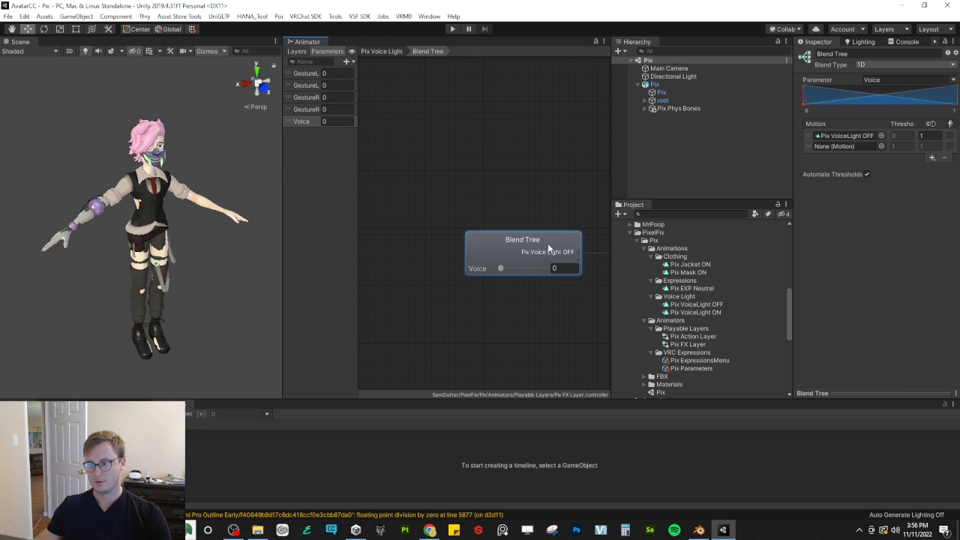
pyautogui.moveTo(545, 294); pyautogui.dragTo(432, 296, button='middle')
pyautogui.moveTo(706, 314); pyautogui.dragTo(847, 147)
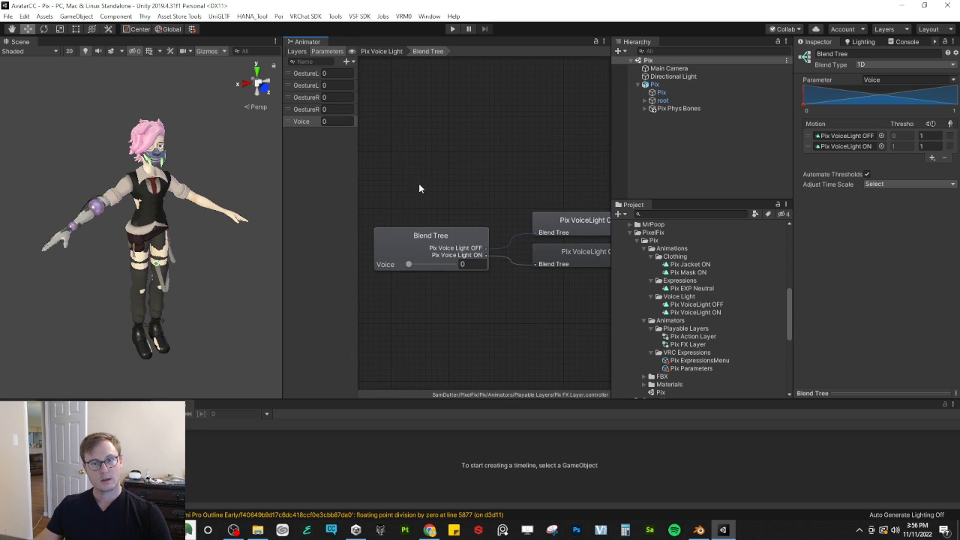
# Step: Add a Bool parameter named pixMask to the Pix FX Layer controller
pyautogui.click(296, 51)
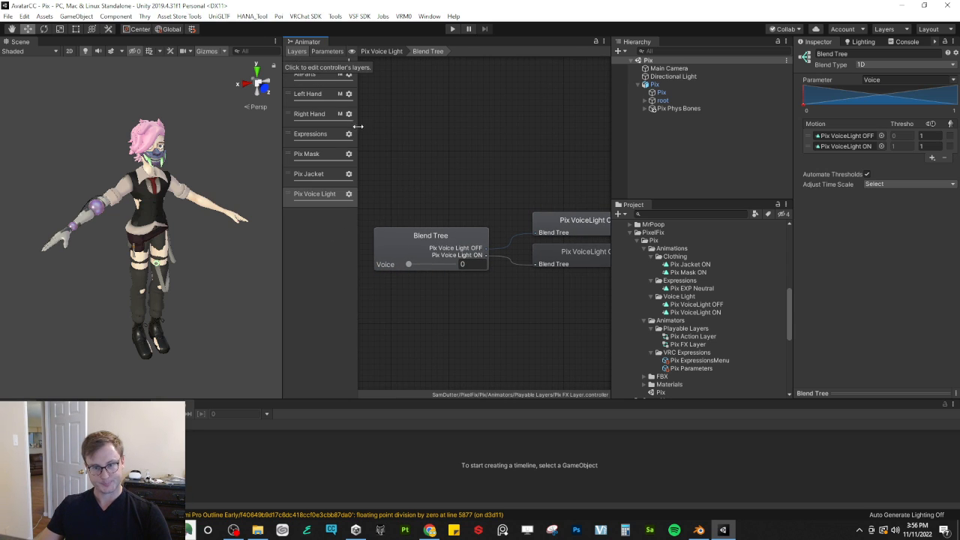
pyautogui.click(330, 53)
pyautogui.click(346, 61)
pyautogui.click(370, 95)
pyautogui.write('pixMask')
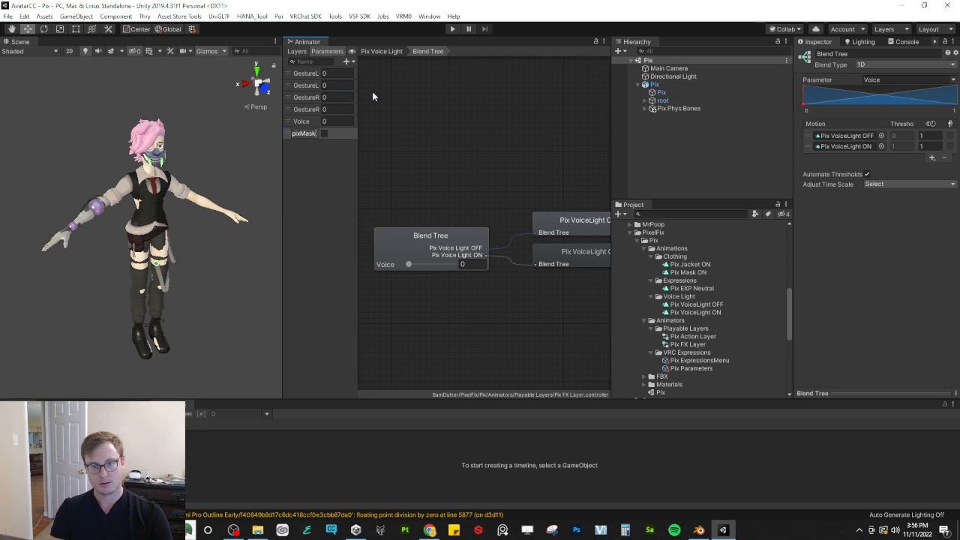
pyautogui.press('Return')
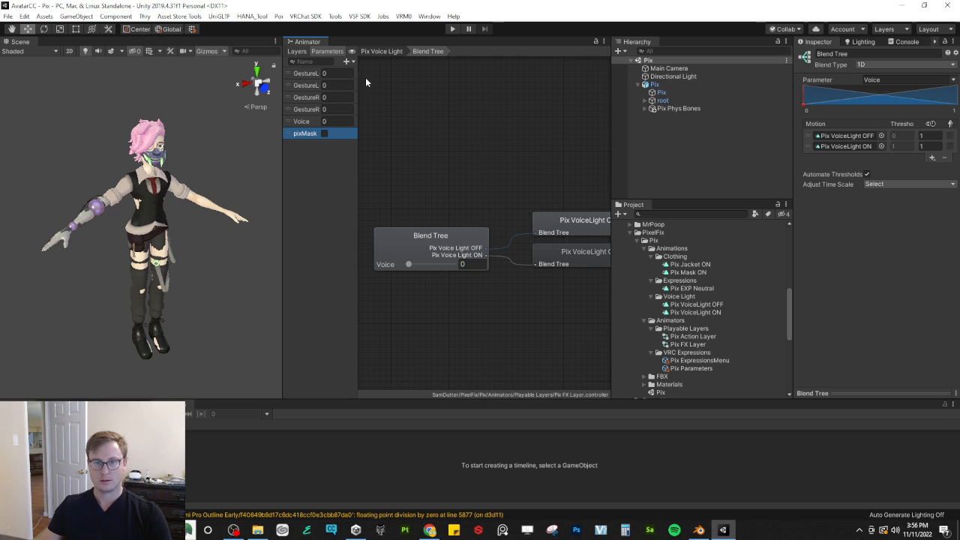
# Step: Add a Bool parameter named pixJacket, then show the controller's layer list and widen it slightly
pyautogui.click(351, 63)
pyautogui.click(375, 96)
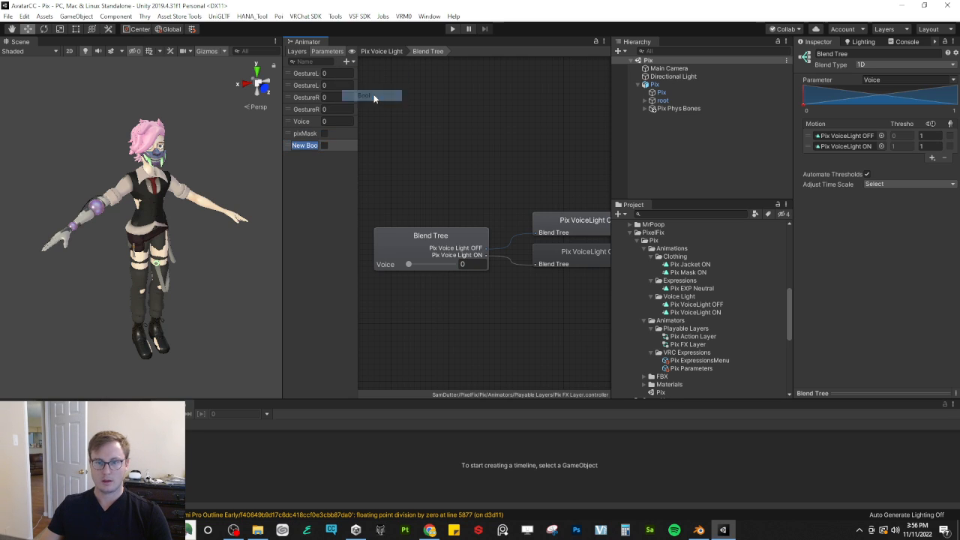
pyautogui.write('pixJacket')
pyautogui.press('Return')
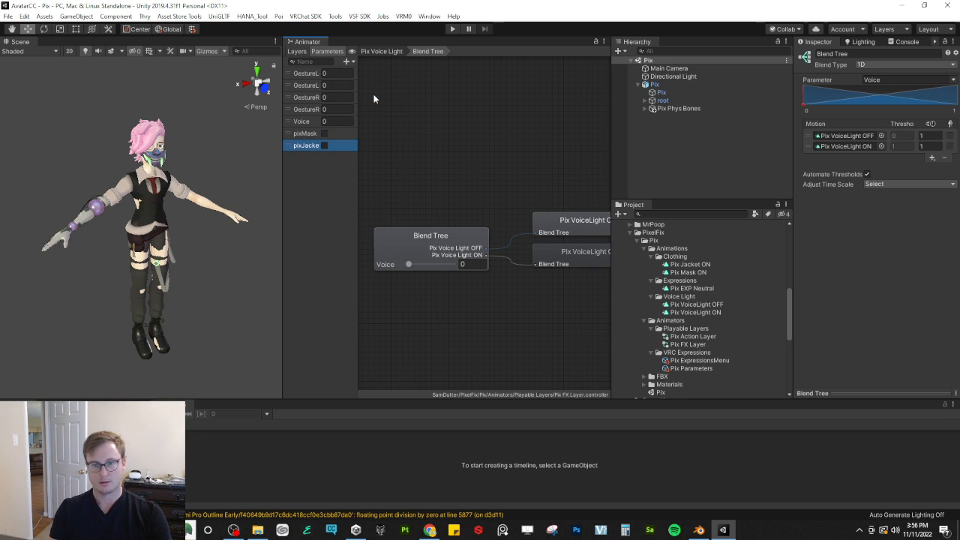
pyautogui.click(296, 51)
pyautogui.moveTo(361, 240); pyautogui.dragTo(376, 239)
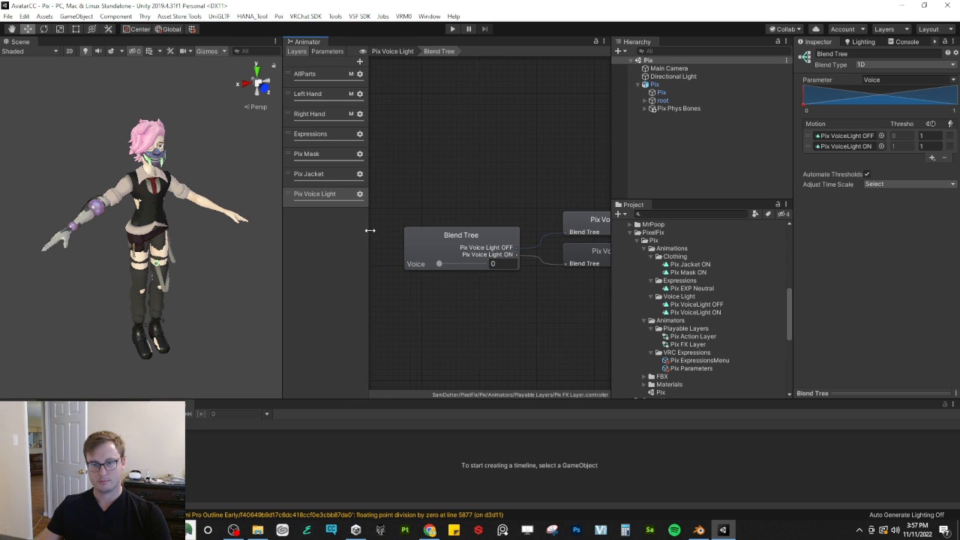
# Step: Select the Pix avatar, load its Pix EXP Neutral clip in the Animation window and start recording
pyautogui.click(655, 84)
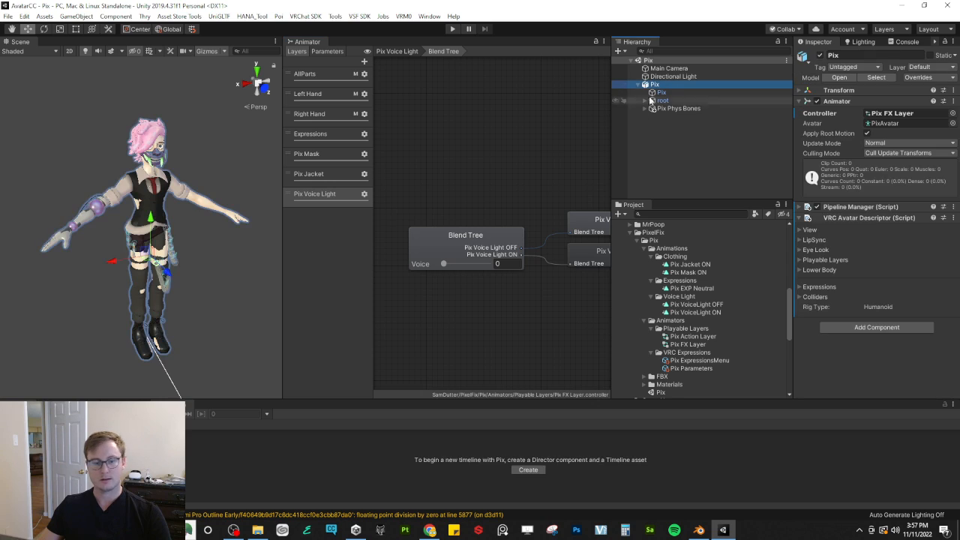
pyautogui.click(125, 404)
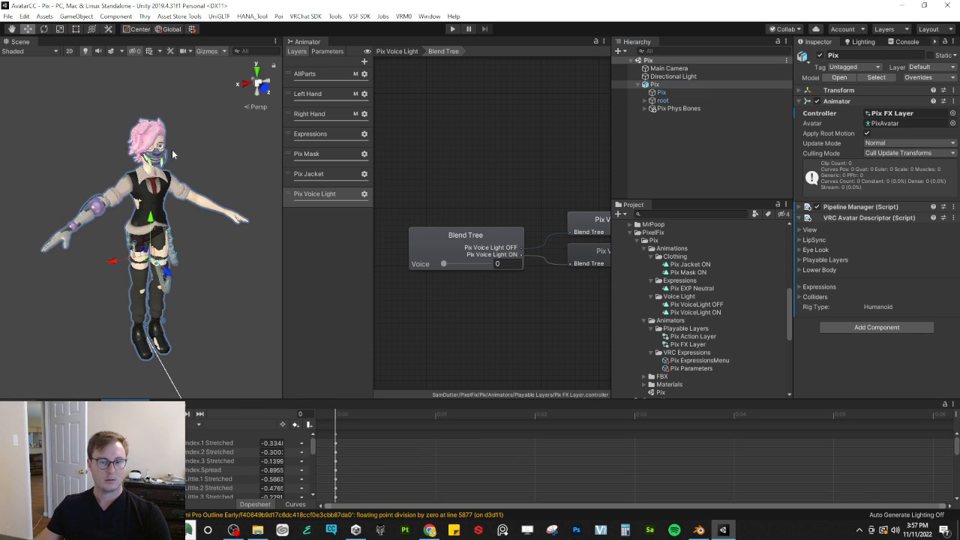
pyautogui.click(154, 424)
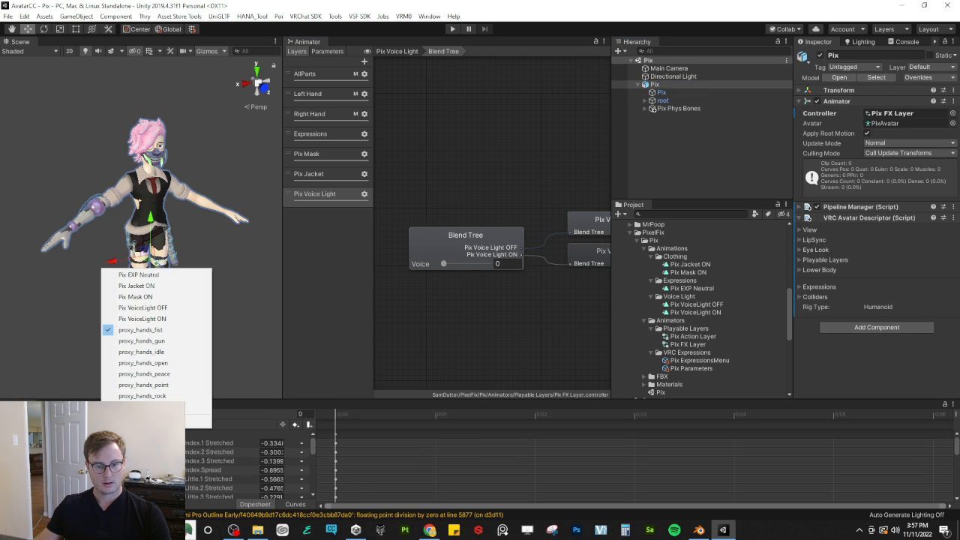
pyautogui.click(152, 275)
pyautogui.click(154, 425)
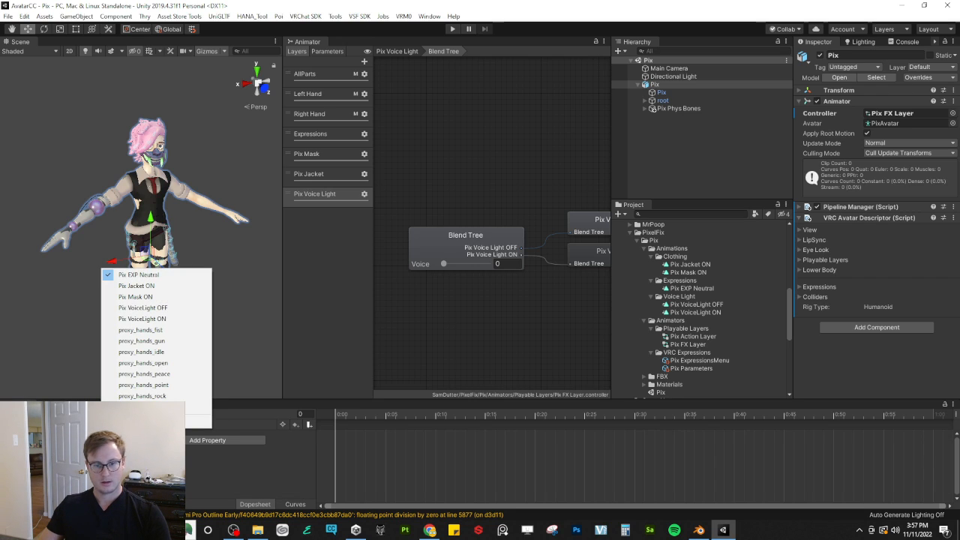
pyautogui.click(154, 422)
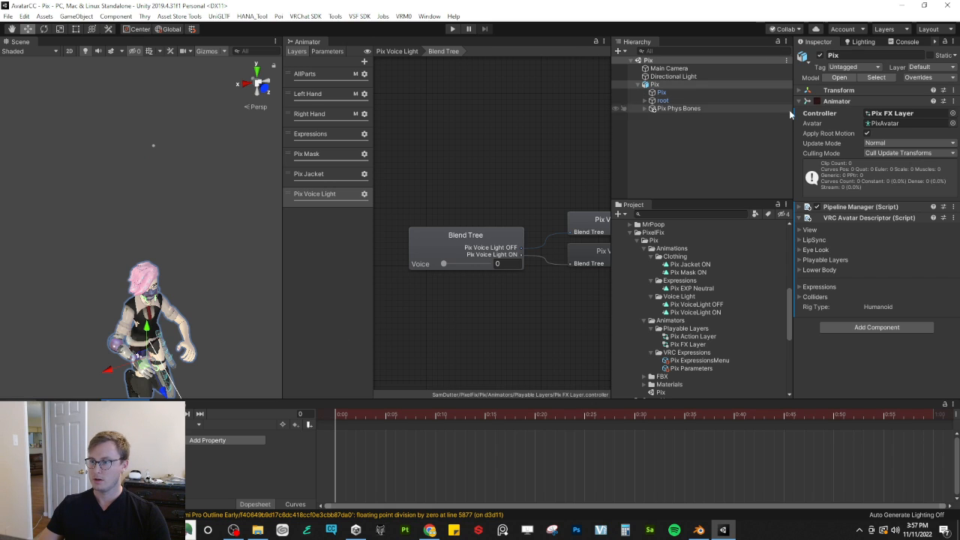
# Step: Record the Pix mesh's vrc.v_Angry, Confusion, Happy, Sad and Surprise blend shapes at 0, then end recording and preview
pyautogui.click(675, 91)
pyautogui.scroll(-3, 804, 184)
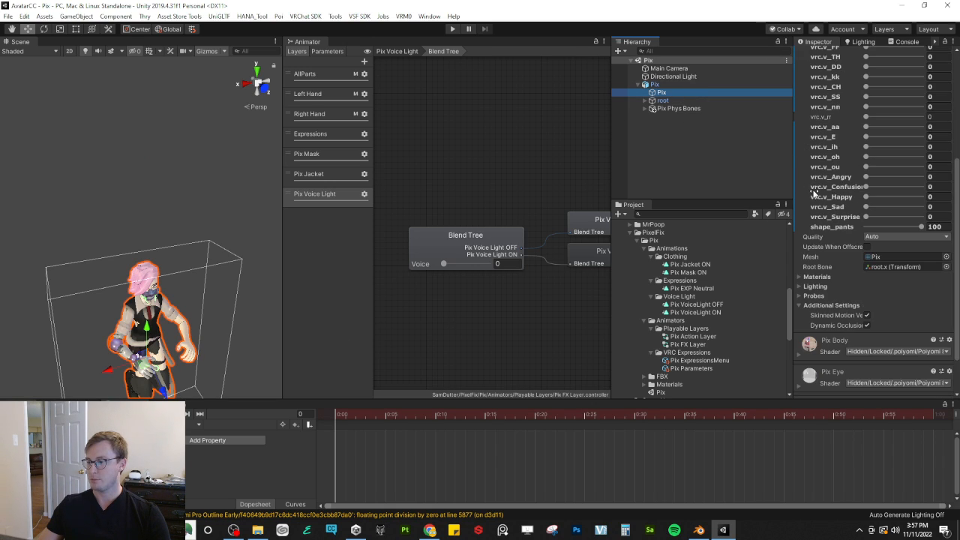
pyautogui.click(866, 177)
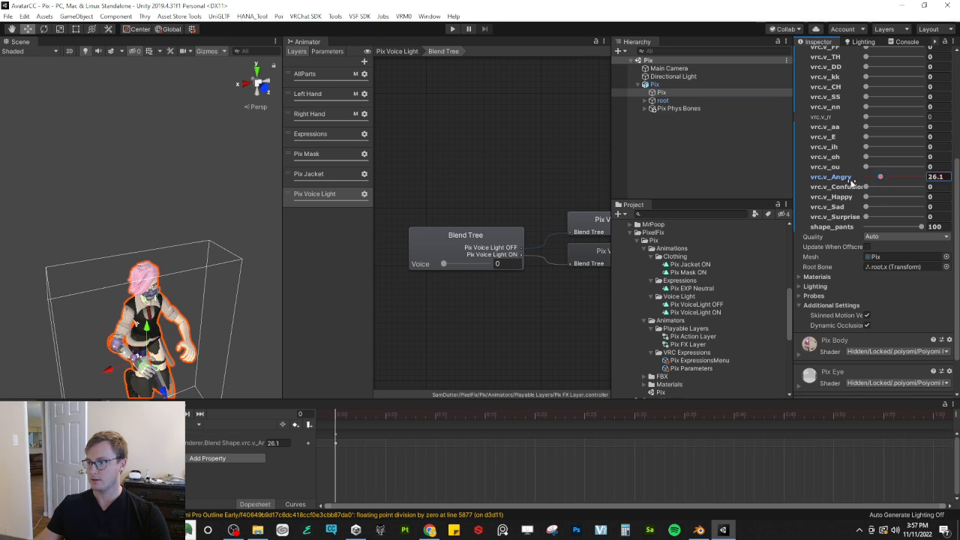
pyautogui.click(866, 187)
pyautogui.click(866, 196)
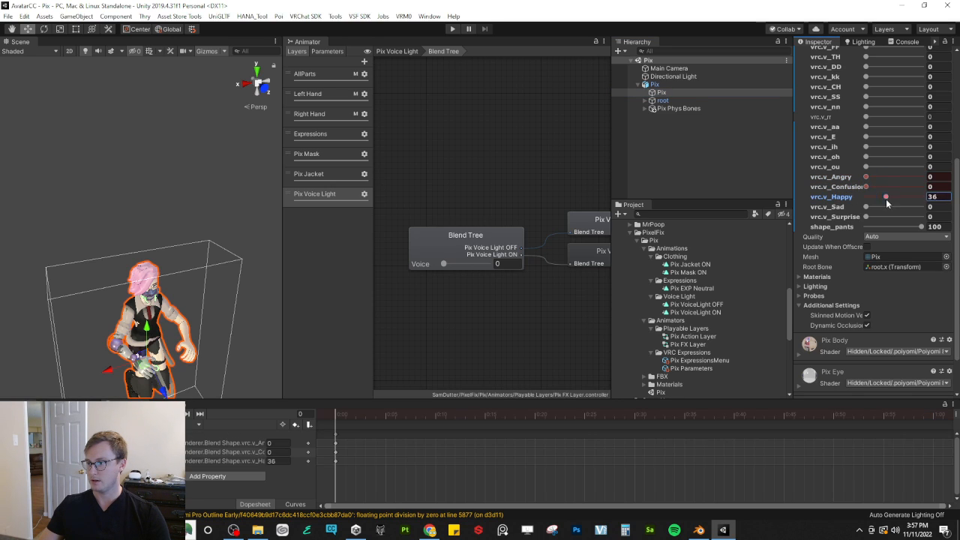
pyautogui.click(866, 206)
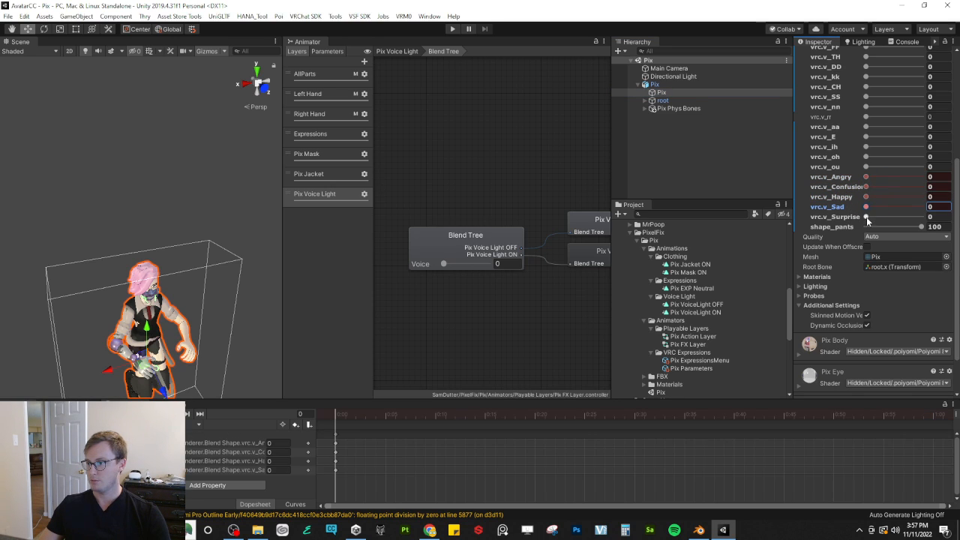
pyautogui.click(866, 216)
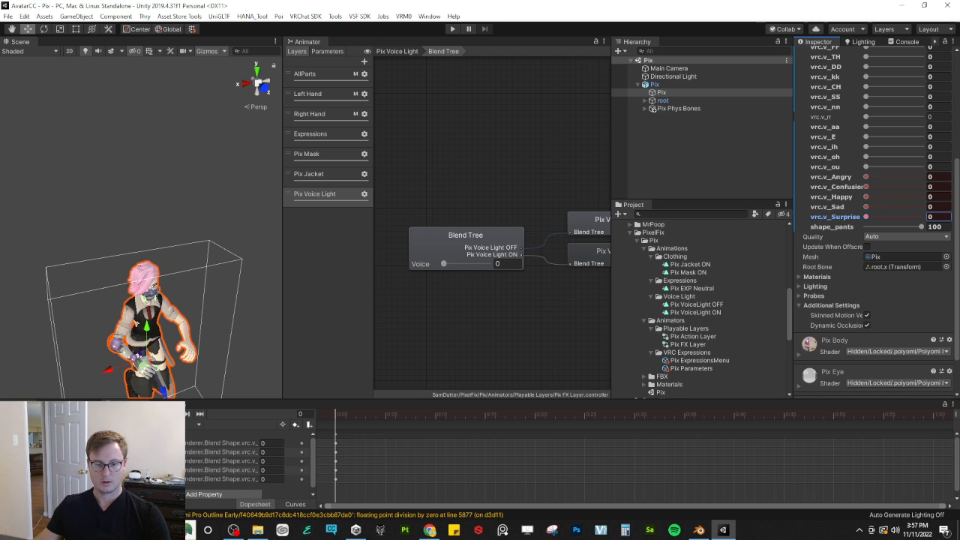
pyautogui.click(137, 414)
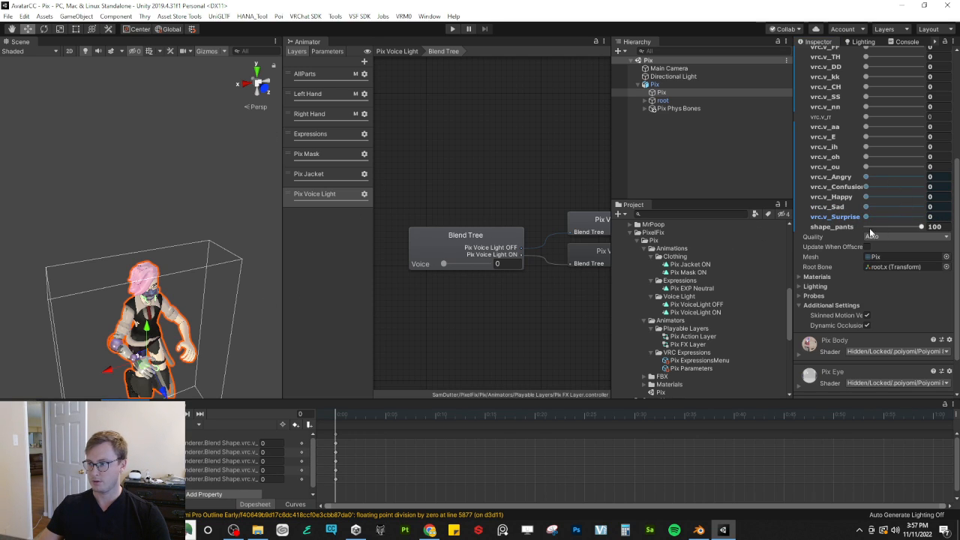
pyautogui.click(112, 414)
# Step: Set the Pix mesh's shape_pants blend shape to 0 and load the Pix Jacket ON clip in the Animation window
pyautogui.moveTo(882, 228); pyautogui.dragTo(753, 243)
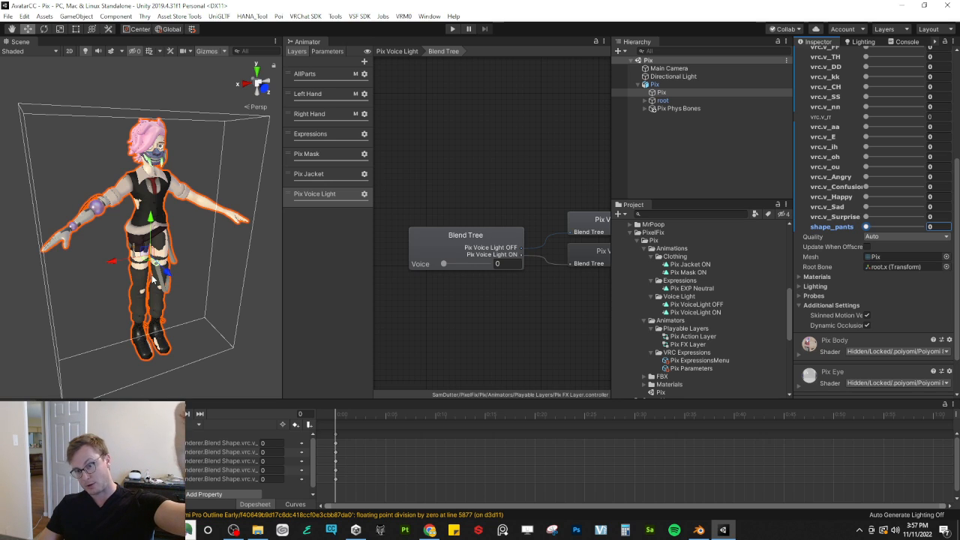
pyautogui.click(183, 425)
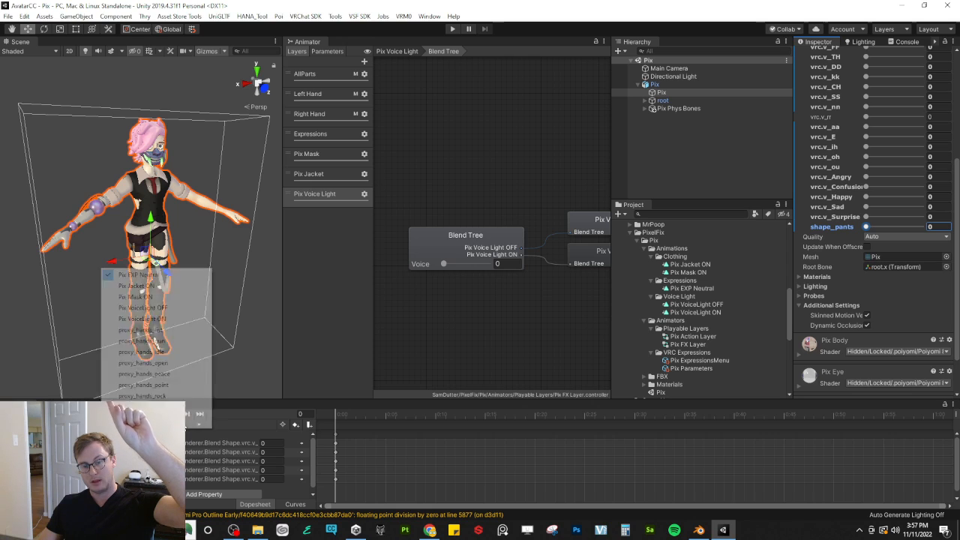
pyautogui.click(142, 286)
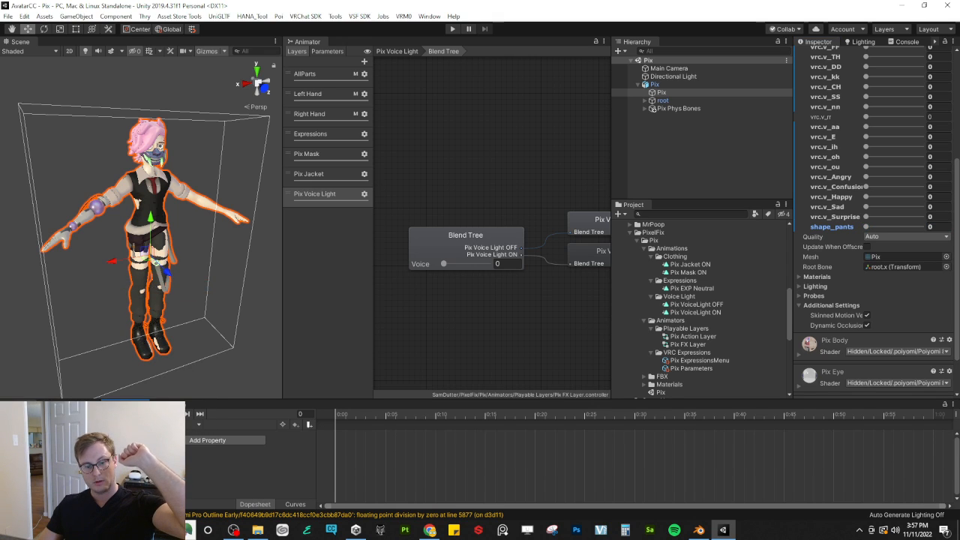
# Step: Start recording the Pix Jacket ON clip, reselect the Pix mesh and collapse its BlendShapes and Skinned Mesh Renderer sections
pyautogui.click(136, 414)
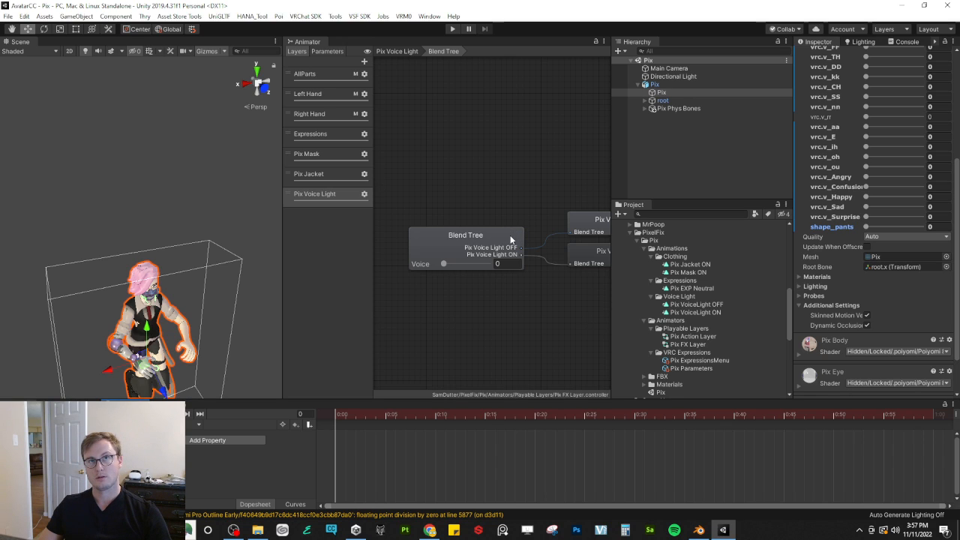
pyautogui.click(655, 85)
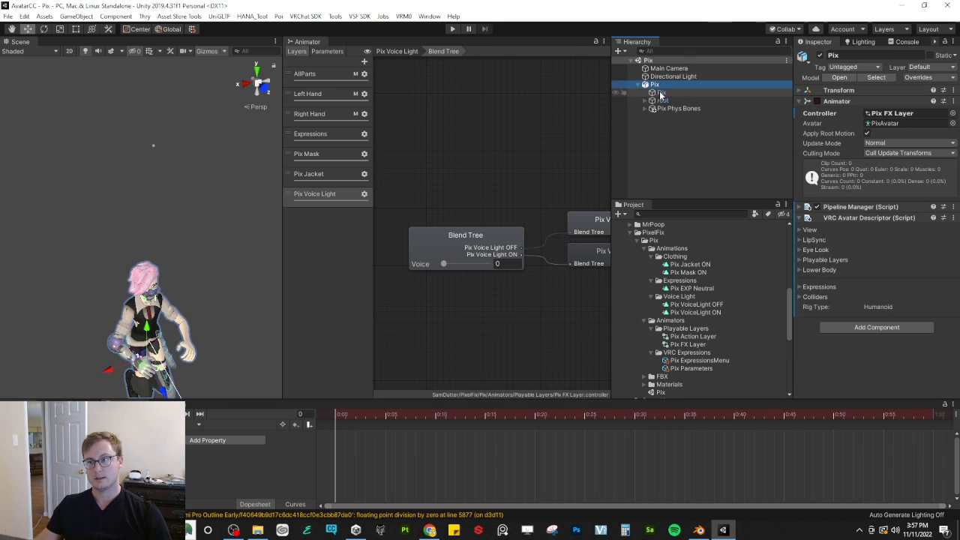
pyautogui.click(659, 93)
pyautogui.click(800, 146)
pyautogui.click(802, 93)
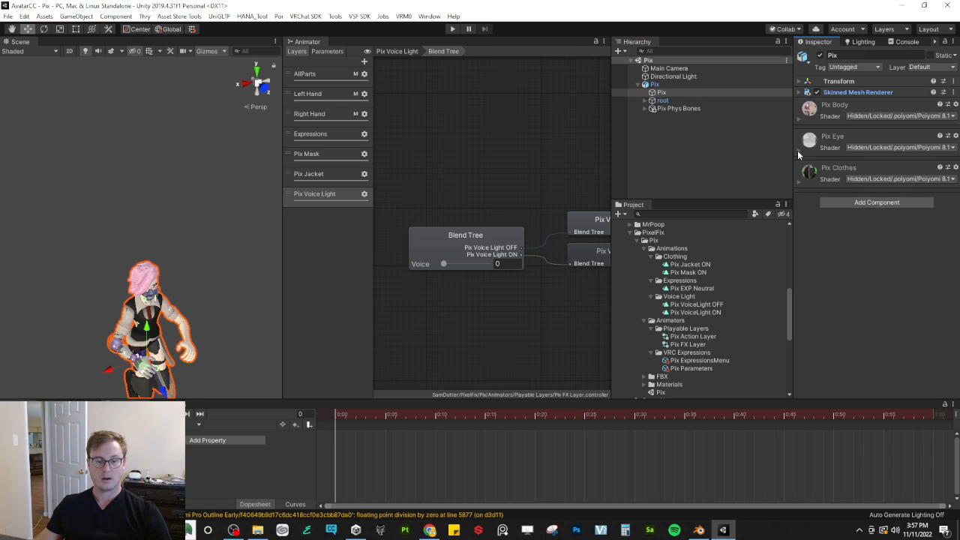
# Step: Expand the Pix Body and Pix Clothes materials, collapse Decals under Pix Clothes and show its UV Tile Discard settings
pyautogui.click(799, 118)
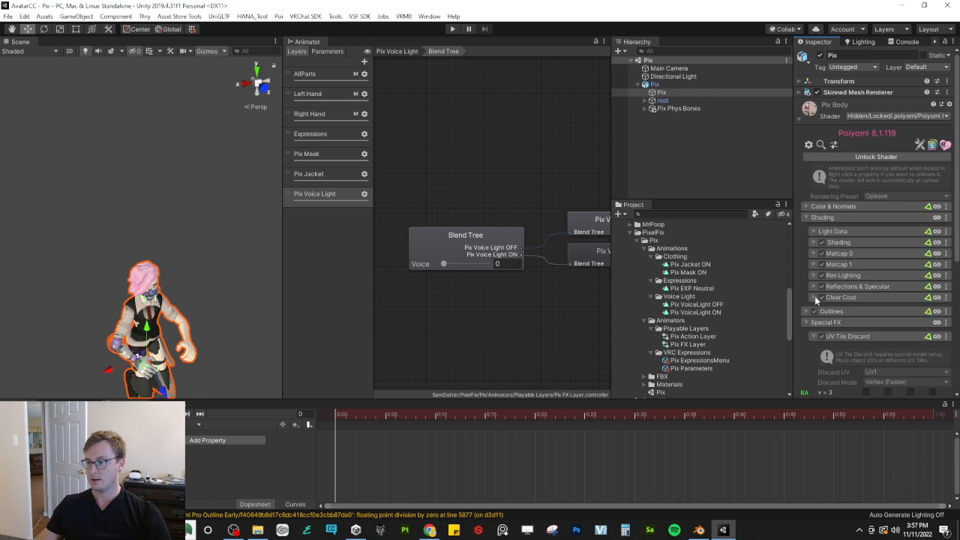
pyautogui.scroll(-5, 815, 302)
pyautogui.click(800, 361)
pyautogui.scroll(-8, 804, 330)
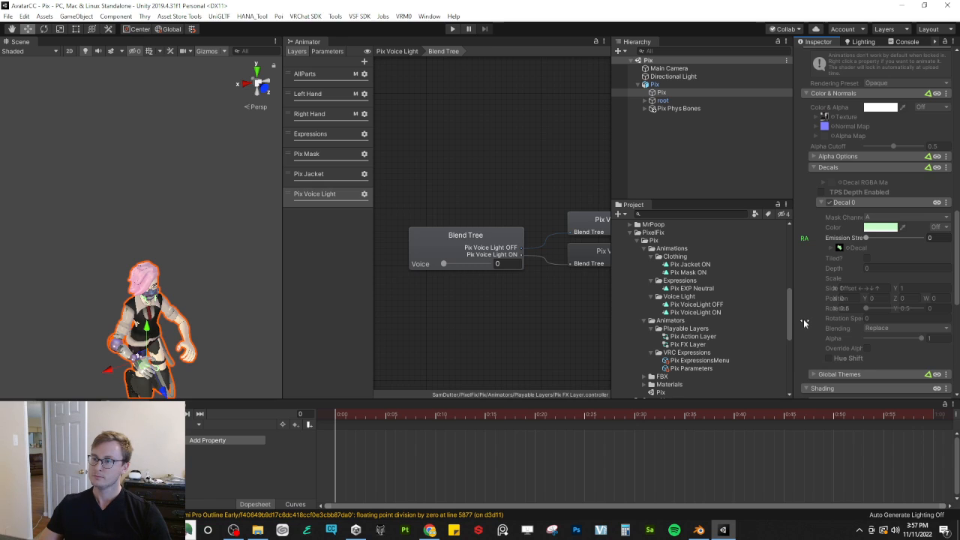
pyautogui.click(811, 167)
pyautogui.click(811, 167)
pyautogui.click(811, 166)
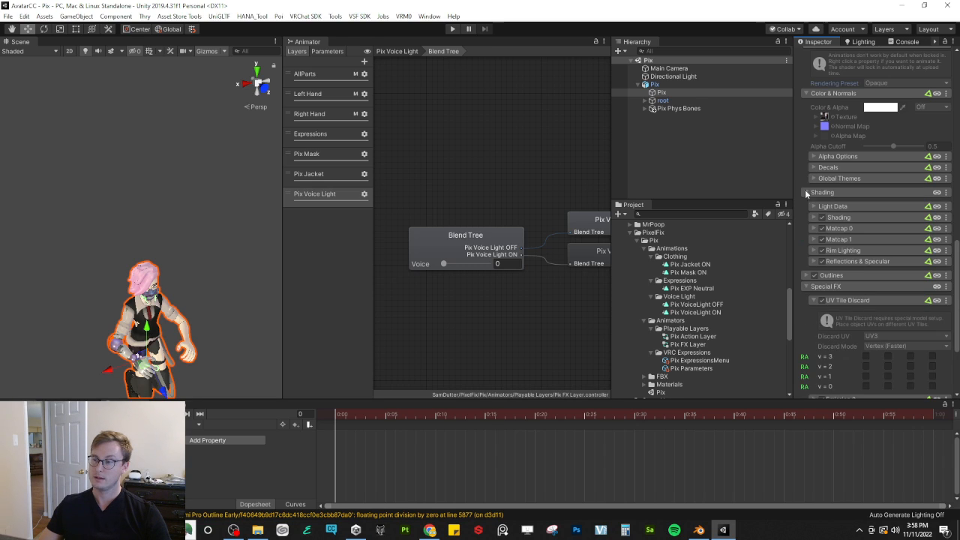
pyautogui.scroll(-3, 811, 334)
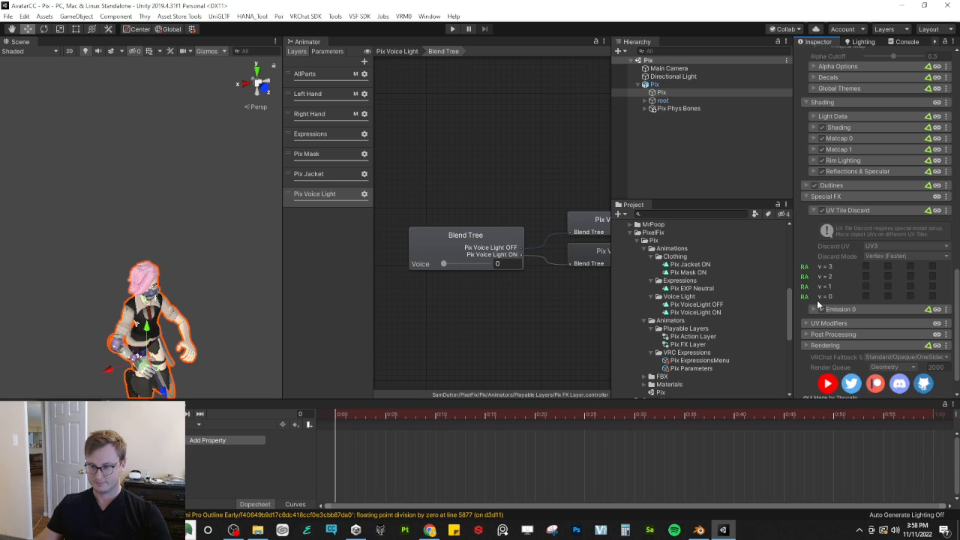
# Step: Try discarding the first tile of rows v = 3 and v = 2 on Pix Clothes, undoing each test
pyautogui.click(866, 267)
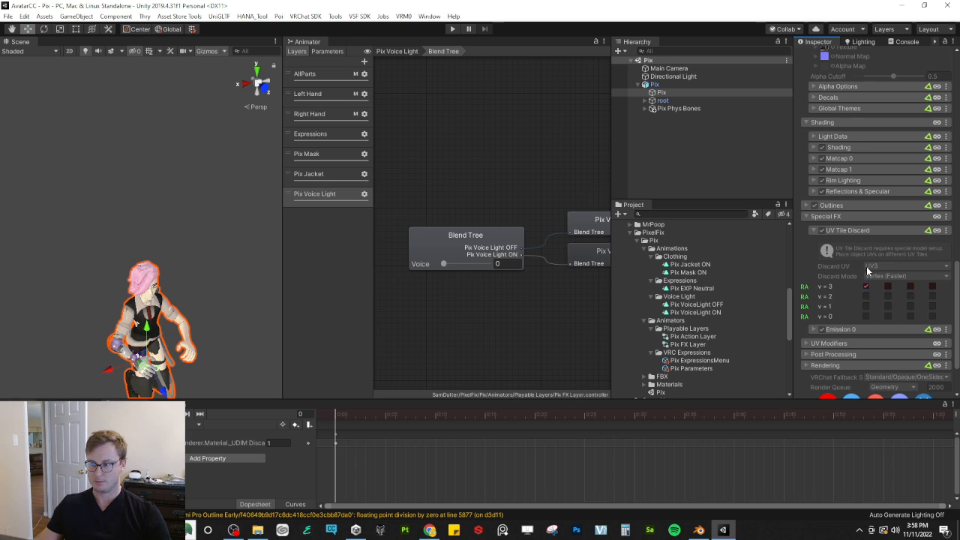
pyautogui.hotkey('ctrl', 'z')
pyautogui.click(866, 276)
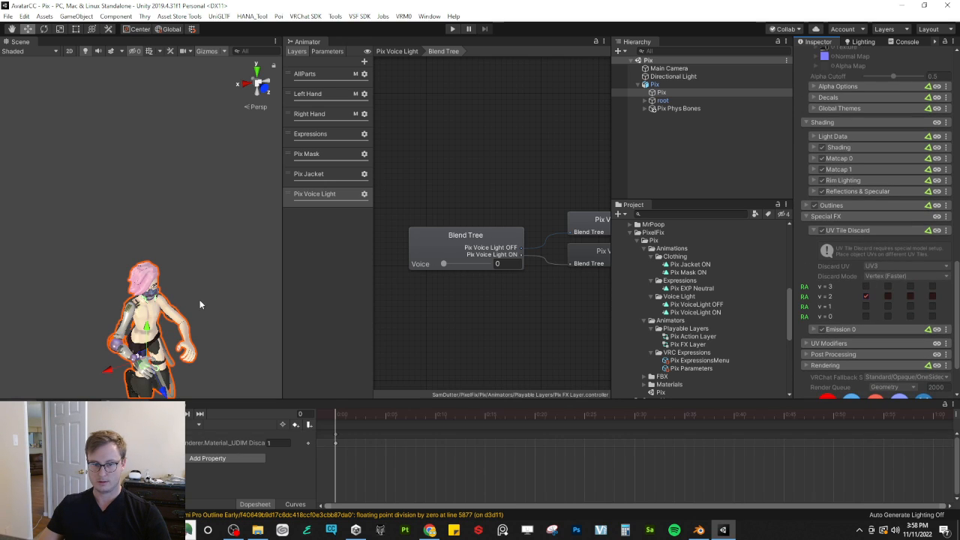
pyautogui.hotkey('ctrl', 'z')
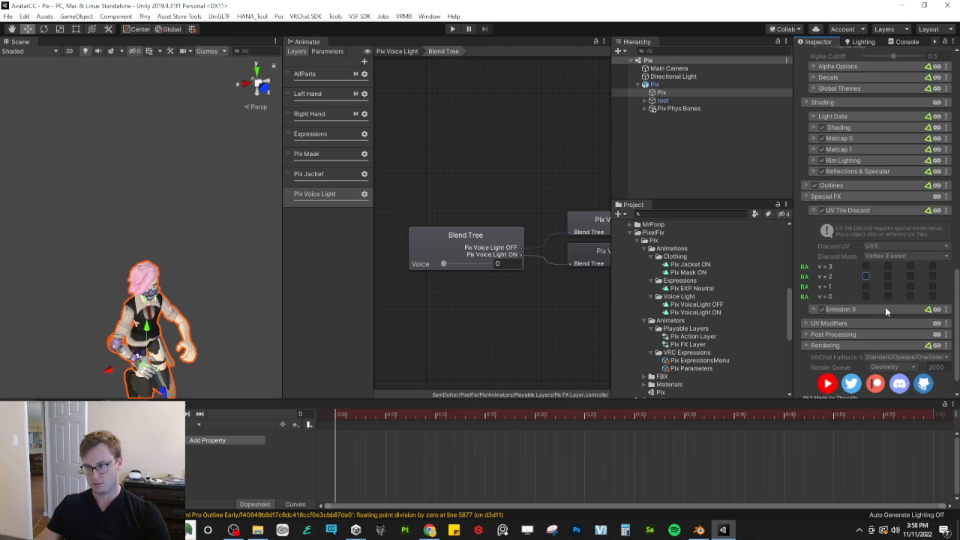
# Step: Collapse the Pix Clothes material, try discarding the first v = 3 tile on Pix Body, and undo it
pyautogui.scroll(-4, 831, 209)
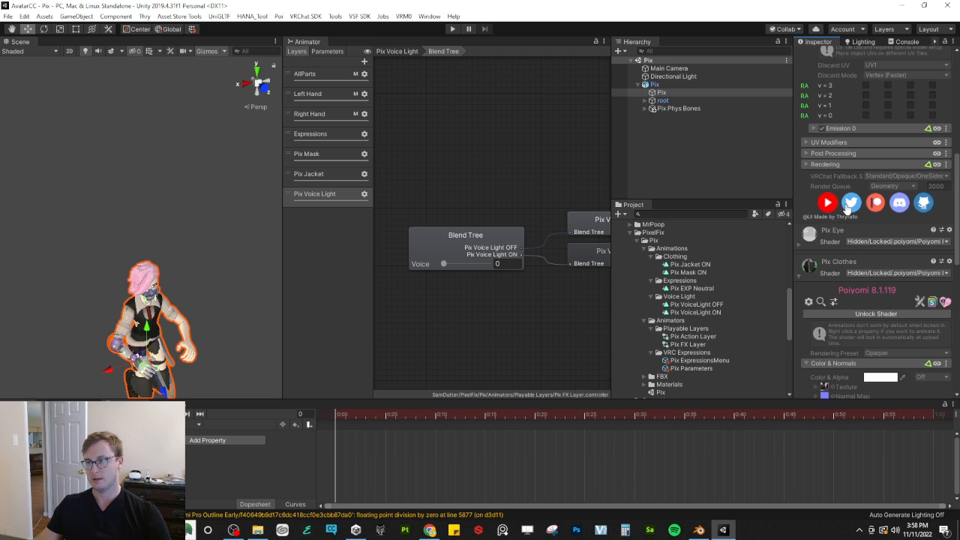
pyautogui.click(799, 272)
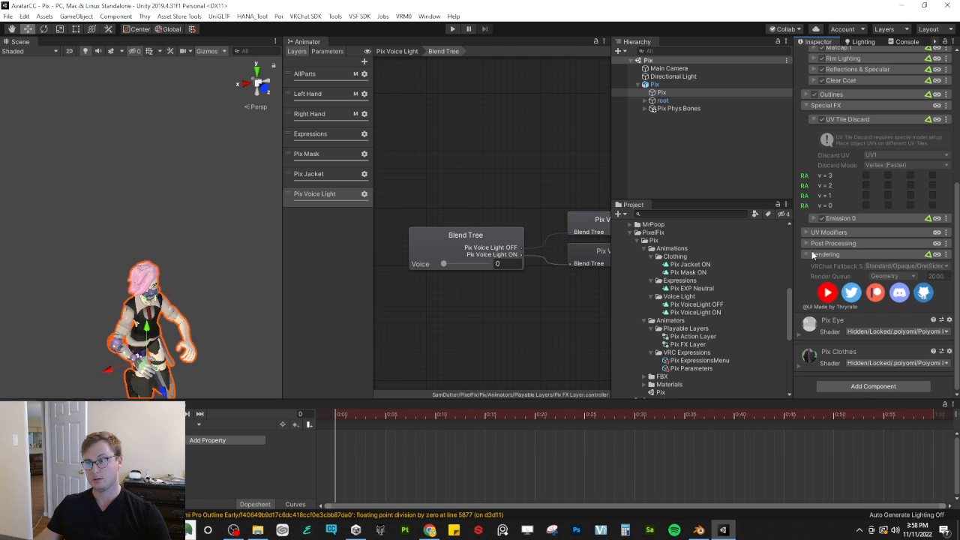
pyautogui.click(866, 174)
pyautogui.moveTo(213, 281); pyautogui.dragTo(199, 301, button='right')
pyautogui.press('w')
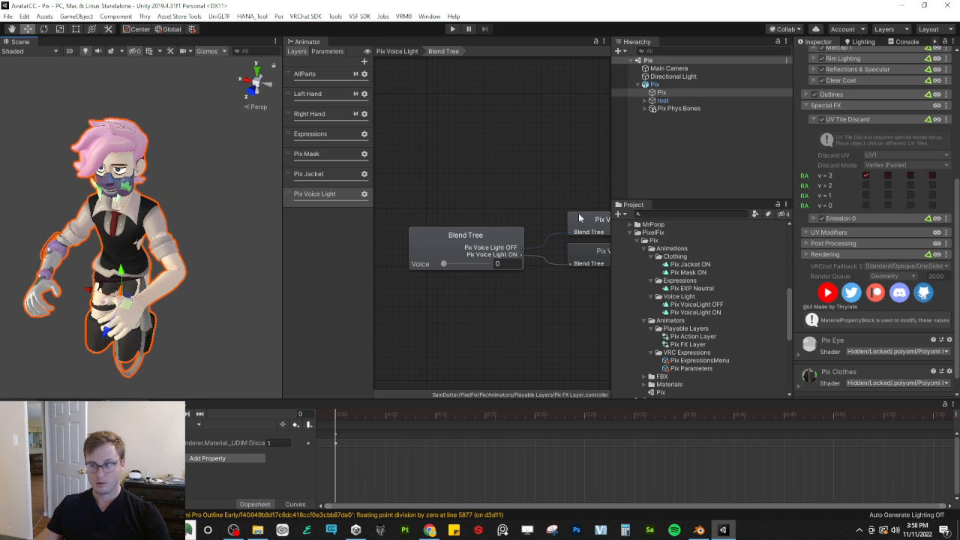
pyautogui.hotkey('ctrl', 'z')
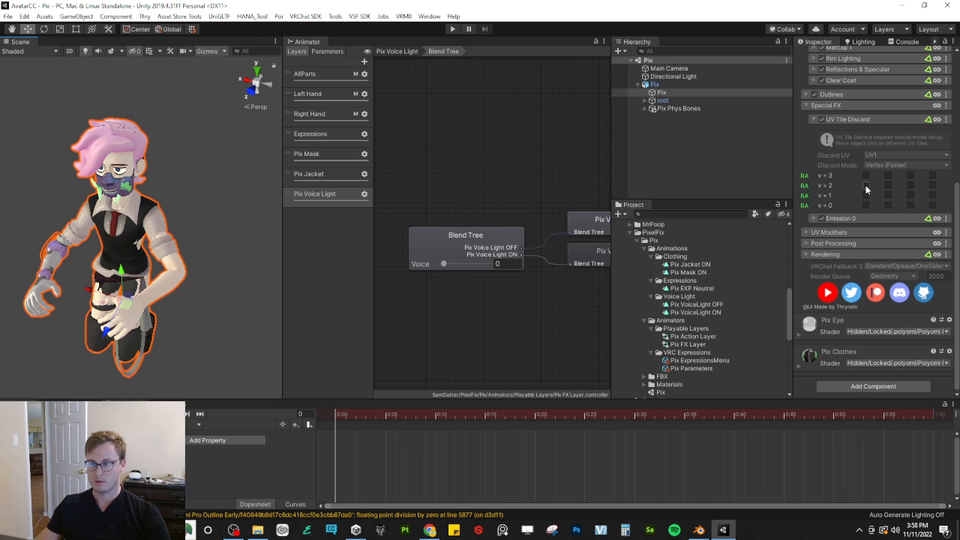
# Step: Record Pix Body's first v = 2 UV discard tile as enabled in the clip, and stop recording
pyautogui.click(866, 185)
pyautogui.moveTo(216, 299); pyautogui.dragTo(225, 253, button='right')
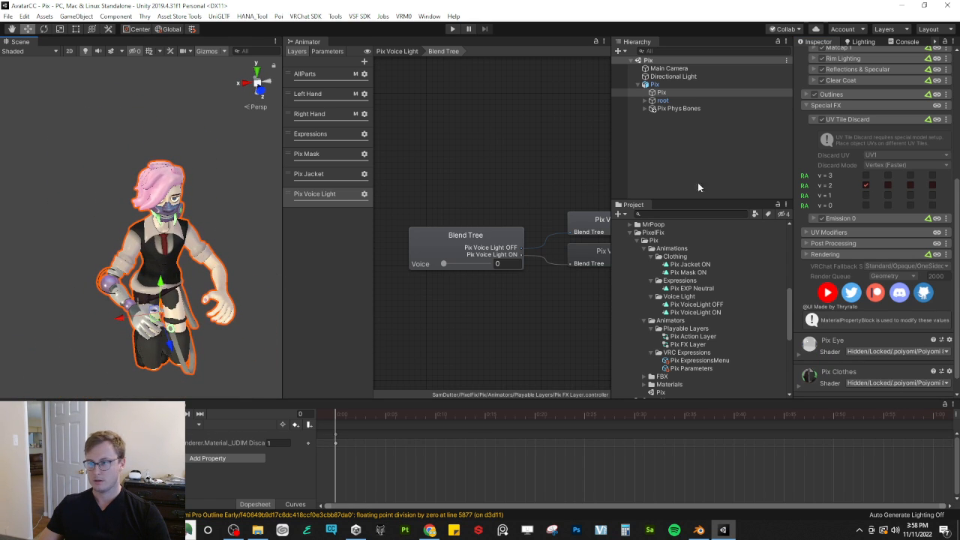
pyautogui.click(136, 414)
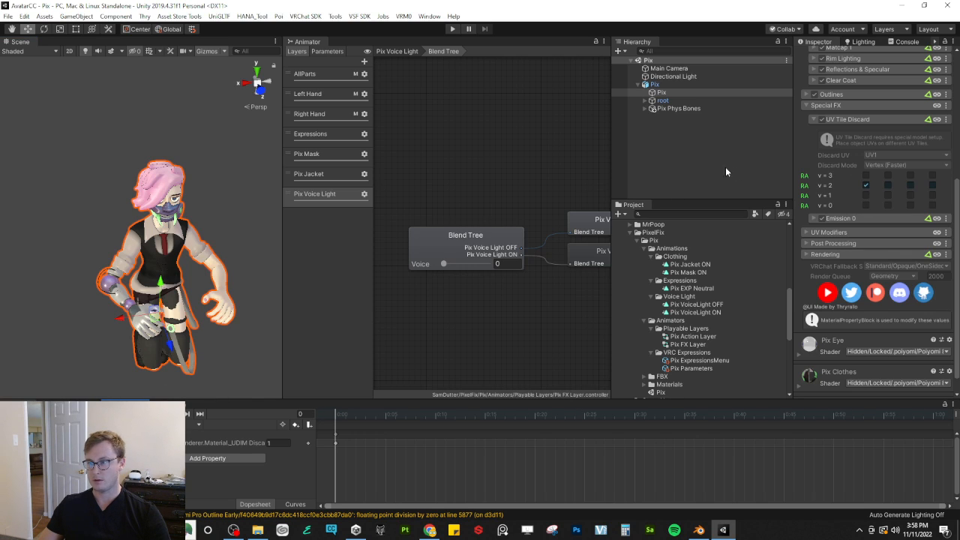
# Step: Test Pix Body's first v = 1 discard tile without v = 2, inspecting the legs with the animation preview off, and disable it
pyautogui.click(866, 195)
pyautogui.moveTo(184, 301); pyautogui.dragTo(922, 285, button='right')
pyautogui.click(866, 186)
pyautogui.moveTo(217, 244); pyautogui.dragTo(160, 365, button='right')
pyautogui.press('s')
pyautogui.click(115, 414)
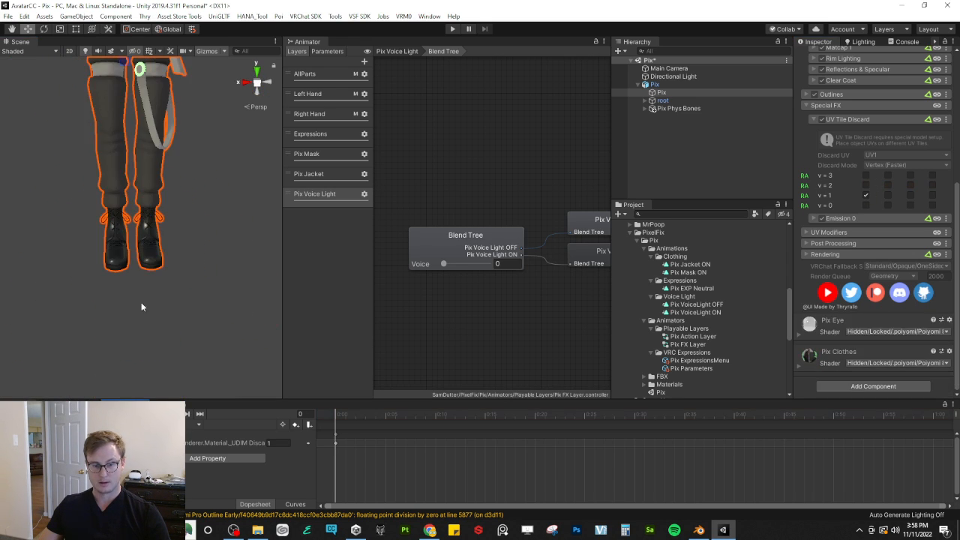
pyautogui.click(866, 194)
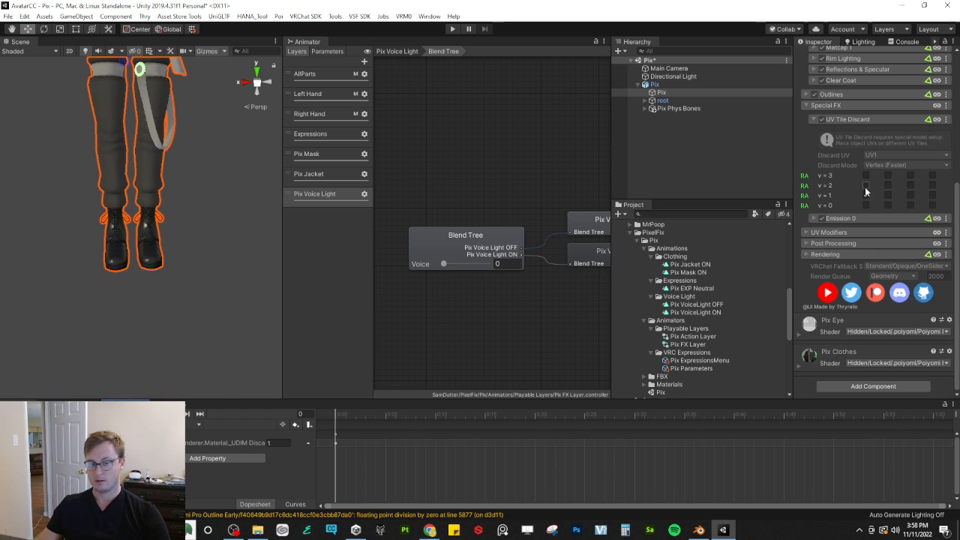
# Step: Enable Pix Body's first discard tiles in rows v = 2 and v = 1, and widen the Animation window's property list
pyautogui.scroll(8, 865, 189)
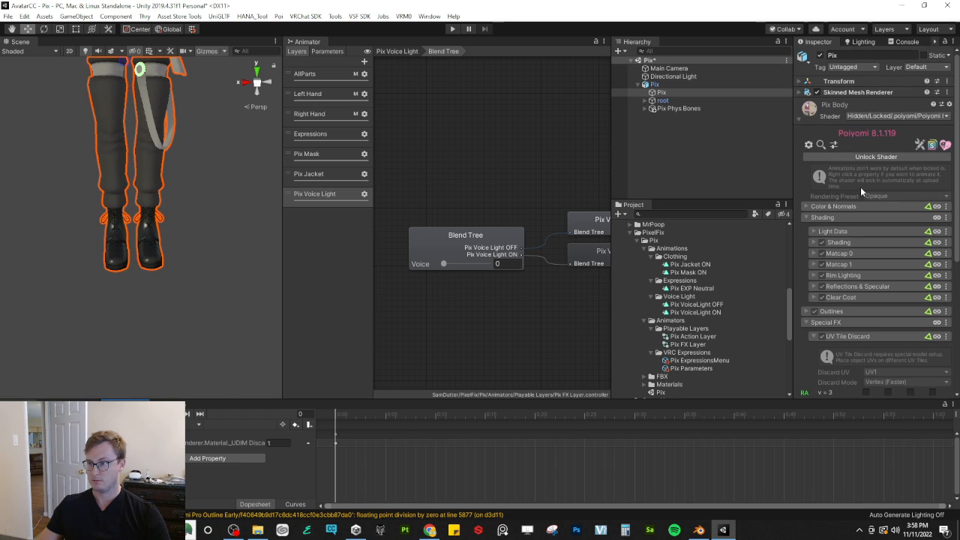
pyautogui.scroll(-3, 863, 191)
pyautogui.scroll(5, 872, 174)
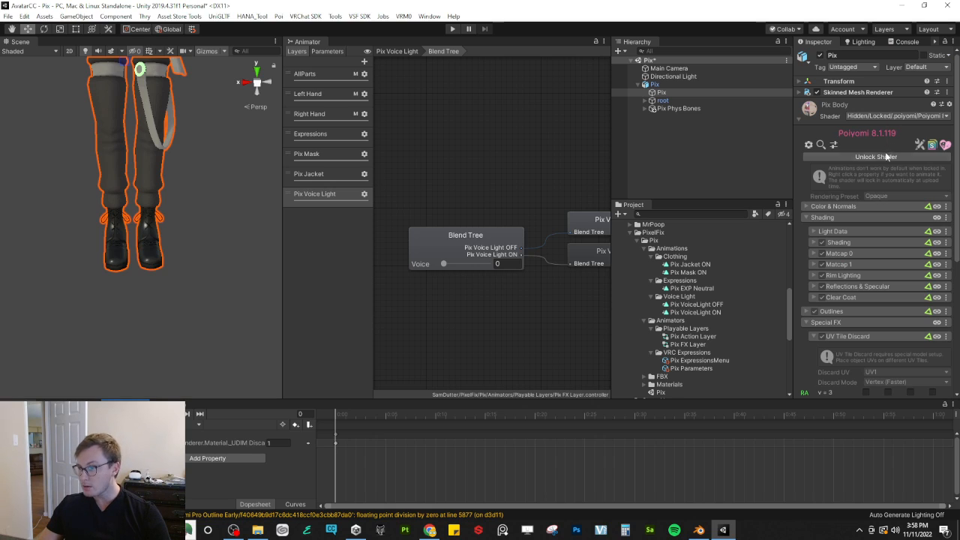
pyautogui.scroll(-3, 889, 161)
pyautogui.click(865, 312)
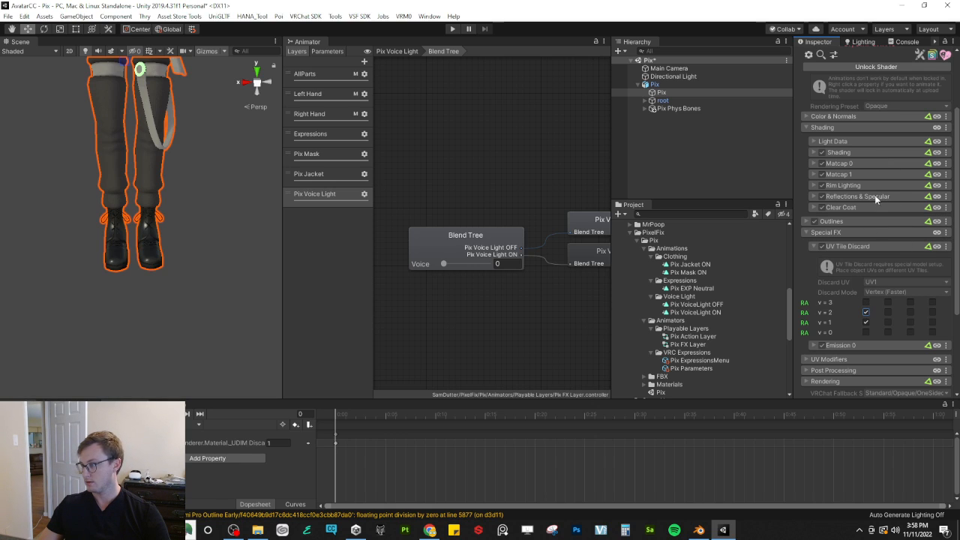
pyautogui.click(313, 474)
pyautogui.moveTo(316, 473); pyautogui.dragTo(423, 471)
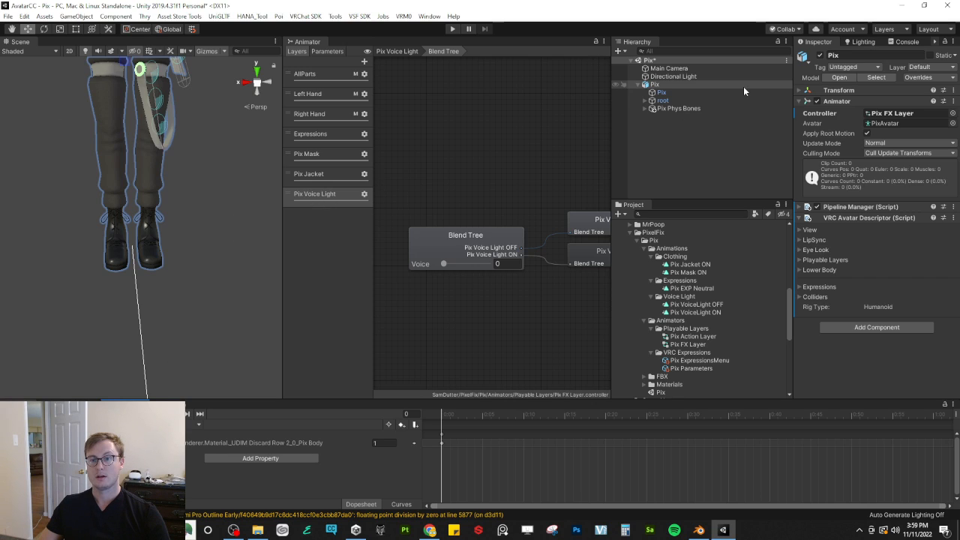
# Step: Resume recording the Pix Jacket ON clip, select the Pix mesh and expand its Pix Clothes material to the UV Tile Discard settings
pyautogui.click(116, 413)
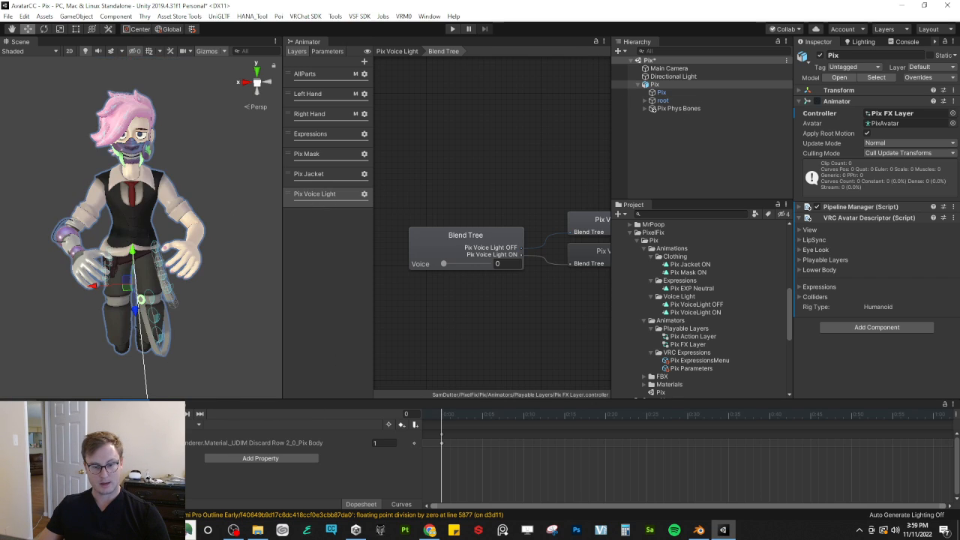
pyautogui.click(661, 92)
pyautogui.scroll(-5, 822, 338)
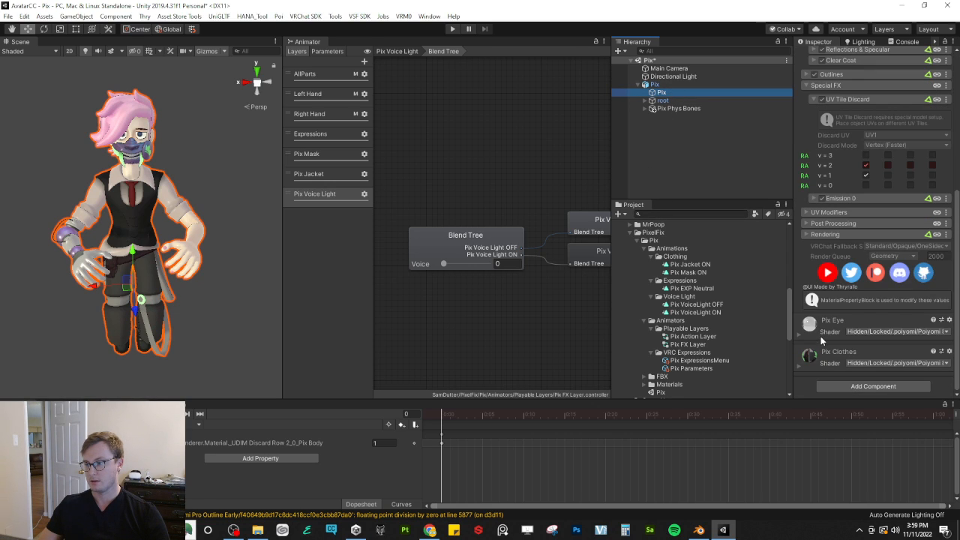
pyautogui.click(803, 373)
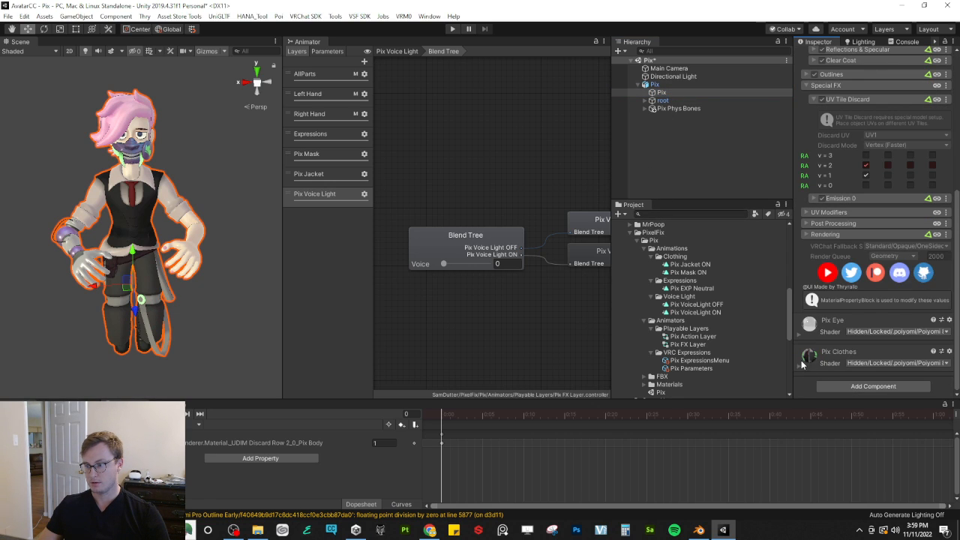
pyautogui.click(799, 367)
pyautogui.scroll(-10, 833, 341)
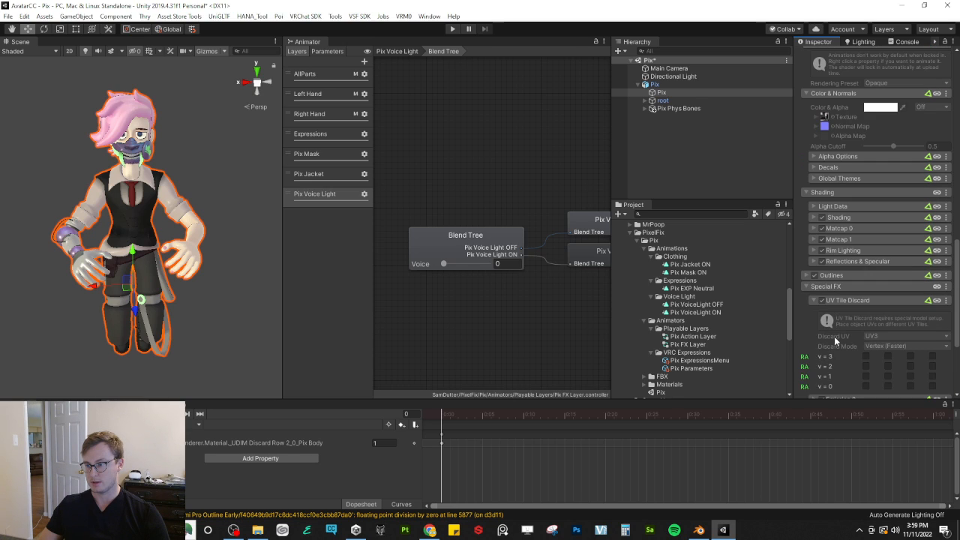
# Step: Undo a trial discard of Pix Clothes' first v = 3 tile, and record its first v = 2 tile at 0
pyautogui.click(866, 267)
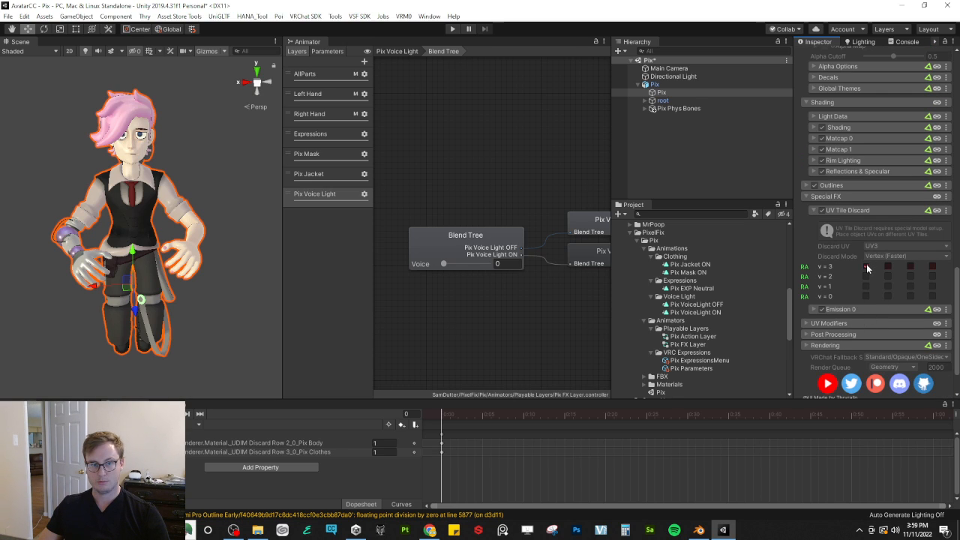
pyautogui.hotkey('ctrl', 'z')
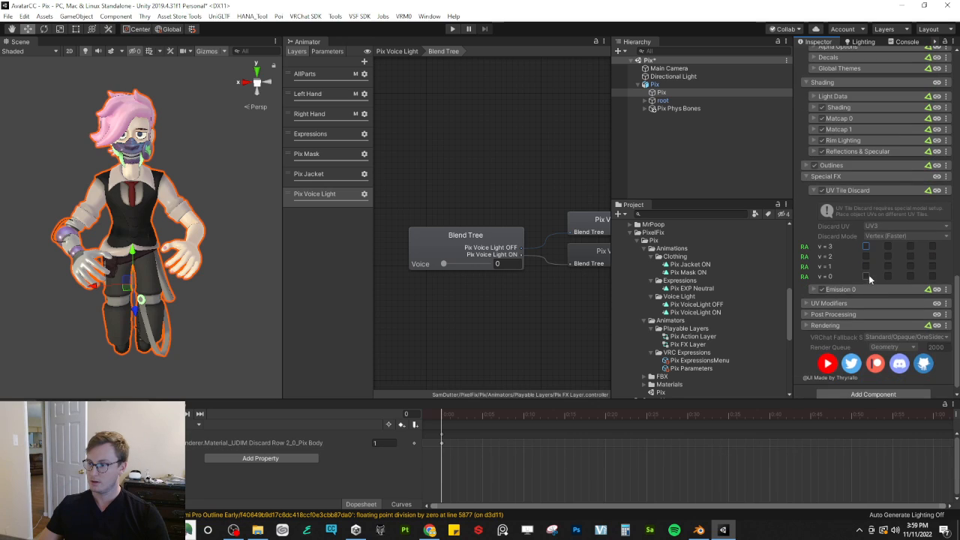
pyautogui.click(866, 256)
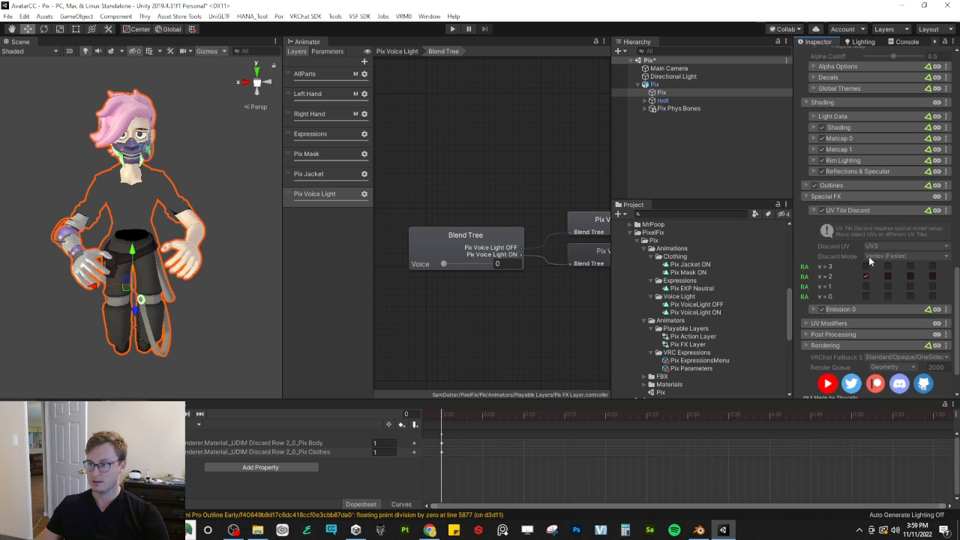
pyautogui.click(866, 276)
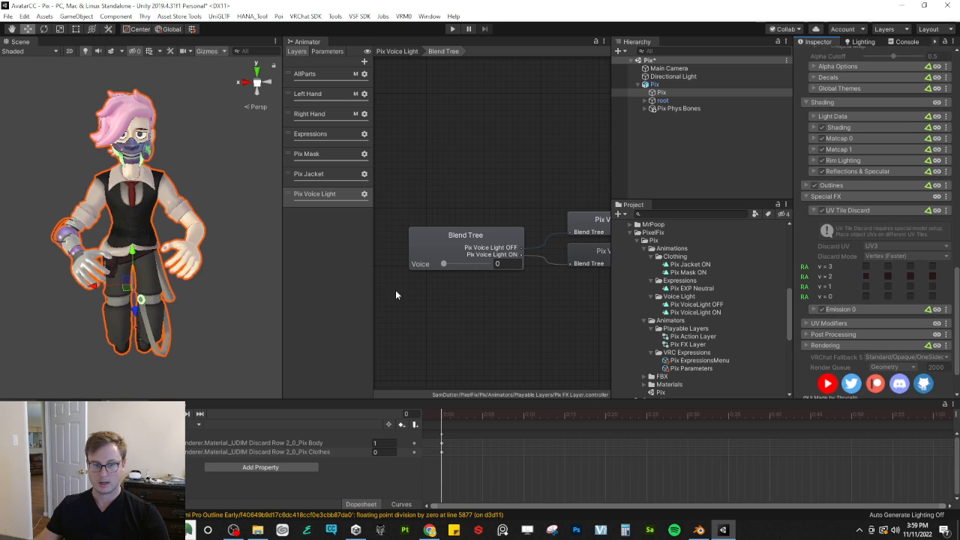
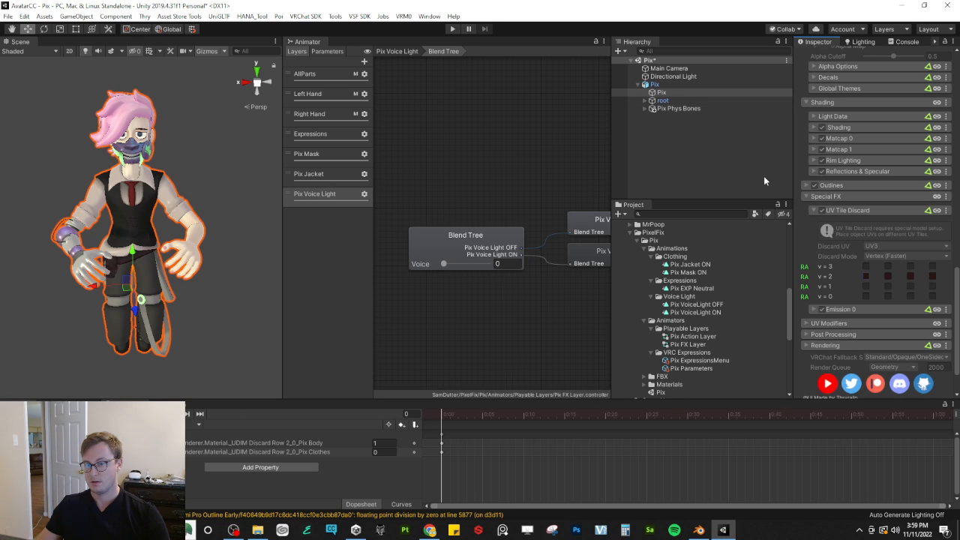
# Step: Record the Pix mesh's shape_pants blend shape at 0 in the Pix Jacket ON clip and stop recording
pyautogui.scroll(-5, 843, 193)
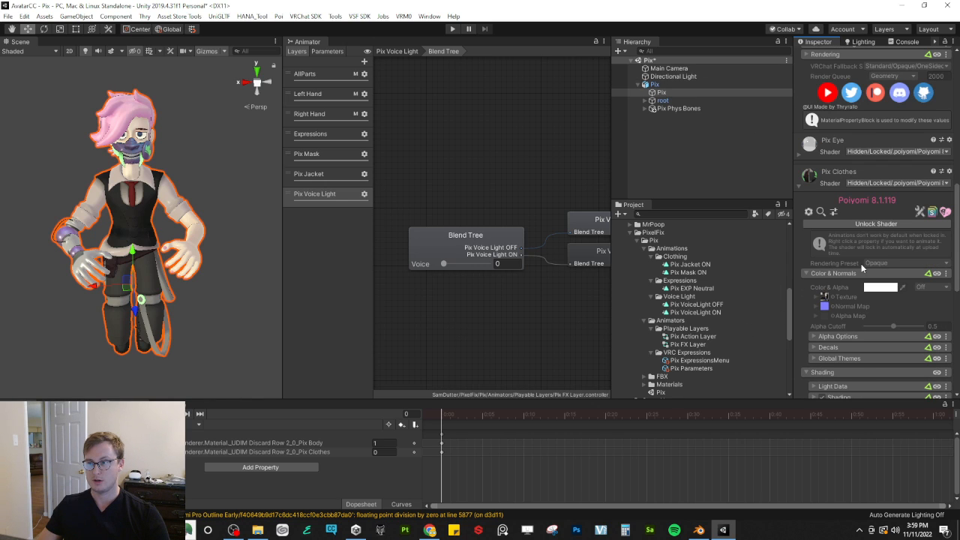
pyautogui.scroll(-6, 864, 268)
pyautogui.scroll(3, 863, 270)
pyautogui.scroll(3, 847, 160)
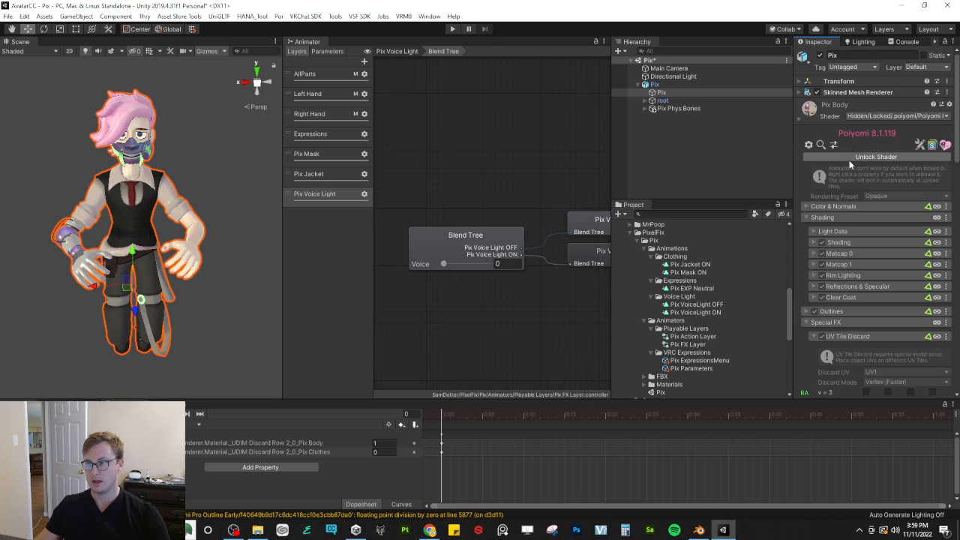
pyautogui.click(840, 92)
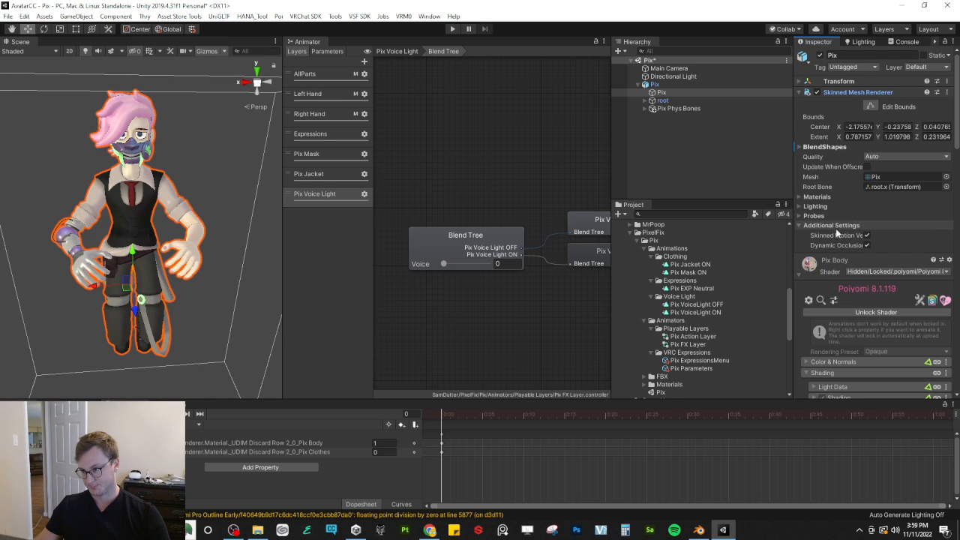
pyautogui.click(799, 147)
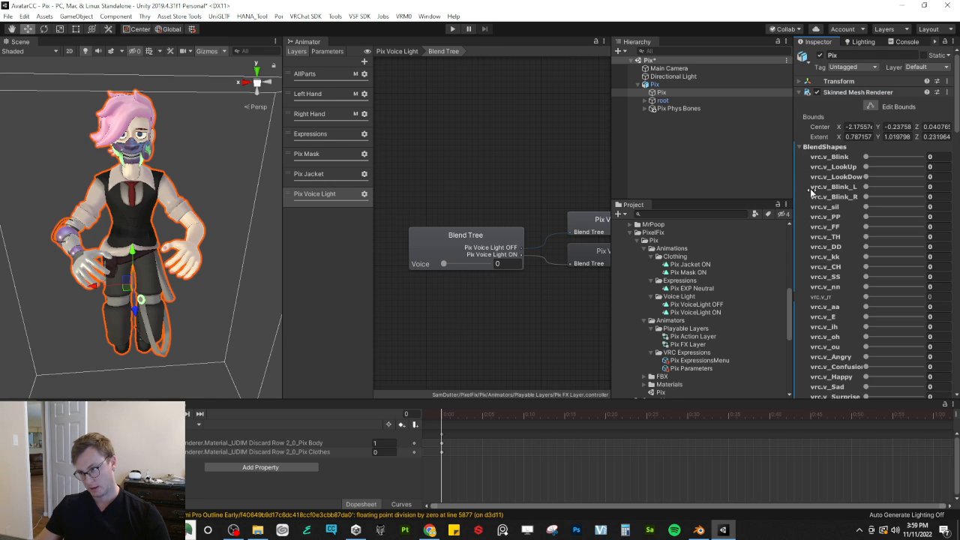
pyautogui.scroll(-5, 862, 225)
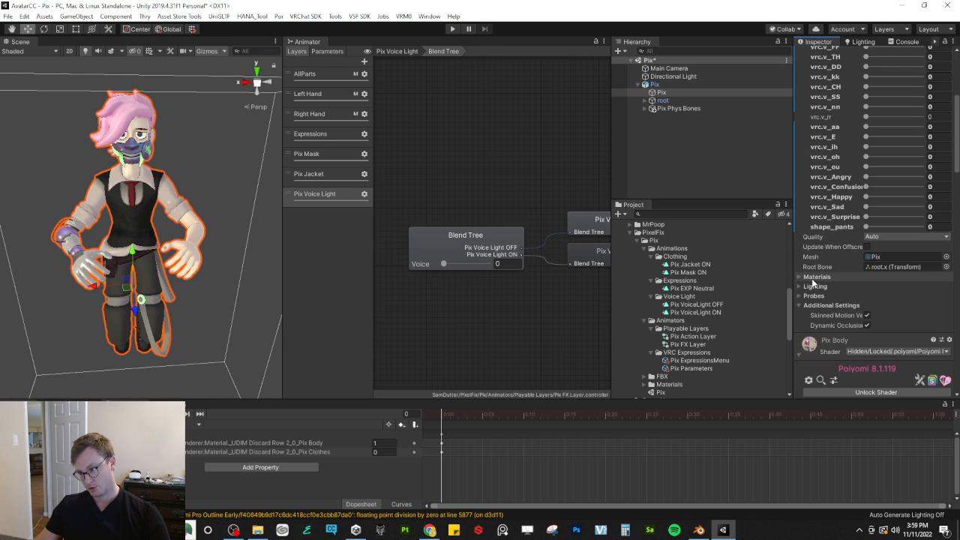
pyautogui.click(865, 226)
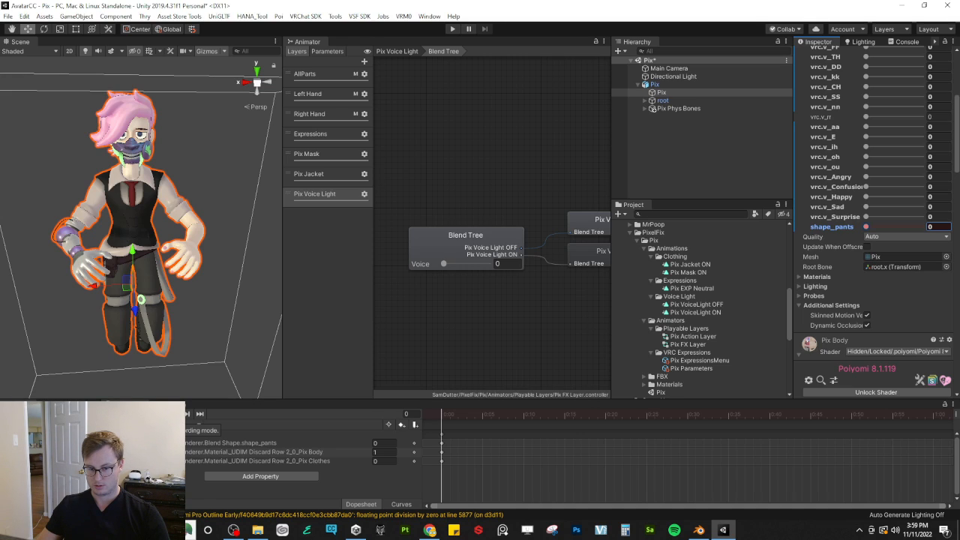
pyautogui.click(136, 414)
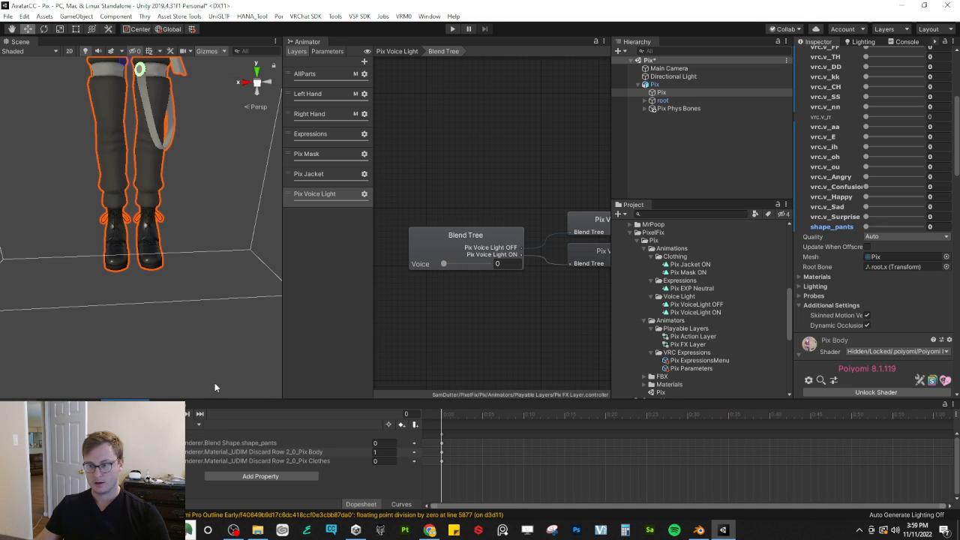
# Step: Switch to the Pix Mask ON clip and record Pix Clothes' first v = 3 UV discard tile at 0
pyautogui.click(197, 424)
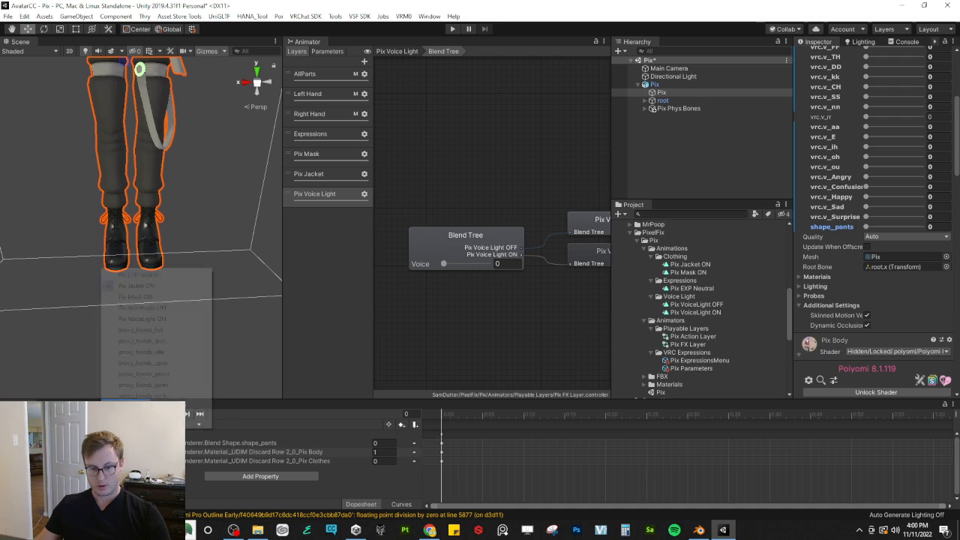
pyautogui.click(165, 297)
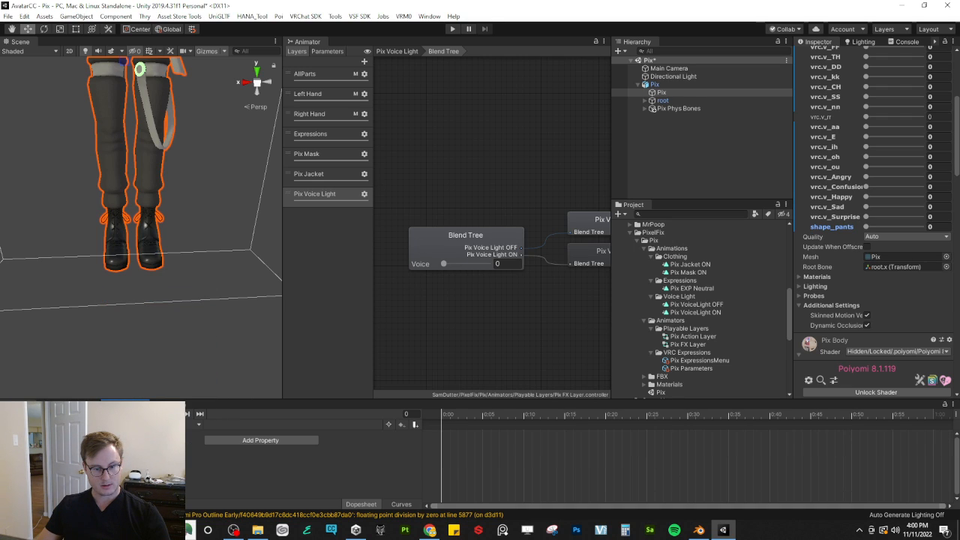
pyautogui.click(136, 414)
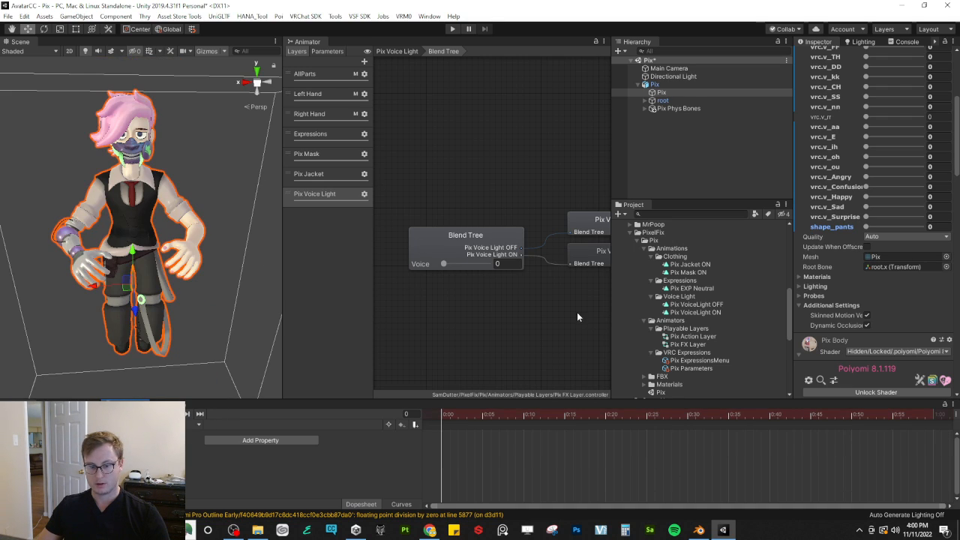
pyautogui.scroll(-10, 825, 255)
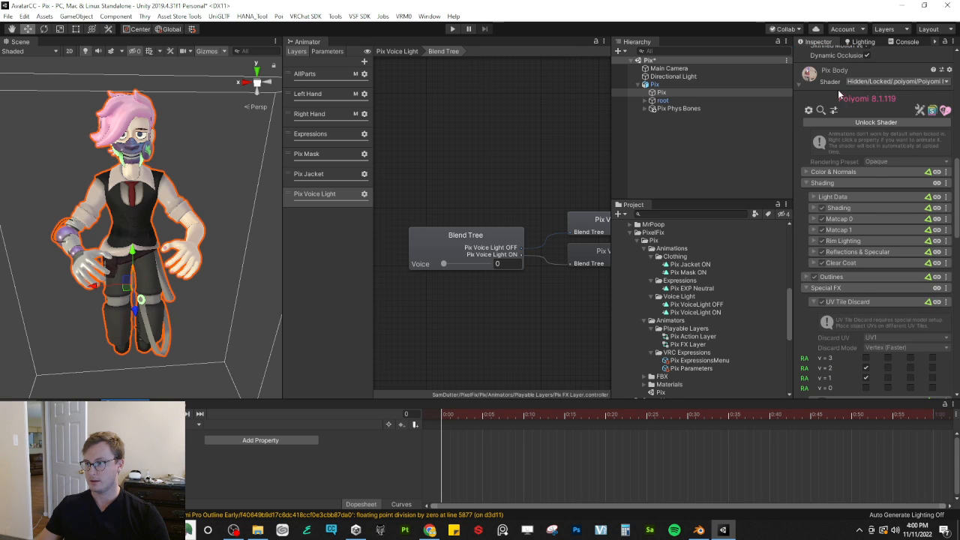
pyautogui.click(866, 277)
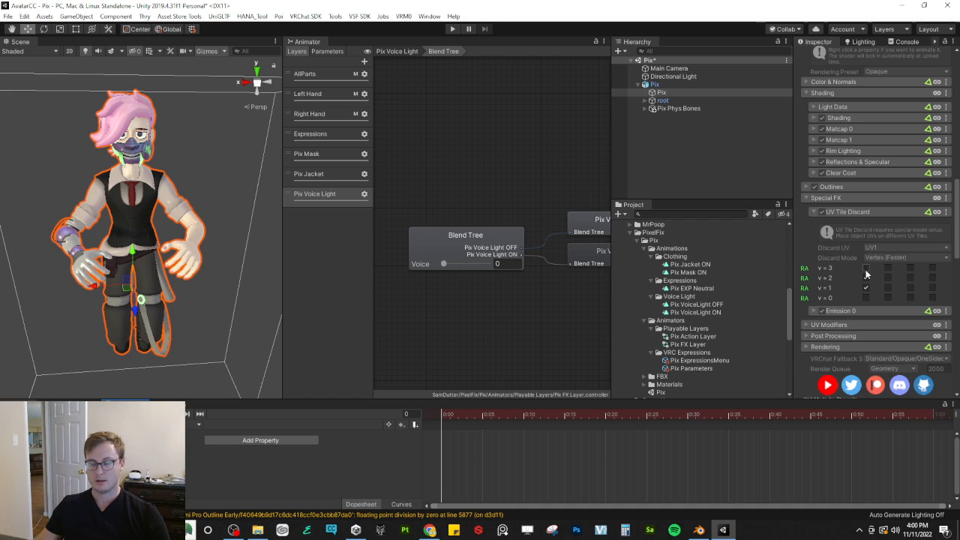
pyautogui.scroll(5, 825, 266)
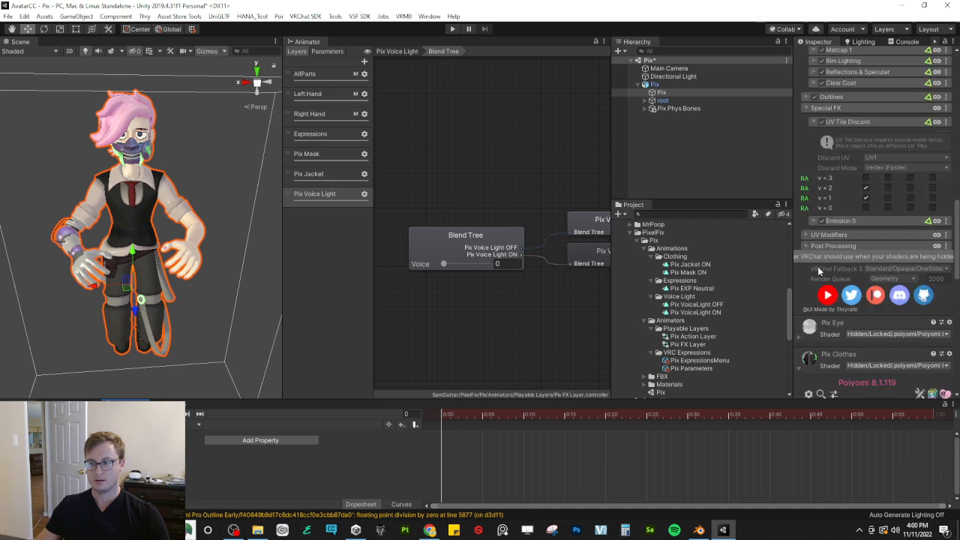
pyautogui.scroll(-2, 870, 150)
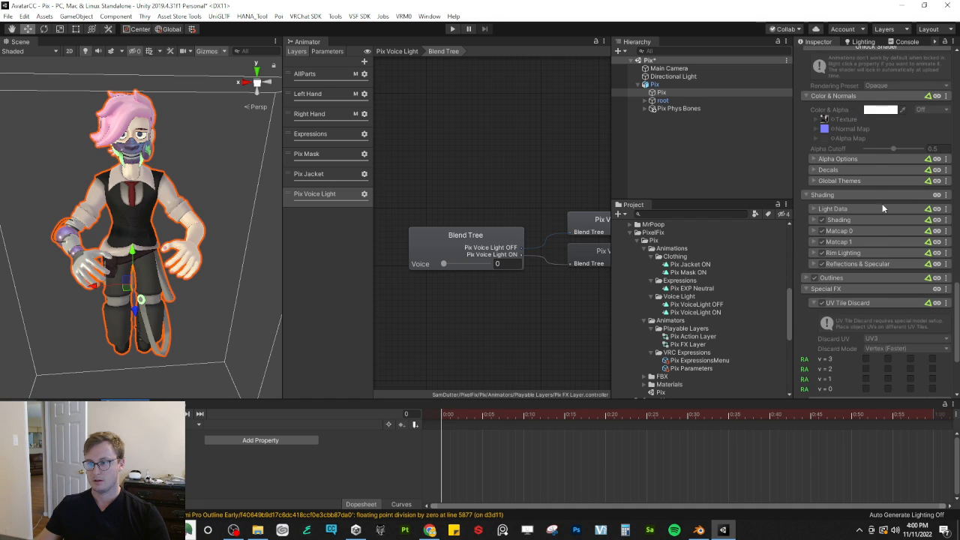
pyautogui.click(865, 359)
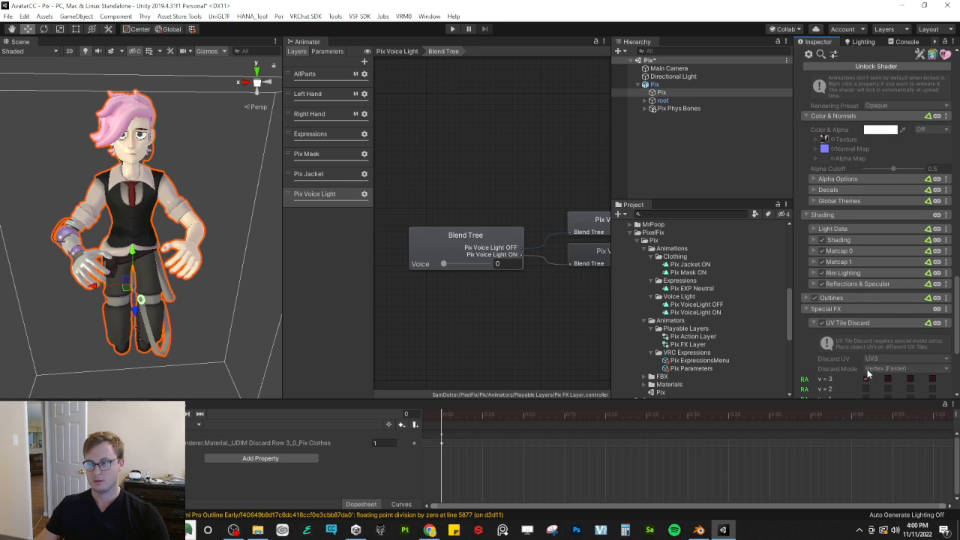
pyautogui.click(866, 380)
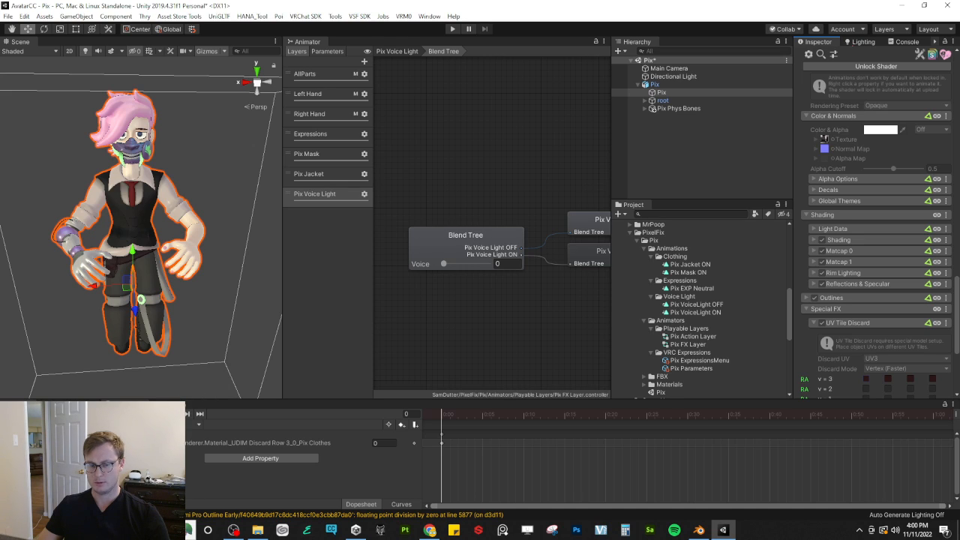
# Step: Switch to the Pix VoiceLight ON clip and record Pix Clothes' Decal 0 Emission Strength at 1
pyautogui.click(150, 424)
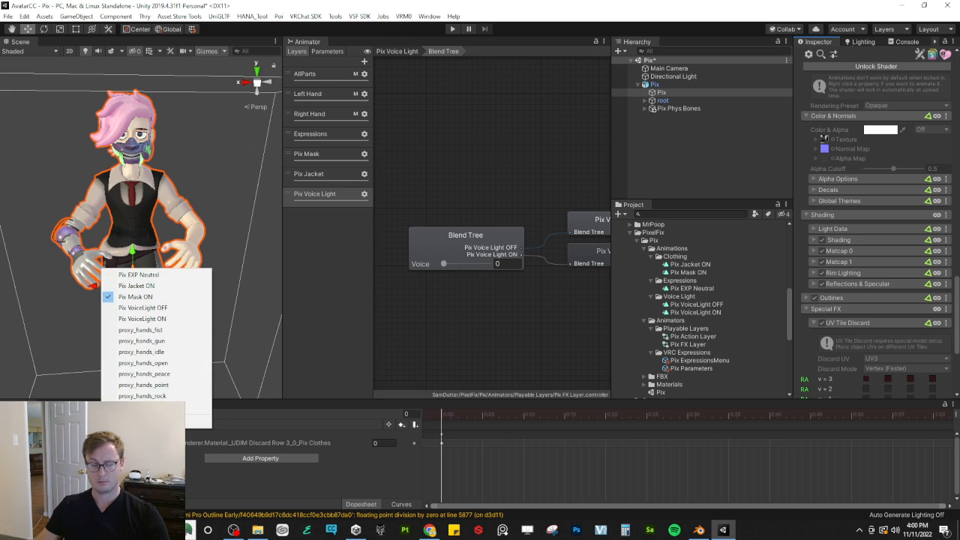
pyautogui.click(145, 312)
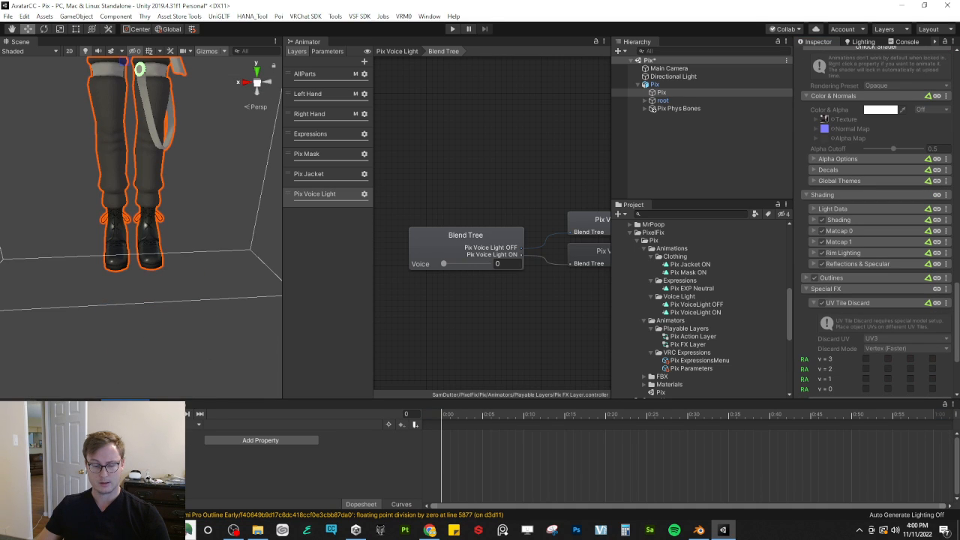
pyautogui.click(150, 424)
pyautogui.click(154, 321)
pyautogui.click(137, 414)
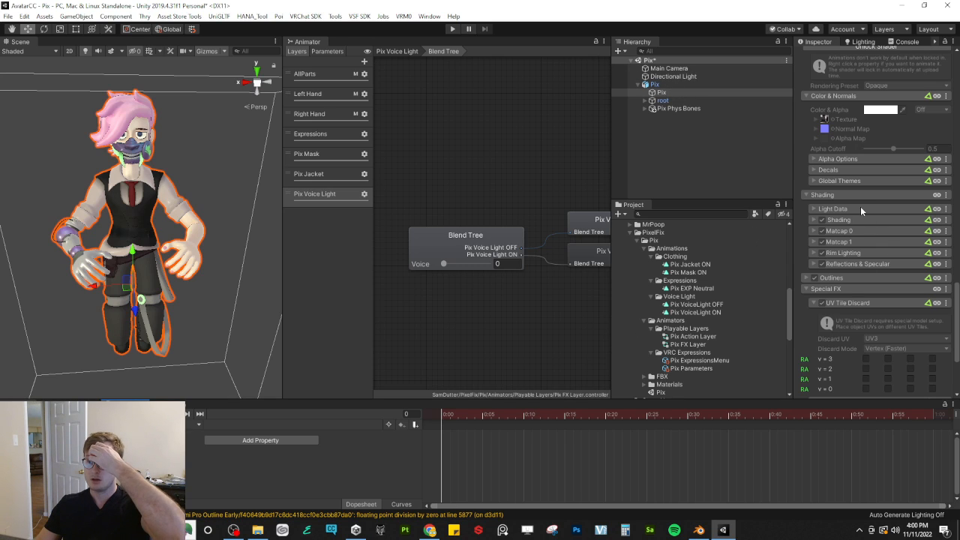
pyautogui.scroll(5, 860, 206)
pyautogui.scroll(-3, 839, 308)
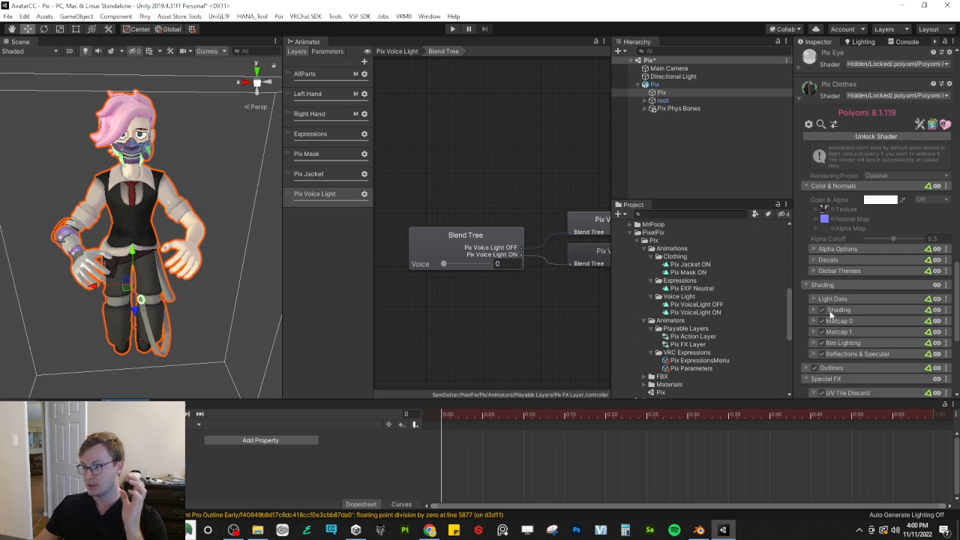
pyautogui.click(813, 259)
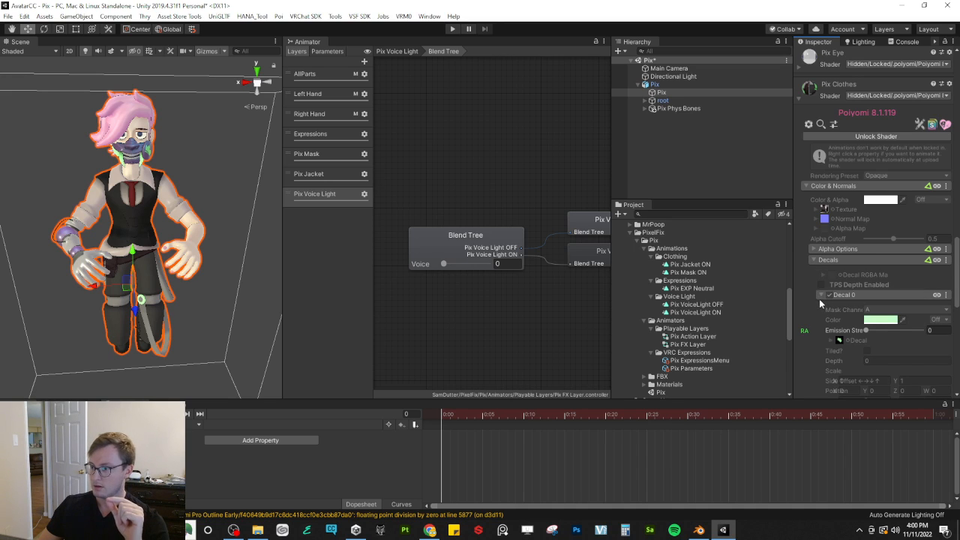
pyautogui.scroll(-3, 818, 299)
pyautogui.click(942, 240)
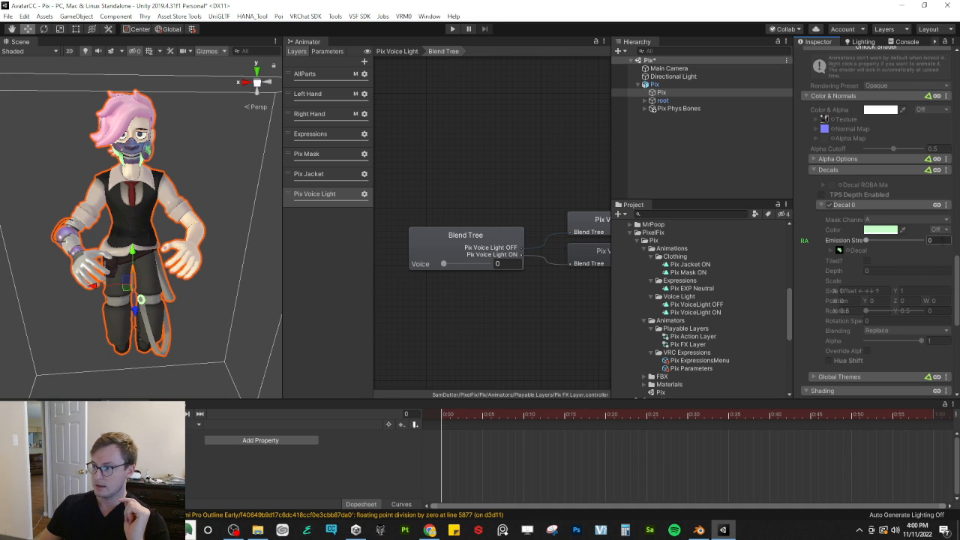
pyautogui.write('1')
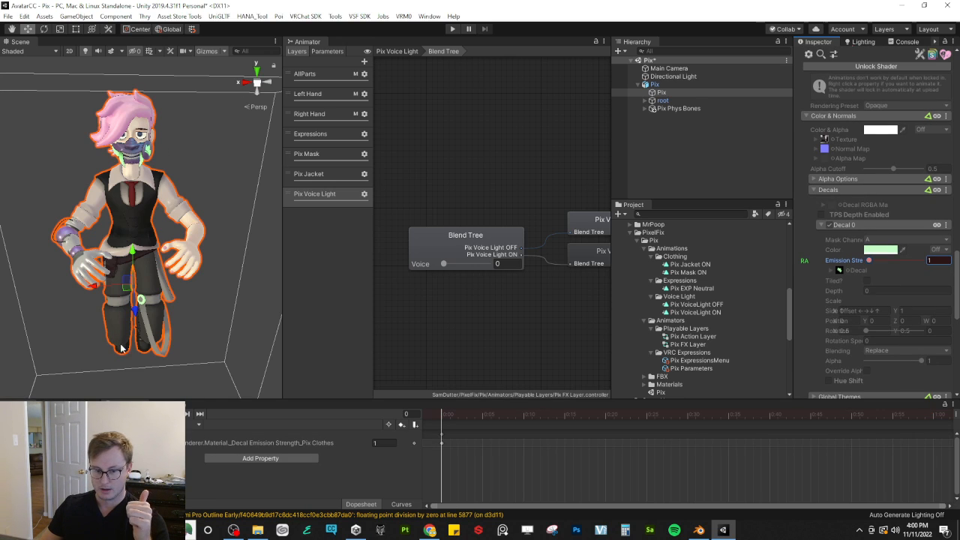
# Step: Copy the decal emission strength property into the Pix VoiceLight OFF clip and set its value to 0
pyautogui.click(189, 442)
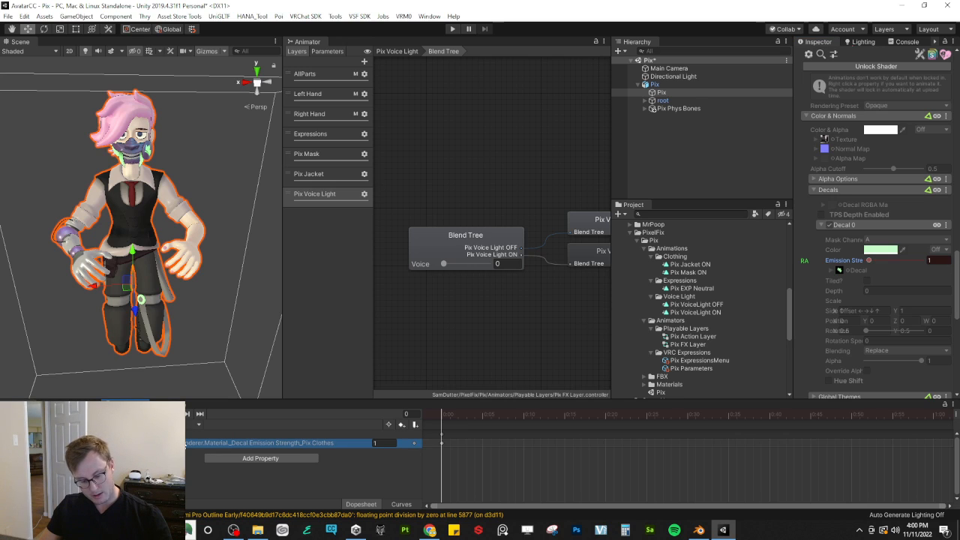
pyautogui.click(196, 425)
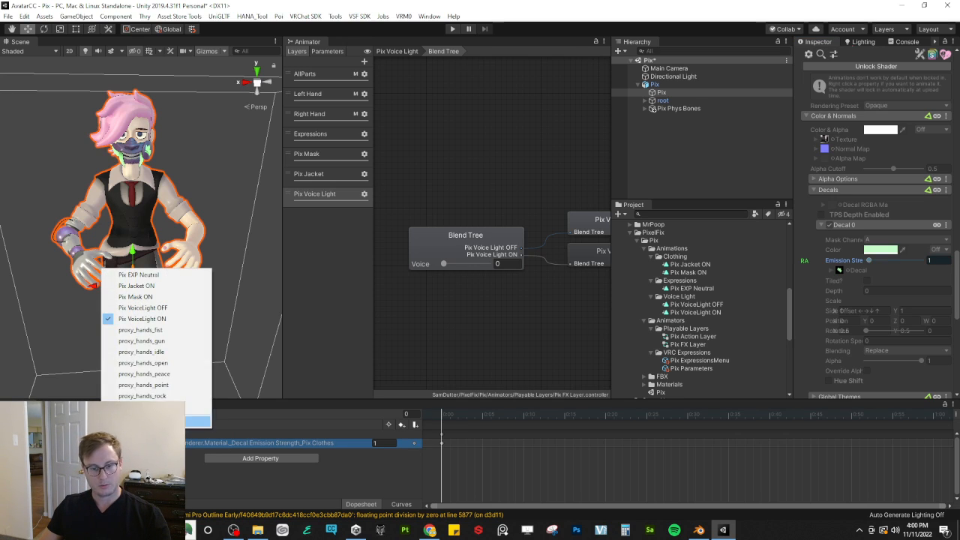
pyautogui.click(143, 308)
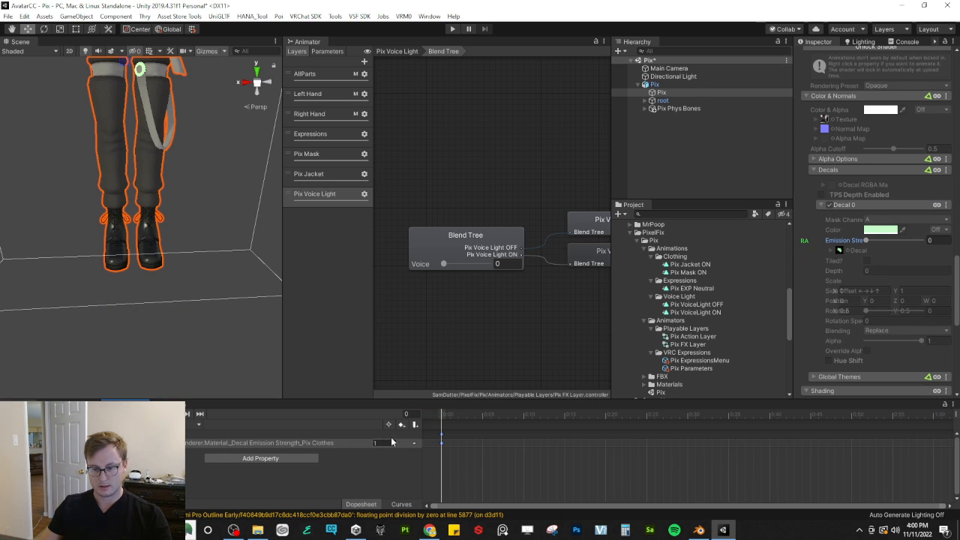
pyautogui.click(392, 443)
pyautogui.click(390, 442)
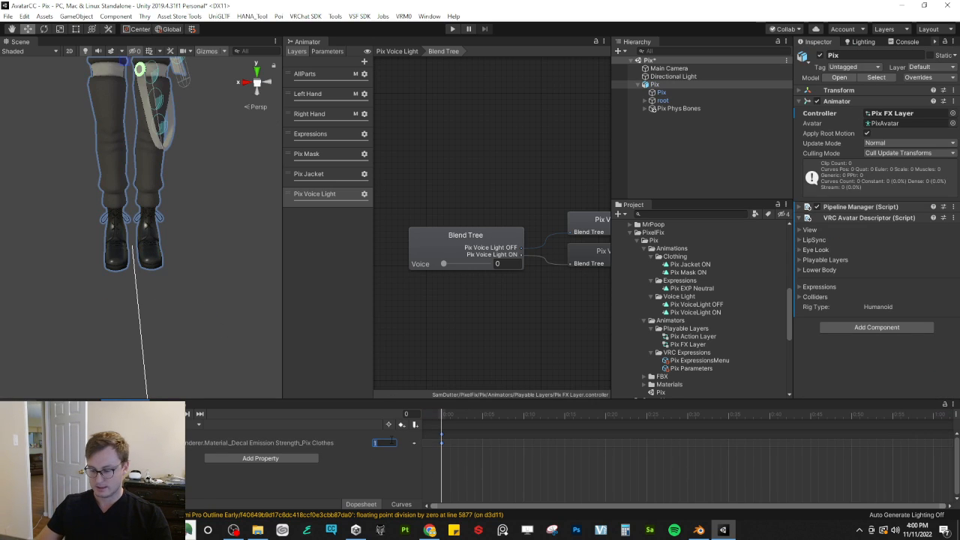
pyautogui.click(534, 332)
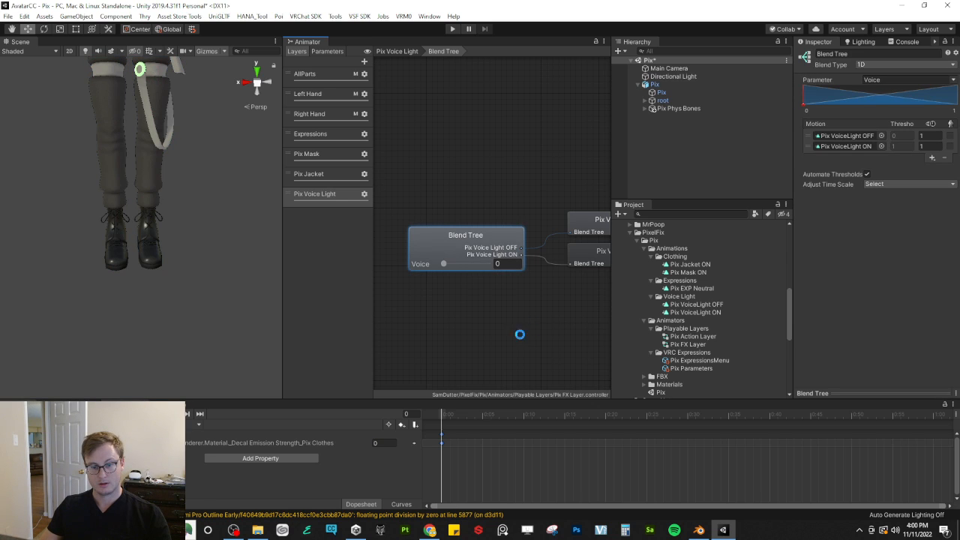
pyautogui.moveTo(127, 145); pyautogui.dragTo(131, 228, button='middle')
pyautogui.scroll(-6, 152, 223)
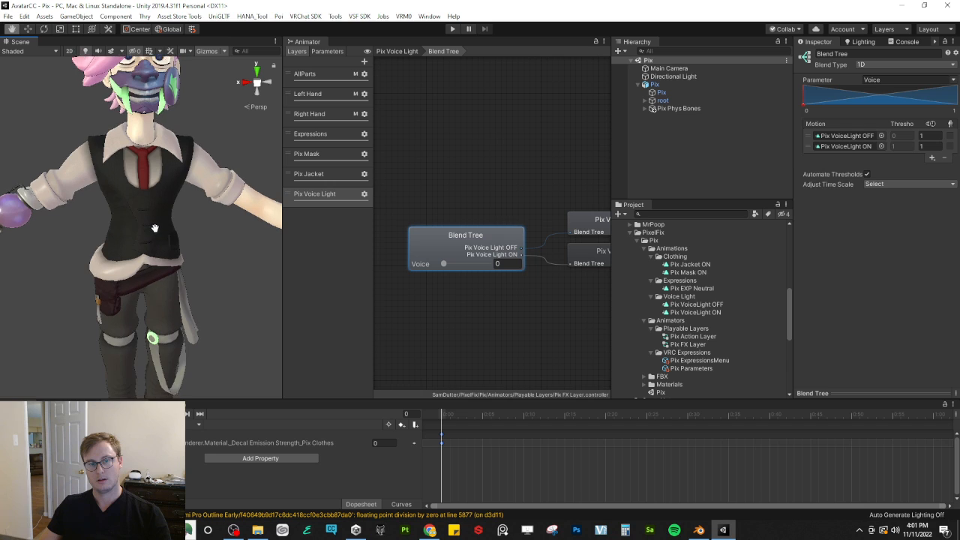
pyautogui.scroll(8, 163, 231)
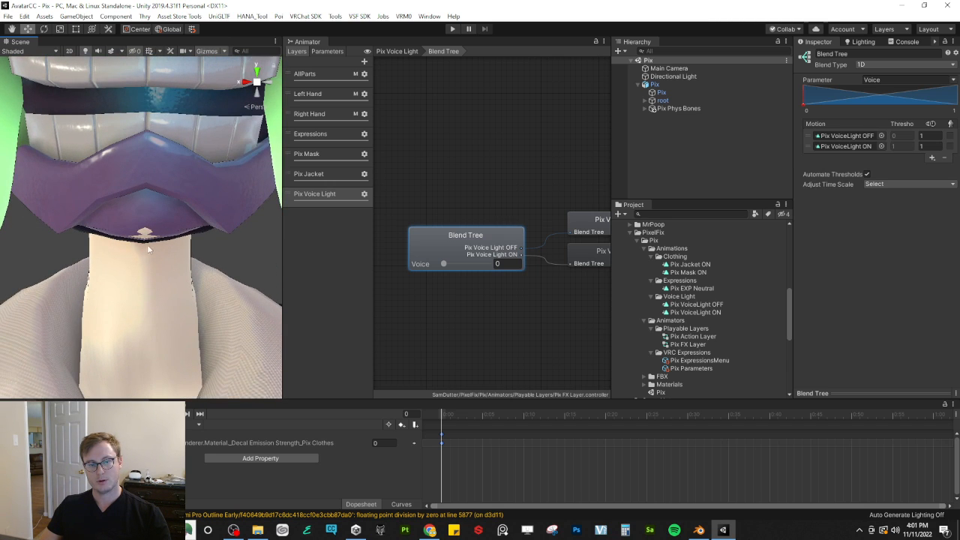
pyautogui.scroll(-3, 150, 225)
pyautogui.scroll(-5, 154, 229)
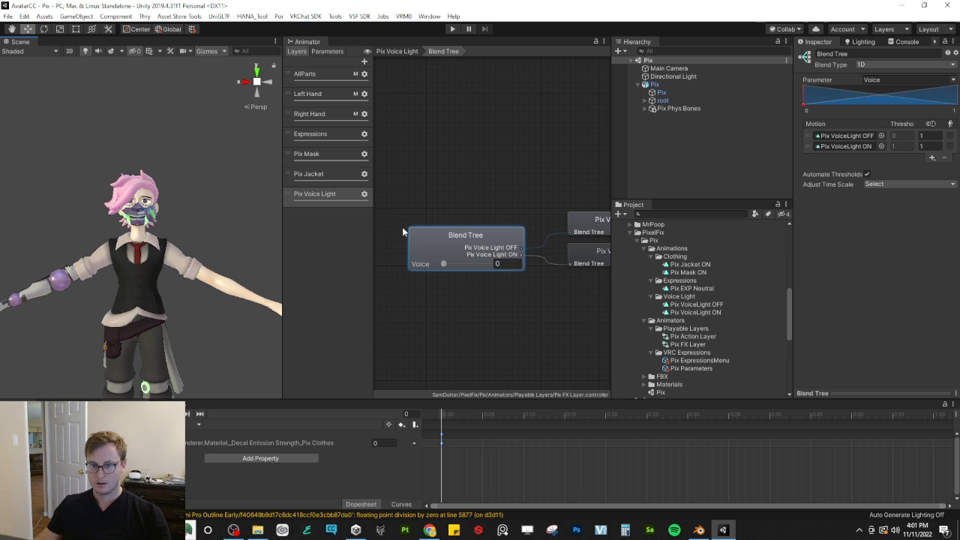
# Step: Rename the blend tree state in the Pix Voice Light layer as Pix Voice Light Blend
pyautogui.scroll(-3, 486, 279)
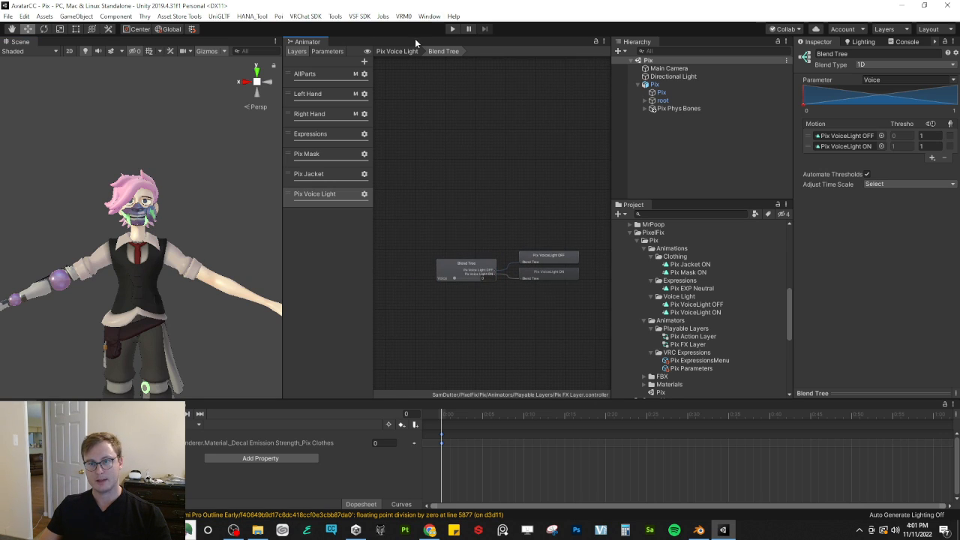
pyautogui.click(397, 51)
pyautogui.doubleClick(462, 282)
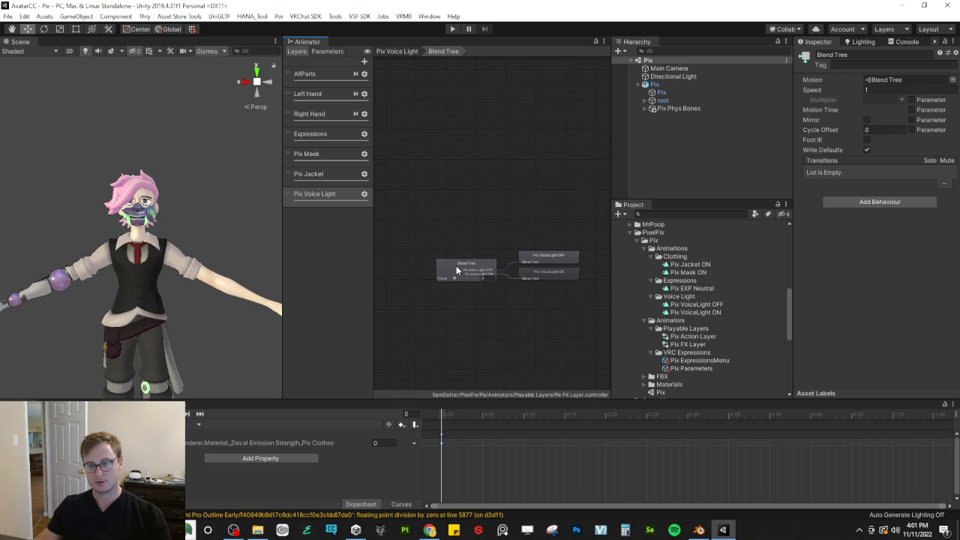
pyautogui.click(412, 51)
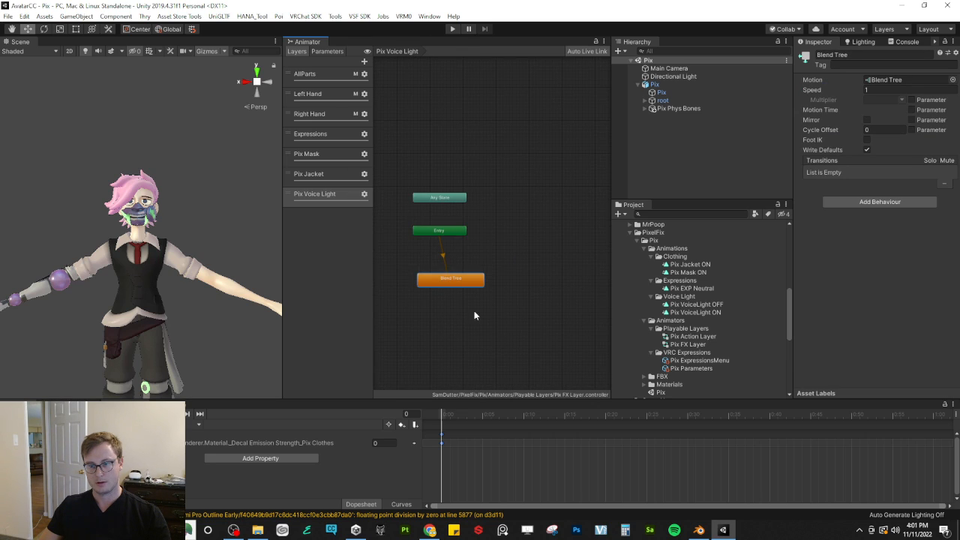
pyautogui.click(877, 54)
pyautogui.write('O')
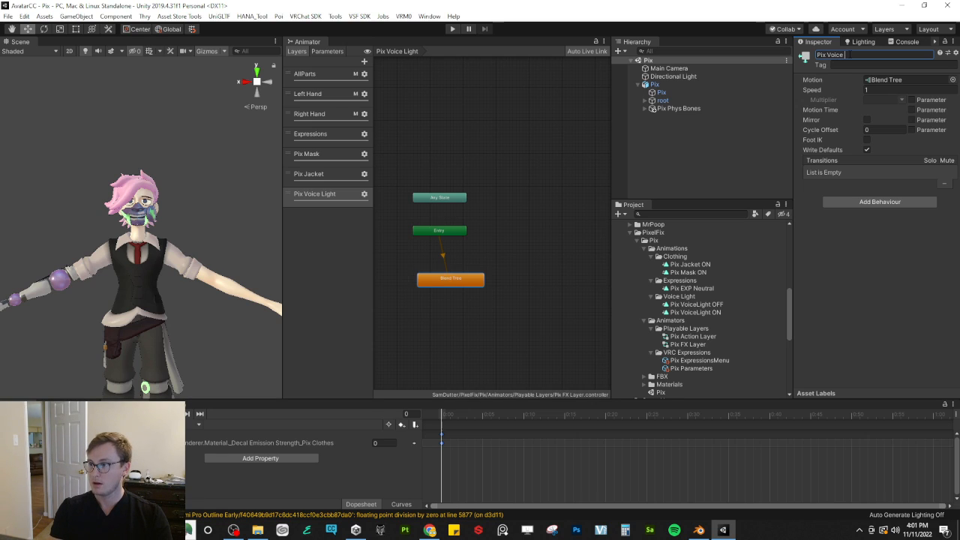
pyautogui.write('ix Voice Light Blend')
pyautogui.press('Return')
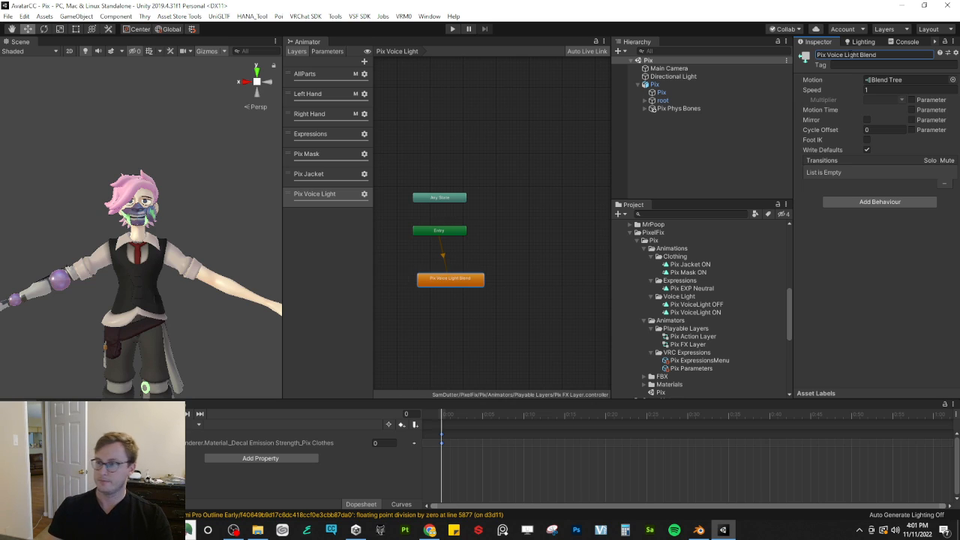
# Step: Align the Pix Voice Light Blend and Pix Jacket ON states directly below Entry in their respective layers
pyautogui.moveTo(437, 282); pyautogui.dragTo(430, 263)
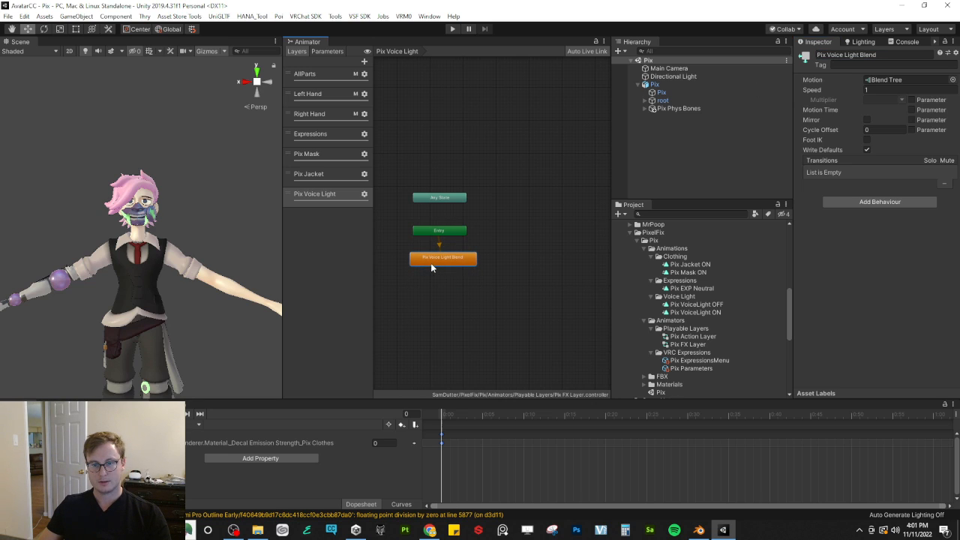
pyautogui.click(315, 173)
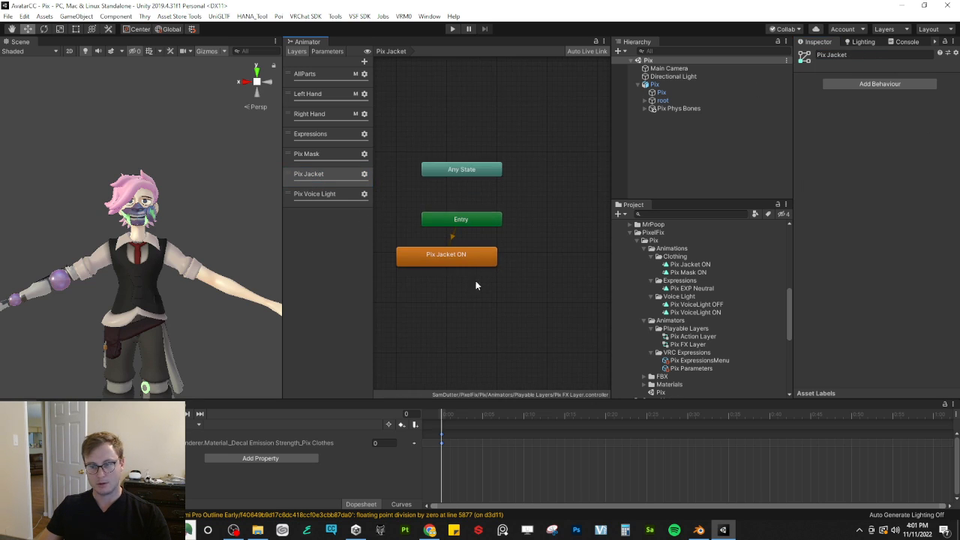
pyautogui.click(474, 257)
pyautogui.moveTo(474, 257); pyautogui.dragTo(479, 252)
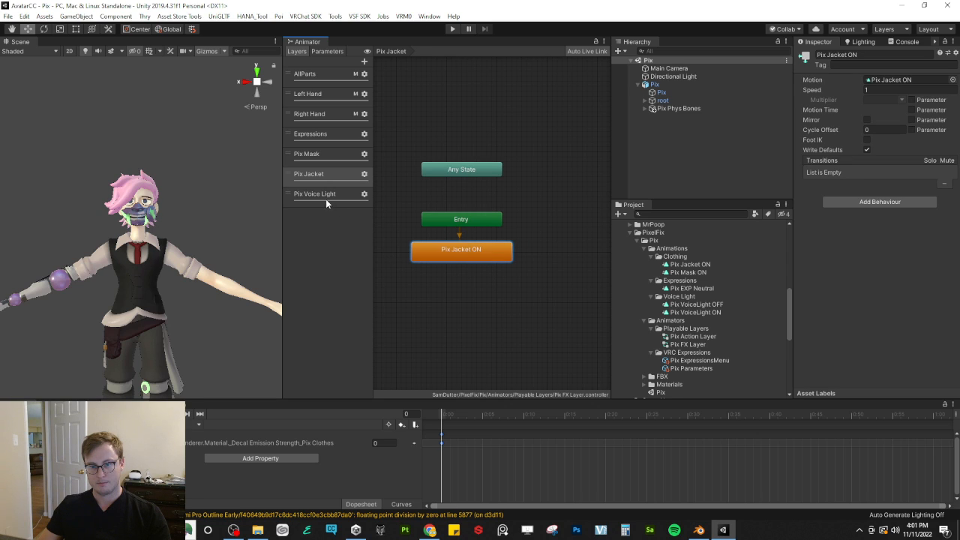
# Step: Check the motions in the Pix Voice Light Blend tree and the emission values of the Pix VoiceLight ON and OFF clips
pyautogui.click(326, 196)
pyautogui.click(492, 259)
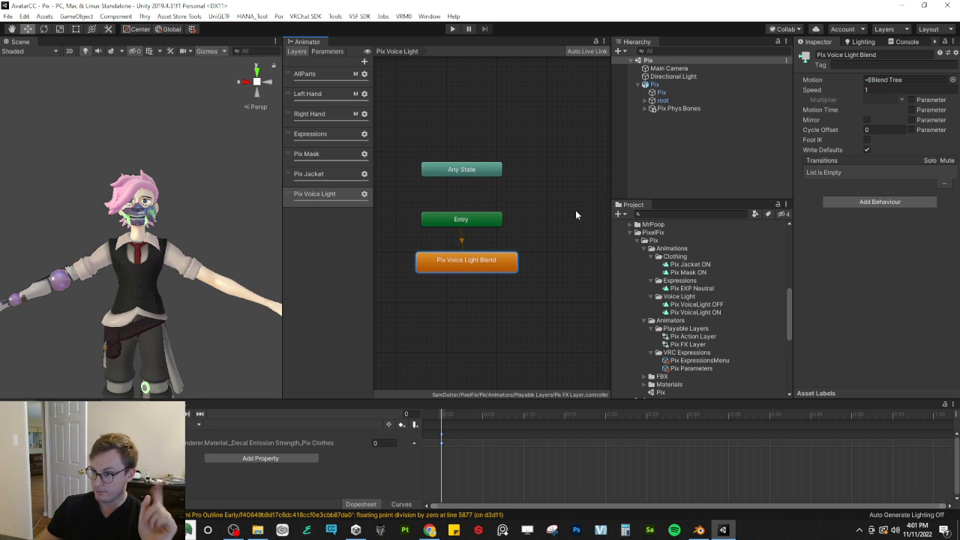
pyautogui.doubleClick(492, 260)
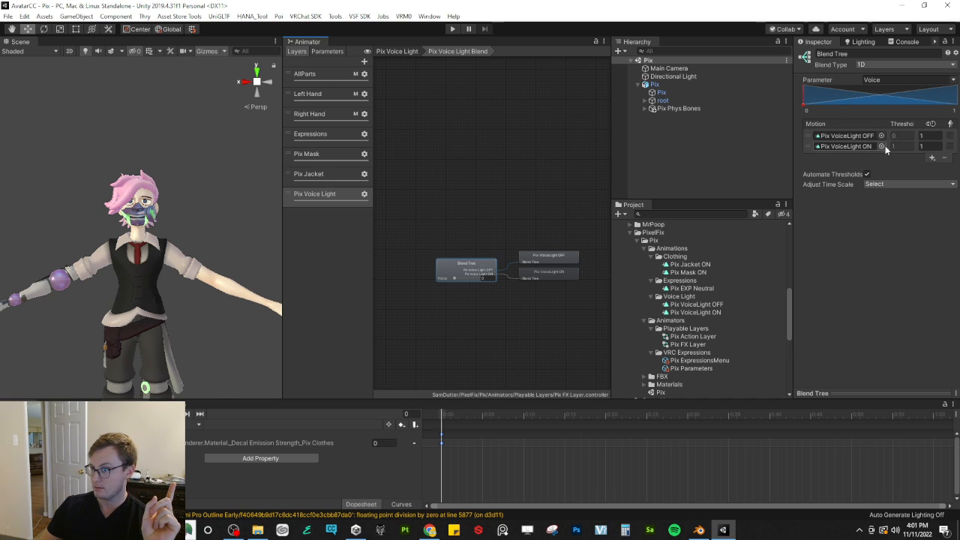
pyautogui.click(322, 177)
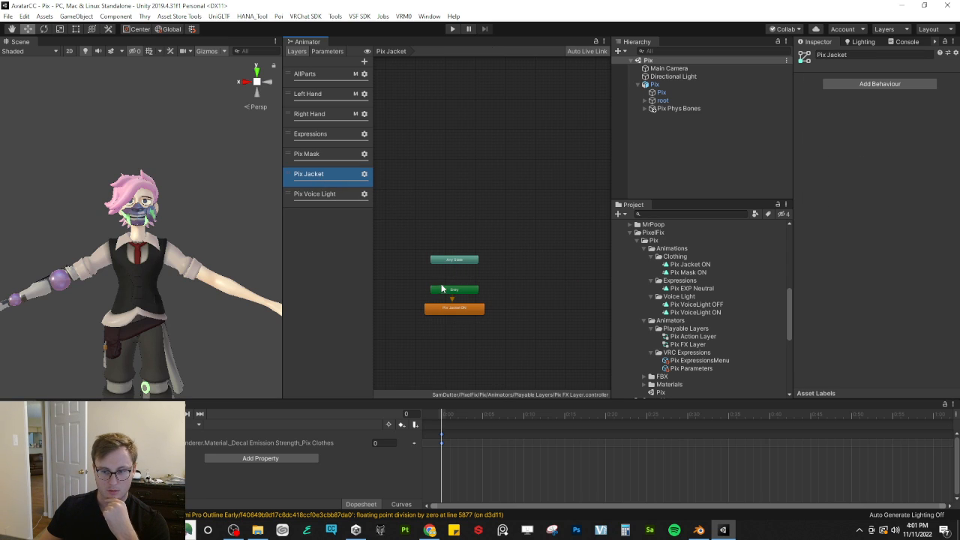
pyautogui.click(712, 313)
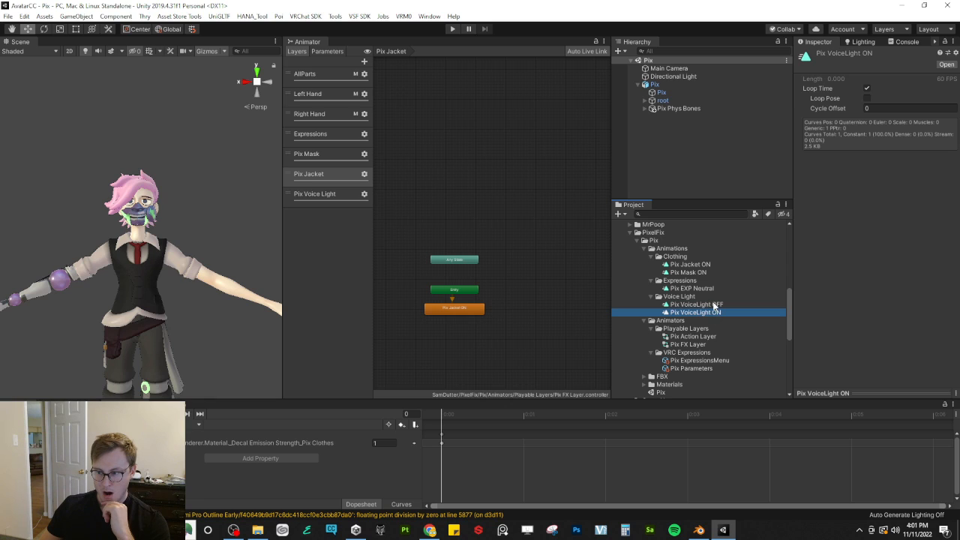
pyautogui.click(713, 304)
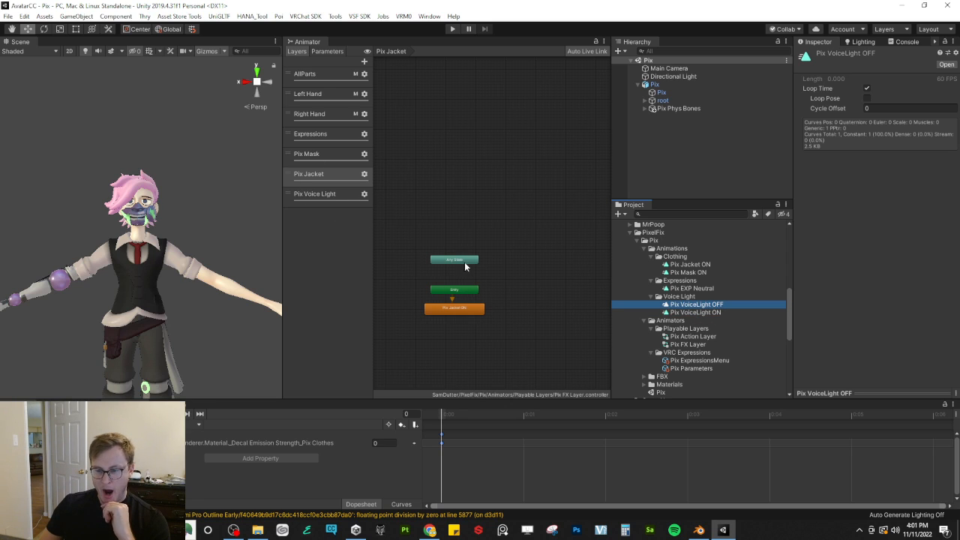
# Step: Shift the Pix Jacket ON state to the lower left of Entry in the Pix Jacket layer
pyautogui.scroll(3, 466, 315)
pyautogui.moveTo(465, 315); pyautogui.dragTo(500, 279, button='middle')
pyautogui.moveTo(499, 280); pyautogui.dragTo(437, 280)
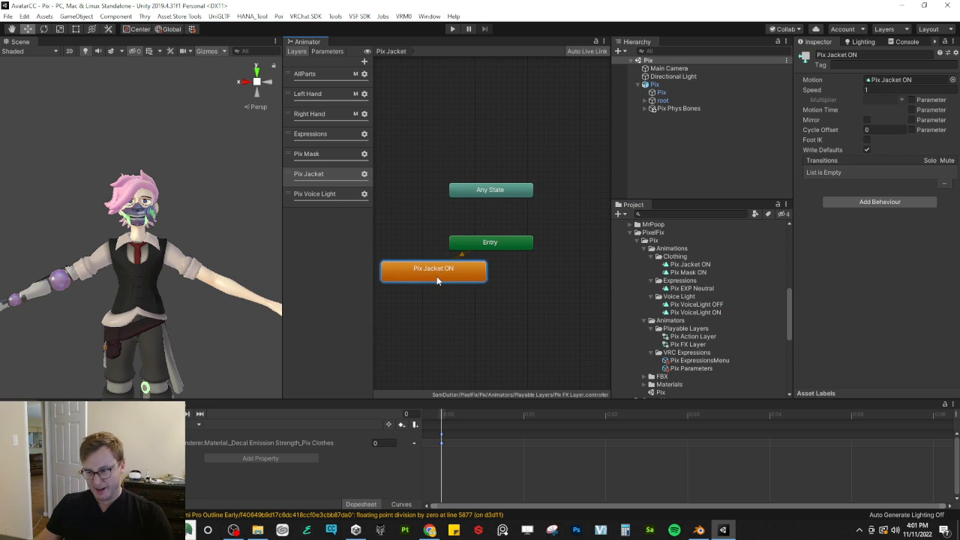
# Step: Duplicate the Pix Jacket ON clip as Pix Jacket OFF and add it as a state beside Pix Jacket ON
pyautogui.click(690, 267)
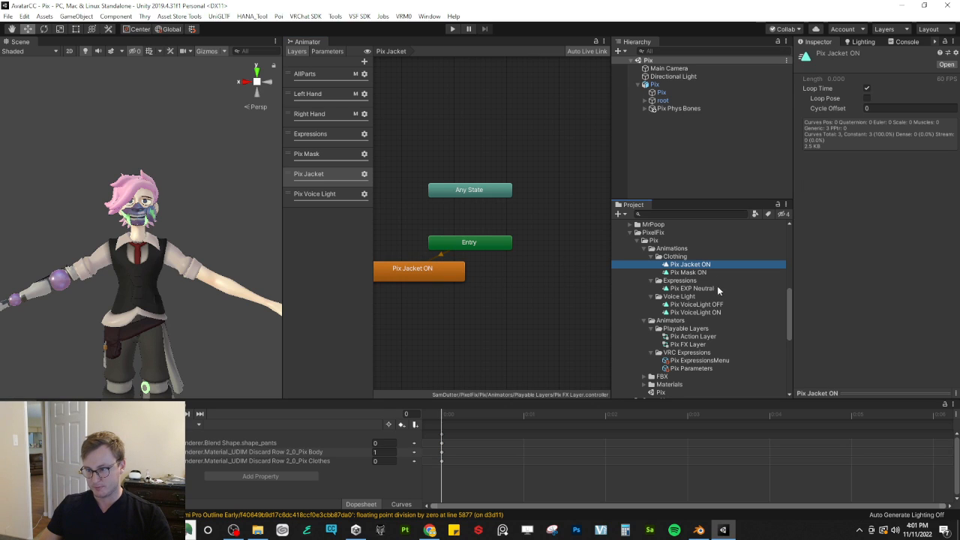
pyautogui.hotkey('ctrl', 'd')
pyautogui.press('F2')
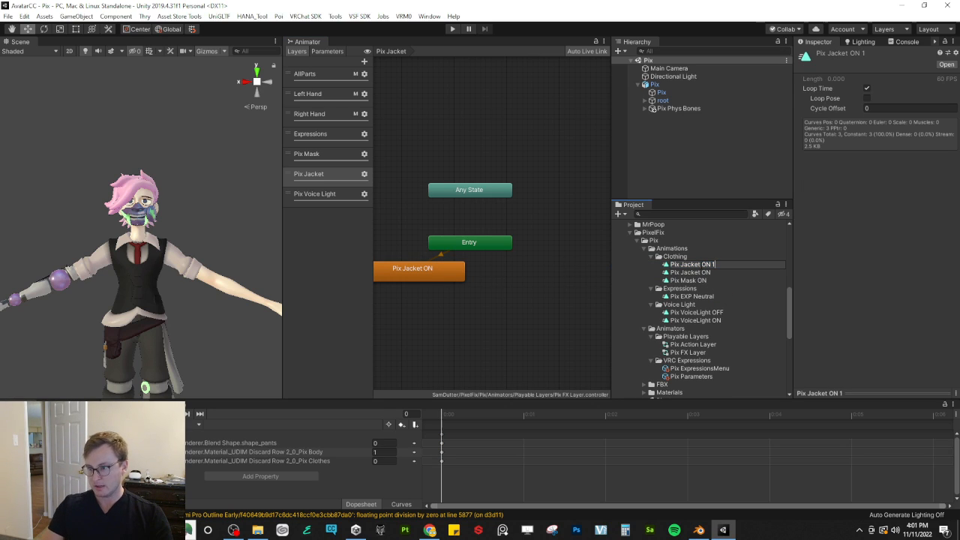
pyautogui.press('Return')
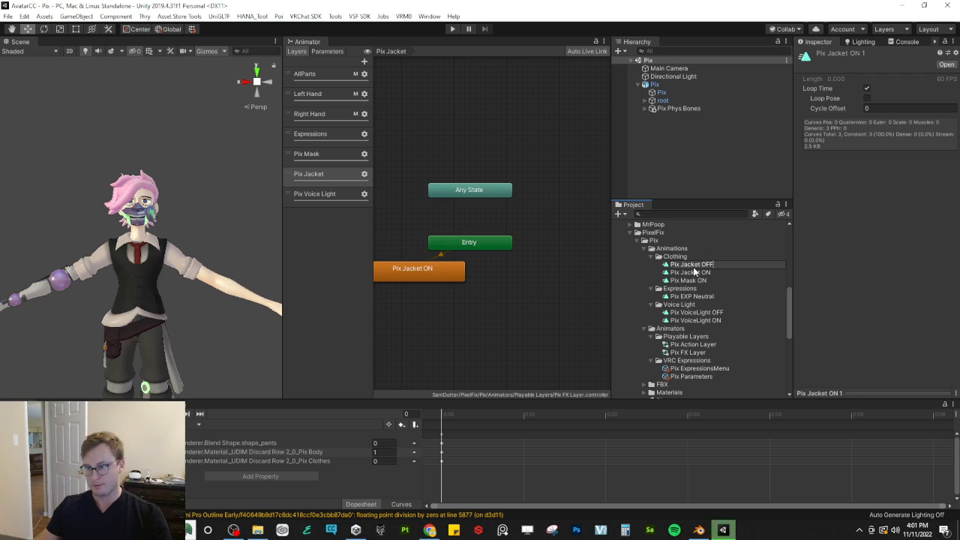
pyautogui.moveTo(714, 264); pyautogui.dragTo(508, 270)
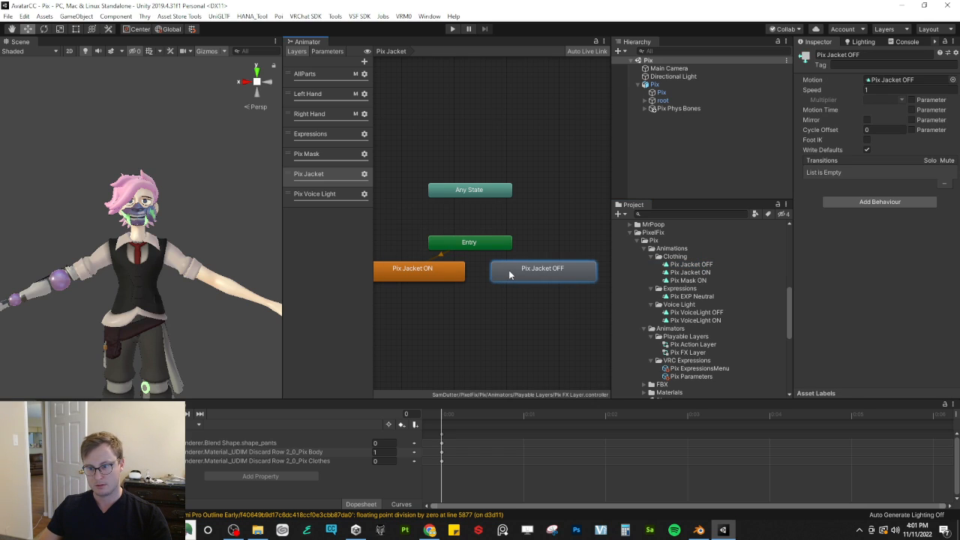
# Step: In the Pix Jacket OFF clip, set shape_pants to 100 and UDIM Discard Row 2_0 to 0 for Pix Body and 1 for Pix Clothes
pyautogui.click(683, 265)
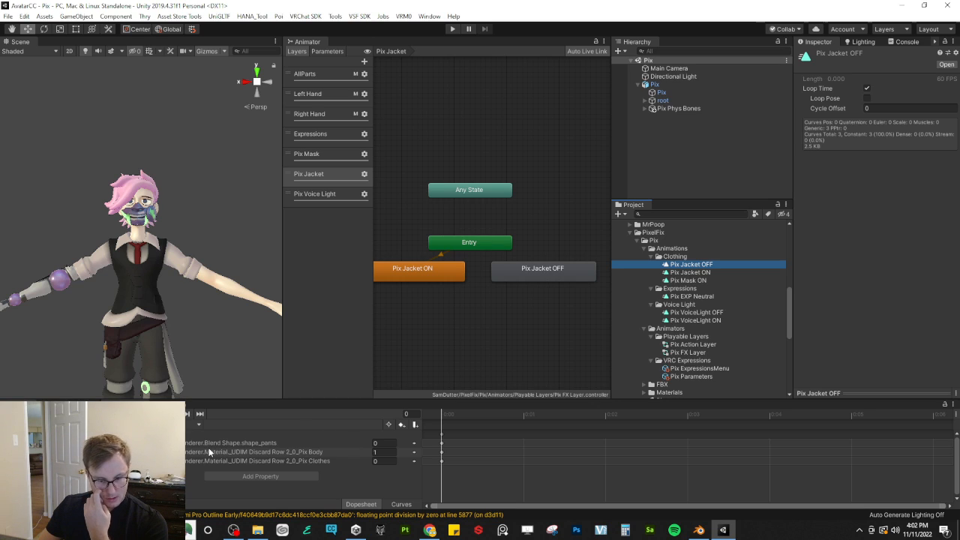
pyautogui.click(382, 443)
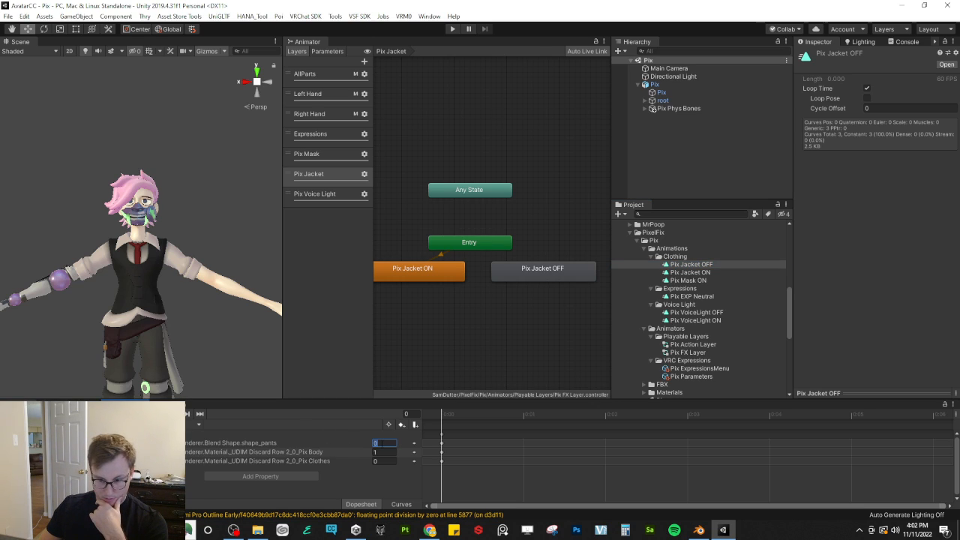
pyautogui.write('100')
pyautogui.press('Tab')
pyautogui.write('0')
pyautogui.press('Tab')
pyautogui.write('1')
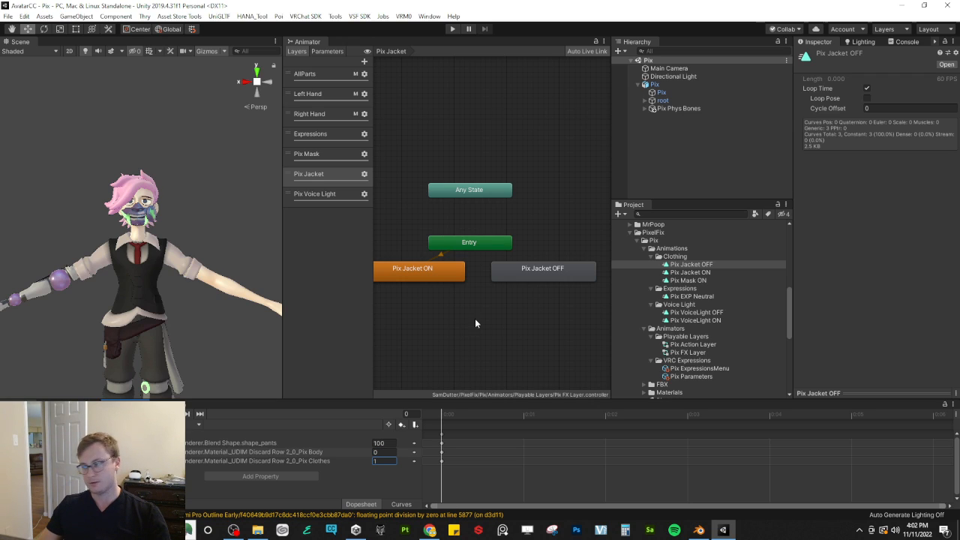
# Step: Create transitions in both directions between the Pix Jacket ON and Pix Jacket OFF states
pyautogui.click(450, 271)
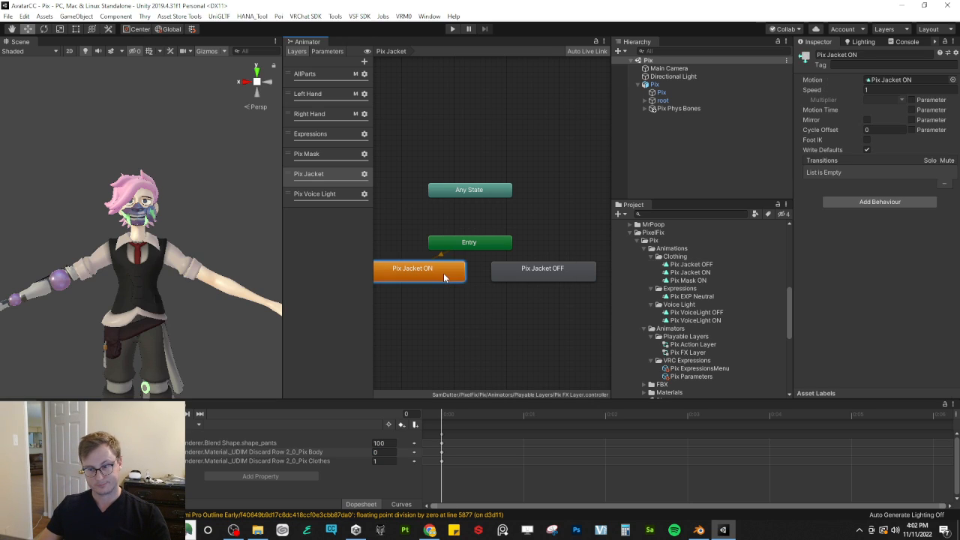
pyautogui.rightClick(438, 276)
pyautogui.click(450, 278)
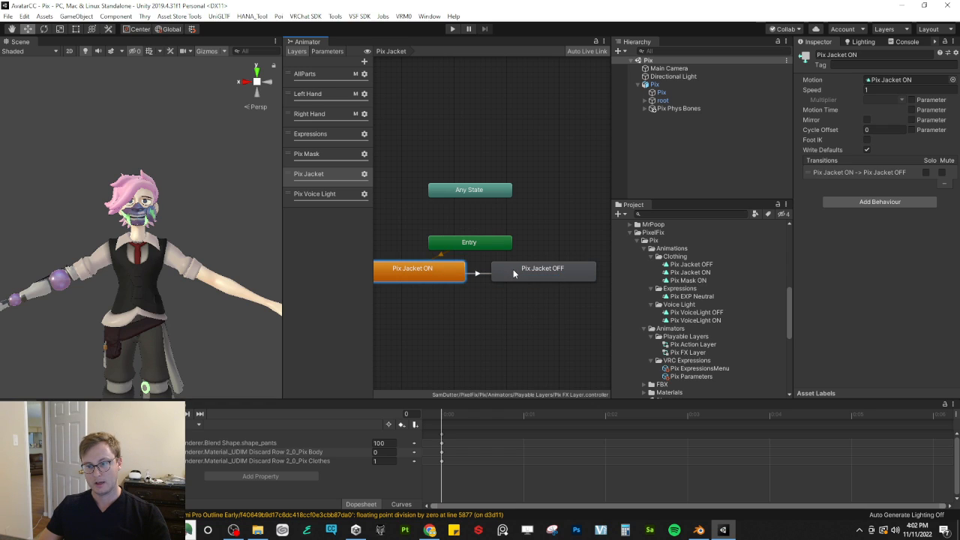
pyautogui.click(513, 269)
pyautogui.rightClick(513, 269)
pyautogui.click(525, 276)
# Step: Give the Pix Jacket ON to Pix Jacket OFF transition no exit time, zero duration and the condition pixJacket false
pyautogui.click(472, 274)
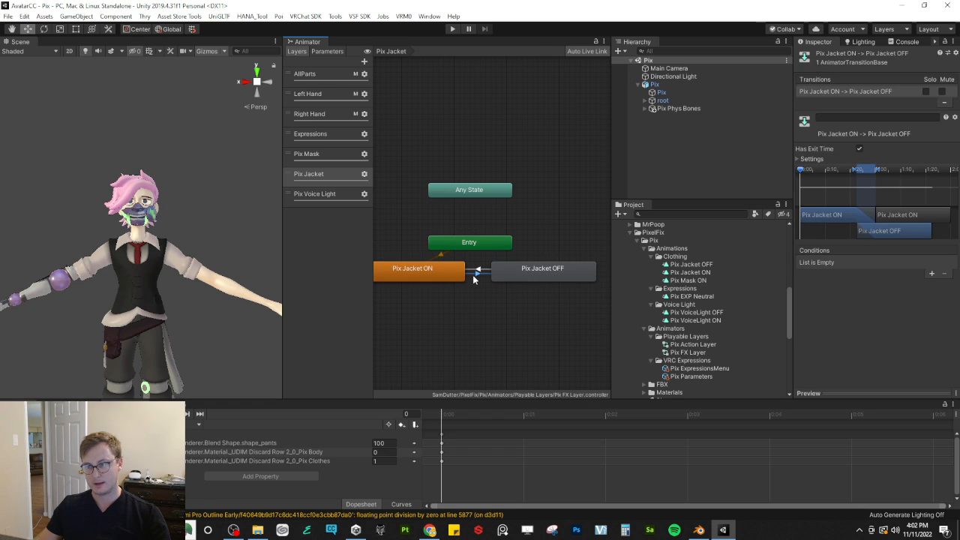
pyautogui.click(860, 150)
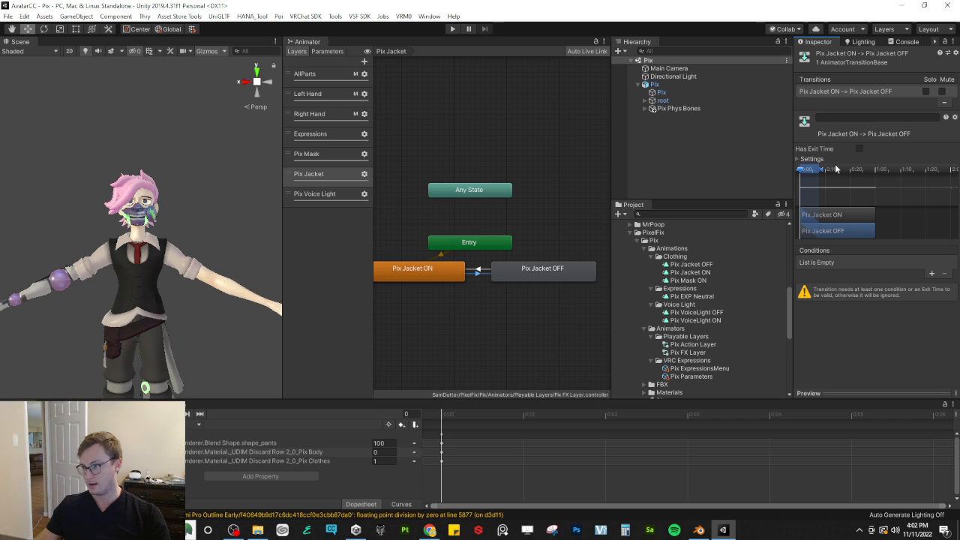
pyautogui.moveTo(823, 171); pyautogui.dragTo(801, 172)
pyautogui.click(931, 274)
pyautogui.click(840, 262)
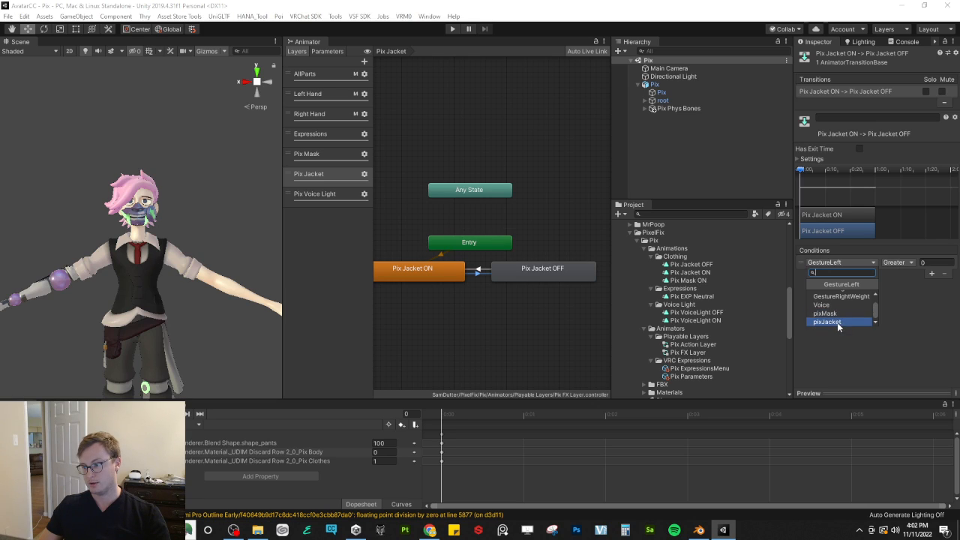
pyautogui.click(840, 322)
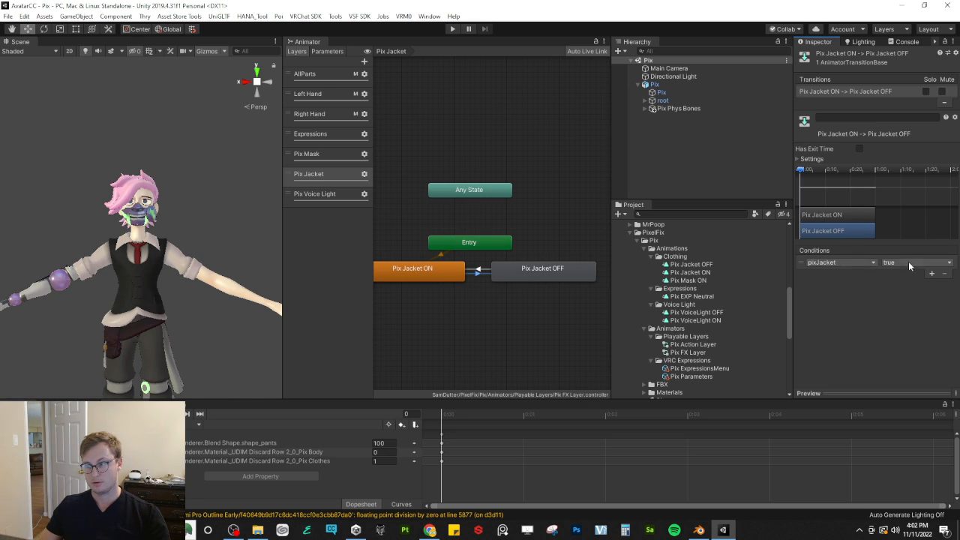
pyautogui.click(905, 283)
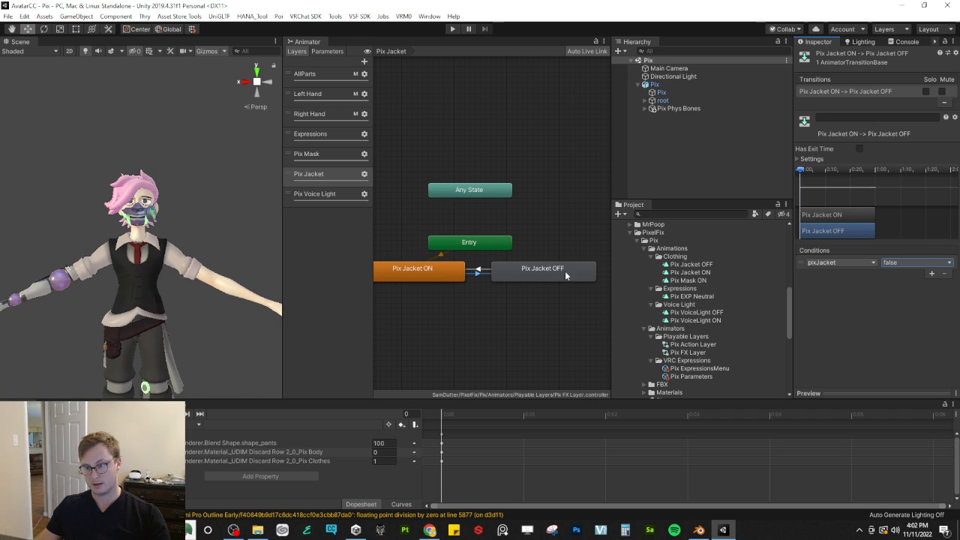
# Step: Give the Pix Jacket OFF to Pix Jacket ON transition no exit time and the condition pixJacket true
pyautogui.click(478, 269)
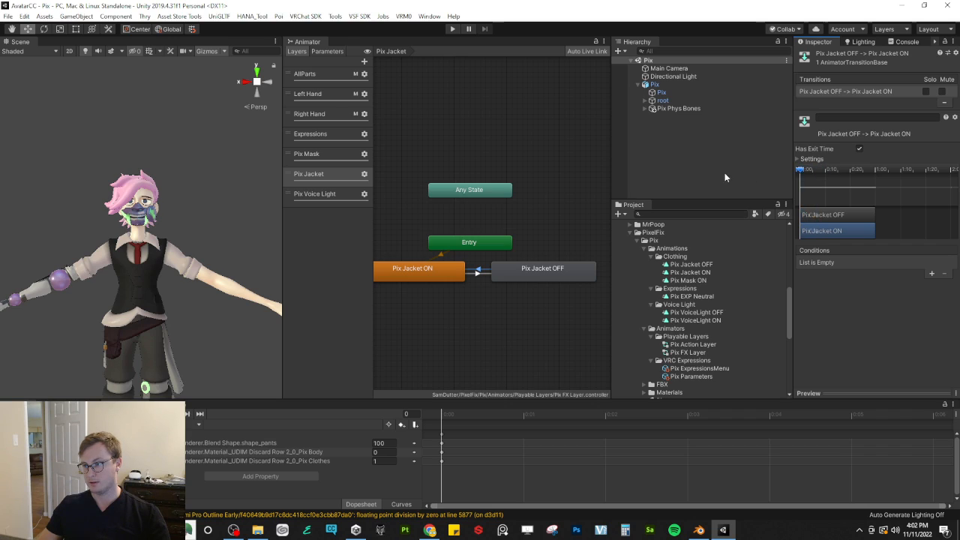
pyautogui.click(858, 148)
pyautogui.click(929, 274)
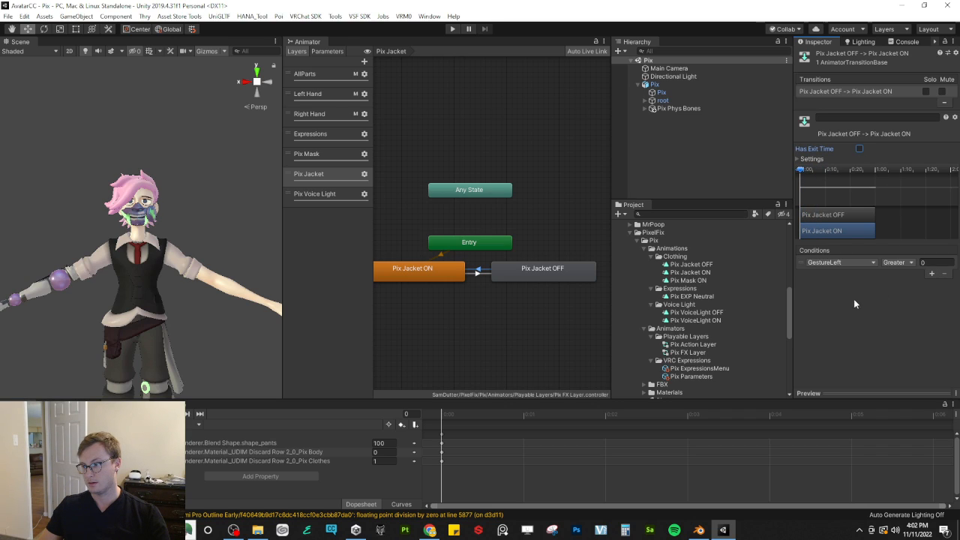
pyautogui.click(840, 263)
pyautogui.click(843, 317)
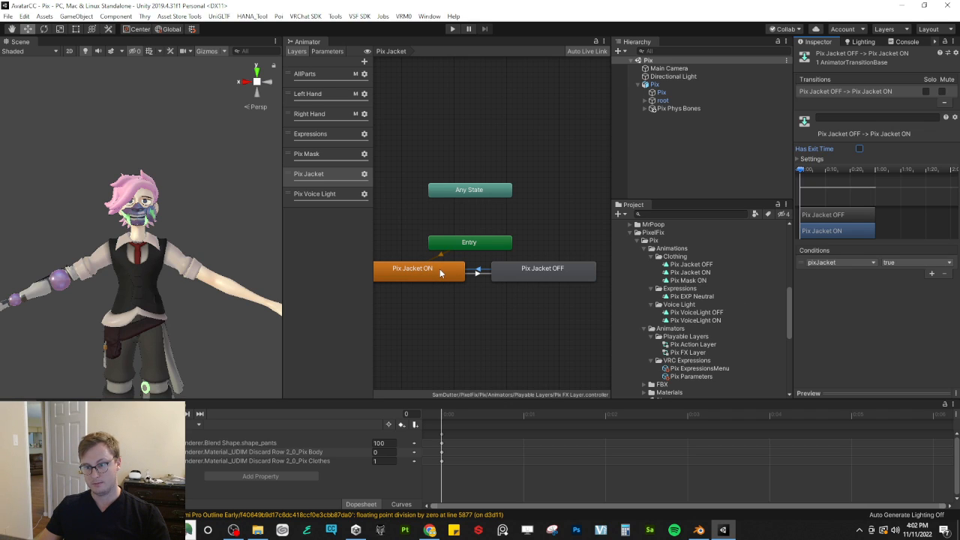
pyautogui.click(327, 51)
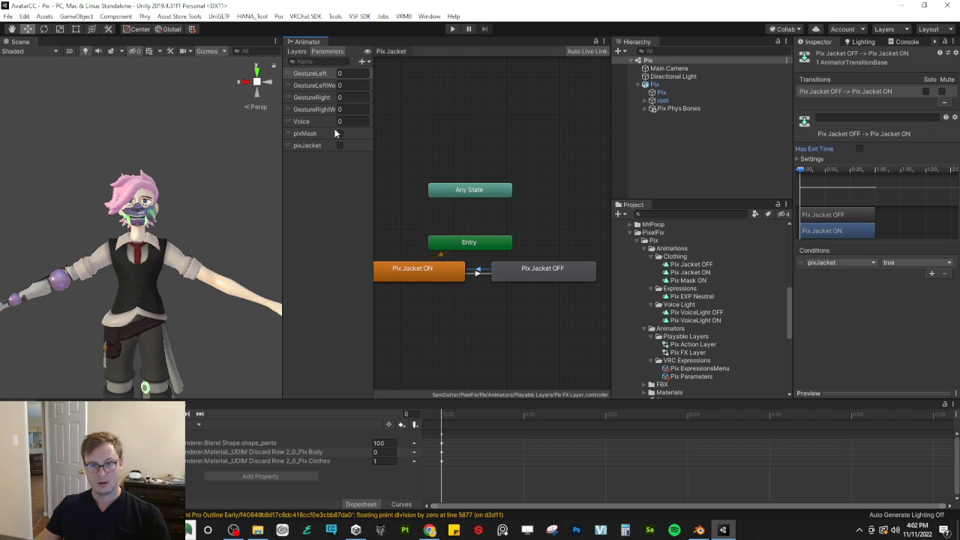
pyautogui.click(296, 51)
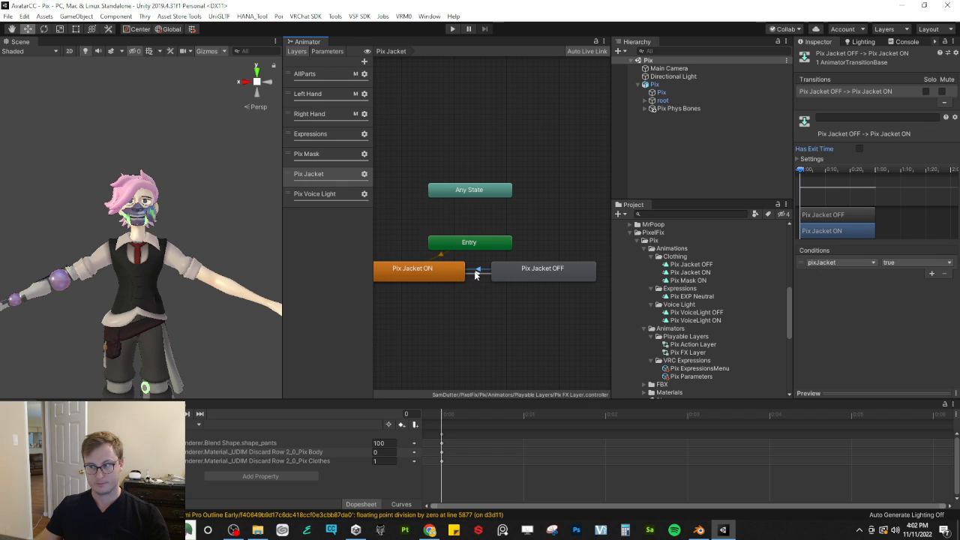
pyautogui.click(525, 275)
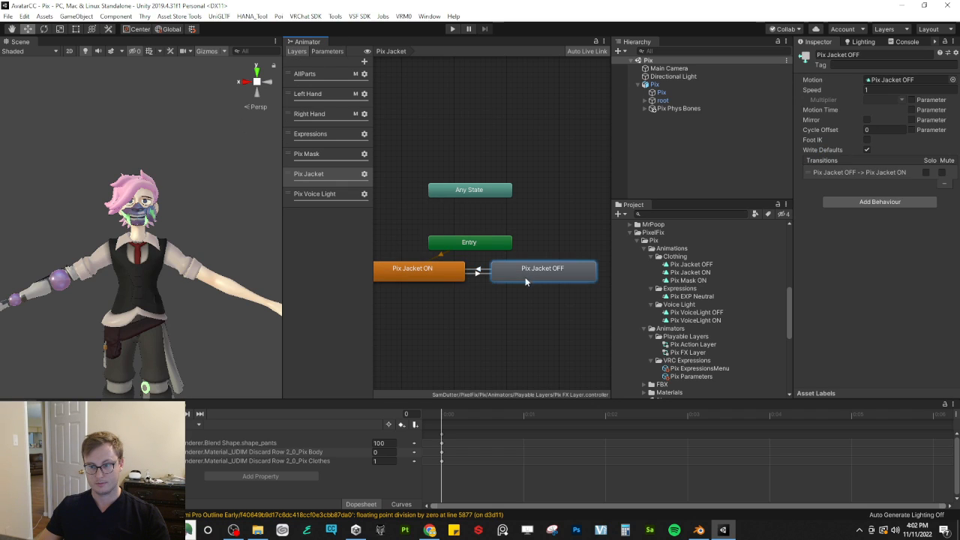
# Step: Move the Pix Mask ON state to the lower left of Entry in the Pix Mask layer
pyautogui.click(325, 155)
pyautogui.moveTo(449, 300); pyautogui.dragTo(430, 271)
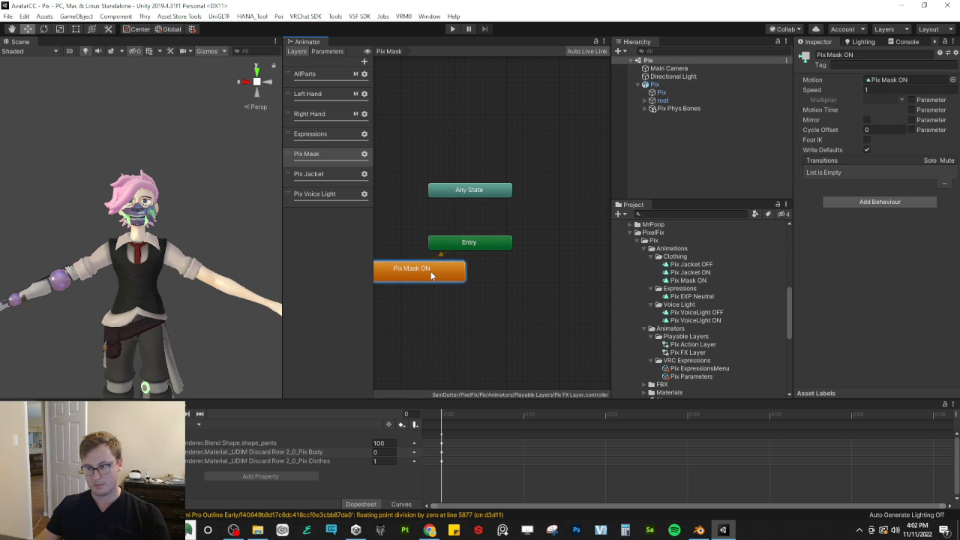
# Step: Duplicate the Pix Mask ON clip as Pix Mask OFF and set its UDIM Discard Row 3_0 Pix Clothes value to 1
pyautogui.click(699, 279)
pyautogui.hotkey('ctrl', 'd')
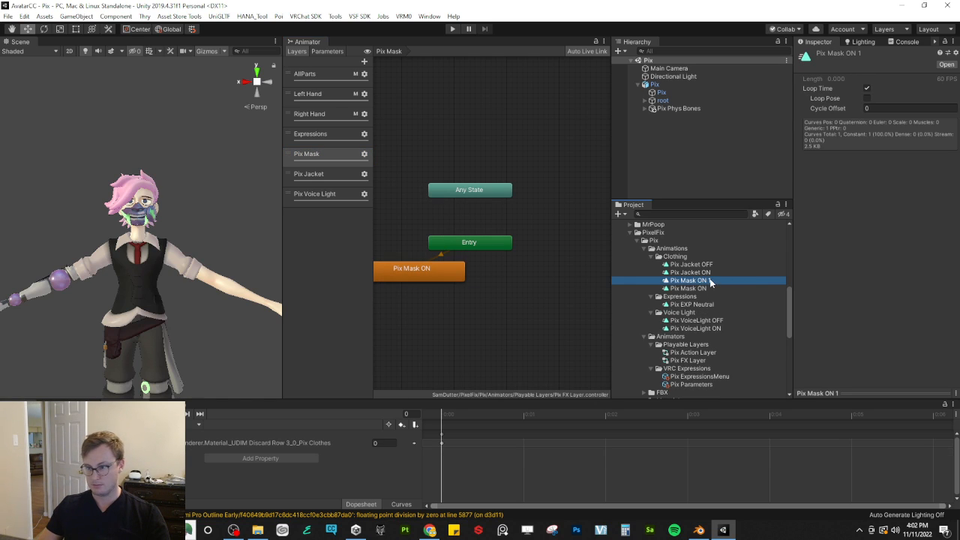
pyautogui.press('F2')
pyautogui.click(710, 281)
pyautogui.press('BackSpace')
pyautogui.write('FF')
pyautogui.press('Return')
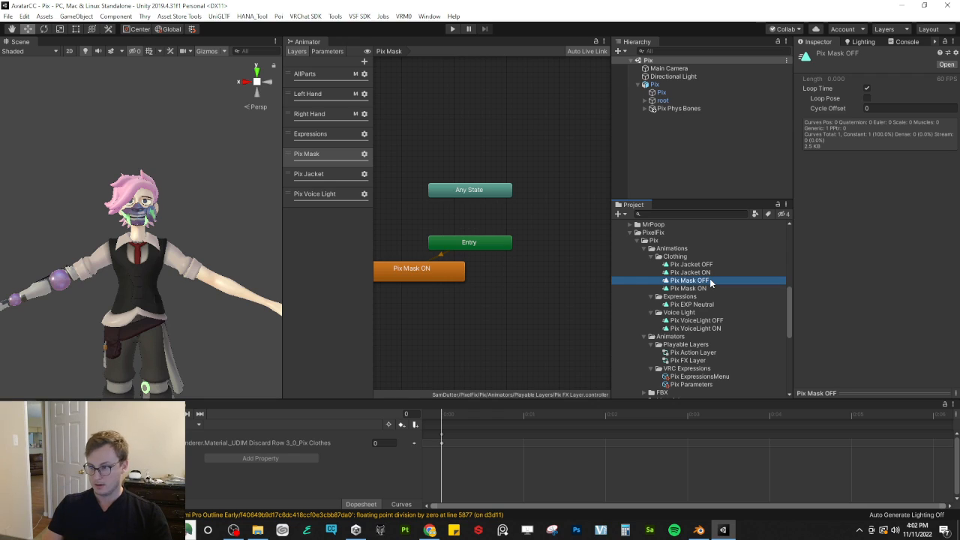
pyautogui.click(383, 444)
pyautogui.write('1')
# Step: Add the Pix Mask OFF clip as a state beside Pix Mask ON and create transitions in both directions between them
pyautogui.moveTo(697, 283); pyautogui.dragTo(502, 270)
pyautogui.click(443, 277)
pyautogui.rightClick(442, 276)
pyautogui.click(465, 281)
pyautogui.click(498, 274)
pyautogui.rightClick(498, 275)
pyautogui.click(512, 280)
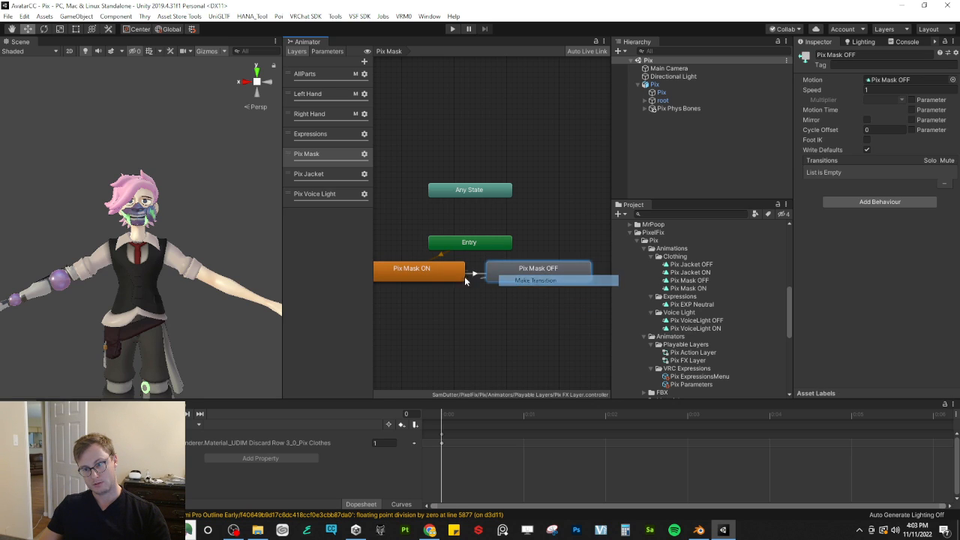
# Step: Give the Pix Mask ON to Pix Mask OFF transition no exit time, zero duration and the condition pixMask false
pyautogui.click(489, 276)
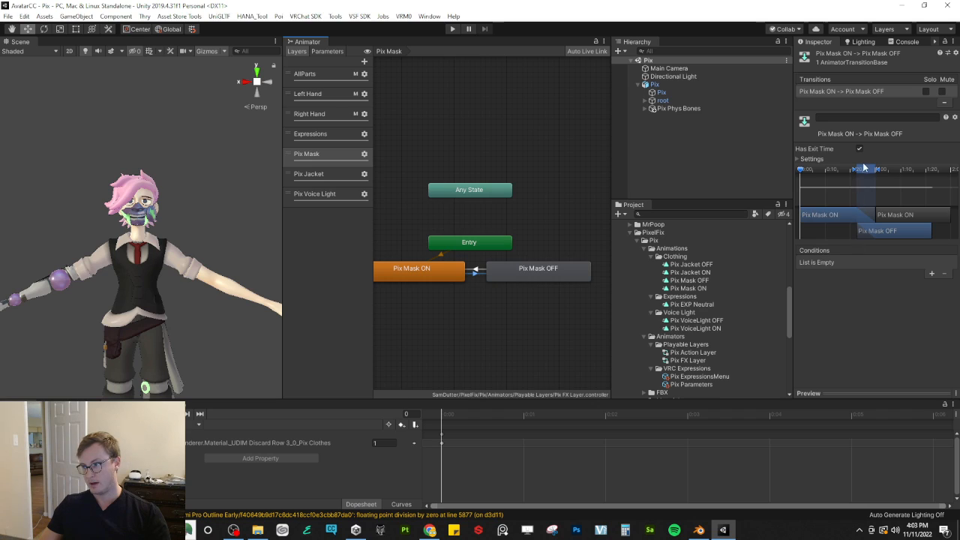
pyautogui.moveTo(864, 168); pyautogui.dragTo(814, 177)
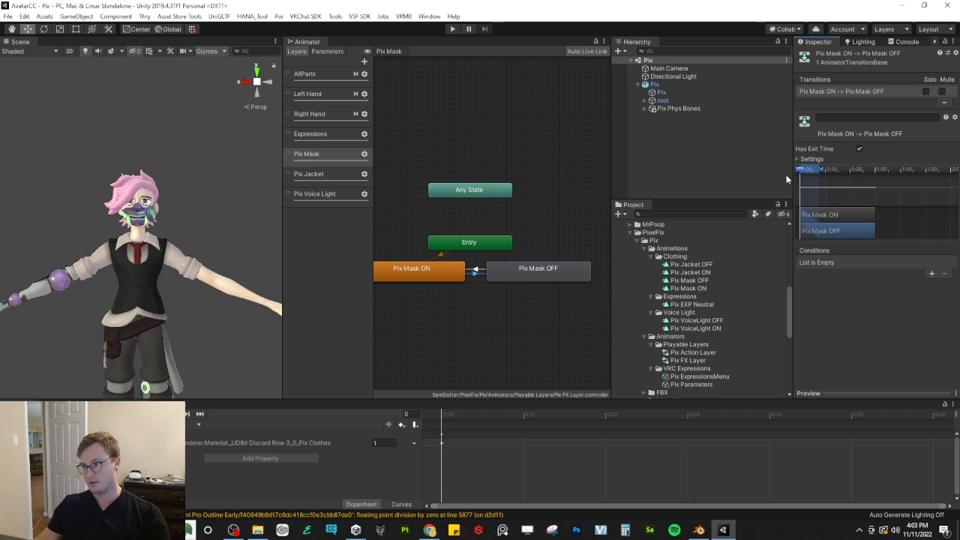
pyautogui.click(859, 149)
pyautogui.click(932, 273)
pyautogui.click(840, 262)
pyautogui.scroll(-2, 836, 311)
pyautogui.click(824, 313)
pyautogui.click(916, 263)
pyautogui.click(909, 280)
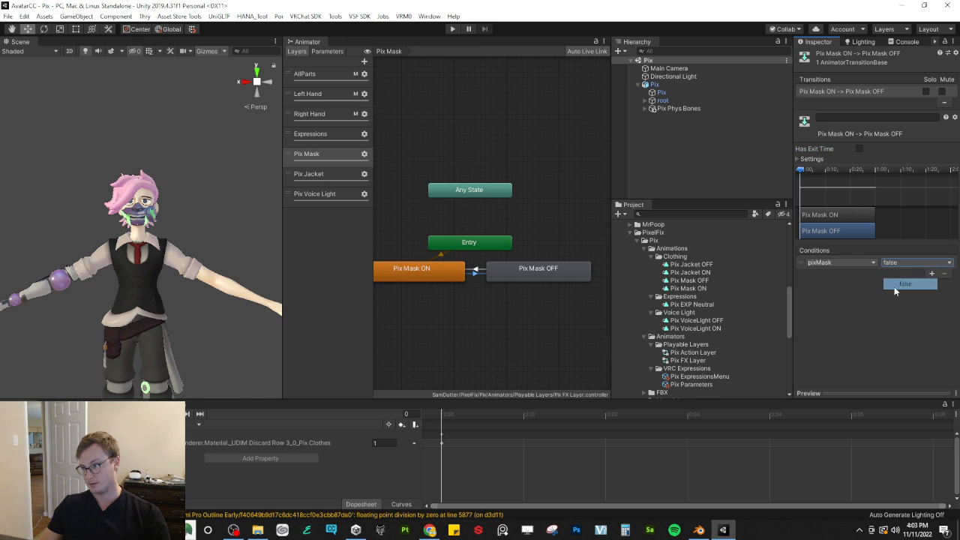
# Step: Give the Pix Mask OFF to Pix Mask ON transition no exit time, zero duration and the condition pixMask true
pyautogui.click(478, 272)
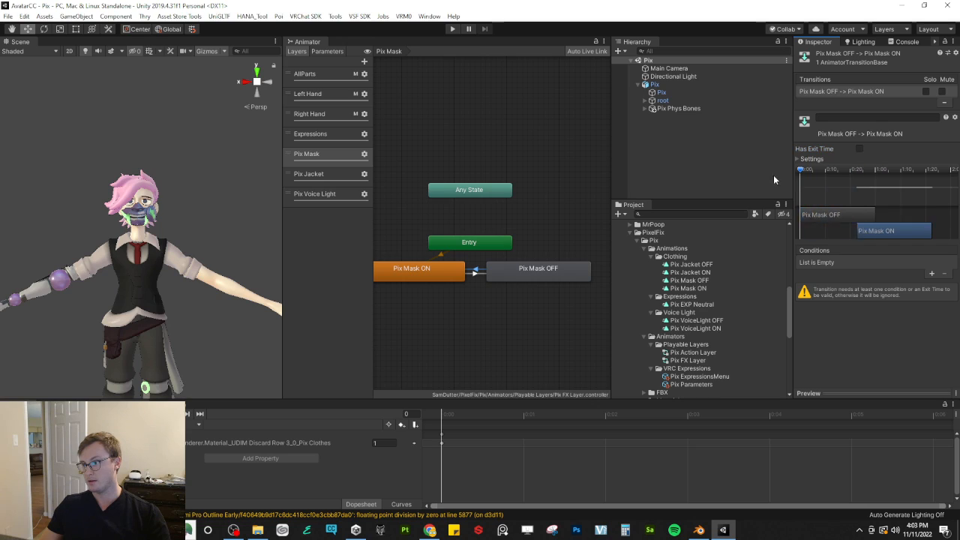
pyautogui.click(931, 273)
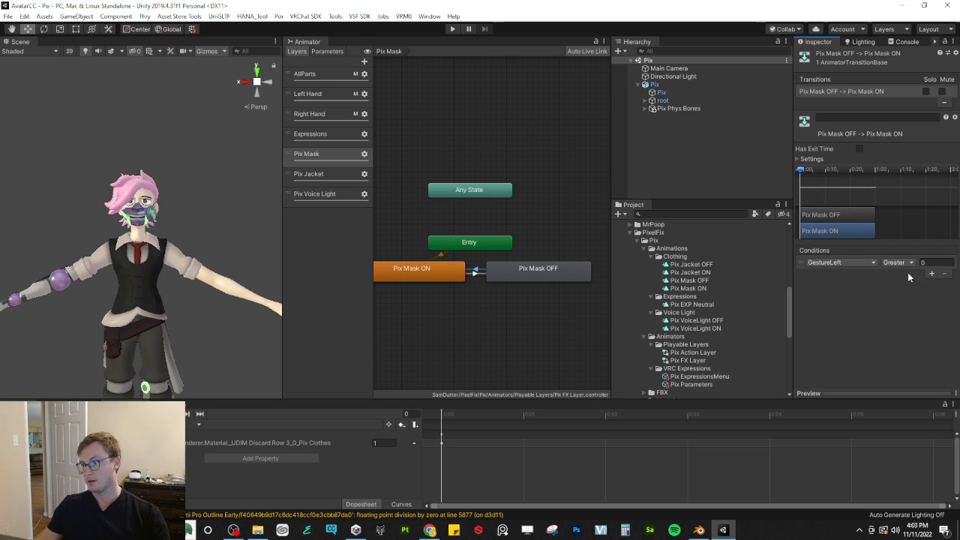
pyautogui.click(836, 262)
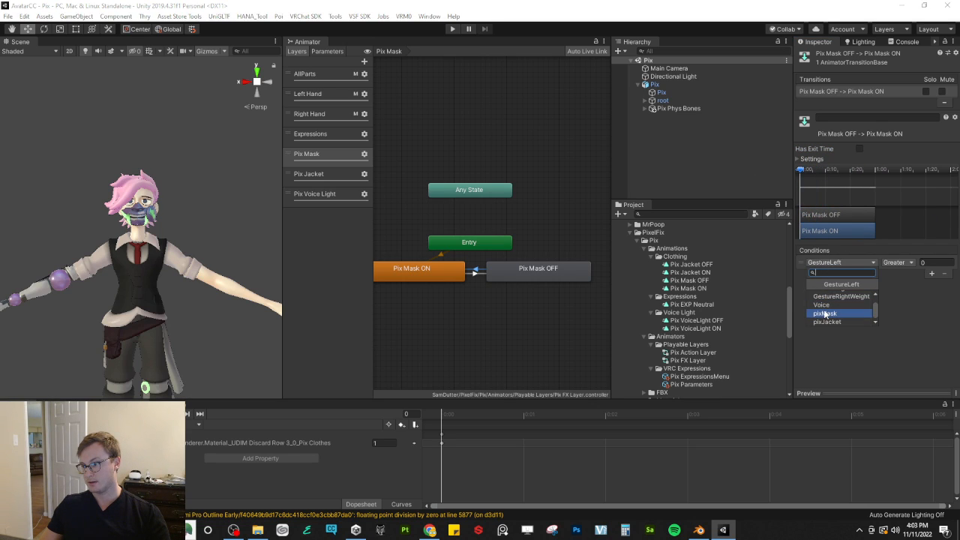
pyautogui.click(824, 314)
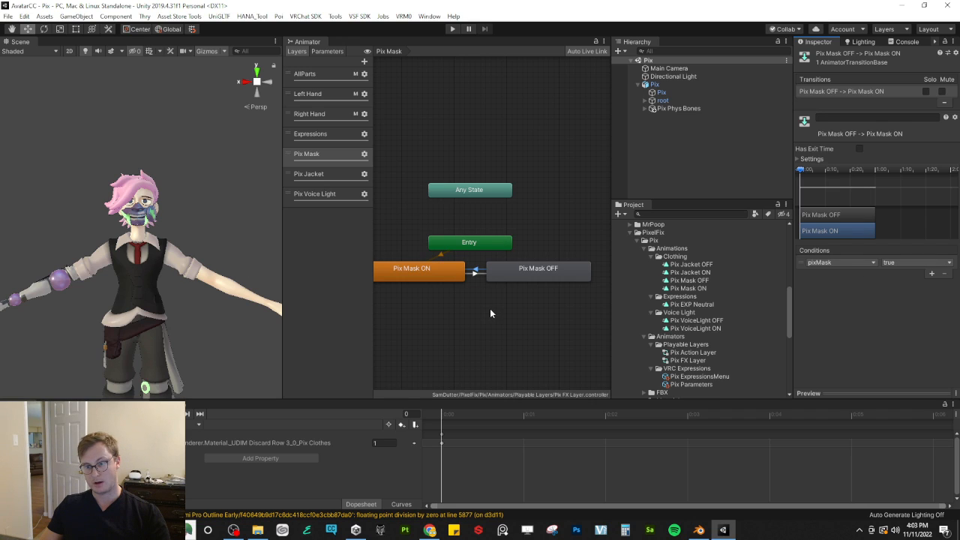
# Step: Turn off Write Defaults for both the Pix Mask ON and Pix Mask OFF states
pyautogui.click(332, 175)
pyautogui.click(326, 193)
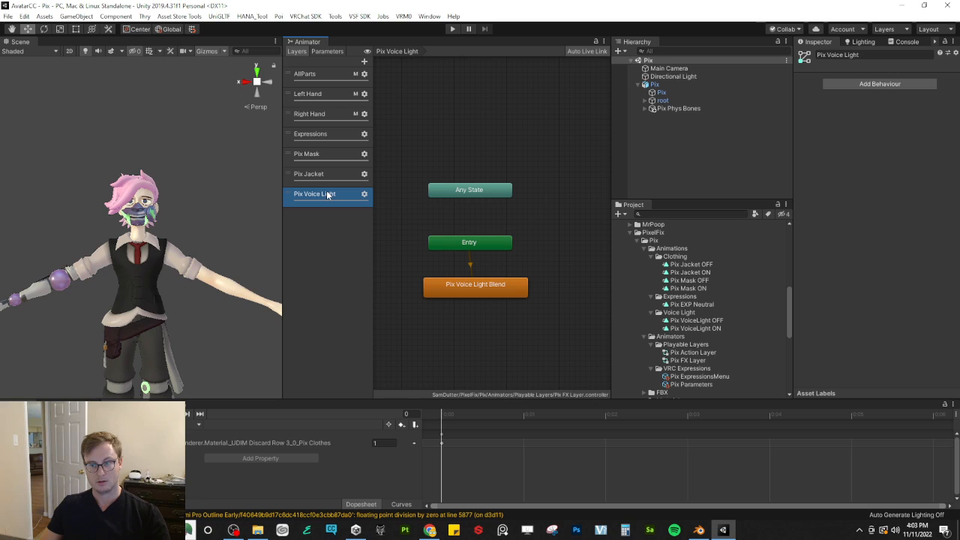
pyautogui.click(339, 175)
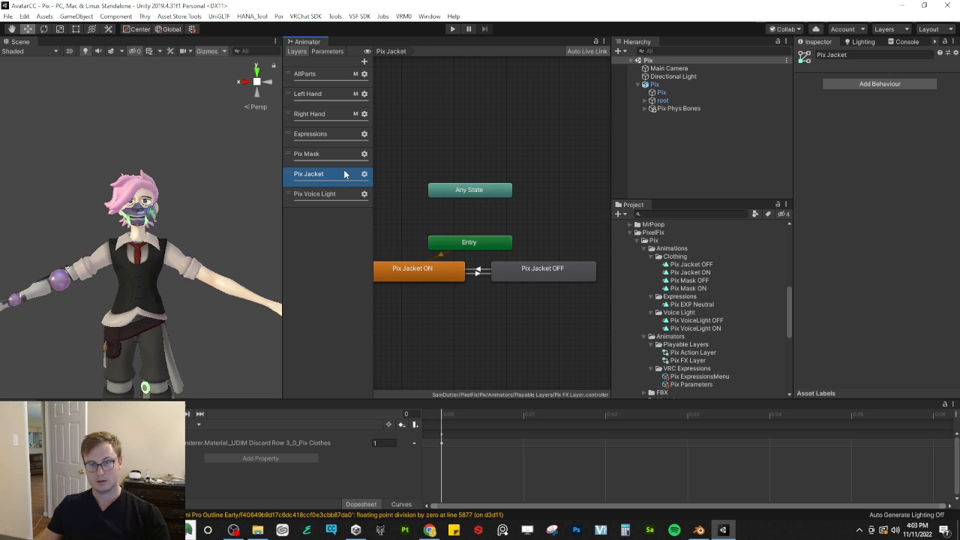
pyautogui.click(326, 157)
pyautogui.click(420, 270)
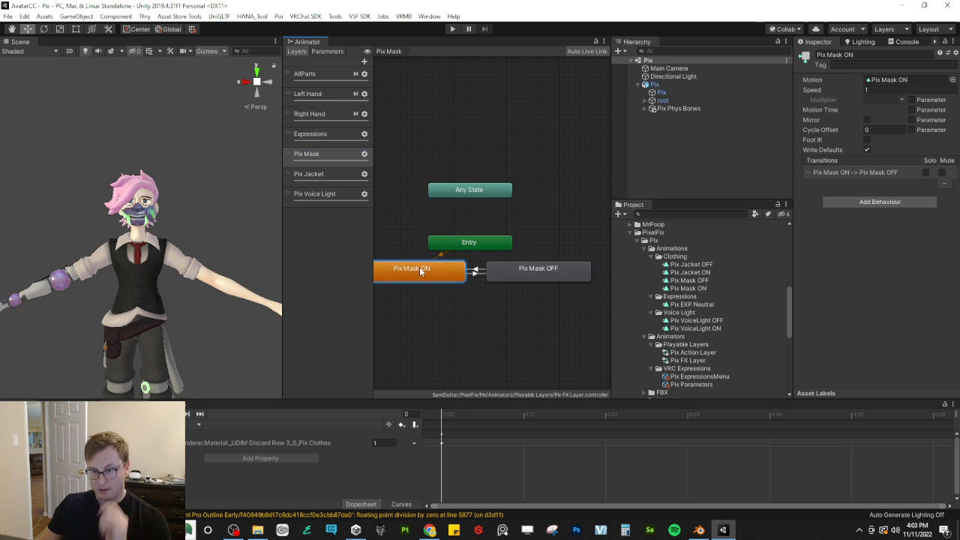
pyautogui.click(535, 274)
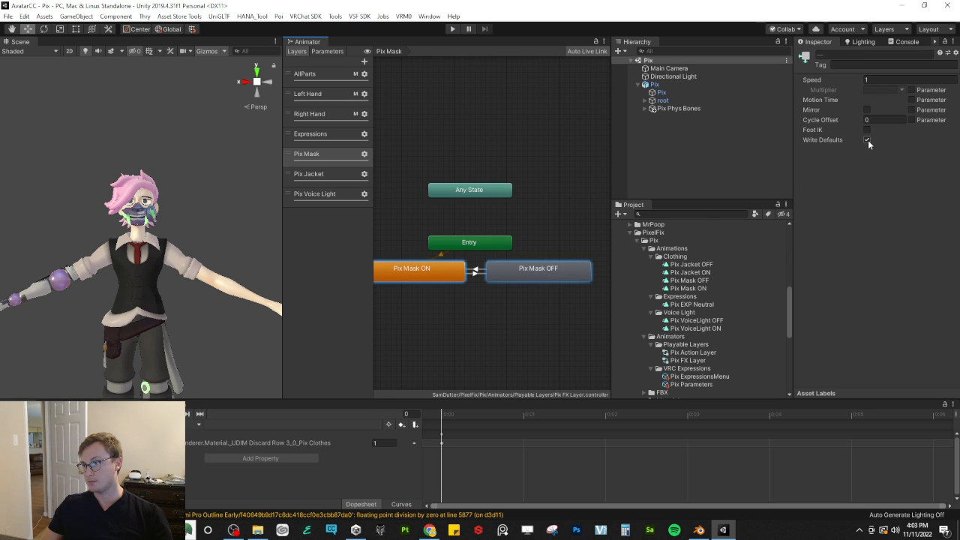
# Step: Turn off Write Defaults for both Pix Jacket states and for the Pix Voice Light Blend state
pyautogui.click(325, 175)
pyautogui.click(540, 271)
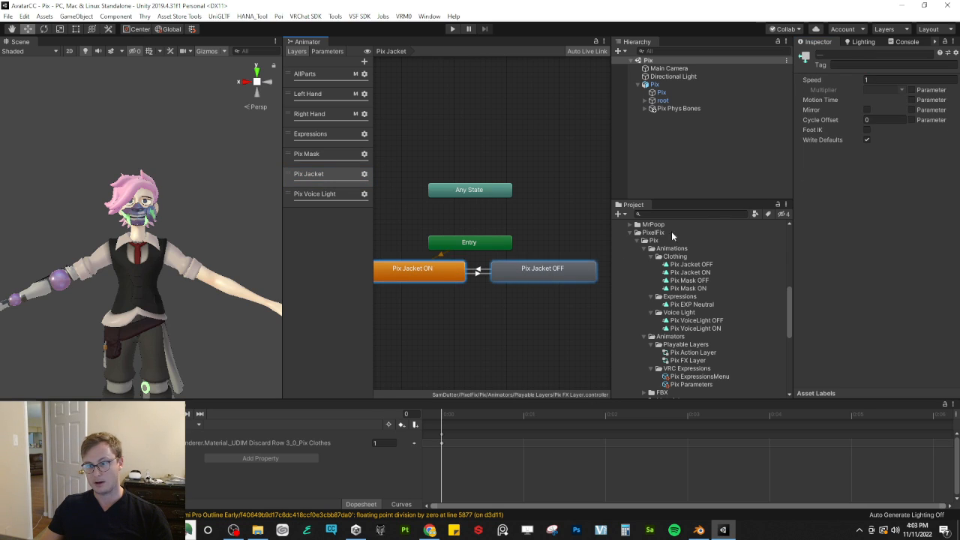
pyautogui.click(867, 140)
pyautogui.click(317, 196)
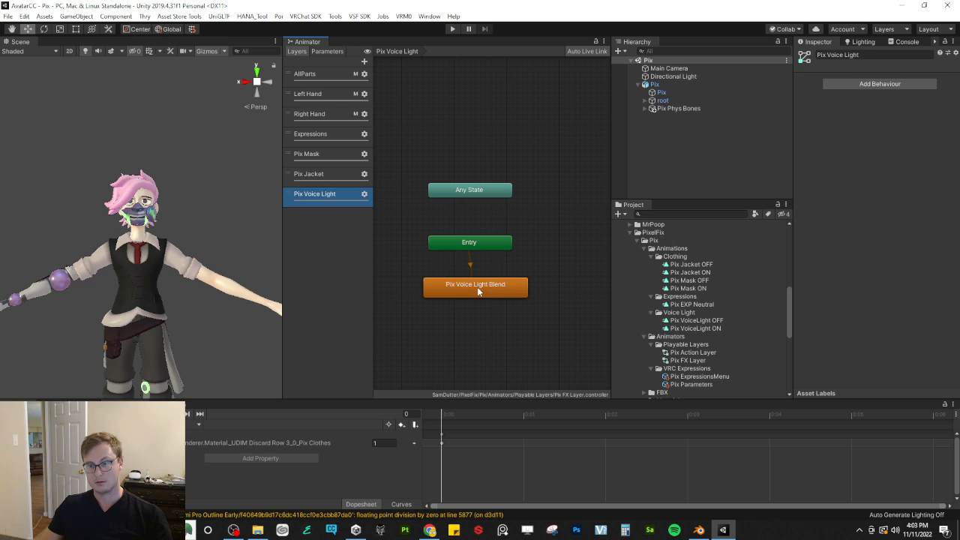
pyautogui.click(480, 289)
pyautogui.click(867, 150)
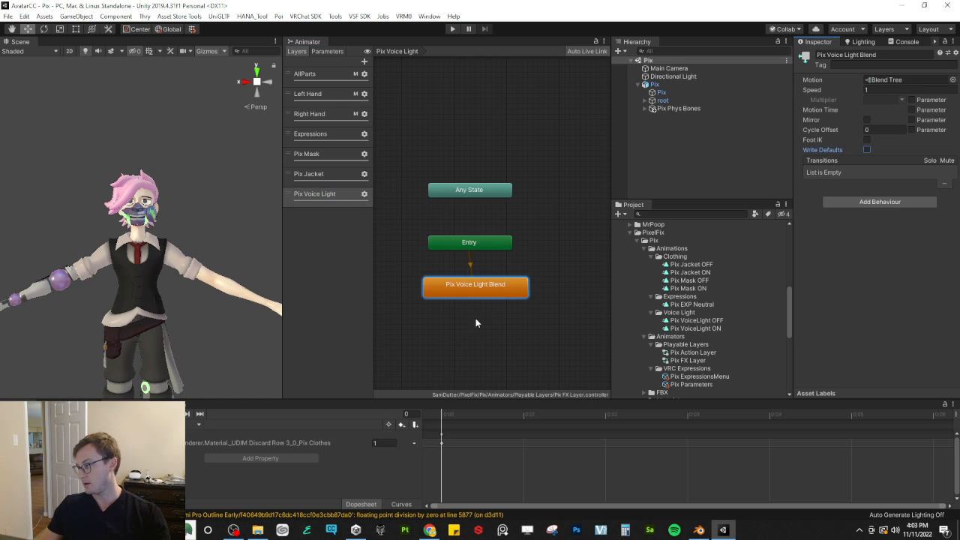
# Step: Show the Expressions layer's states and all the blend shape properties of the Pix EXP Neutral clip
pyautogui.click(325, 135)
pyautogui.moveTo(476, 260); pyautogui.dragTo(432, 260, button='middle')
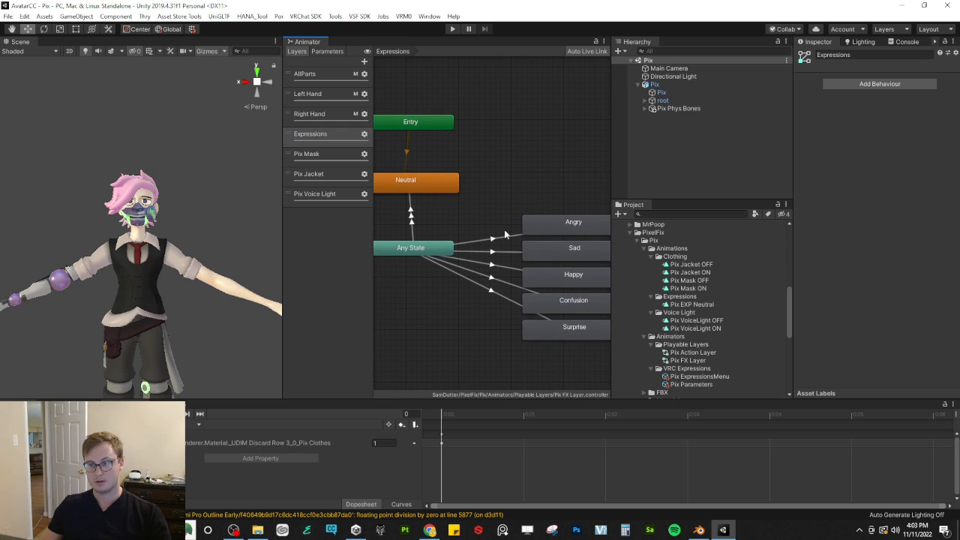
pyautogui.moveTo(503, 230); pyautogui.dragTo(483, 222, button='middle')
pyautogui.click(650, 257)
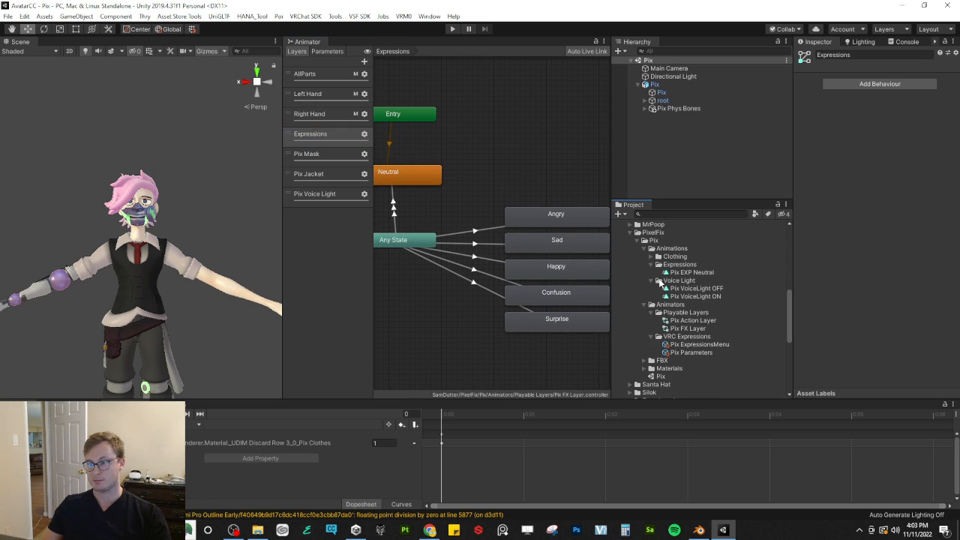
pyautogui.click(650, 280)
pyautogui.click(701, 273)
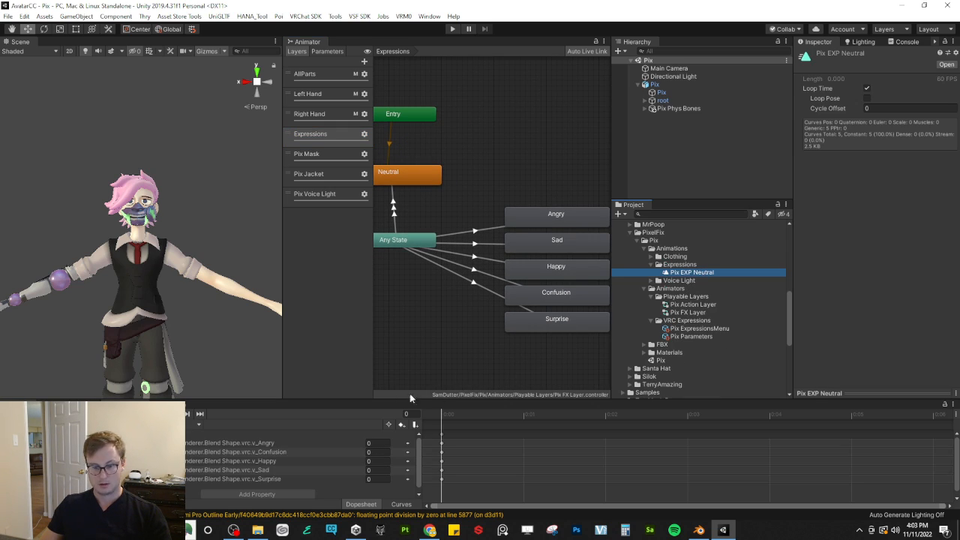
pyautogui.moveTo(312, 404); pyautogui.dragTo(313, 365)
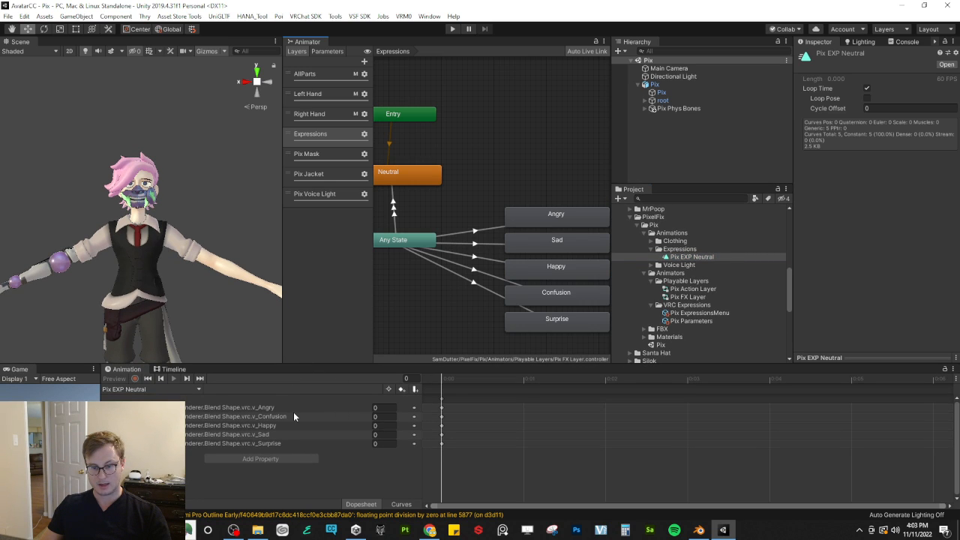
# Step: Make five duplicates of the Pix EXP Neutral clip in the Expressions folder
pyautogui.click(724, 254)
pyautogui.hotkey('ctrl', 'd')
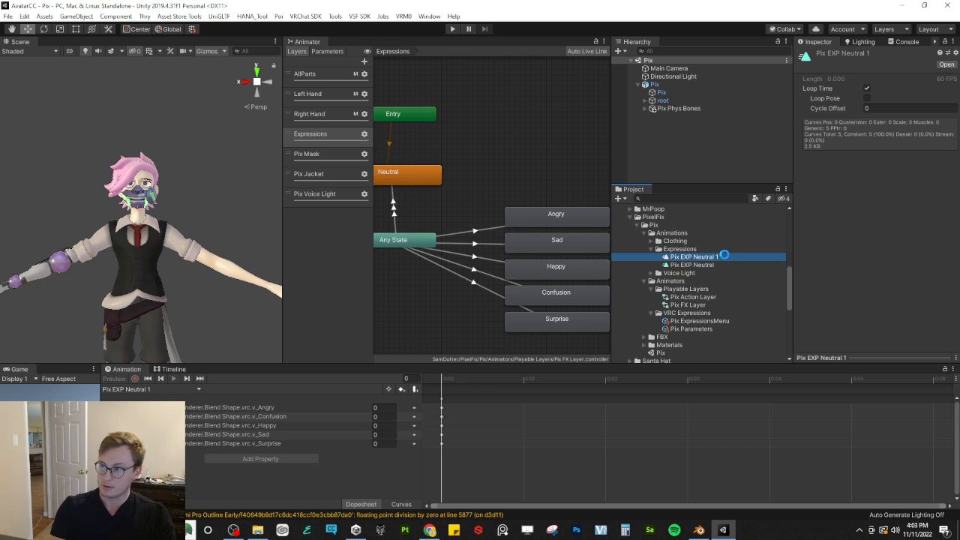
pyautogui.hotkey('ctrl', 'd')
pyautogui.hotkey('ctrl', 'd')
pyautogui.hotkey('ctrl', 'd')
pyautogui.hotkey('ctrl', 'd')
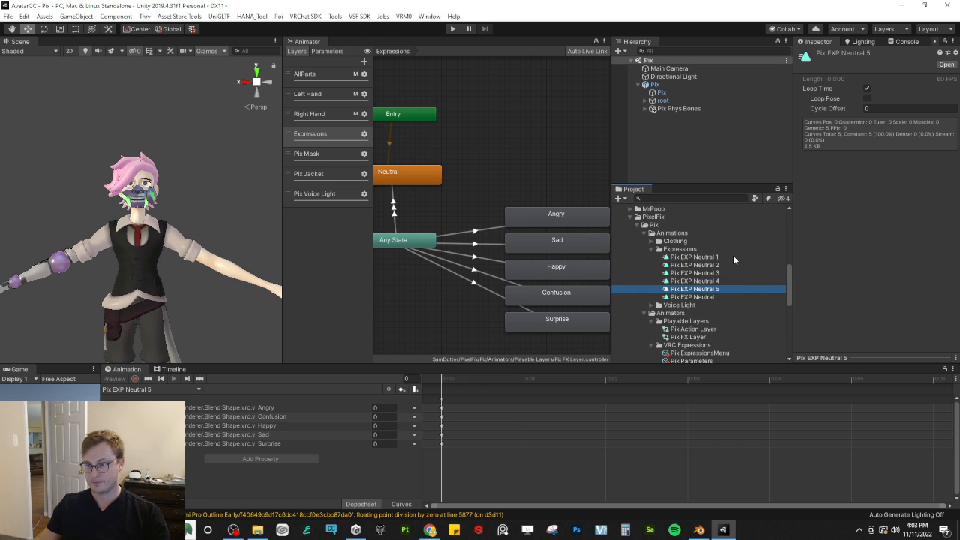
# Step: Rename the first Pix EXP Neutral duplicate as Pix EXP Angry
pyautogui.click(734, 255)
pyautogui.click(735, 255)
pyautogui.press('BackSpace')
pyautogui.press('BackSpace')
pyautogui.press('BackSpace')
pyautogui.press('BackSpace')
pyautogui.press('BackSpace')
pyautogui.press('BackSpace')
pyautogui.press('BackSpace')
pyautogui.press('BackSpace')
pyautogui.press('BackSpace')
pyautogui.write('Angry')
pyautogui.press('Return')
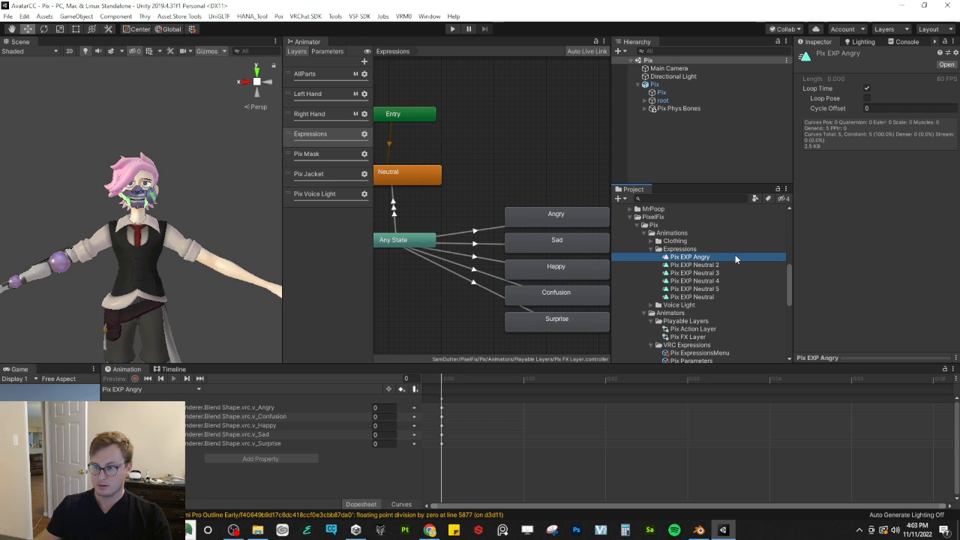
# Step: Rename the Pix EXP Neutral 2 clip as Pix EXP Confusion
pyautogui.click(731, 266)
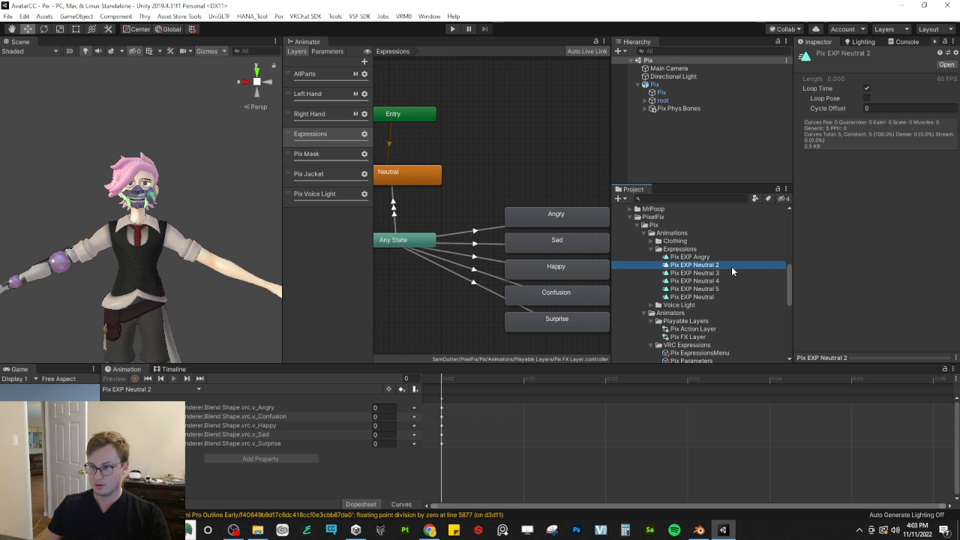
pyautogui.press('Up')
pyautogui.press('Right')
pyautogui.click(732, 266)
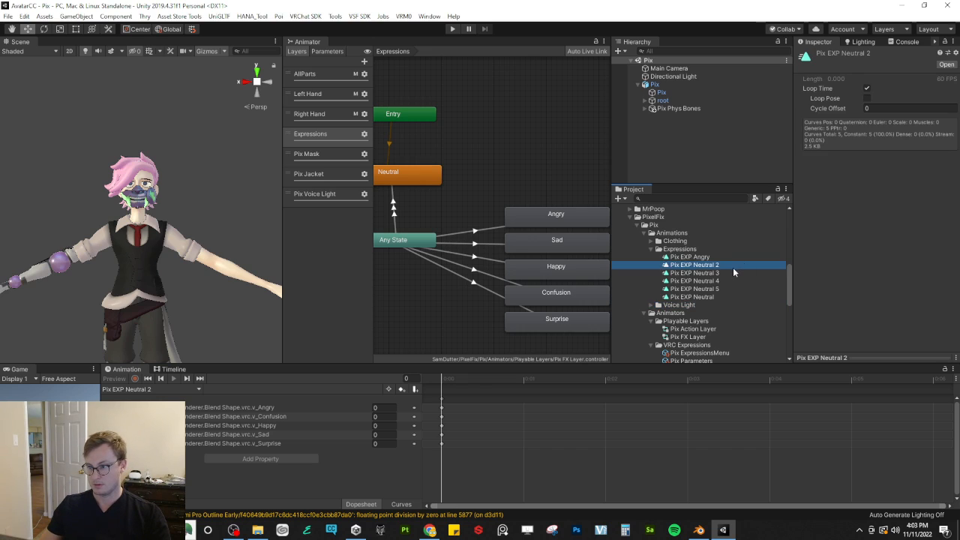
pyautogui.click(732, 267)
pyautogui.press('End')
pyautogui.hotkey('shift', 'Left')
pyautogui.hotkey('ctrl', 'shift', 'Left')
pyautogui.hotkey('ctrl', 'shift', 'Left')
pyautogui.write('Conf')
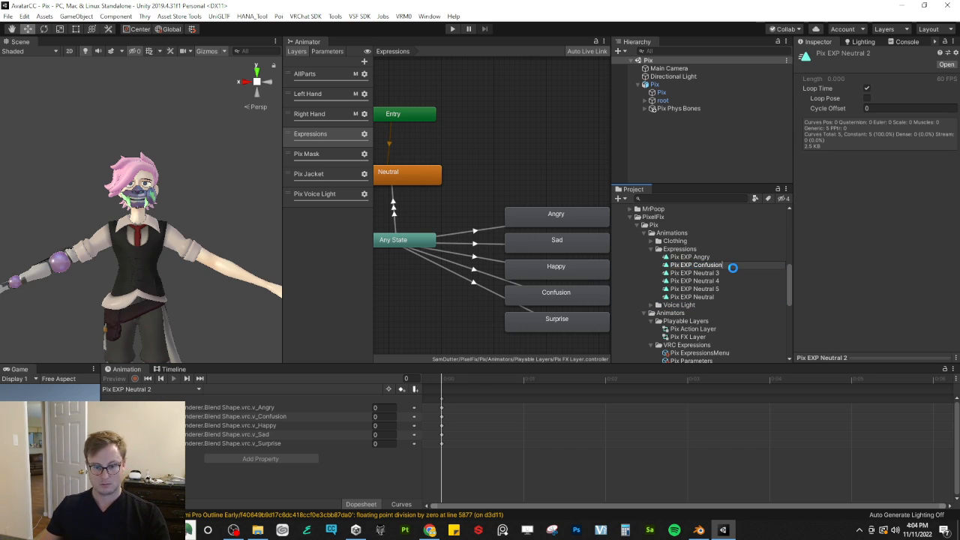
pyautogui.press('Return')
# Step: Rename the Pix EXP Neutral 3 clip as Pix EXP Happy
pyautogui.click(728, 272)
pyautogui.press('F2')
pyautogui.hotkey('ctrl', 'shift', 'Left')
pyautogui.hotkey('ctrl', 'shift', 'Left')
pyautogui.write('Happy')
pyautogui.press('Return')
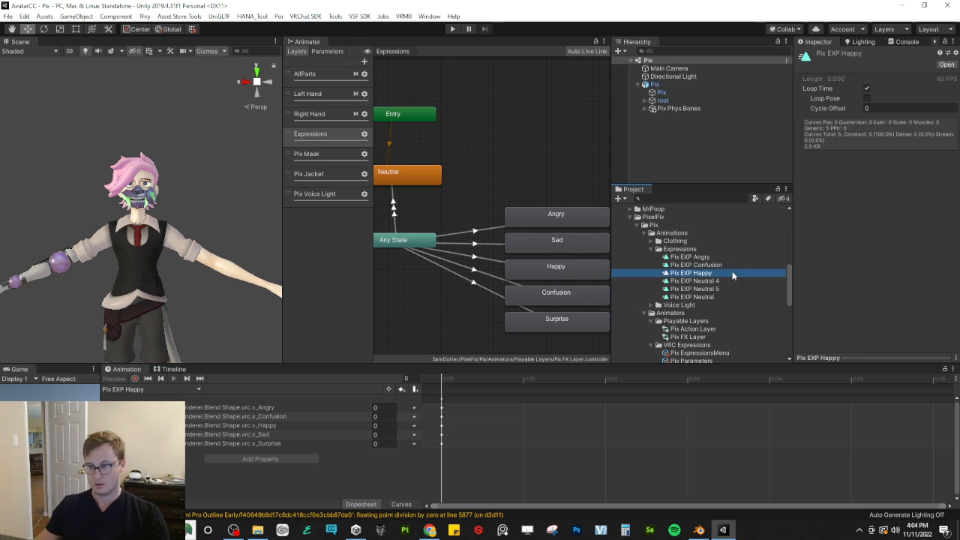
# Step: Rename the Pix EXP Neutral 4 clip as Pix EXP Sad
pyautogui.click(715, 281)
pyautogui.press('F2')
pyautogui.hotkey('ctrl', 'shift', 'Left')
pyautogui.hotkey('ctrl', 'shift', 'Left')
pyautogui.write('Sad')
pyautogui.press('Return')
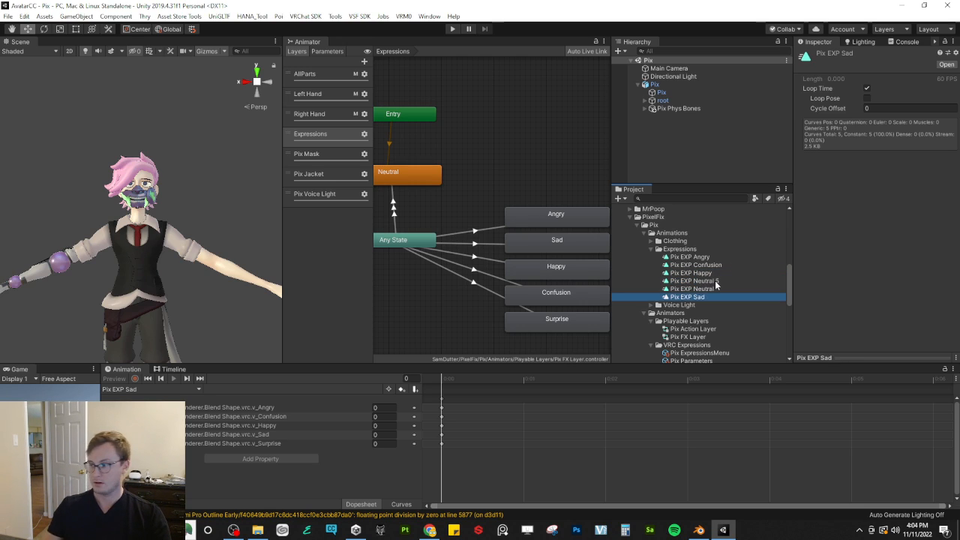
# Step: Rename the Pix EXP Neutral 5 clip as Pix EXP Surprise
pyautogui.click(718, 281)
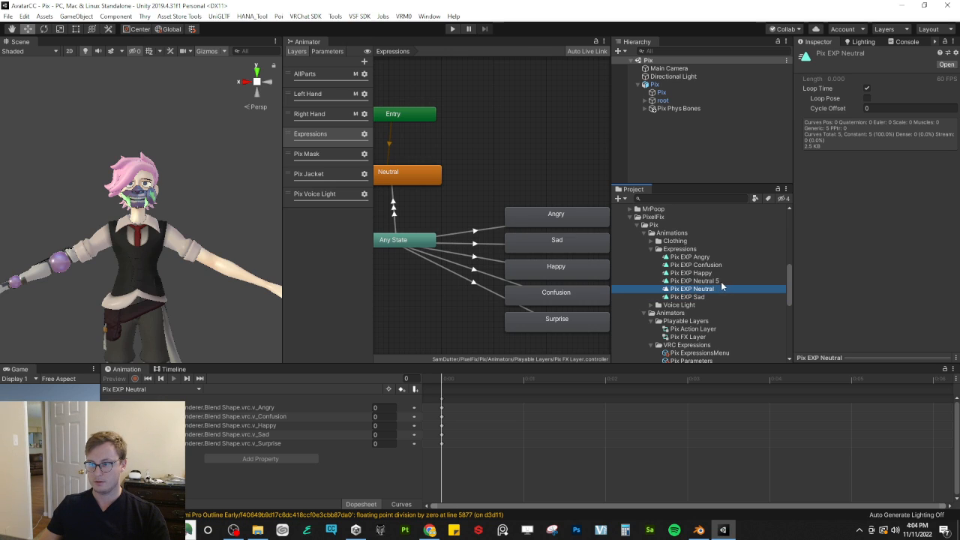
pyautogui.press('F2')
pyautogui.hotkey('ctrl', 'shift', 'Left')
pyautogui.hotkey('ctrl', 'shift', 'Left')
pyautogui.write('S')
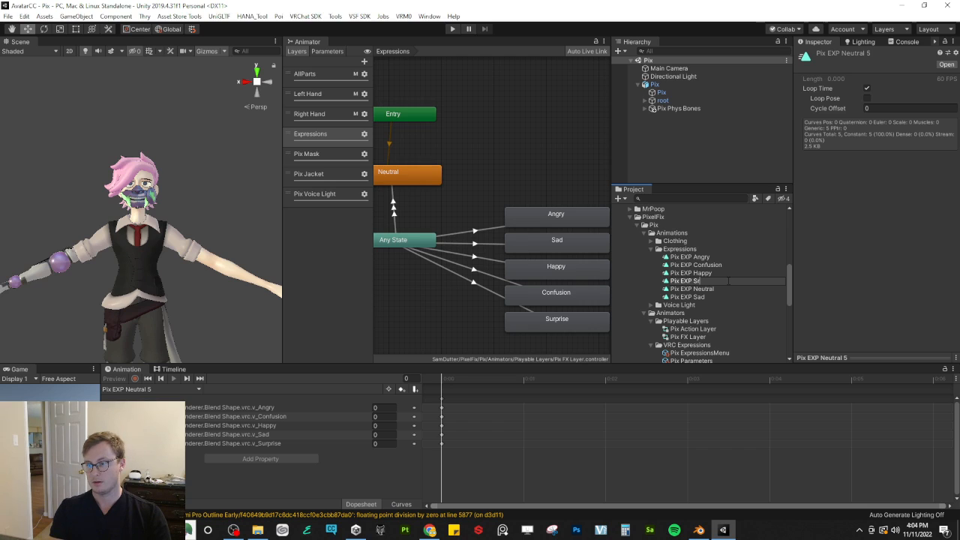
pyautogui.write('urprise')
pyautogui.press('Return')
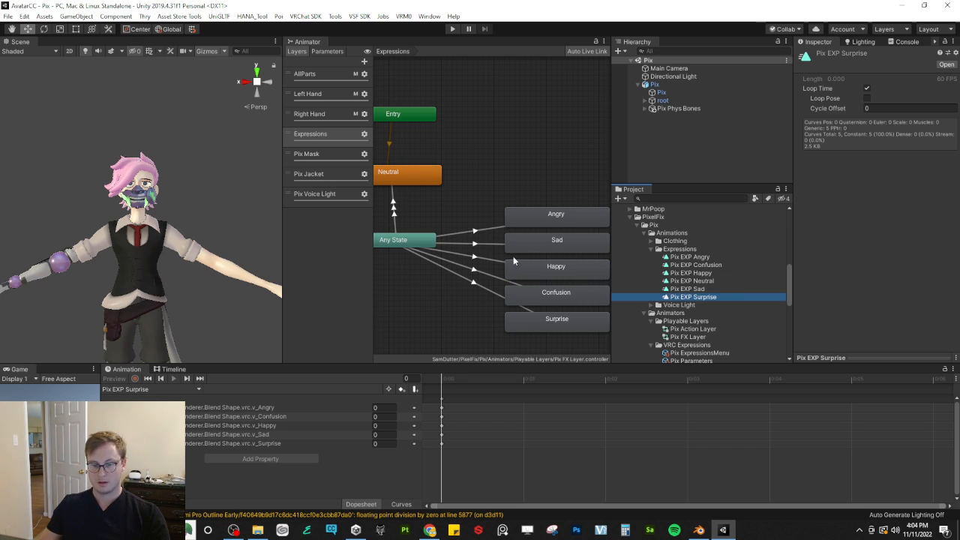
# Step: Set the vrc.v_Angry blend shape to 100 in the Pix EXP Angry clip
pyautogui.scroll(-1, 514, 257)
pyautogui.click(716, 256)
pyautogui.click(384, 407)
pyautogui.write('100')
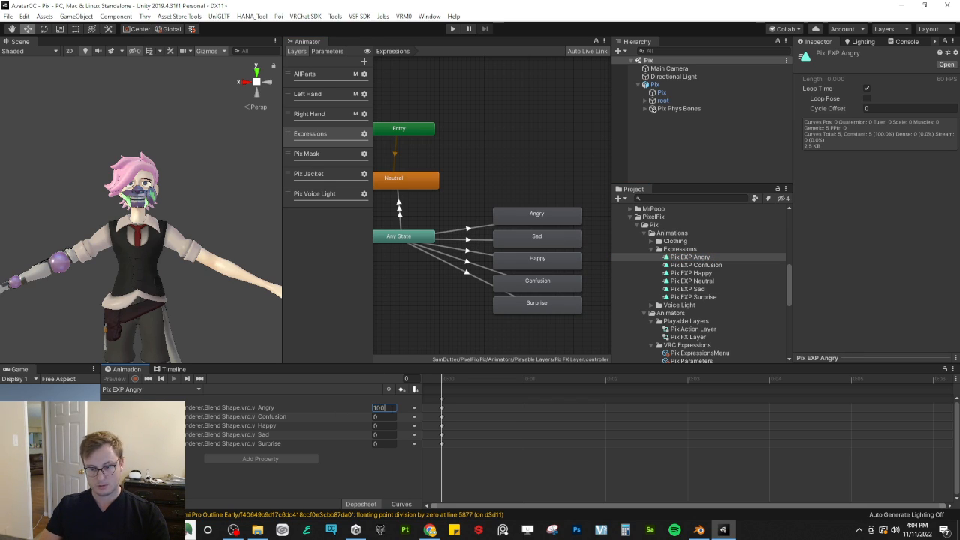
pyautogui.press('Return')
pyautogui.press('Return')
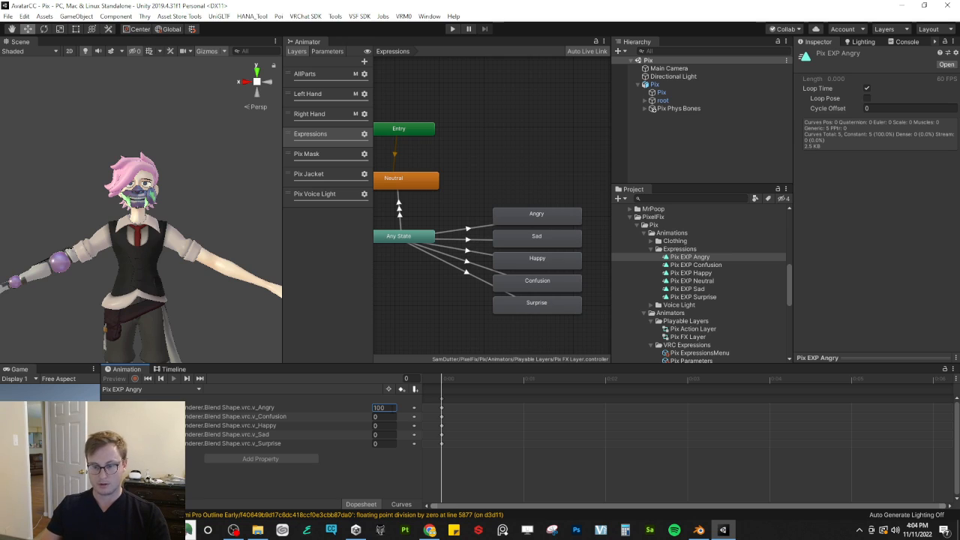
# Step: Set vrc.v_Confusion to 100 in the Pix EXP Confusion clip and vrc.v_Happy to 100 in the Pix EXP Happy clip
pyautogui.click(693, 265)
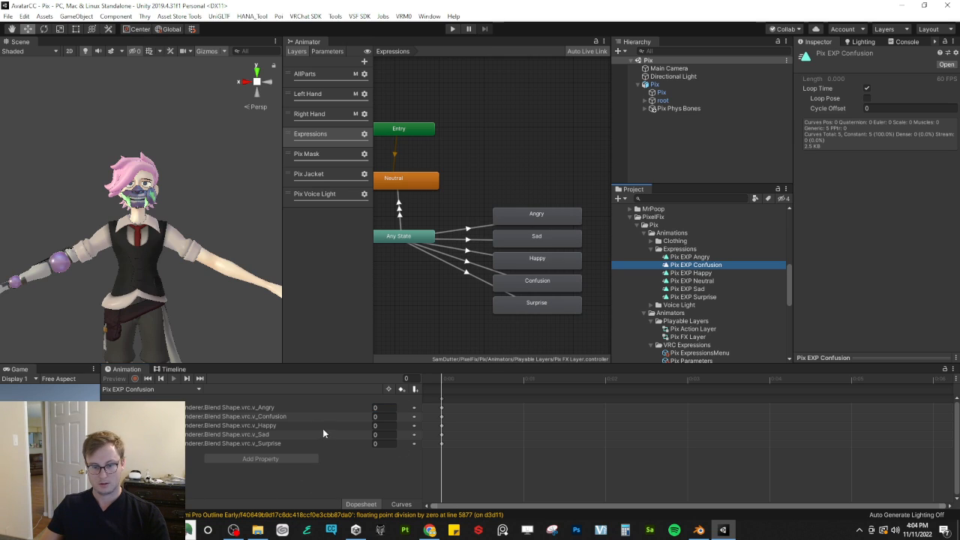
pyautogui.click(697, 272)
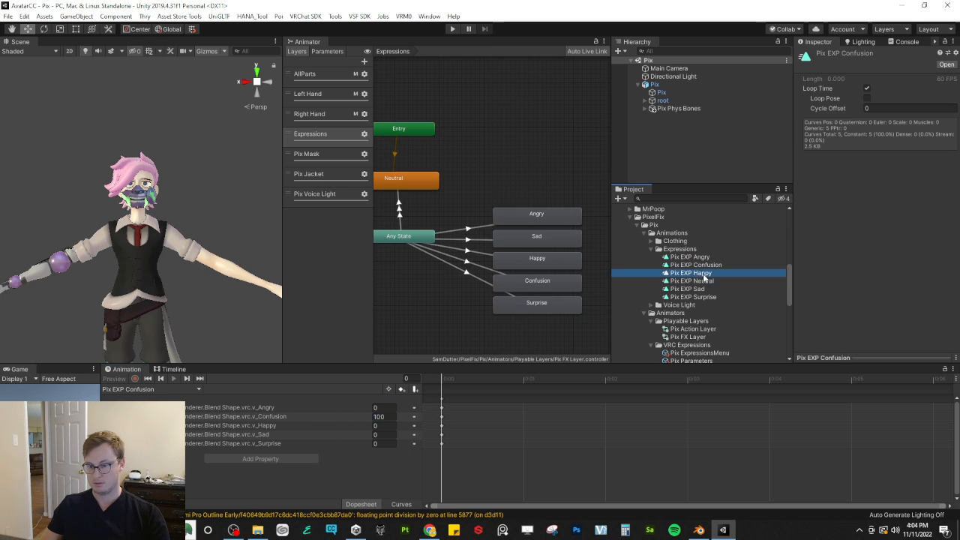
pyautogui.click(384, 425)
pyautogui.write('100')
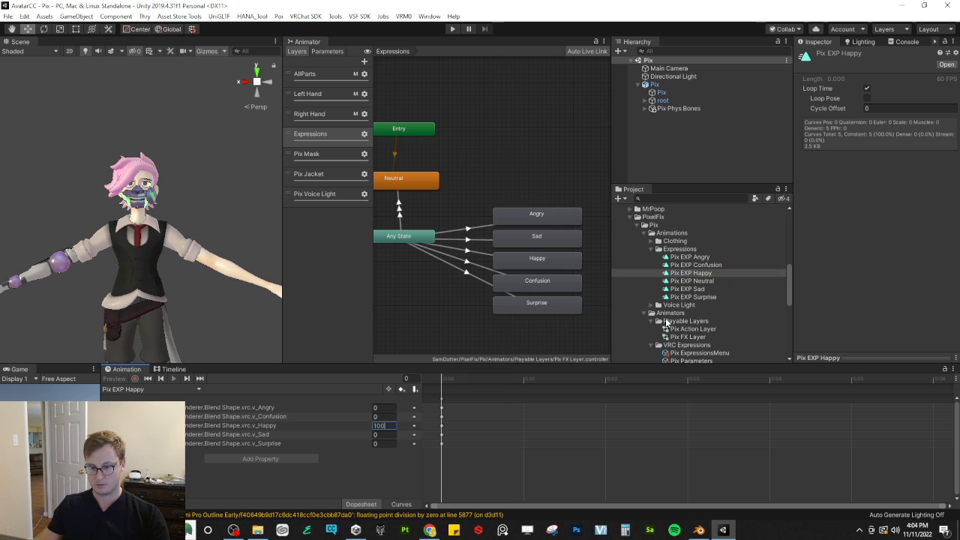
# Step: Set the vrc.v_Surprise blend shape to 100 in the Pix EXP Surprise clip
pyautogui.click(705, 282)
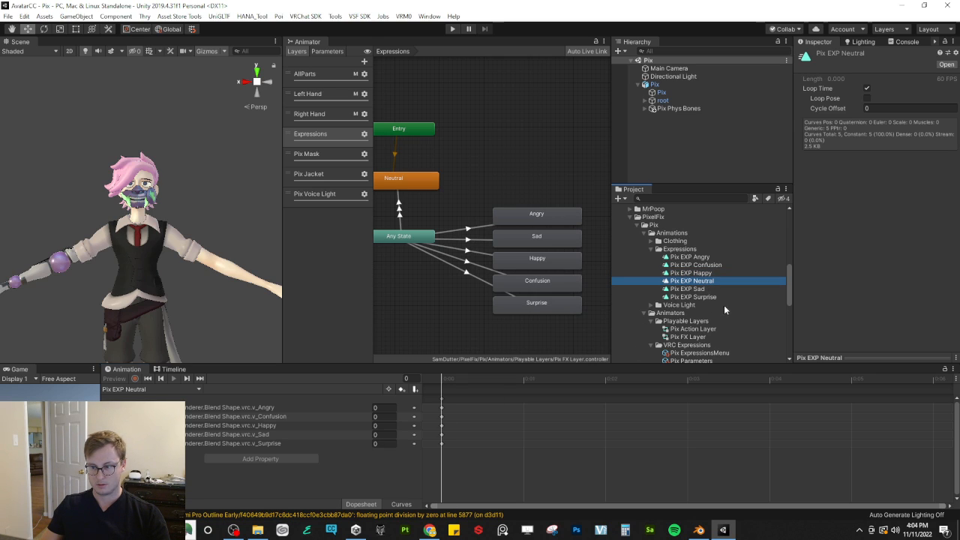
pyautogui.click(701, 289)
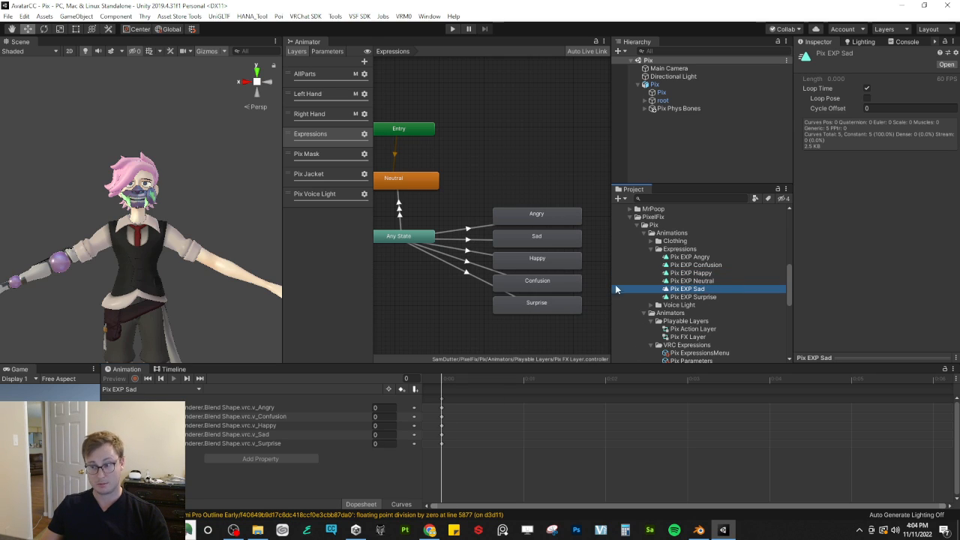
pyautogui.click(710, 298)
pyautogui.click(383, 443)
pyautogui.write('100')
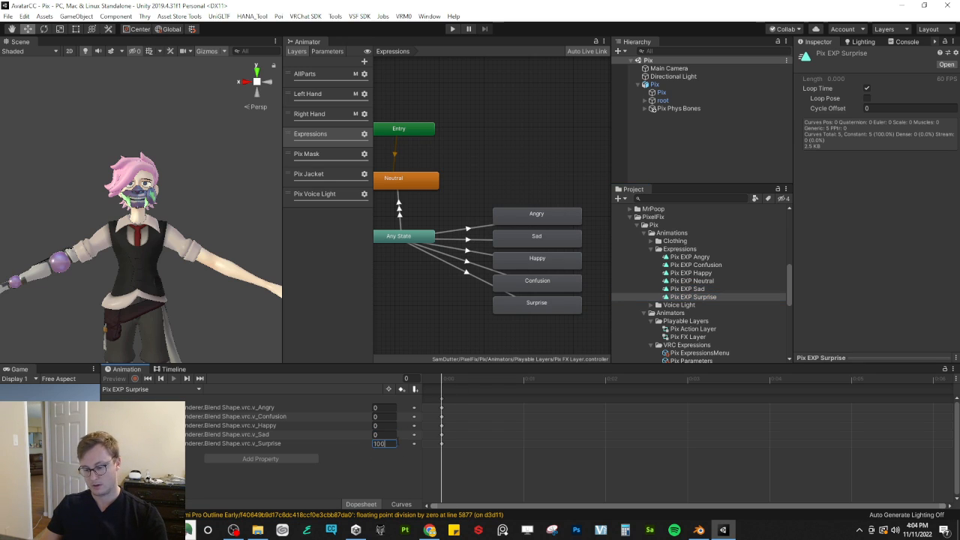
# Step: Assign the Pix EXP Angry, Pix EXP Sad and Pix EXP Happy clips as the motions of their matching Expressions states
pyautogui.click(551, 215)
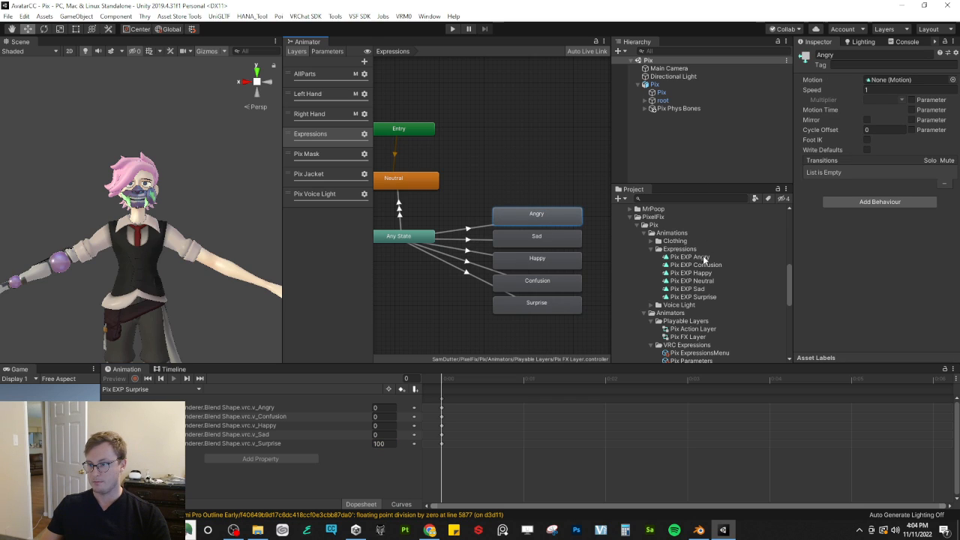
pyautogui.click(579, 237)
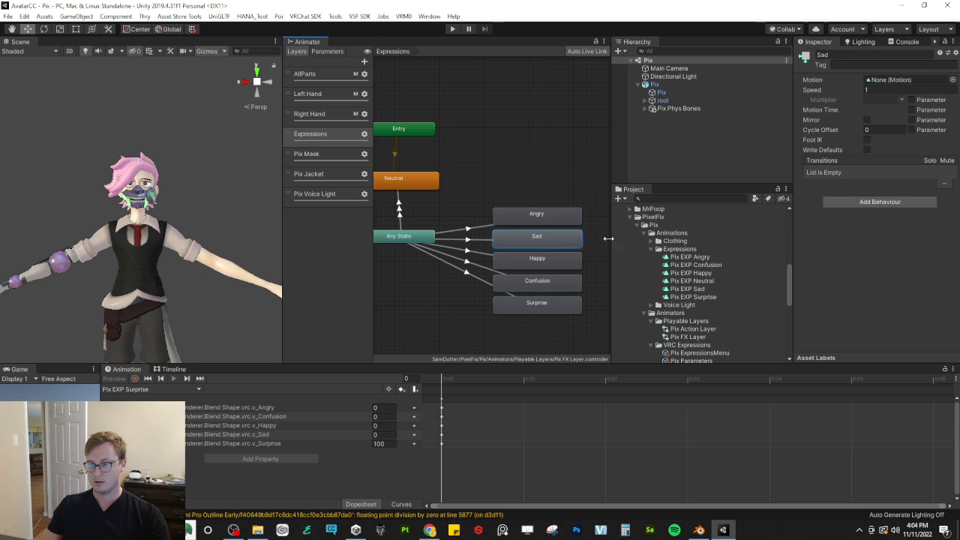
pyautogui.moveTo(687, 289); pyautogui.dragTo(885, 80)
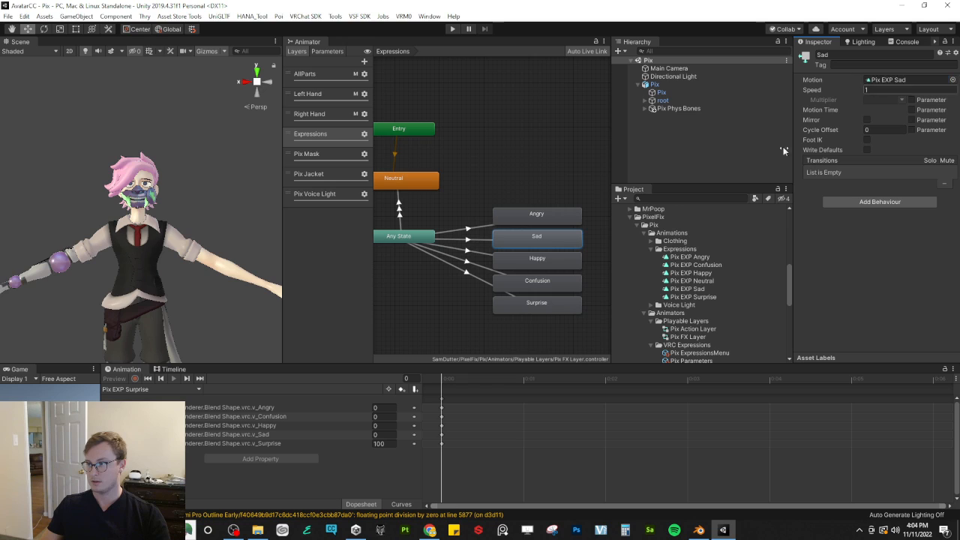
pyautogui.click(538, 257)
pyautogui.moveTo(698, 273); pyautogui.dragTo(873, 80)
# Step: Assign Pix EXP Confusion to the Confusion state and Pix EXP Surprise to the Surprise state as their motions
pyautogui.click(534, 281)
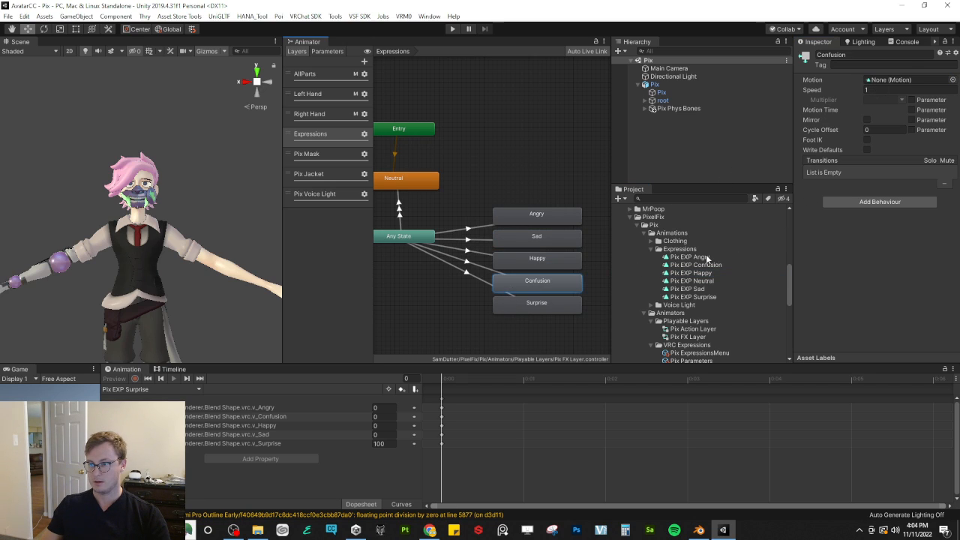
pyautogui.moveTo(696, 265); pyautogui.dragTo(877, 80)
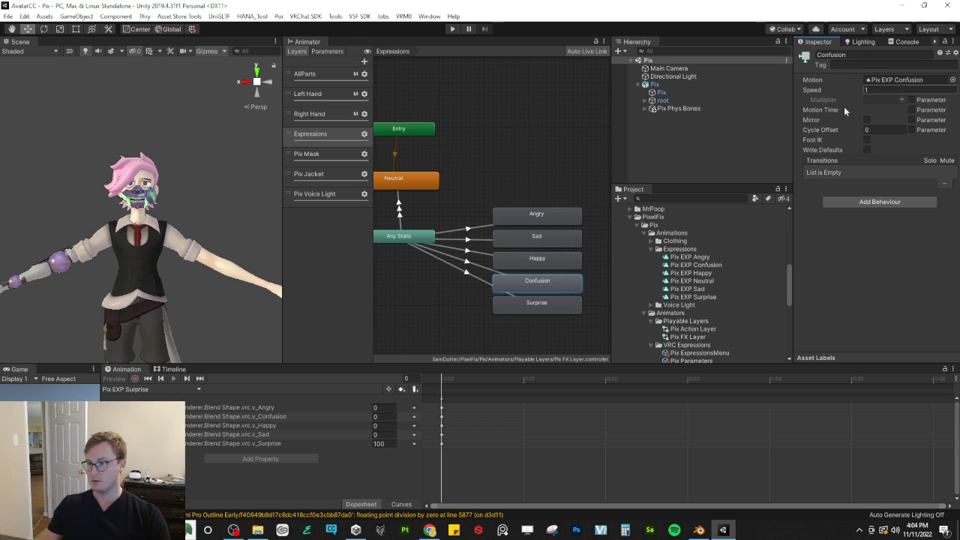
pyautogui.click(559, 307)
pyautogui.moveTo(679, 299); pyautogui.dragTo(886, 81)
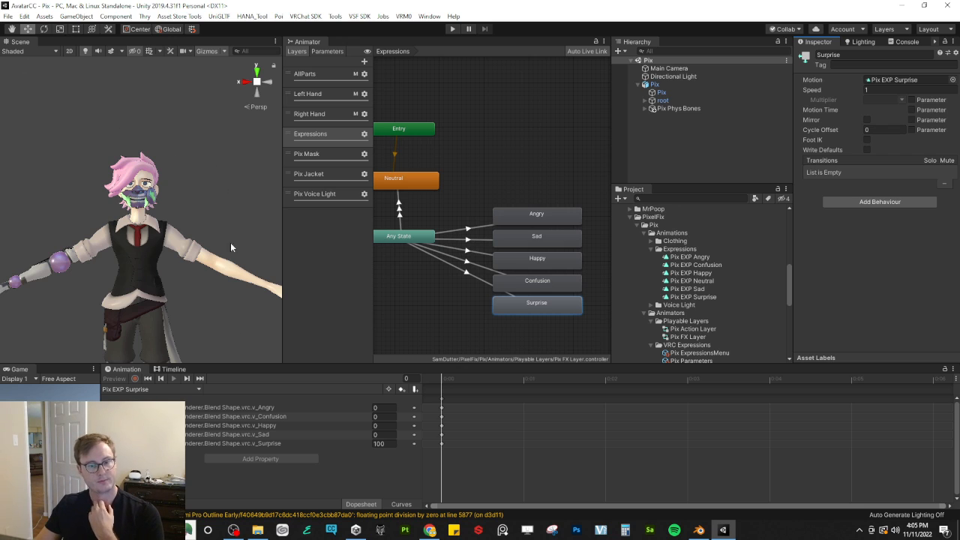
# Step: Enlarge the Scene view to show the whole avatar and enter Play mode
pyautogui.click(282, 312)
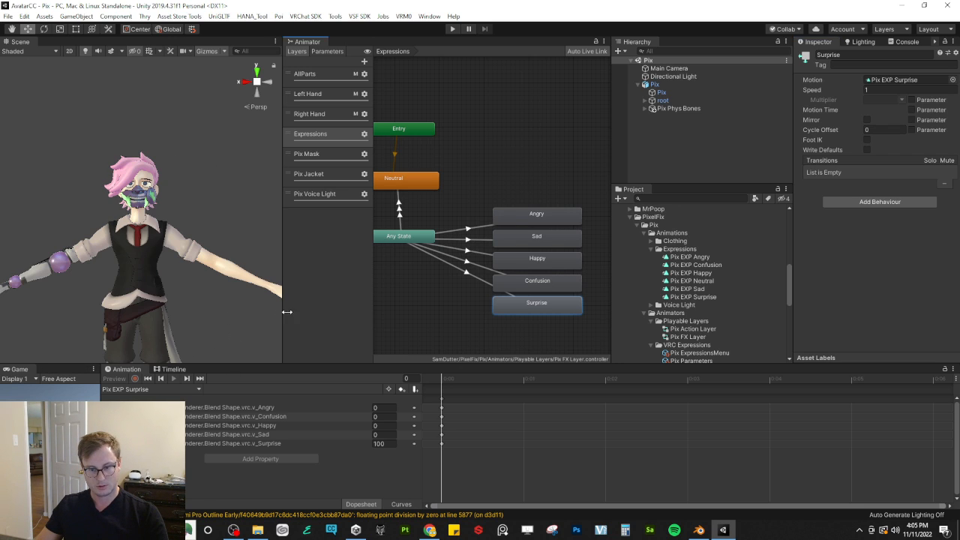
pyautogui.moveTo(283, 312); pyautogui.dragTo(591, 300)
pyautogui.scroll(-5, 425, 239)
pyautogui.moveTo(362, 364); pyautogui.dragTo(362, 399)
pyautogui.moveTo(372, 222); pyautogui.dragTo(419, 68, button='right')
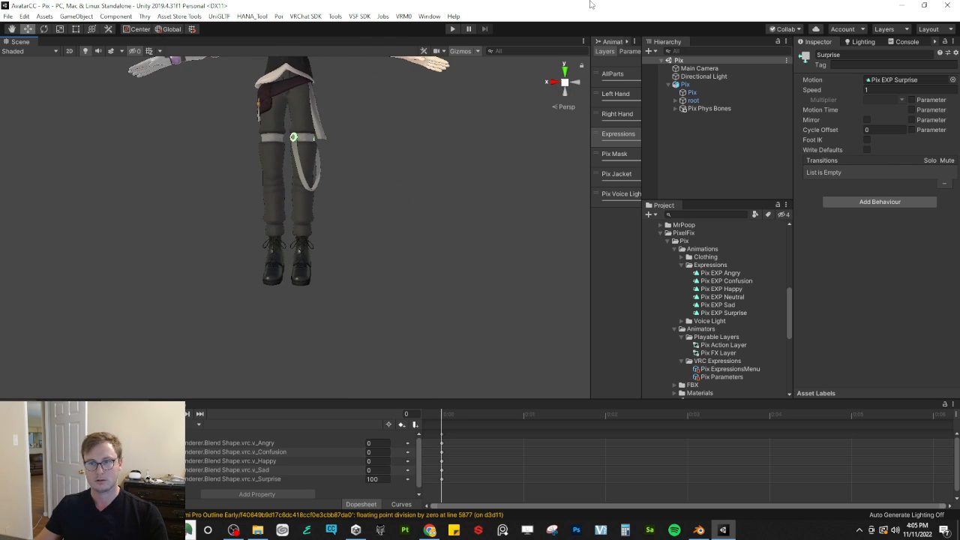
pyautogui.click(451, 33)
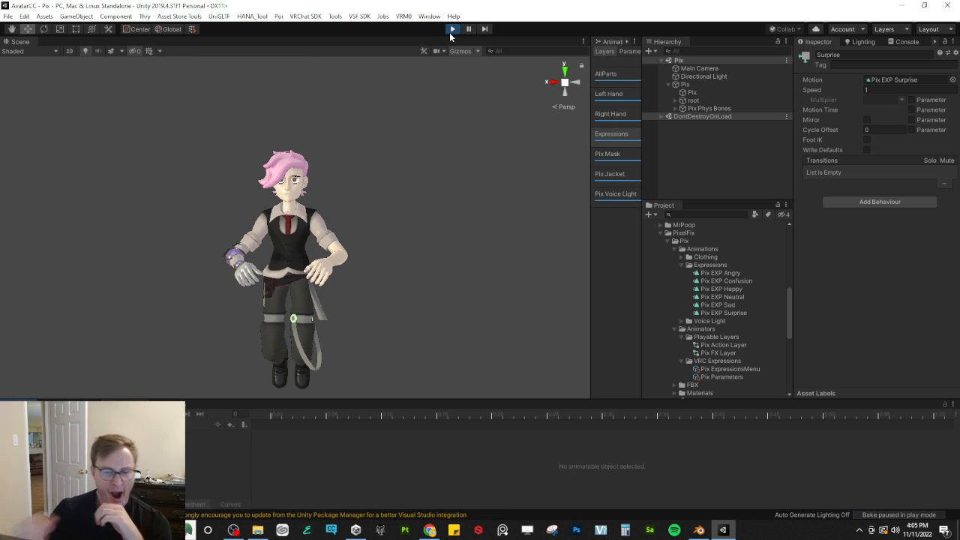
# Step: Widen the Animator view and switch the pixMask parameter on and off to test the mask toggle
pyautogui.moveTo(590, 222); pyautogui.dragTo(447, 225)
pyautogui.click(491, 51)
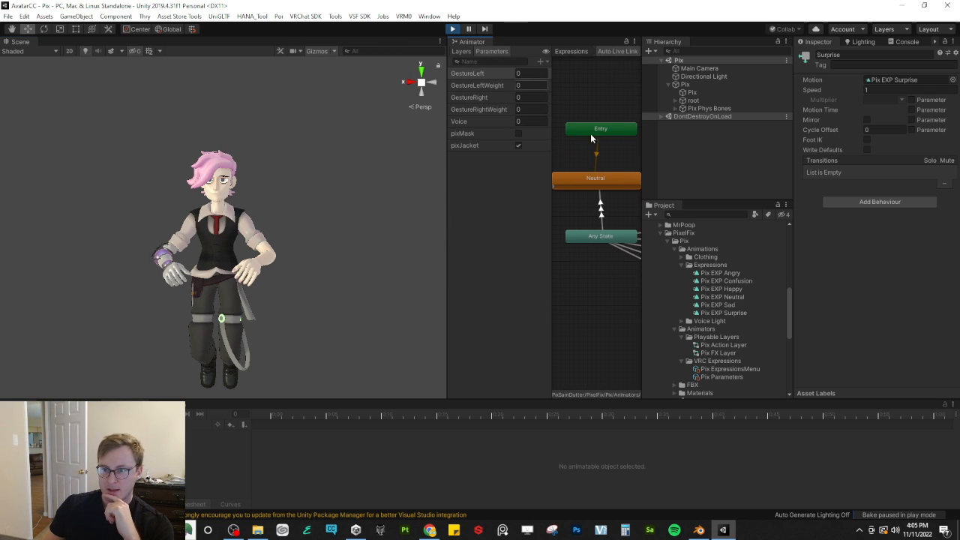
pyautogui.click(518, 134)
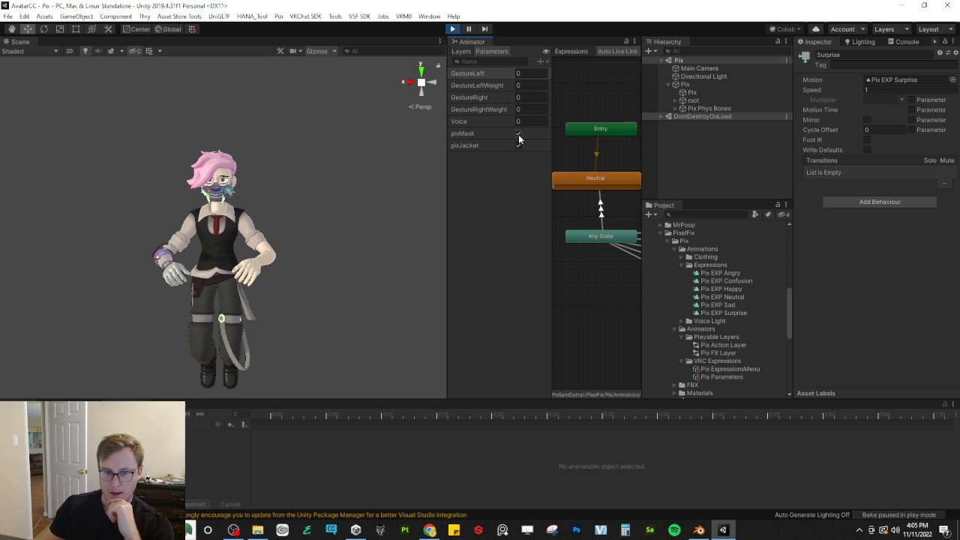
pyautogui.click(518, 133)
pyautogui.click(518, 134)
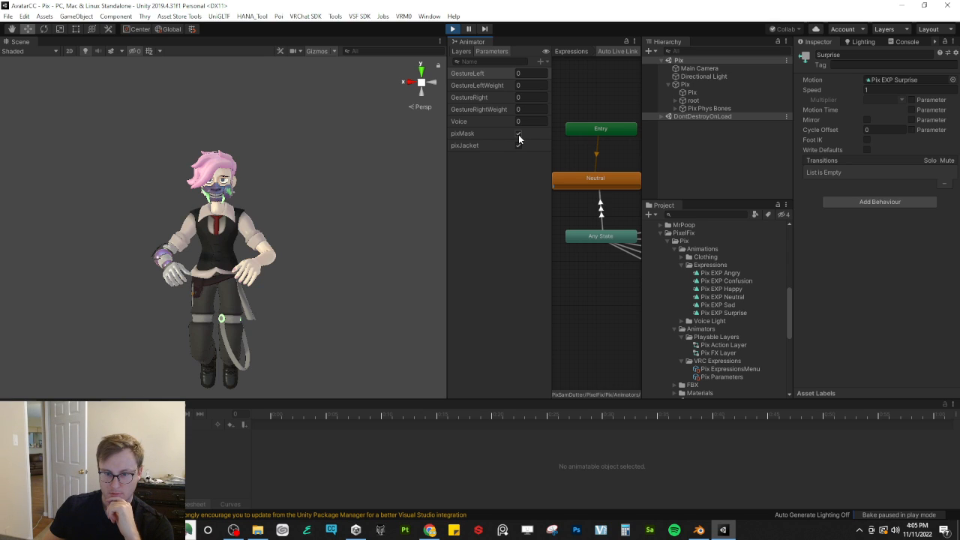
pyautogui.click(518, 133)
# Step: Switch the pixJacket parameter on and off repeatedly to test the jacket toggle
pyautogui.click(516, 147)
pyautogui.click(516, 147)
pyautogui.click(516, 147)
pyautogui.click(516, 147)
pyautogui.click(516, 147)
pyautogui.click(516, 147)
pyautogui.click(516, 147)
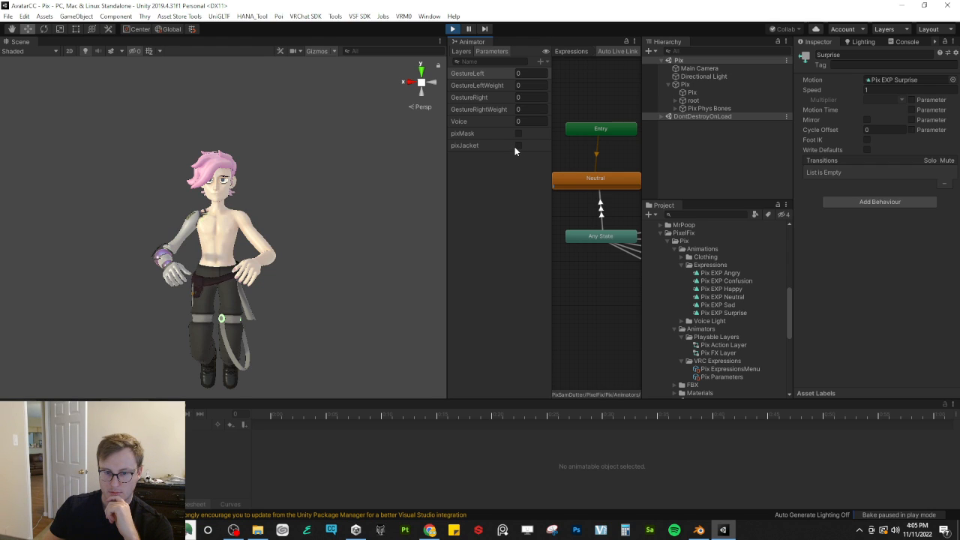
pyautogui.click(516, 146)
pyautogui.click(518, 145)
# Step: Test the pixMask and pixJacket toggles together while viewing the avatar from an angle
pyautogui.moveTo(315, 225); pyautogui.dragTo(218, 253, button='right')
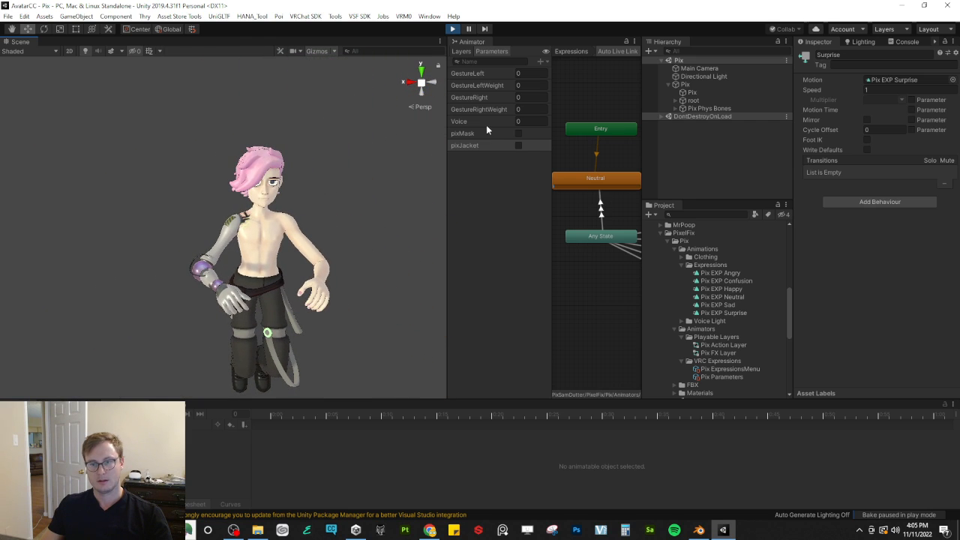
pyautogui.click(517, 133)
pyautogui.click(519, 144)
pyautogui.click(518, 145)
pyautogui.click(517, 133)
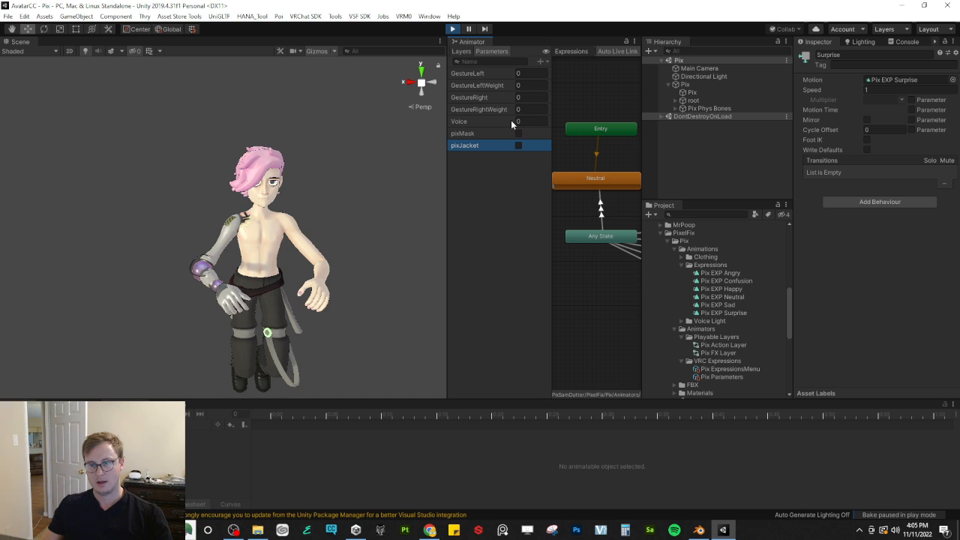
# Step: Enable pixMask and set the Voice parameter to 1 to check the mask's voice light up close
pyautogui.click(517, 121)
pyautogui.press('w')
pyautogui.moveTo(375, 225); pyautogui.dragTo(214, 181, button='right')
pyautogui.press('d')
pyautogui.press('s')
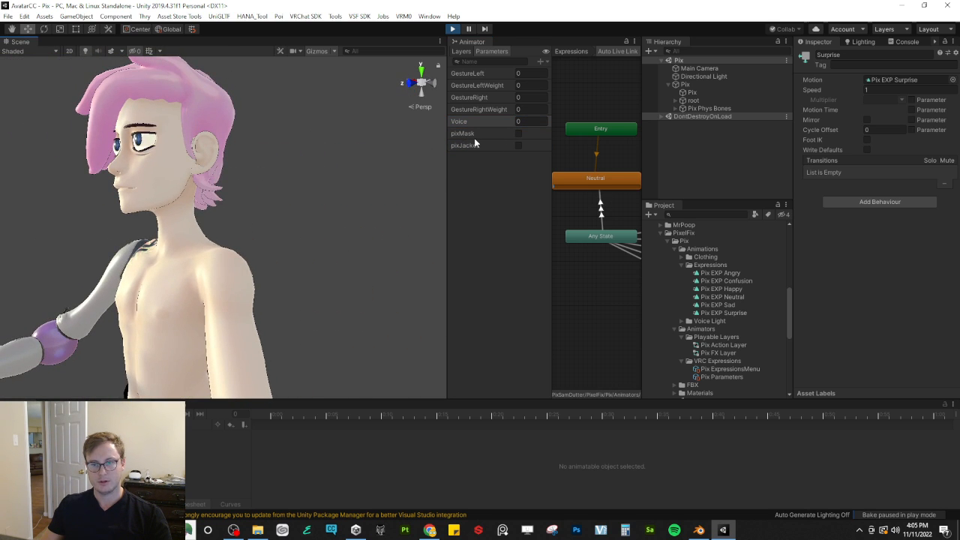
pyautogui.click(517, 133)
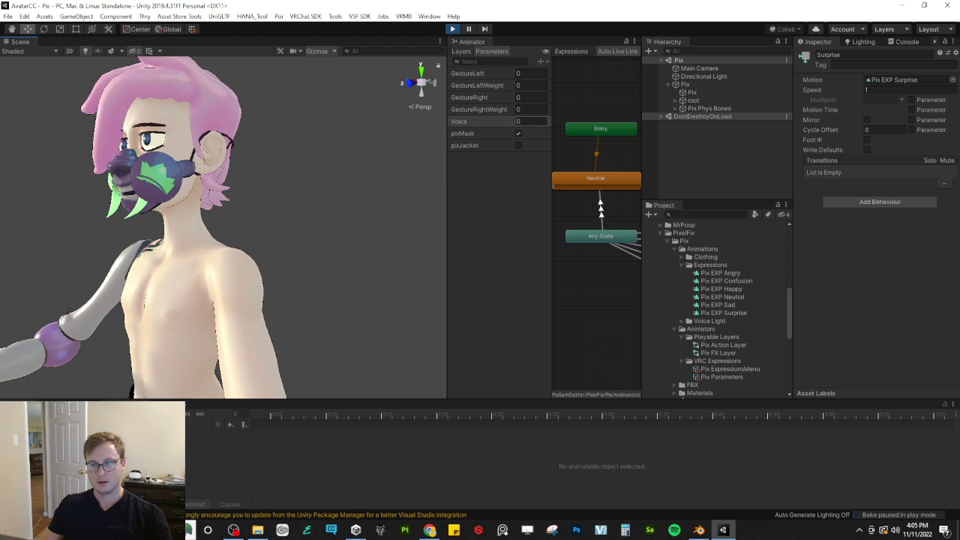
pyautogui.click(479, 121)
pyautogui.click(519, 122)
pyautogui.write('1')
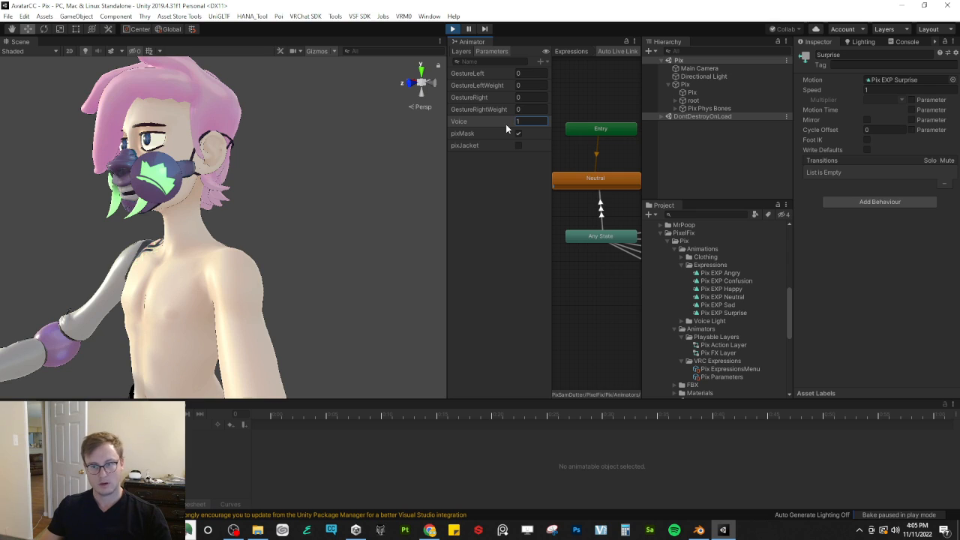
# Step: Test the voice light with further Voice values, including 2, 10 and 1, and return Voice to 0
pyautogui.press('BackSpace')
pyautogui.write('0')
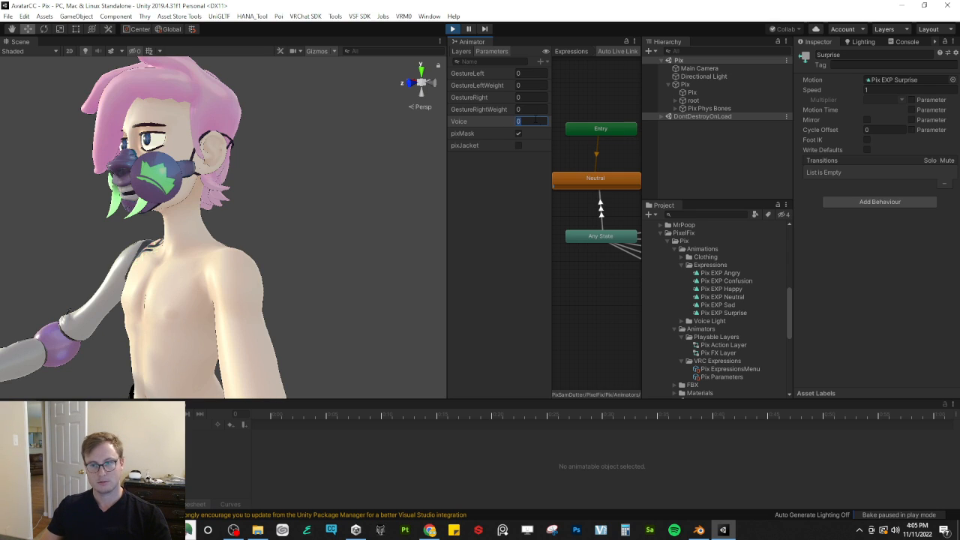
pyautogui.write('2')
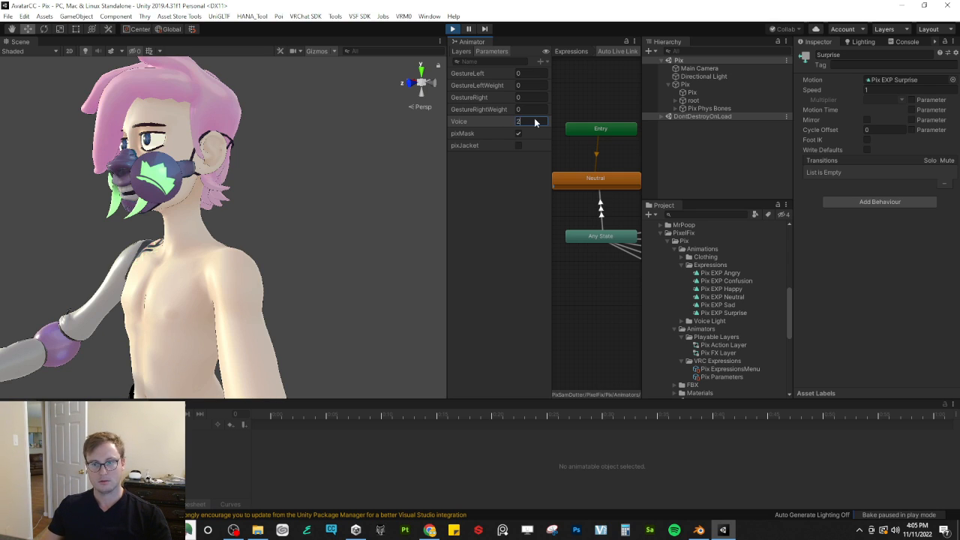
pyautogui.click(535, 121)
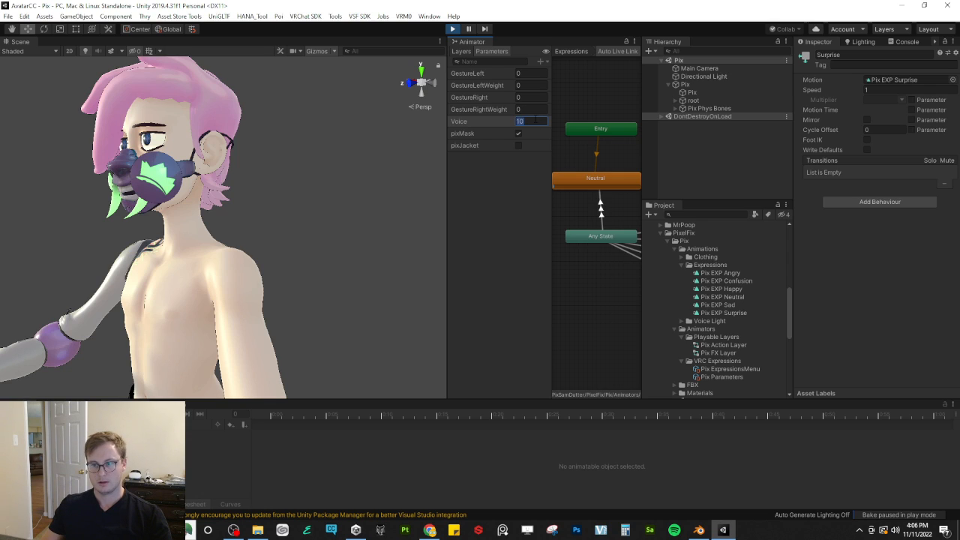
pyautogui.write('1')
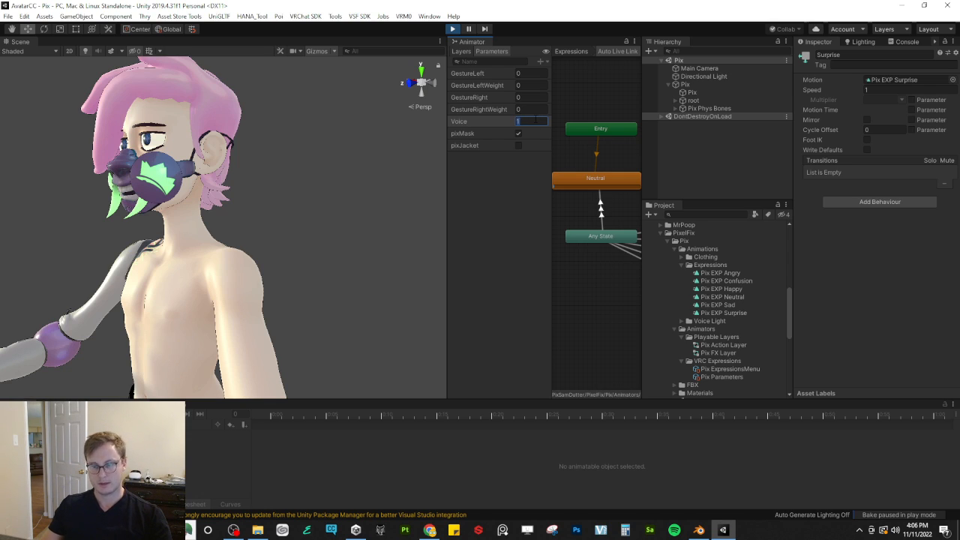
pyautogui.write('0')
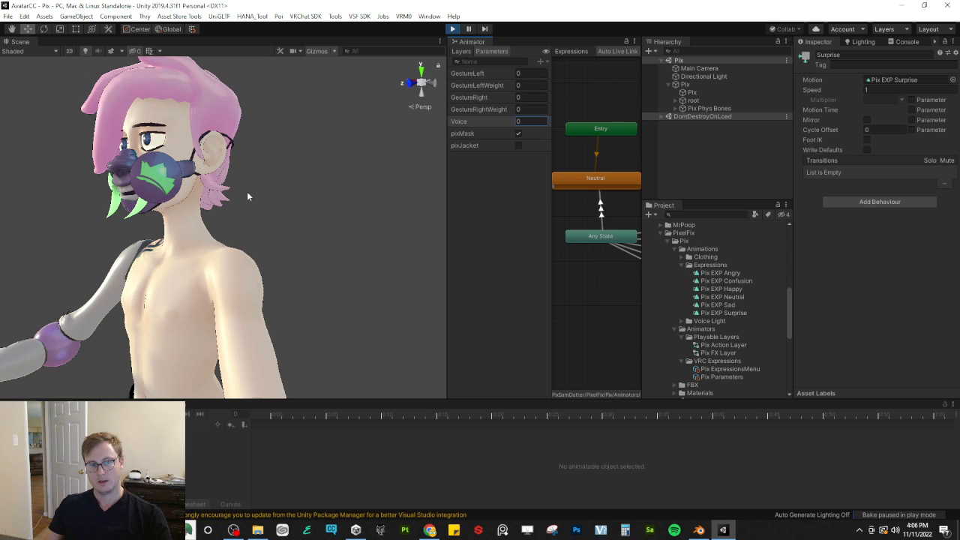
# Step: Leave Play mode and clear the Pix FX Layer controller from the Animator component of the Pix avatar
pyautogui.scroll(-3, 258, 199)
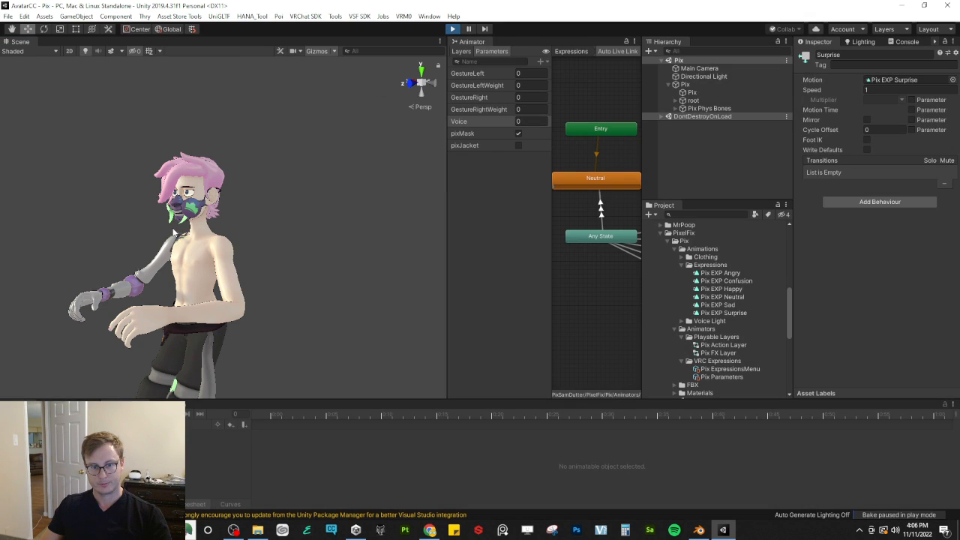
pyautogui.keyDown('alt'); pyautogui.moveTo(173, 229); pyautogui.dragTo(290, 277); pyautogui.keyUp('alt')
pyautogui.scroll(-6, 289, 273)
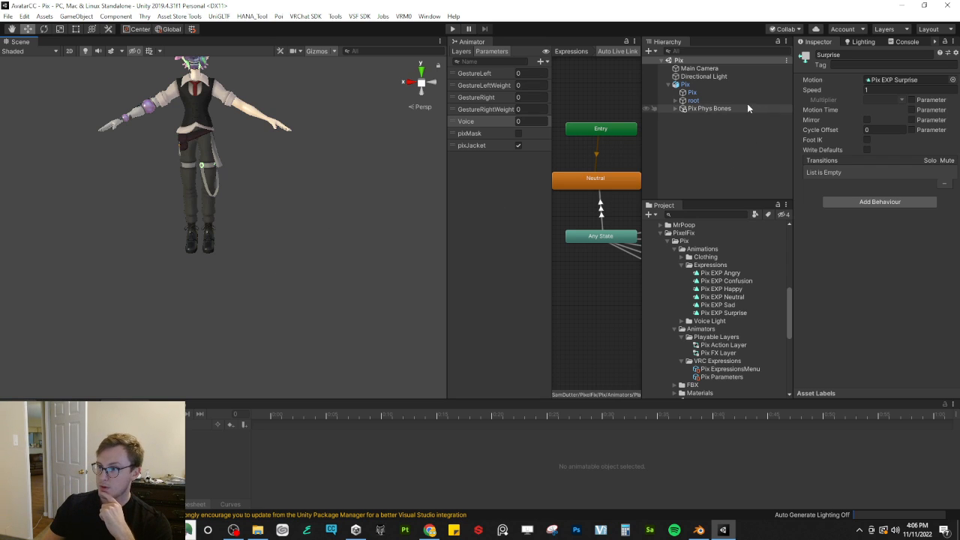
pyautogui.click(706, 84)
pyautogui.click(899, 114)
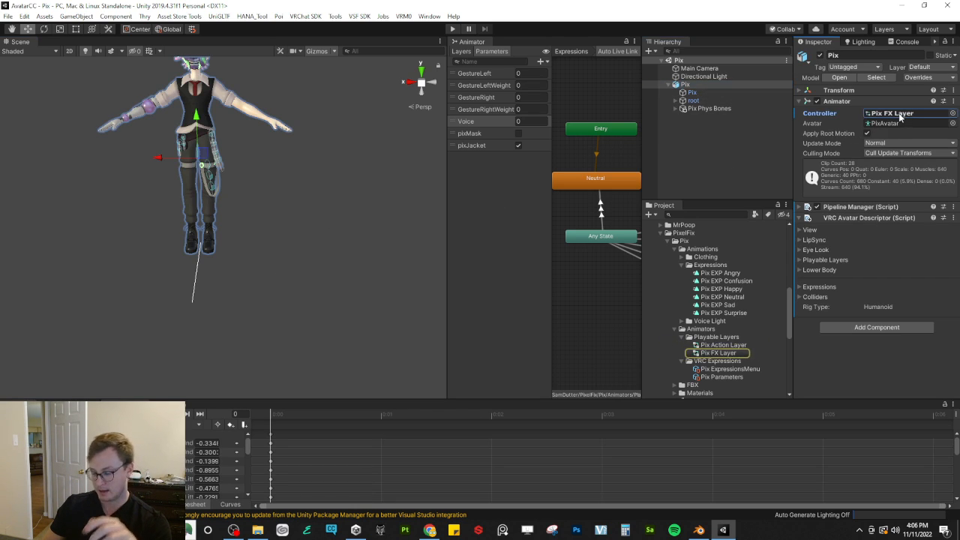
pyautogui.press('Delete')
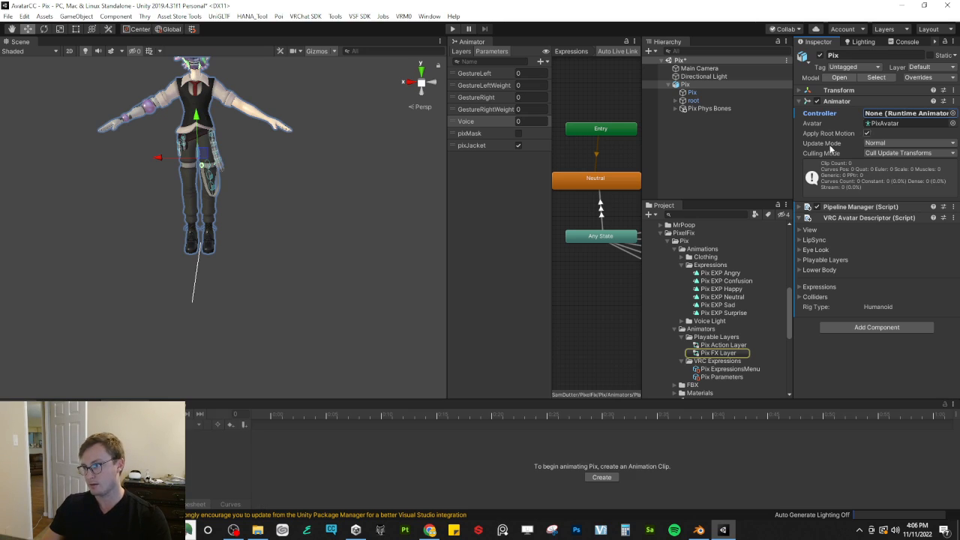
pyautogui.click(803, 105)
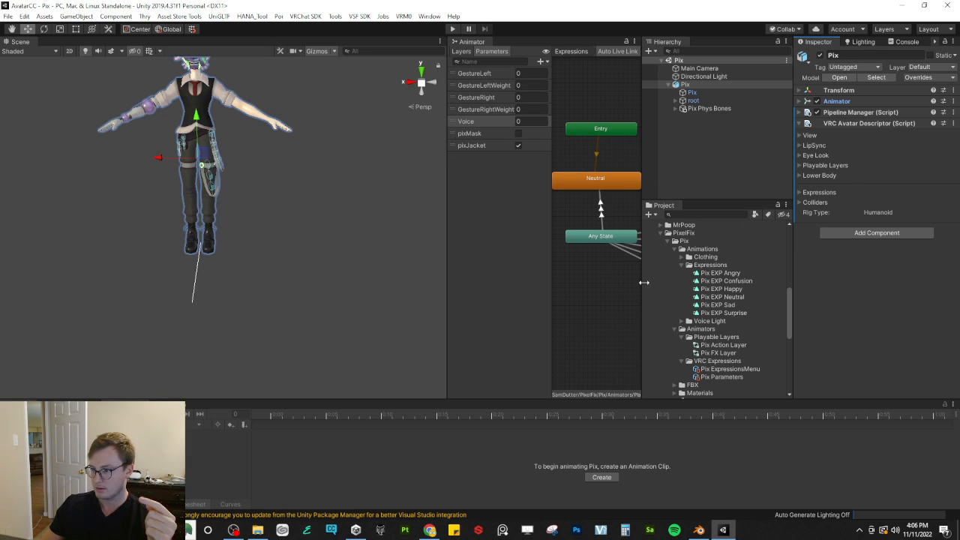
# Step: Add a control named Mask Toggle to Pix ExpressionsMenu and set its type to Toggle
pyautogui.click(725, 368)
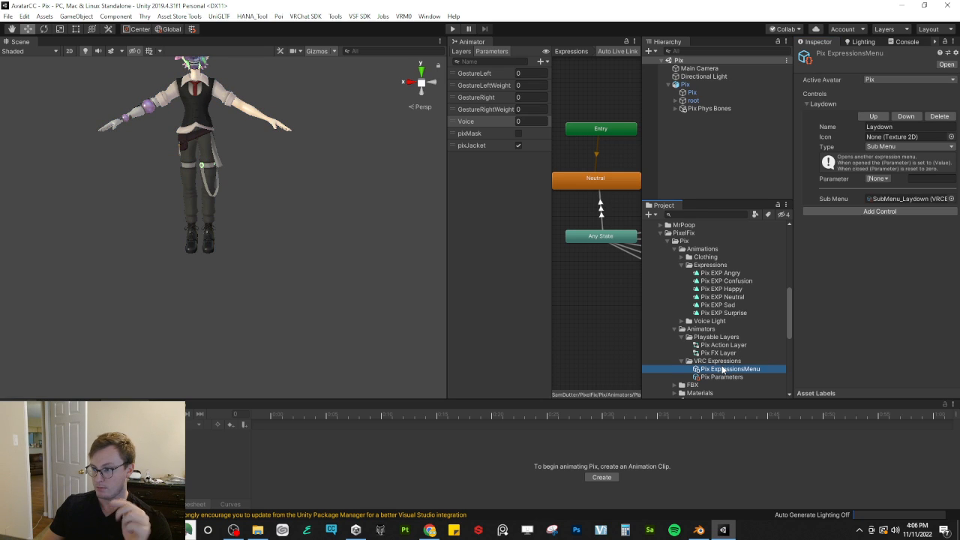
pyautogui.click(808, 105)
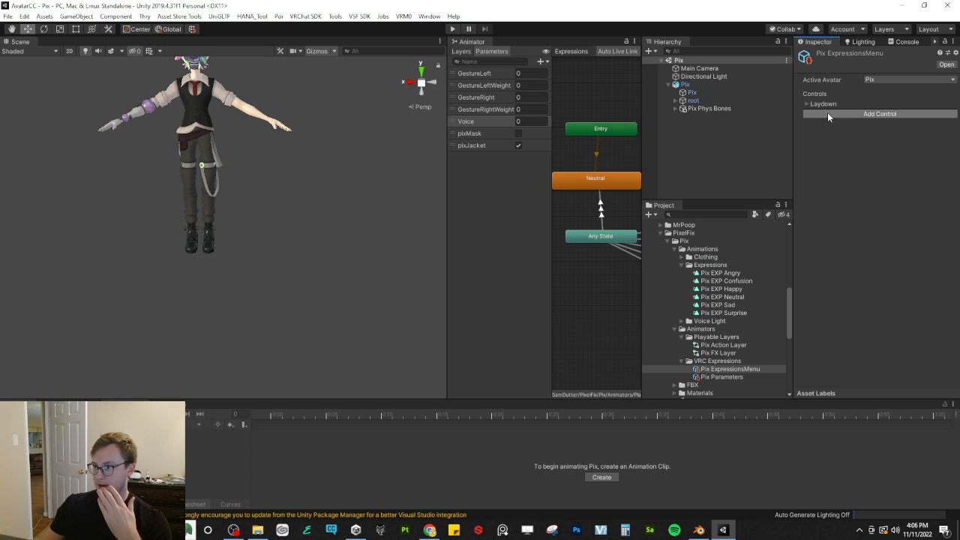
pyautogui.click(827, 113)
pyautogui.click(888, 136)
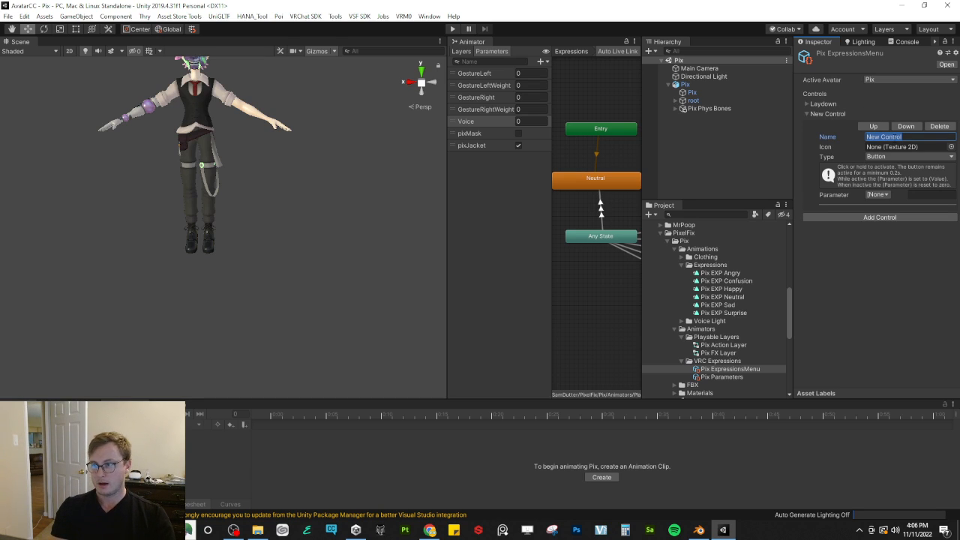
pyautogui.write('Mask Toggle')
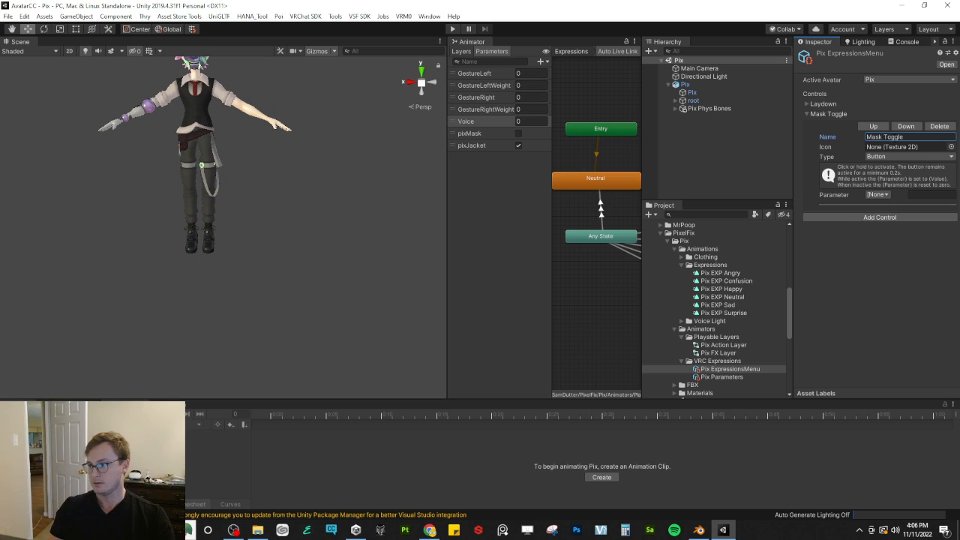
pyautogui.click(894, 156)
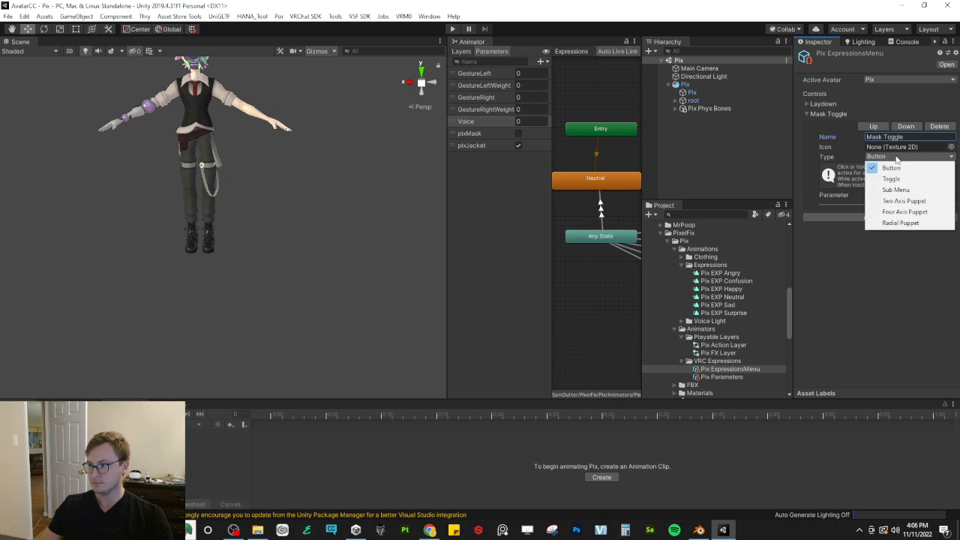
pyautogui.click(890, 180)
pyautogui.click(887, 200)
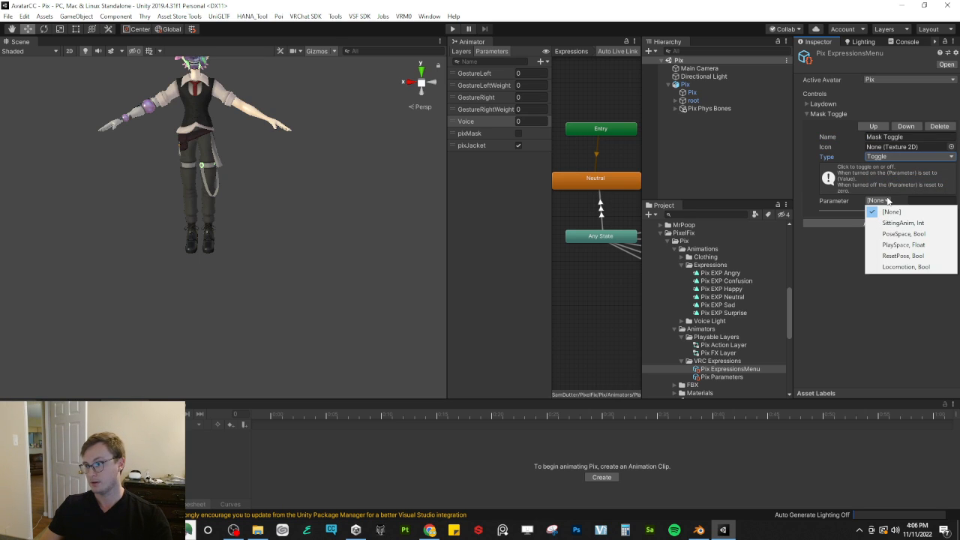
pyautogui.click(781, 335)
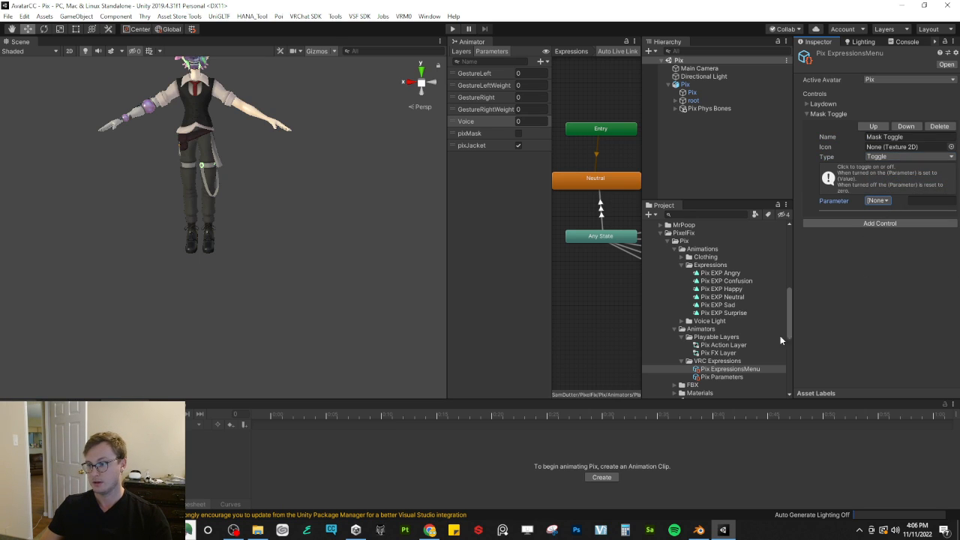
# Step: Add another control named Jacket Toggle to the expressions menu and set its type to Toggle
pyautogui.click(862, 224)
pyautogui.click(884, 246)
pyautogui.write('Jacket Toggle')
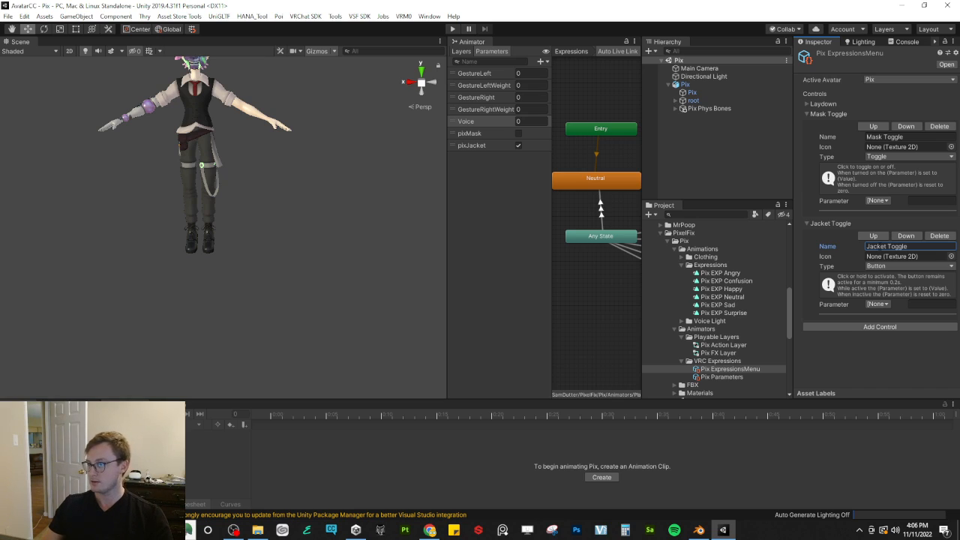
pyautogui.click(888, 265)
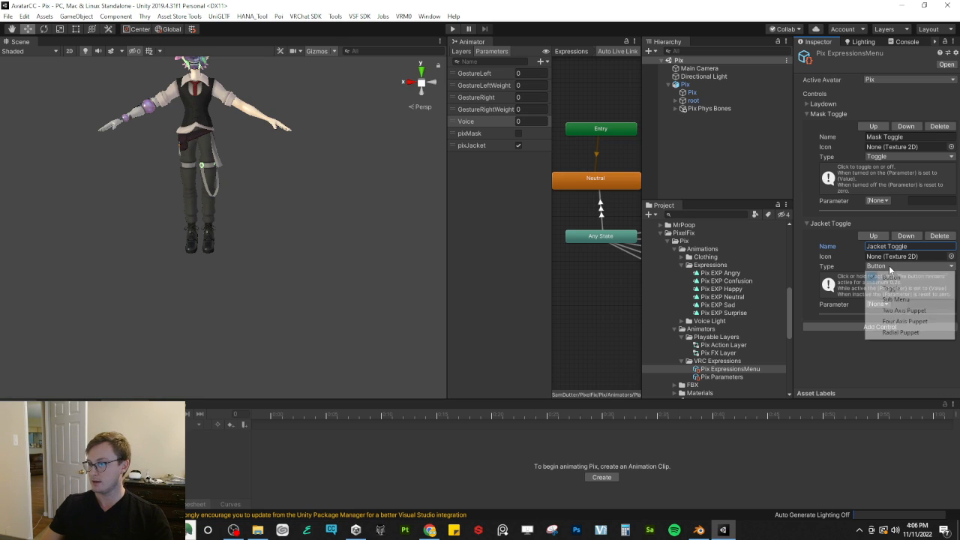
pyautogui.click(883, 285)
# Step: Add Bool parameters pixMask and pixJacket to Pix Parameters, with Default and Saved enabled for both
pyautogui.click(719, 376)
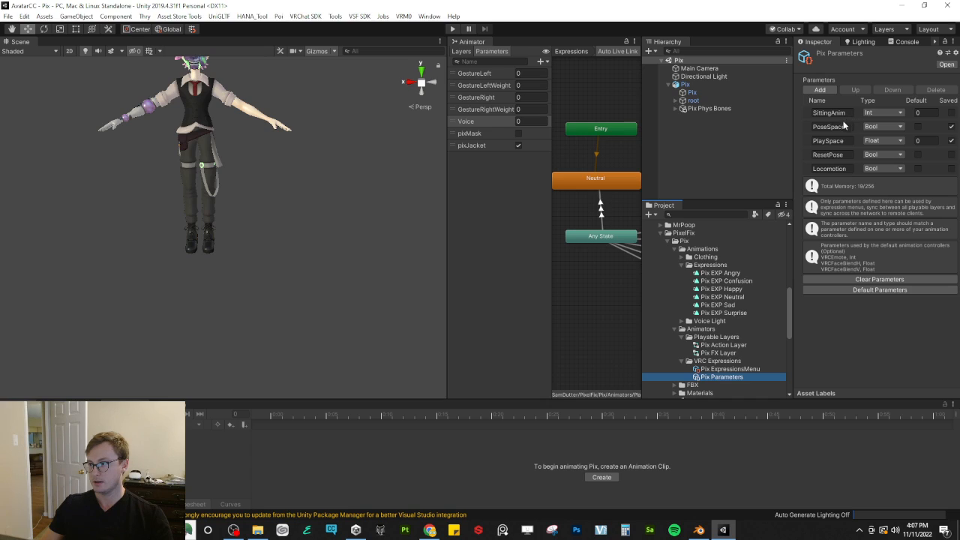
pyautogui.click(794, 136)
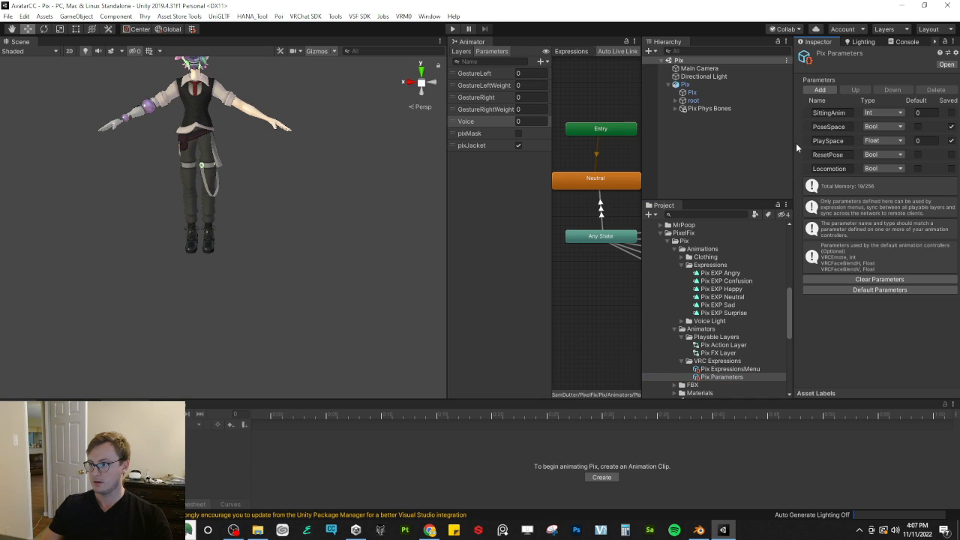
pyautogui.click(820, 90)
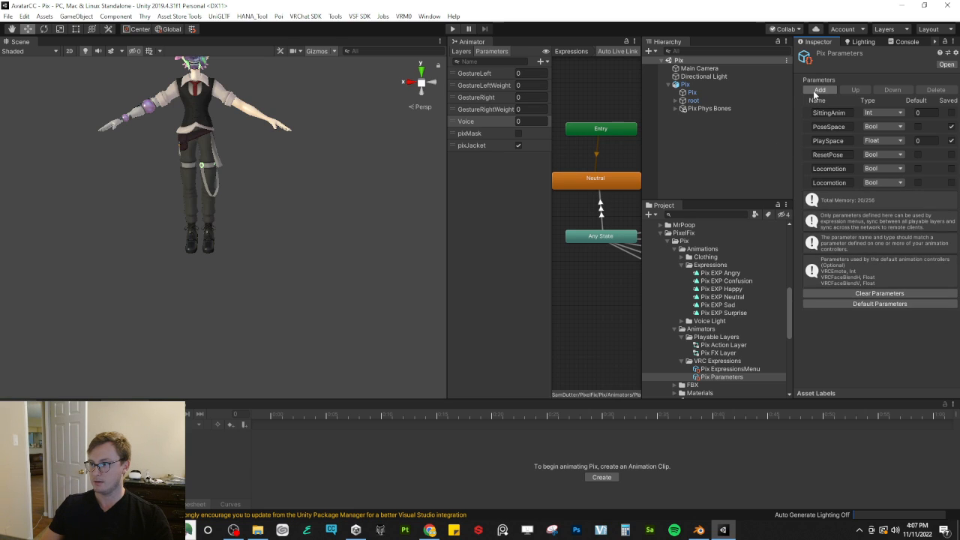
pyautogui.click(820, 90)
pyautogui.click(831, 182)
pyautogui.write('pixMask')
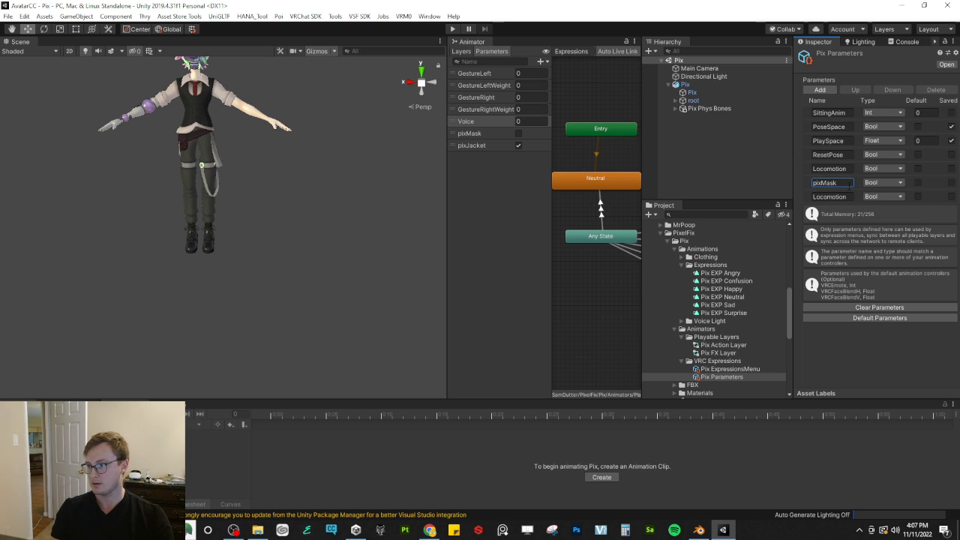
pyautogui.click(834, 196)
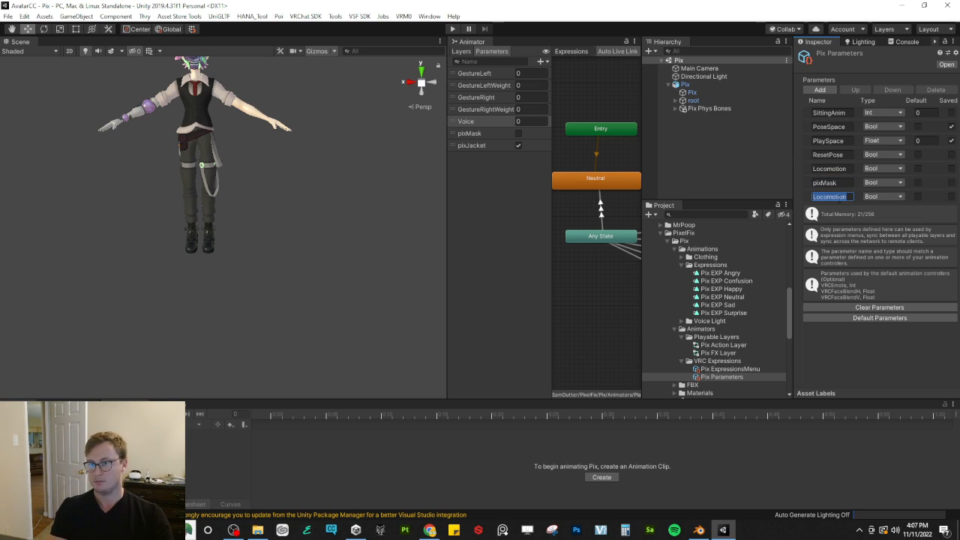
pyautogui.write('pixJacket')
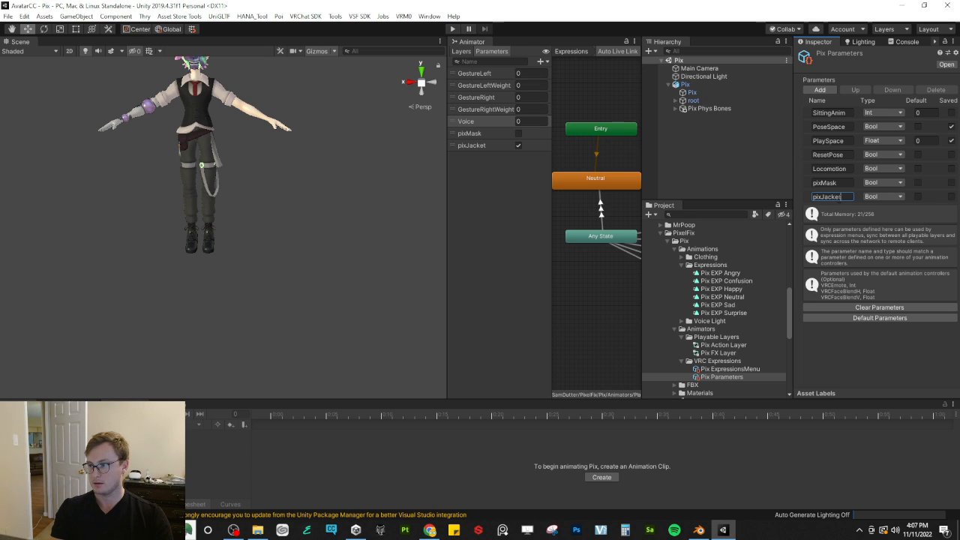
pyautogui.click(917, 183)
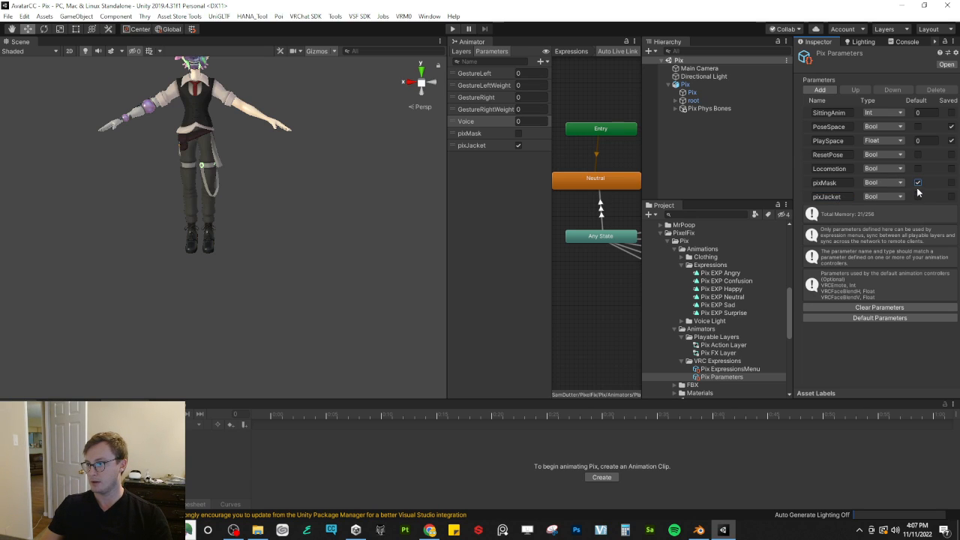
pyautogui.click(950, 196)
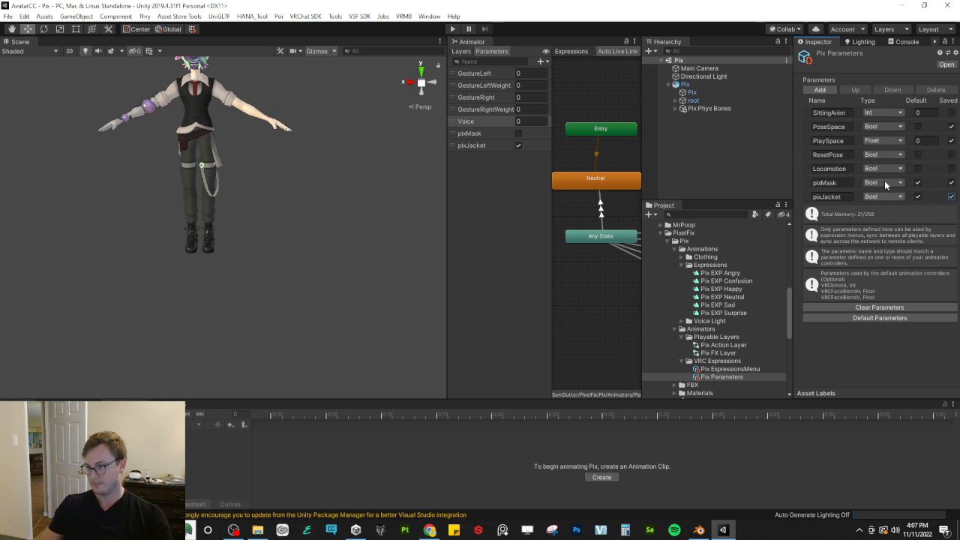
# Step: In Pix ExpressionsMenu, assign the pixMask parameter to Mask Toggle and pixJacket to Jacket Toggle, then collapse both controls and the Pix project folder
pyautogui.click(750, 369)
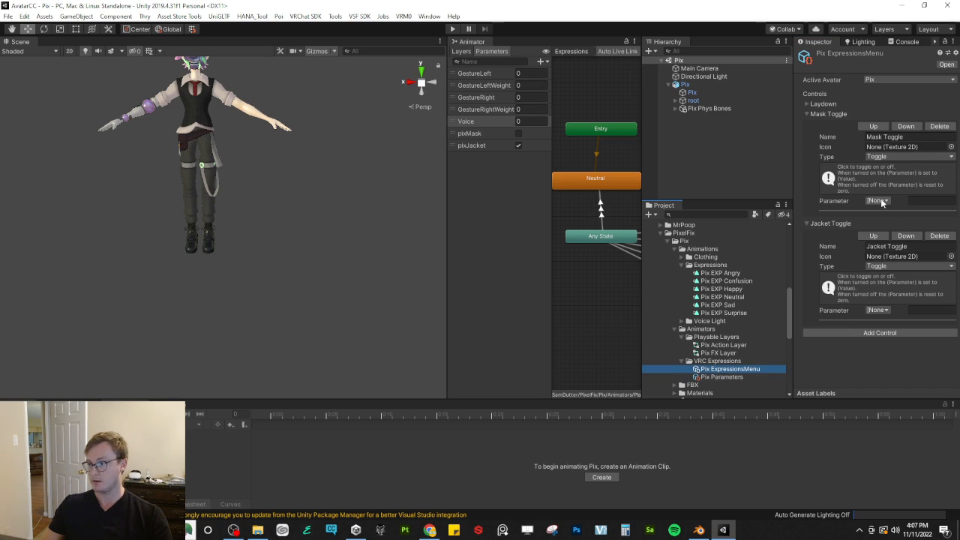
pyautogui.click(877, 201)
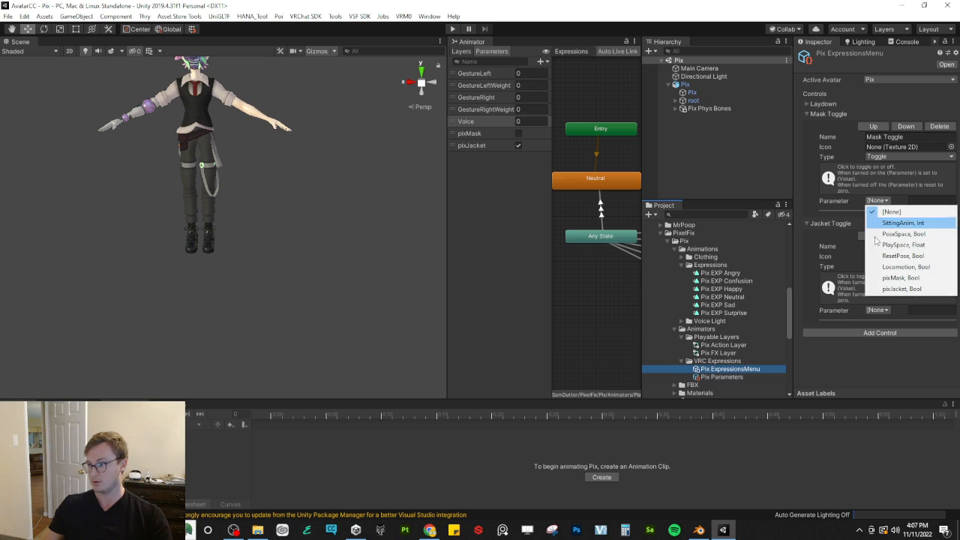
pyautogui.click(892, 279)
pyautogui.click(877, 309)
pyautogui.click(896, 398)
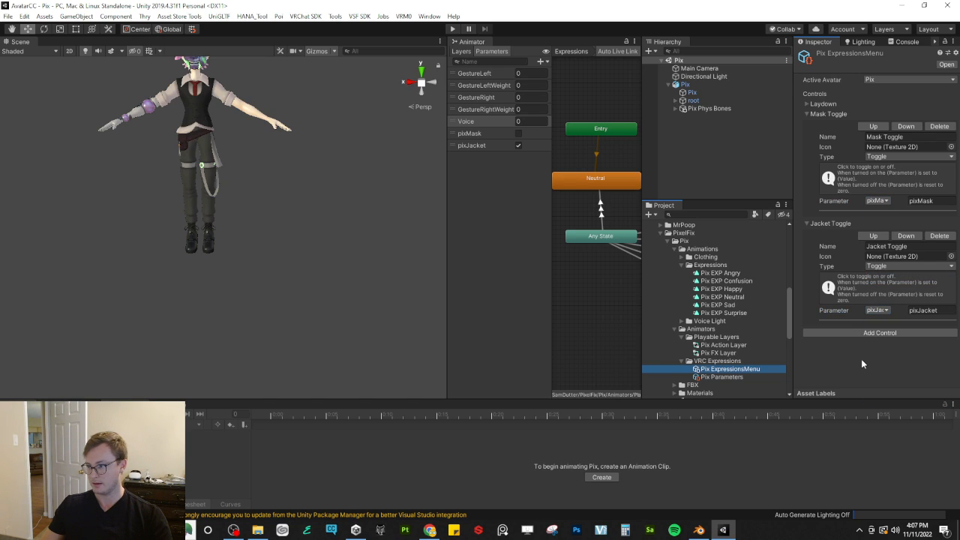
pyautogui.click(805, 115)
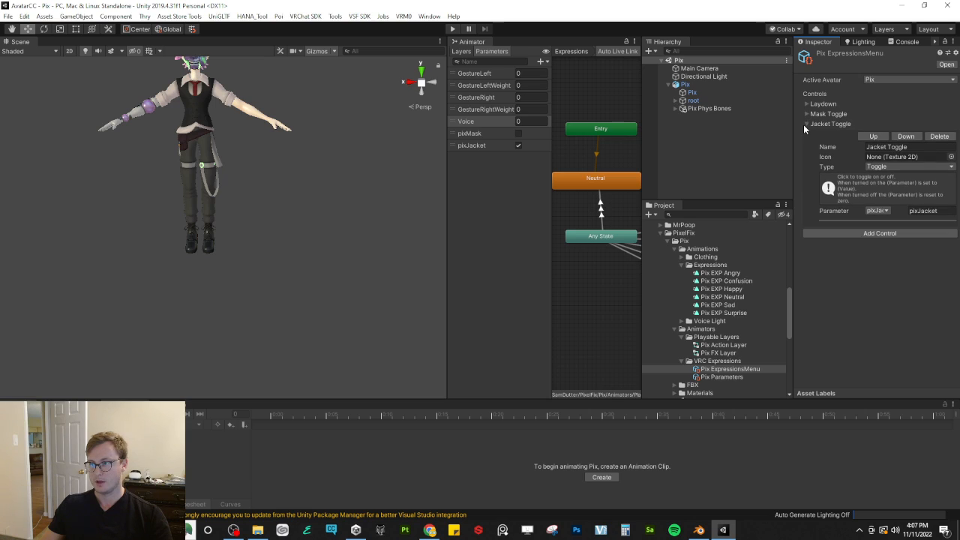
pyautogui.click(805, 124)
pyautogui.click(708, 153)
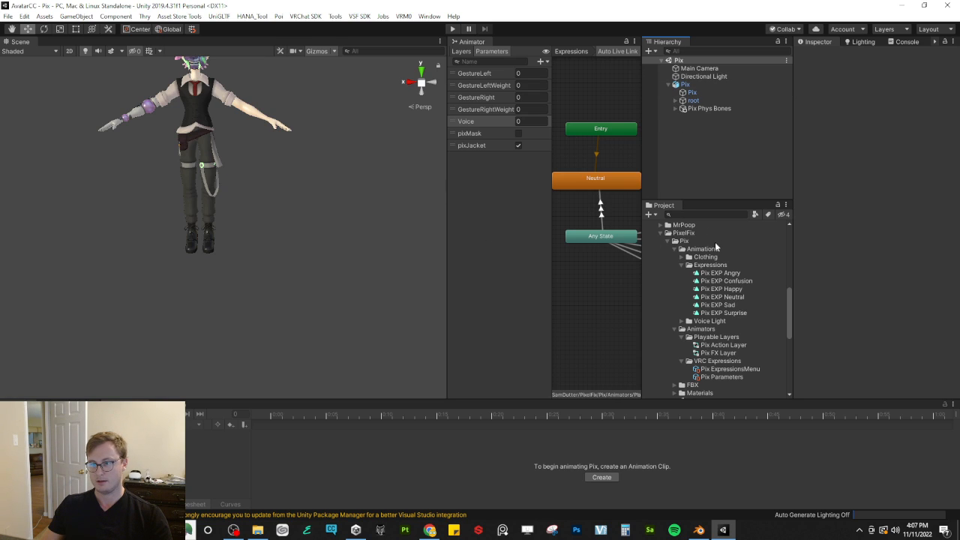
pyautogui.click(666, 241)
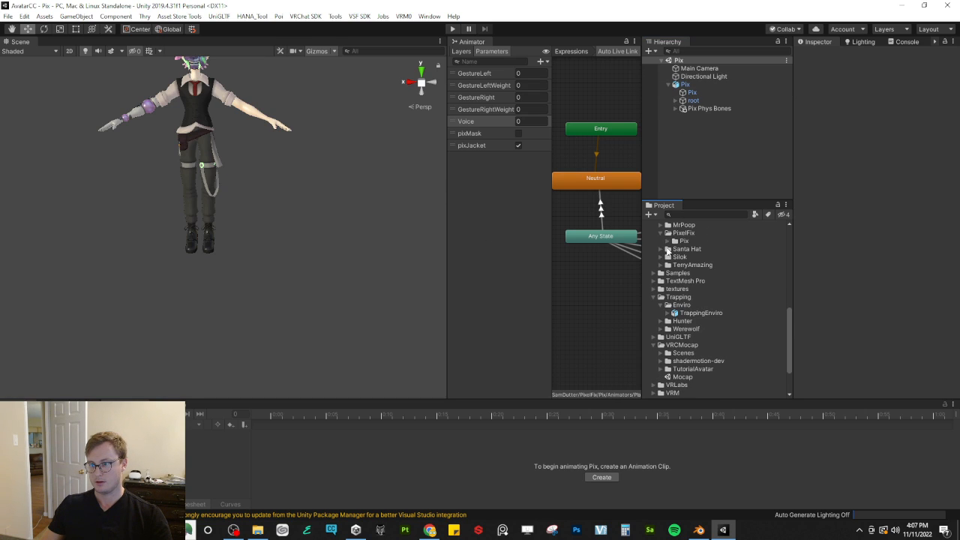
# Step: Expand the Pix avatar's root bones through the spine and left shoulder, and select the arm_twist.l bone
pyautogui.click(688, 93)
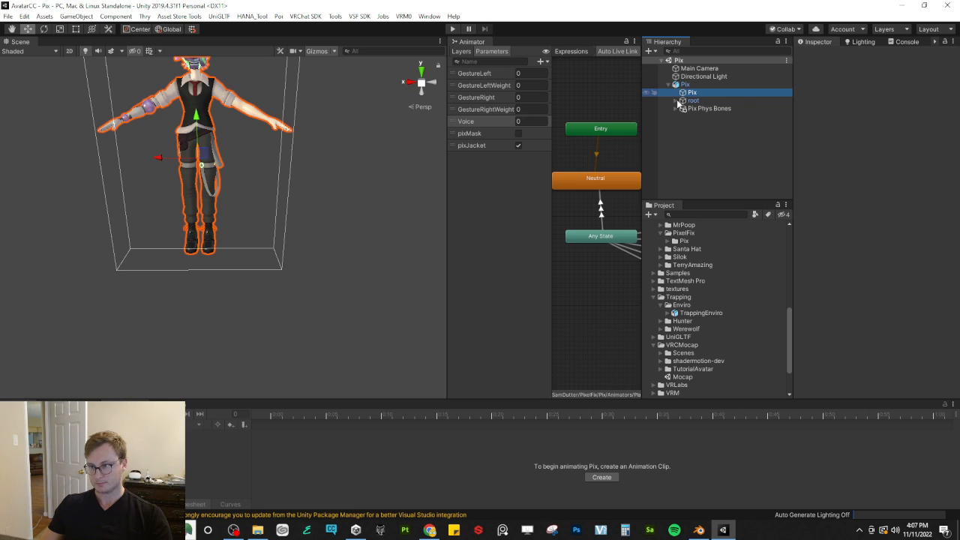
pyautogui.click(677, 101)
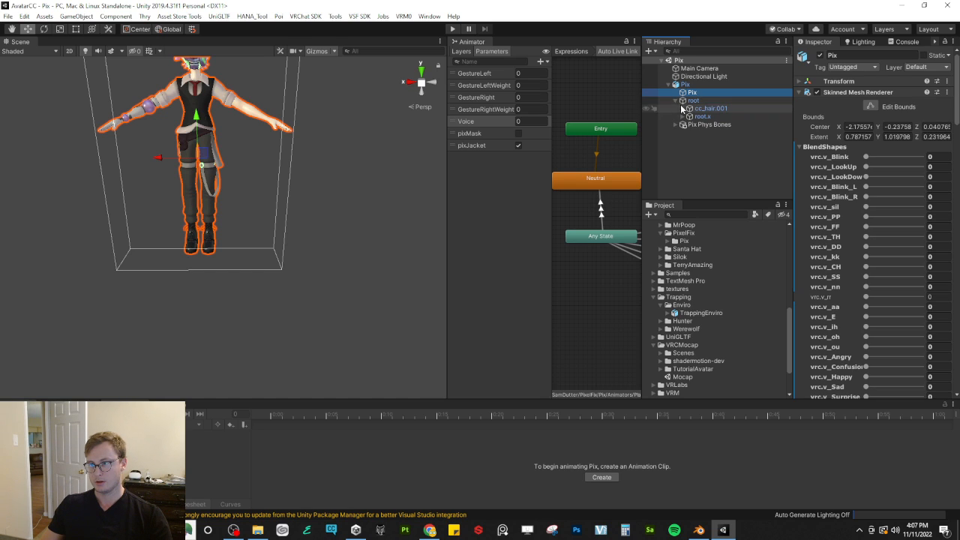
pyautogui.click(800, 92)
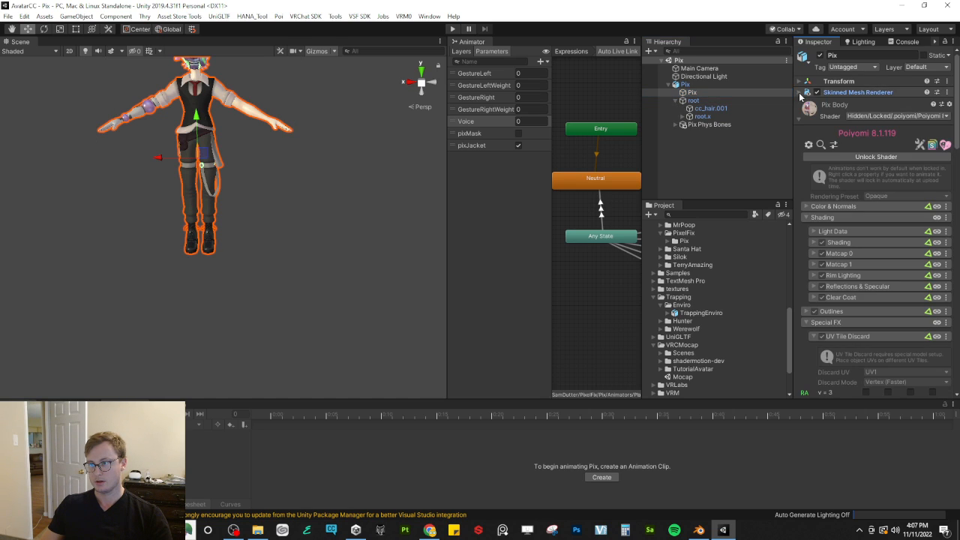
pyautogui.click(682, 117)
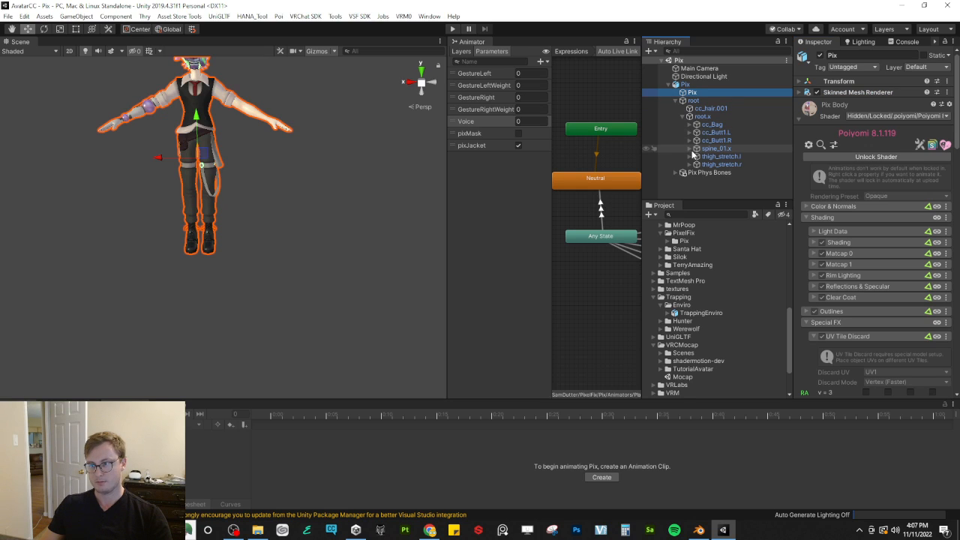
pyautogui.click(689, 149)
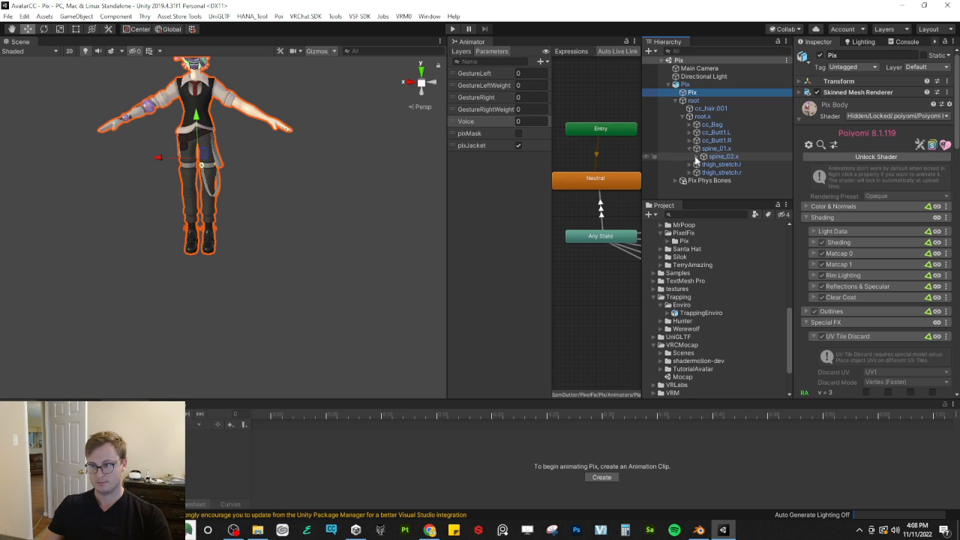
pyautogui.click(697, 157)
pyautogui.click(710, 173)
pyautogui.click(716, 181)
pyautogui.scroll(-2, 720, 165)
pyautogui.click(731, 155)
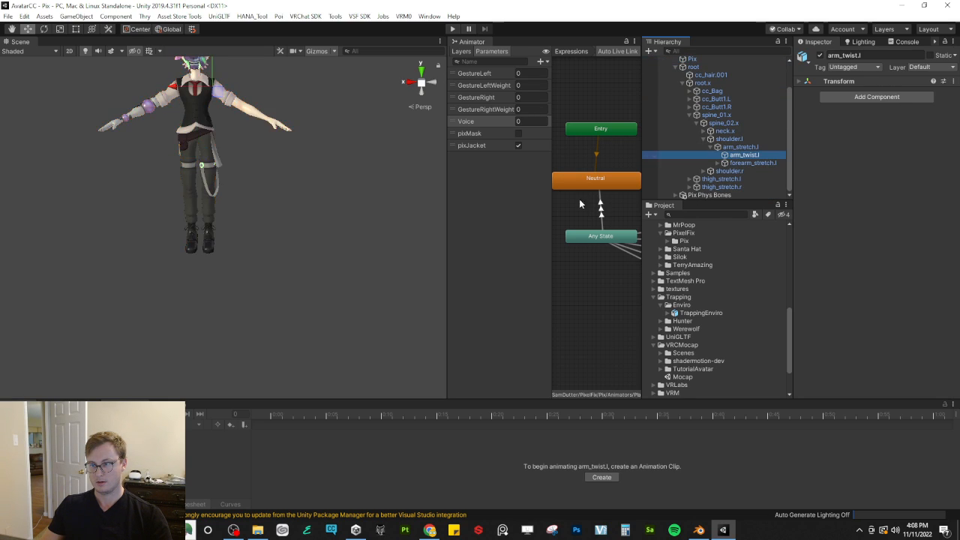
# Step: Set the transform handle to Pivot and Local and activate the Rotate tool for arm_twist.l, with the avatar's upper body in view
pyautogui.scroll(-5, 175, 141)
pyautogui.scroll(8, 263, 241)
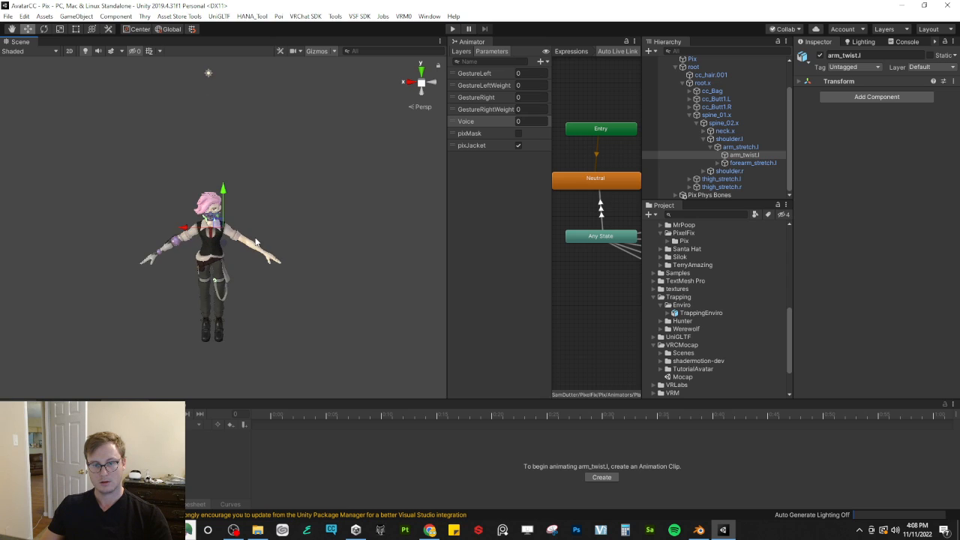
pyautogui.keyDown('alt'); pyautogui.moveTo(260, 242); pyautogui.dragTo(264, 152); pyautogui.keyUp('alt')
pyautogui.scroll(5, 250, 220)
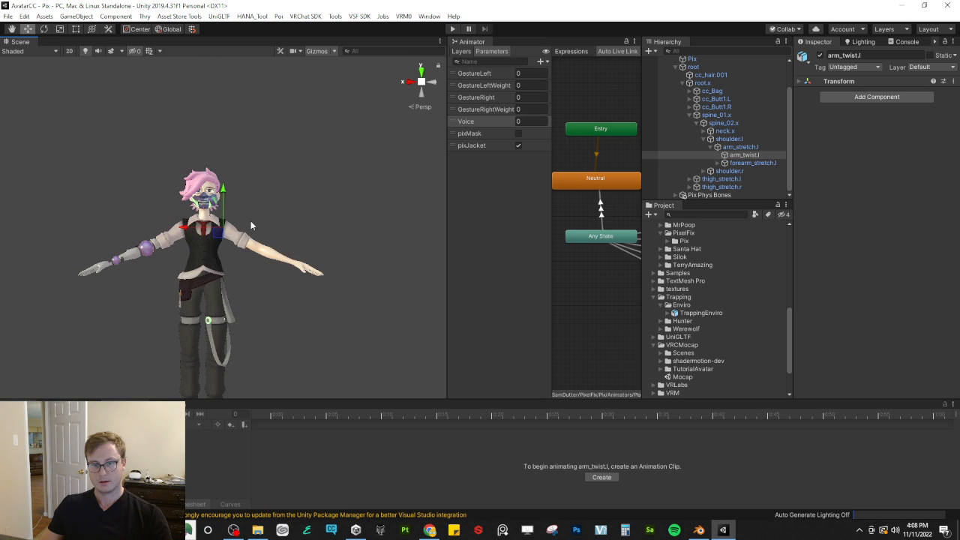
pyautogui.click(139, 30)
pyautogui.click(164, 29)
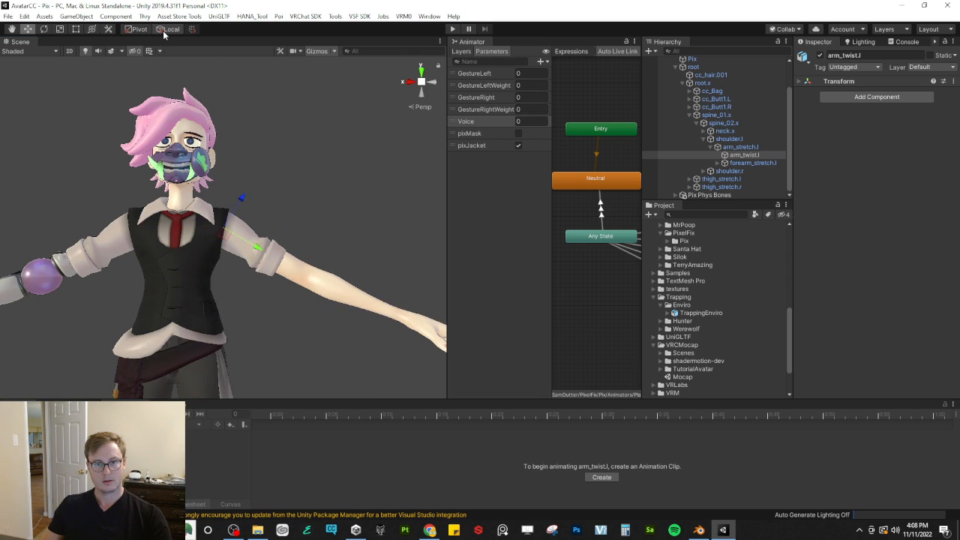
pyautogui.press('e')
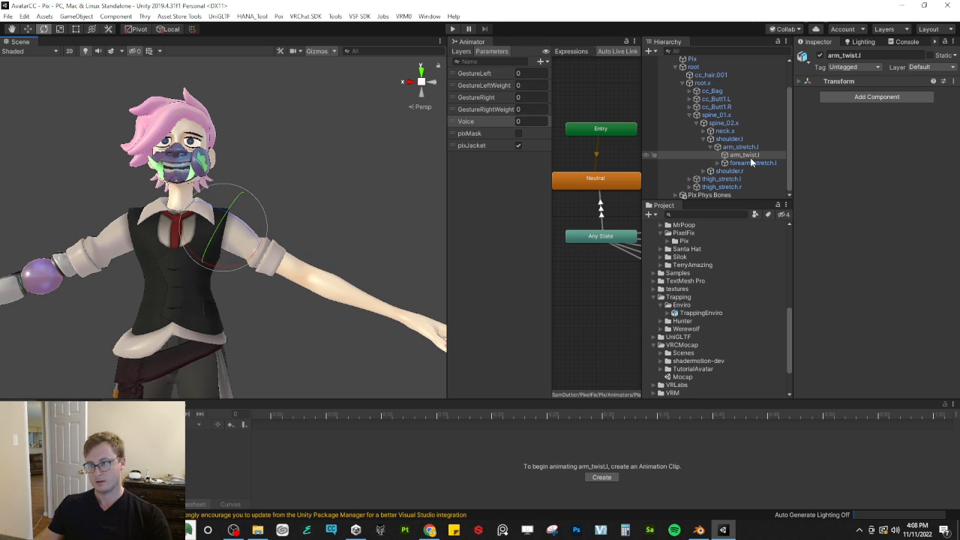
# Step: Expand forearm_stretch.l and test-rotate forearm_twist.l and forearm_stretch.l about their local Y axes to compare how the left forearm twists
pyautogui.click(716, 163)
pyautogui.click(746, 172)
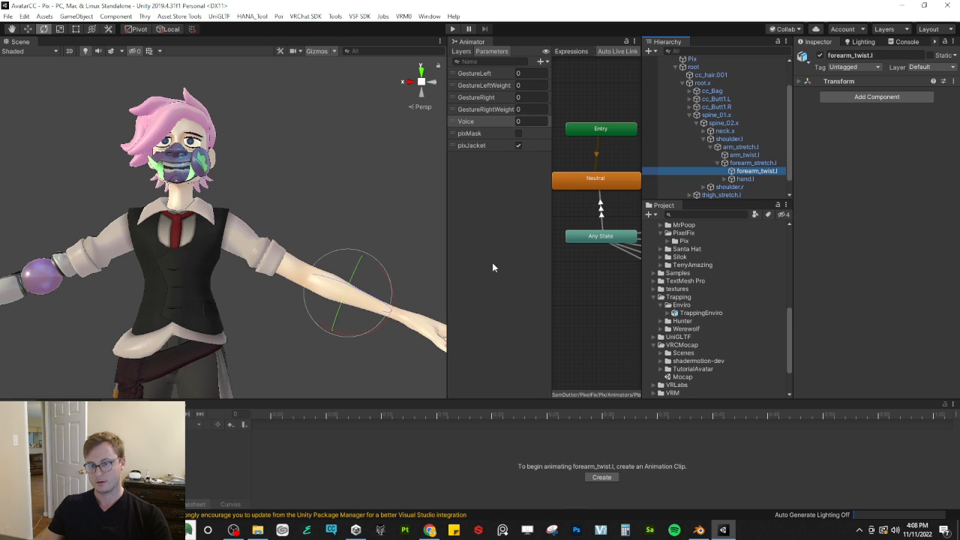
pyautogui.moveTo(355, 272); pyautogui.dragTo(383, 234)
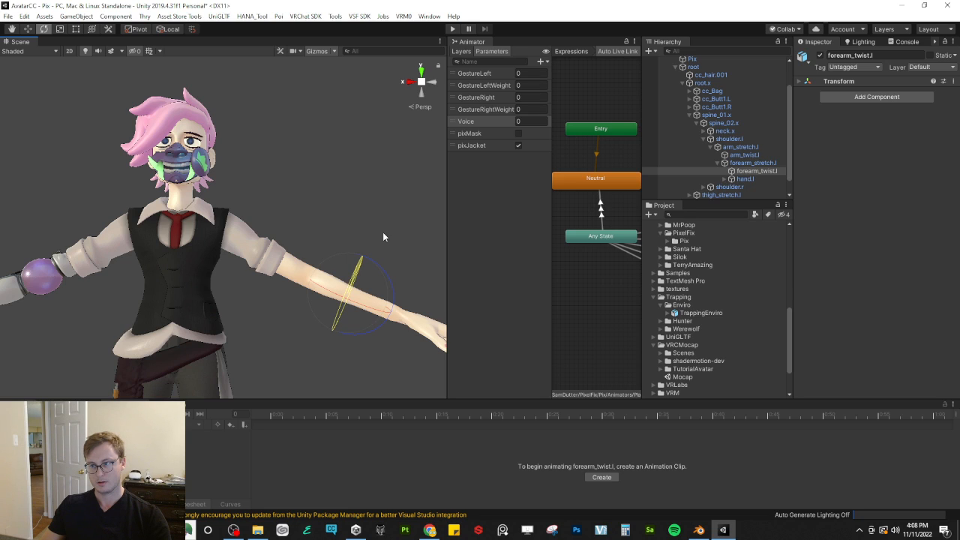
pyautogui.keyDown('alt'); pyautogui.moveTo(383, 234); pyautogui.dragTo(345, 245); pyautogui.keyUp('alt')
pyautogui.click(750, 164)
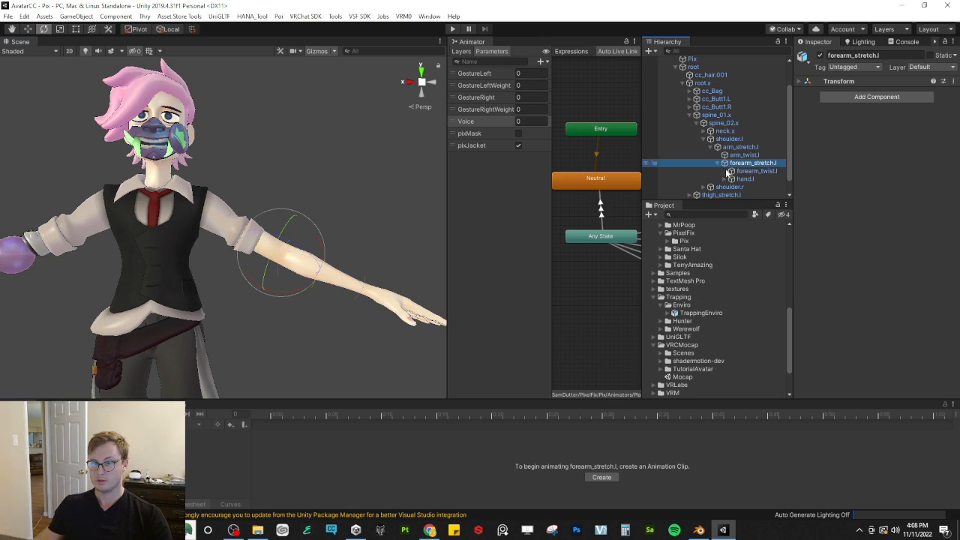
pyautogui.moveTo(290, 222)
pyautogui.mouseDown()
pyautogui.moveTo(294, 213)
pyautogui.moveTo(291, 225)
pyautogui.mouseUp()
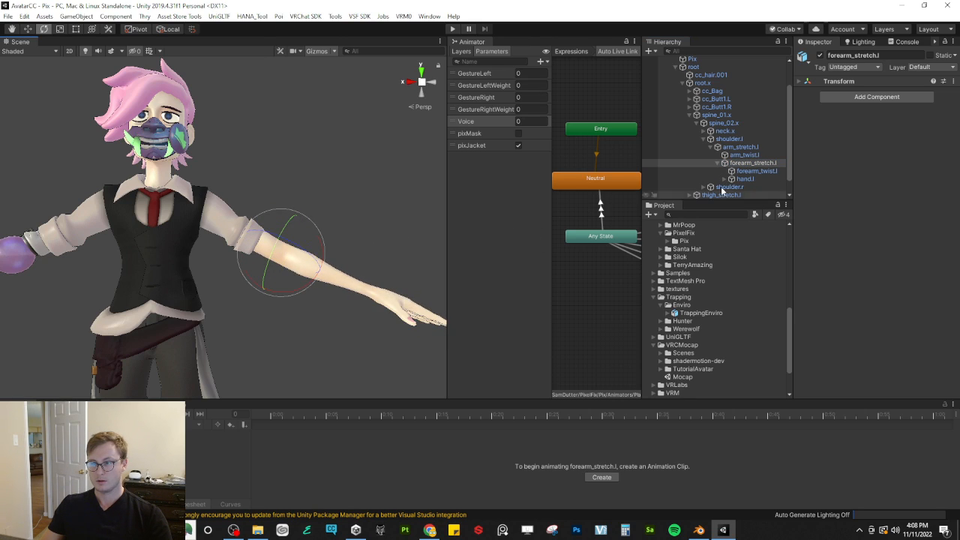
# Step: Add a Rotation Constraint to forearm_twist.l with hand.l as its source
pyautogui.click(776, 169)
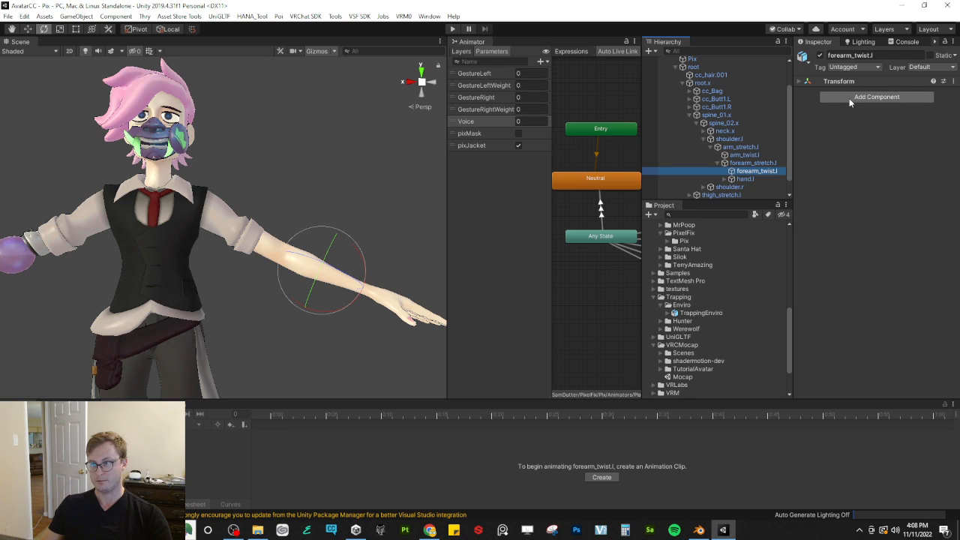
pyautogui.click(849, 98)
pyautogui.write('rotat')
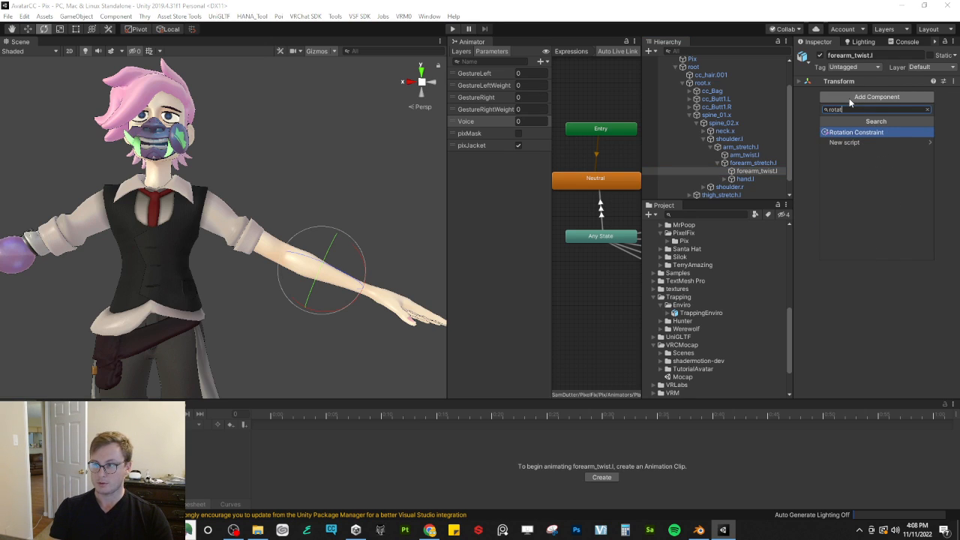
pyautogui.press('Return')
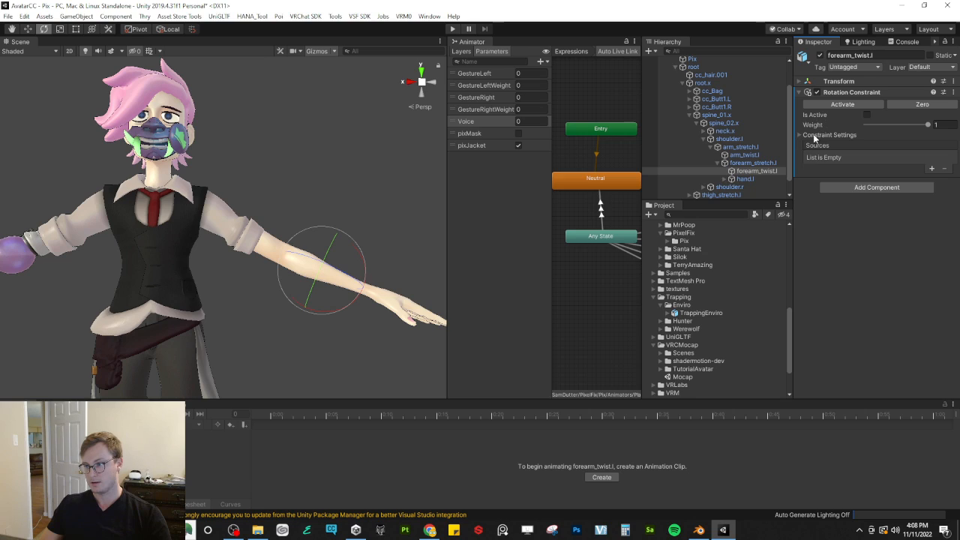
pyautogui.click(931, 170)
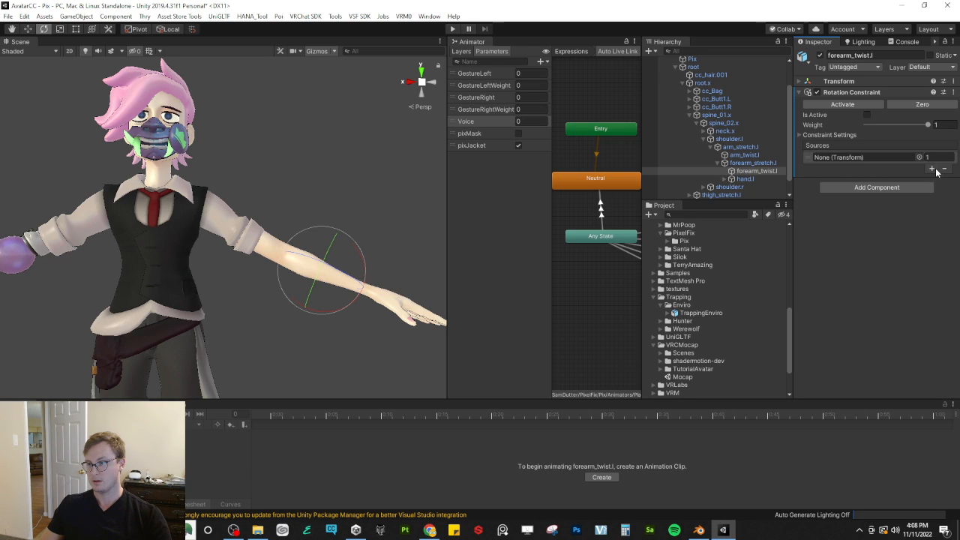
pyautogui.moveTo(747, 179); pyautogui.dragTo(850, 159)
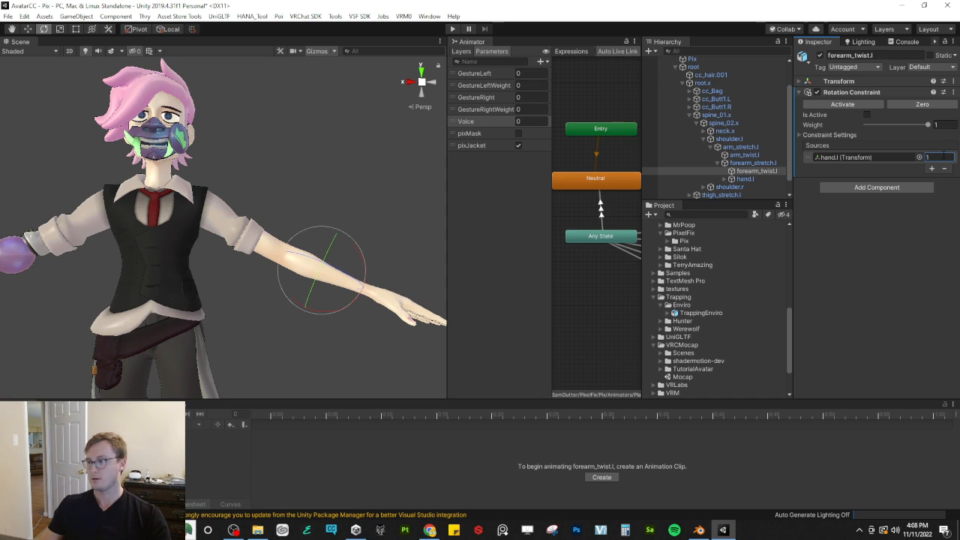
# Step: Set the forearm_twist.l constraint's Weight to 0.5, freeze rotation on Y only, and enable Lock and Is Active
pyautogui.click(942, 124)
pyautogui.write('0.5')
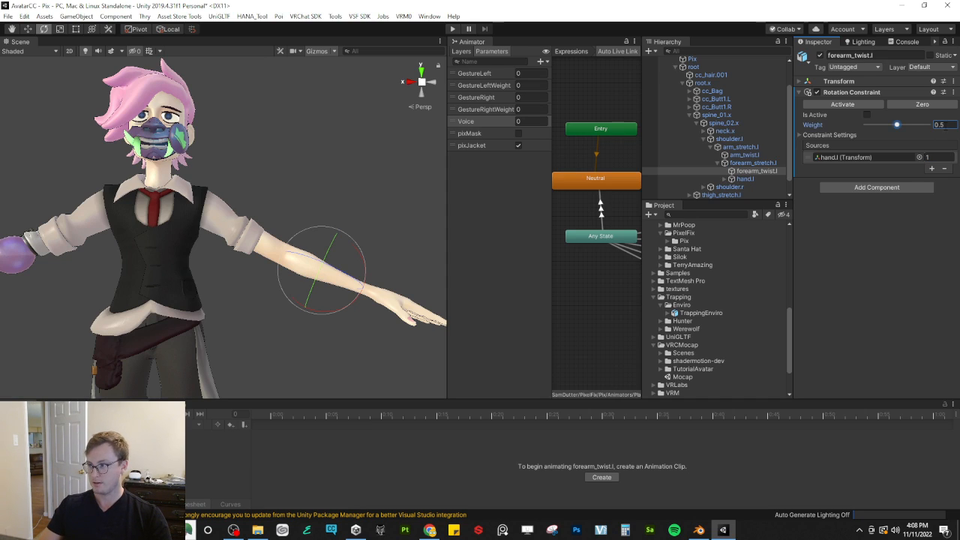
pyautogui.click(799, 136)
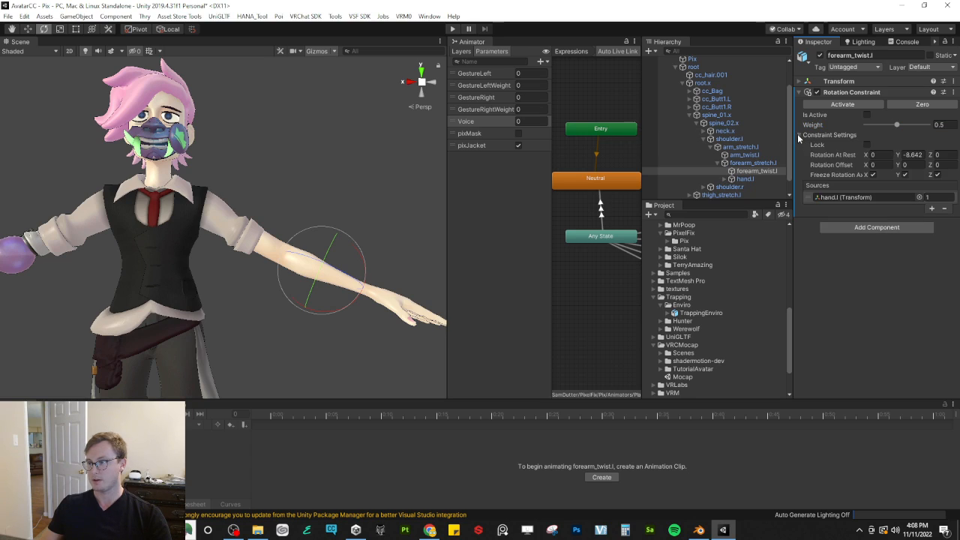
pyautogui.click(872, 174)
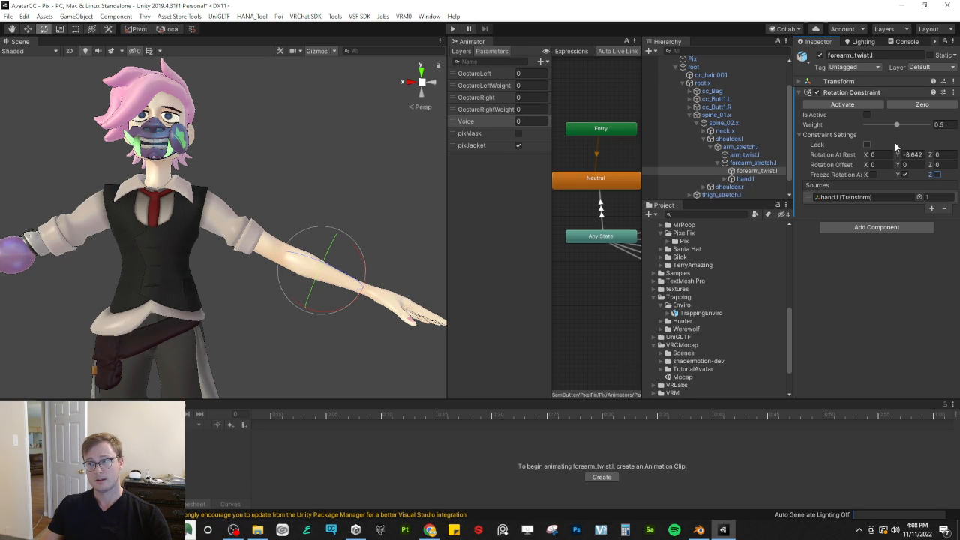
pyautogui.click(867, 145)
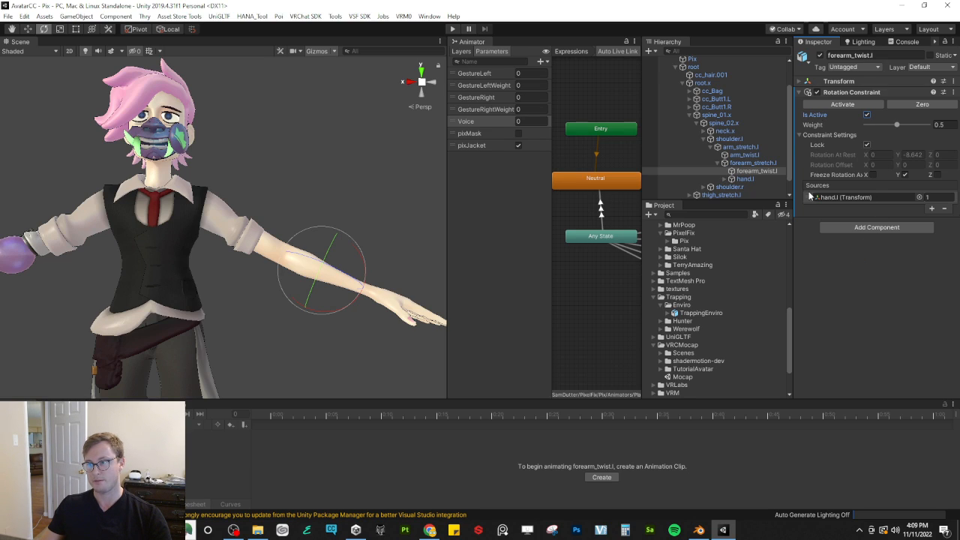
# Step: Copy the Rotation Constraint component of forearm_twist.l and remove it from the bone
pyautogui.click(950, 93)
pyautogui.click(954, 91)
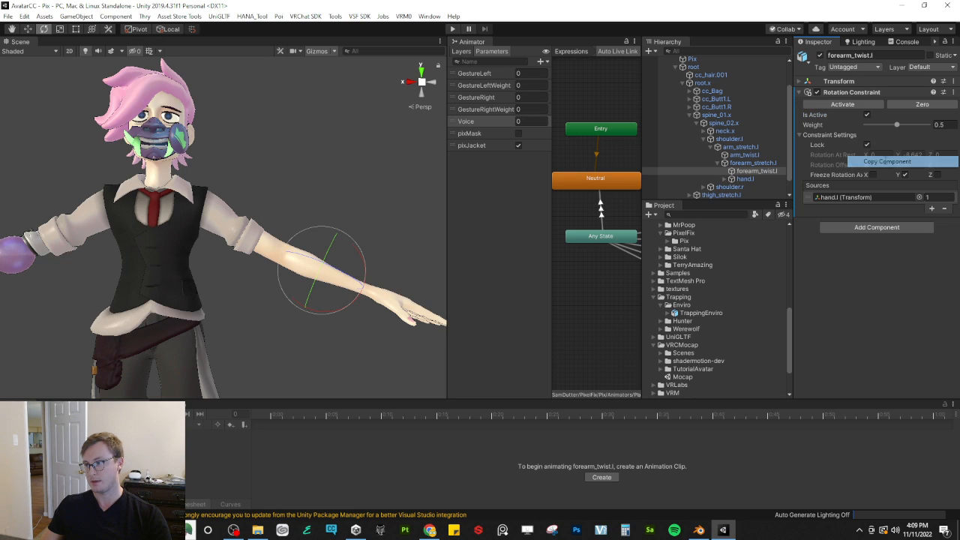
pyautogui.click(955, 92)
pyautogui.click(921, 128)
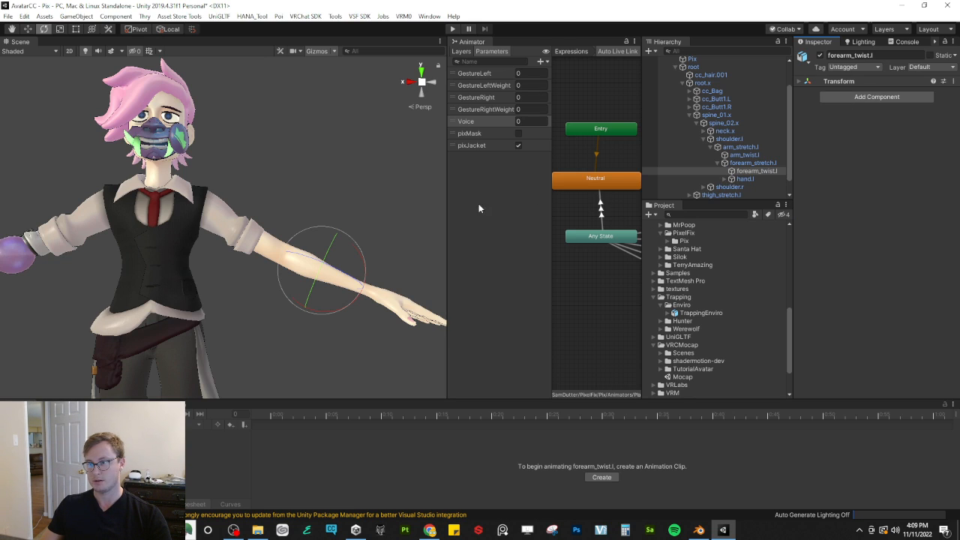
# Step: Save the Pix avatar from the scene as a prefab variant in the PixelFix/Pix project folder, with the Animations and Animators subfolders collapsed
pyautogui.scroll(2, 718, 114)
pyautogui.click(668, 86)
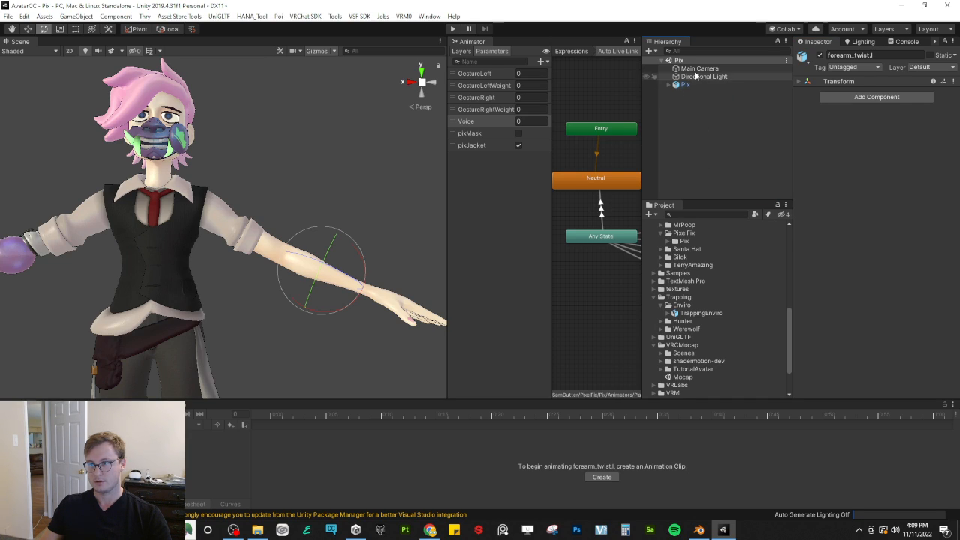
pyautogui.click(668, 241)
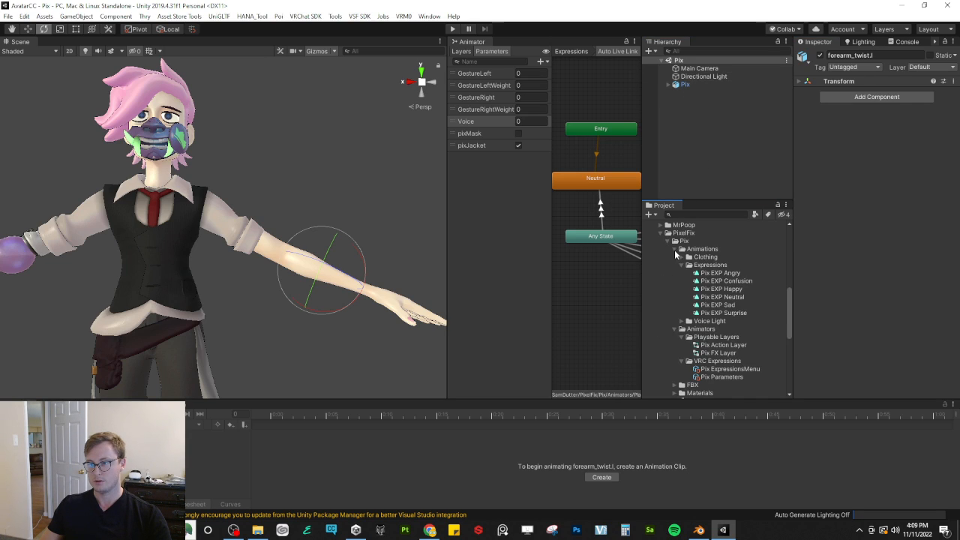
pyautogui.click(680, 249)
pyautogui.click(680, 257)
pyautogui.moveTo(685, 84); pyautogui.dragTo(686, 252)
pyautogui.click(507, 286)
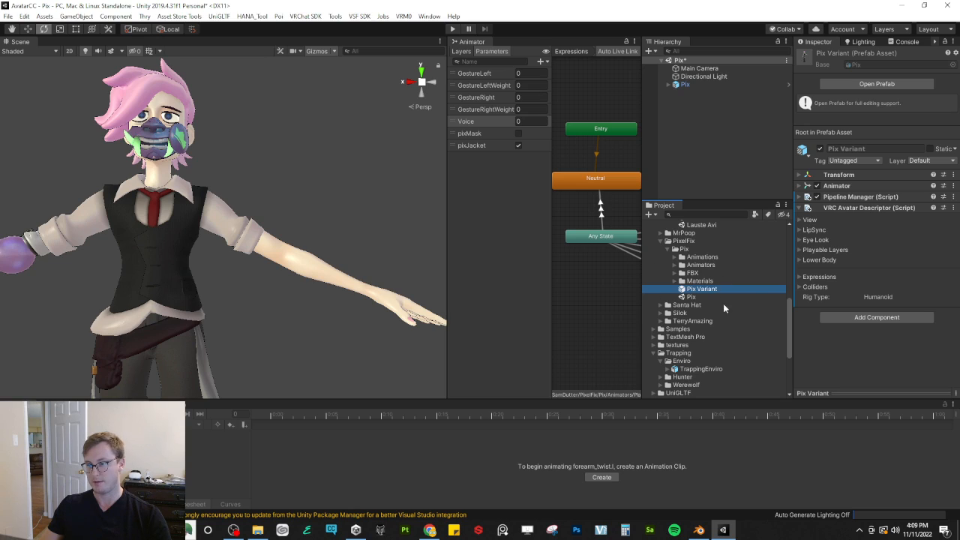
# Step: Paste the copied Rotation Constraint as a new component on forearm_twist.l of the Pix variant, and select hand.l
pyautogui.click(693, 85)
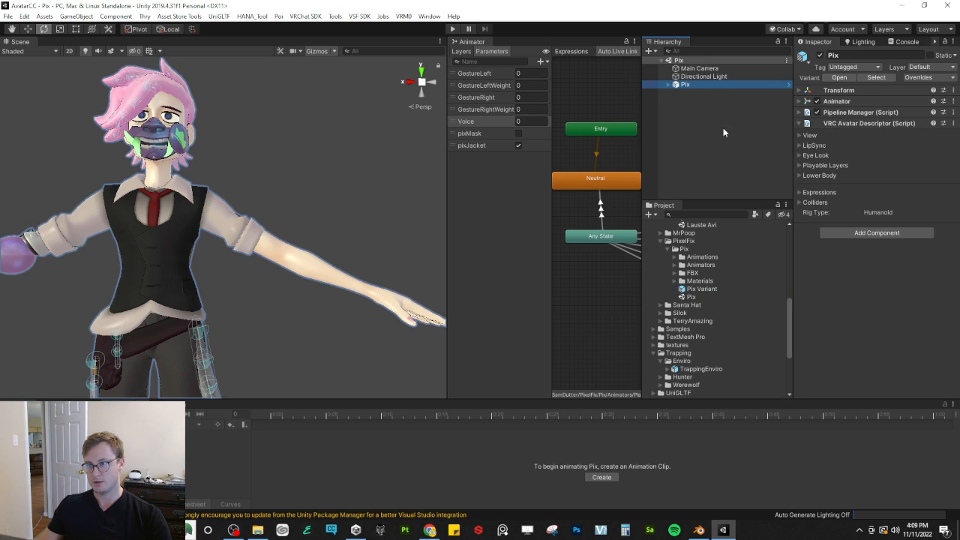
pyautogui.click(669, 85)
pyautogui.scroll(-1, 728, 146)
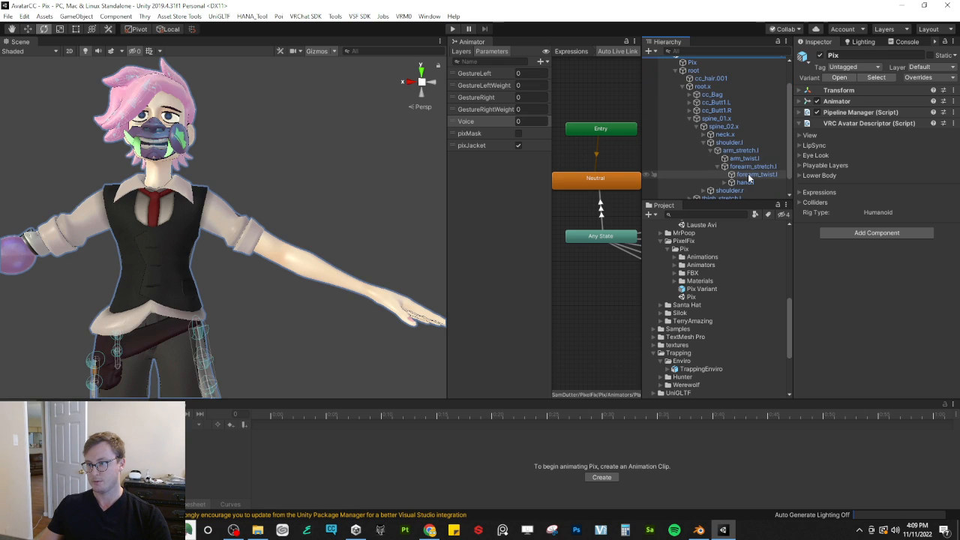
pyautogui.click(747, 174)
pyautogui.click(953, 81)
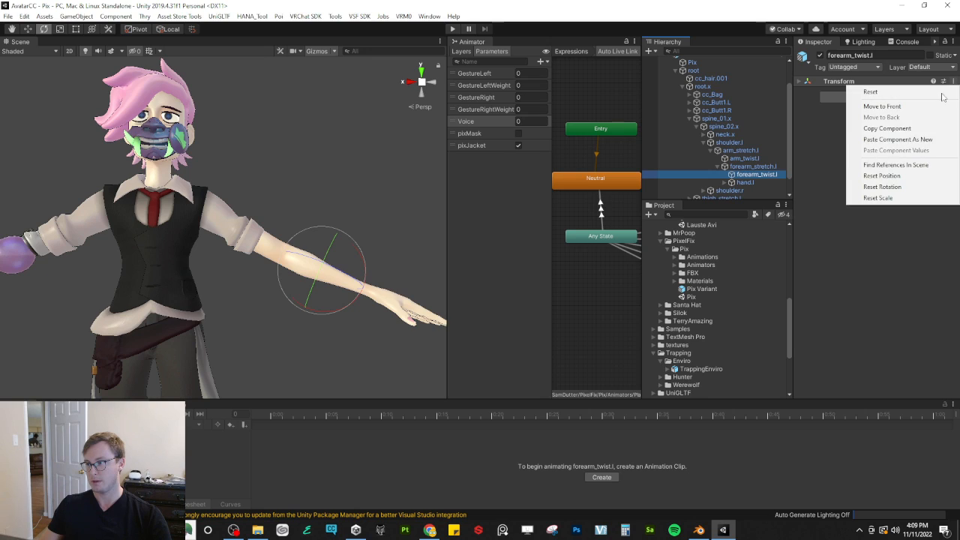
pyautogui.click(897, 140)
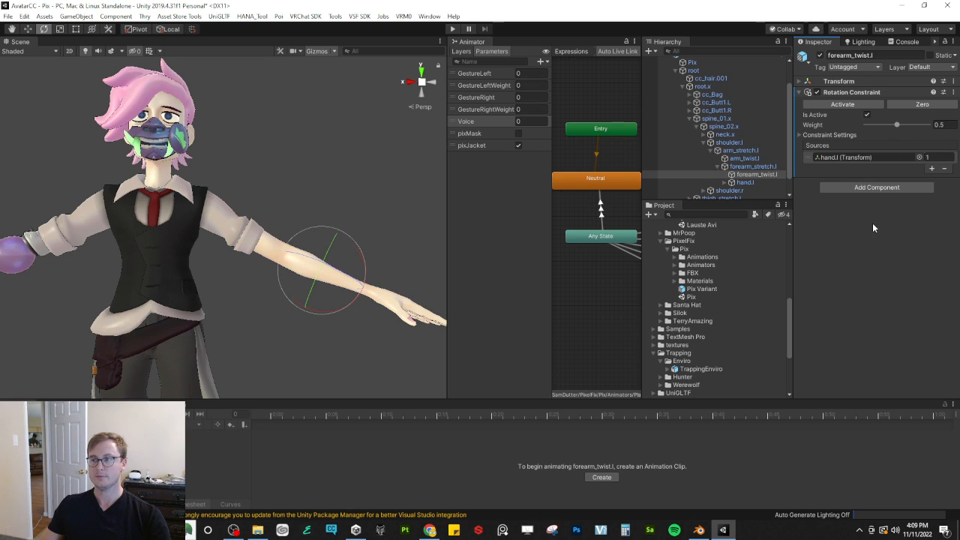
pyautogui.click(746, 183)
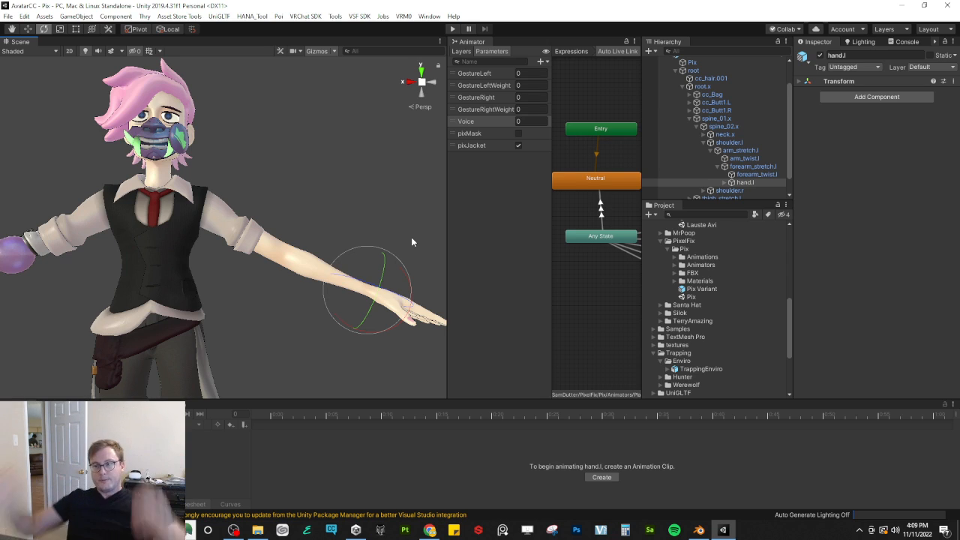
# Step: Collapse shoulder.l, expand the shoulder.r chain through forearm_stretch.r, and select forearm_twist.r with the right arm in view
pyautogui.keyDown('alt'); pyautogui.moveTo(235, 211); pyautogui.dragTo(226, 260); pyautogui.keyUp('alt')
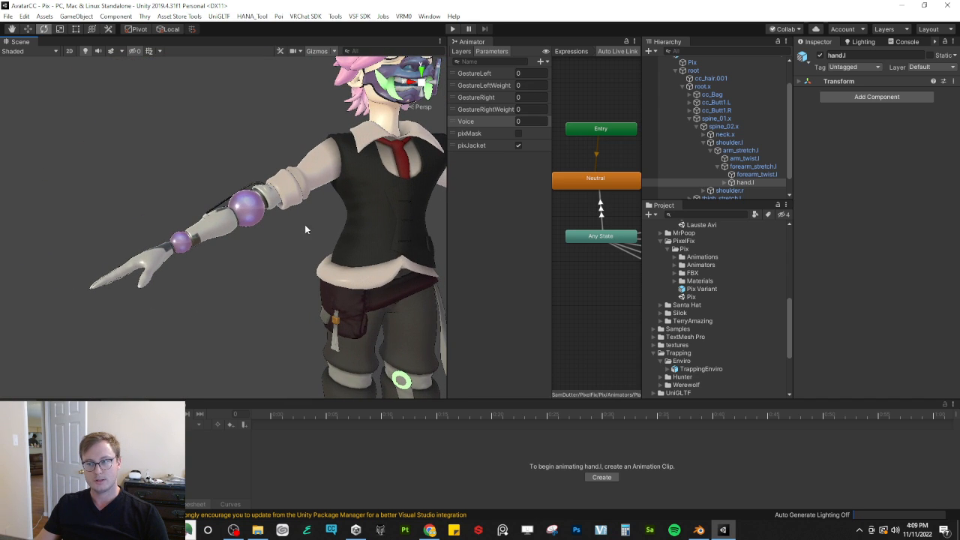
pyautogui.click(703, 142)
pyautogui.click(704, 171)
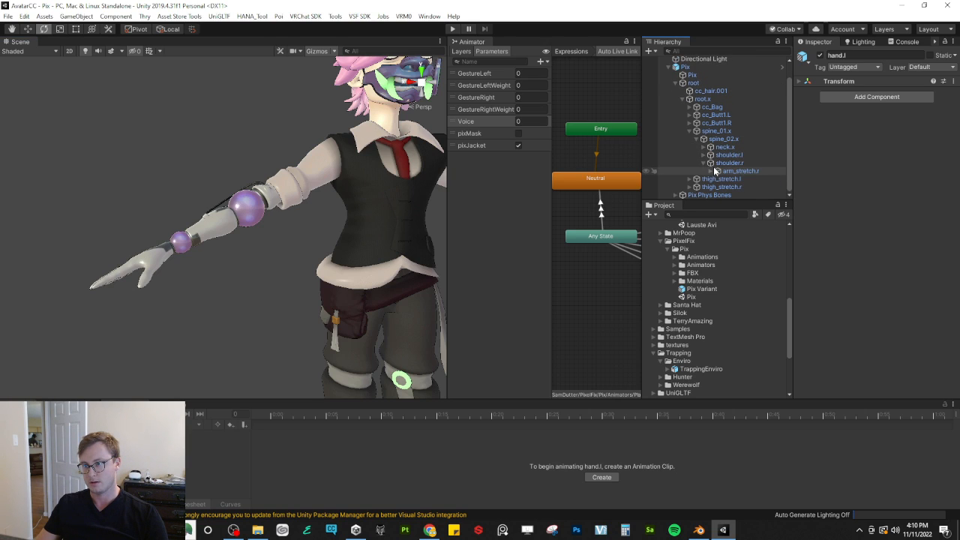
pyautogui.click(712, 171)
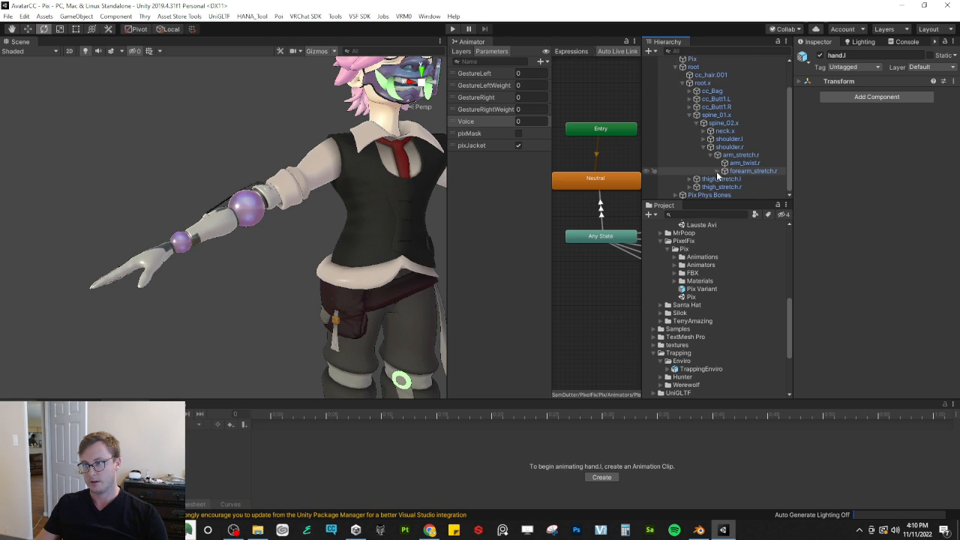
pyautogui.click(717, 171)
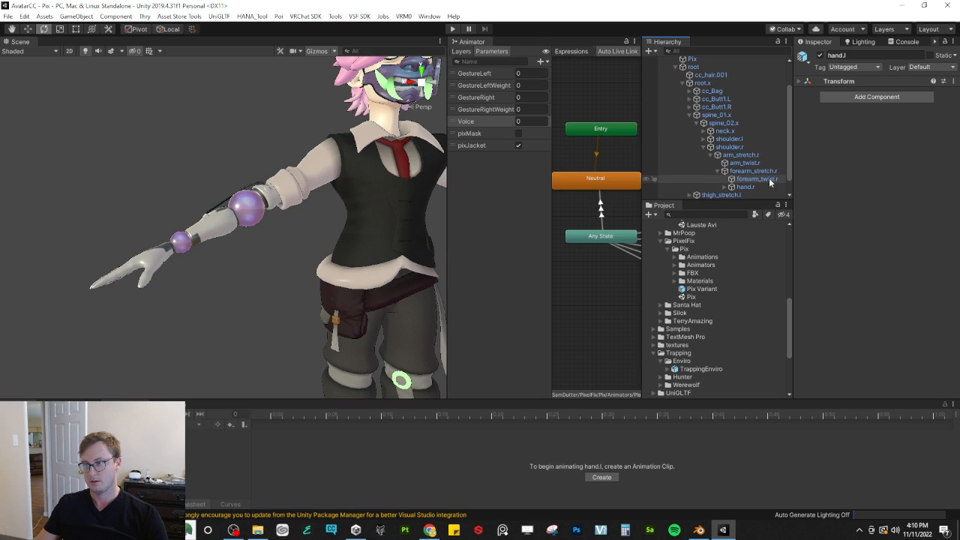
pyautogui.click(768, 178)
# Step: Add a Rotation Constraint to forearm_twist.r with hand.r as its source
pyautogui.click(878, 98)
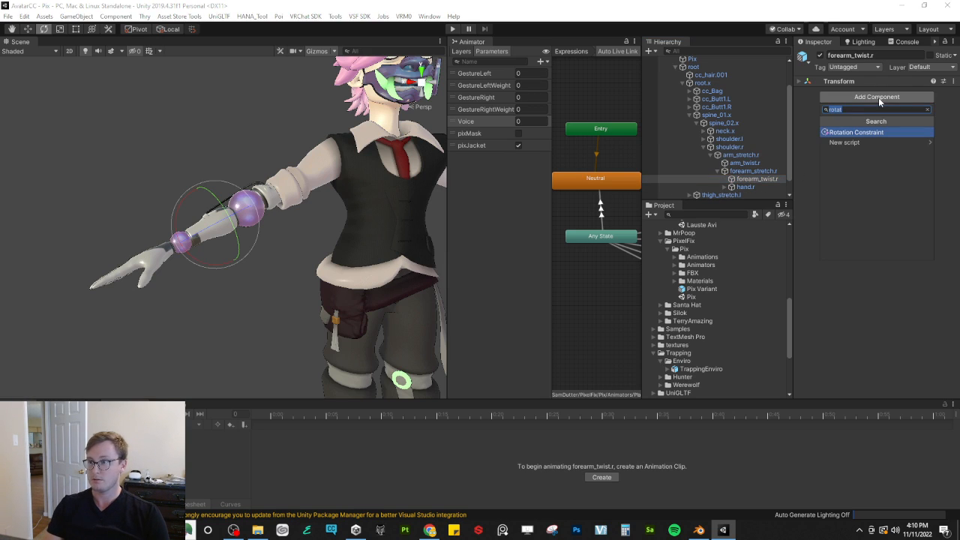
pyautogui.press('Return')
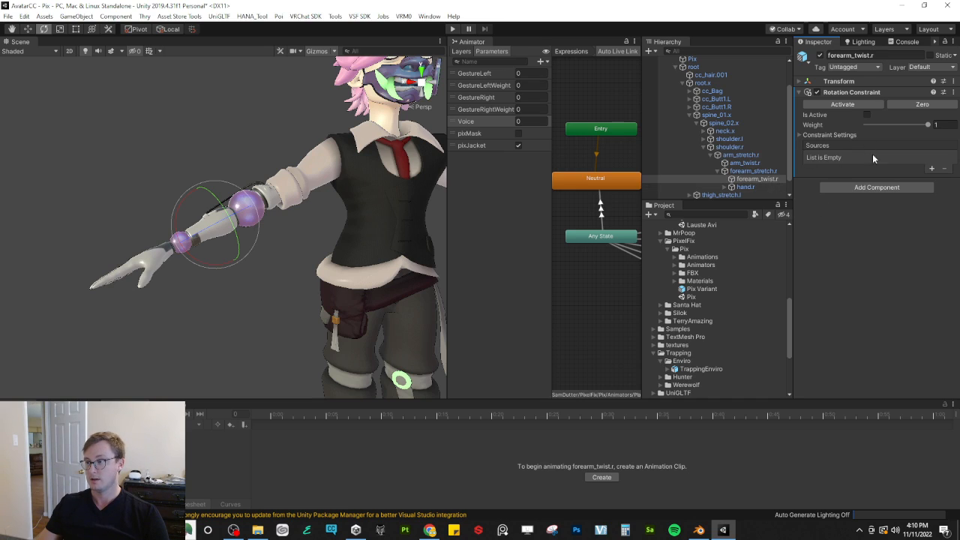
pyautogui.click(930, 168)
pyautogui.moveTo(745, 186); pyautogui.dragTo(847, 157)
# Step: Set the forearm_twist.r constraint's Weight to 0.5, freeze rotation on Y only, and enable Lock and Is Active
pyautogui.click(944, 125)
pyautogui.write('0.5')
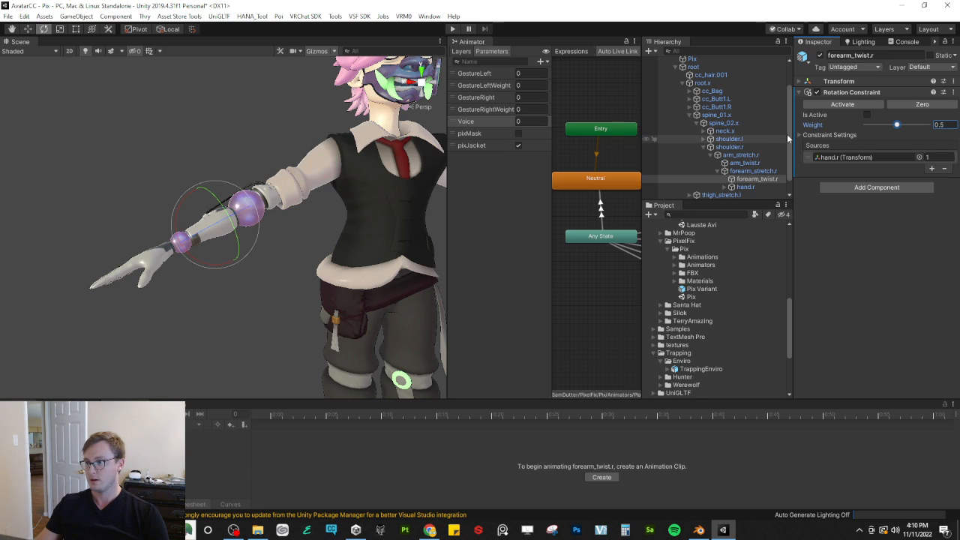
pyautogui.click(799, 134)
pyautogui.click(934, 175)
pyautogui.click(866, 144)
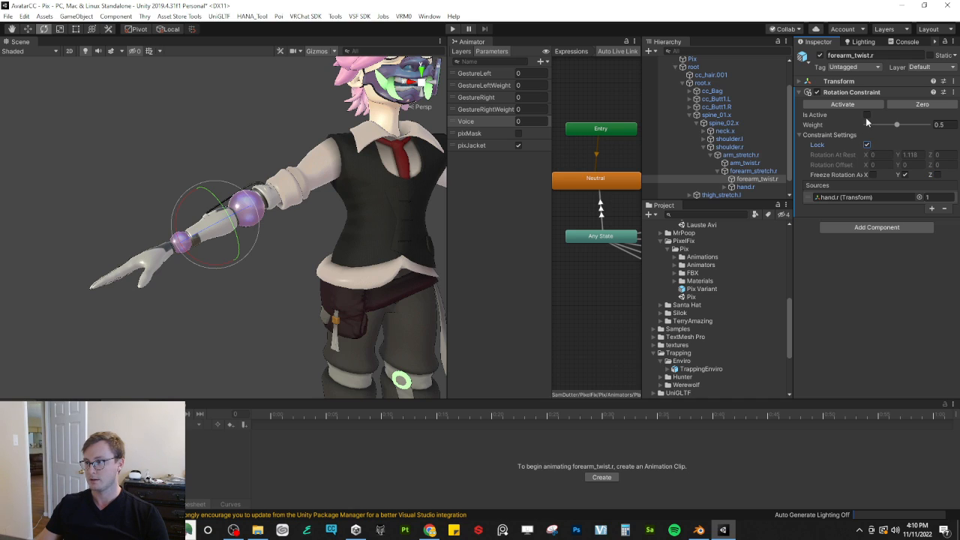
# Step: Test-rotate hand.r to check the right forearm twist, view the whole avatar, and collapse the spine_01.x bones
pyautogui.click(744, 187)
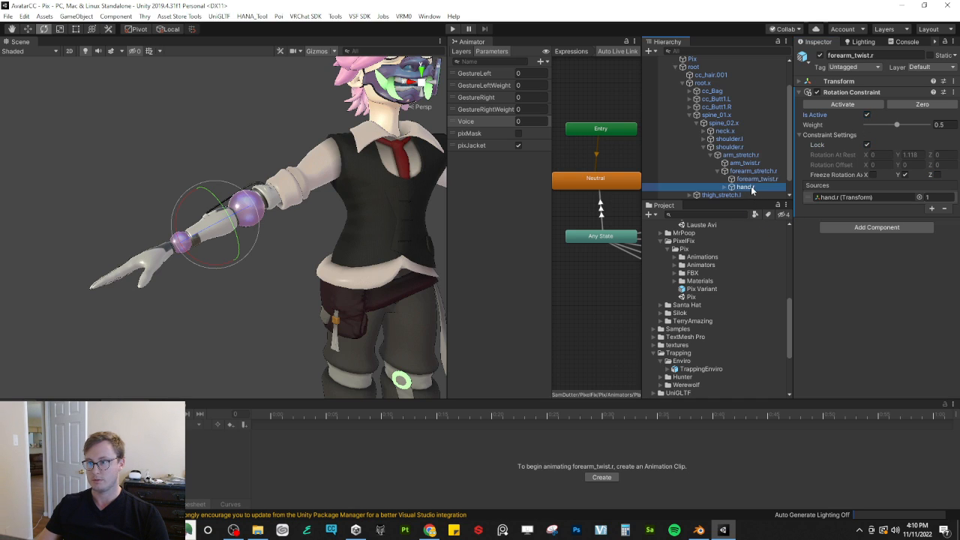
pyautogui.moveTo(181, 219)
pyautogui.mouseDown()
pyautogui.moveTo(176, 228)
pyautogui.moveTo(205, 273)
pyautogui.moveTo(168, 204)
pyautogui.moveTo(219, 303)
pyautogui.moveTo(184, 227)
pyautogui.mouseUp()
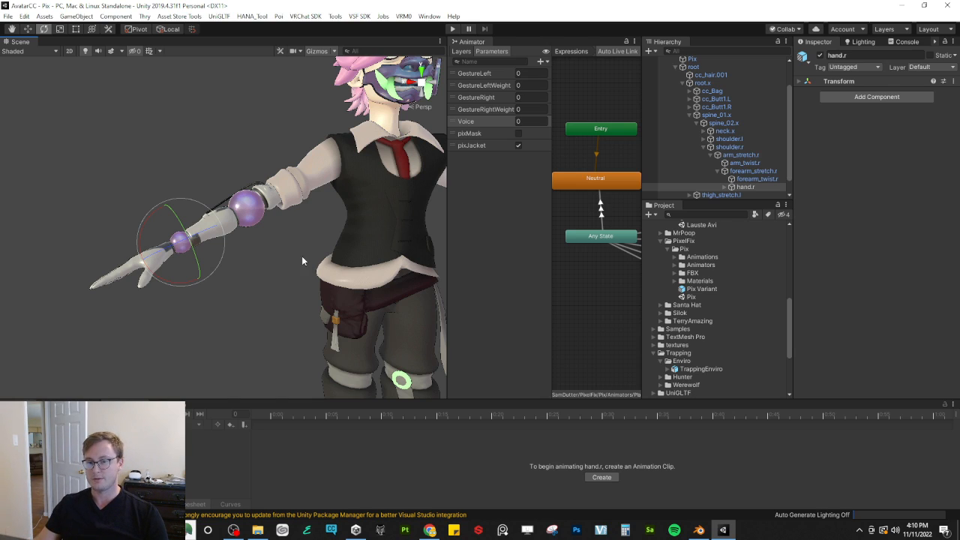
pyautogui.scroll(-3, 341, 217)
pyautogui.scroll(-2, 342, 217)
pyautogui.keyDown('alt'); pyautogui.moveTo(341, 221); pyautogui.dragTo(299, 248); pyautogui.keyUp('alt')
pyautogui.keyDown('alt'); pyautogui.moveTo(171, 243); pyautogui.dragTo(260, 258); pyautogui.keyUp('alt')
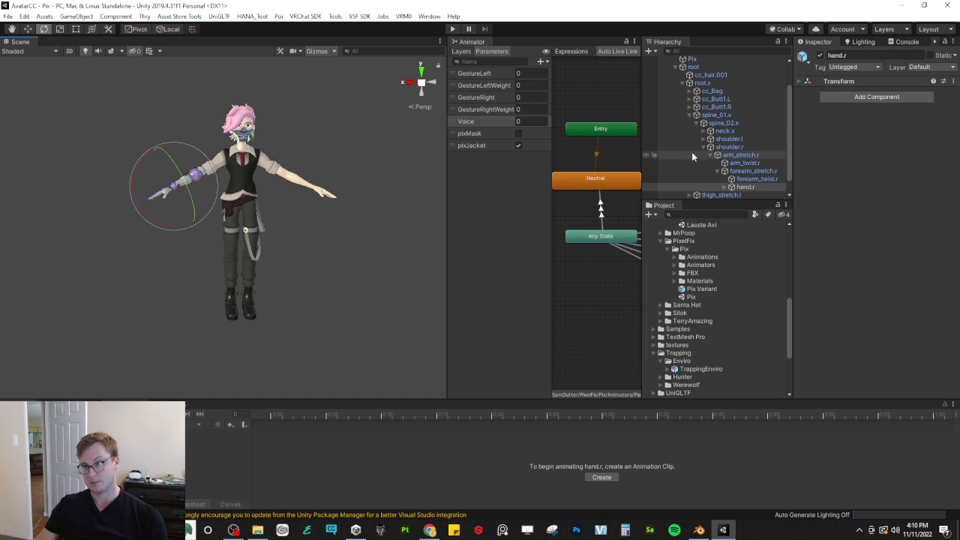
pyautogui.click(689, 117)
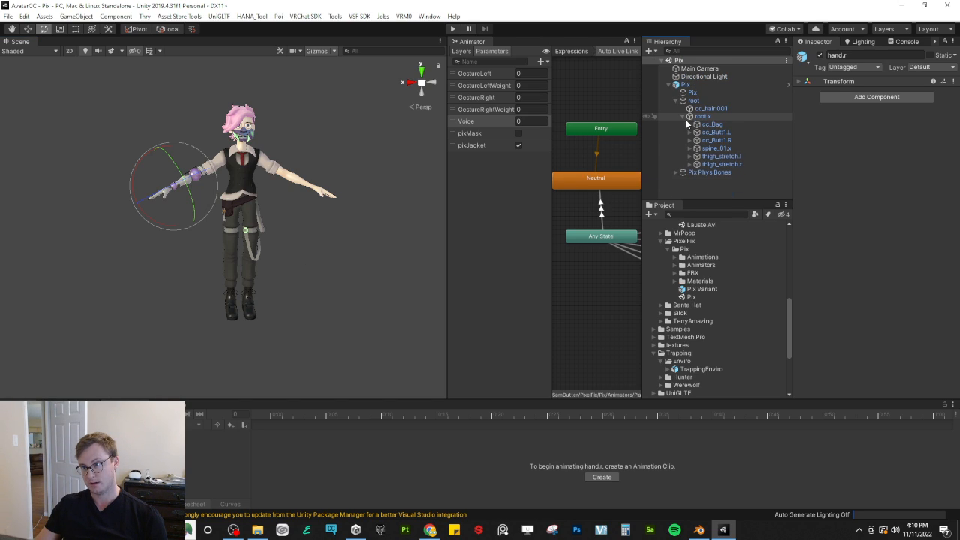
# Step: Collapse the root.x and root bones of the Pix avatar and widen the Inspector area to expose the VRChat SDK
pyautogui.click(683, 118)
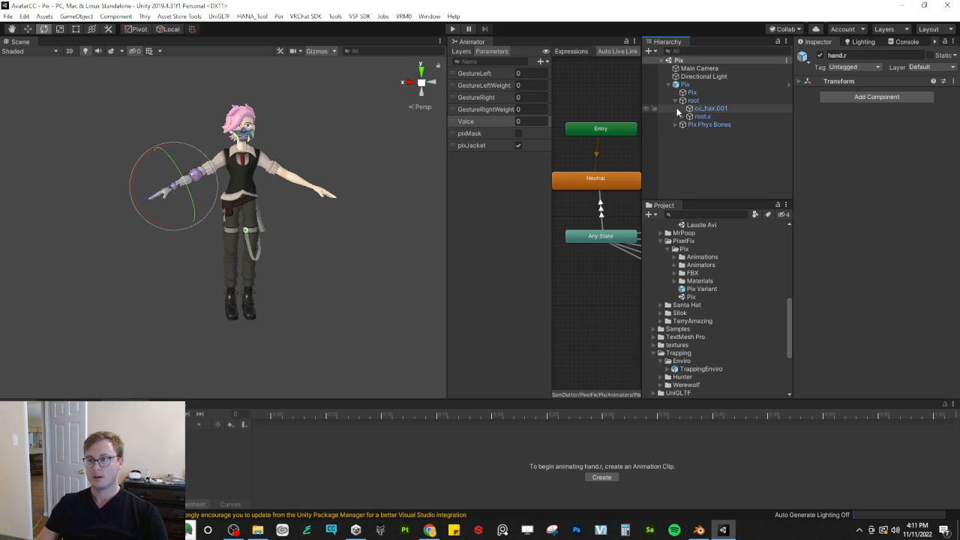
pyautogui.click(675, 101)
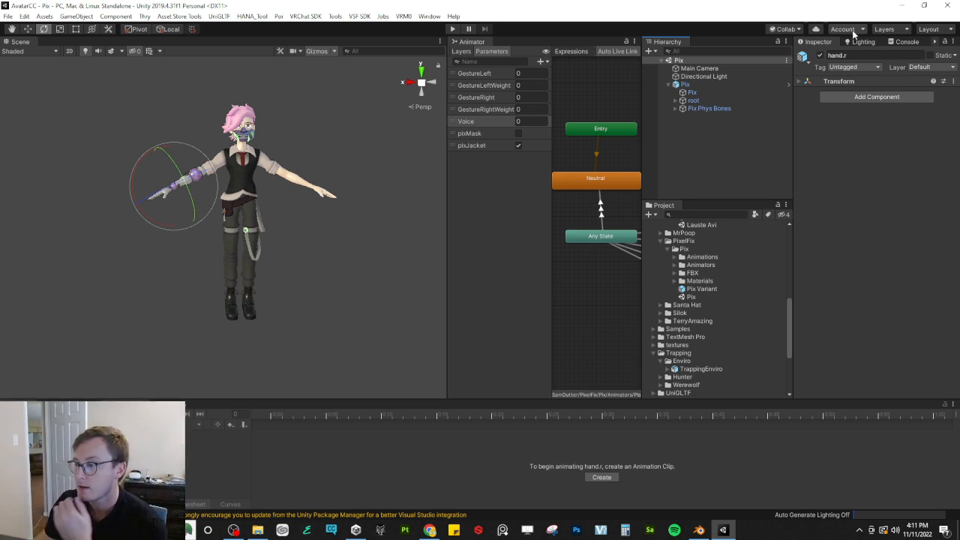
pyautogui.click(794, 131)
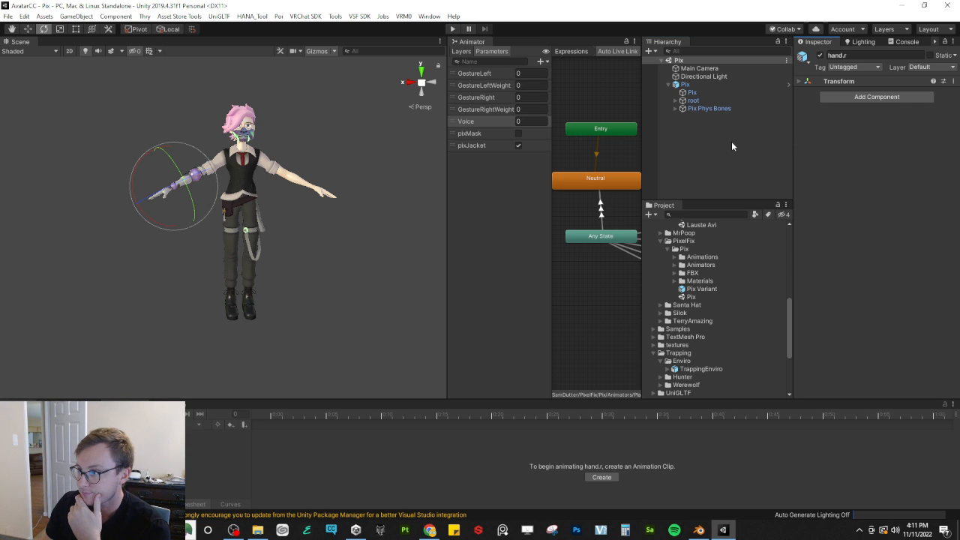
pyautogui.moveTo(793, 135); pyautogui.dragTo(689, 135)
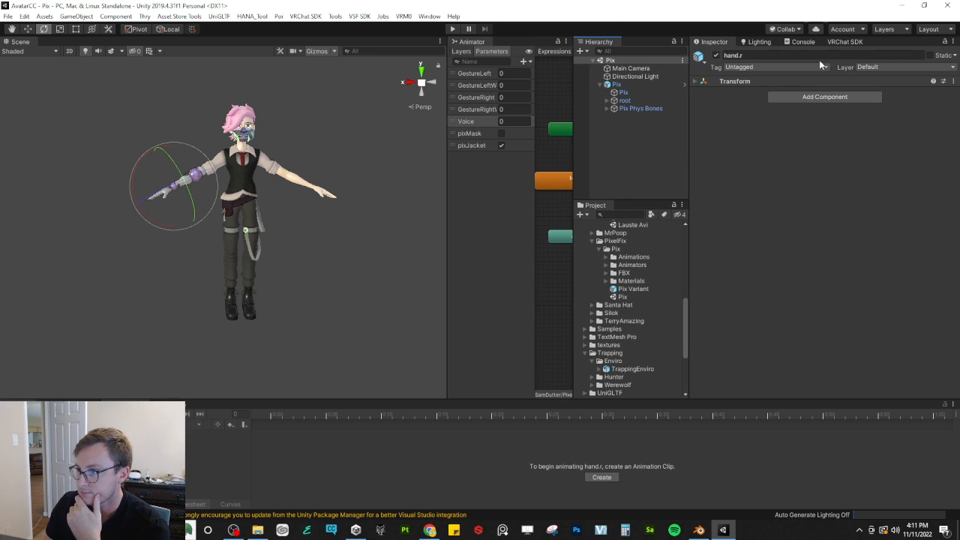
# Step: Review the Pix avatar's validation results in the VRChat SDK builder and start Build & Publish for Windows
pyautogui.click(838, 43)
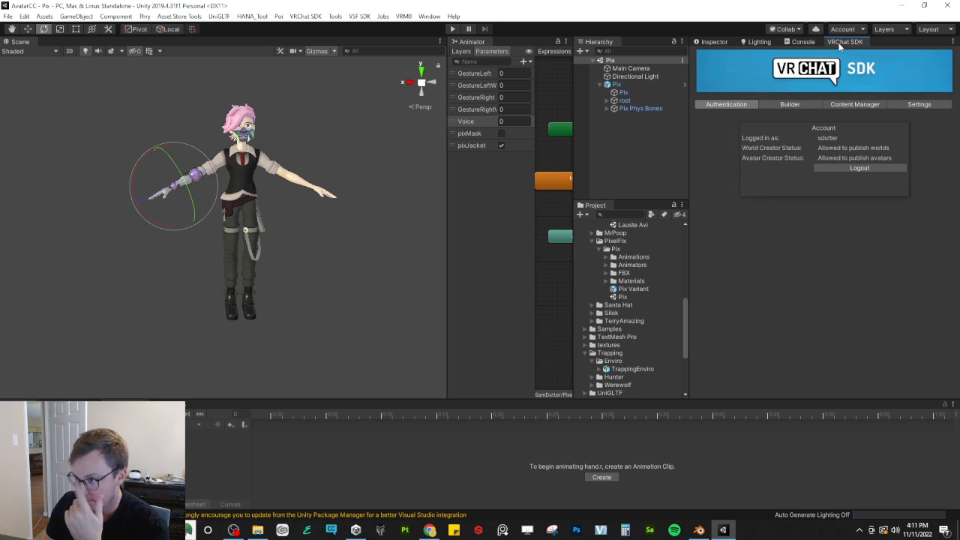
pyautogui.click(775, 107)
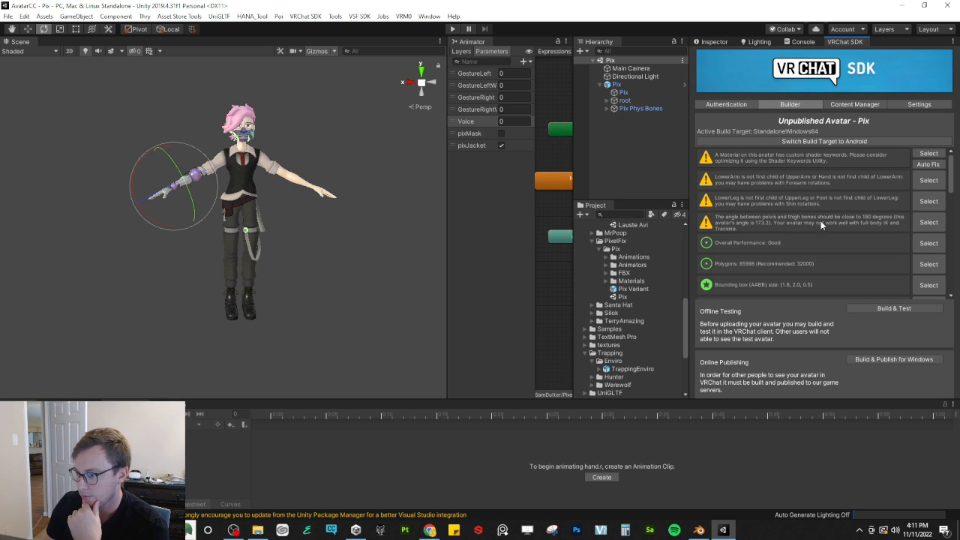
pyautogui.scroll(-5, 820, 220)
pyautogui.scroll(-5, 822, 216)
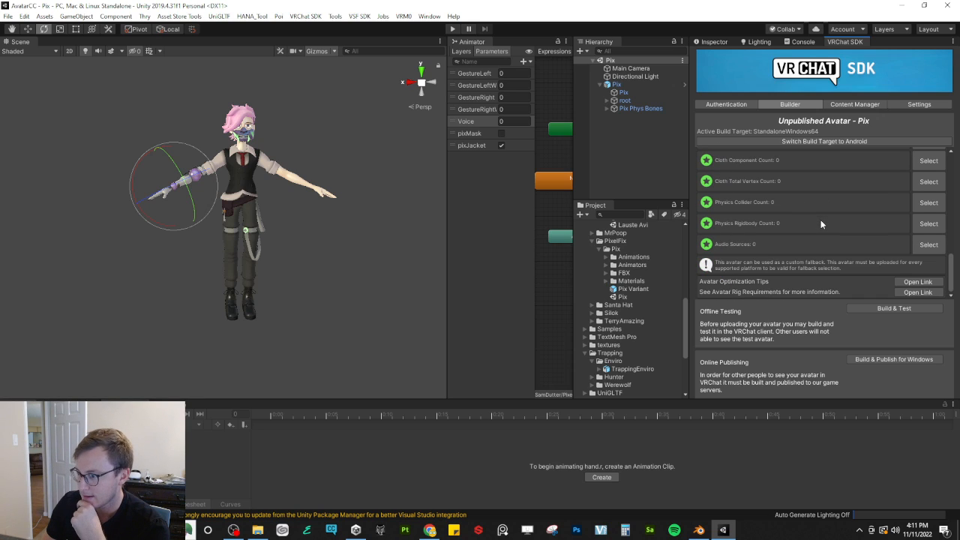
pyautogui.click(875, 360)
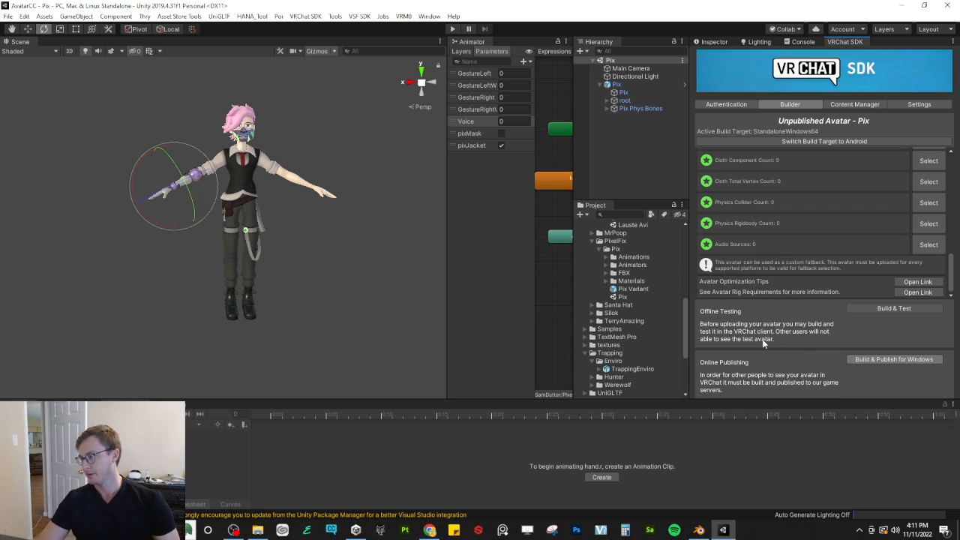